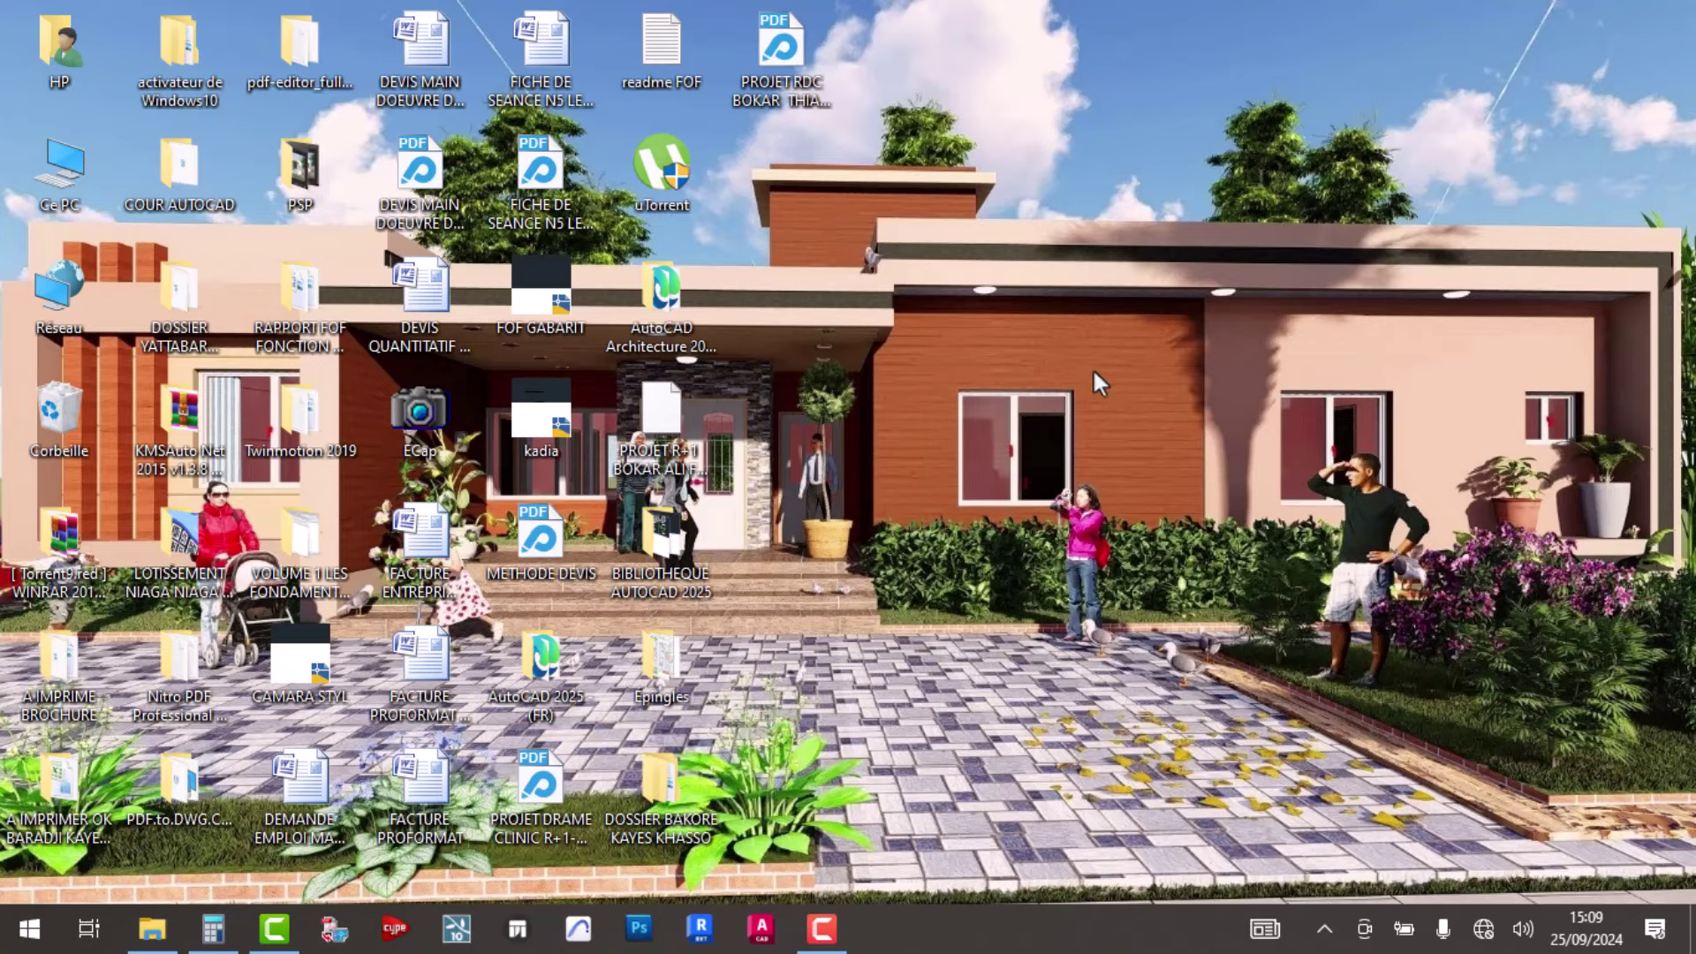
- Refresh the desktop and the FORMATION DEBUTANT AVEC REVIT 25 folder, selecting videos V0, V1 and V2
right_click(1093, 368)
left_click(1178, 448)
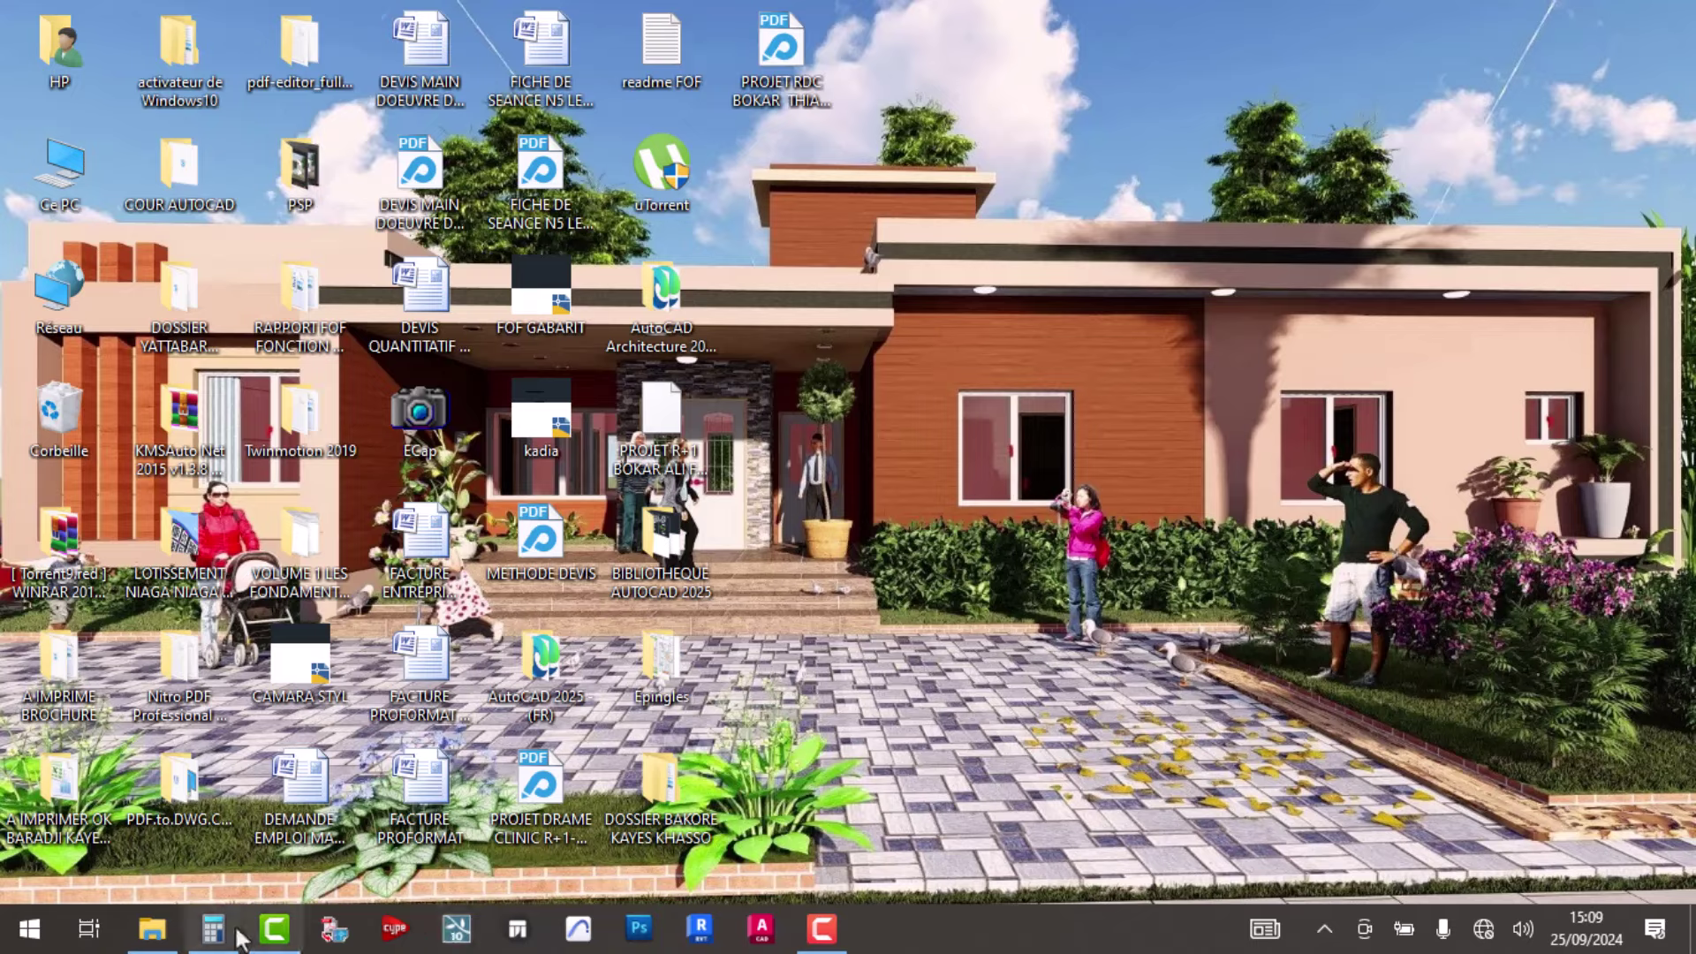
left_click(151, 927)
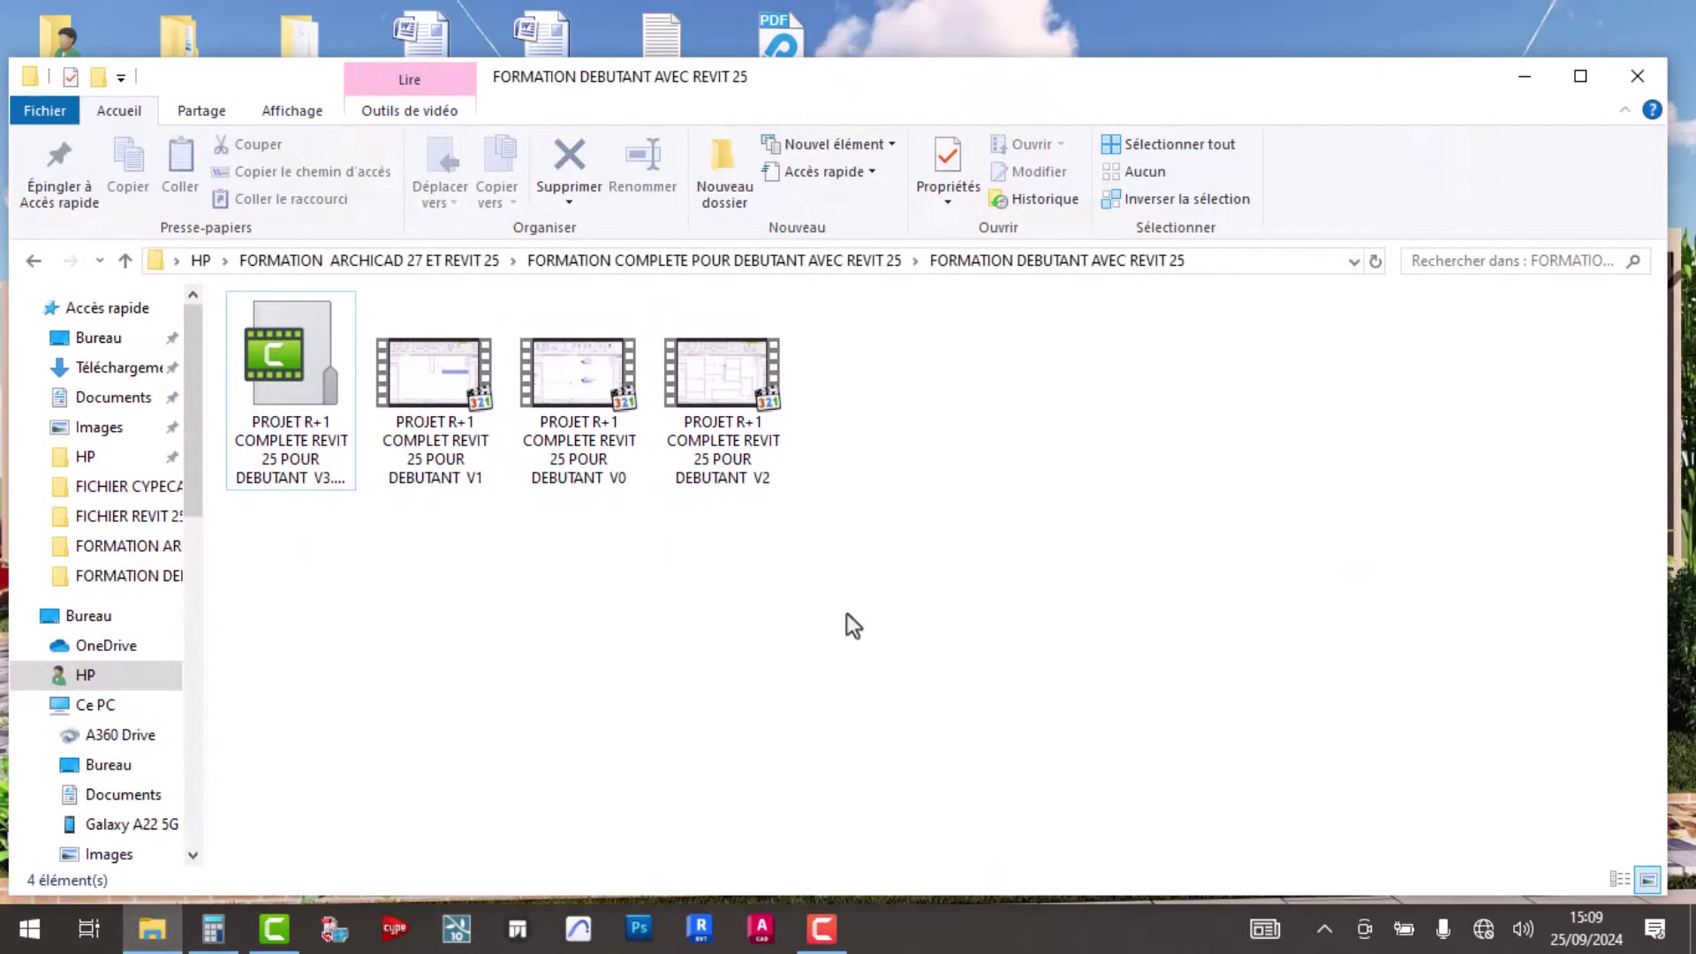
left_click_drag(846, 612, 392, 352)
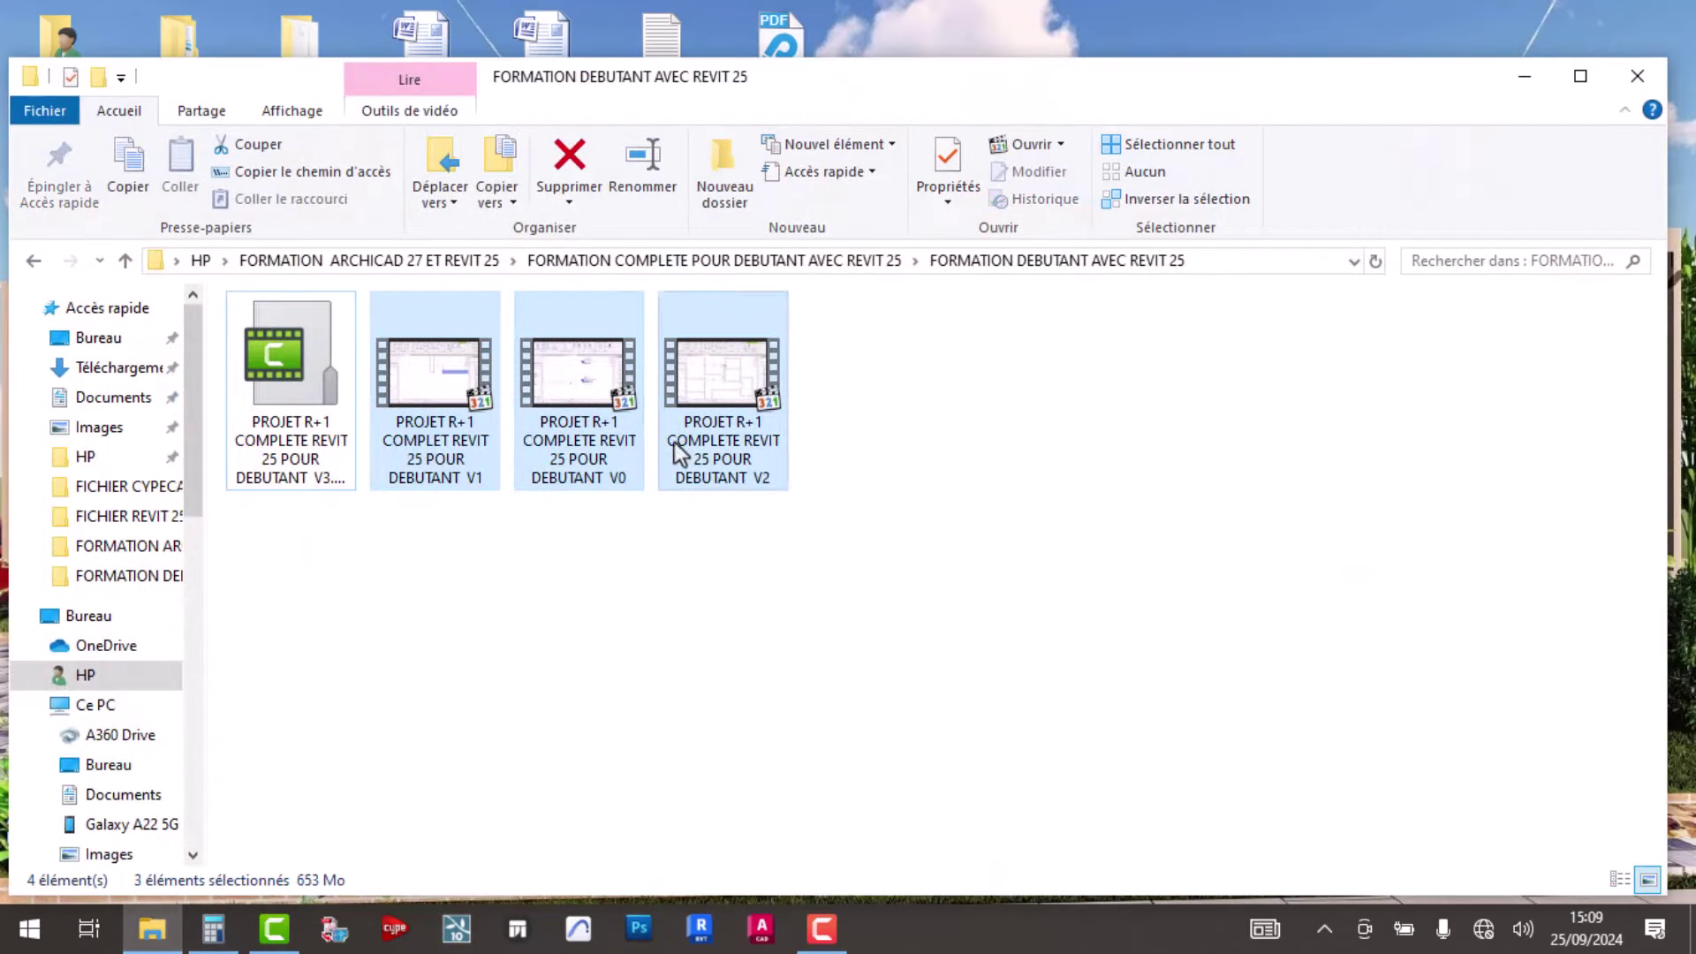
right_click(1003, 455)
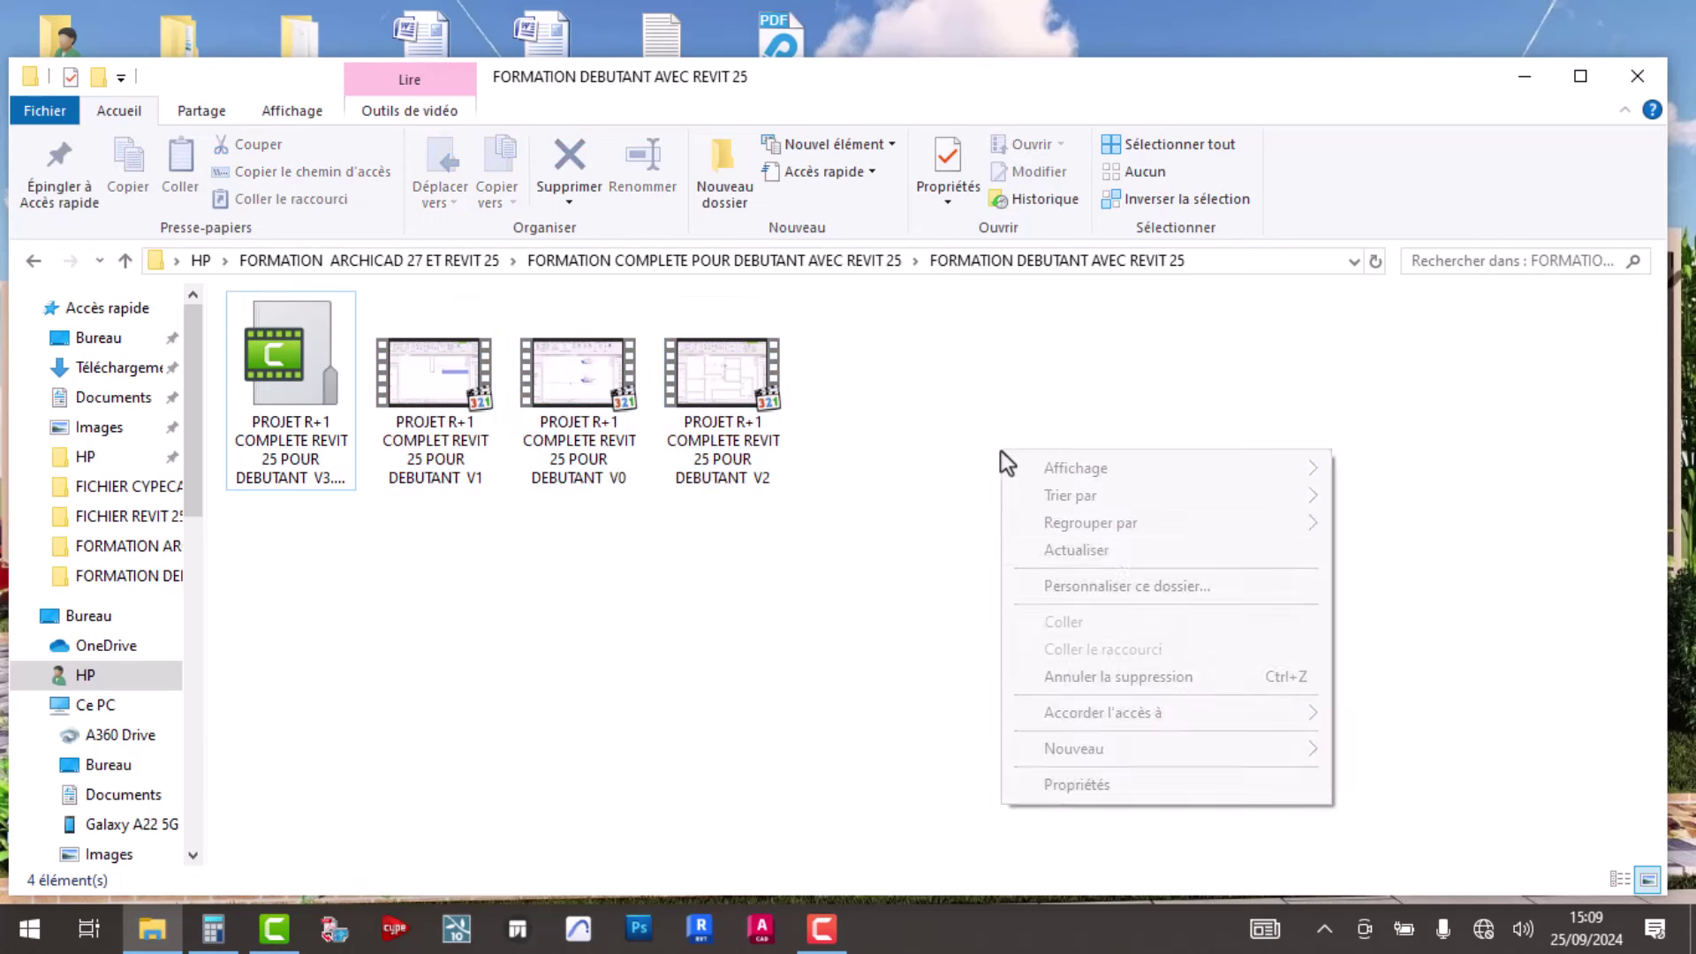
left_click(1136, 543)
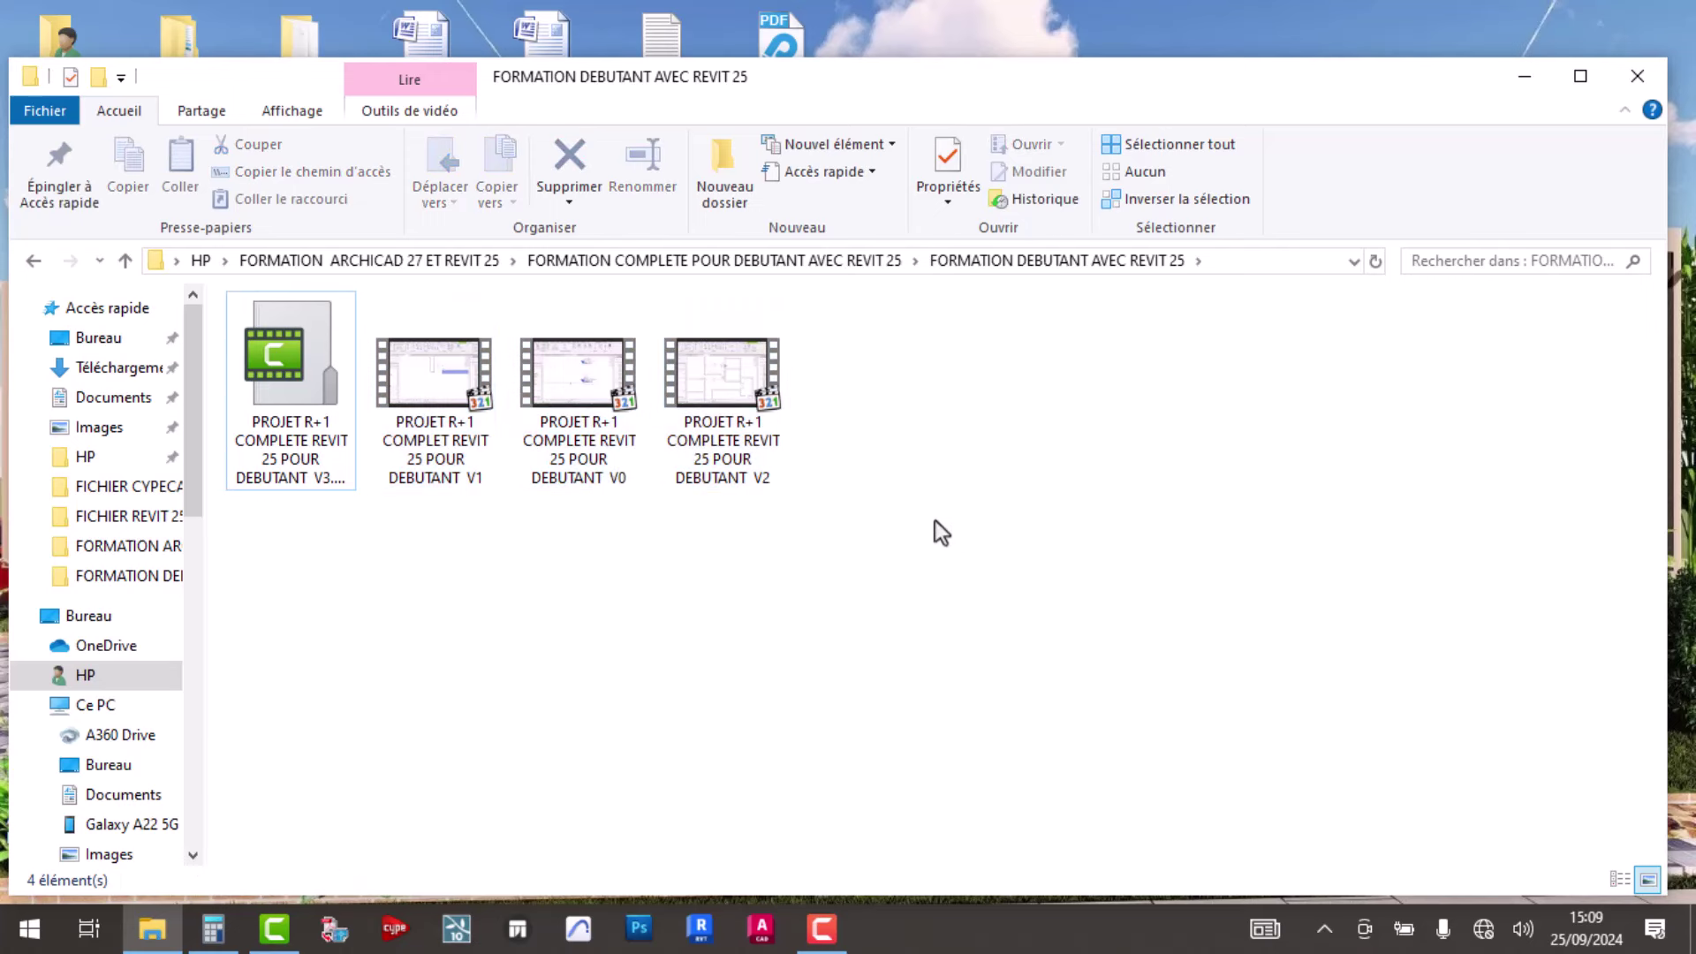
left_click_drag(935, 521, 426, 342)
right_click(845, 541)
left_click(998, 634)
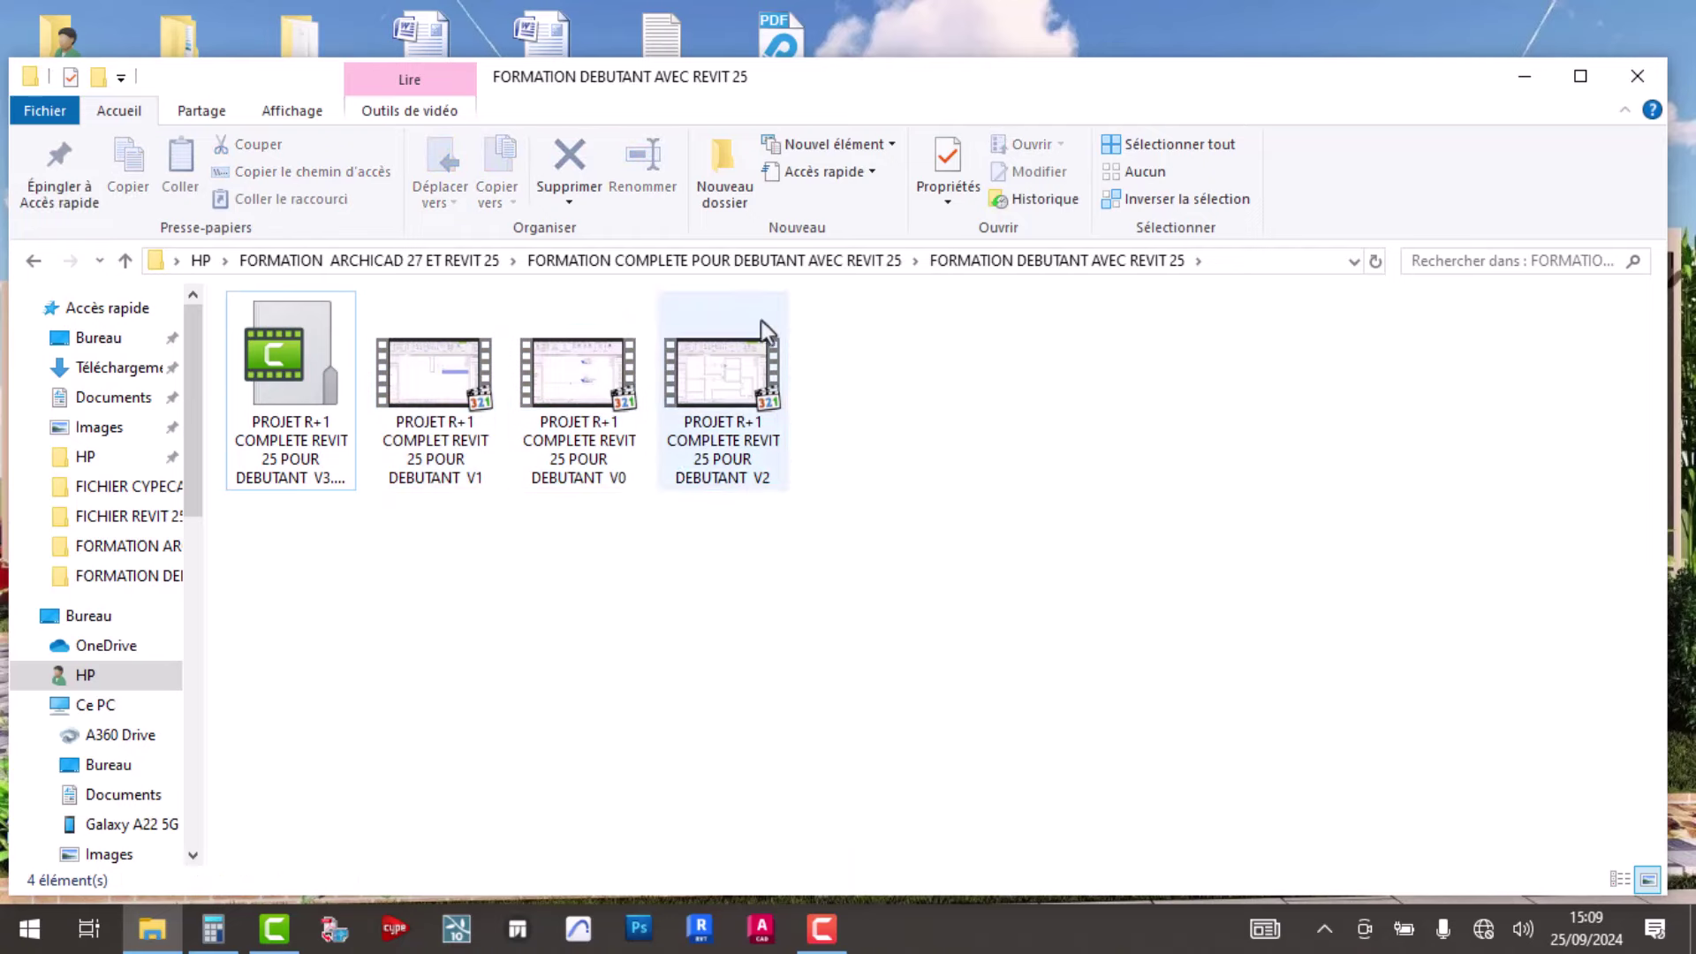
left_click(1524, 76)
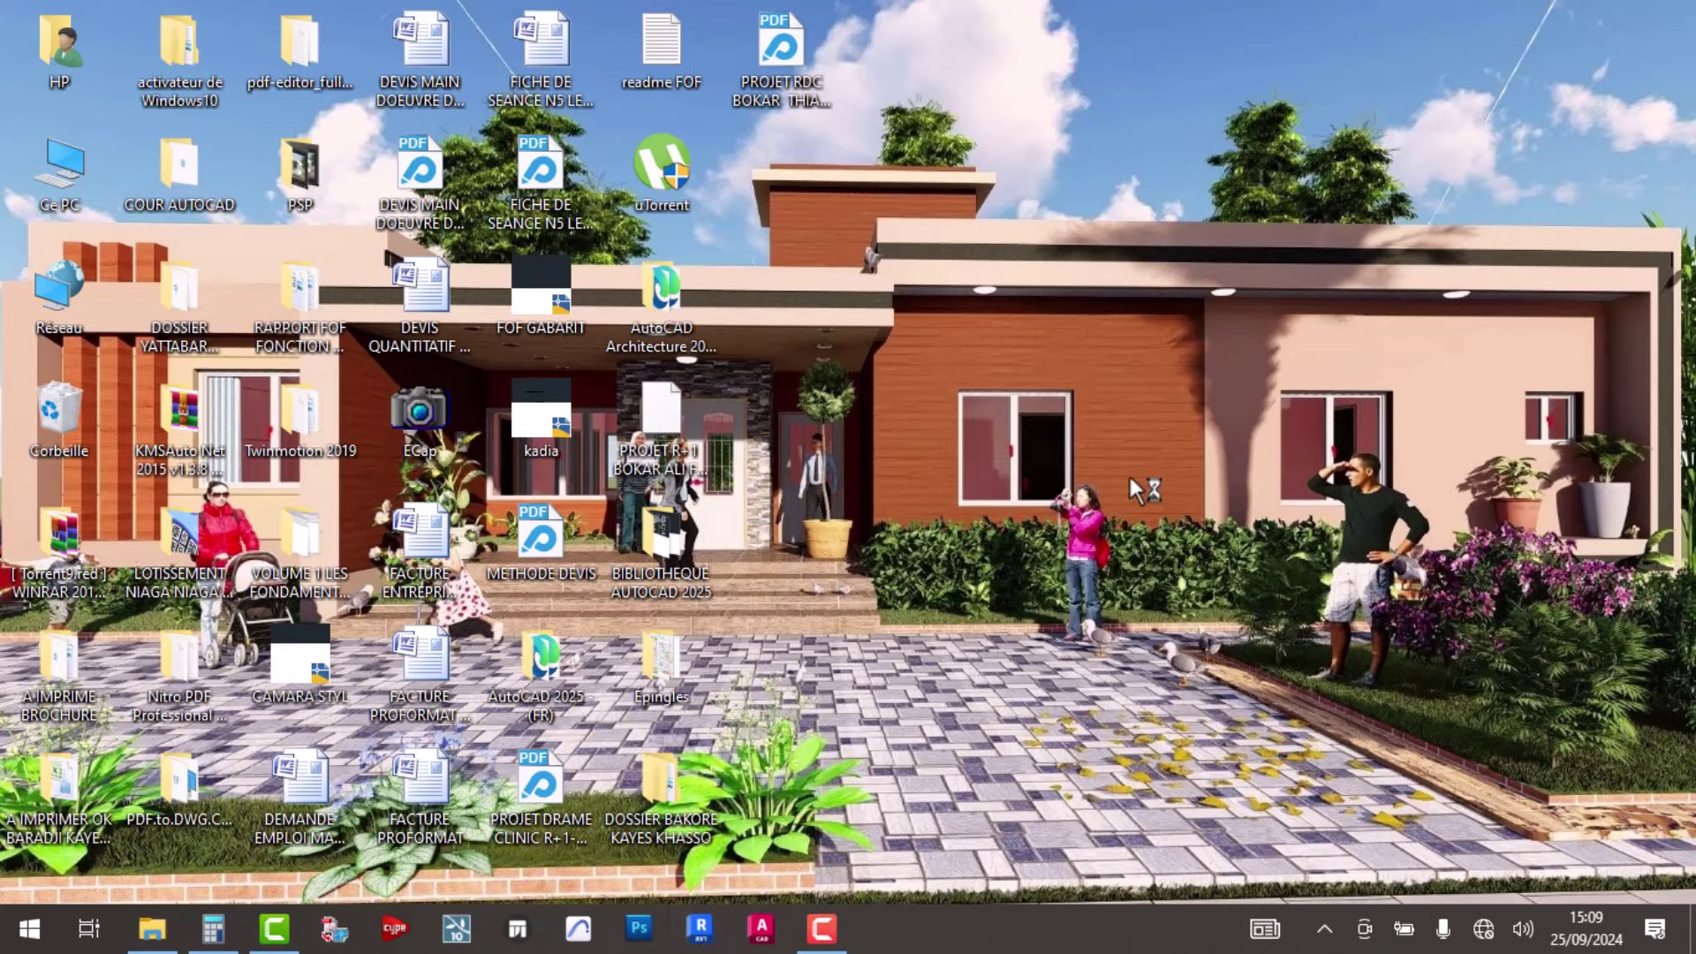
- Open the recent PROJET R+1 COMPLET REVIT 25 DEBUTANT project in Revit and minimize the Calculator
right_click(1194, 421)
left_click(1321, 493)
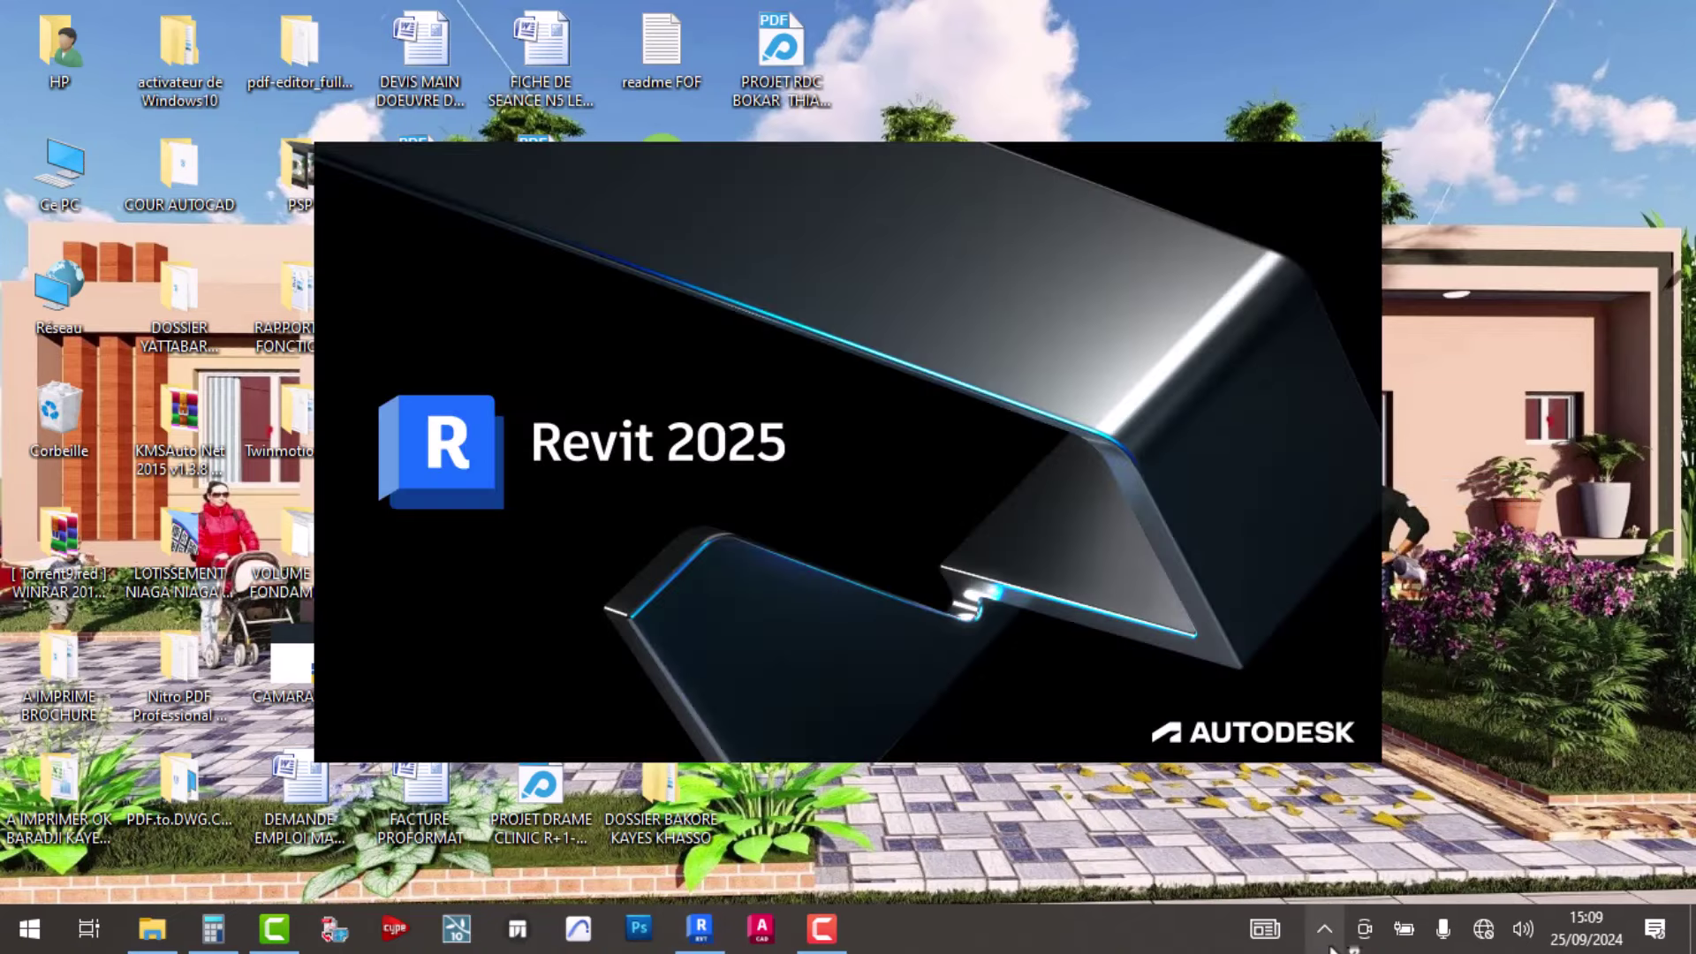
right_click(1435, 319)
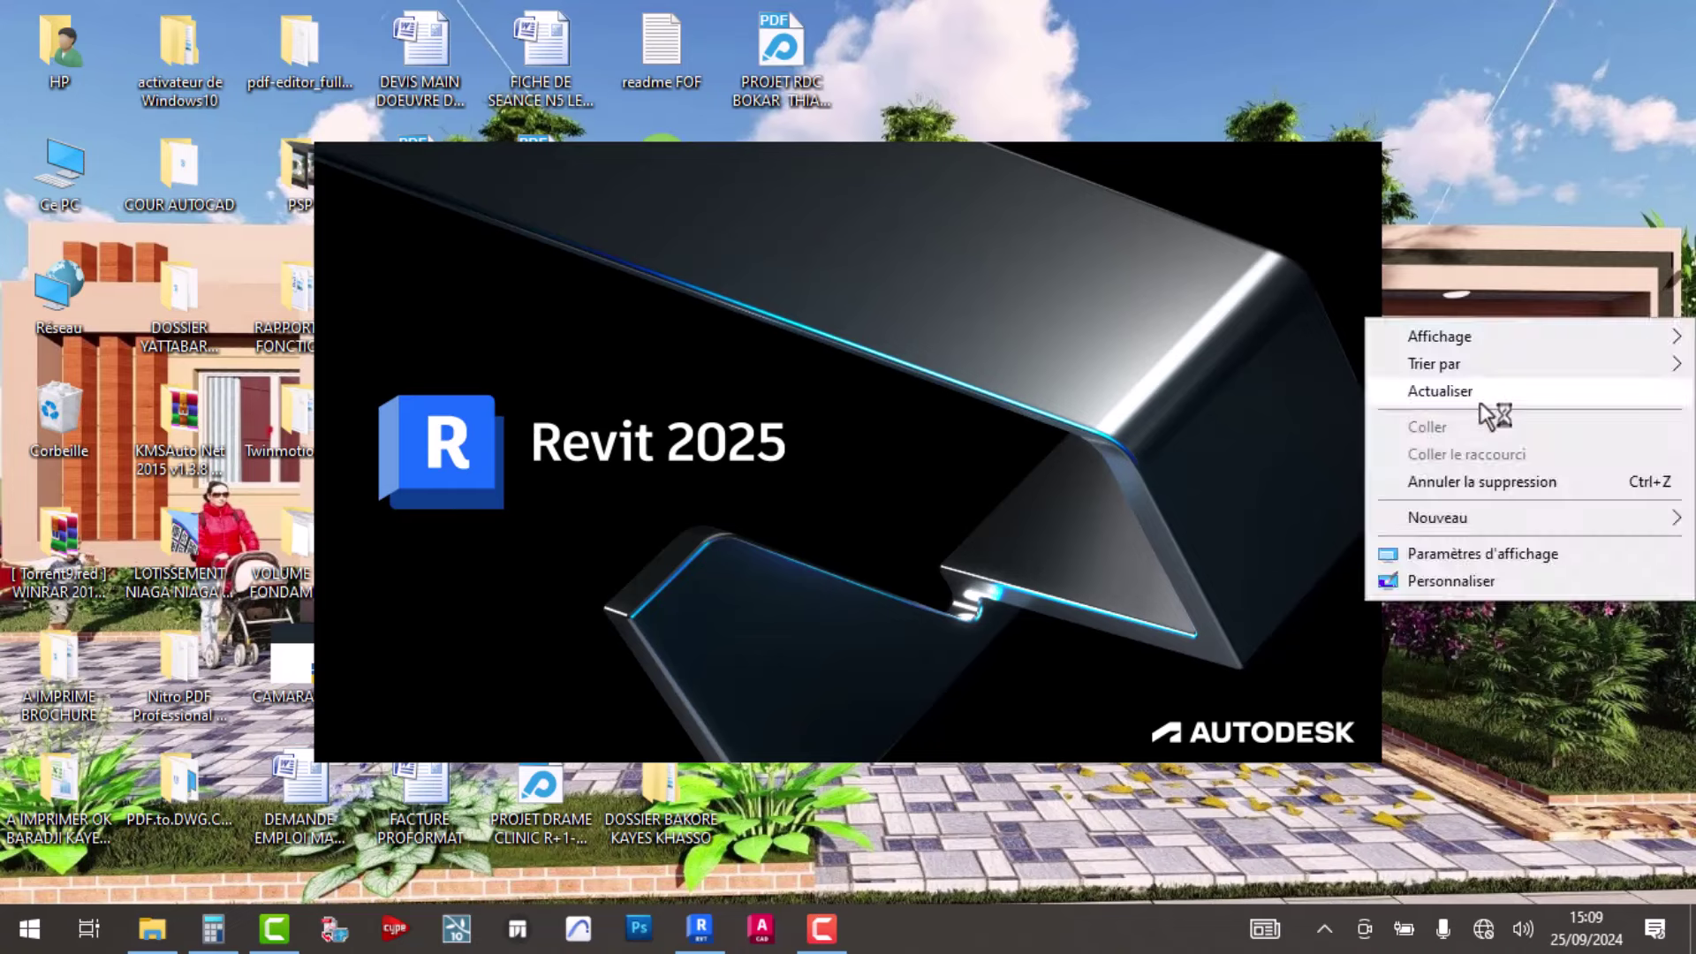
left_click(1480, 401)
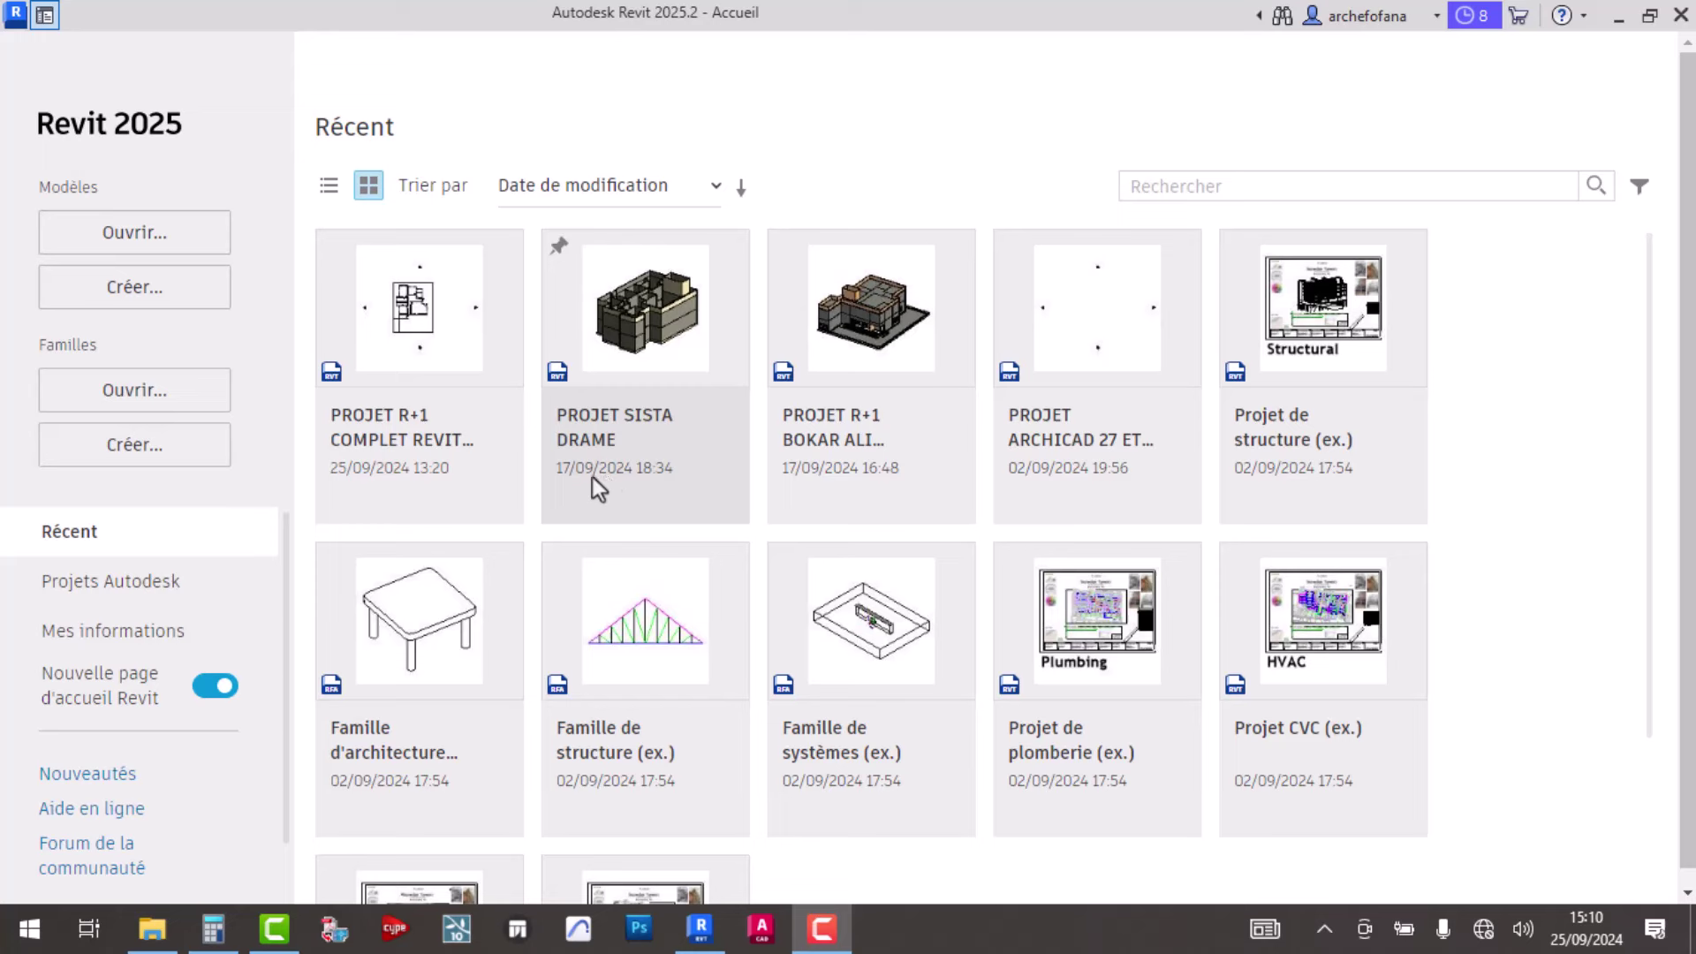
mouse_move(418, 375)
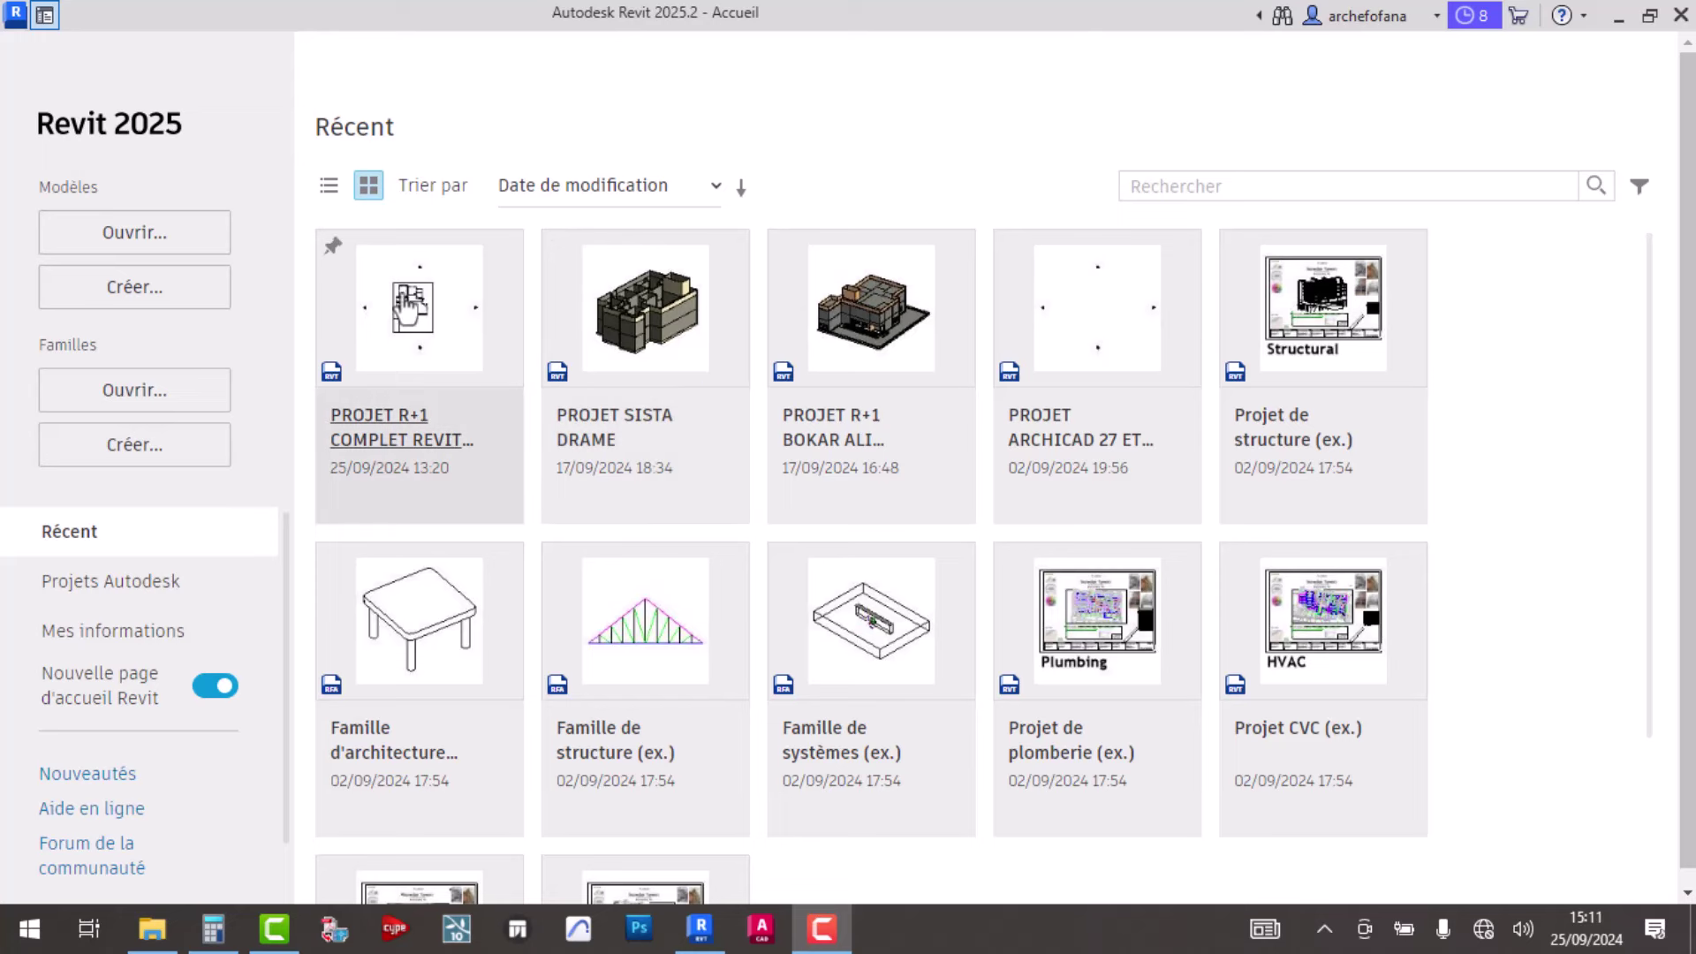
left_click(409, 456)
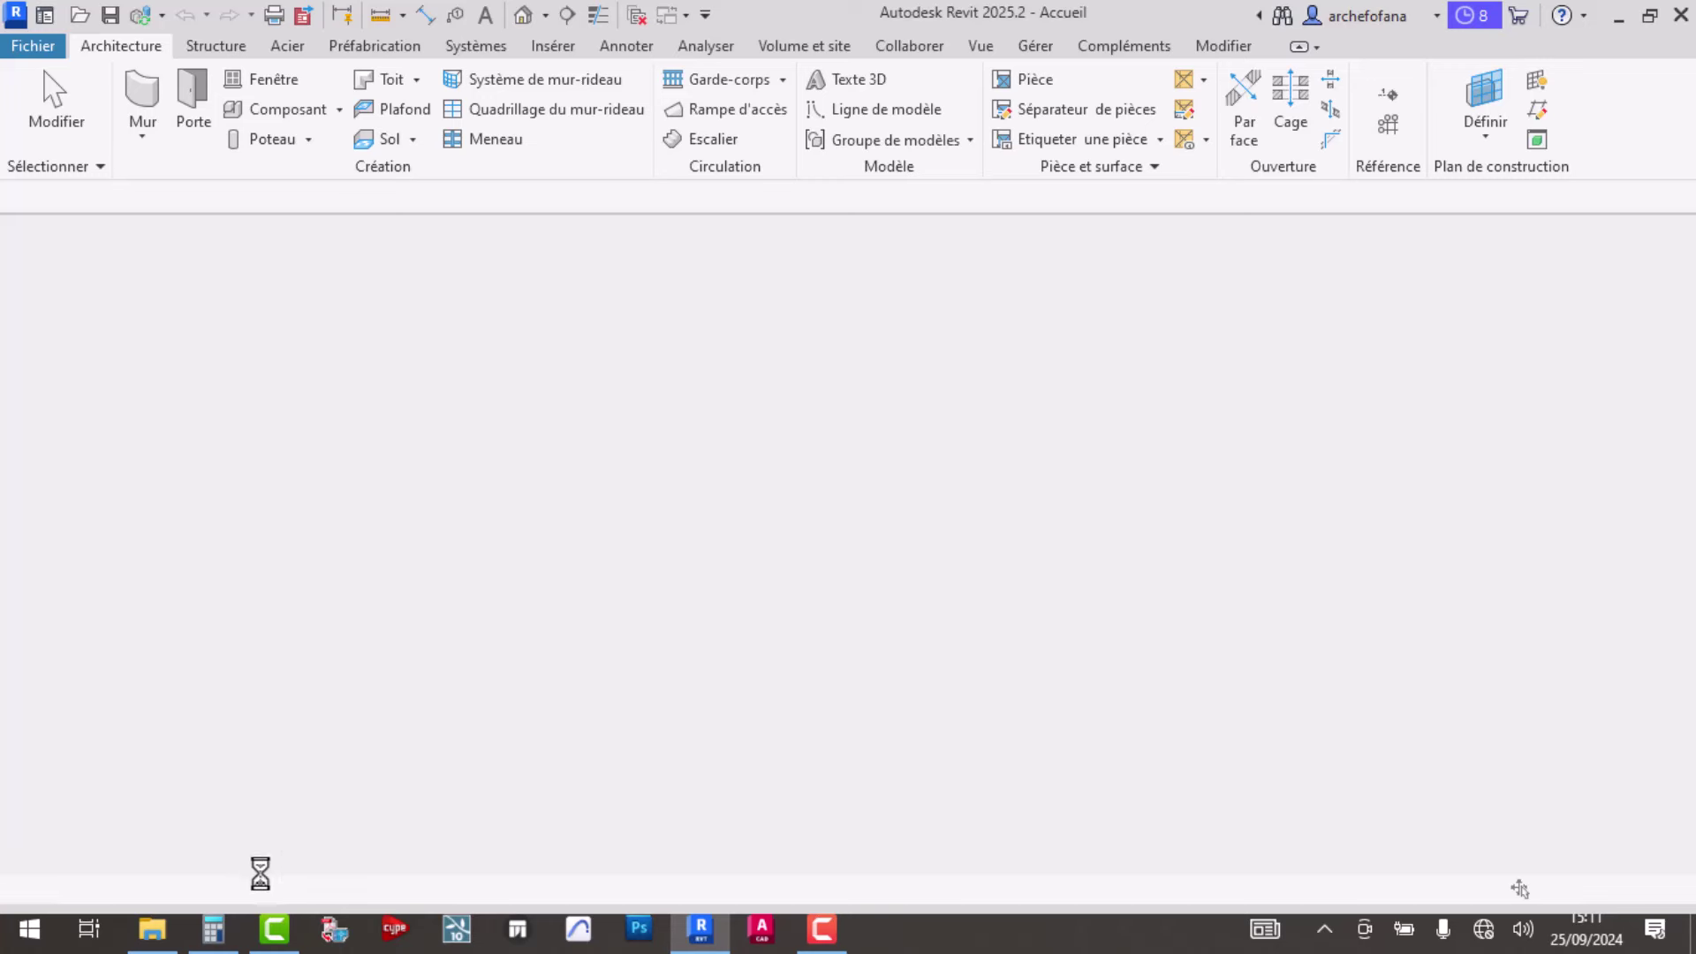
left_click(213, 928)
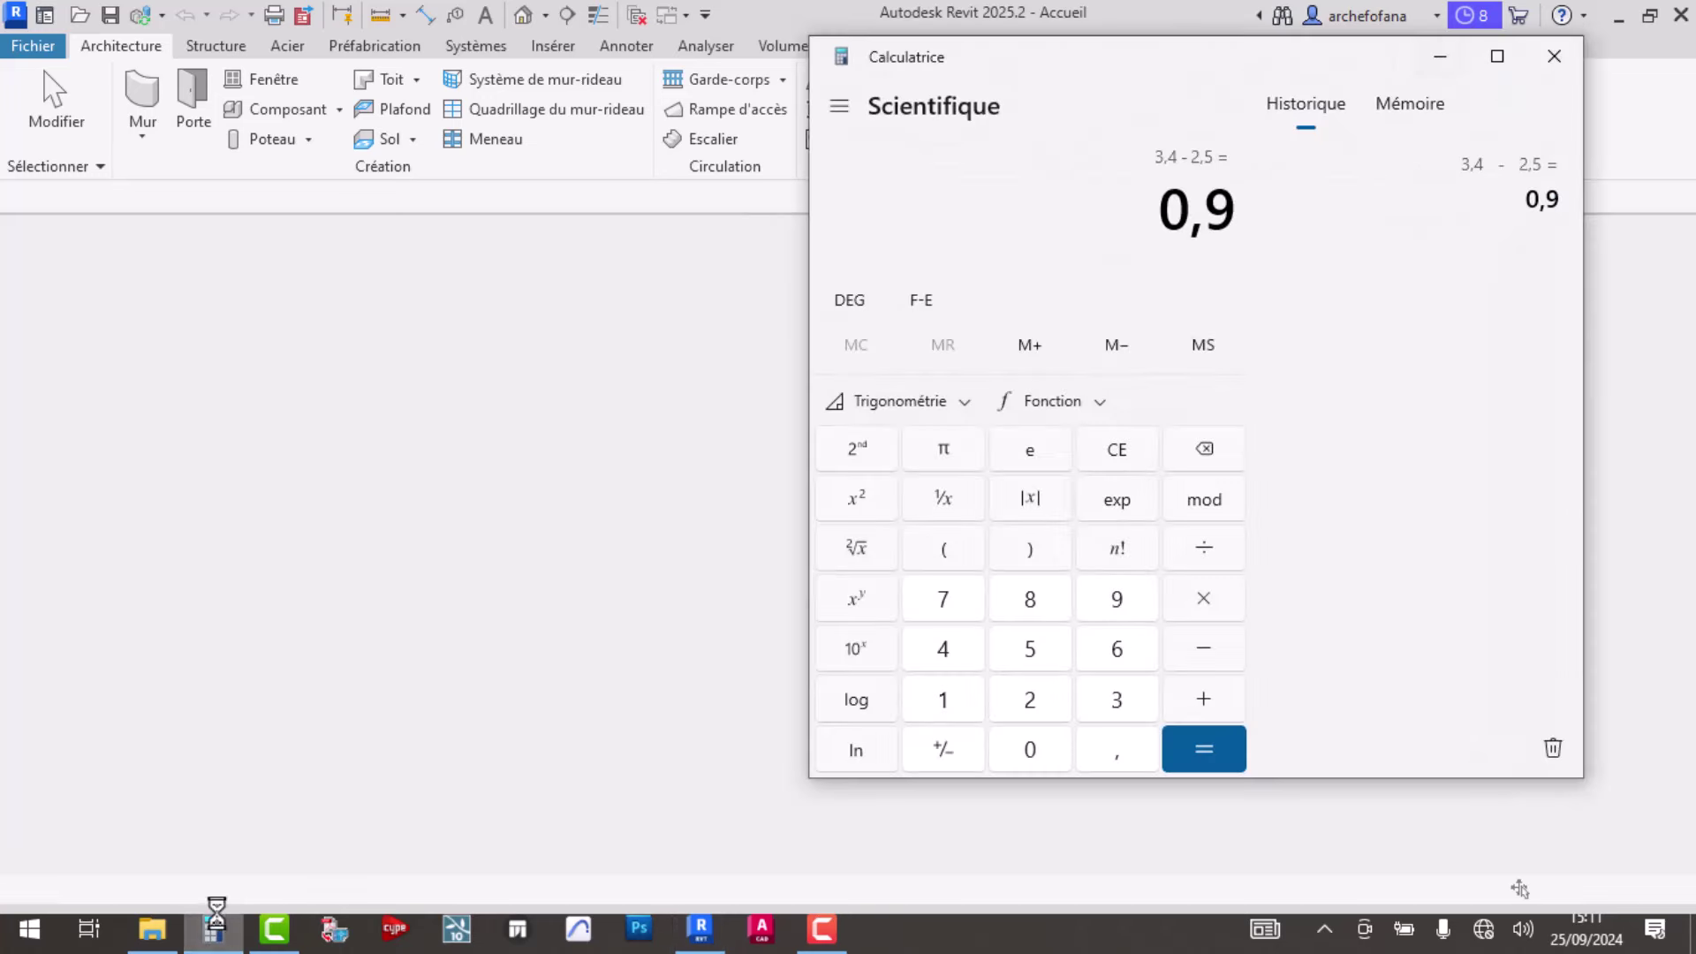
left_click(1433, 60)
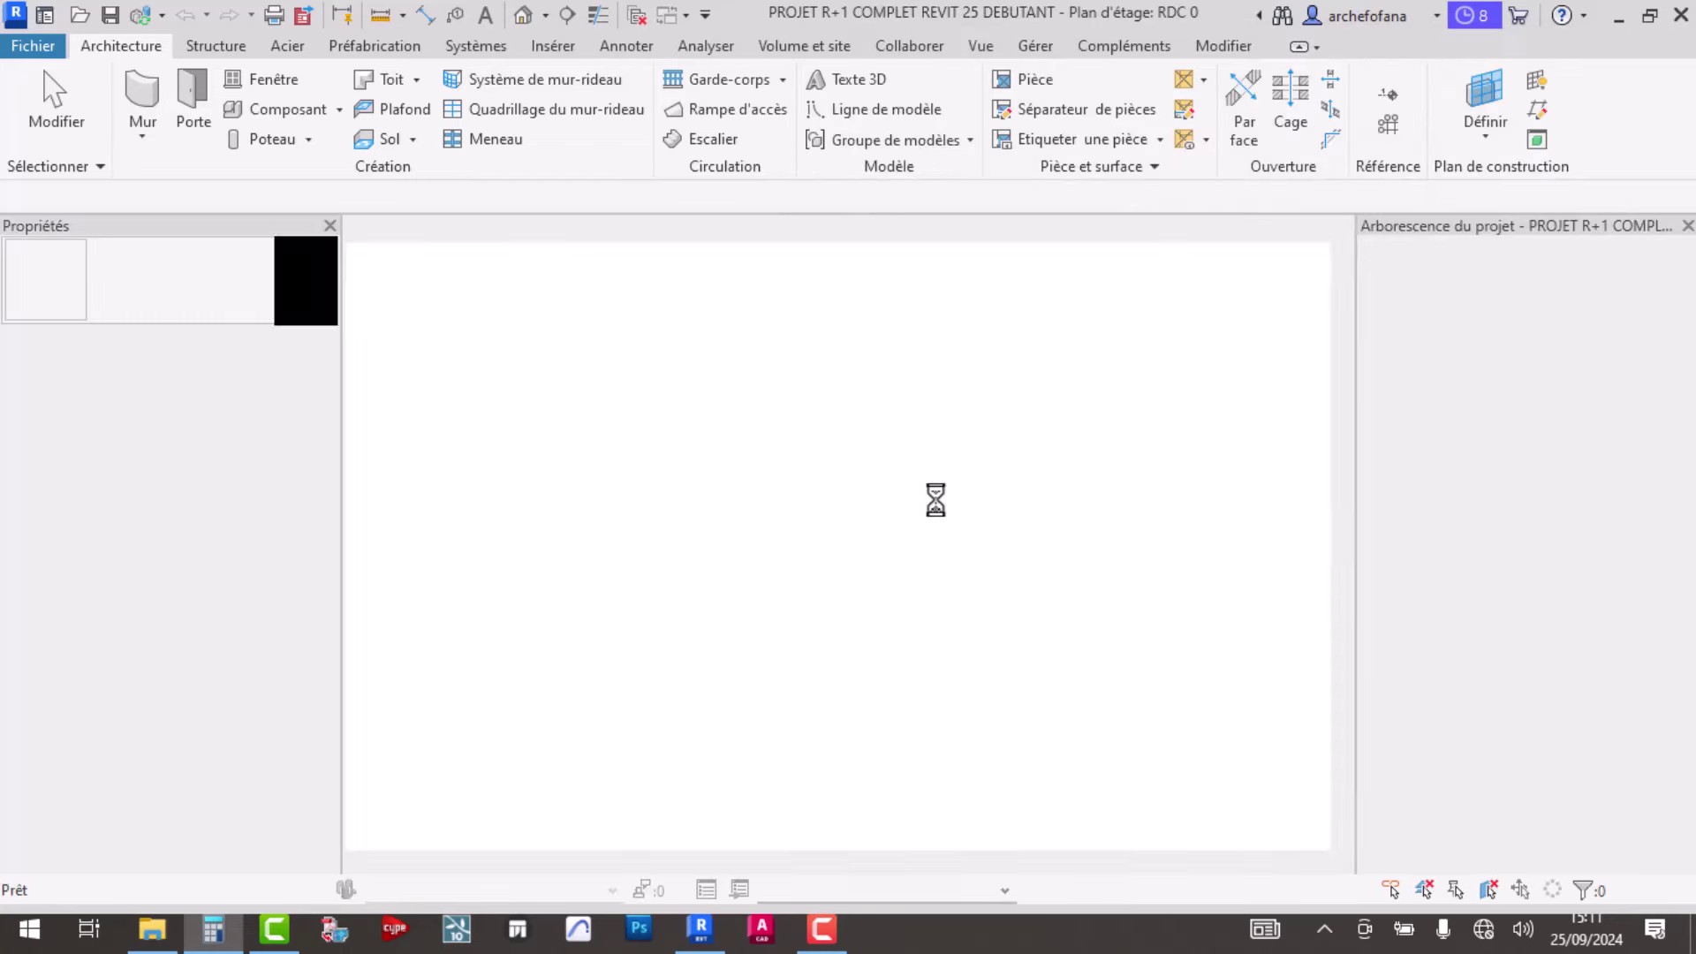
- Zoom the RDC 0 plan in on the front wall with its two doors and columns
scroll(770, 467, "up", 3)
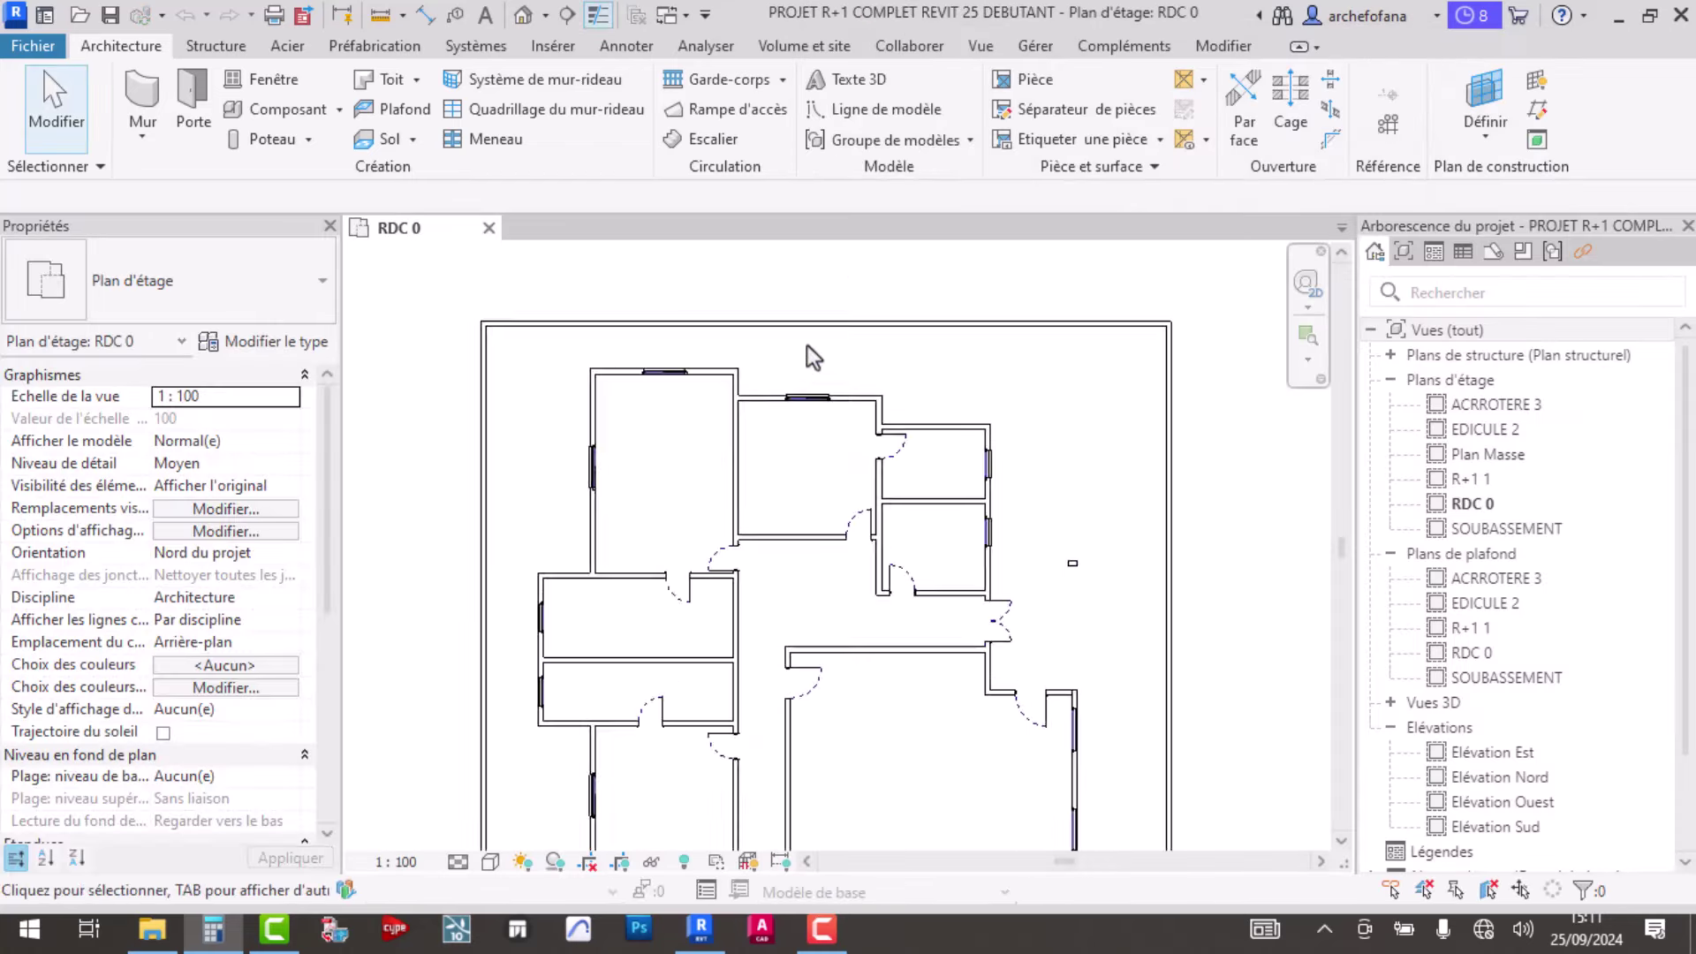
scroll(806, 358, "up", 2)
scroll(840, 493, "down", 2)
scroll(836, 309, "down", 2)
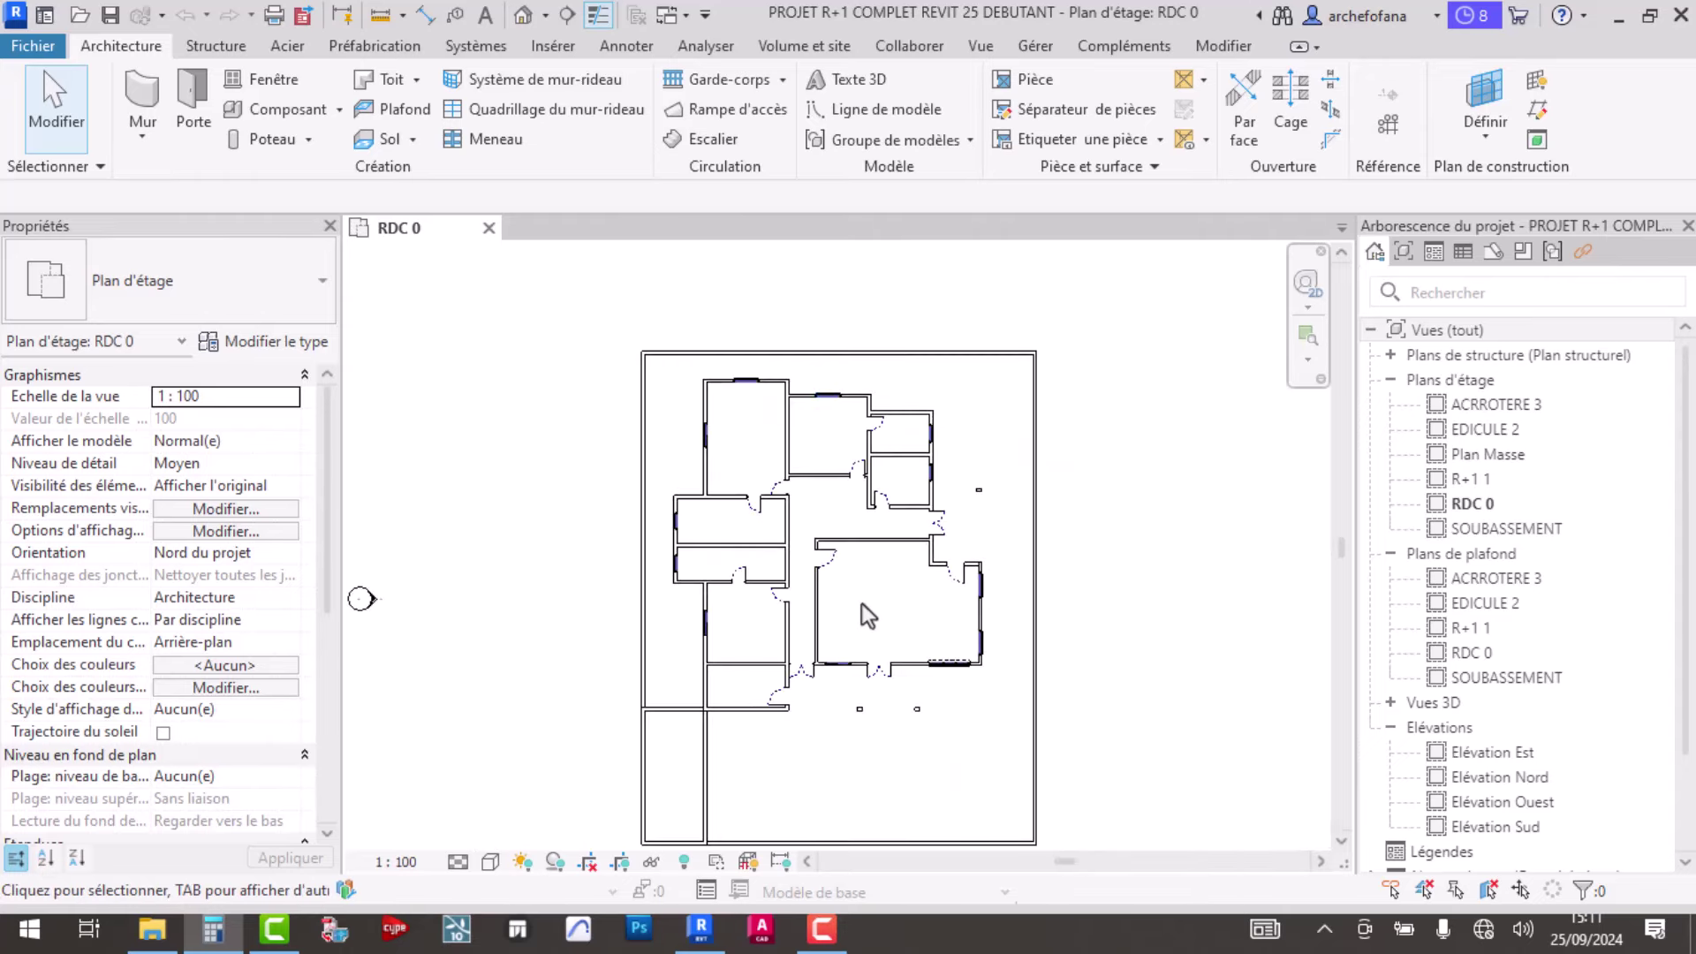
scroll(857, 574, "up", 2)
scroll(857, 587, "up", 1)
scroll(839, 566, "up", 1)
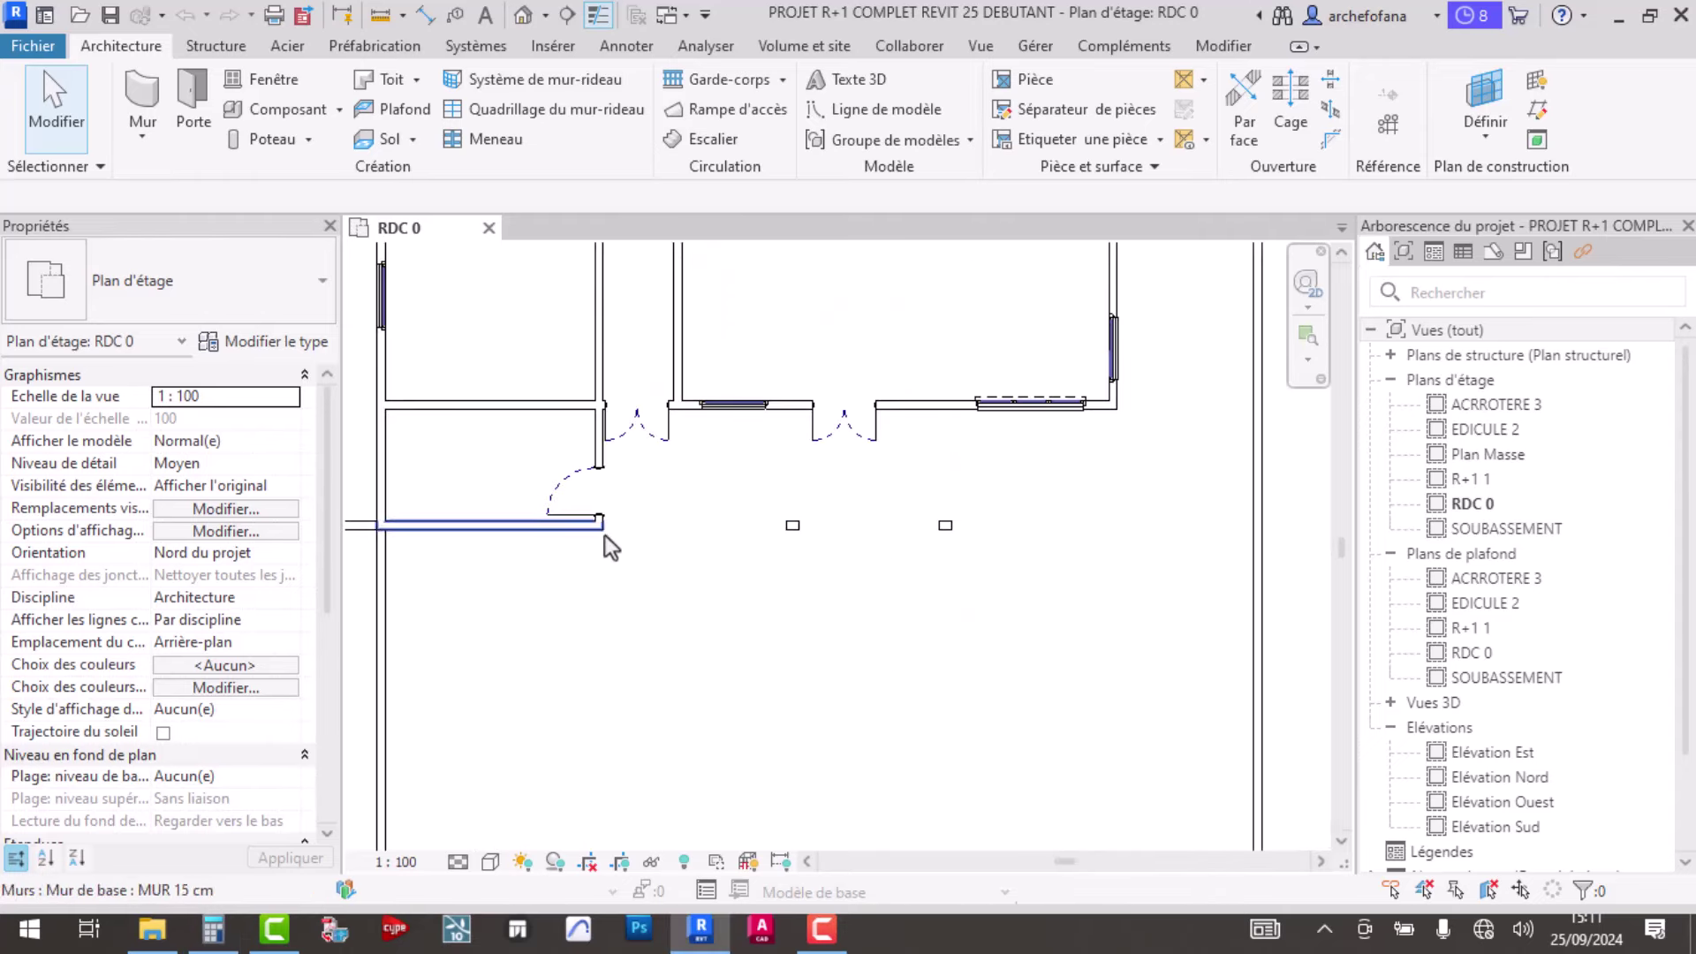
scroll(966, 553, "up", 2)
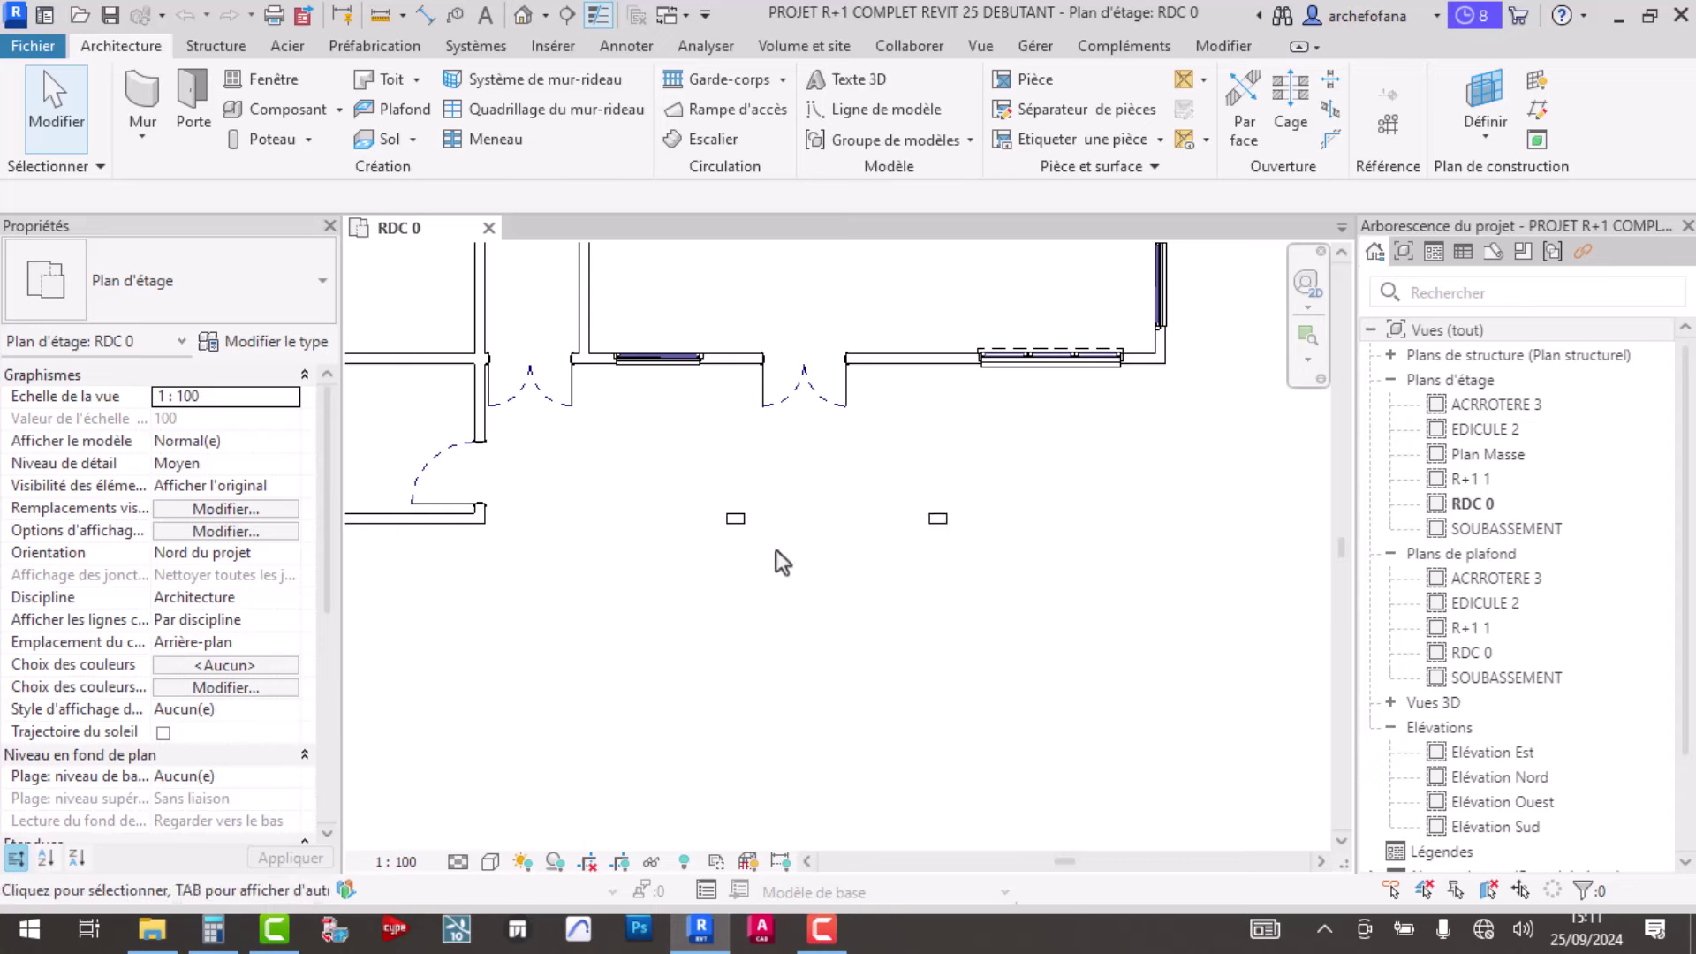
scroll(798, 491, "up", 1)
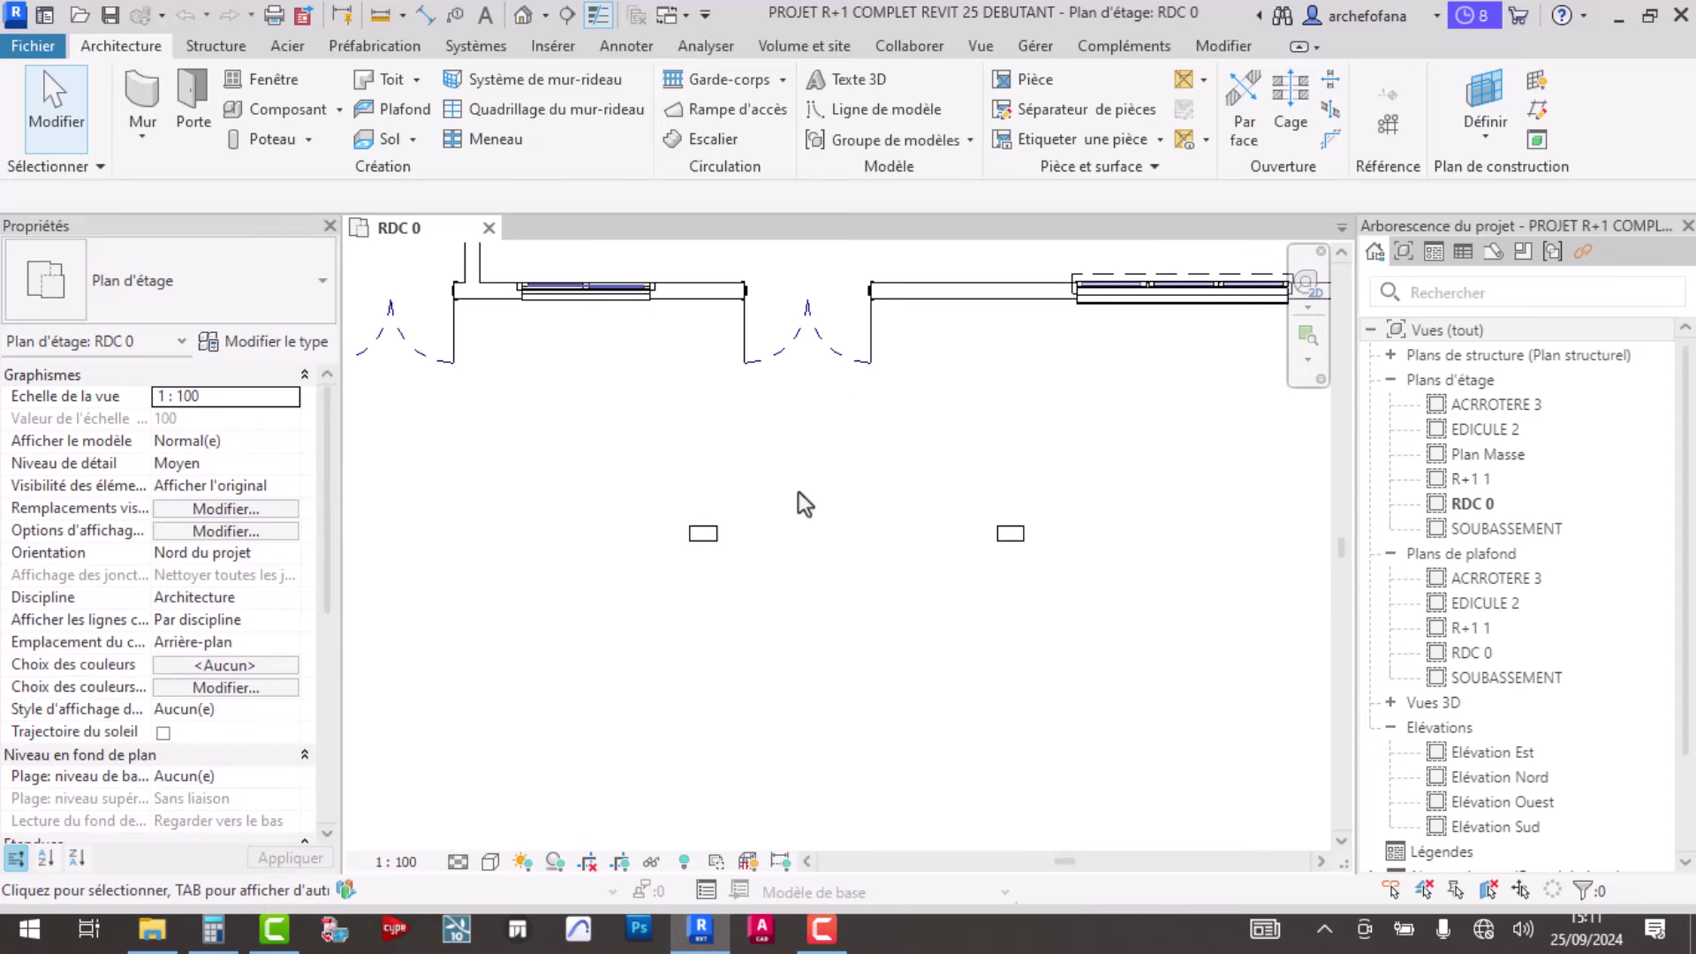
scroll(698, 532, "up", 1)
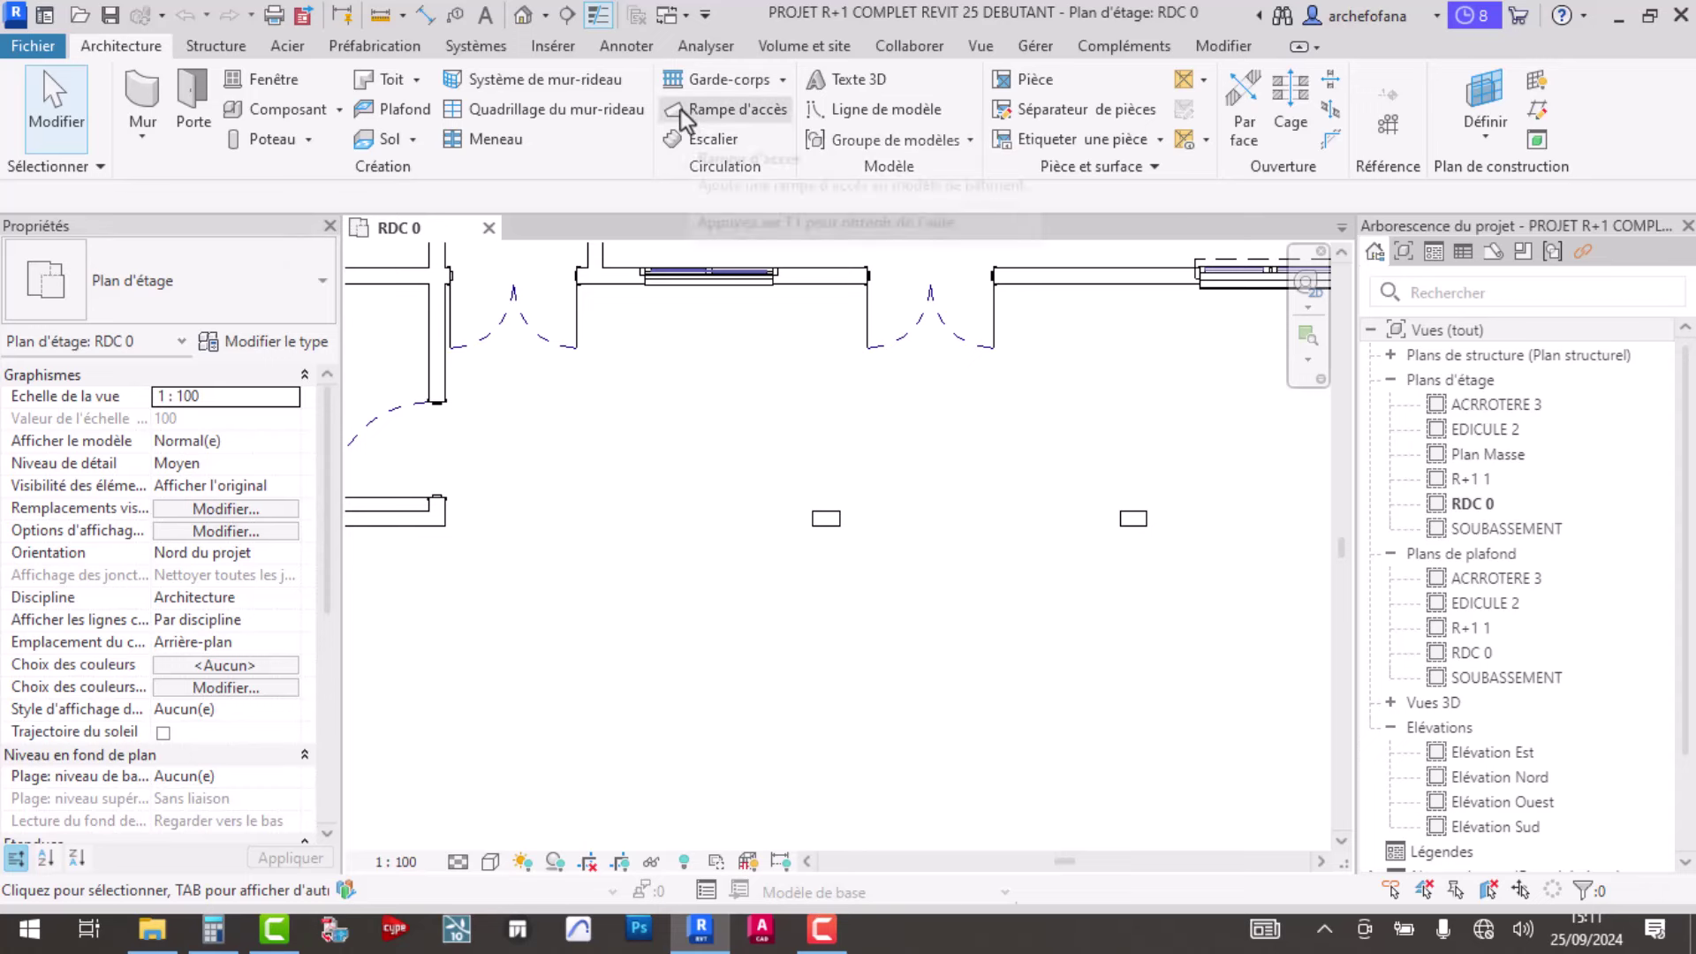
- Draw detail lines (DL) along the front wall from the left wall end to the right column
key("d")
key("l")
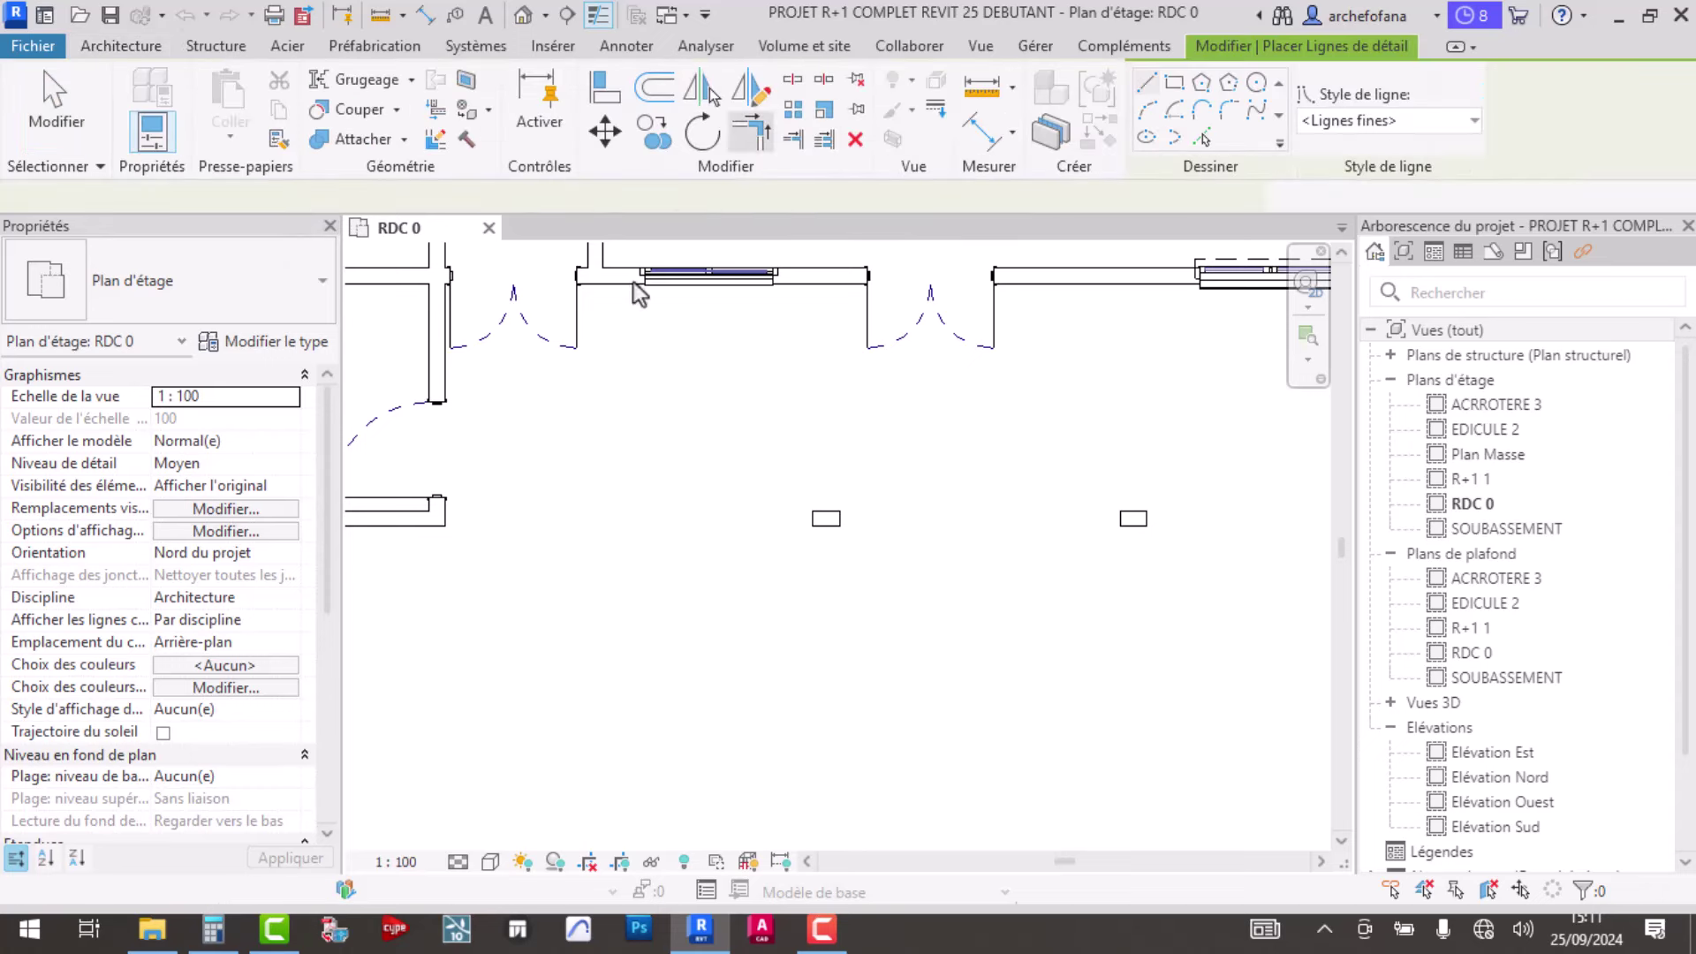
left_click(445, 526)
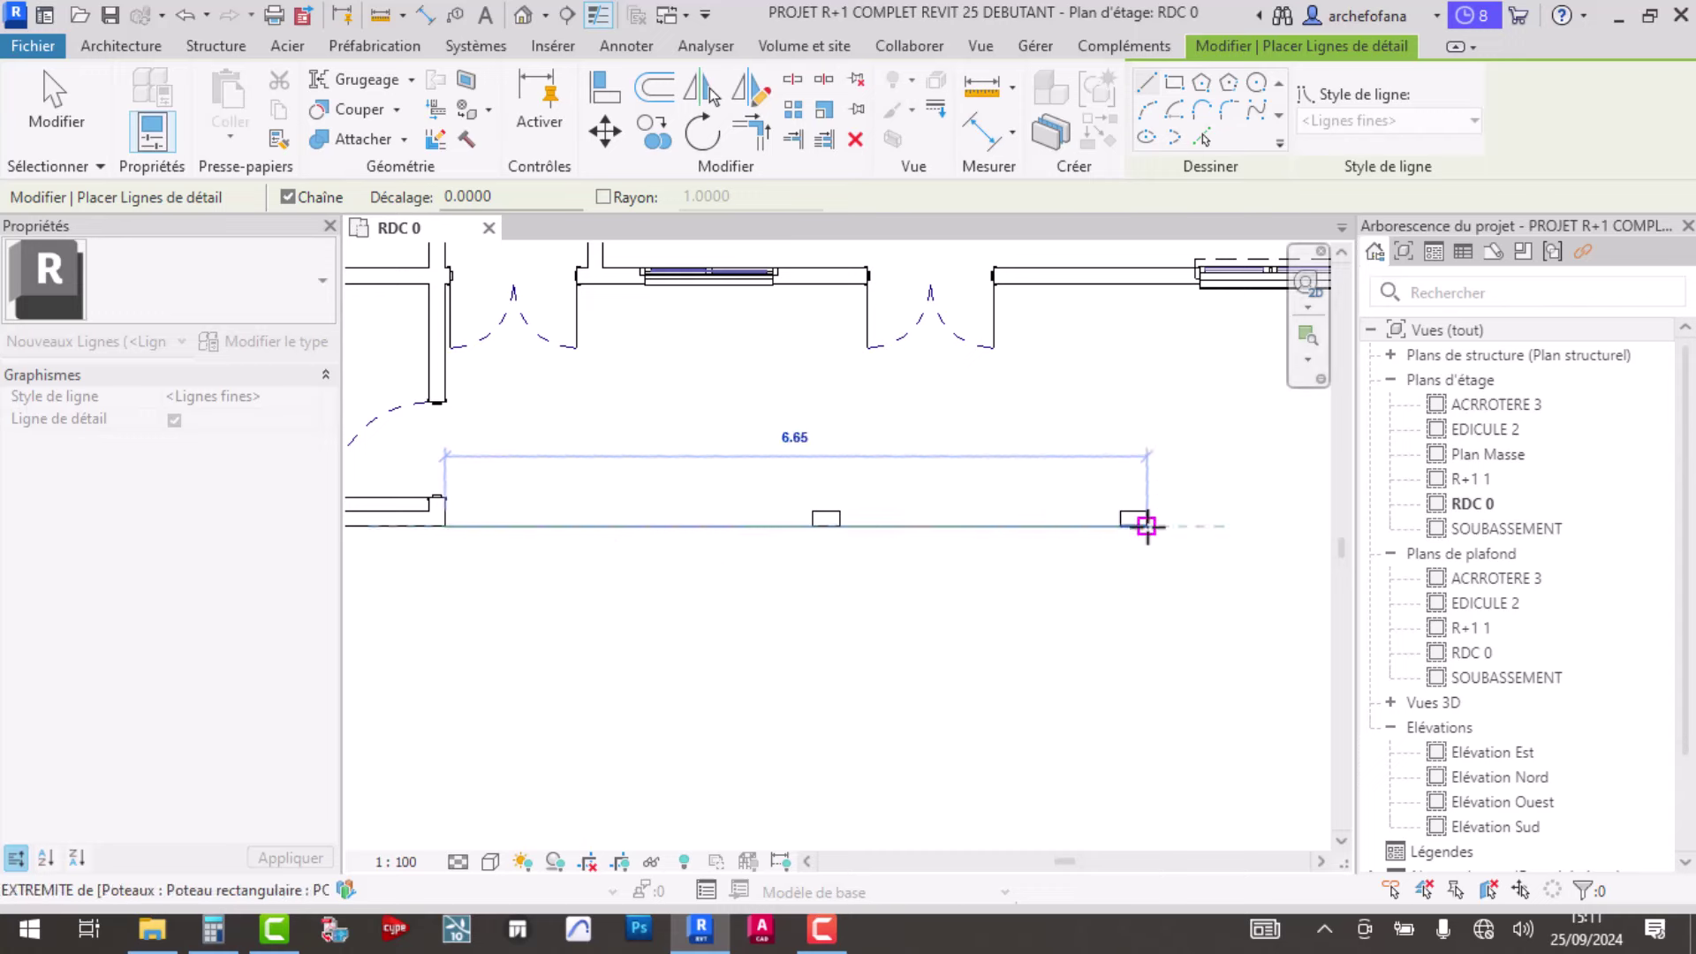
scroll(1164, 526, "up", 3)
left_click(1136, 521)
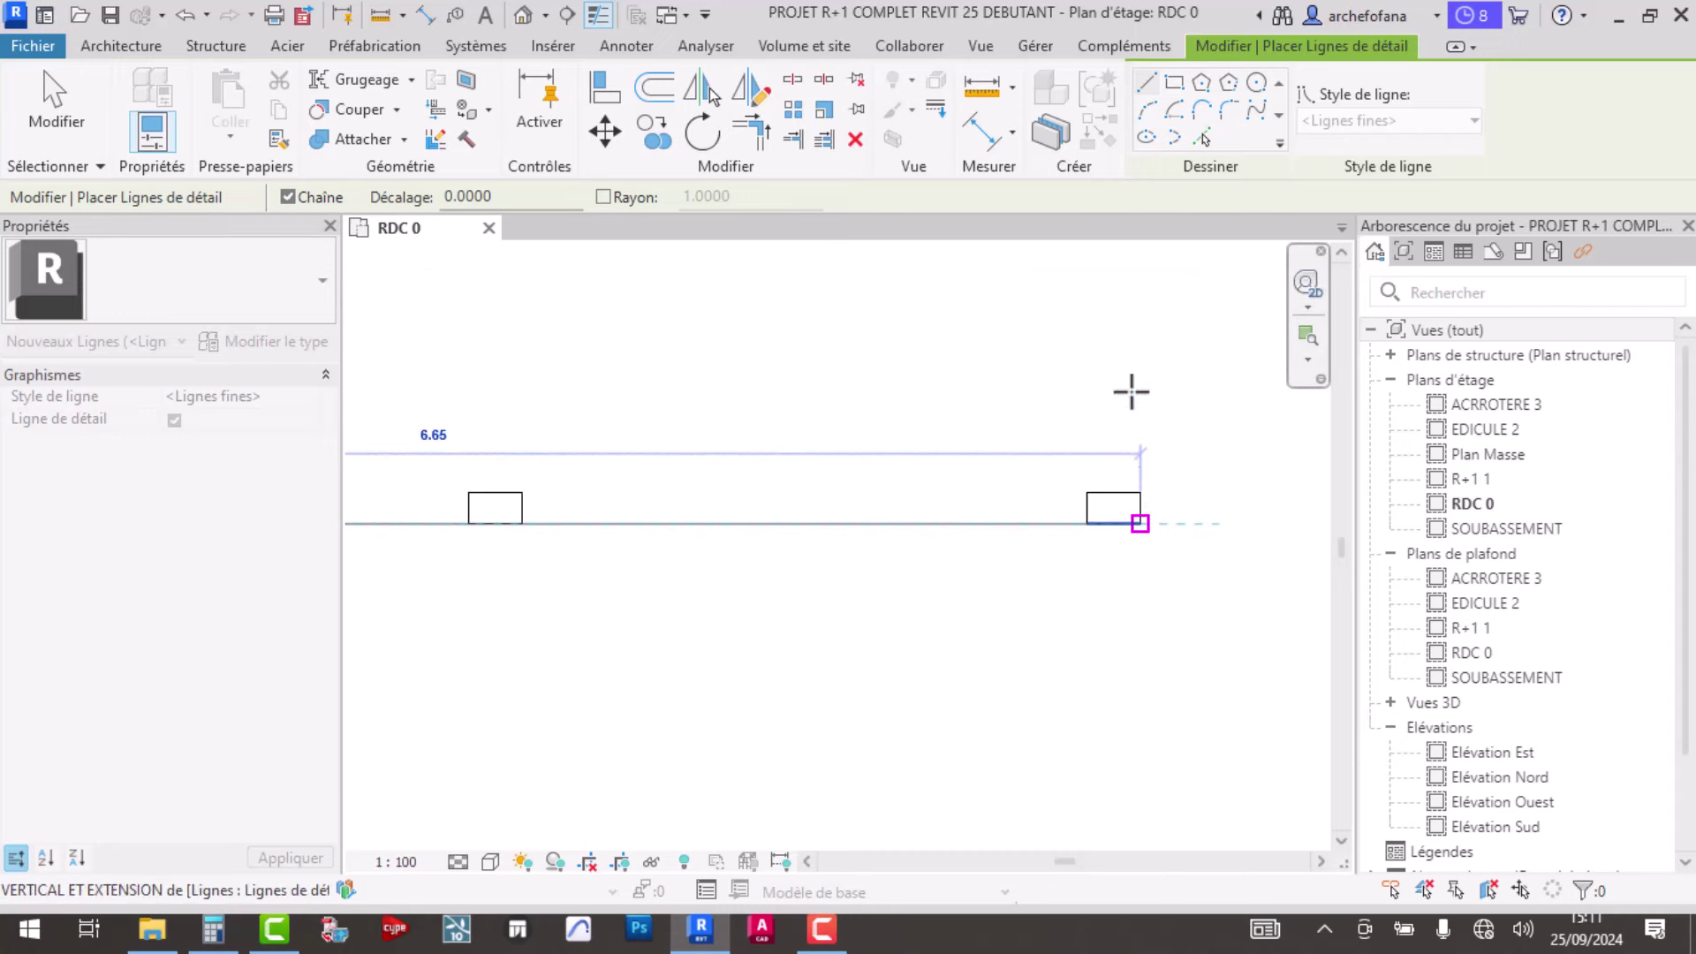
scroll(1129, 391, "down", 2)
scroll(1129, 350, "down", 2)
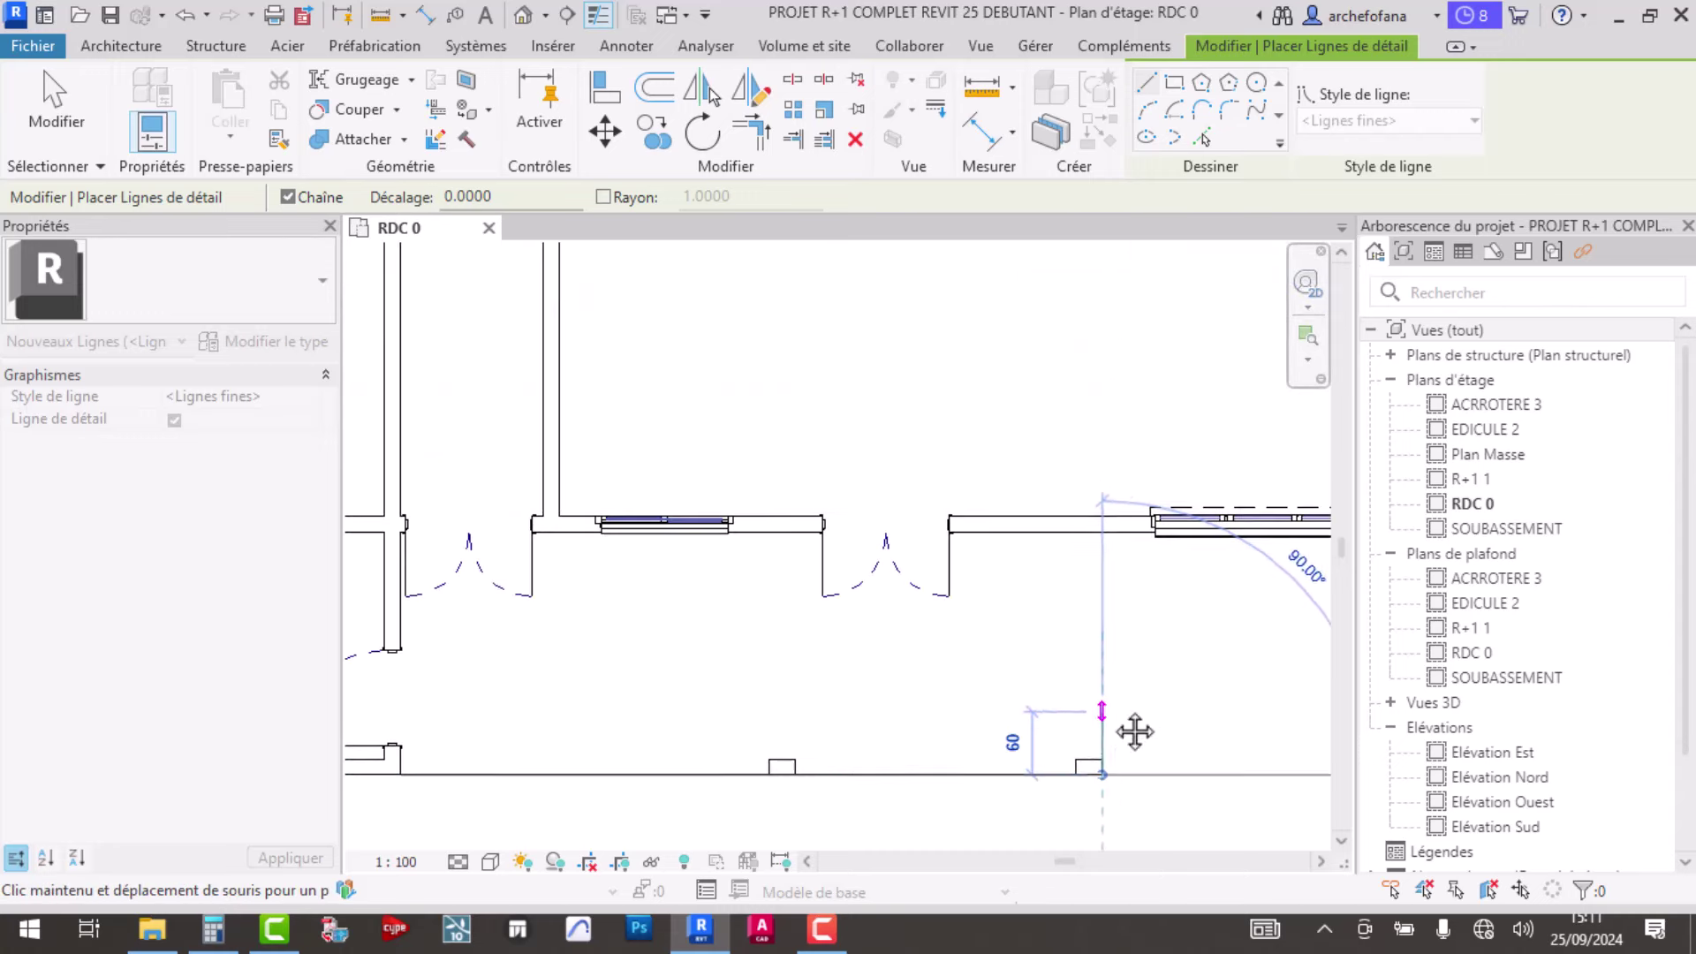
left_click(1101, 531)
right_click(1099, 553)
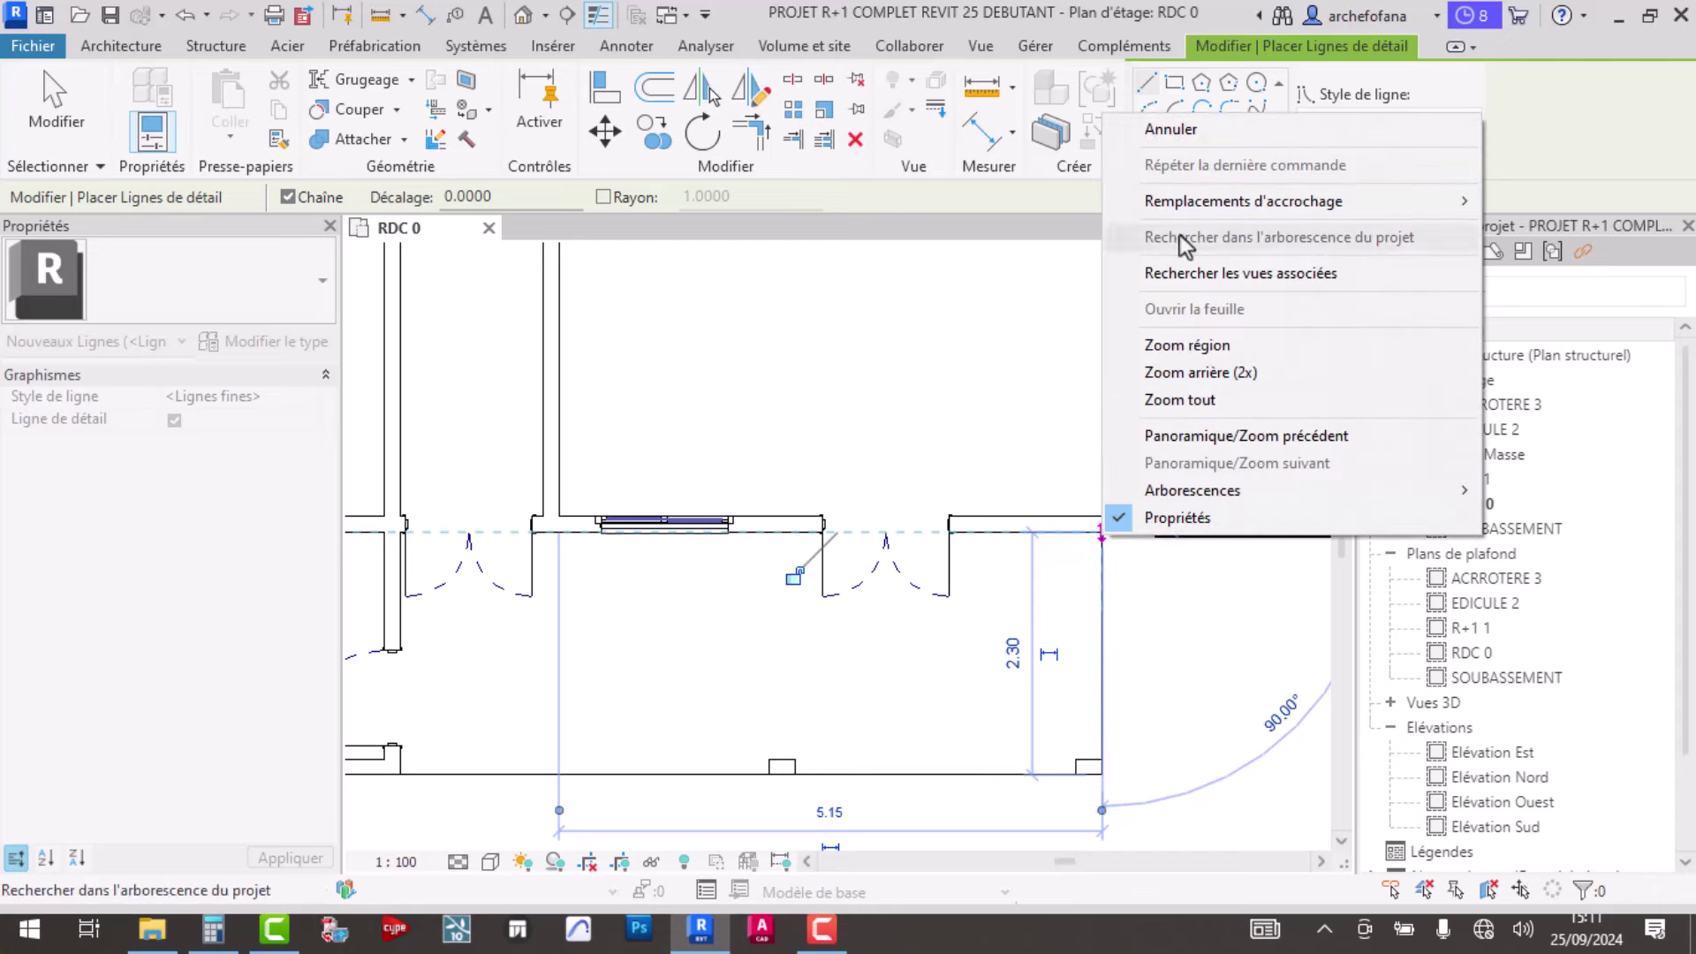
left_click(1211, 140)
scroll(1123, 626, "down", 2)
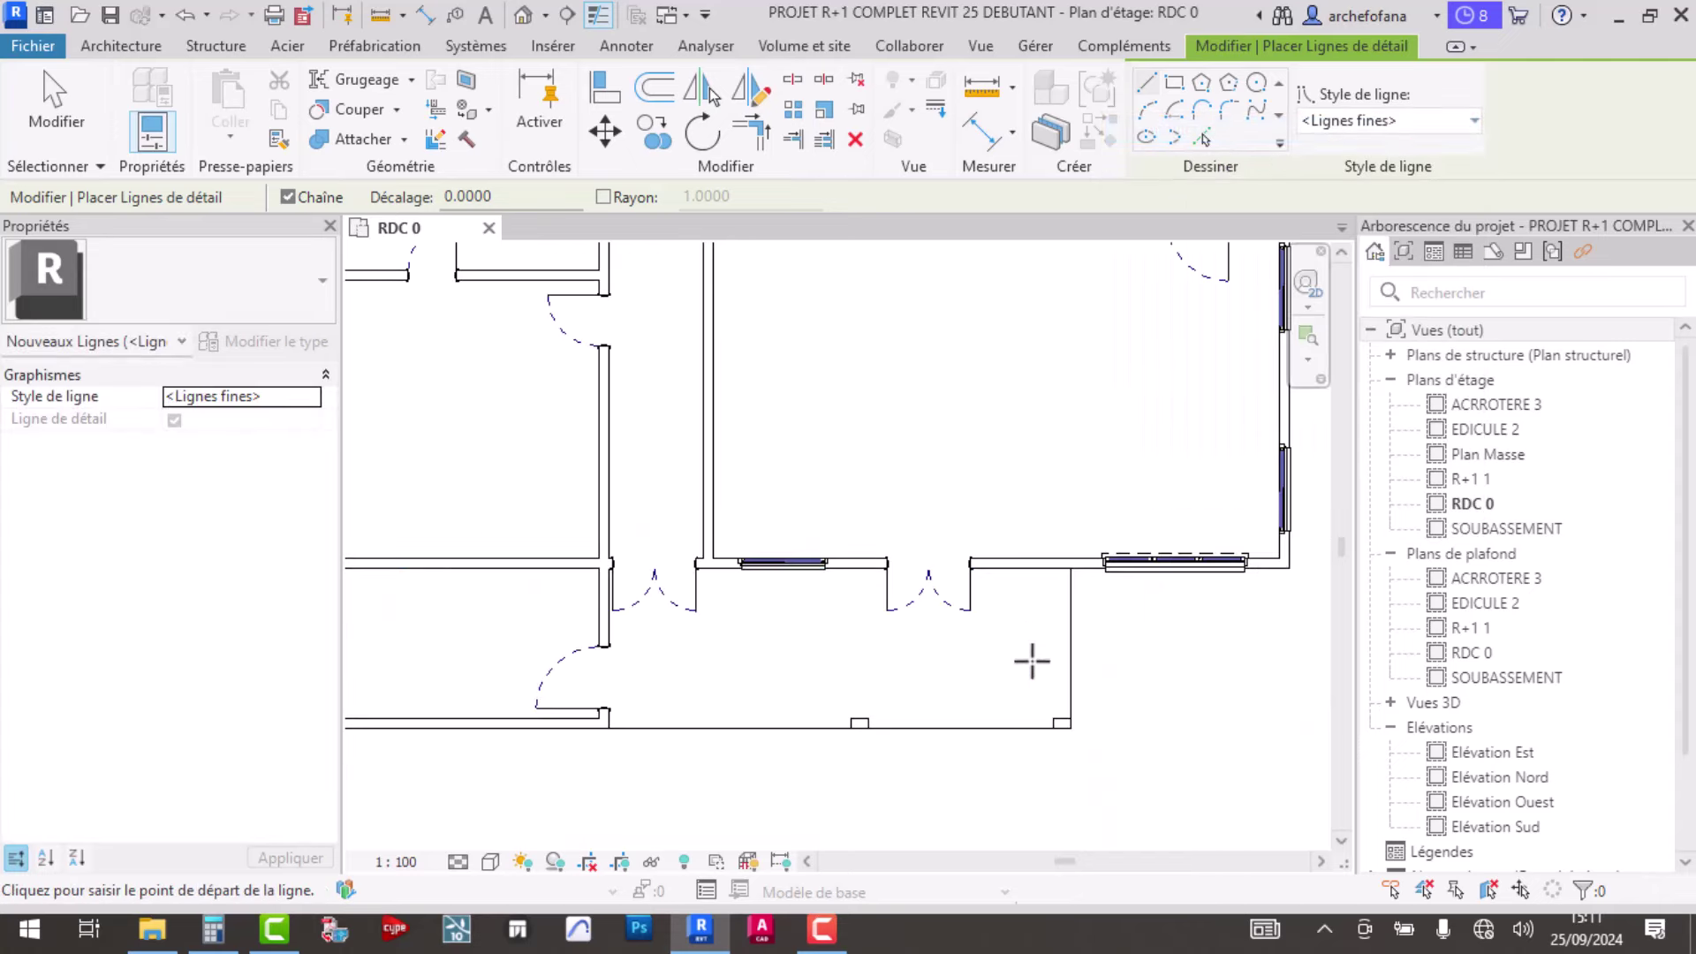
key("Escape")
key("Escape")
- Copy the 6.65 horizontal detail line onto the right wall edge and select the copy
left_click(934, 733)
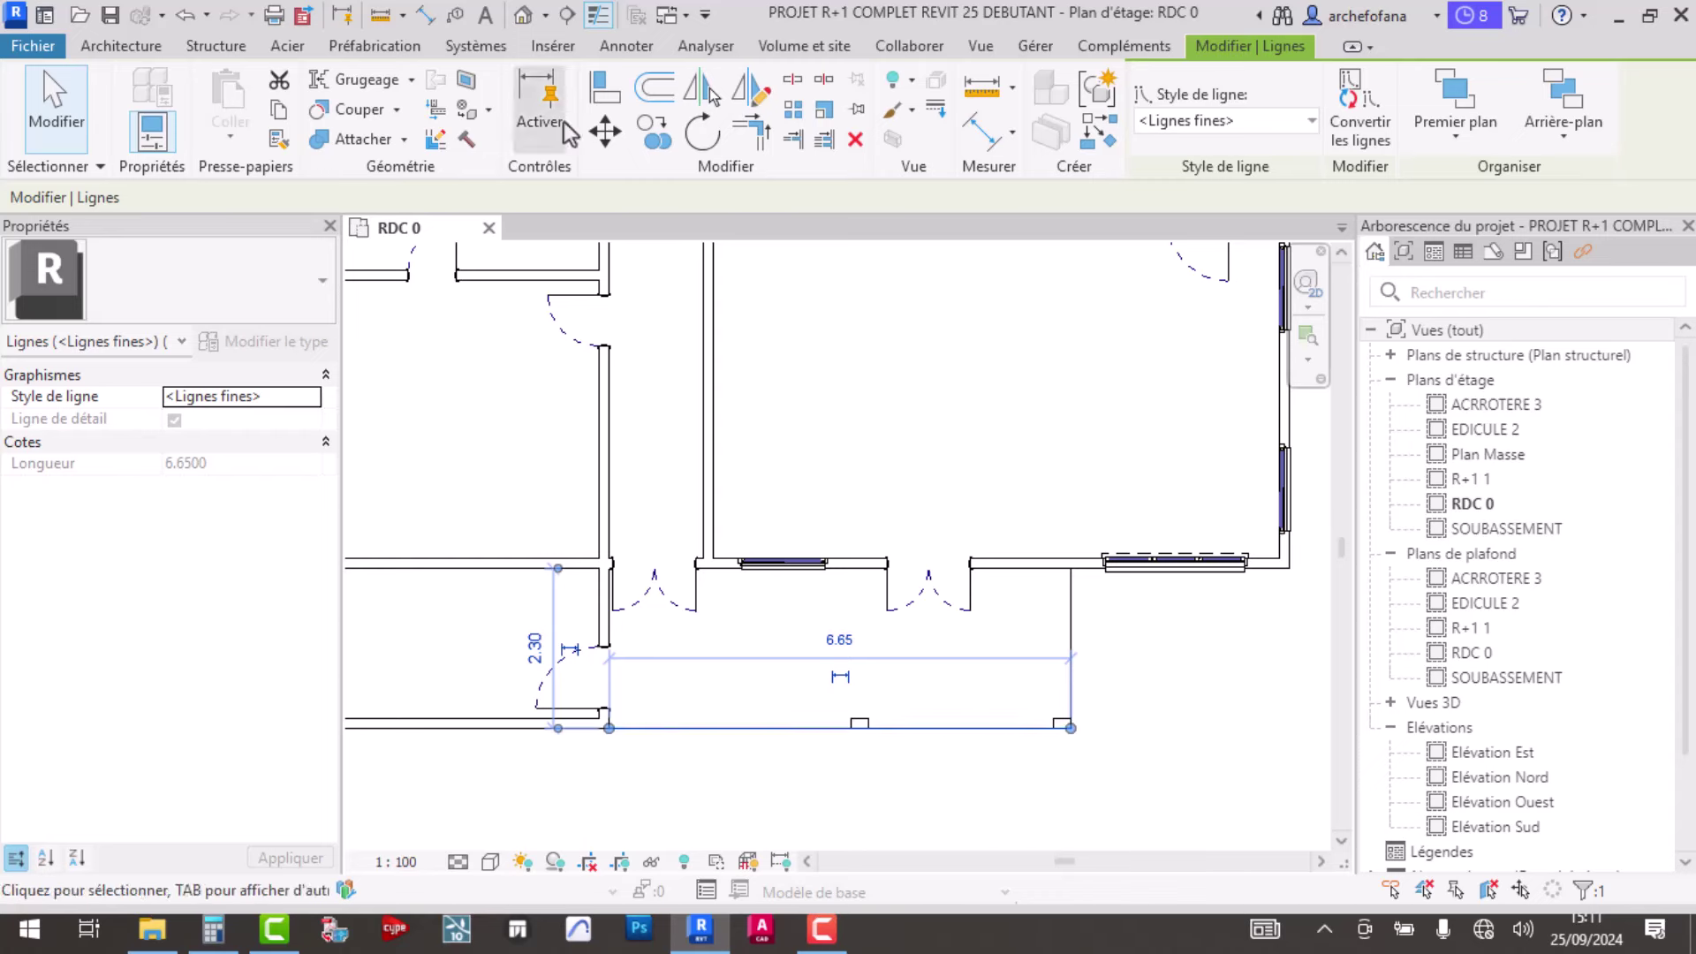
left_click(651, 150)
scroll(872, 727, "up", 2)
scroll(822, 658, "up", 3)
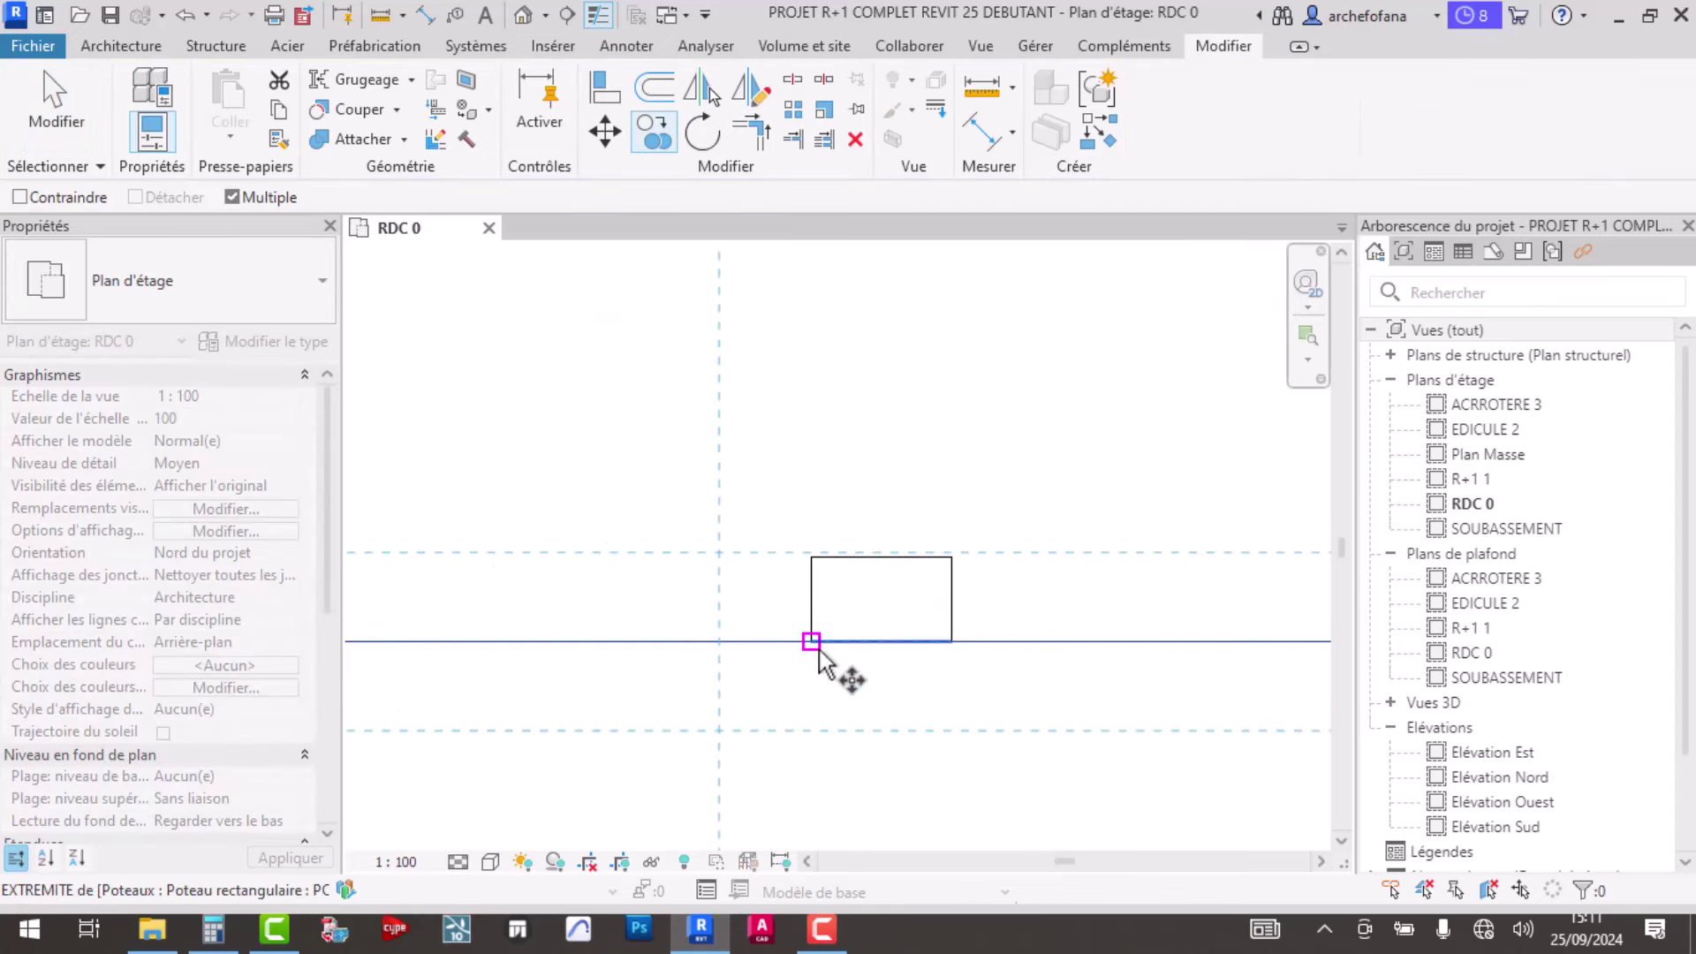
left_click(811, 641)
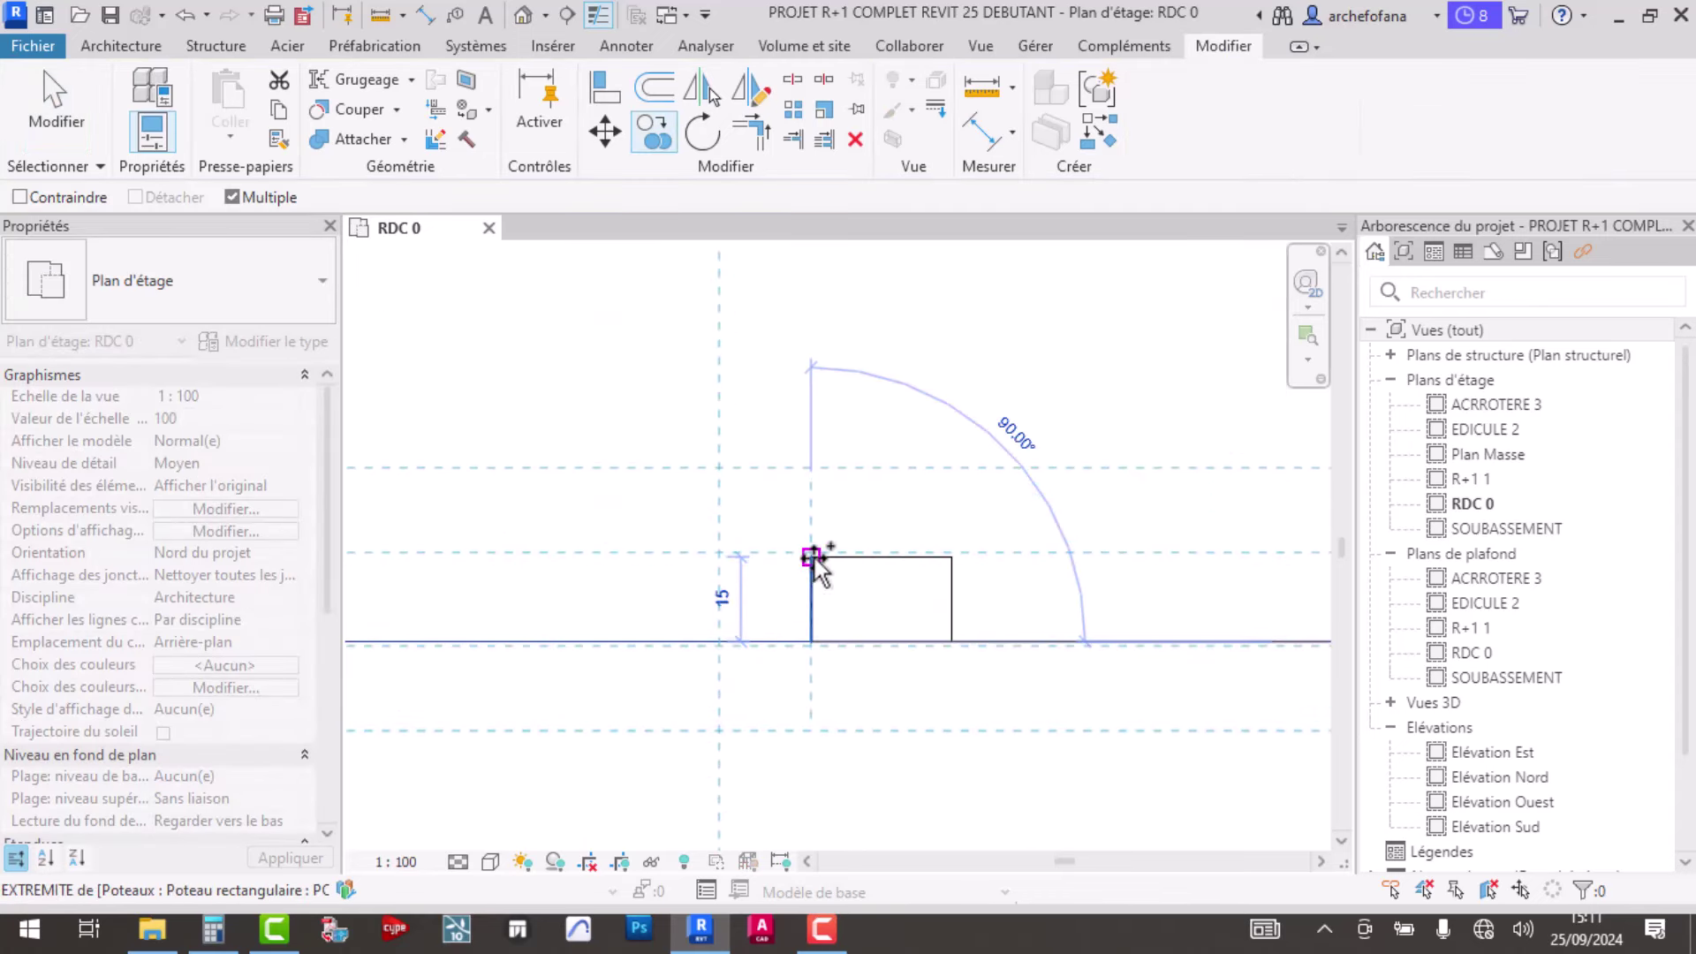
scroll(811, 560, "down", 2)
scroll(811, 566, "down", 2)
scroll(883, 583, "down", 2)
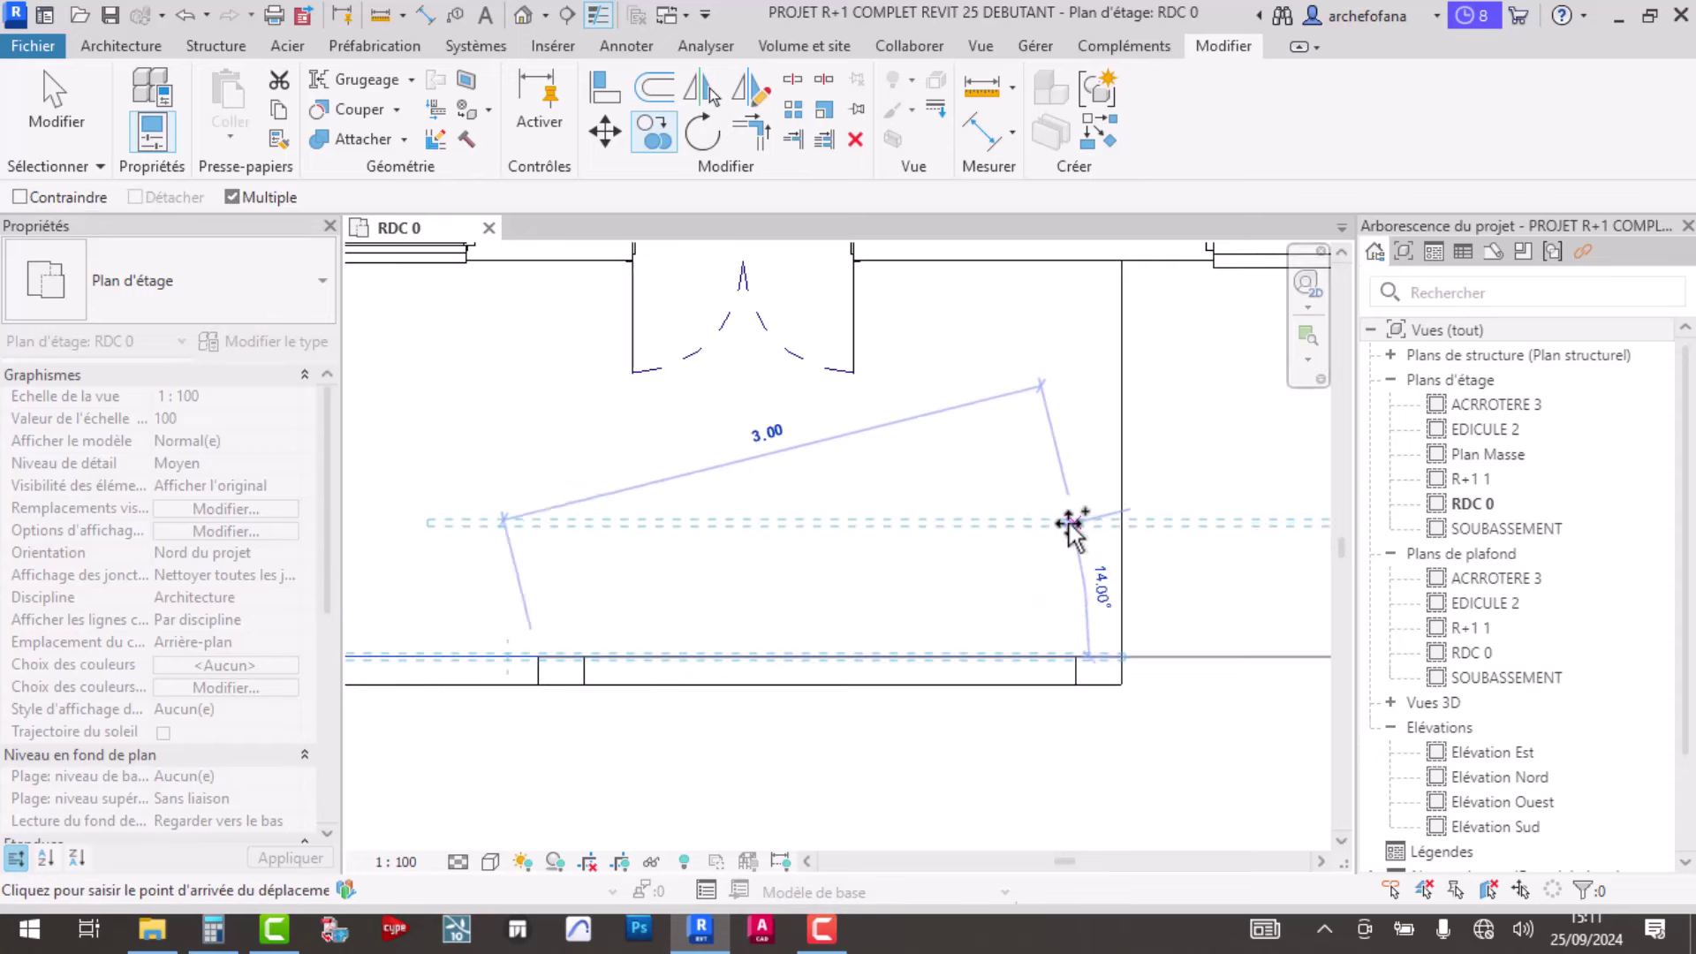
left_click(1114, 539)
key("Escape")
left_click(1118, 537)
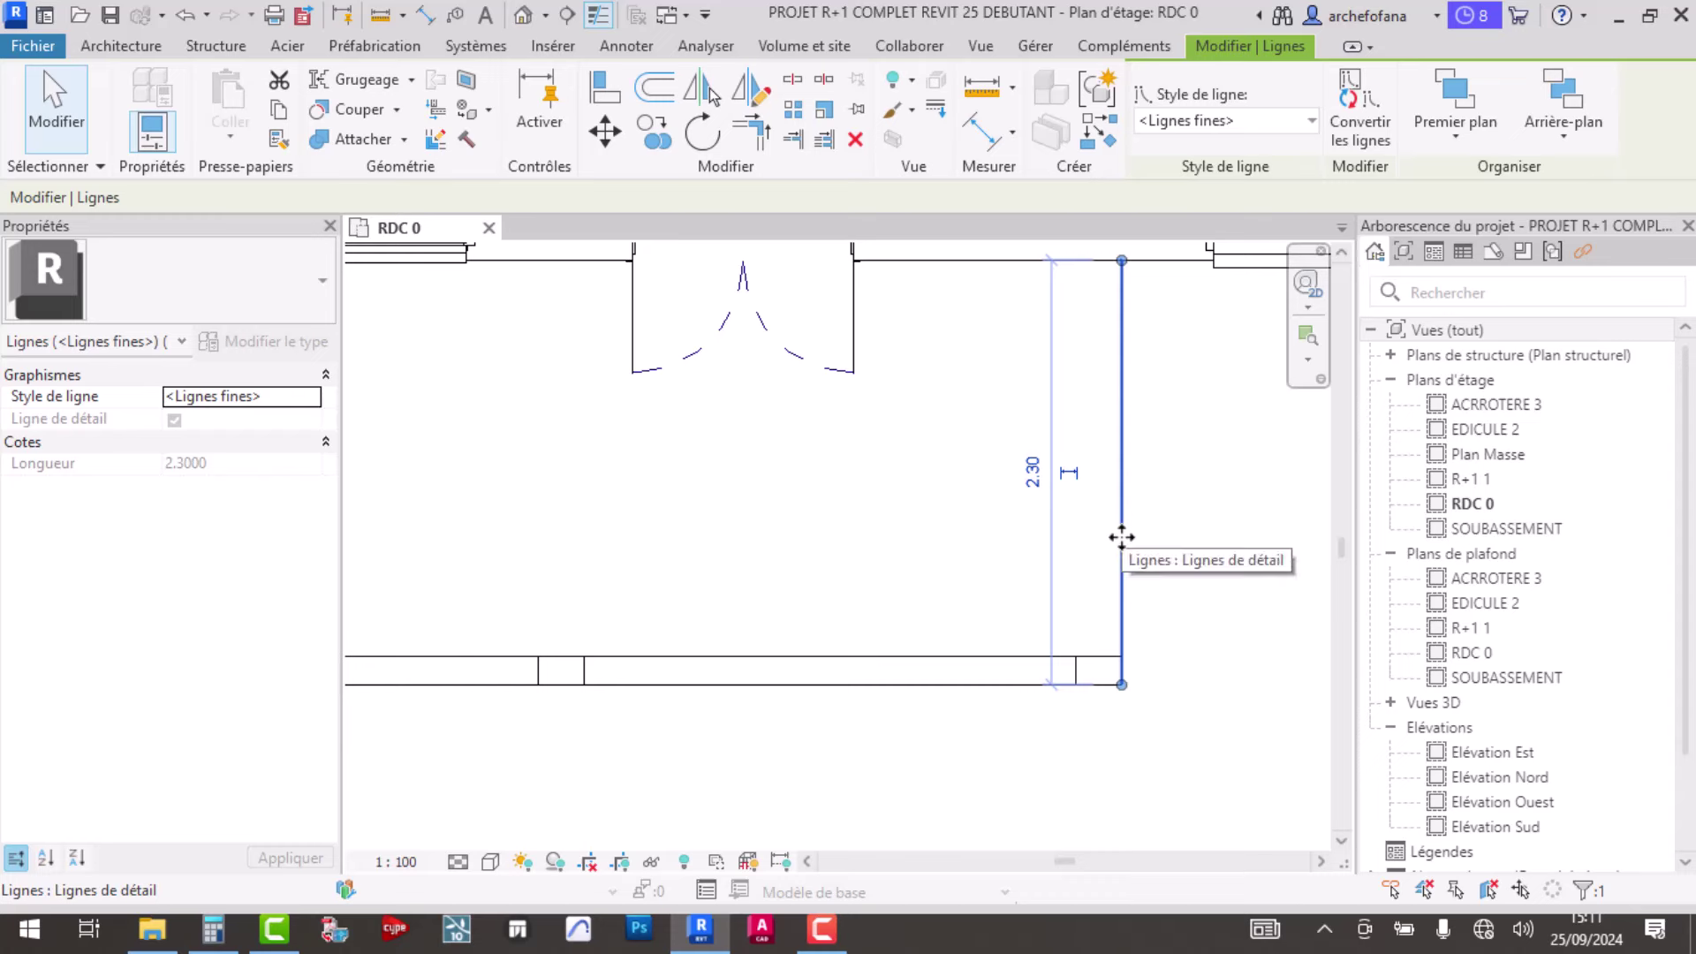
- Copy the 2.30 detail line 15 cm to the side and select the outer vertical line
left_click(656, 135)
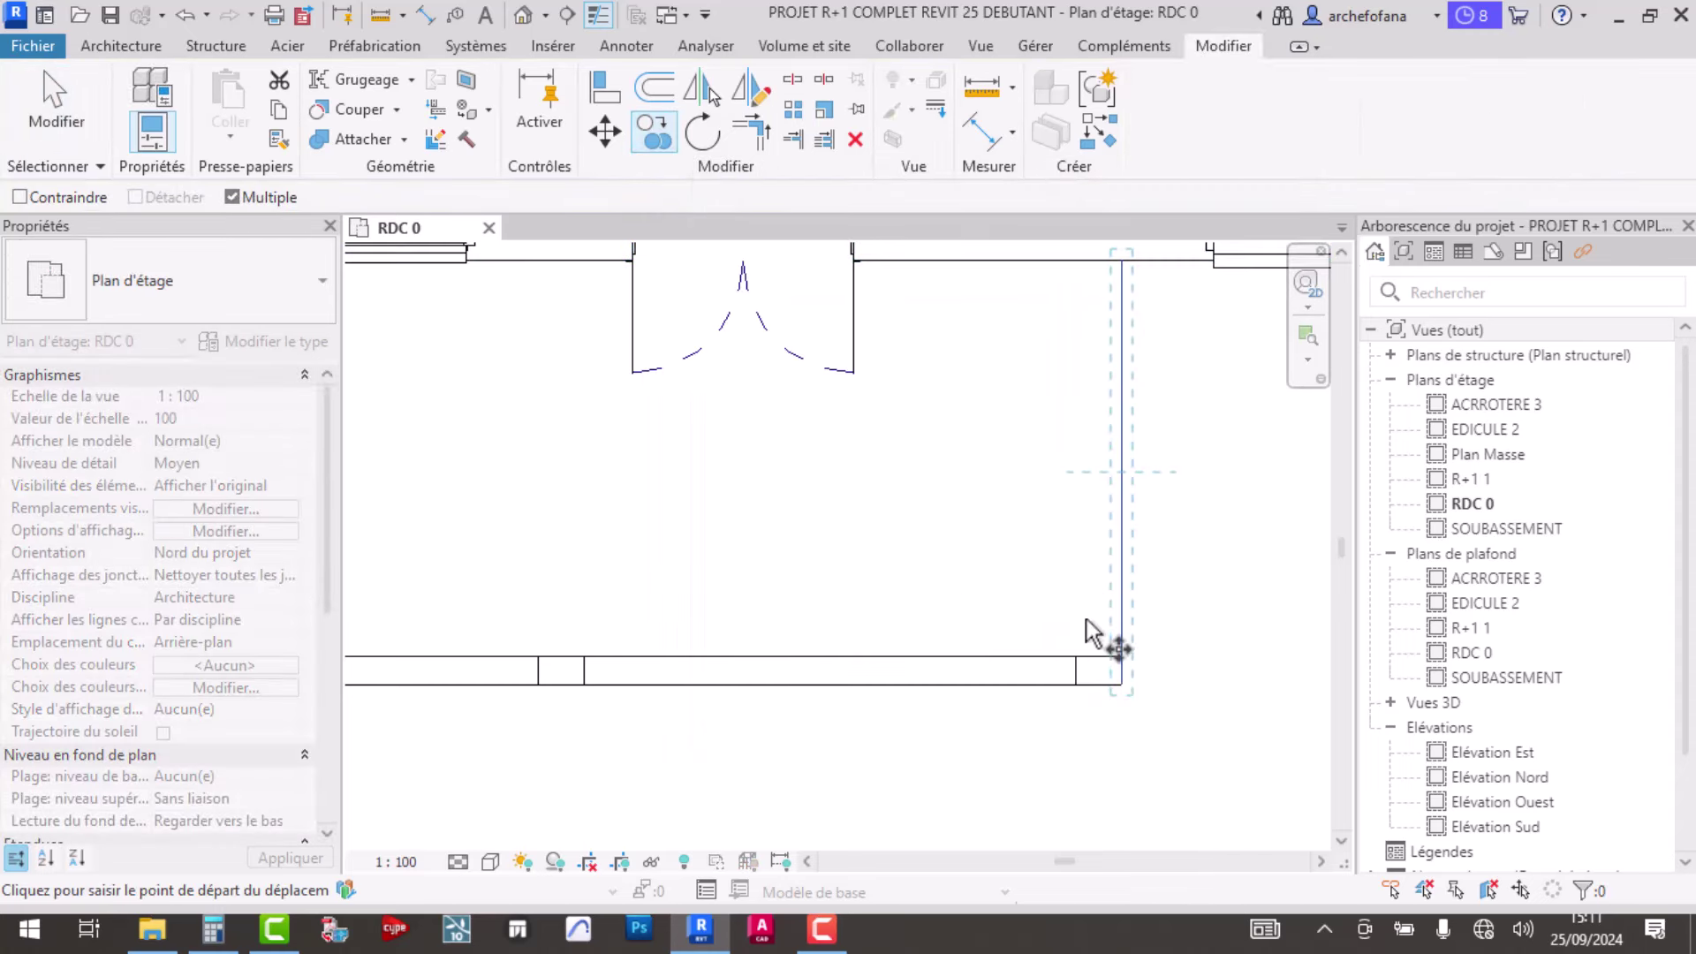
scroll(1092, 632, "up", 2)
scroll(1161, 671, "up", 2)
left_click(1175, 618)
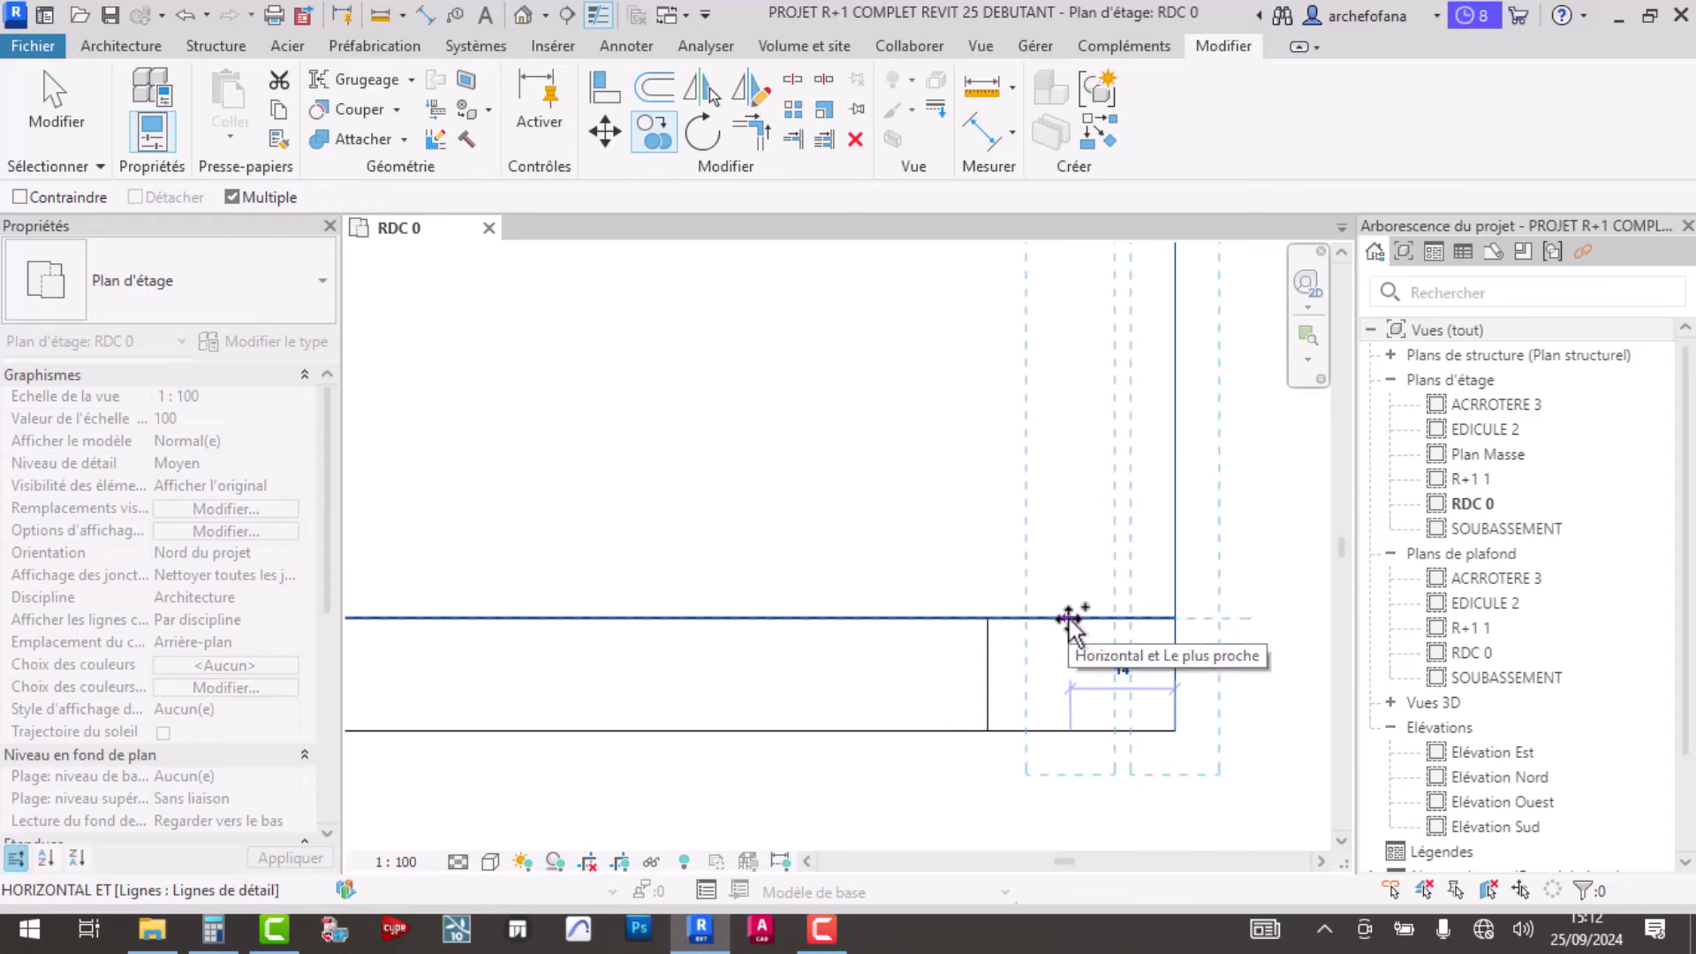
scroll(1068, 618, "up", 2)
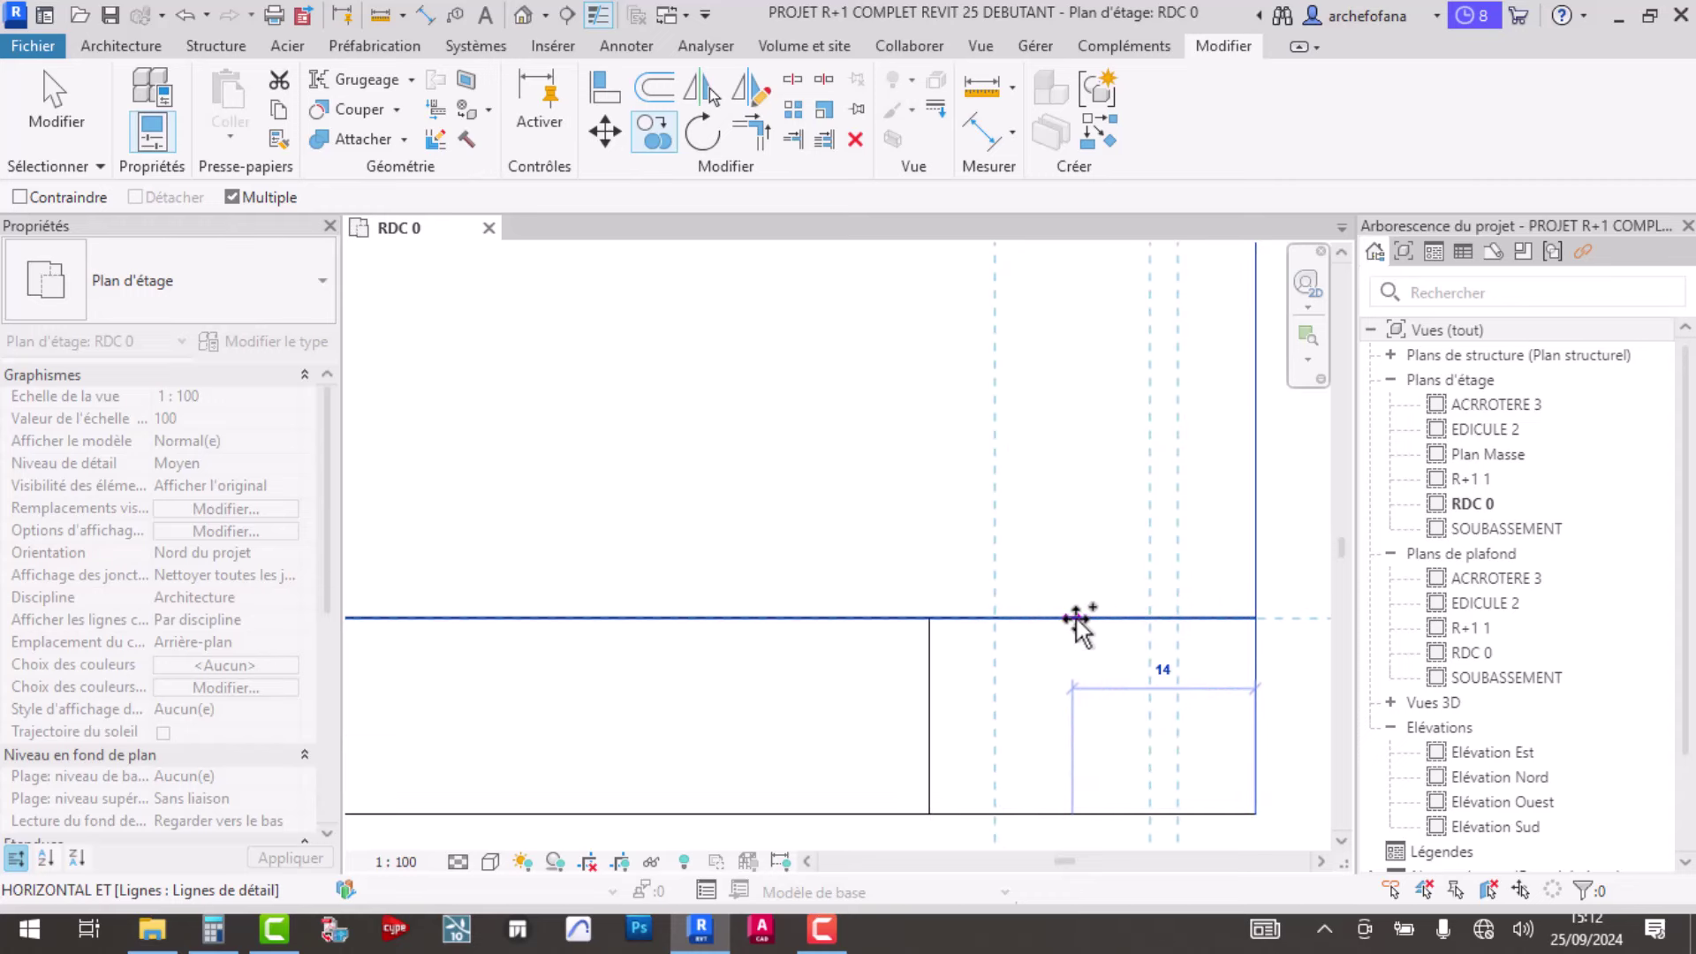
scroll(1052, 540, "down", 3)
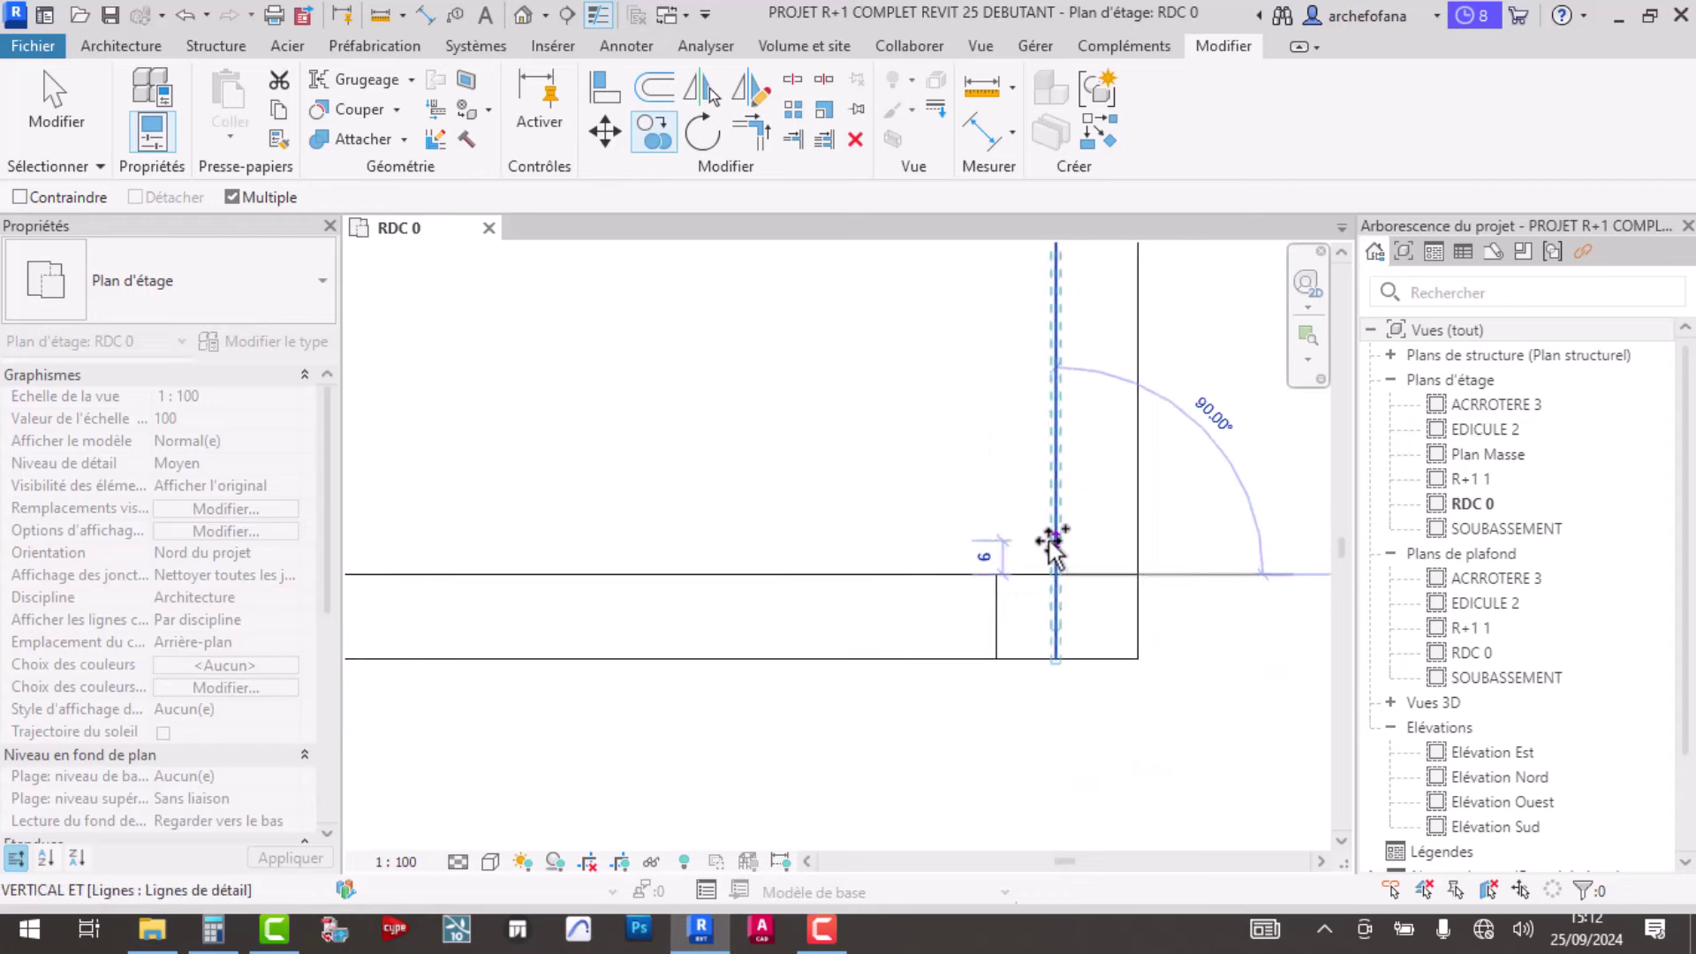
key("Escape")
key("Escape")
left_click(1053, 450)
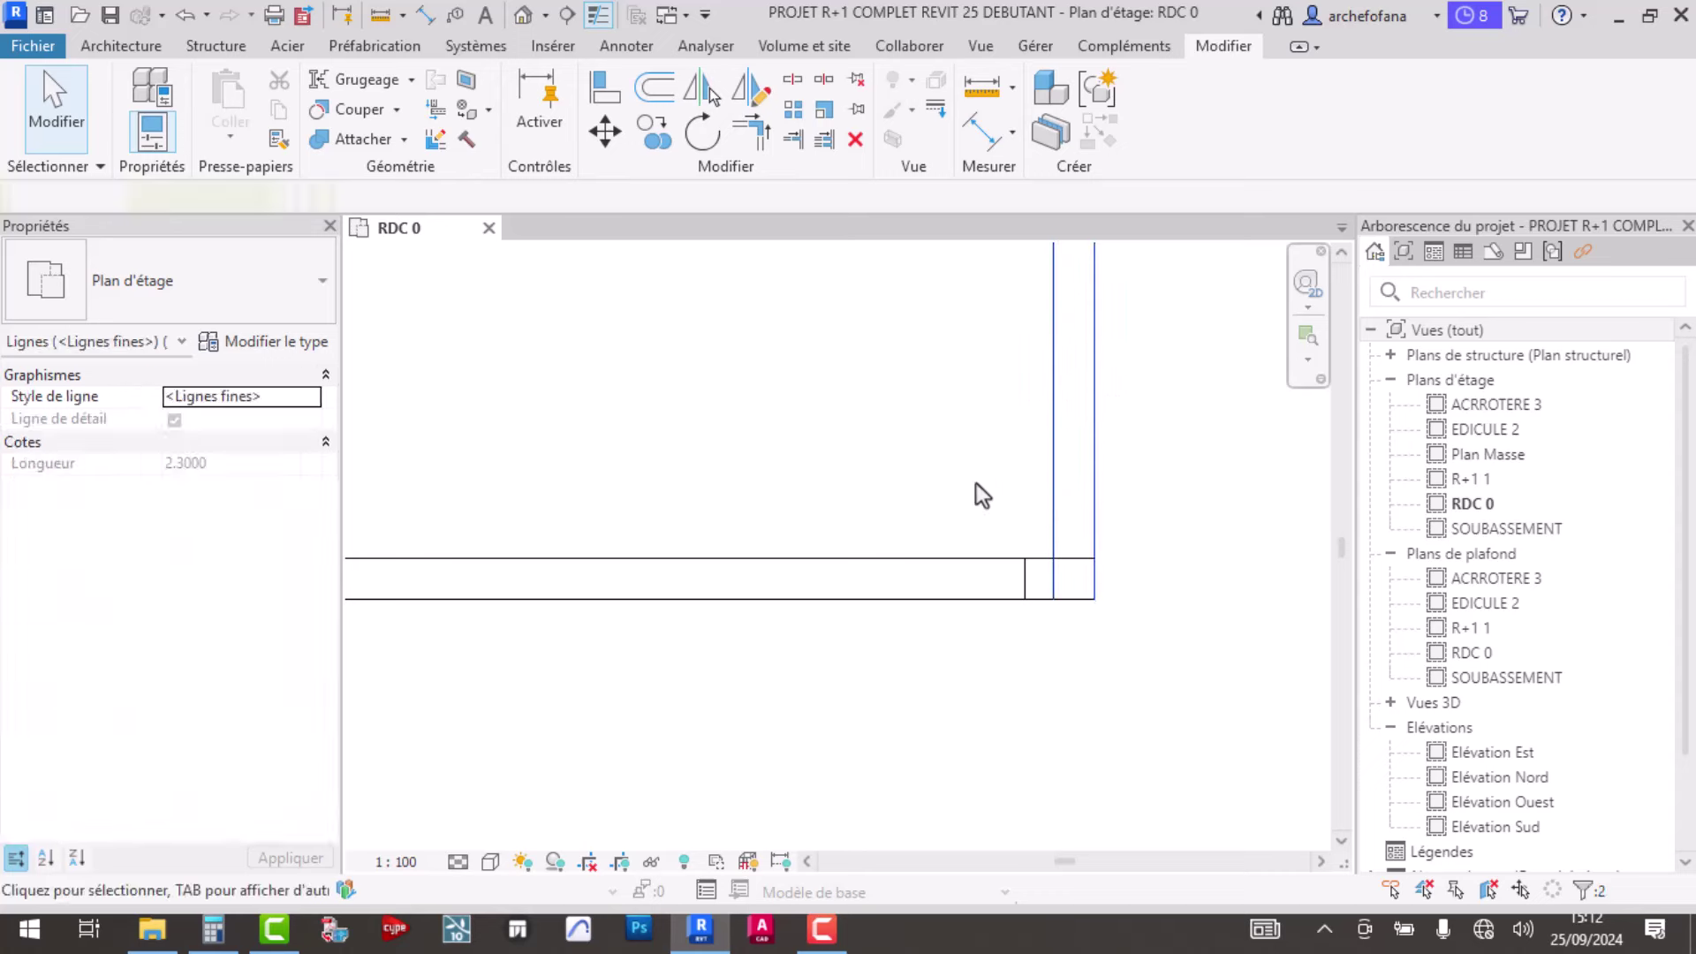
left_click(1095, 429)
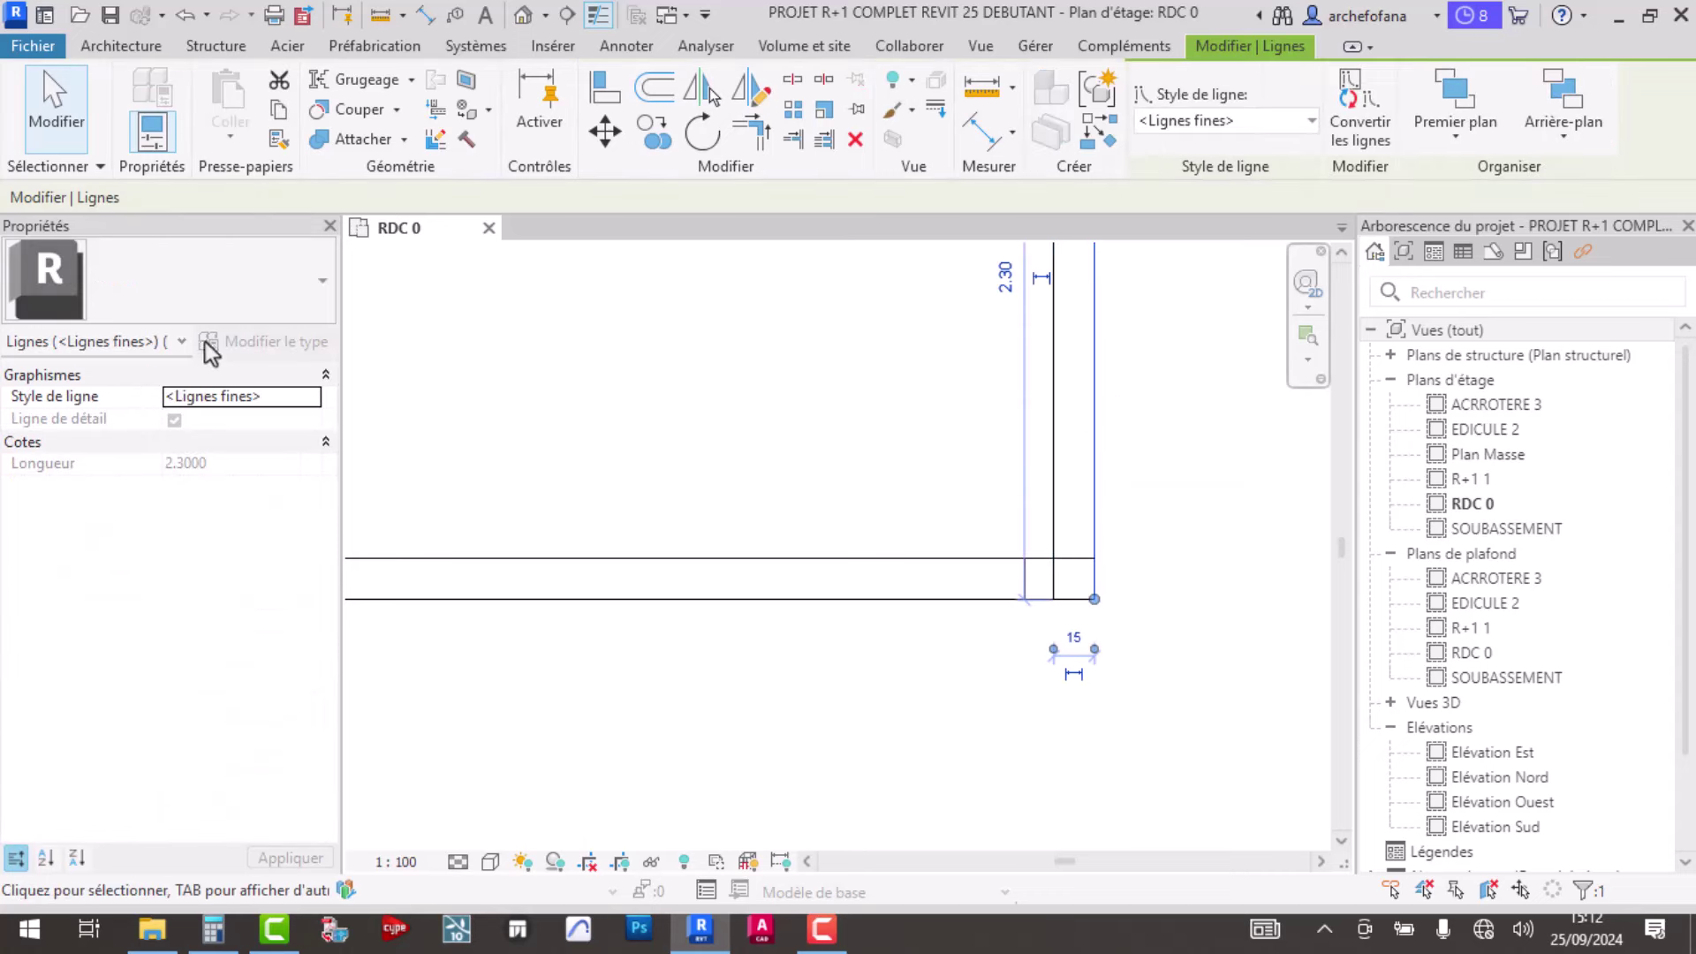
- Set the outer vertical line's Style de ligne to <Lignes cachées> so it shows dashed
left_click(1010, 422)
left_click(1095, 475)
left_click(312, 396)
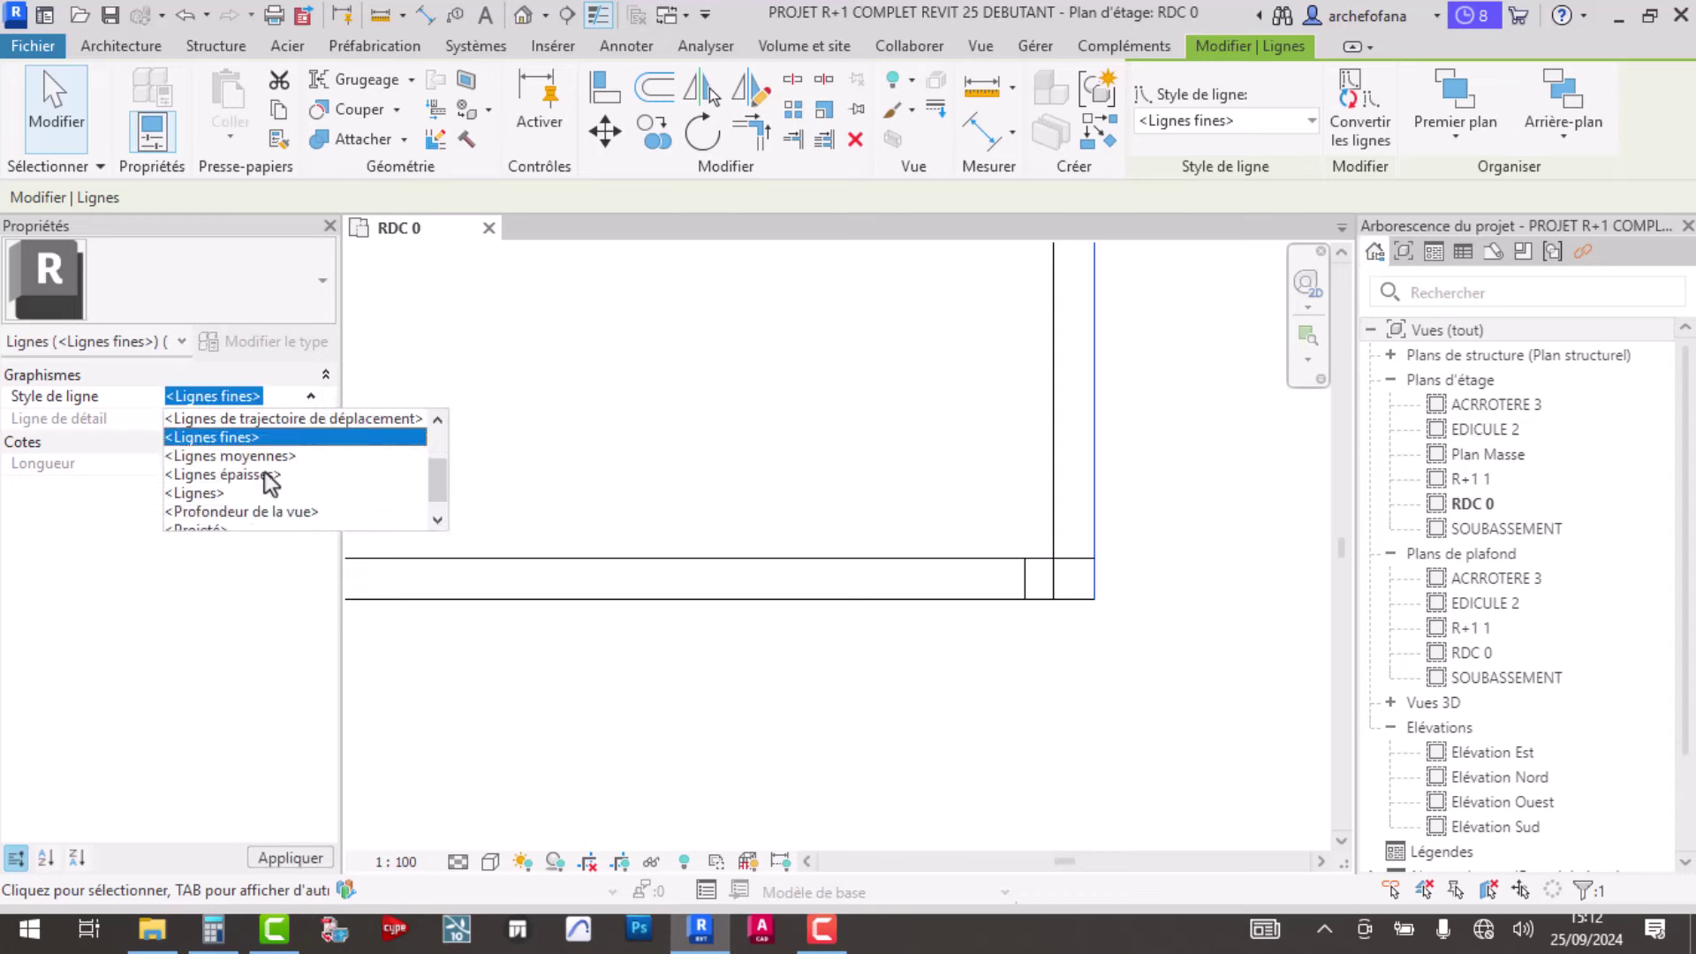
scroll(268, 468, "down", 1)
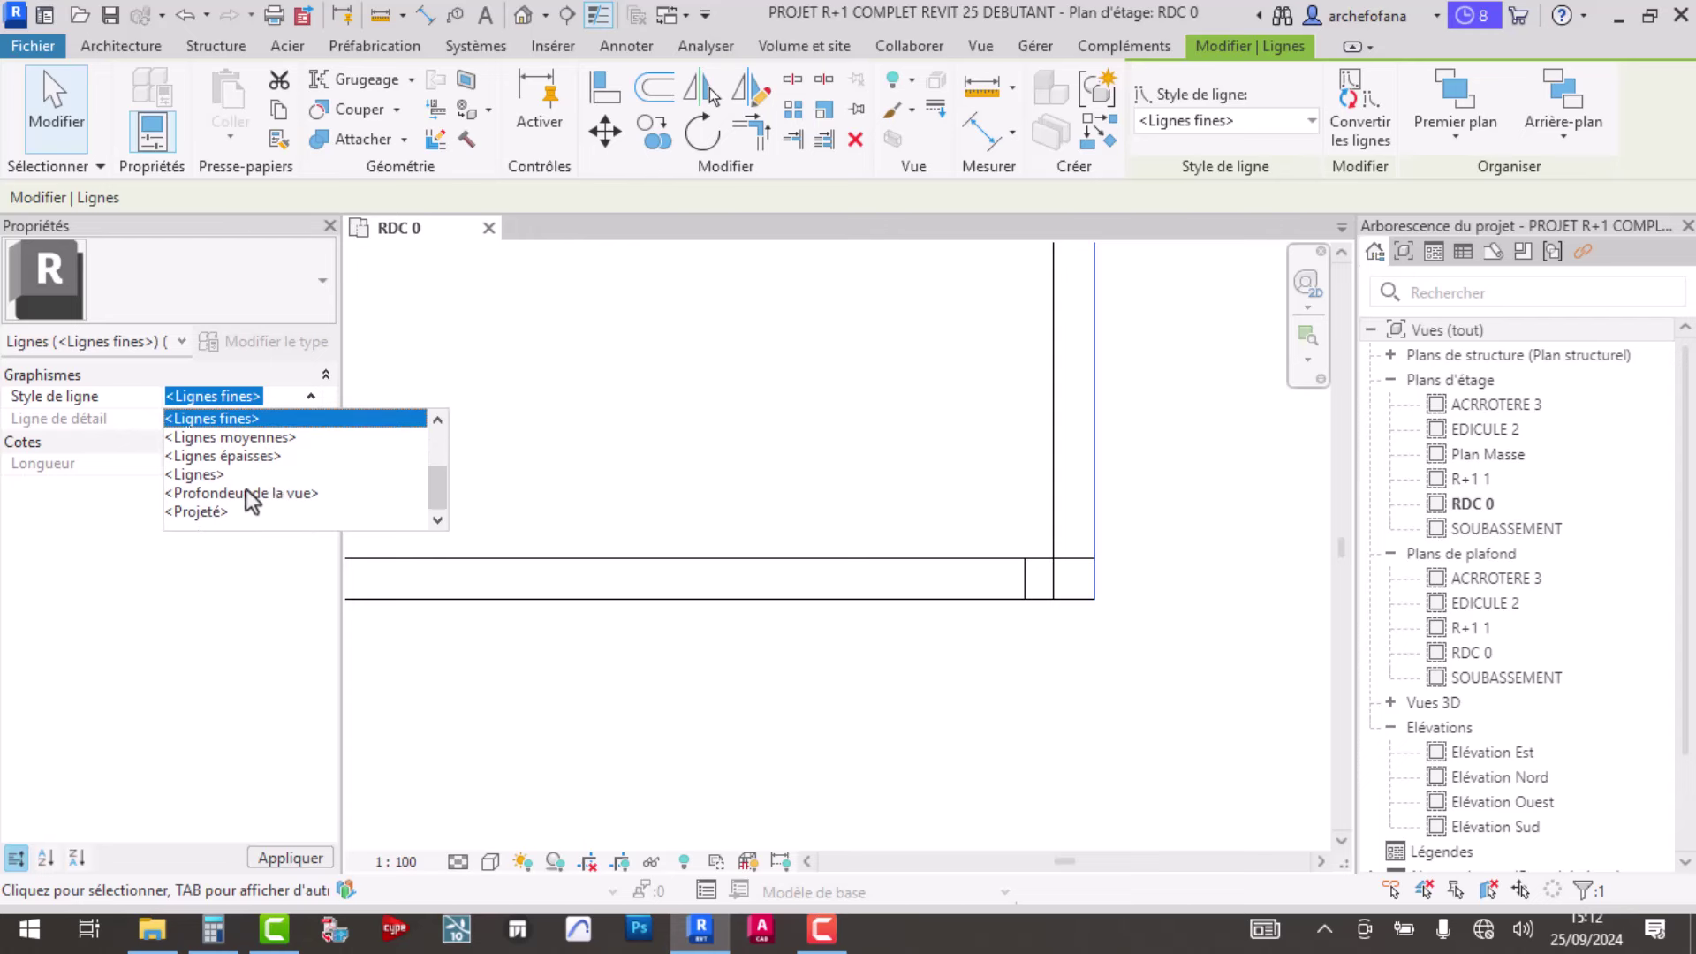
left_click(201, 479)
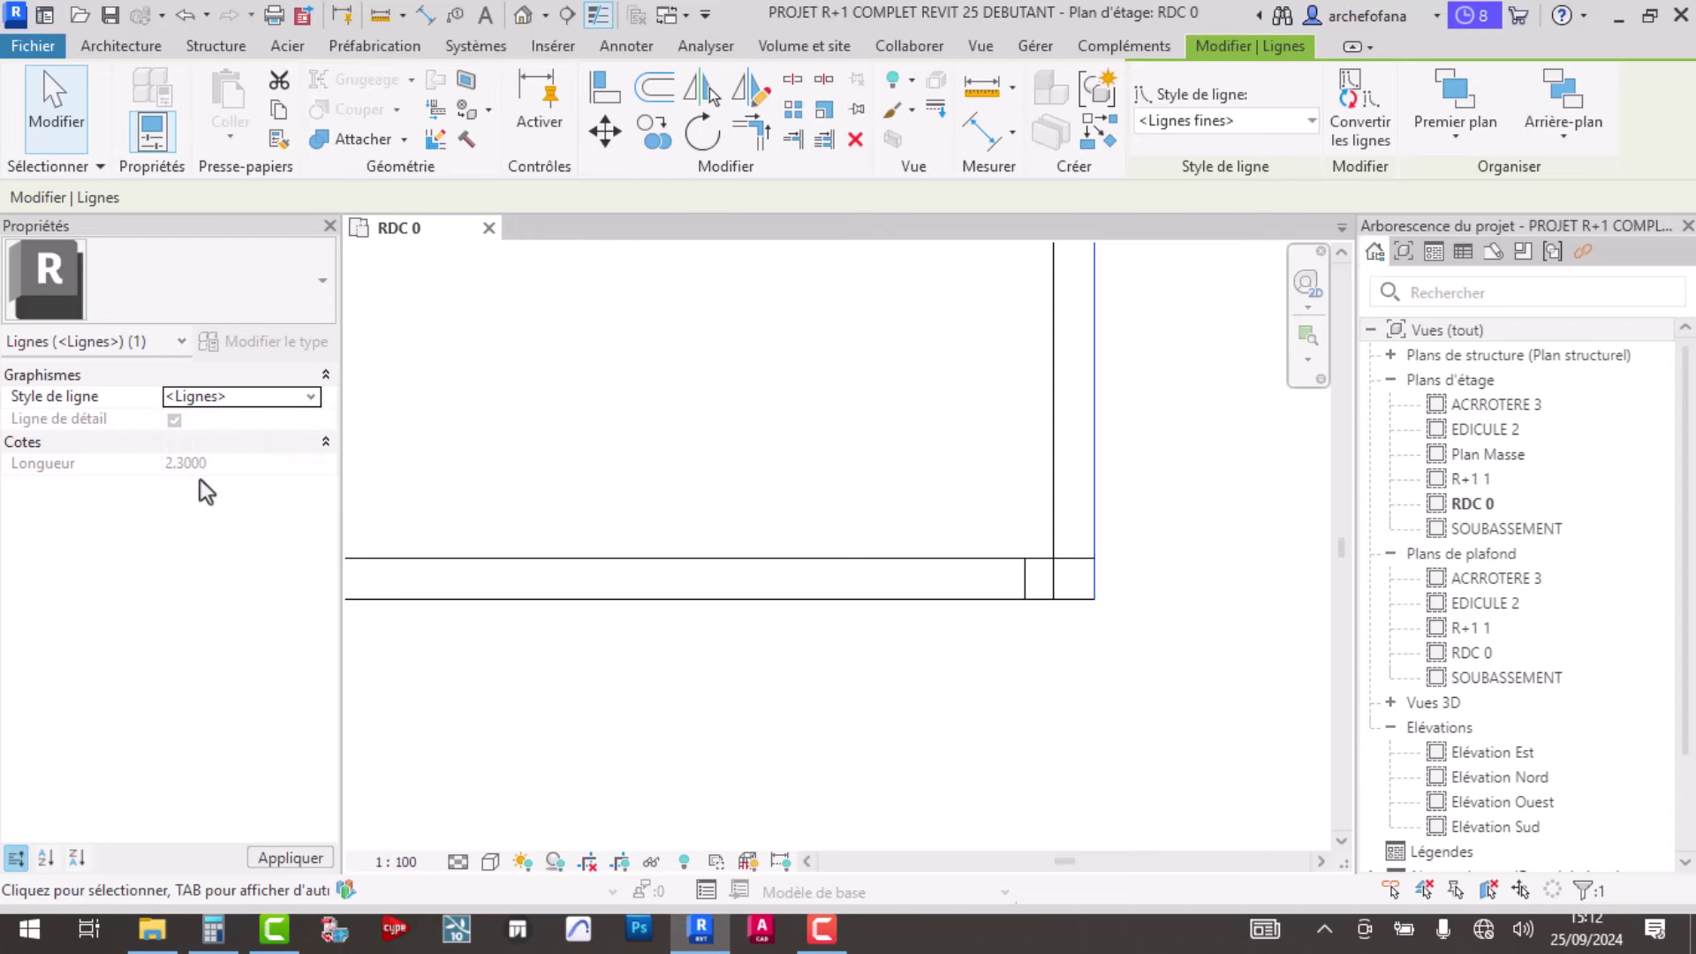
left_click(246, 401)
left_click(310, 399)
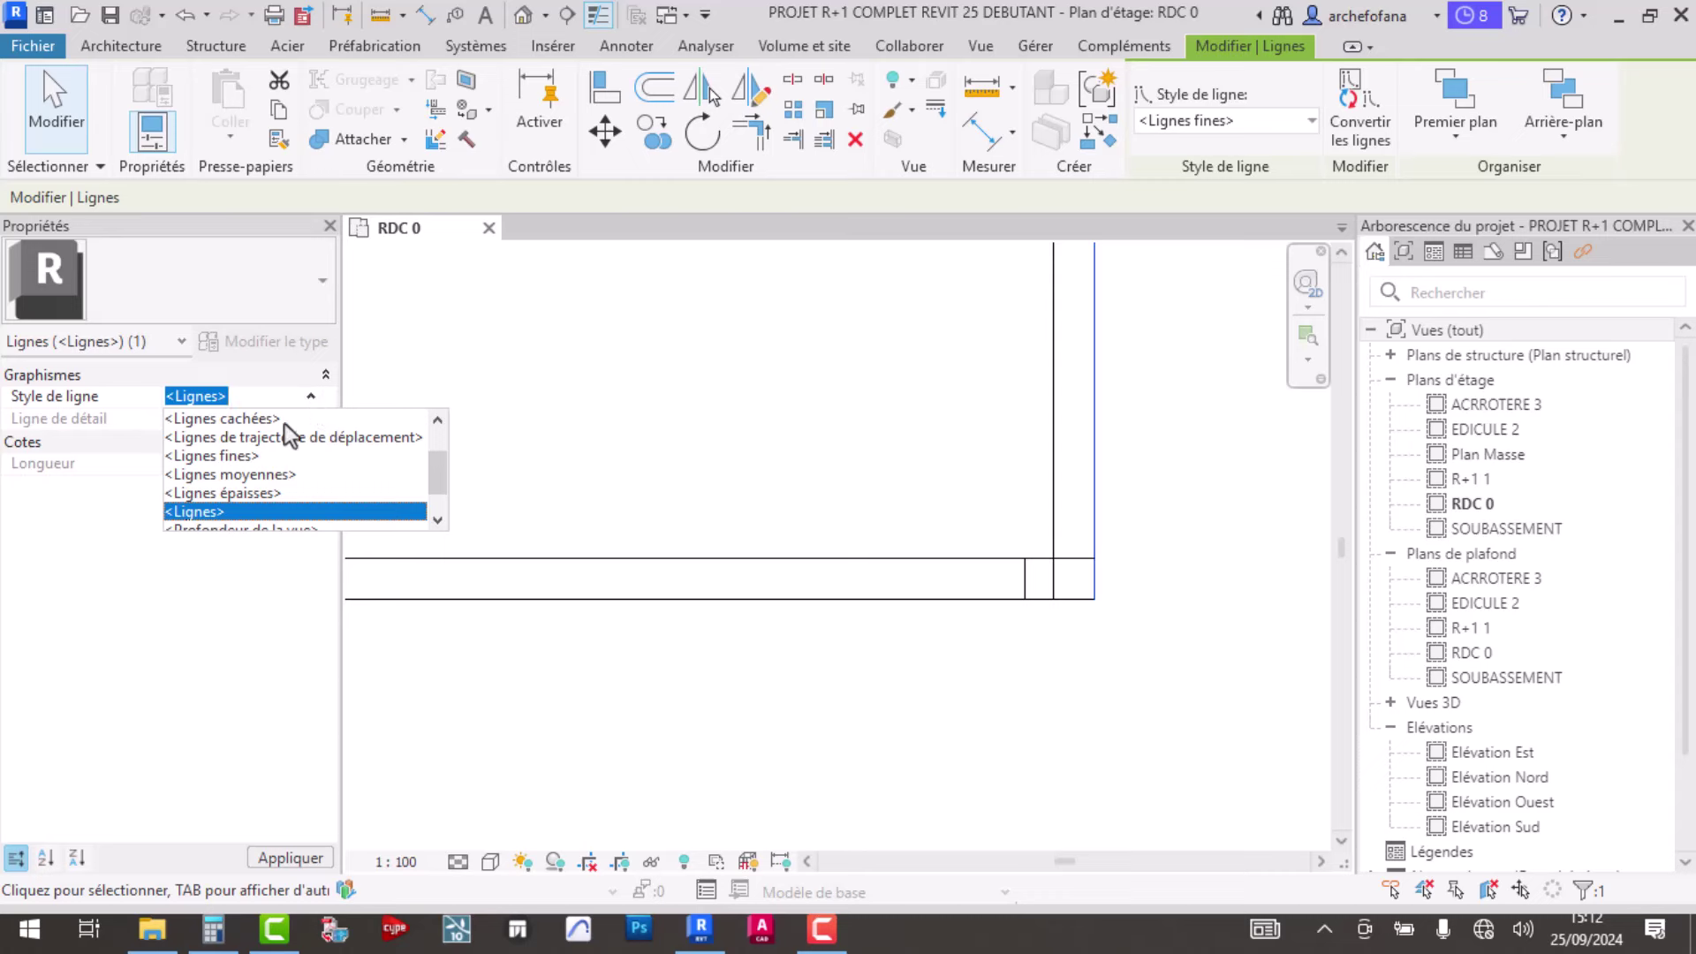
left_click(258, 422)
- Match the inner vertical detail line to the dashed hidden-line style with Copier propriétés du type
left_click(861, 421)
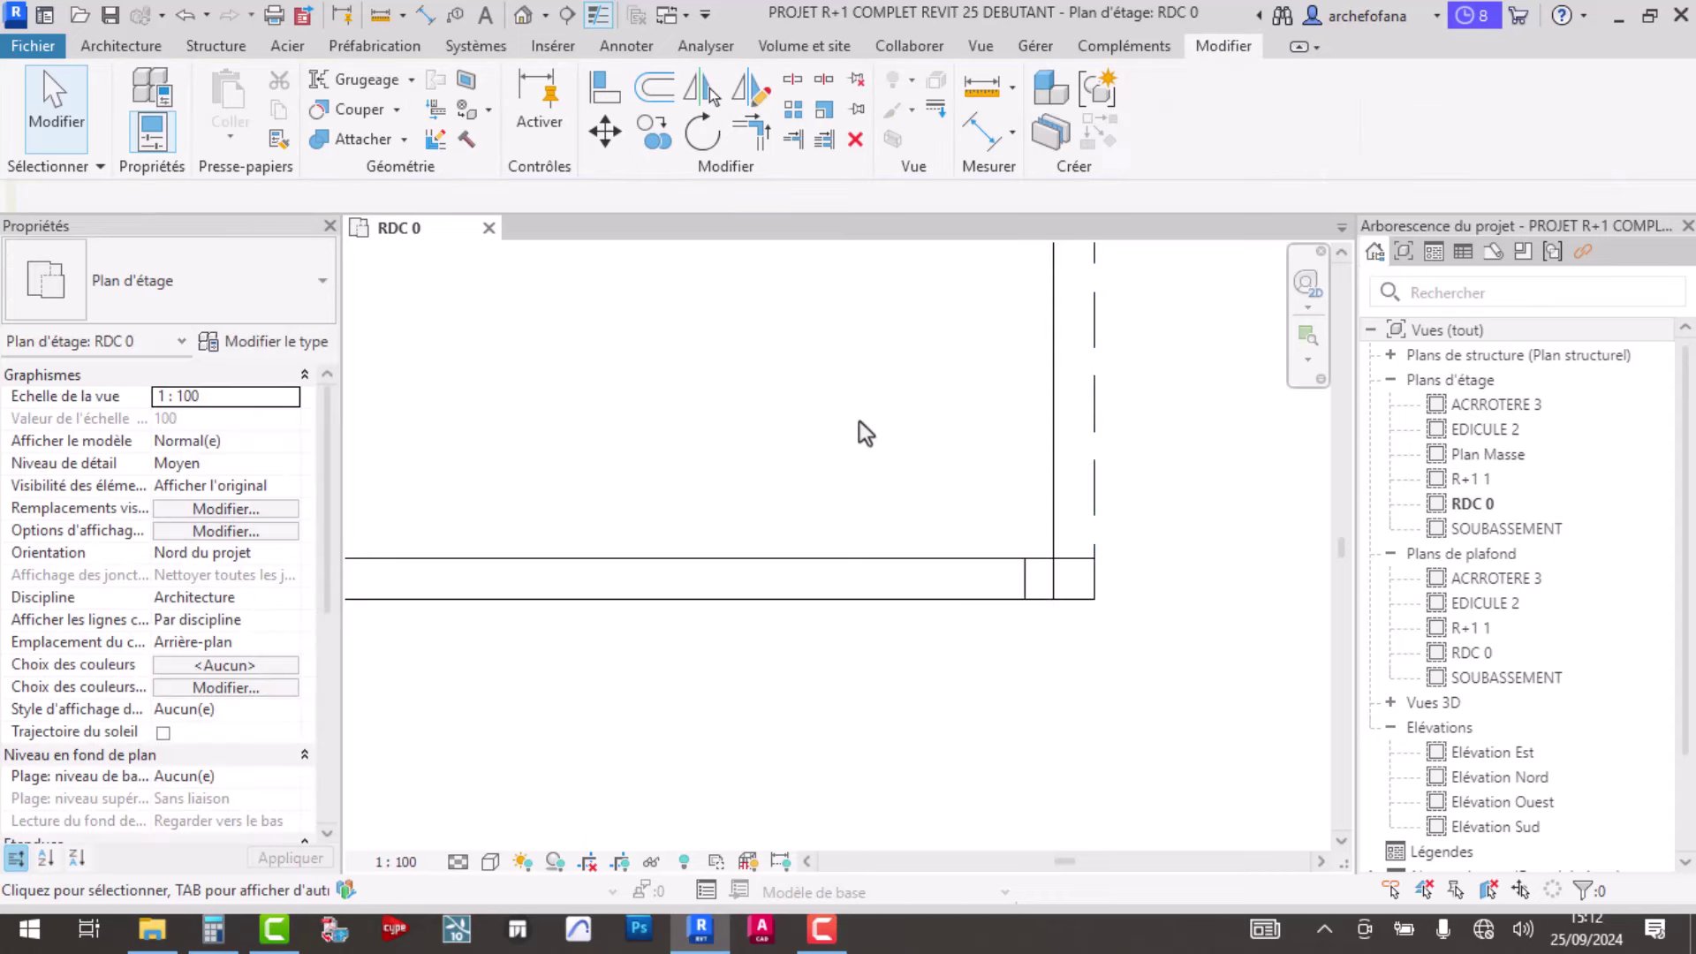
scroll(909, 487, "down", 2)
middle_click_drag(909, 487, 914, 655)
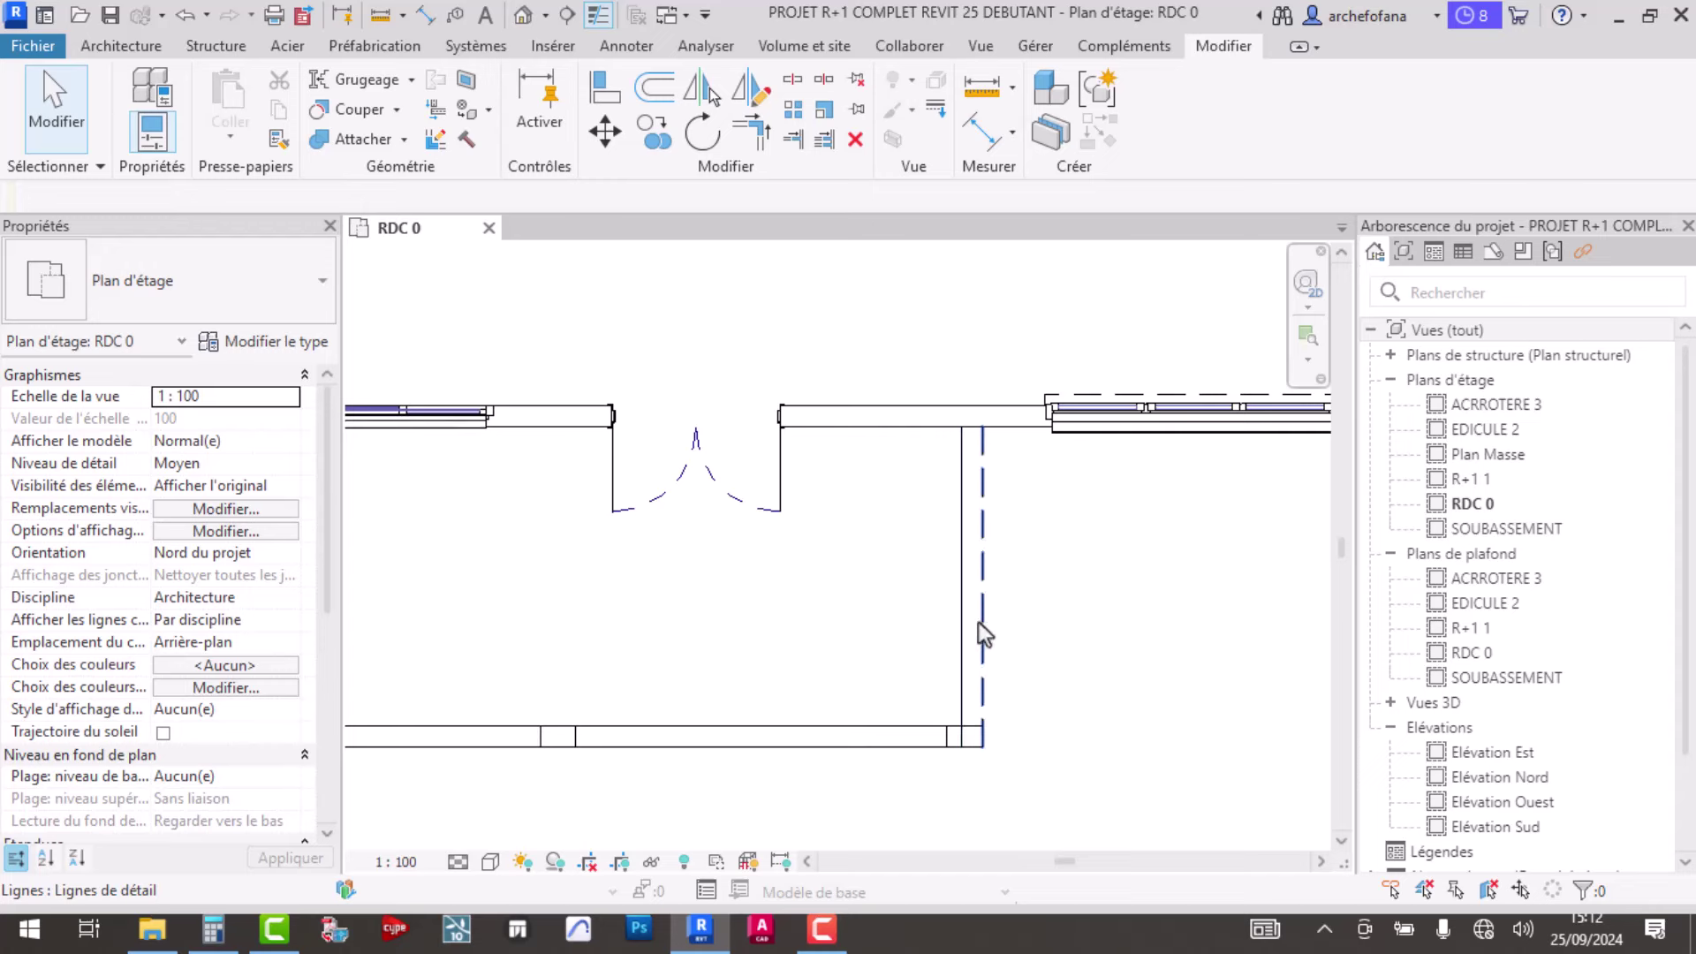
left_click(279, 138)
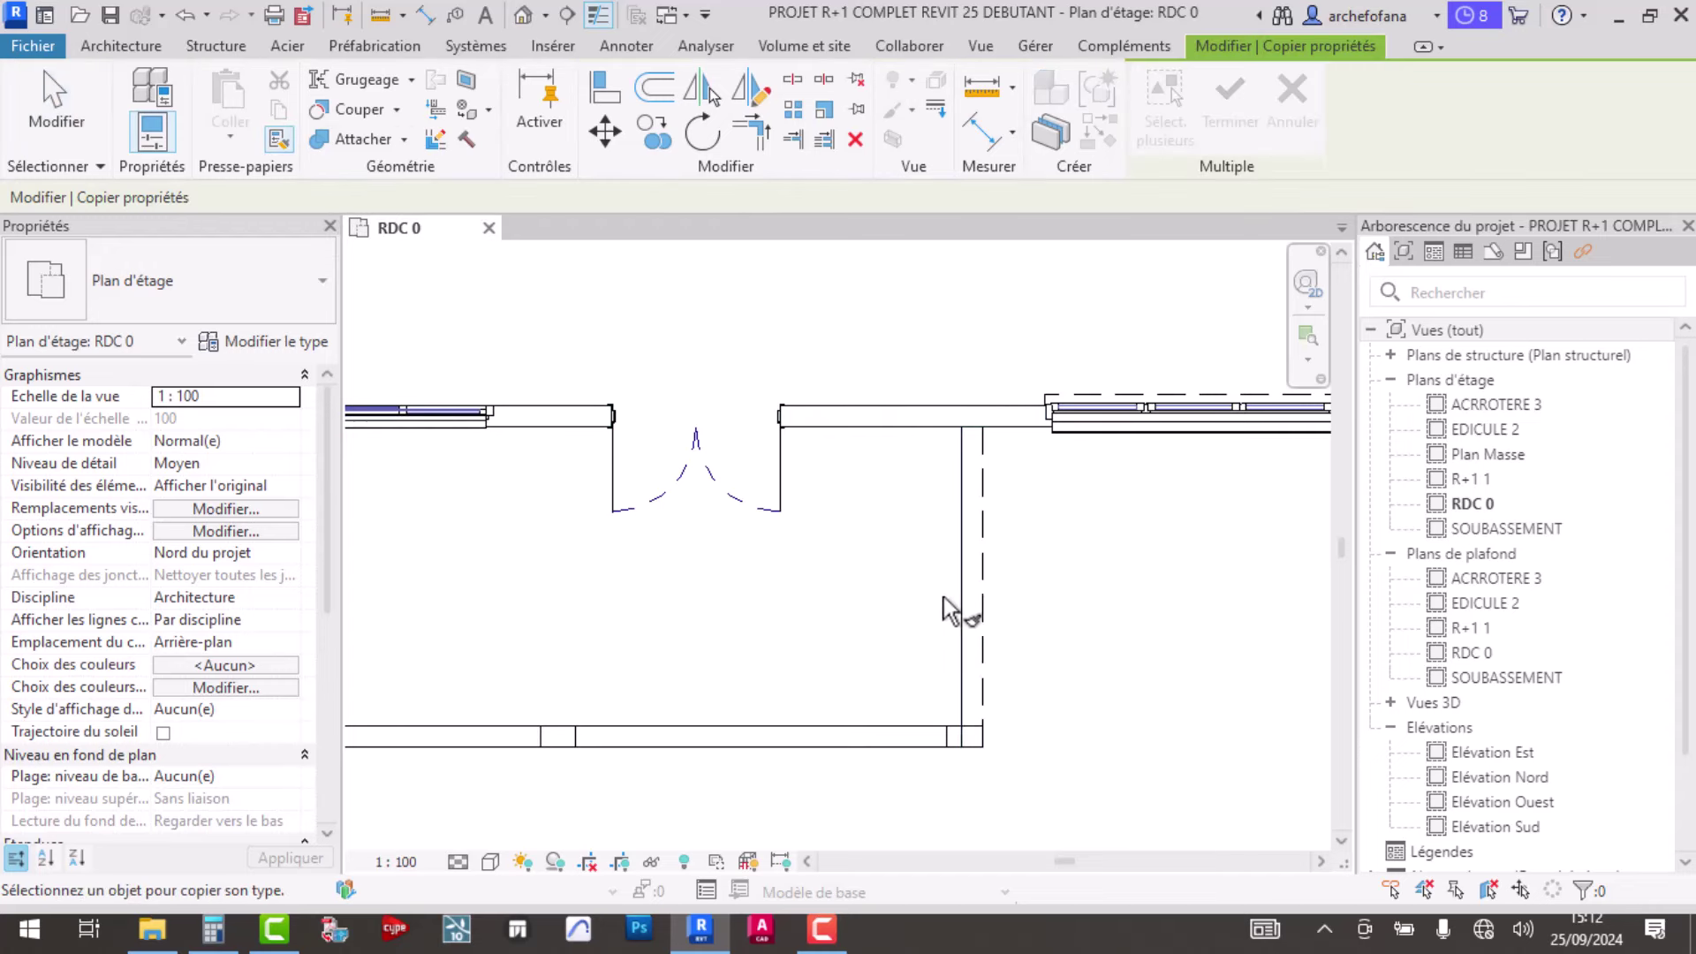
left_click(960, 631)
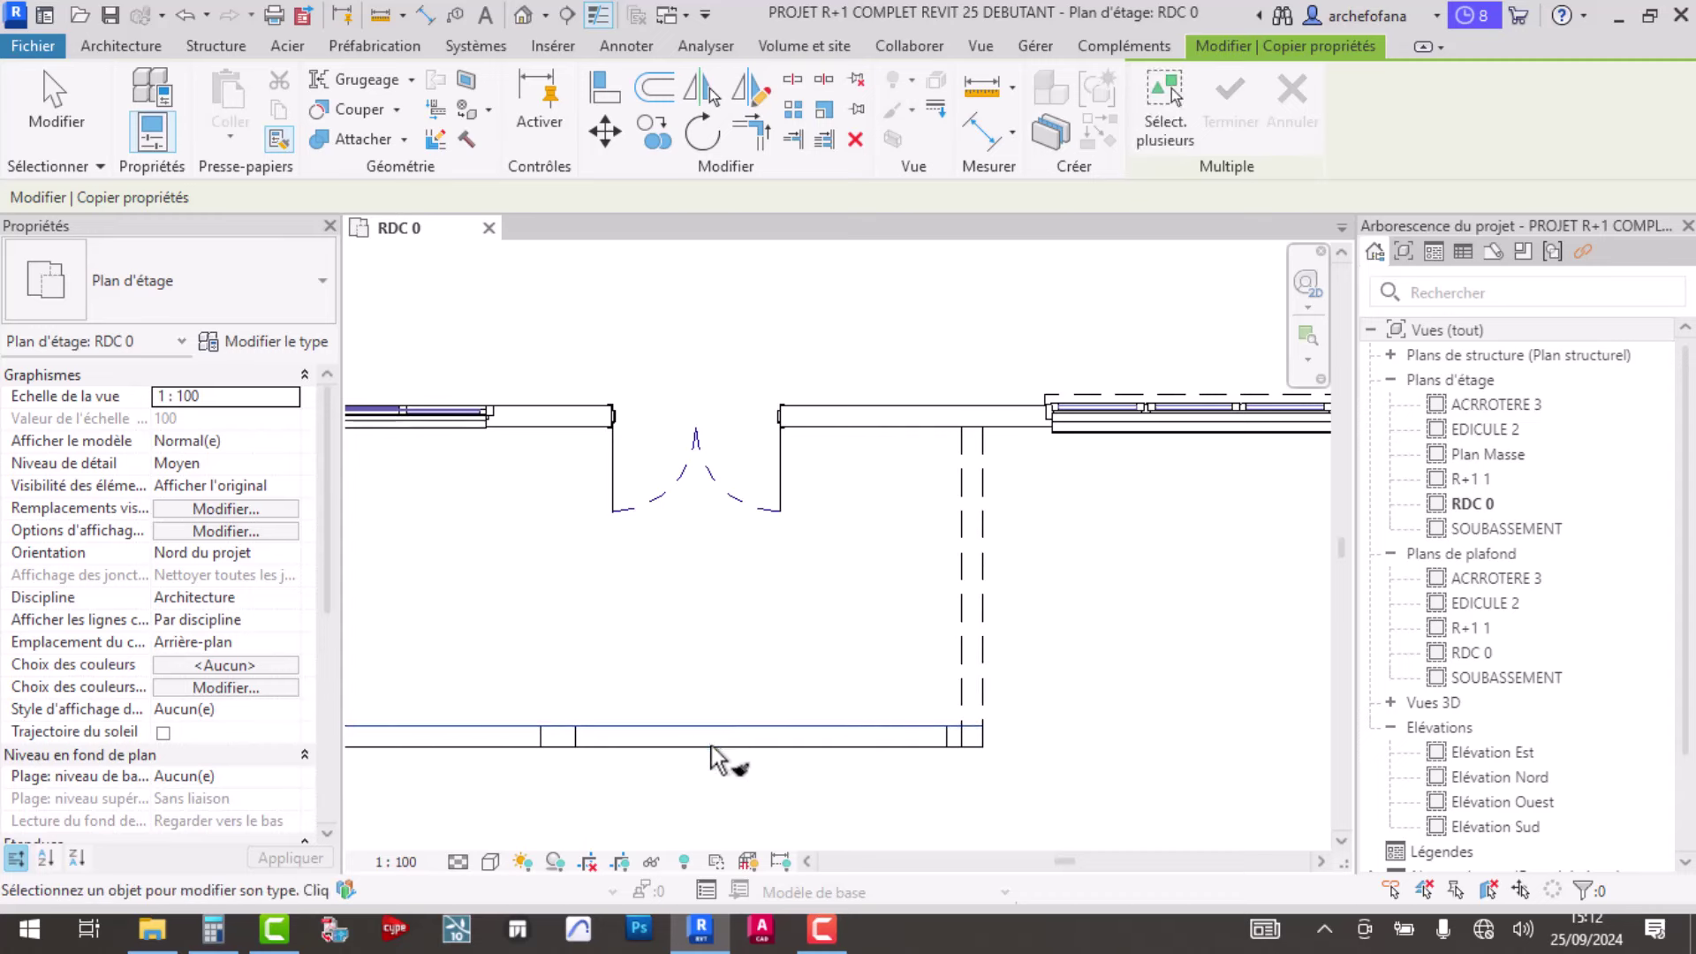
right_click(779, 662)
key("Escape")
key("Escape")
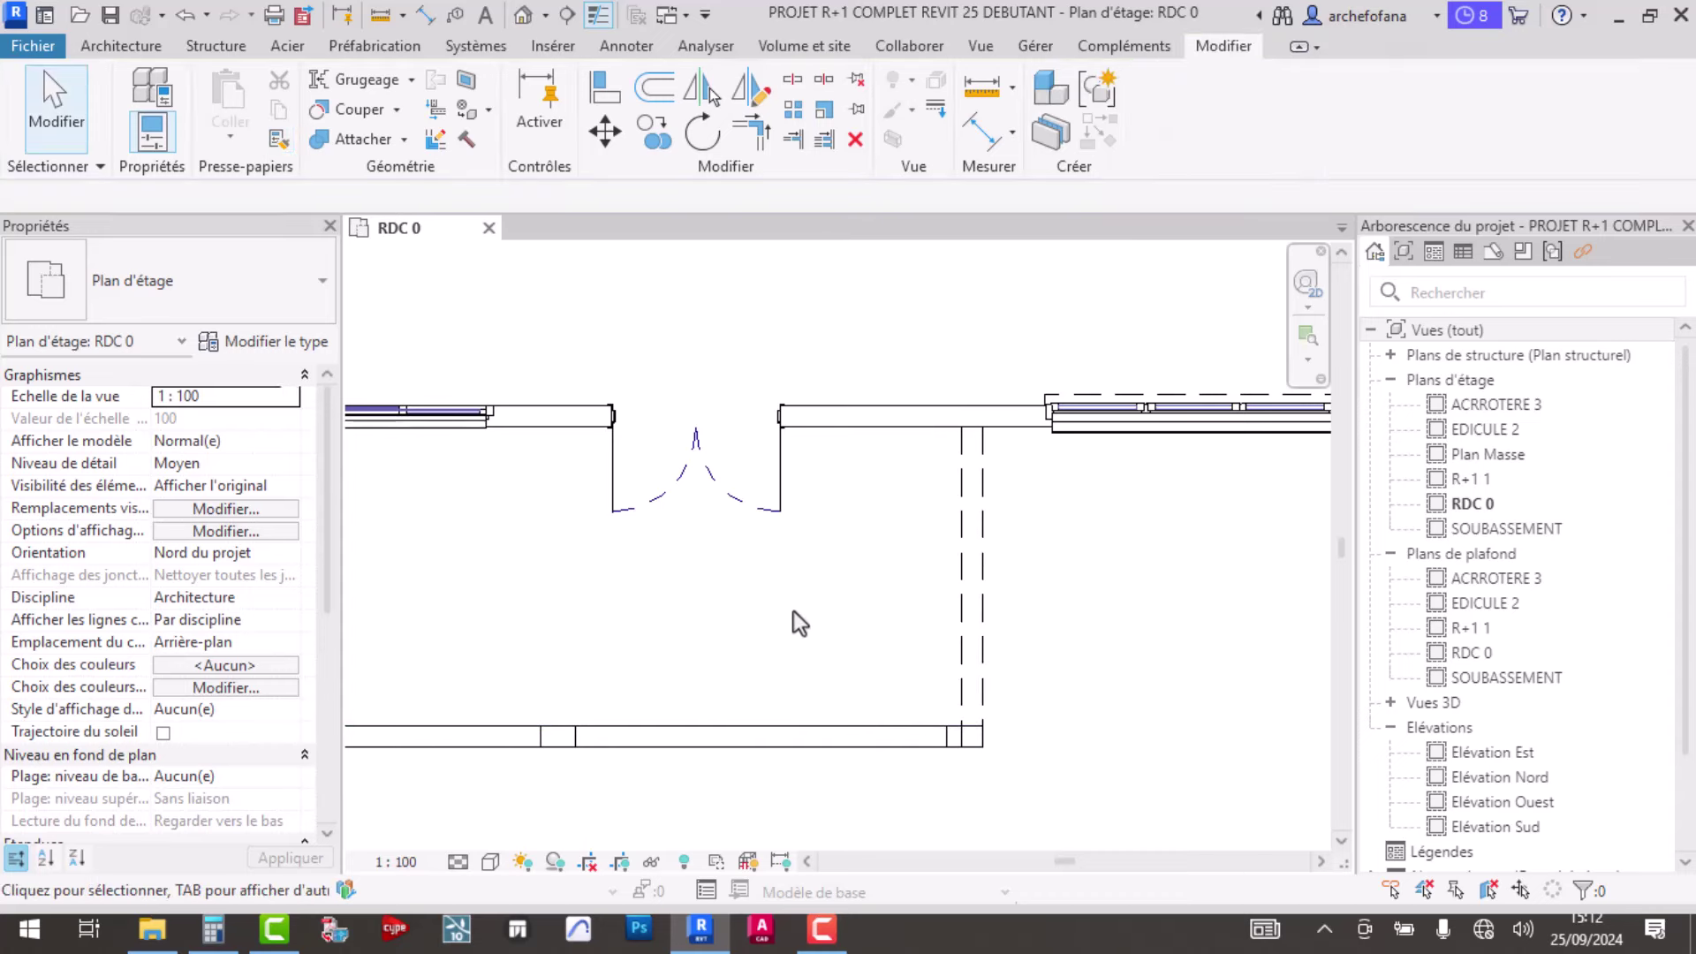
- Match the bottom horizontal detail line to the dashed hidden-line style too
left_click(278, 138)
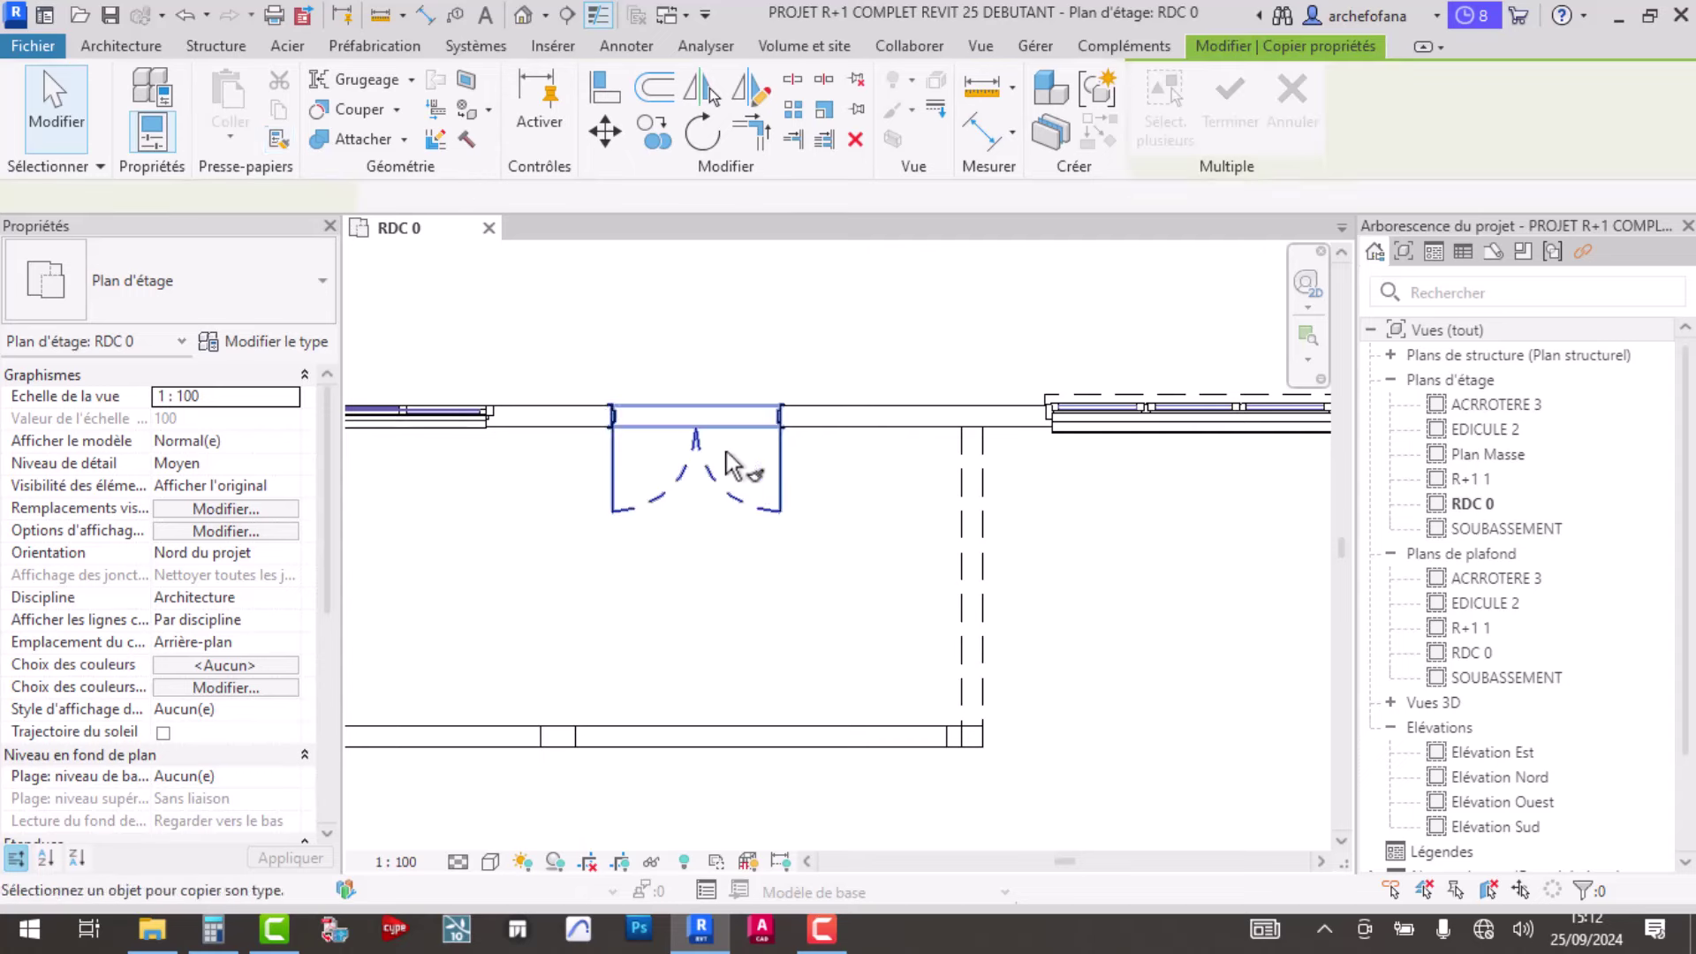
left_click(962, 658)
left_click(881, 742)
scroll(888, 742, "down", 4)
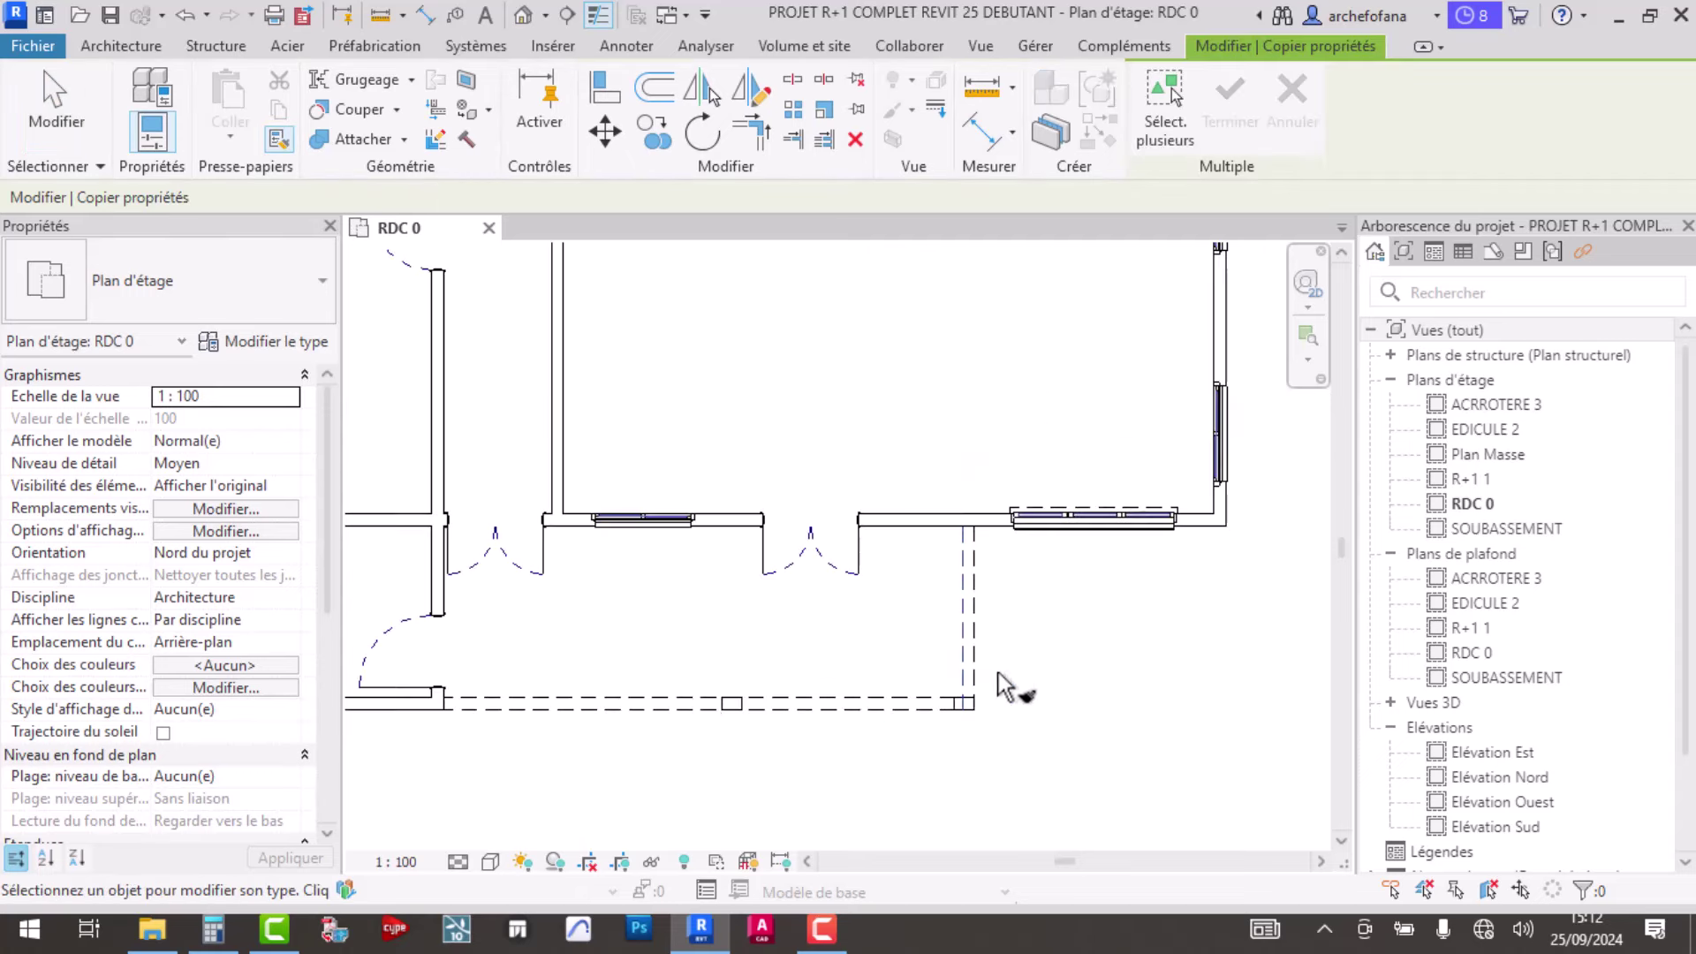
key("Escape")
scroll(972, 545, "down", 1)
middle_click_drag(971, 546, 853, 427)
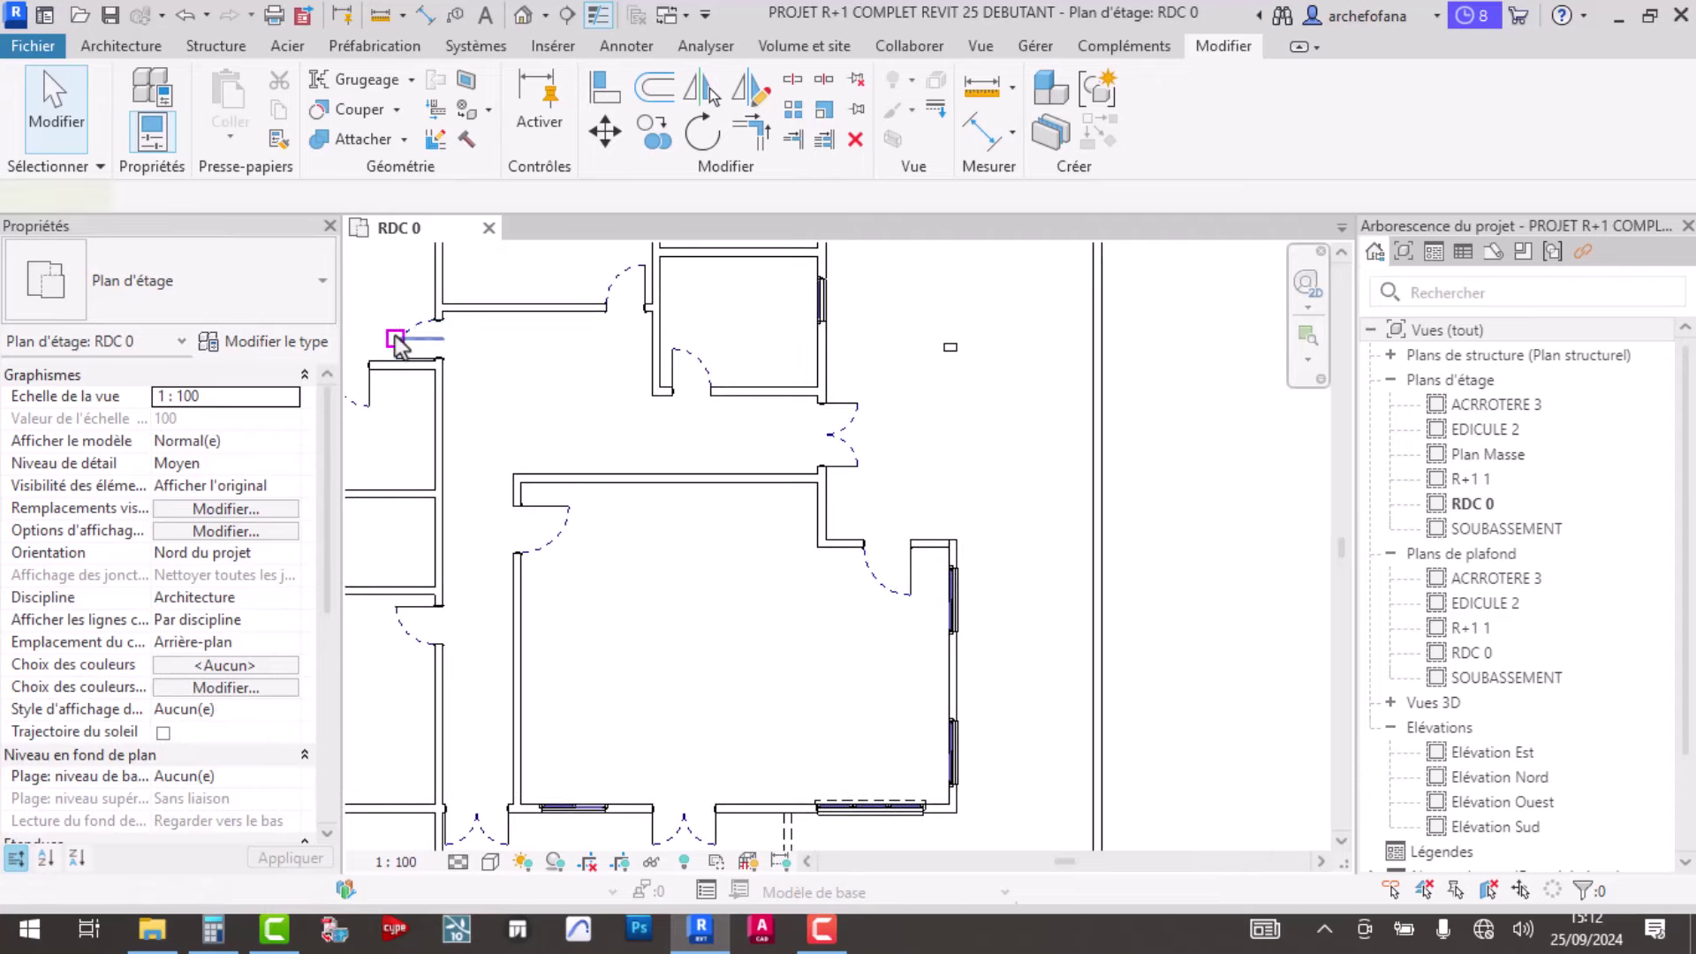
- Draw a 2.25 detail line from the column corner across to the wall
key("d")
key("l")
scroll(914, 397, "up", 2)
middle_click_drag(914, 397, 923, 693)
scroll(936, 663, "up", 2)
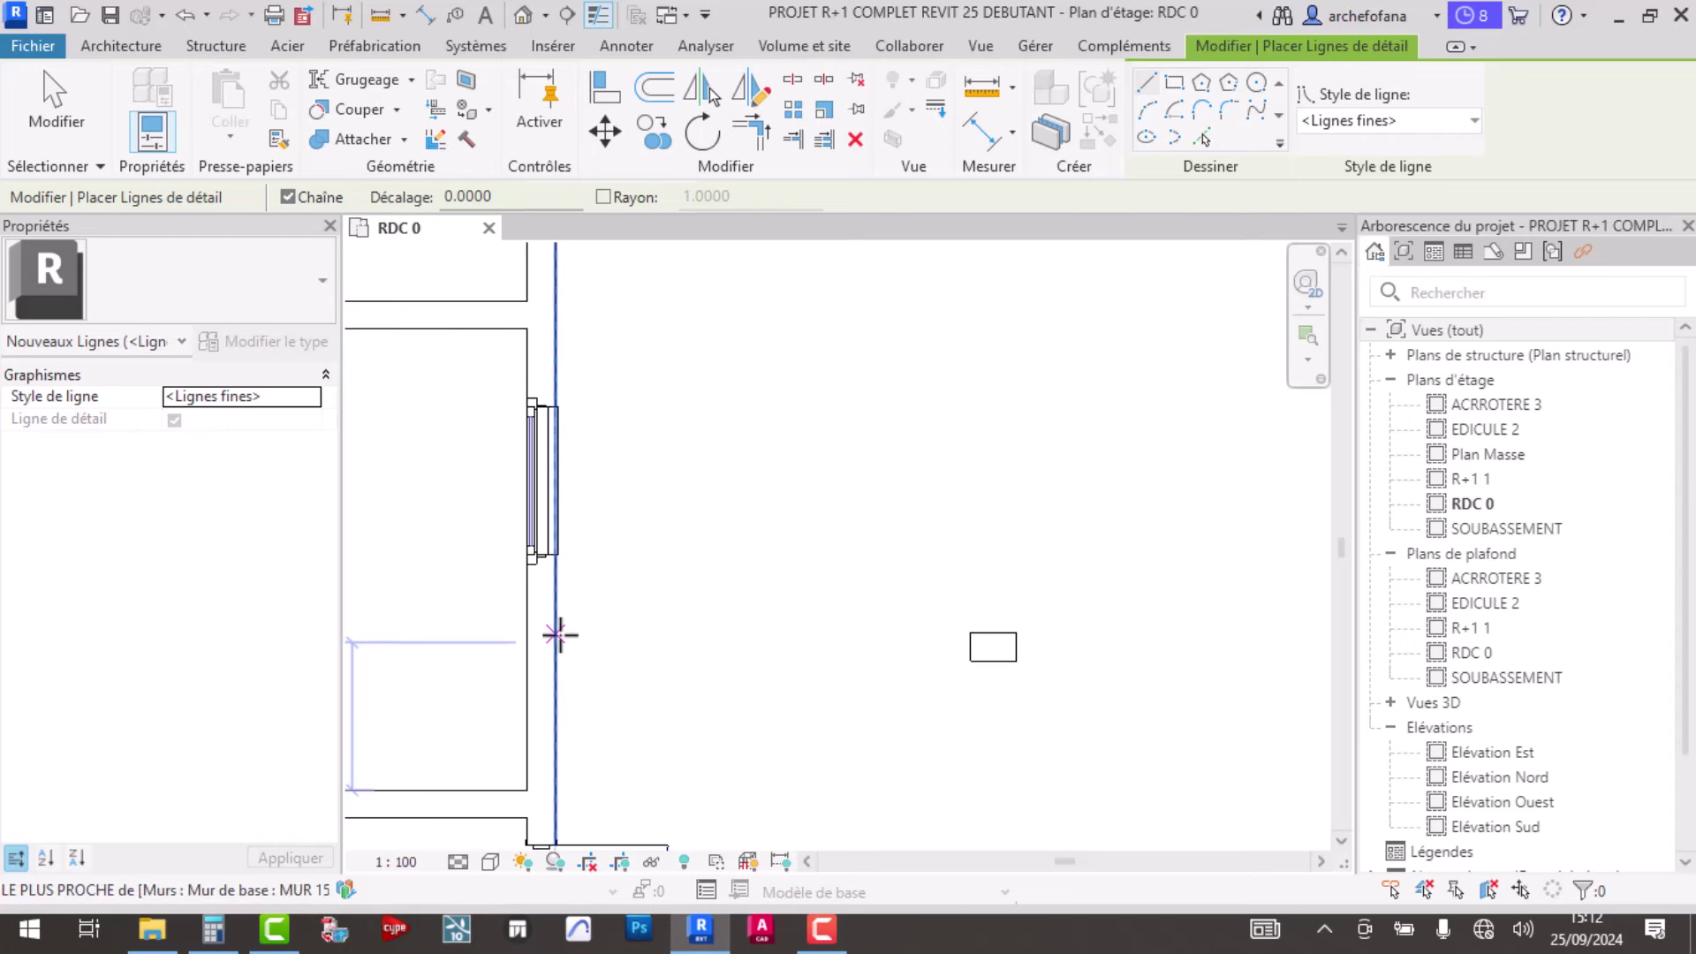
left_click(971, 634)
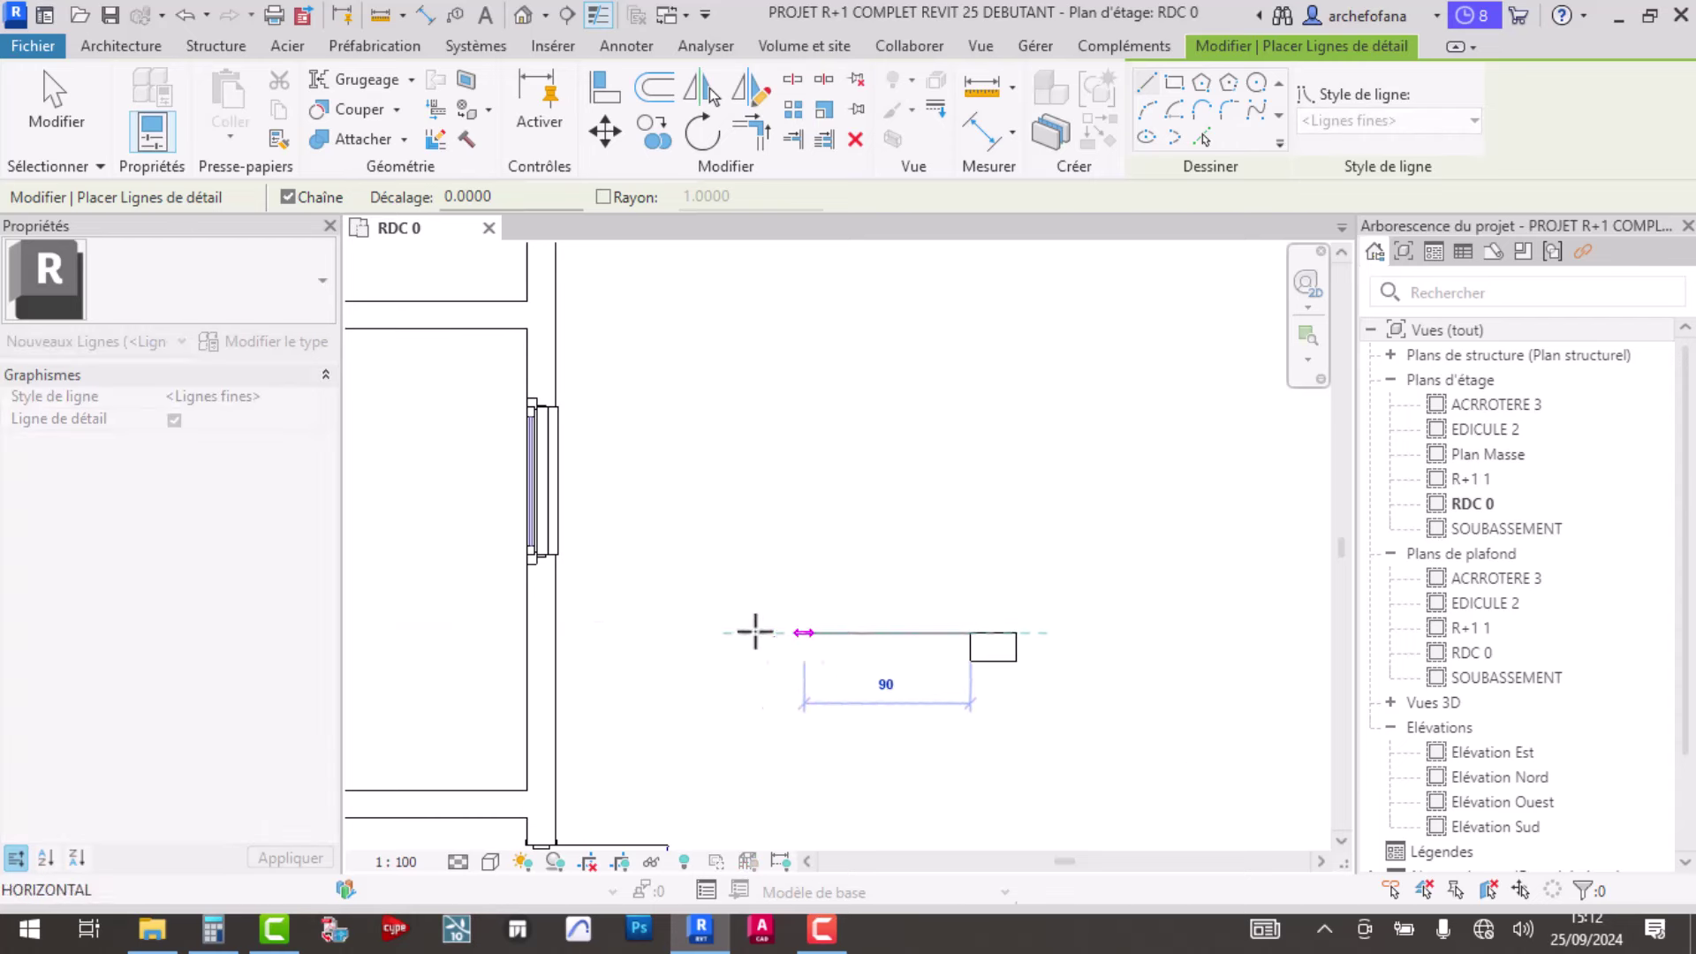
left_click(558, 632)
right_click(627, 632)
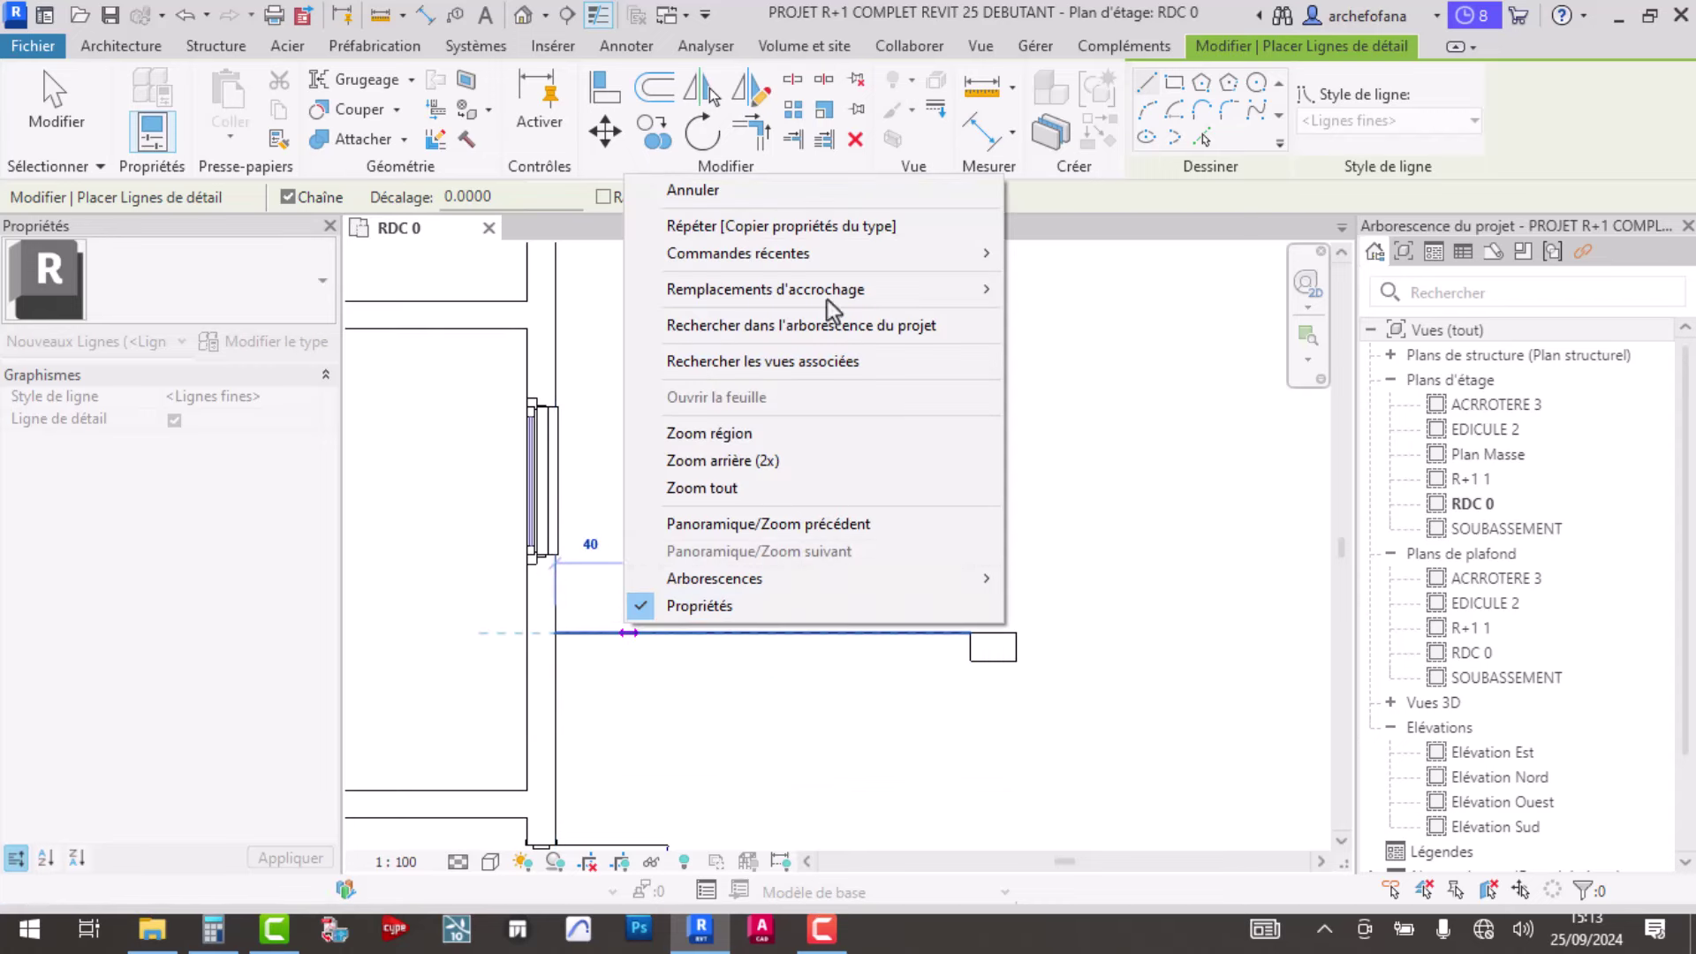
left_click(836, 196)
- Draw a 2.50 vertical detail line from the column down to the lower wall corner
left_click(1015, 633)
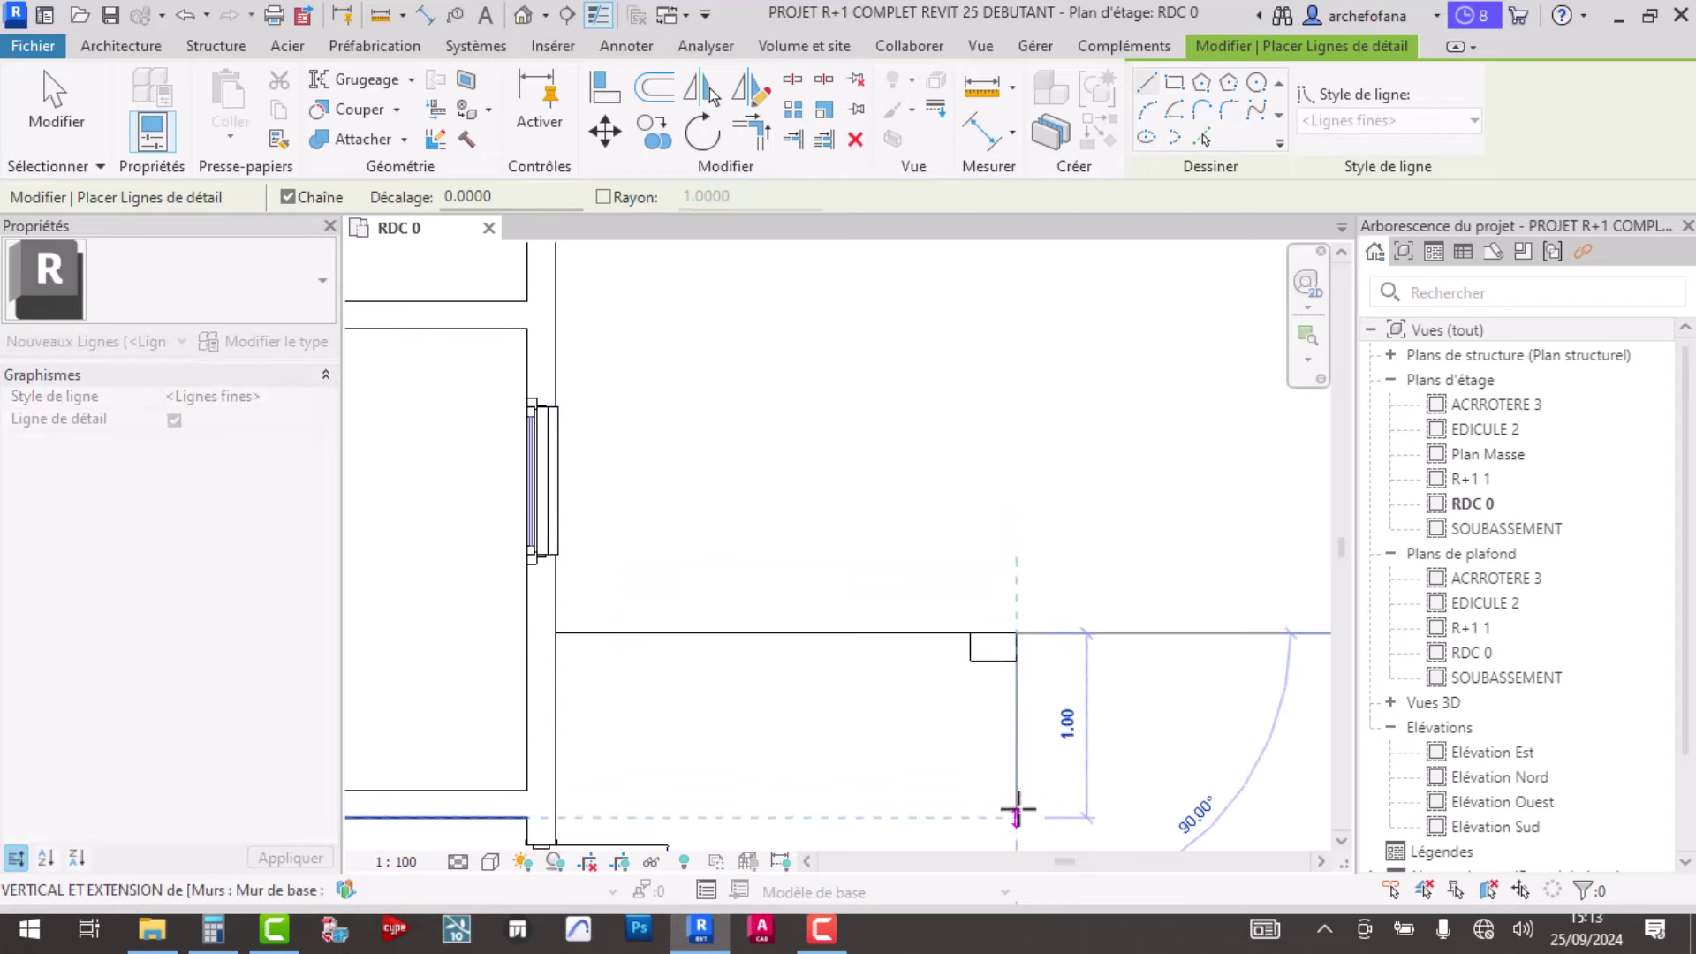
middle_click_drag(1016, 817, 992, 473)
scroll(980, 671, "down", 3)
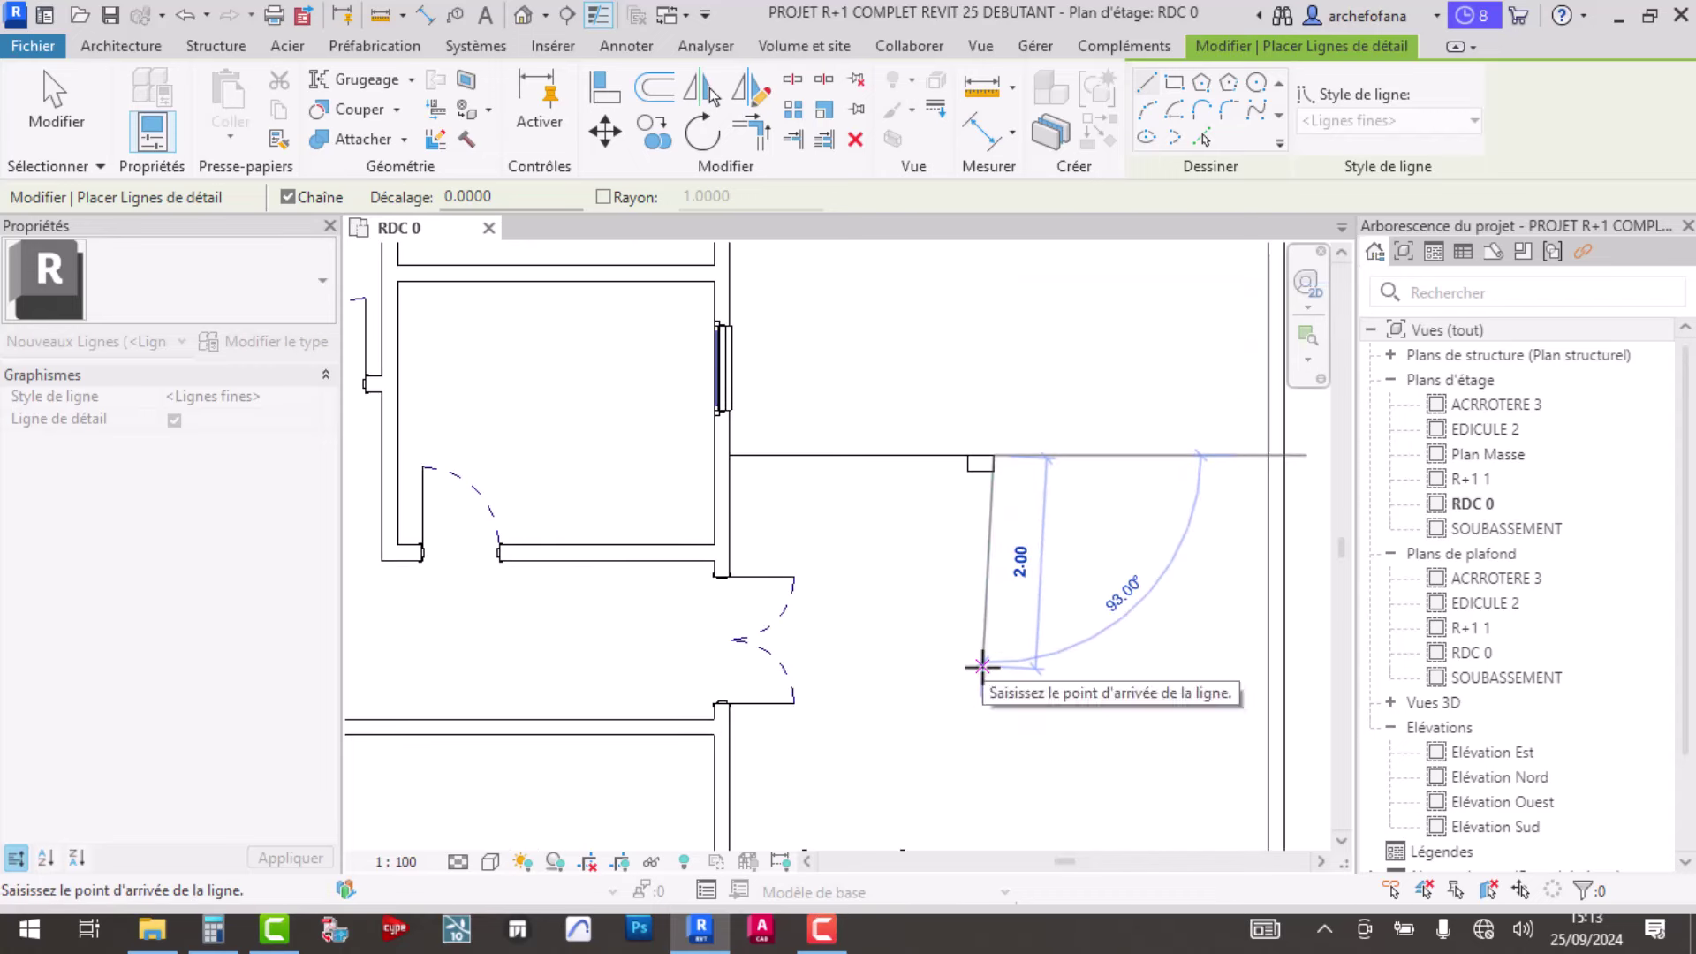
scroll(982, 664, "up", 2)
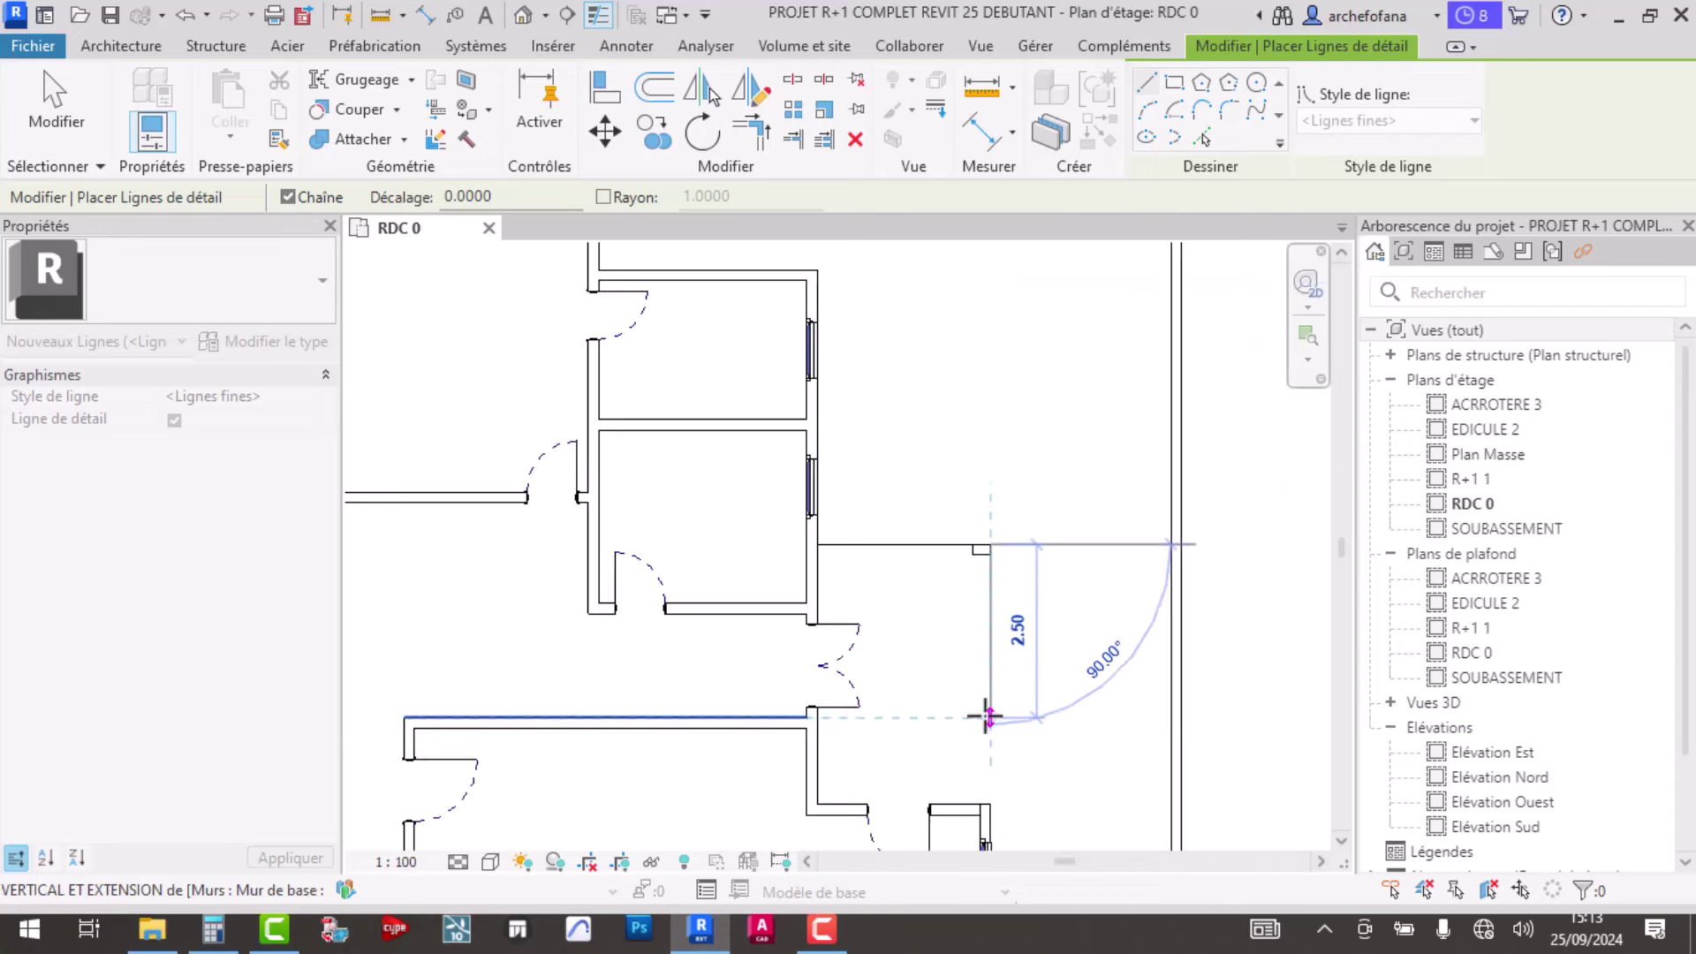
scroll(976, 710, "up", 2)
scroll(1002, 636, "up", 2)
scroll(976, 707, "up", 2)
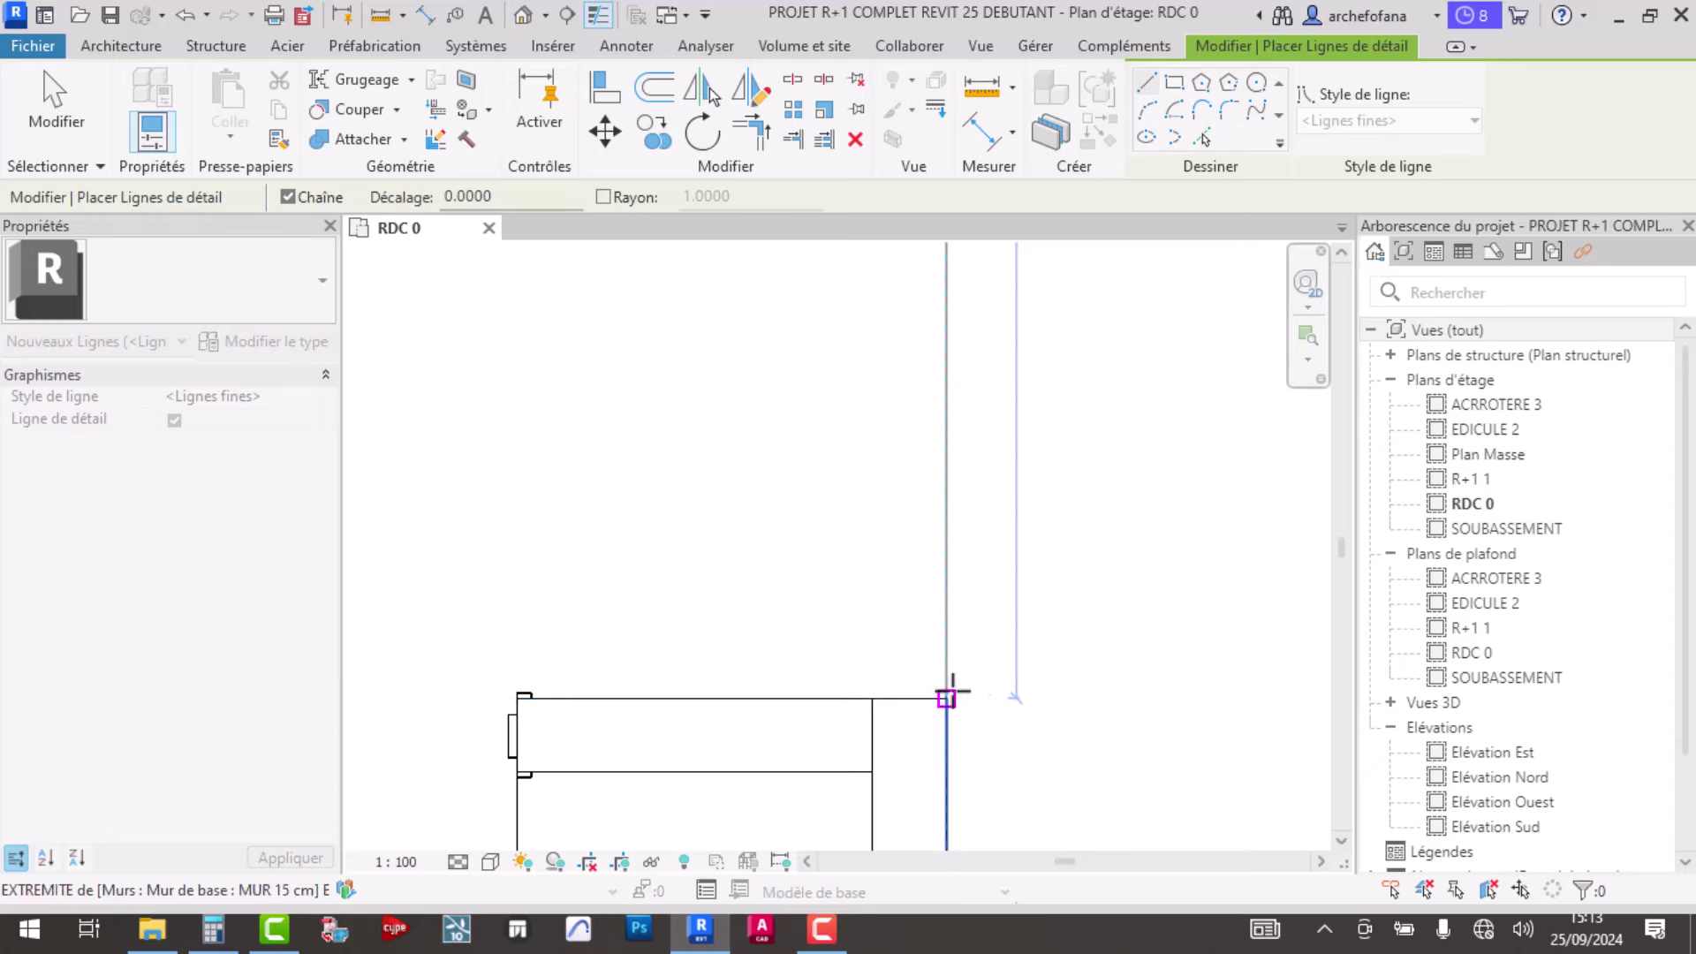
left_click(945, 697)
right_click(946, 698)
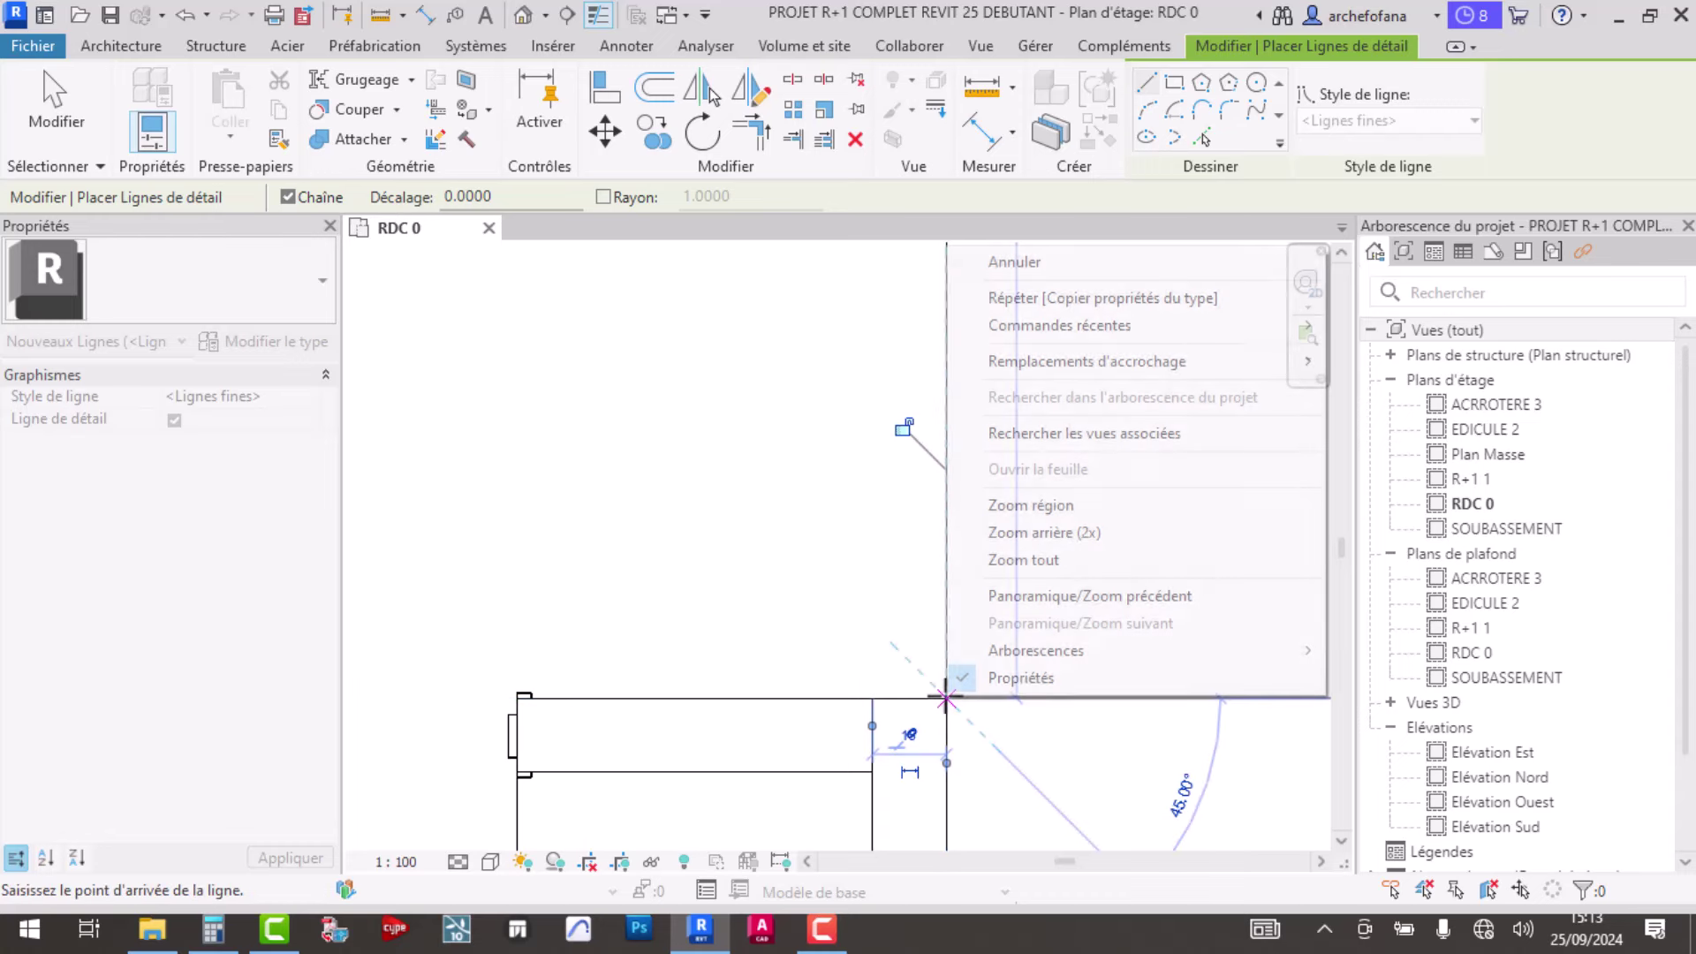
key("Escape")
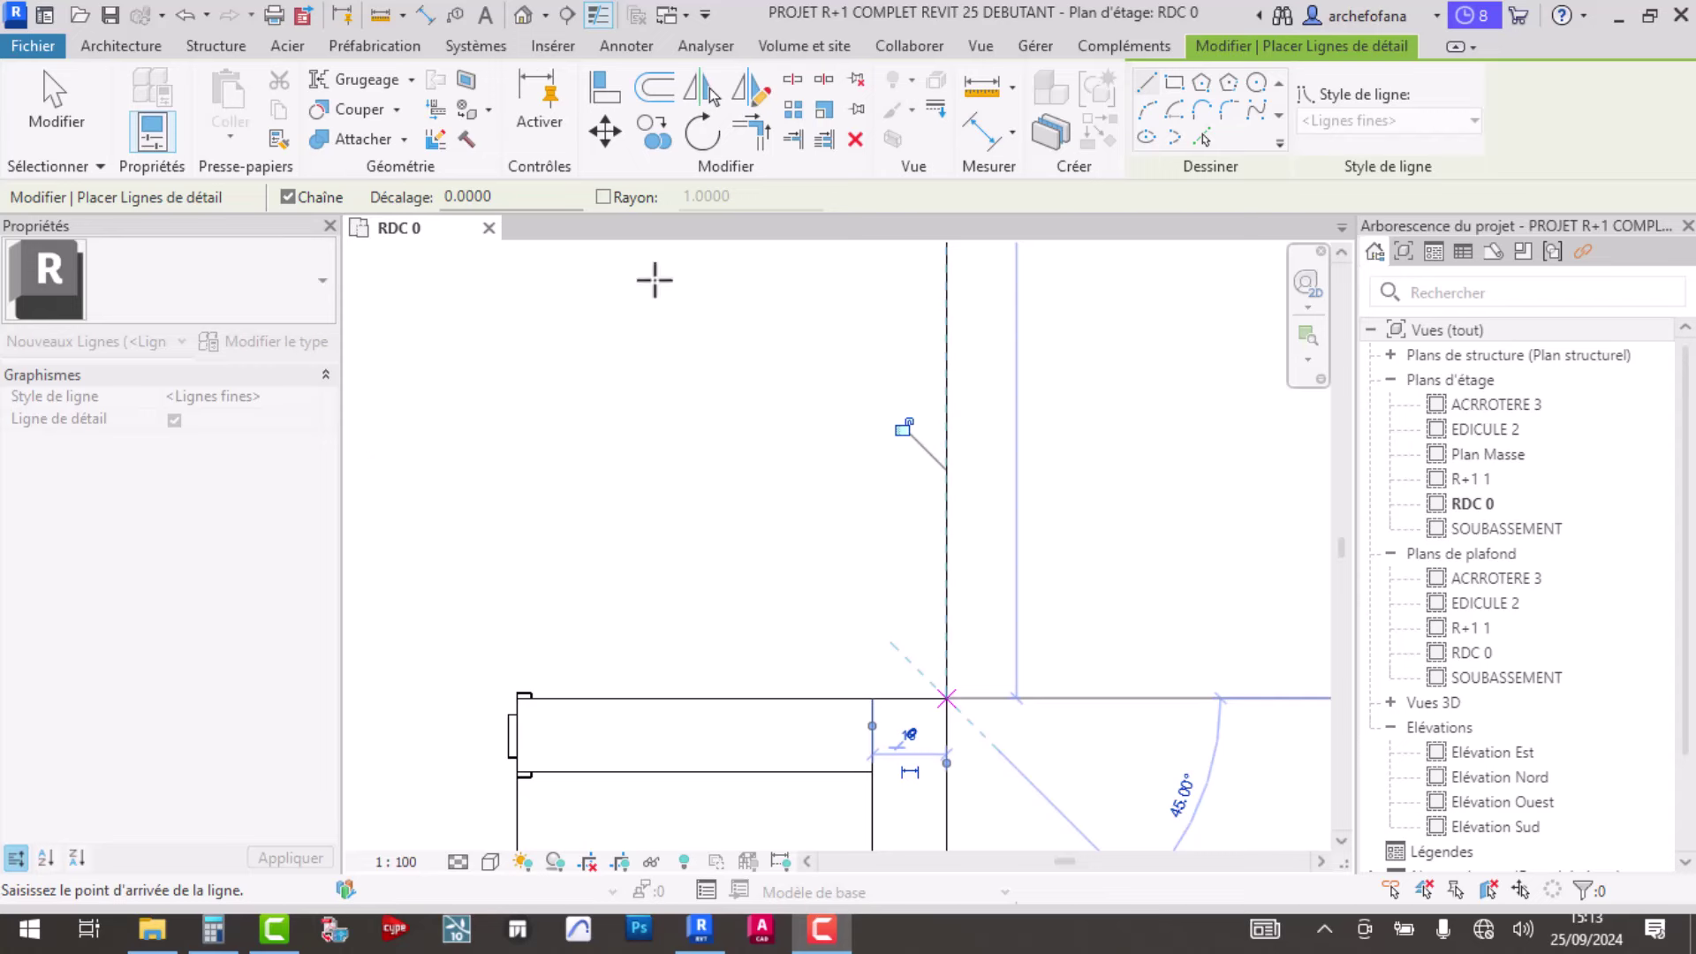
scroll(989, 581, "down", 4)
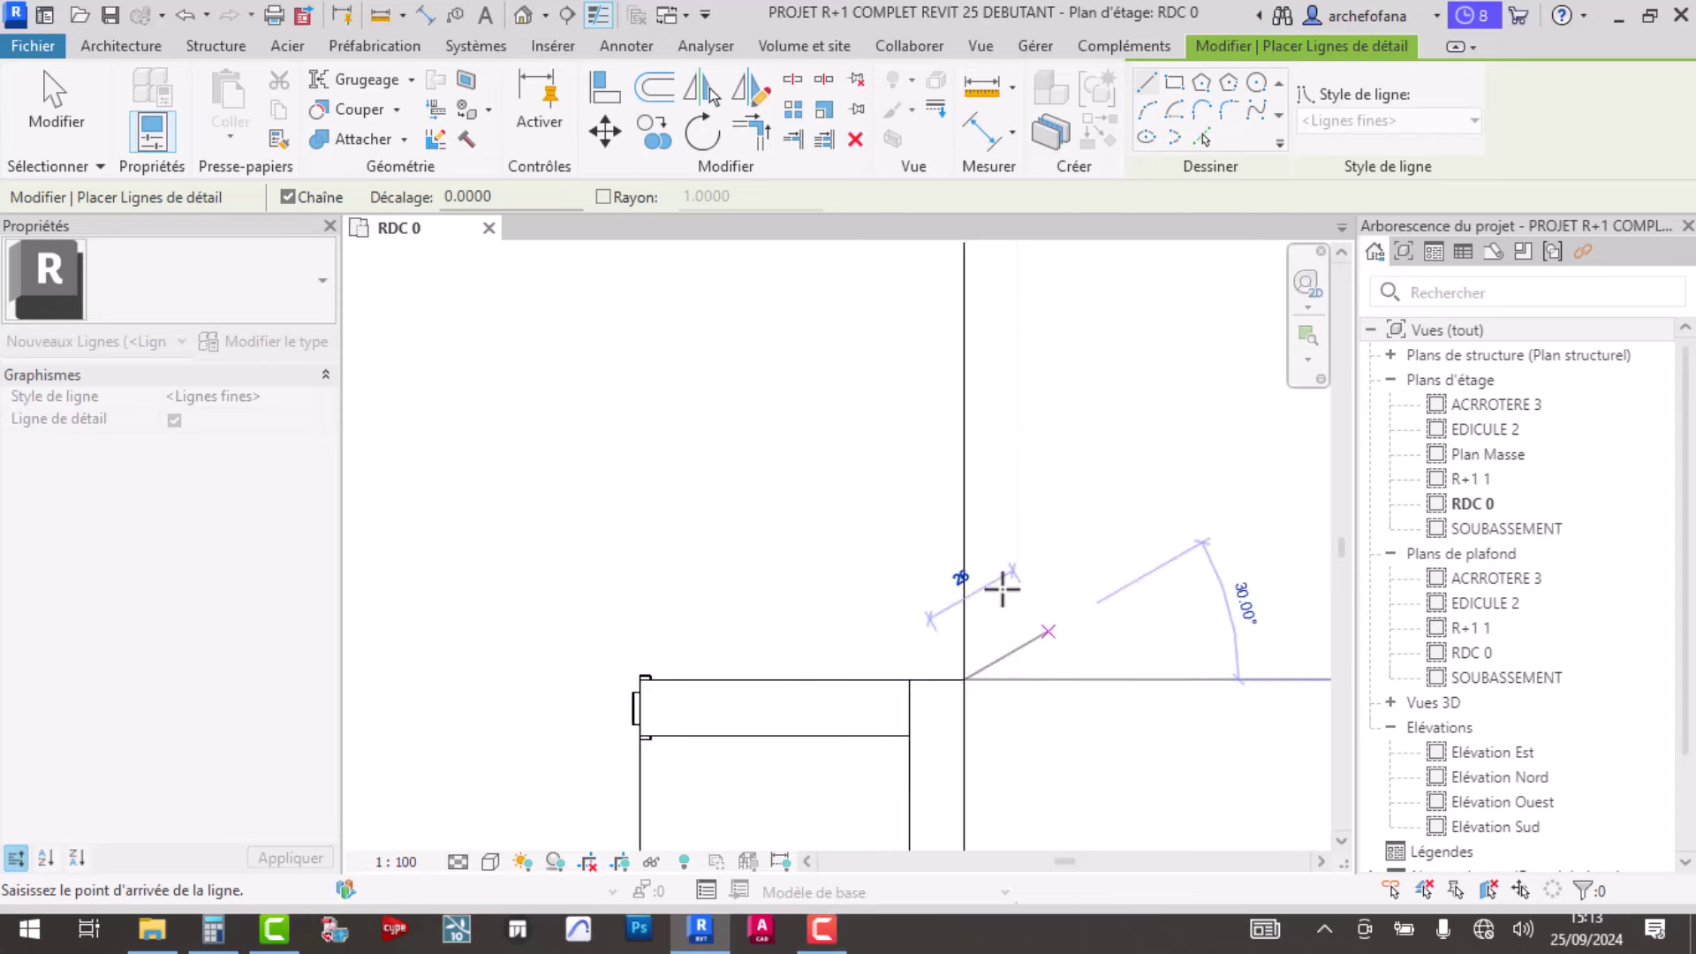
key("Escape")
key("Escape")
scroll(962, 544, "down", 2)
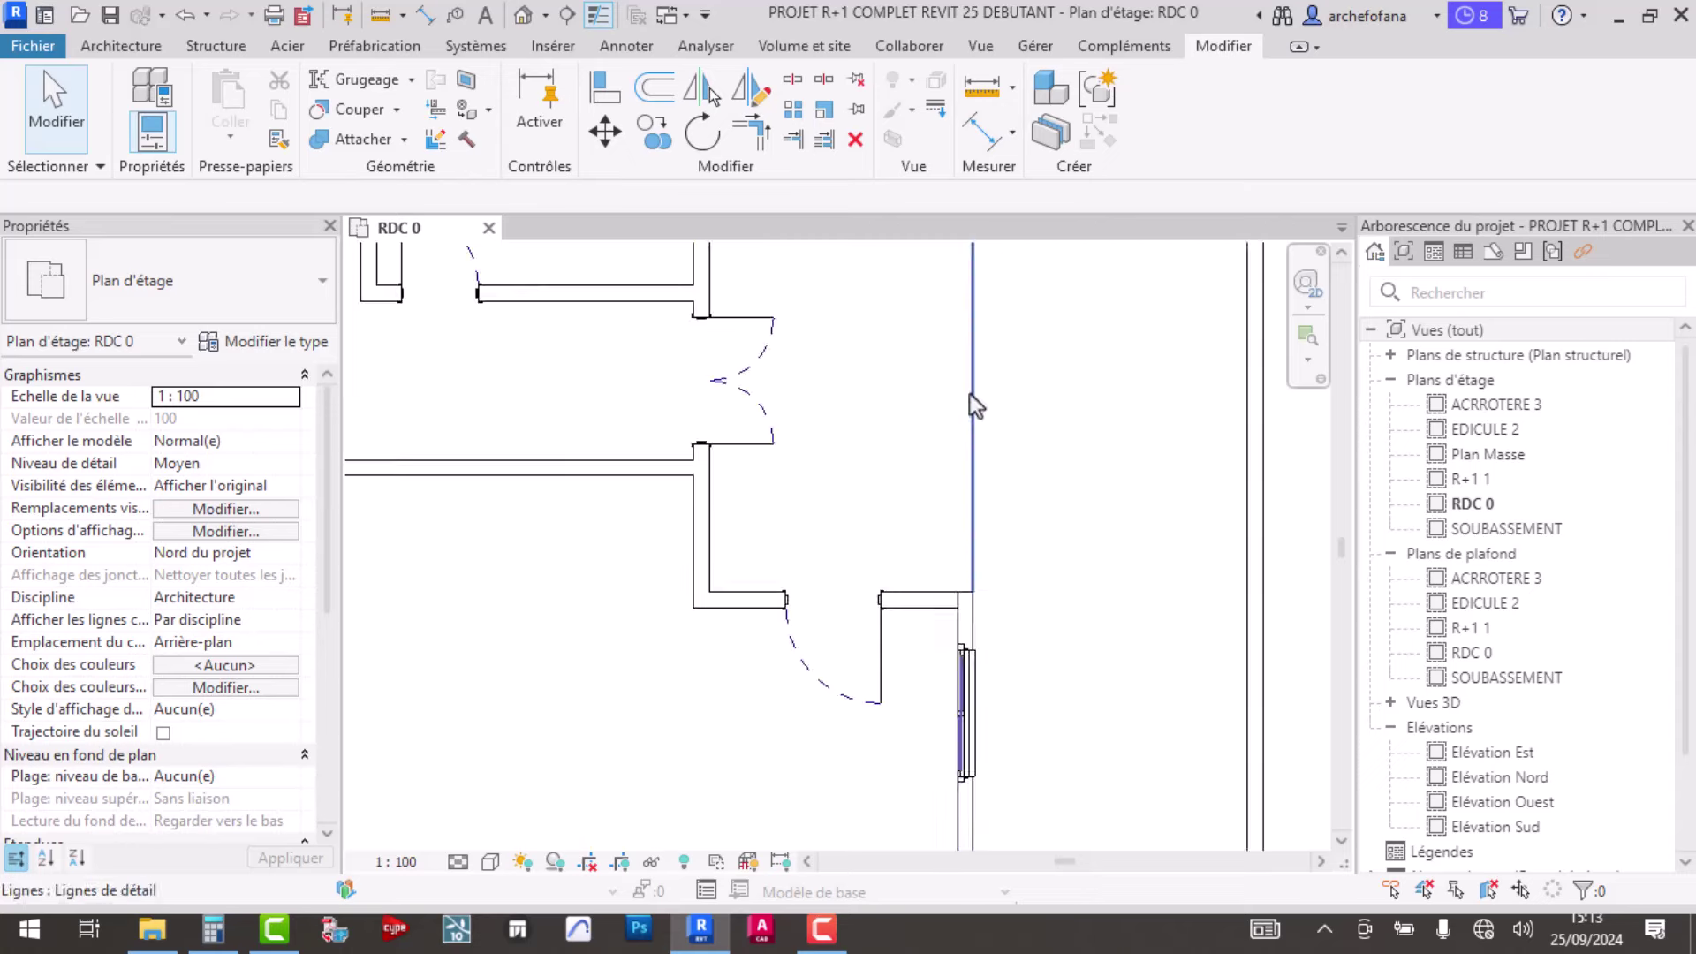
scroll(969, 394, "down", 2)
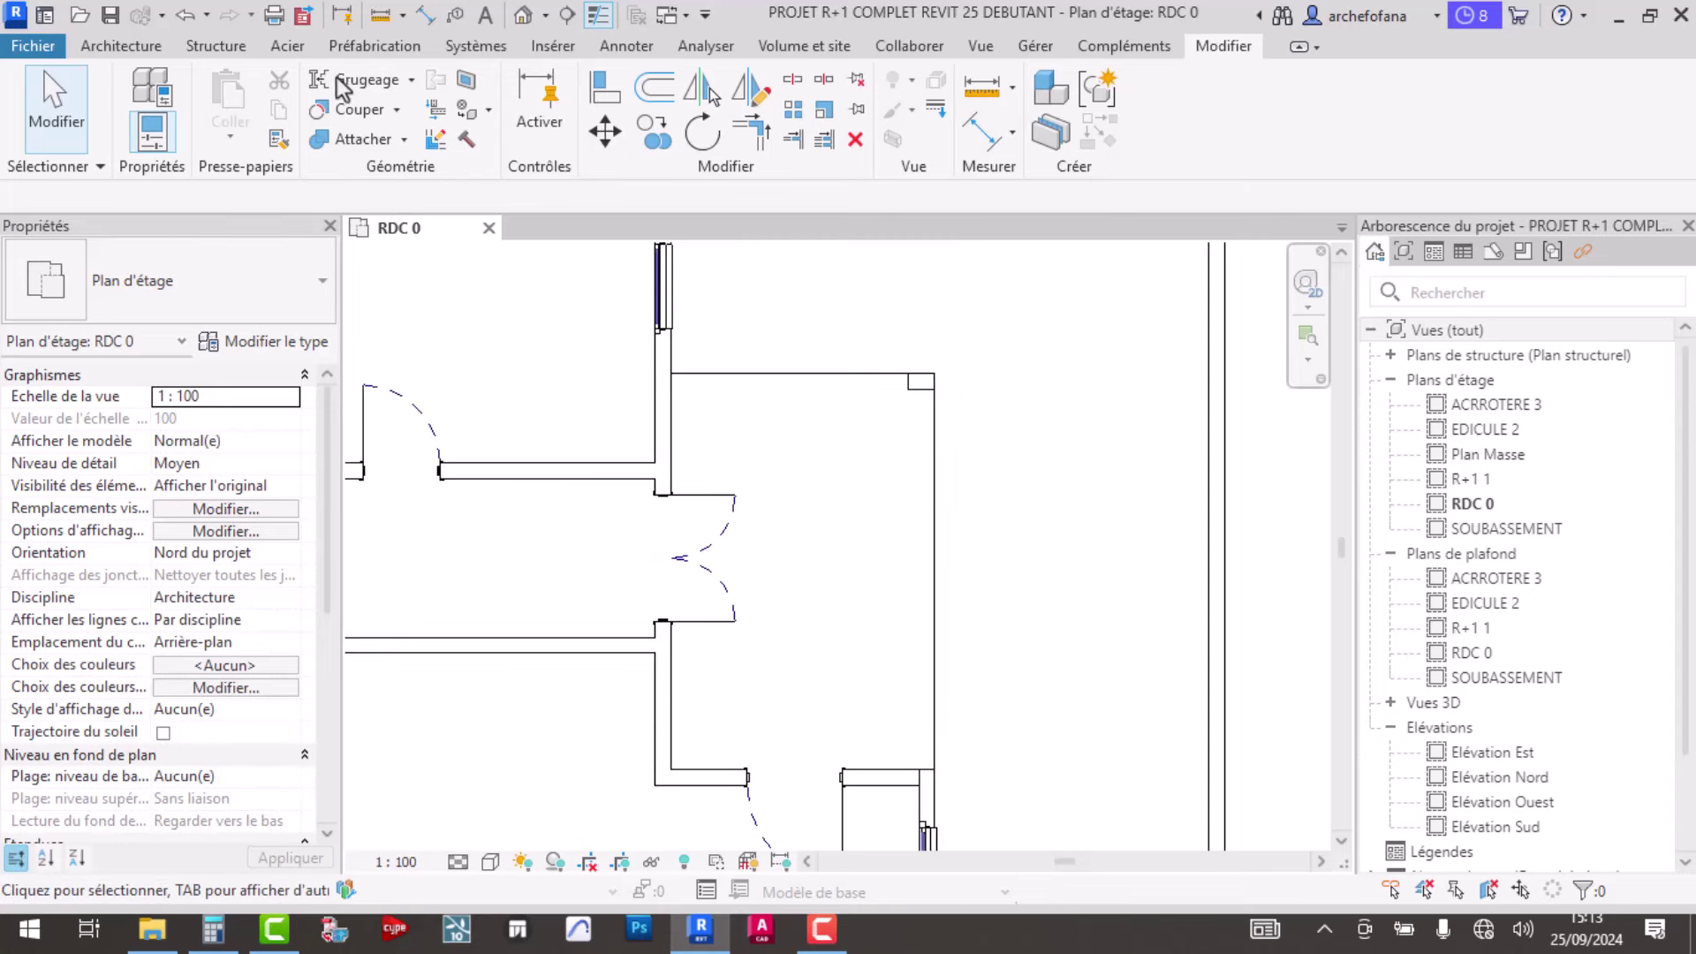
left_click(278, 138)
scroll(767, 750, "down", 2)
scroll(851, 636, "down", 2)
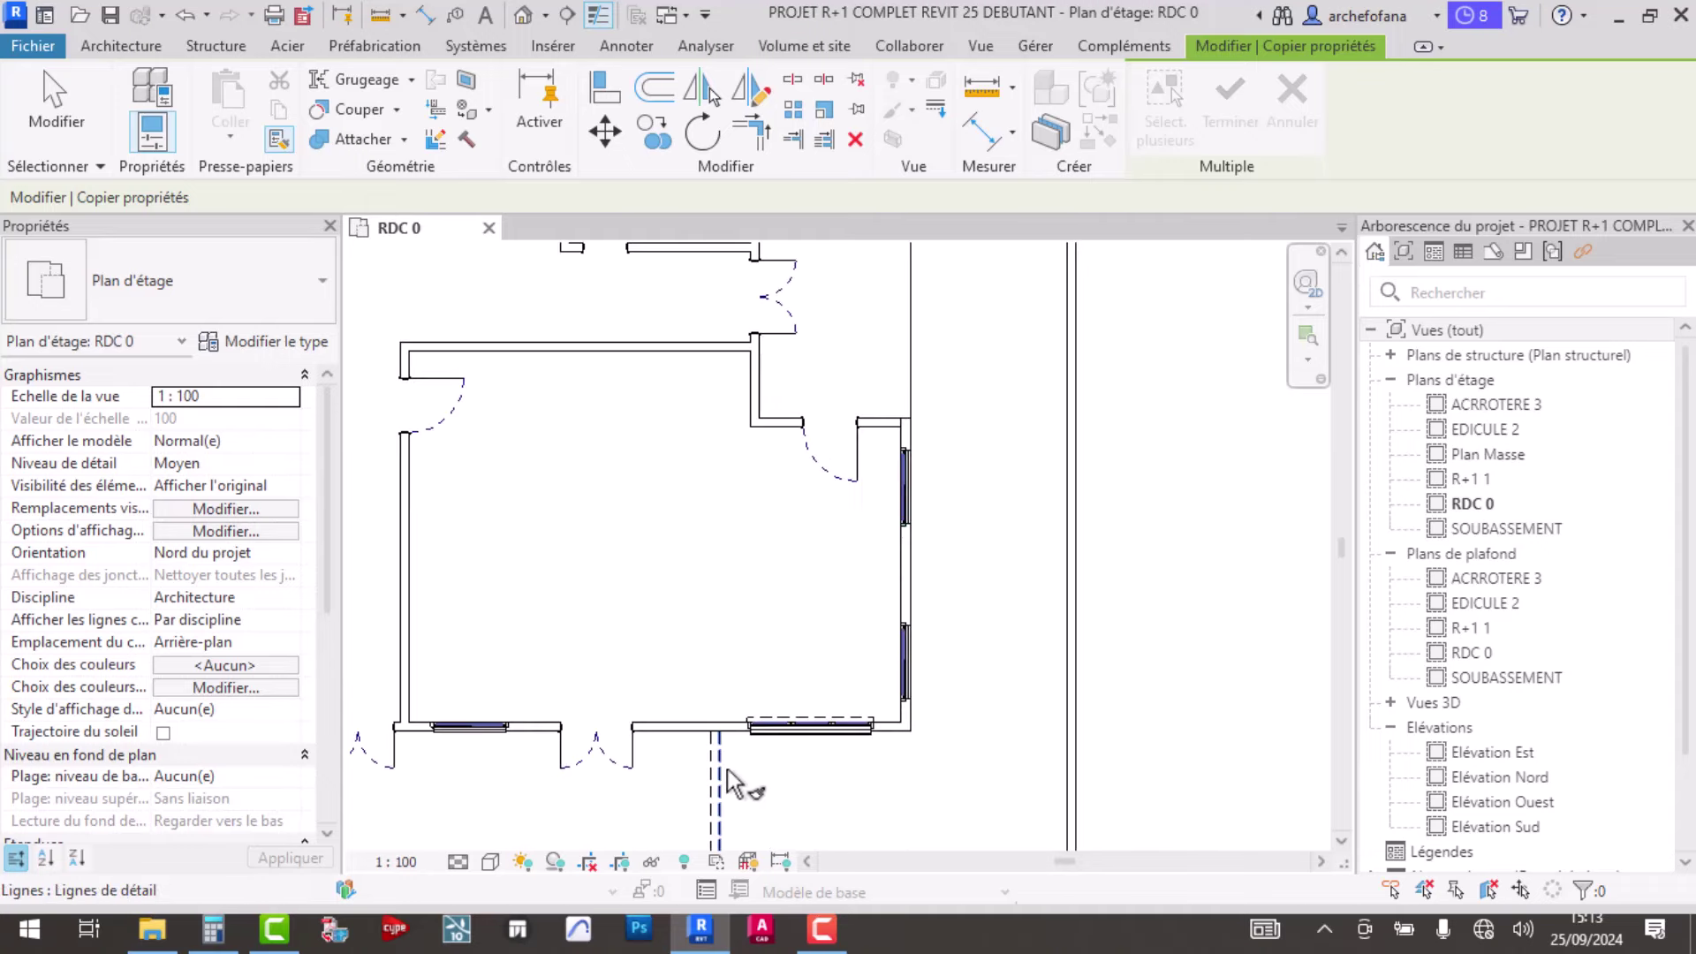
left_click(745, 787)
scroll(861, 325, "up", 2)
mouse_move(945, 397)
middle_mouse_down()
mouse_move(1136, 493)
mouse_move(850, 466)
middle_mouse_up()
scroll(872, 481, "down", 3)
scroll(936, 470, "down", 2)
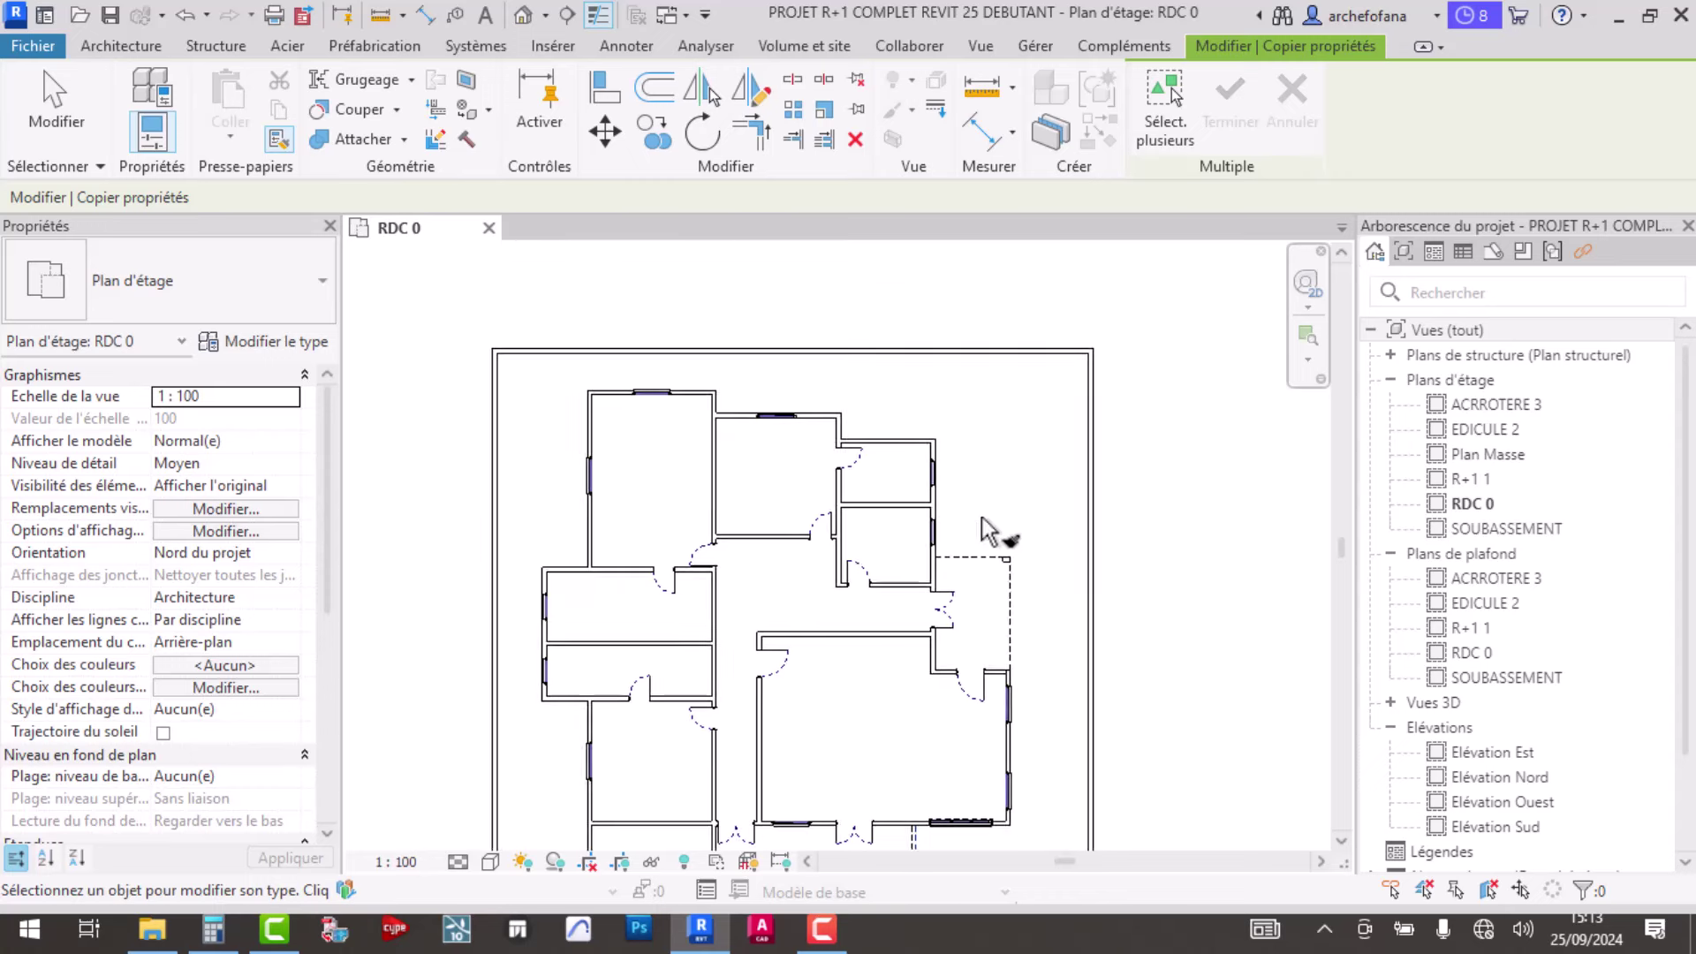
key("Escape")
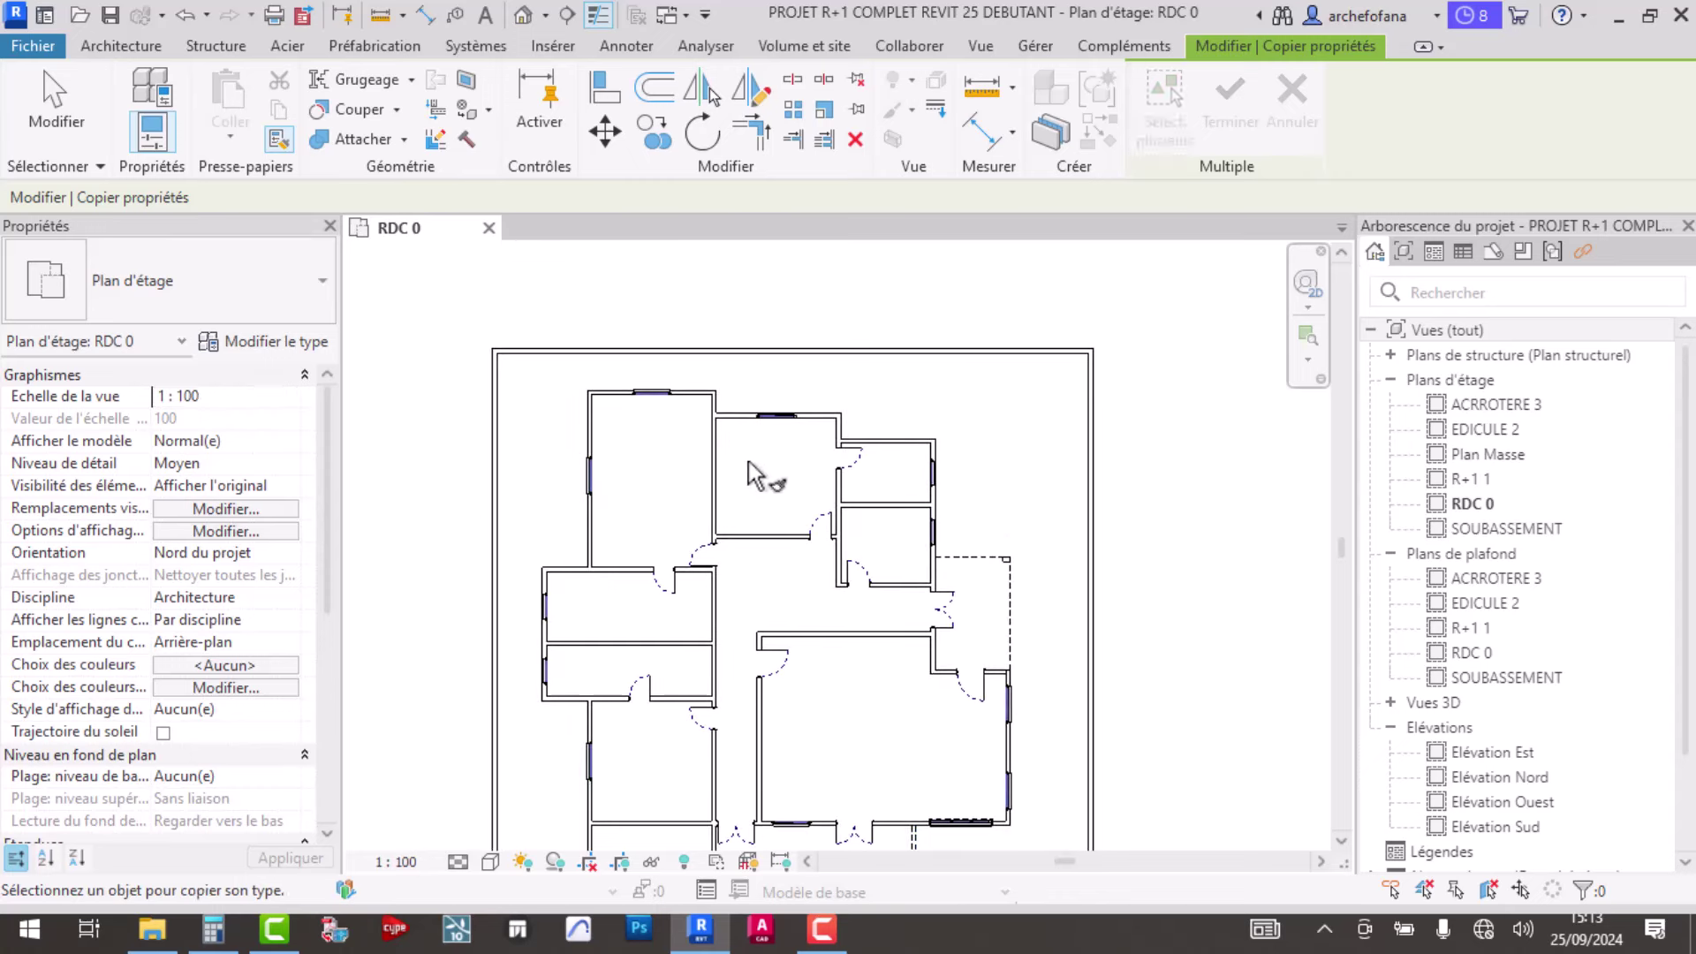
key("Escape")
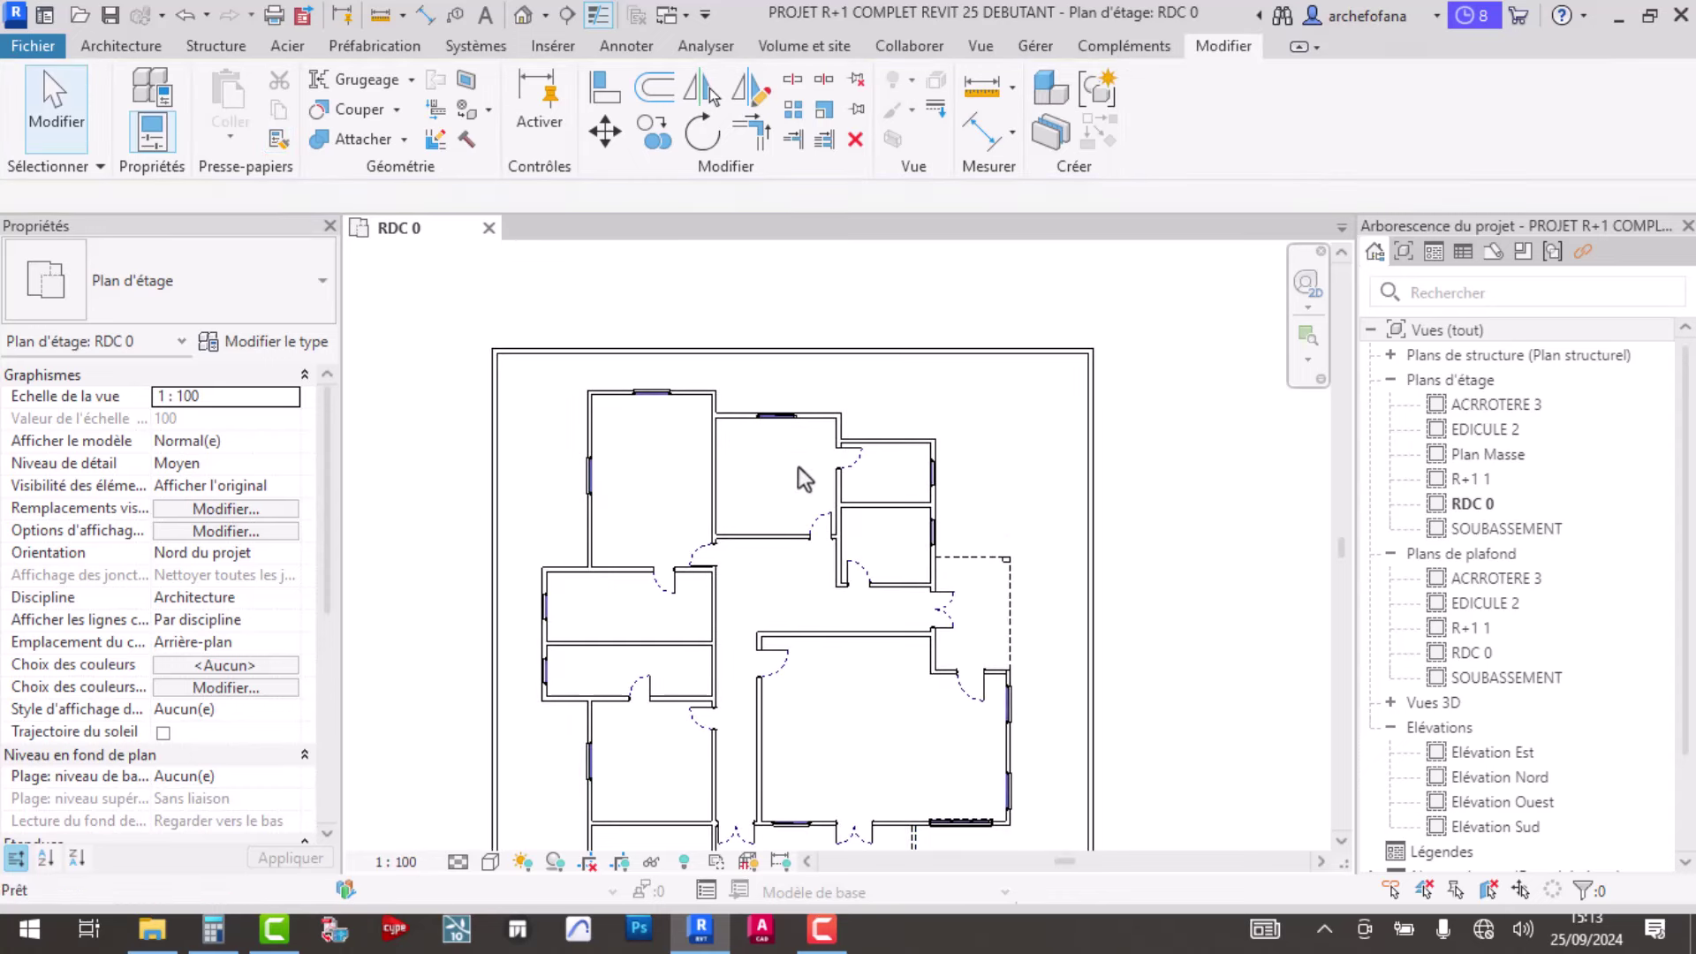
scroll(782, 487, "down", 2)
scroll(792, 432, "down", 2)
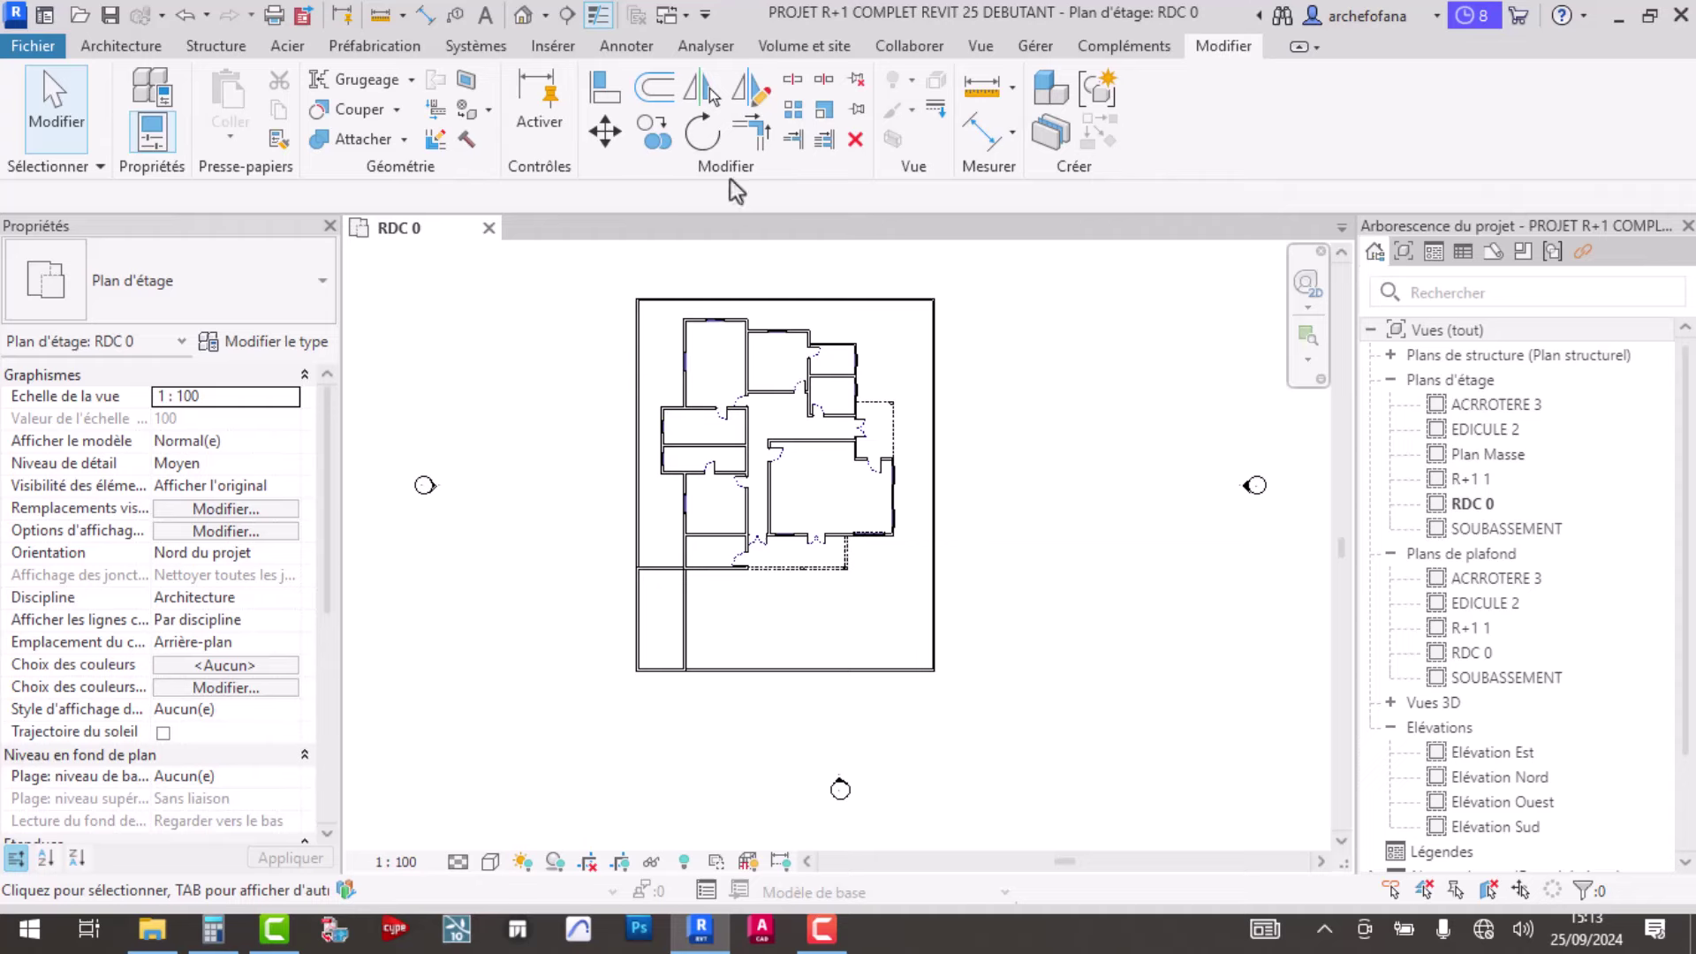
- Open the default {3D} view and orbit the house toward a frontal view
left_click(521, 15)
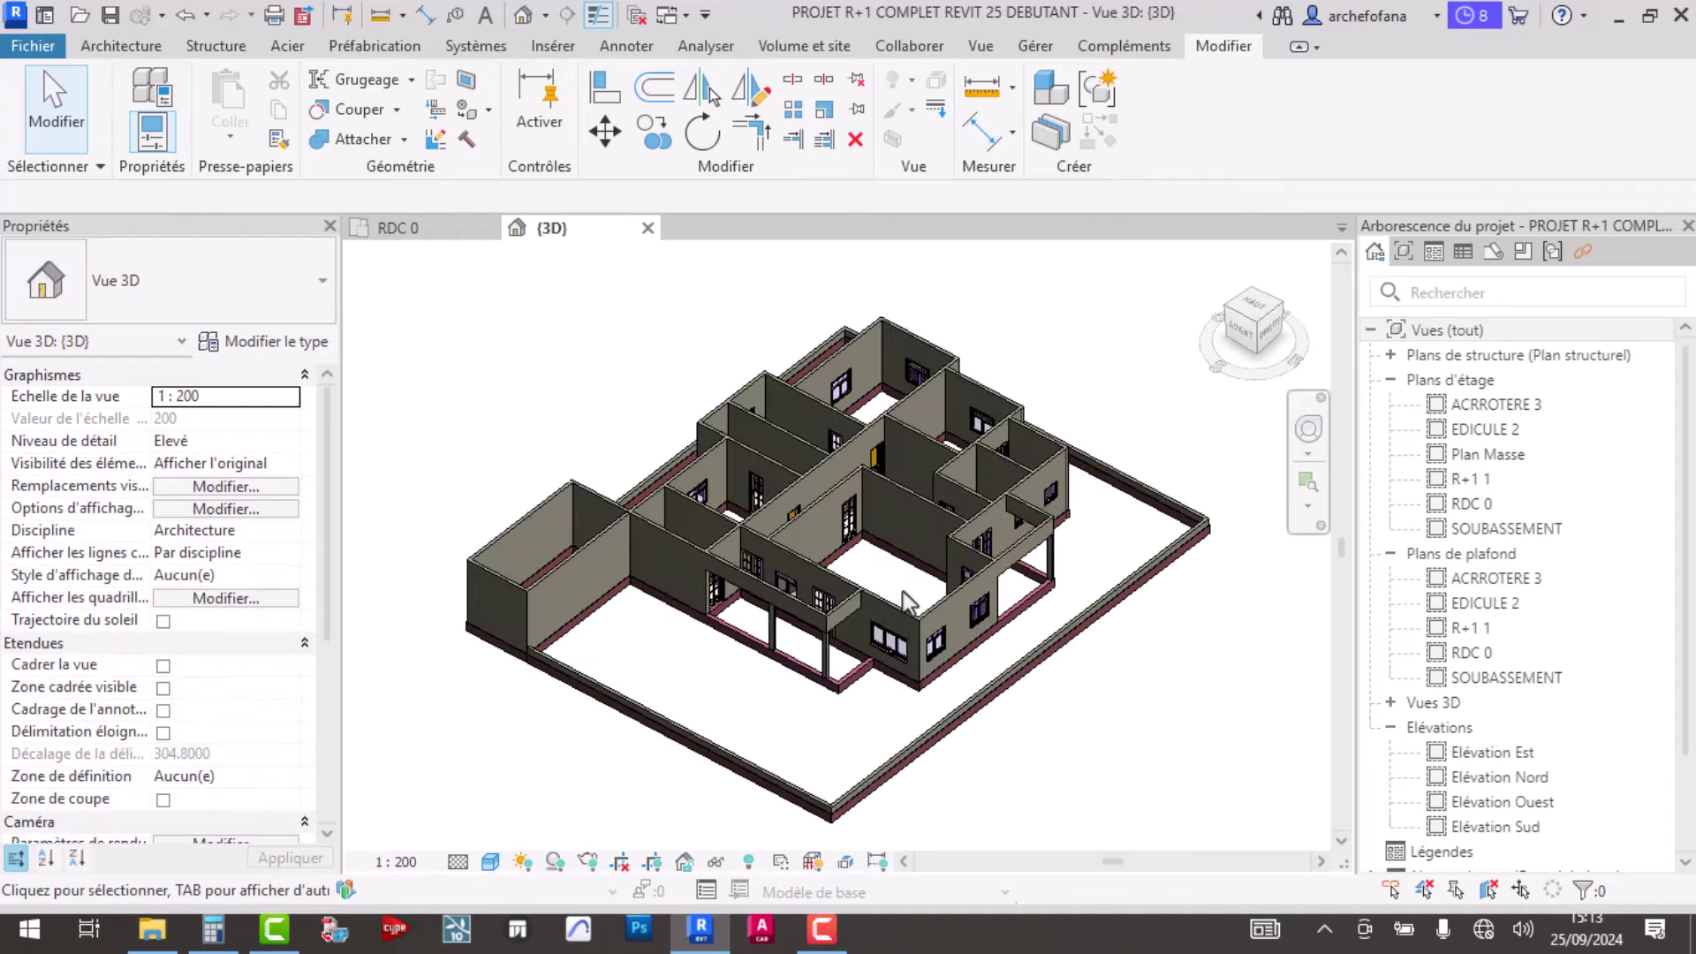
scroll(744, 676, "up", 1)
scroll(733, 654, "up", 4)
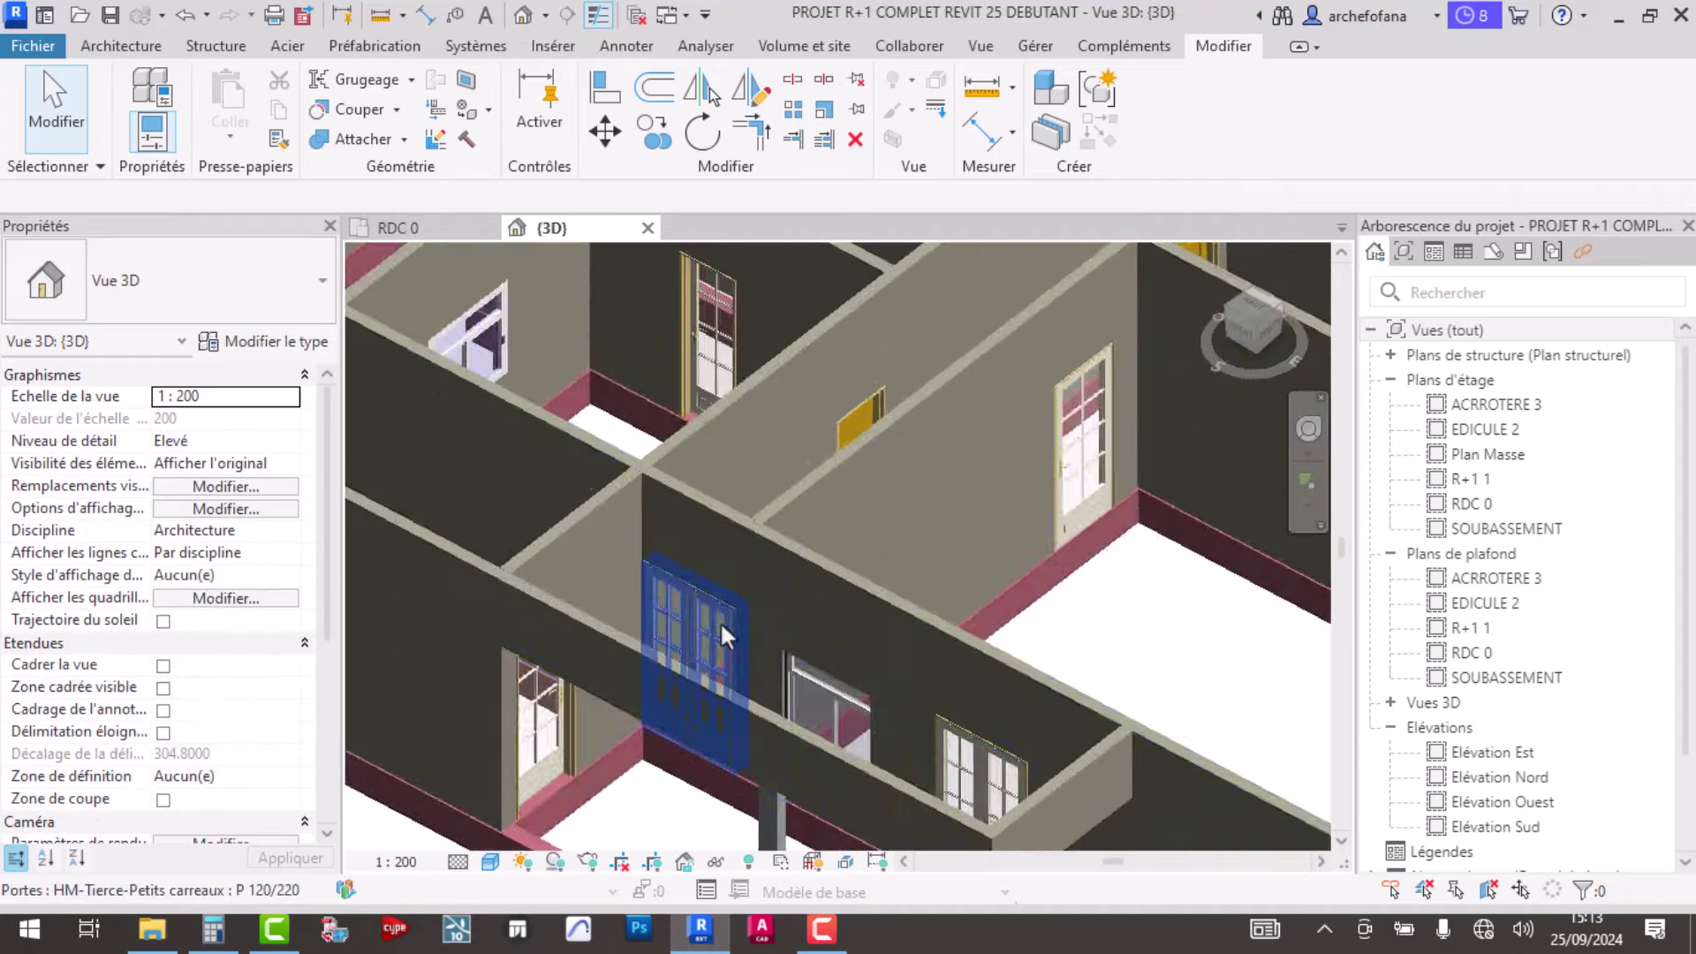
scroll(719, 622, "down", 2)
scroll(757, 559, "up", 2)
scroll(1025, 555, "up", 3)
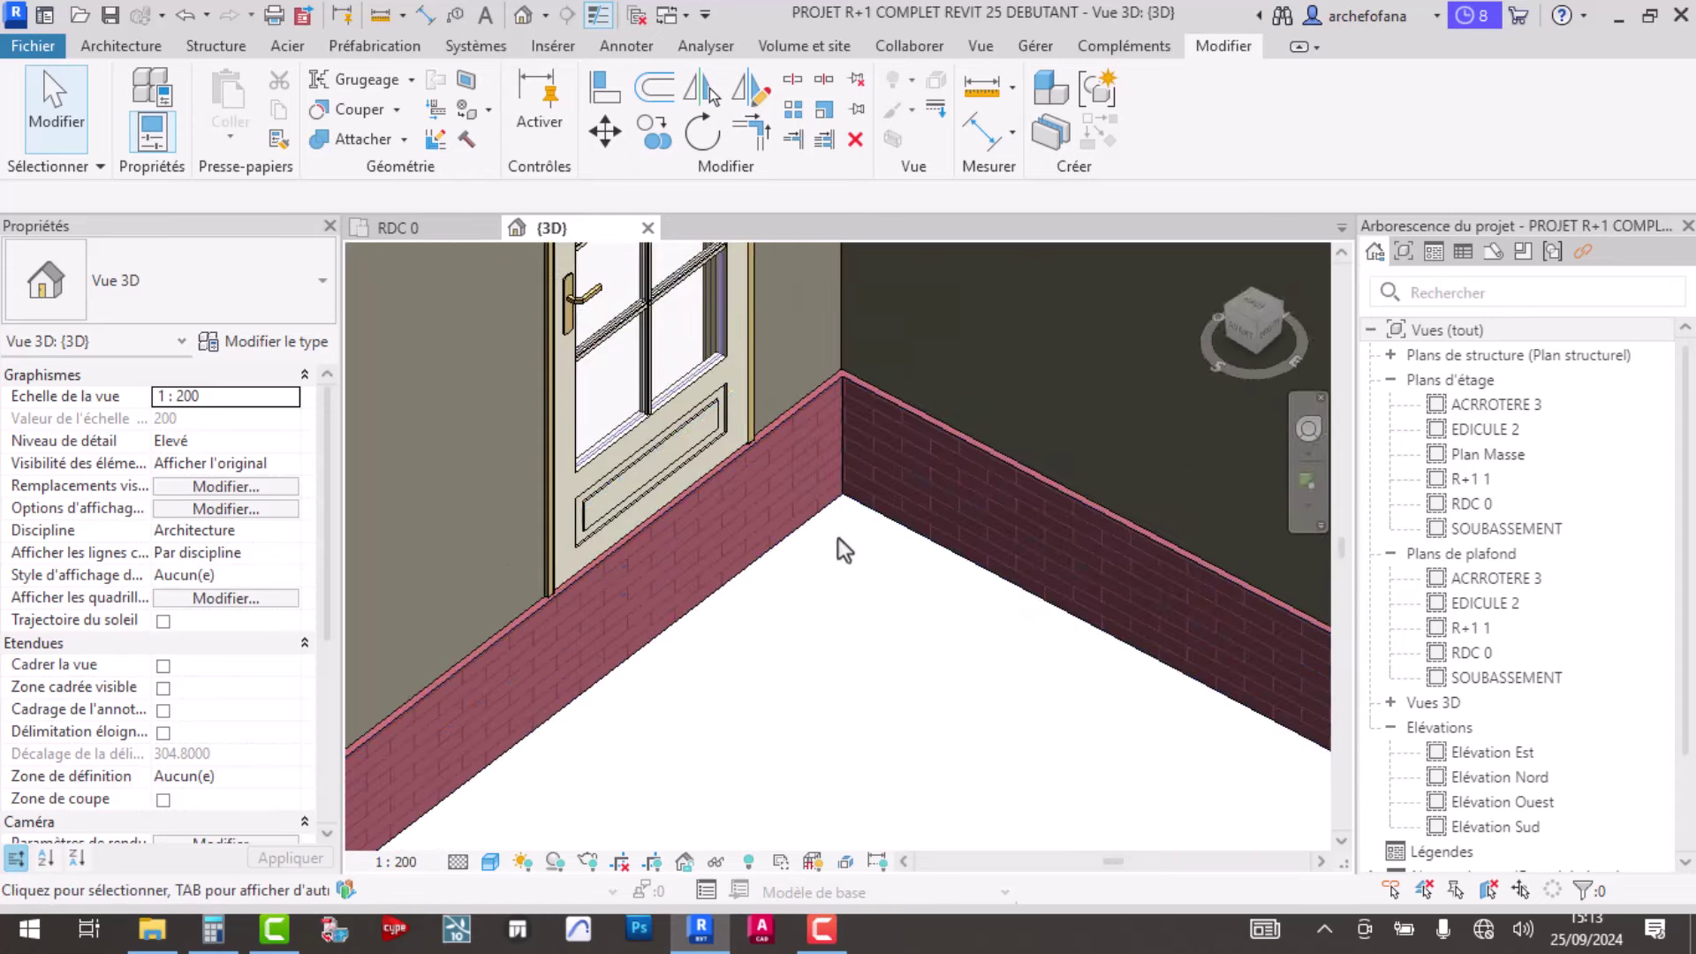
scroll(819, 612, "down", 1)
scroll(820, 610, "down", 2)
scroll(817, 597, "down", 2)
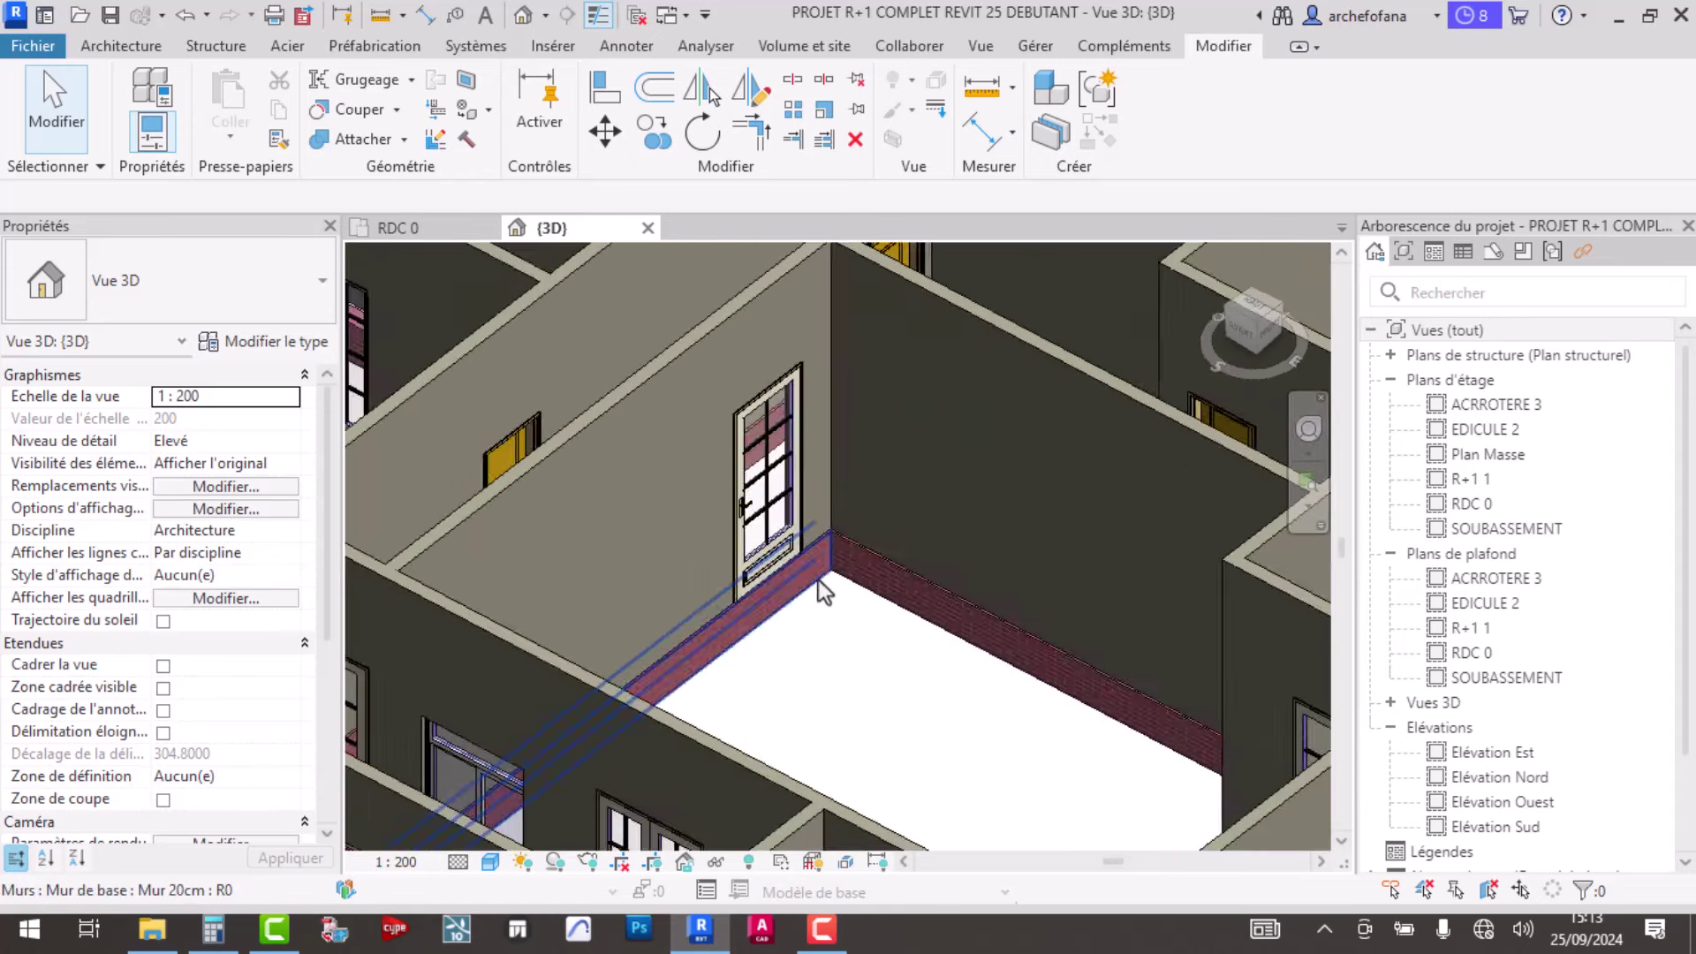
scroll(814, 586, "down", 2)
middle_click_drag(682, 710, 1057, 656, "shift")
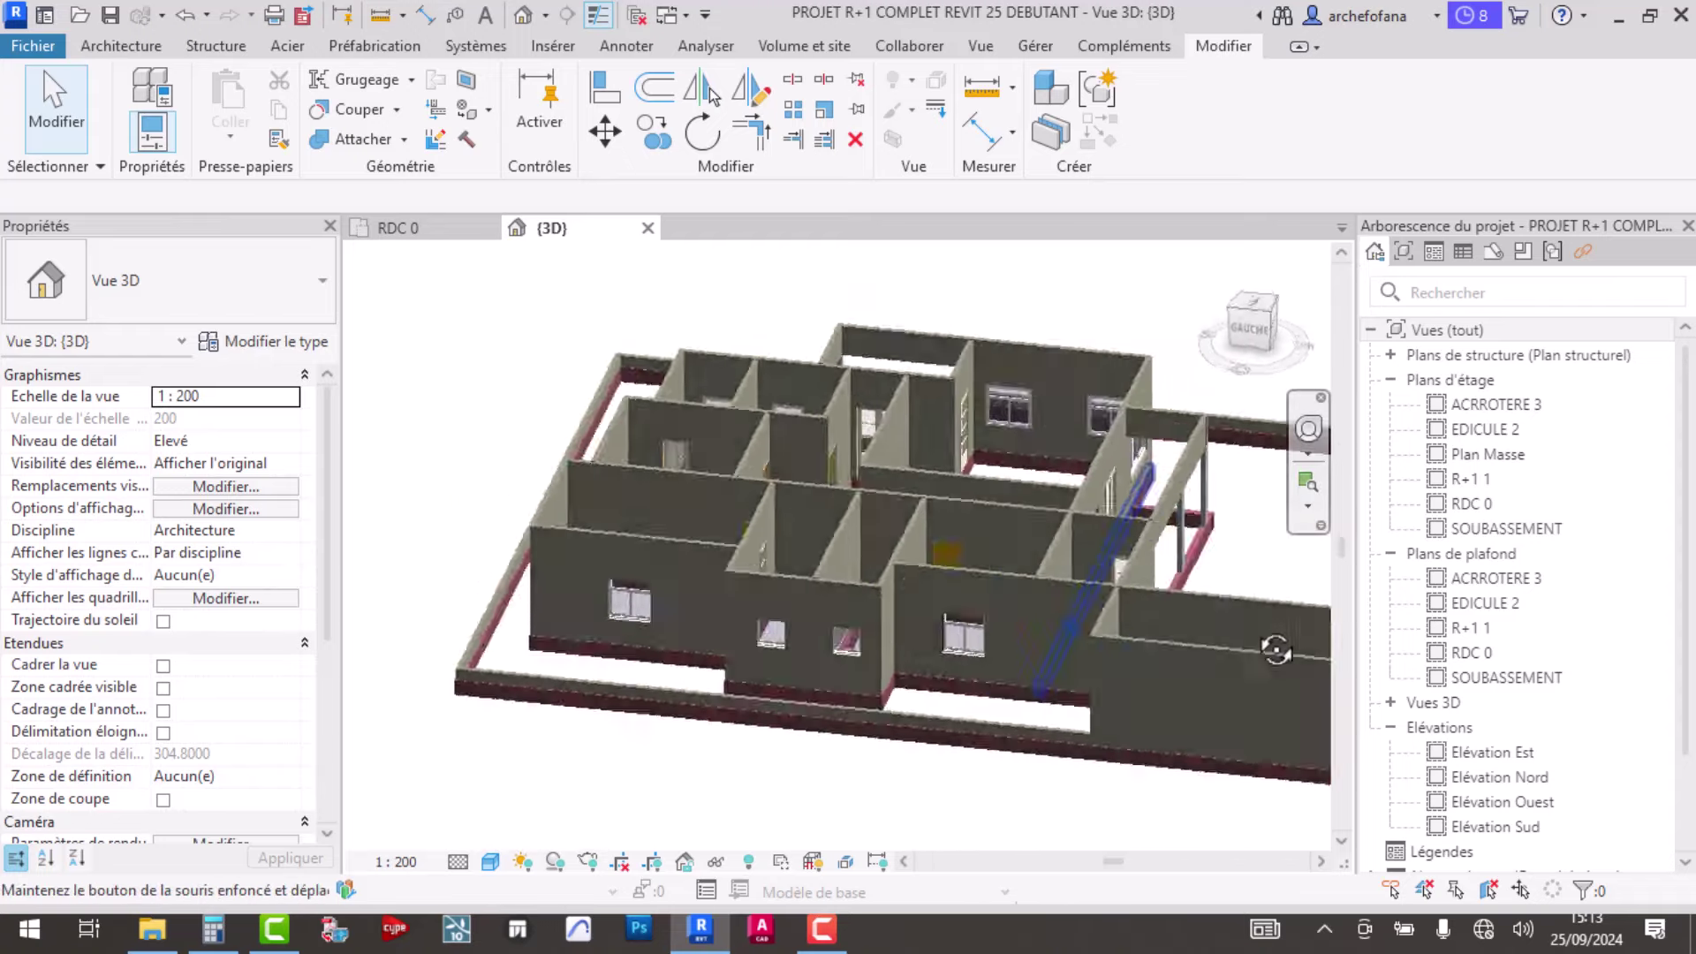
mouse_move(1057, 657)
middle_mouse_down("shift")
mouse_move(1136, 618)
mouse_move(838, 593)
middle_mouse_up("shift")
scroll(1130, 583, "up", 3)
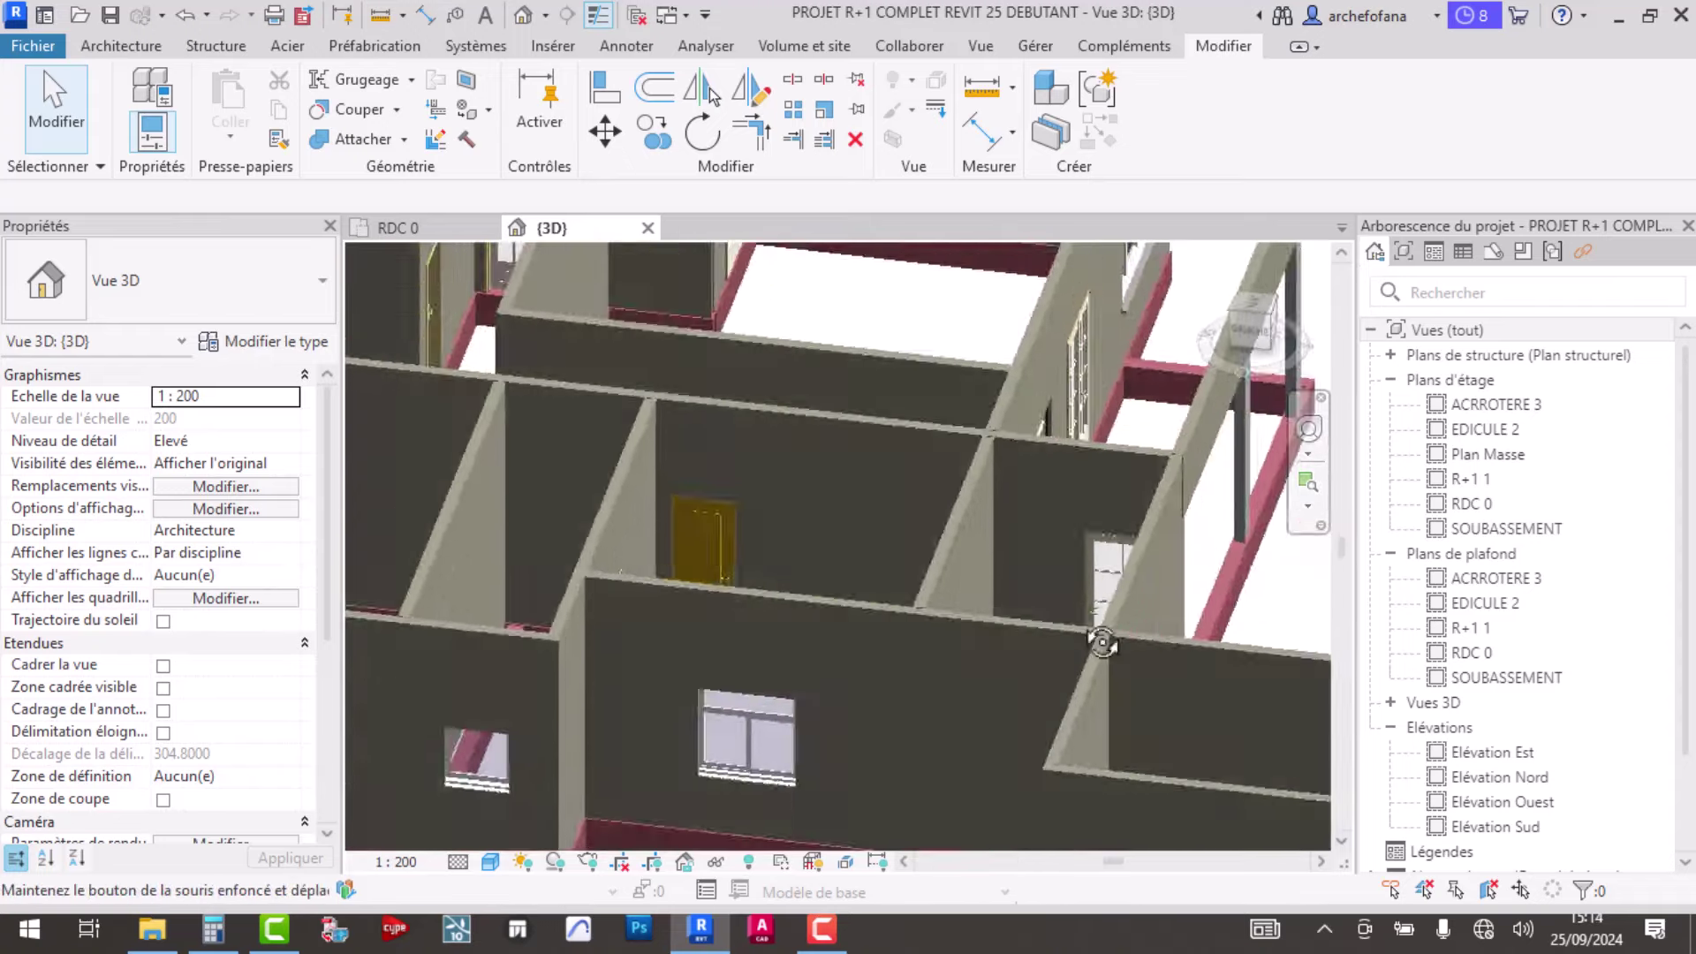
scroll(837, 594, "down", 5)
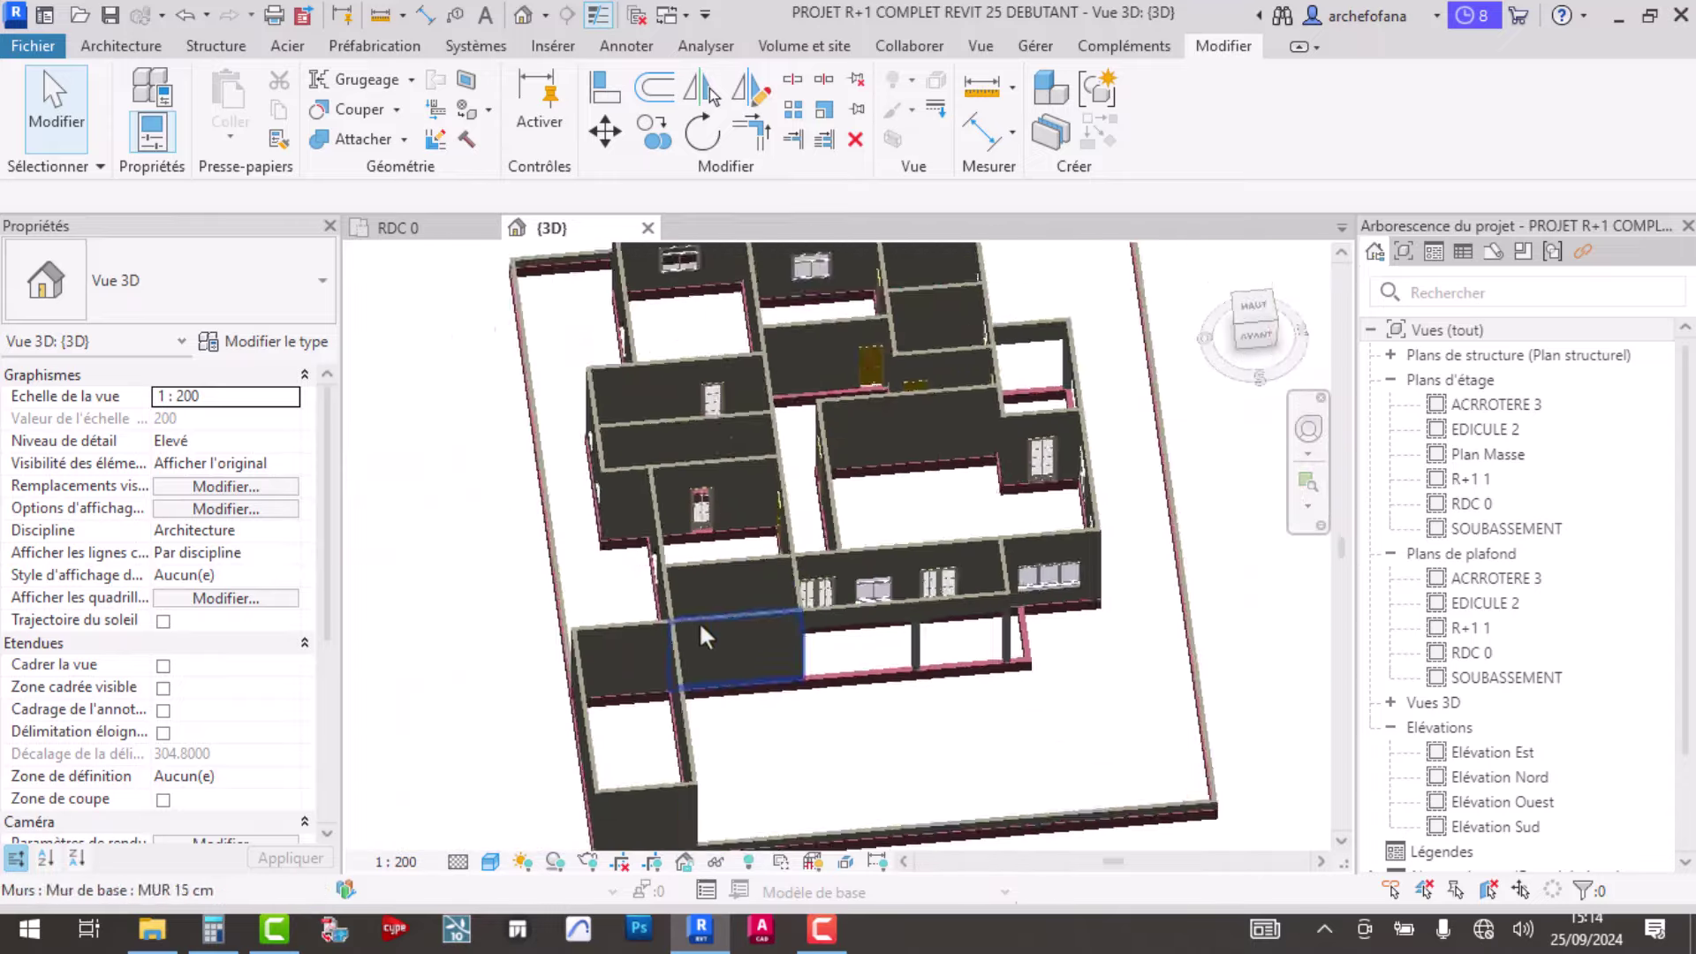
- Orbit and zoom the 3D model to an isometric view looking down on the ground-floor walls
middle_click_drag(698, 622, 1057, 509, "shift")
scroll(1057, 509, "up", 5)
scroll(994, 549, "down", 2)
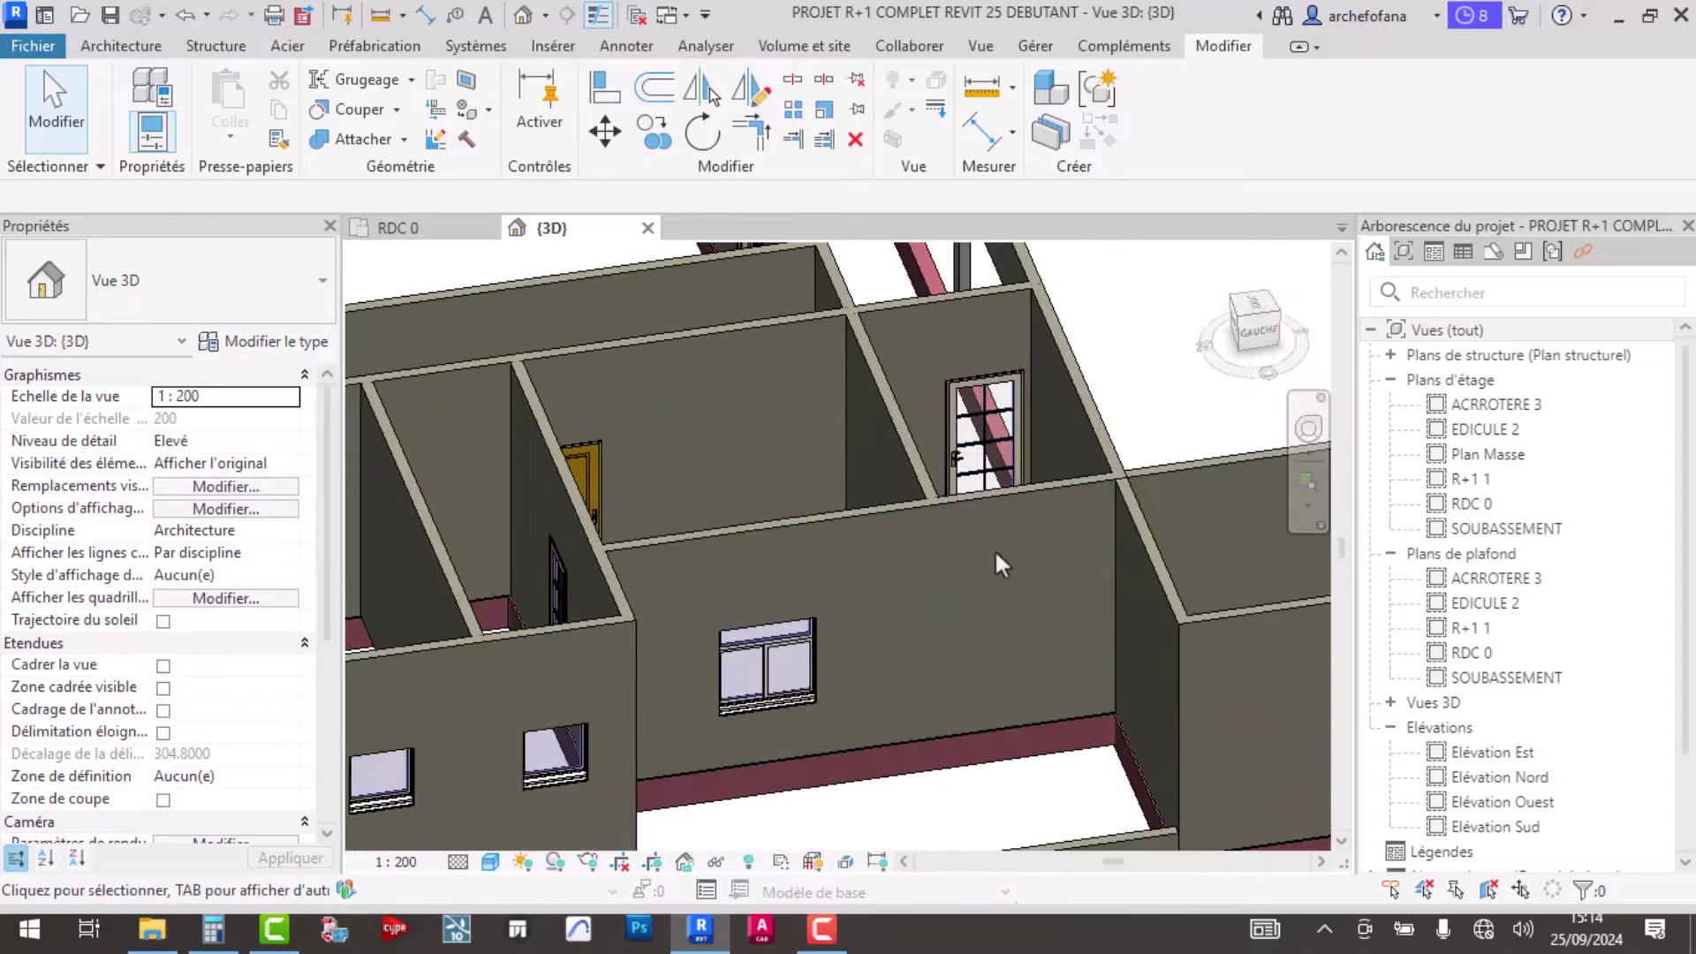
scroll(1035, 584, "down", 3)
mouse_move(1035, 585)
middle_mouse_down("shift")
mouse_move(912, 661)
mouse_move(776, 681)
mouse_move(778, 569)
middle_mouse_up("shift")
scroll(912, 660, "down", 3)
scroll(777, 681, "up", 3)
scroll(778, 570, "down", 3)
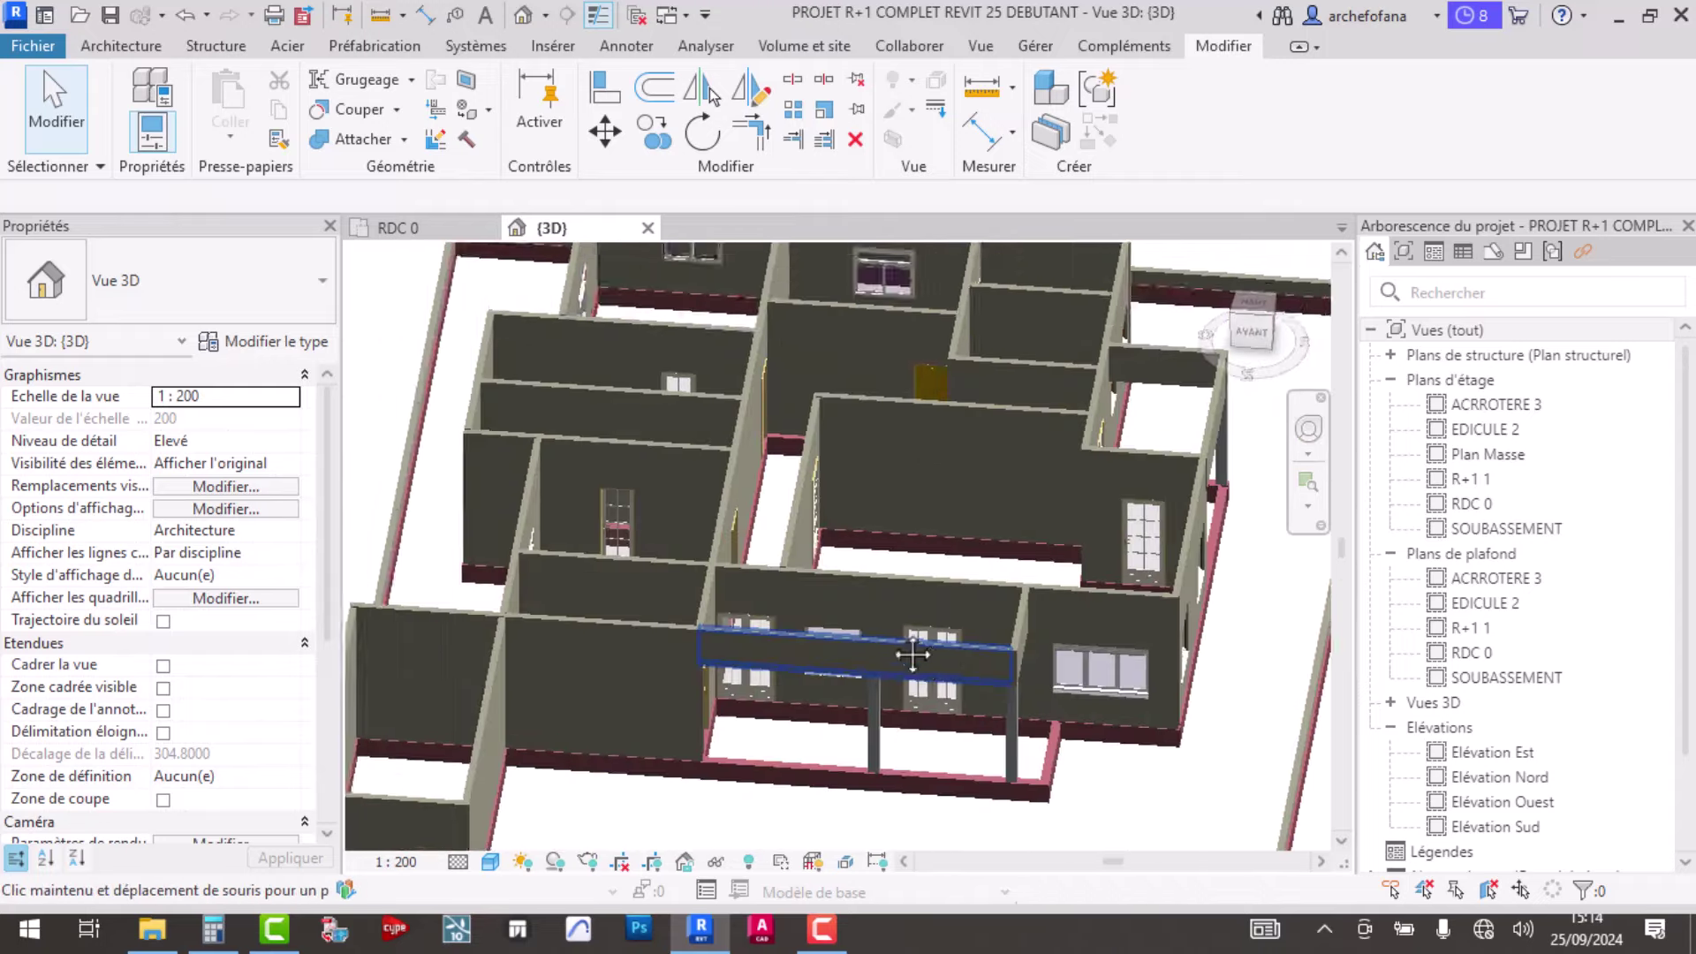
mouse_move(776, 684)
middle_mouse_down("shift")
mouse_move(728, 642)
mouse_move(658, 514)
middle_mouse_up("shift")
scroll(729, 642, "up", 3)
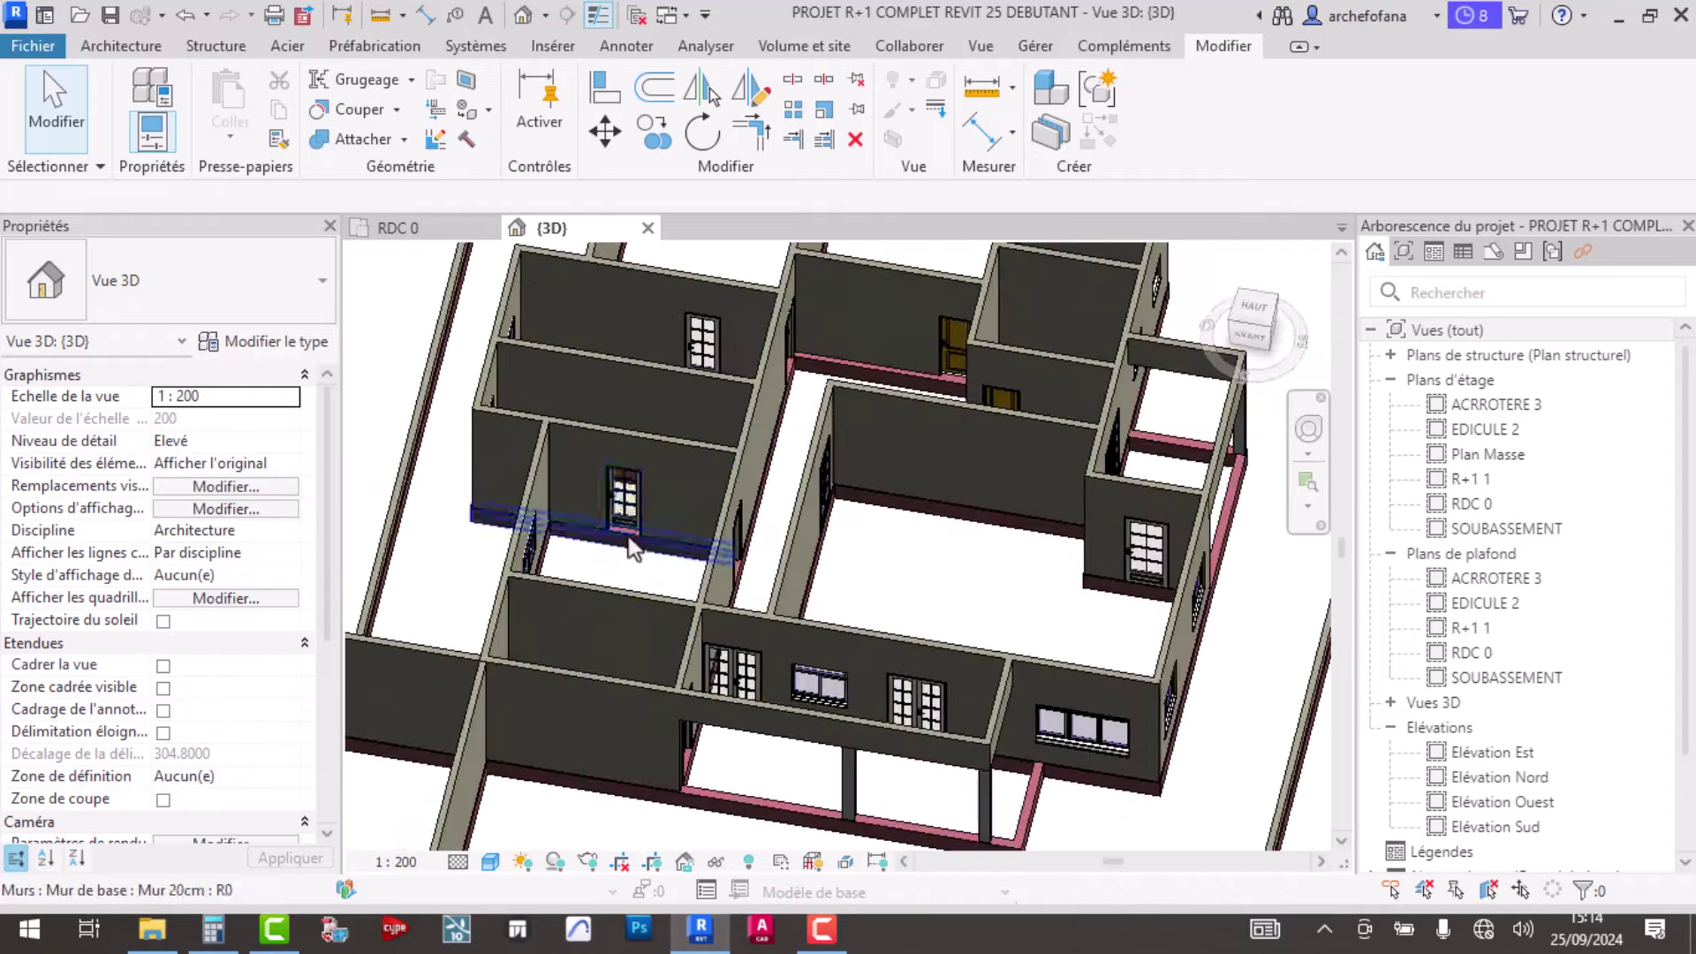
scroll(659, 514, "up", 3)
scroll(698, 607, "up", 2)
middle_click_drag(698, 608, 760, 633, "shift")
scroll(760, 633, "down", 1)
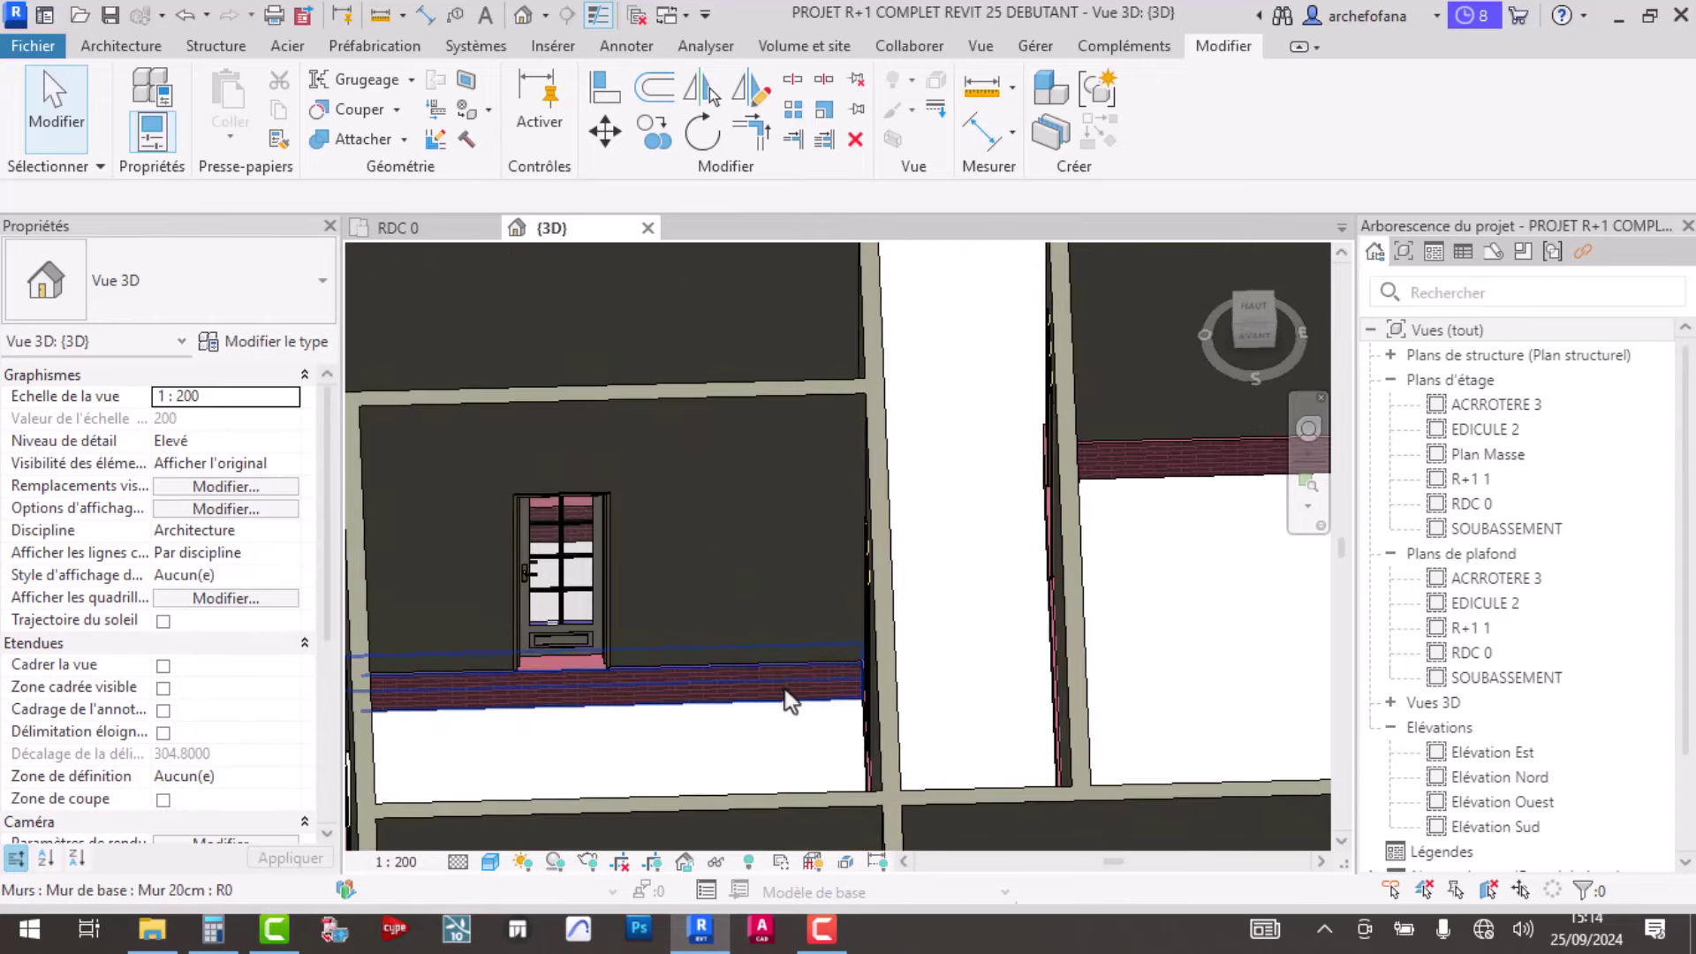
scroll(784, 689, "down", 2)
scroll(788, 654, "down", 2)
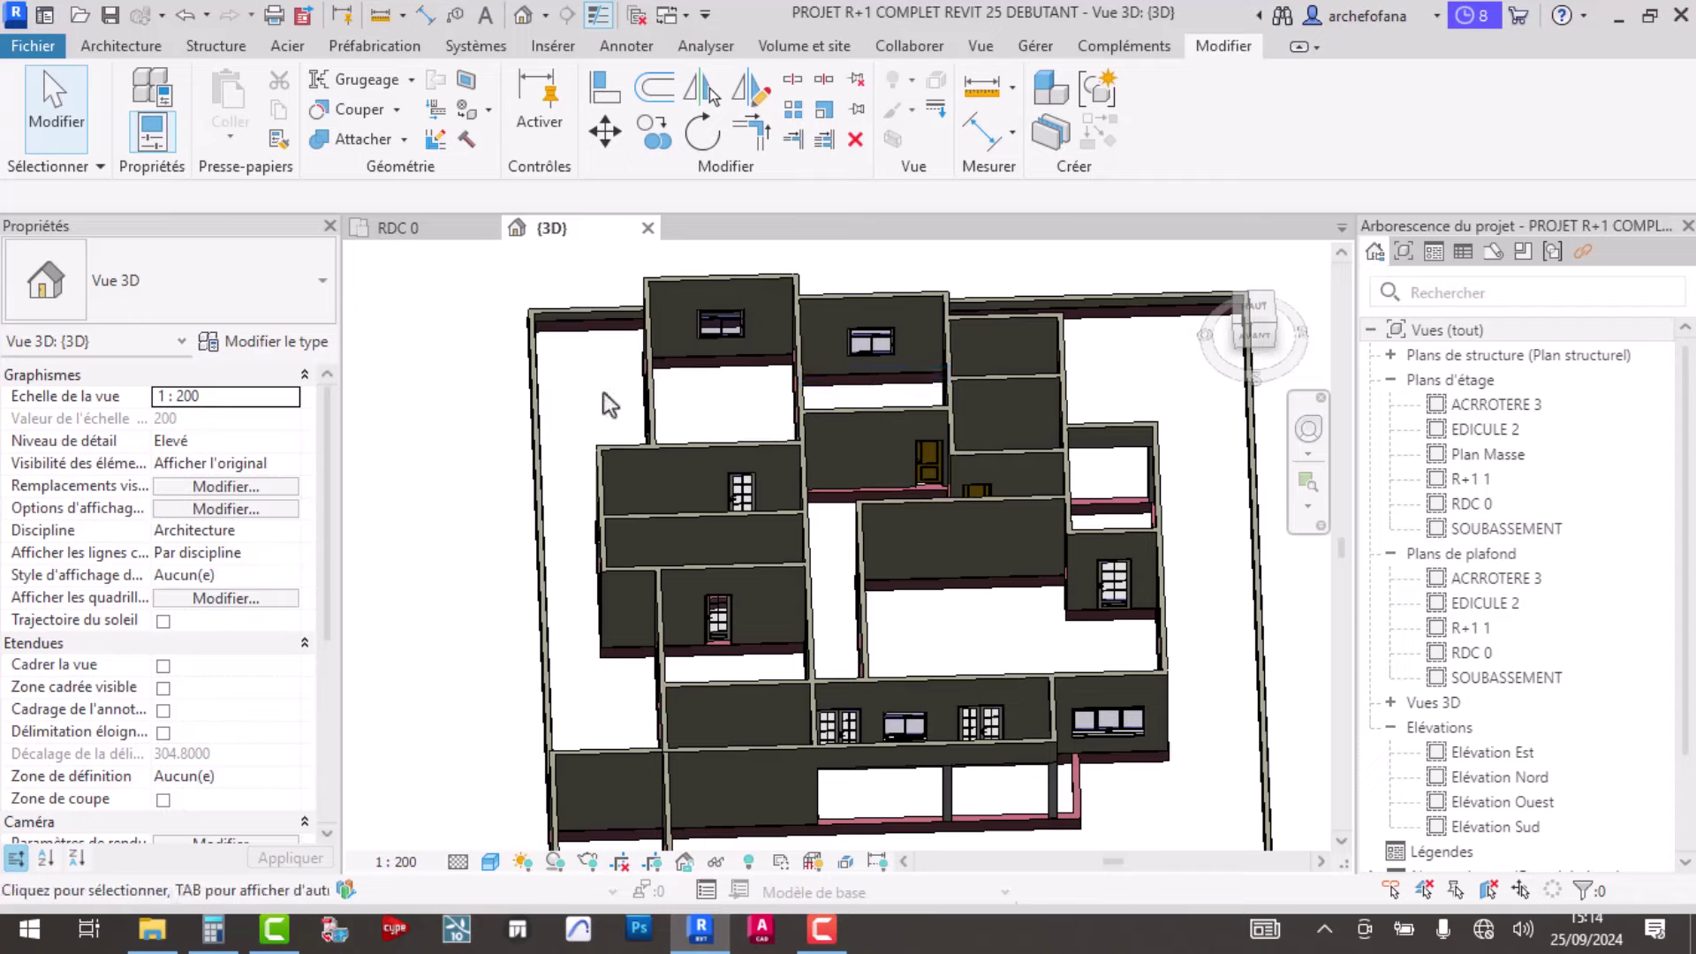
- On the RDC 0 plan, split the long horizontal wall at the door opening
left_click(389, 227)
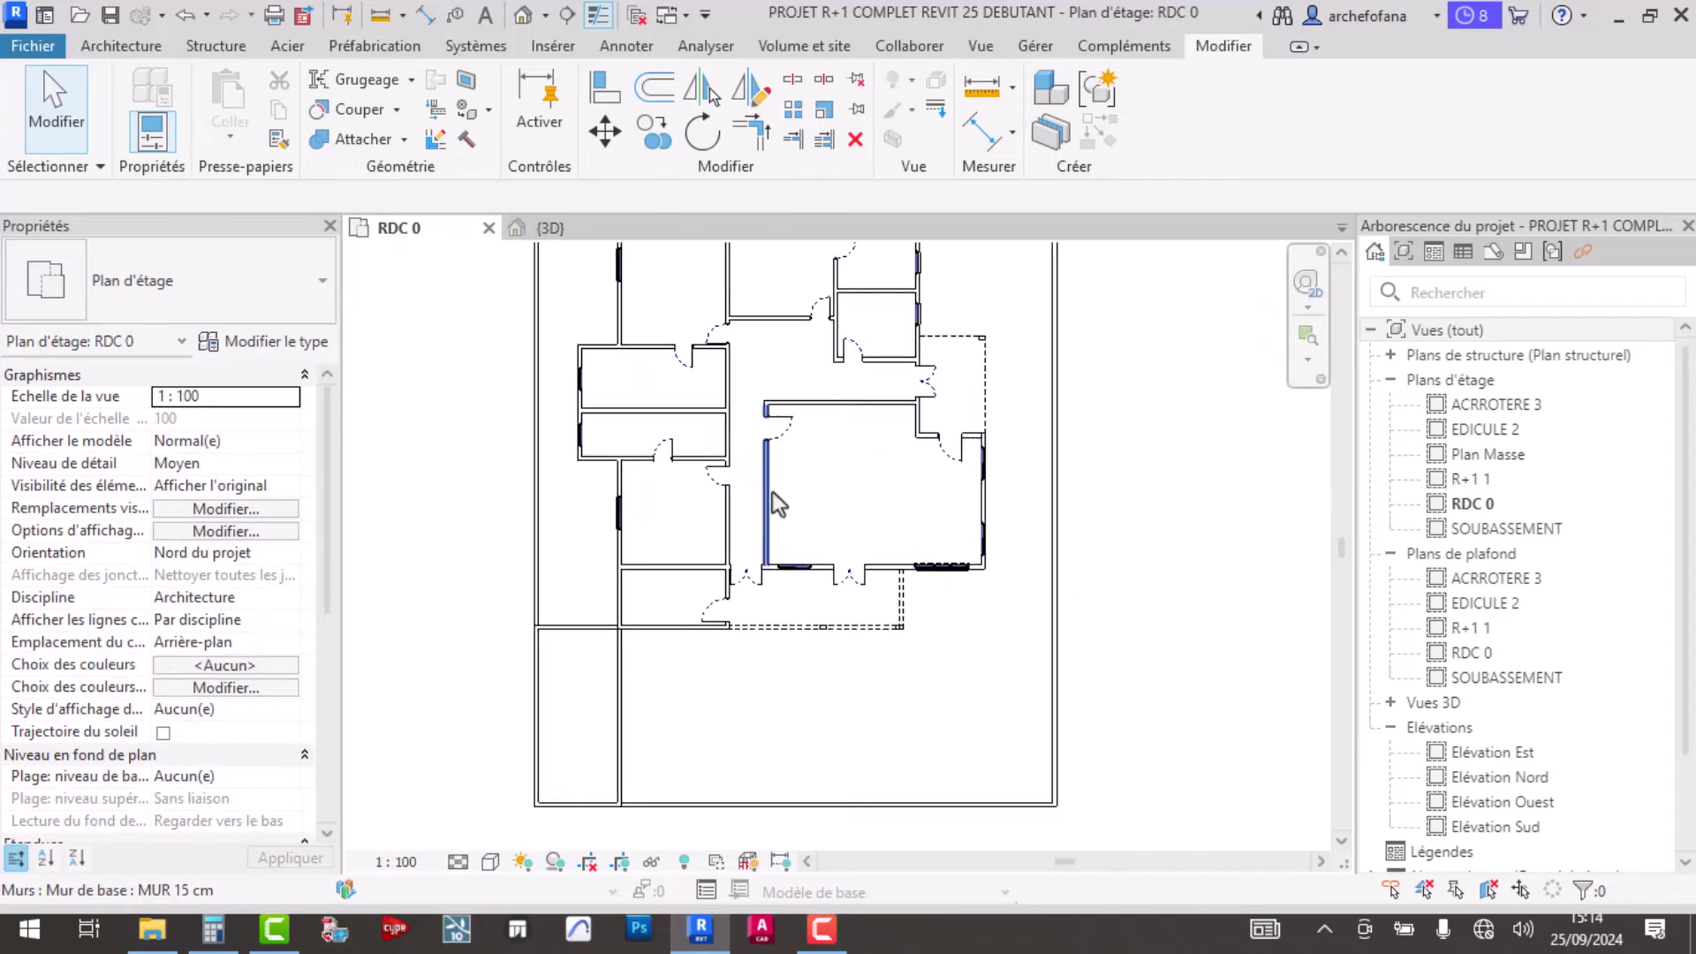
scroll(772, 491, "up", 1)
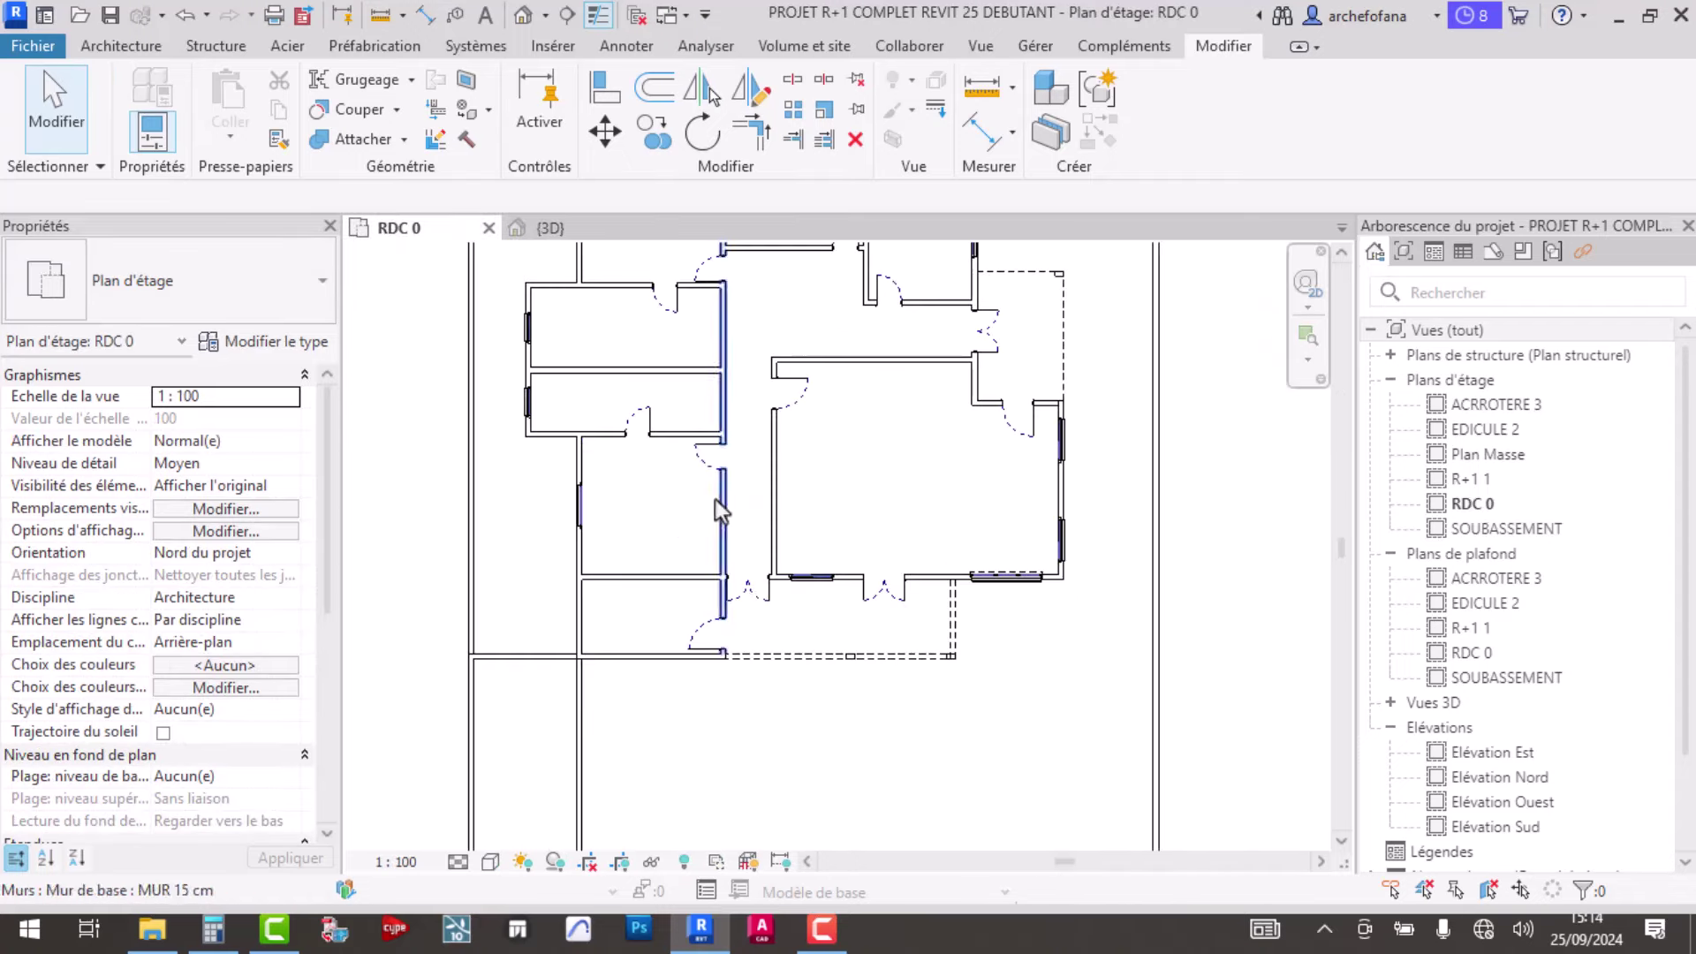
scroll(714, 618, "up", 1)
scroll(666, 553, "up", 1)
left_click(665, 556)
mouse_move(567, 466)
middle_mouse_down()
mouse_move(786, 614)
mouse_move(622, 630)
middle_mouse_up()
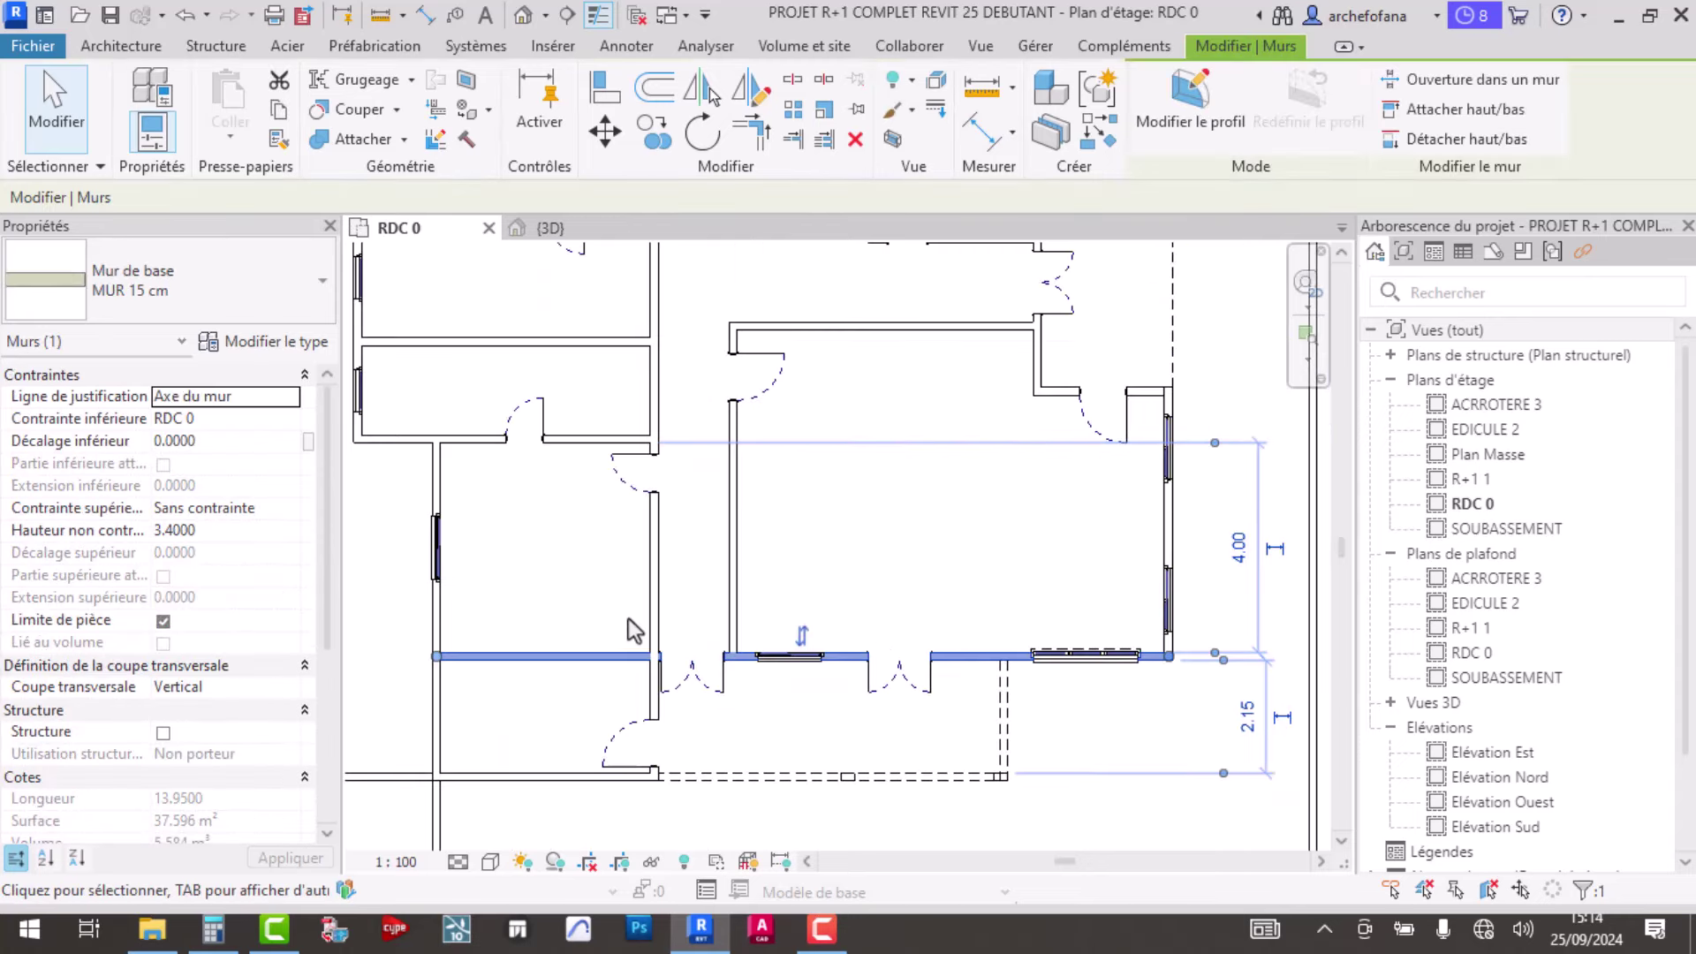
key("Escape")
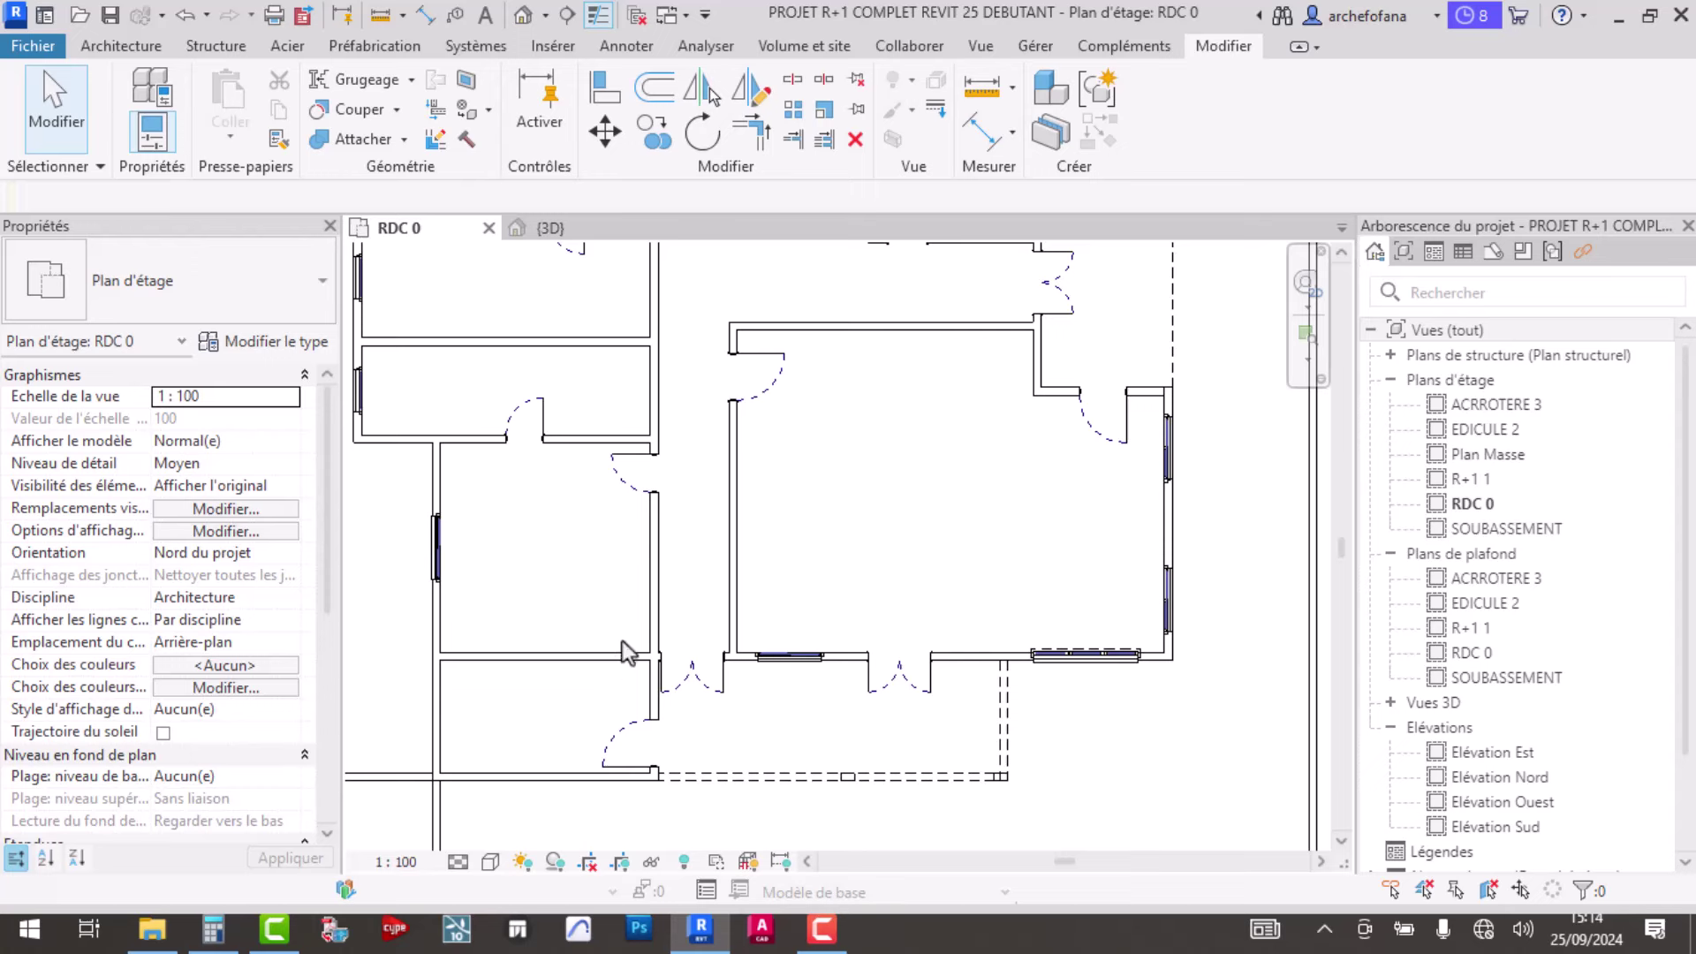
middle_click_drag(629, 657, 635, 650)
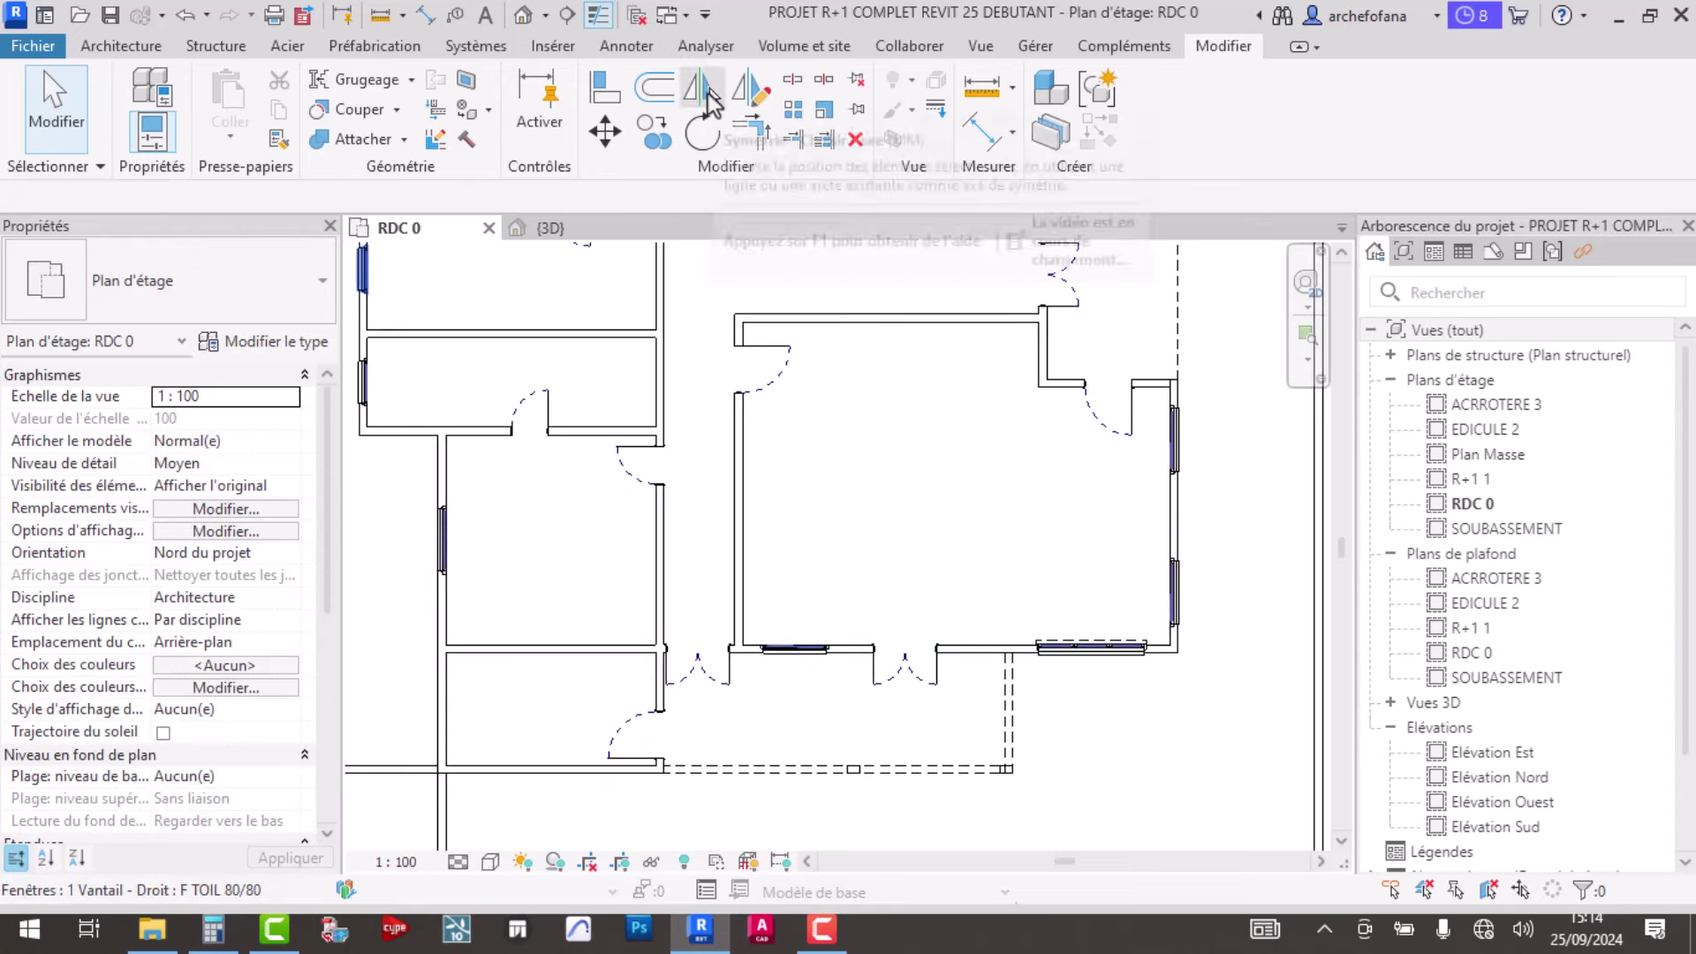
left_click(792, 78)
scroll(721, 592, "up", 2)
scroll(662, 560, "up", 2)
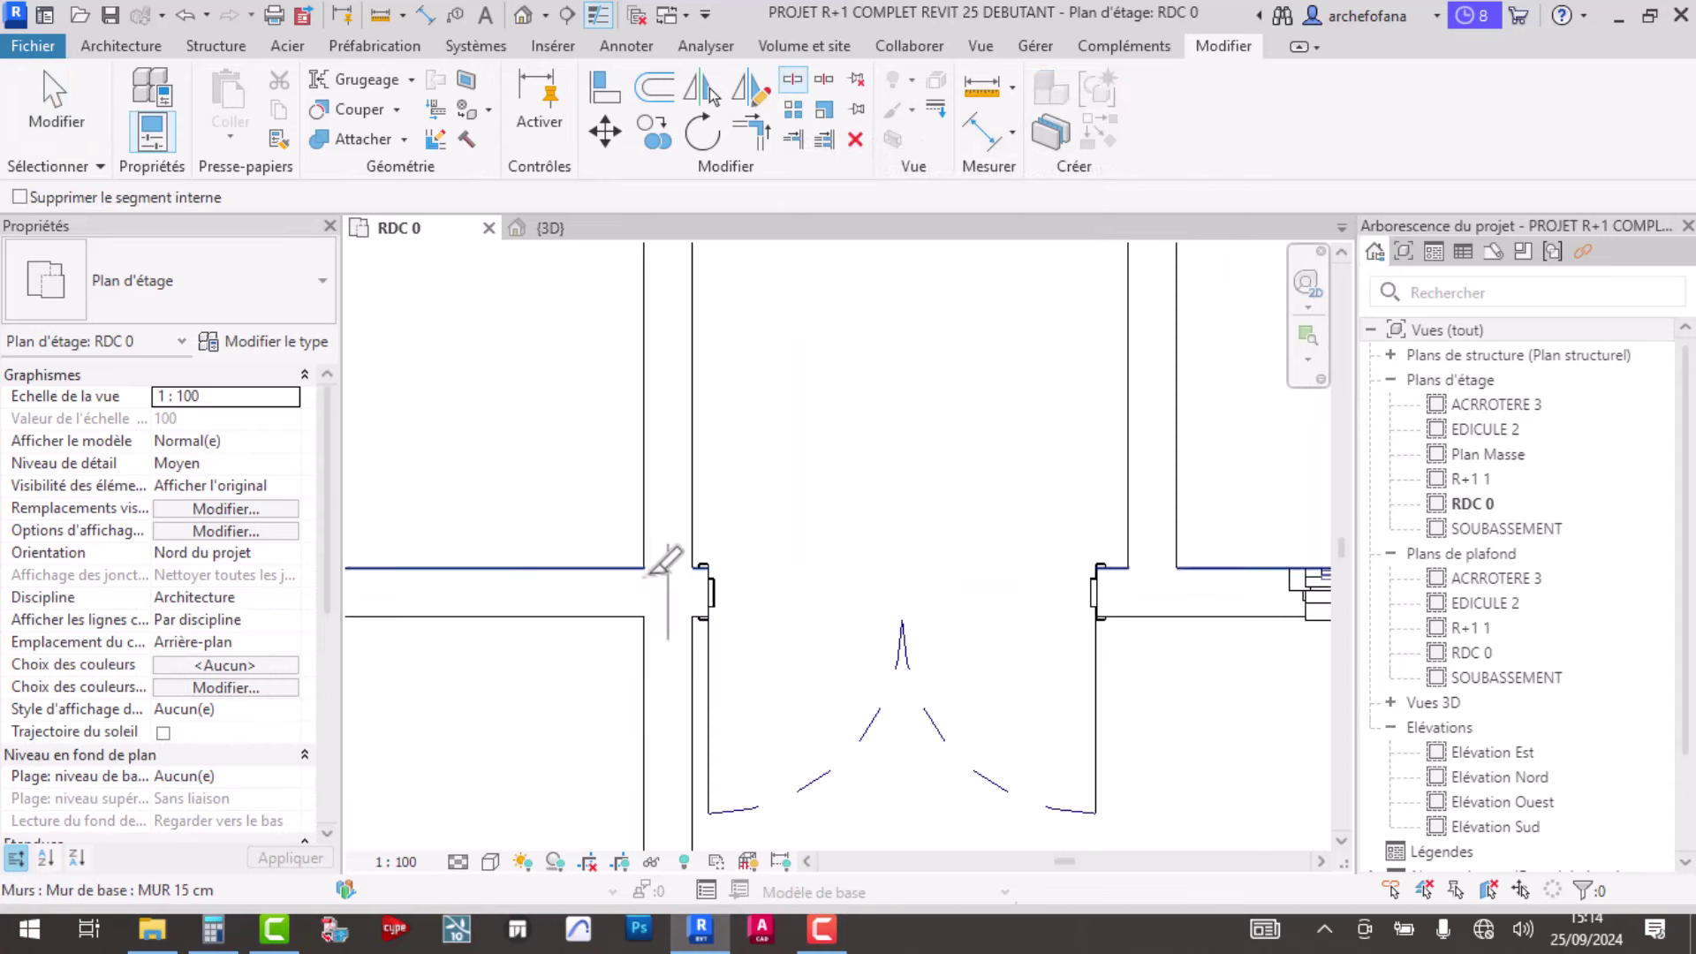
scroll(668, 576, "up", 2)
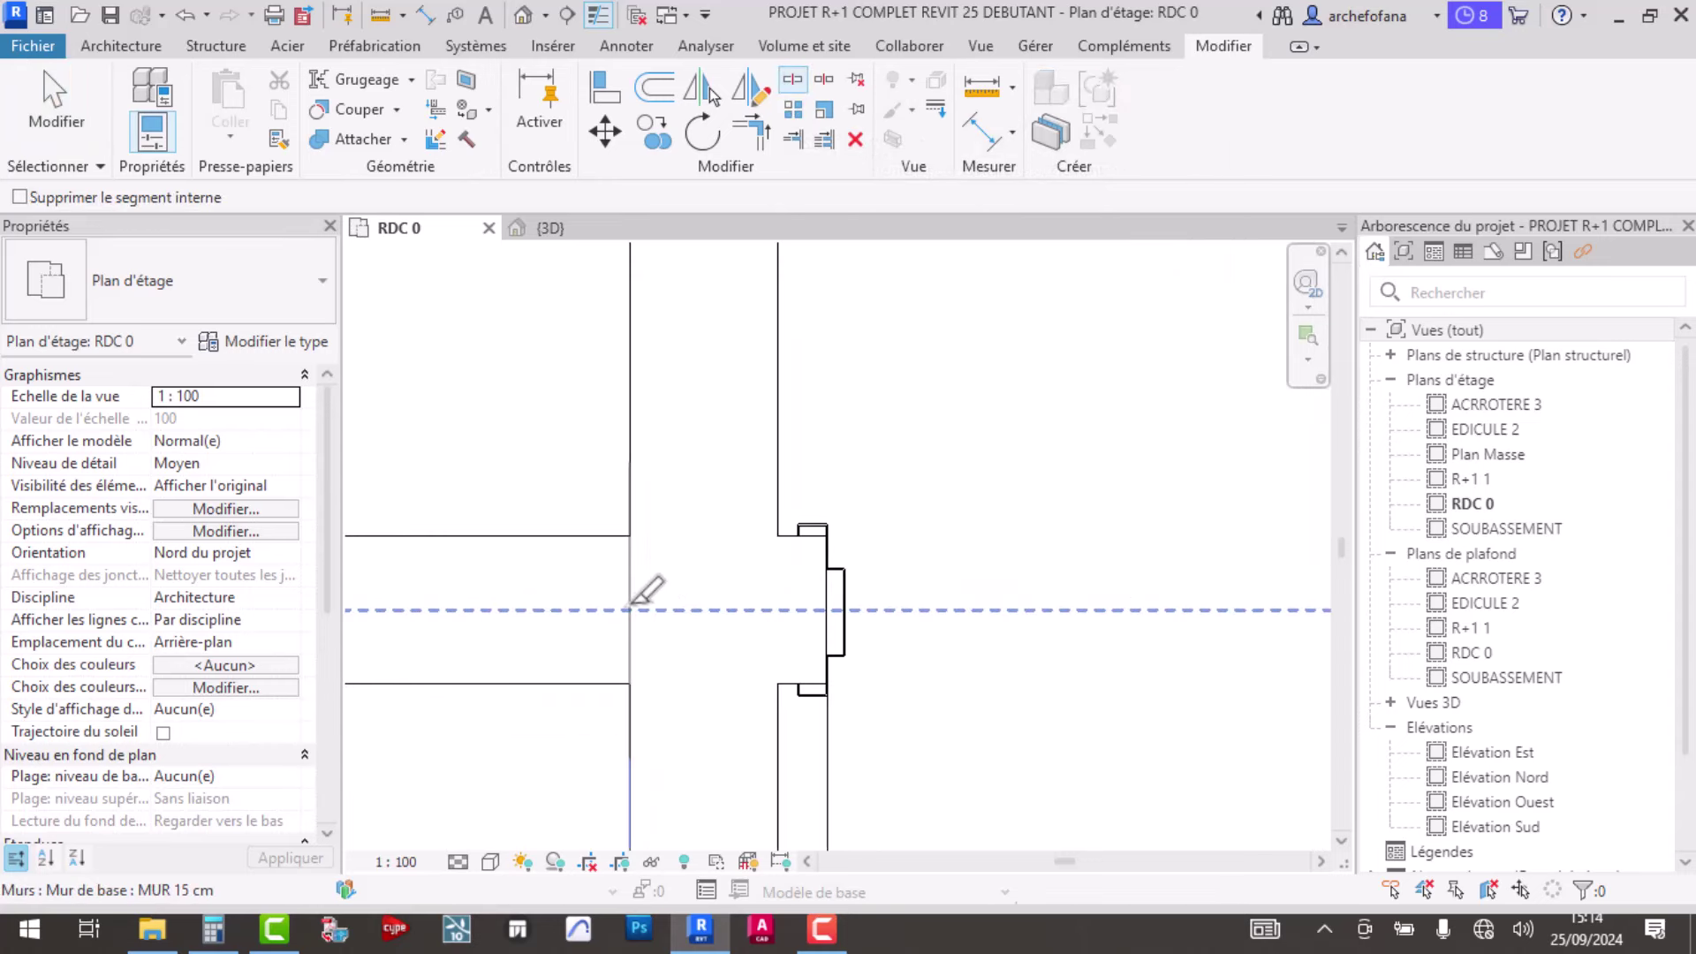
left_click(631, 609)
key("Escape")
- Place the short horizontal wall 4.00 away using its temporary dimension
left_click(587, 536)
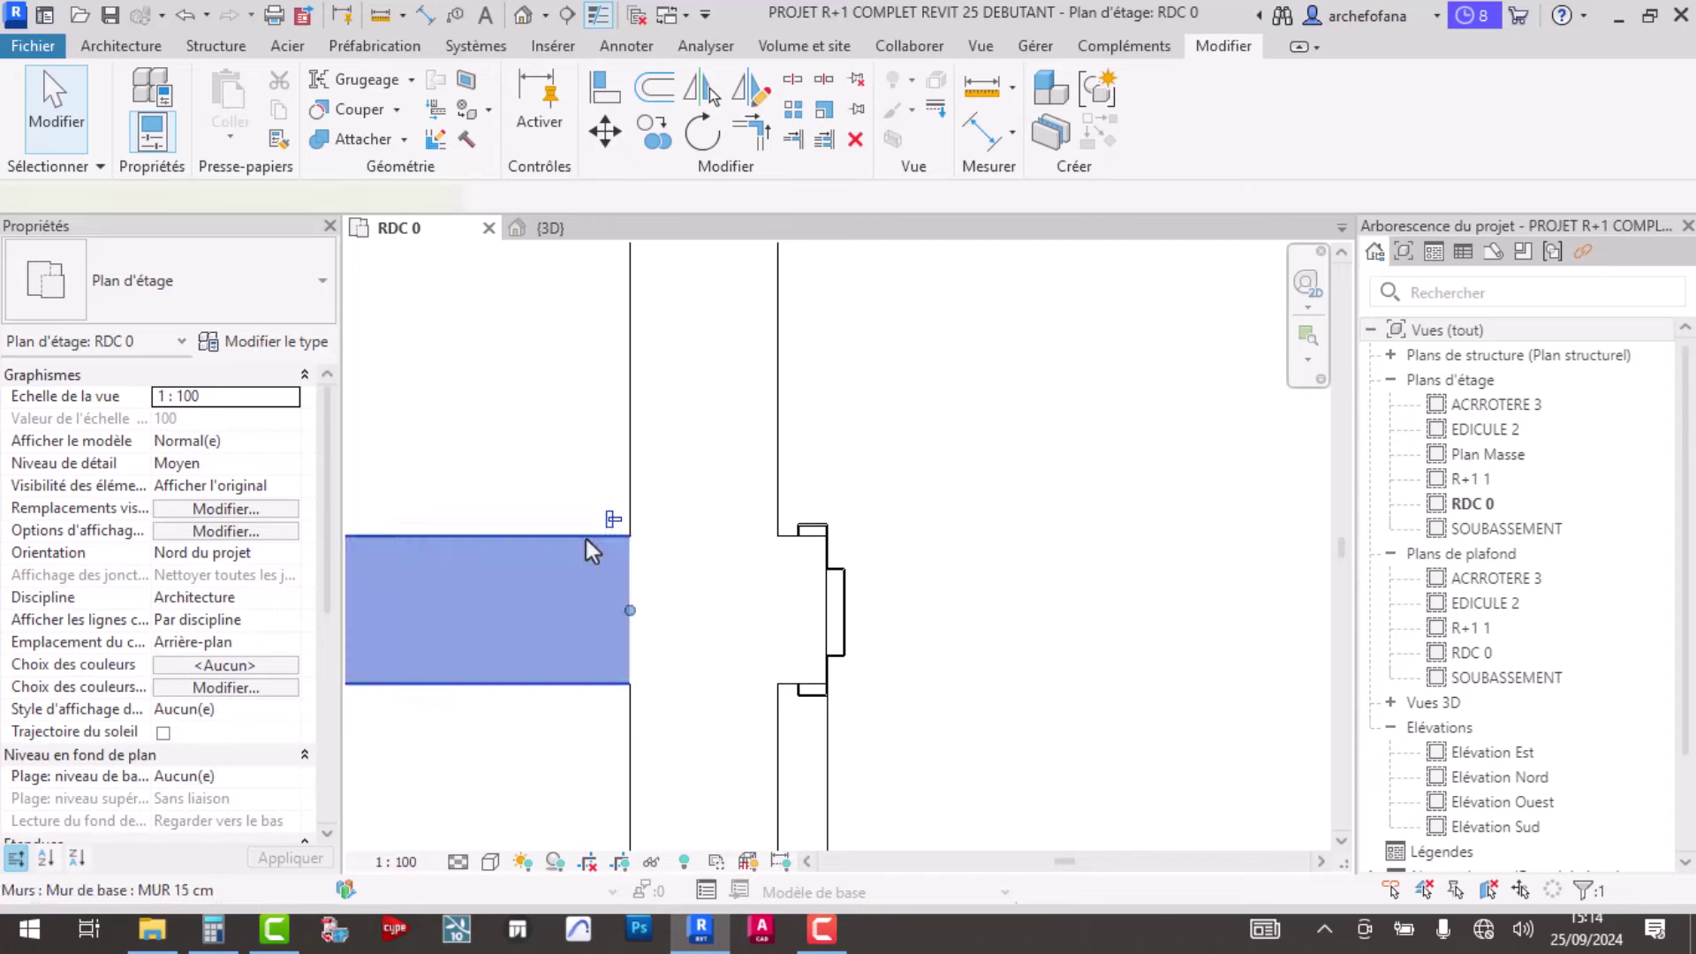
scroll(685, 507, "down", 3)
scroll(742, 530, "down", 2)
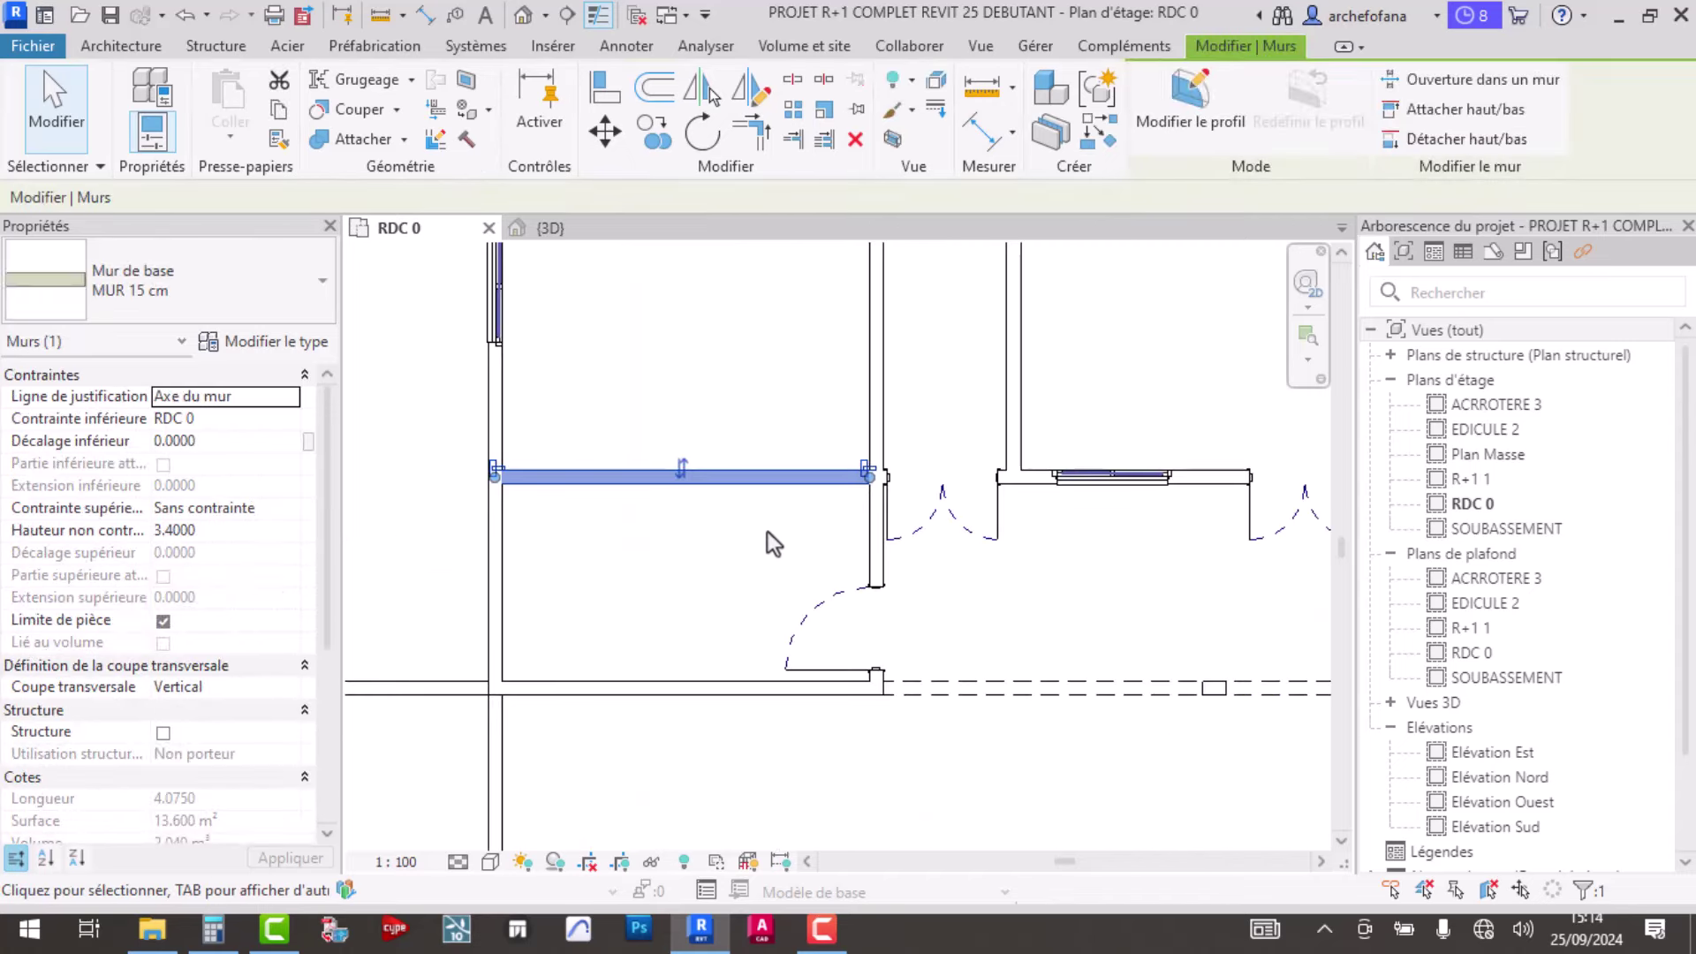
middle_click_drag(766, 532, 804, 713)
scroll(771, 639, "down", 3)
scroll(749, 562, "up", 2)
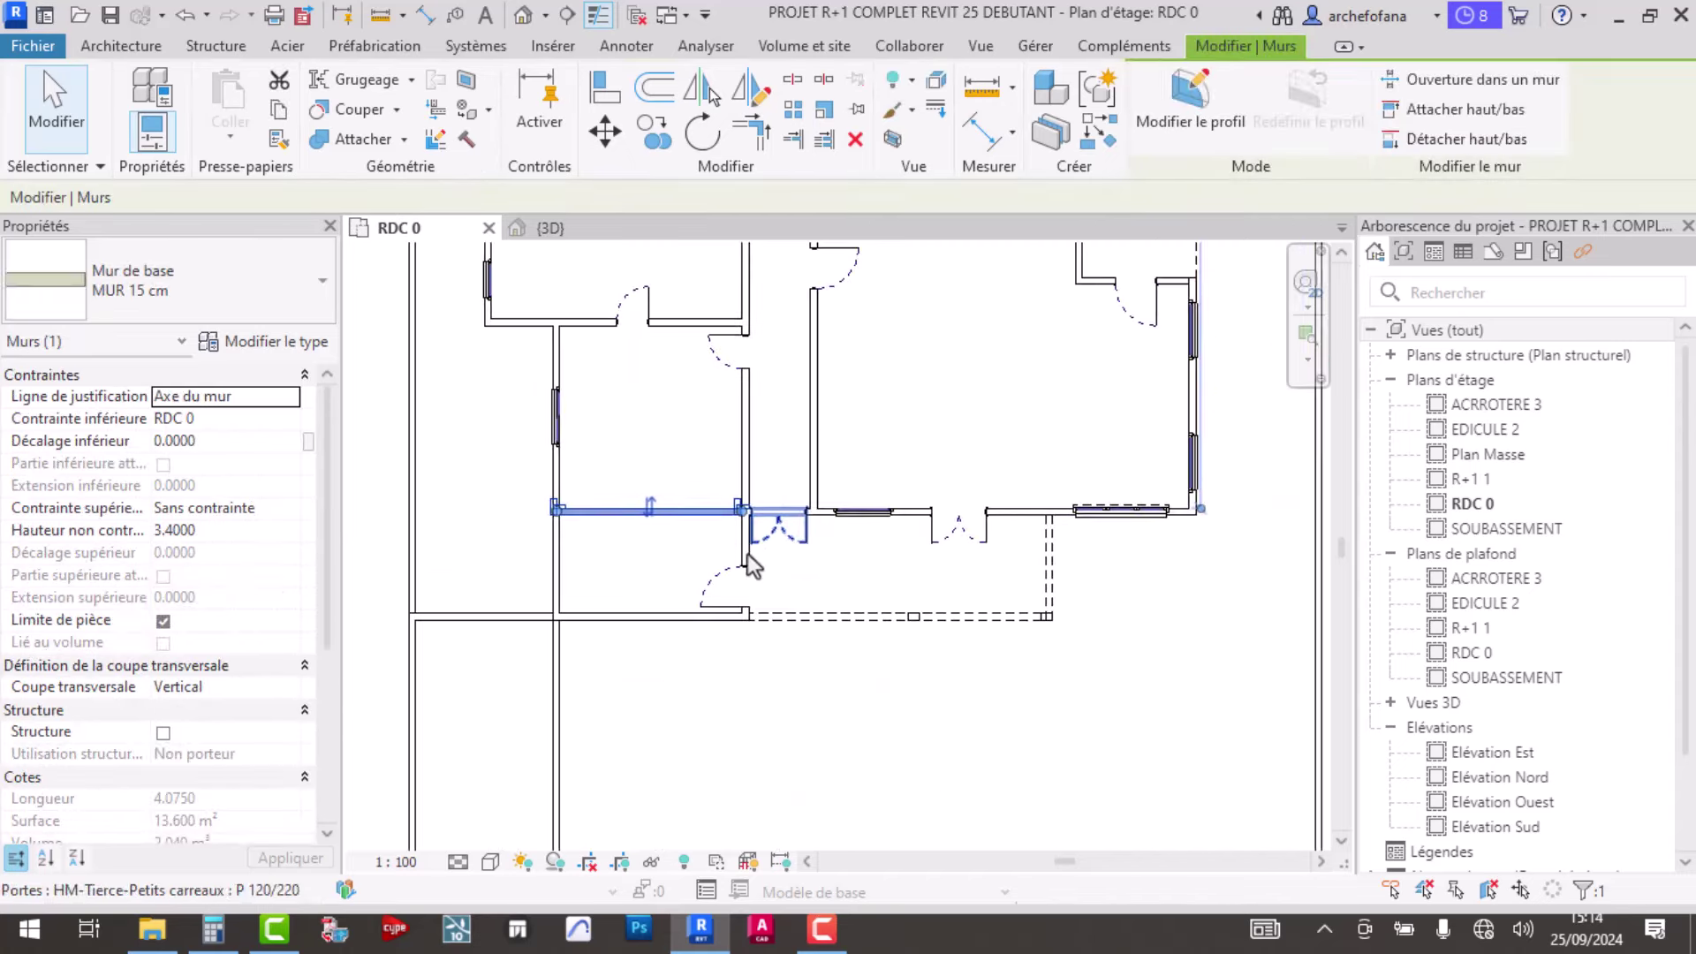
left_click(660, 543)
left_click(586, 511)
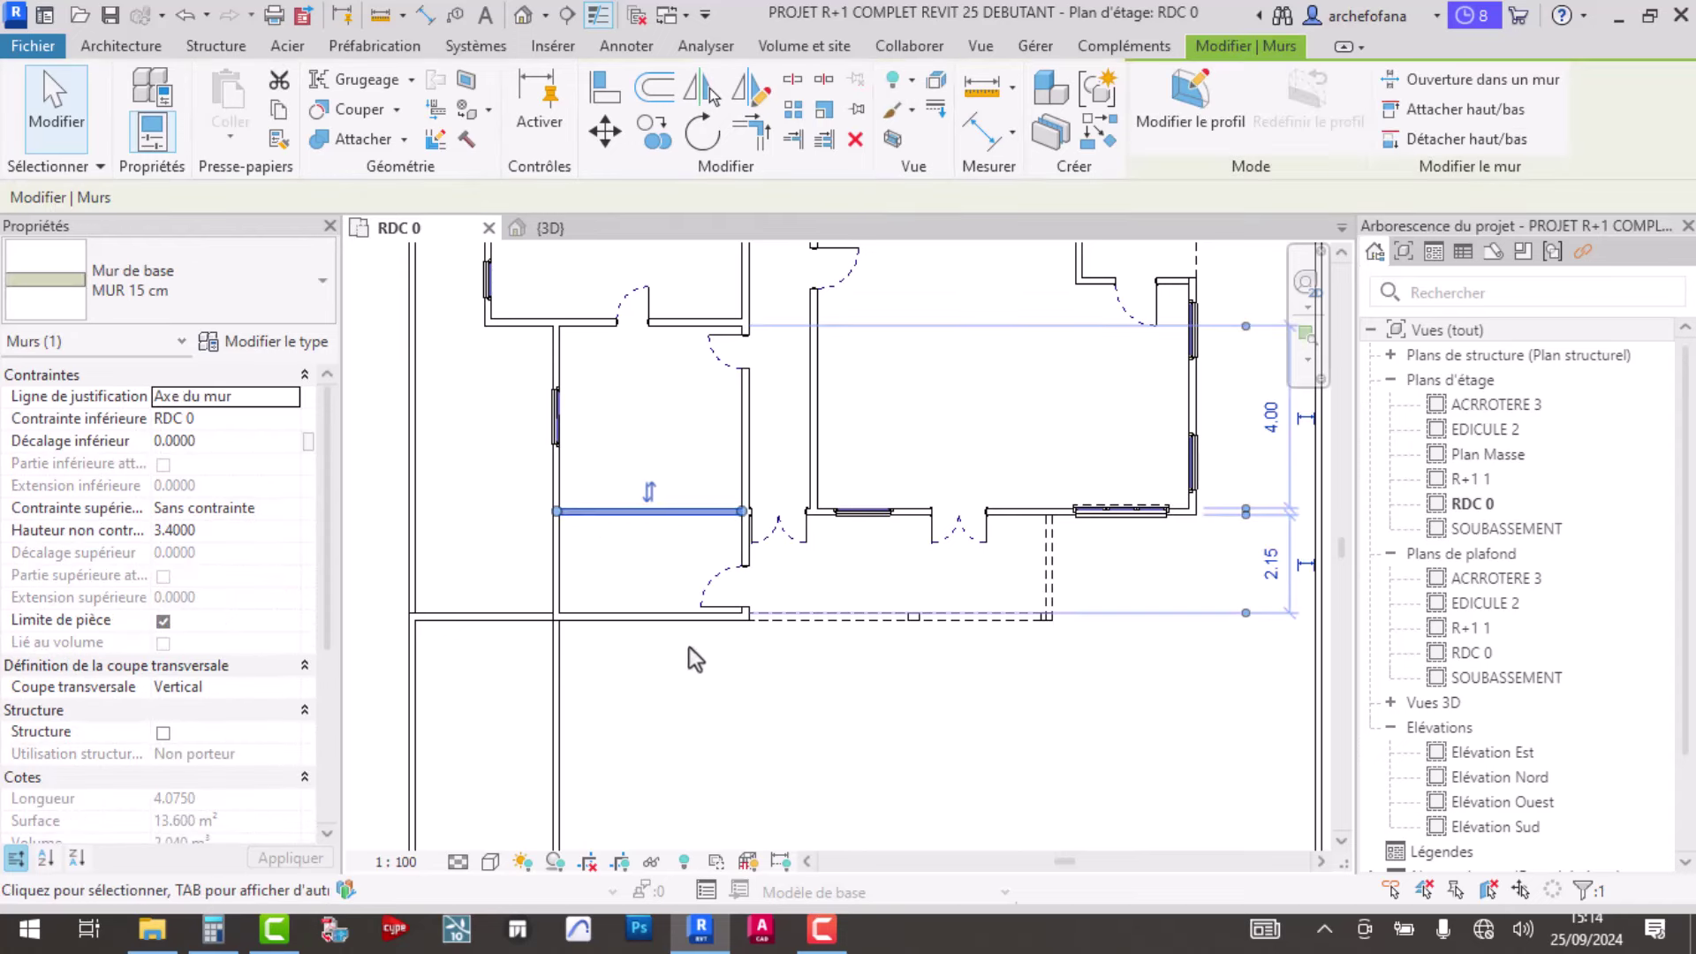
left_click(1271, 419)
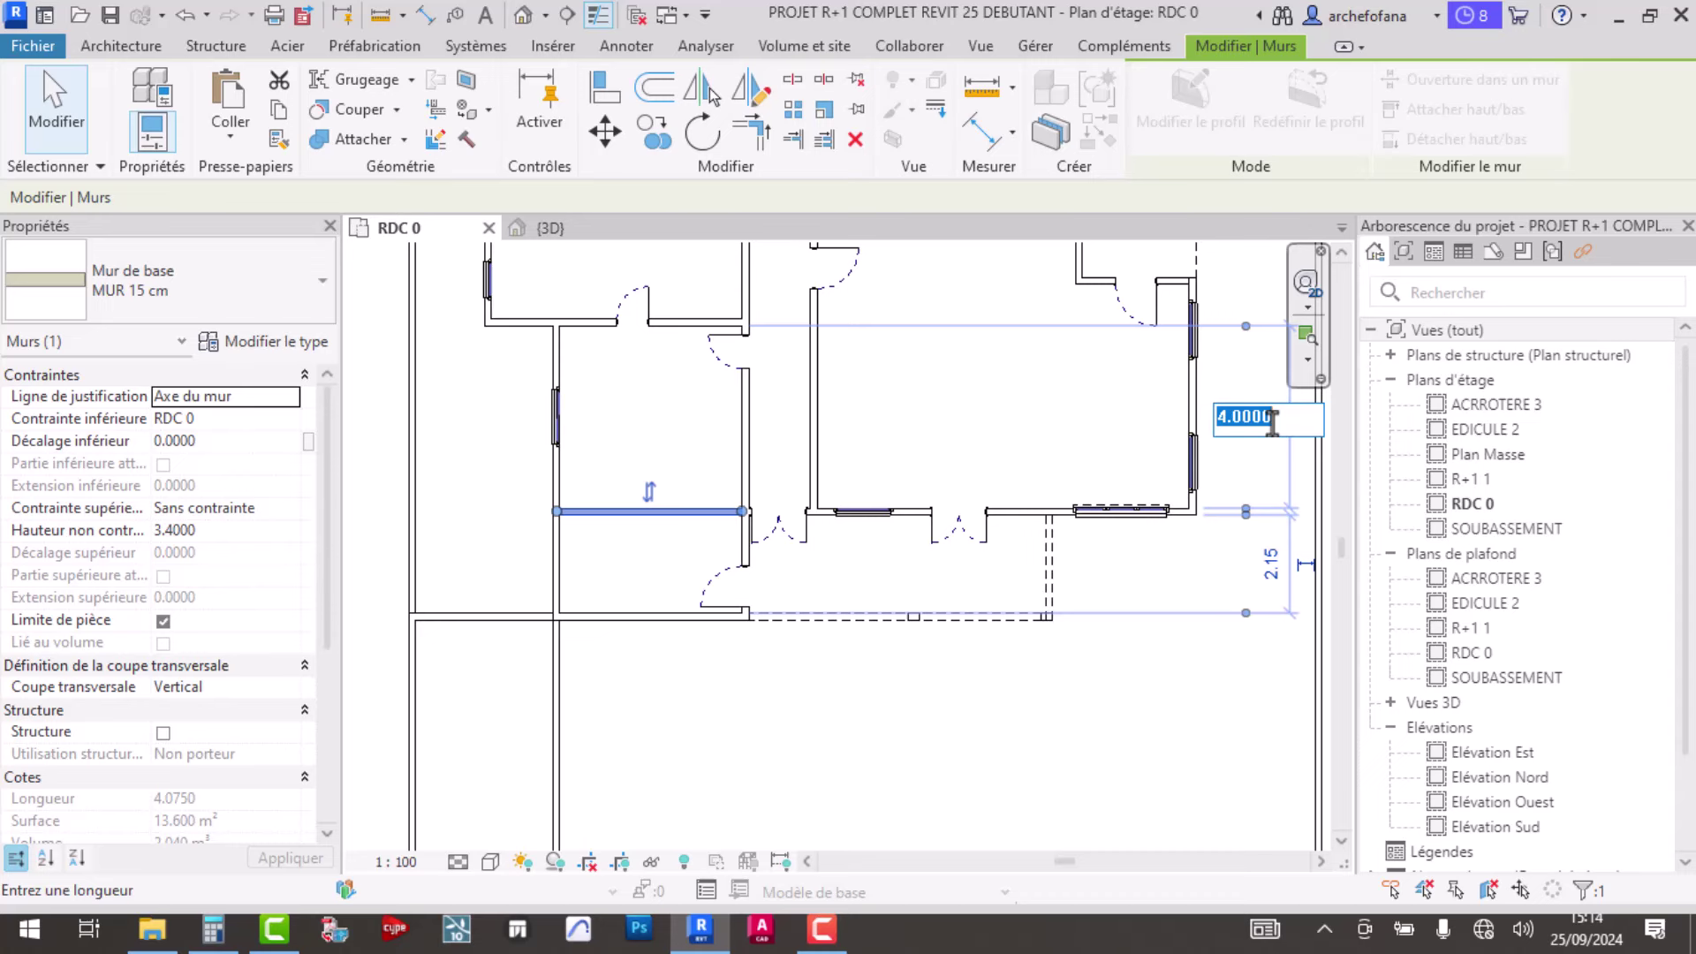
key("Escape")
key("Escape")
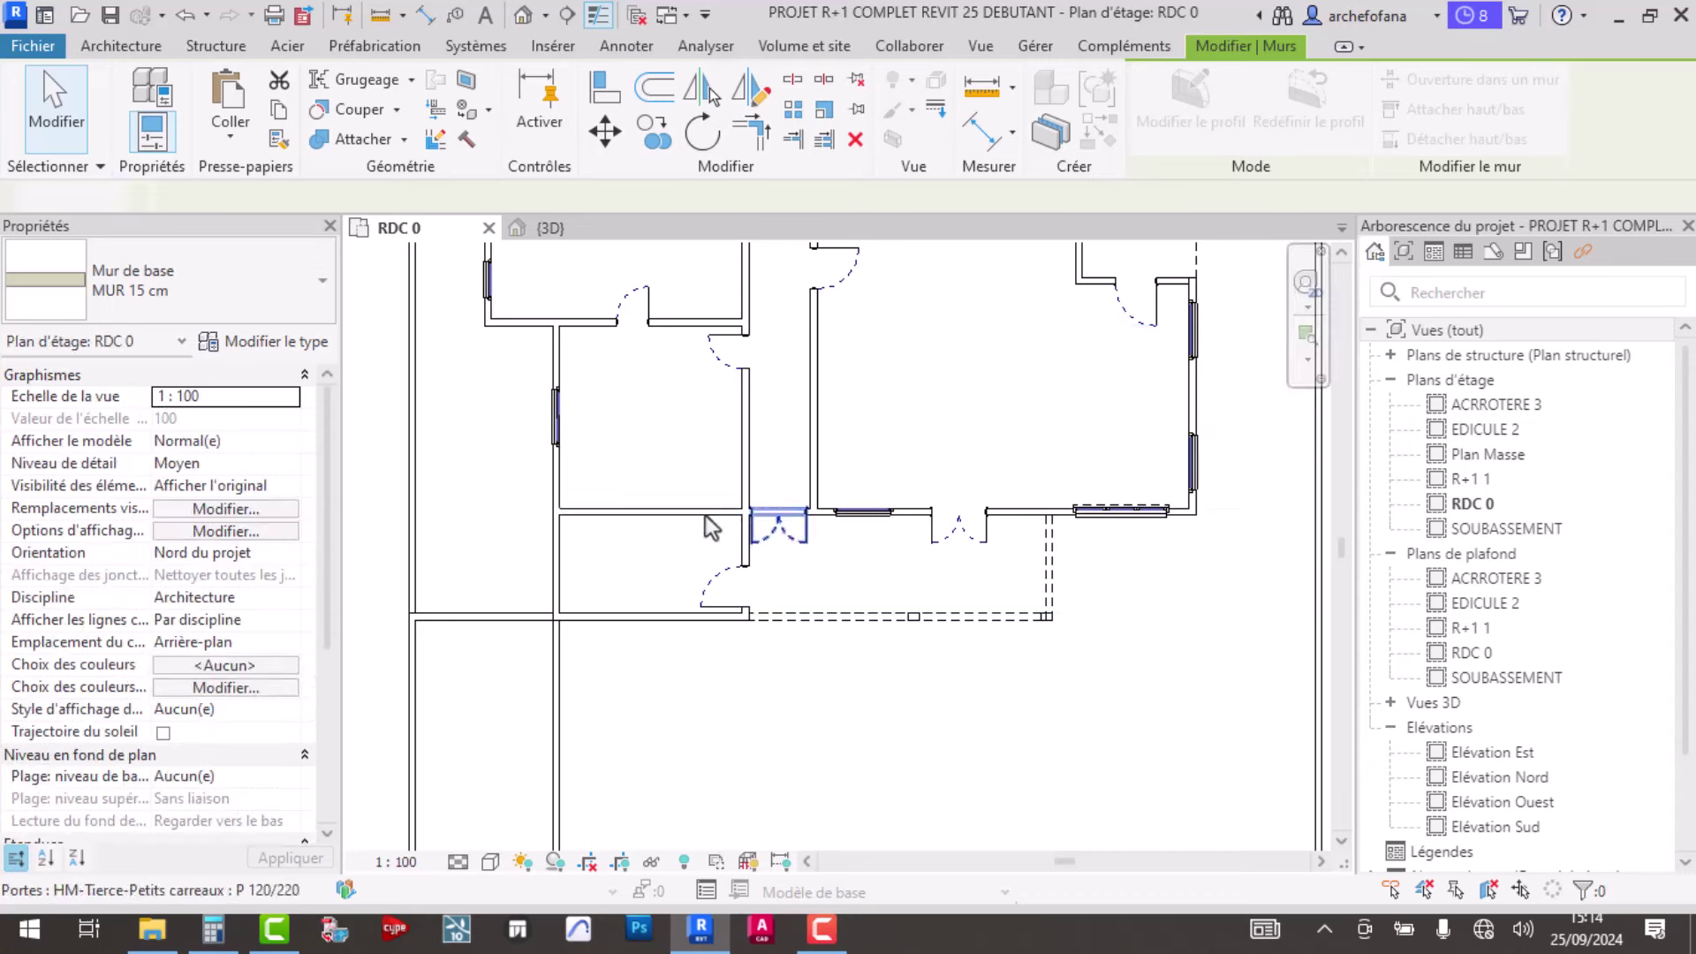
scroll(704, 521, "up", 4)
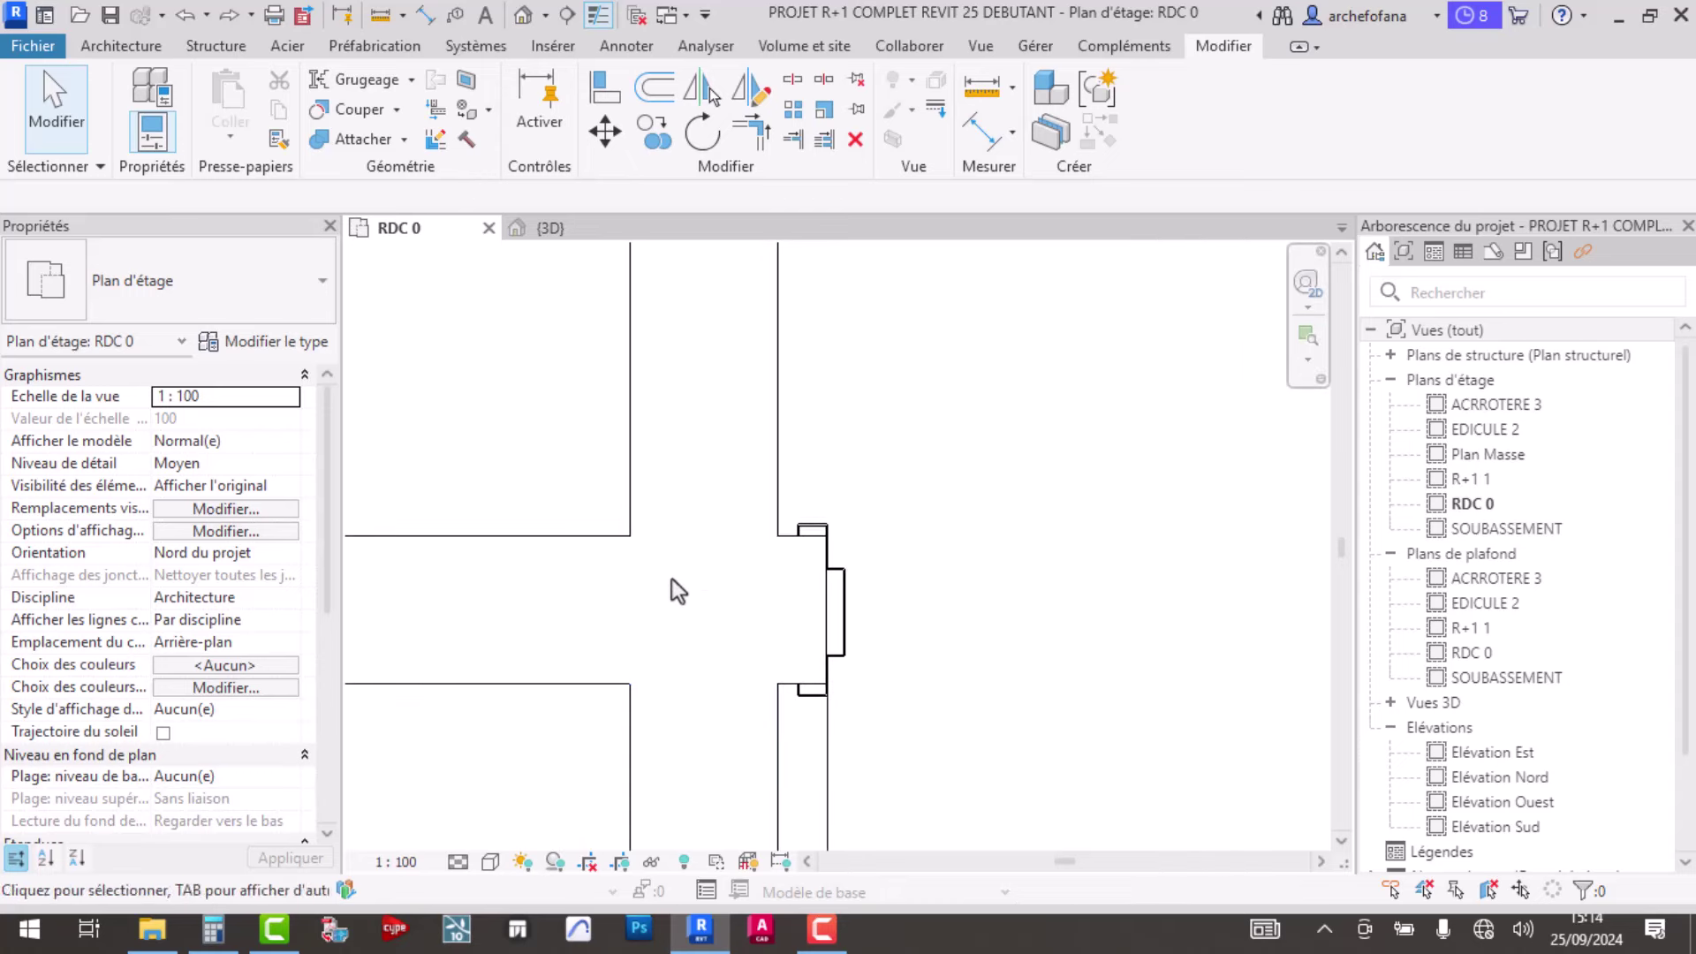
- Delete the kitchen-terrace door
left_click(554, 542)
scroll(919, 566, "down", 3)
scroll(978, 638, "down", 2)
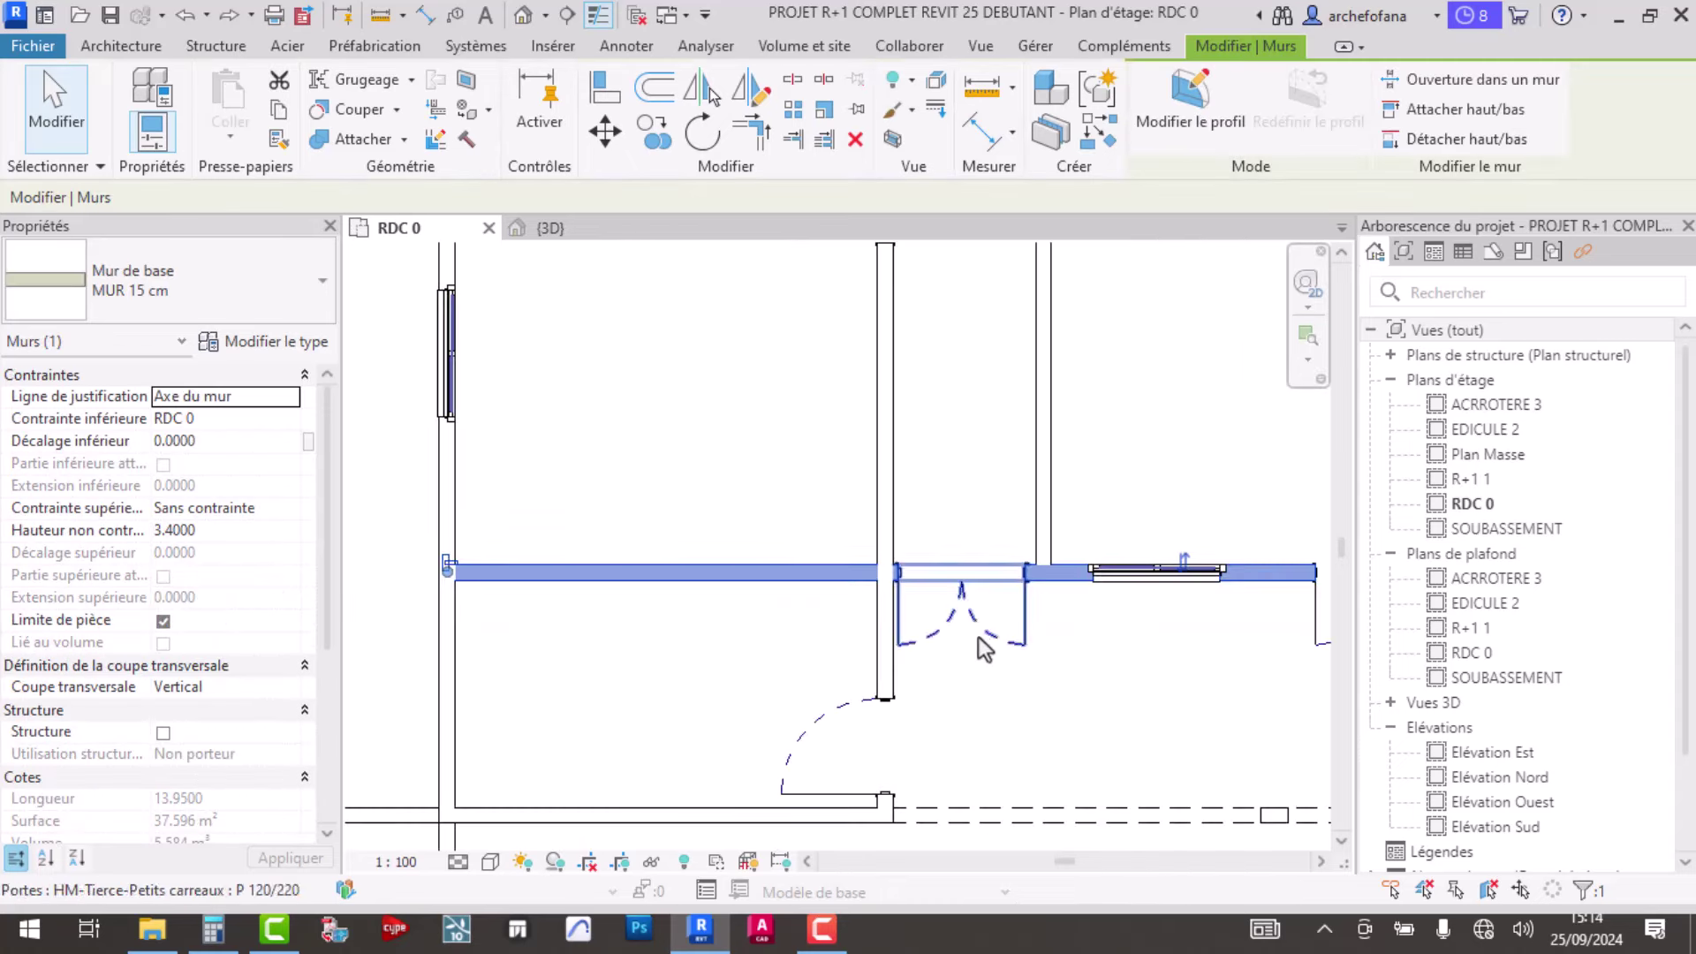
left_click(1034, 686)
scroll(849, 558, "down", 4)
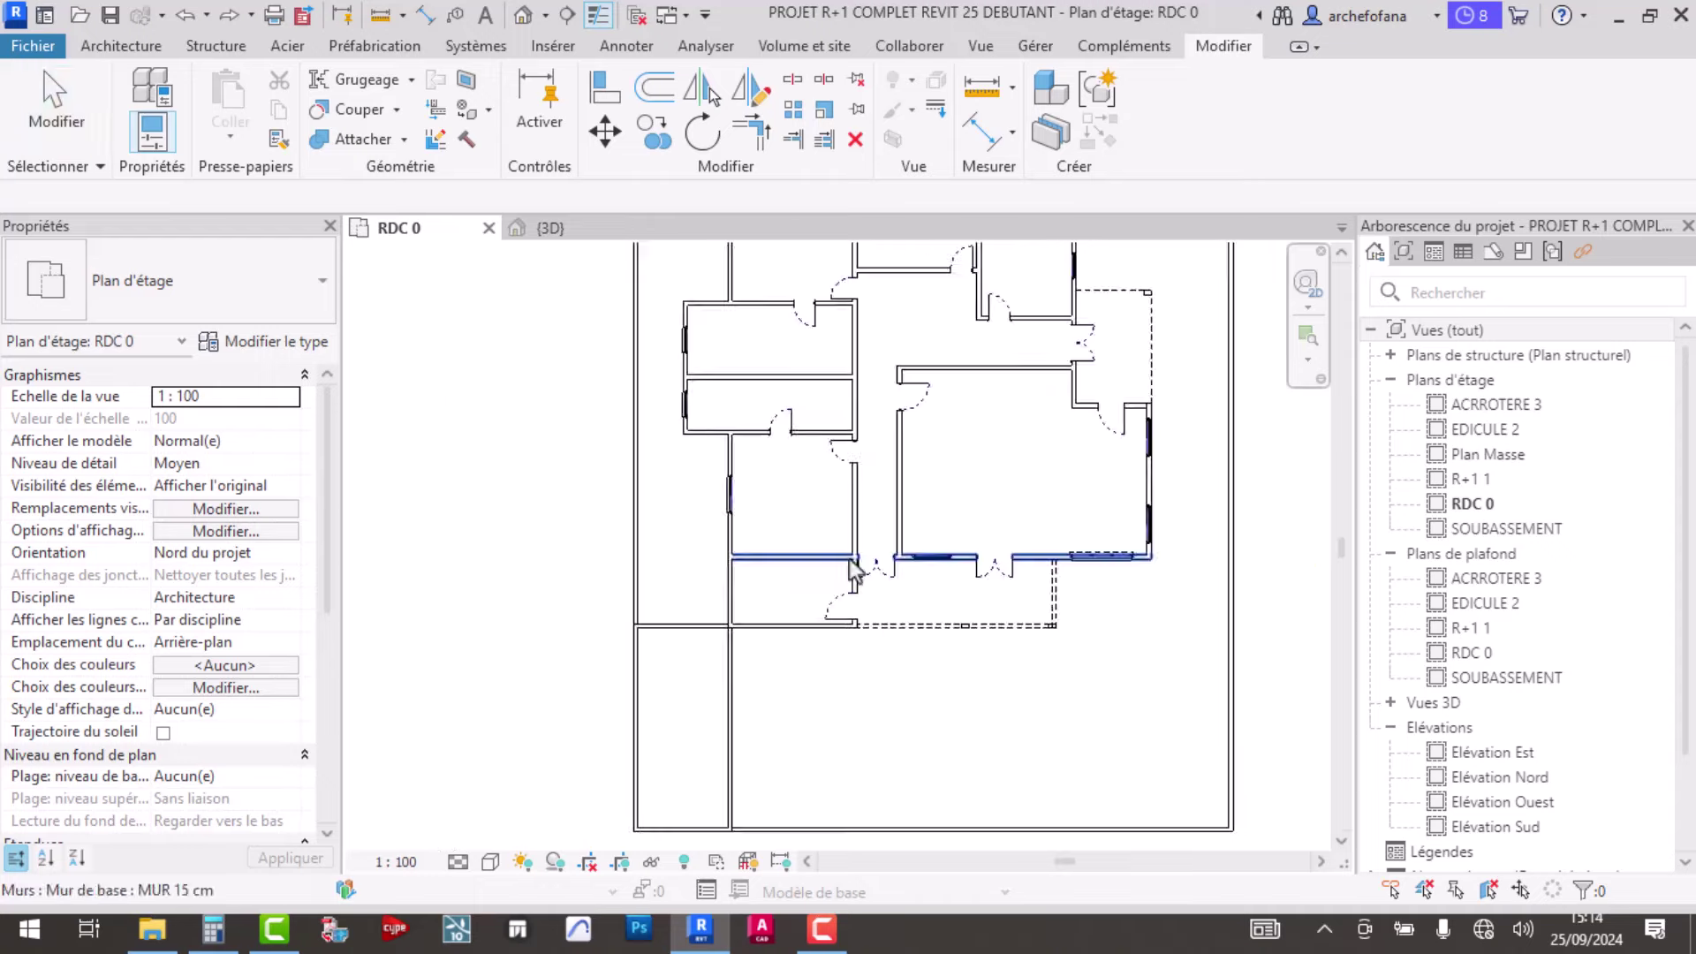
scroll(787, 595, "up", 4)
scroll(945, 561, "up", 2)
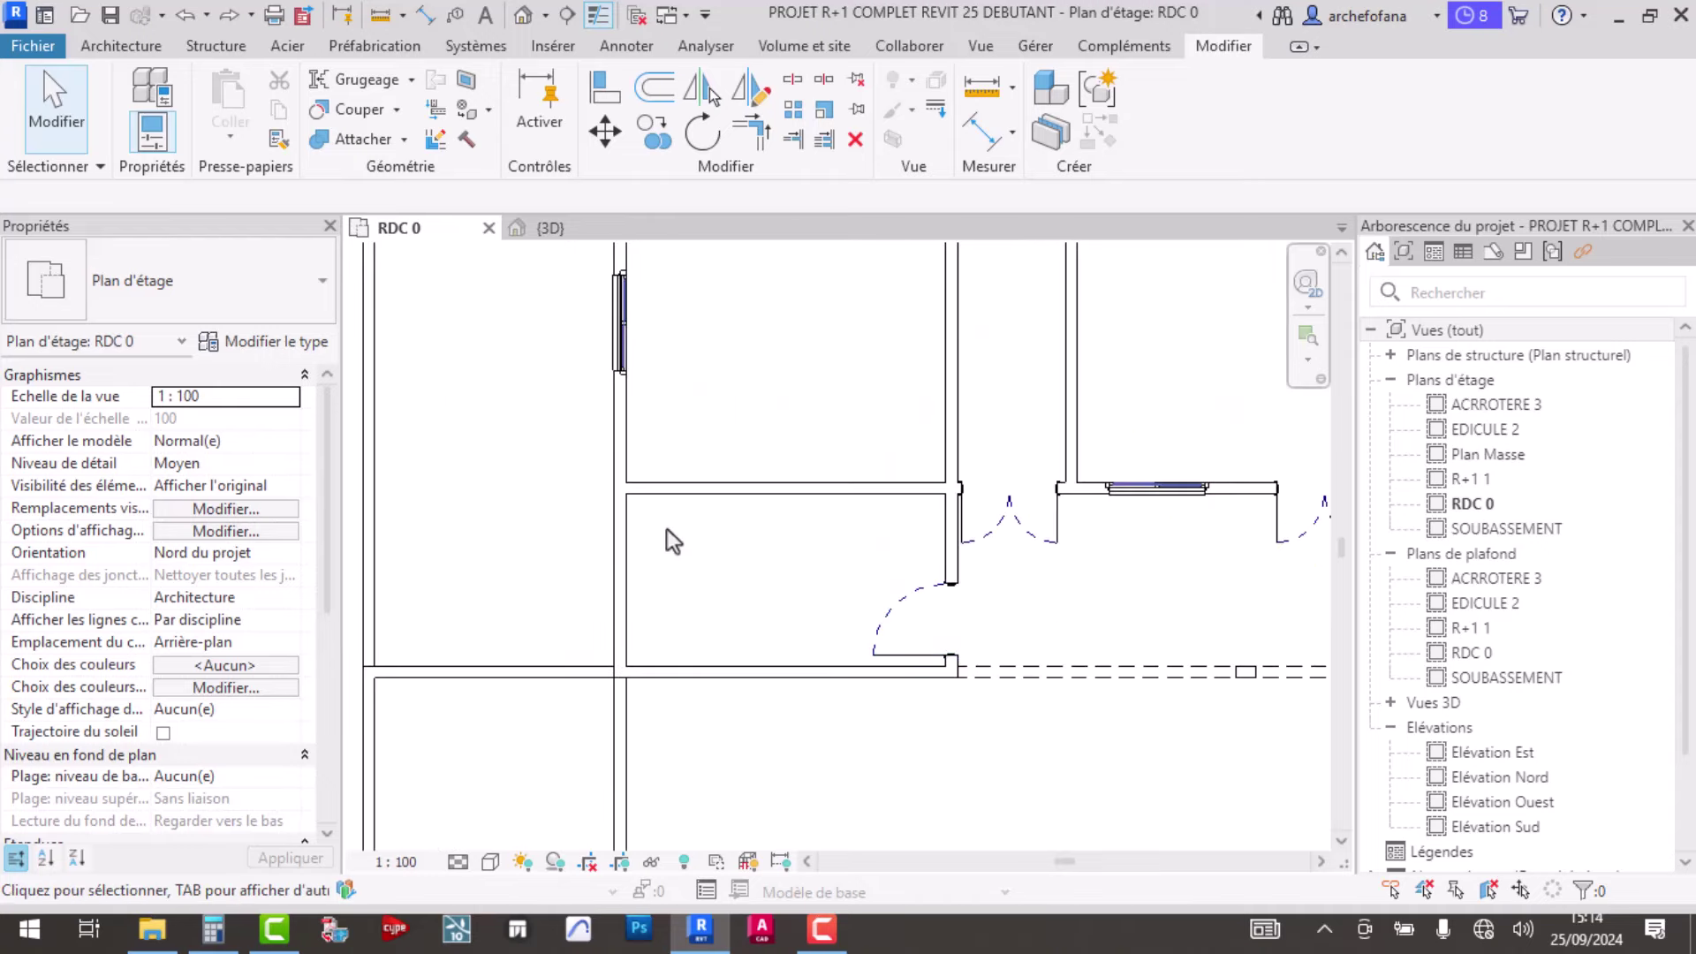
left_click(958, 594)
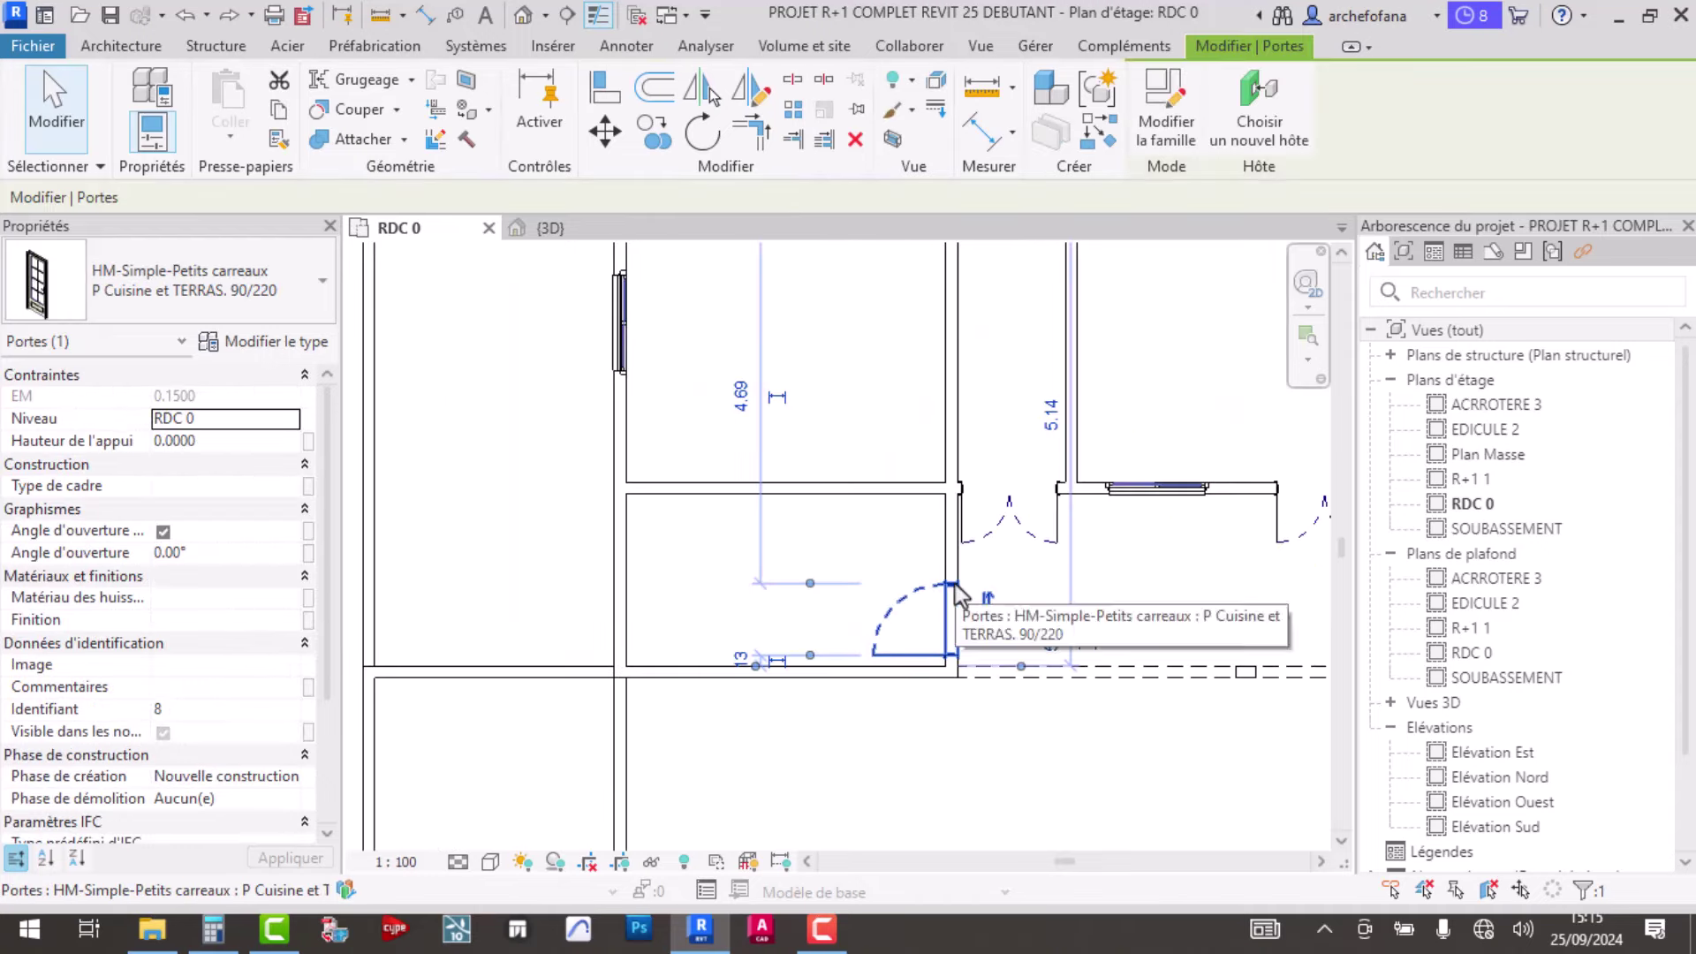
key("Delete")
- Split the wall beside the double door, then return to the {3D} view
middle_click_drag(951, 577, 813, 673)
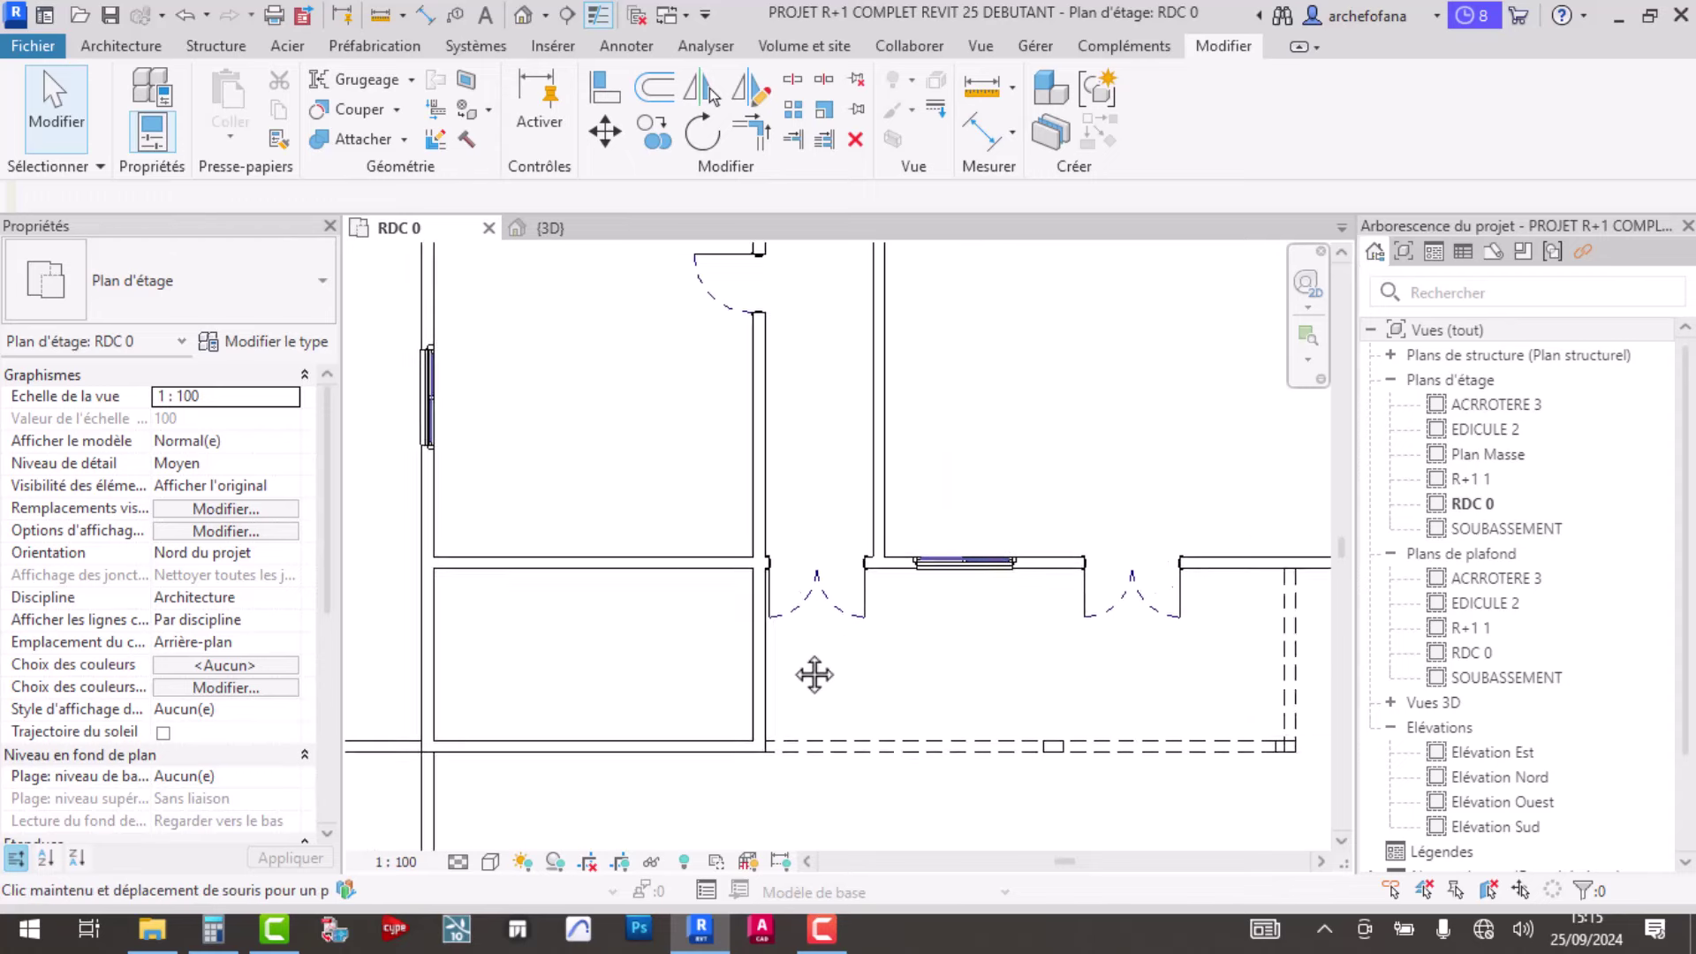
scroll(809, 530, "up", 3)
scroll(809, 512, "up", 3)
left_click(793, 81)
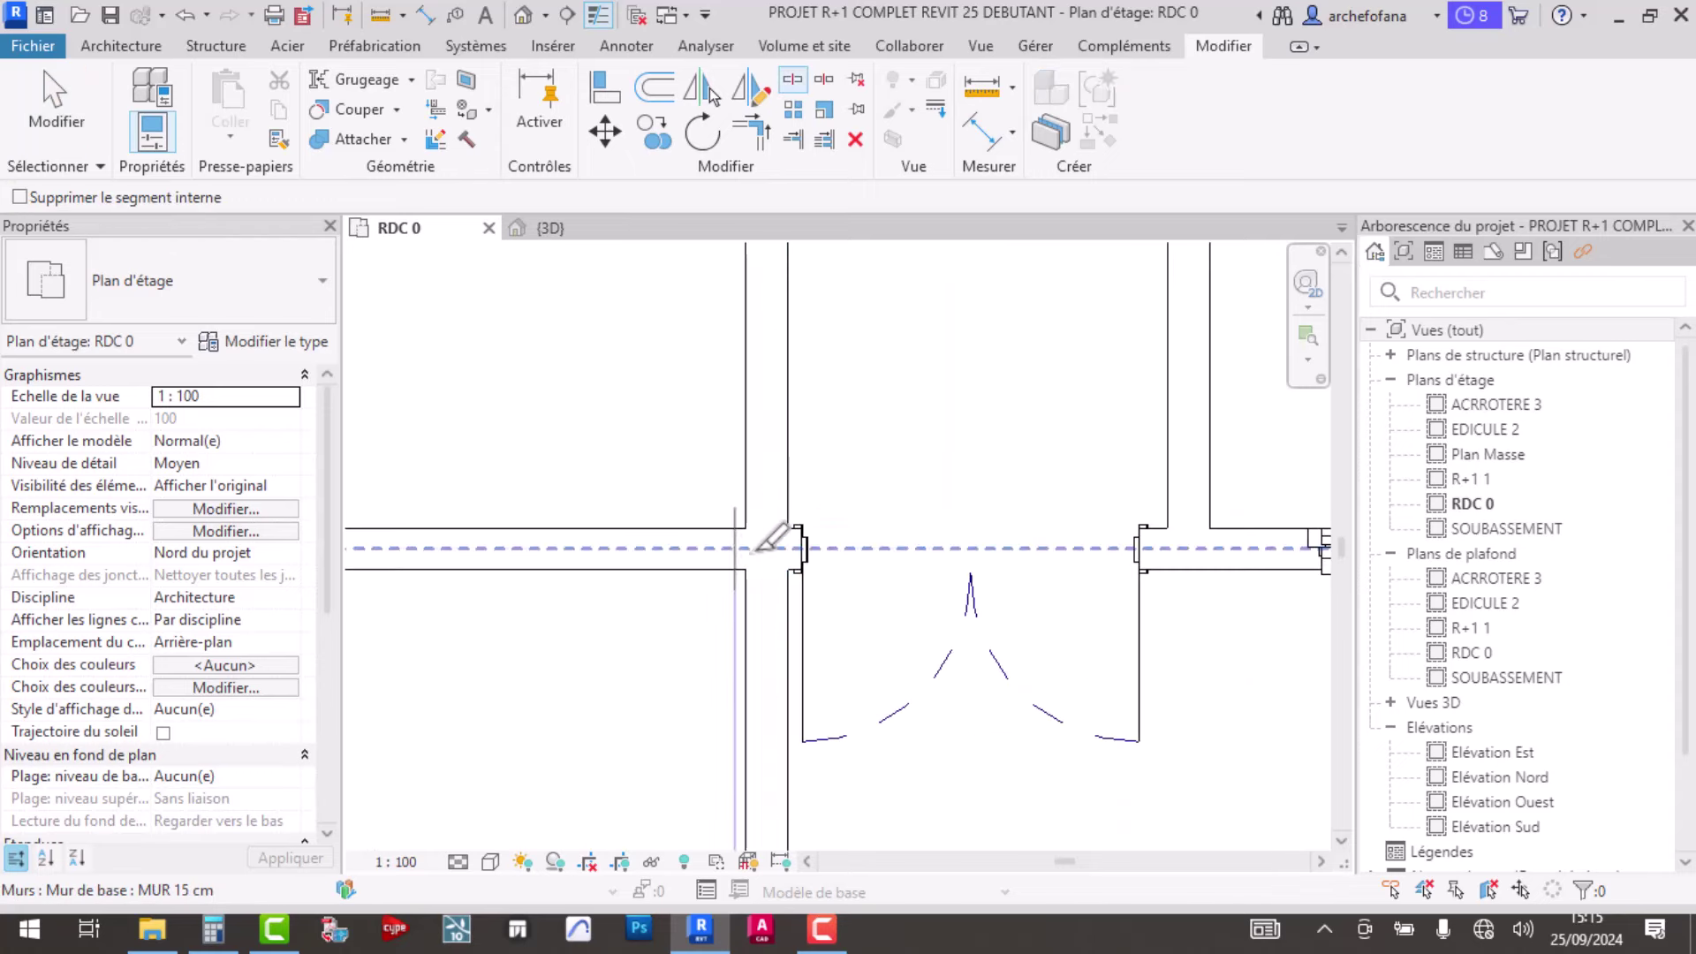
scroll(799, 574, "up", 5)
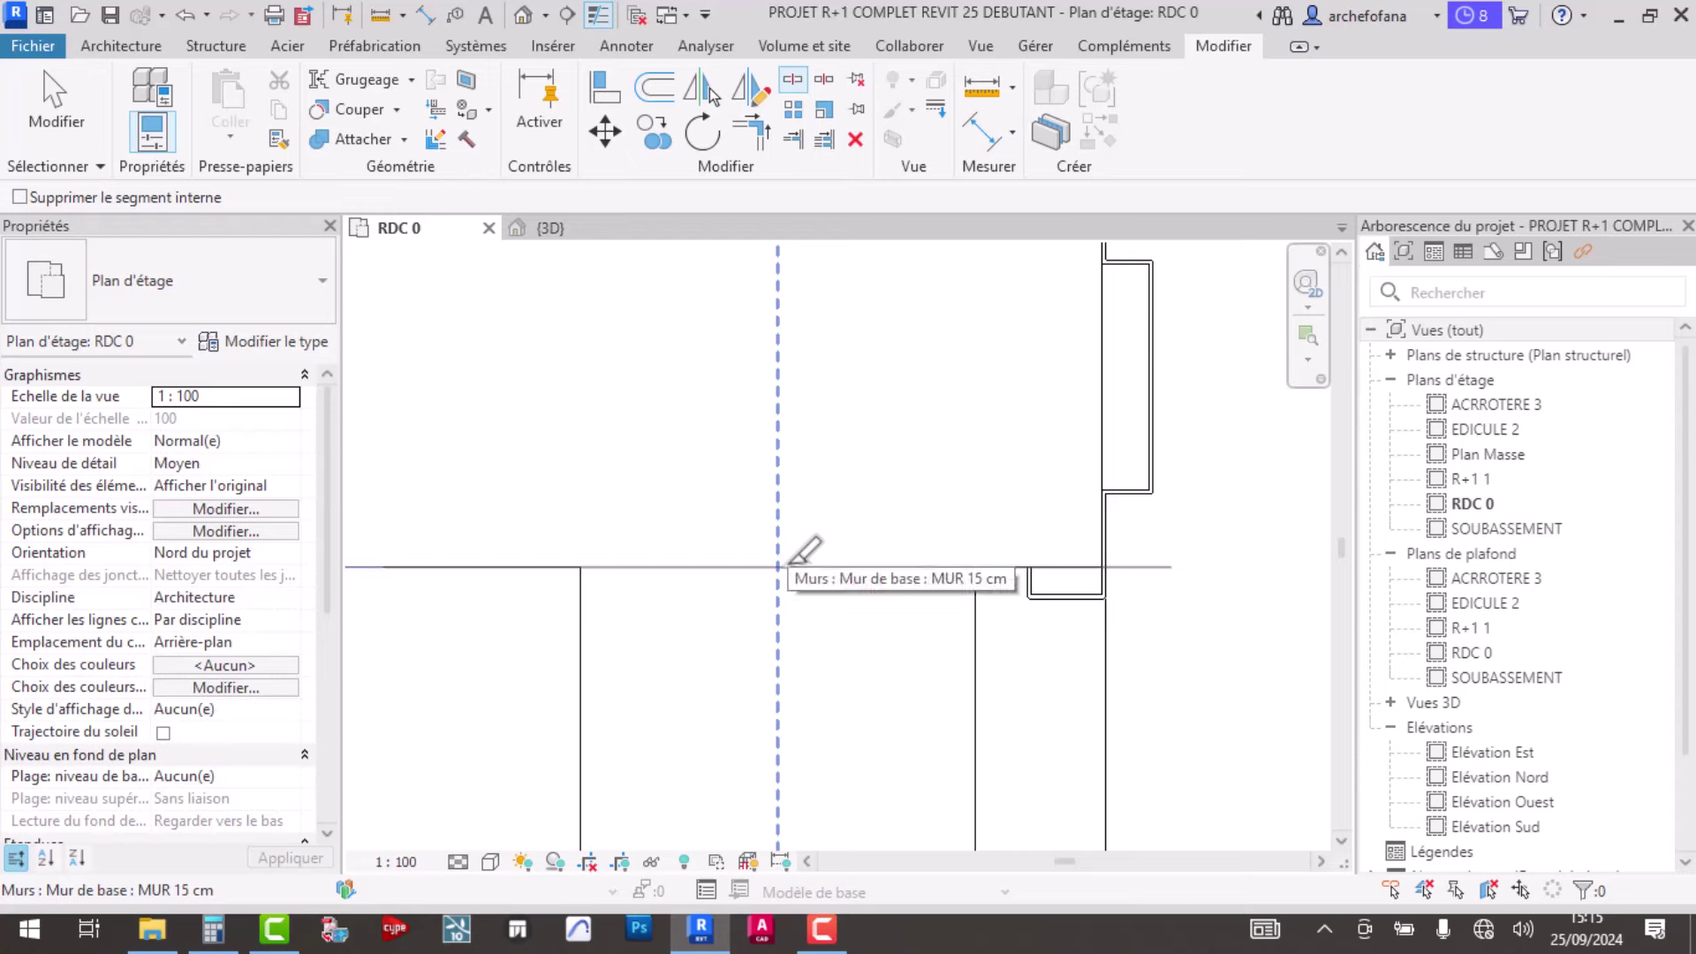
scroll(777, 601, "down", 2)
scroll(769, 609, "down", 3)
key("Escape")
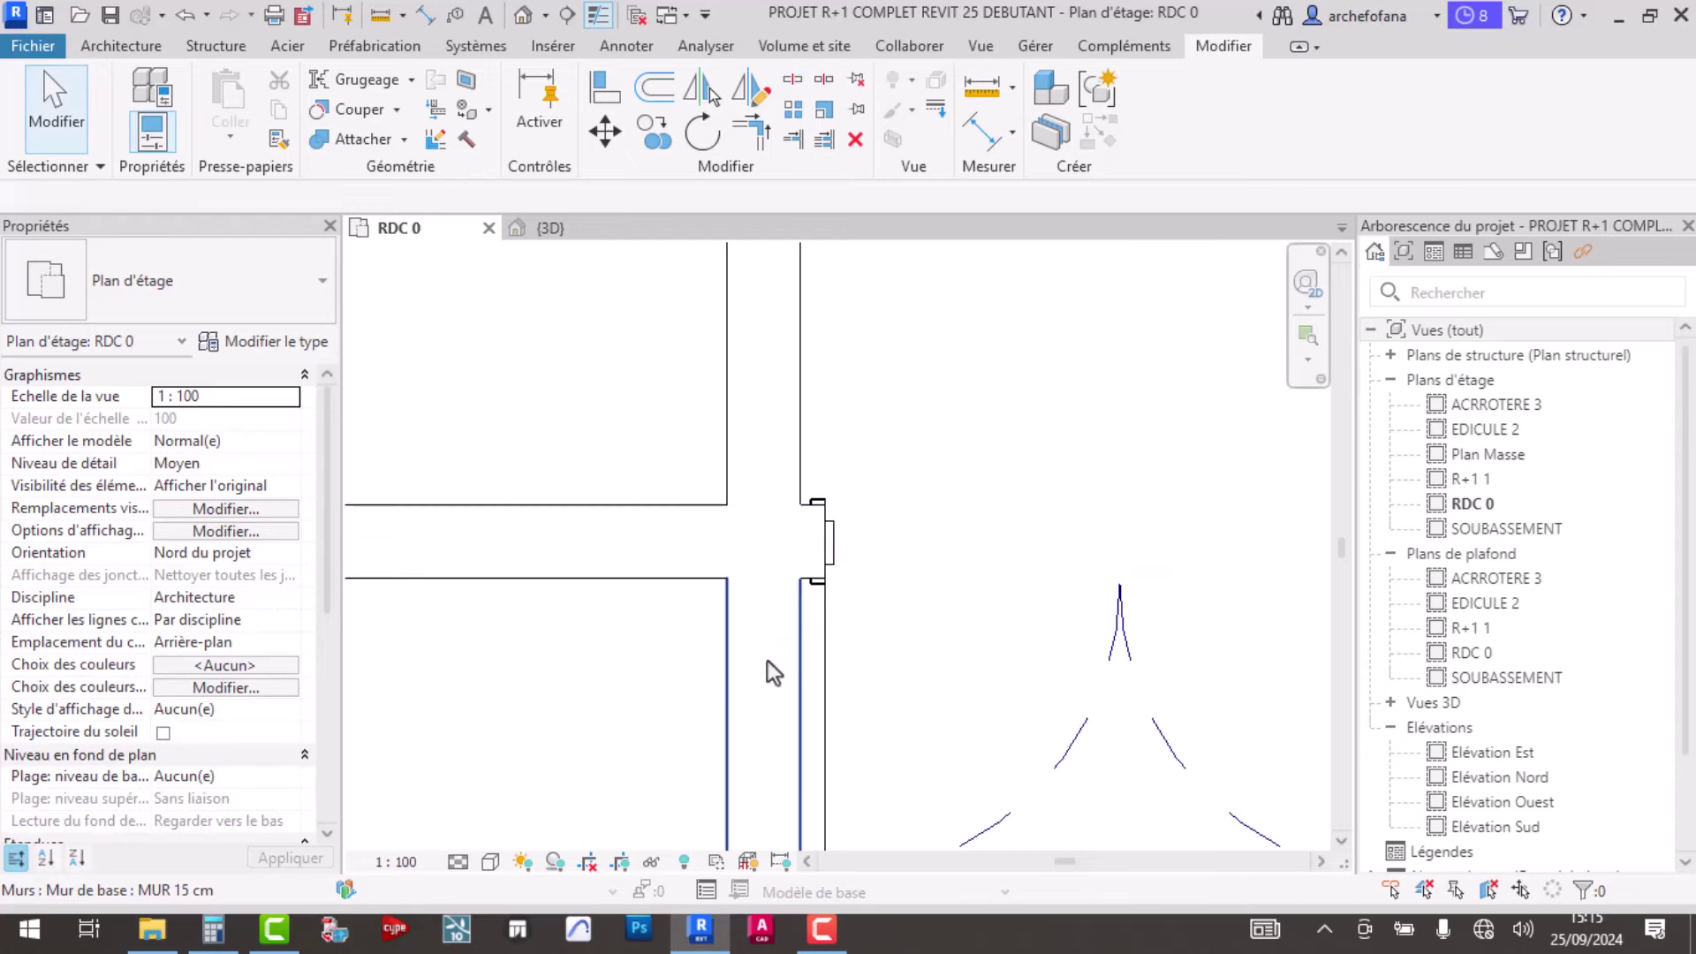
left_click(766, 661)
scroll(723, 506, "down", 2)
scroll(723, 506, "down", 2)
left_click(777, 455)
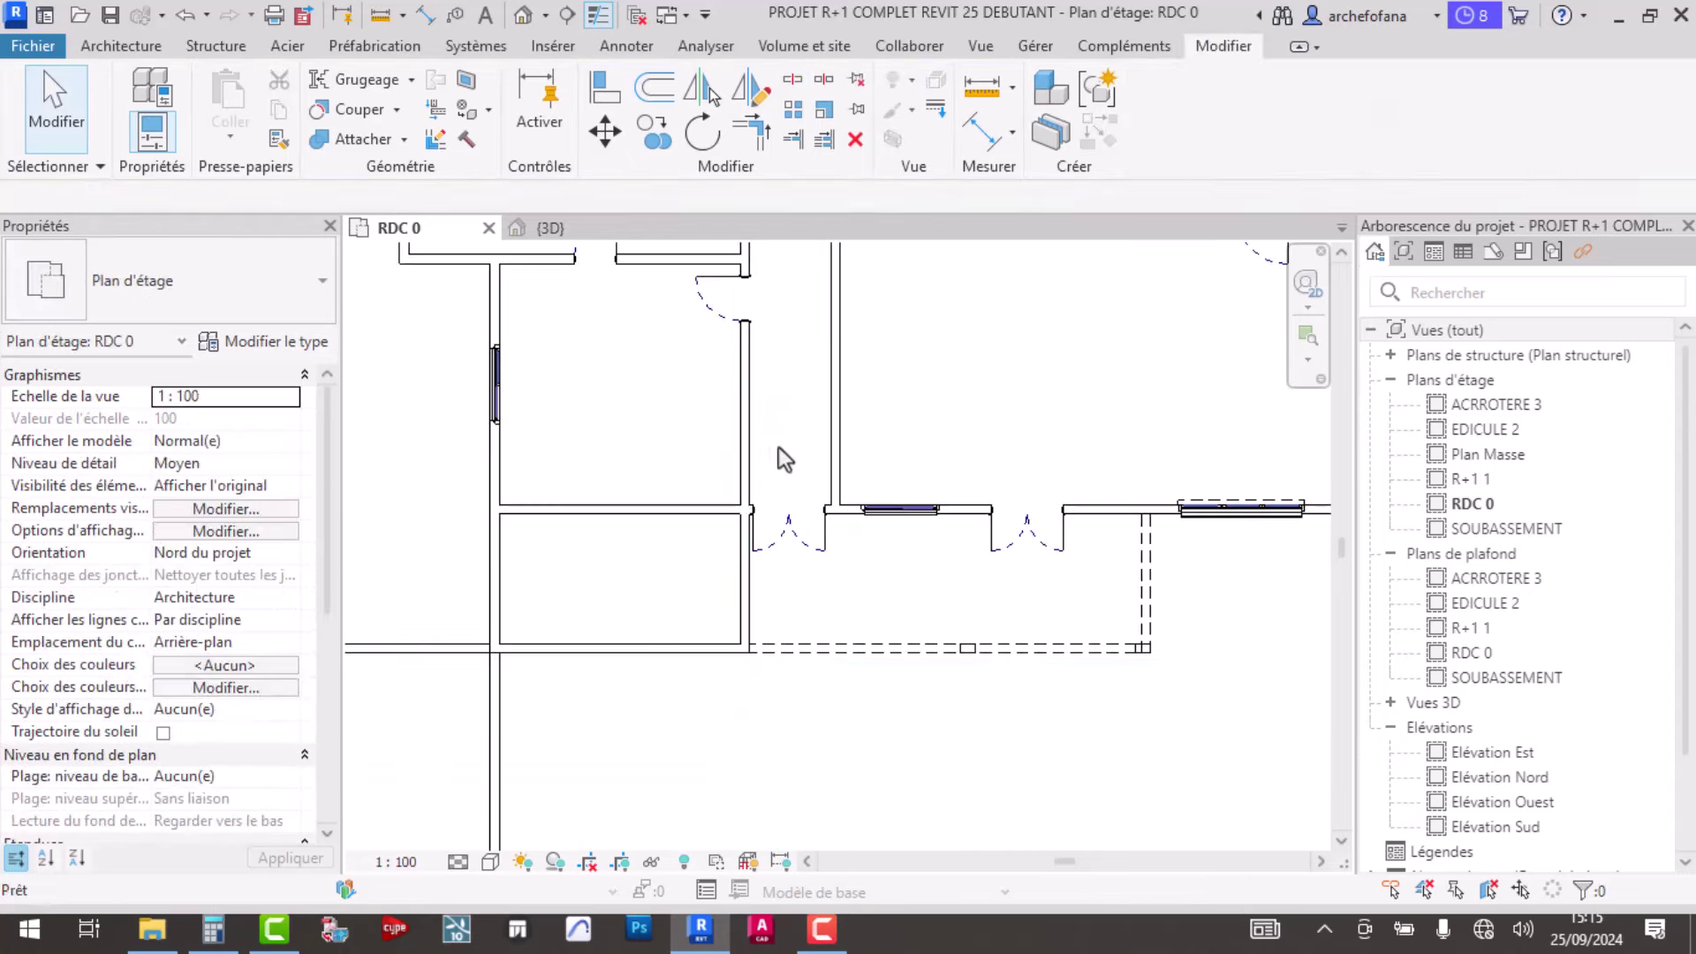
left_click(600, 225)
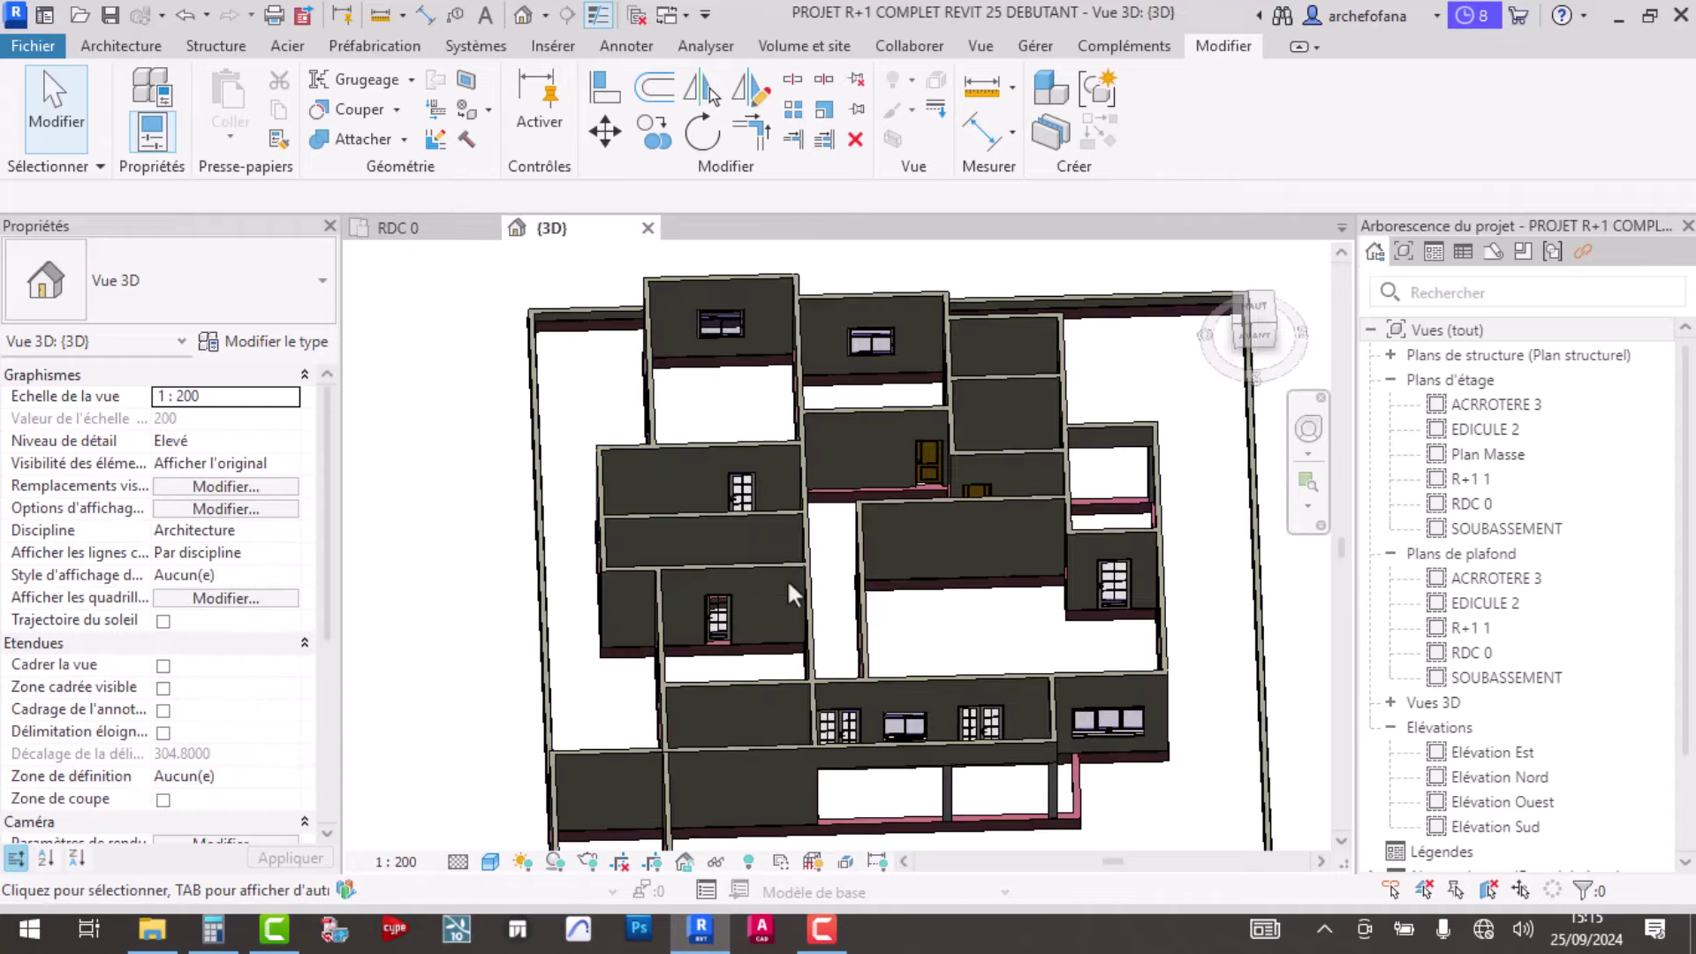
- Try matching type properties from the short wall, then cancel the command
middle_click_drag(877, 671, 733, 585, "shift")
scroll(751, 600, "up", 3)
scroll(770, 623, "up", 3)
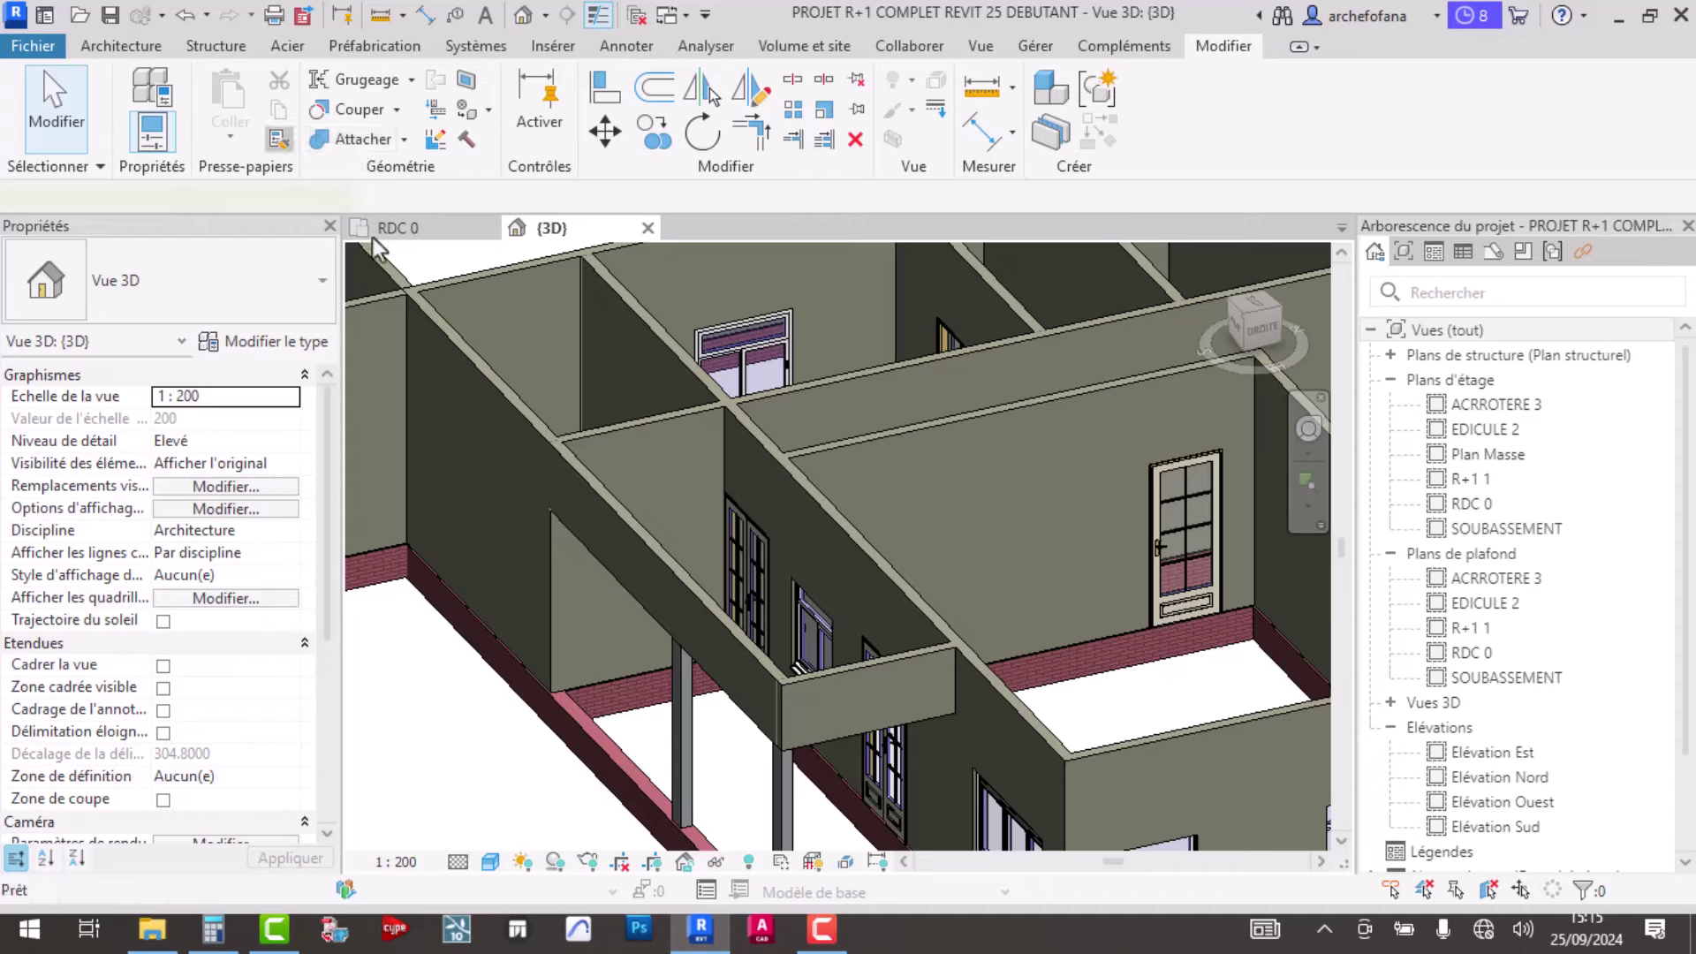
left_click(278, 139)
left_click(855, 722)
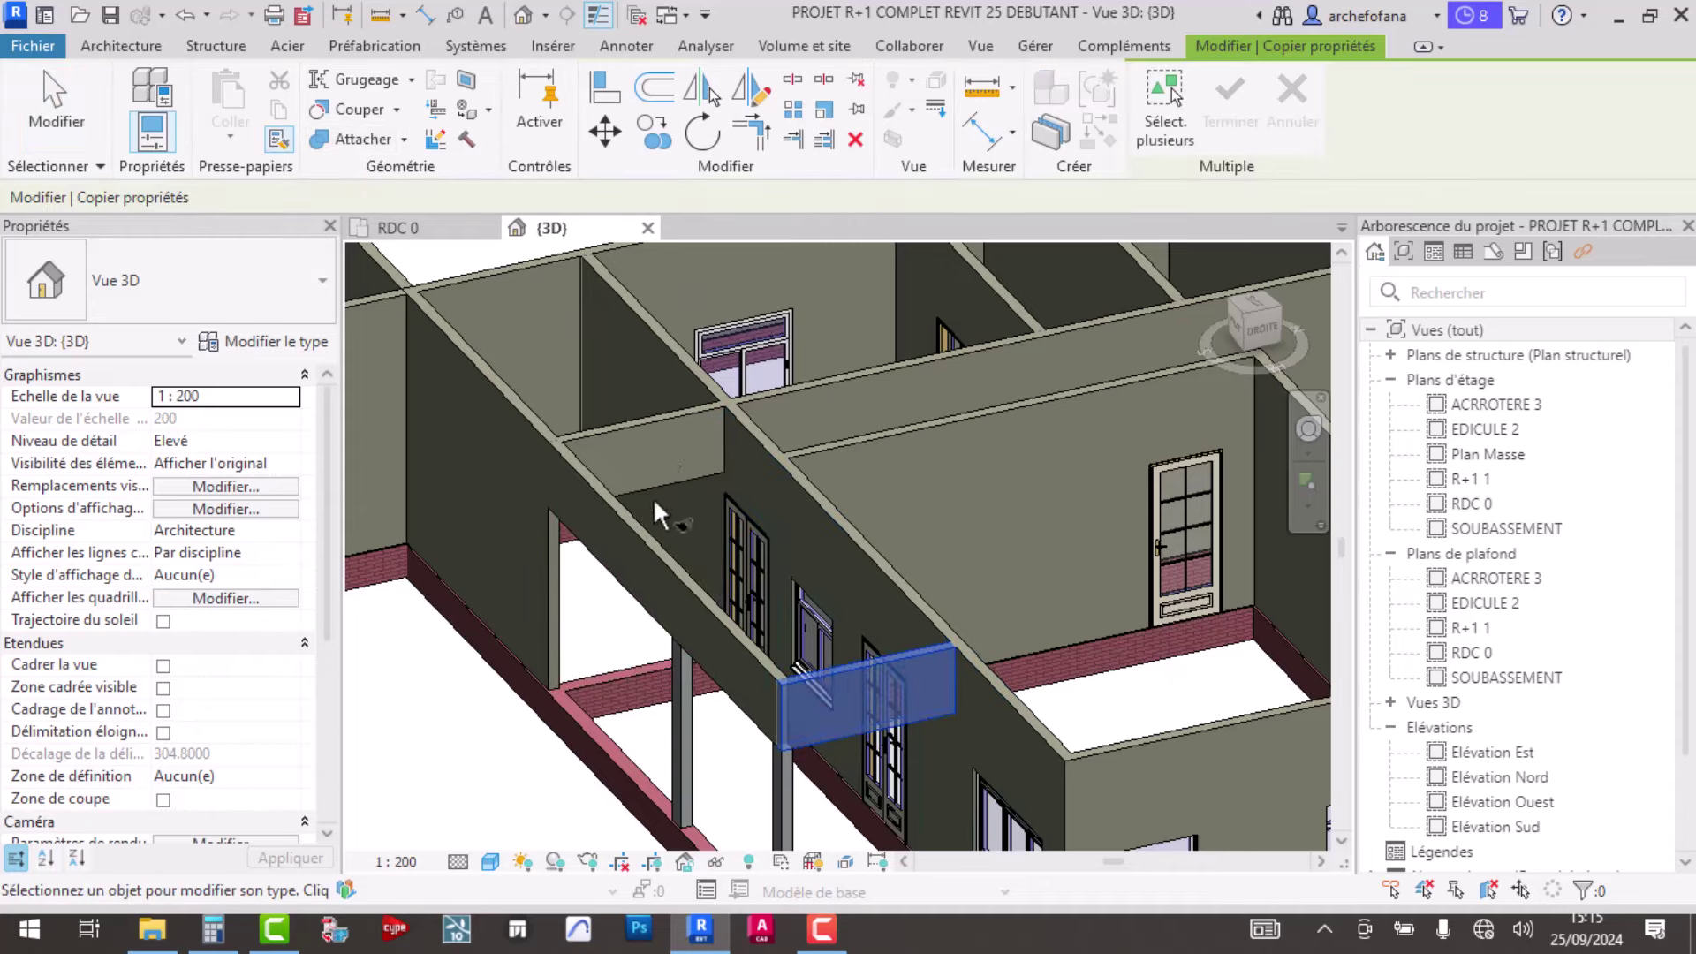
mouse_move(654, 496)
middle_mouse_down("shift")
mouse_move(631, 423)
mouse_move(650, 433)
middle_mouse_up("shift")
scroll(717, 399, "up", 5)
key("Escape")
- Drag the short wall's bottom handle upward to begin shortening it
left_click(814, 556)
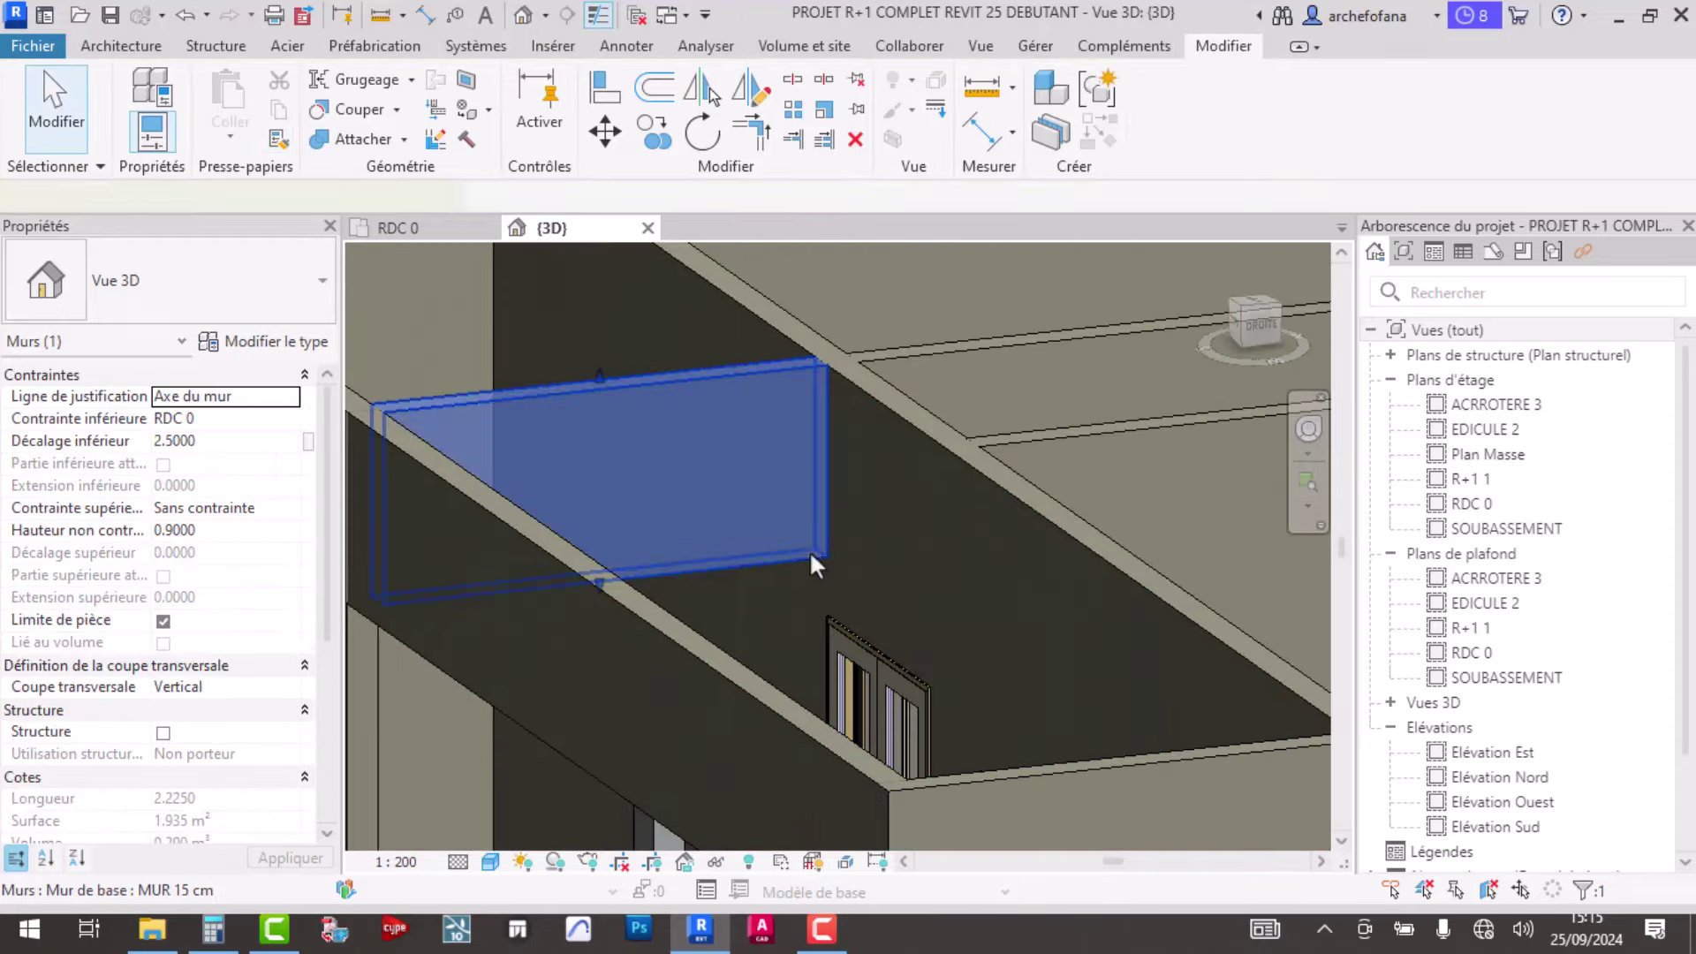
left_click_drag(597, 582, 597, 527)
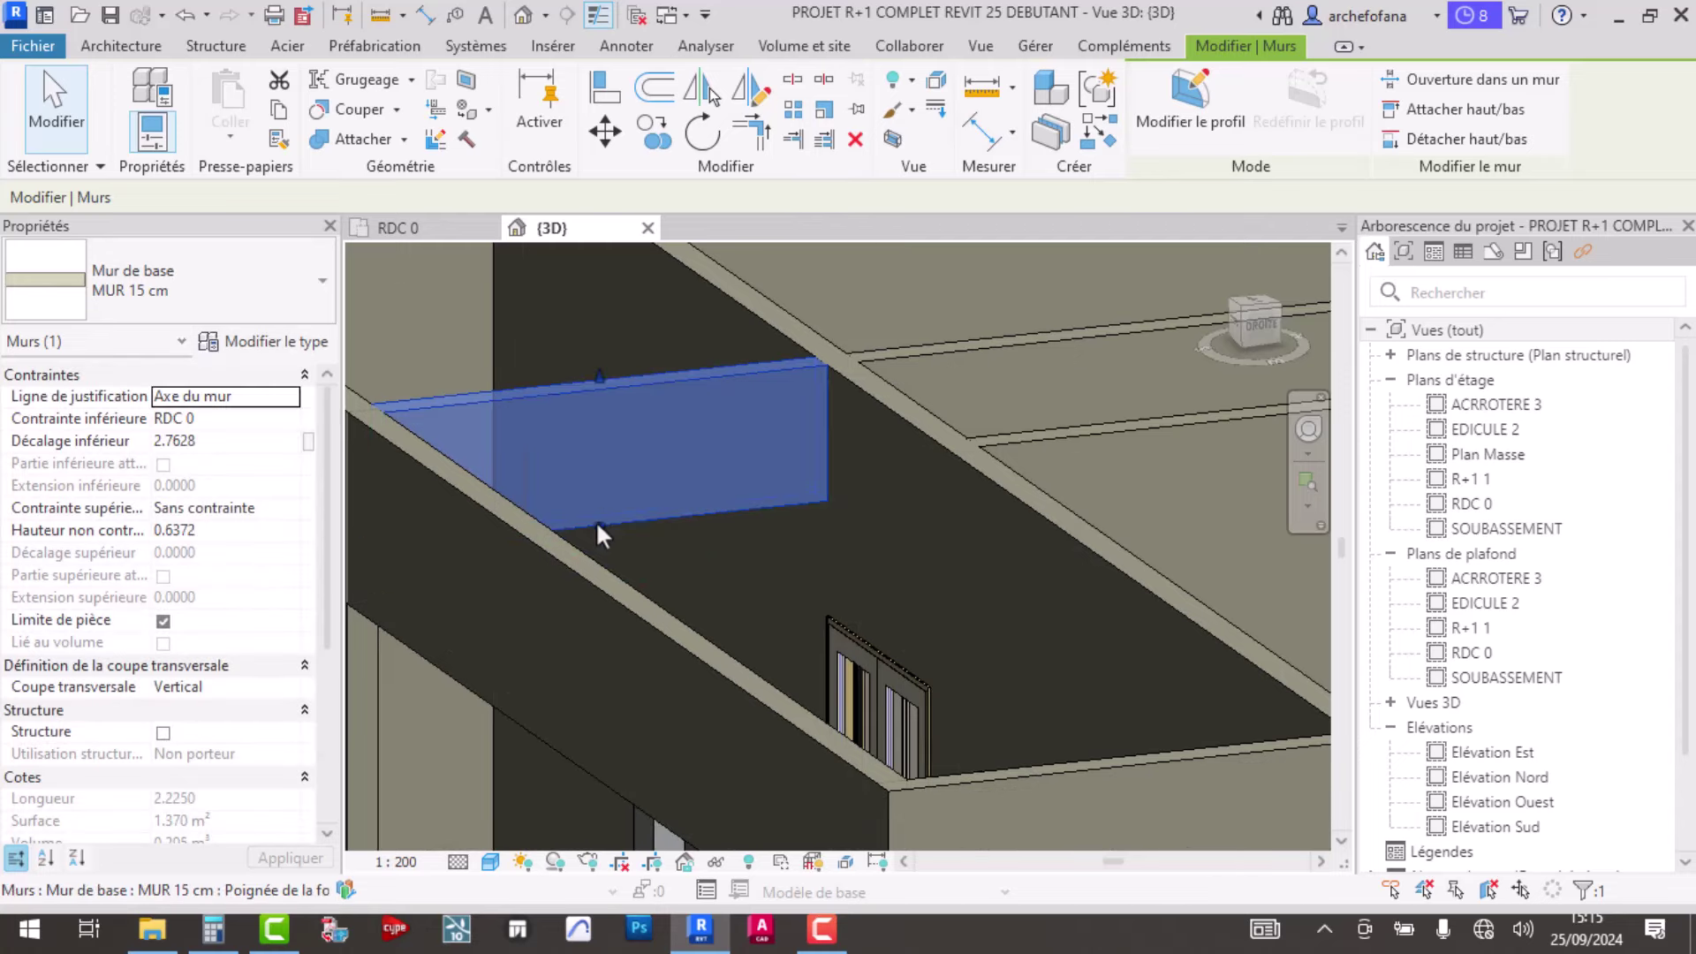
scroll(595, 521, "down", 4)
key("Escape")
- Raise the wall's base to a 3.0870 offset, leaving a 0.3130-high lintel
mouse_move(777, 574)
middle_mouse_down("shift")
mouse_move(849, 588)
mouse_move(723, 549)
middle_mouse_up("shift")
scroll(723, 530, "up", 5)
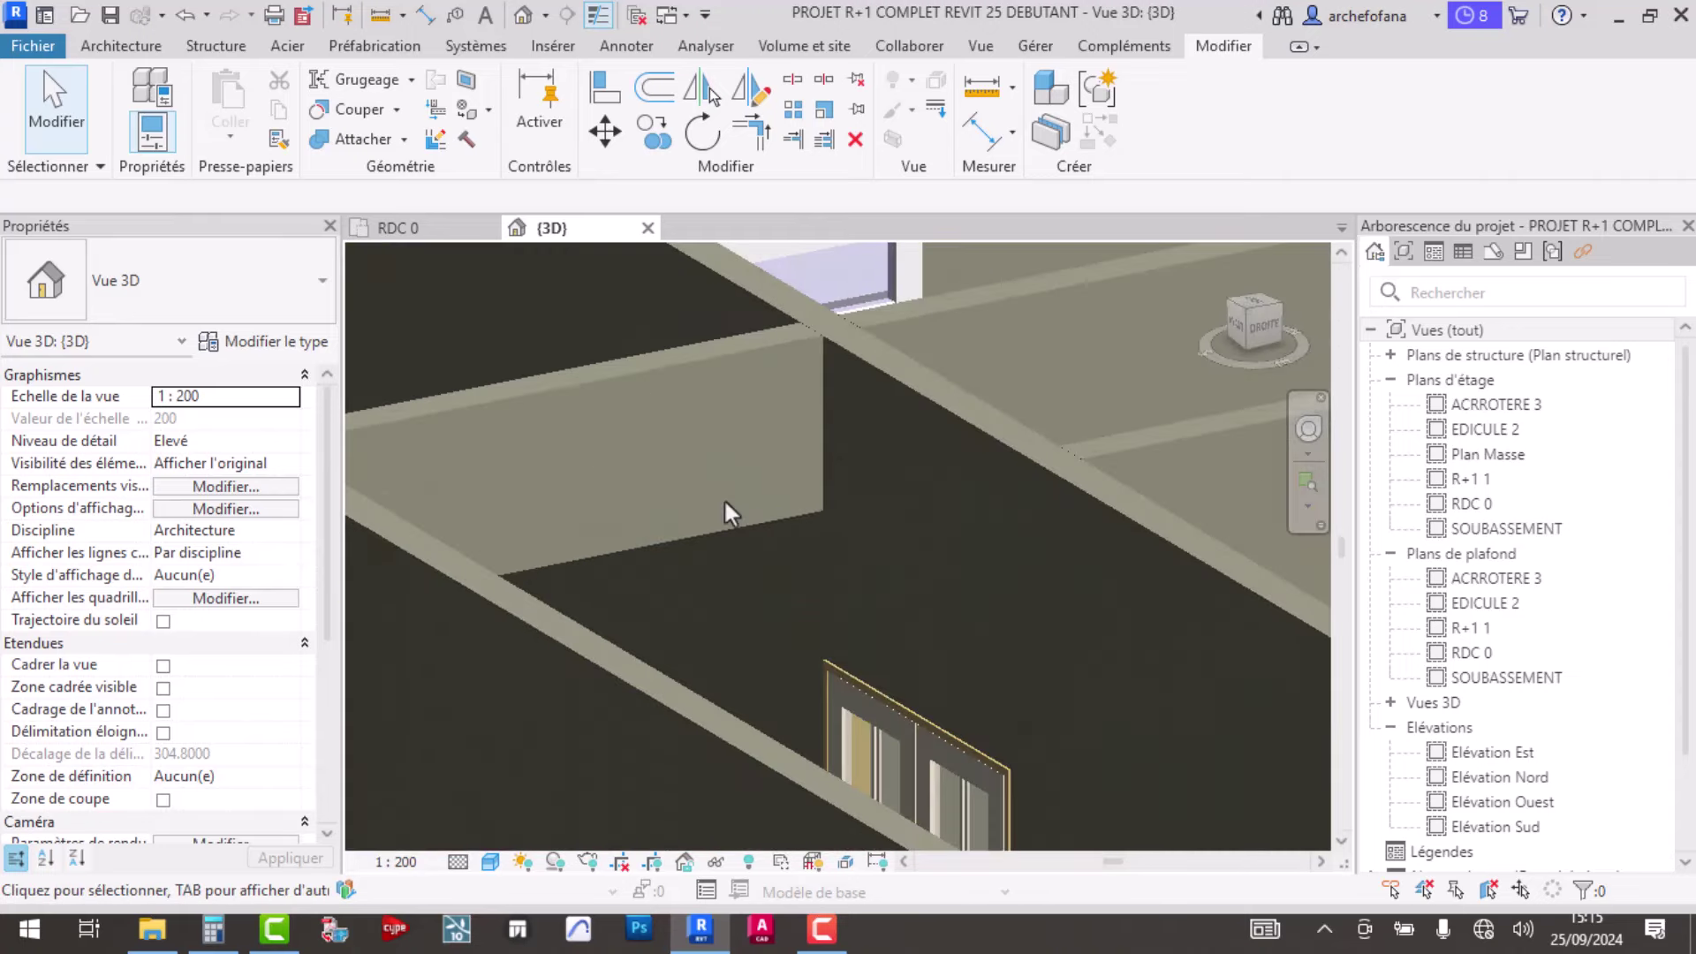
left_click(650, 549)
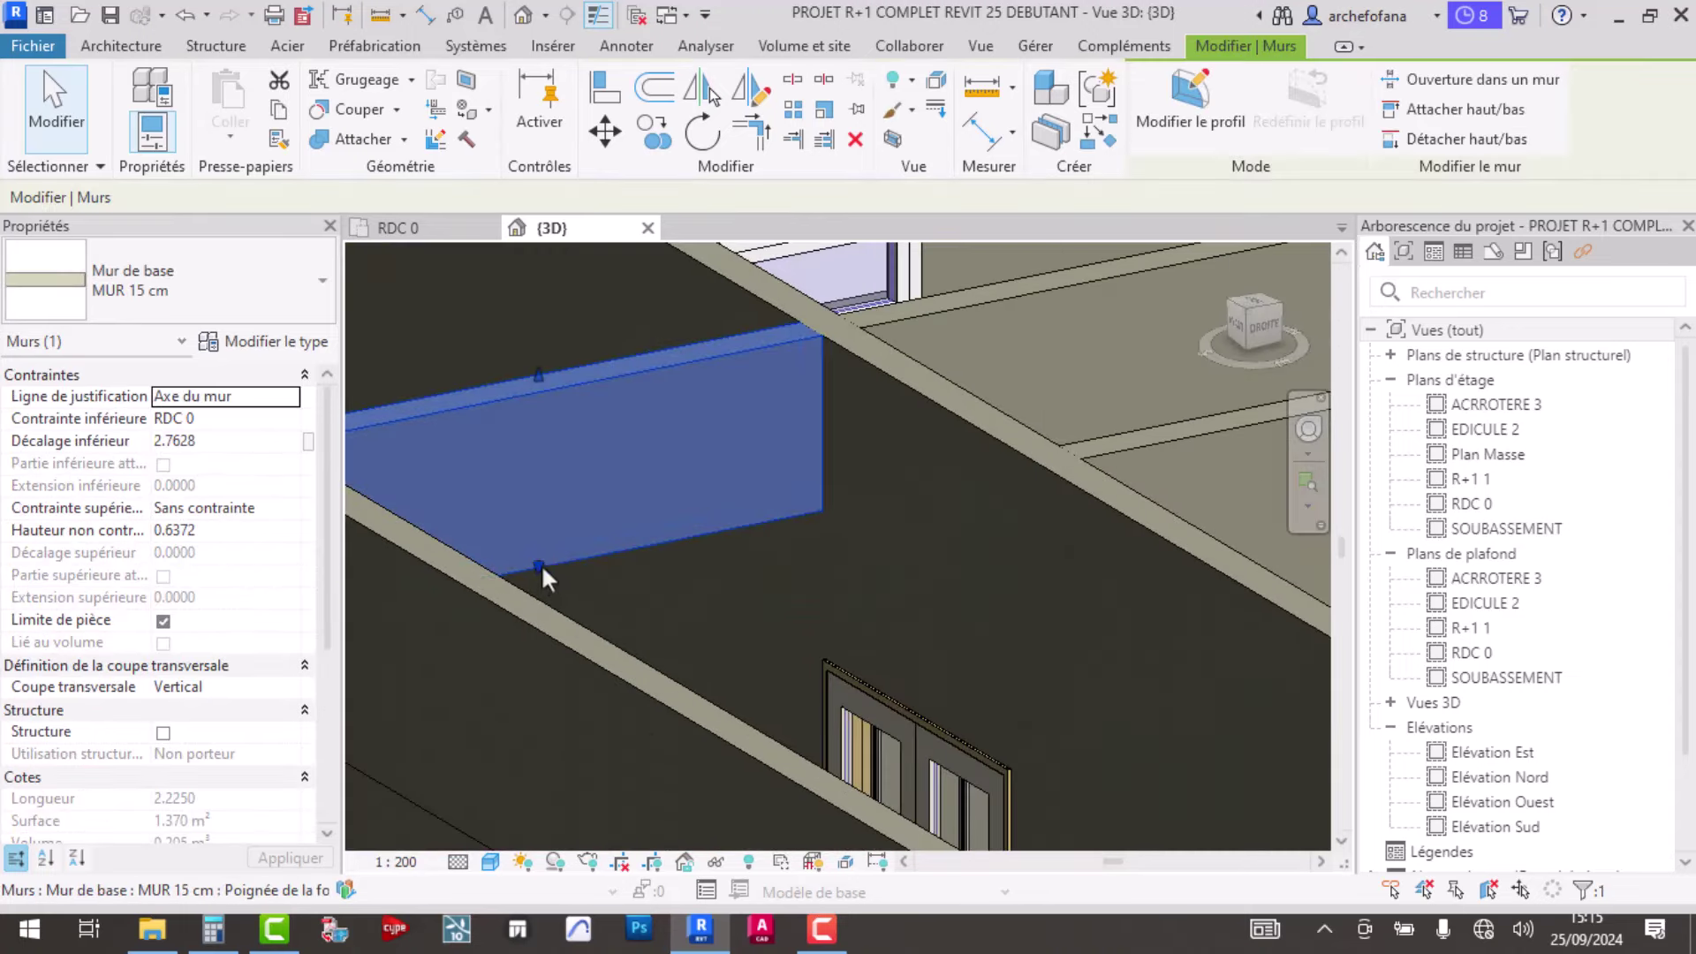
left_click_drag(541, 565, 542, 468)
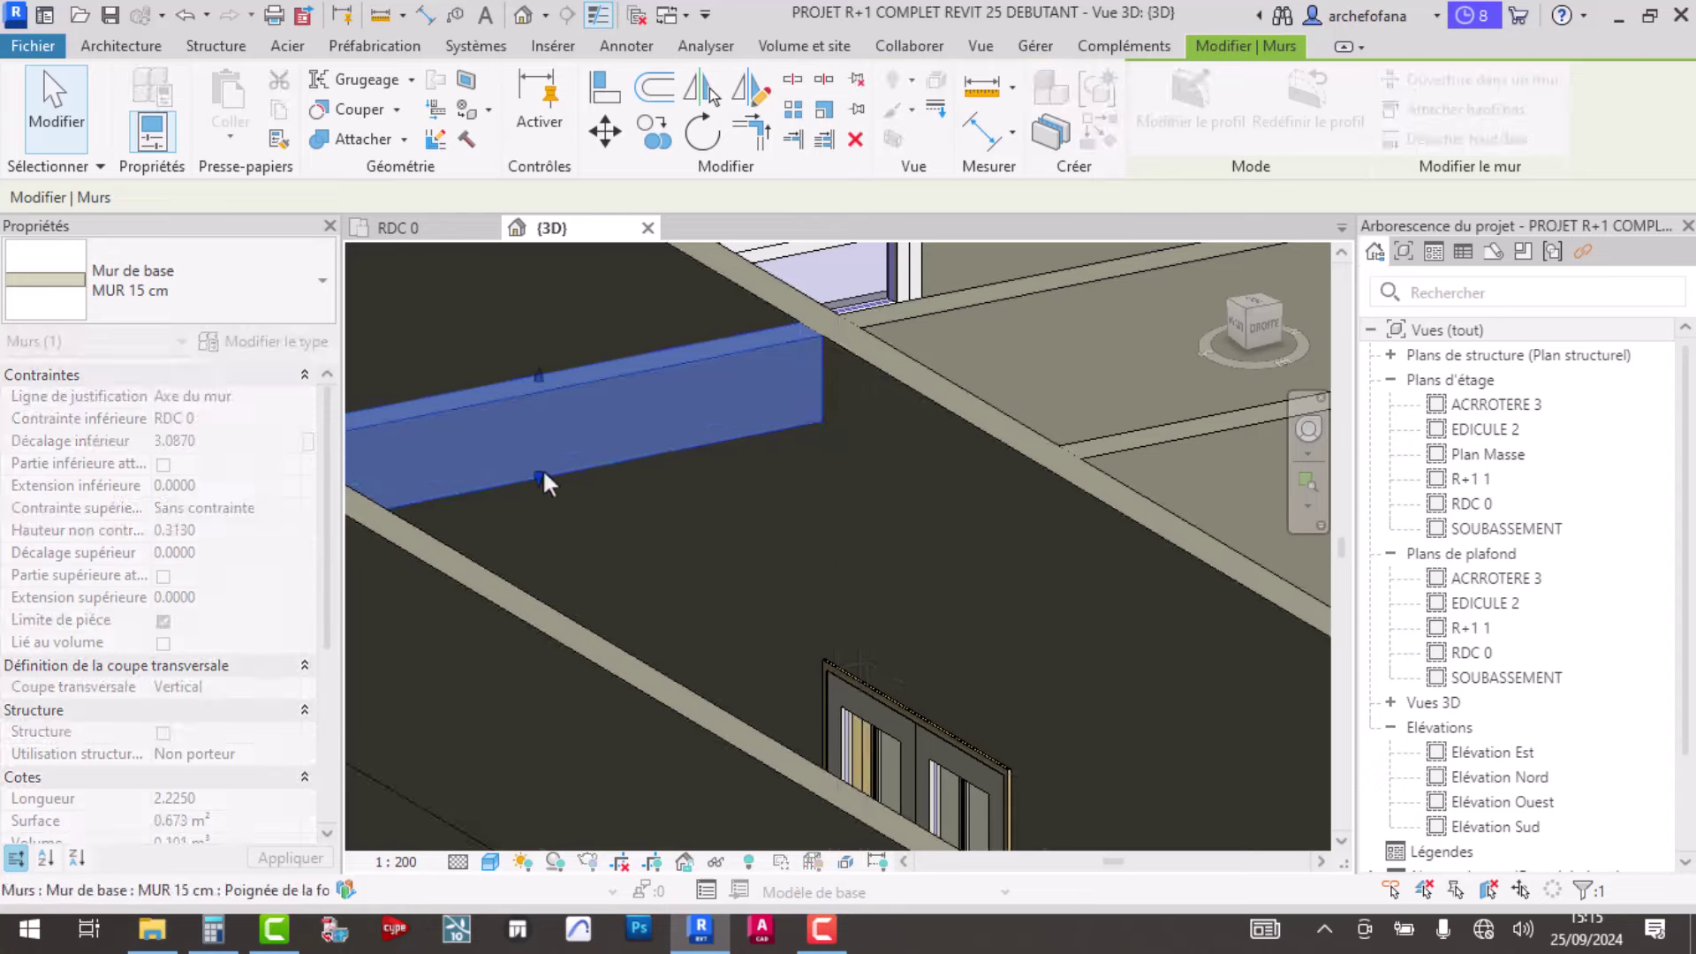
mouse_move(567, 480)
middle_mouse_down("shift")
mouse_move(619, 536)
mouse_move(671, 460)
middle_mouse_up("shift")
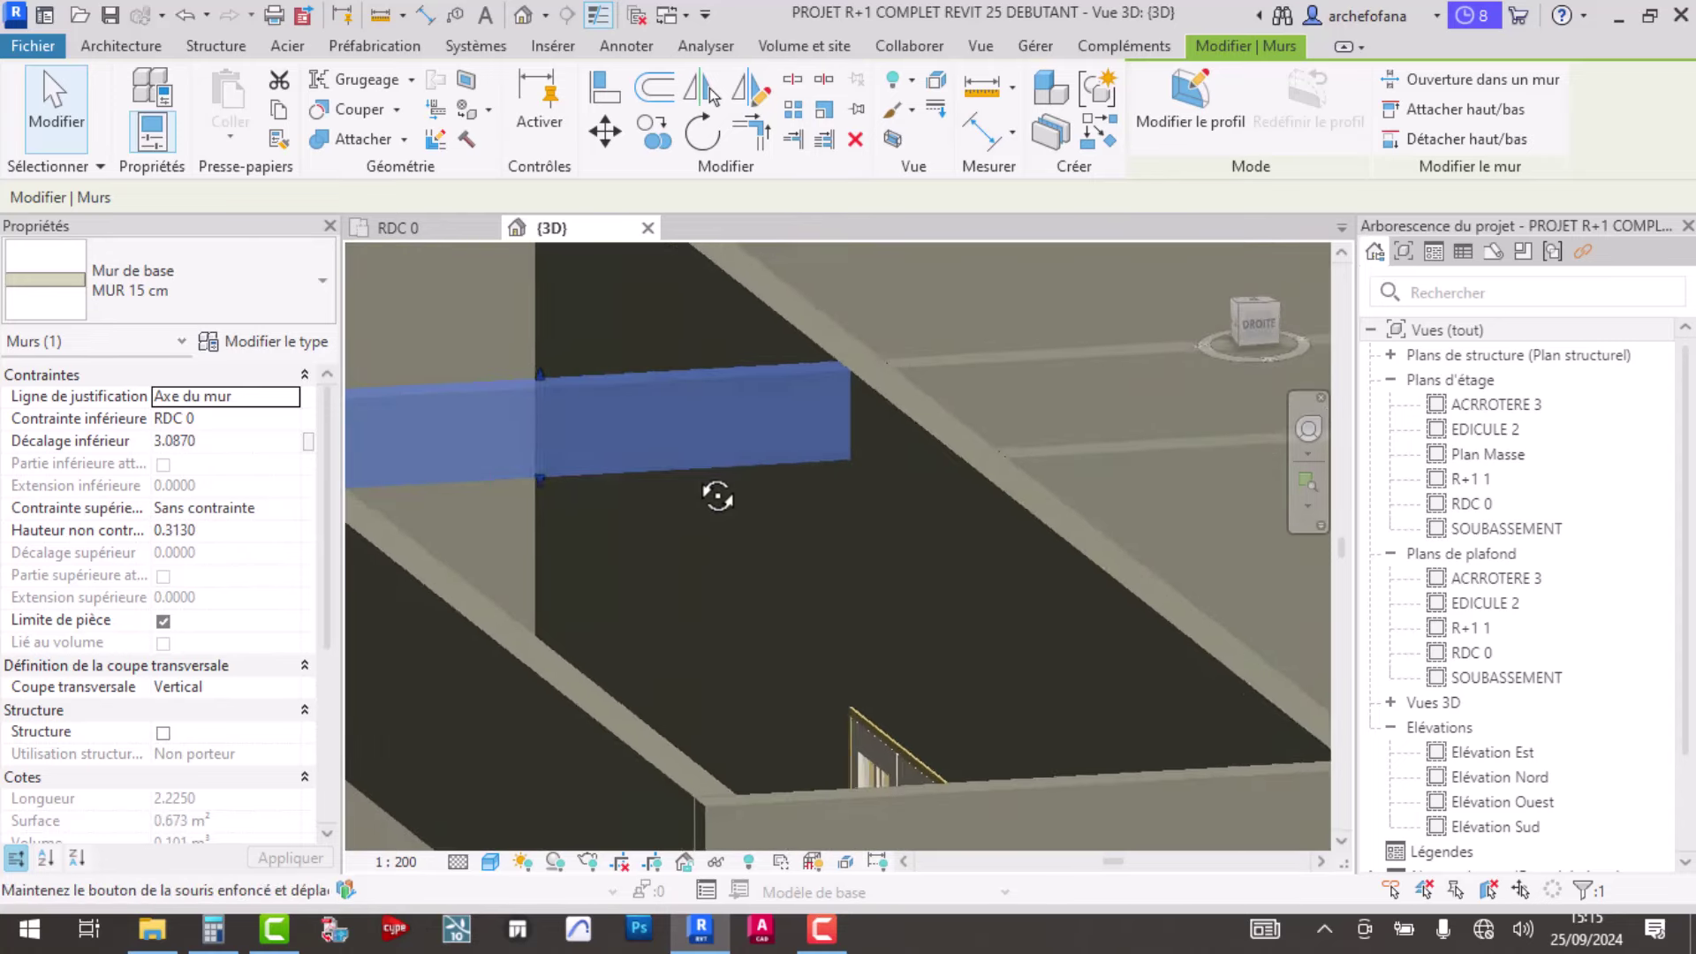
scroll(647, 470, "down", 3)
scroll(629, 442, "down", 3)
key("Escape")
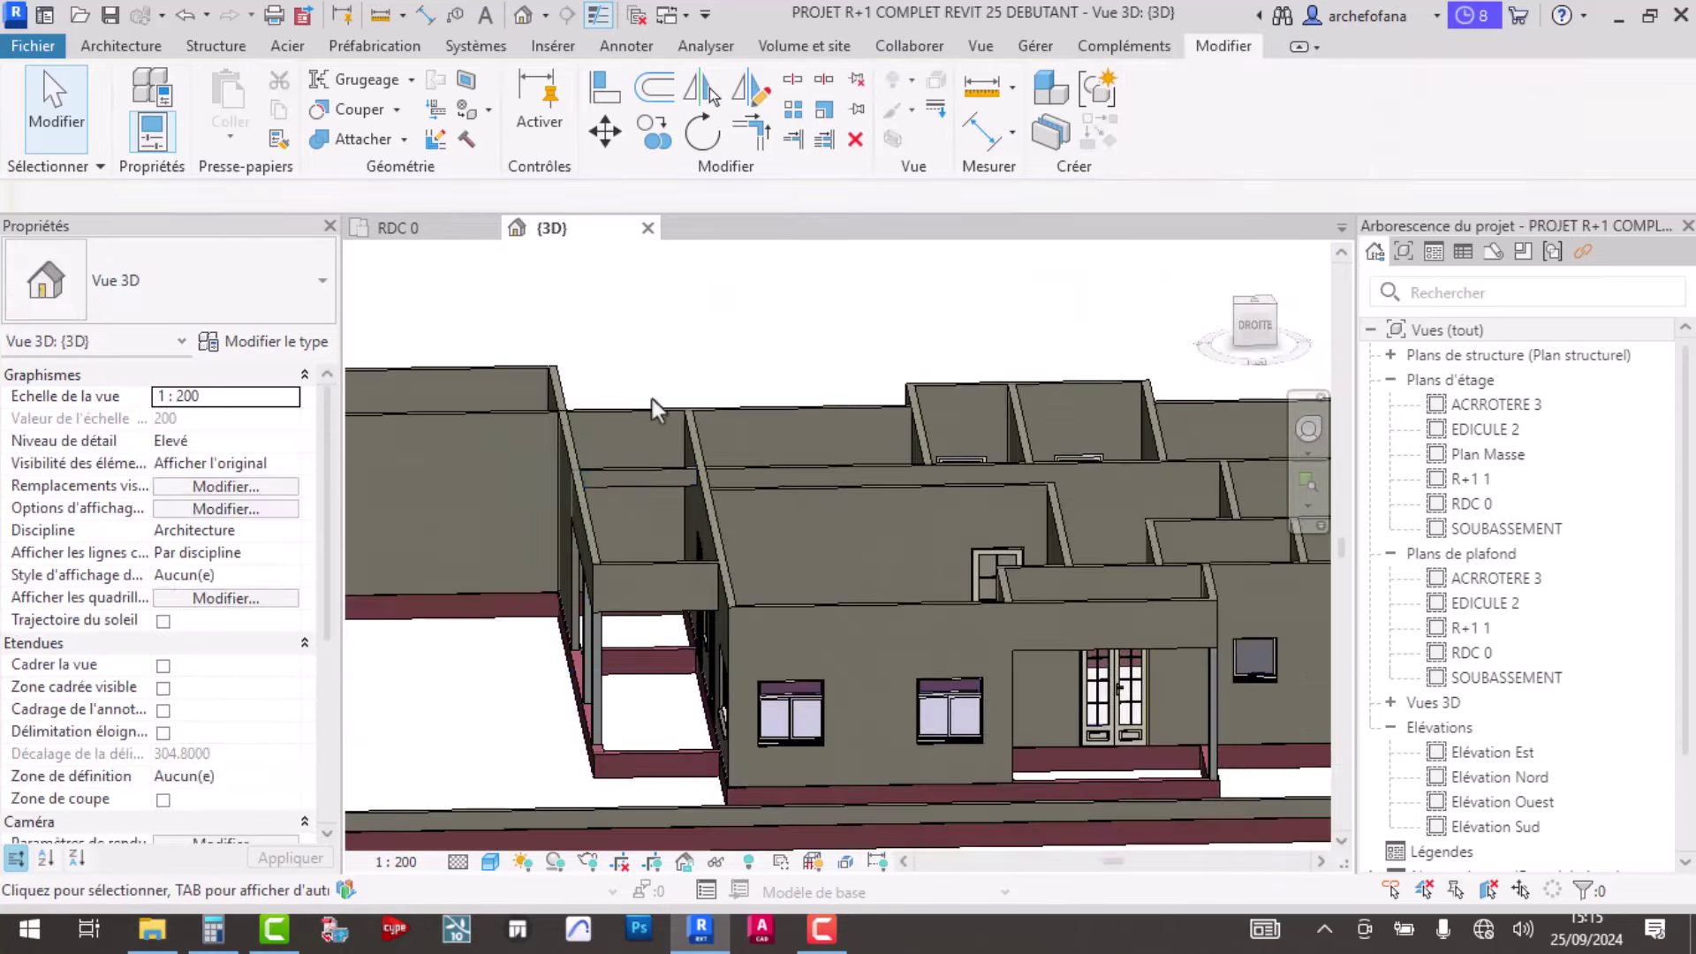
middle_click_drag(652, 399, 707, 494, "shift")
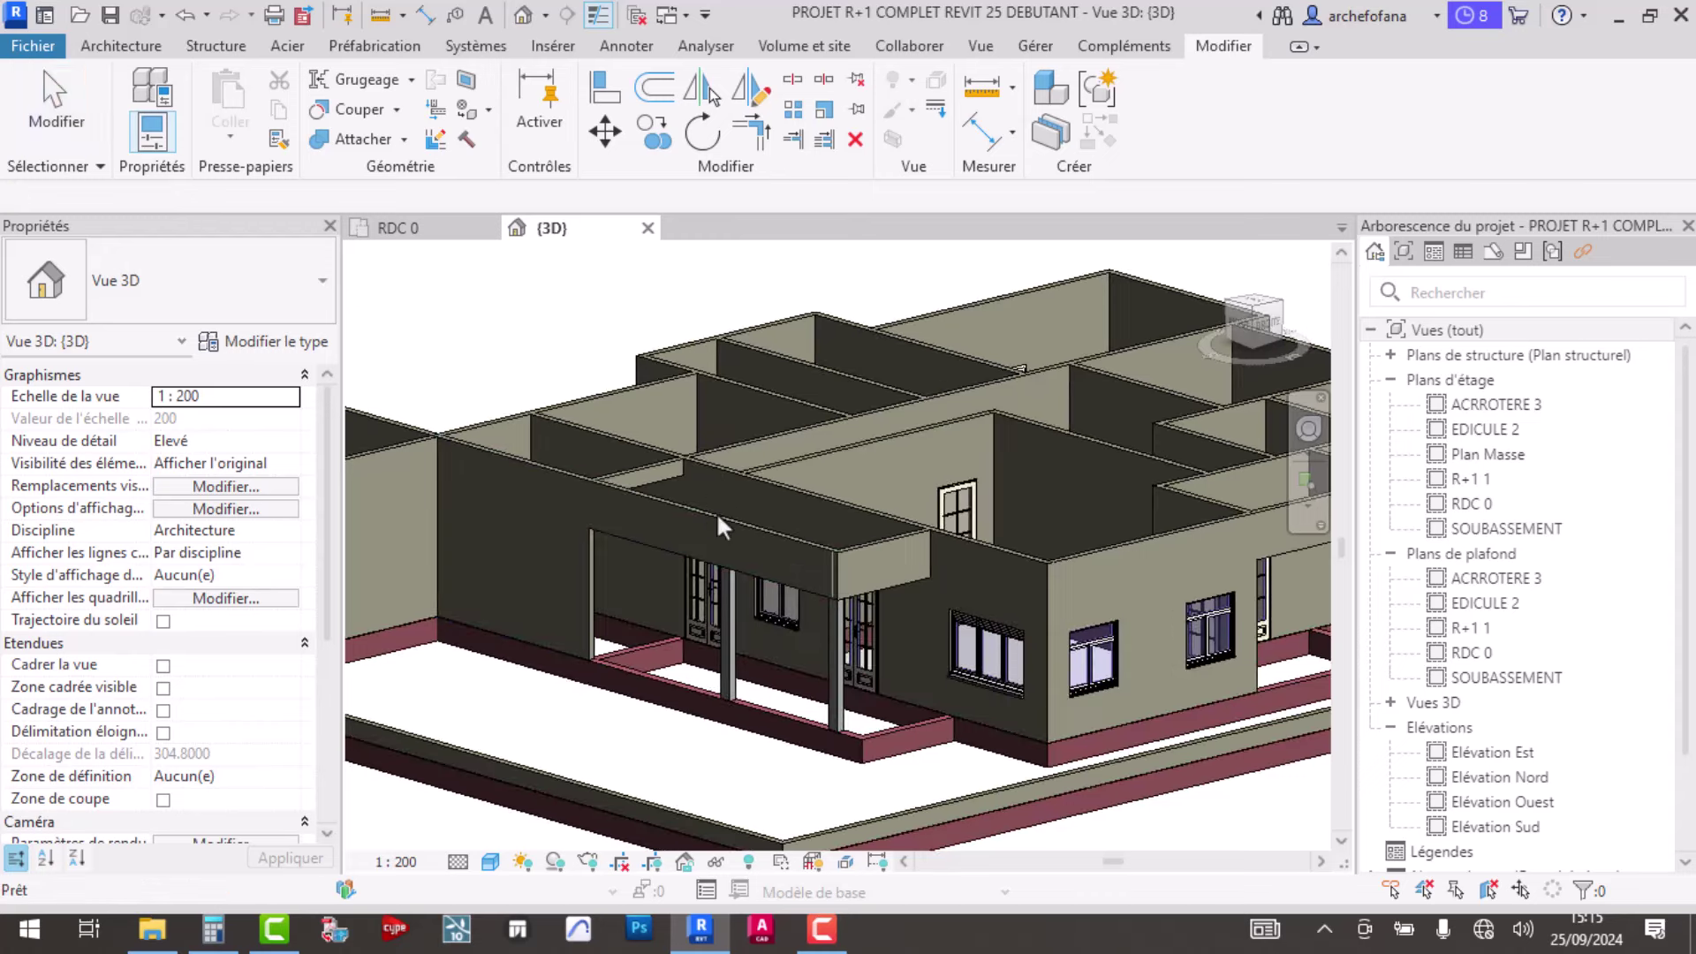
- Inspect the small facade wall segment, orbiting to side and front views
left_click(639, 469)
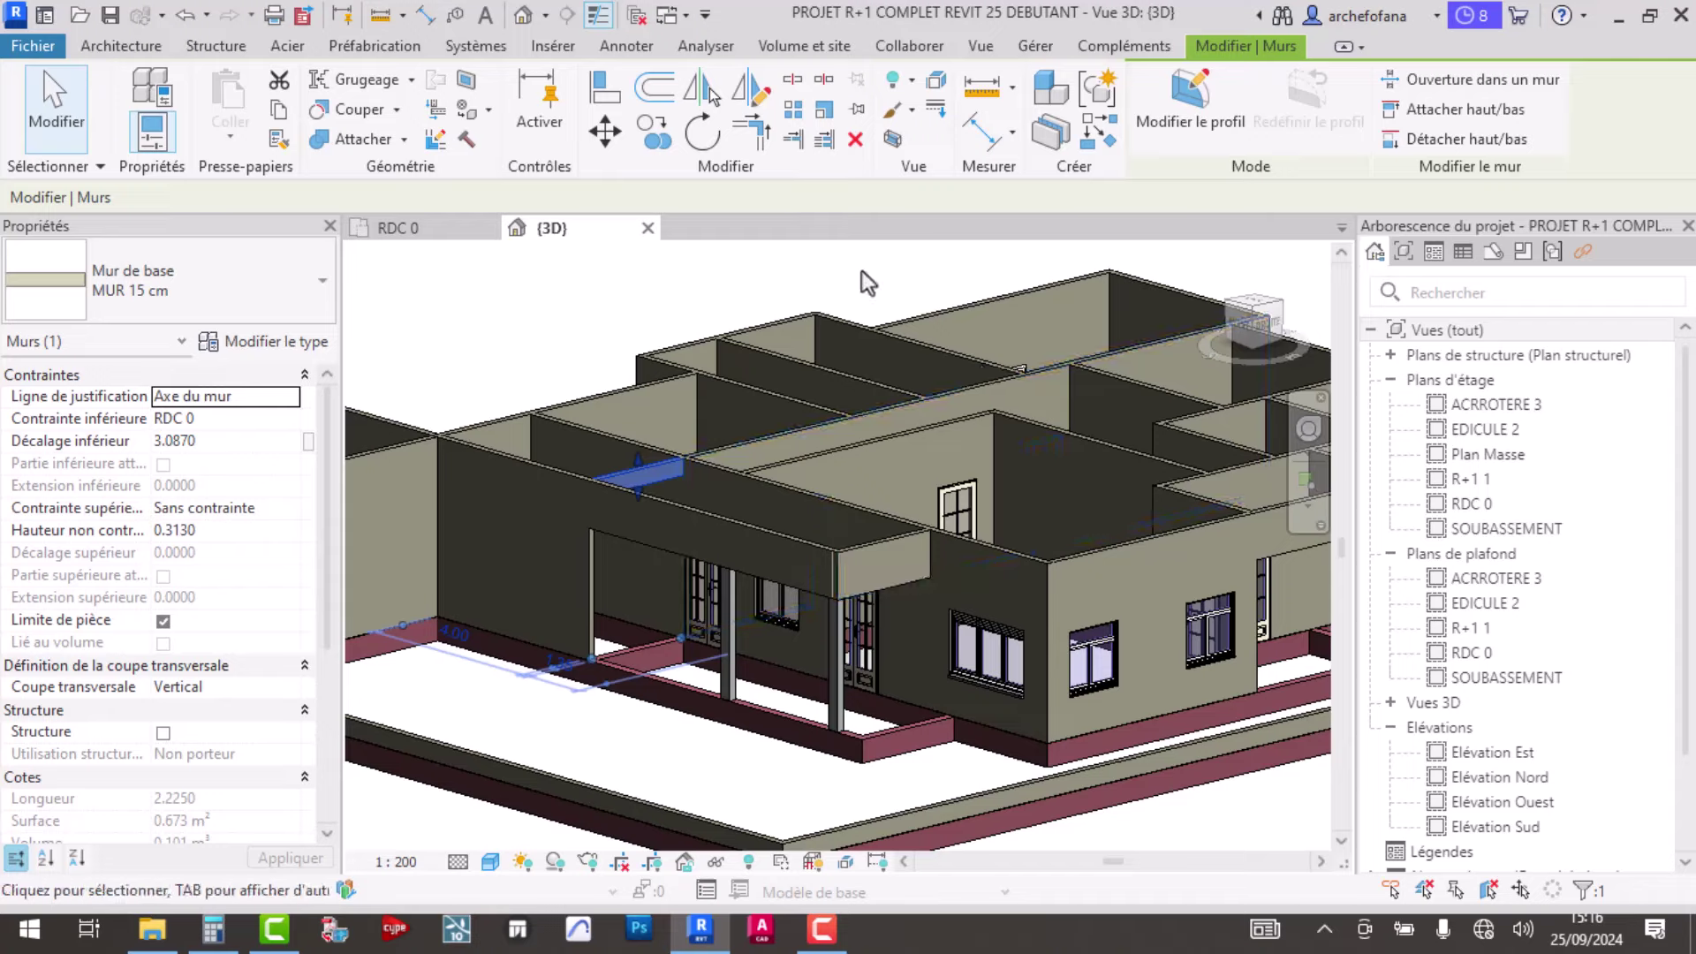
key("Escape")
scroll(797, 371, "down", 3)
mouse_move(781, 465)
middle_mouse_down("shift")
mouse_move(1026, 470)
mouse_move(877, 598)
mouse_move(817, 556)
middle_mouse_up("shift")
scroll(1026, 469, "up", 3)
scroll(918, 619, "up", 3)
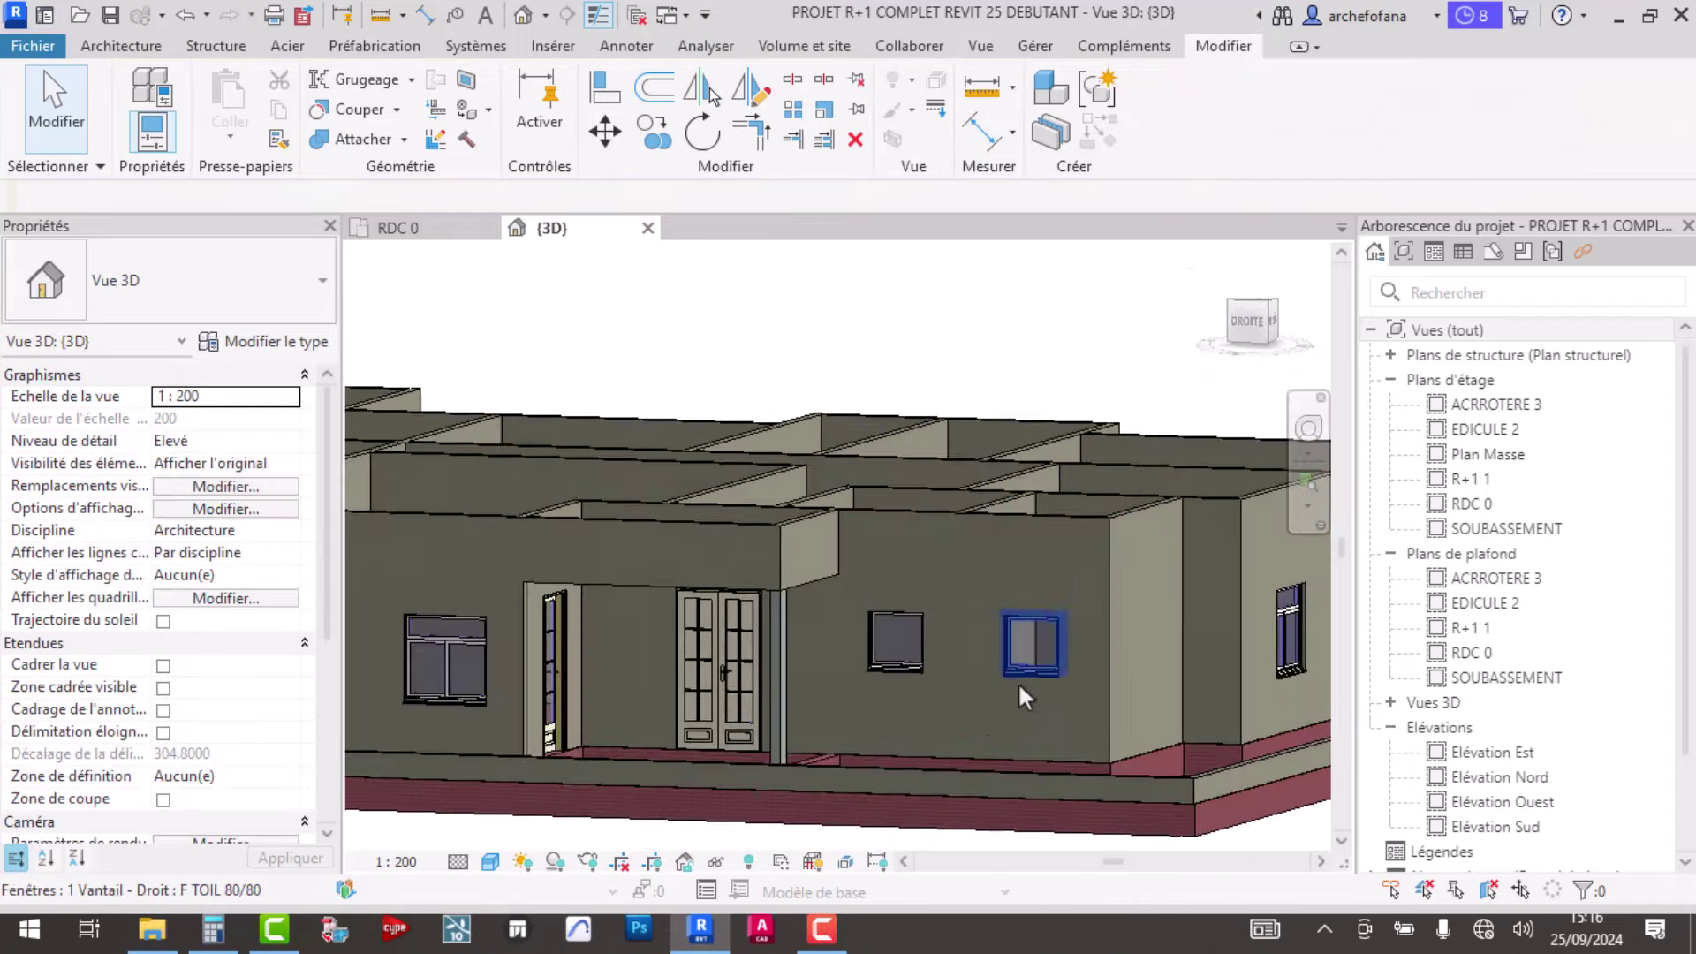
middle_click_drag(1017, 681, 968, 692, "shift")
scroll(768, 565, "down", 3)
scroll(959, 658, "up", 2)
mouse_move(754, 575)
middle_mouse_down("shift")
mouse_move(959, 659)
mouse_move(951, 691)
mouse_move(877, 591)
middle_mouse_up("shift")
scroll(878, 591, "up", 3)
- Keep orbiting around the building, then go back to the RDC 0 plan
scroll(881, 591, "up", 2)
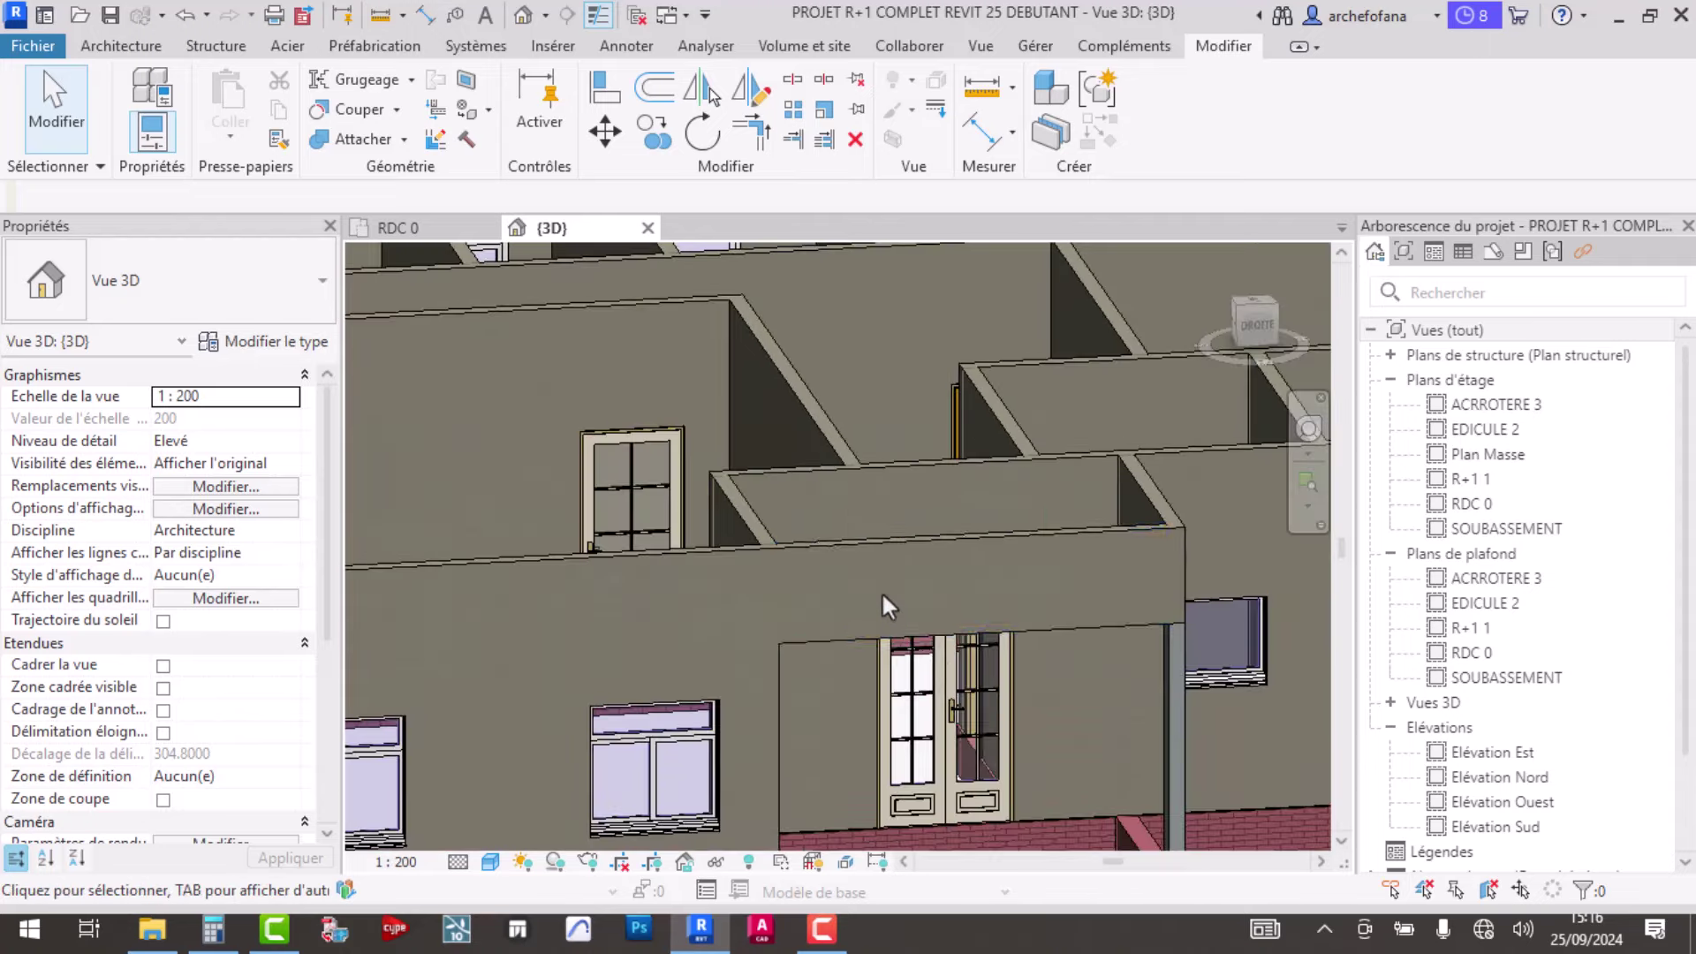
middle_click_drag(1054, 693, 931, 687, "shift")
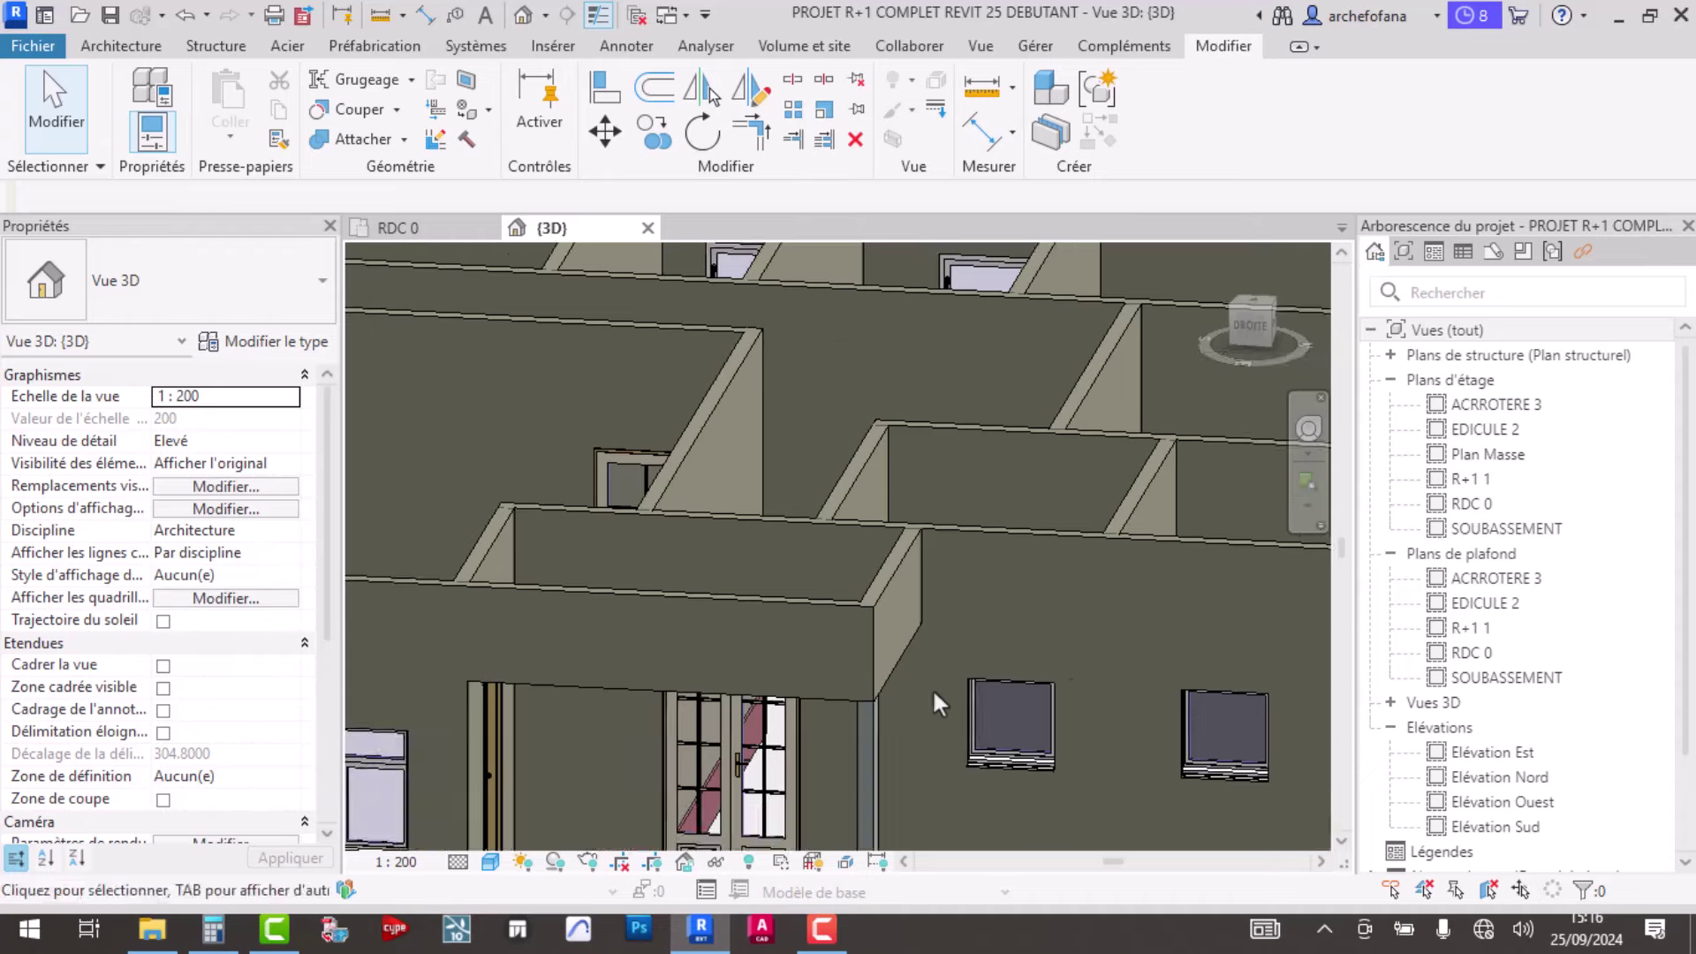
scroll(860, 676, "down", 3)
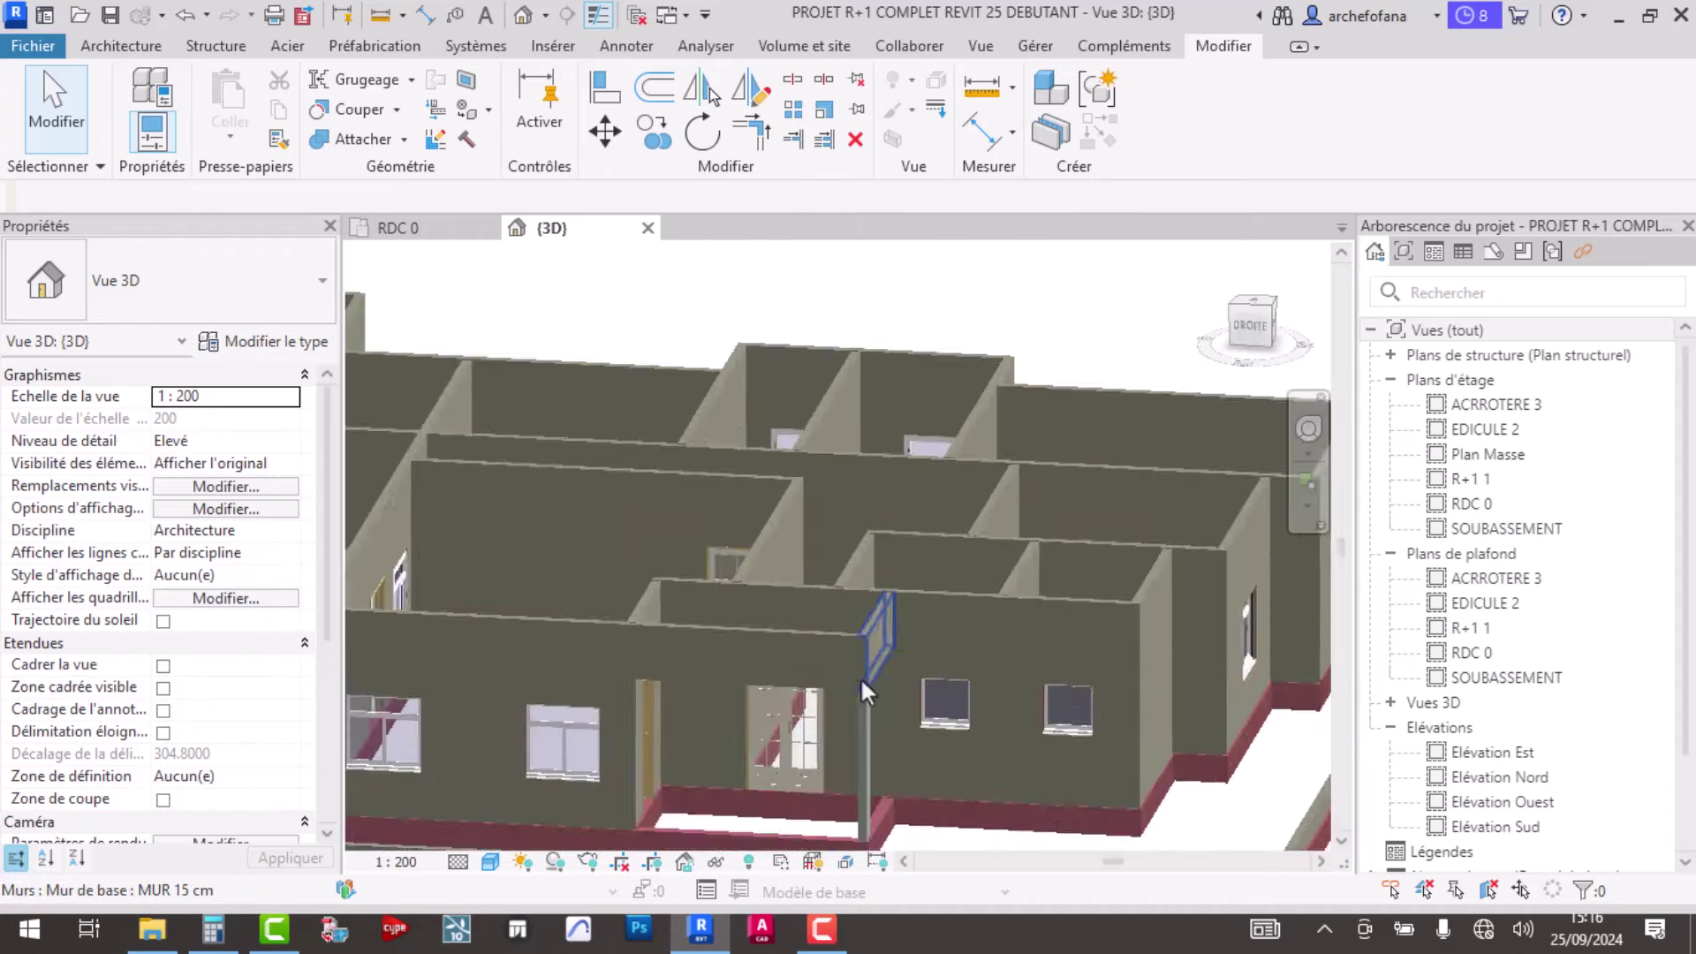
scroll(724, 694, "down", 3)
mouse_move(724, 694)
middle_mouse_down("shift")
mouse_move(776, 742)
mouse_move(749, 590)
mouse_move(673, 560)
mouse_move(719, 601)
middle_mouse_up("shift")
scroll(749, 590, "up", 3)
scroll(729, 565, "up", 3)
scroll(729, 565, "down", 5)
scroll(756, 523, "up", 2)
scroll(756, 523, "up", 2)
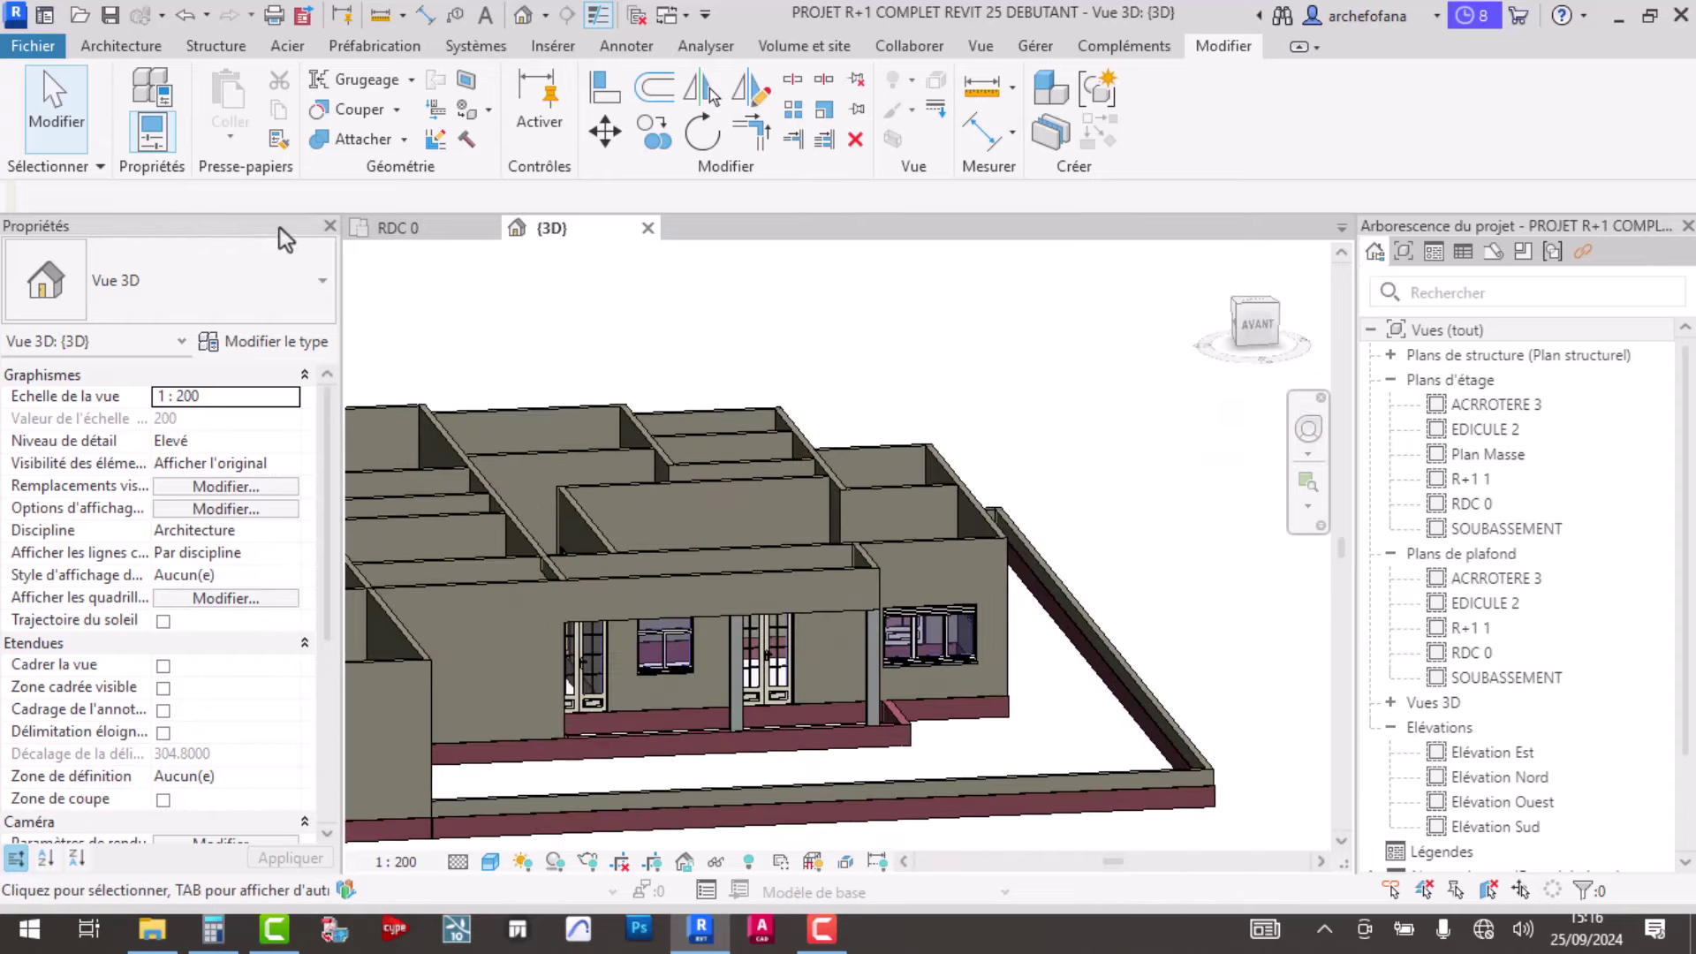
left_click(470, 237)
- Check that the R+1 1 floor plan is empty, then return to RDC 0
scroll(857, 522, "down", 3)
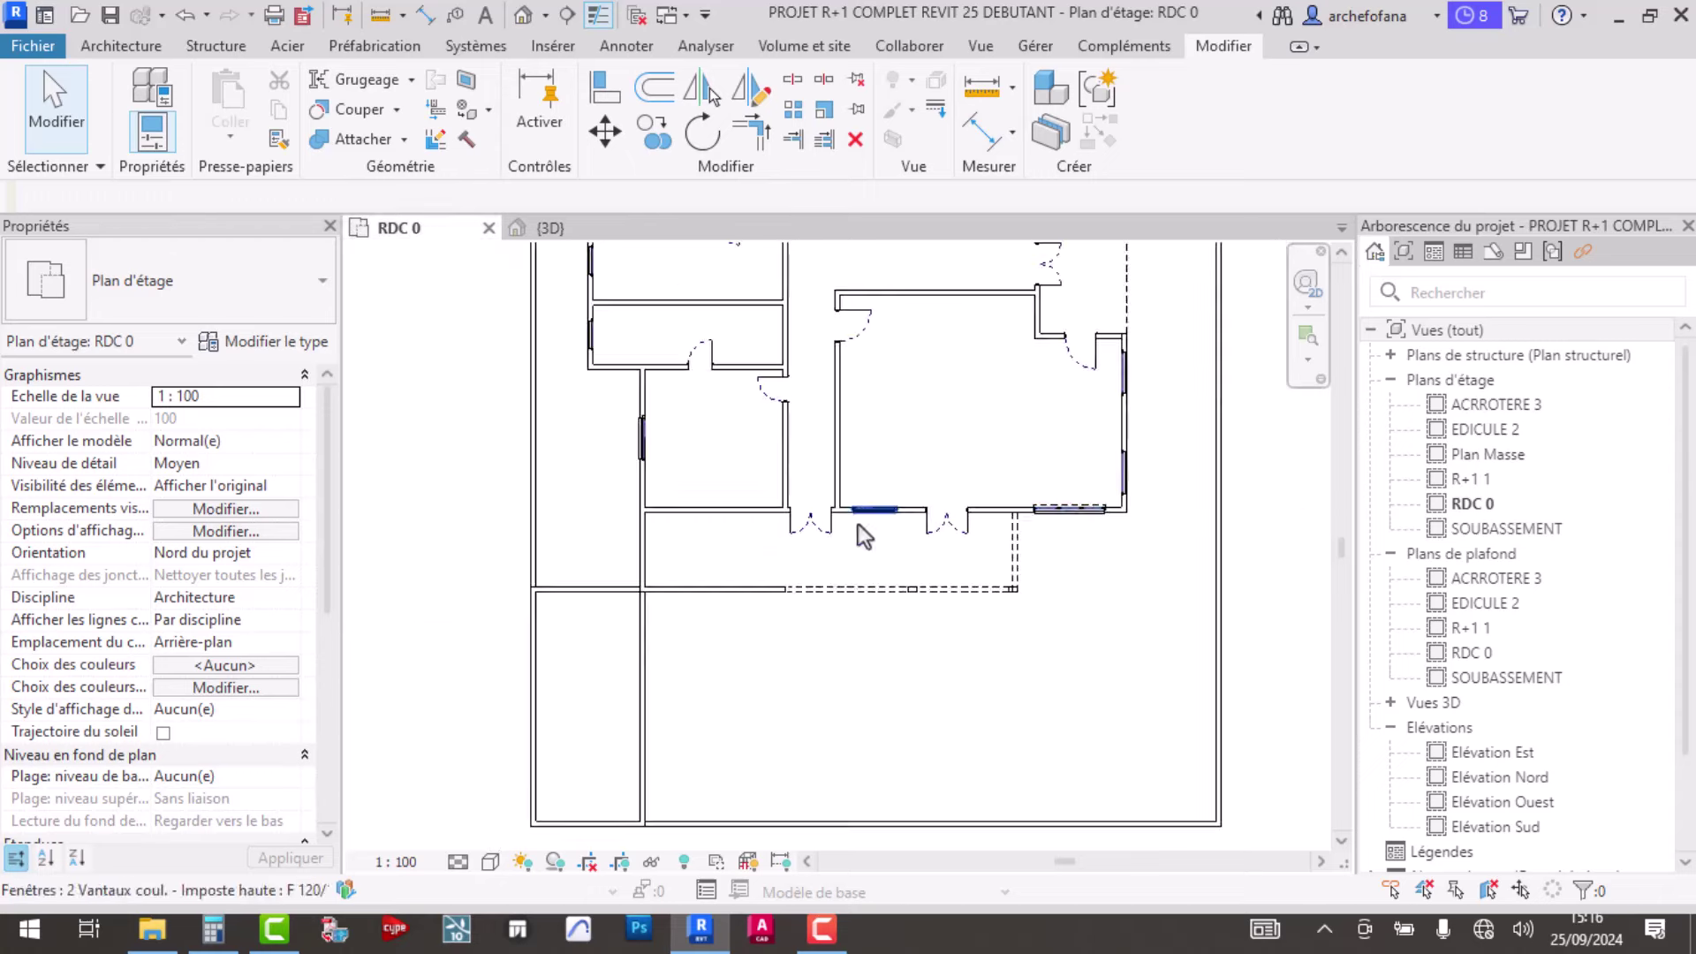
scroll(875, 556, "down", 3)
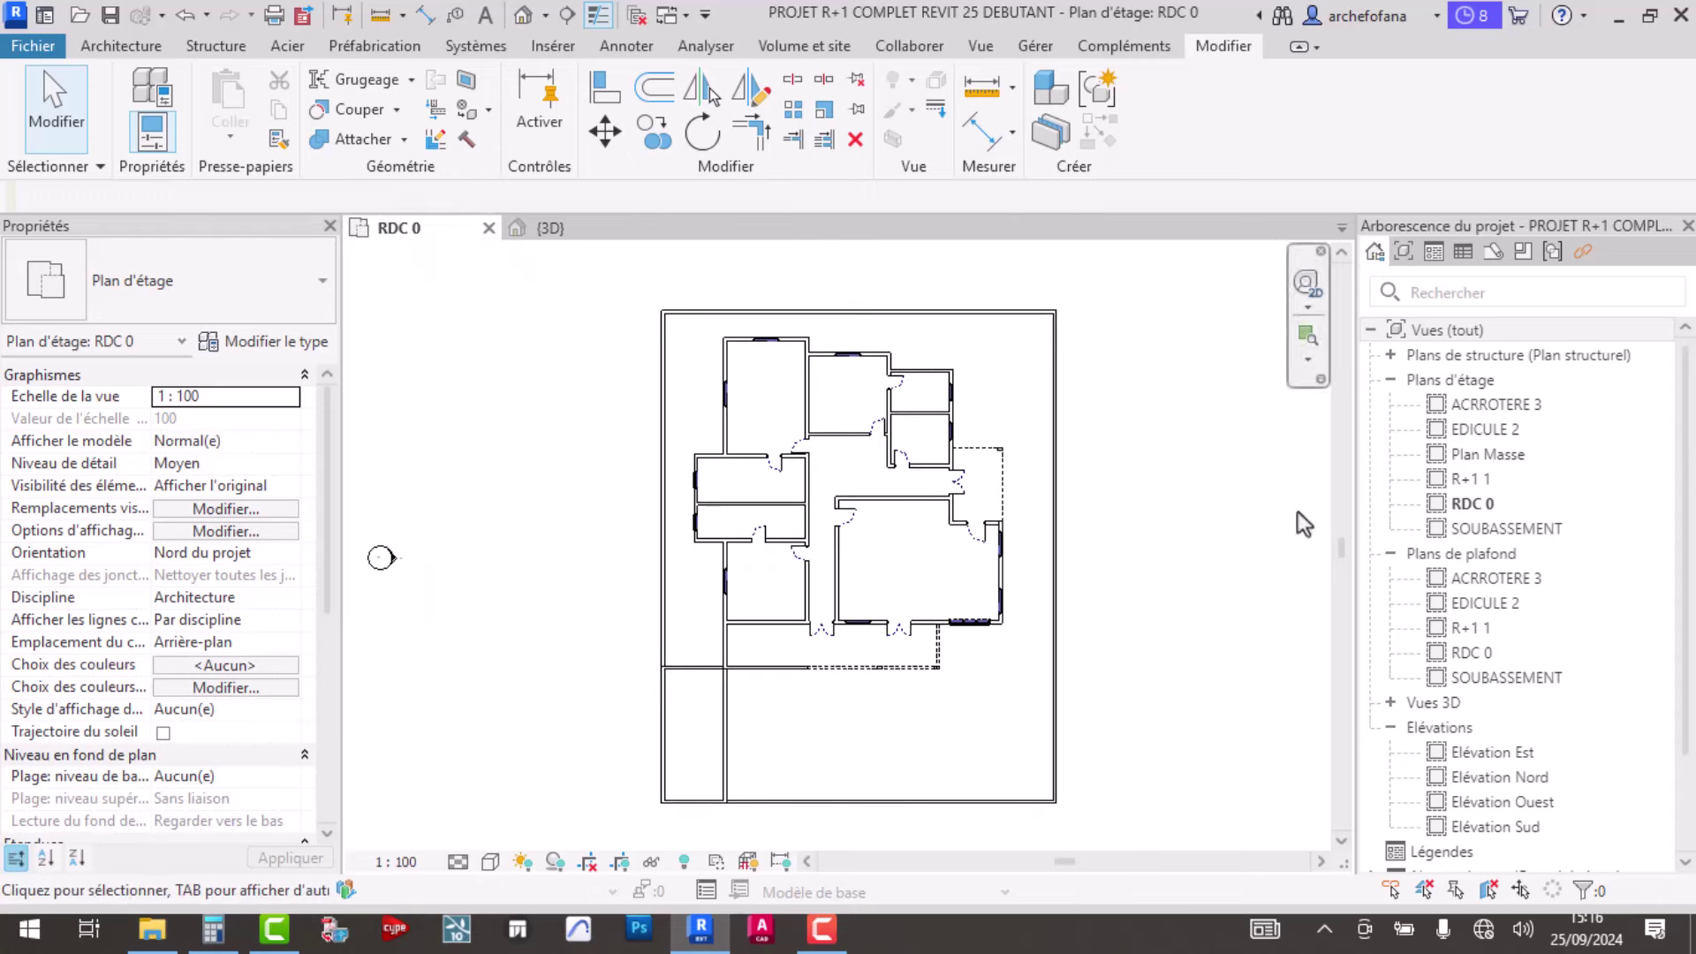
double_click(1474, 480)
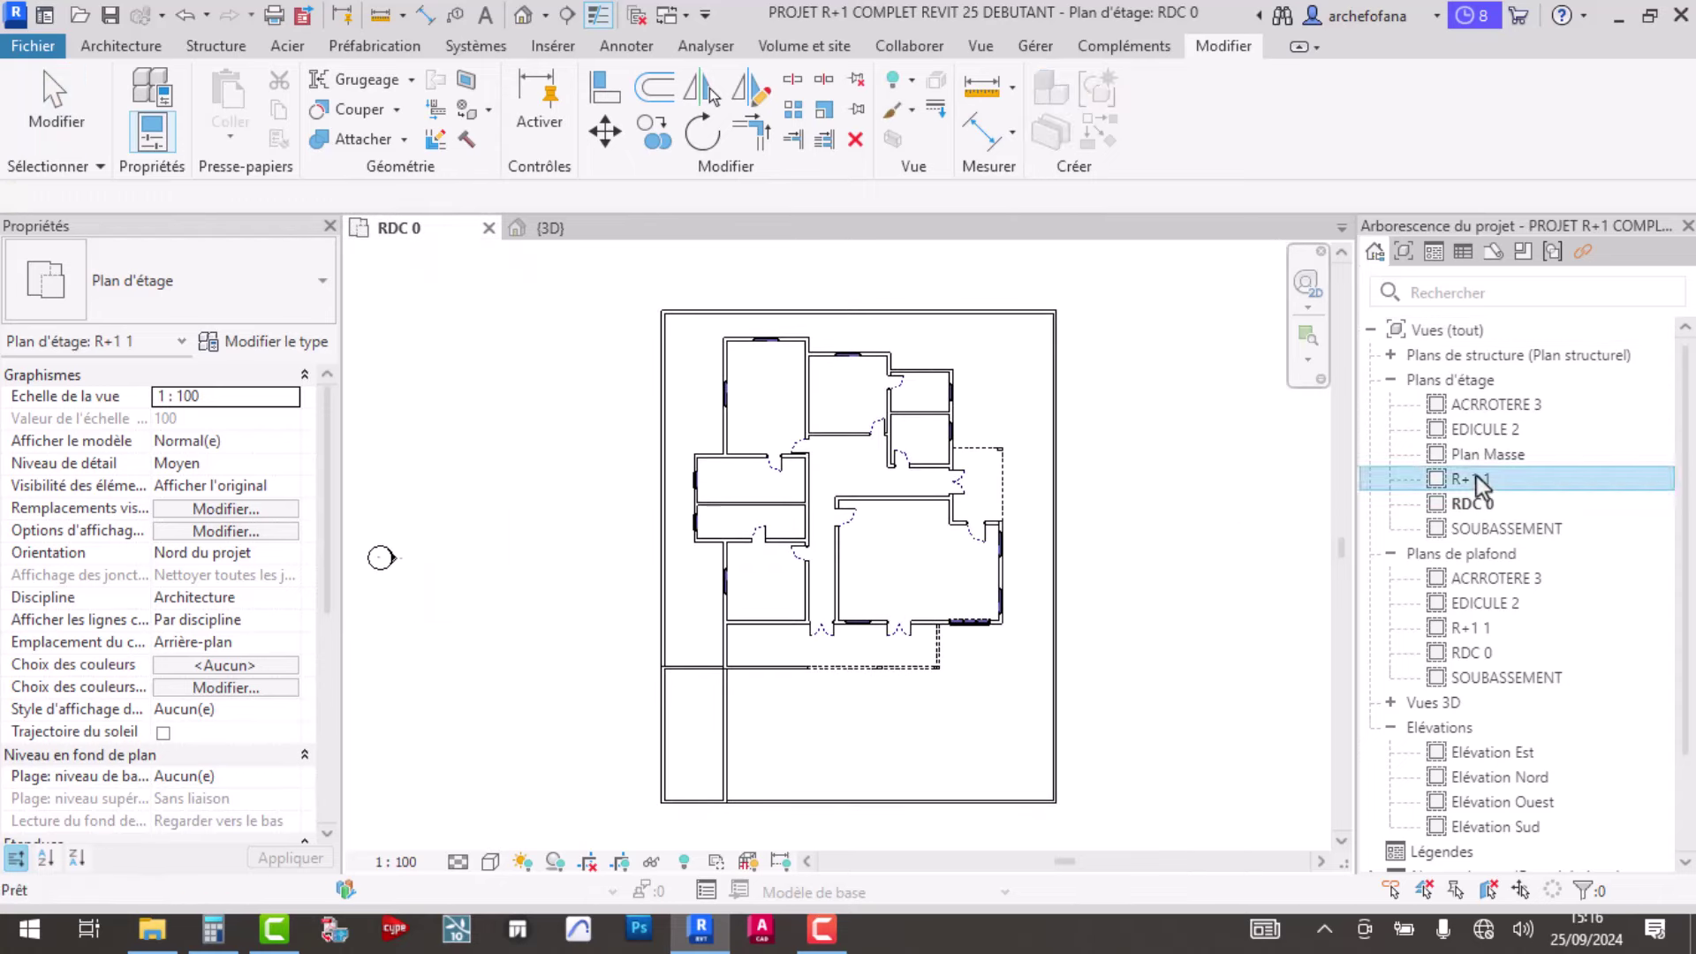
scroll(802, 500, "down", 2)
scroll(809, 493, "up", 2)
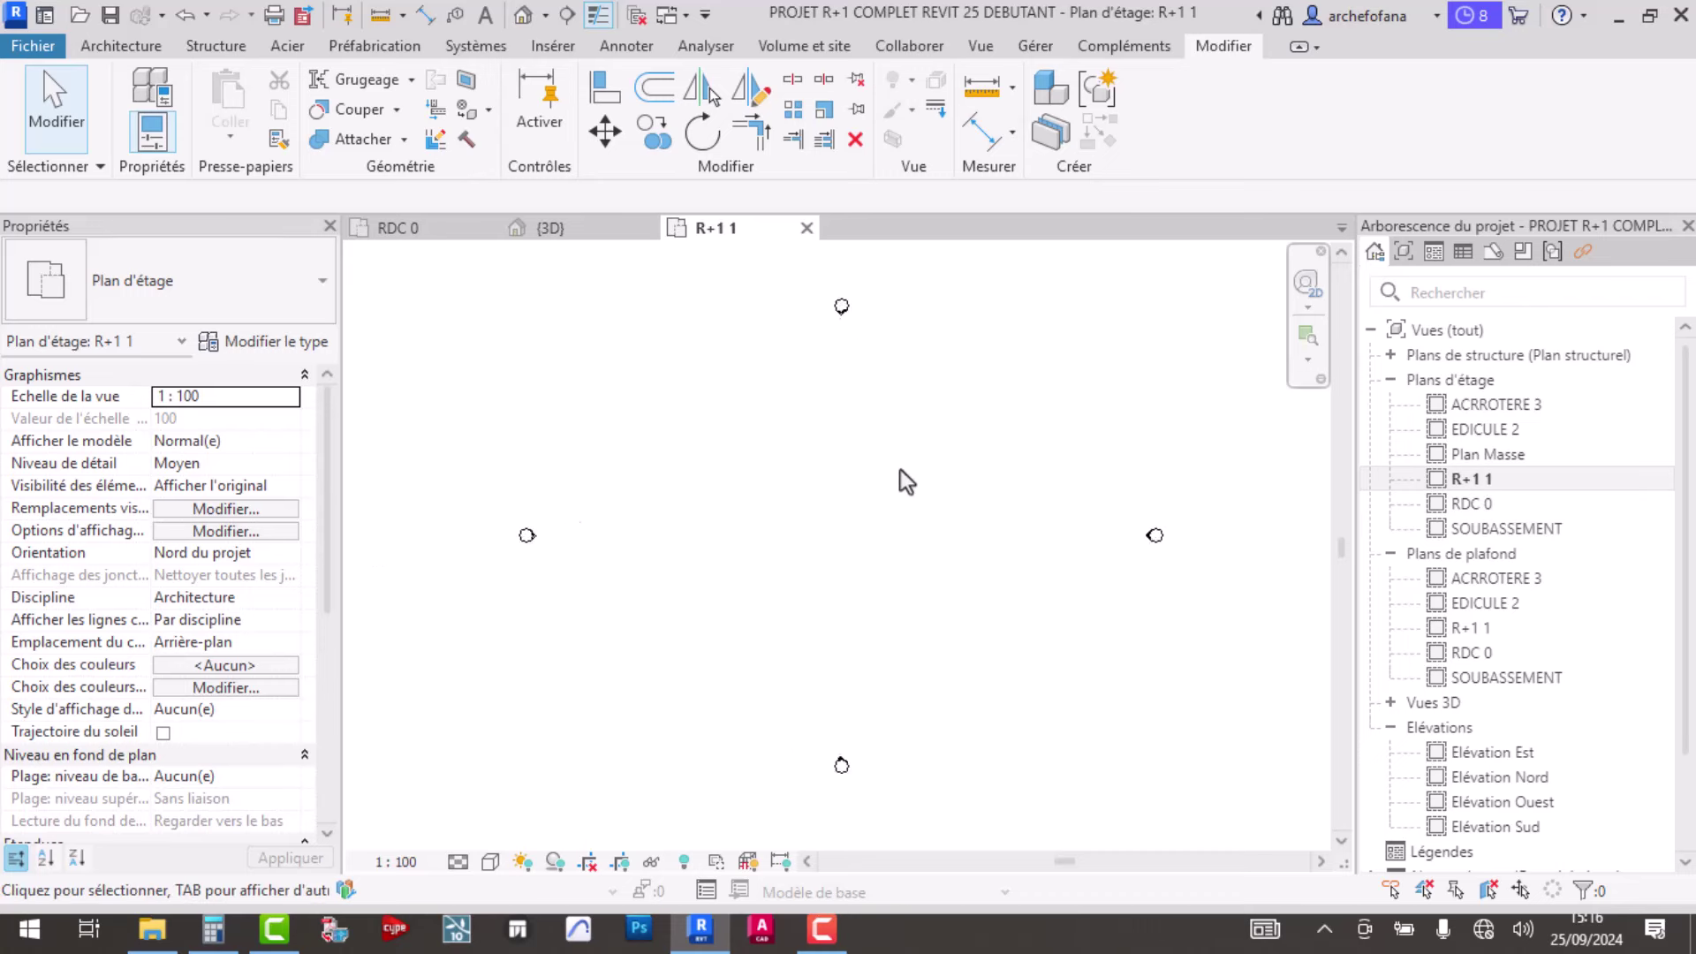
double_click(1475, 505)
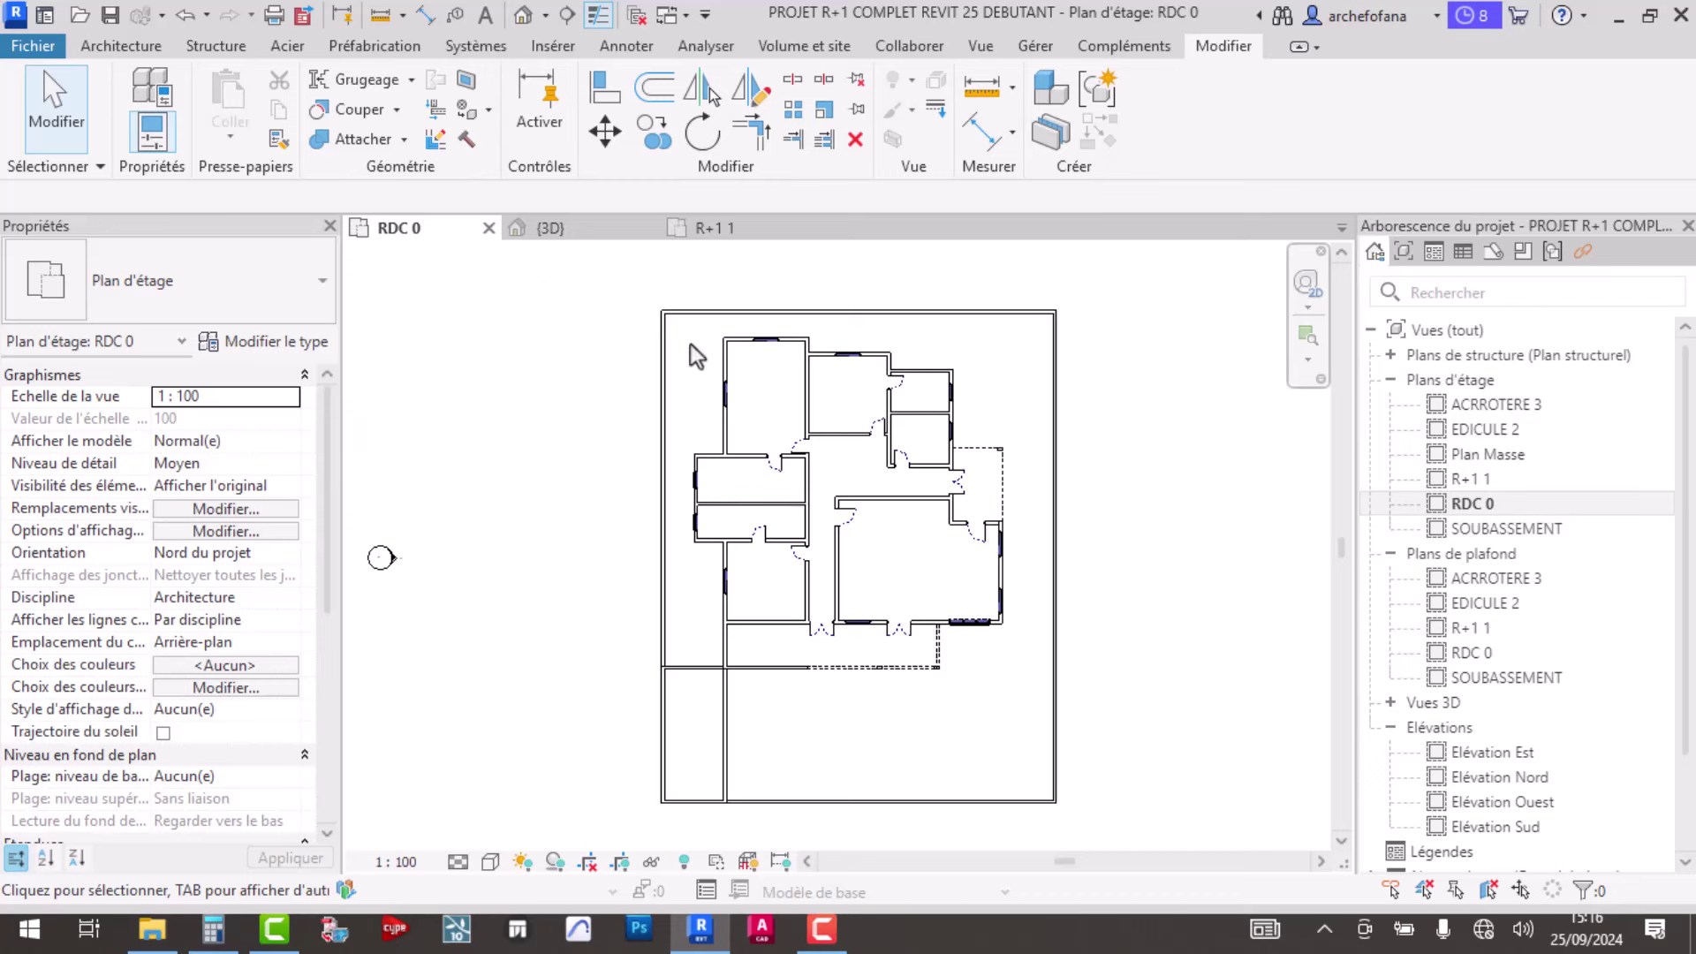
- Window-select the ground-floor walls and doors, adding the lower outer walls
left_click_drag(684, 326, 1015, 703)
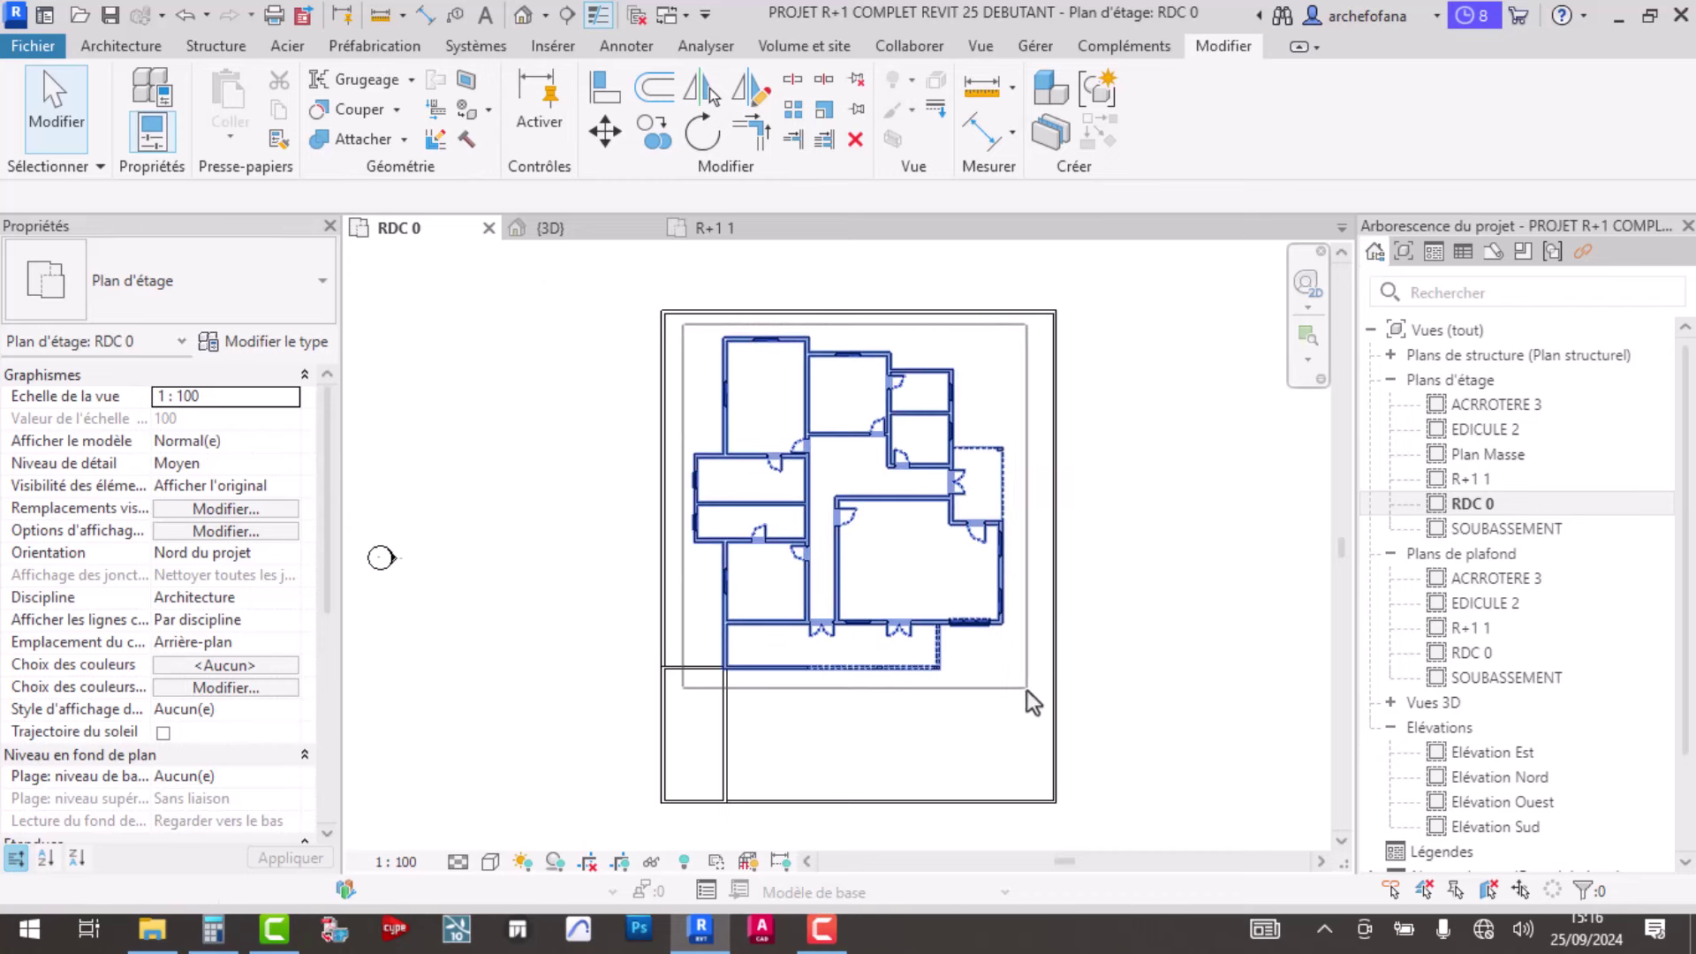
left_click_drag(1015, 705, 1028, 688)
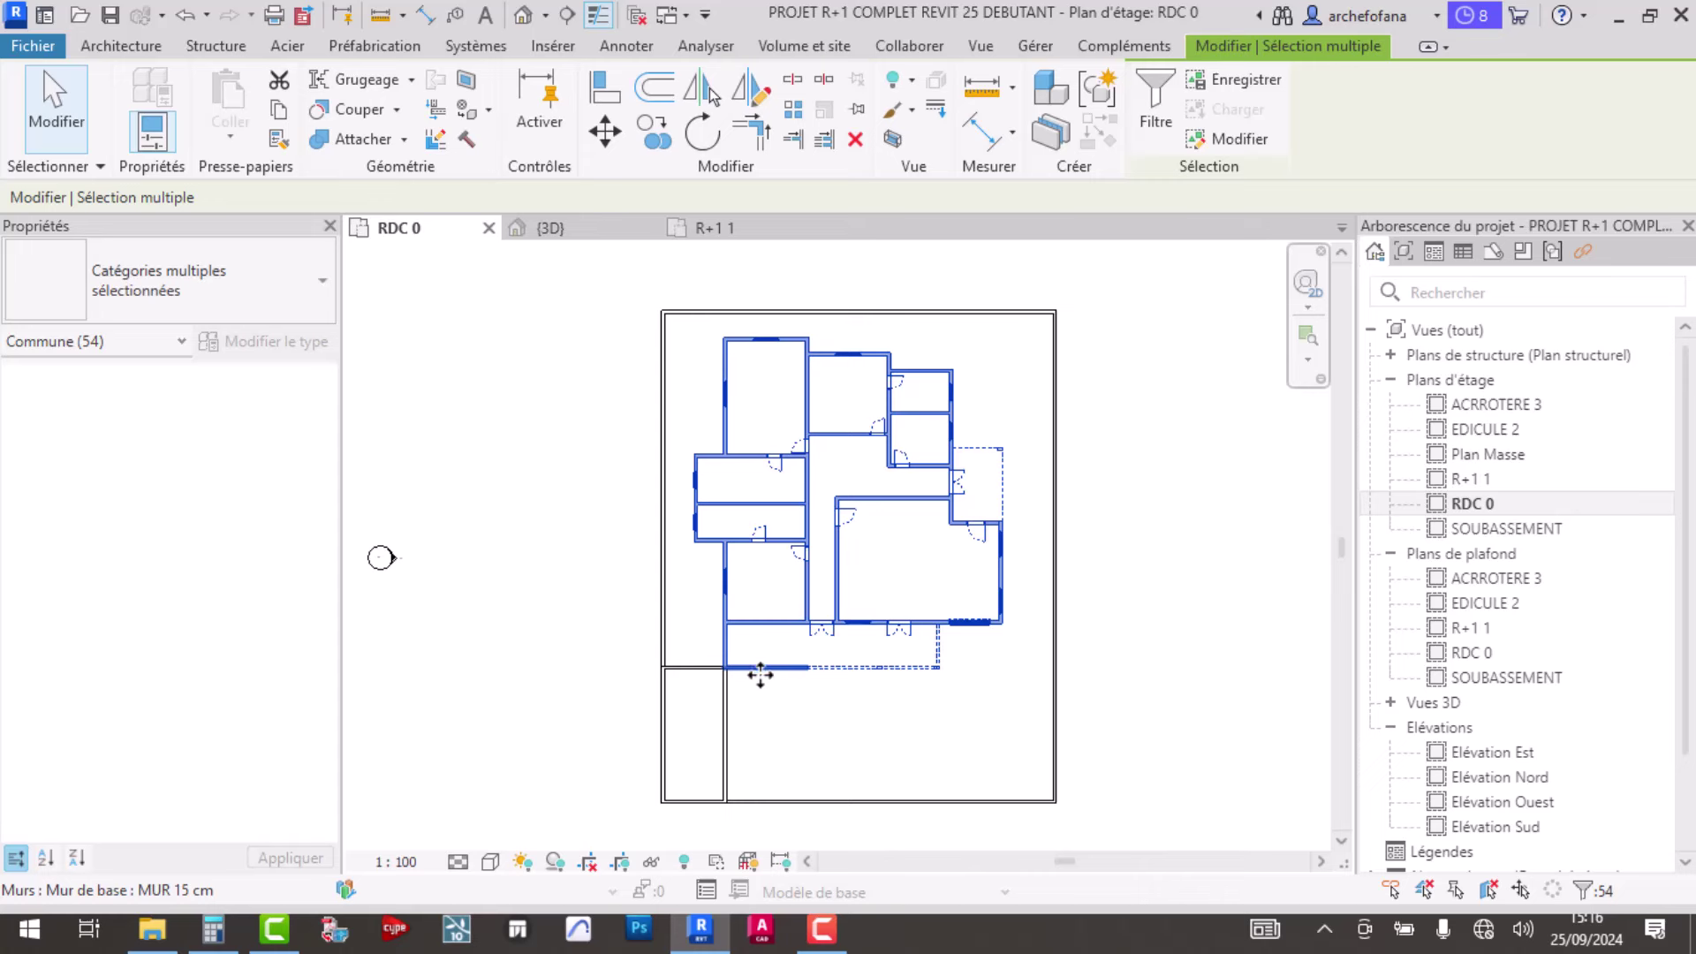
left_click(722, 737, "ctrl")
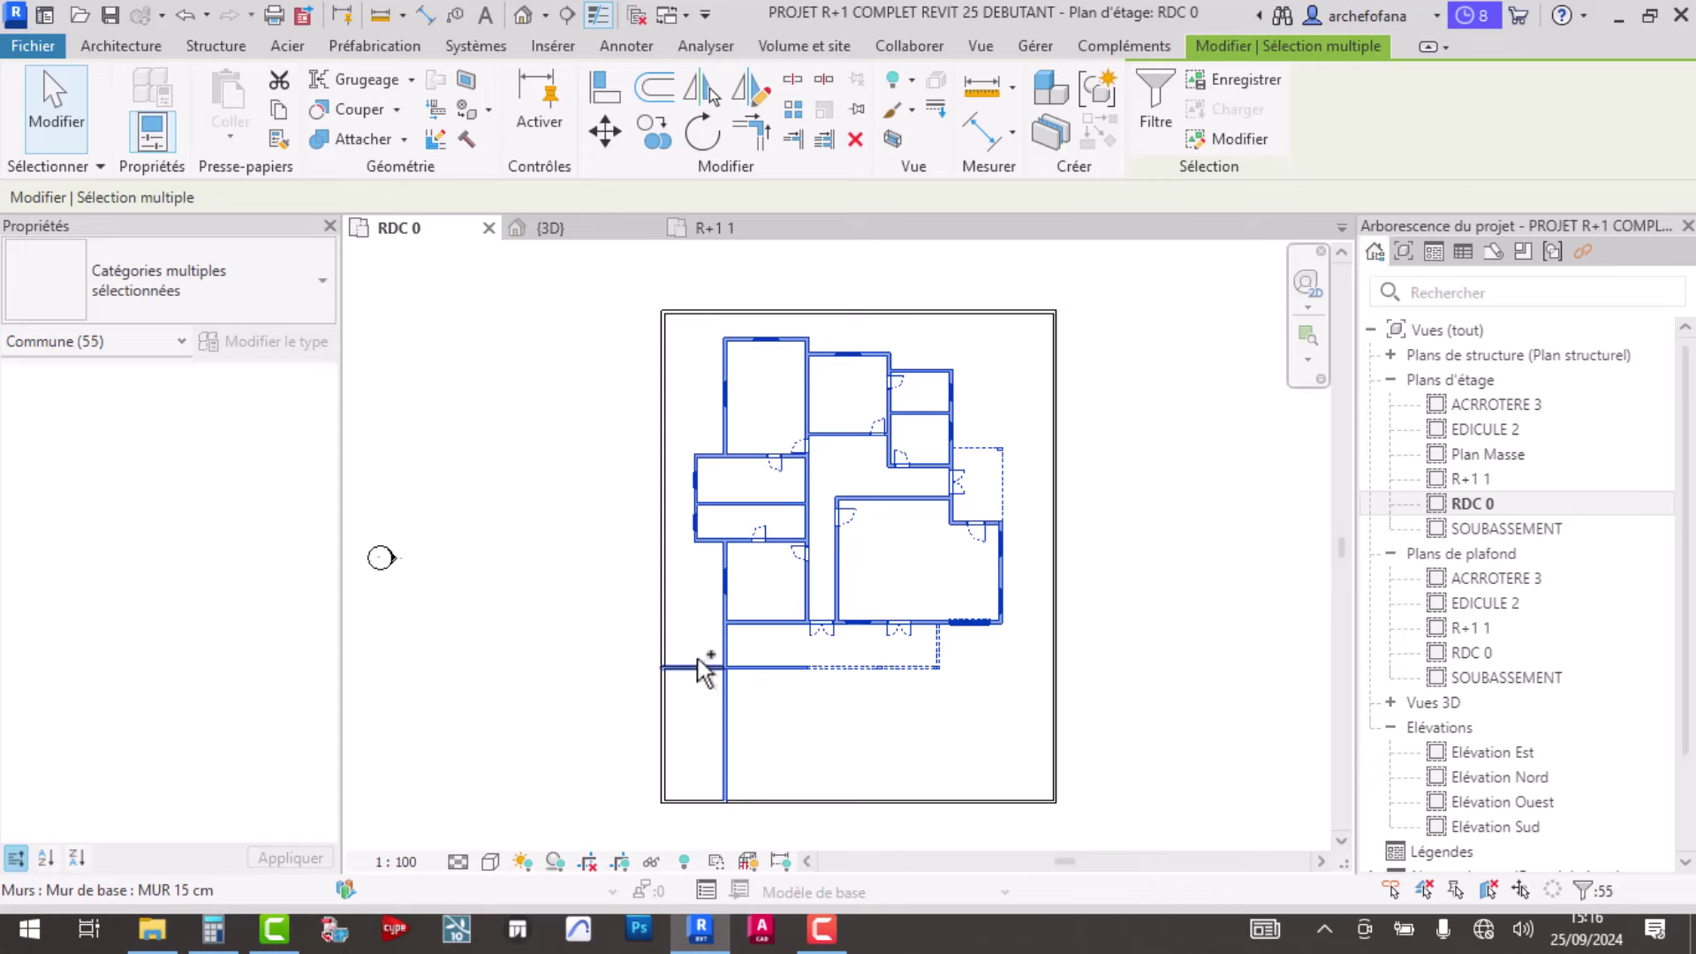
left_click(712, 800, "ctrl")
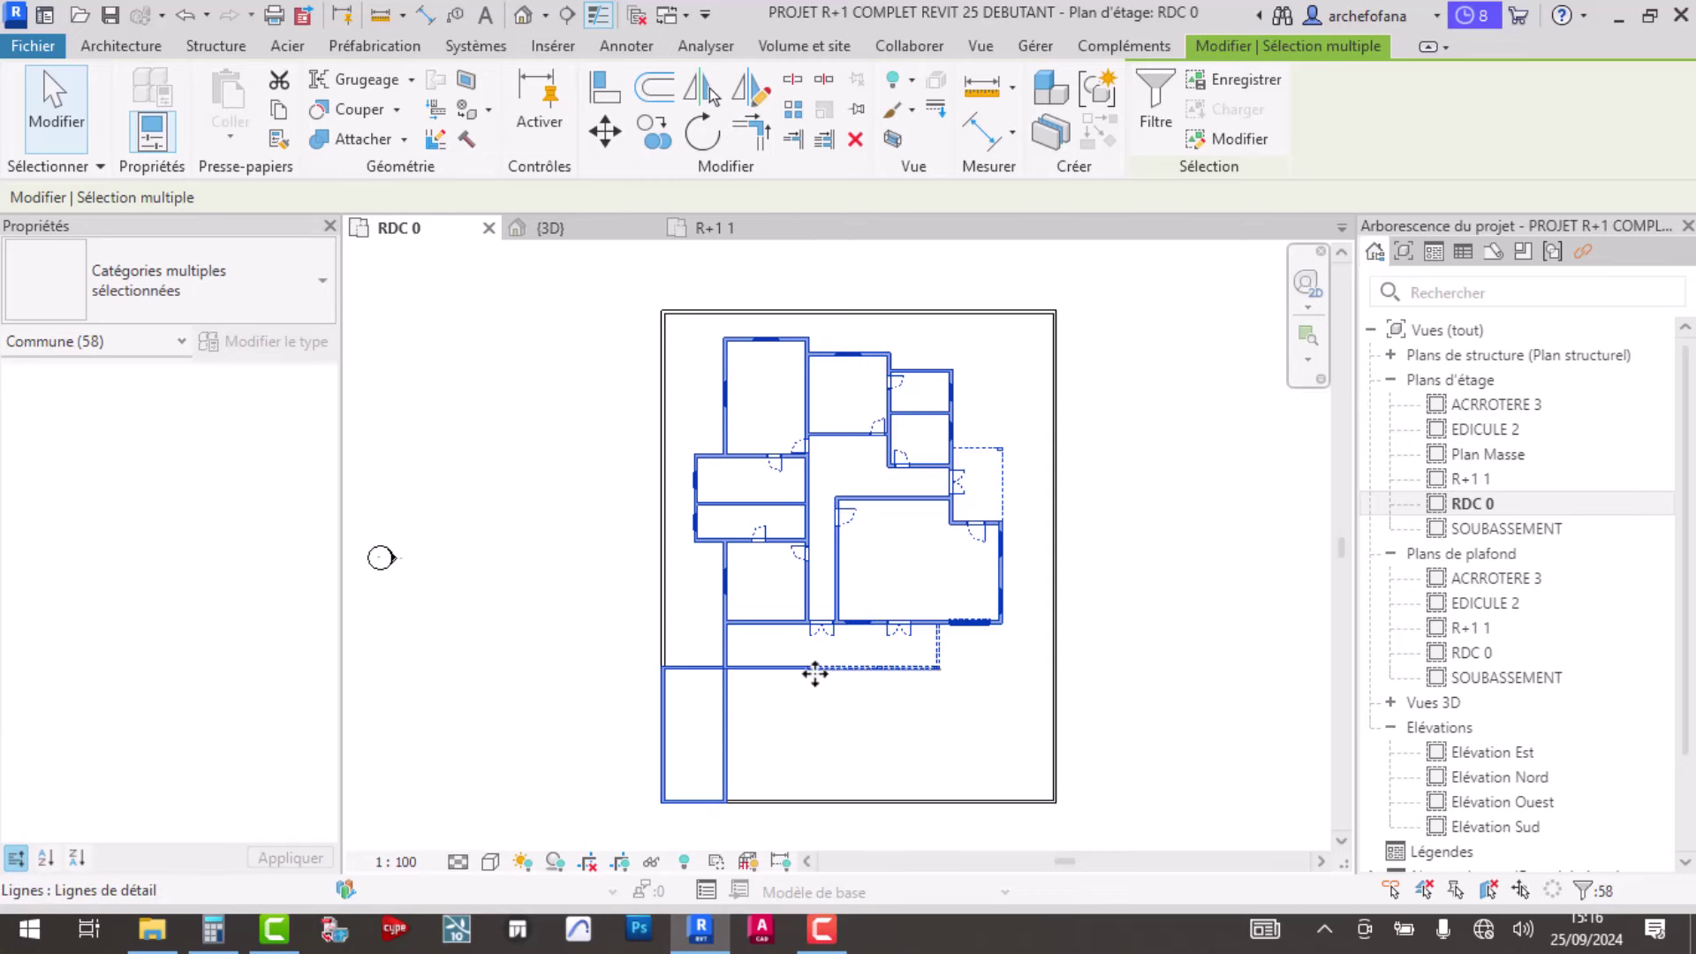
scroll(814, 671, "up", 4)
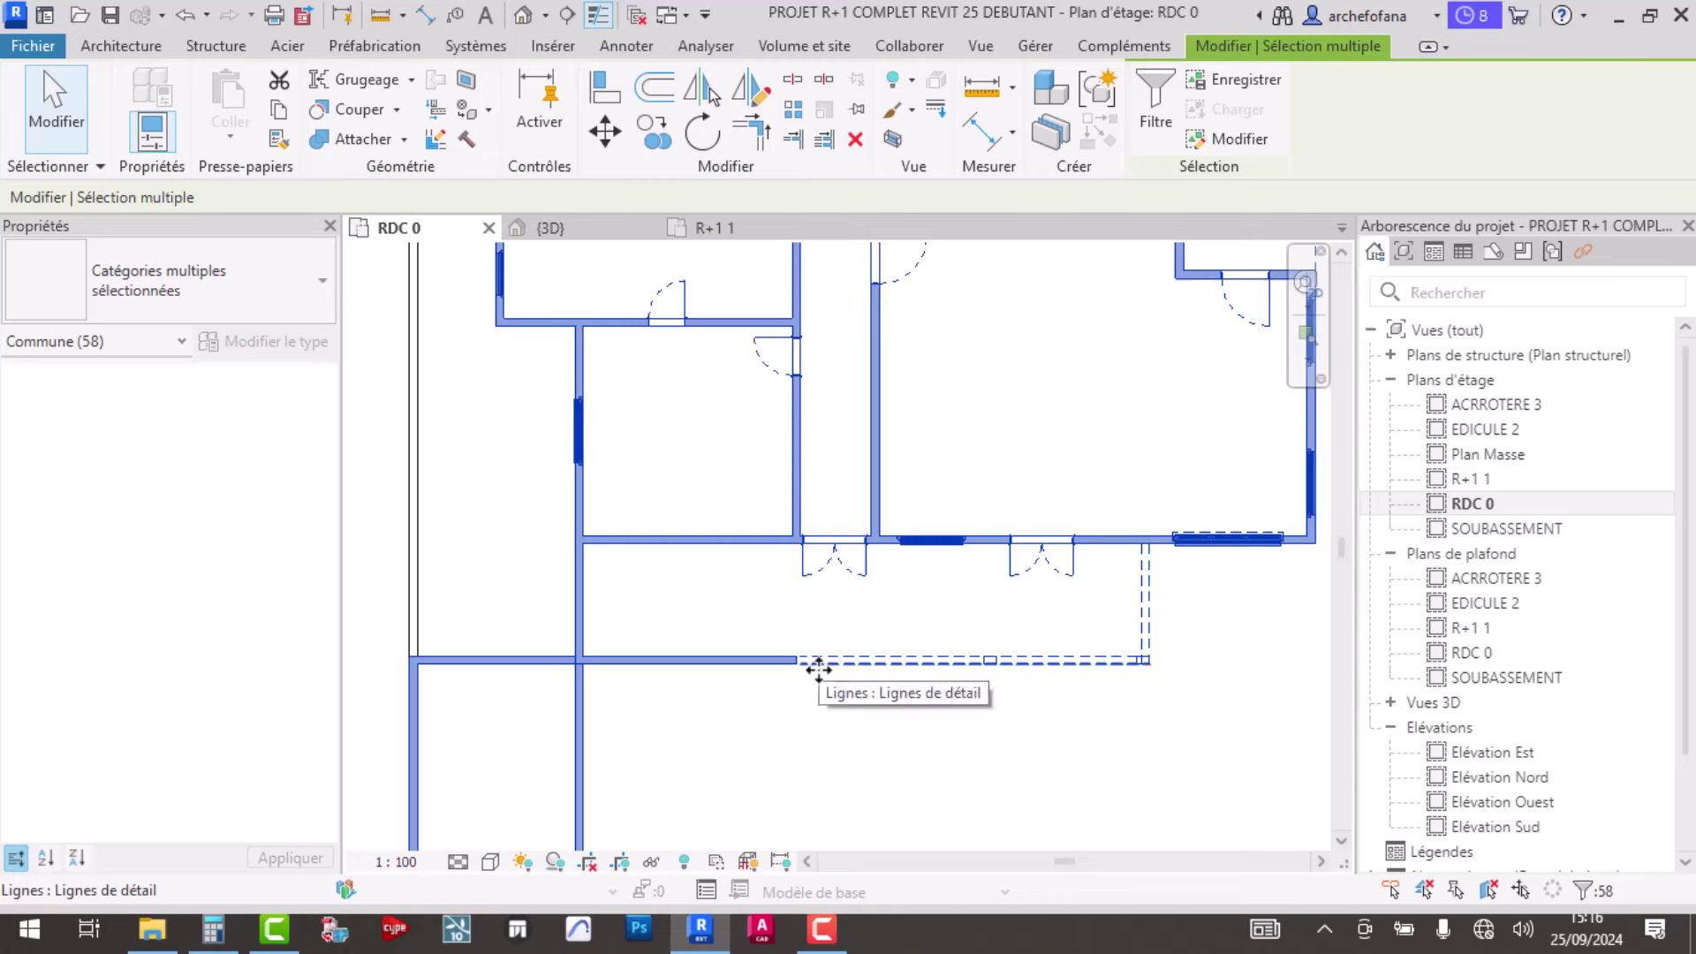
scroll(818, 669, "down", 1)
scroll(806, 662, "down", 1)
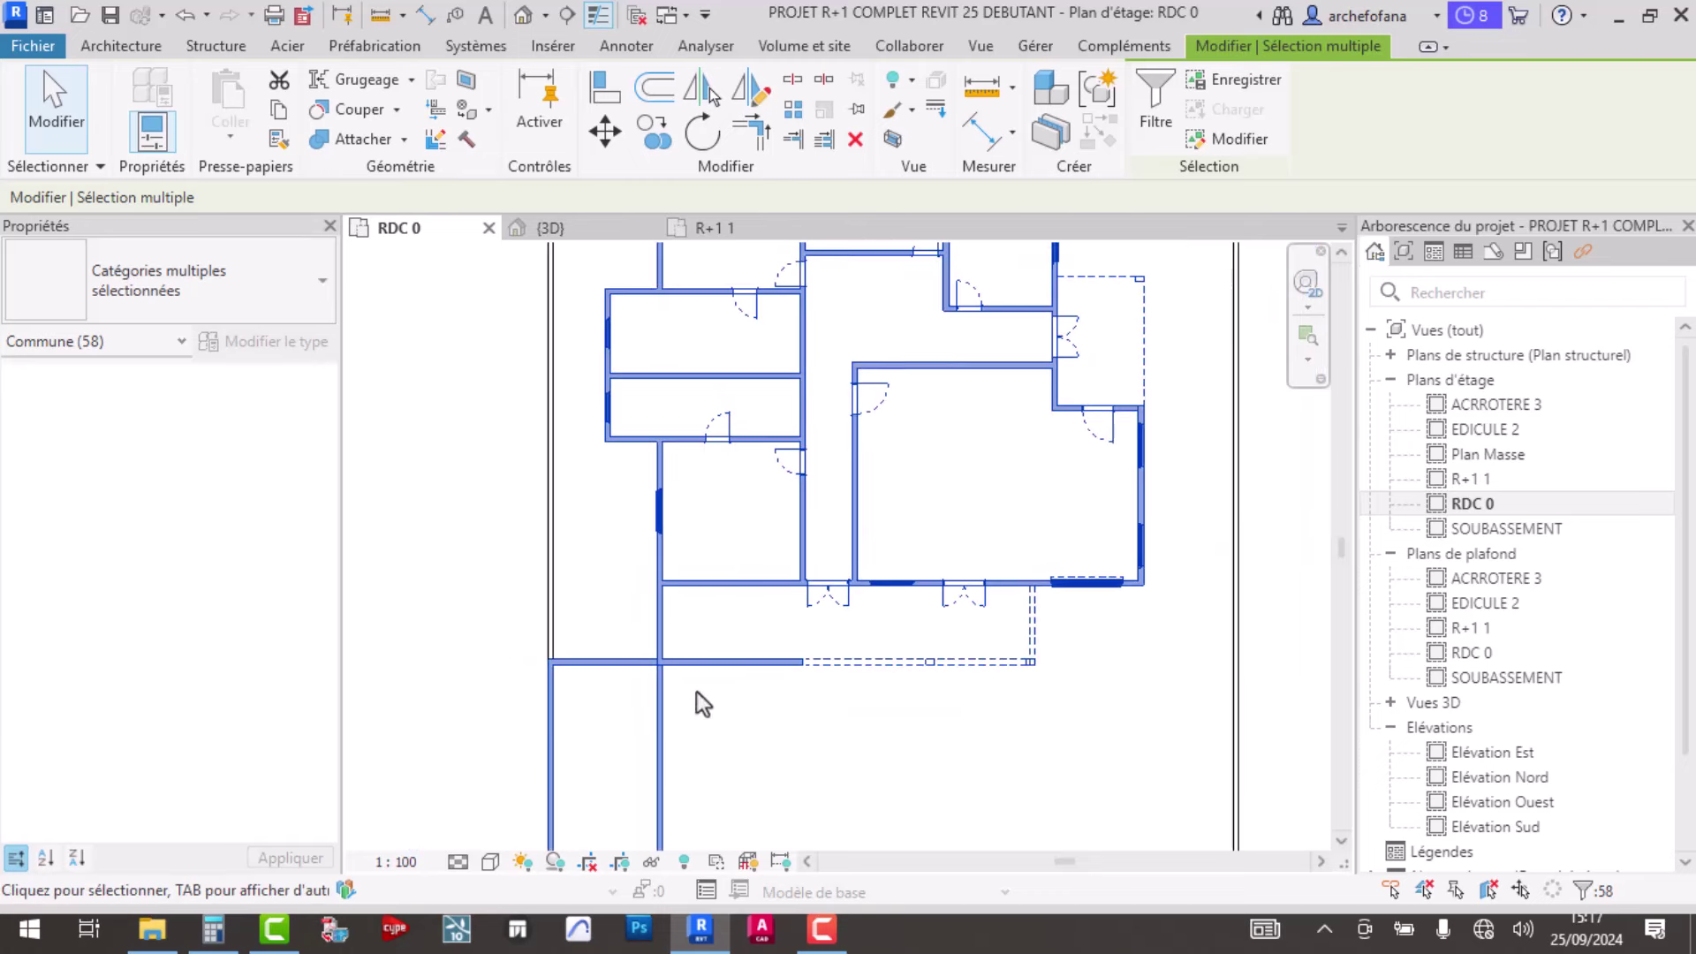
- Pan and zoom across the plan to verify all 58 elements are selected
mouse_move(697, 691)
middle_mouse_down()
mouse_move(651, 697)
mouse_move(626, 657)
middle_mouse_up()
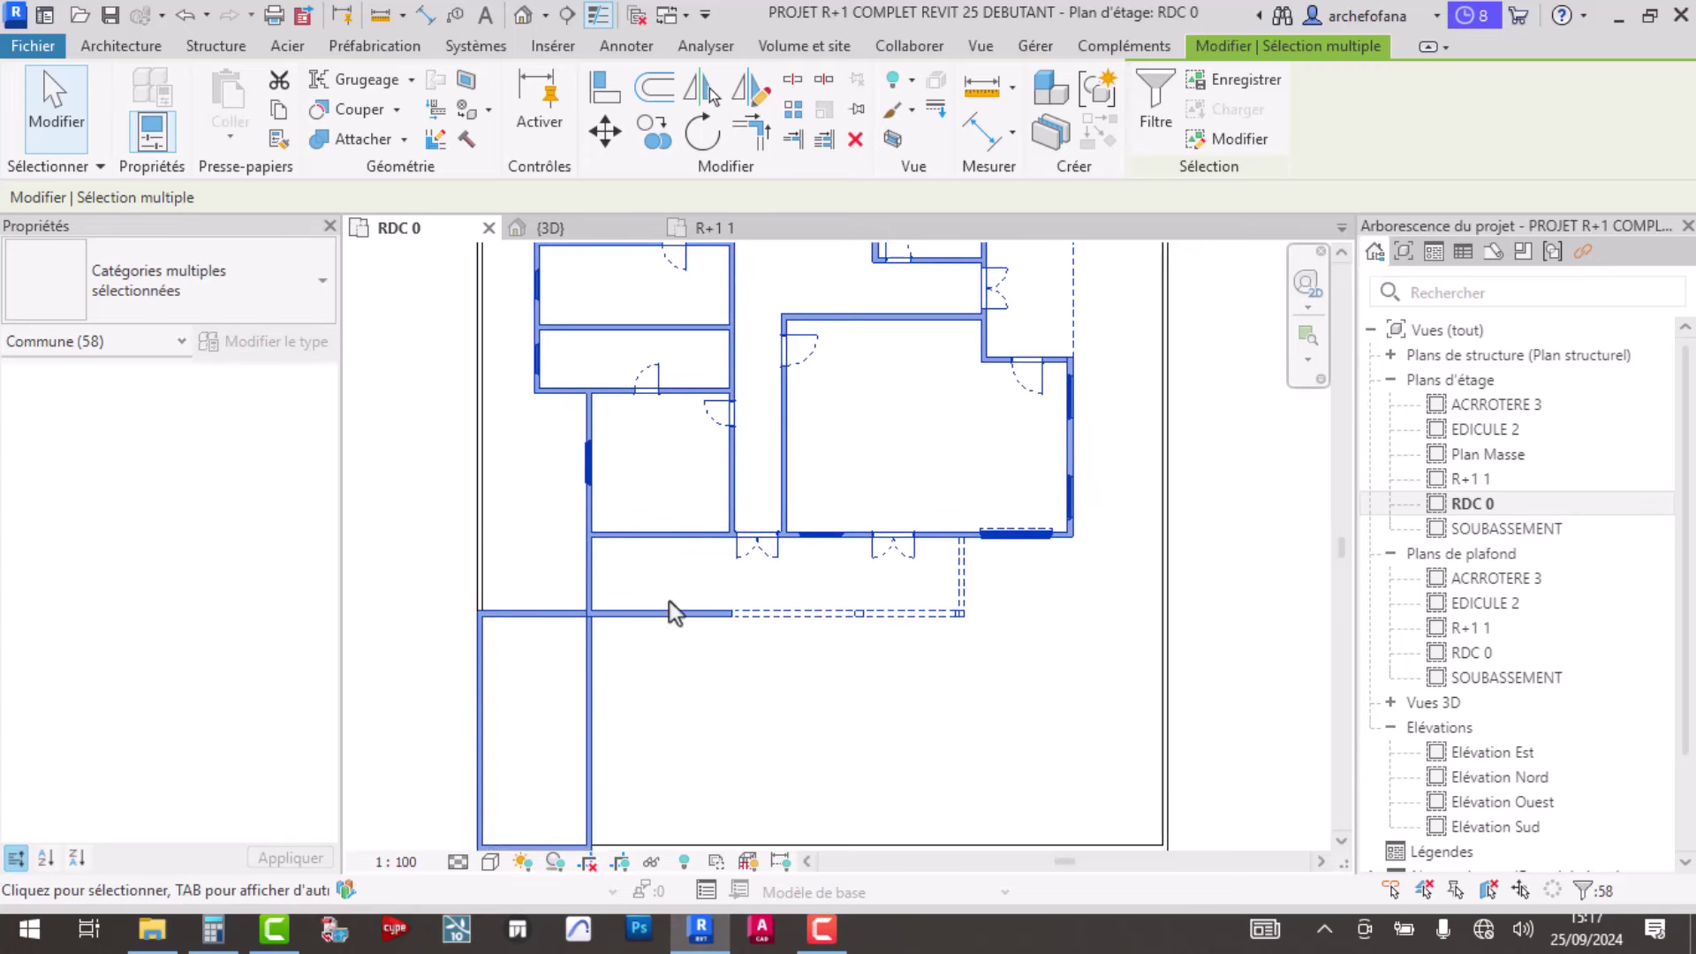
scroll(640, 609, "down", 1)
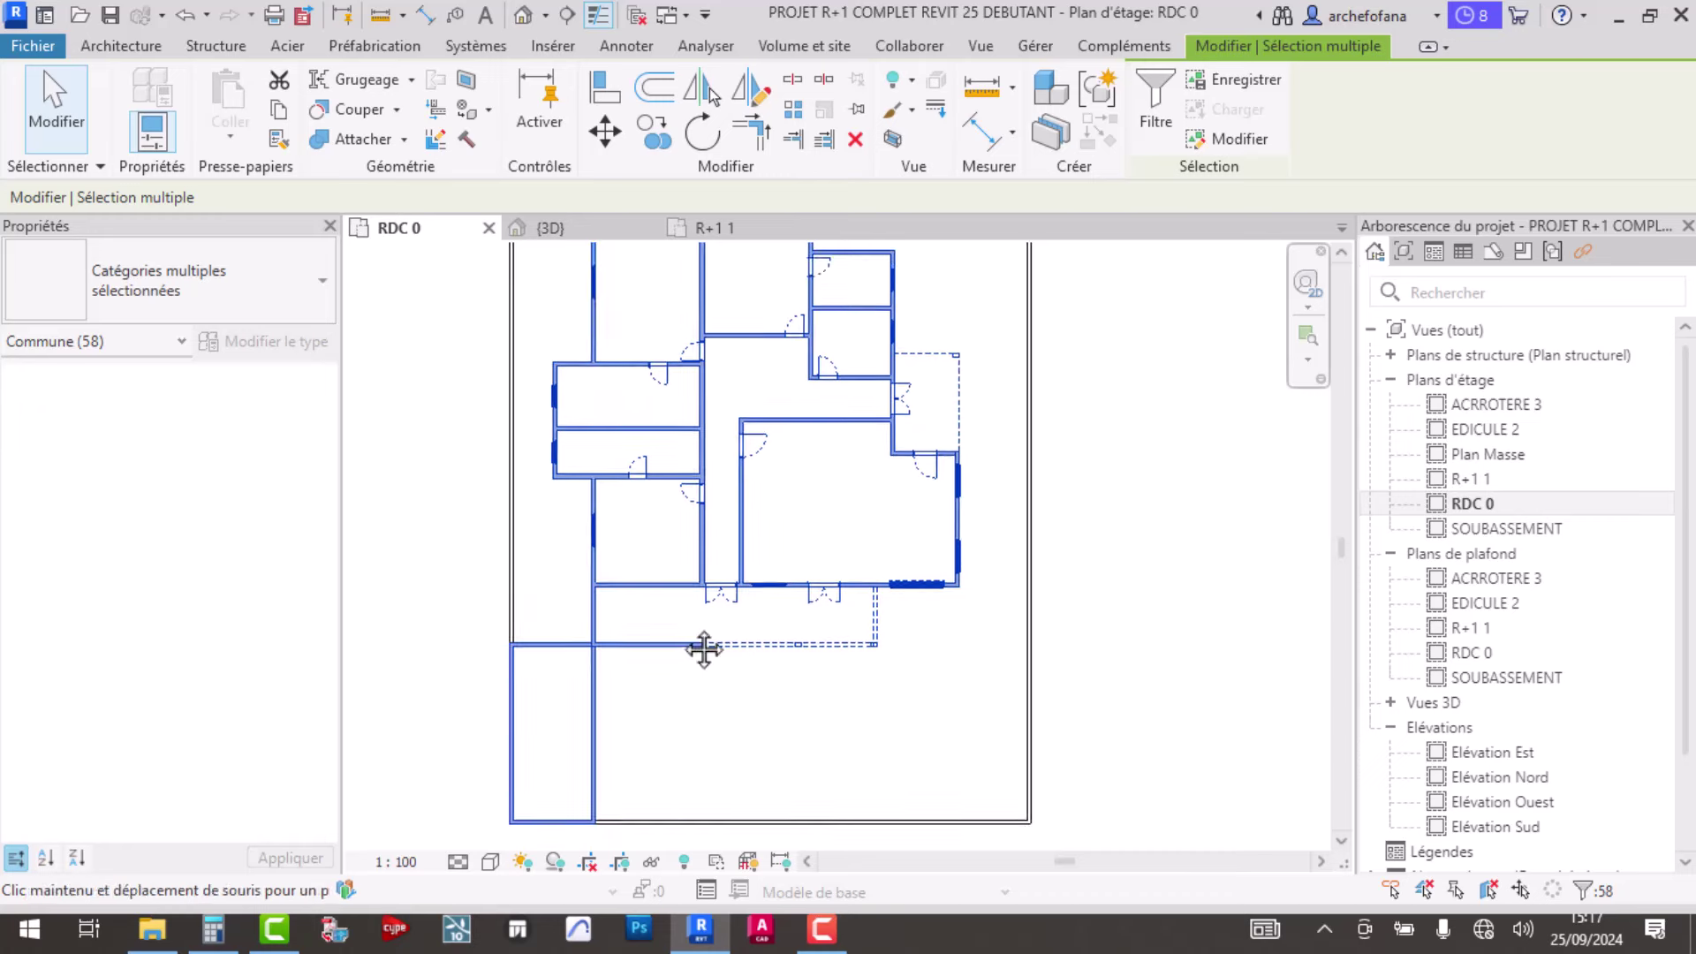
mouse_move(707, 594)
middle_mouse_down()
mouse_move(756, 651)
mouse_move(835, 545)
middle_mouse_up()
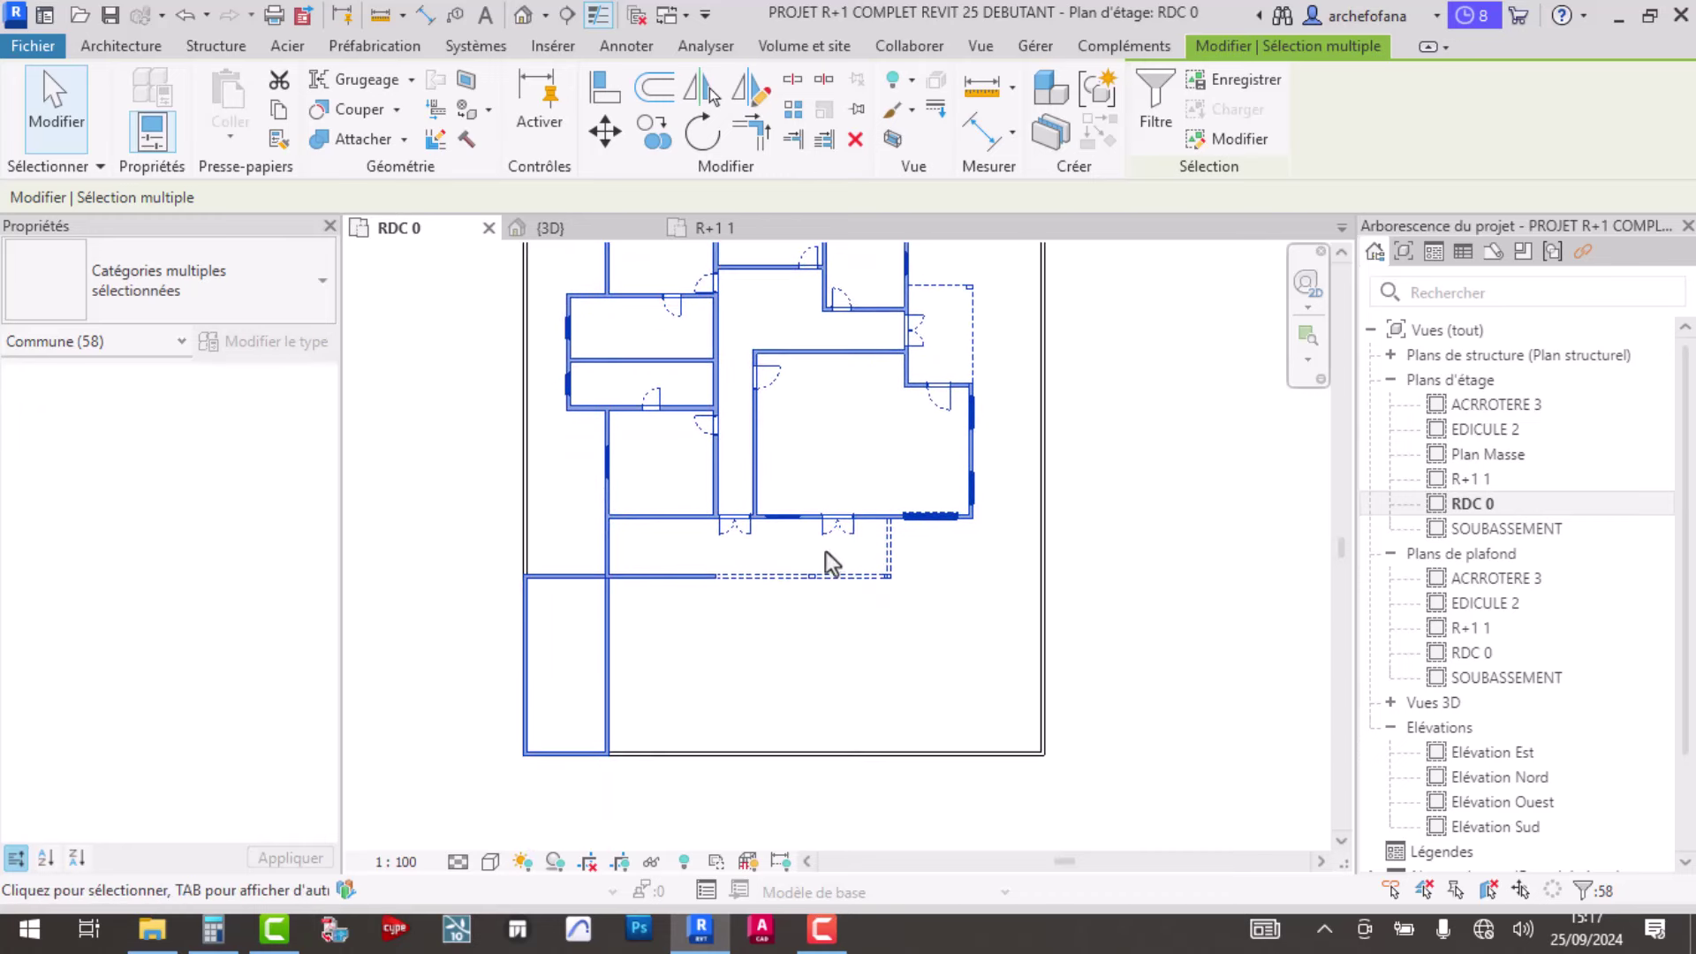
scroll(669, 564, "up", 3)
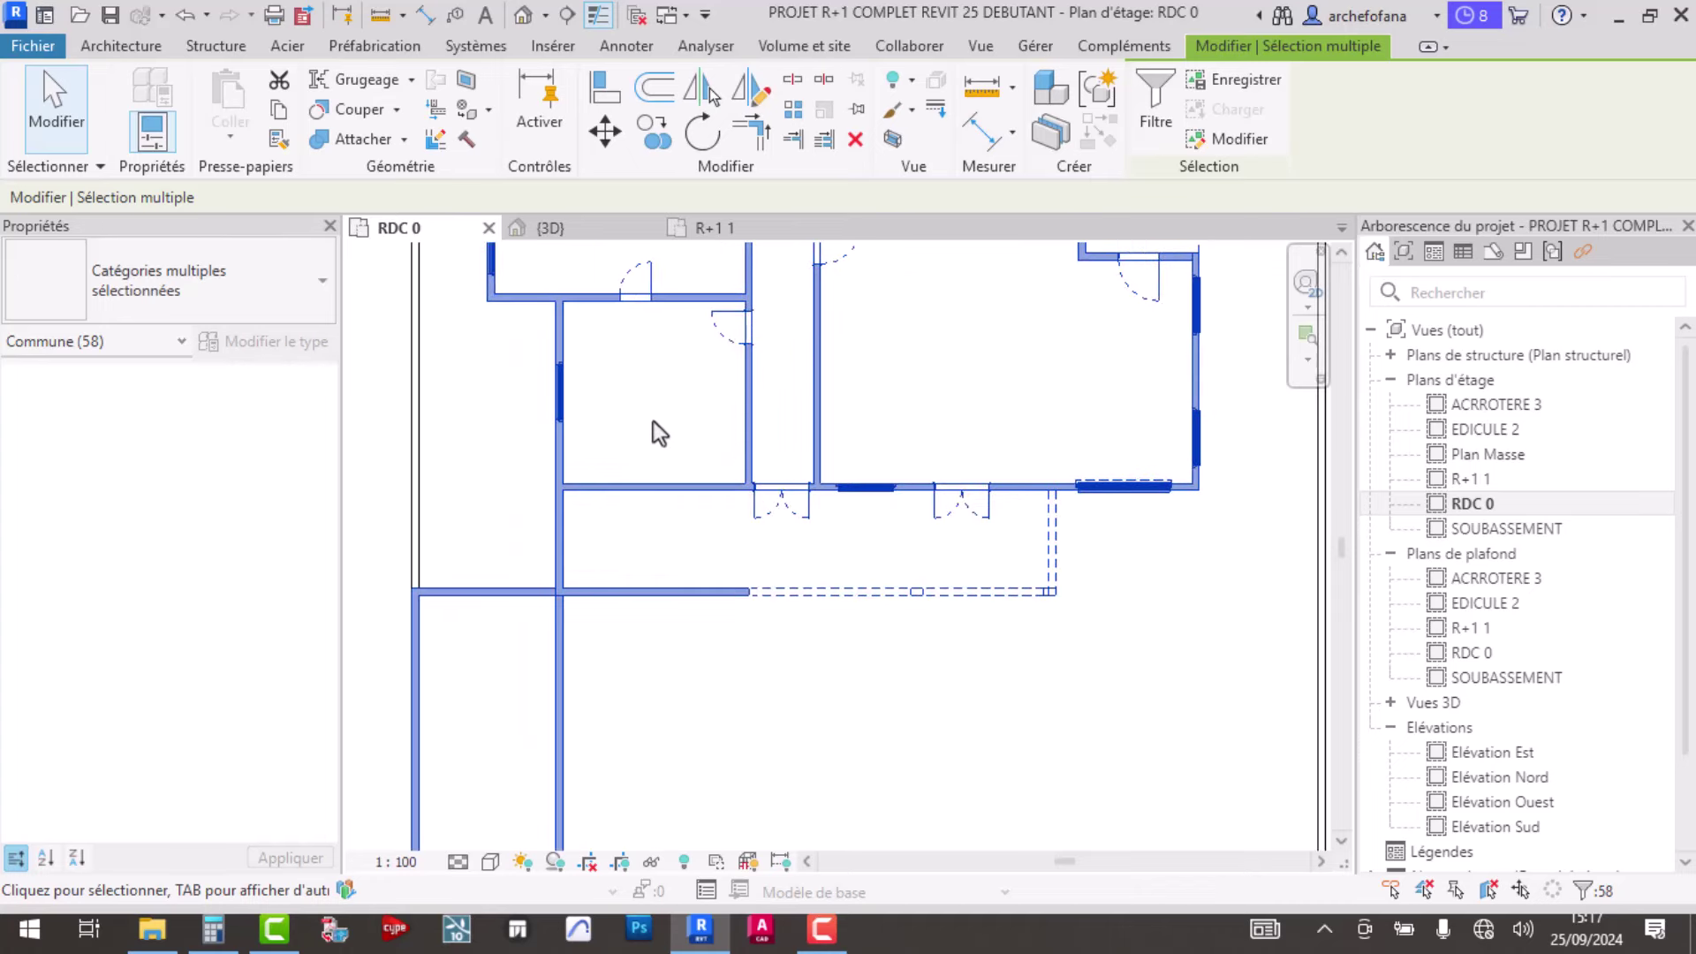
middle_click_drag(681, 412, 651, 597)
scroll(698, 506, "down", 3)
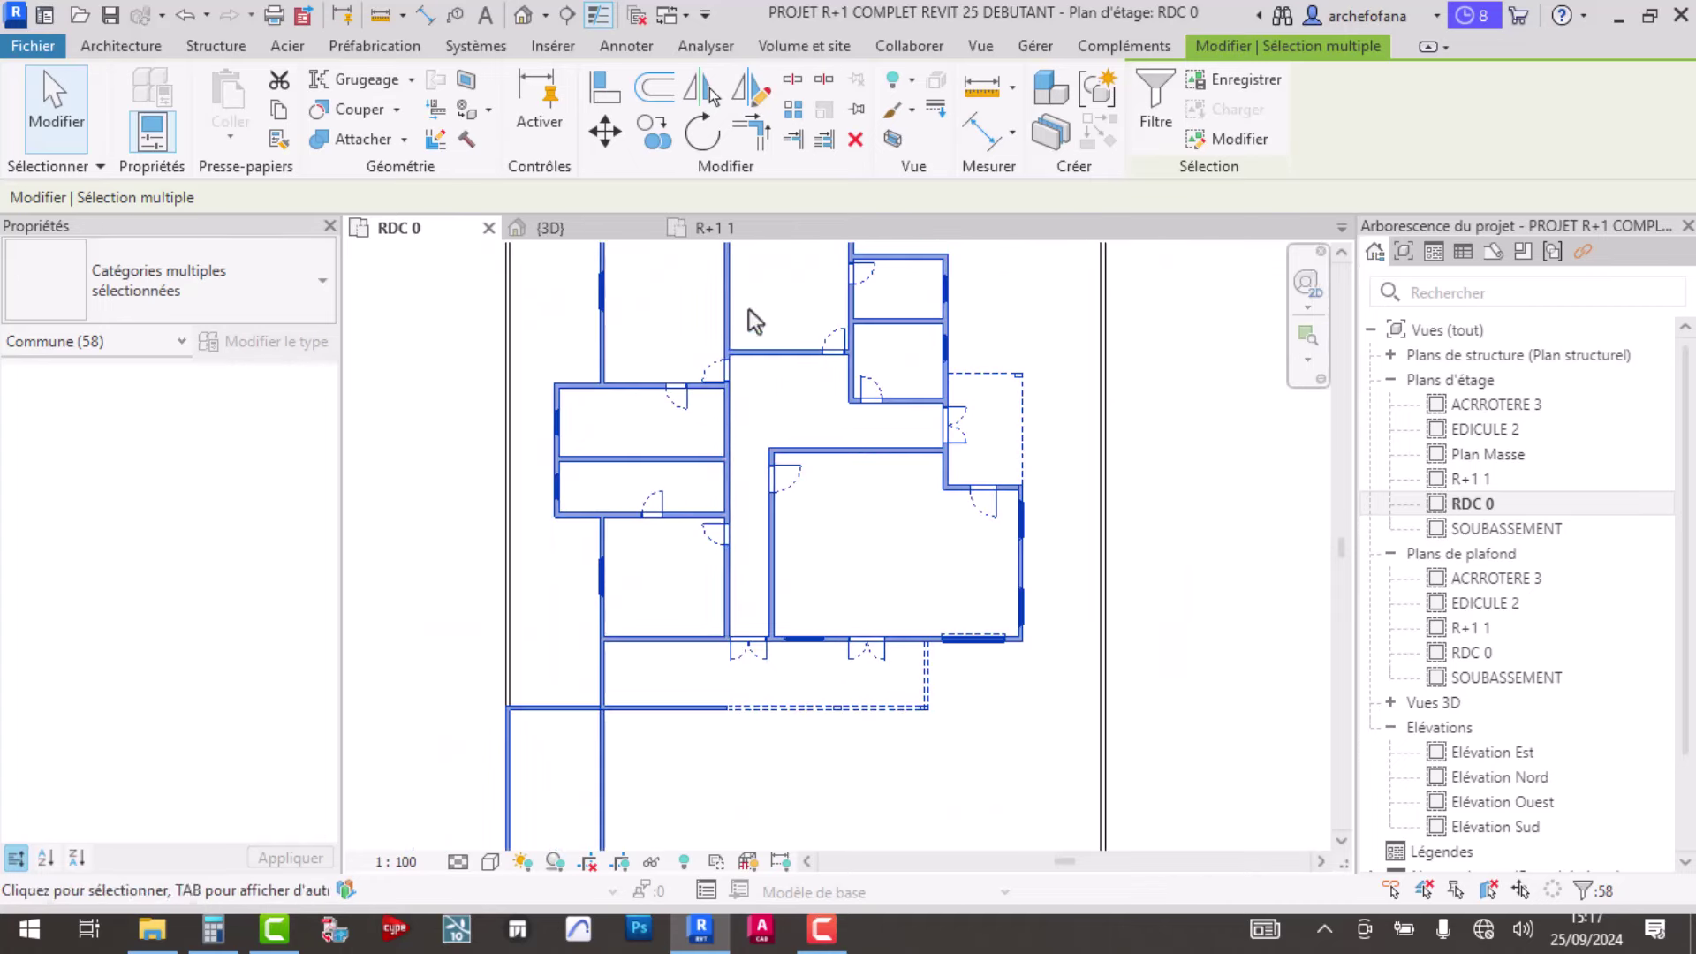
middle_click_drag(748, 309, 749, 477)
scroll(770, 449, "up", 3)
scroll(793, 459, "down", 2)
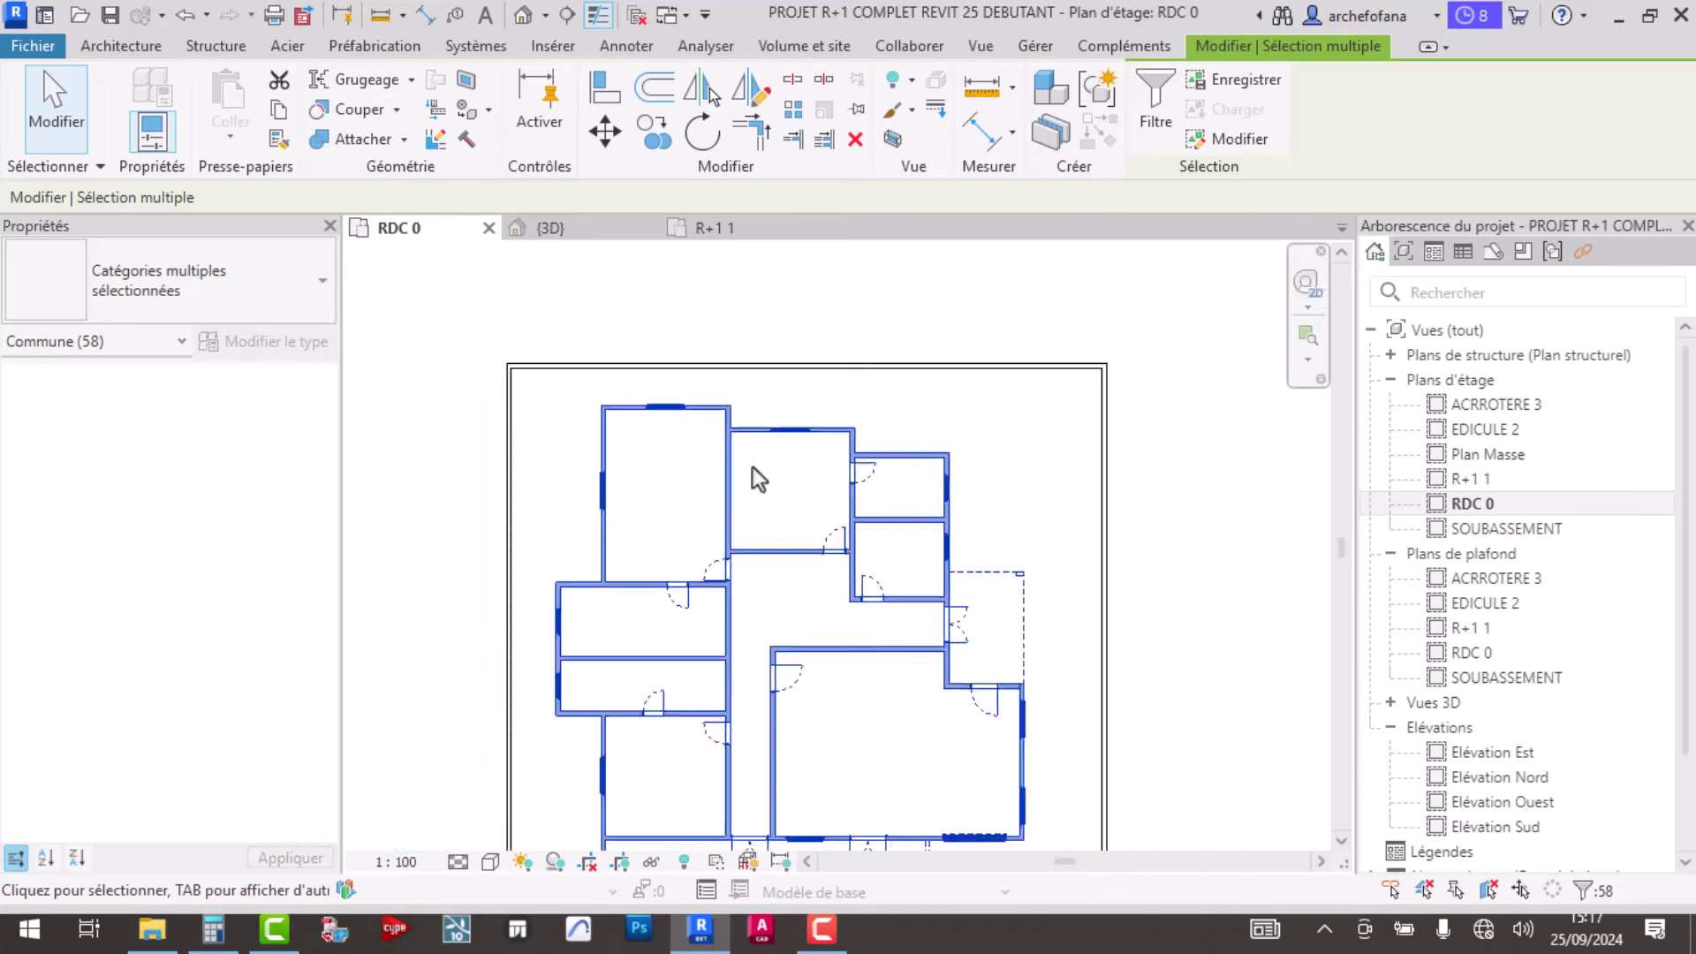
scroll(883, 574, "up", 3)
scroll(883, 556, "down", 2)
scroll(837, 542, "down", 3, "ctrl")
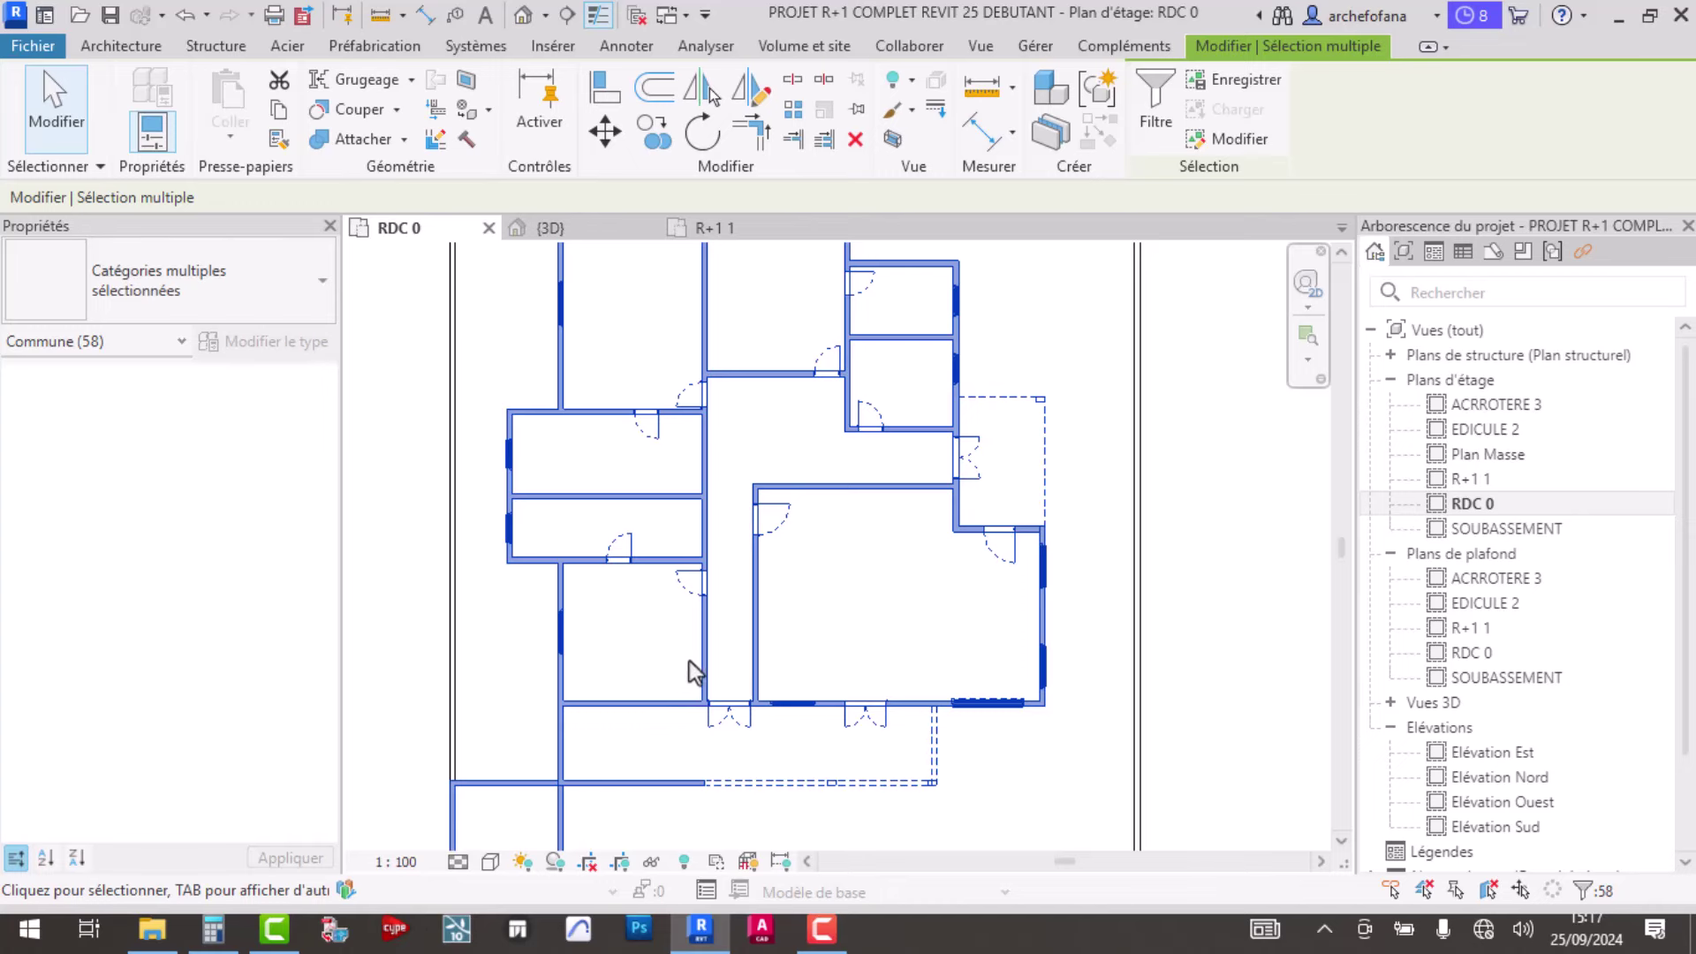
scroll(690, 658, "down", 1)
scroll(707, 309, "up", 3)
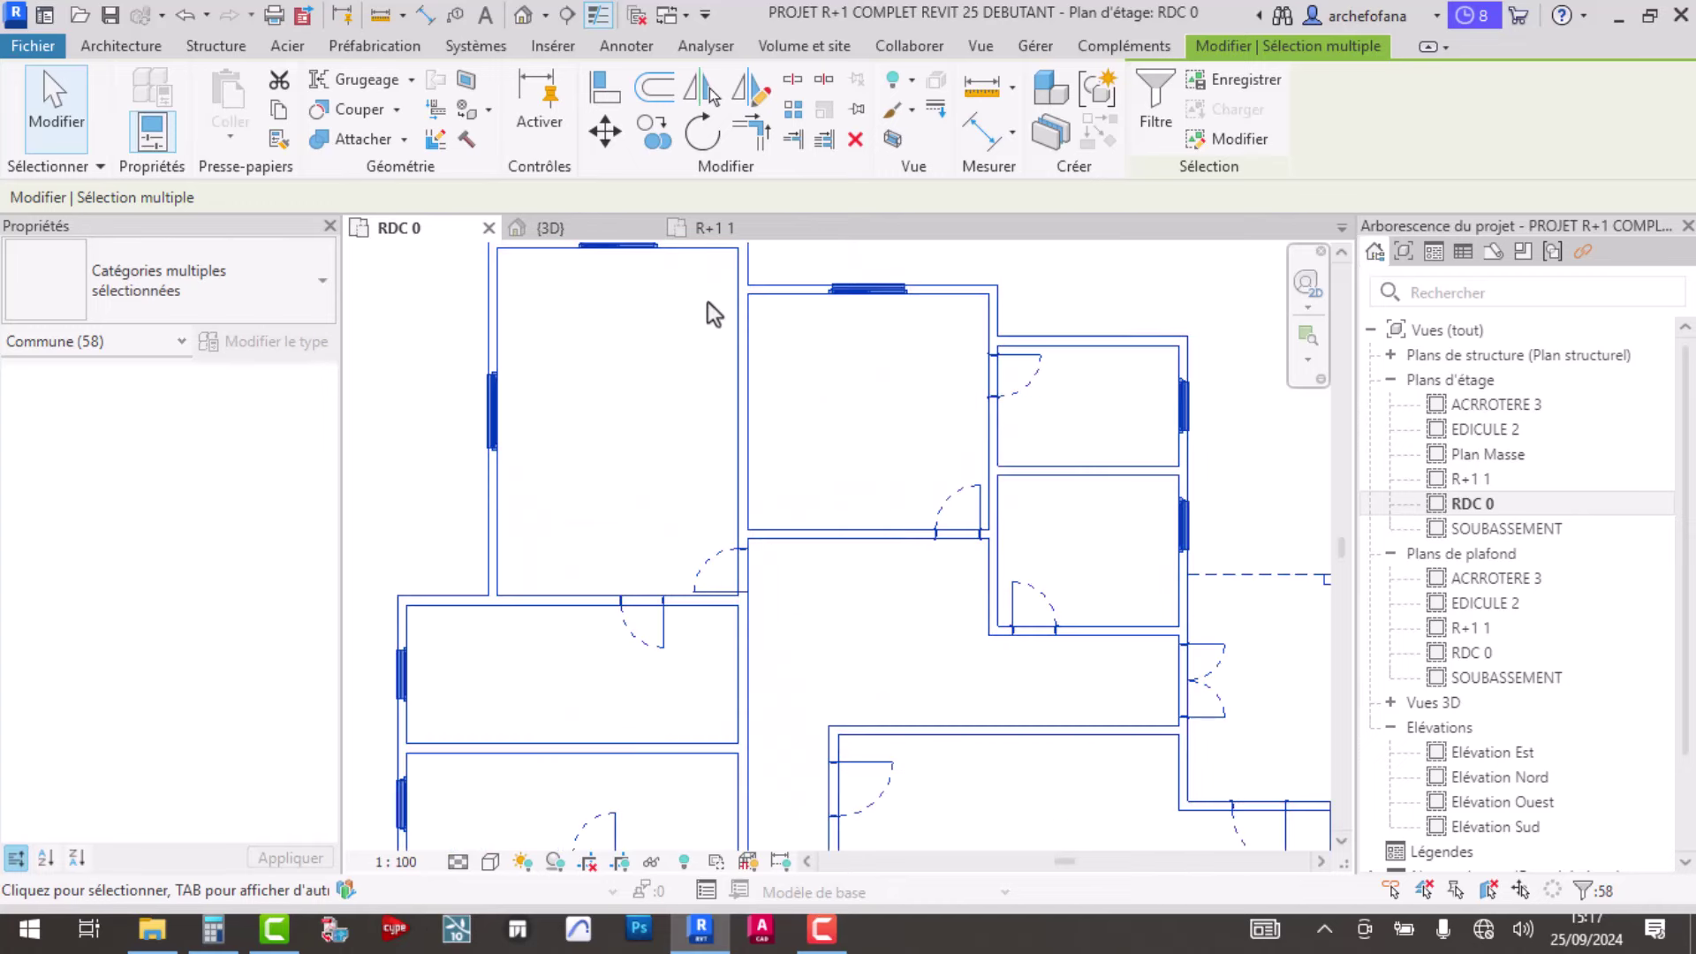
scroll(707, 302, "up", 2)
scroll(881, 441, "down", 3)
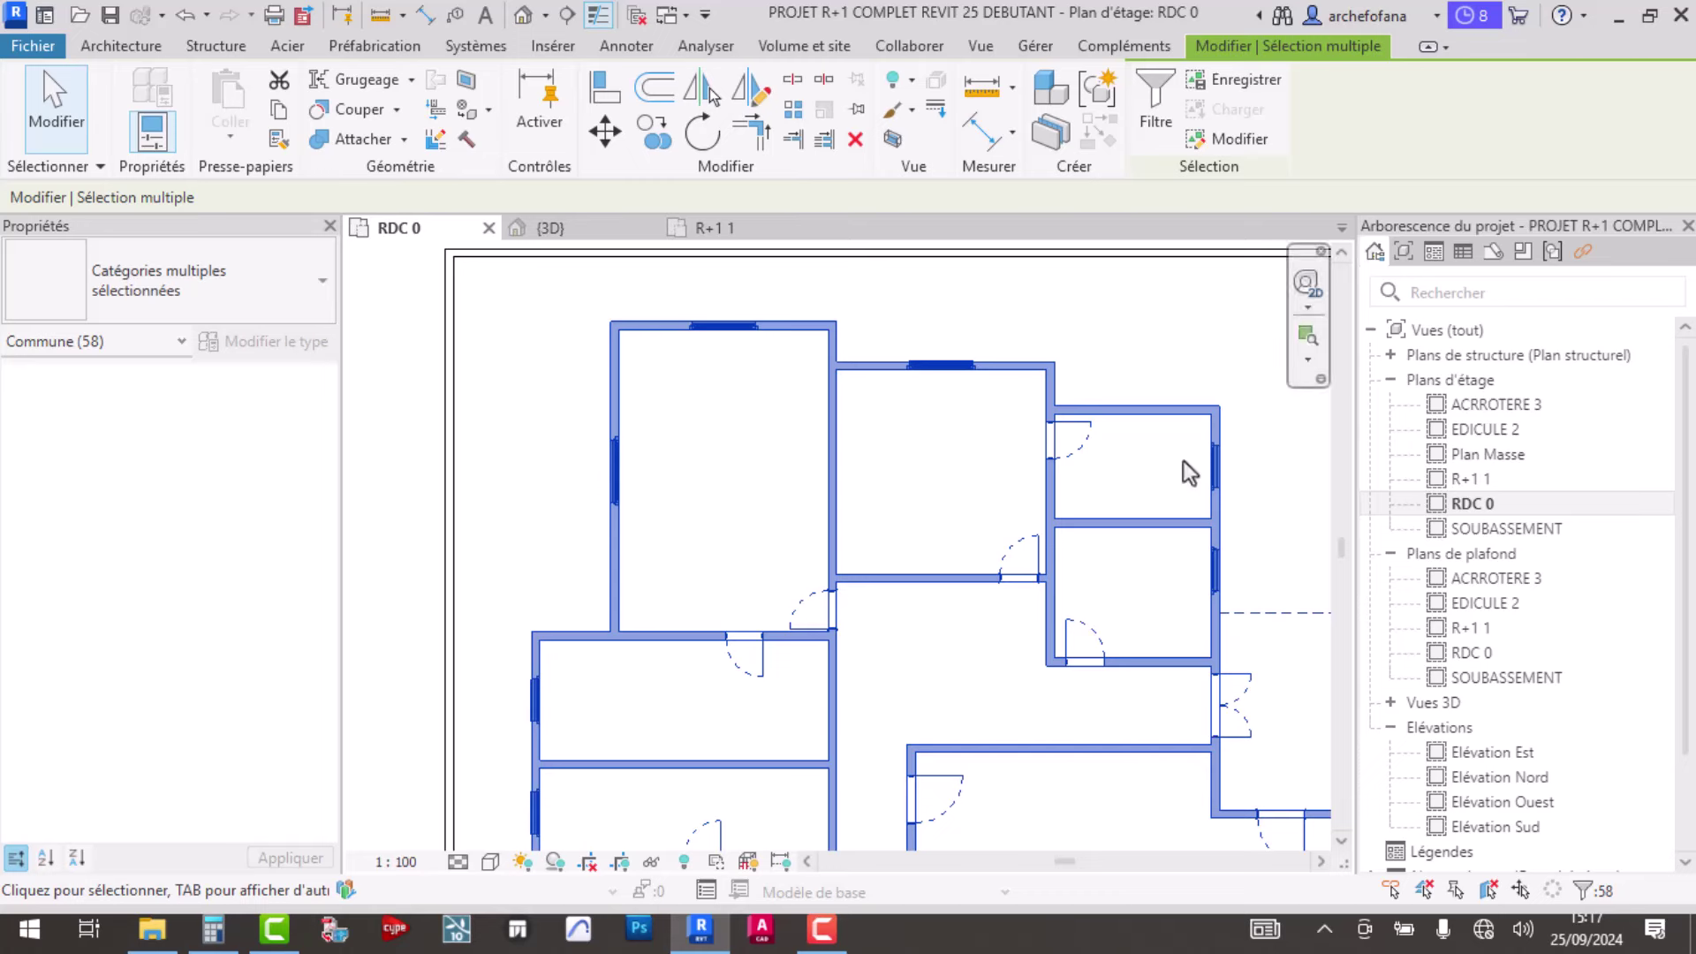
scroll(897, 484, "down", 1)
scroll(906, 497, "down", 1)
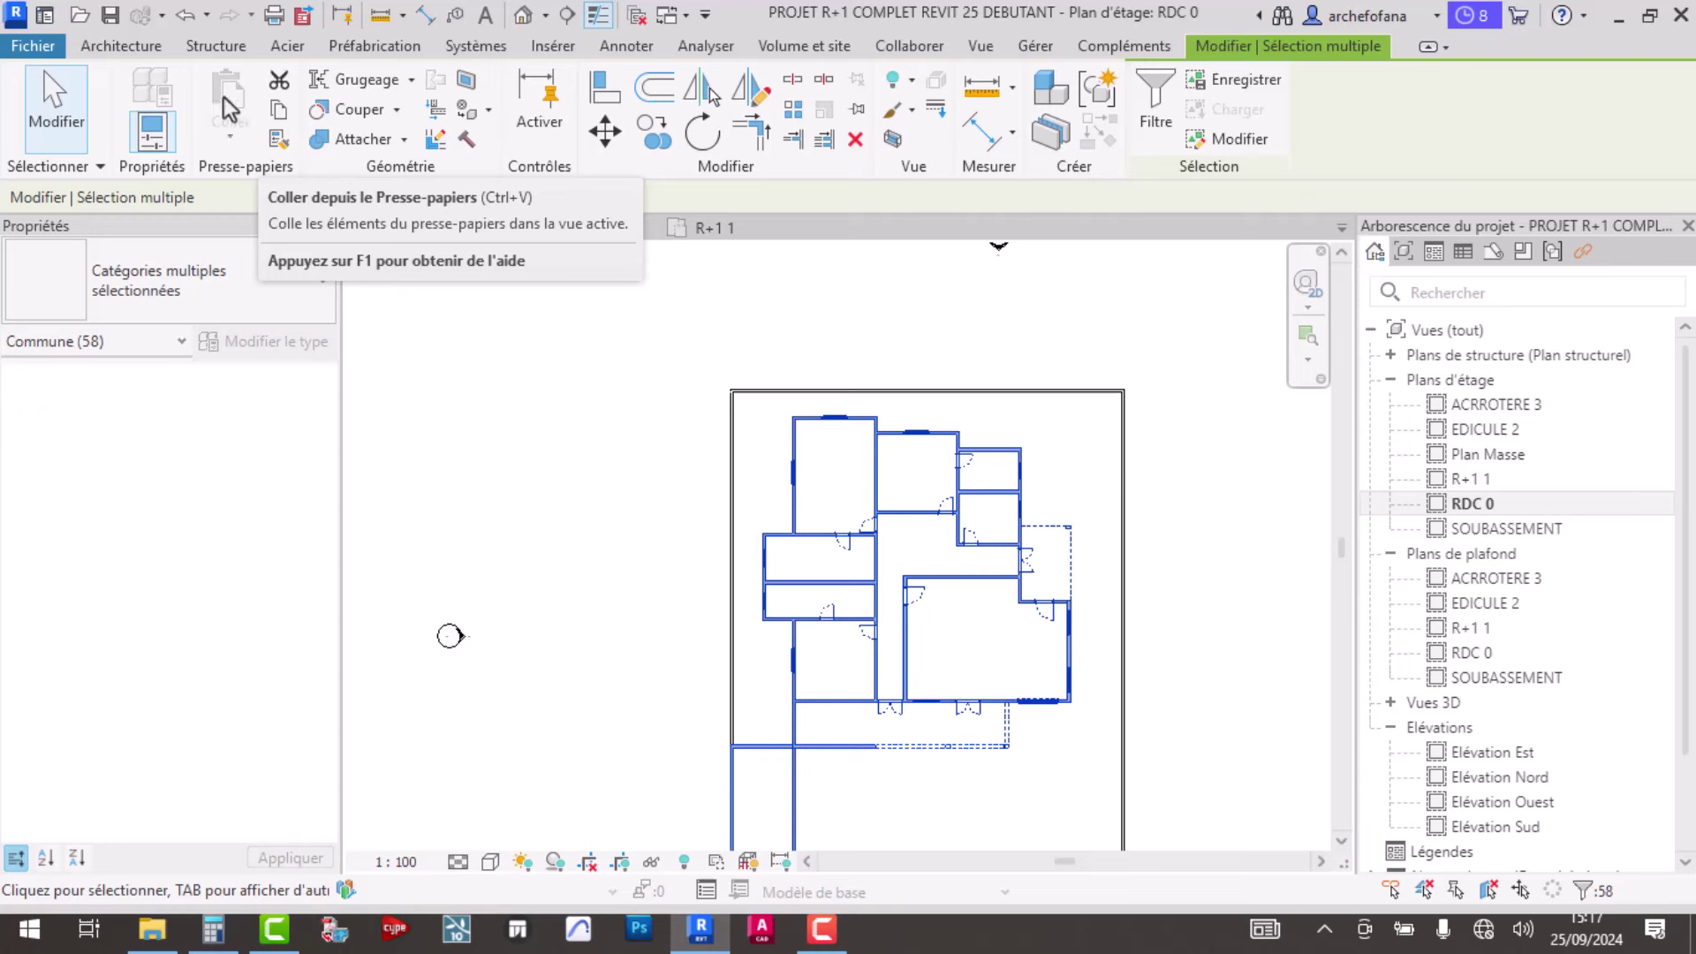
mouse_move(277, 140)
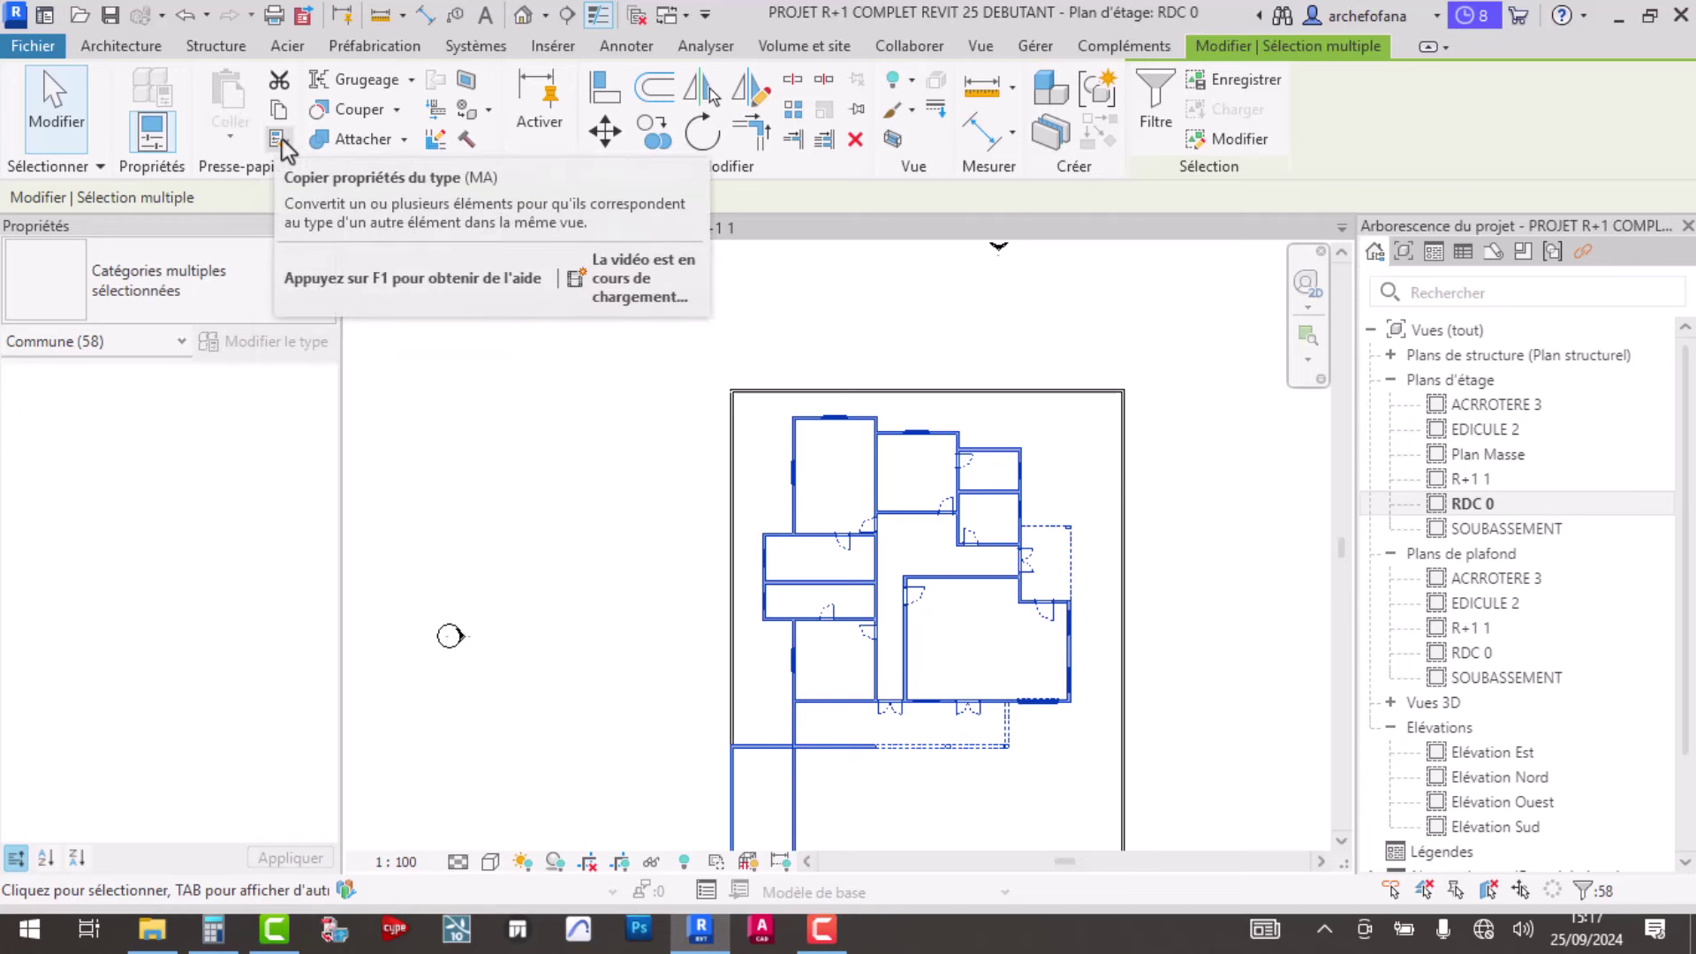
- Copy the 58 RDC 0 elements to the clipboard and review the SOUBASSEMENT and R+1 1 plans
left_click(282, 108)
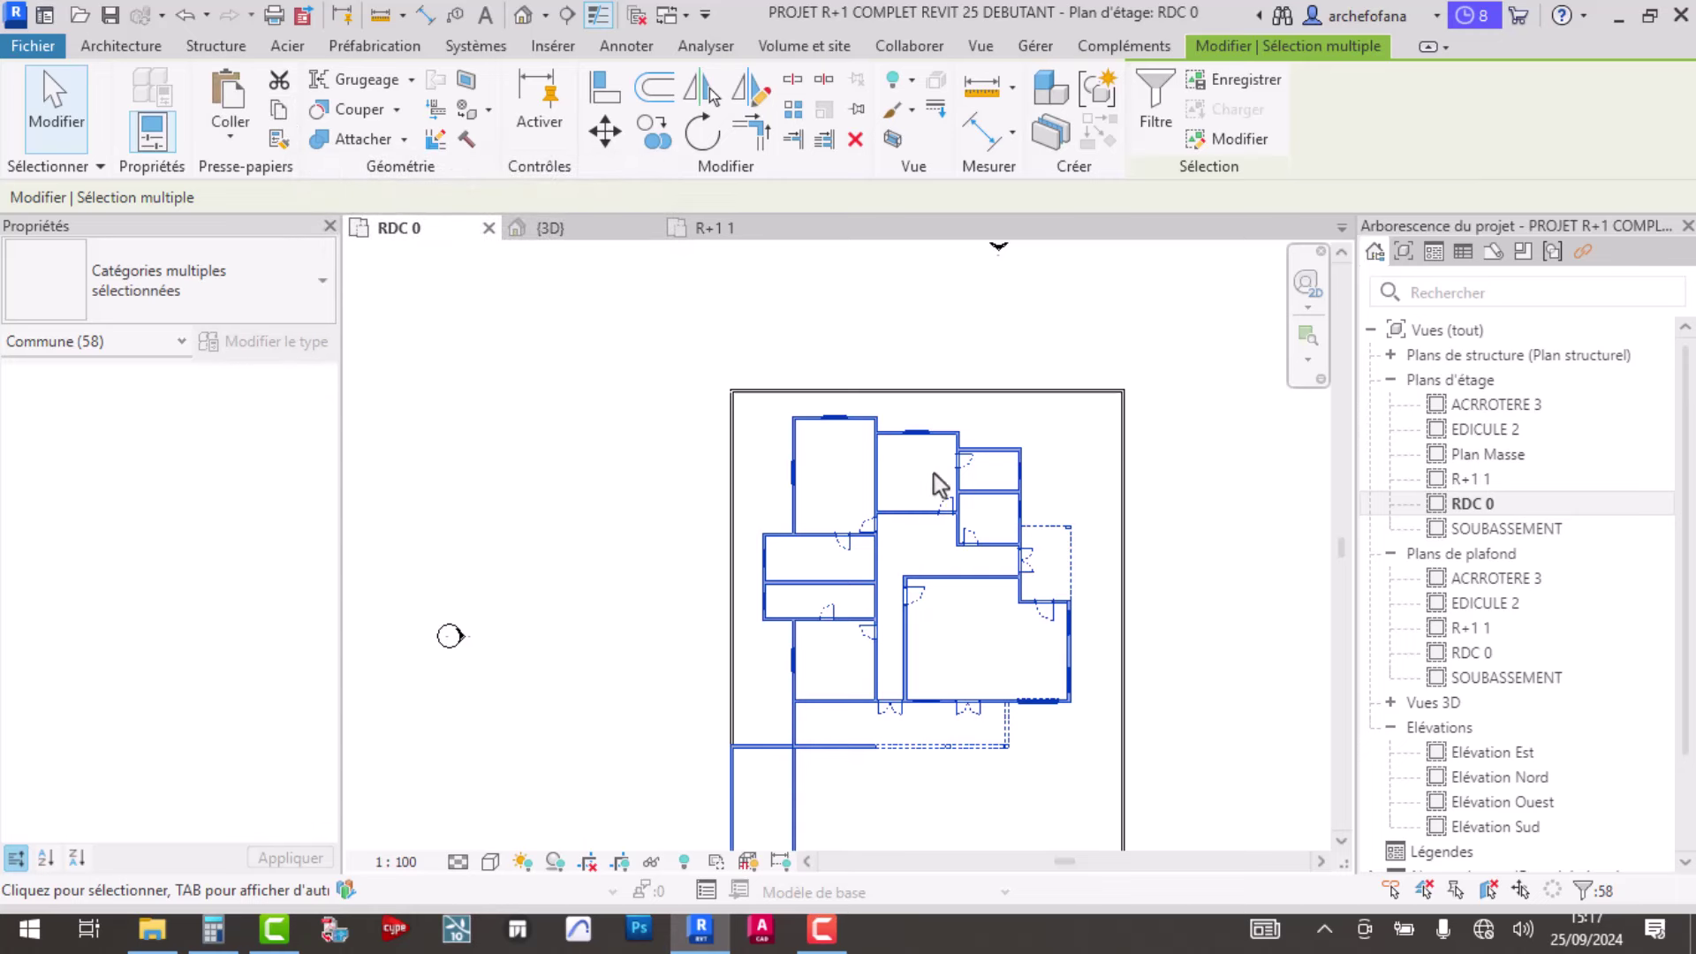
double_click(1506, 528)
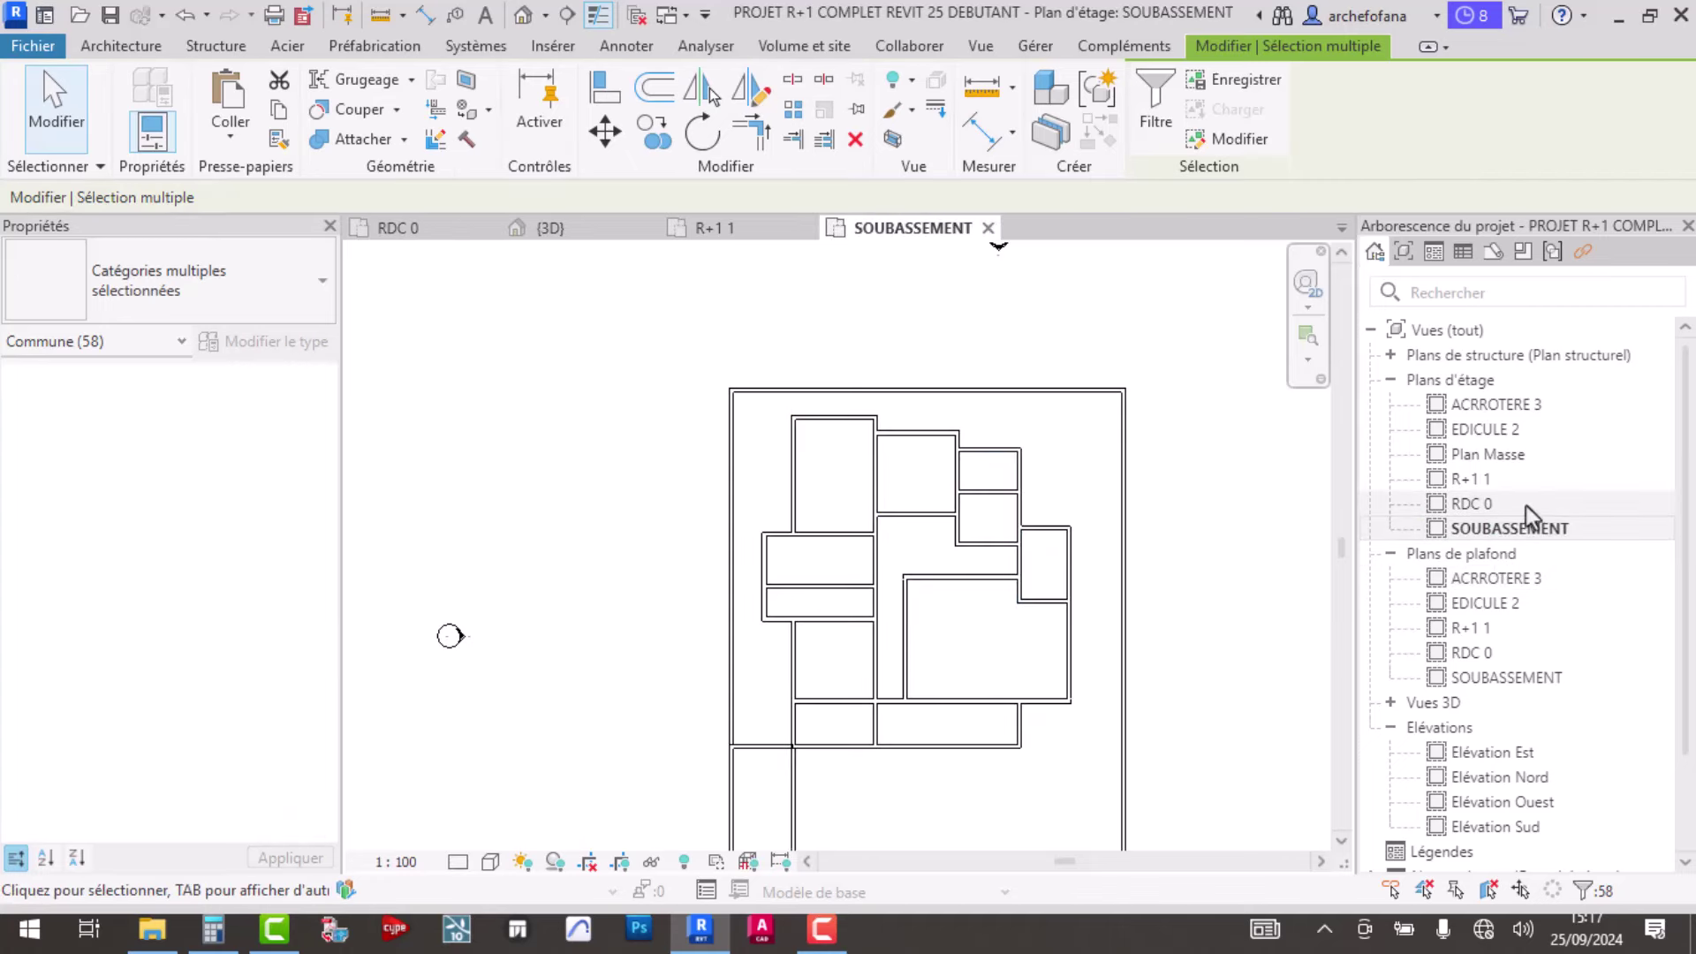
left_click(1503, 481)
double_click(1503, 481)
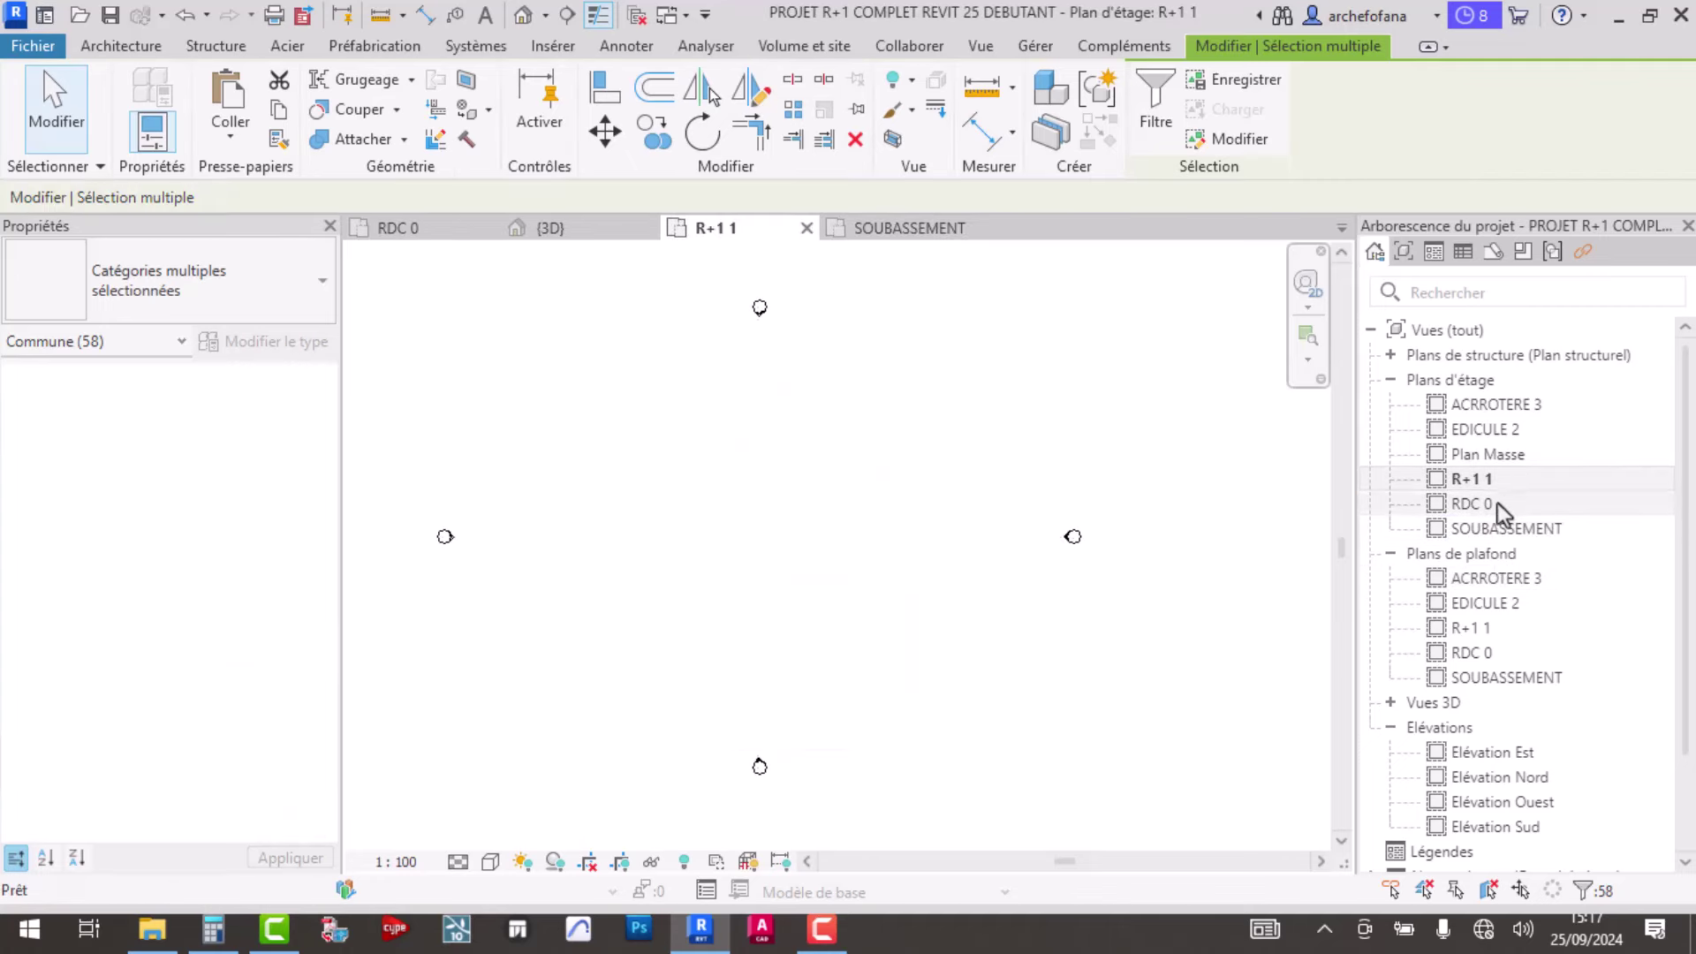
double_click(1497, 502)
scroll(892, 477, "down", 1)
scroll(957, 541, "down", 1)
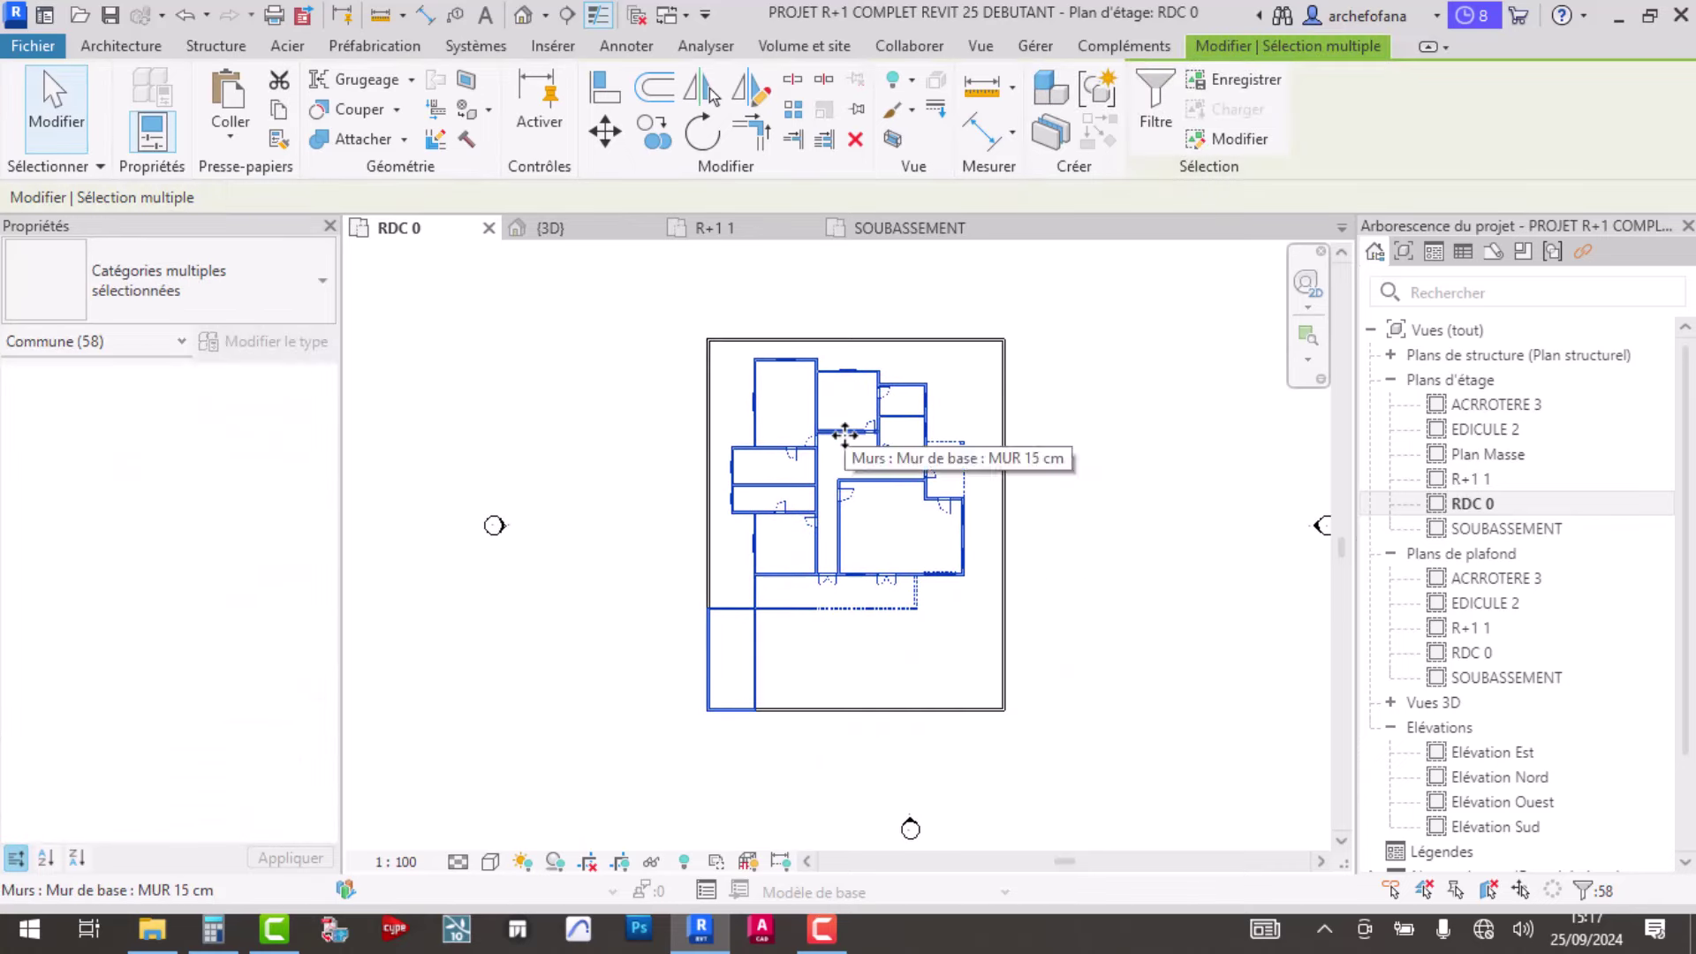
left_click(247, 138)
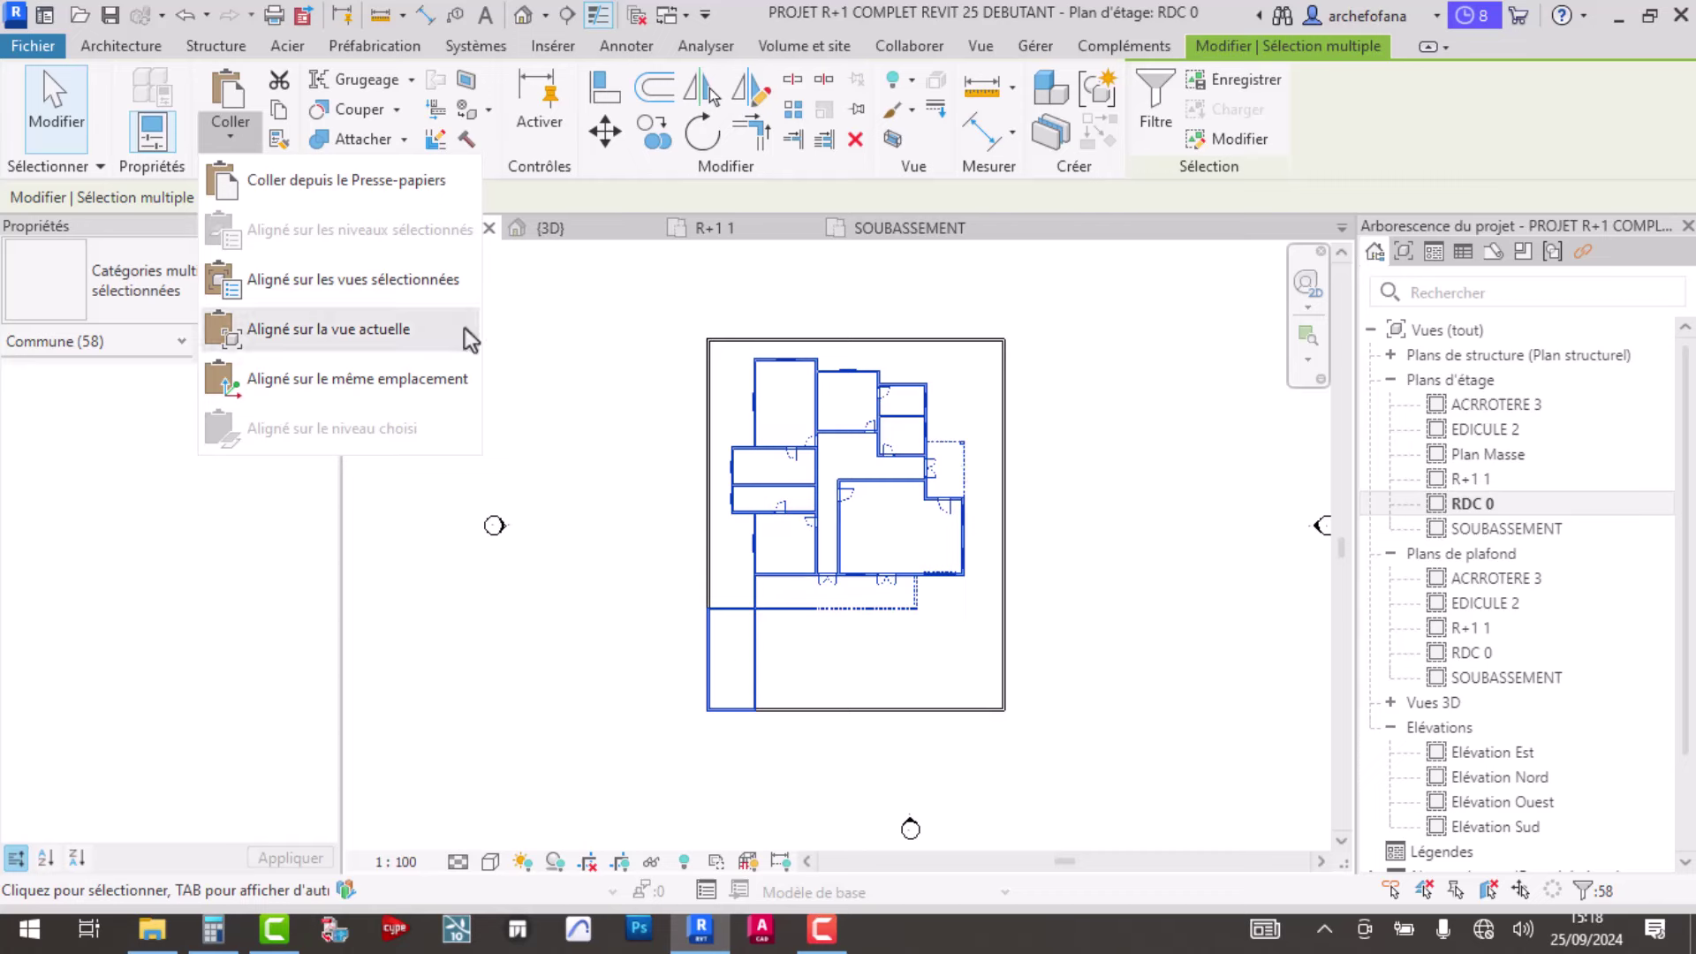
- Paste aligned into selected views, choosing Plan d'étage: R+1 1 as the target
left_click(325, 284)
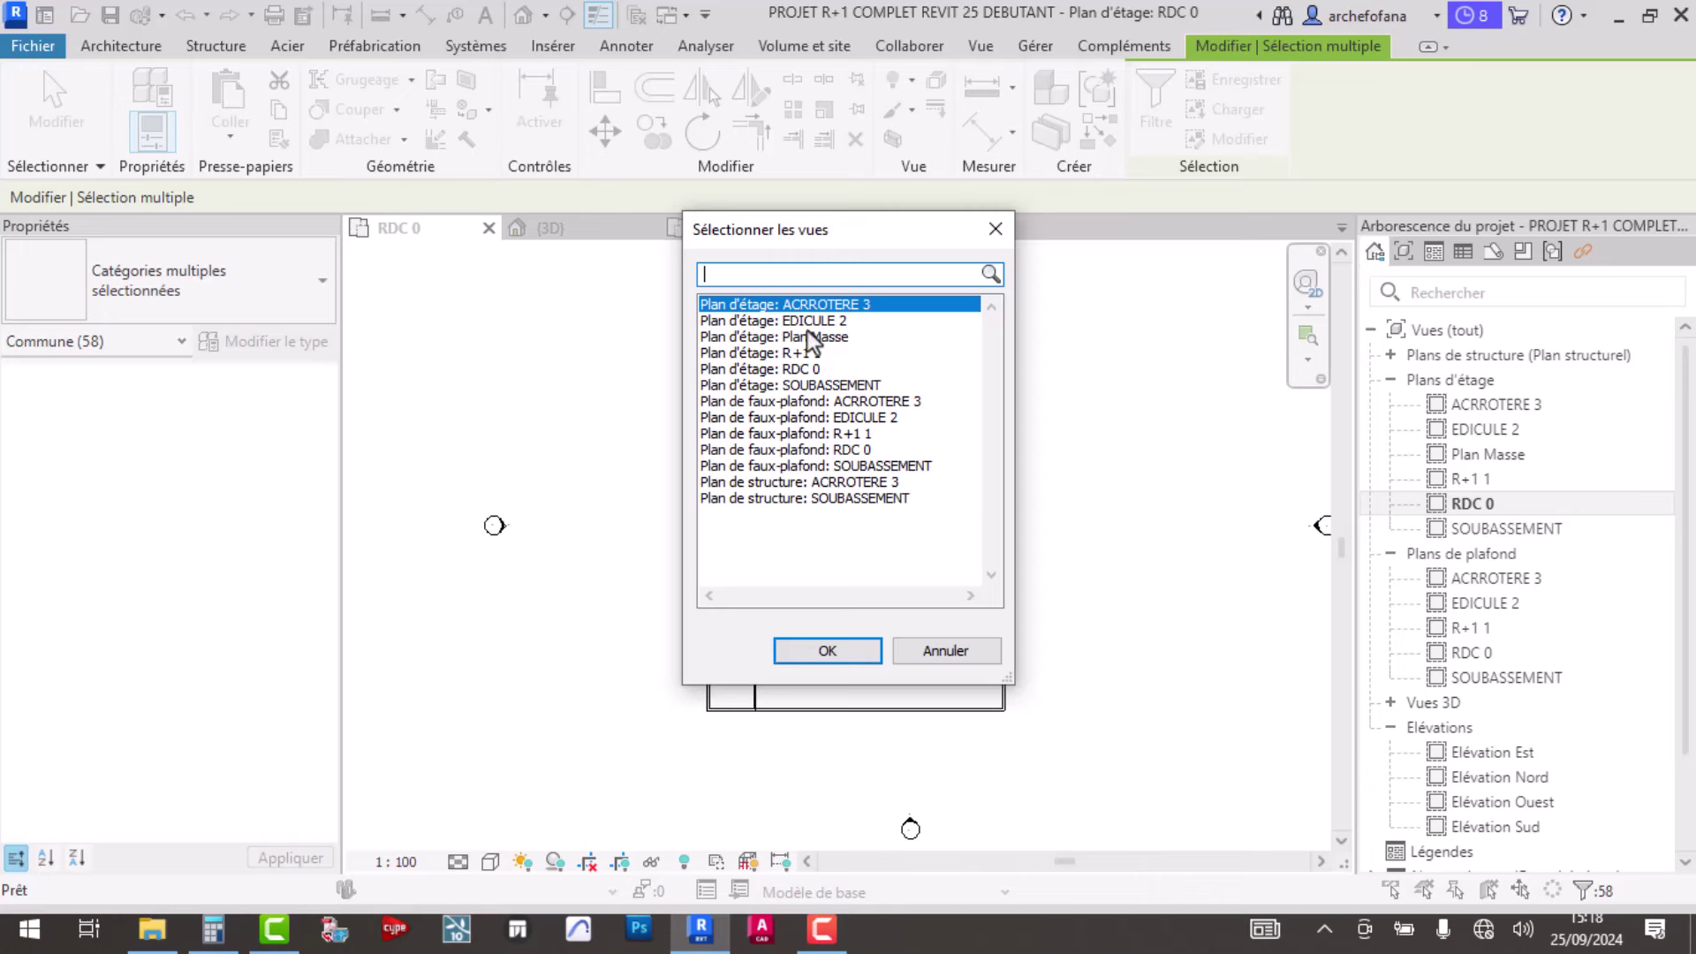
left_click(793, 354)
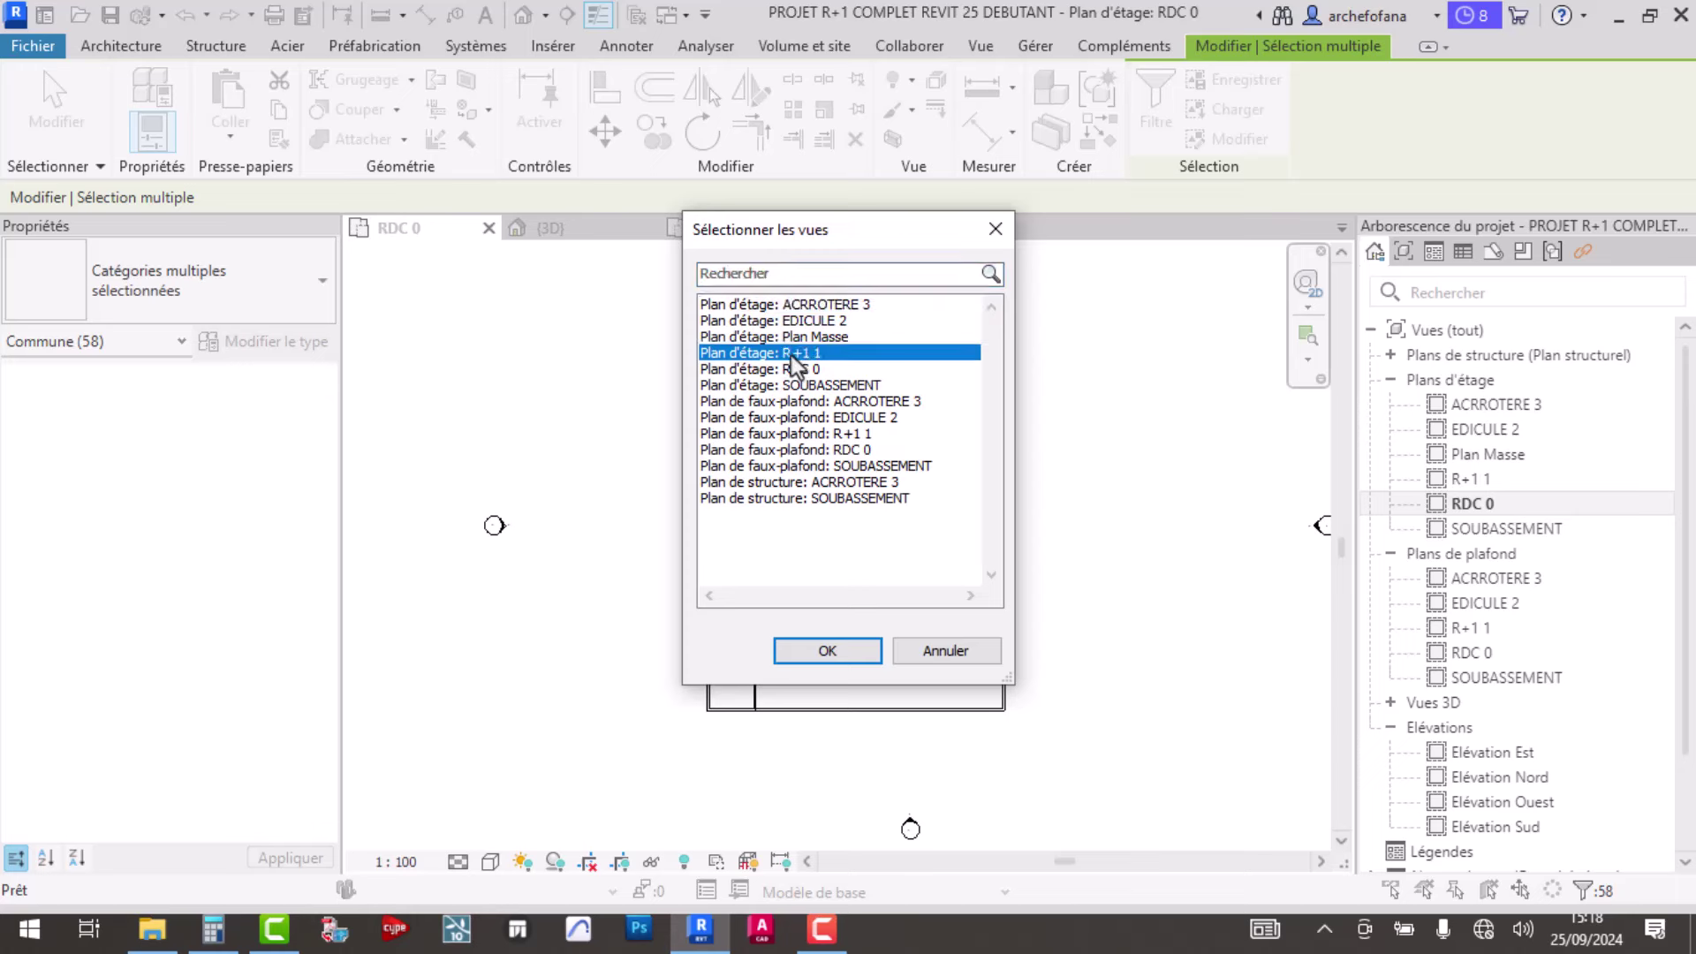
key("Up")
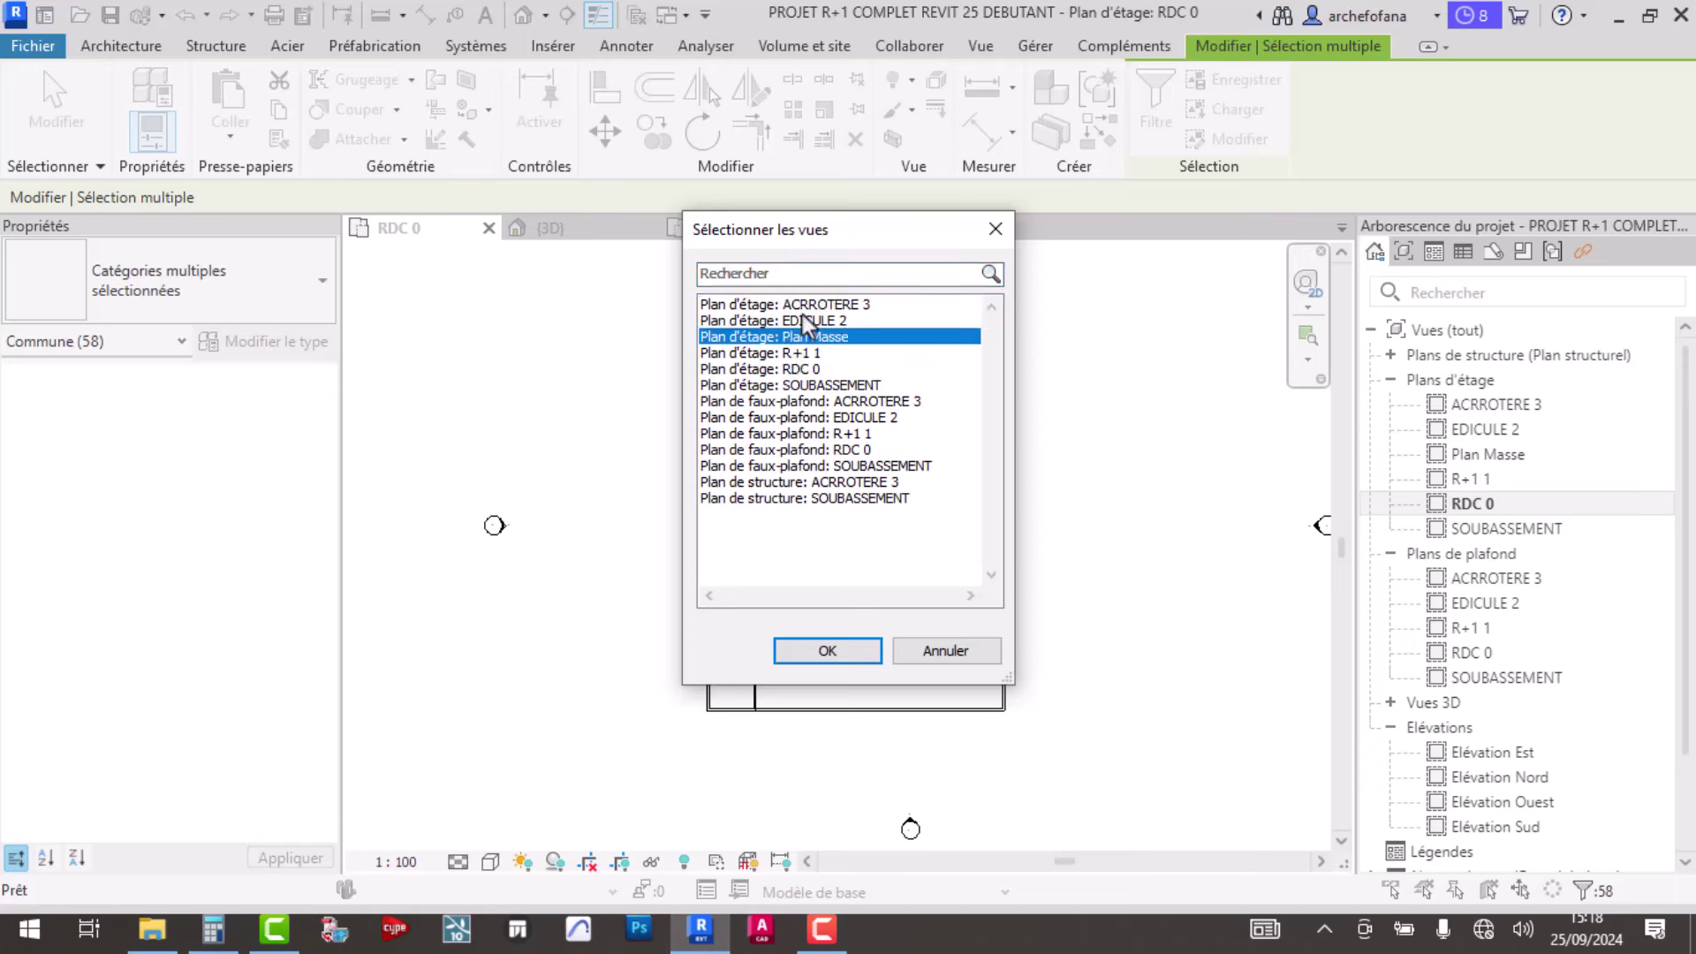
key("Up")
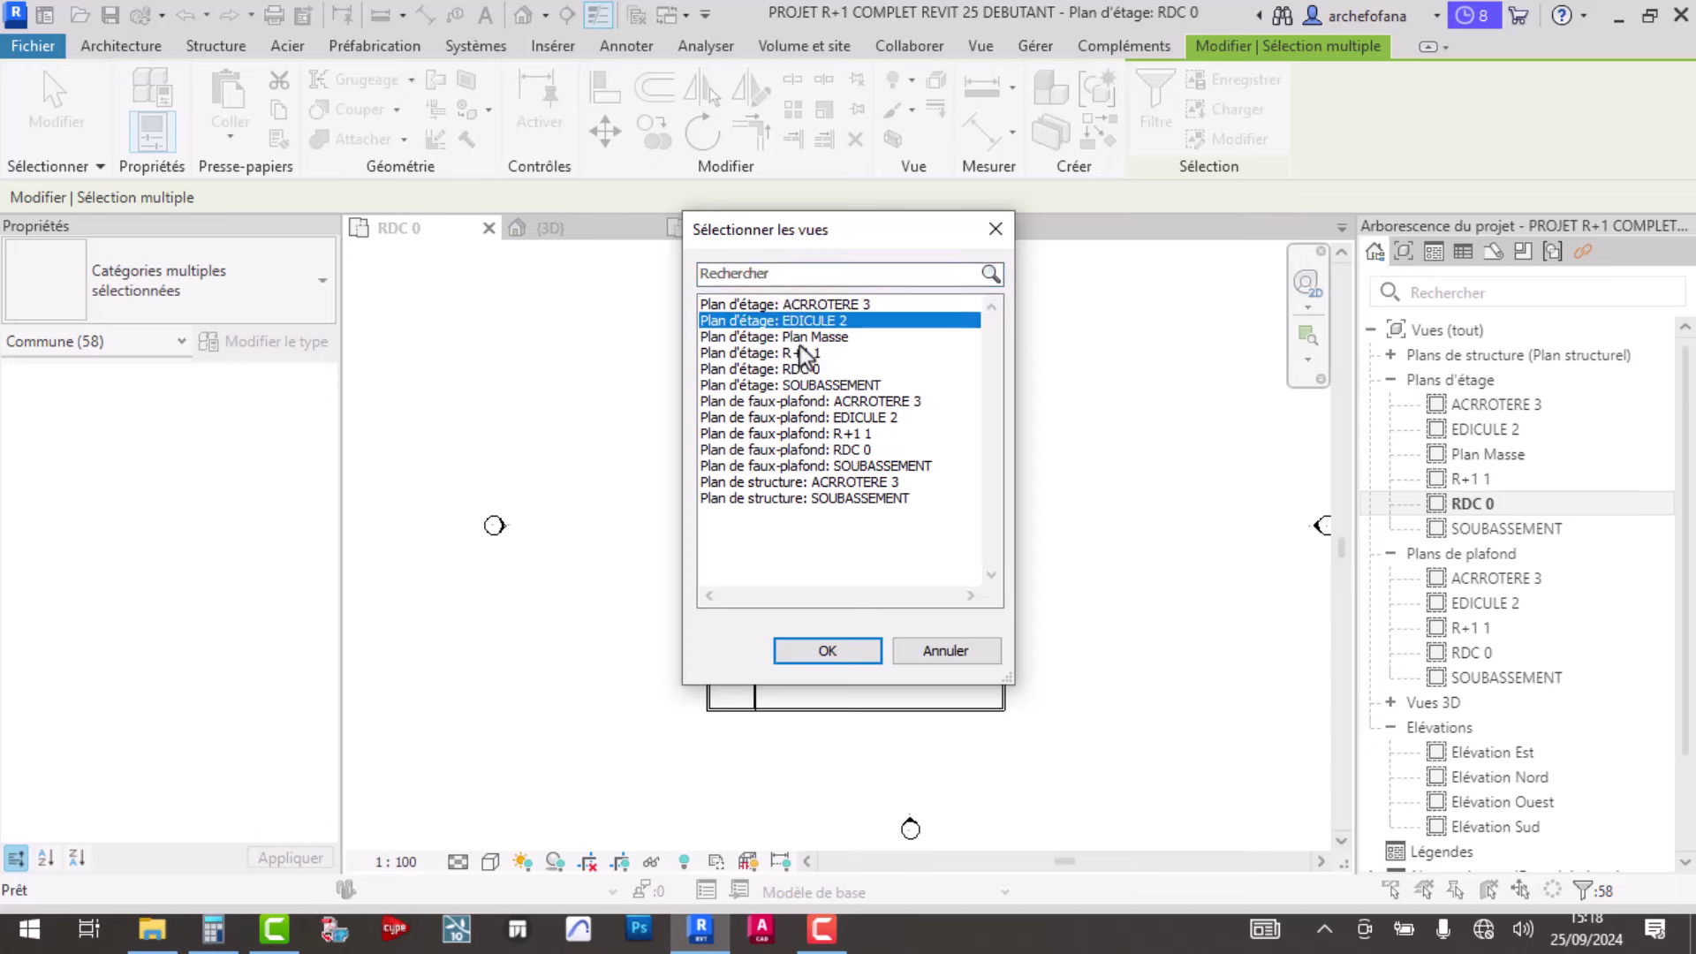
left_click(799, 337, "ctrl")
left_click(807, 385, "ctrl")
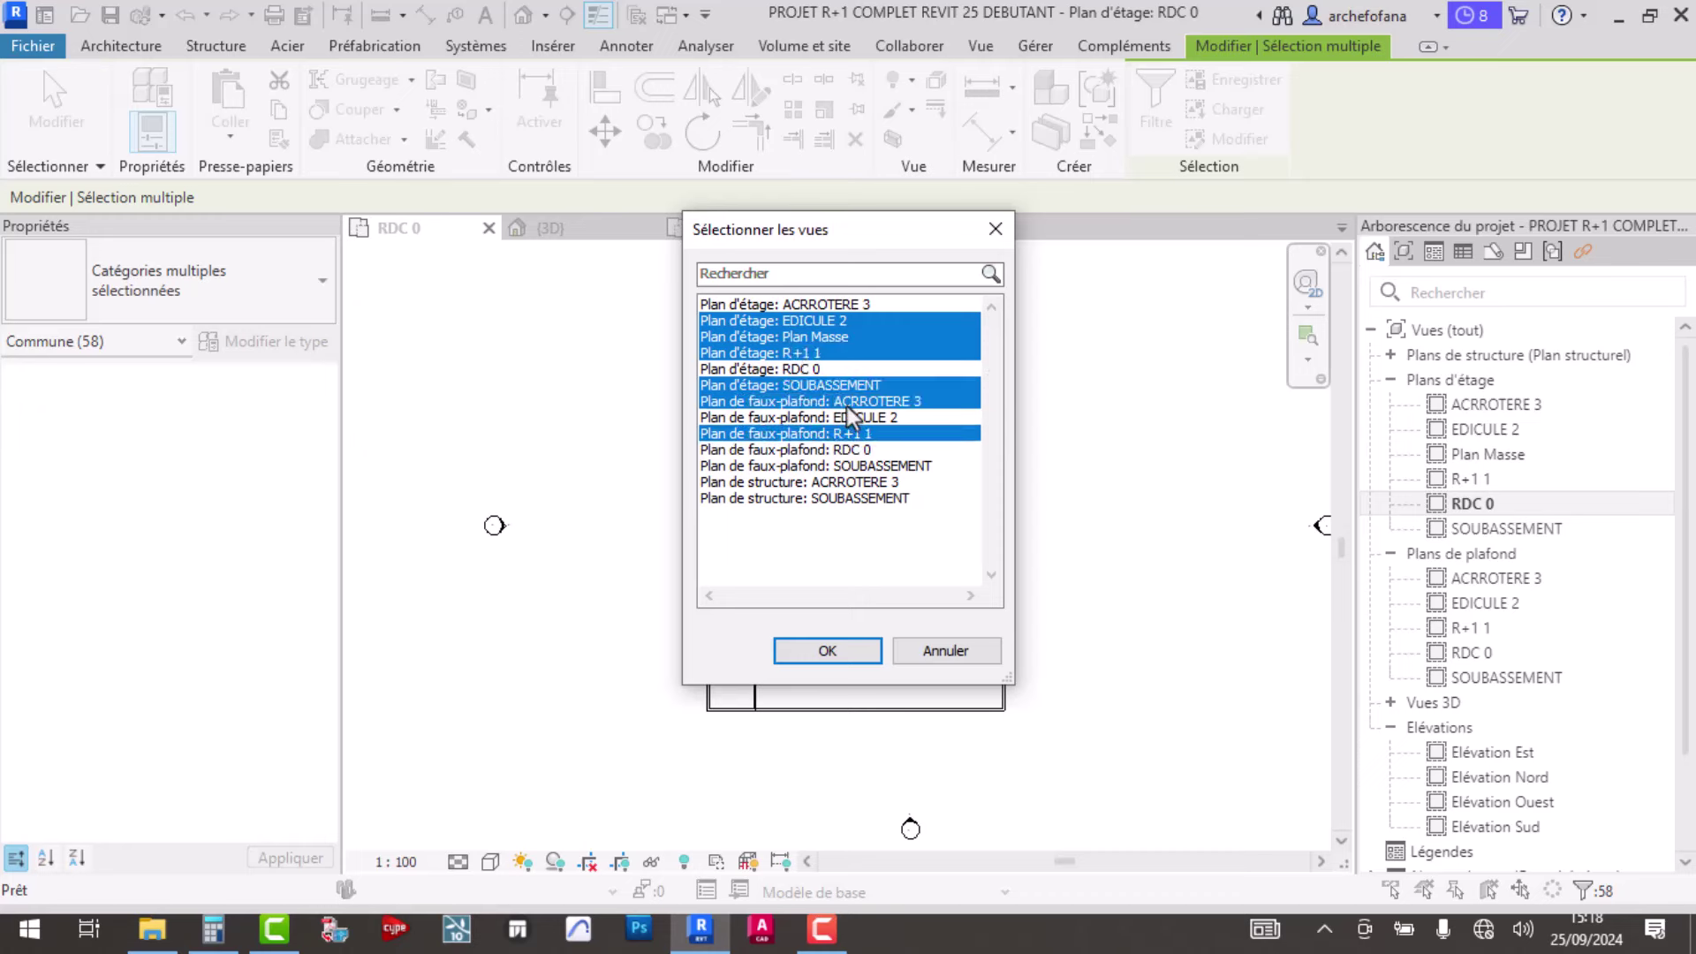
left_click(850, 387)
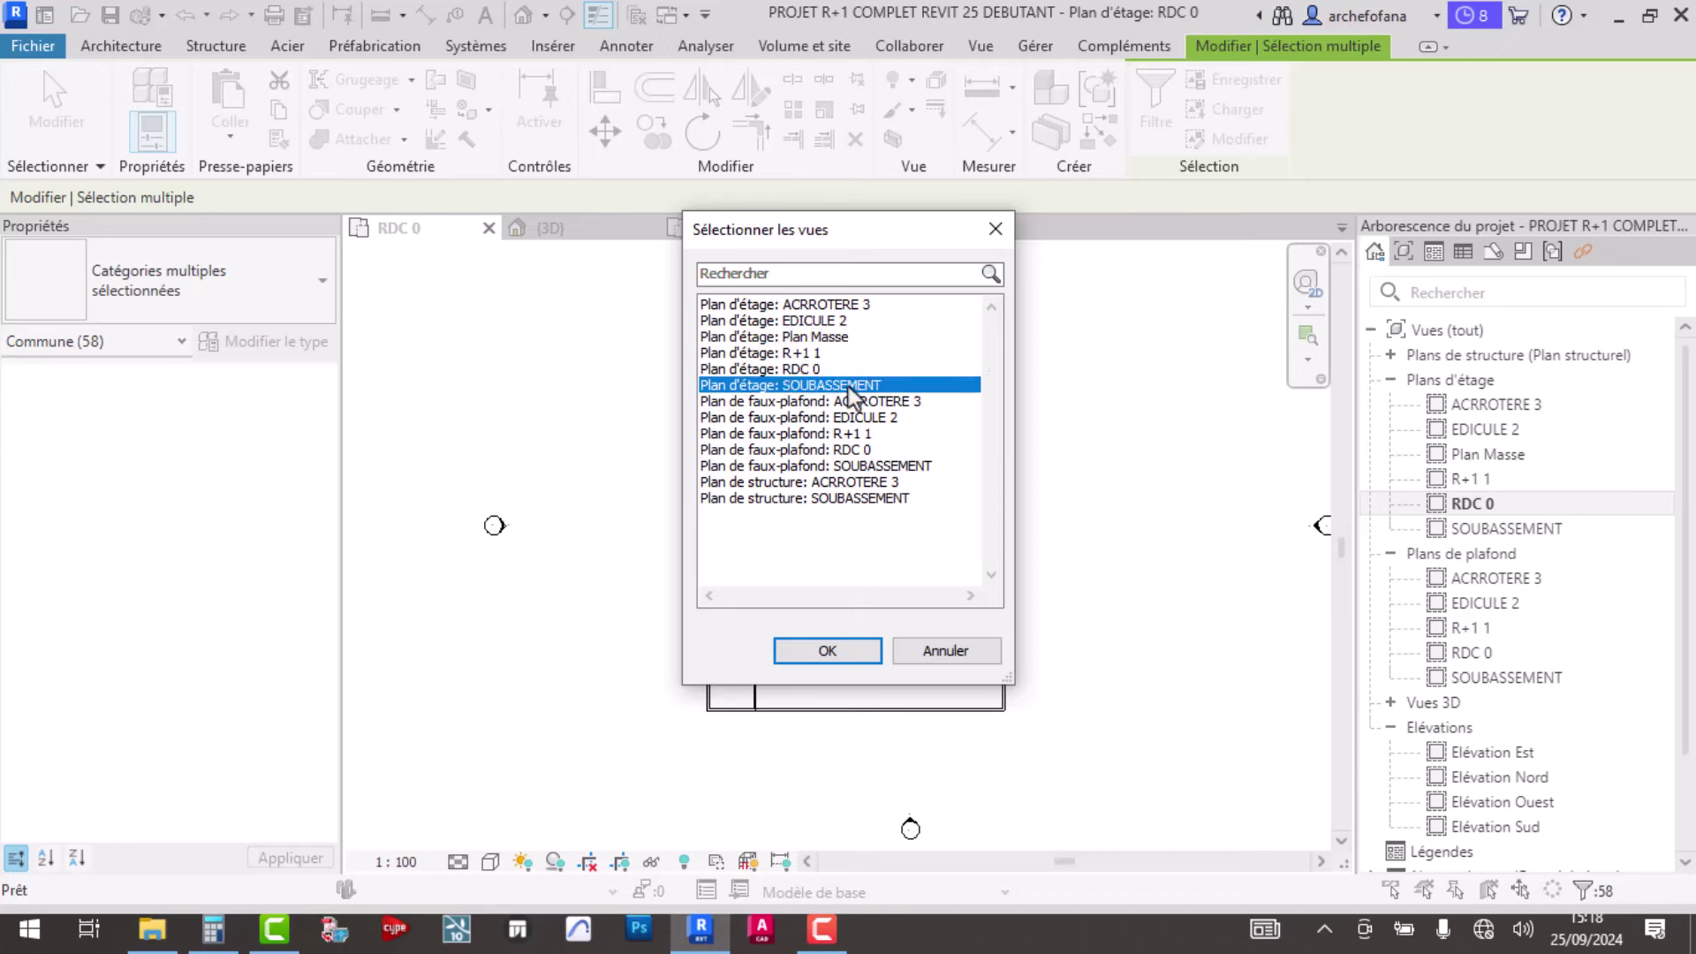
left_click(798, 352)
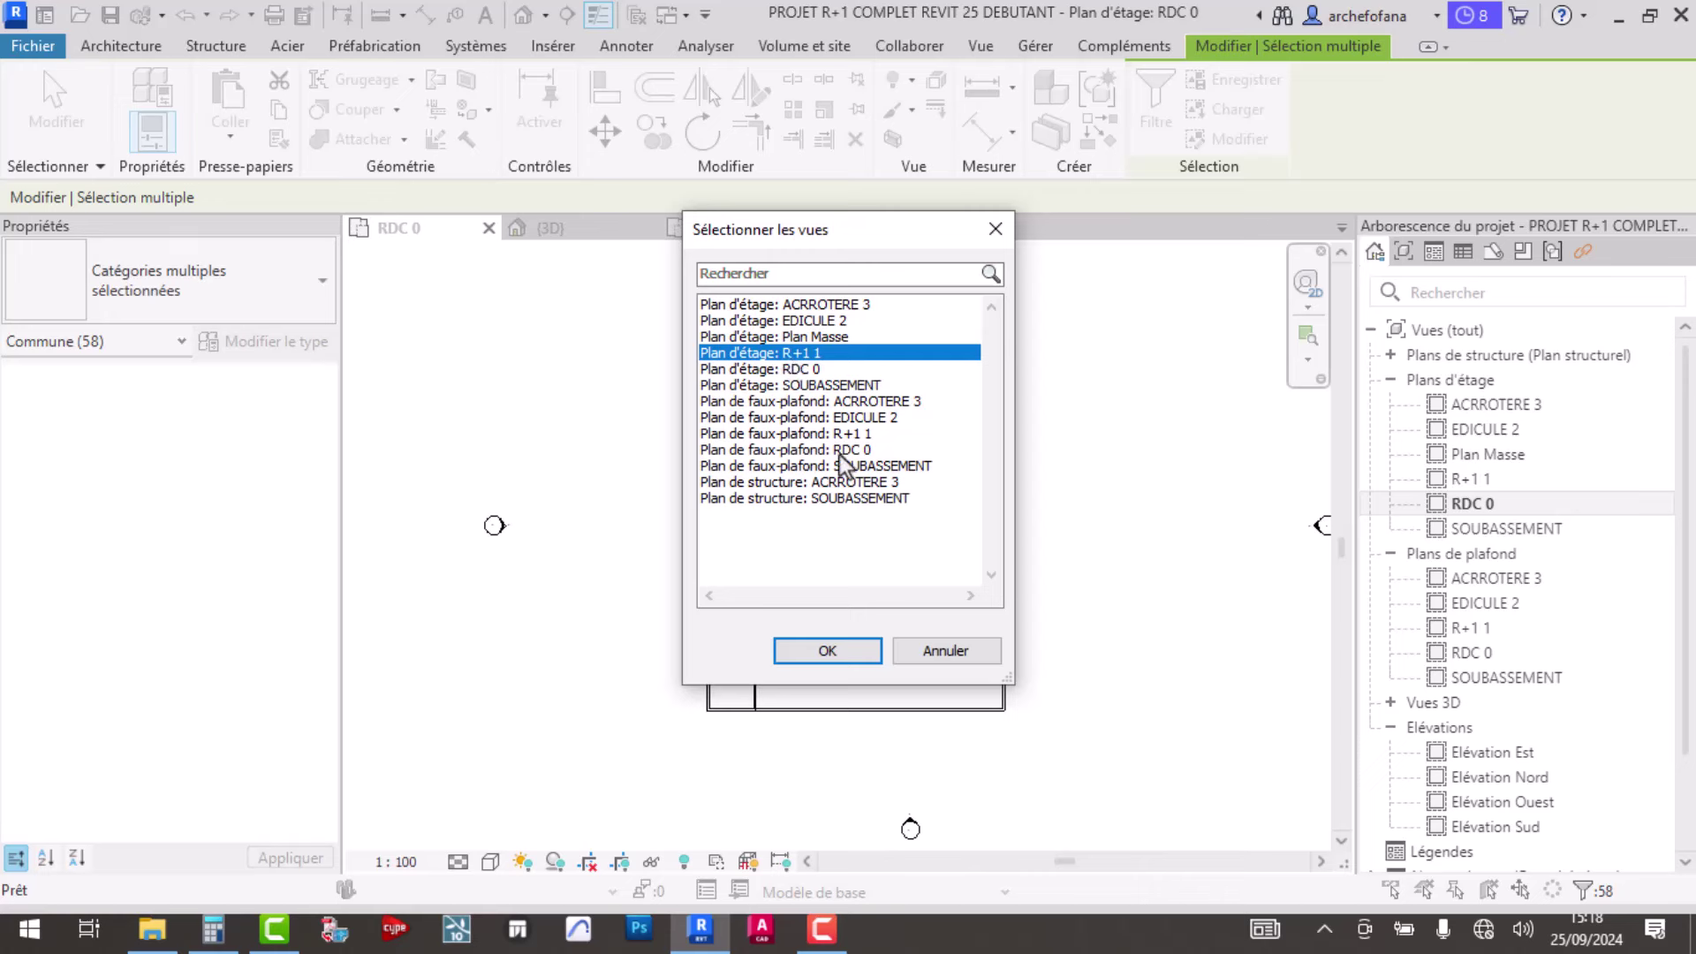
left_click(828, 651)
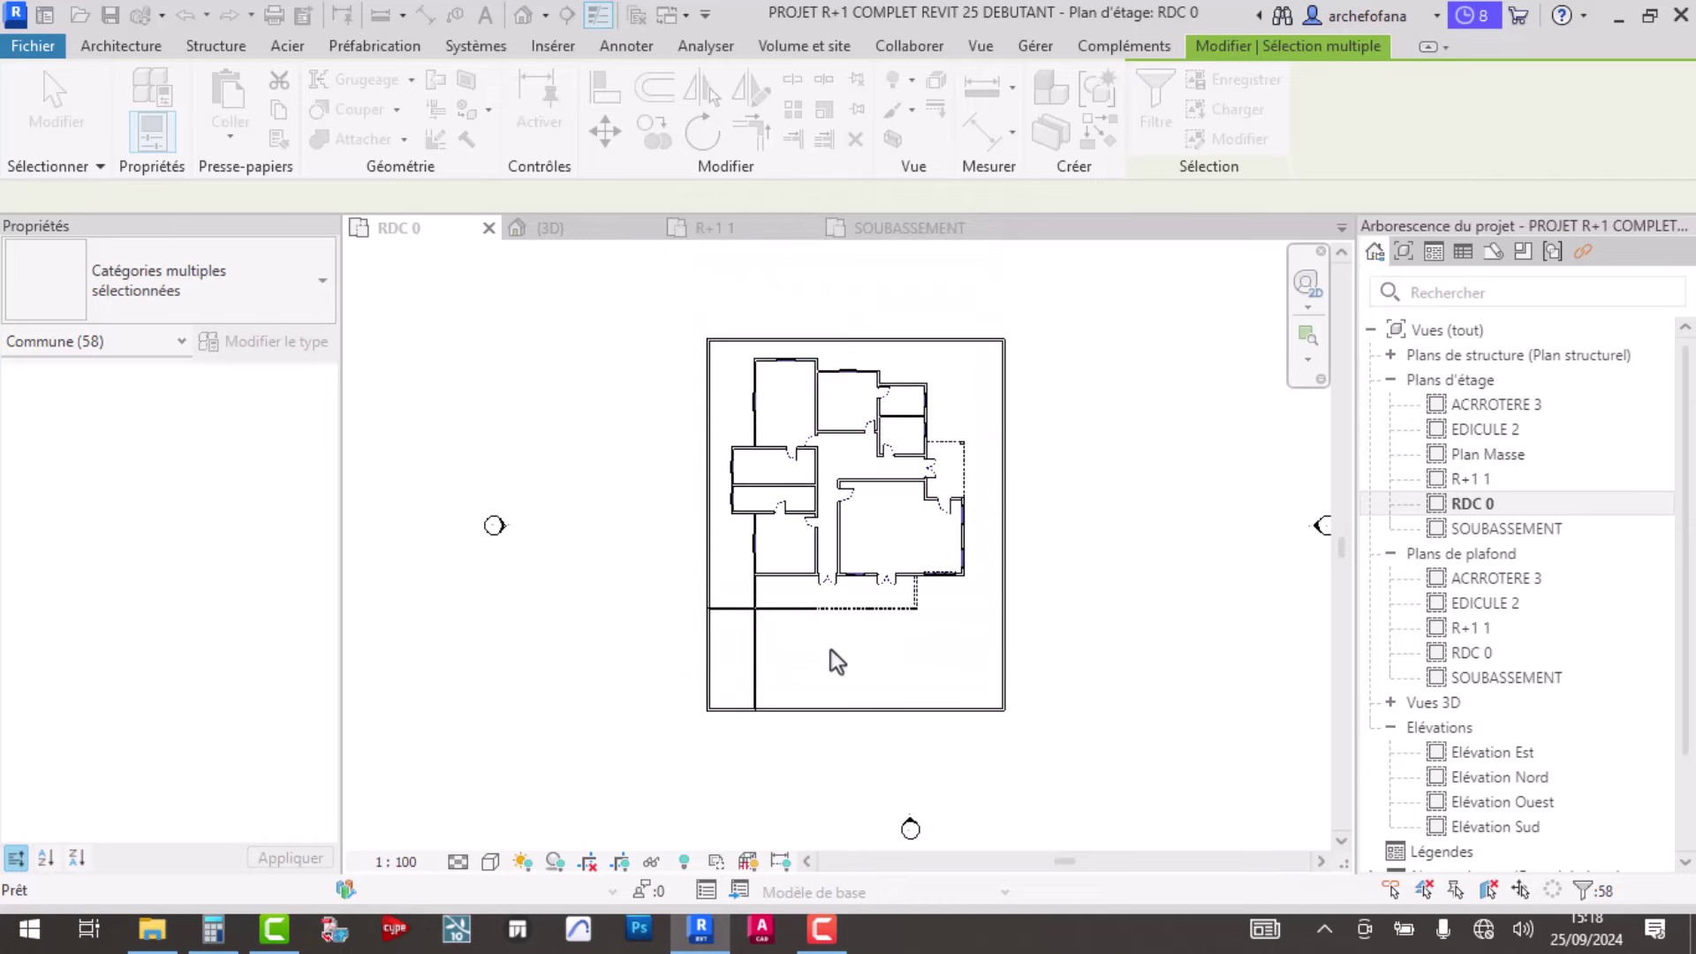
- Show the R+1 1 floor plan and pan to see the whole upper storey
double_click(1471, 479)
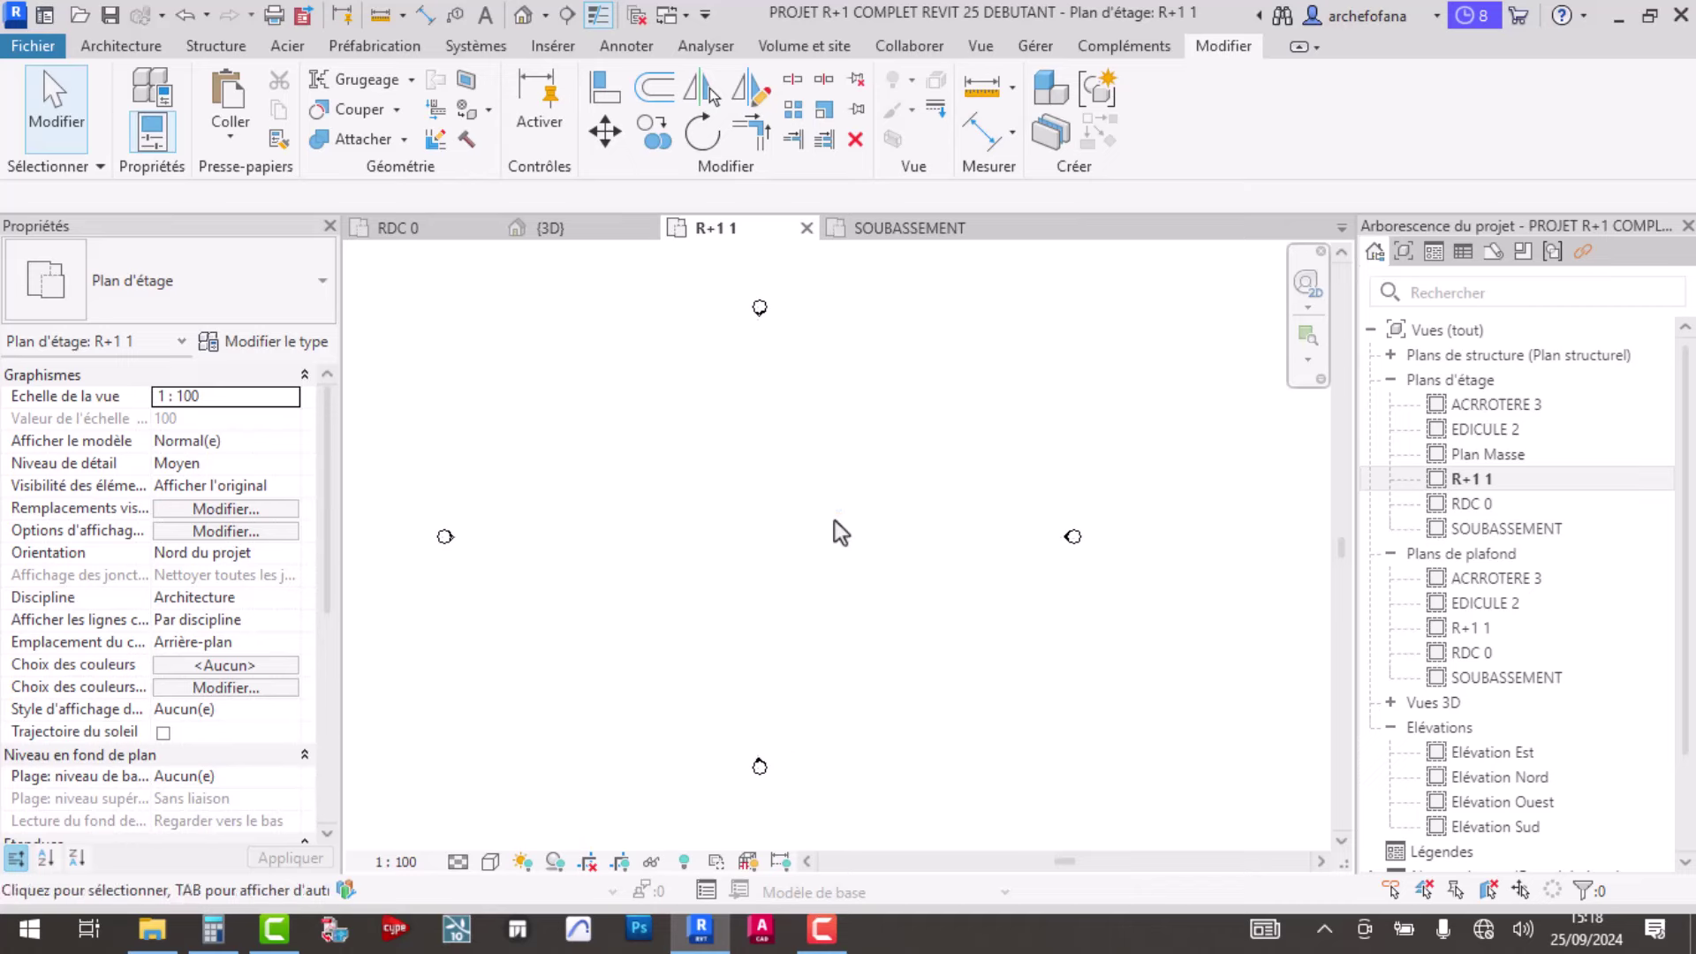
scroll(798, 508, "up", 3)
scroll(882, 513, "up", 3)
scroll(719, 421, "up", 3)
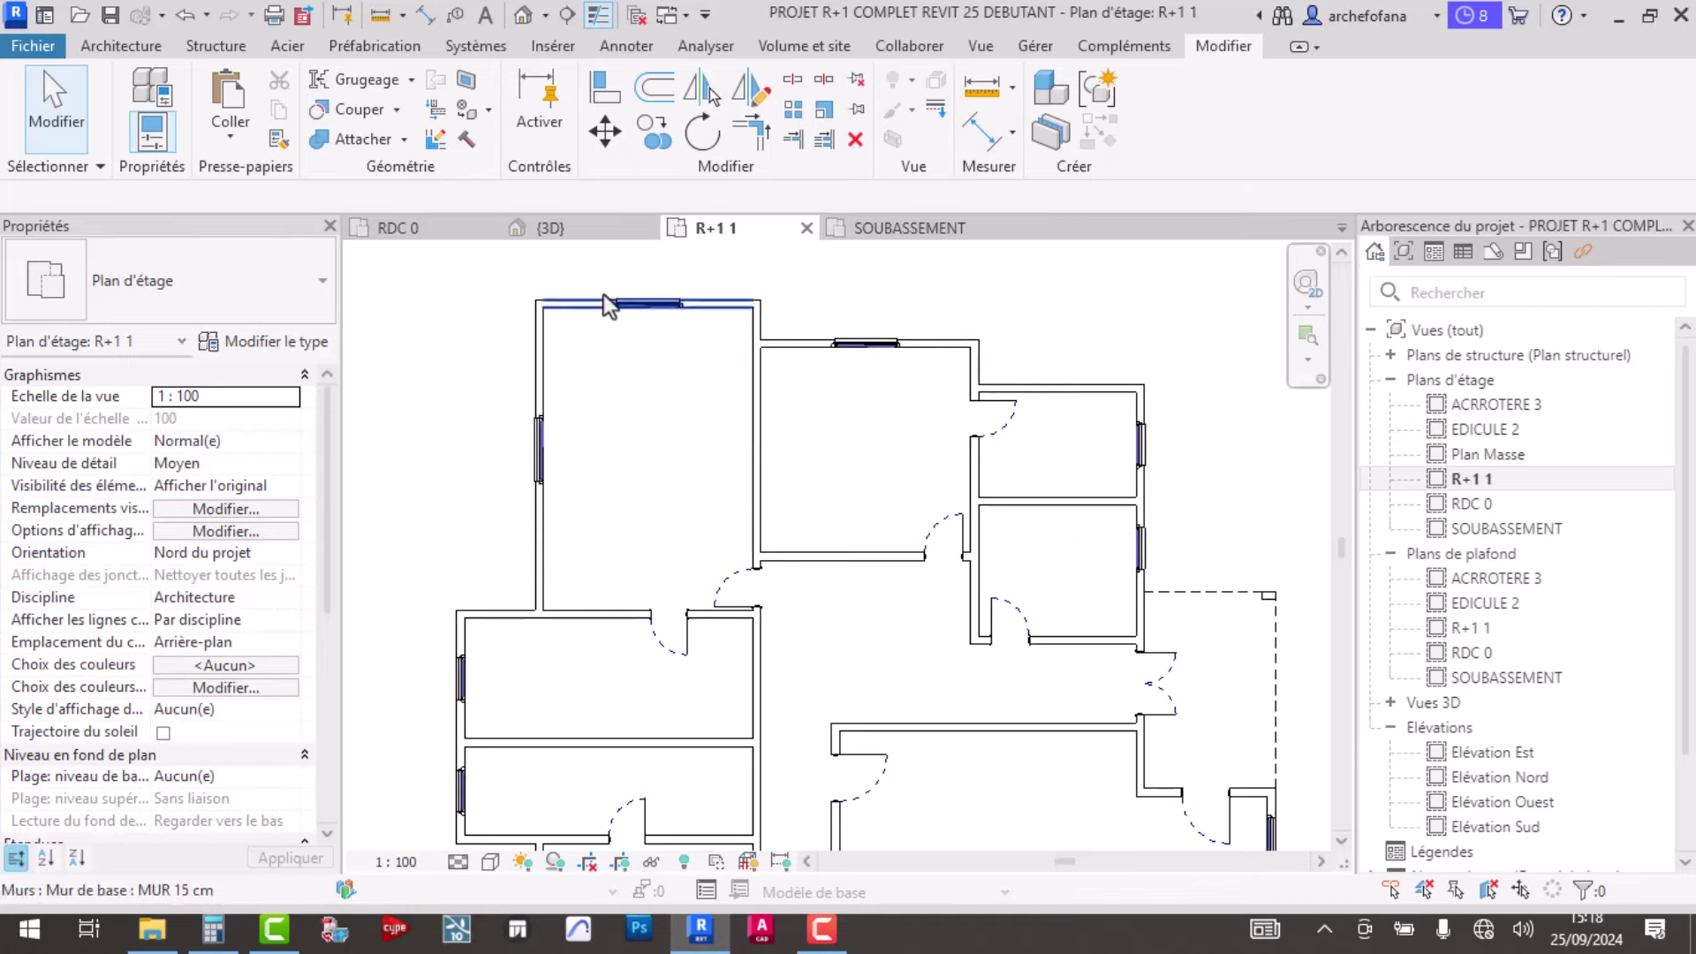
scroll(602, 294, "up", 2)
middle_click_drag(646, 397, 735, 477)
scroll(736, 480, "down", 3)
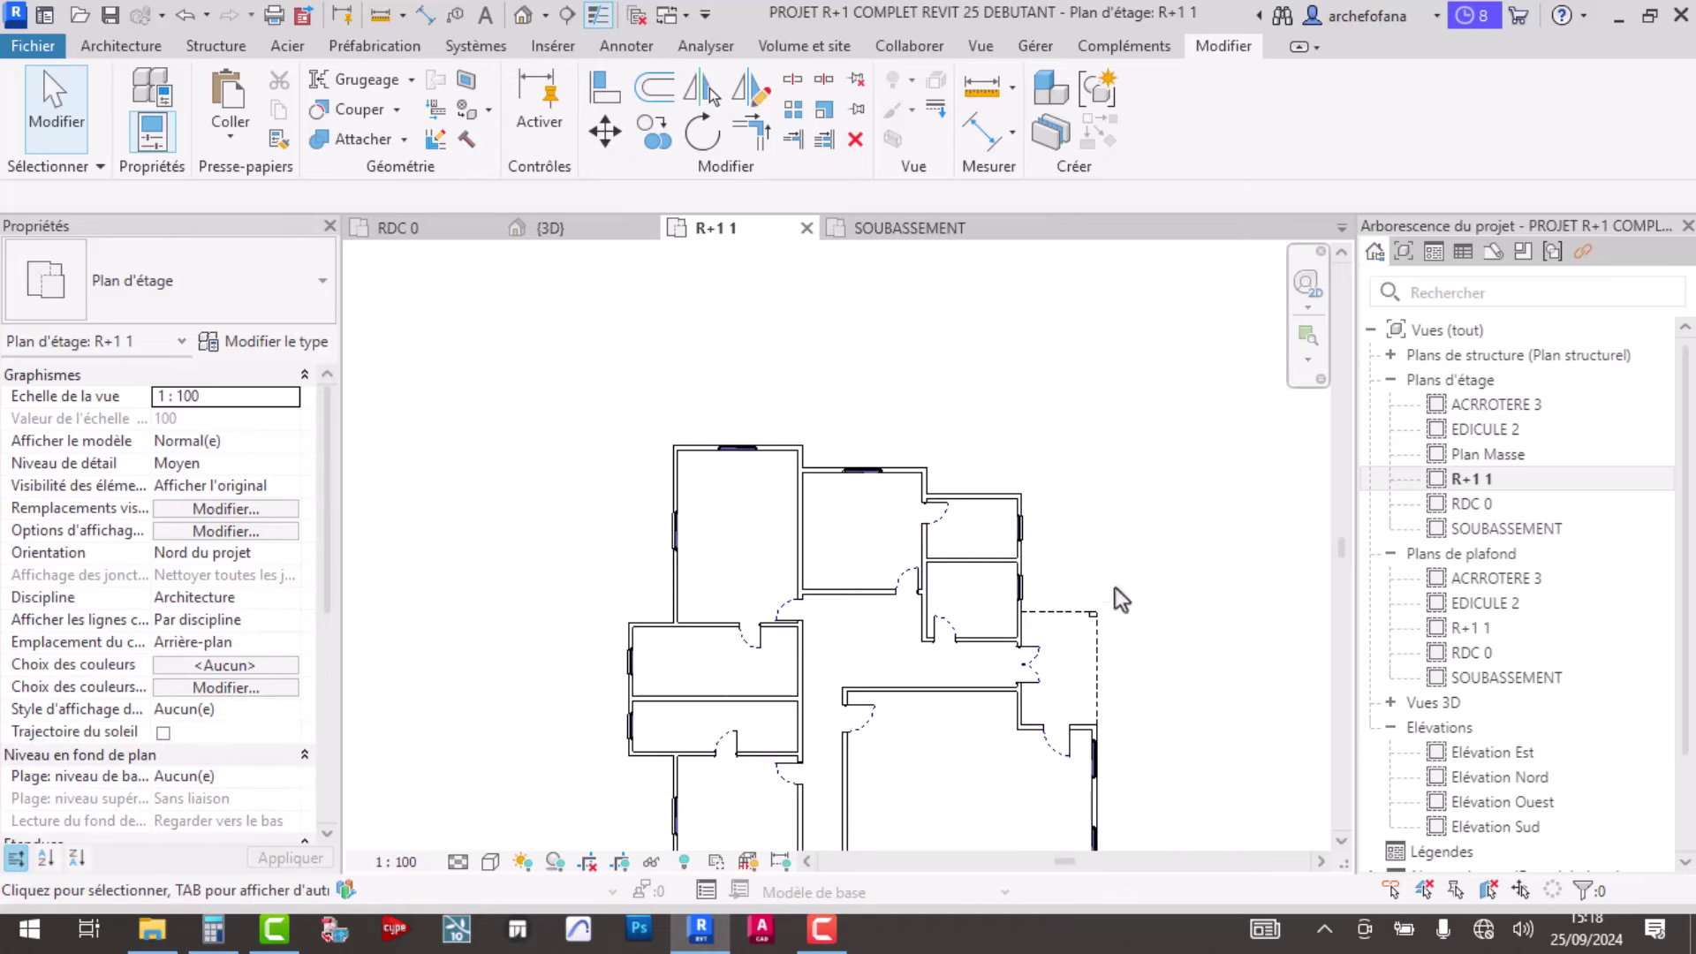
- Compare the RDC 0 ground plan with R+1 1, then show the {3D} view of the house
double_click(1483, 504)
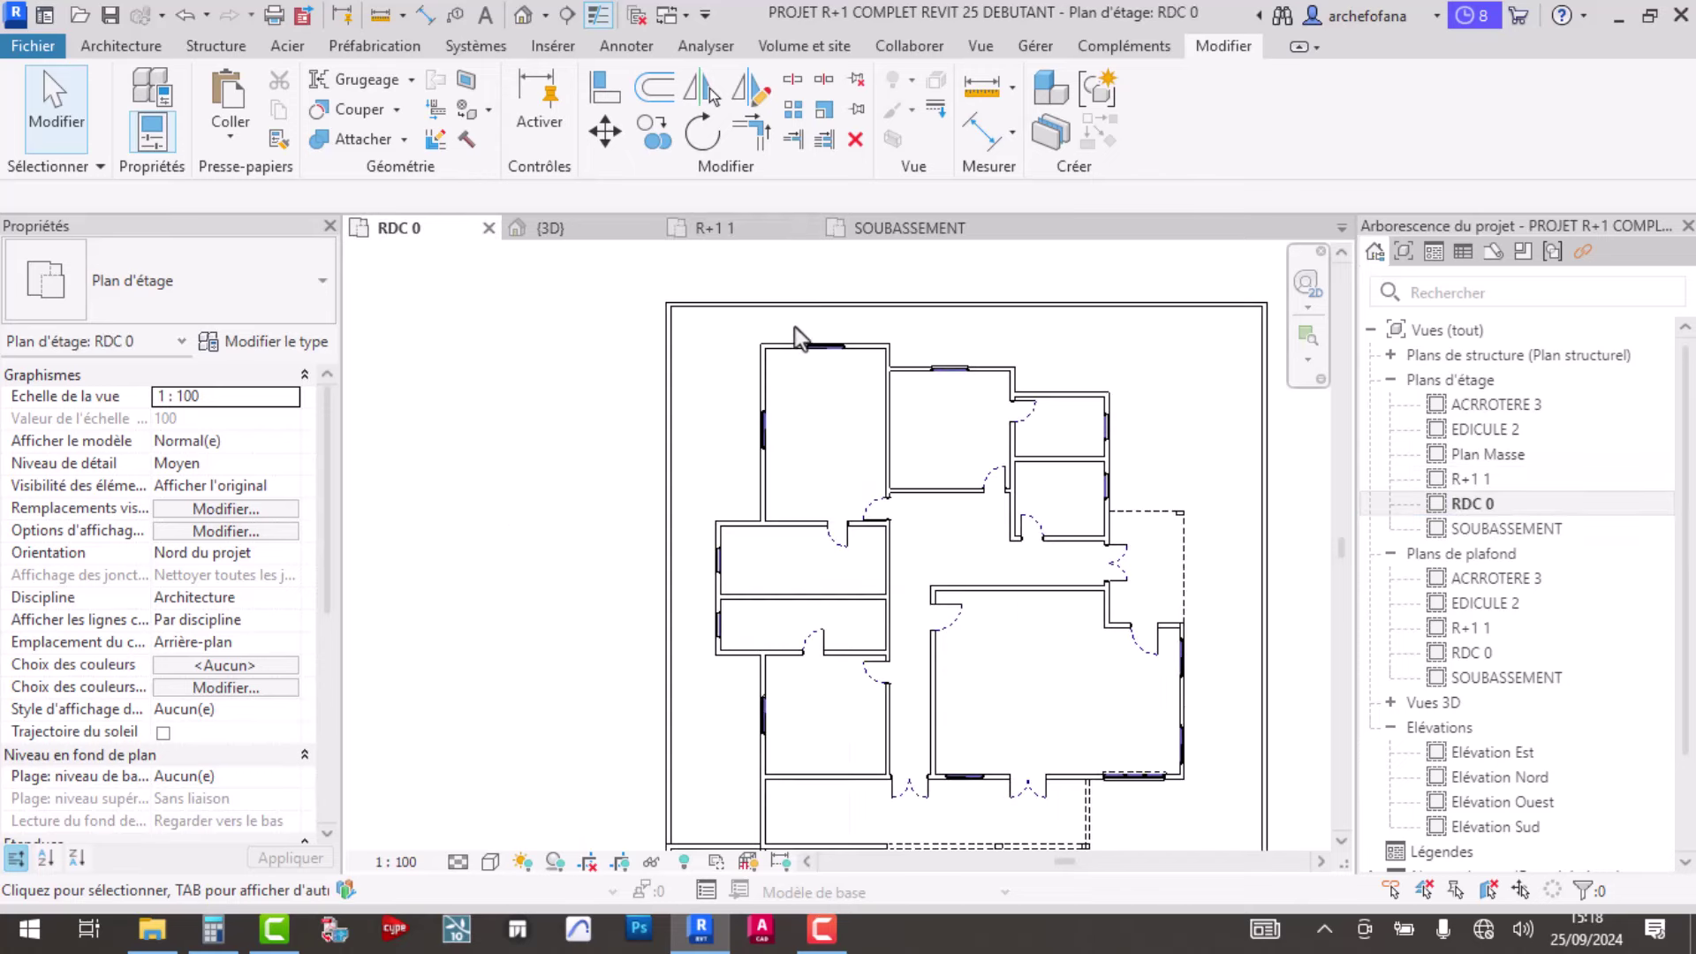
scroll(798, 323, "up", 3)
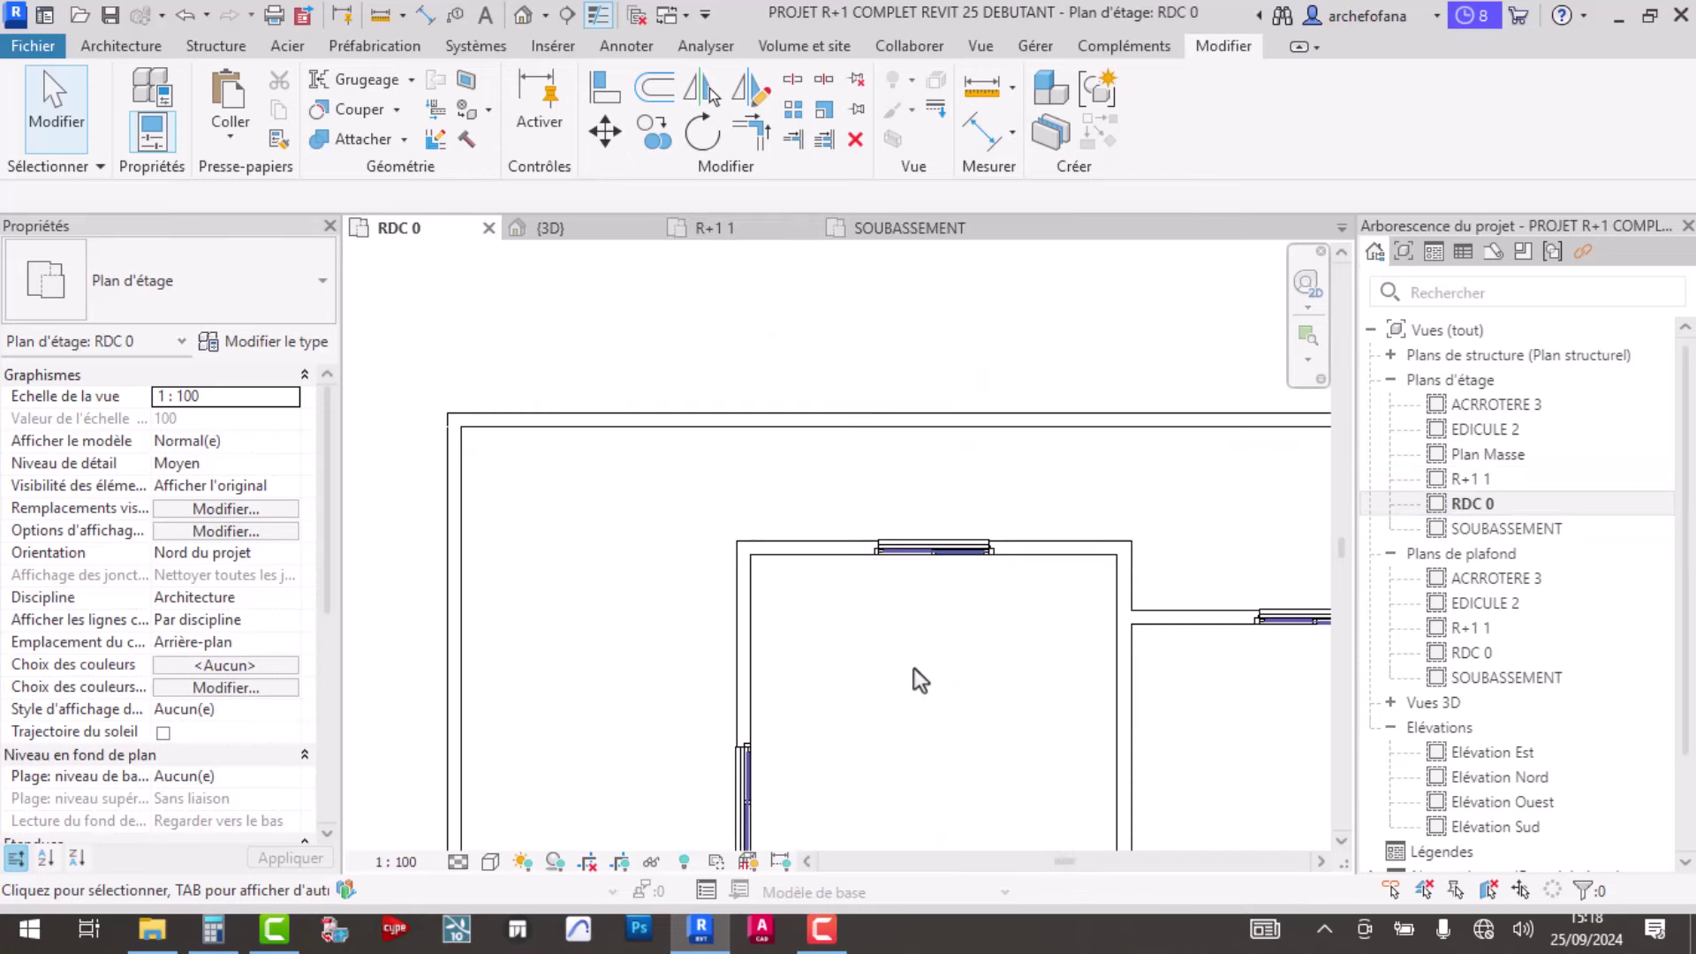
scroll(913, 667, "down", 2)
double_click(1466, 479)
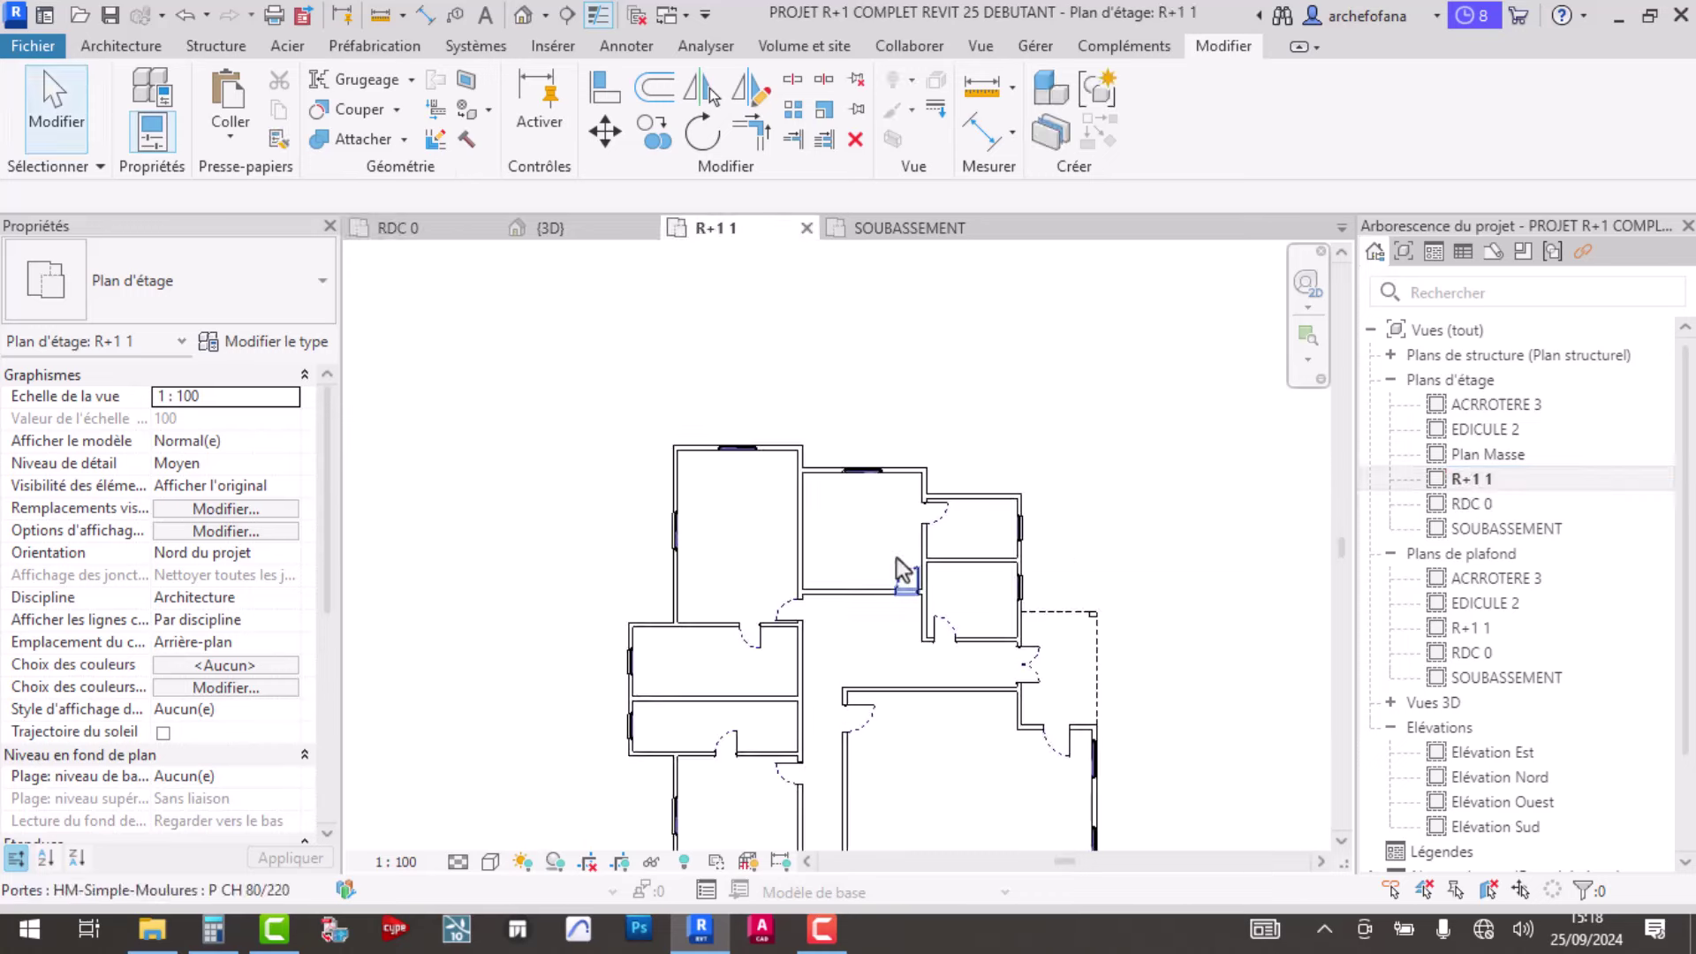
scroll(825, 437, "down", 2)
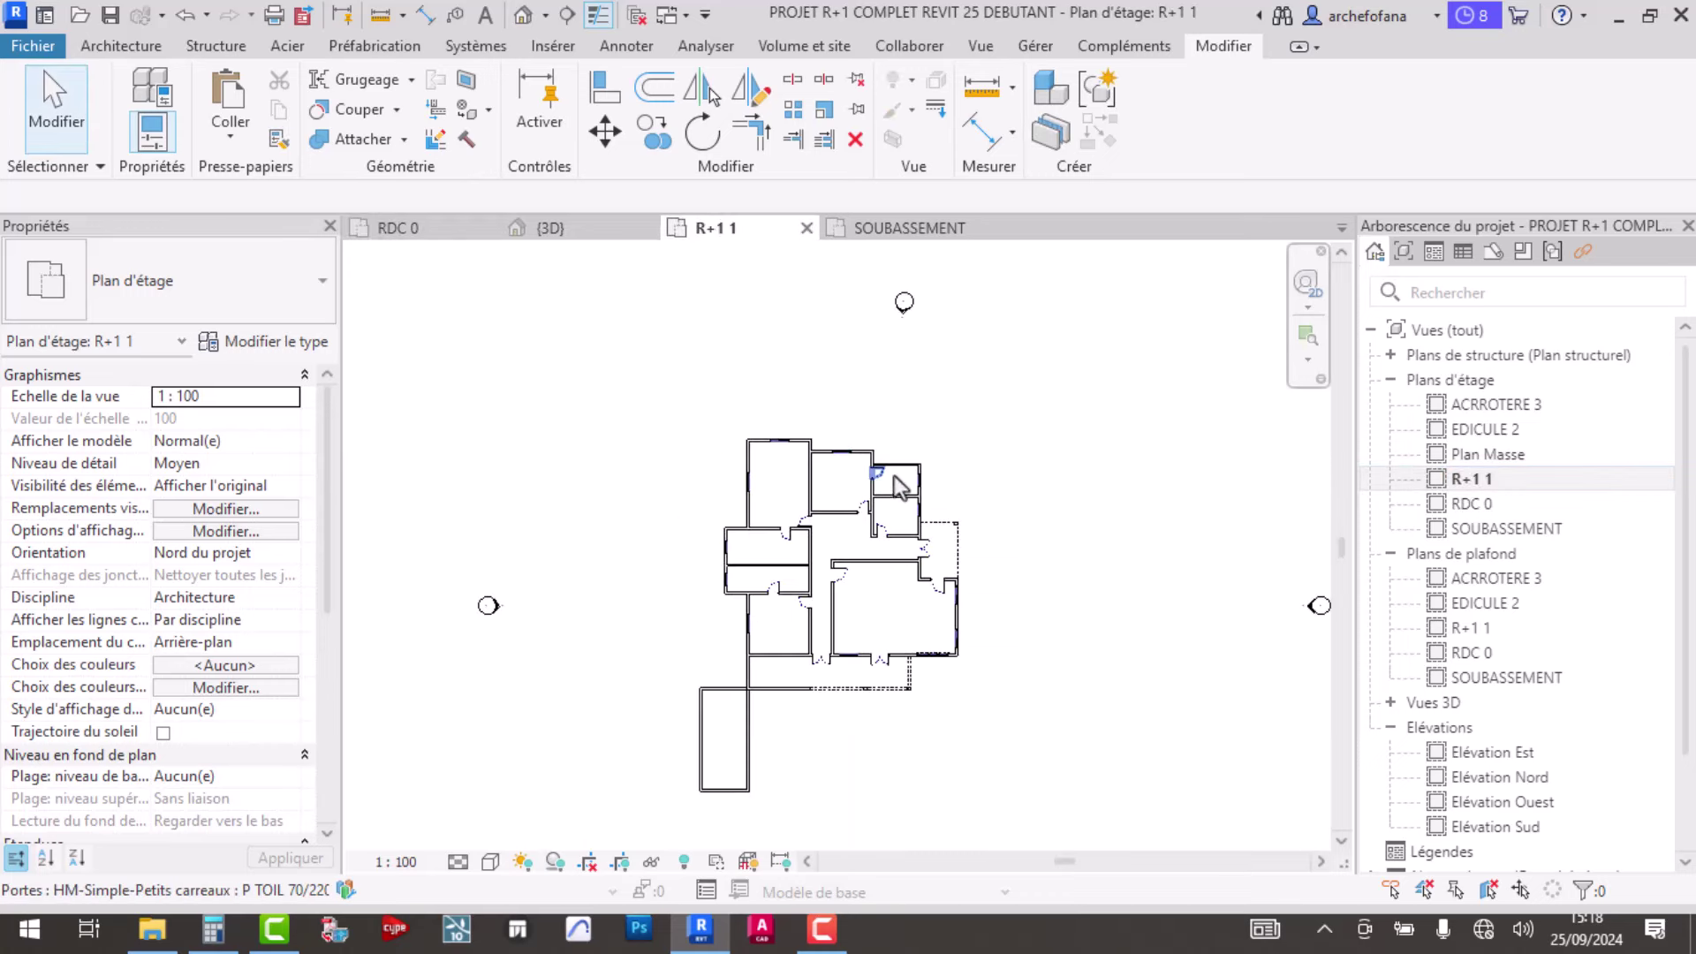
scroll(807, 709, "up", 1)
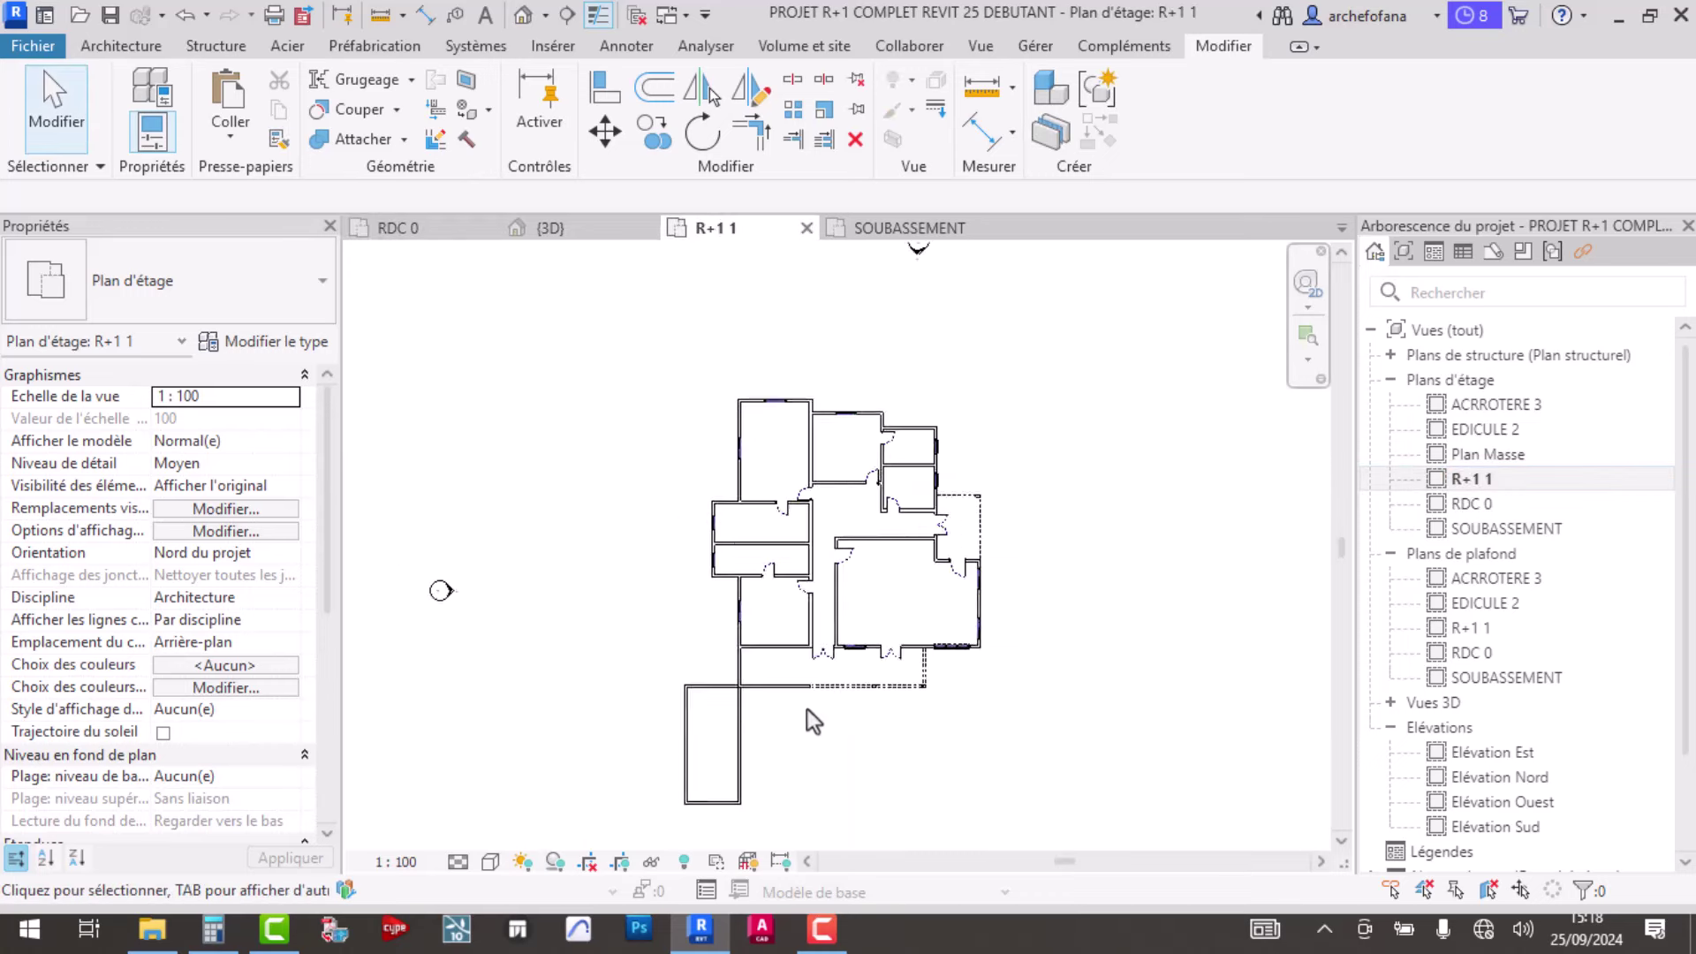
left_click(582, 229)
scroll(927, 468, "down", 1)
scroll(1006, 556, "down", 3)
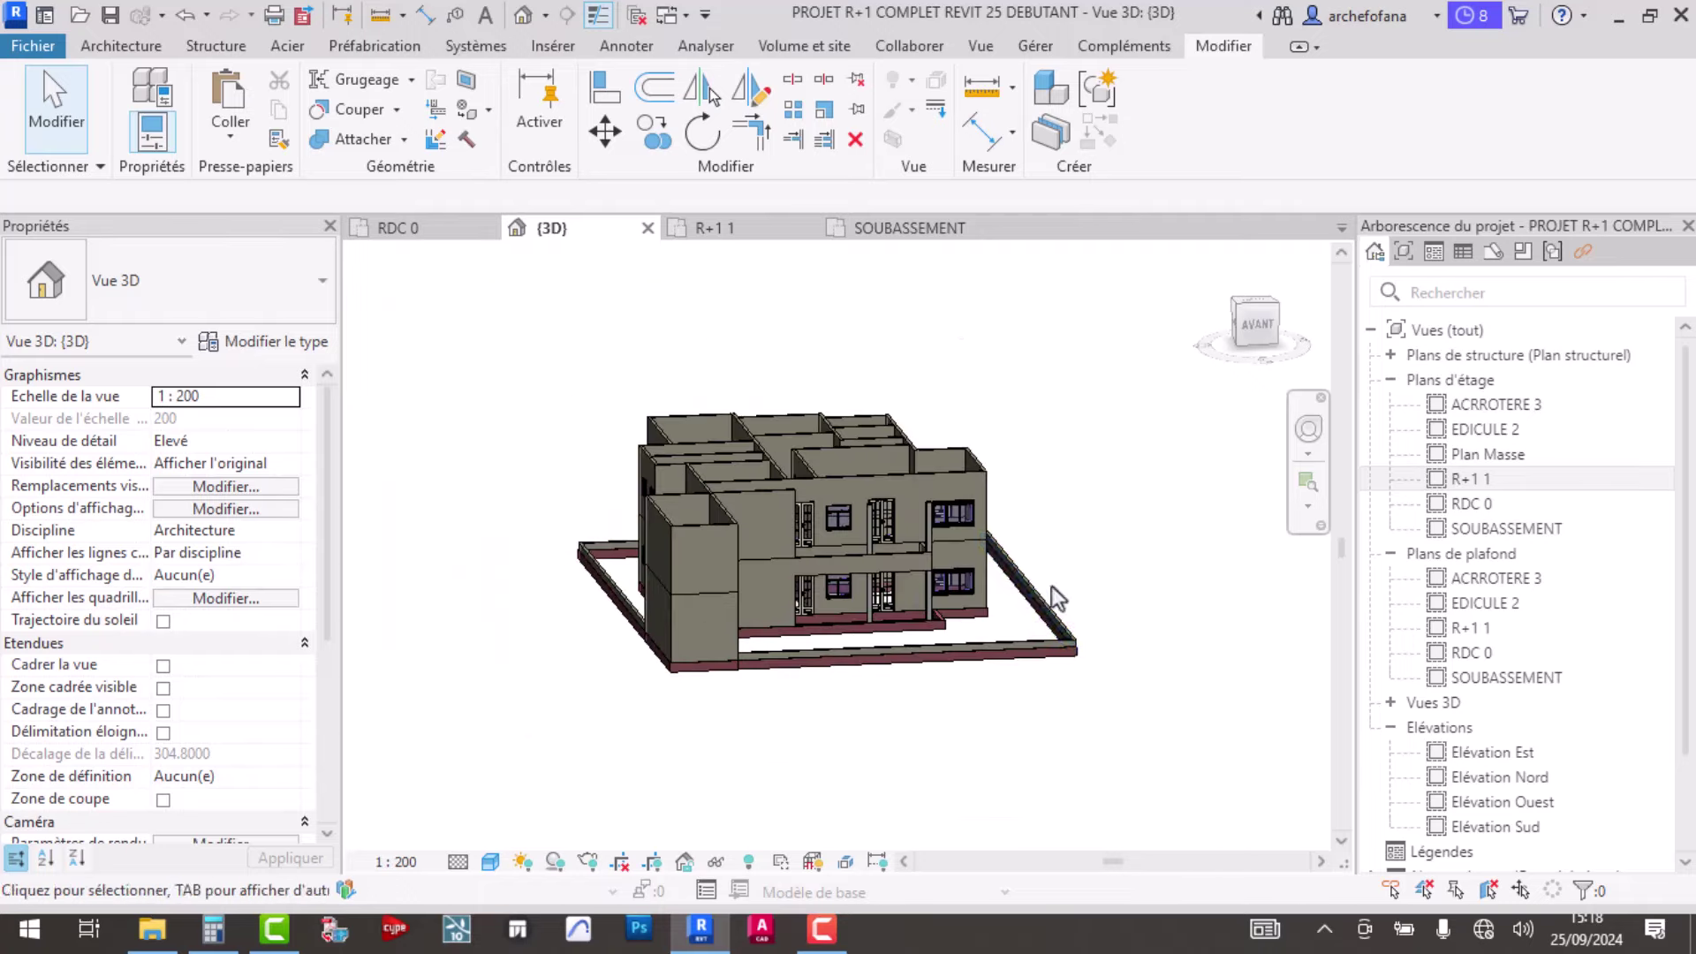
scroll(1051, 585, "up", 1)
scroll(987, 579, "up", 2)
scroll(936, 559, "up", 3)
scroll(945, 459, "up", 2)
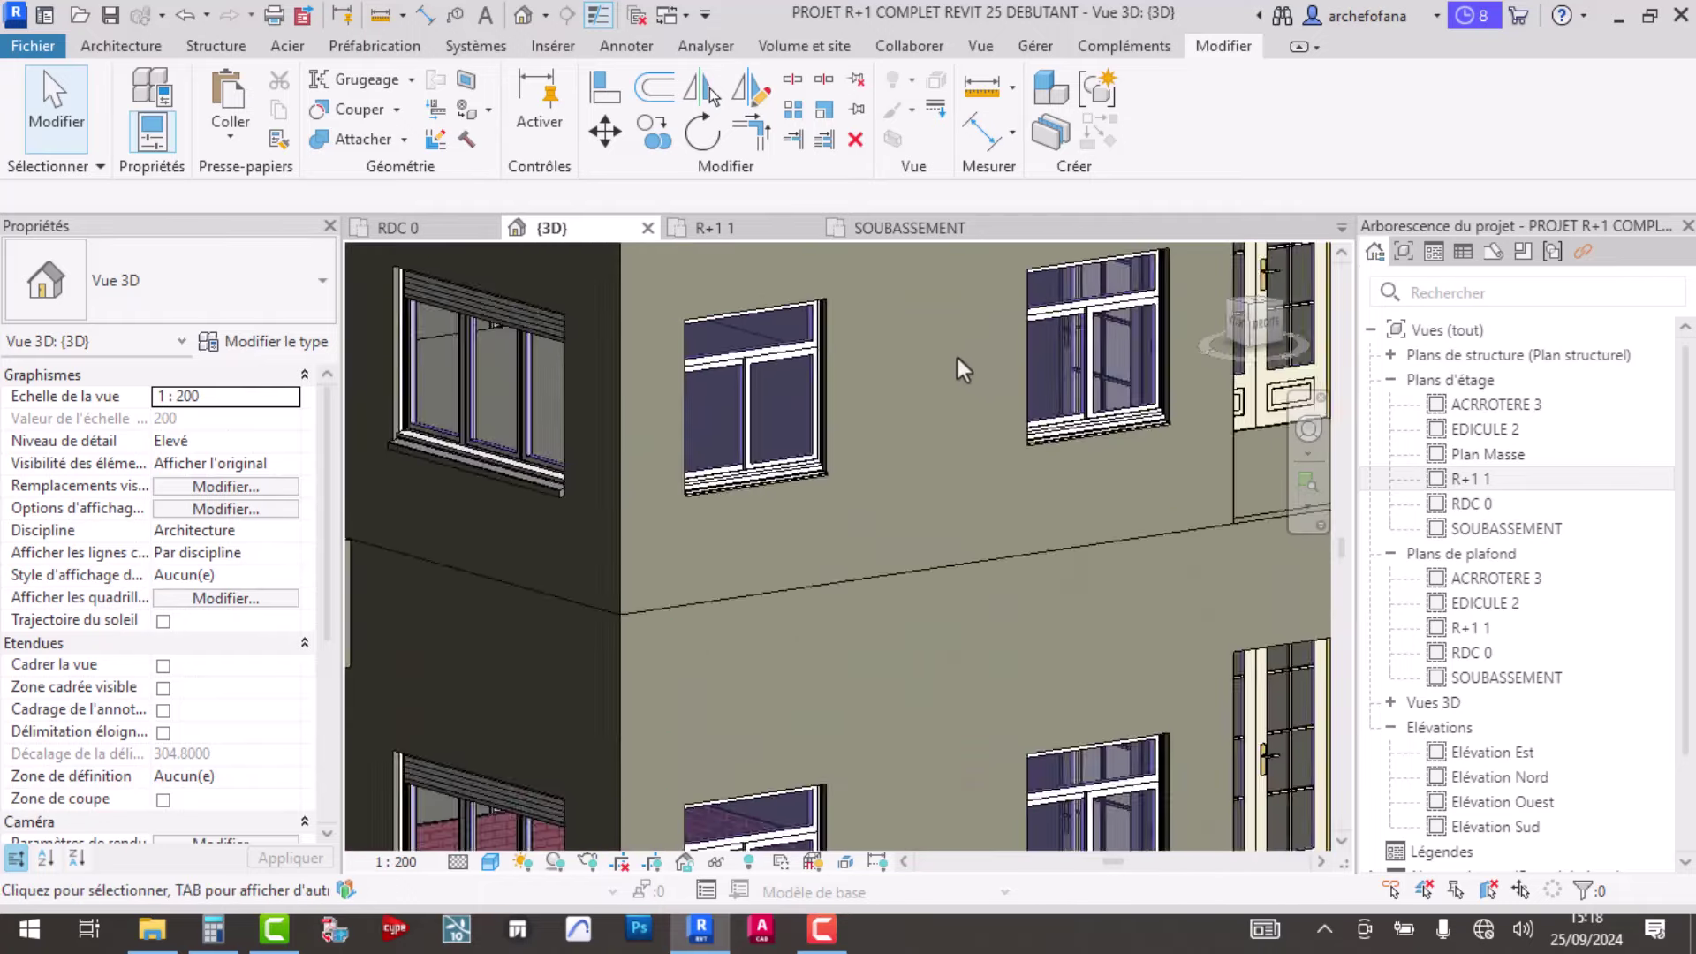
scroll(955, 353, "down", 3)
scroll(735, 495, "down", 2)
scroll(1171, 498, "up", 2)
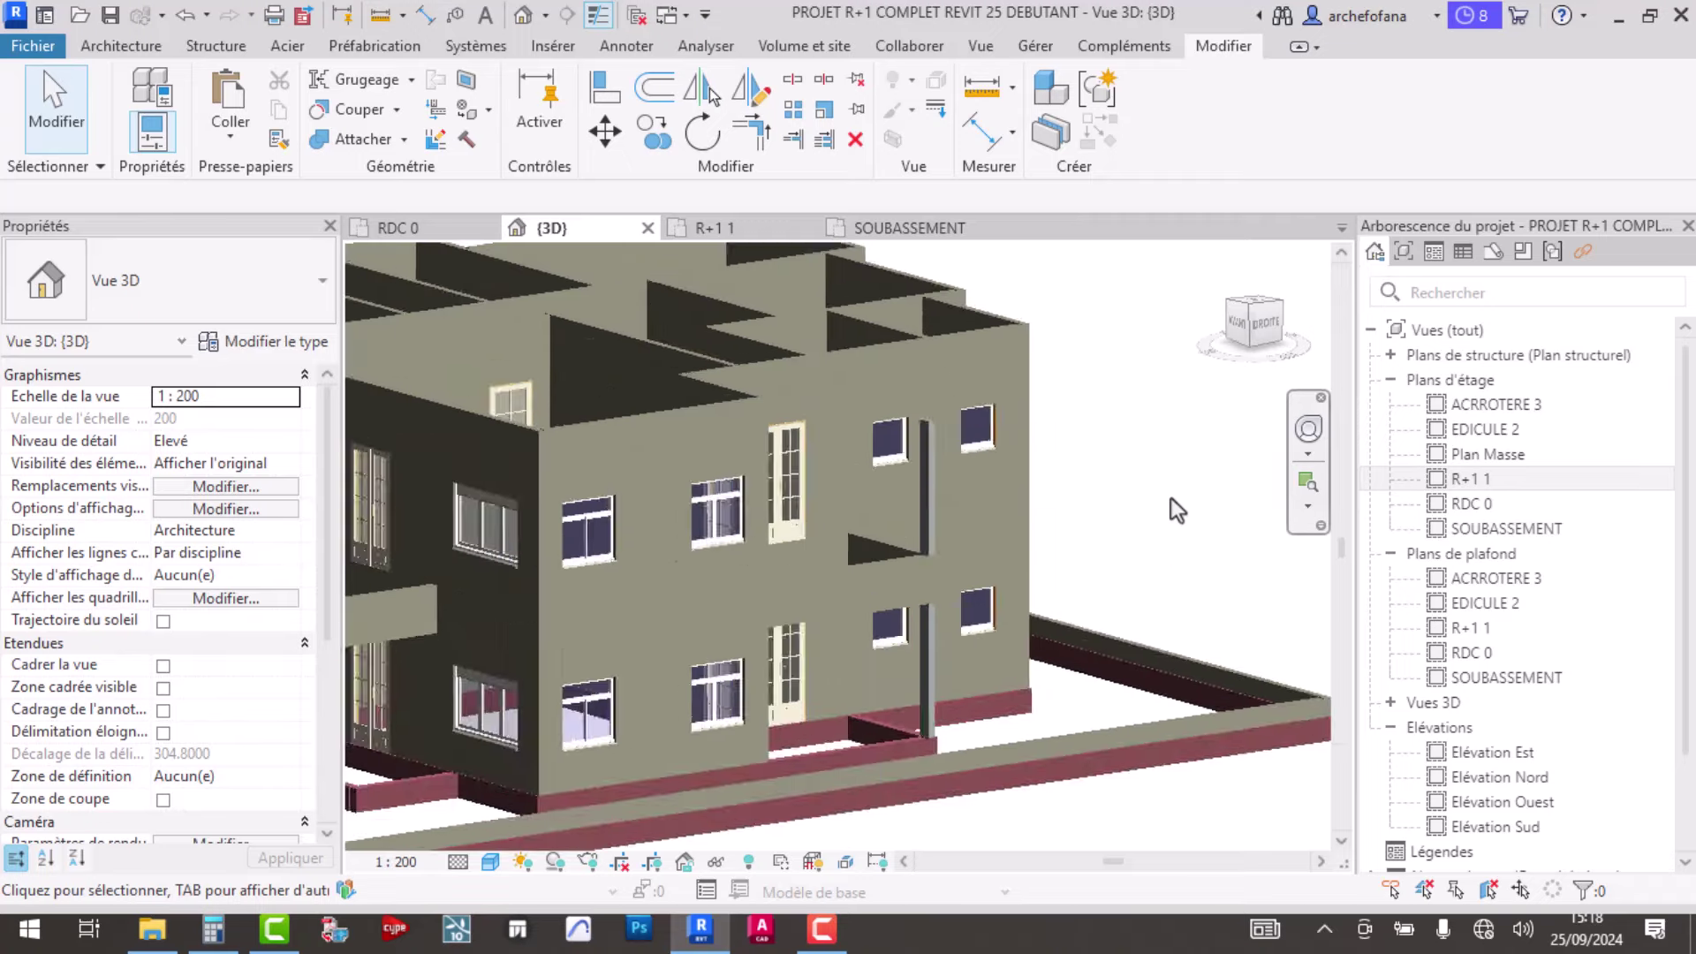
scroll(1171, 498, "up", 2)
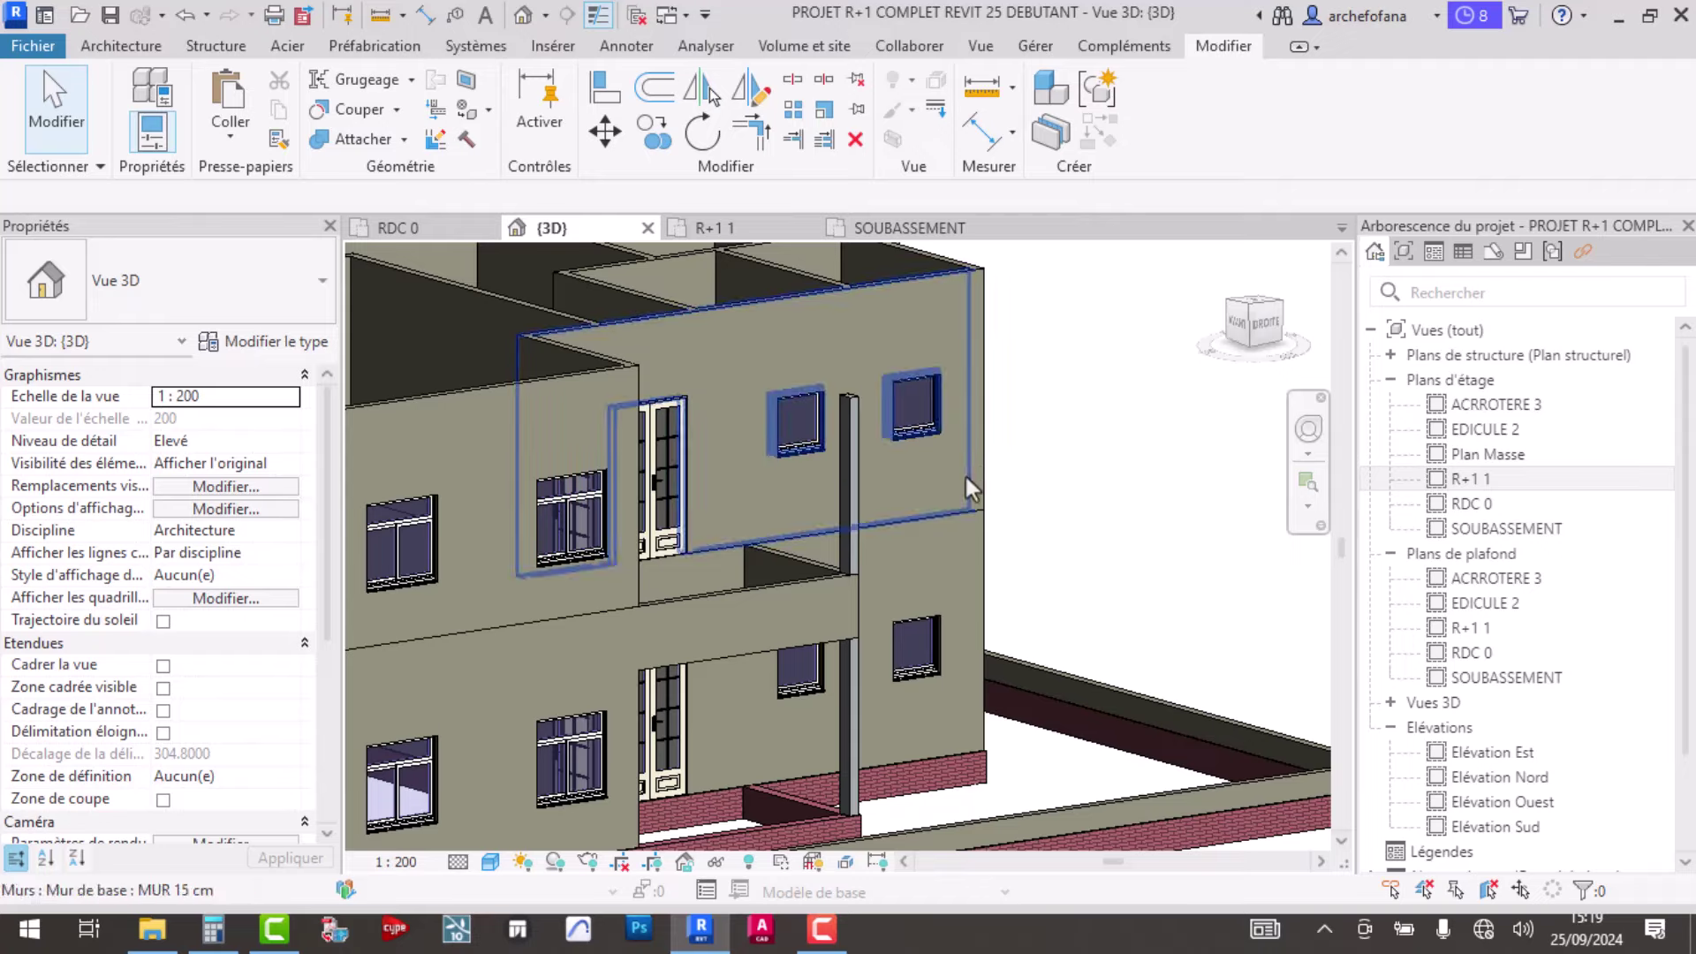
scroll(1014, 507, "up", 3)
scroll(1016, 511, "up", 3)
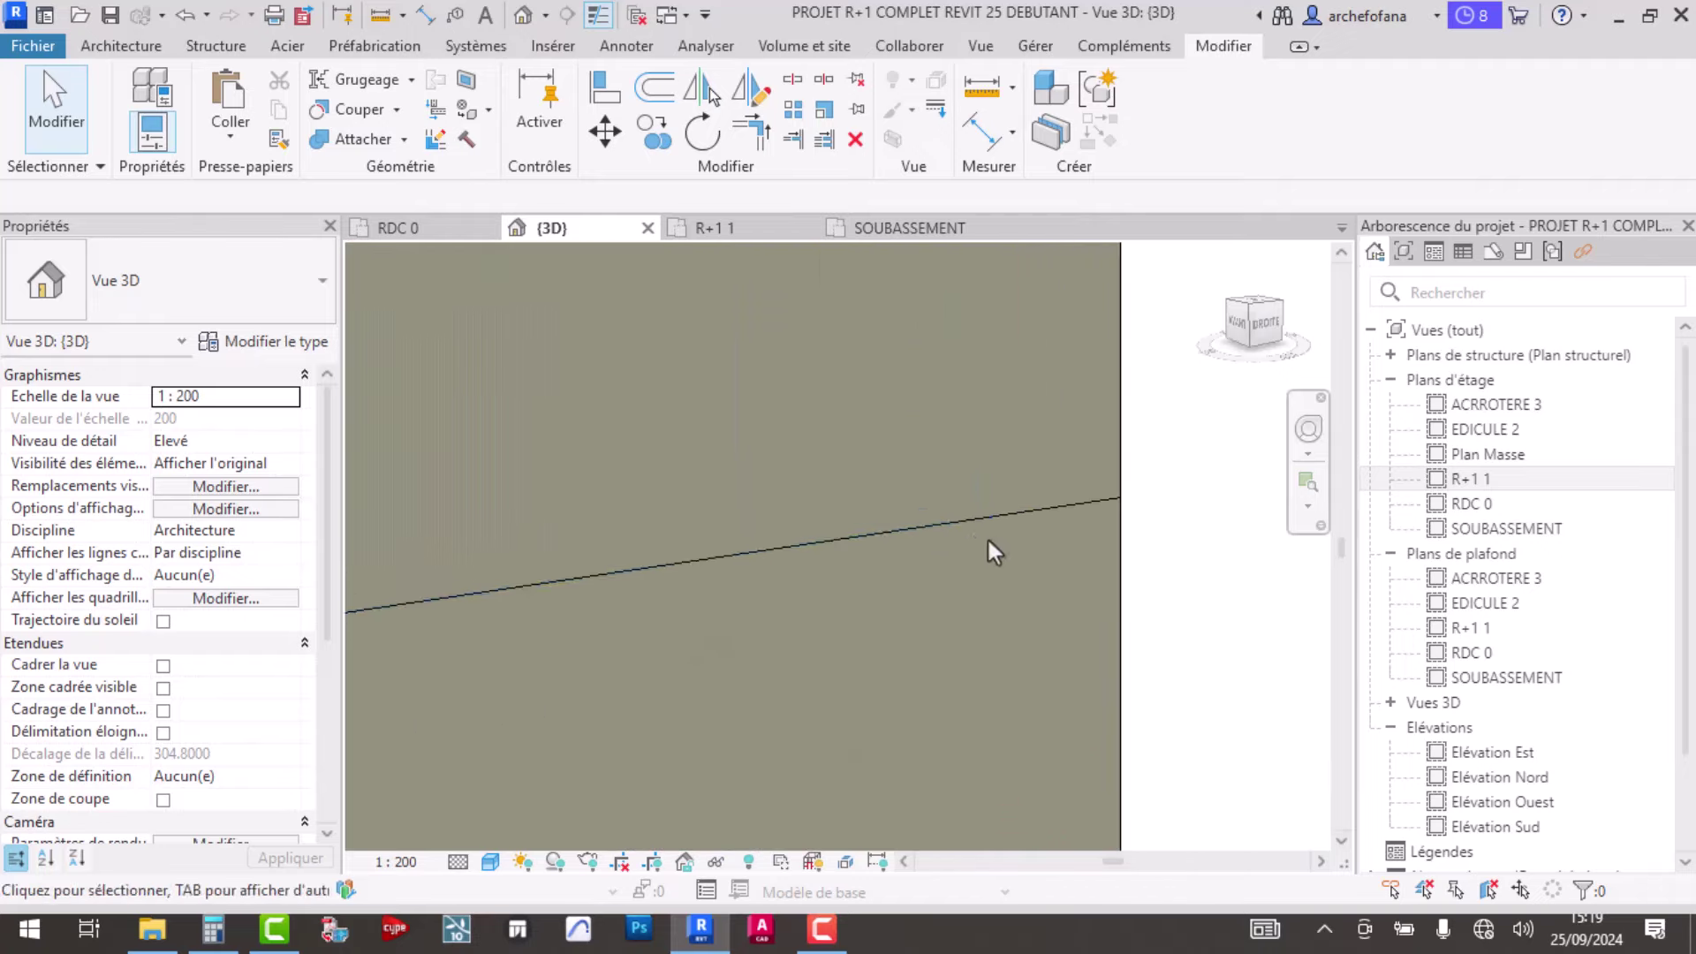
scroll(1067, 537, "down", 3)
scroll(1068, 537, "down", 3)
scroll(966, 560, "down", 3)
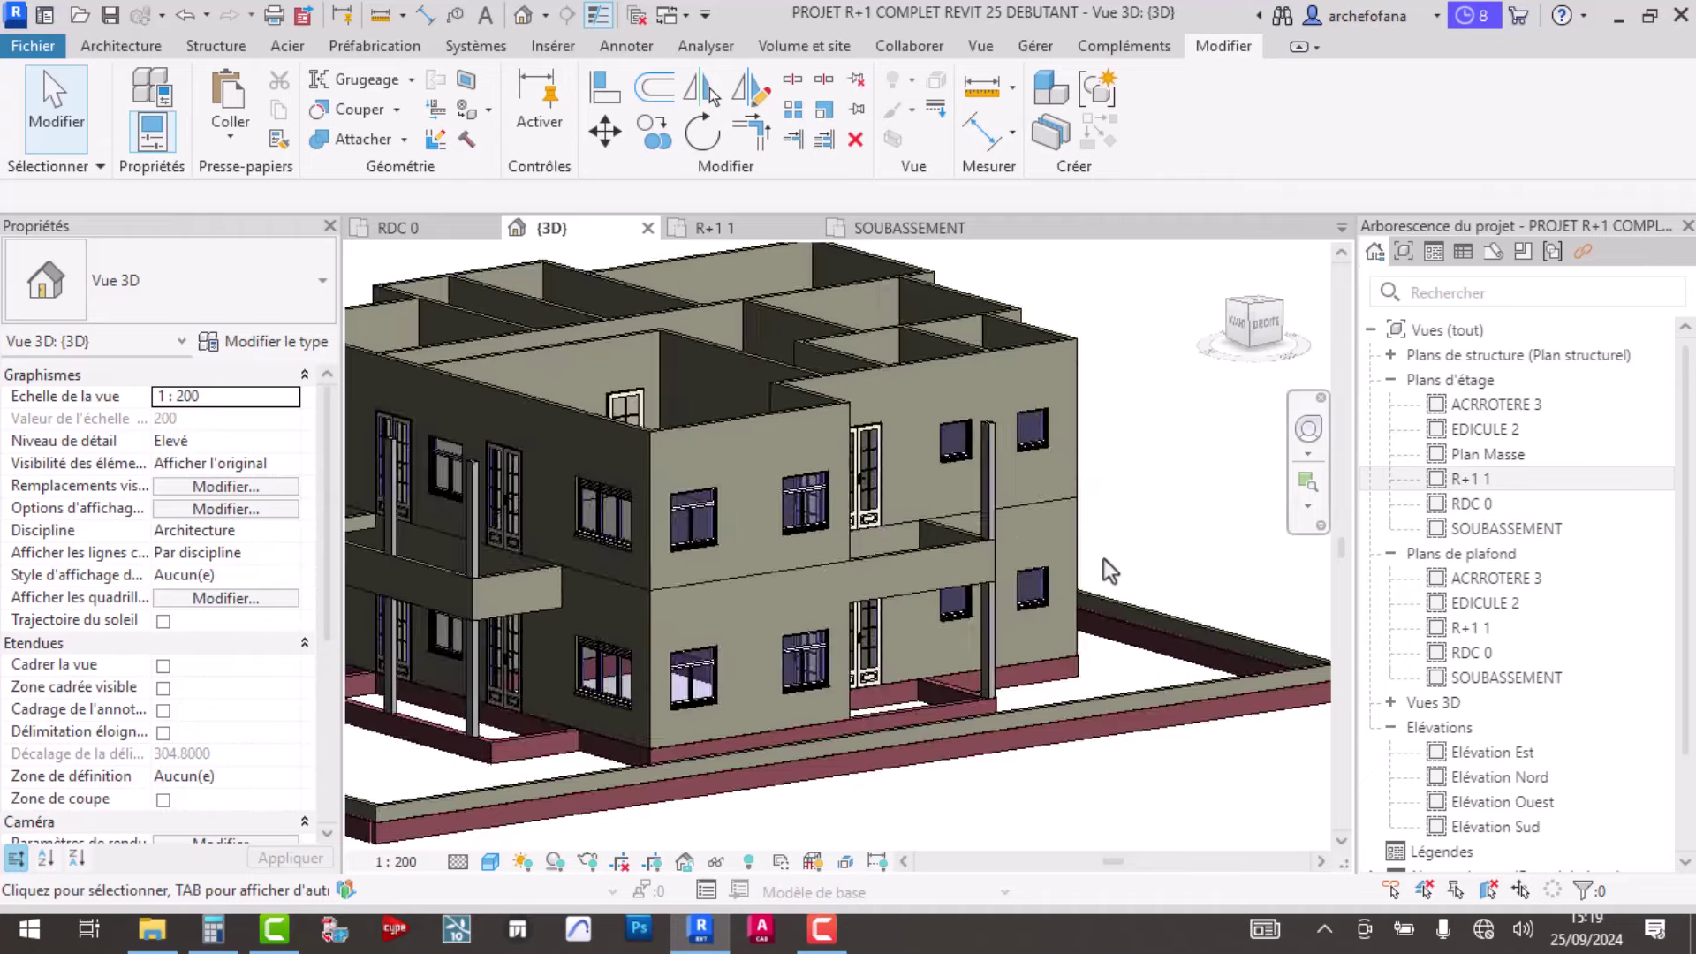
scroll(1120, 514, "up", 3)
scroll(1121, 513, "up", 2)
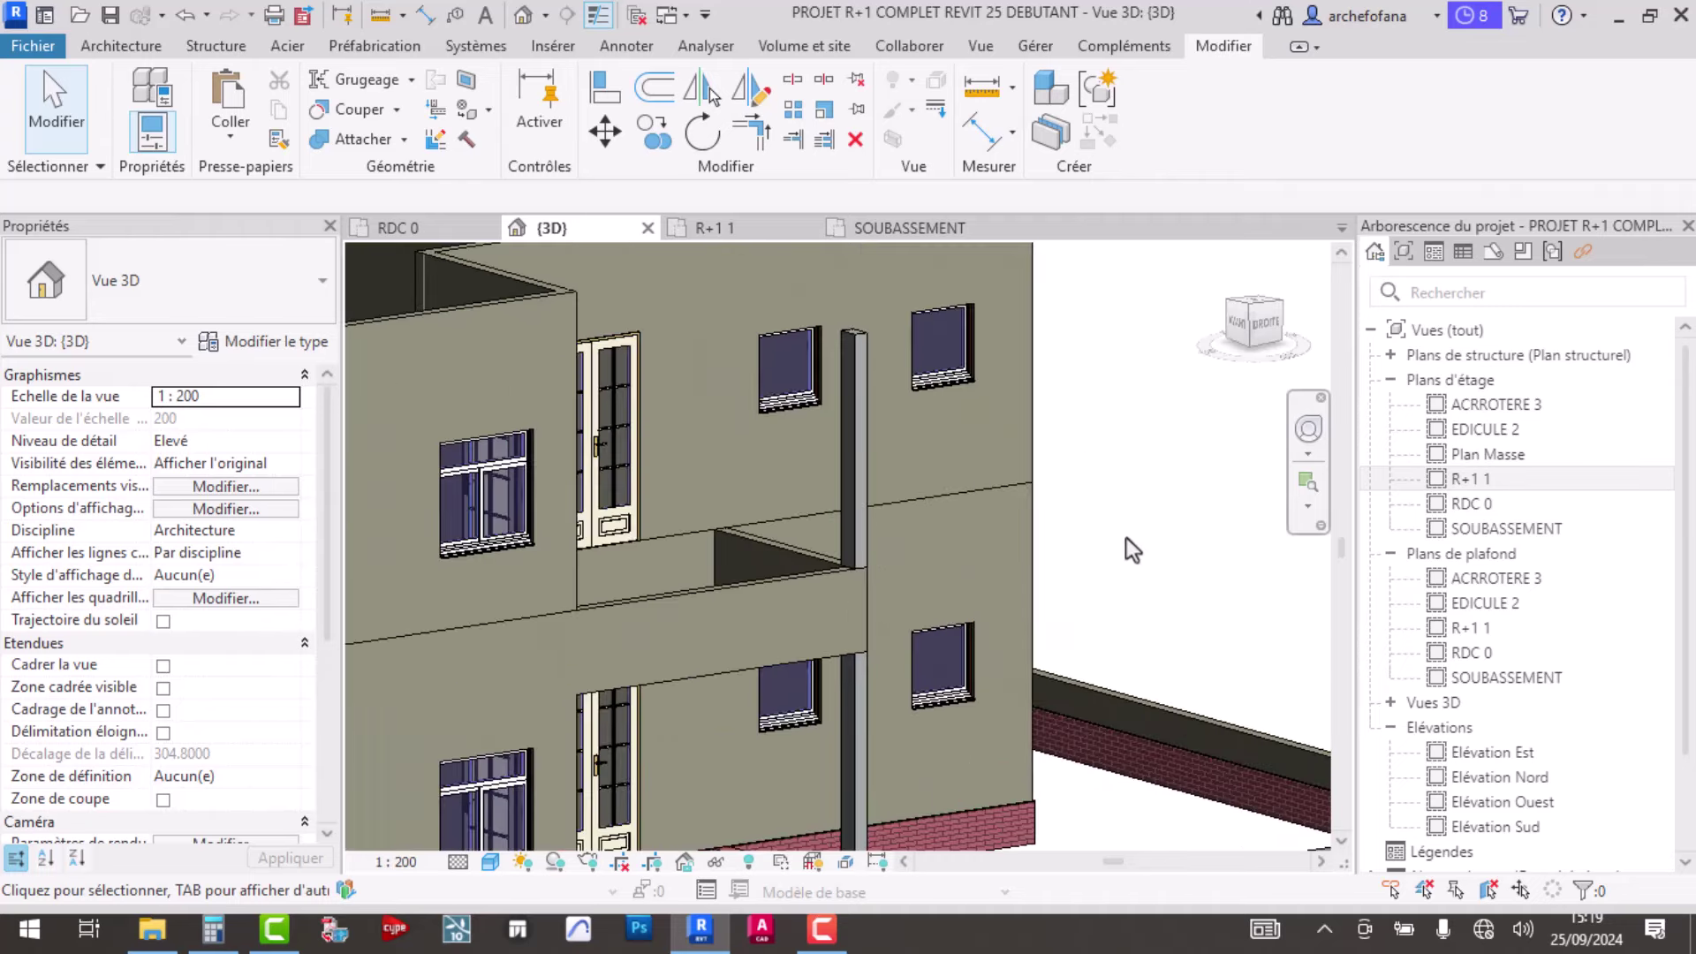
mouse_move(1126, 538)
middle_mouse_down("shift")
mouse_move(1084, 568)
mouse_move(879, 549)
middle_mouse_up("shift")
scroll(909, 535, "down", 3)
scroll(893, 553, "down", 3)
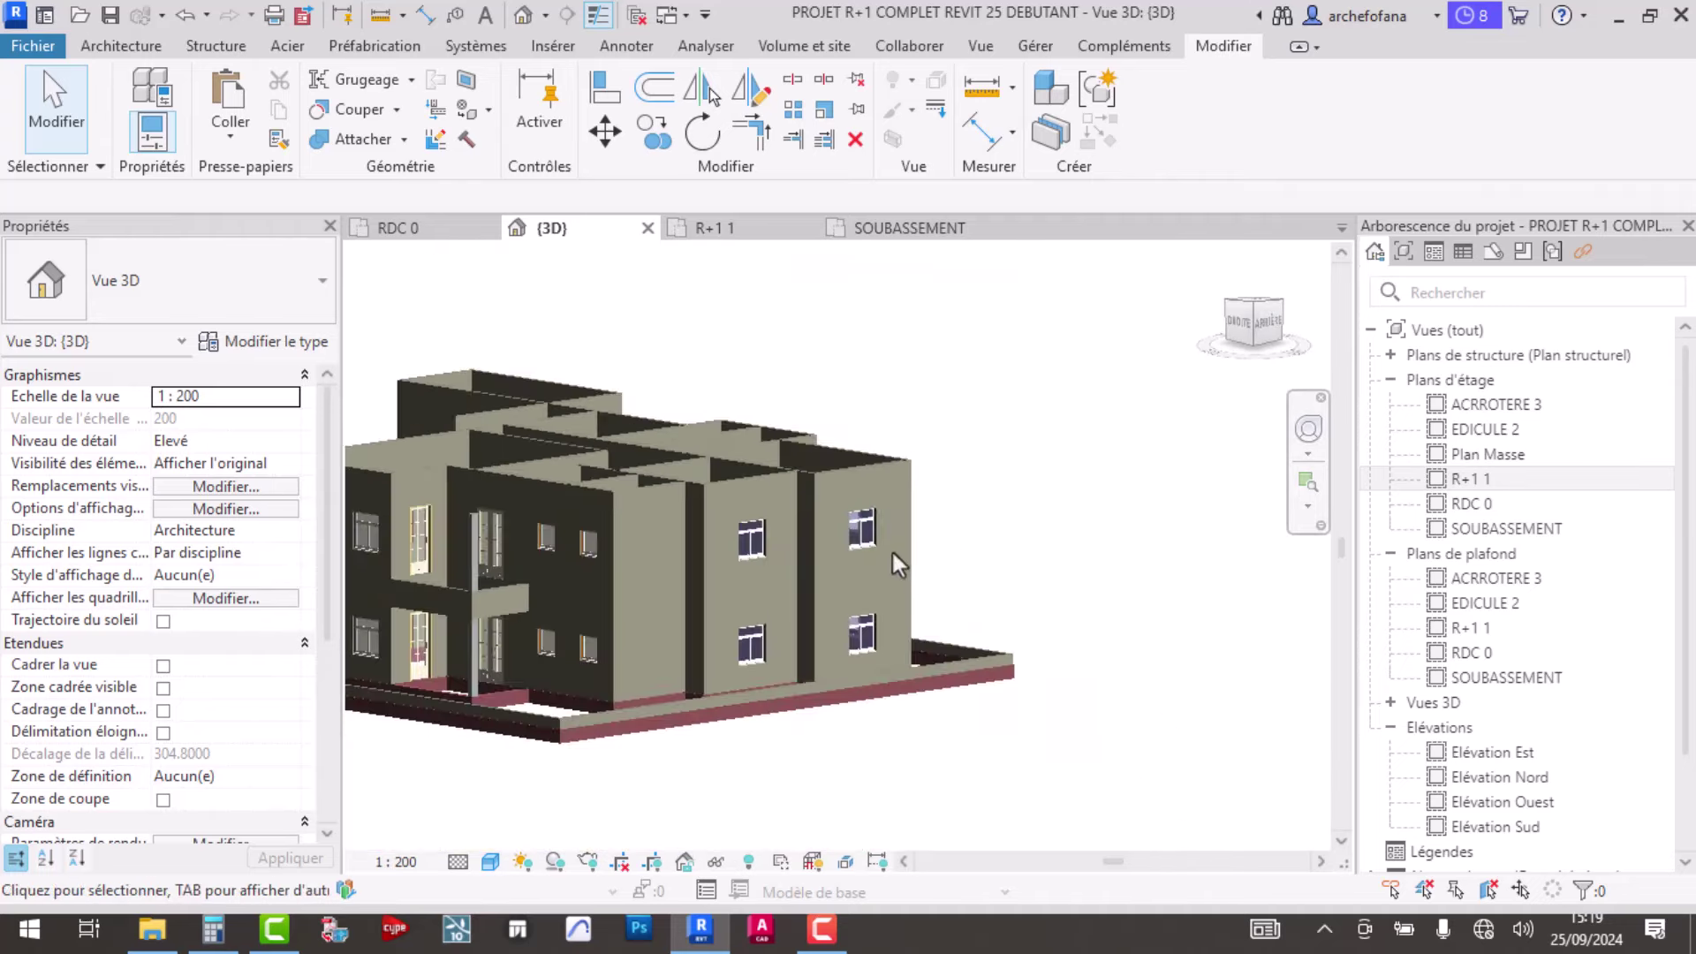
scroll(992, 507, "up", 3)
scroll(876, 537, "down", 3)
mouse_move(876, 537)
middle_mouse_down("shift")
mouse_move(765, 552)
mouse_move(976, 560)
mouse_move(876, 548)
mouse_move(777, 609)
mouse_move(652, 576)
mouse_move(807, 594)
mouse_move(1037, 599)
mouse_move(1104, 574)
mouse_move(1230, 592)
mouse_move(599, 615)
mouse_move(628, 530)
mouse_move(710, 605)
mouse_move(759, 614)
mouse_move(784, 617)
mouse_move(863, 530)
mouse_move(938, 570)
mouse_move(692, 579)
mouse_move(747, 596)
mouse_move(658, 553)
mouse_move(731, 486)
middle_mouse_up("shift")
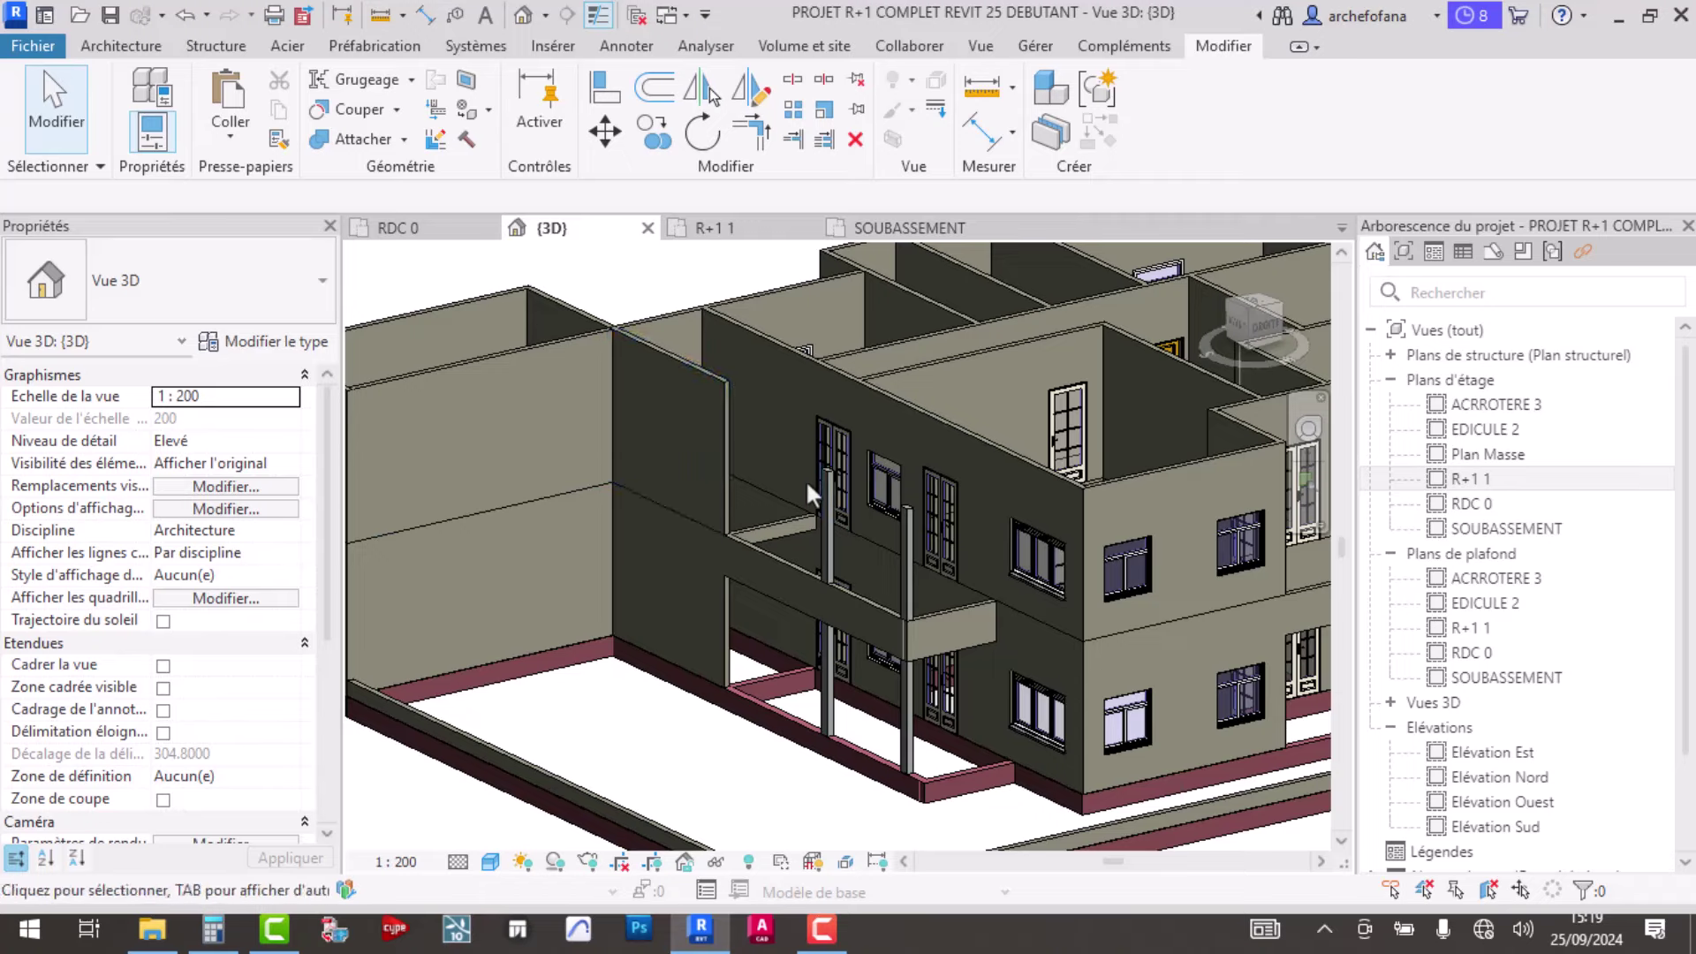
scroll(462, 341, "down", 3)
scroll(521, 448, "down", 3)
mouse_move(521, 448)
middle_mouse_down("shift")
mouse_move(503, 539)
mouse_move(523, 459)
middle_mouse_up("shift")
- Return to the RDC 0 plan, pan it into full view, then open the R+1 1 plan
left_click(397, 228)
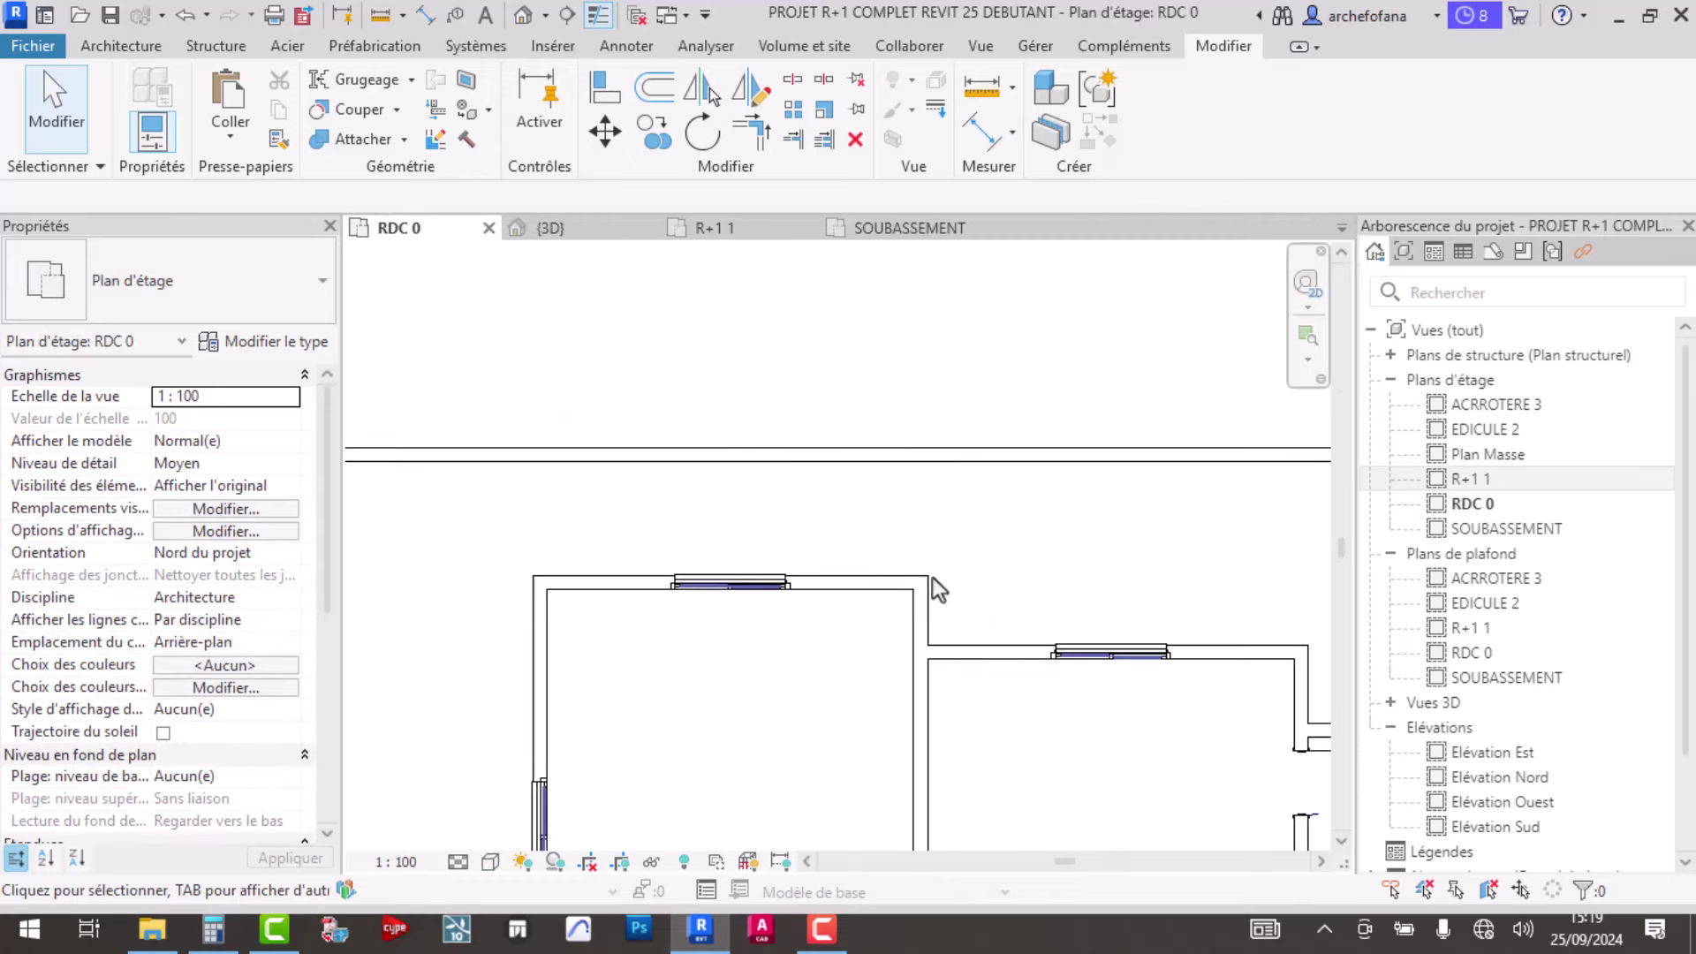
scroll(856, 542, "down", 2)
middle_click_drag(967, 657, 861, 501)
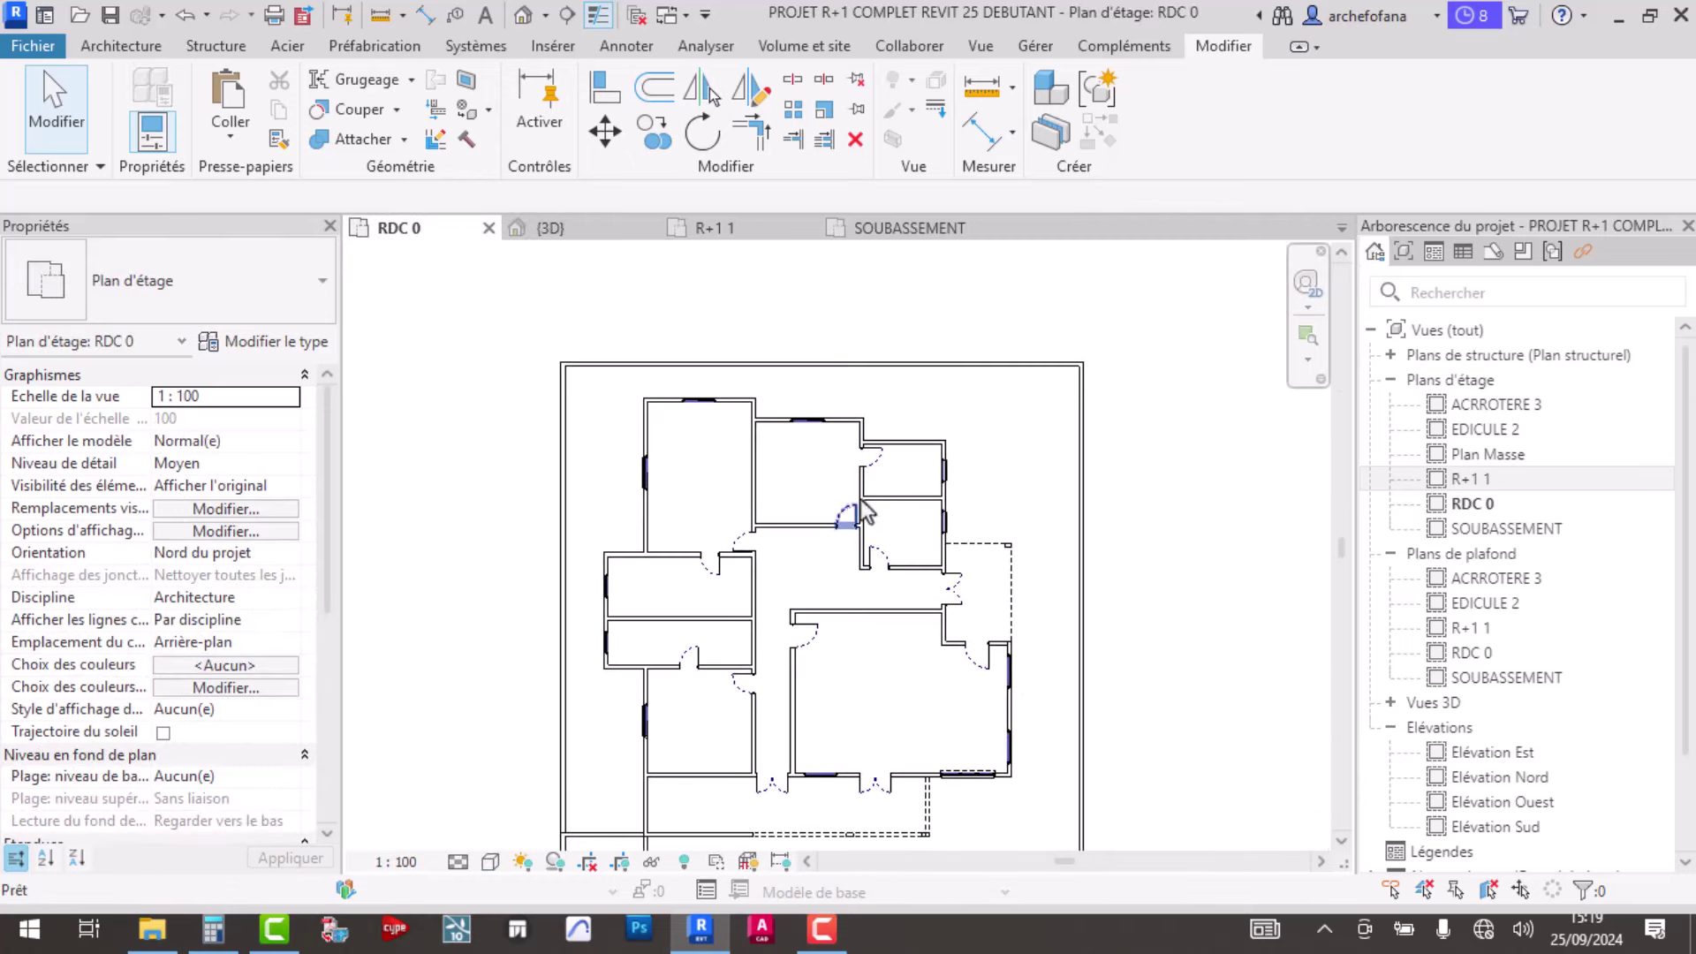
left_click(1492, 480)
double_click(1492, 479)
scroll(856, 423, "up", 2)
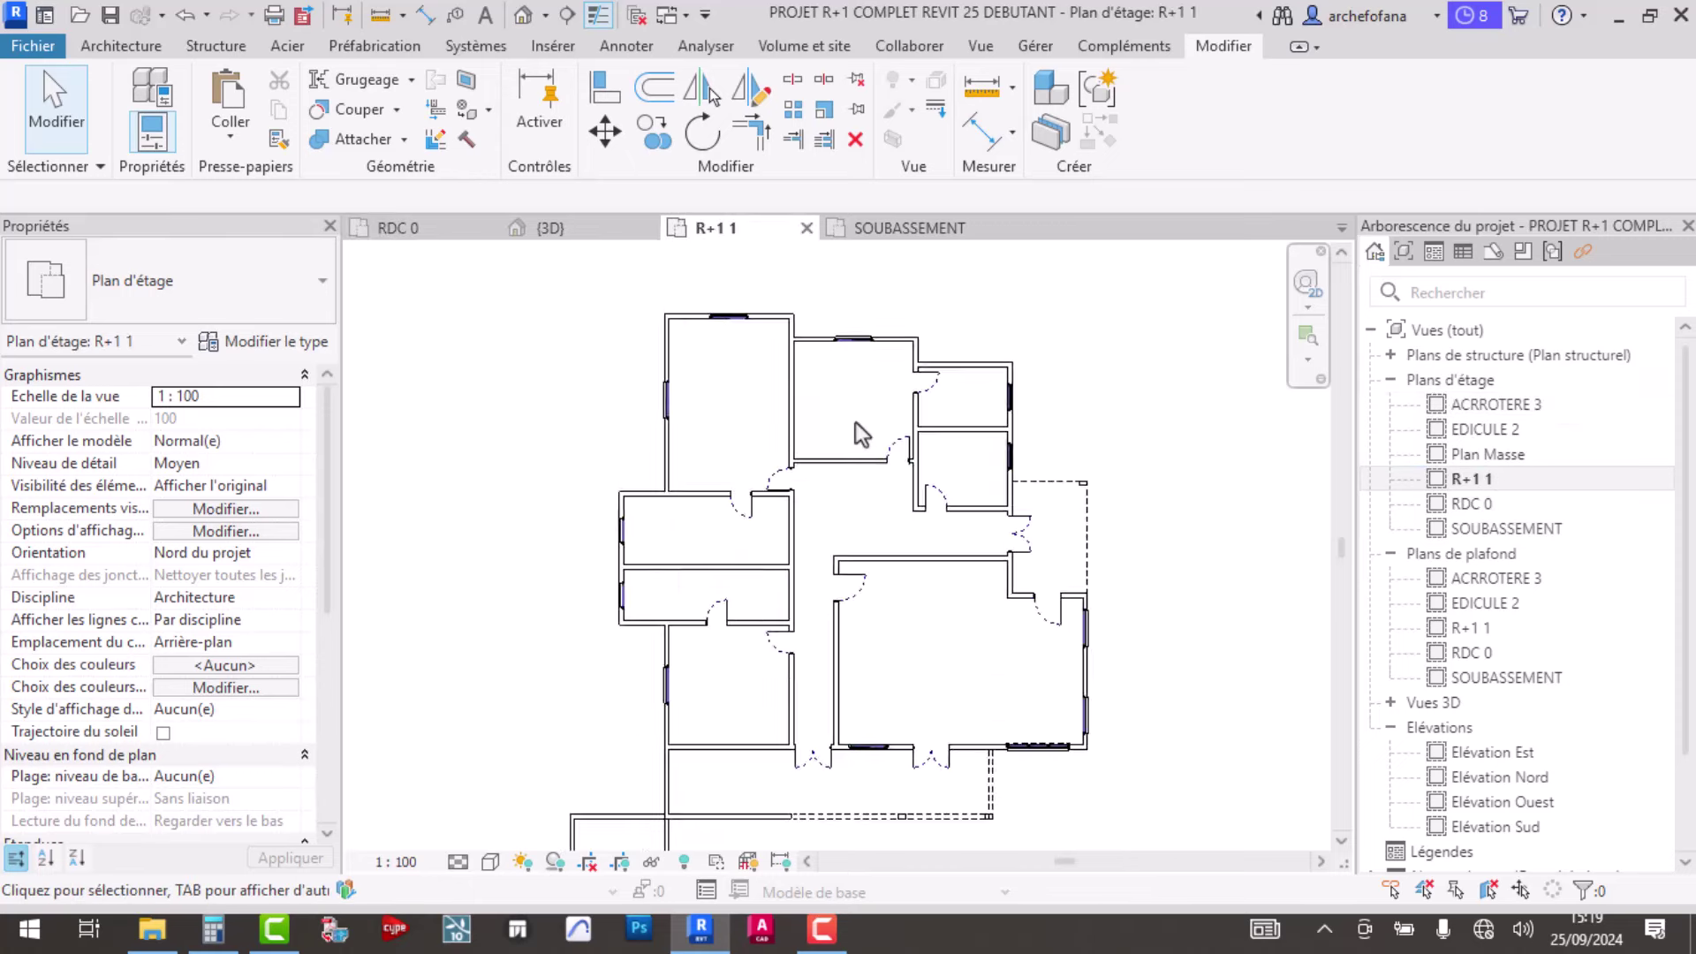
scroll(861, 421, "up", 2)
scroll(861, 421, "down", 3)
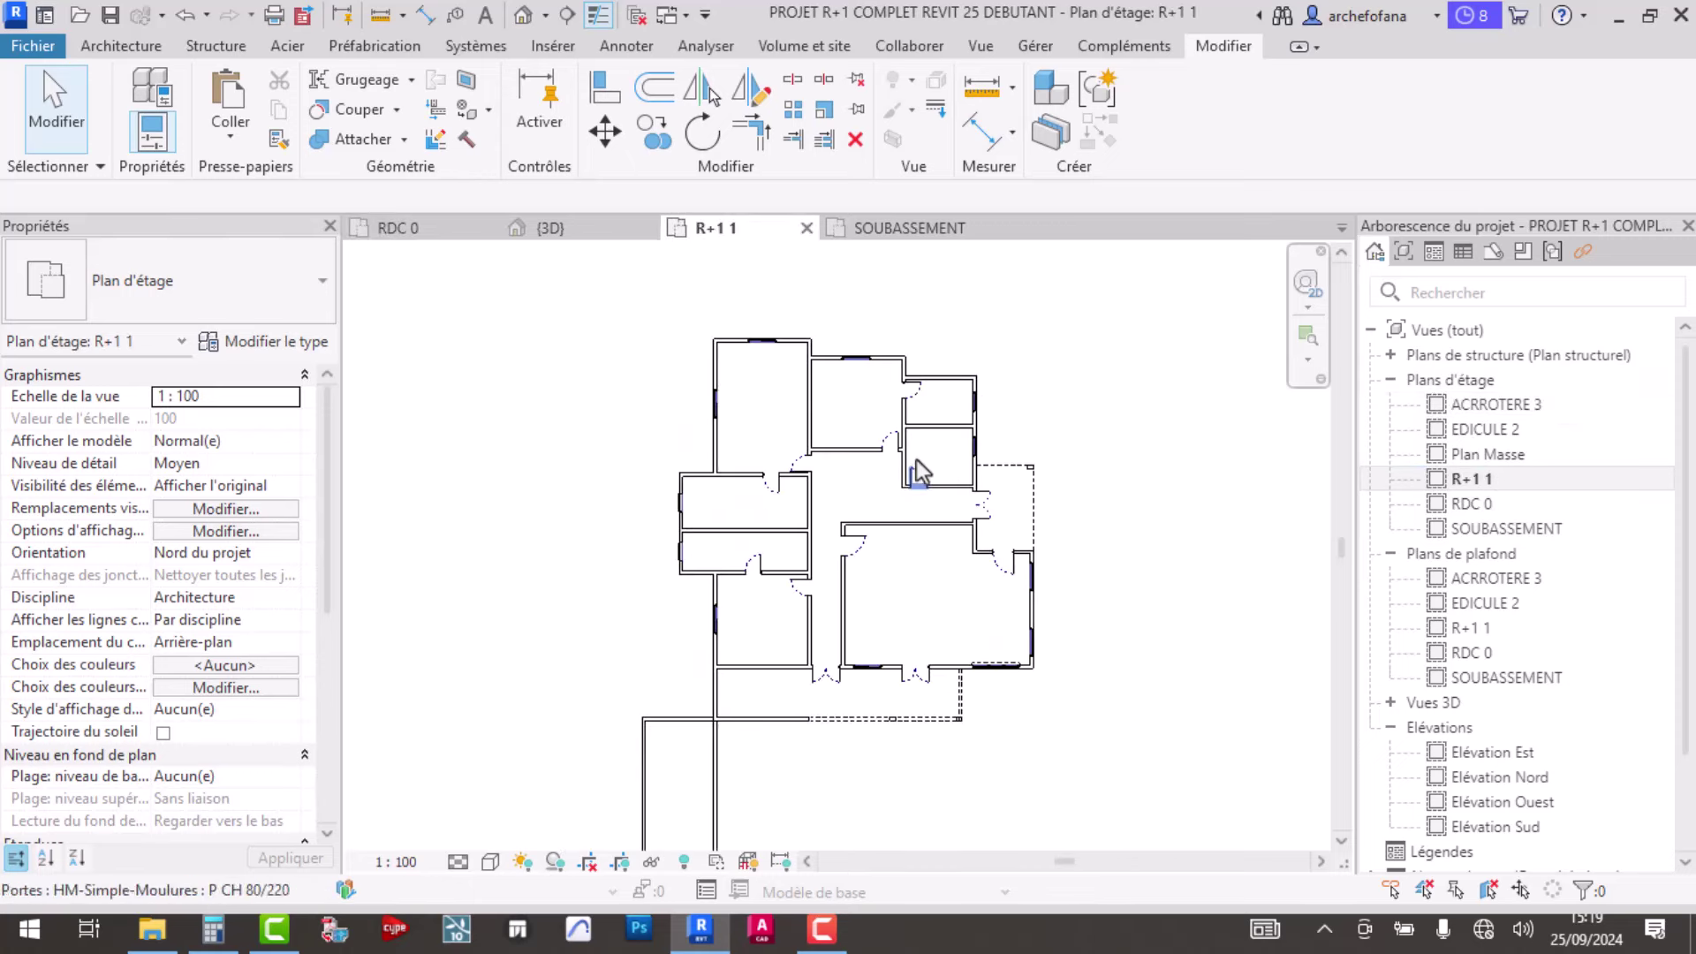
- Check the empty EDICULE 2 floor plan, then return to the R+1 1 plan
double_click(1505, 431)
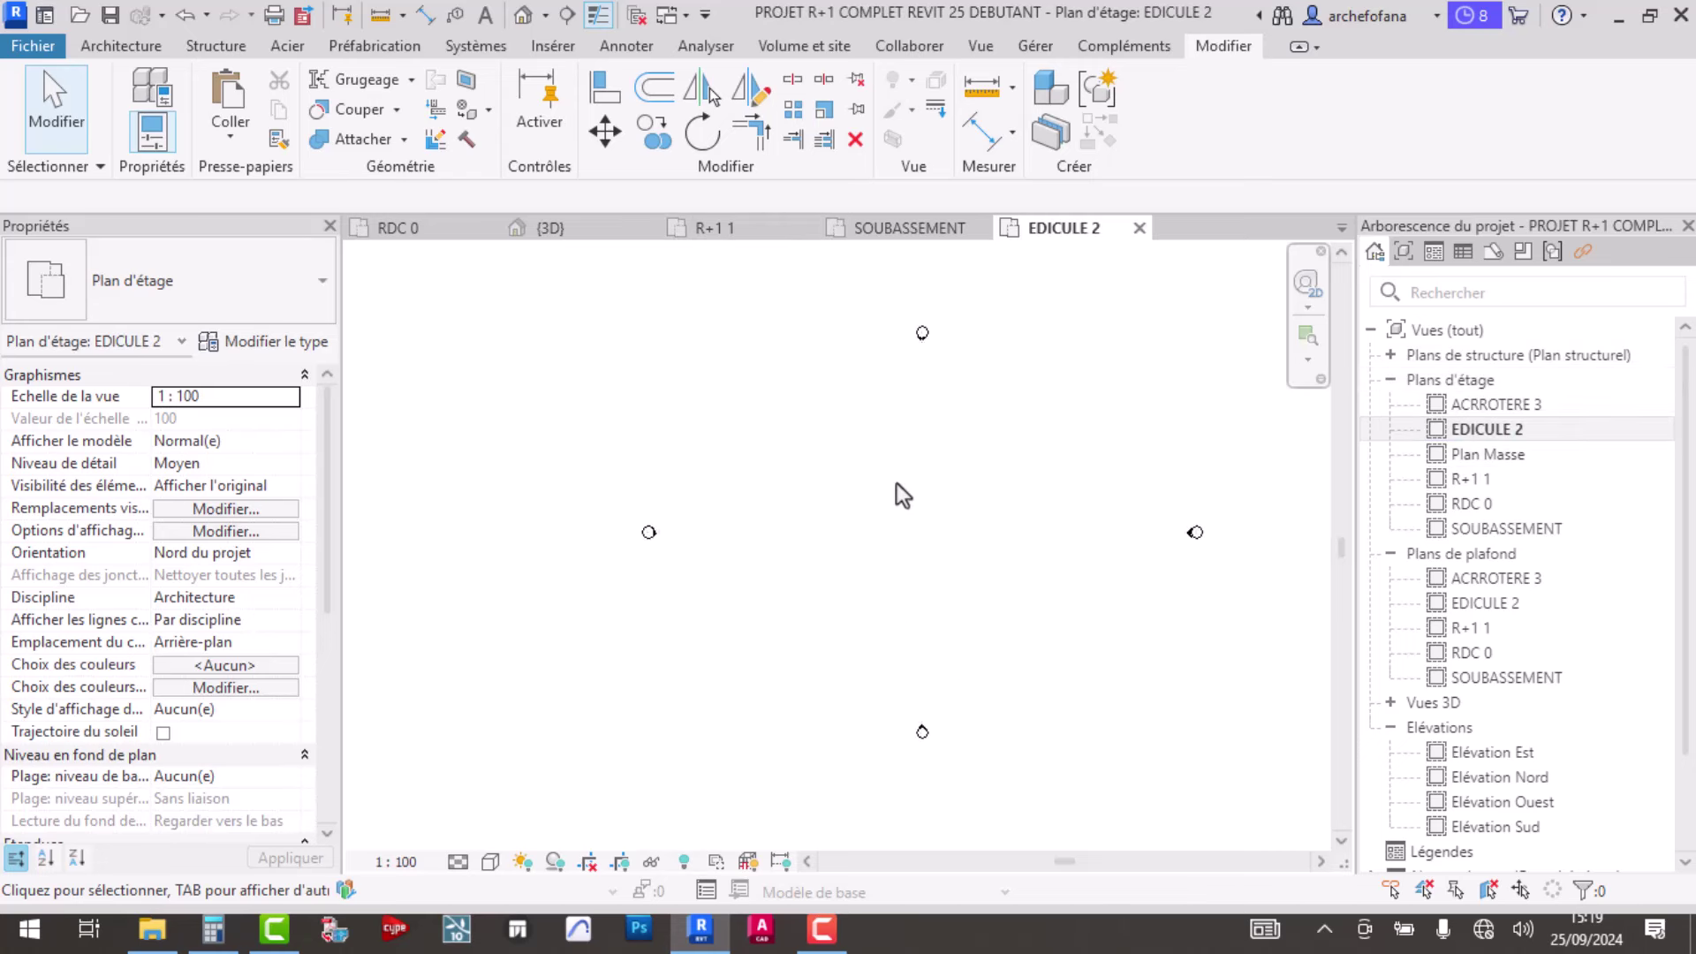
scroll(978, 479, "up", 2)
double_click(1512, 479)
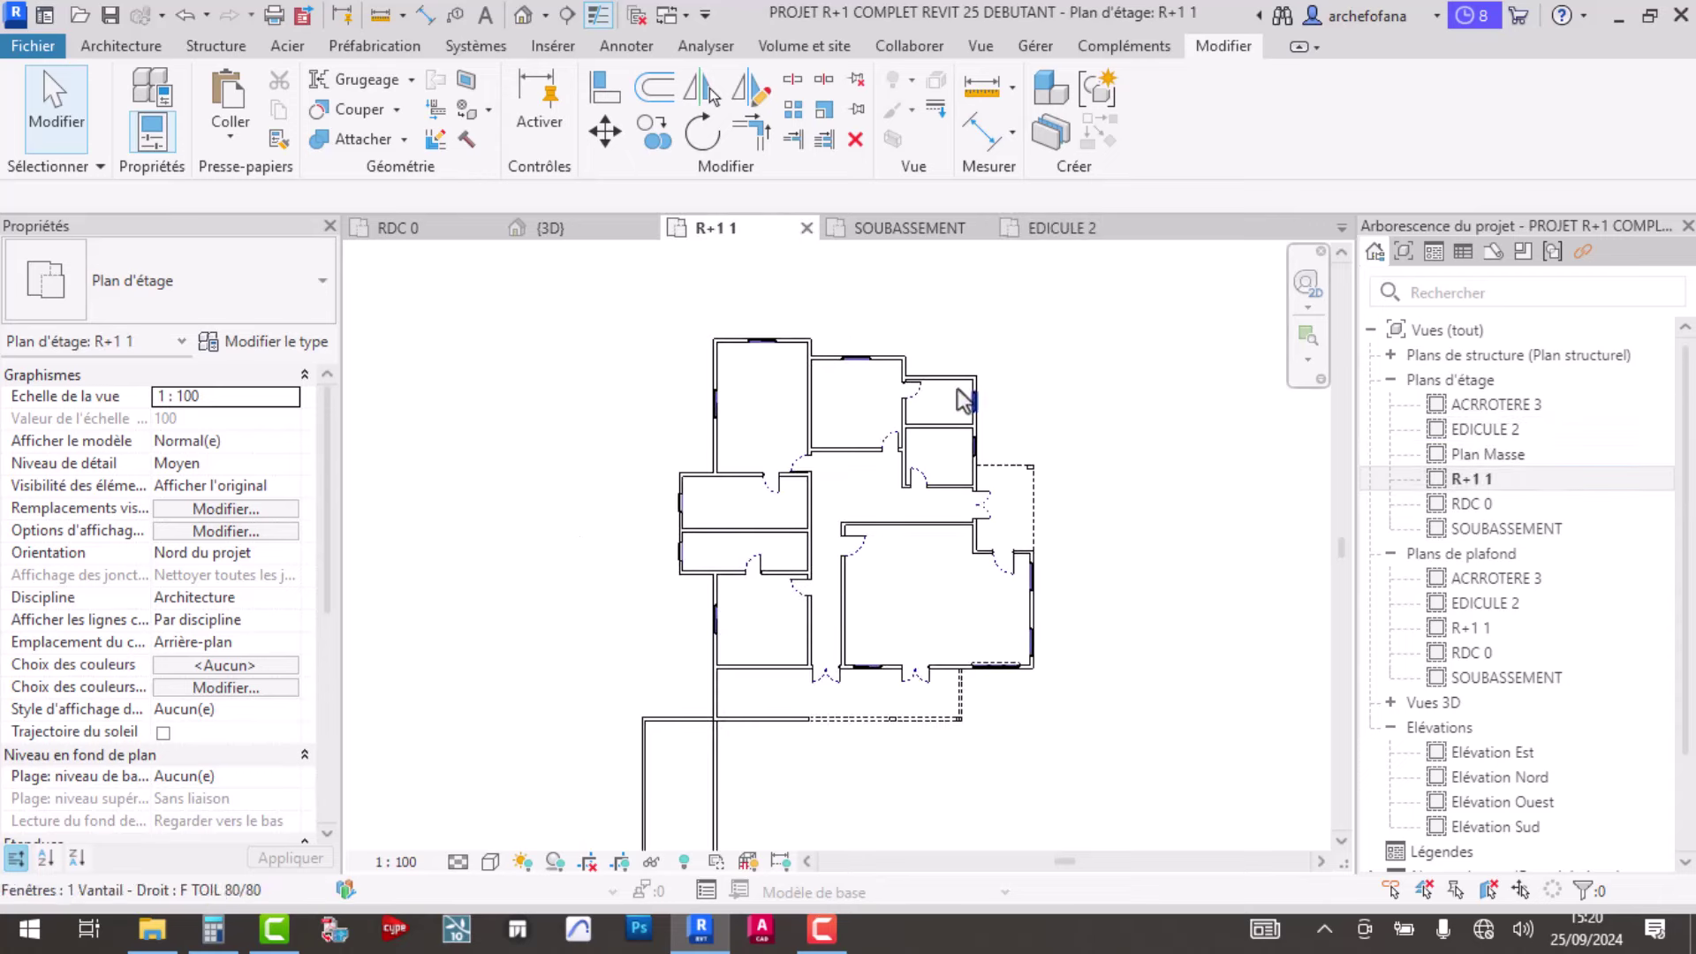
- Start the selection with the top-wall window and the walls of the top-left and left rooms
left_click(784, 351)
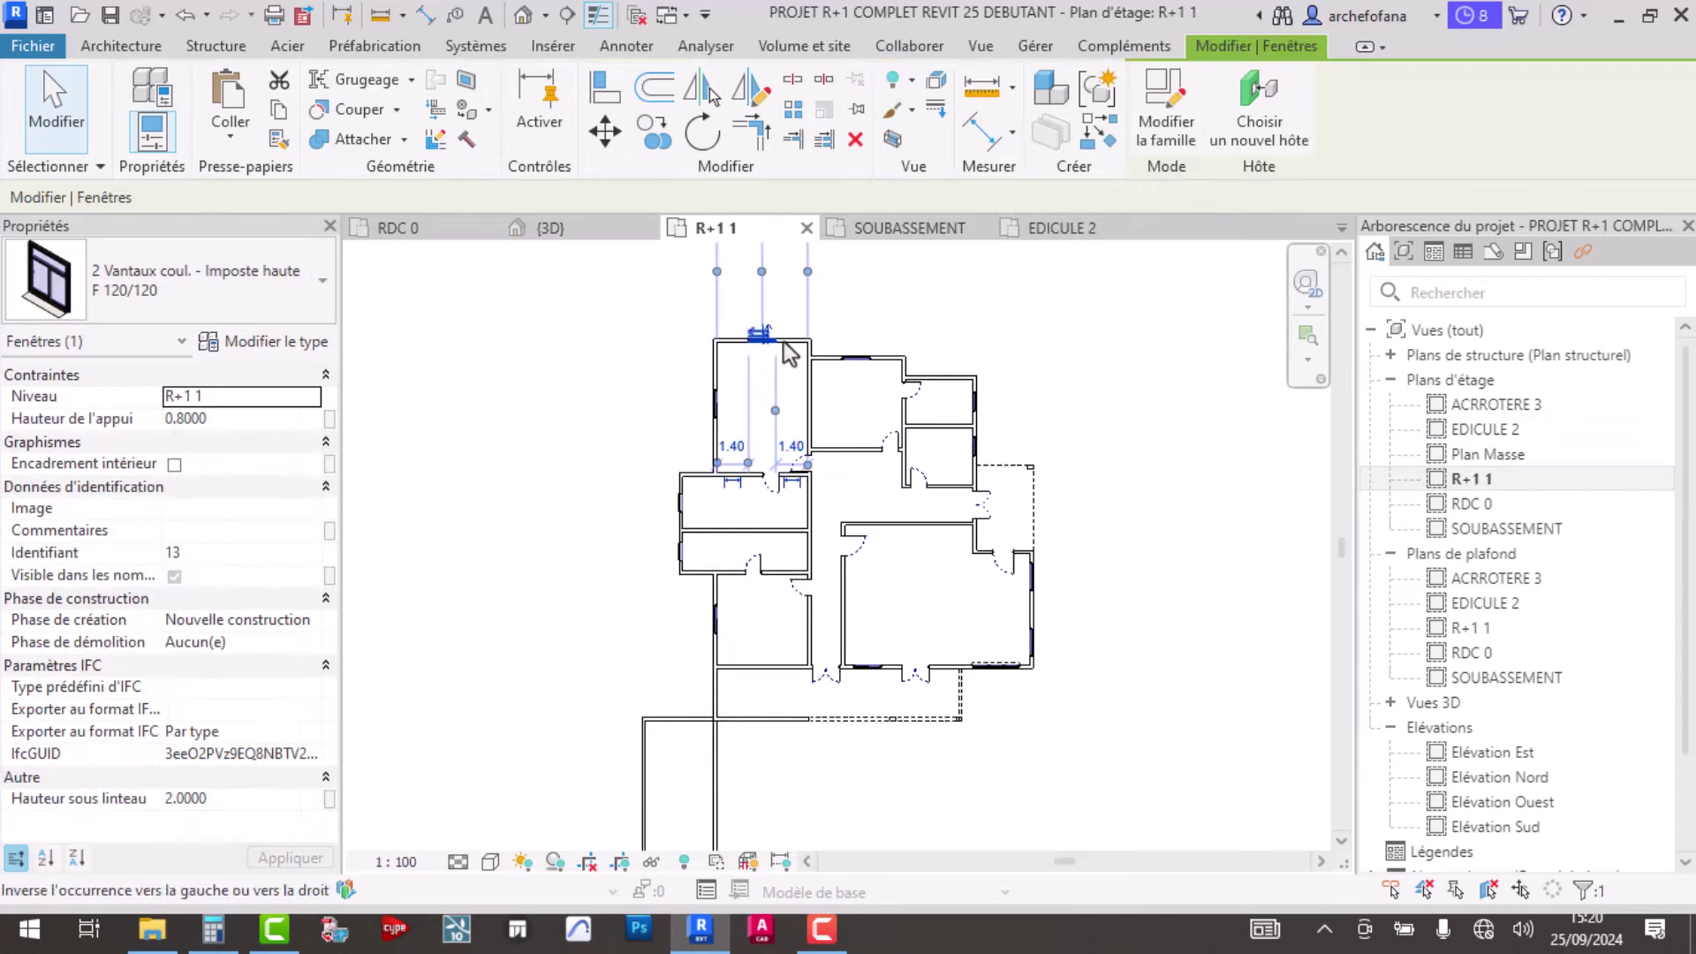
left_click(715, 368)
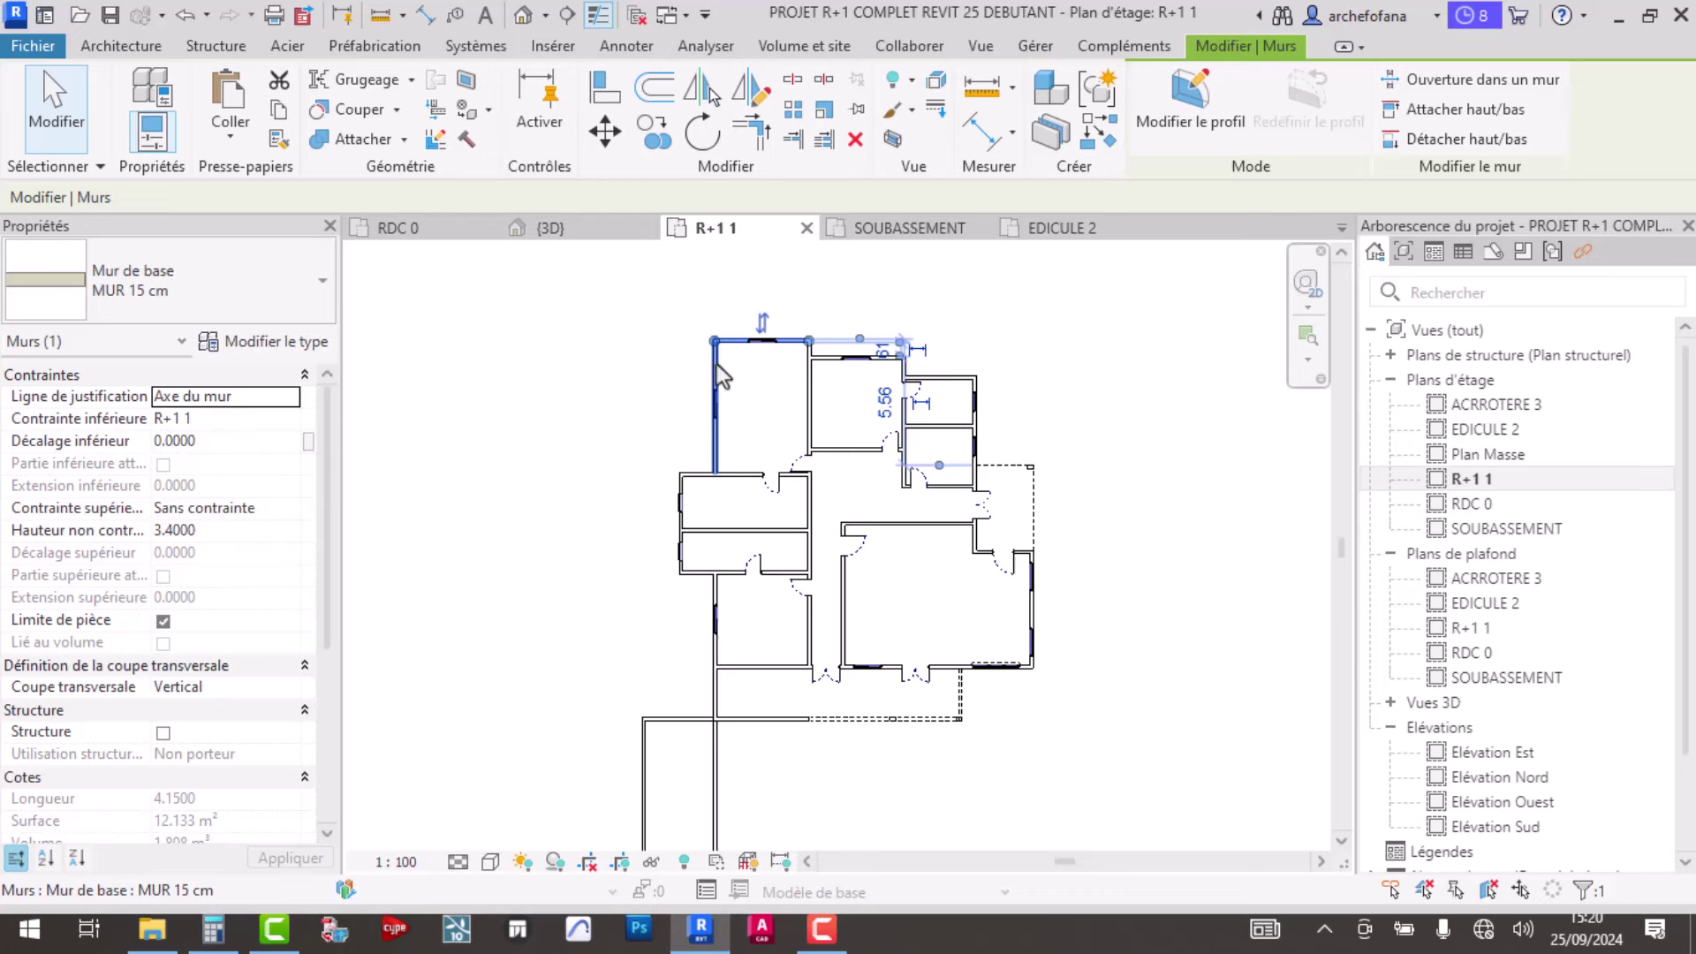
left_click(717, 364, "ctrl")
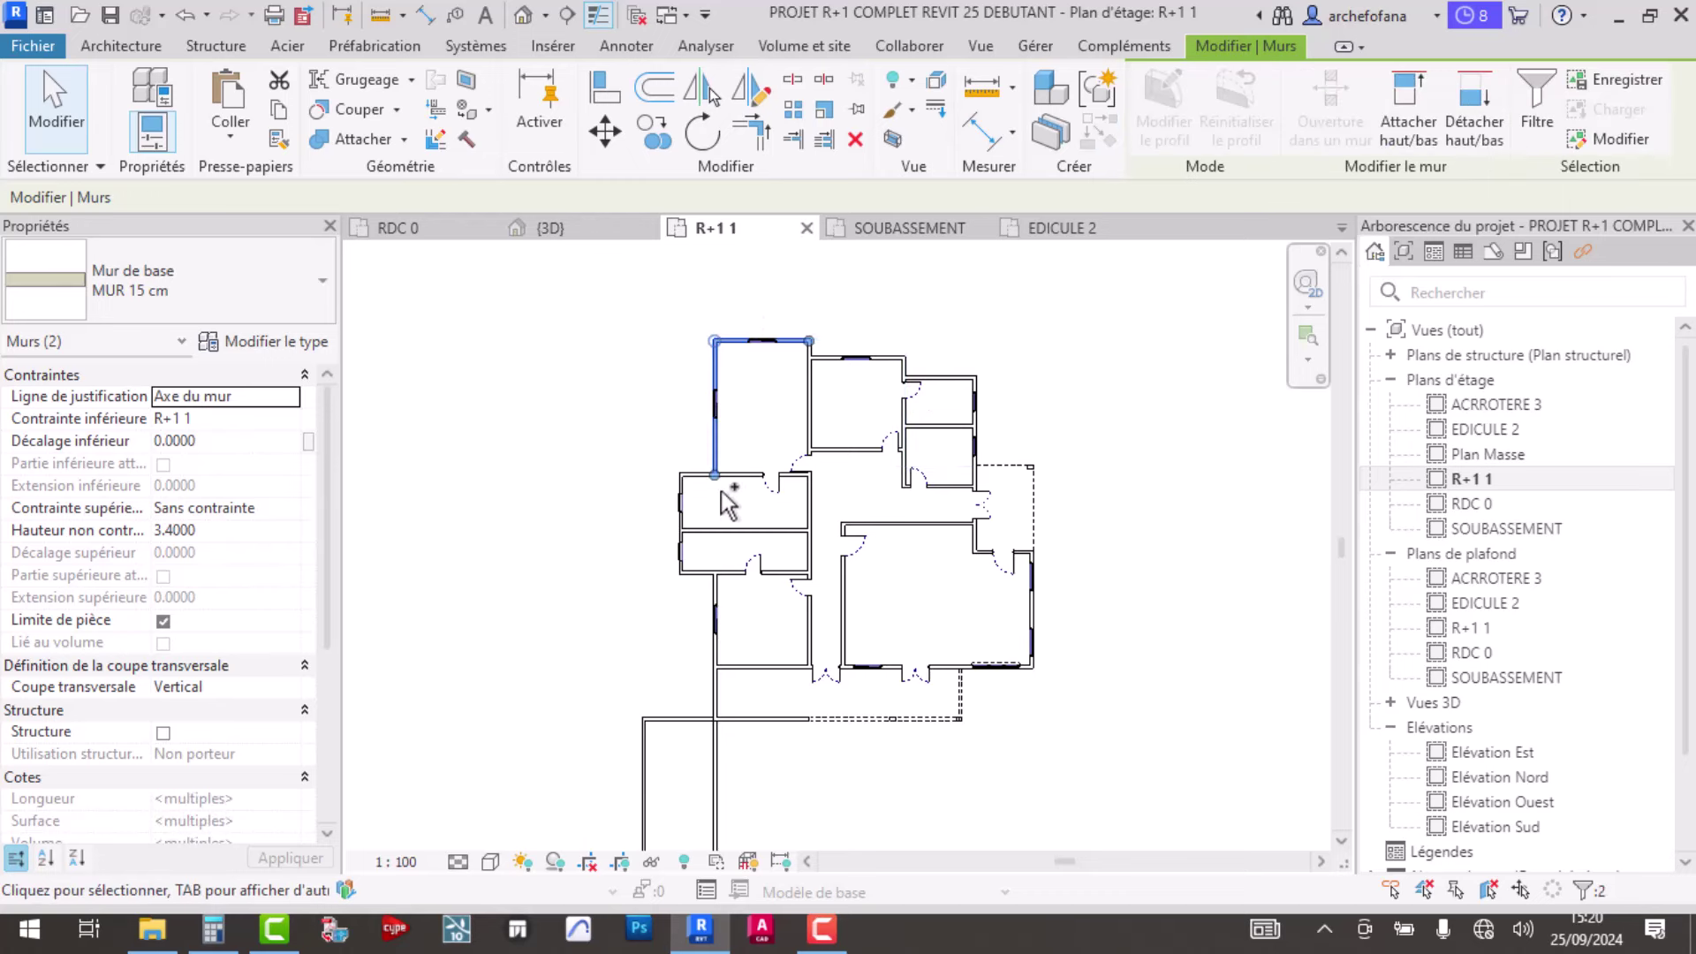
scroll(724, 495, "up", 2)
scroll(730, 506, "up", 1)
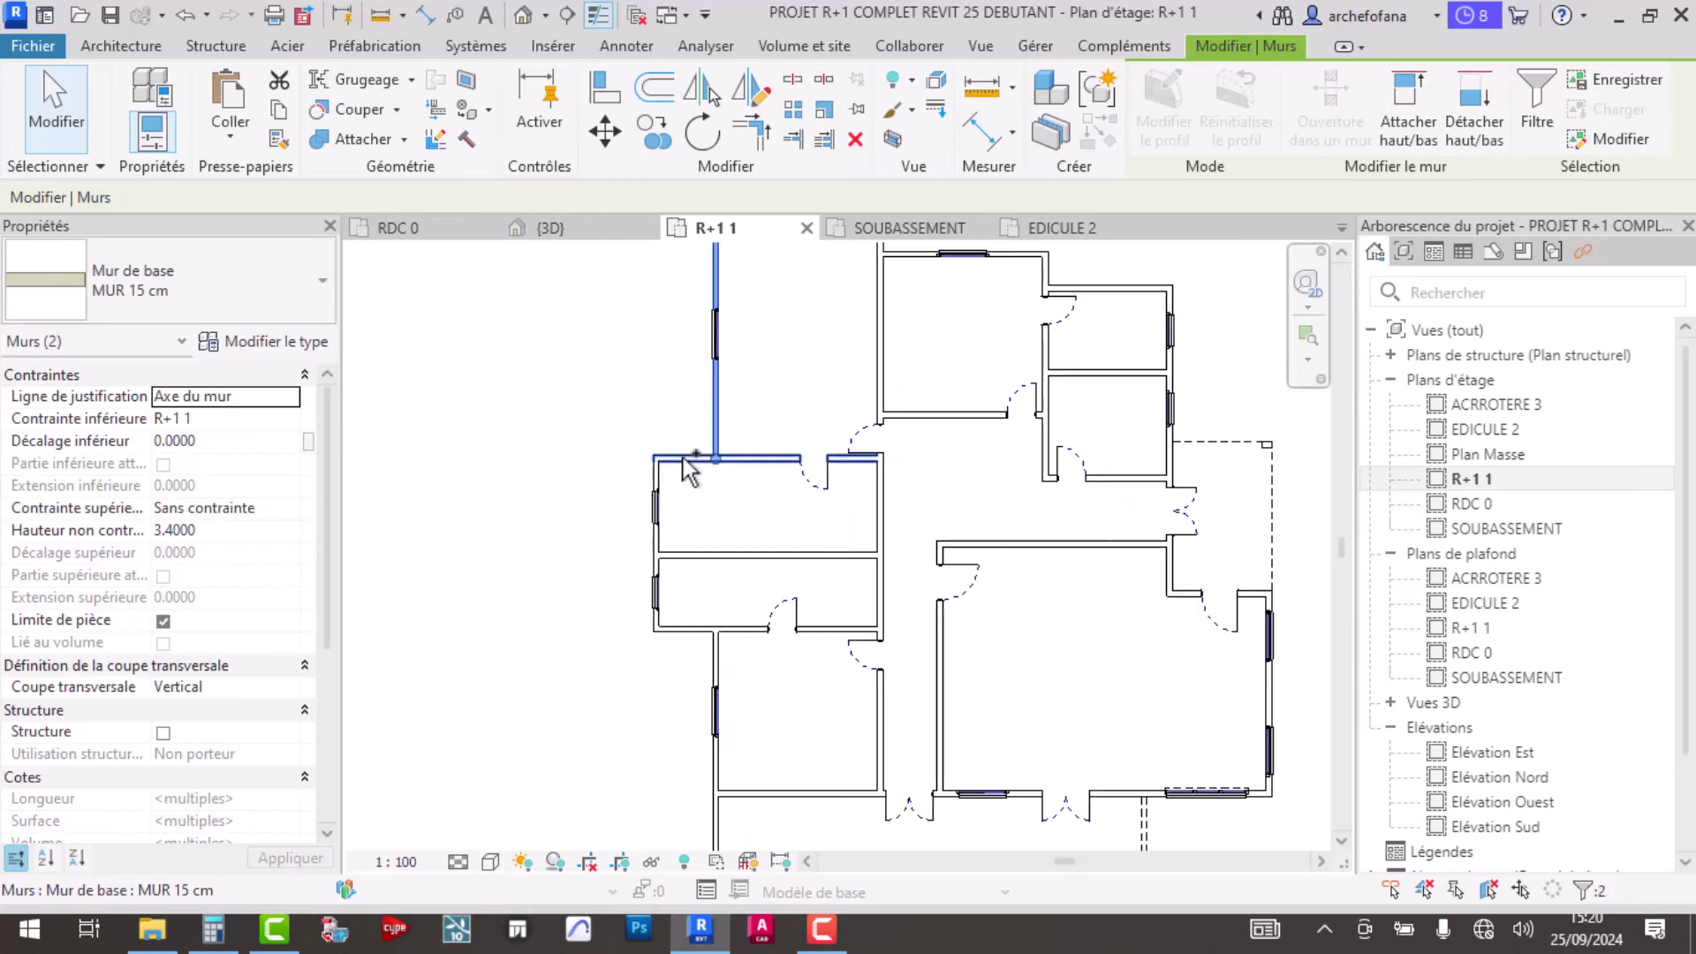
left_click(698, 458, "ctrl")
left_click(655, 540, "ctrl")
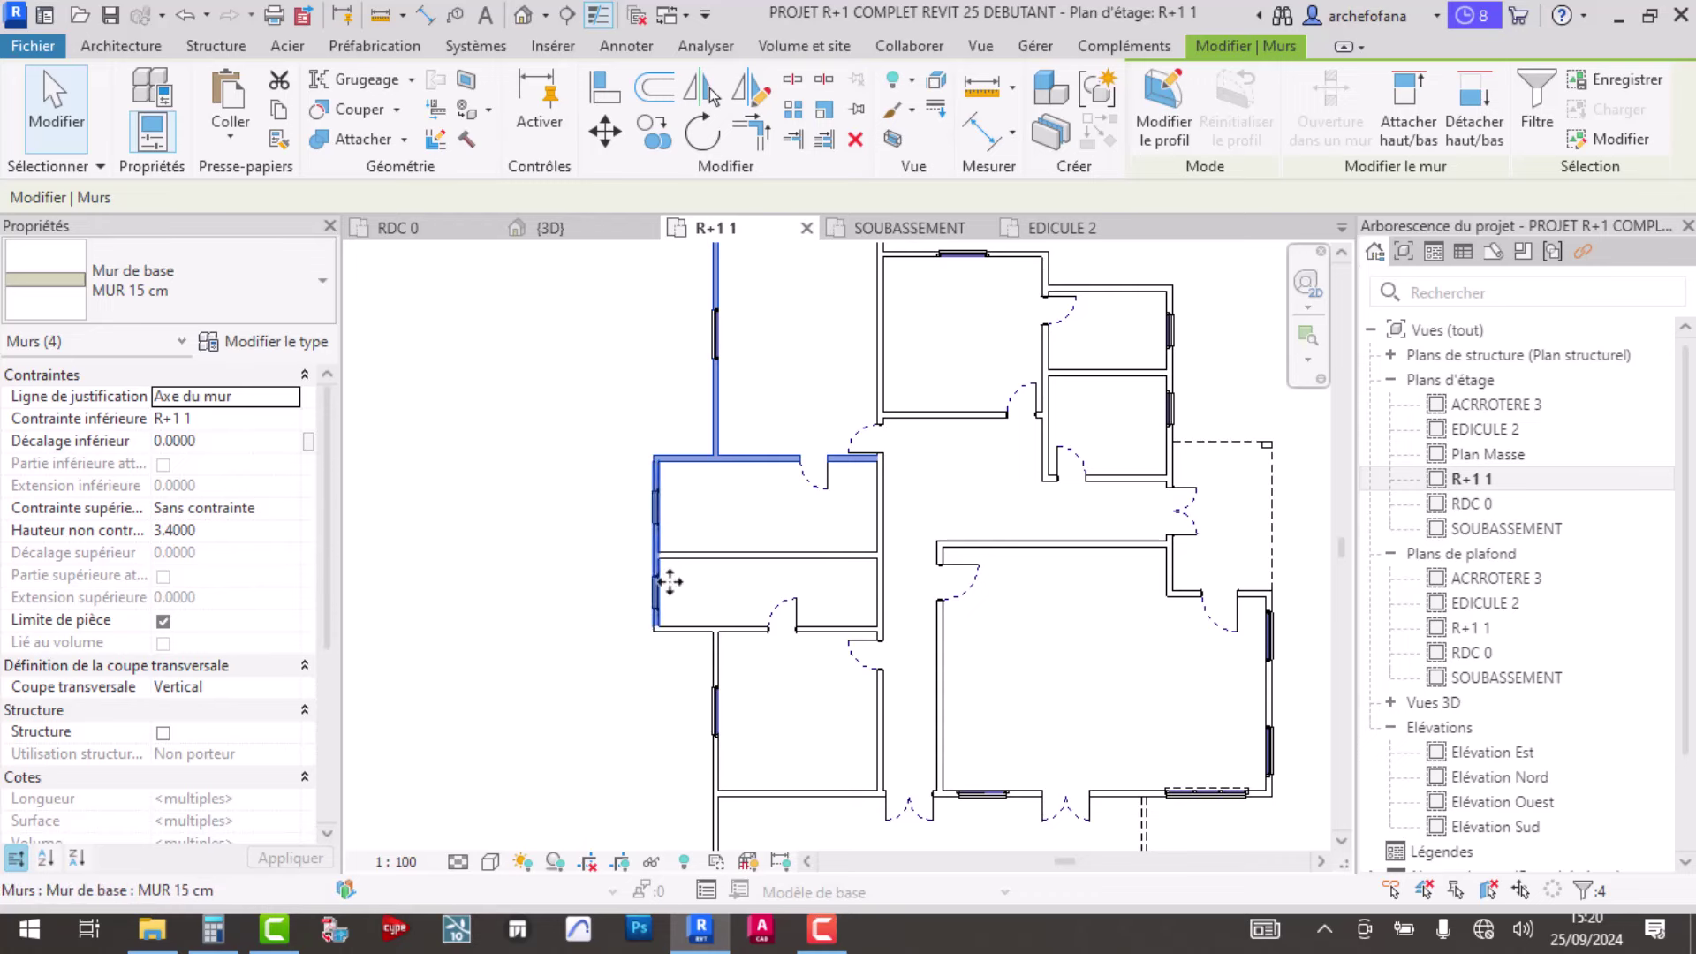
left_click(698, 628, "ctrl")
left_click(717, 676, "ctrl")
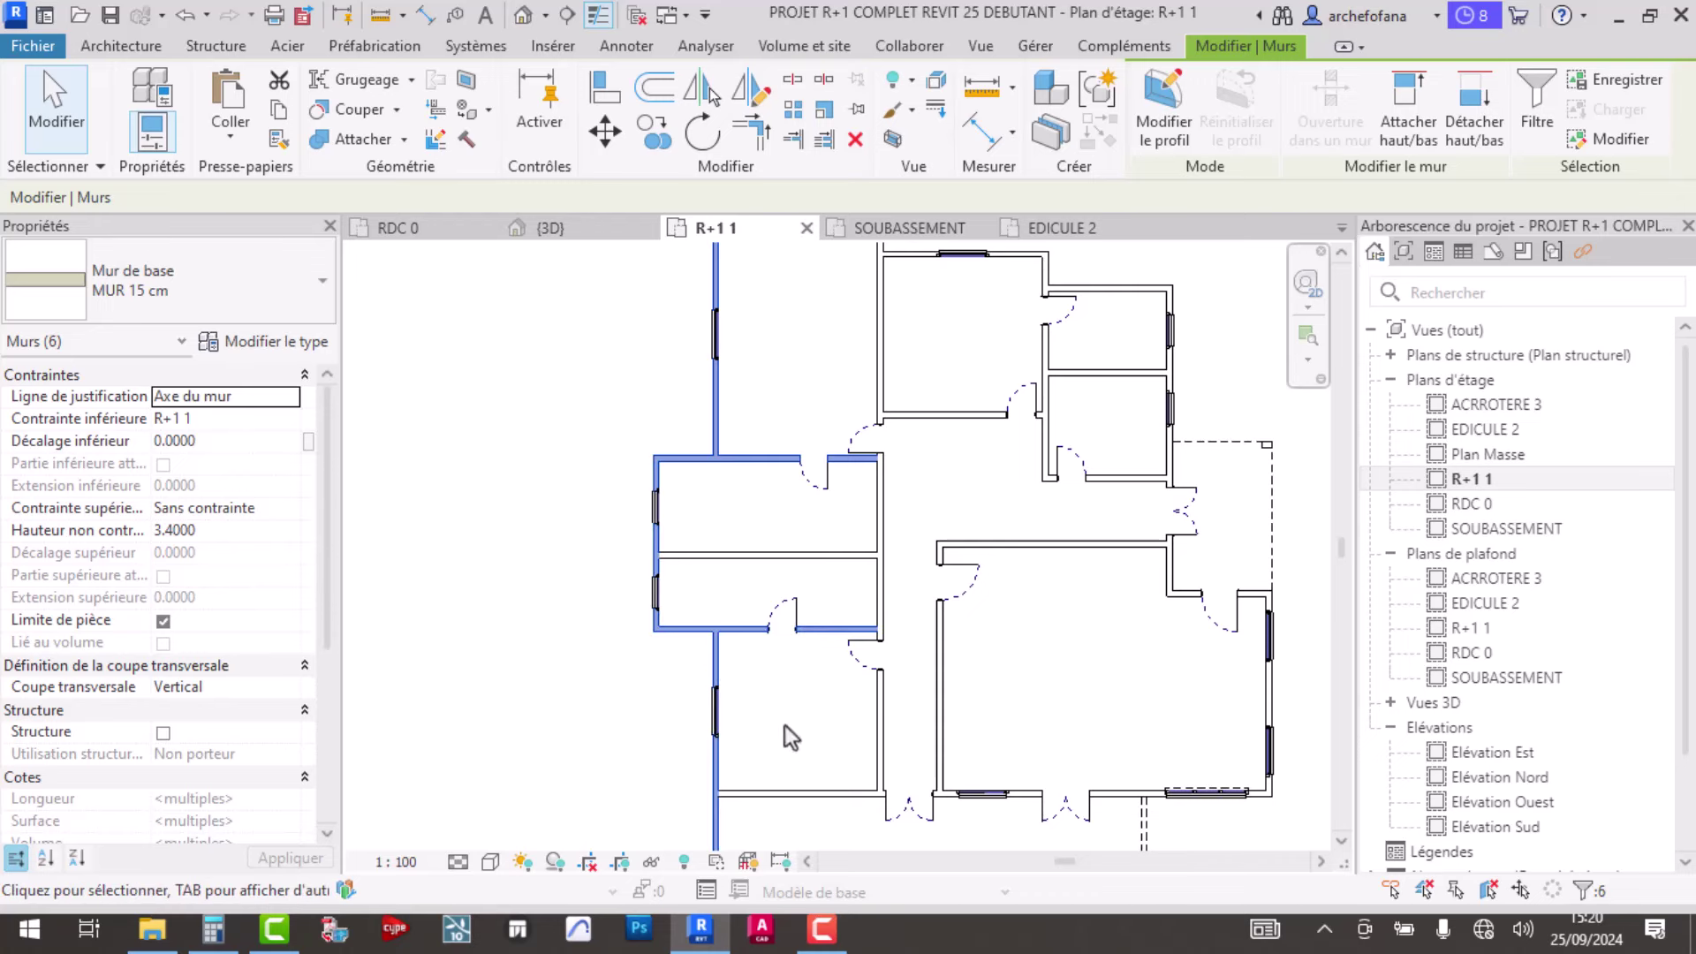
middle_click_drag(733, 706, 669, 426)
- Add the lower-left walls and the right room's bottom and east walls to the selection
left_click(565, 606, "ctrl")
left_click(533, 655, "ctrl")
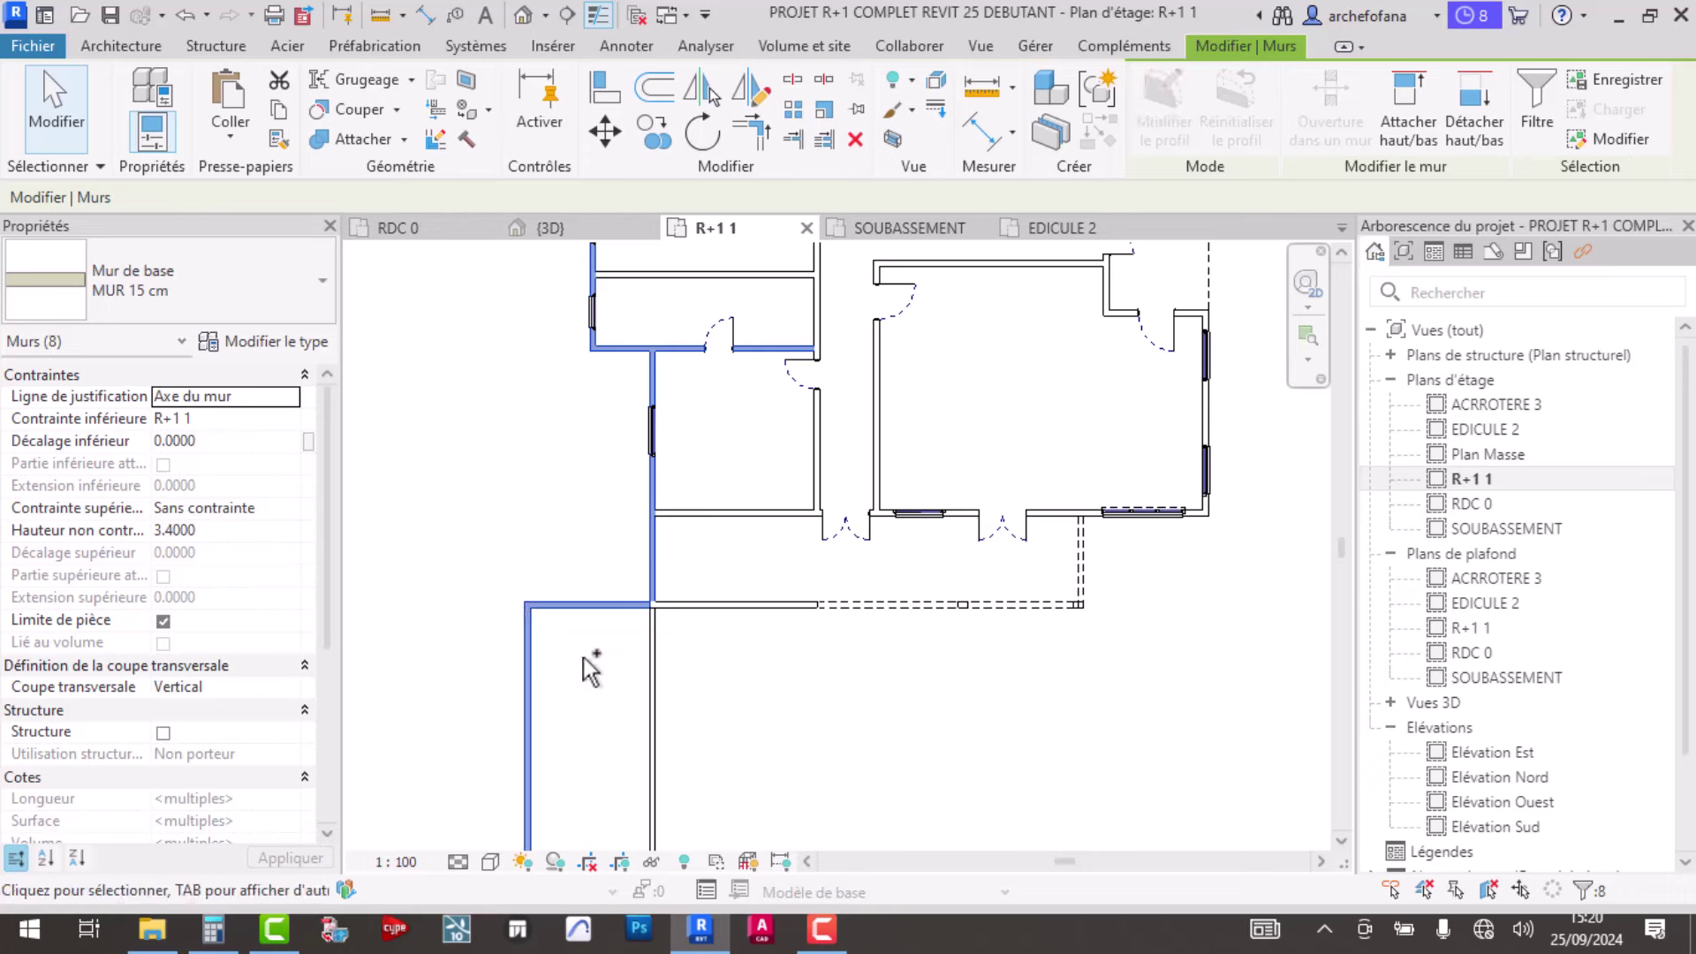
left_click(653, 680, "ctrl")
left_click(724, 606, "ctrl")
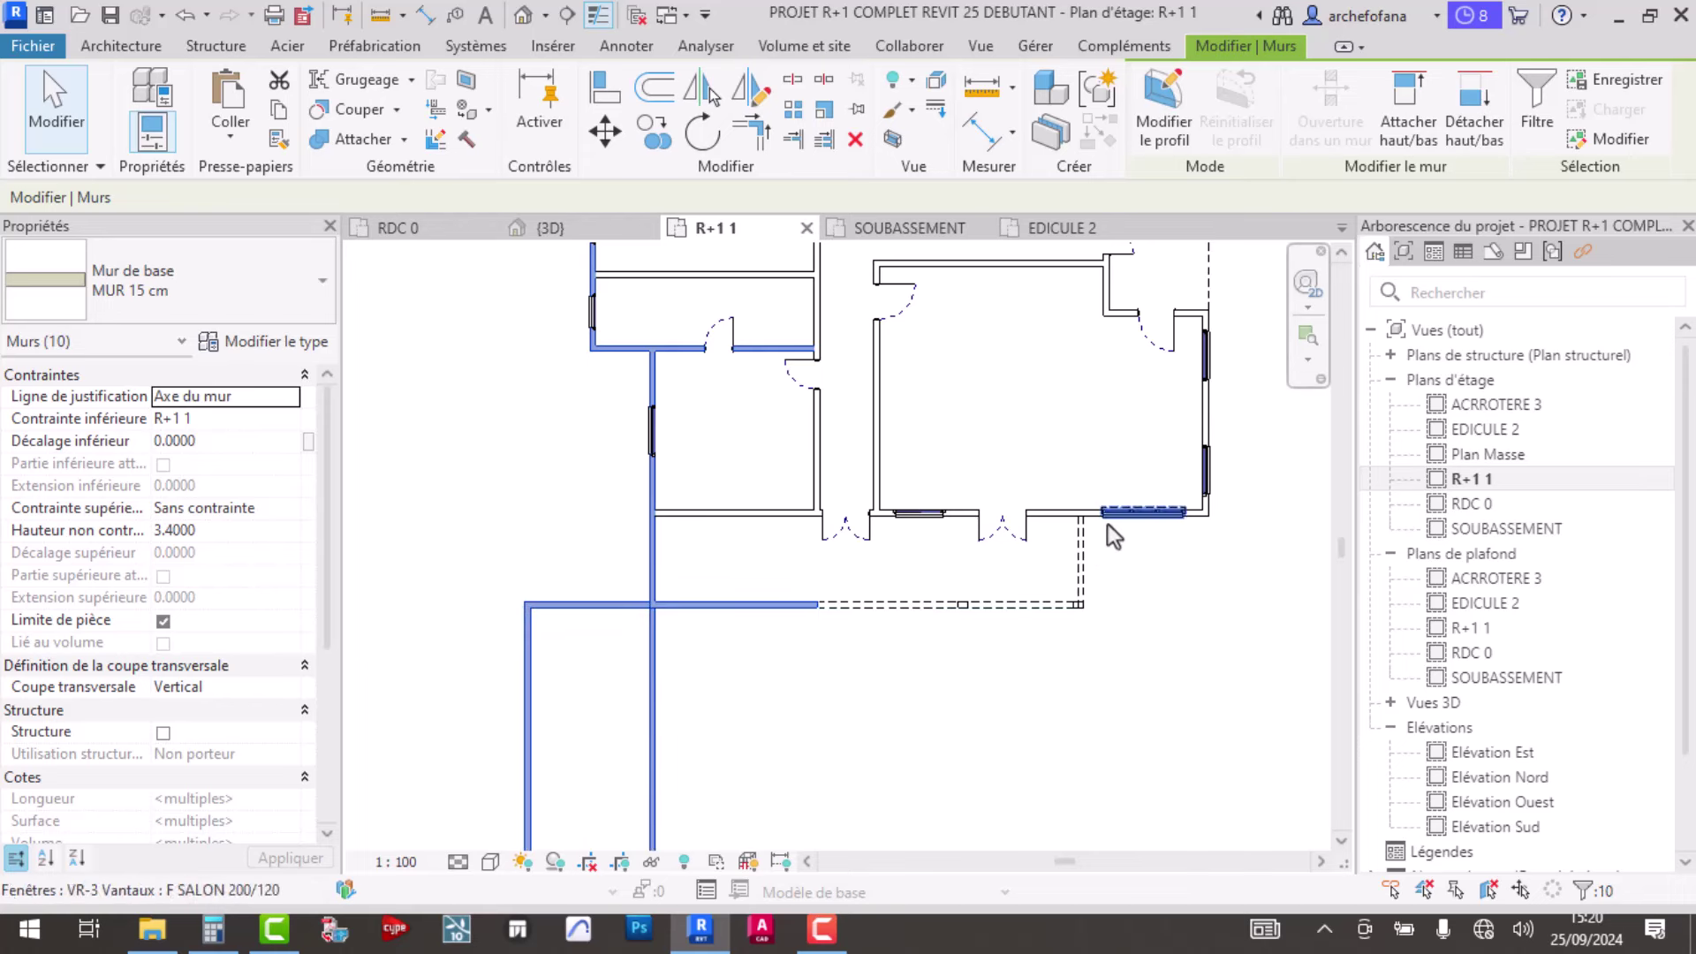
left_click(1134, 514, "ctrl")
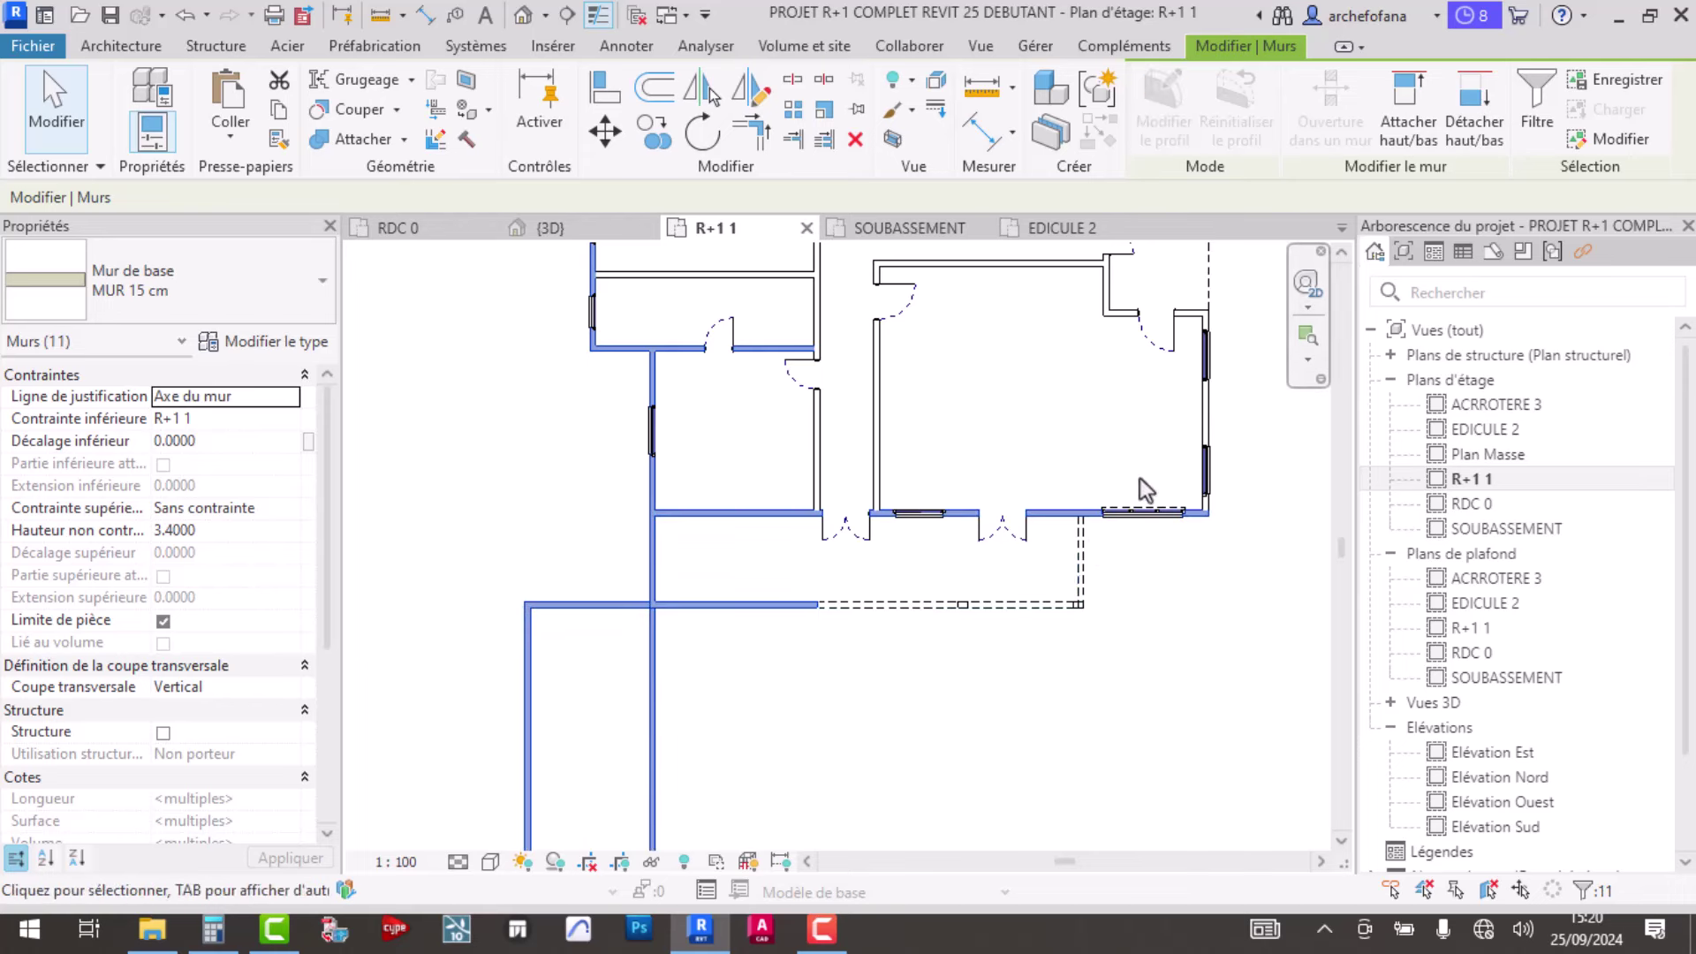
left_click(1206, 411, "ctrl")
middle_click_drag(1111, 431, 1044, 726)
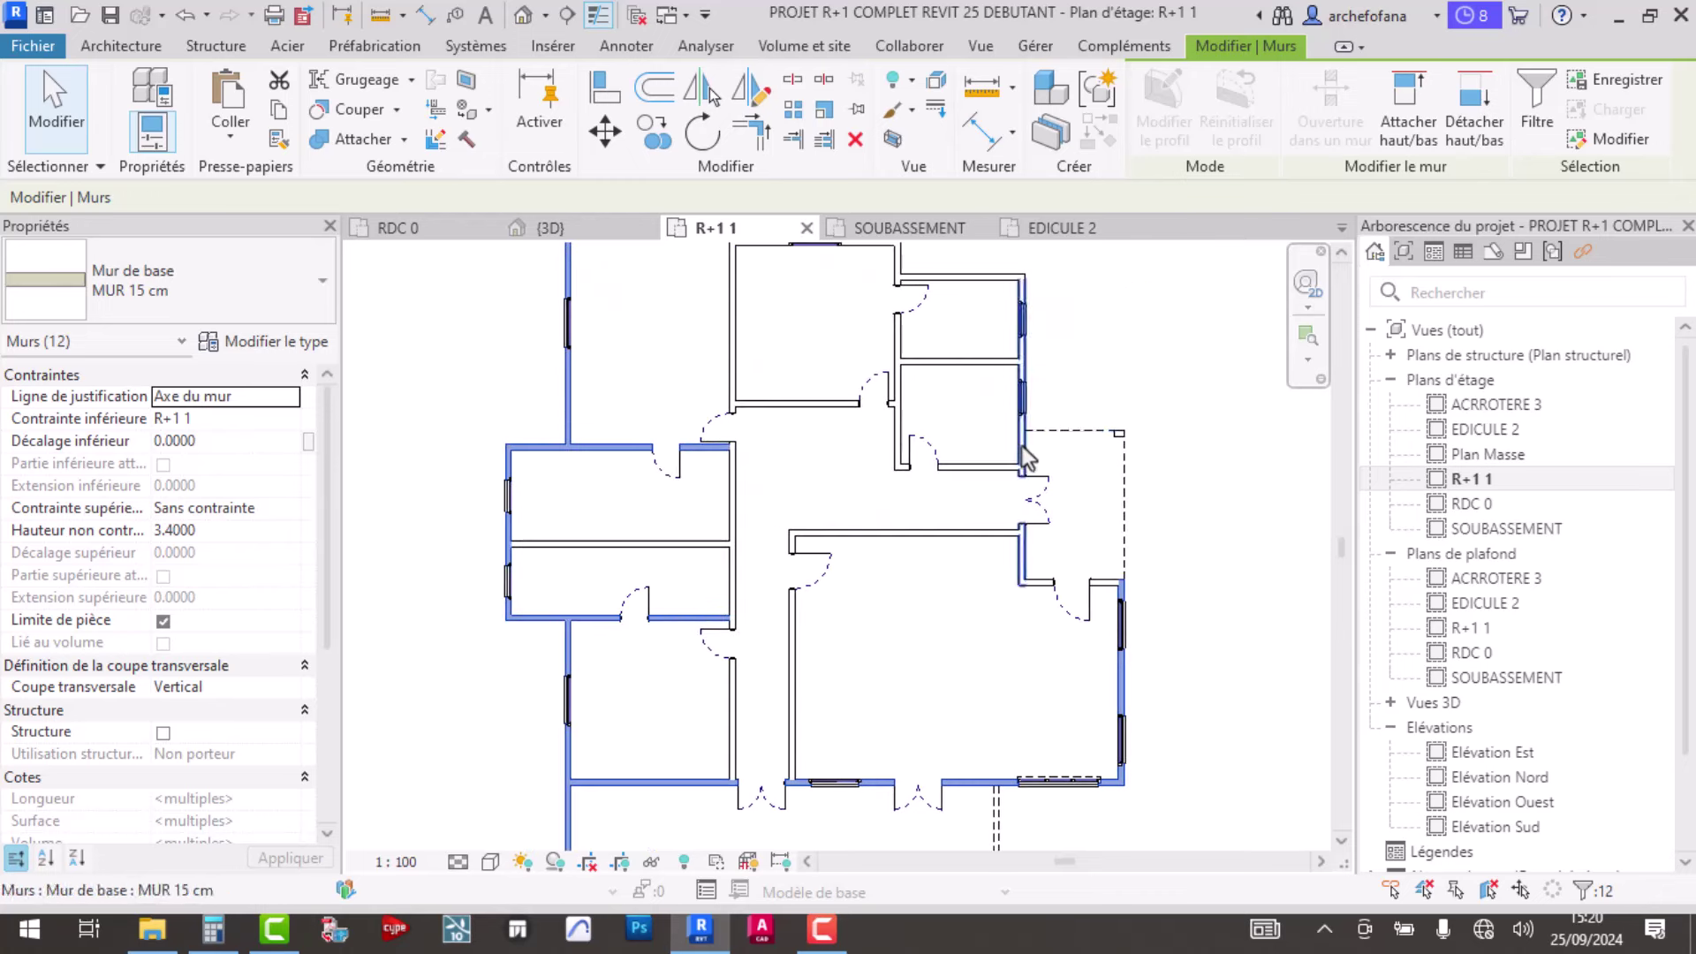
middle_click_drag(904, 560, 904, 542)
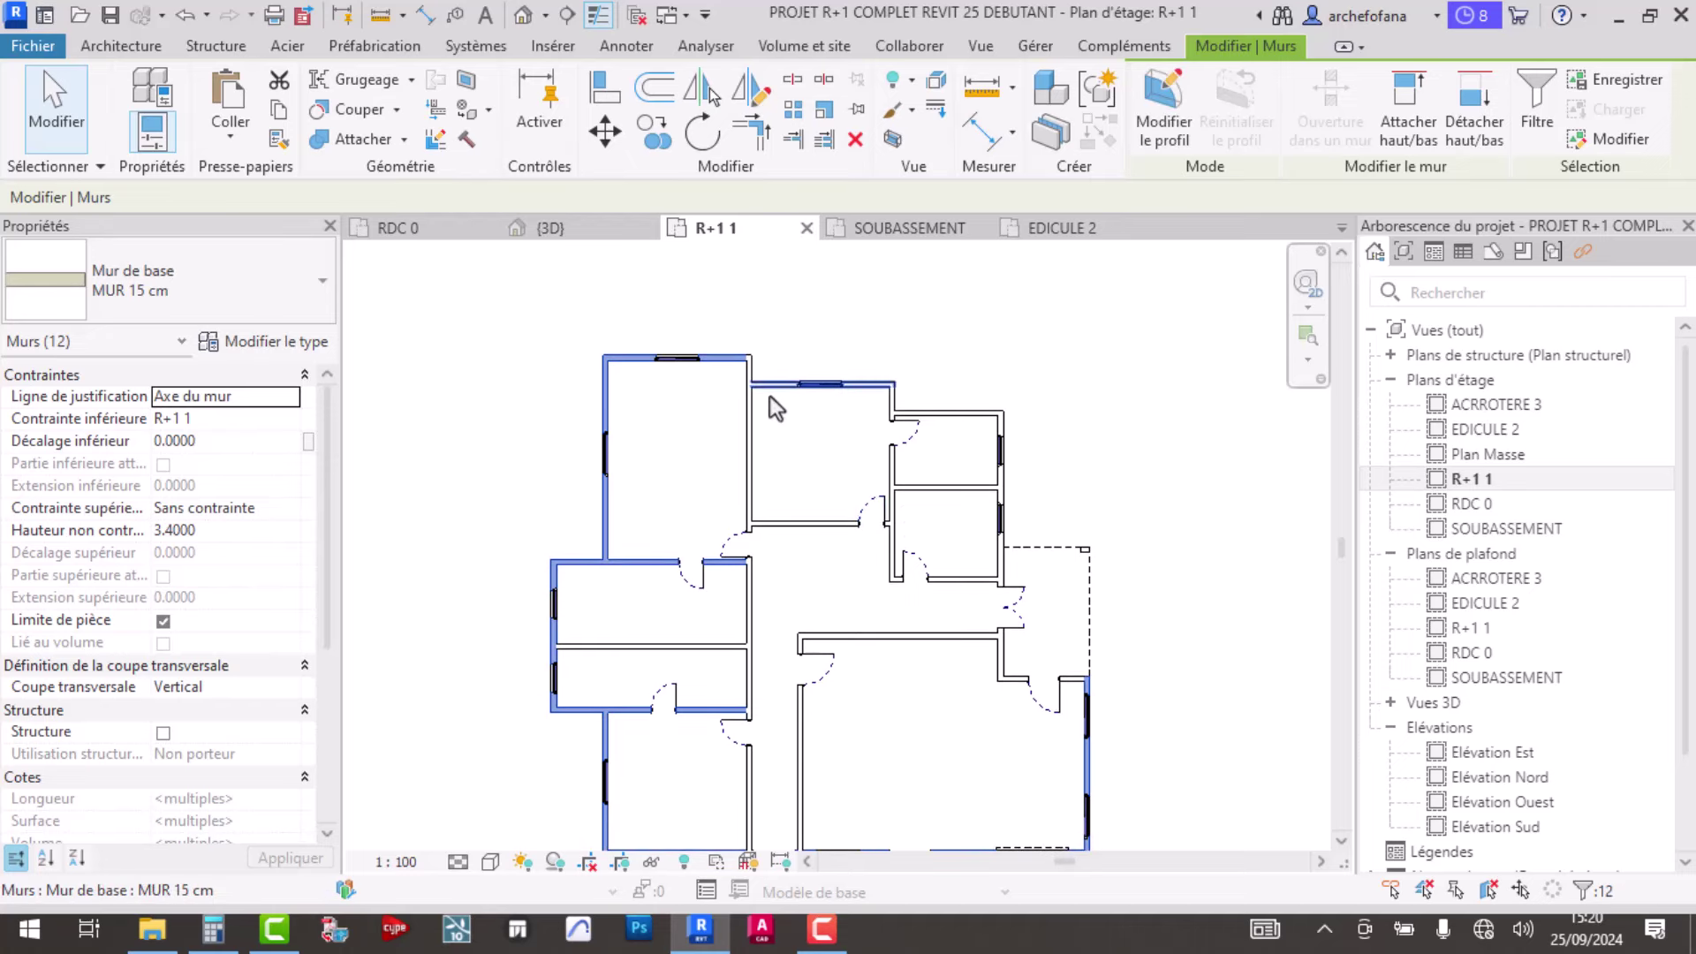
- Add the upper middle and right walls, right-side dashed lines and lower-left bottom wall, totalling 21
left_click(794, 385, "ctrl")
left_click(893, 415, "ctrl")
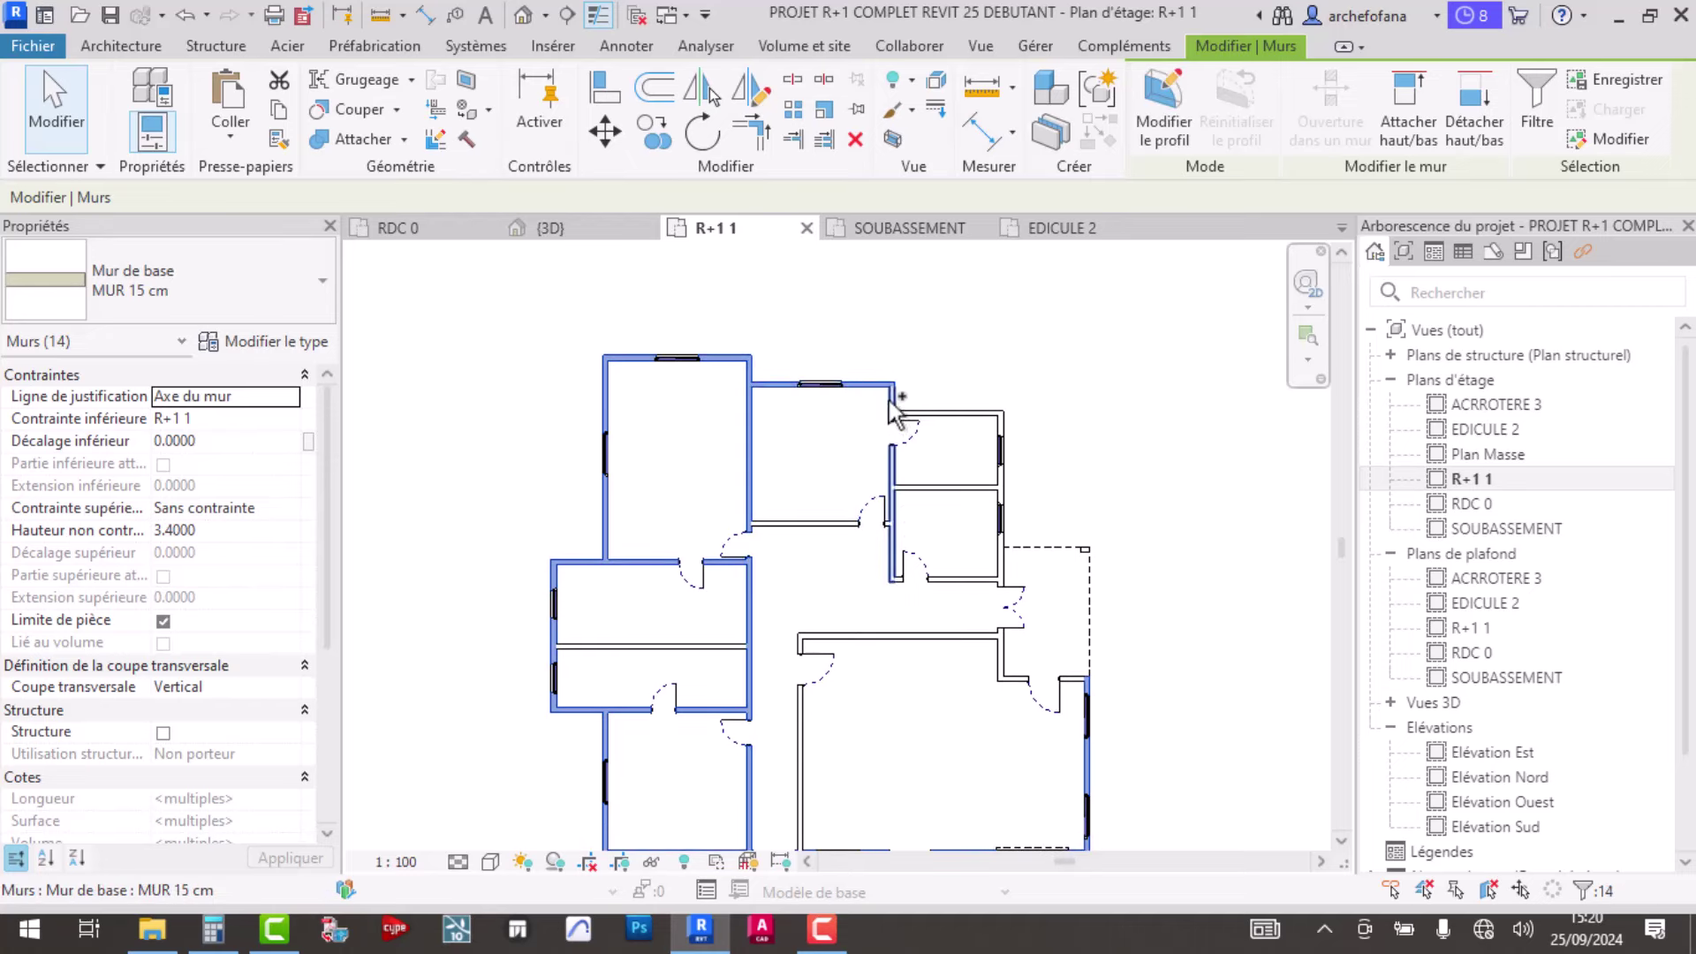
left_click(950, 412, "ctrl")
left_click(1004, 481, "ctrl")
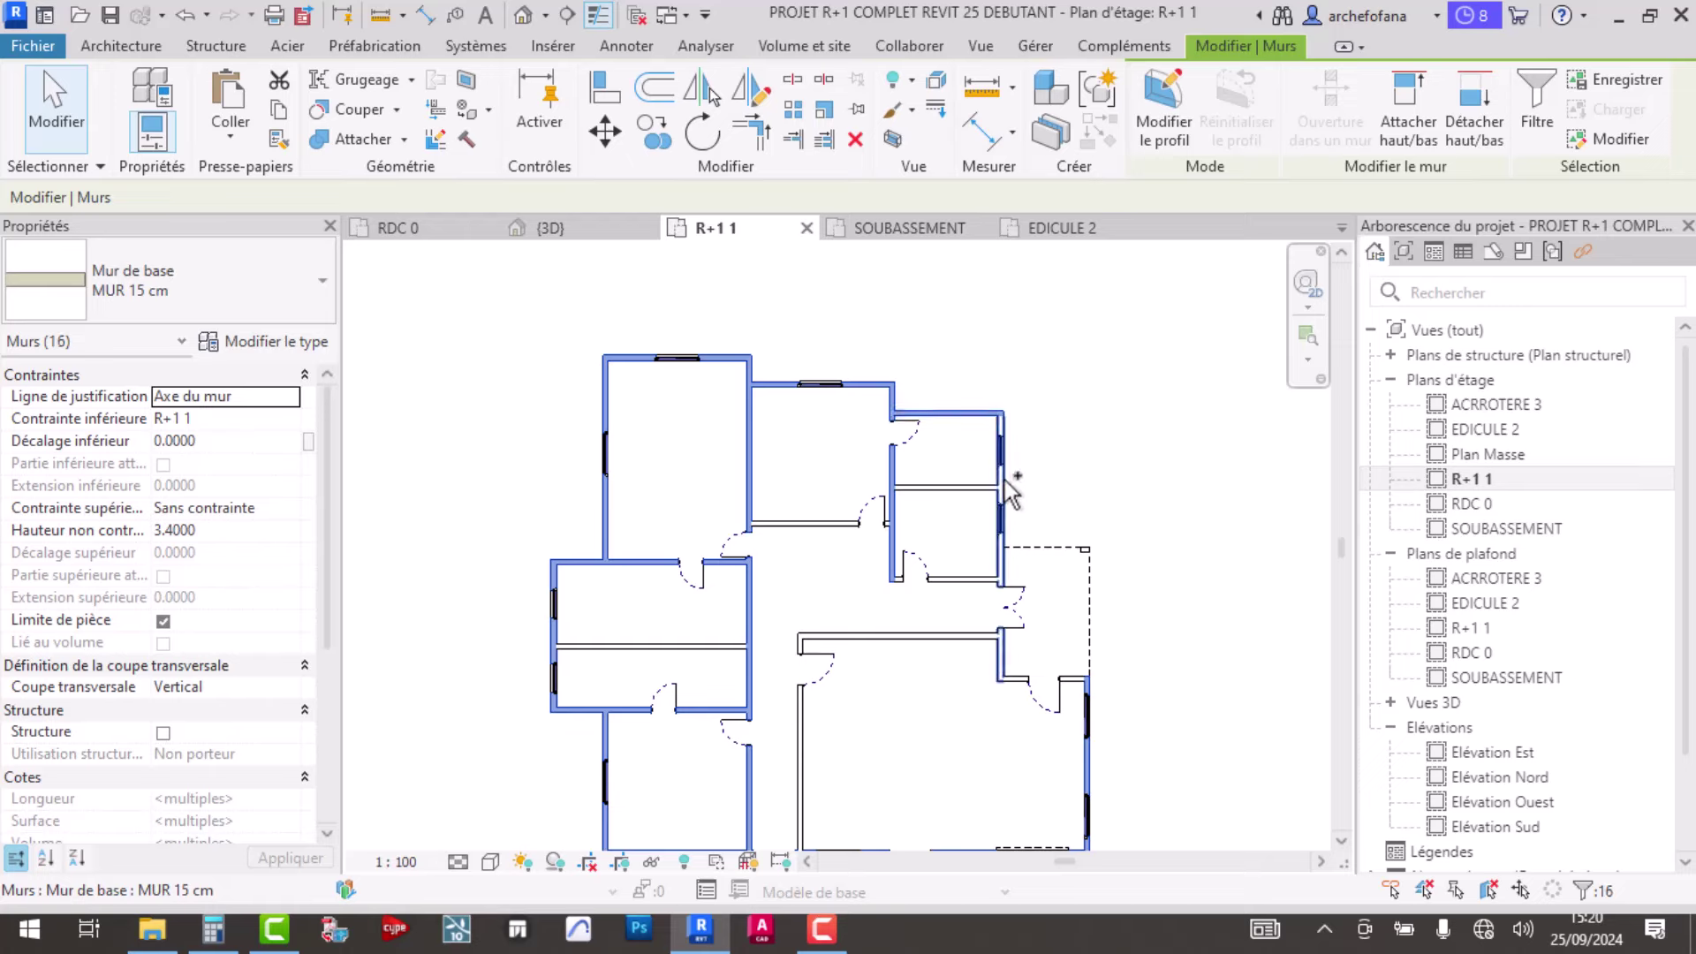
left_click(1070, 685, "ctrl")
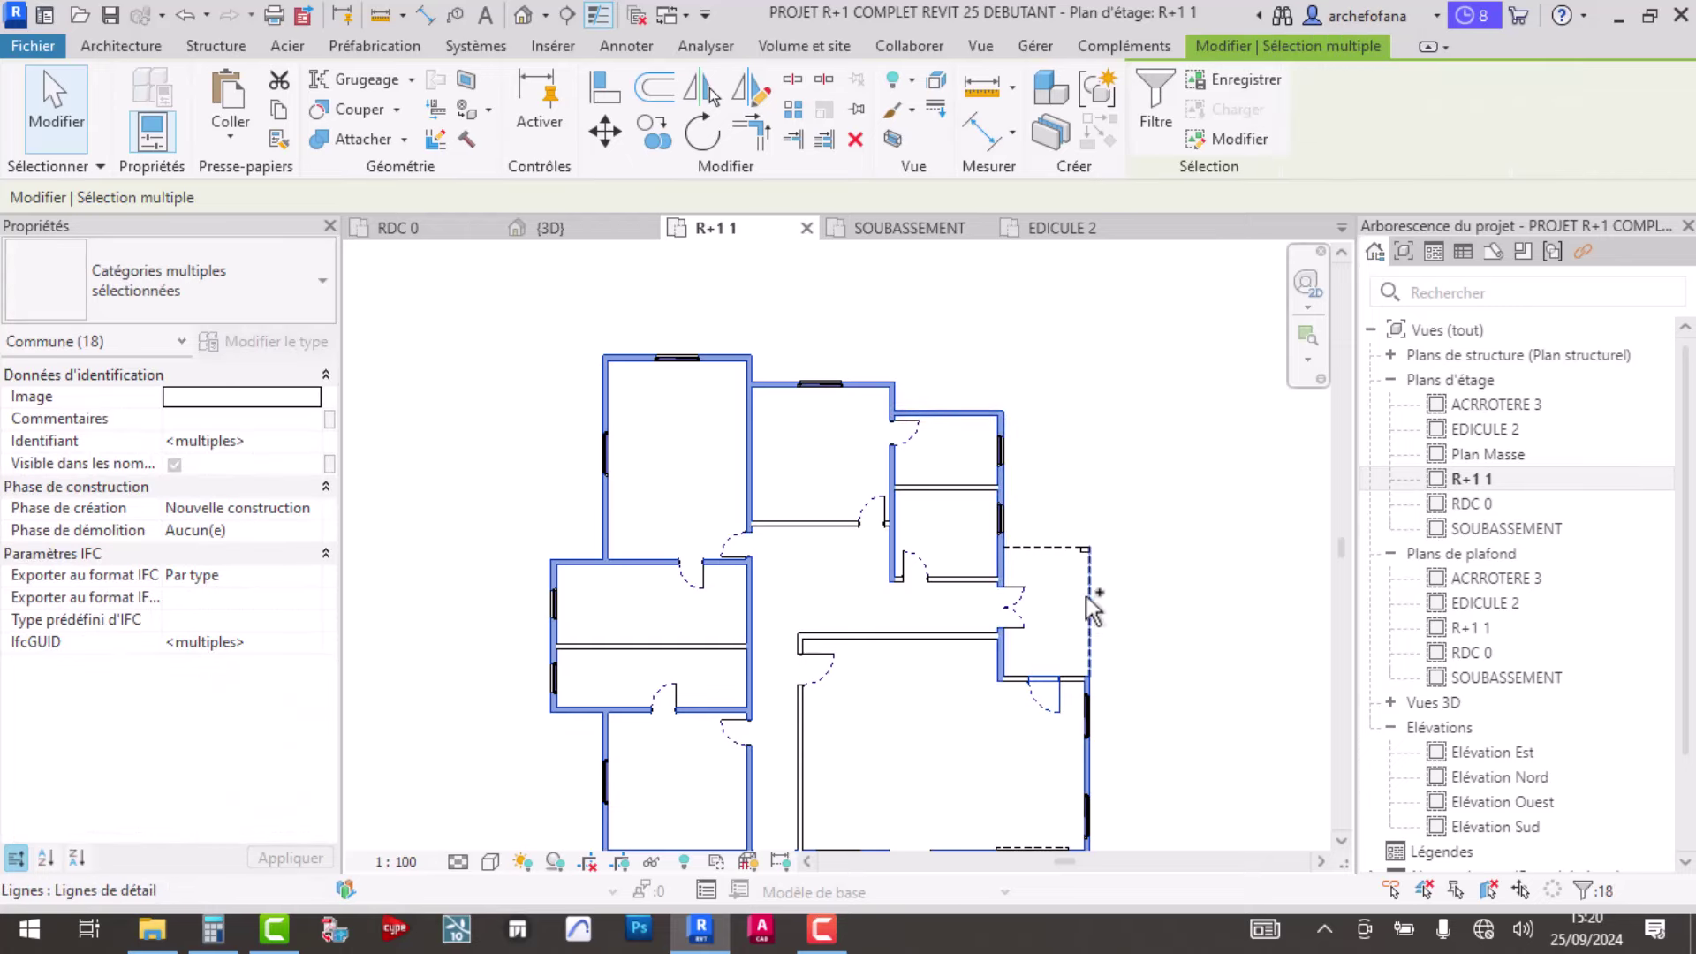
left_click(1090, 590, "ctrl")
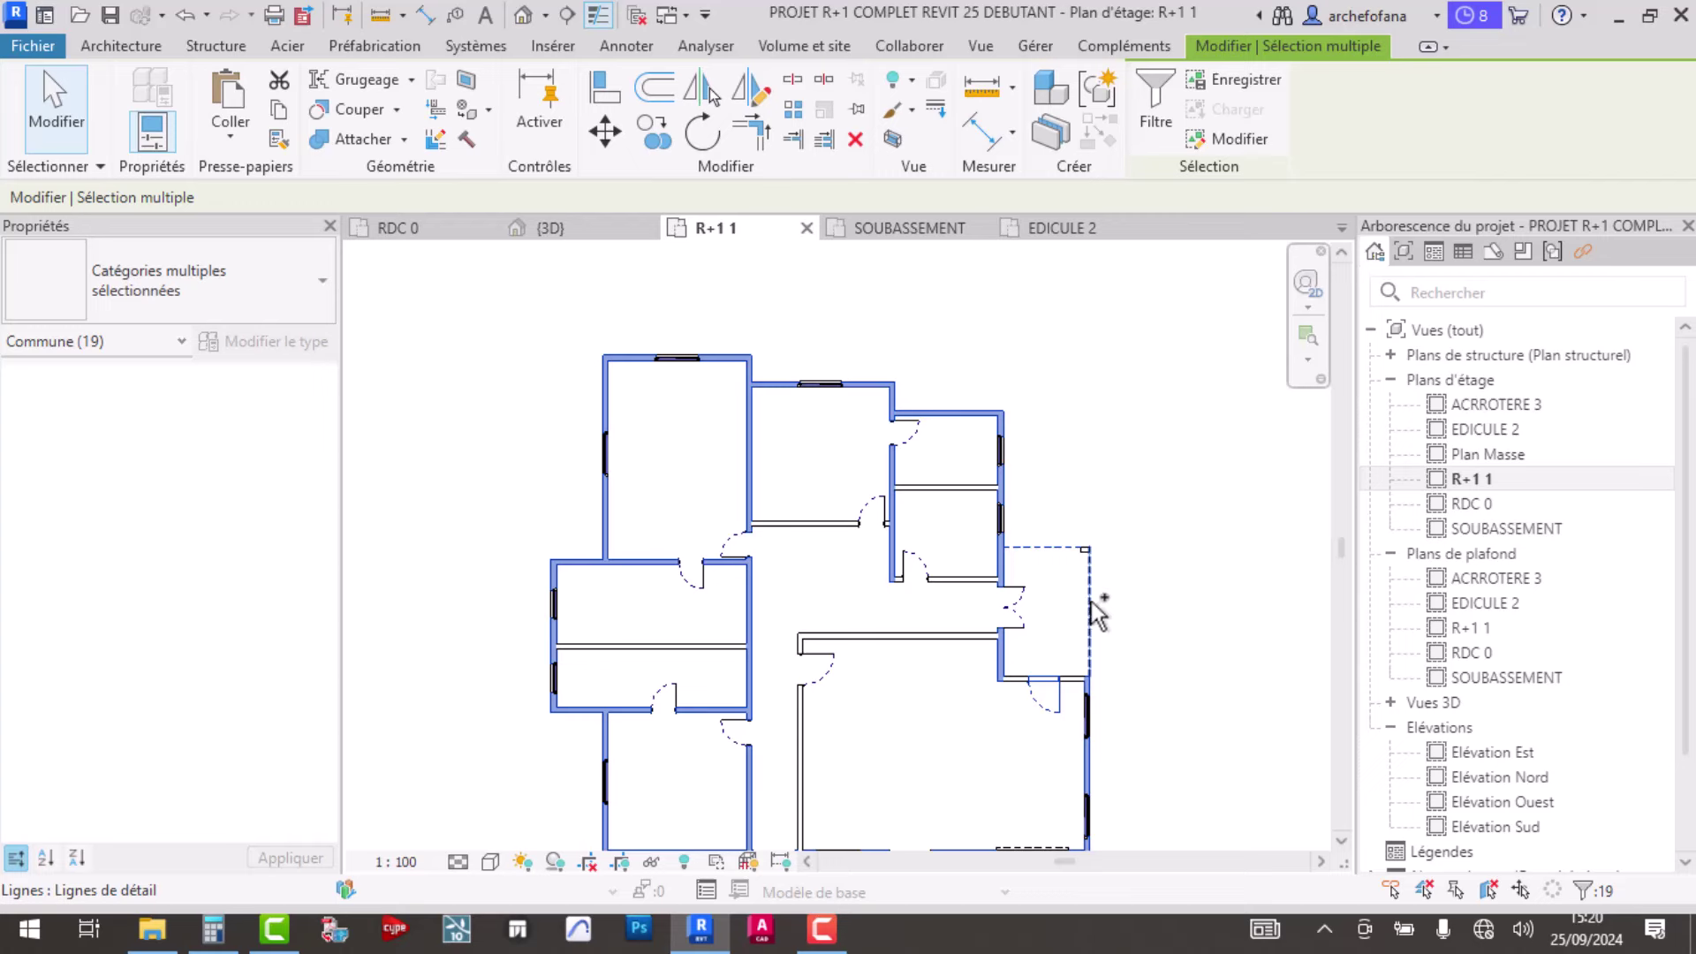
scroll(1122, 455, "down", 3)
scroll(1115, 515, "up", 2)
scroll(1209, 364, "up", 3)
scroll(1039, 384, "down", 3)
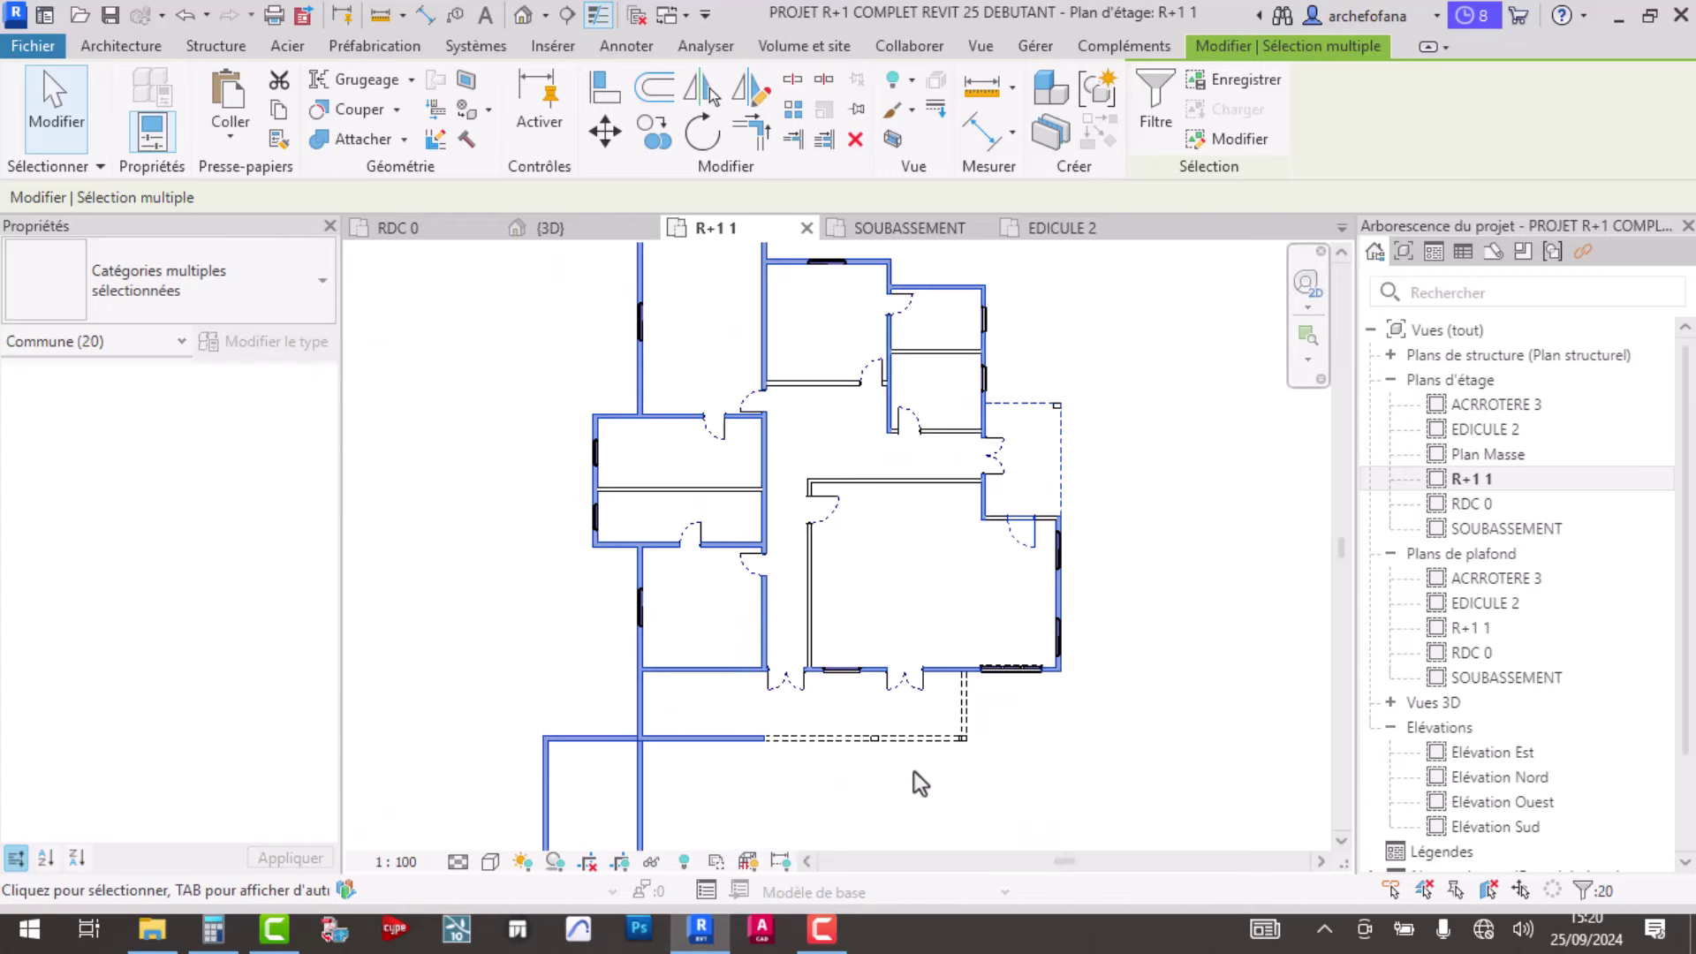
scroll(813, 781, "up", 2)
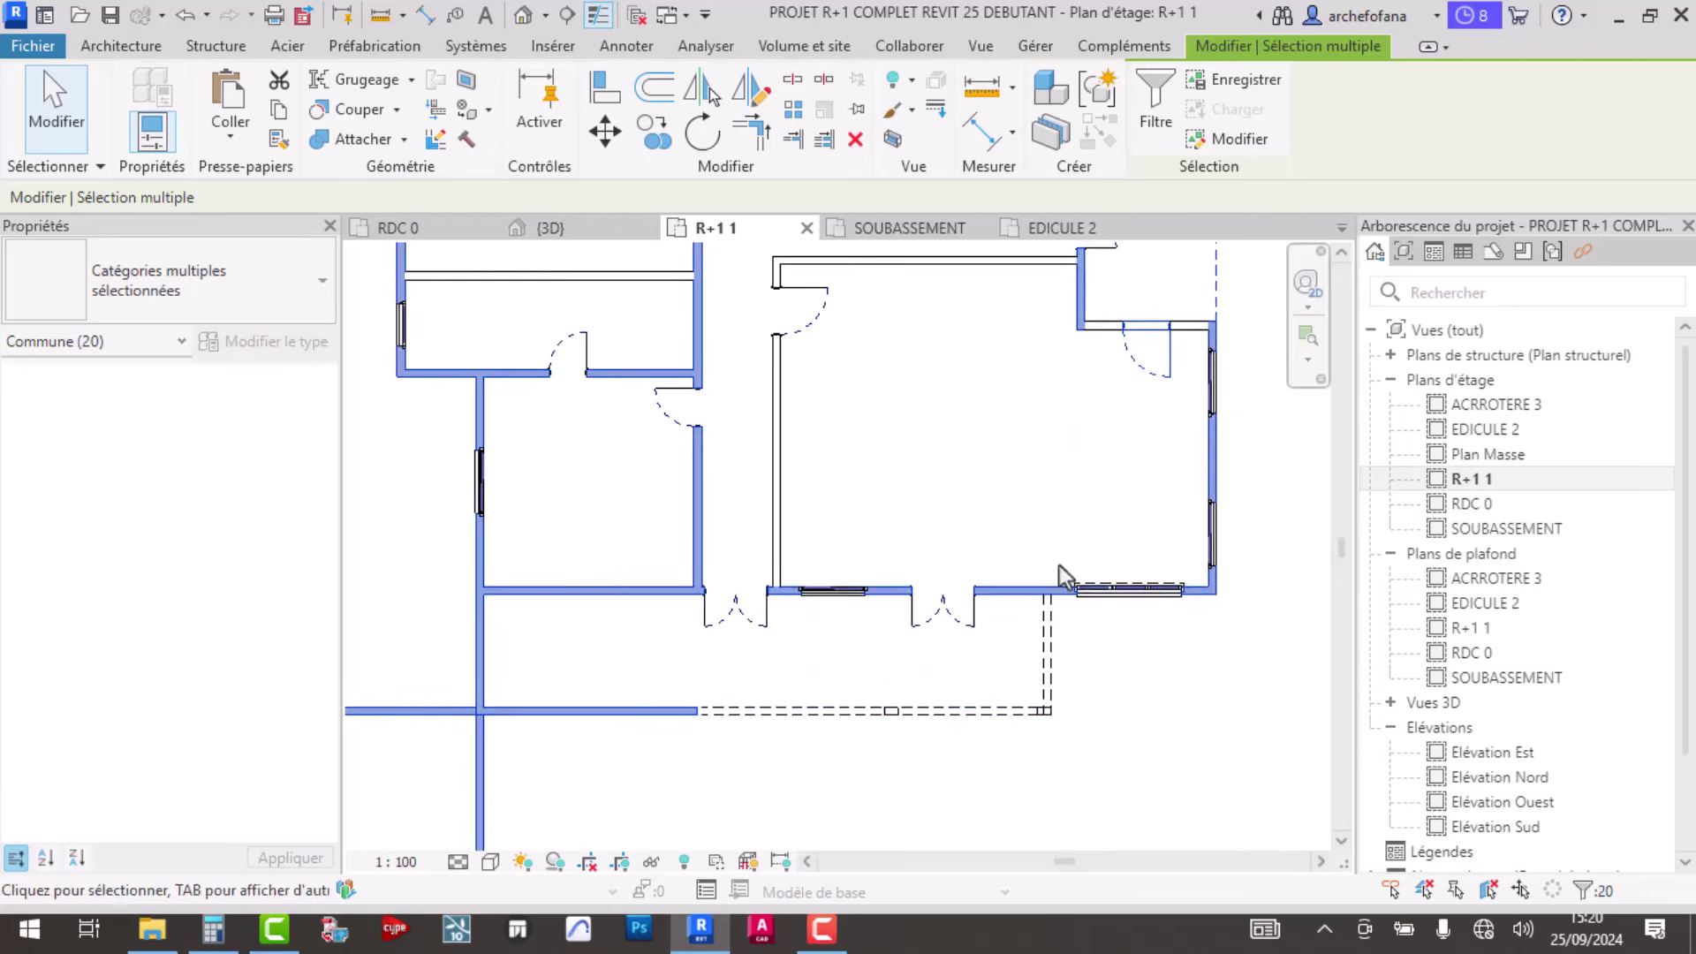
scroll(671, 565, "down", 5)
scroll(571, 783, "up", 2)
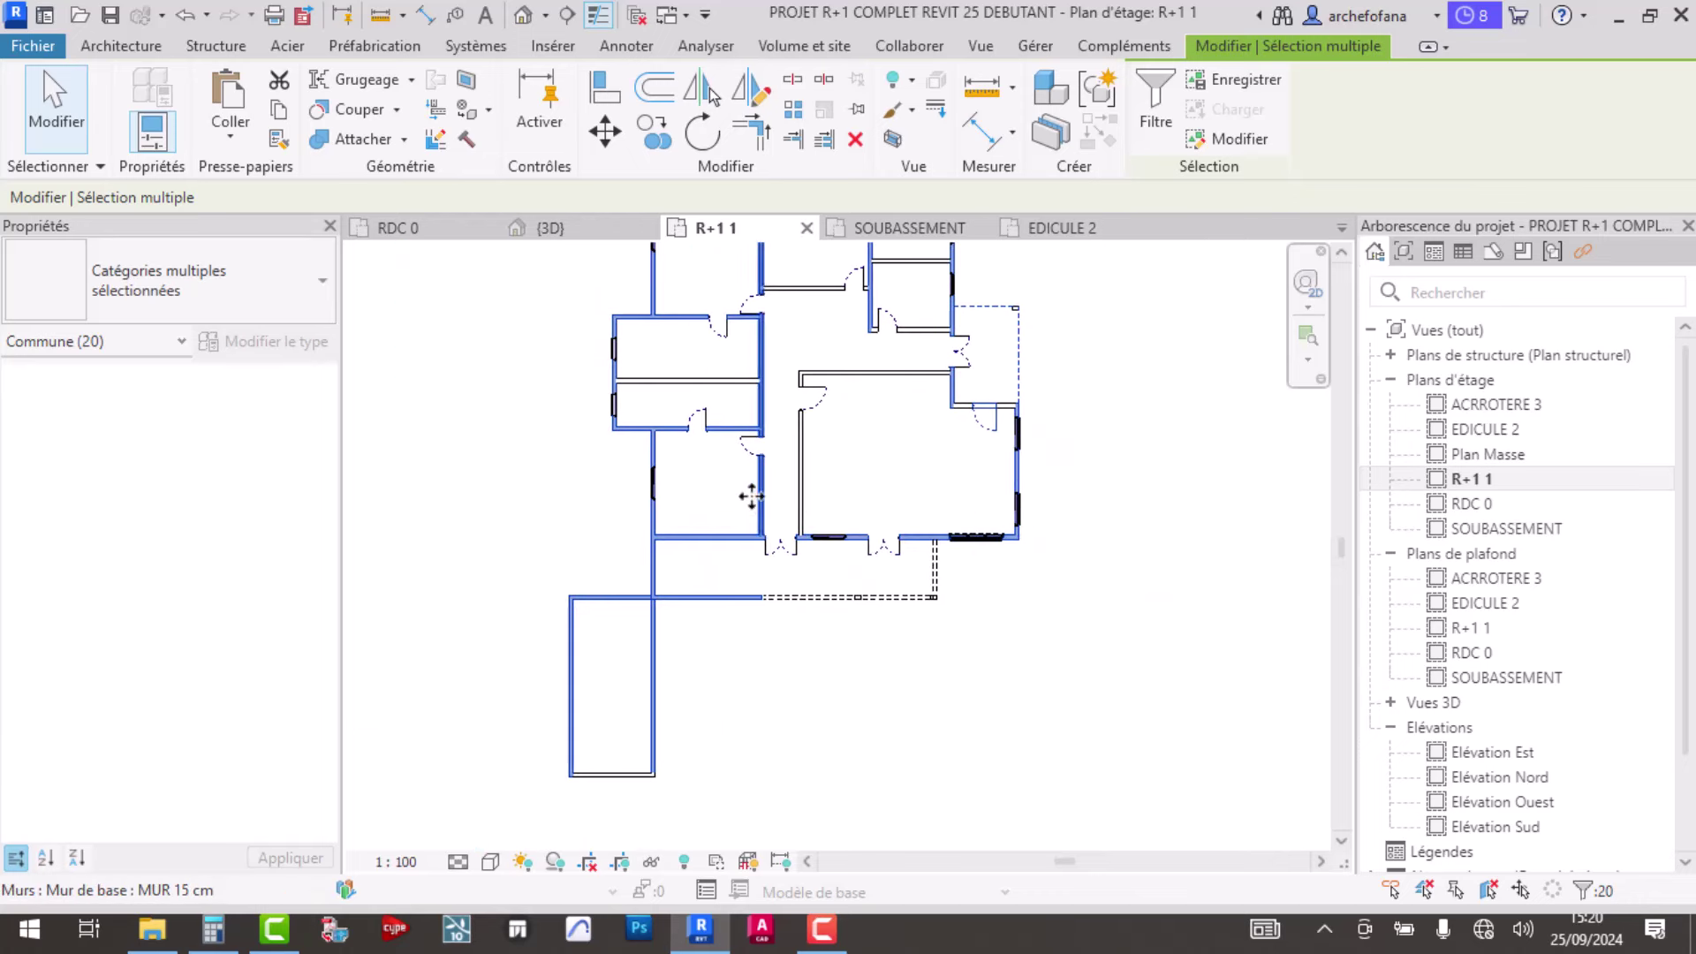
left_click(618, 777, "ctrl")
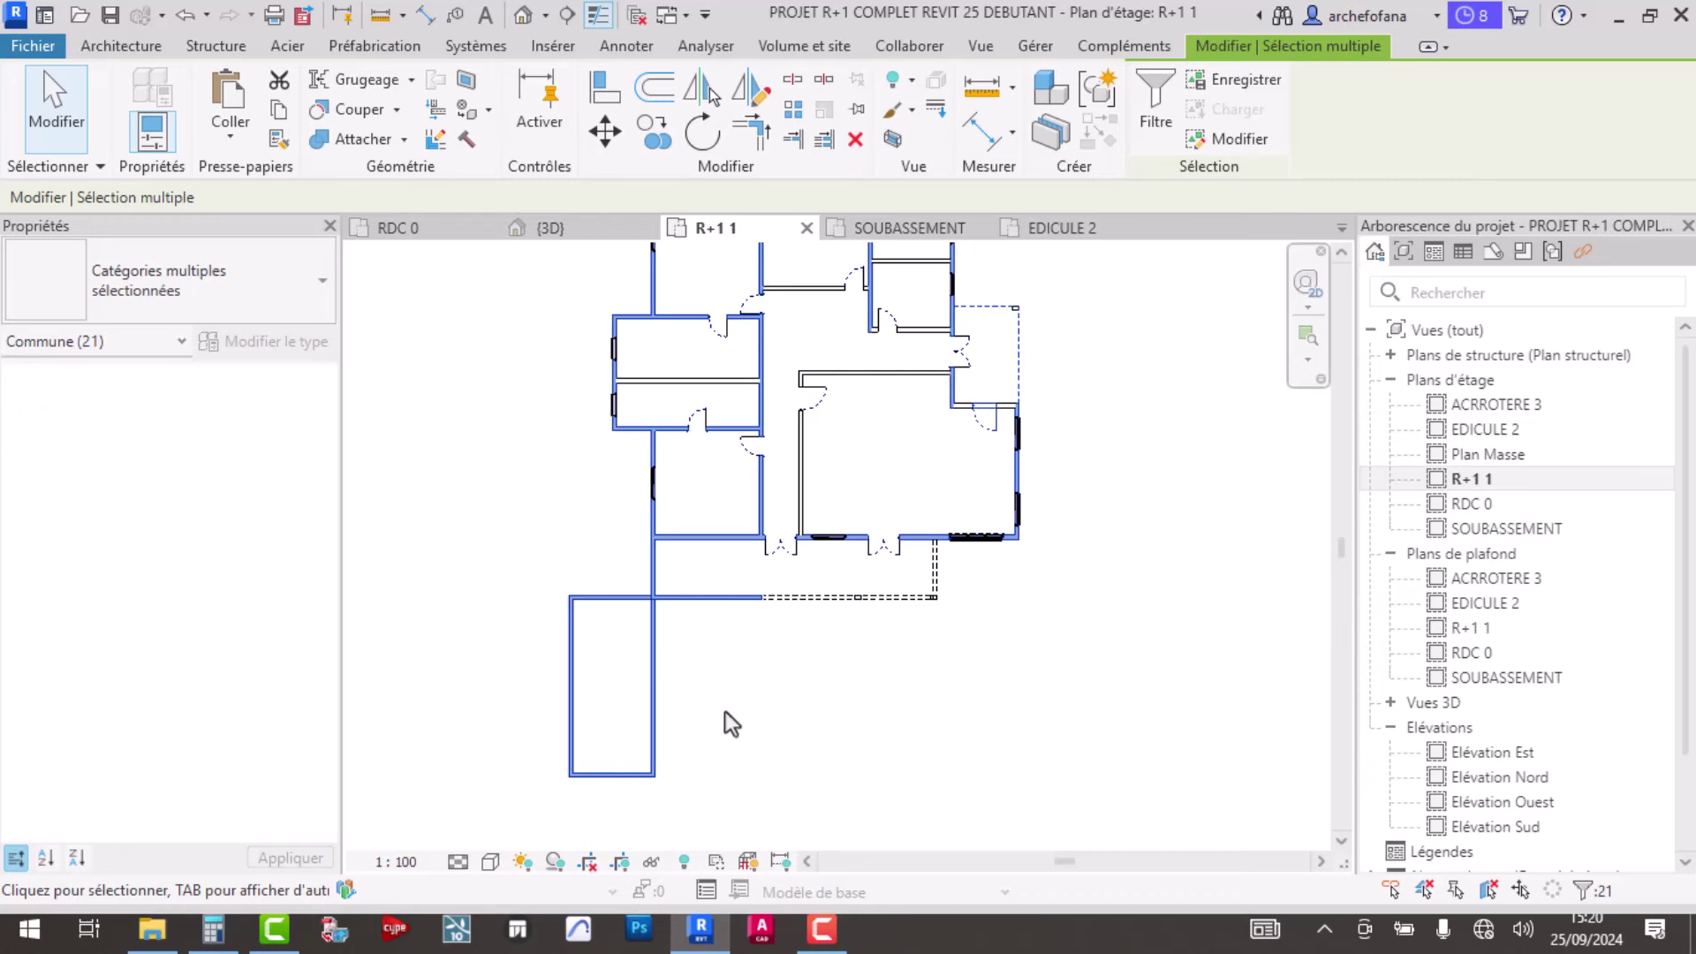
- Copy the 21 elements, paste them aligned into Plan d'étage: EDICULE 2, and dismiss the warning
left_click(279, 110)
left_click(231, 141)
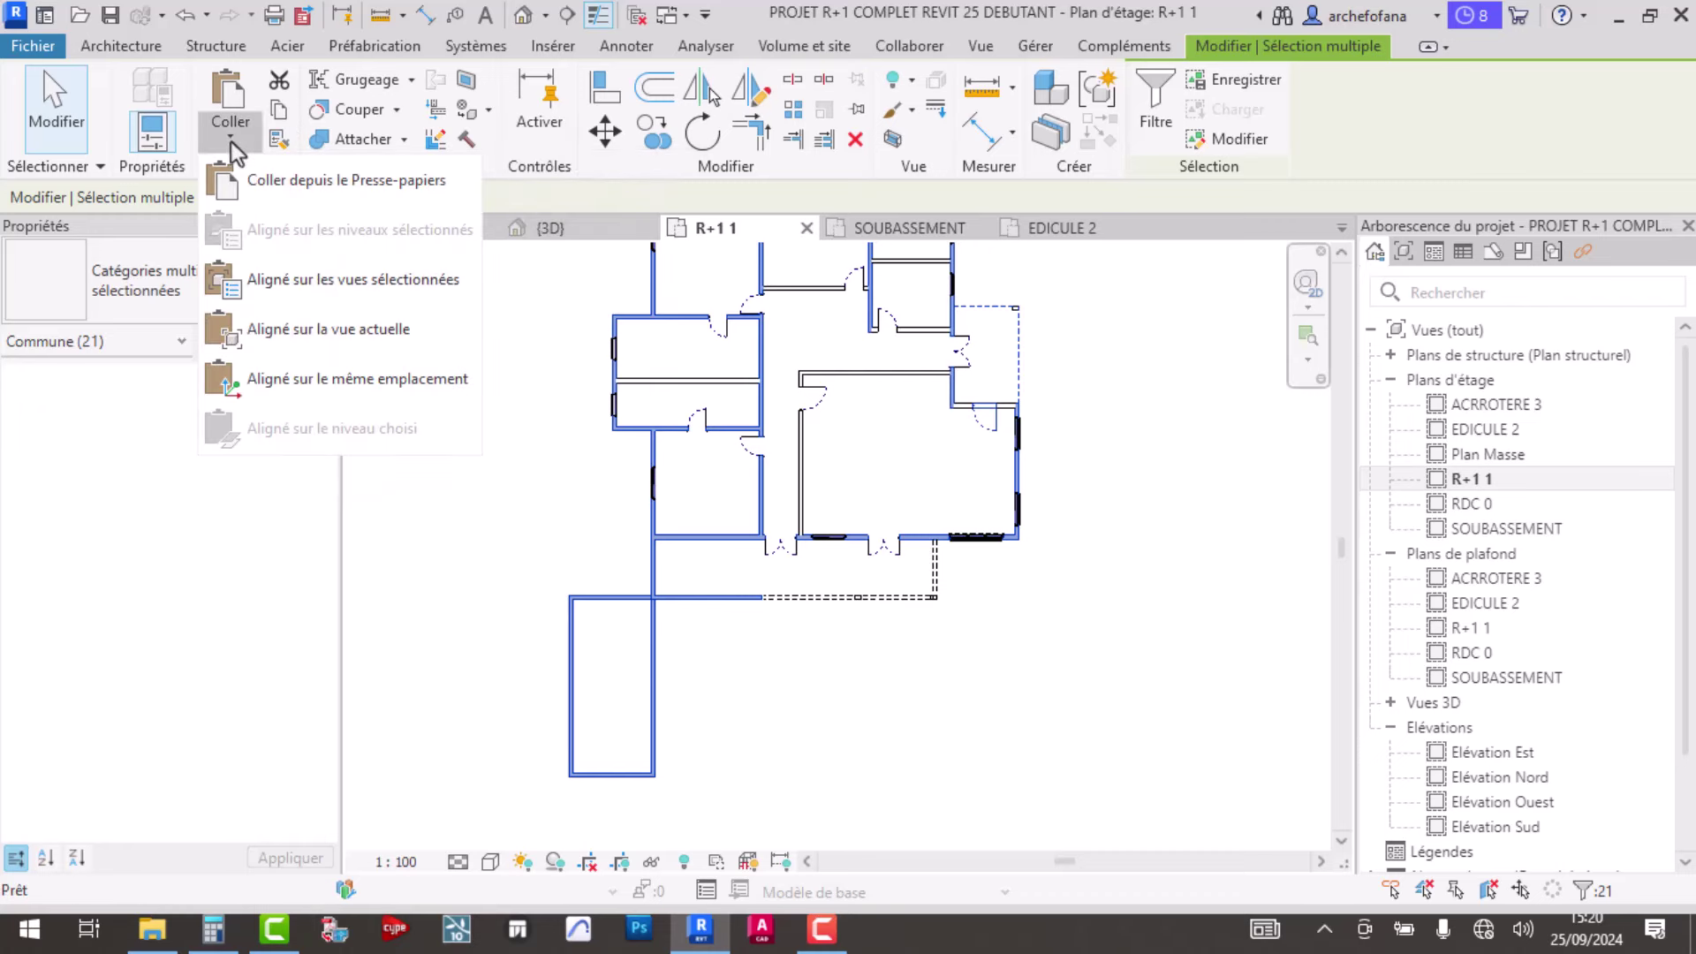
left_click(334, 281)
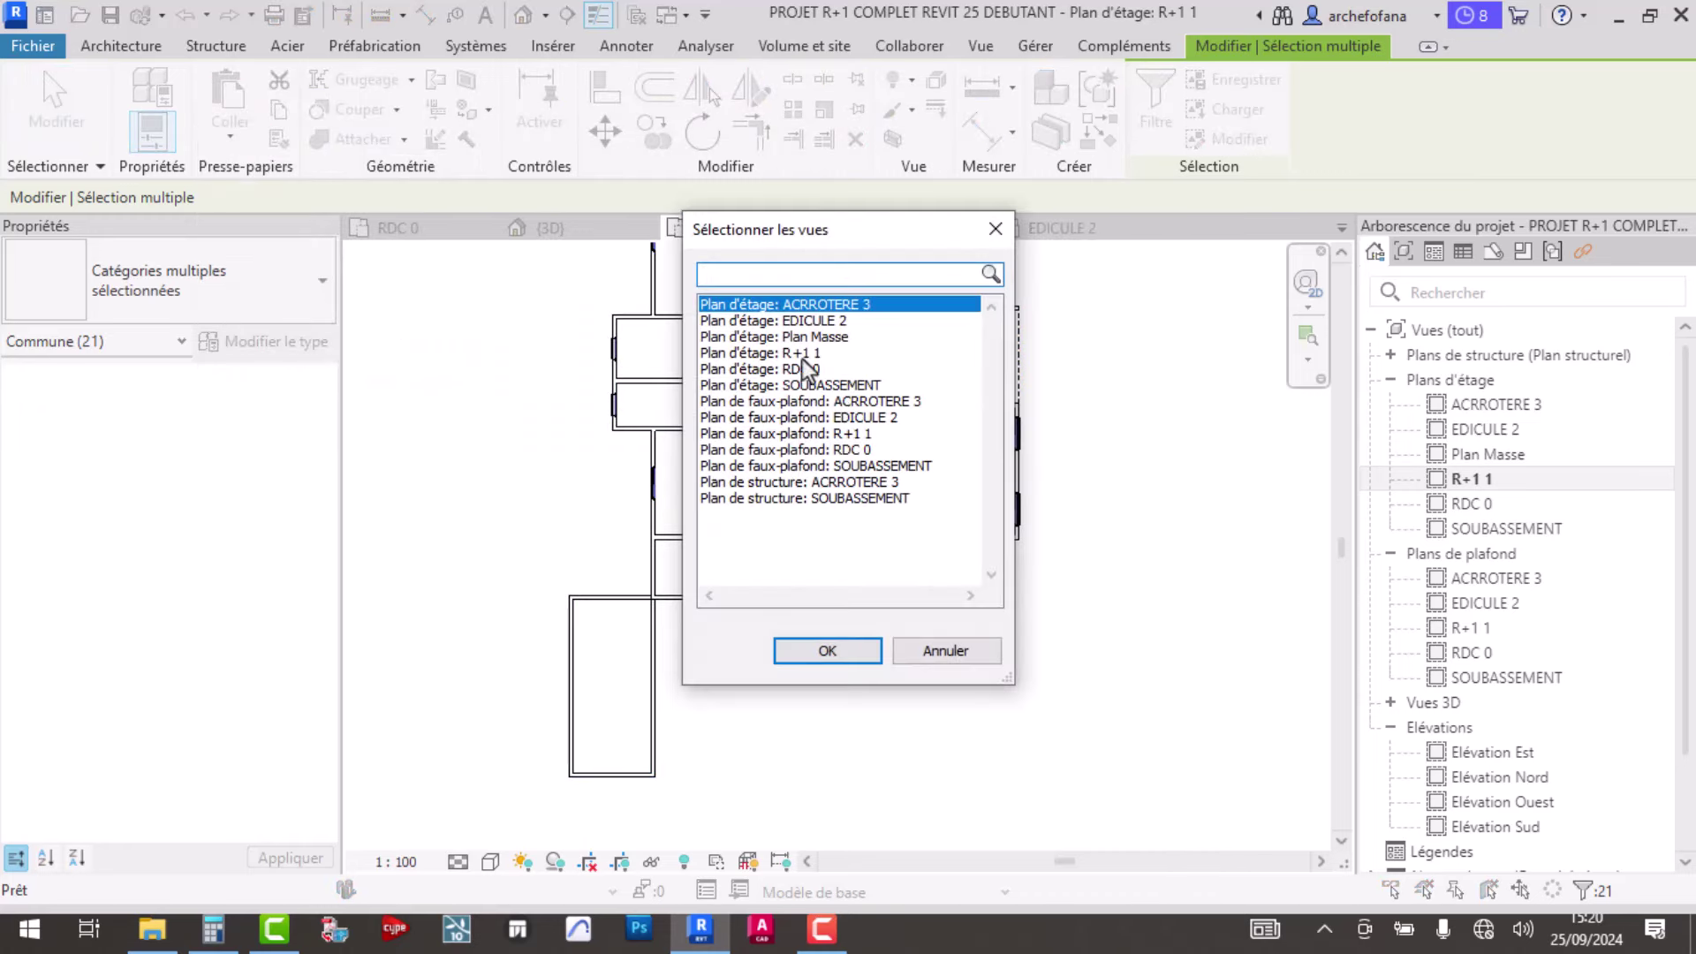
left_click(810, 320)
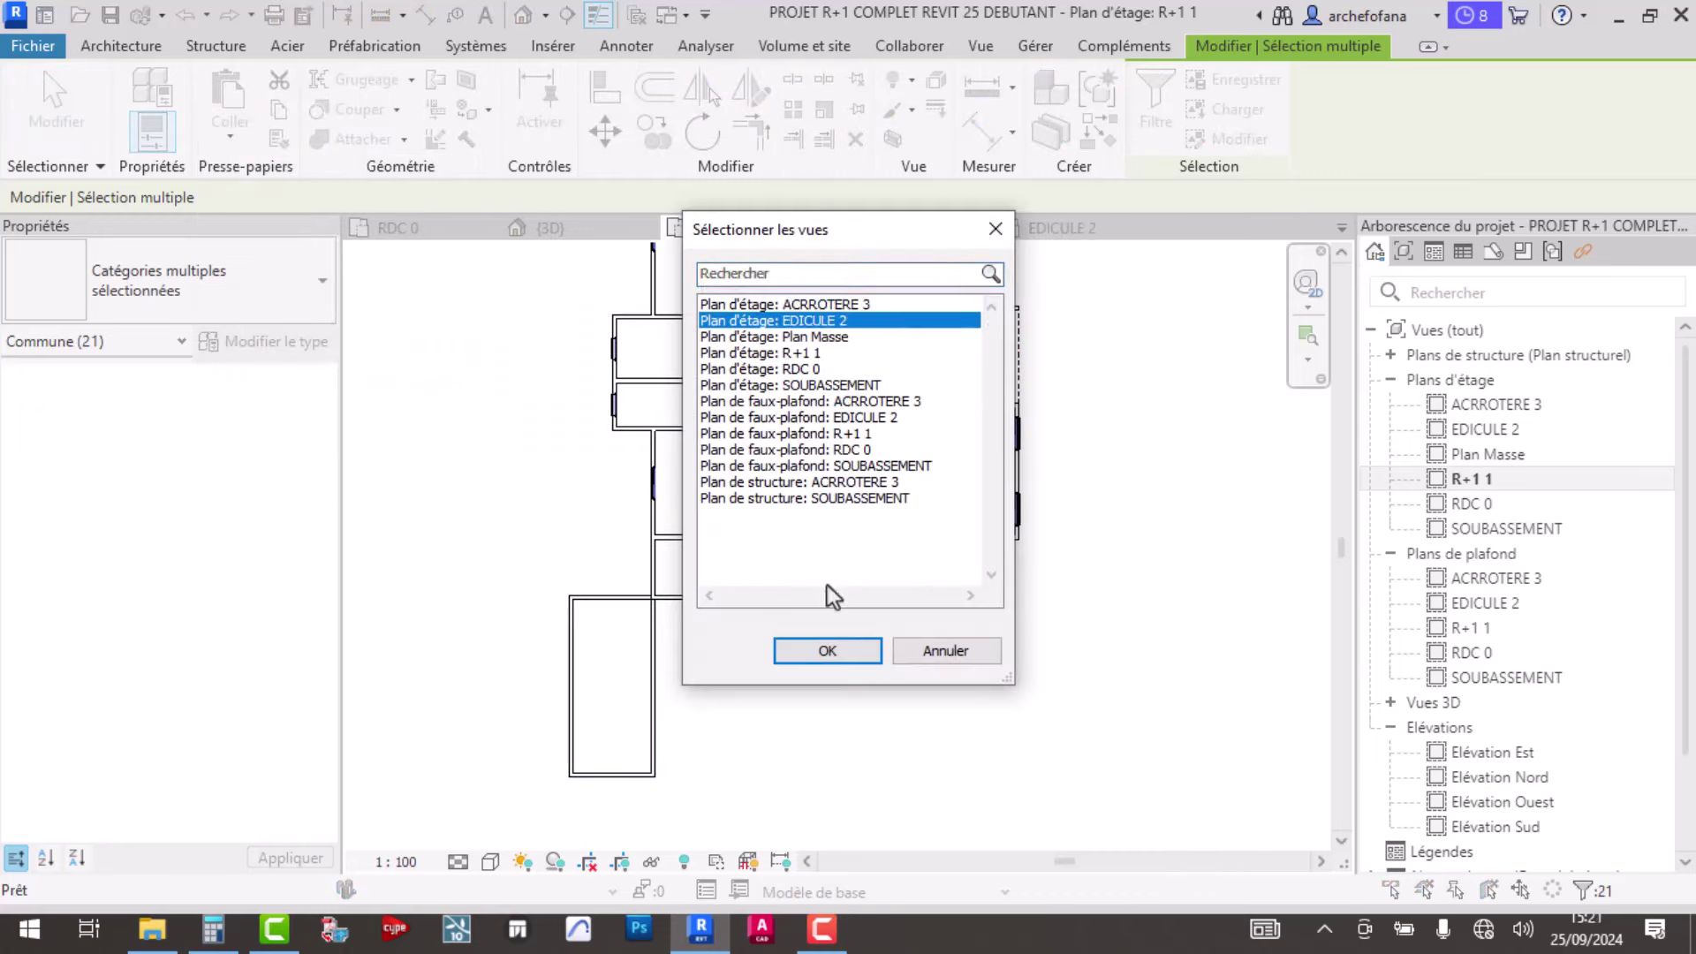
left_click(813, 652)
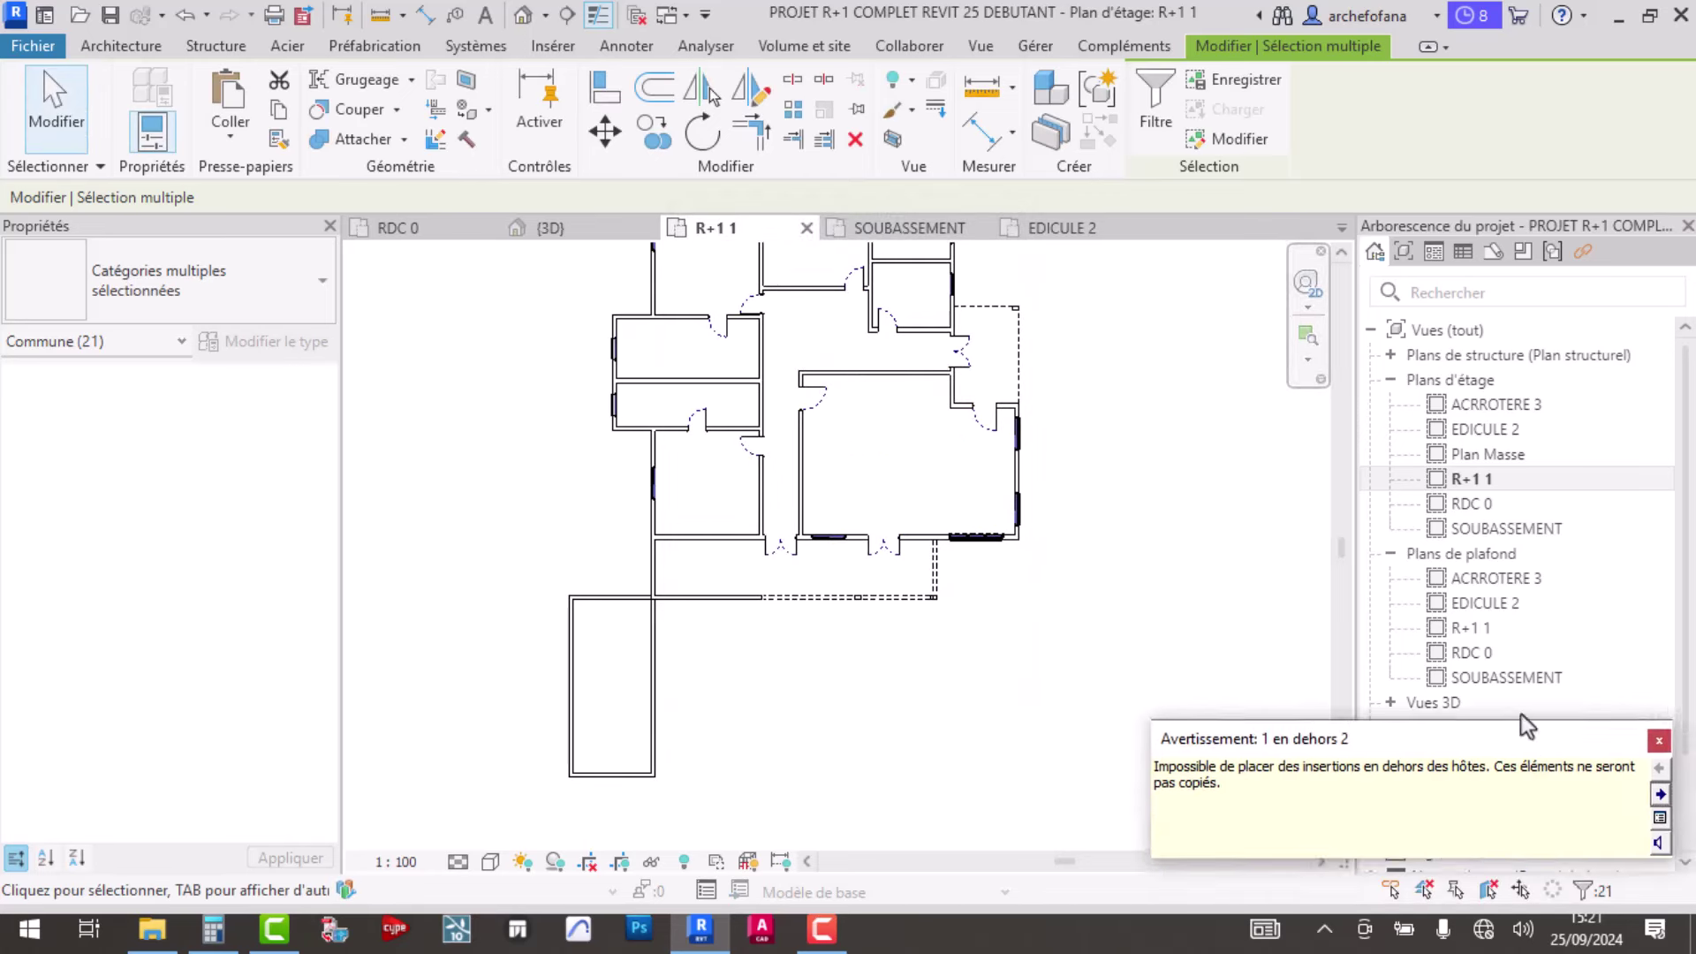
left_click_drag(1545, 776, 1452, 540)
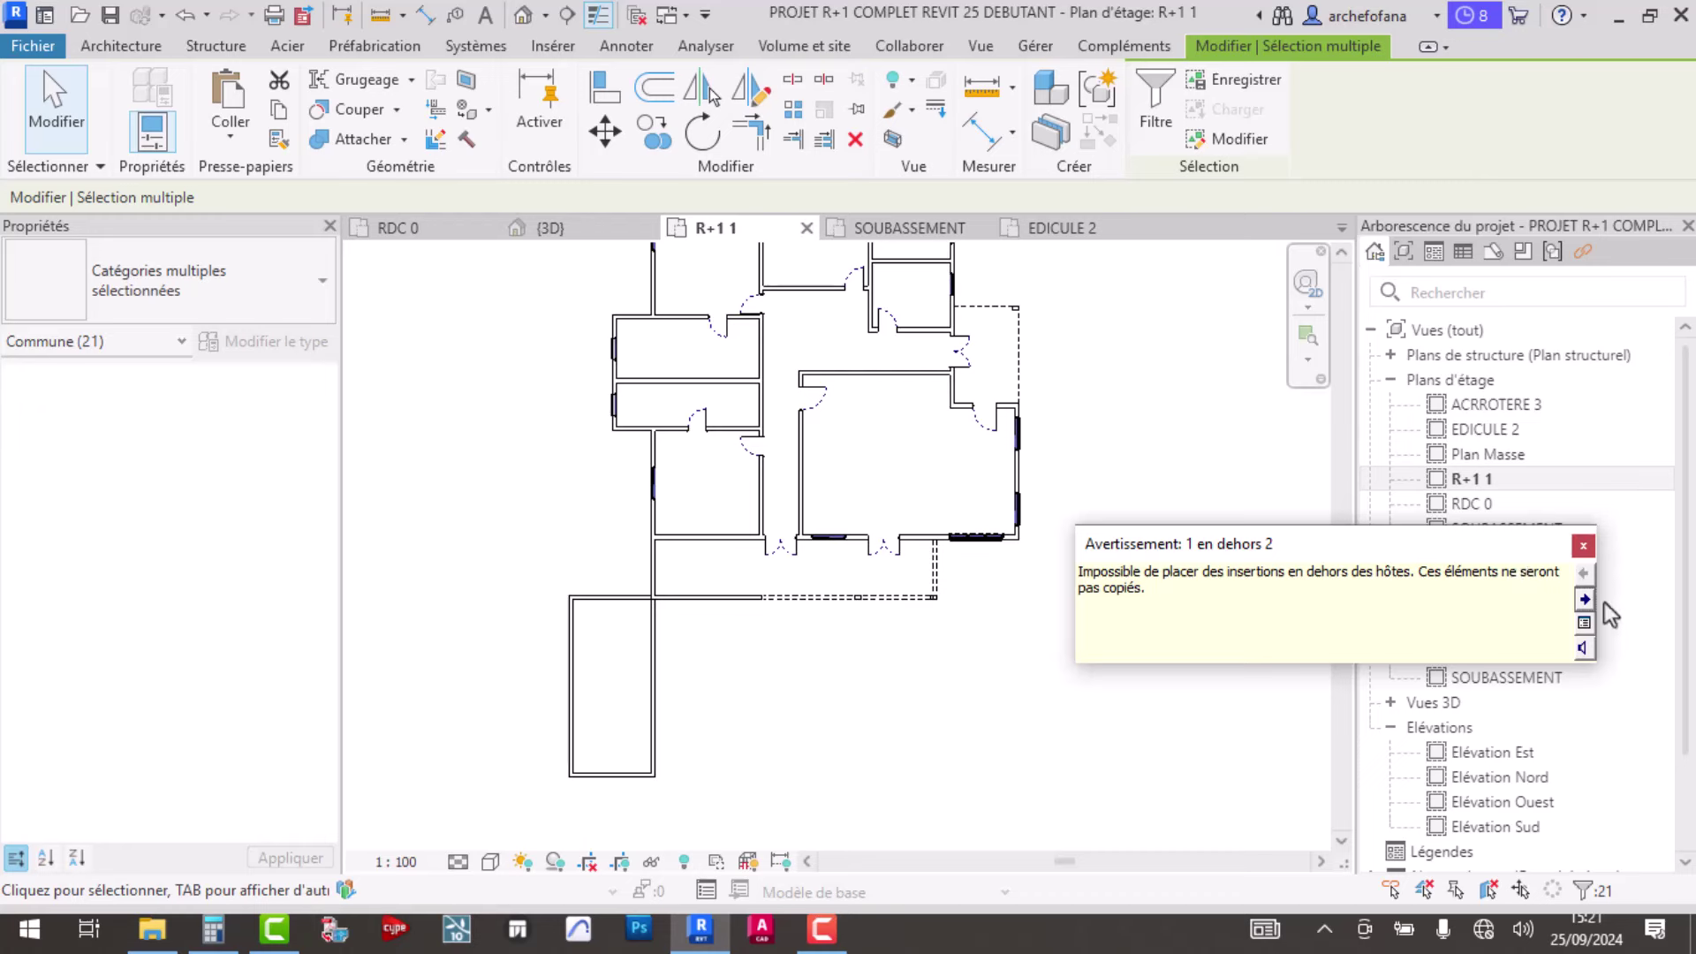
left_click(1583, 545)
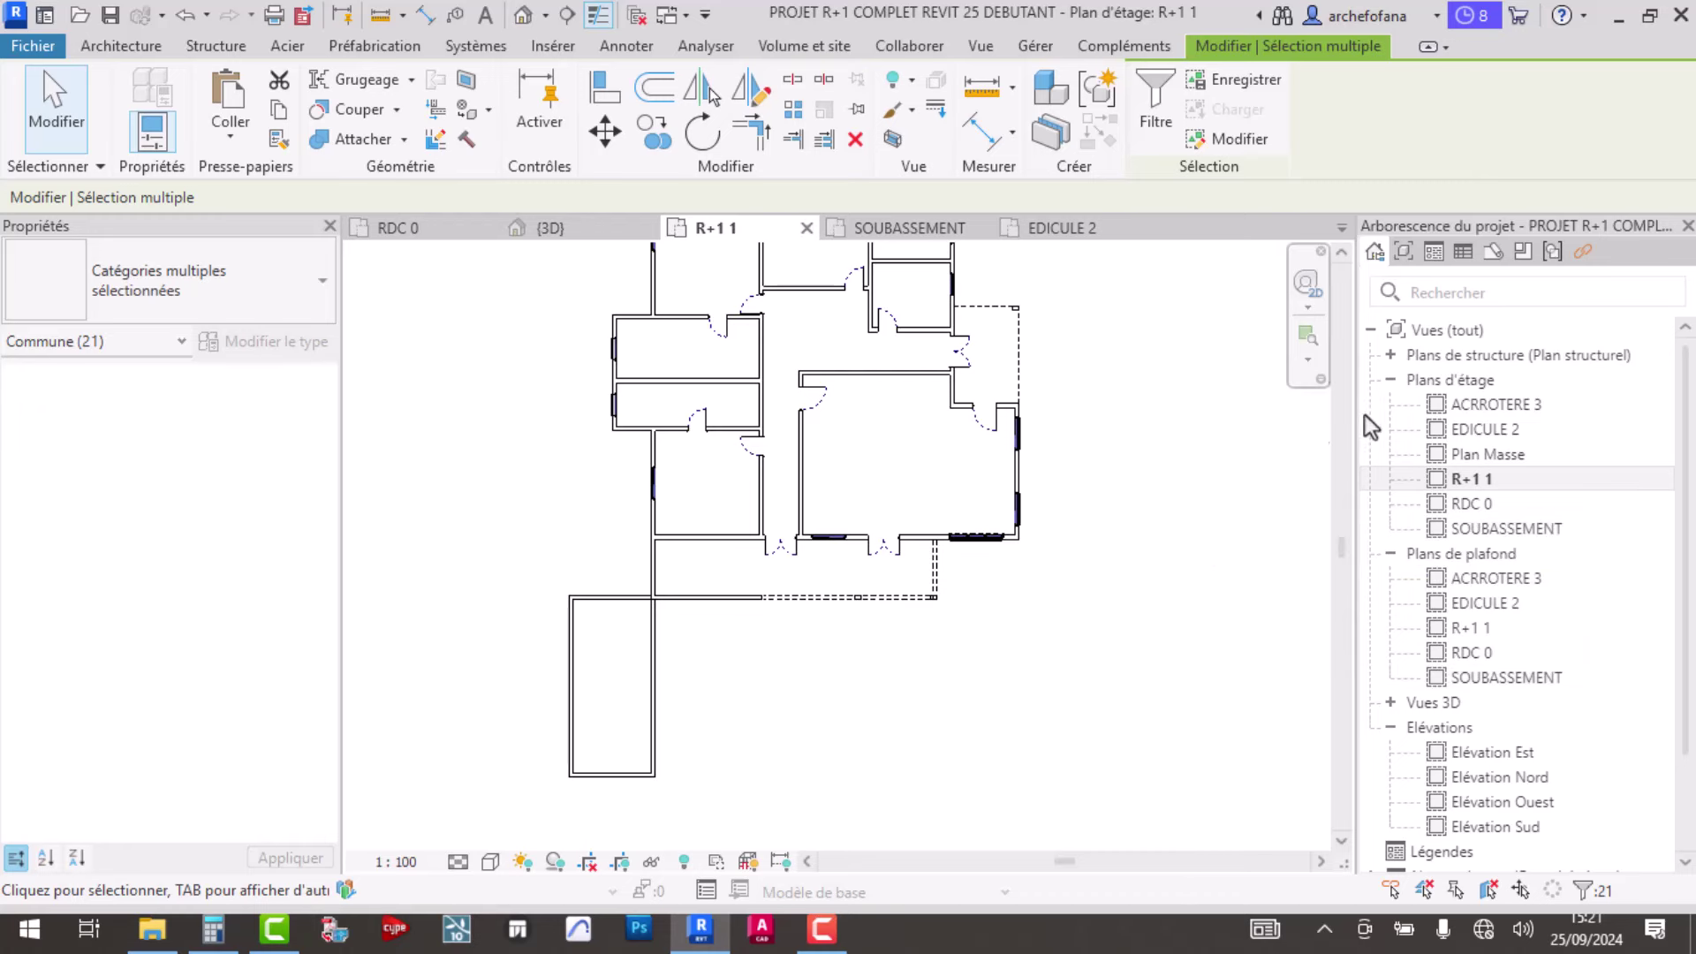
- Check the pasted walls in the EDICULE 2 floor plan and clear the selection
double_click(1512, 430)
scroll(774, 547, "up", 4)
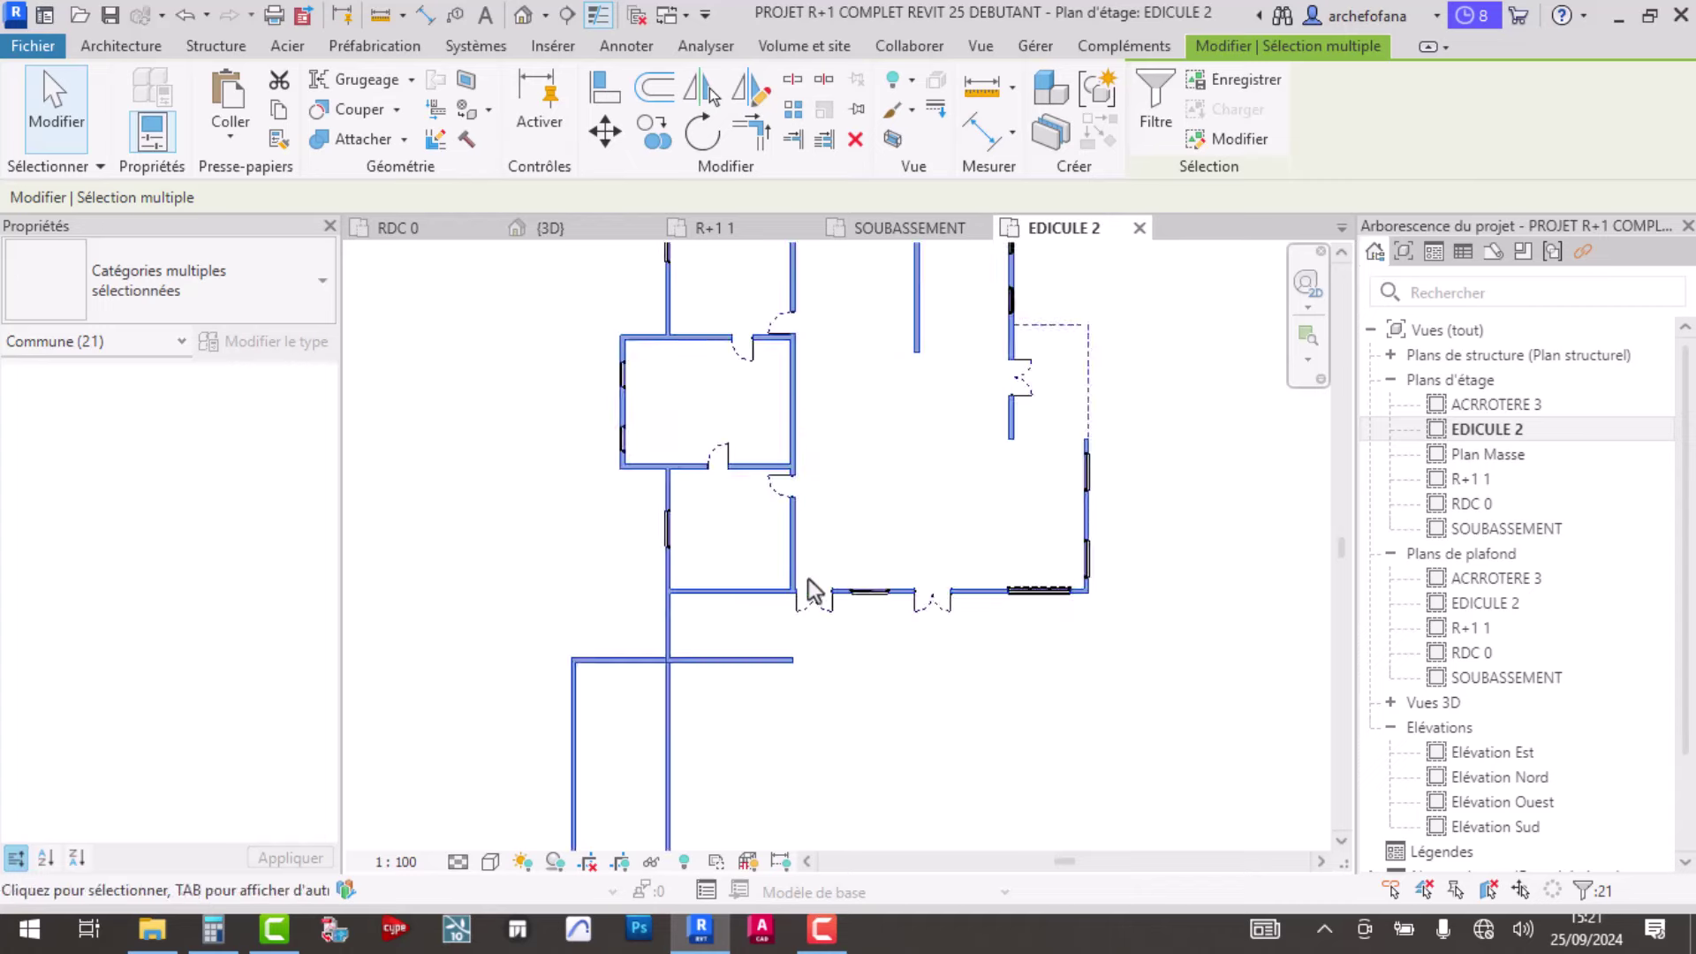
scroll(879, 548, "down", 1)
middle_click_drag(890, 502, 902, 625)
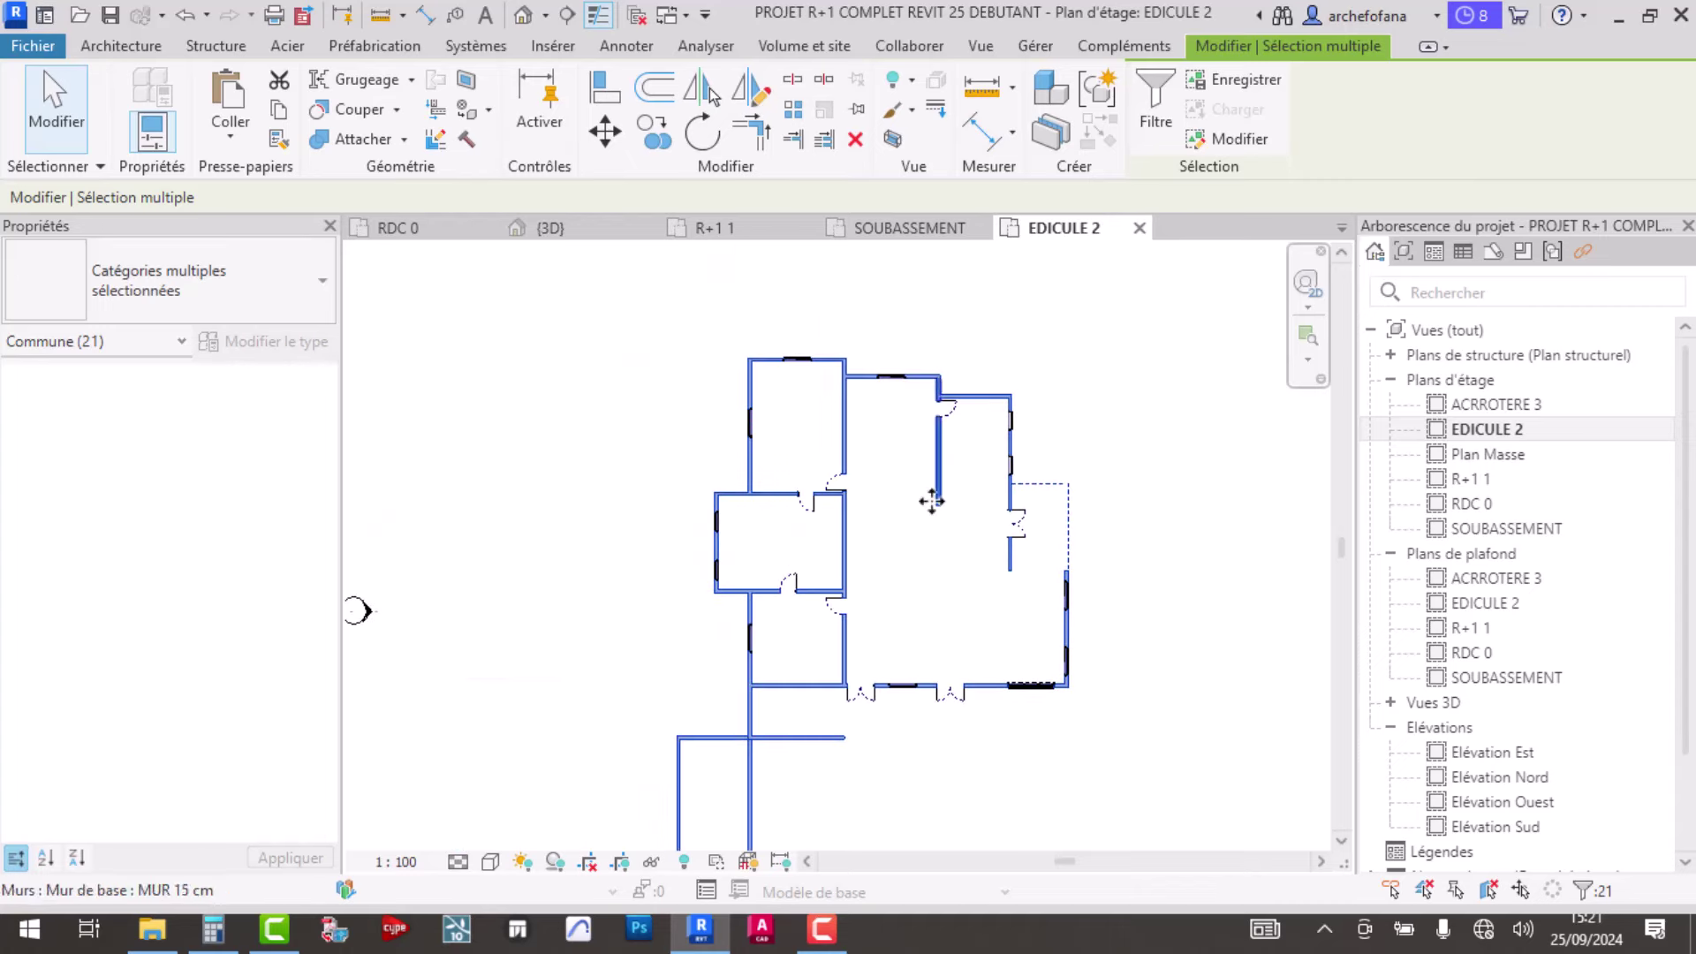
key("Escape")
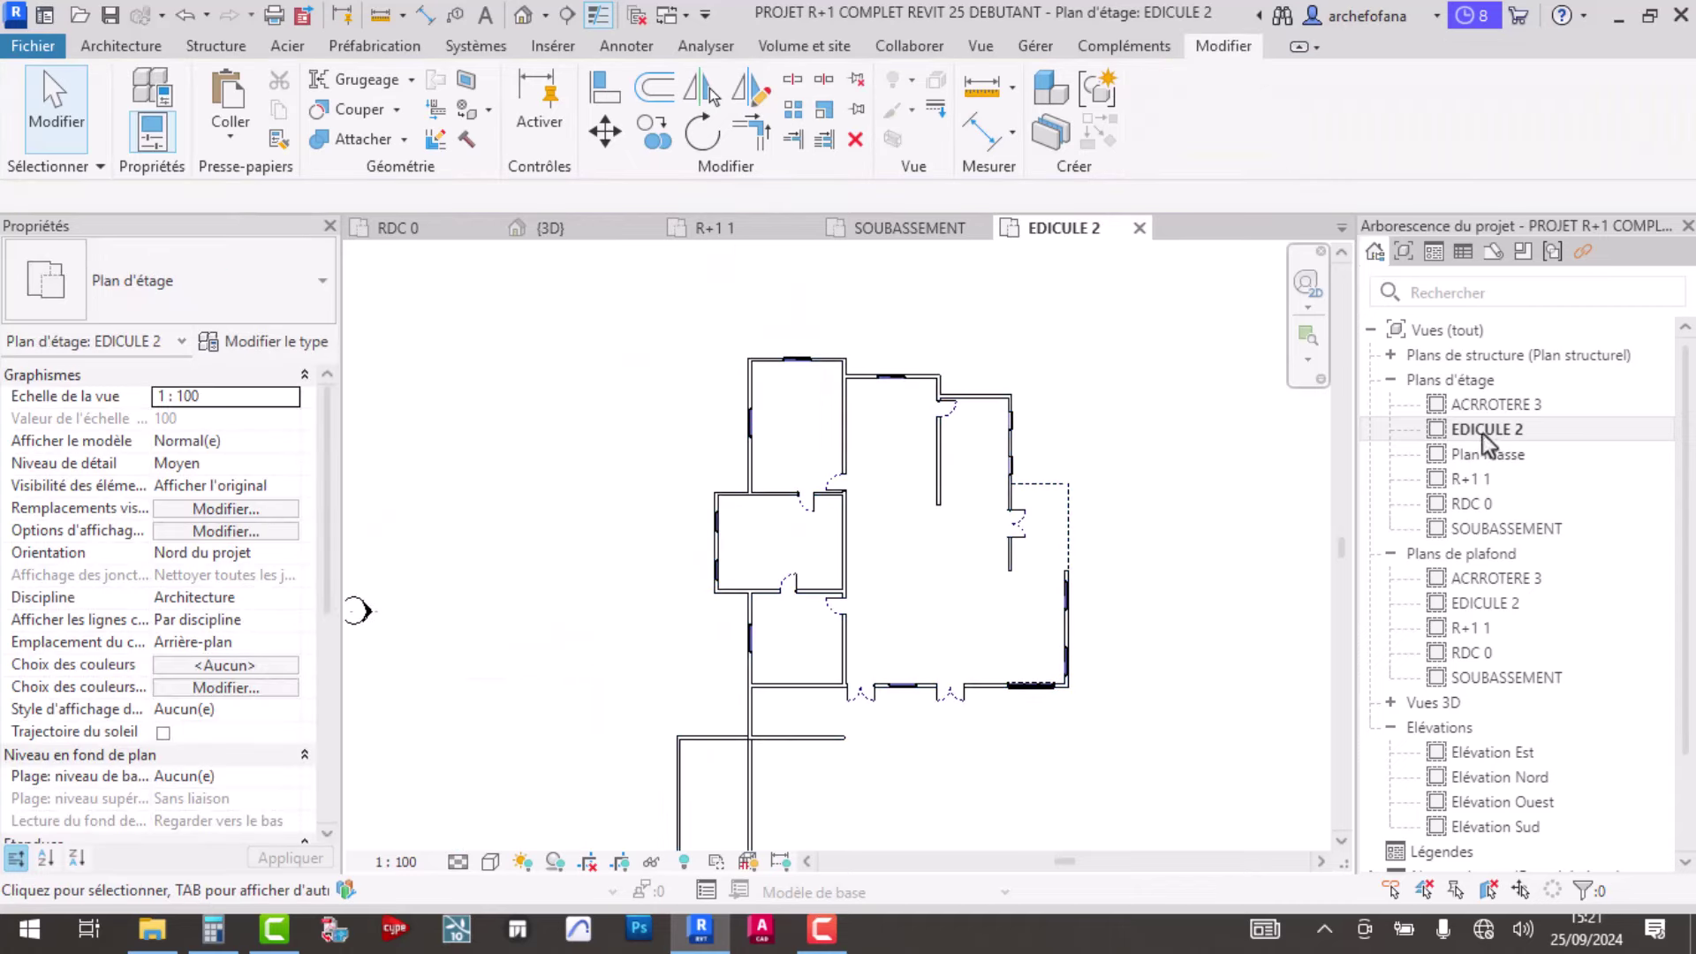
scroll(1493, 724, "down", 3)
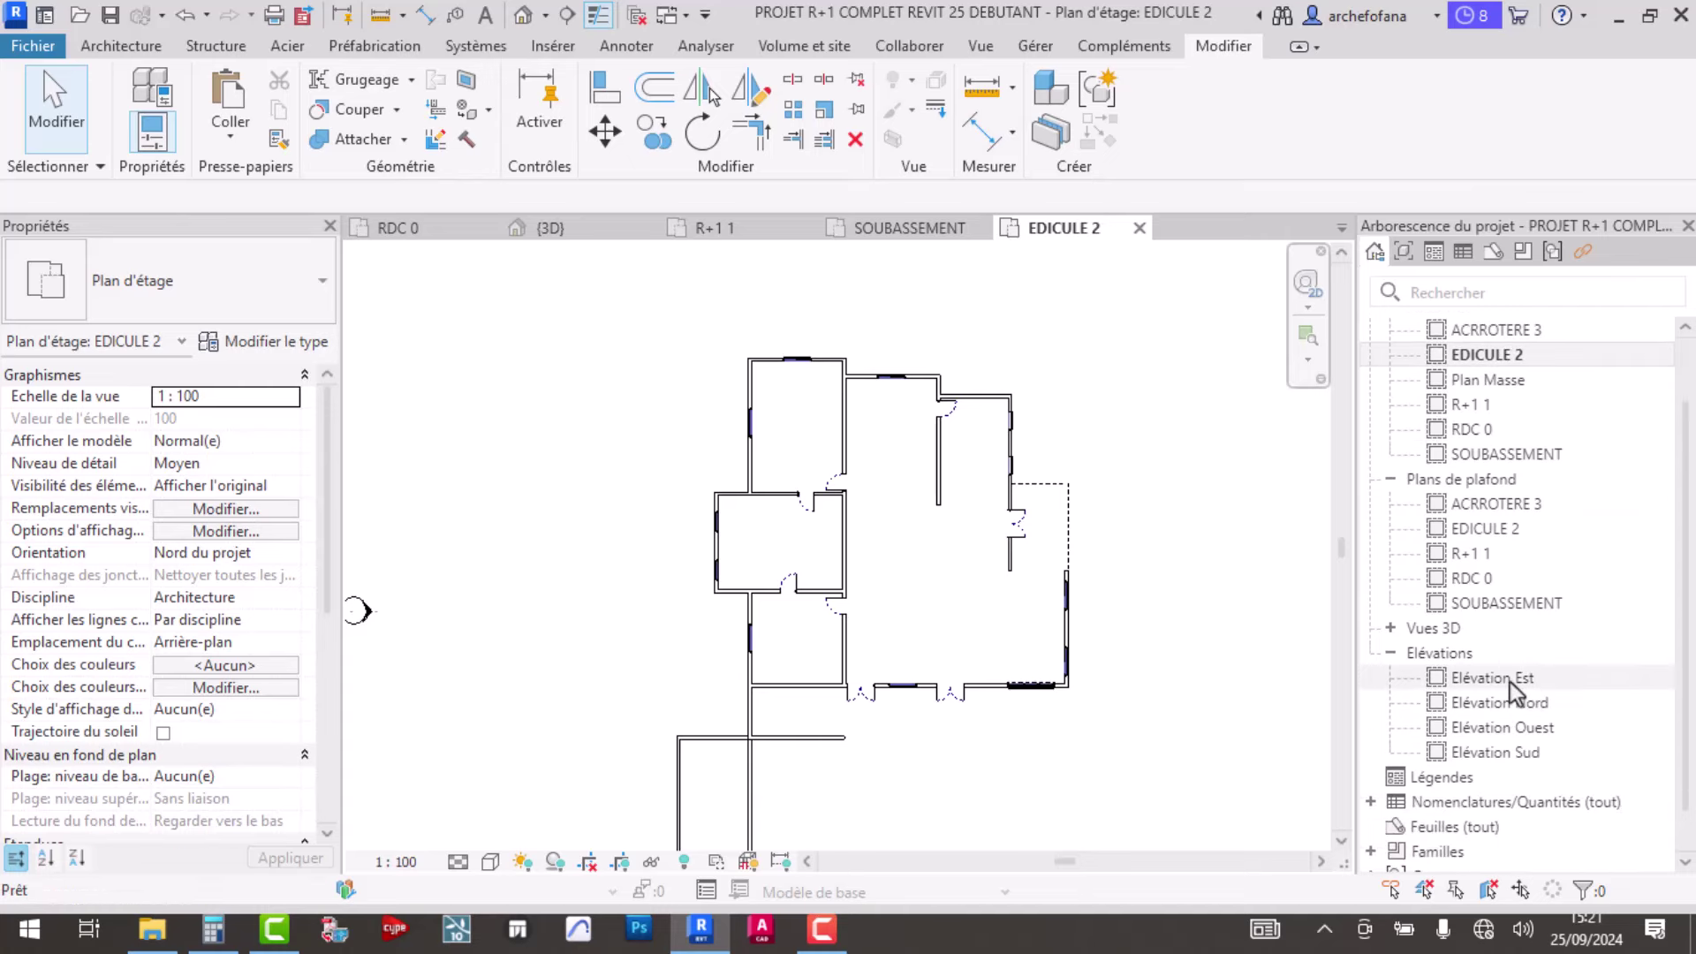
- Open Elévation Est and bring the upper levels into view
double_click(1509, 682)
scroll(1230, 752, "up", 4)
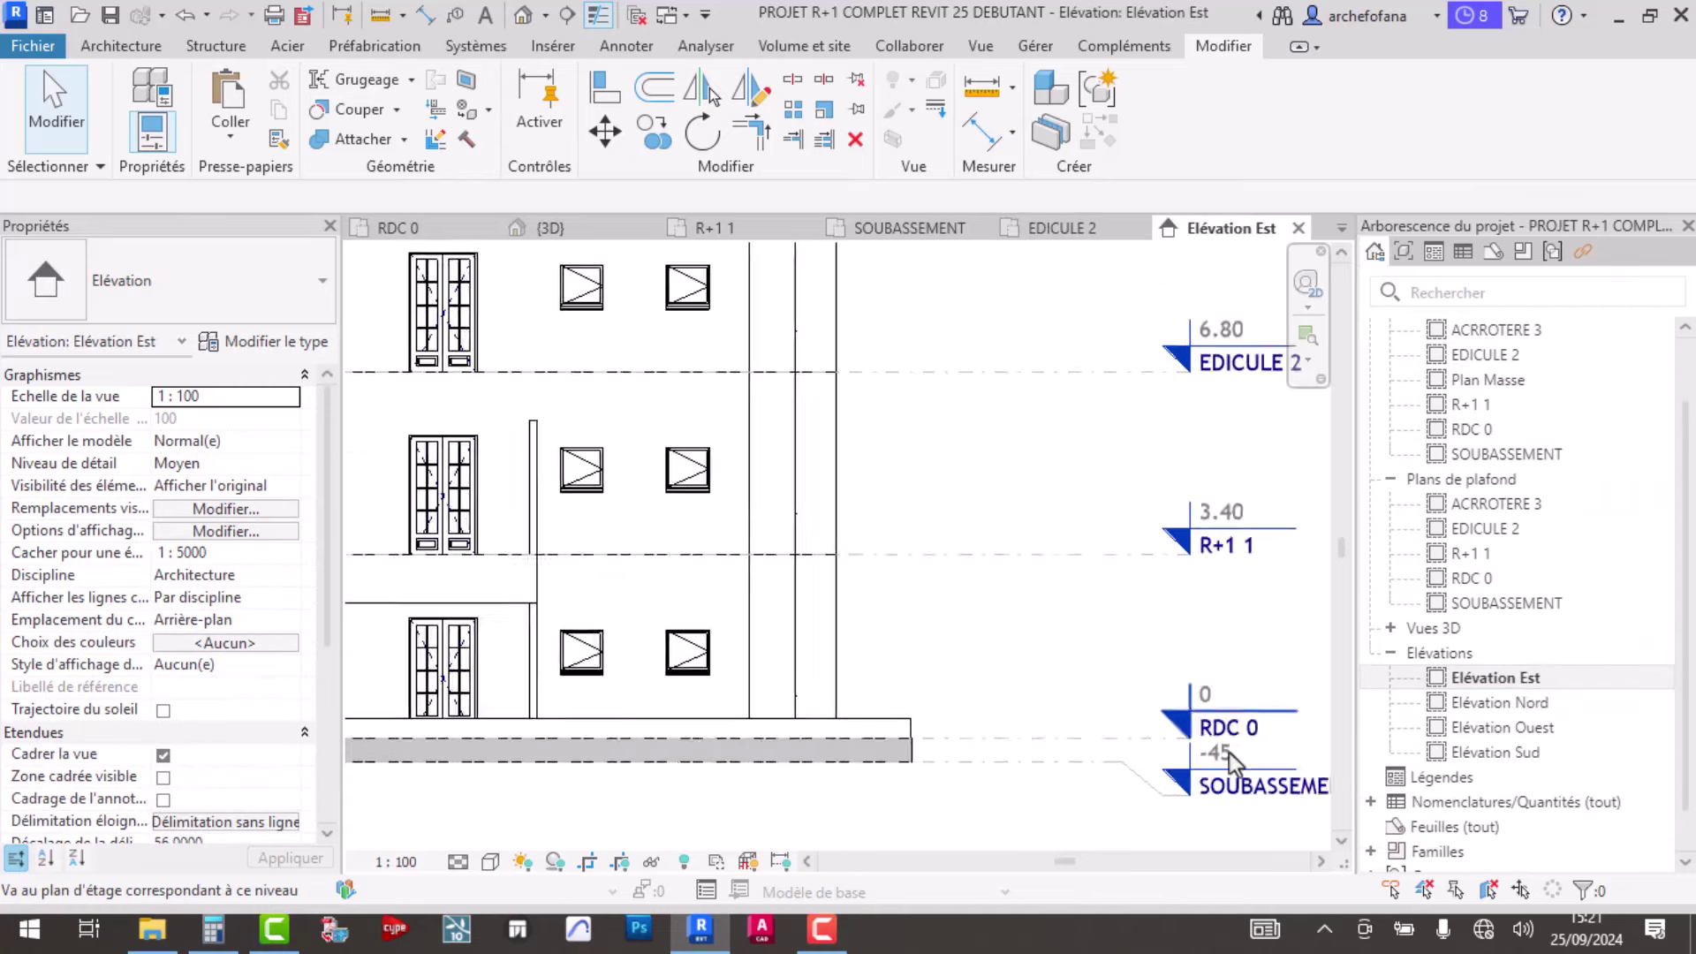
scroll(1130, 699, "up", 2)
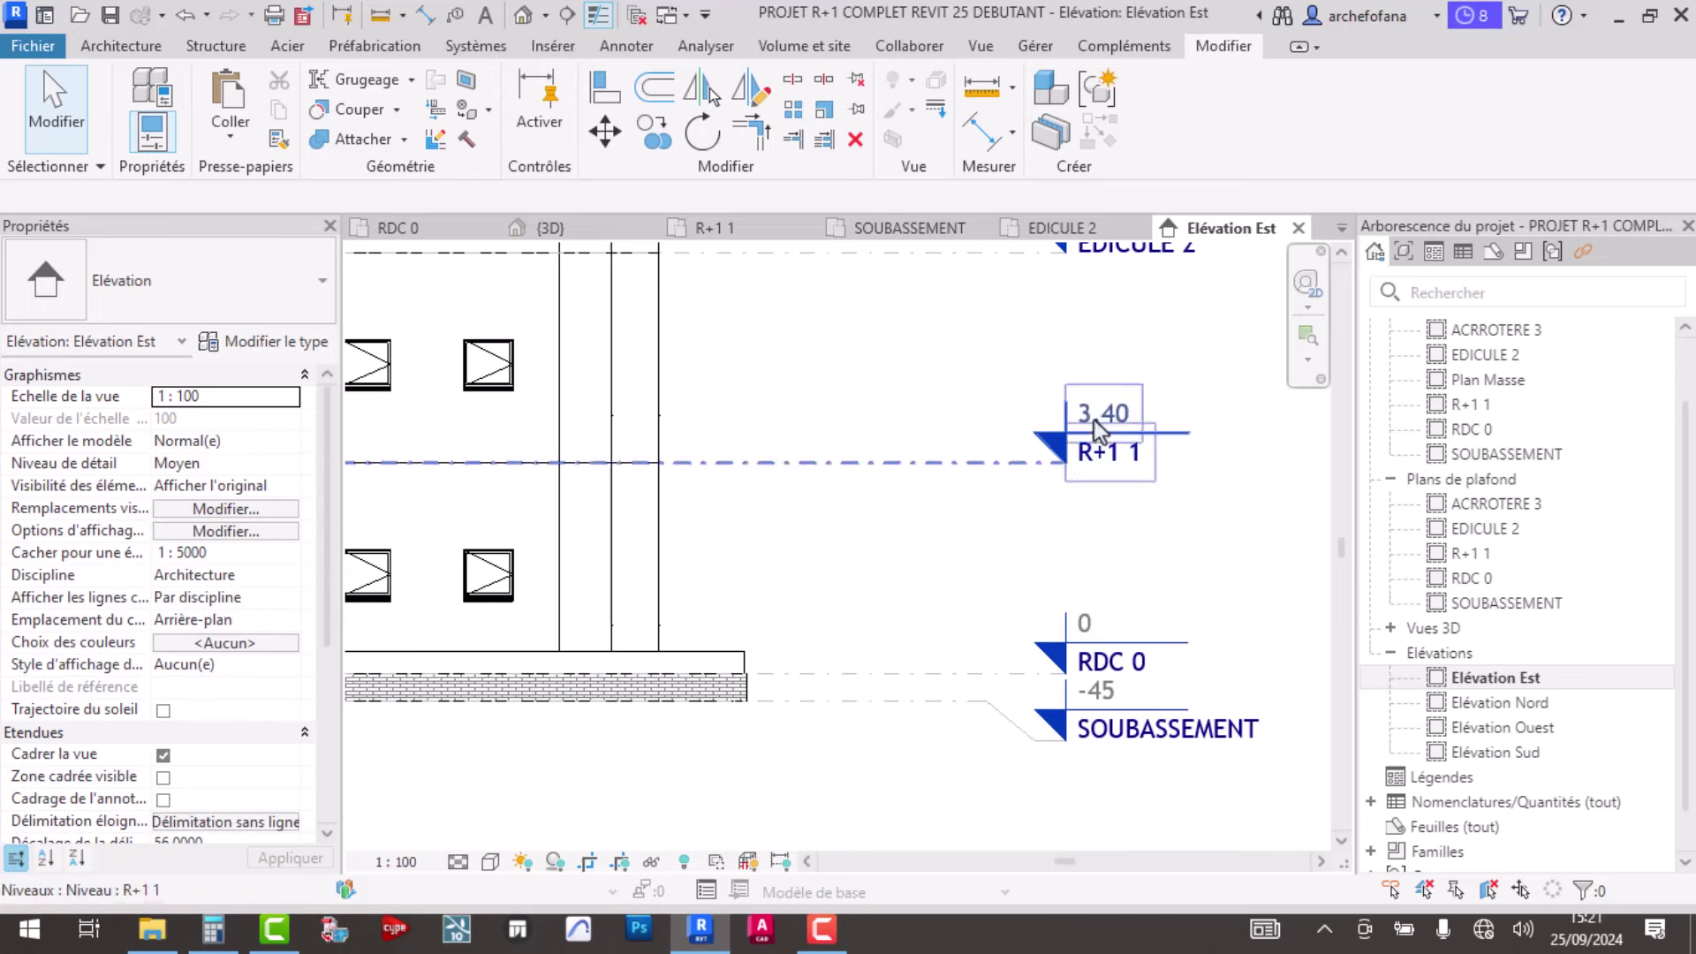
left_click(654, 371)
middle_click_drag(864, 406, 894, 788)
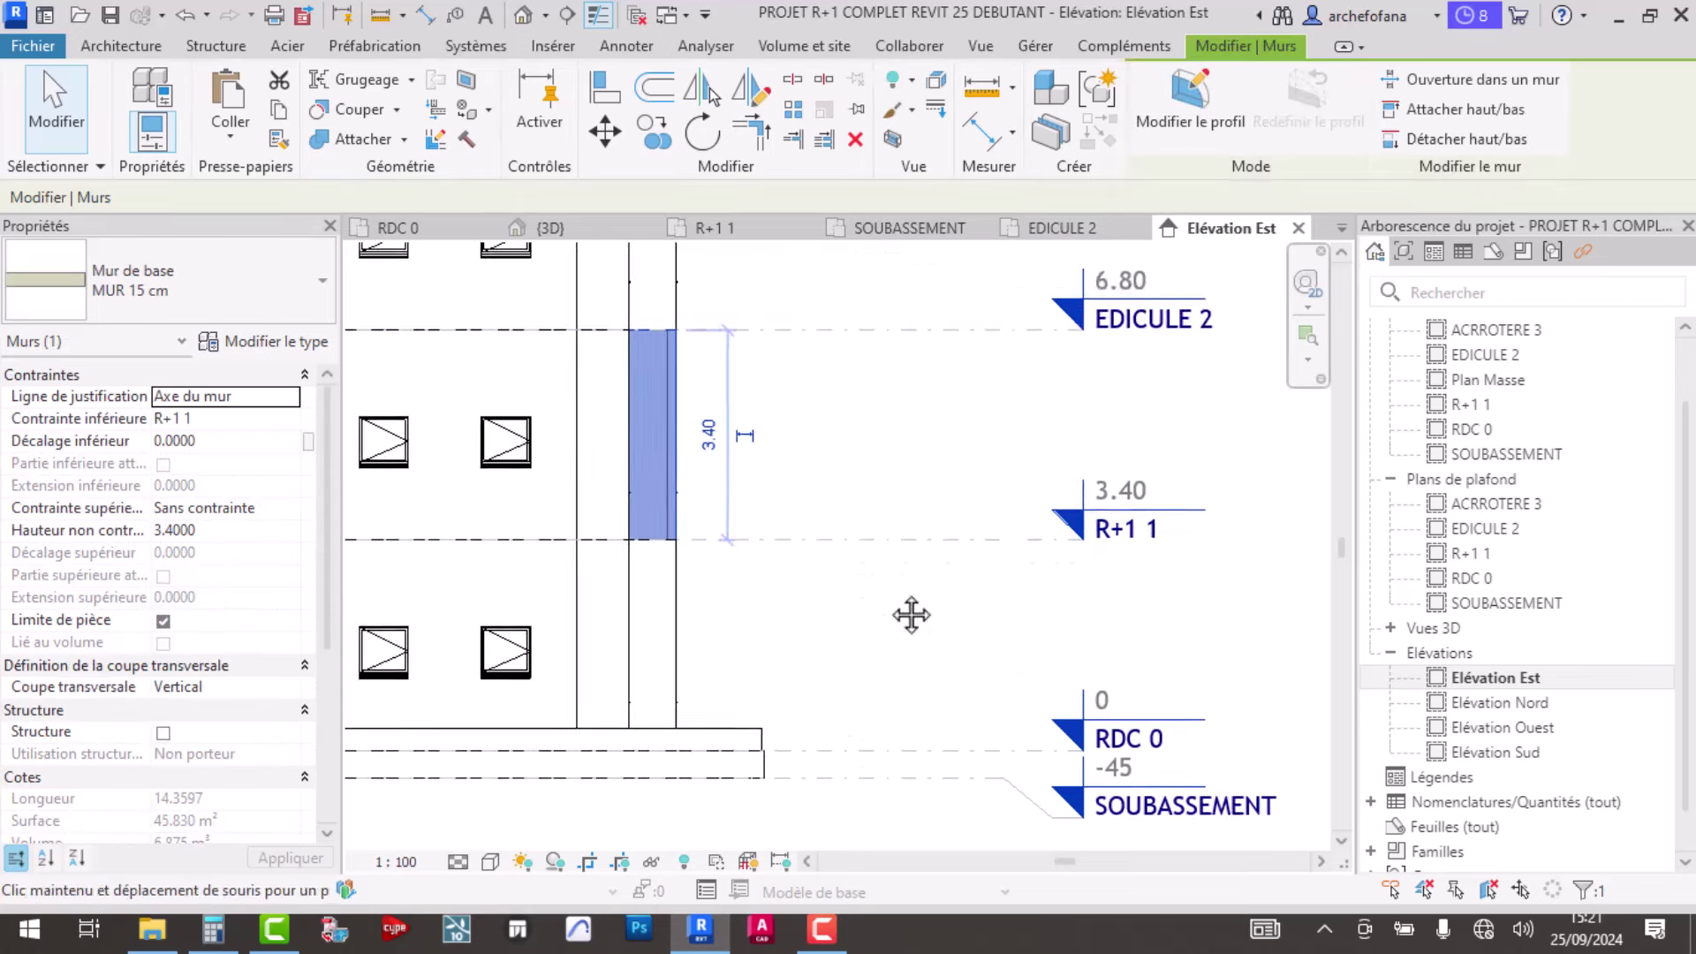
key("Escape")
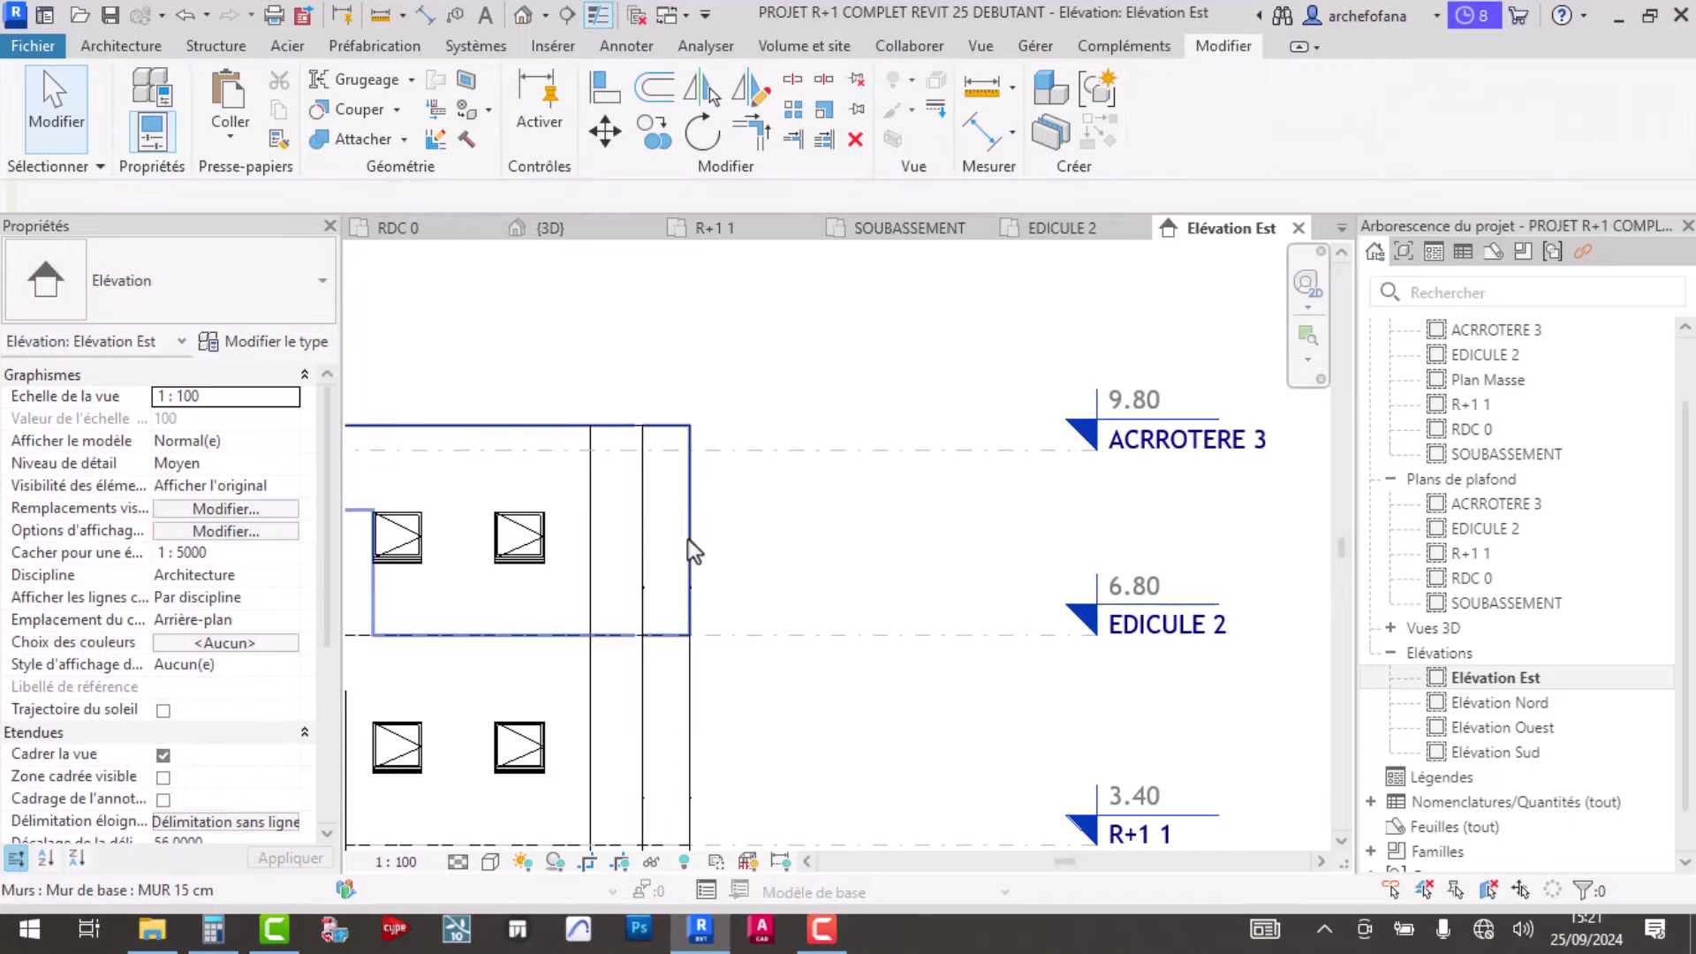
- Drag the pasted middle-floor wall up so it rises from the EDICULE 2 level
left_click(687, 540)
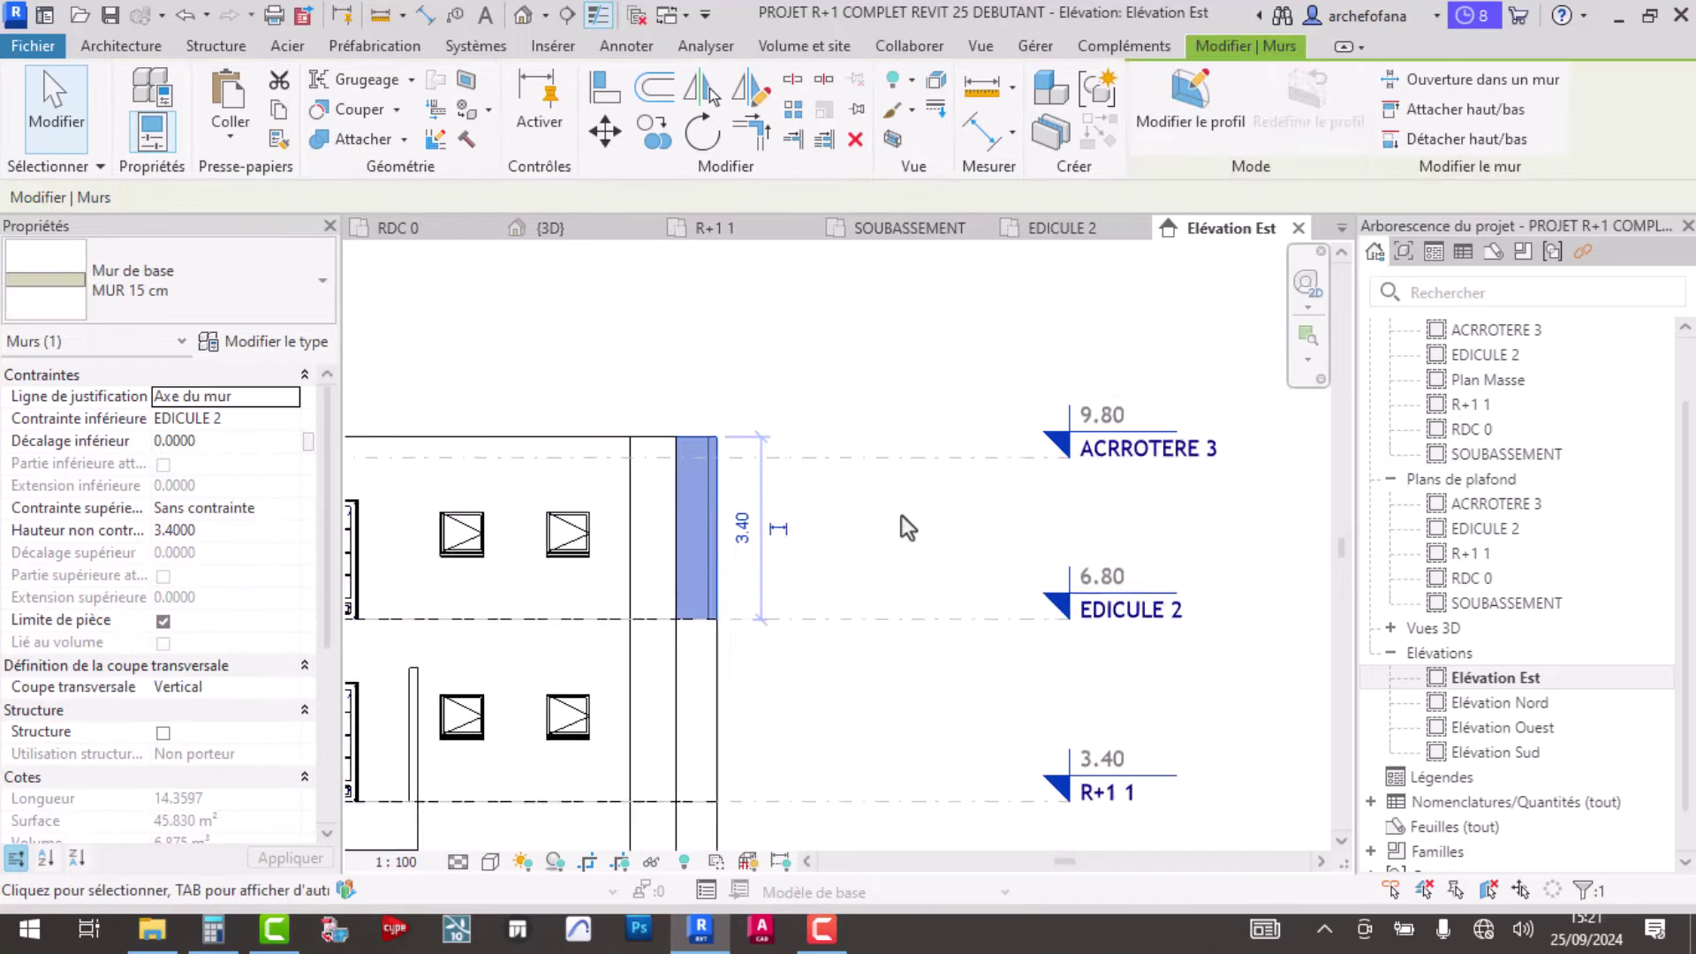
scroll(901, 516, "down", 3)
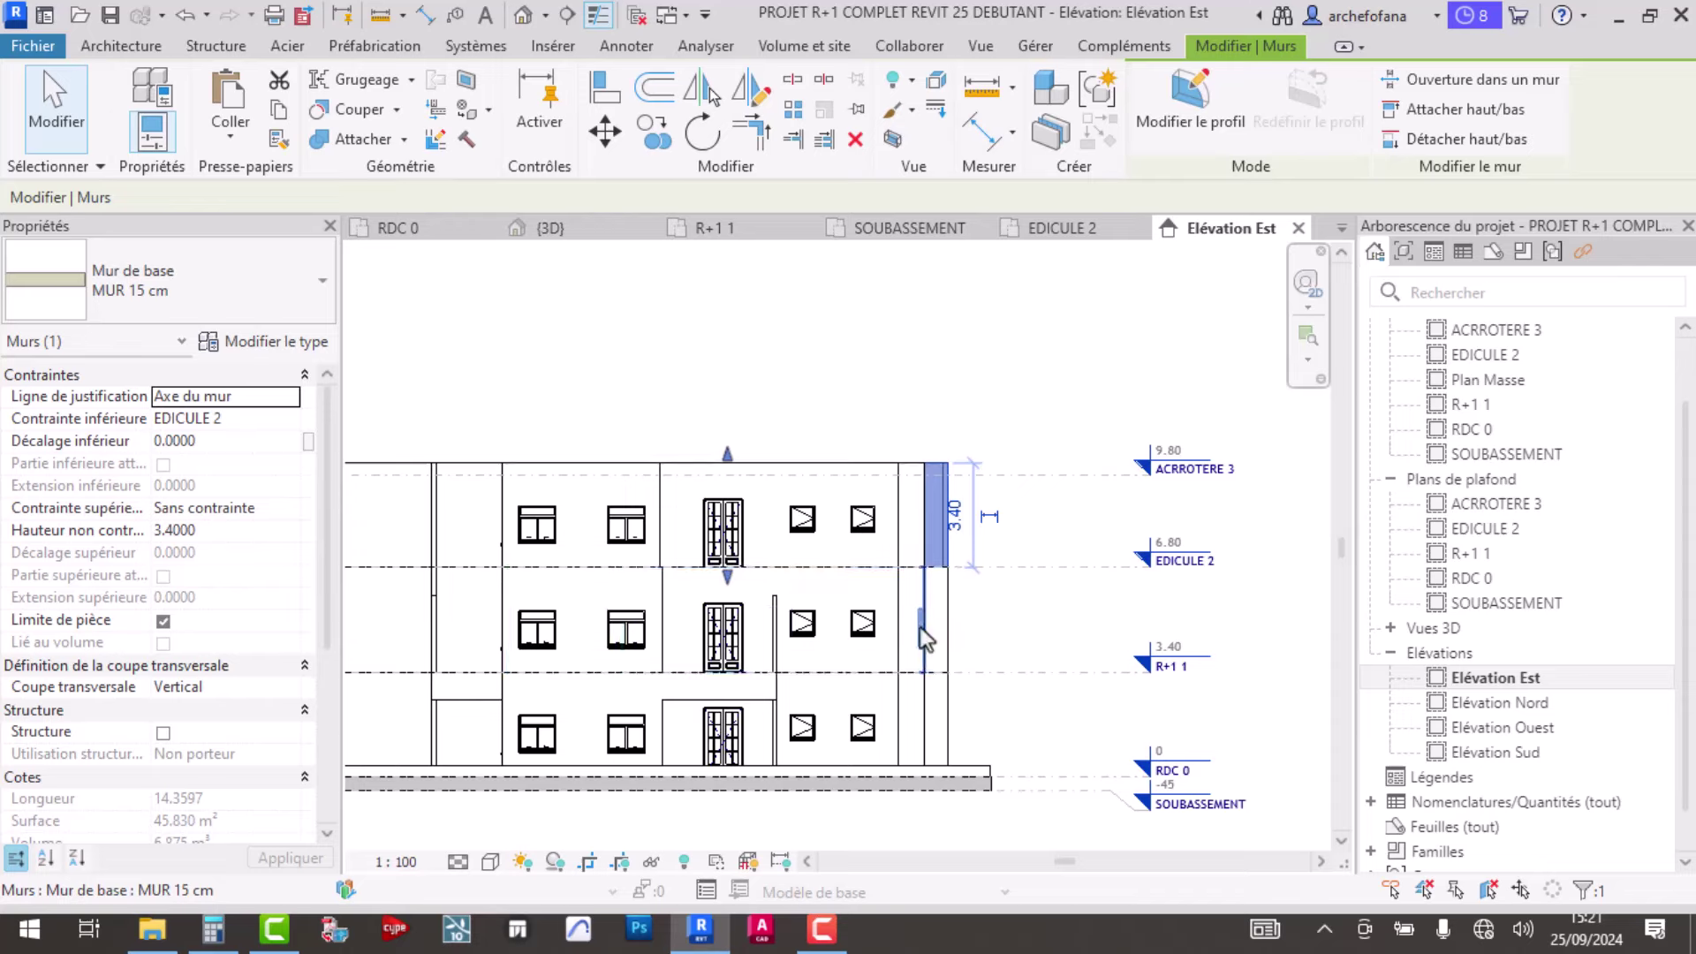
scroll(1179, 629, "up", 1)
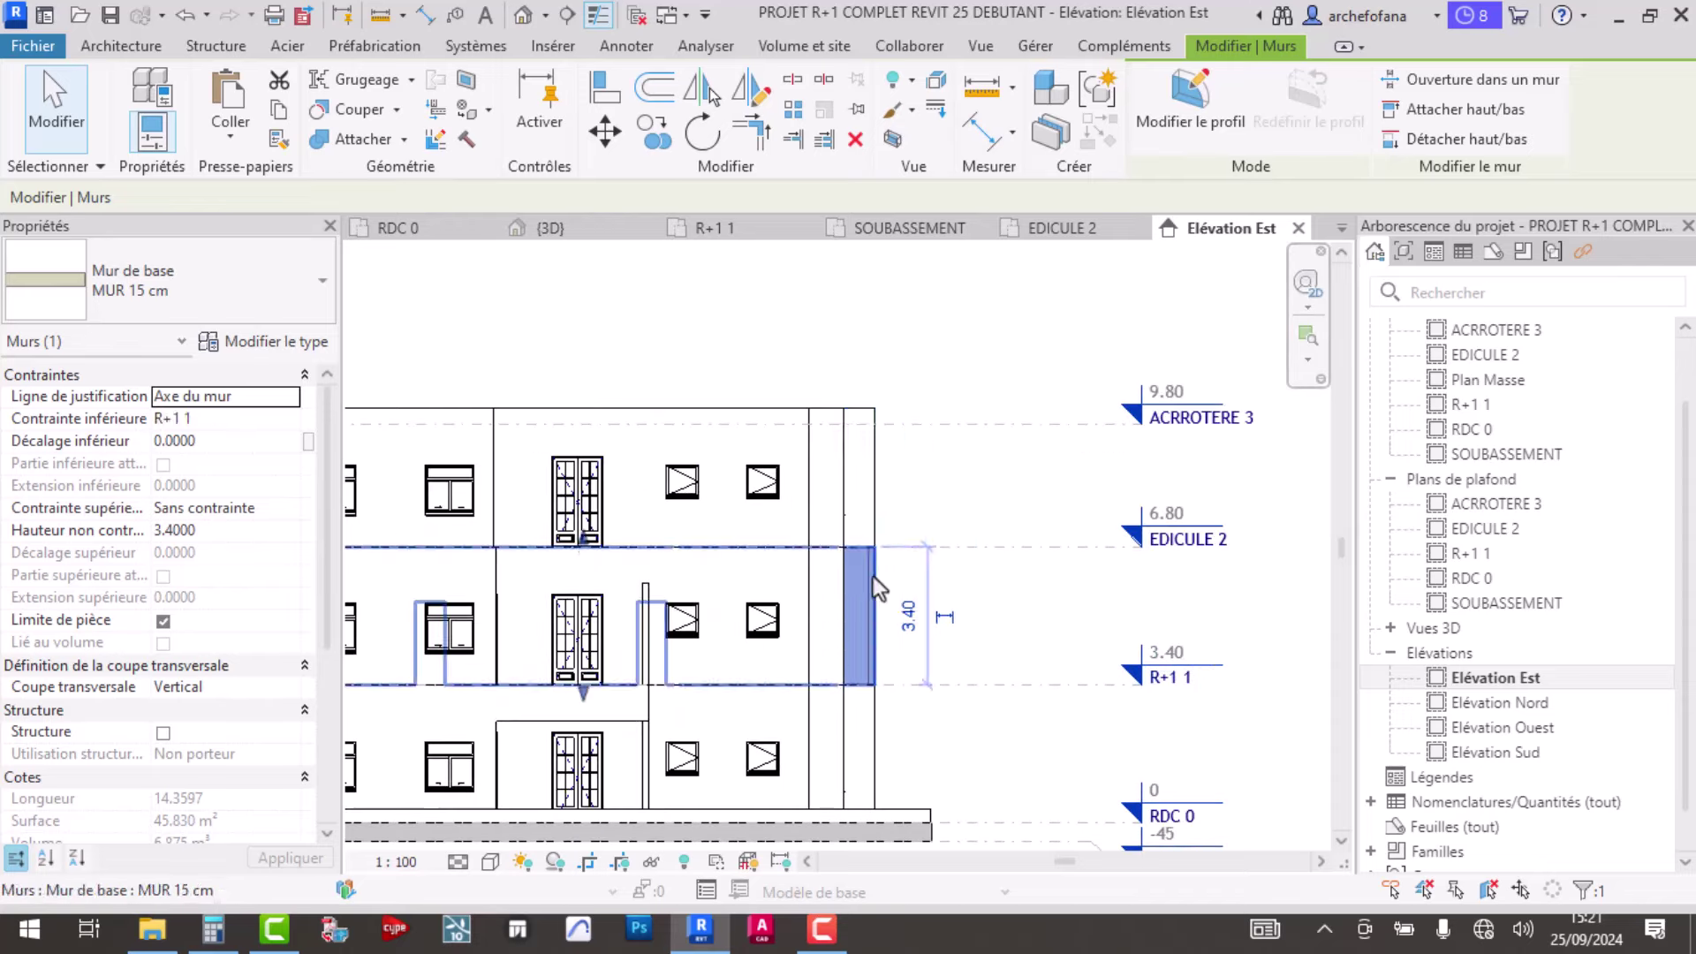
left_click_drag(872, 576, 876, 495)
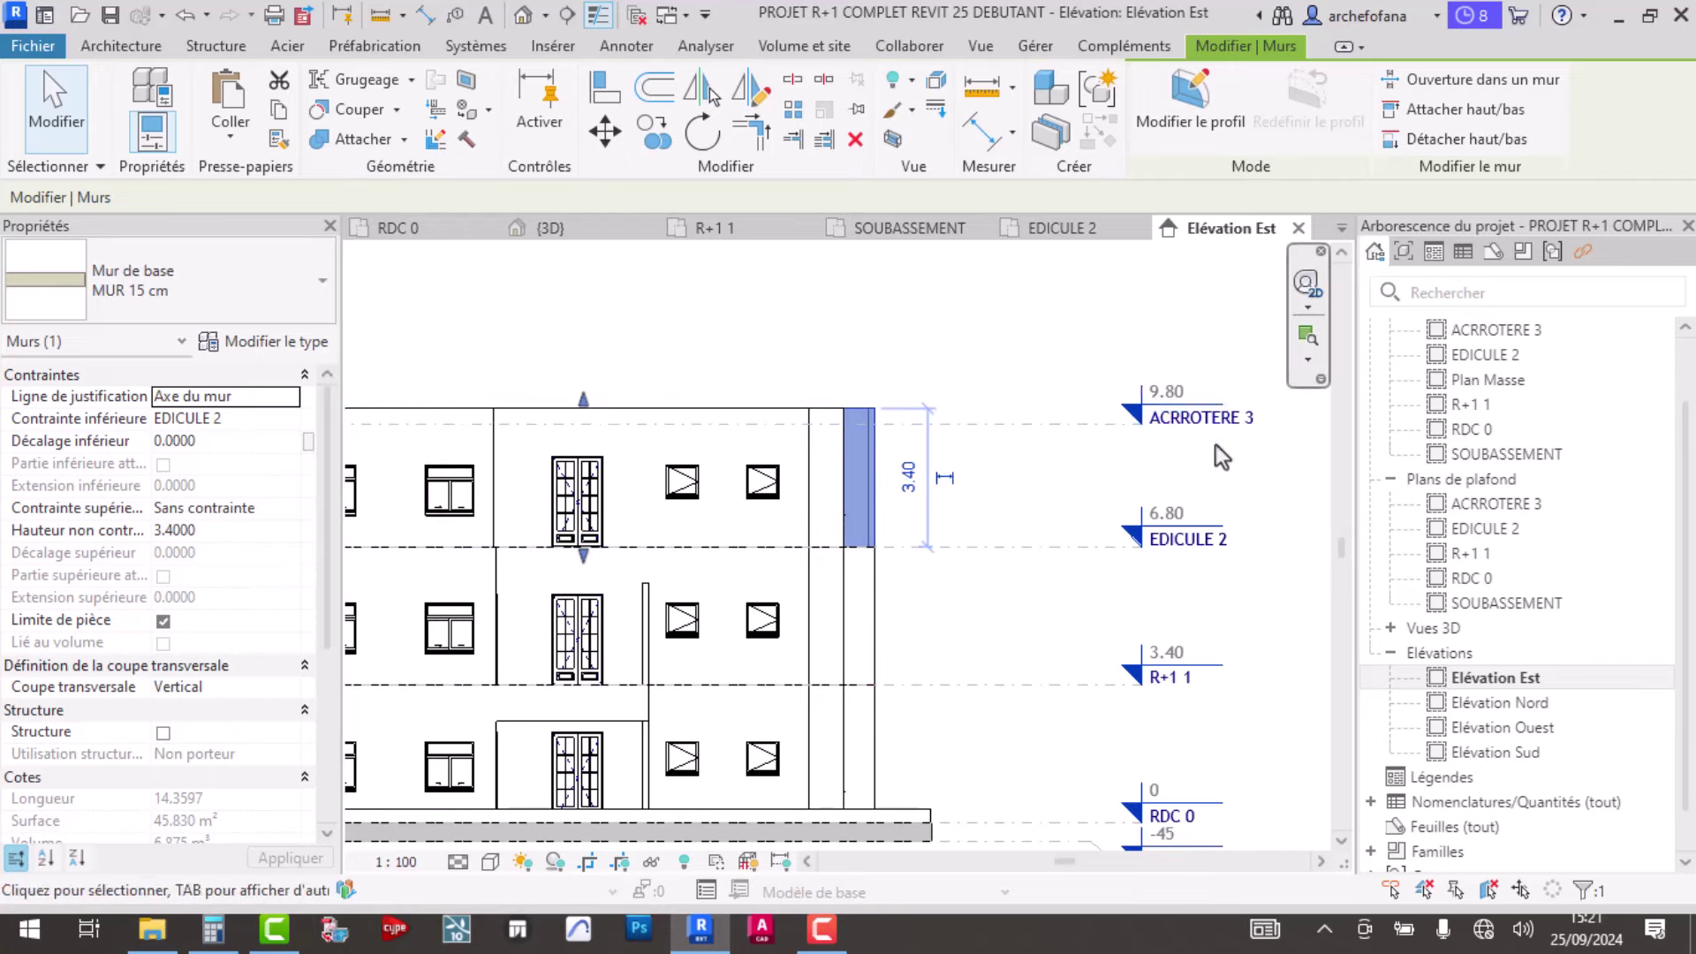
left_click(1033, 487)
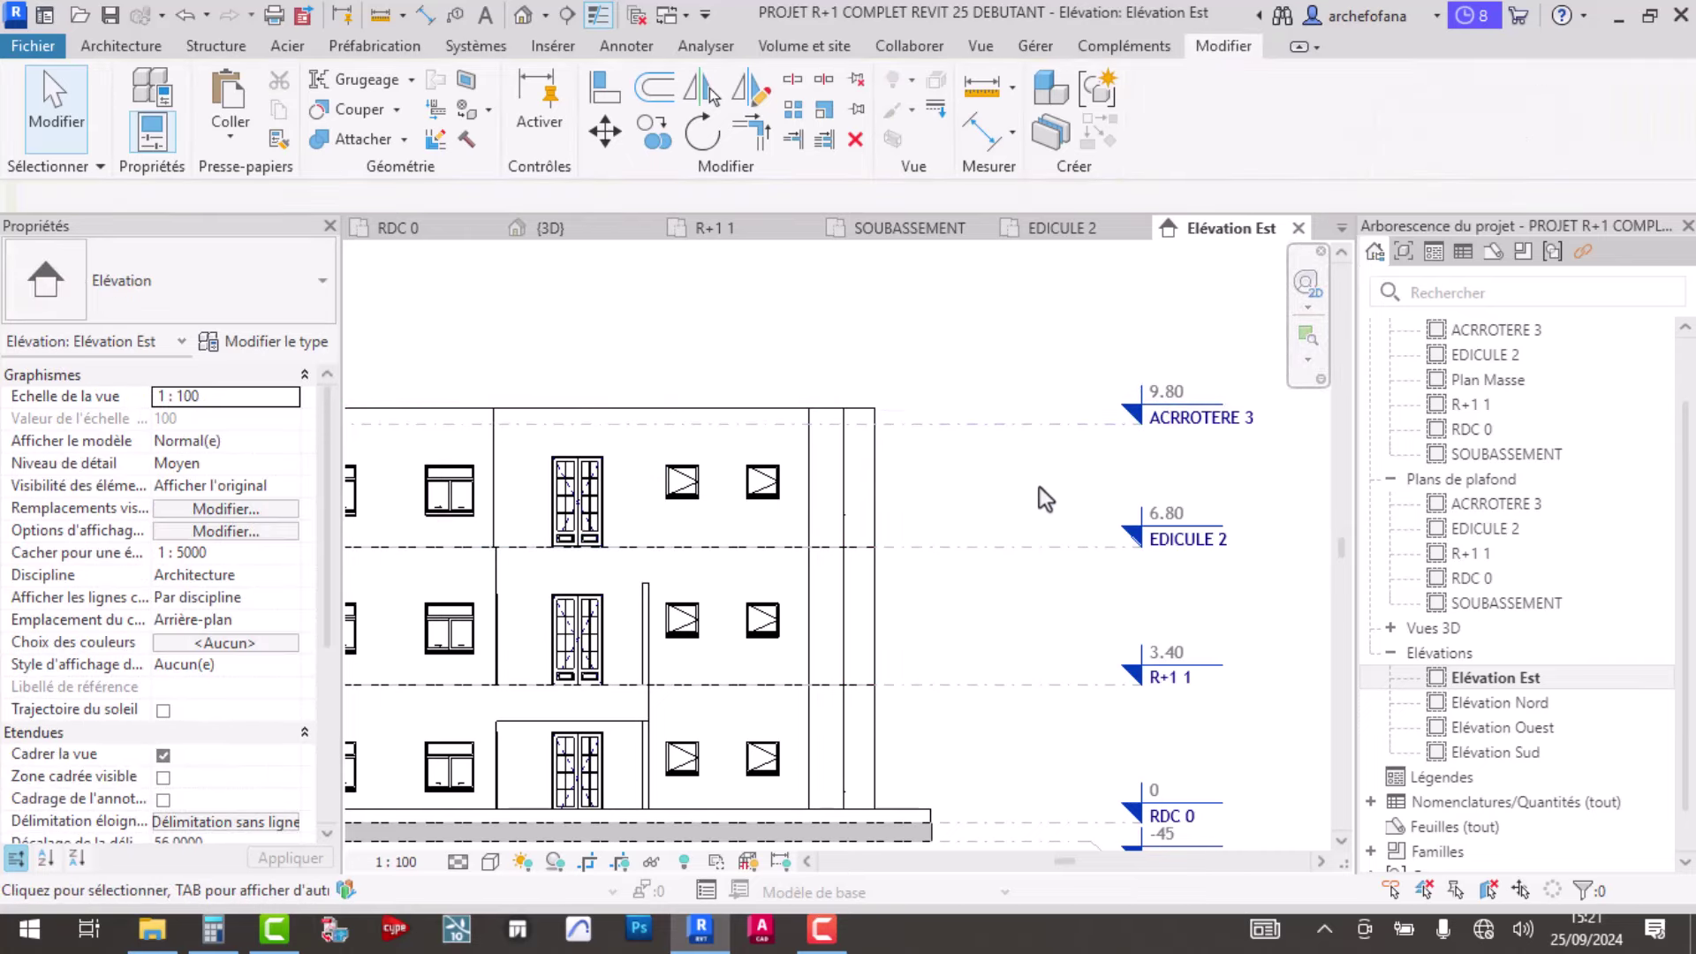
- In the EDICULE 2 plan, remove the four windows on the top and left walls
double_click(1483, 354)
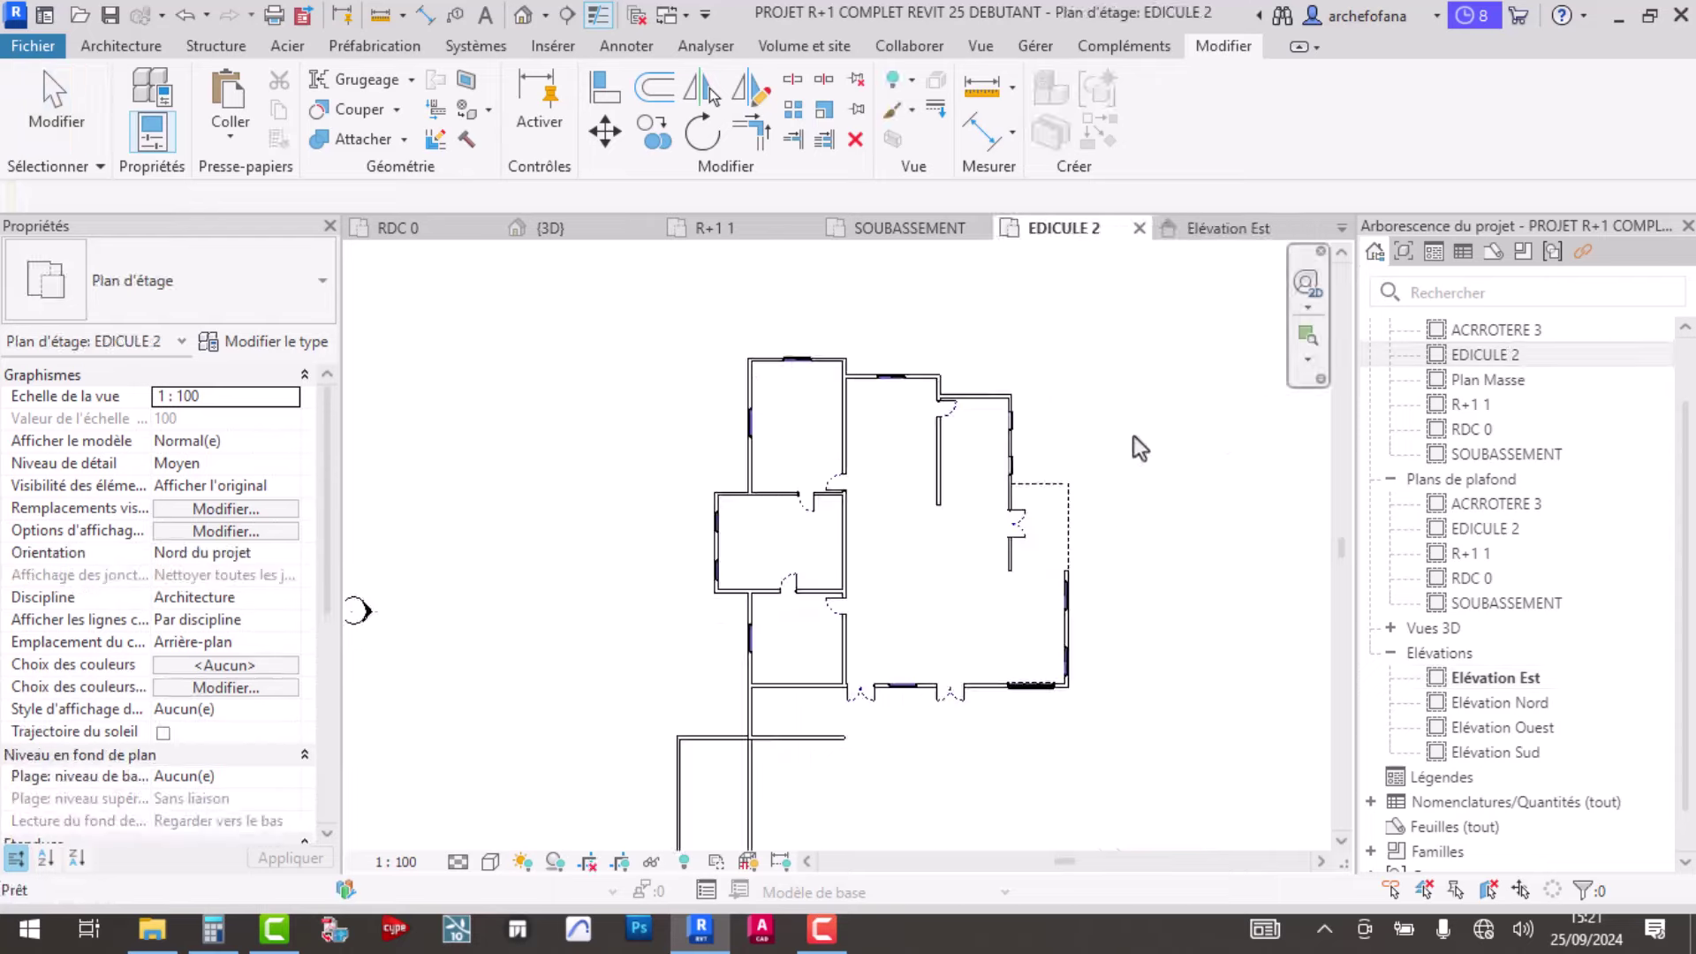
scroll(1015, 446, "down", 2)
scroll(841, 413, "up", 4)
scroll(841, 414, "up", 1)
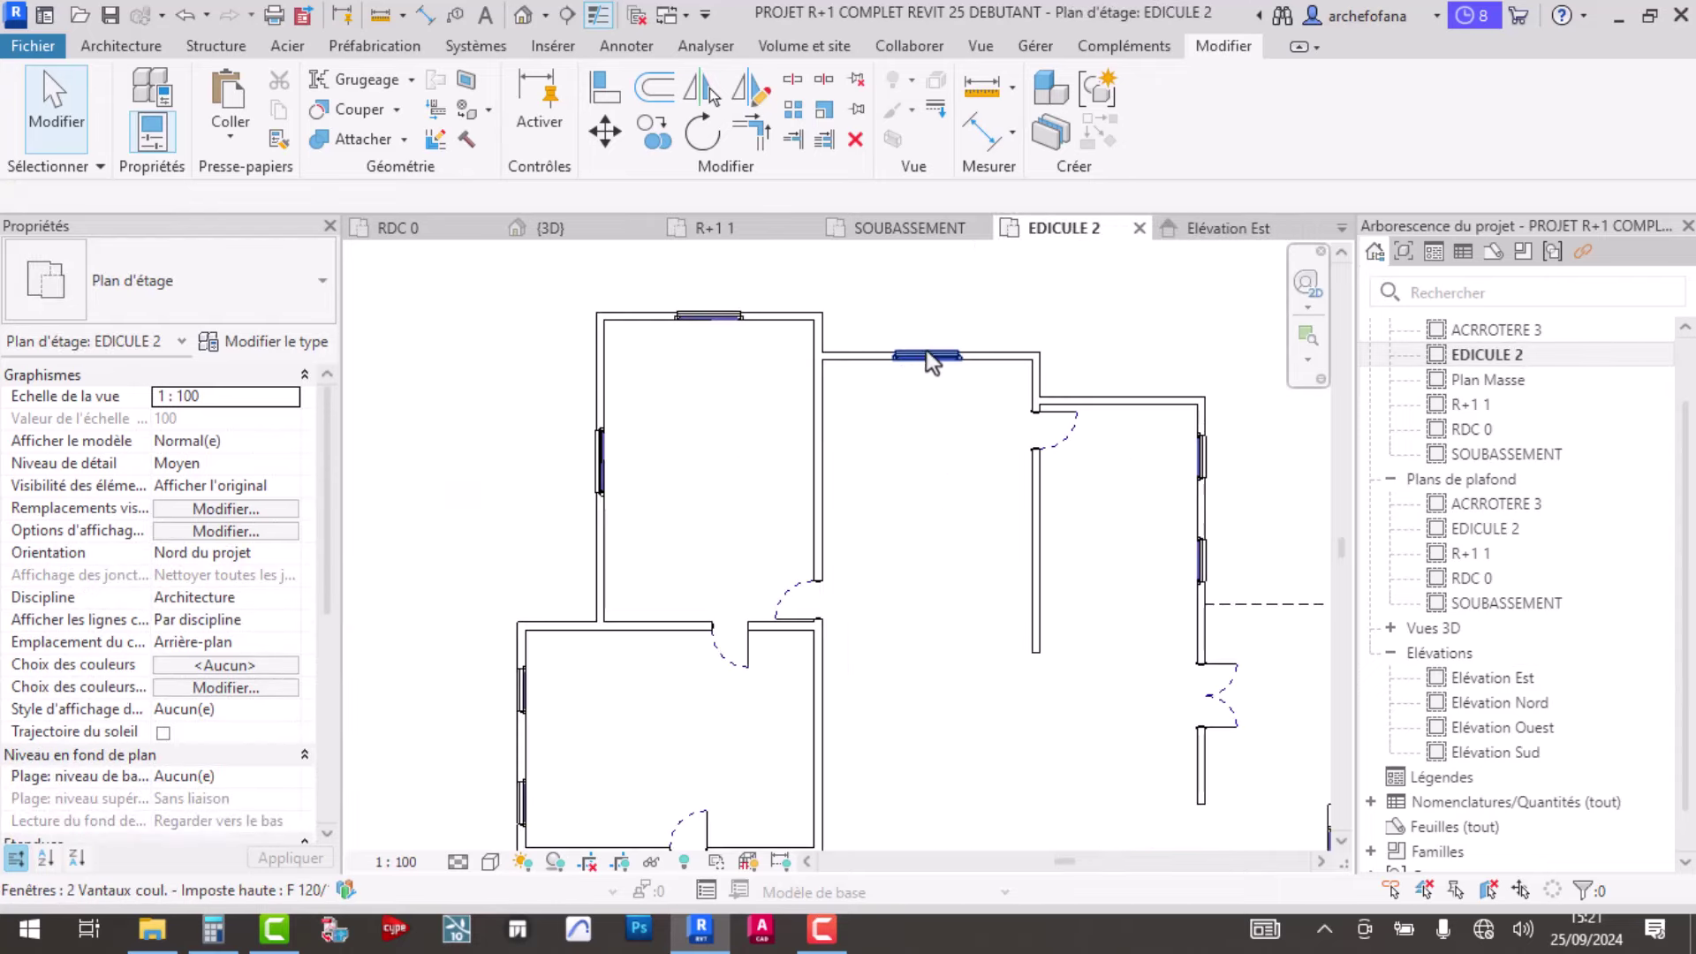
left_click(955, 353)
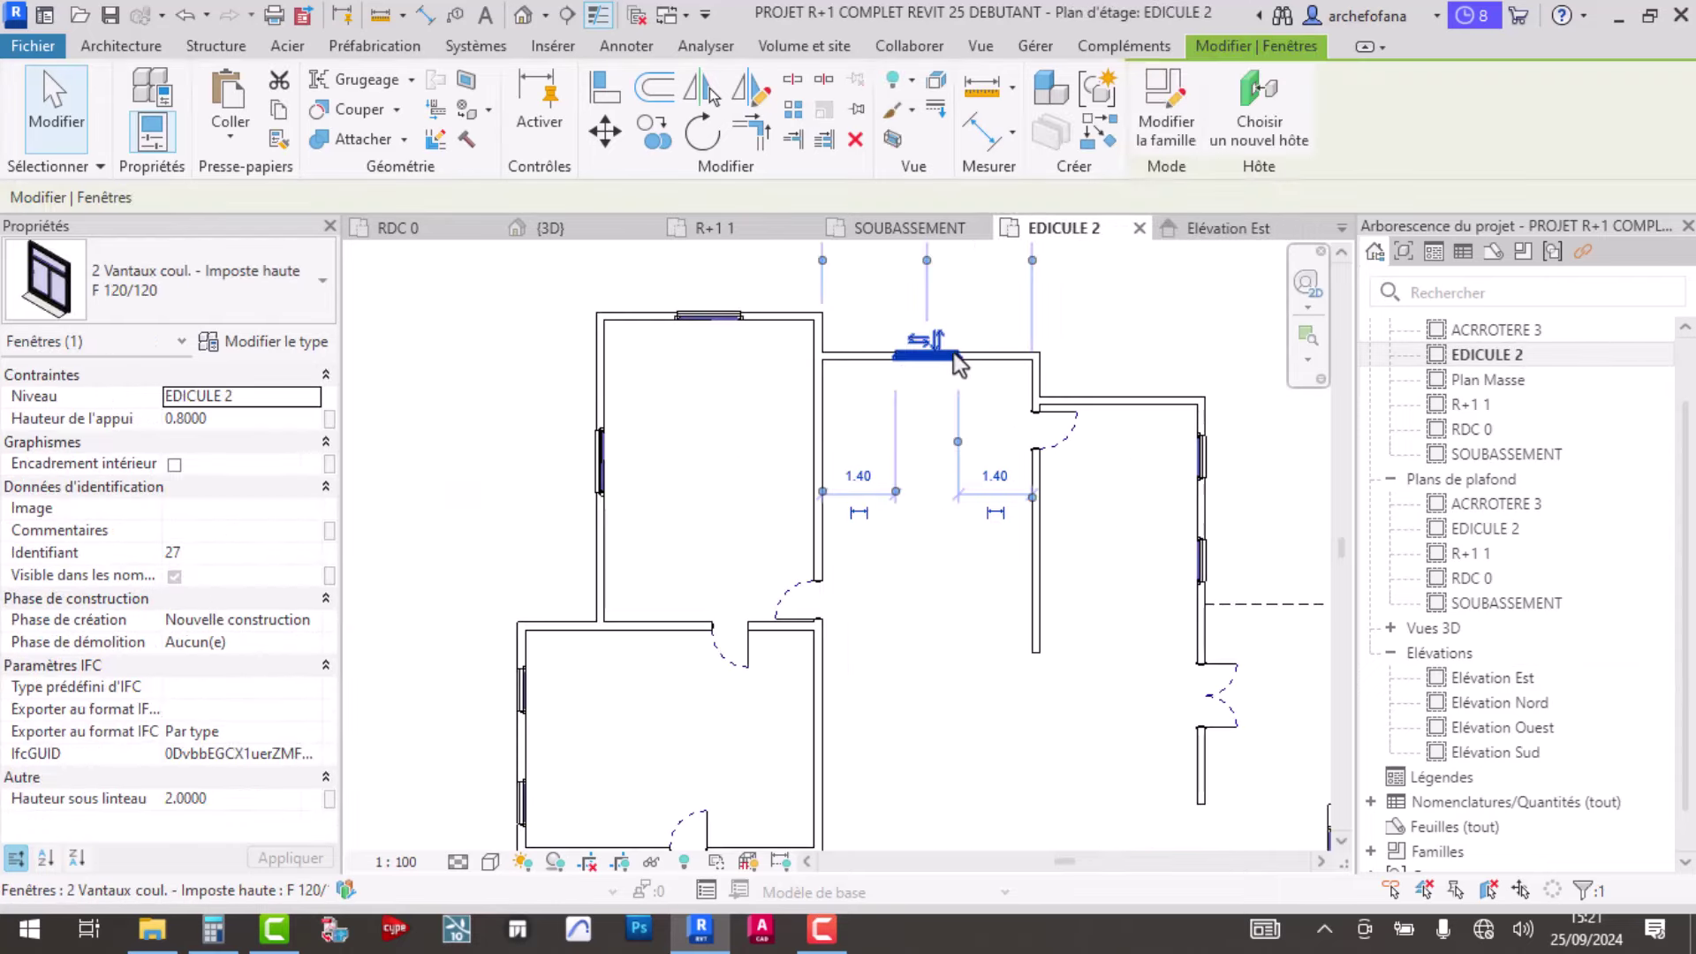
key("Escape")
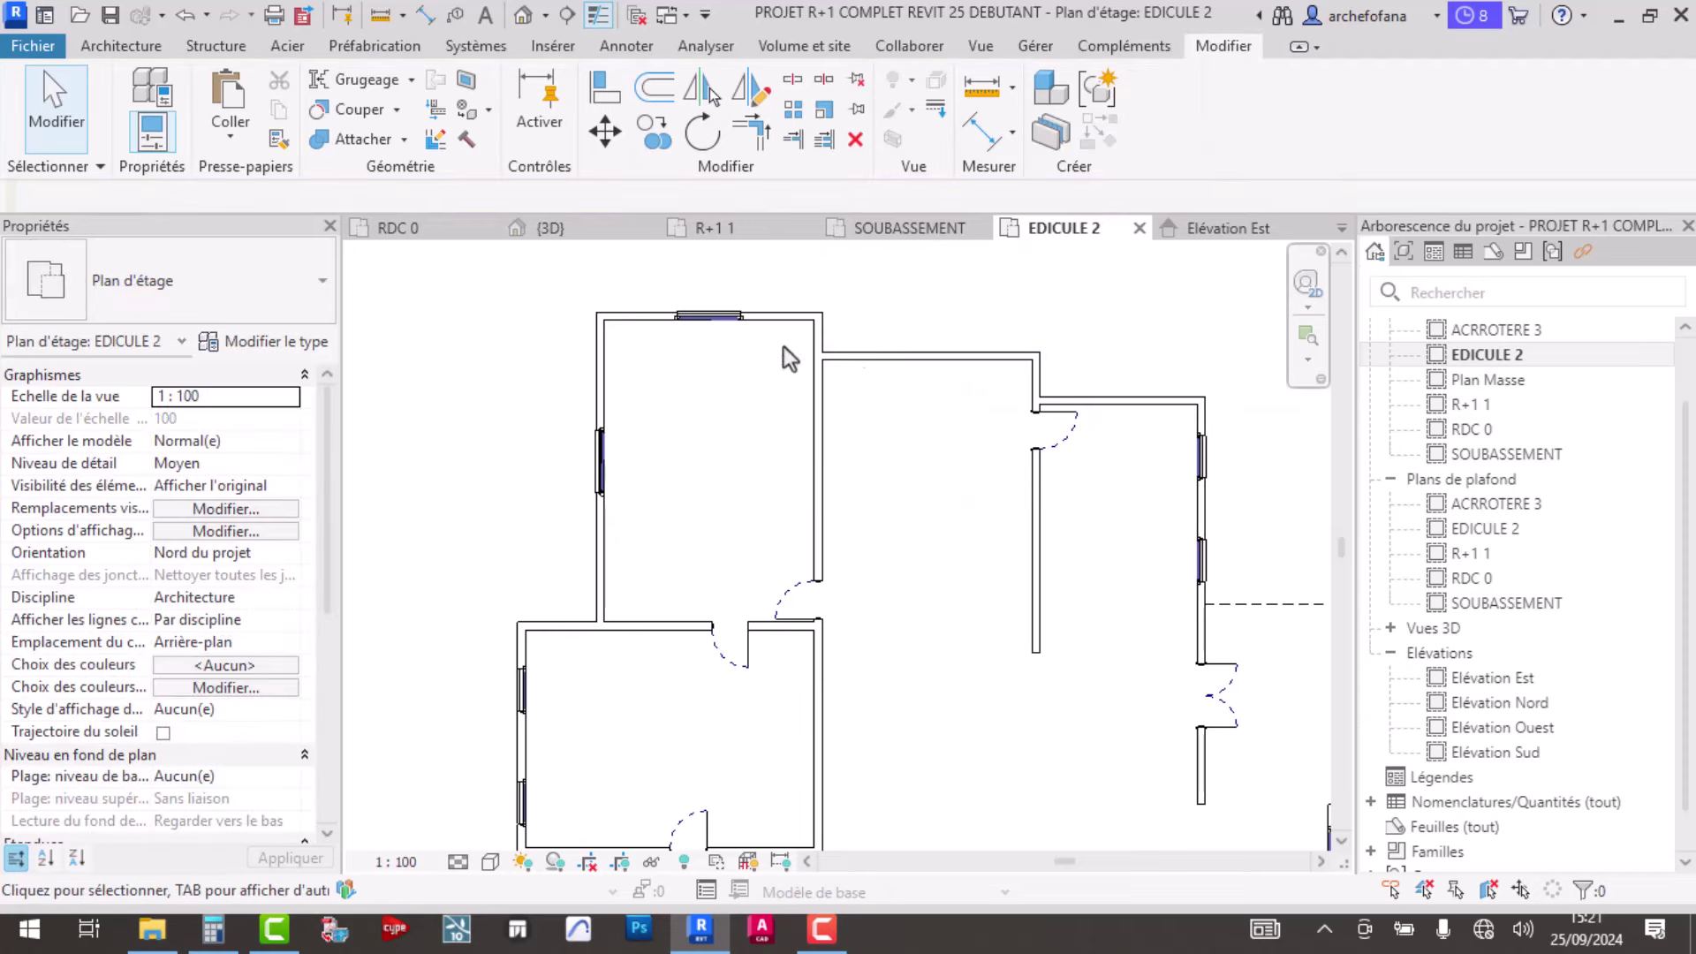
left_click(742, 325)
key("Escape")
left_click(604, 432)
key("Escape")
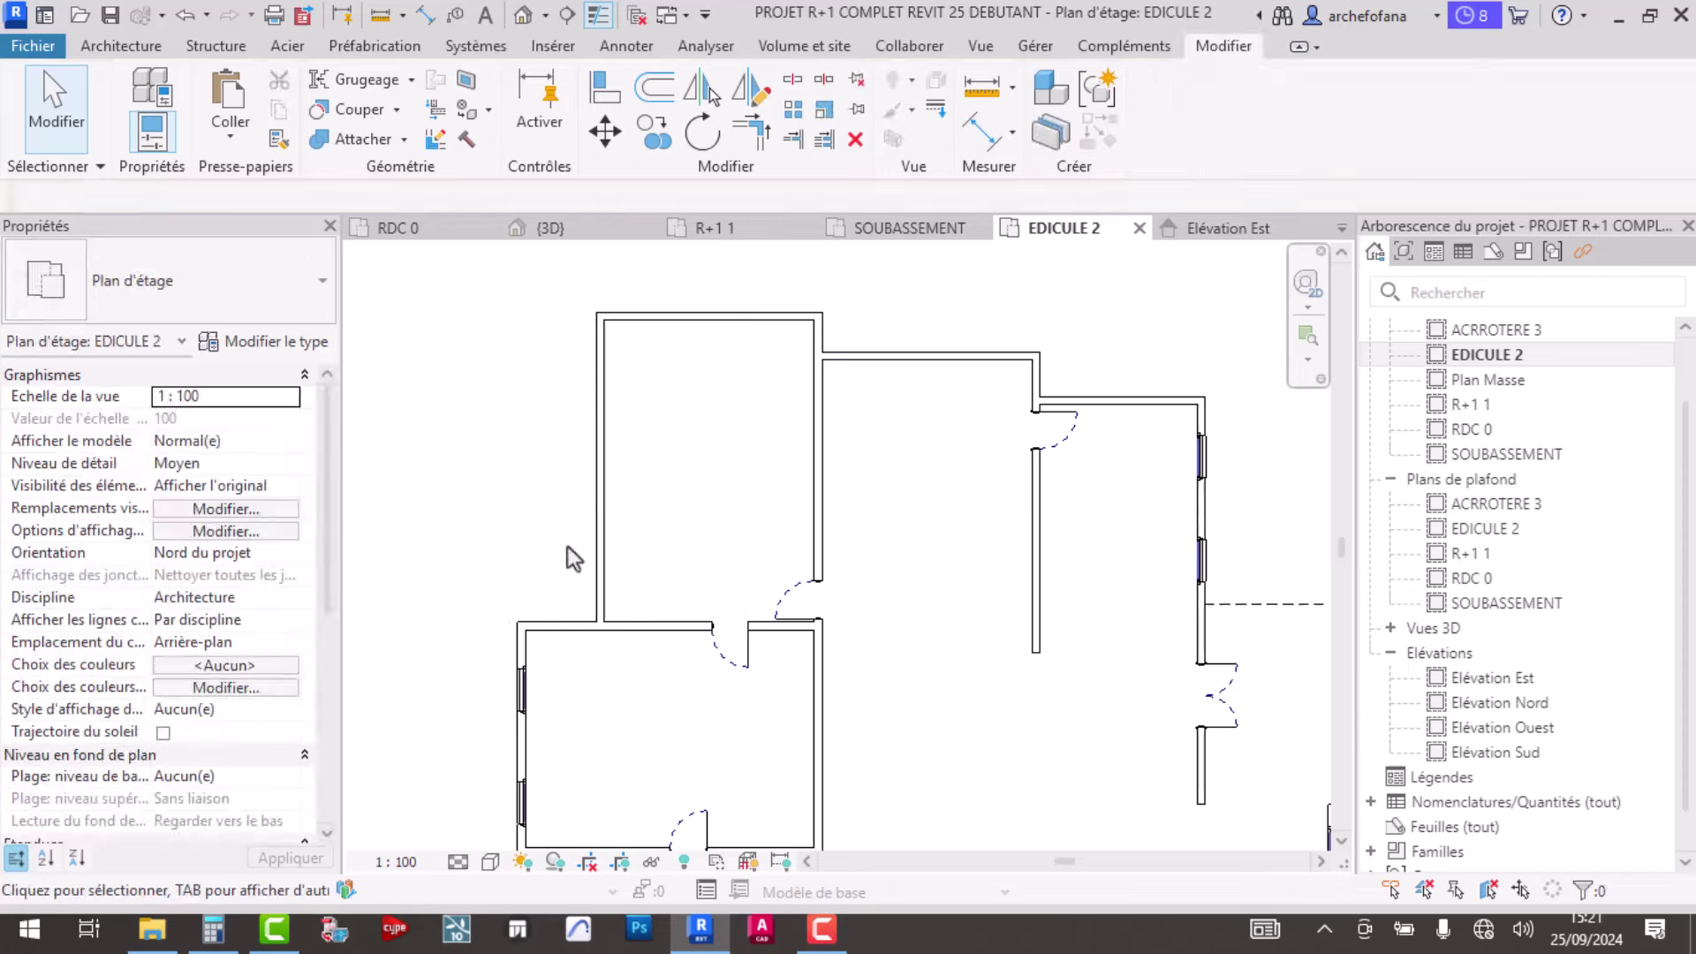
left_click(523, 685)
key("Escape")
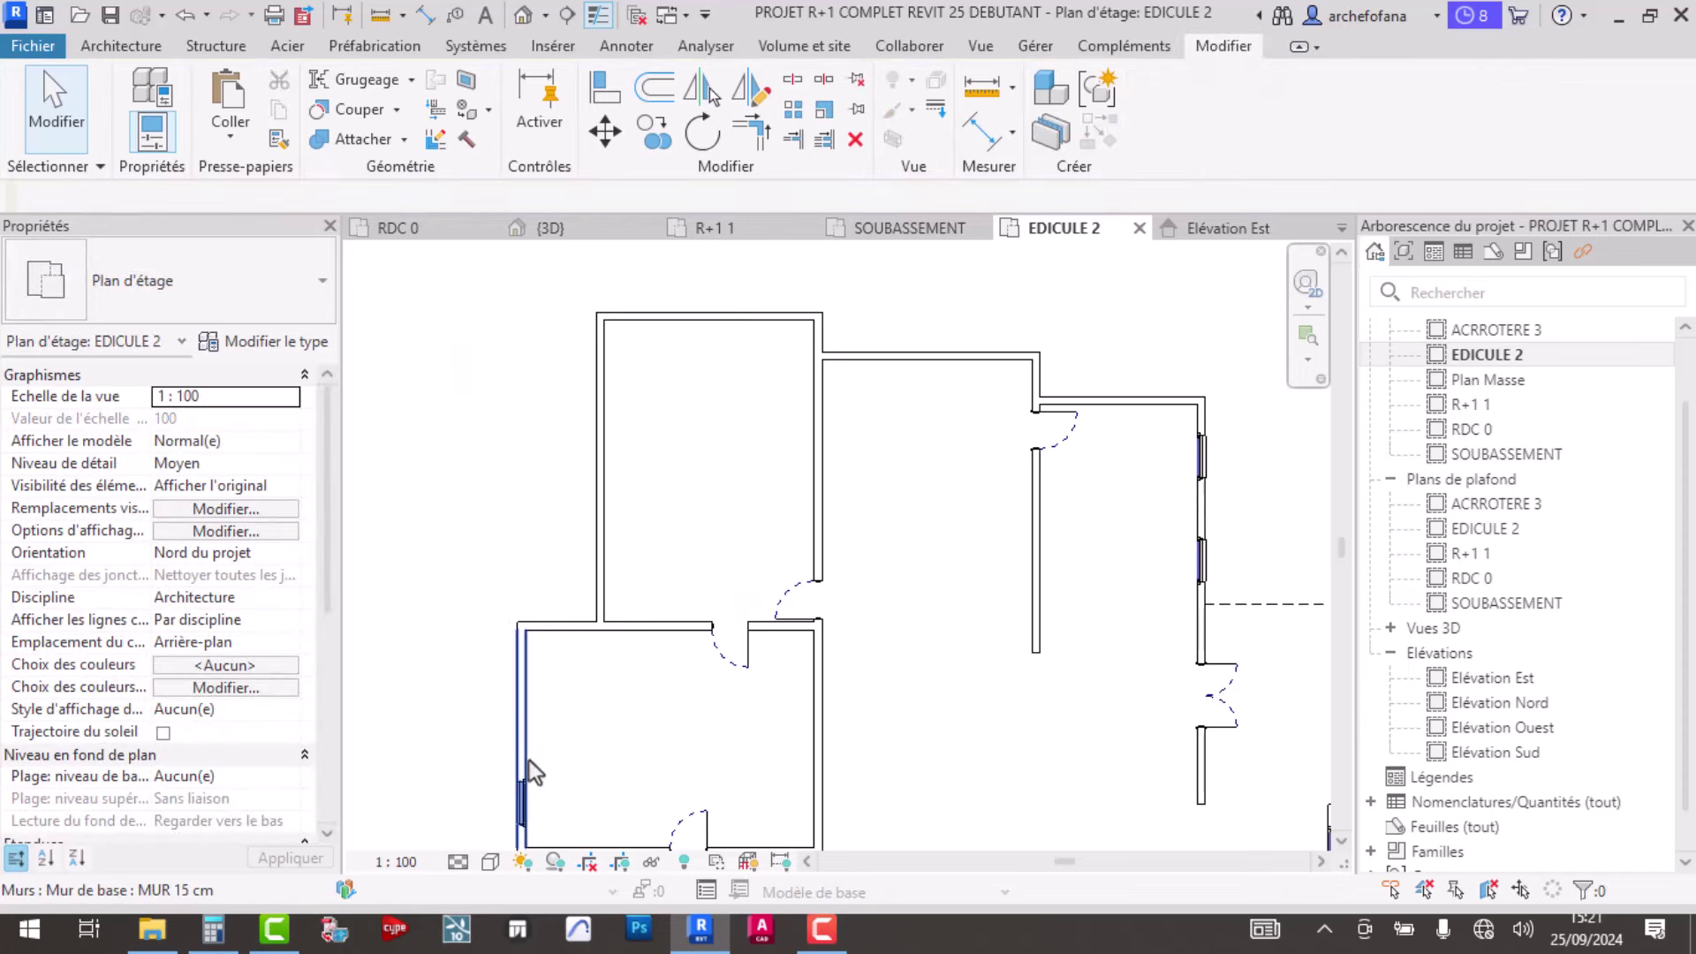
- Start the Window tool, pan to see the whole floor, then cancel window placement
left_click(123, 45)
left_click(273, 80)
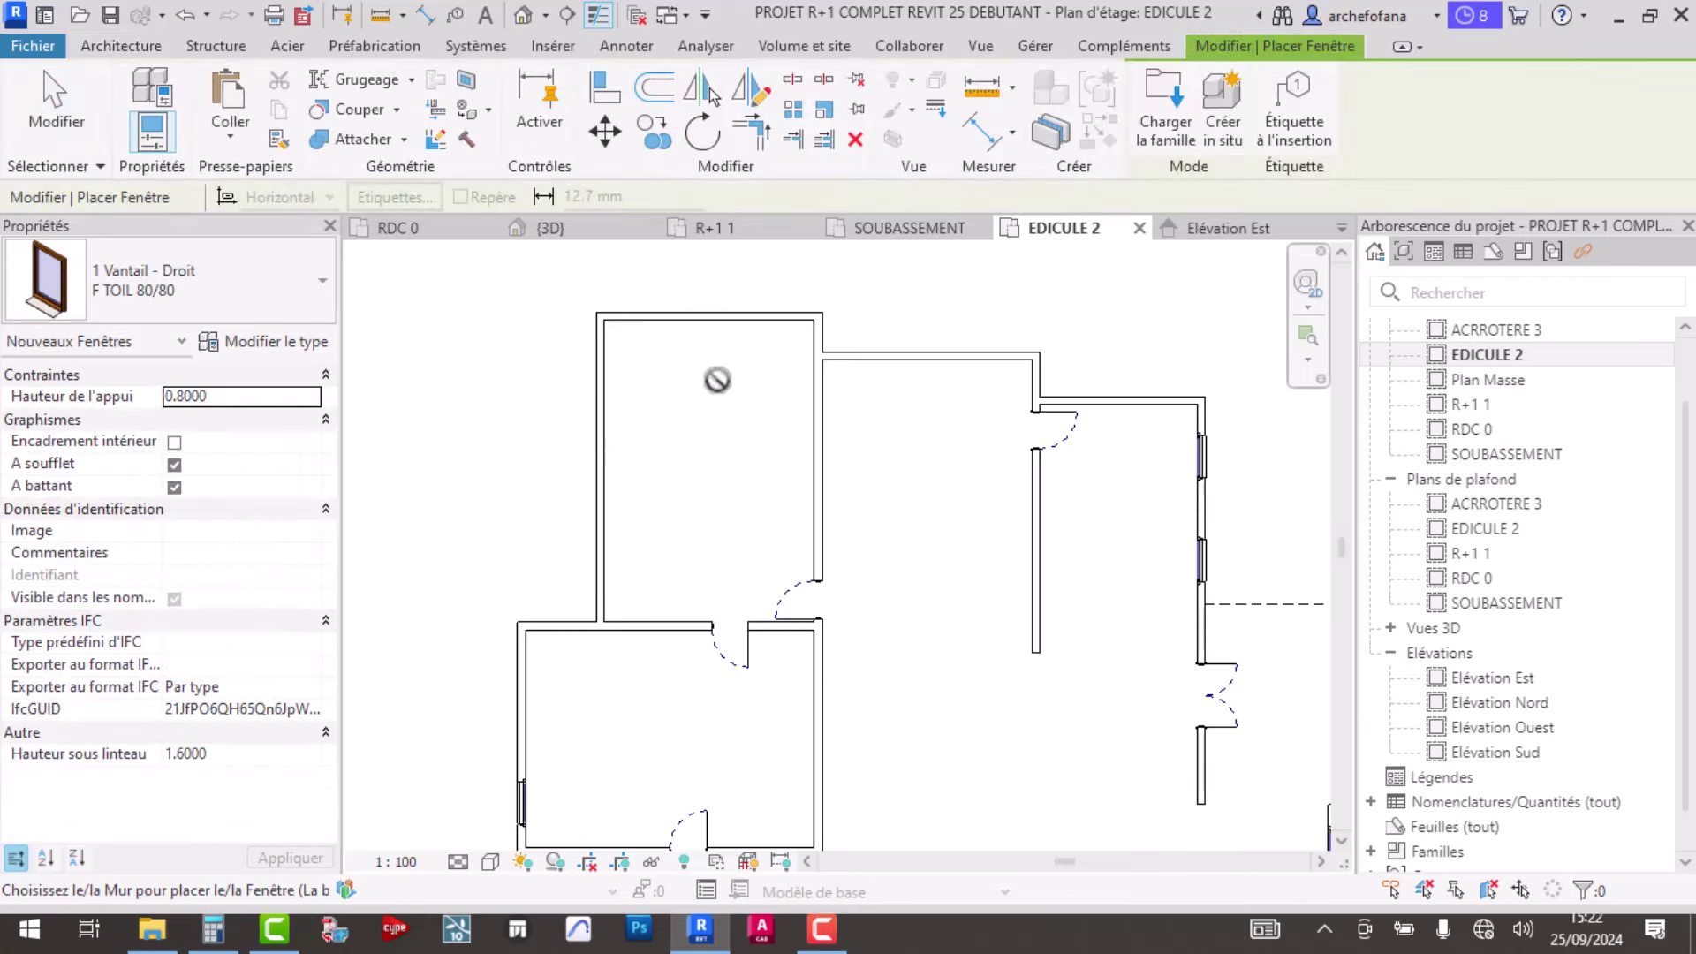
scroll(795, 433, "down", 2)
scroll(799, 430, "down", 2)
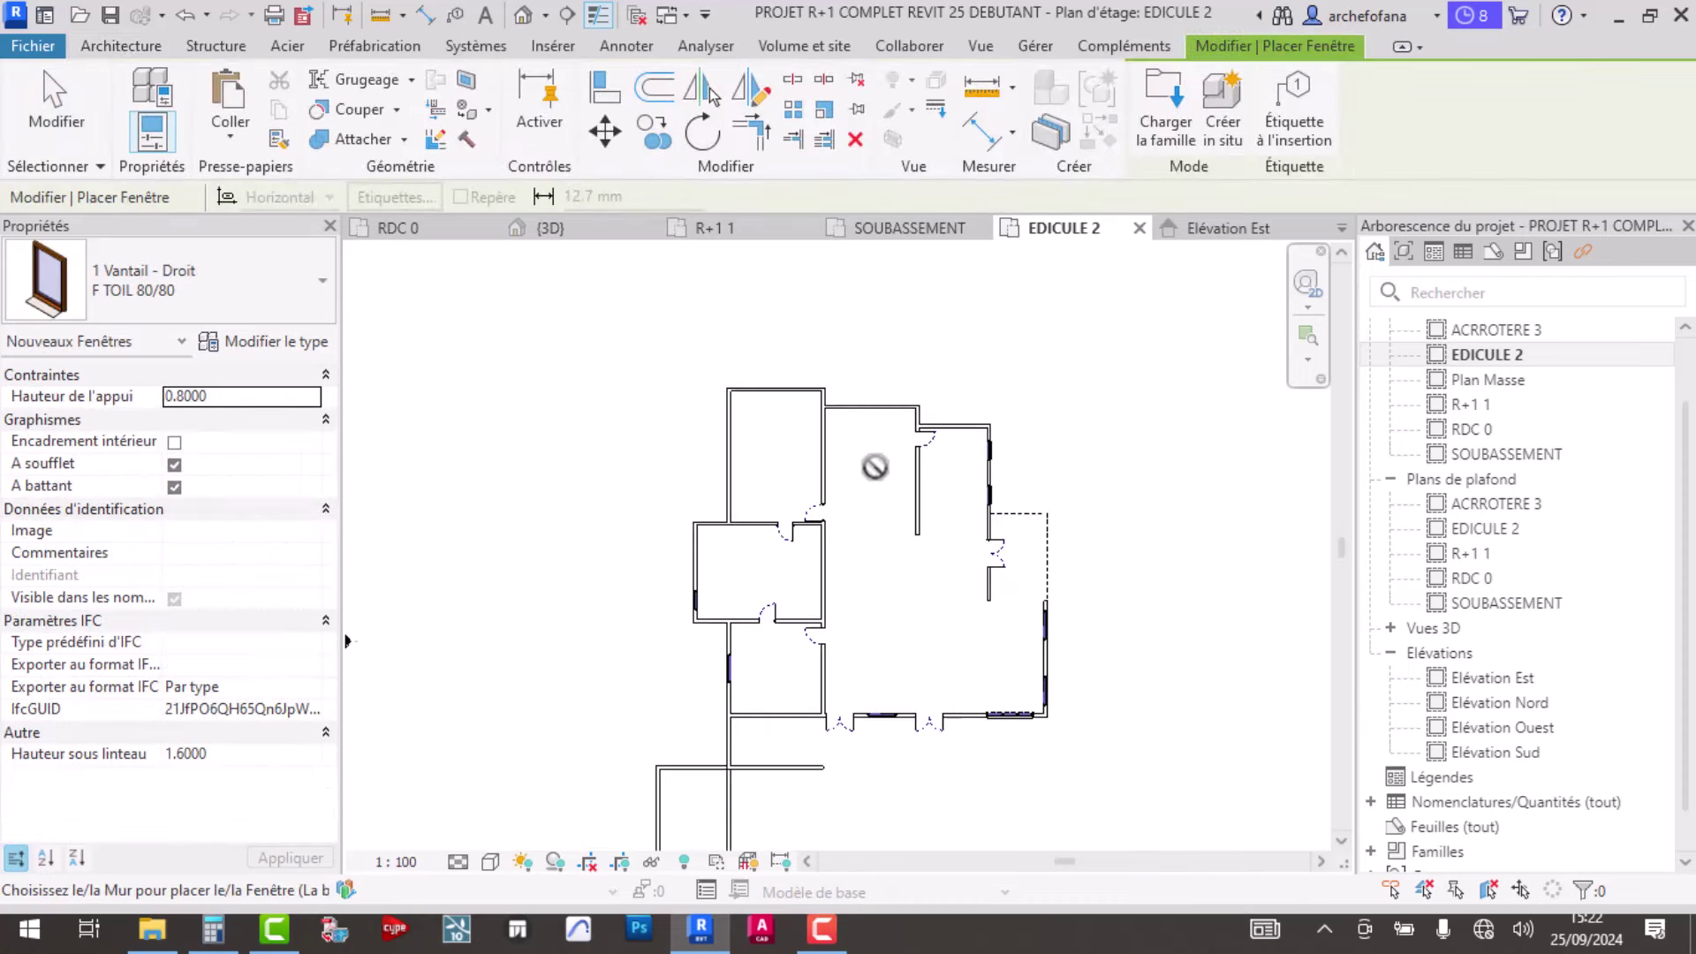
middle_click_drag(874, 464, 901, 573)
key("Escape")
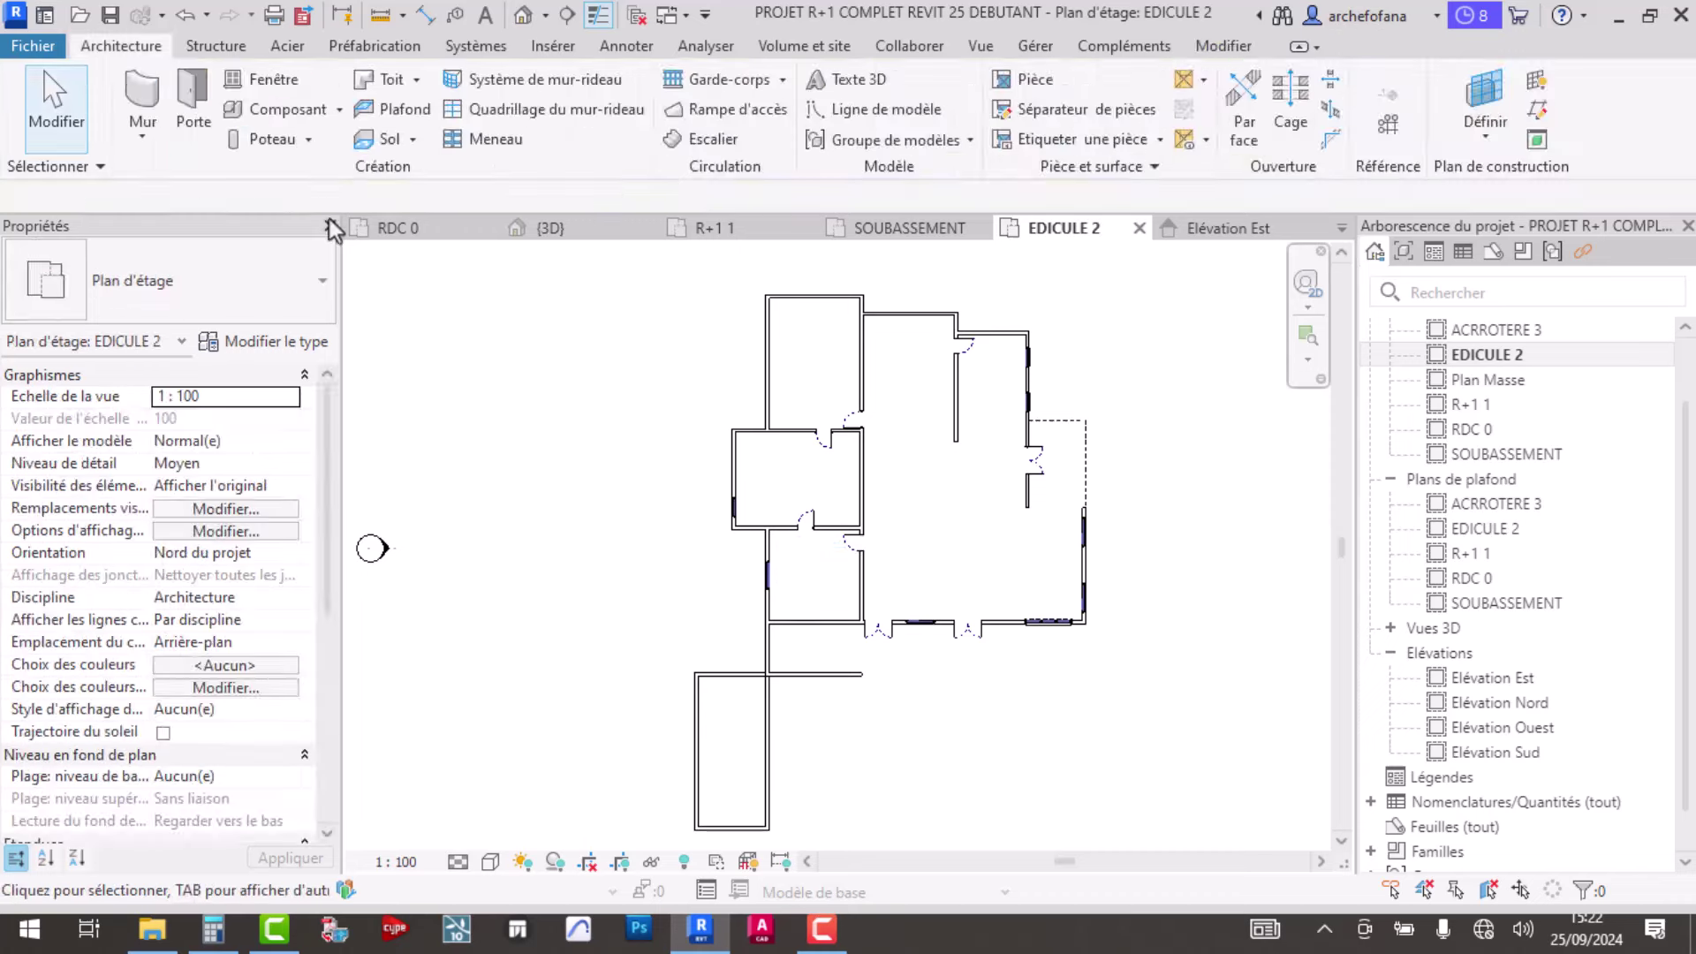
- Cancel door placement and bring up the context menu of a door in the left room
left_click(193, 104)
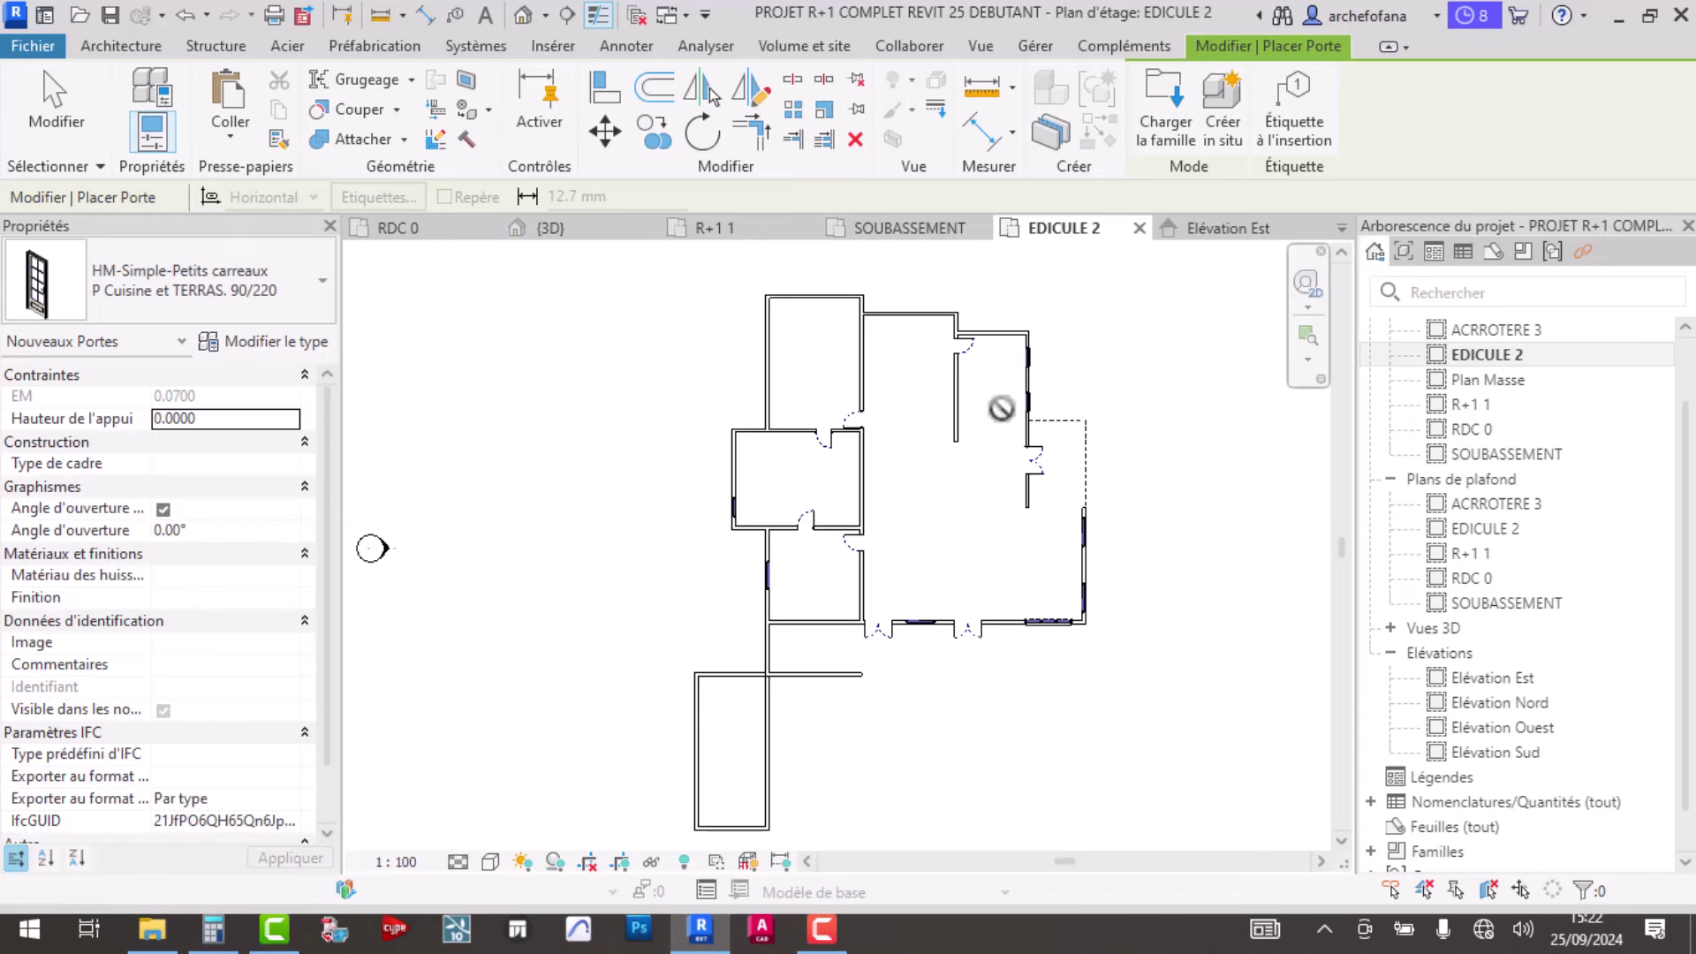
right_click(547, 341)
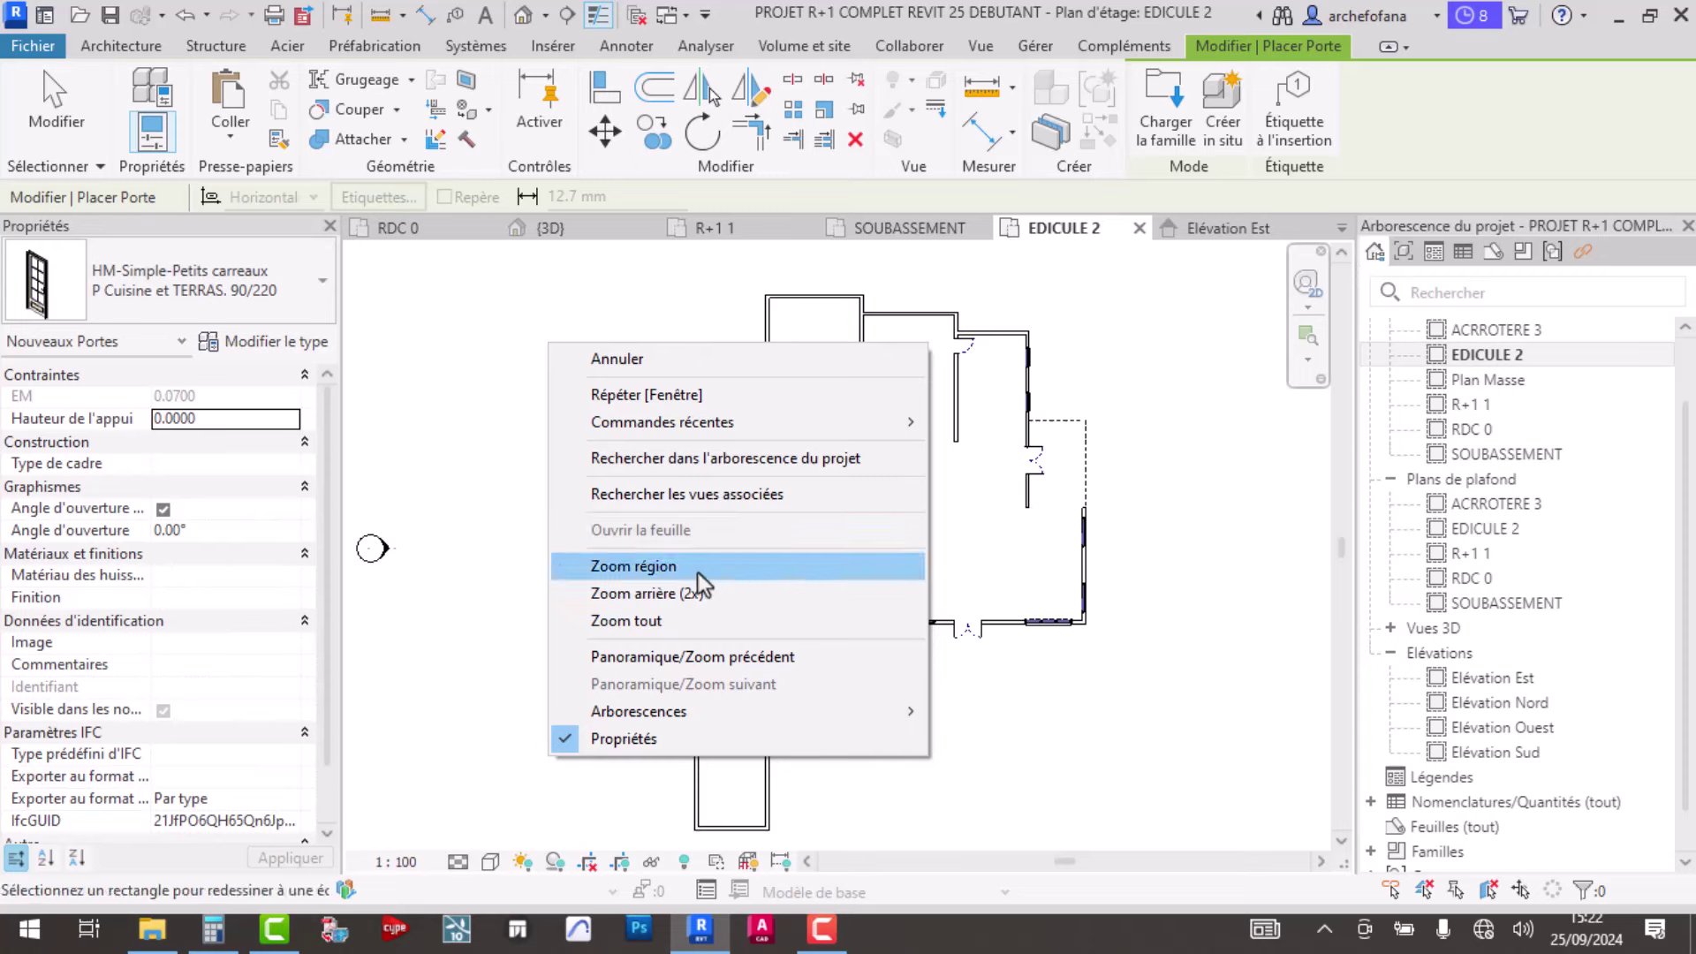
key("Escape")
key("Escape")
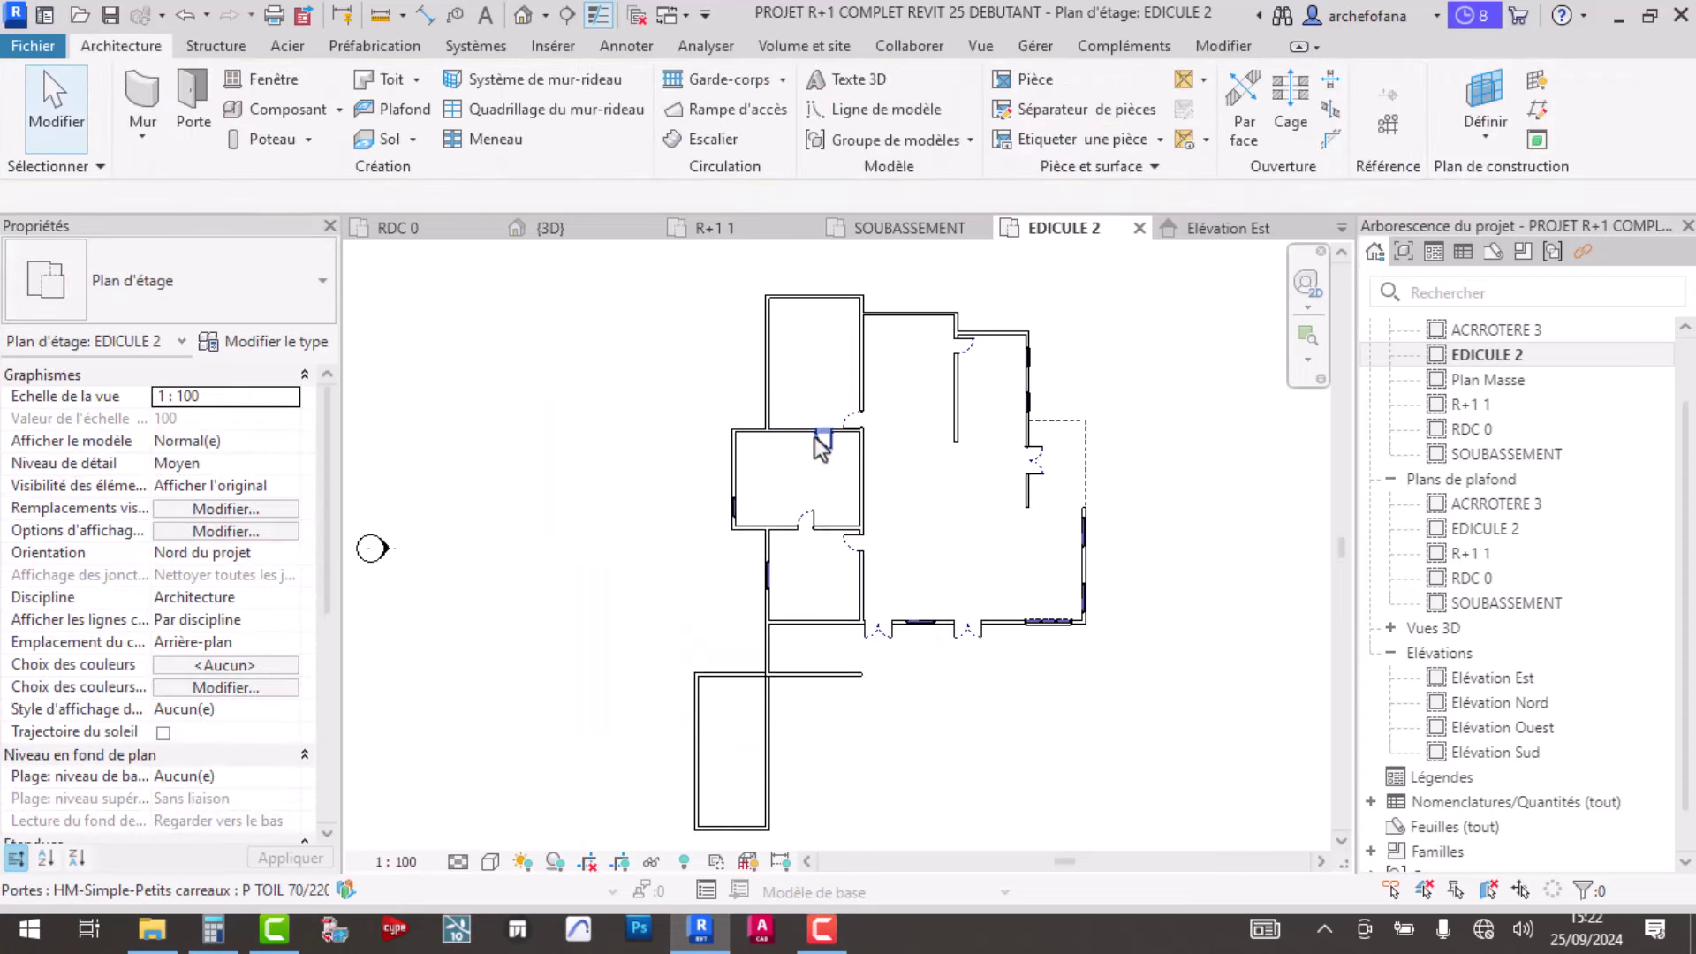
left_click(815, 437)
right_click(814, 437)
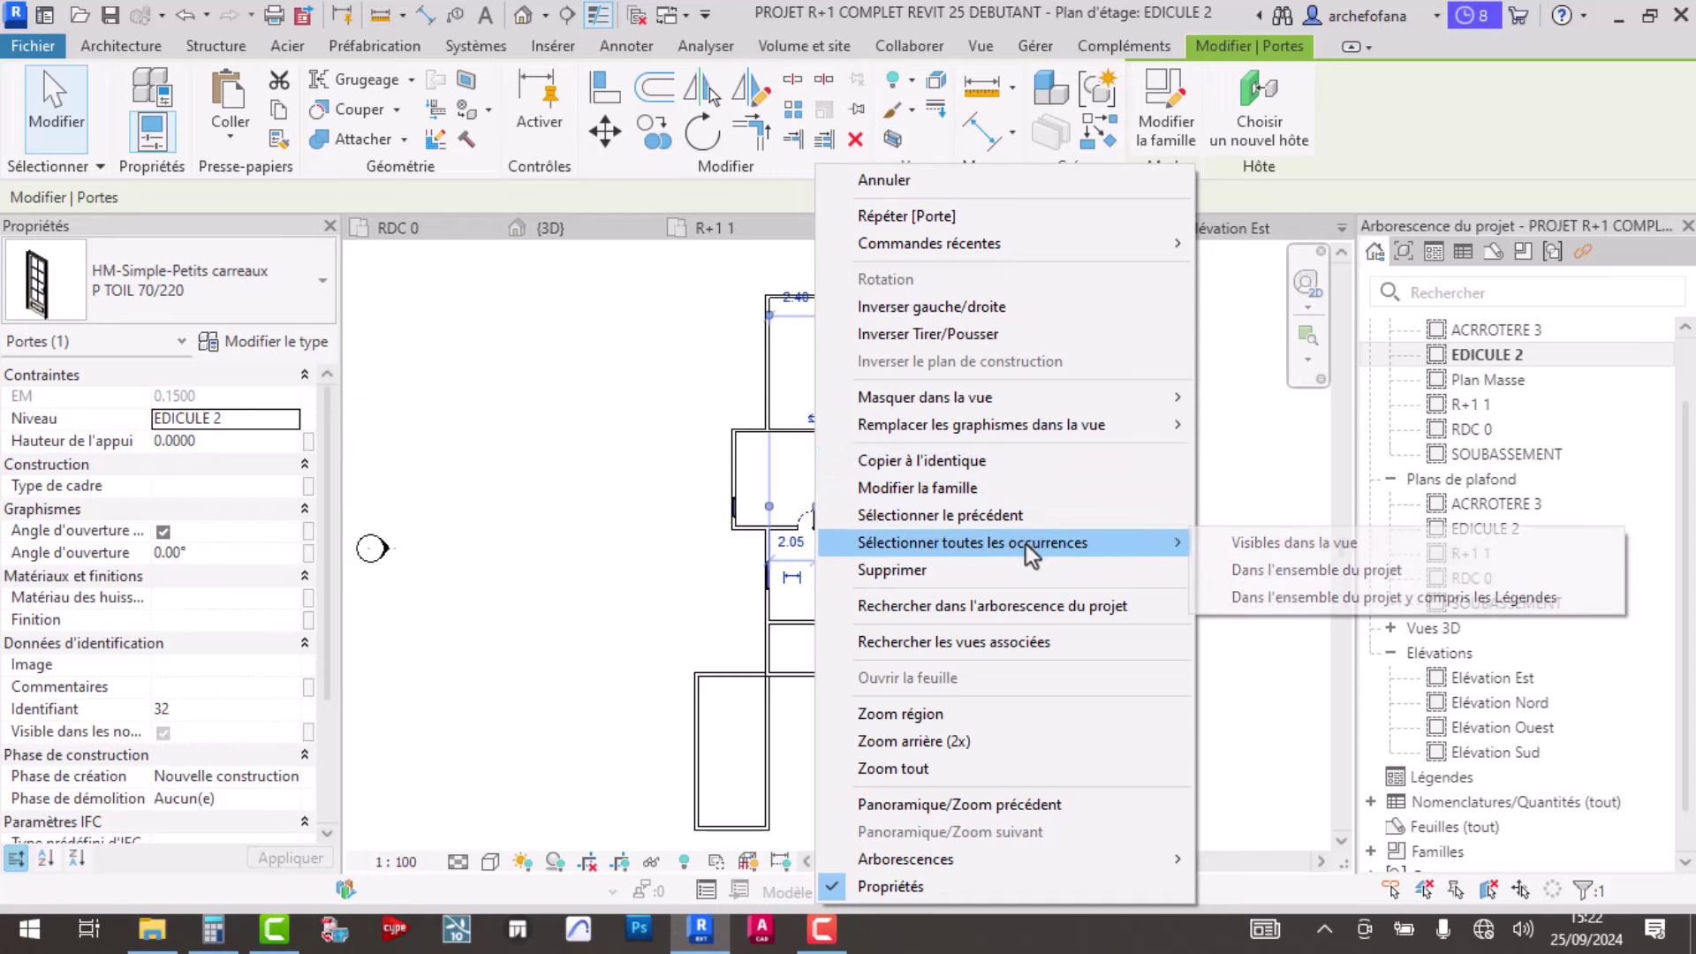
mouse_move(972, 542)
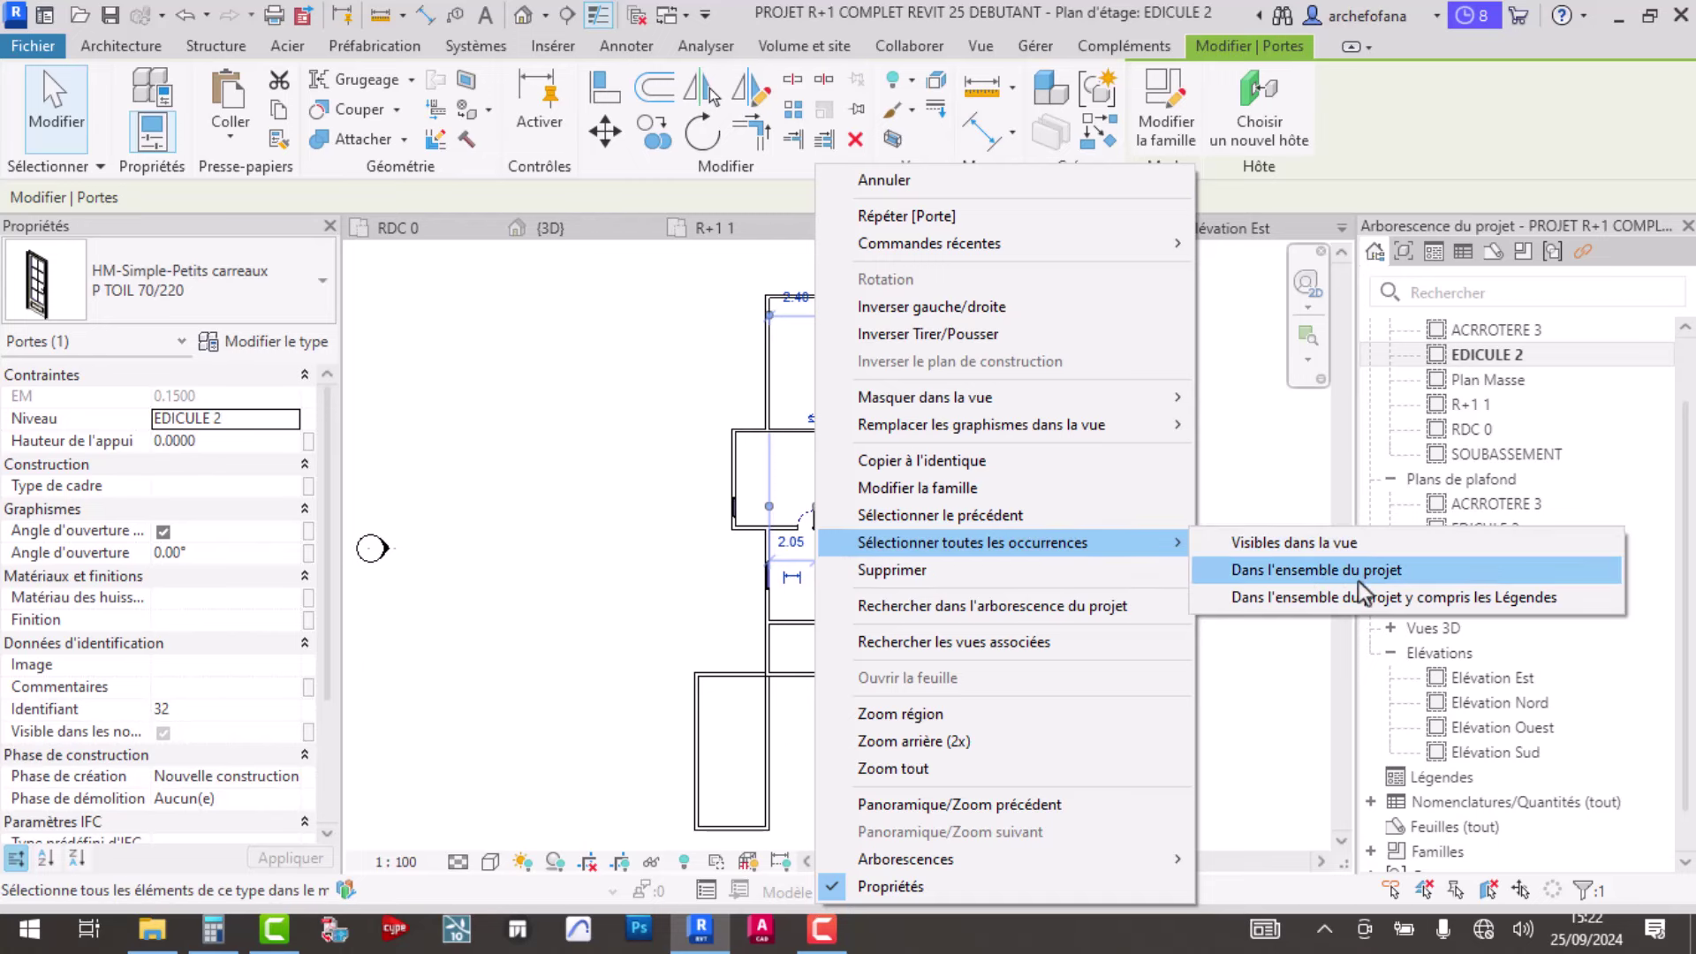
- Select all instances of that door type in the project, then clear the selection
left_click(1329, 546)
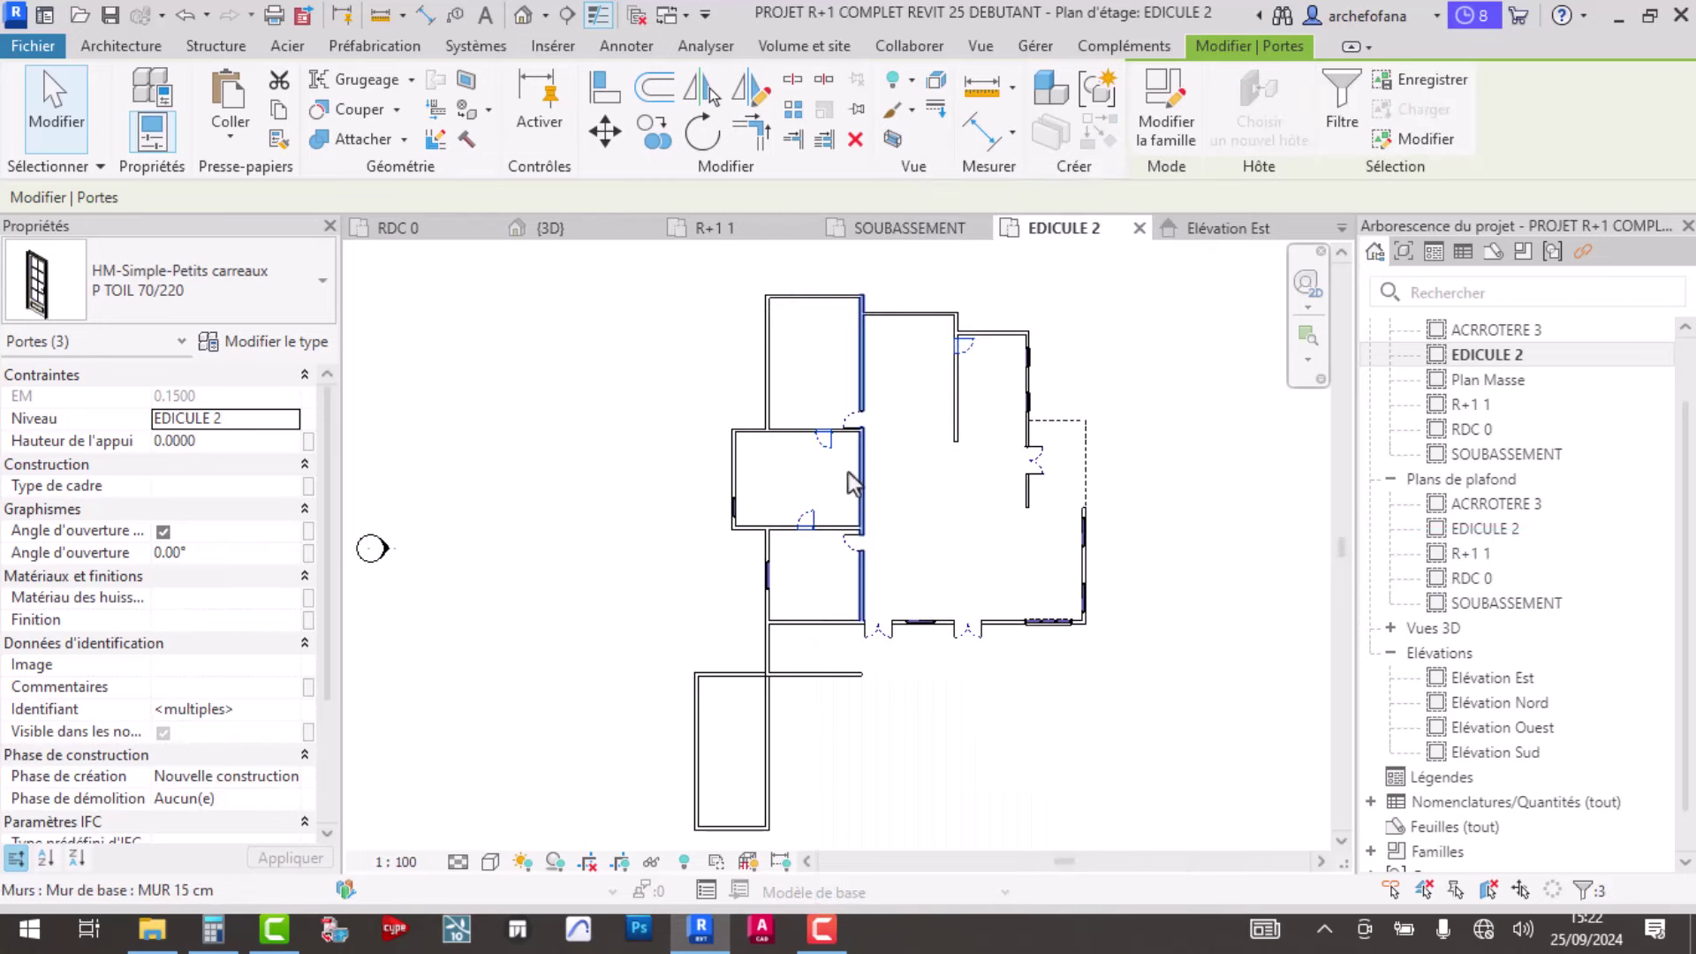
scroll(887, 432, "up", 2)
scroll(886, 433, "up", 2)
key("Escape")
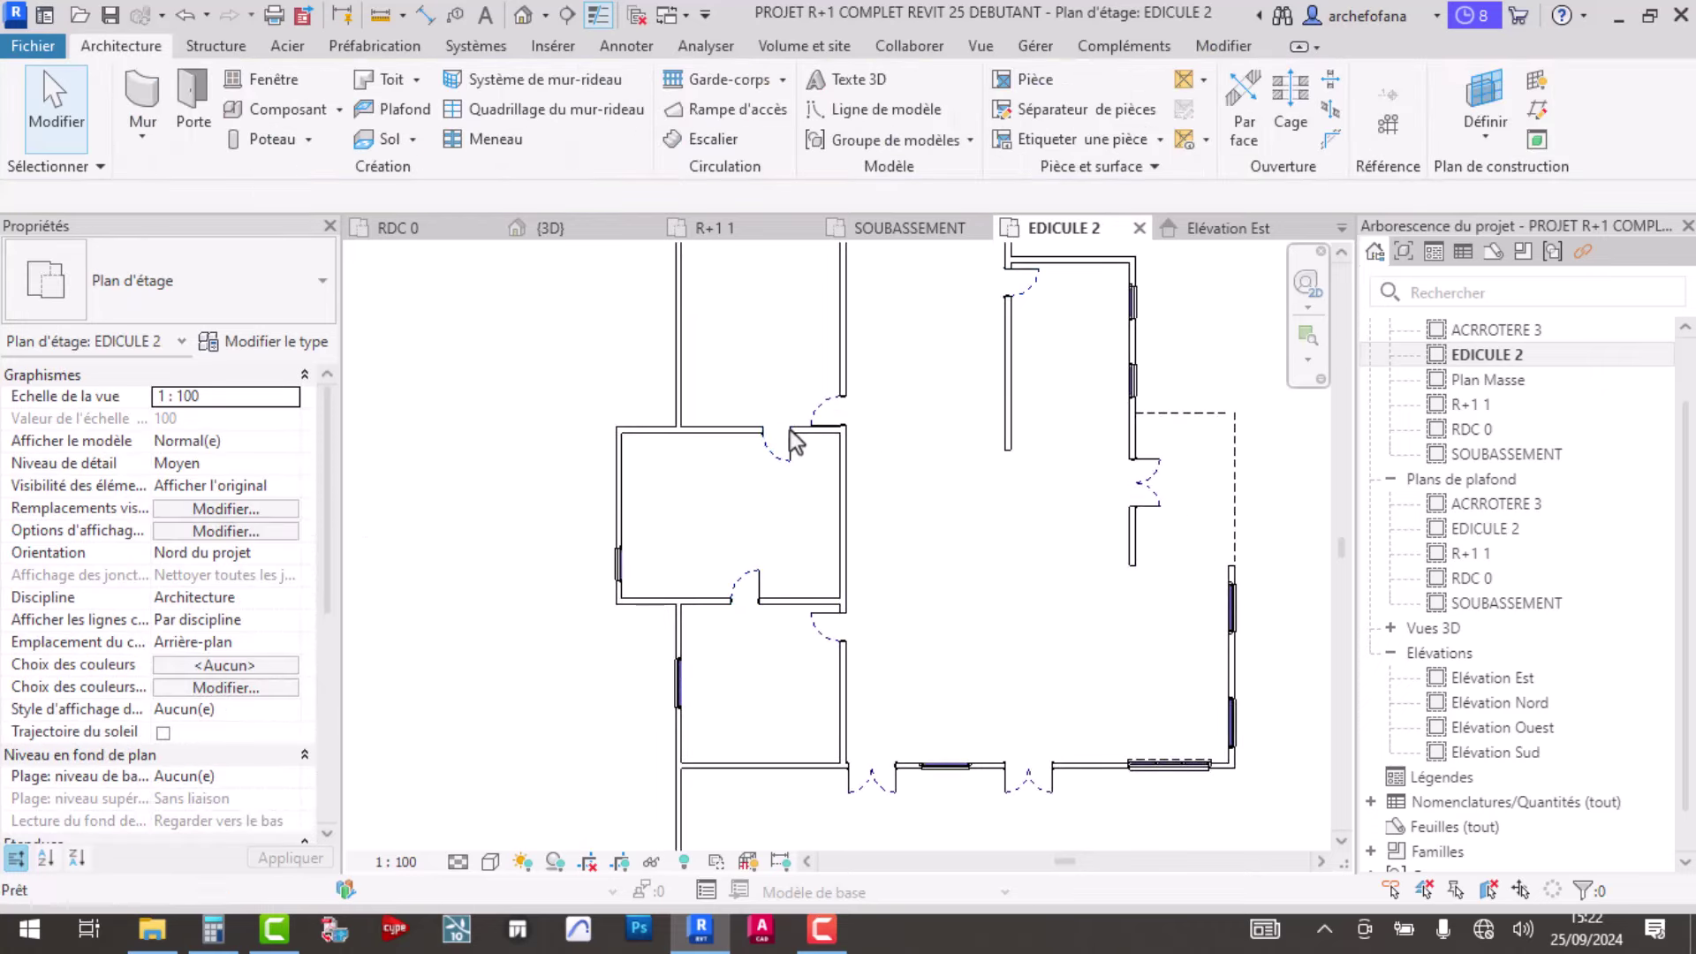
- Delete six doors: top, lower-room walls, top-right and right-side wall
left_click(792, 438)
key("Delete")
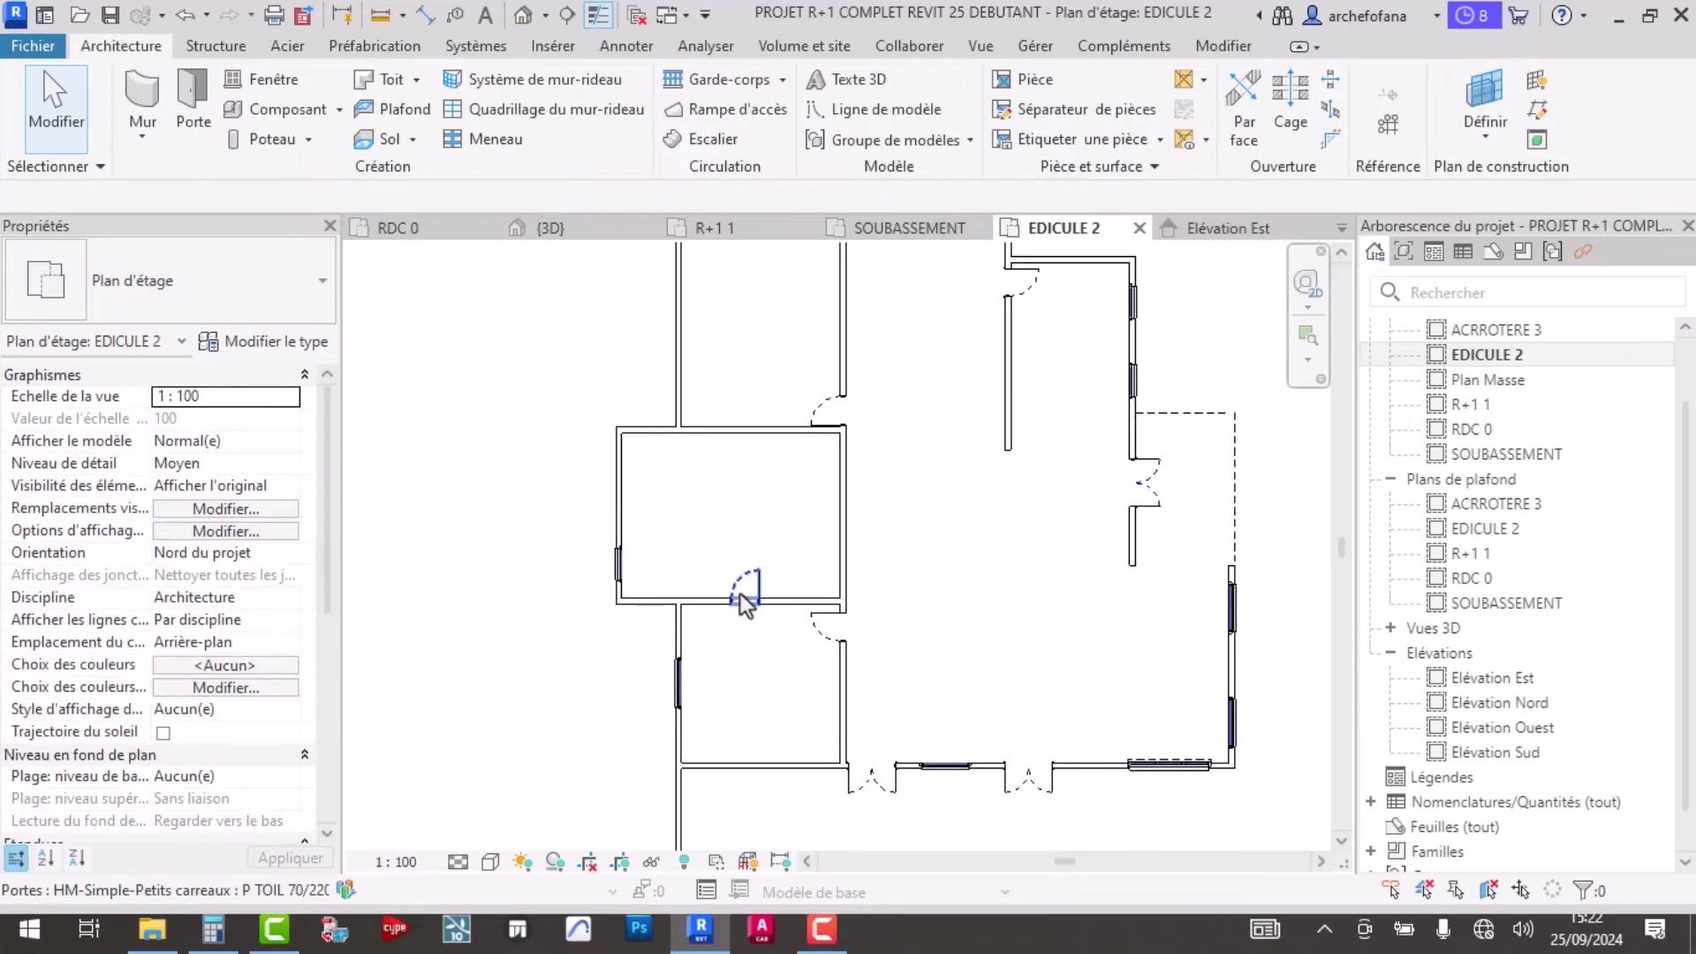
left_click(759, 604)
key("Delete")
left_click(841, 618)
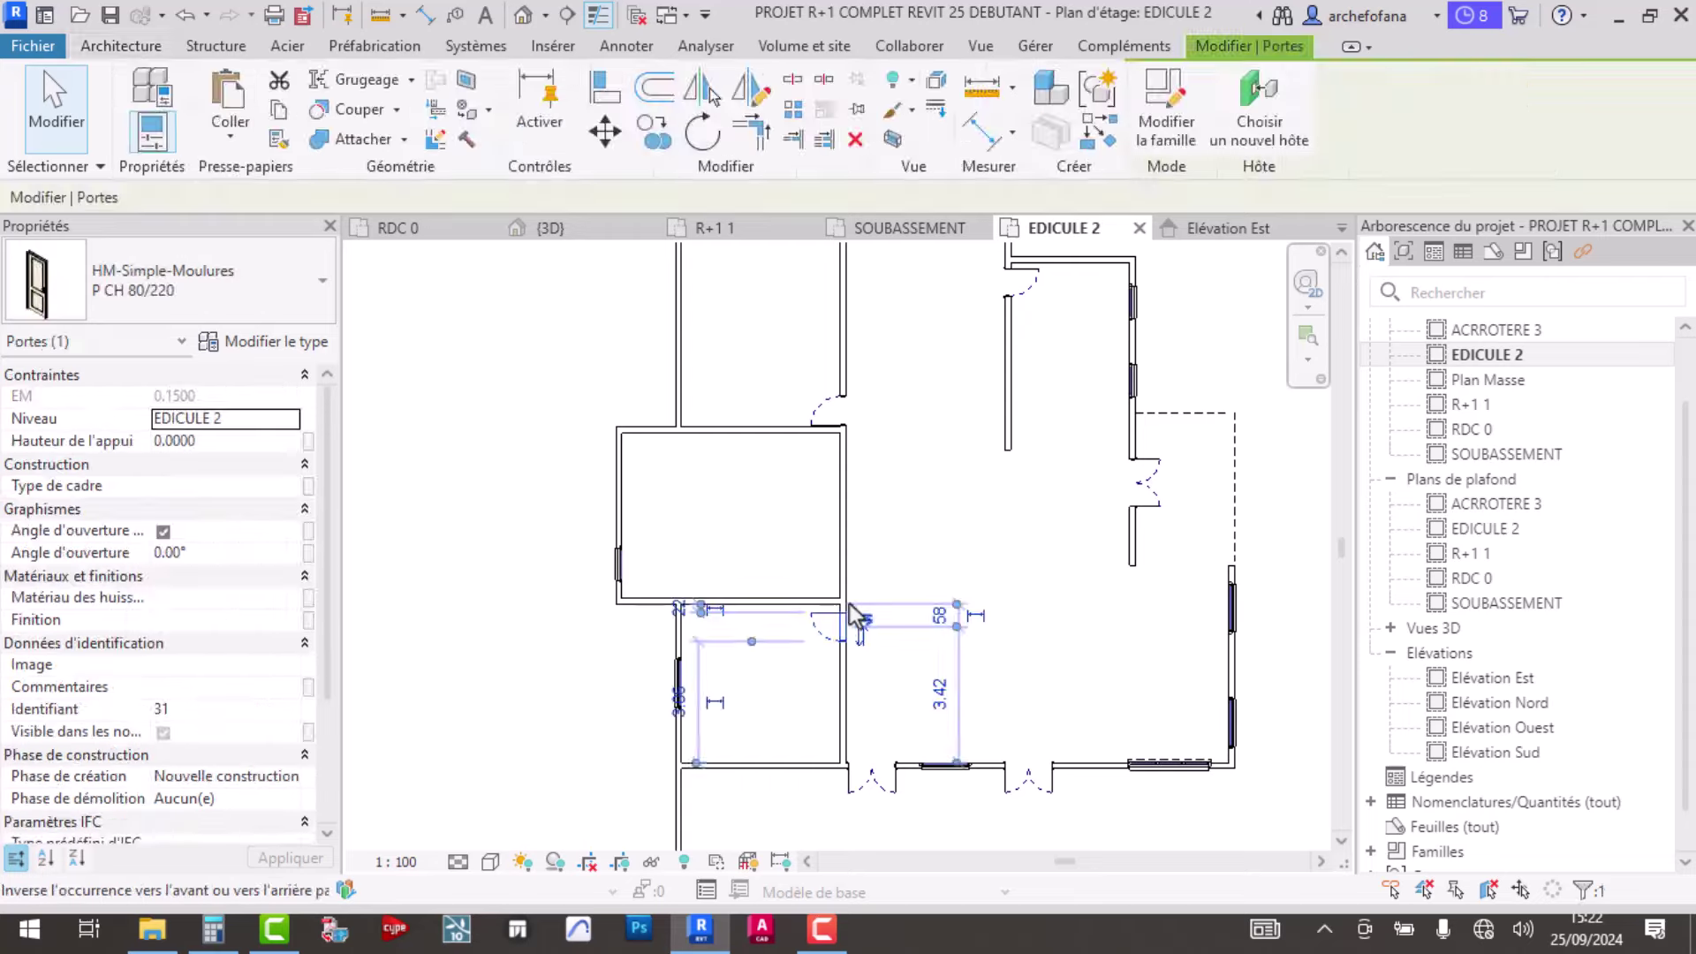
key("Delete")
left_click(835, 408)
key("Delete")
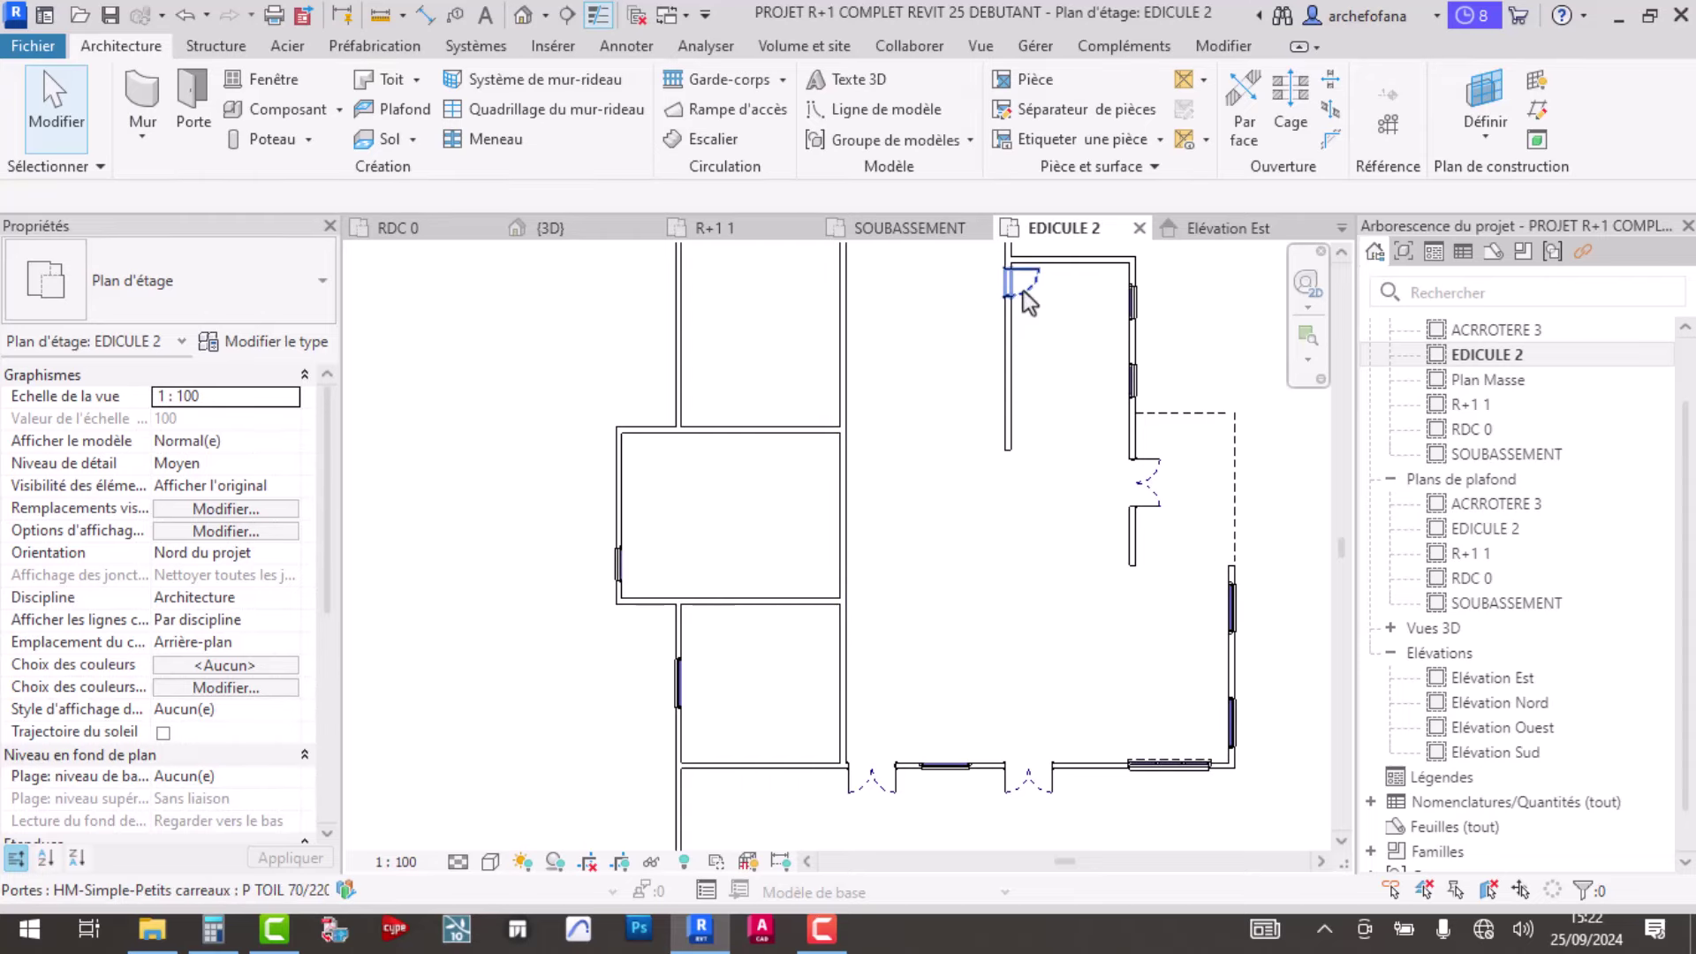
left_click(1023, 288)
key("Delete")
left_click(1150, 452)
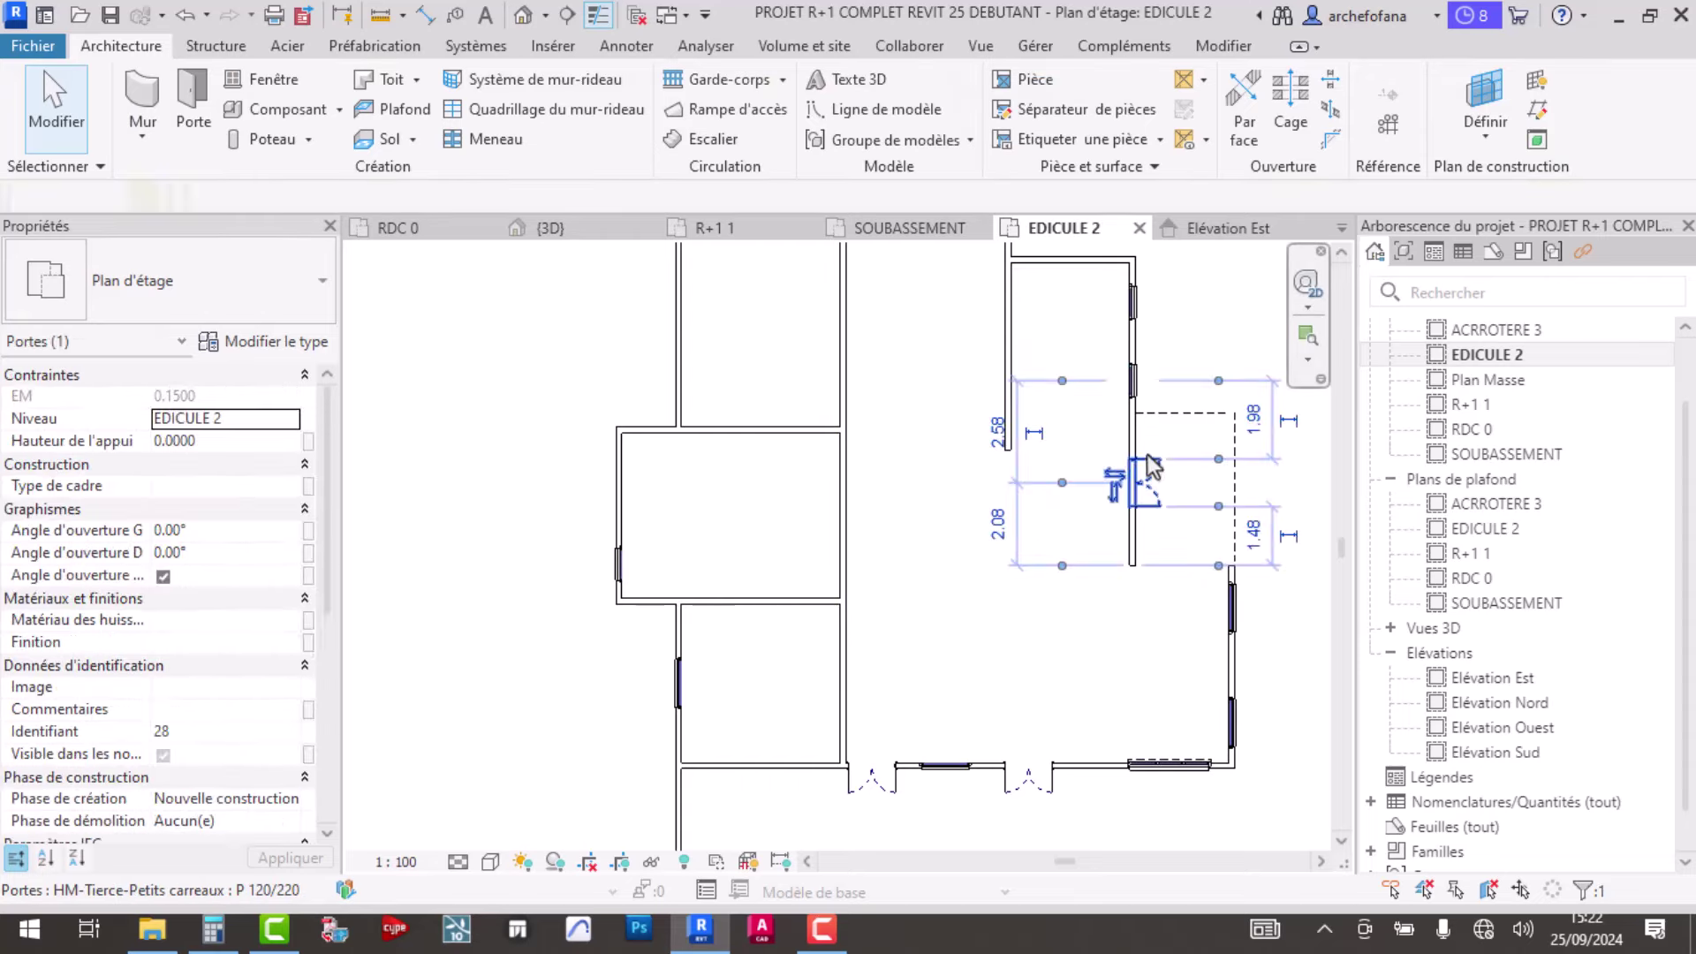
key("Delete")
- Delete the windows along the right wall, including the bottom-right one
left_click(1133, 375)
key("Delete")
key("ctrl+z")
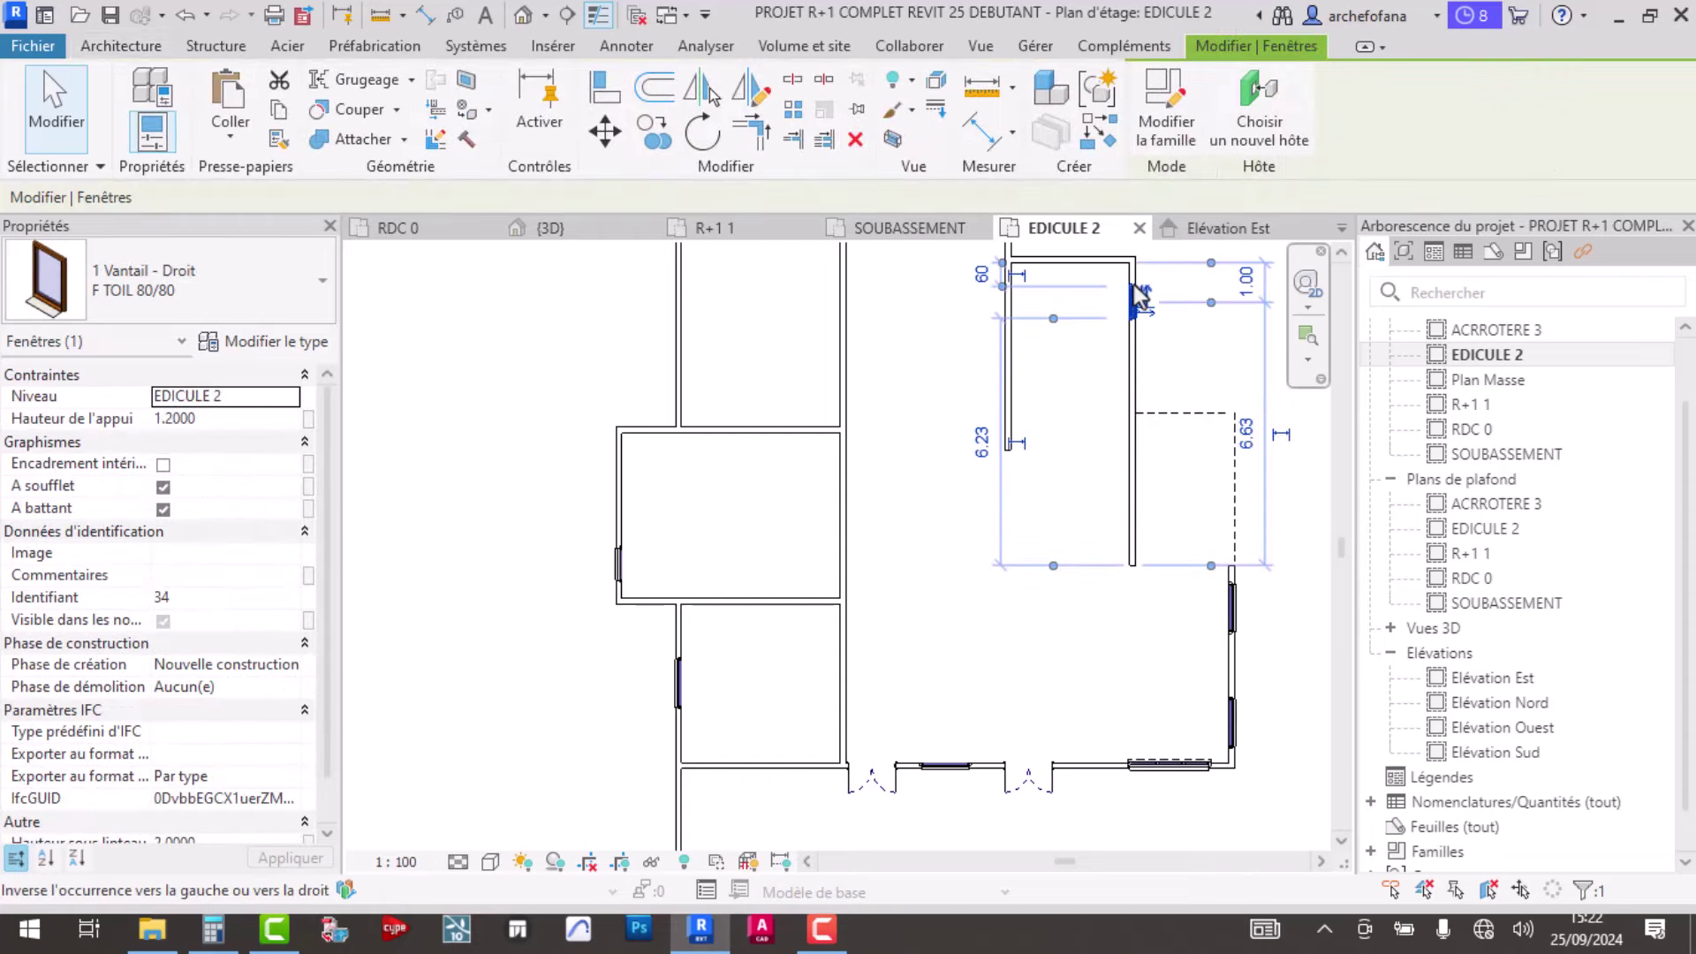
key("Delete")
left_click(1233, 585)
key("Delete")
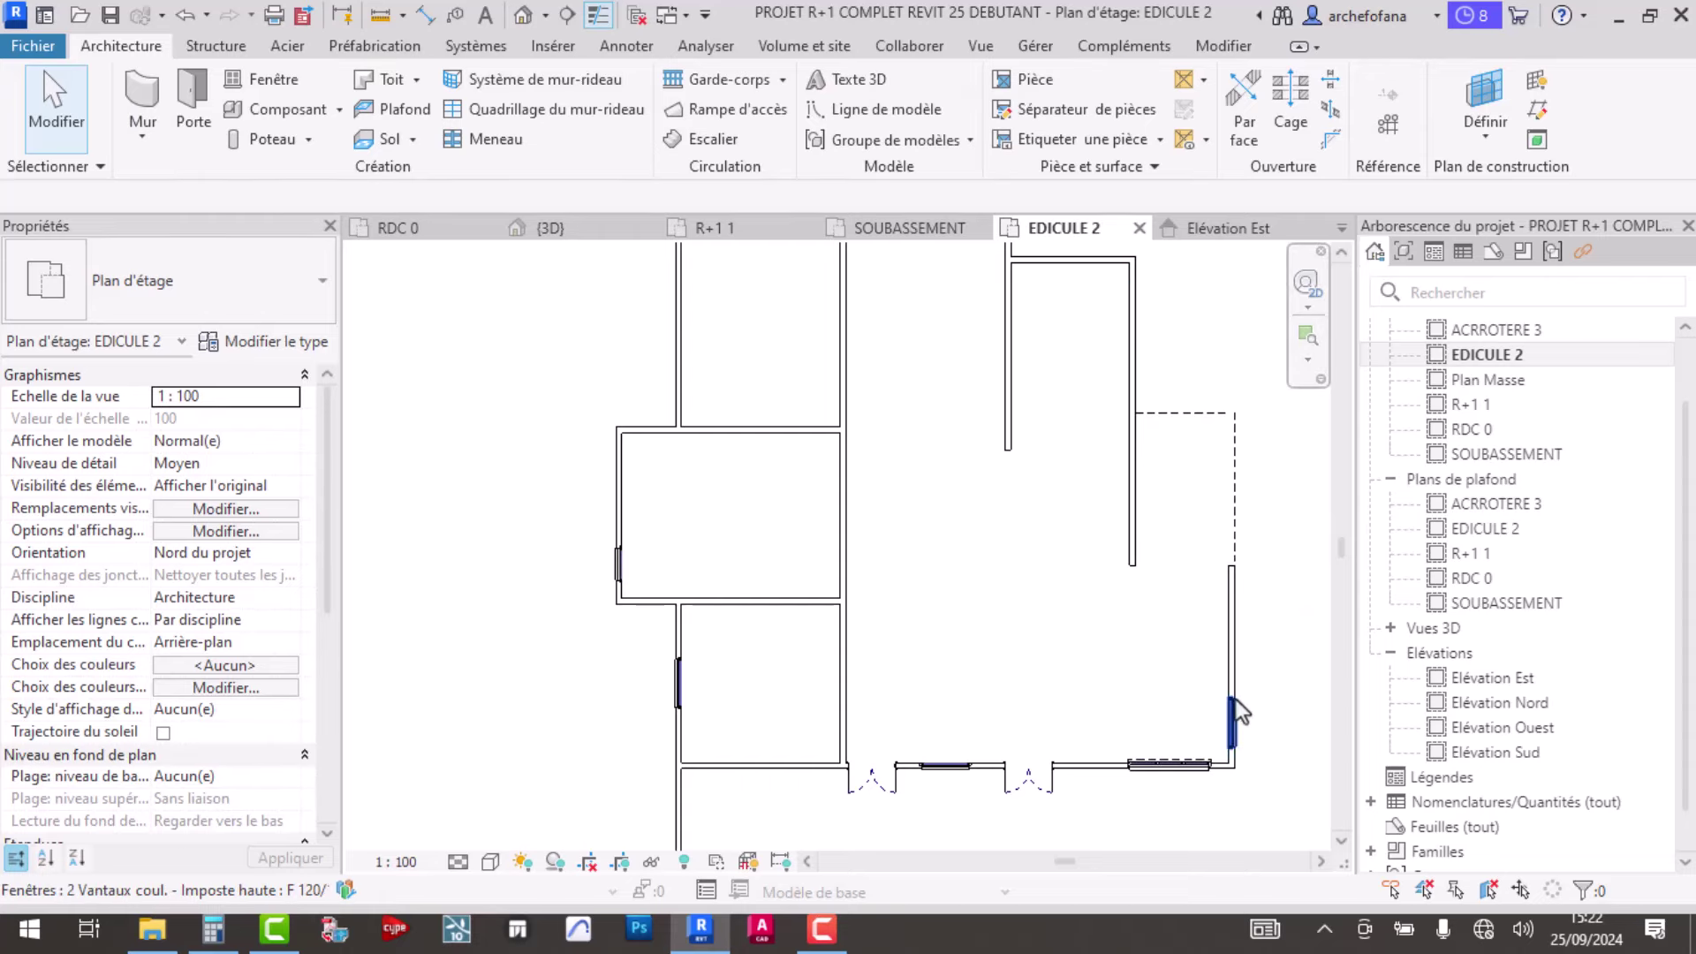
left_click(1233, 706)
key("Delete")
left_click(1218, 781)
key("Delete")
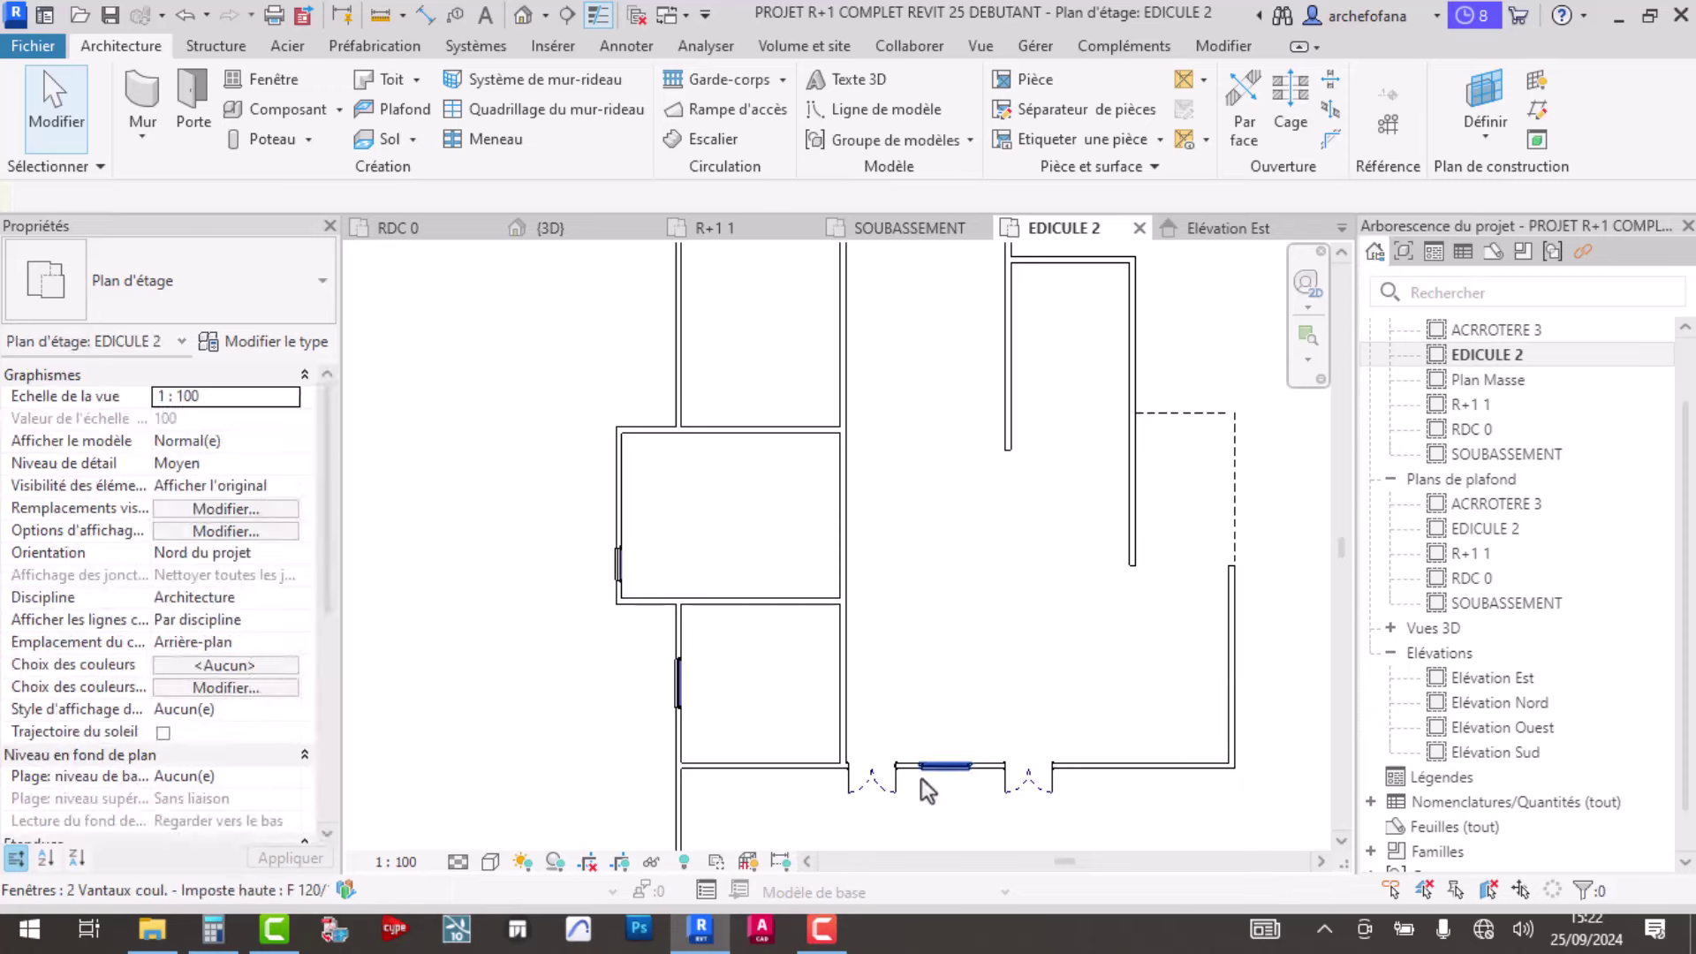
- Delete the bottom-wall window and two doors, and the left-wall windows
left_click(970, 775)
key("Delete")
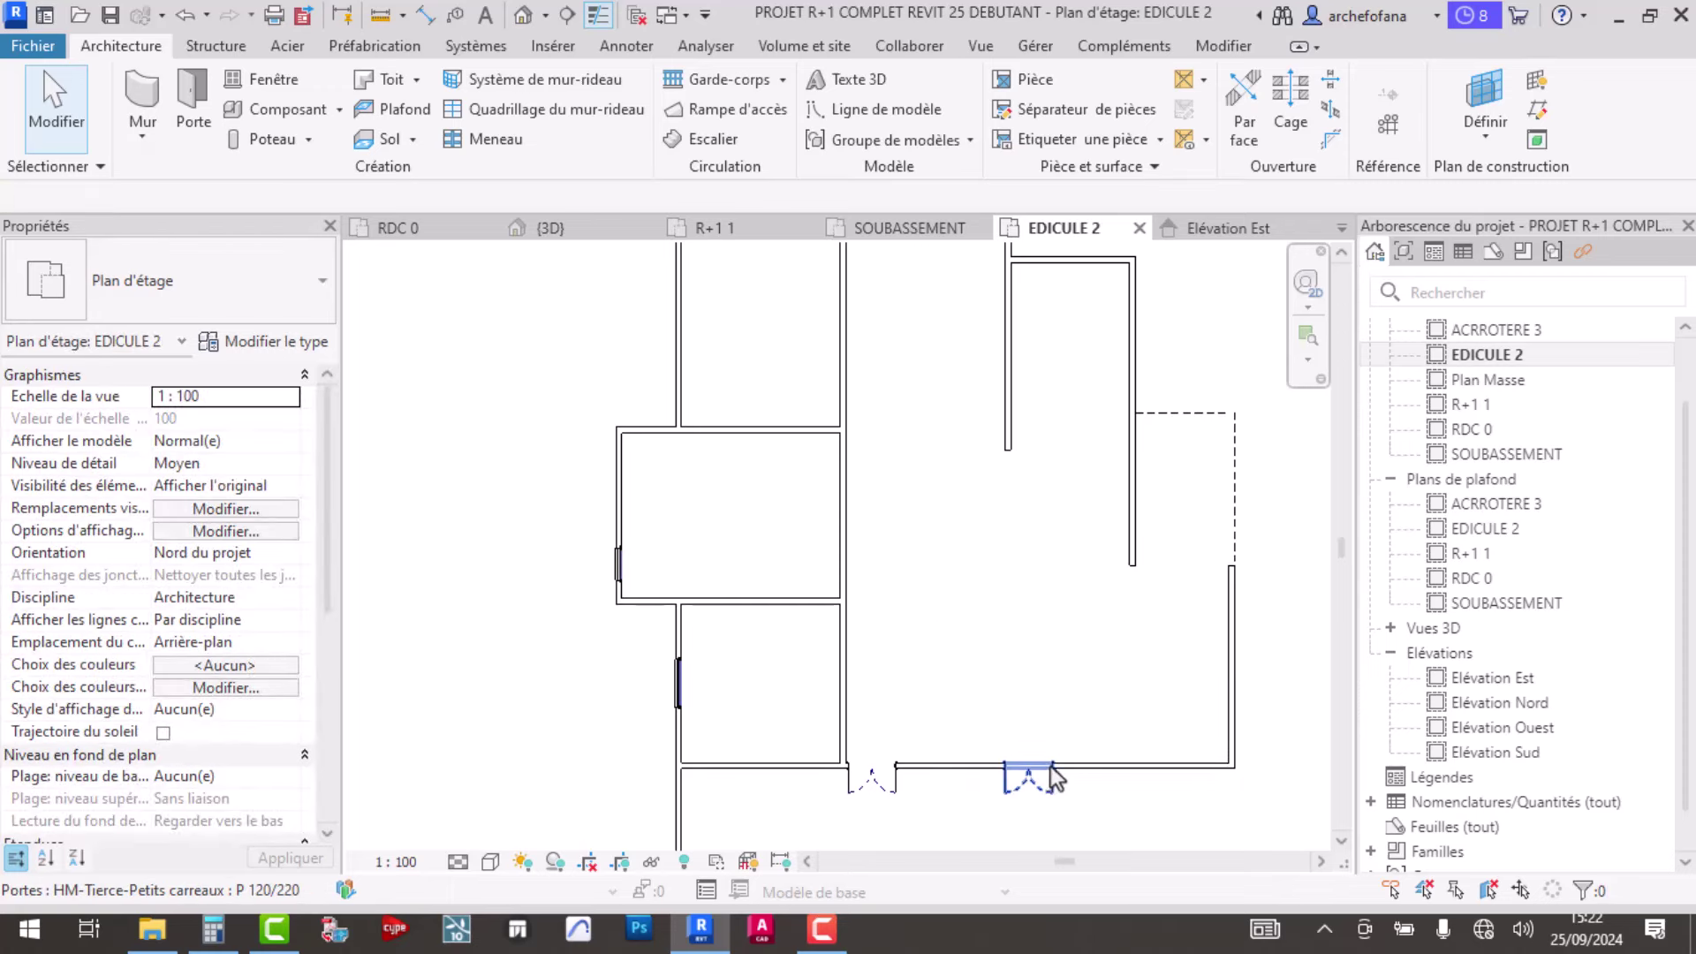
left_click(1024, 777)
key("Delete")
left_click(879, 774)
key("Delete")
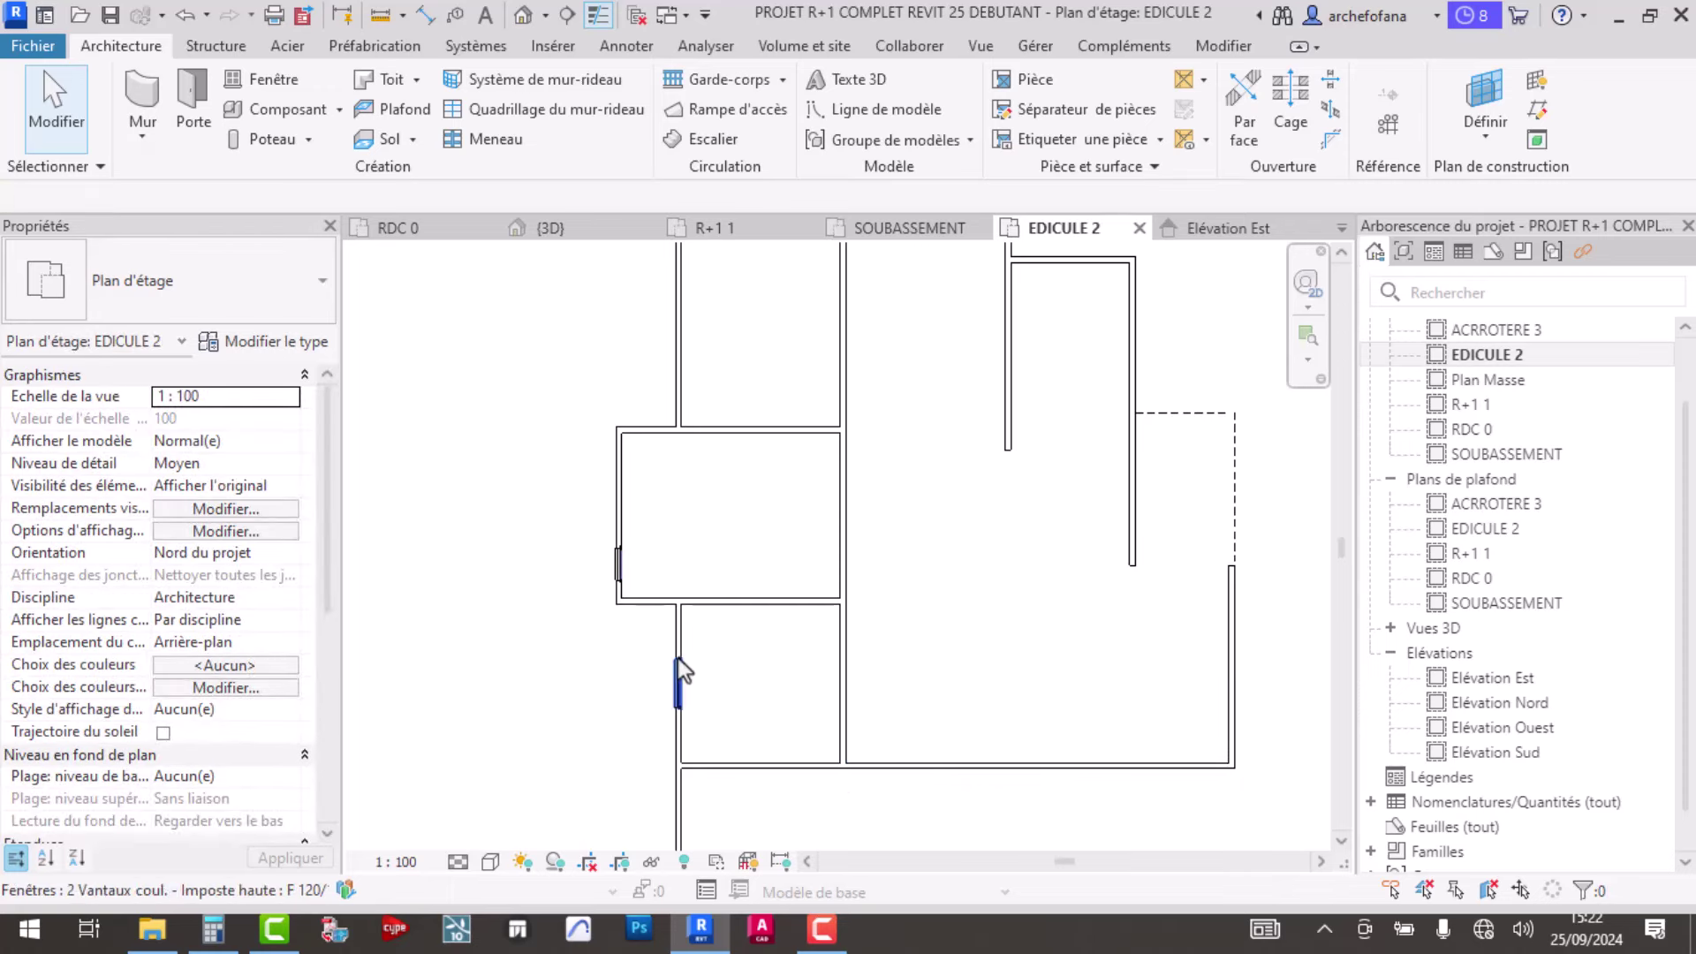
left_click(678, 659)
key("Delete")
left_click(619, 563)
- Delete the selected window from the EDICULE 2 plan
key("Delete")
scroll(835, 549, "down", 3)
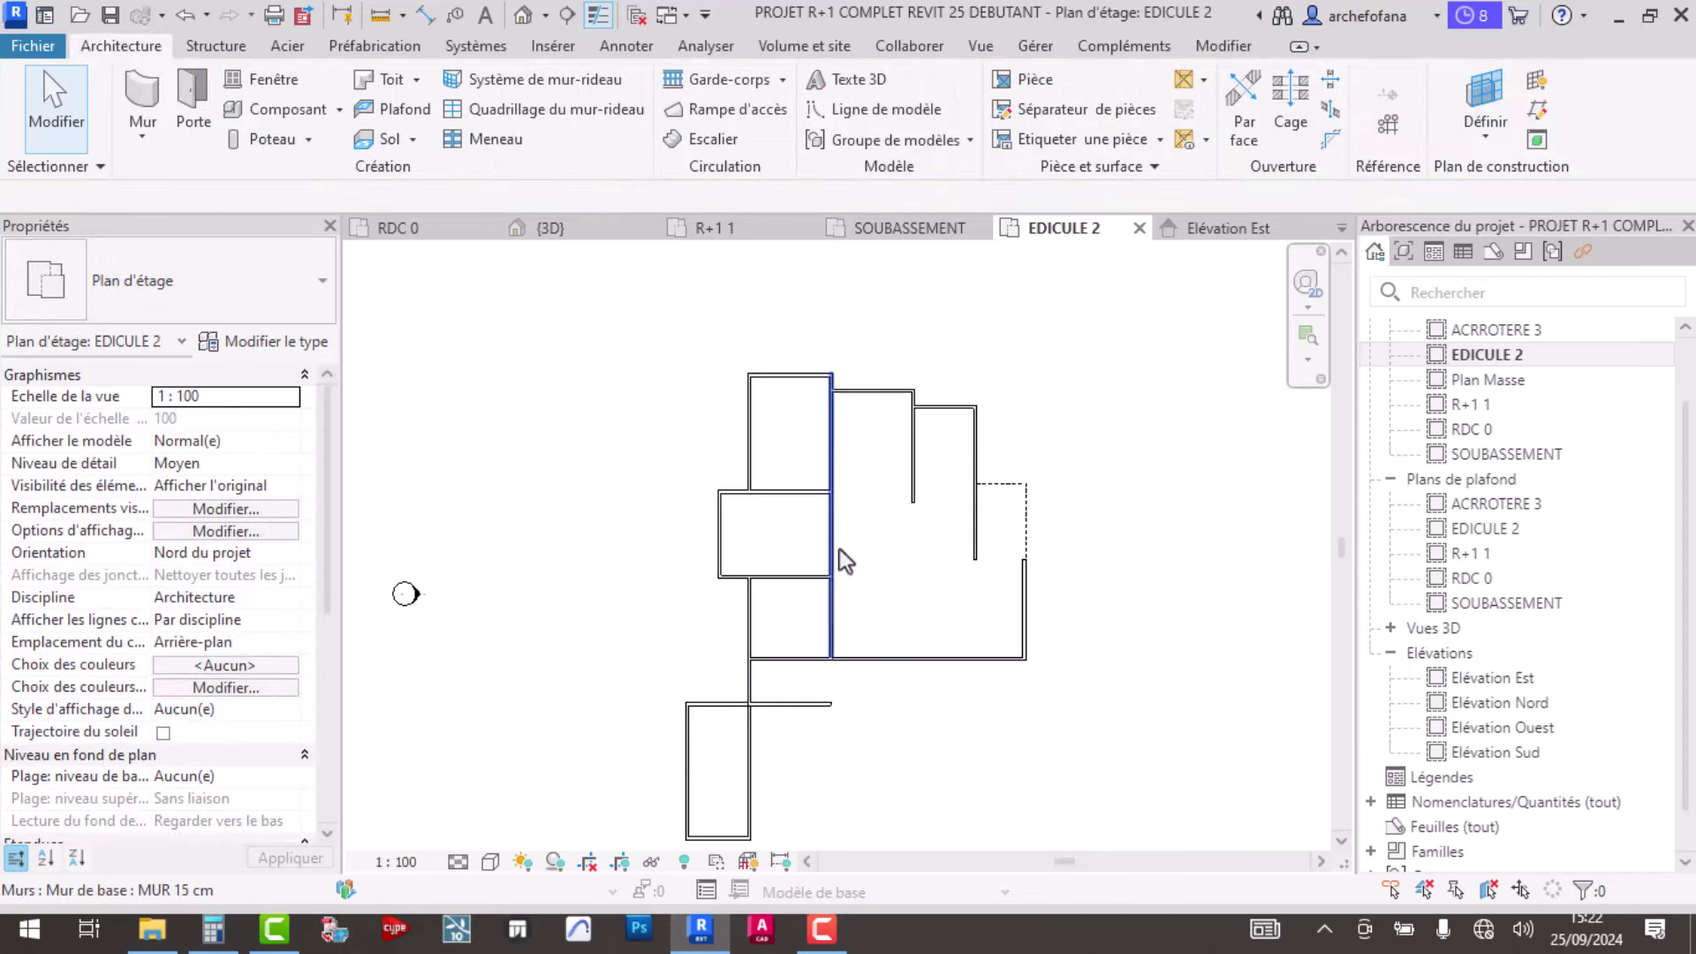
scroll(758, 707, "up", 4)
scroll(754, 684, "down", 1)
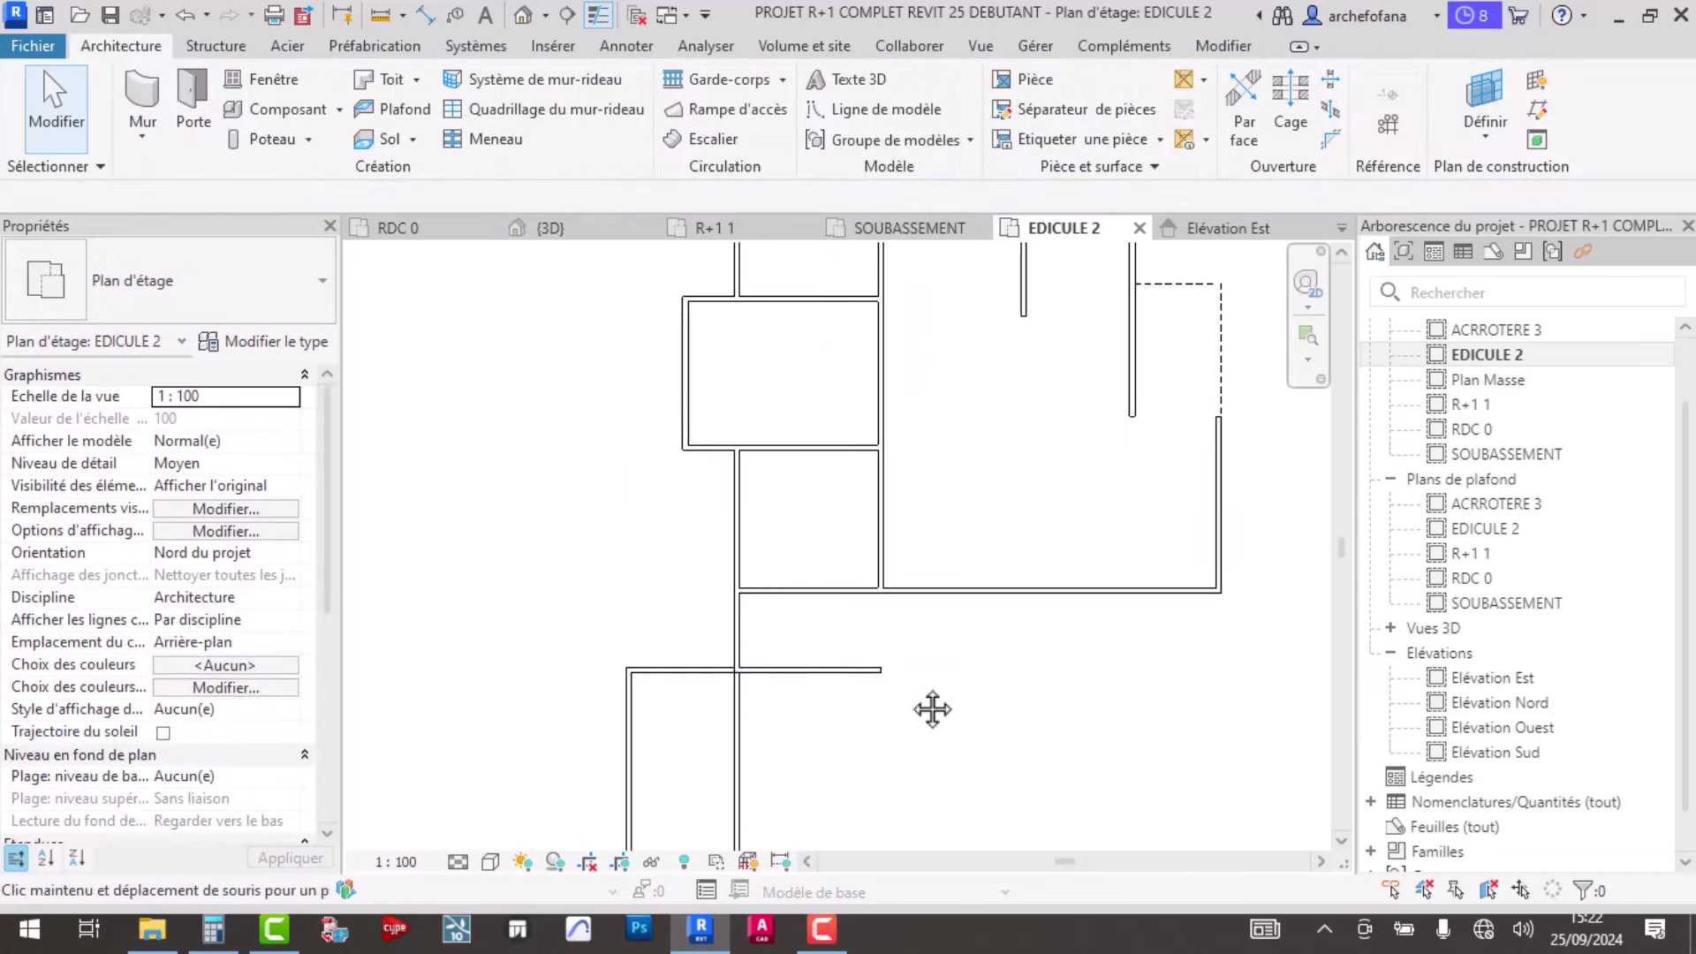
scroll(927, 707, "down", 1)
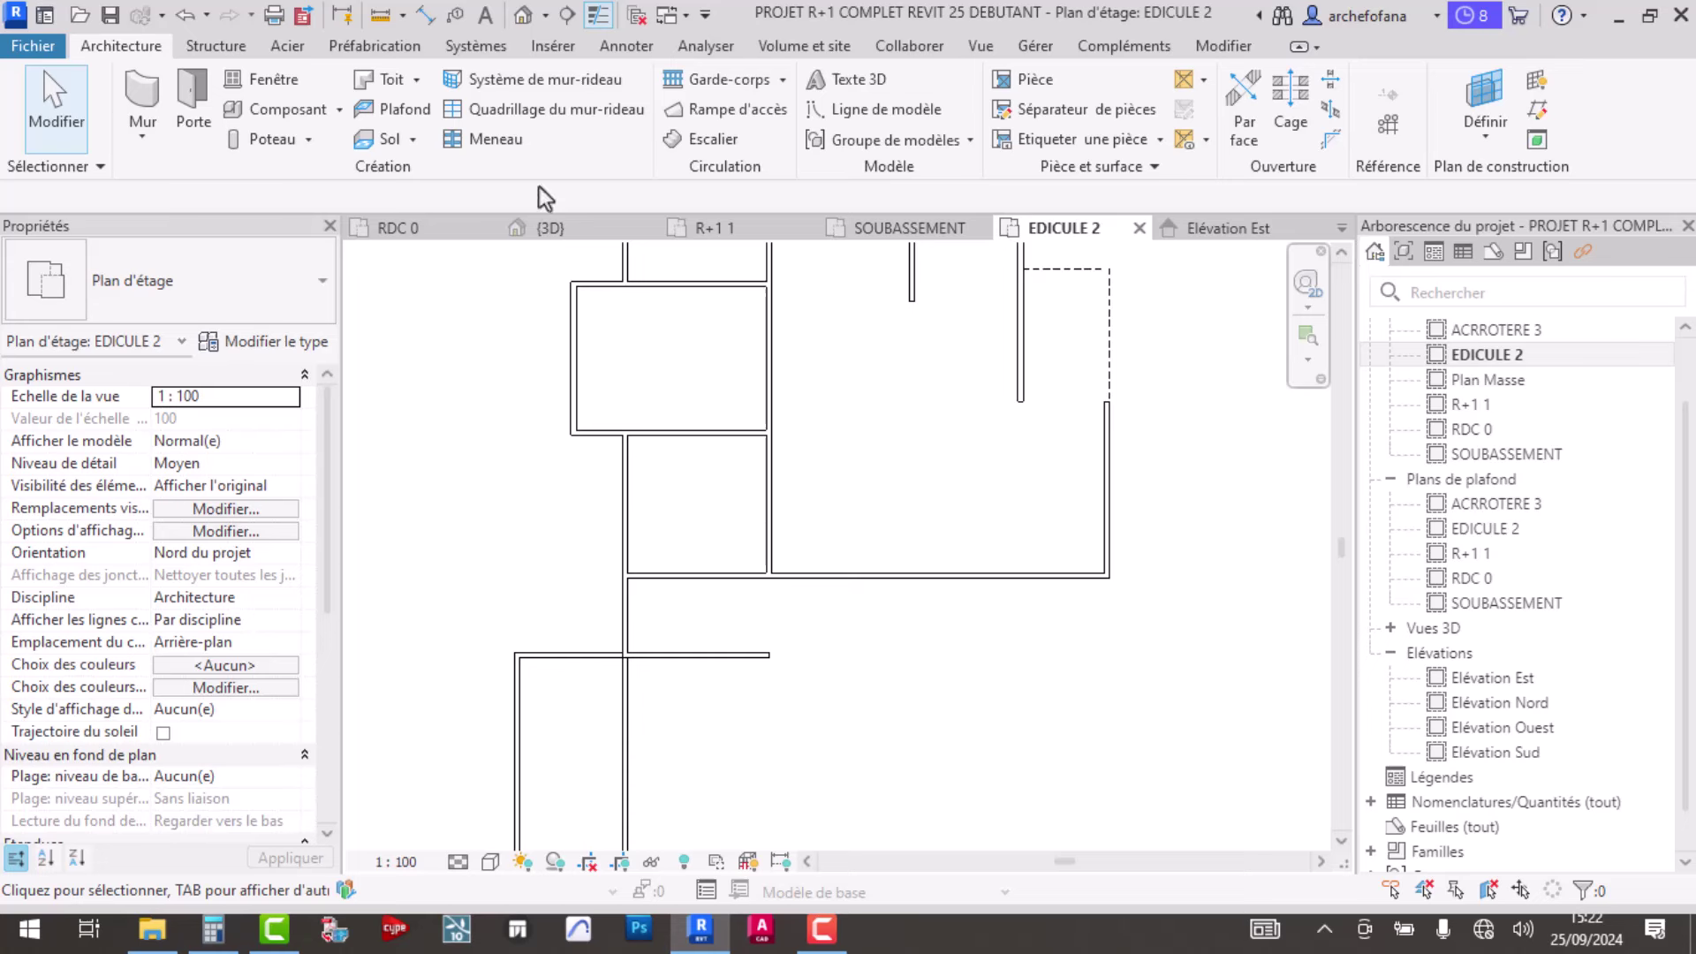
- Trim/Extend the short horizontal wall to a corner with the right wall
left_click(1215, 43)
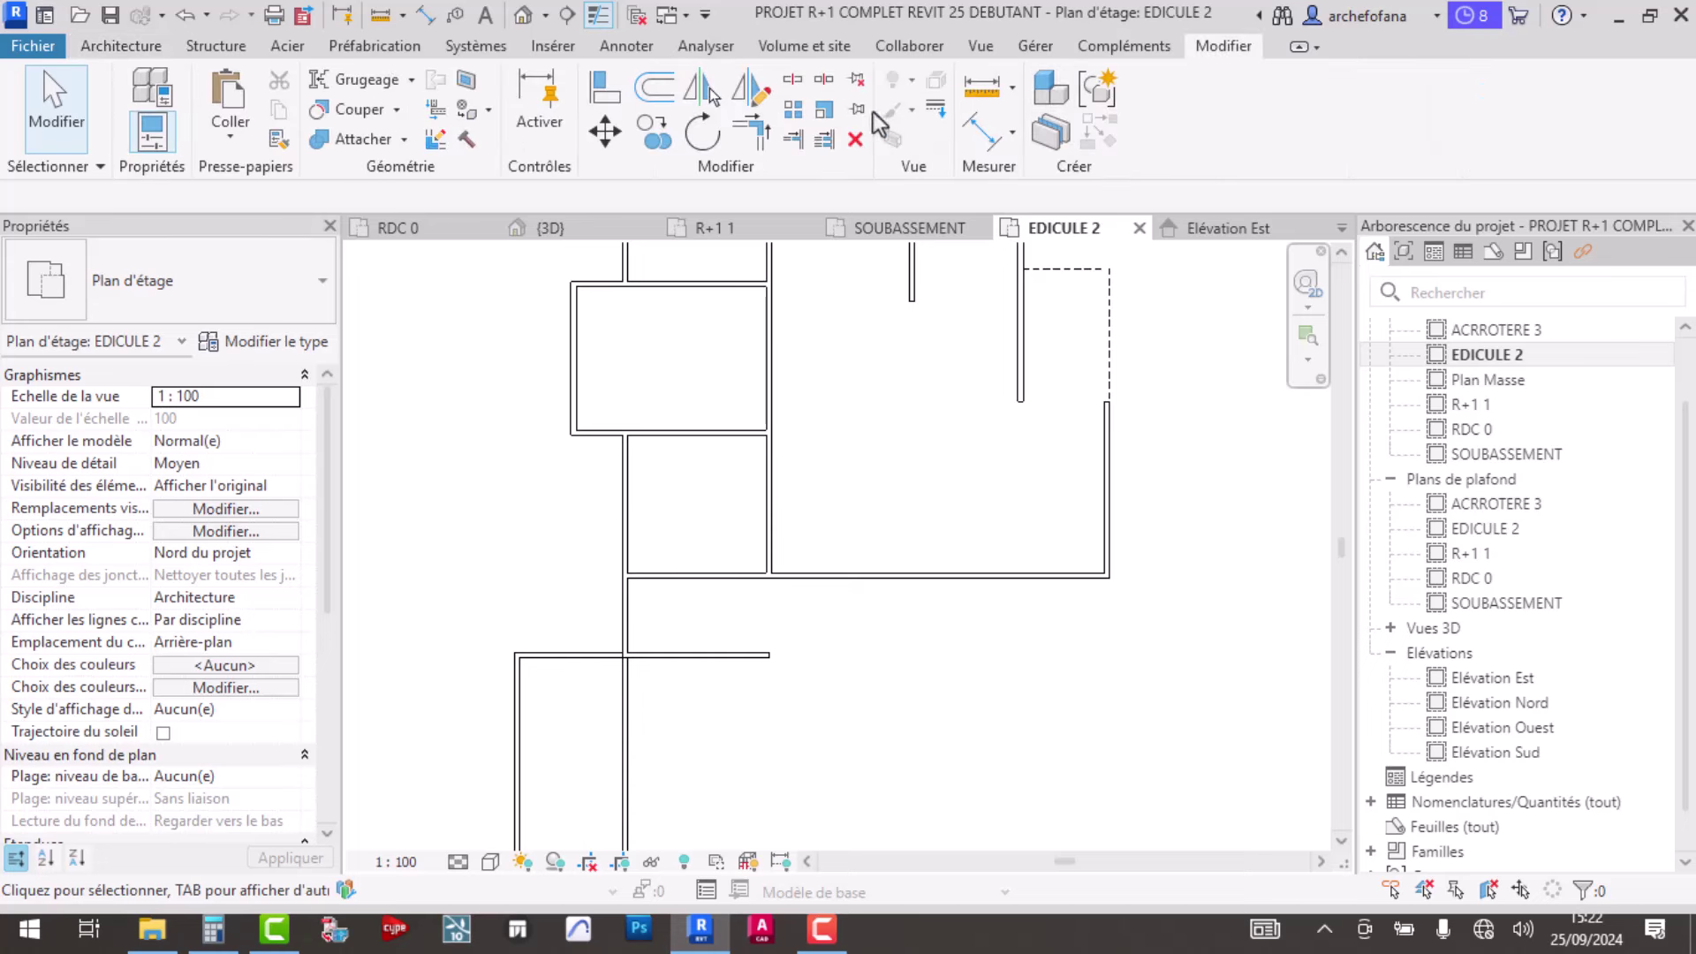
left_click(750, 133)
left_click(685, 658)
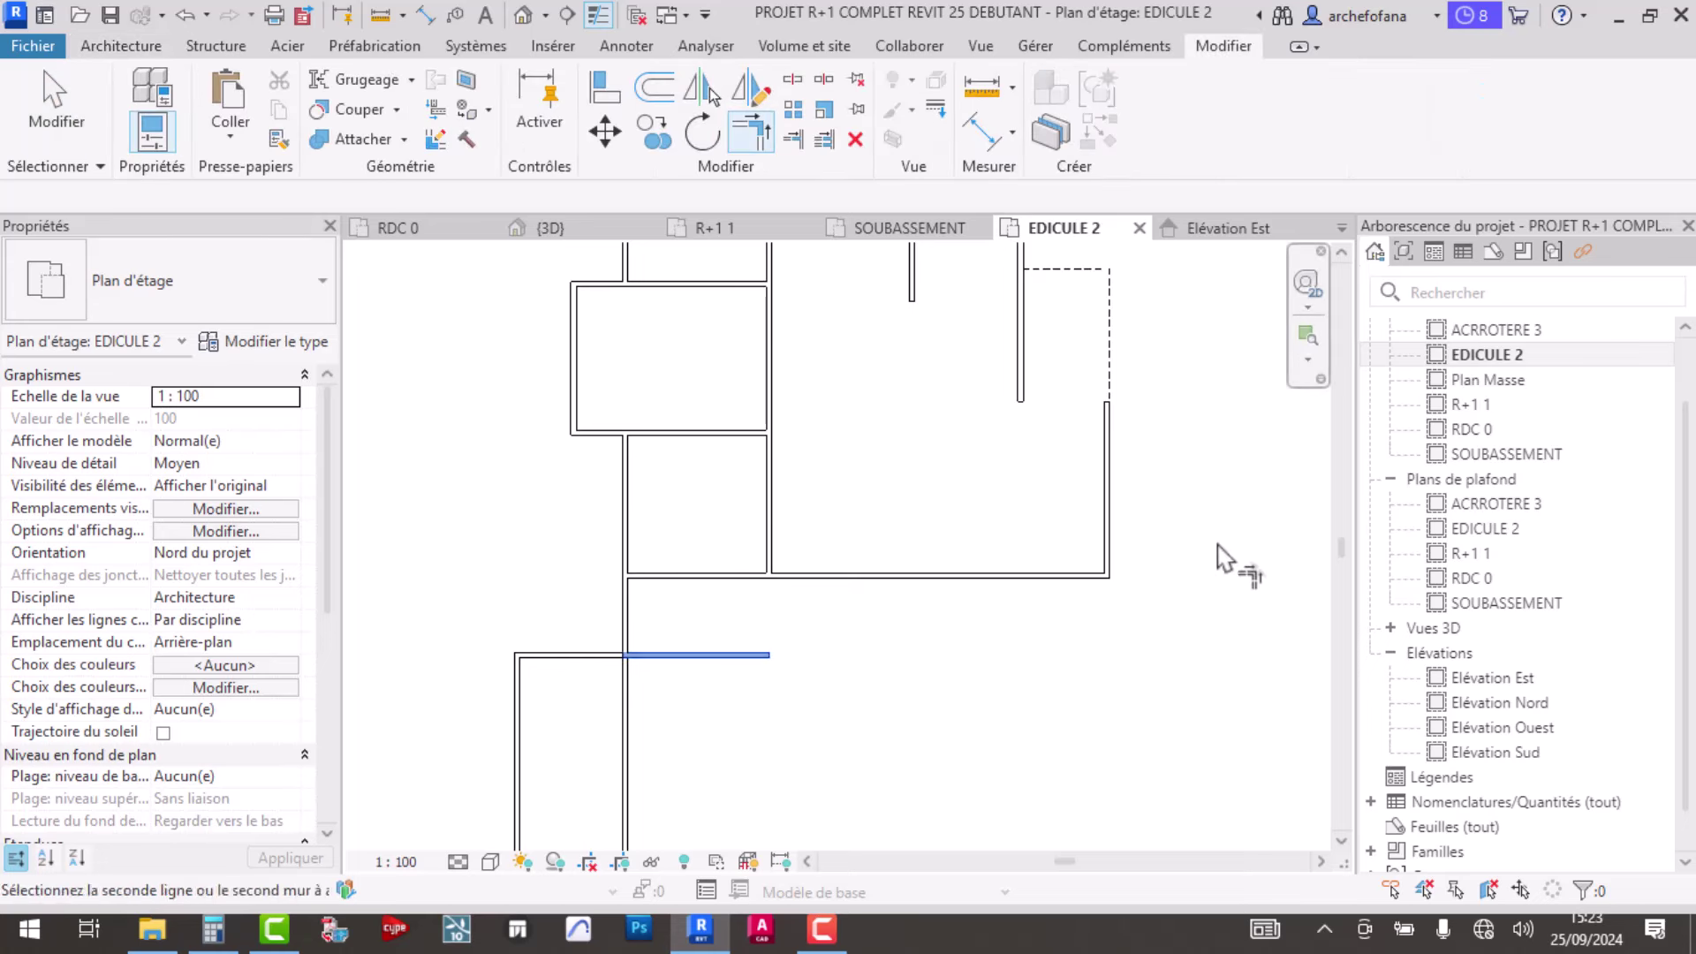
left_click(1106, 569)
scroll(1095, 645, "up", 3)
key("Escape")
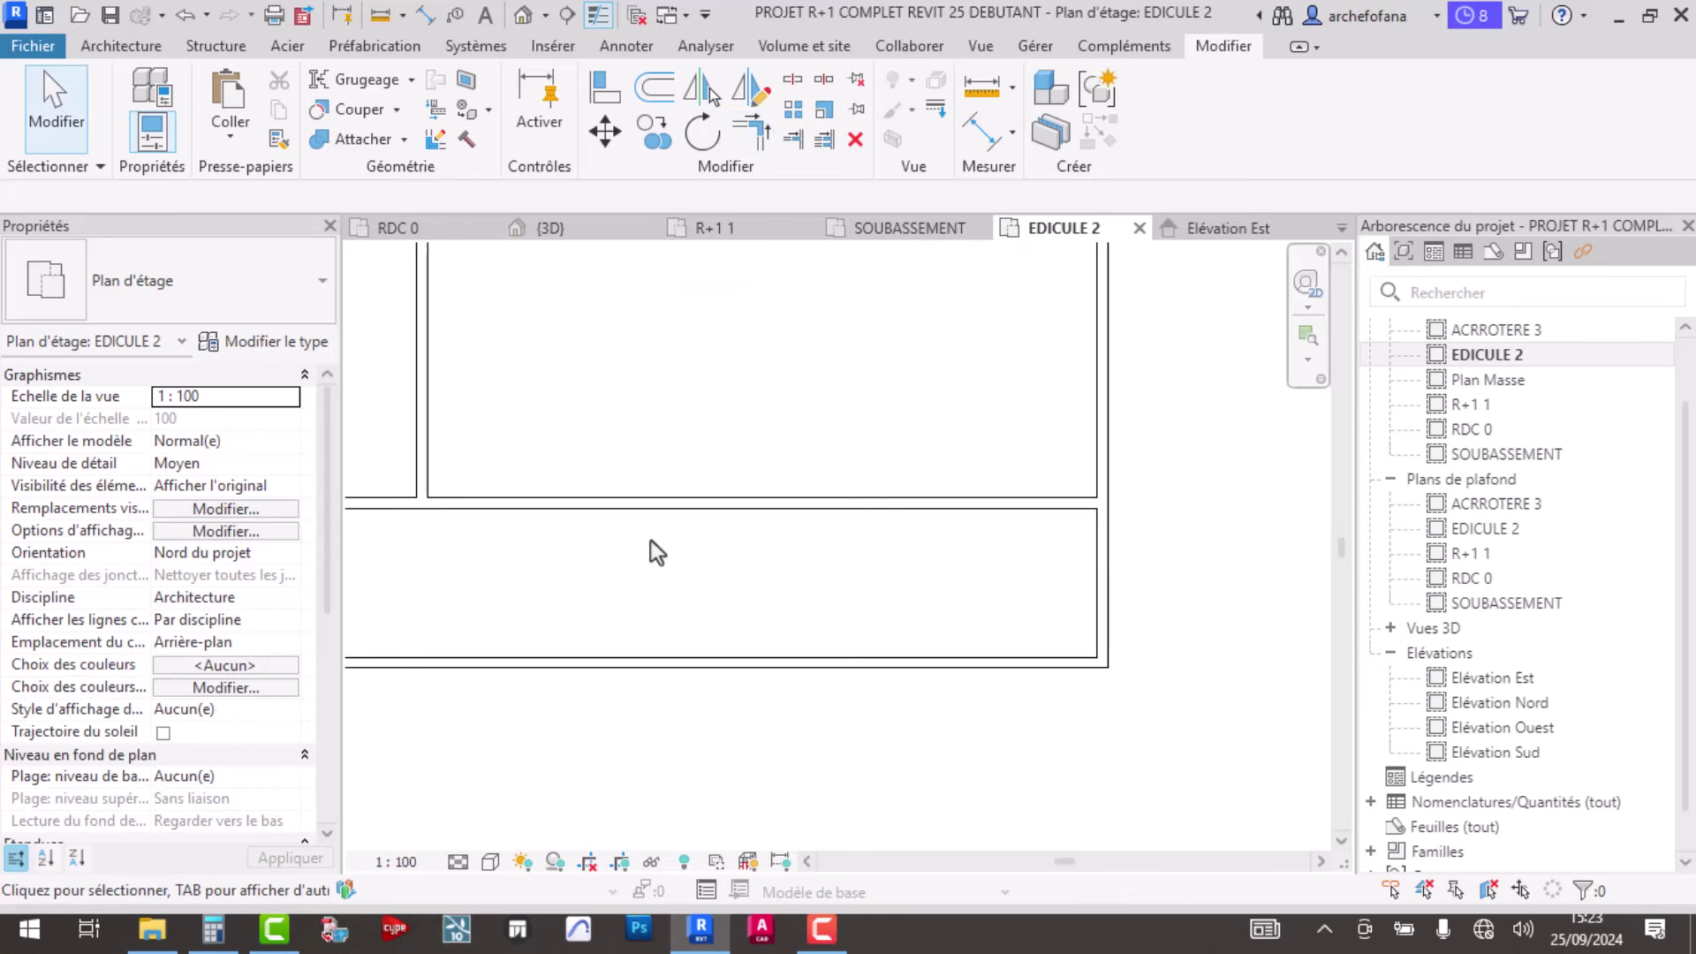
- Delete the duplicate horizontal wall
scroll(650, 539, "down", 3)
middle_click_drag(864, 566, 1104, 549)
scroll(919, 542, "up", 3)
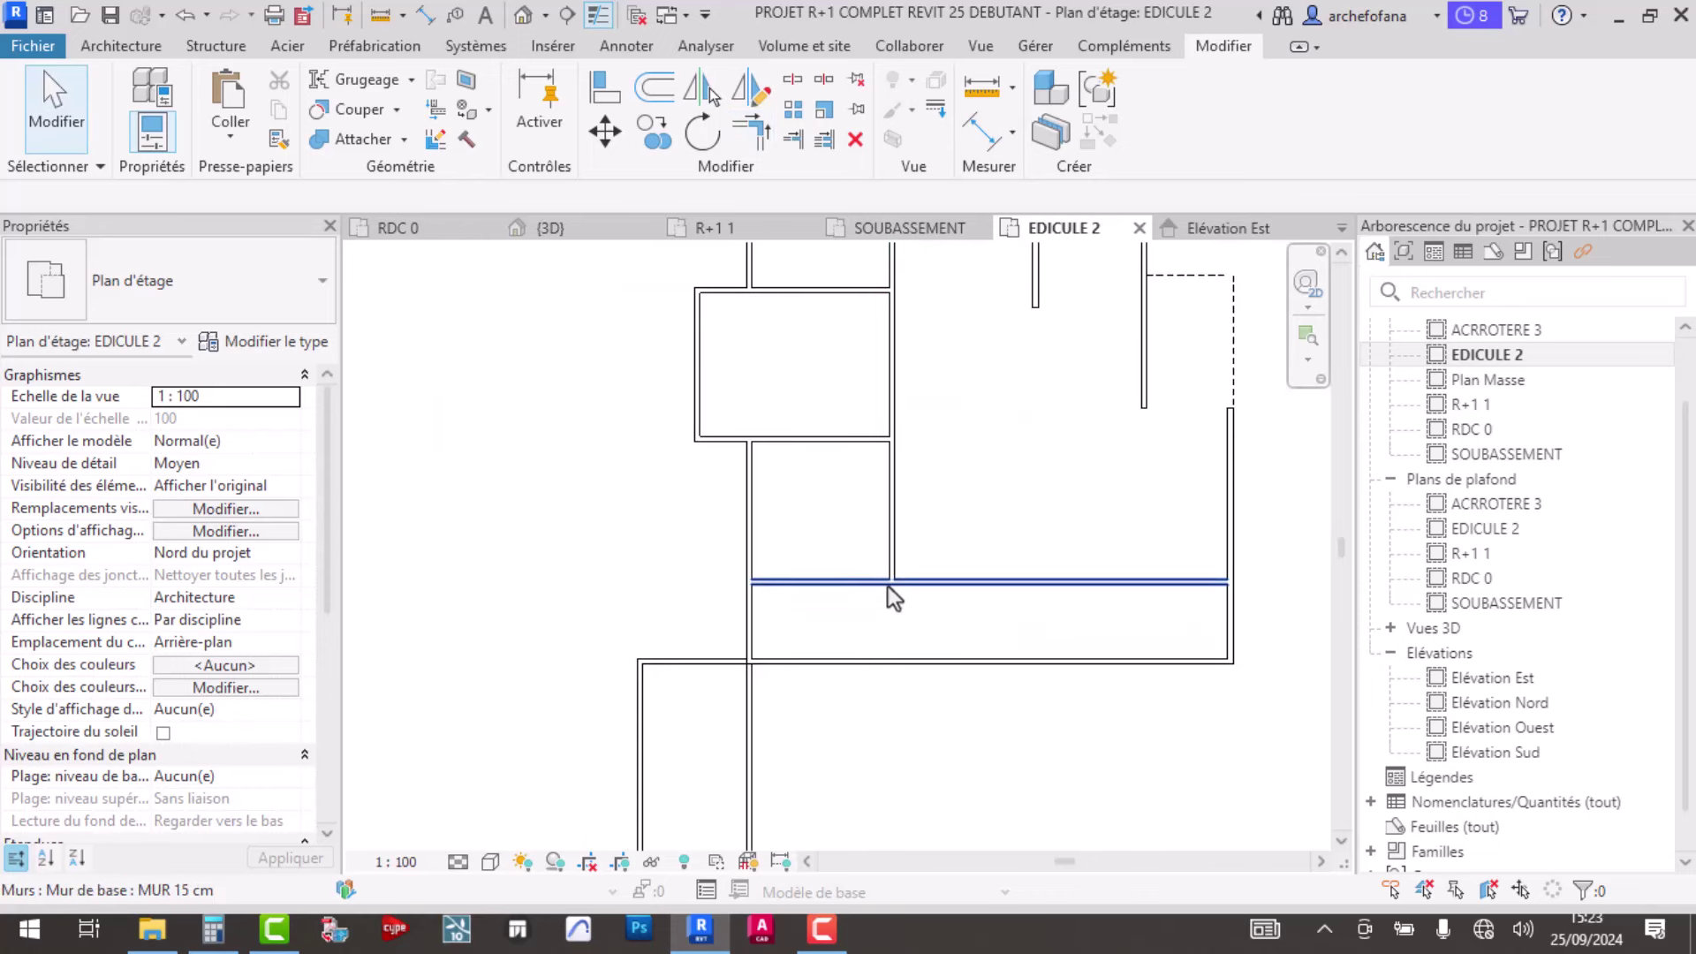
scroll(890, 579, "up", 2)
scroll(894, 565, "up", 1)
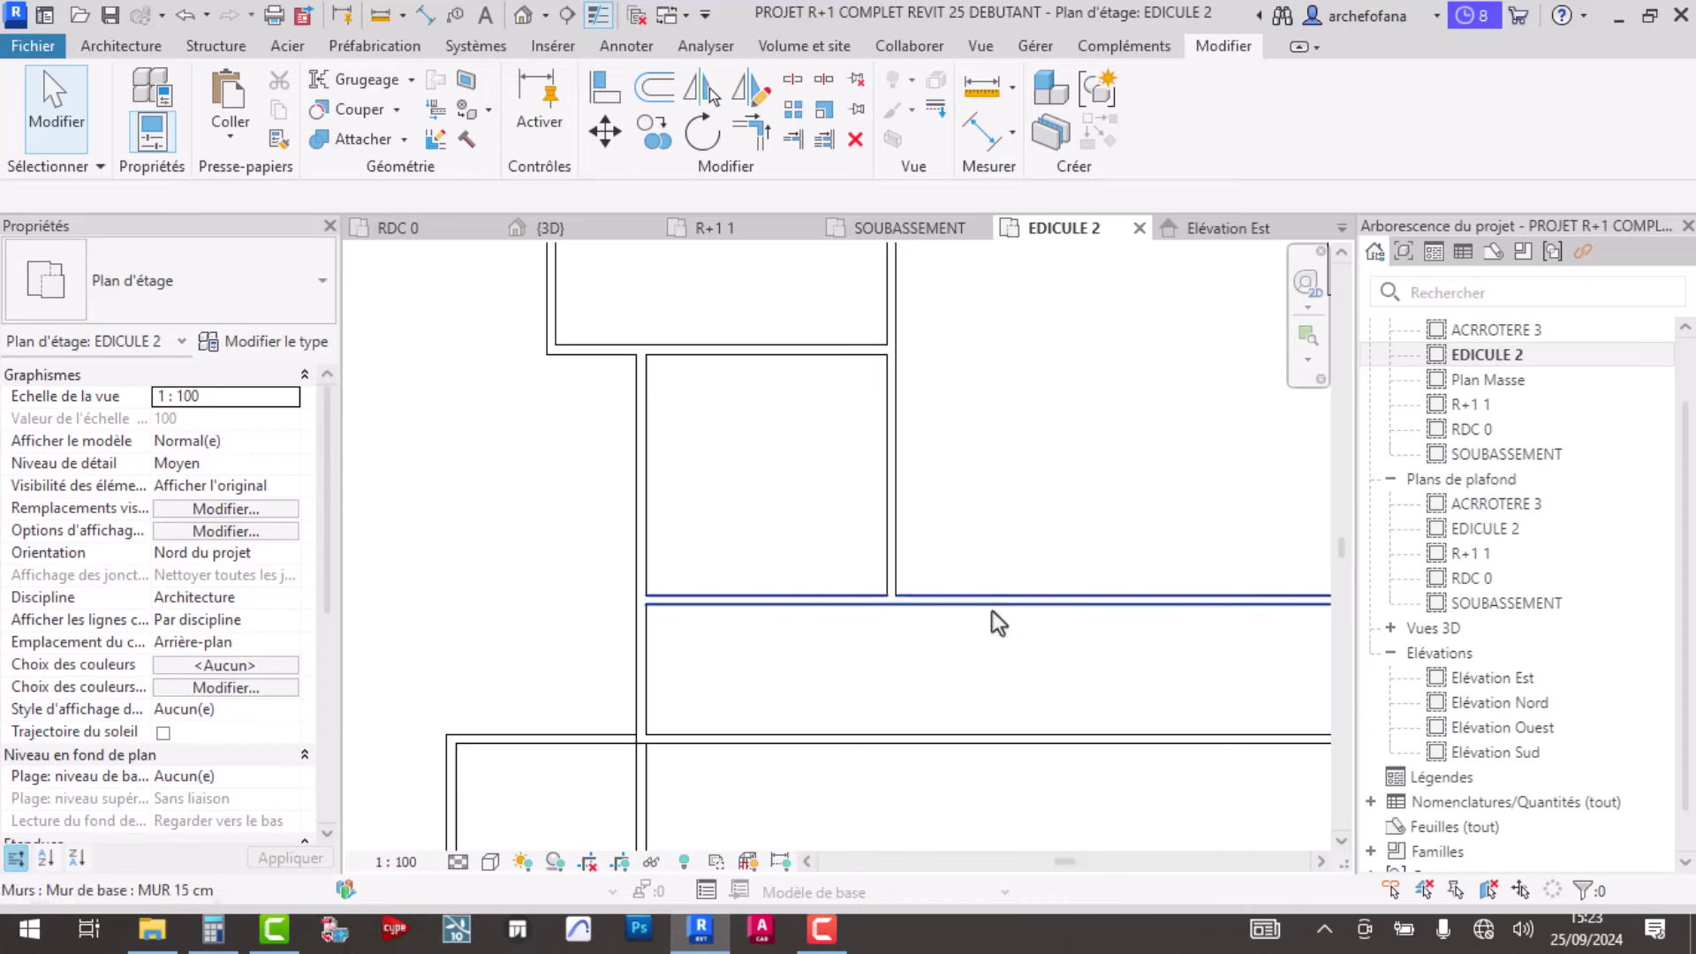
left_click(954, 600)
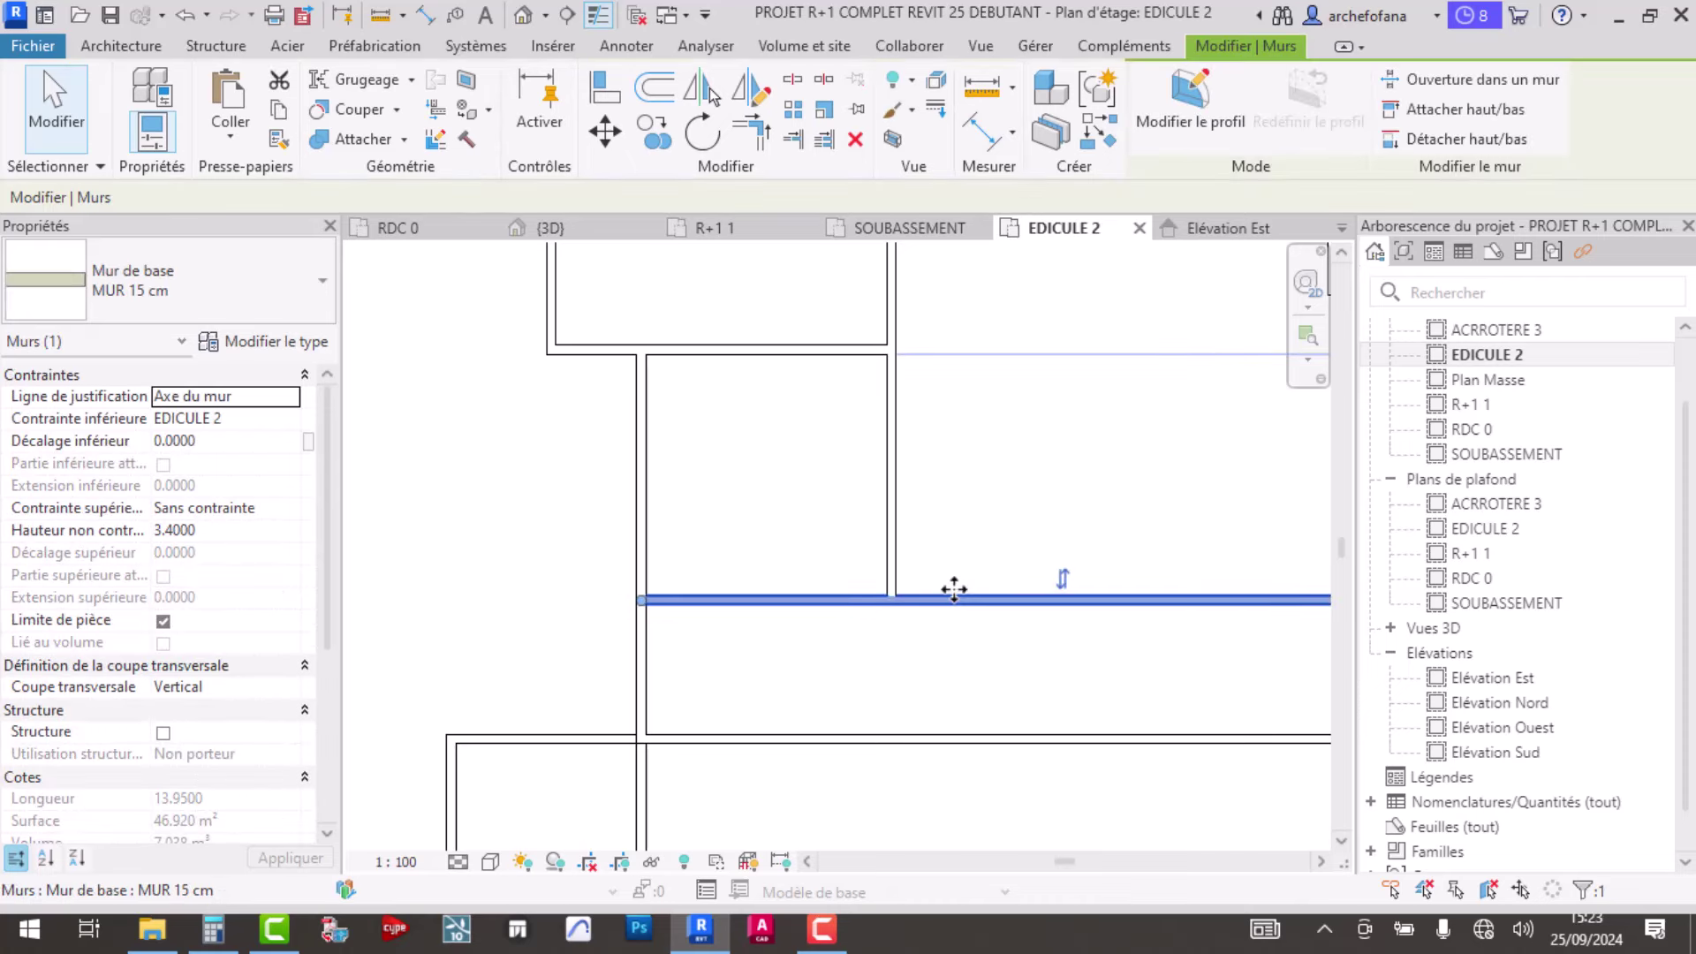
key("Delete")
- Inspect the nearby wall junction, briefly starting Align and then cancelling it
scroll(979, 611, "down", 2)
middle_click_drag(978, 611, 881, 569)
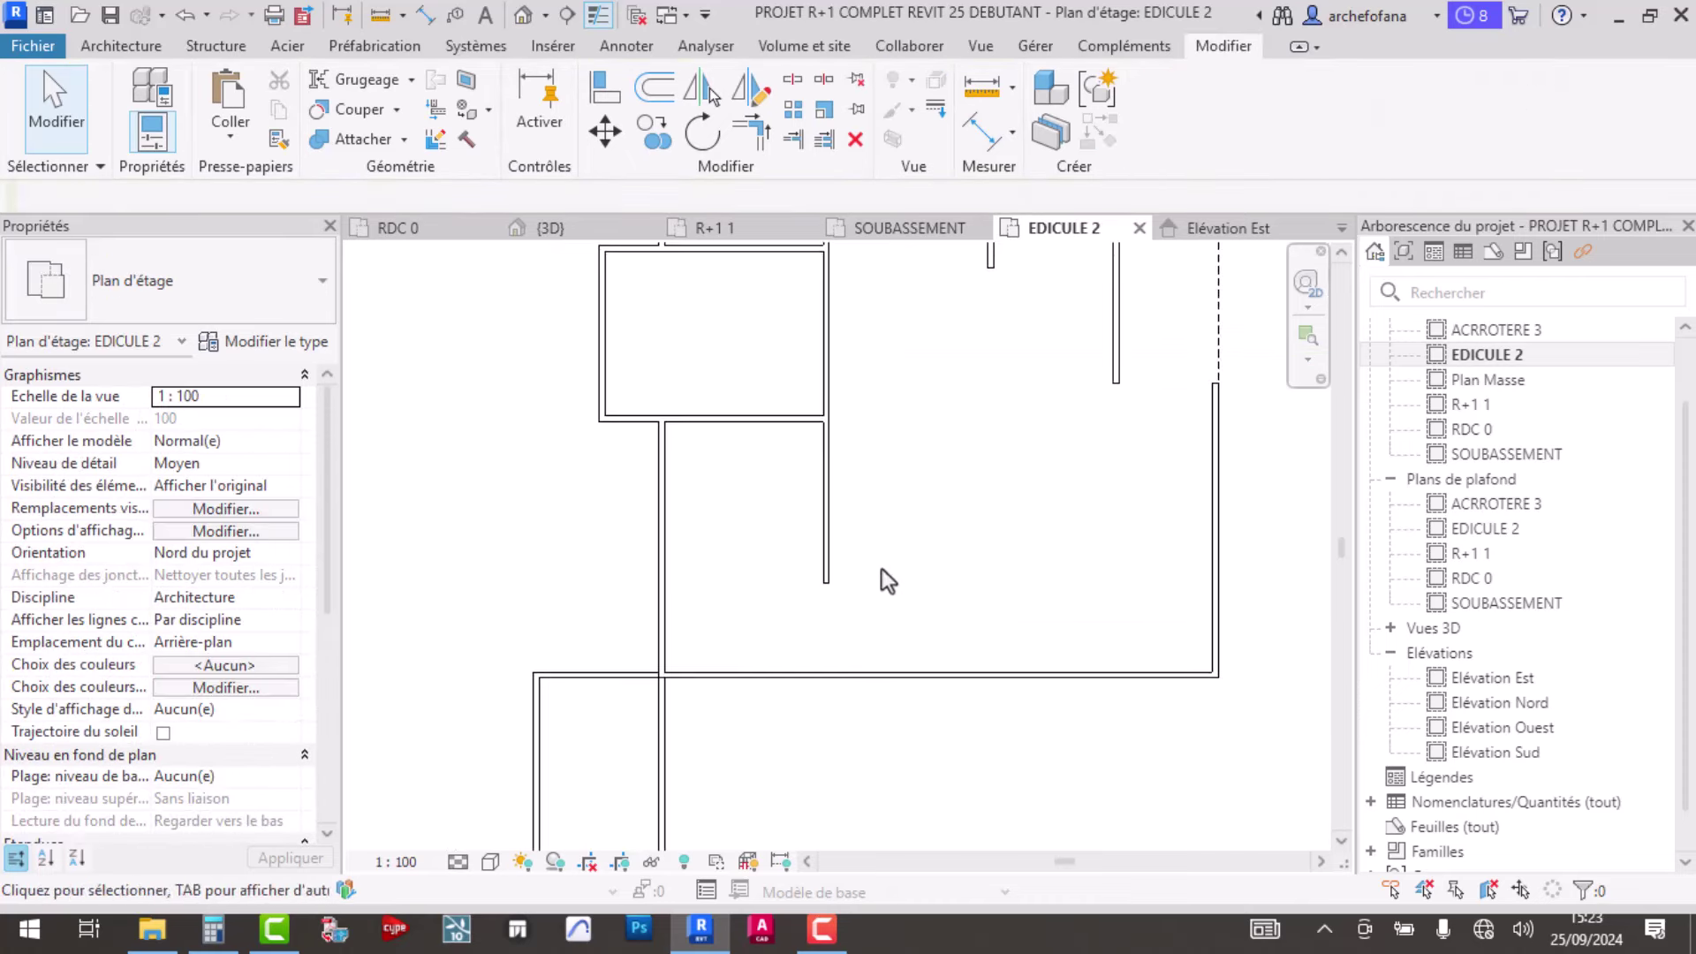
scroll(830, 548, "up", 1)
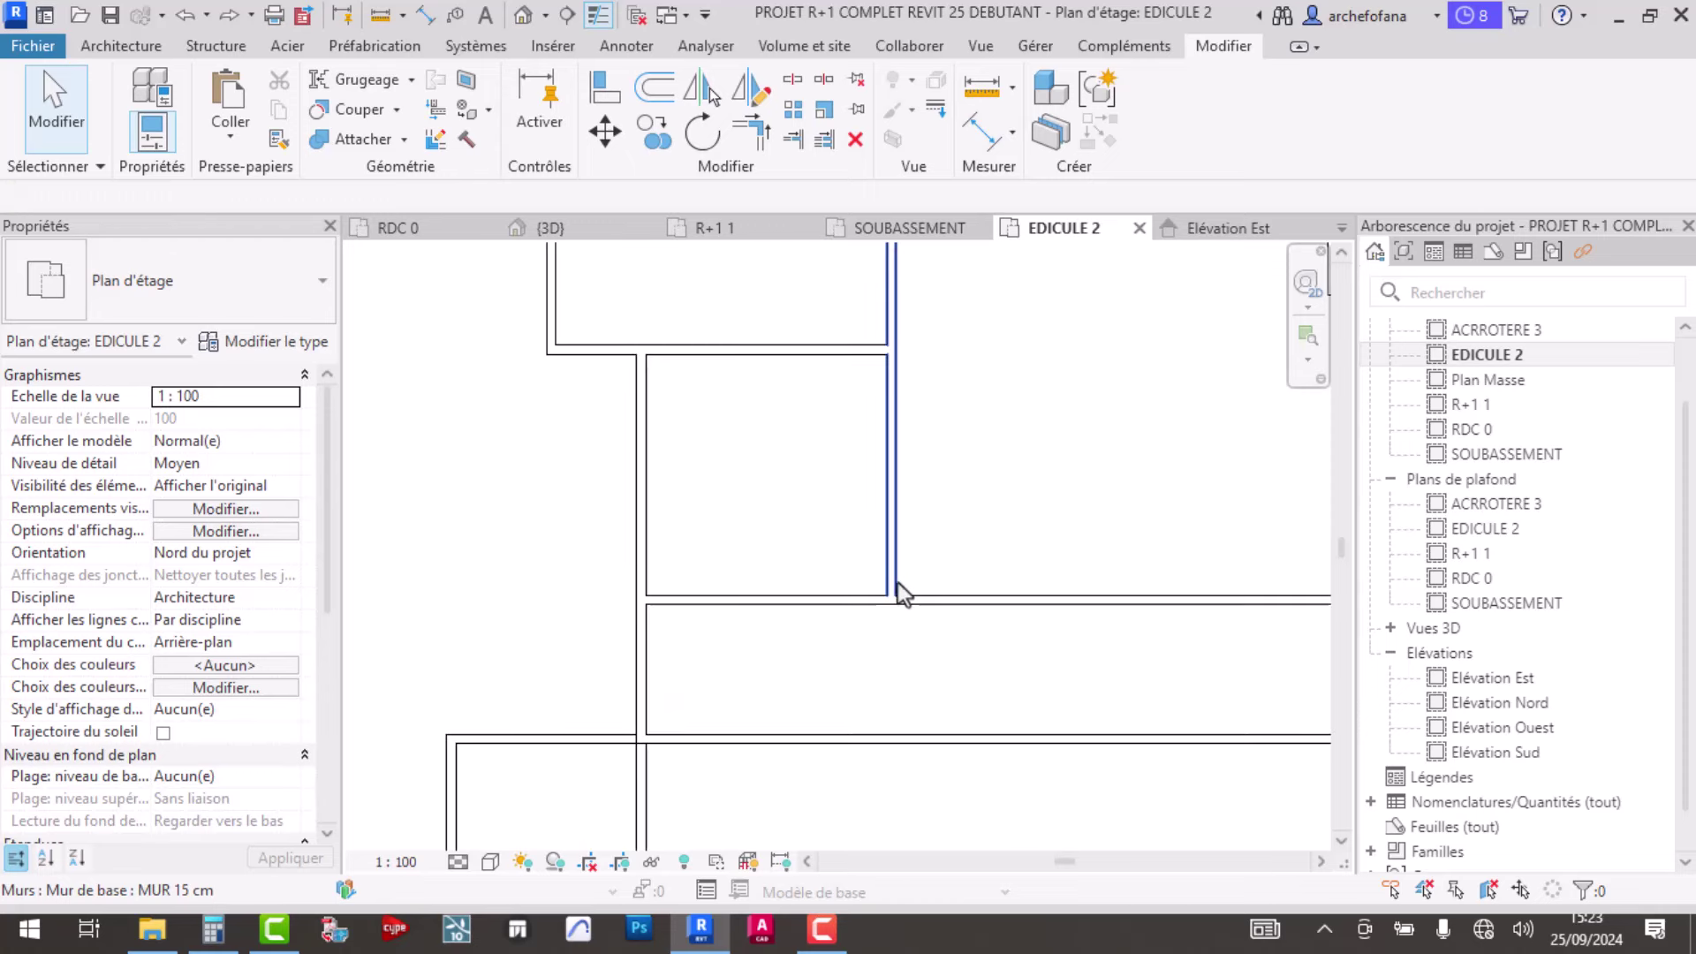
scroll(915, 593, "up", 2)
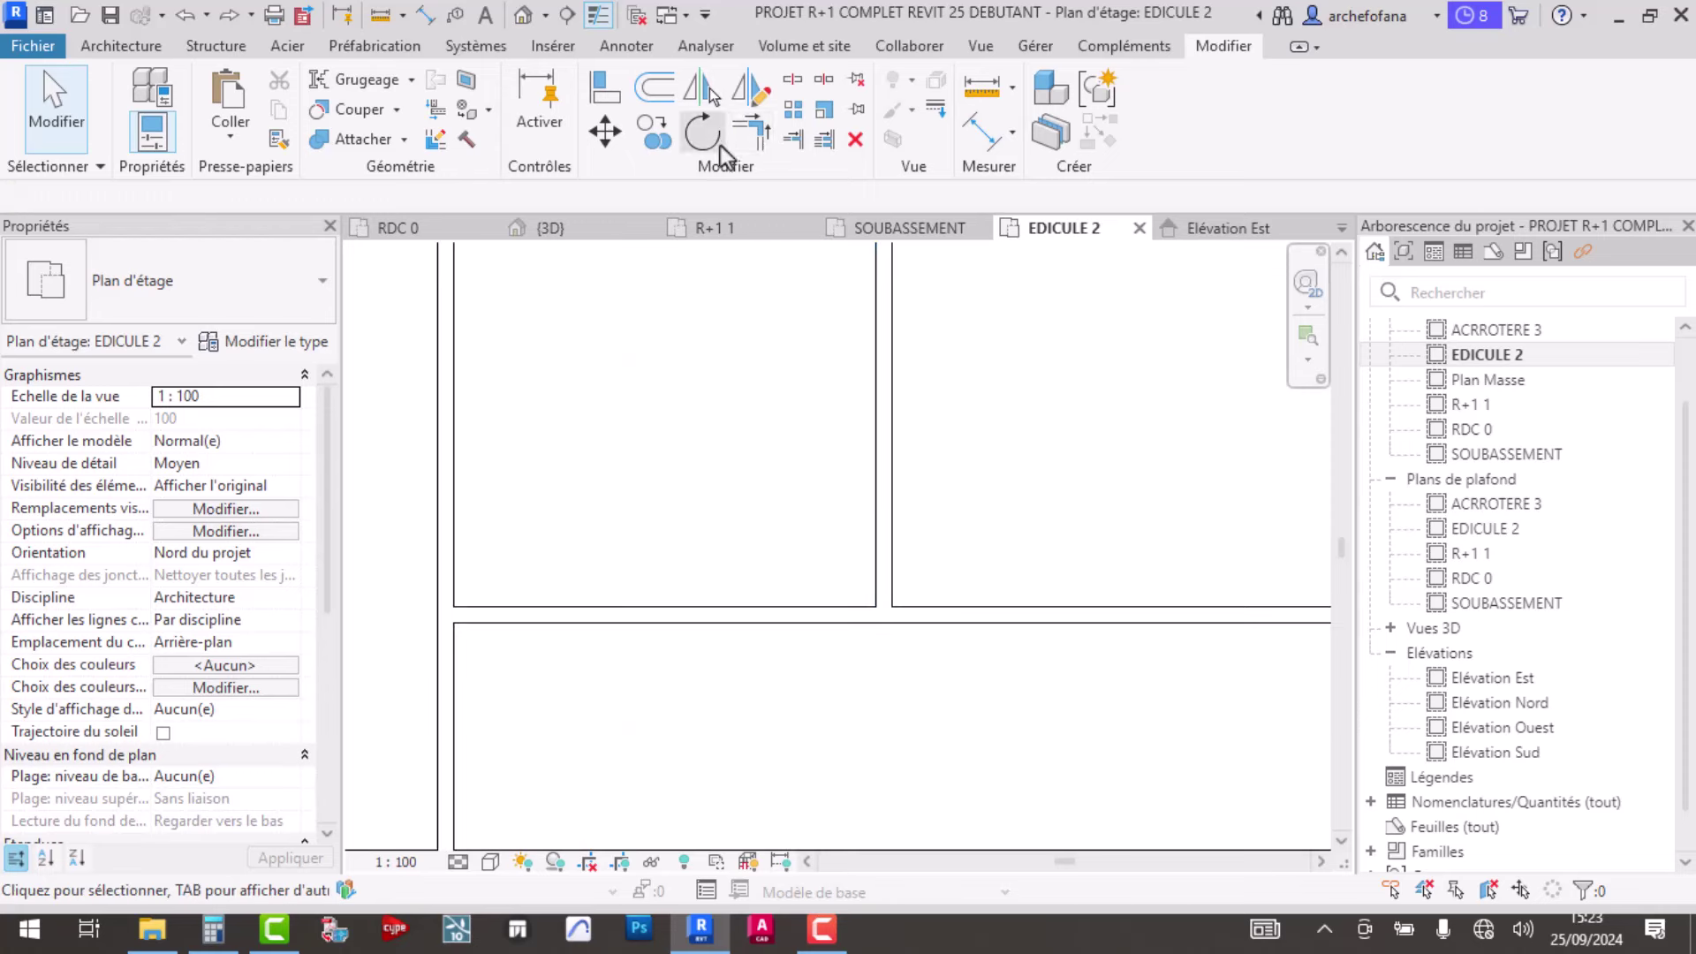
left_click(750, 132)
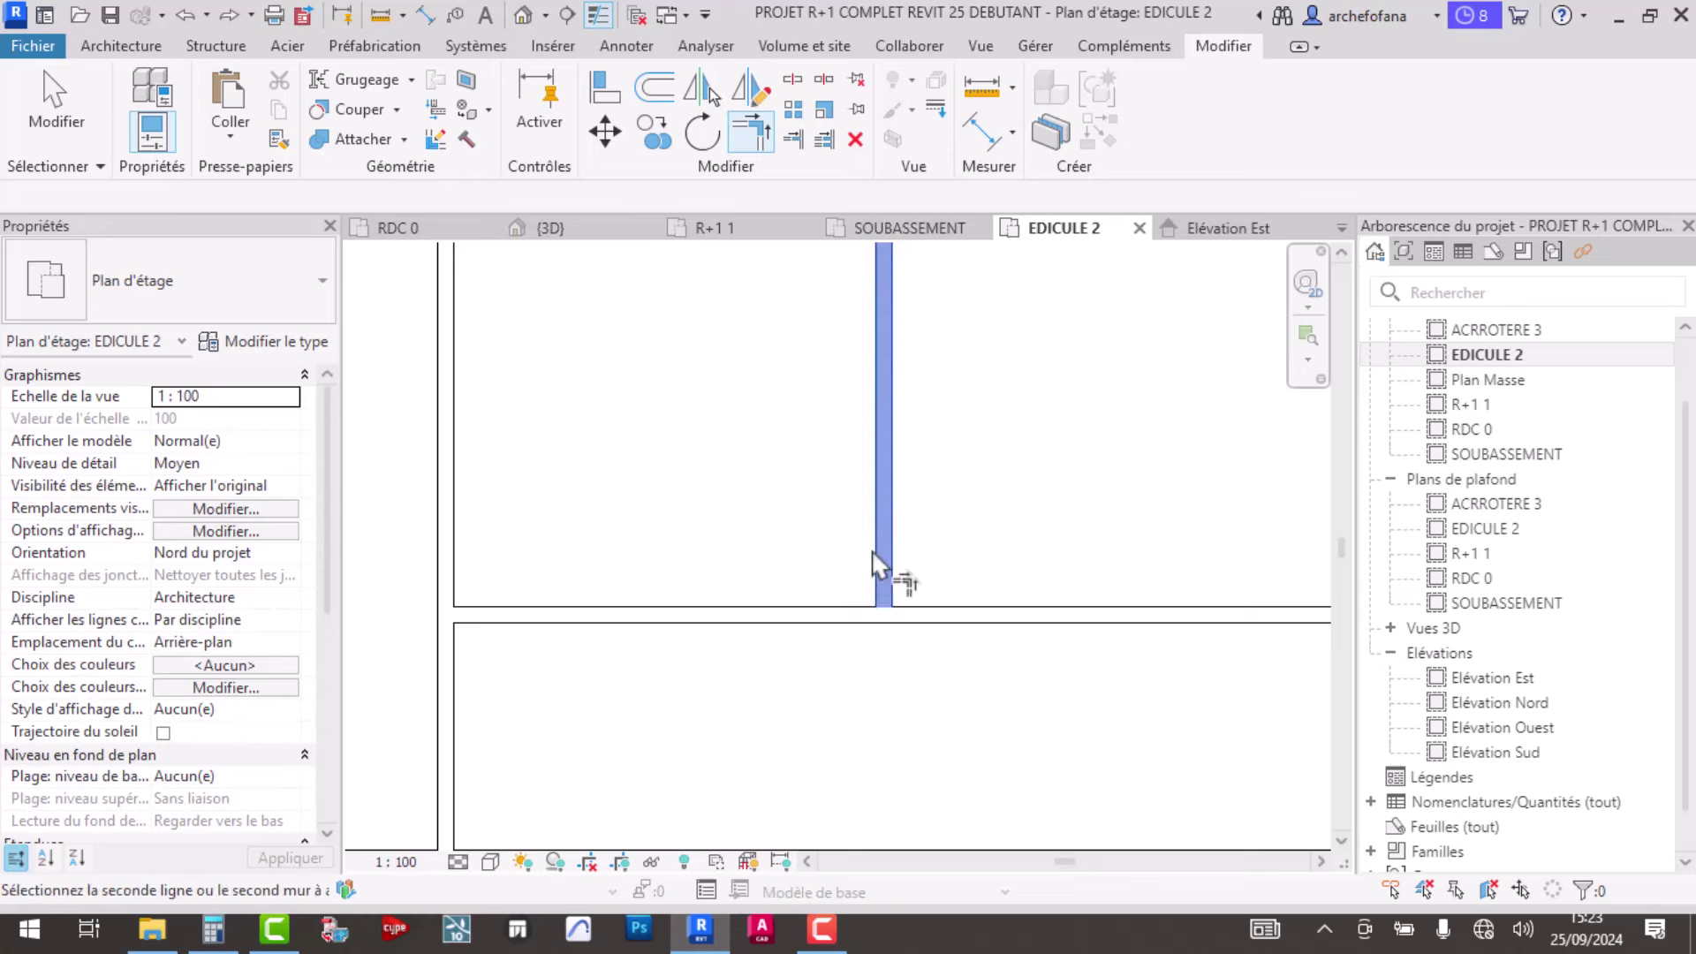
scroll(894, 565, "down", 1)
scroll(909, 527, "down", 1)
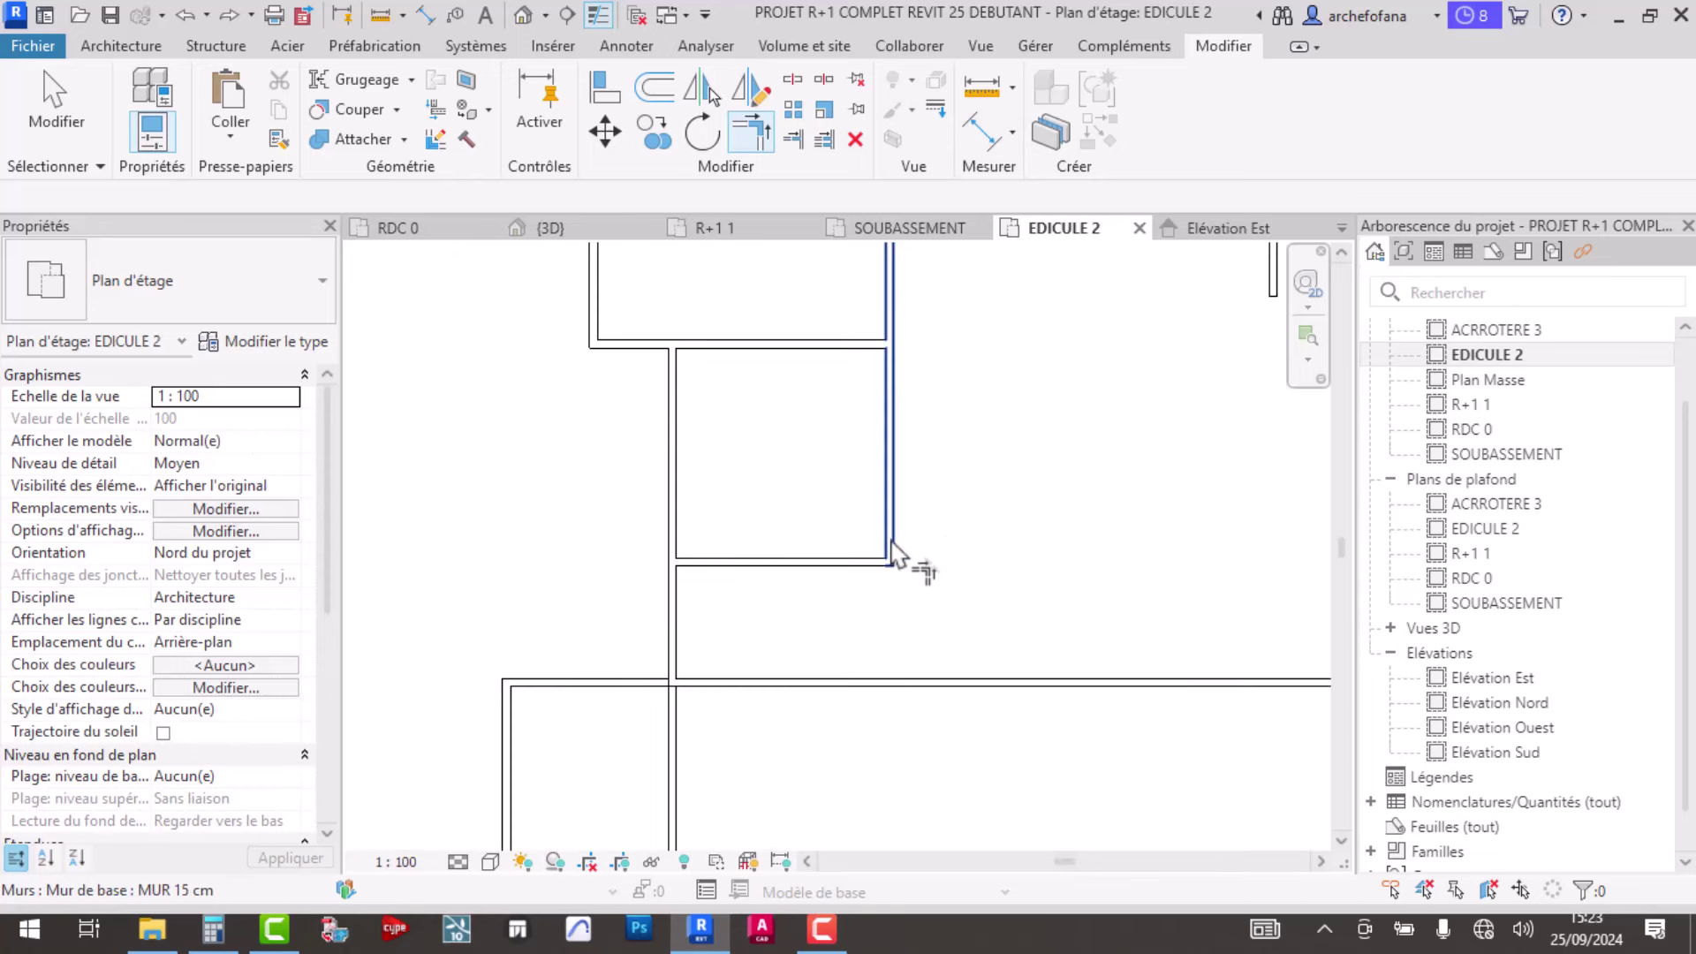
key("Escape")
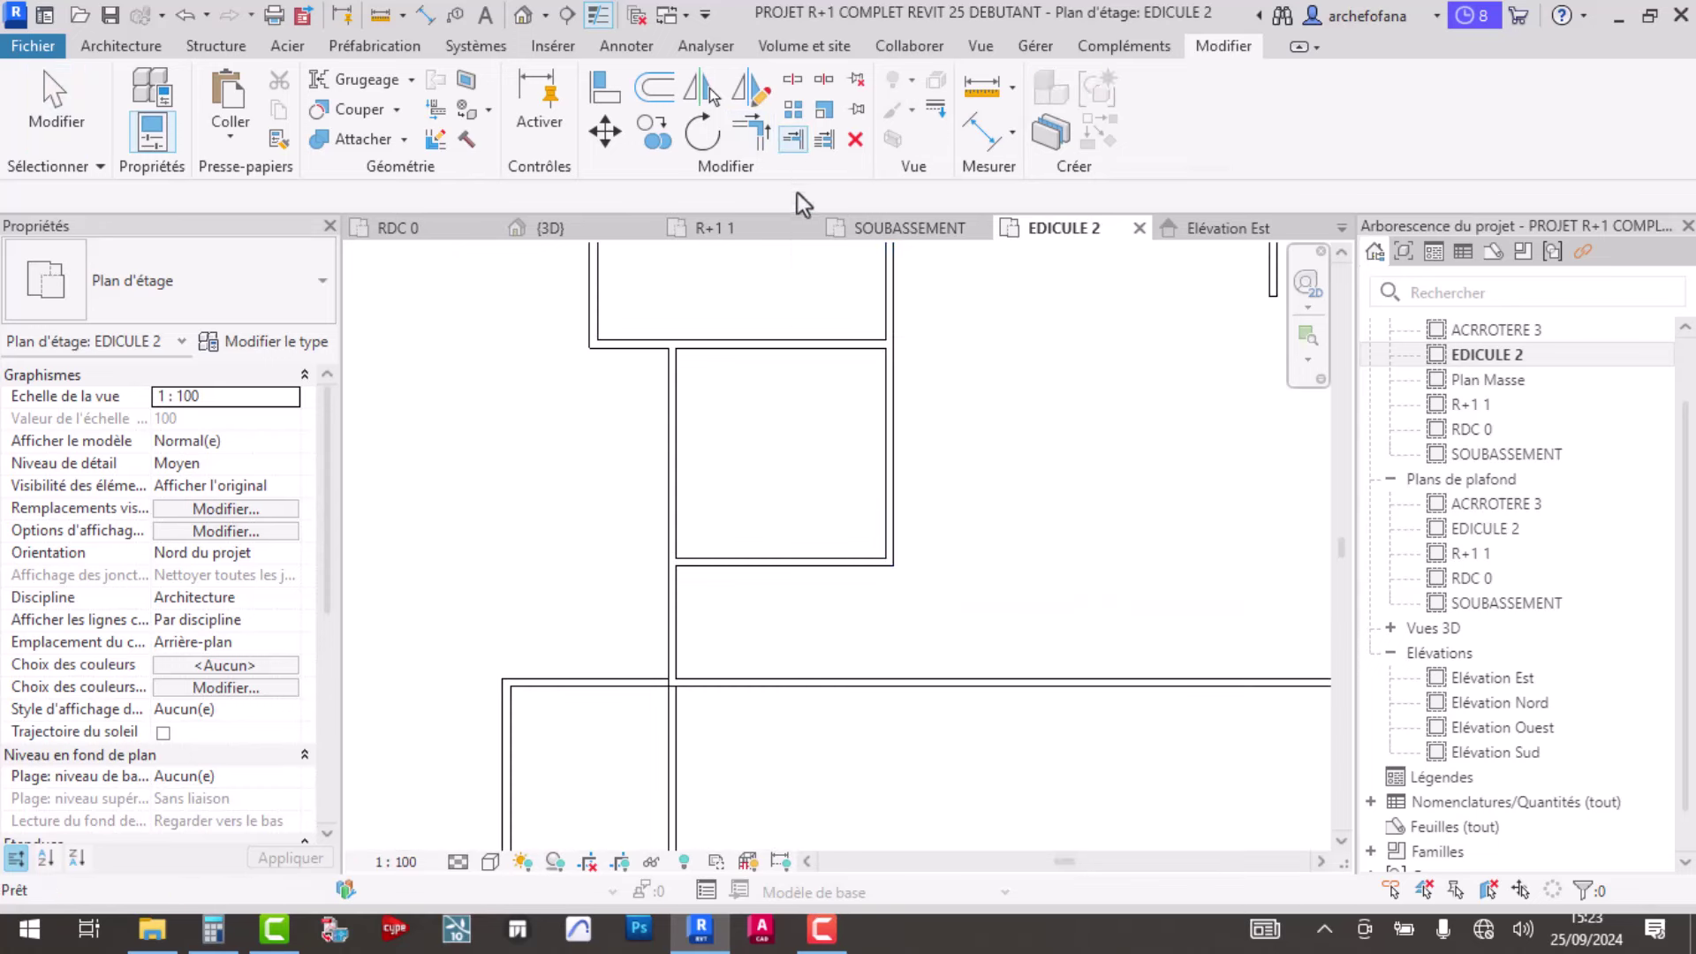
- Try Align with the wall axis as reference, then exit the command
left_click(605, 88)
scroll(938, 702, "up", 2)
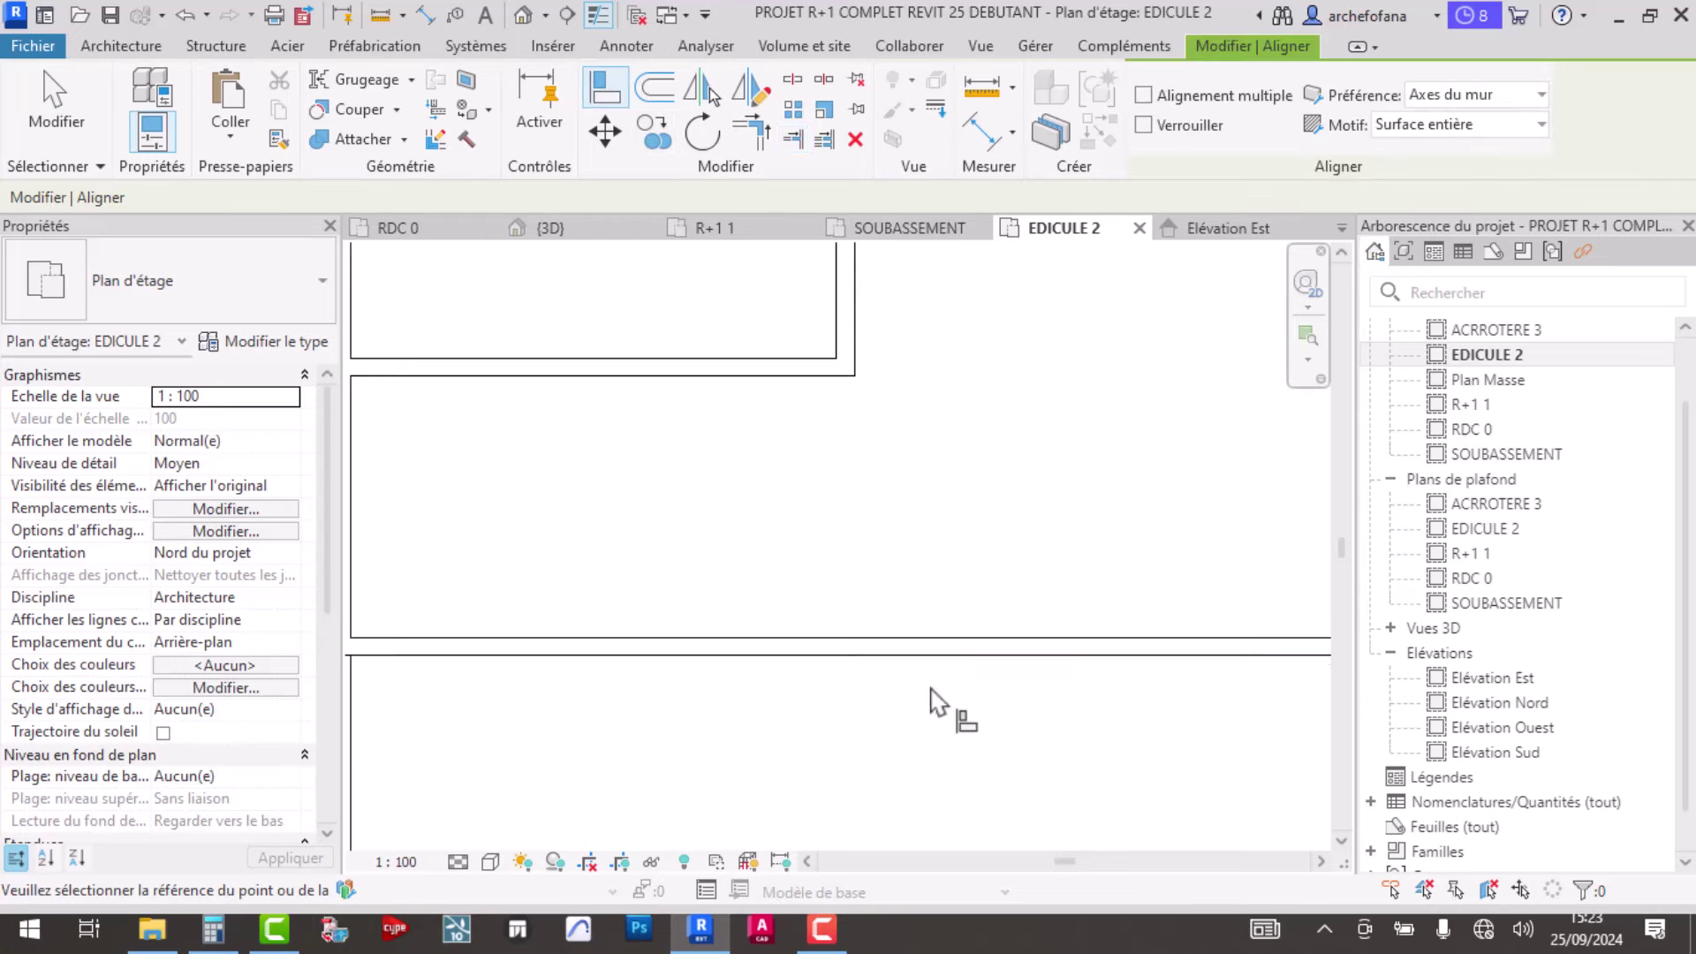
scroll(888, 652, "up", 2)
left_click(886, 652)
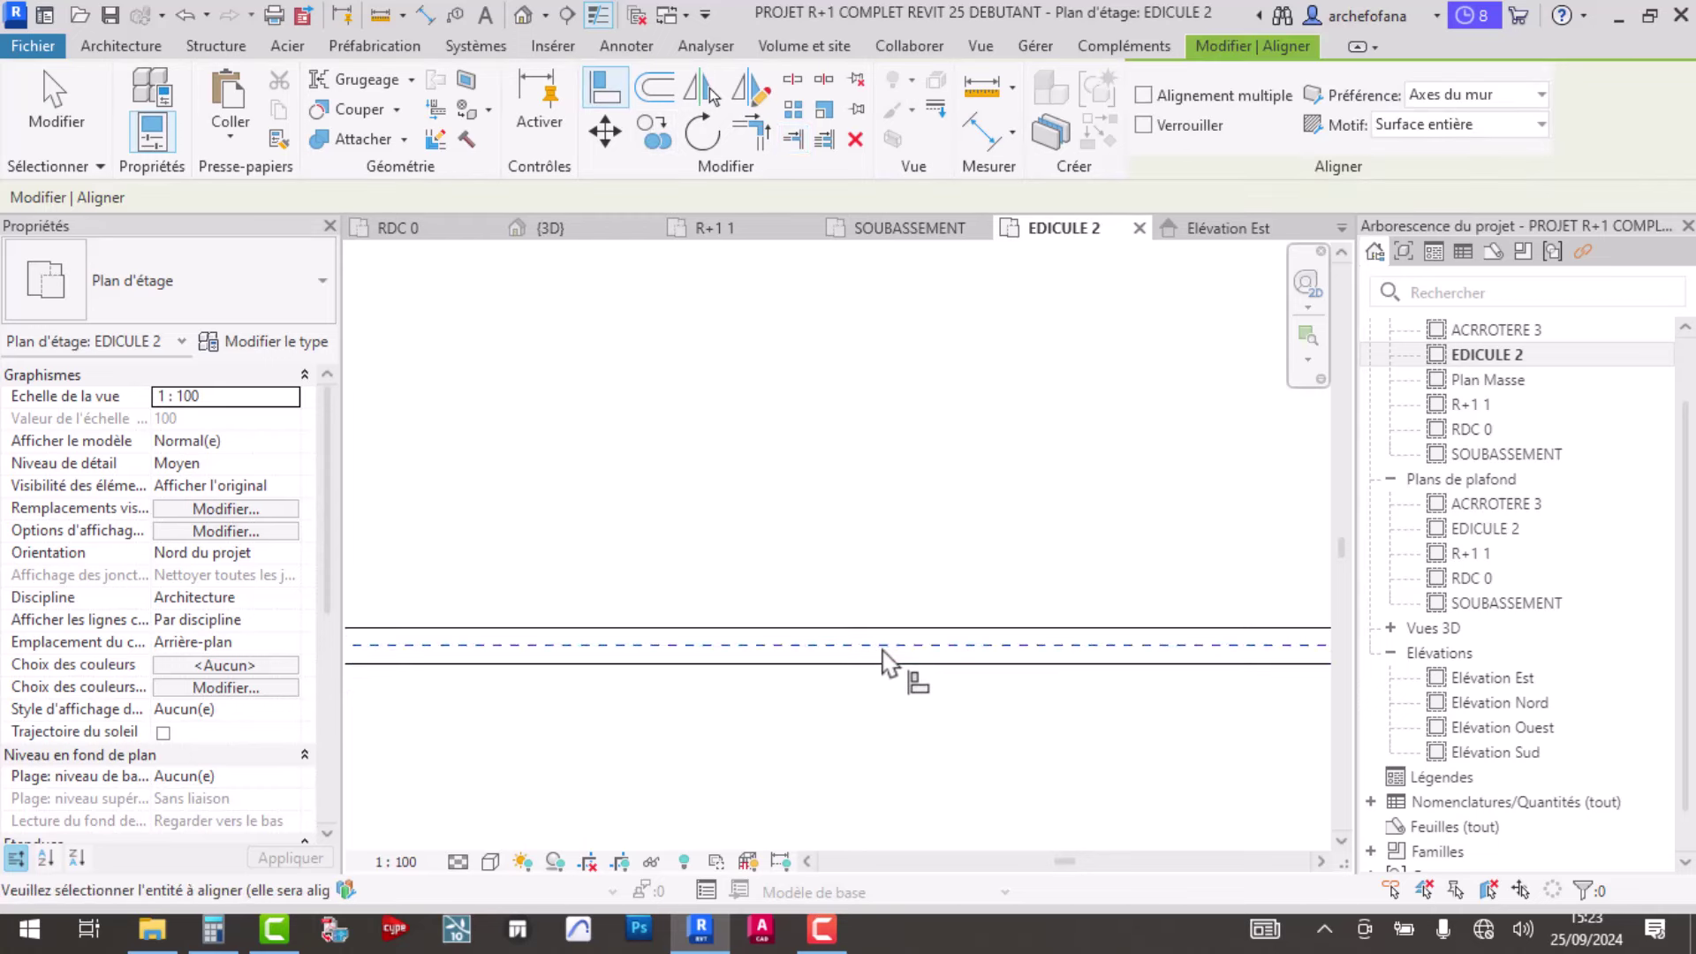
scroll(890, 661, "down", 2)
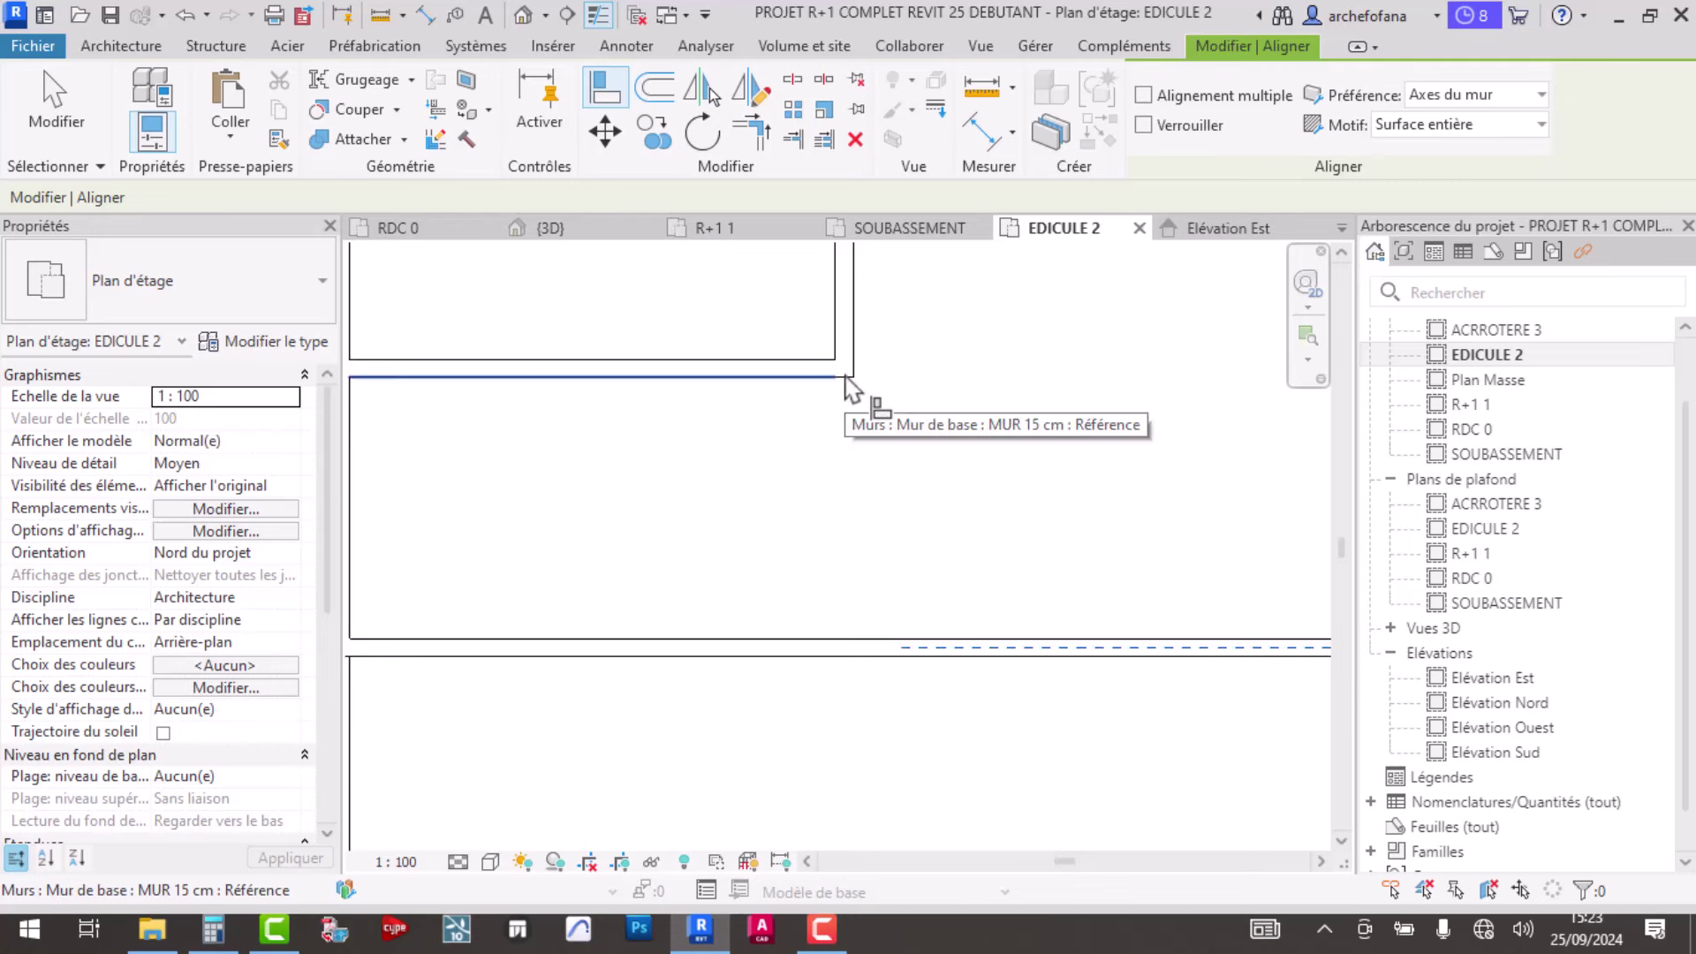
scroll(843, 387, "up", 2)
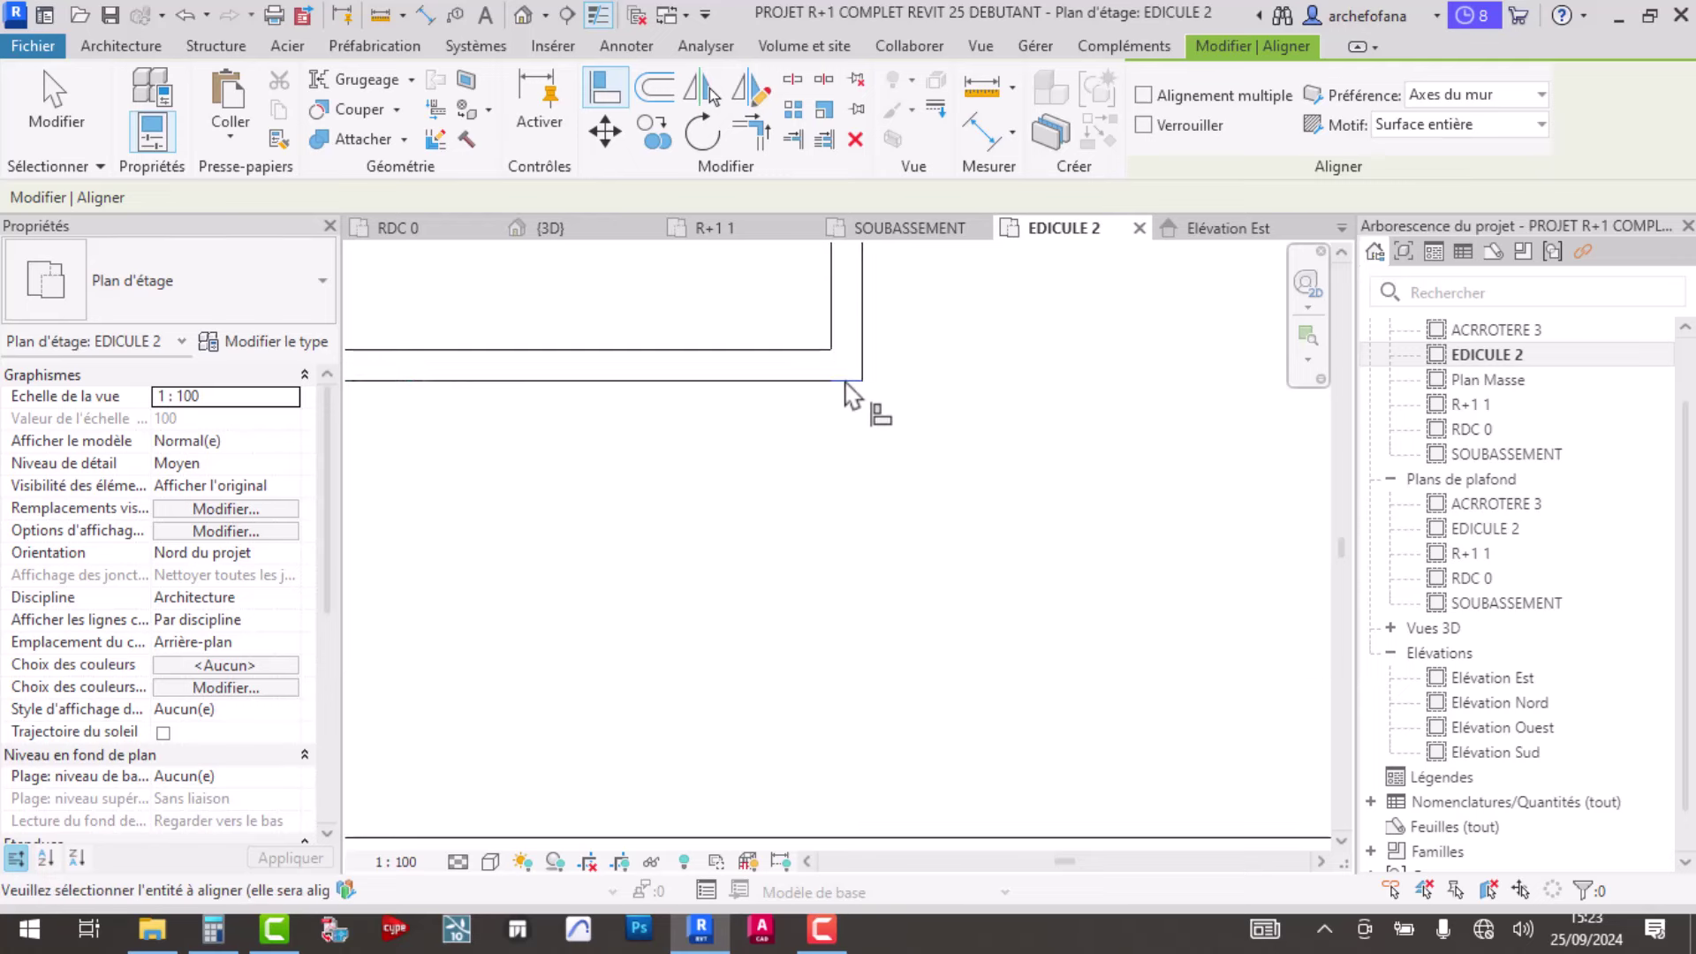
scroll(883, 512, "down", 2)
key("Escape")
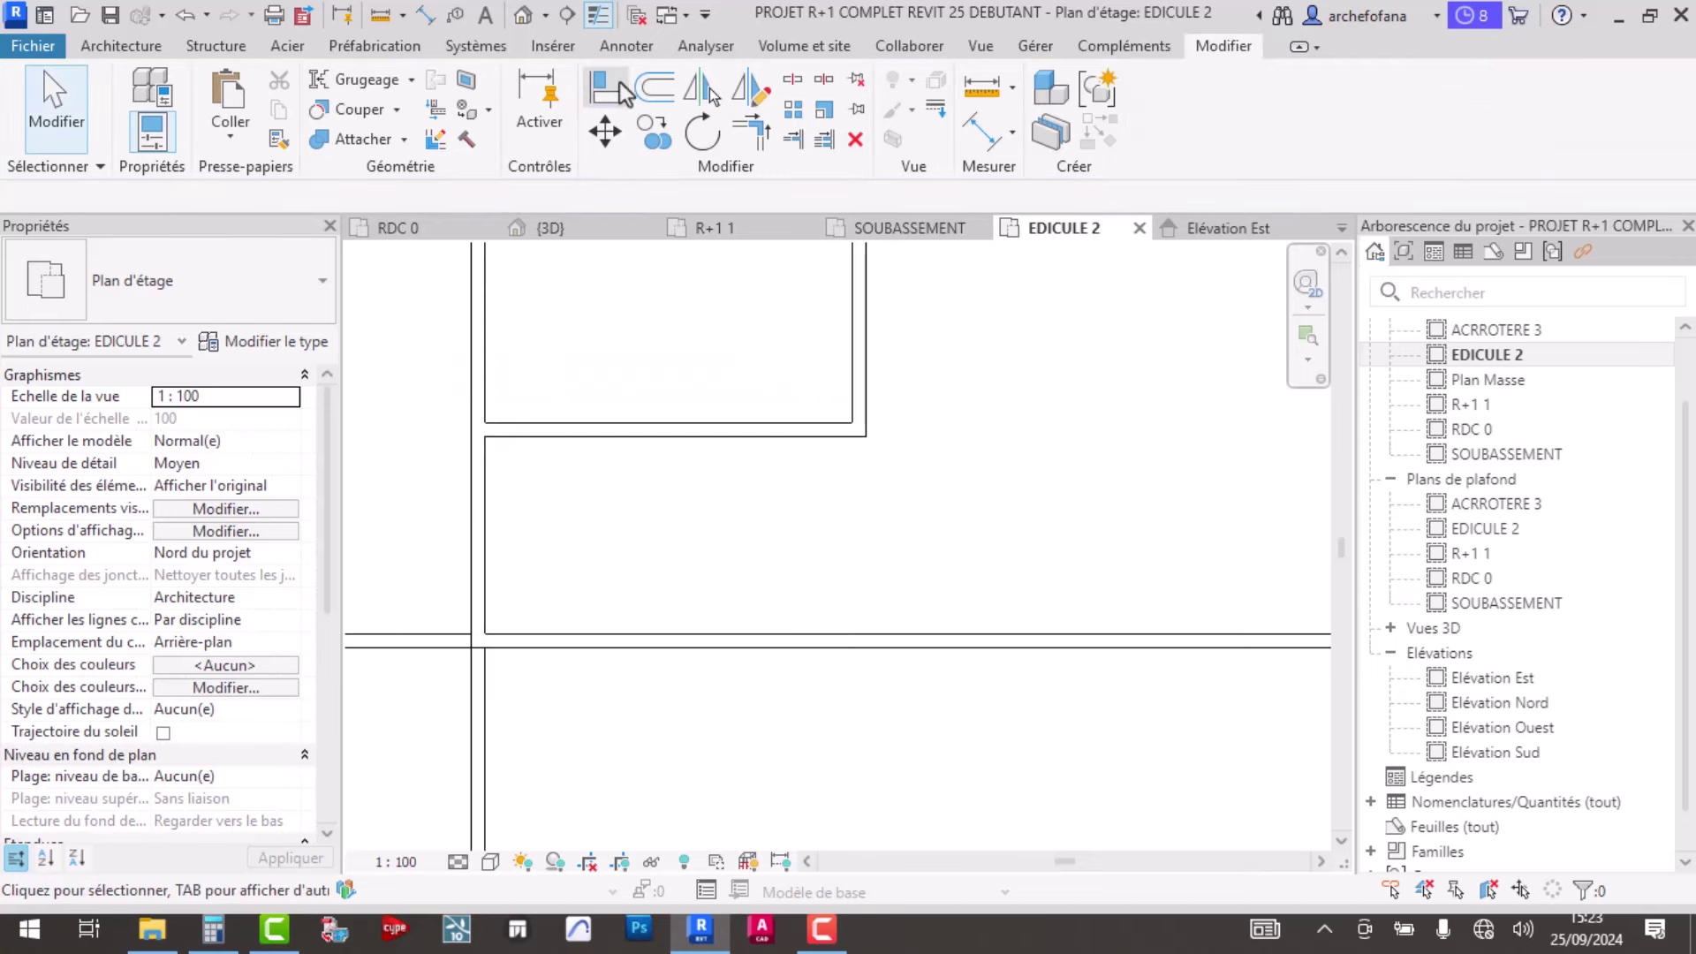
- Retry Align using the lower wall and the vertical wall axis as references
left_click(610, 88)
scroll(886, 645, "up", 2)
left_click(874, 658)
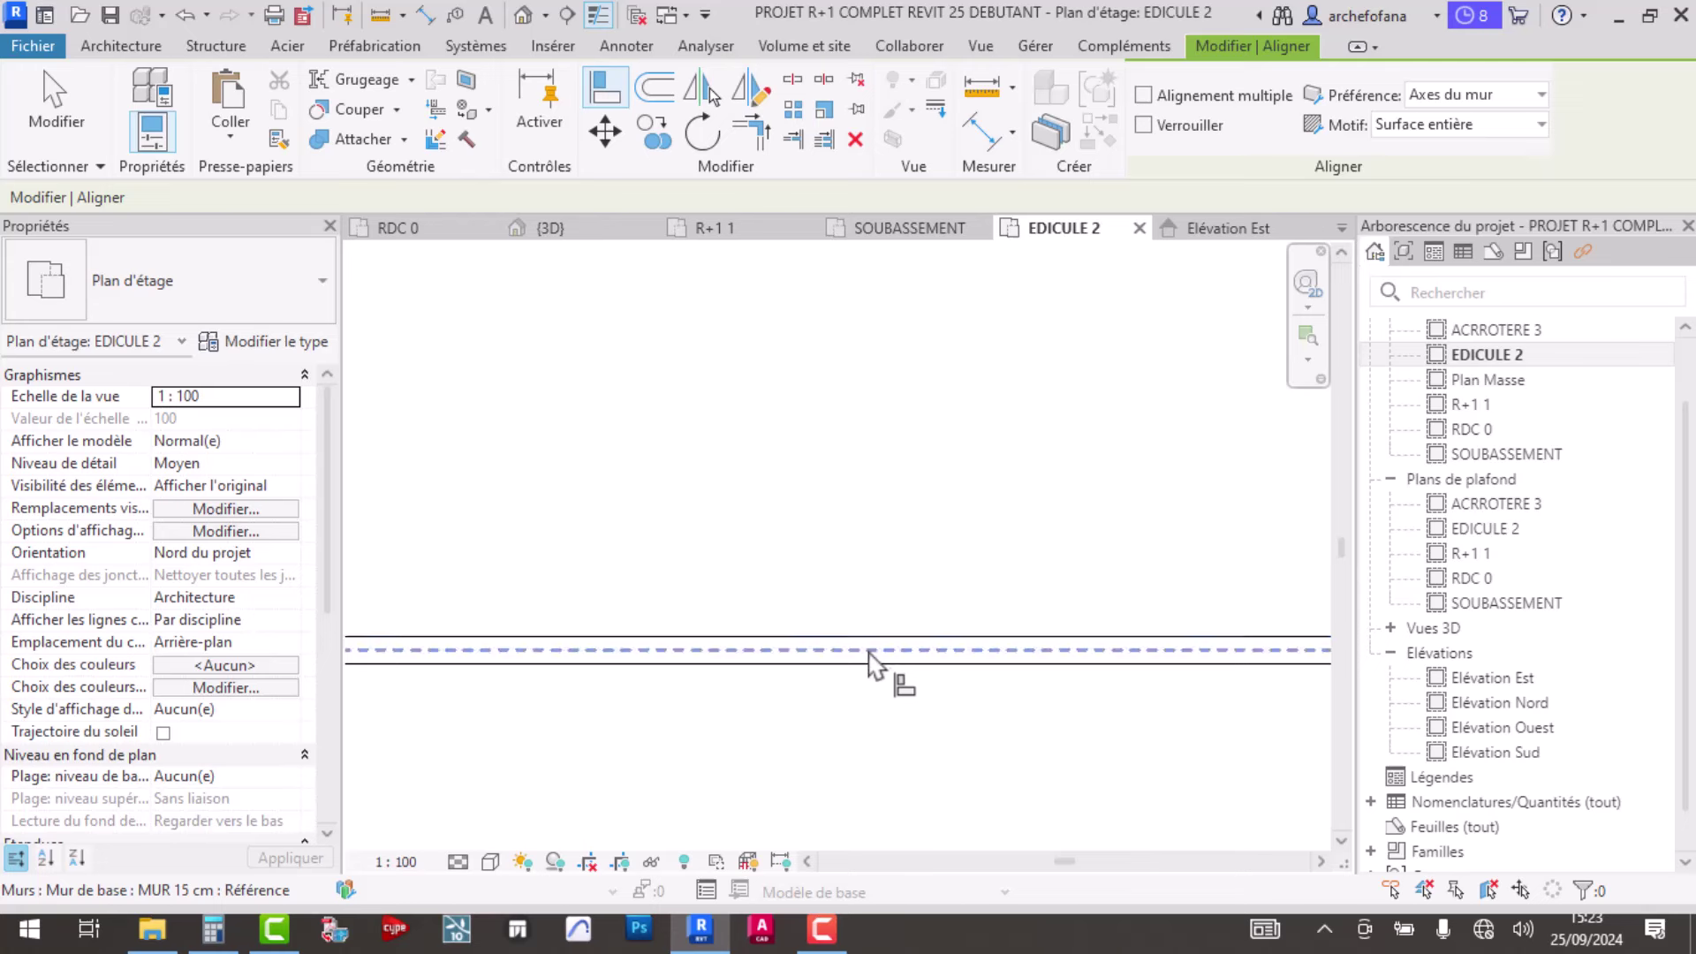
middle_click_drag(875, 658, 861, 481)
scroll(861, 484, "up", 2)
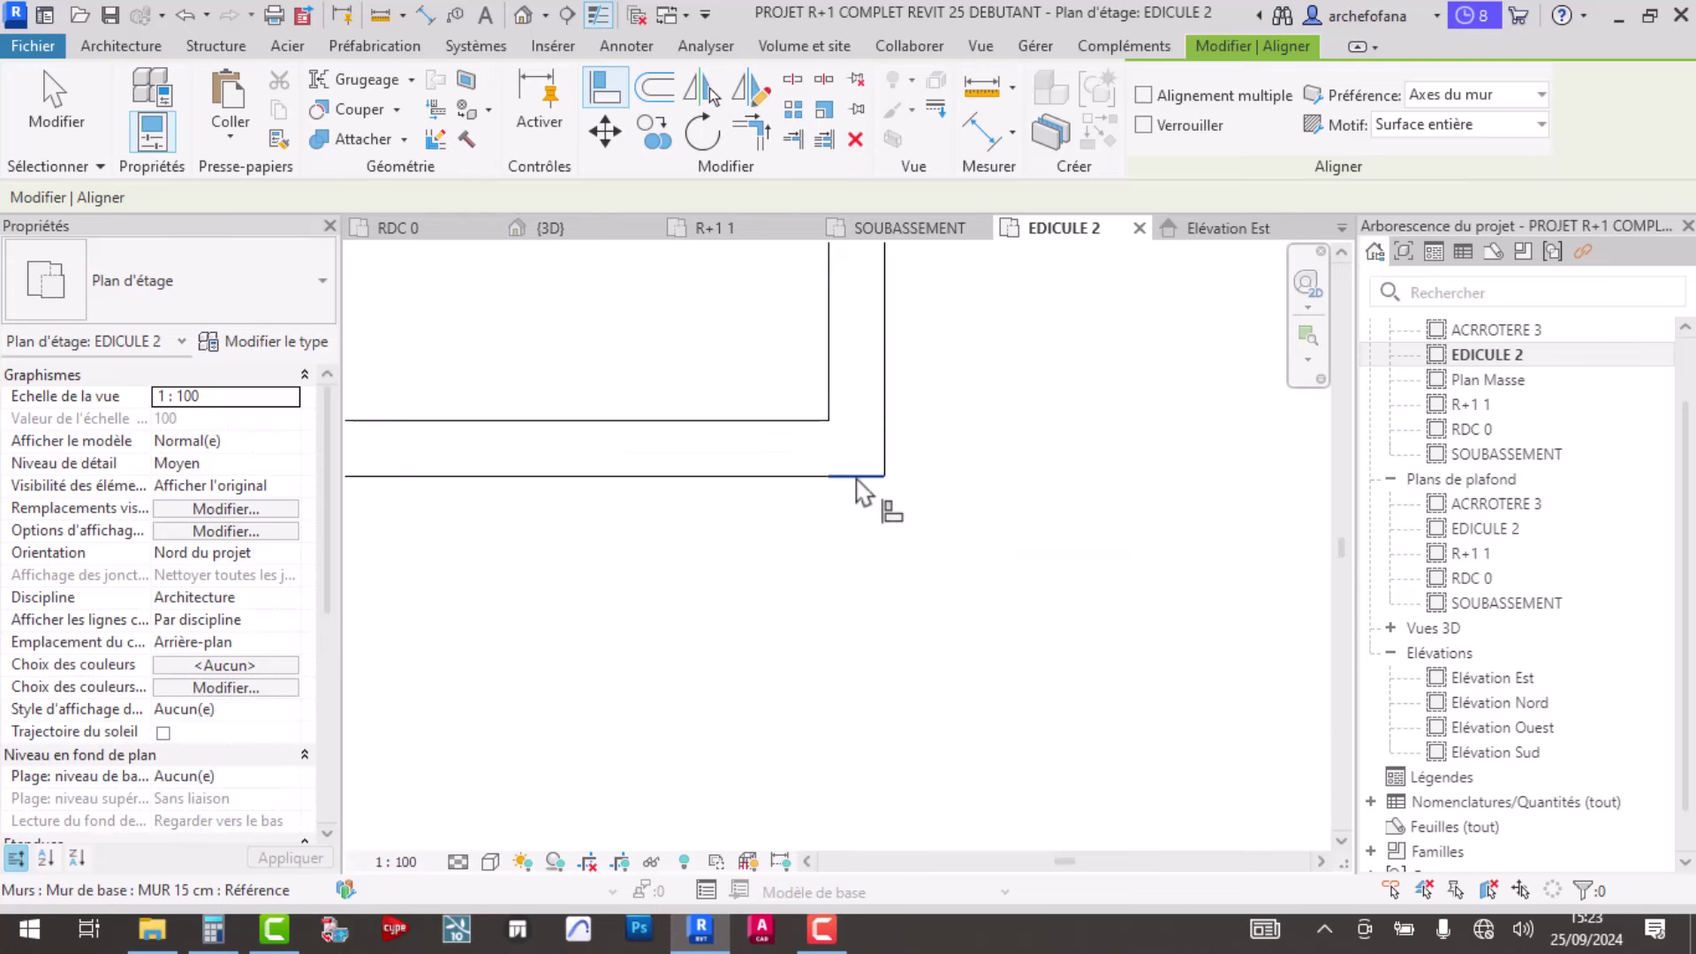
left_click(861, 455)
scroll(886, 491, "down", 3)
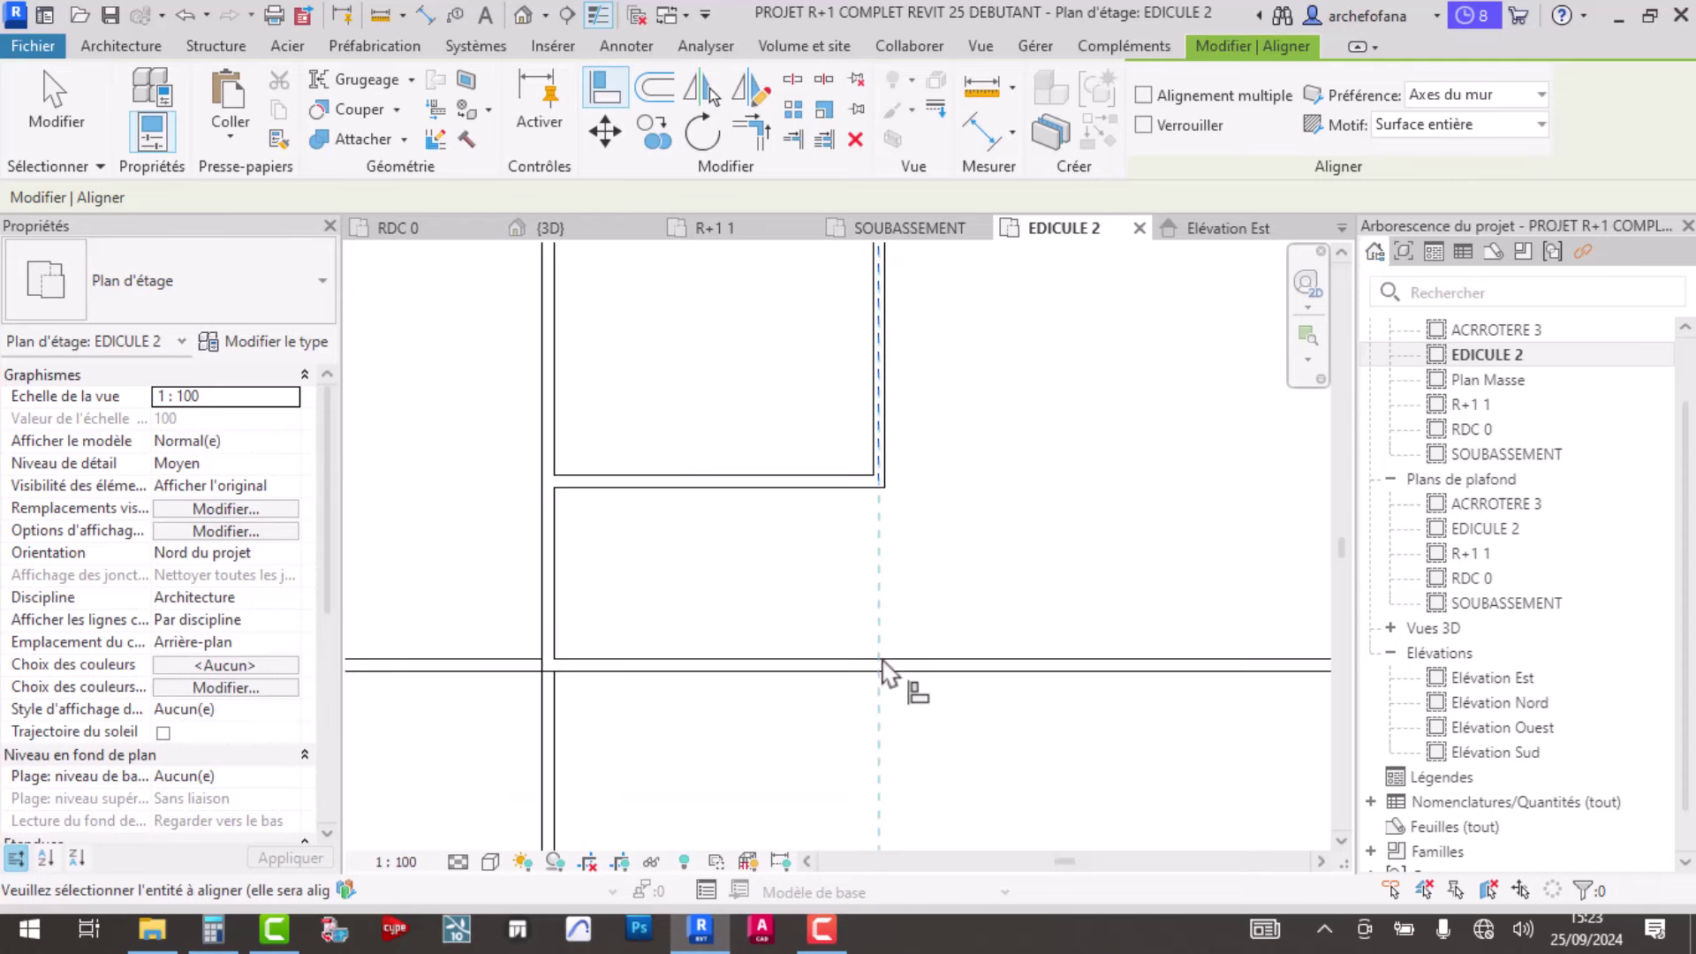
key("Escape")
- Restart Align with AL, pick a wall reference, then exit again
scroll(885, 671, "up", 1)
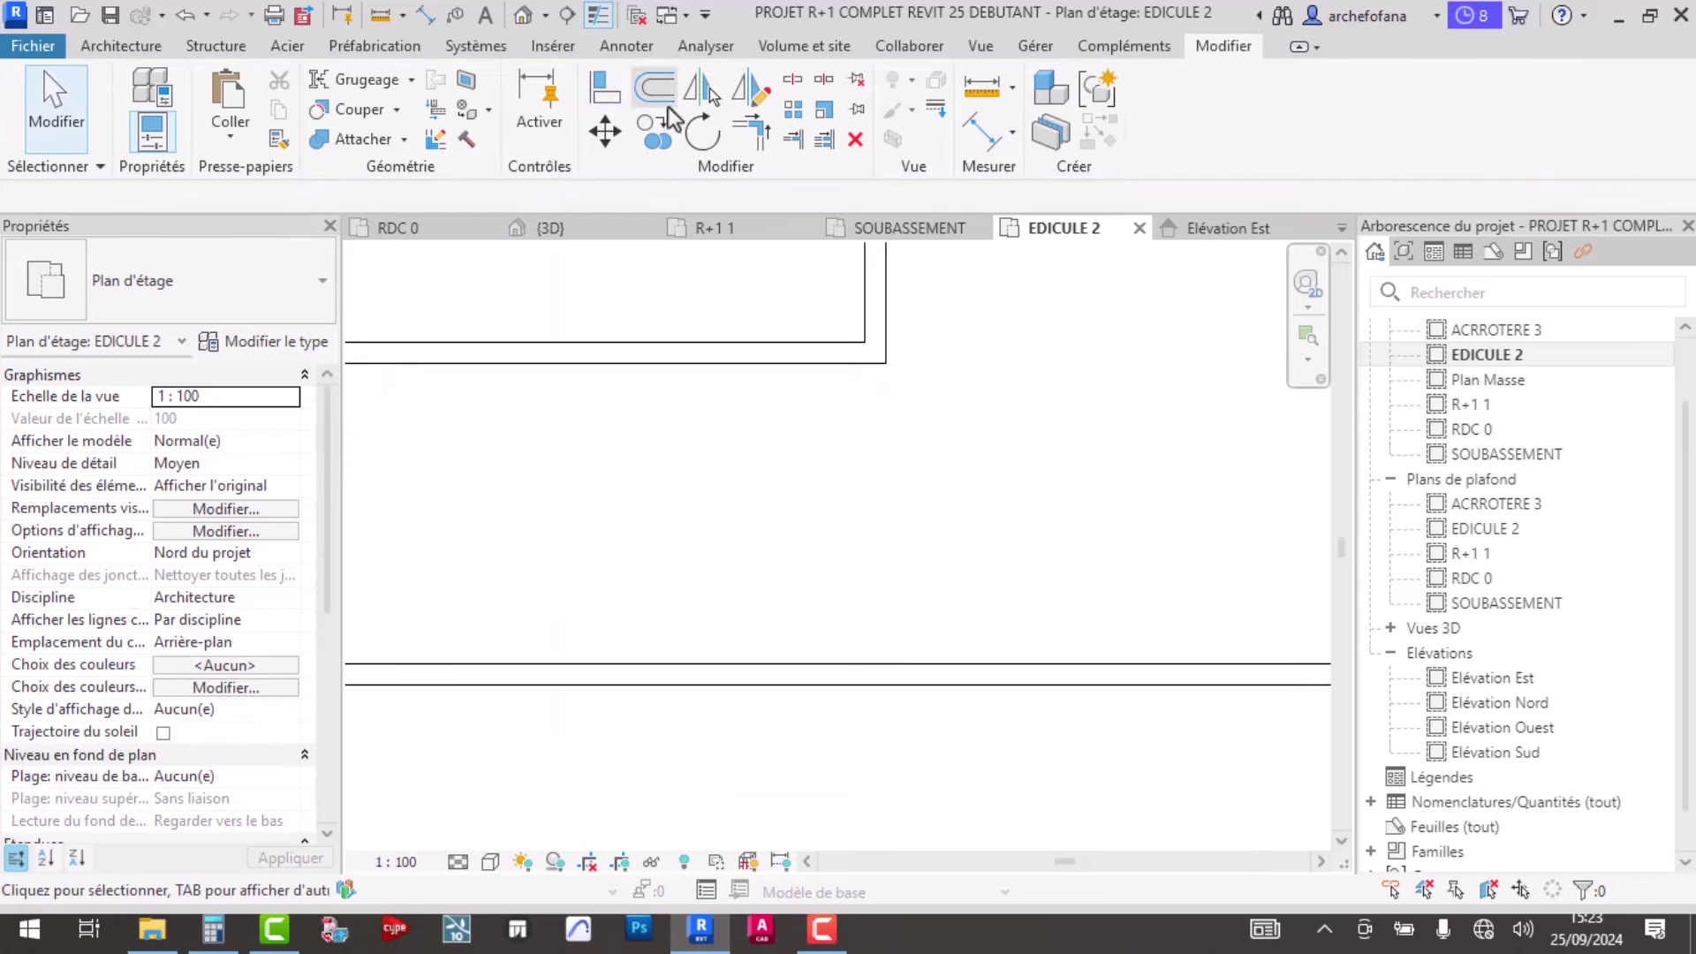
key("a")
key("l")
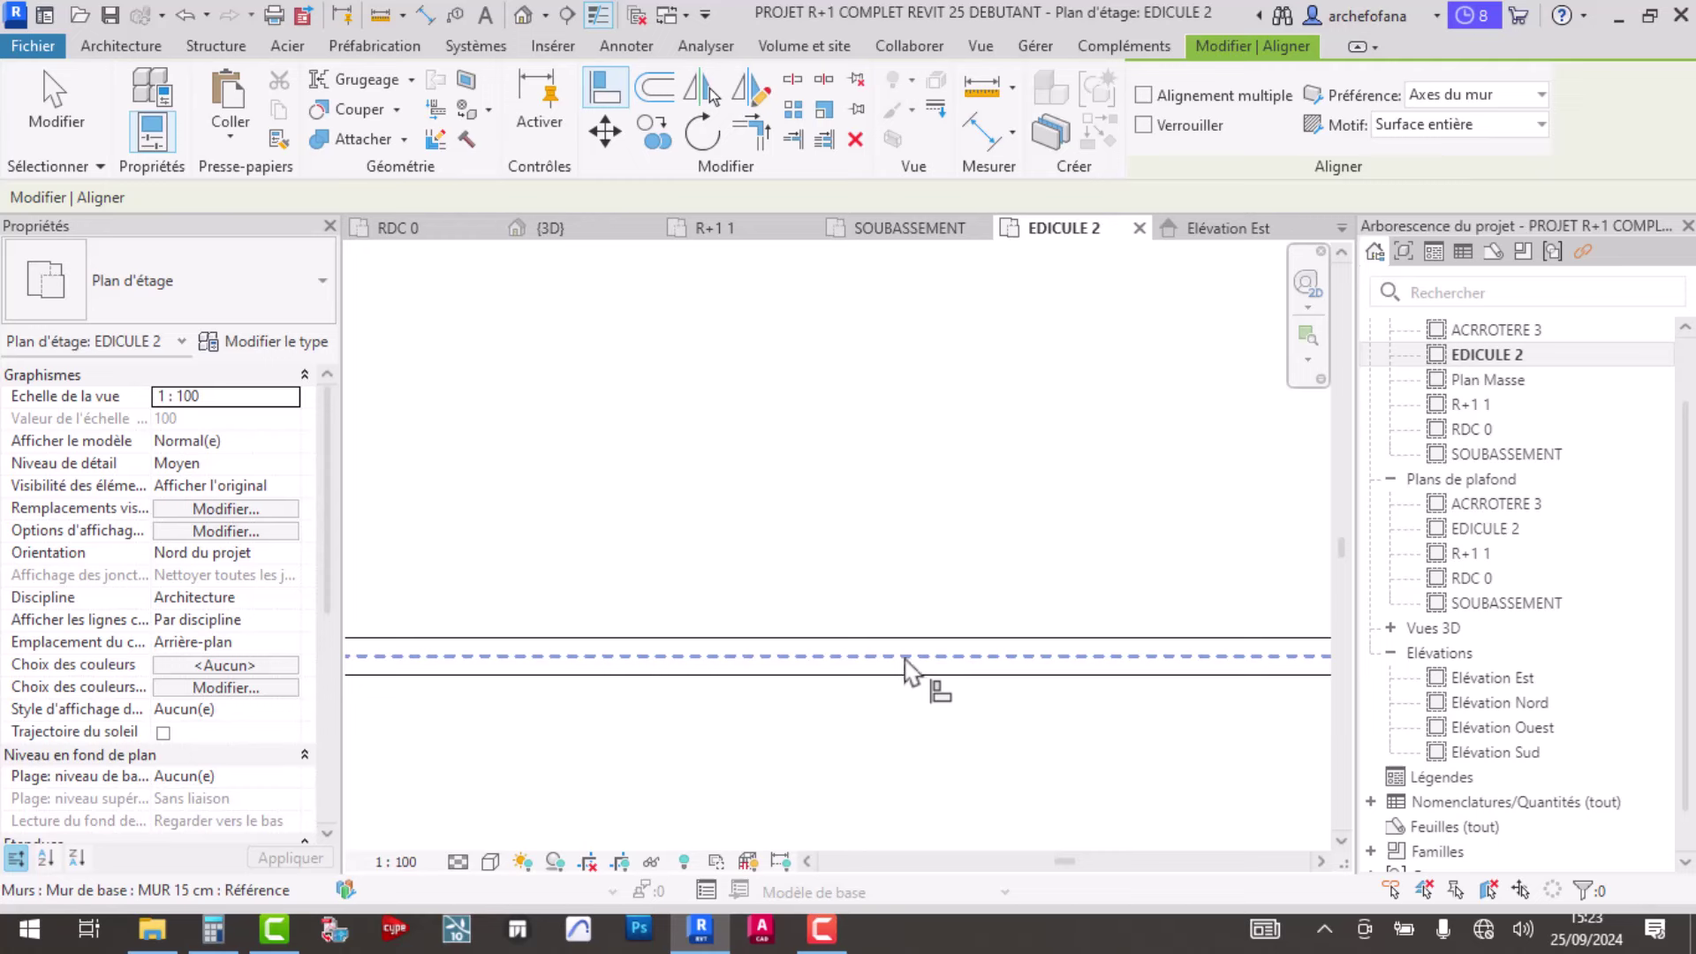
left_click(903, 676)
scroll(897, 583, "down", 2)
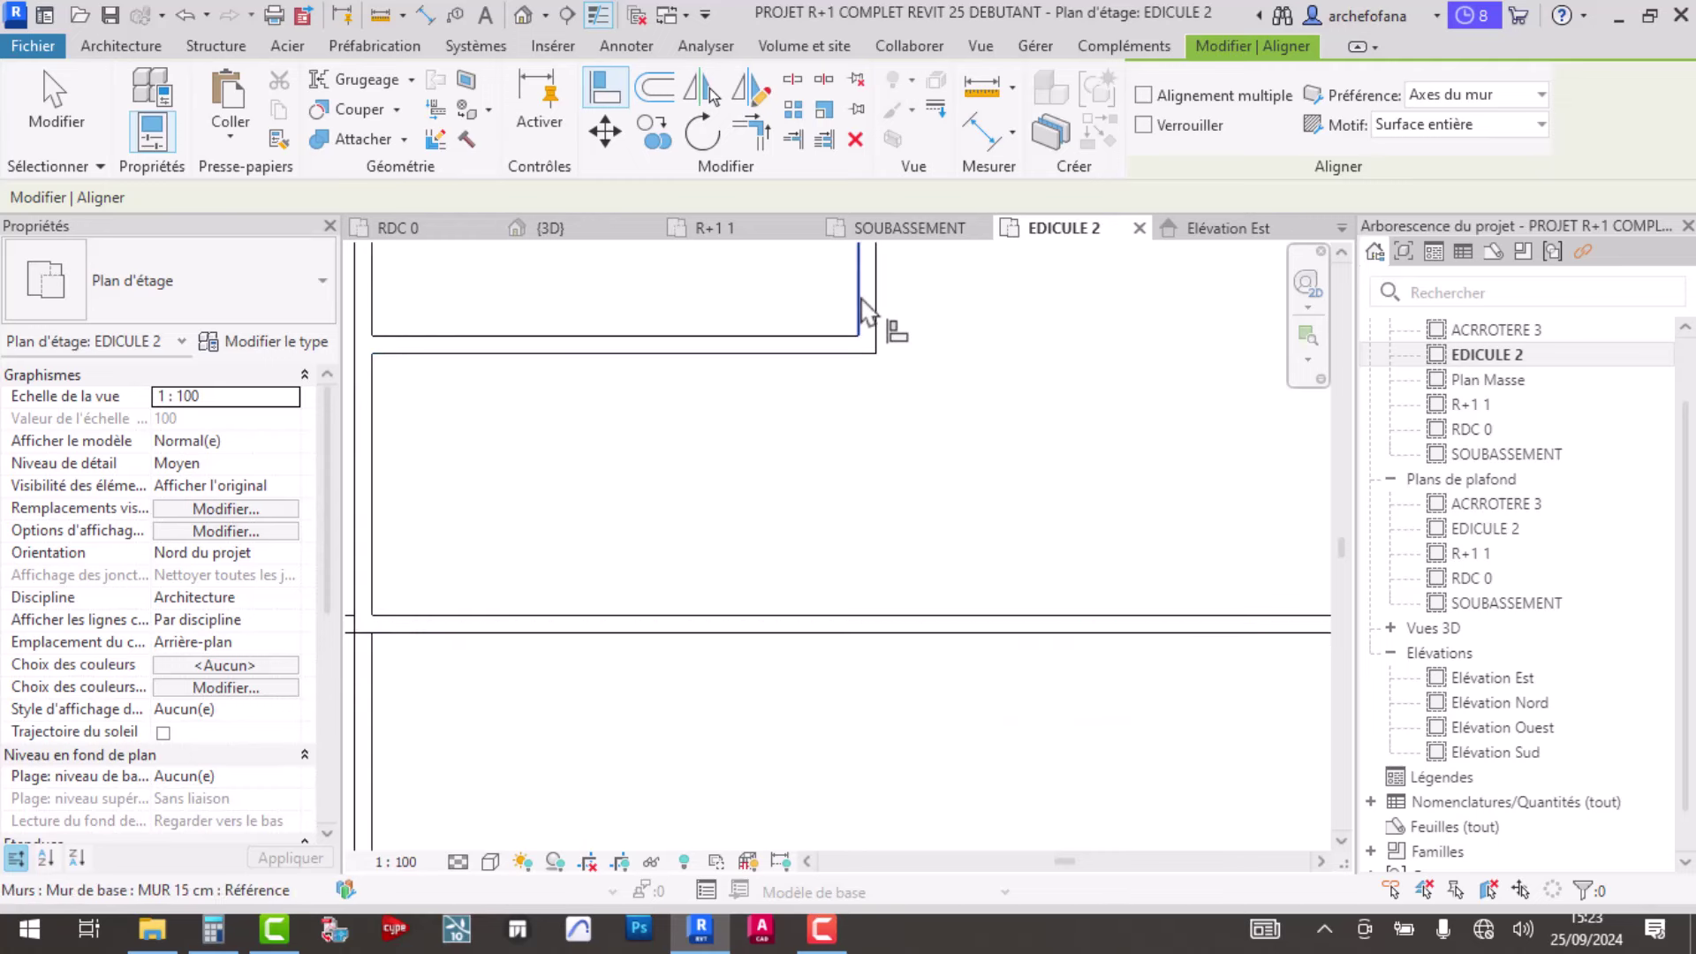
key("Escape")
- Drag the vertical wall's end grip down to meet the long horizontal wall
left_click(869, 343)
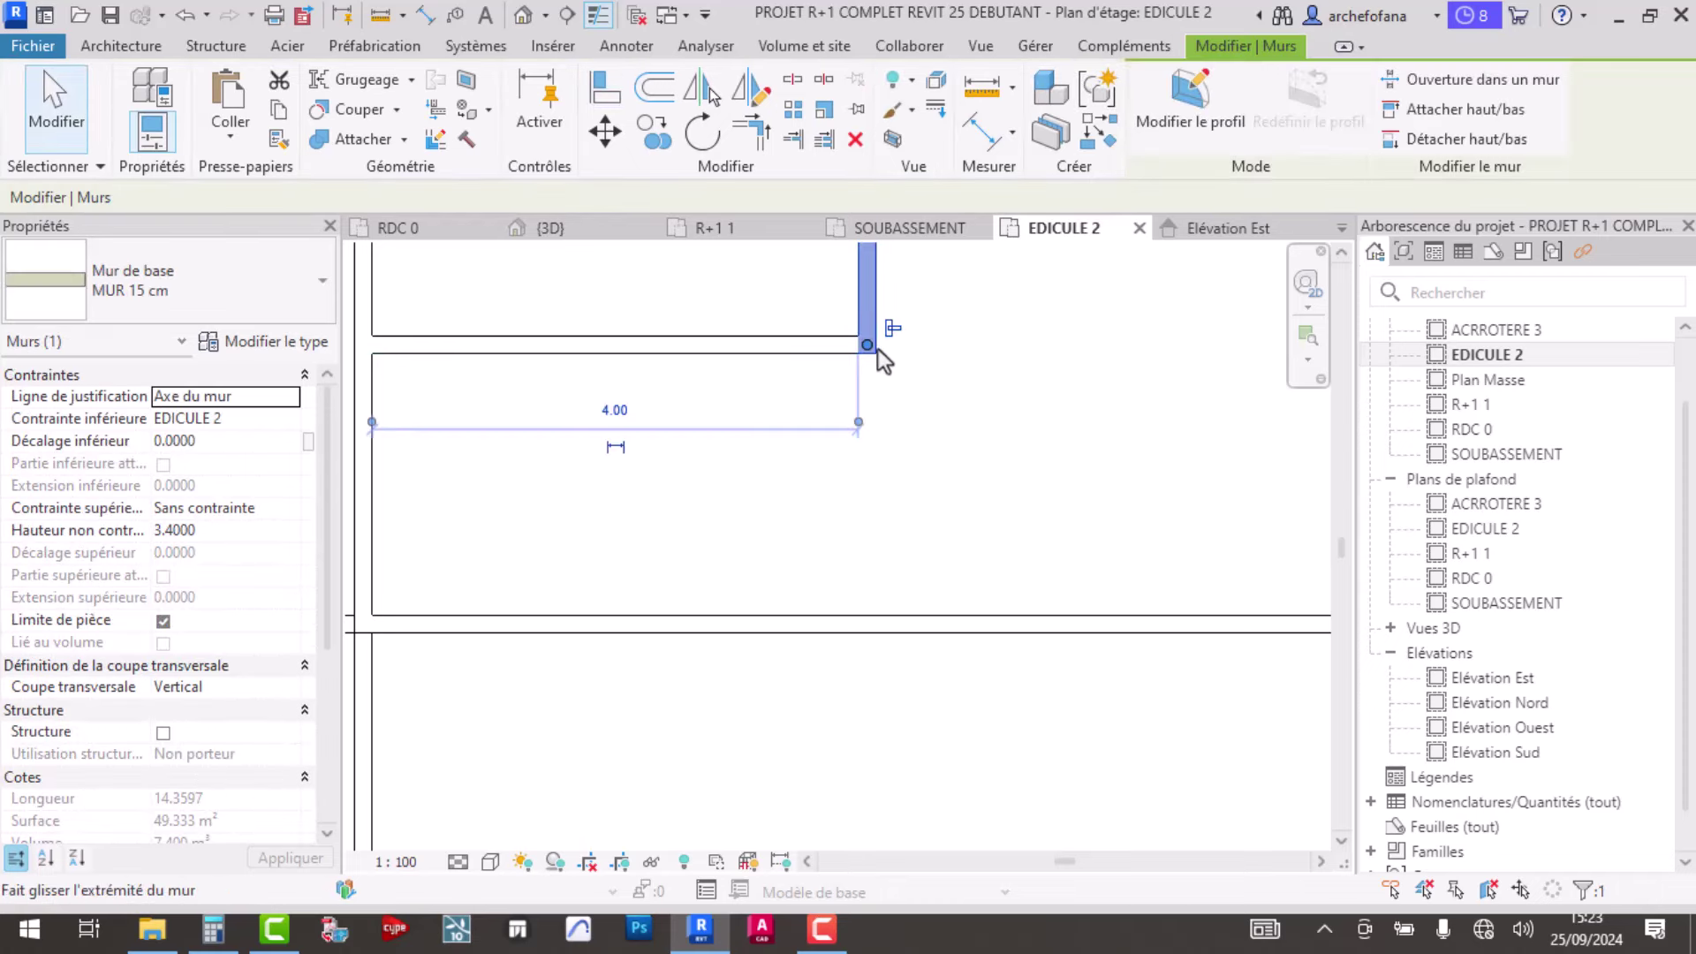
left_click_drag(866, 343, 867, 623)
left_click(963, 422)
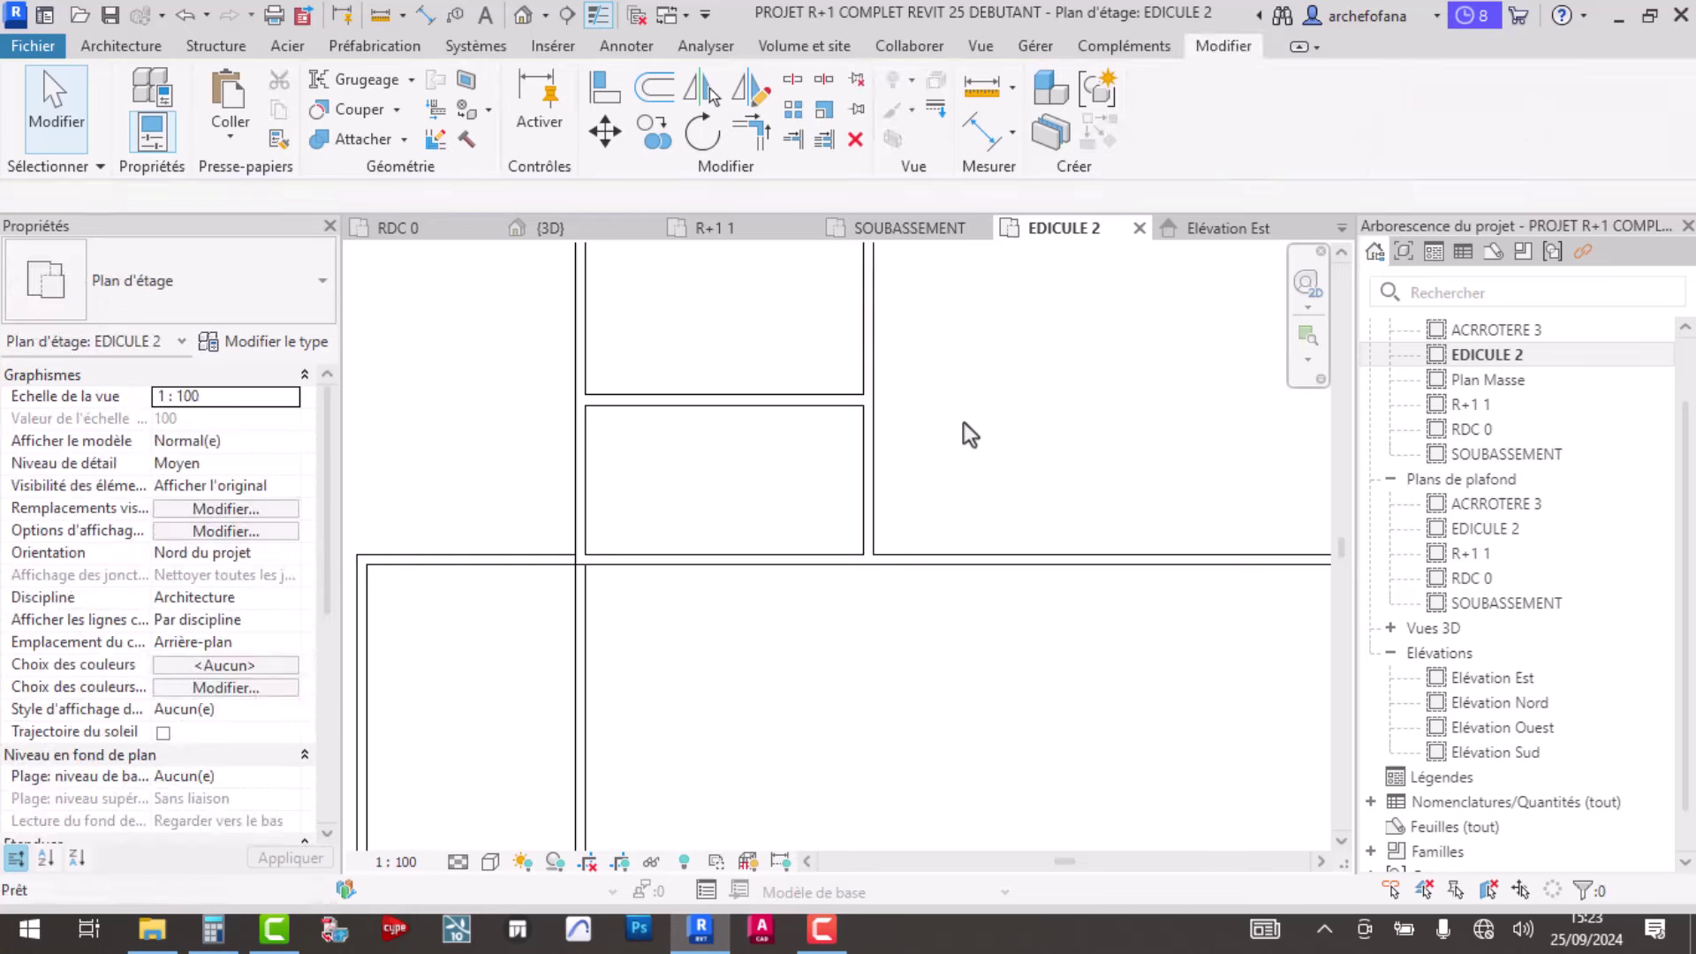
scroll(795, 665, "up", 2)
scroll(840, 541, "down", 1)
scroll(833, 548, "down", 2)
scroll(810, 734, "down", 2)
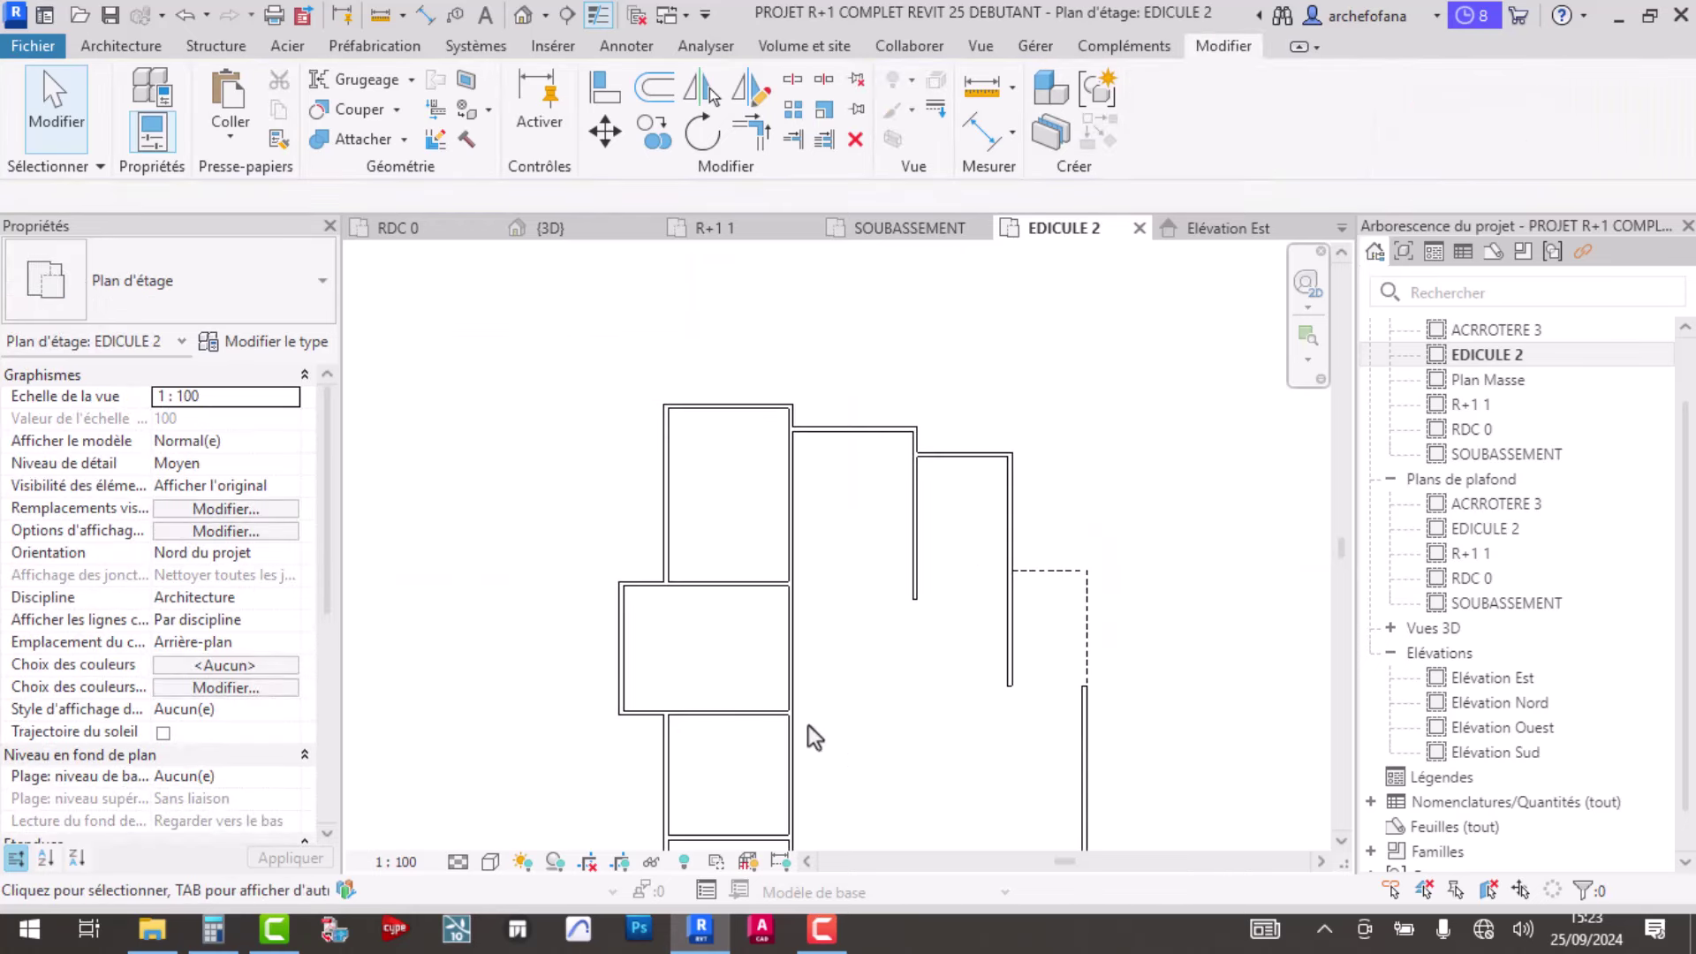
scroll(796, 468, "up", 2)
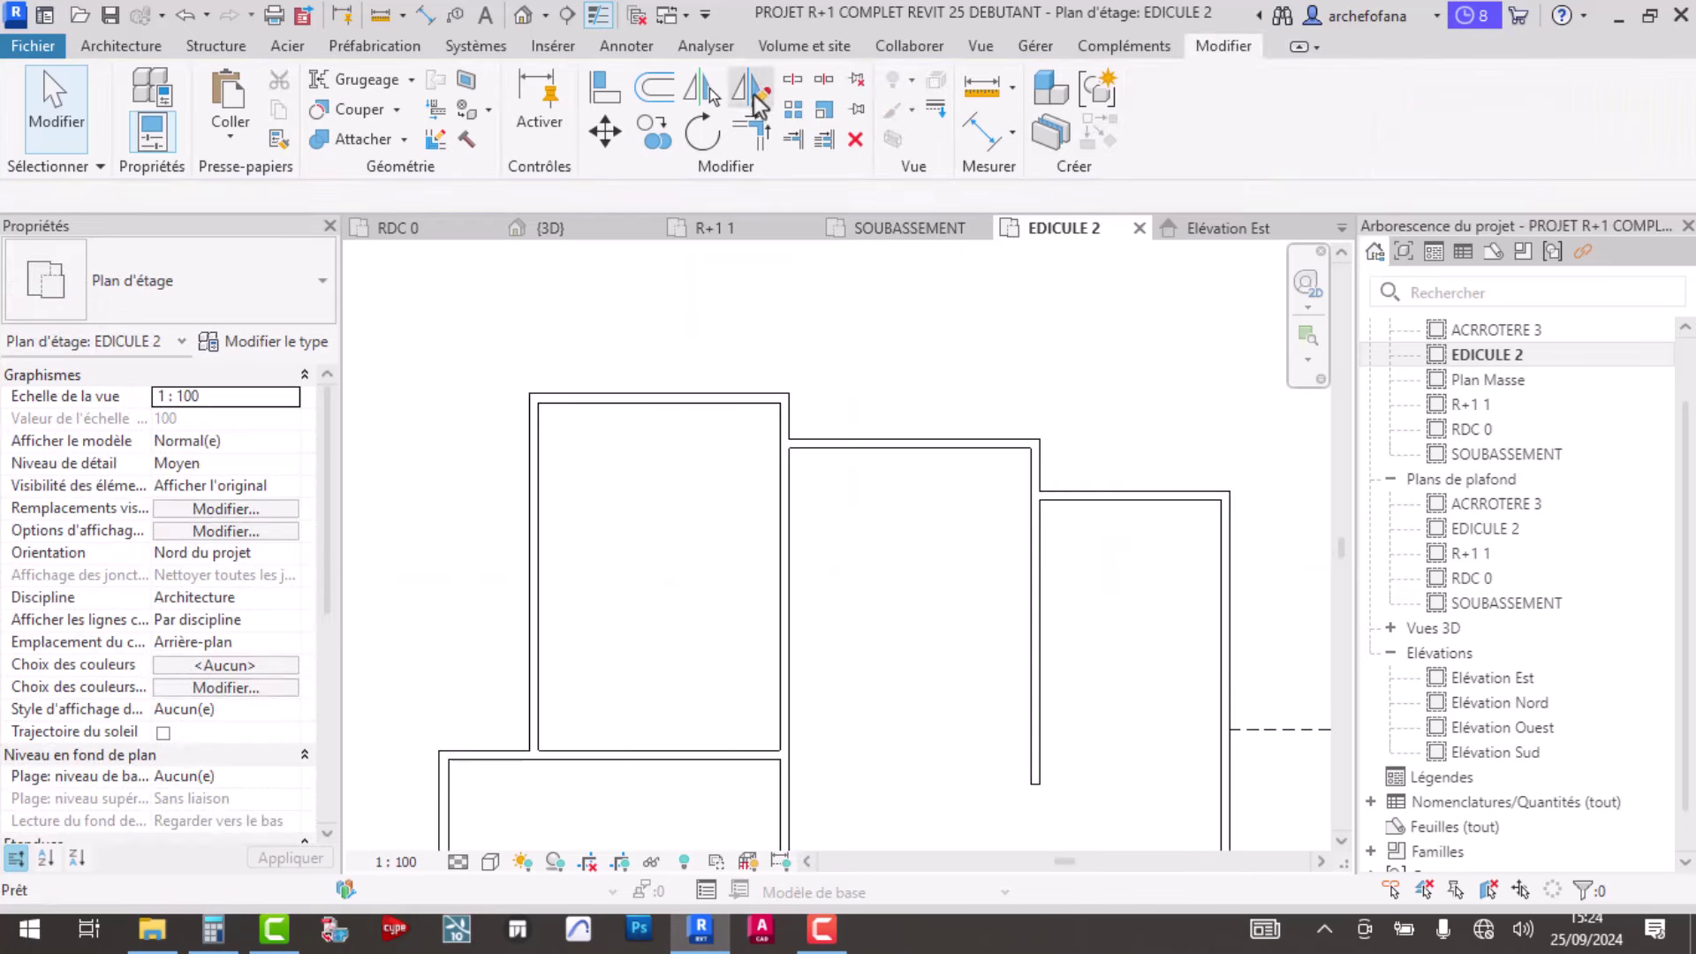
- With Split Element active, zoom around the EDICULE 2 wall junctions to check them, then exit
left_click(792, 79)
scroll(805, 398, "up", 2)
scroll(742, 430, "up", 2)
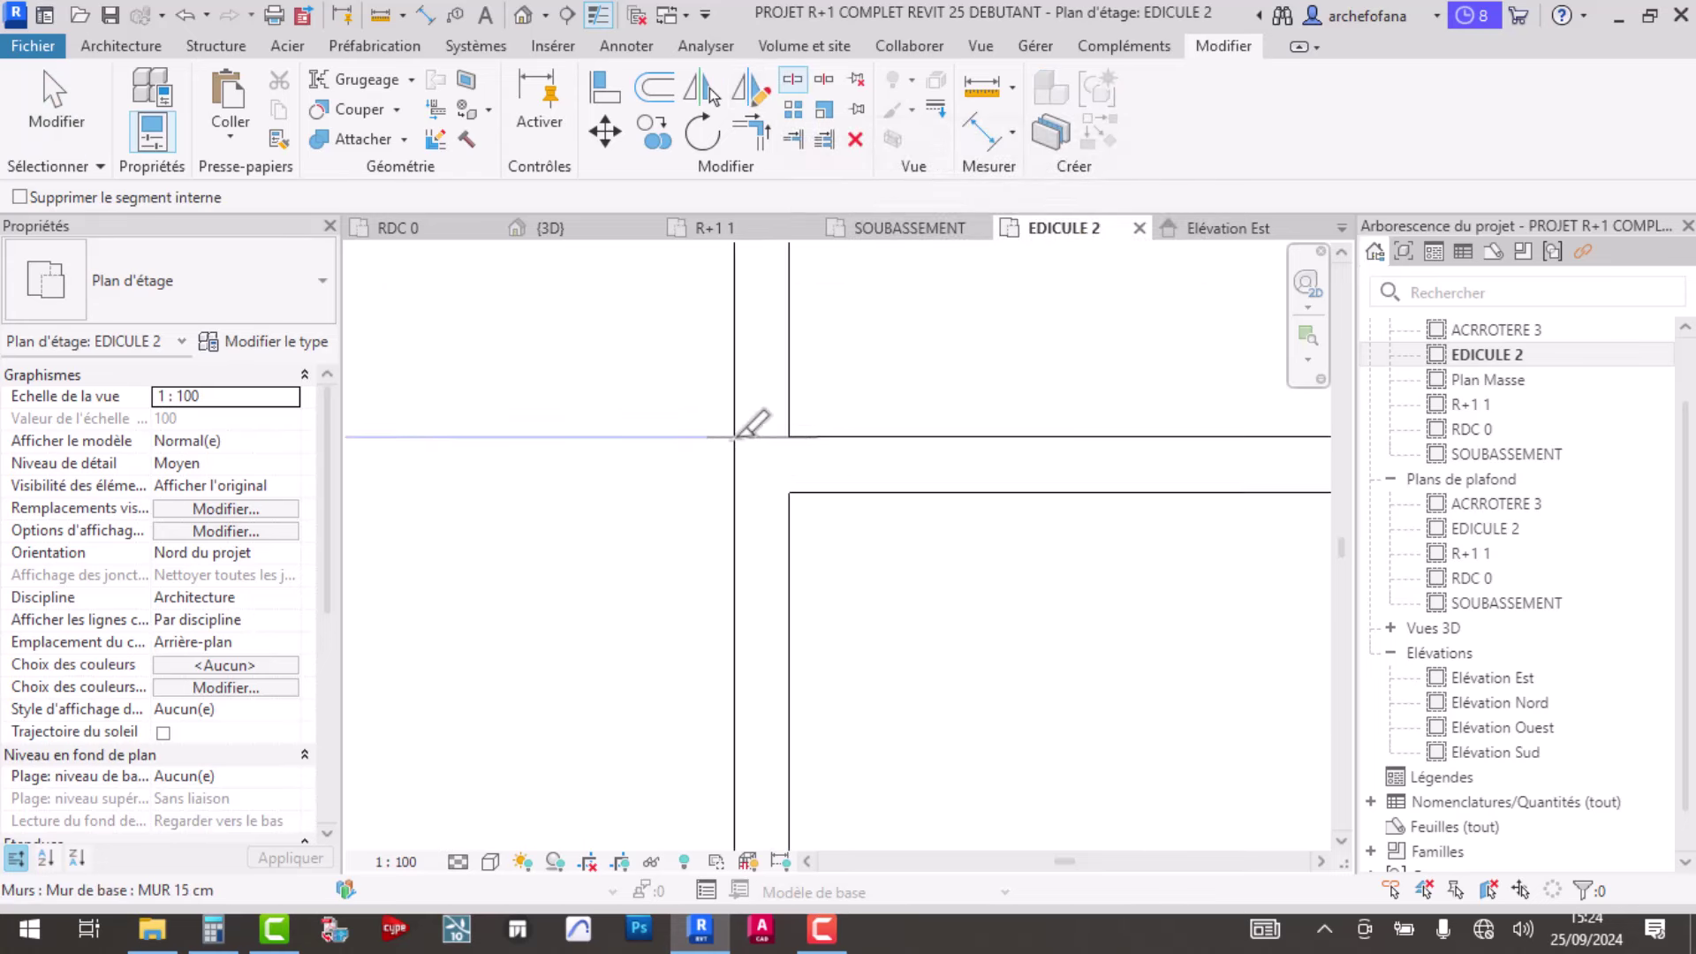
scroll(742, 433, "up", 2)
scroll(768, 506, "up", 2)
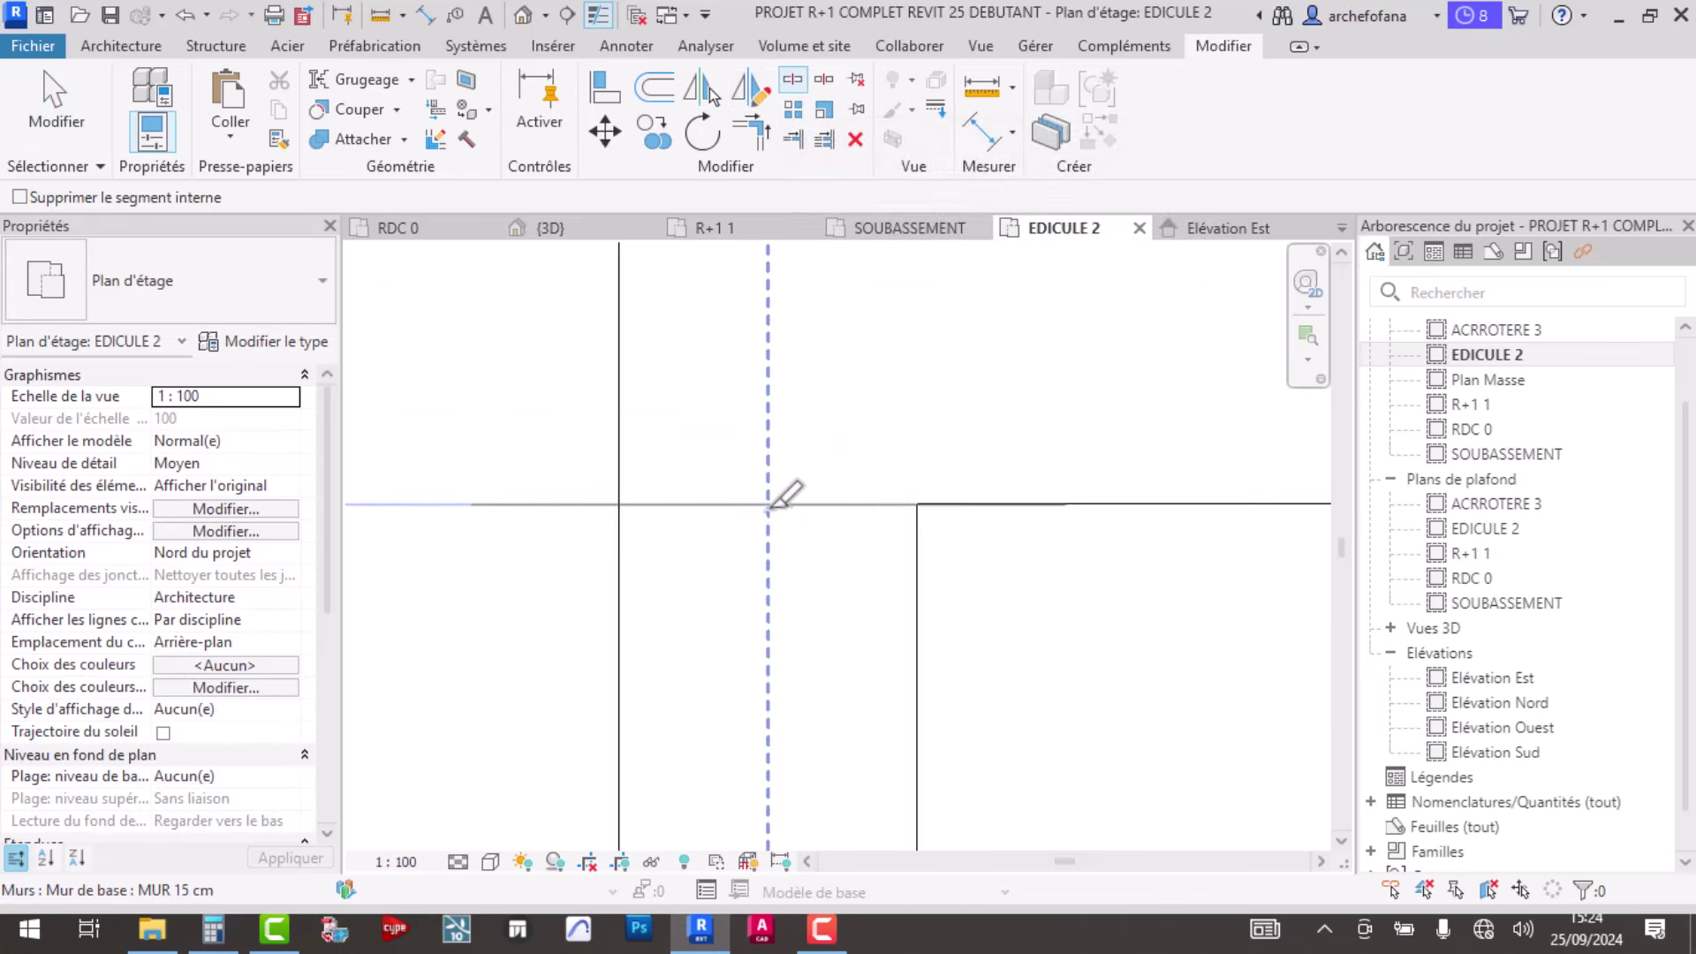
scroll(767, 506, "down", 3)
mouse_move(795, 518)
middle_mouse_down()
mouse_move(984, 587)
mouse_move(874, 583)
middle_mouse_up()
scroll(861, 593, "up", 2)
scroll(776, 635, "up", 1)
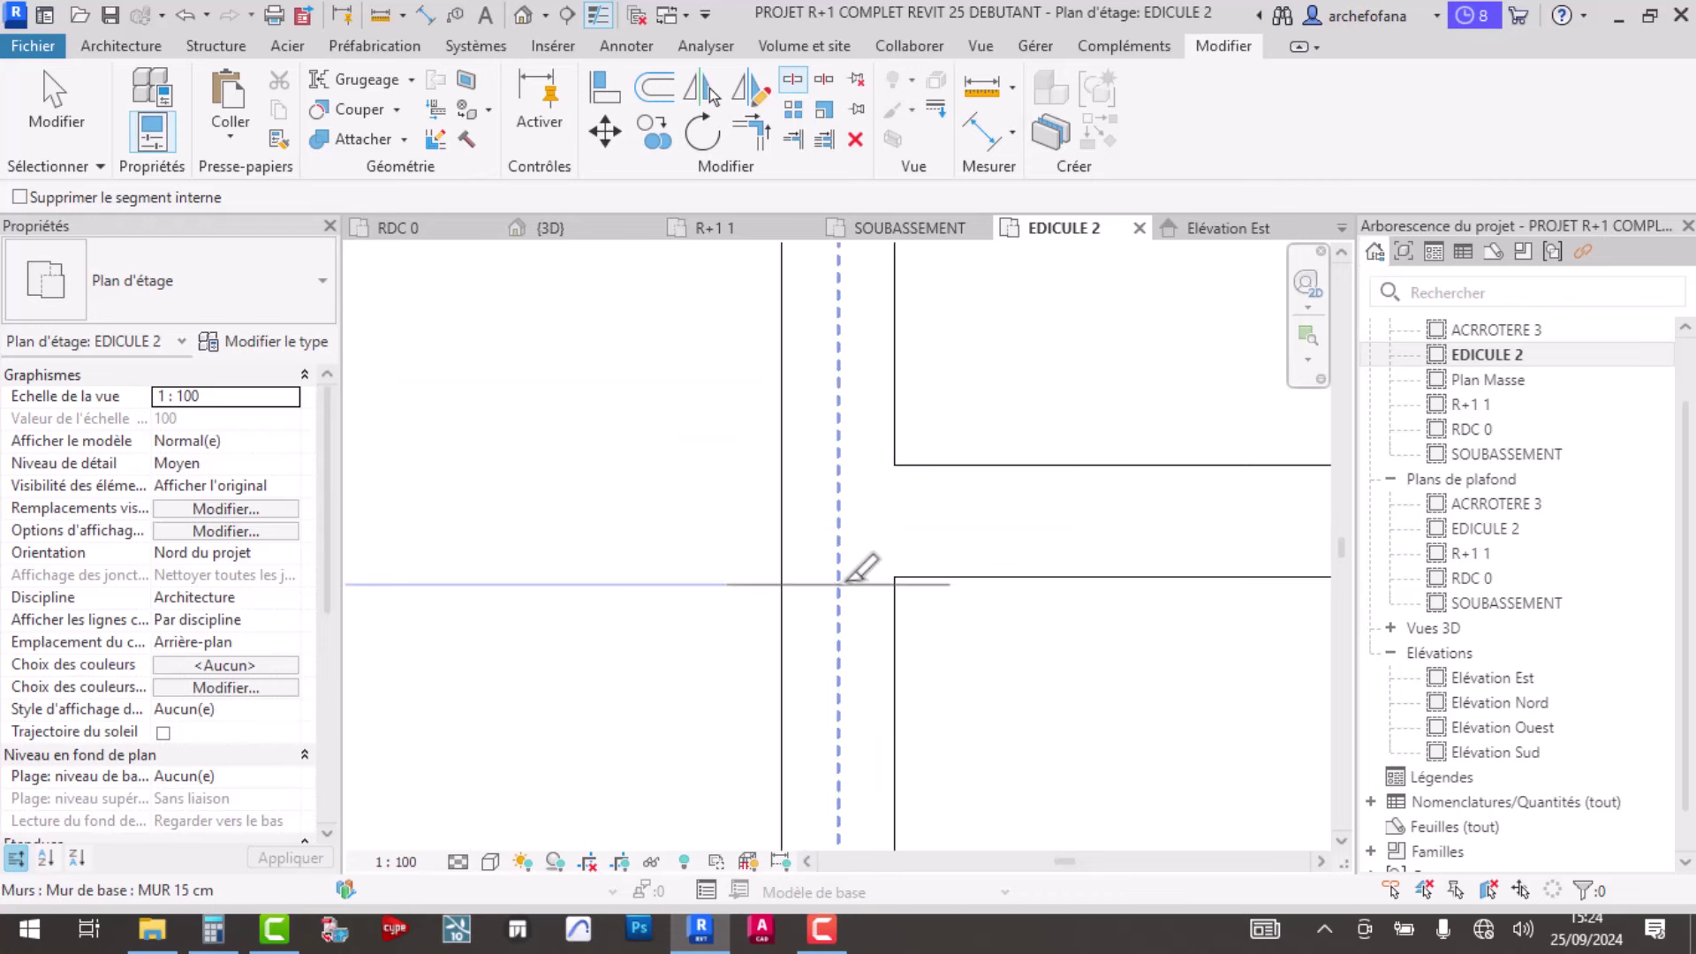
scroll(835, 582, "up", 3)
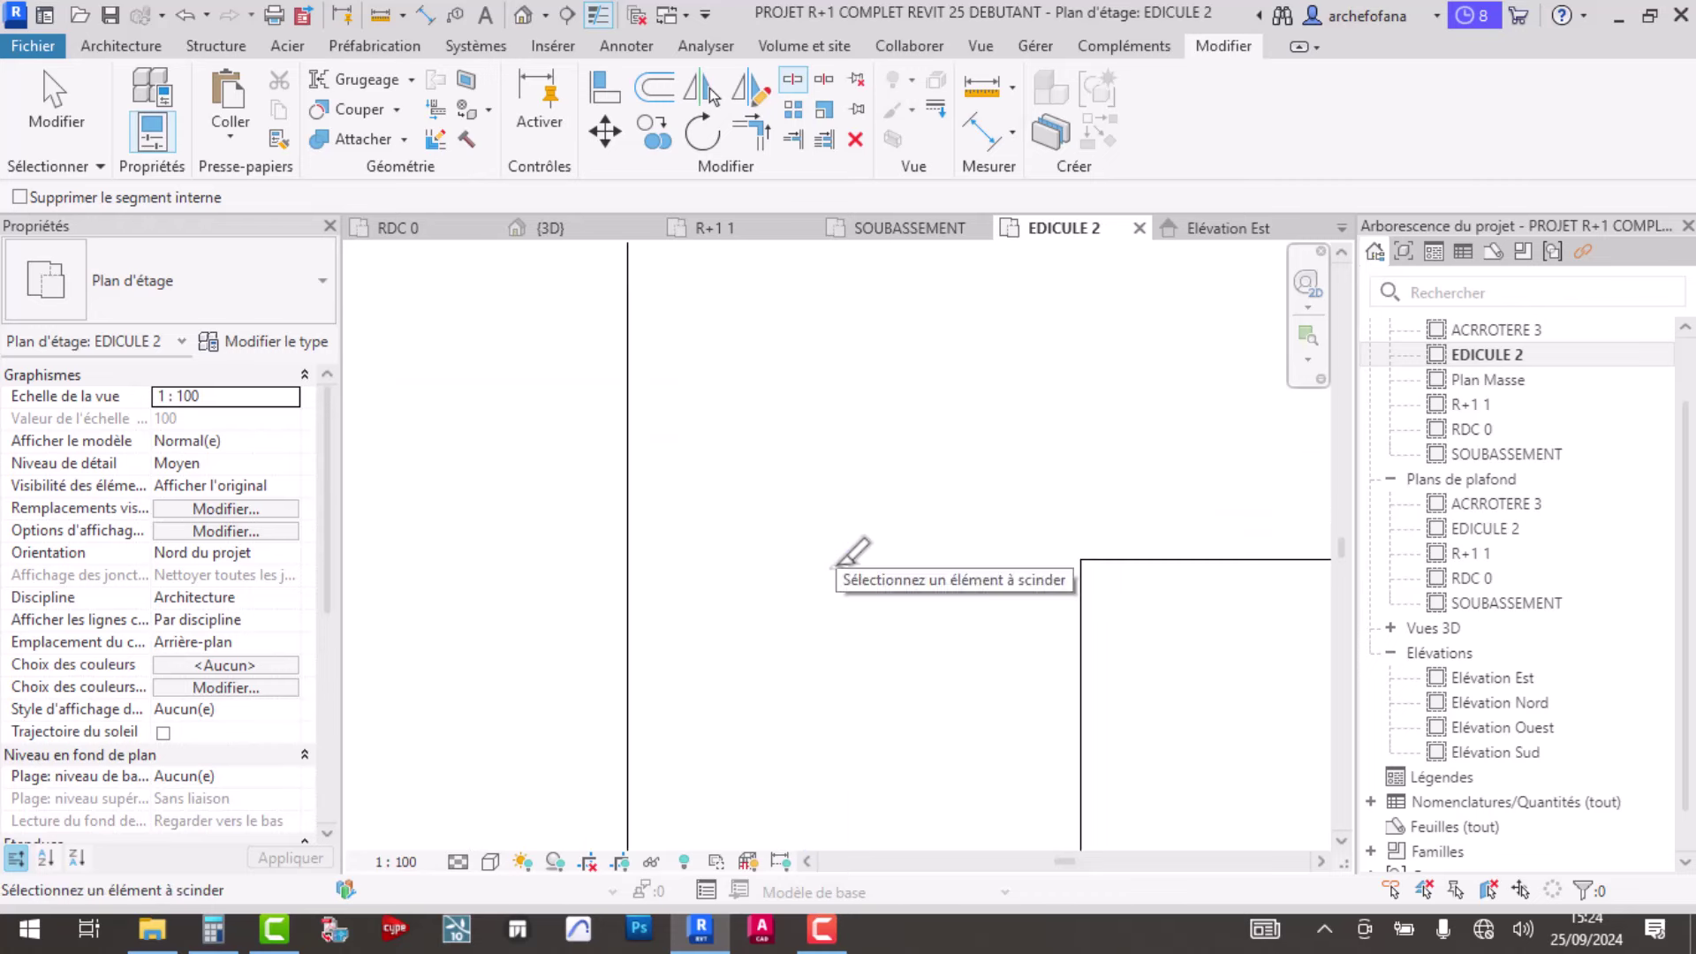
scroll(711, 568, "down", 3)
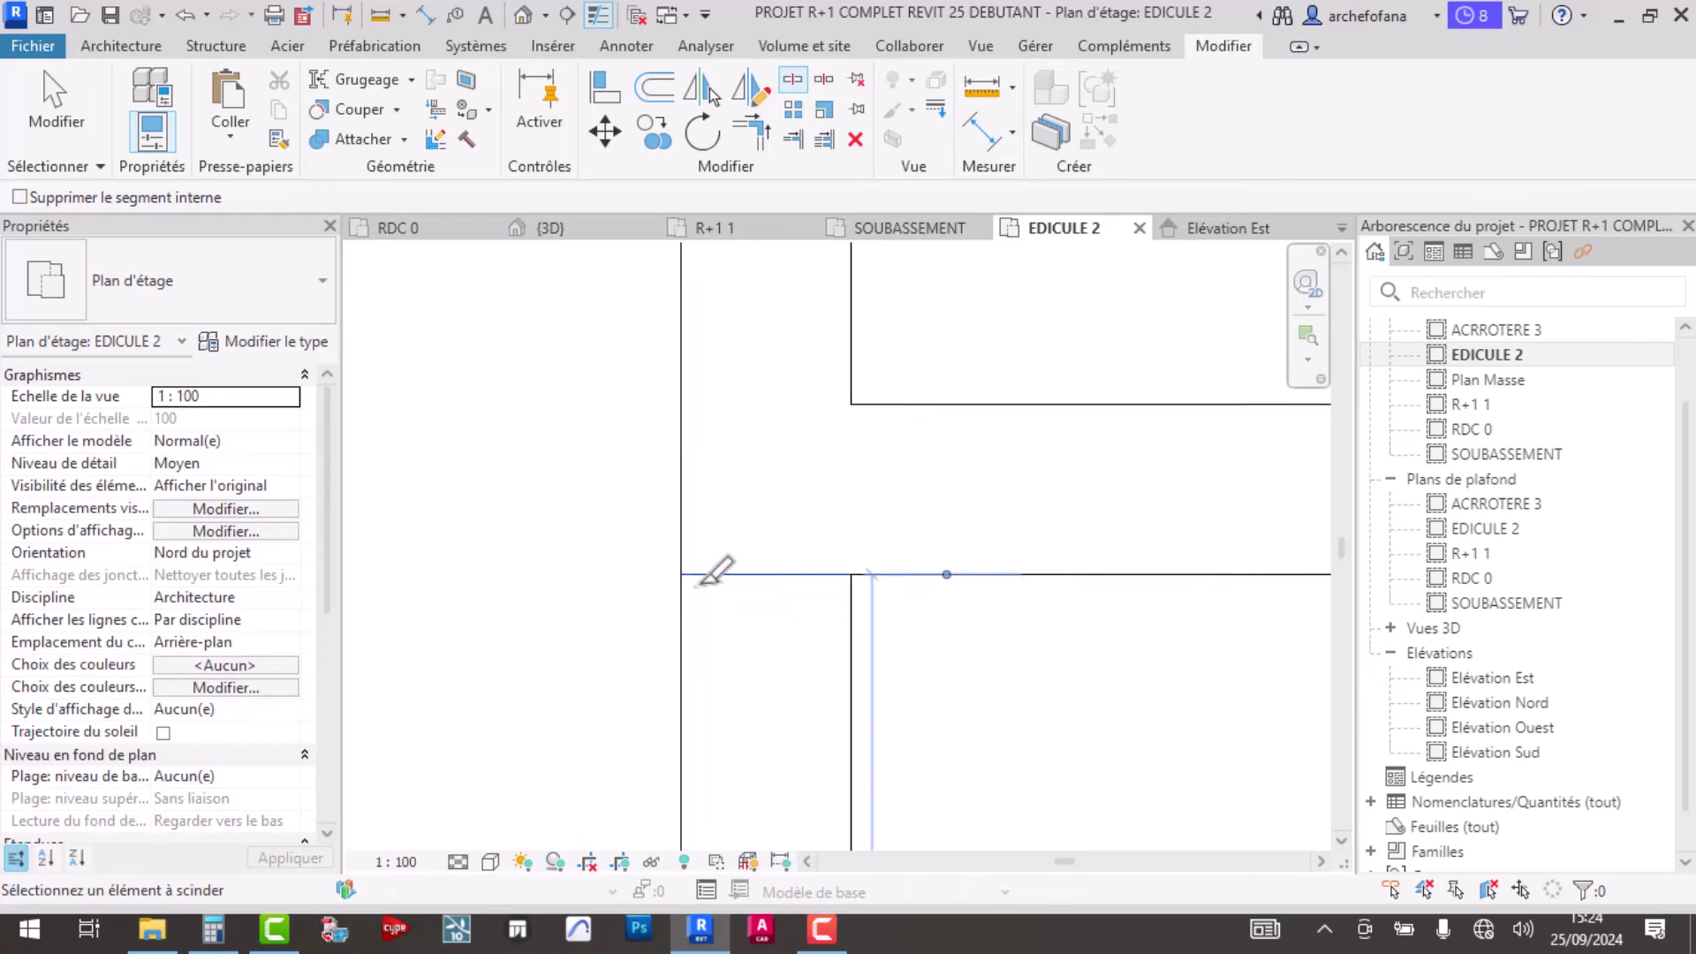
scroll(826, 473, "down", 2)
scroll(846, 452, "down", 2)
scroll(1052, 742, "down", 2)
scroll(1002, 492, "up", 3)
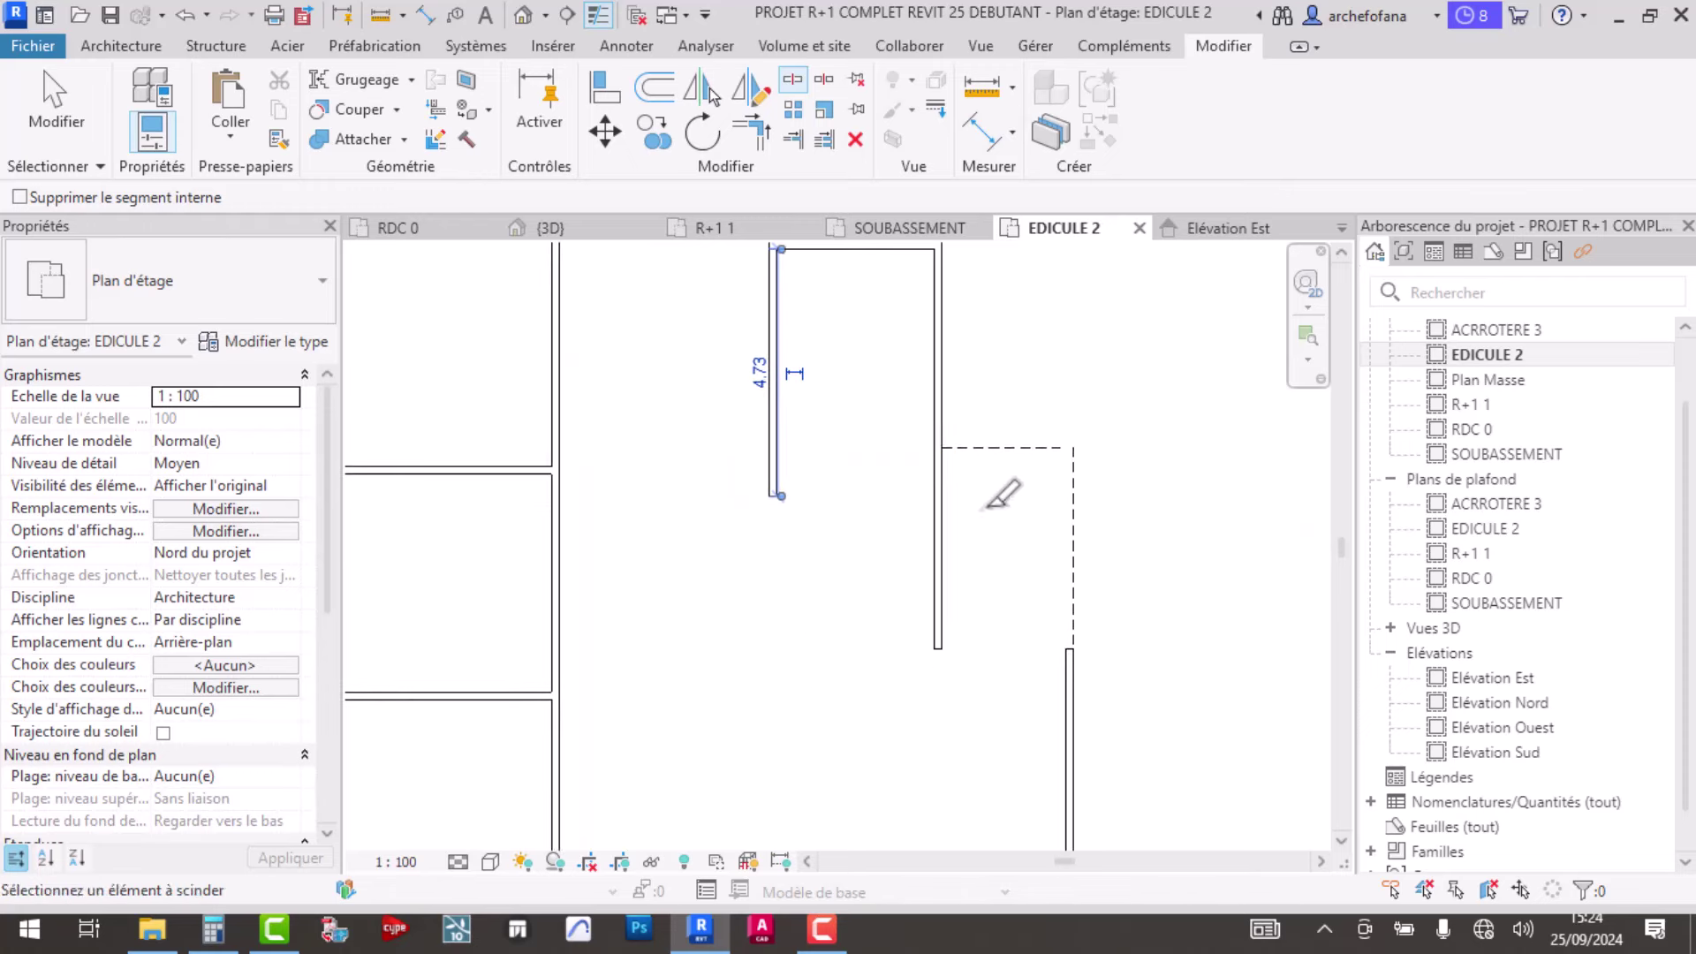
scroll(946, 443, "up", 2)
scroll(943, 443, "up", 2)
scroll(936, 444, "up", 1)
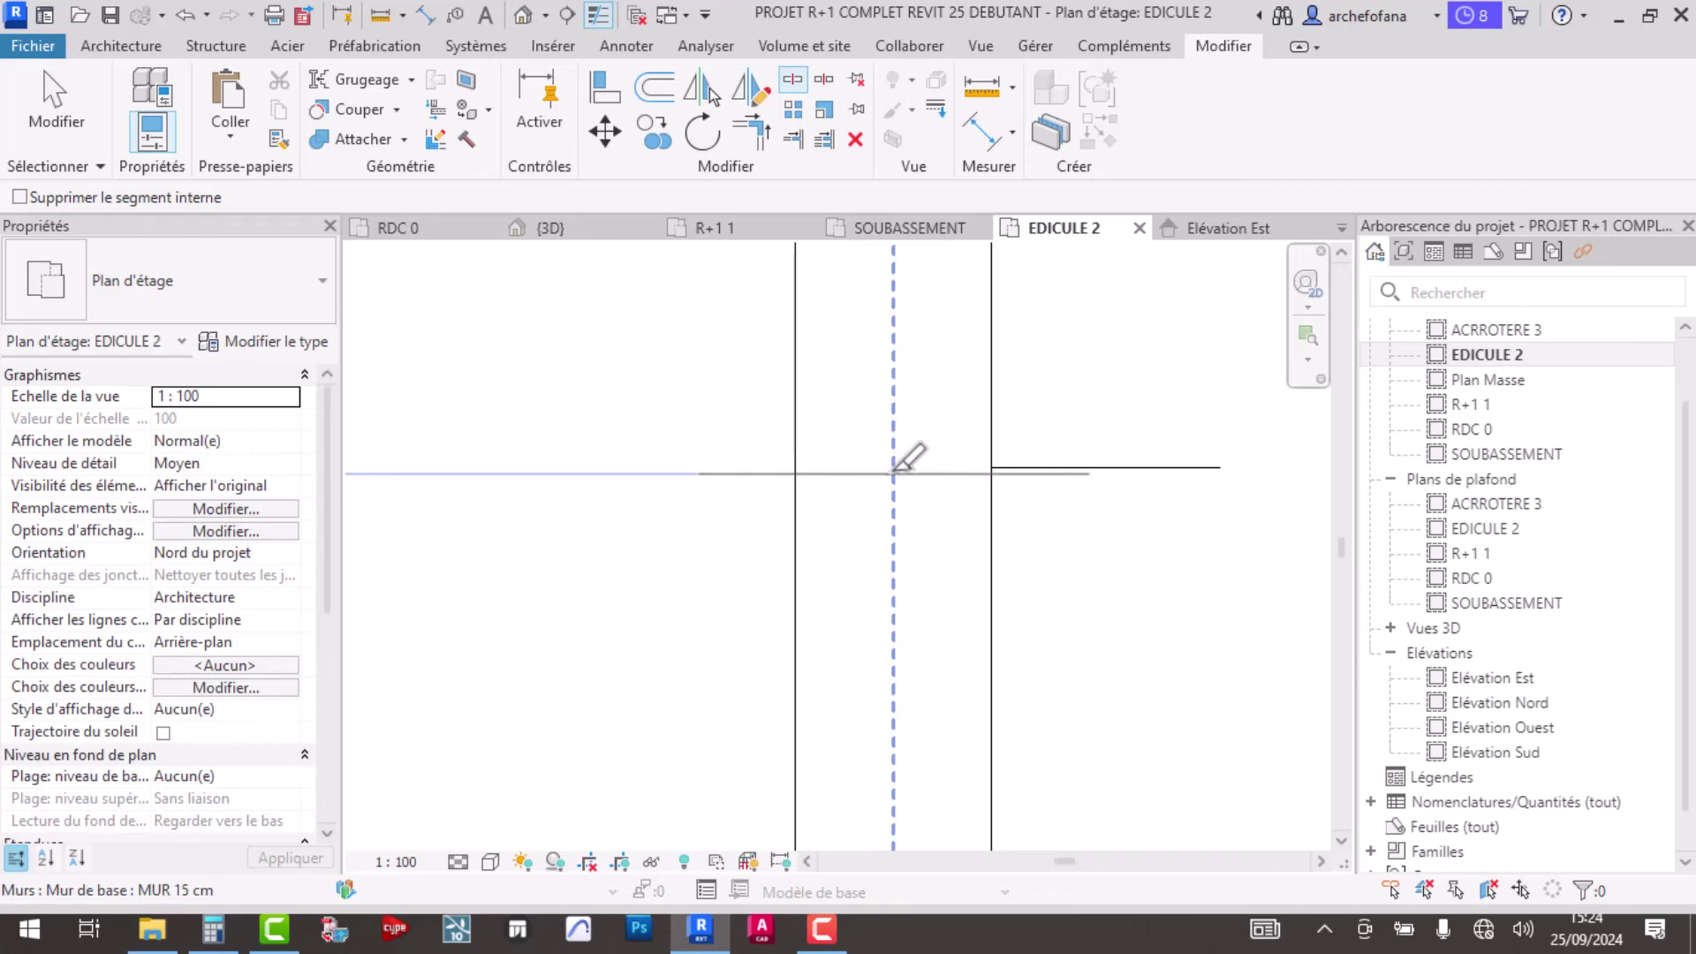
scroll(866, 450, "down", 1)
scroll(883, 424, "down", 2)
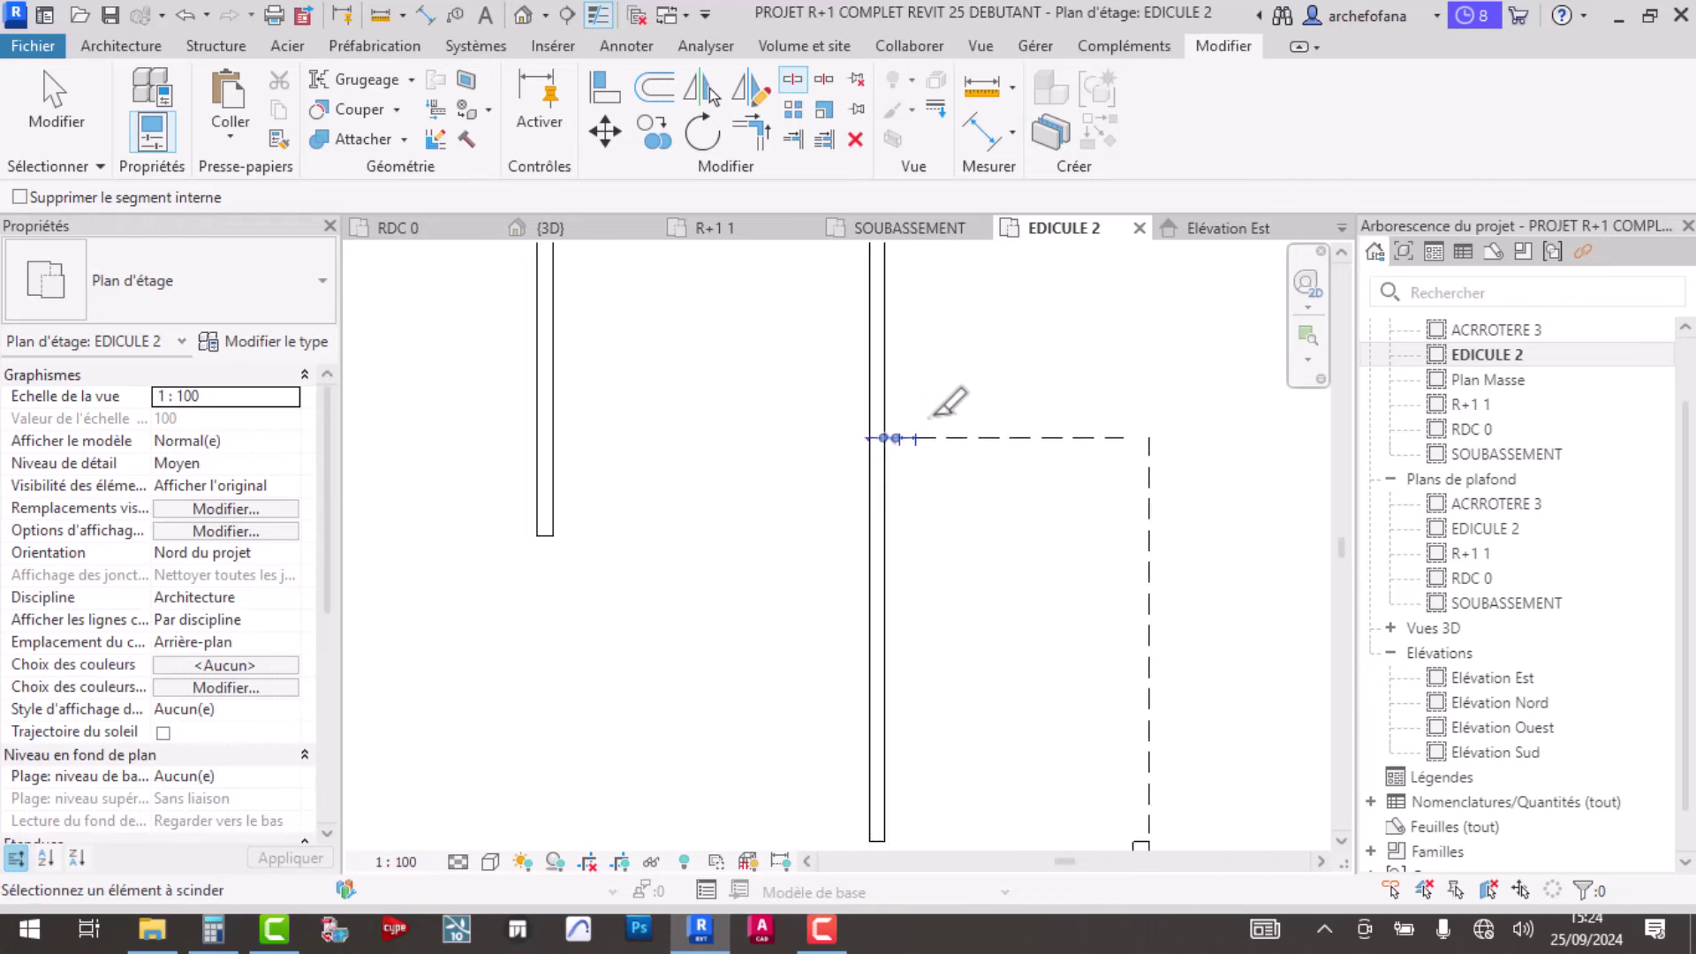
scroll(971, 446, "down", 2)
scroll(981, 521, "up", 2)
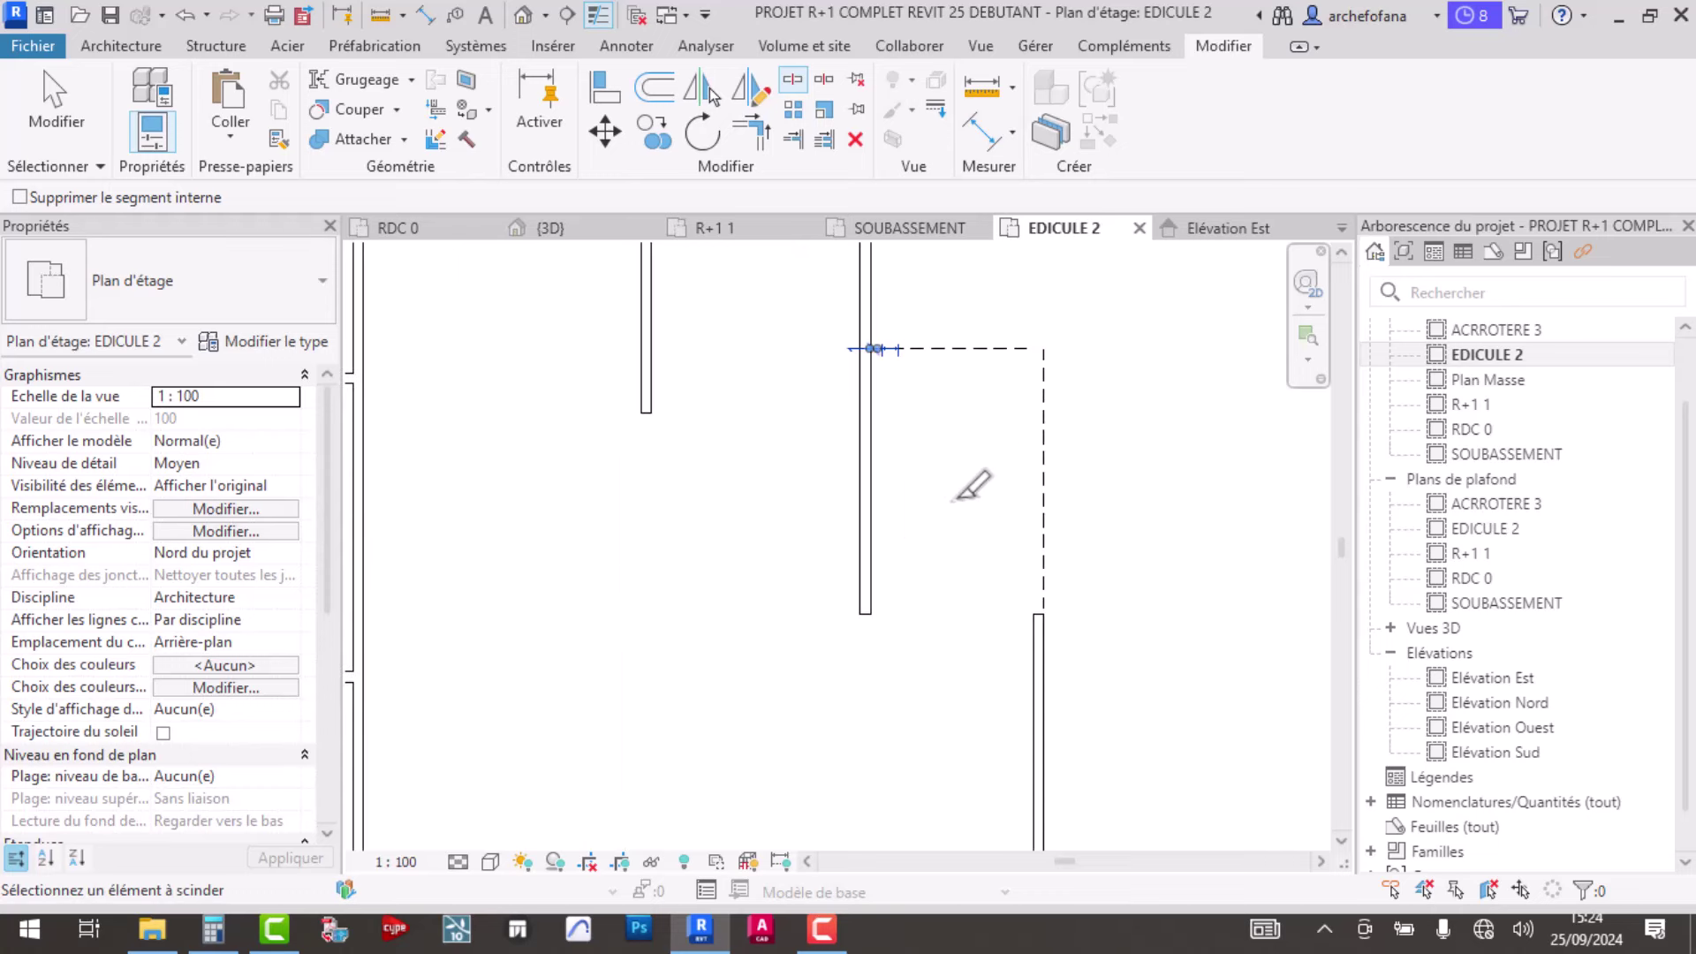
scroll(995, 495, "down", 2)
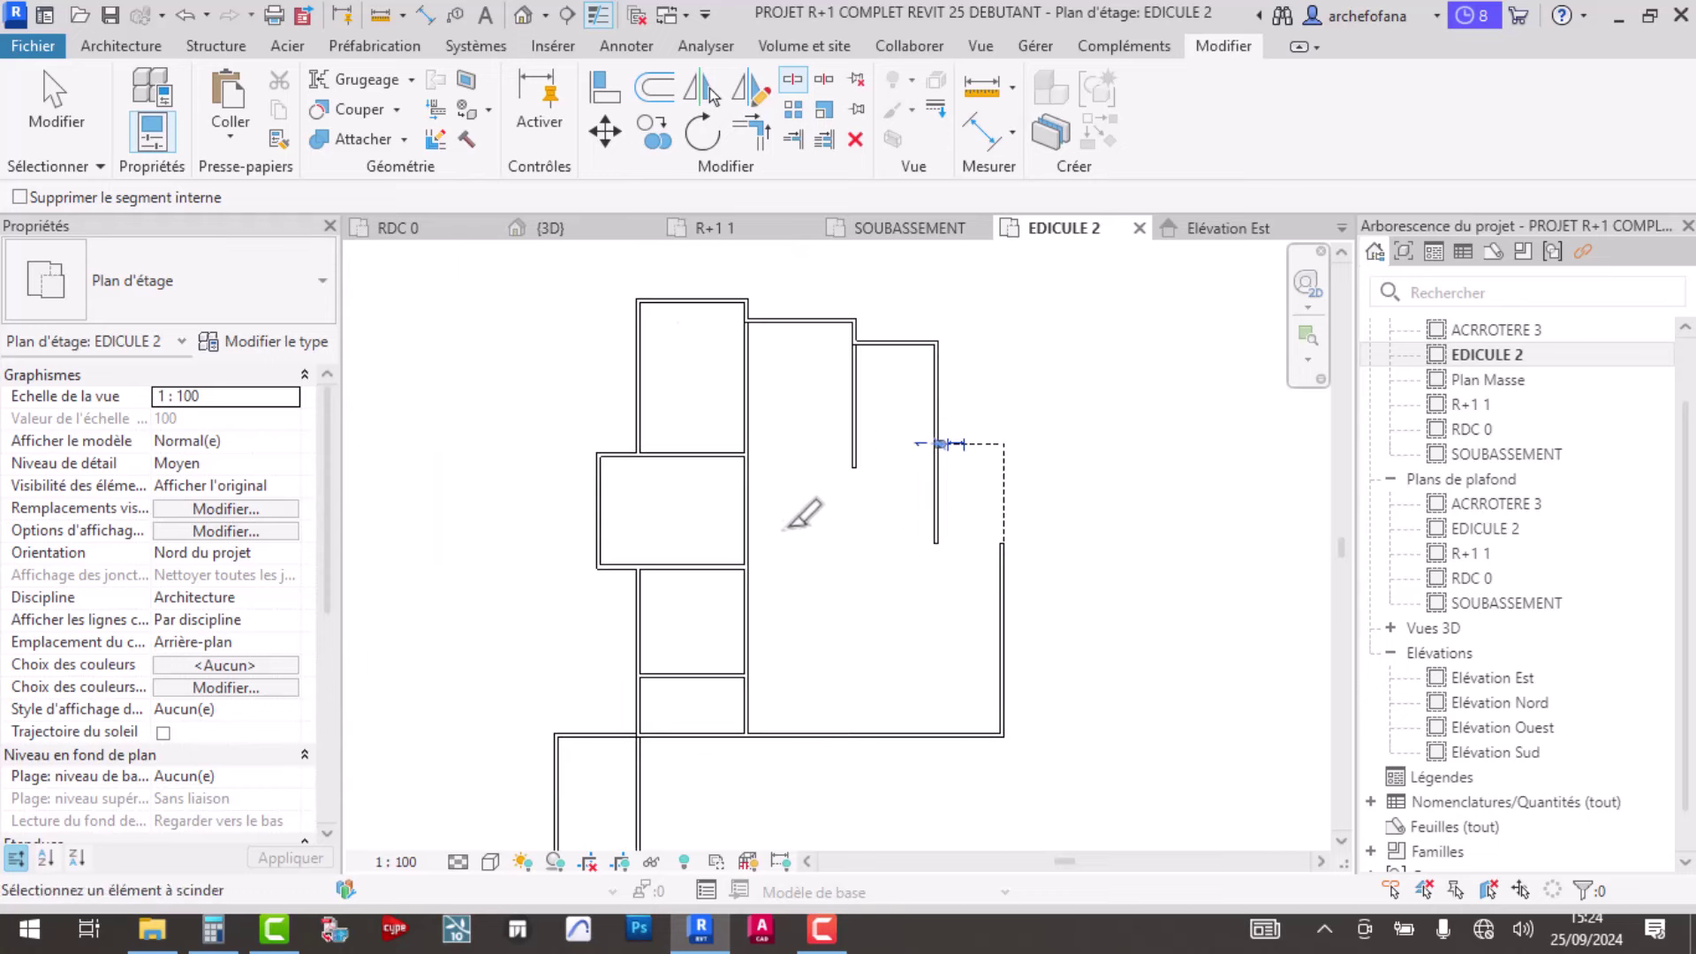
scroll(883, 460, "up", 2)
scroll(610, 389, "up", 2)
scroll(629, 448, "up", 2)
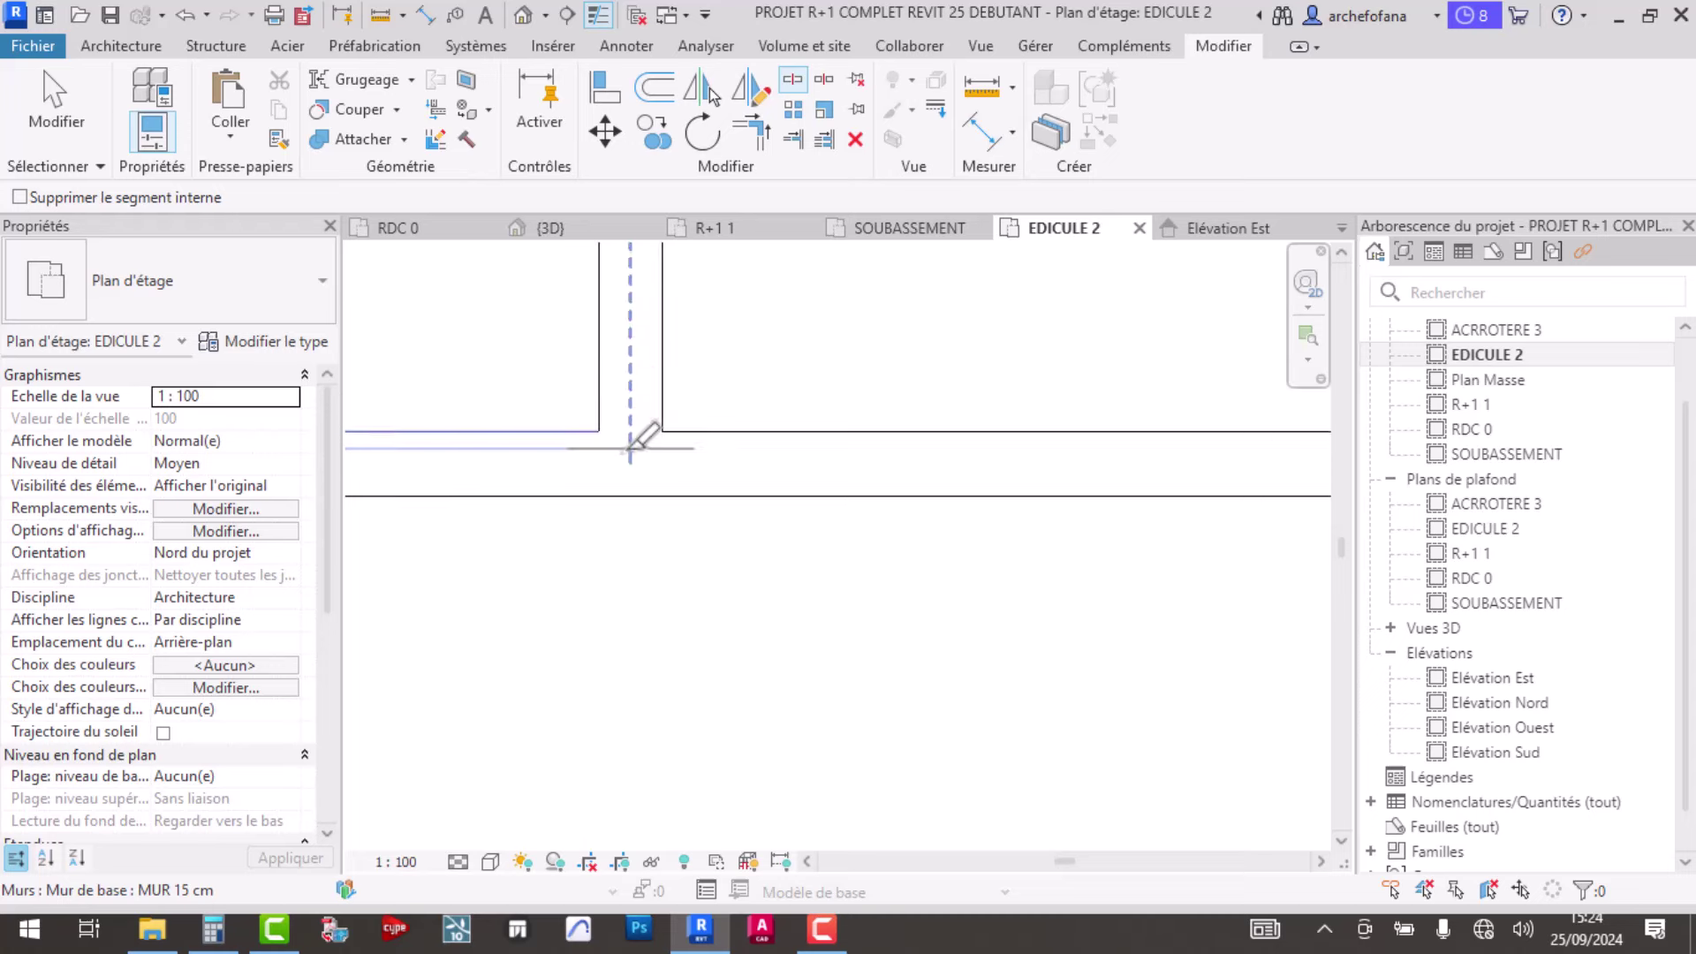
scroll(630, 448, "up", 2)
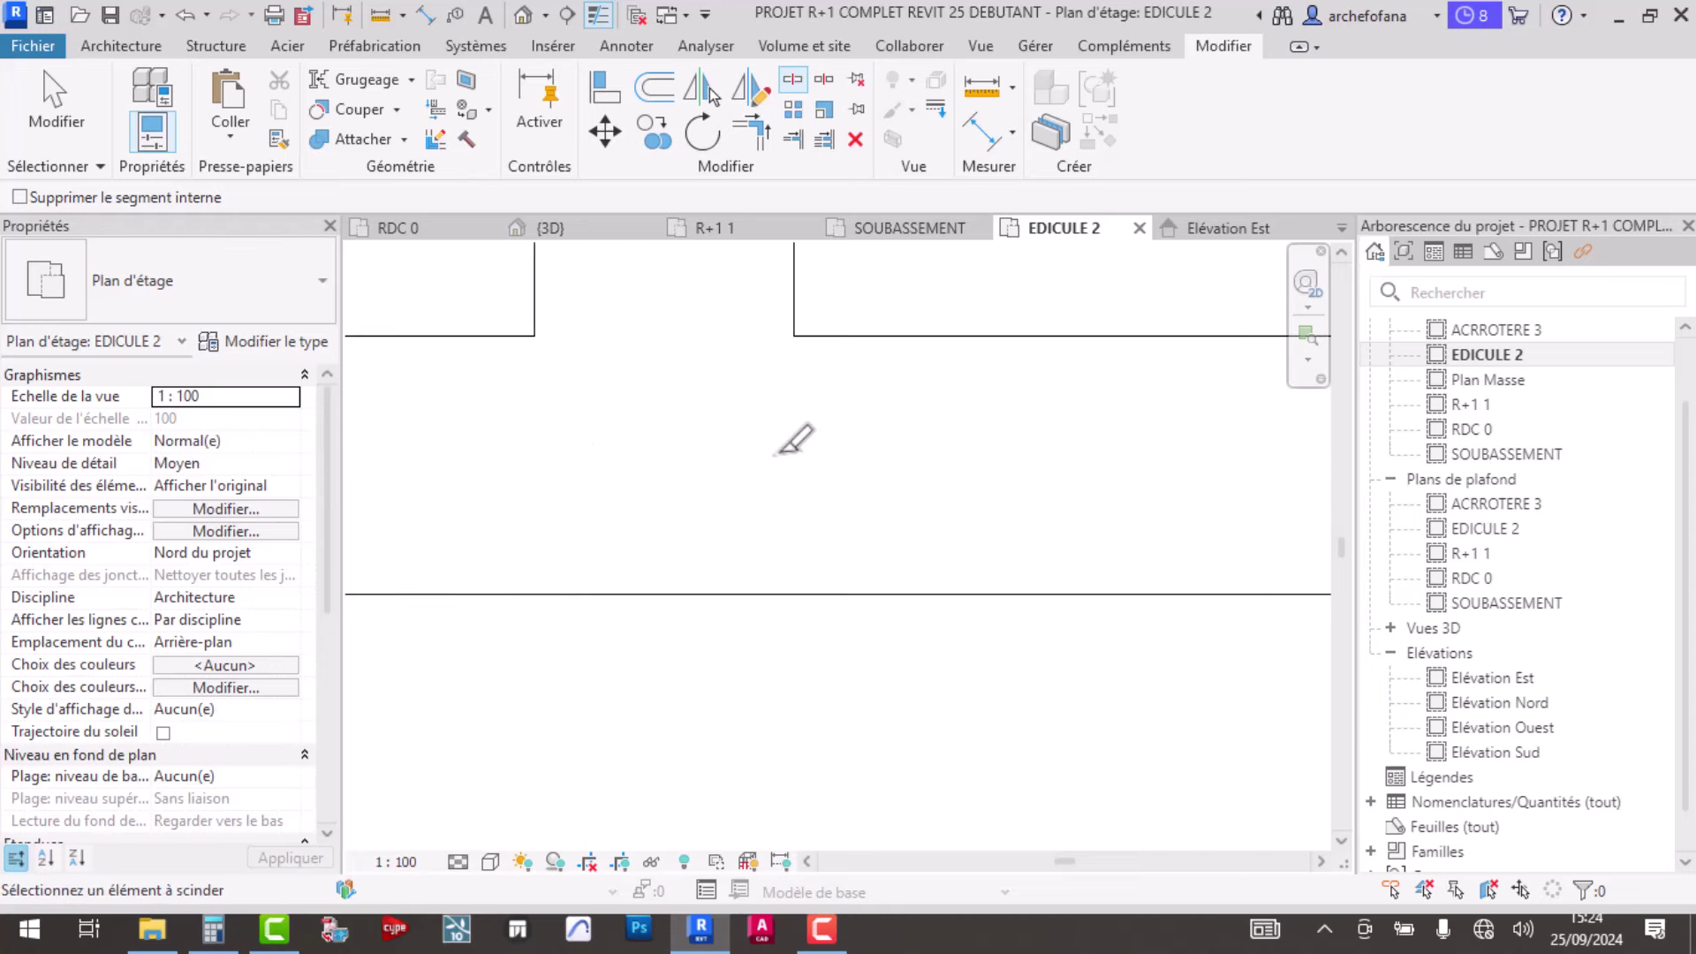
scroll(806, 446, "down", 1)
scroll(812, 439, "down", 1)
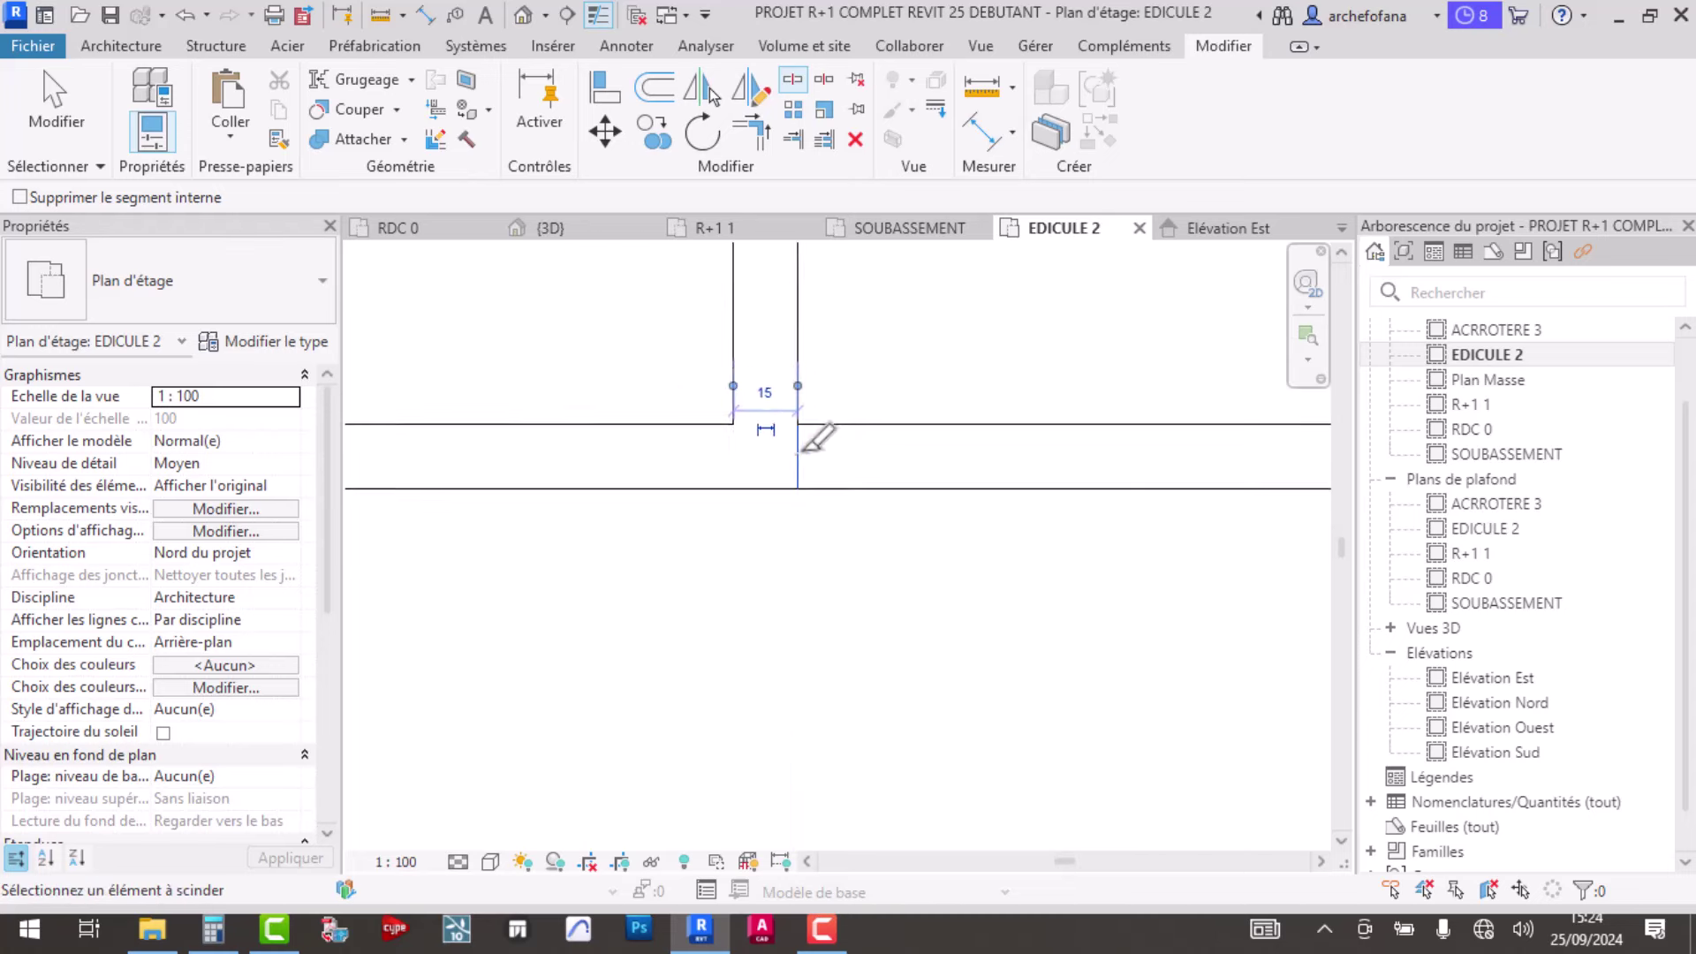
scroll(811, 397, "down", 1)
scroll(810, 459, "down", 1)
scroll(799, 547, "up", 1)
scroll(814, 585, "up", 1)
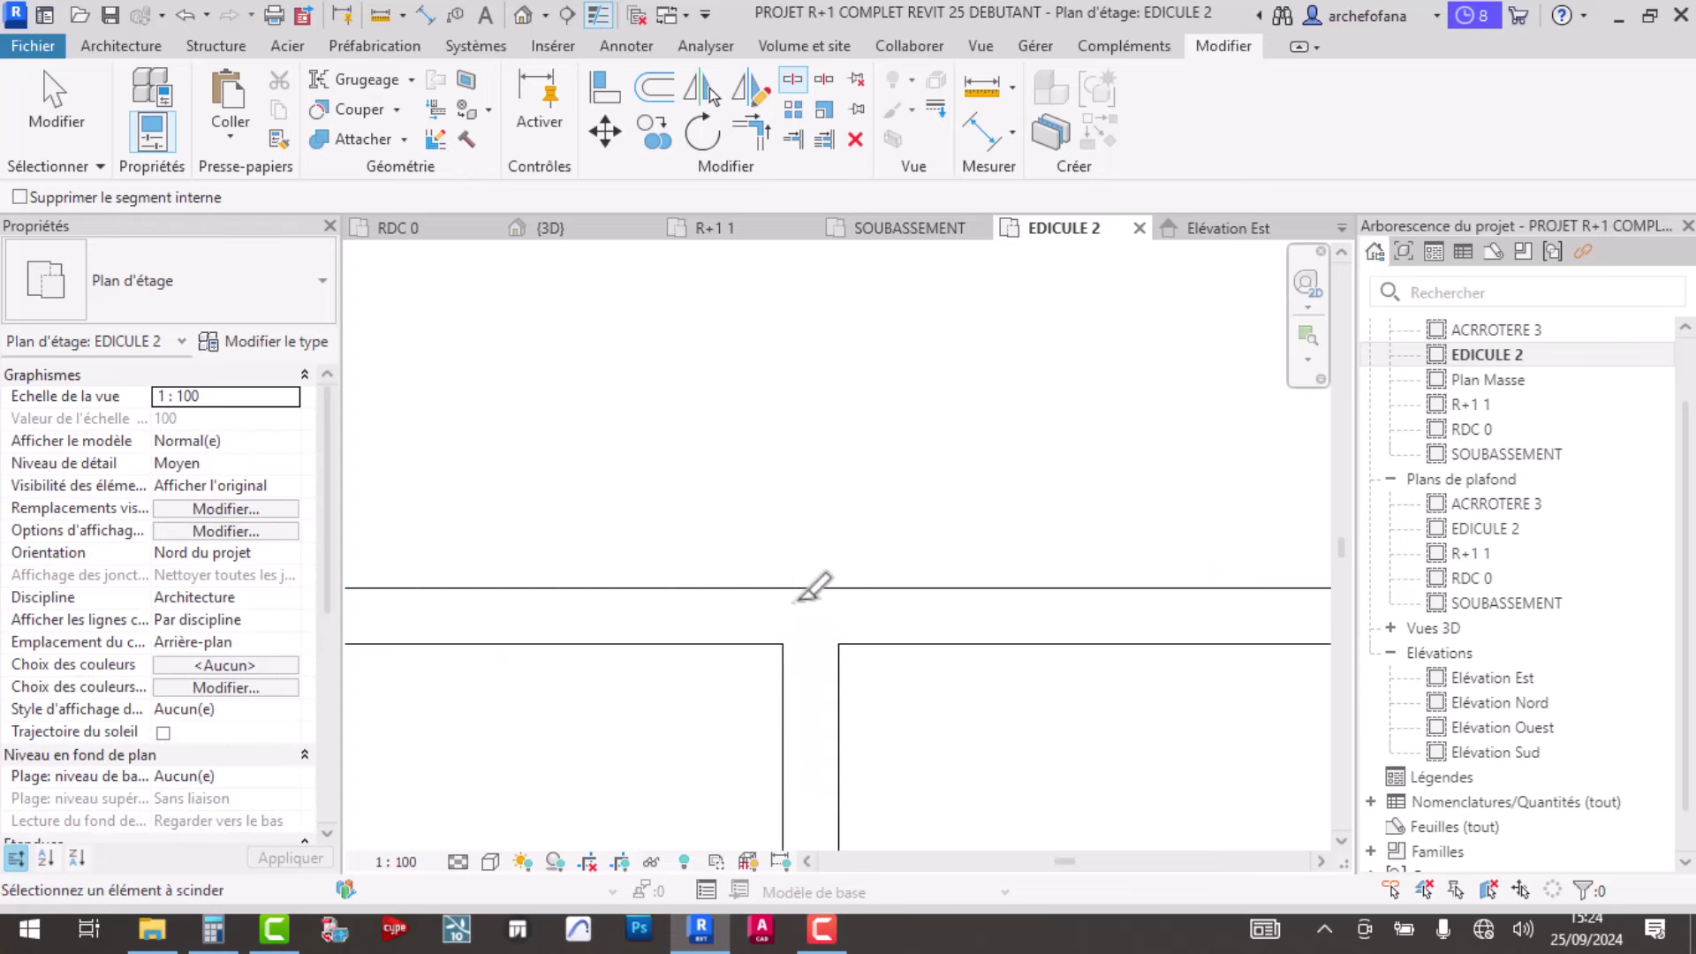
scroll(796, 600, "up", 1)
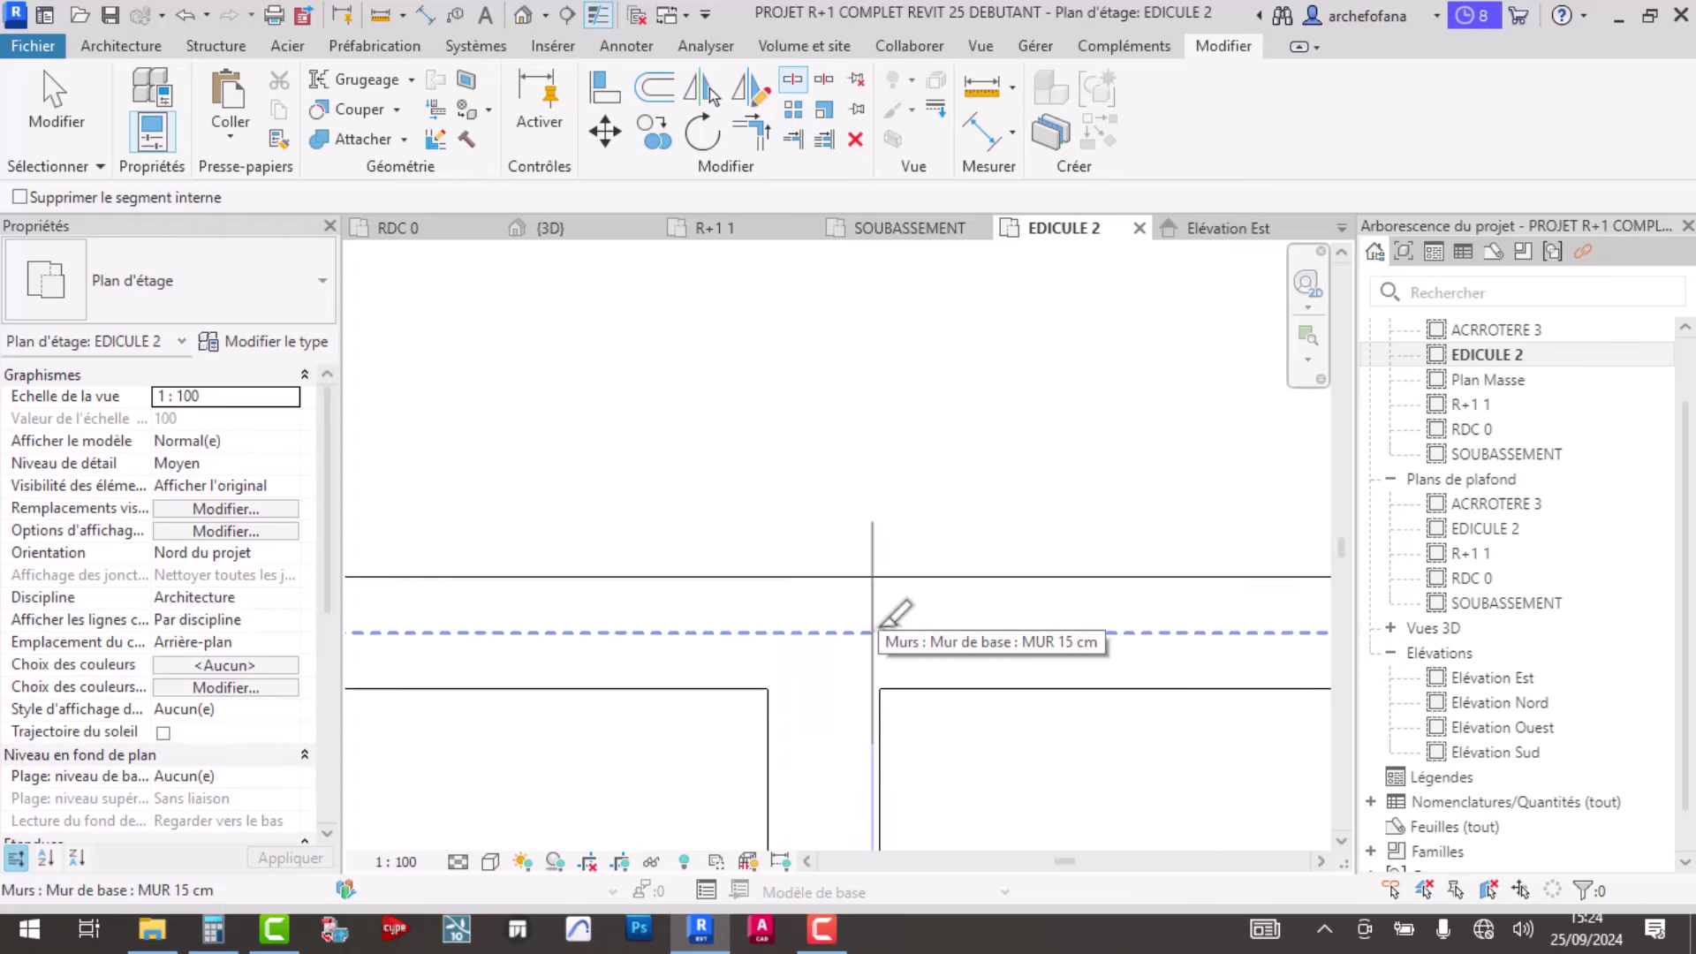
scroll(874, 624, "up", 1)
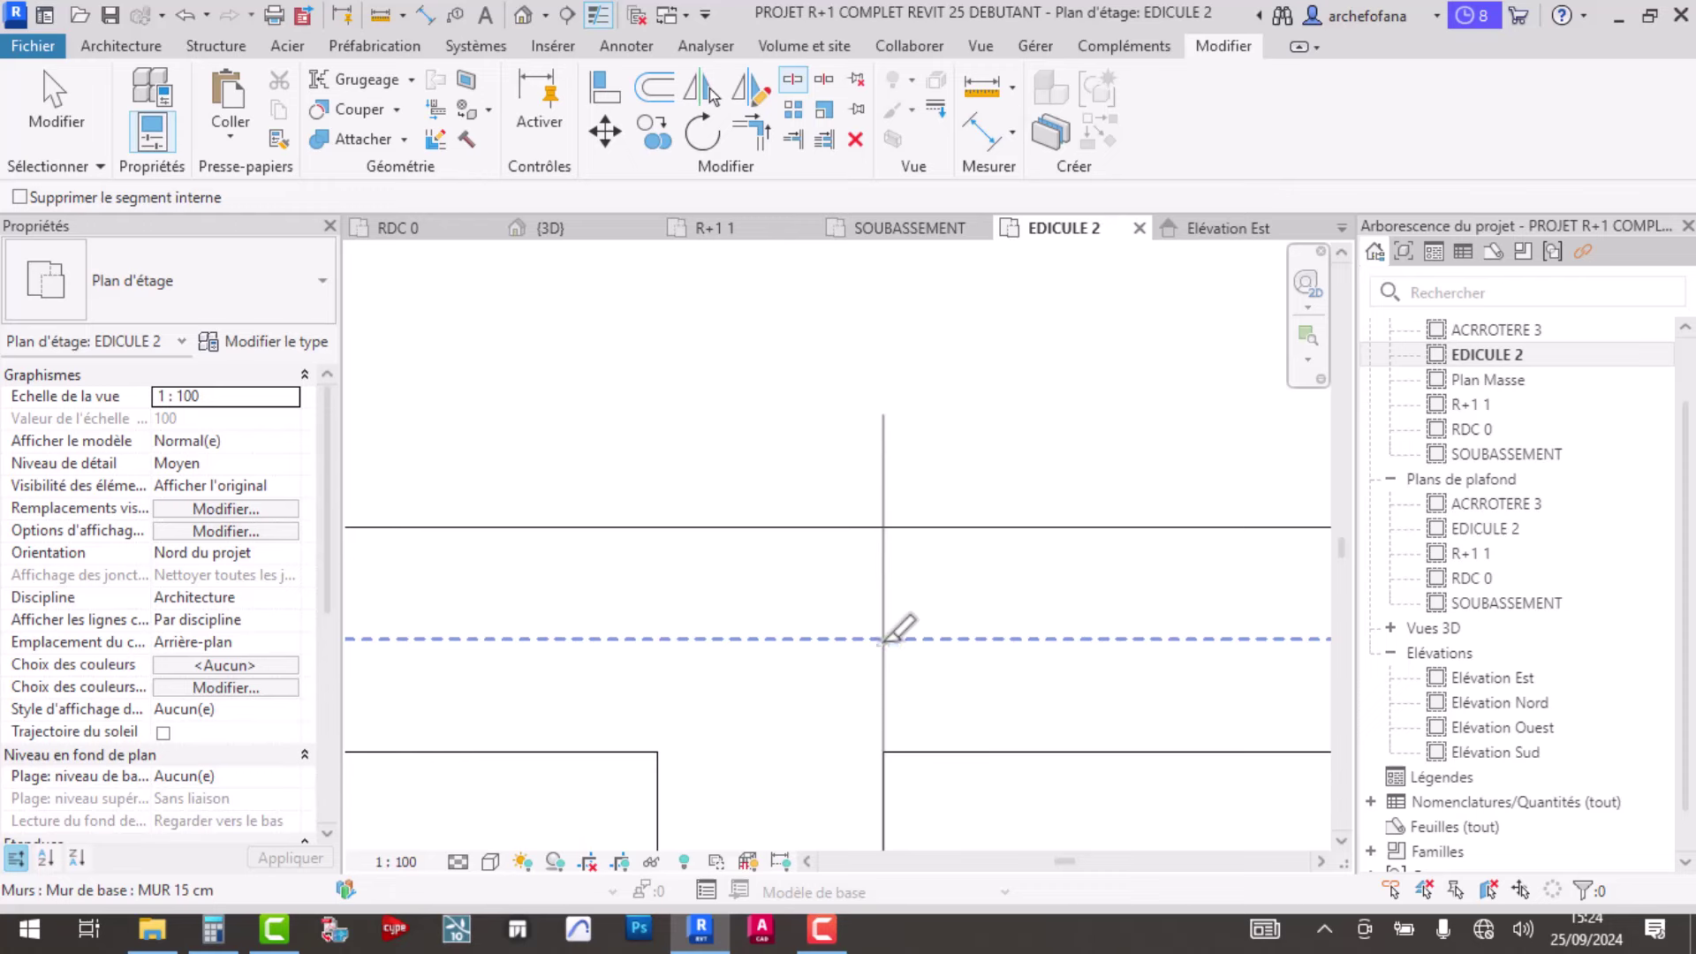
scroll(883, 637, "down", 1)
scroll(901, 624, "down", 1)
scroll(787, 429, "down", 1)
scroll(758, 428, "down", 1)
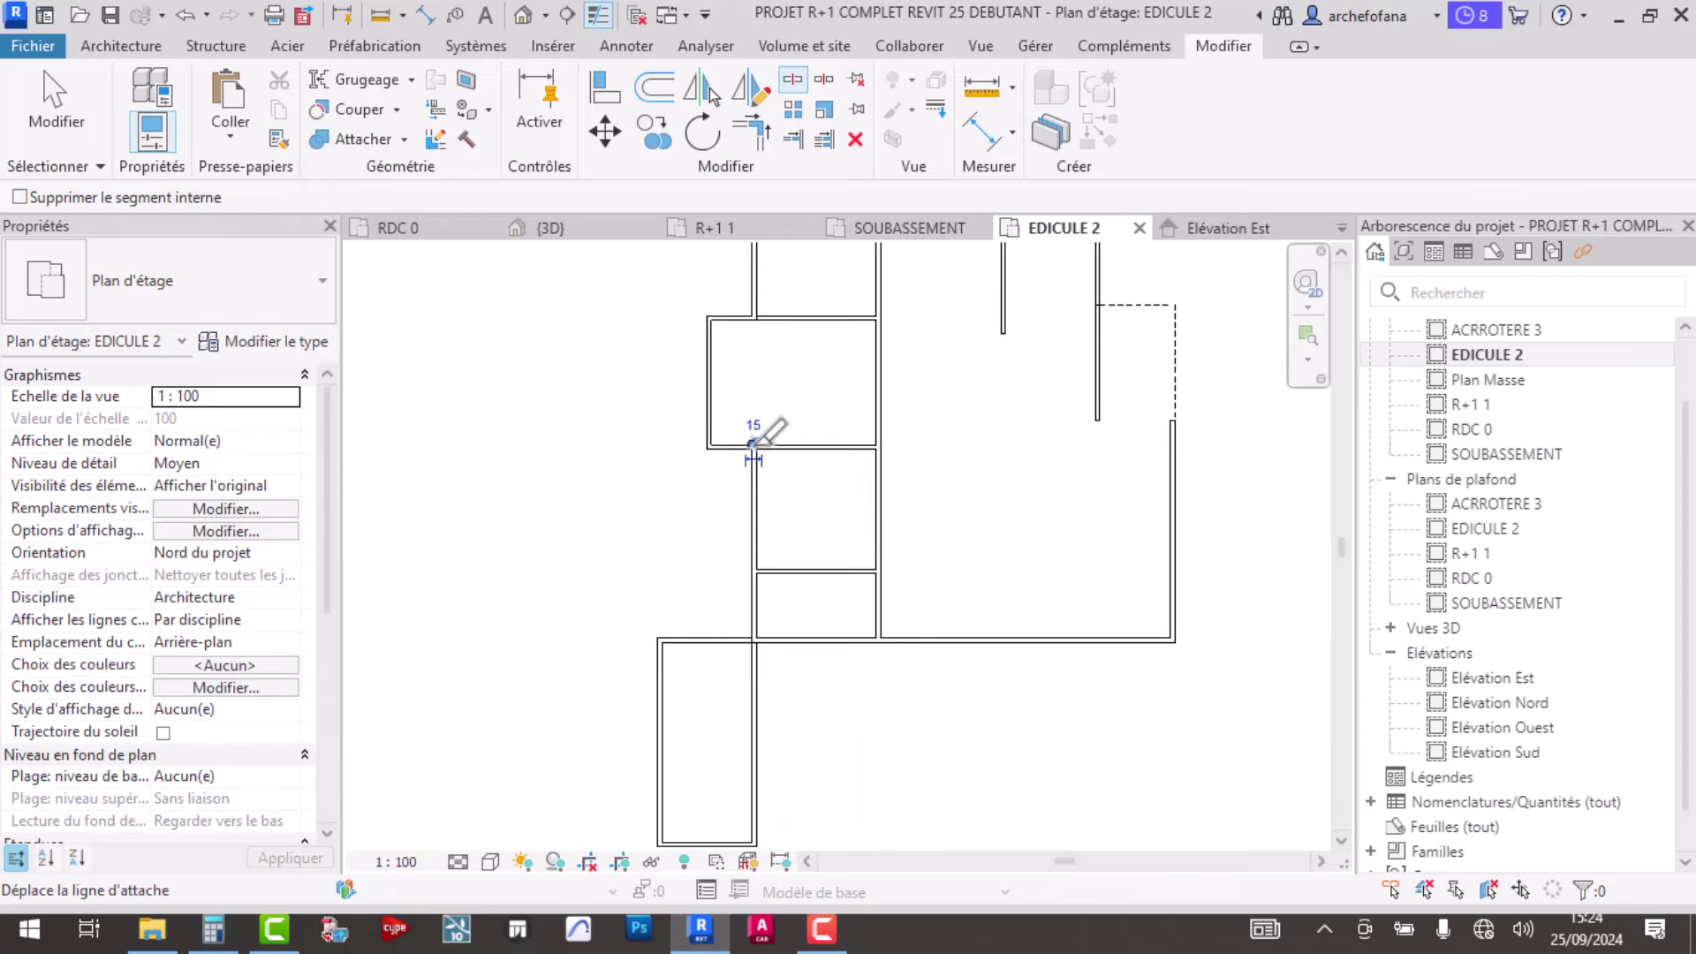
scroll(778, 610, "up", 2)
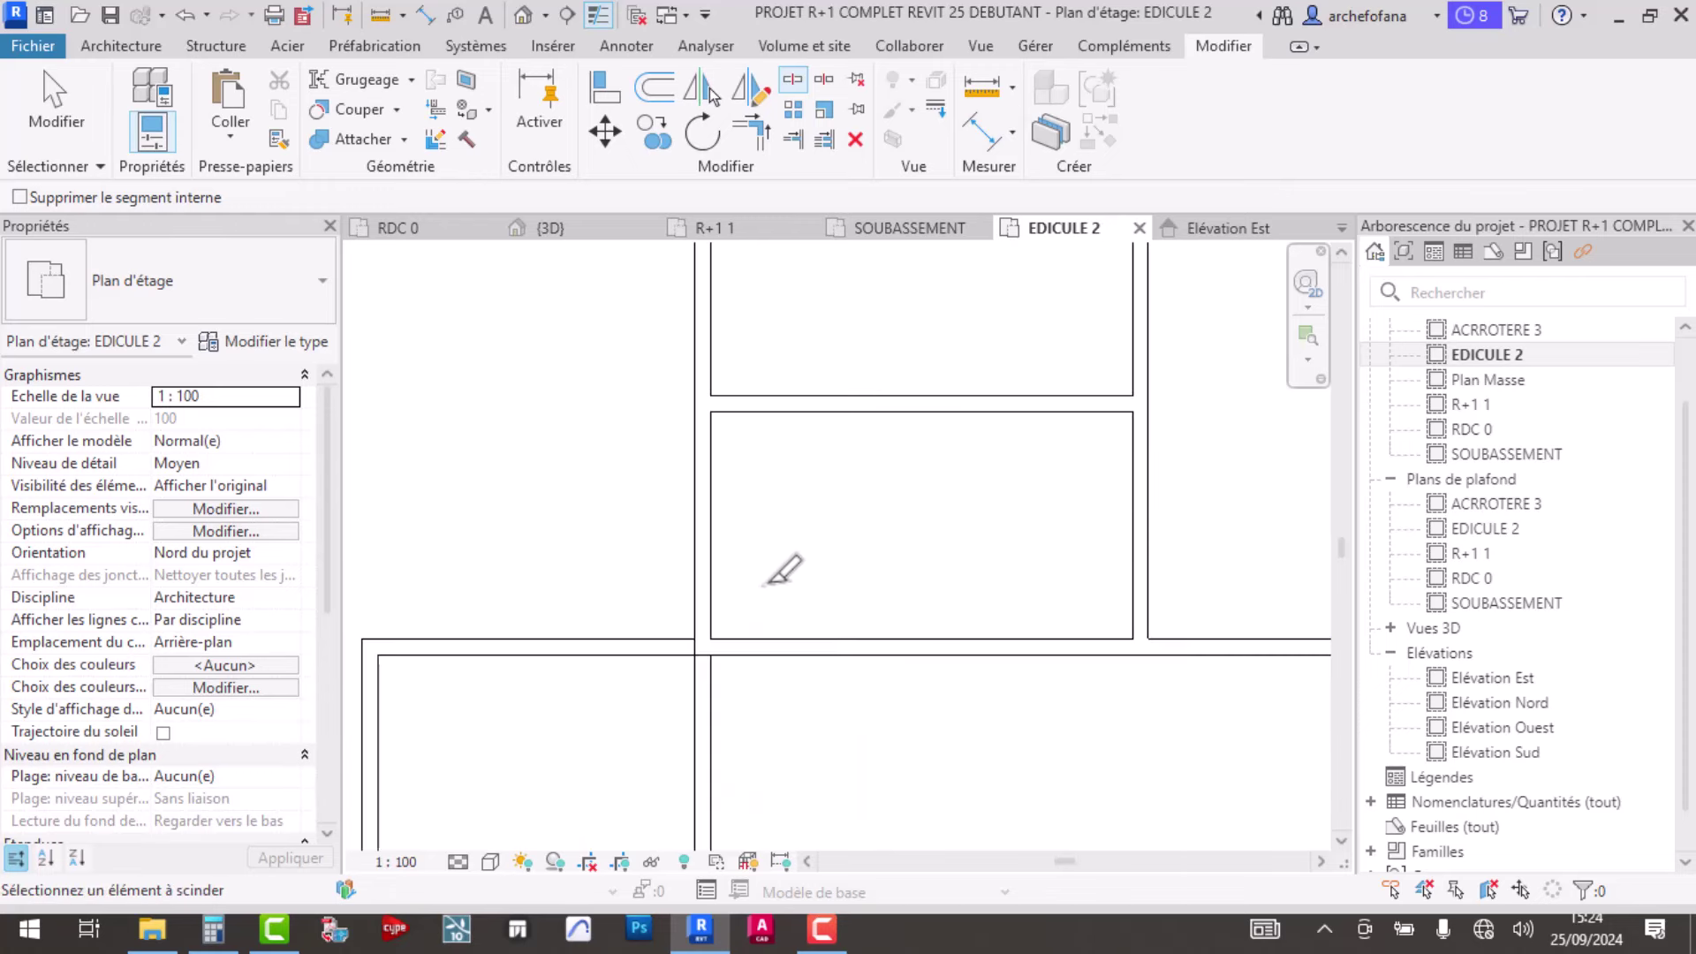
scroll(765, 584, "down", 2)
key("Escape")
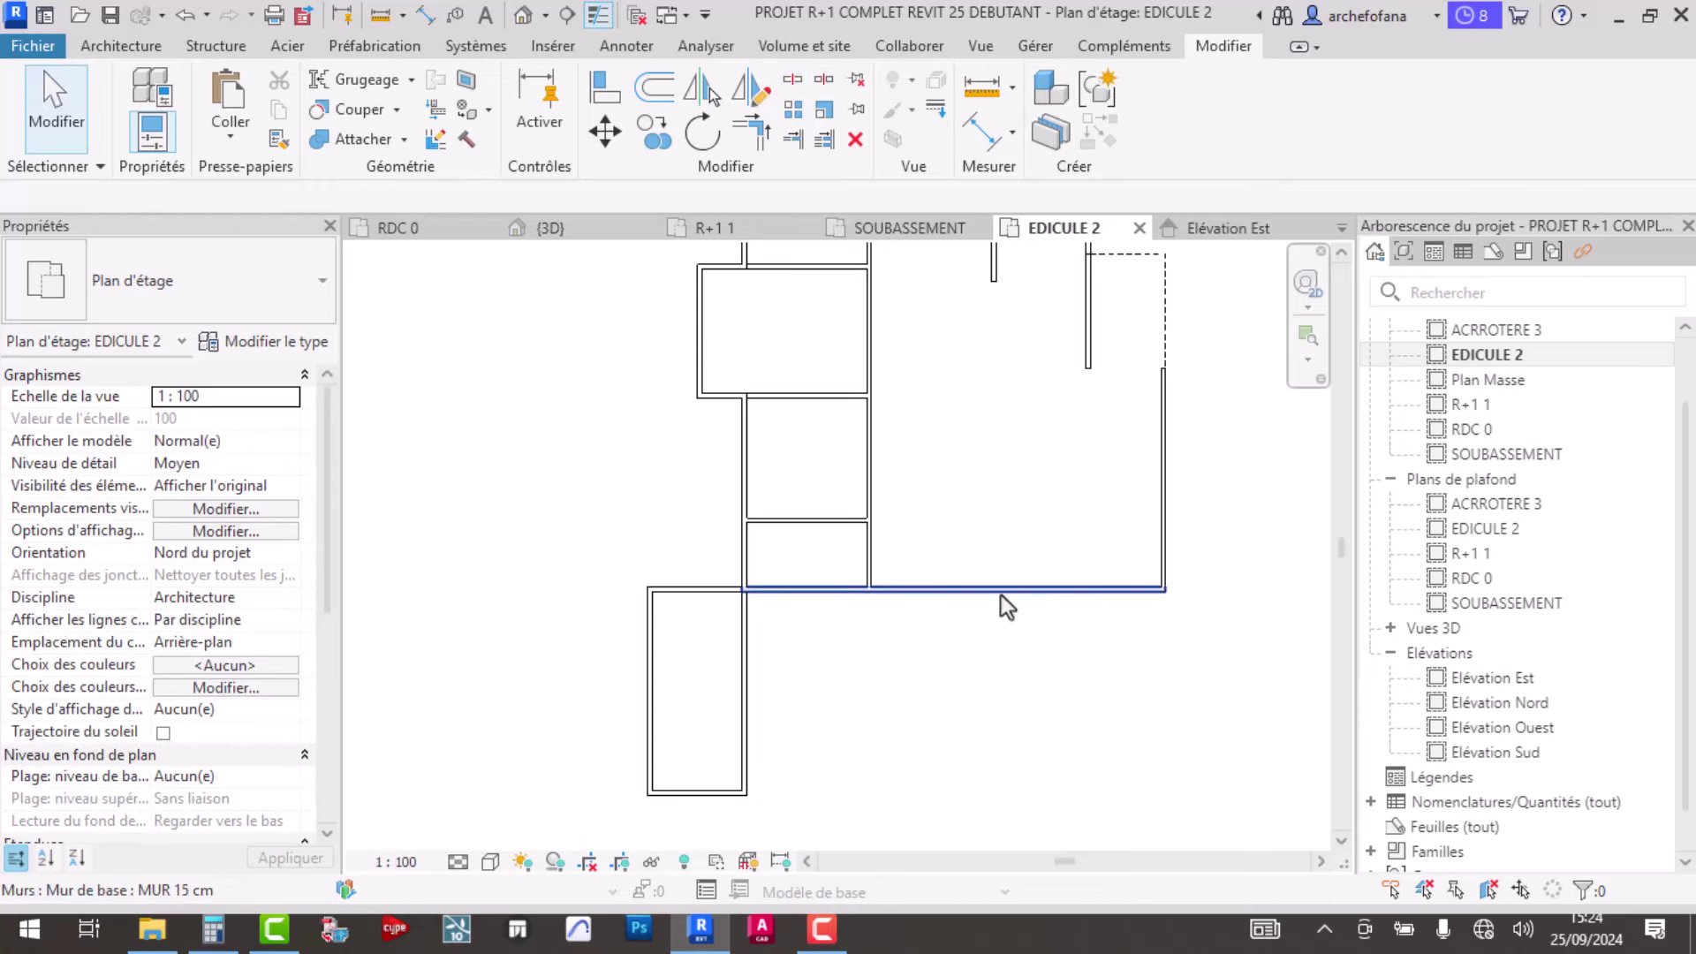
- Move the long bottom wall 20 cm vertically from its midpoint
left_click(999, 592)
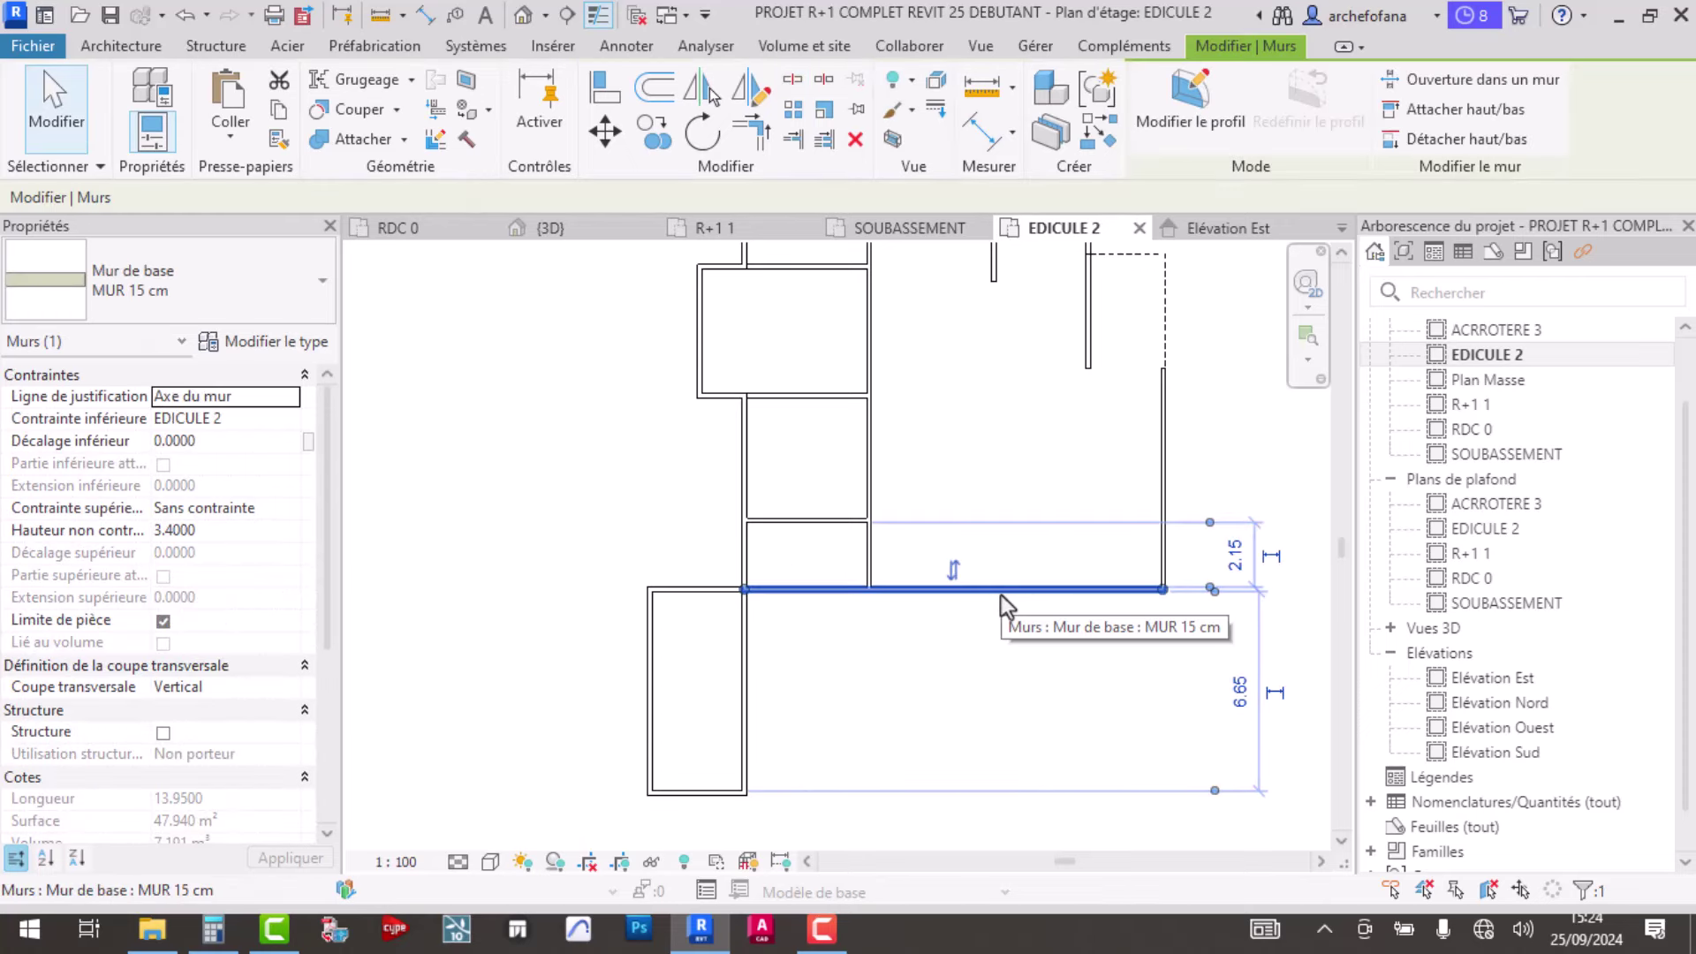
left_click(608, 143)
scroll(998, 618, "up", 3)
scroll(972, 596, "up", 2)
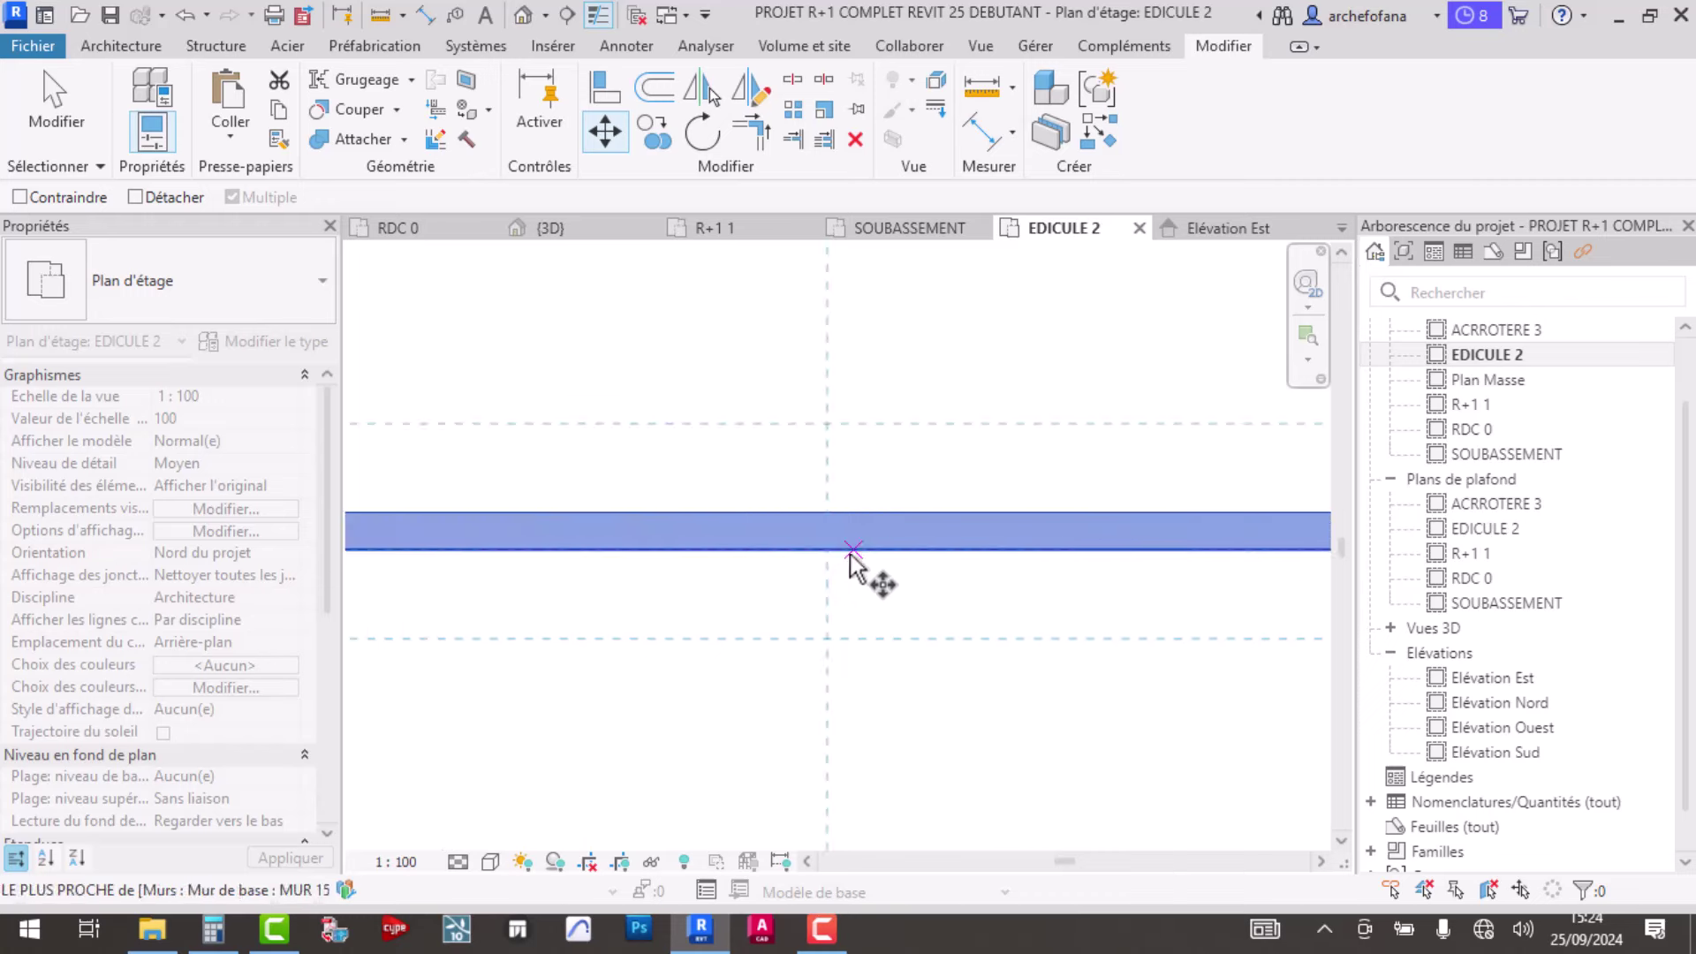
scroll(848, 565, "up", 2)
left_click(816, 549)
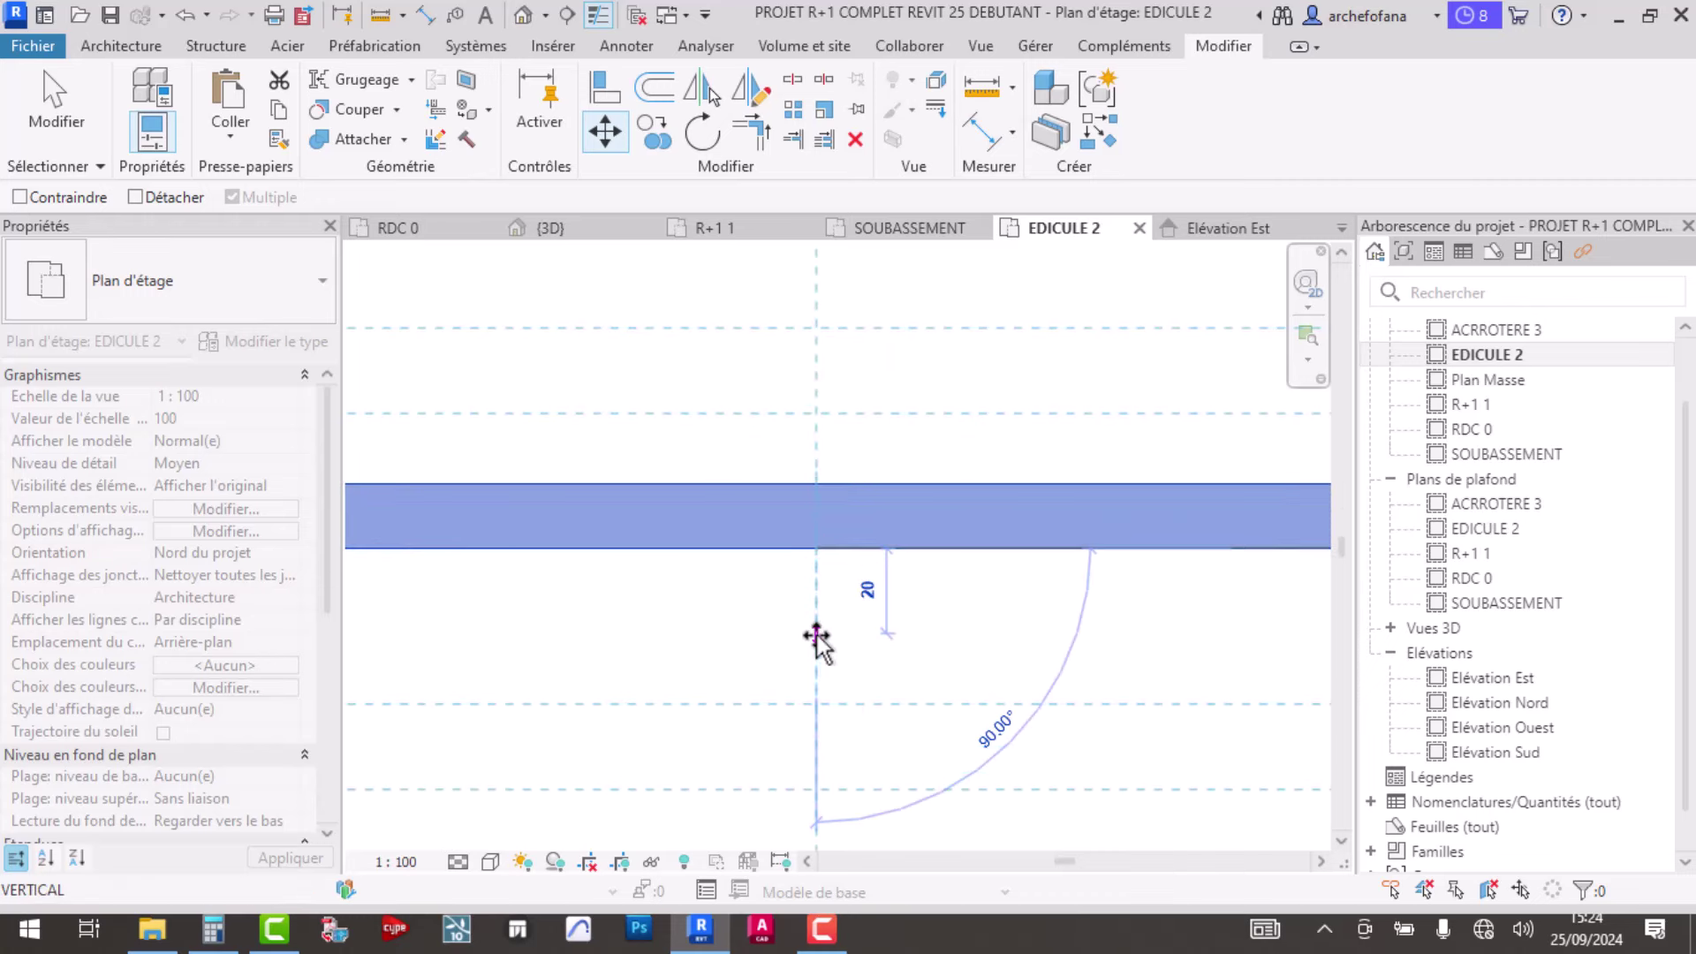
type("1")
key("Return")
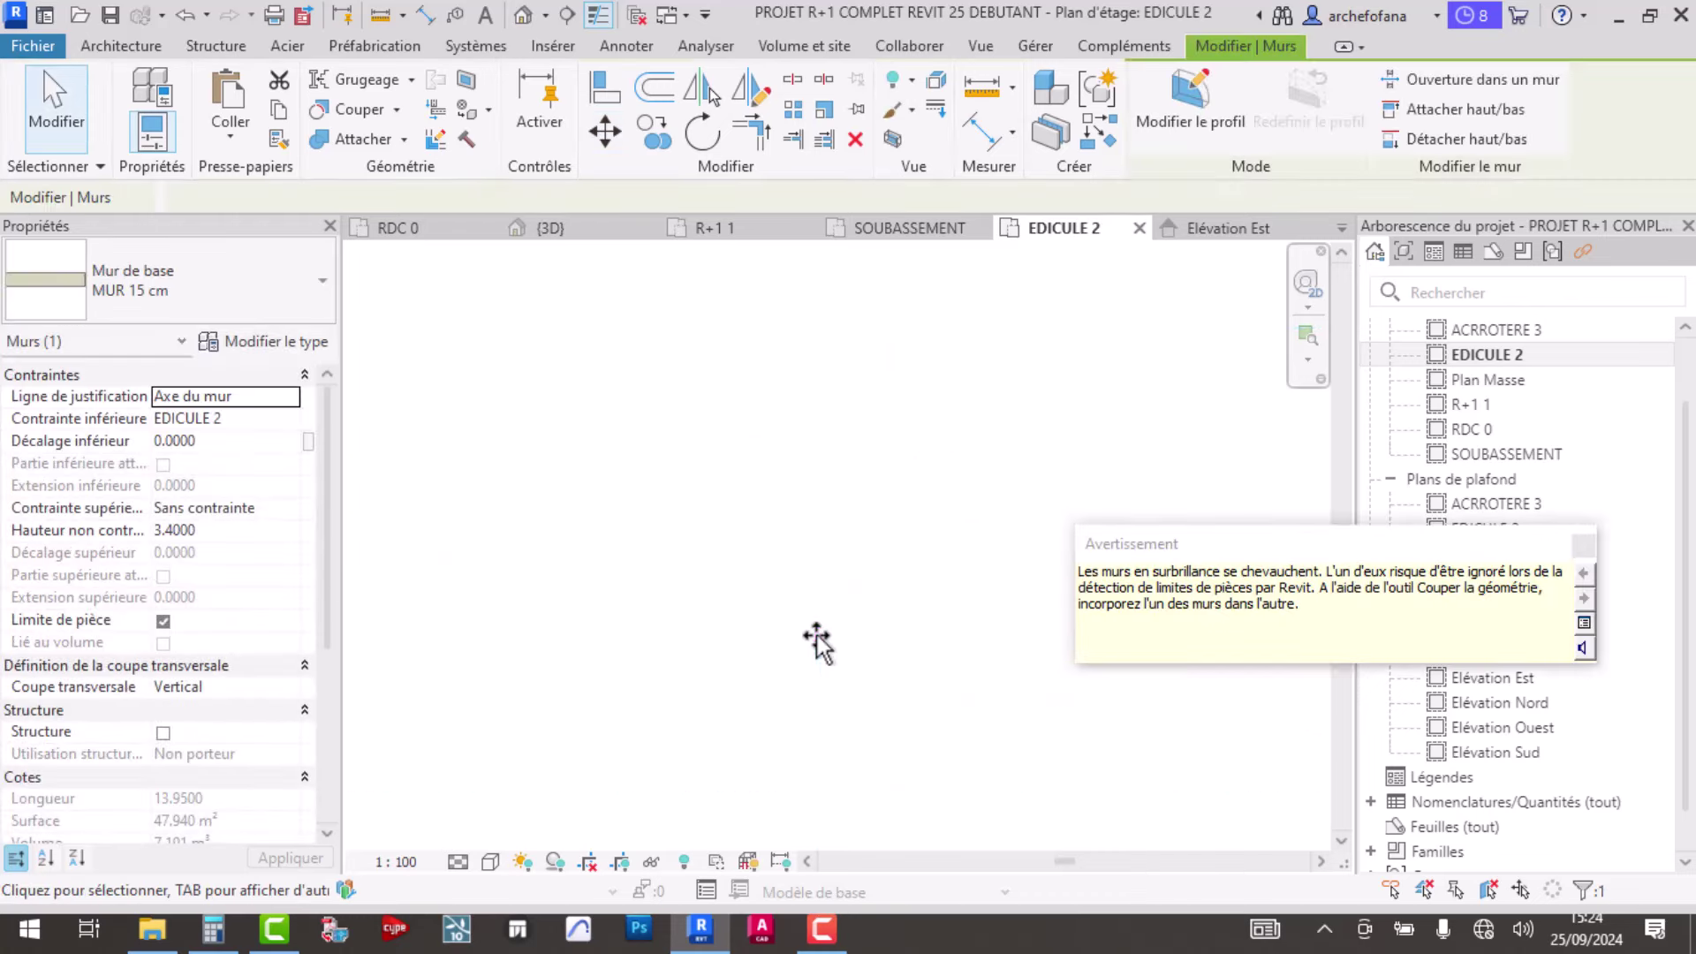
scroll(830, 530, "down", 2)
scroll(883, 556, "down", 2)
scroll(870, 571, "down", 2)
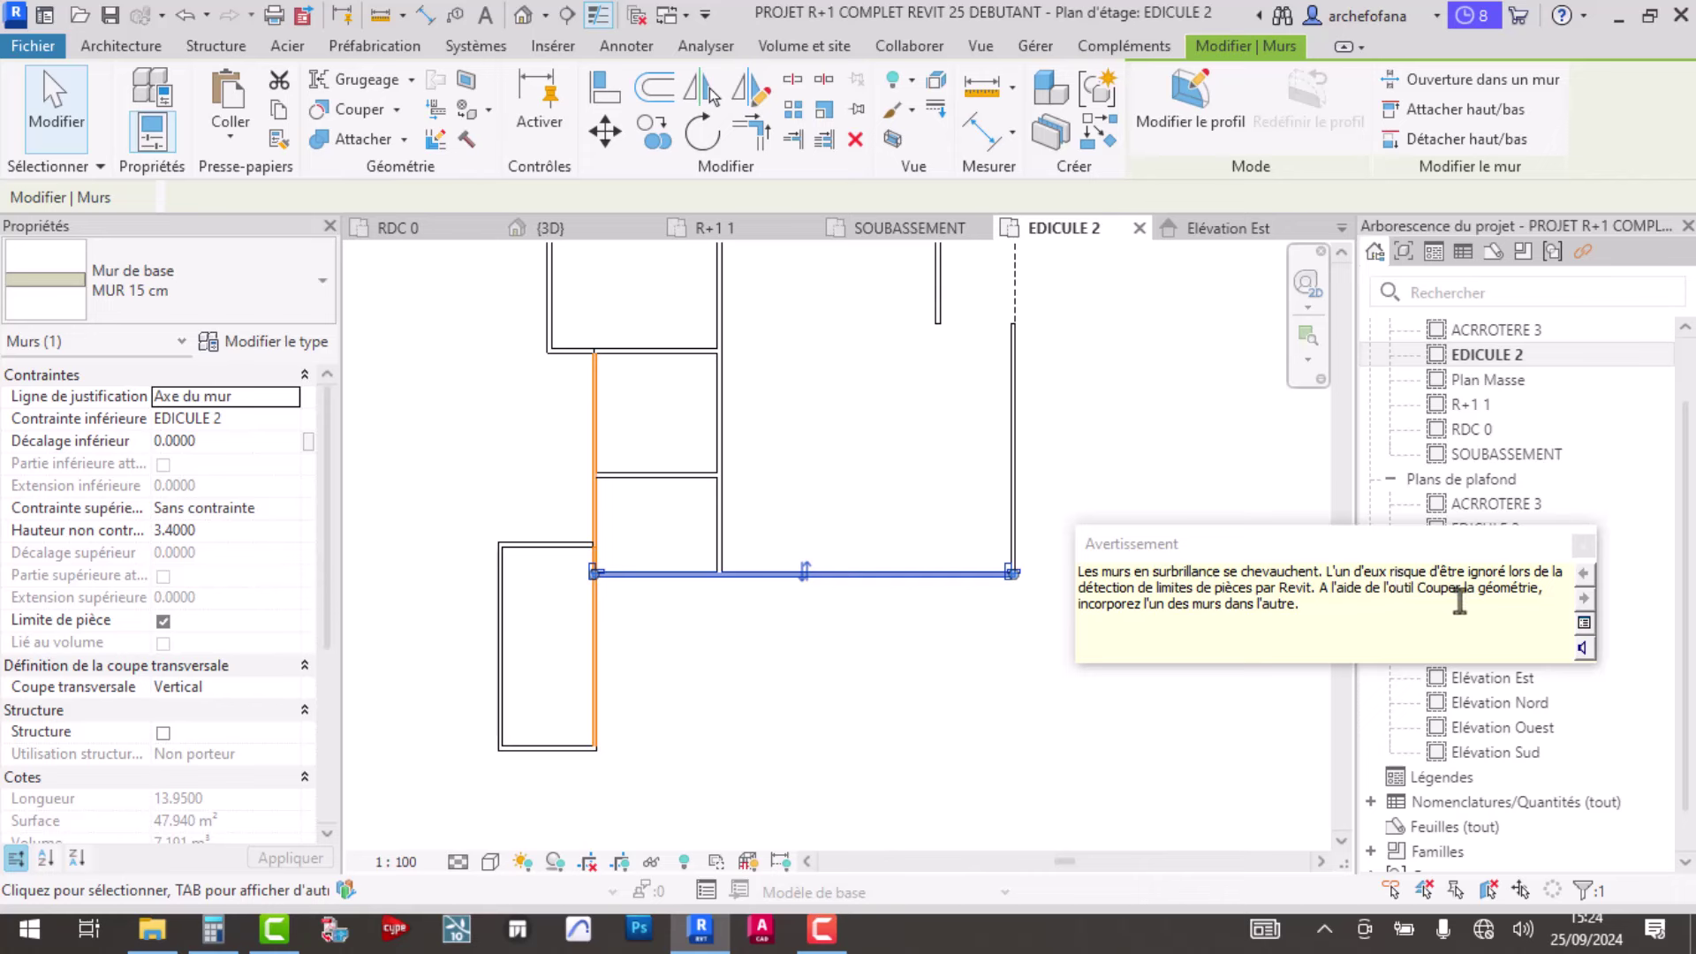
- Dismiss the overlapping-walls warning, then delete the overlapping vertical wall and undo it
left_click(1584, 546)
key("Escape")
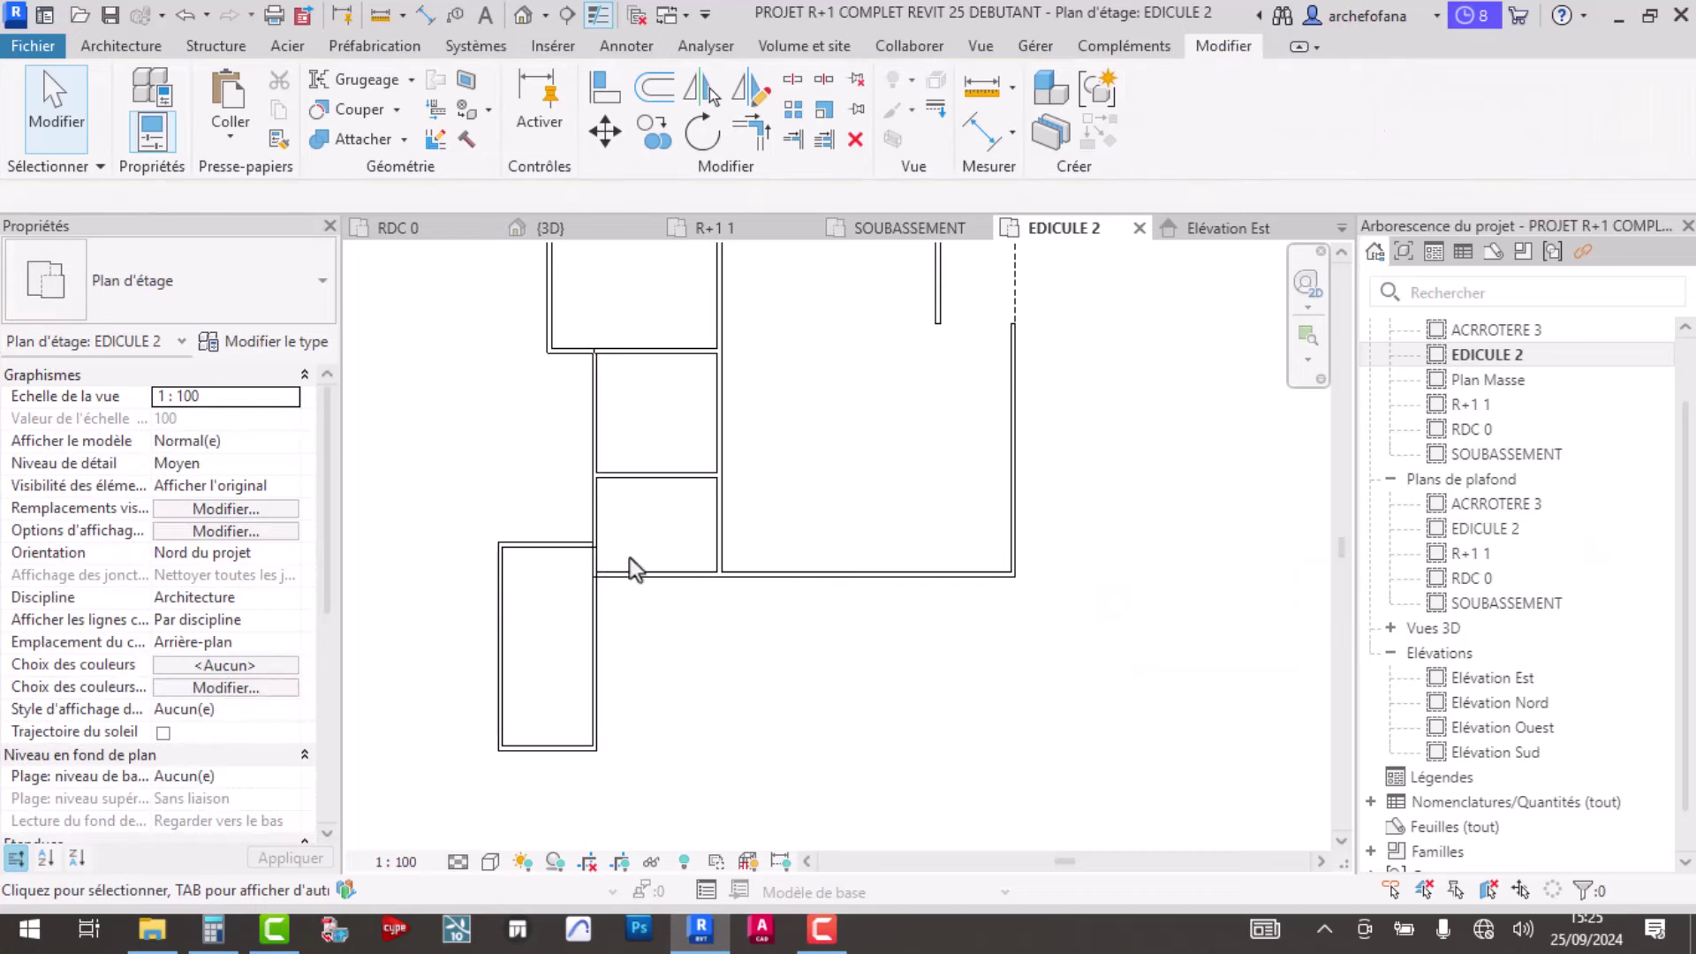
left_click(597, 507)
key("Delete")
key("ctrl+z")
- Select the horizontal and vertical walls at the overlap to inspect them
scroll(597, 344, "up", 2)
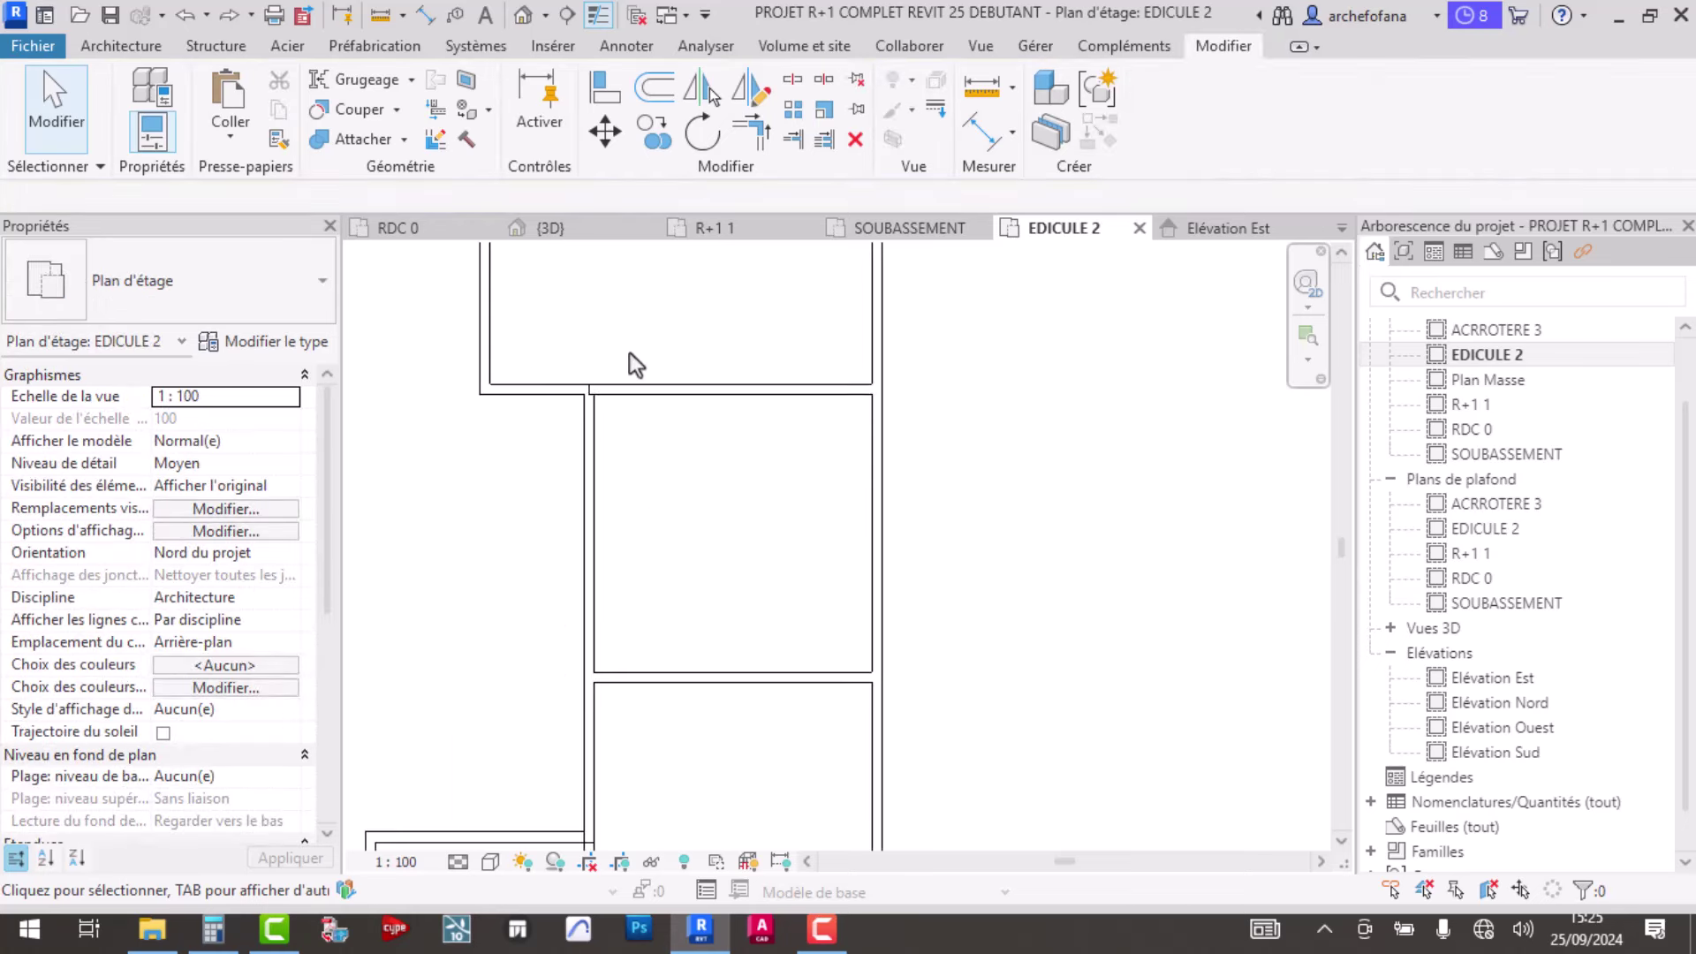
left_click(705, 539)
left_click(835, 453)
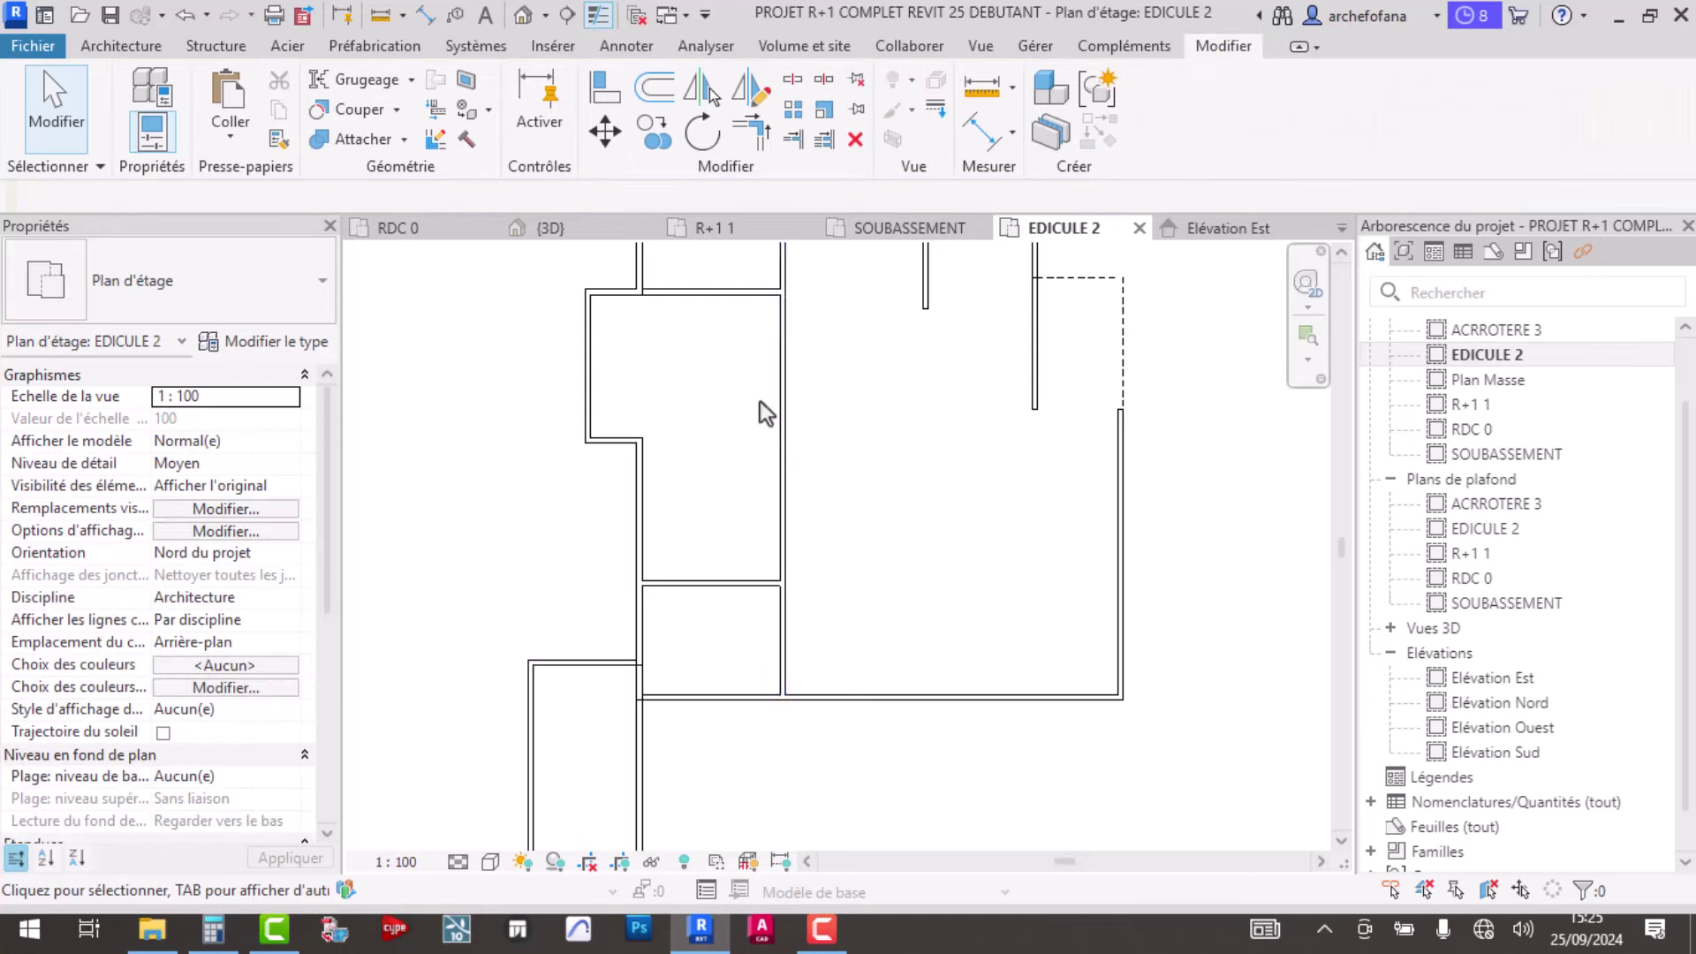
scroll(759, 401, "down", 2)
left_click(732, 429)
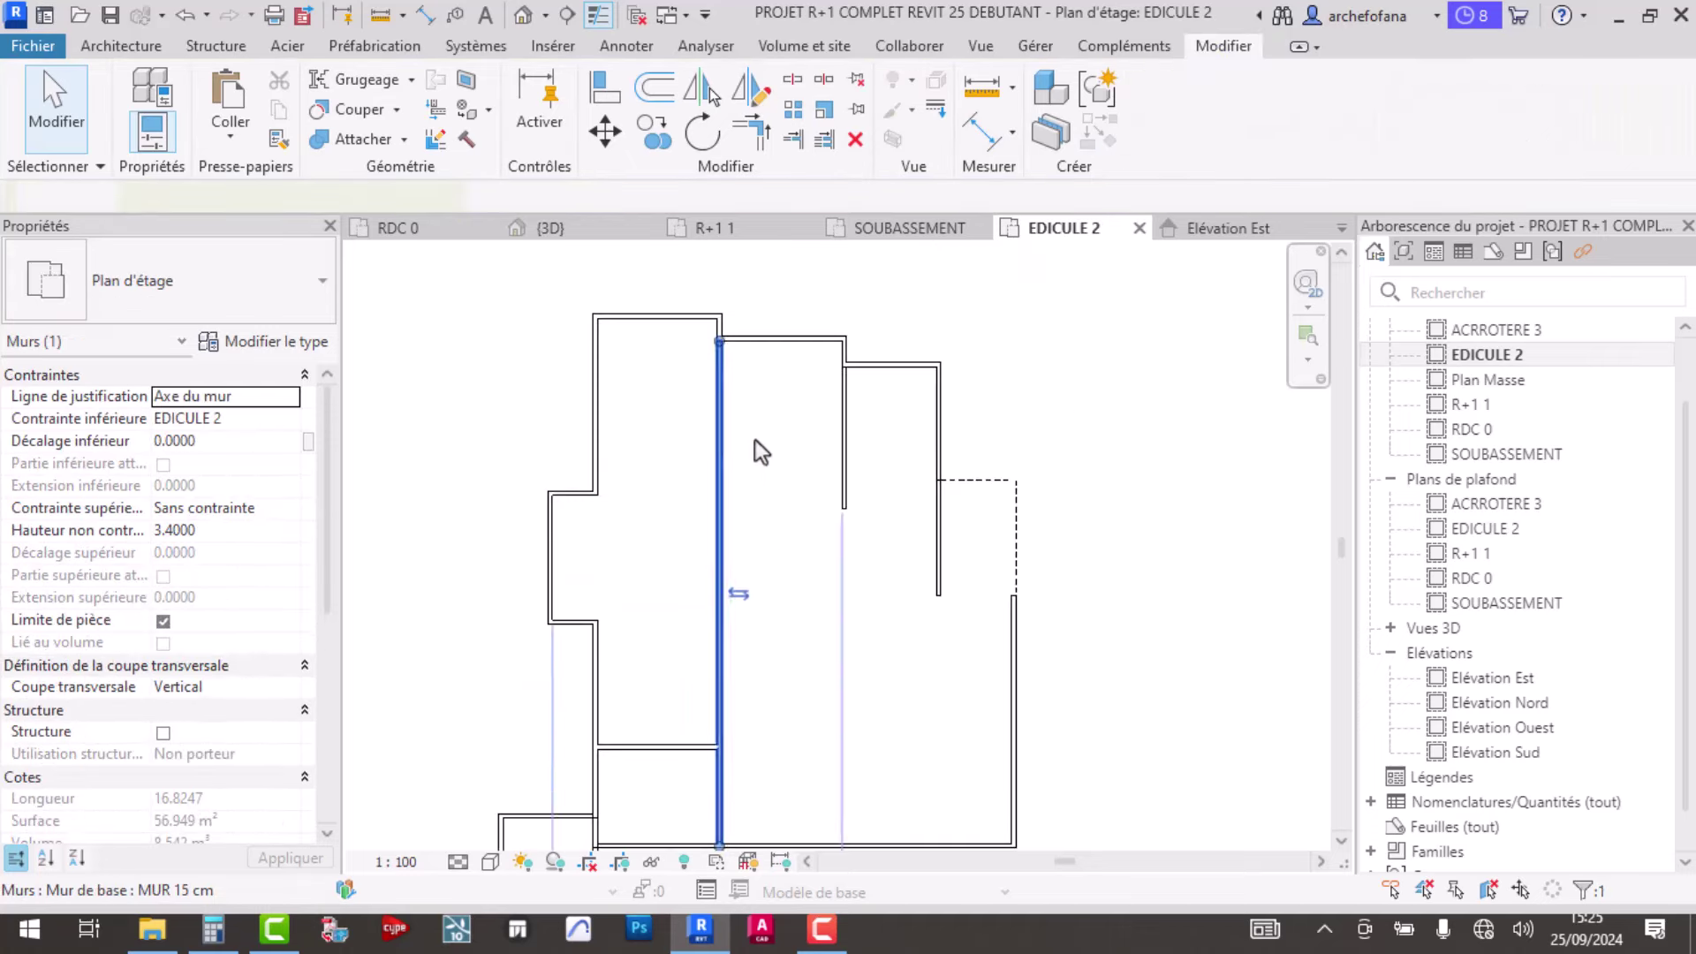
scroll(777, 477, "down", 2)
scroll(751, 618, "up", 4)
scroll(742, 618, "up", 2)
scroll(740, 604, "up", 2)
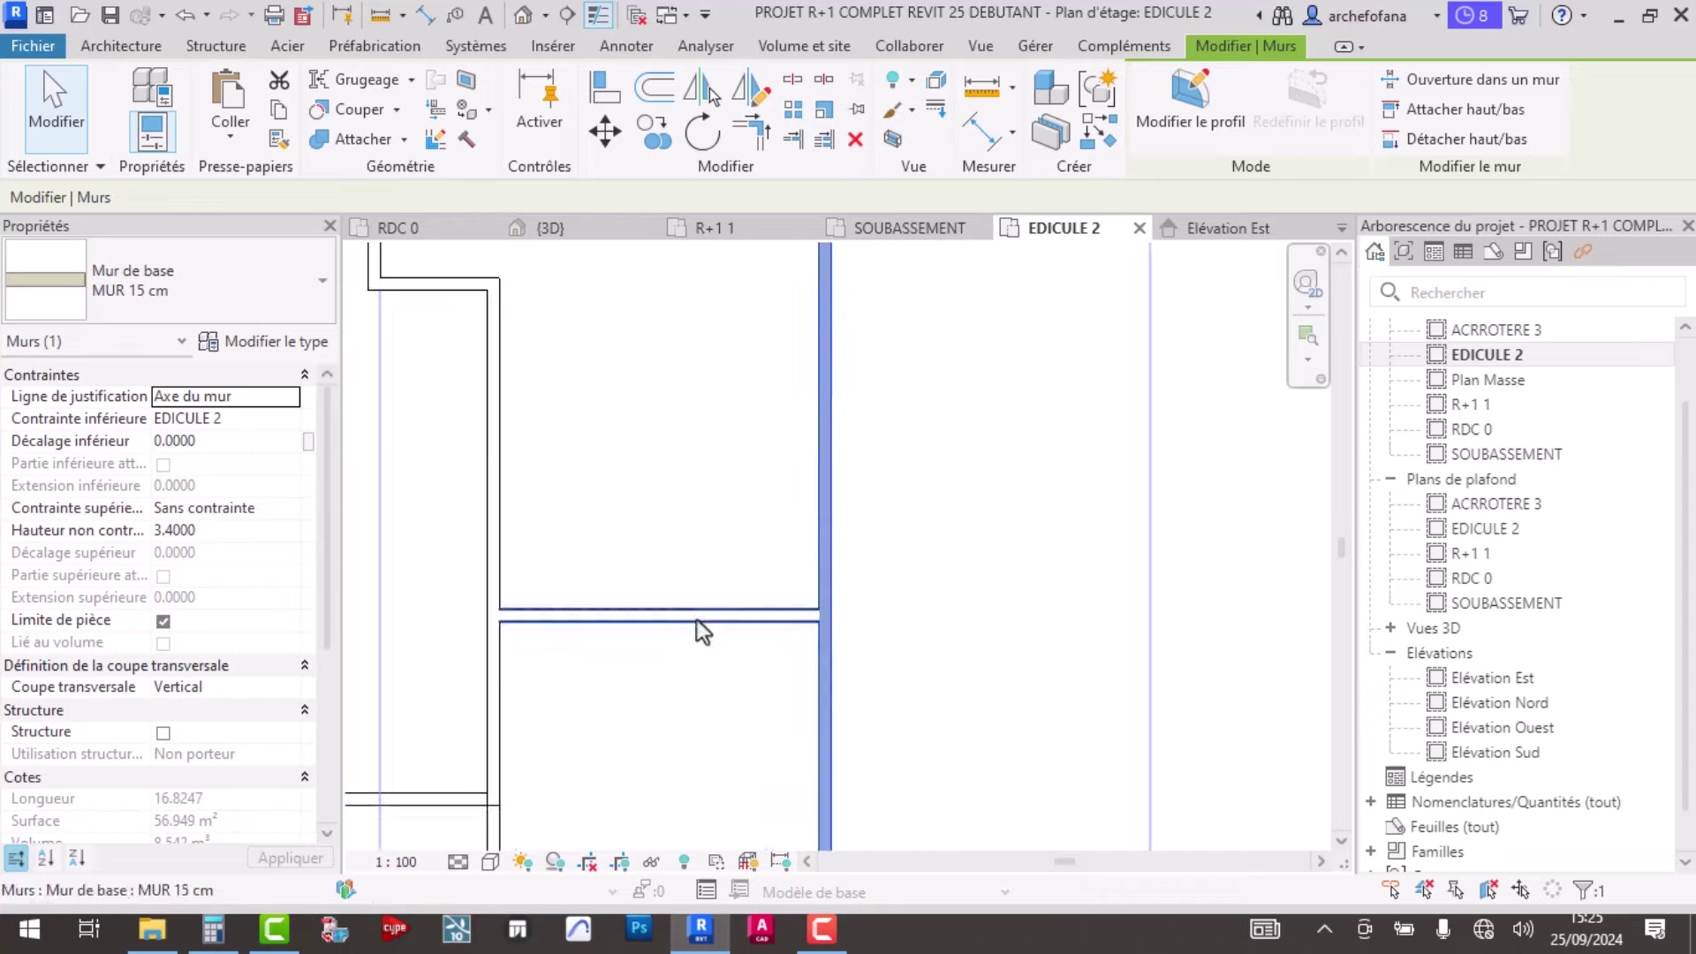
scroll(697, 620, "up", 2)
left_click(654, 348)
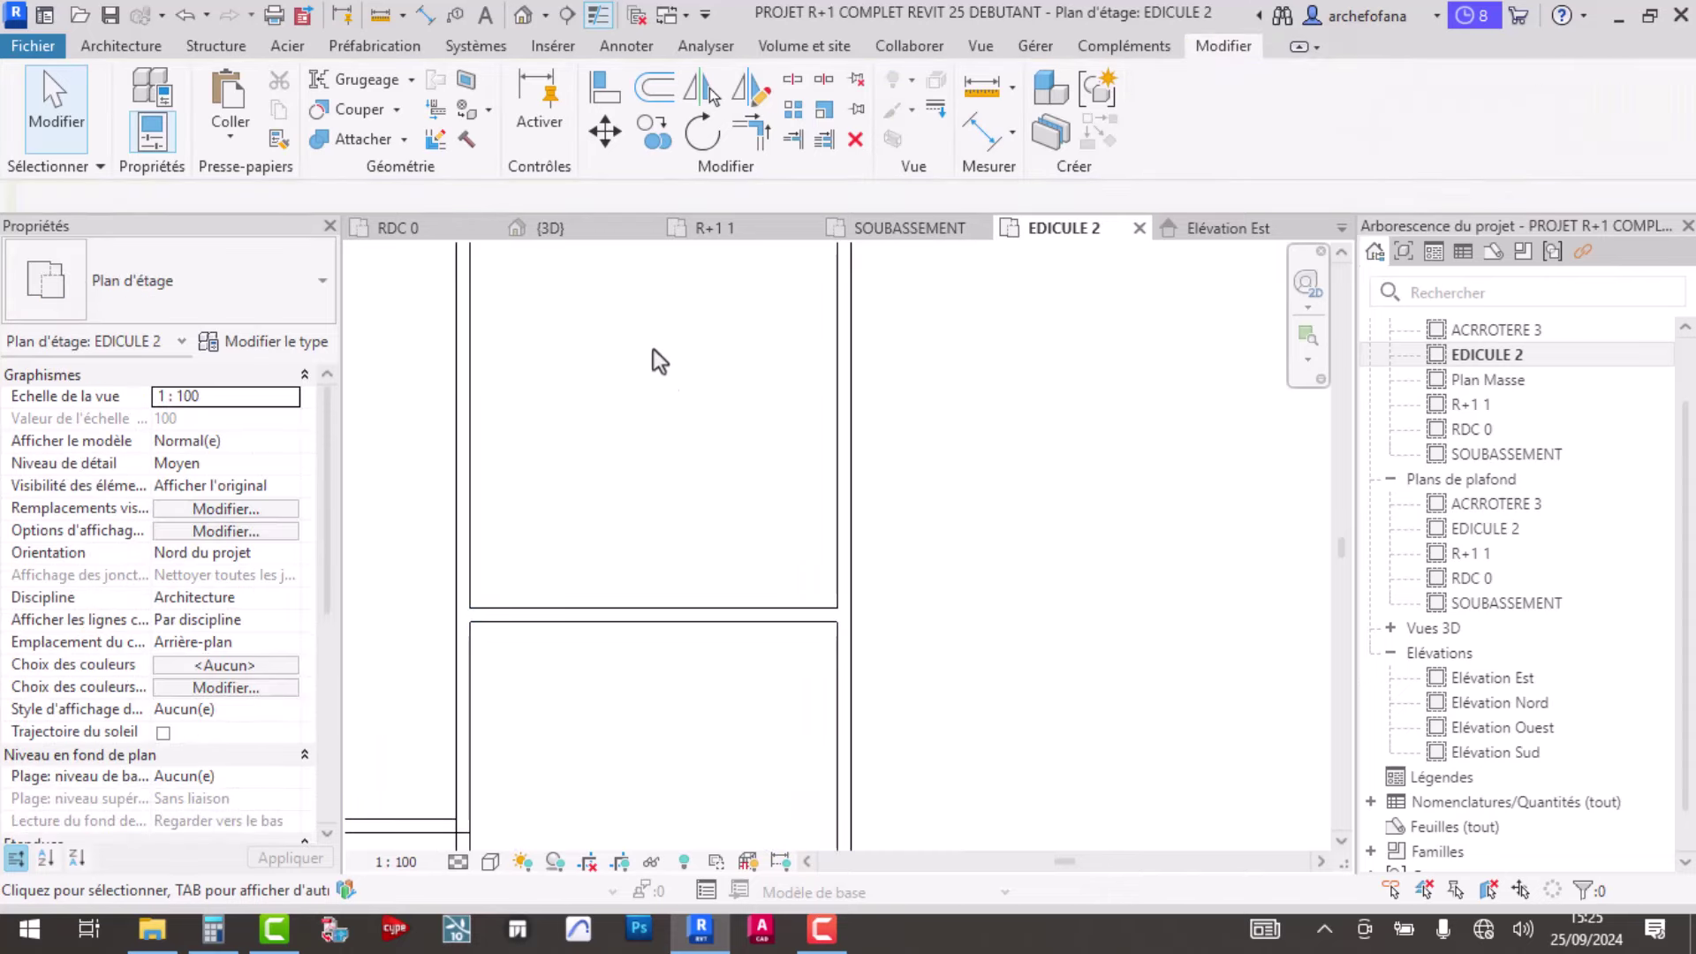
- Trim the horizontal and vertical walls into a clean corner with Trim/Extend to Corner
left_click(744, 137)
scroll(822, 618, "up", 3)
scroll(823, 609, "up", 3)
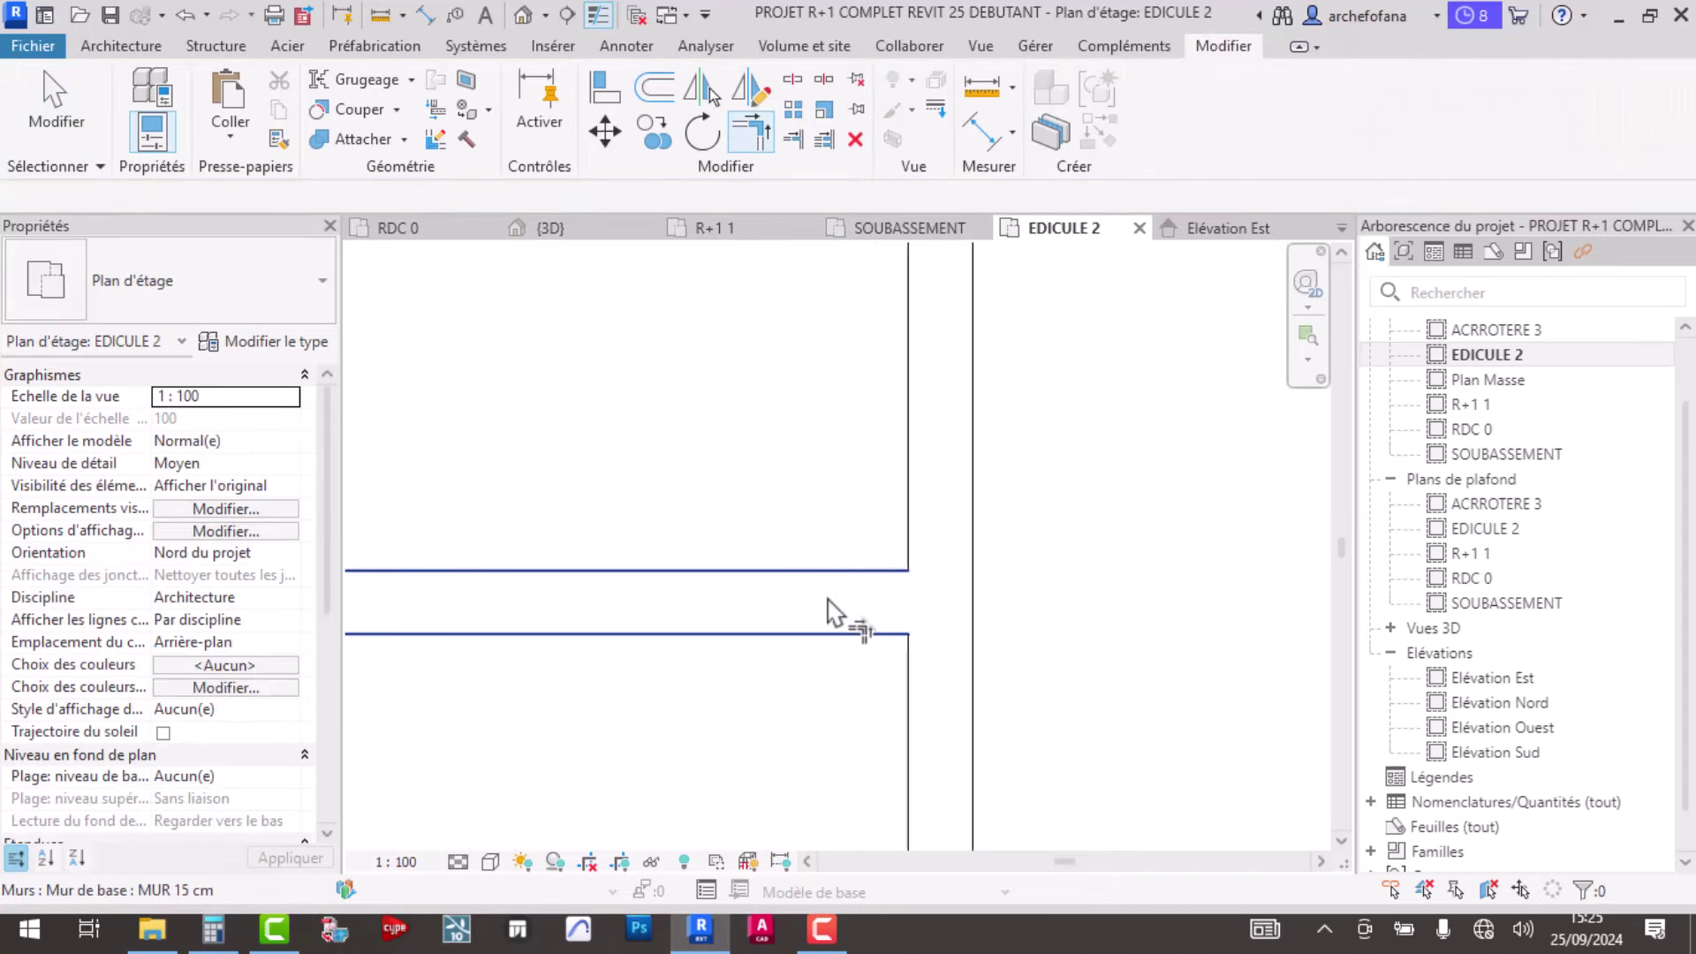
left_click(833, 624)
left_click(936, 777)
scroll(909, 619, "down", 6)
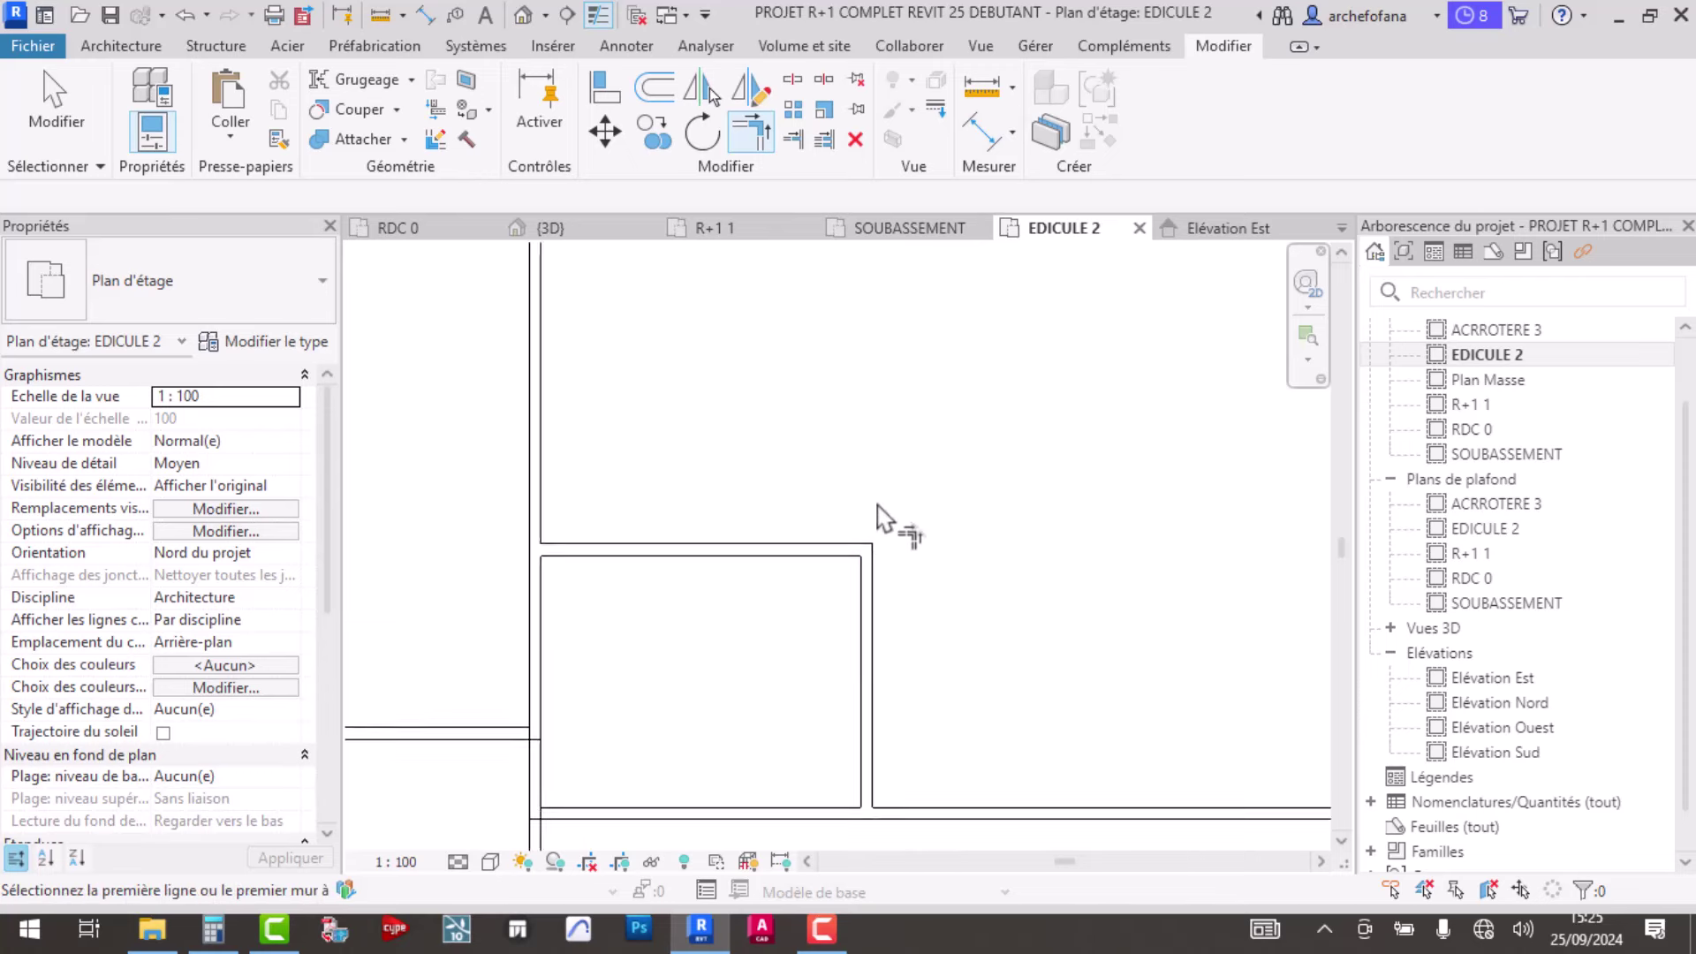
scroll(888, 508, "down", 5)
scroll(901, 477, "down", 2)
key("Escape")
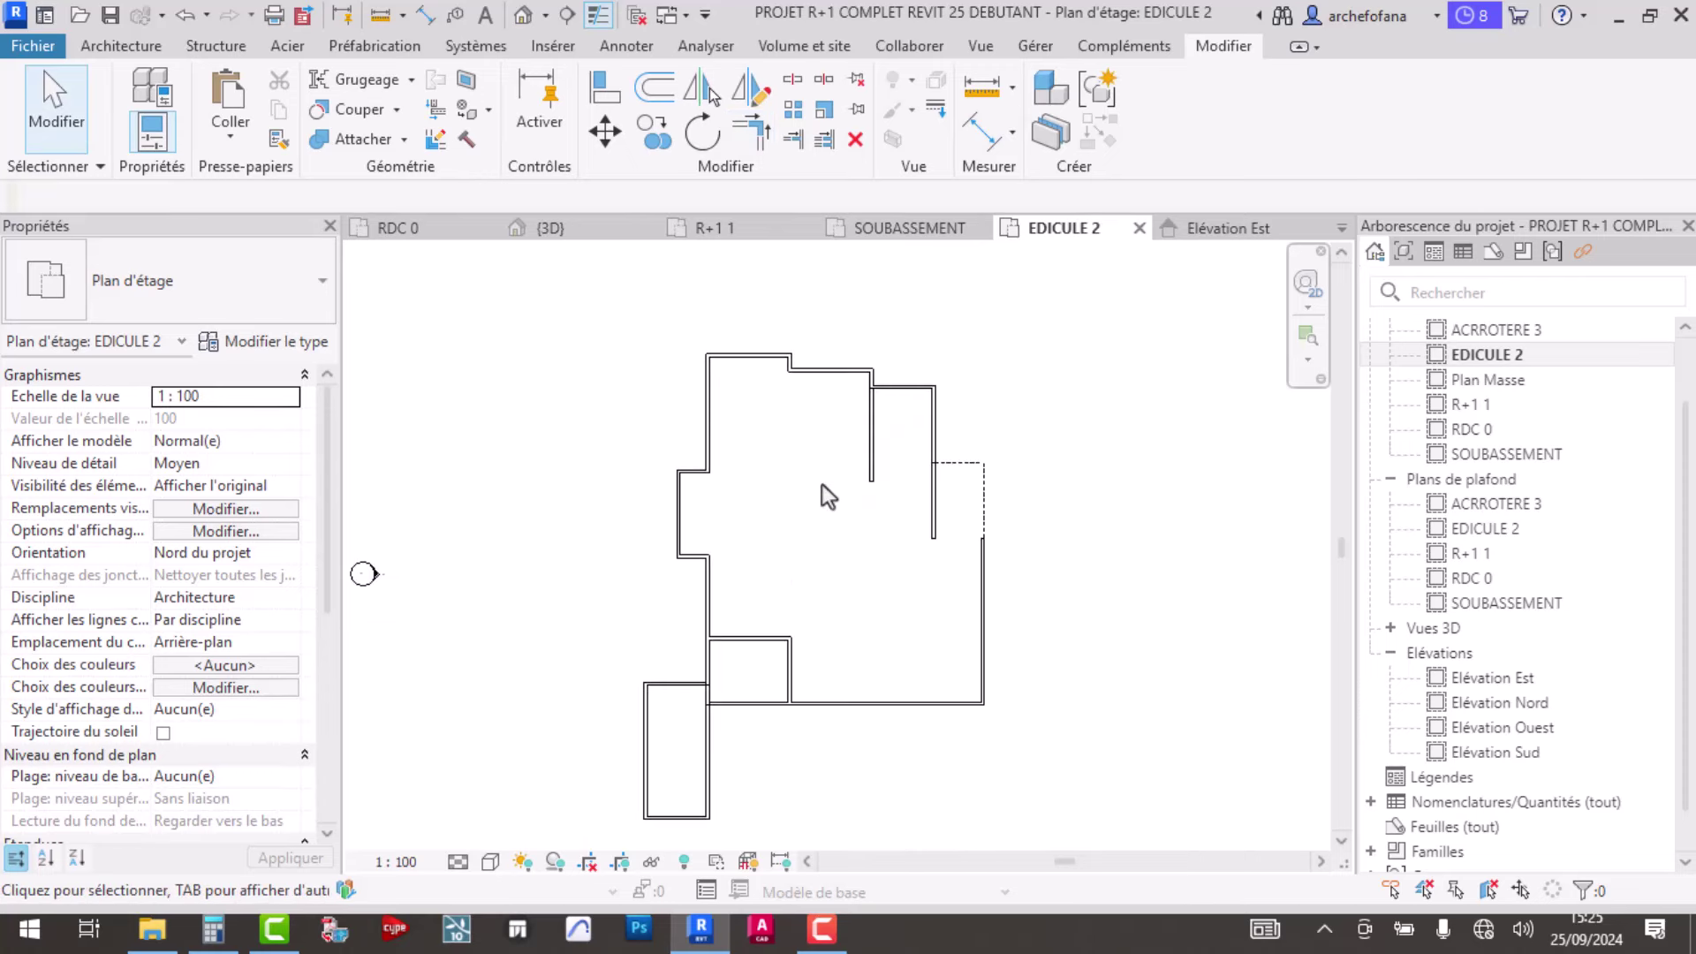
- Delete the short vertical wall and the lower wall piece on the right
left_click(874, 470)
key("Delete")
left_click(940, 530)
key("Delete")
scroll(956, 458, "up", 3)
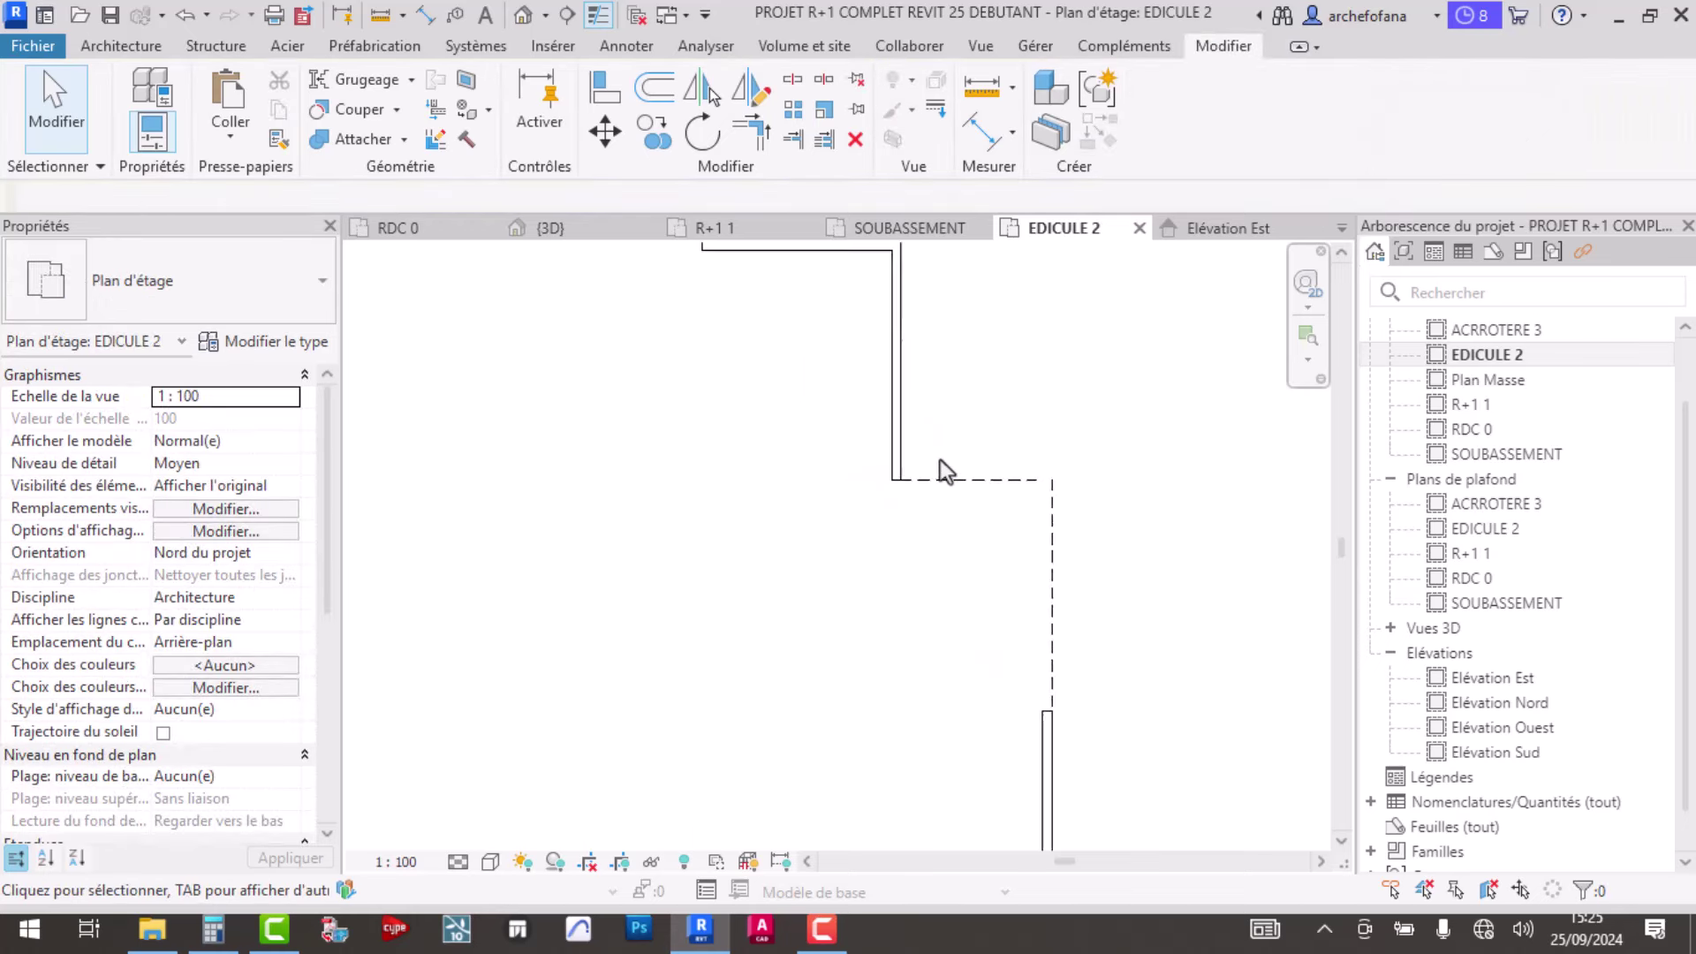
- Create a similar horizontal wall from the existing wall's end to the dashed corner
left_click(887, 423)
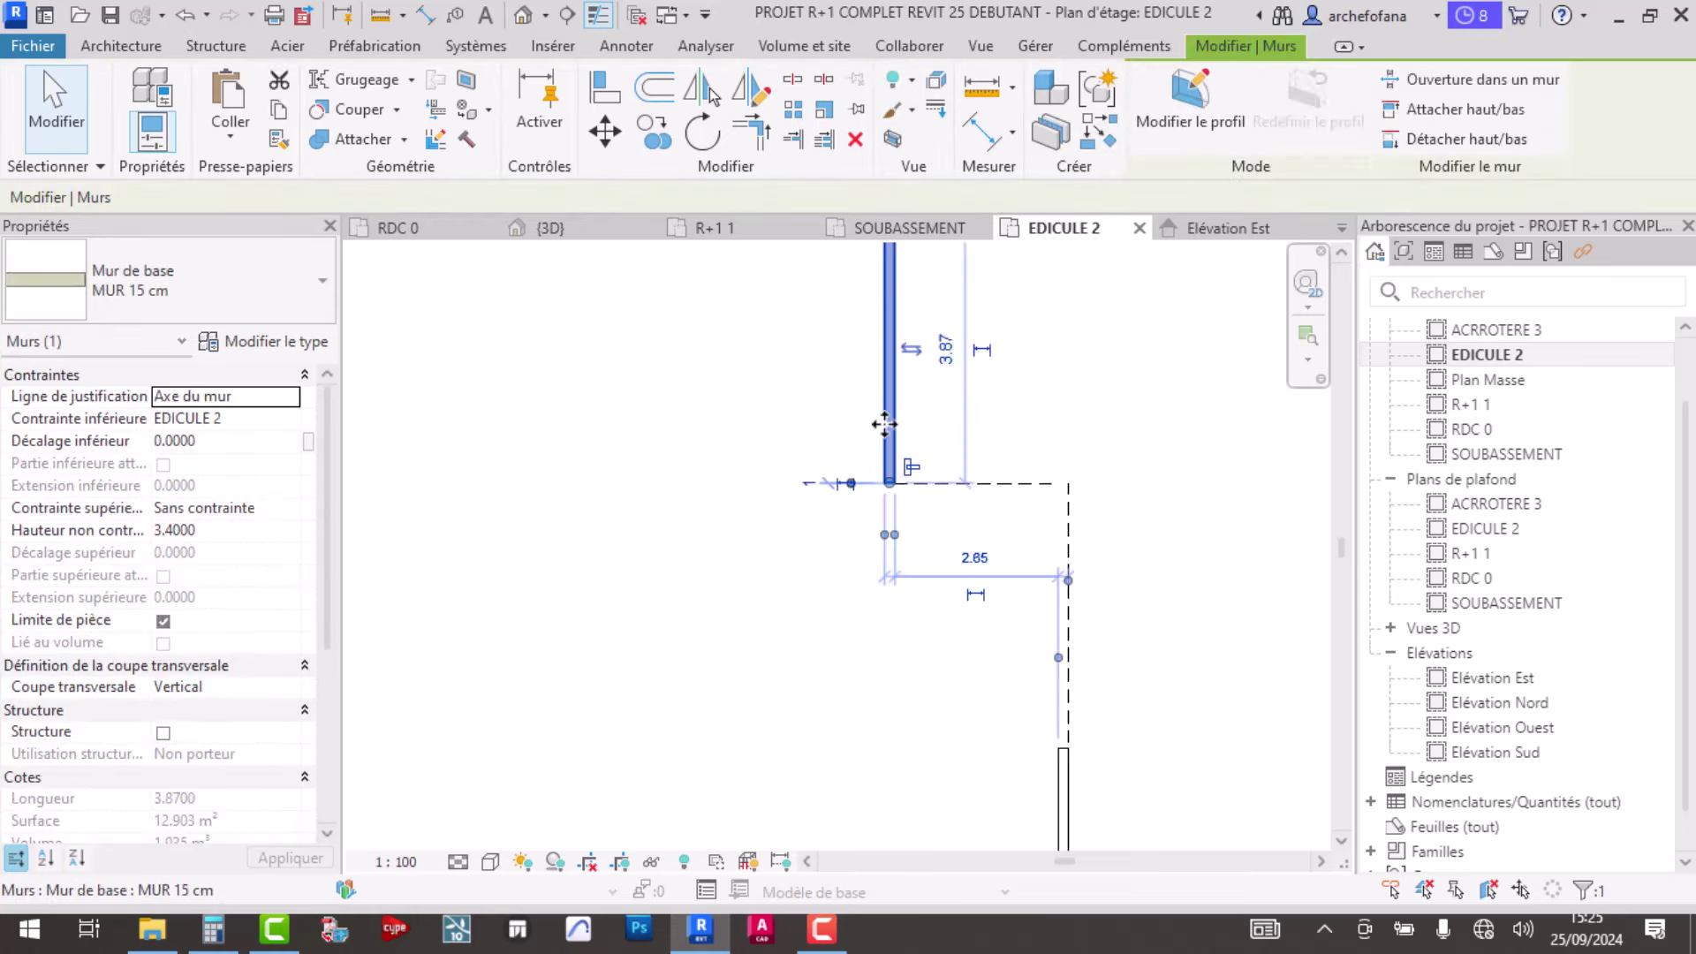
right_click(889, 411)
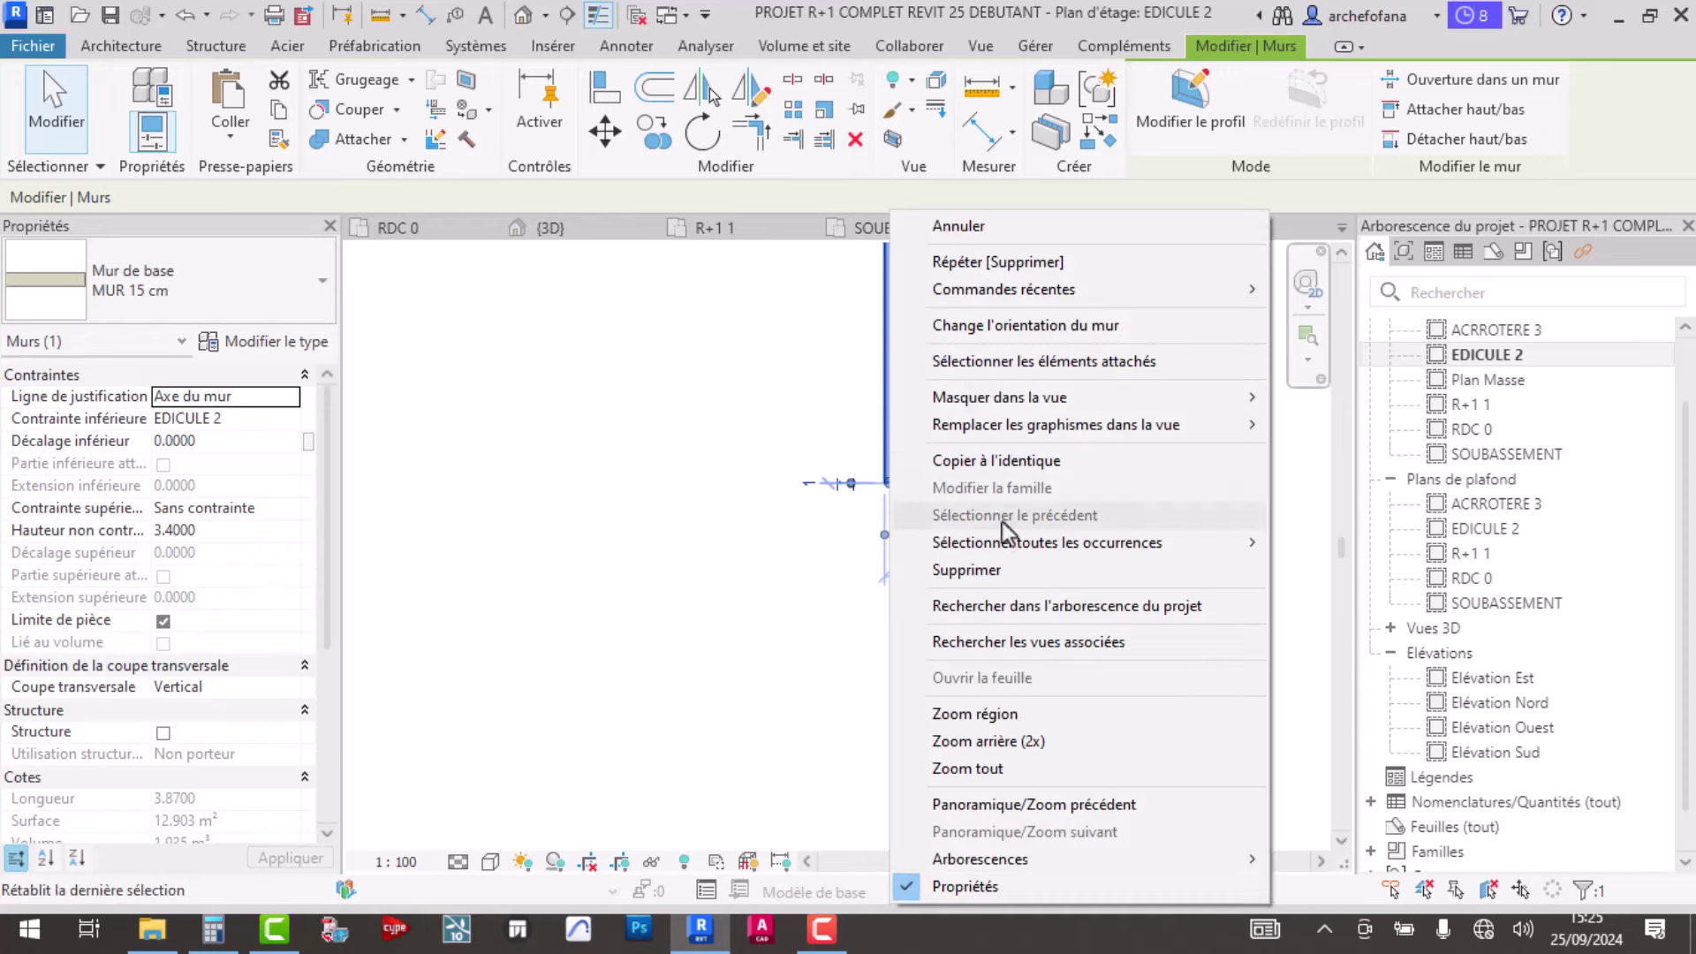
left_click(1004, 466)
scroll(907, 499, "up", 3)
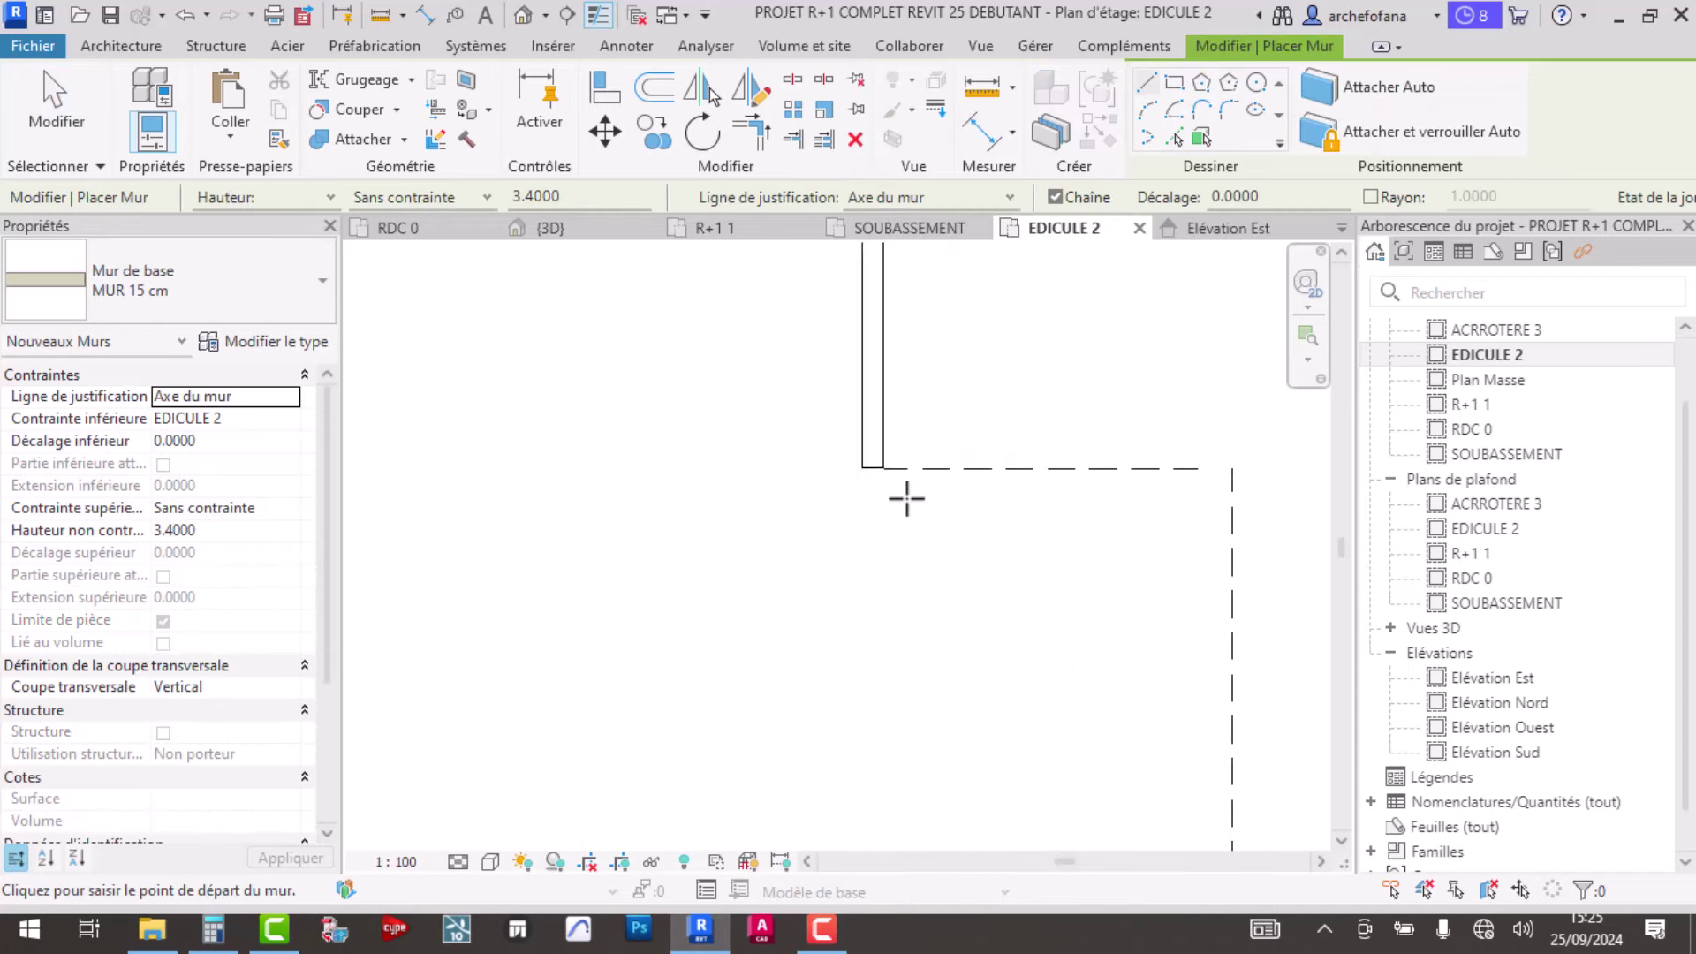
left_click(873, 468)
left_click(1232, 468)
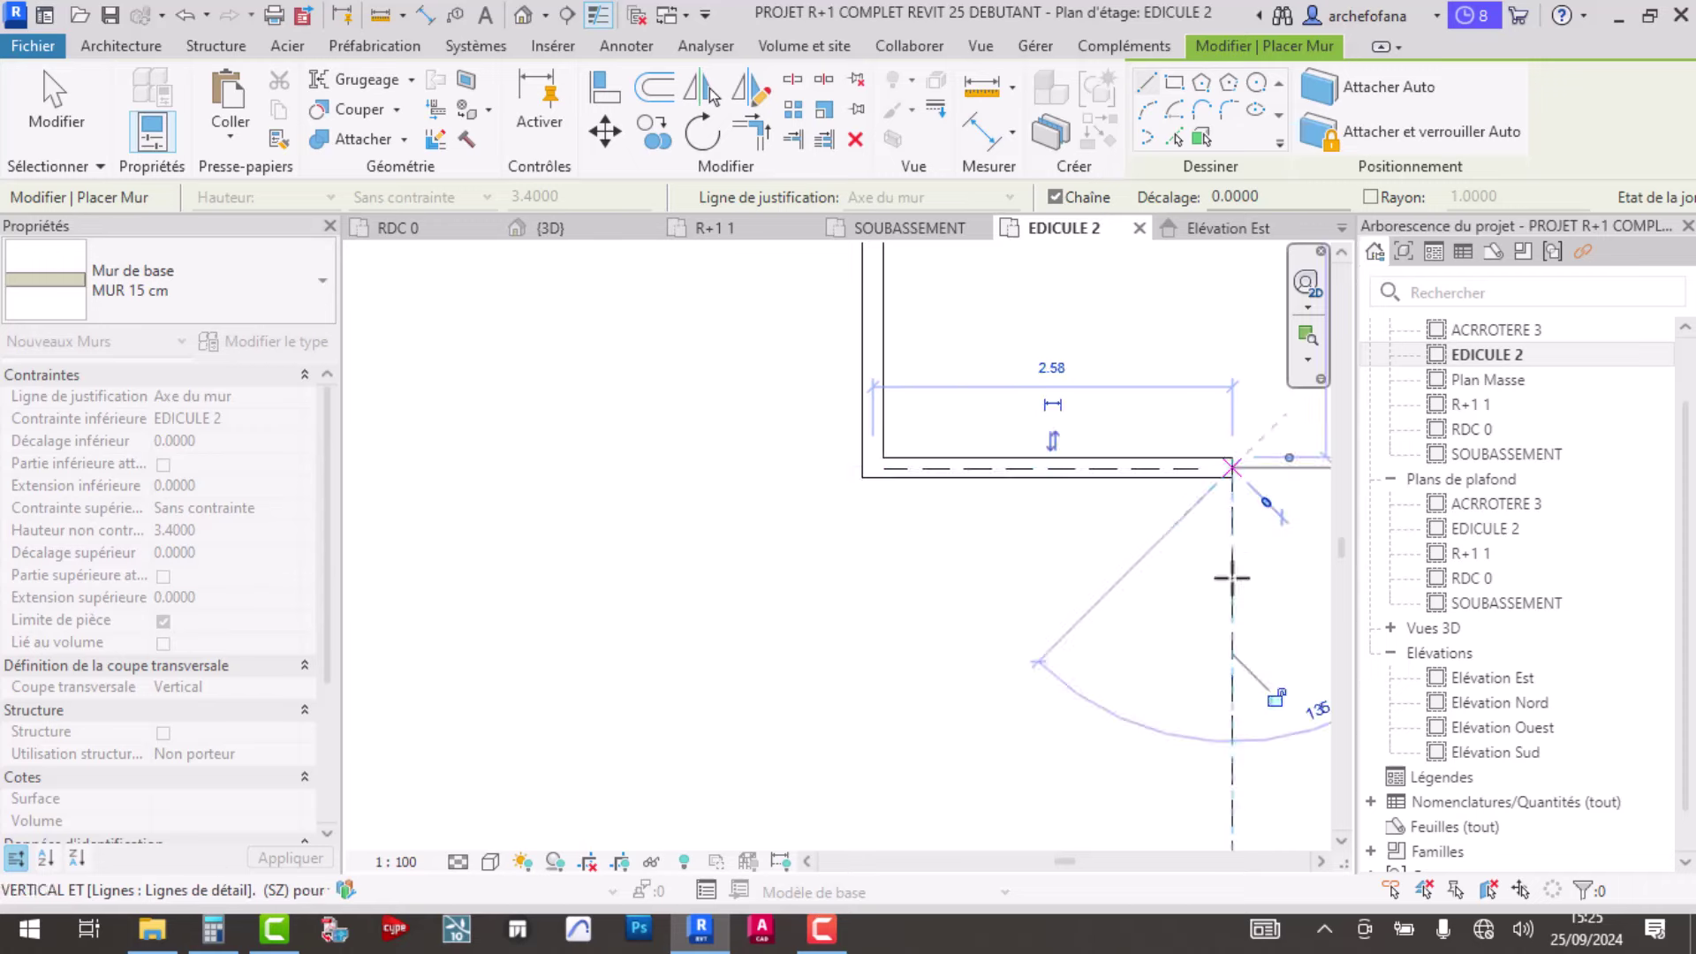
middle_click_drag(1232, 577, 1002, 480)
key("Escape")
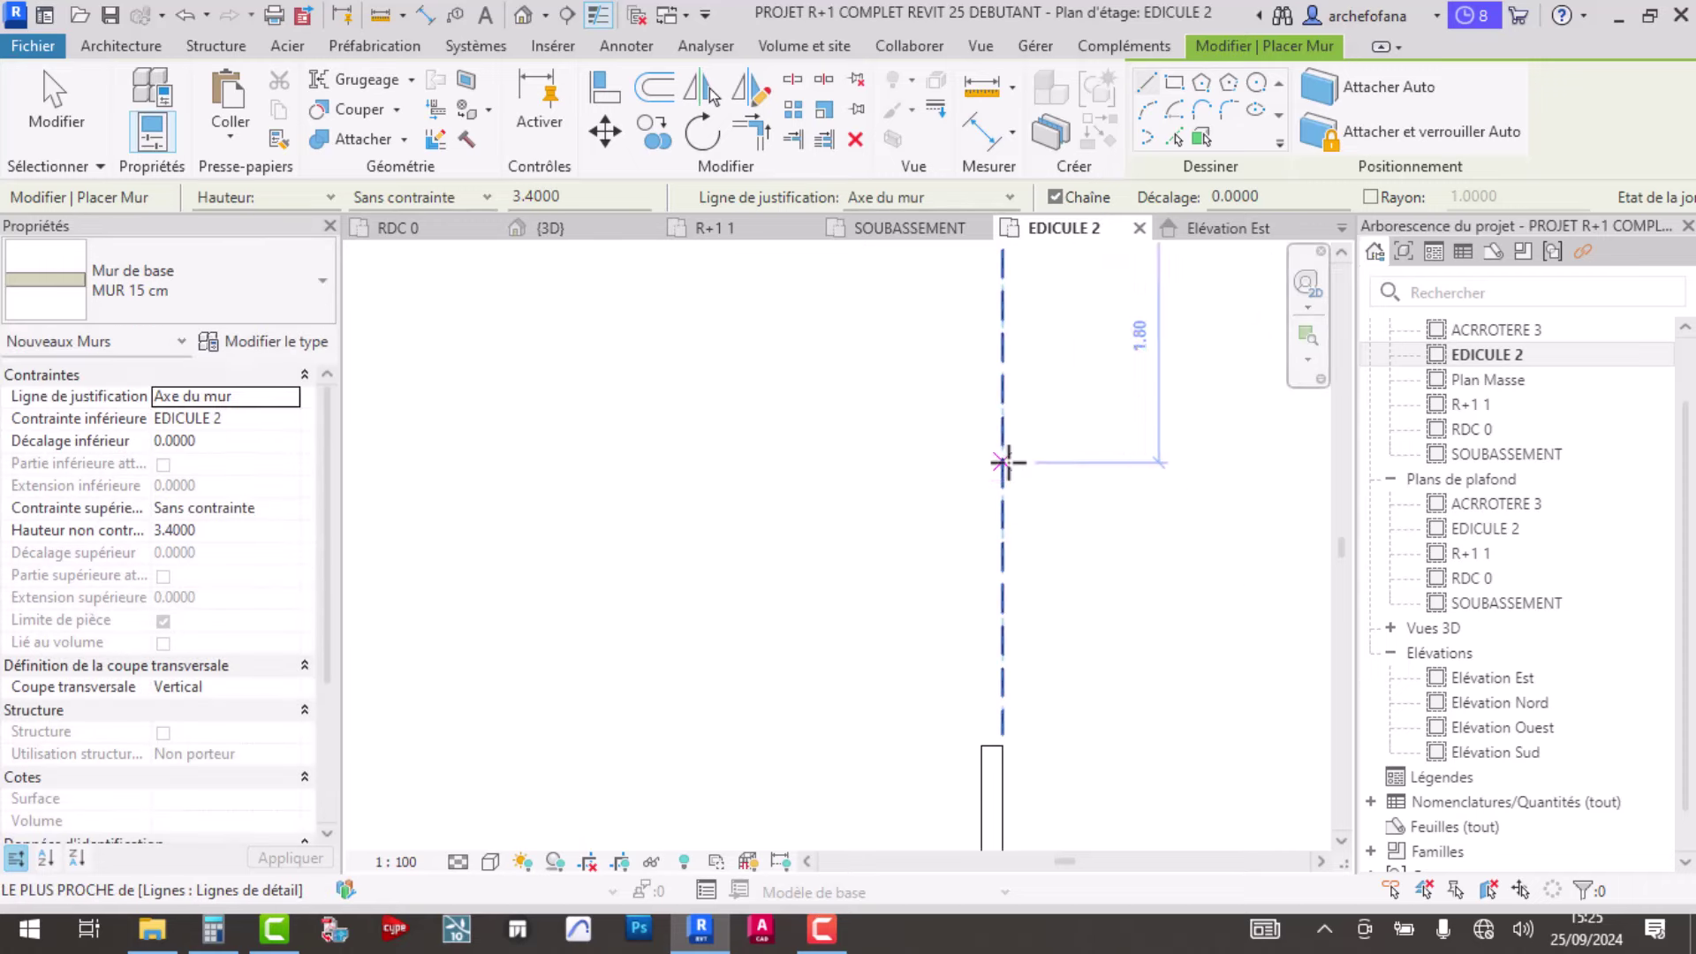
scroll(1007, 461, "down", 3)
key("Escape")
key("Escape")
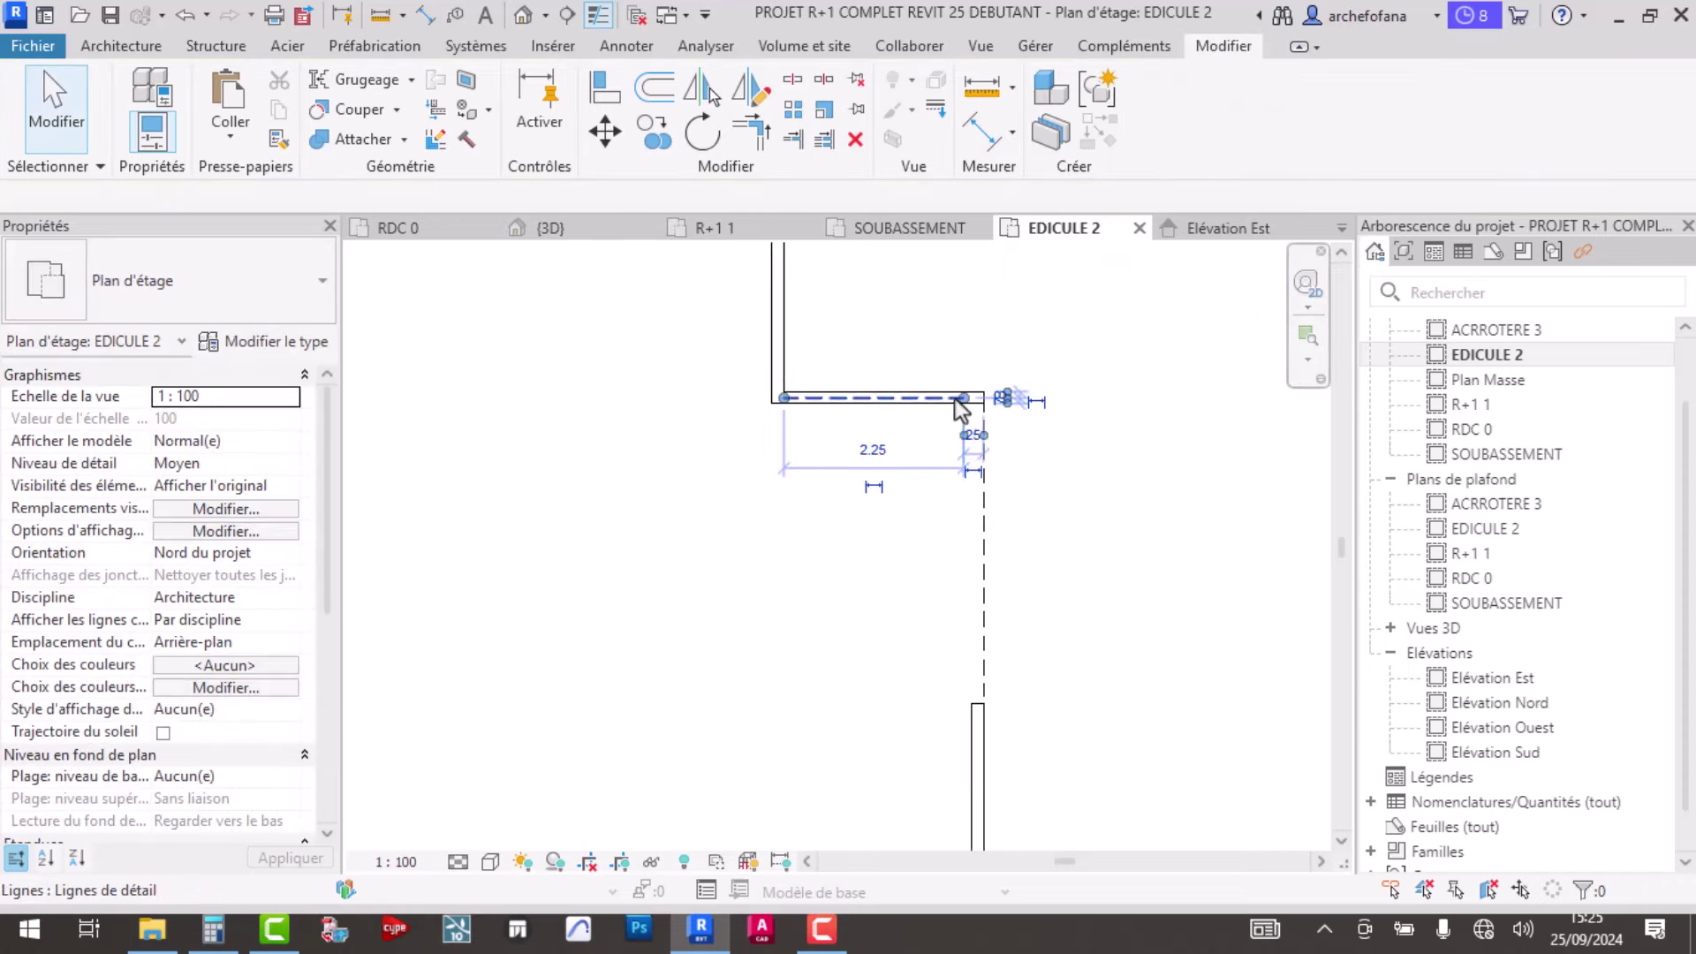
- Check the dashed line, then trim the new wall into a corner with the lower vertical wall
left_click(956, 399)
scroll(980, 464, "down", 1)
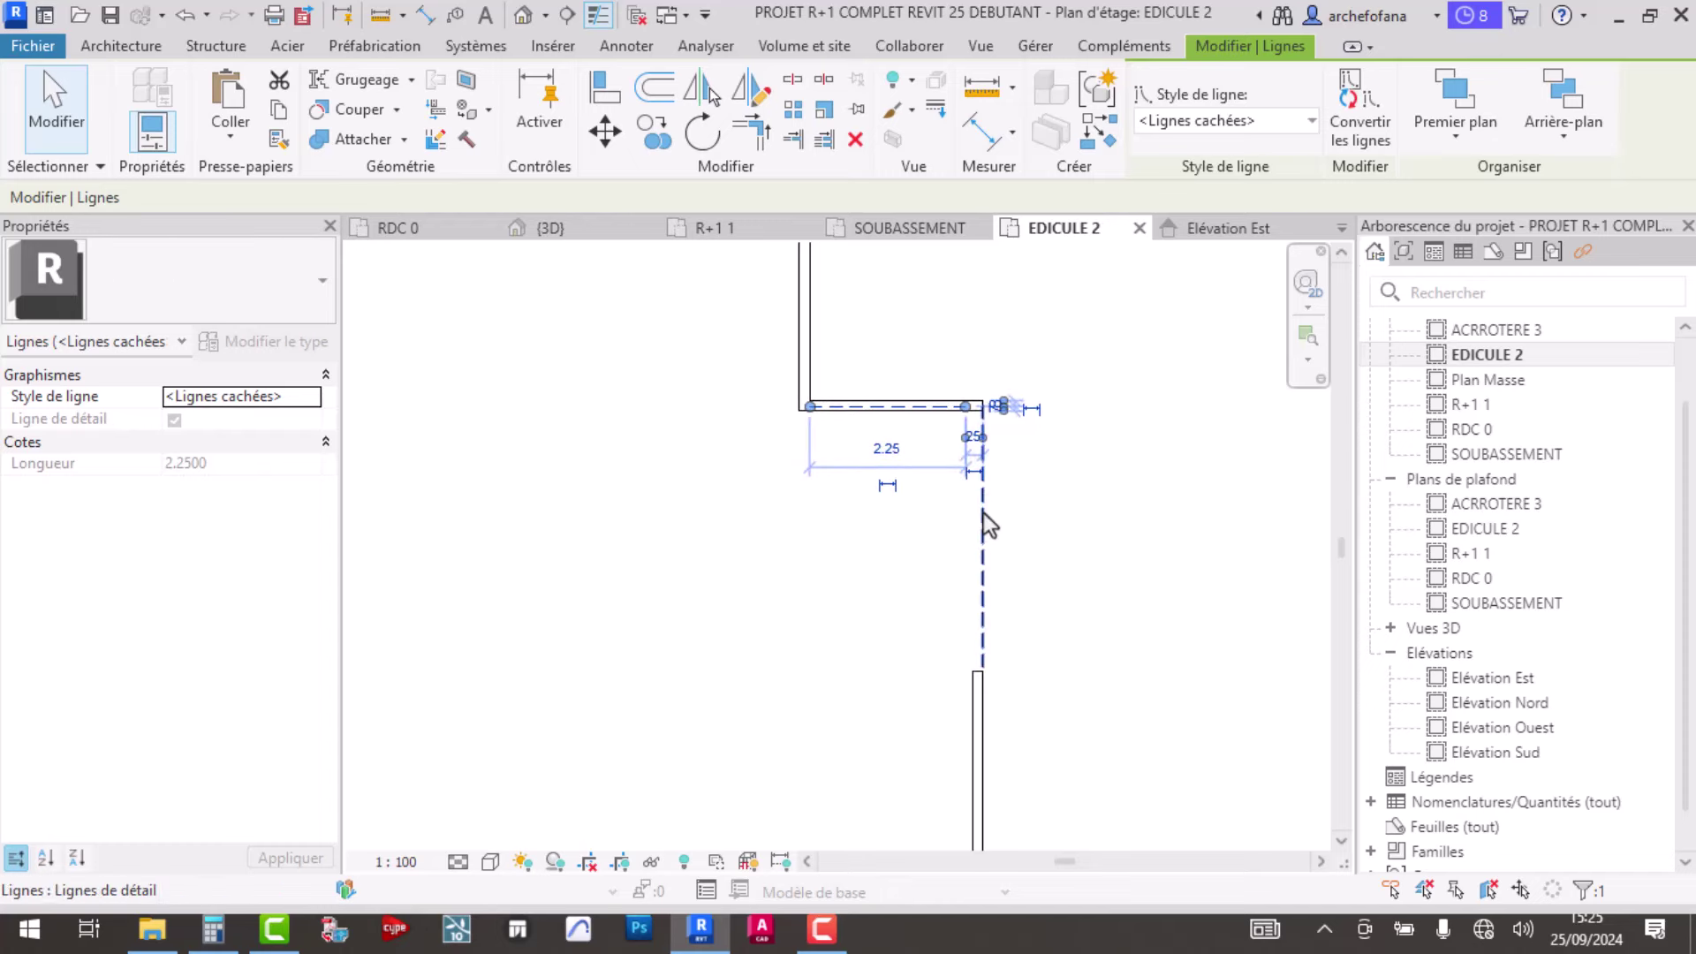
key("Escape")
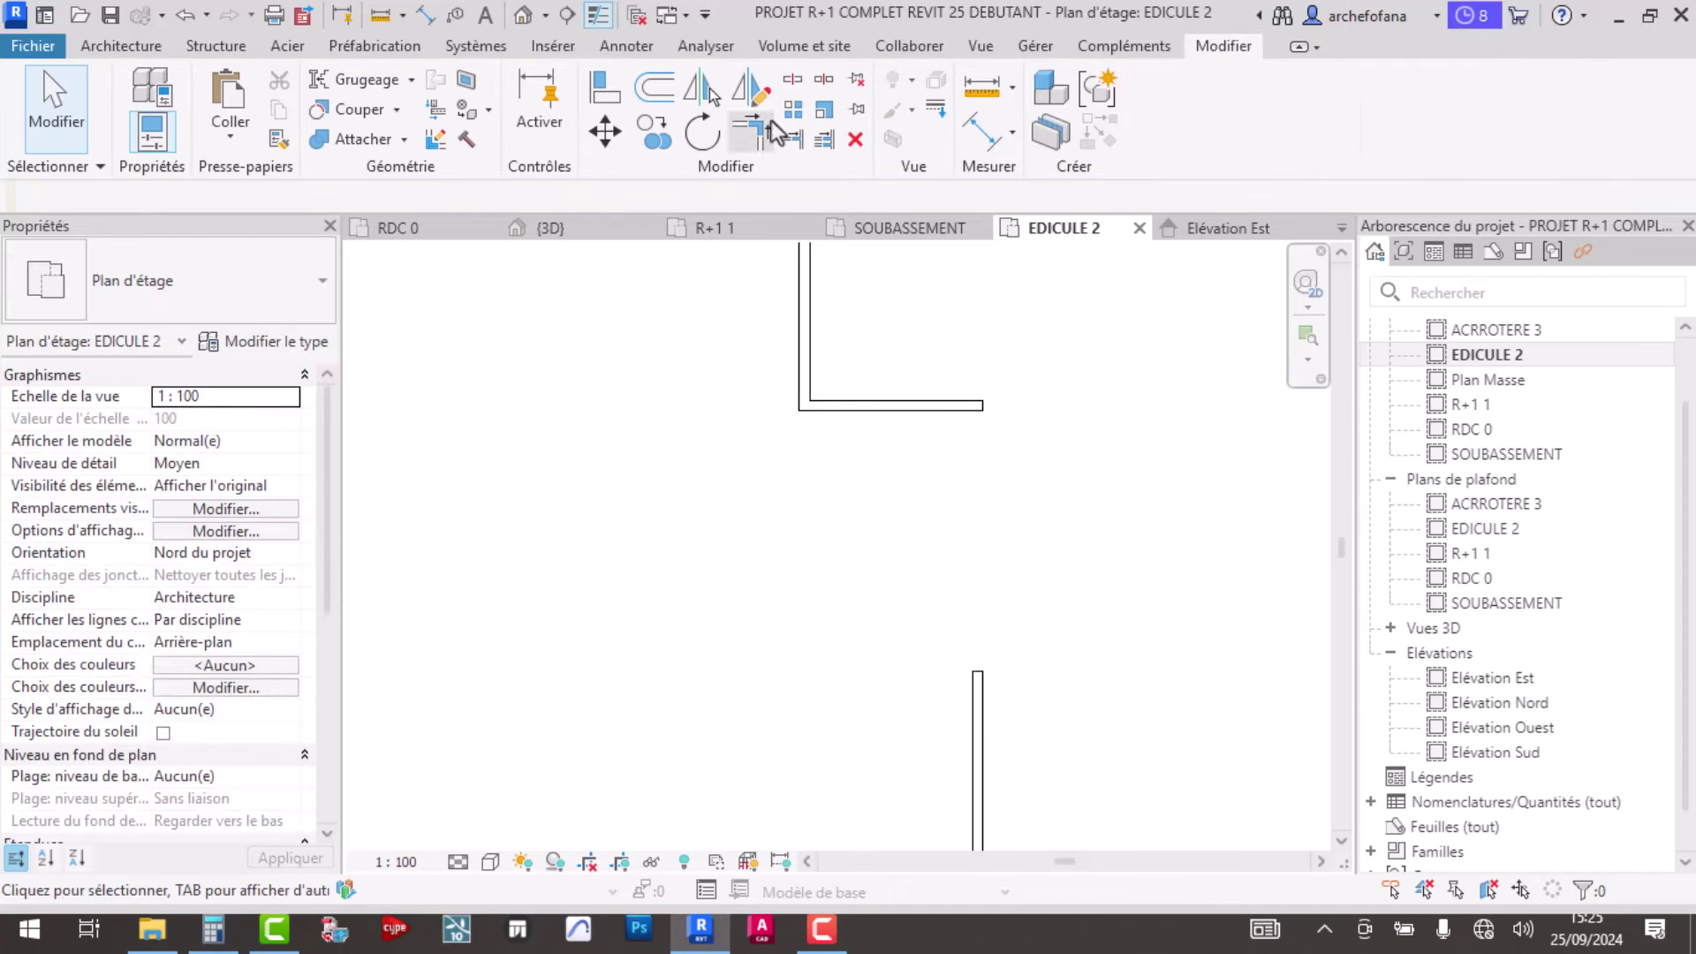
left_click(766, 128)
left_click(944, 408)
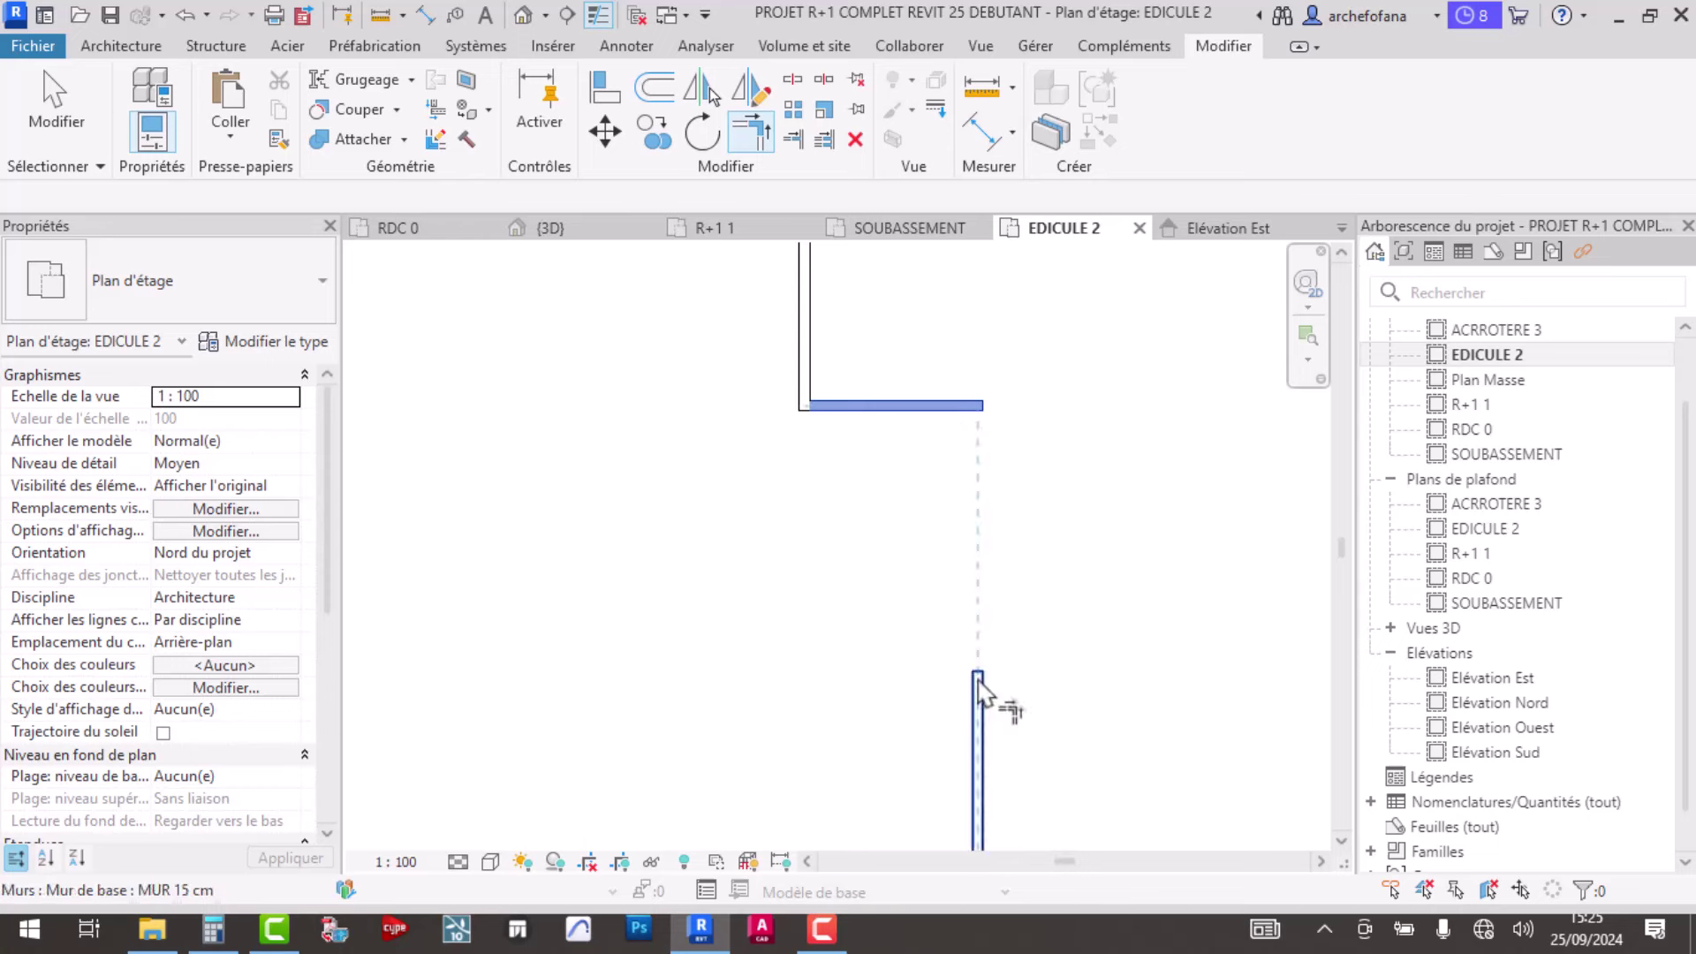
left_click(978, 692)
scroll(980, 415, "down", 4)
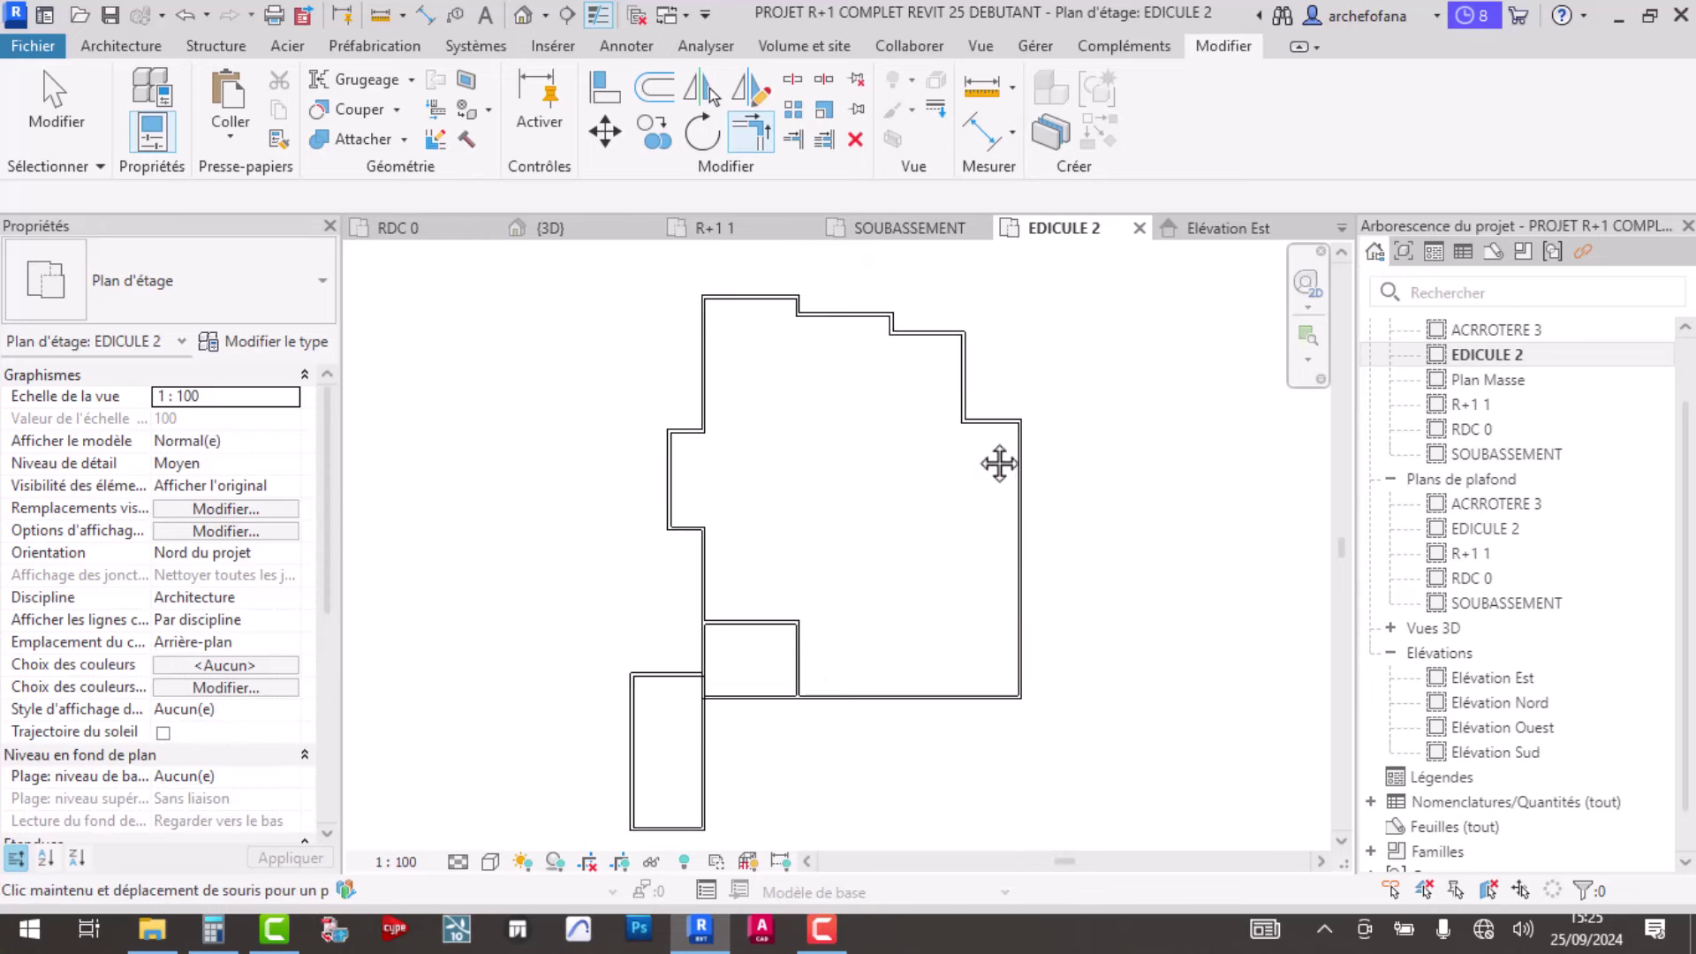
key("Escape")
scroll(685, 579, "up", 3)
scroll(668, 548, "up", 2)
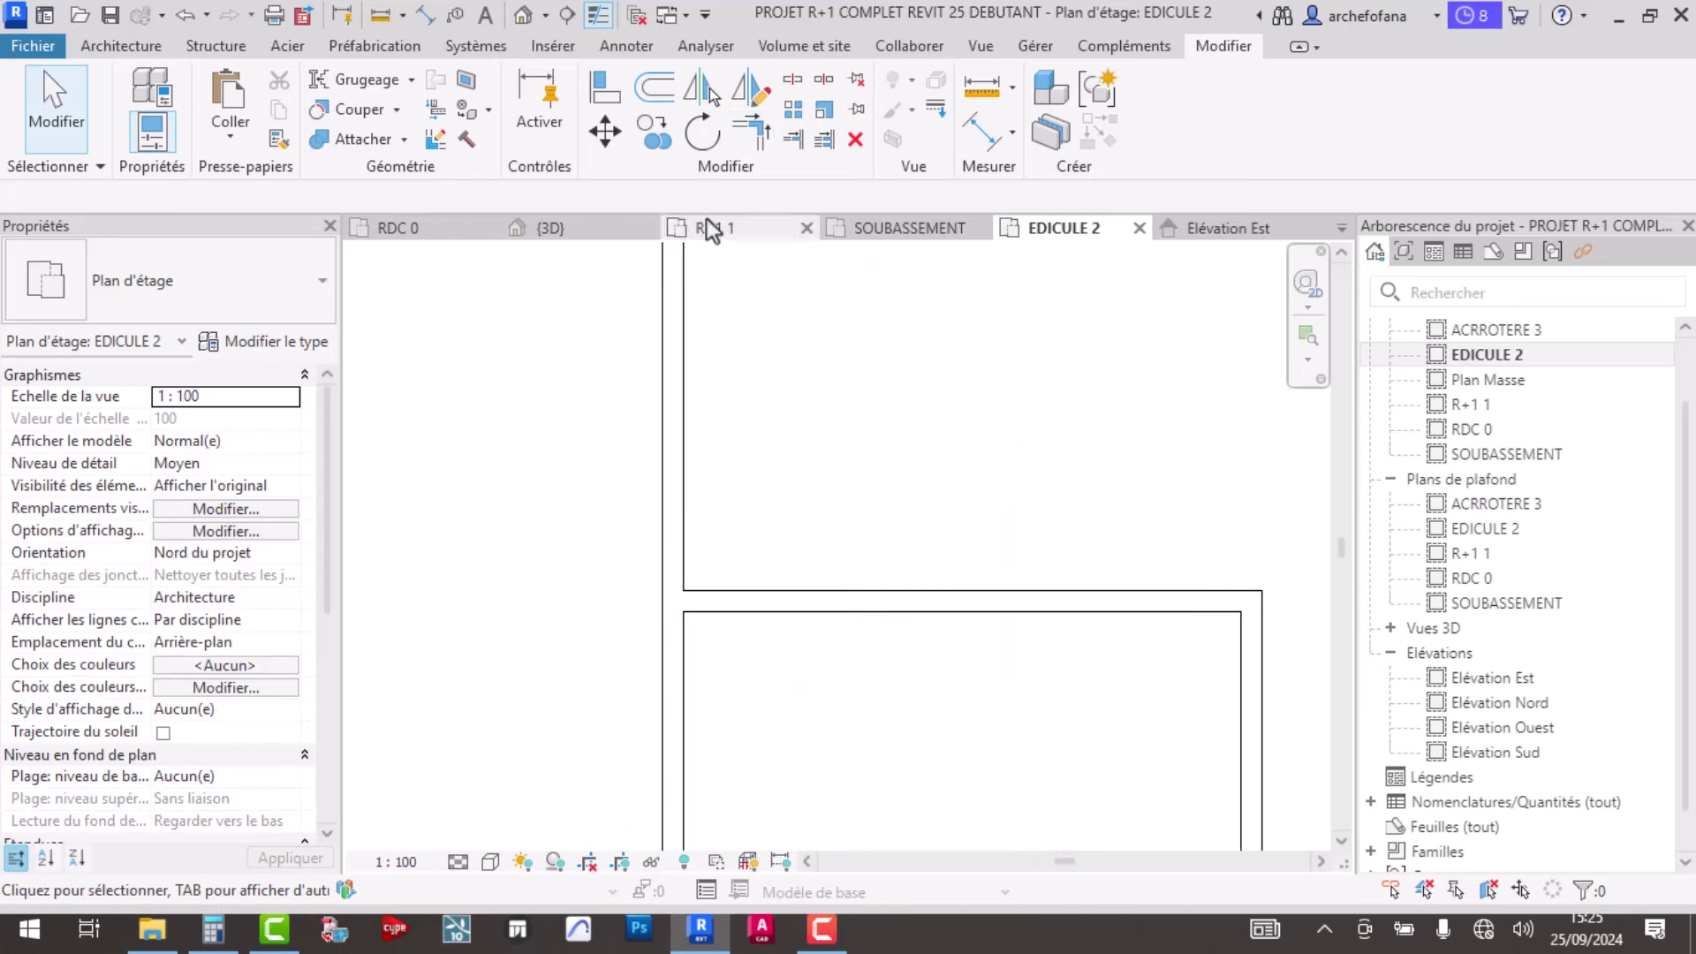
- Start the Split wall tool, look over the plan, then cancel it
left_click(792, 78)
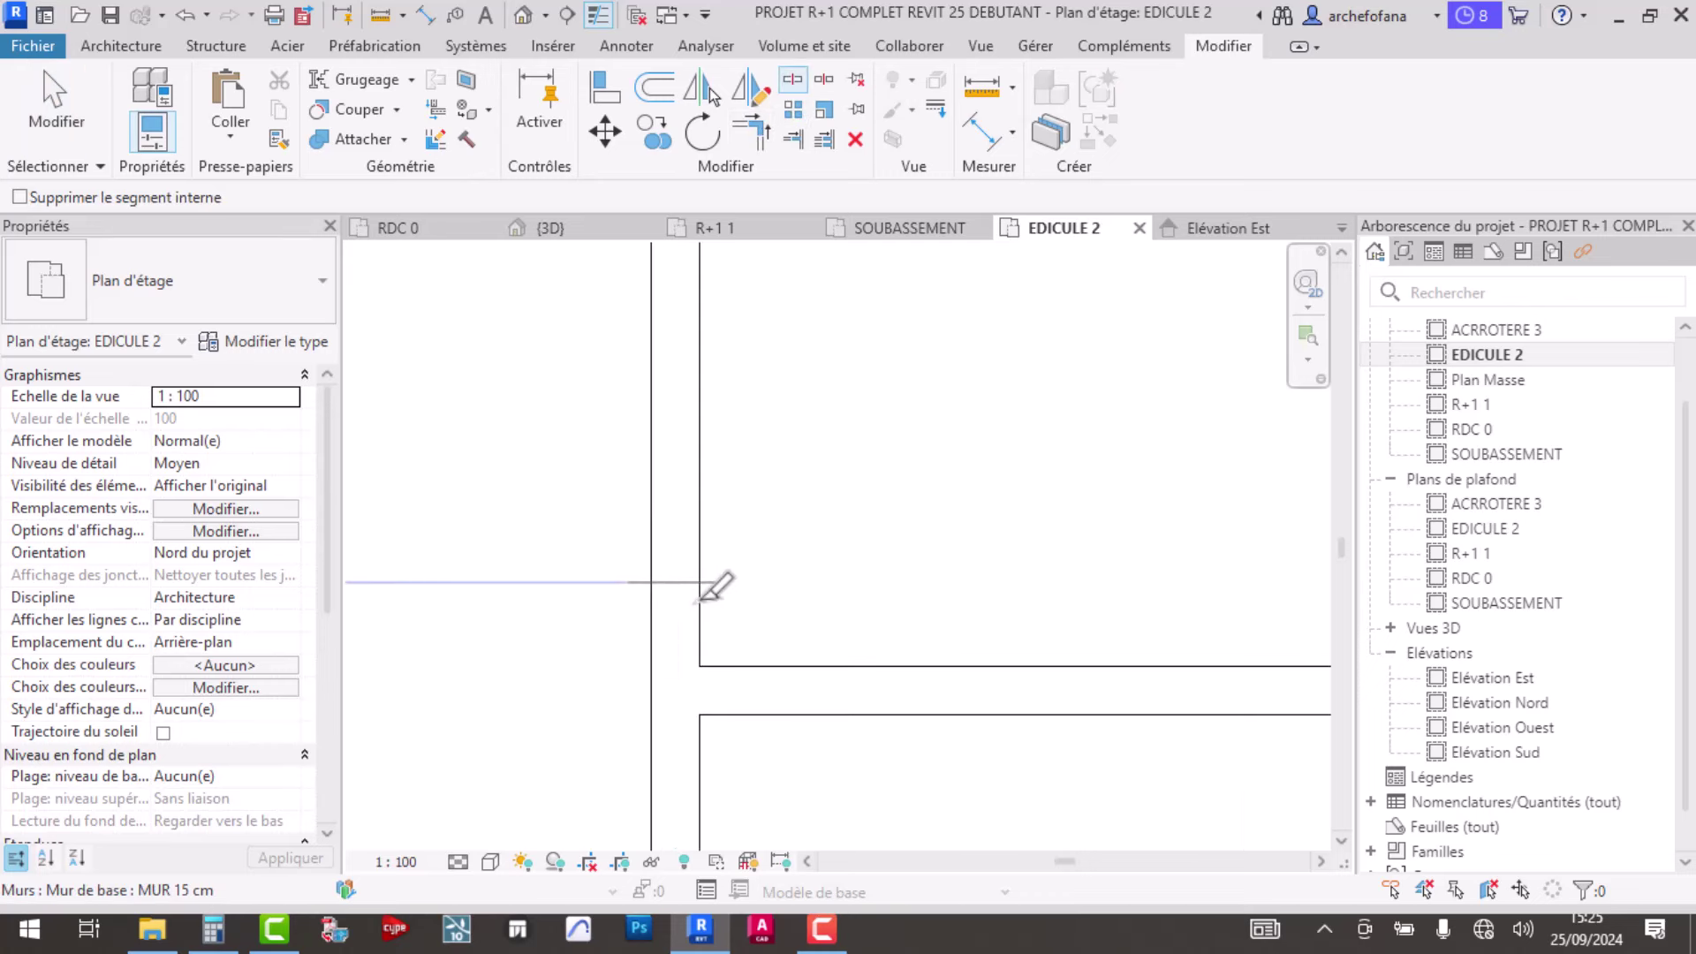
scroll(698, 689, "up", 3)
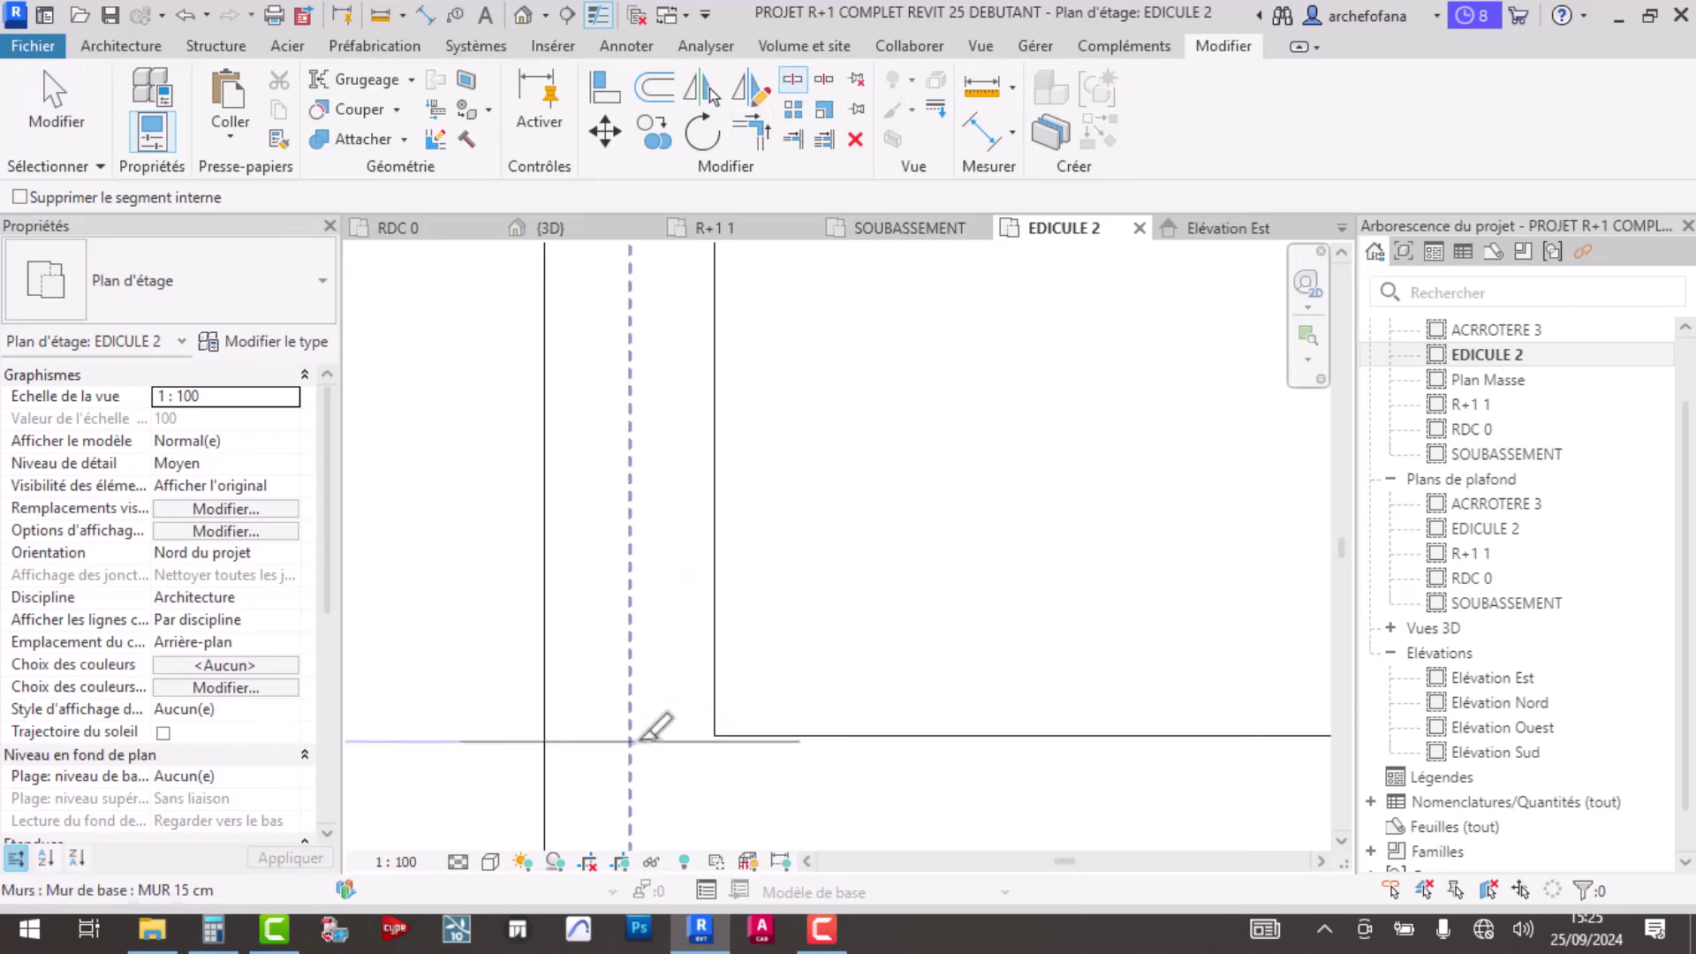
scroll(636, 731, "down", 2)
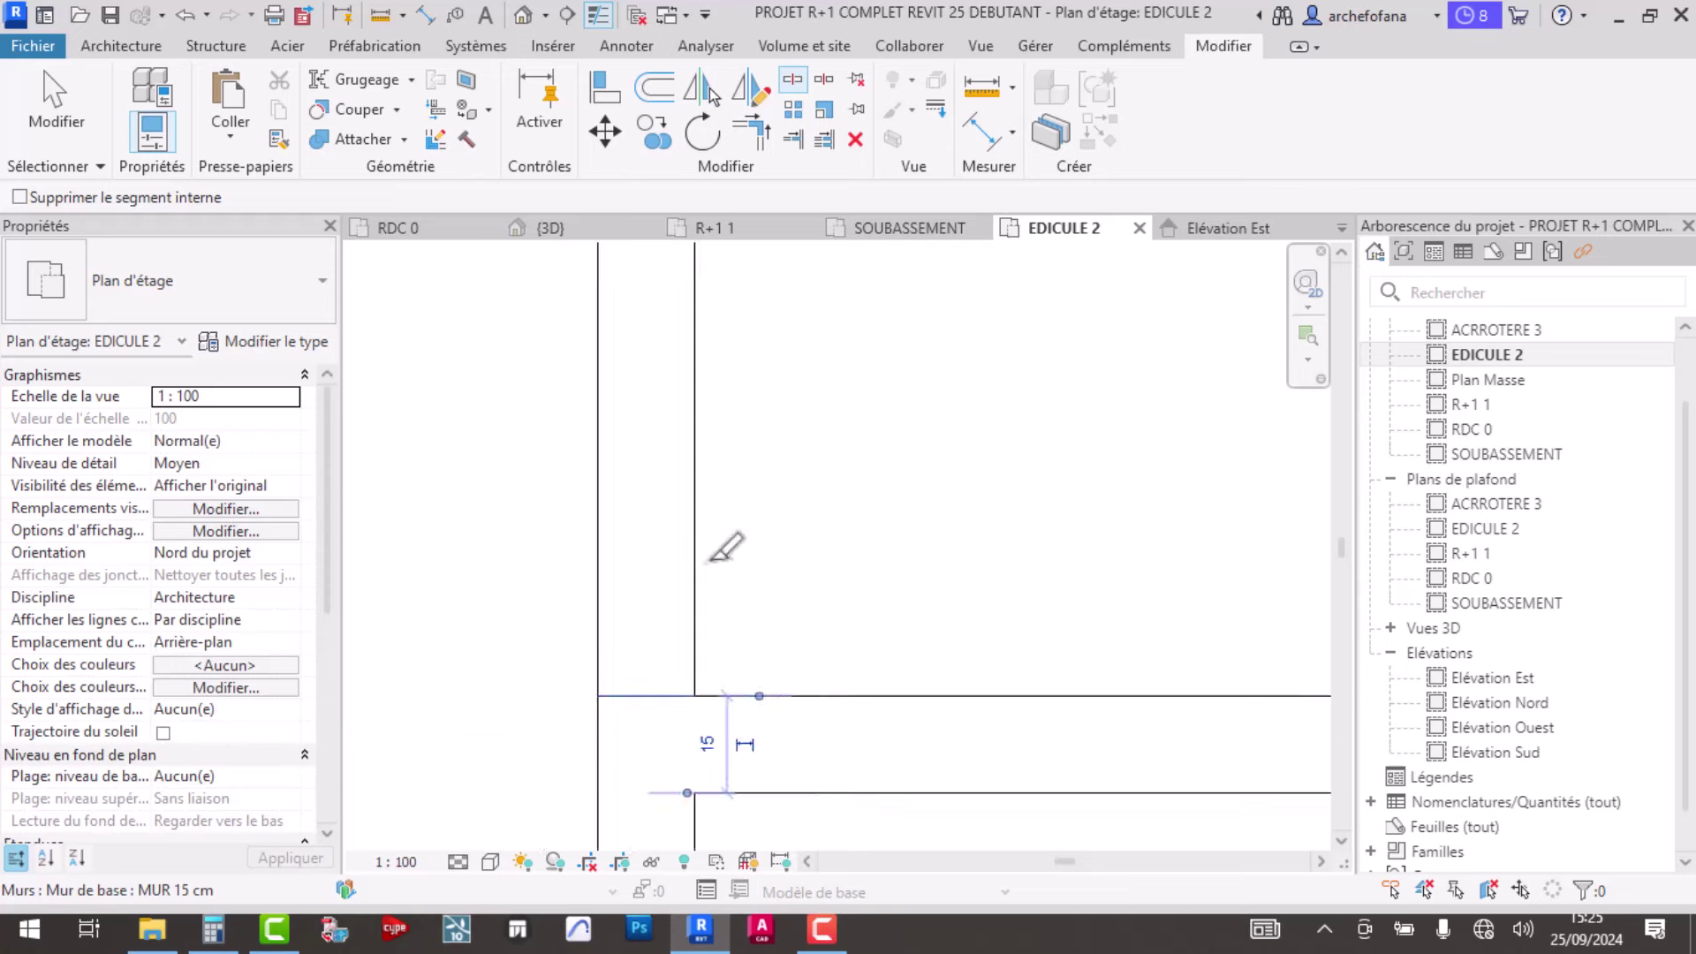
scroll(719, 547, "down", 2)
scroll(746, 468, "down", 1)
scroll(707, 702, "down", 2)
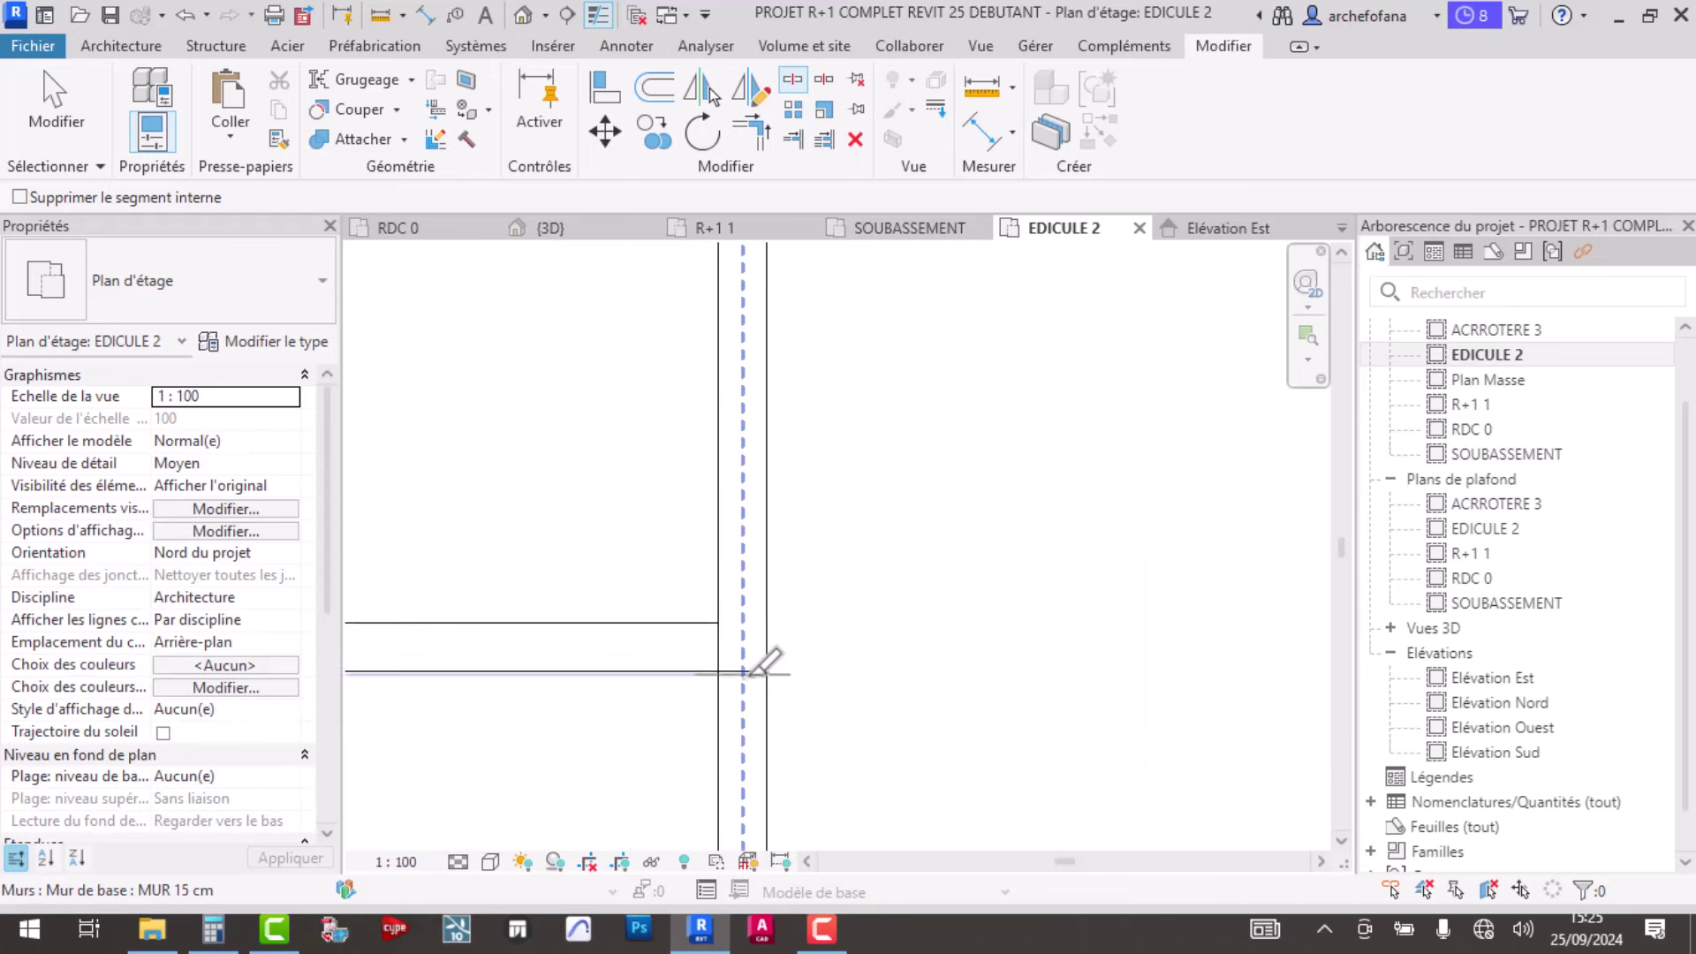
scroll(715, 680, "up", 4)
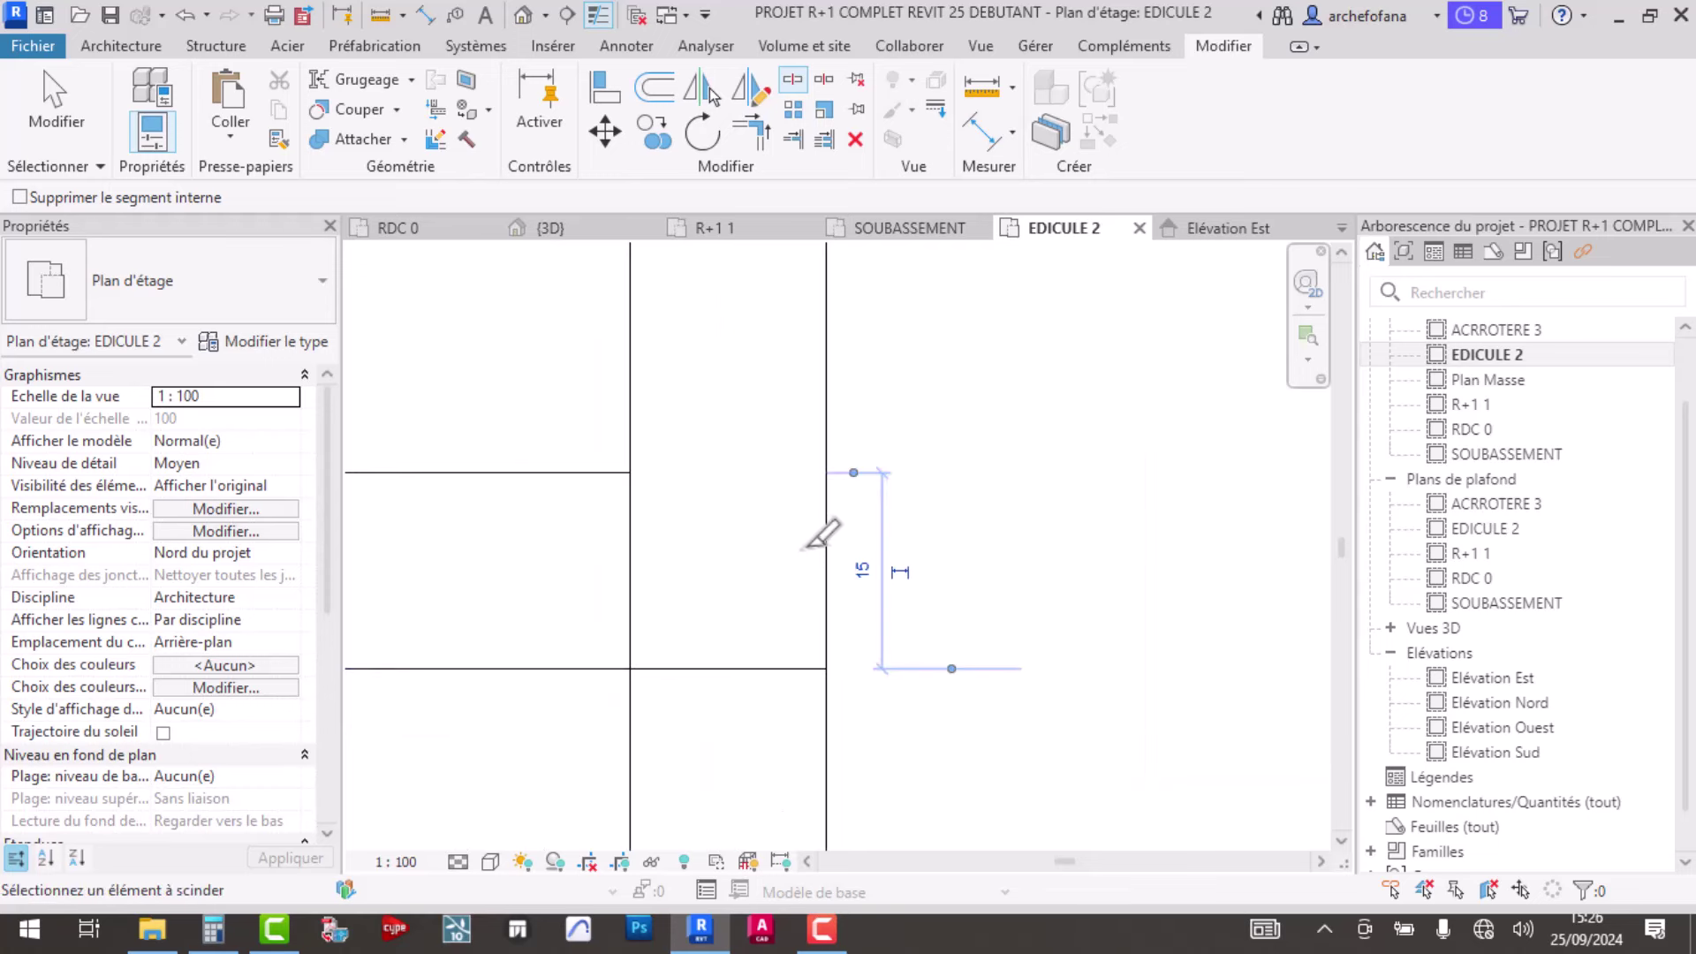
key("Escape")
scroll(756, 527, "down", 2)
scroll(735, 634, "down", 1)
- Shorten the vertical wall with its end grip so it stops below the junction
left_click(745, 654)
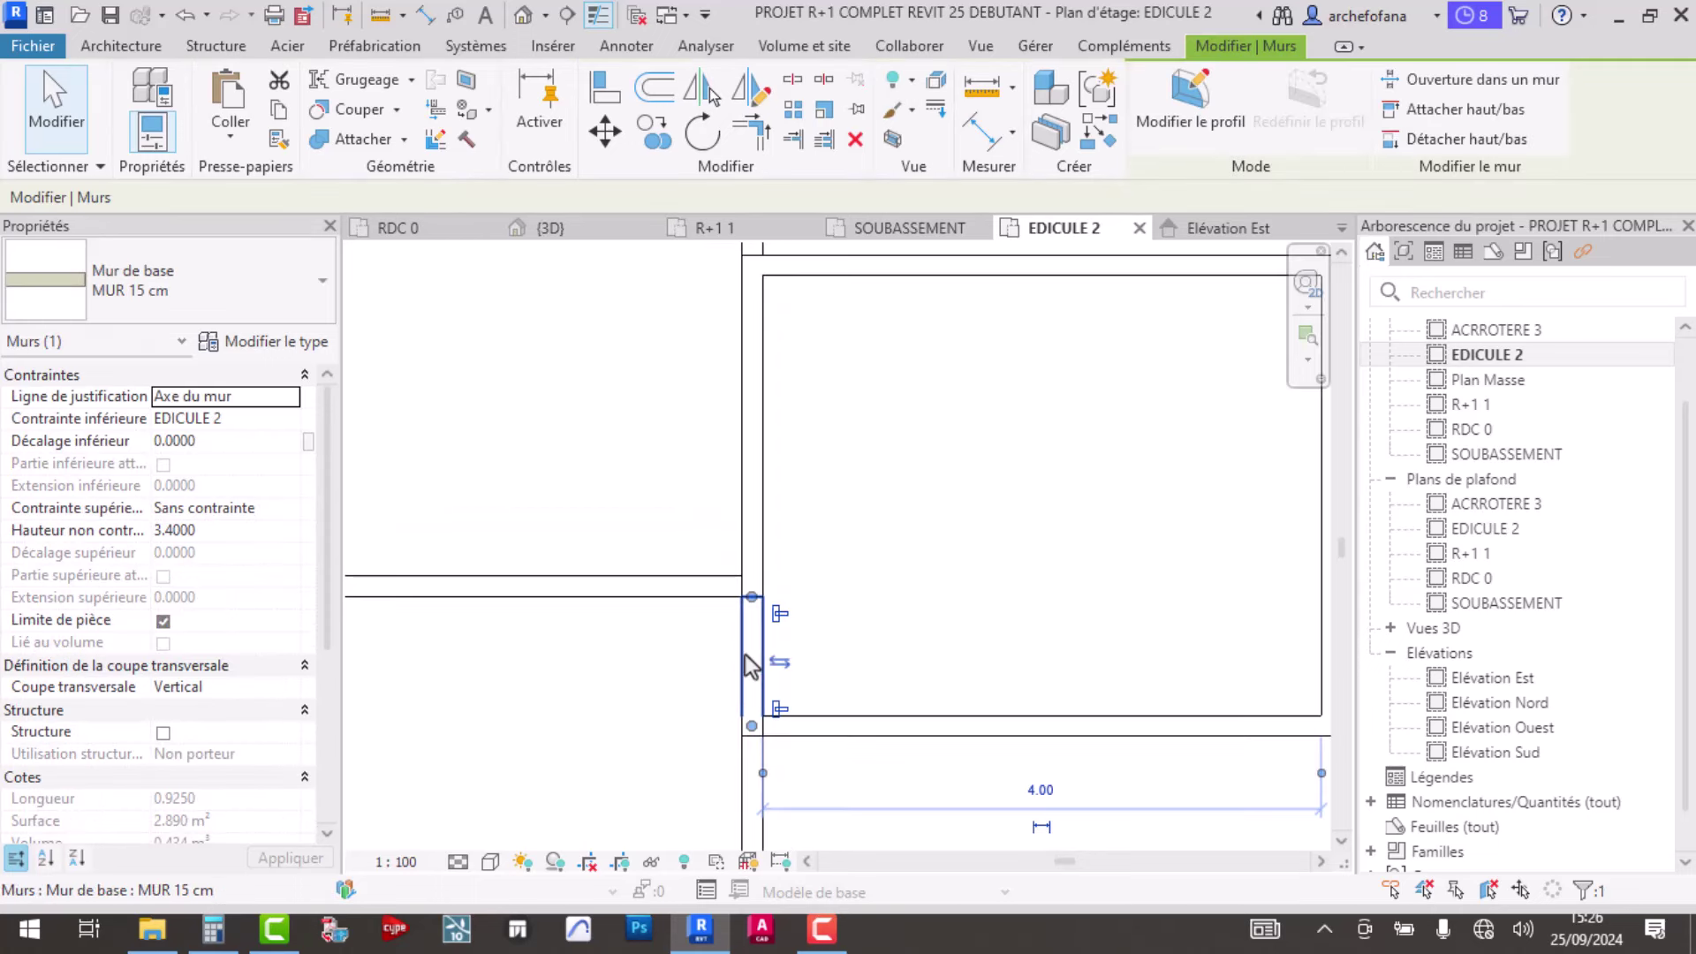
scroll(742, 651, "down", 2)
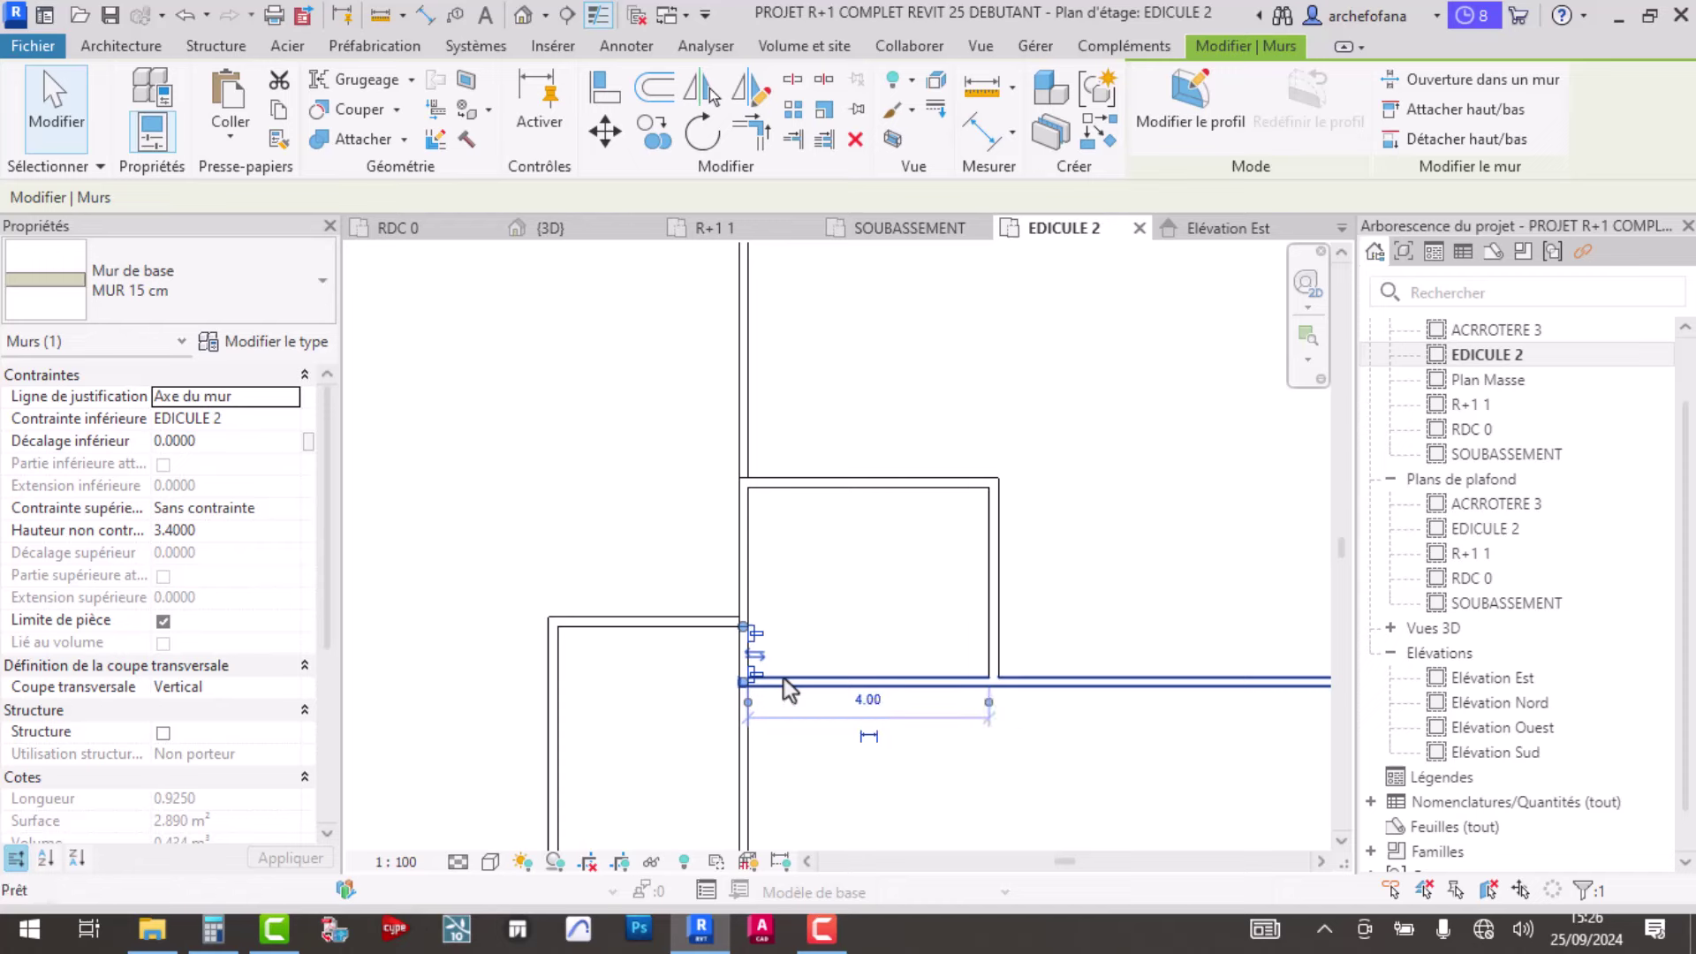
key("Escape")
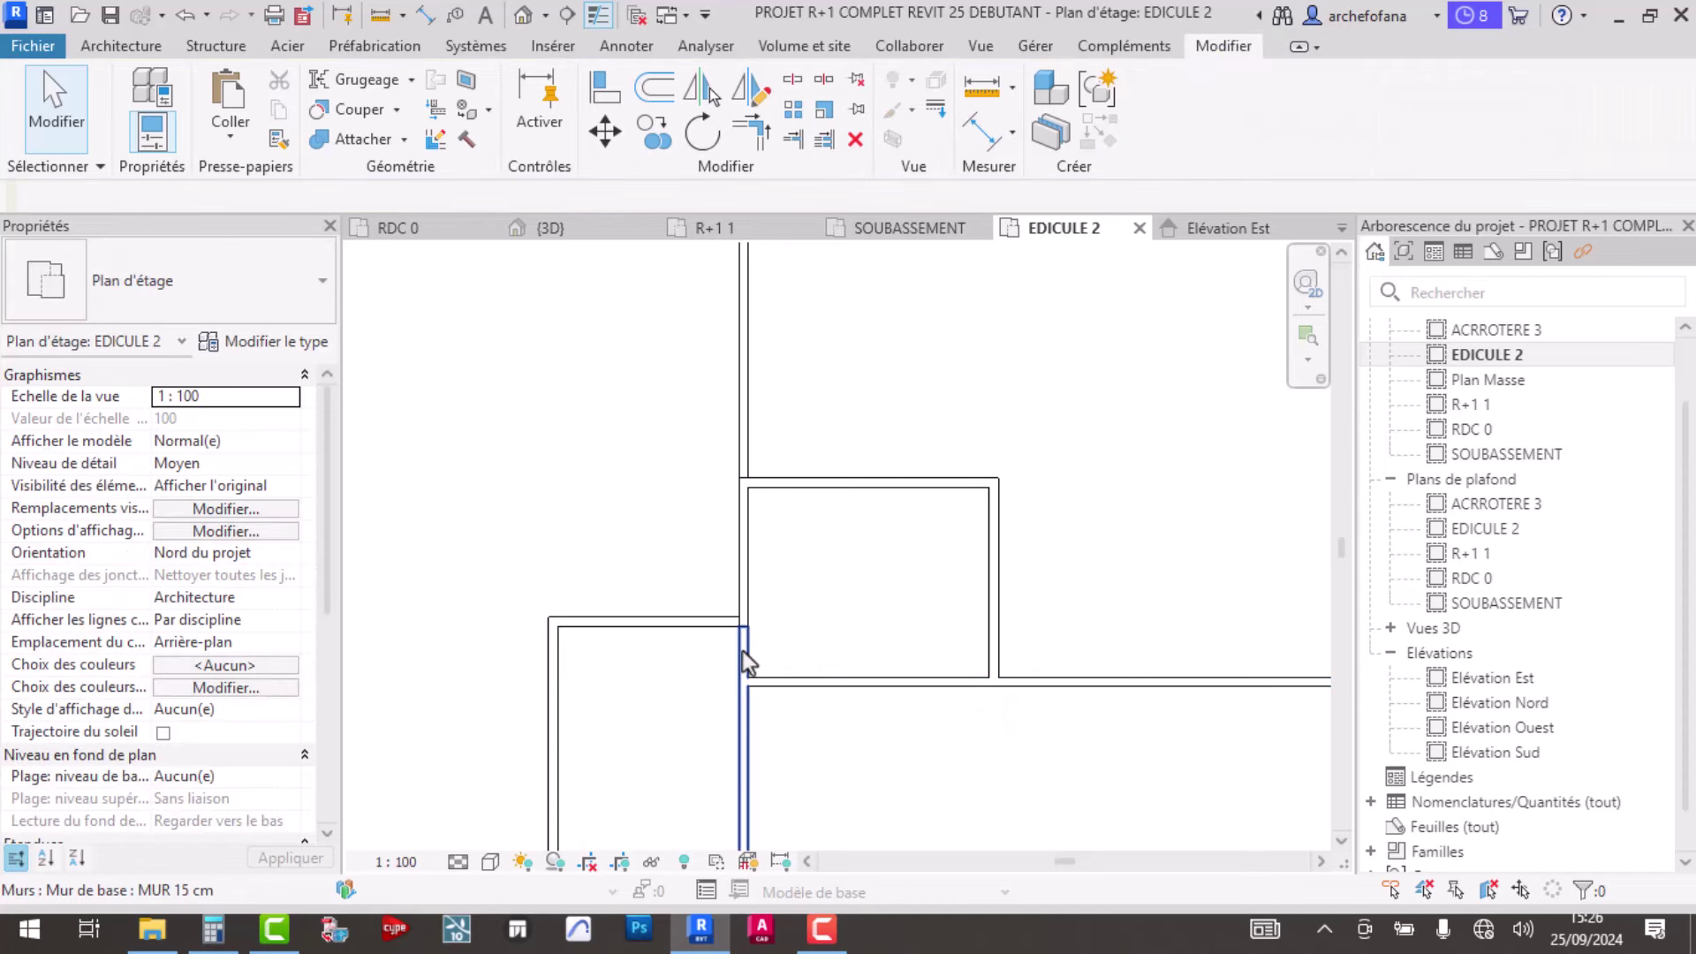
left_click(742, 650)
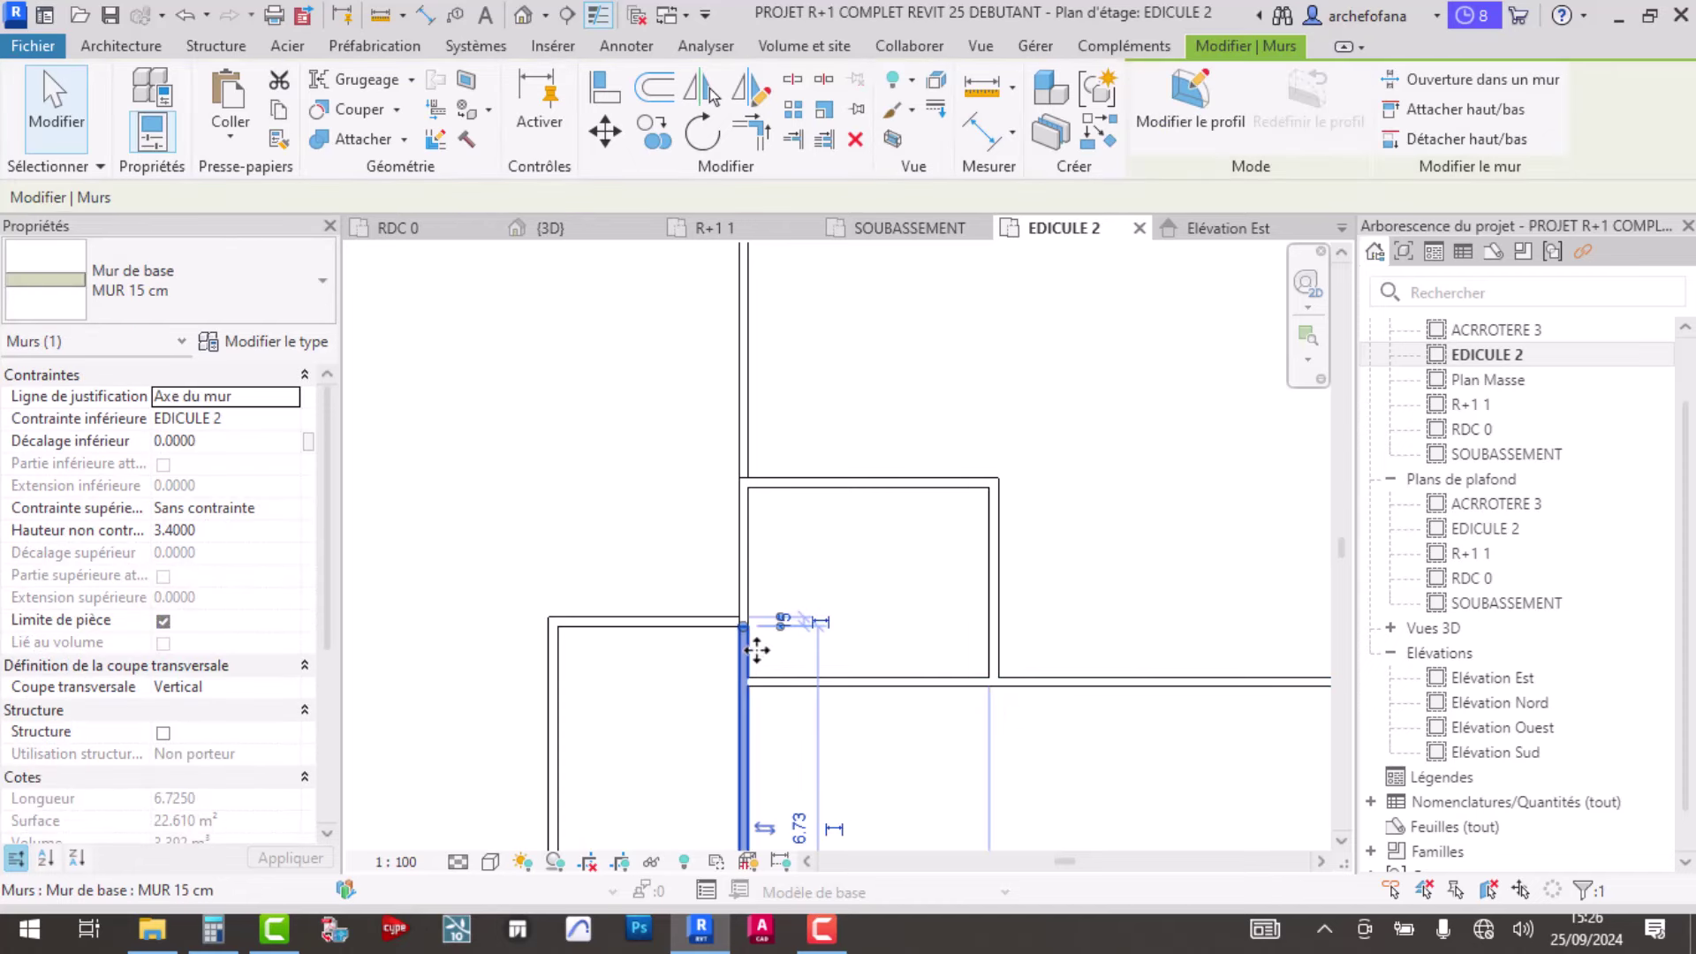
key("Escape")
left_click(747, 730)
left_click_drag(743, 640, 743, 735)
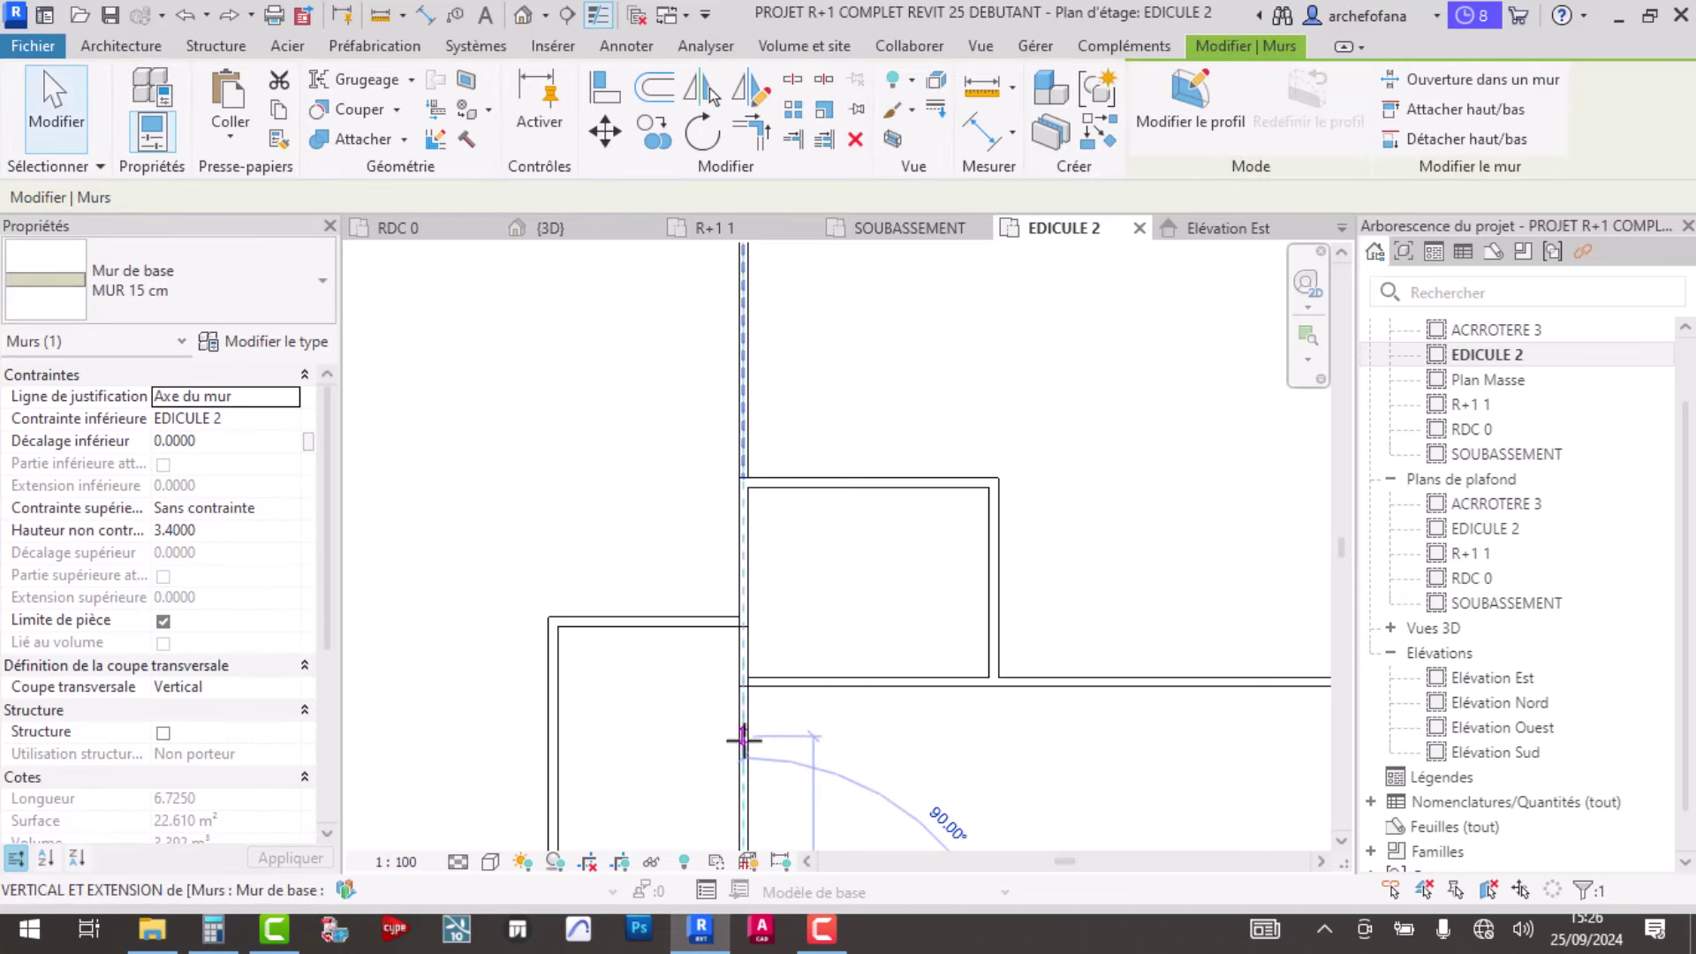
left_click(945, 726)
- Move the long horizontal bottom wall 40 vertically
scroll(935, 726, "down", 3)
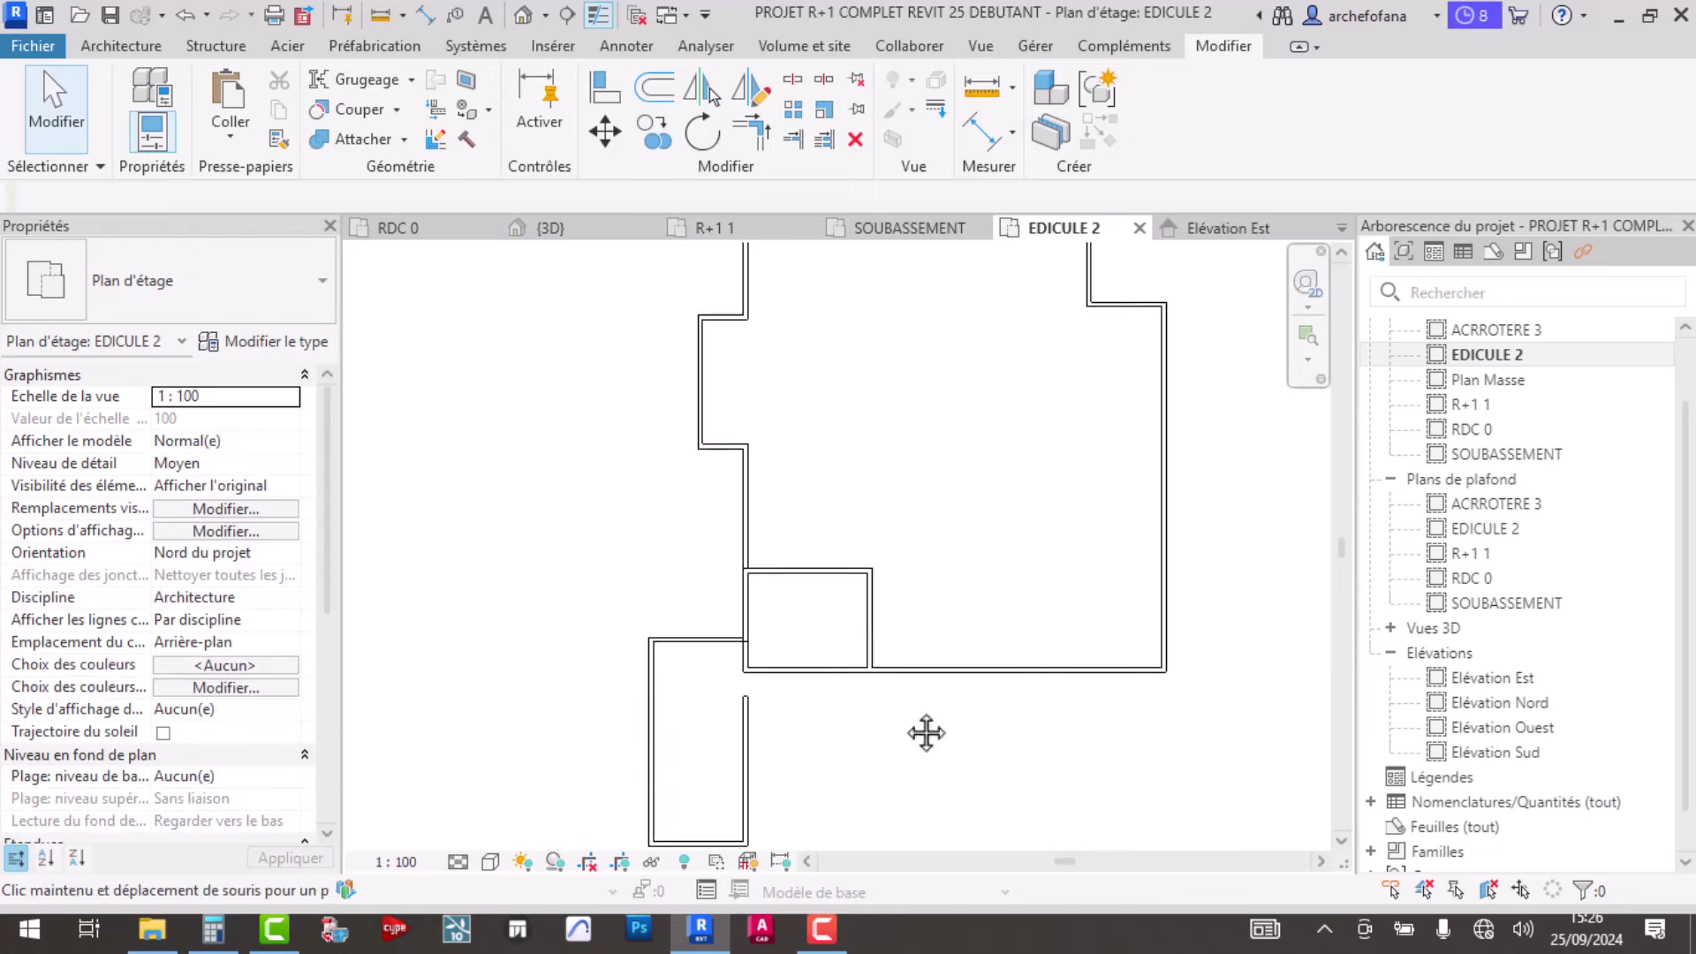
middle_click_drag(1029, 731, 856, 618)
left_click(861, 627)
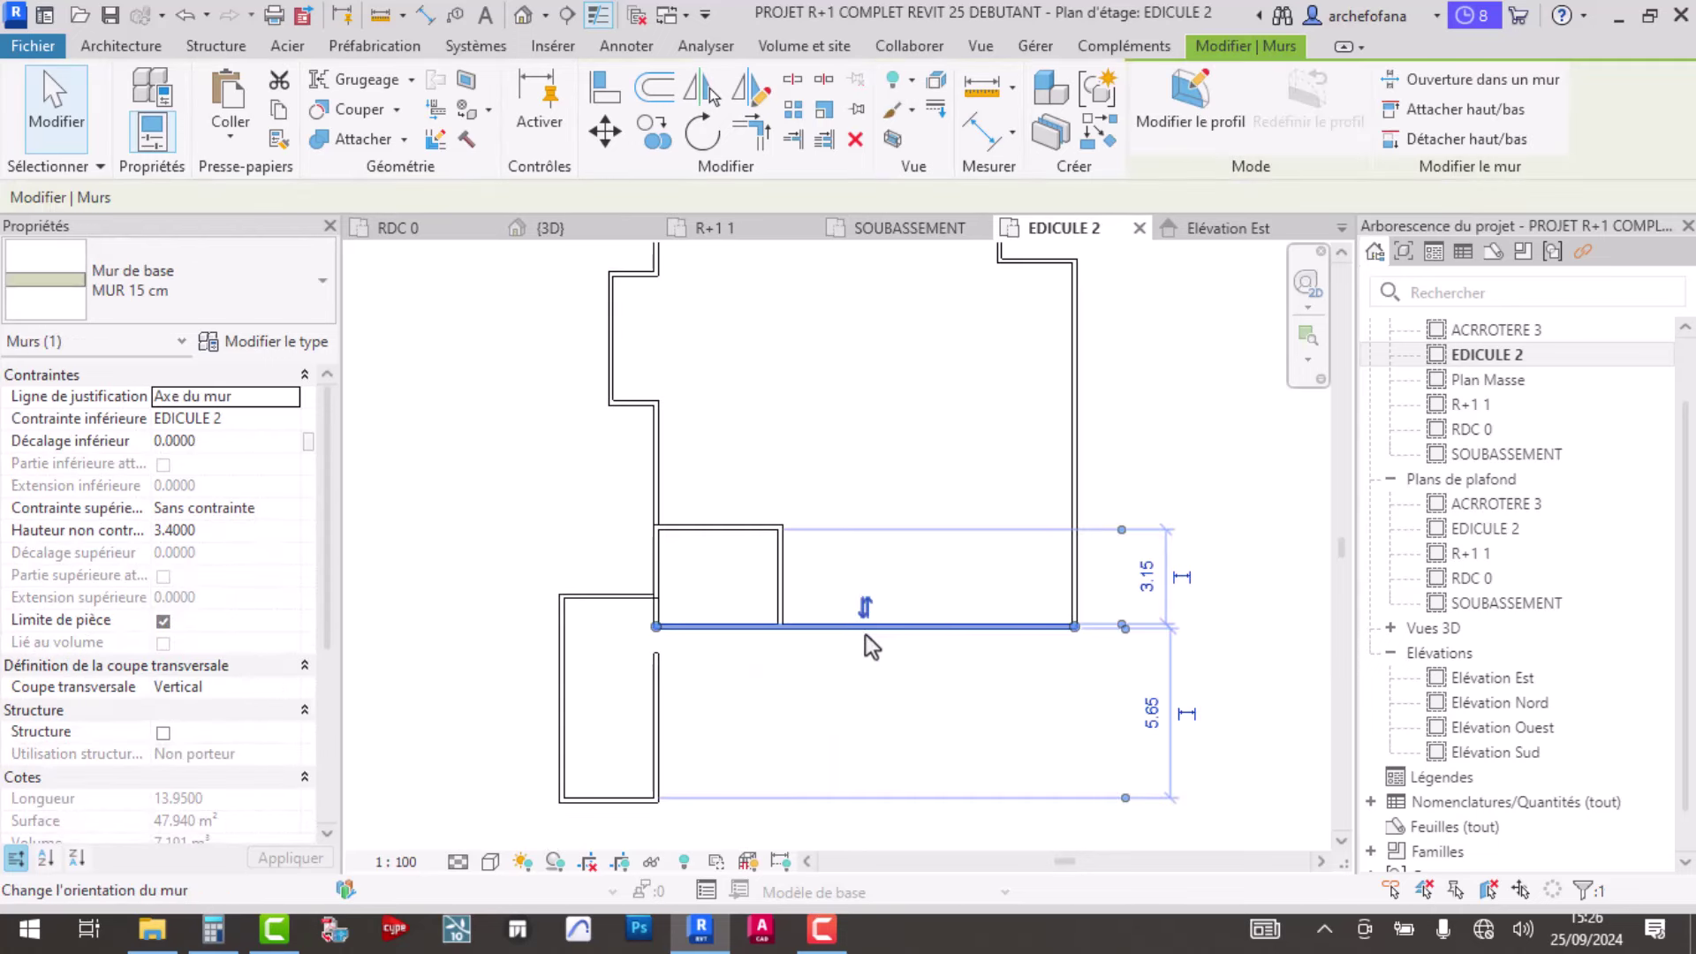
key("Escape")
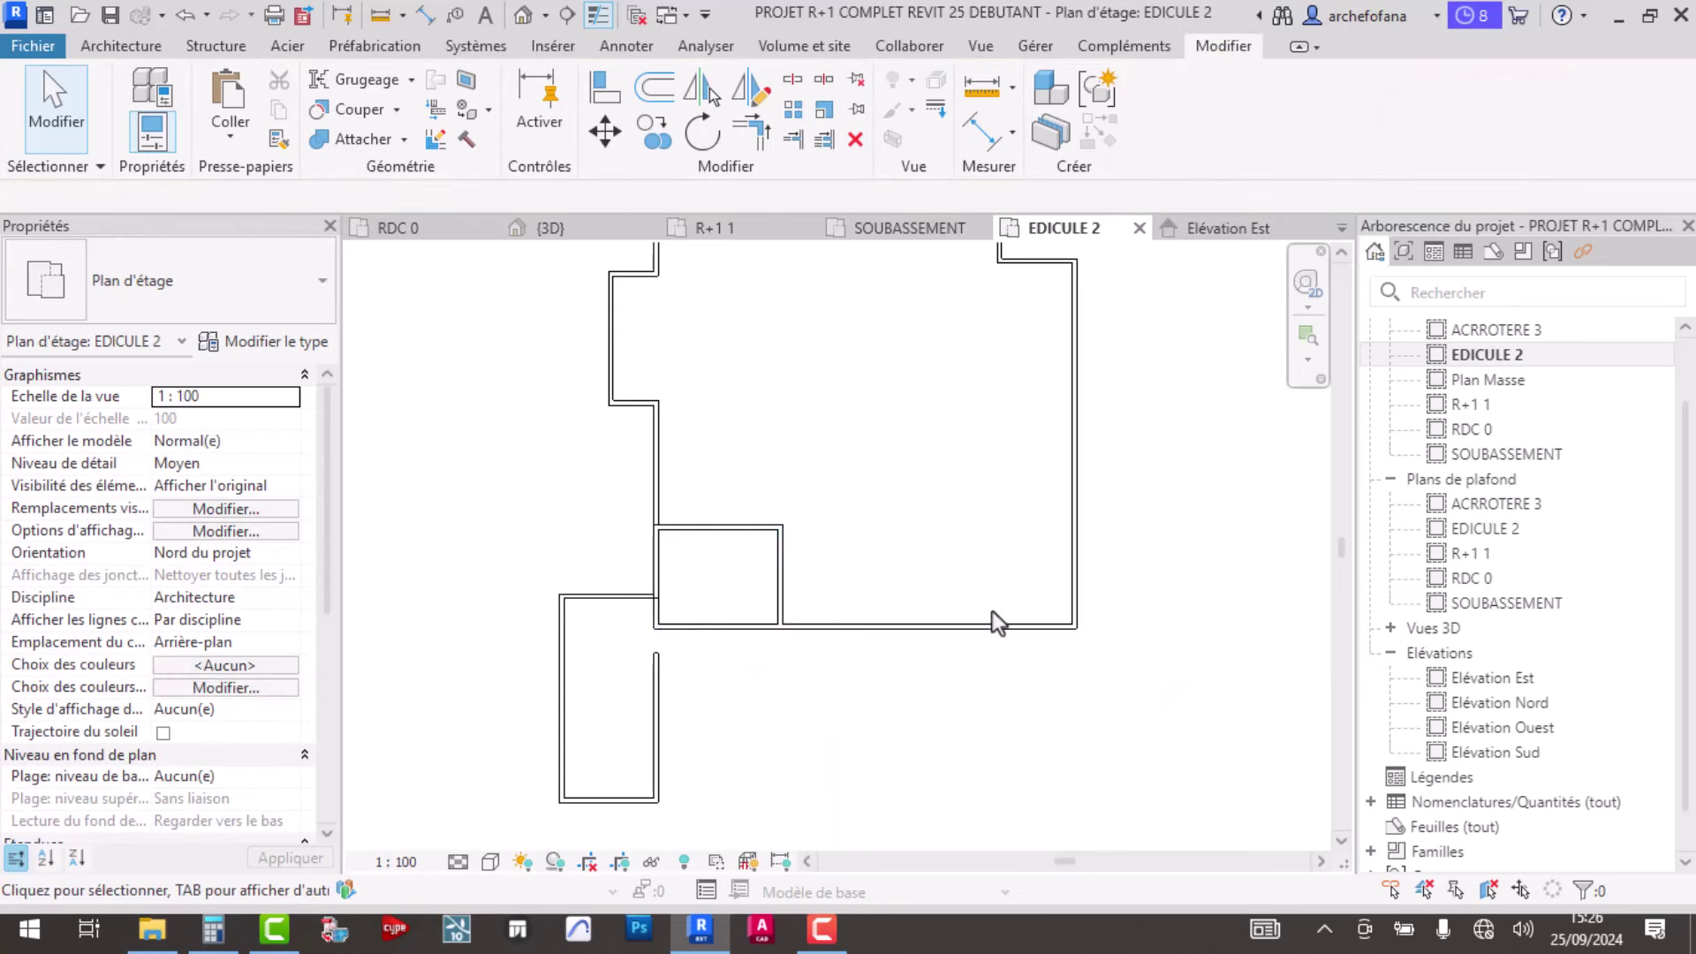
left_click(978, 626)
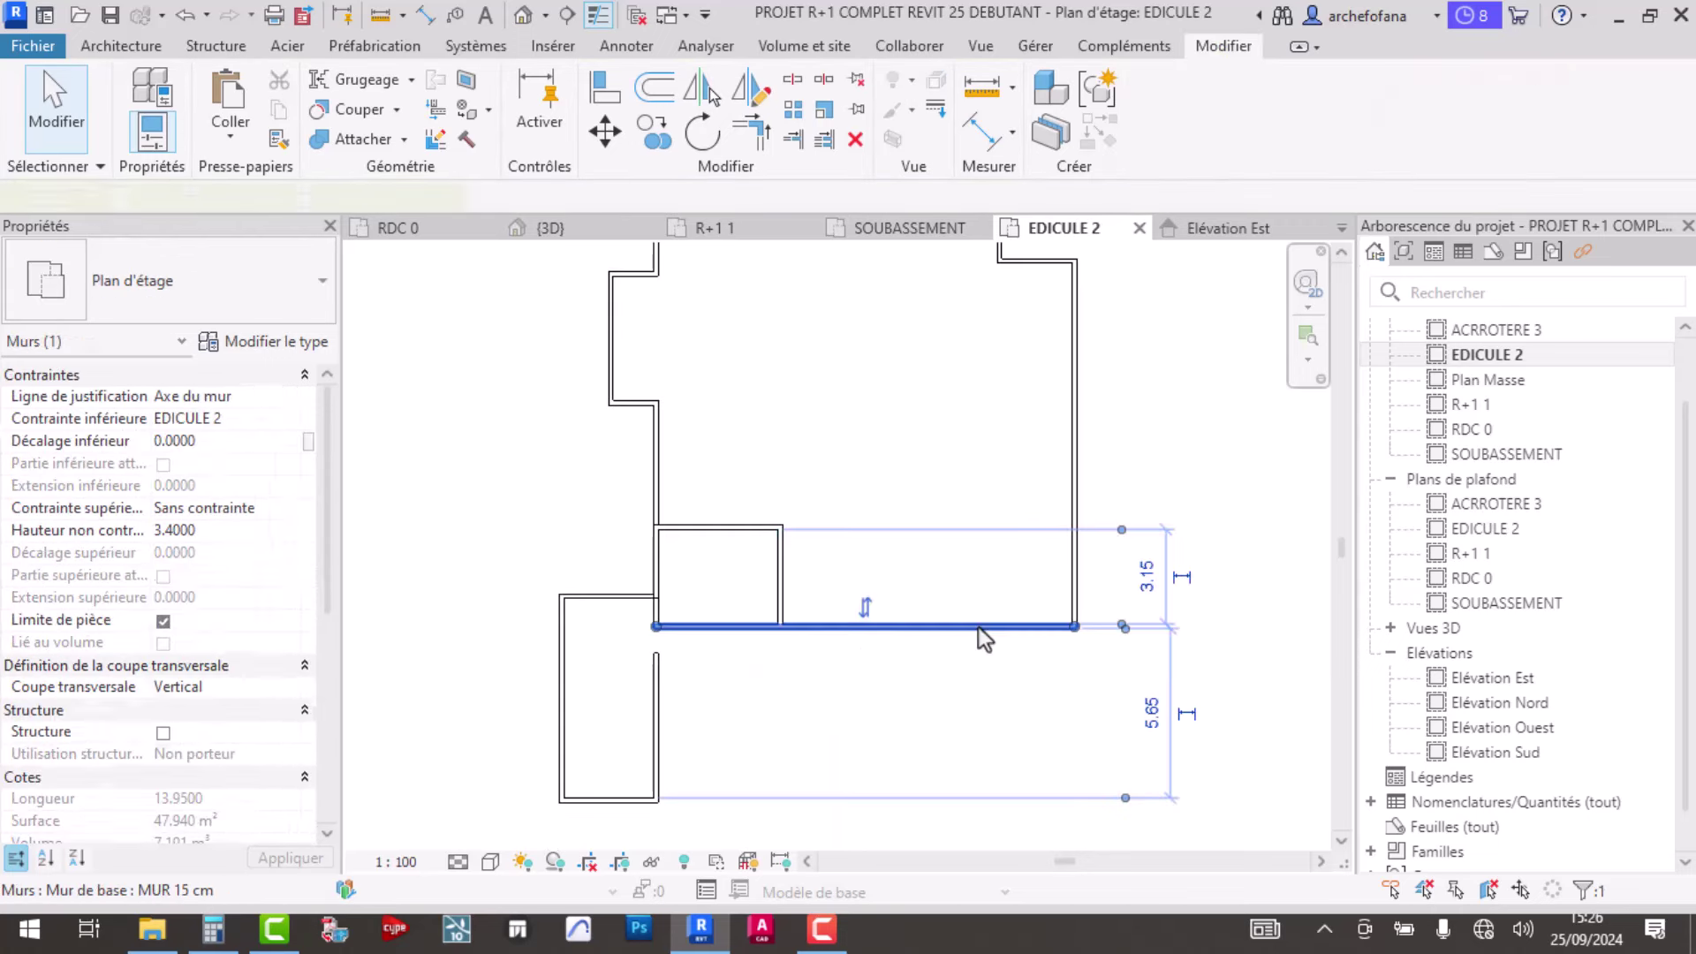
left_click(605, 132)
scroll(888, 684, "up", 2)
scroll(866, 618, "up", 3)
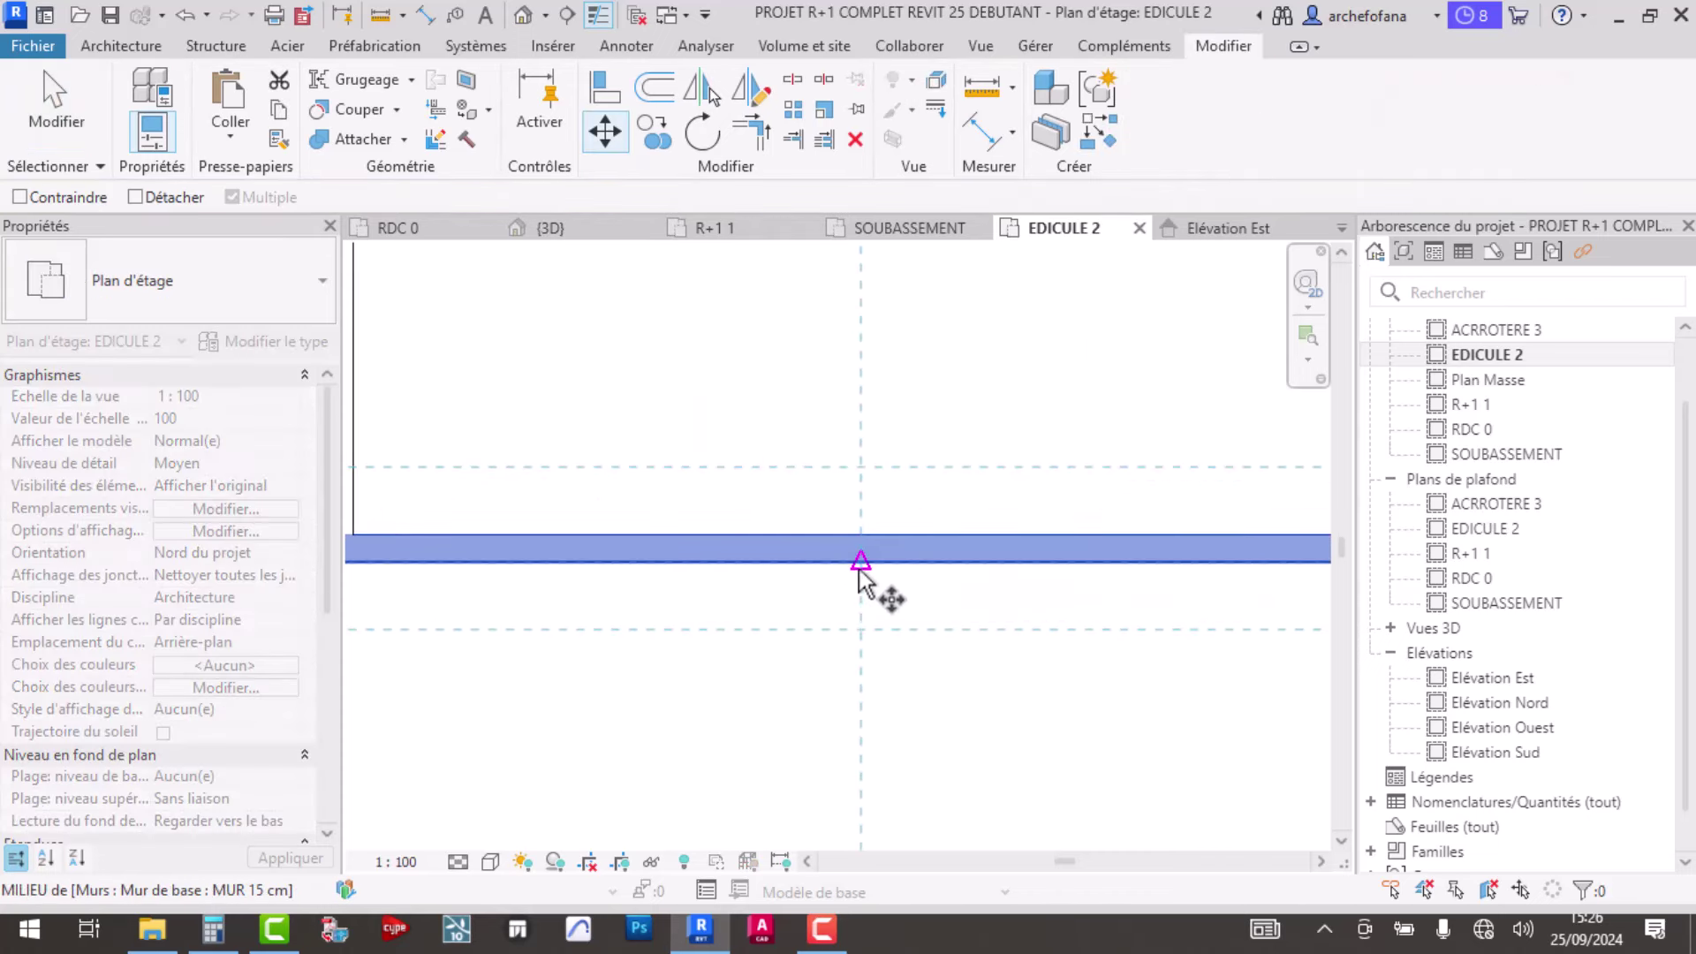
left_click(860, 570)
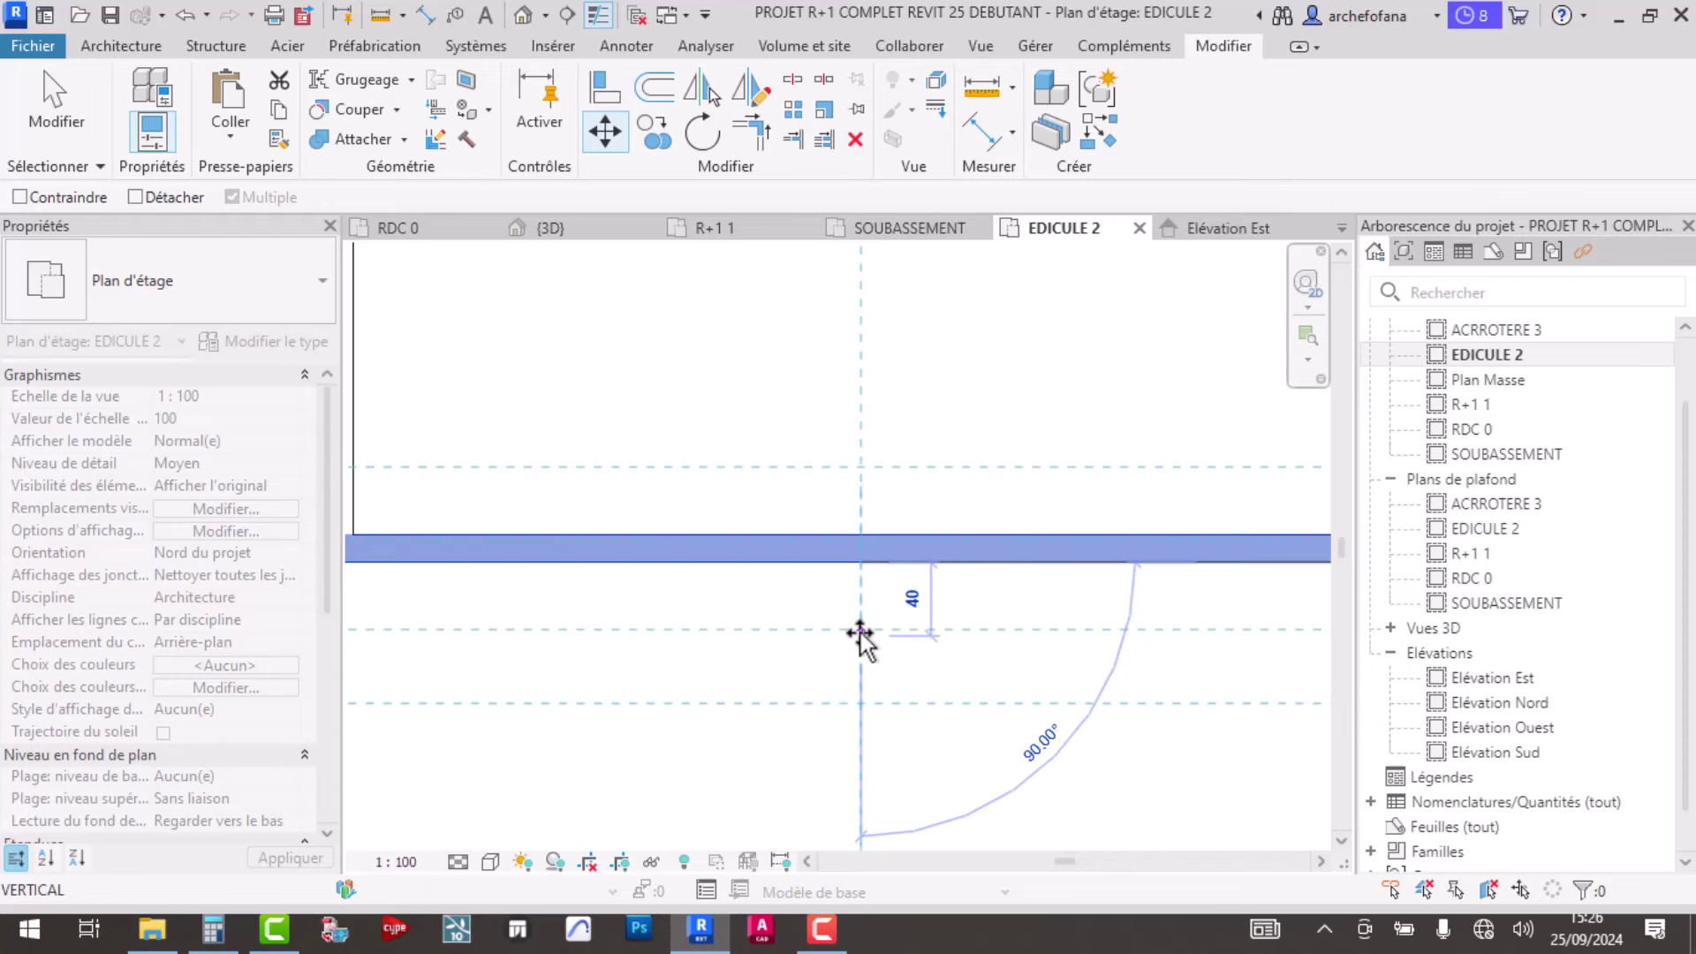
type("1")
key("Return")
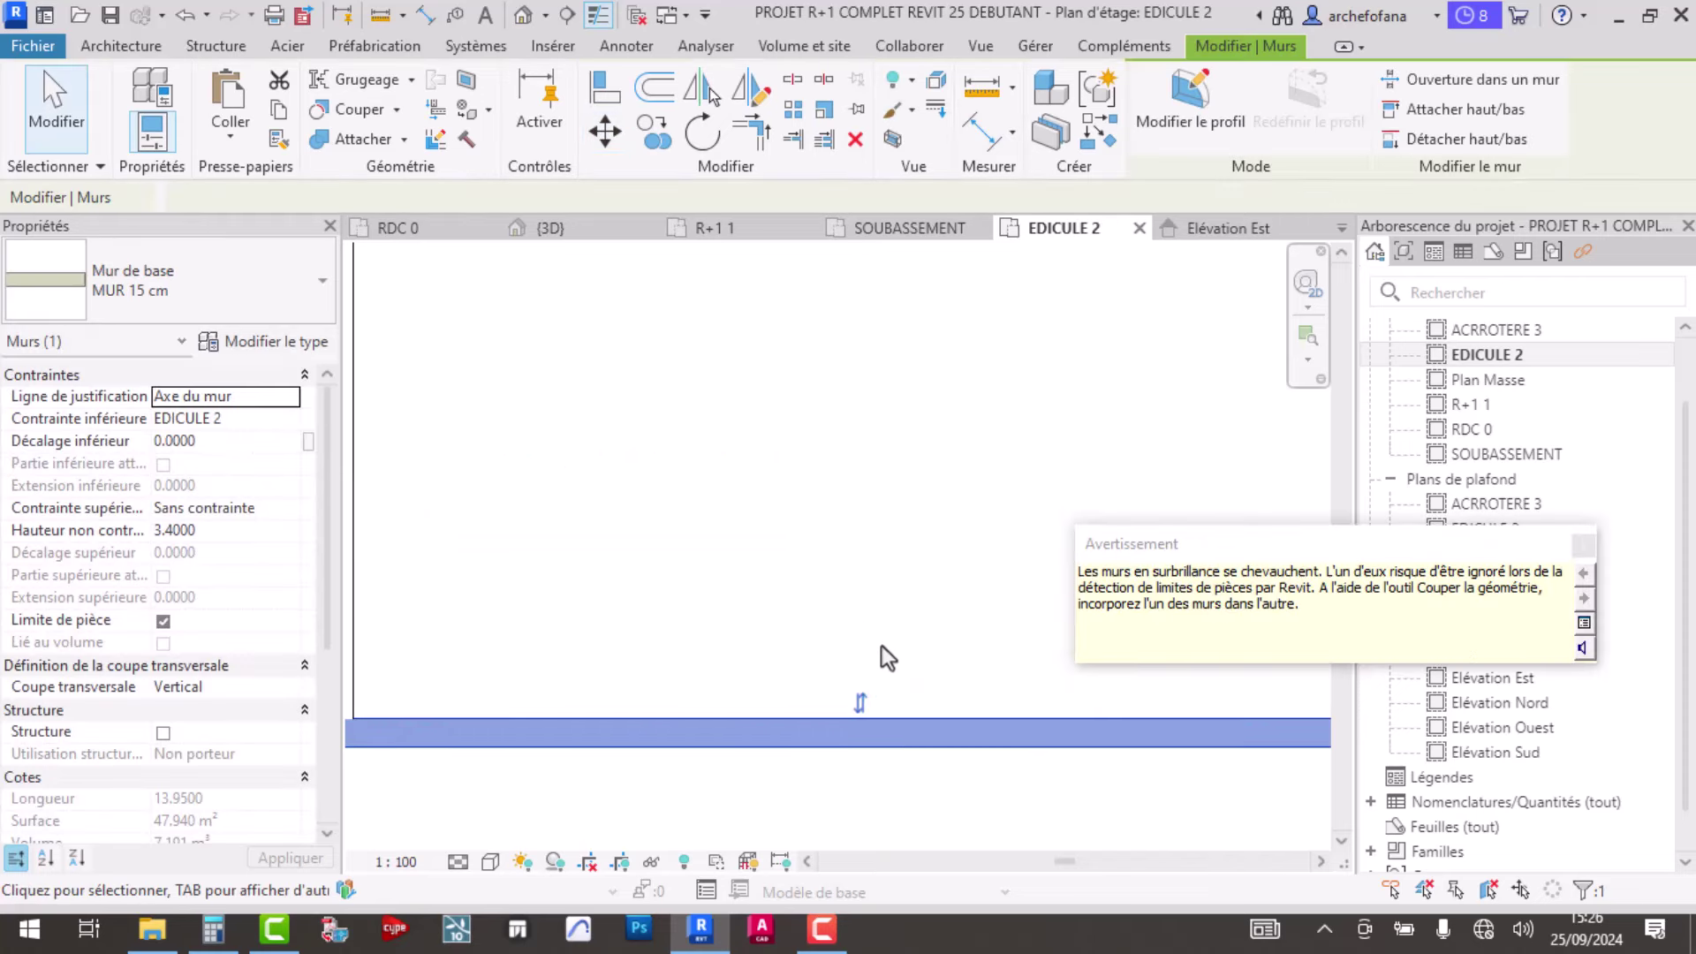
scroll(881, 645, "down", 3)
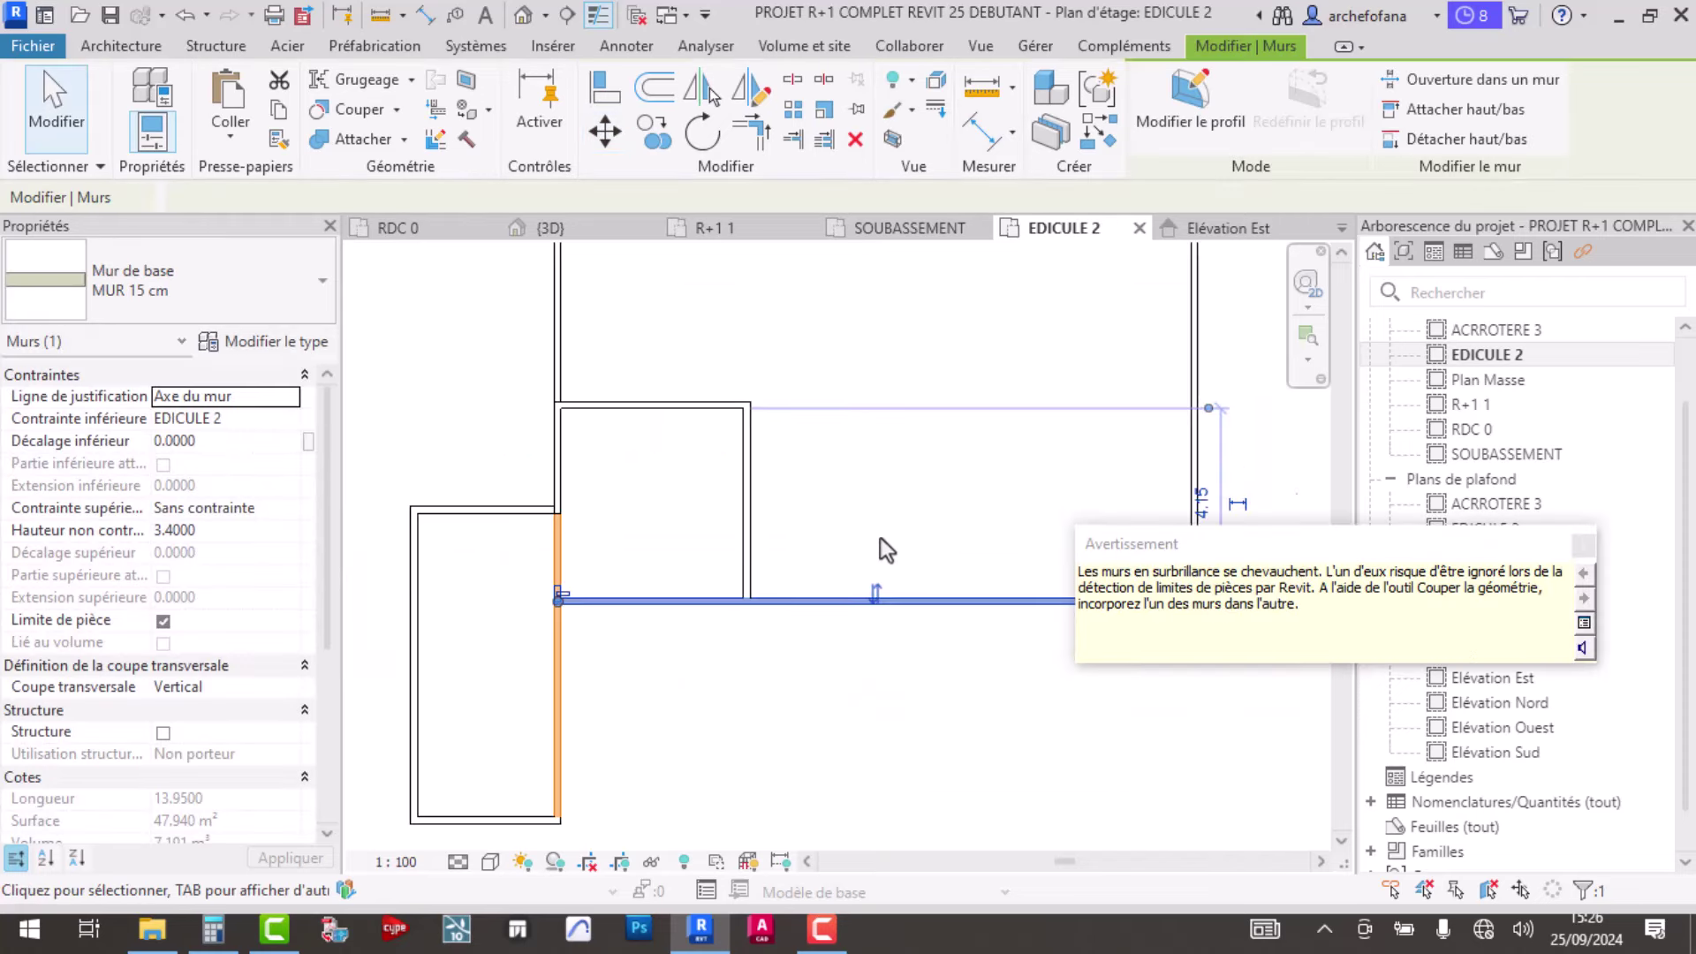
key("Escape")
- Delete the short overlapping wall segment
left_click(558, 557)
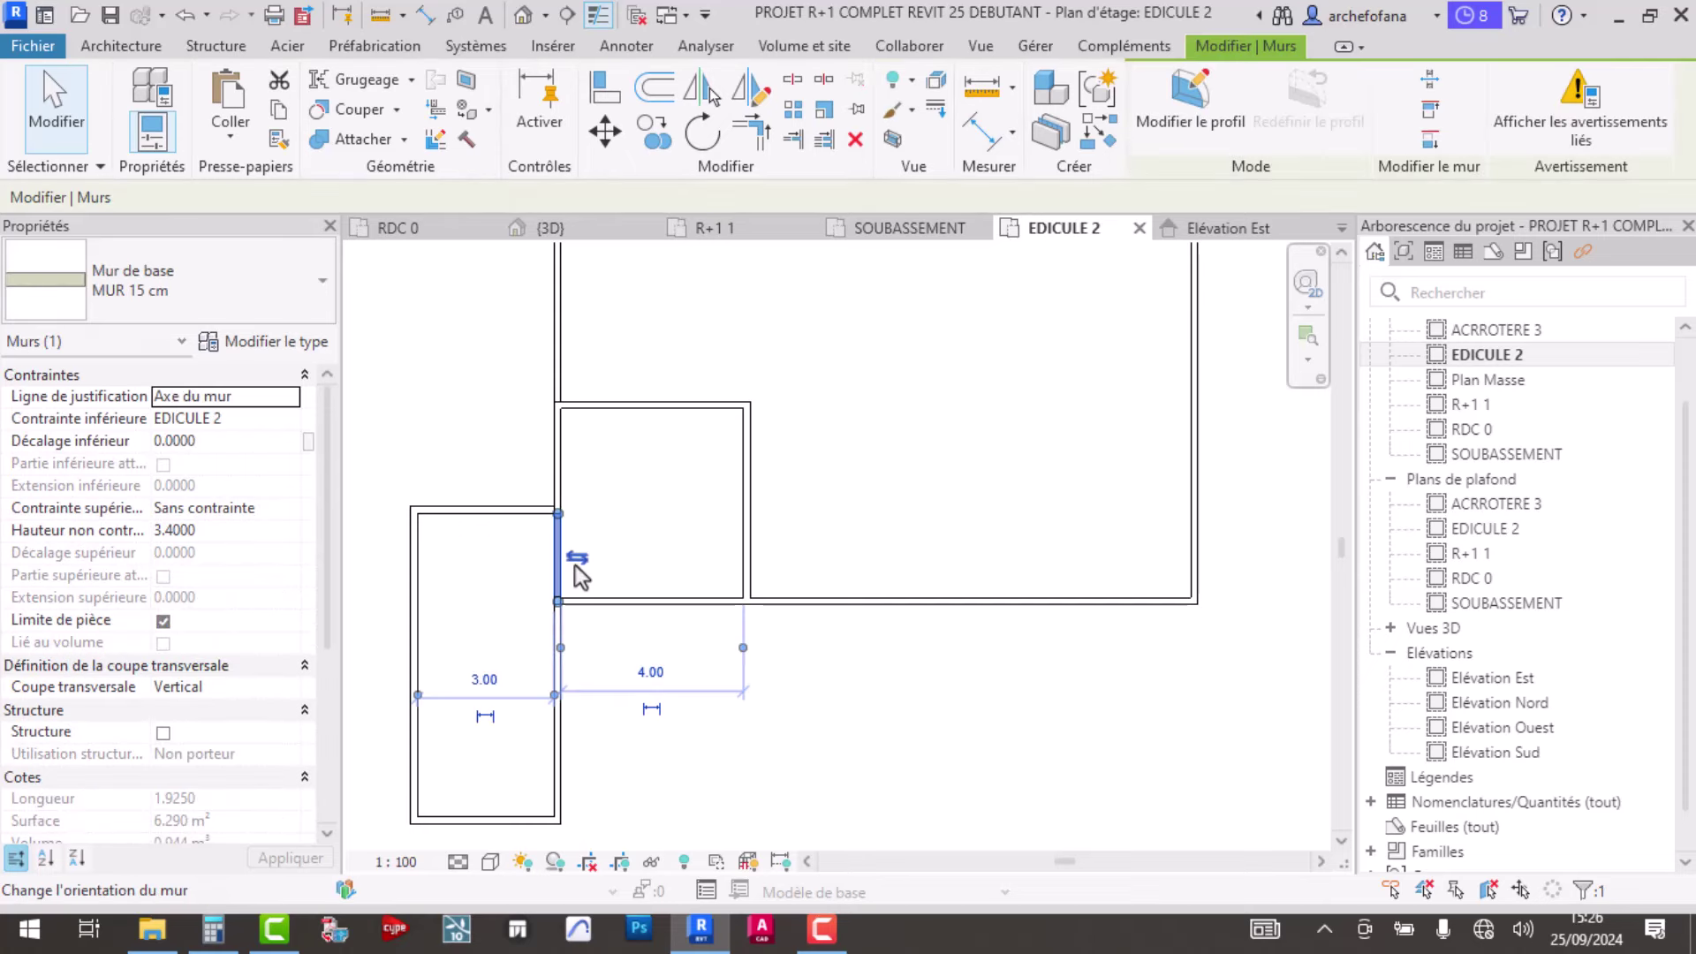
key("Delete")
scroll(464, 632, "up", 2)
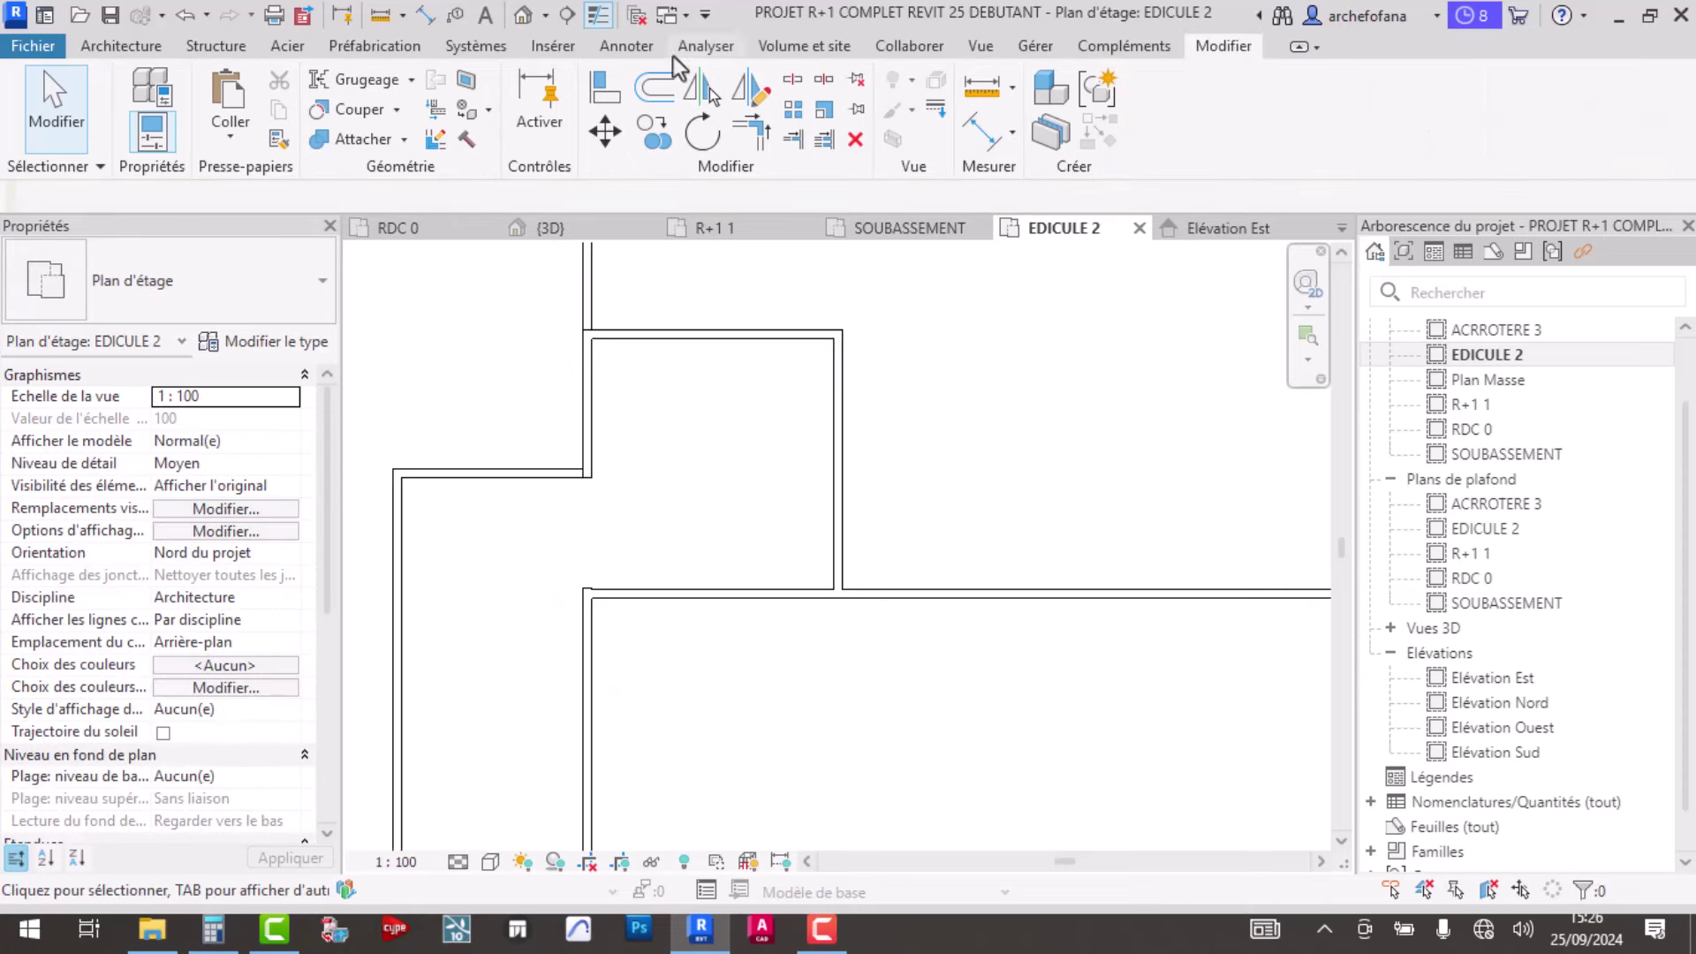
- Trim the horizontal and vertical walls into a clean corner
left_click(751, 130)
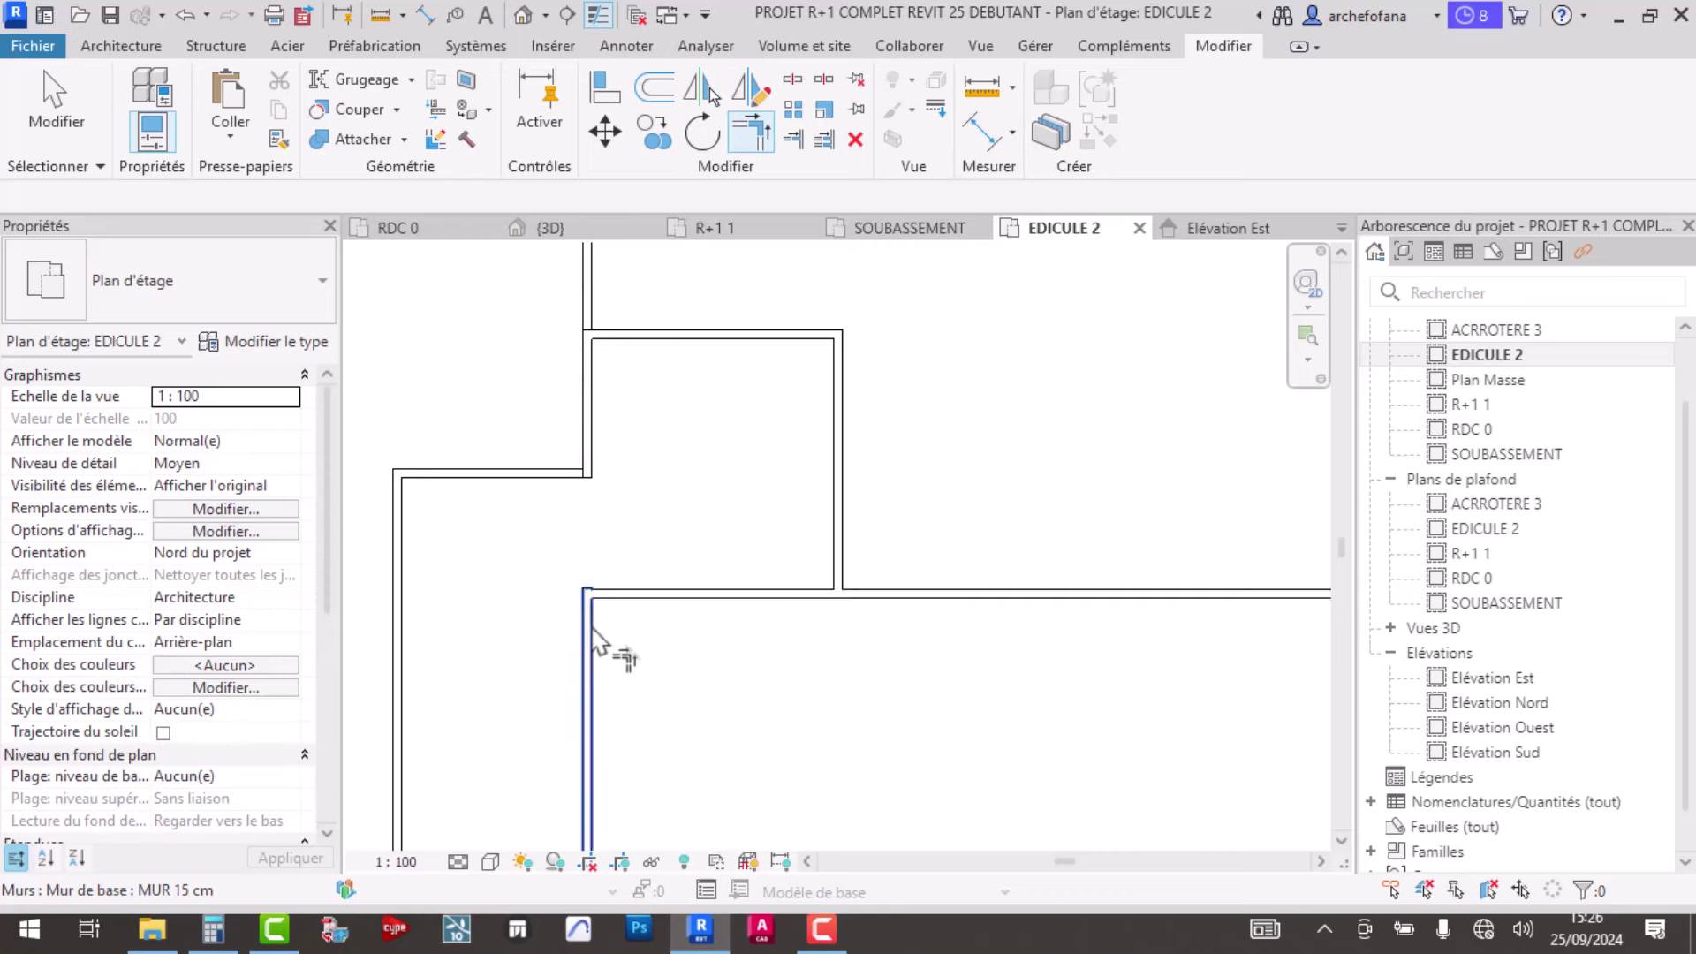
scroll(658, 601, "up", 1)
scroll(662, 598, "up", 1)
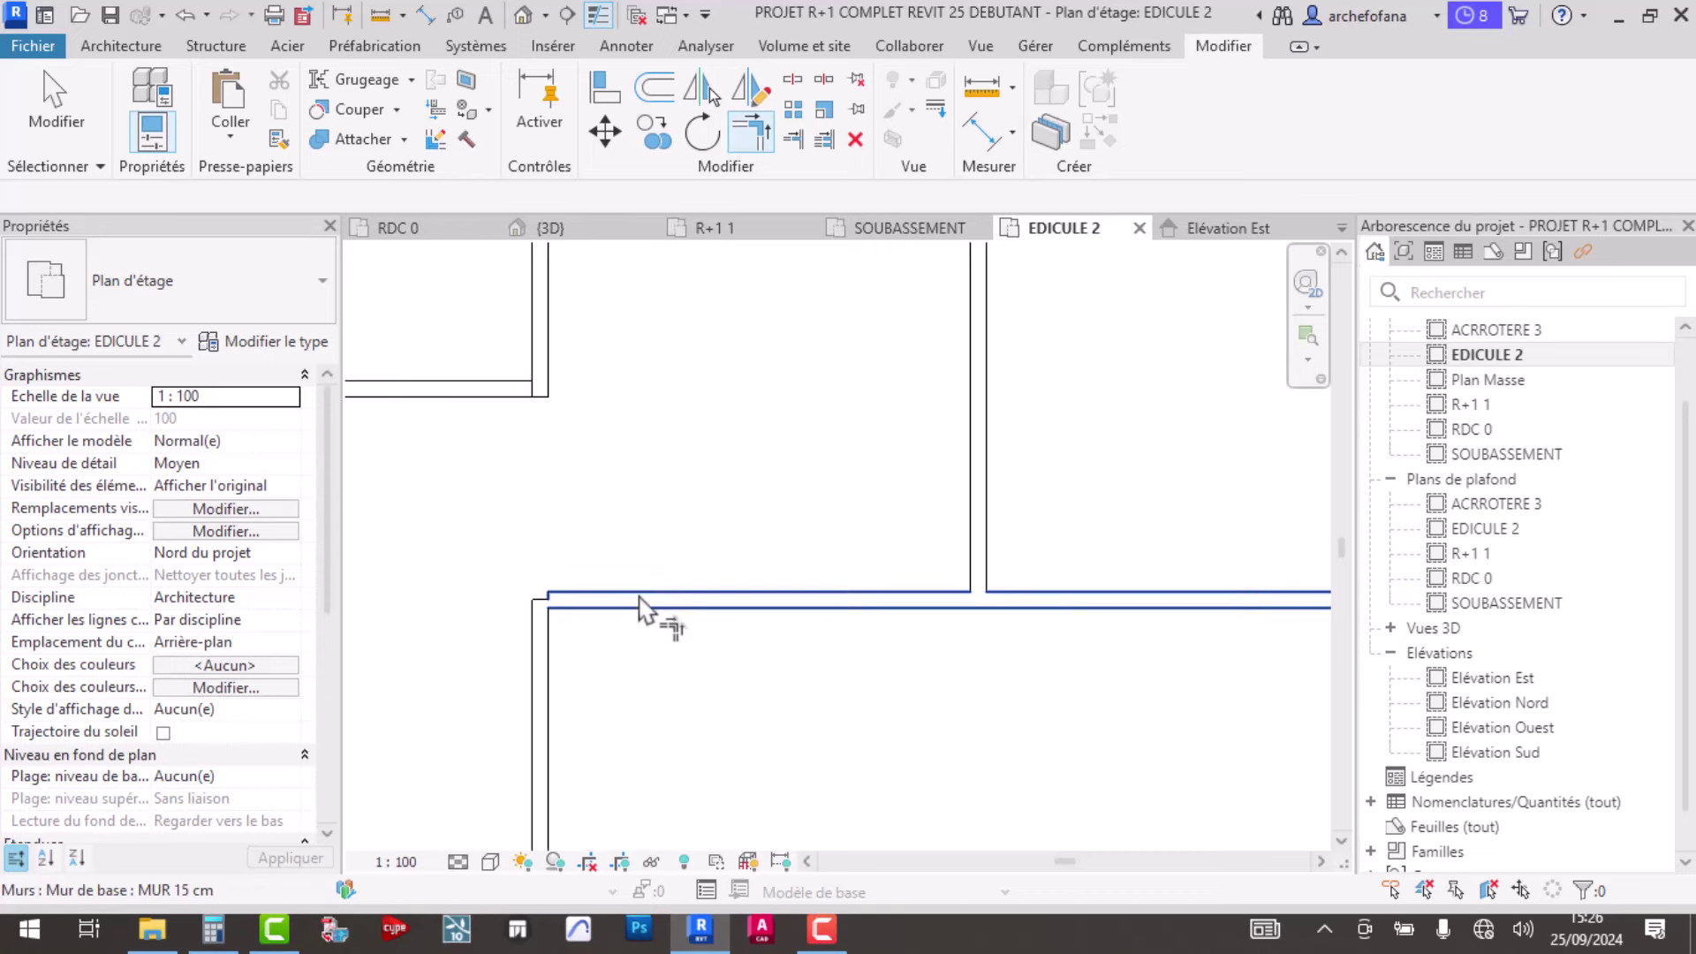
left_click(649, 603)
left_click(540, 667)
key("Escape")
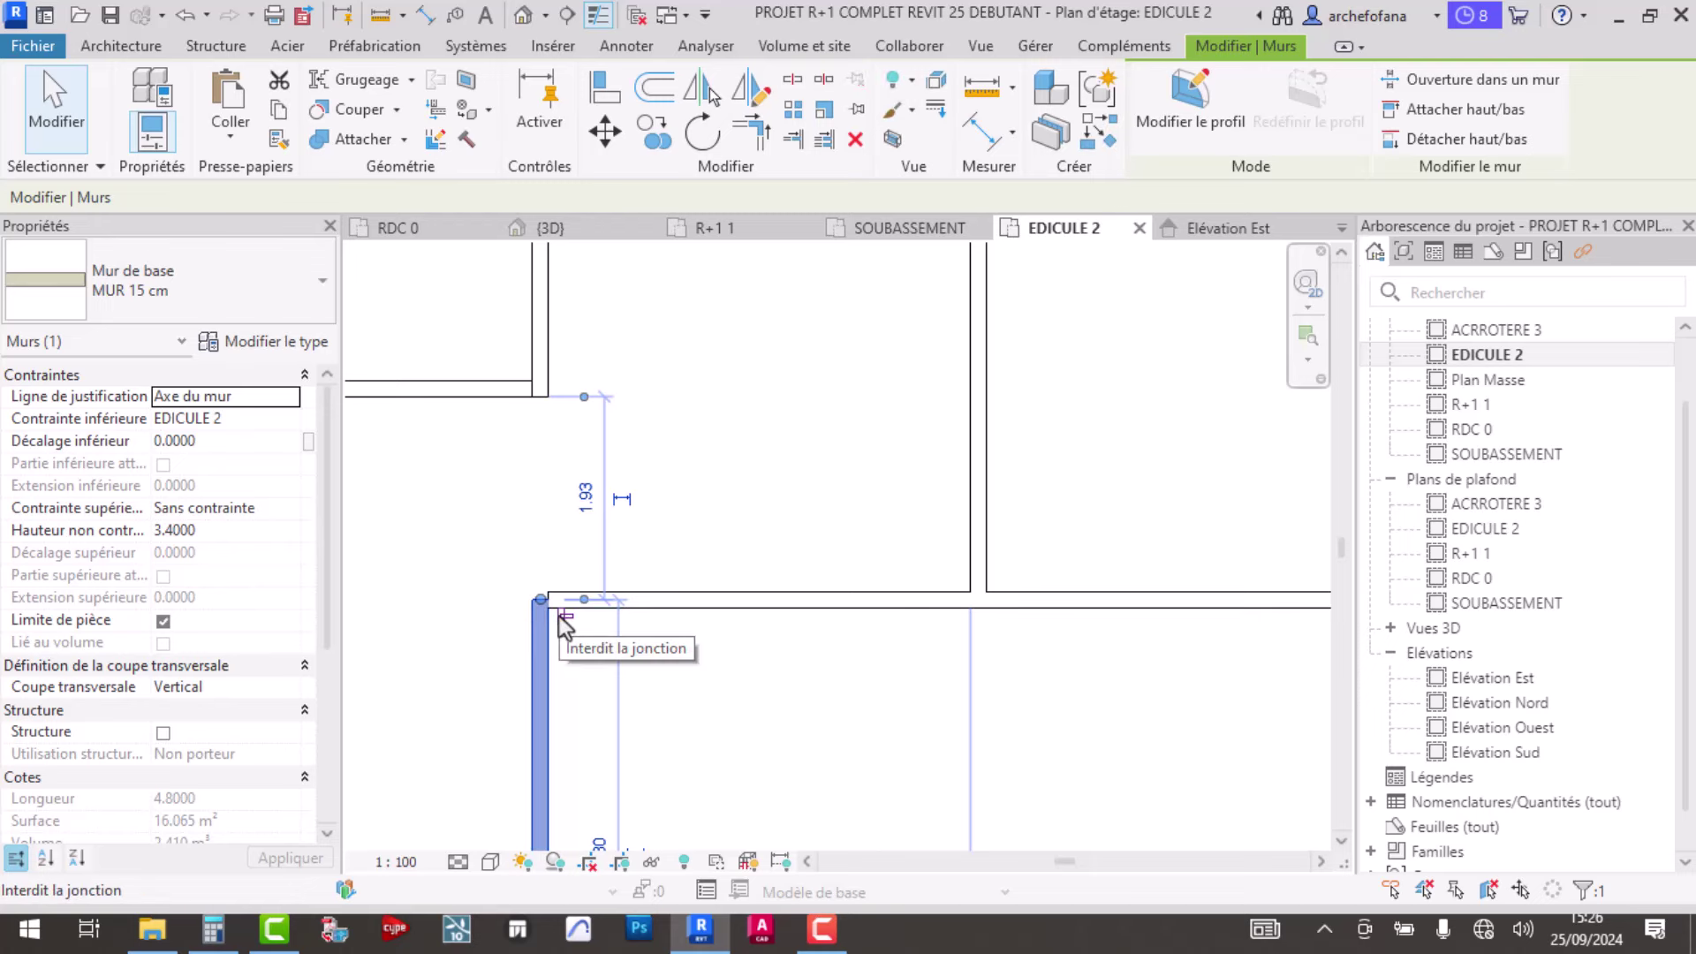
left_click(680, 623)
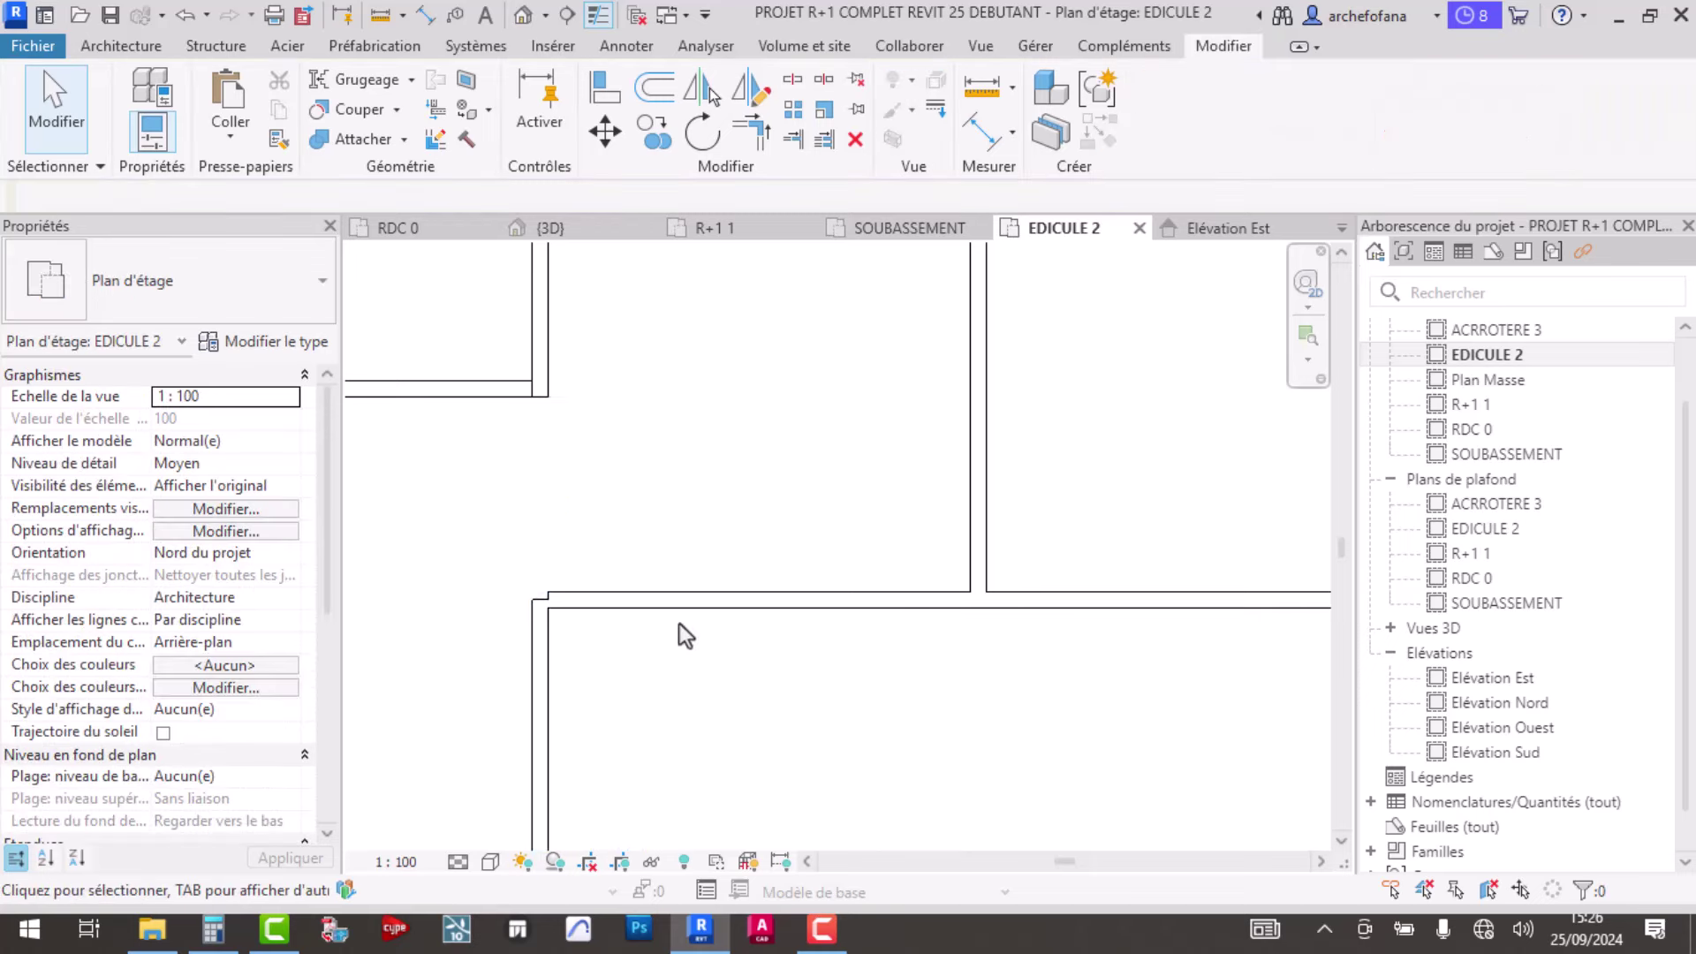
- Corner-trim the left vertical and horizontal walls, then disallow the horizontal wall's end join
left_click(744, 132)
left_click(541, 698)
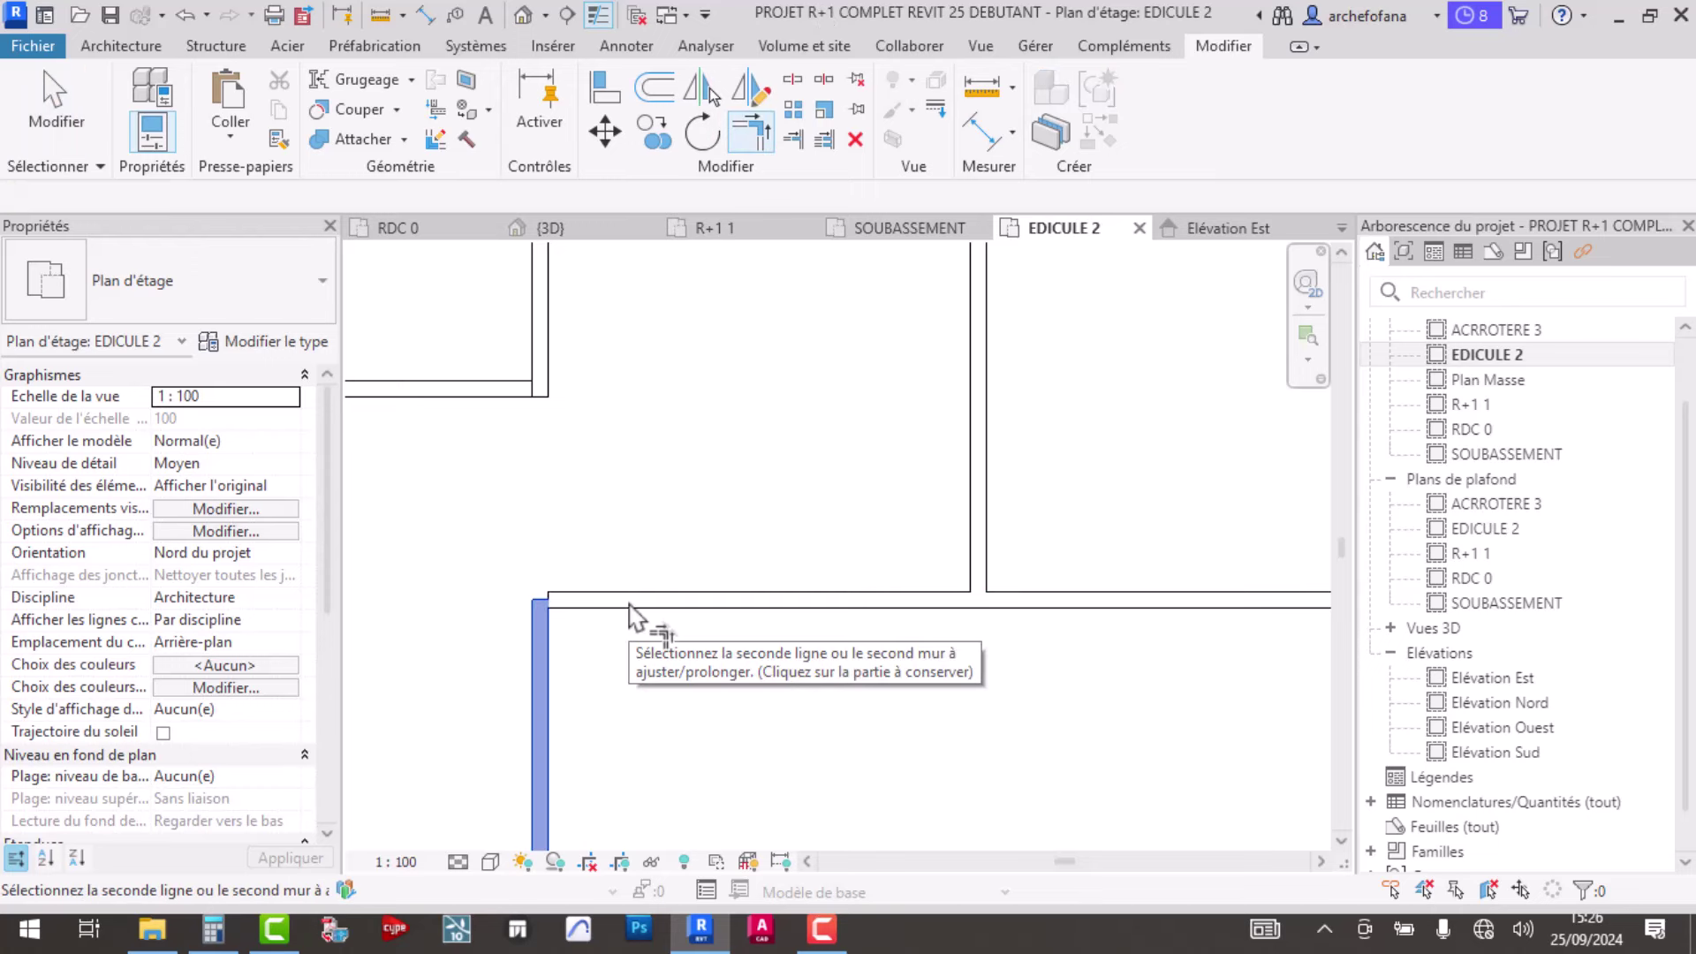
left_click(629, 605)
key("Escape")
left_click(625, 602)
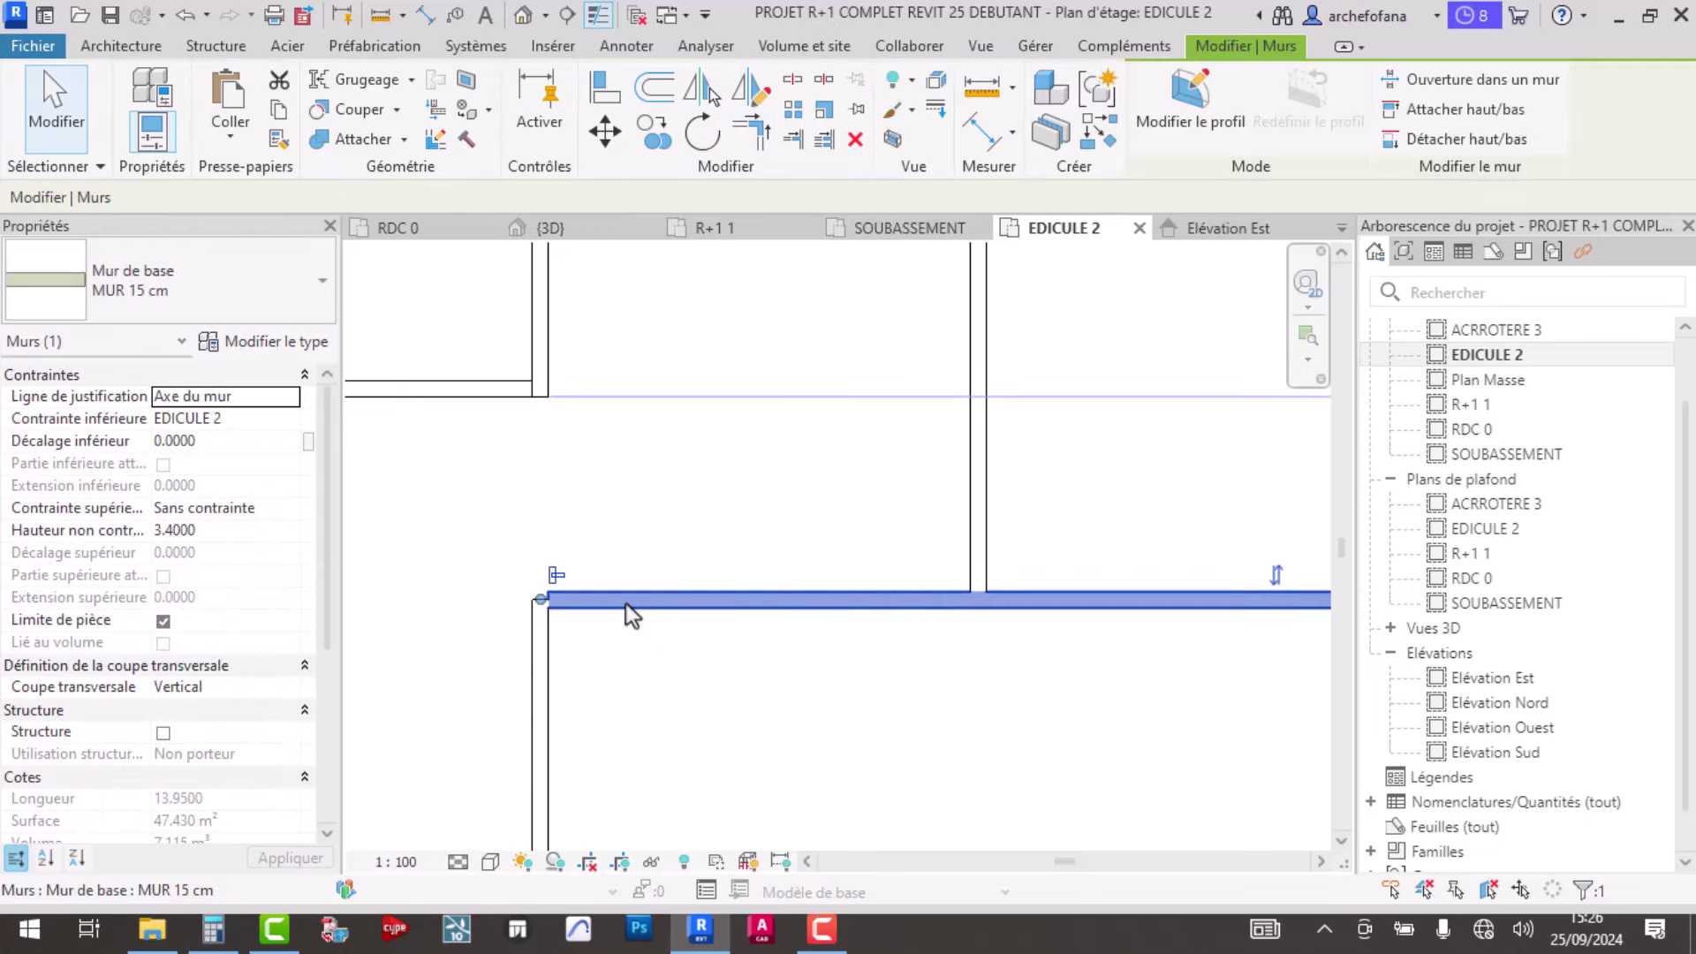
left_click(556, 575)
left_click(628, 660)
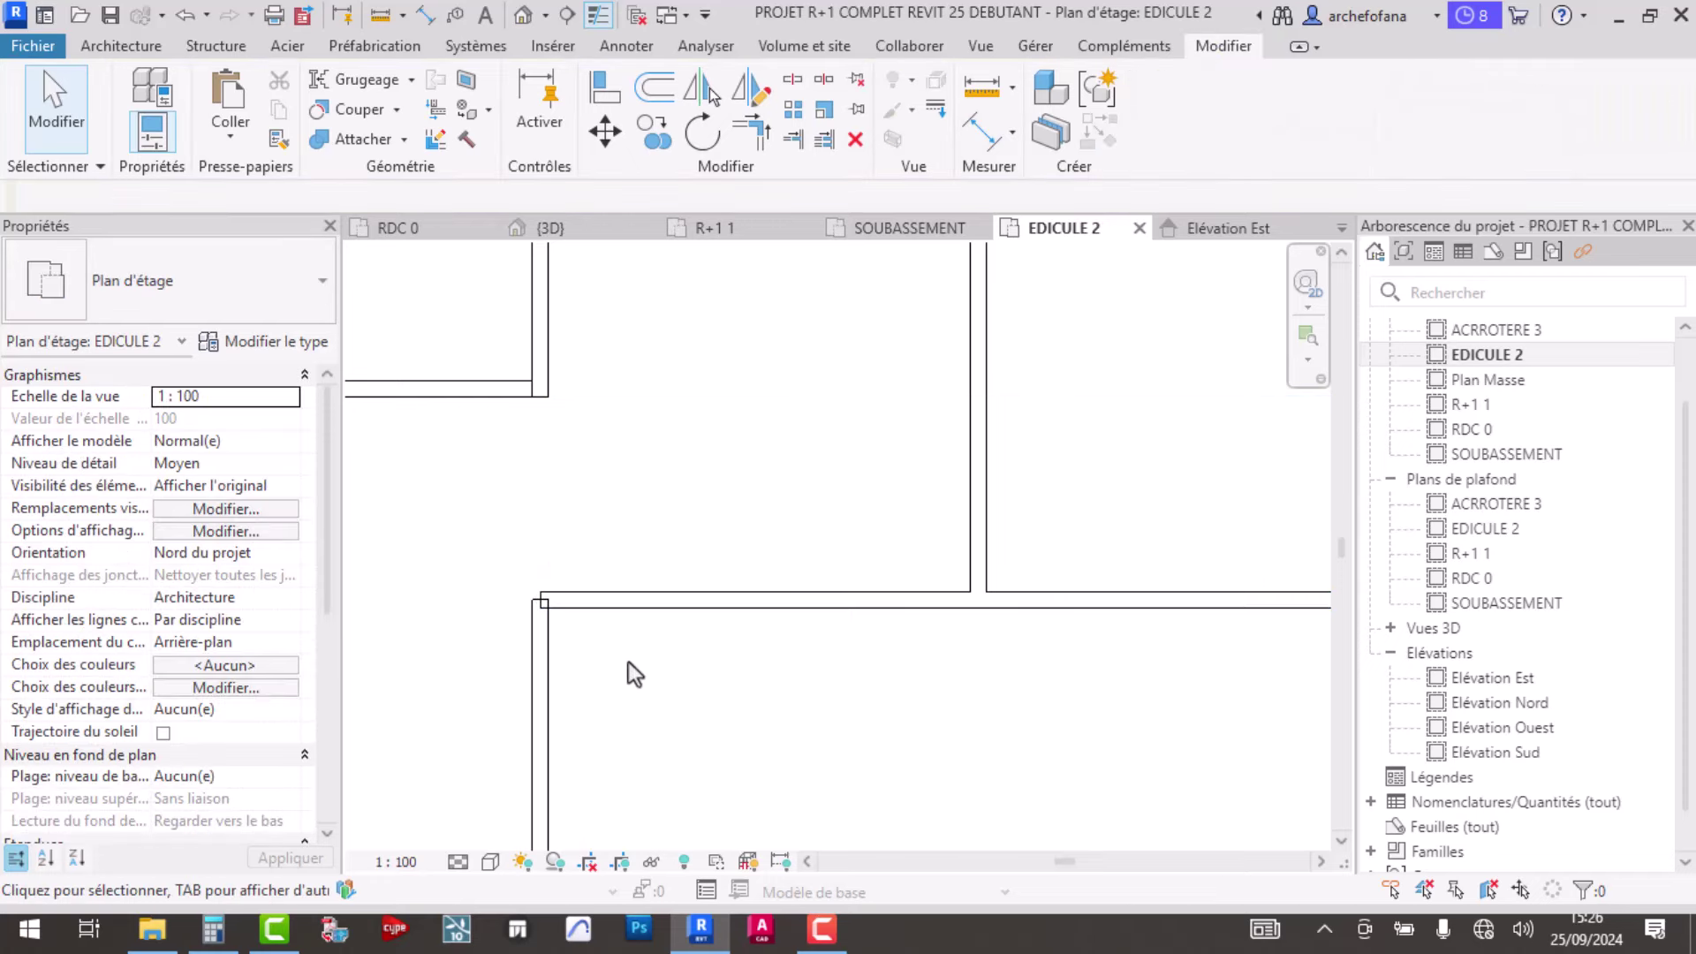
- Retry the corner trim on the horizontal wall, cancel it, and inspect the long wall
left_click(750, 137)
left_click(631, 606)
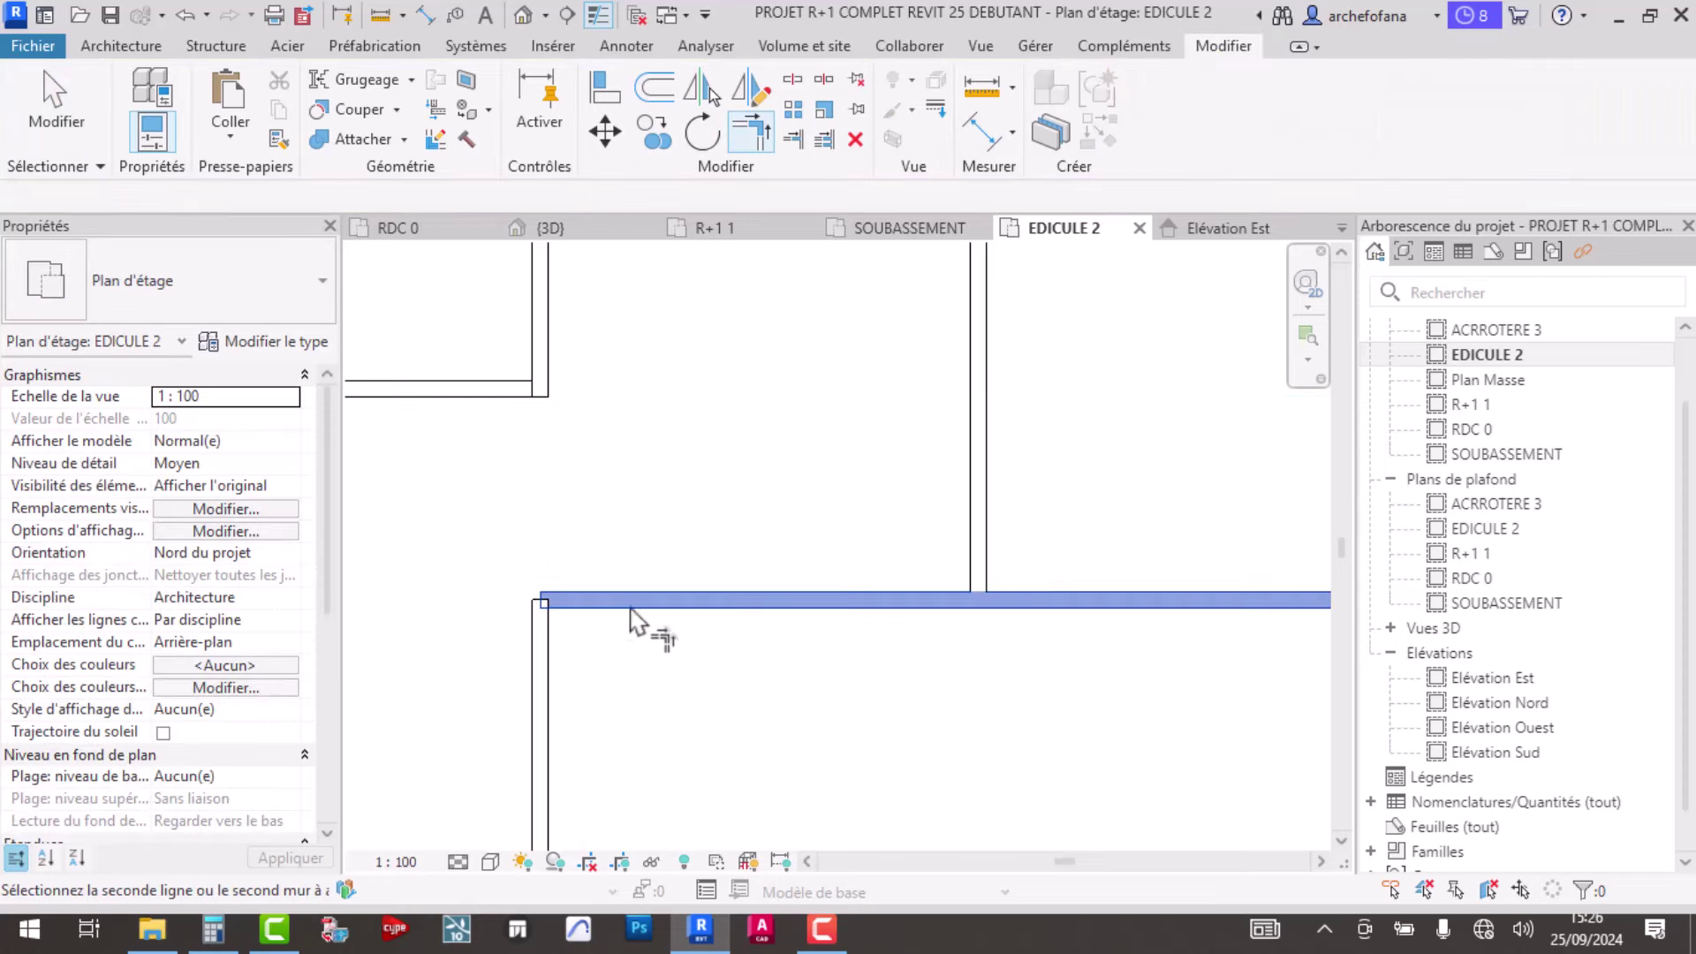
left_click(538, 698)
key("Escape")
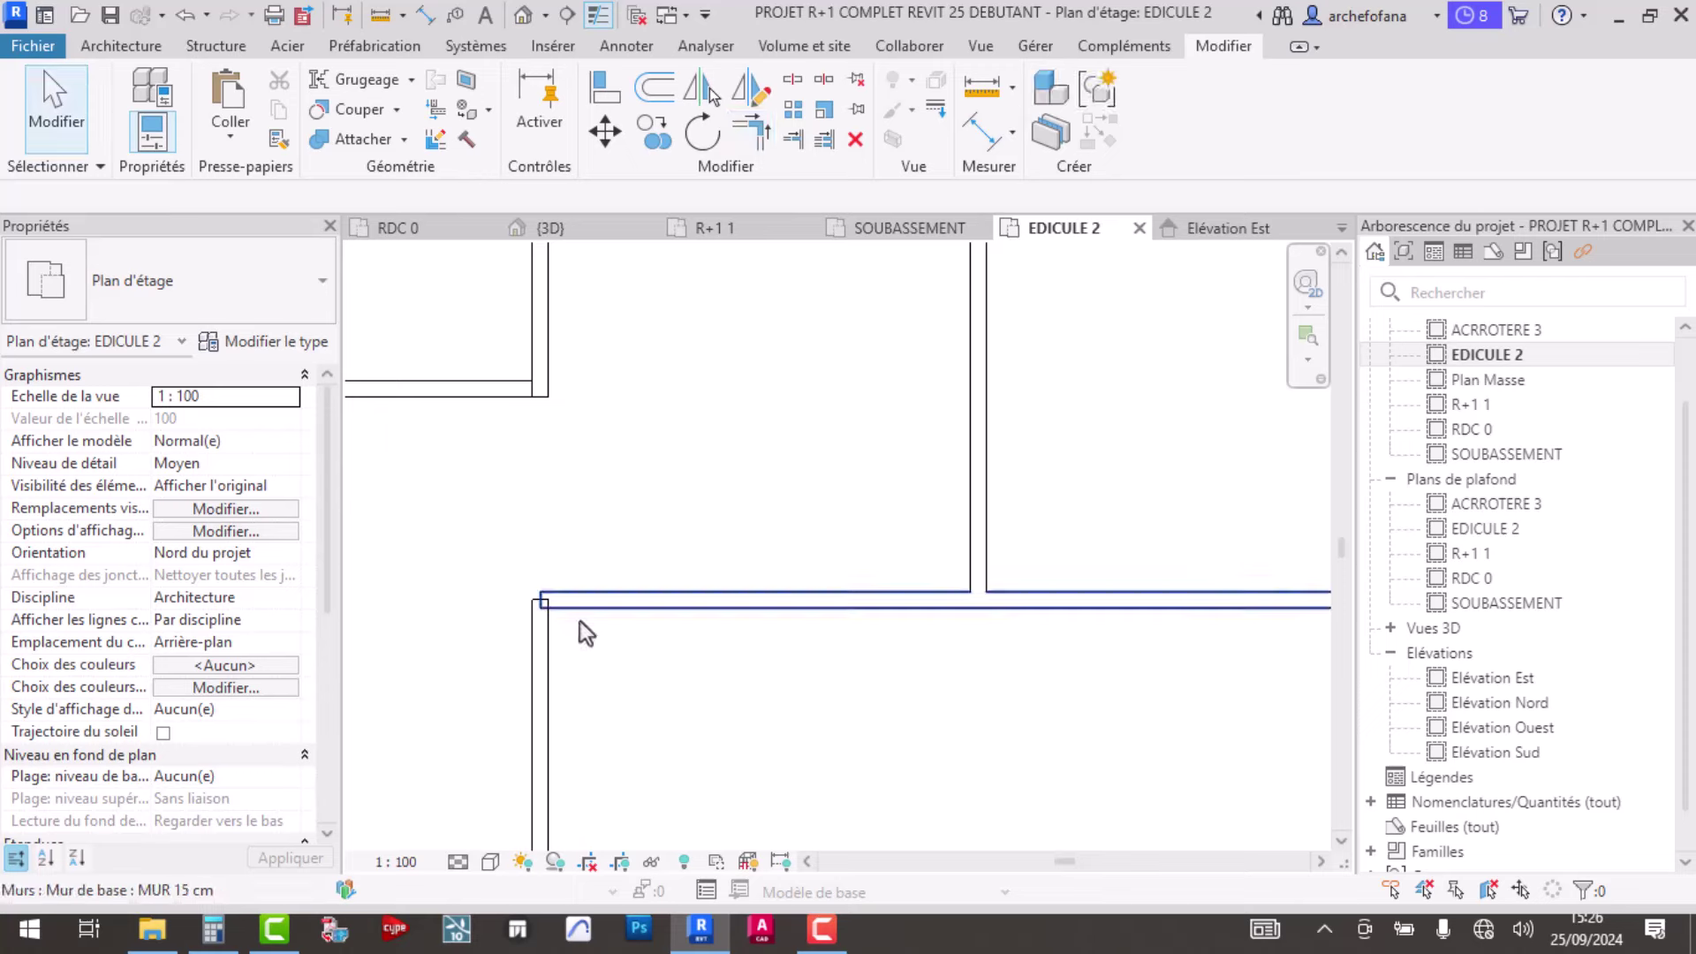
left_click(578, 597)
scroll(544, 613, "up", 4)
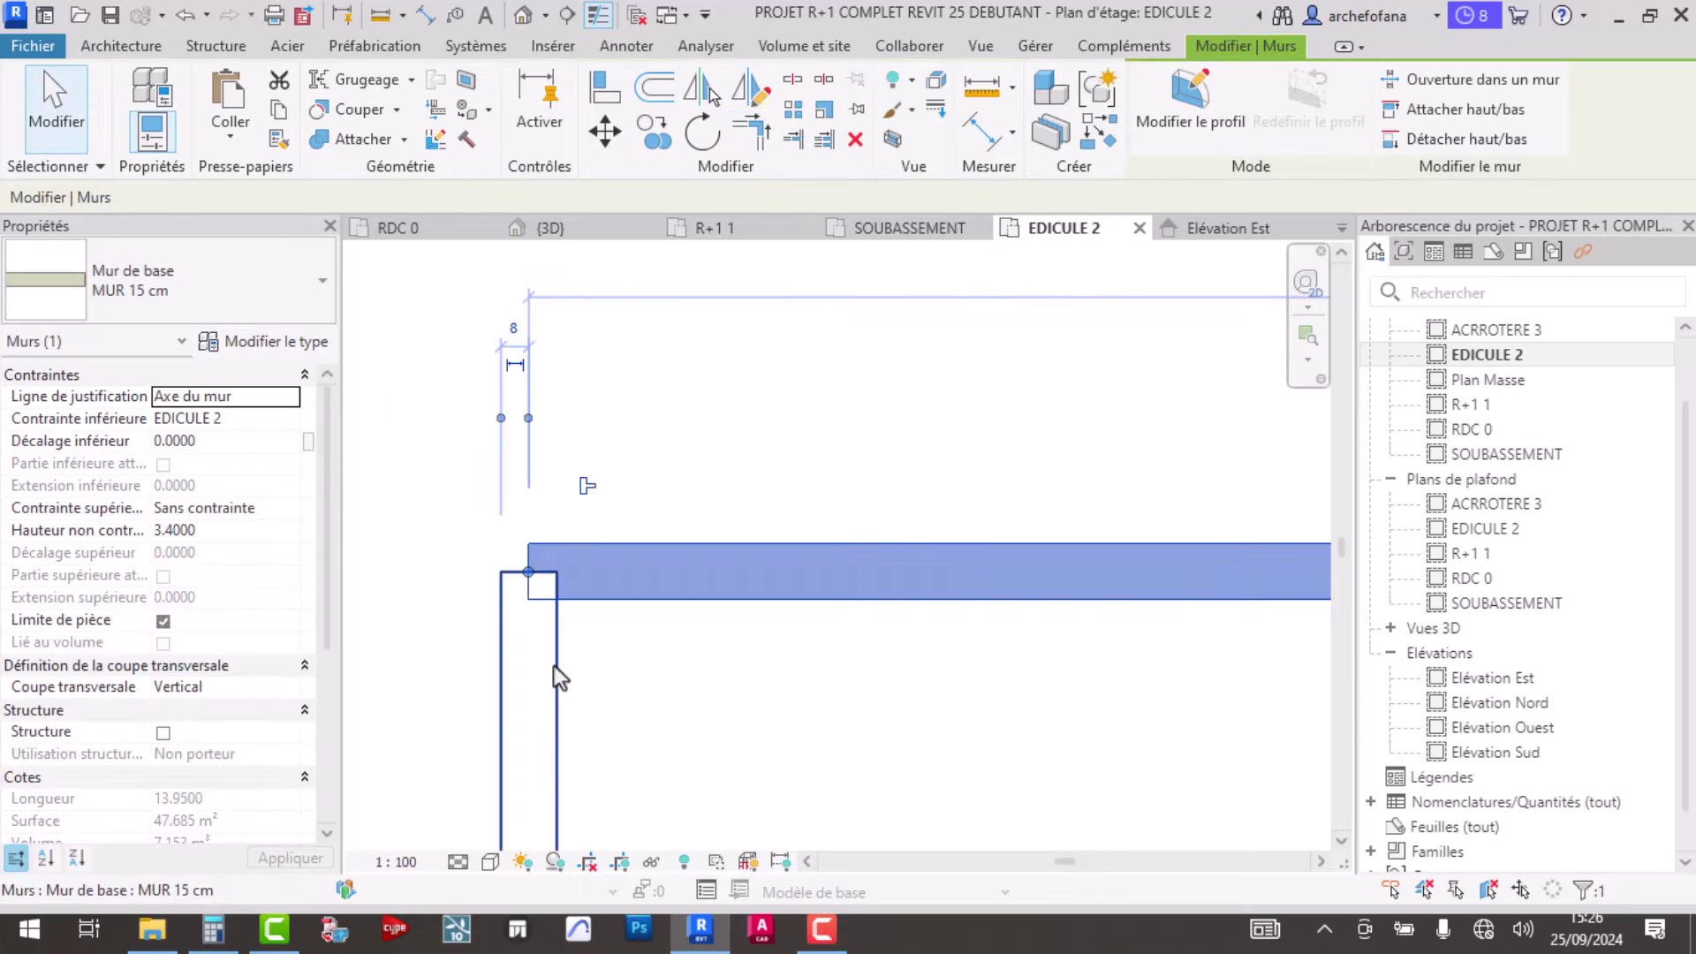
scroll(558, 648, "down", 3)
scroll(575, 634, "down", 2)
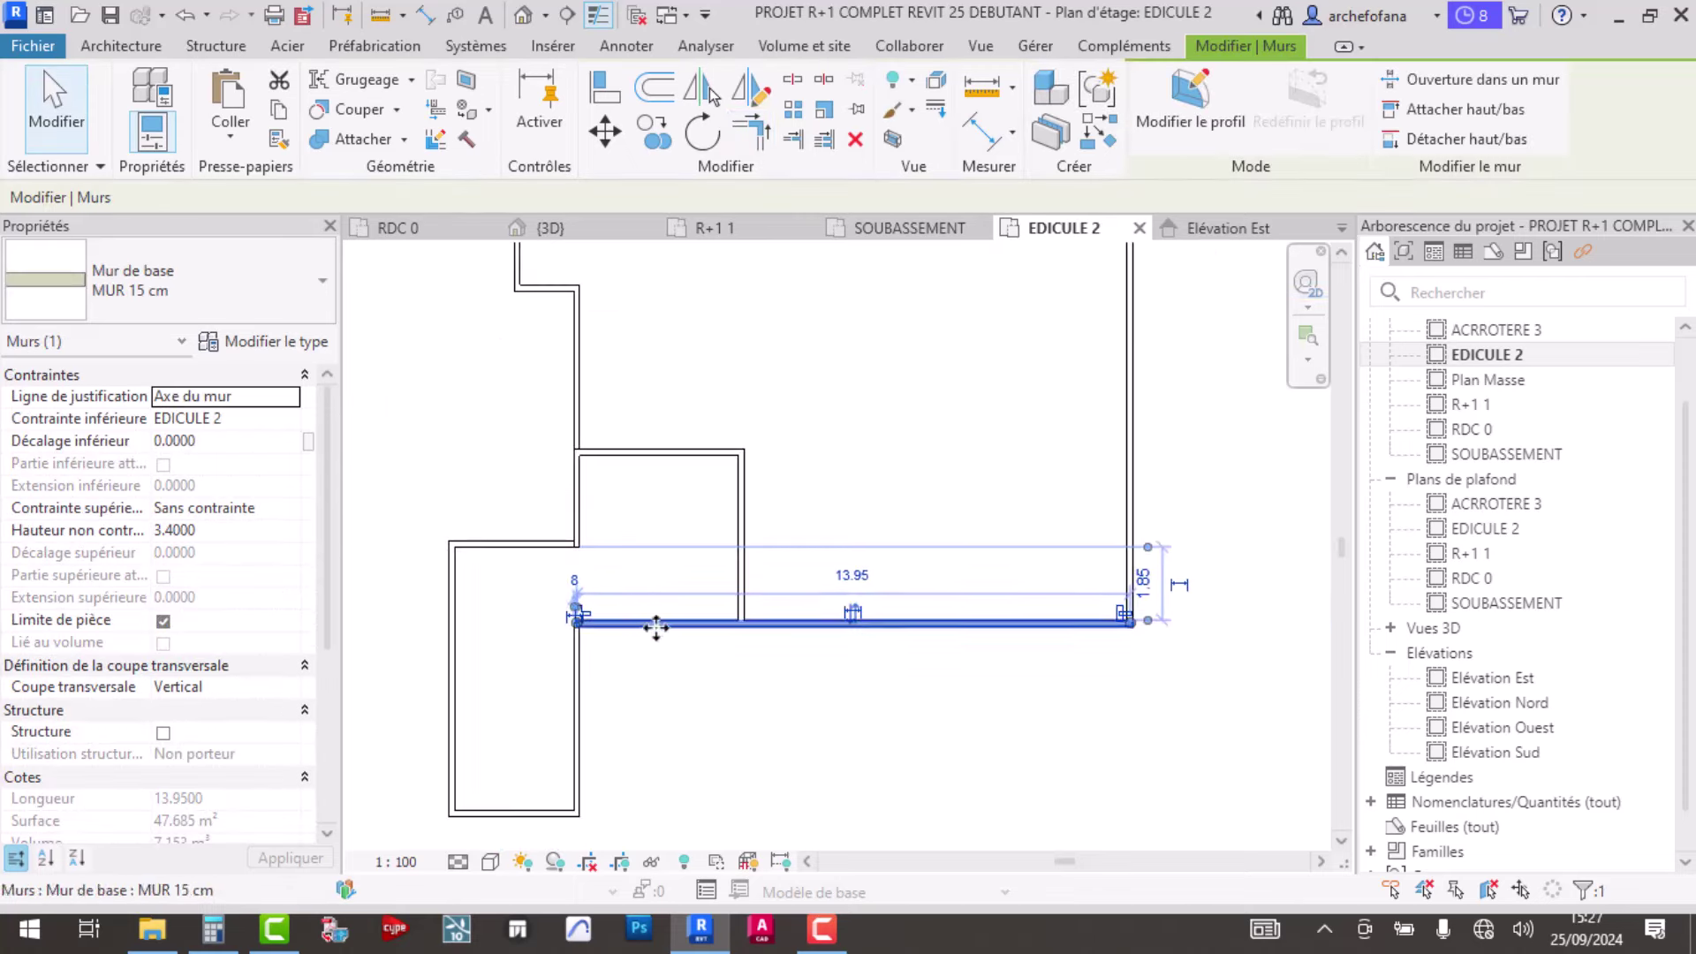
left_click(761, 643)
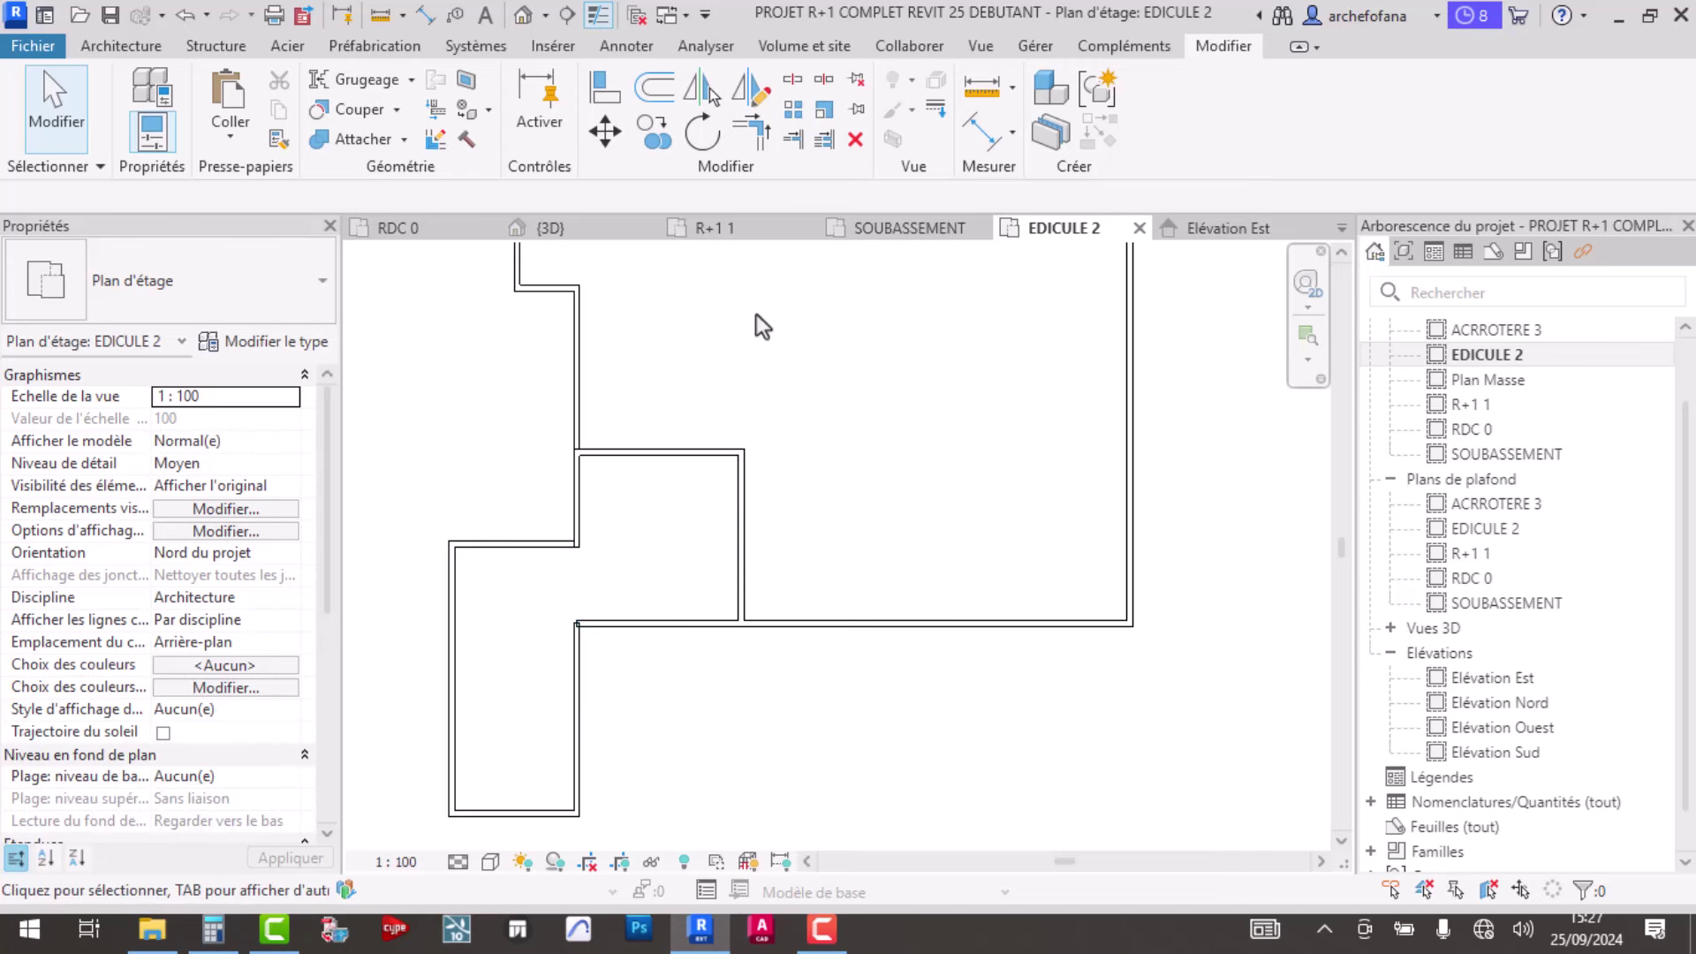
- Start a corner trim on the upper-left horizontal wall, then cancel it
left_click(756, 141)
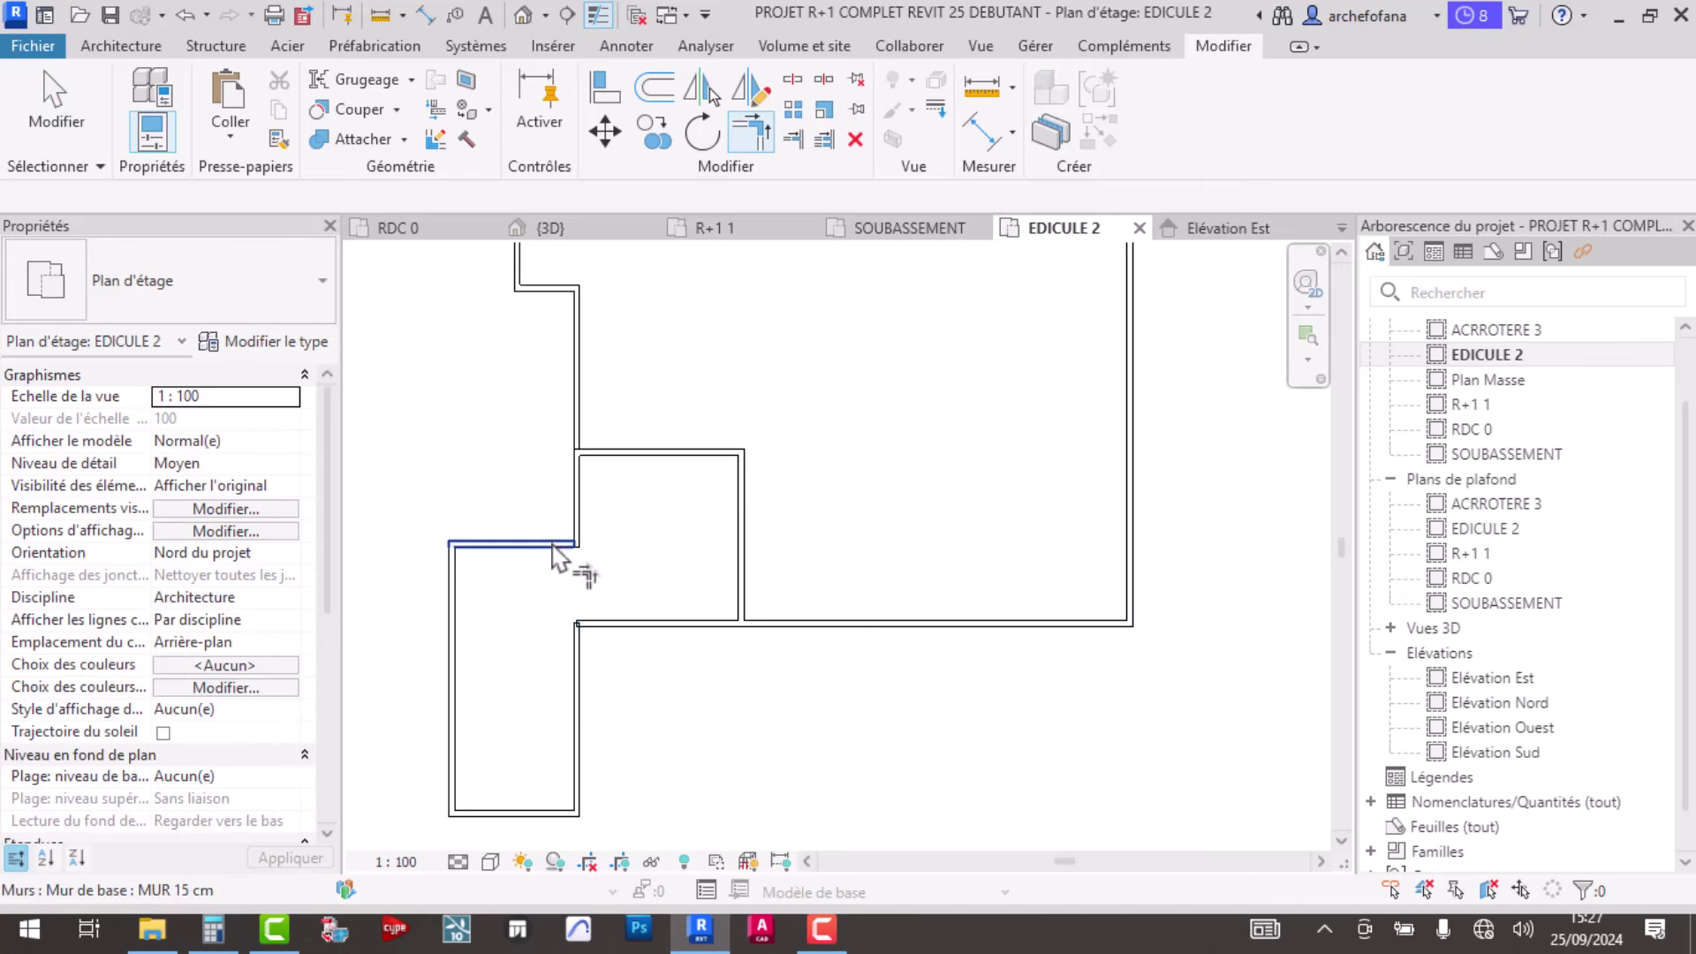
left_click(565, 544)
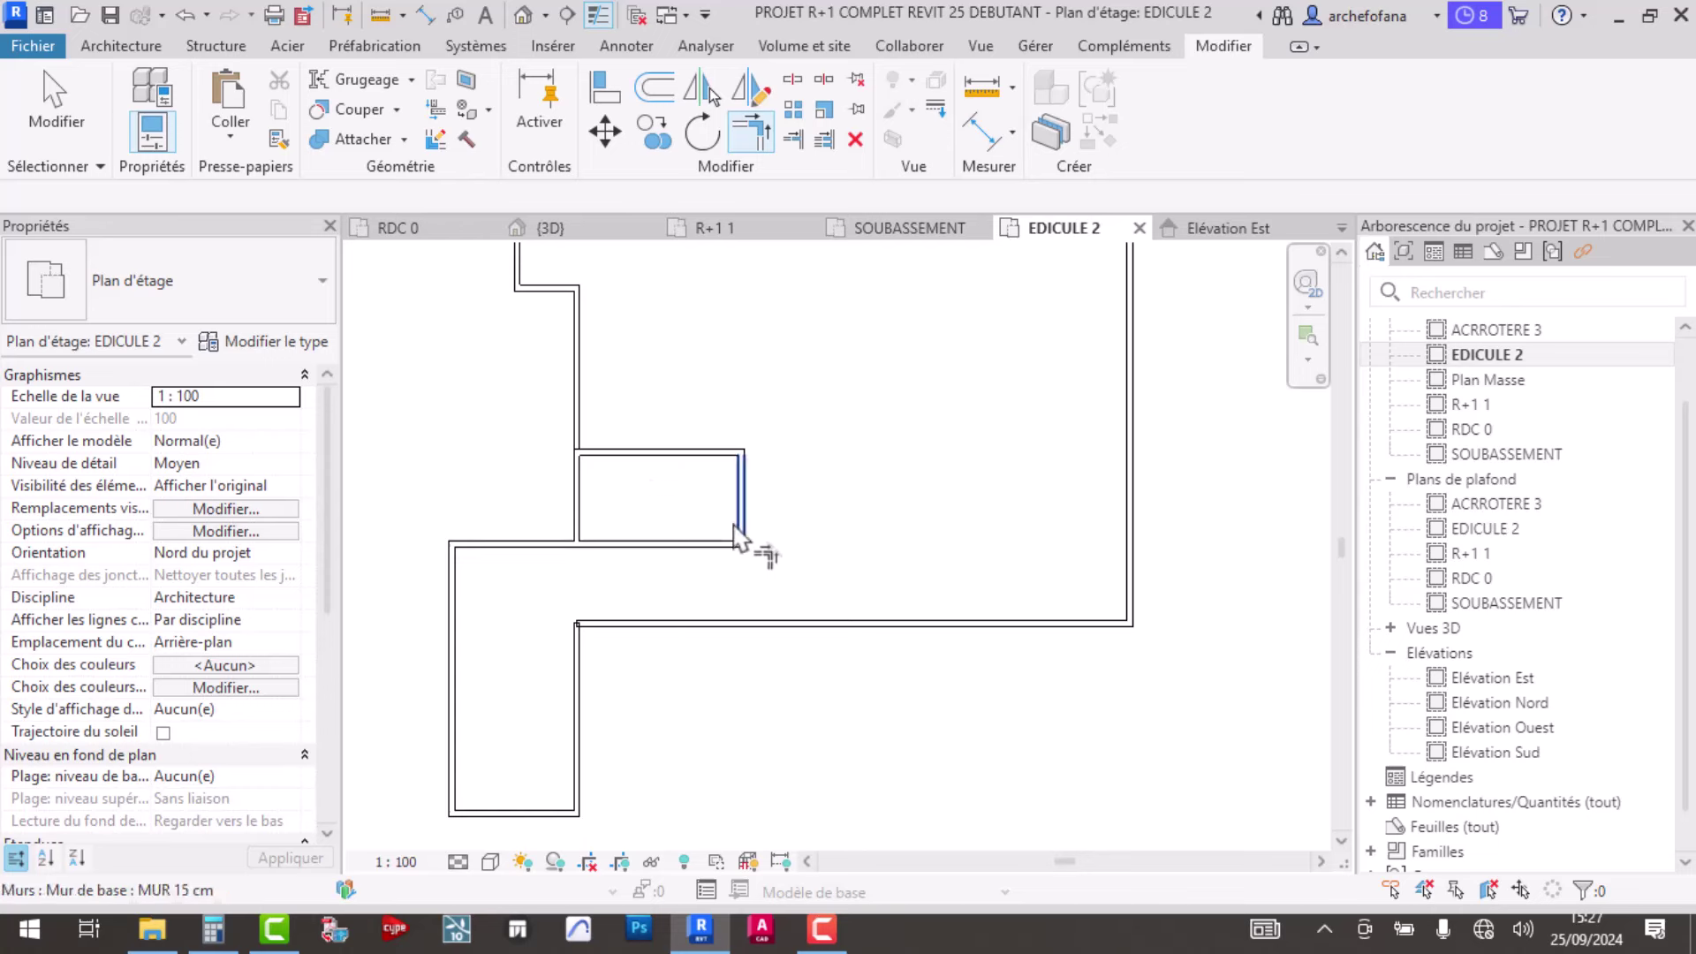
scroll(740, 528, "up", 3)
key("Escape")
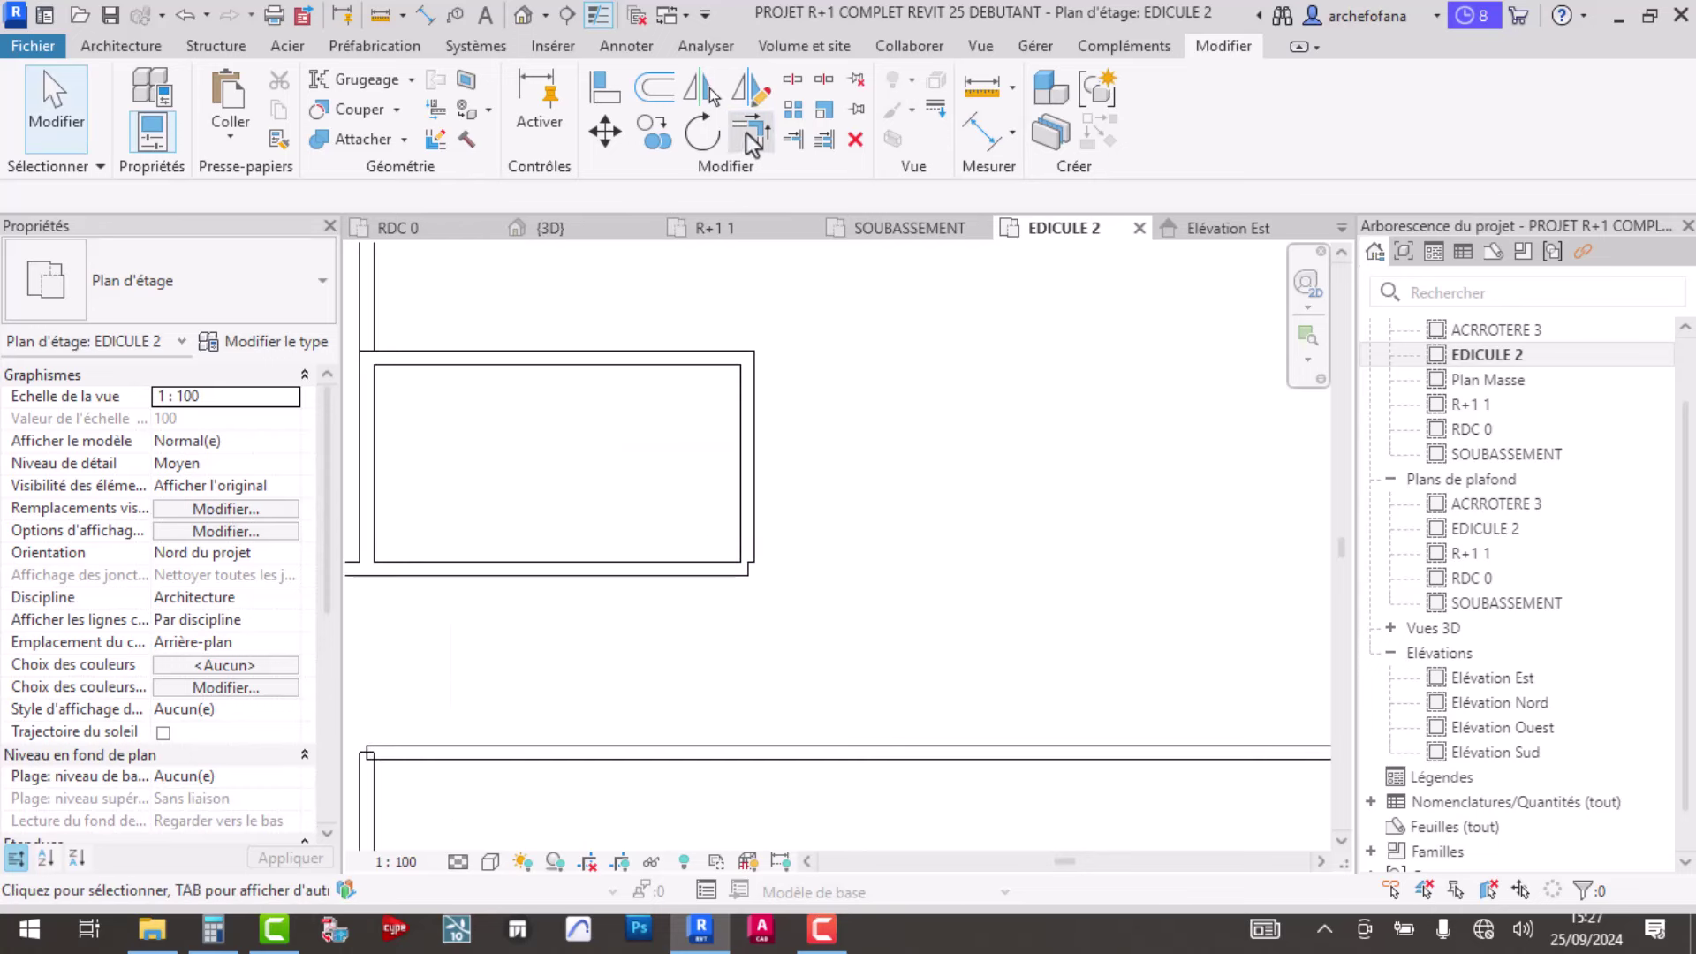
- Attempt a corner trim from the small room's bottom wall, then inspect its bottom and right walls
left_click(751, 142)
left_click(737, 569)
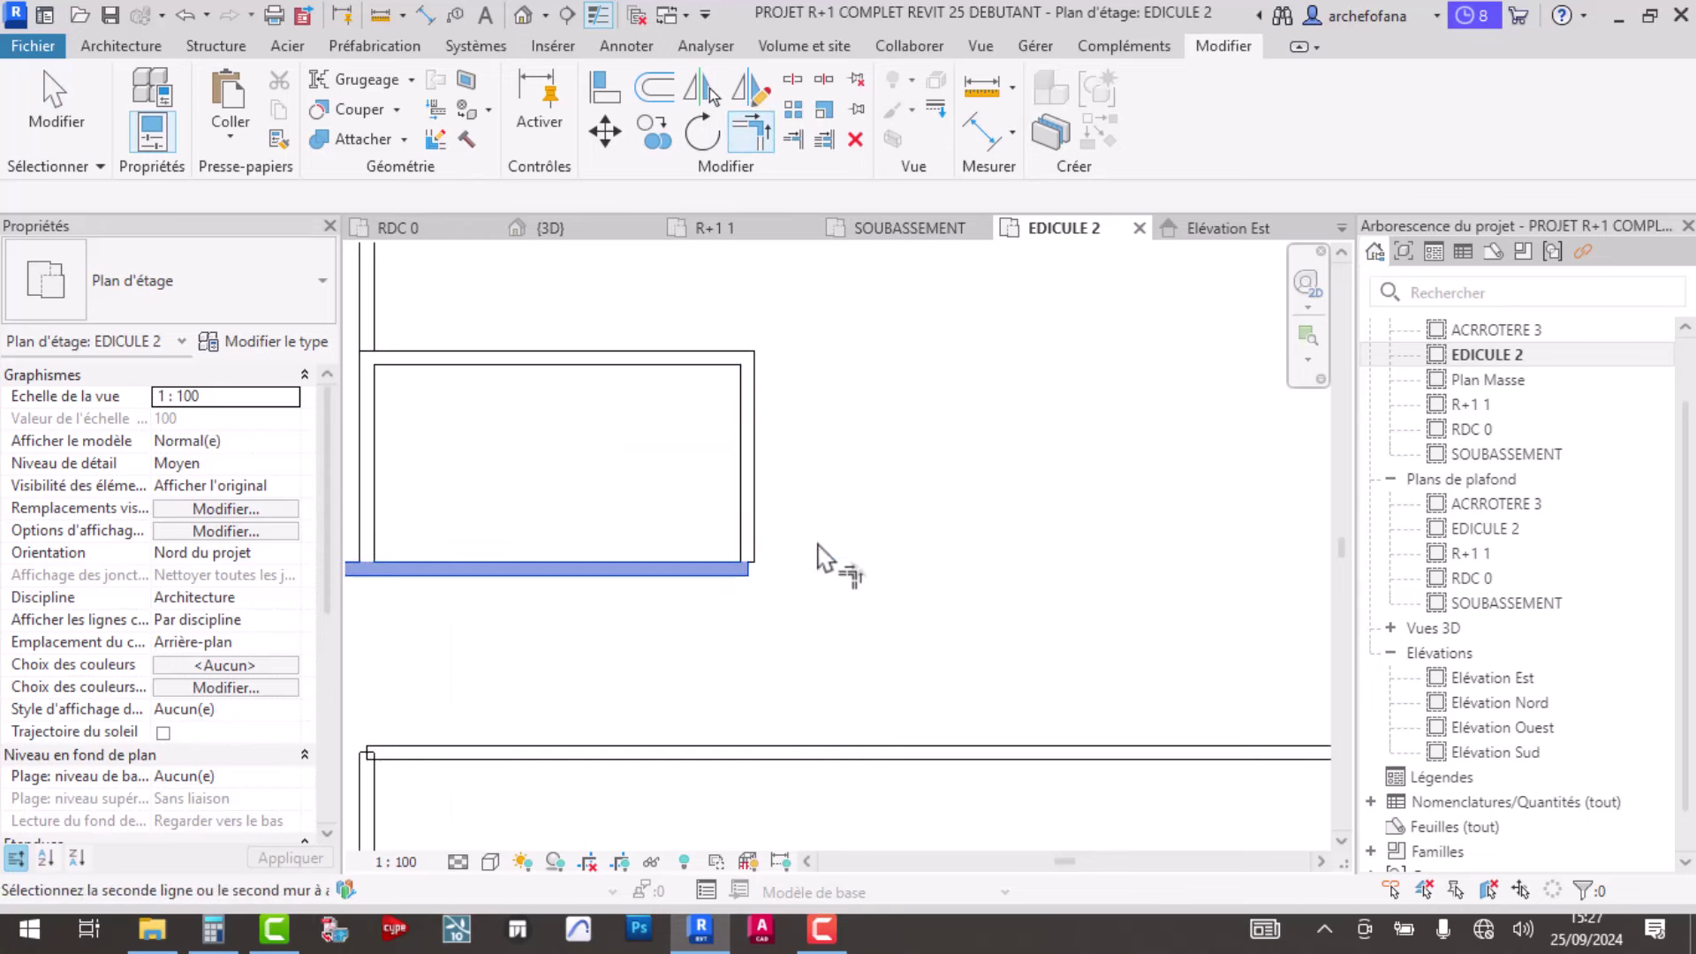
key("Escape")
key("Escape")
left_click(706, 570)
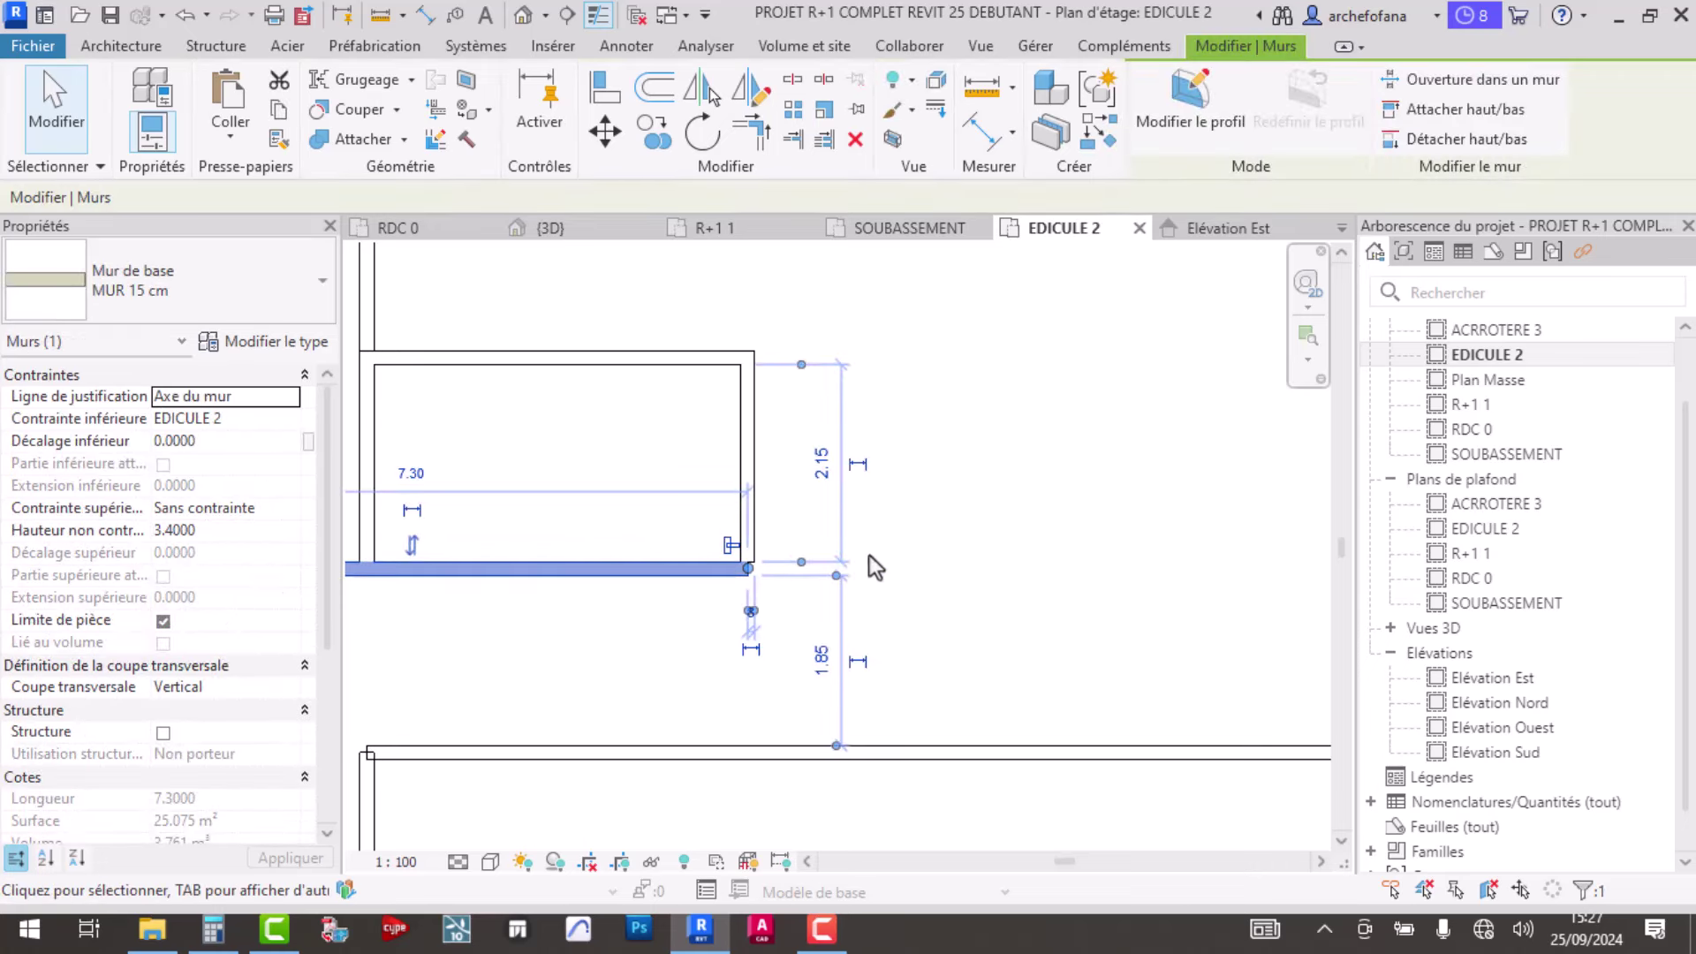
key("Escape")
left_click(758, 534)
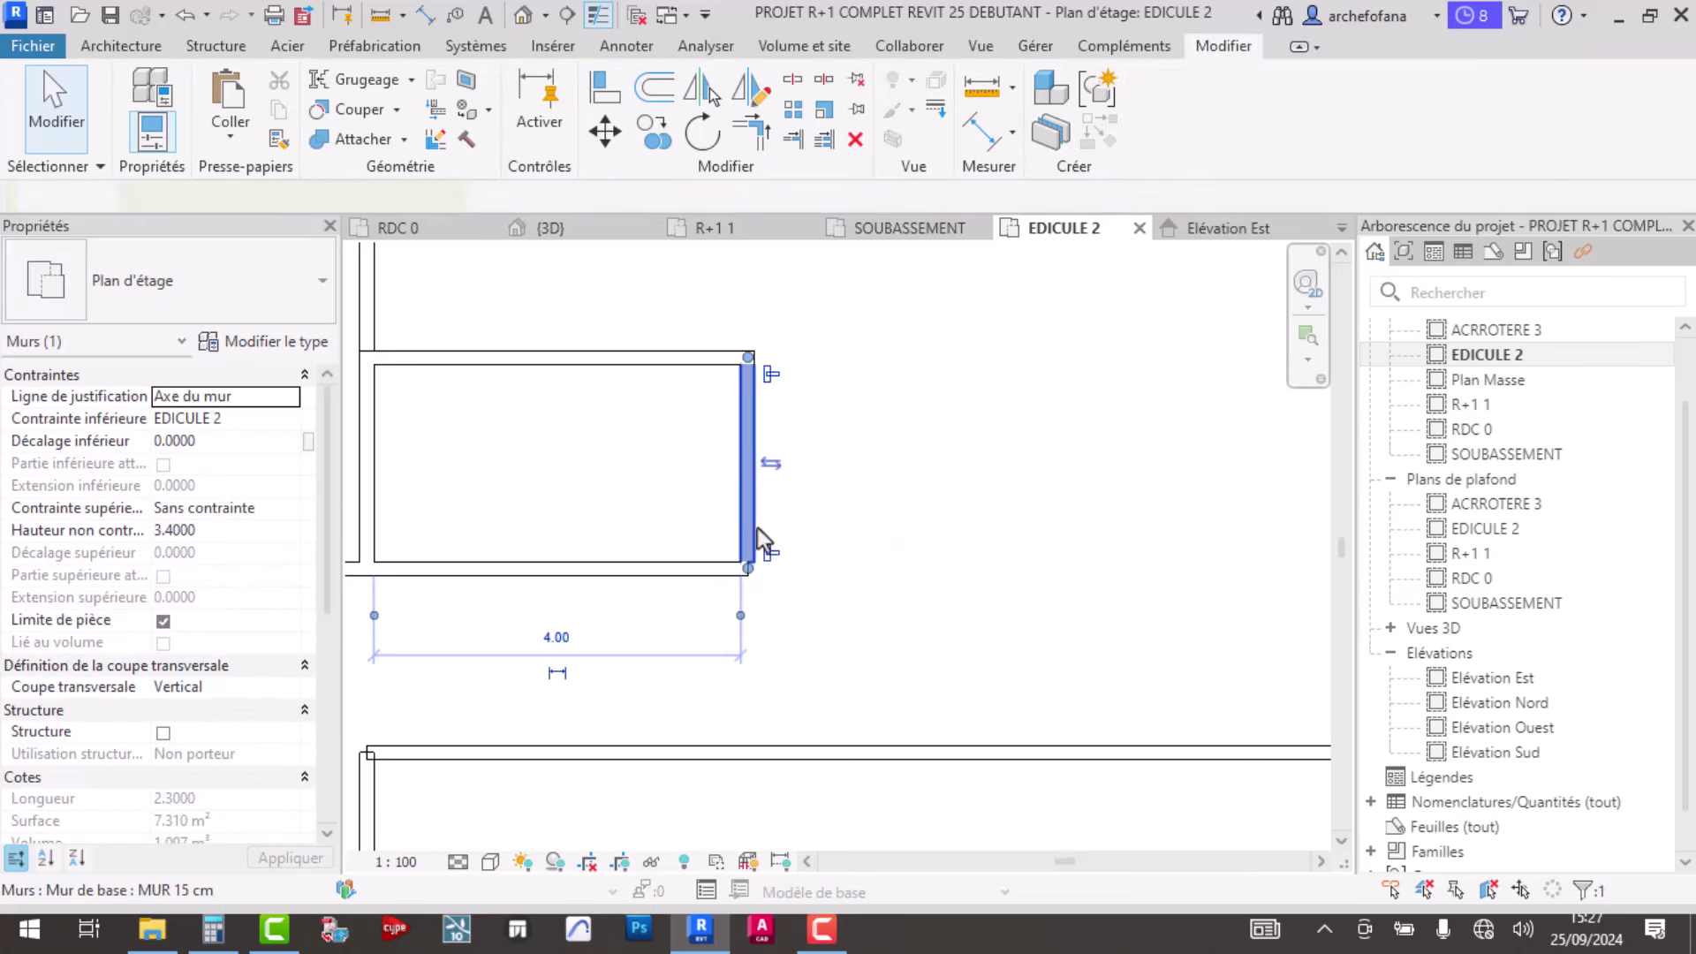
key("Escape")
scroll(712, 560, "up", 2)
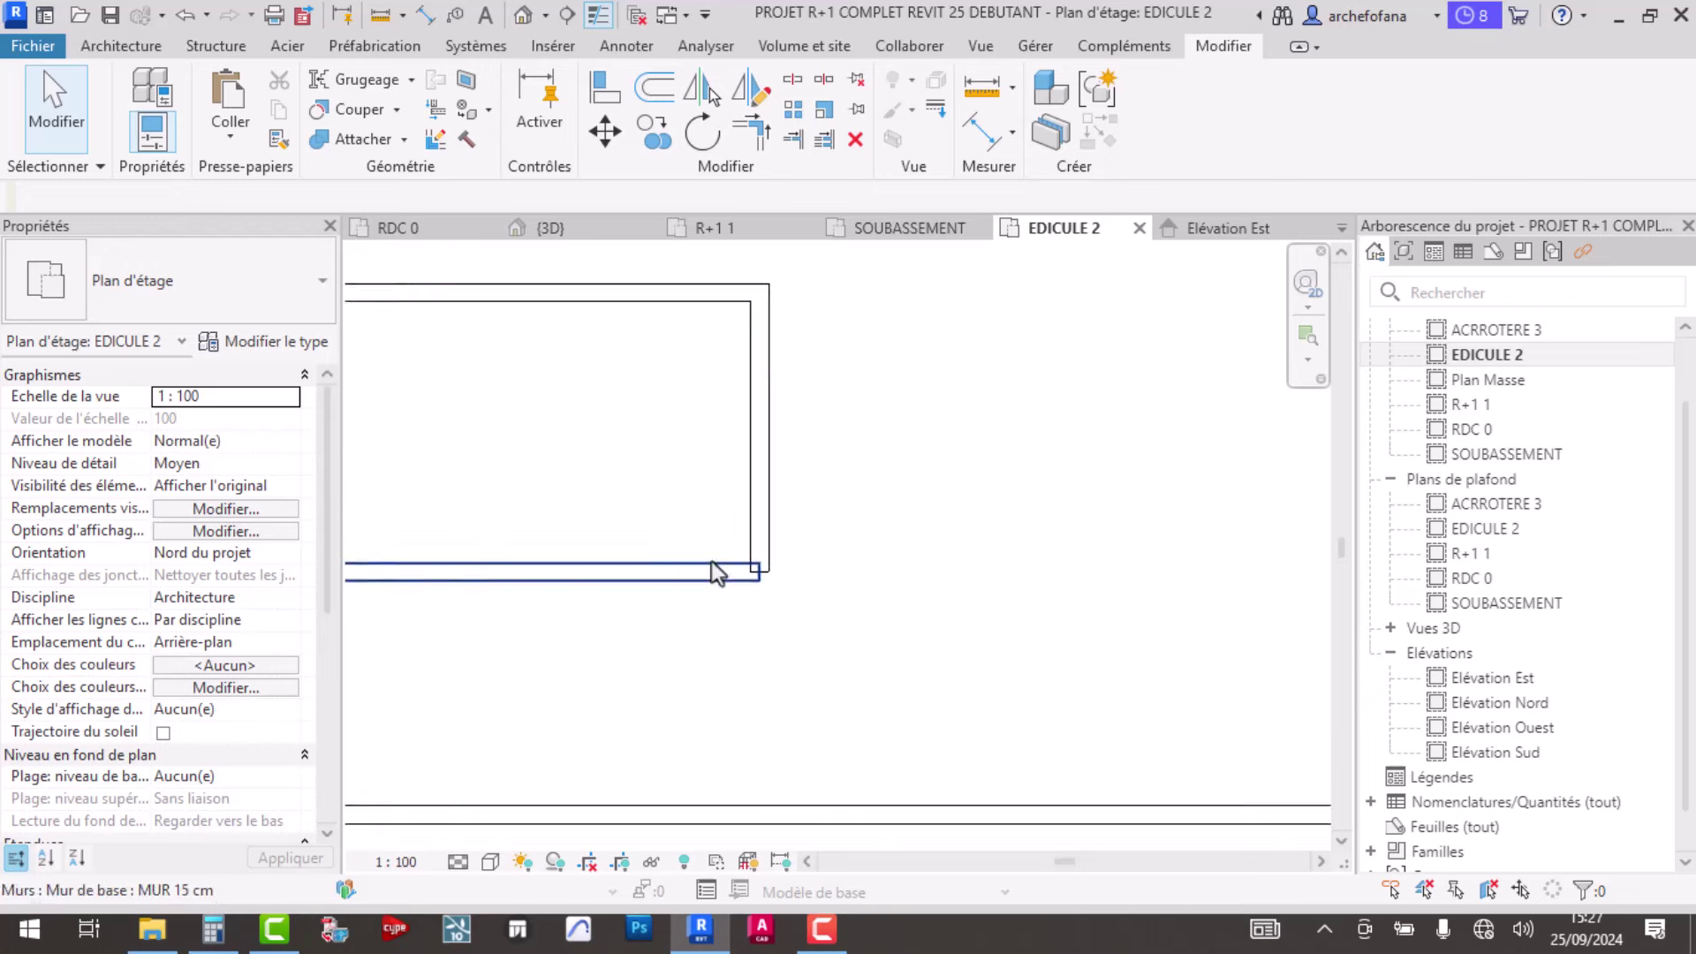
scroll(741, 569, "up", 3)
- Extend the small room's right wall to the bottom wall into a trimmed corner
left_click(767, 142)
left_click(796, 540)
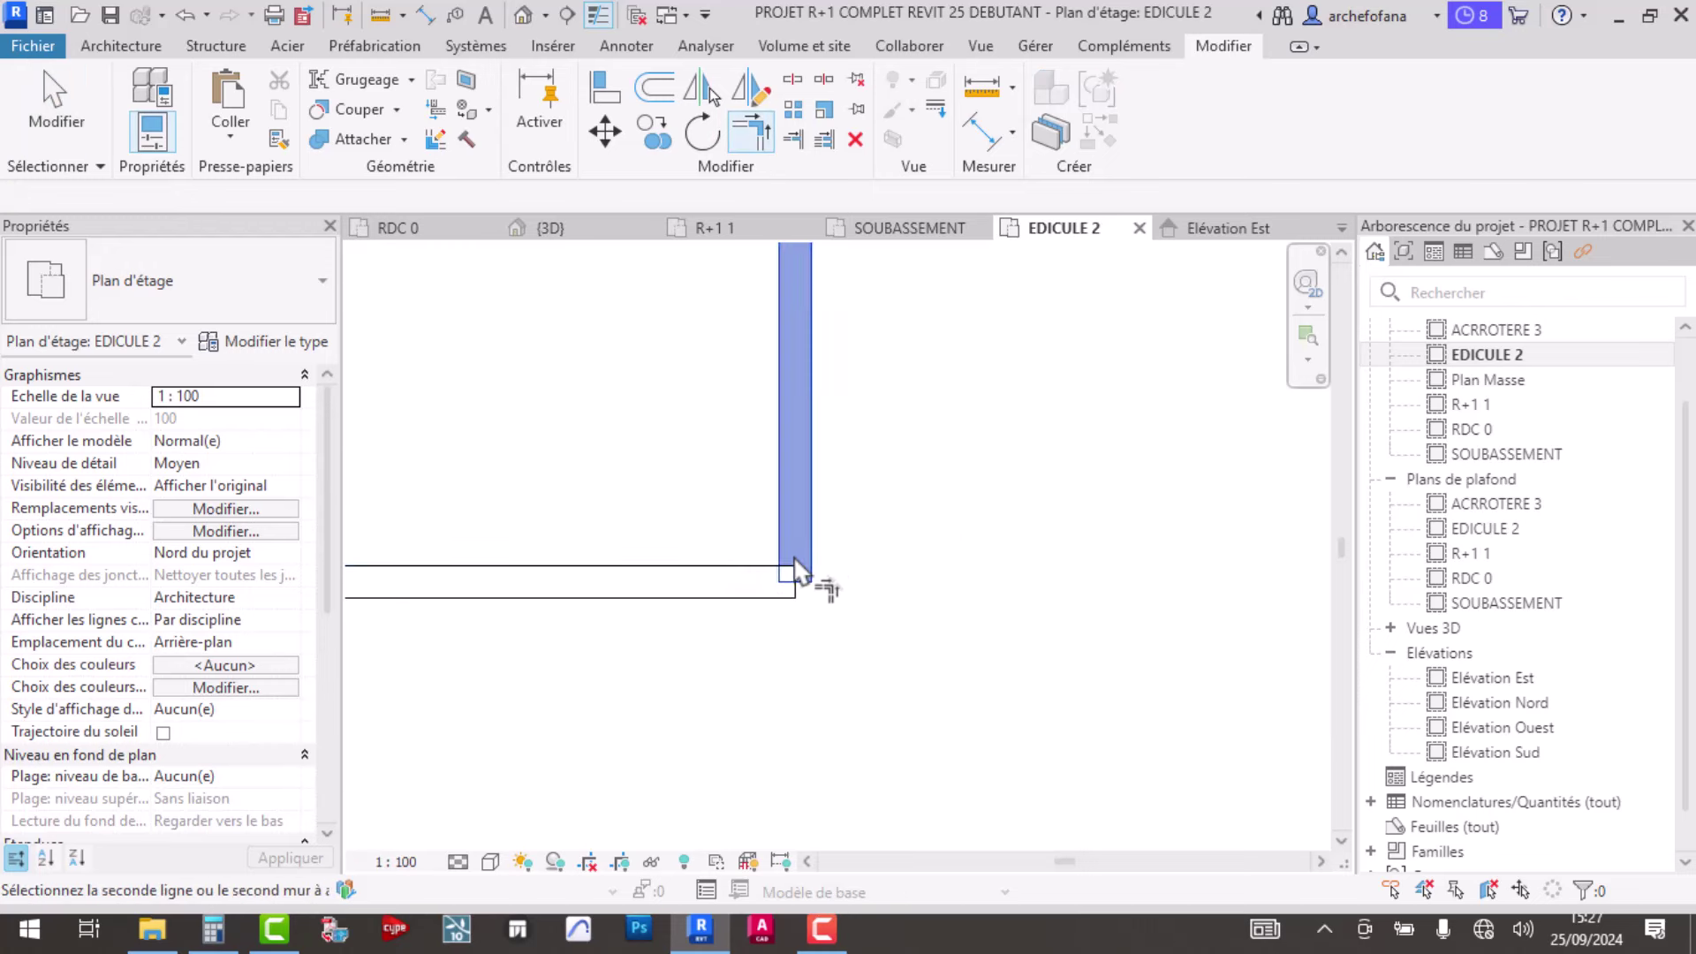
left_click(779, 565)
key("Escape")
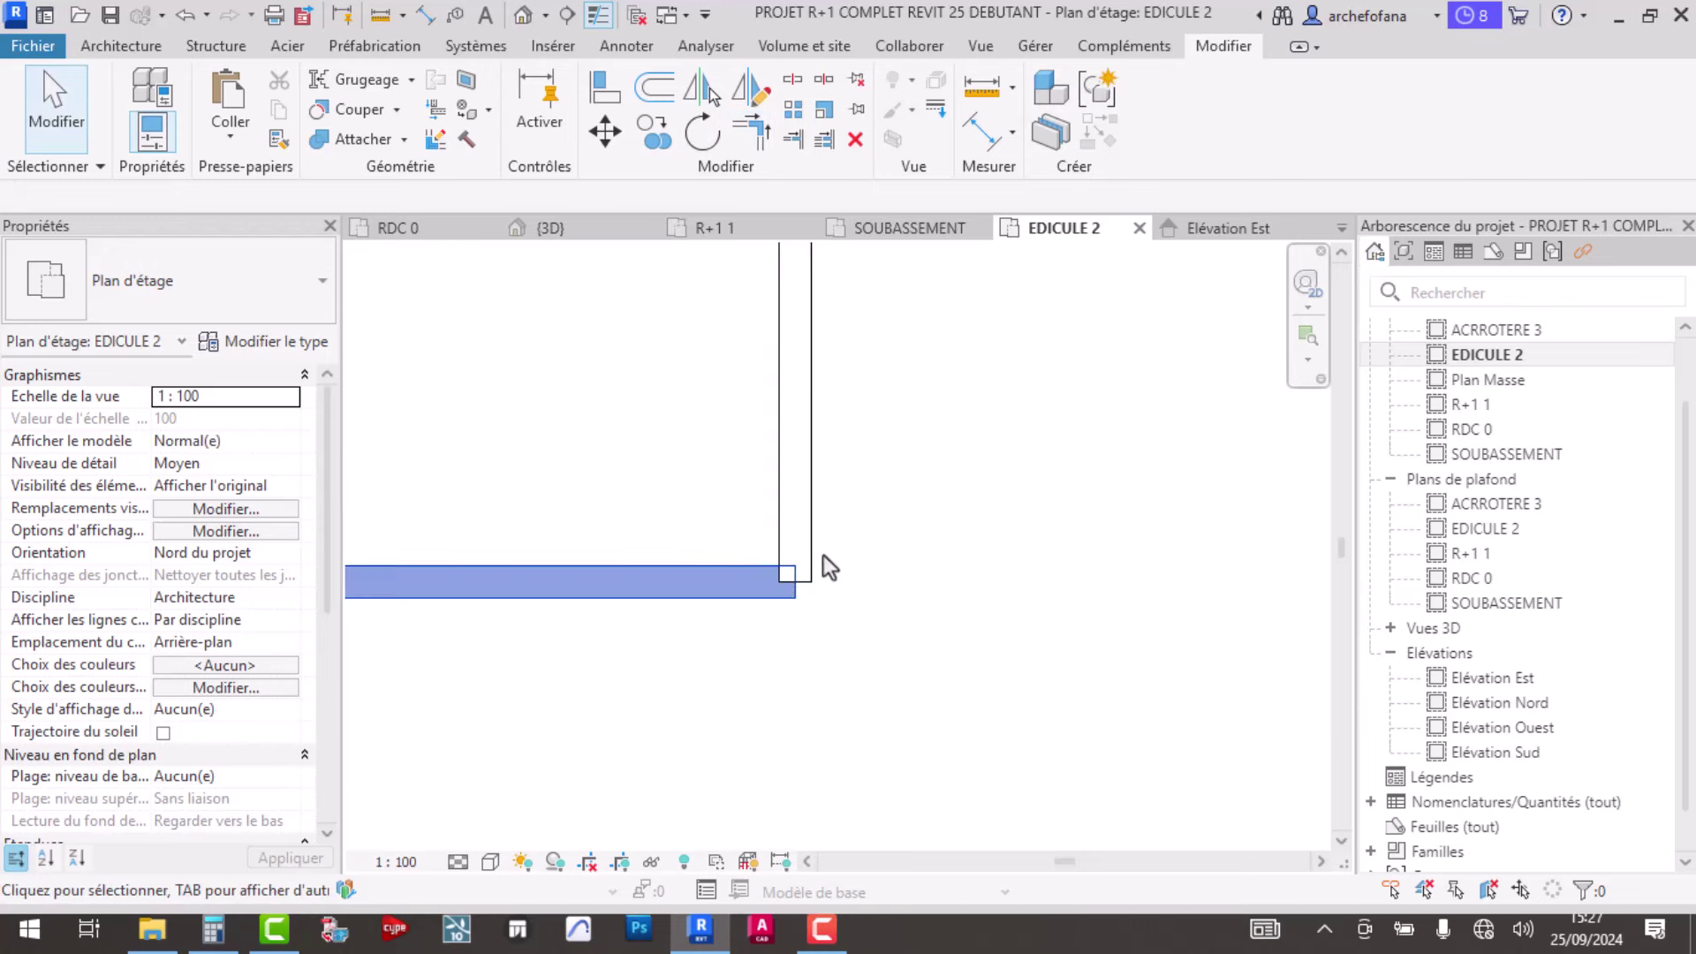
- Select the right vertical wall to verify its join with the bottom wall
left_click(799, 581)
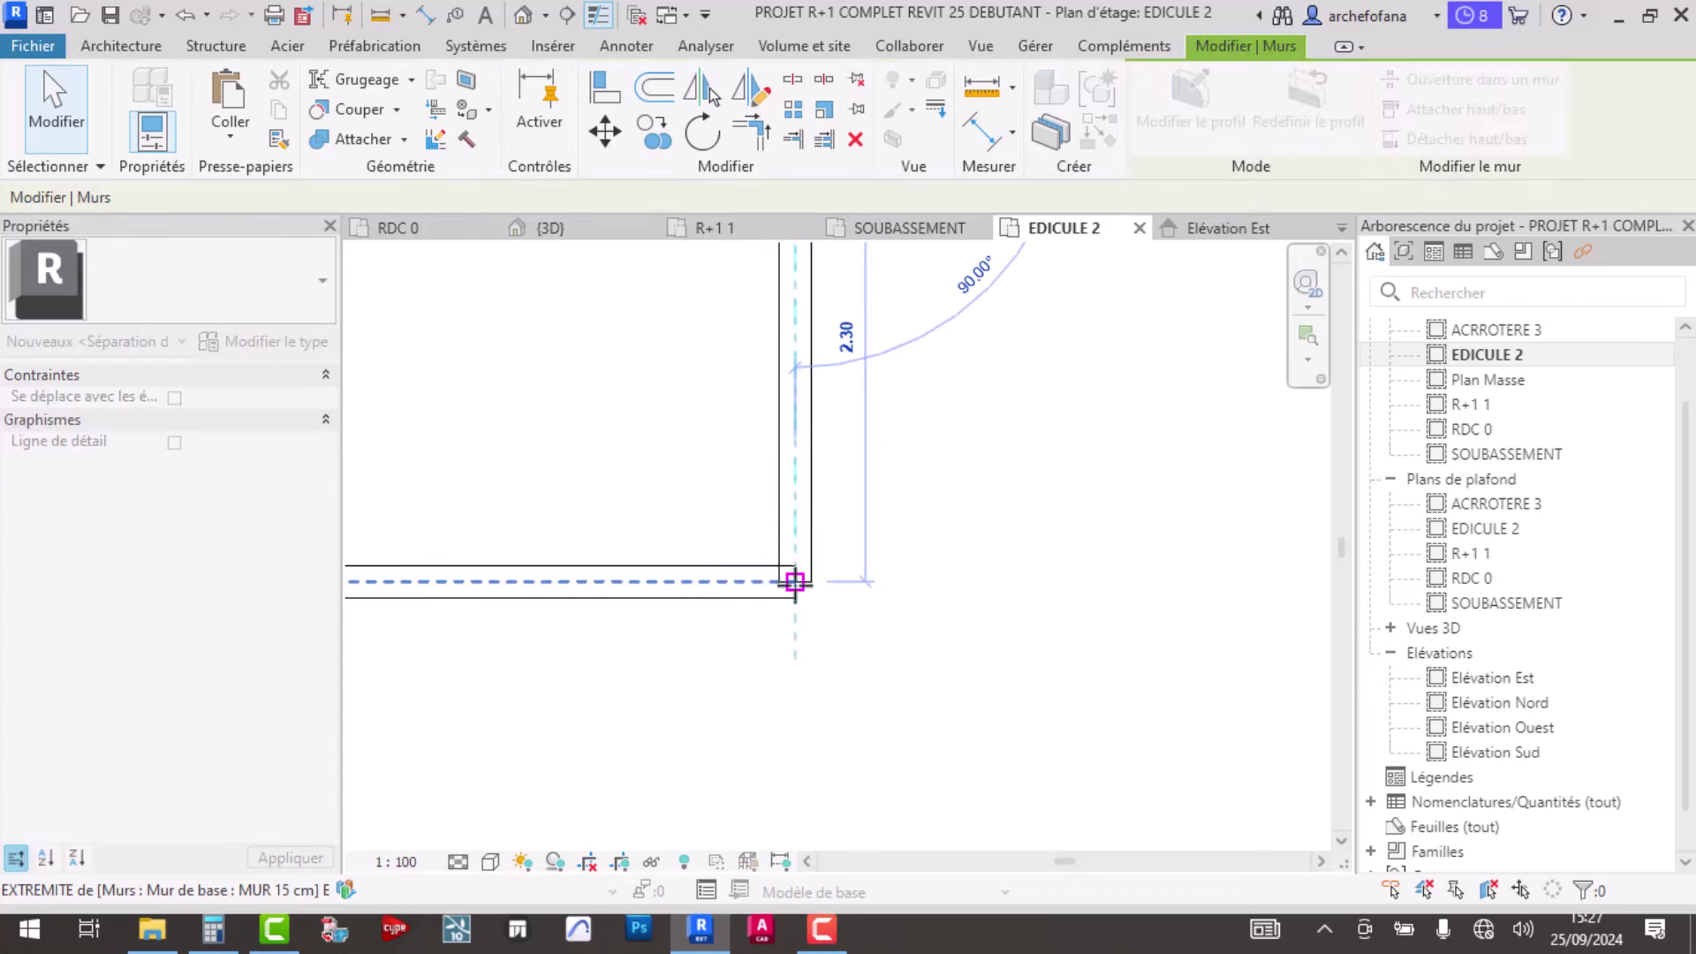
left_click(794, 582)
scroll(840, 511, "down", 2)
scroll(984, 516, "down", 2)
left_click(728, 581)
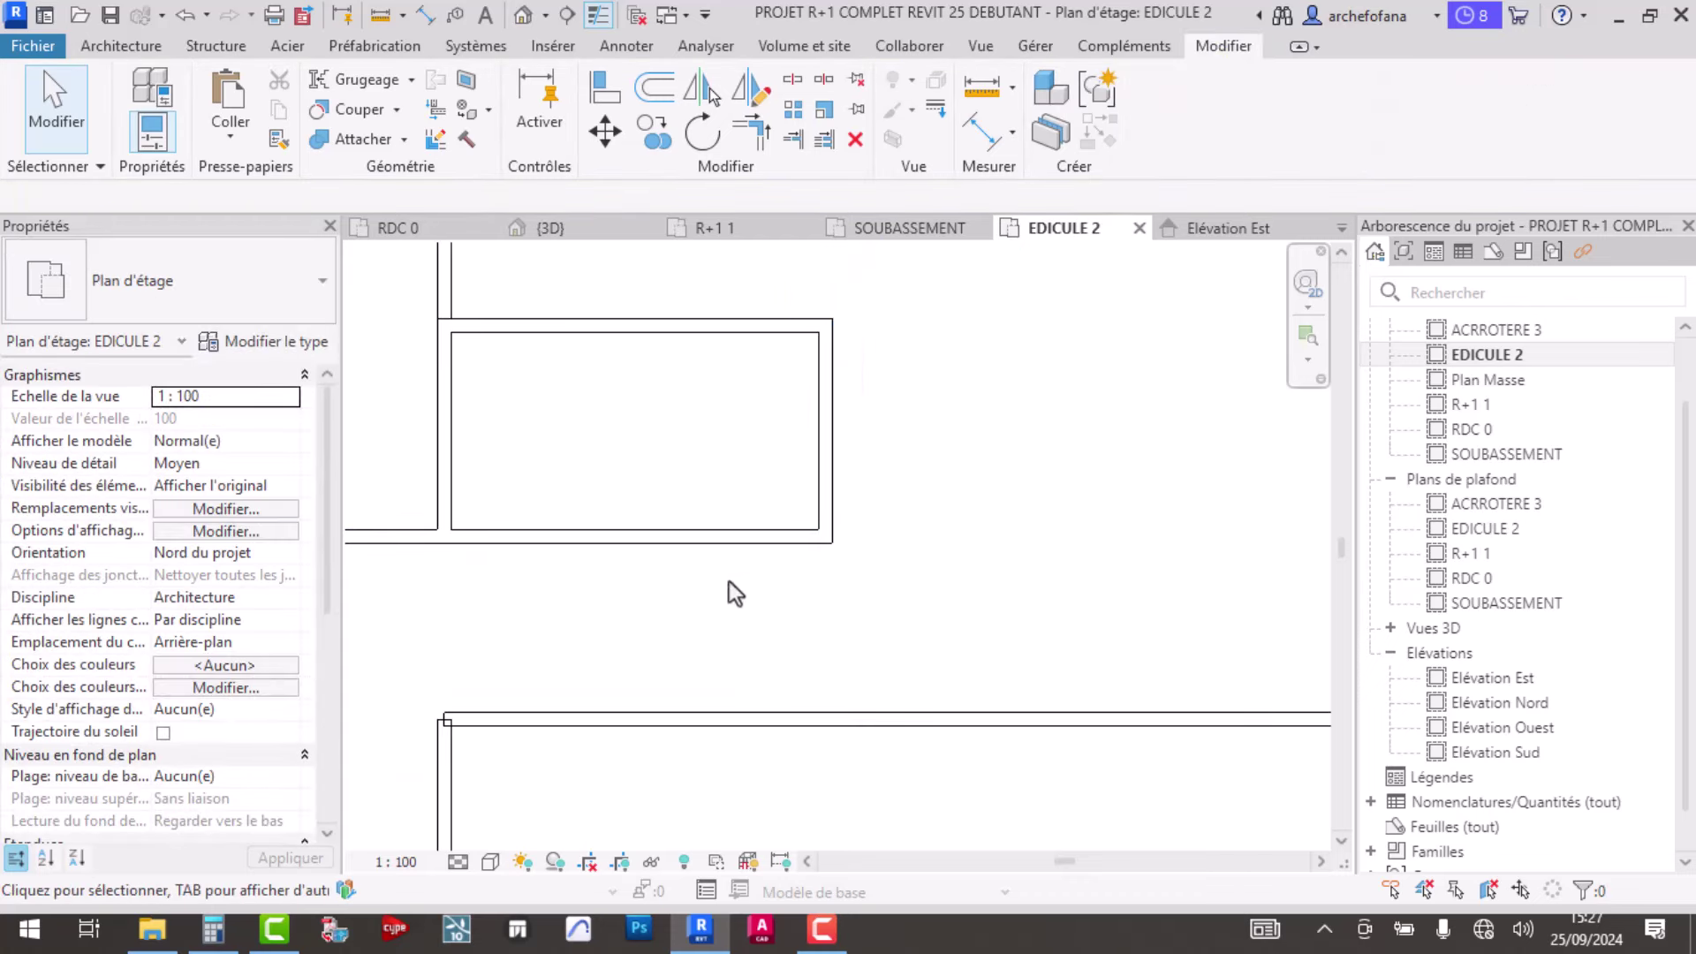
scroll(466, 734, "up", 2)
scroll(474, 704, "up", 1)
- Toggle the left wall's top-end join off and back on
left_click(429, 749)
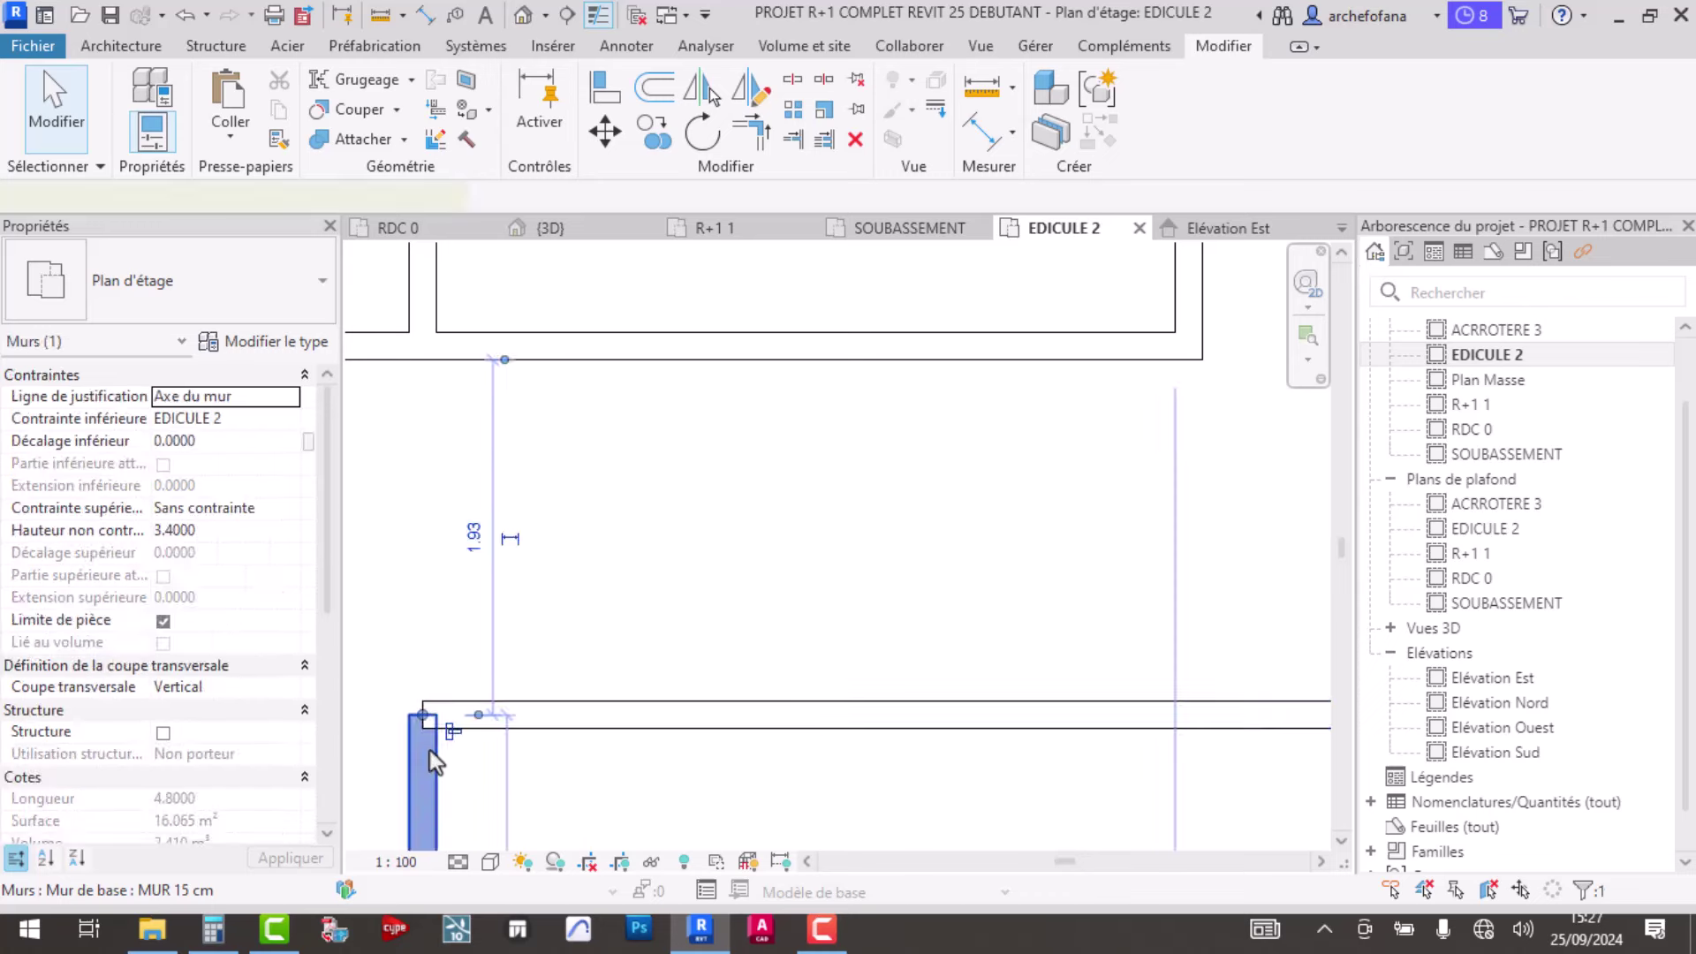
mouse_move(423, 714)
left_mouse_down()
mouse_move(399, 714)
mouse_move(413, 714)
left_mouse_up()
left_click(437, 717)
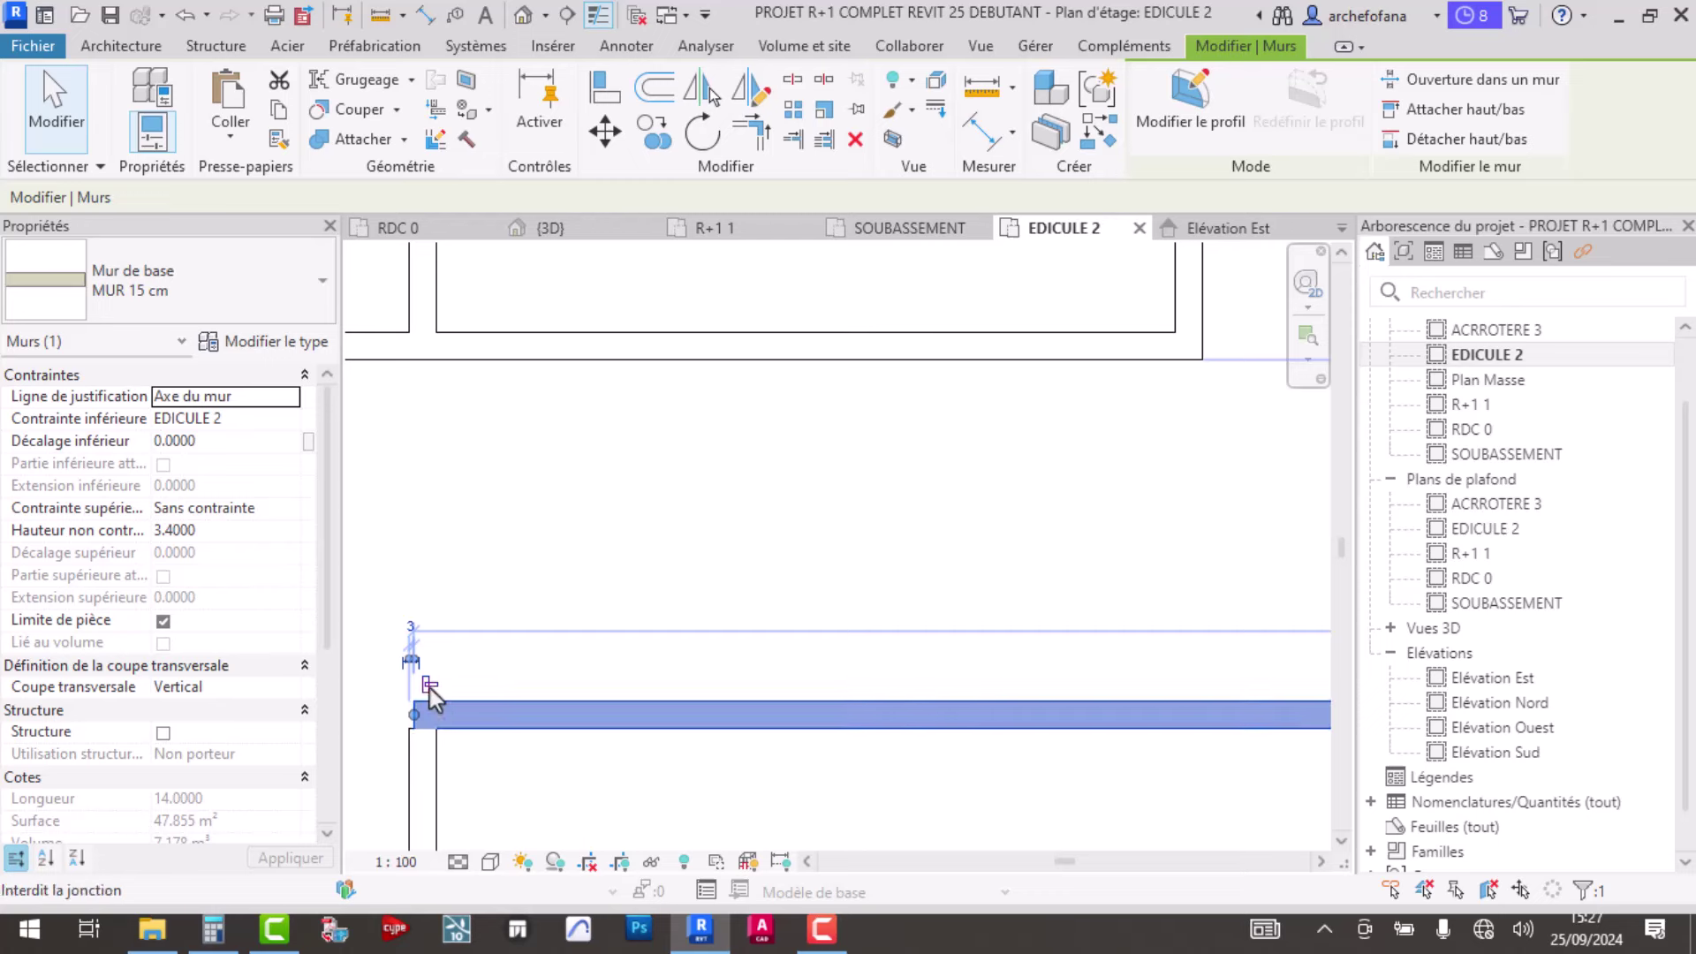
left_click(491, 782)
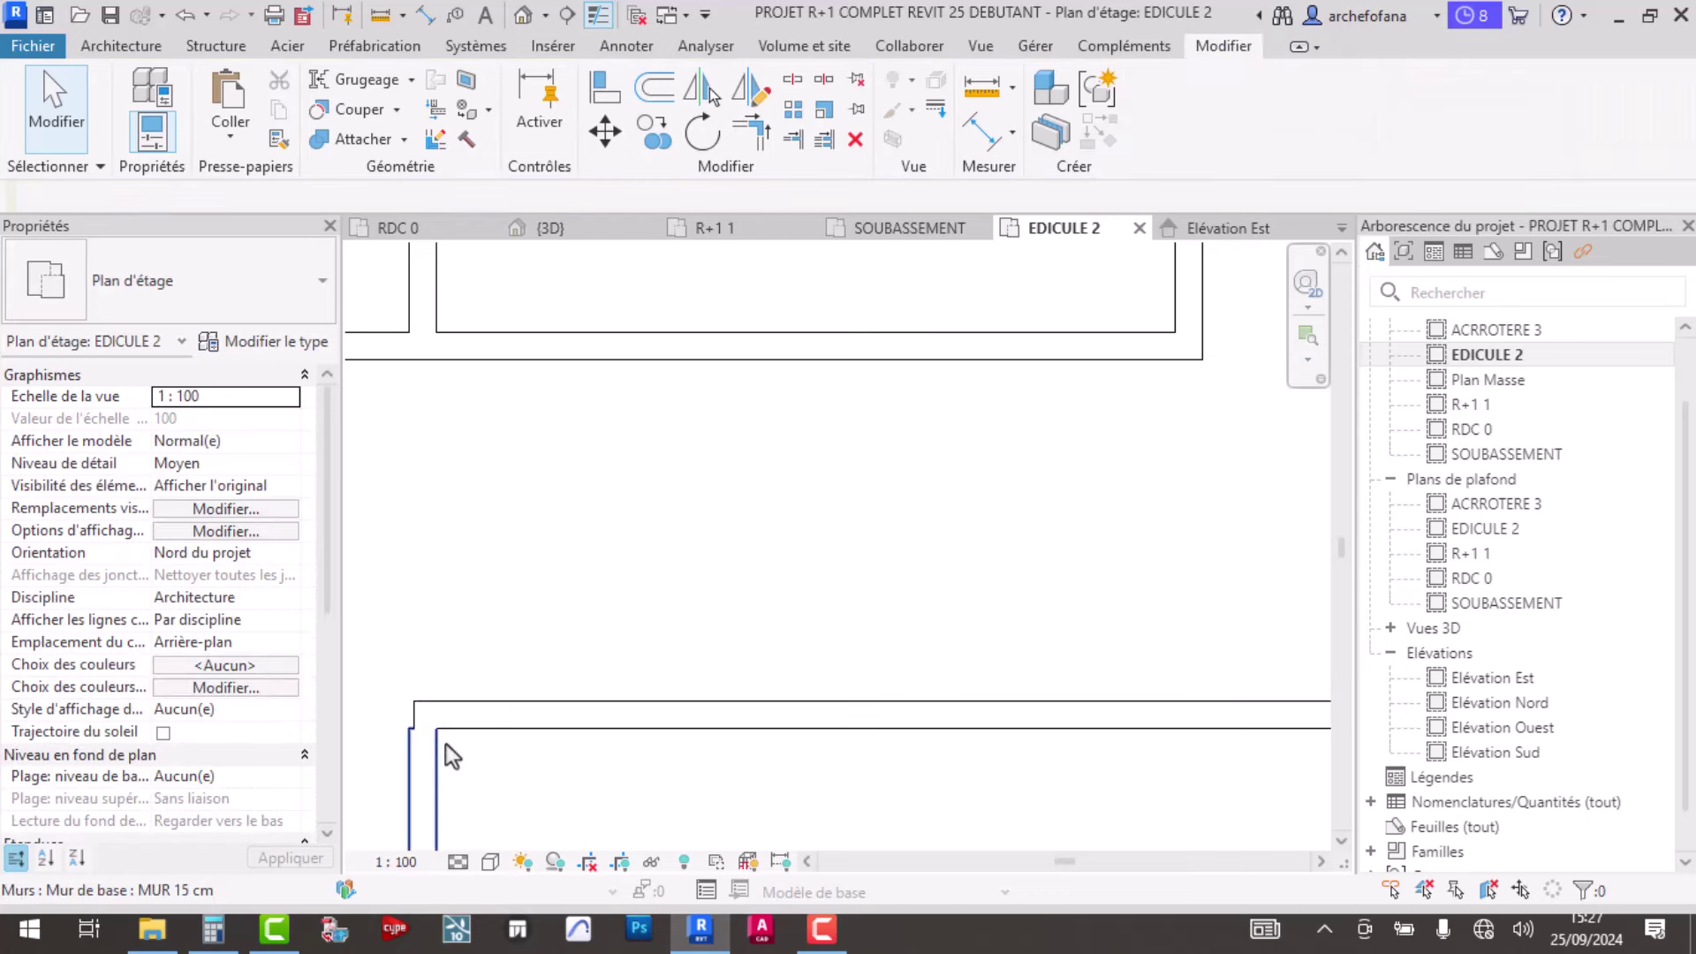
left_click(427, 760)
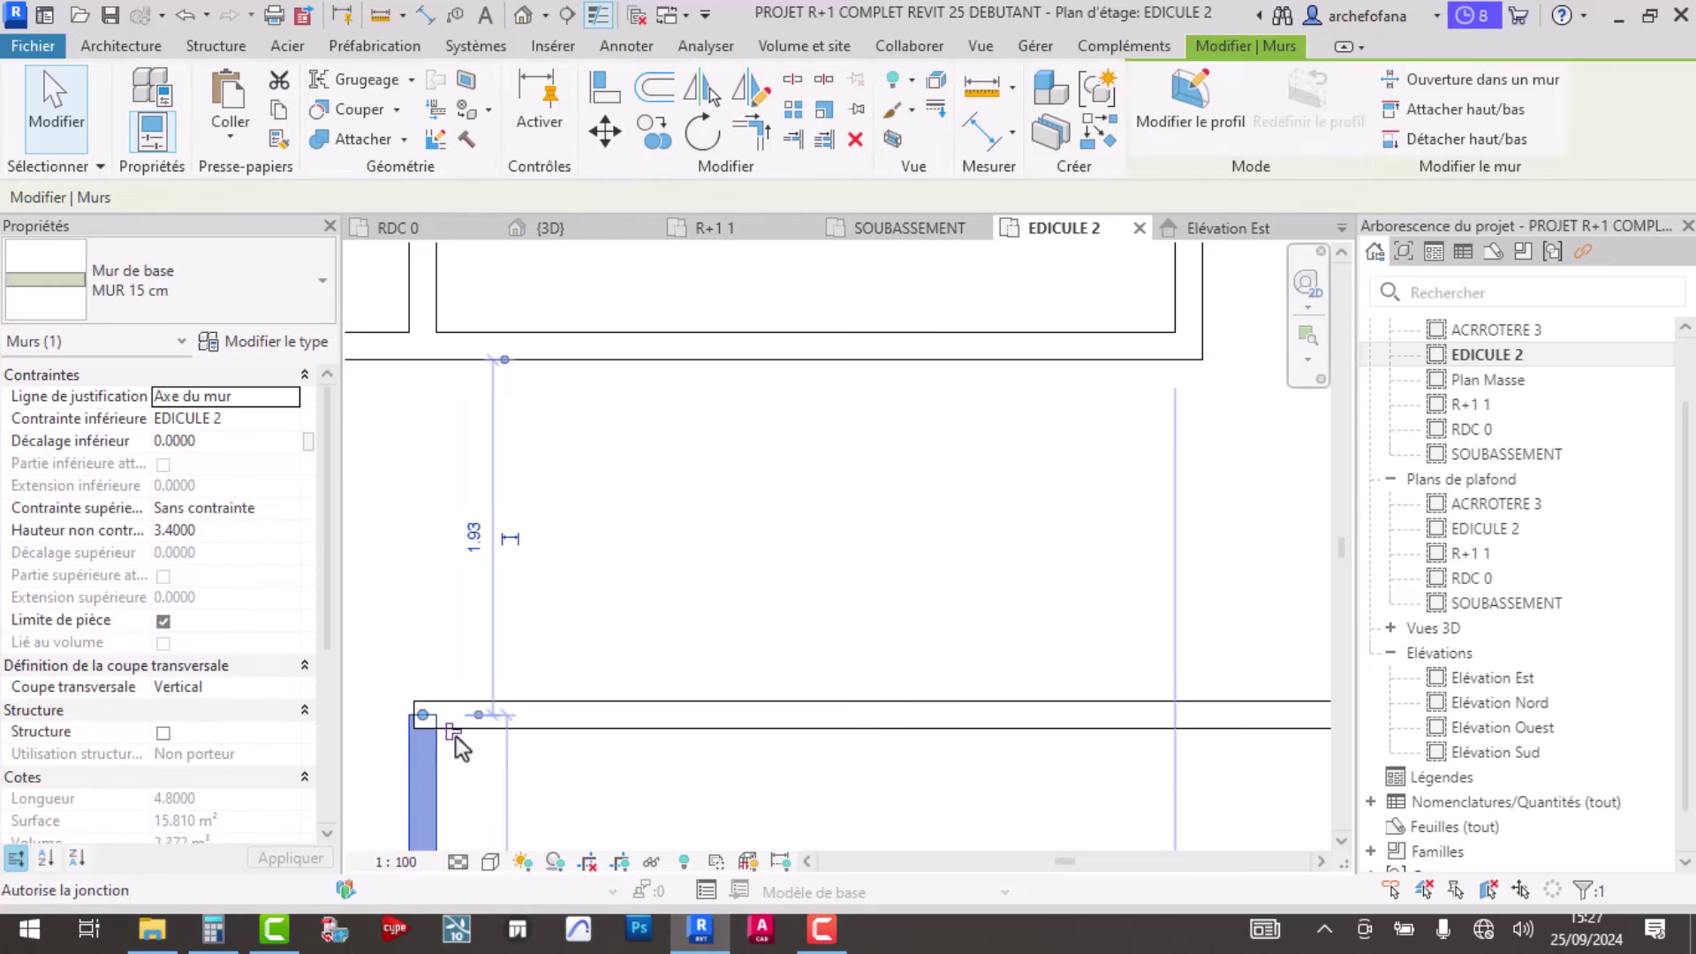
left_click(591, 781)
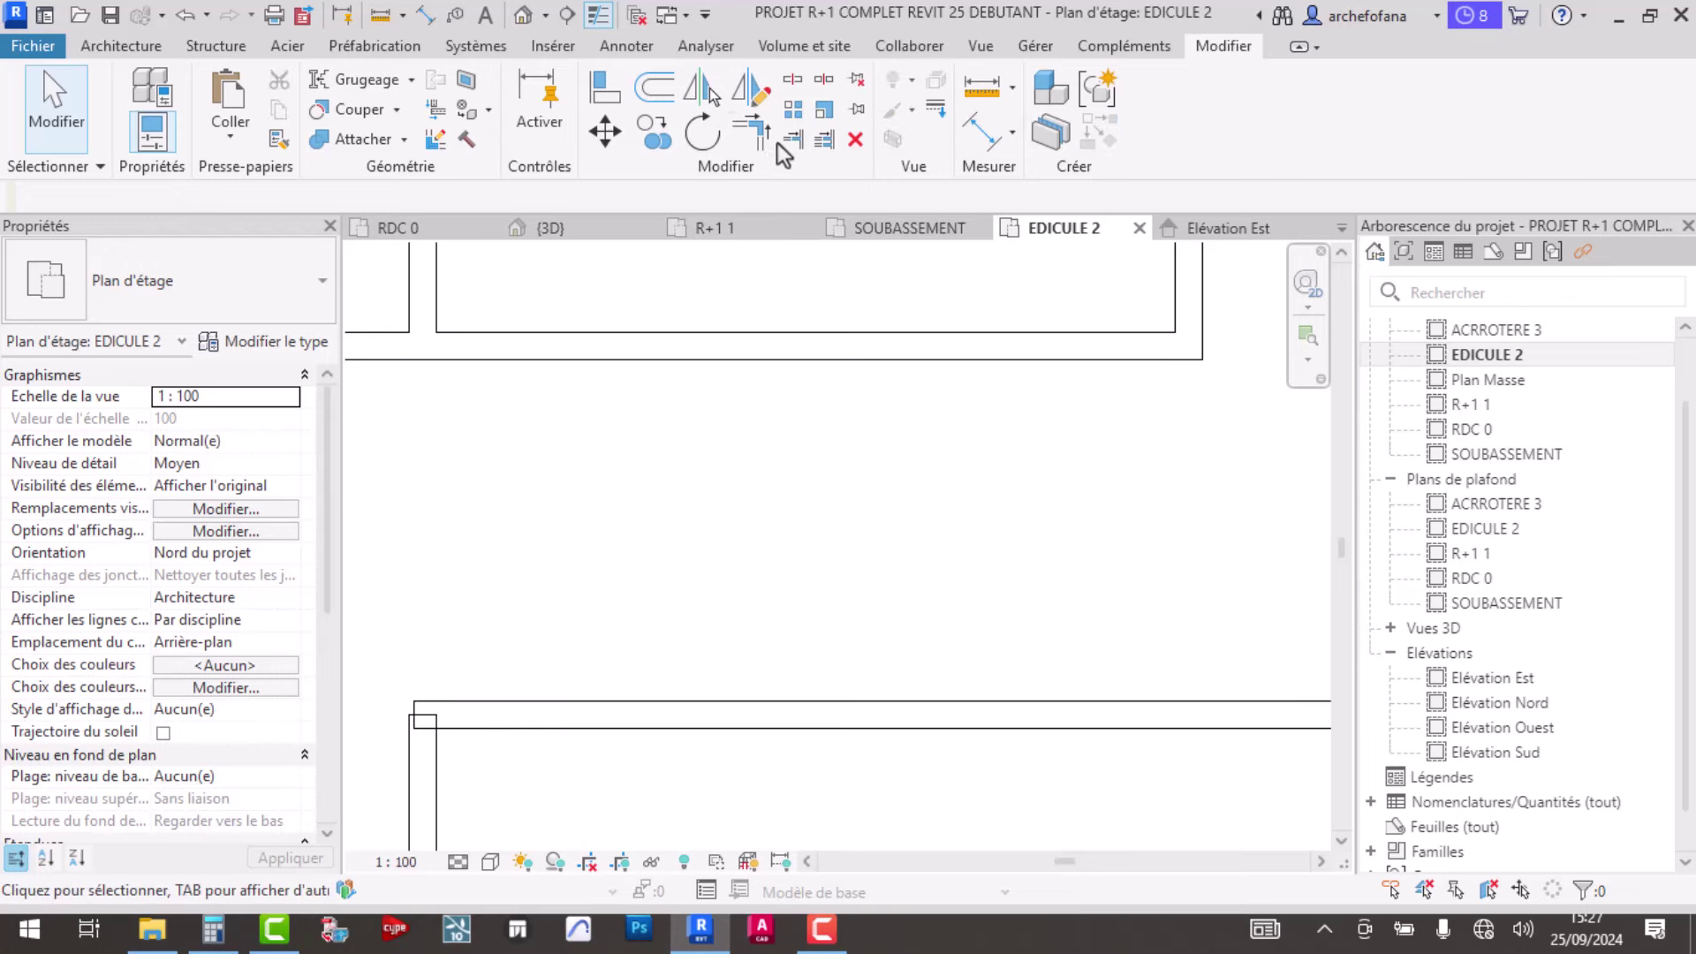
left_click(750, 132)
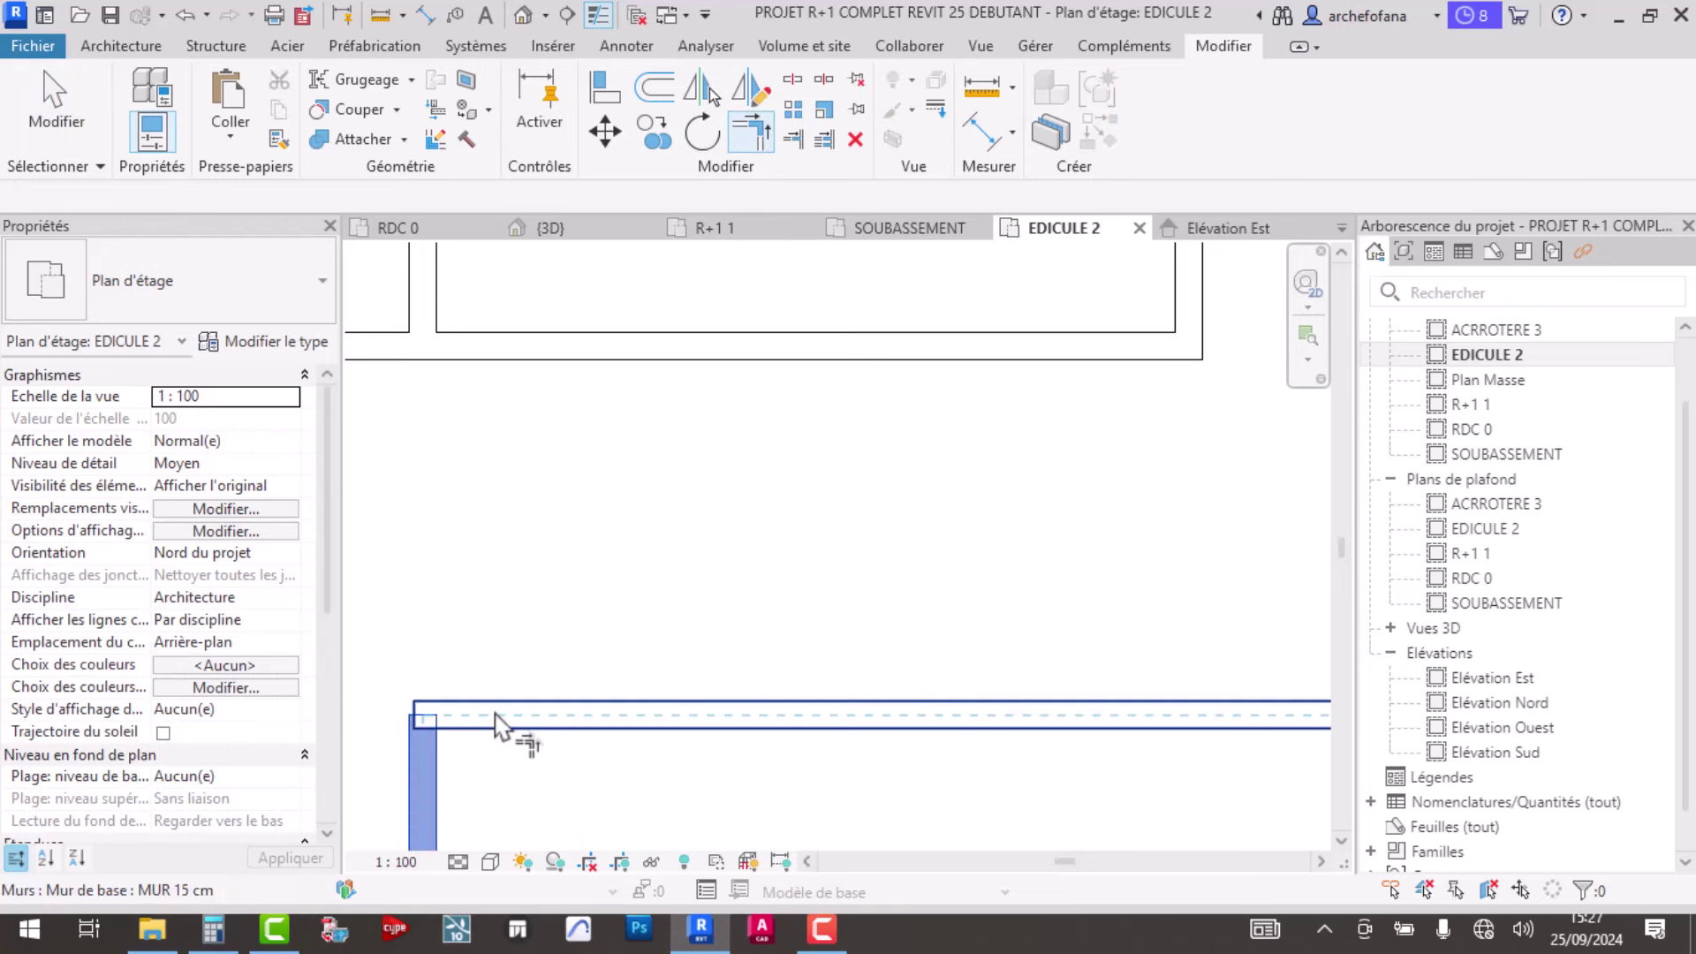
key("Escape")
- Drag the left wall's top endpoint up toward the long horizontal wall
left_click(425, 747)
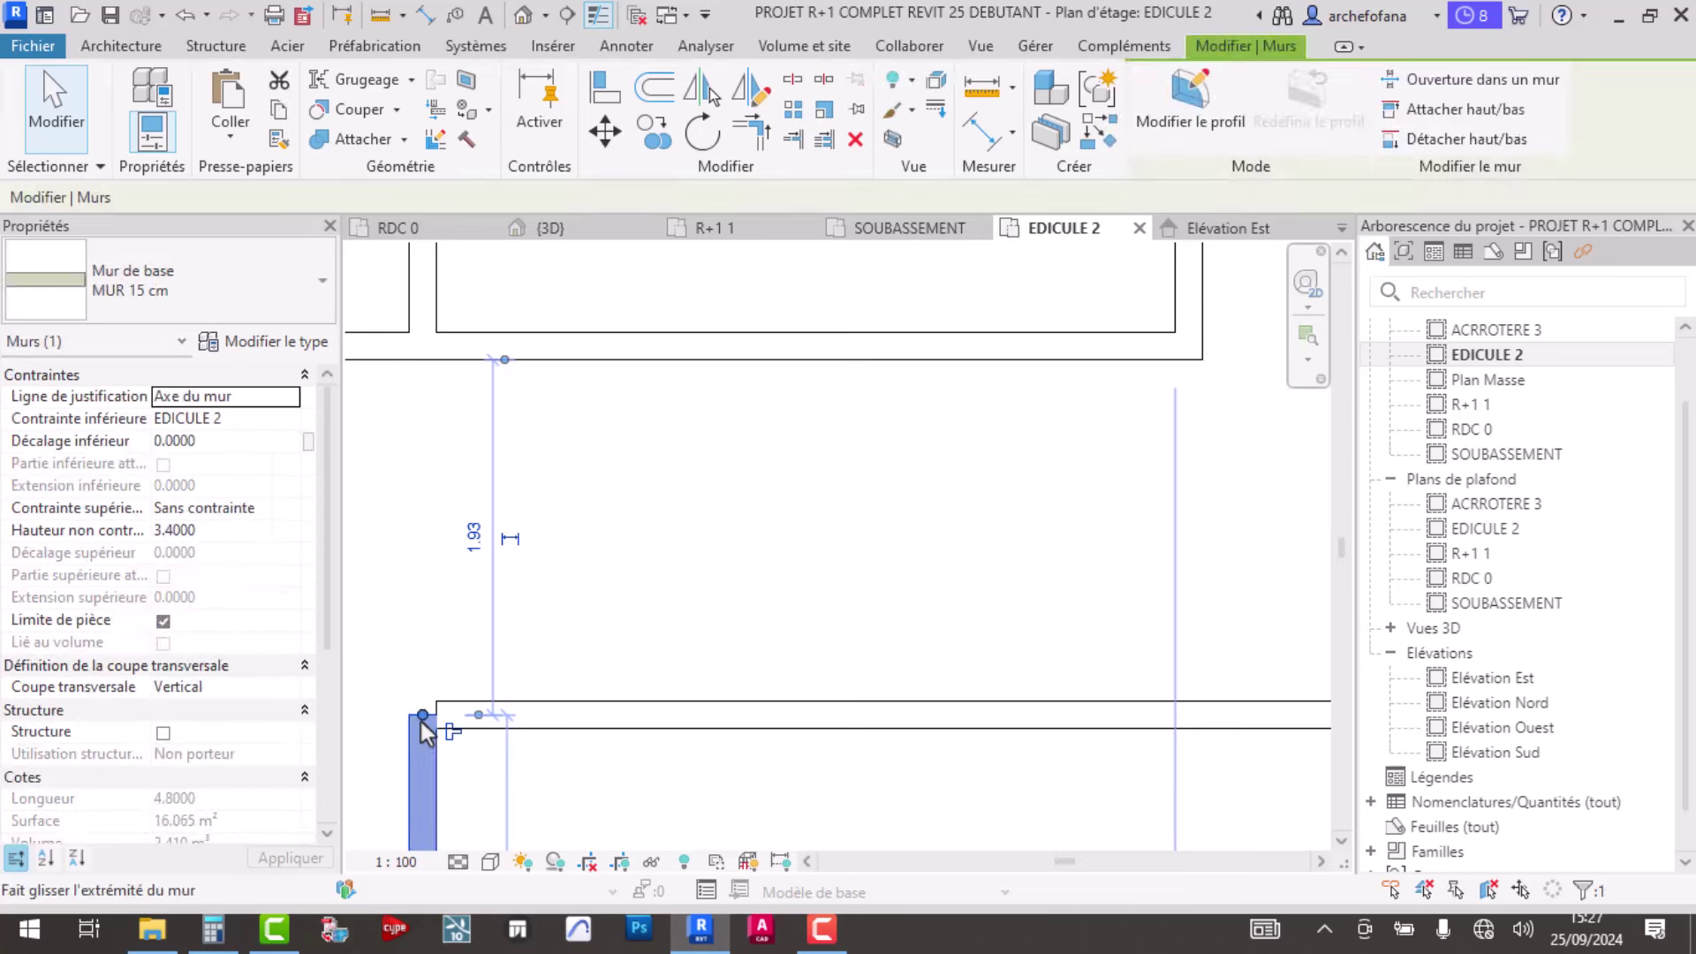
mouse_move(425, 709)
left_mouse_down()
mouse_move(424, 669)
mouse_move(454, 681)
left_mouse_up()
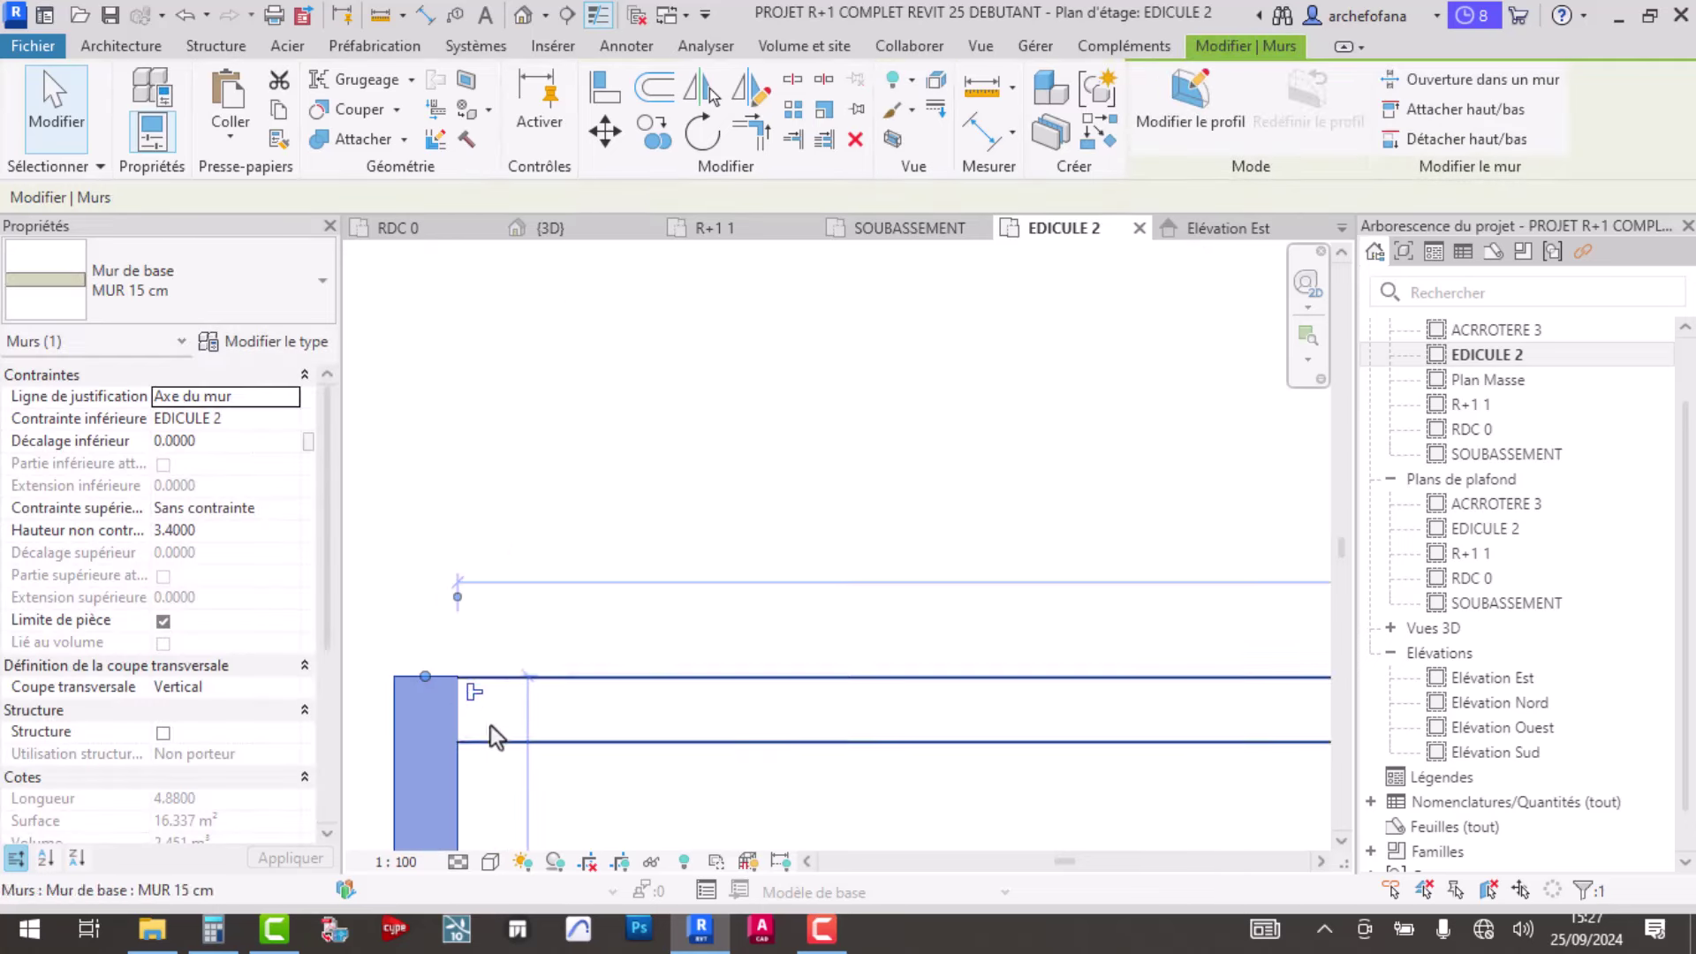
left_click(729, 781)
scroll(530, 673, "down", 3)
scroll(507, 713, "up", 4)
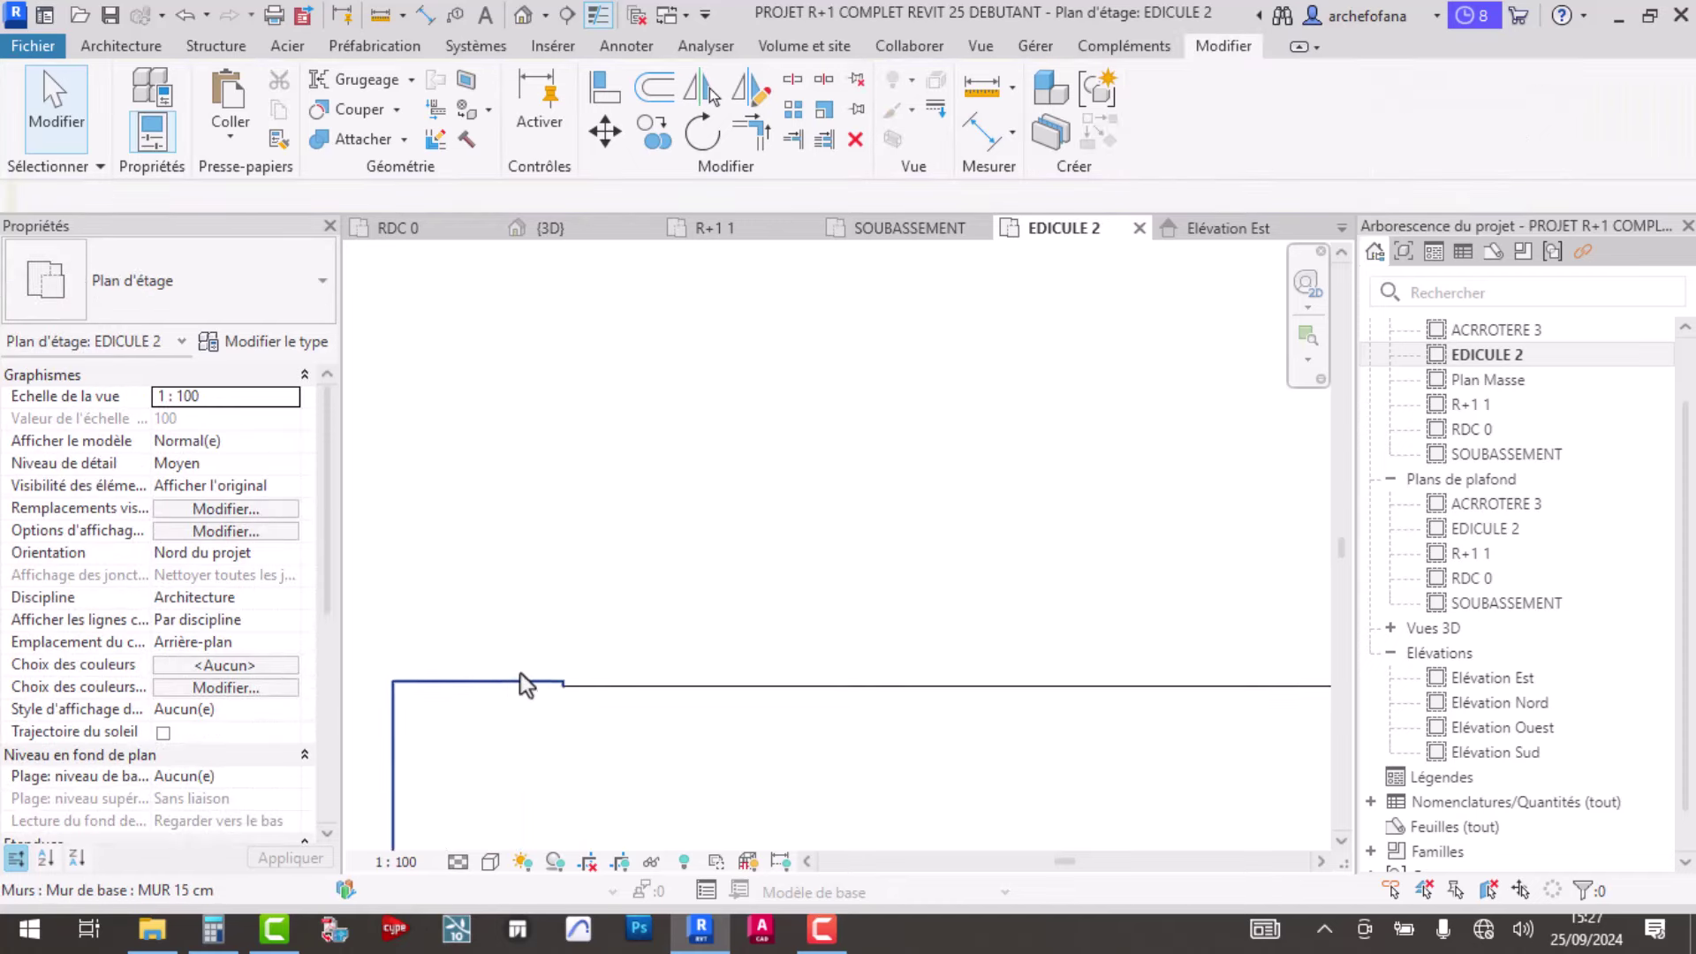
scroll(521, 676, "up", 2)
- Extend the left wall's top end into the lower-left corner with the bottom wall
left_click(597, 697)
left_click(489, 707)
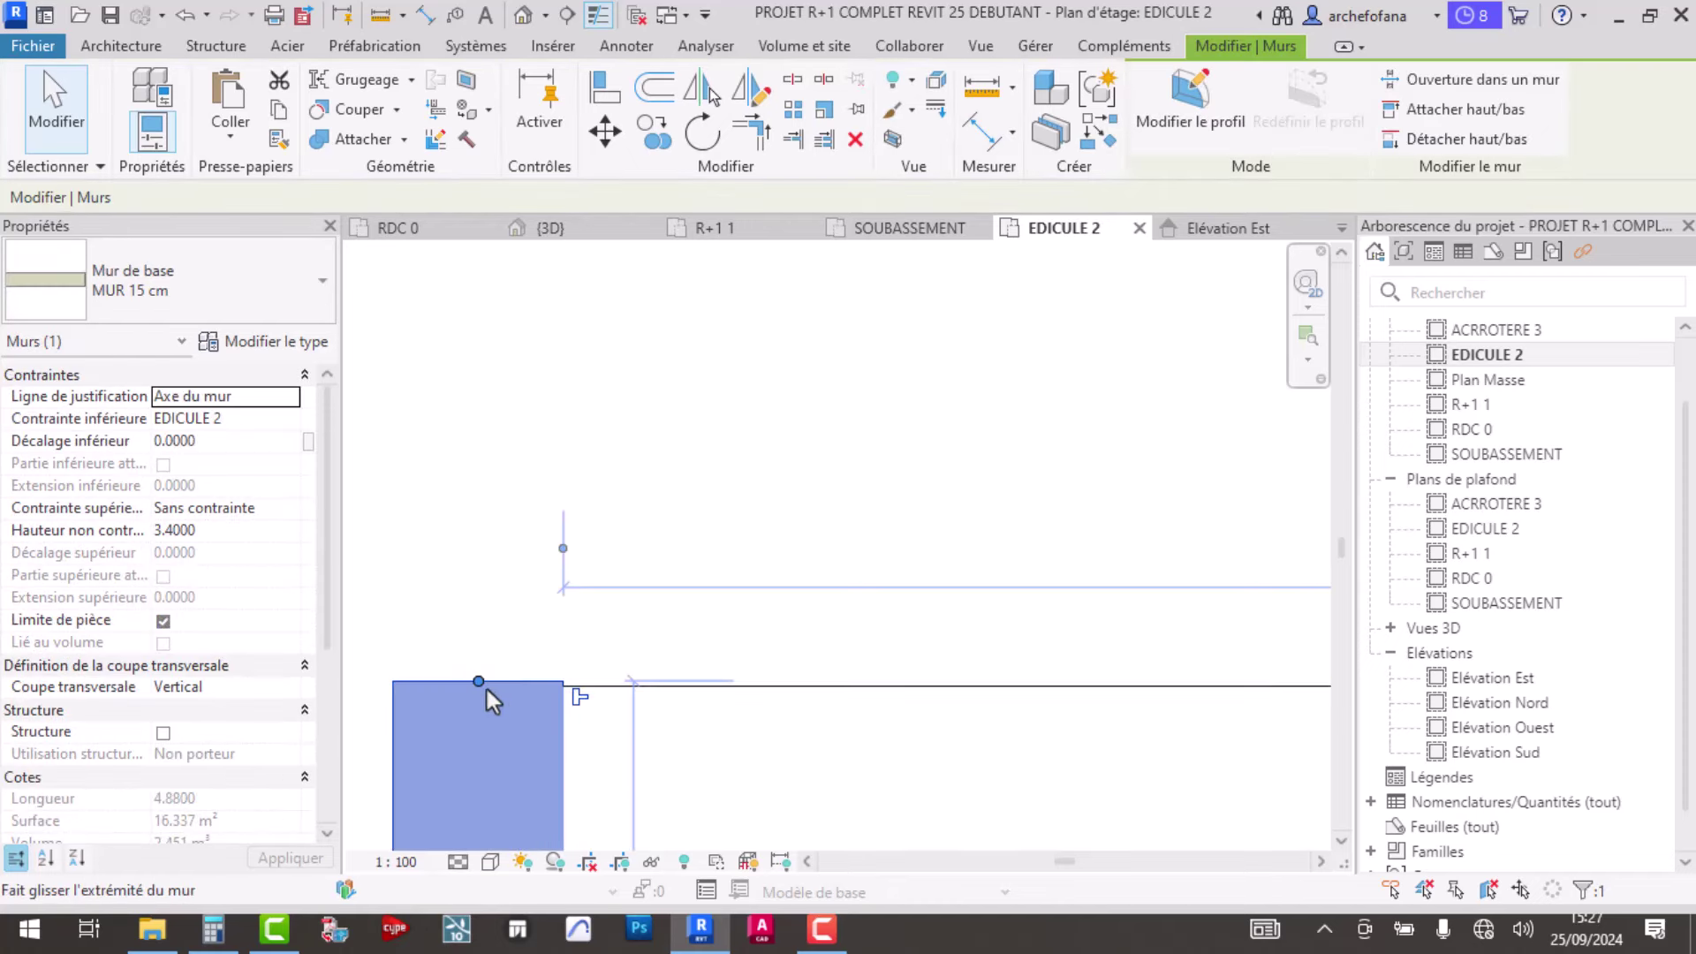
left_click_drag(473, 682, 477, 693)
left_click(475, 606)
scroll(494, 574, "down", 1)
scroll(548, 530, "down", 2)
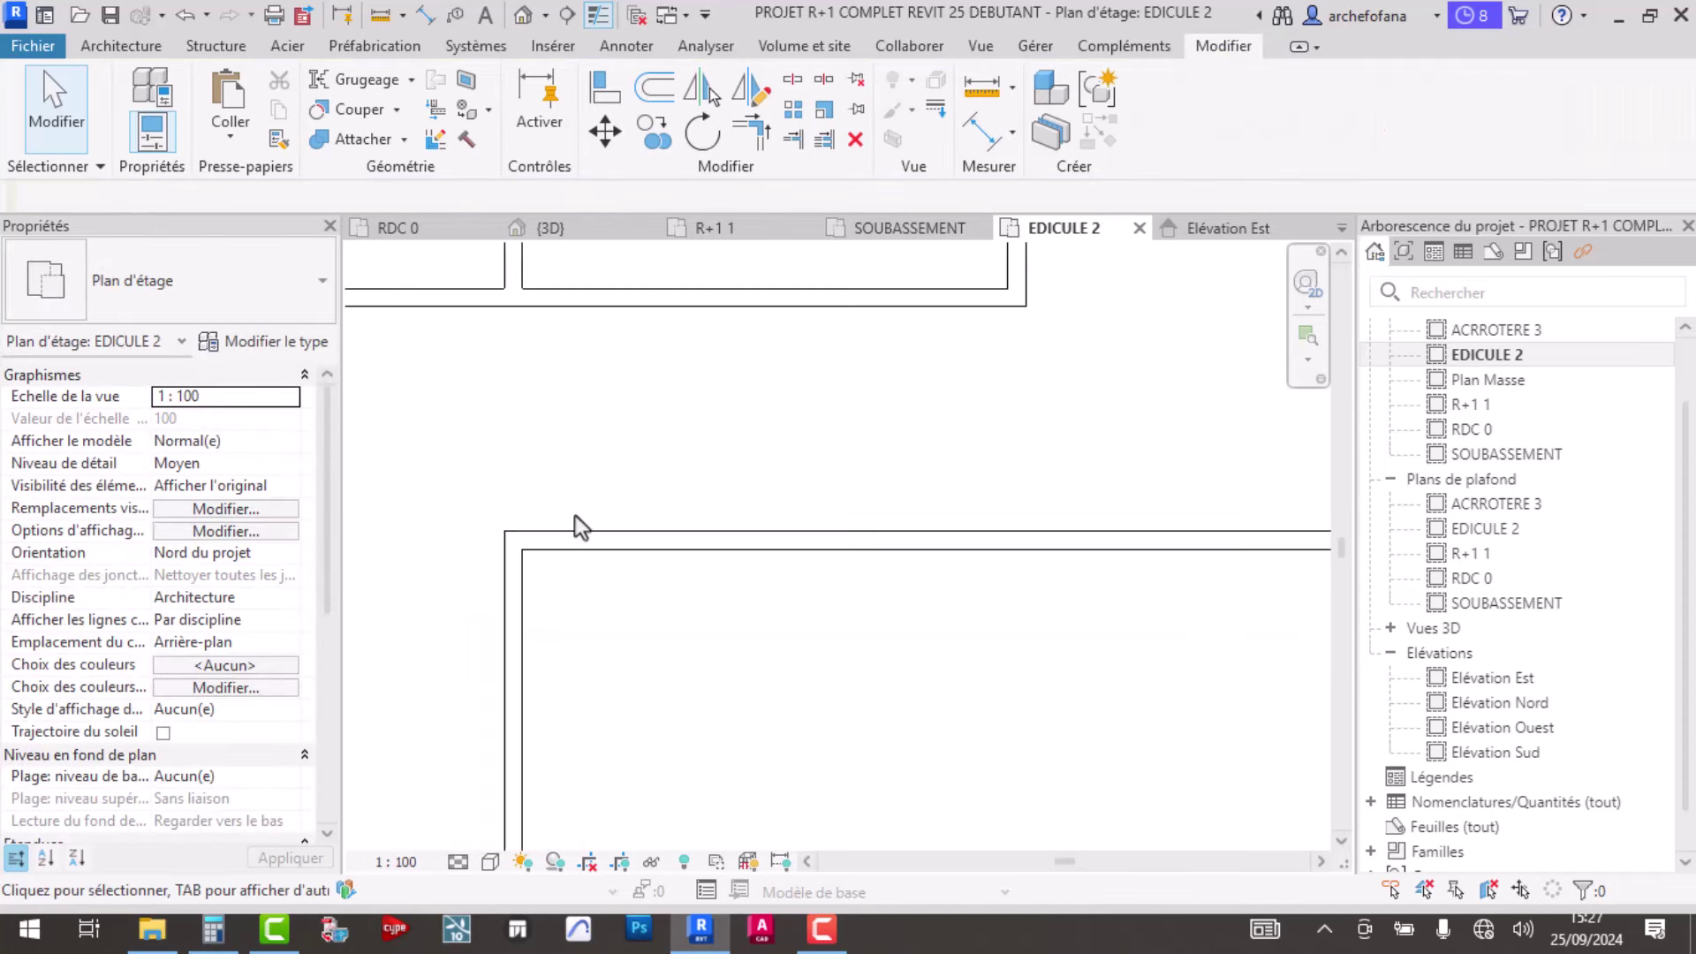
scroll(618, 521, "down", 3)
scroll(614, 464, "up", 1)
scroll(614, 466, "up", 1)
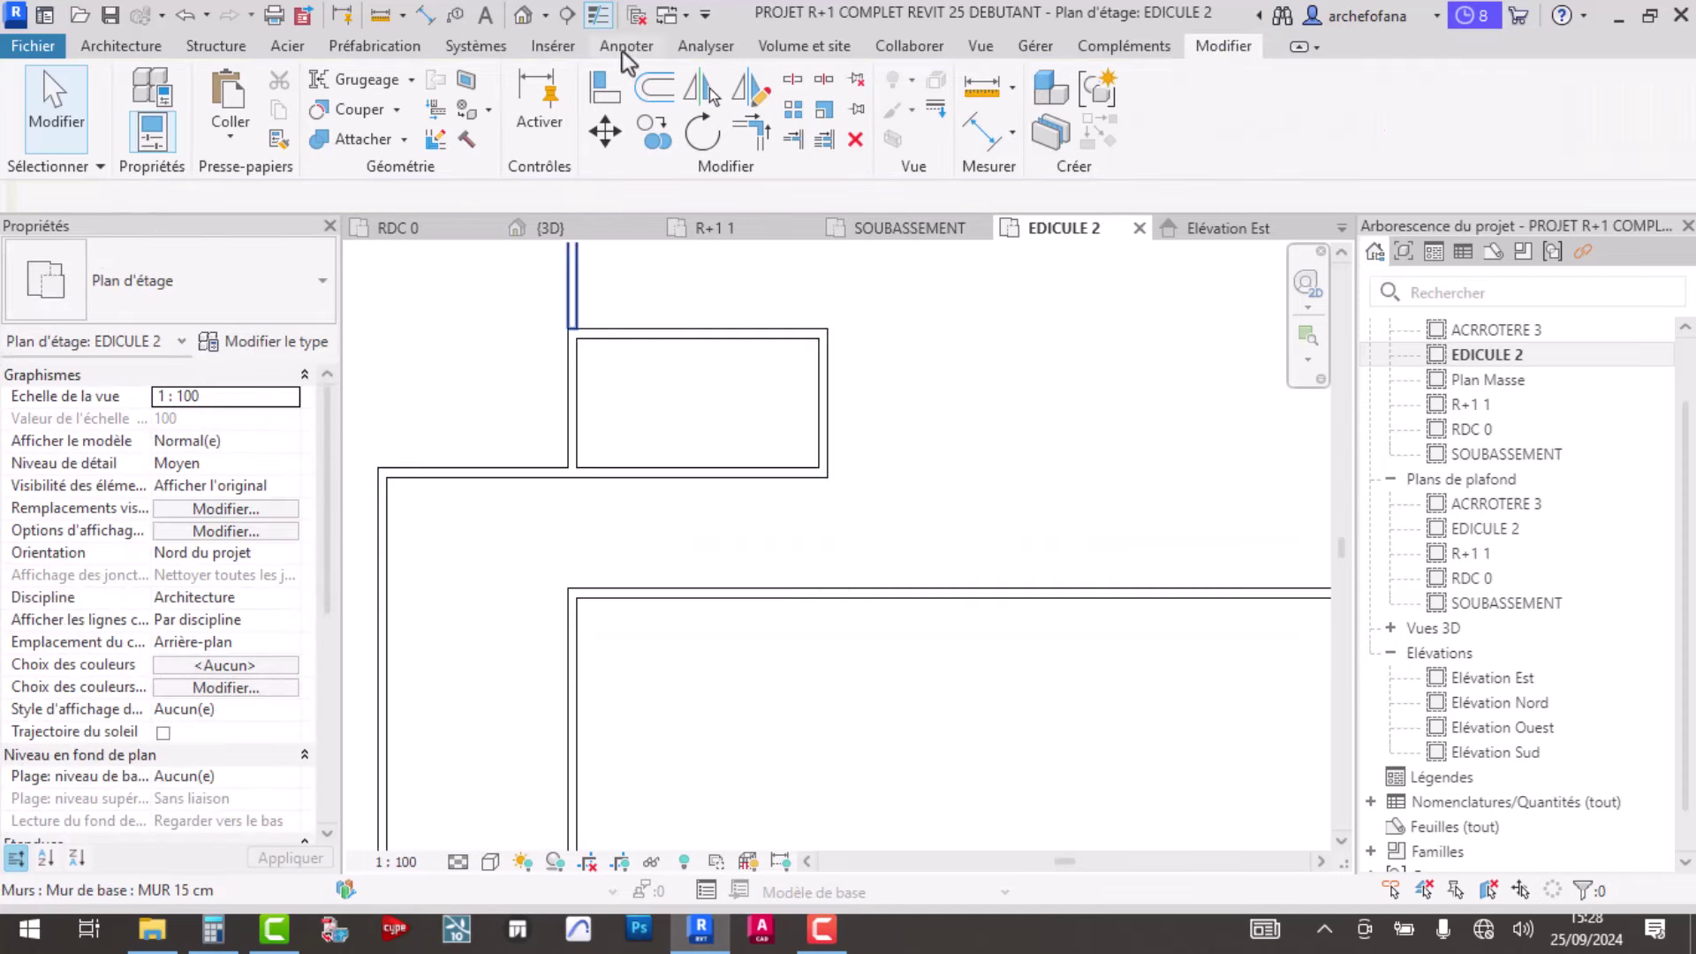
- Split the horizontal wall with Scinder l'élément where the vertical wall meets it
left_click(793, 85)
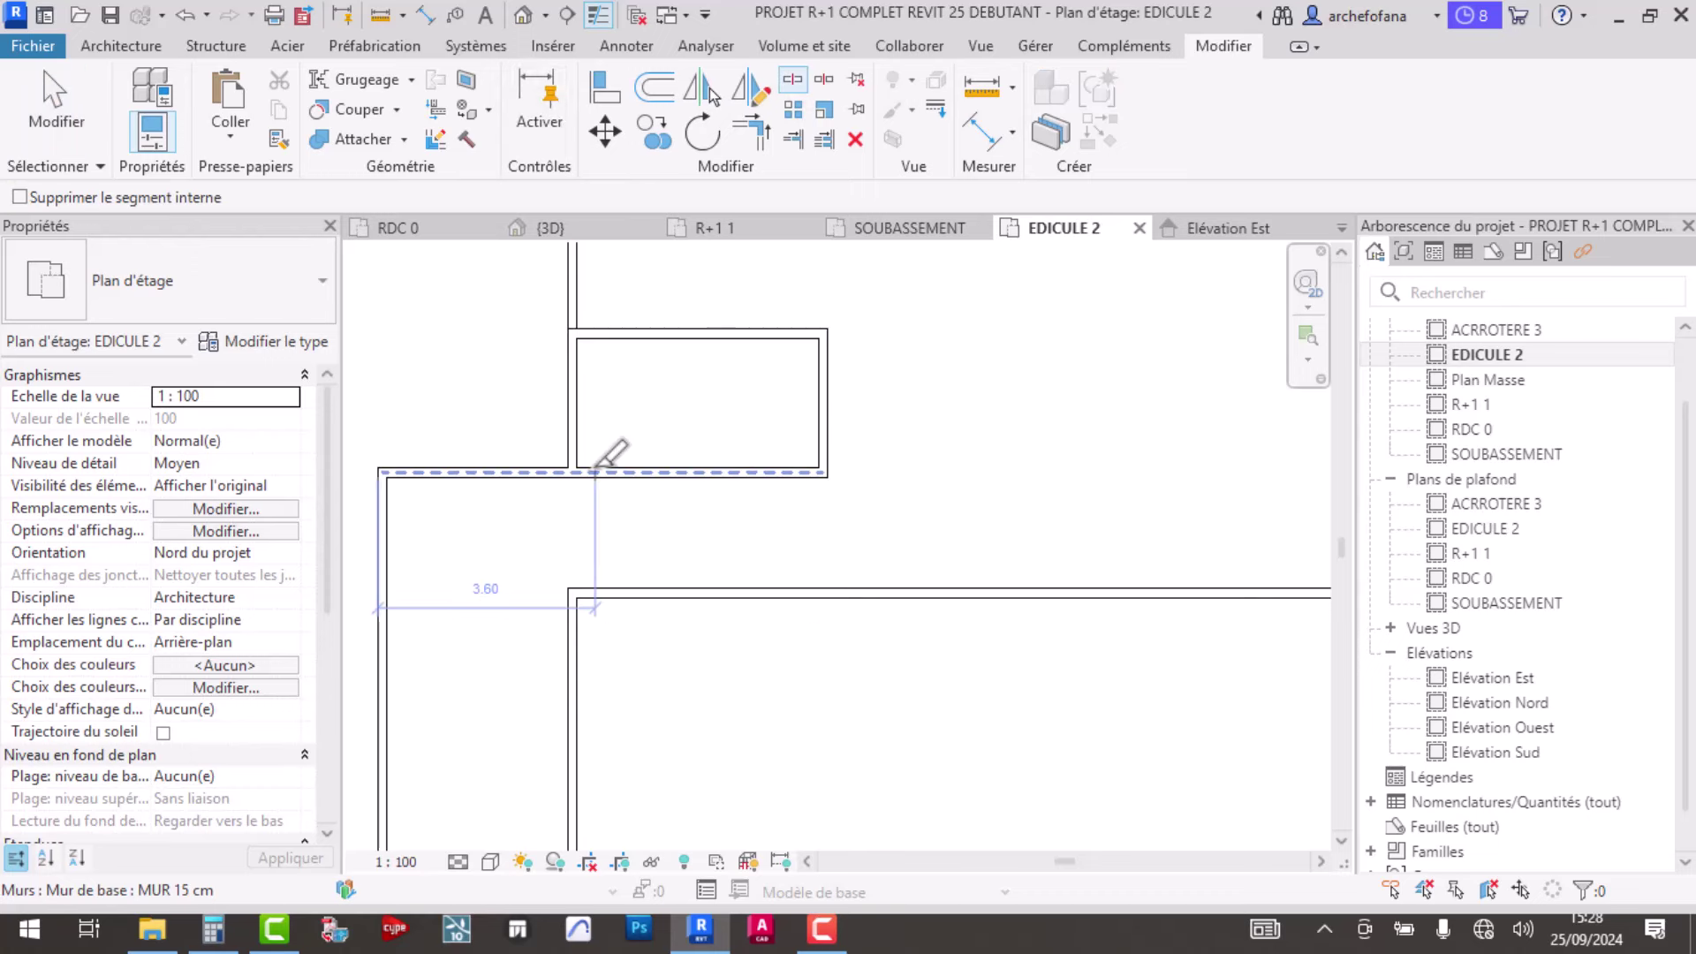
scroll(560, 443, "up", 2)
scroll(518, 485, "up", 2)
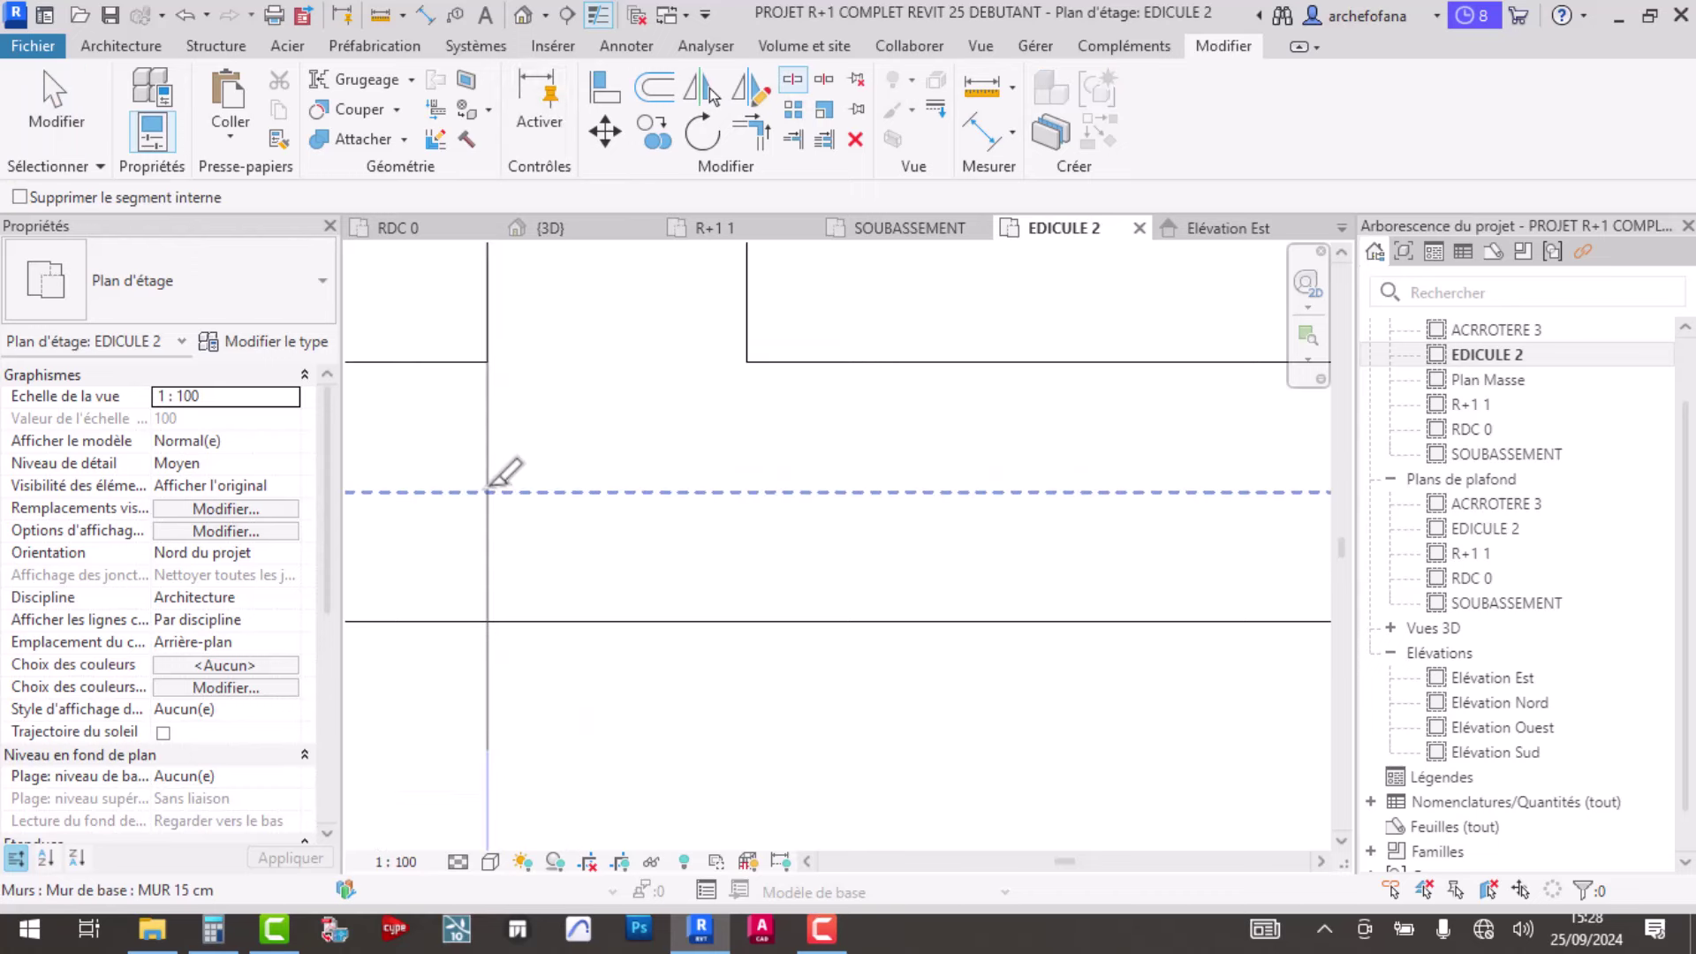
left_click(490, 491)
scroll(619, 539, "down", 2)
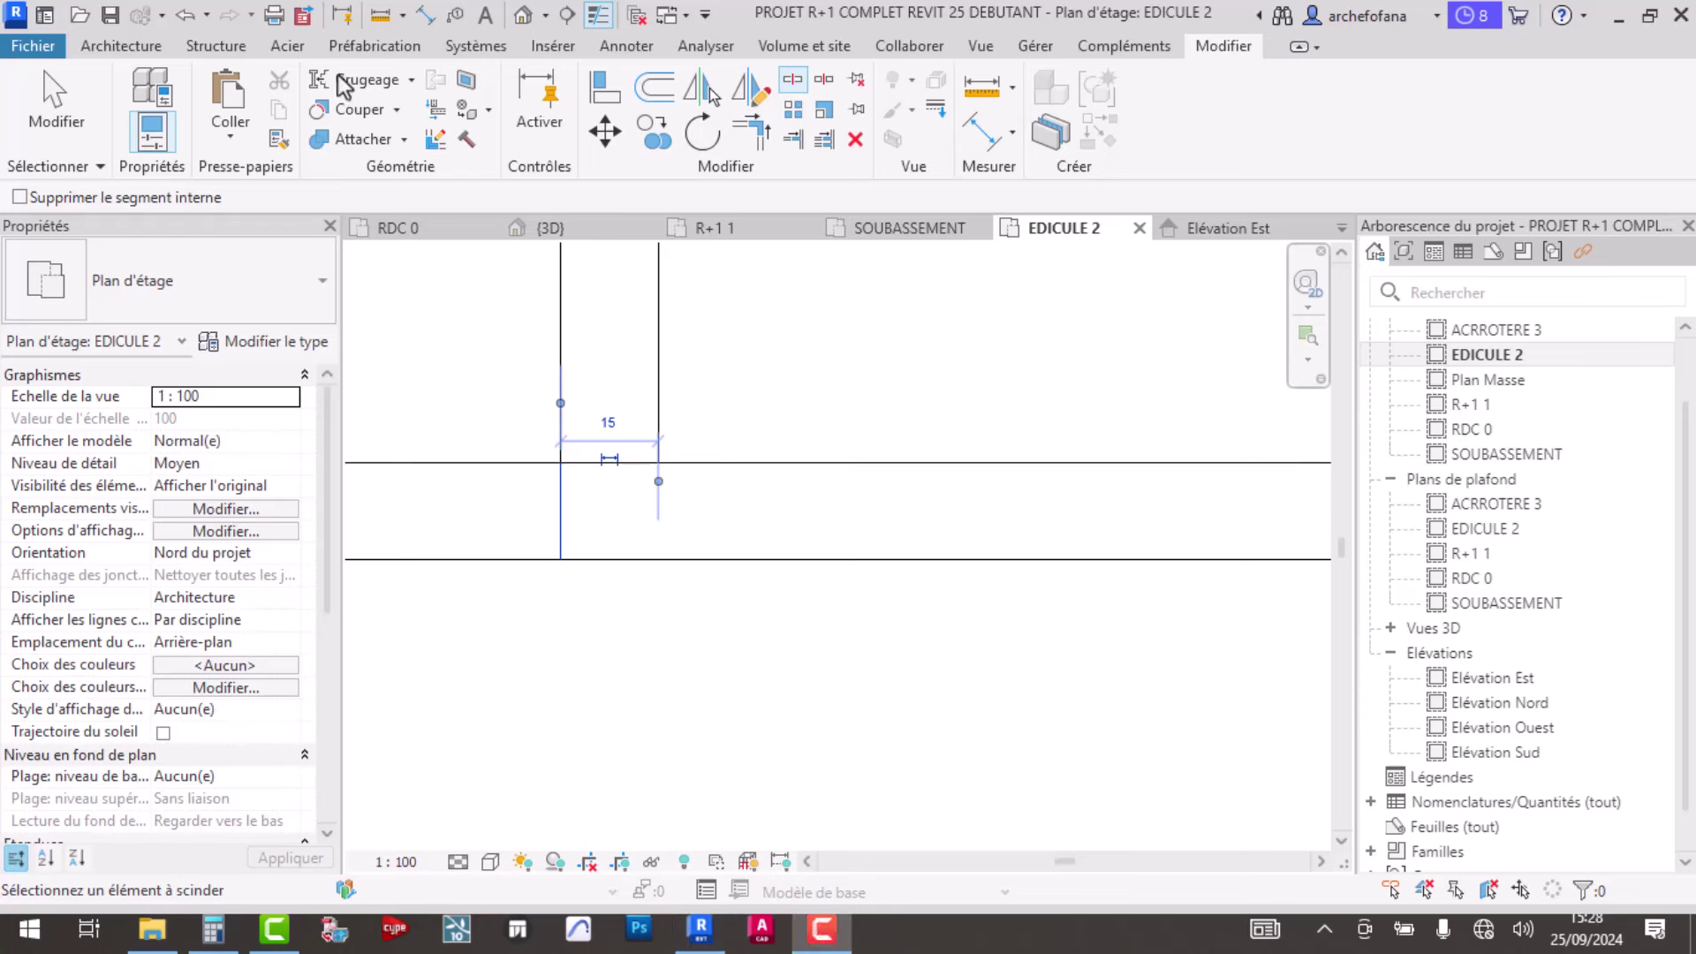
scroll(676, 530, "down", 3)
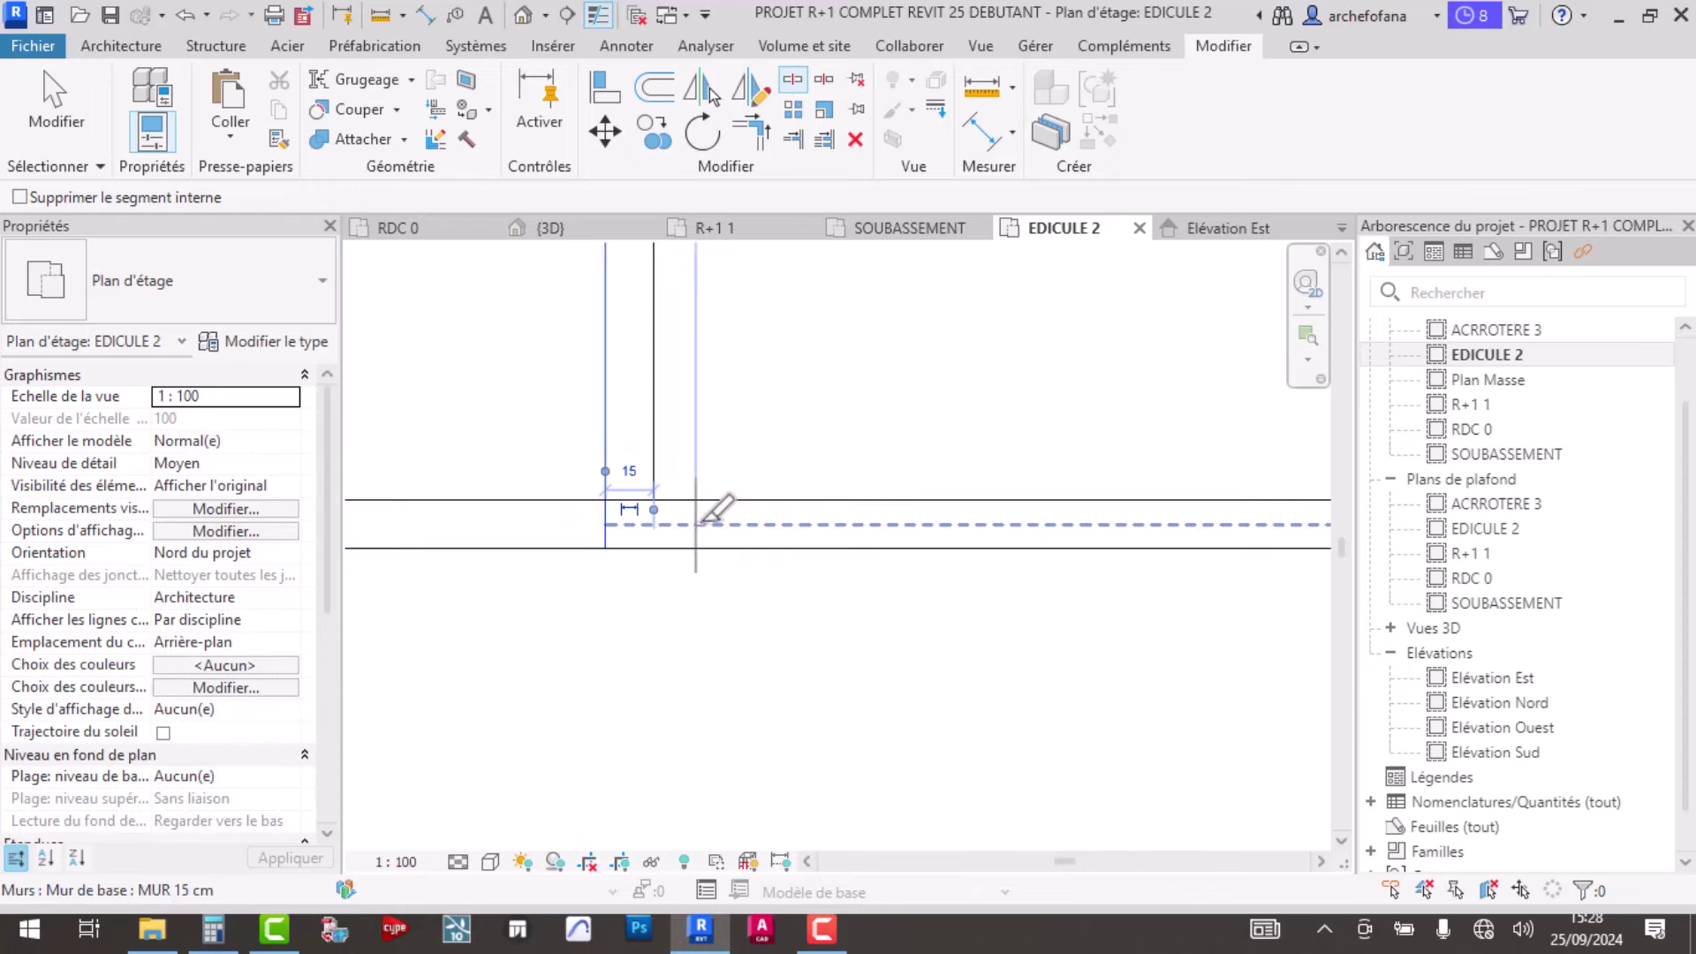
key("Escape")
- Trim the two walls with Ajuster/prolonger au coin into a clean T-junction
left_click(669, 526)
key("Escape")
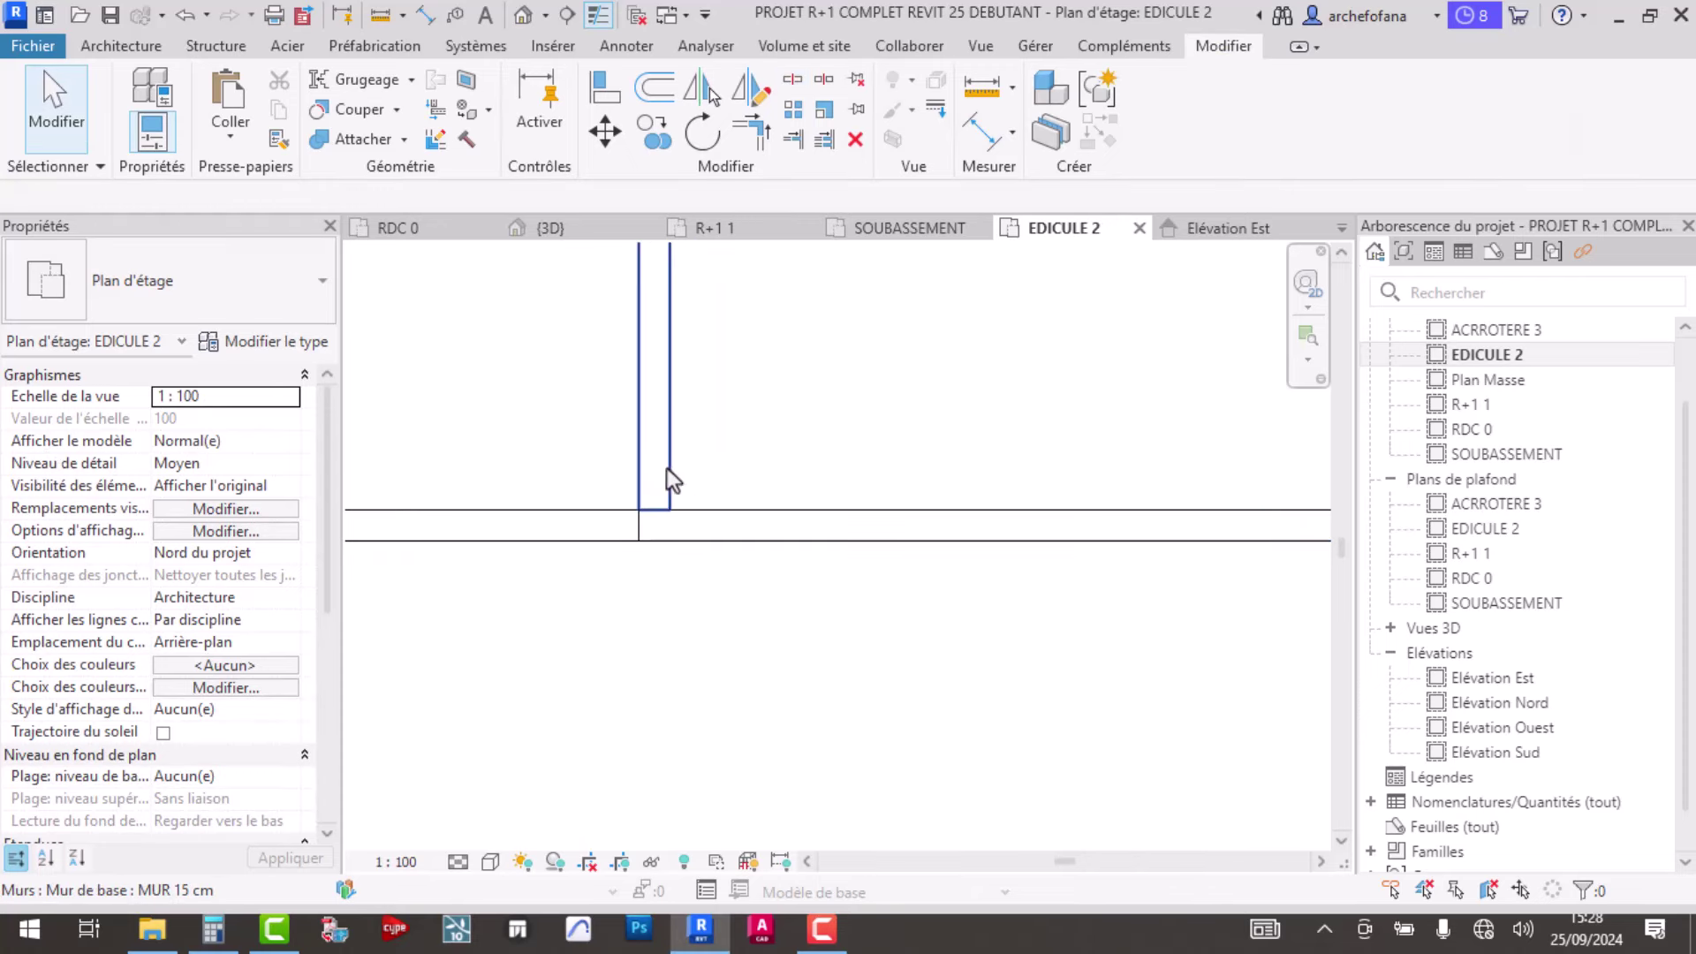
left_click(758, 132)
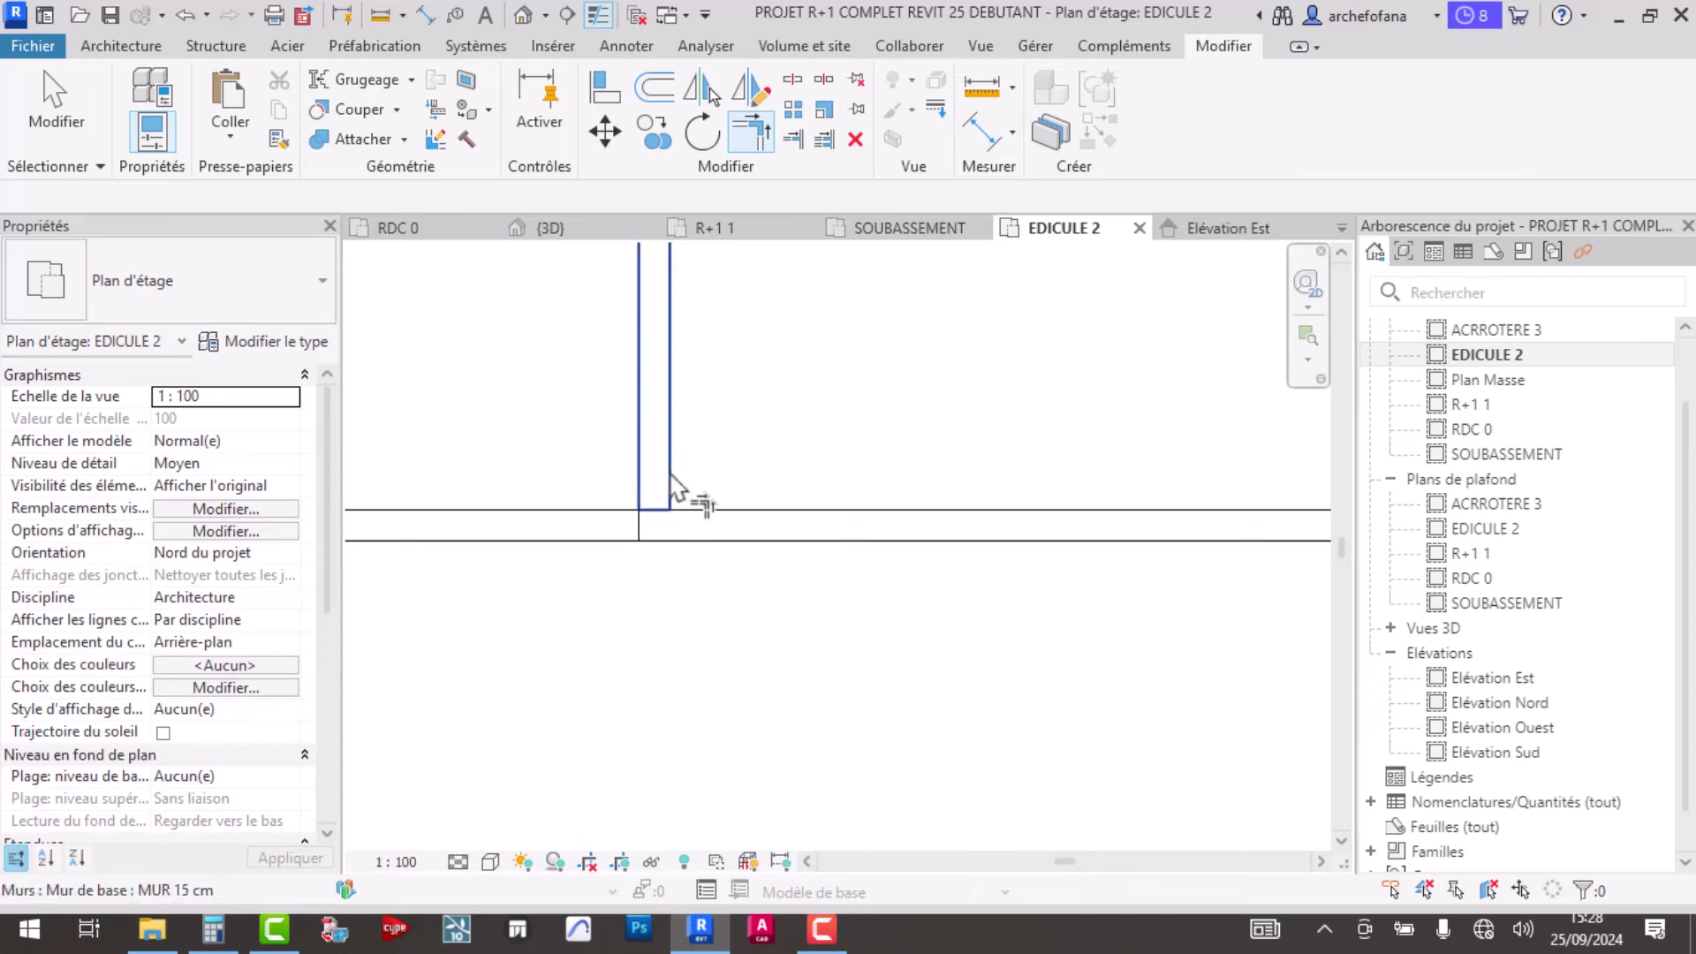
scroll(714, 444, "down", 1)
key("Escape")
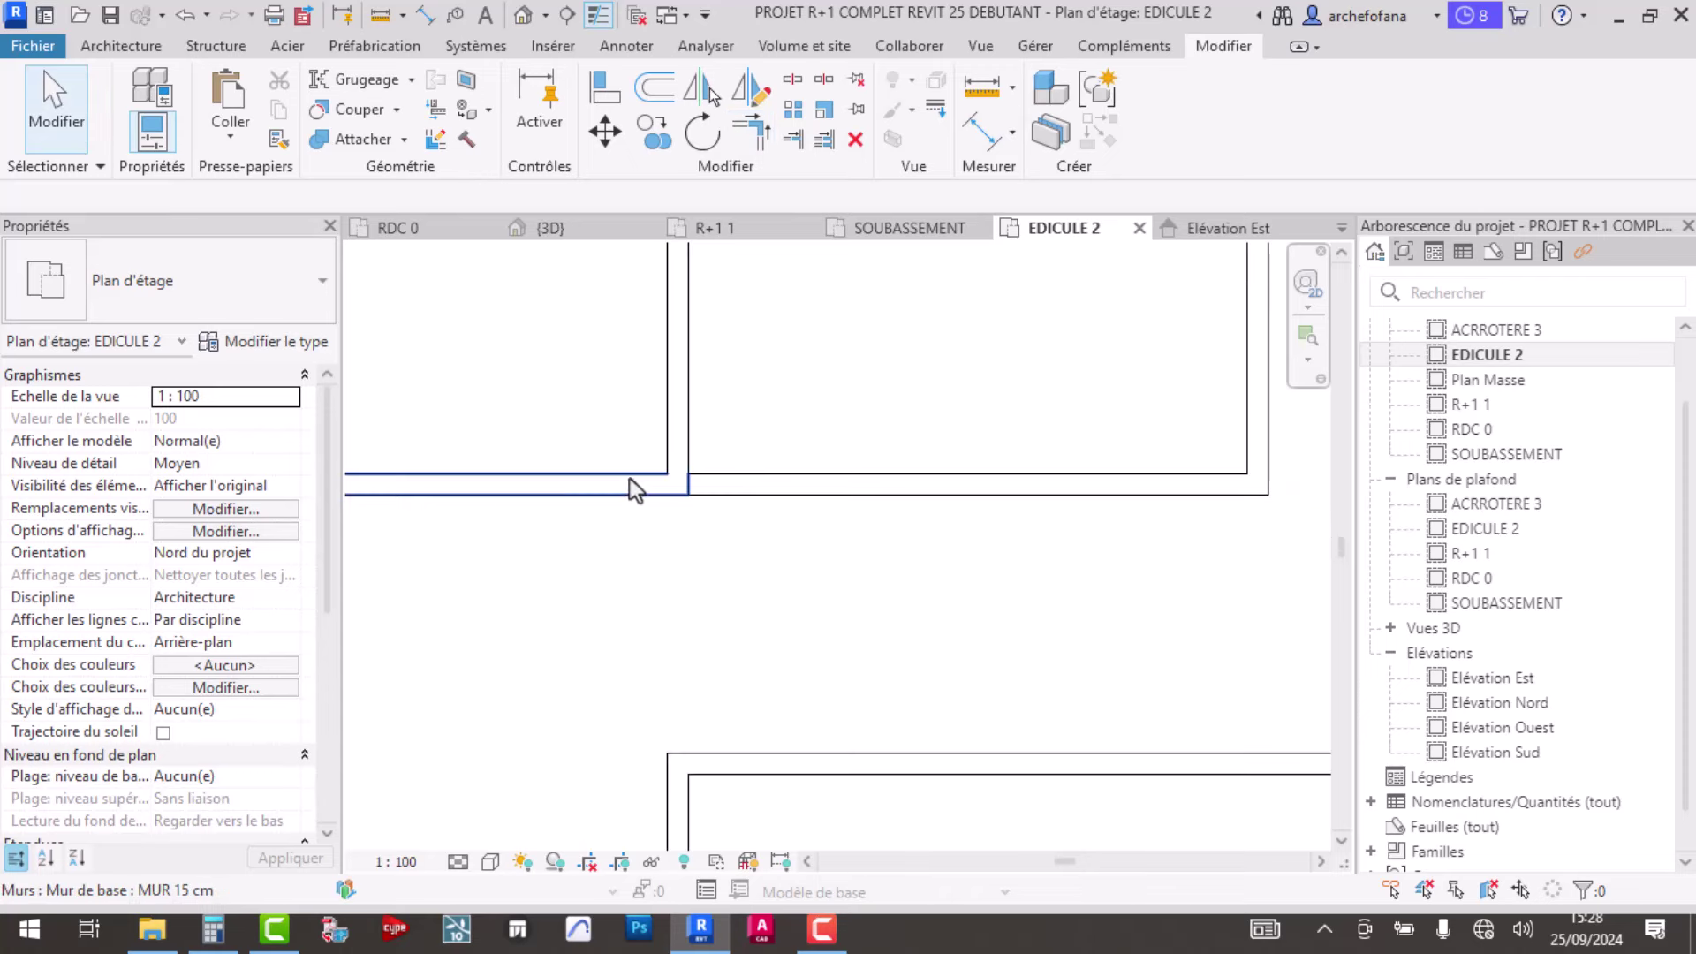
left_click(629, 479)
scroll(659, 481, "up", 3)
key("Escape")
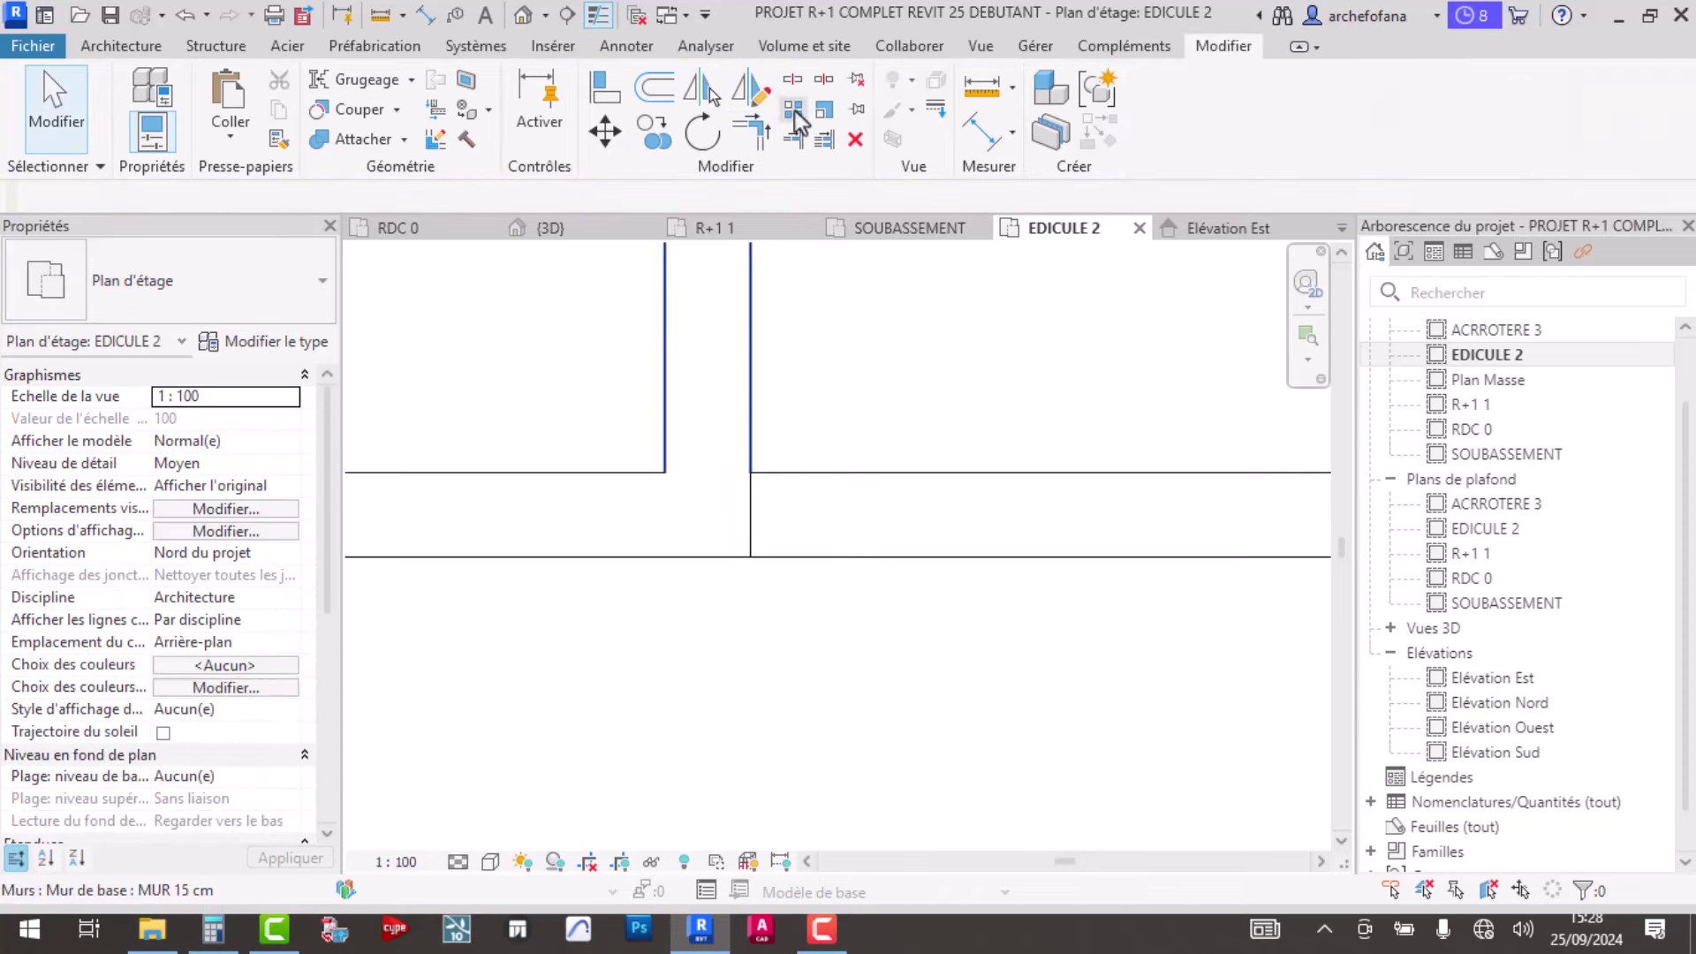
- Drag the short horizontal wall's end leftward toward the vertical wall
left_click(626, 94)
scroll(720, 606, "up", 2)
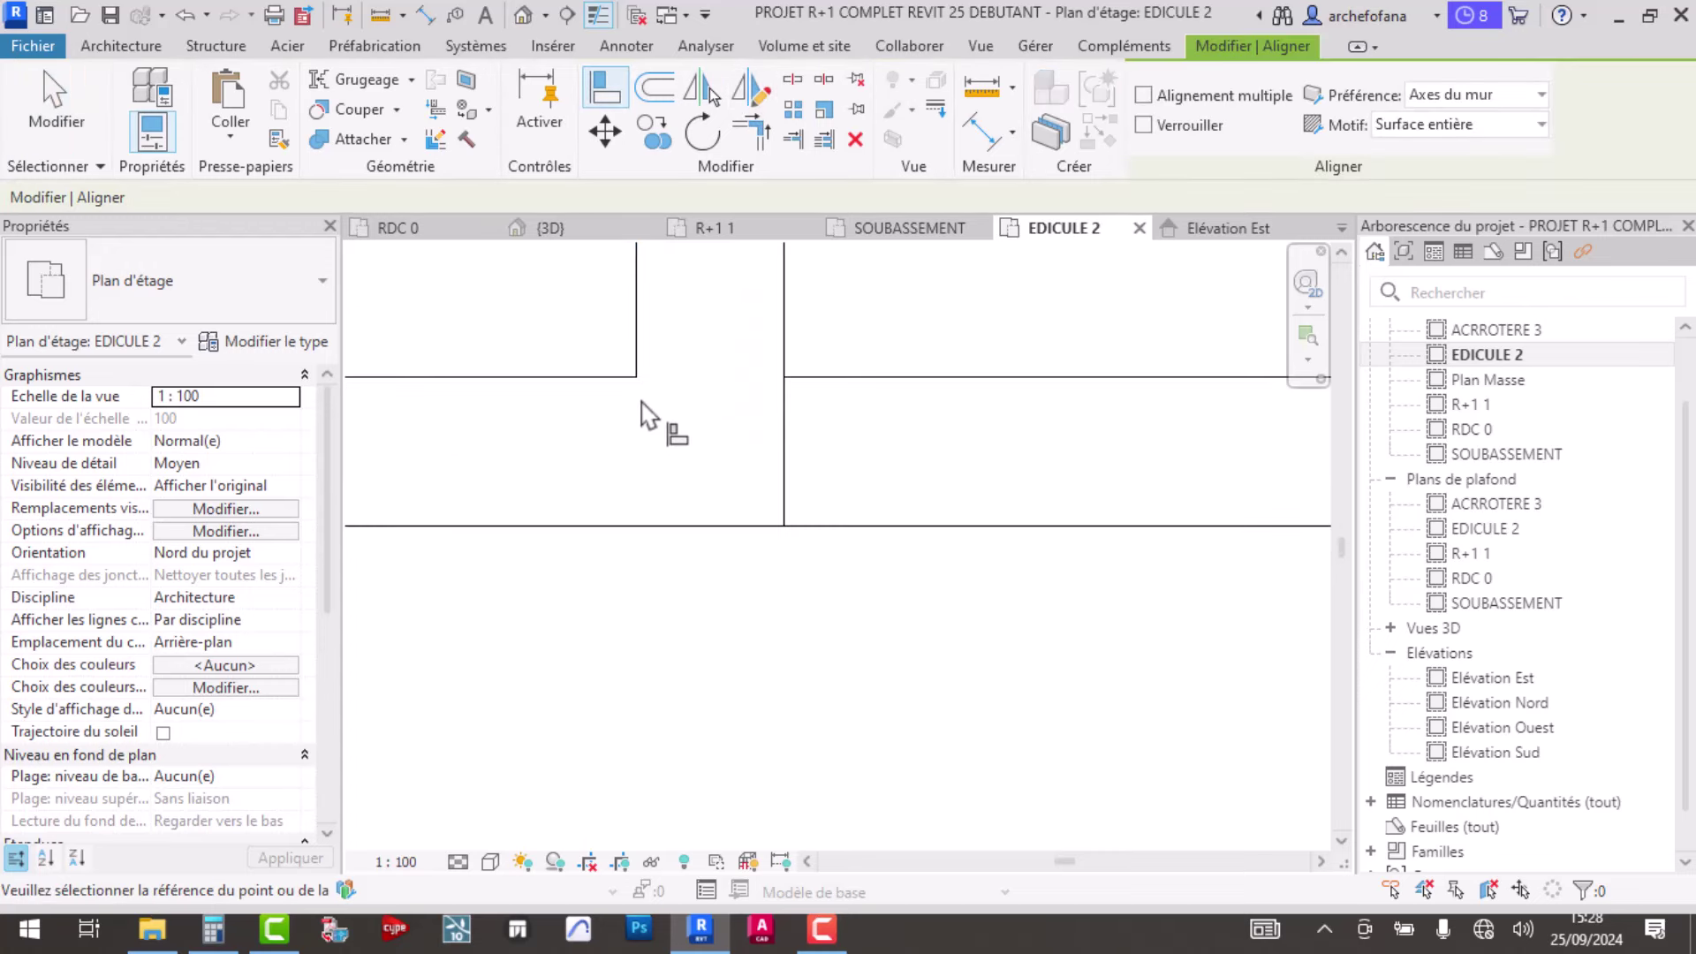
left_click(636, 334)
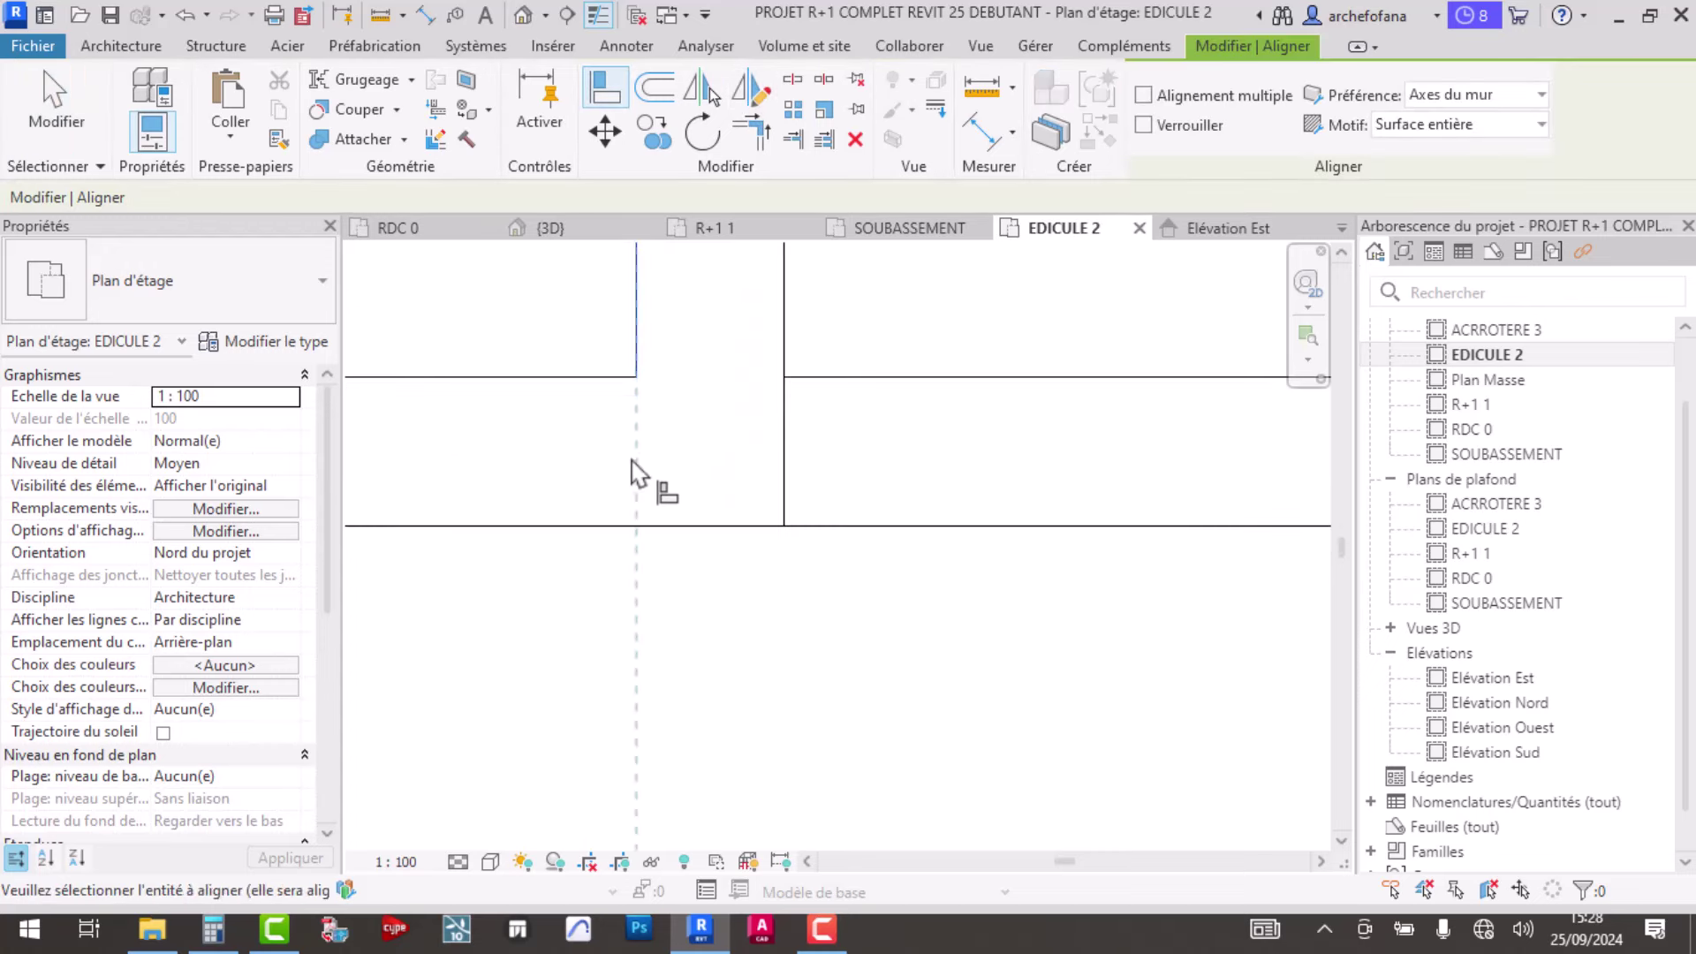
scroll(593, 471, "down", 2)
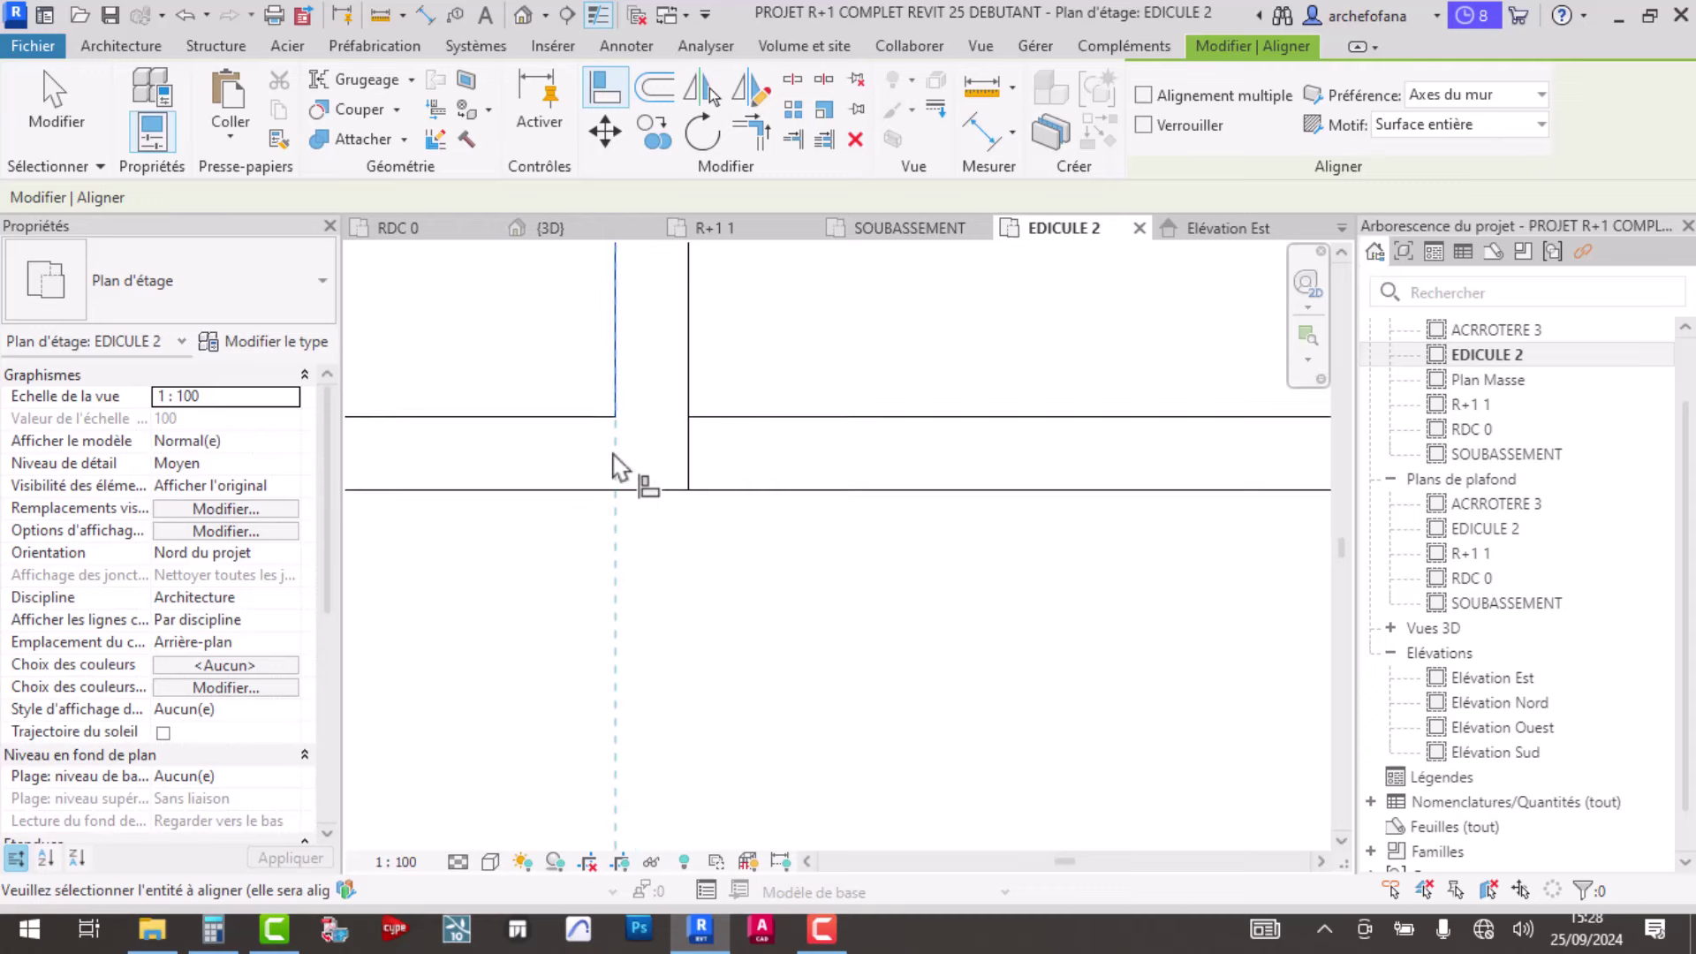
key("Escape")
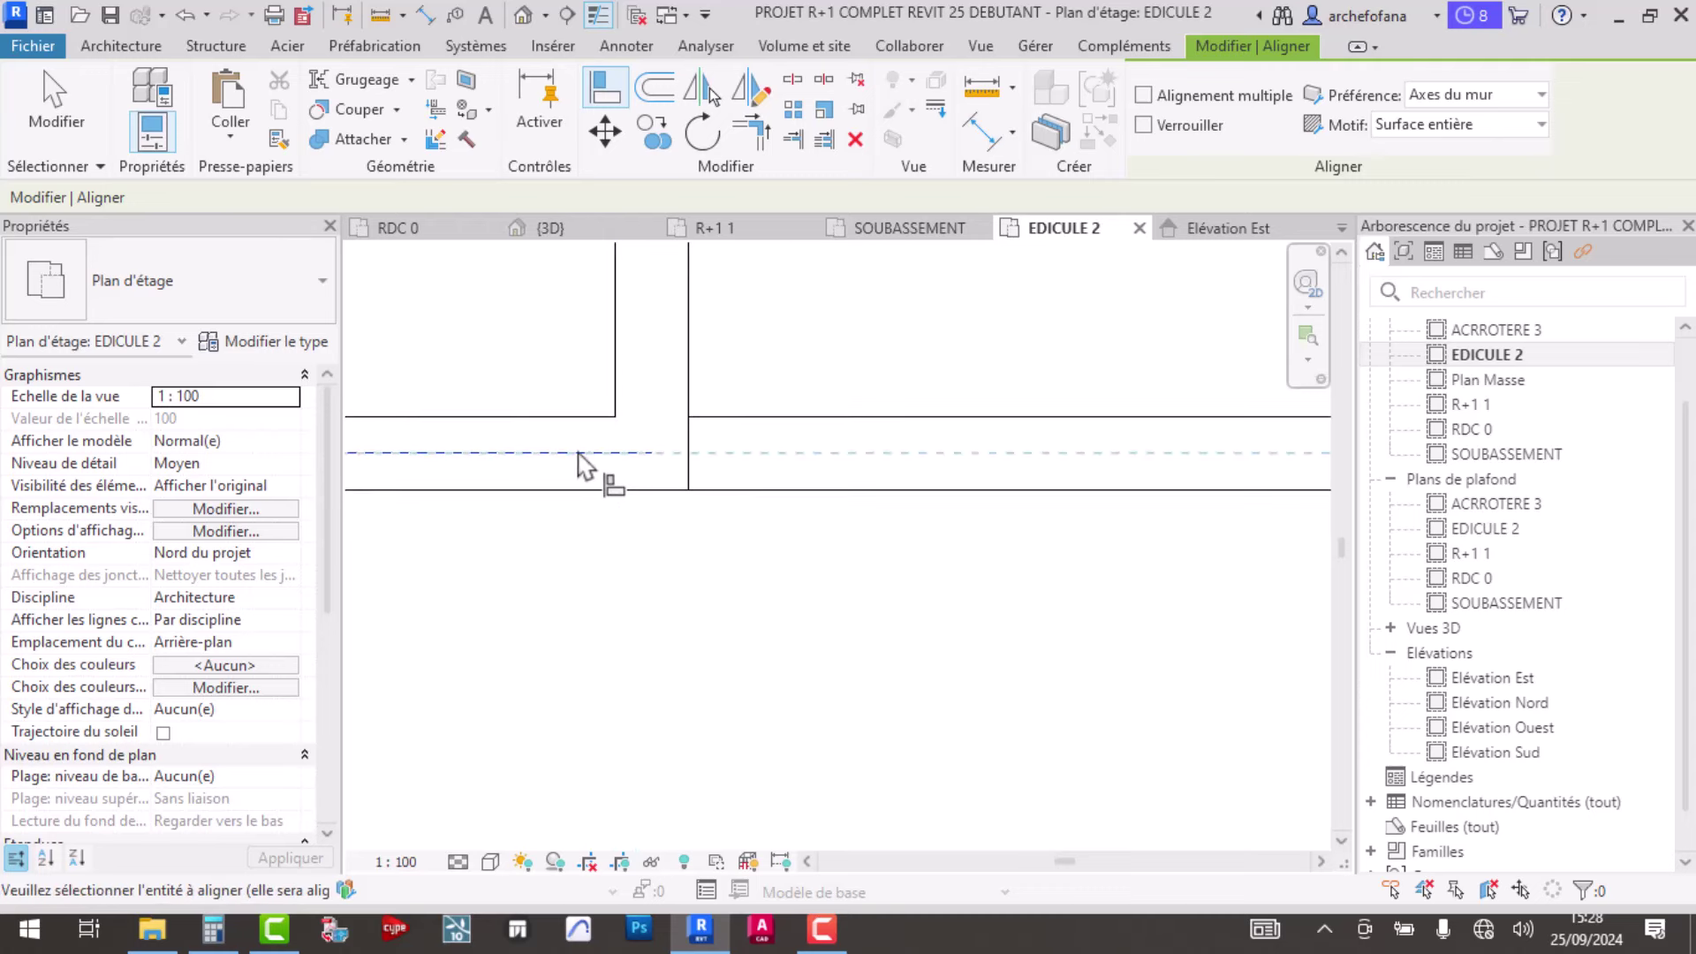
key("Escape")
left_click(565, 415)
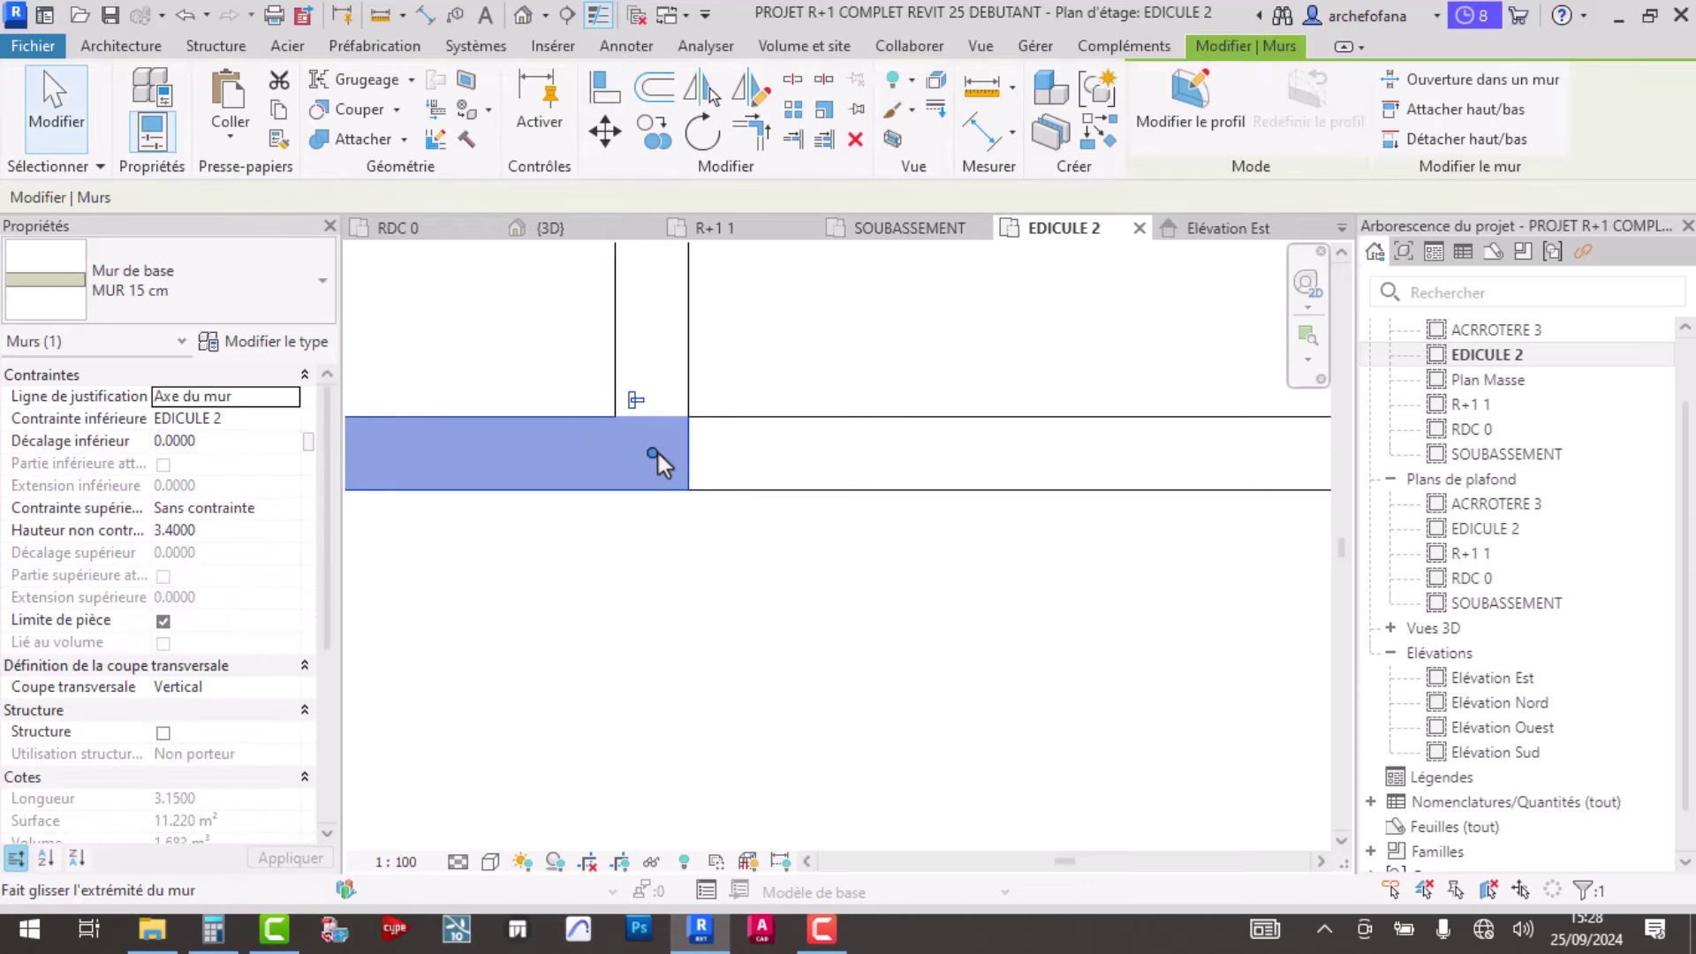
left_click_drag(654, 452, 541, 452)
key("Escape")
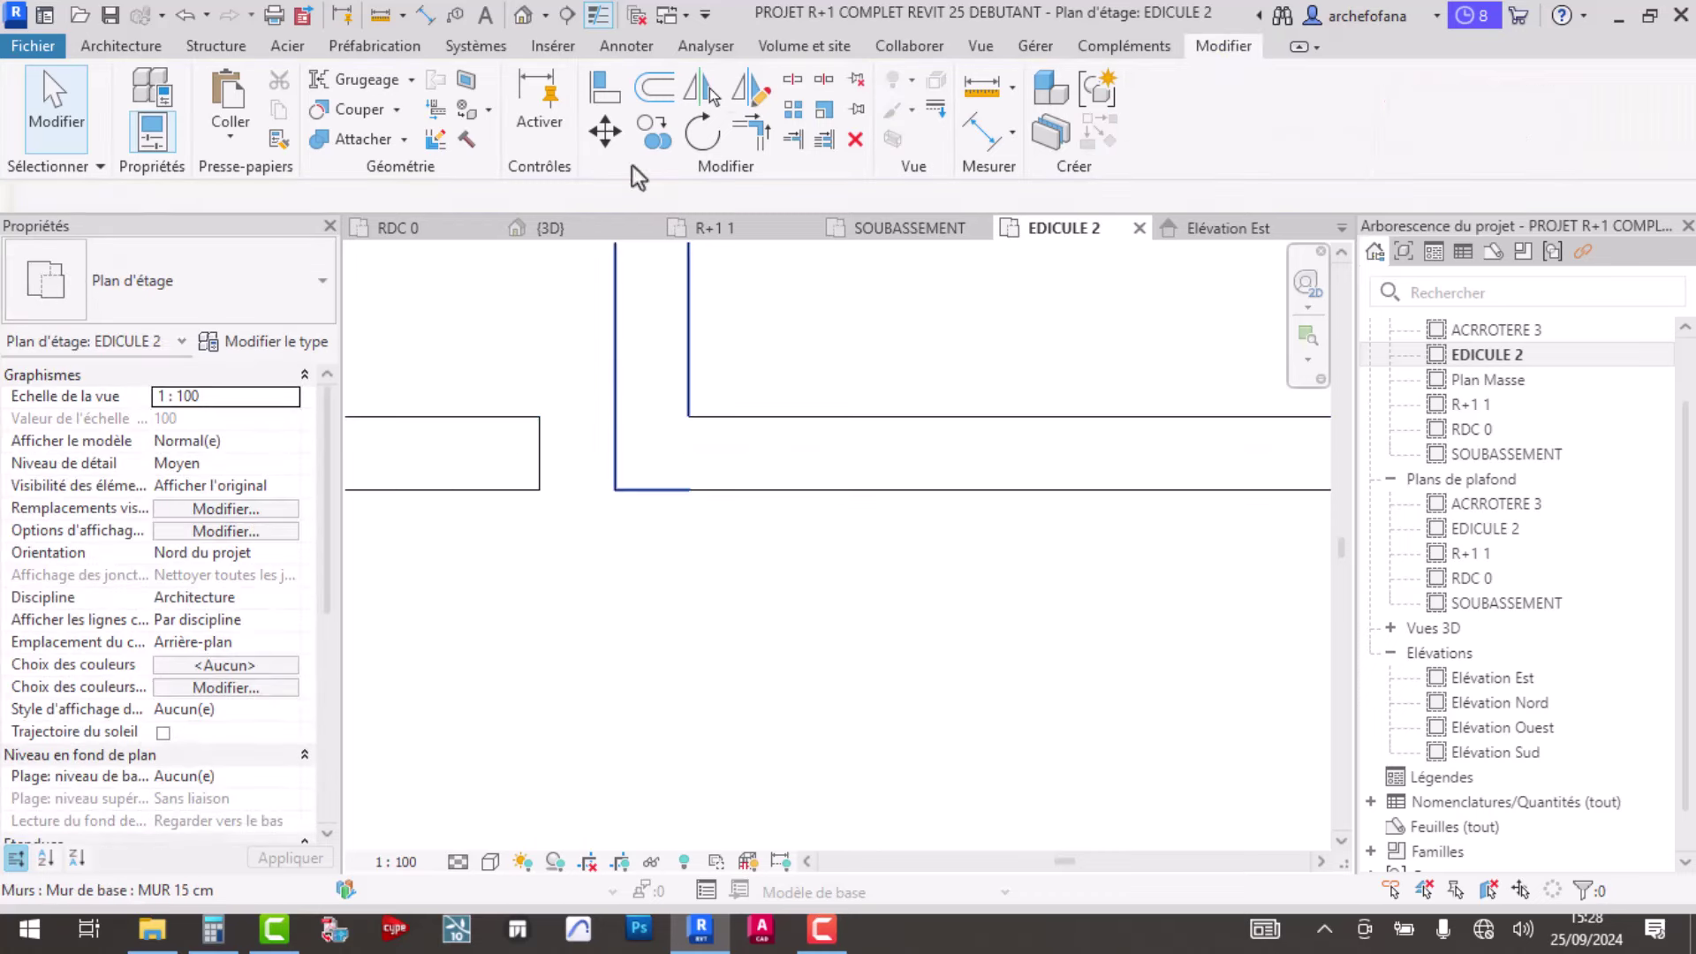
- Align (AL) the short wall's end flush with the vertical wall face
left_click(609, 92)
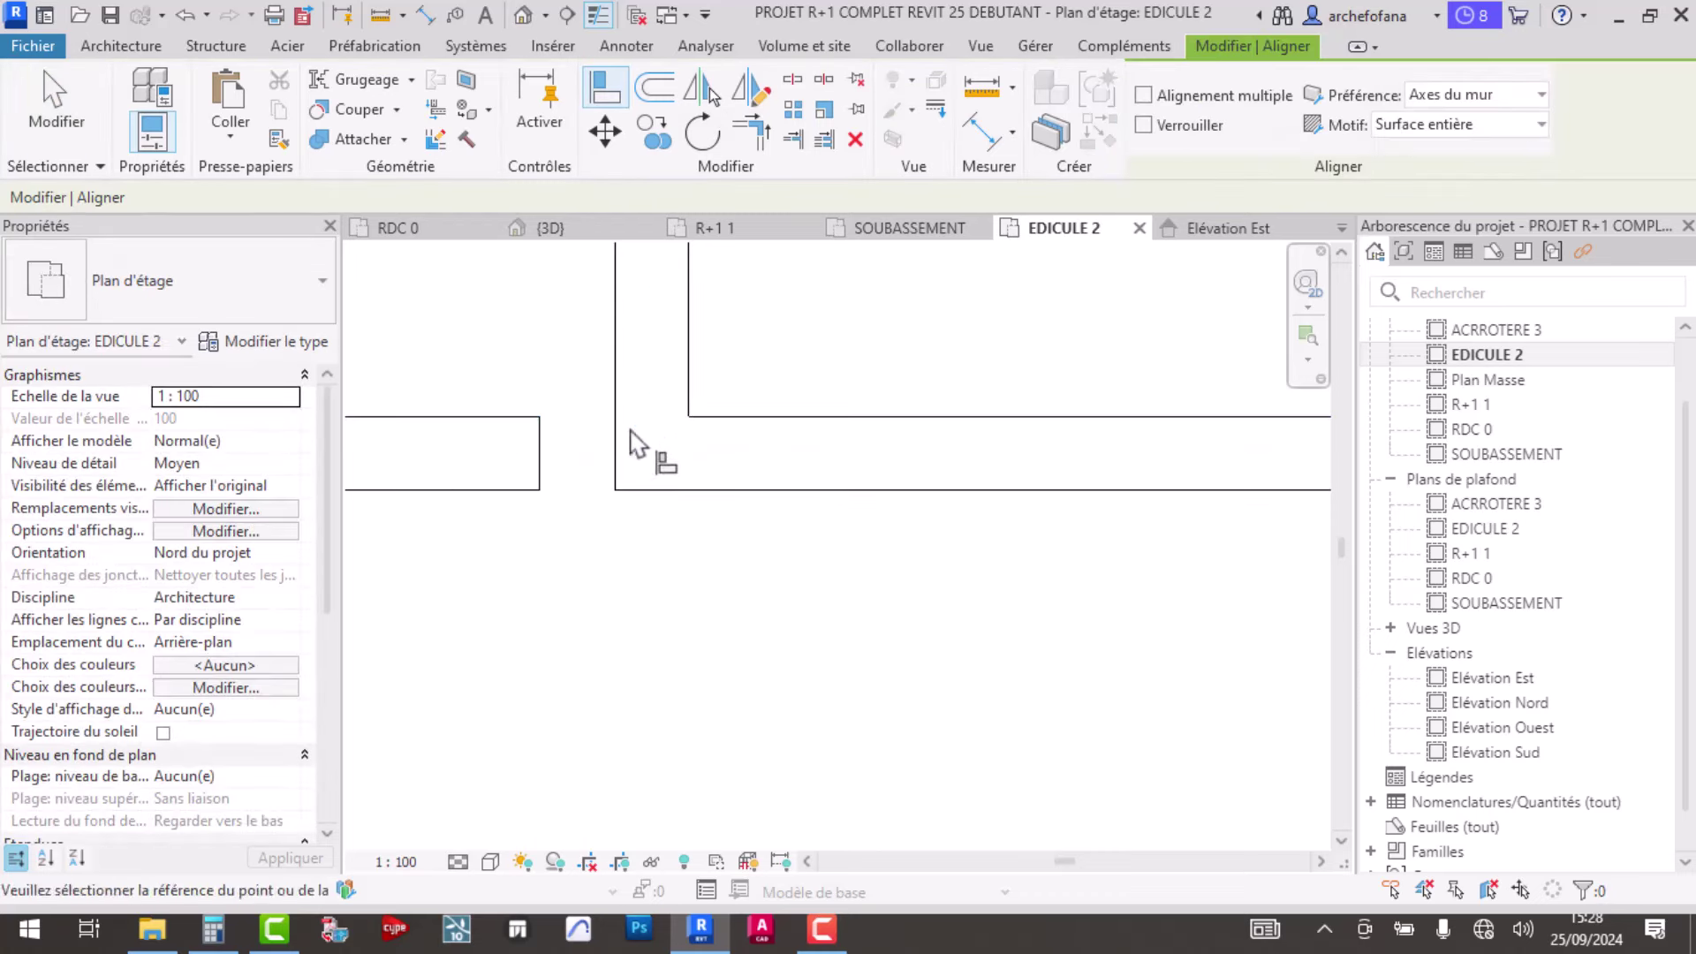
left_click(540, 468)
key("Escape")
key("Escape")
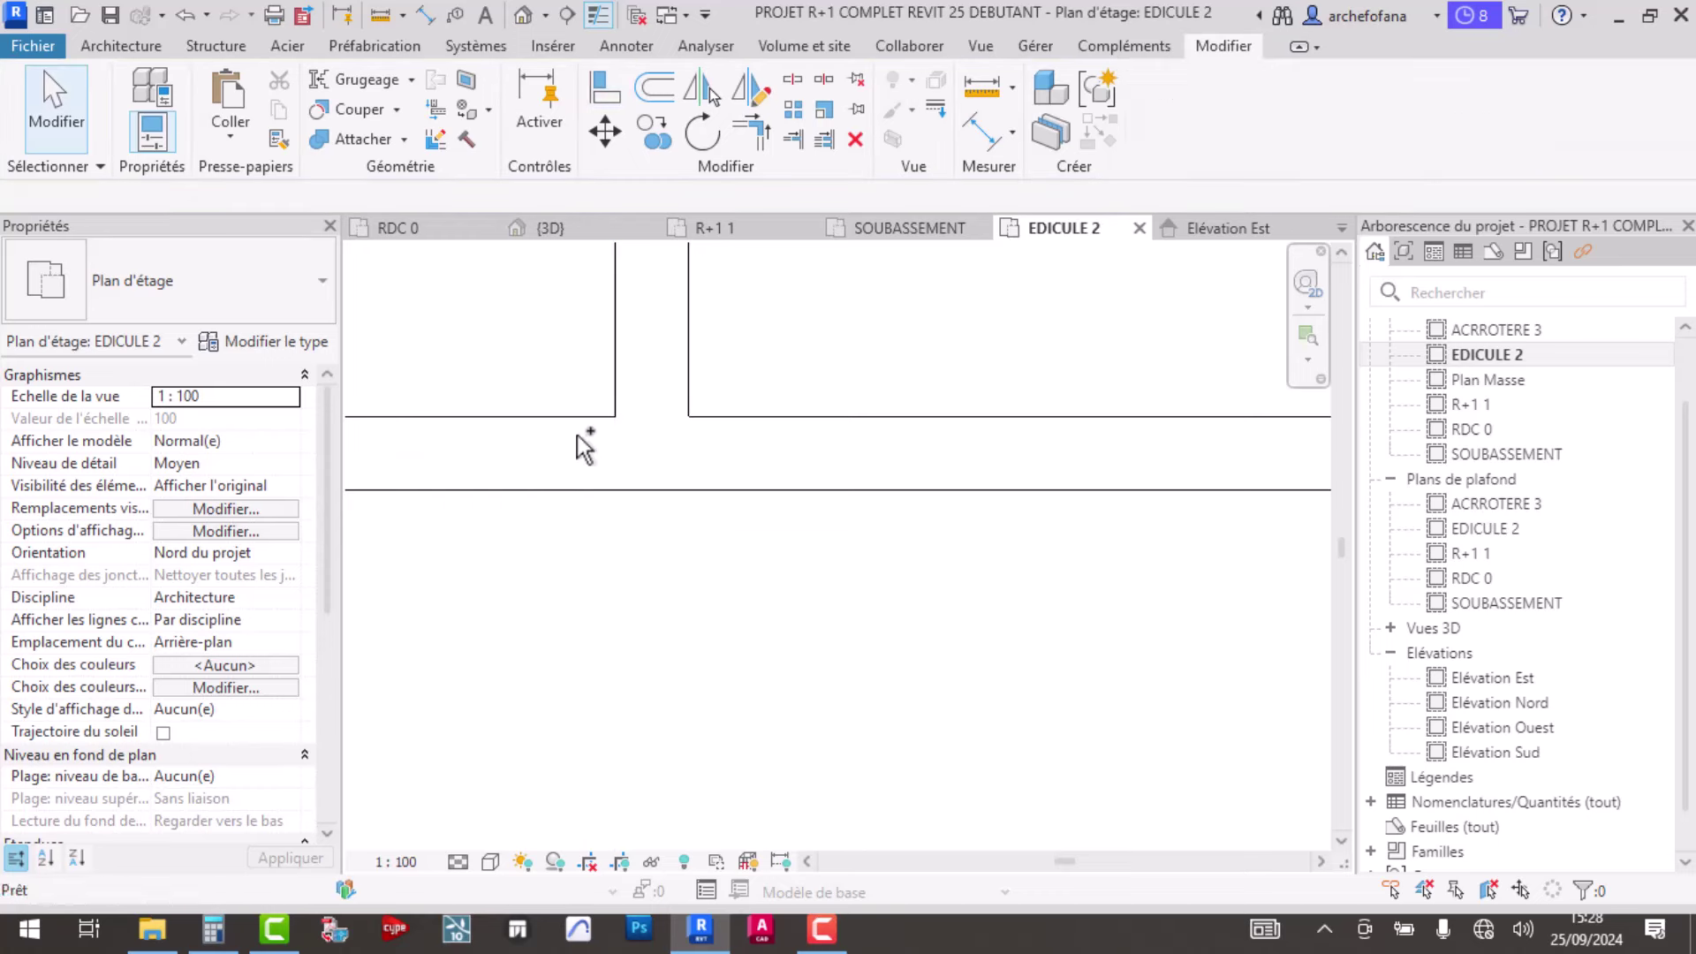
key("ctrl+z")
left_click(537, 416)
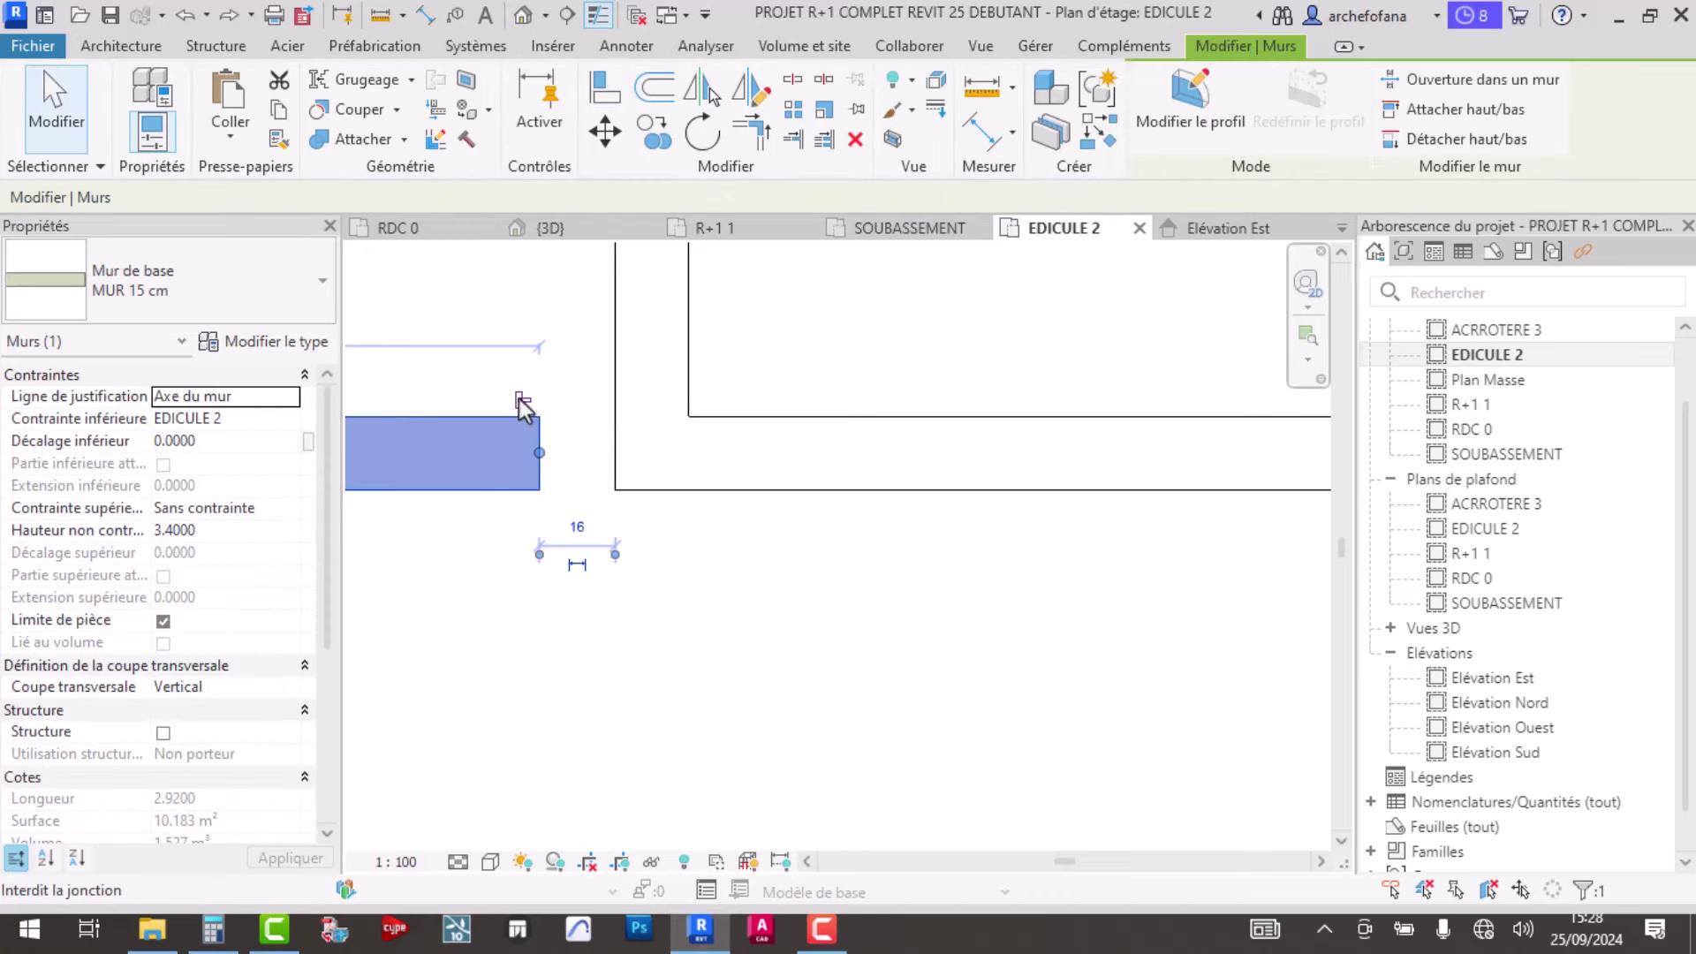
left_click(541, 503)
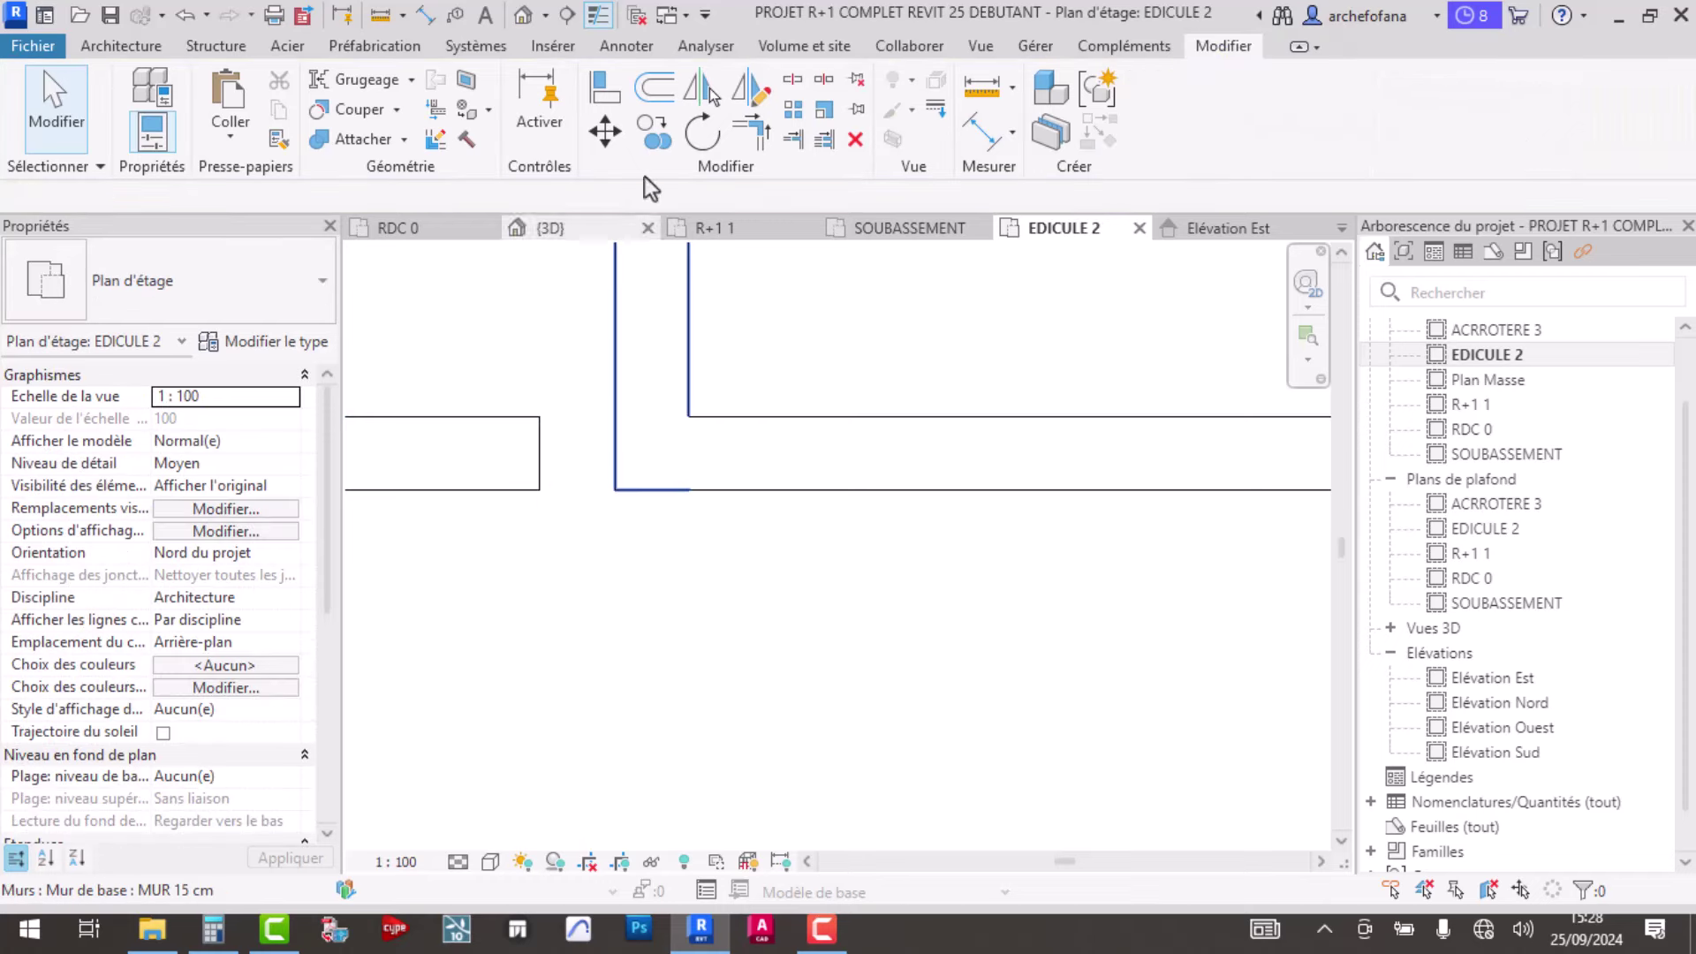
left_click(605, 88)
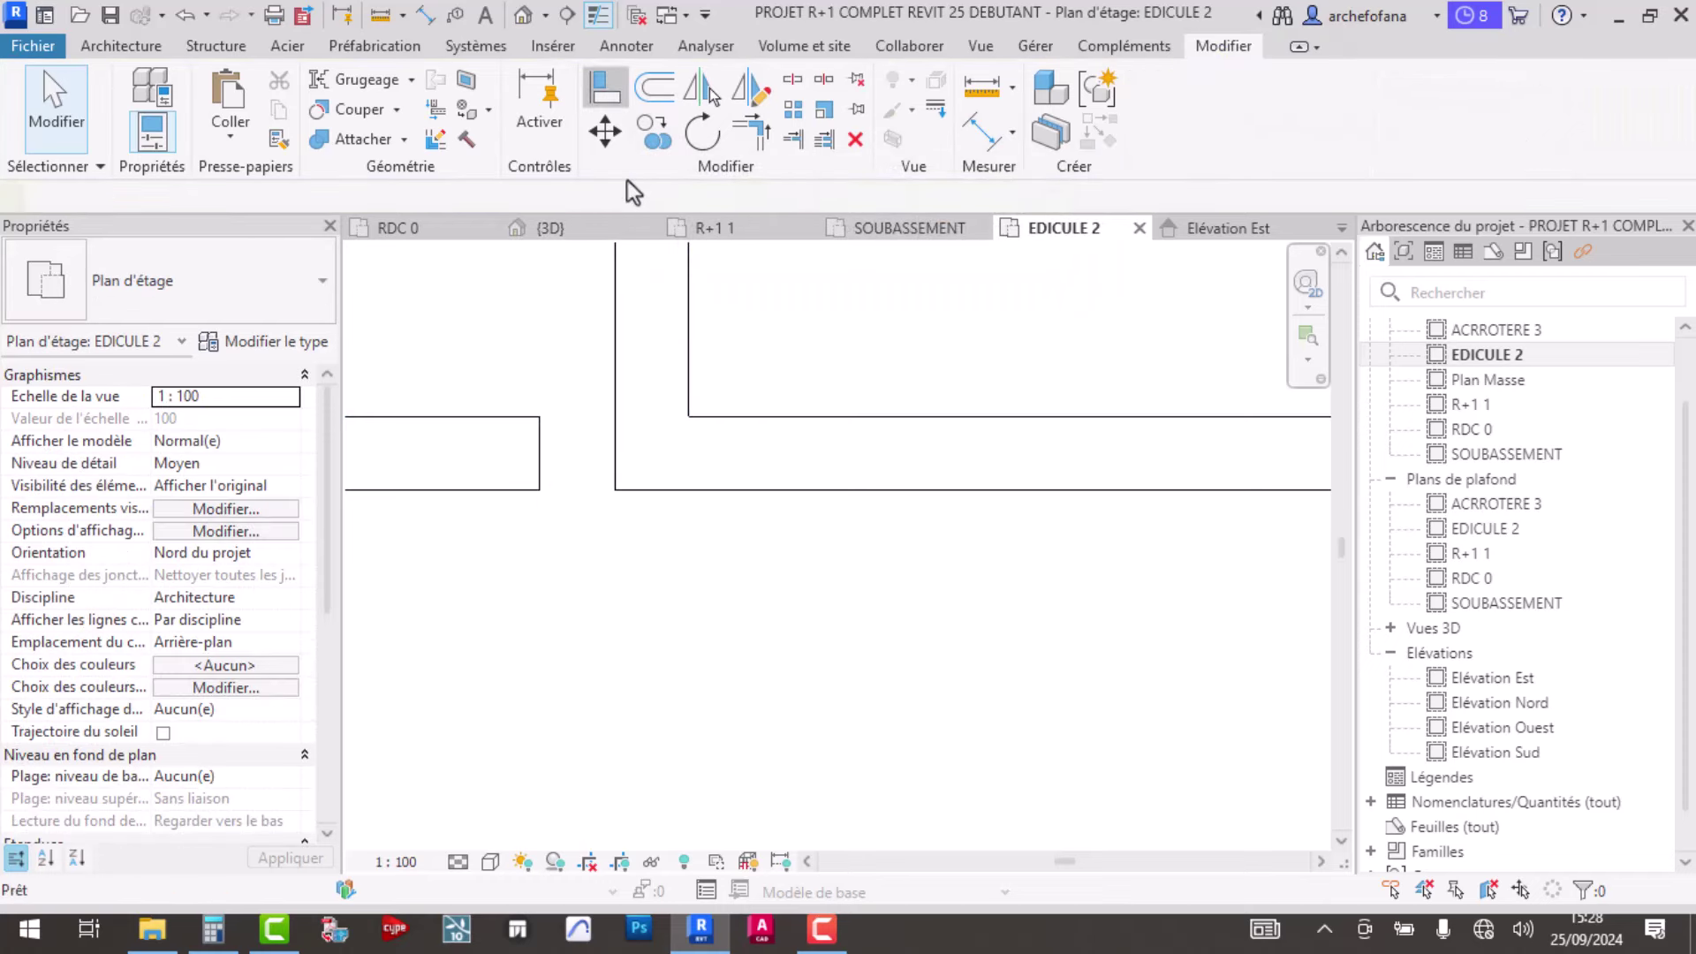
left_click(619, 468)
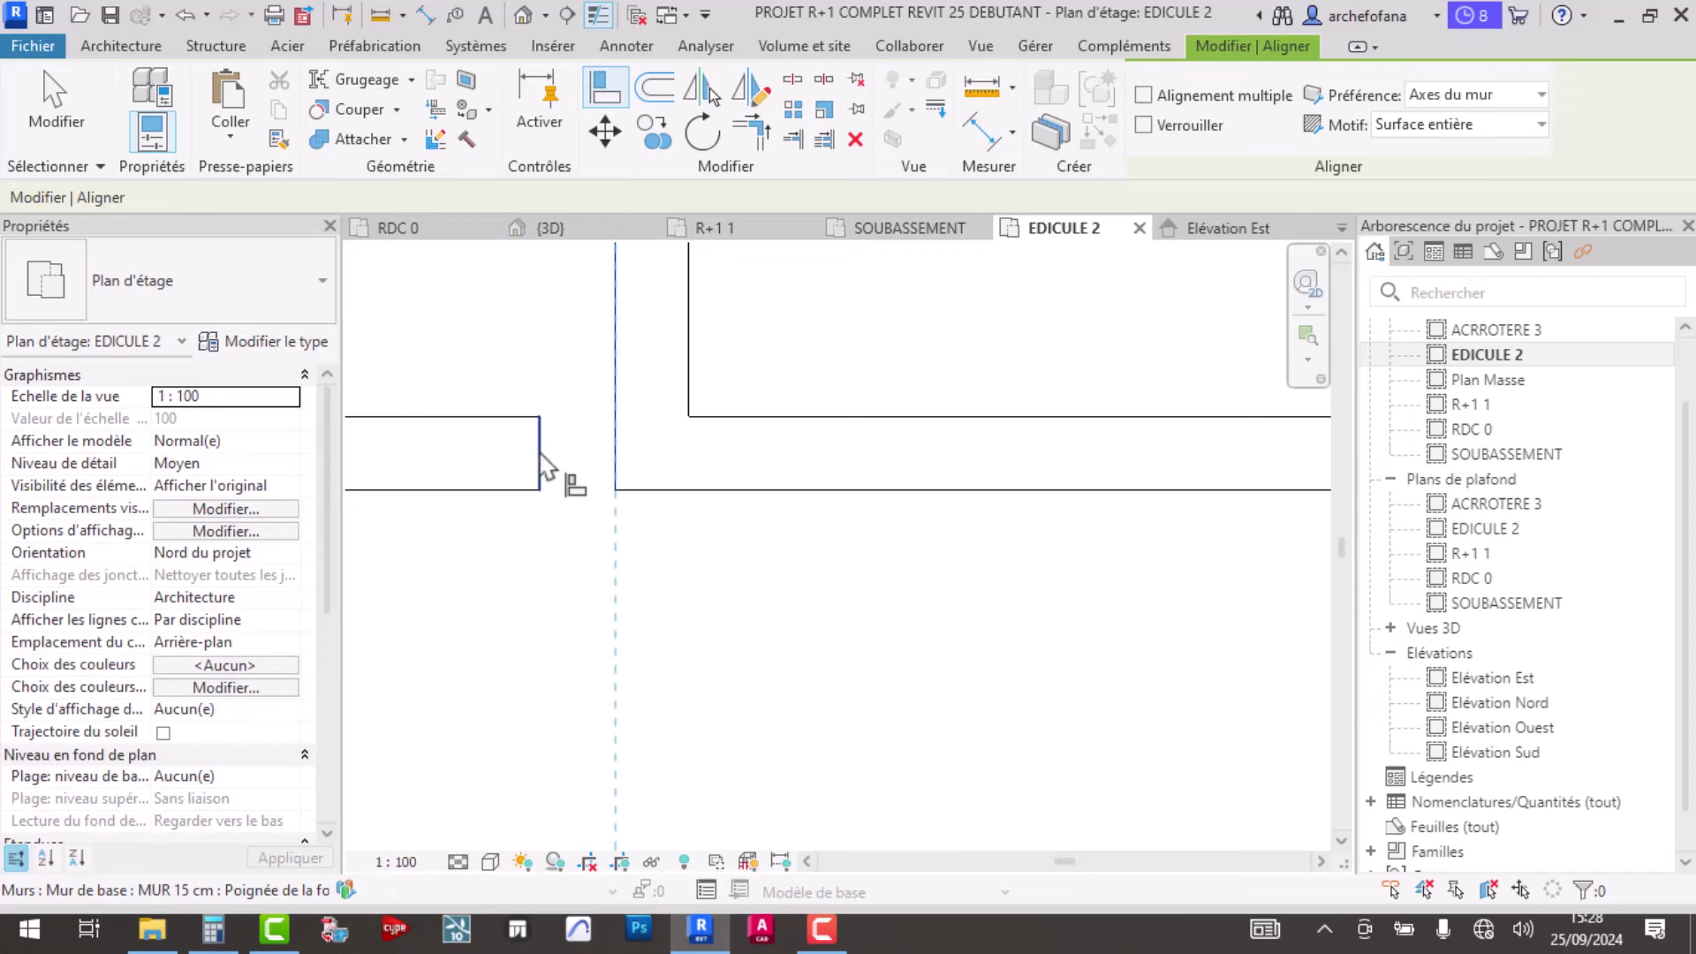
left_click(541, 459)
scroll(751, 495, "down", 3)
- Select all 18 edicule outline walls using window and Ctrl-added selections
key("Escape")
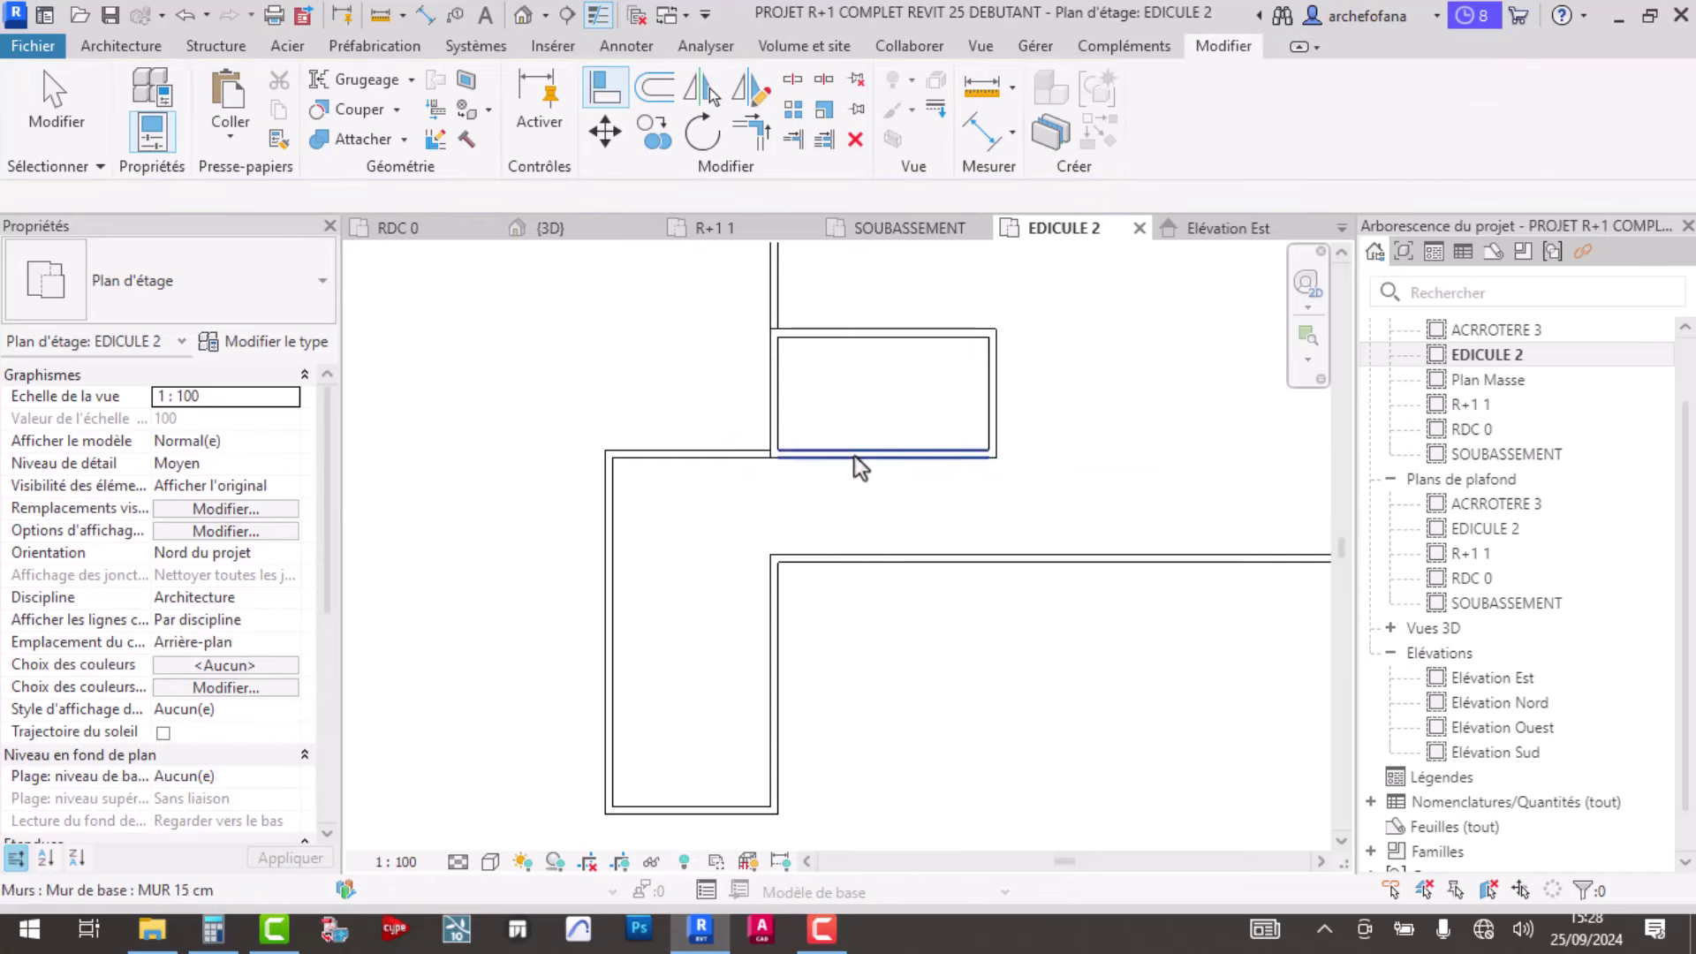
left_click_drag(703, 309, 998, 462)
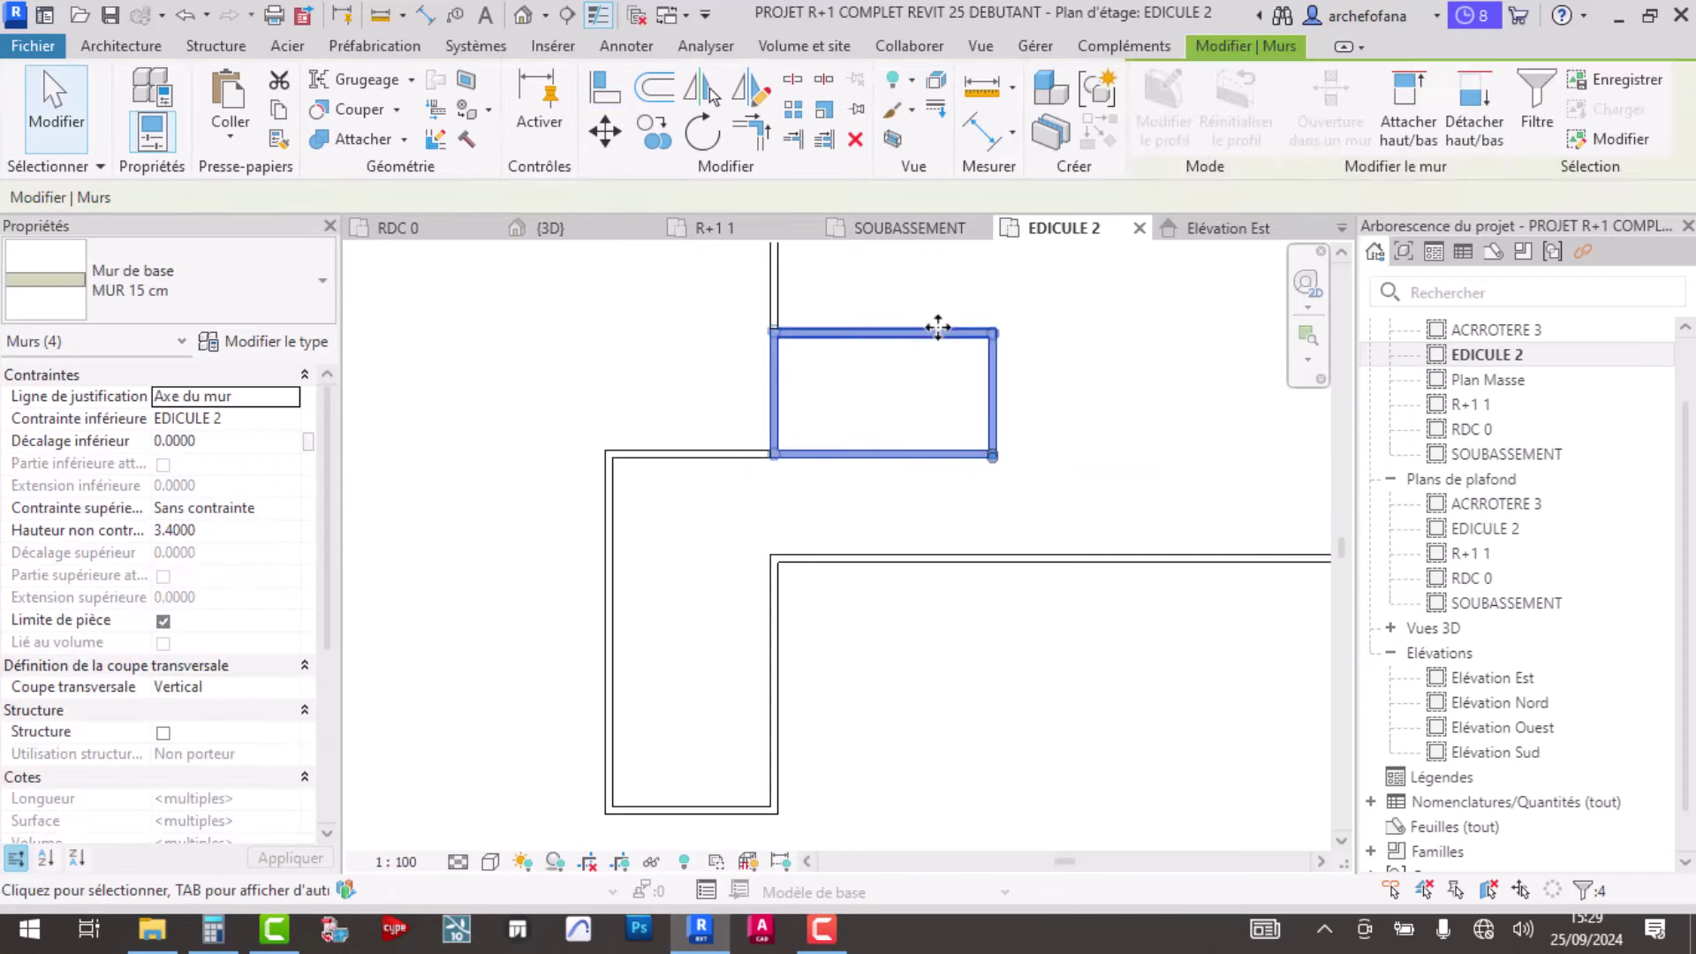
left_click(681, 531)
scroll(653, 504, "down", 2)
left_click_drag(579, 771, 579, 770)
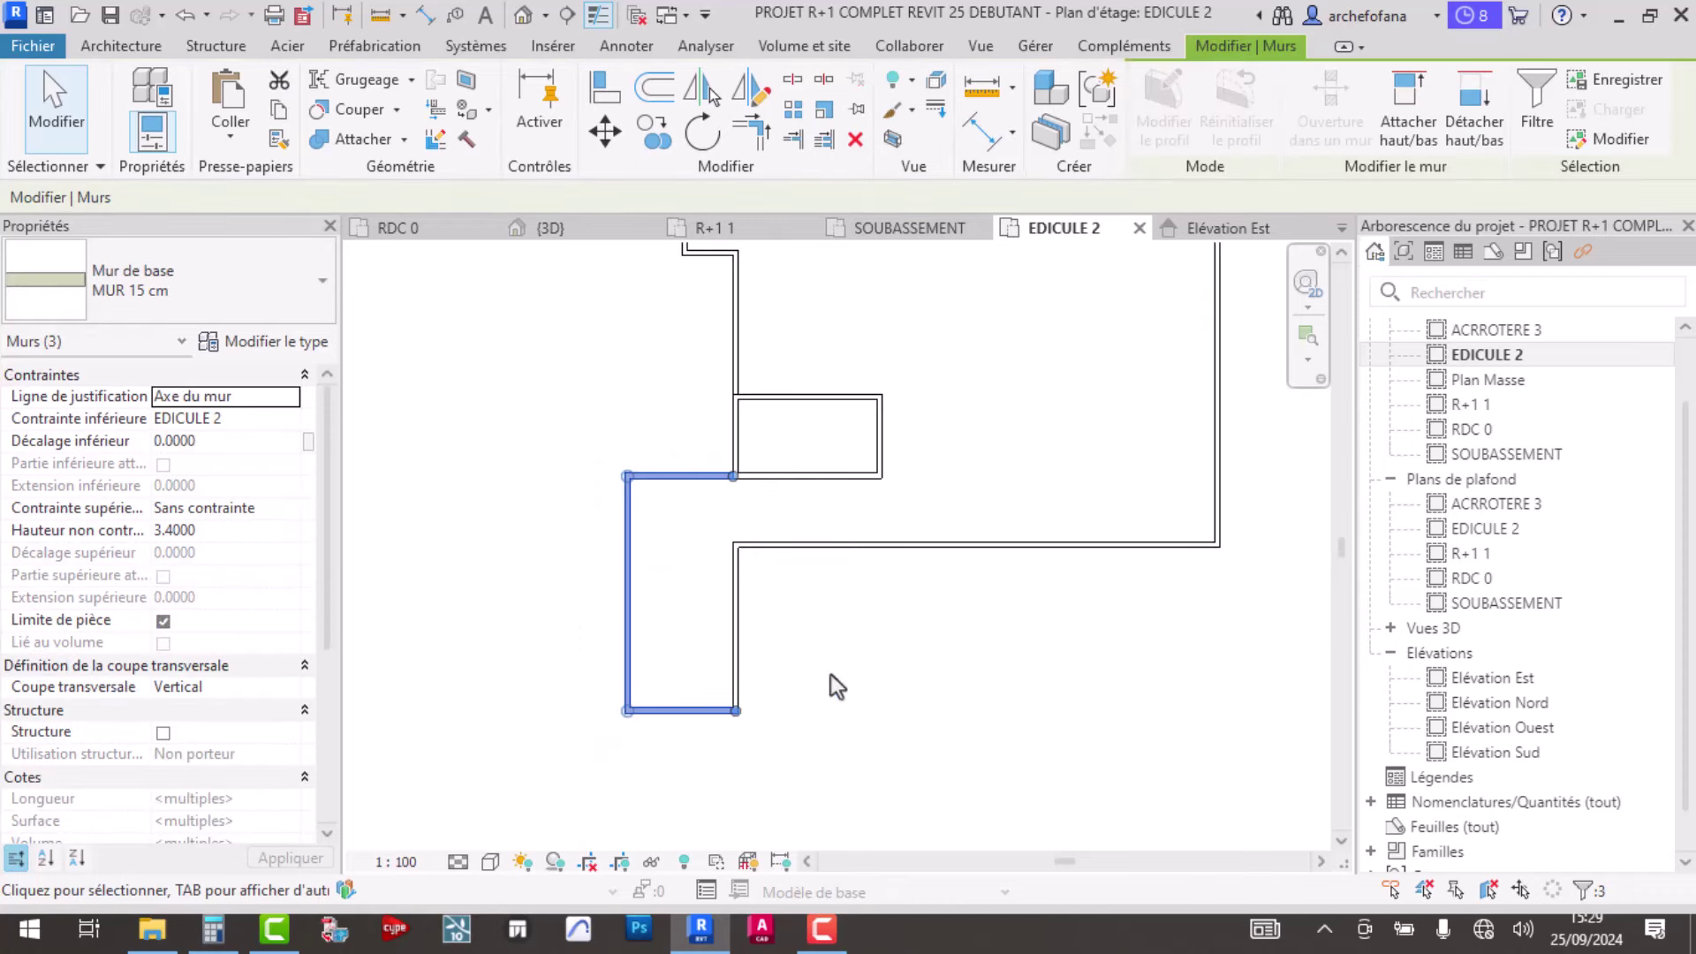
left_click(750, 623, "ctrl")
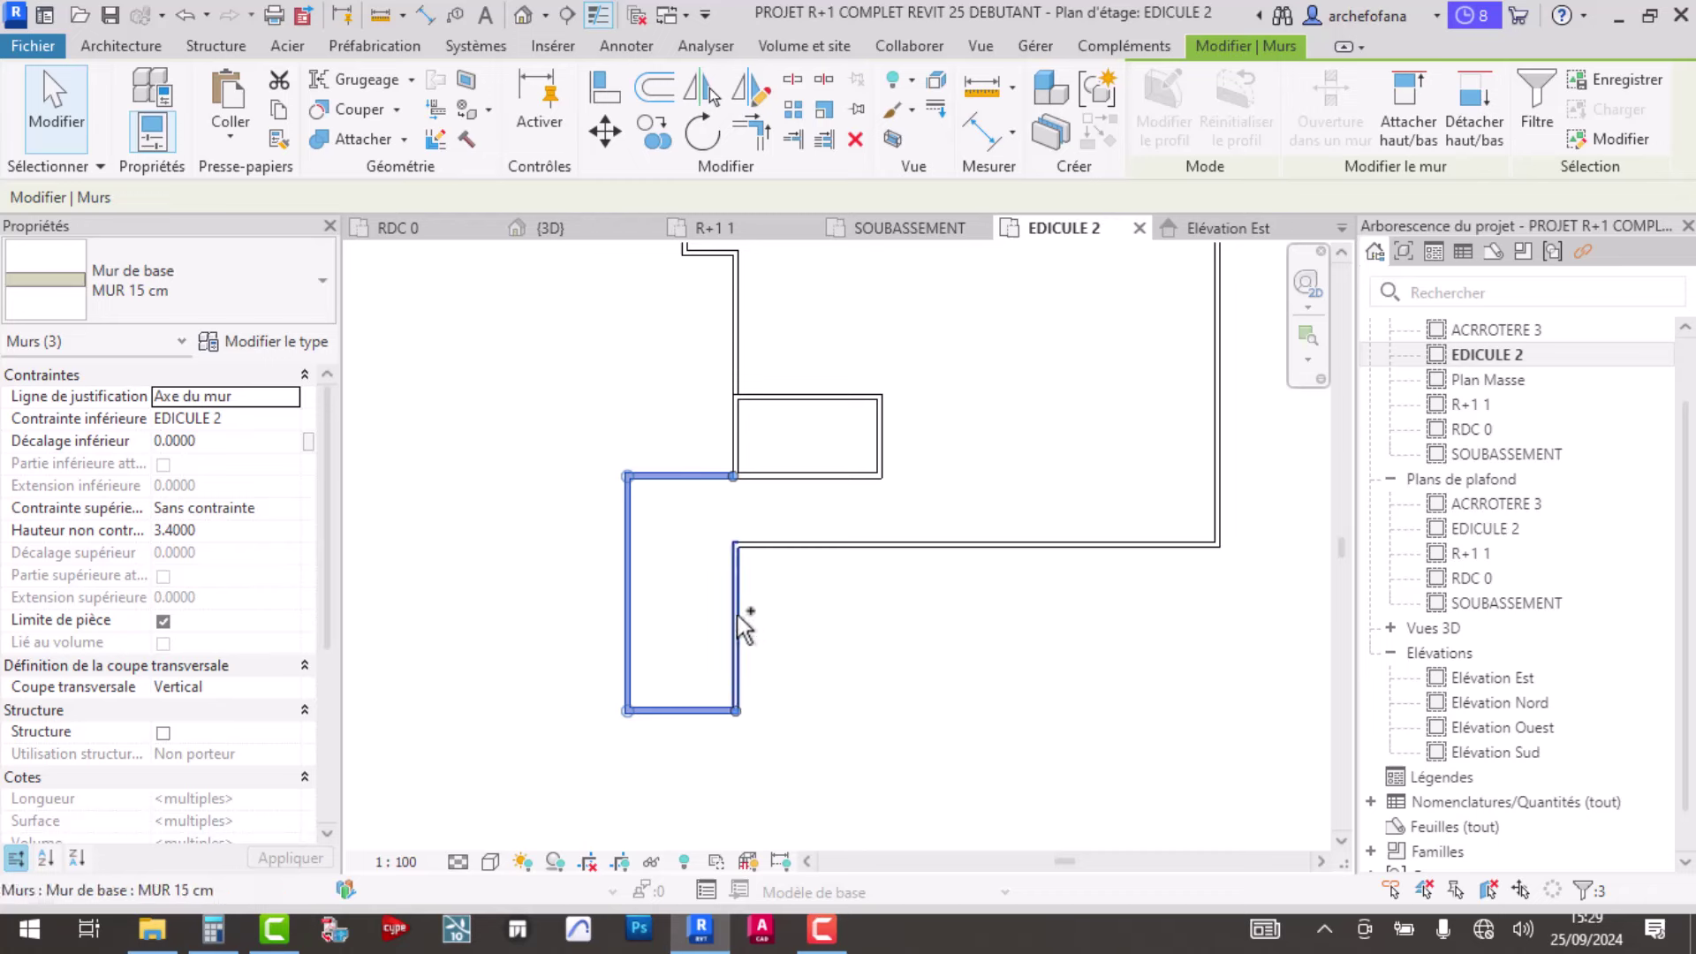
left_click(863, 542, "ctrl")
scroll(719, 635, "down", 2)
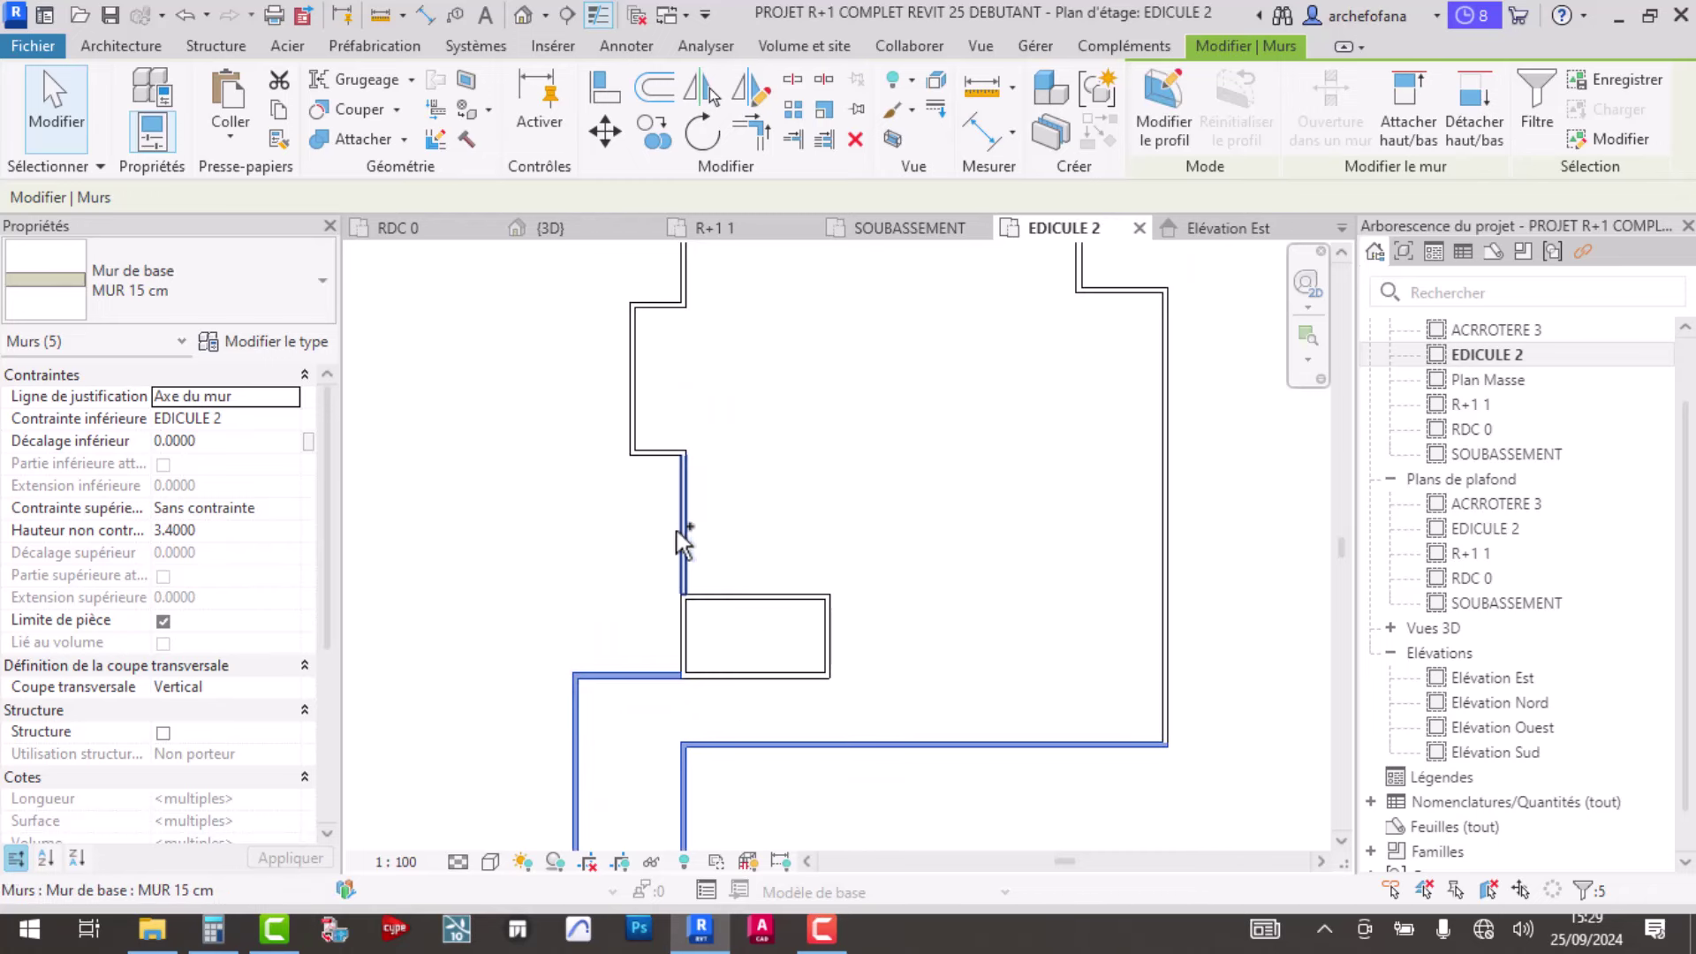
scroll(681, 533, "down", 2)
left_click_drag(540, 336, 991, 664, "ctrl")
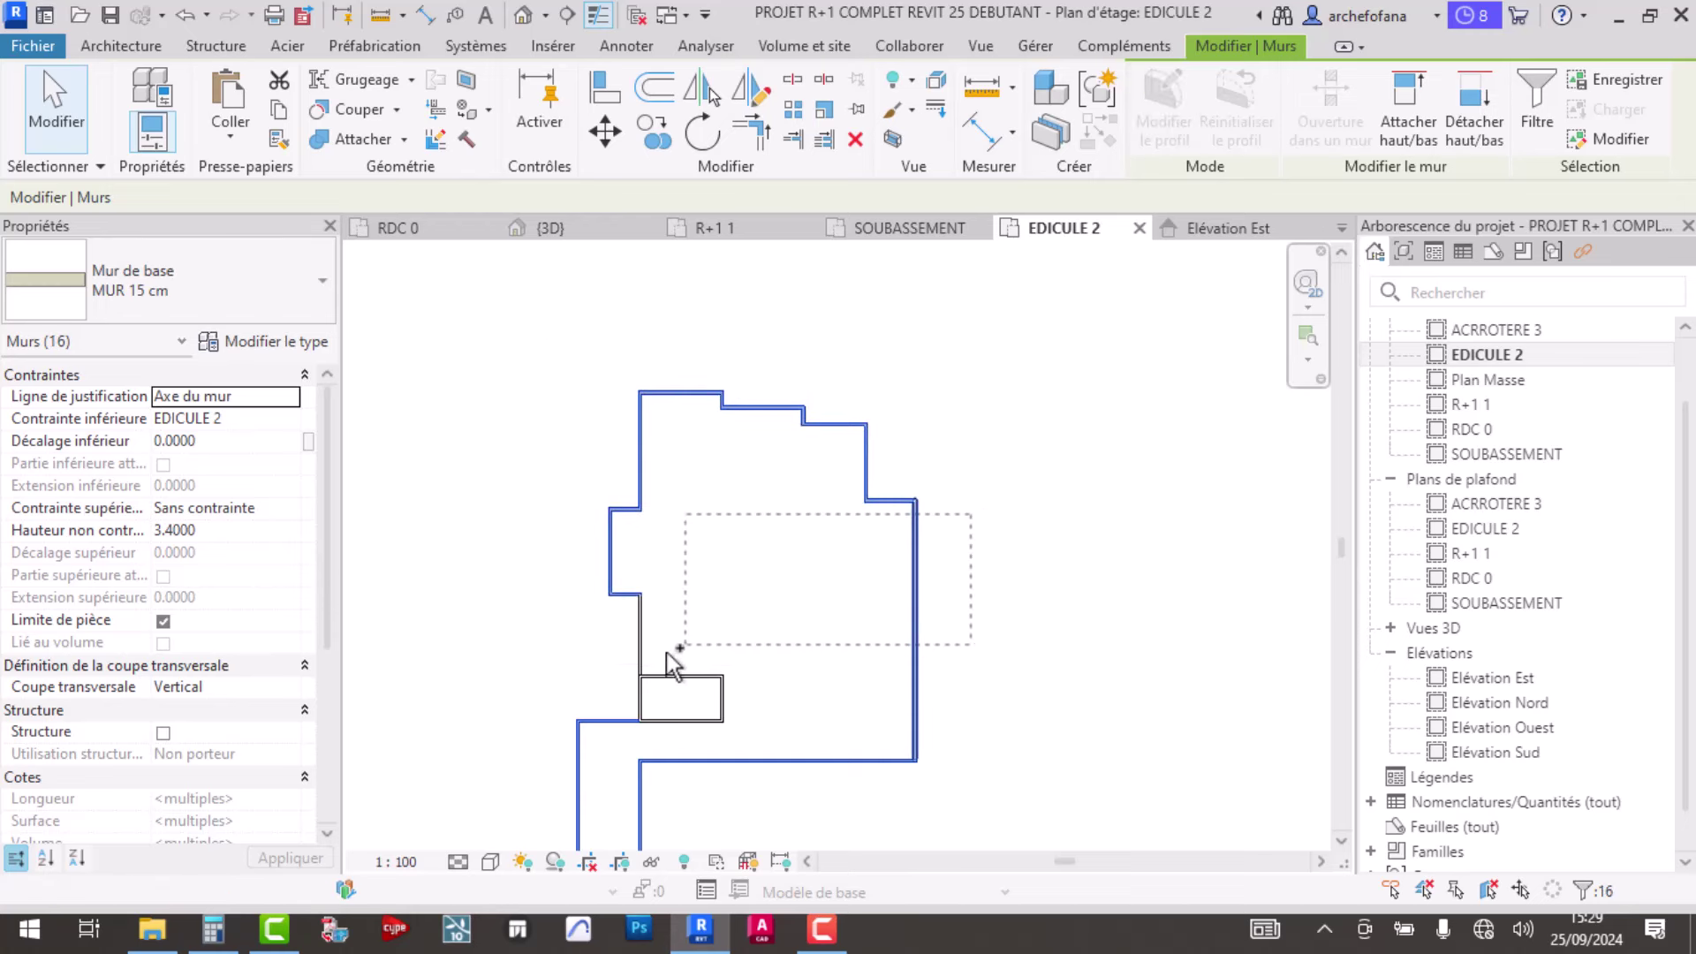
left_click_drag(972, 516, 609, 652, "ctrl")
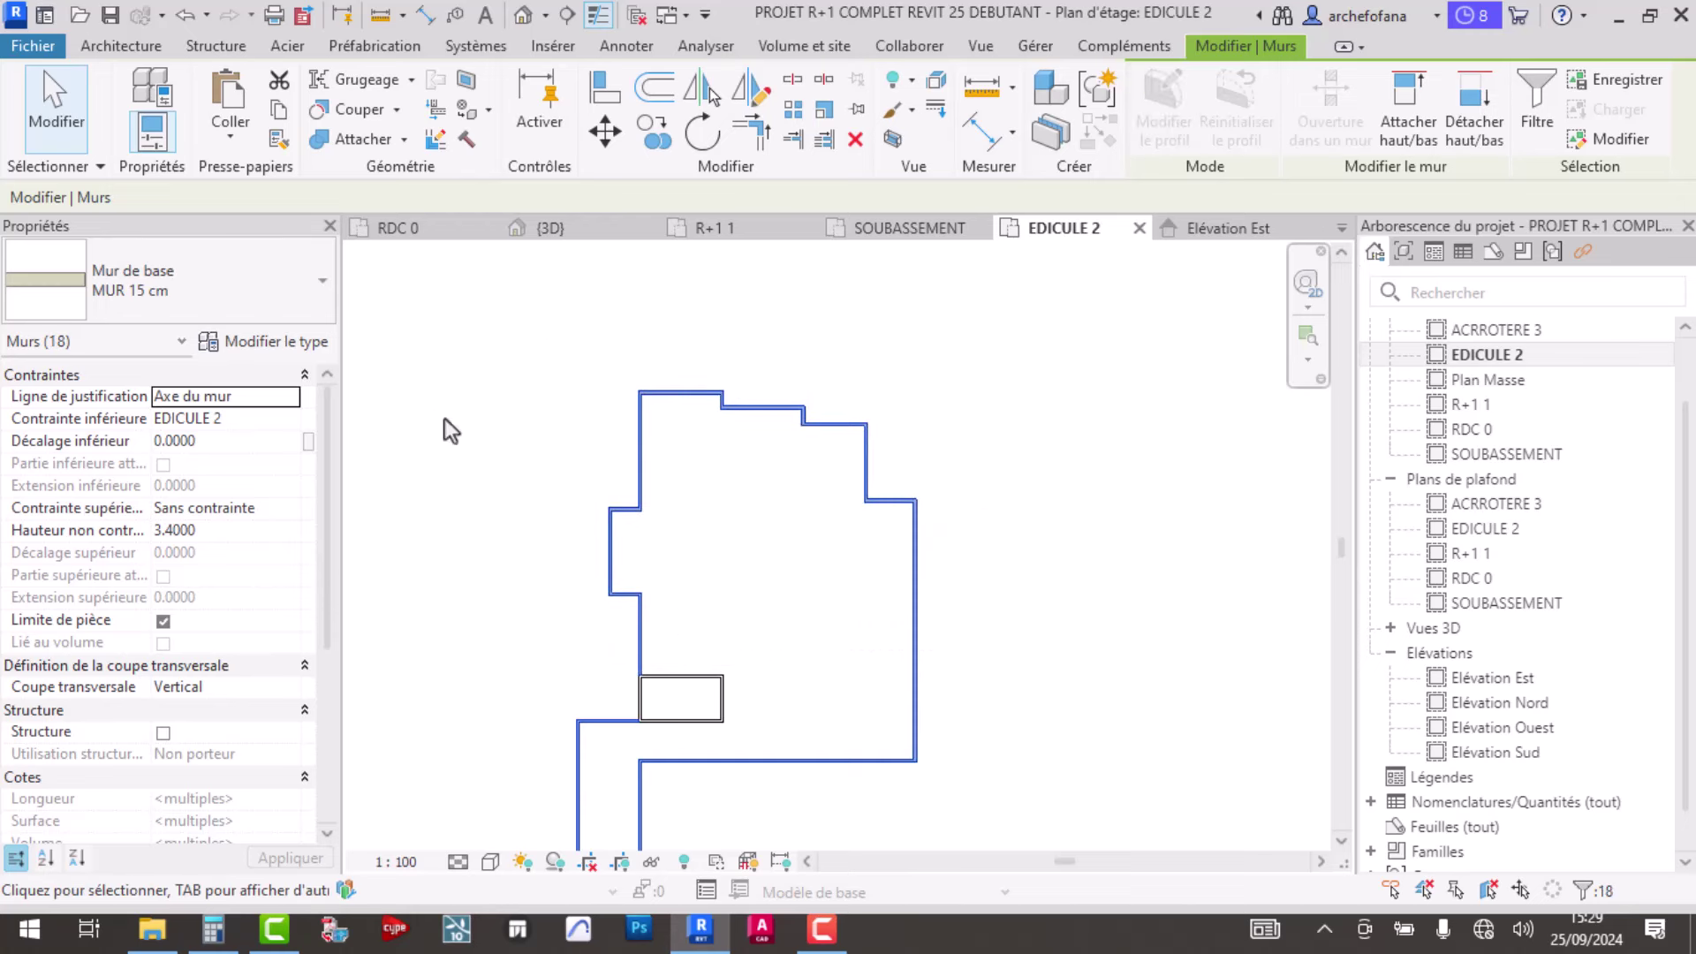
- Set the selected walls' Hauteur non contrainte to 1.2 in Properties
left_click(199, 528)
type("1")
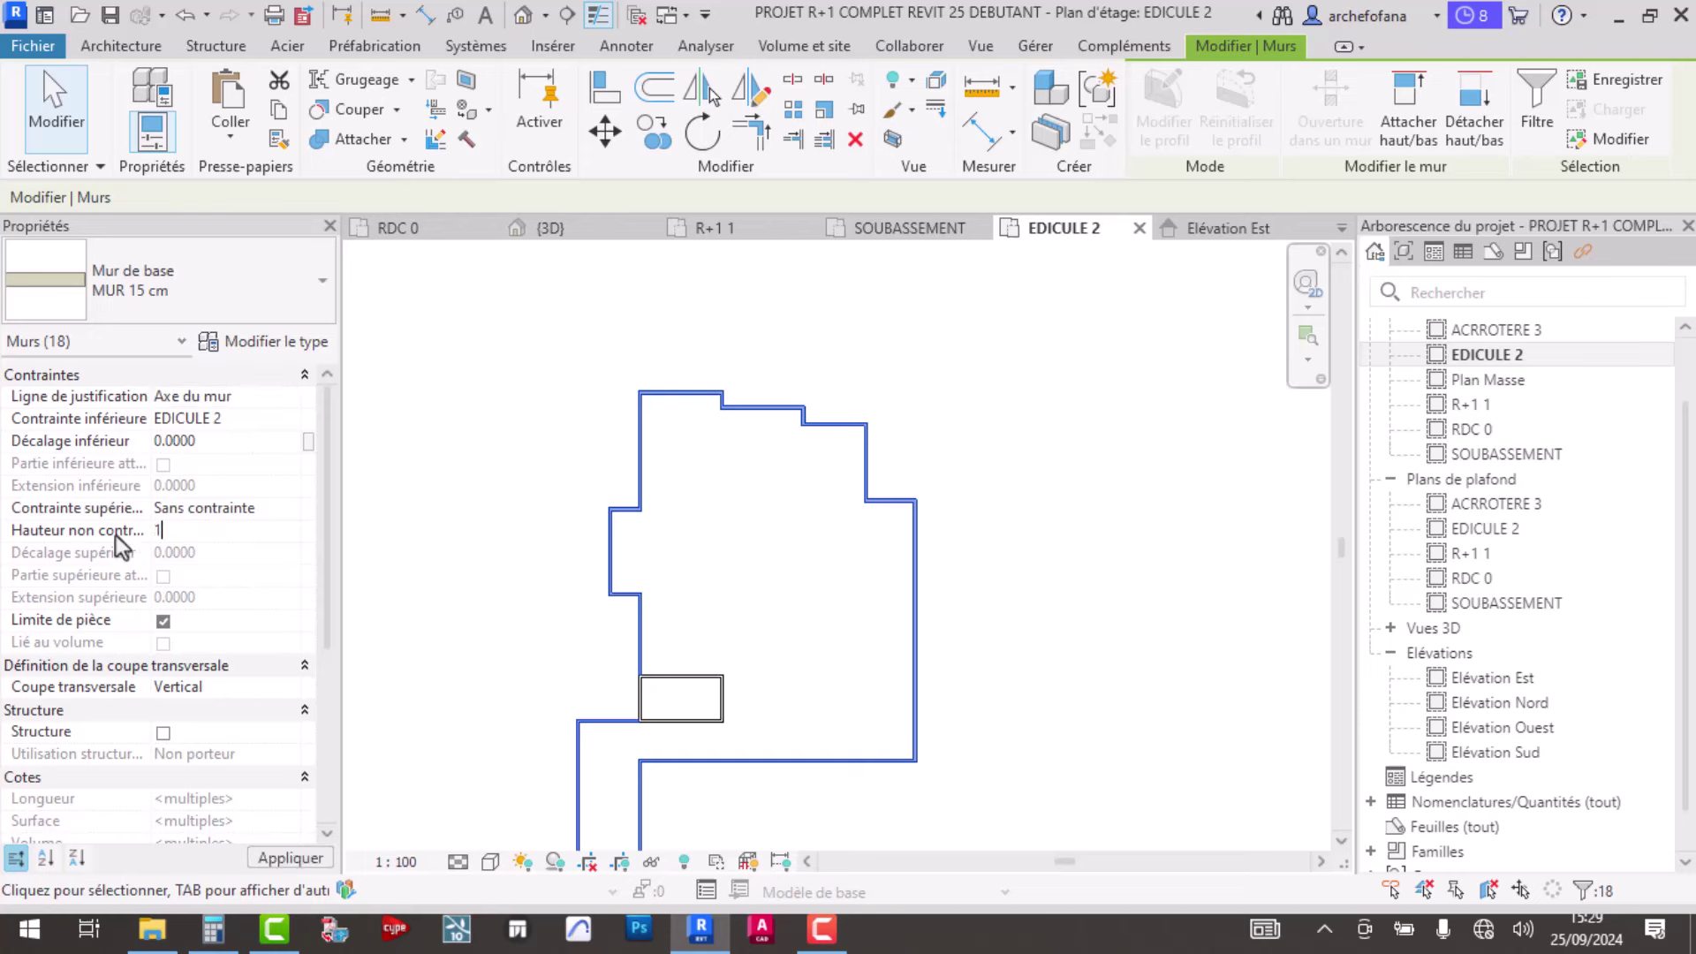
type(".2")
key("Return")
left_click(941, 711)
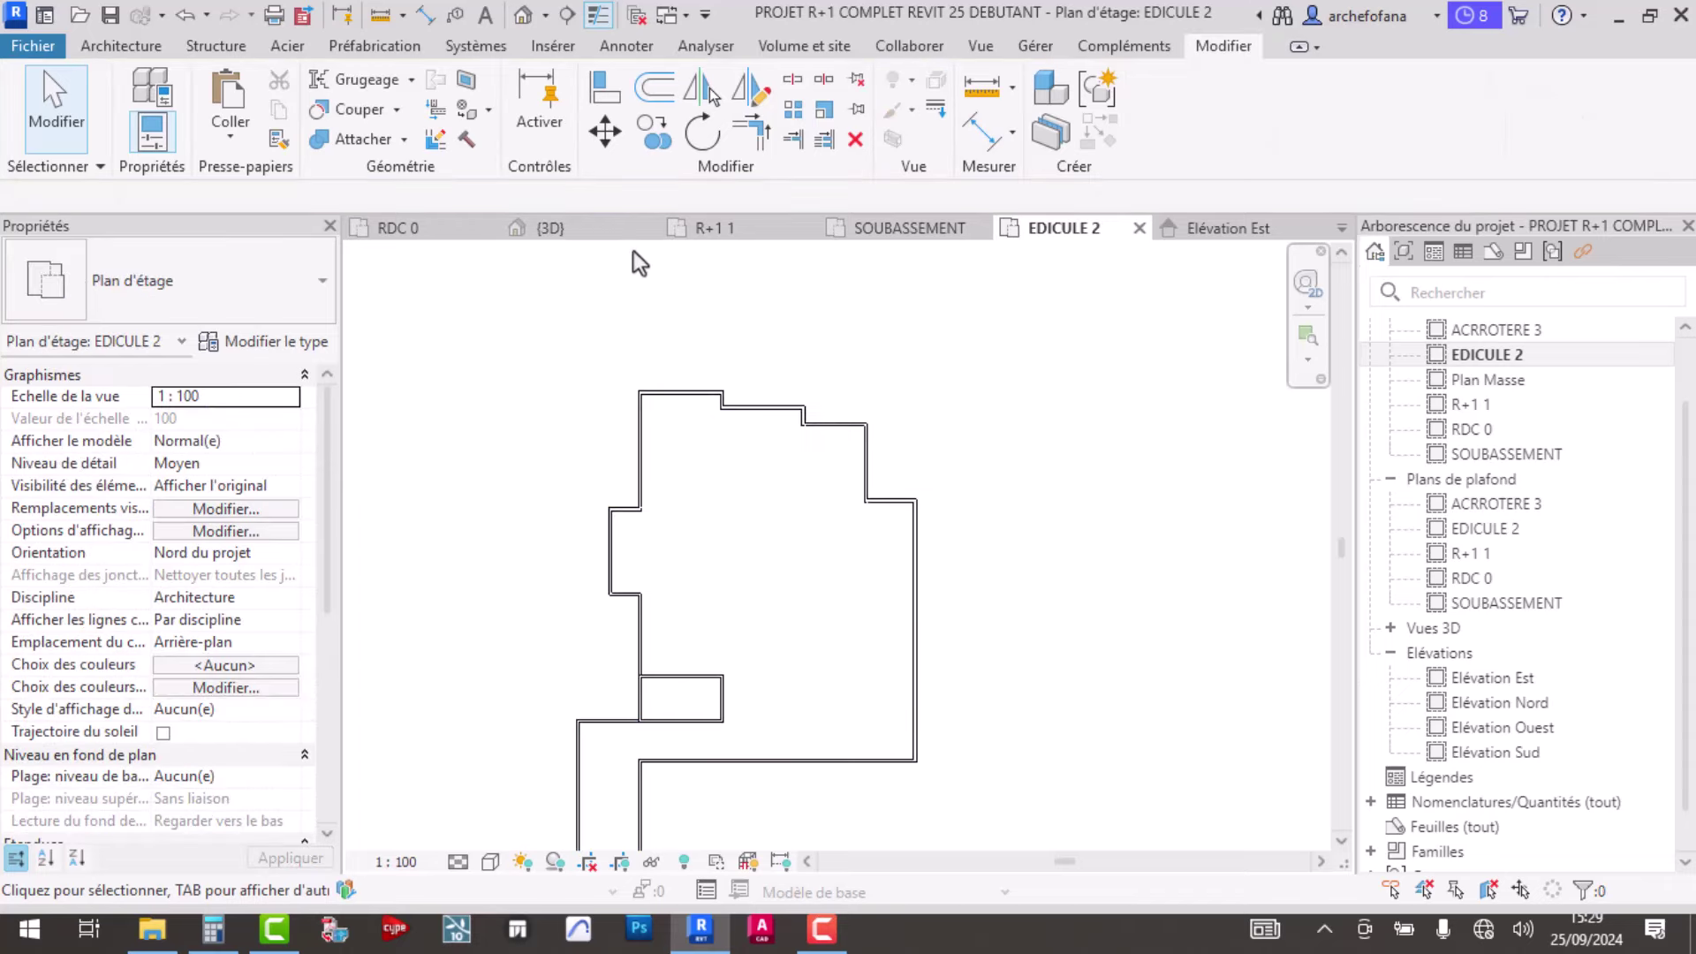
- Switch to the {3D} view and orbit toward the building's right side and facade
left_click(548, 228)
mouse_move(767, 438)
middle_mouse_down("shift")
mouse_move(851, 565)
mouse_move(492, 495)
mouse_move(991, 536)
mouse_move(1015, 468)
mouse_move(663, 434)
mouse_move(912, 446)
mouse_move(862, 595)
mouse_move(560, 628)
mouse_move(506, 543)
mouse_move(707, 494)
mouse_move(1093, 503)
mouse_move(877, 439)
mouse_move(492, 420)
mouse_move(927, 574)
middle_mouse_up("shift")
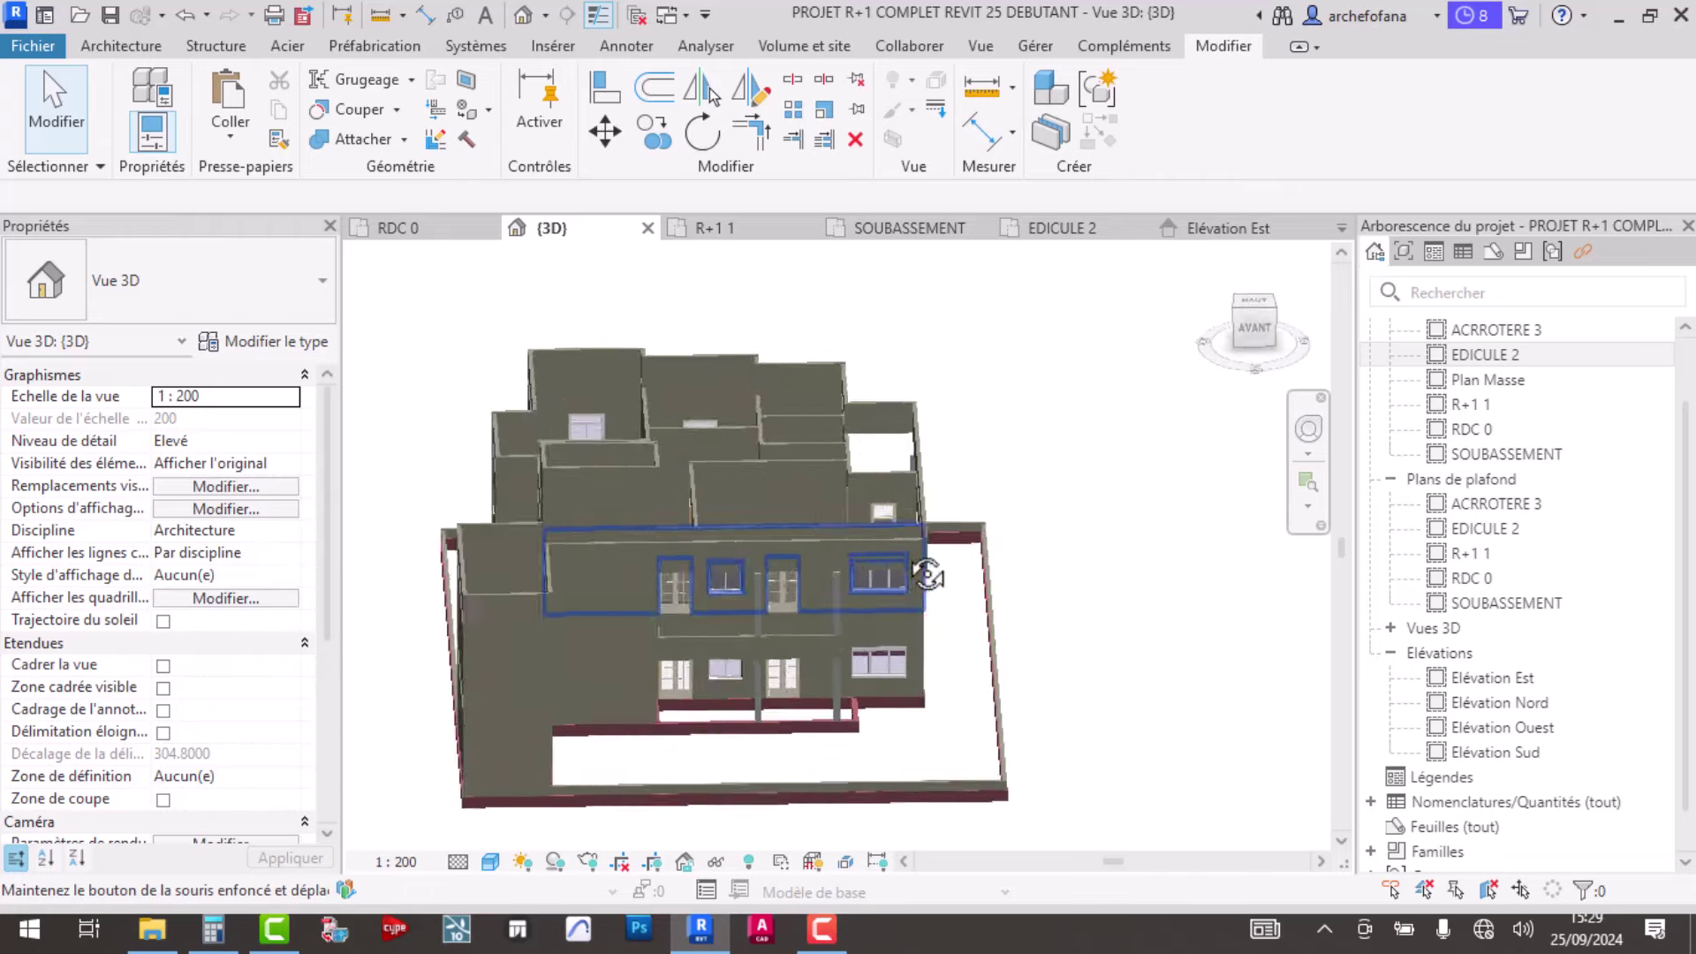
scroll(927, 574, "up", 2)
scroll(871, 512, "up", 3)
mouse_move(908, 512)
middle_mouse_down("shift")
mouse_move(734, 463)
mouse_move(772, 401)
mouse_move(877, 409)
mouse_move(860, 406)
mouse_move(835, 610)
mouse_move(680, 600)
mouse_move(795, 636)
mouse_move(871, 567)
middle_mouse_up("shift")
scroll(735, 463, "down", 3)
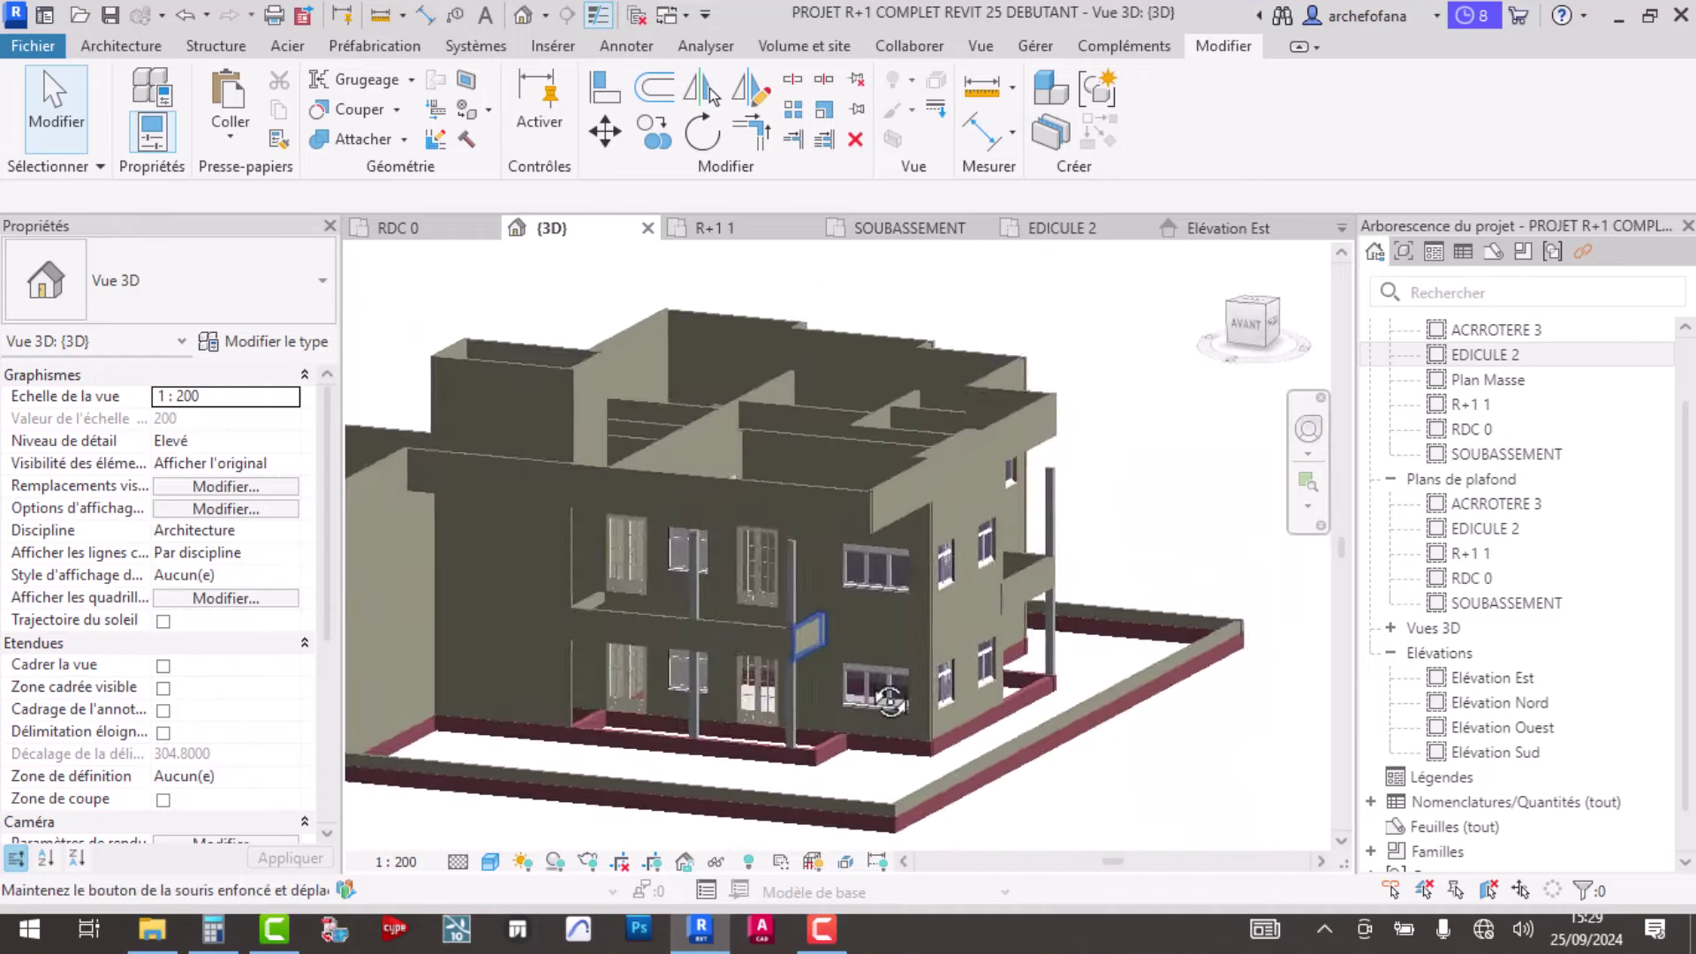
scroll(871, 618, "up", 4)
mouse_move(894, 674)
middle_mouse_down("shift")
mouse_move(863, 674)
mouse_move(806, 624)
mouse_move(939, 624)
middle_mouse_up("shift")
scroll(915, 574, "down", 2)
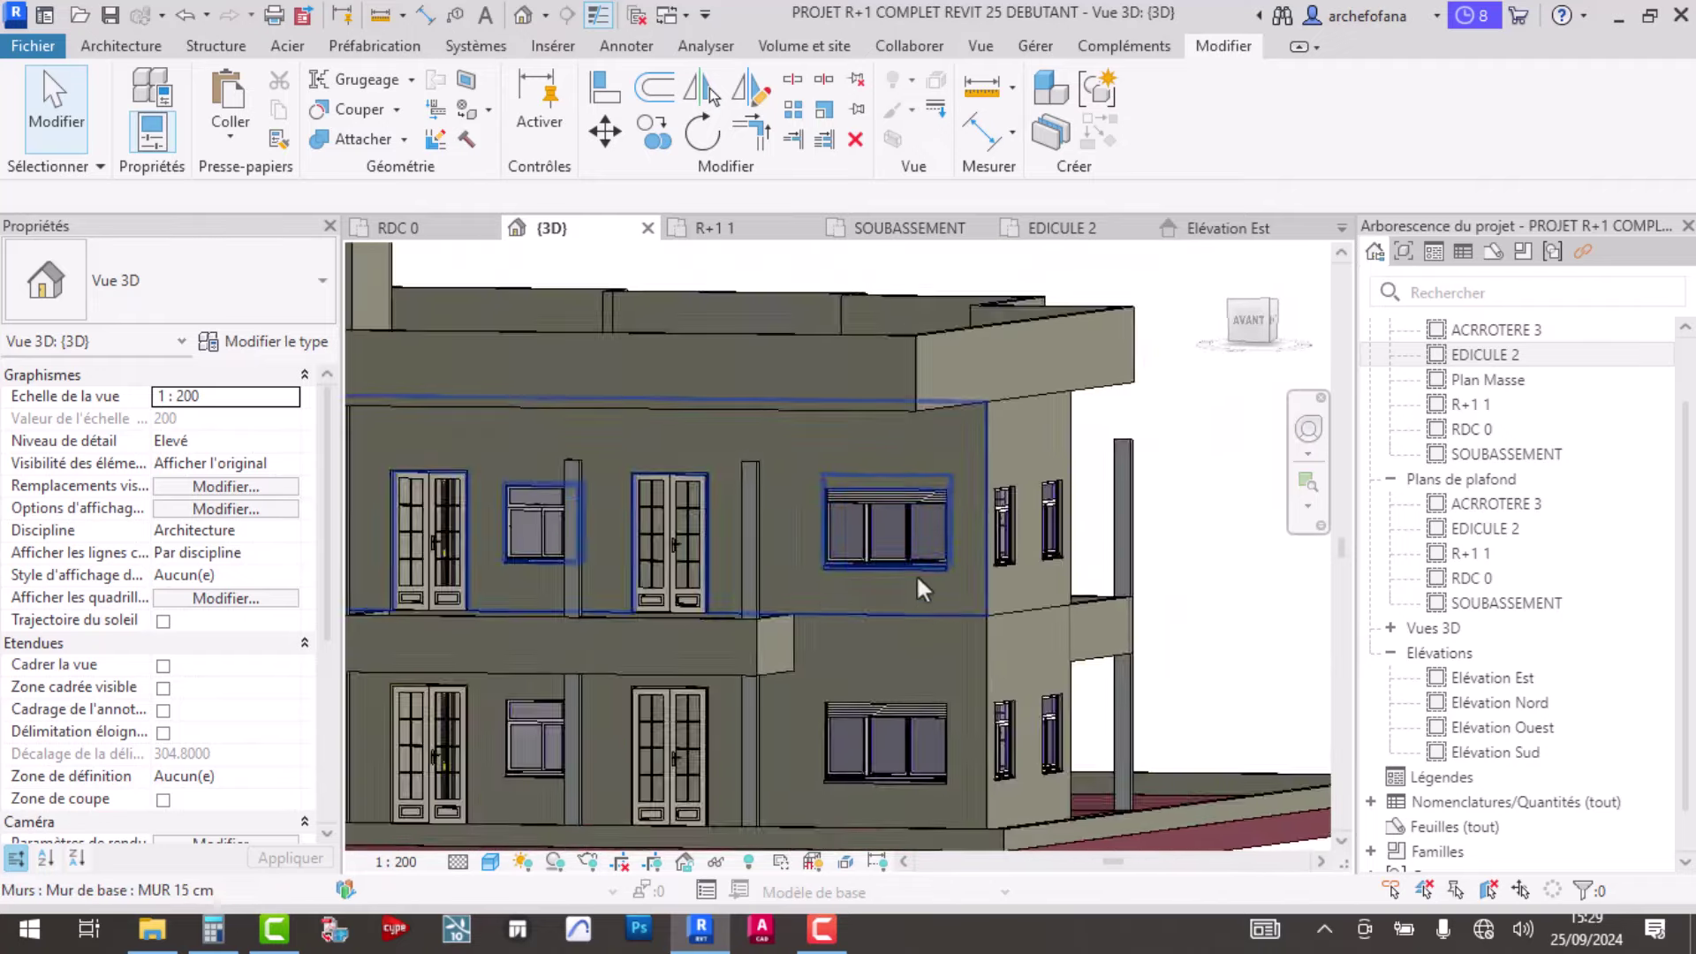
scroll(927, 574, "down", 3)
- Orbit and zoom from an elevated corner view to a straight side elevation
middle_click_drag(638, 546, 829, 562, "shift")
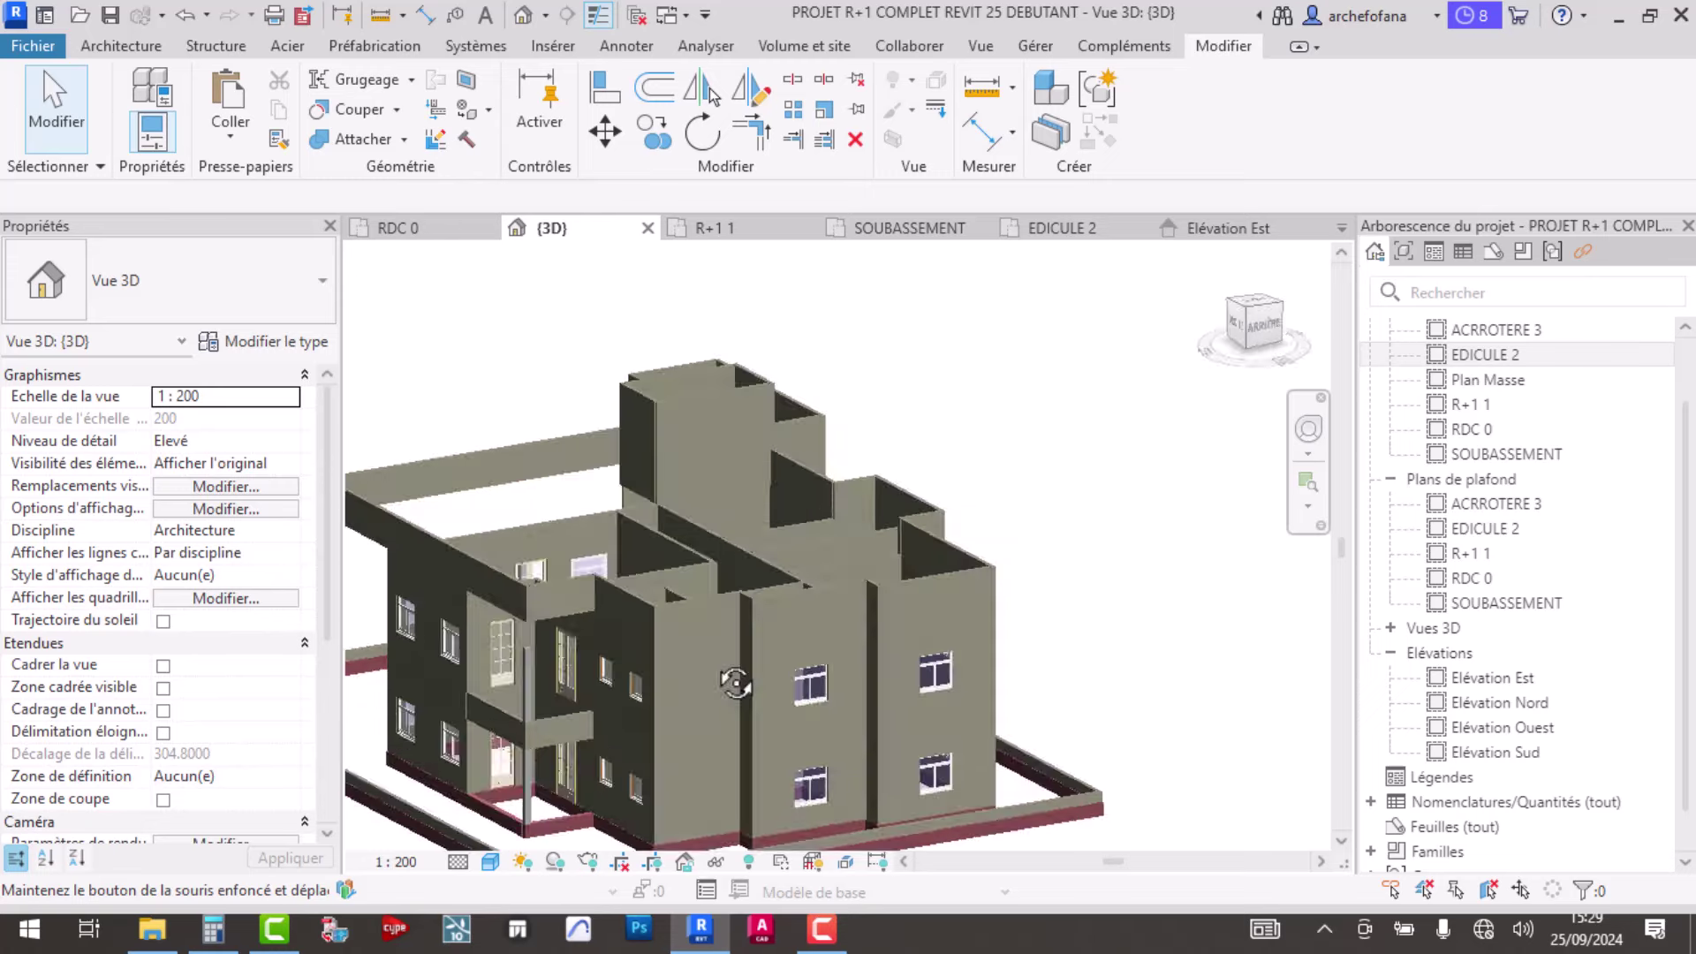
scroll(829, 562, "up", 3)
scroll(841, 613, "up", 2)
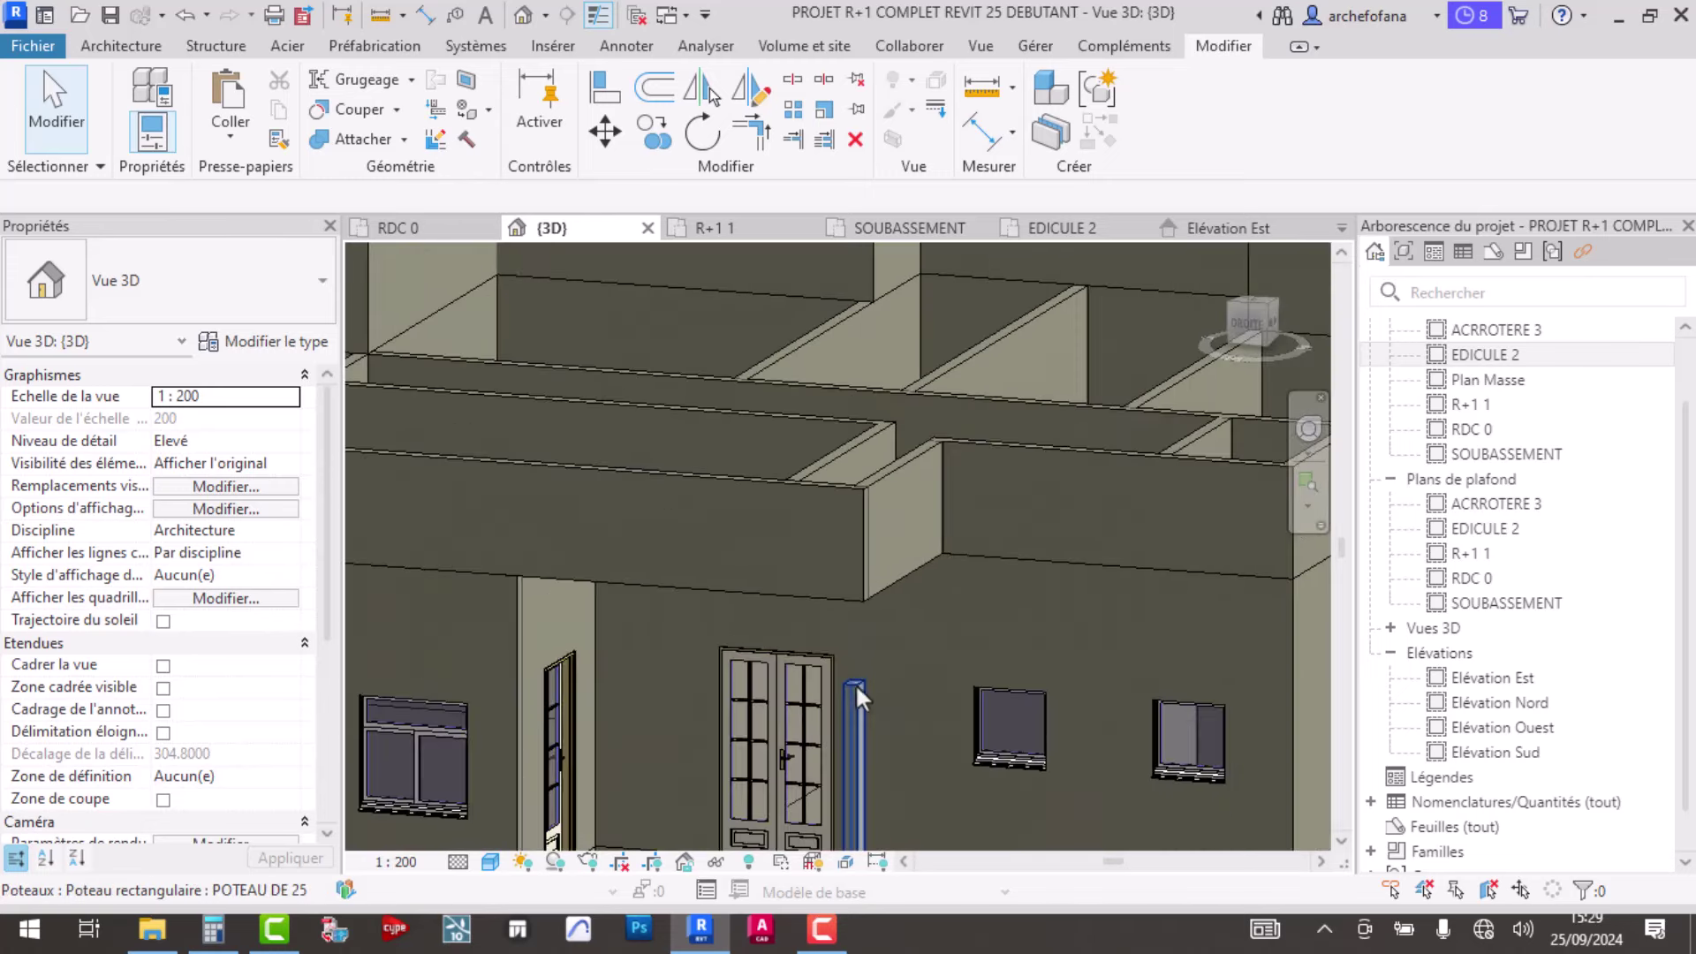
mouse_move(848, 685)
middle_mouse_down()
mouse_move(799, 666)
mouse_move(983, 612)
mouse_move(649, 718)
middle_mouse_up()
scroll(798, 666, "down", 3)
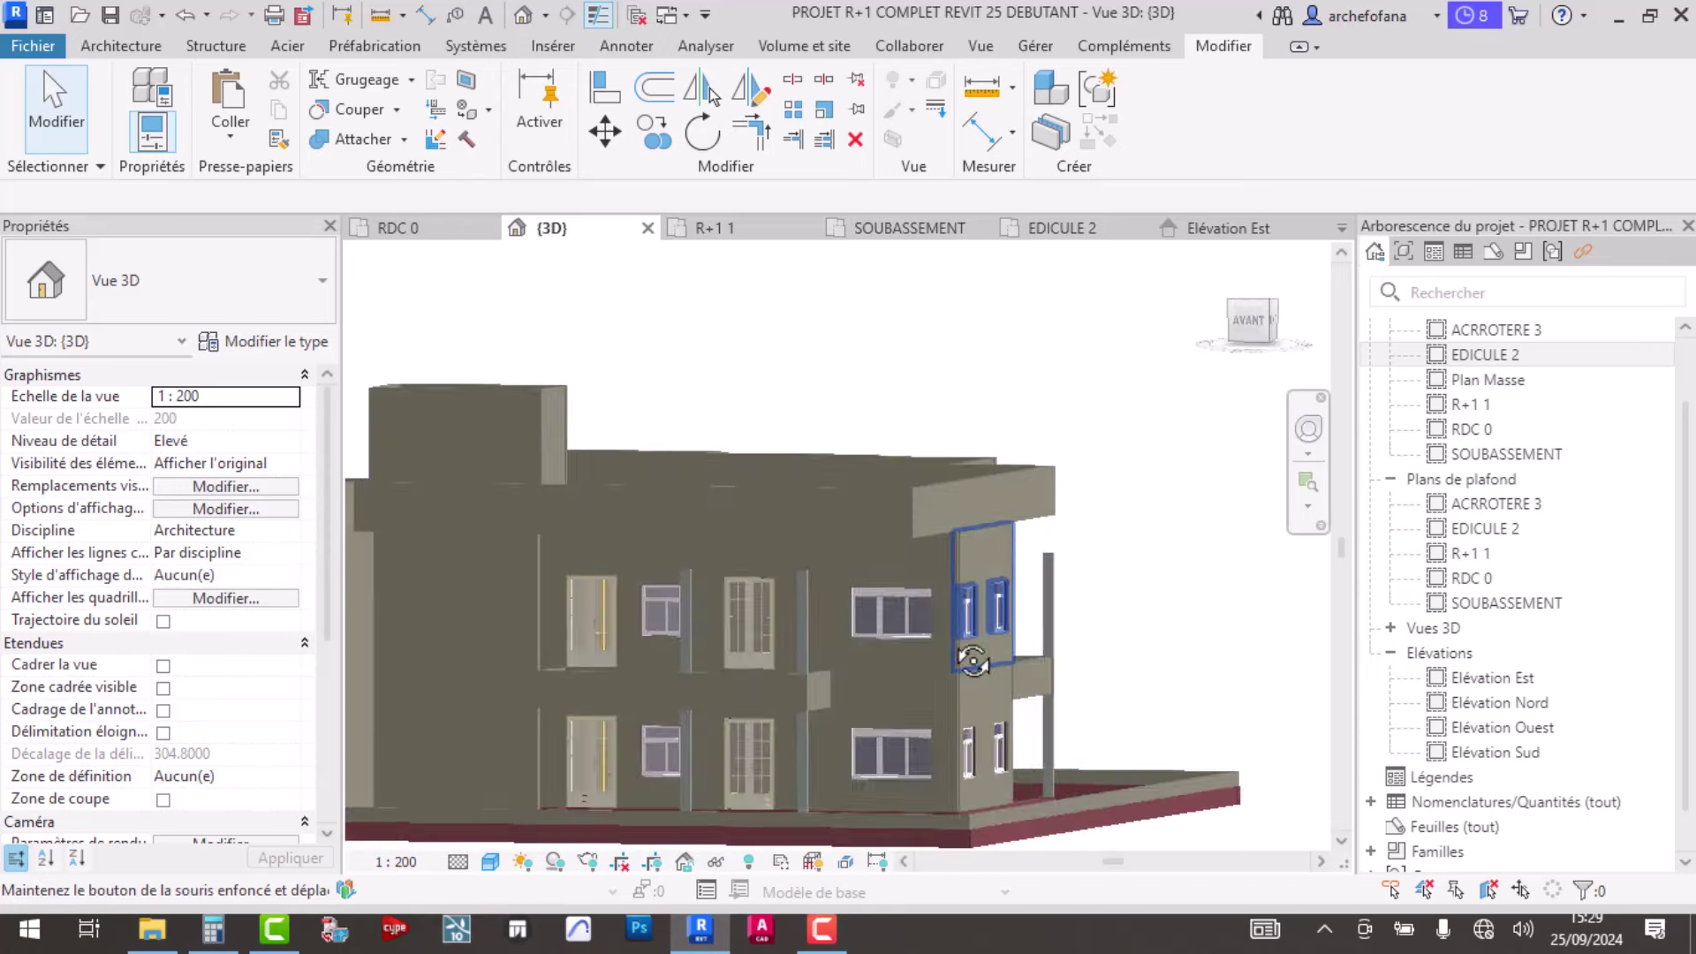
scroll(686, 597, "up", 1)
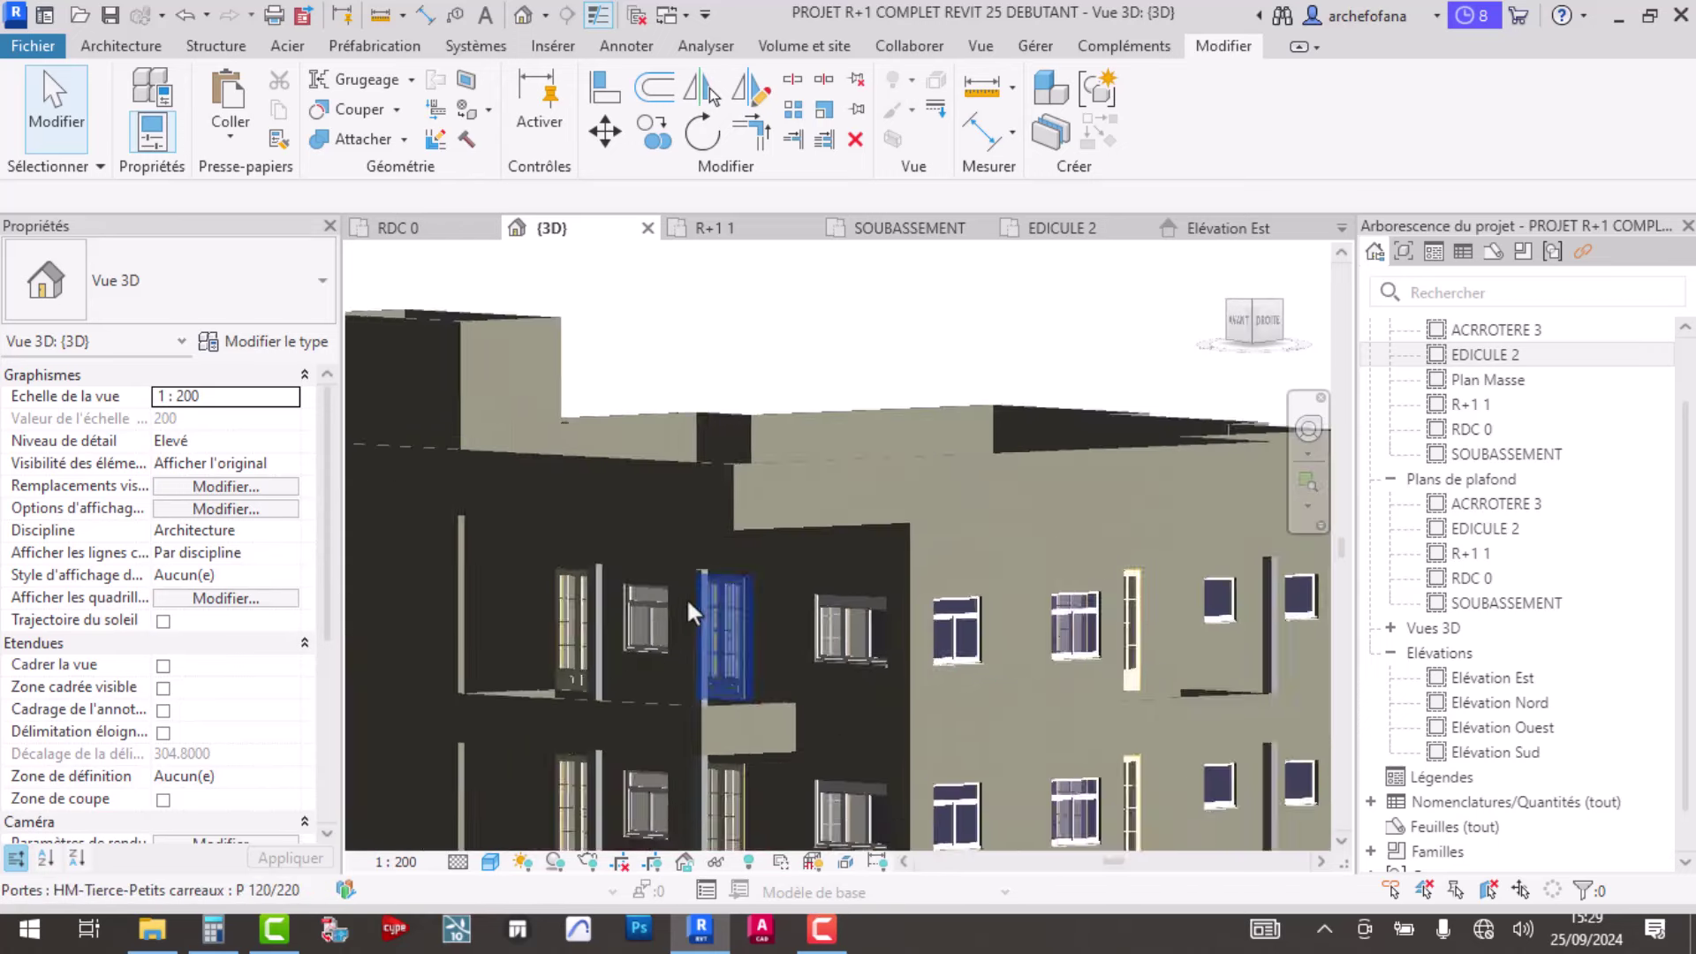
scroll(689, 652, "down", 2)
scroll(708, 675, "down", 2)
mouse_move(707, 675)
middle_mouse_down("shift")
mouse_move(674, 693)
mouse_move(794, 700)
mouse_move(651, 689)
mouse_move(597, 605)
mouse_move(795, 697)
mouse_move(976, 719)
mouse_move(671, 725)
mouse_move(515, 646)
mouse_move(663, 630)
middle_mouse_up("shift")
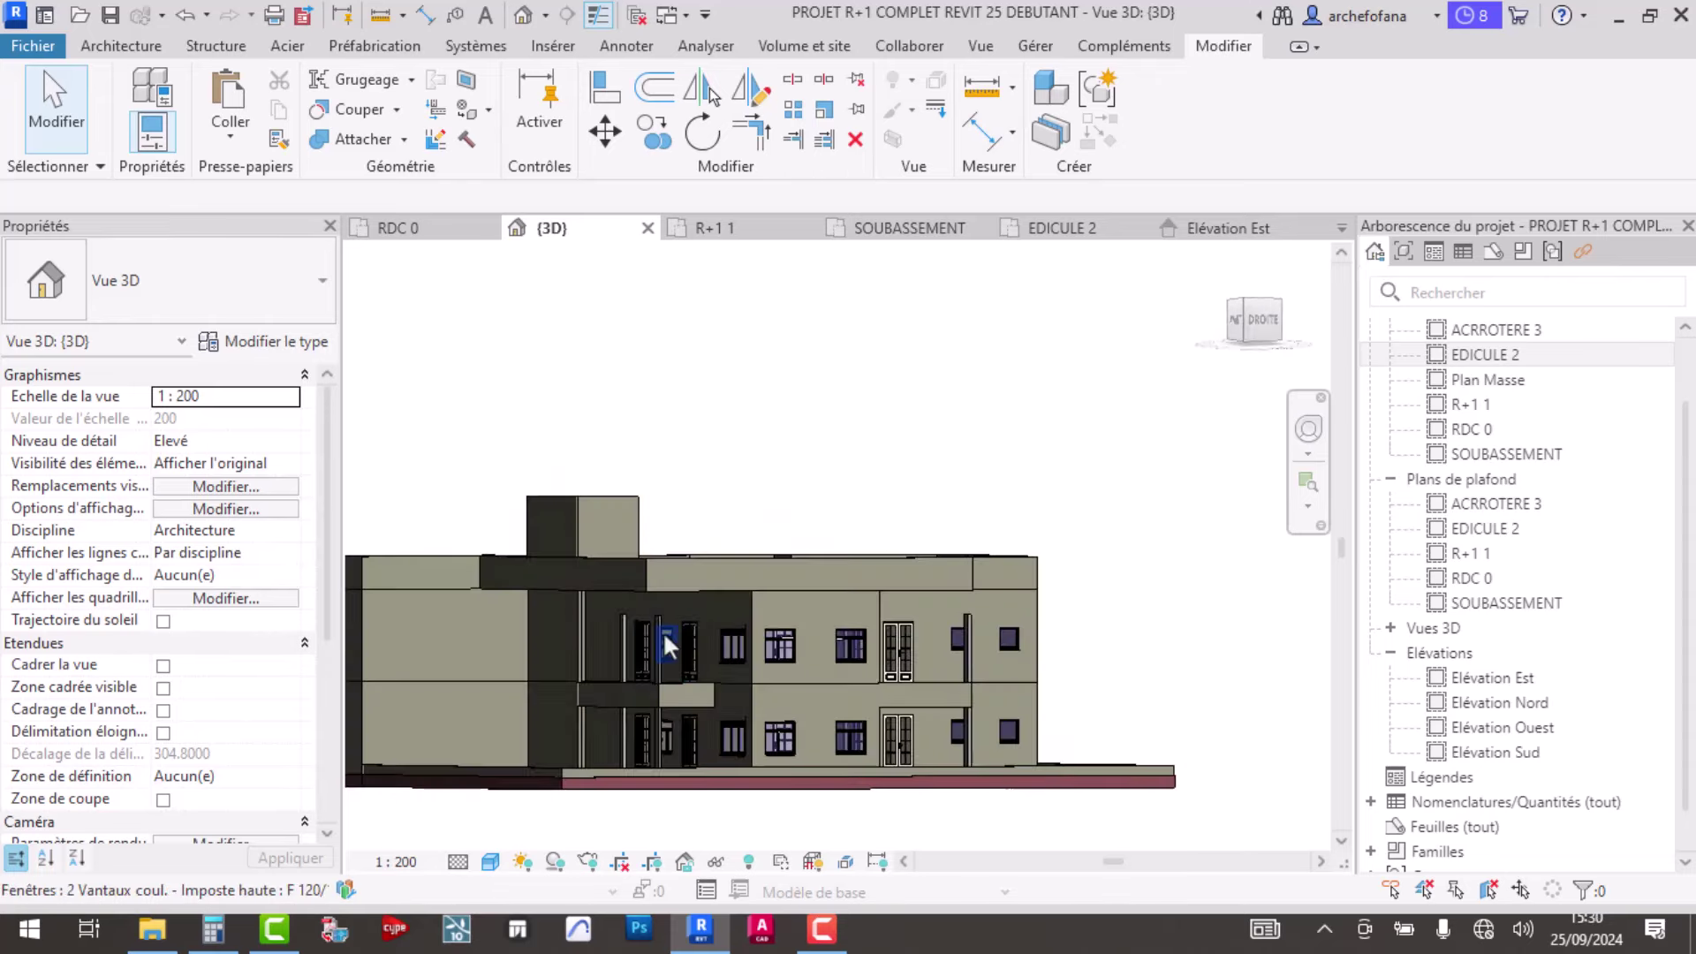
- Switch between the RDC 0 and R+1 1 plans and close the SOUBASSEMENT view
left_click(416, 230)
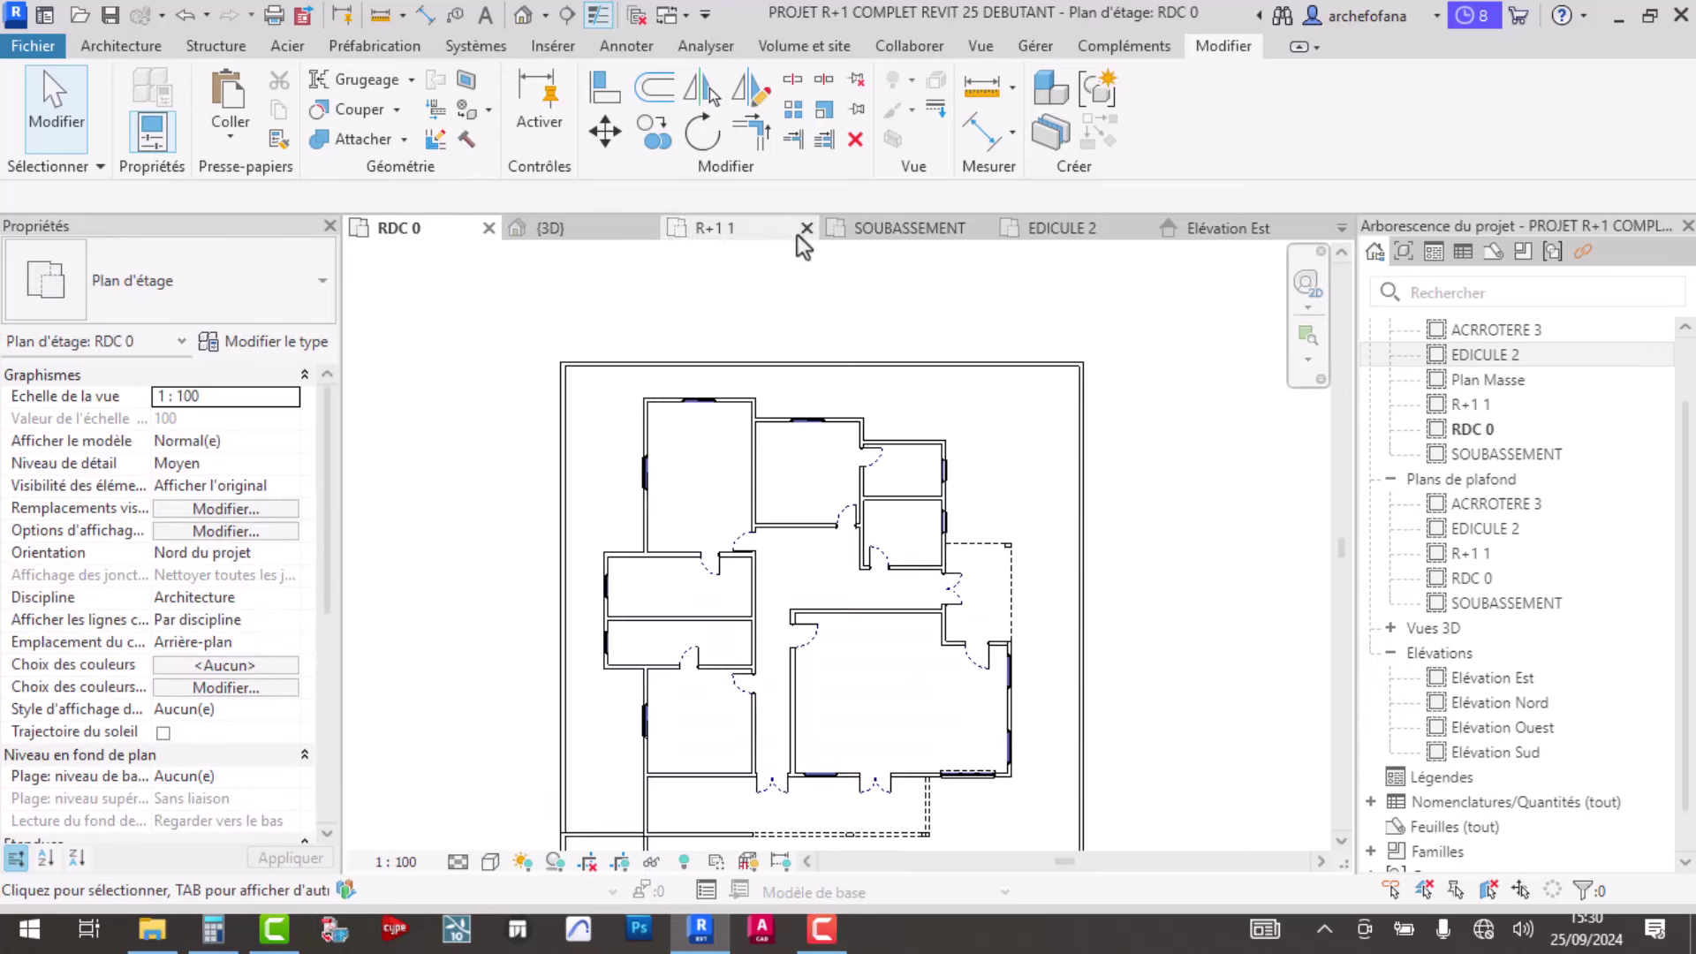
left_click(754, 232)
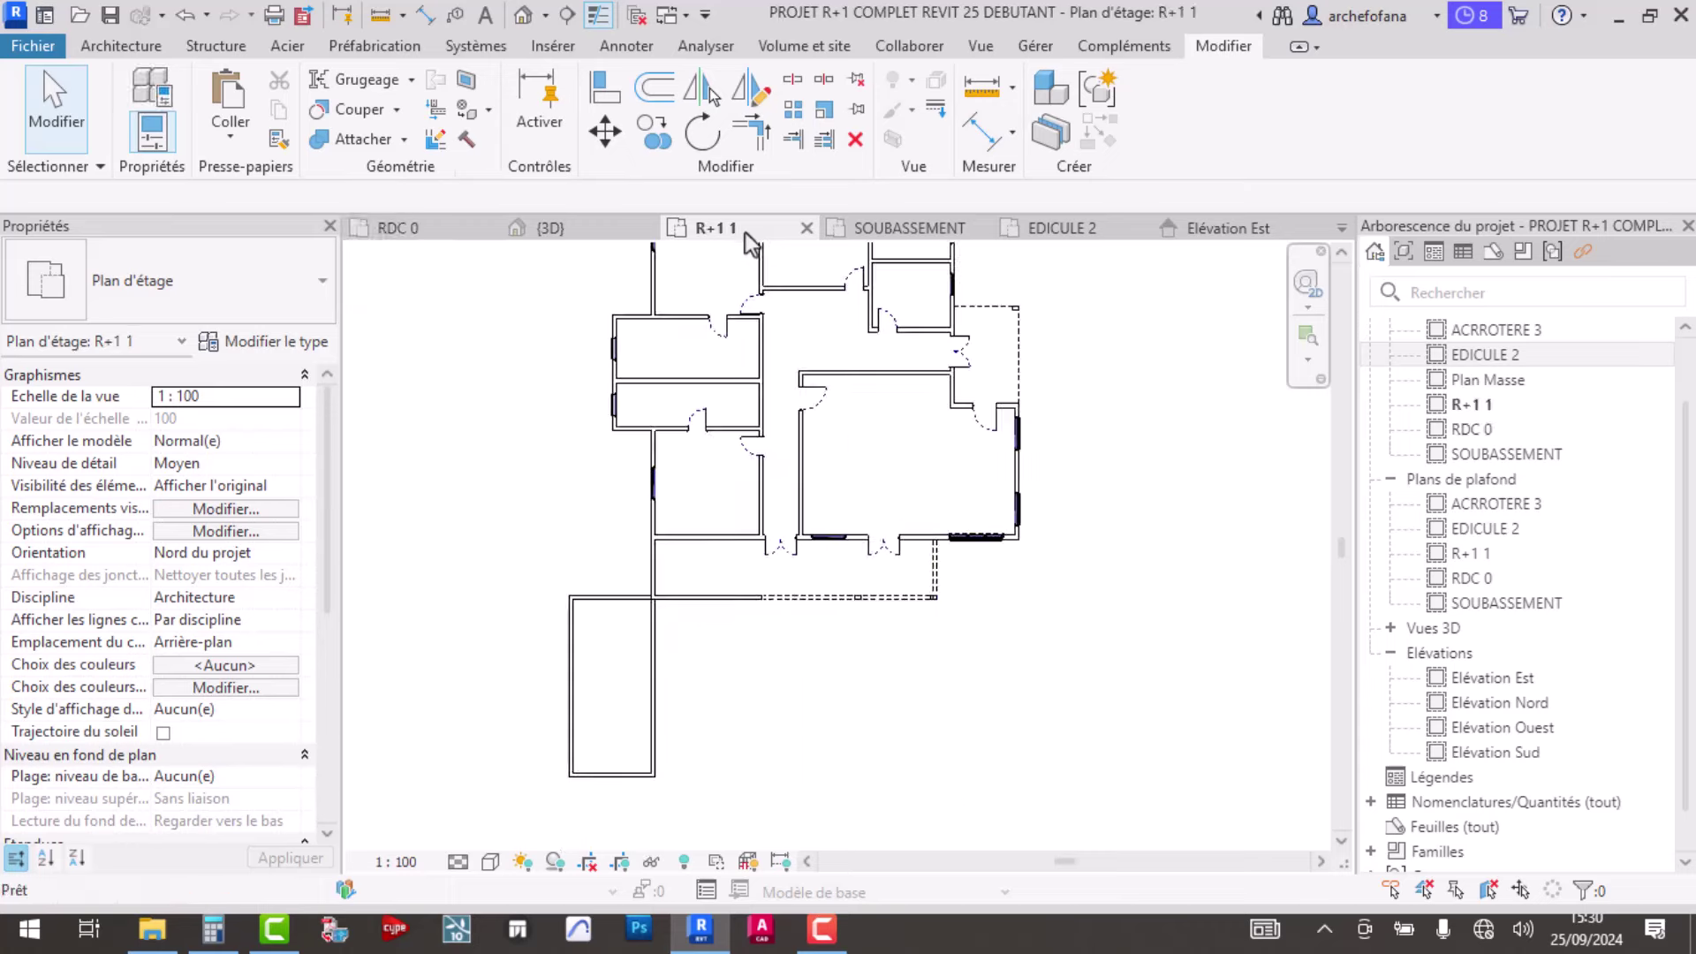
left_click(979, 230)
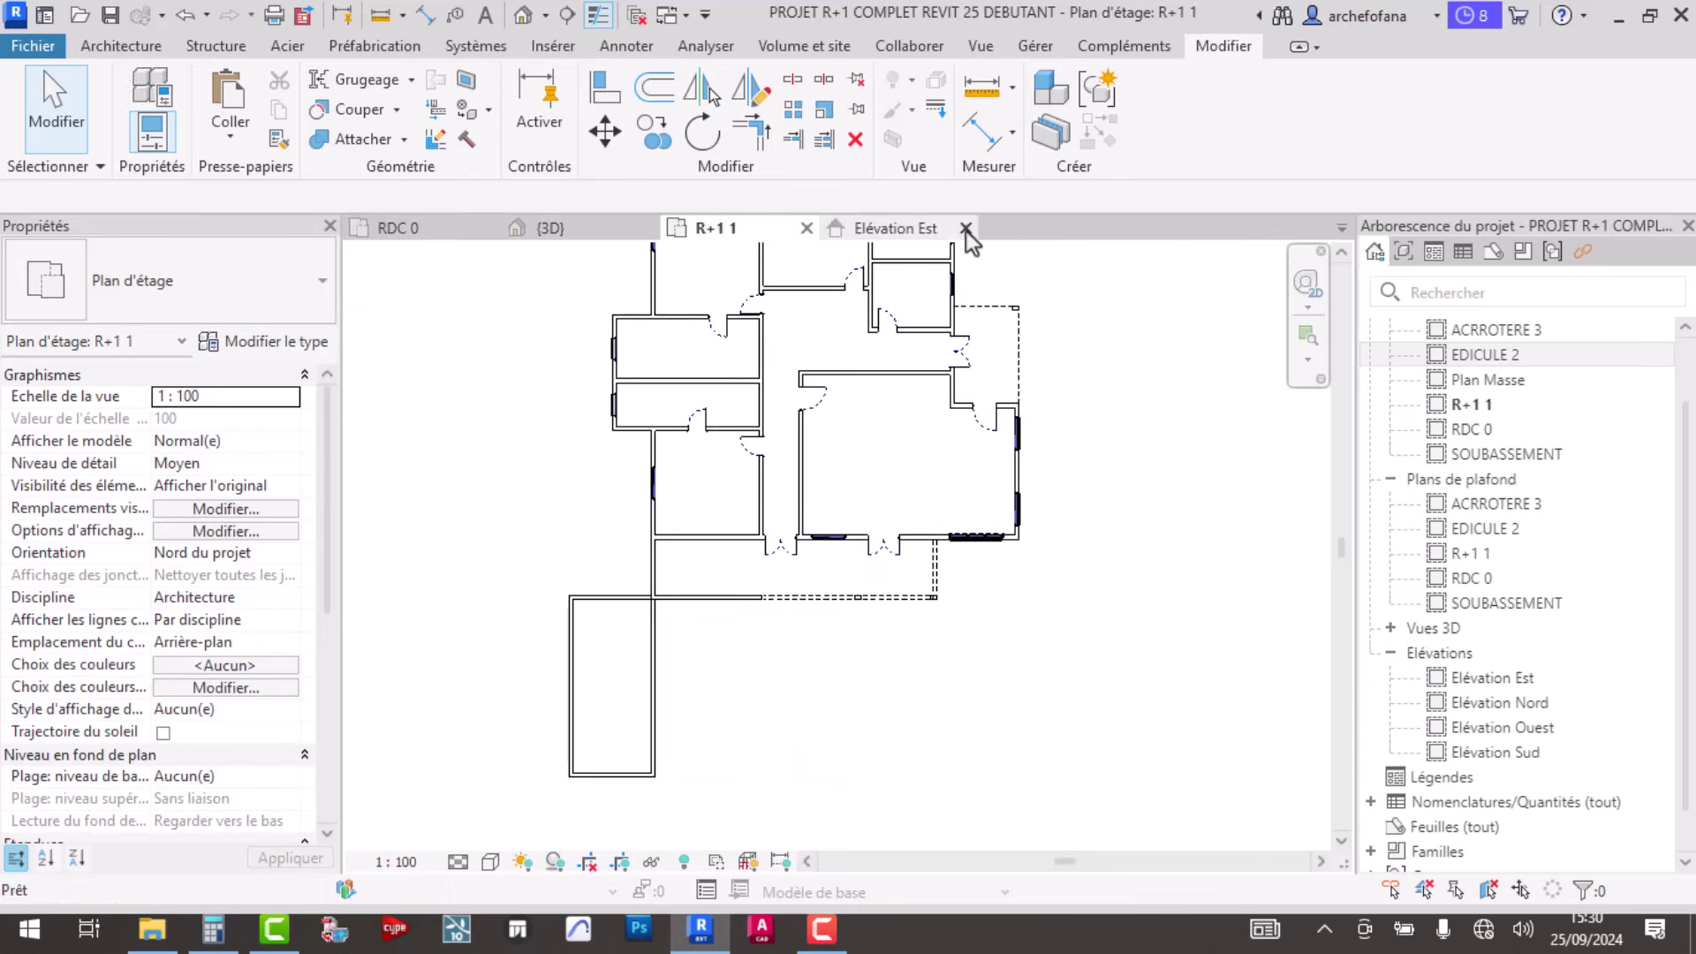
- Inspect the window and wall corner in 3D, then return to the RDC 0 plan
left_click(560, 226)
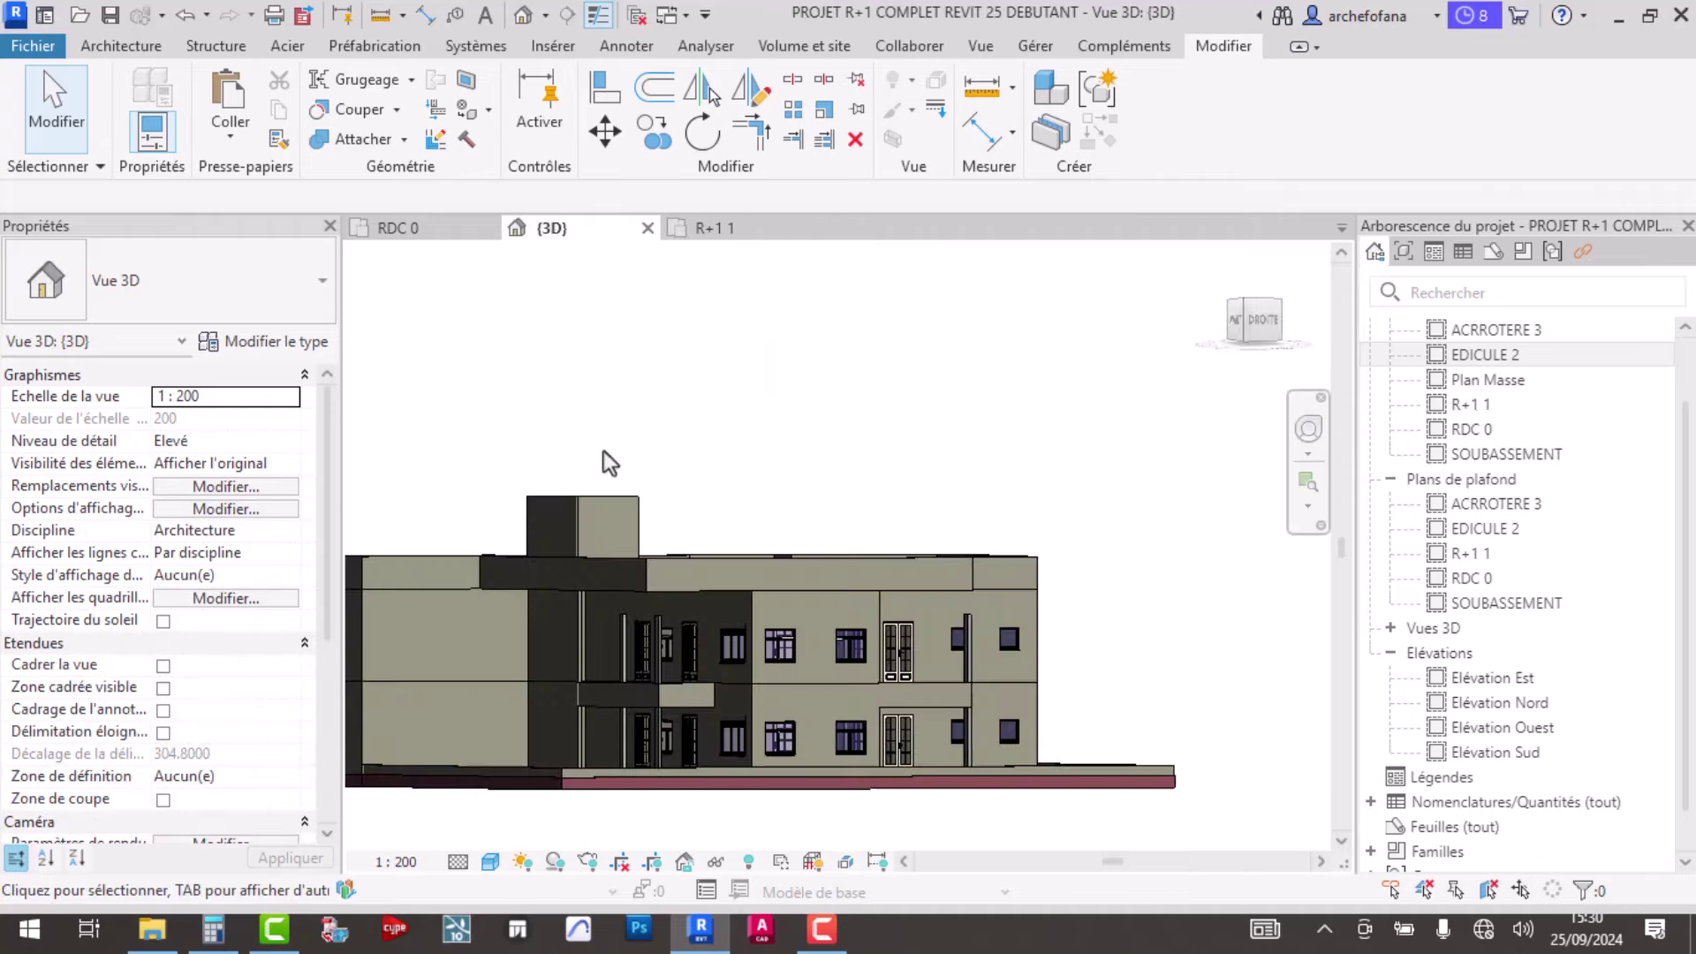
middle_click_drag(761, 648, 792, 669, "shift")
scroll(792, 669, "up", 2)
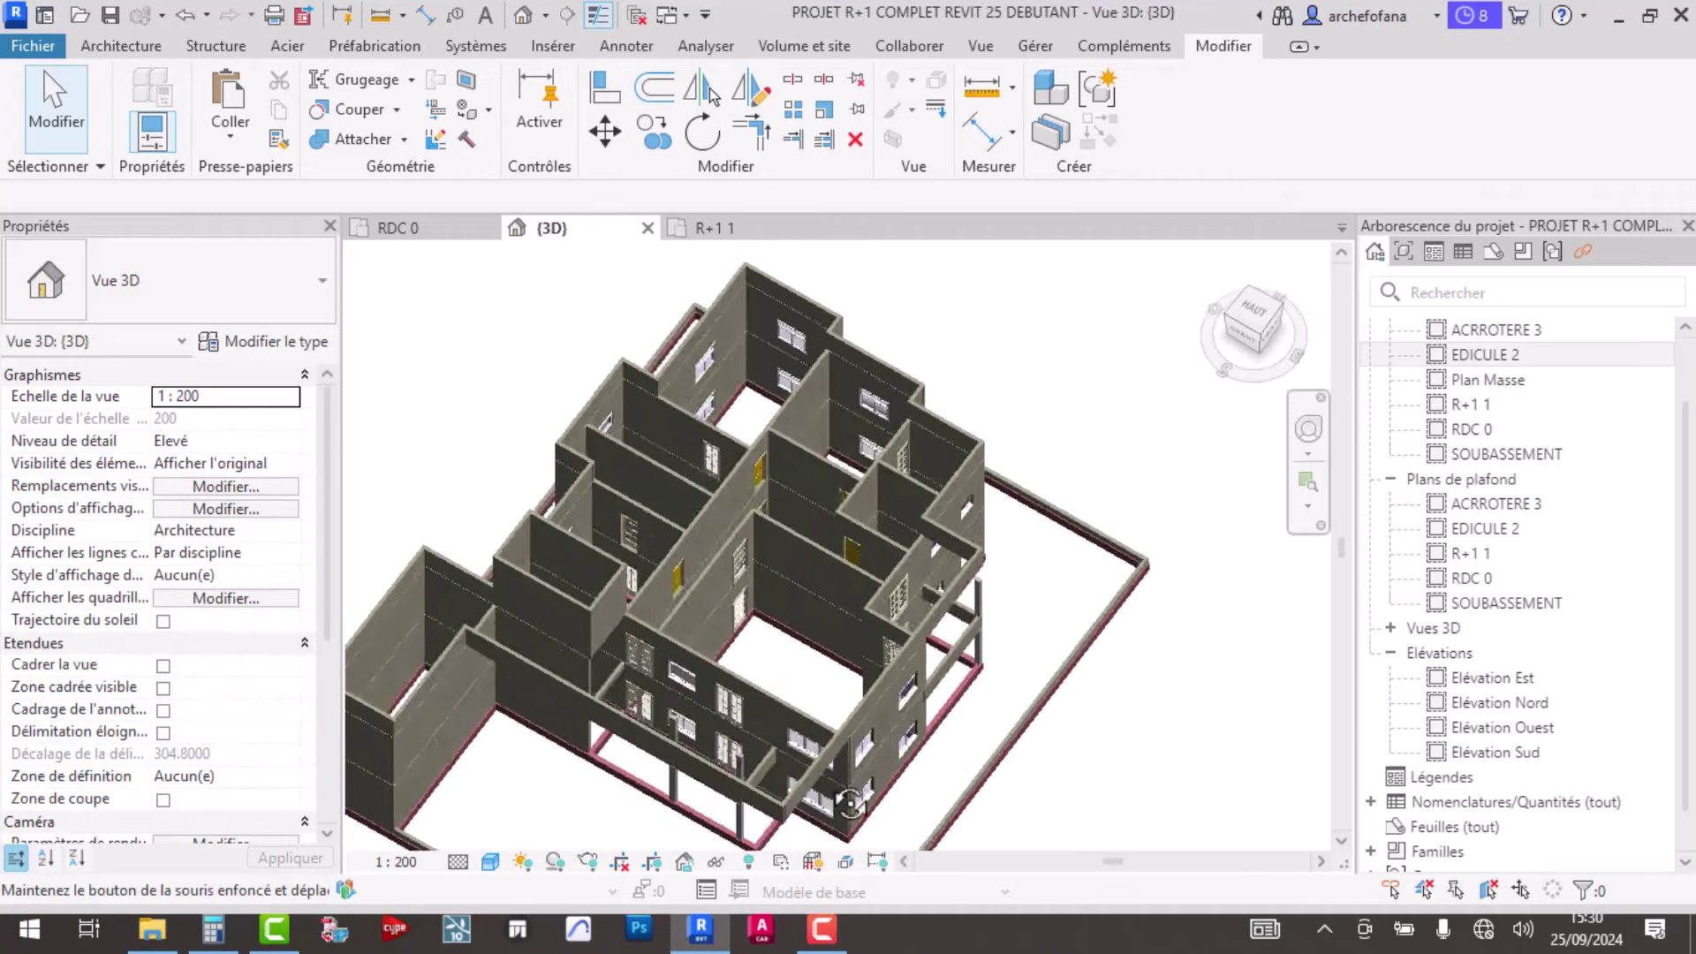
scroll(788, 615, "up", 3)
scroll(756, 572, "up", 3)
scroll(719, 618, "up", 2)
mouse_move(719, 618)
middle_mouse_down("shift")
mouse_move(659, 526)
mouse_move(747, 350)
mouse_move(678, 669)
mouse_move(702, 673)
middle_mouse_up("shift")
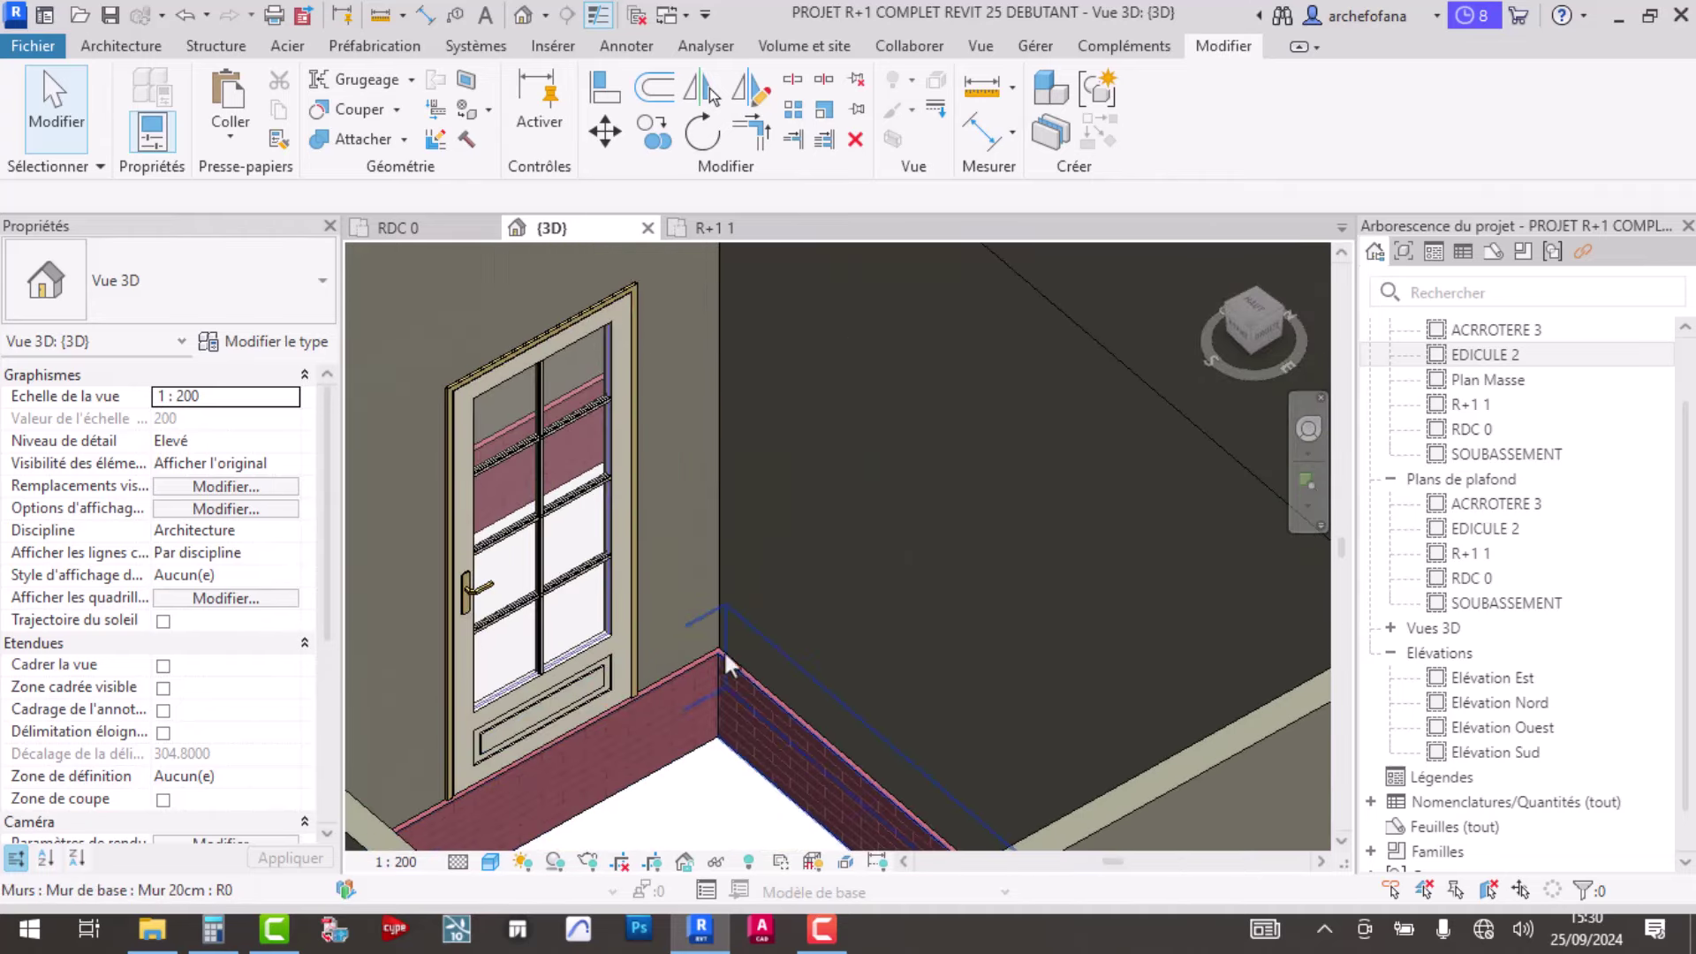
scroll(703, 673, "down", 3)
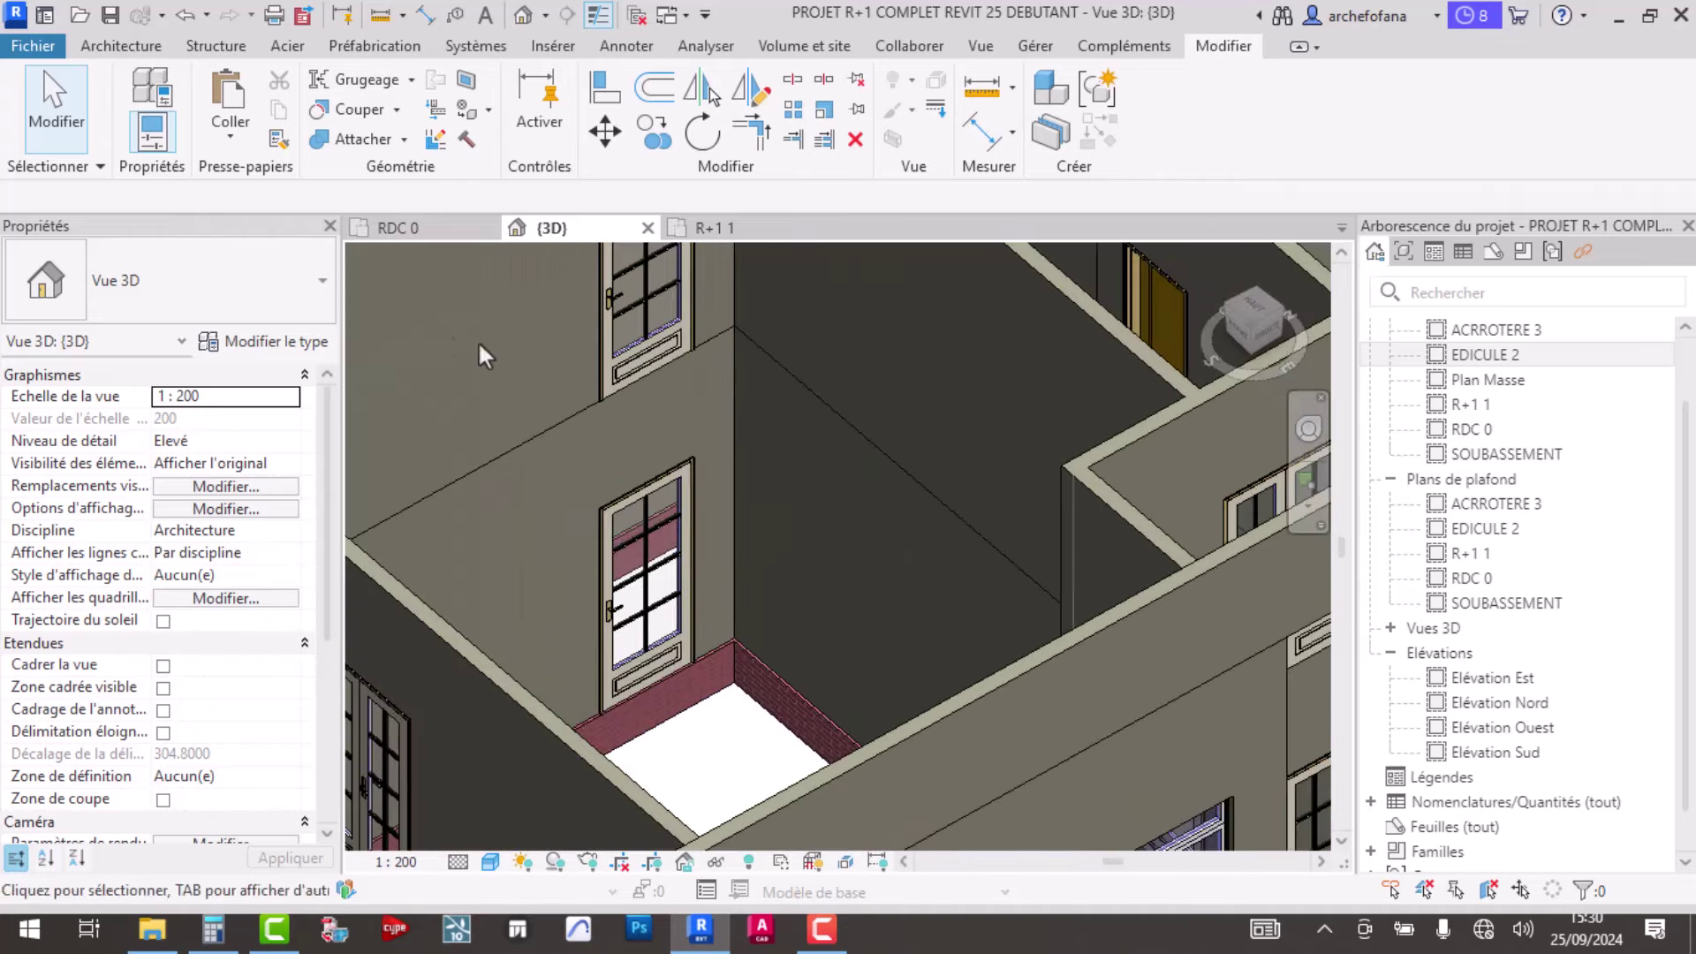
scroll(901, 475, "down", 2)
scroll(901, 475, "down", 3)
scroll(899, 480, "down", 3)
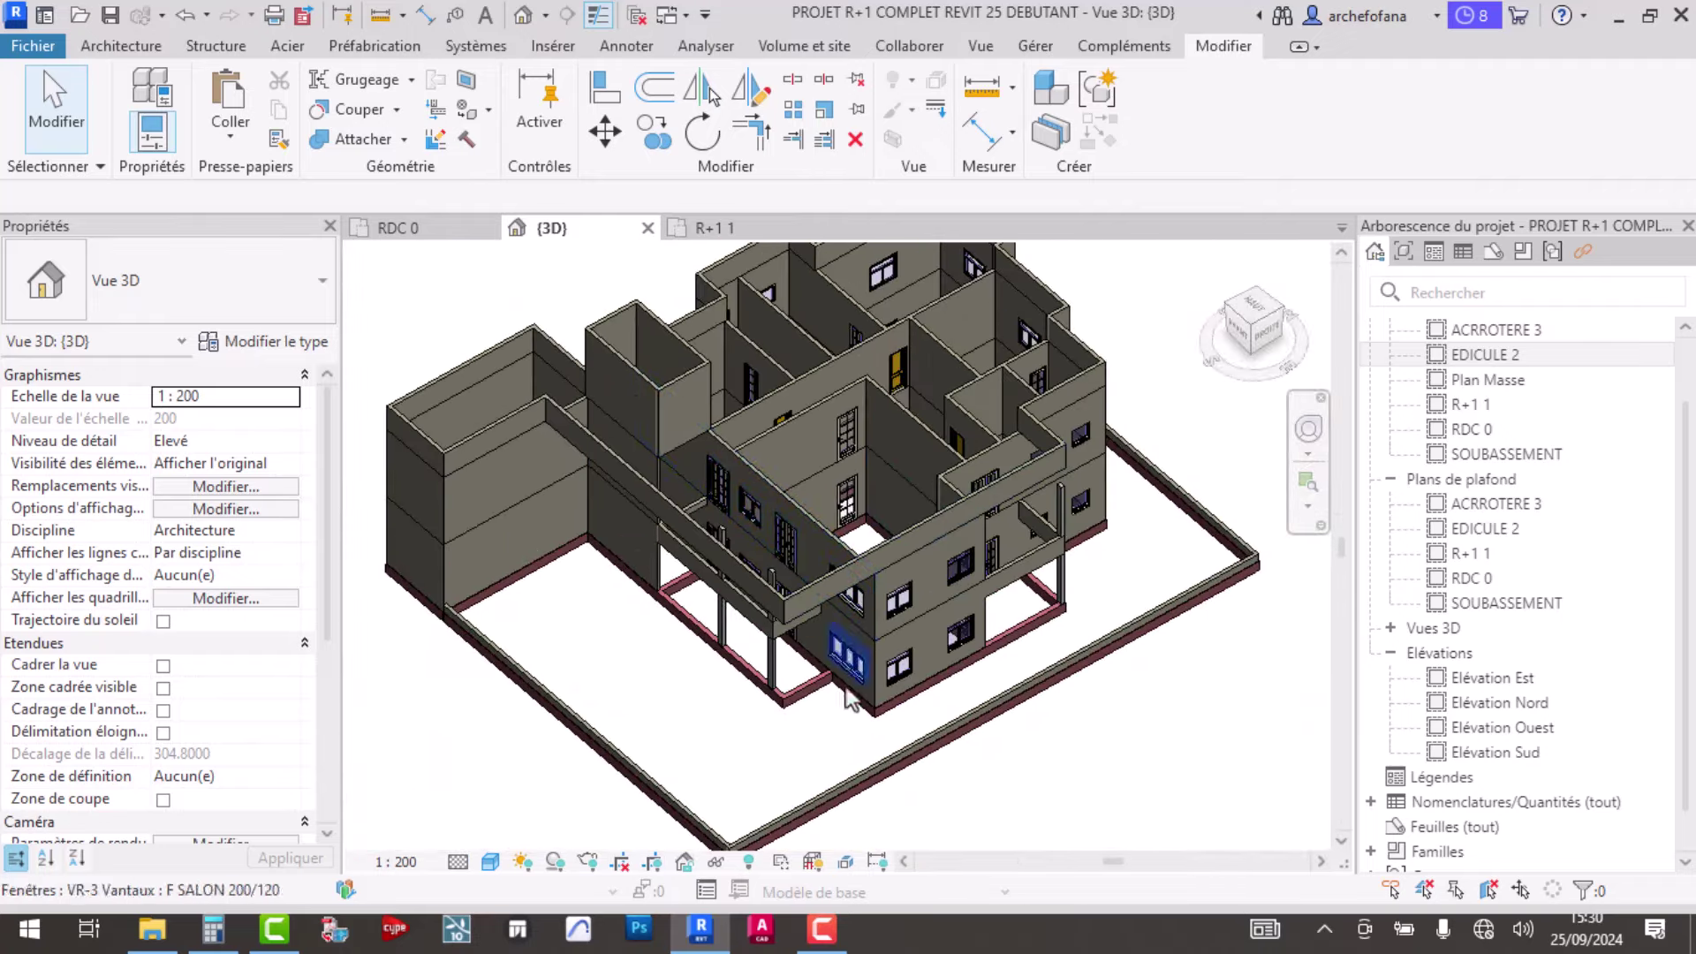
scroll(787, 659, "up", 2)
scroll(802, 598, "up", 3)
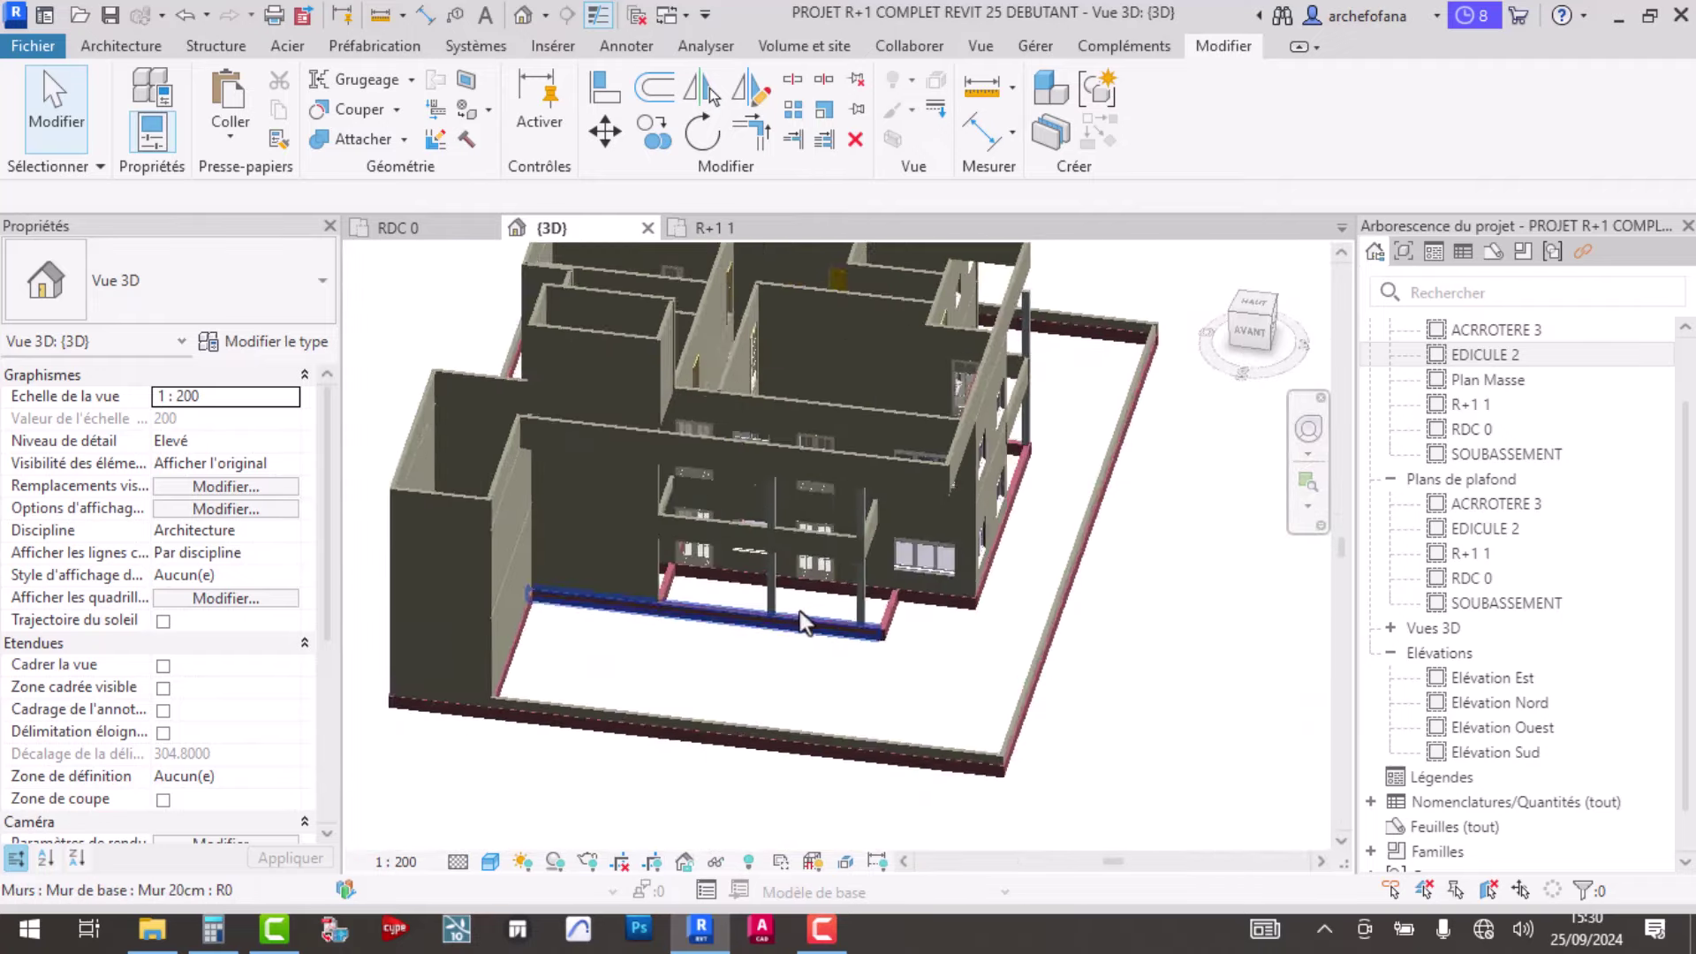
scroll(935, 628, "up", 3)
scroll(936, 629, "up", 3)
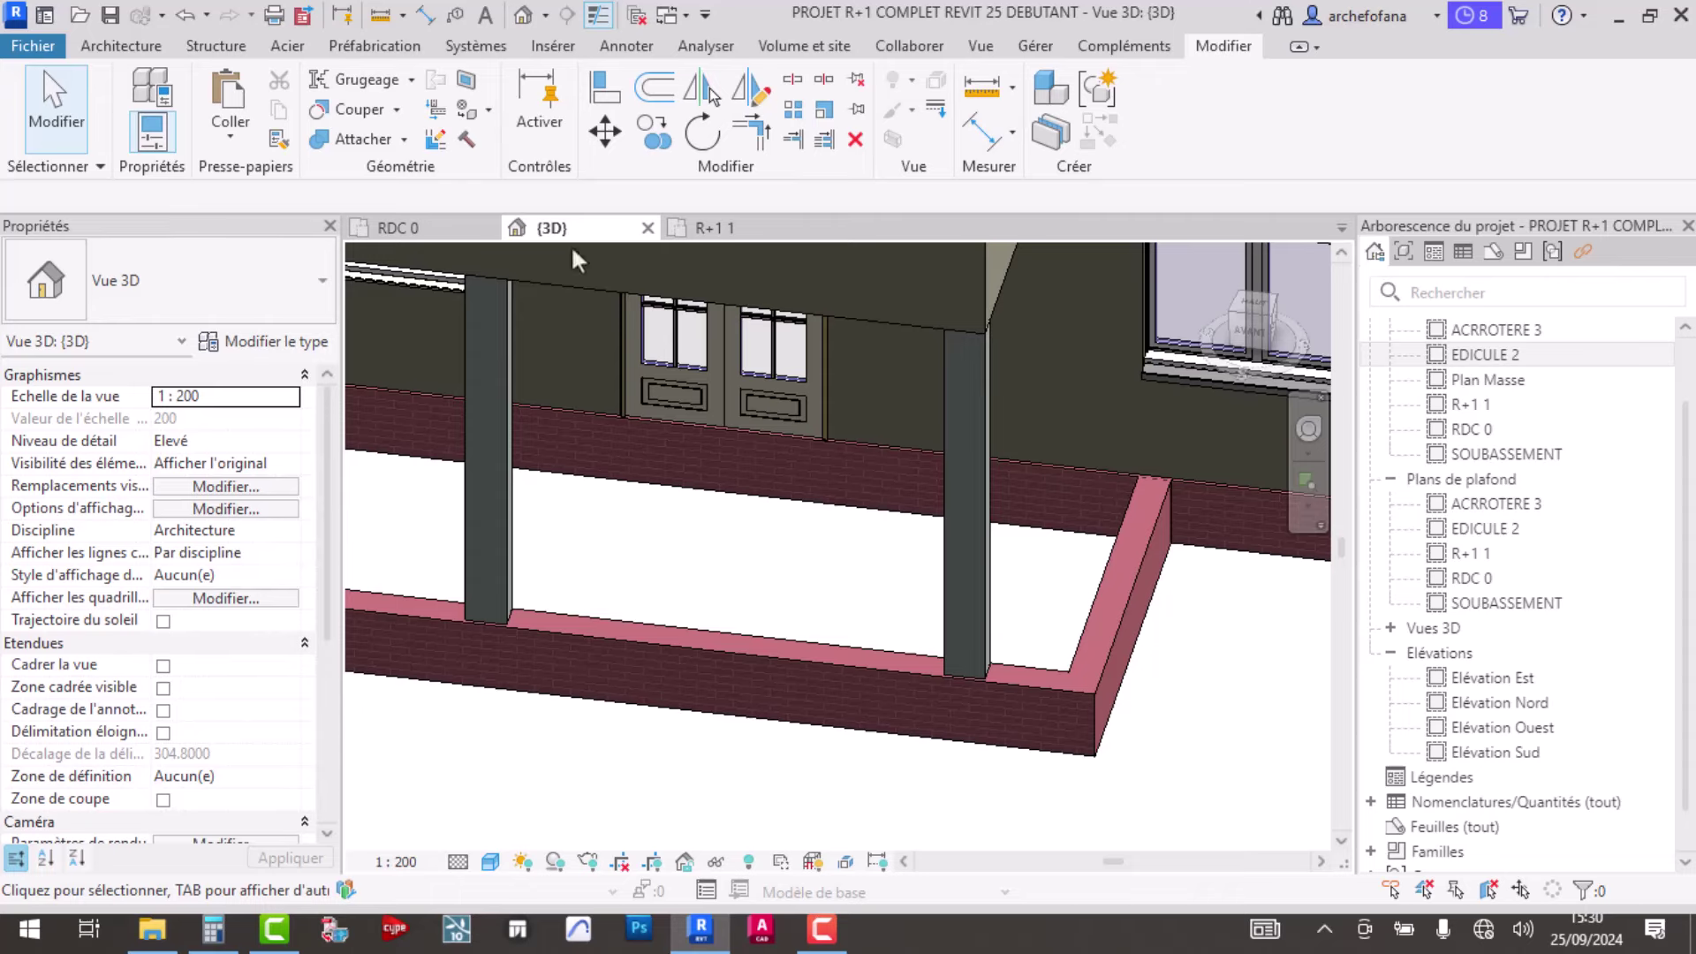
left_click(414, 224)
- Open Plans d'étage > SOUBASSEMENT from the Project Browser
left_click(1474, 453)
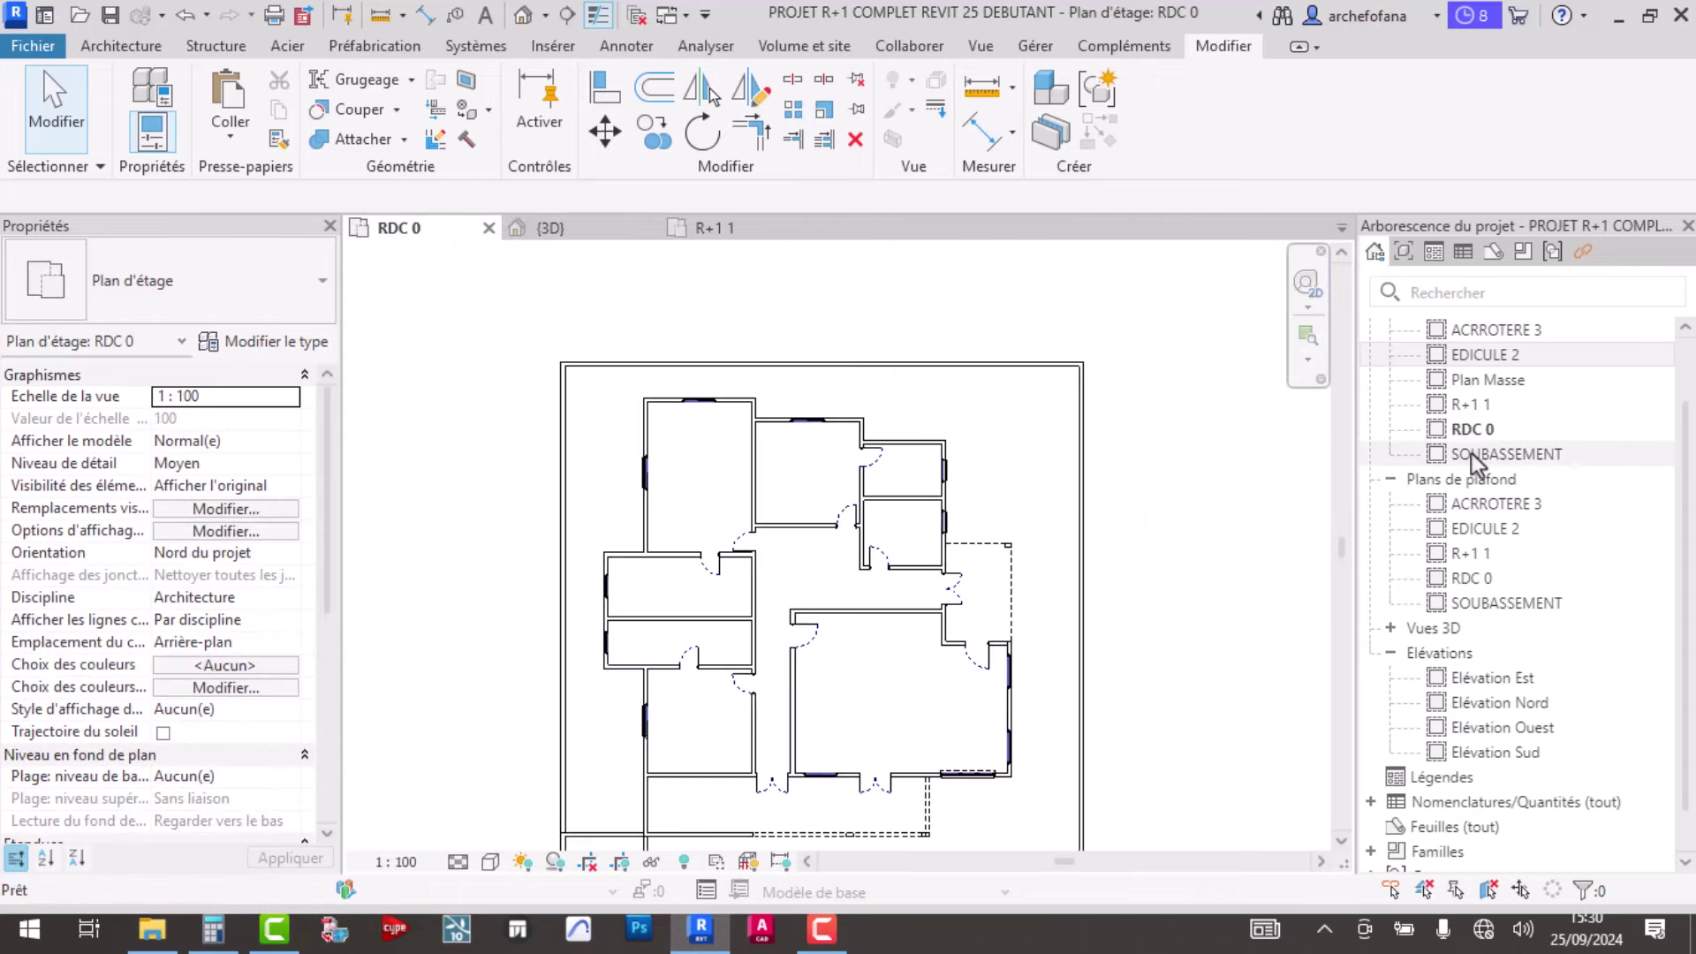
double_click(1475, 453)
scroll(839, 519, "down", 3)
scroll(860, 452, "up", 2)
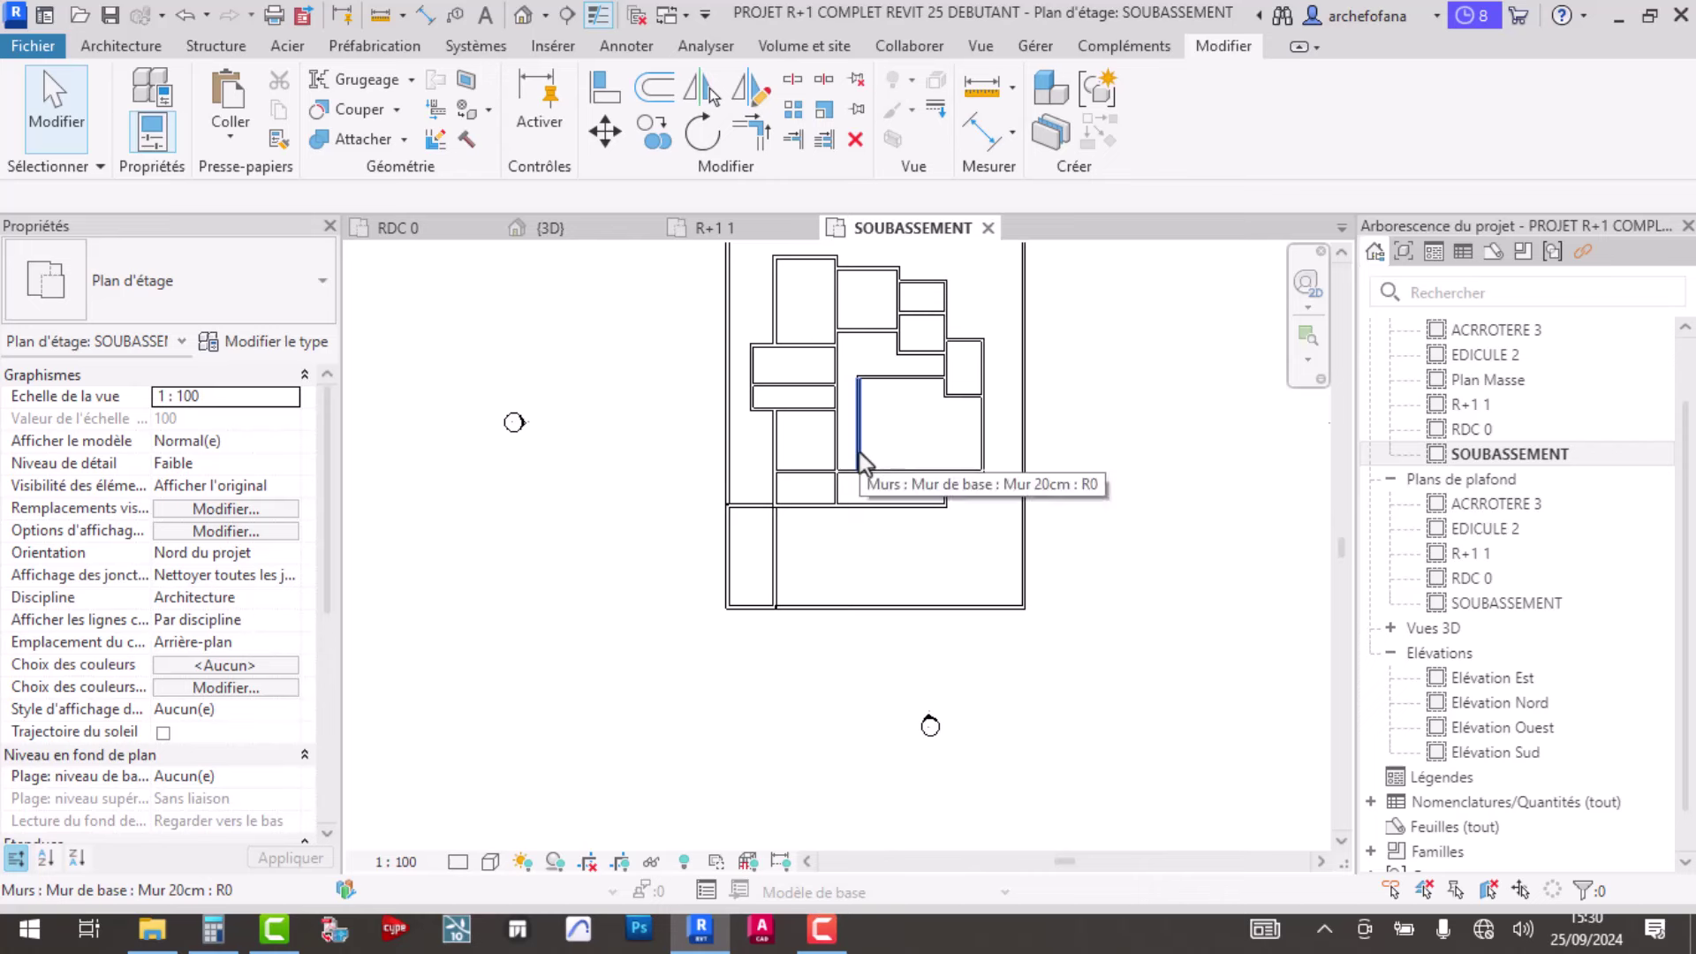
- Toggle the analytical model display and zoom in on a wall junction
left_click(748, 861)
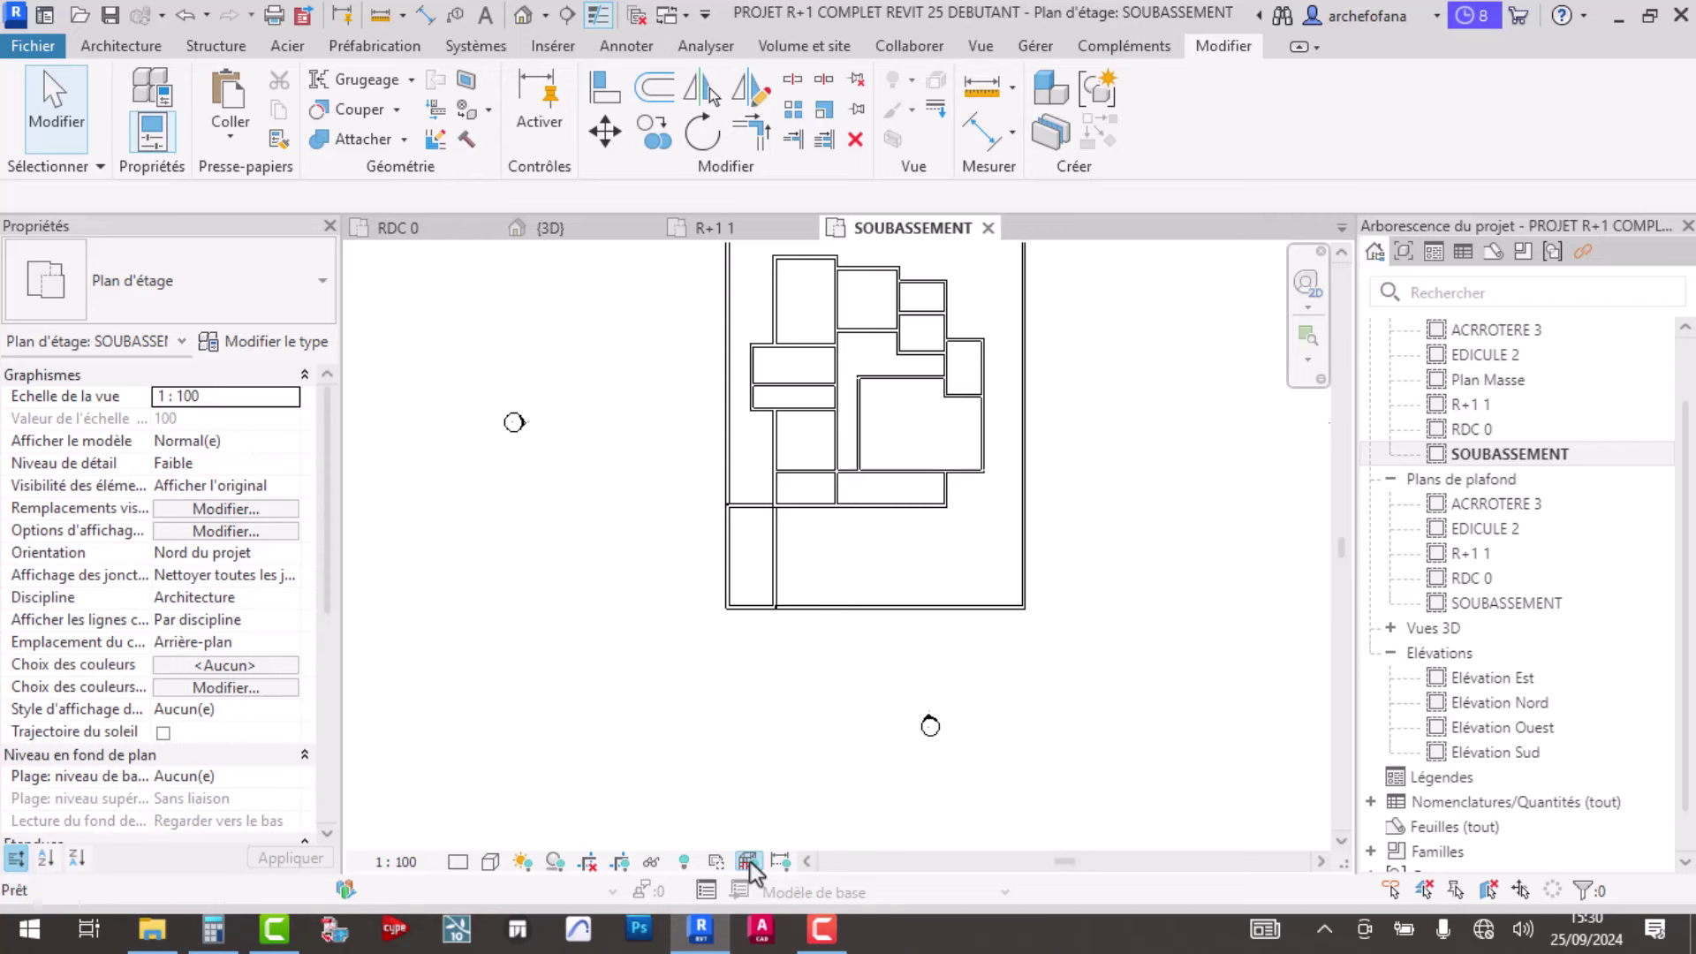
scroll(826, 564, "up", 3)
scroll(759, 635, "up", 2)
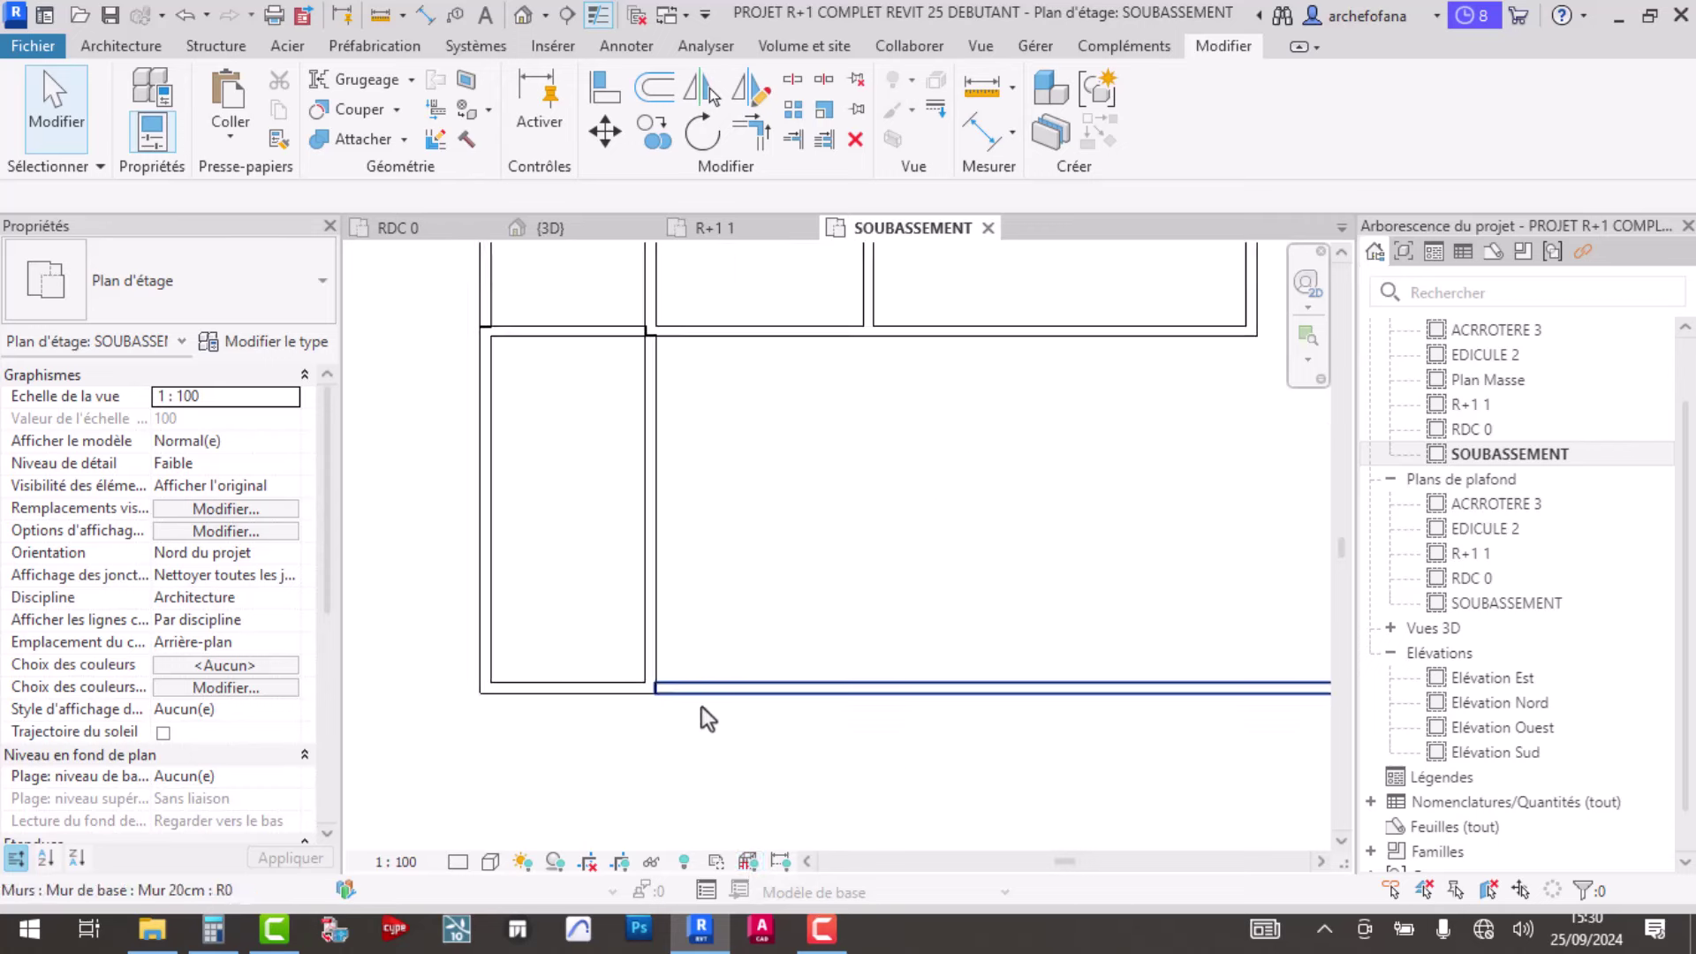
scroll(633, 658, "up", 1)
scroll(636, 655, "up", 1)
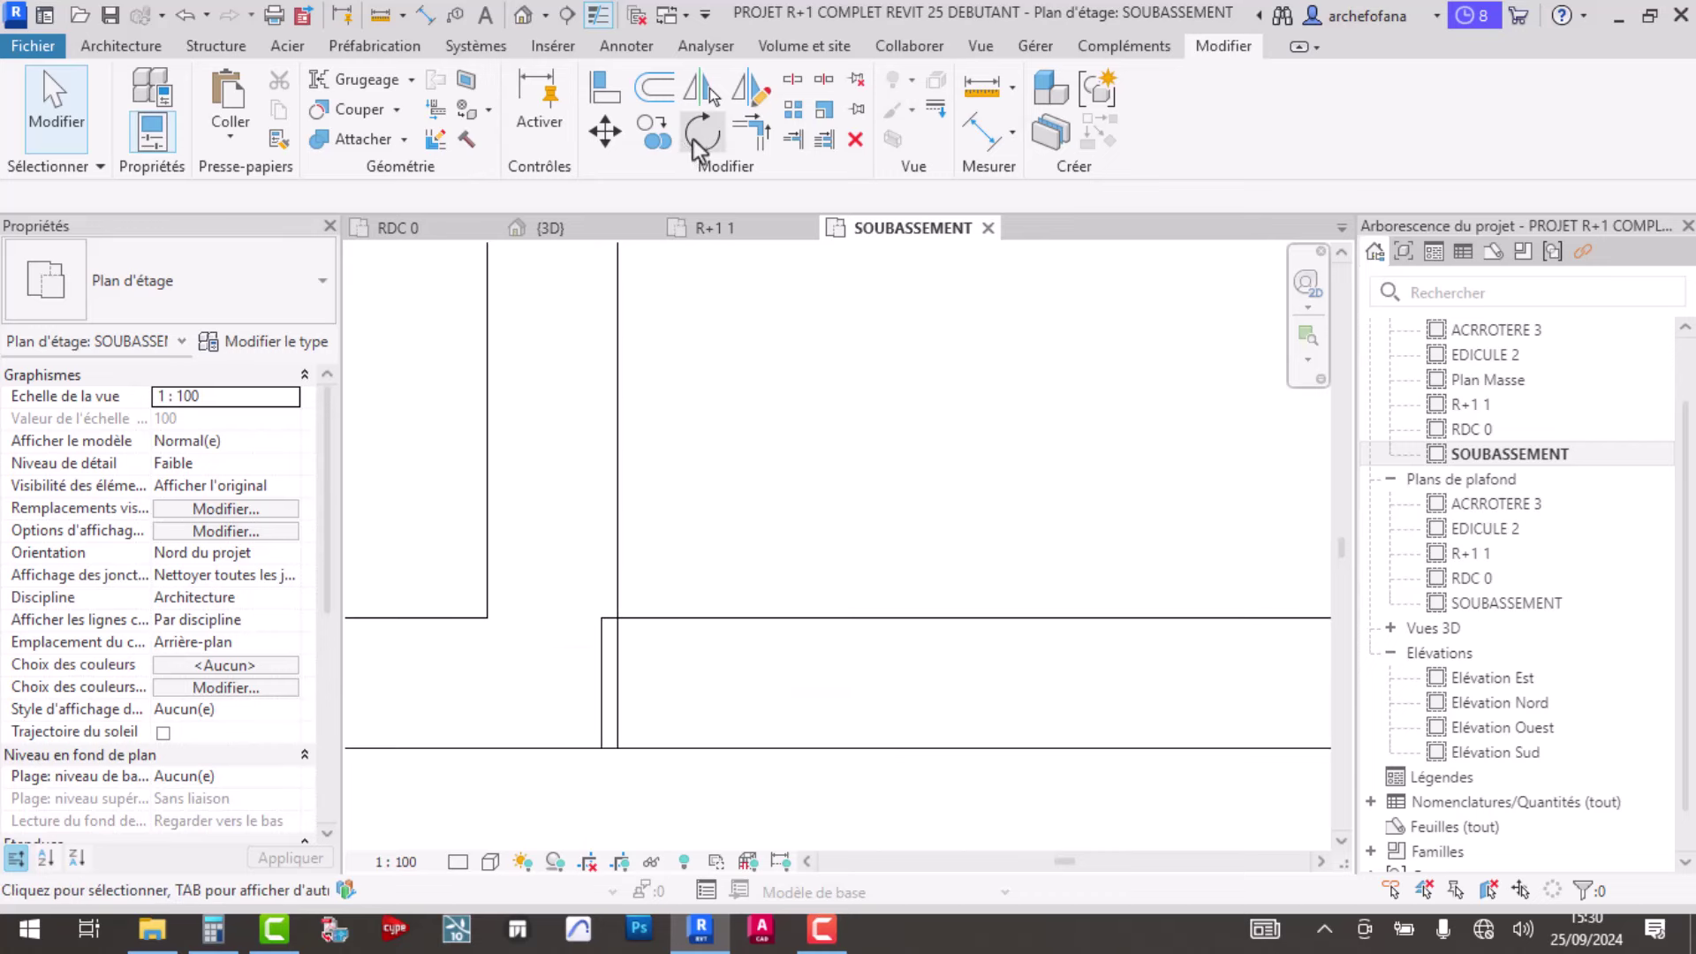
- Align (AL) one offset SOUBASSEMENT wall face onto its reference wall line
left_click(605, 88)
left_click(620, 706)
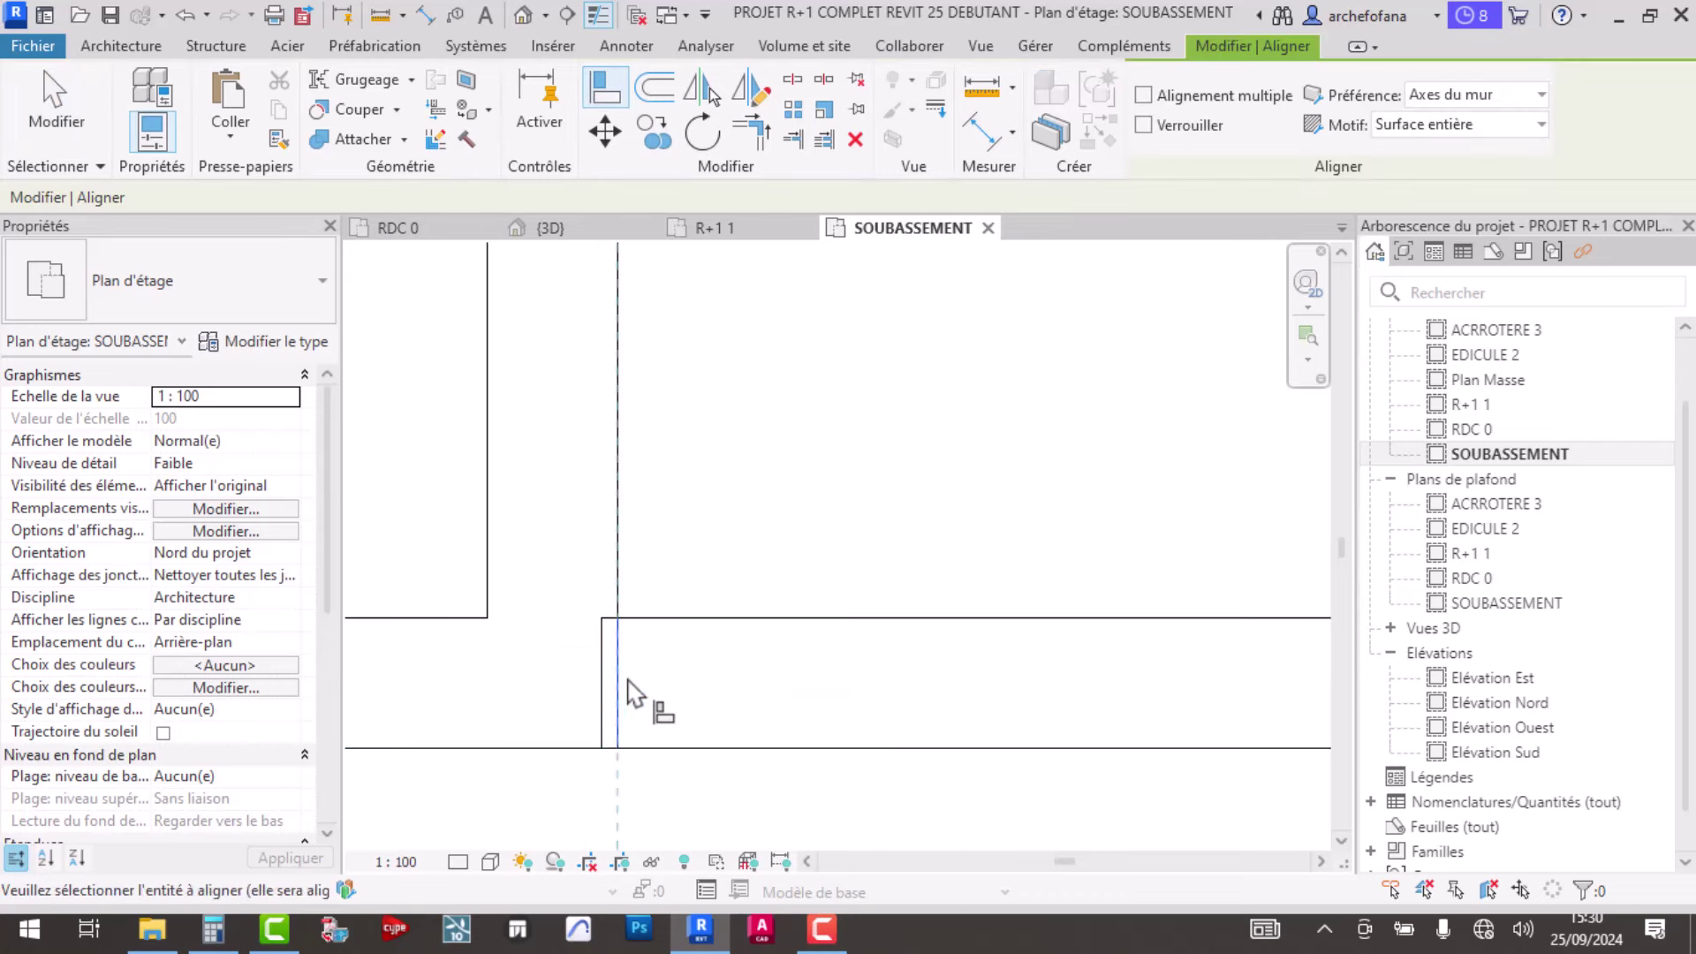
left_click(603, 715)
scroll(687, 653, "down", 1)
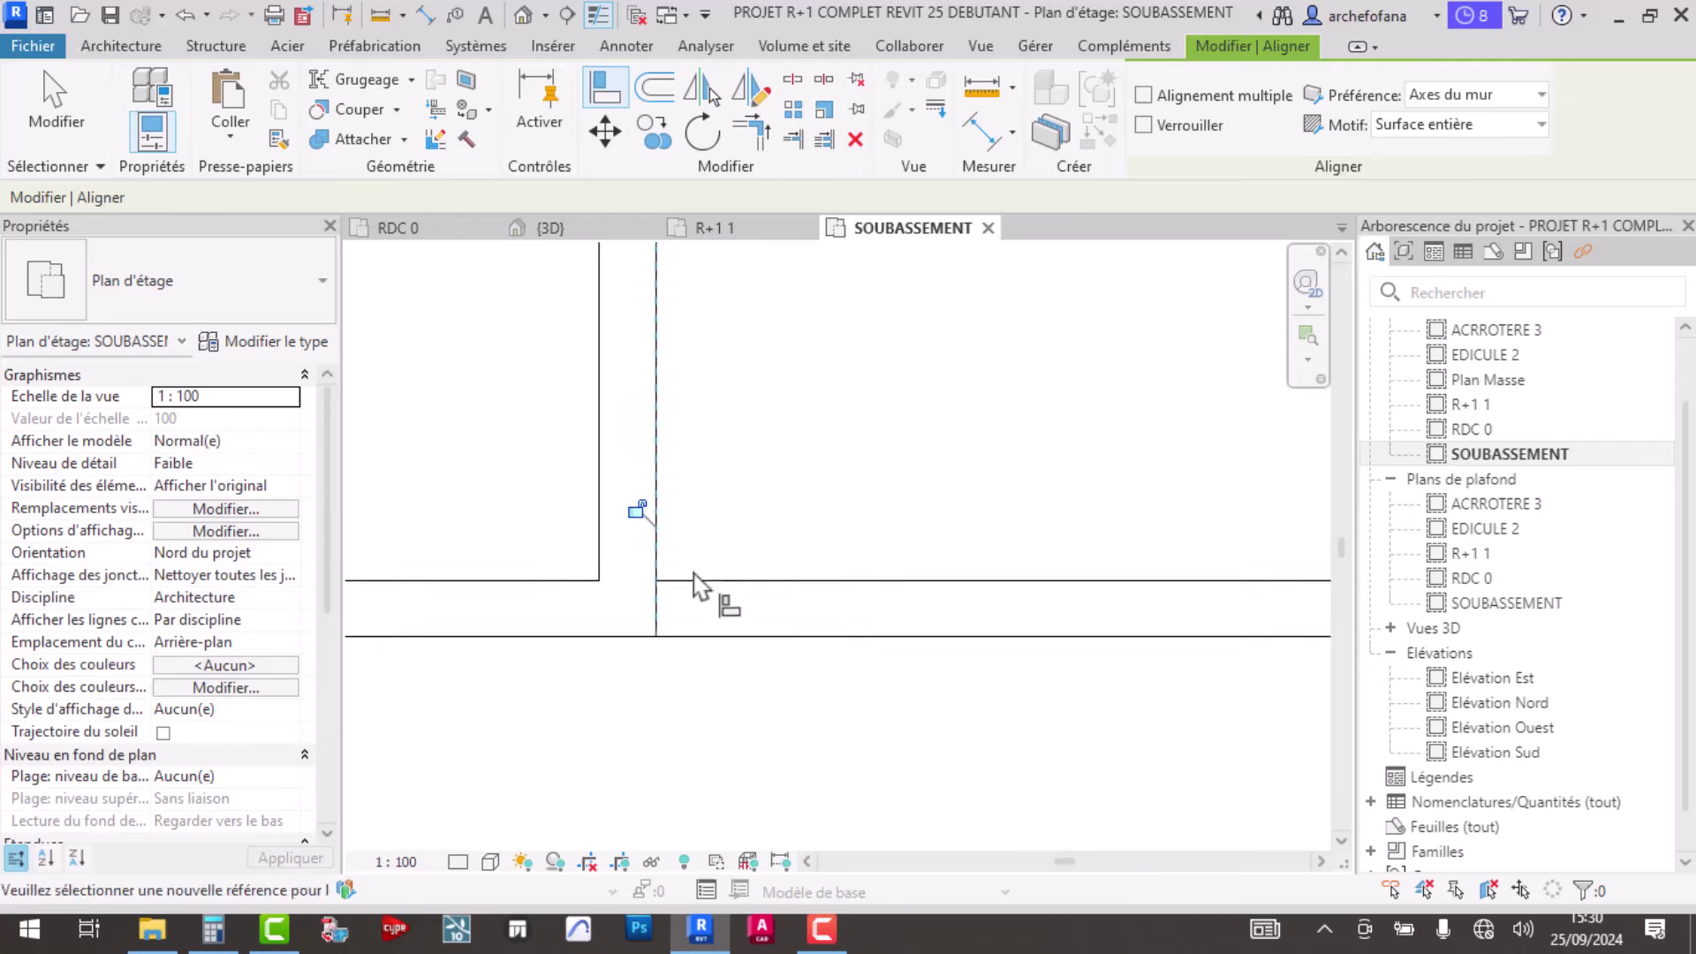
scroll(697, 587, "down", 2)
scroll(719, 568, "down", 1)
key("Escape")
- Align another offset wall flush with a new reference wall line at a junction
scroll(698, 296, "up", 1)
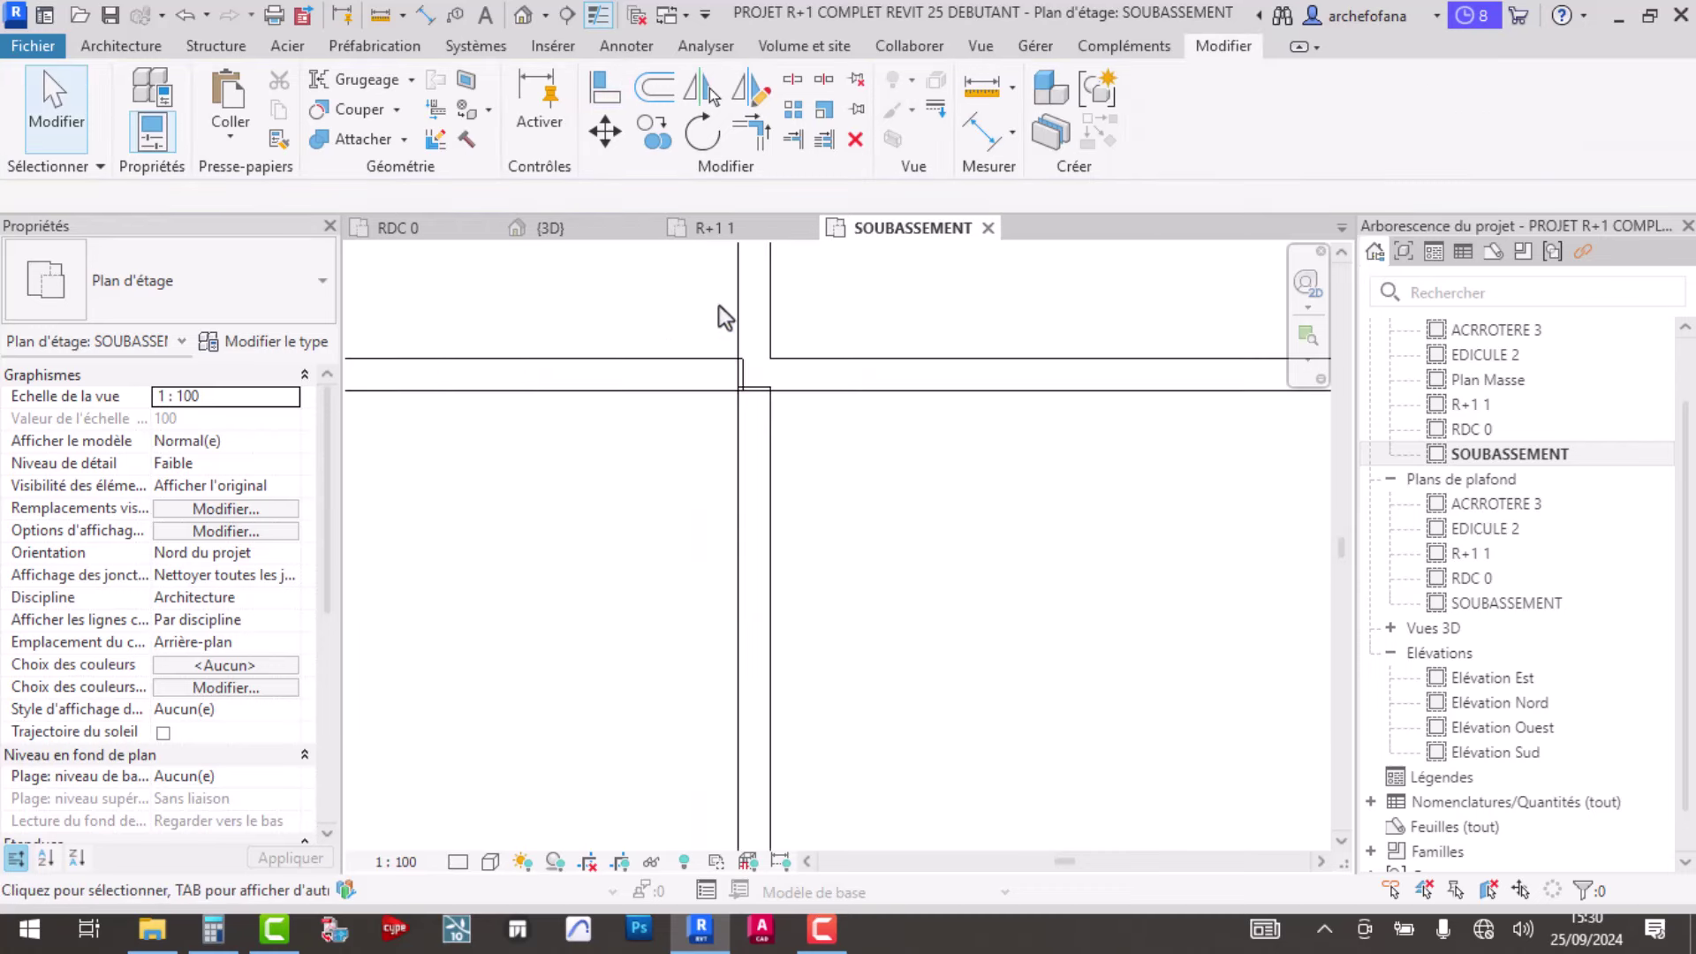
scroll(720, 307, "up", 1)
scroll(764, 403, "up", 1)
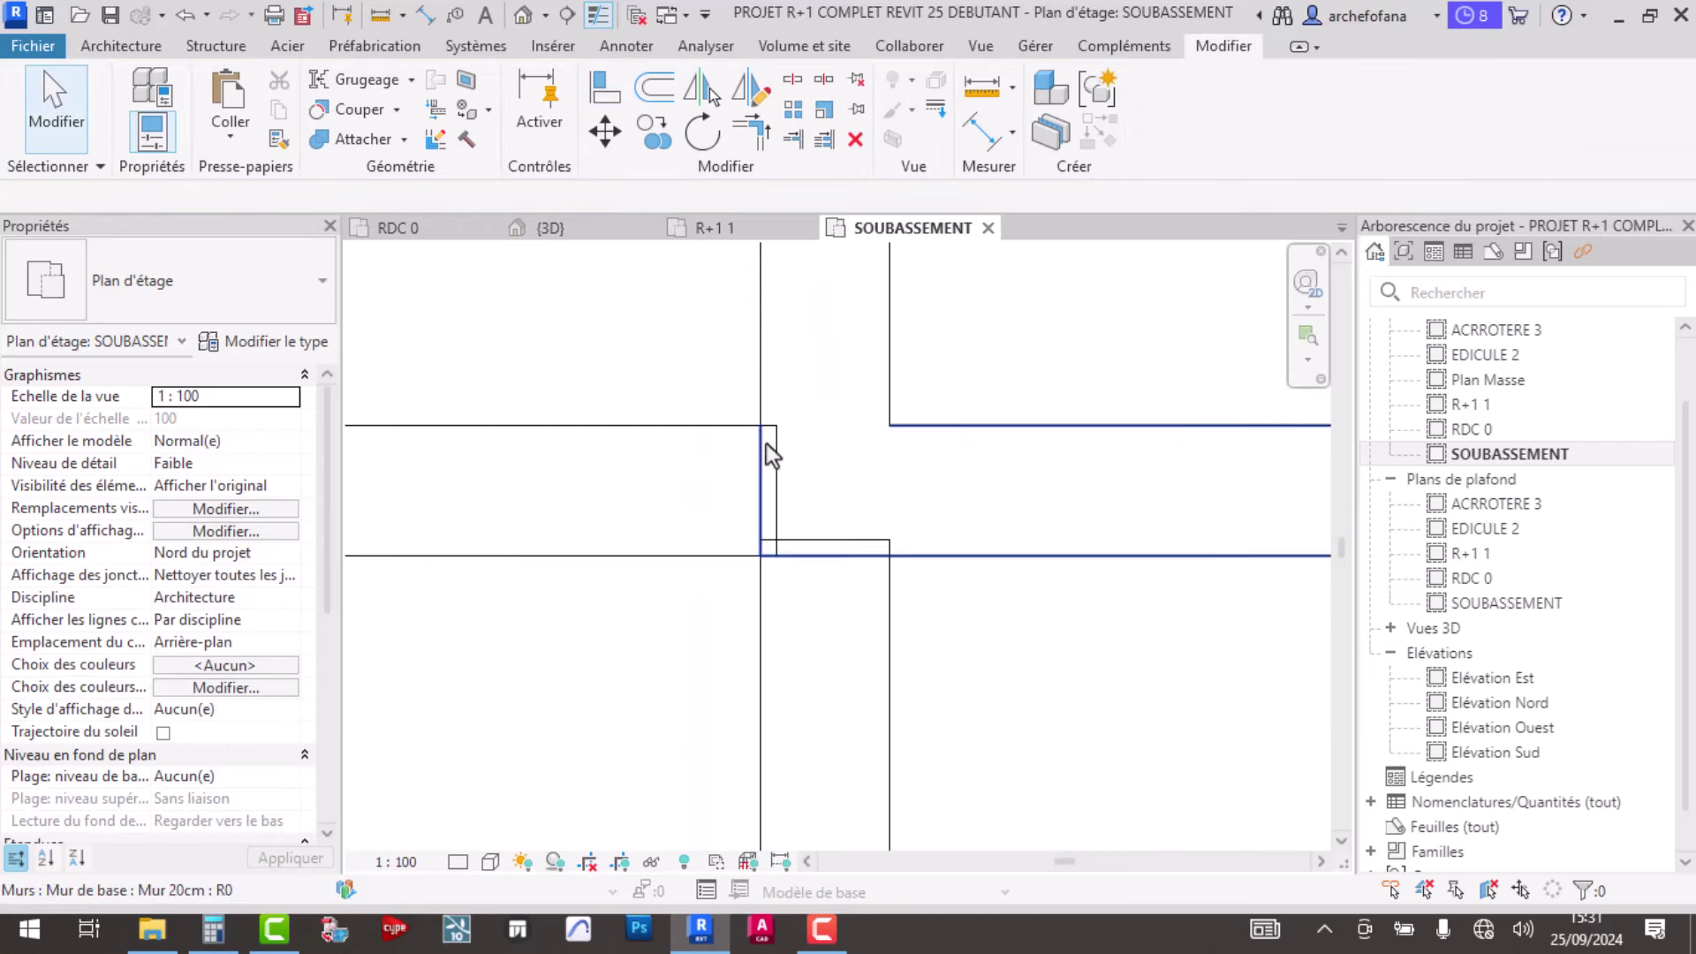
scroll(763, 452, "up", 1)
scroll(795, 505, "up", 1)
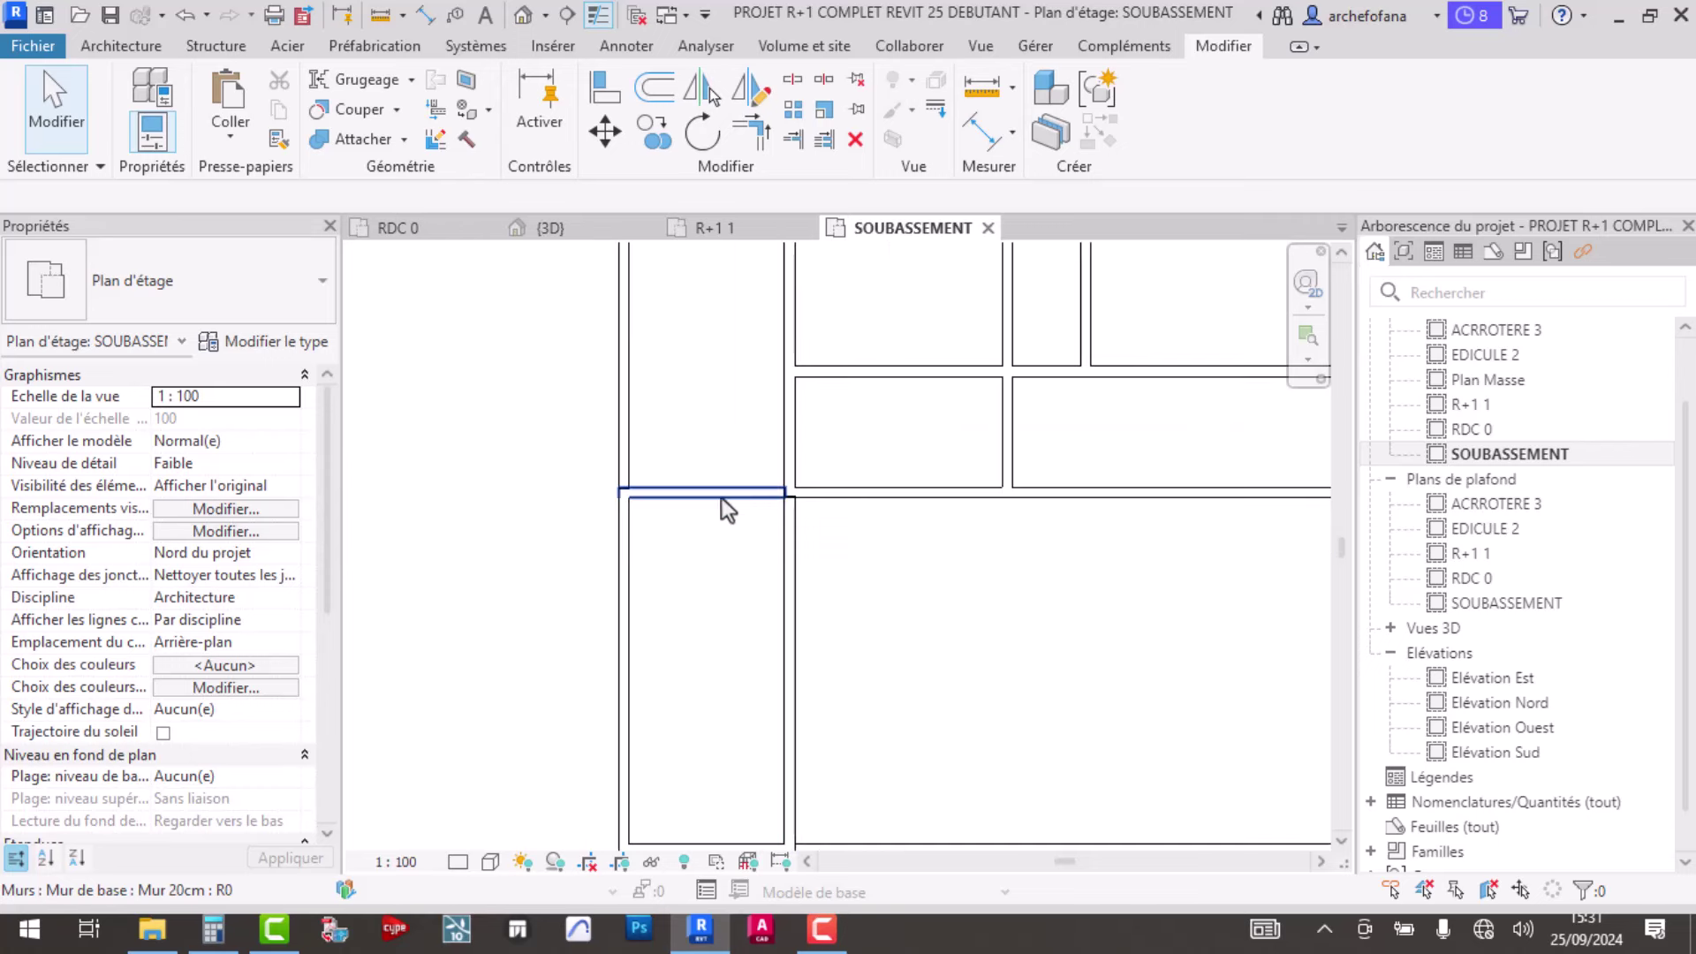
scroll(723, 498, "up", 2)
scroll(622, 466, "up", 2)
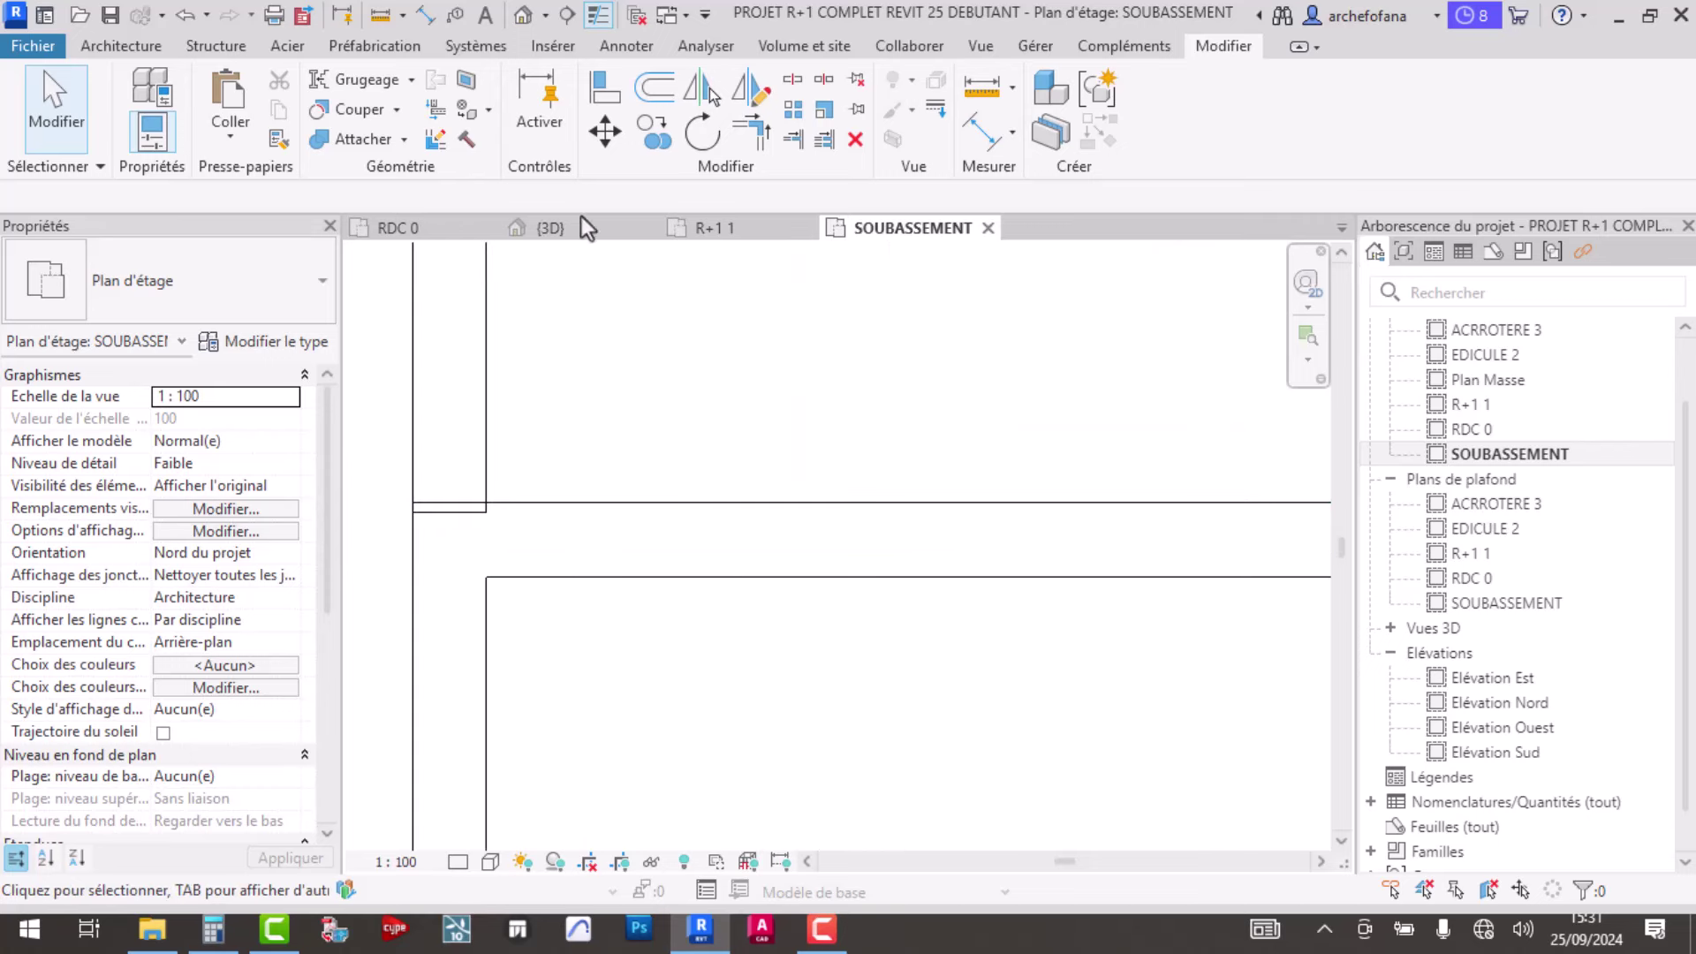
left_click(605, 89)
left_click(475, 504)
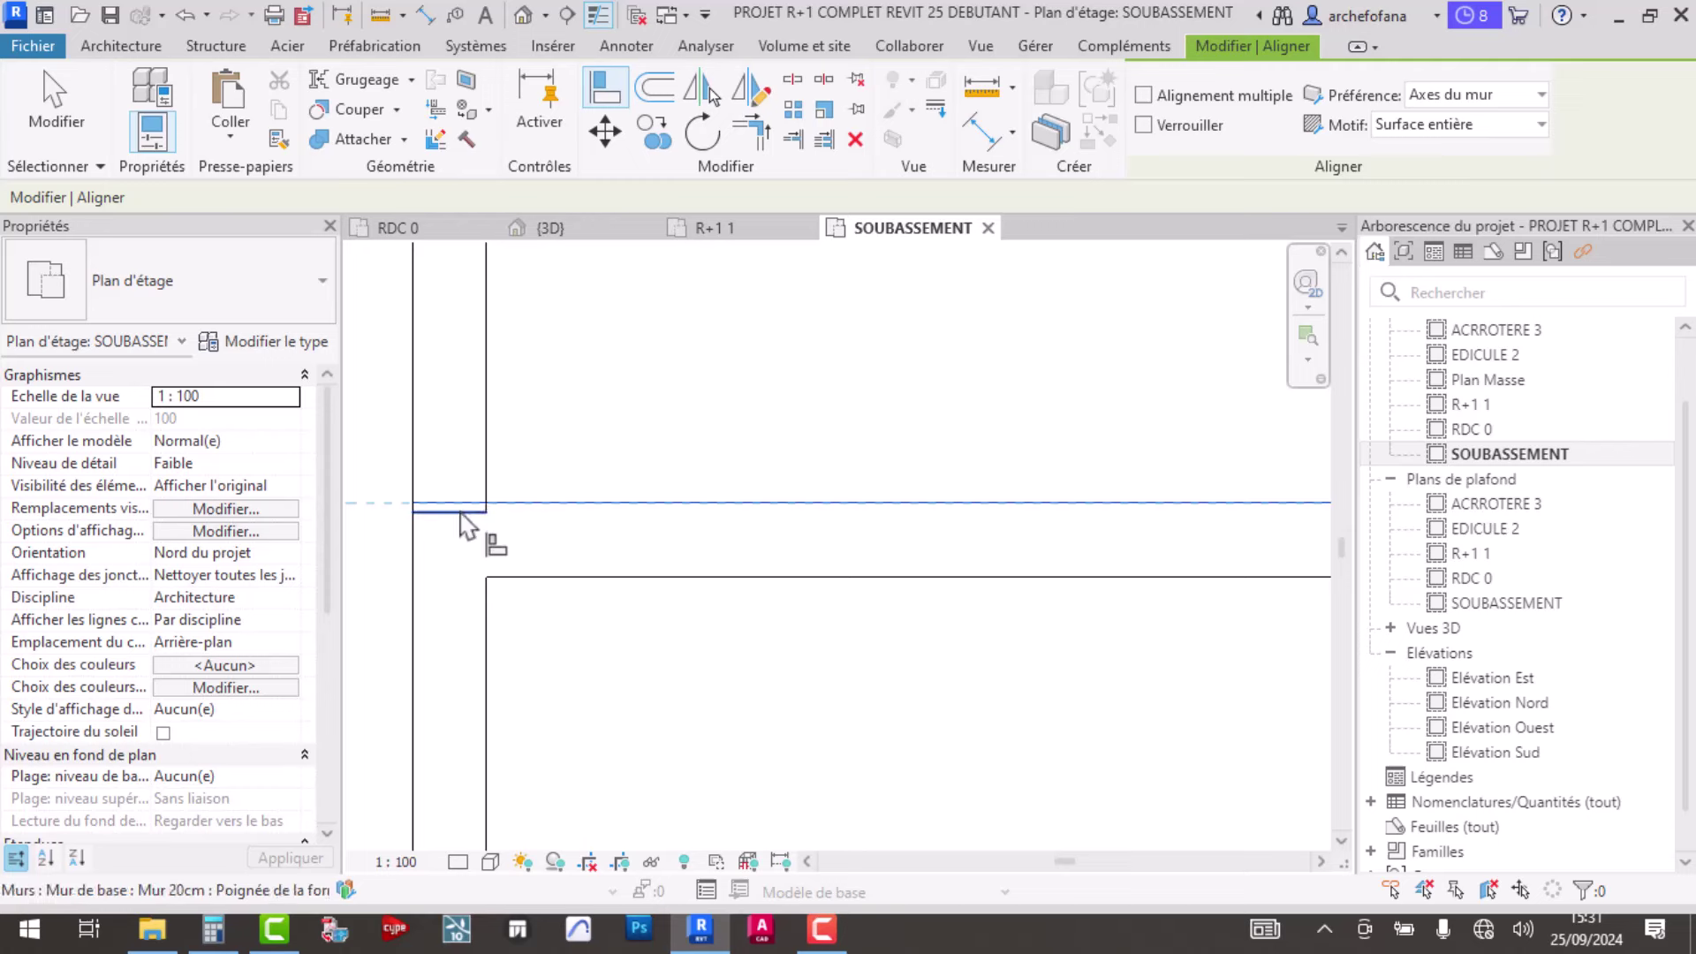
scroll(512, 512, "down", 2)
scroll(689, 521, "down", 1)
scroll(830, 541, "up", 4)
scroll(830, 540, "down", 1)
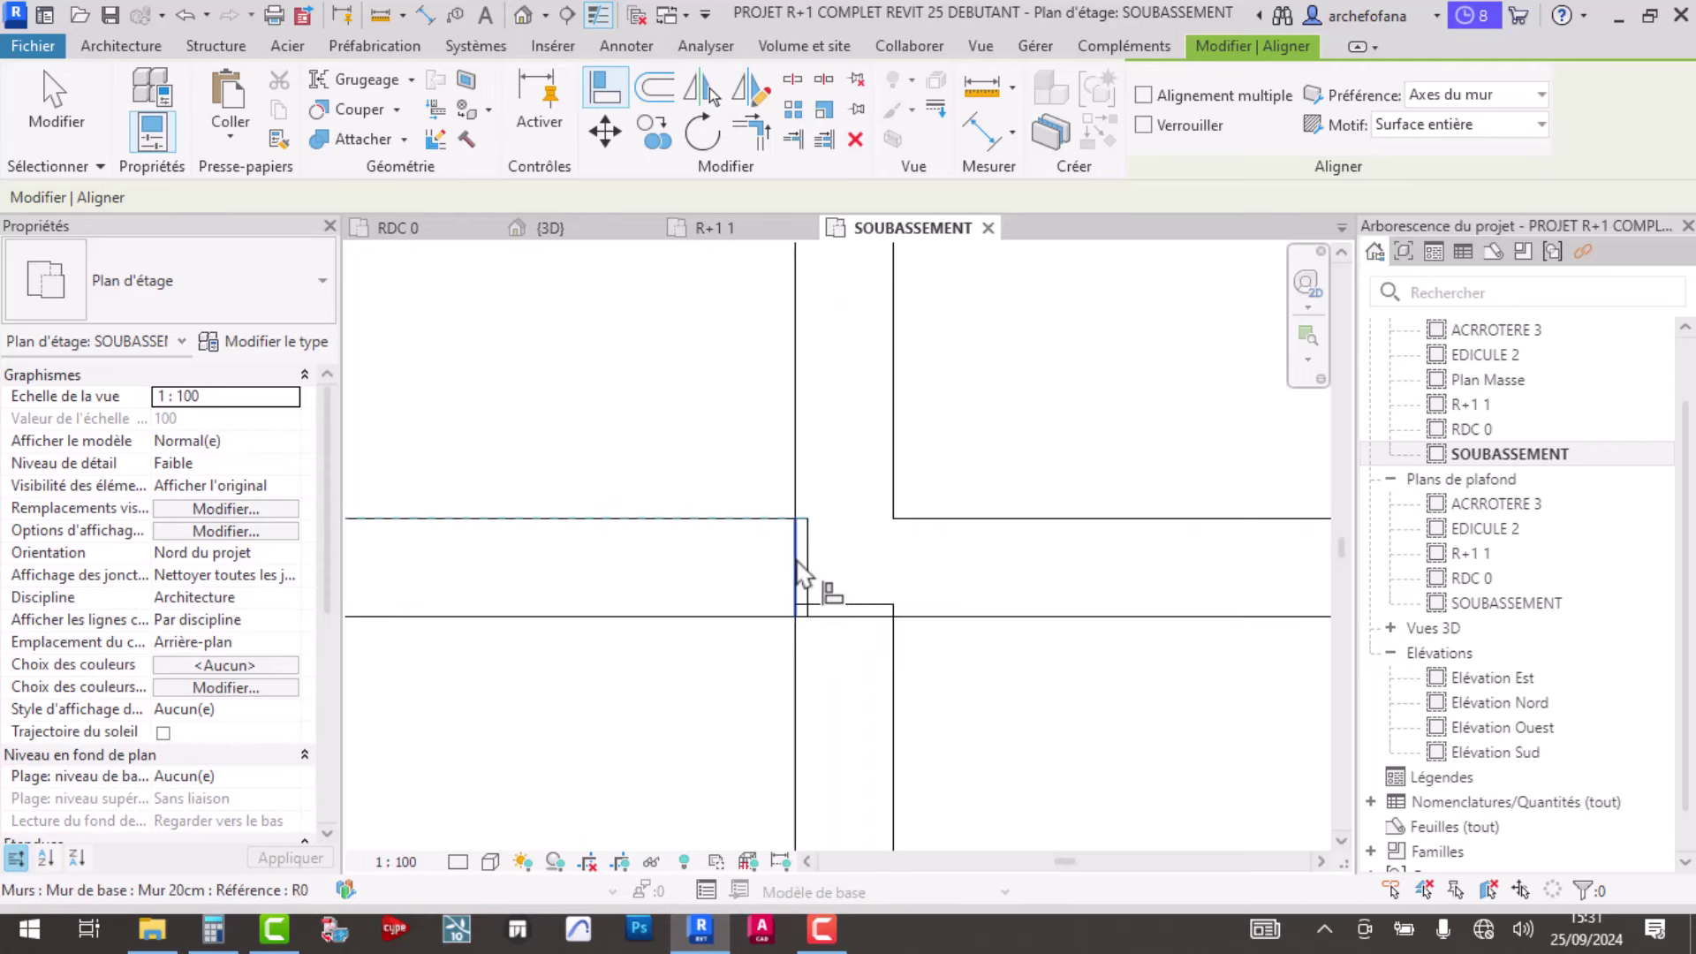
left_click(799, 575)
left_click(805, 587)
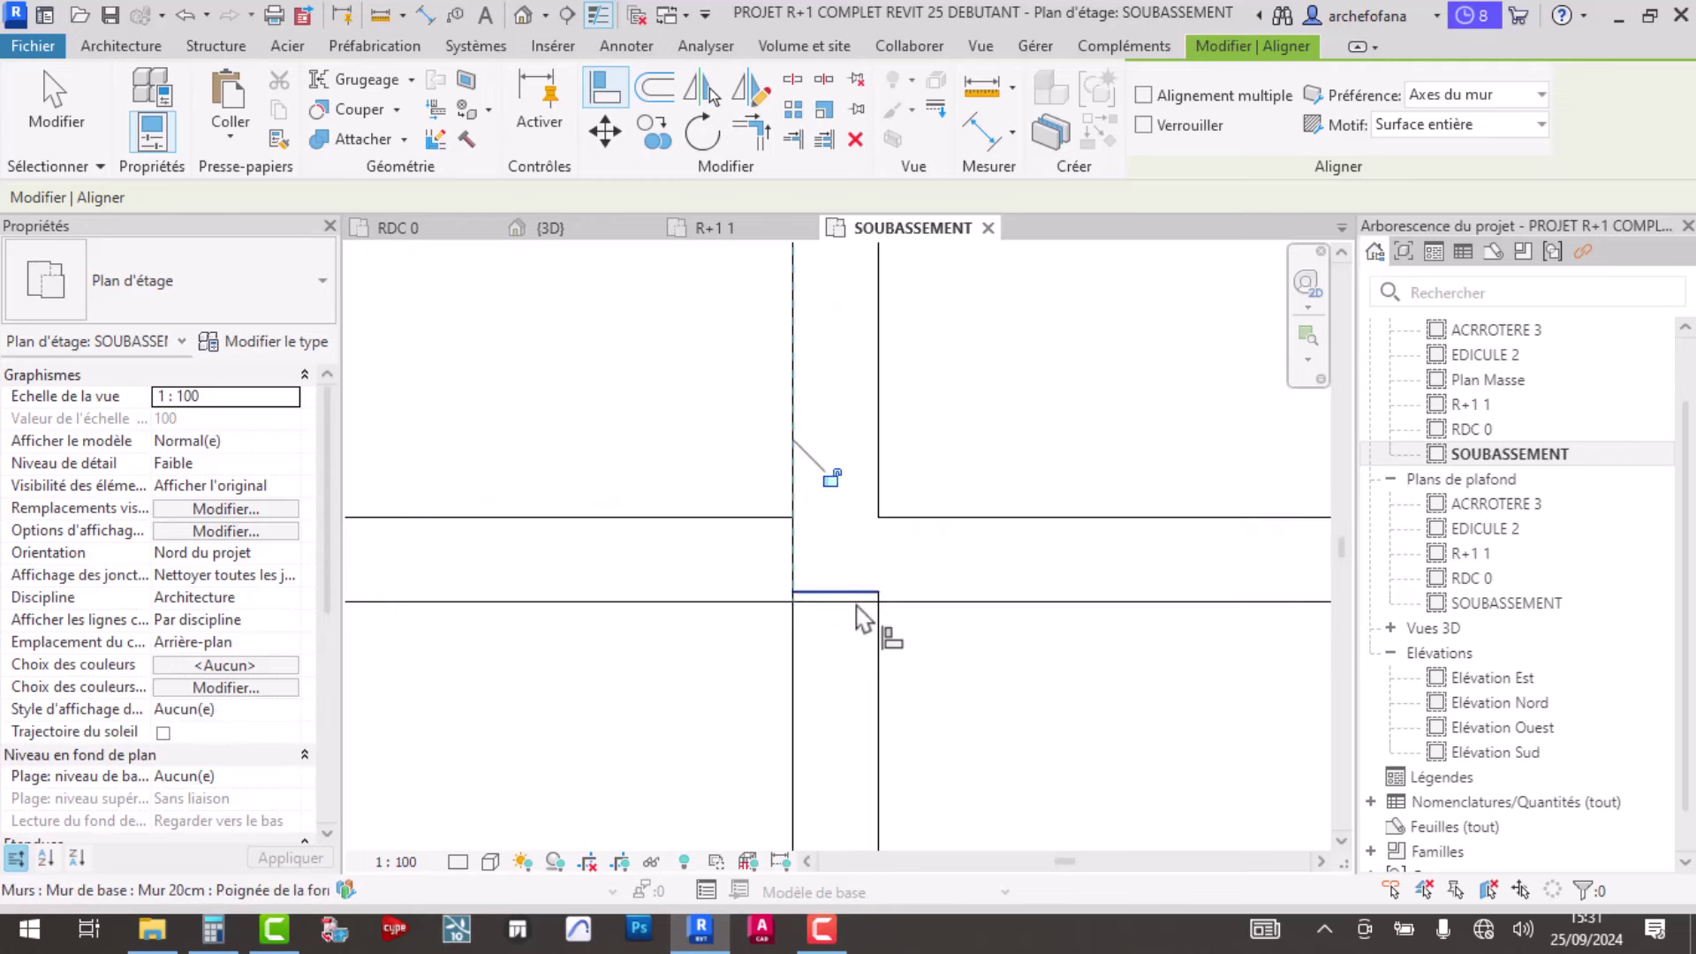
- Align one more wall to the same reference line, then end the alignment
scroll(839, 605, "up", 2)
left_click(844, 610)
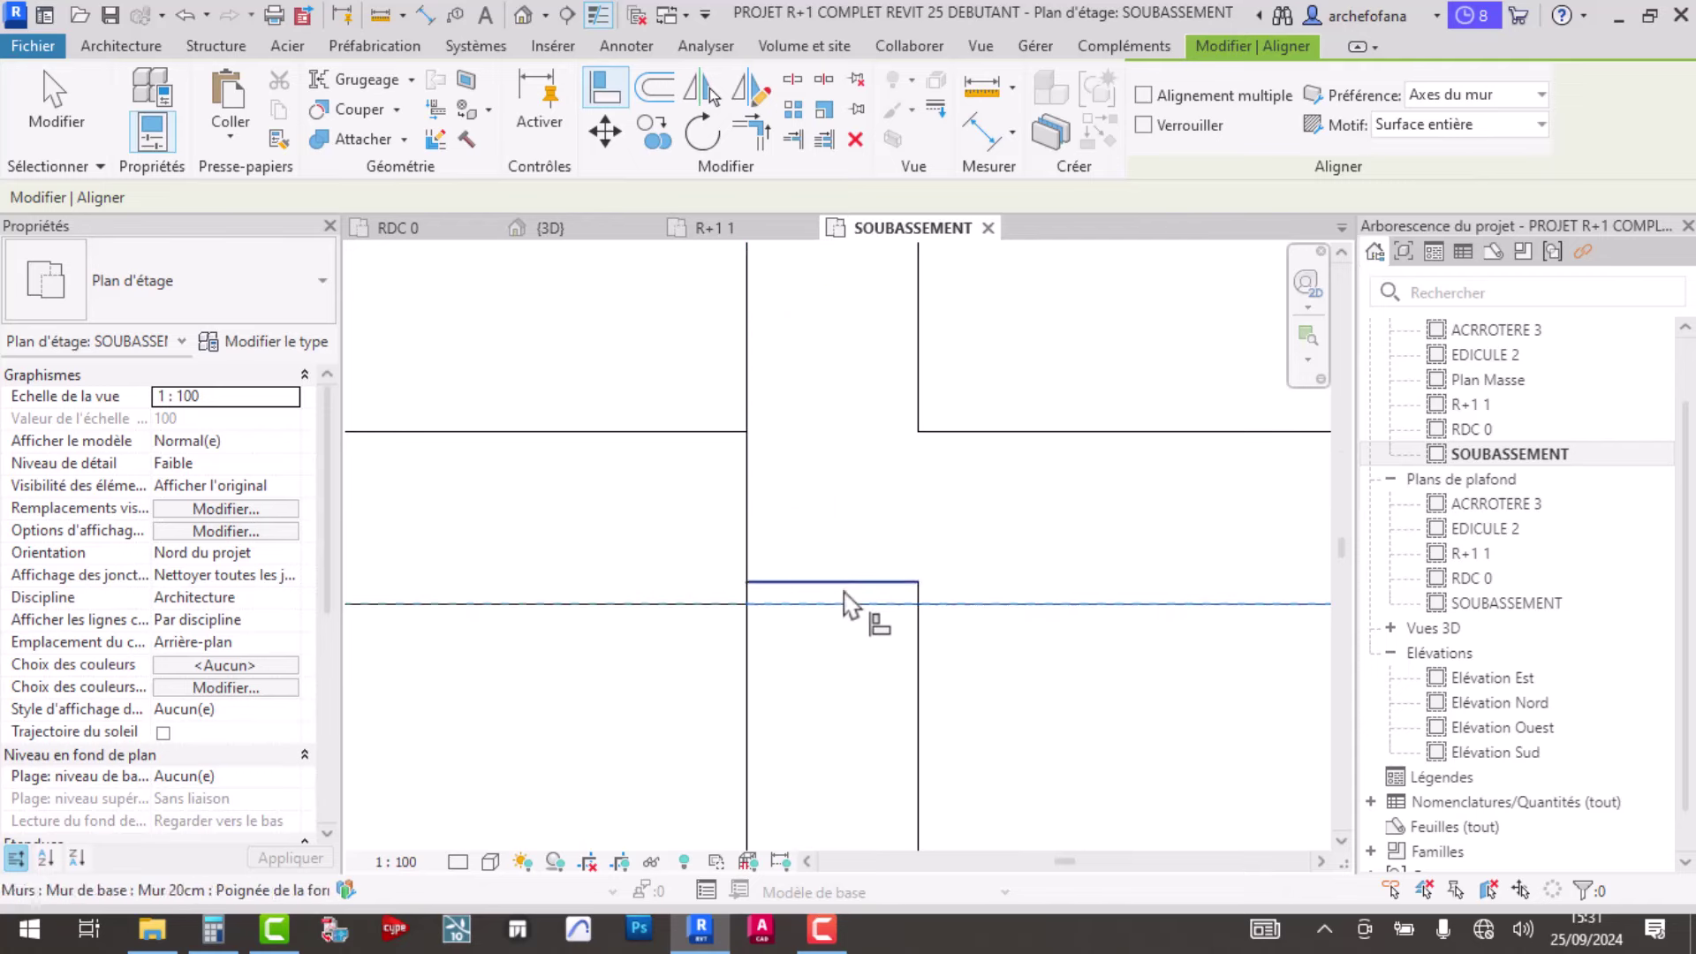
scroll(795, 583, "down", 1)
scroll(759, 495, "down", 1)
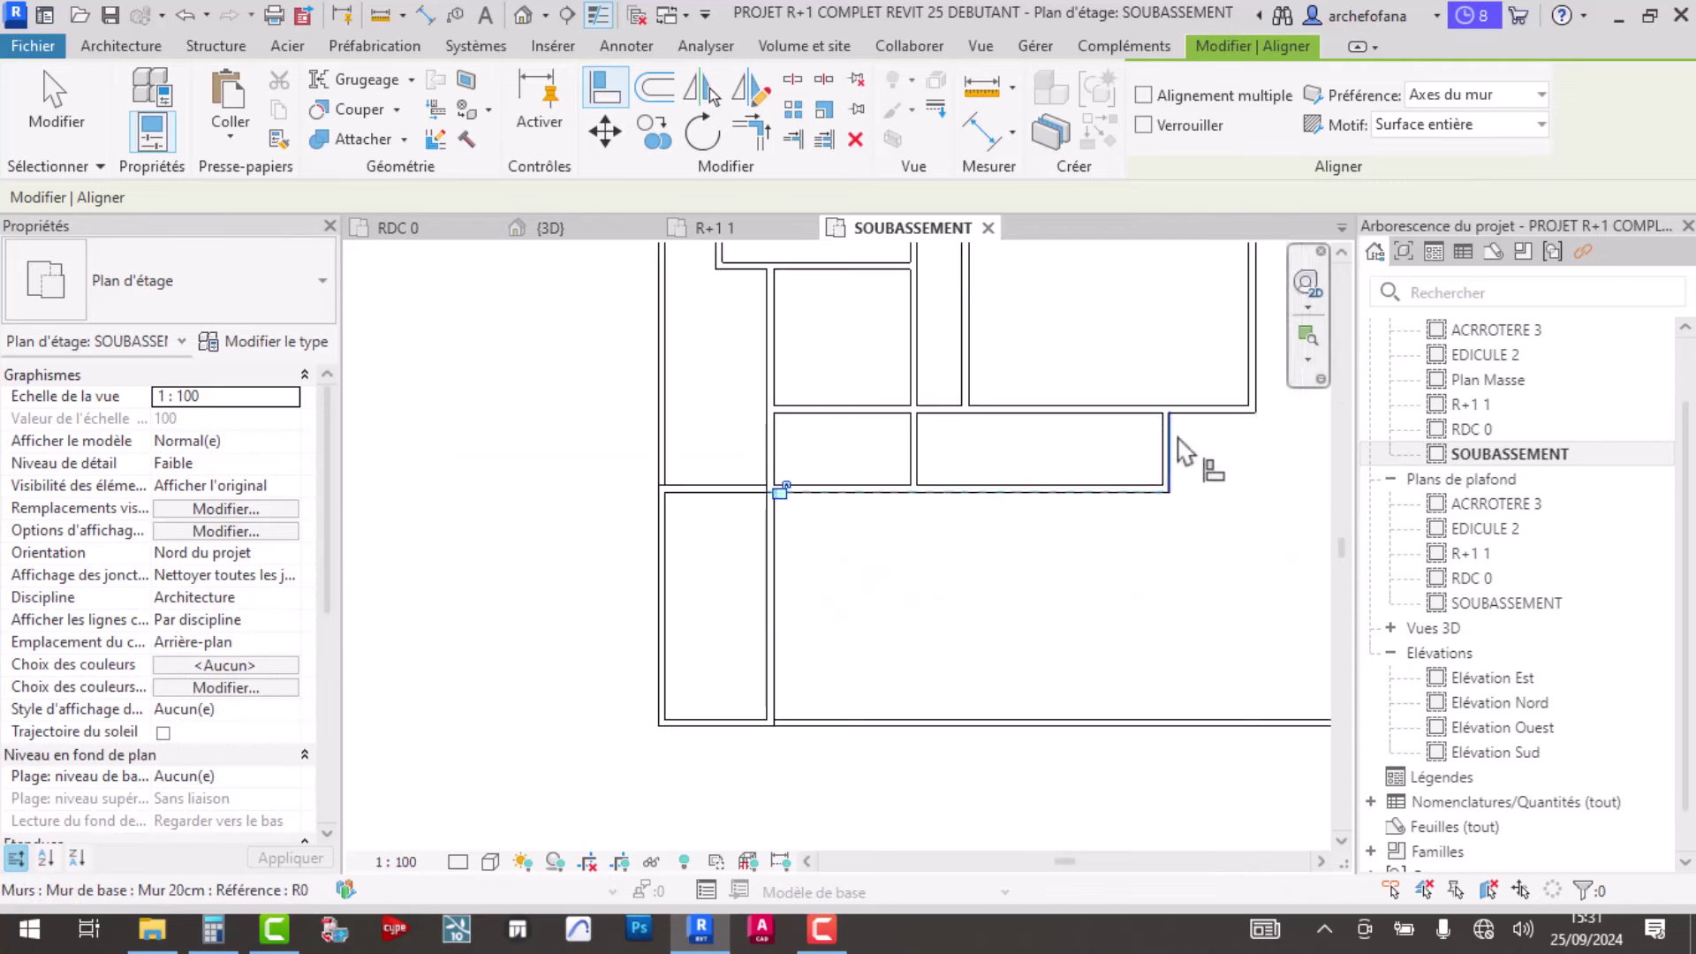
scroll(1139, 451, "up", 2)
scroll(777, 397, "down", 2)
scroll(757, 447, "up", 1)
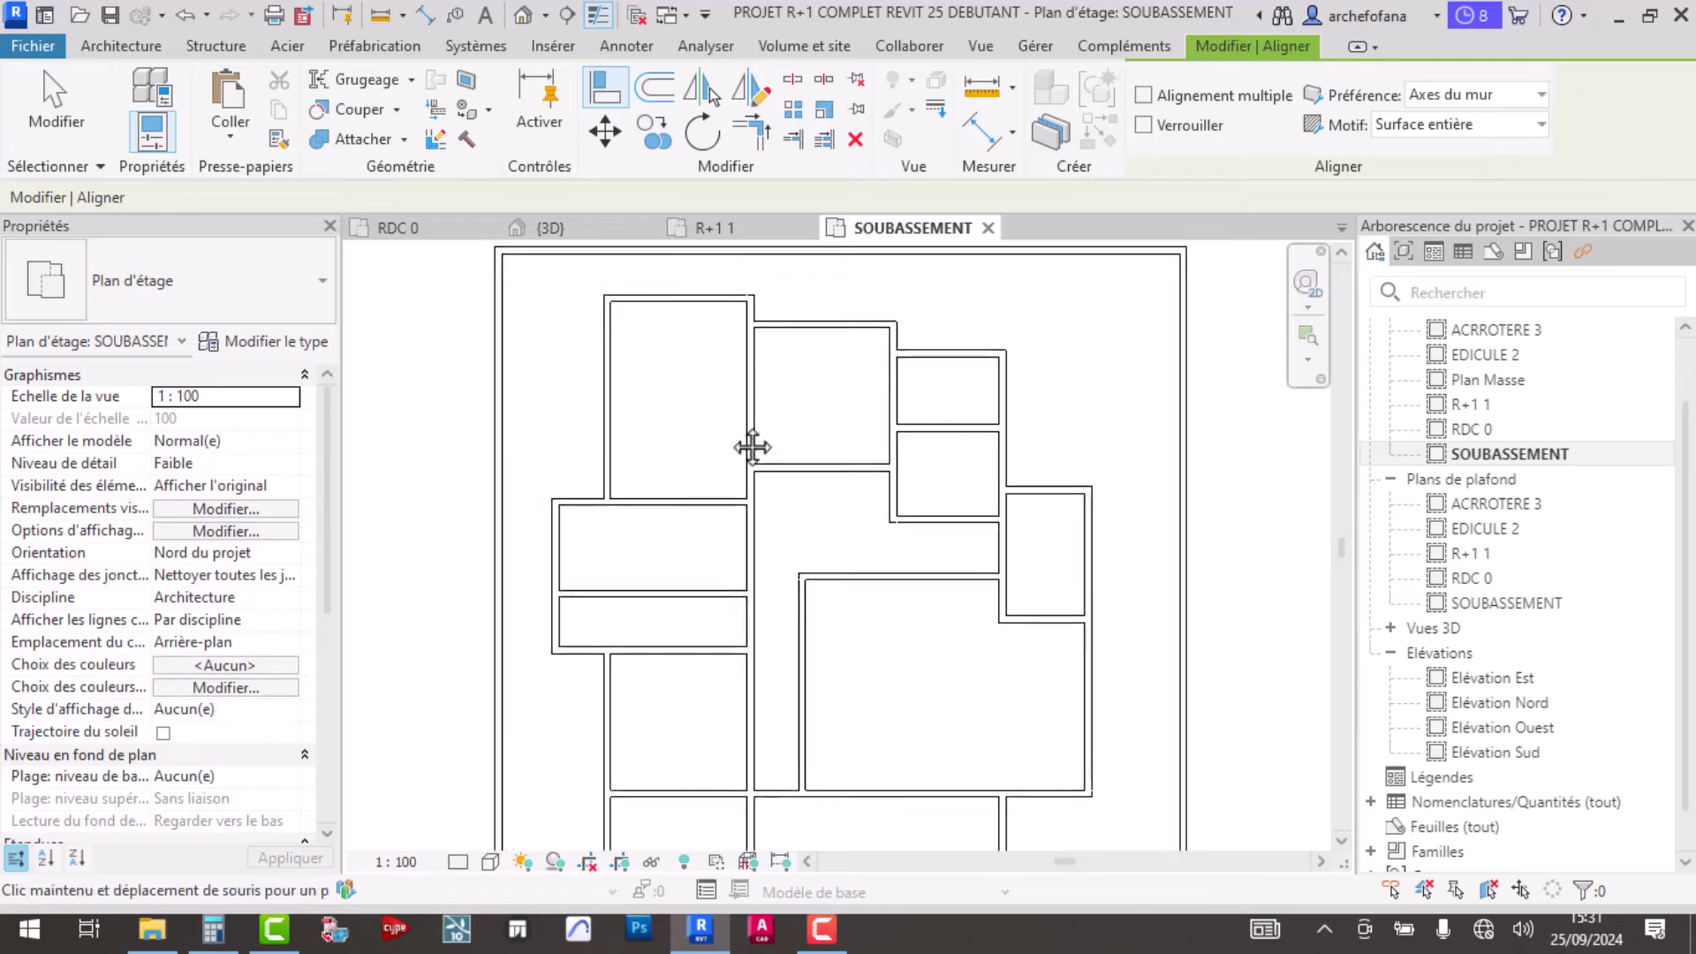
scroll(1011, 391, "up", 1)
scroll(981, 496, "up", 2)
scroll(421, 590, "up", 2)
scroll(422, 590, "down", 2)
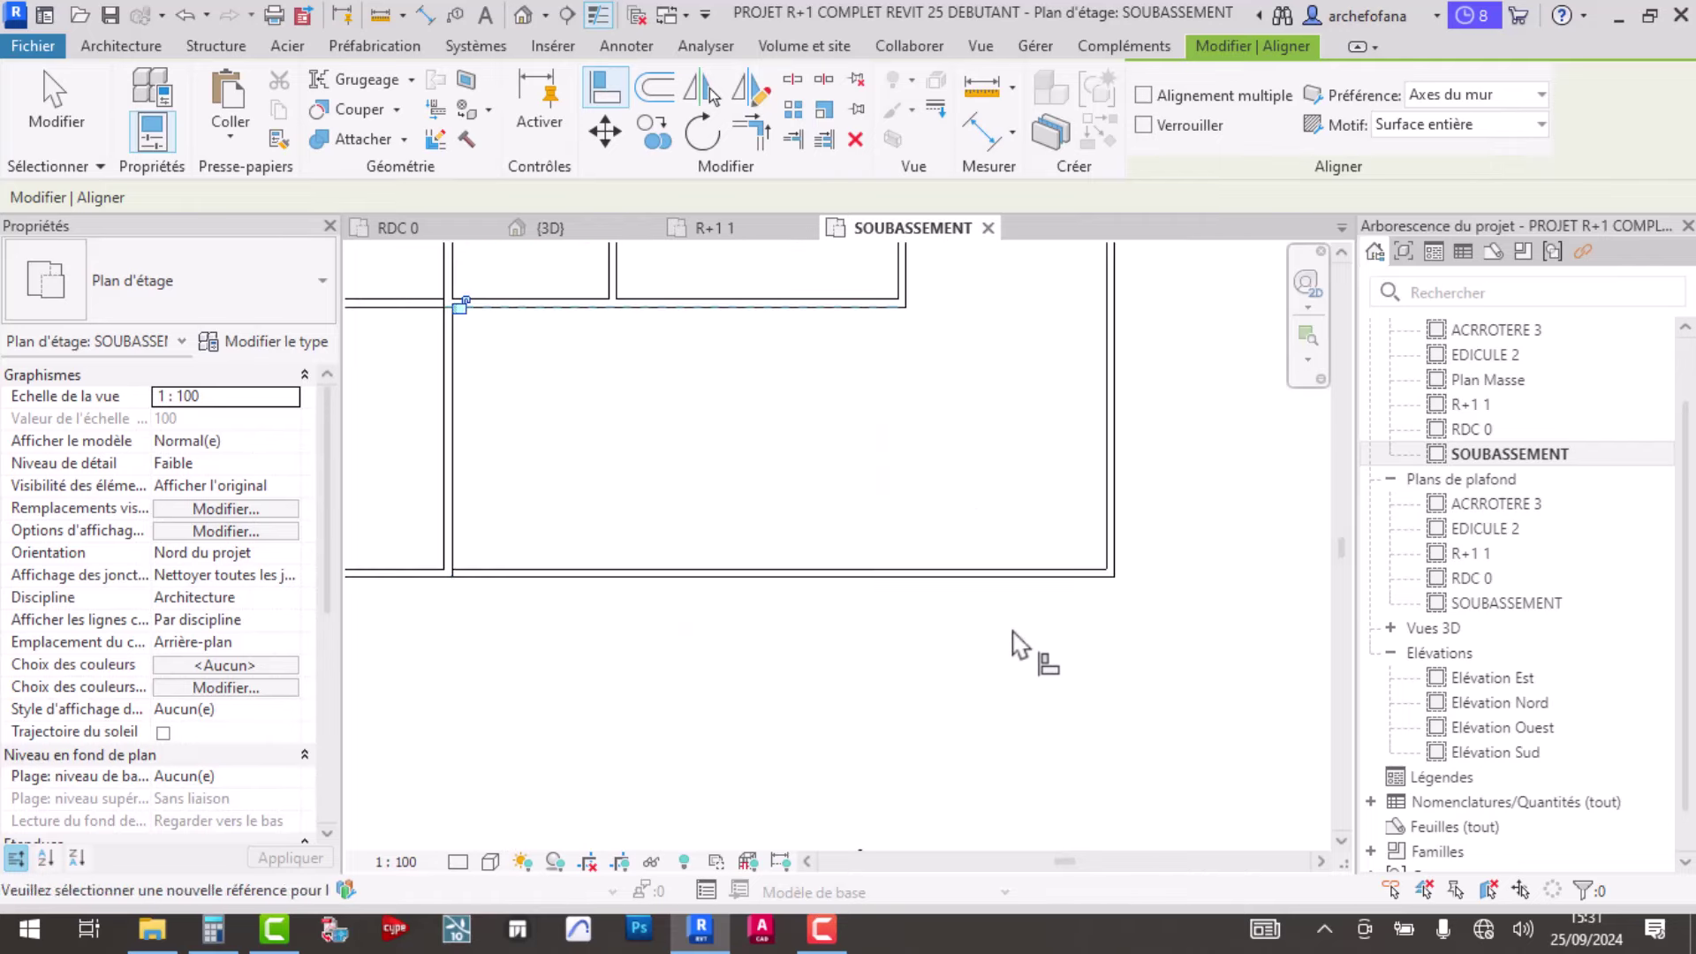
scroll(1059, 618, "up", 1)
scroll(559, 598, "up", 1)
scroll(528, 530, "up", 1)
scroll(528, 530, "down", 2)
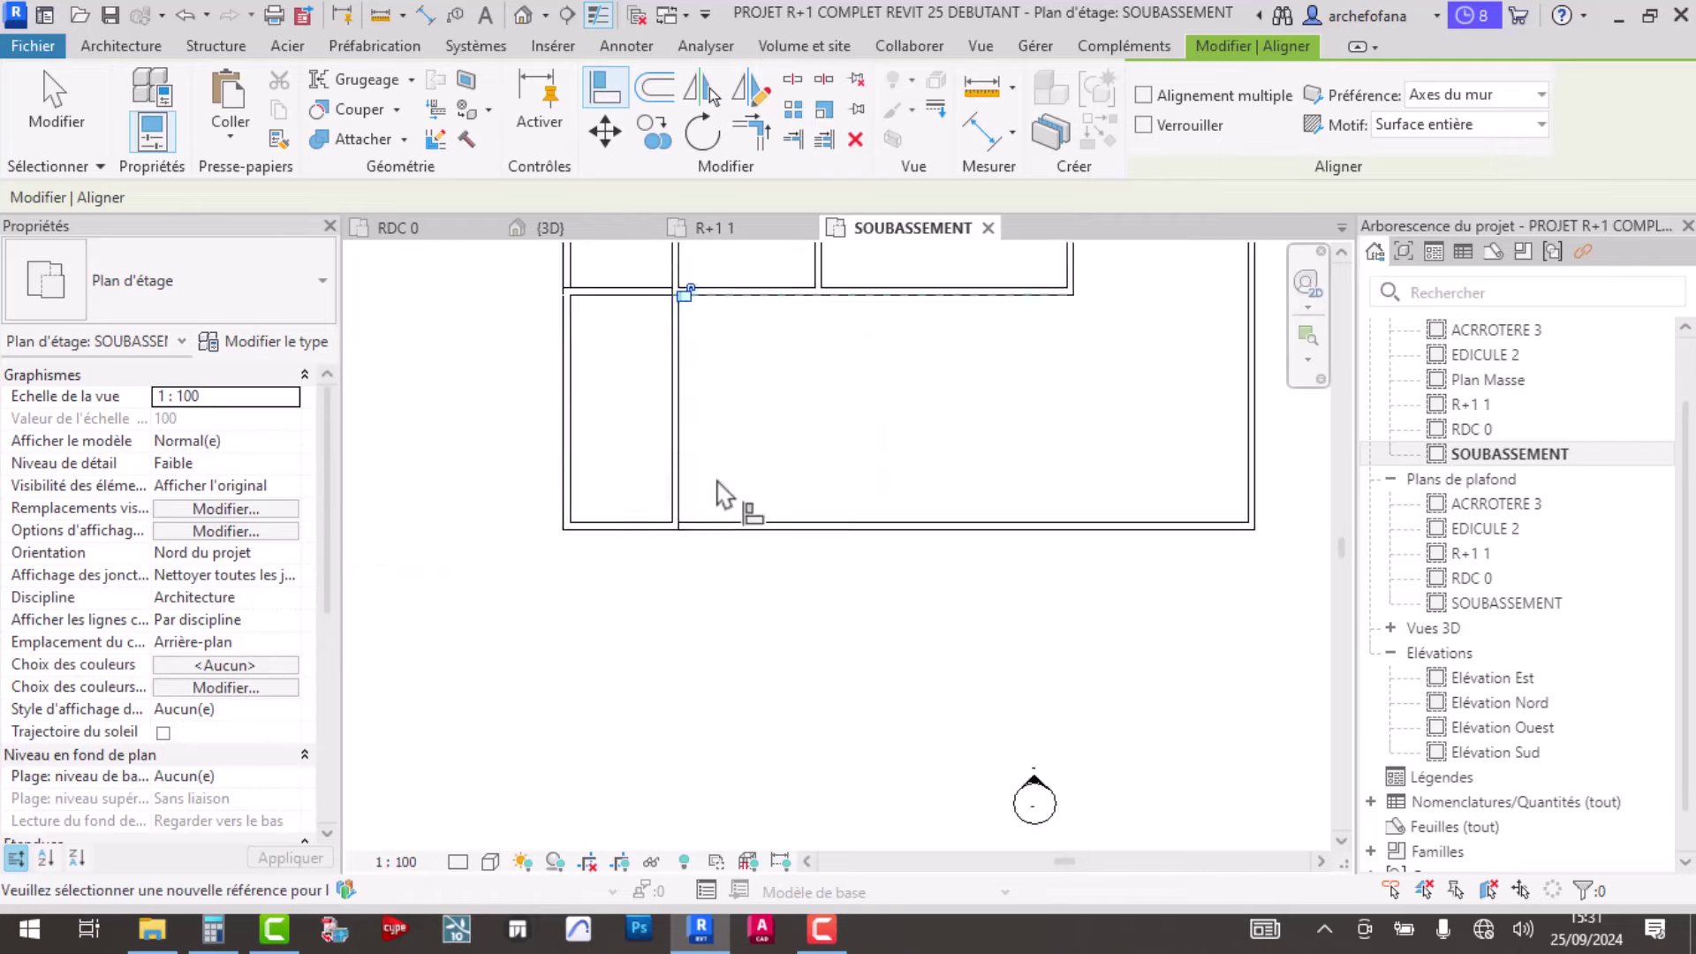
scroll(749, 512, "down", 1)
key("Escape")
- Pan across the basement plan and bring up the Architecture modelling tools
middle_click_drag(757, 450, 772, 634)
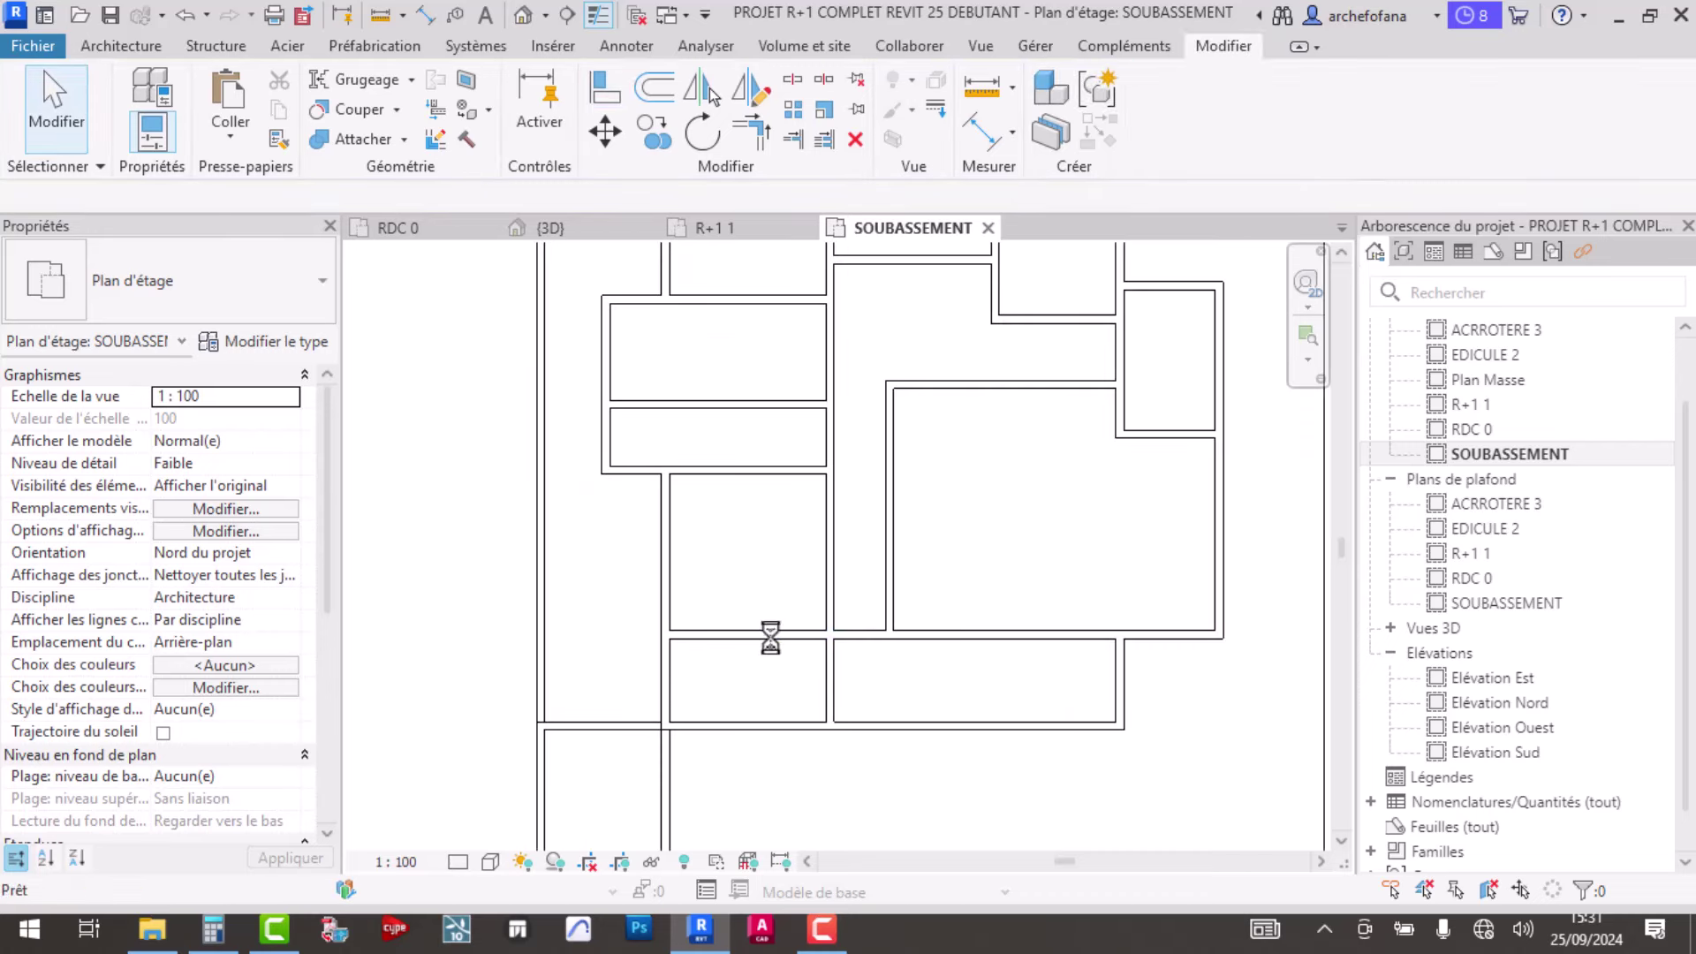
middle_click_drag(823, 507, 783, 656)
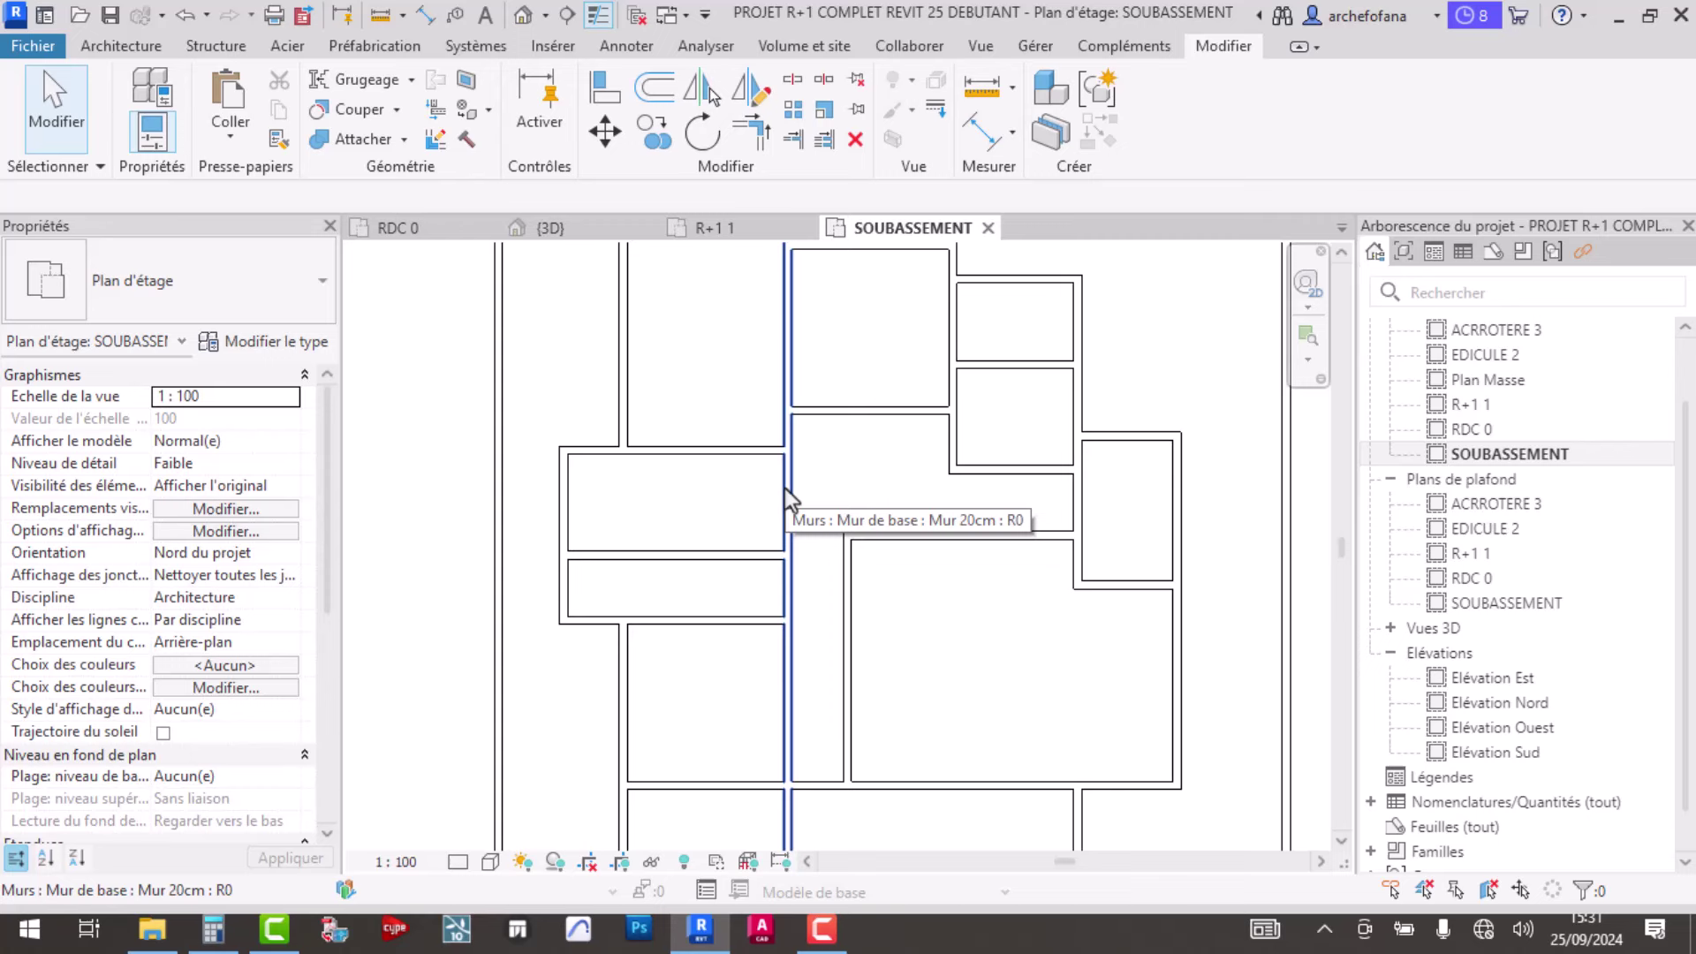
scroll(823, 530, "down", 2)
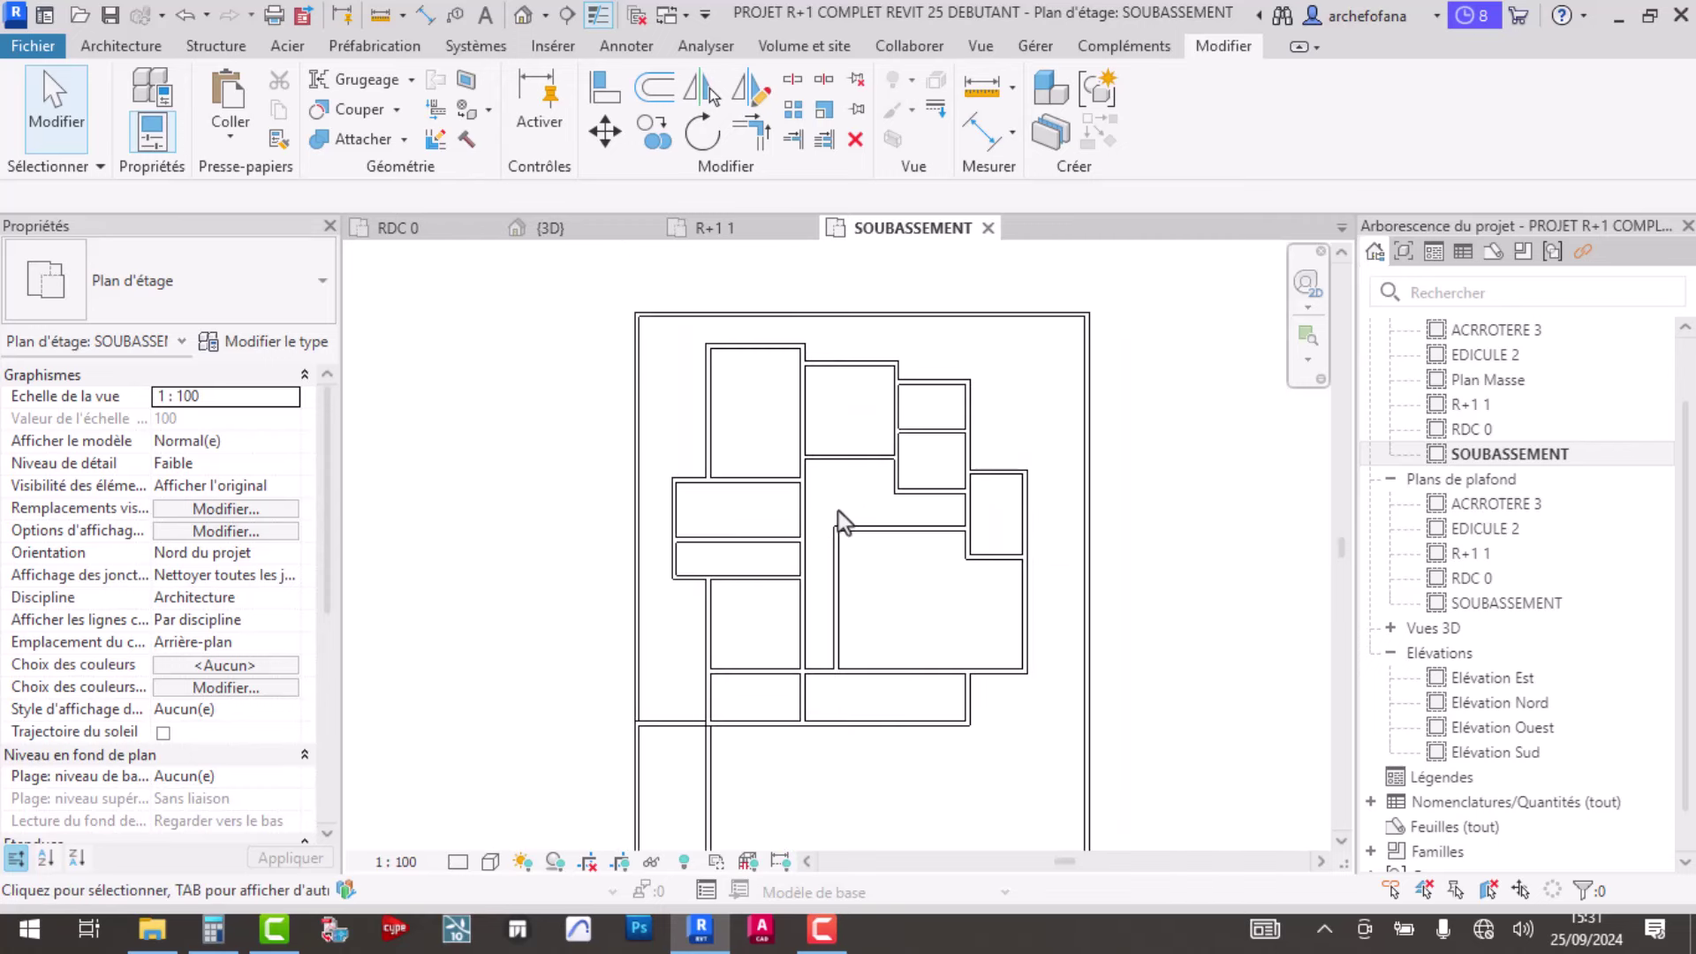
left_click(122, 46)
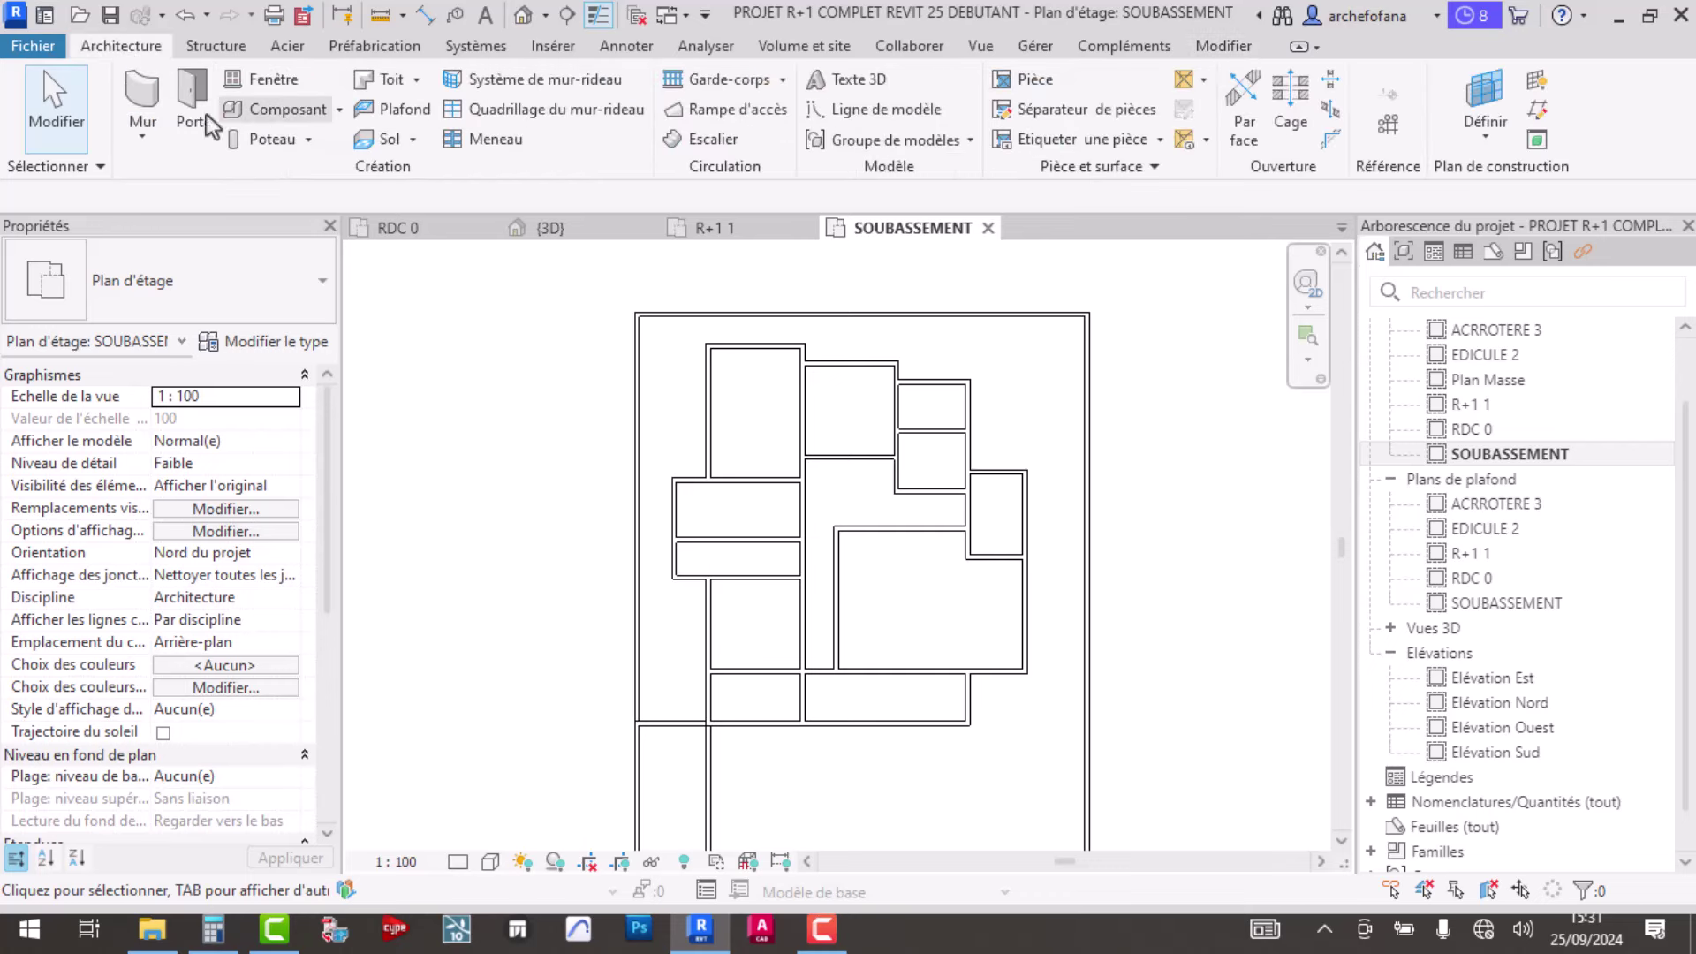
- Browse the Toit options, ending with Composant's Placer un composant / Créer in situ showing
left_click(341, 108)
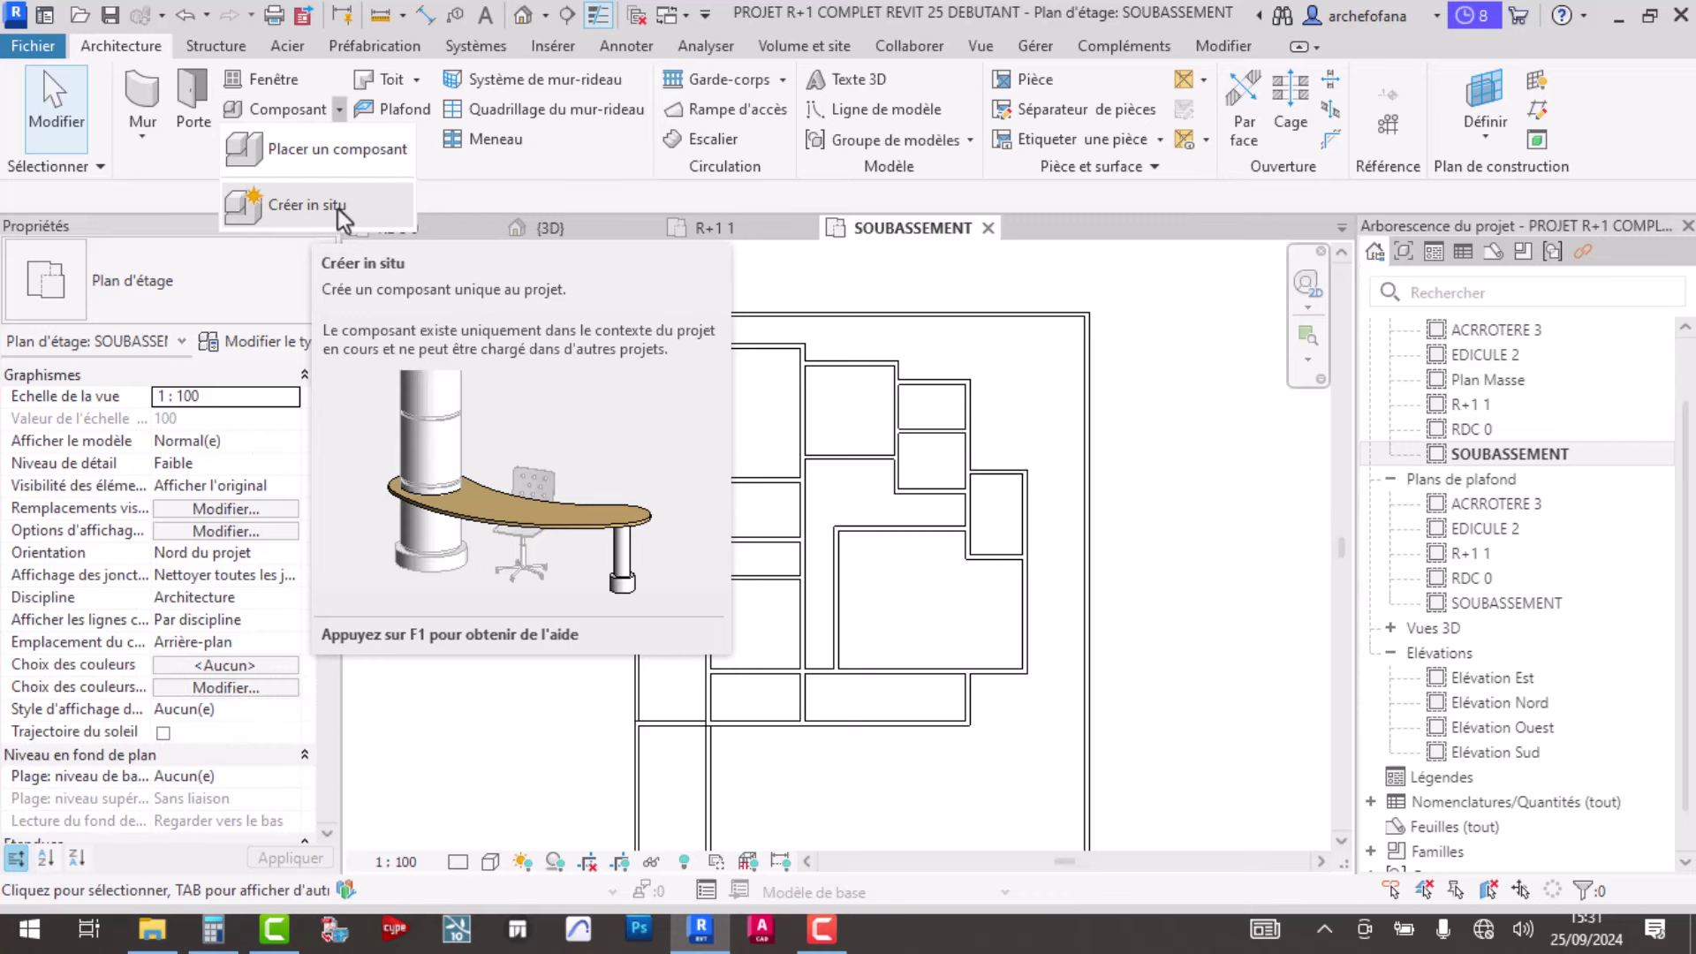
left_click(339, 109)
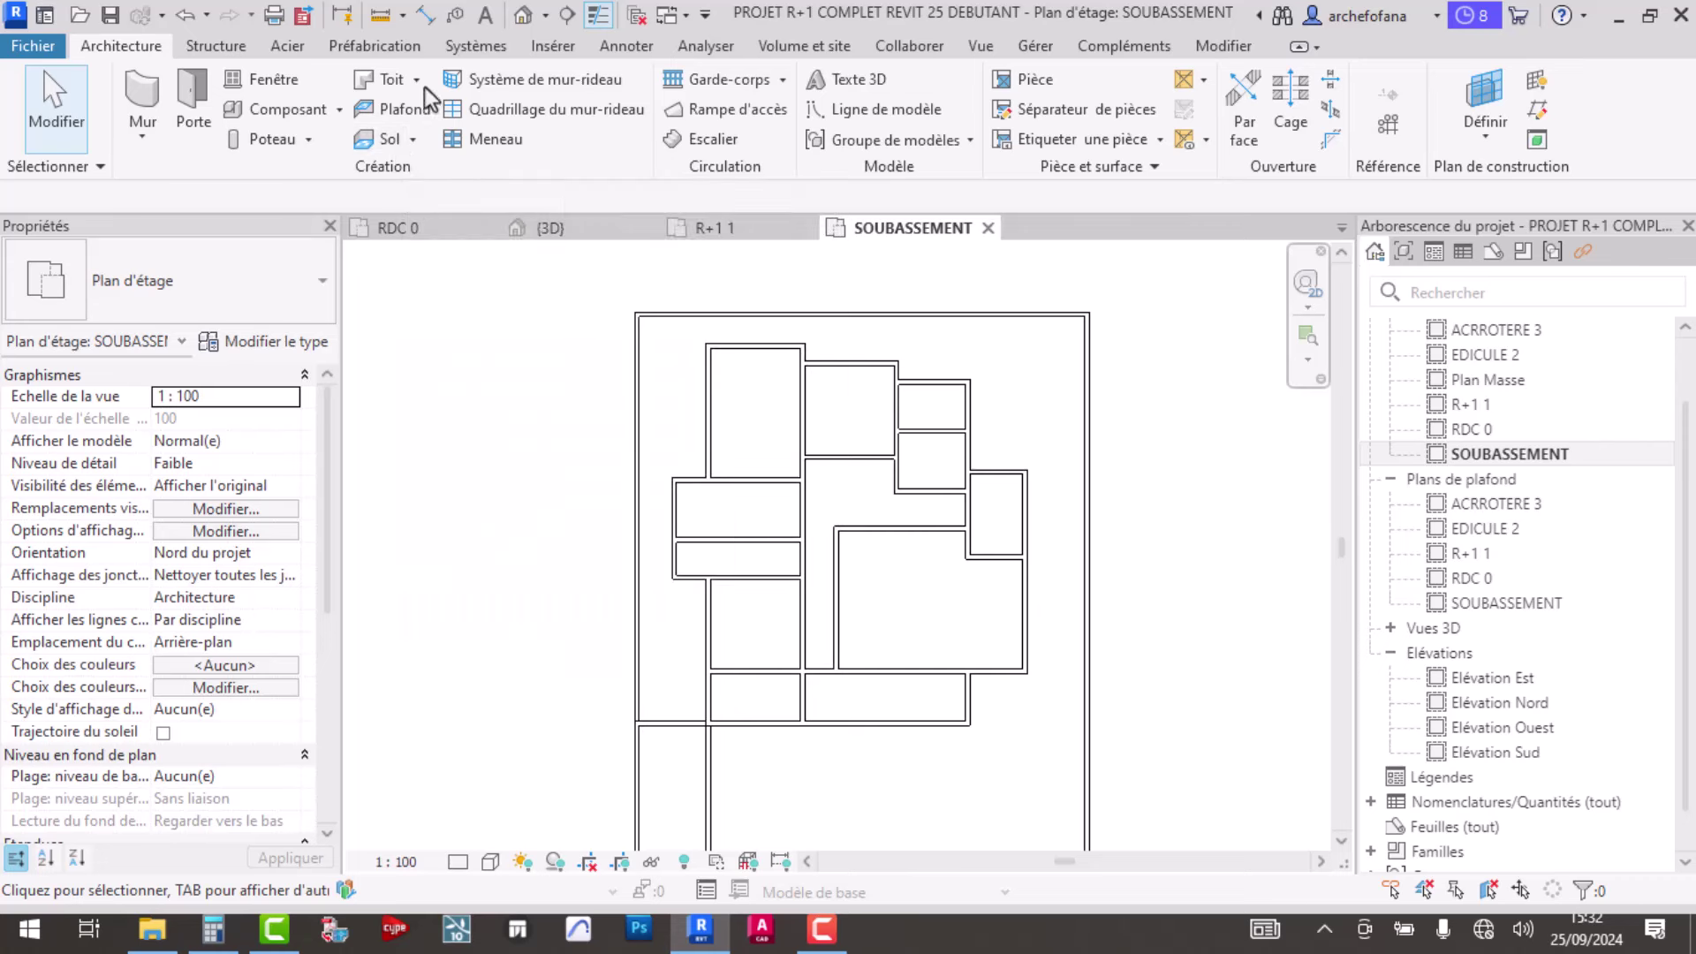
left_click(415, 82)
left_click(414, 83)
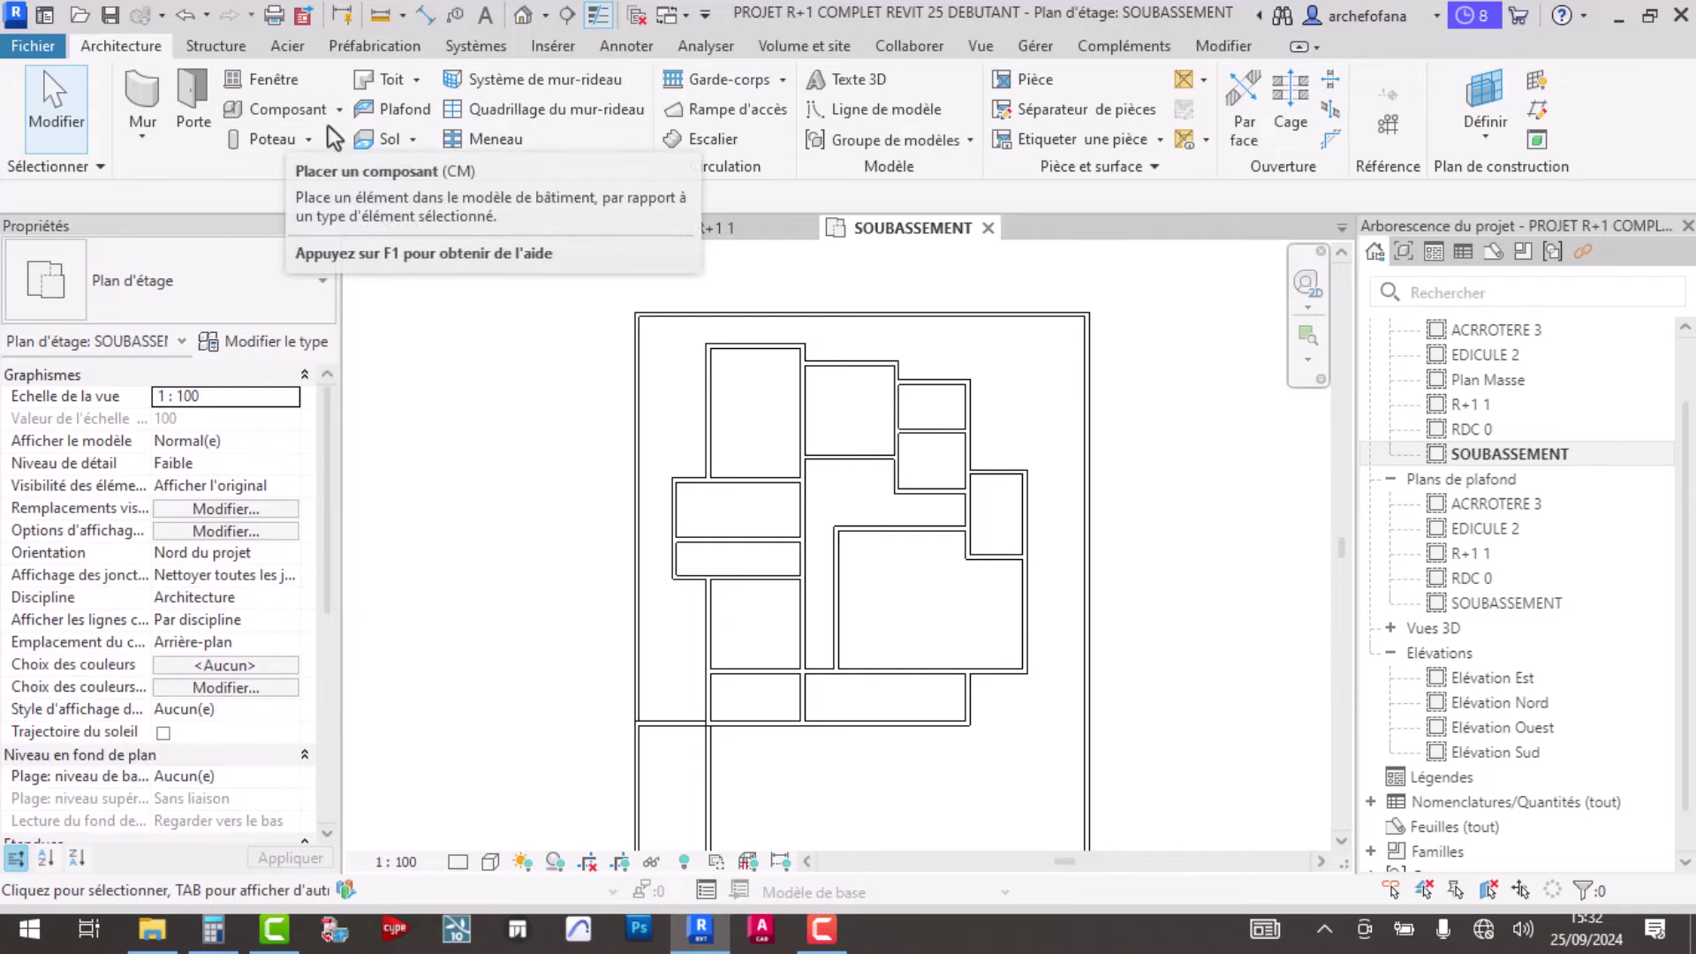
left_click(340, 110)
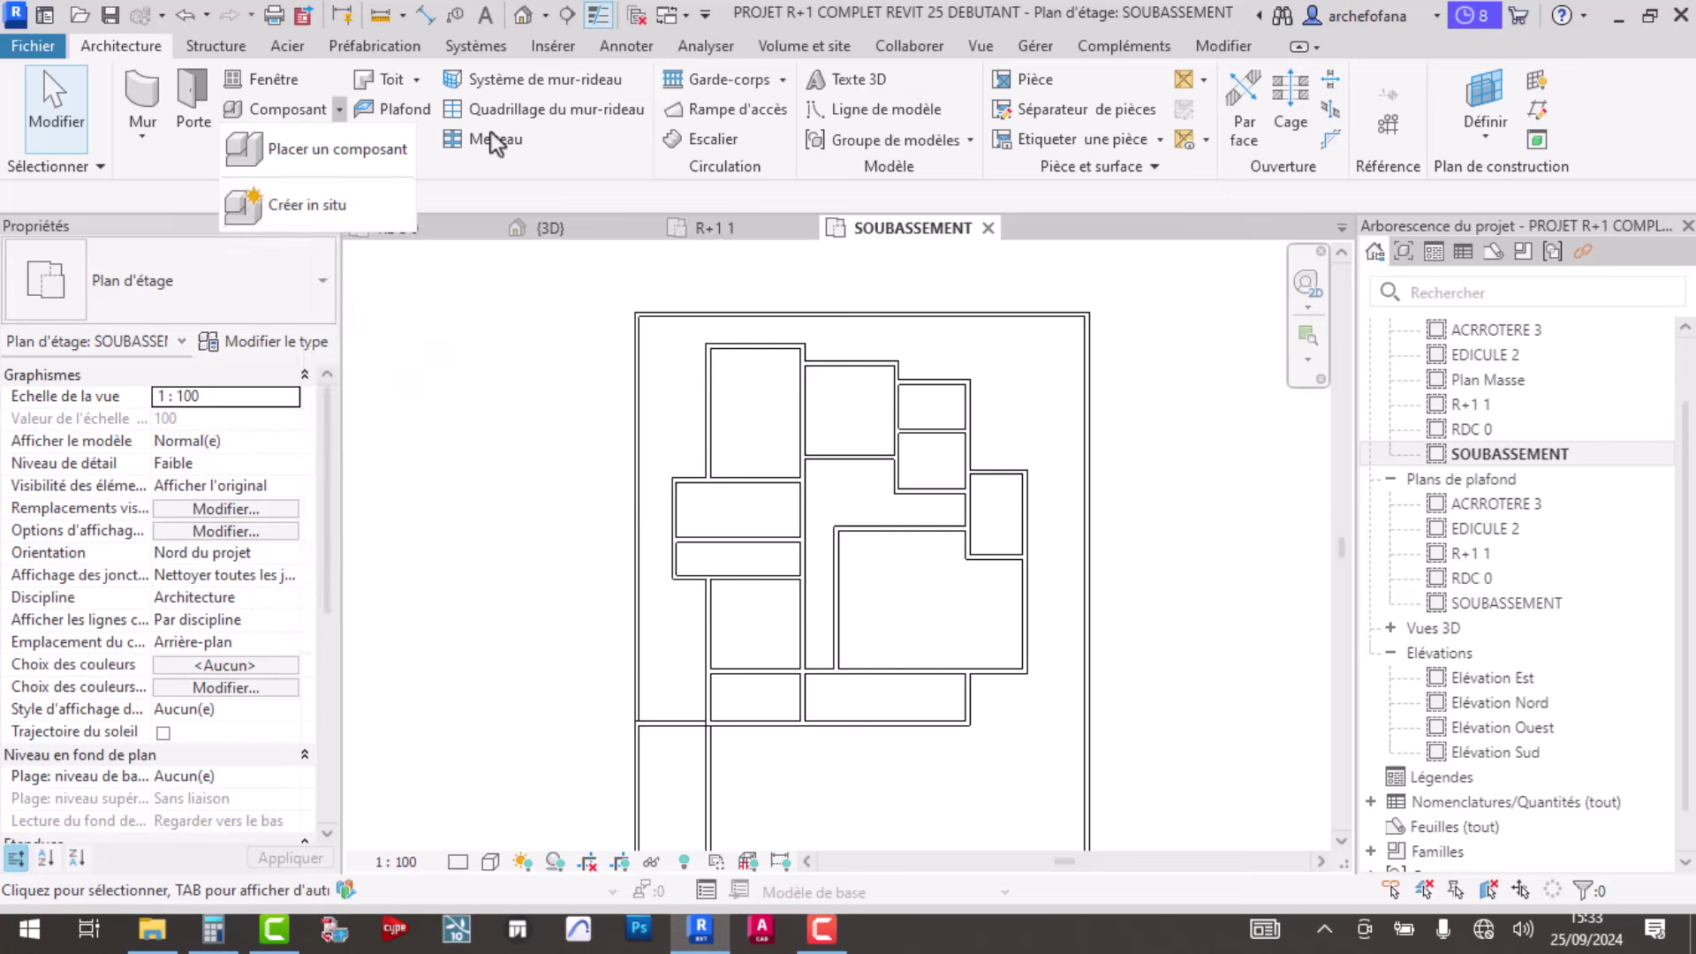
- Browse the Sol, Toit and Structure menus, return to Architecture, and reopen the Sol list
left_click(483, 176)
left_click(412, 139)
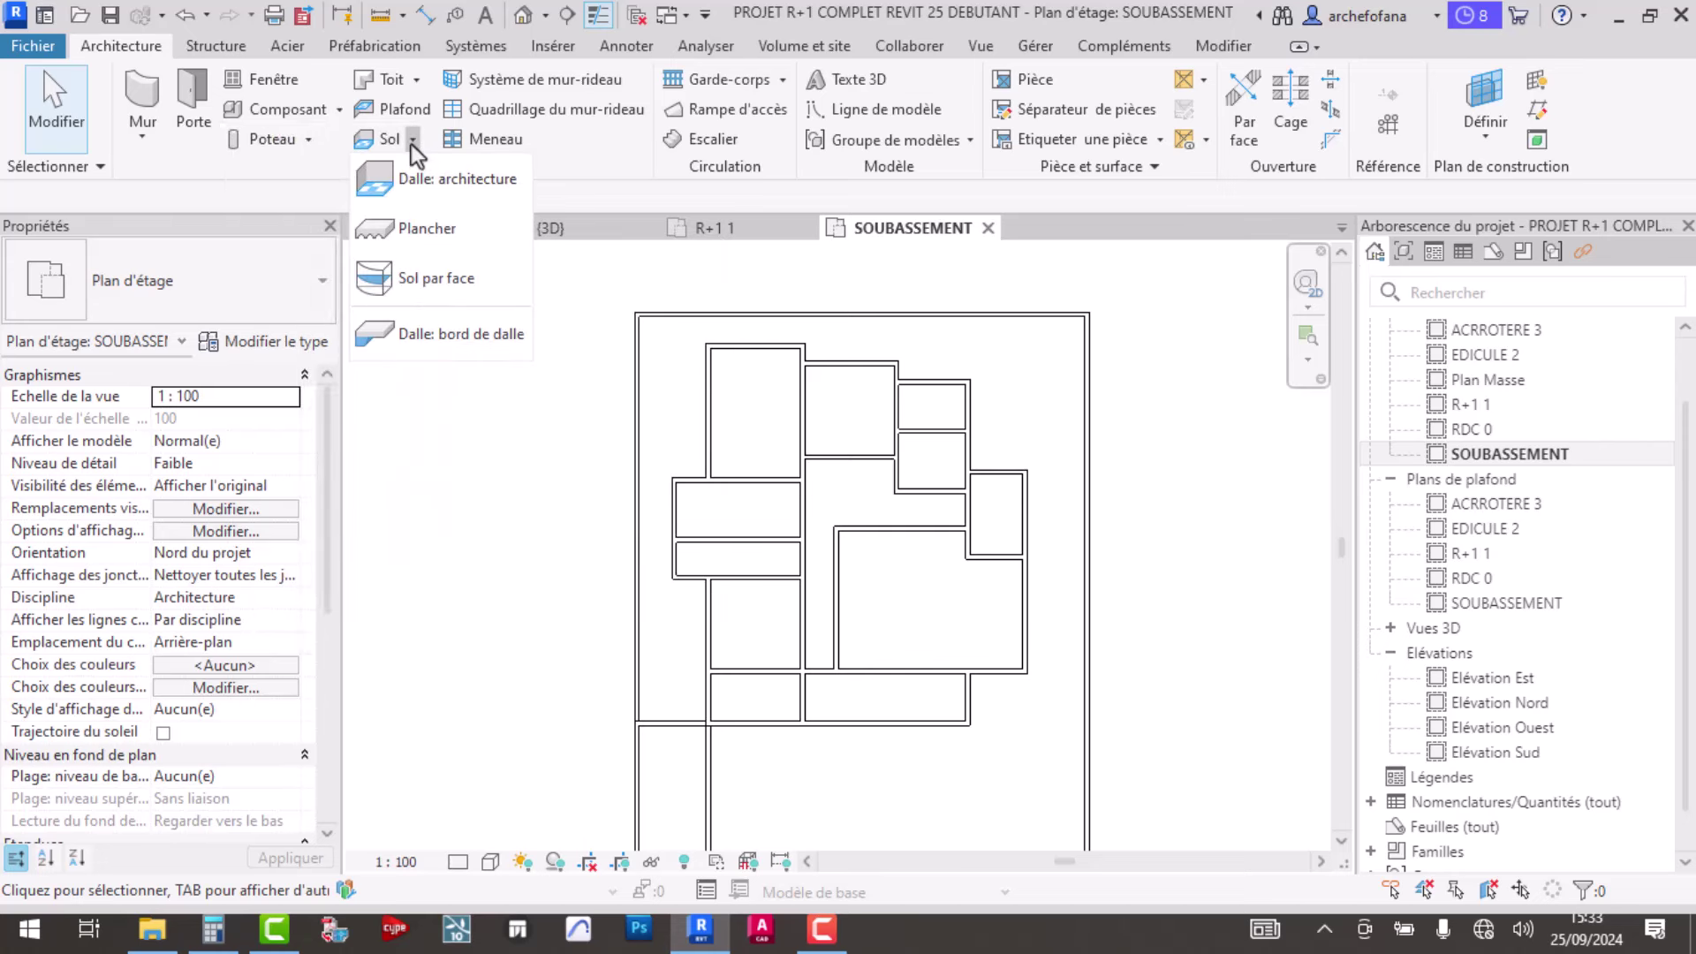
left_click(416, 83)
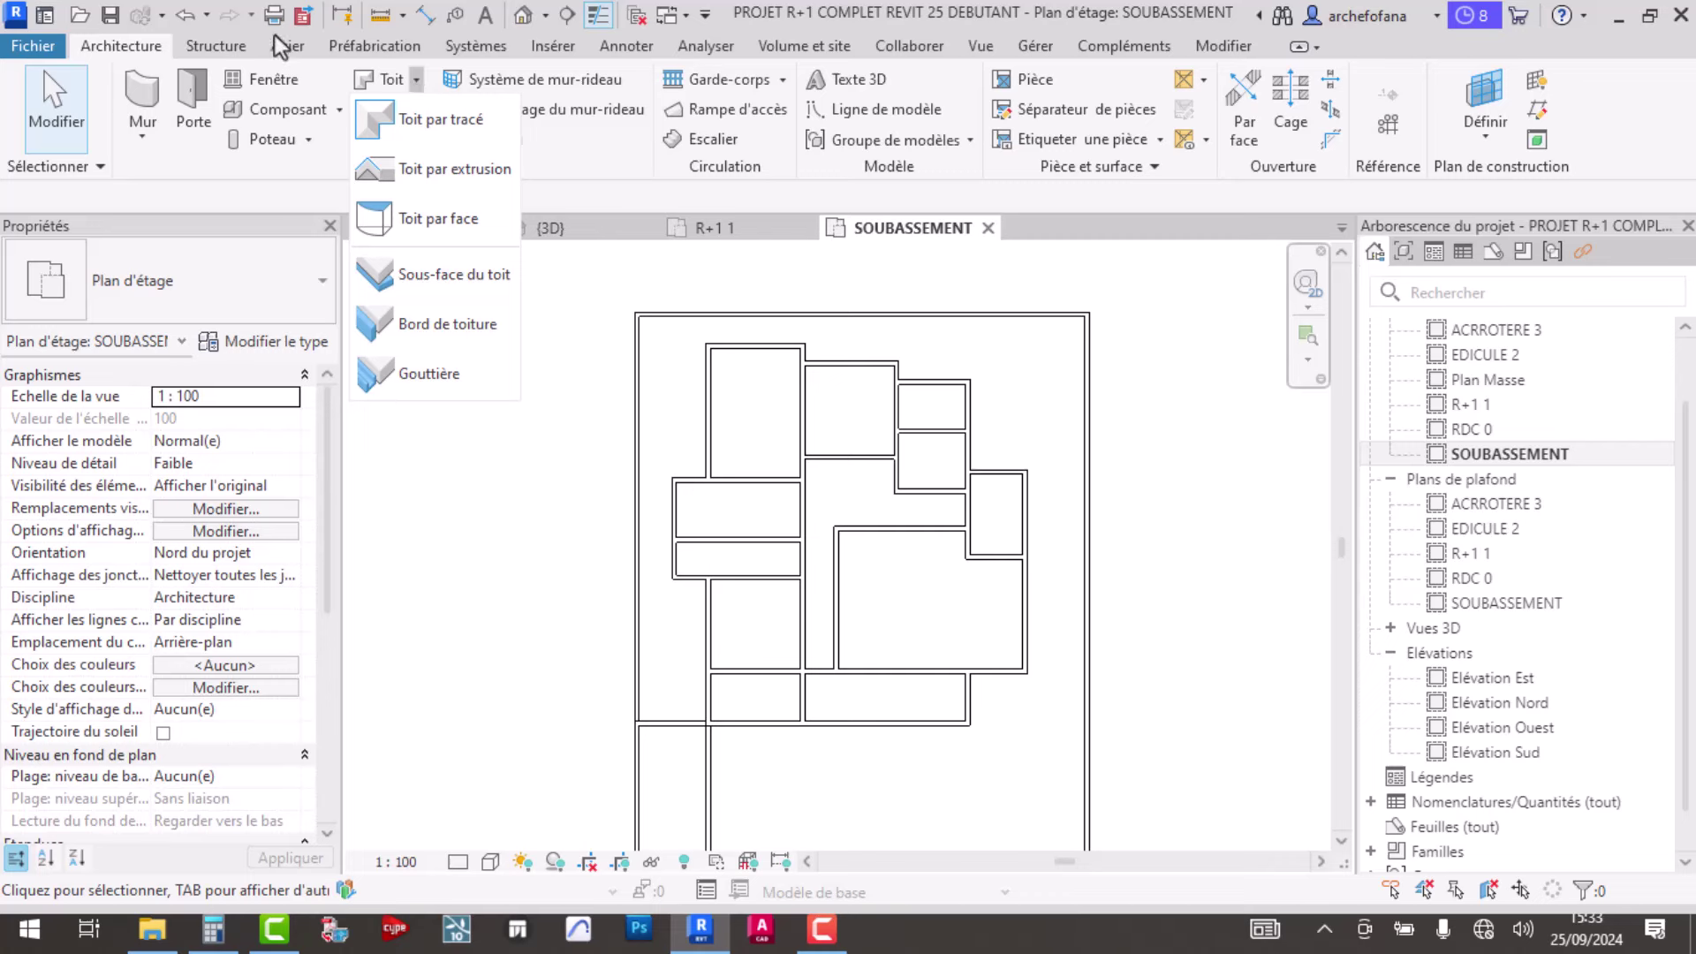
left_click(228, 50)
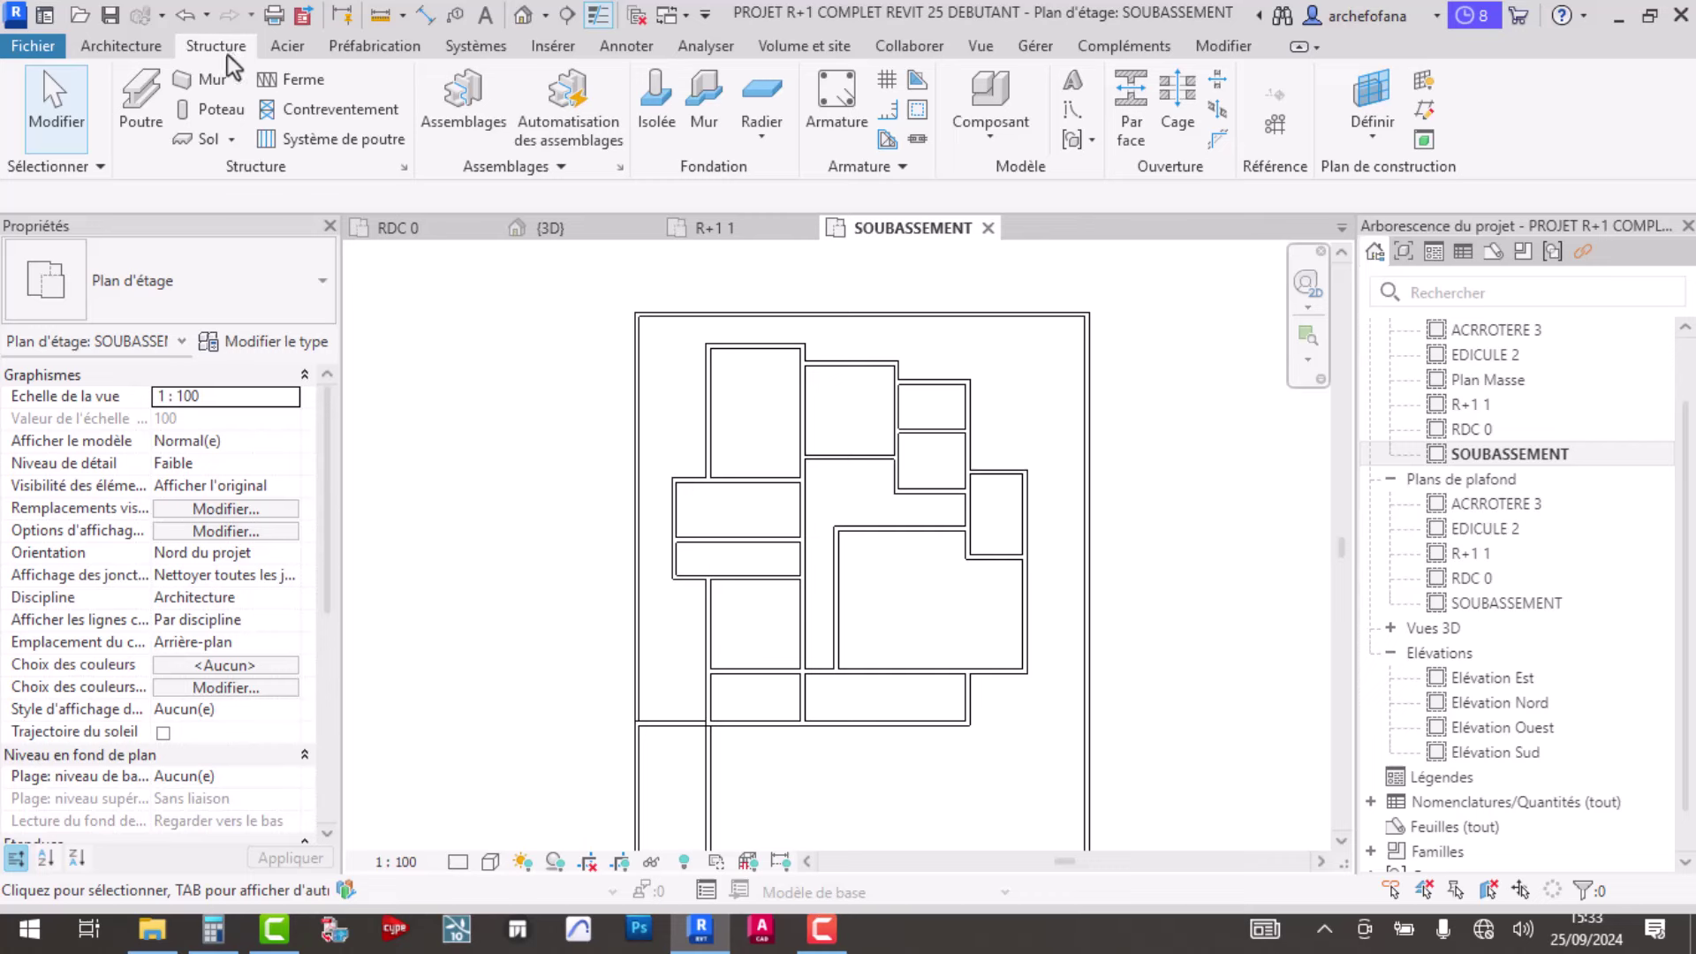
left_click(137, 53)
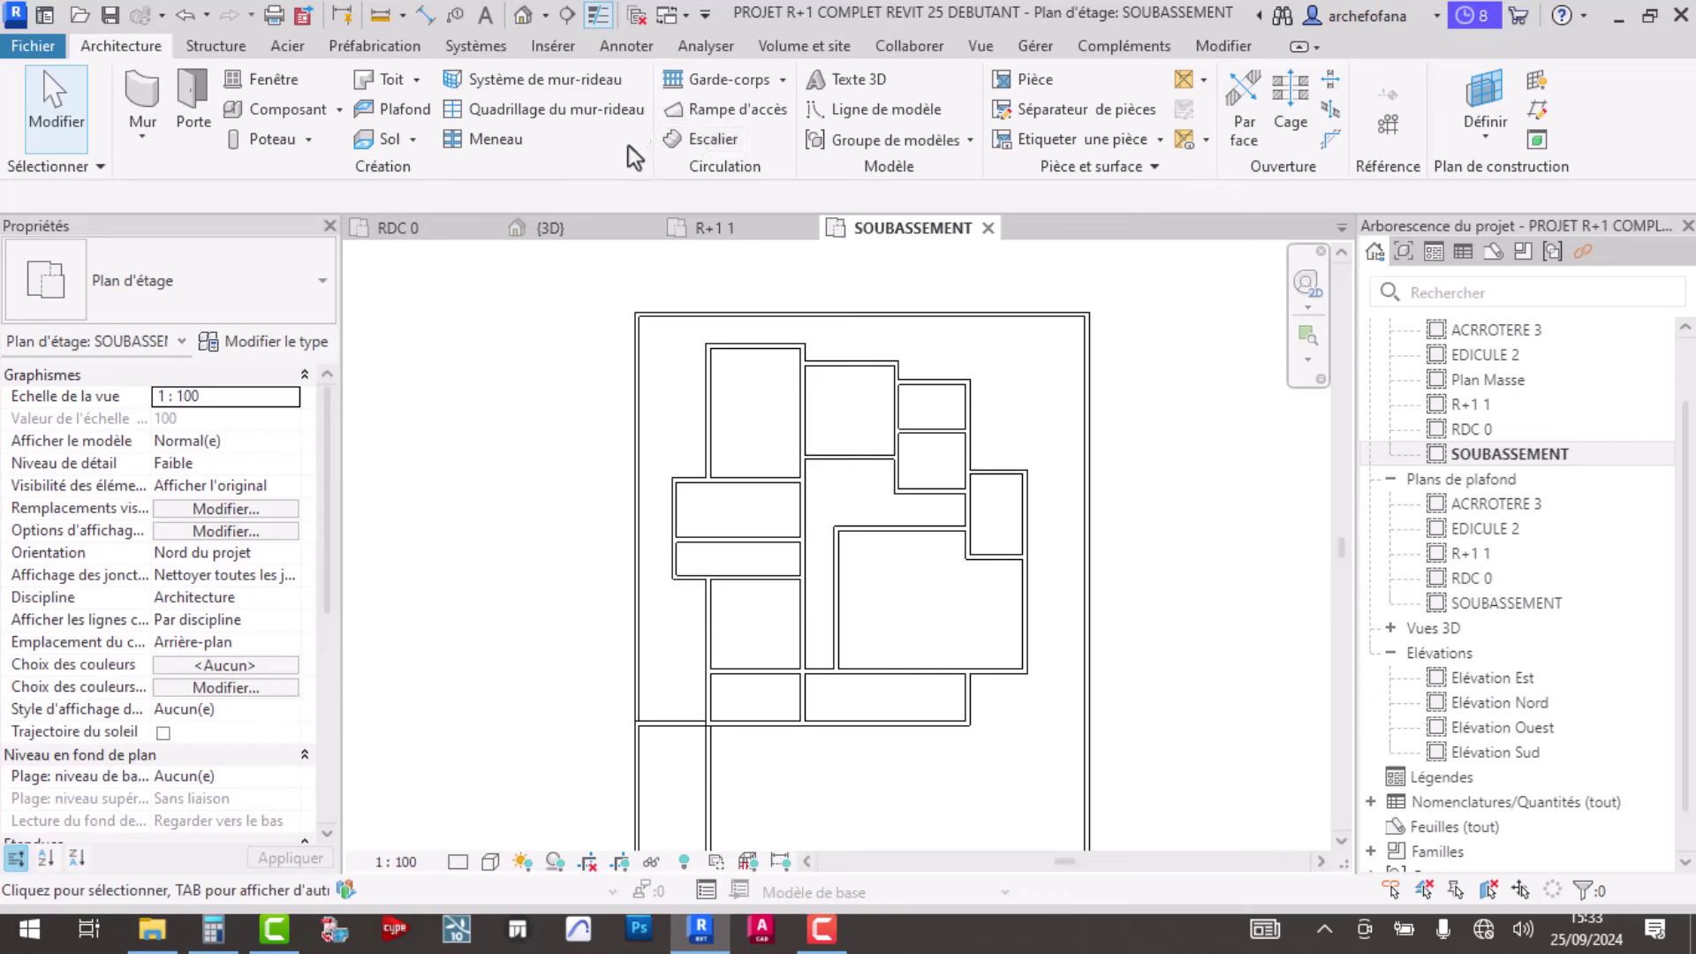
scroll(839, 439, "up", 2)
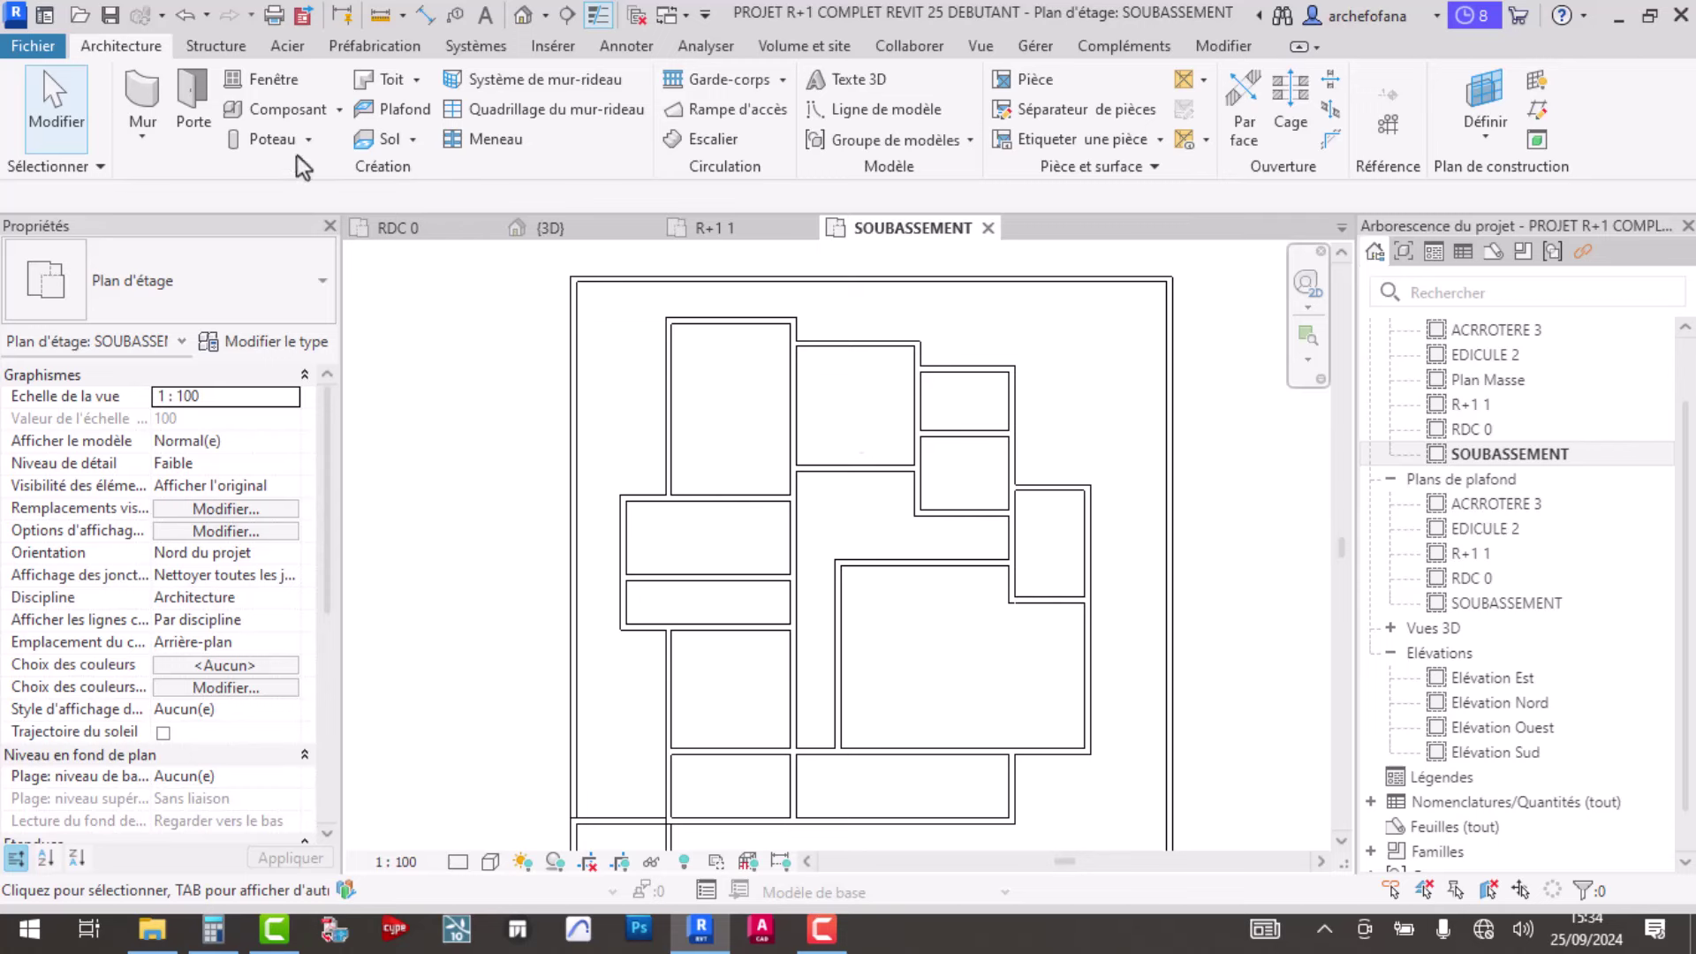
left_click(338, 108)
left_click(411, 139)
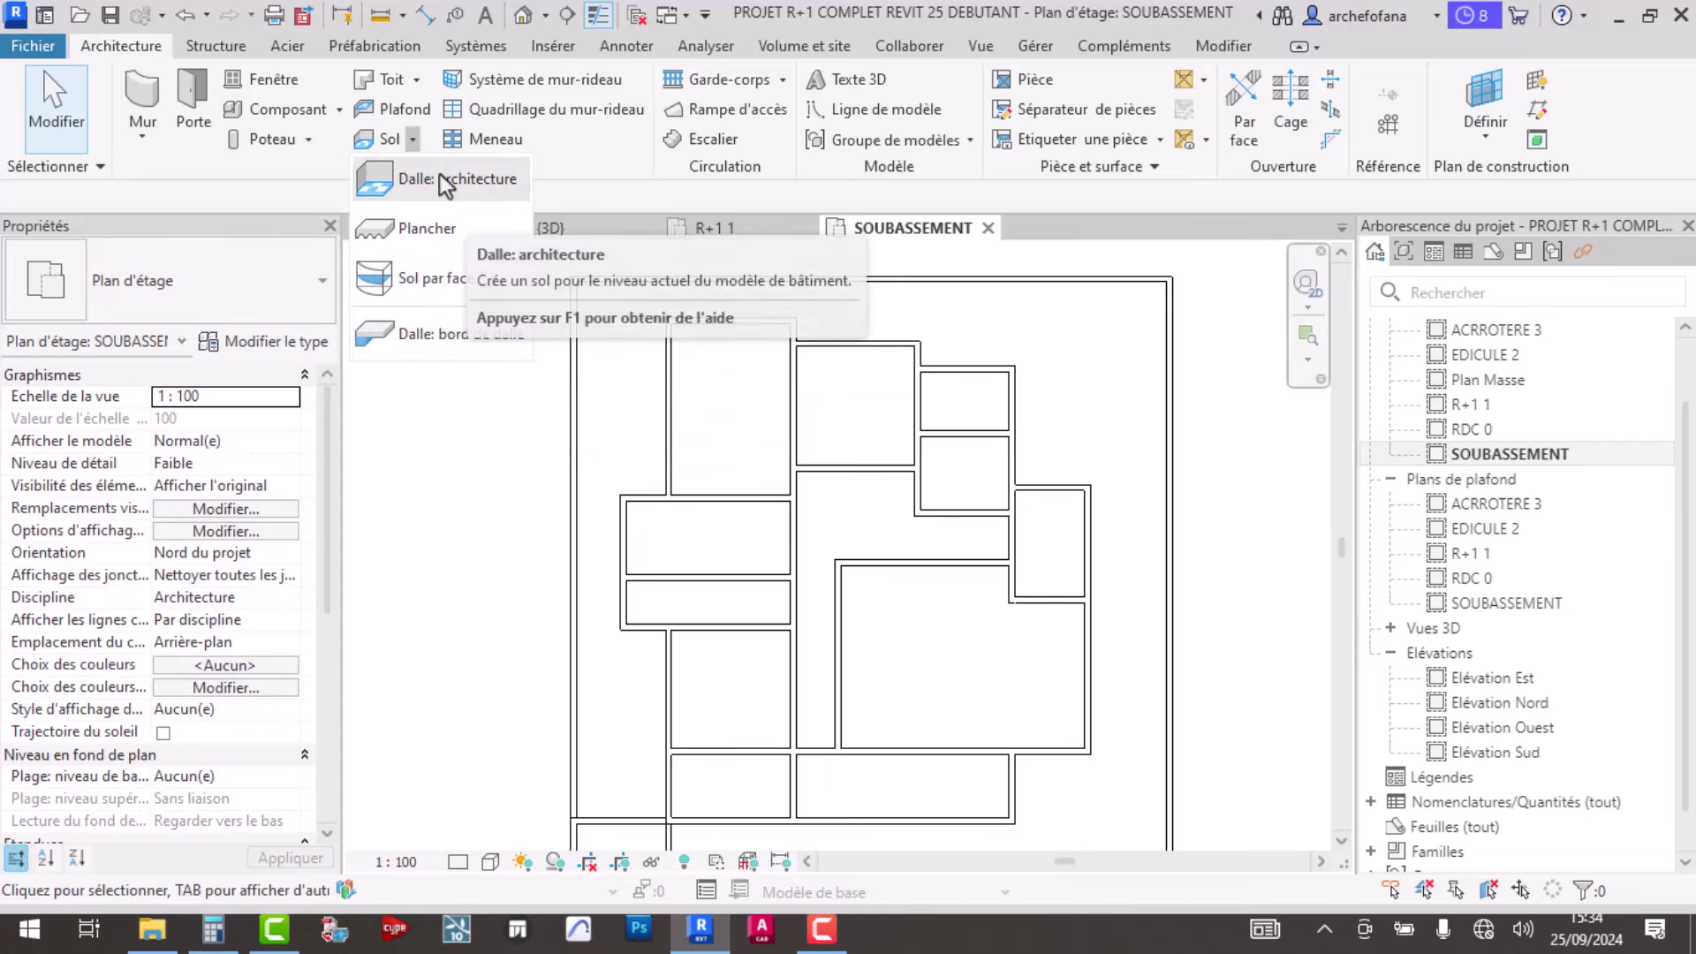
- Start a Dalle: architecture floor sketch and pick the top wall as its boundary
left_click(444, 179)
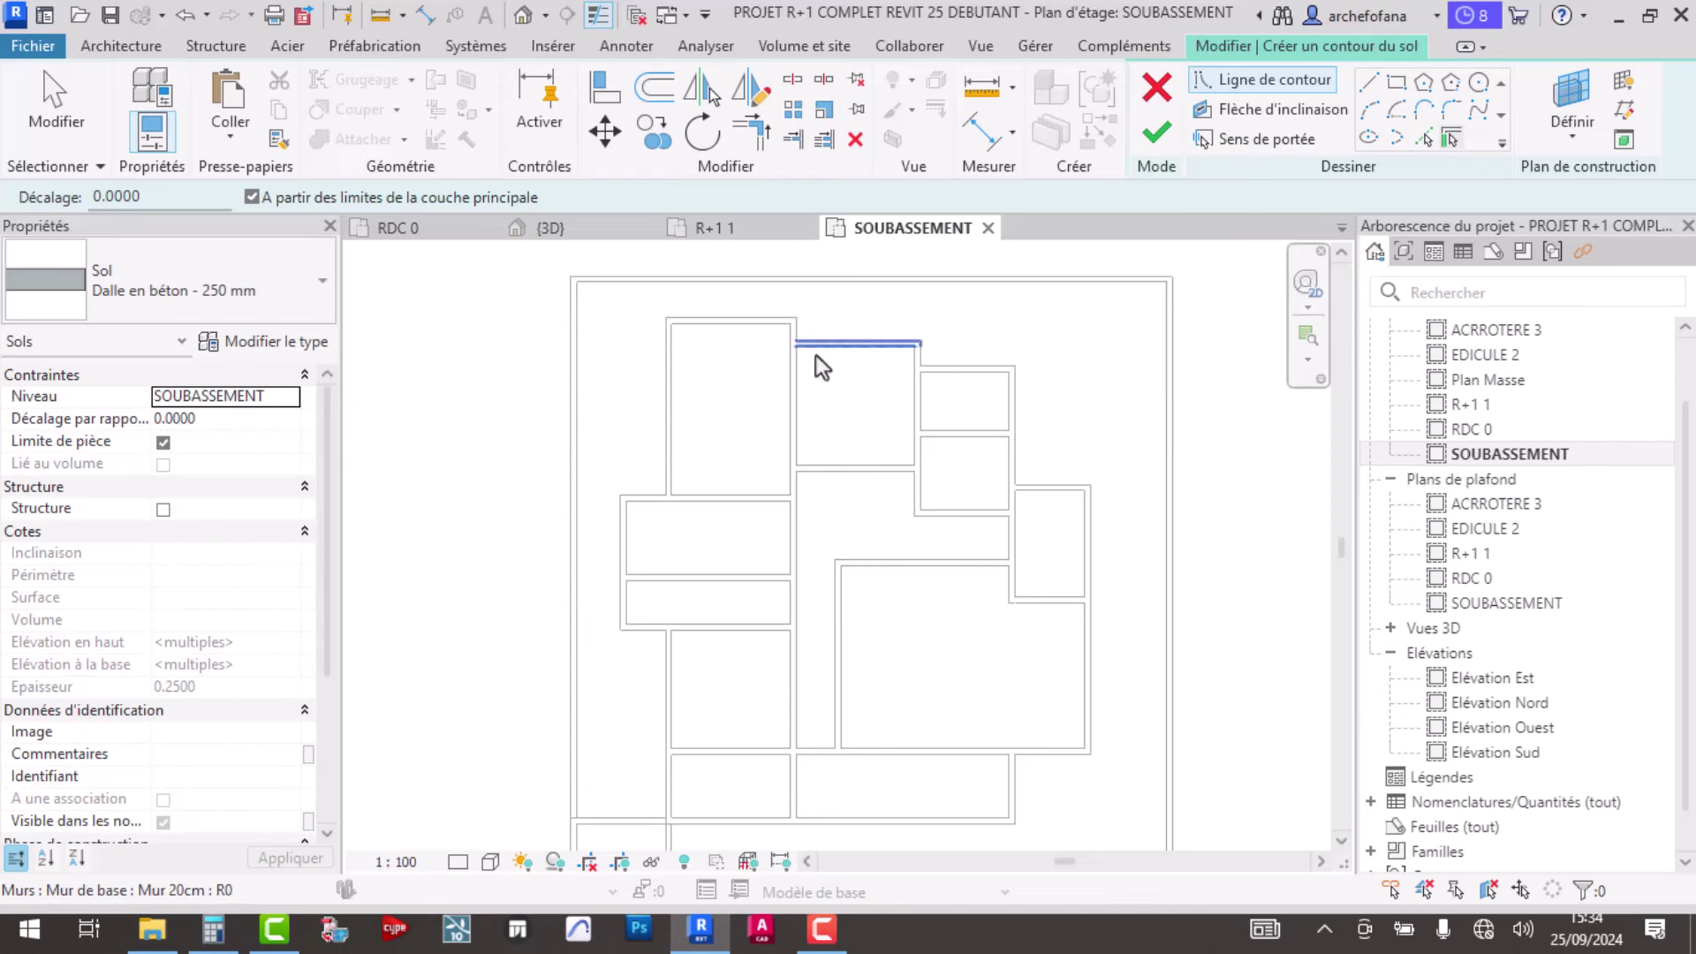
scroll(855, 359, "up", 2)
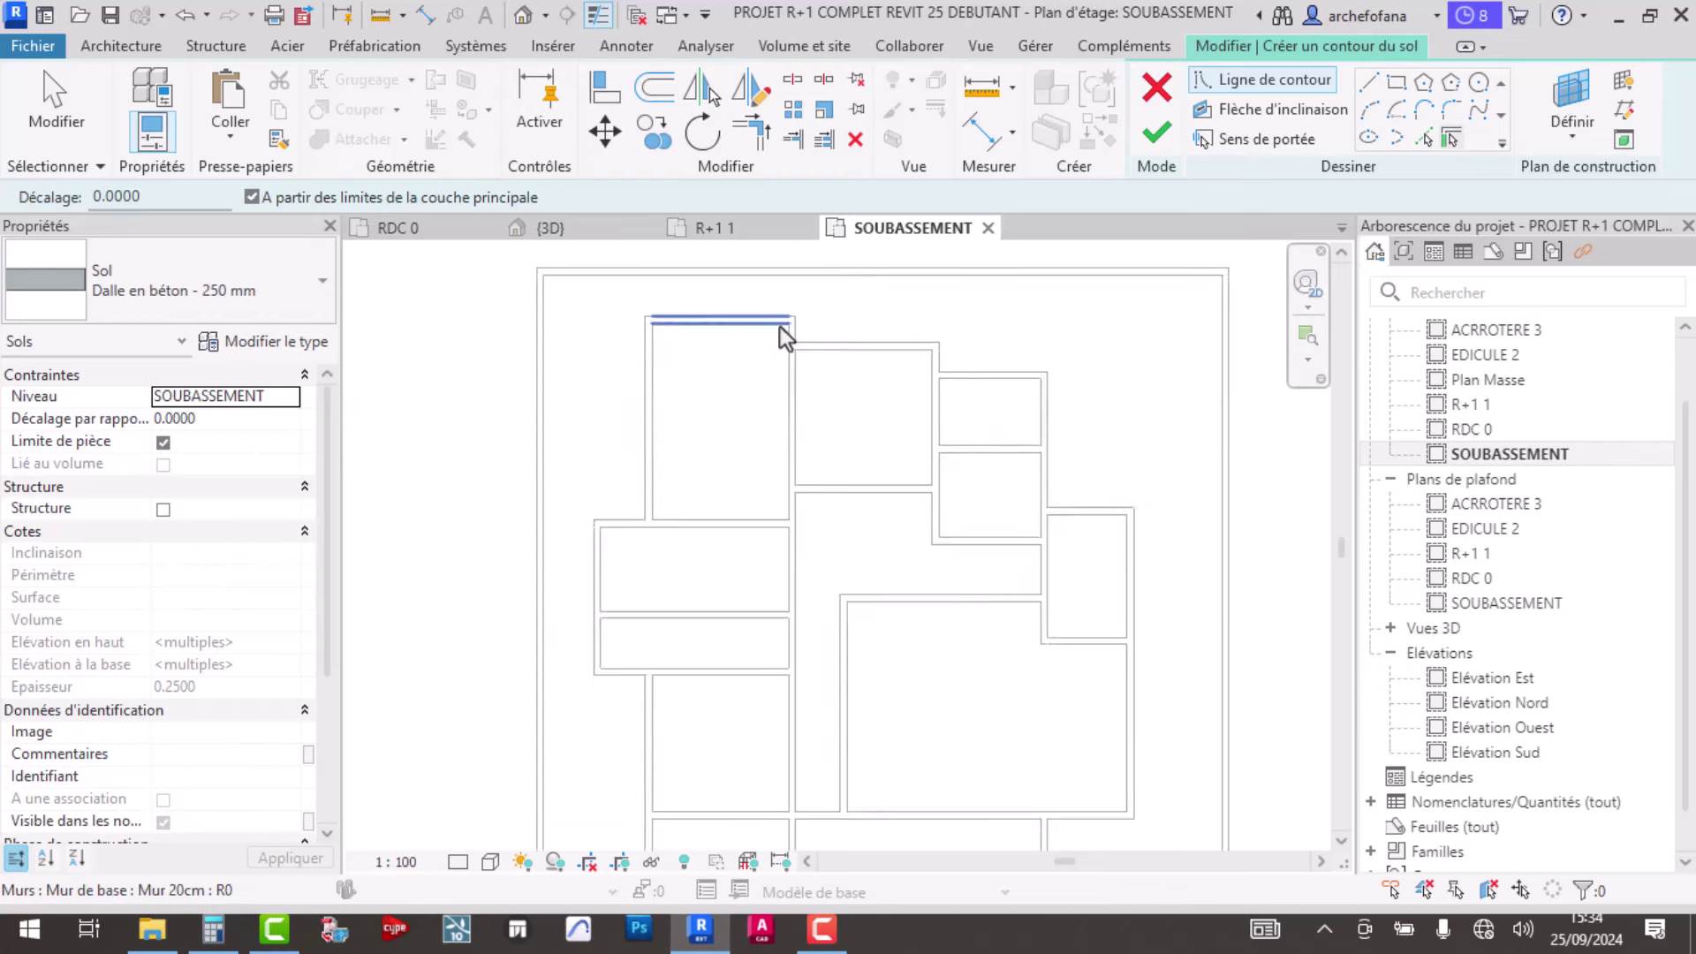
scroll(784, 333, "up", 2)
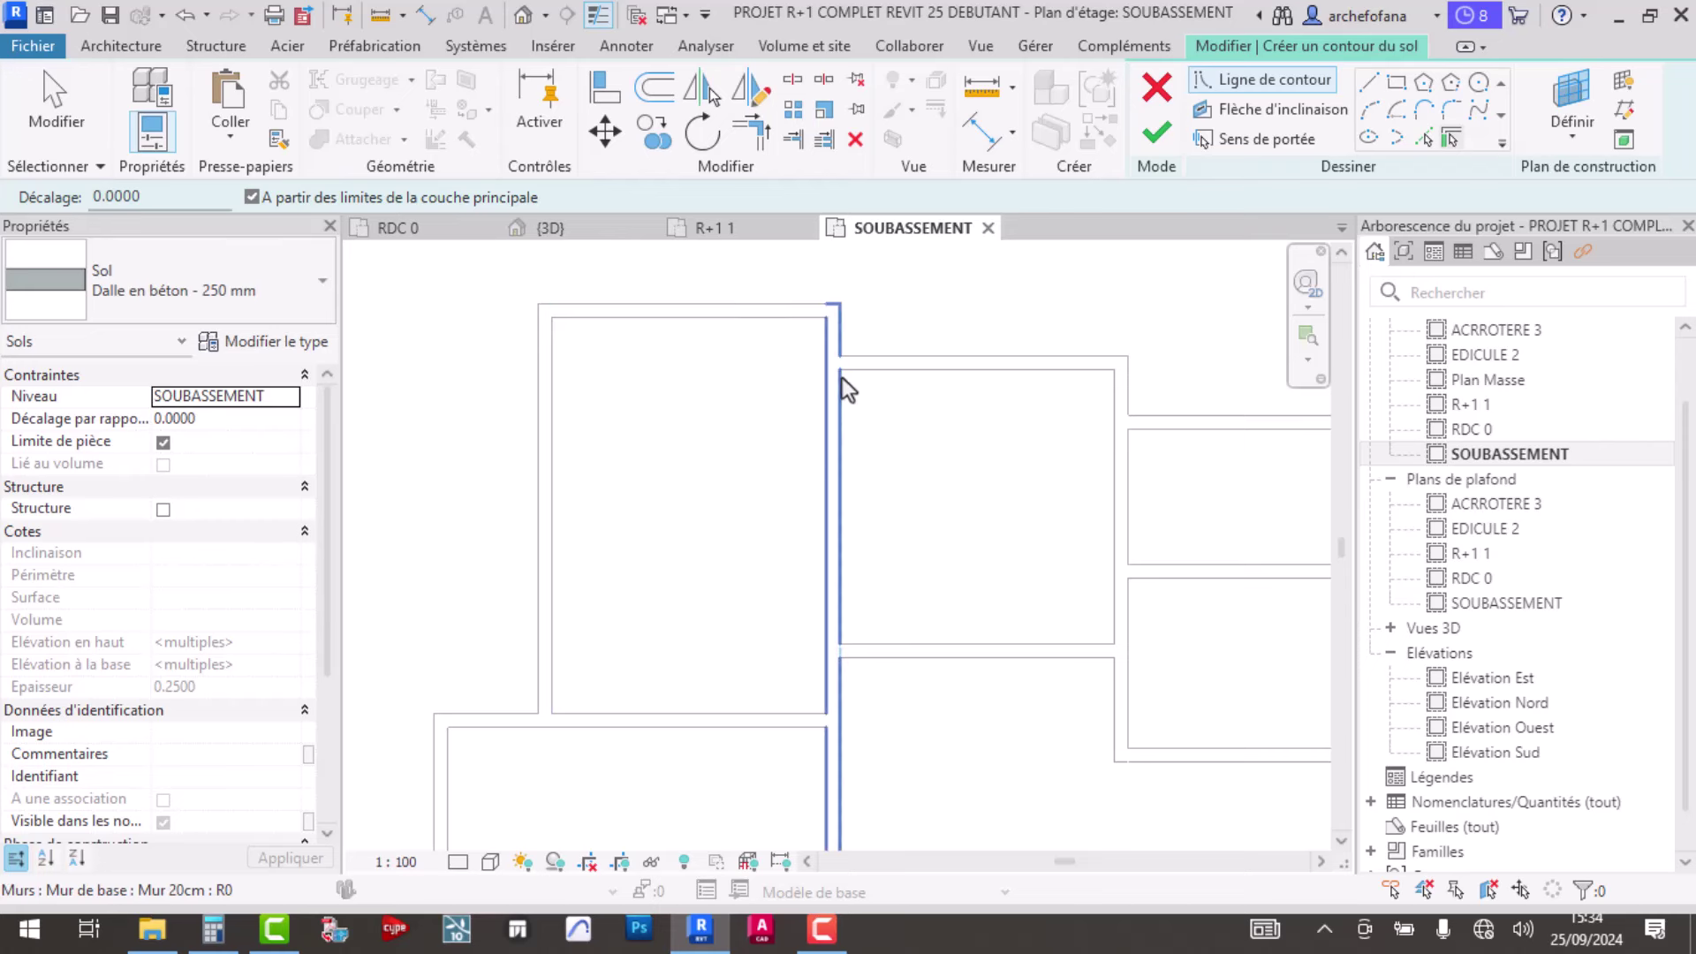
scroll(618, 309, "up", 2)
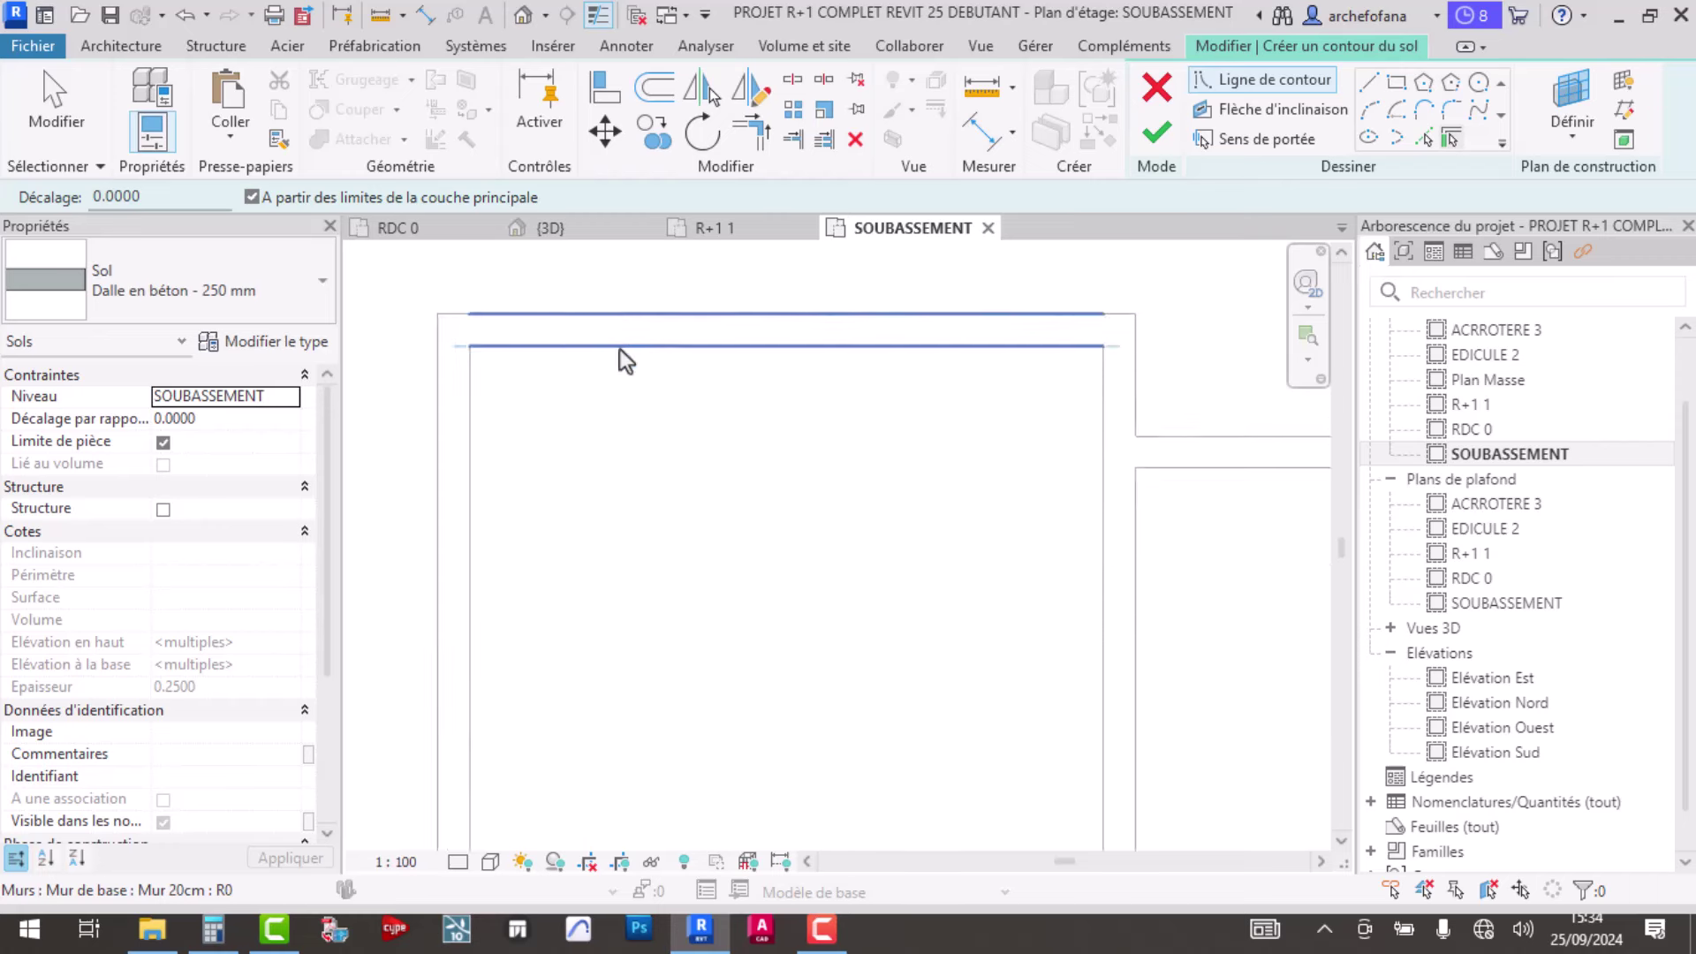
left_click(616, 350)
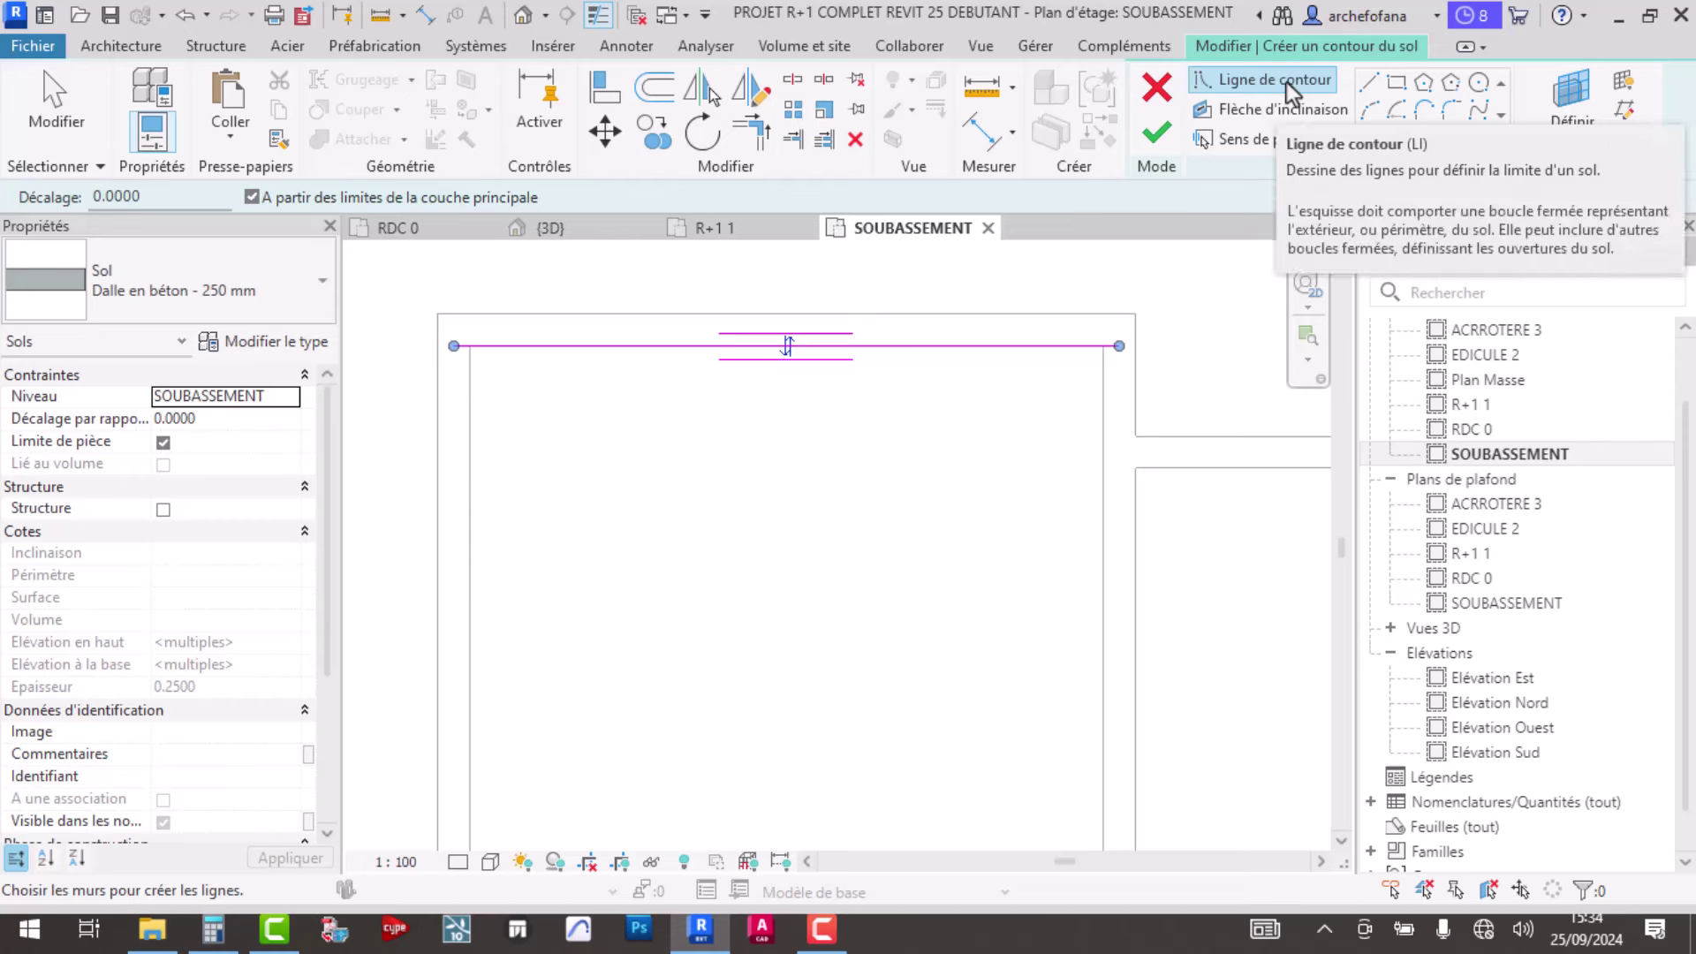
- Try the Ligne de contour tool, then escape it and cancel the floor sketch
left_click(1288, 84)
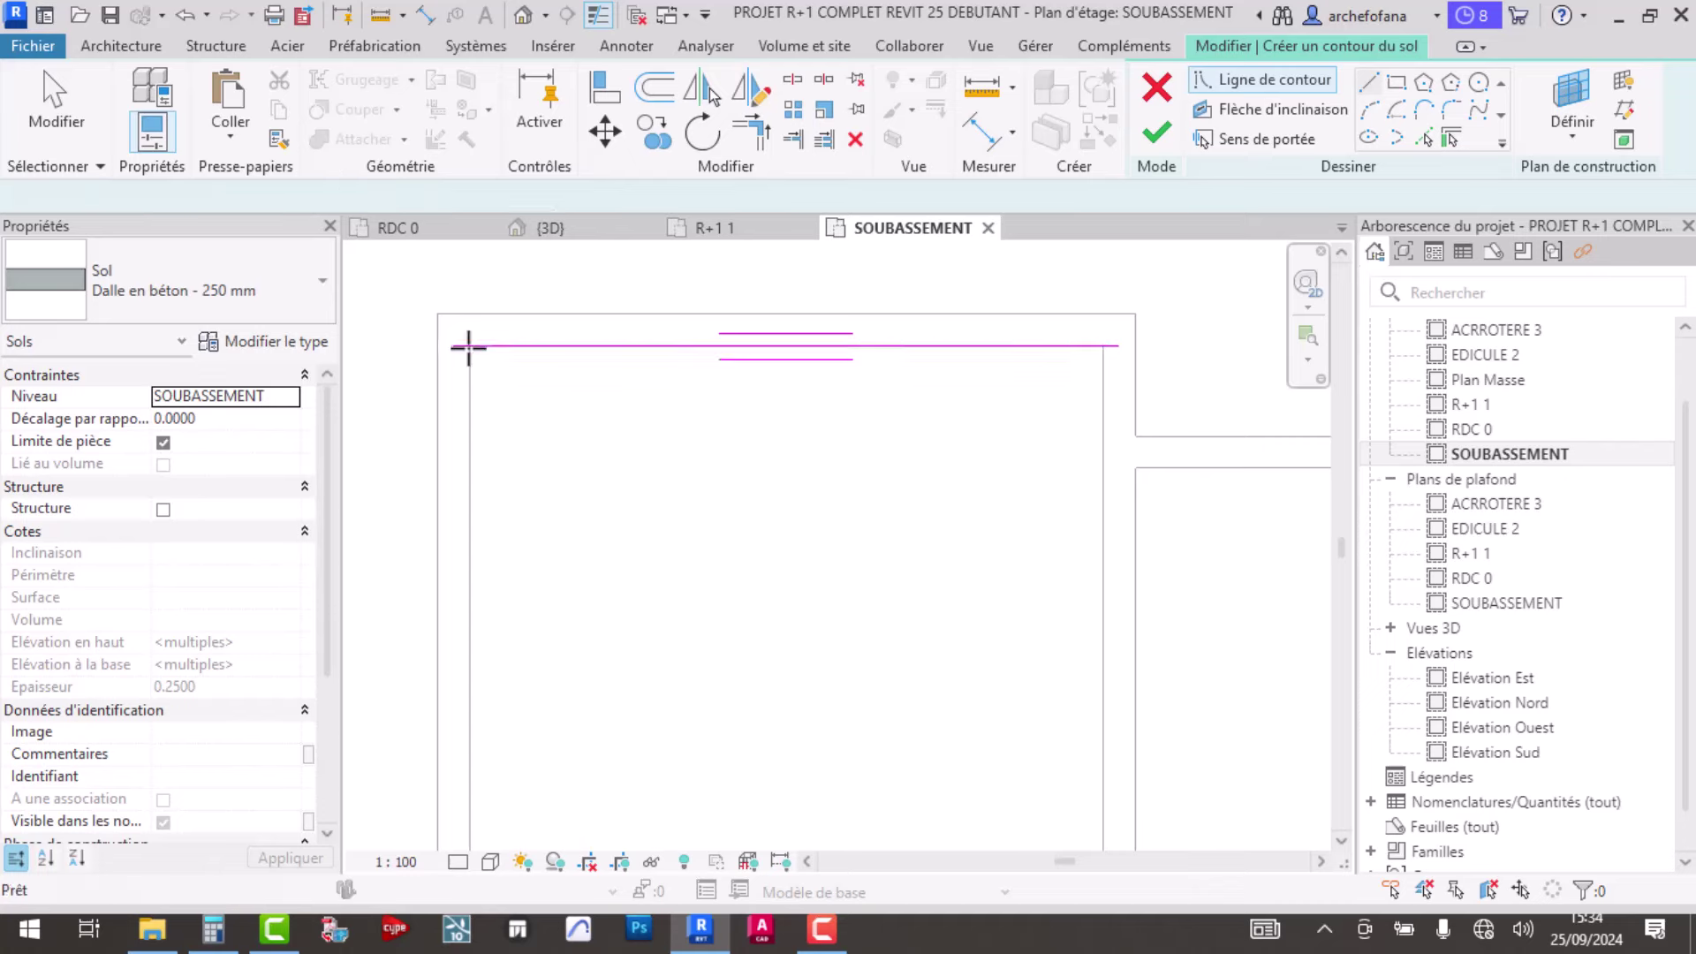
key("Escape")
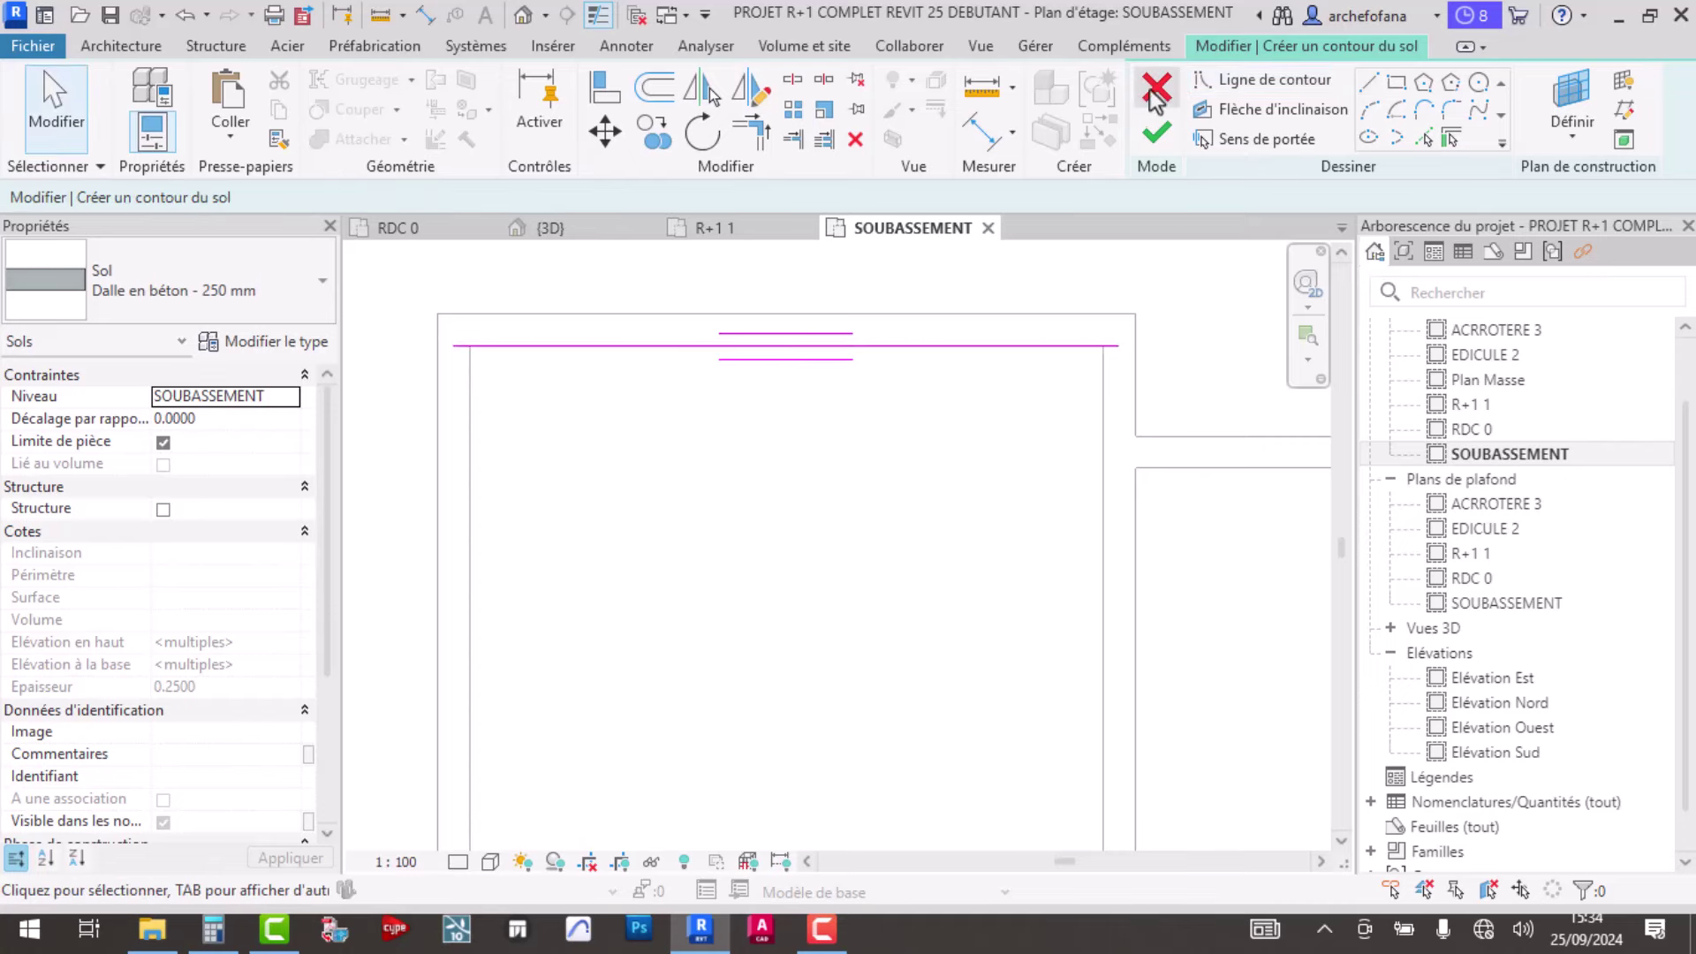
left_click(1156, 88)
- Discard the old sketch, start a new Dalle: architecture floor, and switch to the Line tool (LI)
left_click(901, 481)
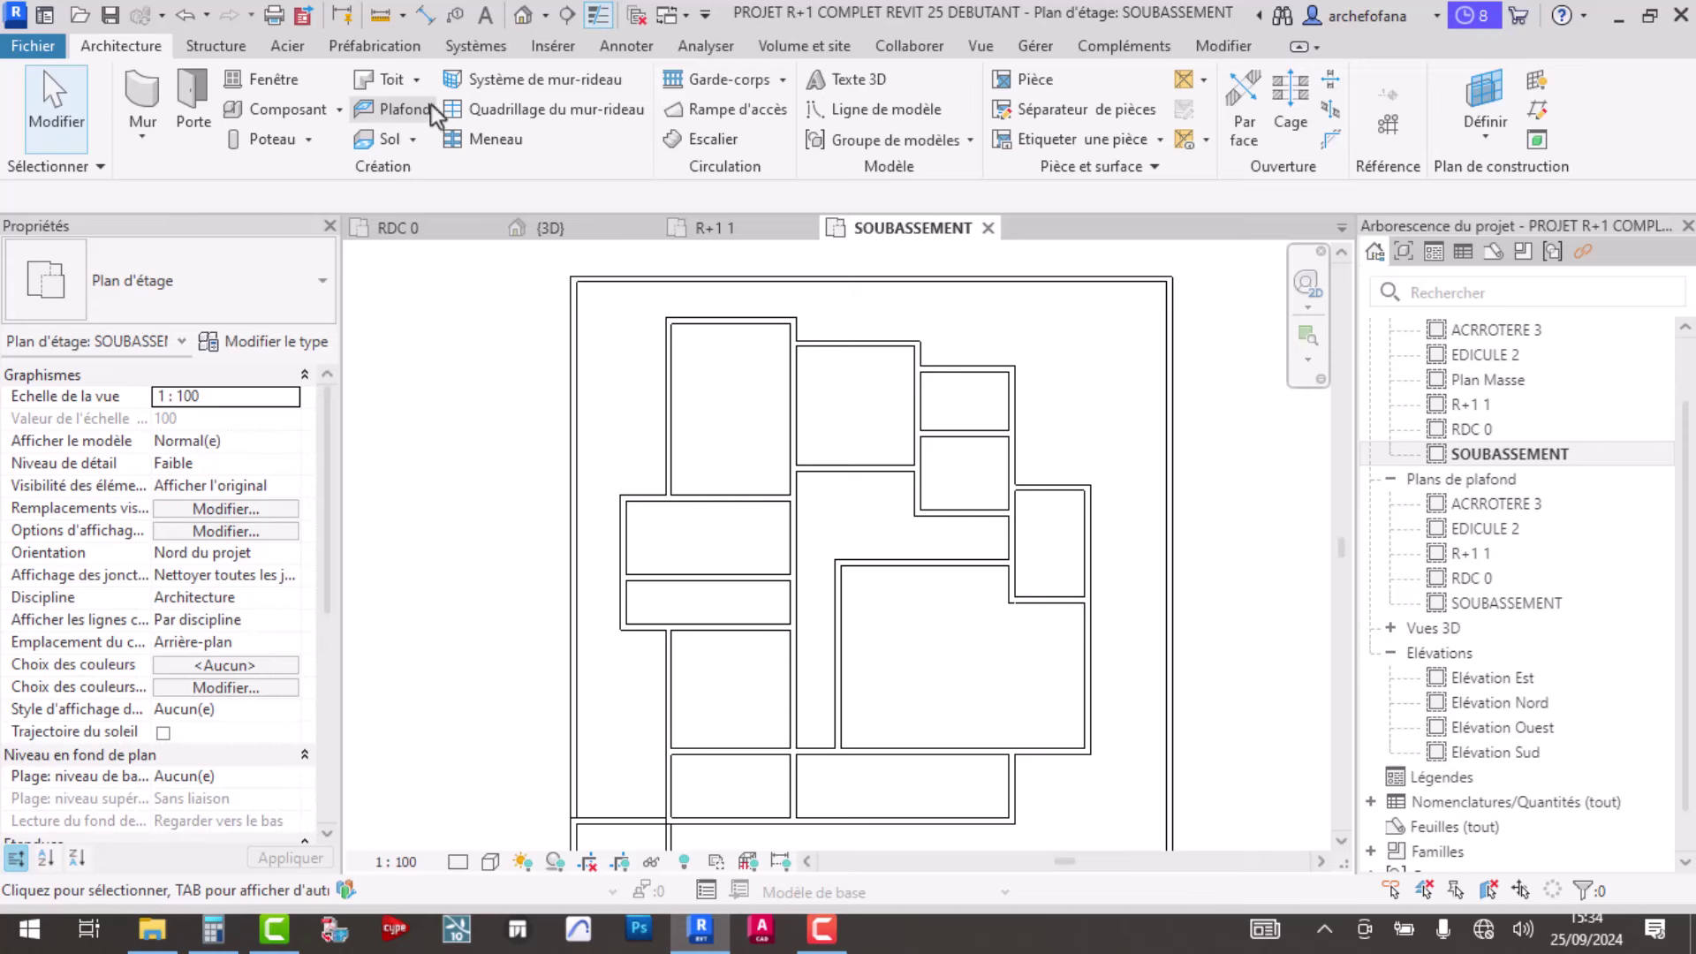
left_click(414, 138)
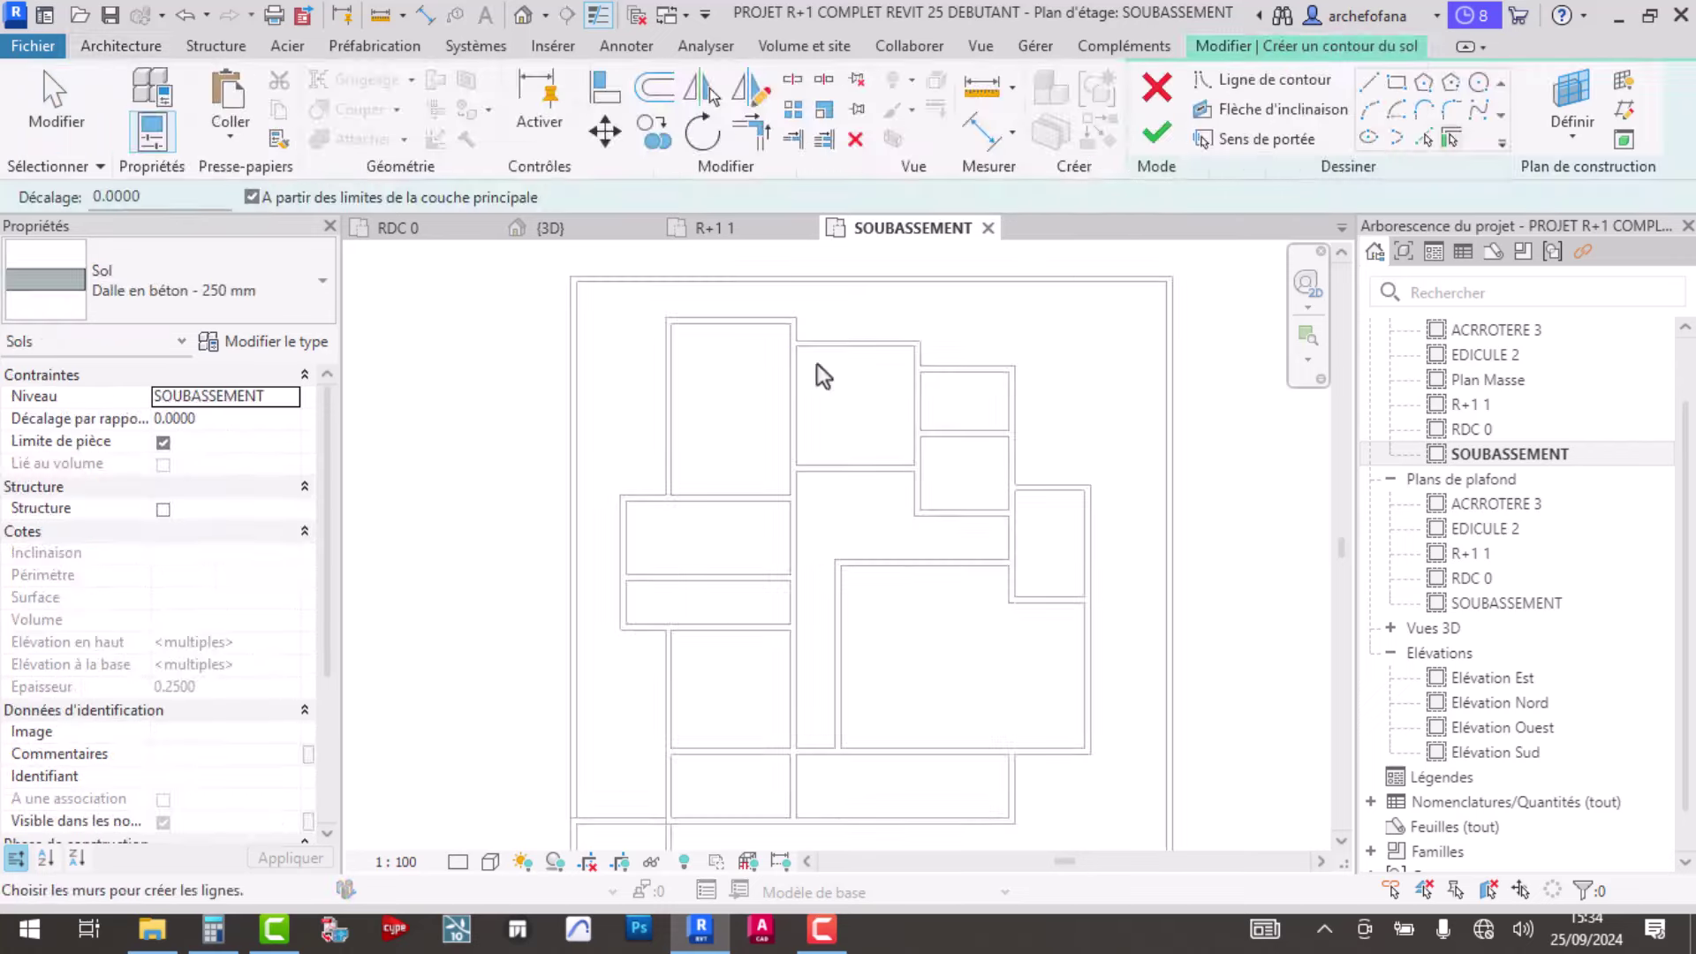
scroll(992, 295, "up", 3)
scroll(1071, 348, "up", 1)
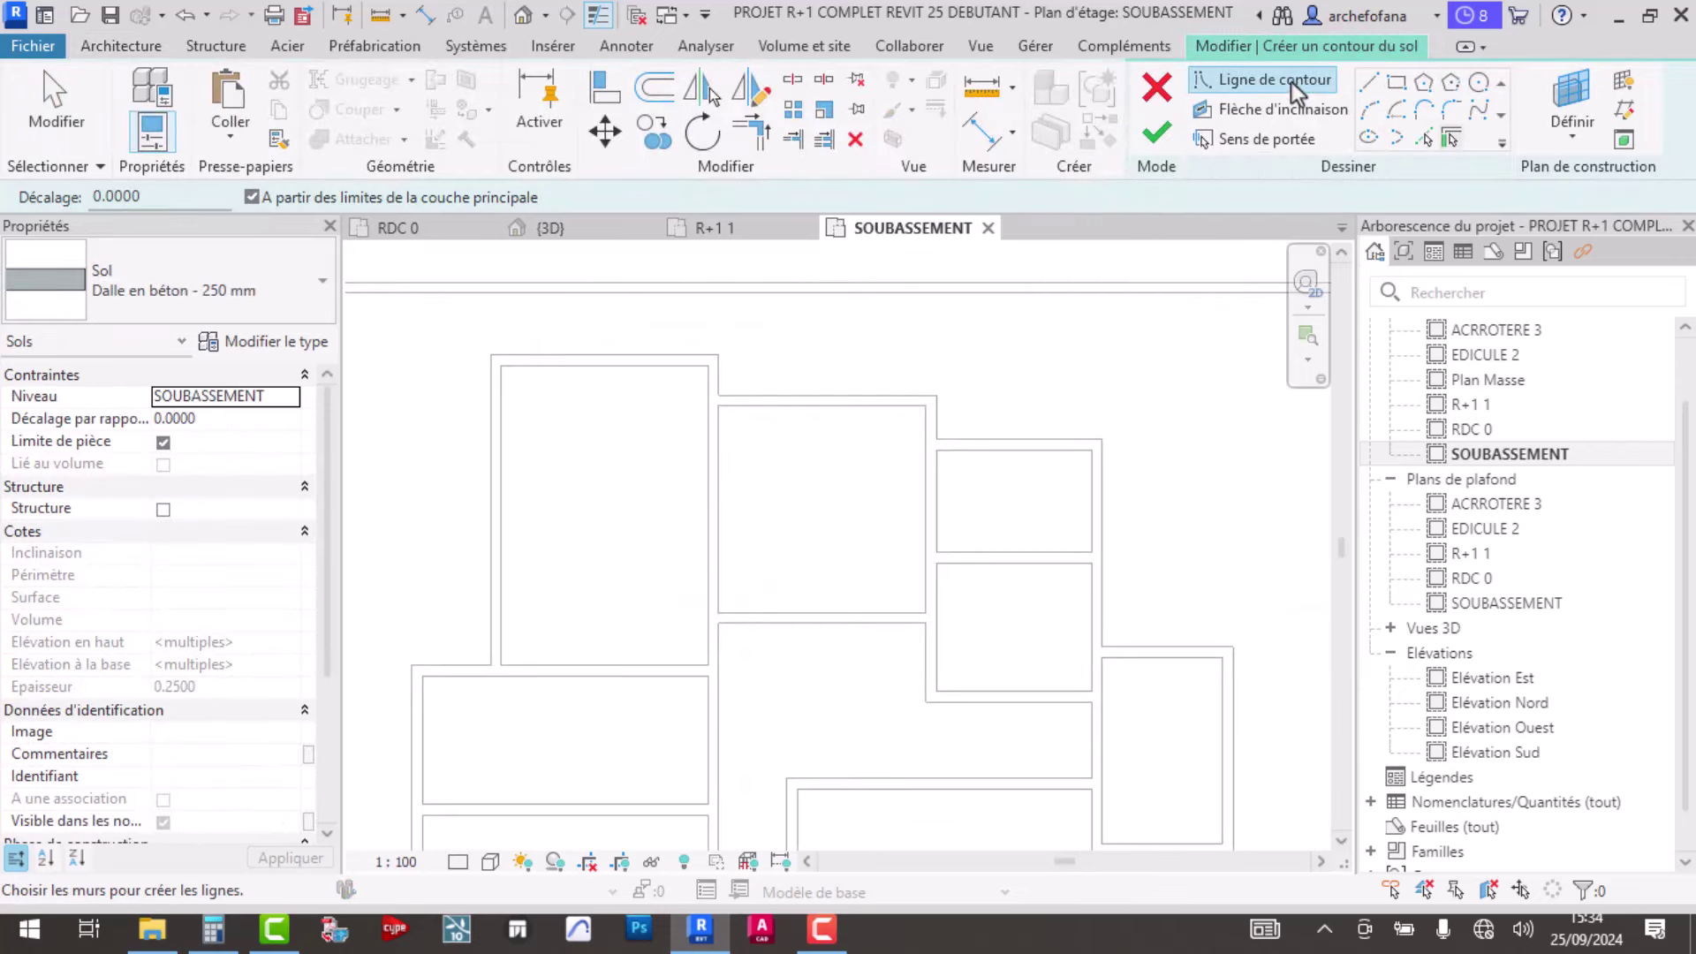
key("Escape")
key("l")
key("i")
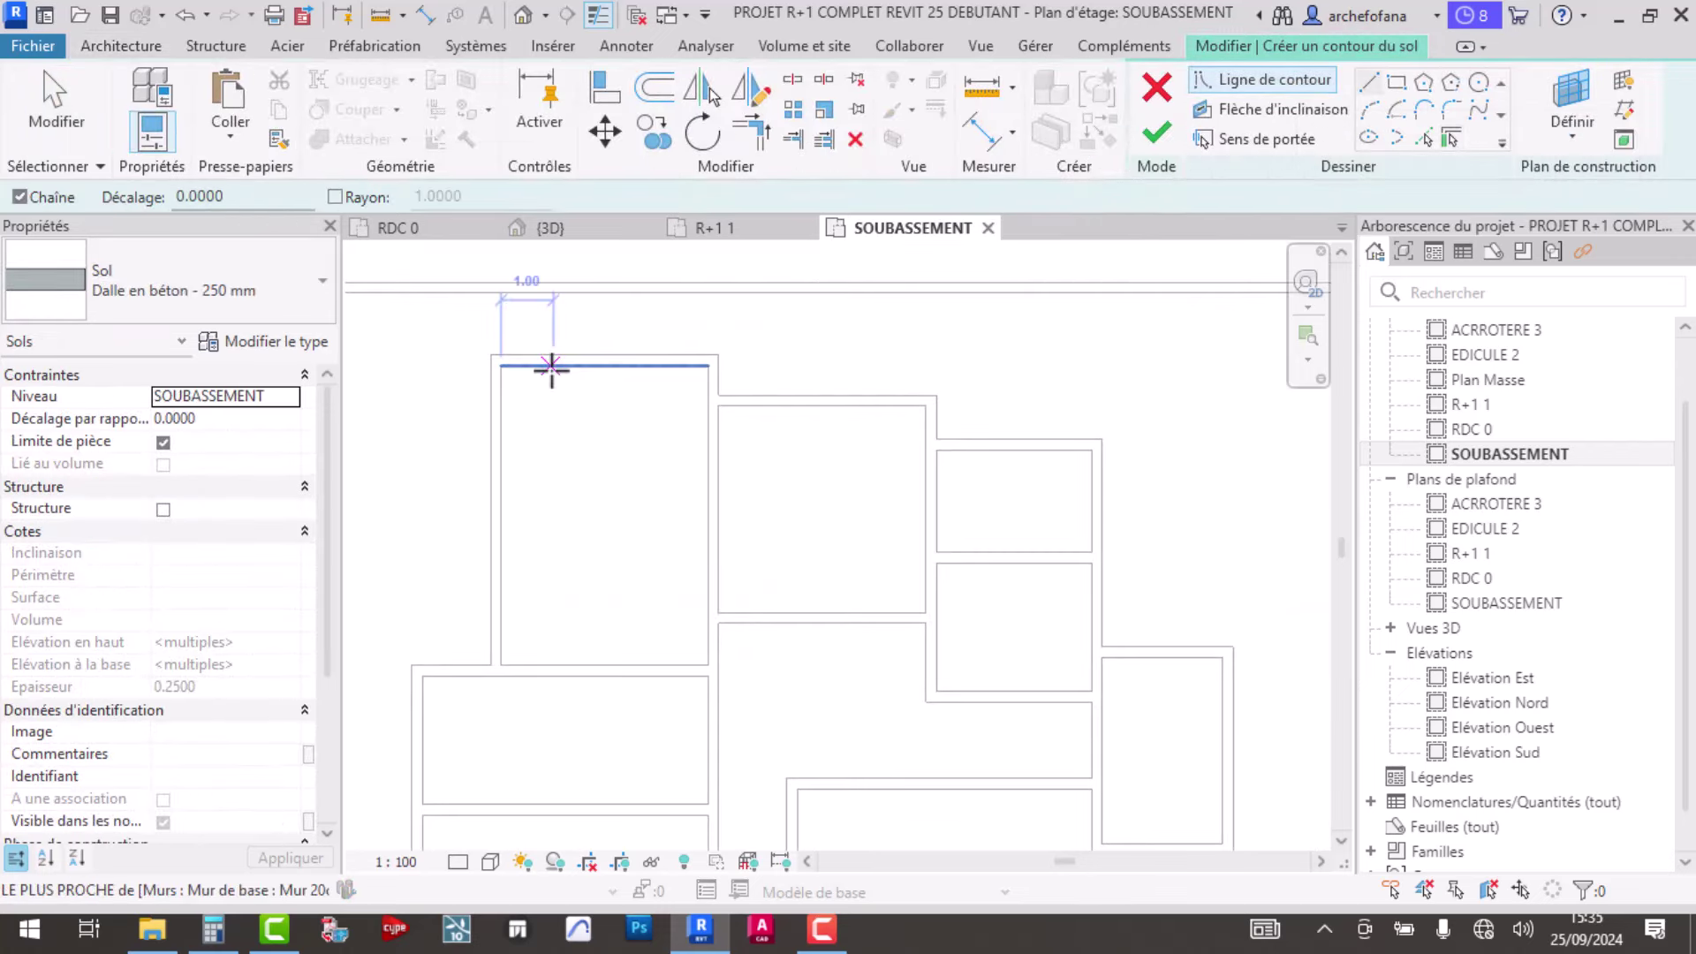
- Trace boundary lines along the top wall, then down and across the next walls
scroll(501, 362, "up", 2)
left_click(501, 359)
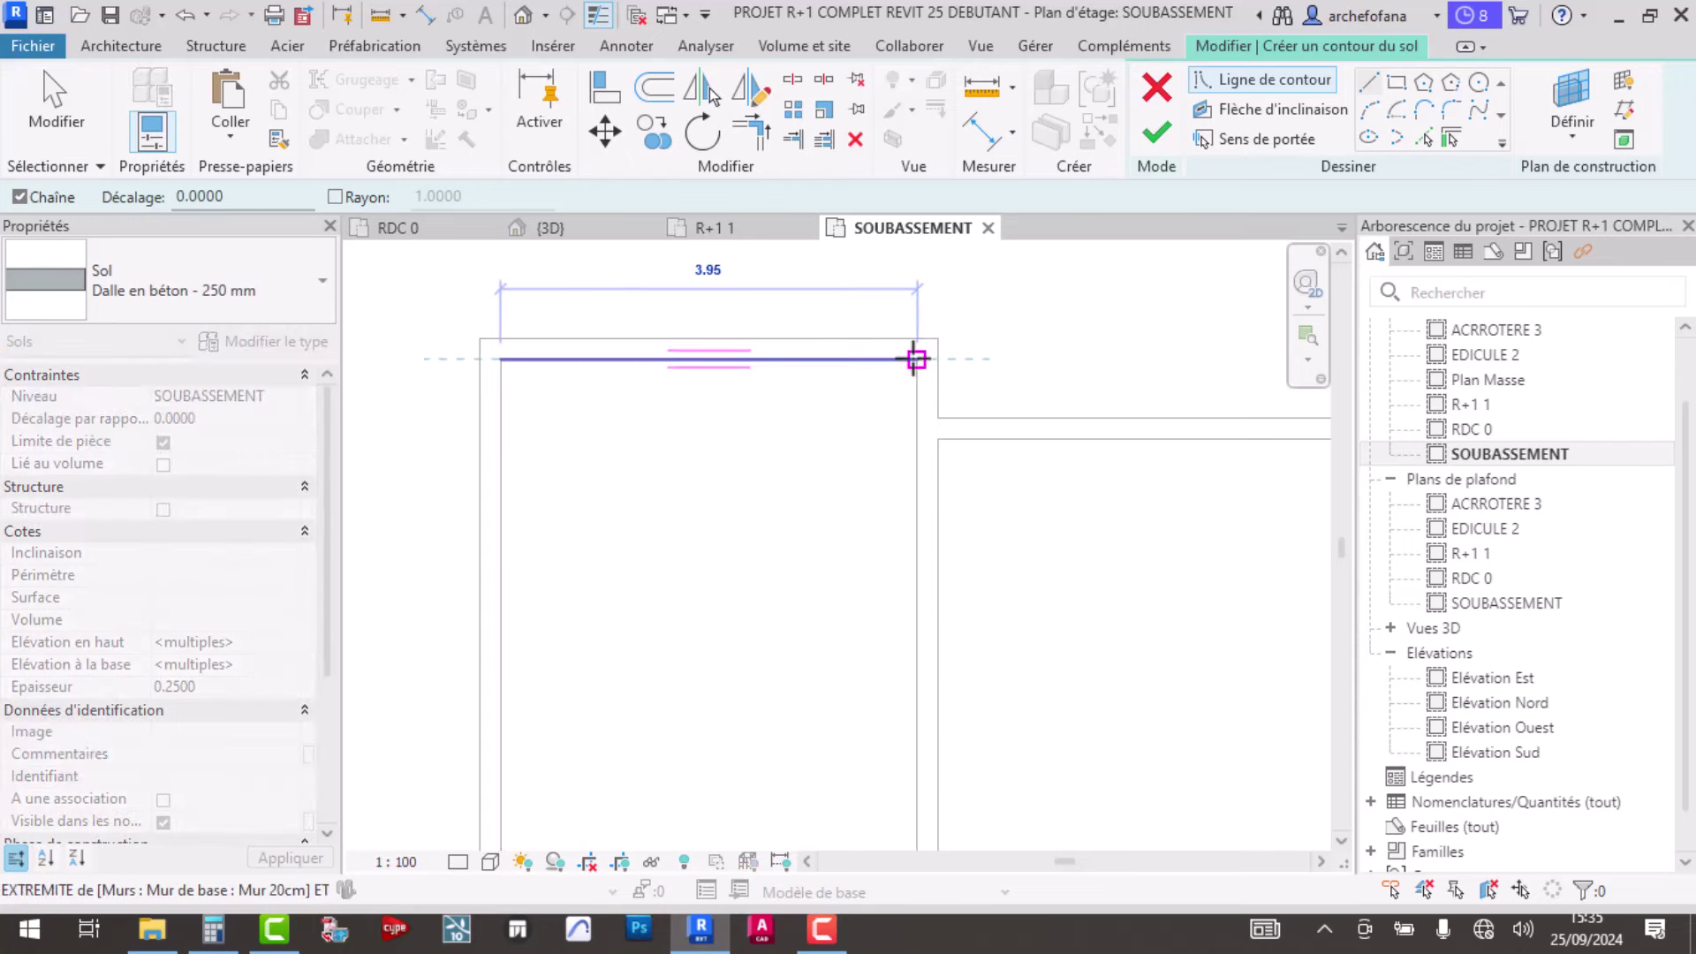
left_click(917, 359)
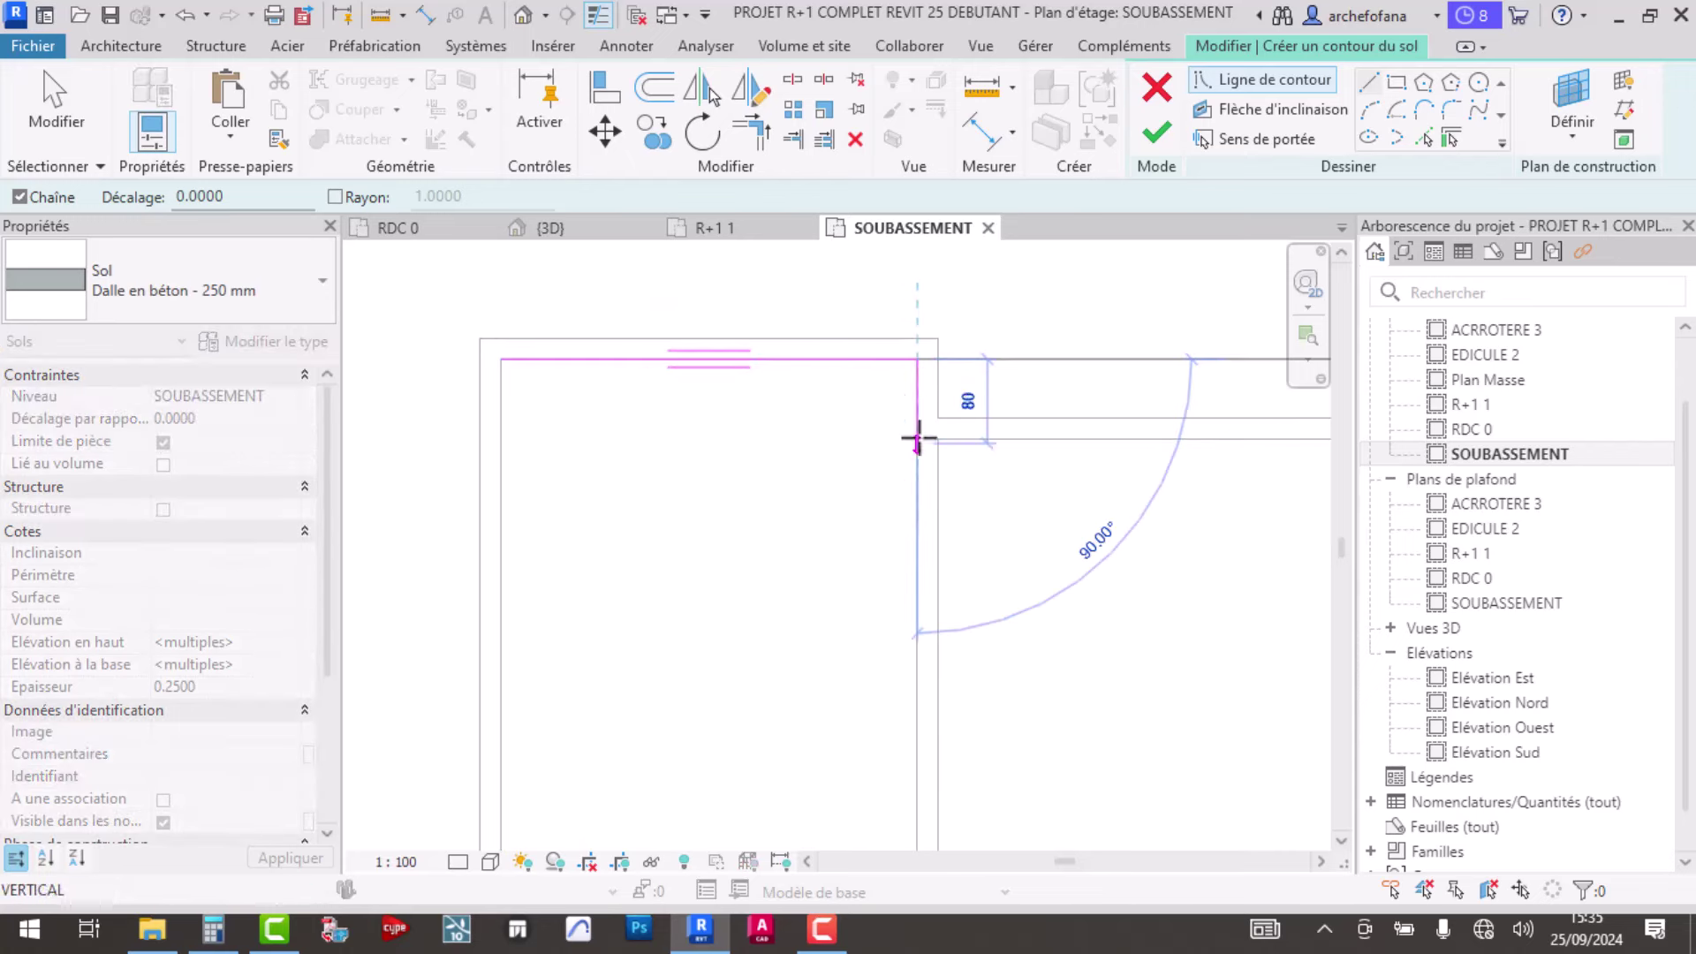
scroll(916, 438, "up", 2)
left_click(917, 438)
scroll(1030, 447, "down", 2)
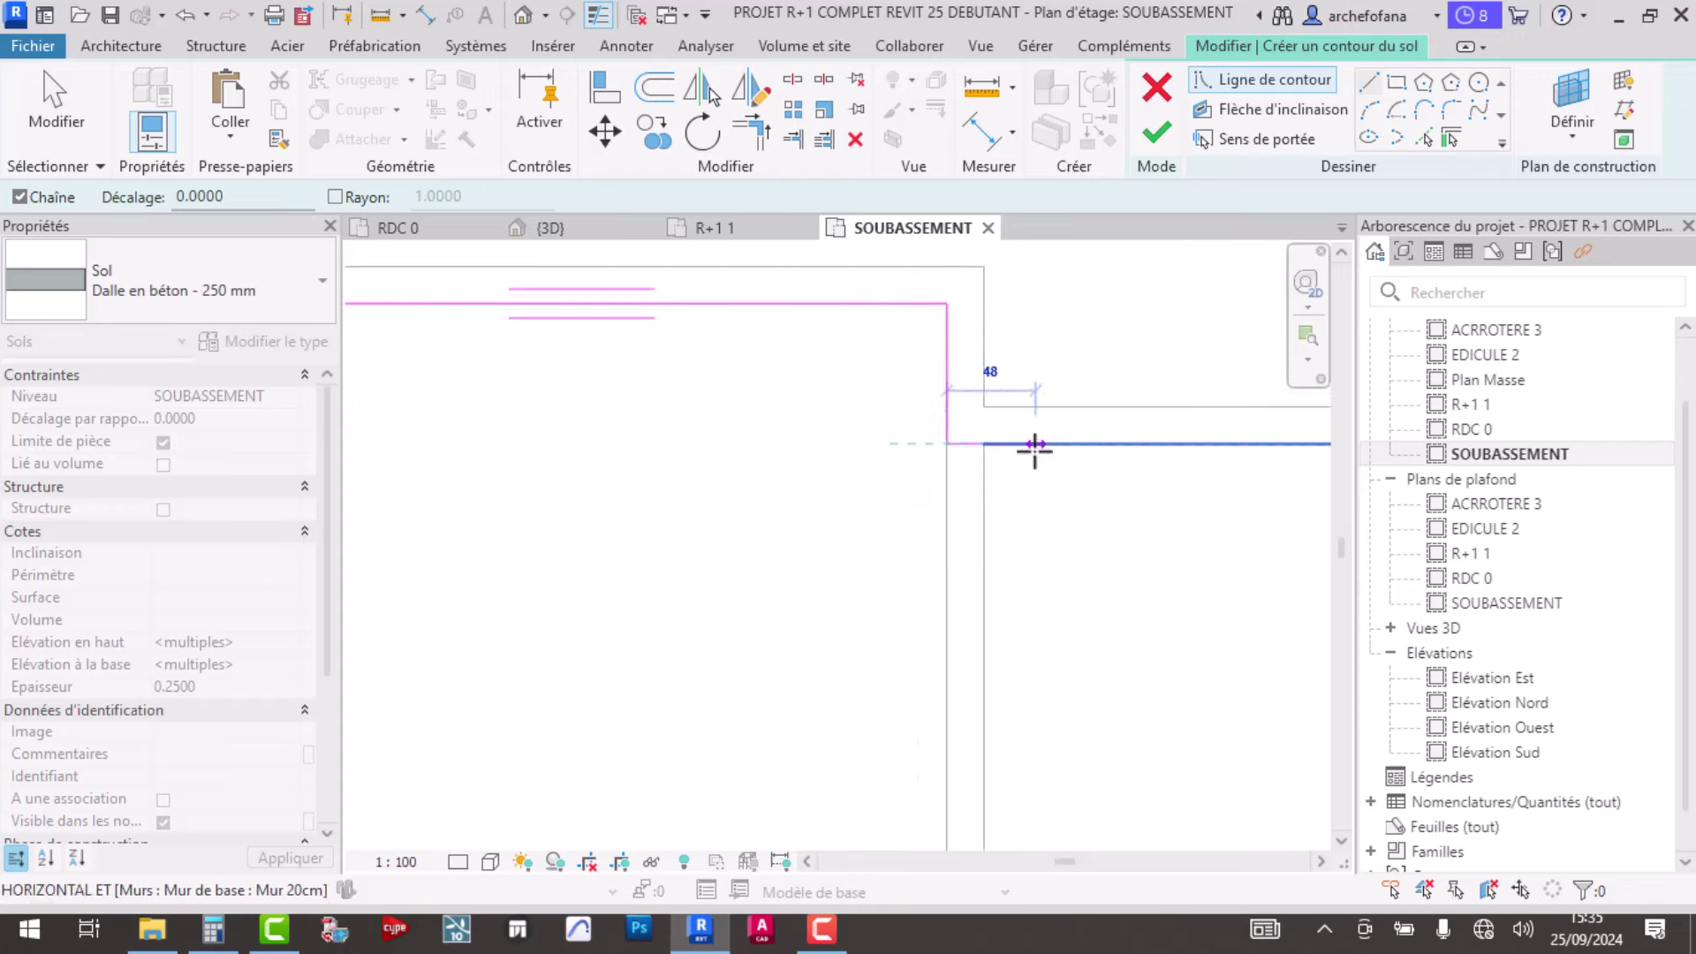
mouse_move(1030, 447)
middle_mouse_down()
mouse_move(257, 537)
mouse_move(654, 494)
middle_mouse_up()
scroll(653, 494, "up", 2)
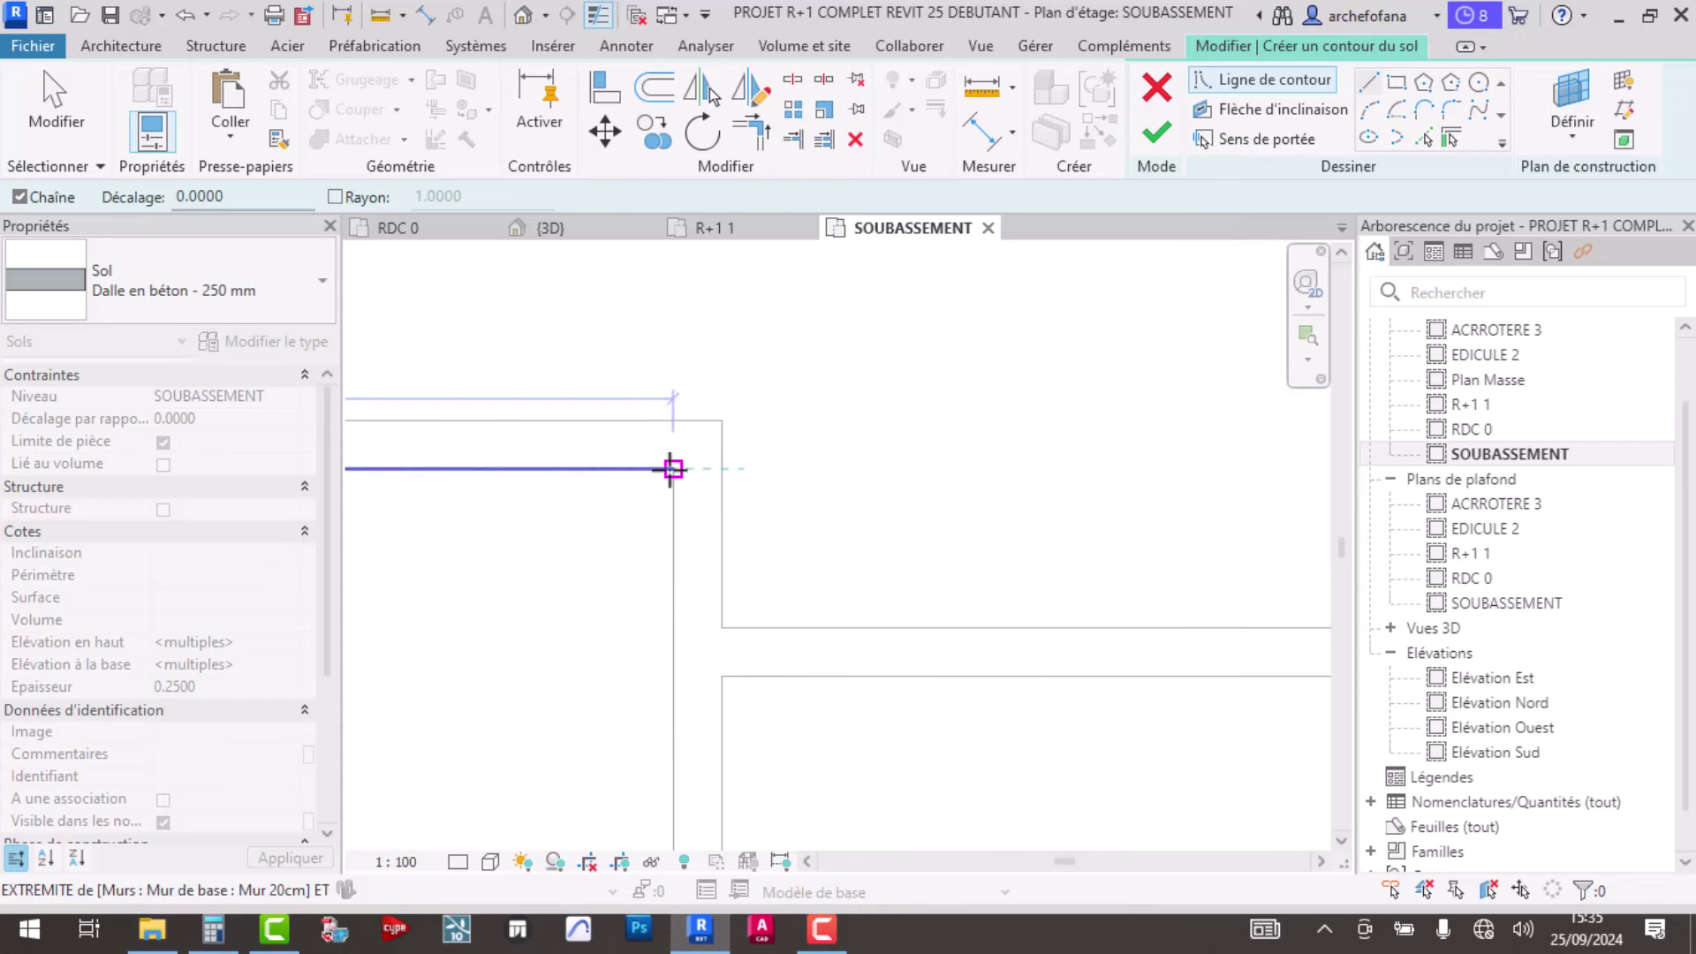
left_click(672, 468)
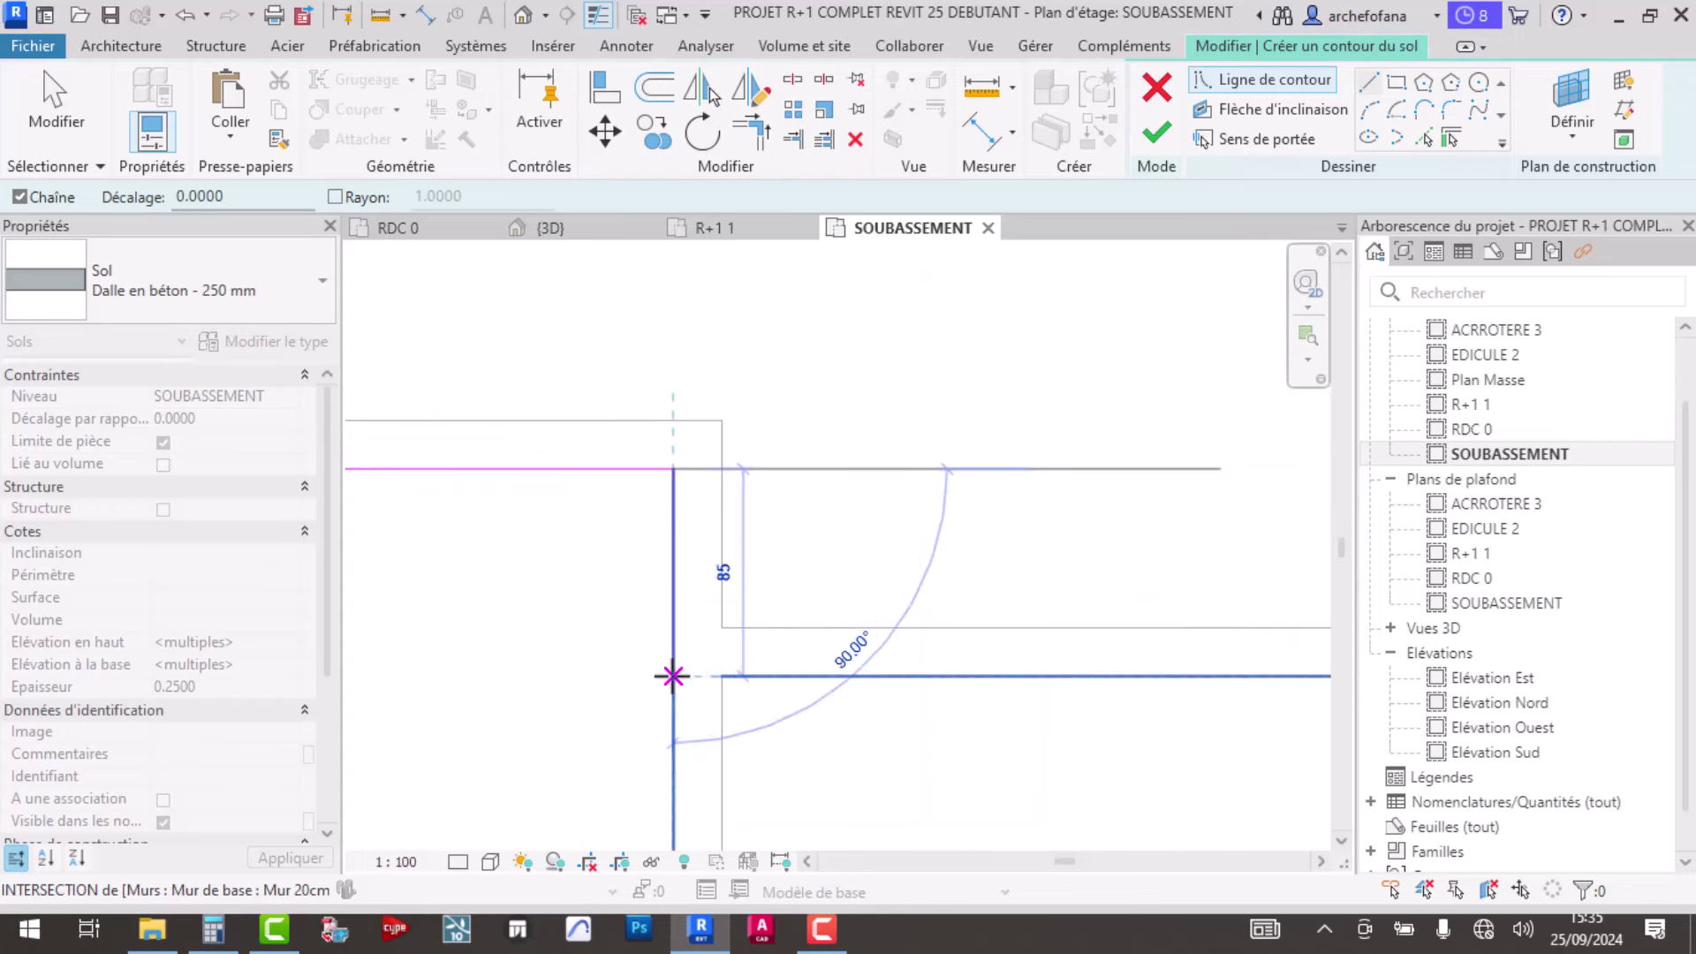
left_click(673, 677)
- Continue the chained boundary segments along the walls to the next corner
scroll(927, 707, "down", 2)
middle_click_drag(953, 706, 852, 652)
scroll(909, 632, "up", 2)
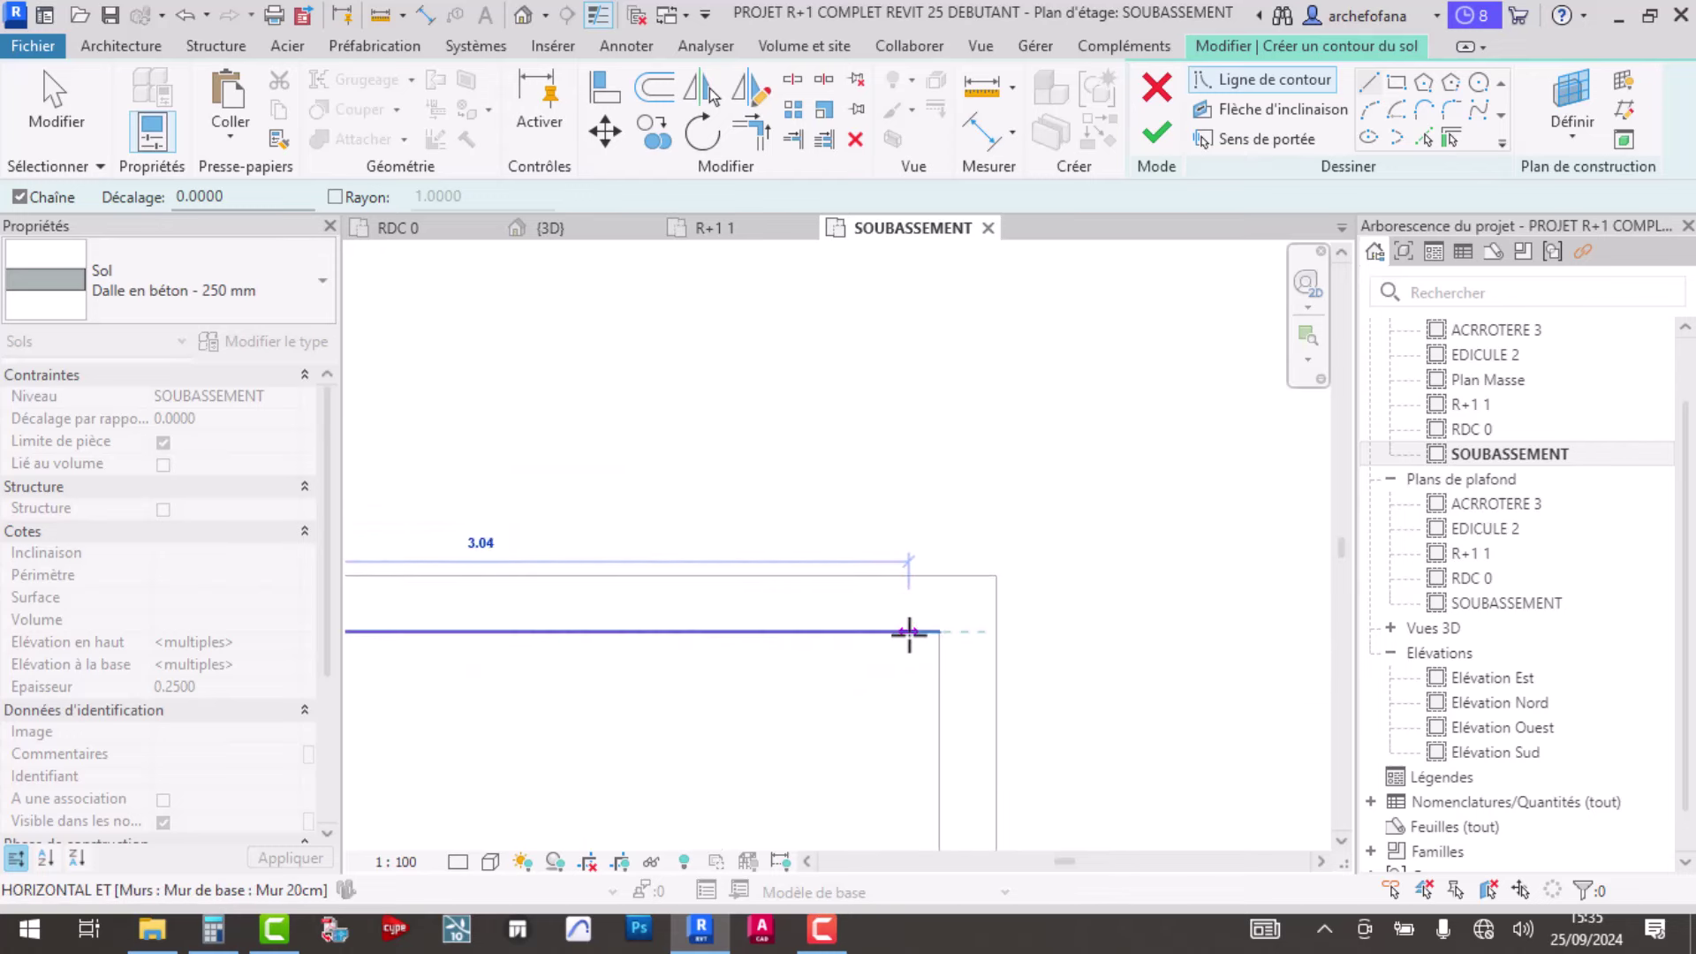
left_click(938, 631)
scroll(908, 587, "down", 2)
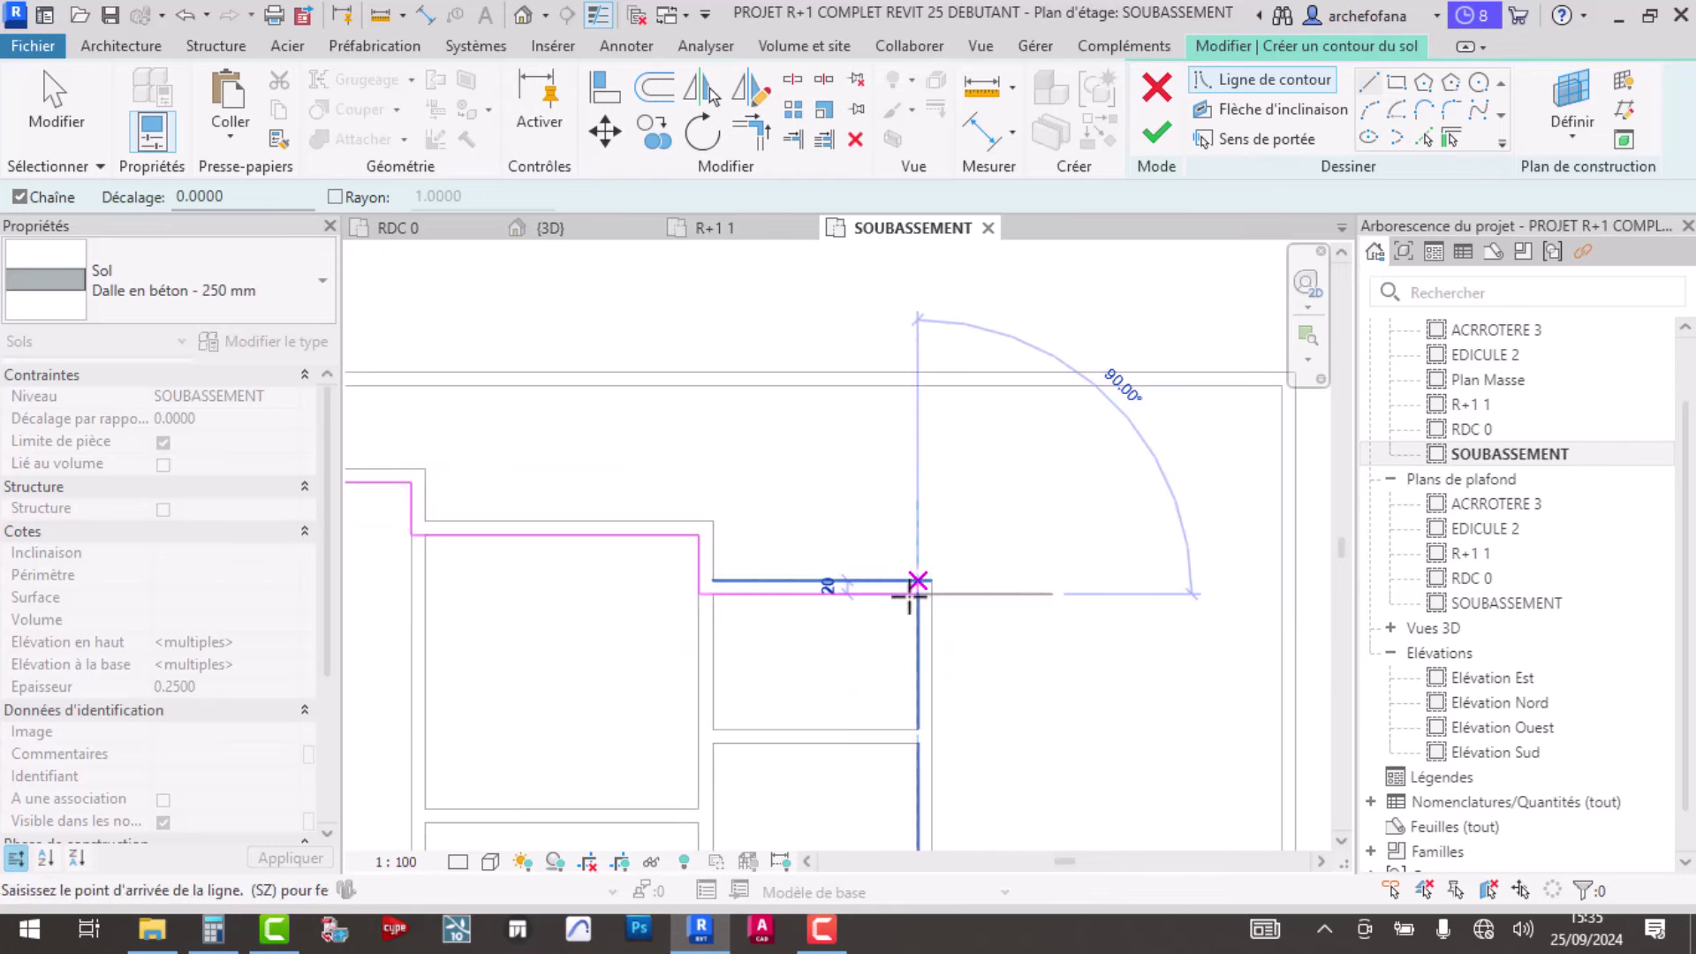
middle_click_drag(939, 663, 858, 539)
scroll(858, 539, "up", 3)
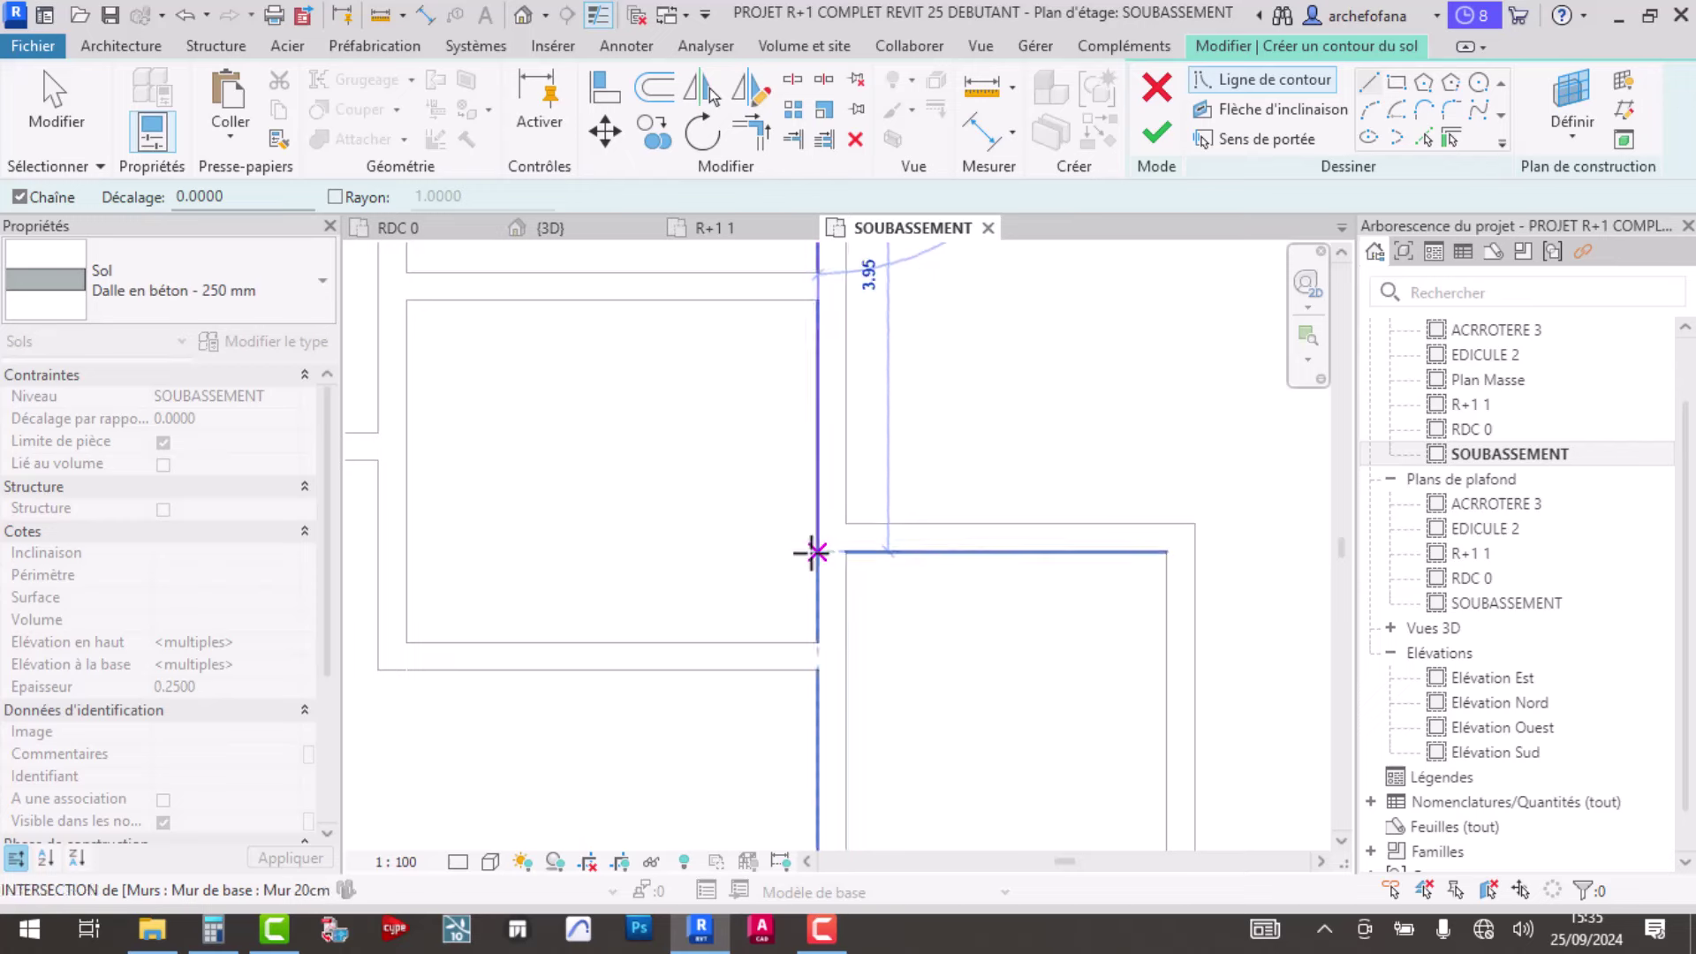
left_click(815, 552)
left_click(1166, 553)
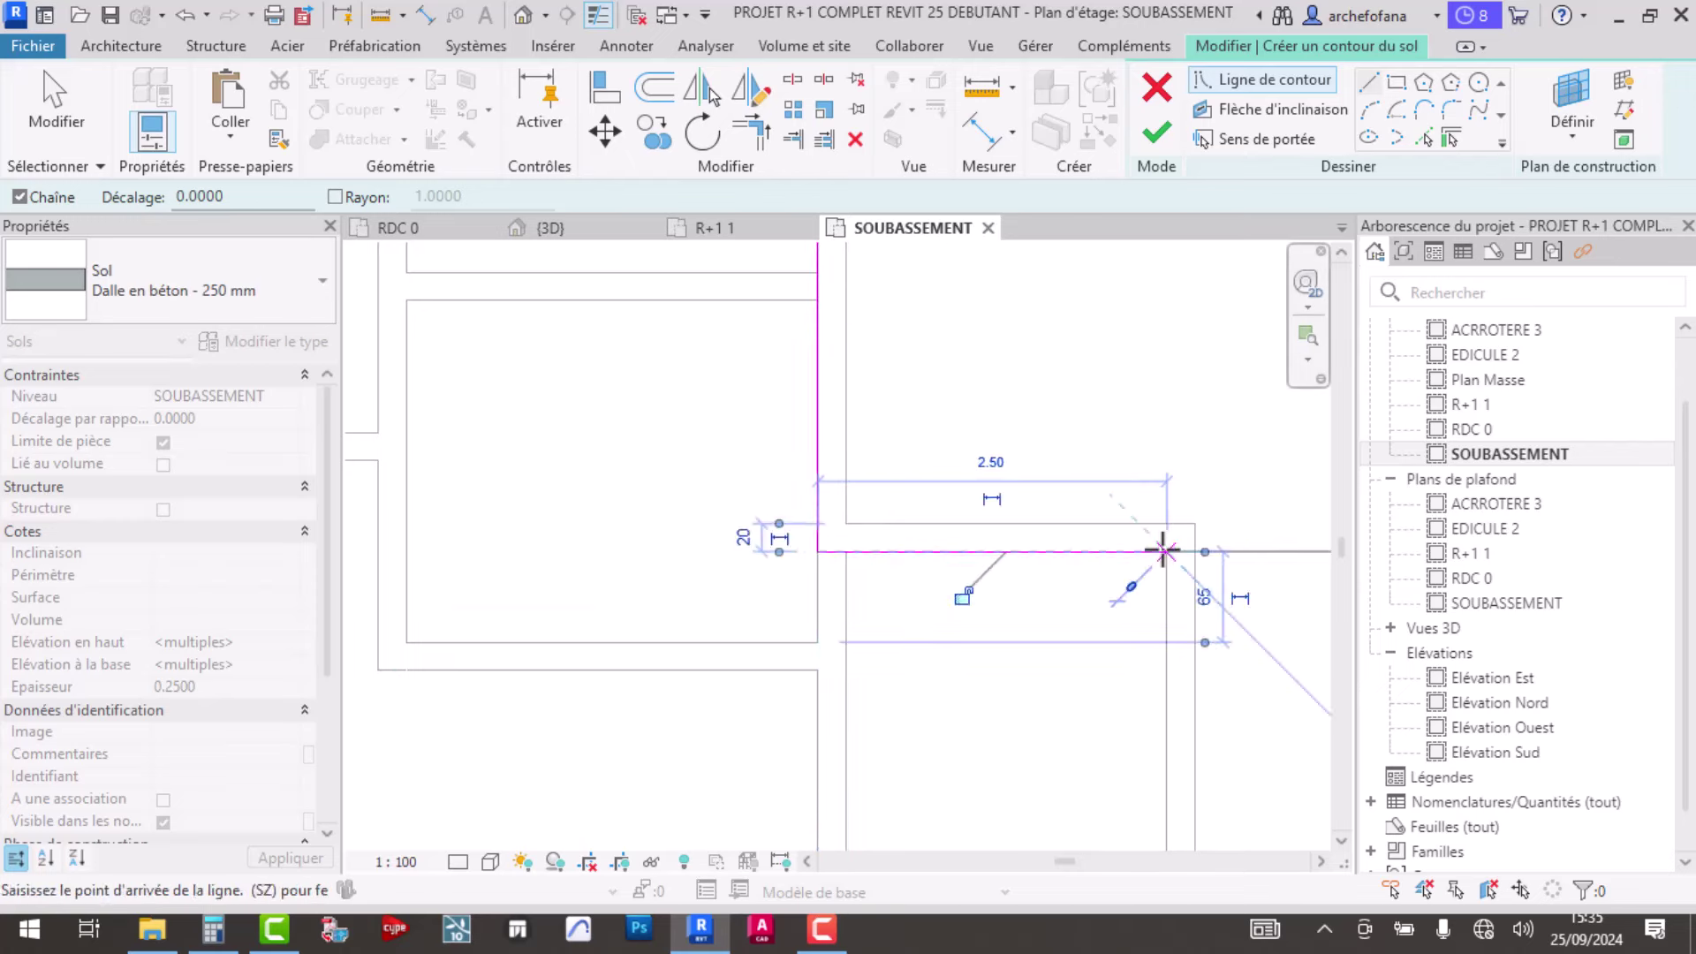
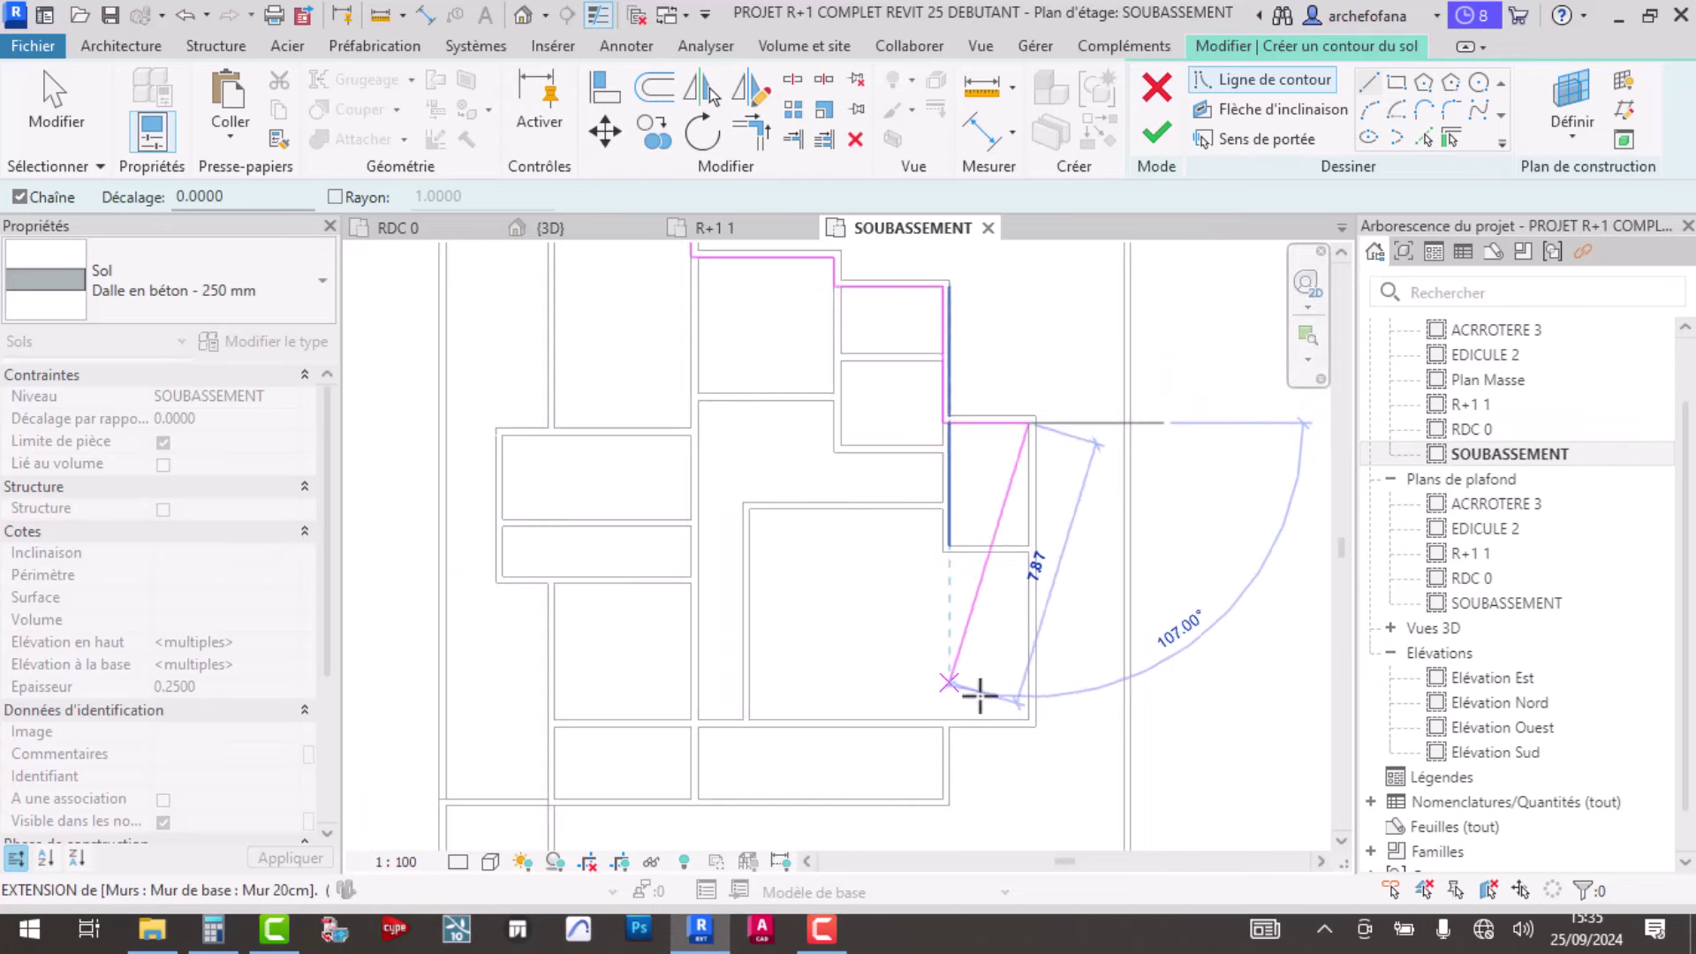
- Trace the first basement boundary edges along the wall corners, including the 2.30 vertical edge
scroll(984, 704, "up", 1)
scroll(985, 704, "up", 1)
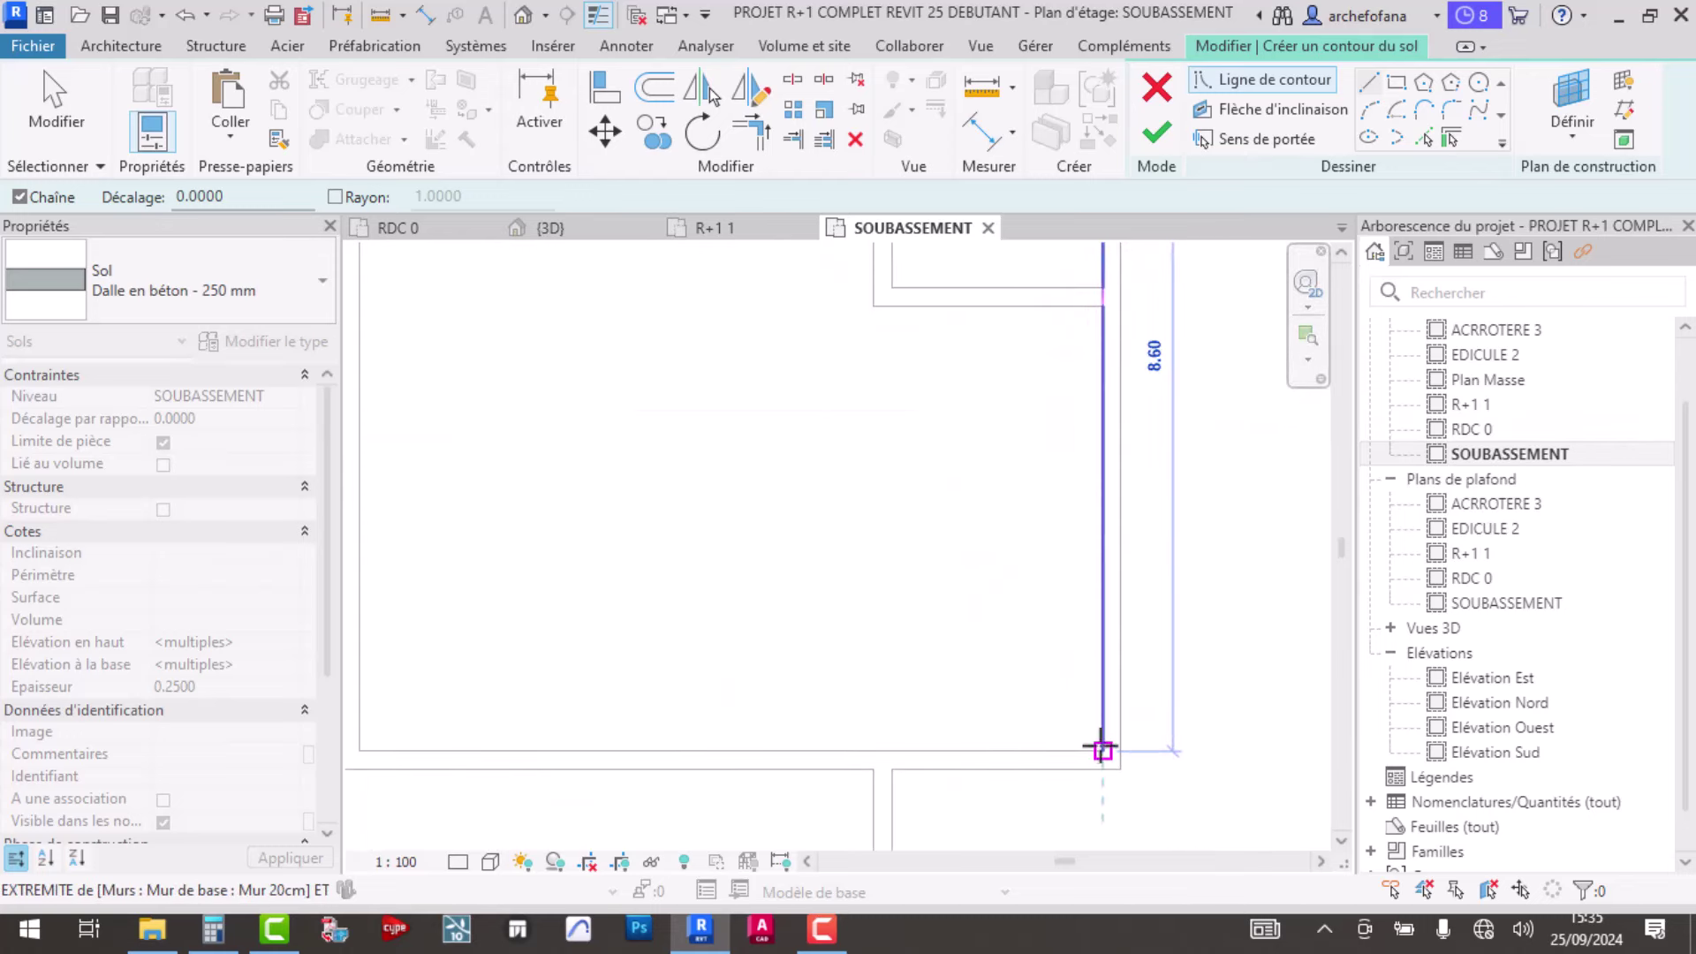
left_click(1102, 750)
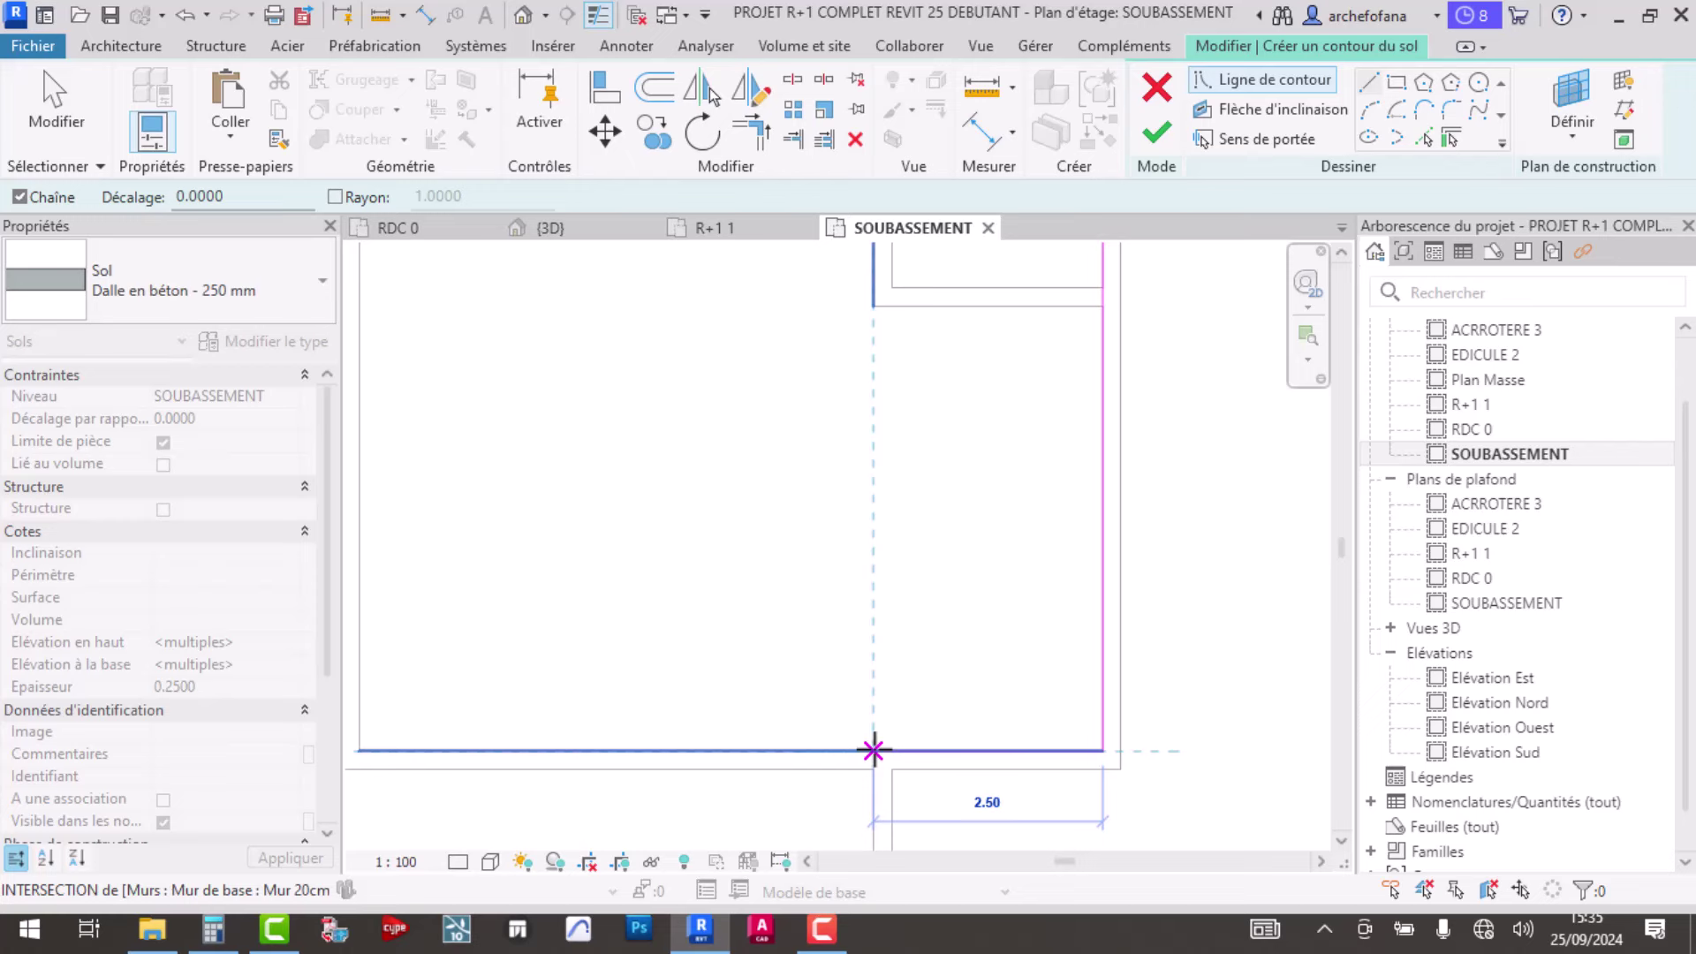
left_click(873, 749)
middle_click_drag(875, 830, 806, 416)
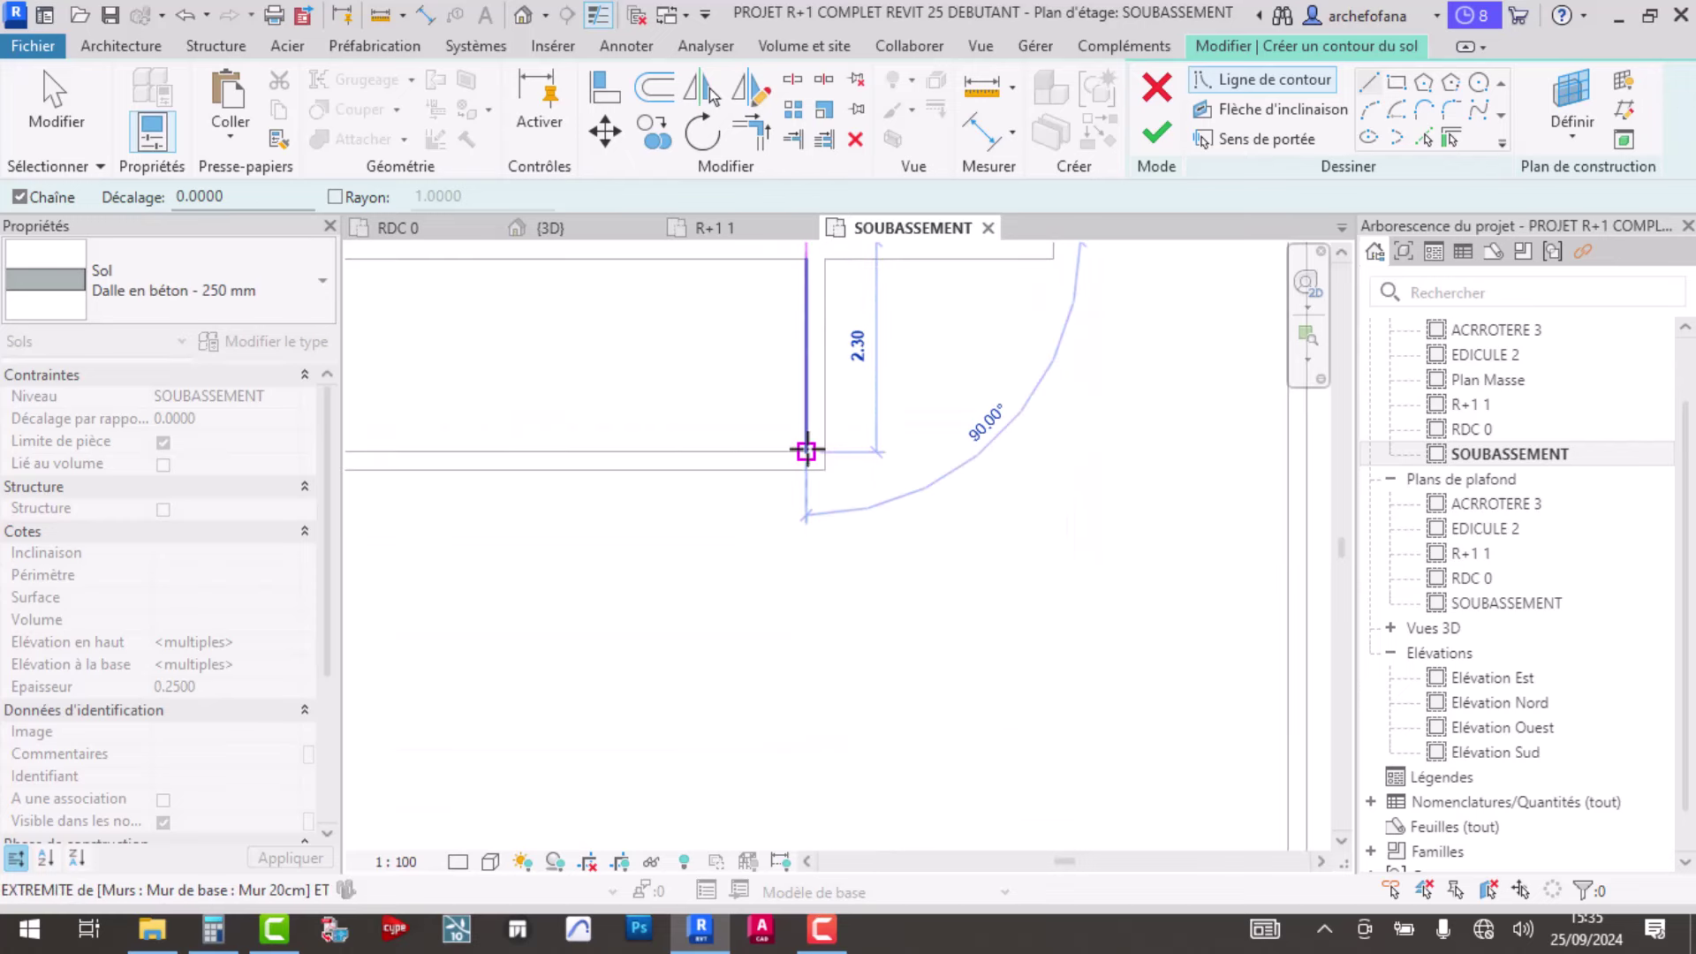
left_click(806, 451)
scroll(663, 465, "down", 2)
middle_click_drag(663, 465, 1052, 541)
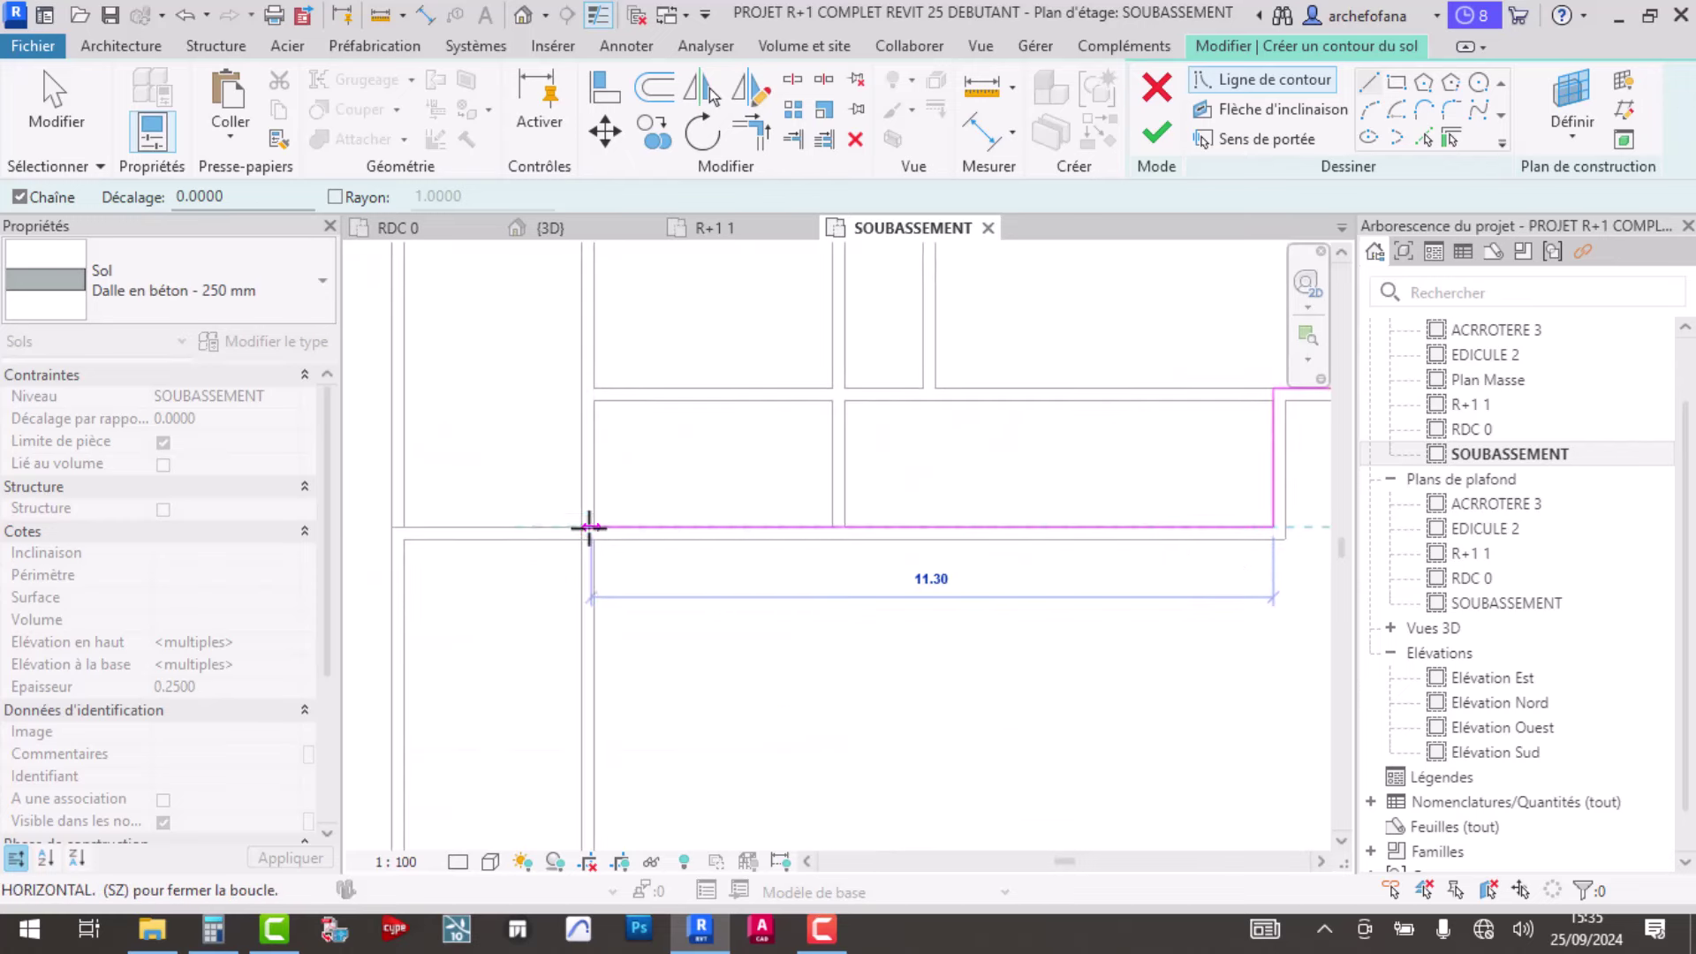
middle_click_drag(588, 527, 598, 518)
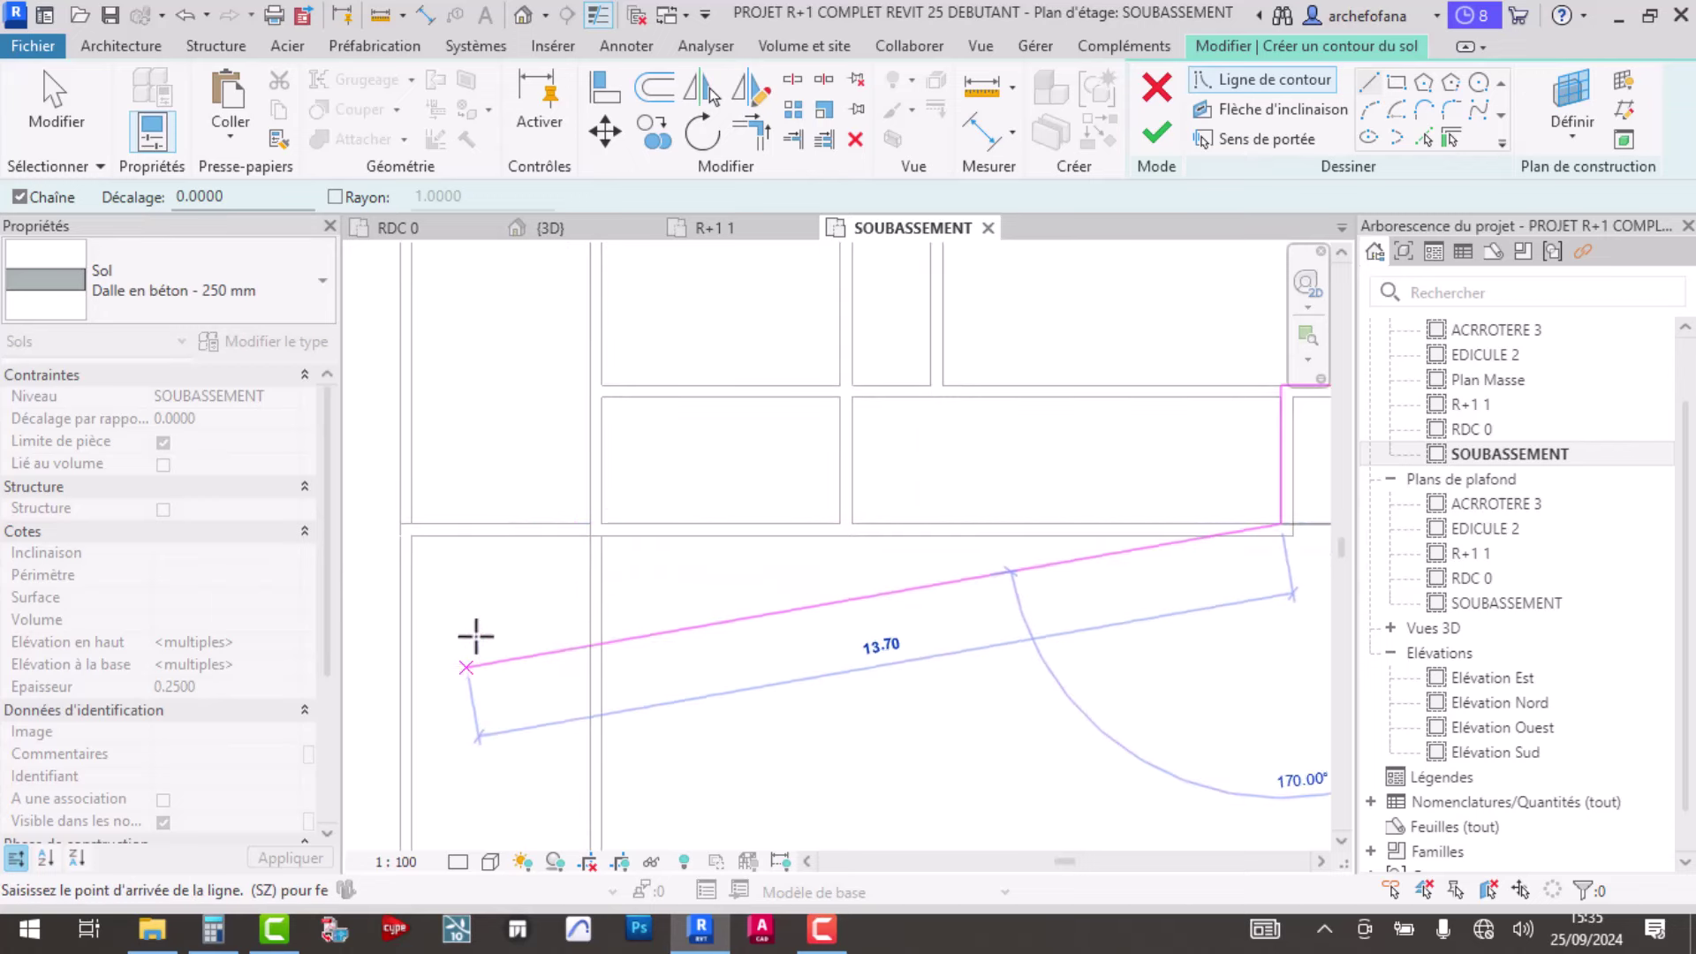
scroll(587, 522, "up", 4)
left_click(635, 523)
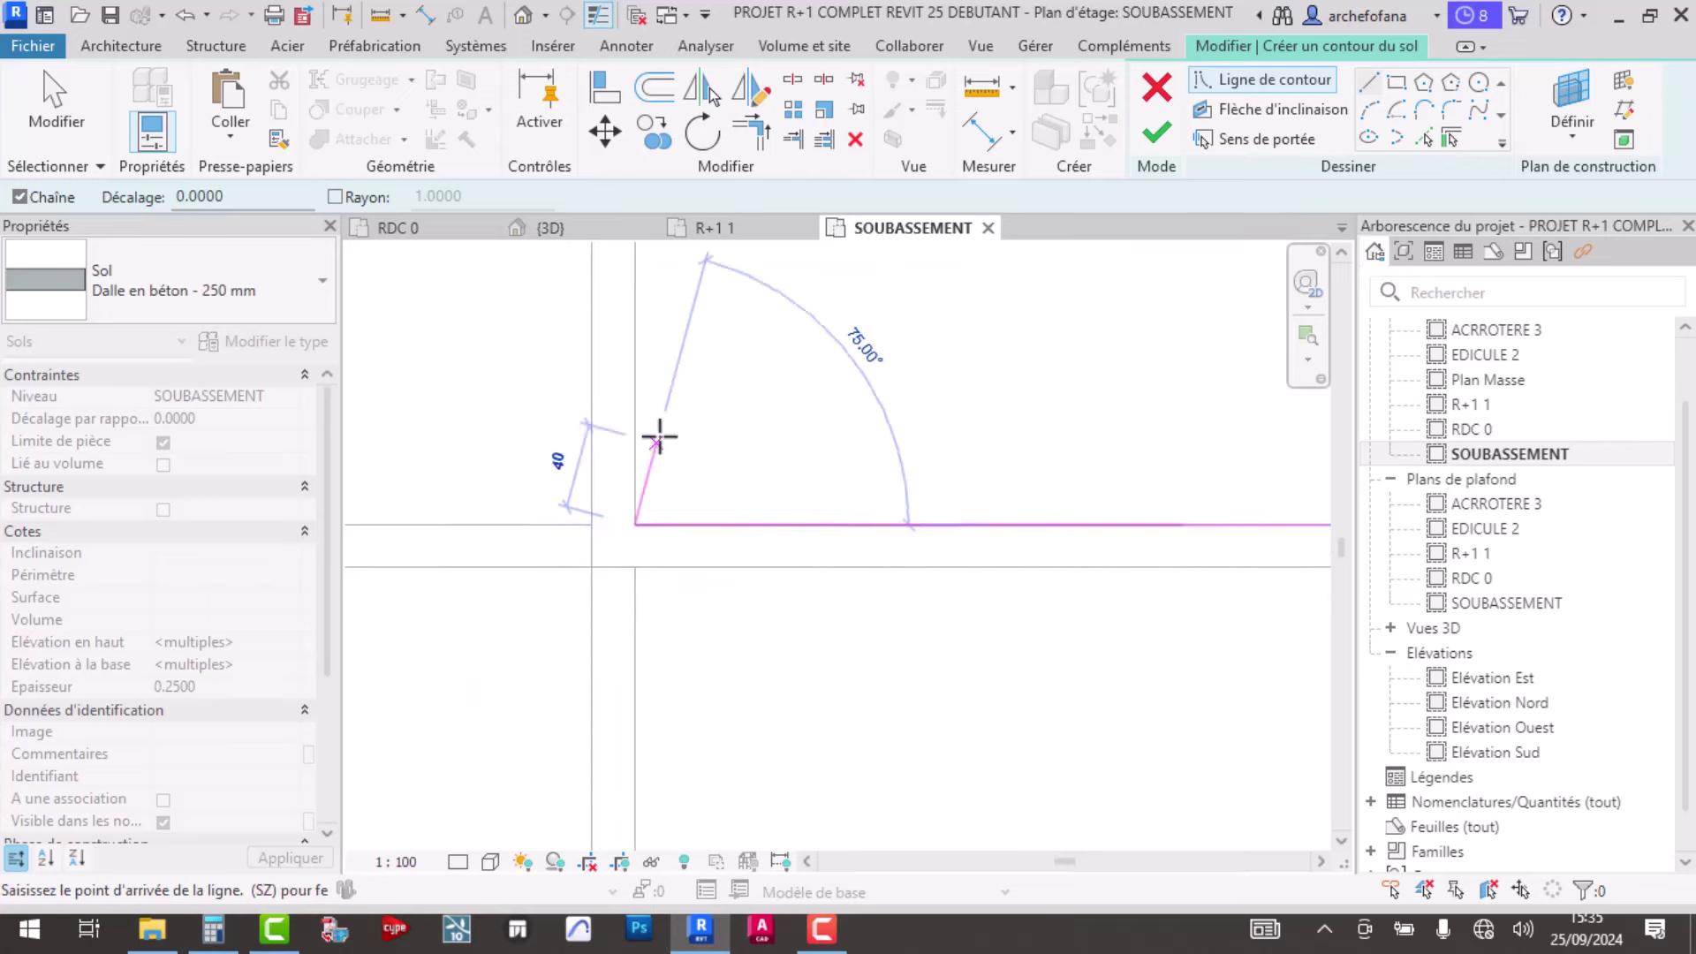
- Continue the boundary with the two 1.50 edges and close the outline with the final vertical edge
scroll(659, 435, "down", 2)
middle_click_drag(650, 367, 665, 530)
scroll(665, 530, "up", 2)
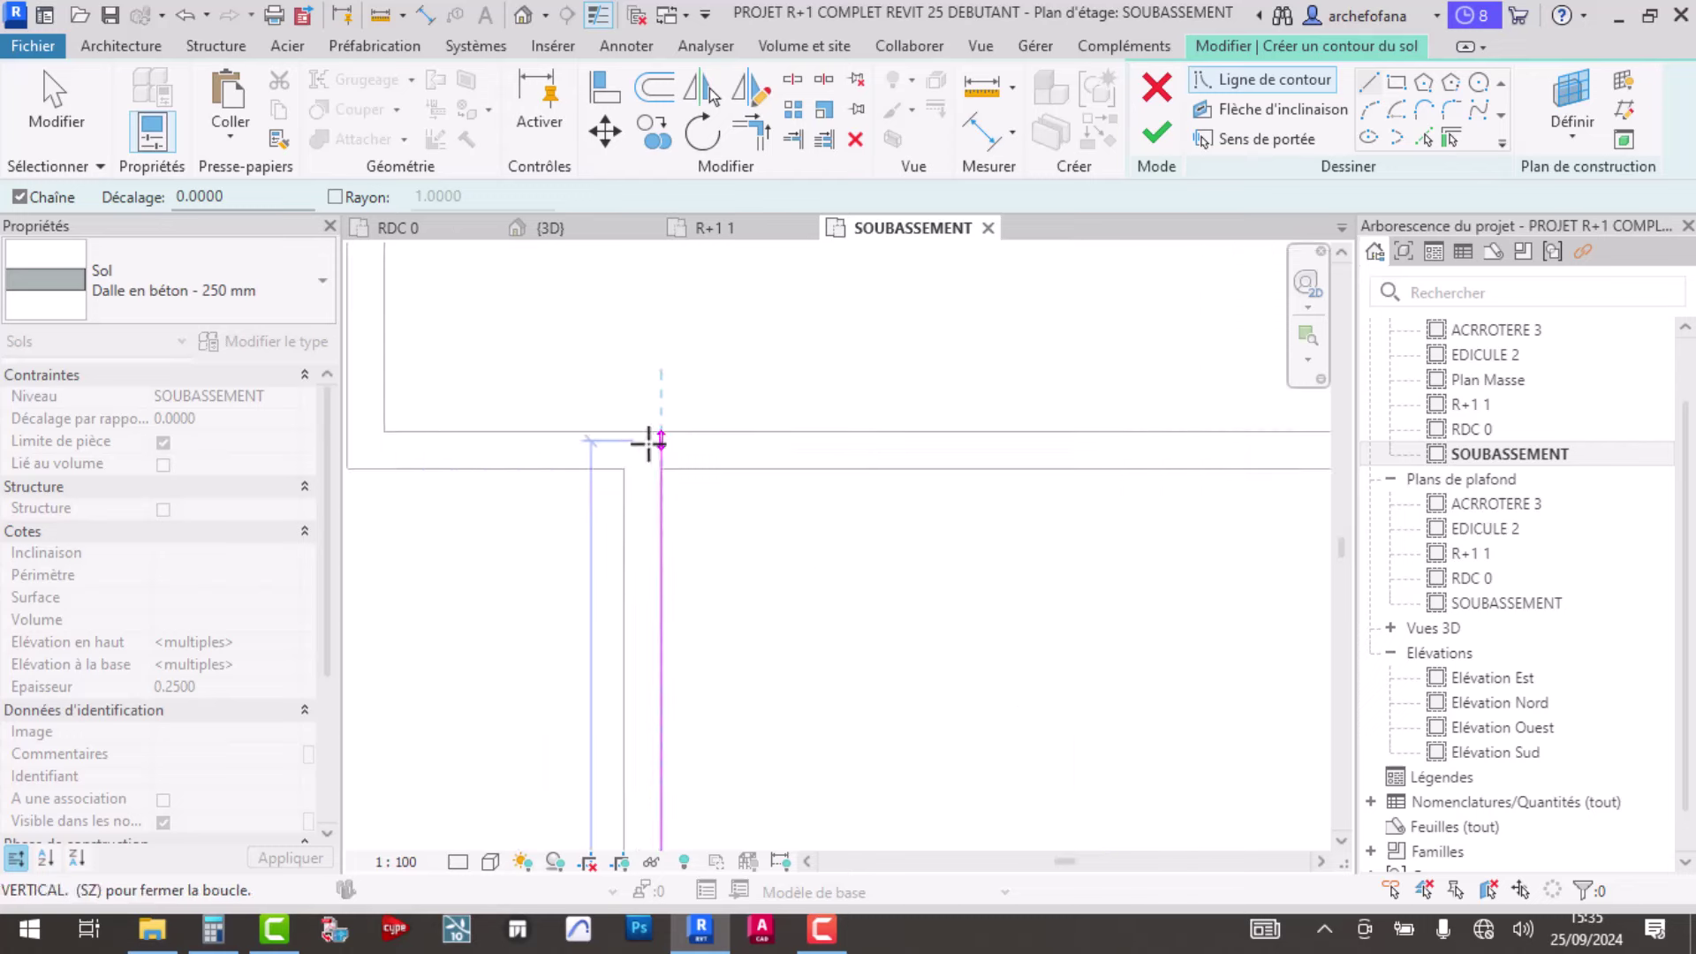
left_click(652, 437)
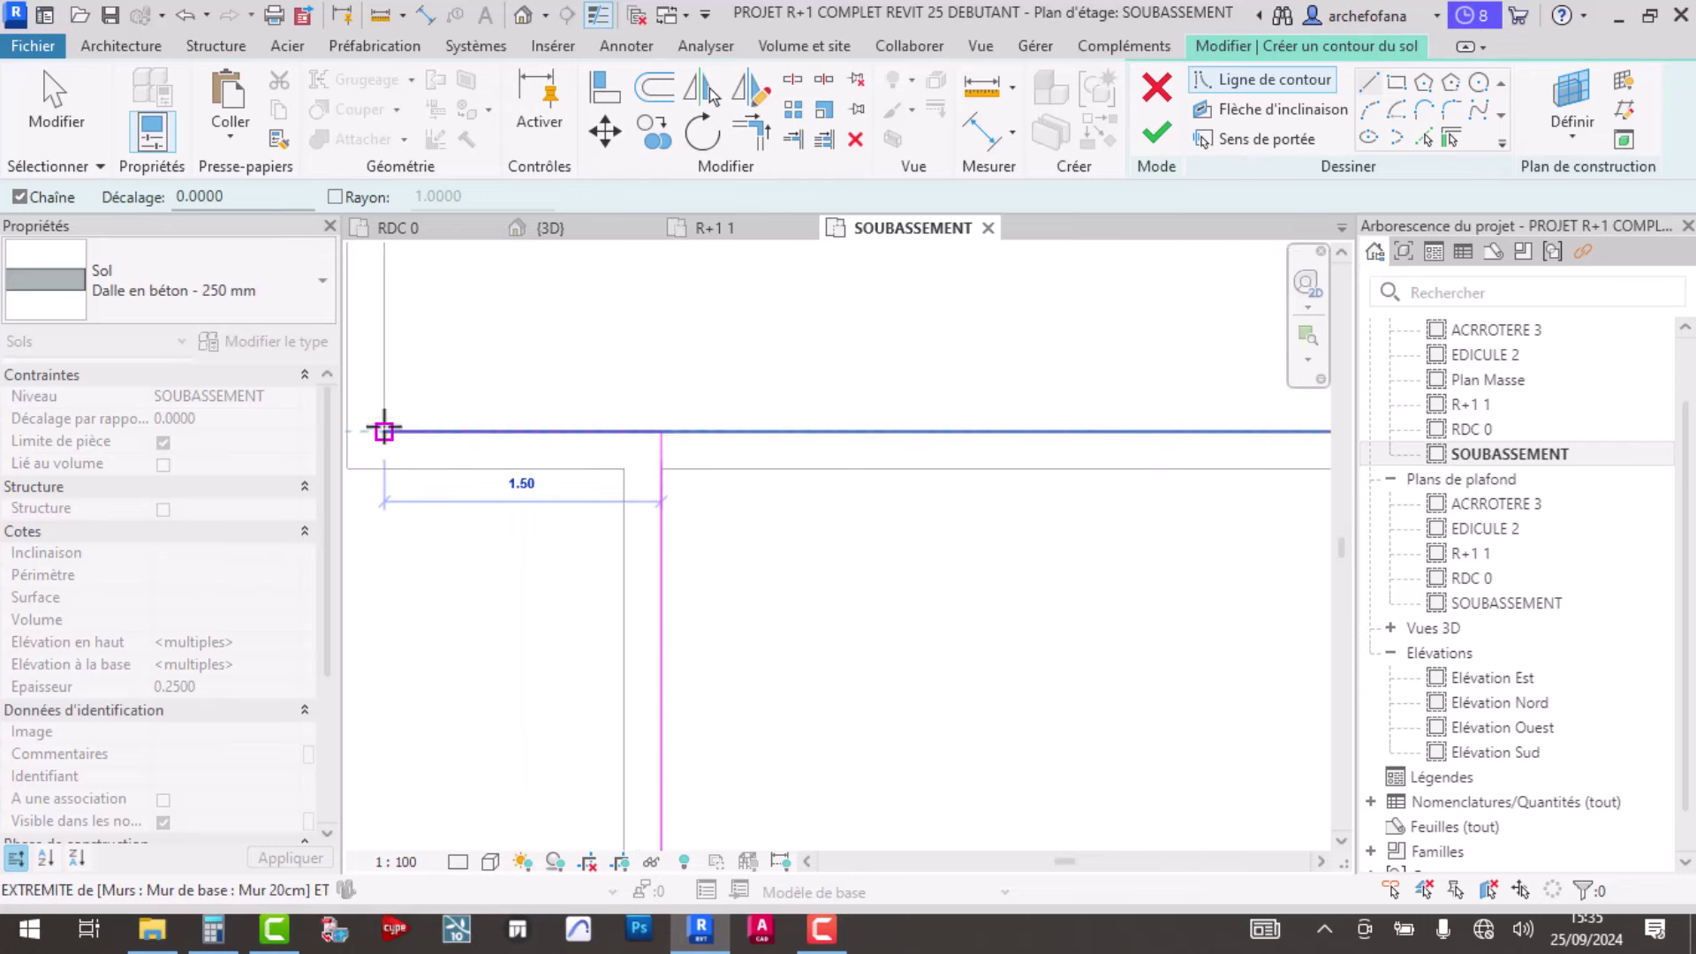
left_click(383, 431)
scroll(416, 368, "down", 2)
scroll(561, 814, "down", 1)
scroll(521, 612, "up", 3)
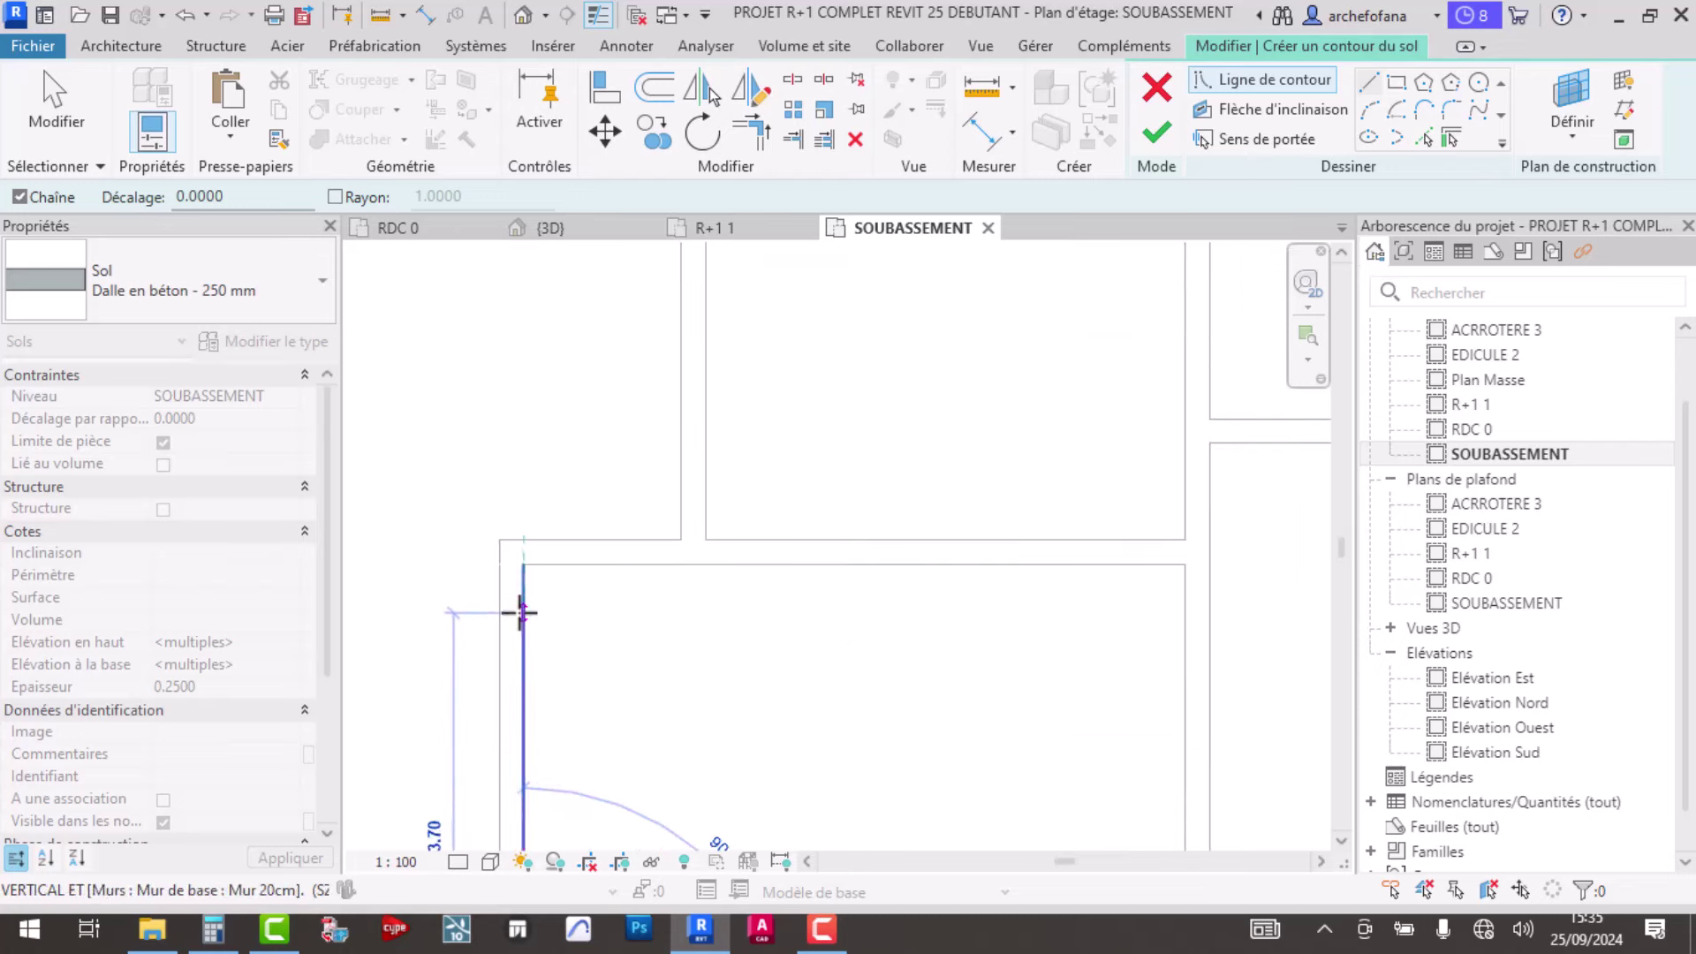
left_click(522, 565)
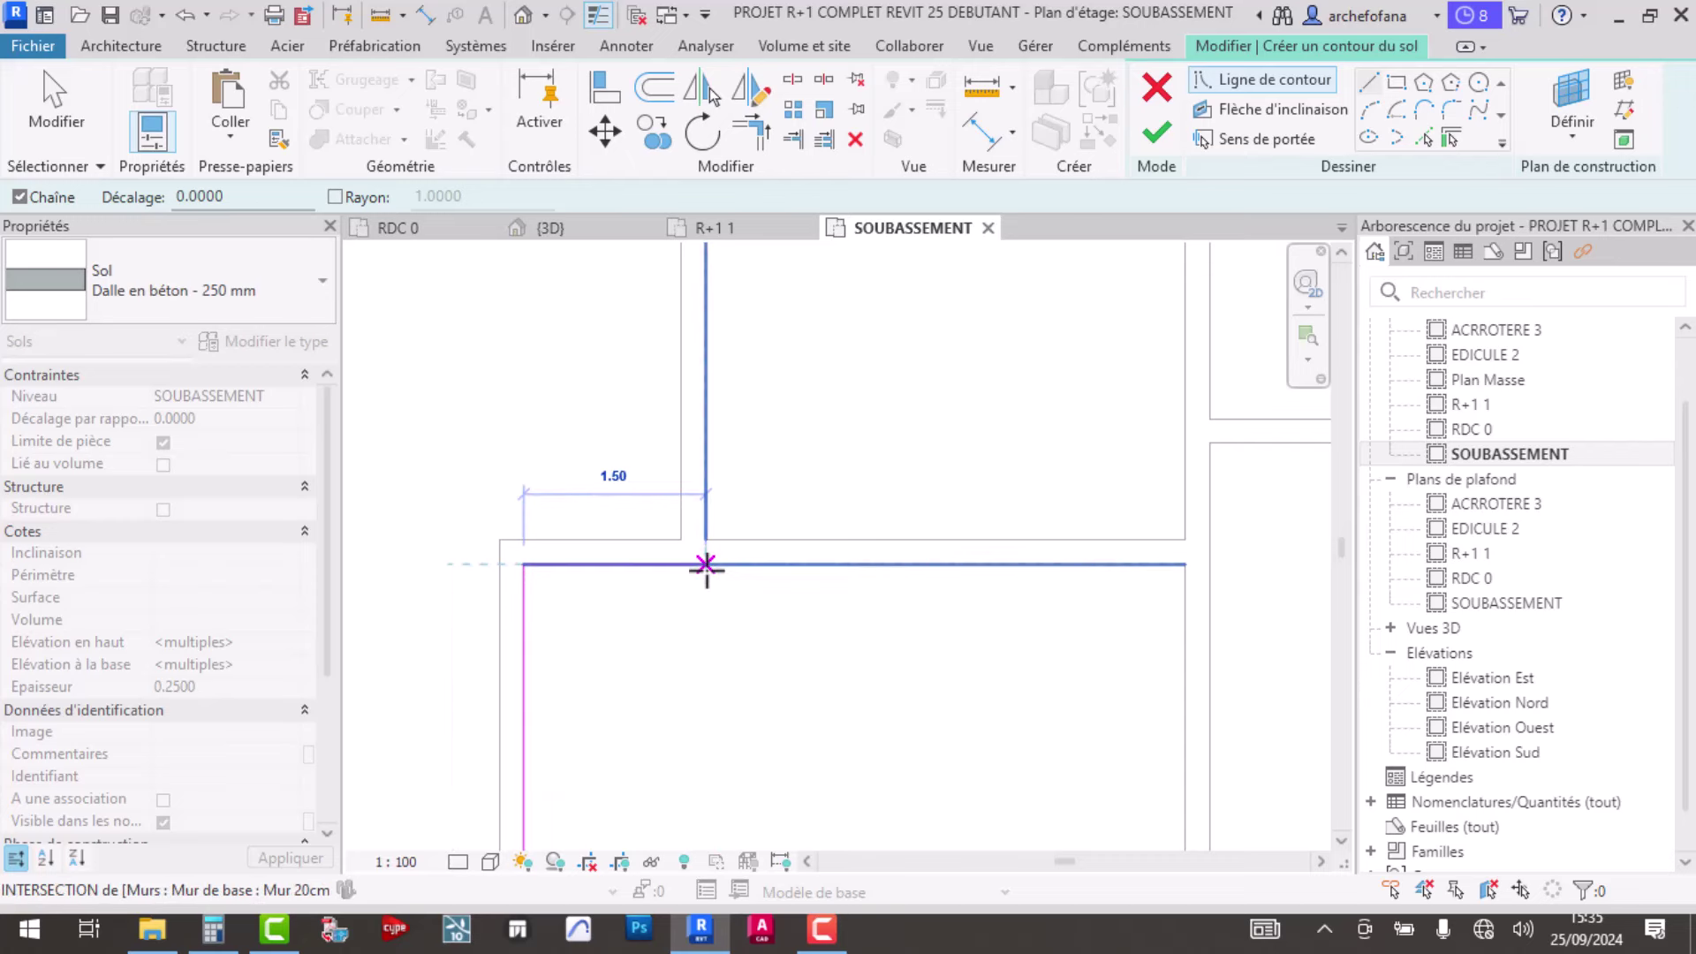
left_click(705, 564)
scroll(707, 427, "down", 3)
scroll(711, 427, "up", 2)
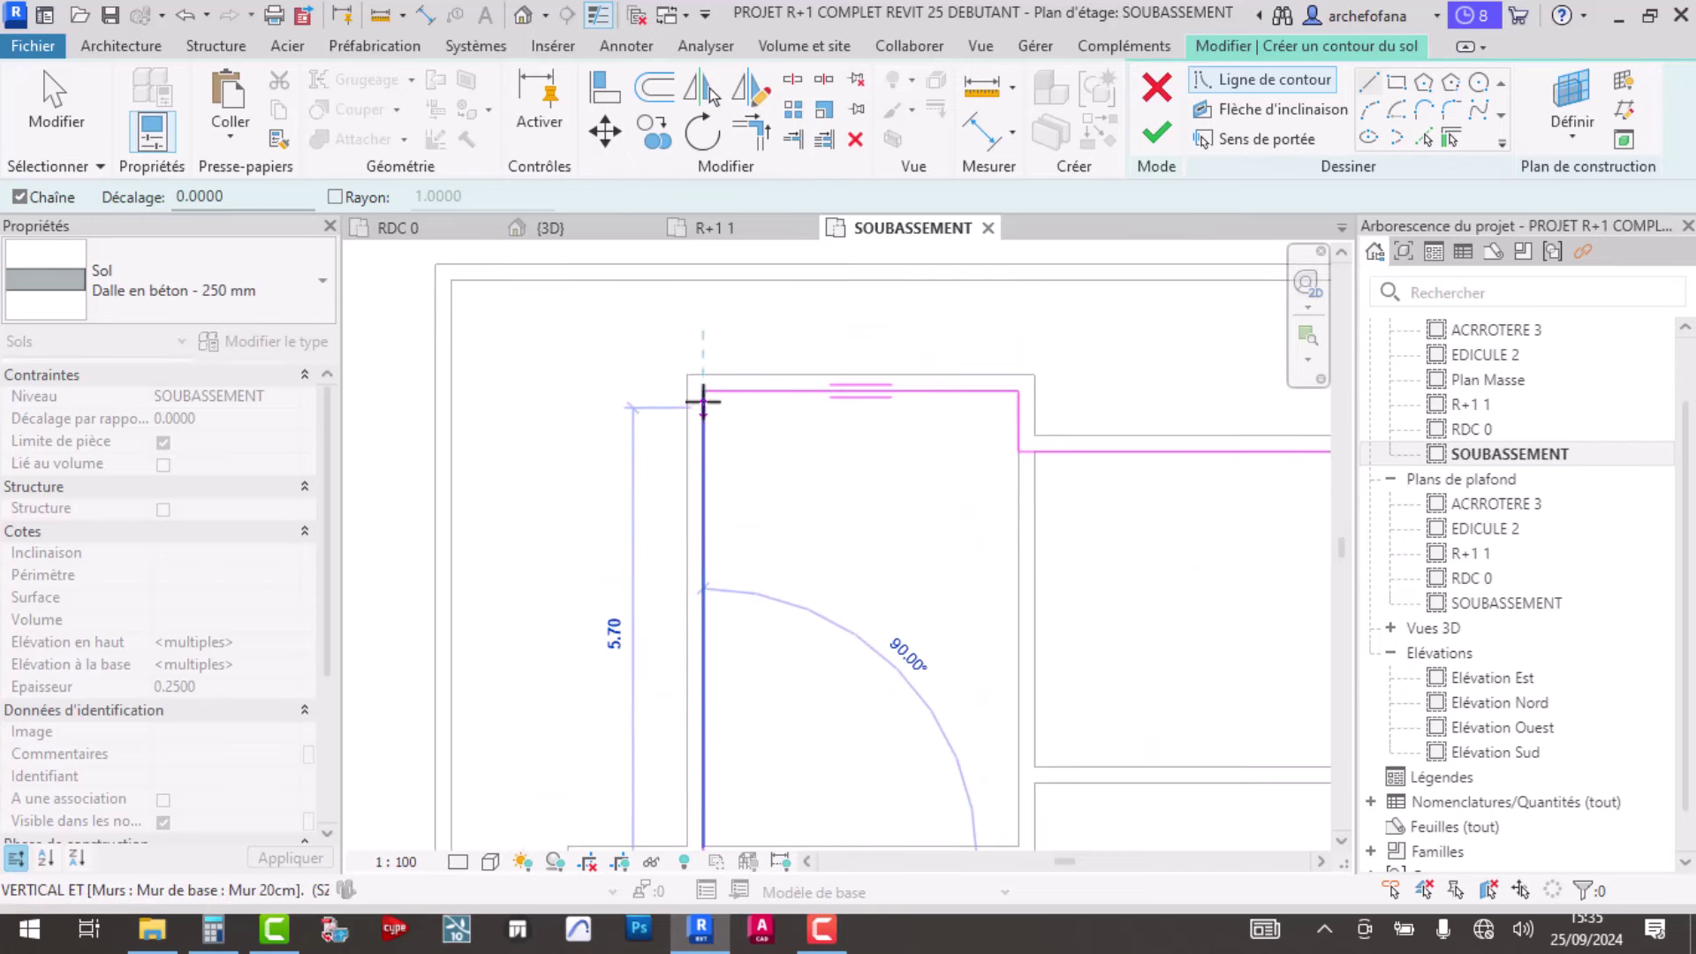
left_click(702, 391)
scroll(716, 417, "down", 3)
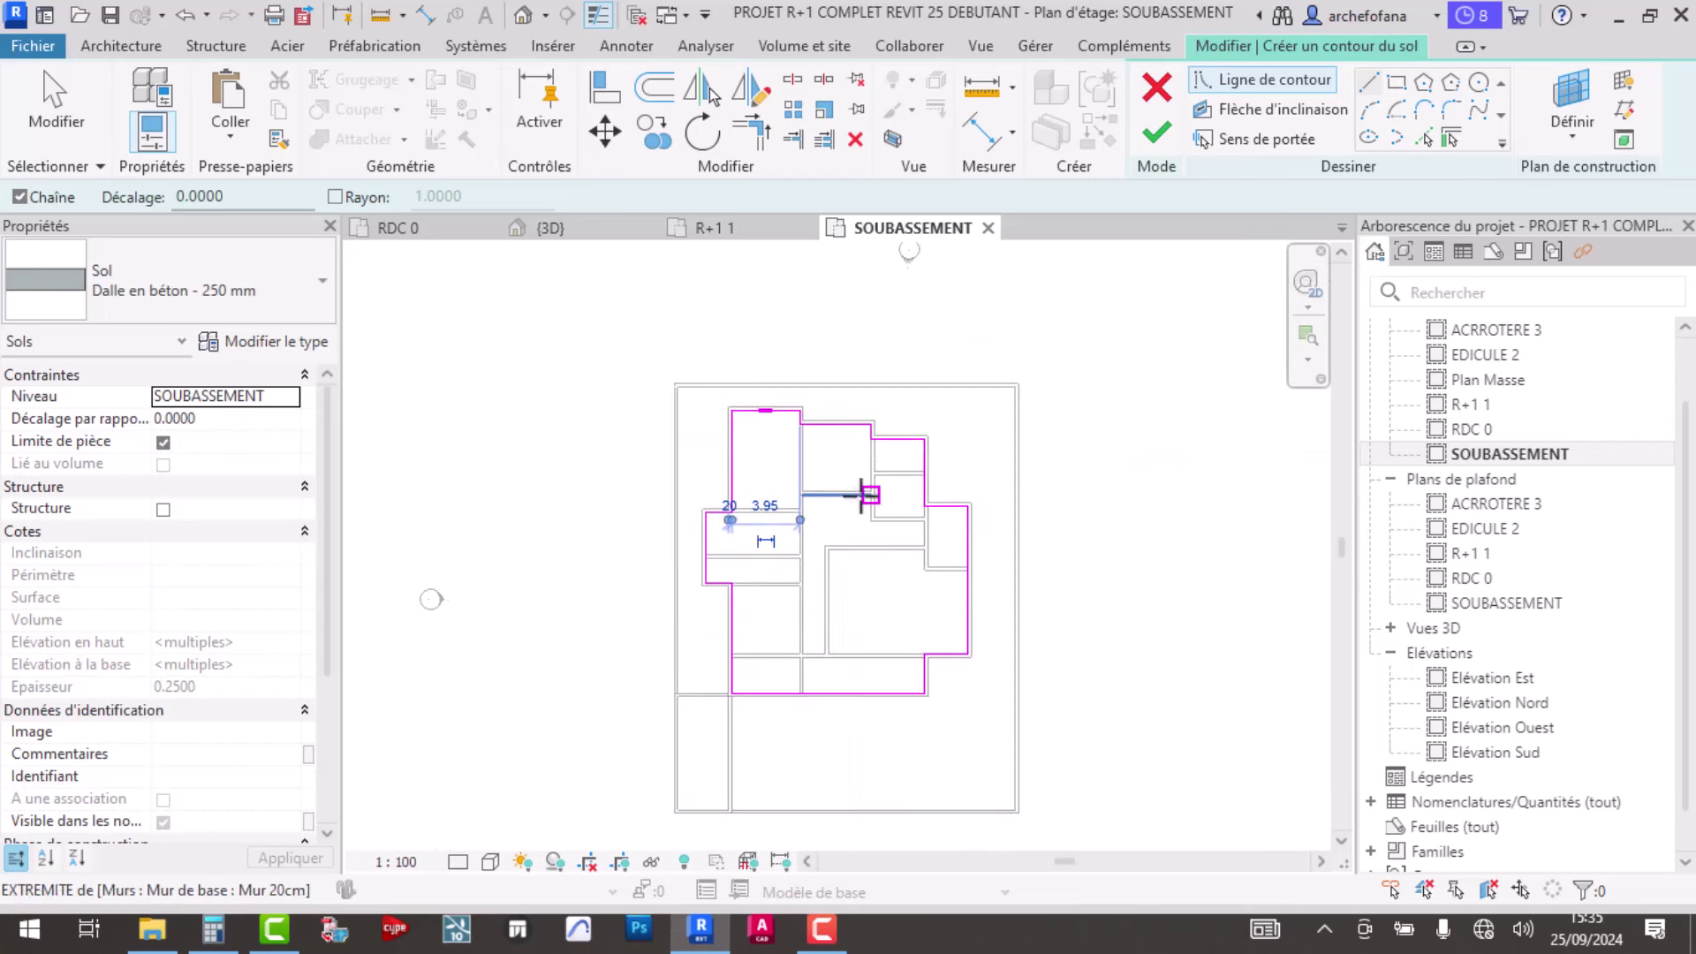
scroll(840, 455, "up", 3)
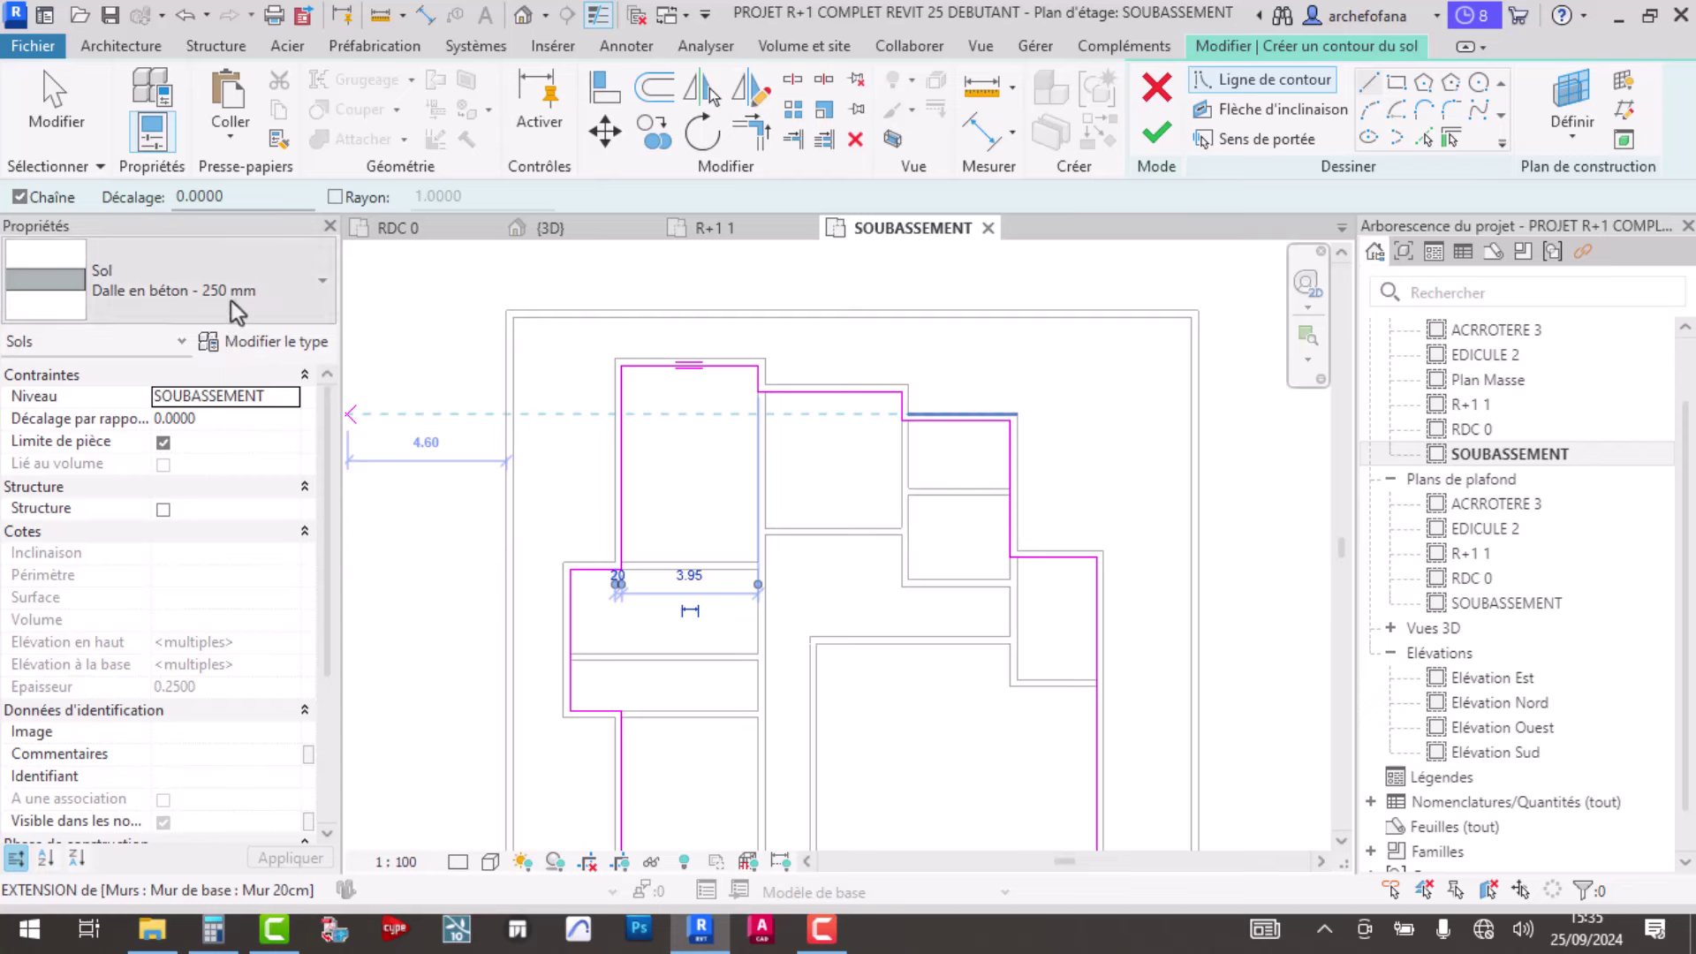
- Give the basement slab a 0.45 offset from SOUBASSEMENT and finish the floor
left_click(198, 418)
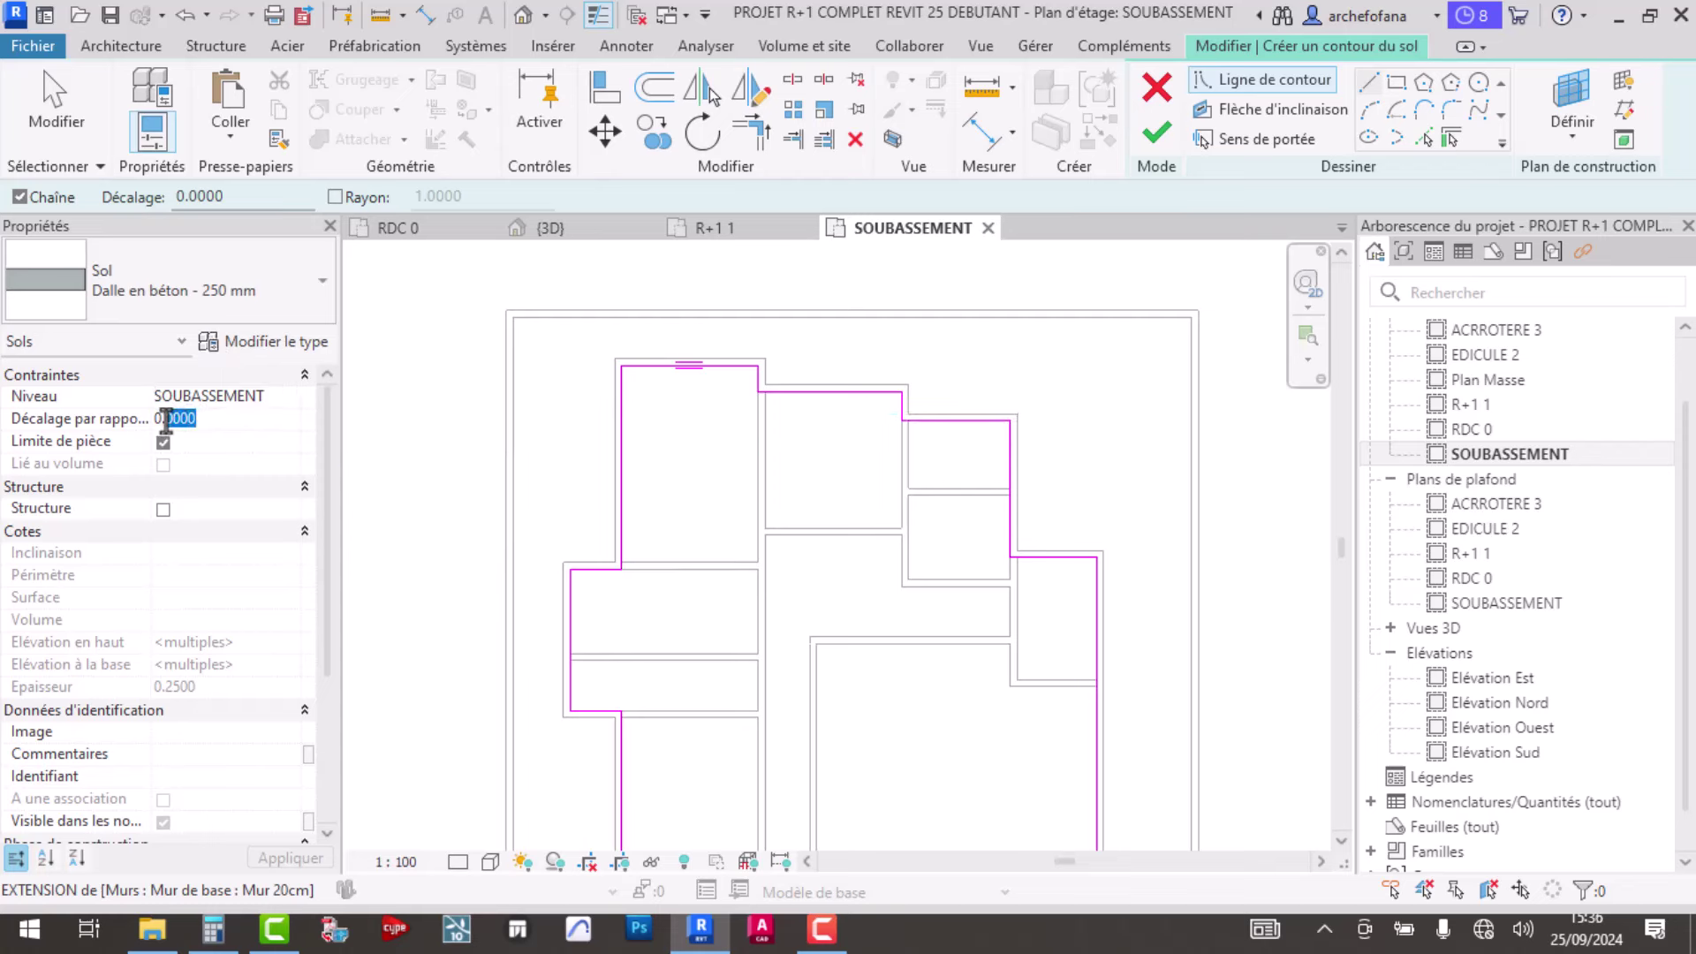
type("45")
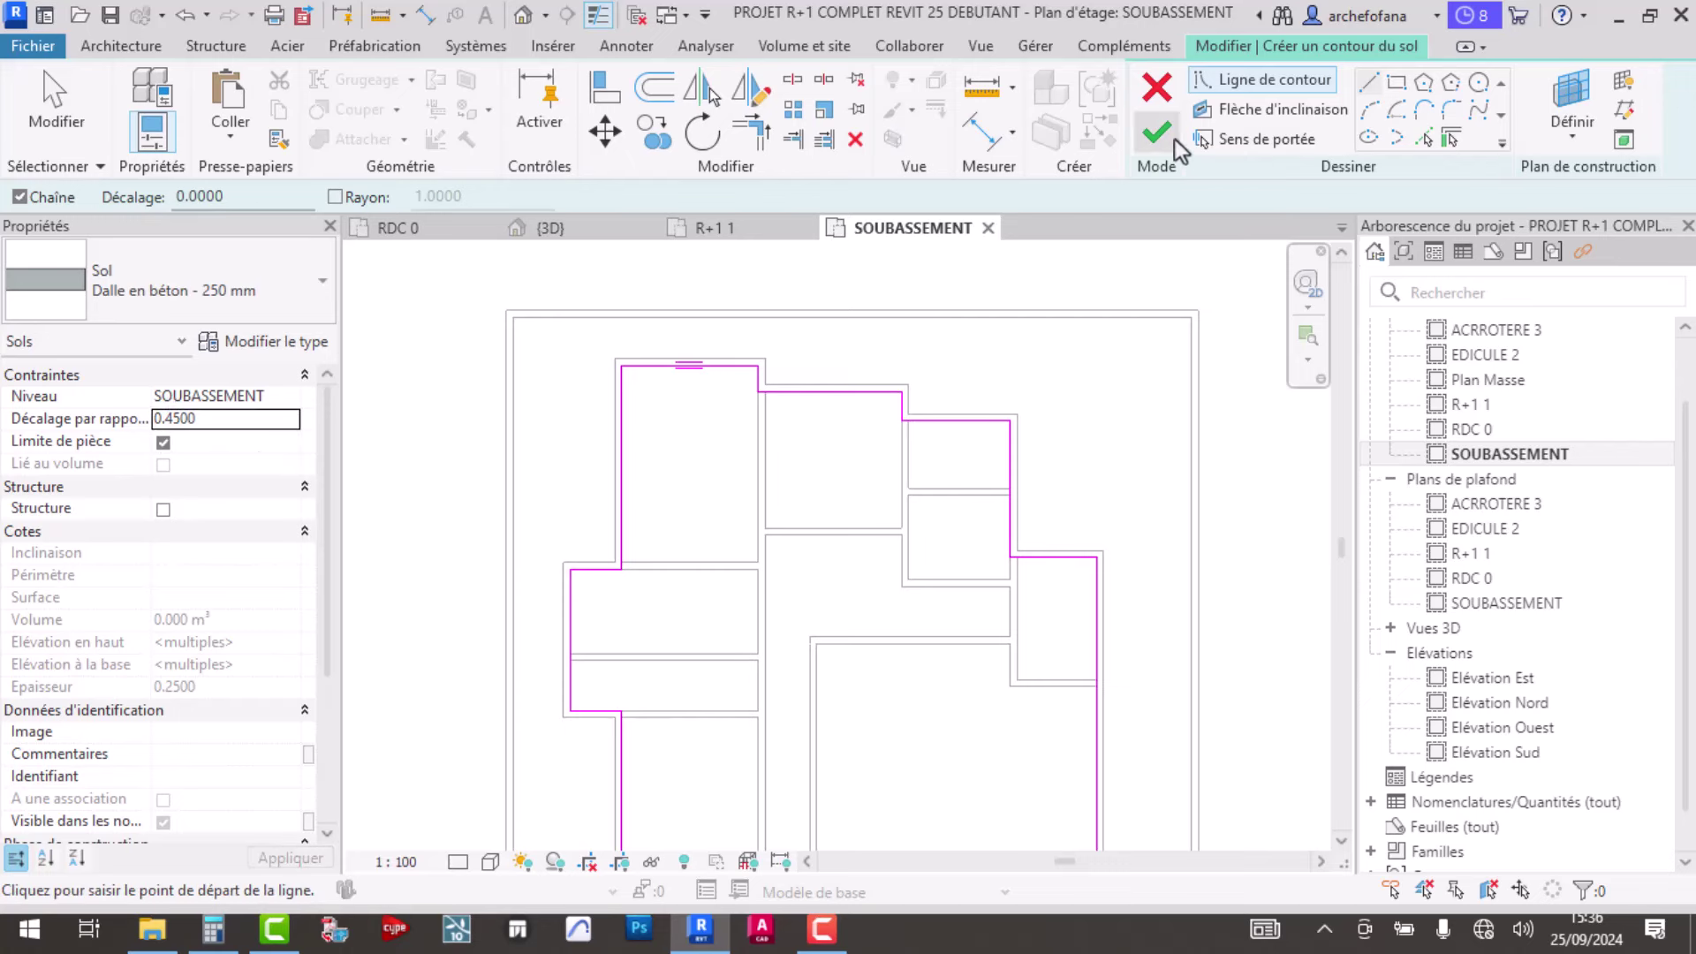
left_click(1162, 140)
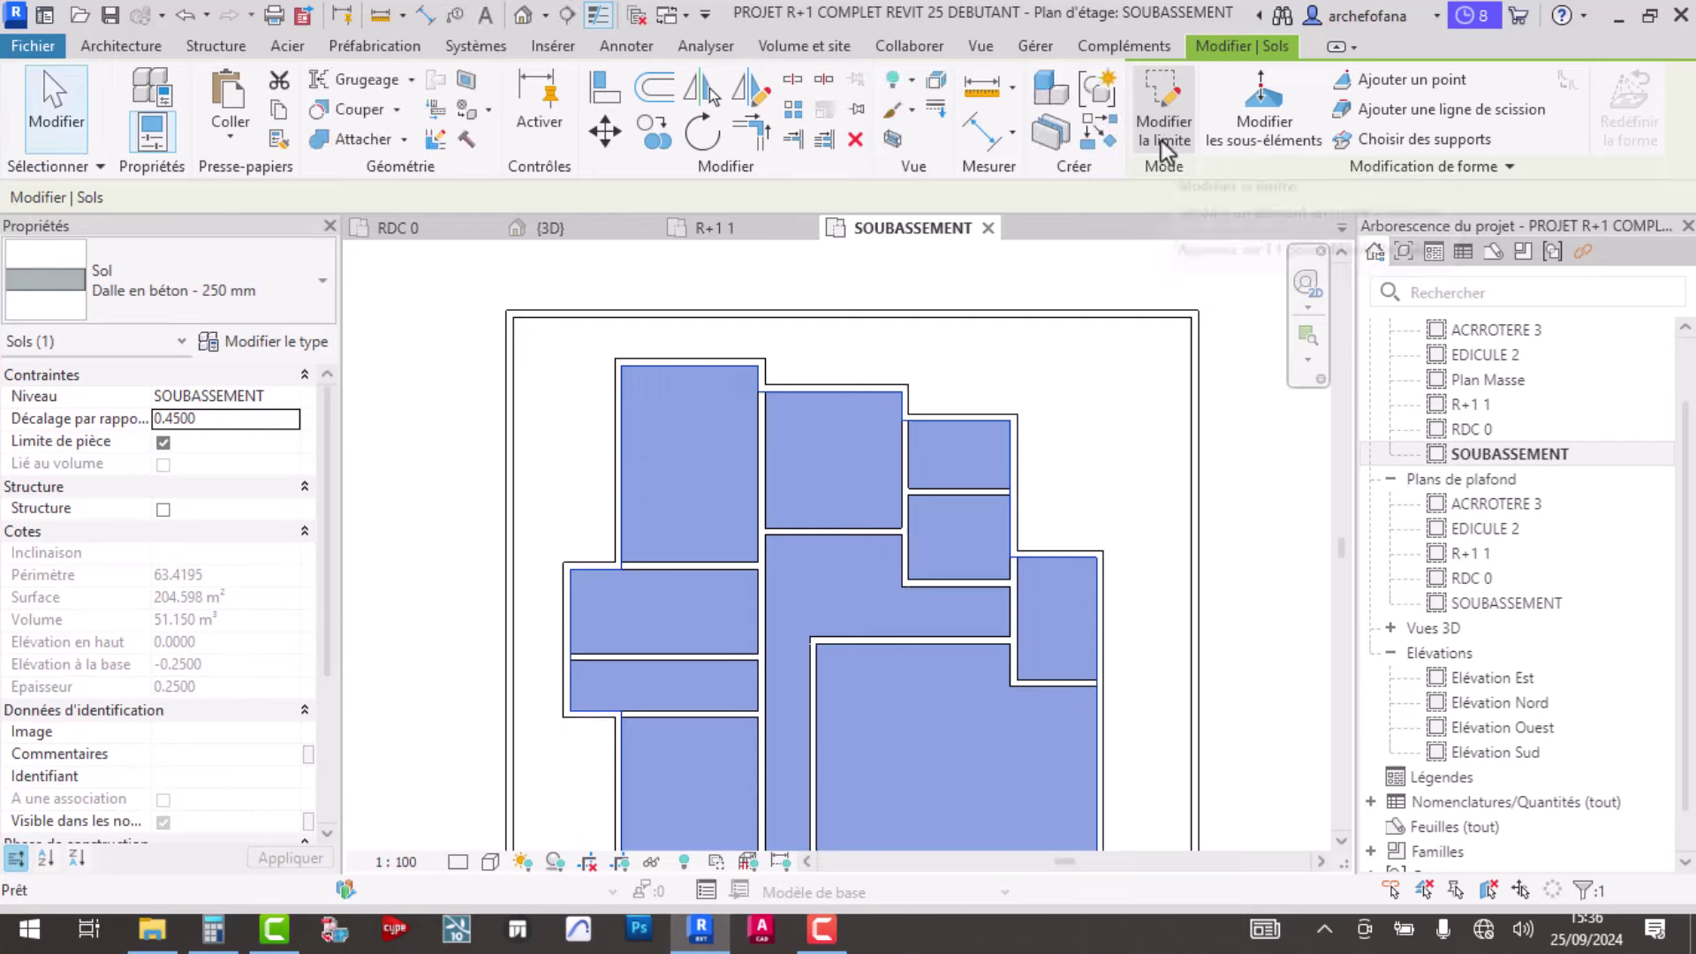
mouse_move(398, 228)
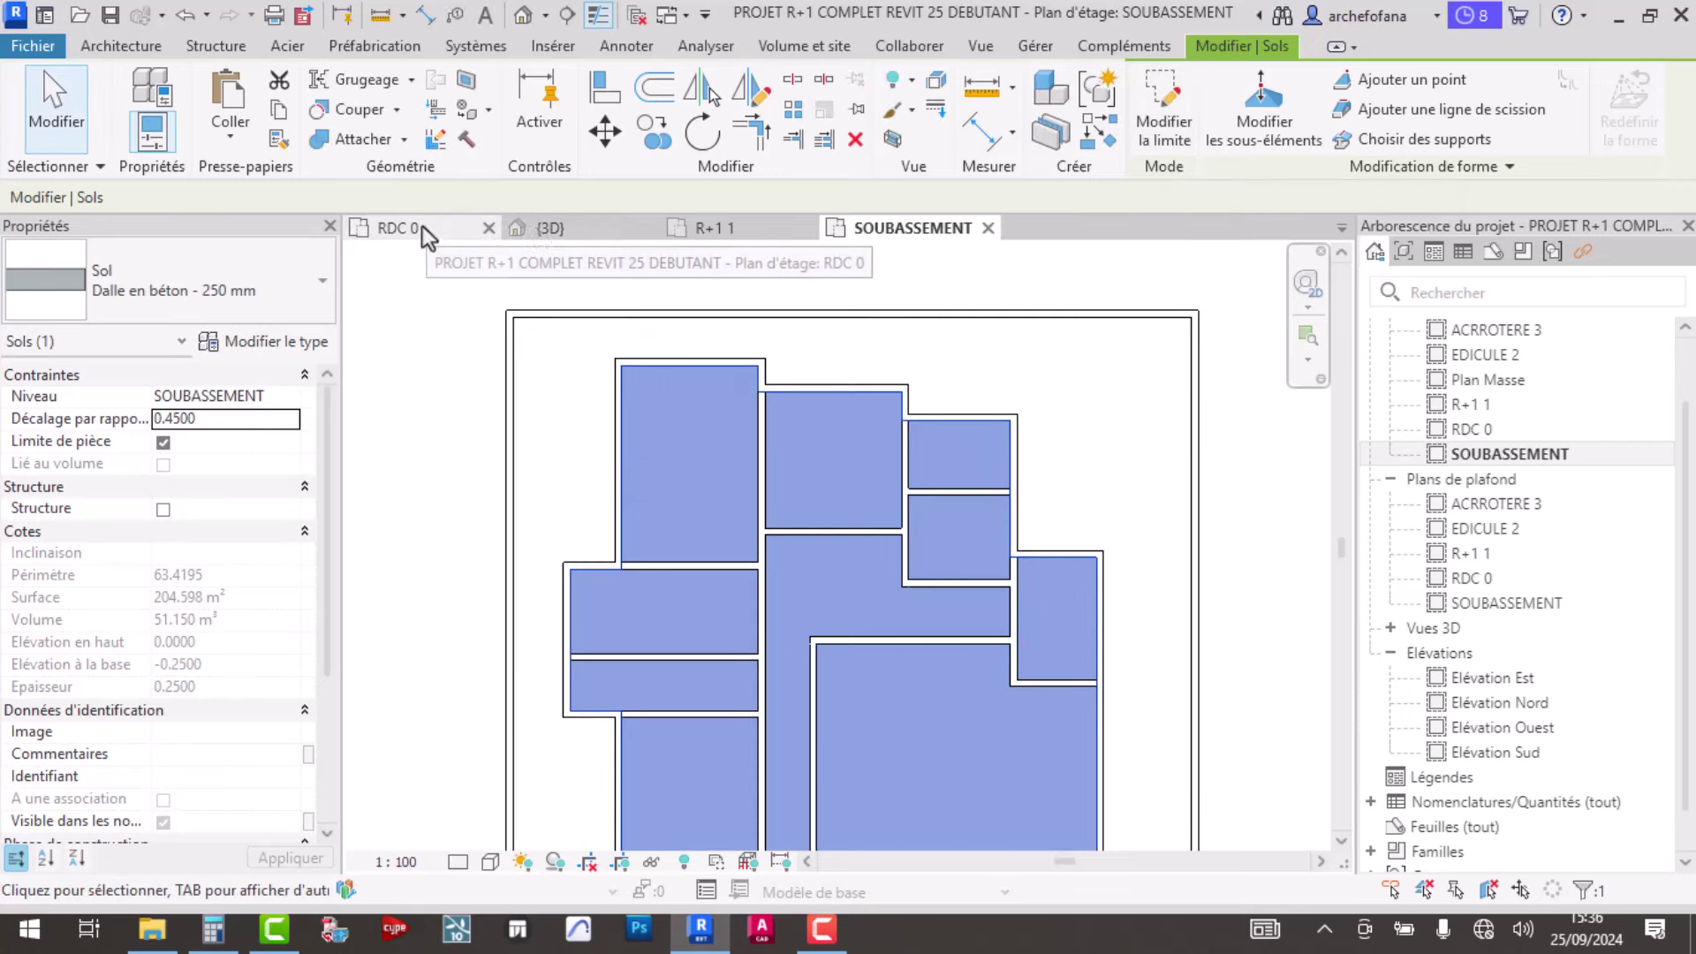
- In the 3D view, orbit below the building and select the Dalle en béton - 250 mm basement slab
left_click(549, 227)
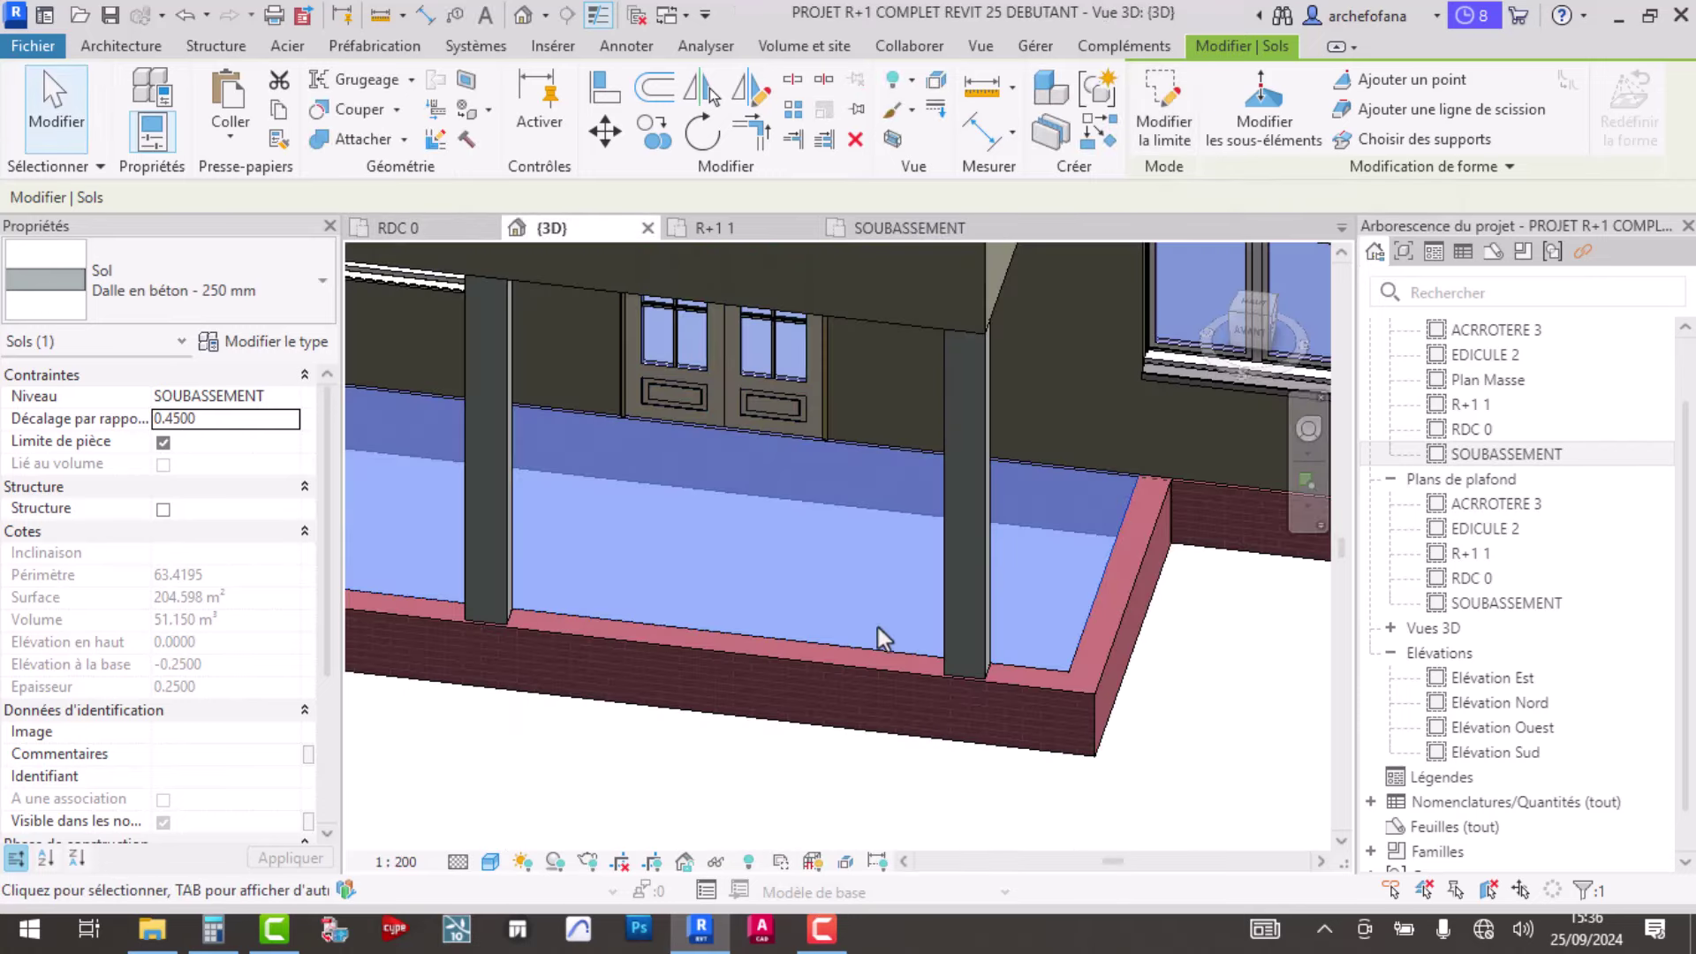
key("Escape")
scroll(870, 587, "down", 3)
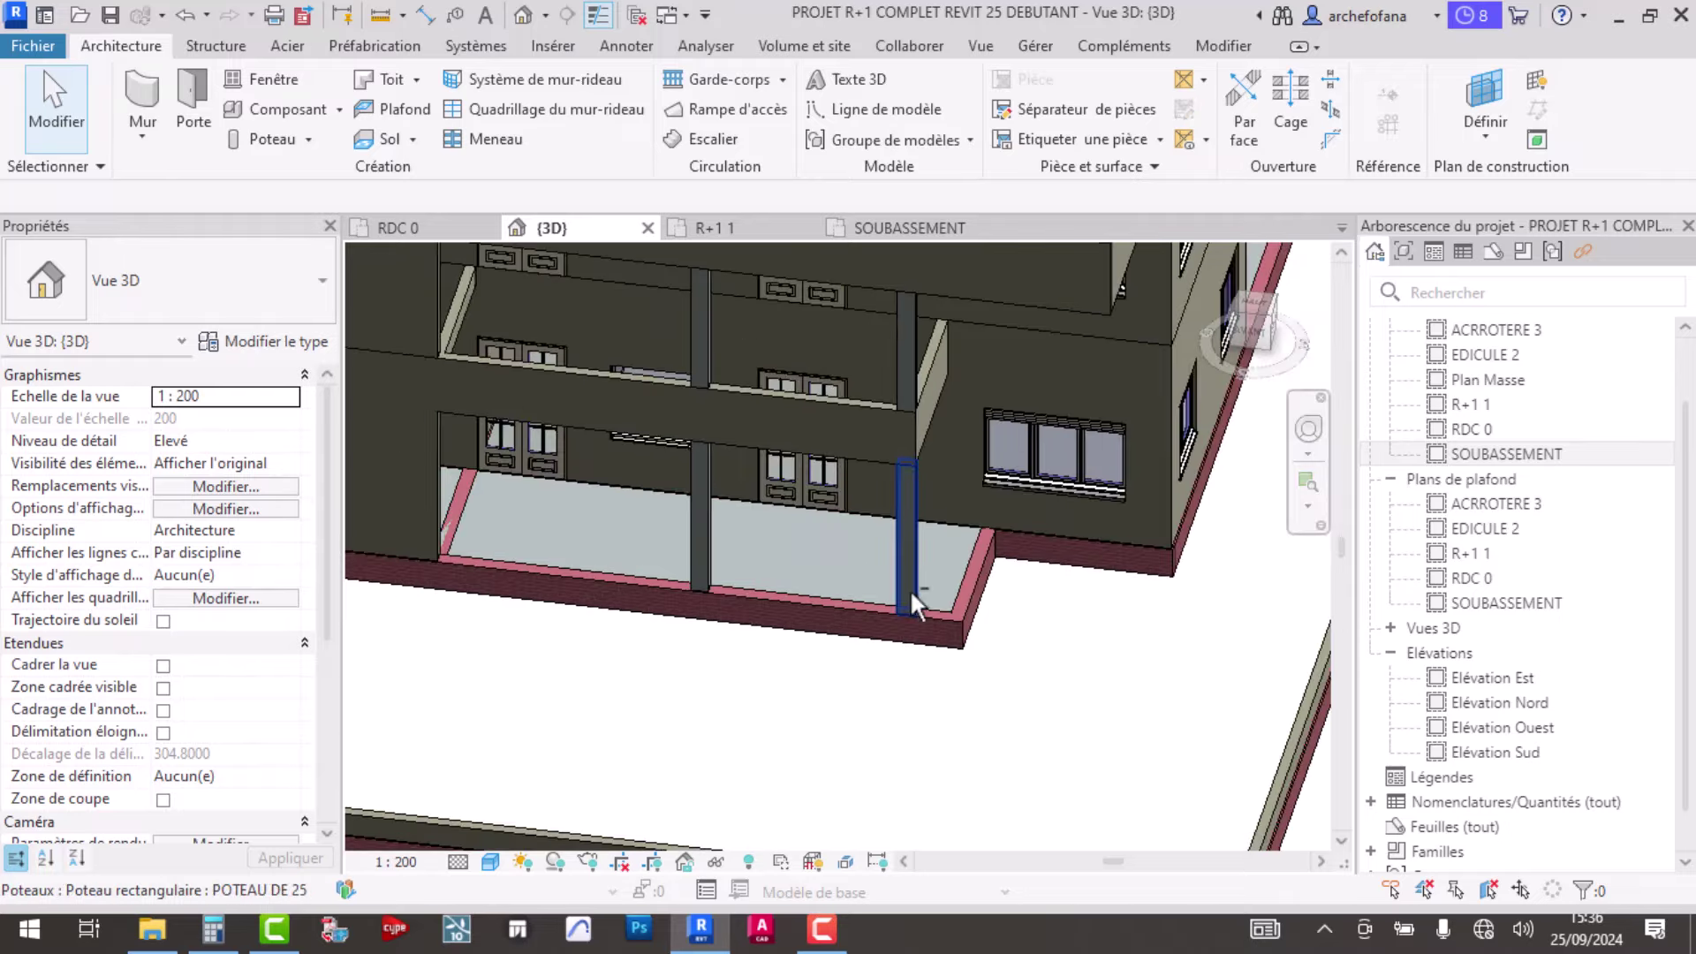
mouse_move(870, 587)
middle_mouse_down("shift")
mouse_move(876, 338)
mouse_move(868, 637)
mouse_move(749, 671)
middle_mouse_up("shift")
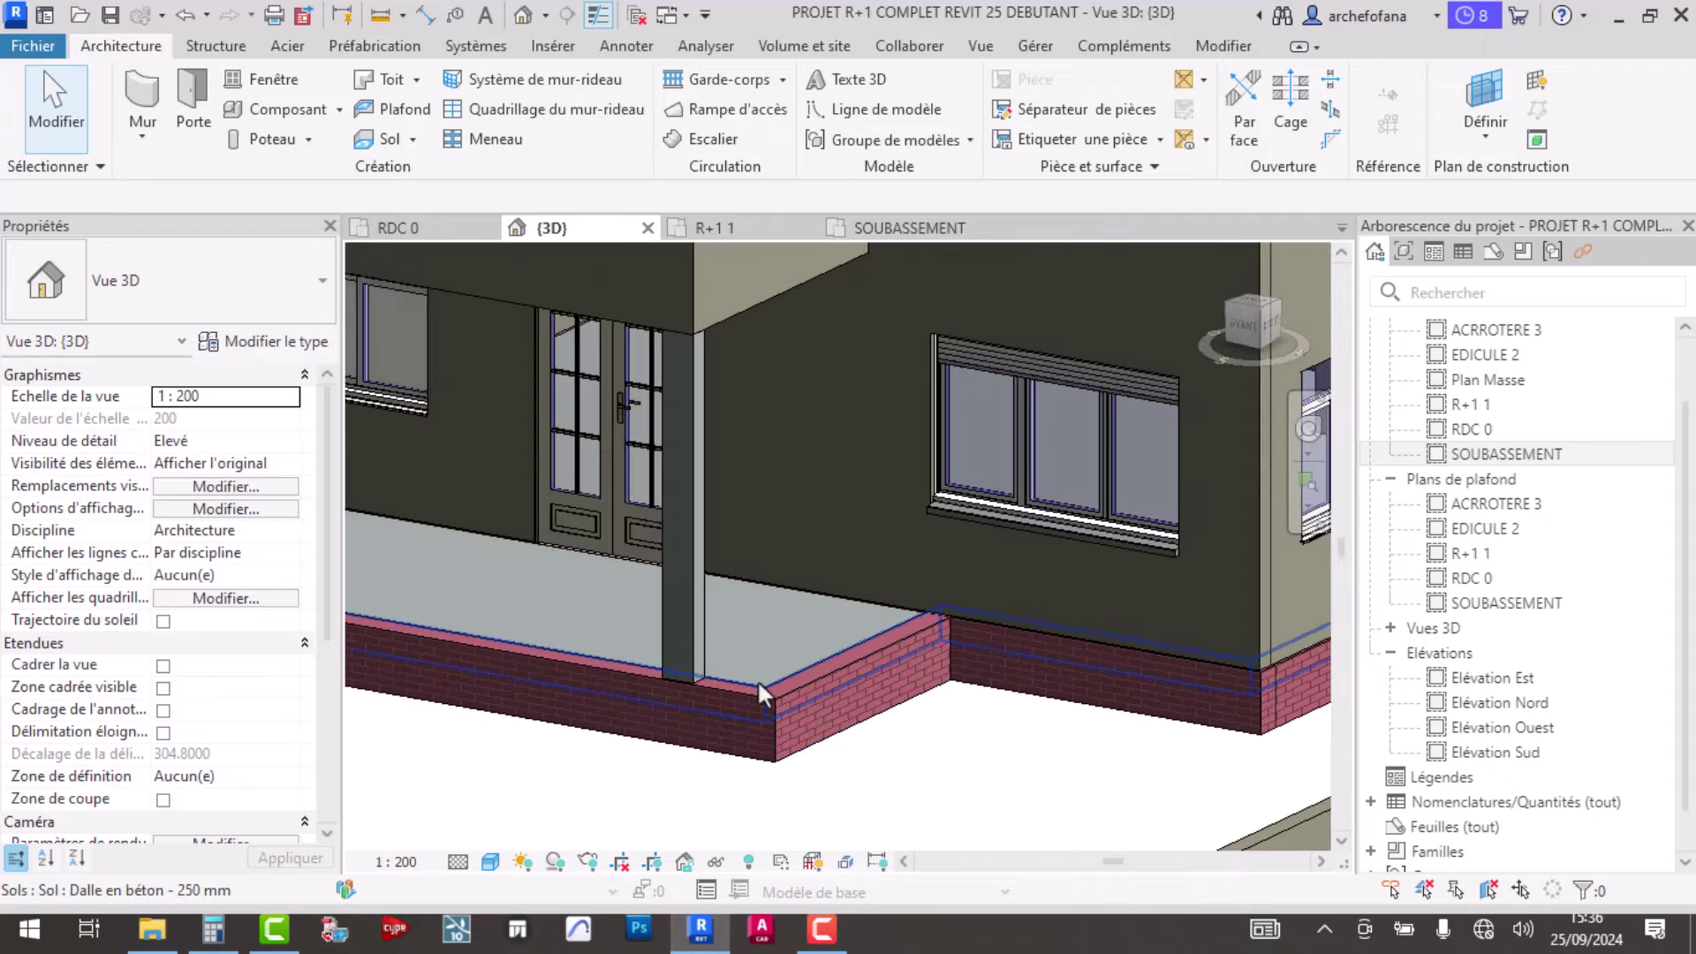
left_click(774, 683)
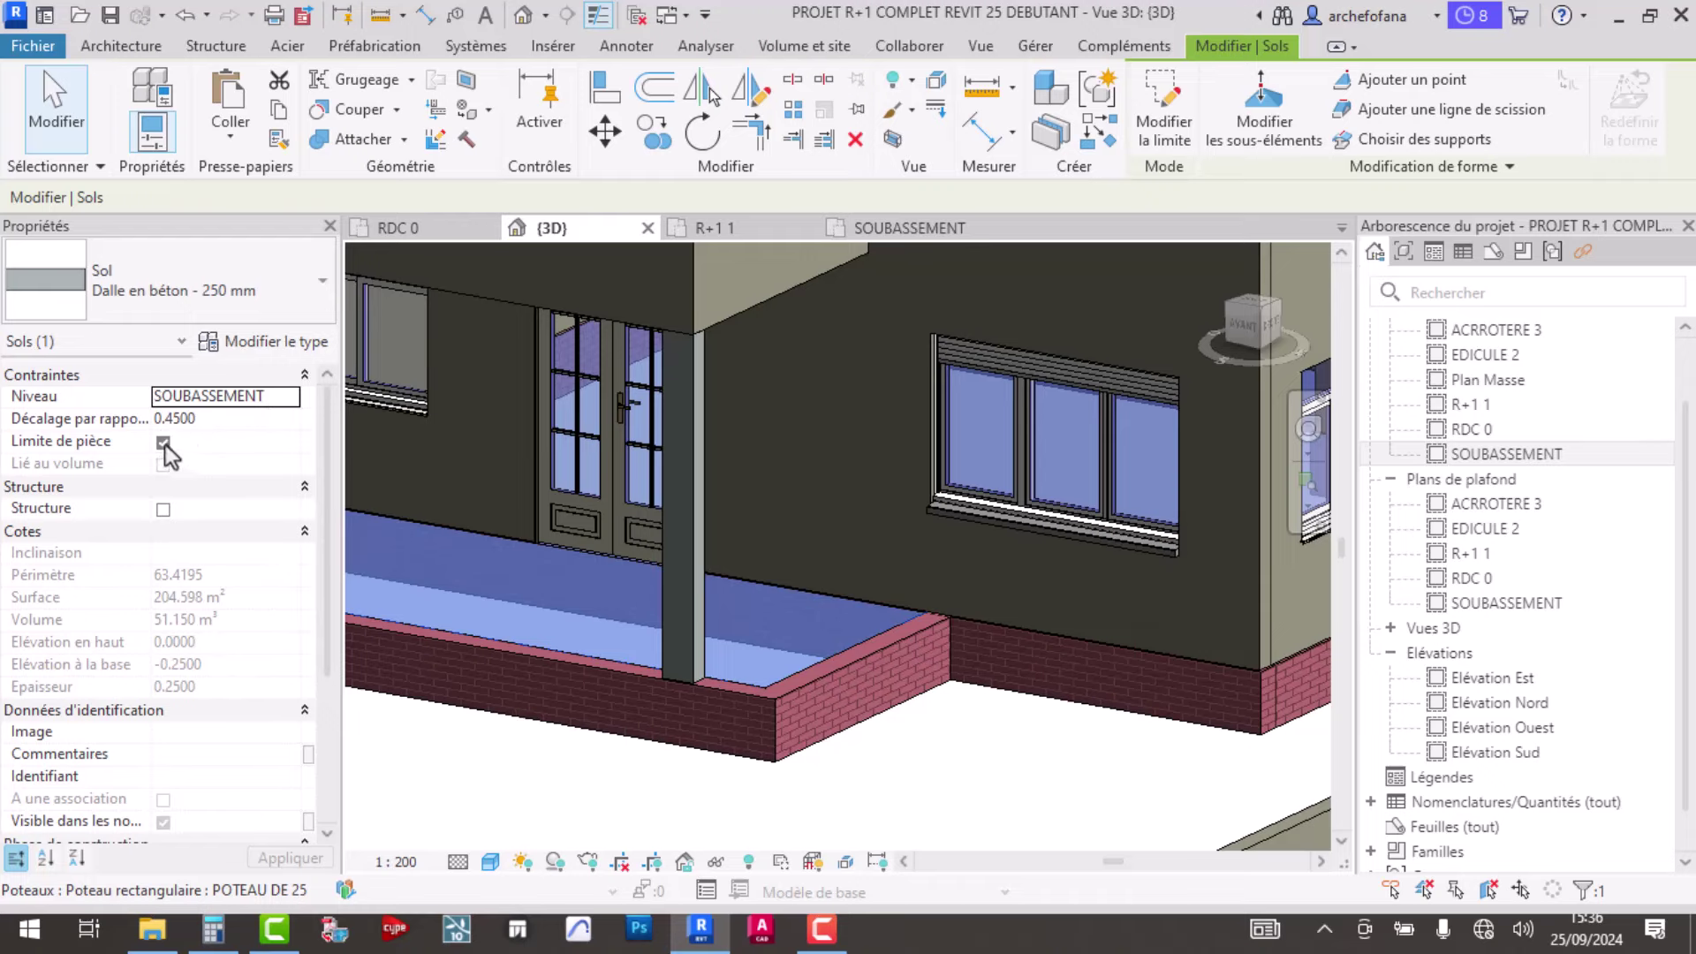
mouse_move(769, 704)
middle_mouse_down("shift")
mouse_move(750, 503)
mouse_move(426, 563)
middle_mouse_up("shift")
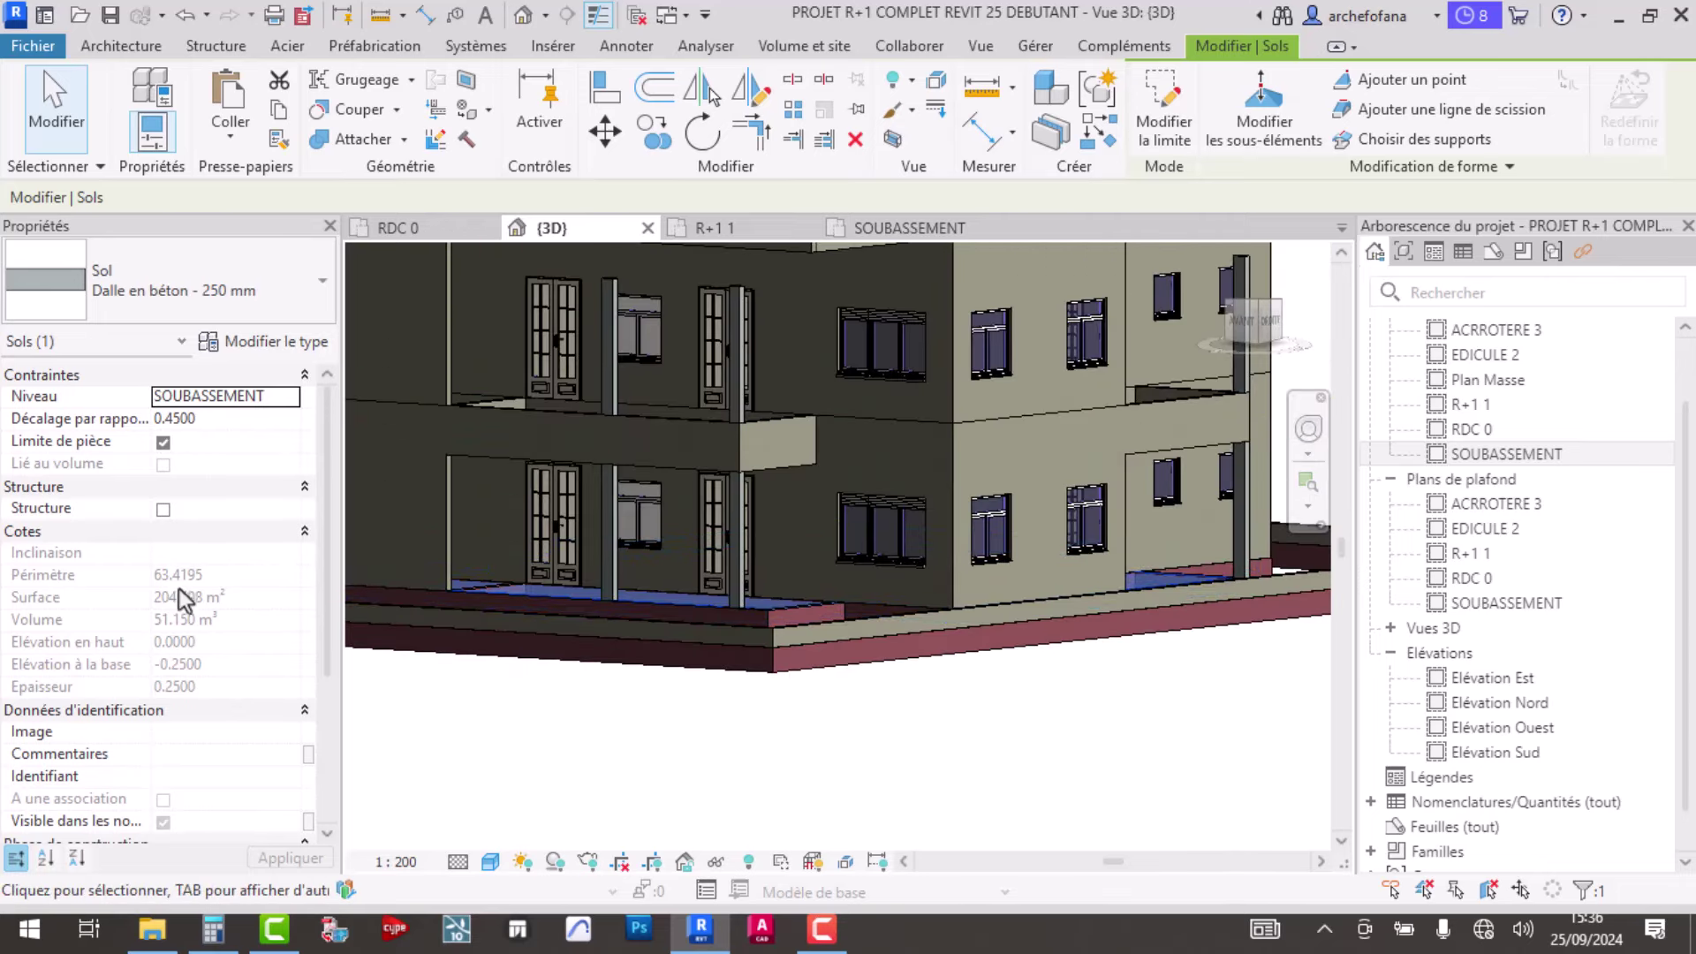
scroll(196, 692, "down", 2)
scroll(197, 703, "down", 2)
scroll(197, 703, "down", 2)
scroll(192, 504, "up", 6)
- Duplicate the floor type under the name MAILLAGE
left_click(232, 344)
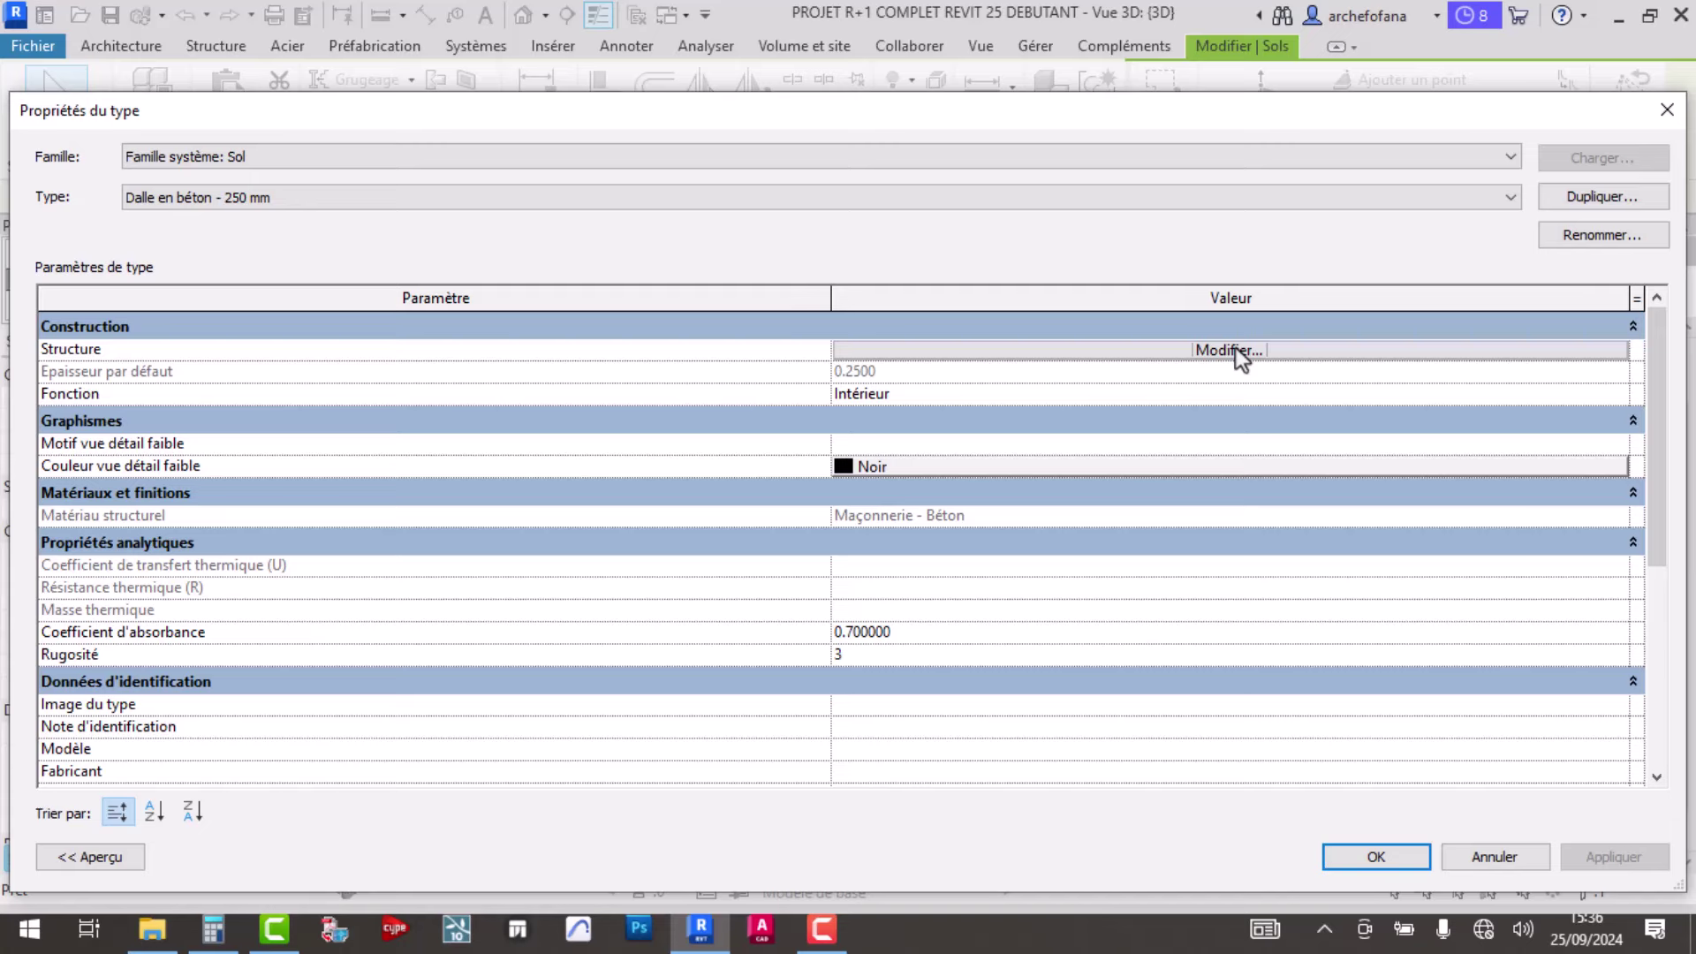
left_click(1601, 198)
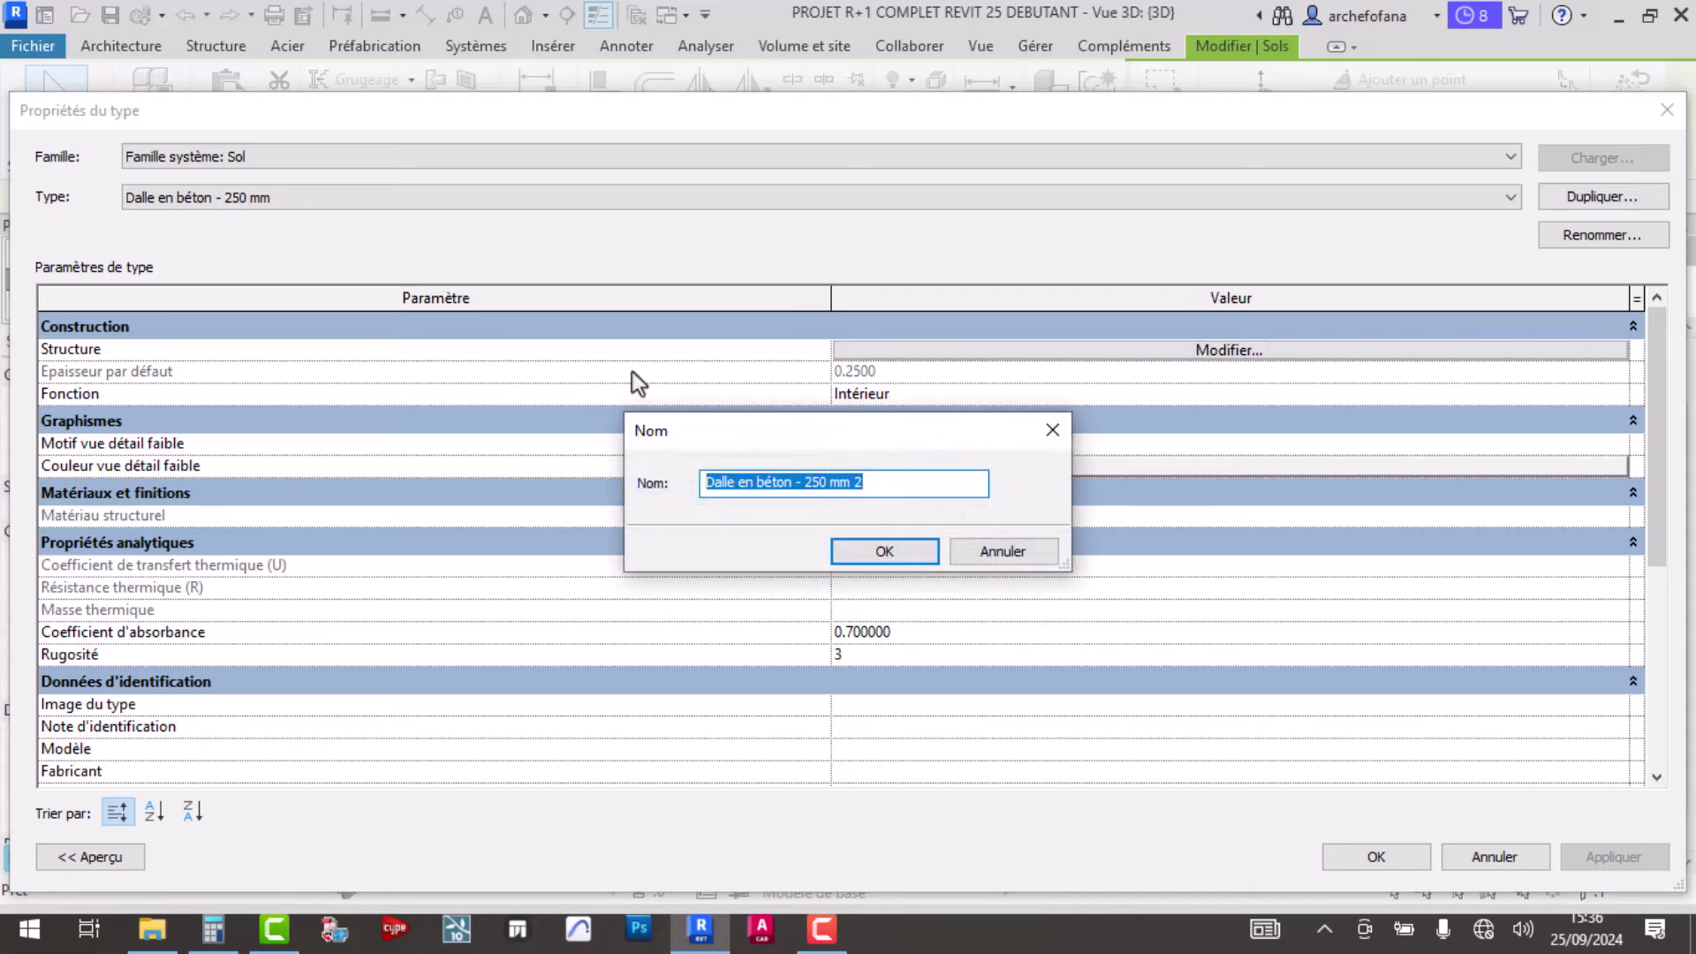
type("MAILLA")
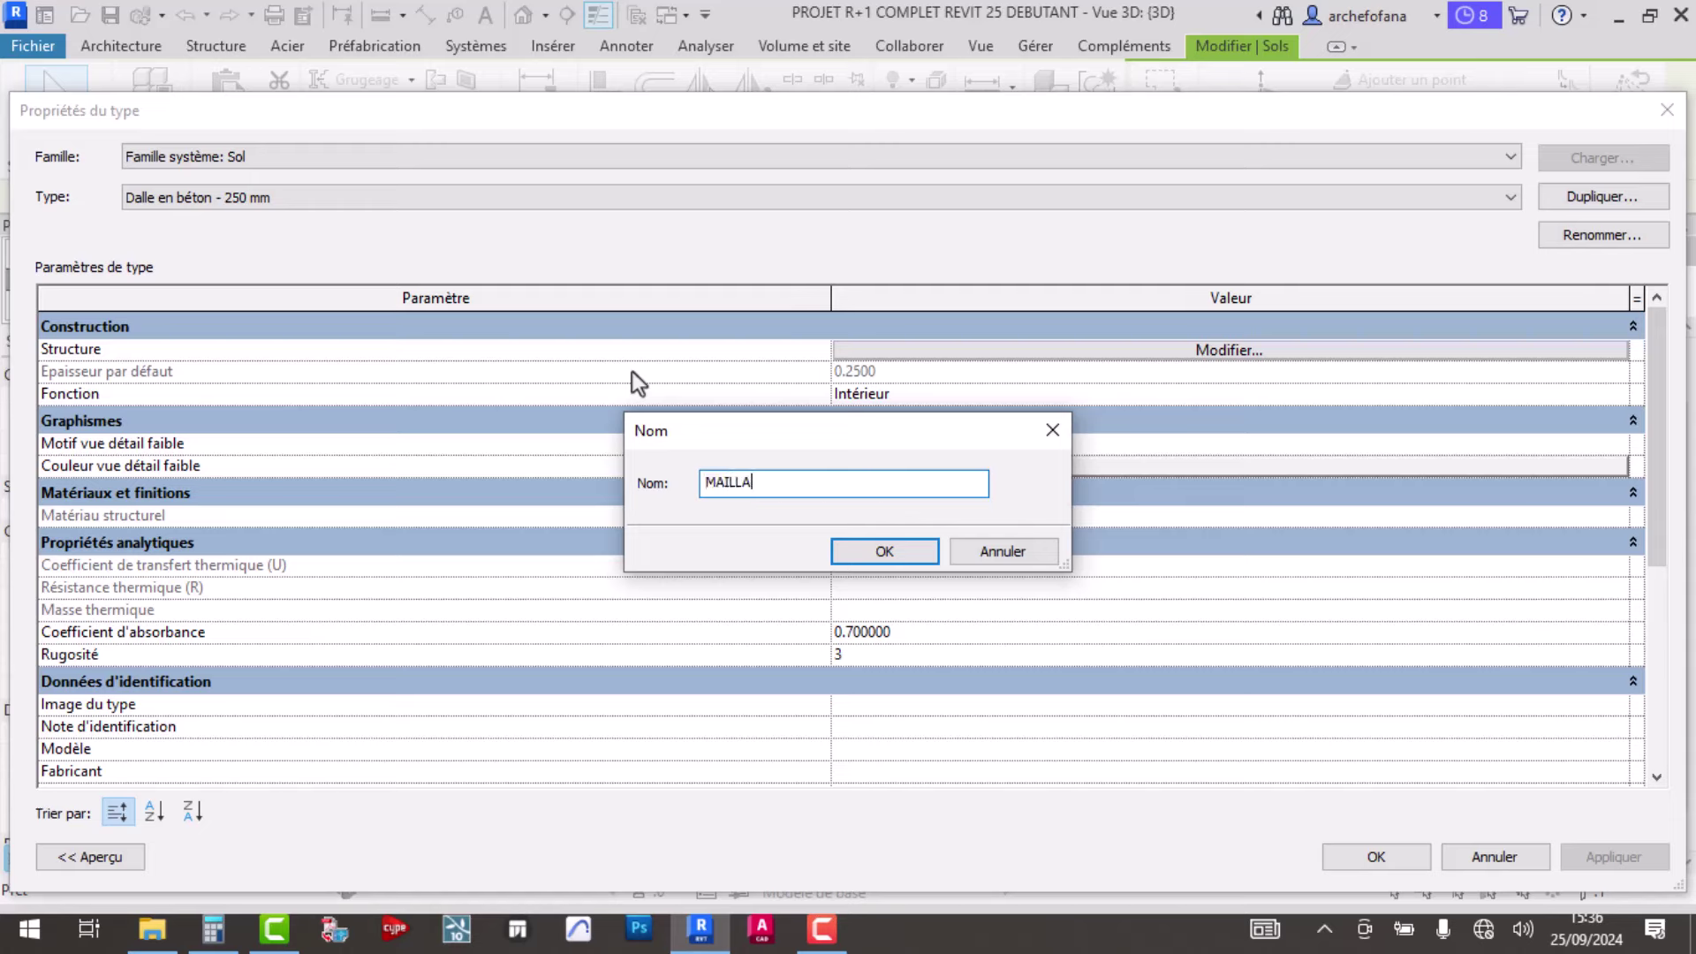
type("GE")
left_click(880, 553)
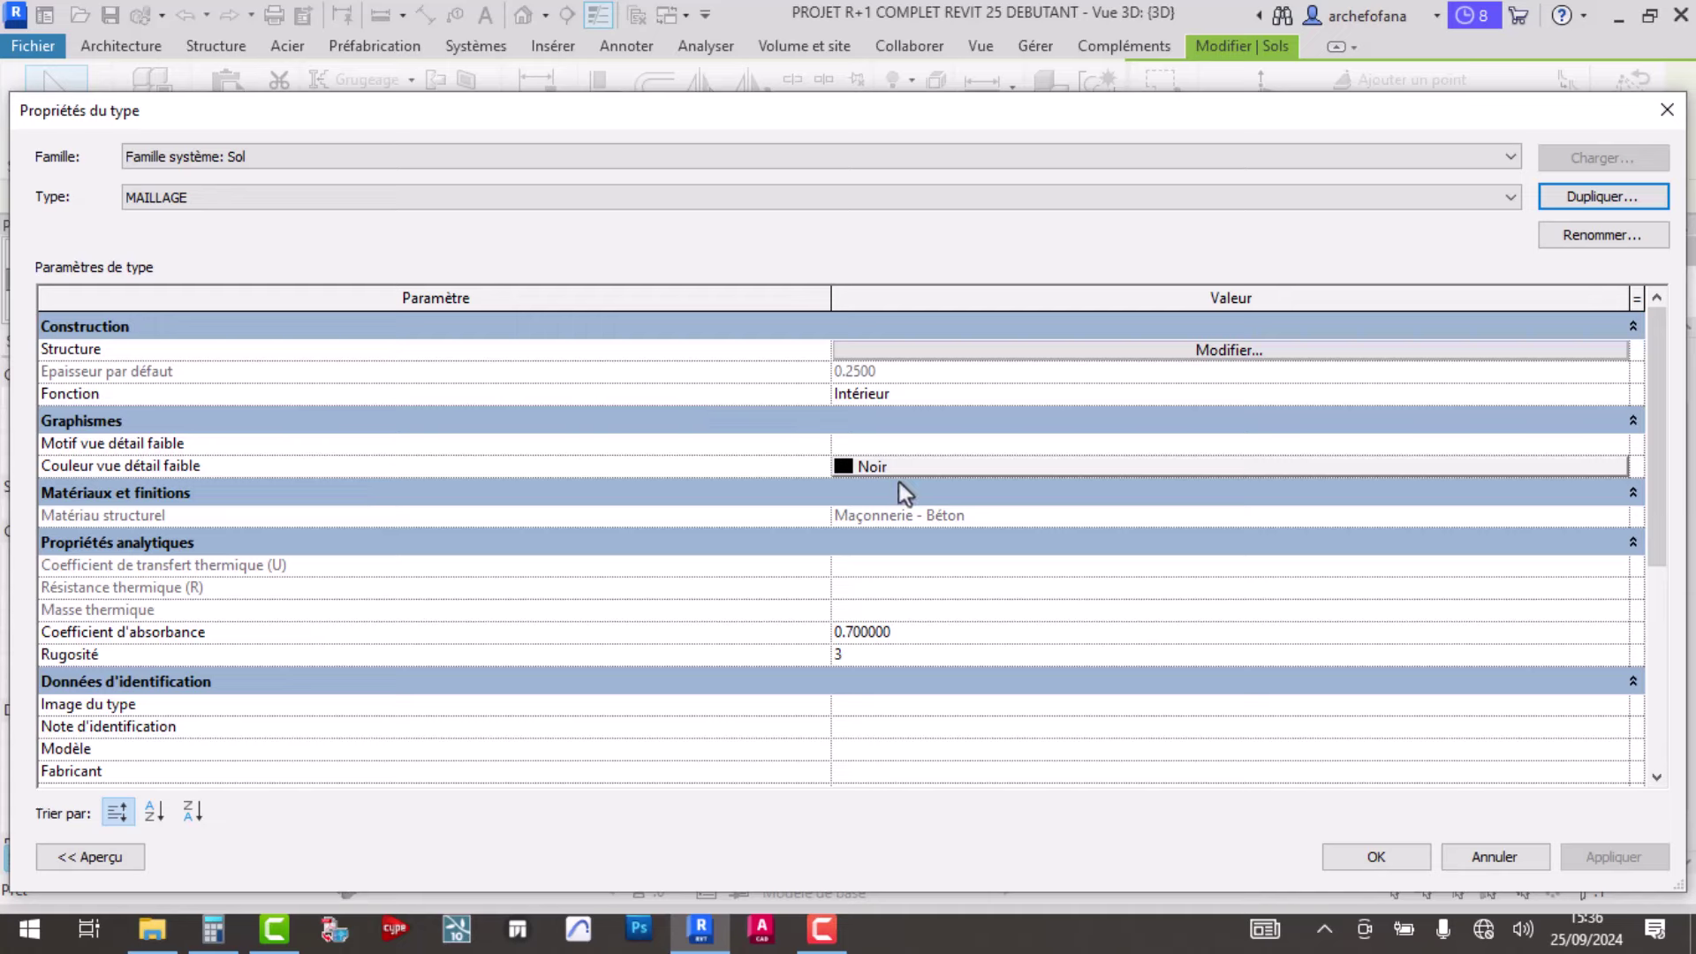
- Set the MAILLAGE structural layer thickness to 0.45
left_click(1206, 353)
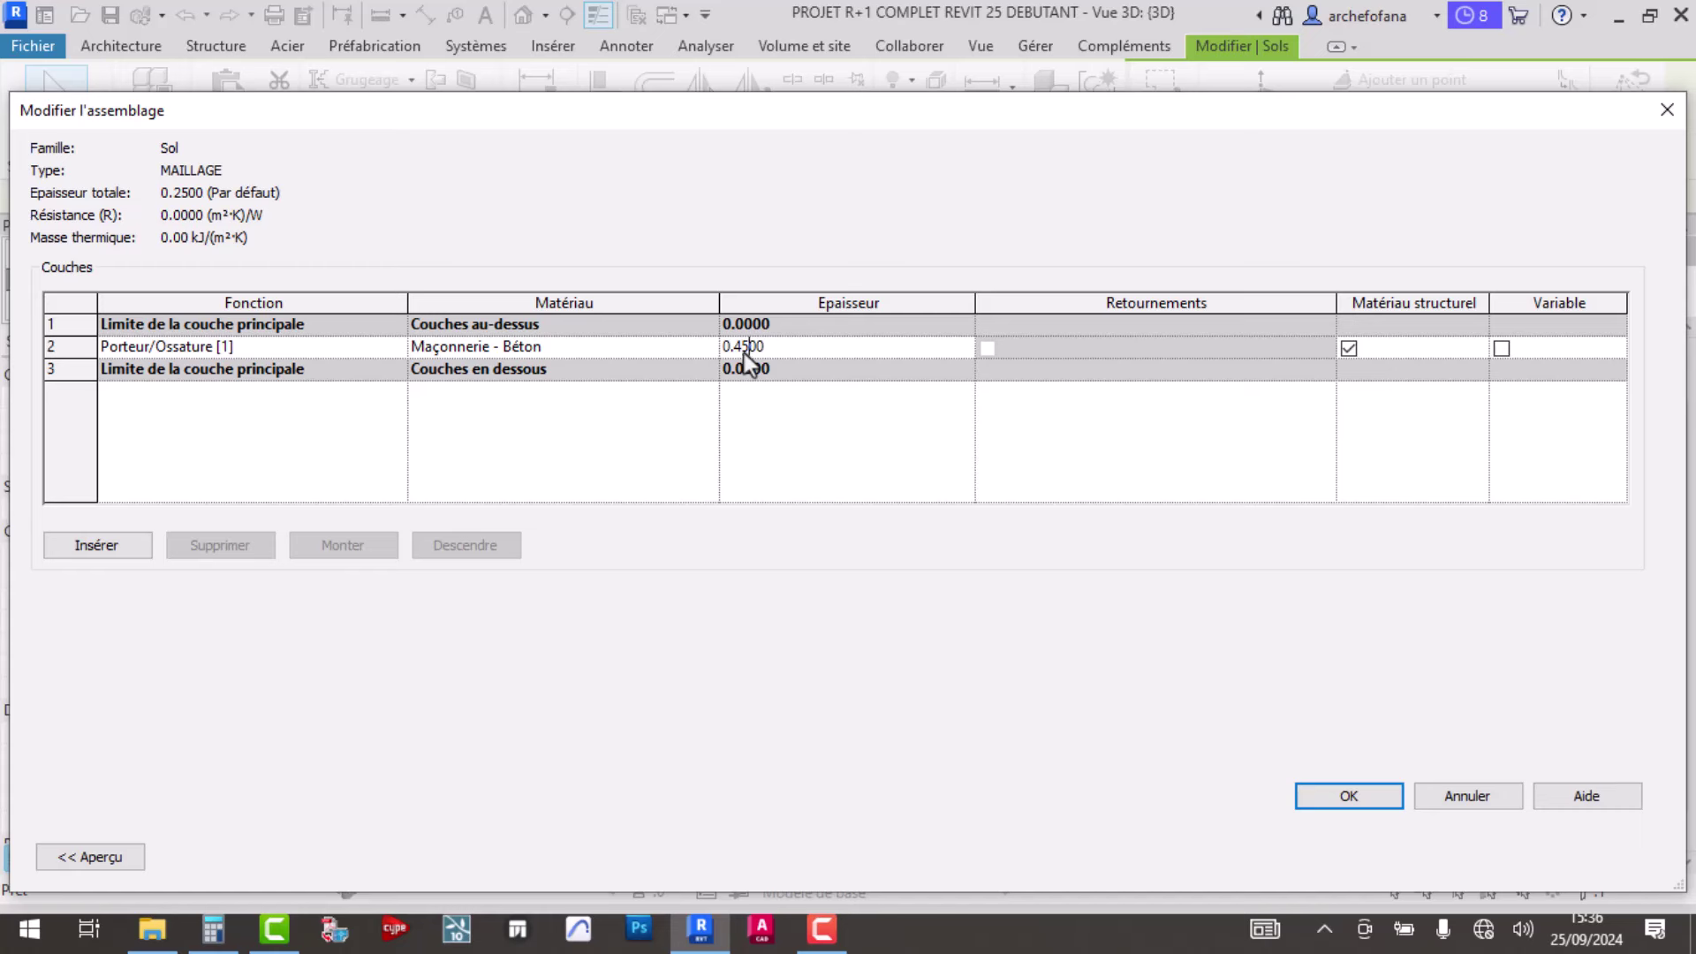
key("Tab")
left_click(1500, 349)
left_click(540, 346)
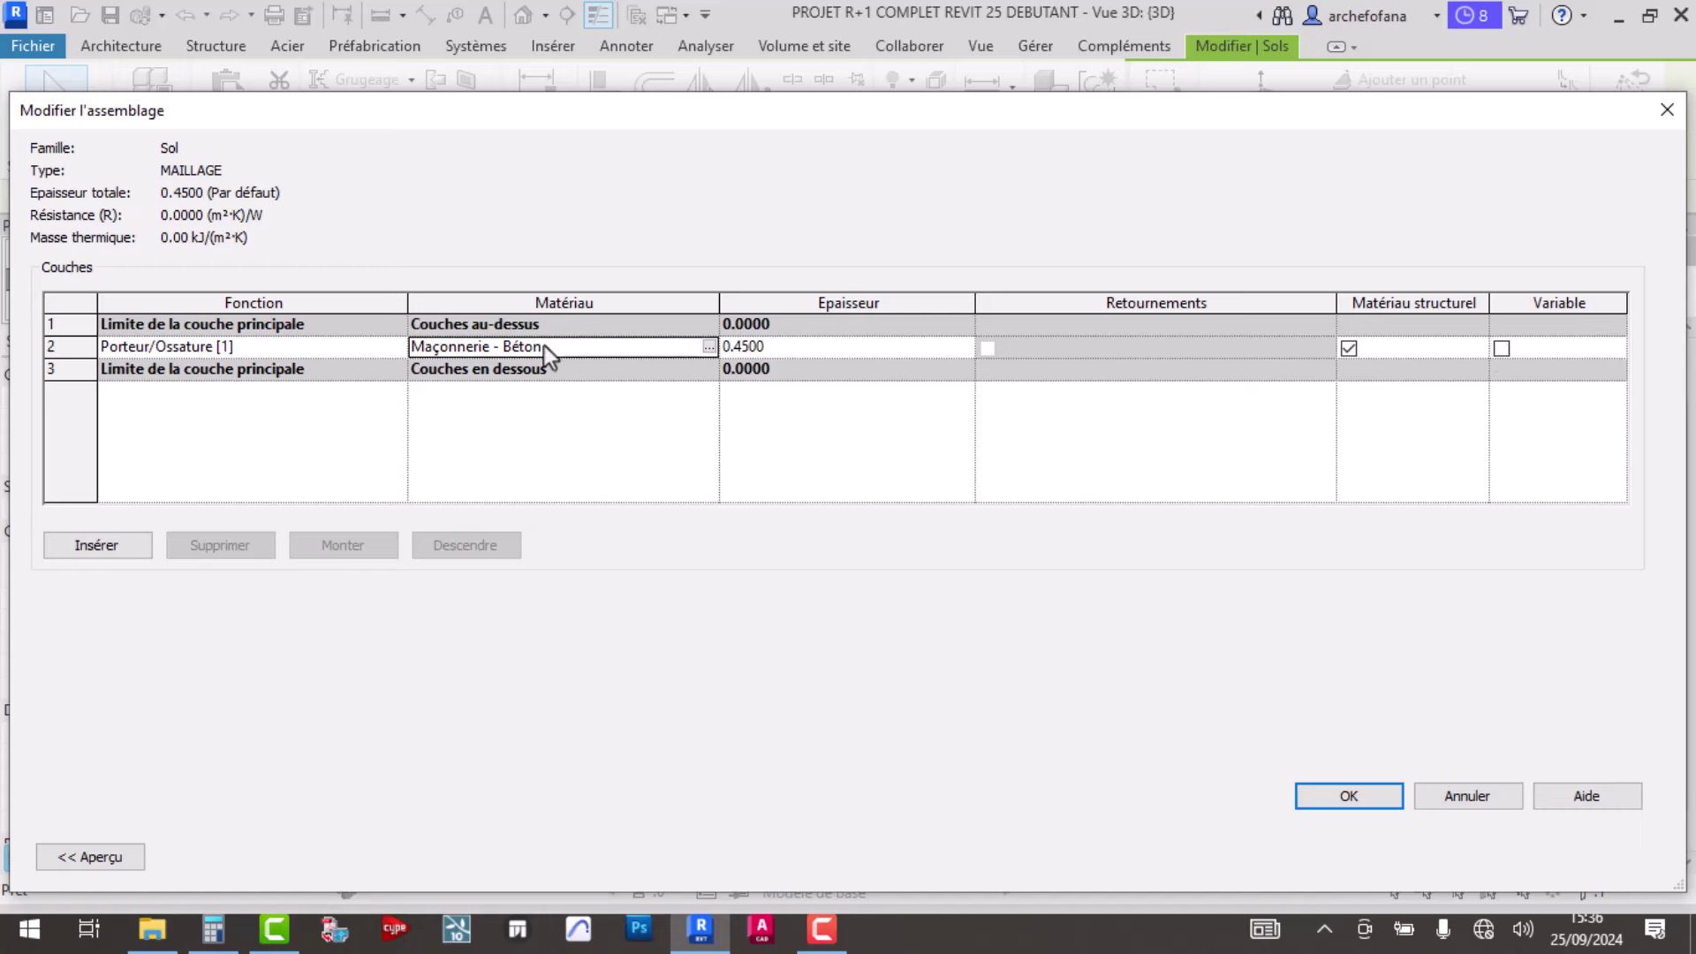
- Search the layer materials for CARR and preview Faux-plafond - Trame 600 x 600
left_click(709, 346)
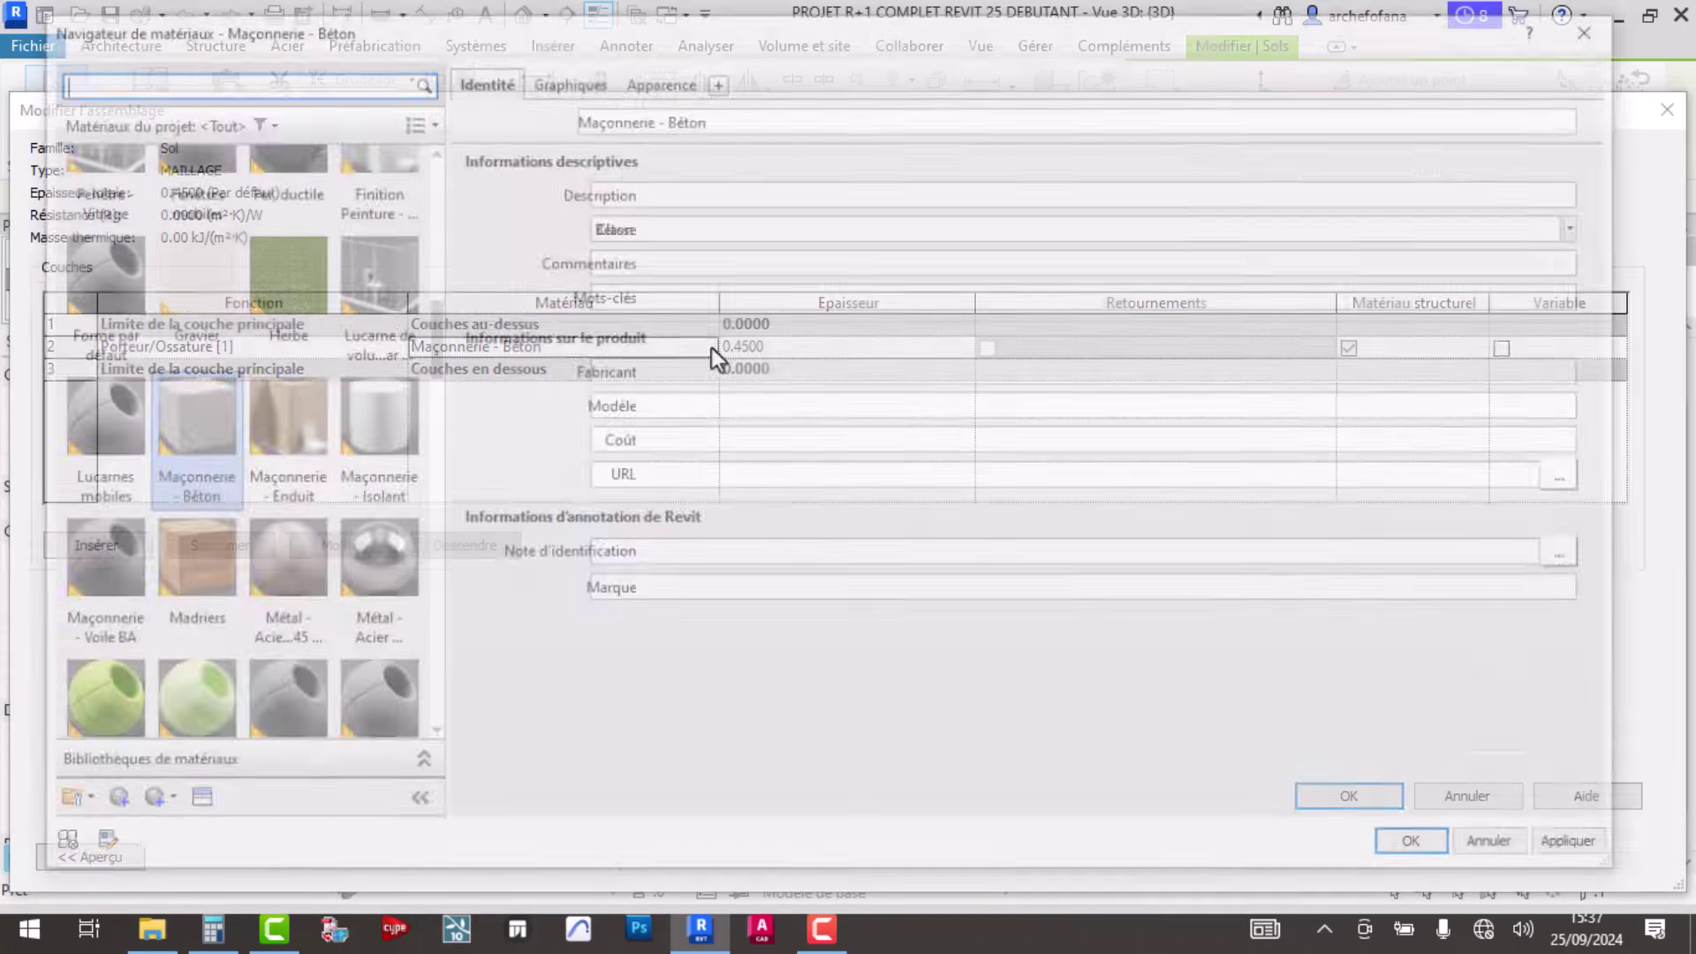
scroll(196, 276, "up", 1)
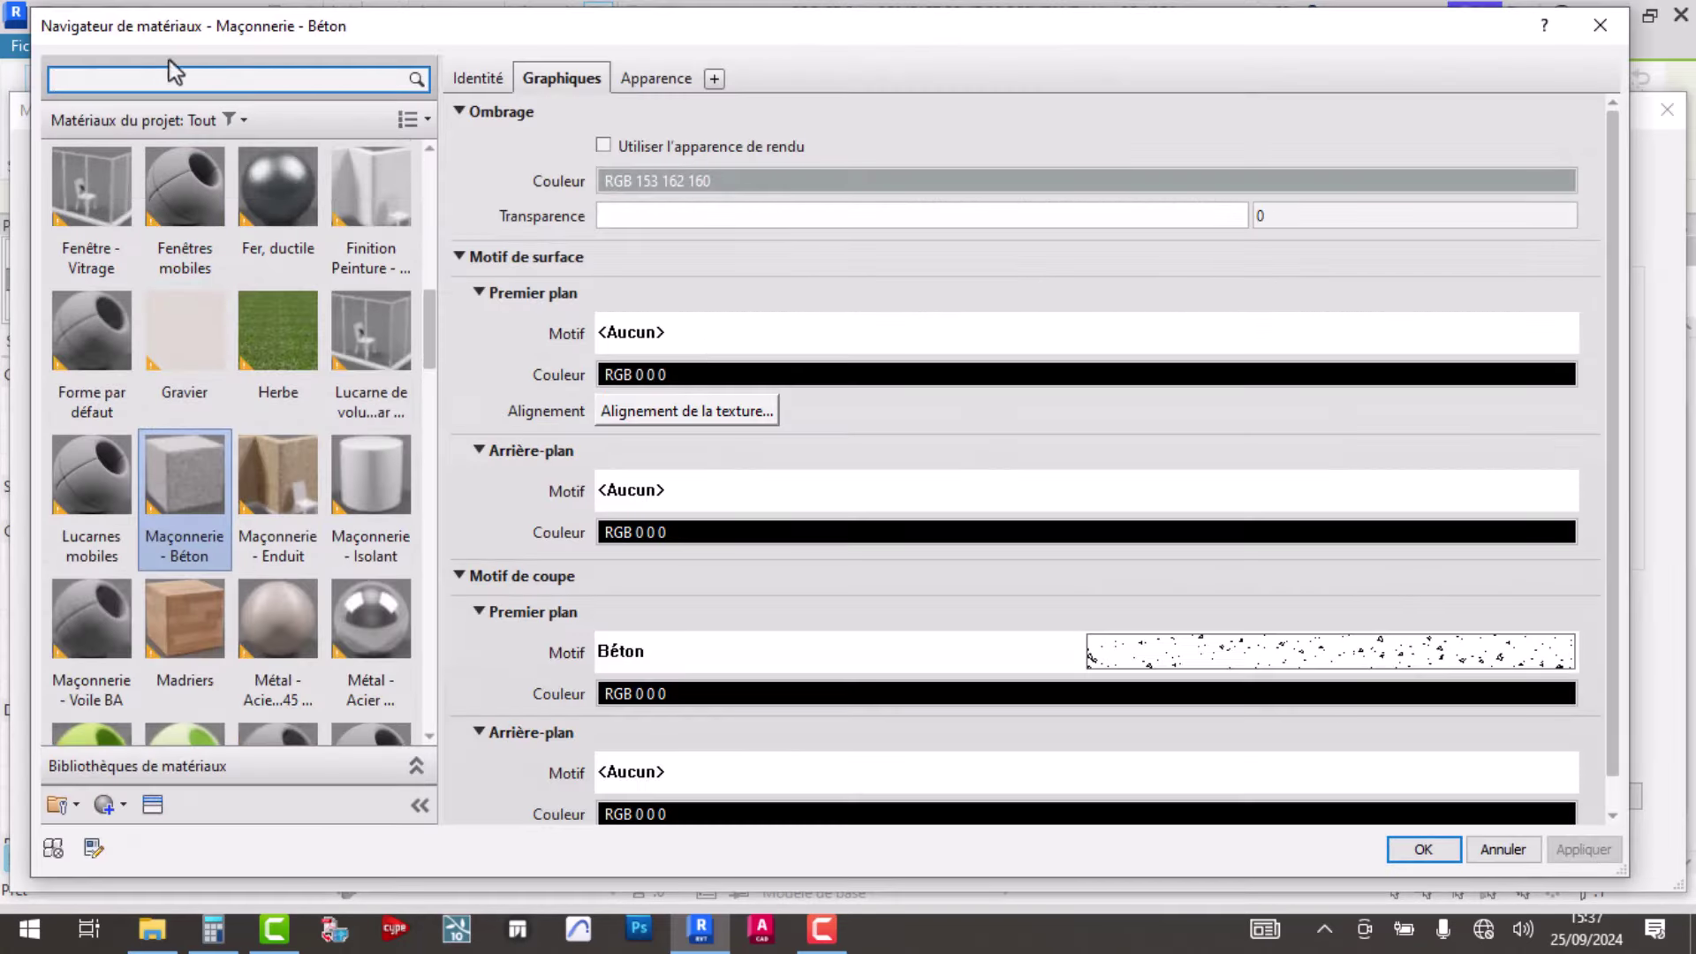
type("CAA")
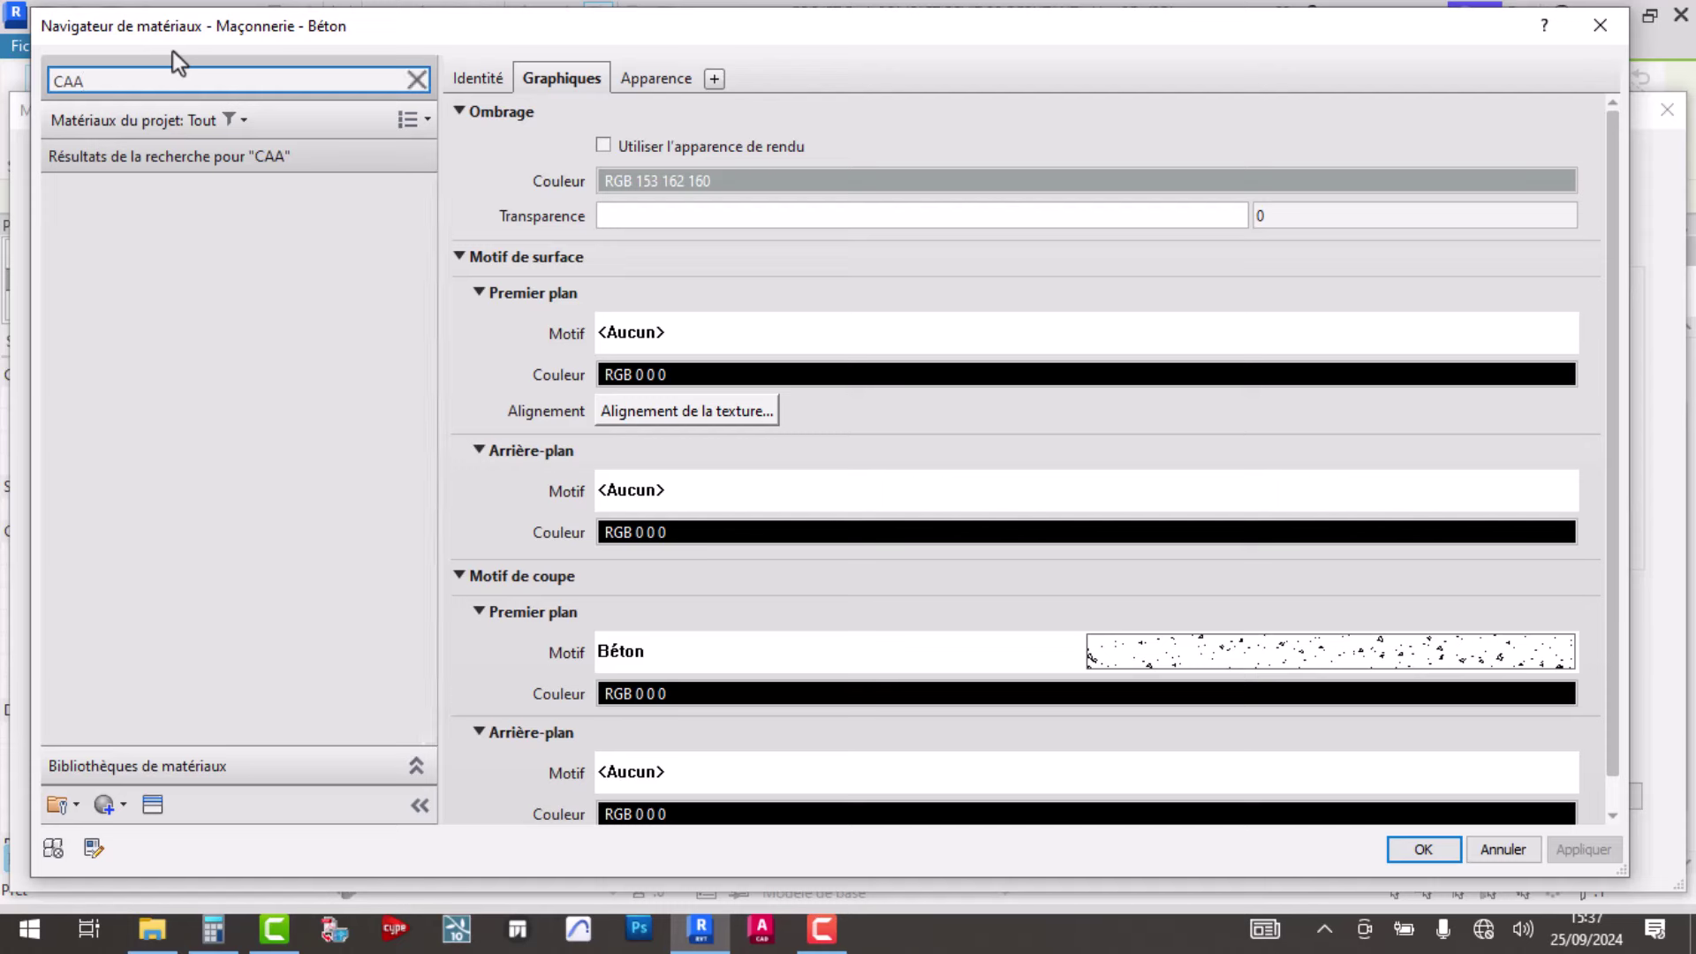
key("BackSpace")
type("RR")
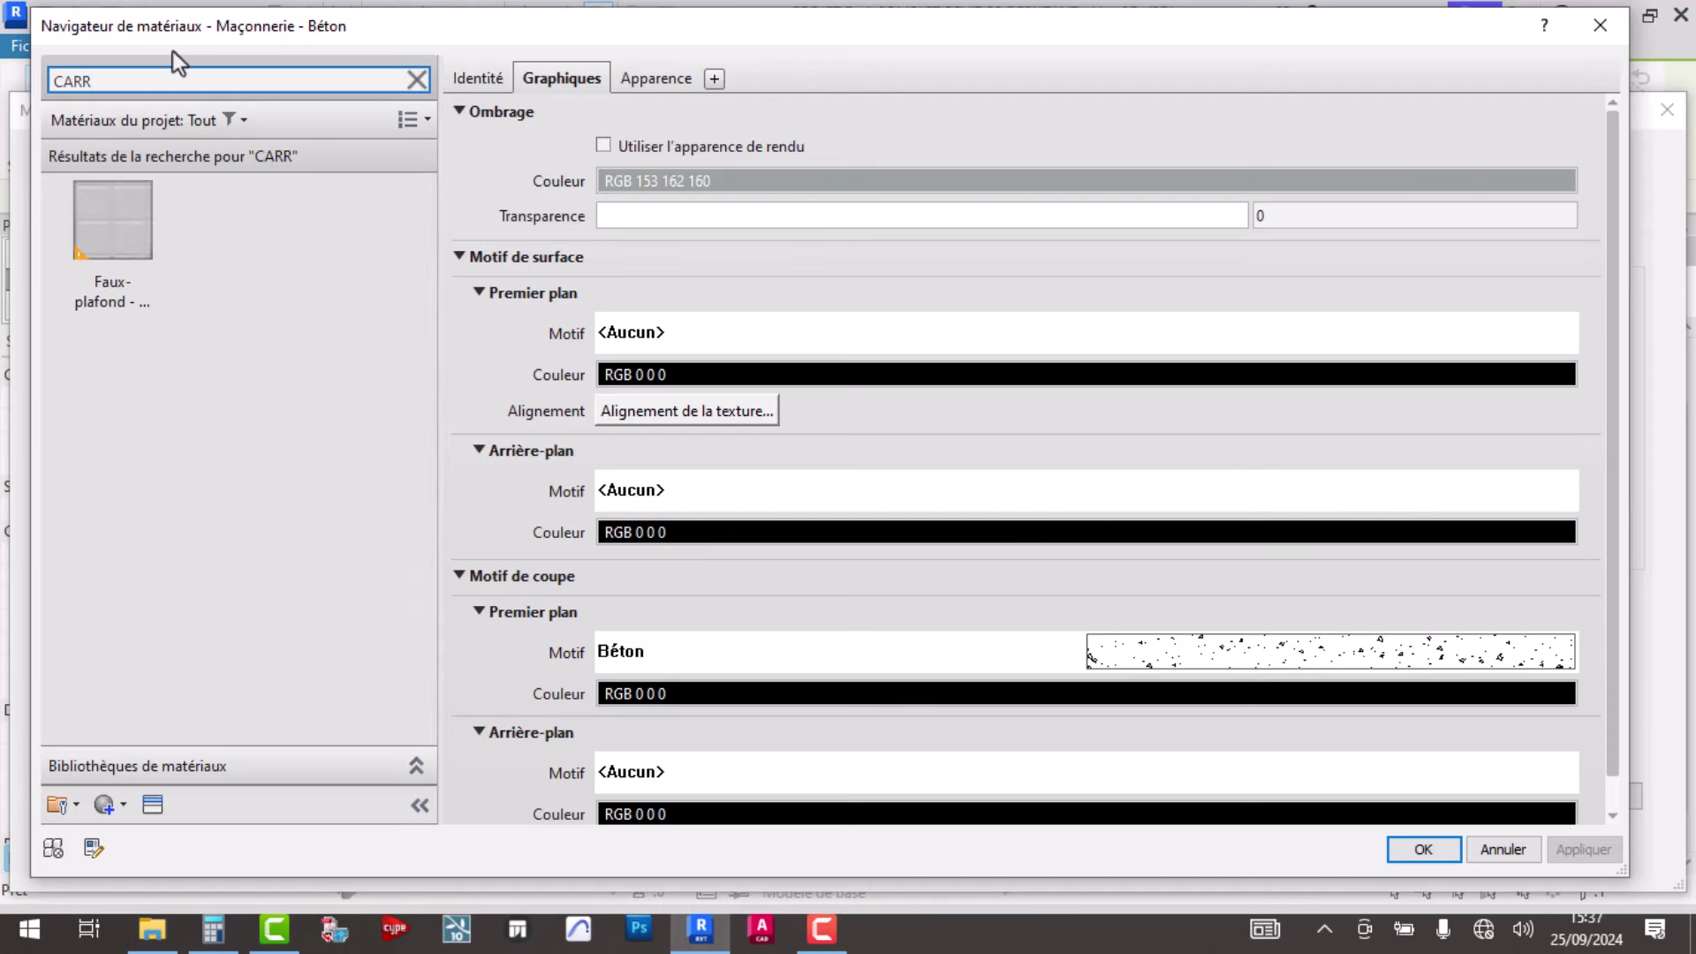
left_click(97, 250)
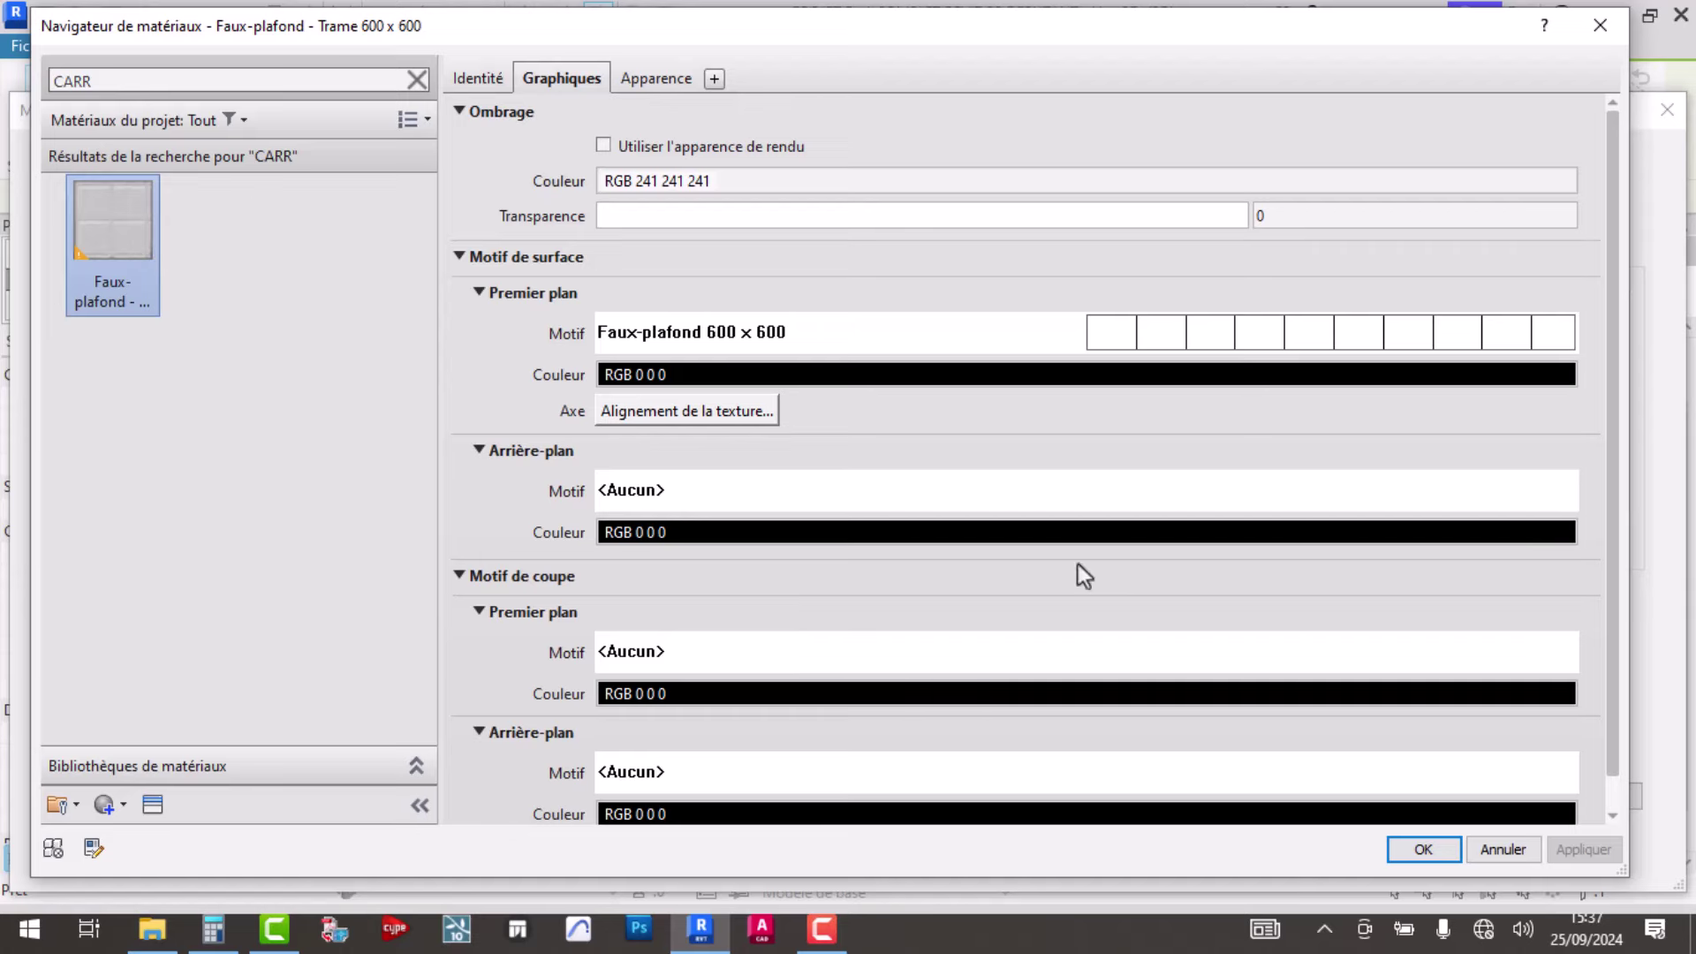
- Discard the material change and apply the MAILLAGE type with its Maçonnerie - Béton layer
left_click(1499, 850)
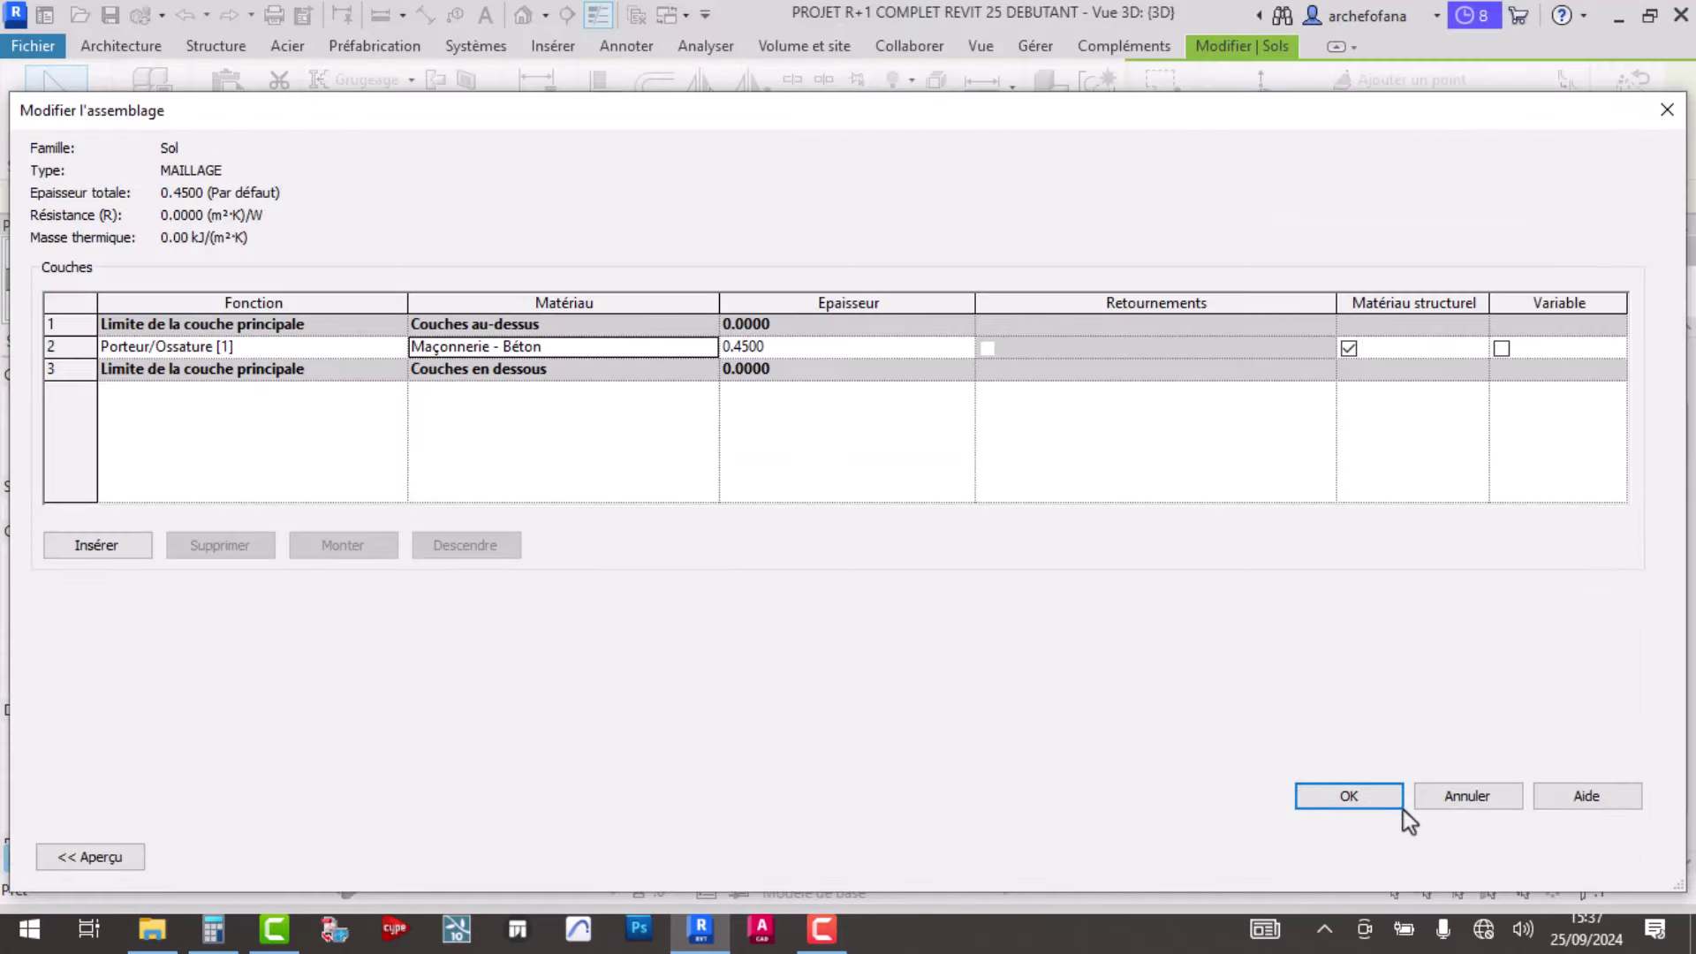
left_click(1380, 797)
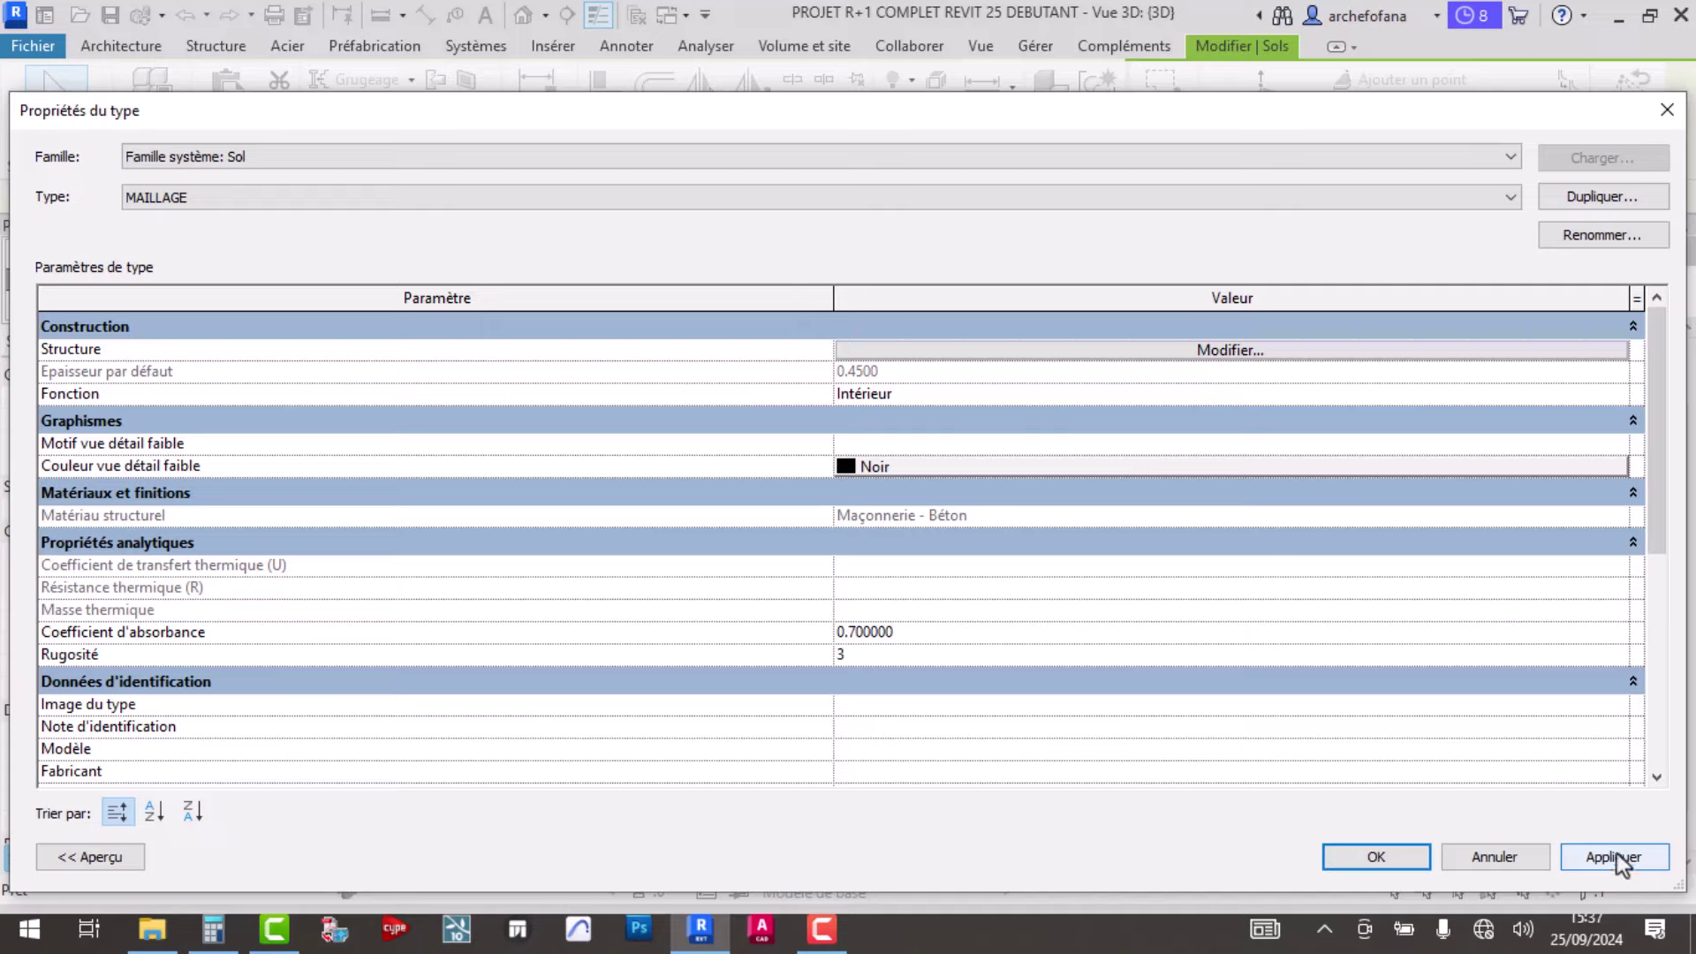
left_click(1613, 856)
left_click(1396, 861)
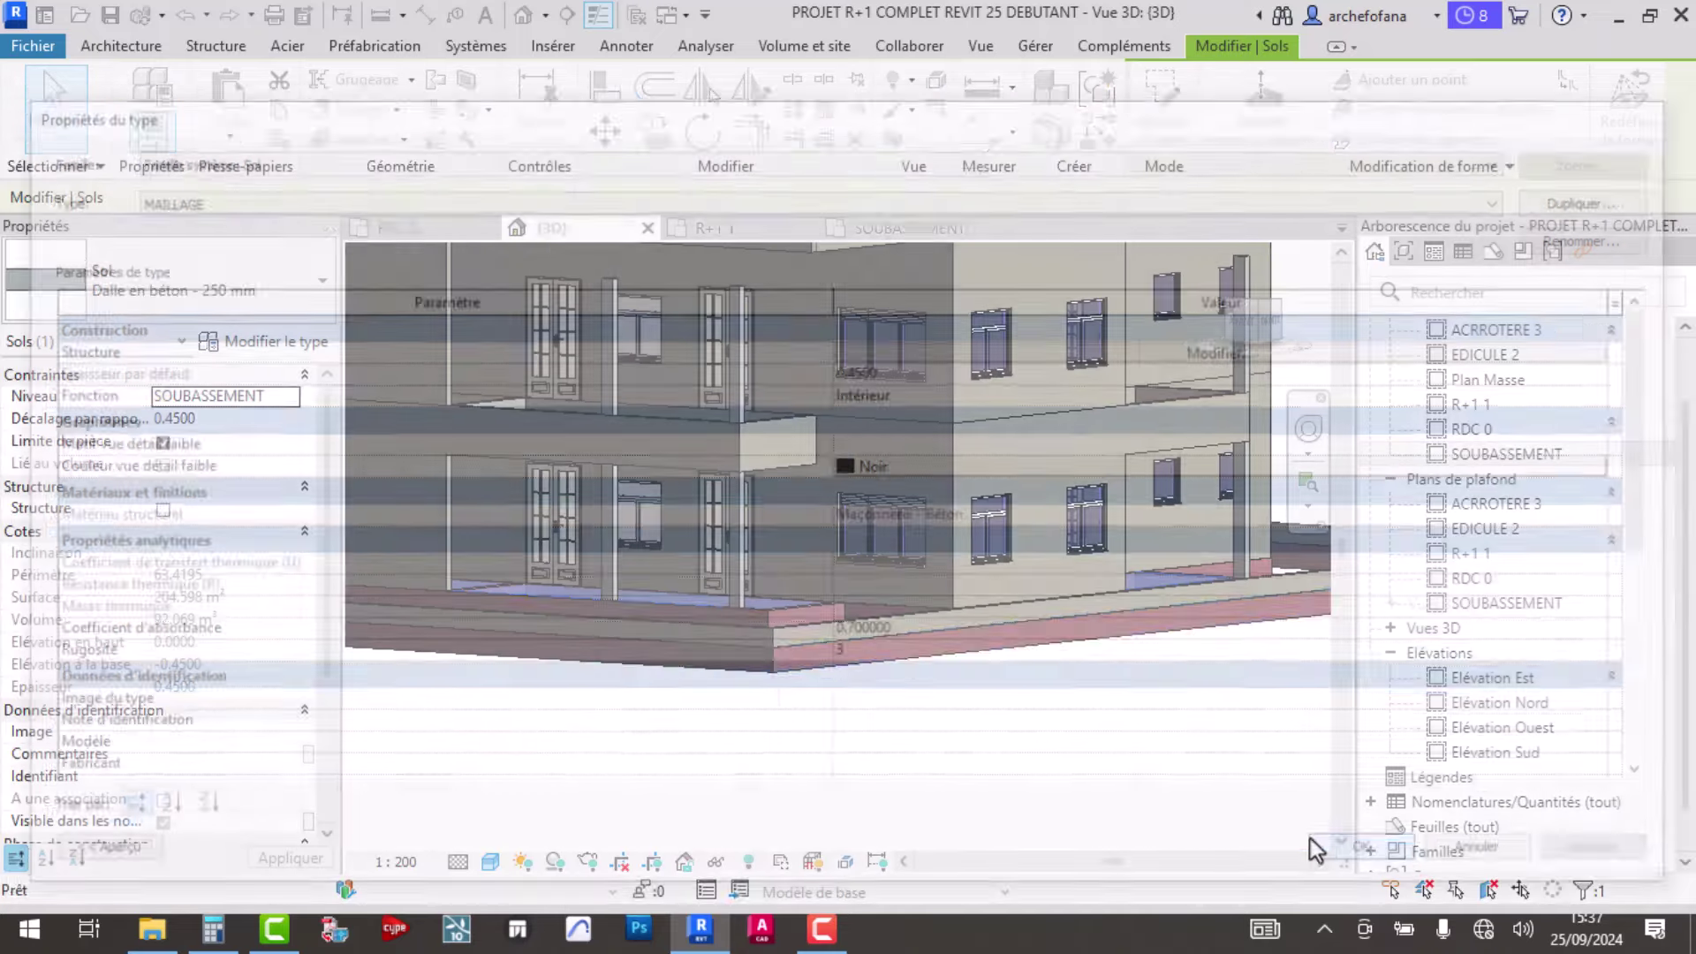
scroll(884, 637, "up", 3)
scroll(848, 622, "up", 2)
scroll(791, 611, "up", 1)
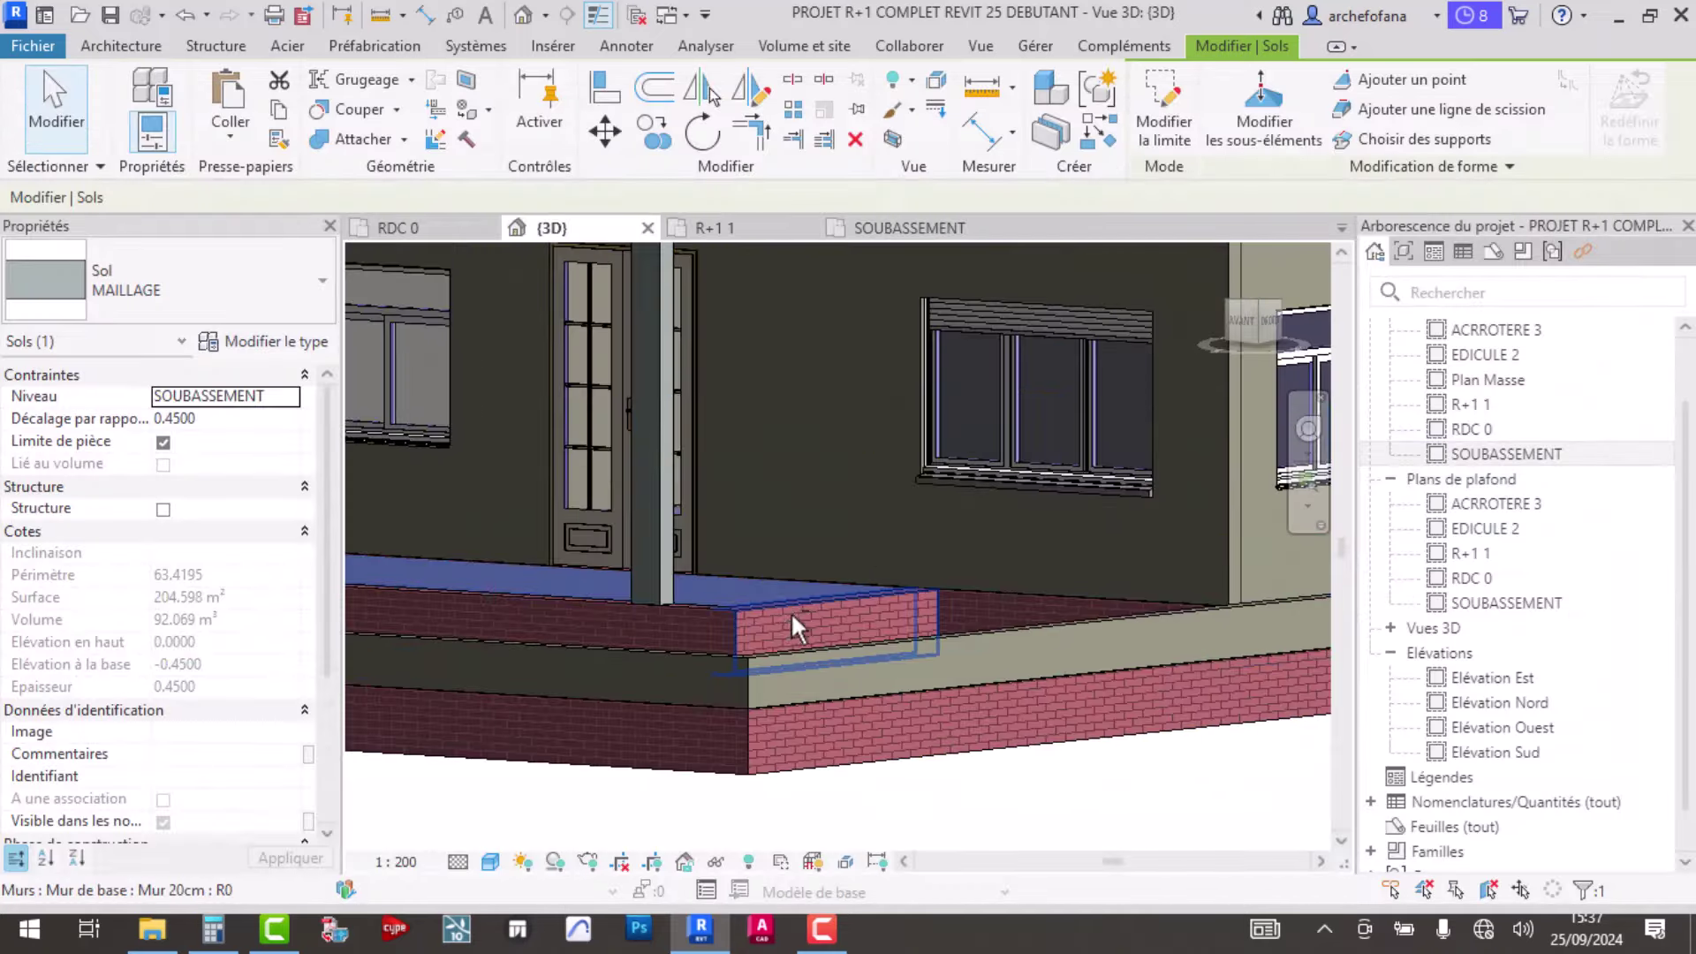
mouse_move(792, 611)
middle_mouse_down("shift")
mouse_move(825, 653)
mouse_move(803, 634)
middle_mouse_up("shift")
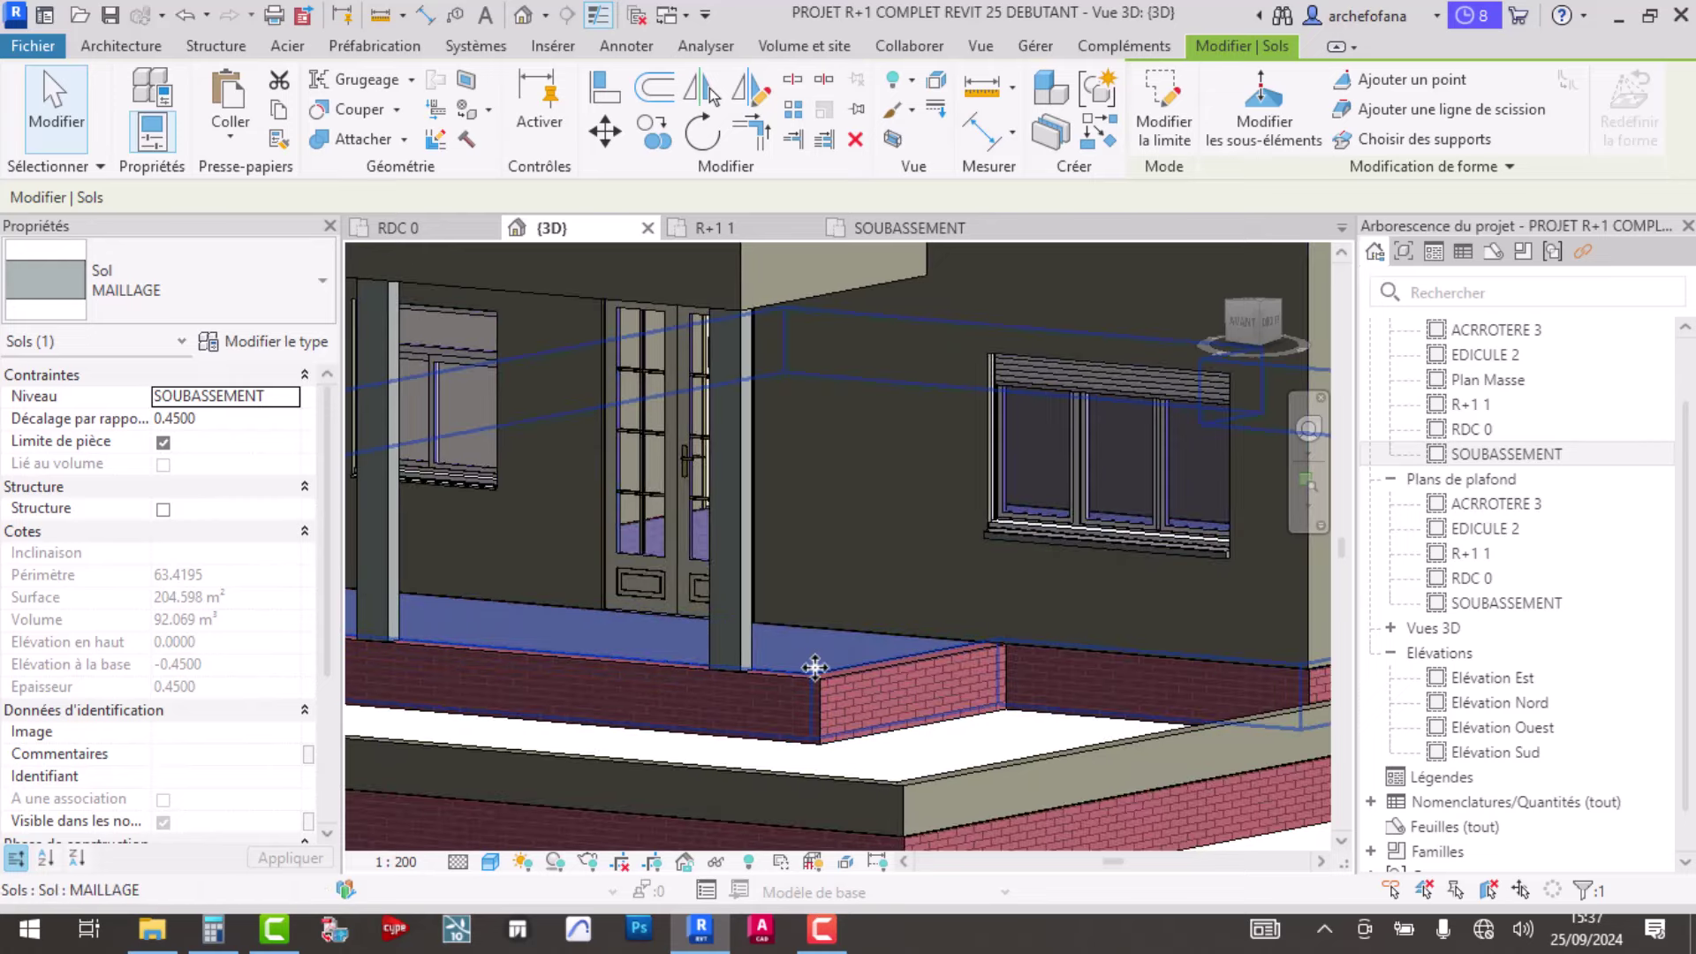
scroll(815, 667, "down", 4)
scroll(992, 707, "down", 2)
middle_click_drag(992, 707, 878, 719, "shift")
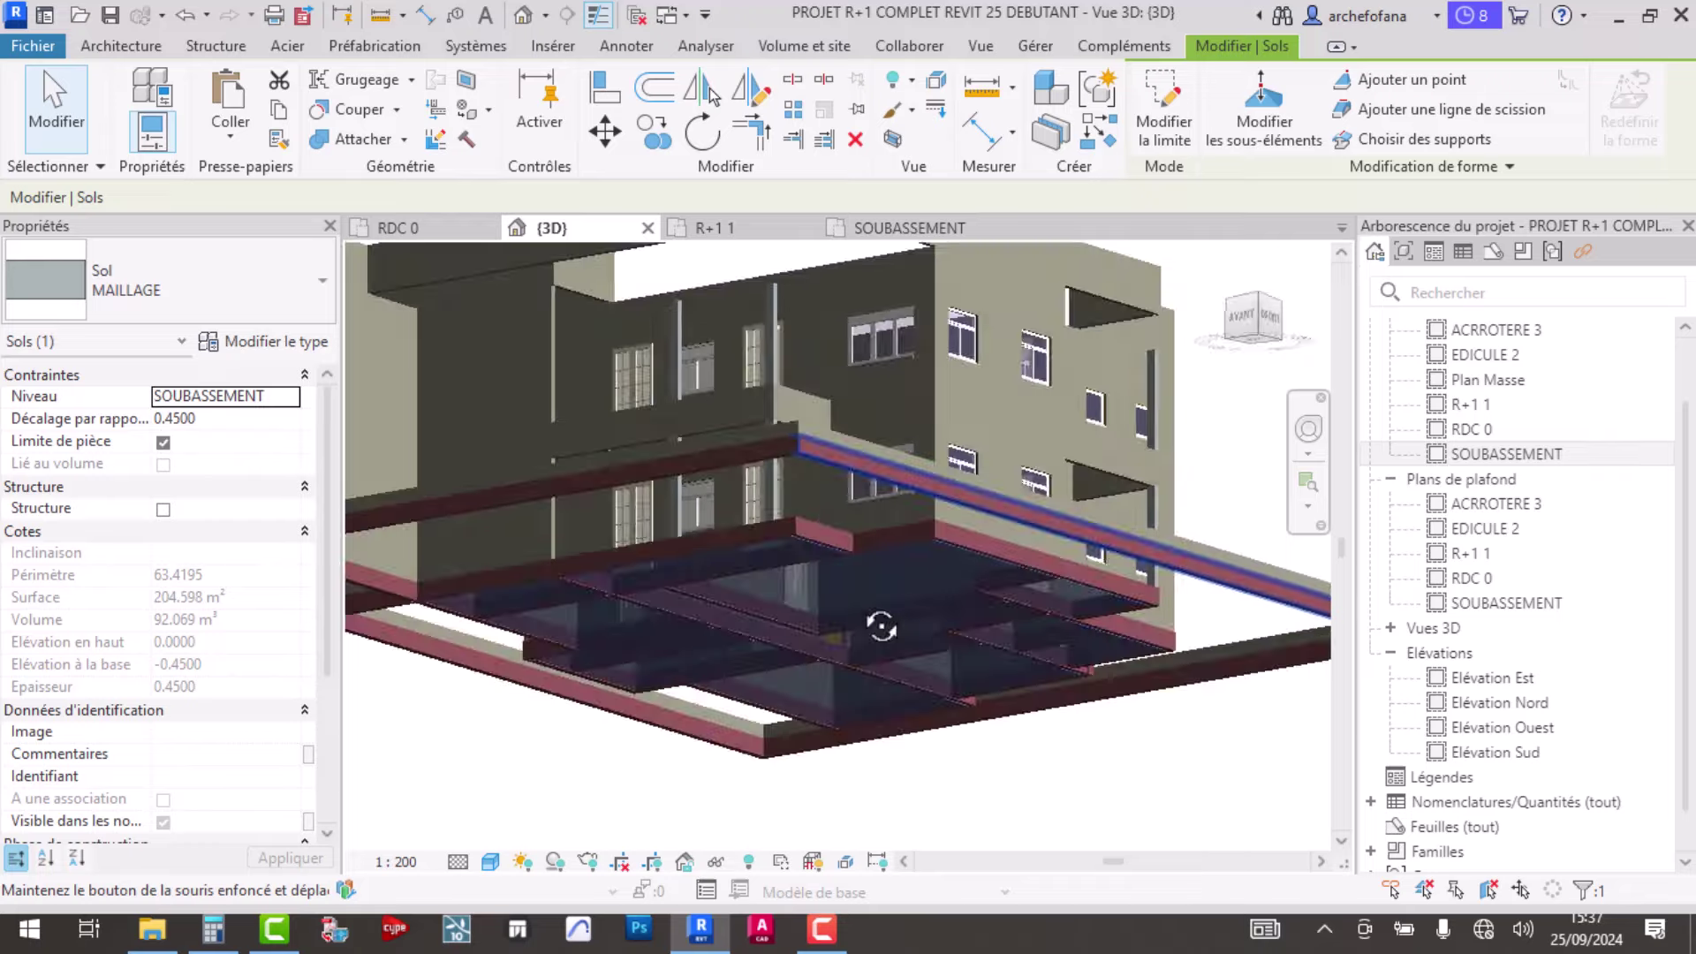
scroll(966, 554, "up", 4)
scroll(965, 555, "up", 2)
scroll(992, 475, "up", 1)
scroll(1030, 480, "down", 5)
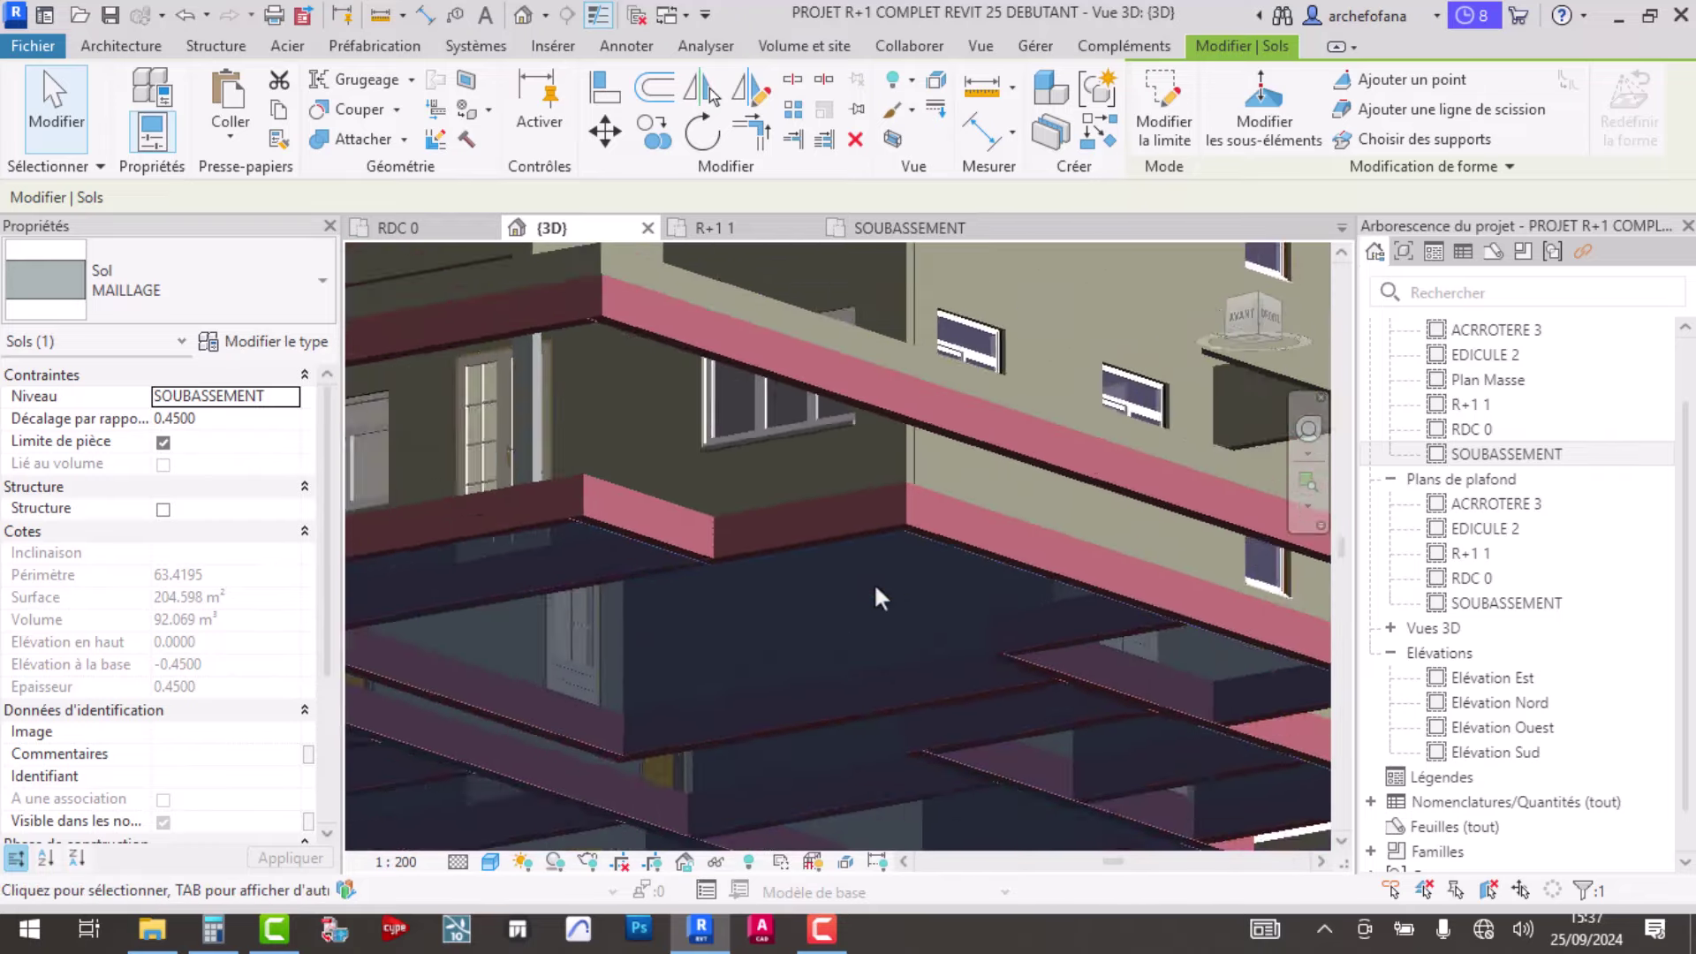
mouse_move(873, 581)
middle_mouse_down("shift")
mouse_move(765, 535)
mouse_move(791, 776)
middle_mouse_up("shift")
scroll(792, 775, "up", 3)
scroll(792, 755, "up", 2)
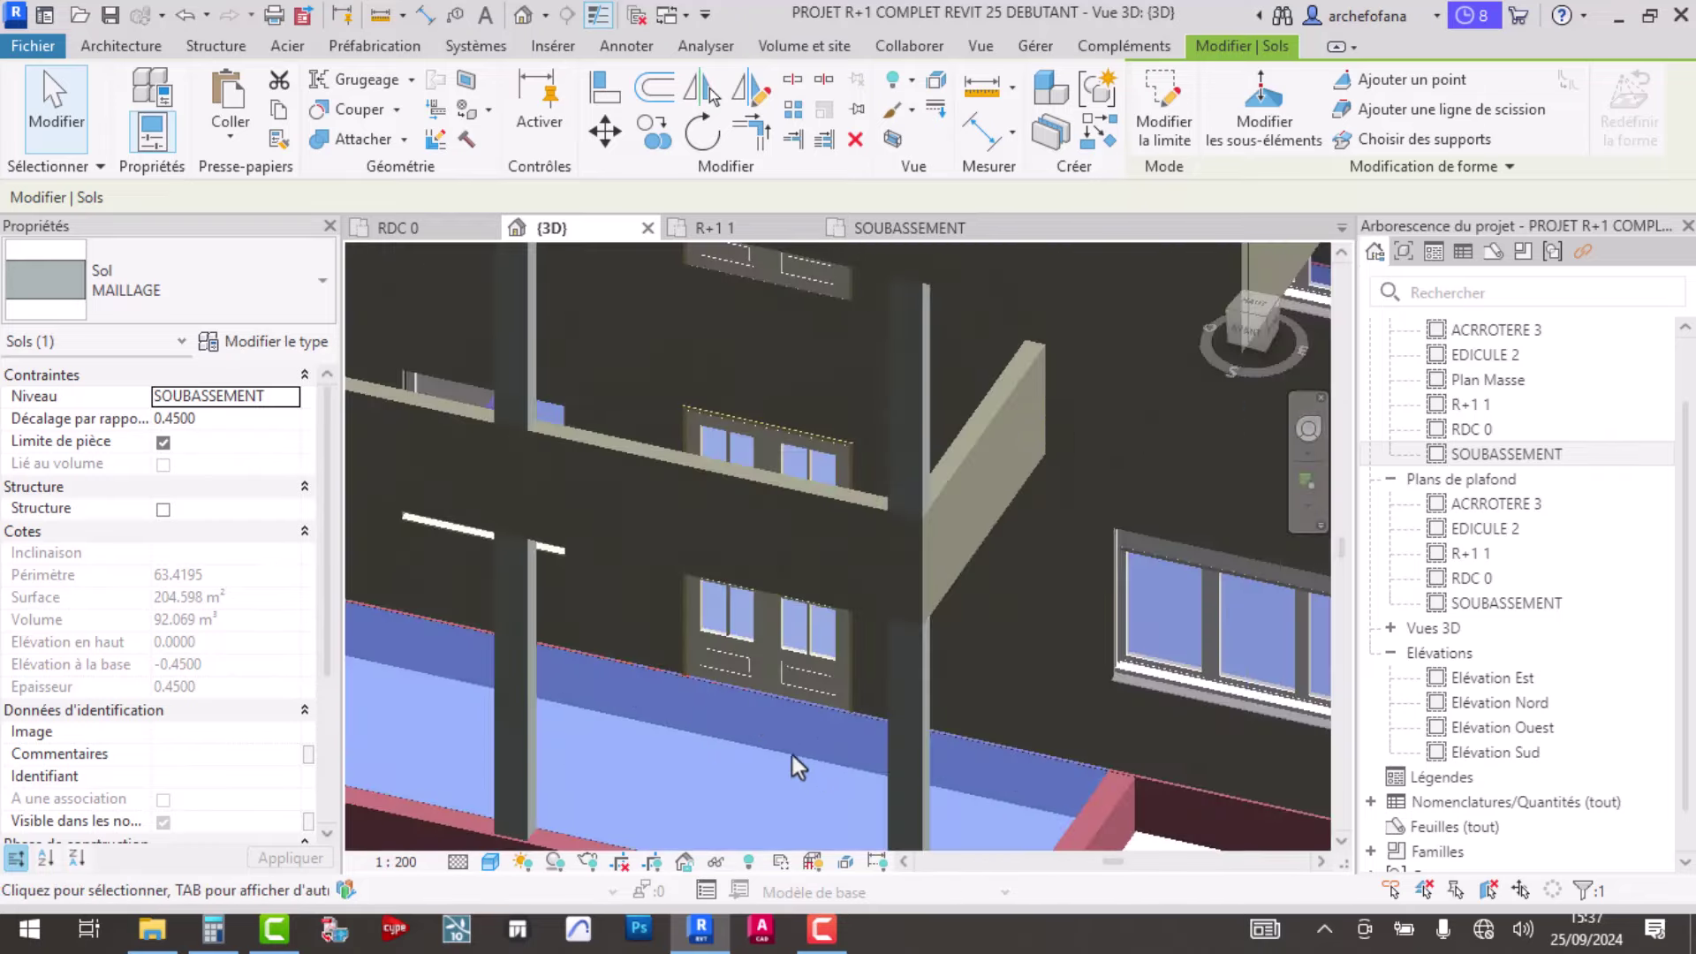
scroll(675, 694, "up", 2)
key("Escape")
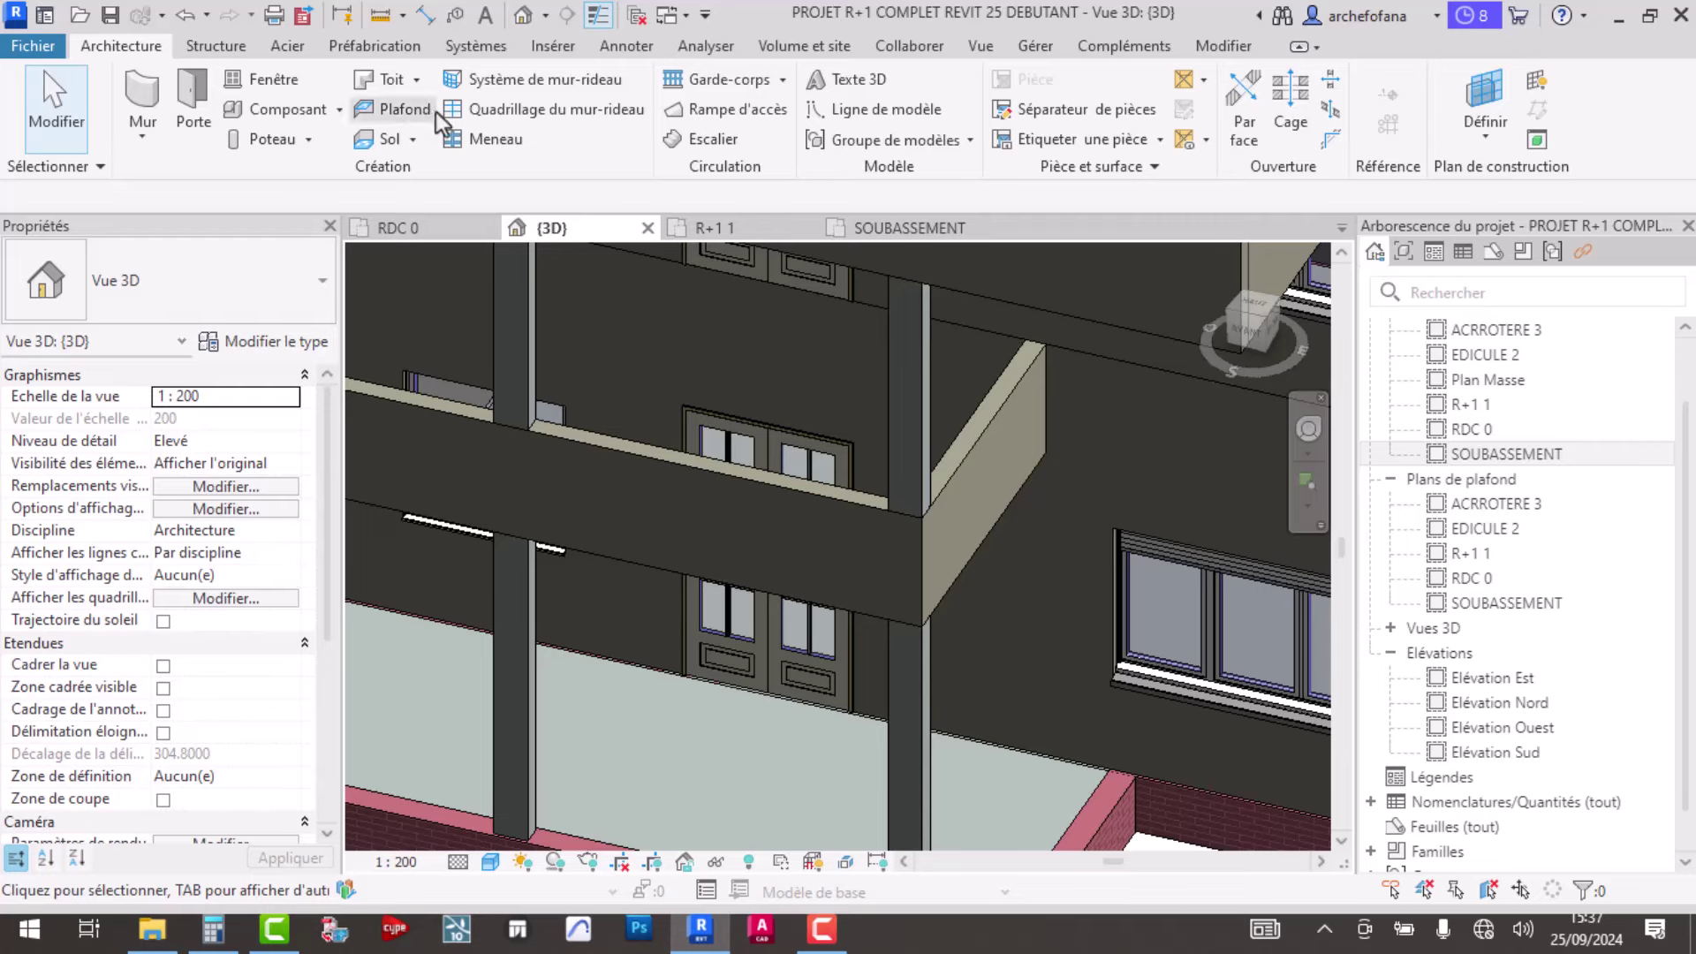
- Paint the floor's top face with the Faux-plafond material using the Paint tool
left_click(1030, 46)
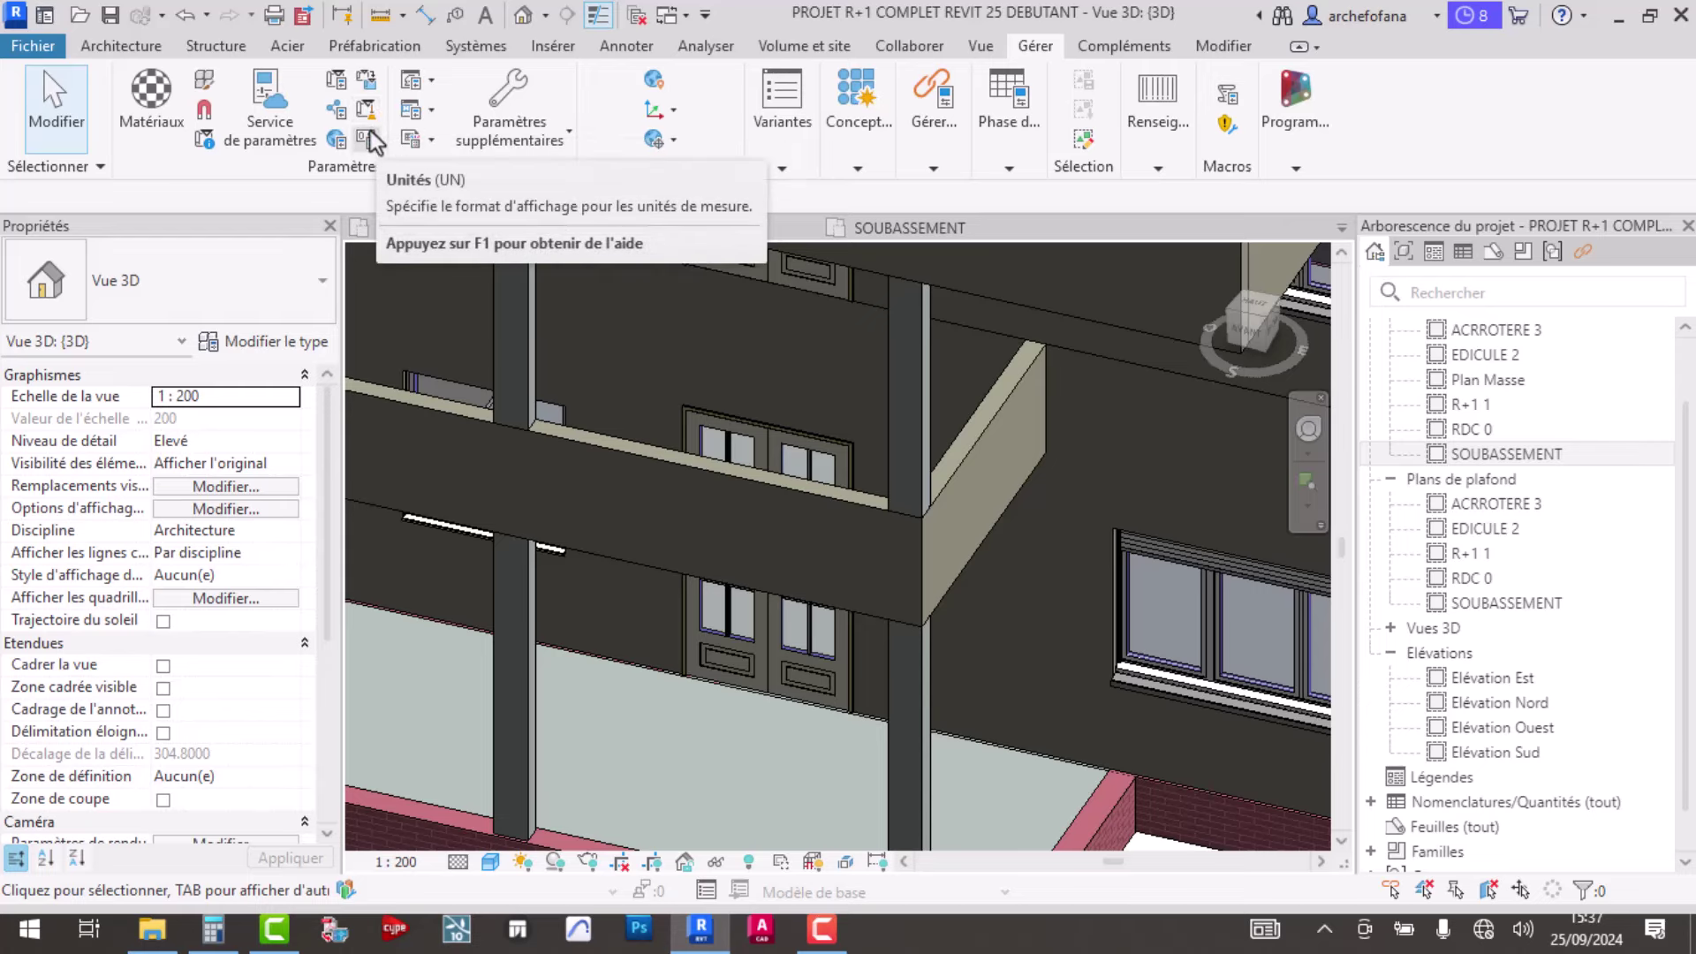
left_click(1223, 48)
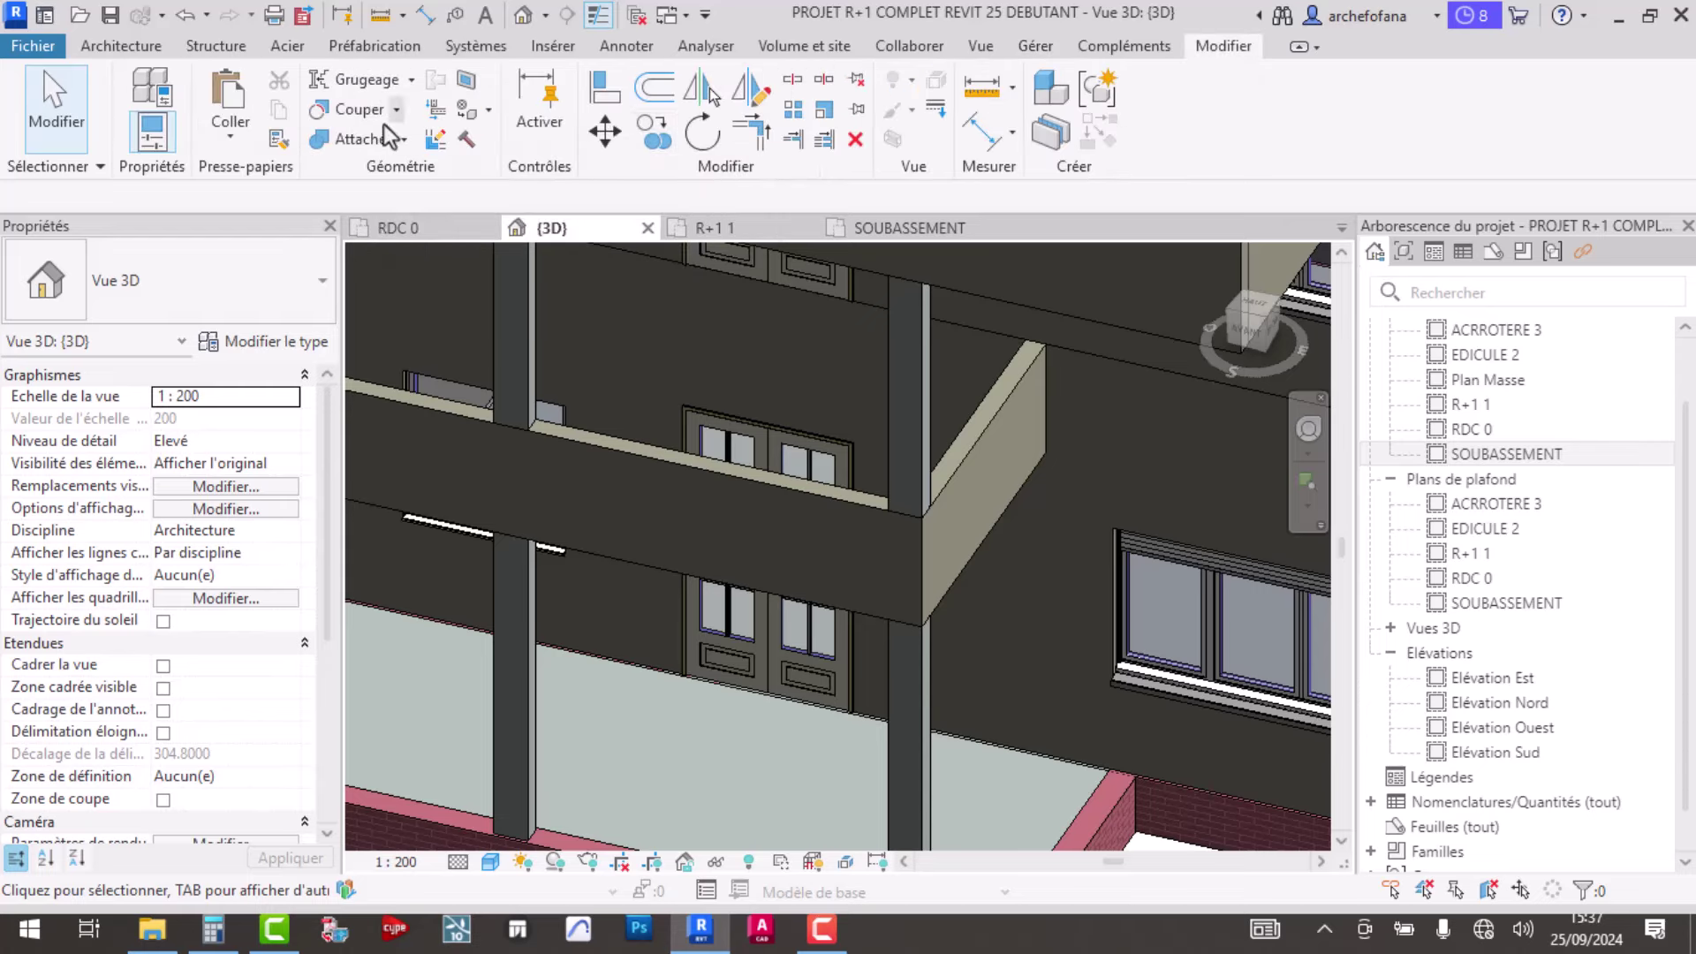
left_click(463, 111)
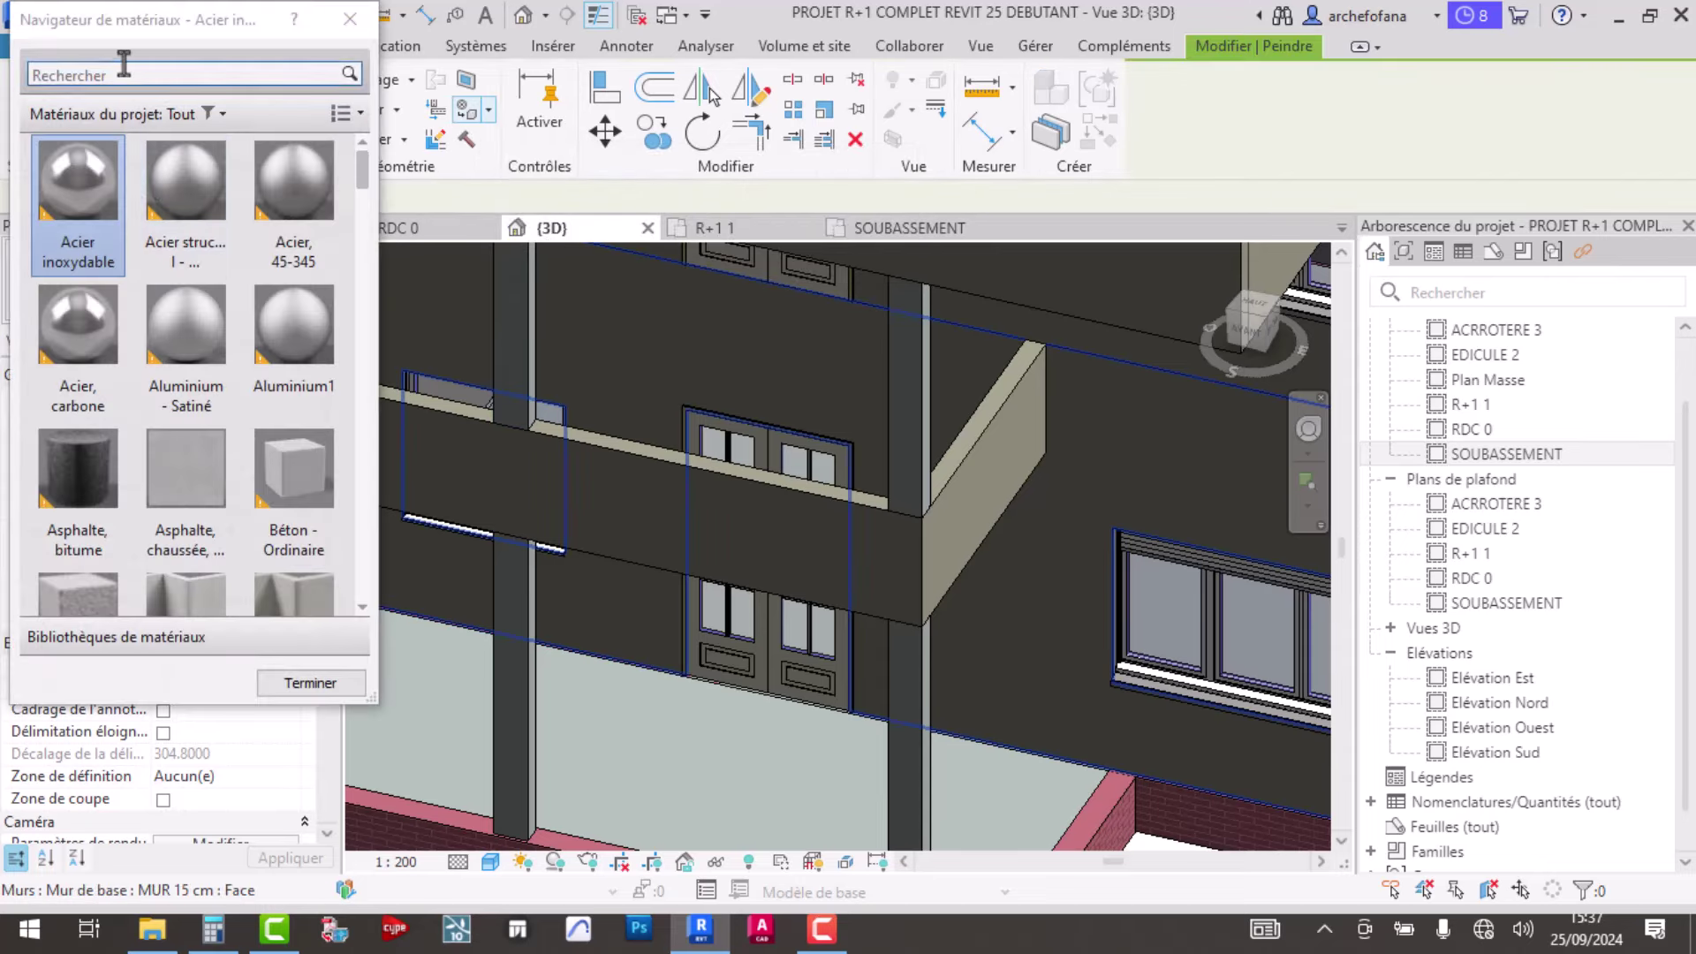
left_click(124, 71)
type("CARR")
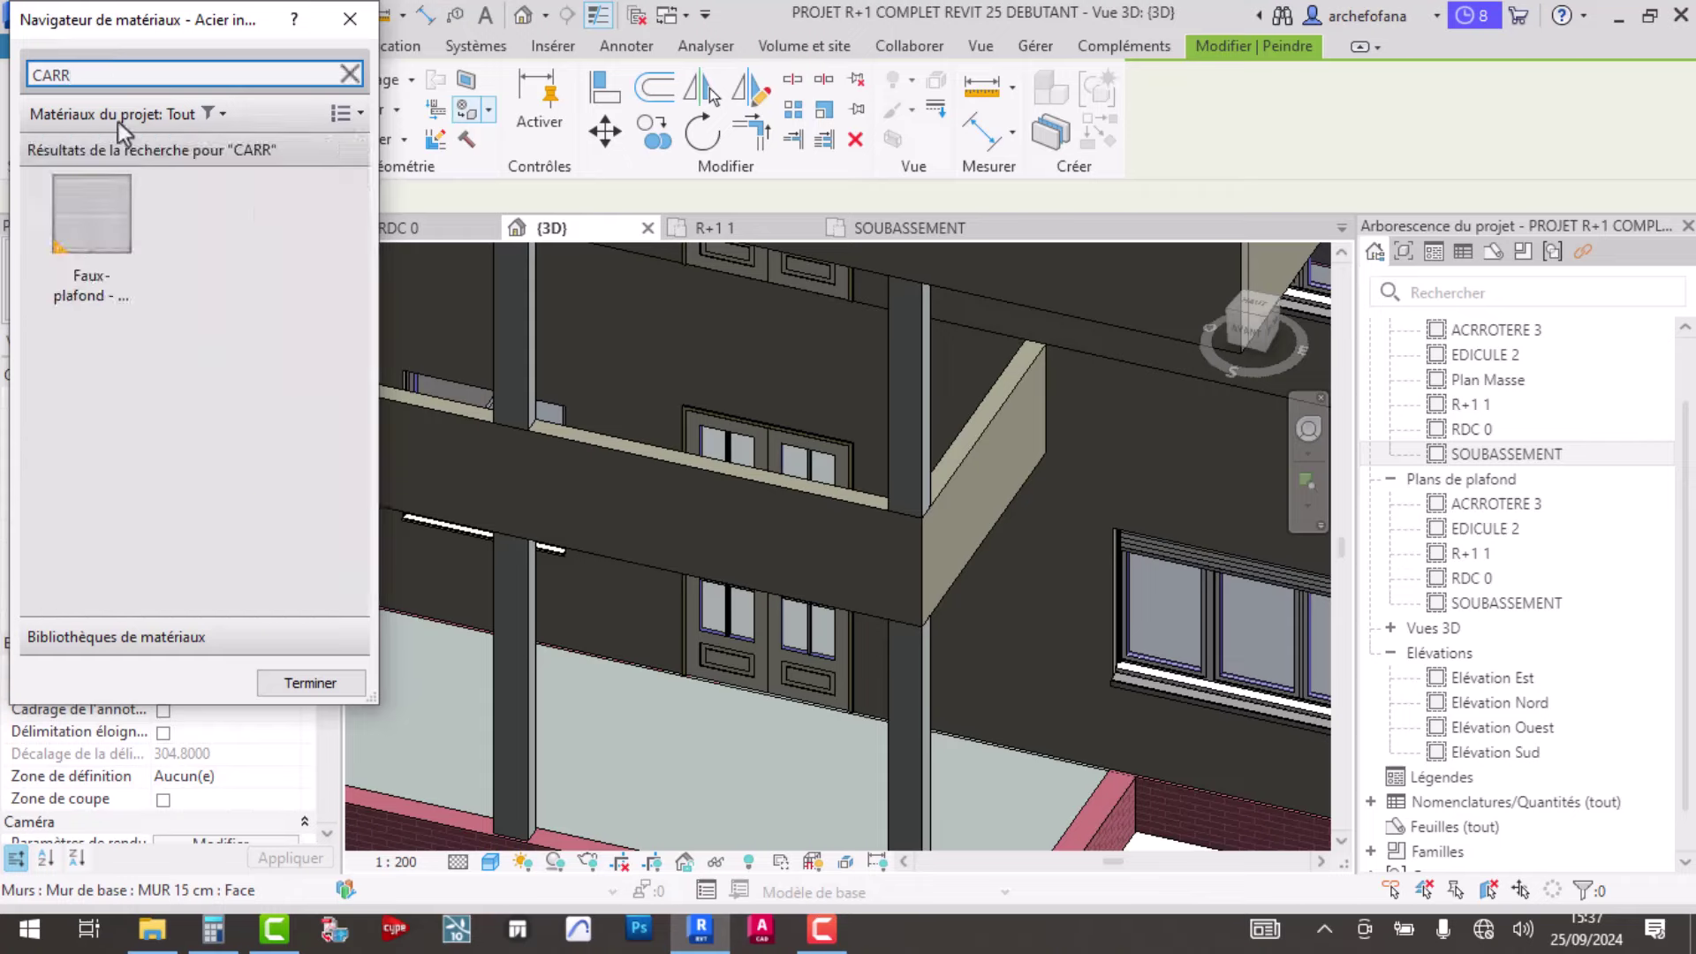
left_click(88, 225)
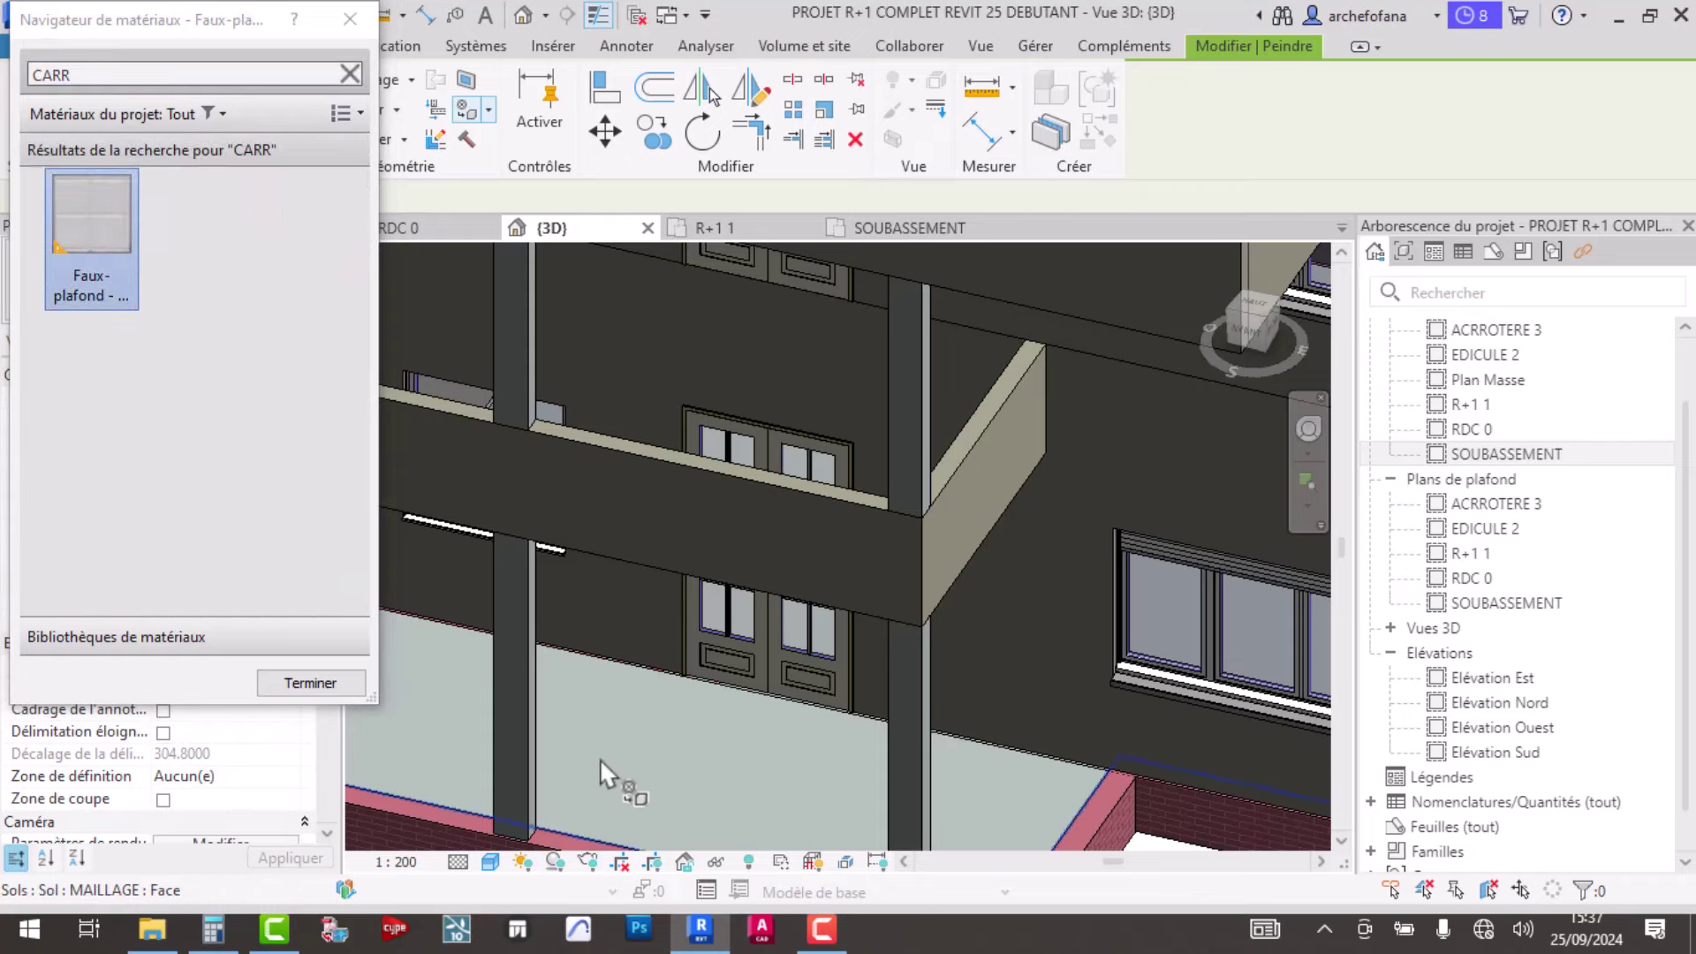
left_click(627, 791)
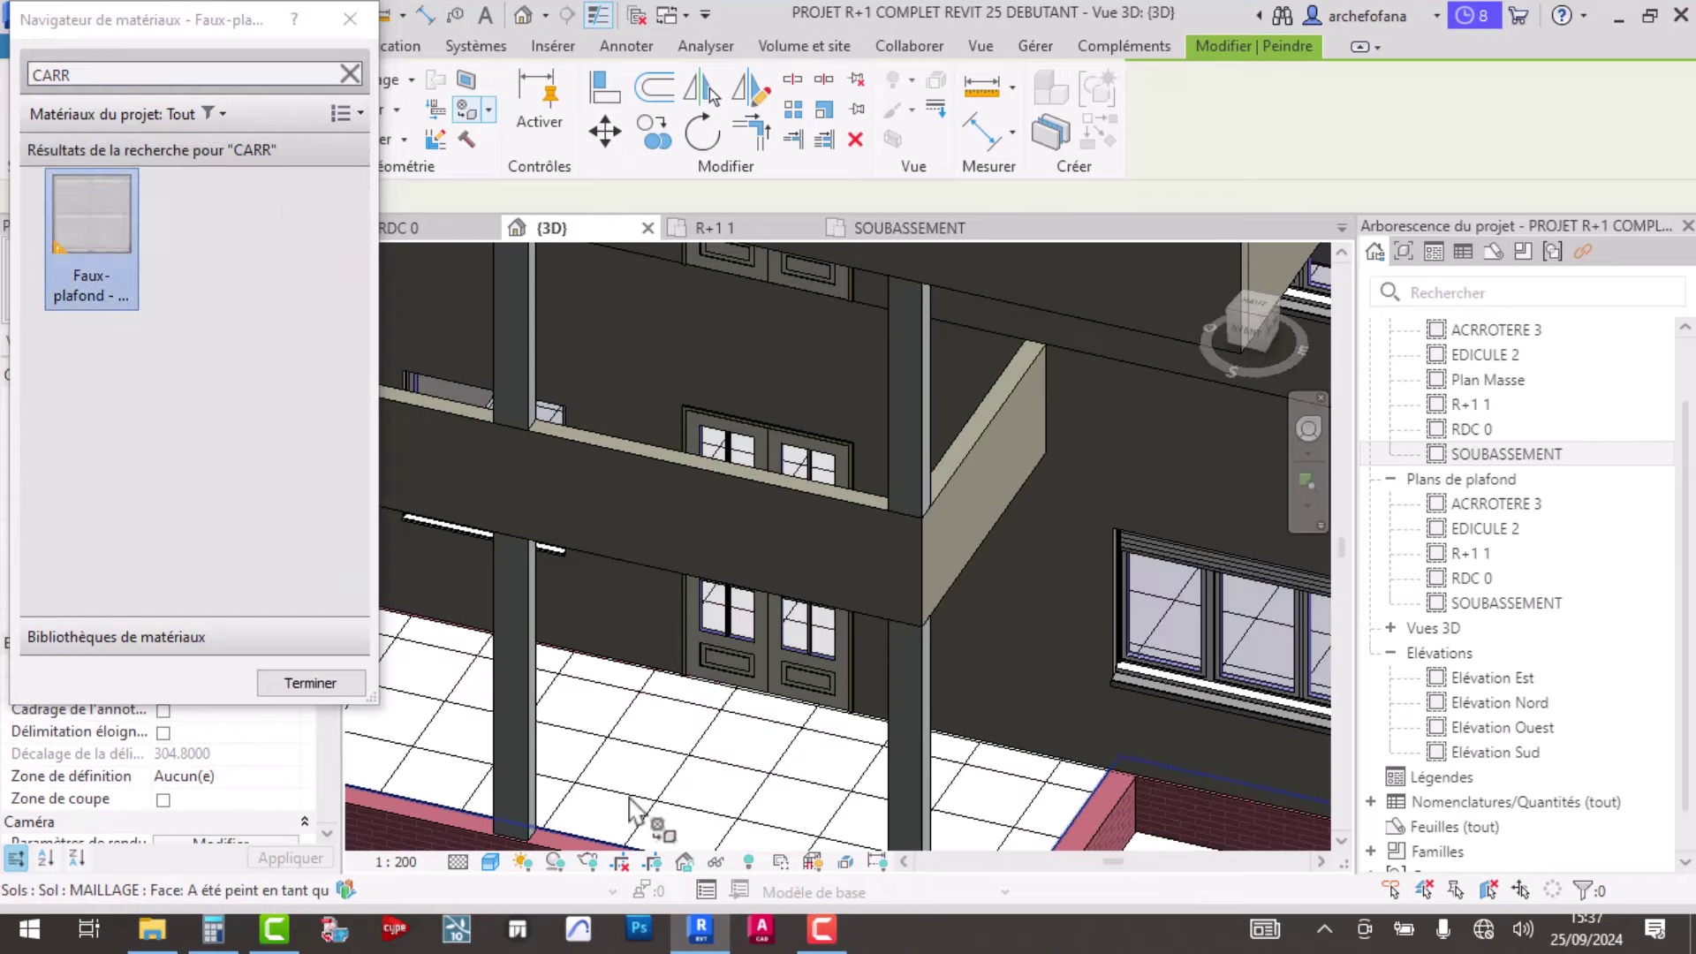
scroll(697, 758, "up", 3)
scroll(697, 758, "up", 3)
key("Escape")
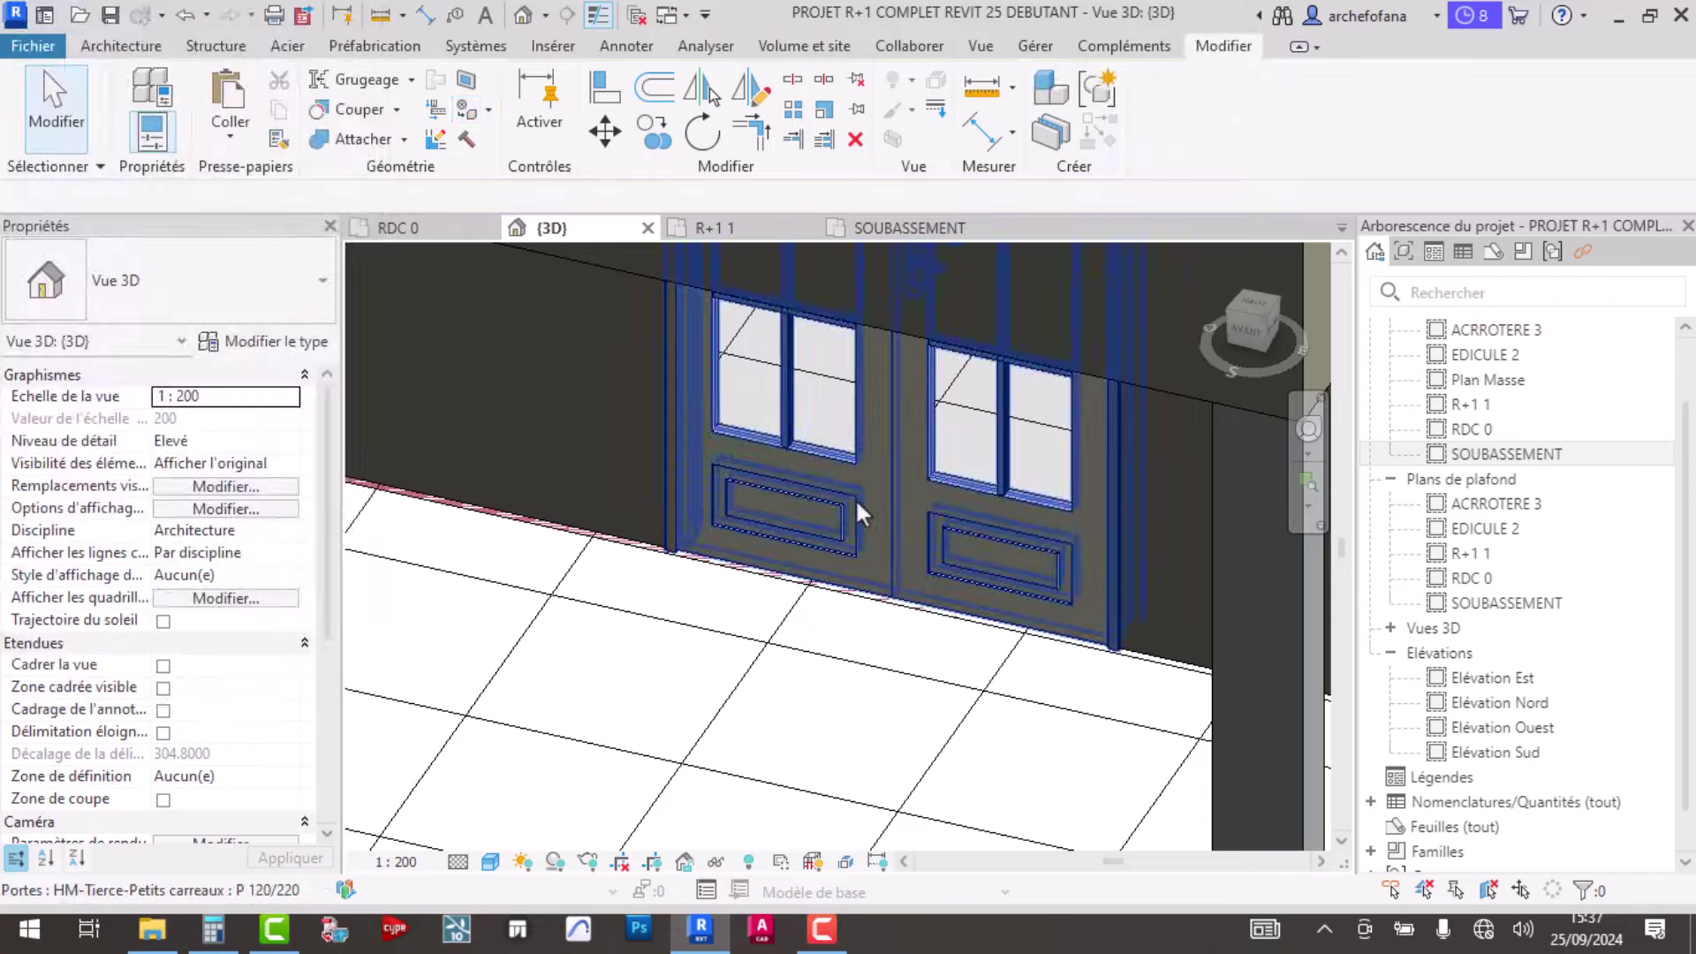
scroll(854, 496, "down", 5)
scroll(706, 631, "up", 2)
scroll(606, 643, "up", 2)
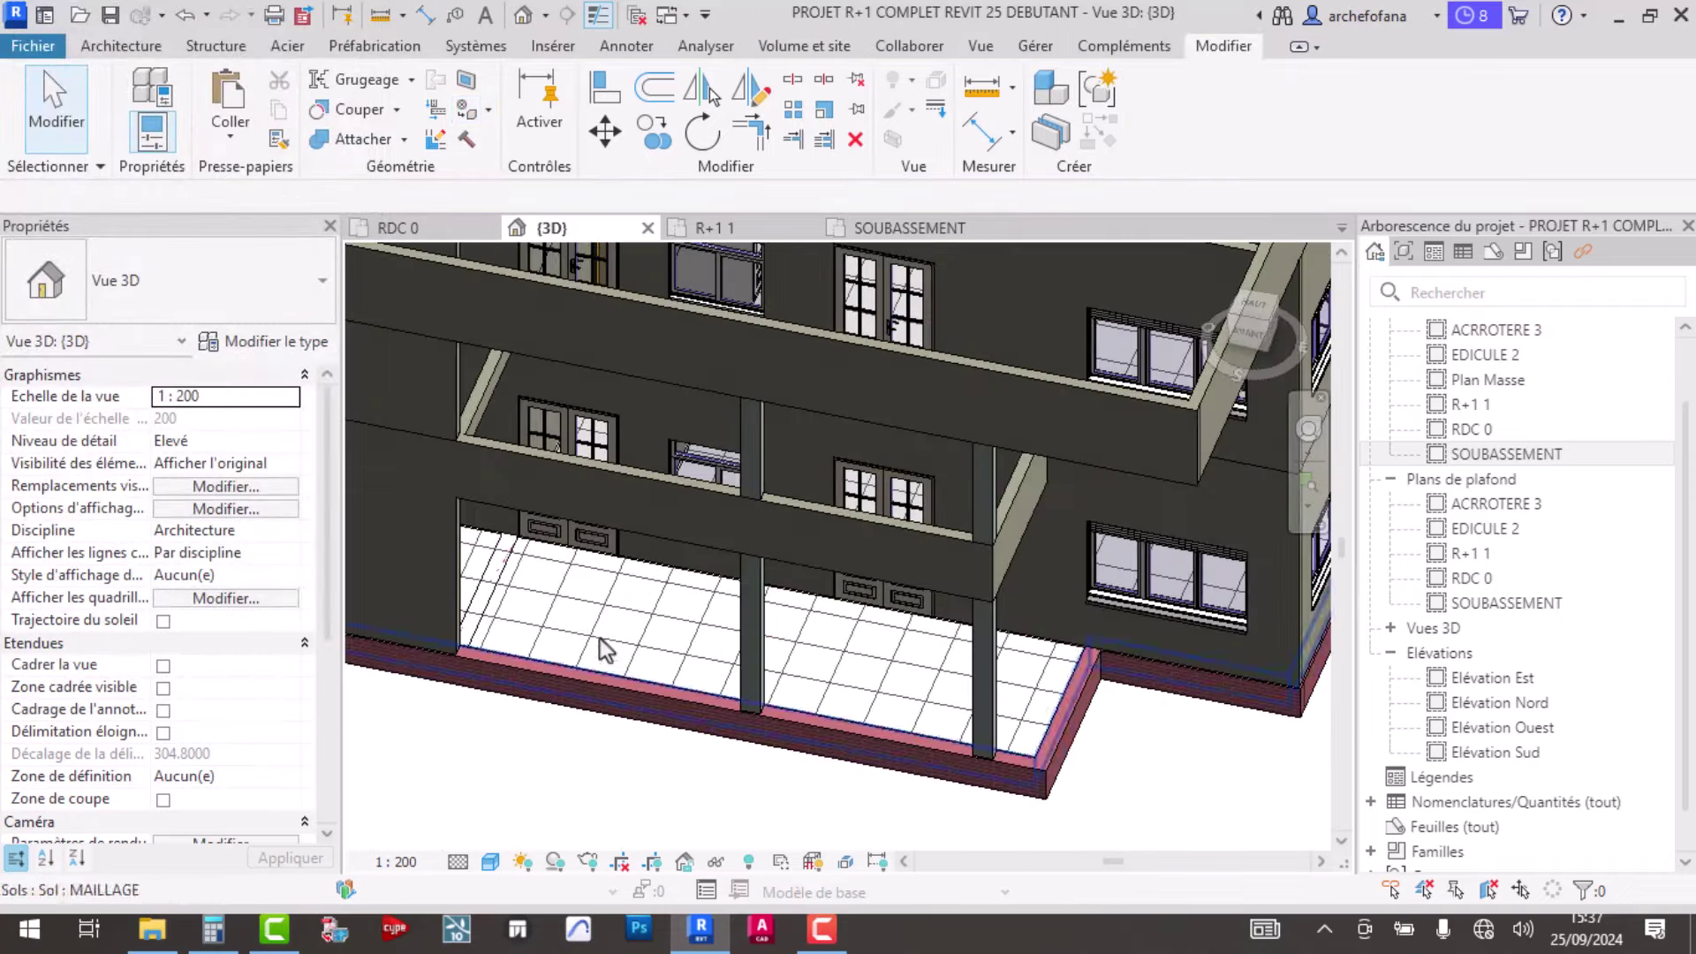
scroll(535, 592, "up", 3)
scroll(535, 592, "down", 3)
scroll(694, 590, "down", 2)
scroll(694, 590, "up", 4)
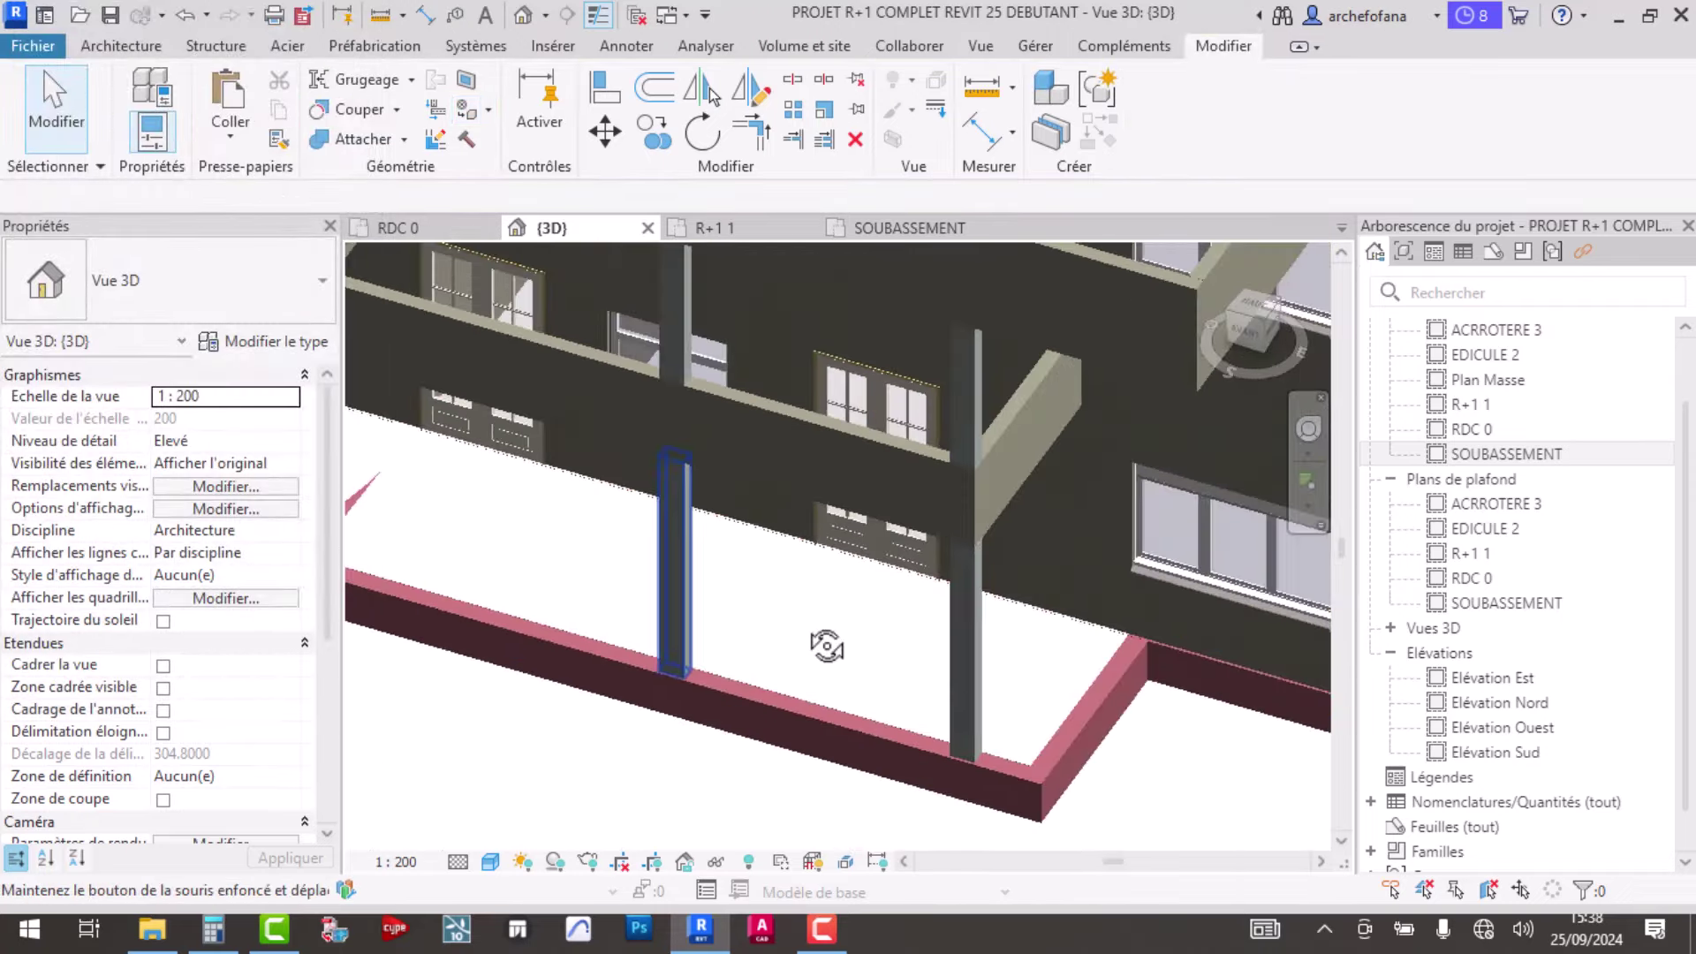
middle_click_drag(825, 651, 848, 609, "shift")
scroll(851, 609, "down", 3)
scroll(856, 675, "down", 3)
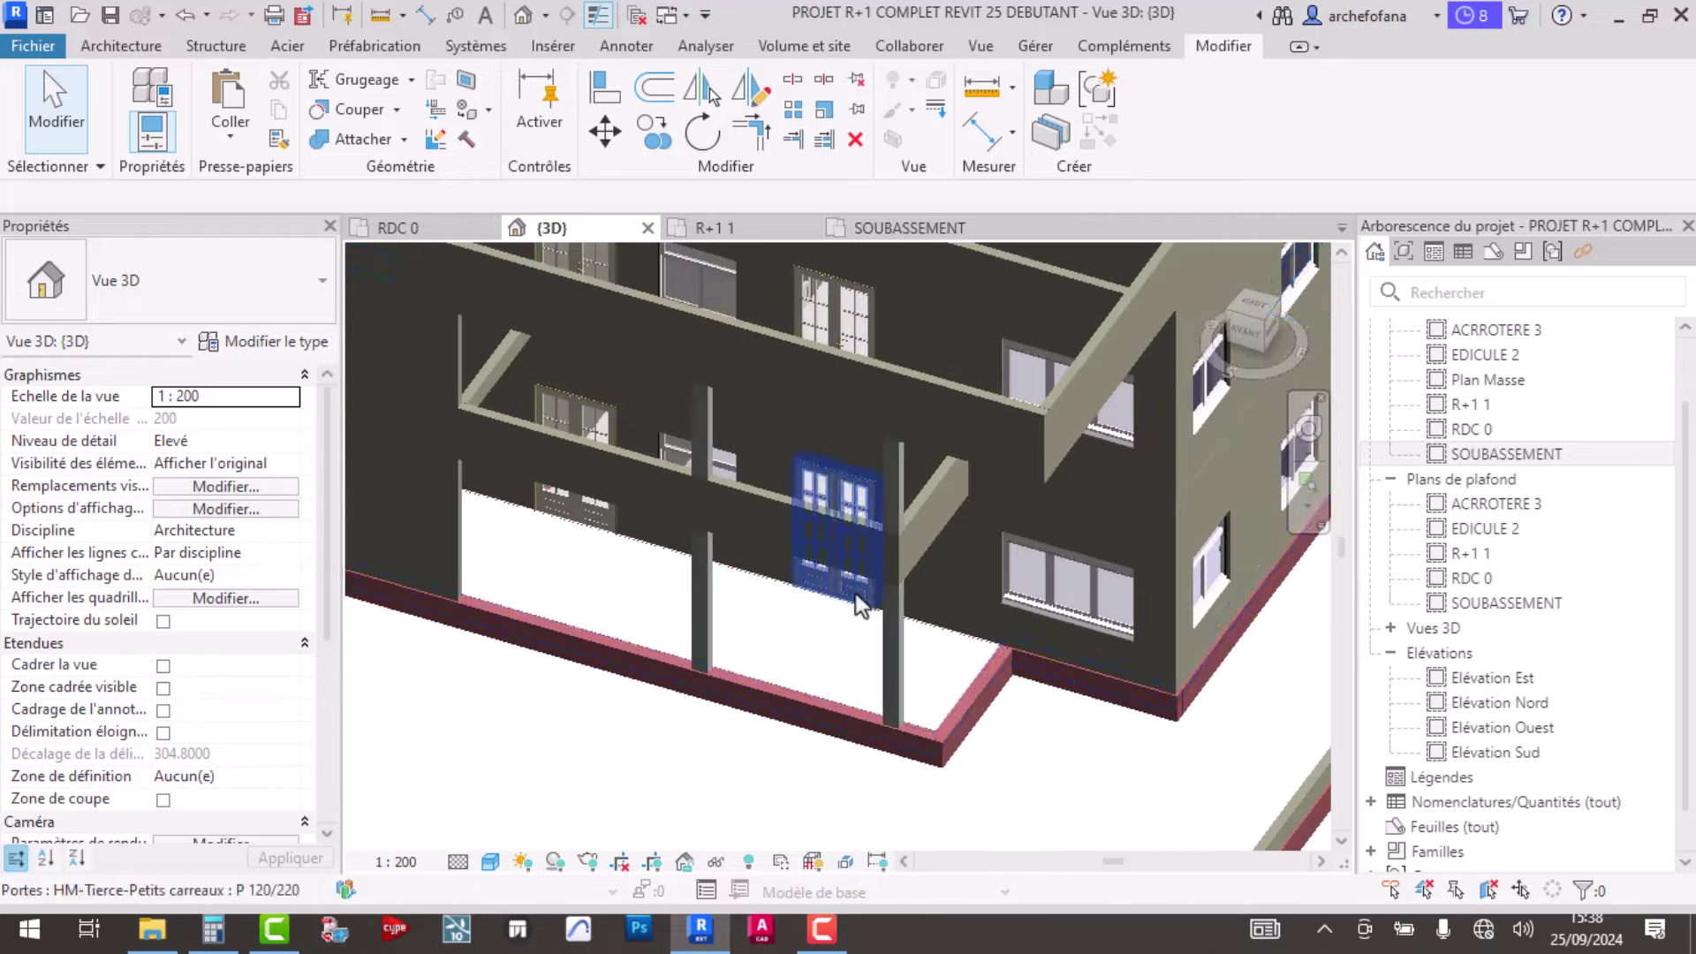
middle_click_drag(848, 530, 883, 547, "shift")
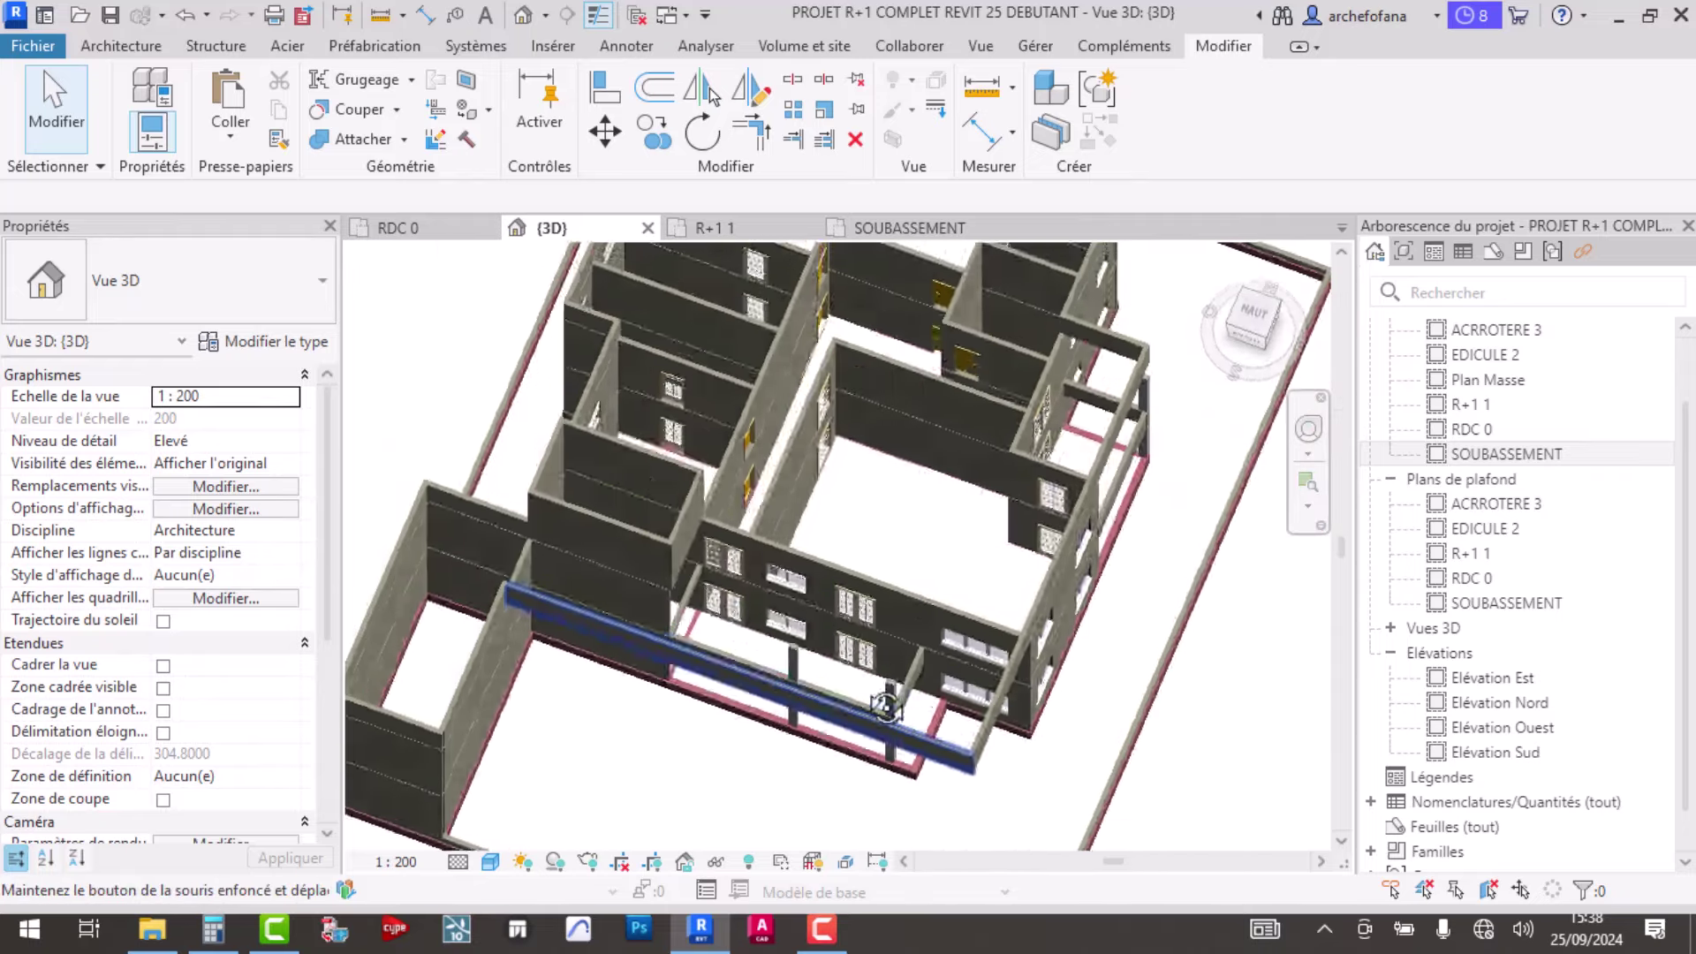
scroll(885, 553, "up", 3)
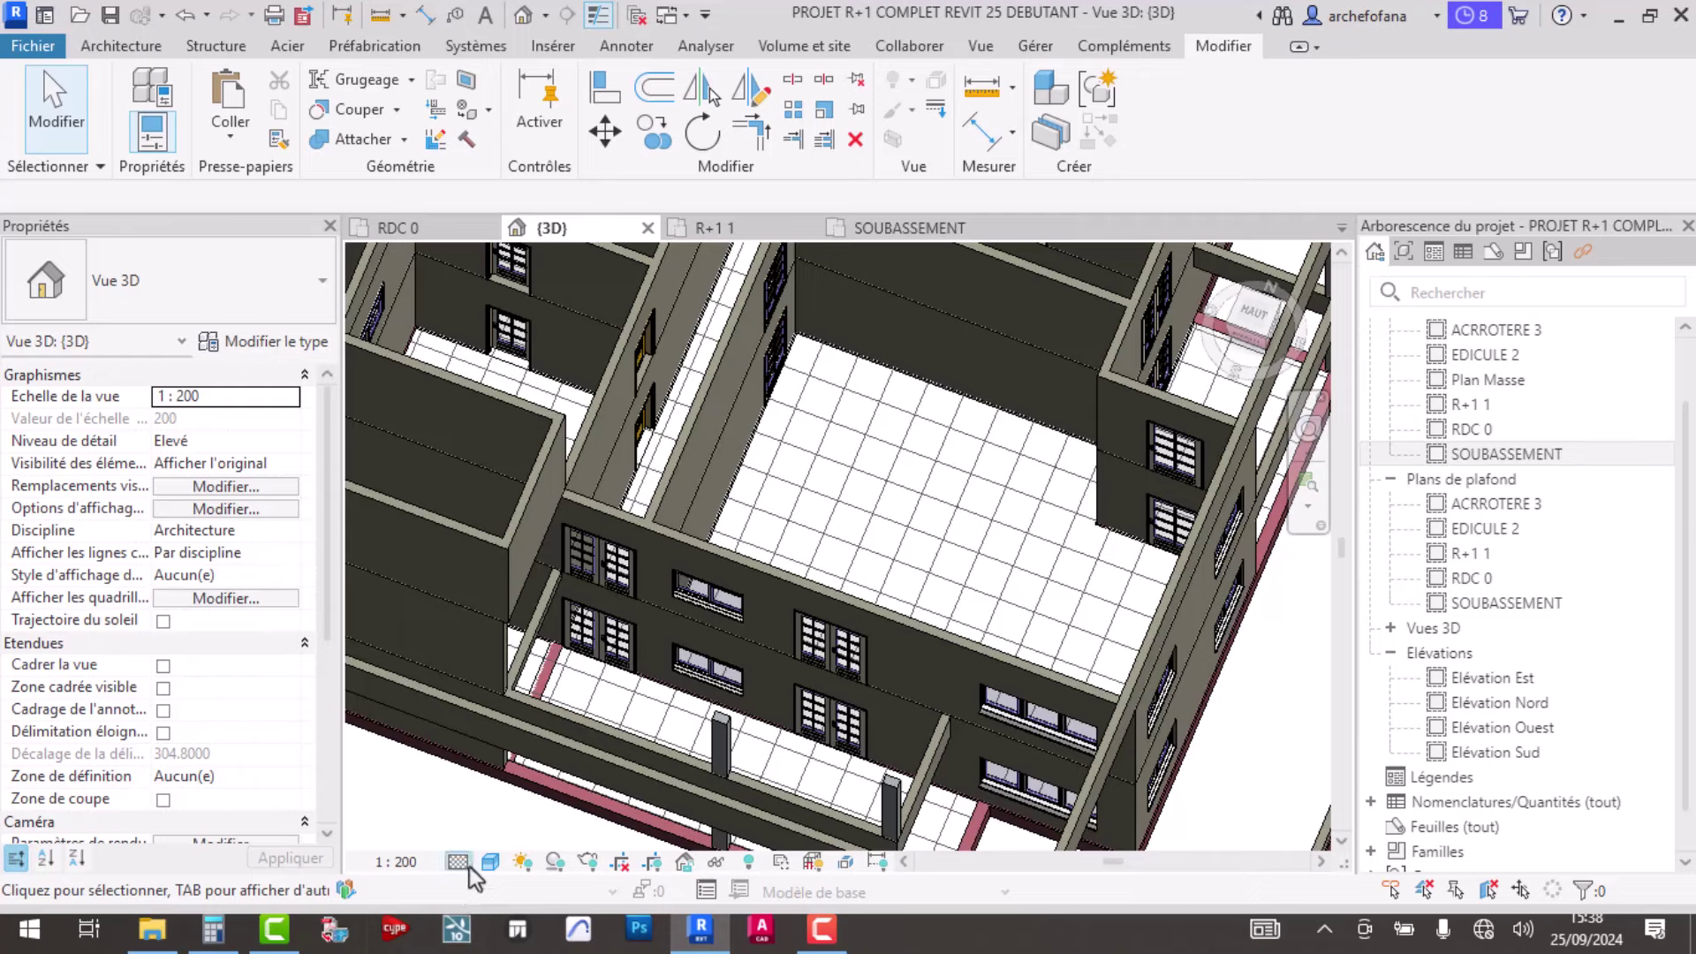
left_click(491, 861)
left_click(628, 771)
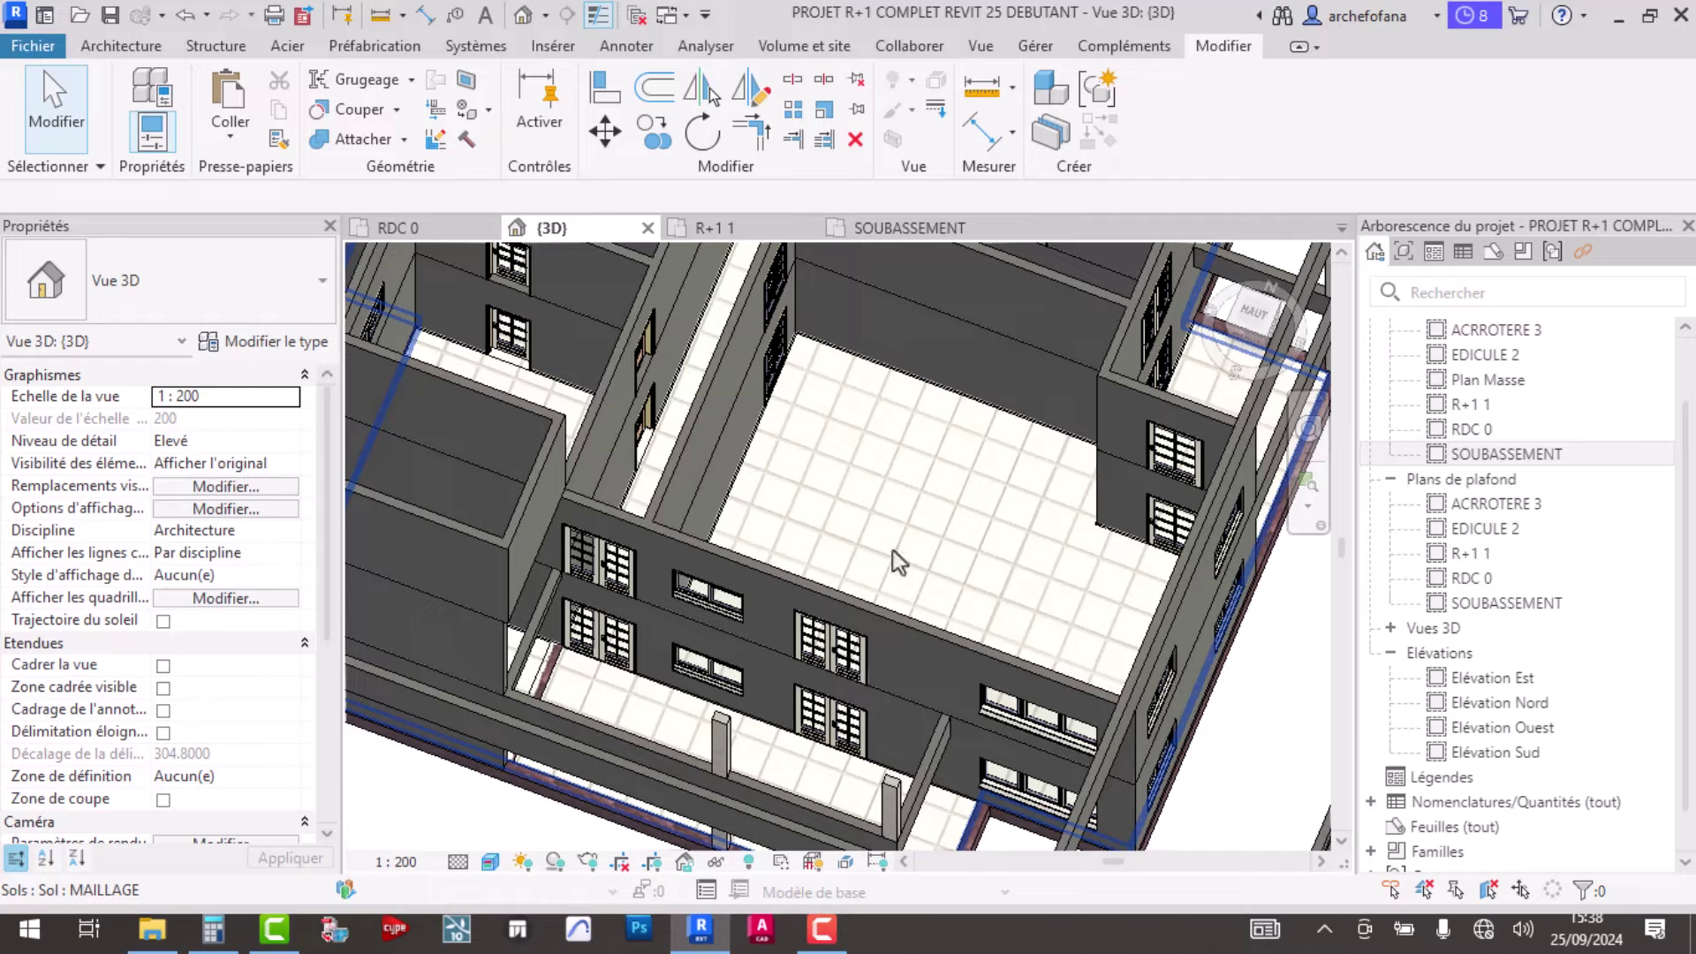
scroll(887, 542, "up", 3)
scroll(878, 556, "up", 2)
scroll(872, 551, "down", 3)
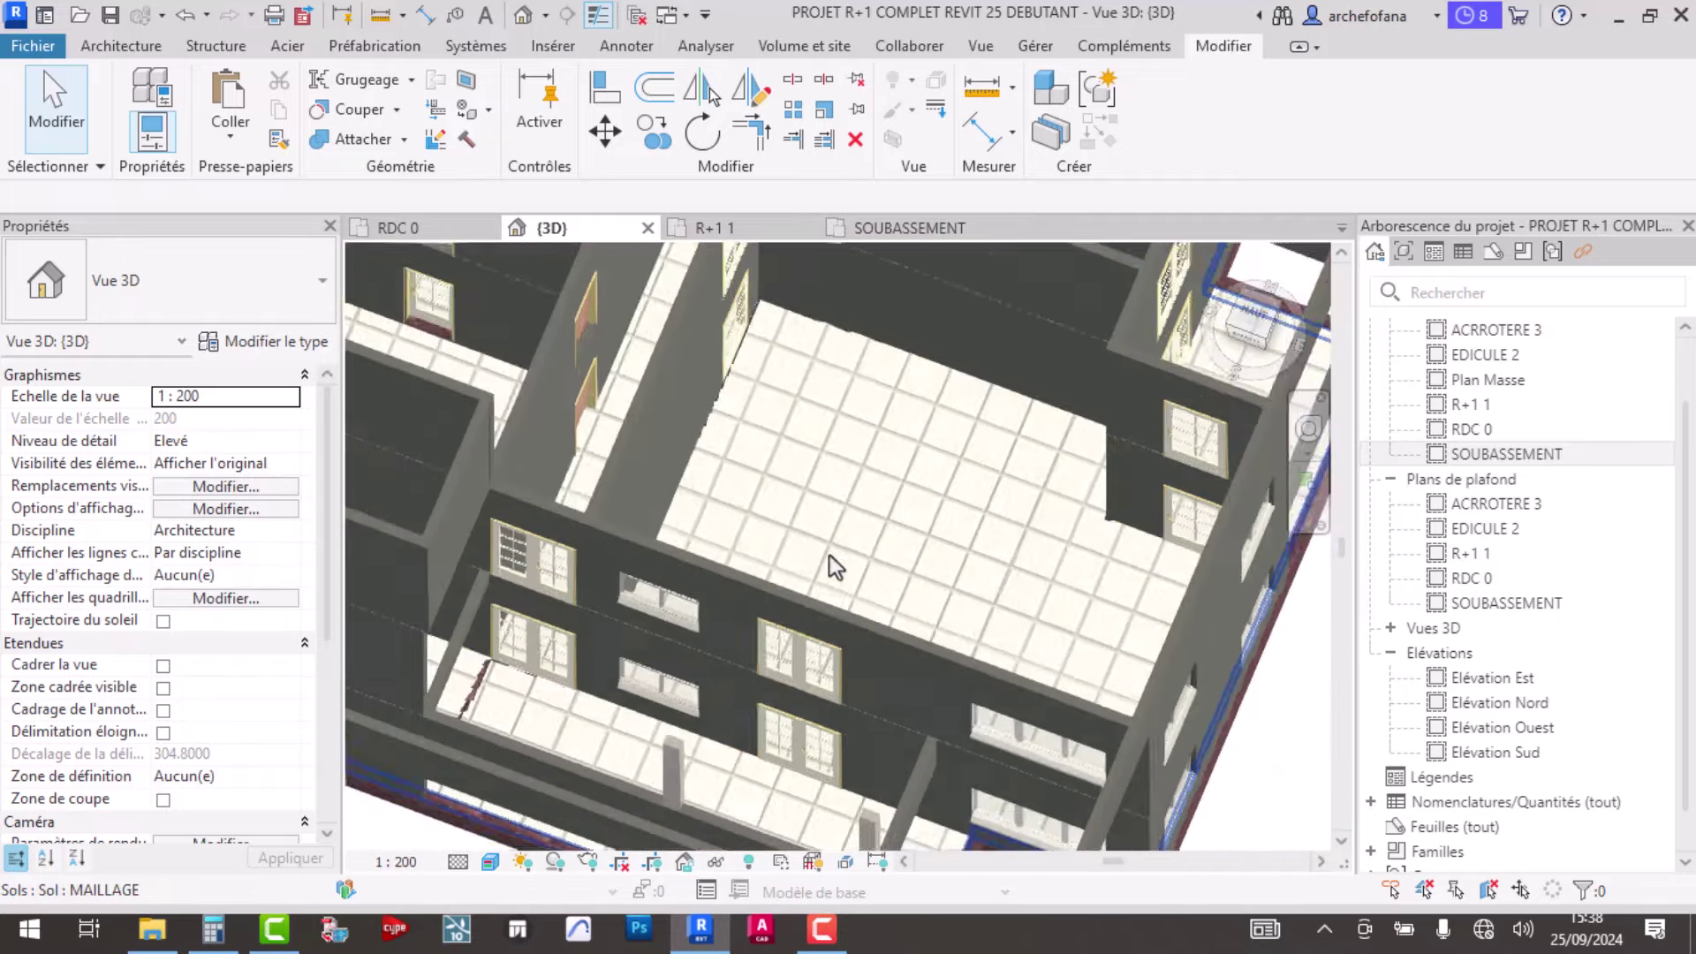
scroll(835, 565, "down", 5)
scroll(777, 586, "up", 2)
scroll(795, 530, "up", 2)
scroll(790, 618, "up", 2)
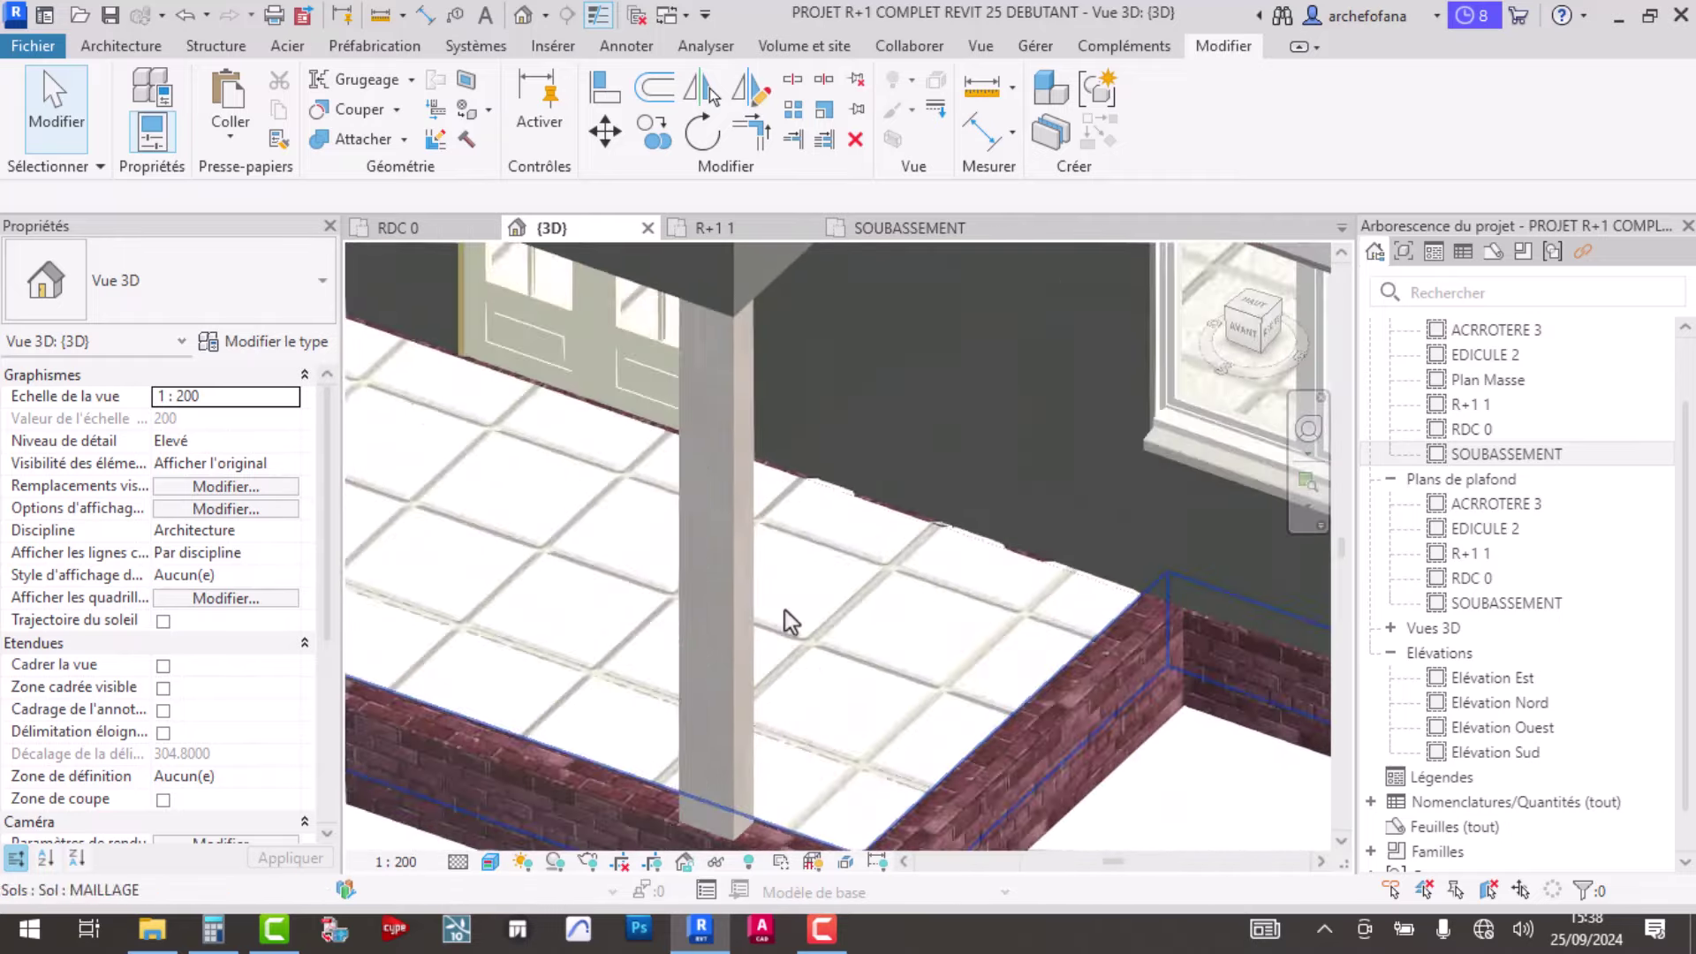
scroll(786, 608, "down", 3)
mouse_move(760, 613)
middle_mouse_down("shift")
mouse_move(753, 681)
mouse_move(703, 627)
mouse_move(708, 606)
middle_mouse_up("shift")
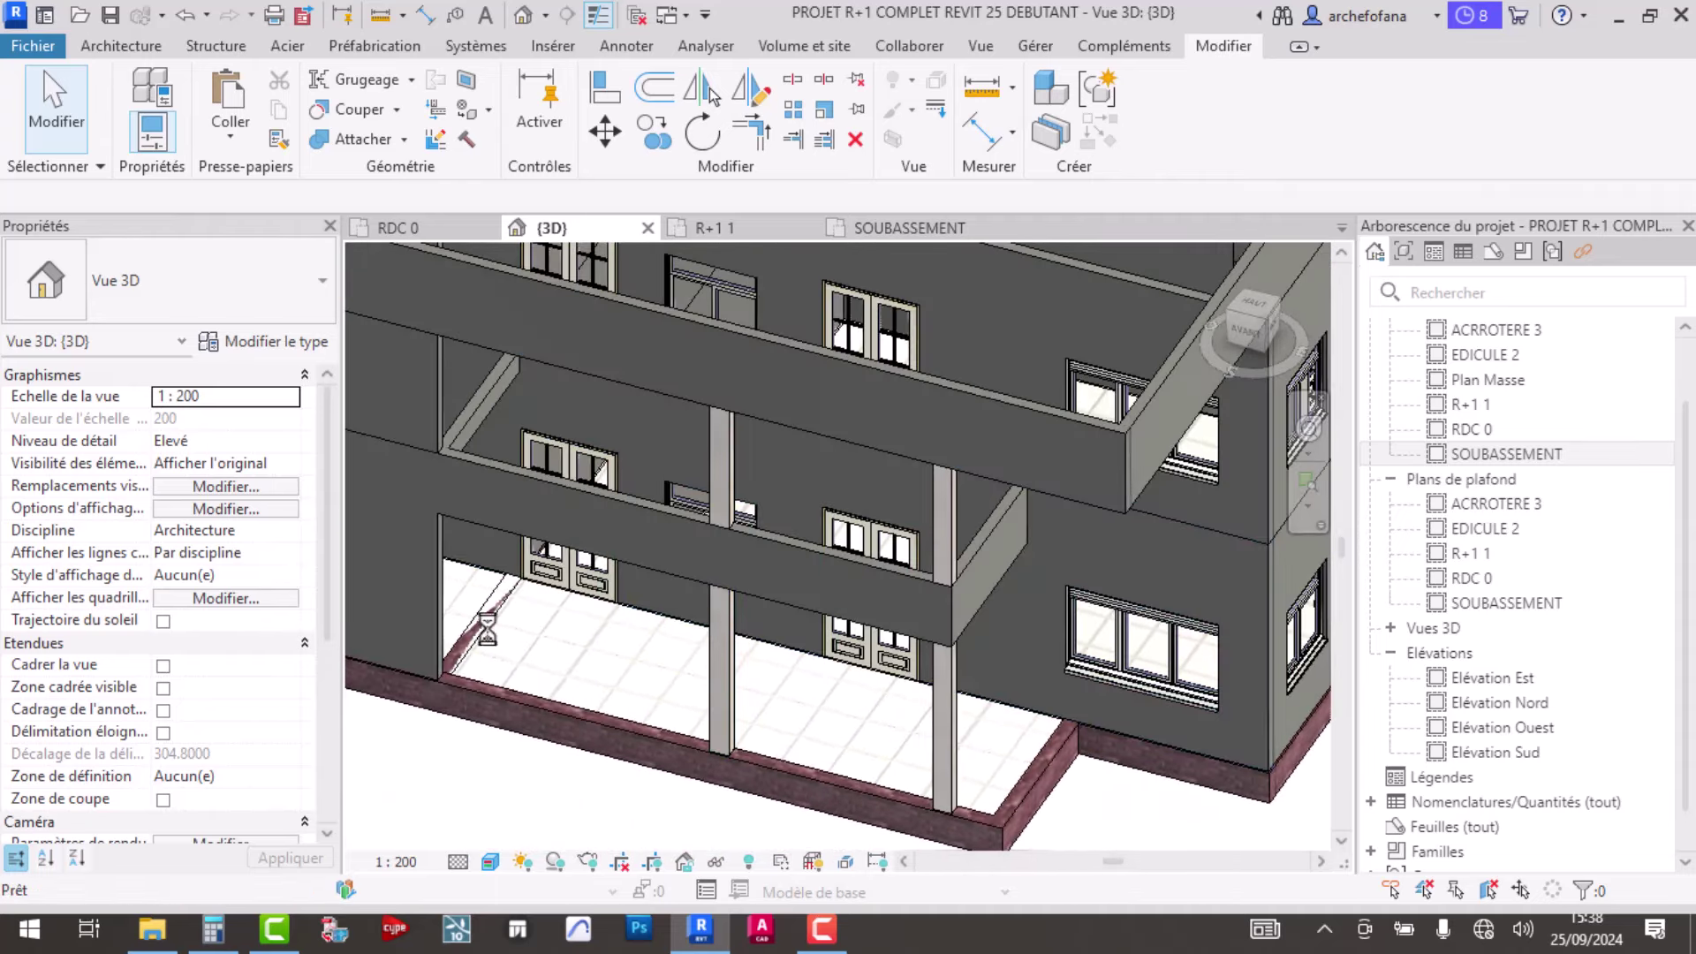
scroll(455, 656, "up", 5)
scroll(441, 671, "down", 2)
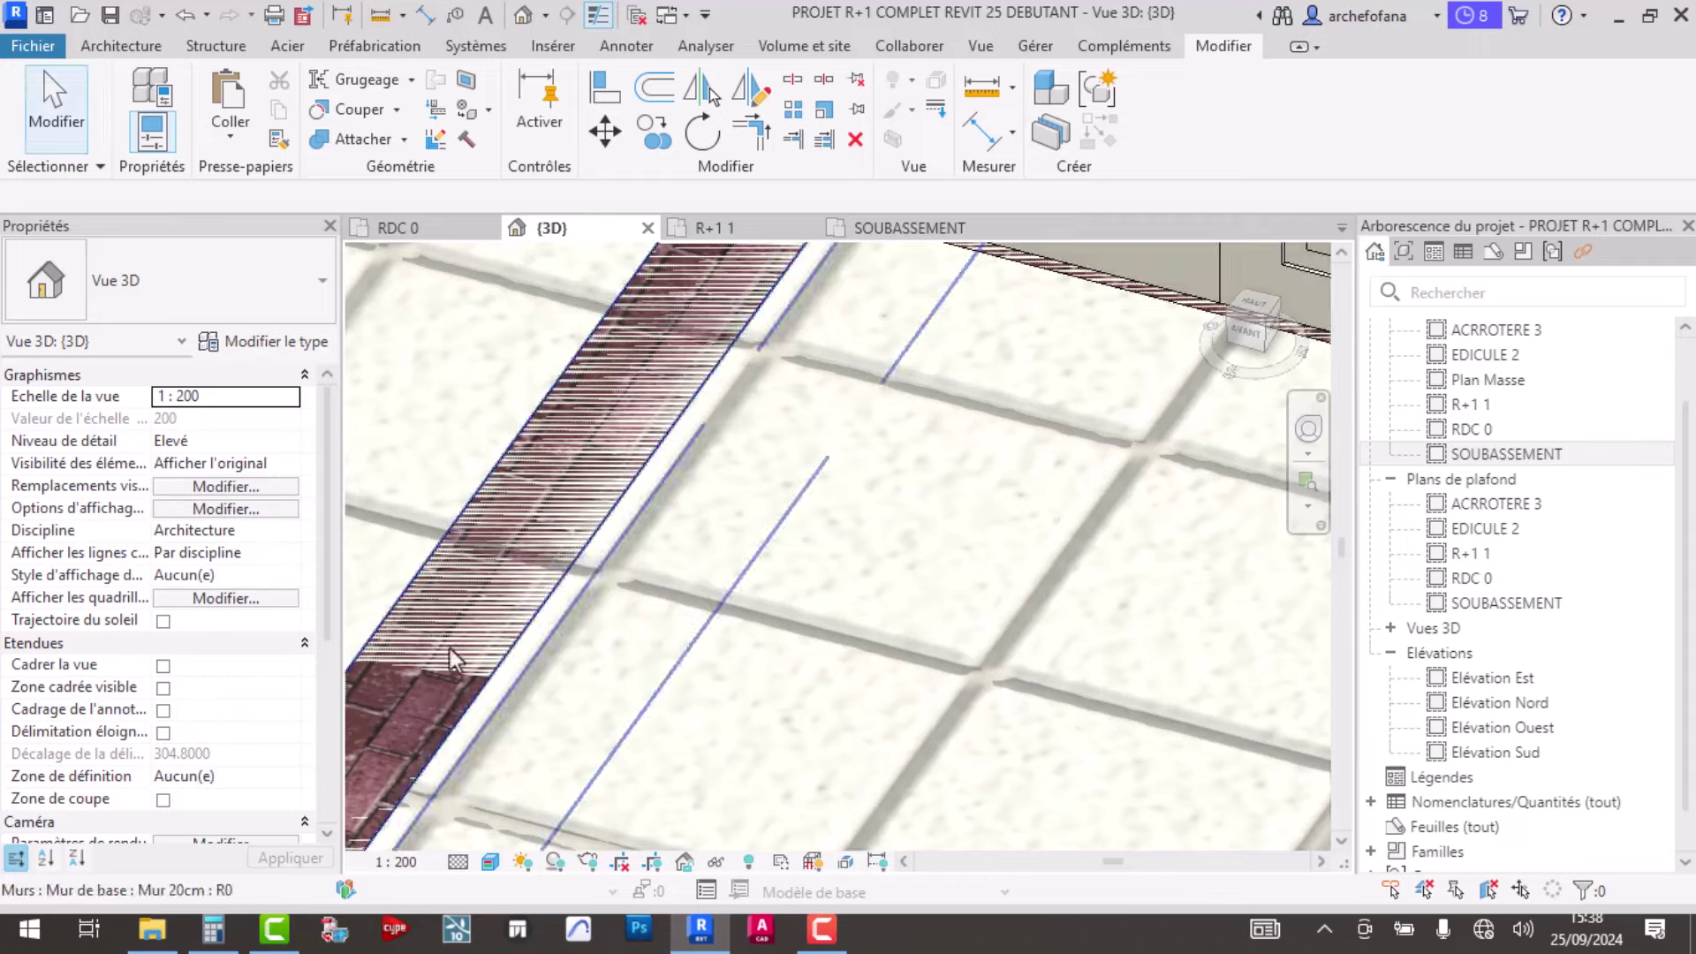
scroll(468, 642, "down", 2)
scroll(494, 634, "down", 2)
scroll(503, 629, "down", 2)
scroll(504, 629, "up", 3)
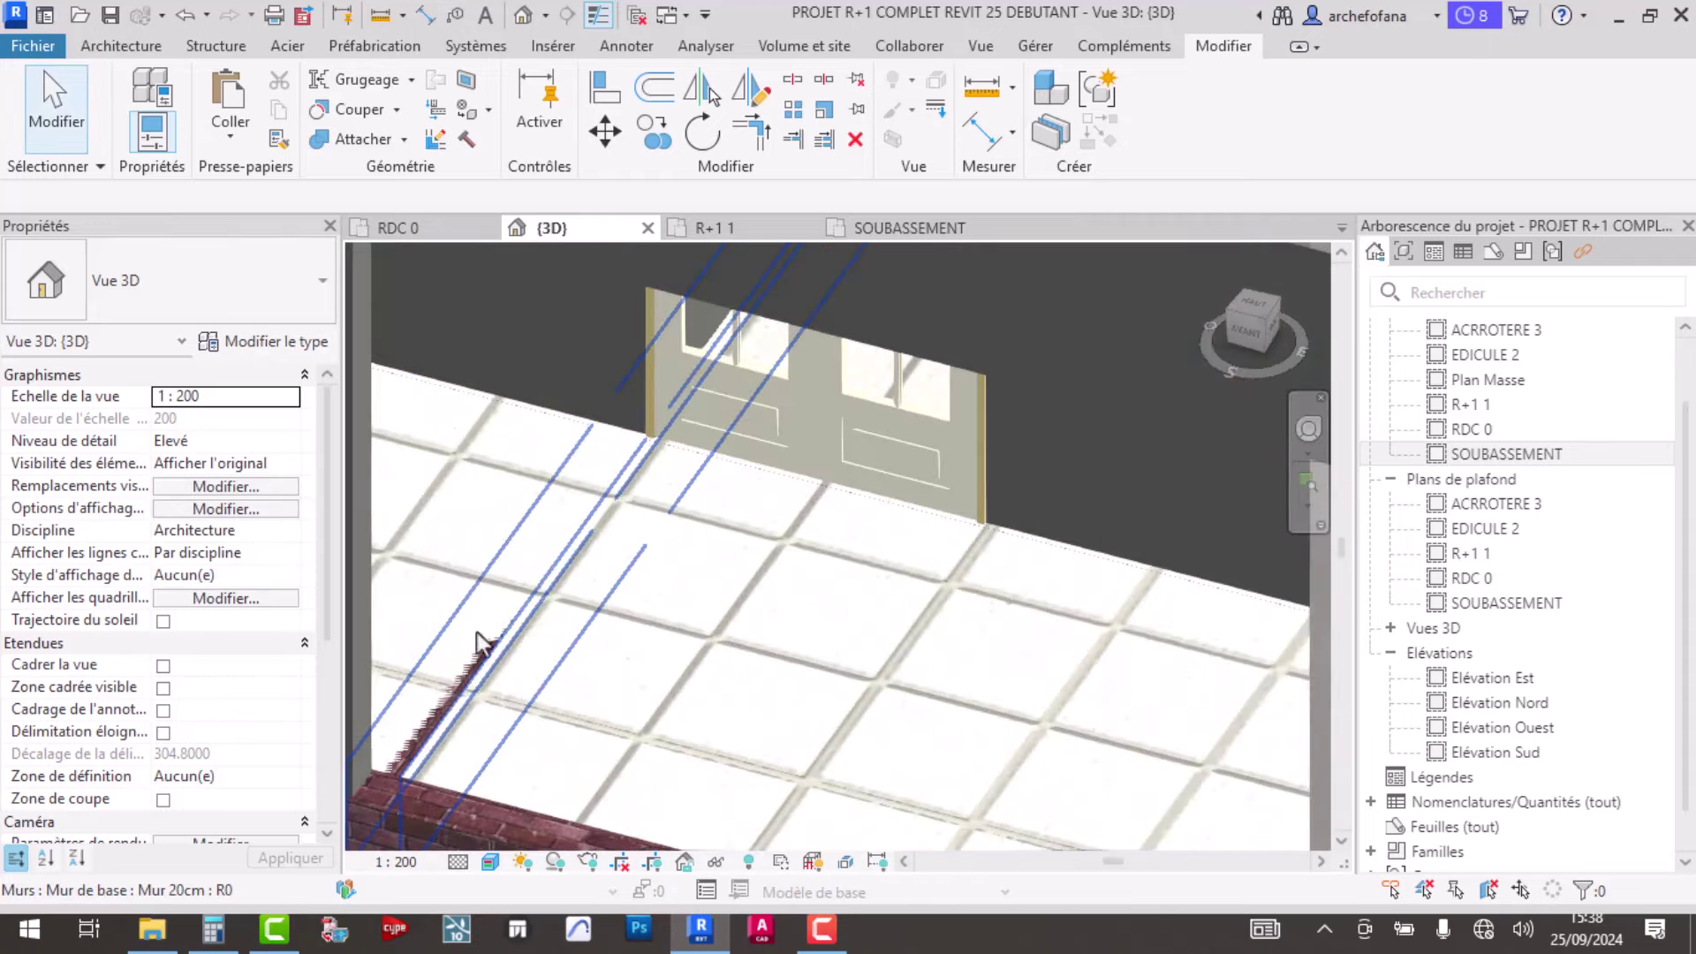
scroll(433, 713, "up", 3)
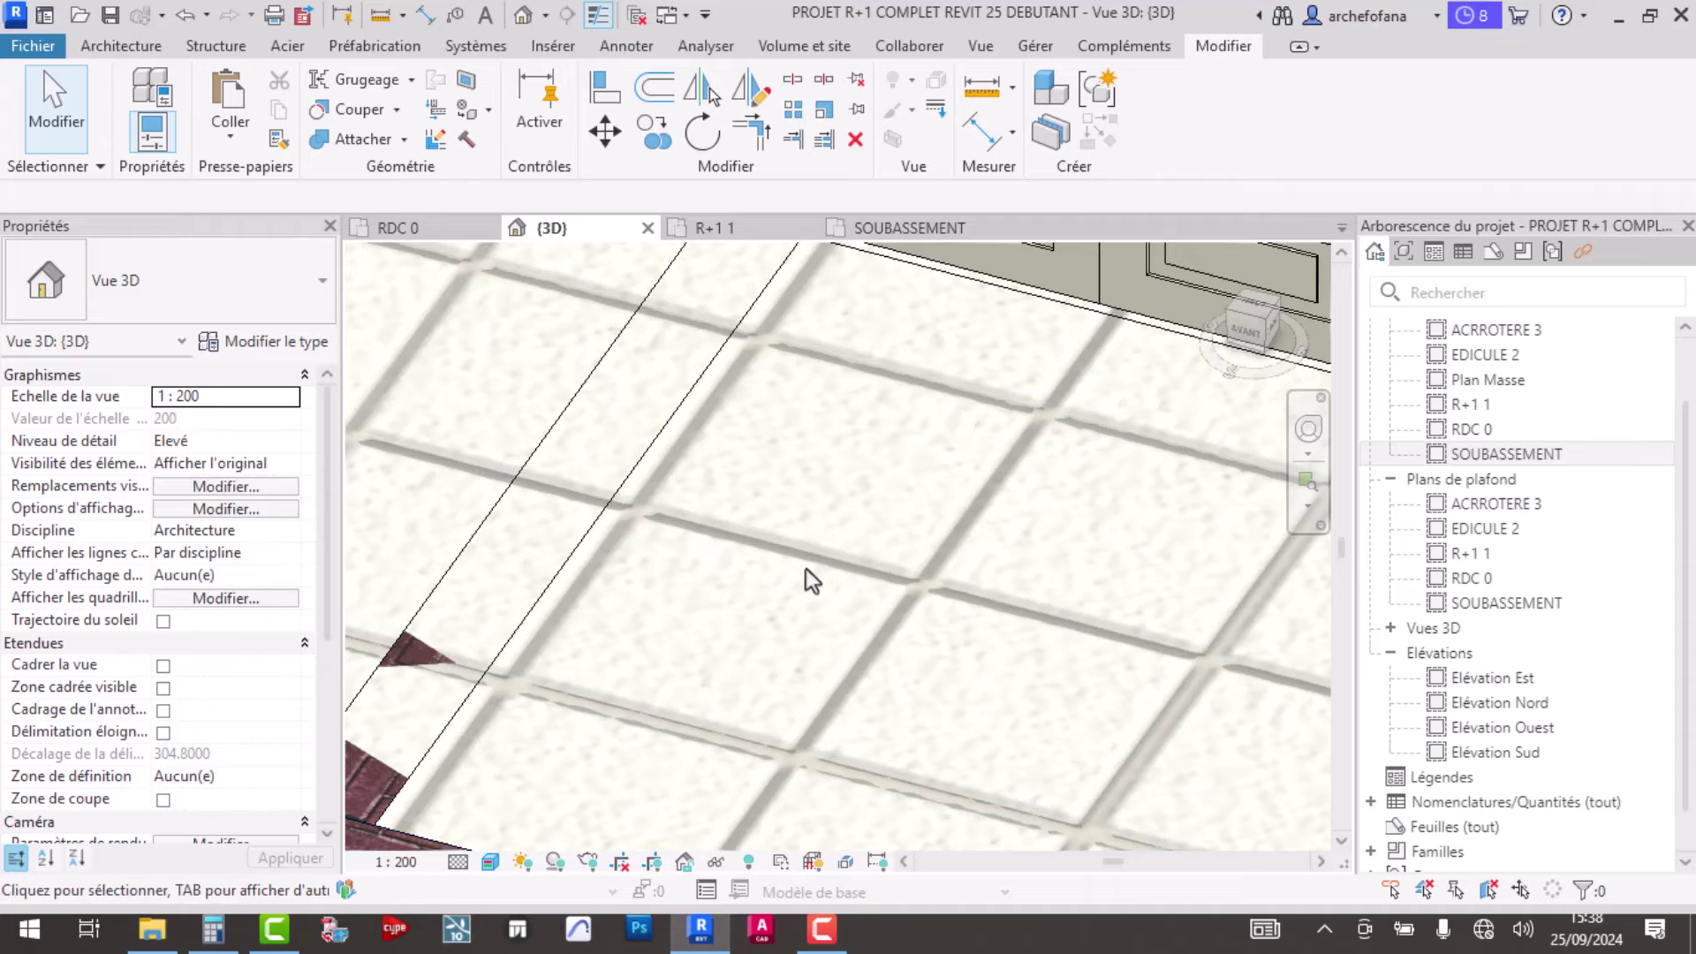
scroll(826, 555, "down", 3)
scroll(803, 579, "down", 2)
middle_click_drag(847, 628, 852, 719, "shift")
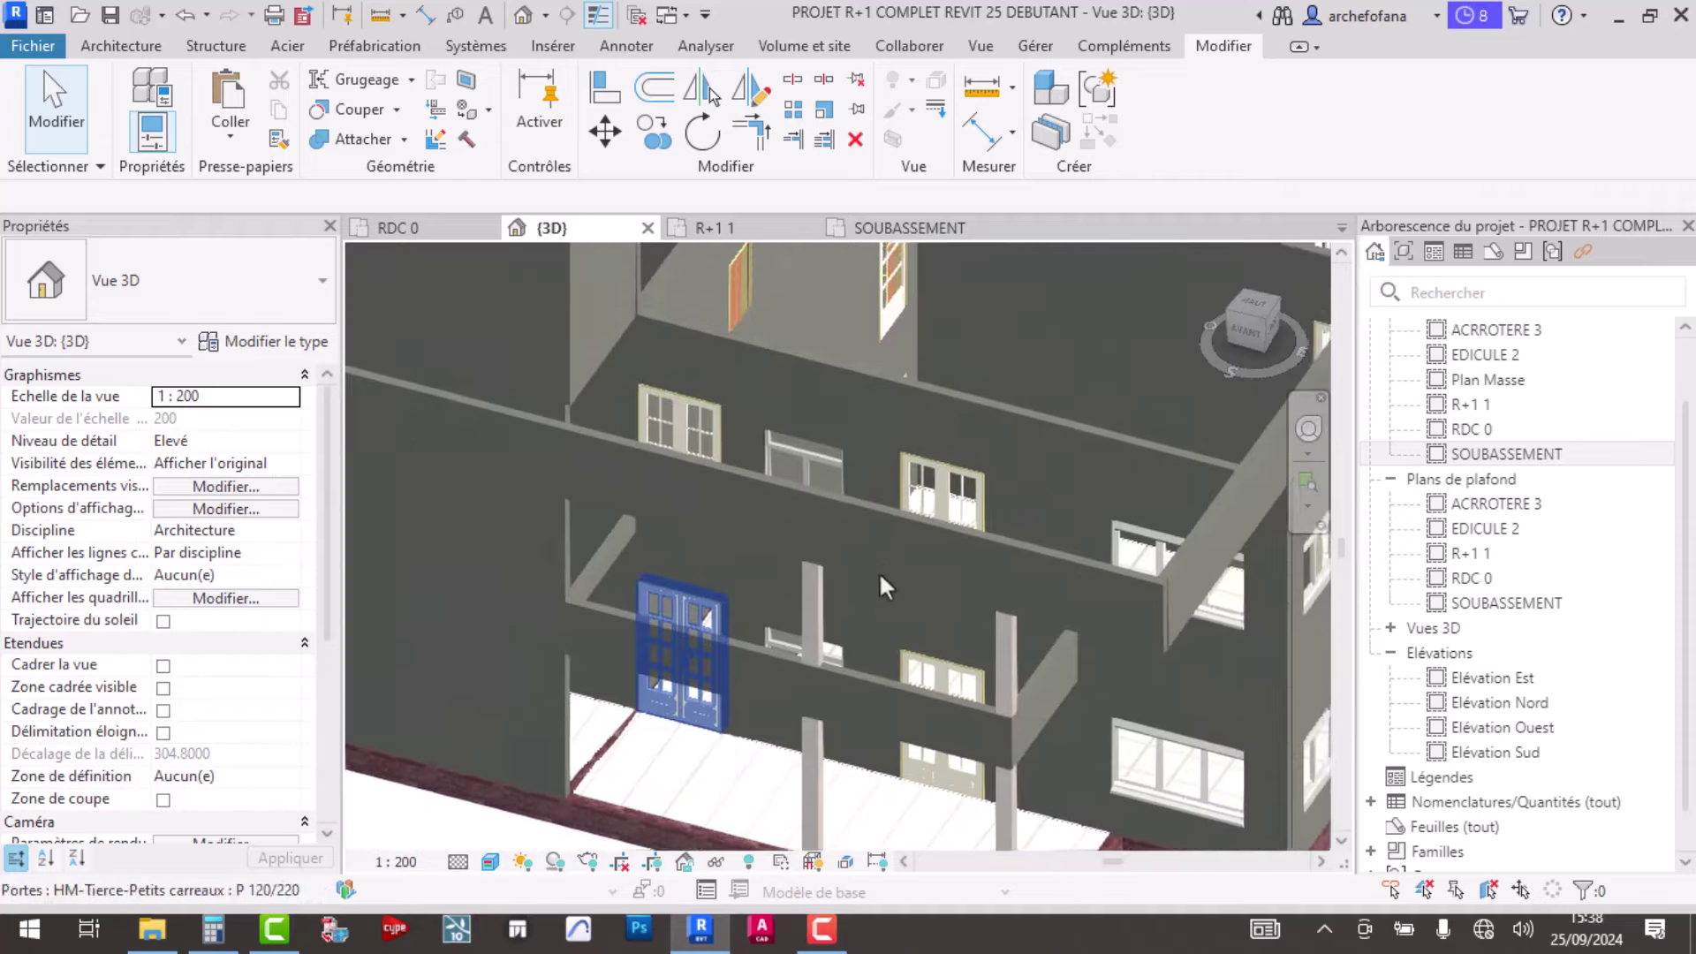
scroll(744, 562, "down", 3)
scroll(795, 556, "up", 2)
scroll(839, 555, "down", 2)
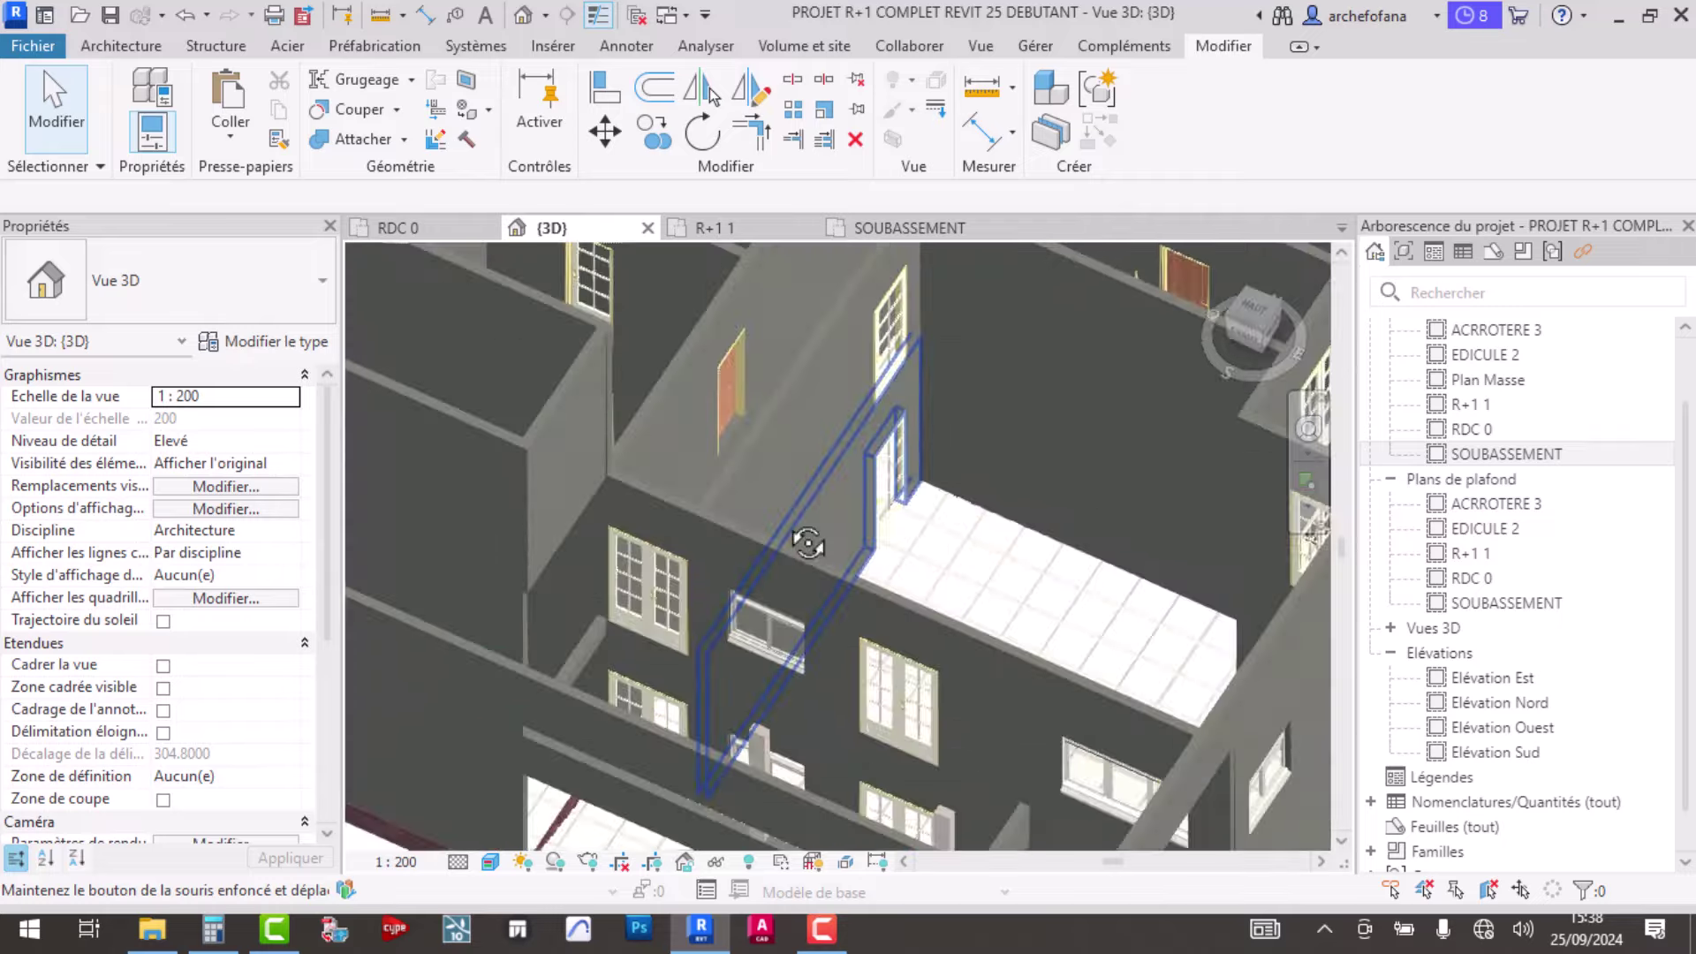
scroll(874, 538, "up", 3)
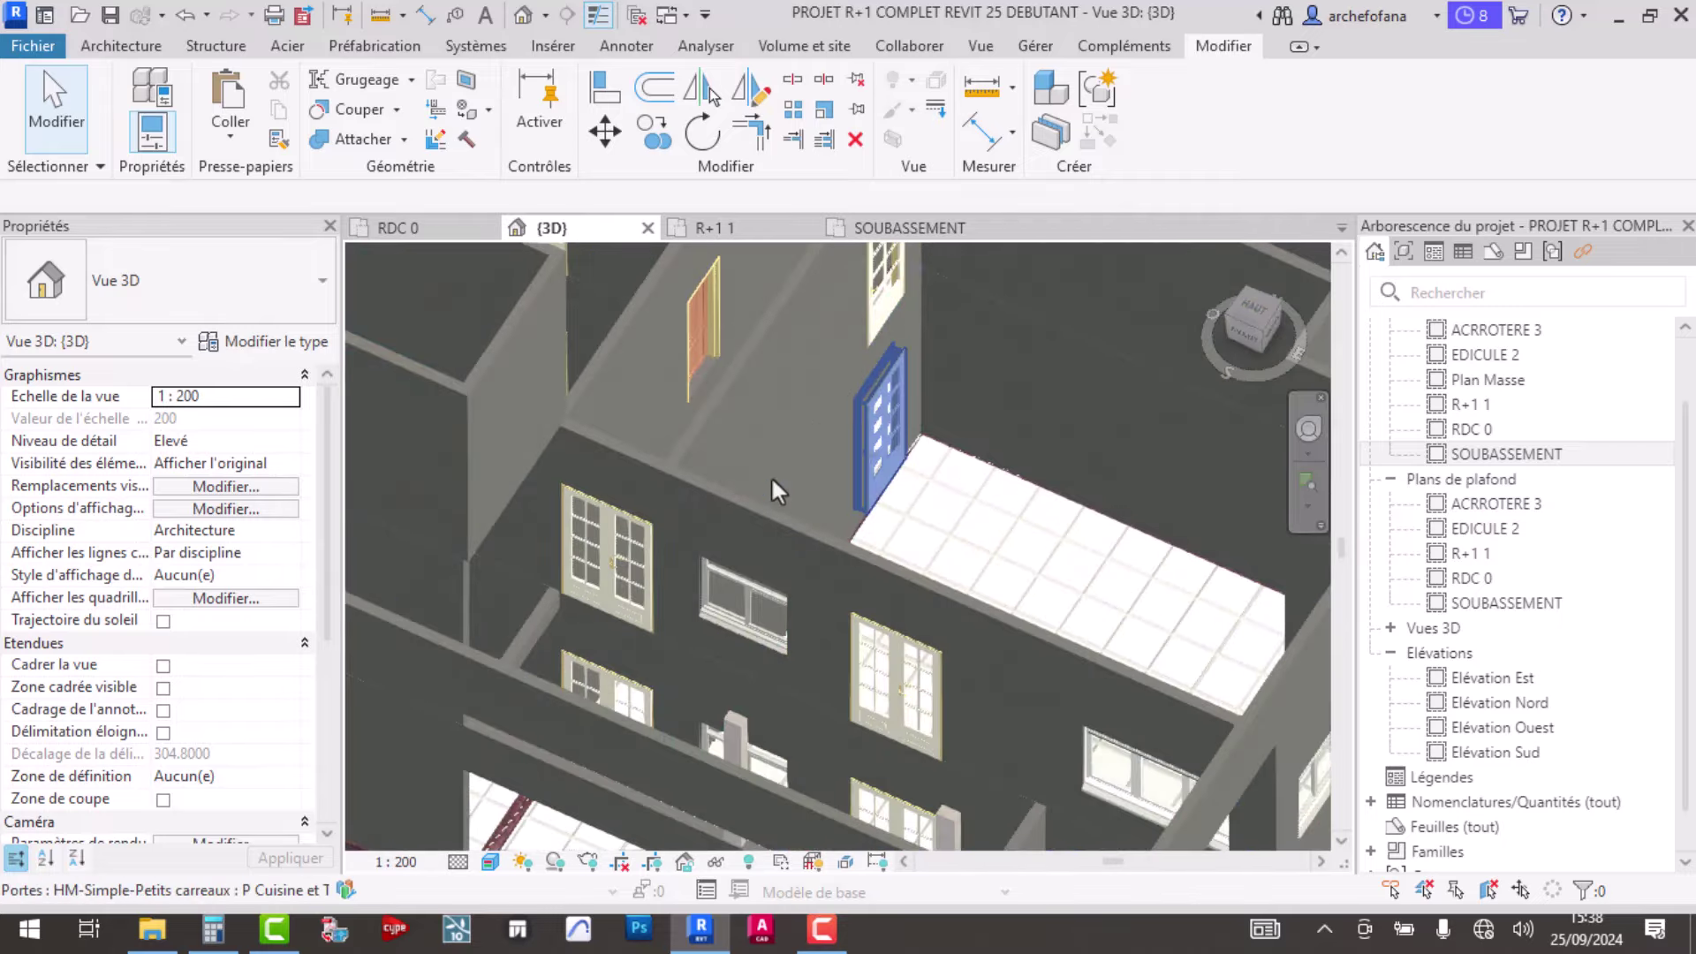
scroll(770, 475, "up", 2)
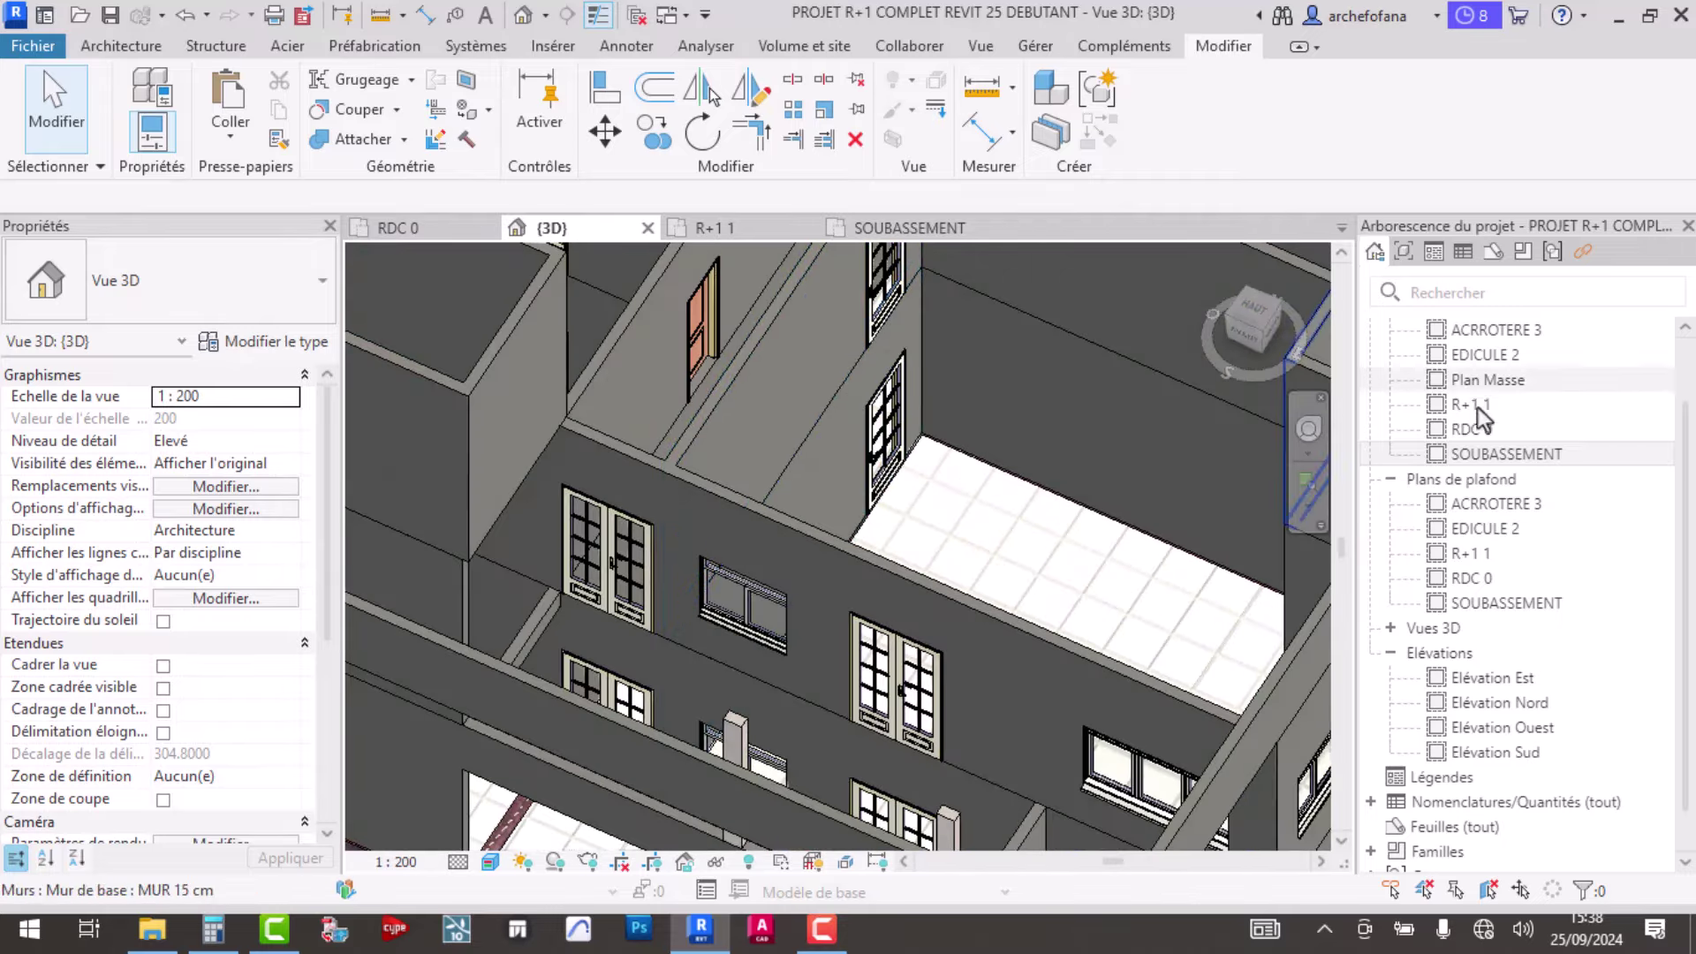
- Check the MAILLAGE slab on the RDC 0 plan, then view the R+1 1 plan
double_click(1484, 429)
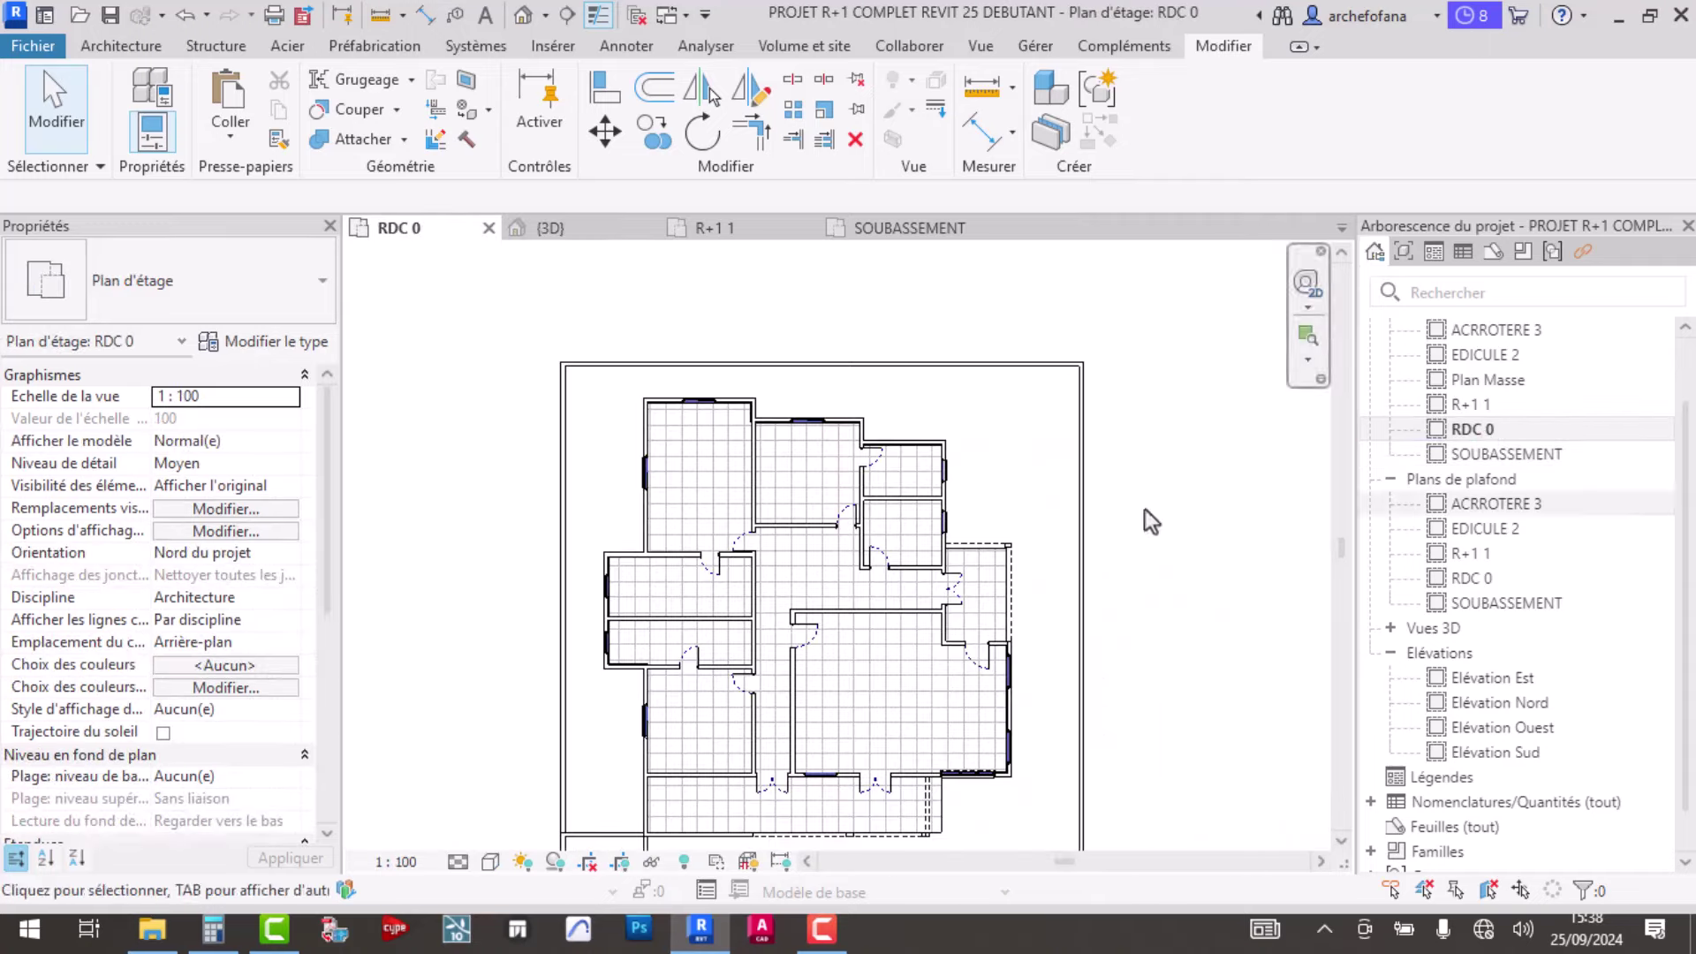
scroll(715, 433, "up", 2)
scroll(929, 524, "up", 2)
scroll(818, 491, "down", 5)
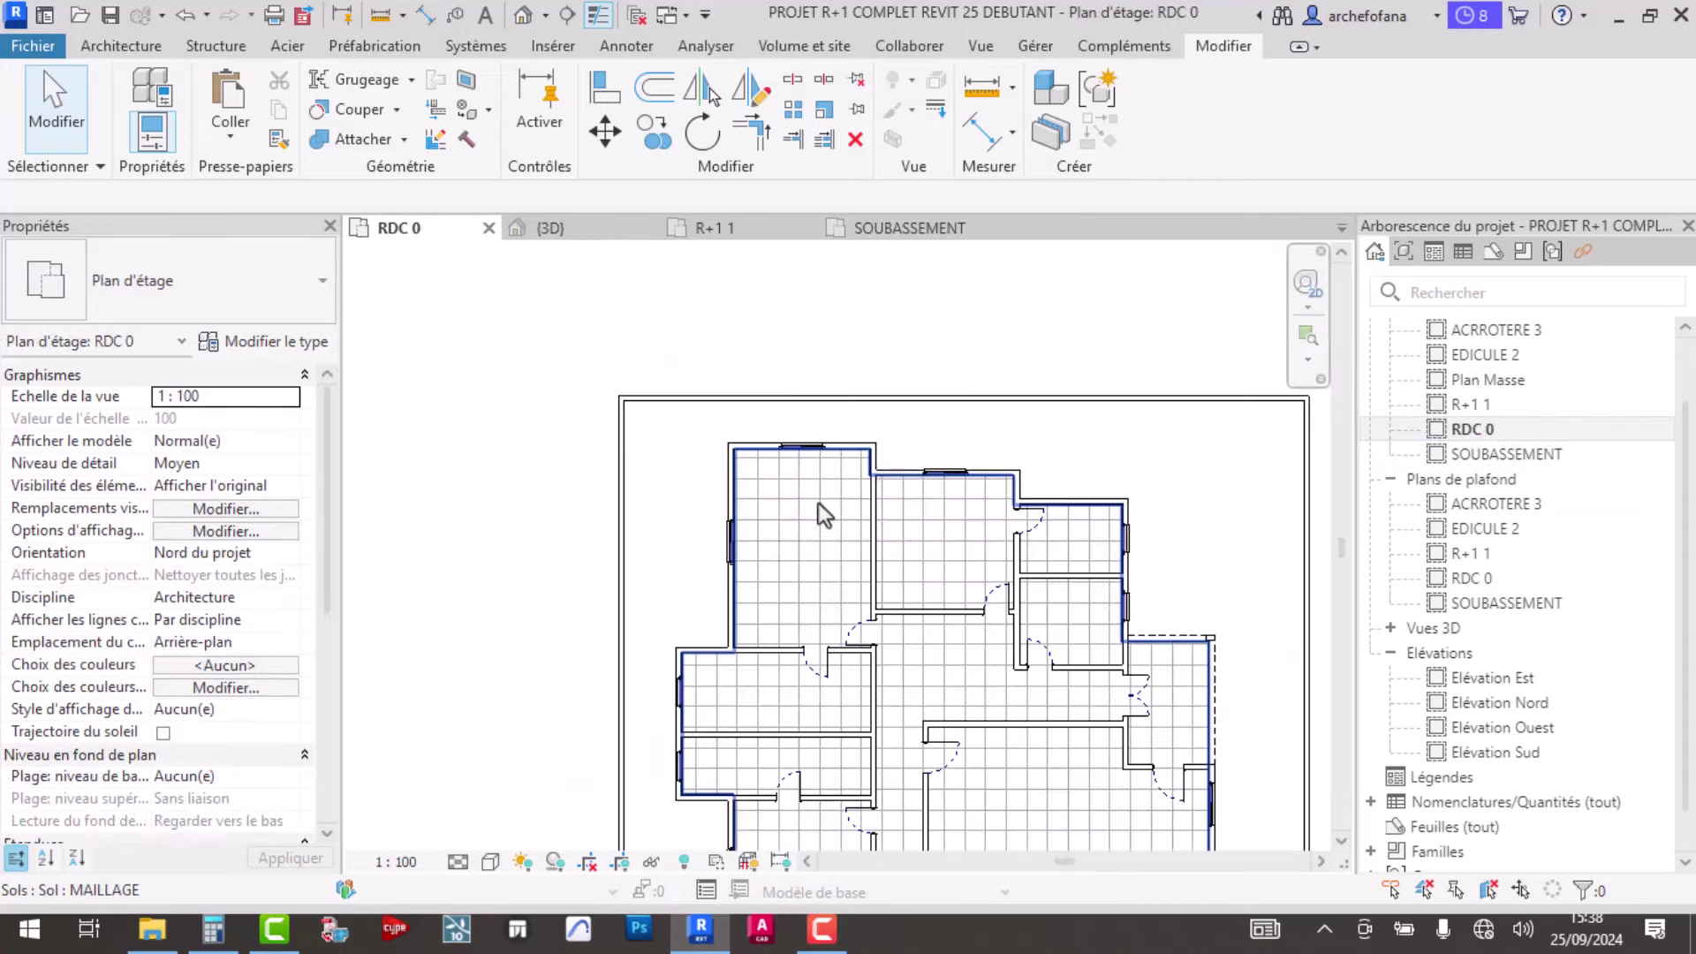
left_click(818, 491)
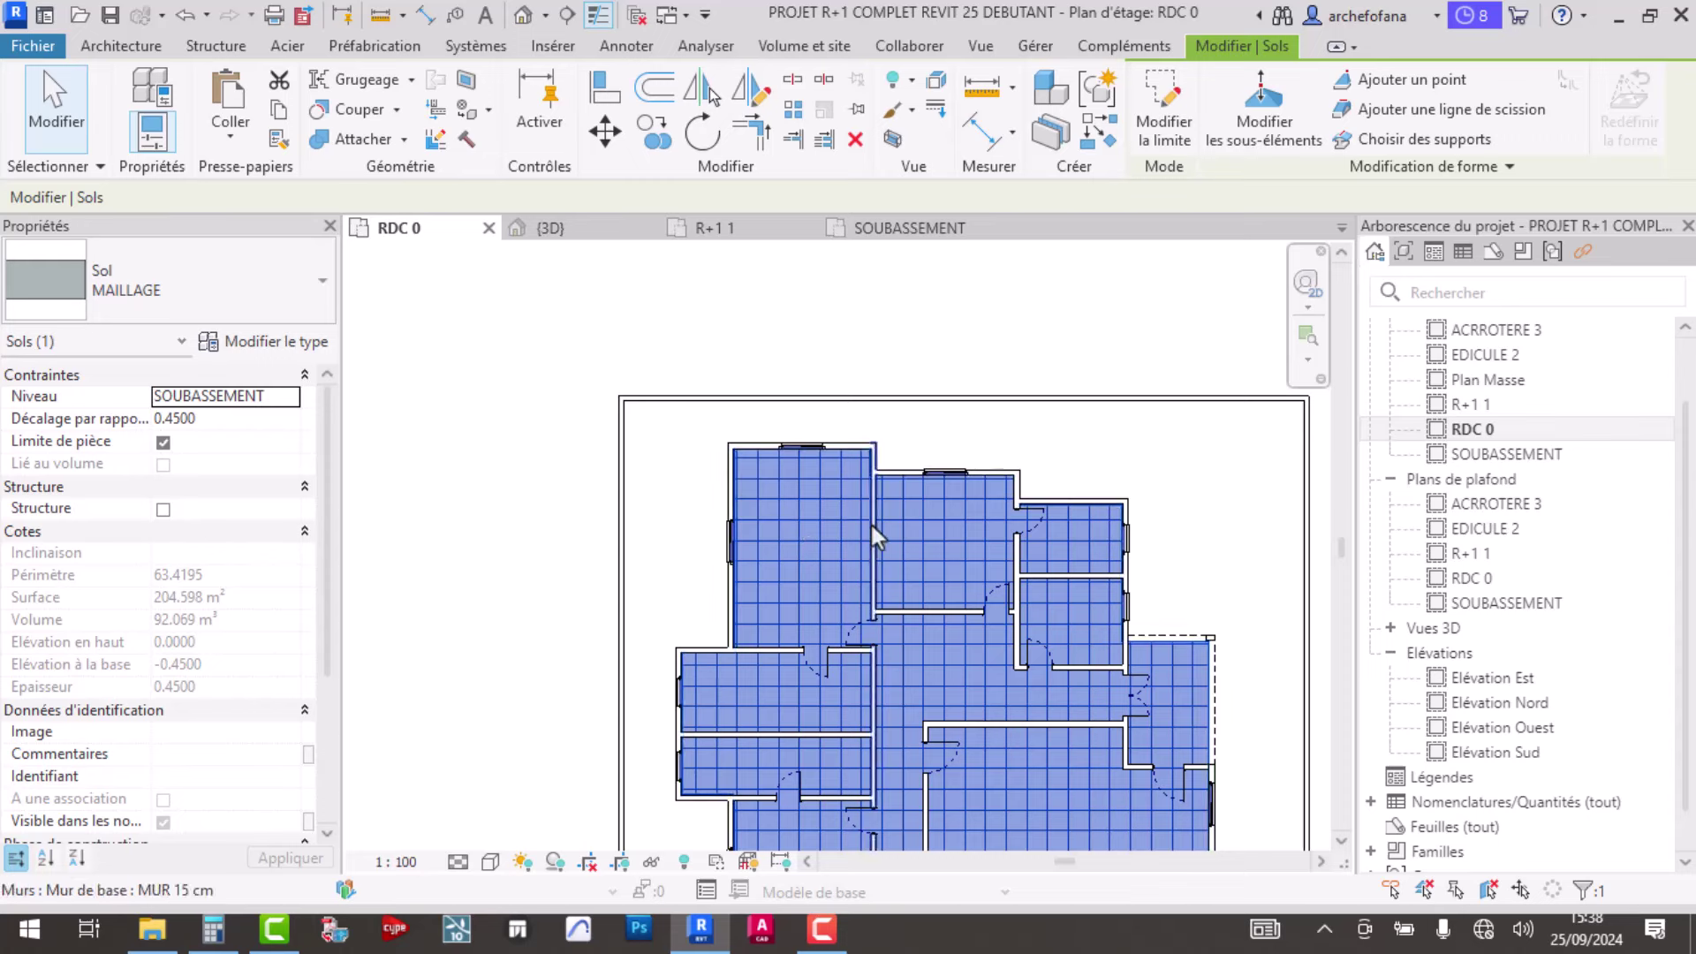
key("Escape")
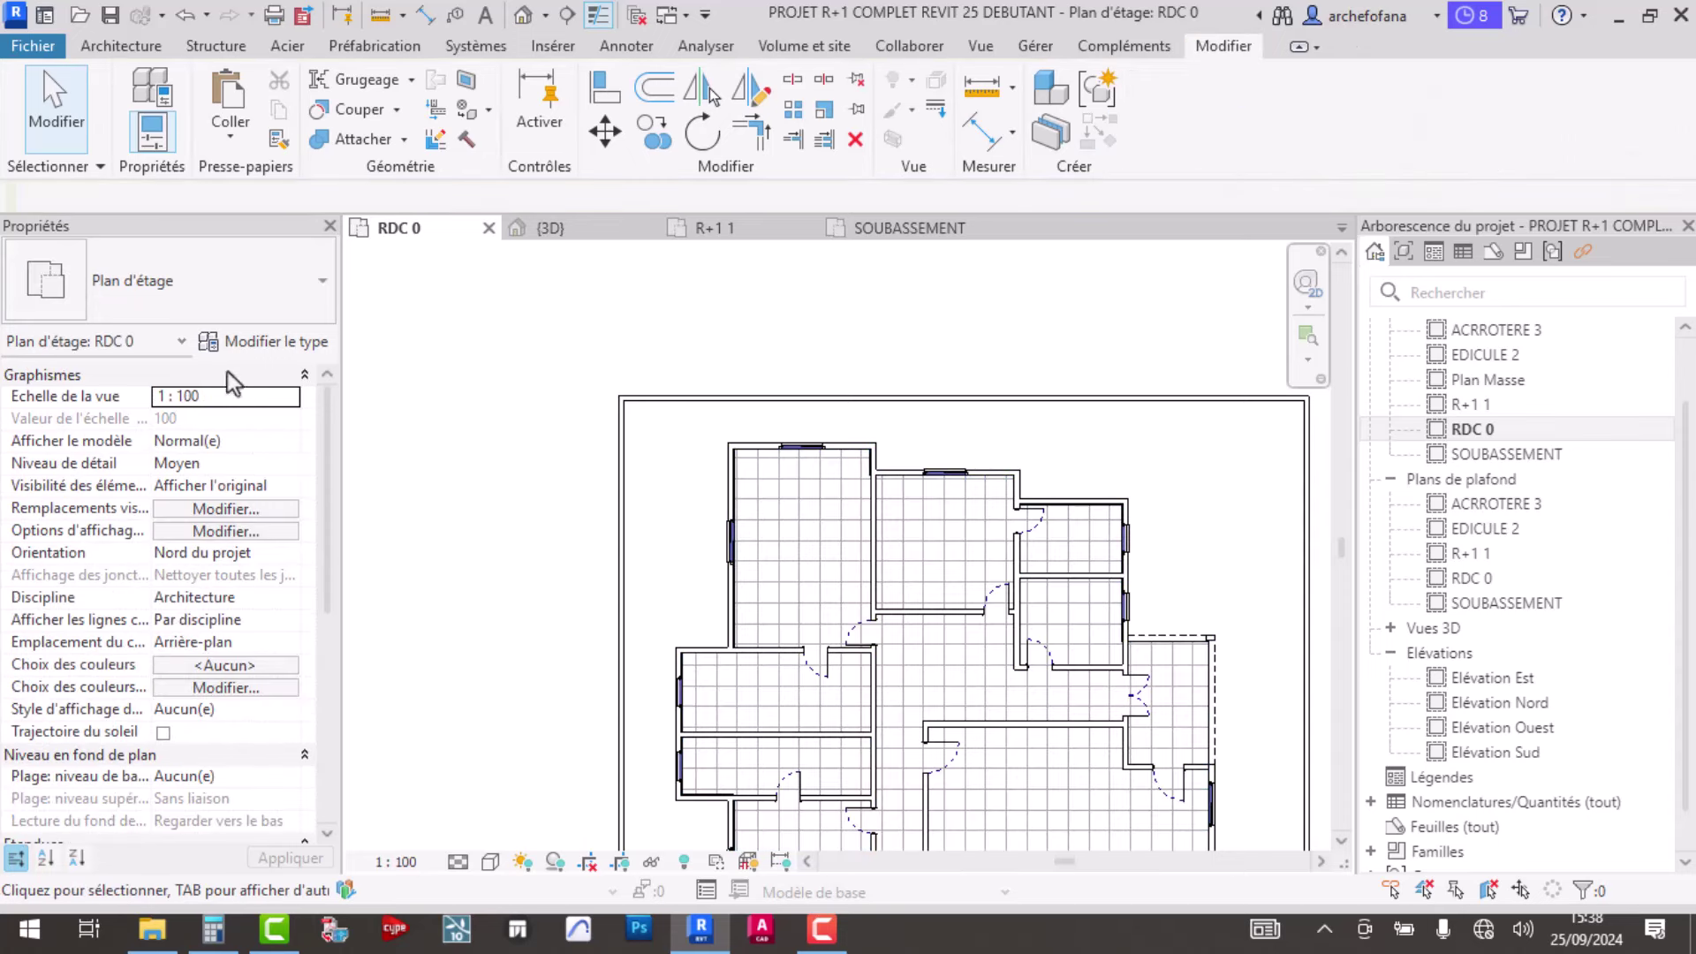
double_click(1463, 406)
scroll(829, 454, "down", 2)
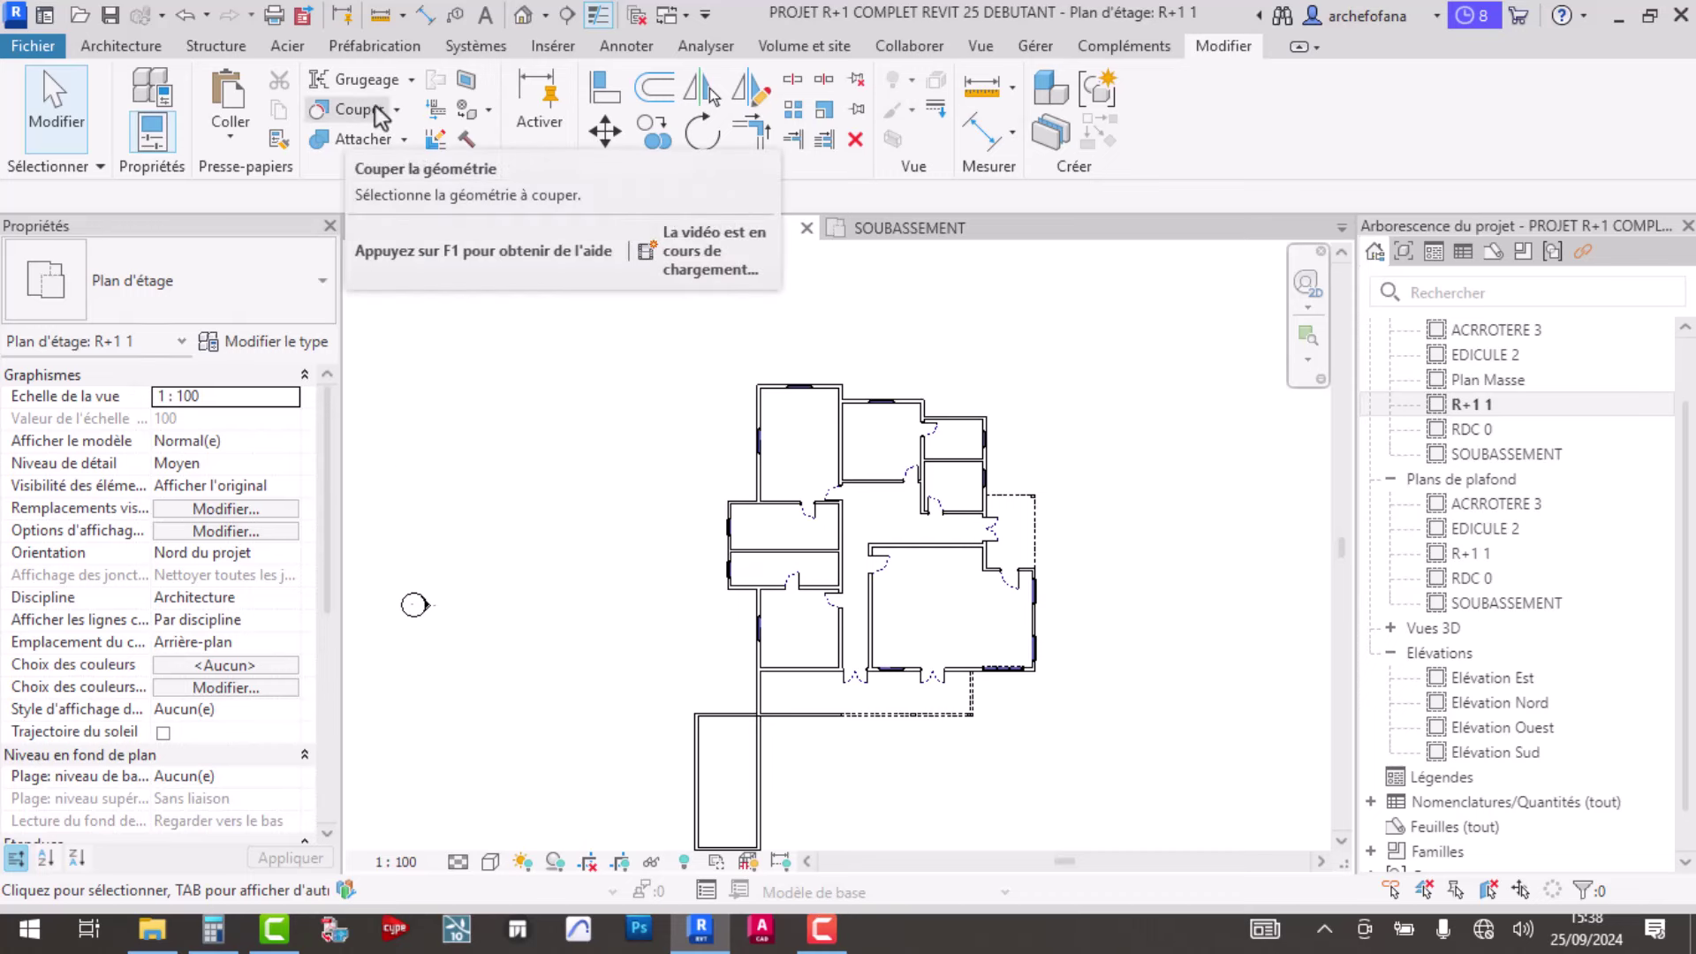
- Back on RDC 0, start a new Dalle: architecture floor sketch
left_click(120, 48)
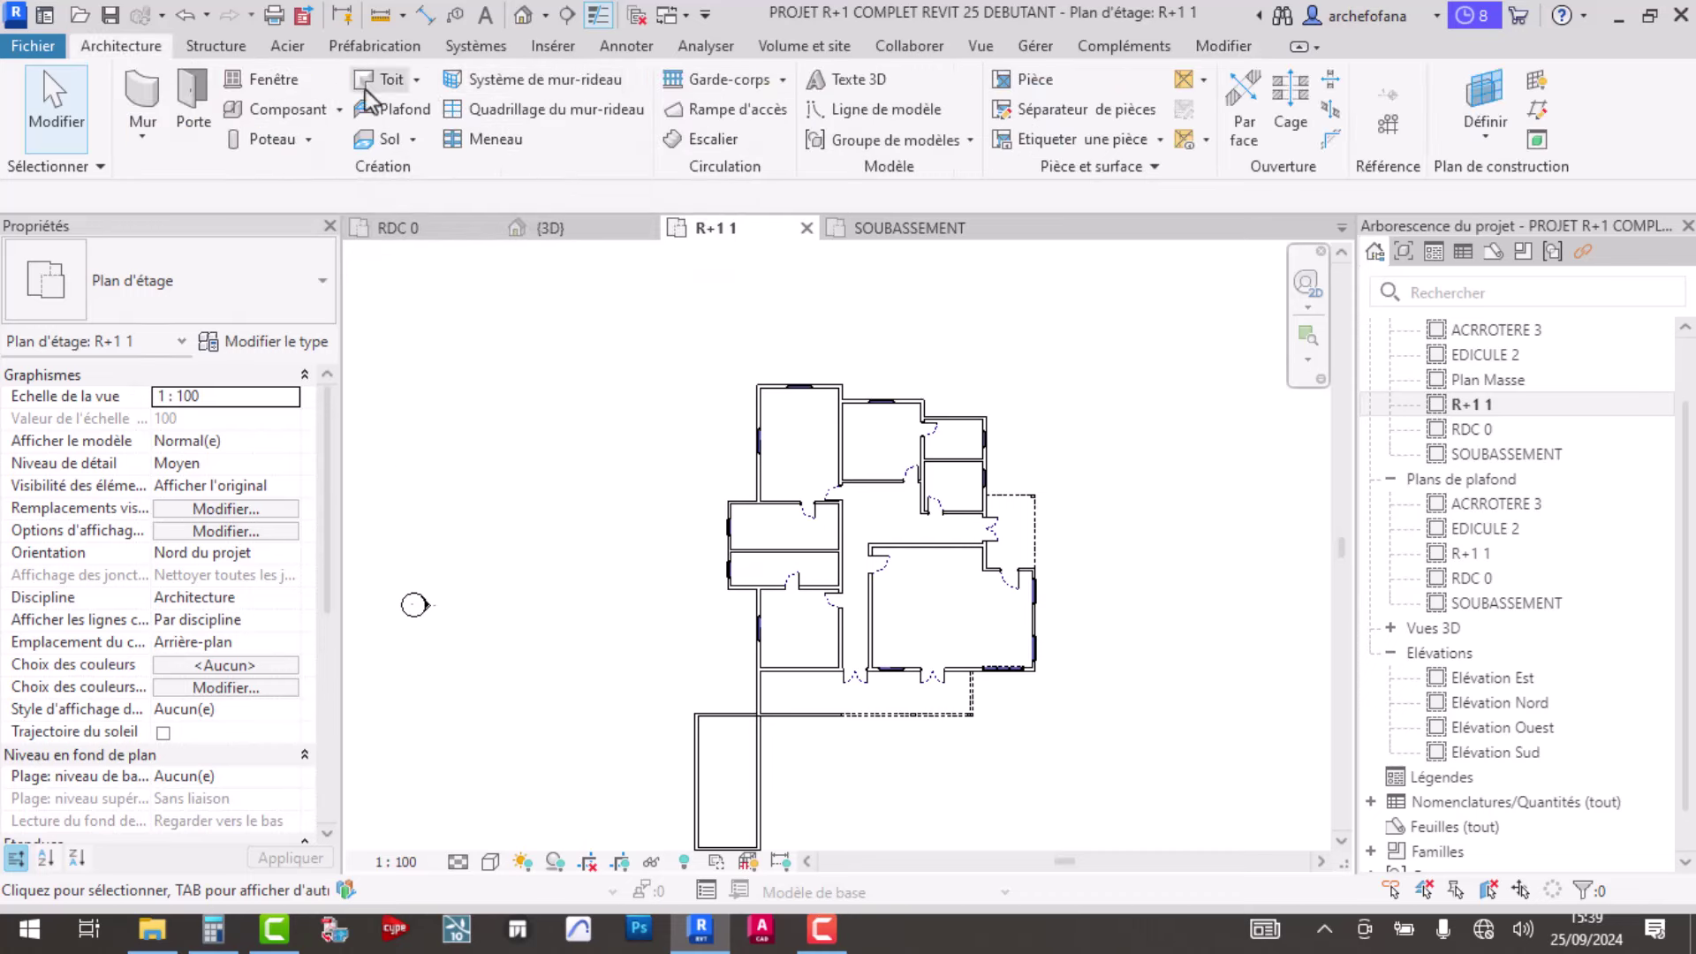
left_click(413, 138)
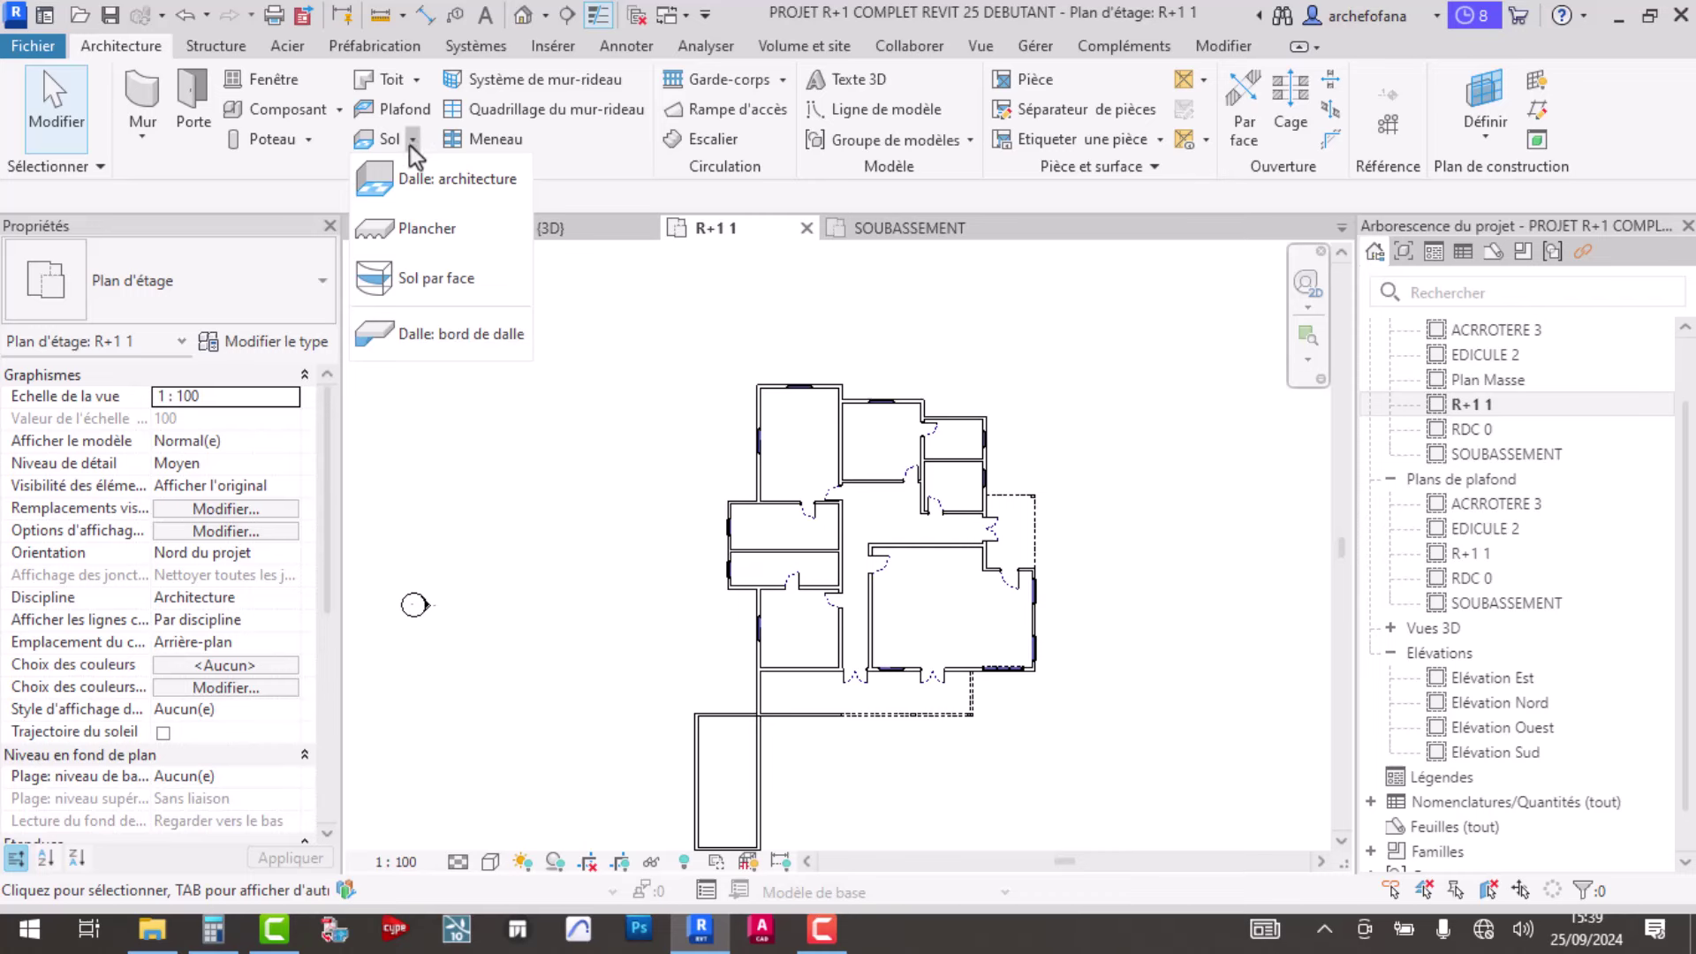
left_click(341, 113)
left_click(342, 113)
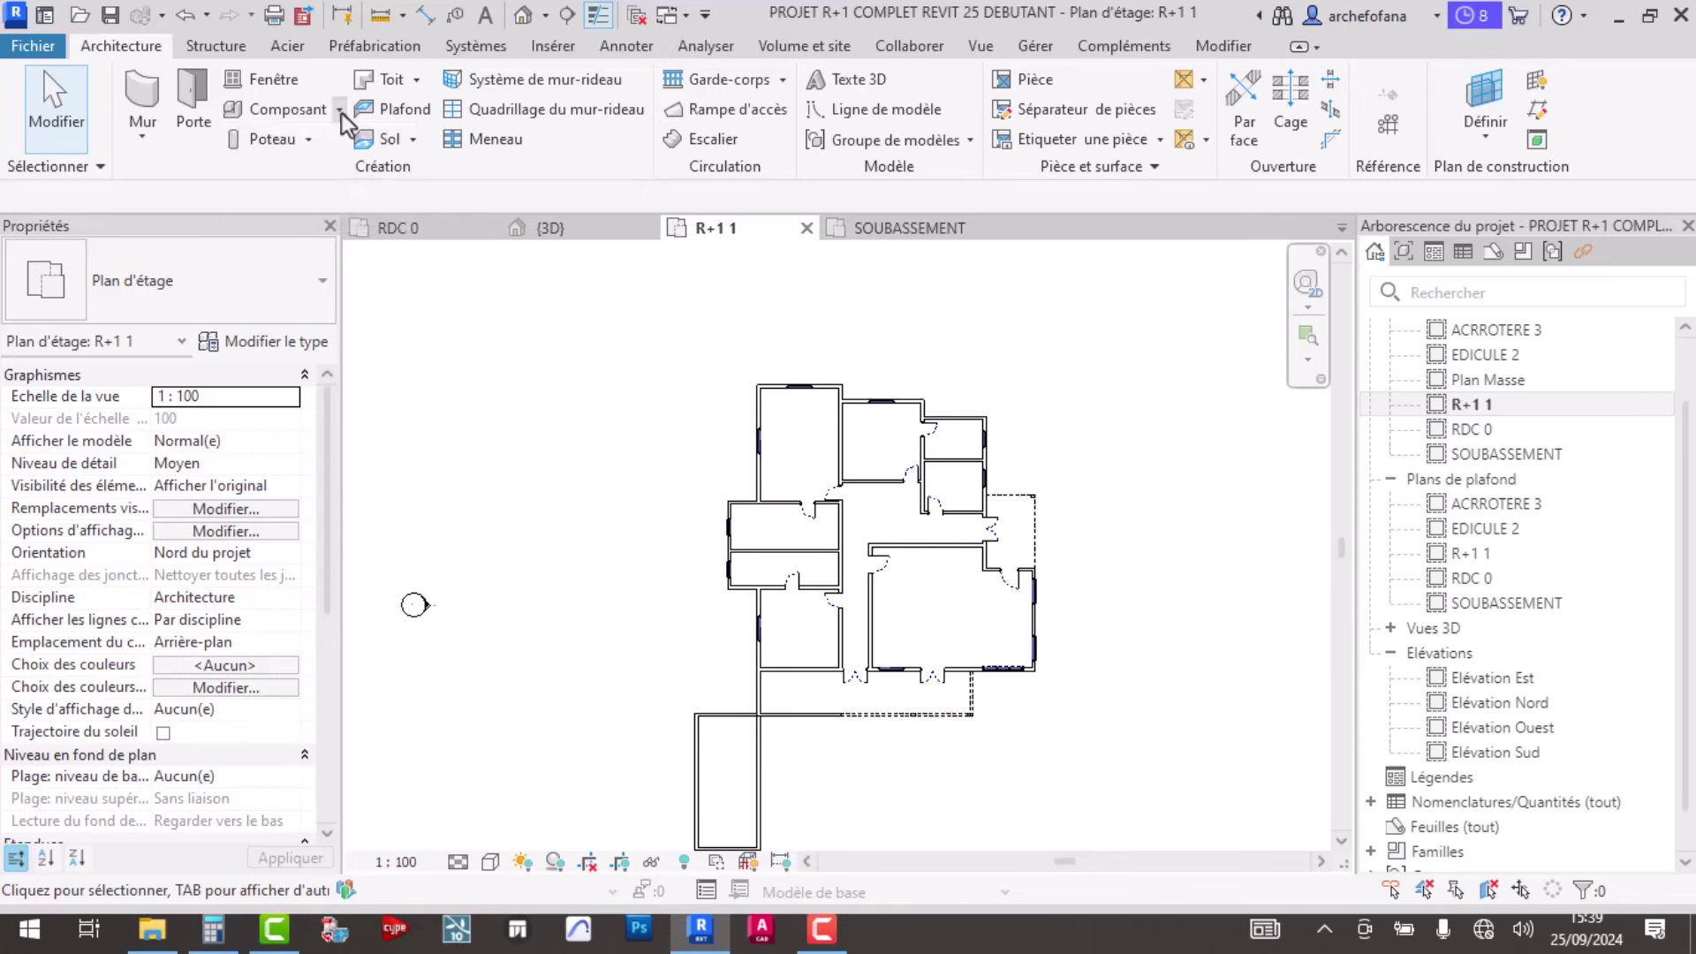
double_click(1491, 431)
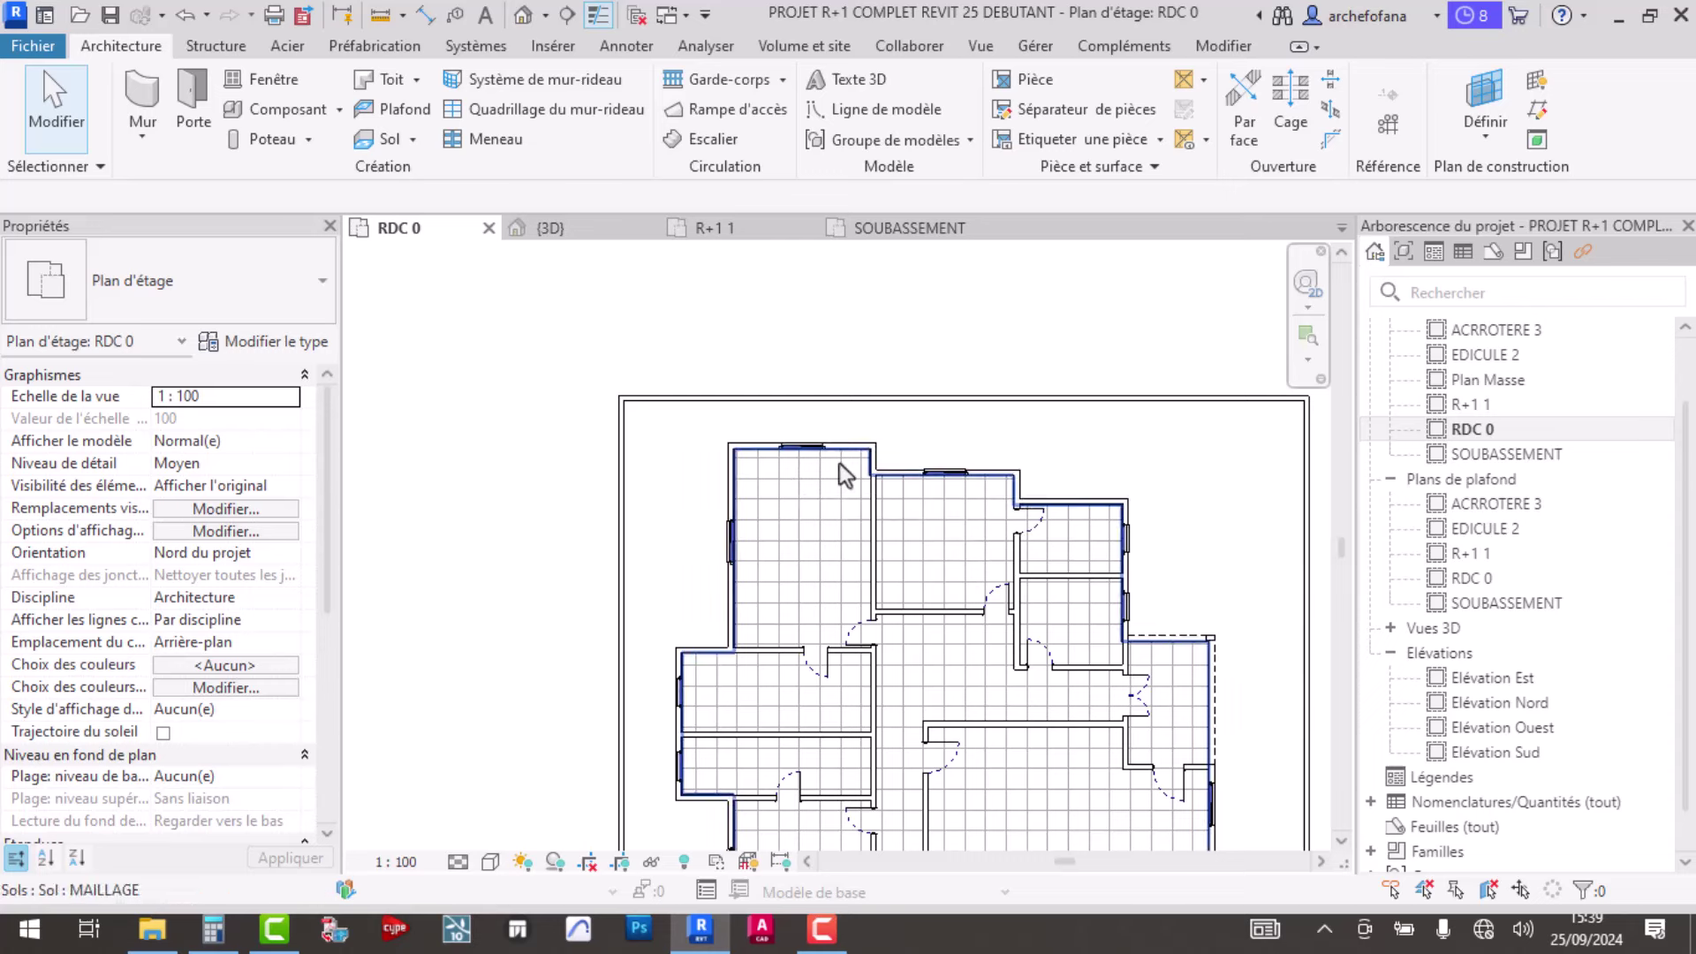
left_click(414, 85)
left_click(413, 84)
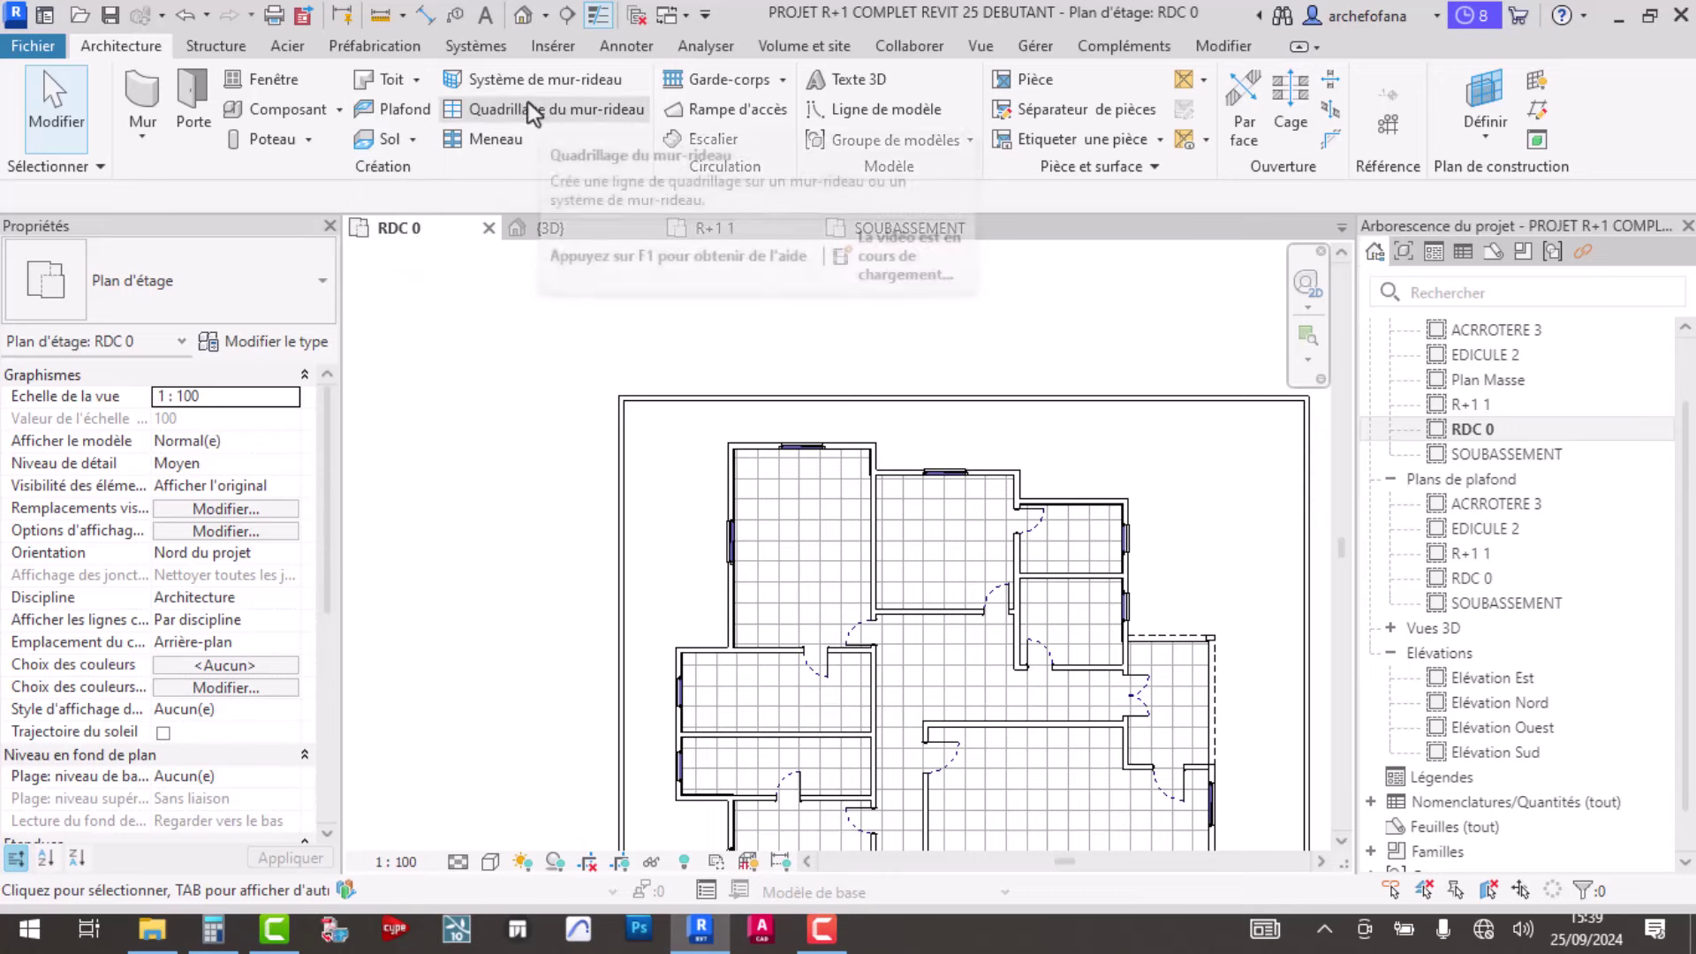
left_click(412, 139)
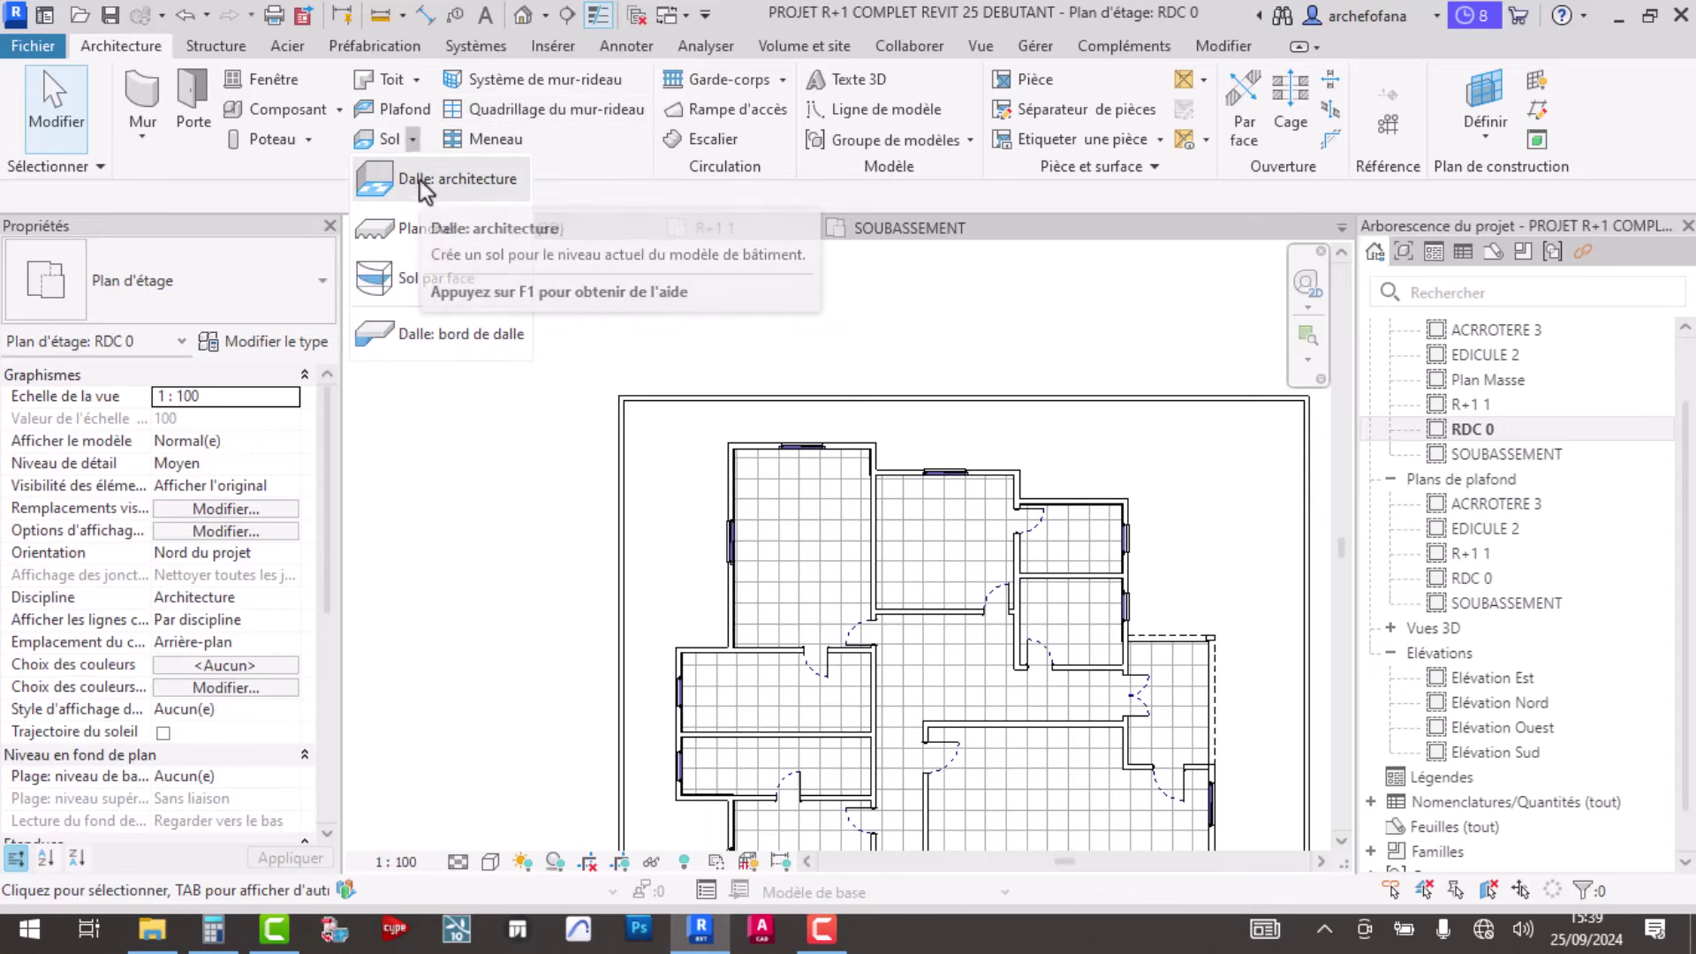
left_click(421, 181)
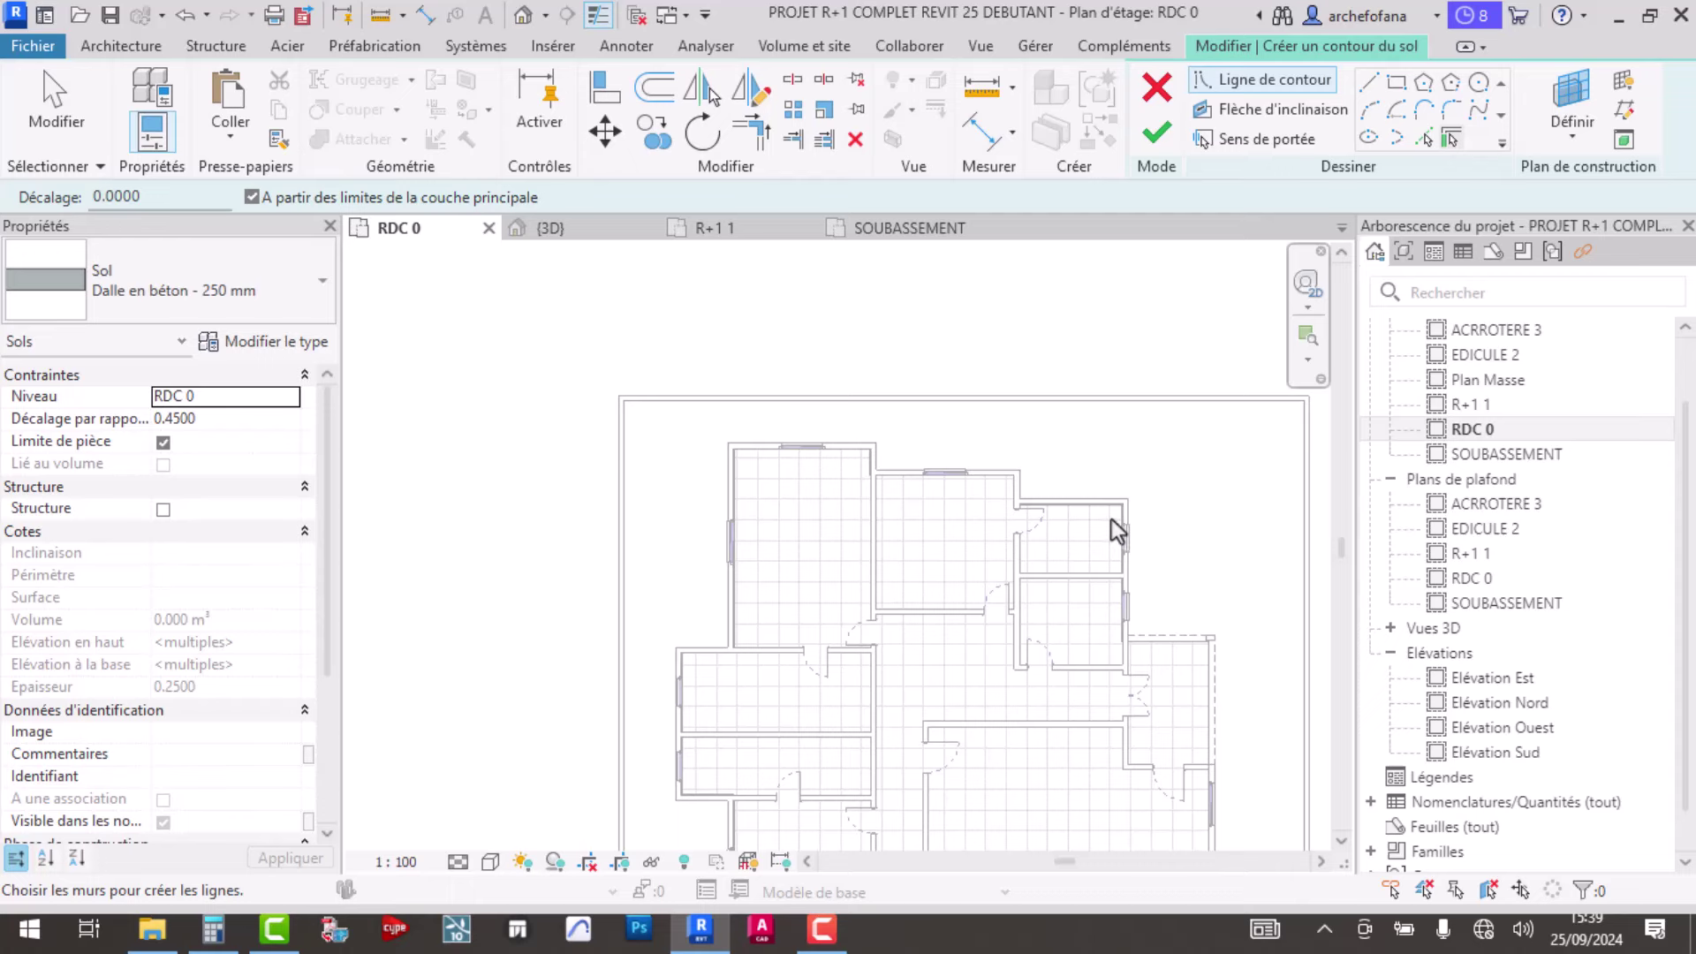
- Display the floor sketch on R+1 1 and return to Ligne de contour with Choisir des lignes
double_click(1453, 404)
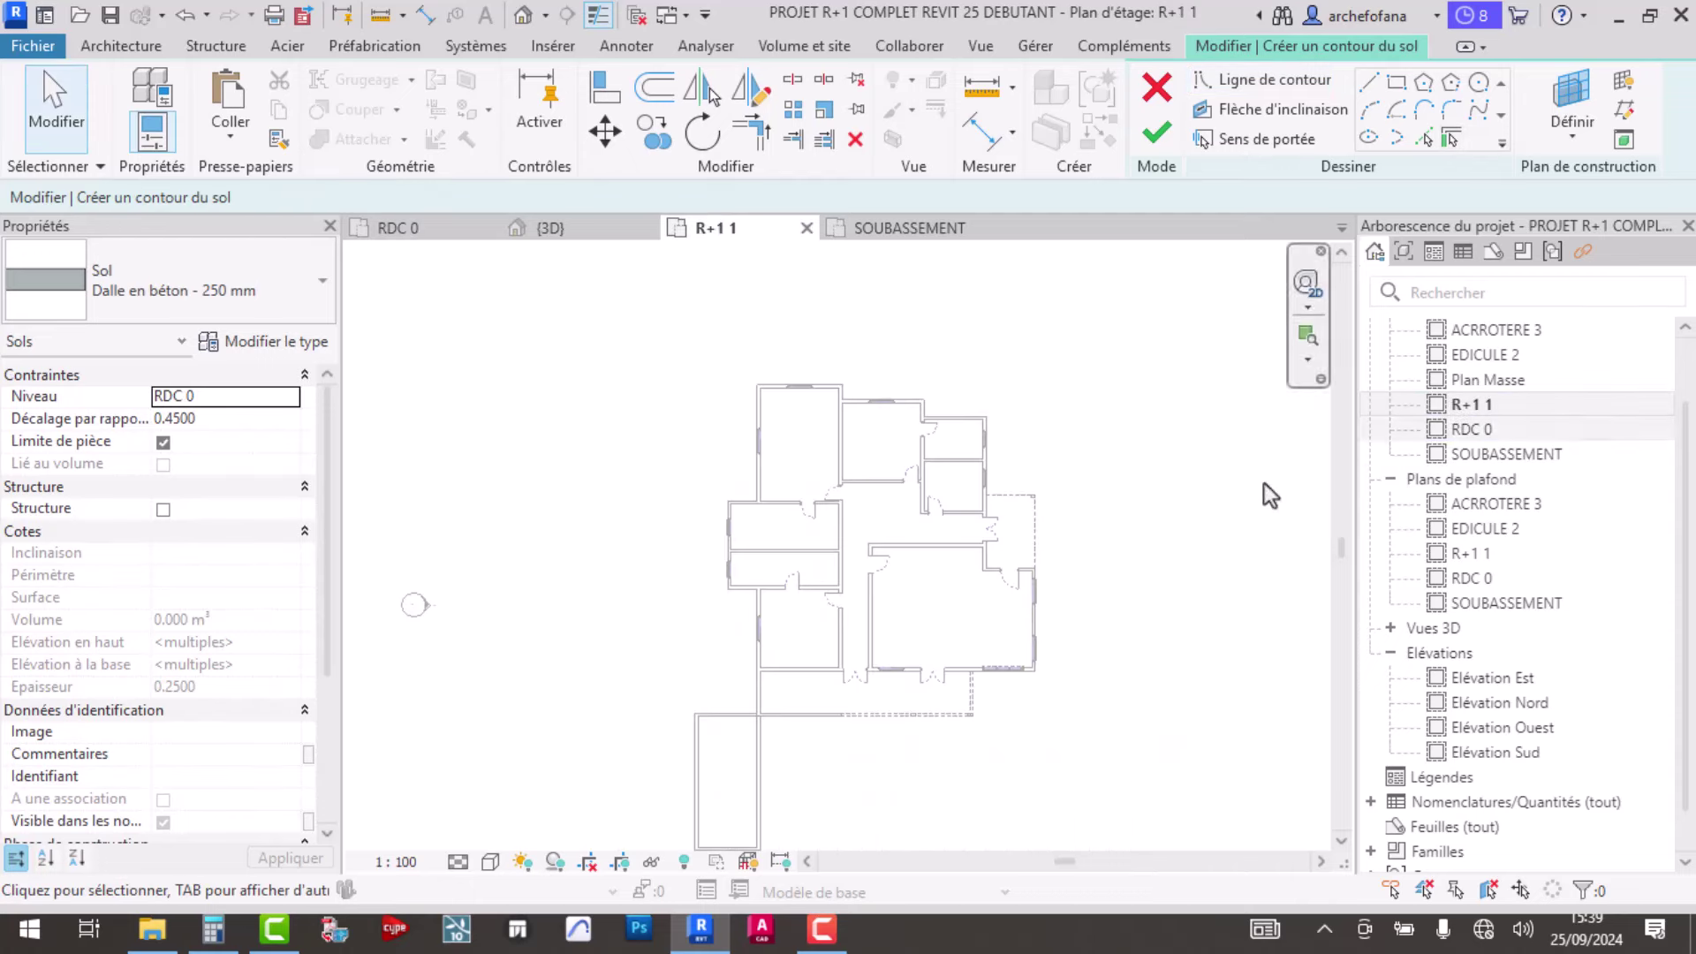
scroll(802, 379, "up", 4)
scroll(777, 395, "up", 5)
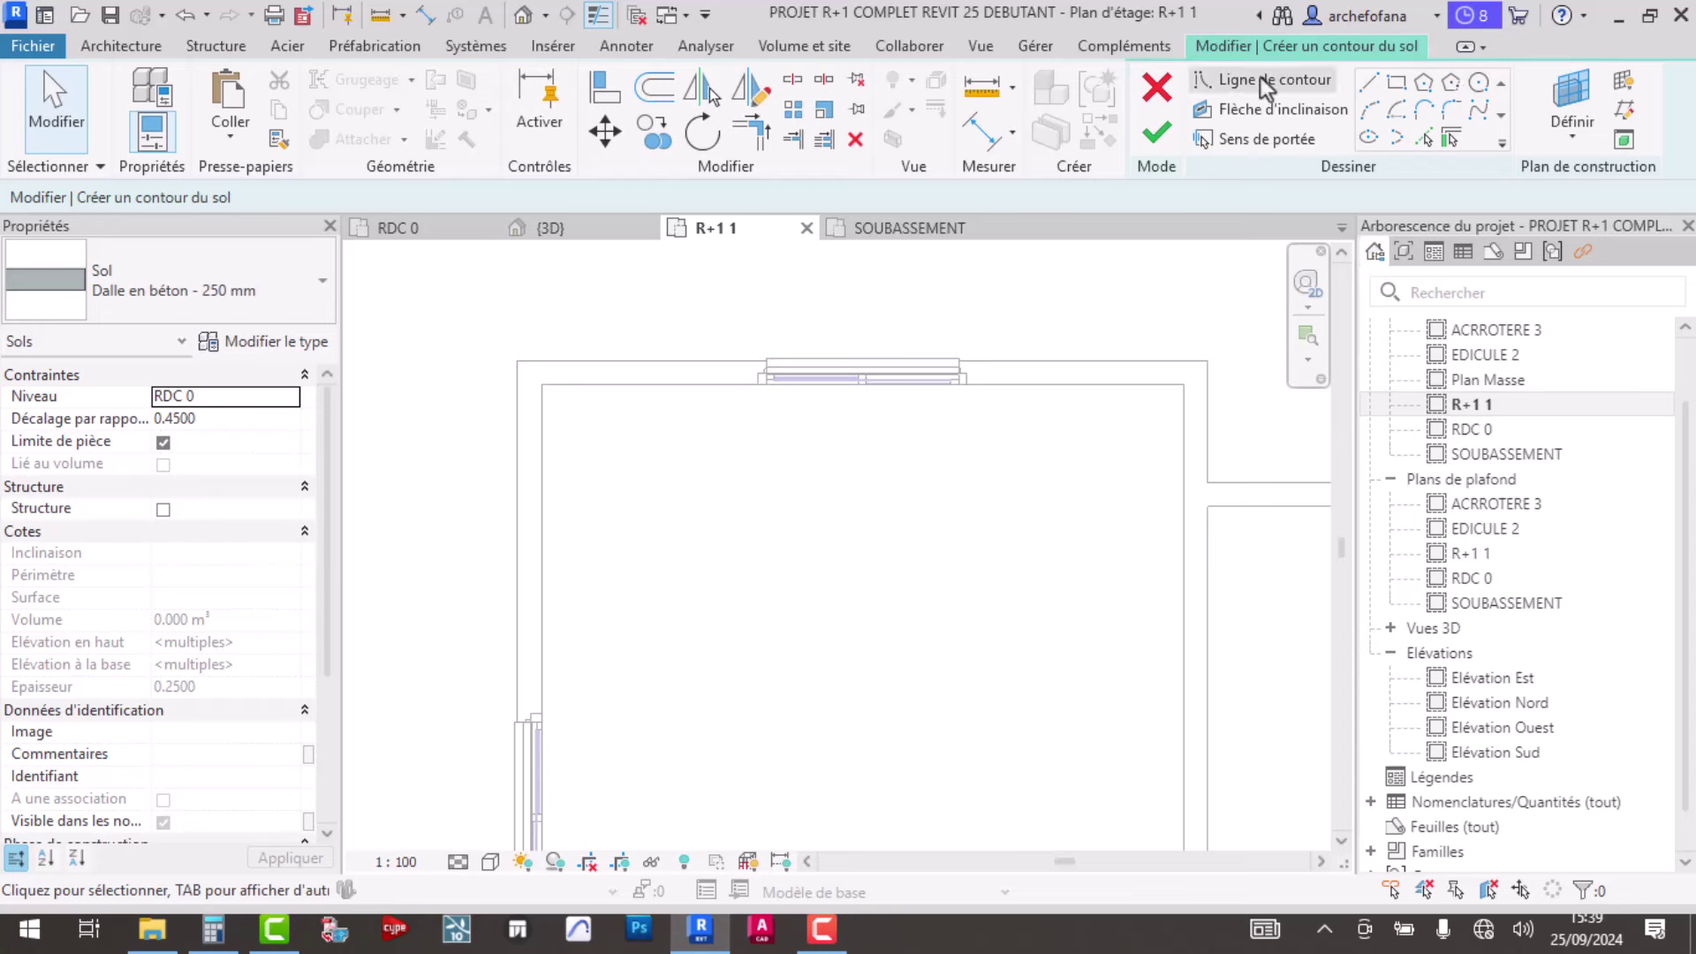
left_click(1242, 136)
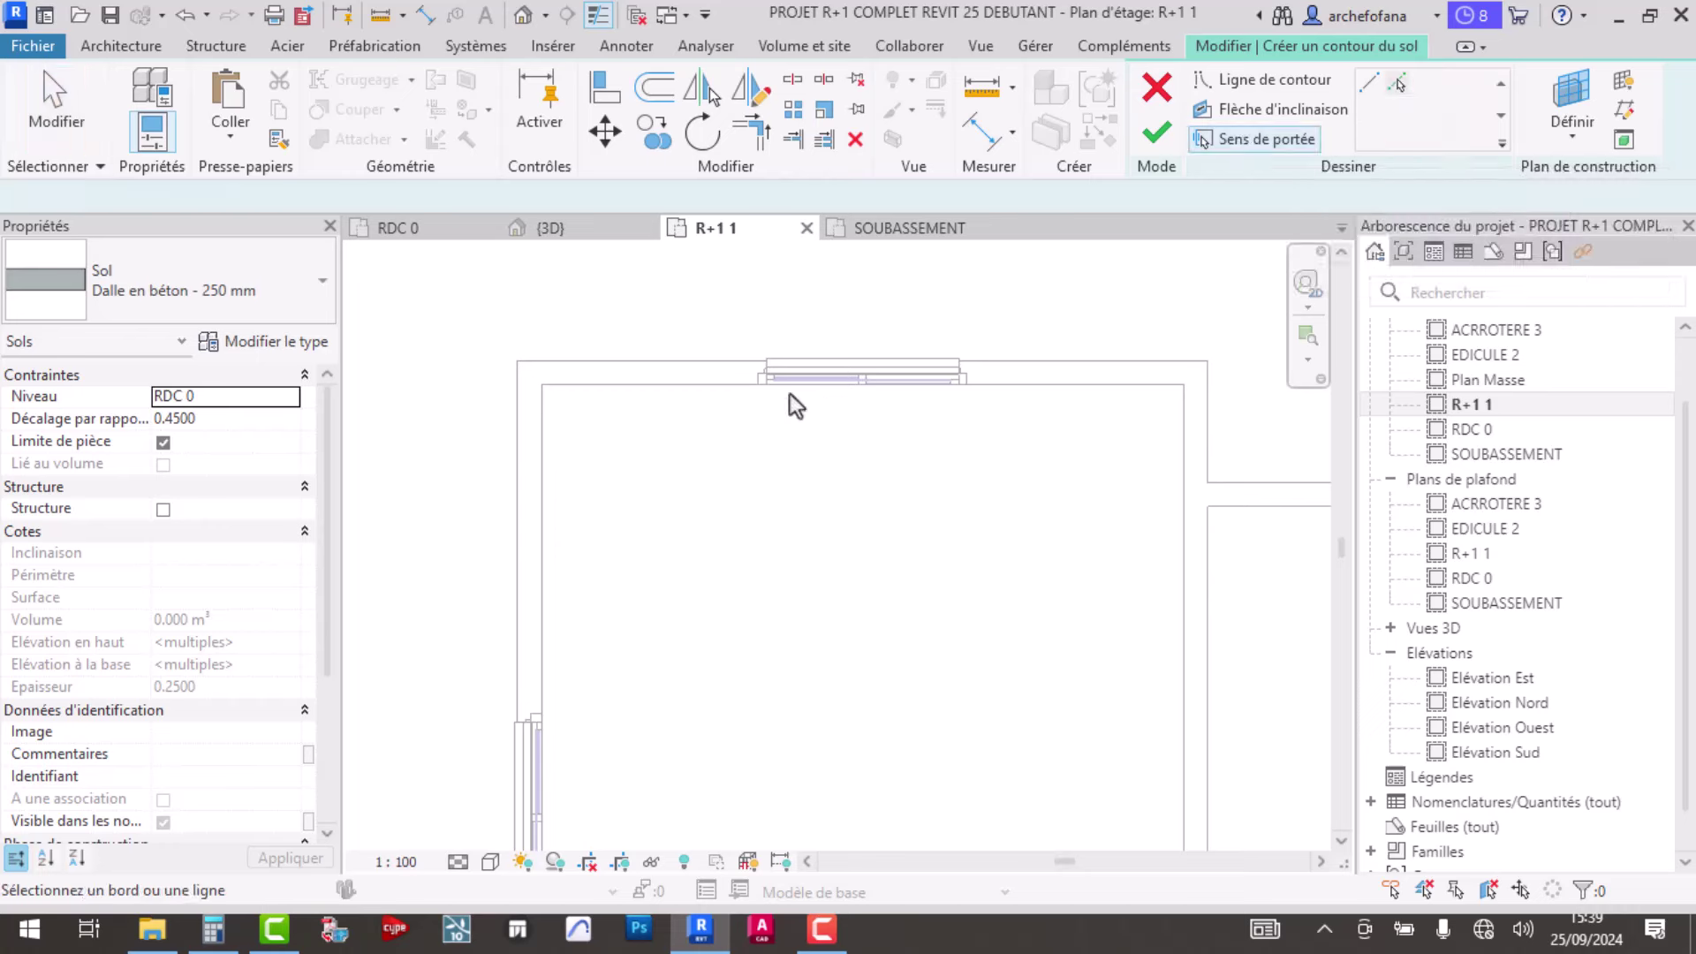
scroll(751, 388, "up", 2)
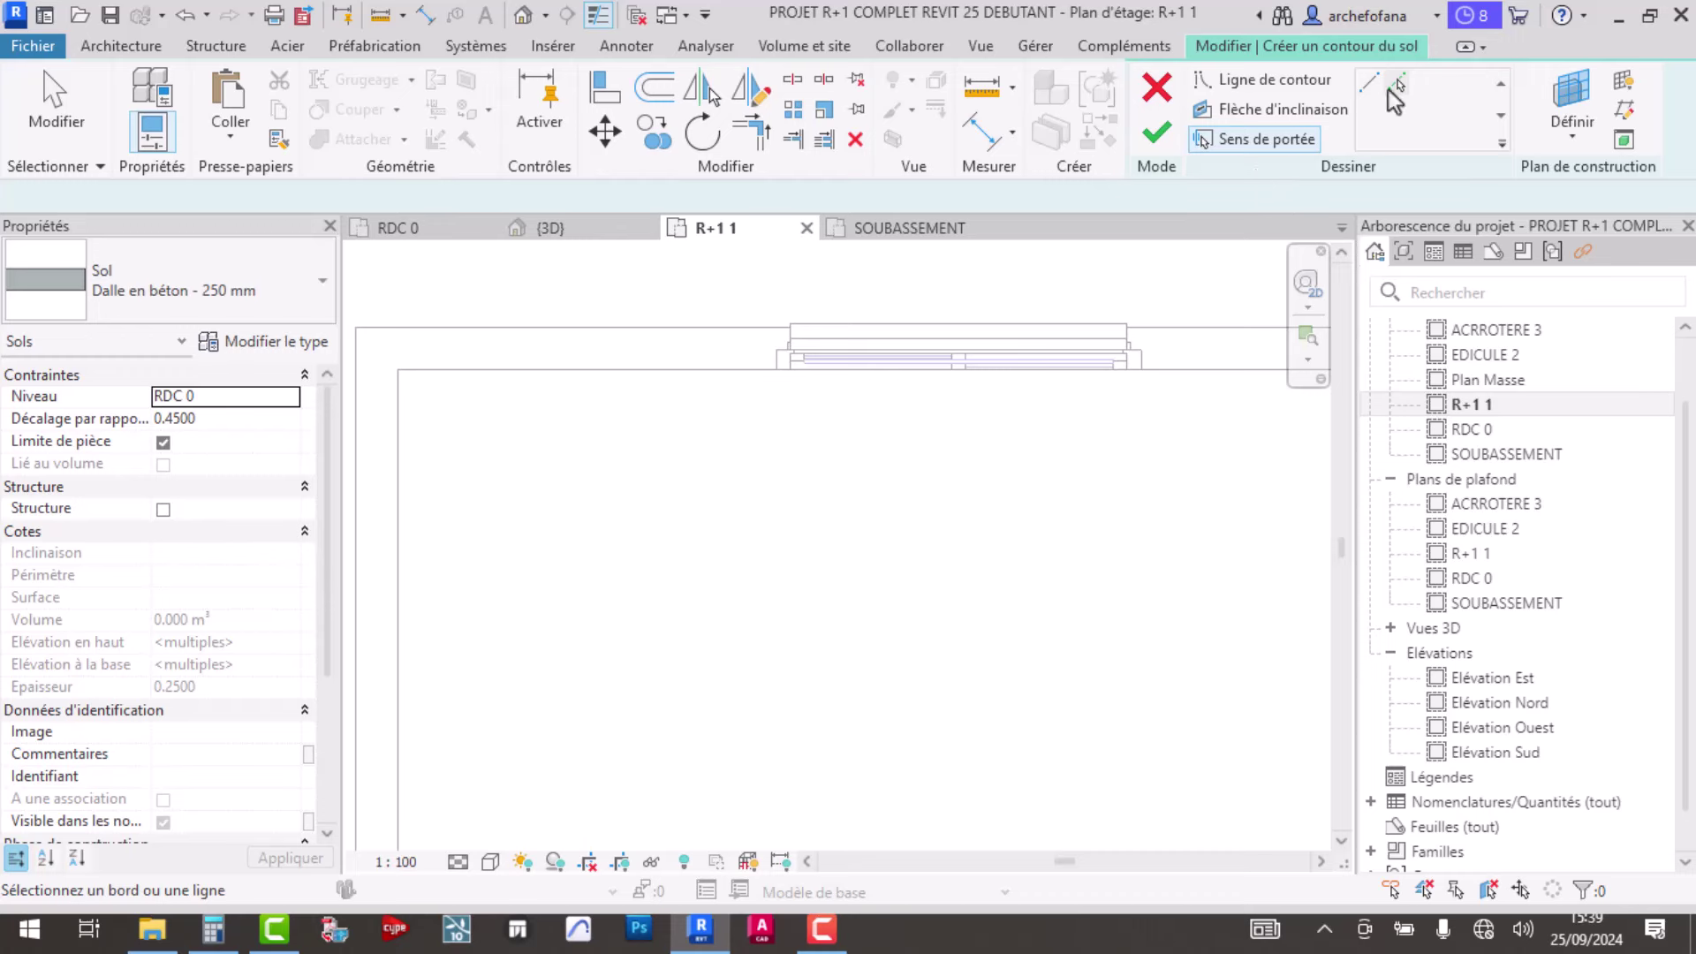
left_click(1394, 86)
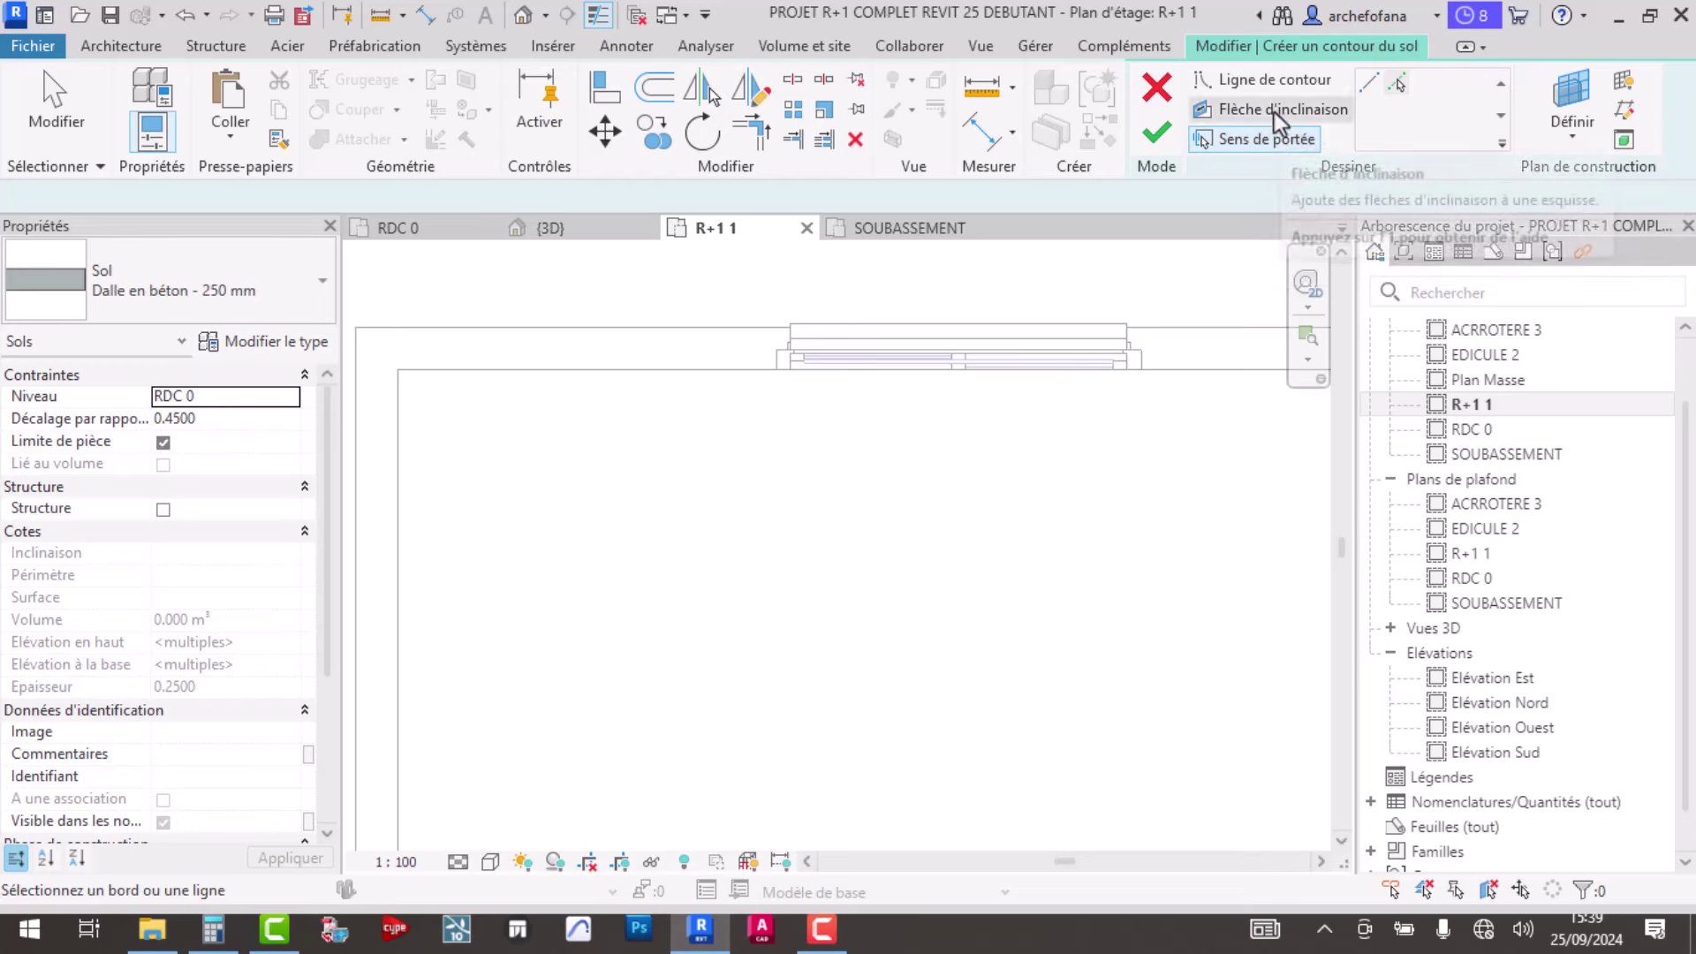
left_click(1270, 83)
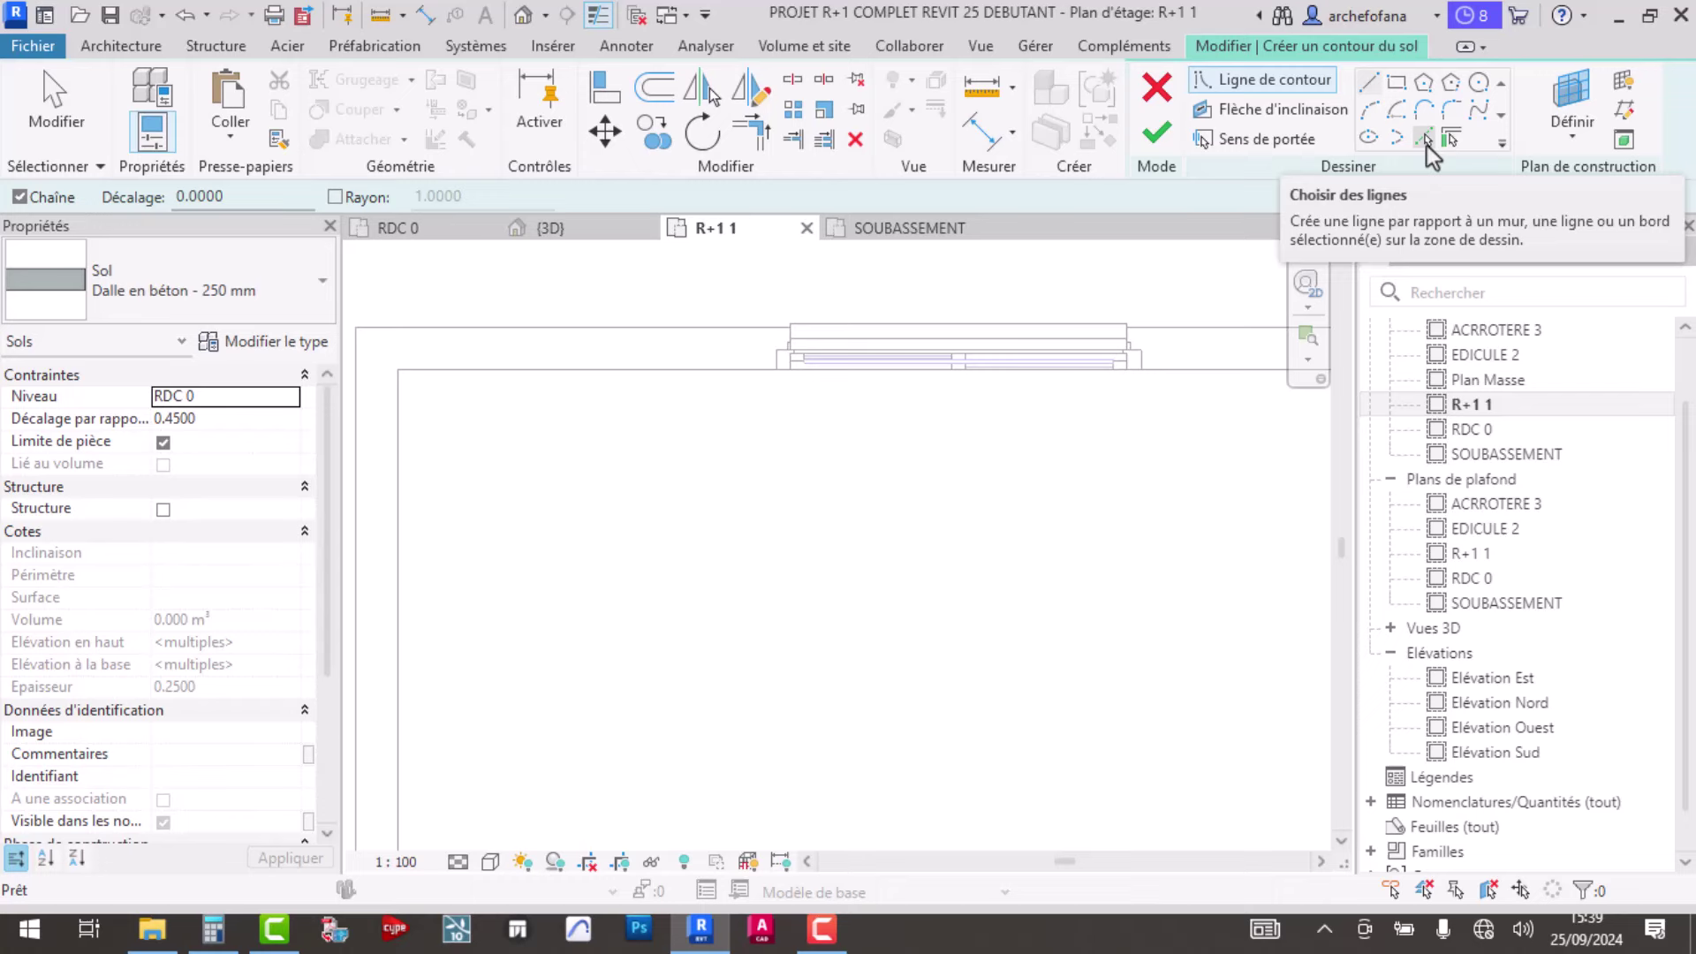
- With Pick Walls, add the first room's top, left and lower walls as slab boundary lines
left_click(1424, 141)
left_click(703, 369)
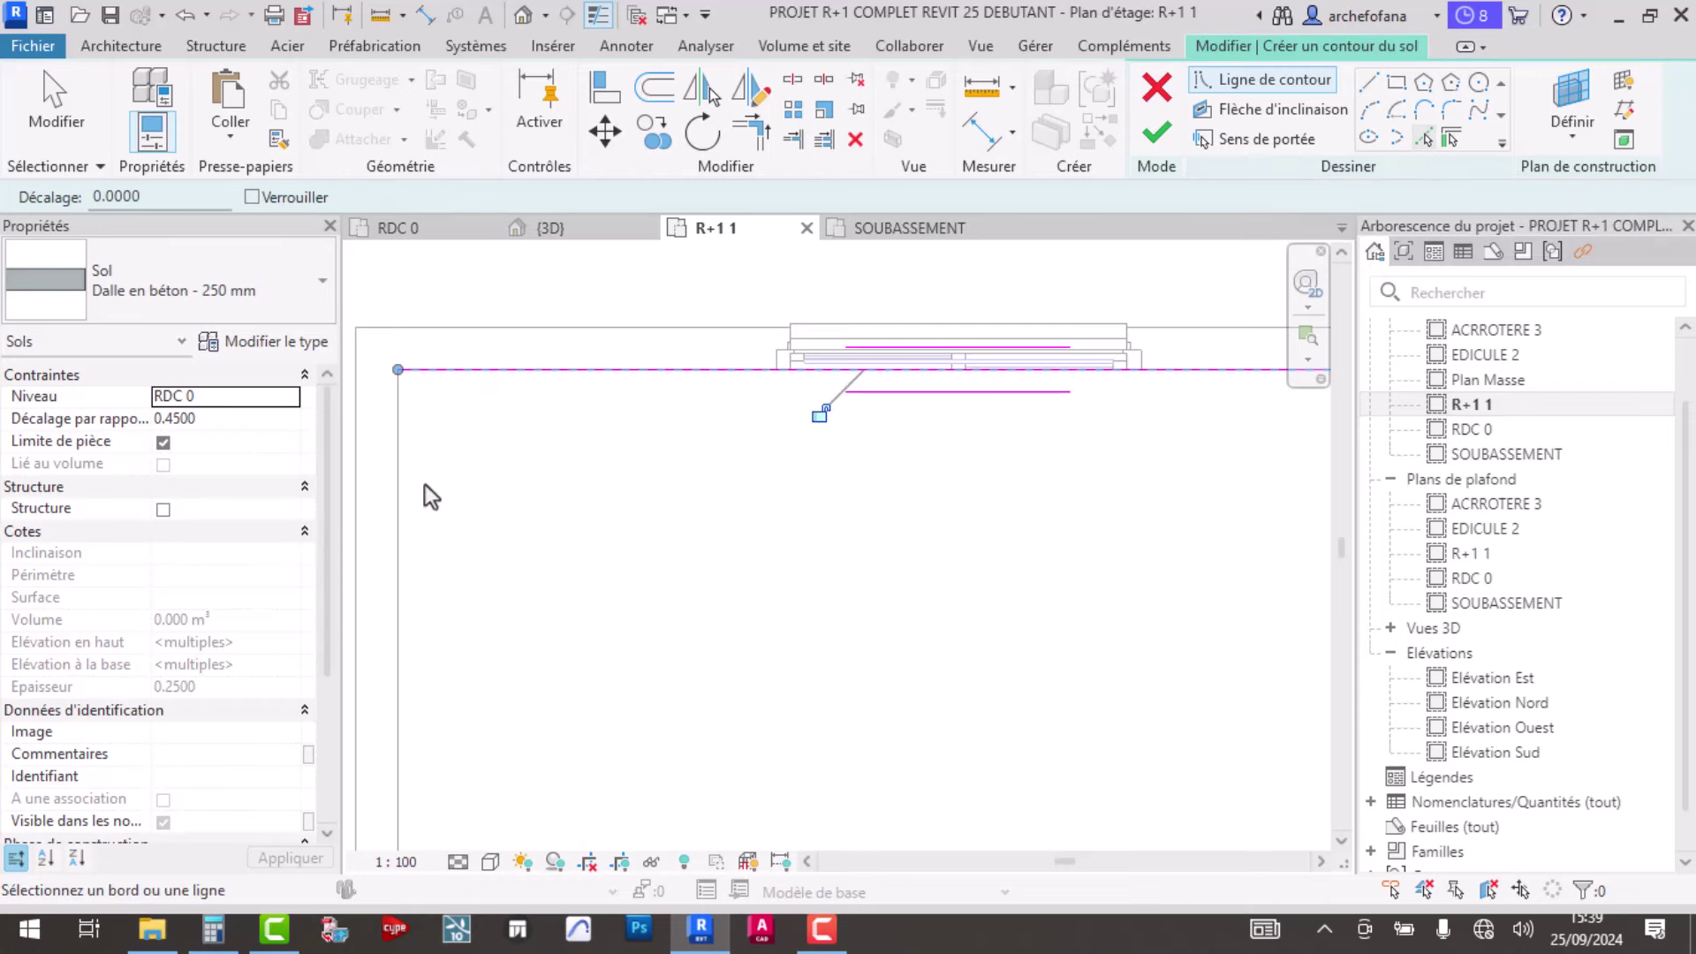
left_click(399, 484)
scroll(731, 305, "down", 3)
scroll(712, 618, "down", 2)
scroll(700, 522, "up", 3)
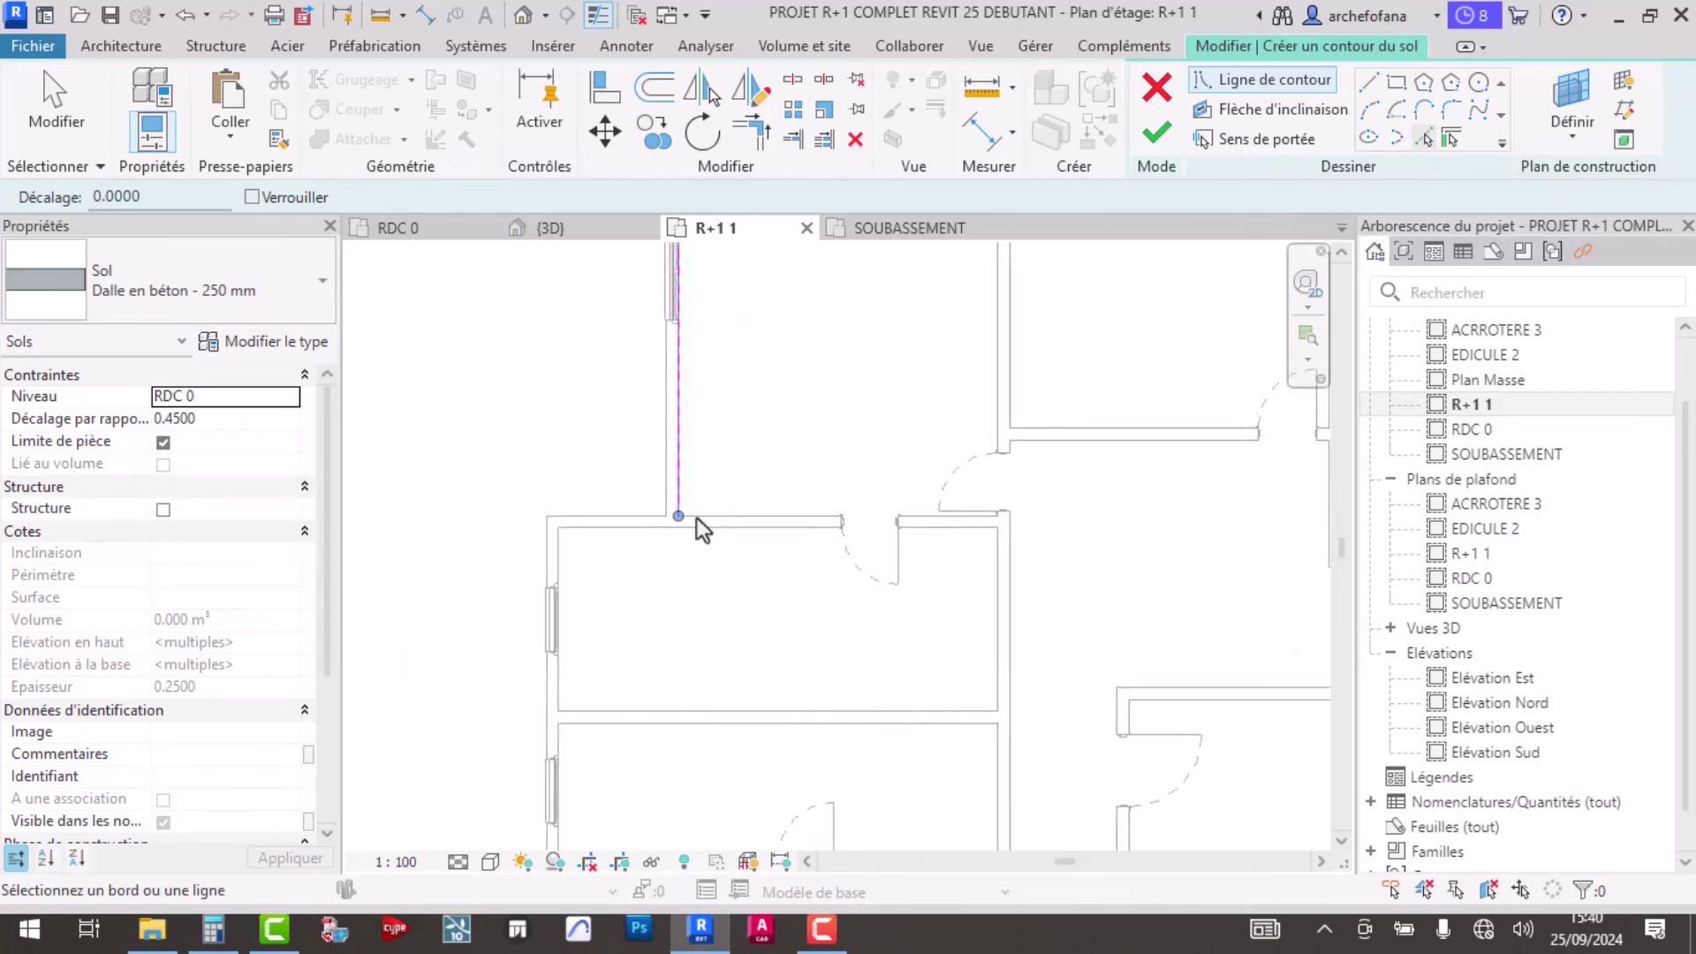
scroll(612, 497, "up", 2)
left_click(576, 515)
scroll(718, 440, "down", 3)
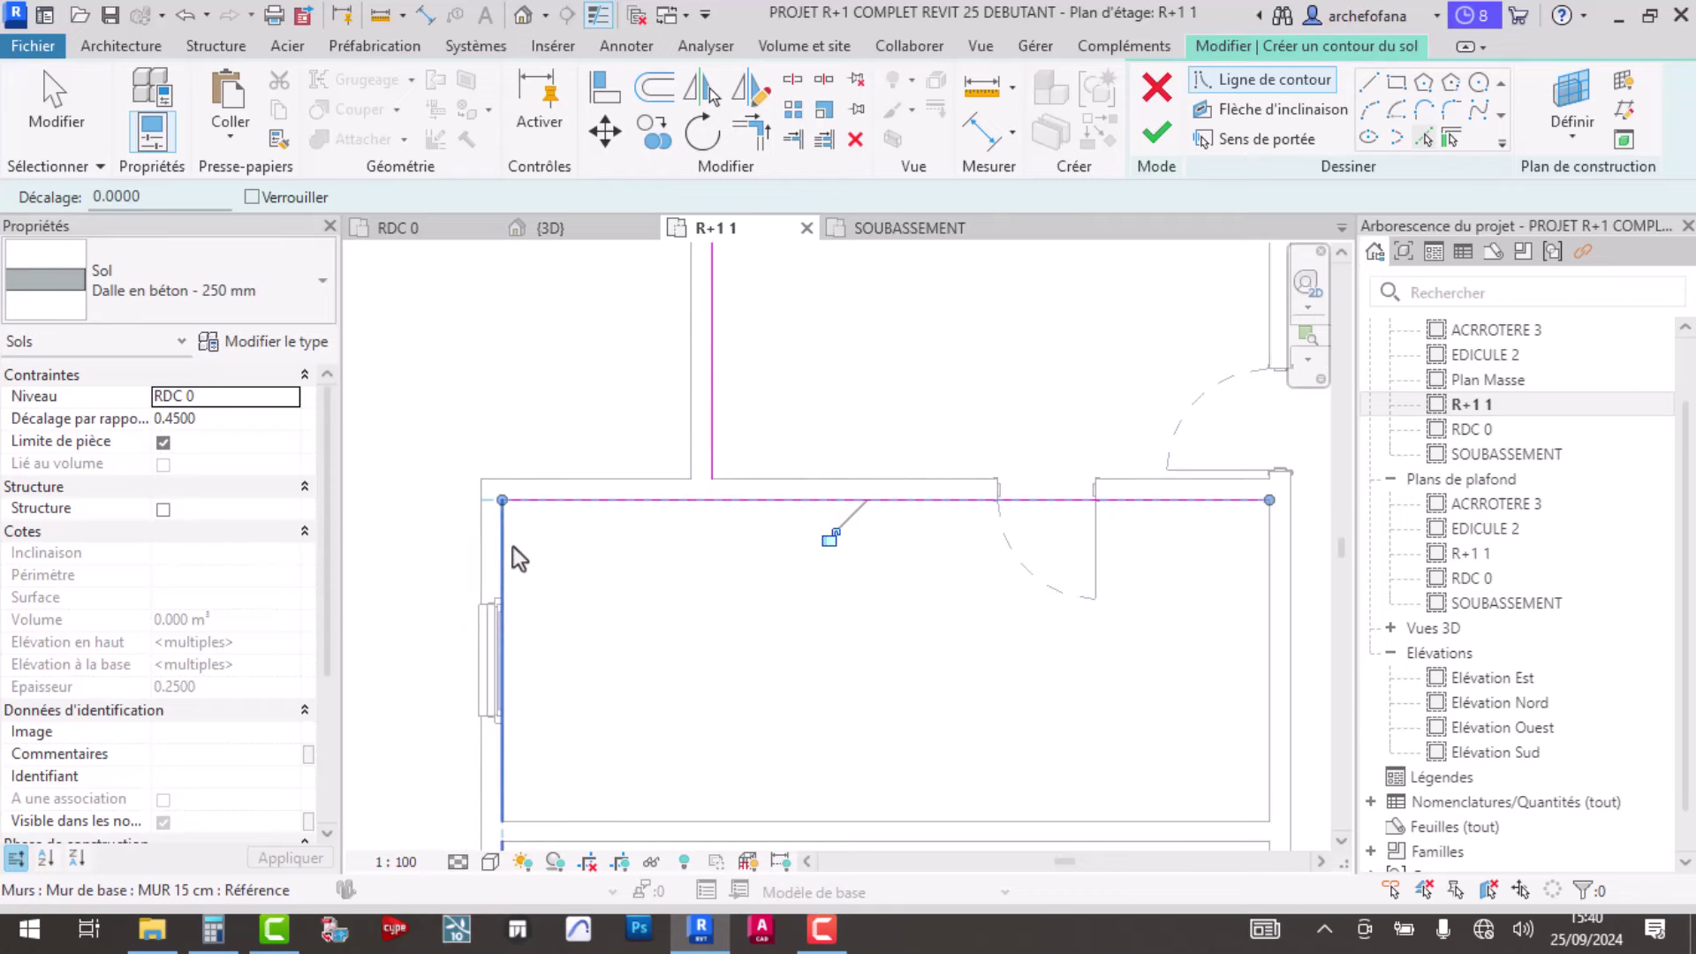
scroll(683, 467, "up", 1)
scroll(655, 681, "up", 1)
scroll(654, 680, "up", 1)
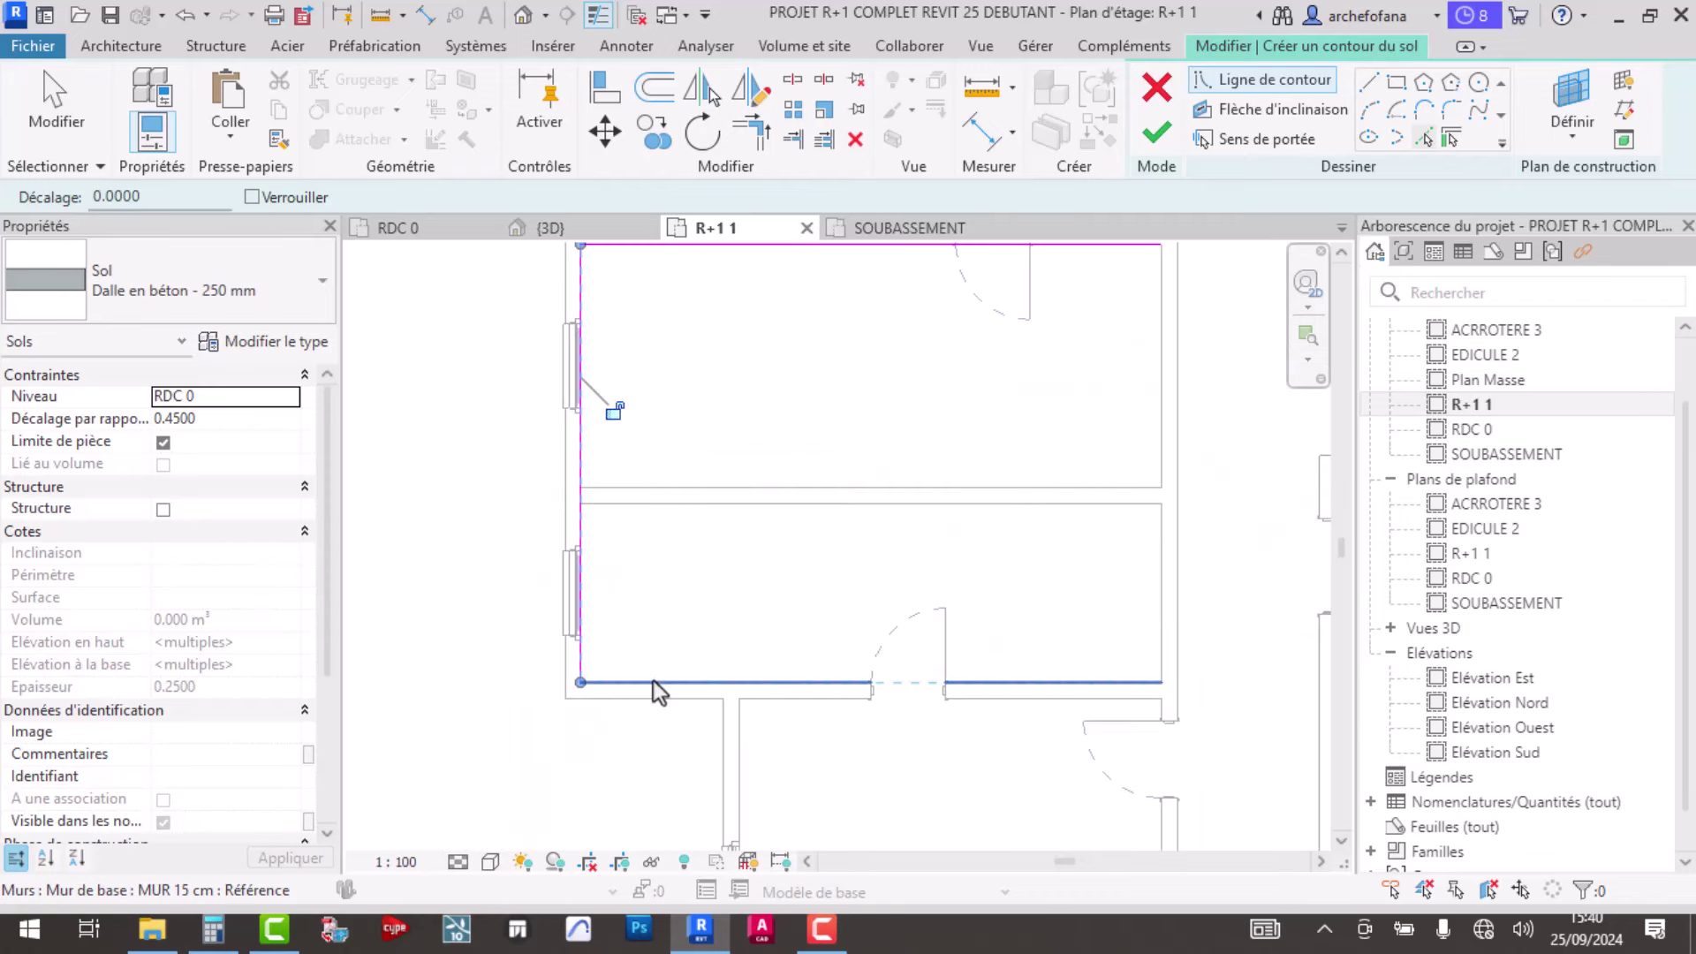
left_click(654, 680)
scroll(724, 612, "down", 1)
scroll(747, 687, "down", 2)
scroll(752, 690, "up", 3)
left_click(713, 681)
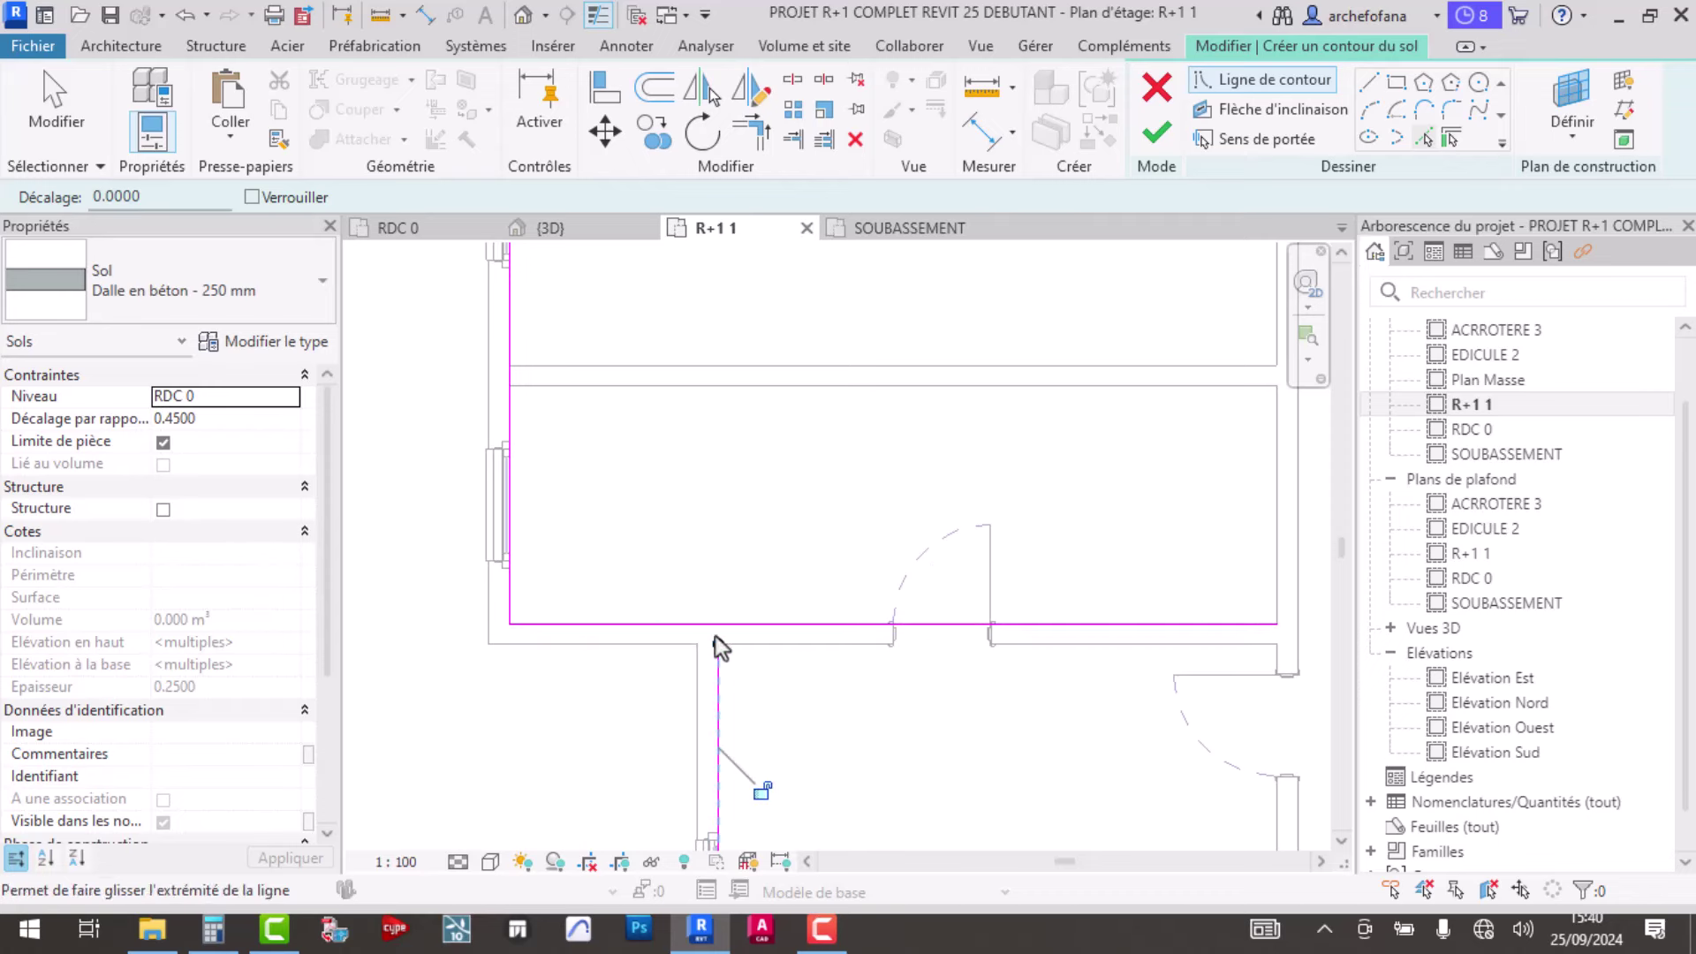
scroll(1063, 594, "down", 2)
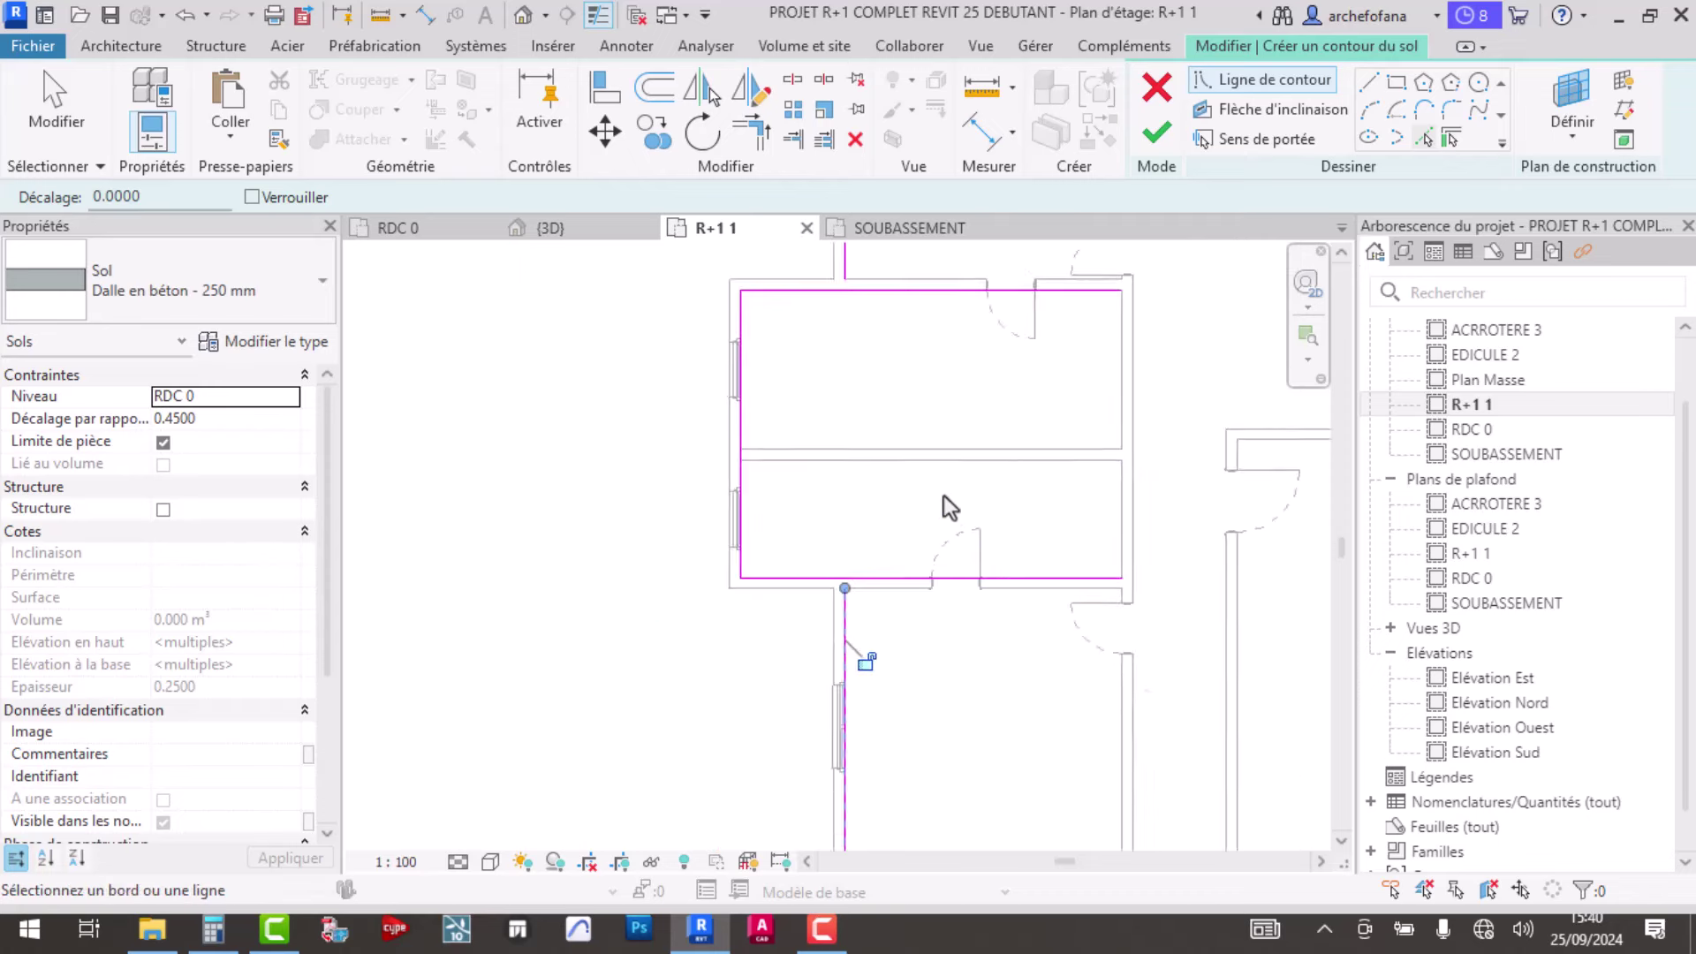
mouse_move(943, 495)
middle_mouse_down()
mouse_move(855, 393)
mouse_move(793, 532)
middle_mouse_up()
scroll(735, 676, "up", 3)
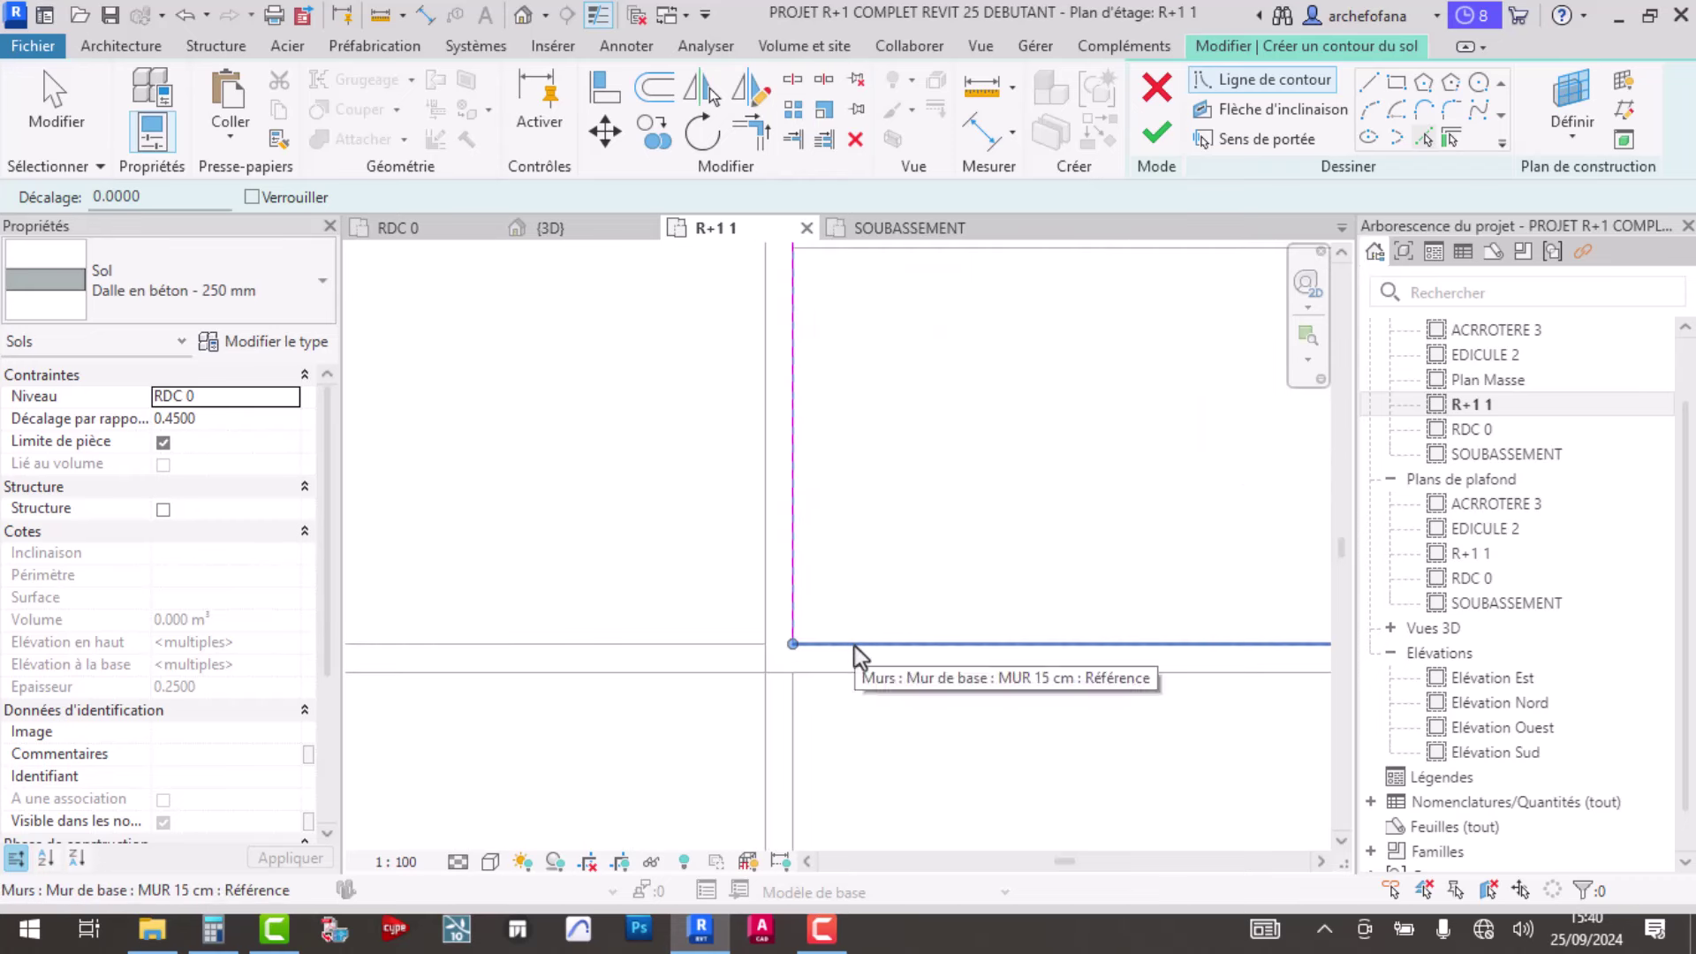
- Add the next room's left, top, right and bottom walls to the slab boundary
left_click(855, 645)
scroll(756, 523, "down", 2)
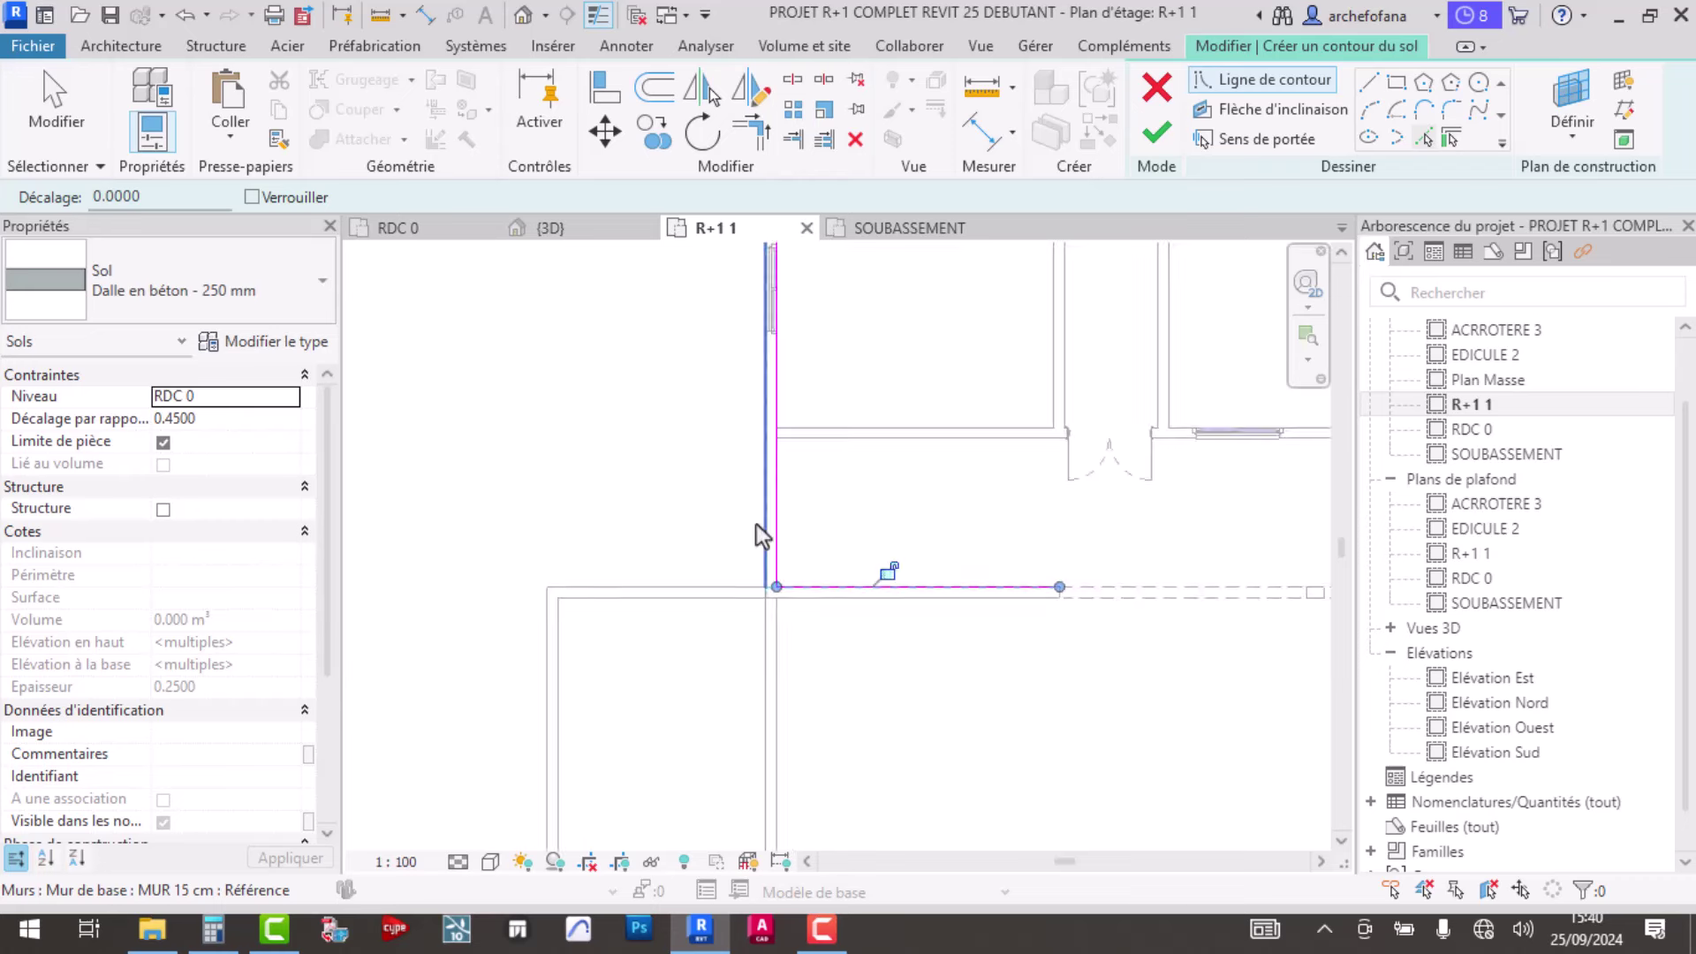
scroll(756, 523, "down", 1)
scroll(777, 607, "up", 2)
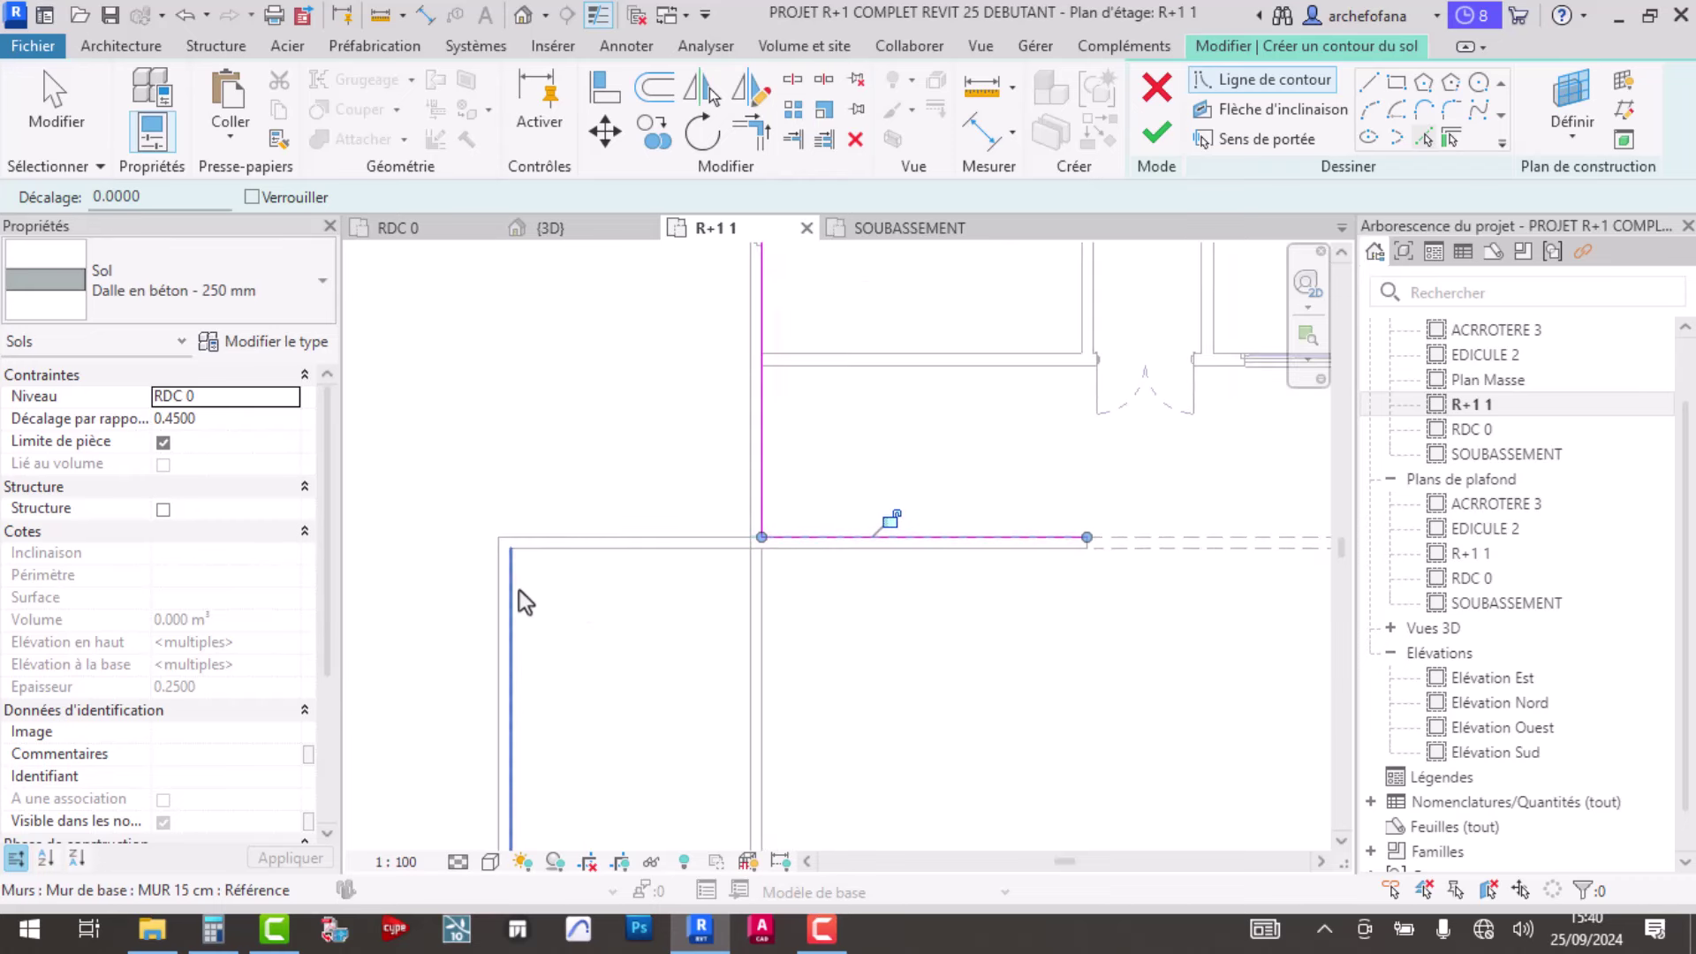
left_click(517, 590)
left_click(597, 549)
left_click(740, 627)
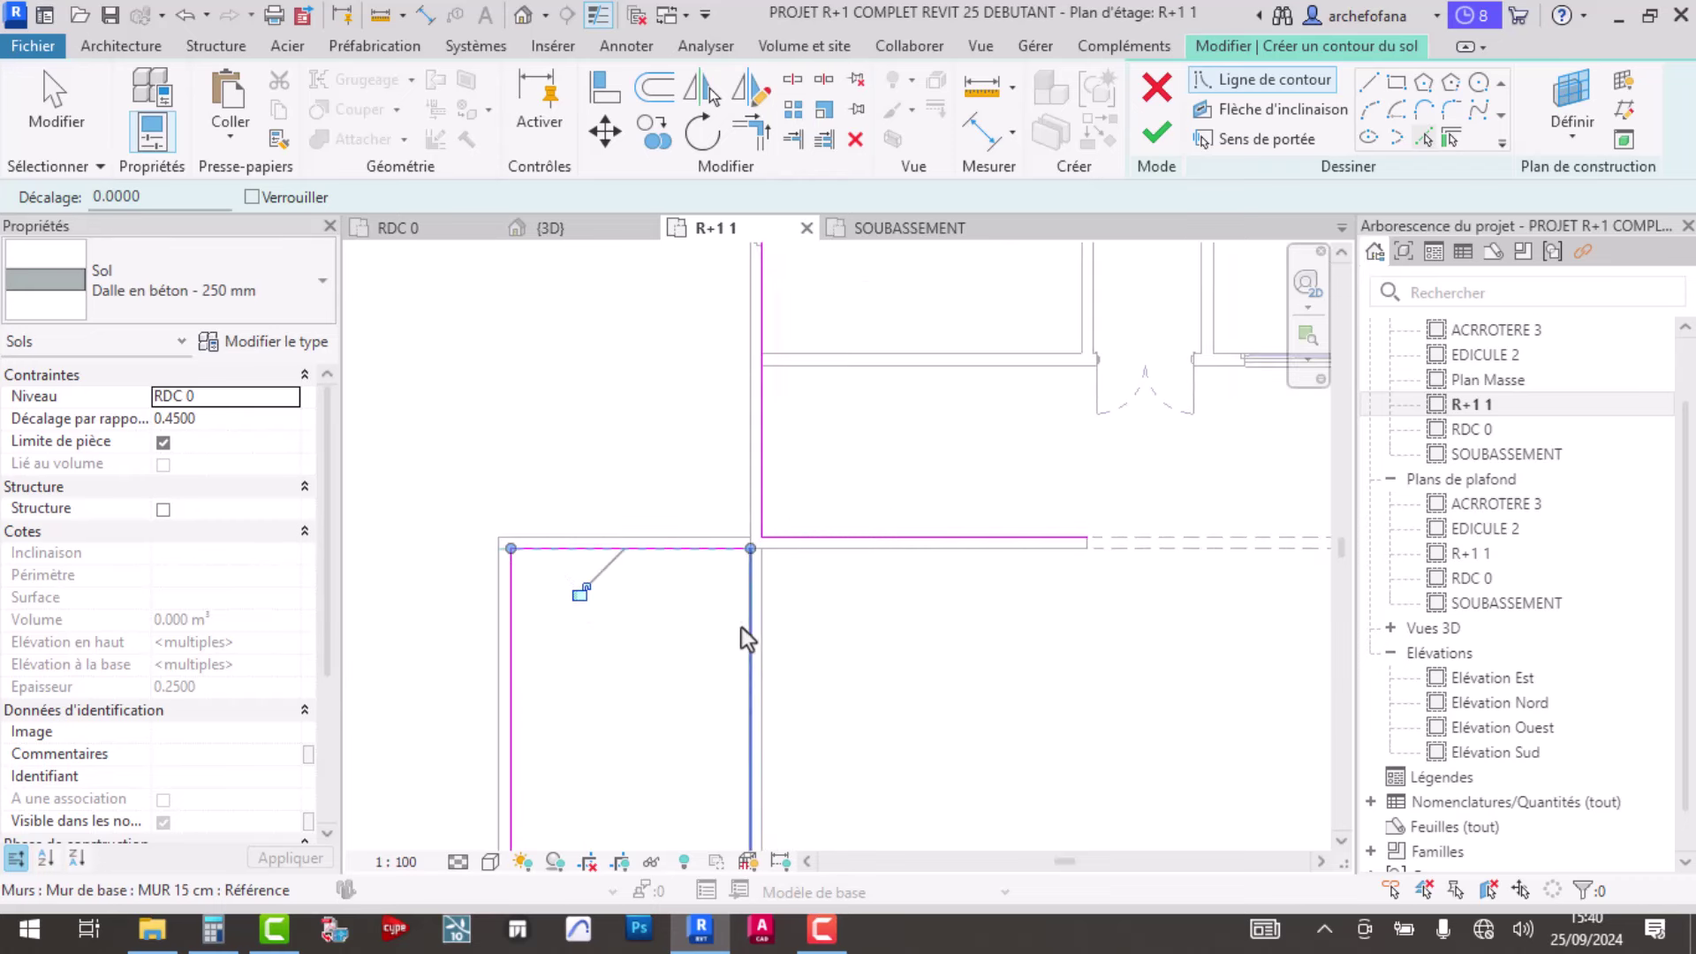
scroll(747, 606, "down", 1)
scroll(717, 661, "down", 2)
scroll(701, 765, "up", 2)
left_click(701, 762)
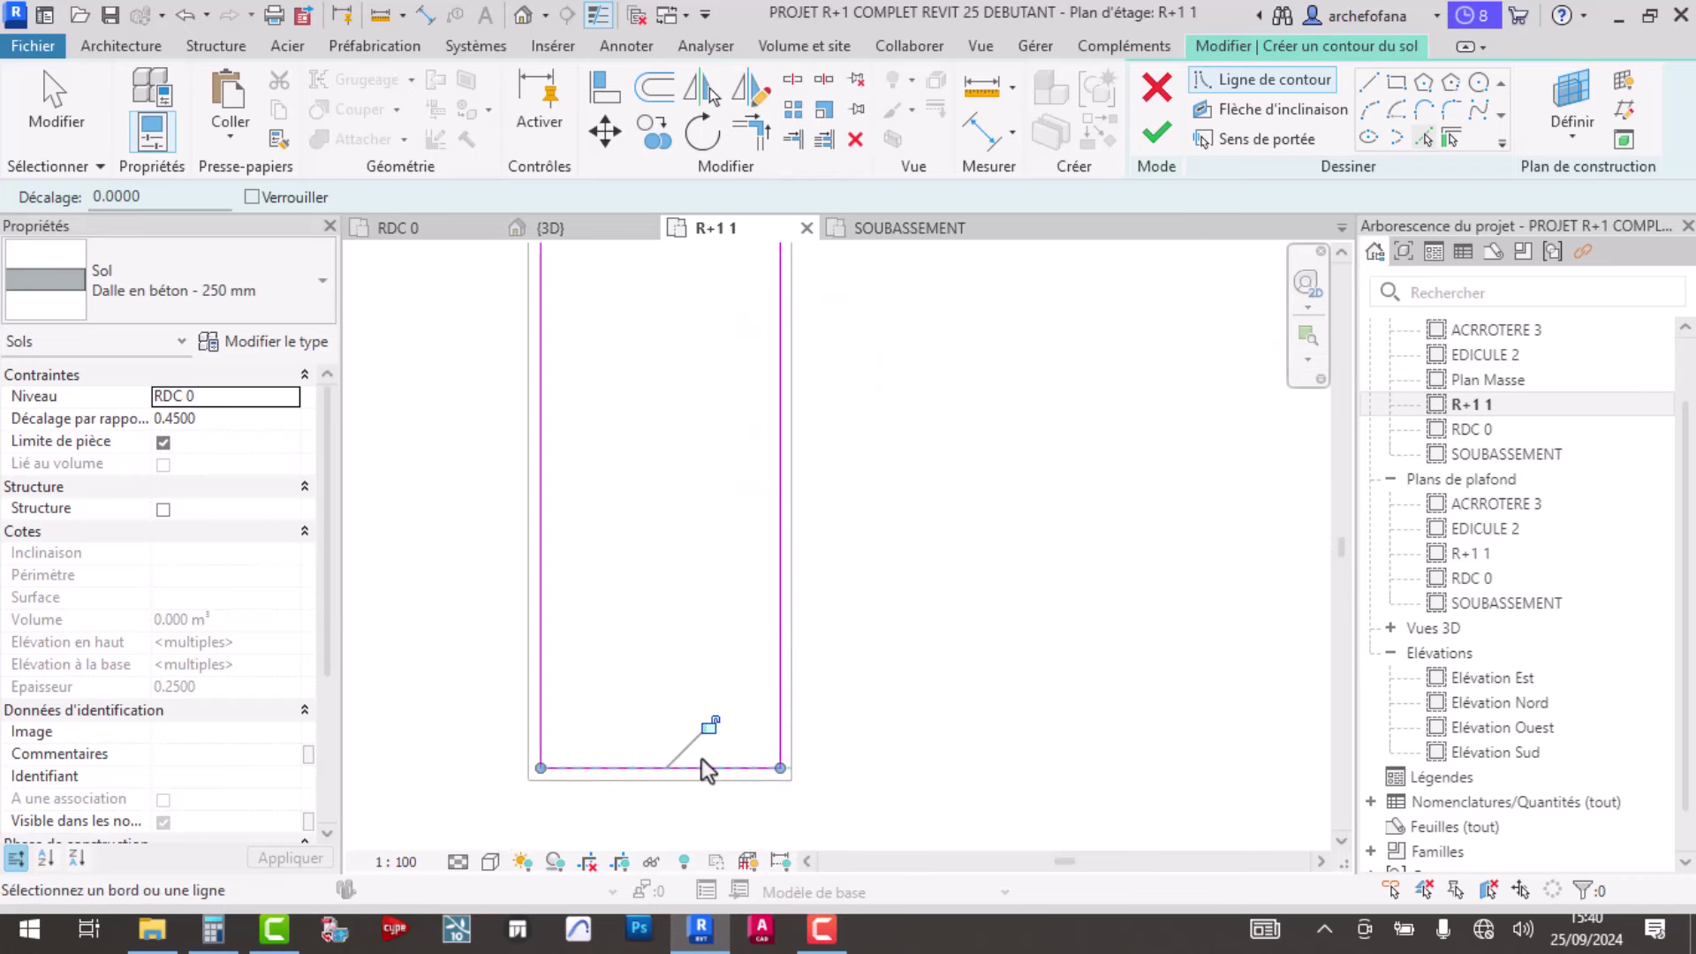
scroll(811, 507, "down", 1)
scroll(686, 664, "down", 1)
scroll(781, 621, "up", 2)
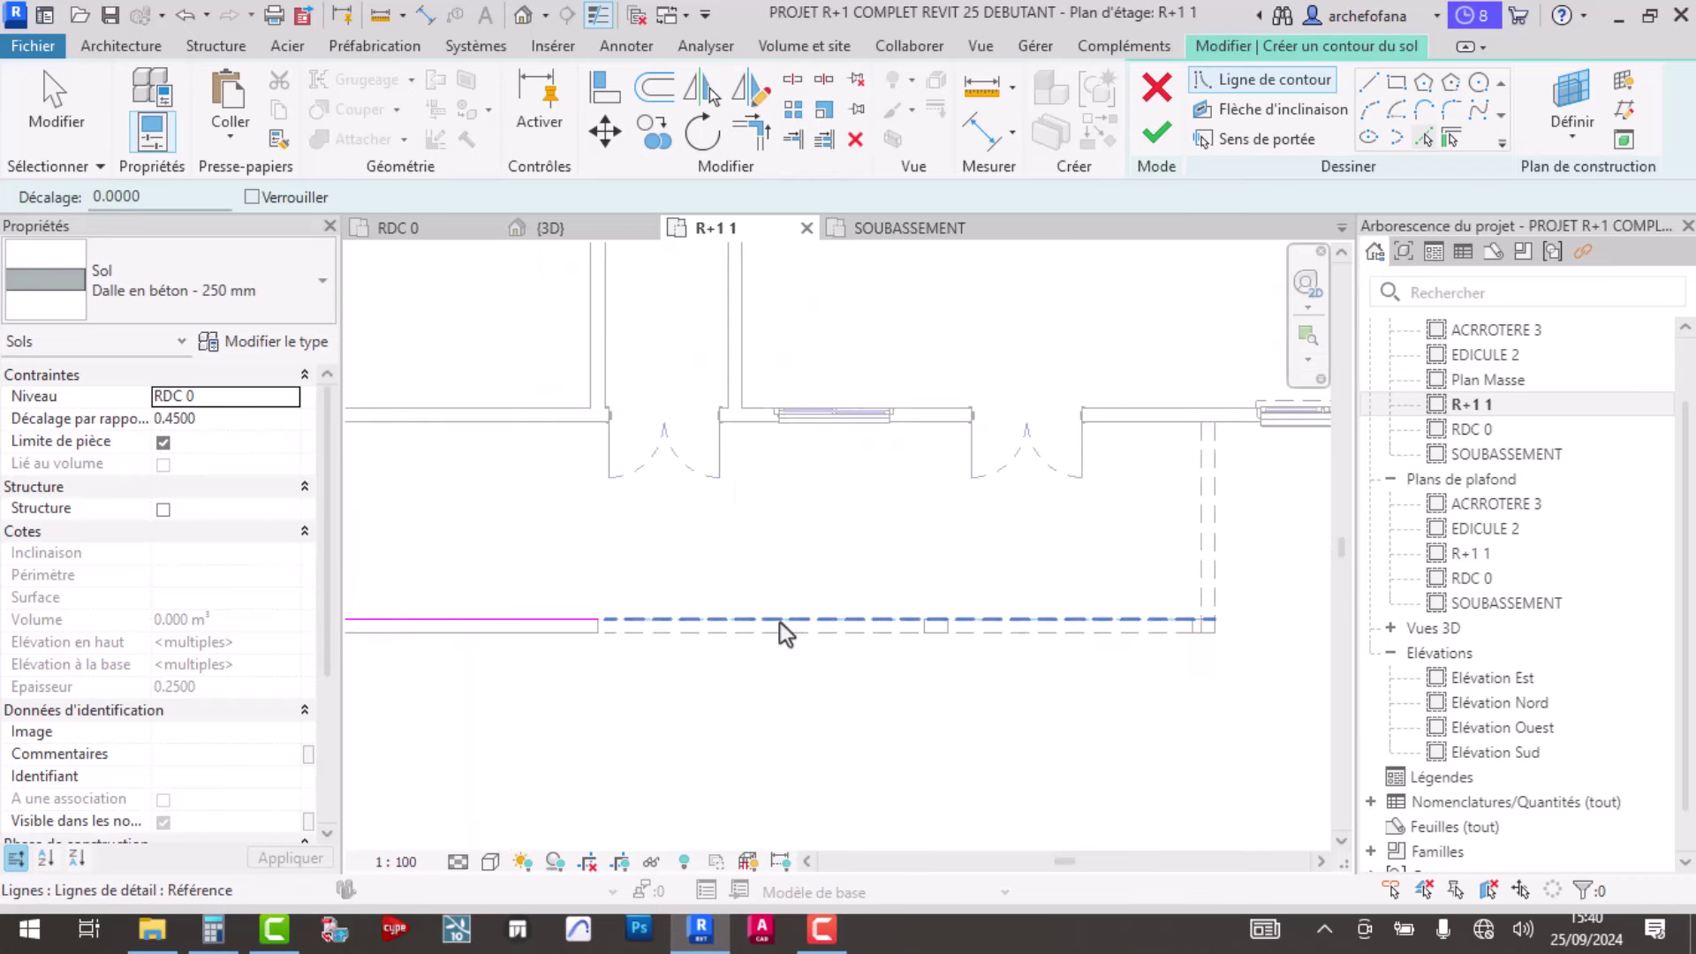
scroll(644, 590, "down", 1)
scroll(1141, 493, "up", 2)
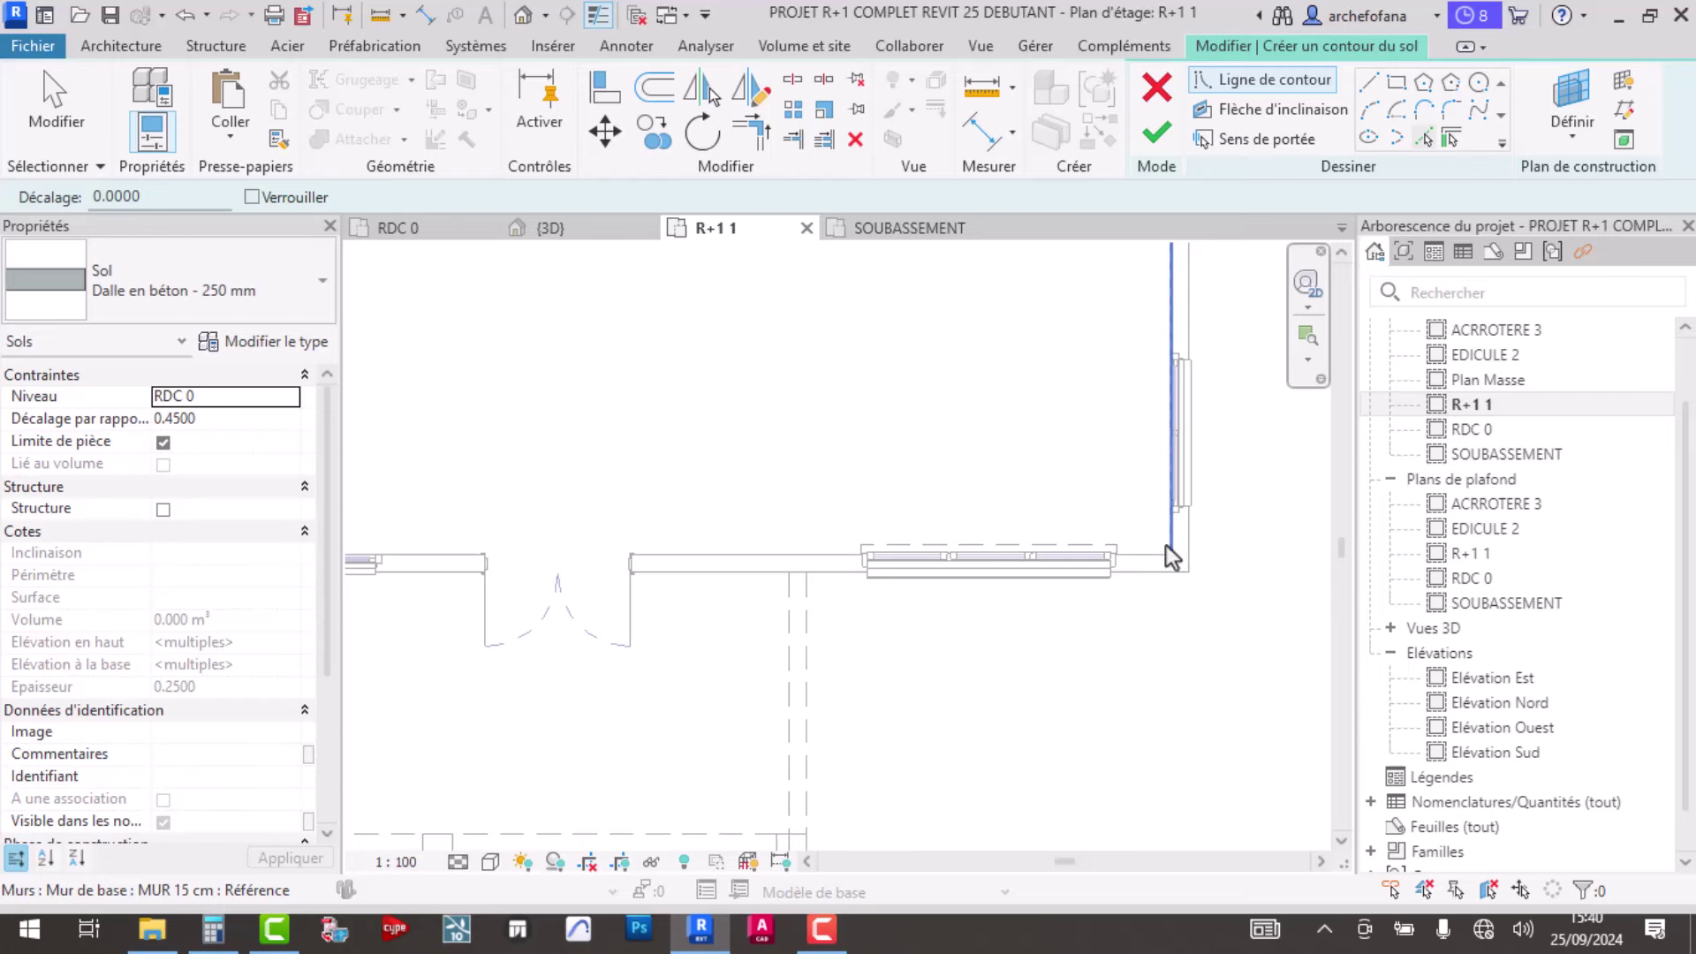
left_click(1166, 544)
scroll(1165, 533, "down", 2)
scroll(1079, 490, "up", 1)
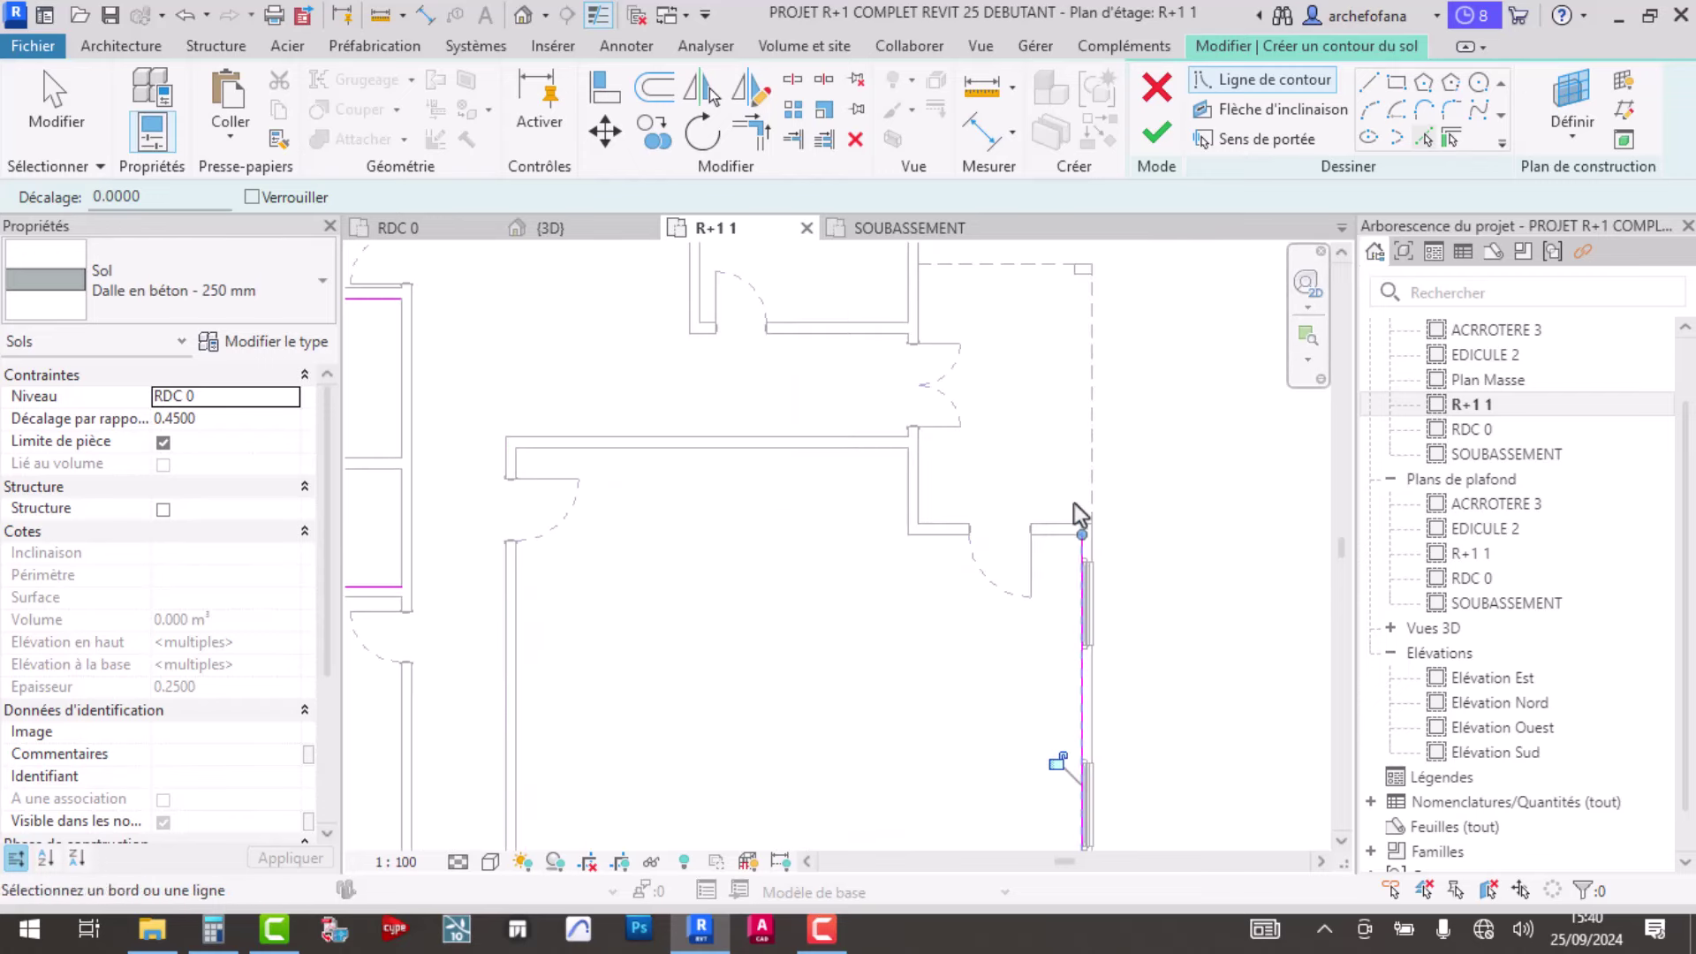
scroll(1078, 515, "down", 3)
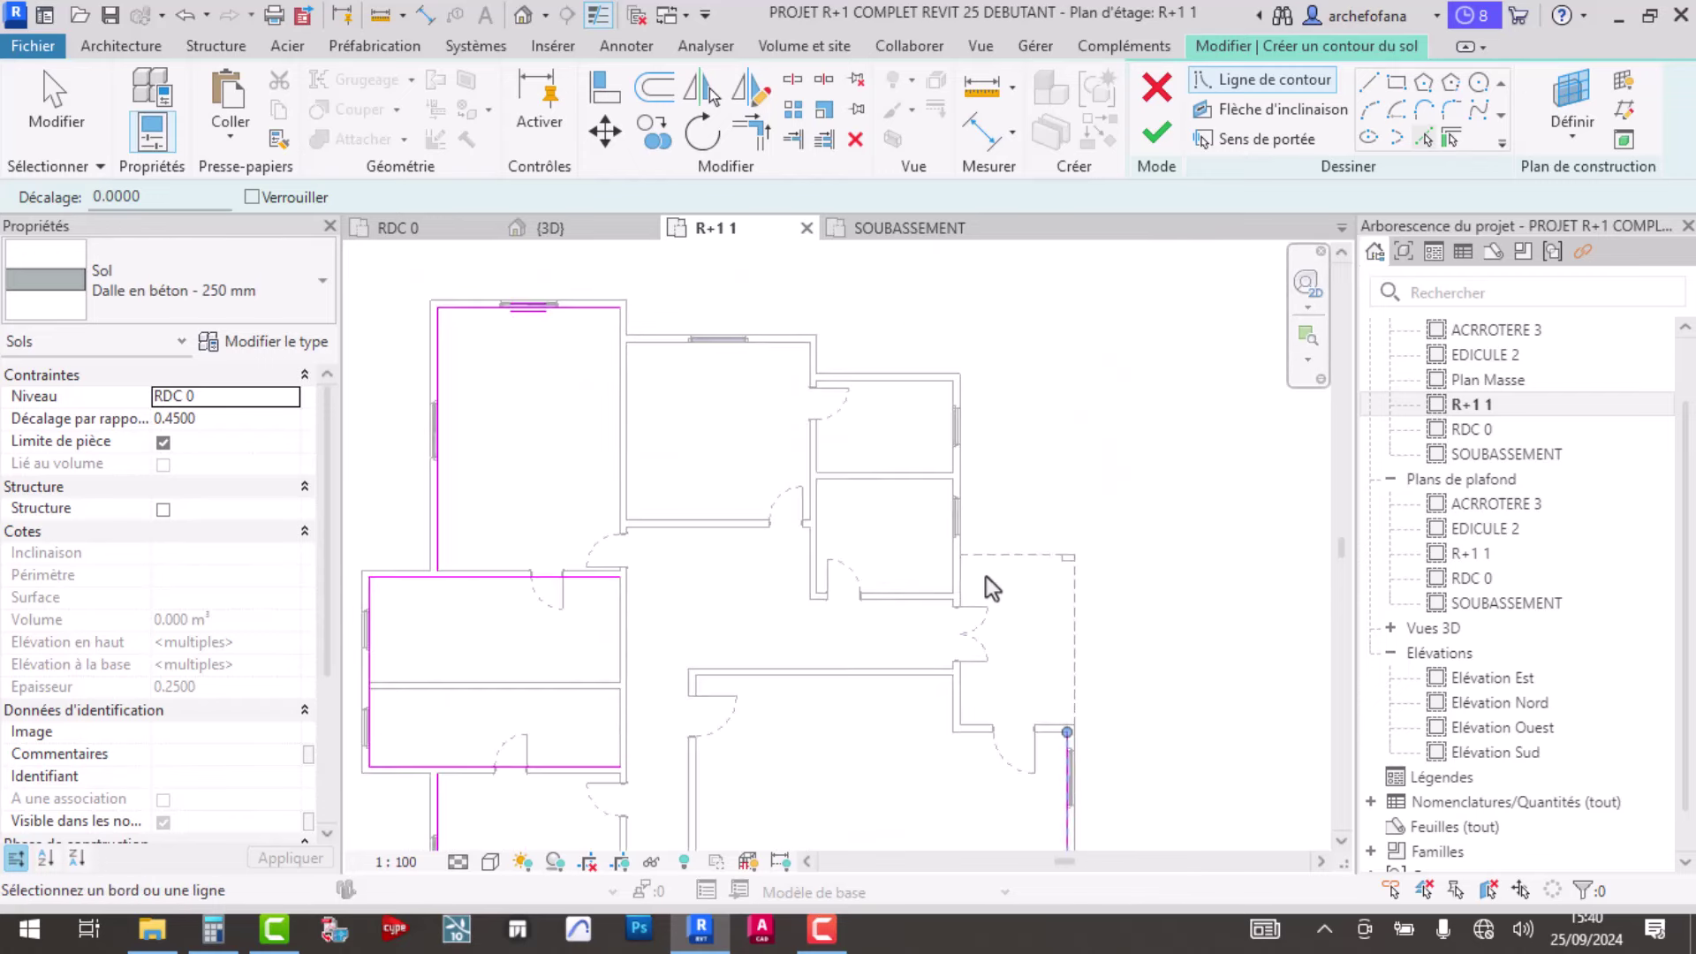
scroll(1025, 563, "up", 3)
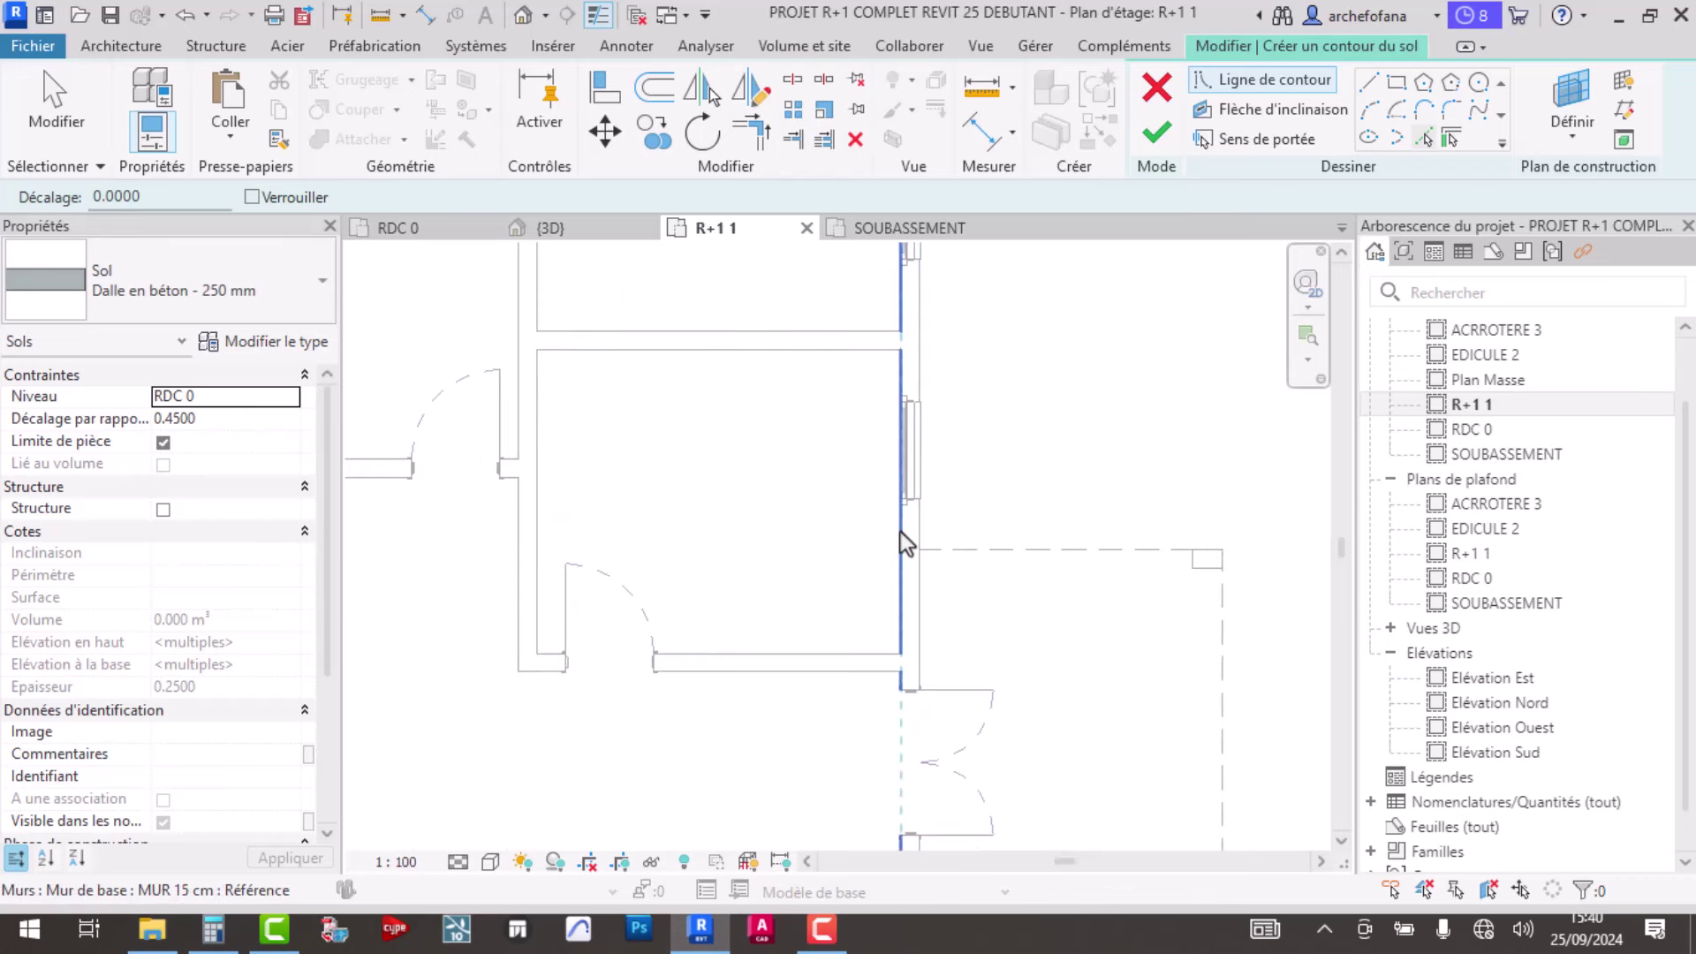
left_click(900, 535)
scroll(903, 531, "down", 2)
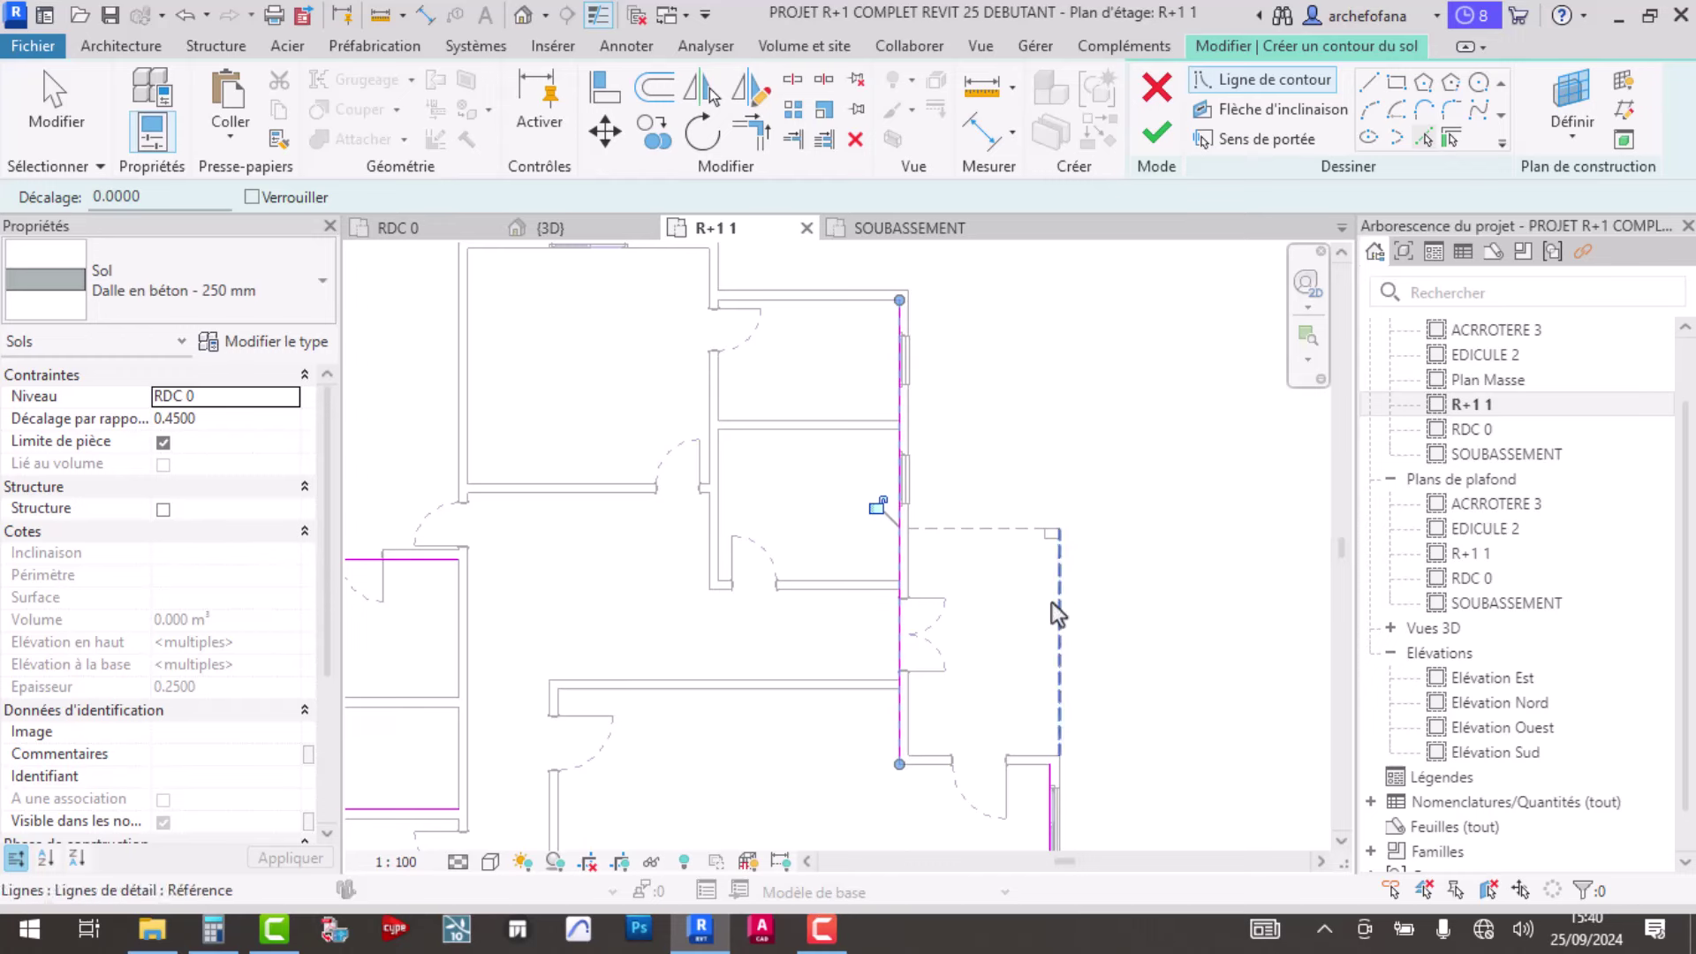
- Pick the remaining lower, top, left and vertical walls to extend the slab outline
left_click(942, 531)
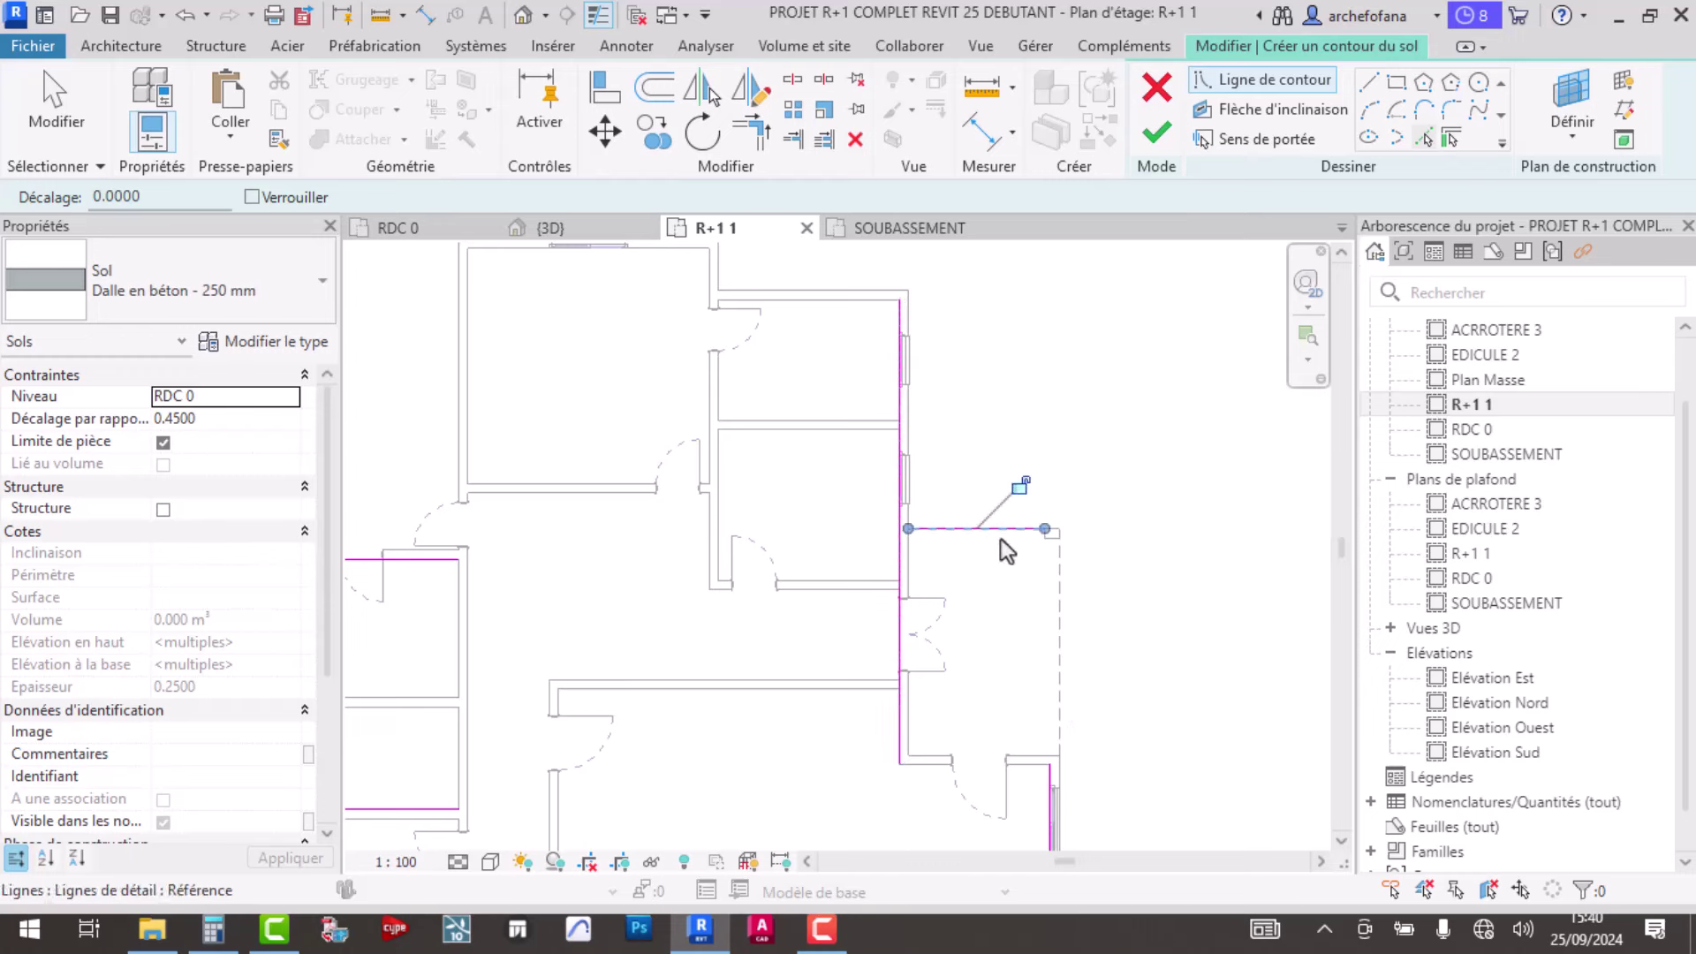
left_click(814, 310)
middle_click_drag(814, 310, 889, 572)
scroll(888, 573, "up", 3)
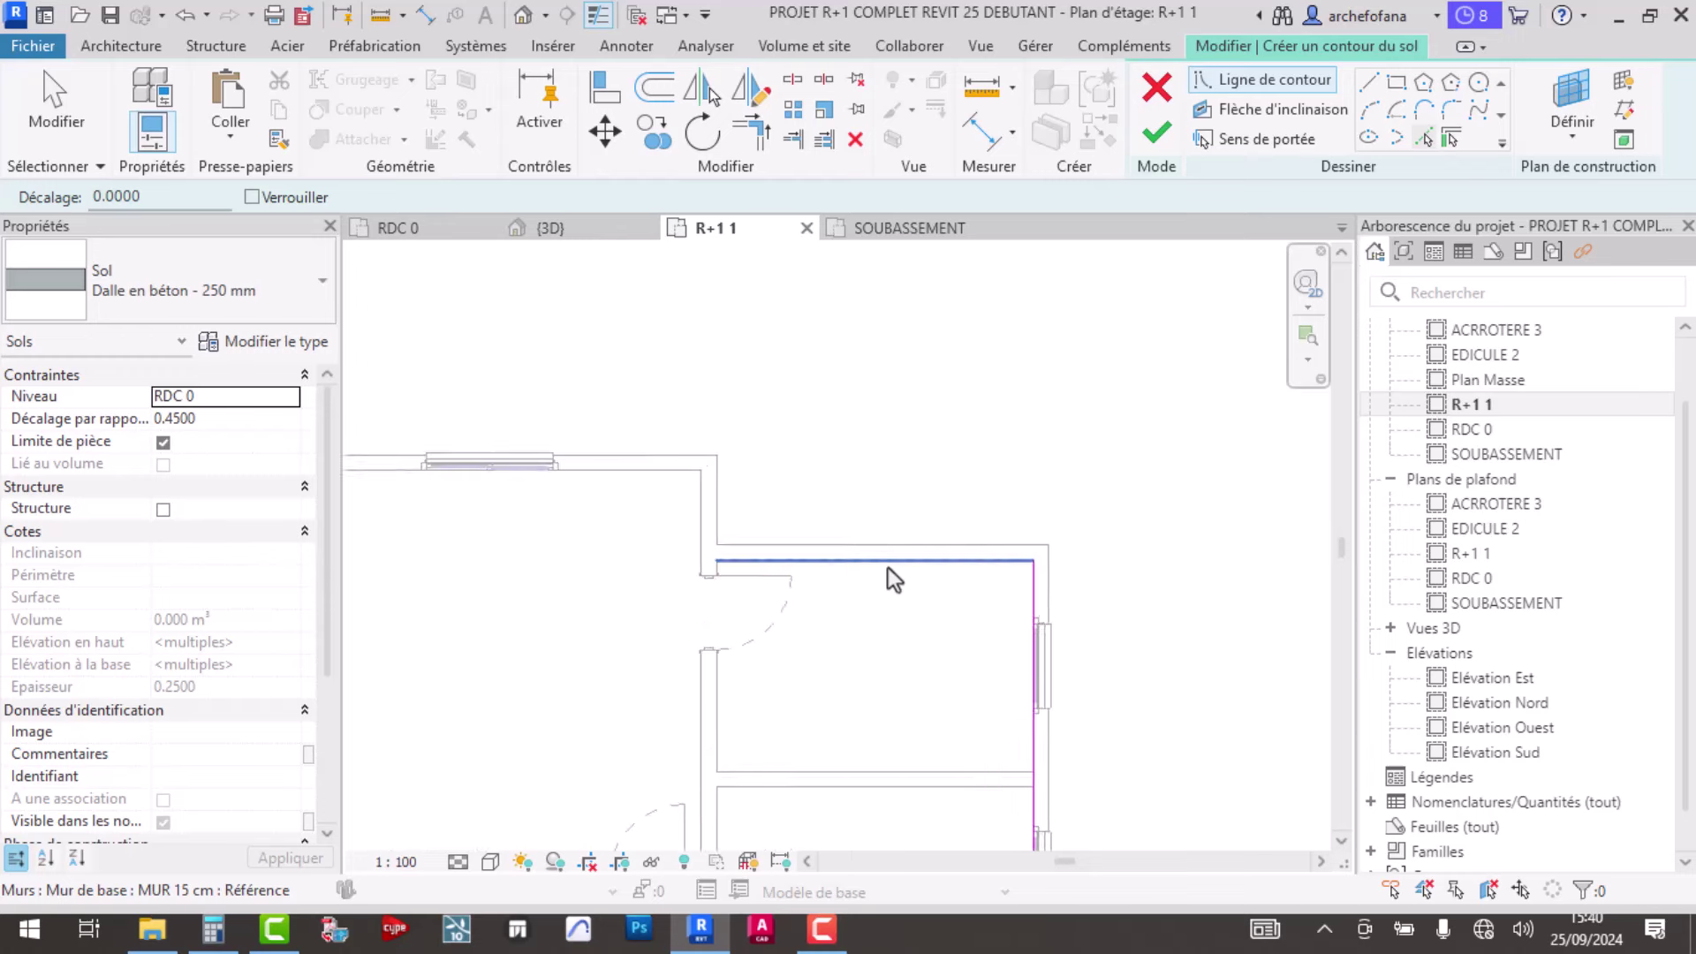
left_click(703, 528)
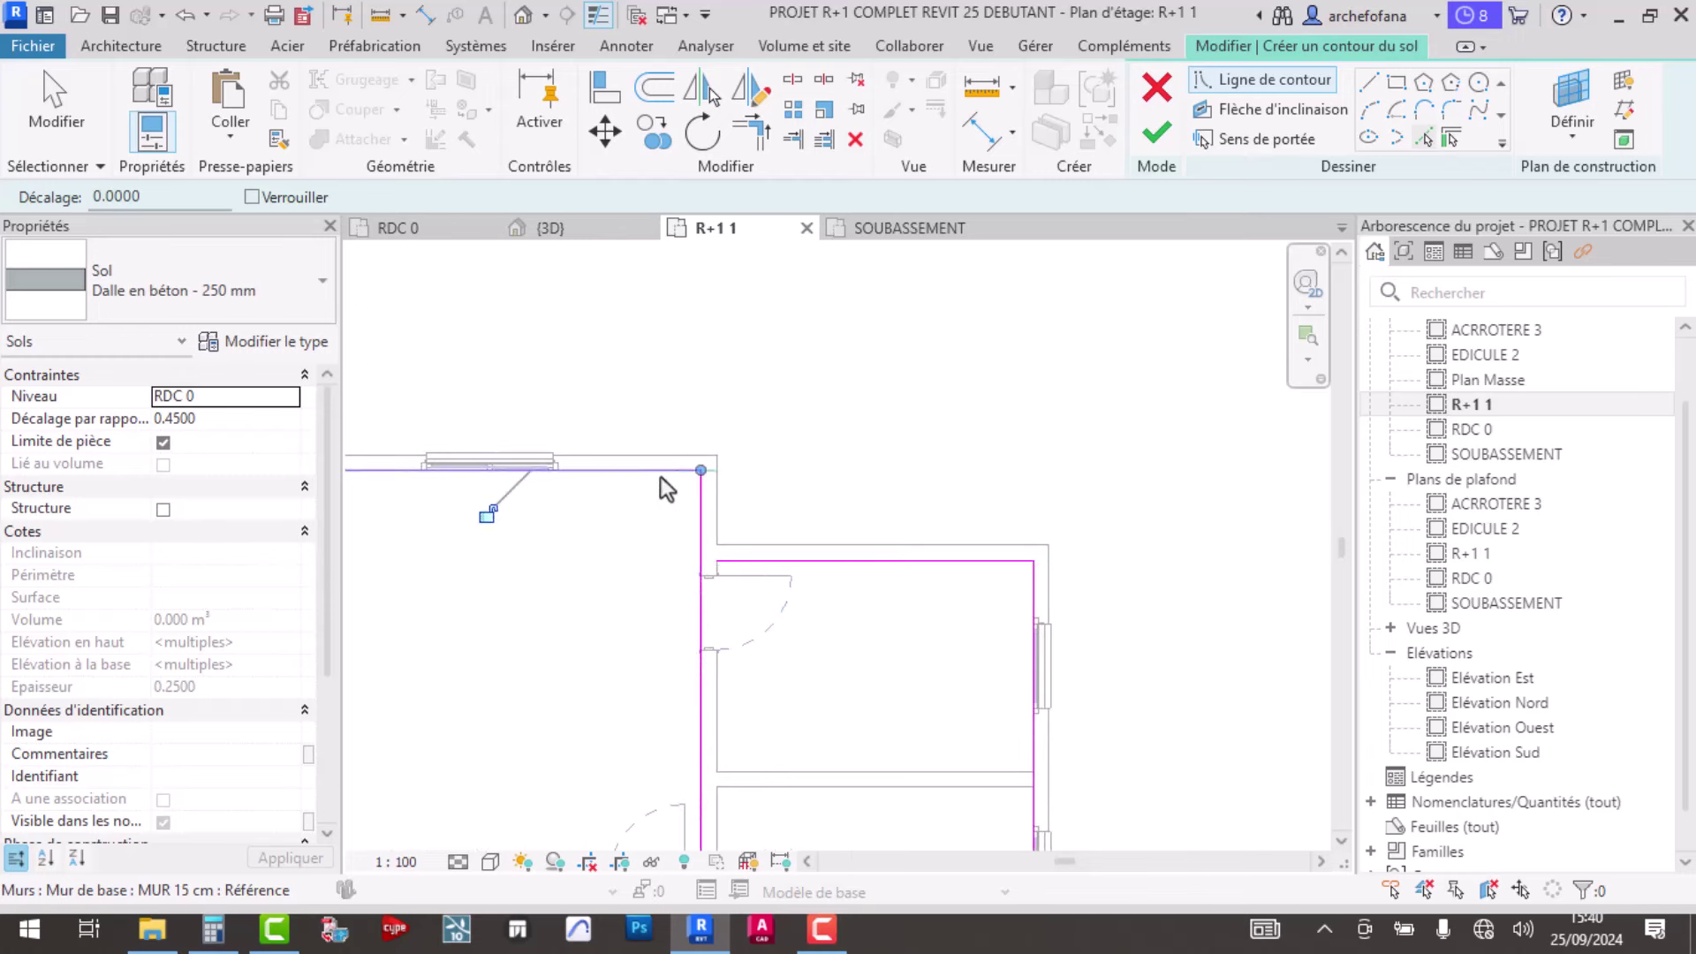
left_click(667, 488)
scroll(958, 565, "down", 3)
scroll(776, 481, "up", 4)
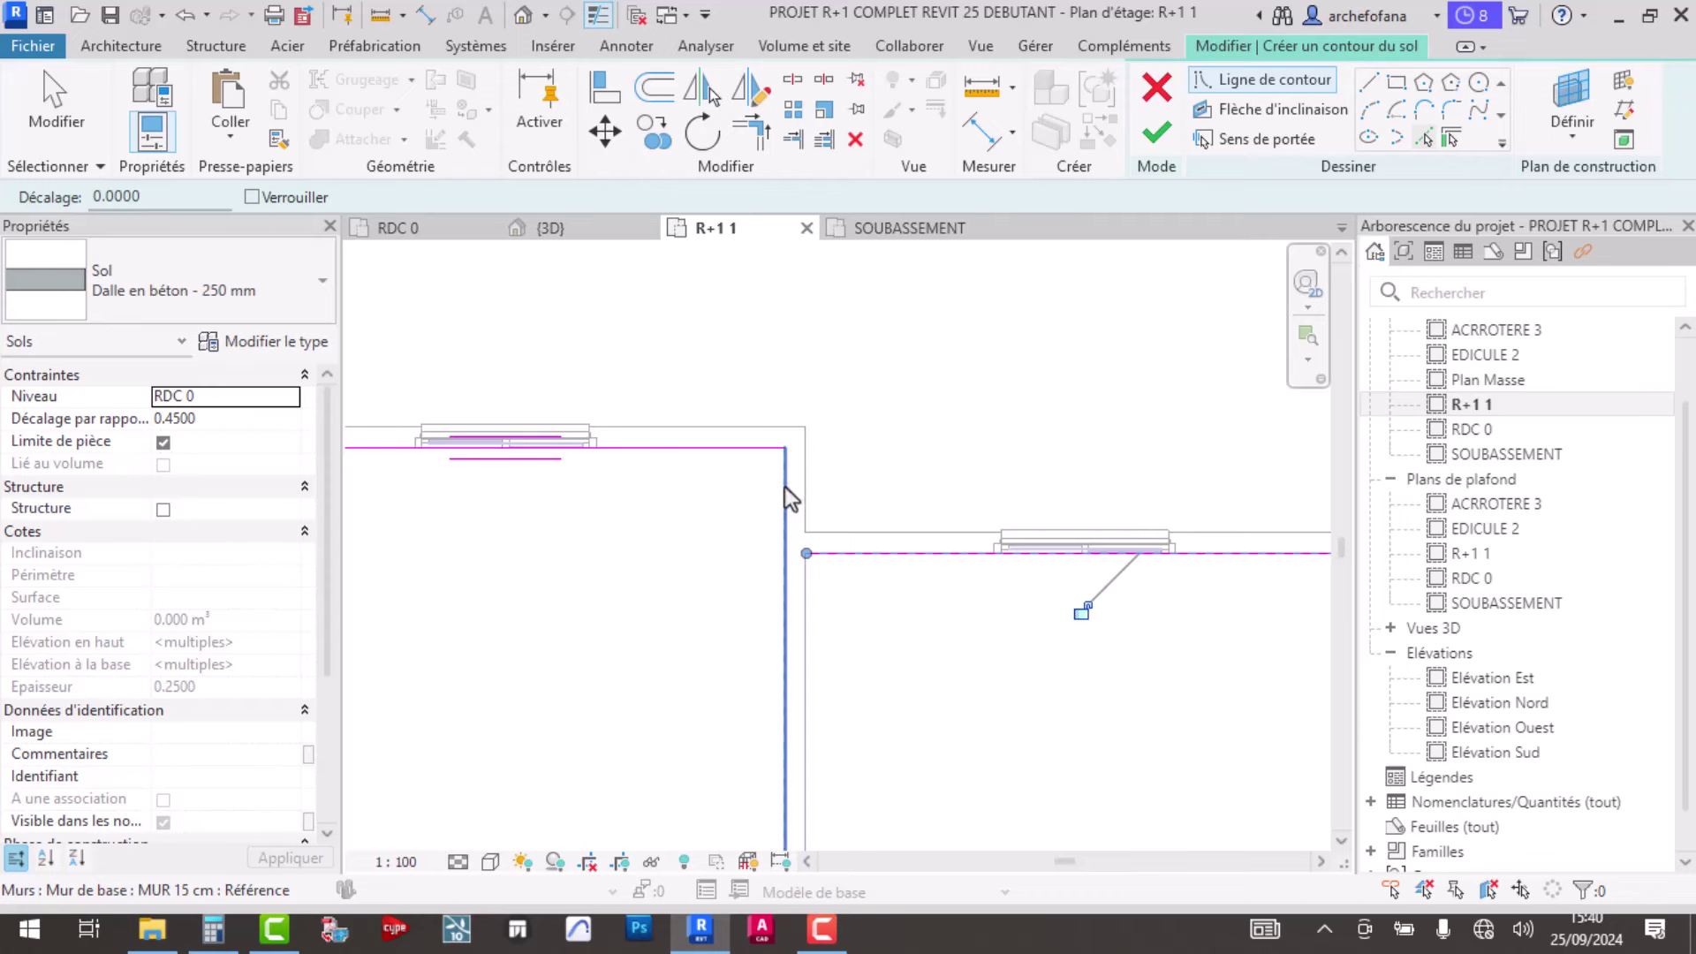
left_click(784, 486)
scroll(952, 611, "down", 3)
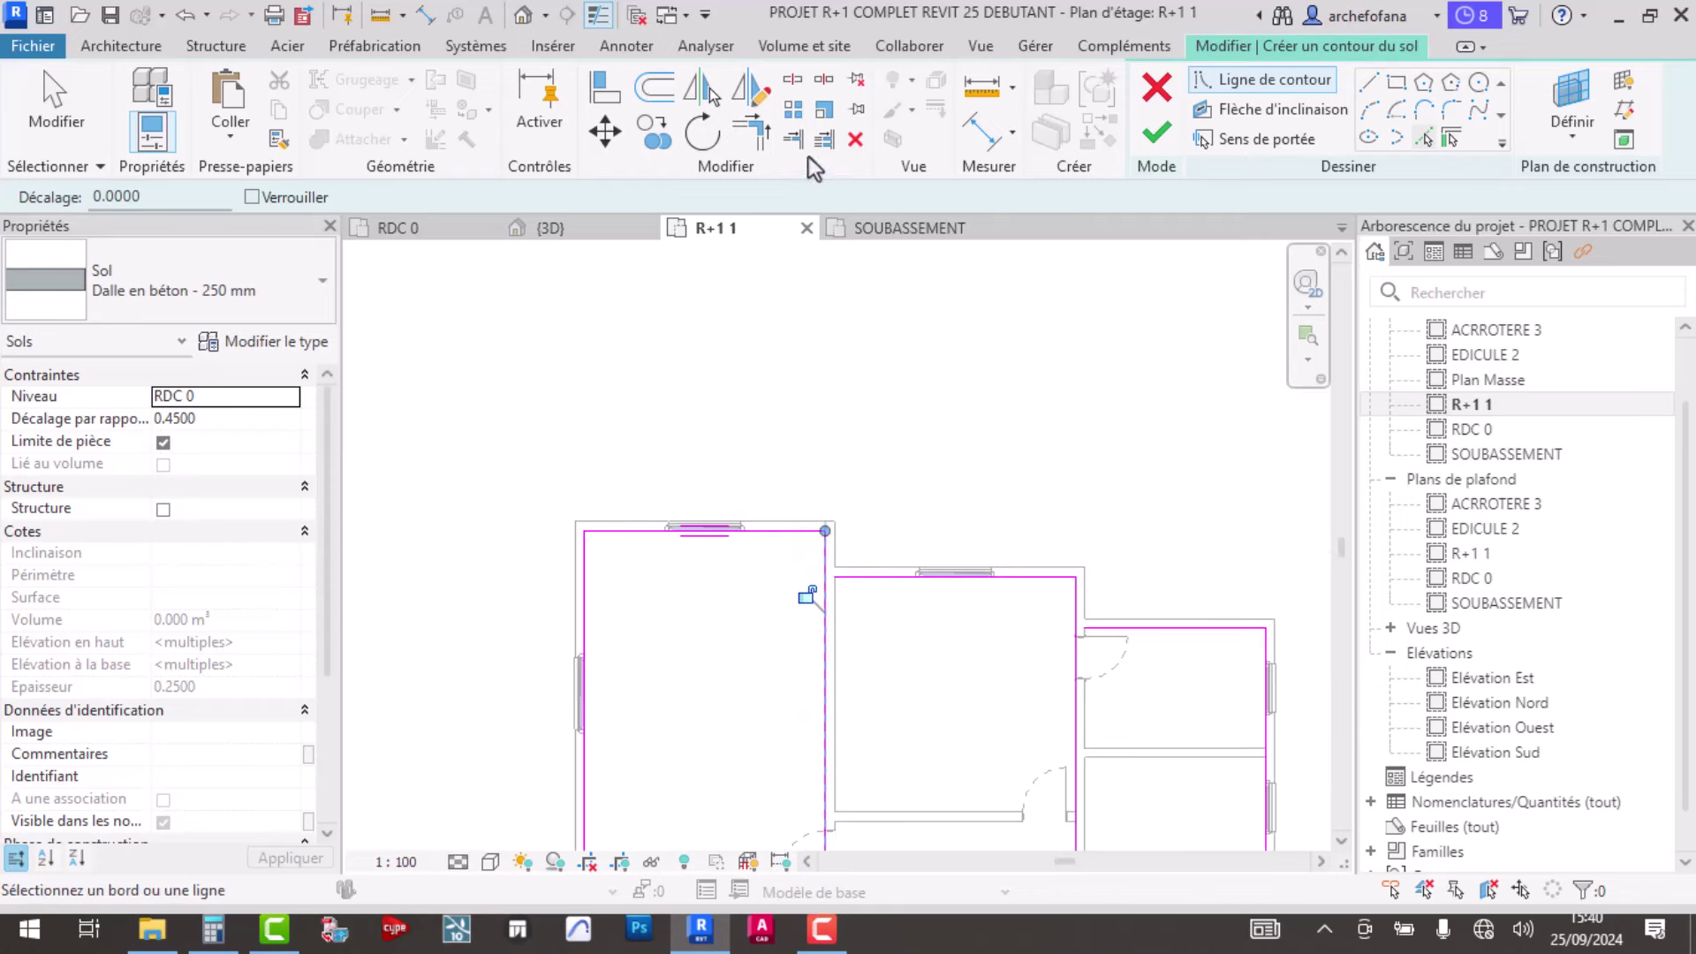
- Trim the first boundary lines into corners, detaching elements to clear an error
left_click(752, 137)
scroll(850, 495, "up", 3)
scroll(850, 511, "up", 2)
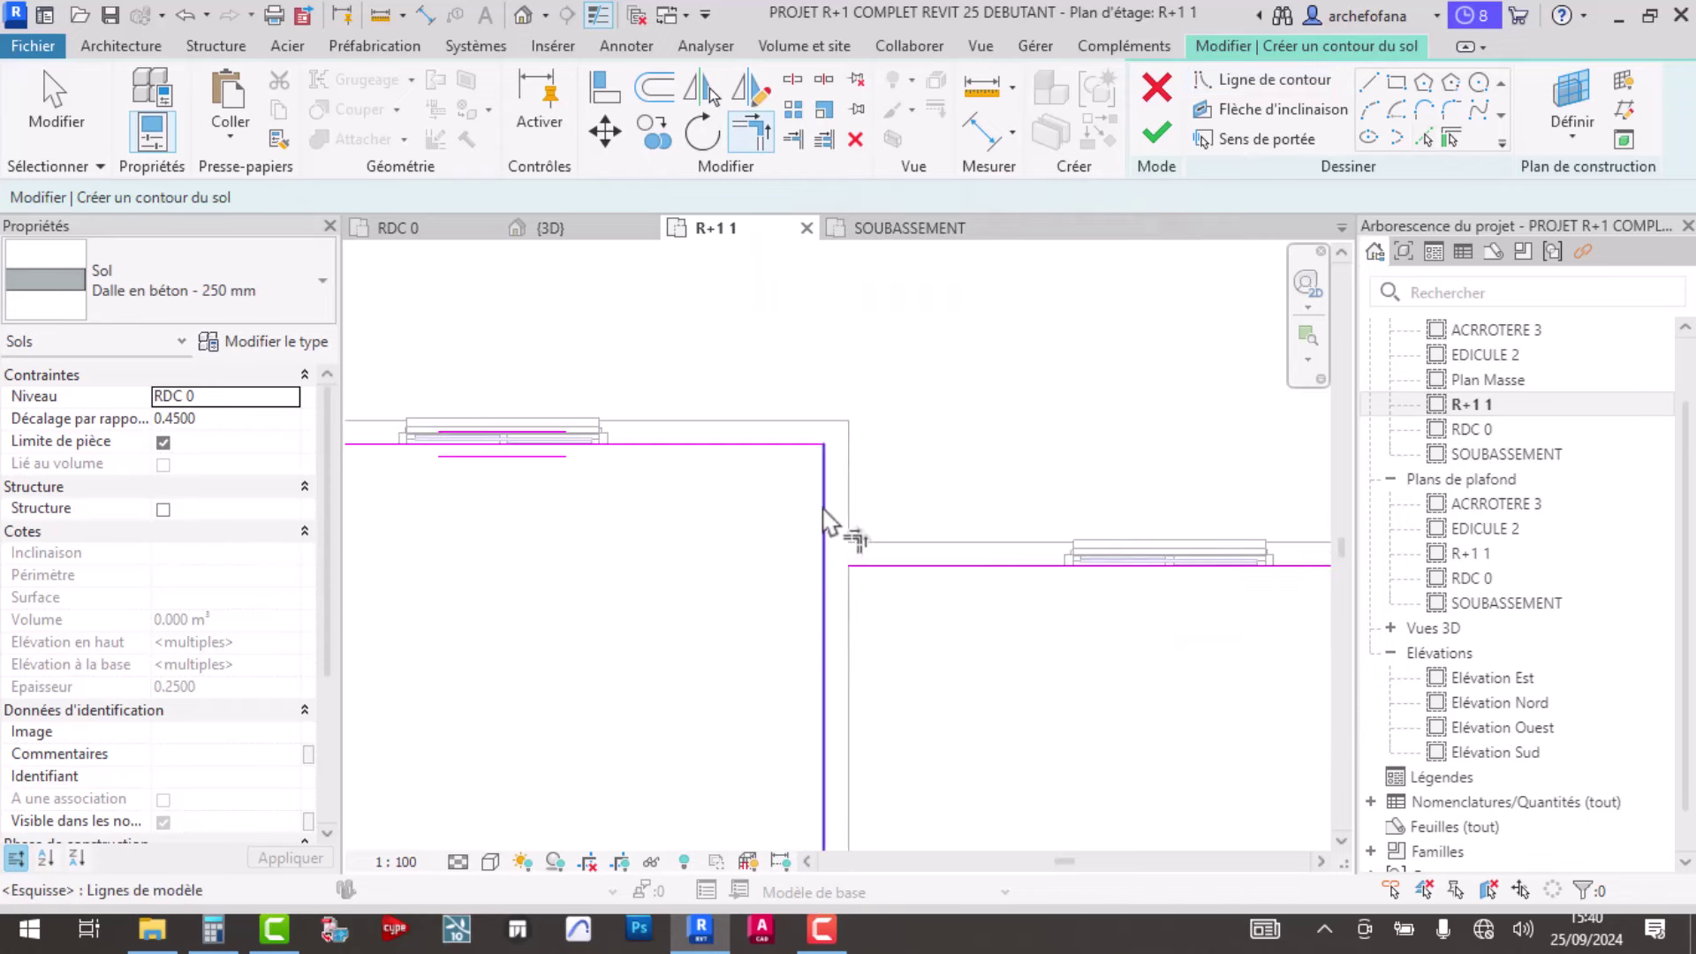
left_click(837, 540)
left_click(862, 566)
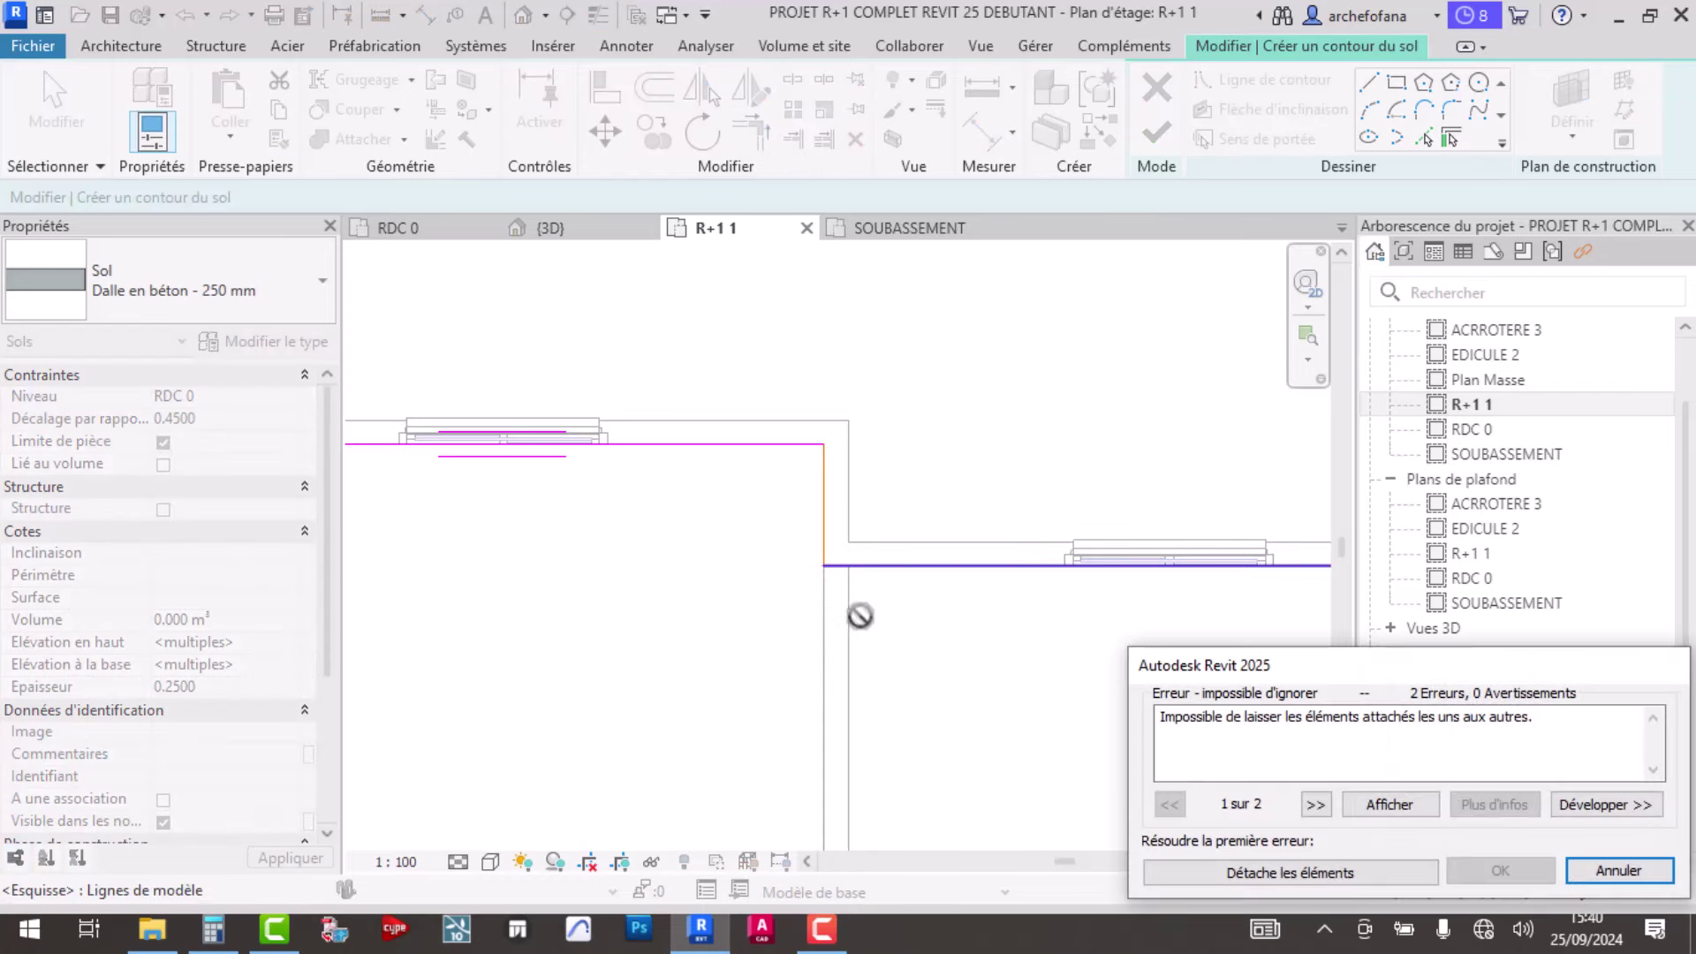
left_click(1287, 873)
scroll(991, 605, "down", 2)
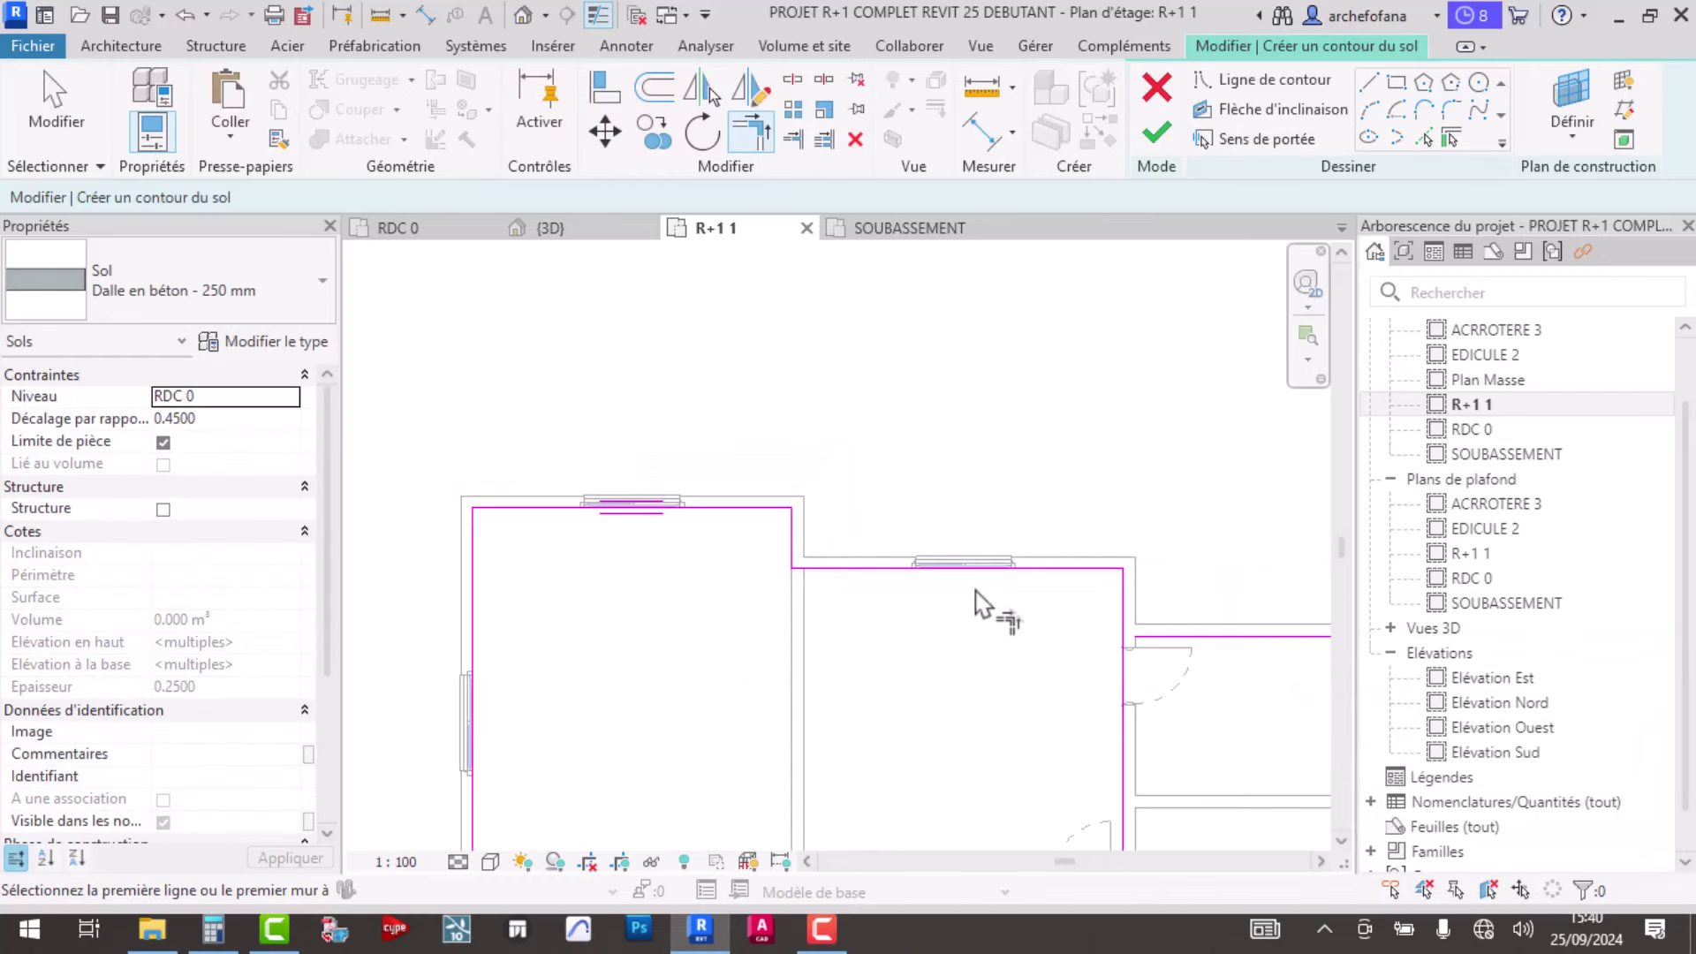
scroll(1037, 684, "up", 1)
scroll(1040, 689, "up", 2)
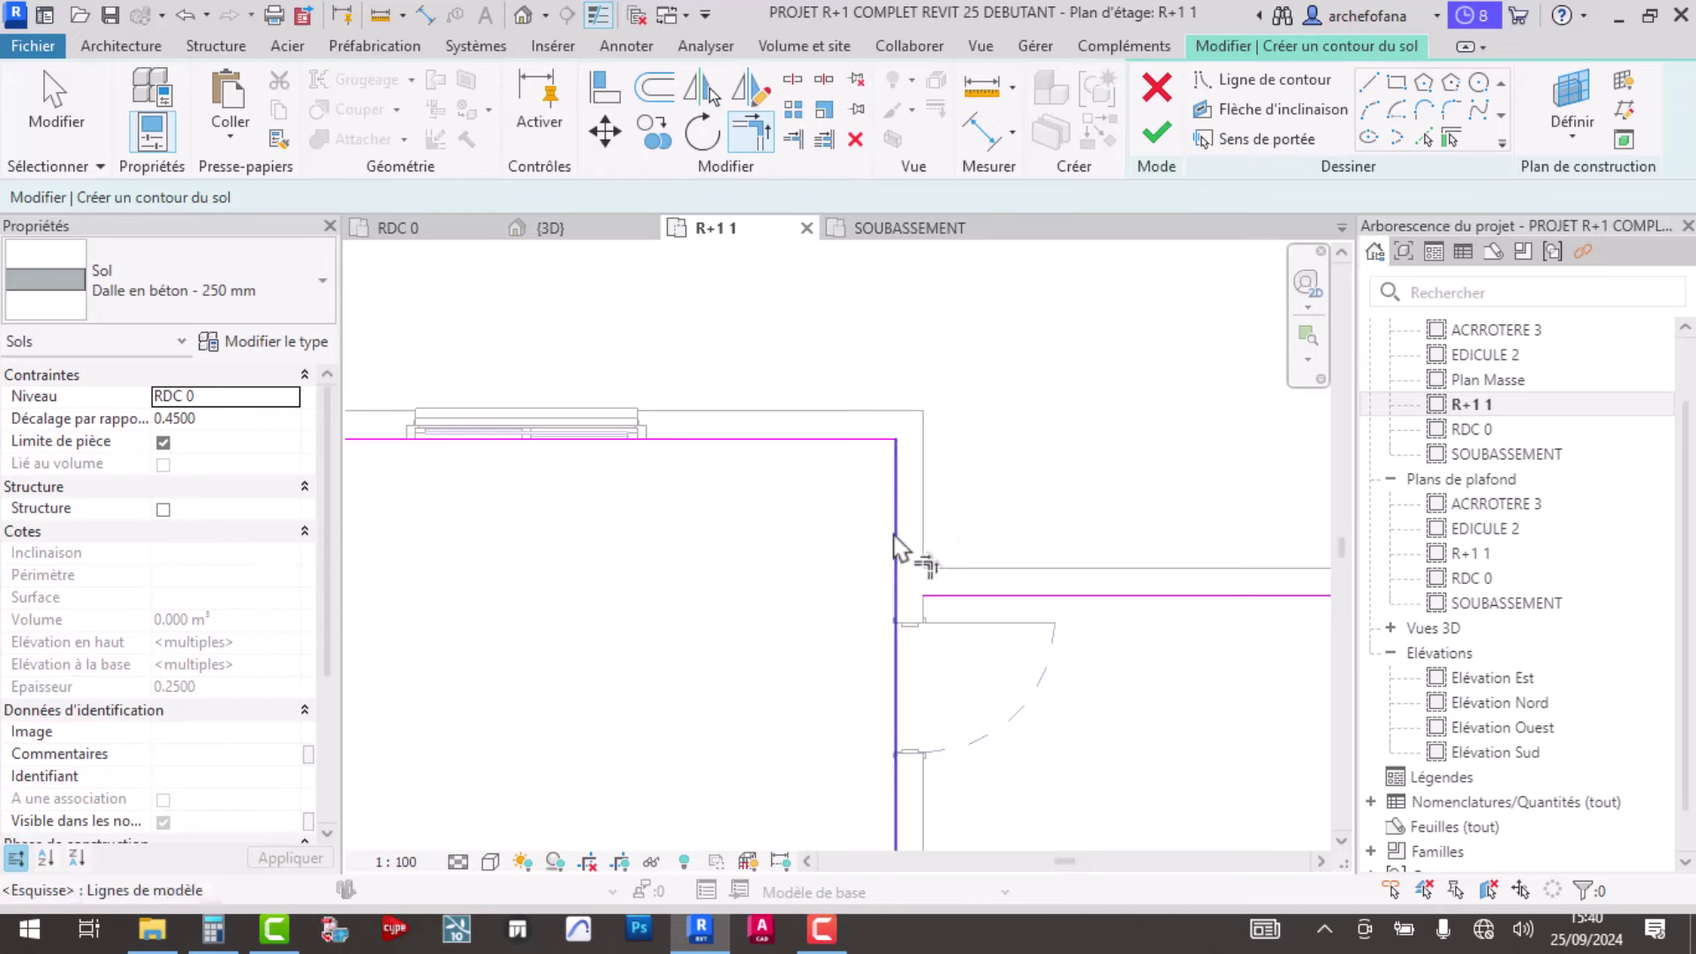
left_click(951, 595)
mouse_move(1313, 786)
middle_mouse_down()
mouse_move(996, 534)
mouse_move(1139, 574)
middle_mouse_up()
scroll(991, 480, "down", 2)
scroll(947, 389, "up", 2)
- Trim the next vertical and top horizontal lines into corners, extending a short vertical line
left_click(956, 390)
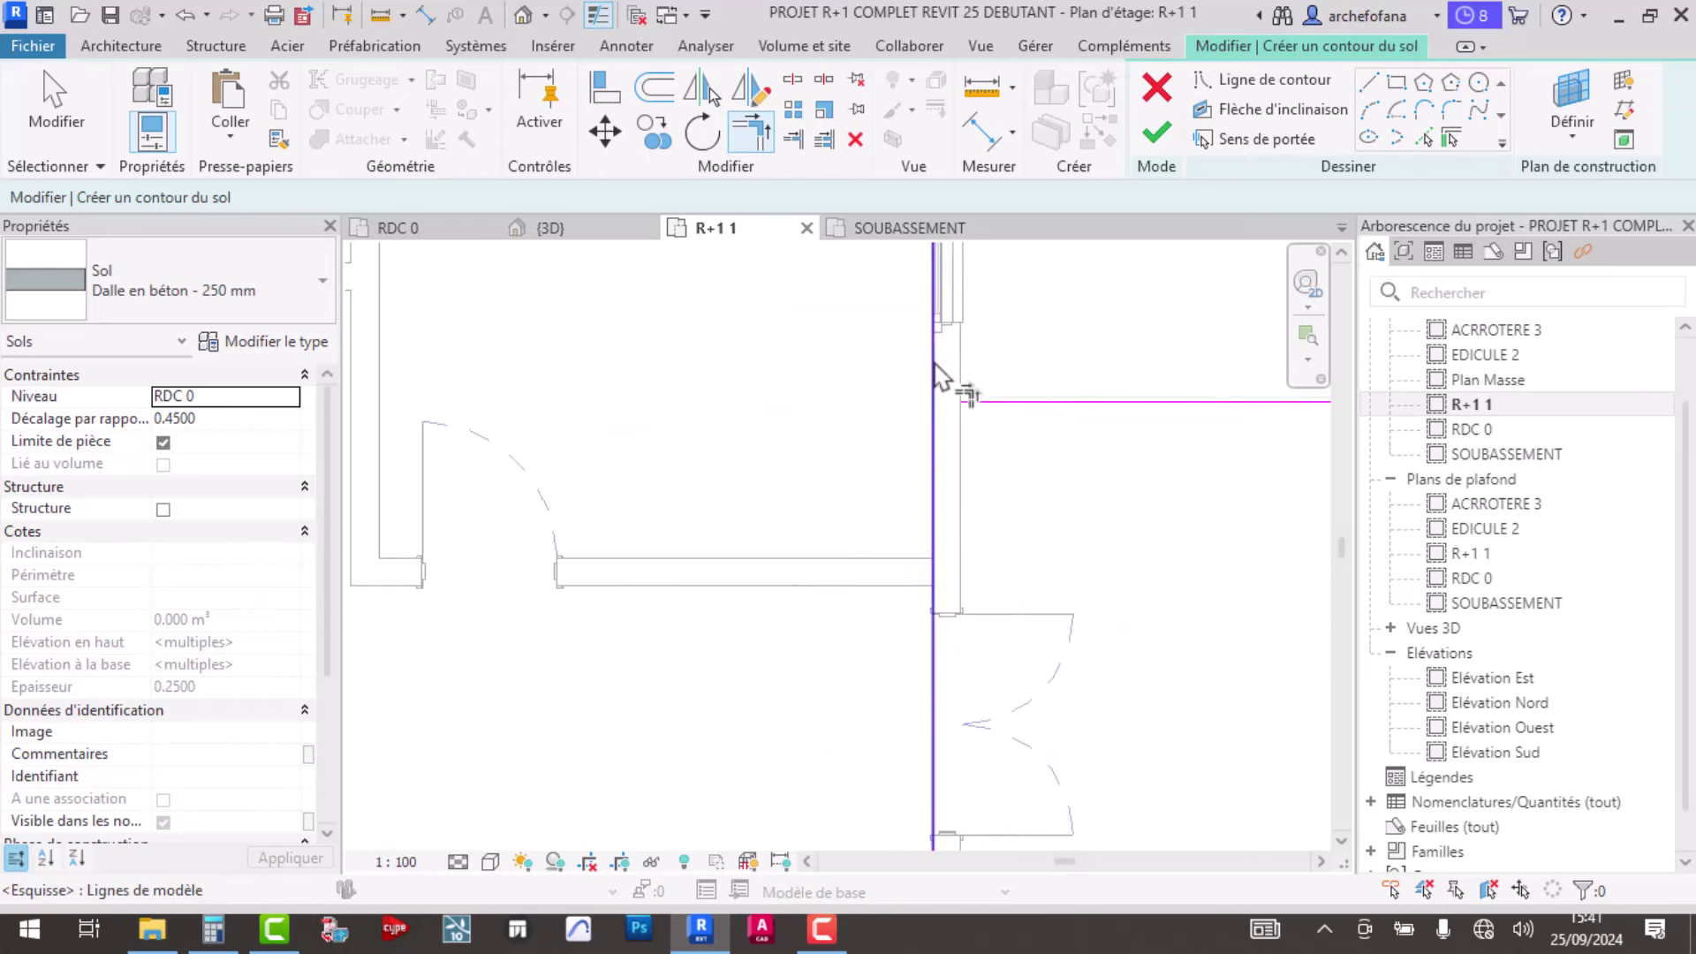
left_click(998, 412)
scroll(999, 415, "down", 2)
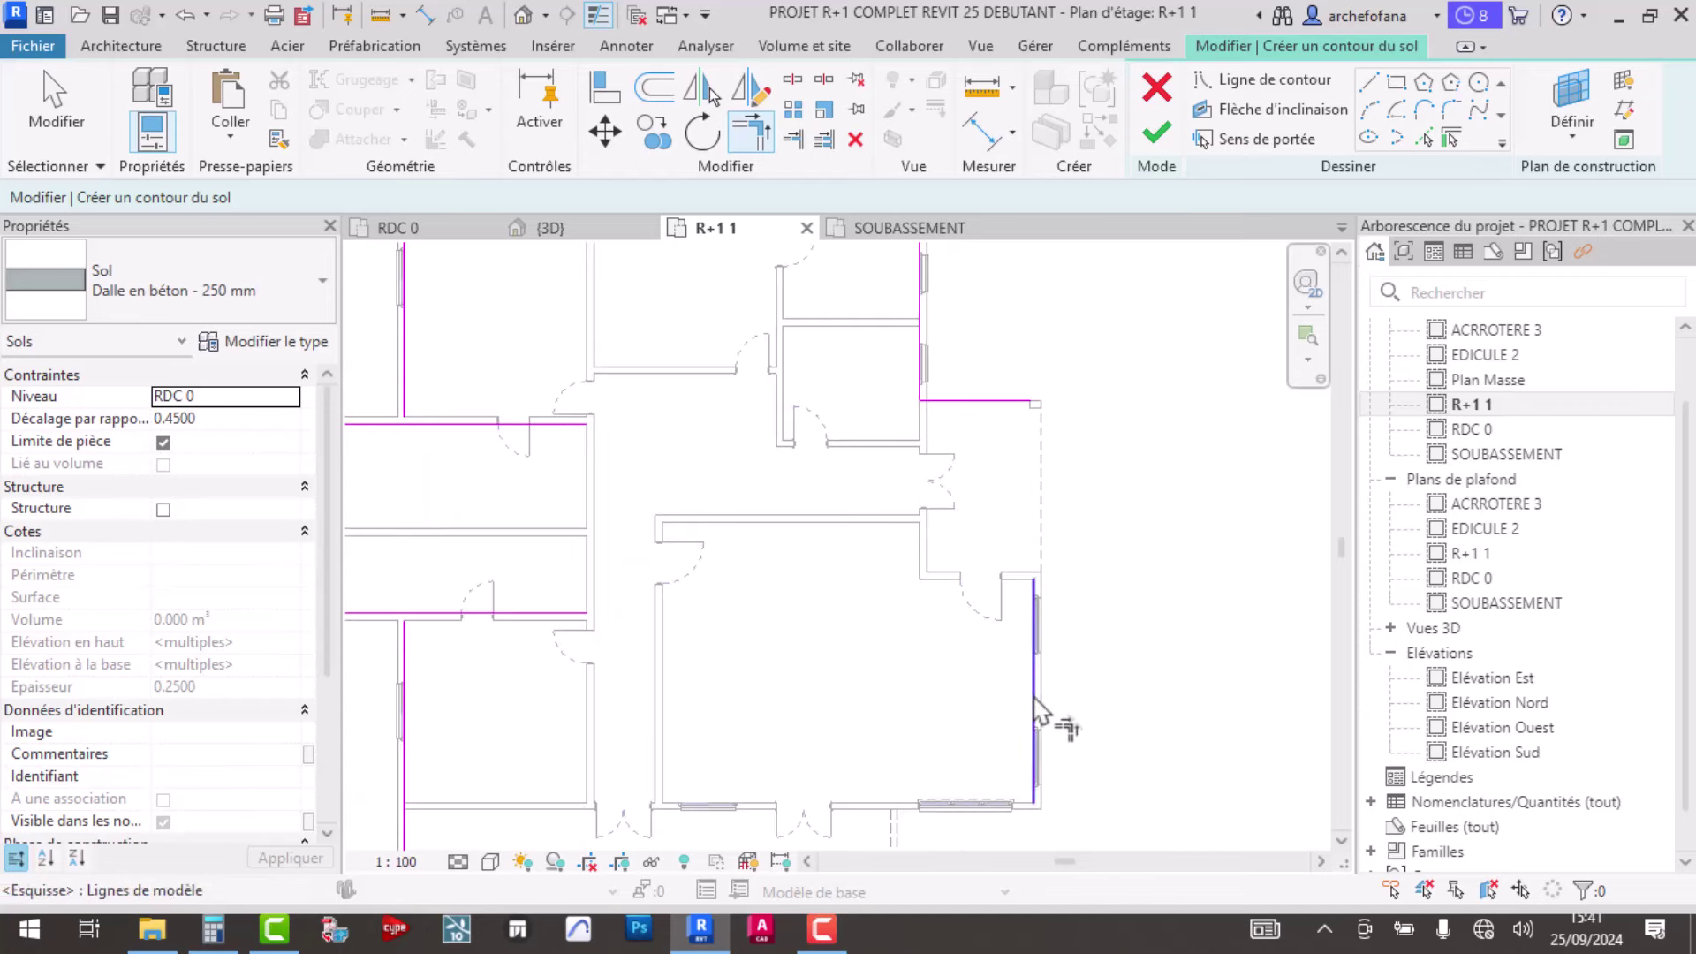
middle_click_drag(1052, 720, 1064, 521)
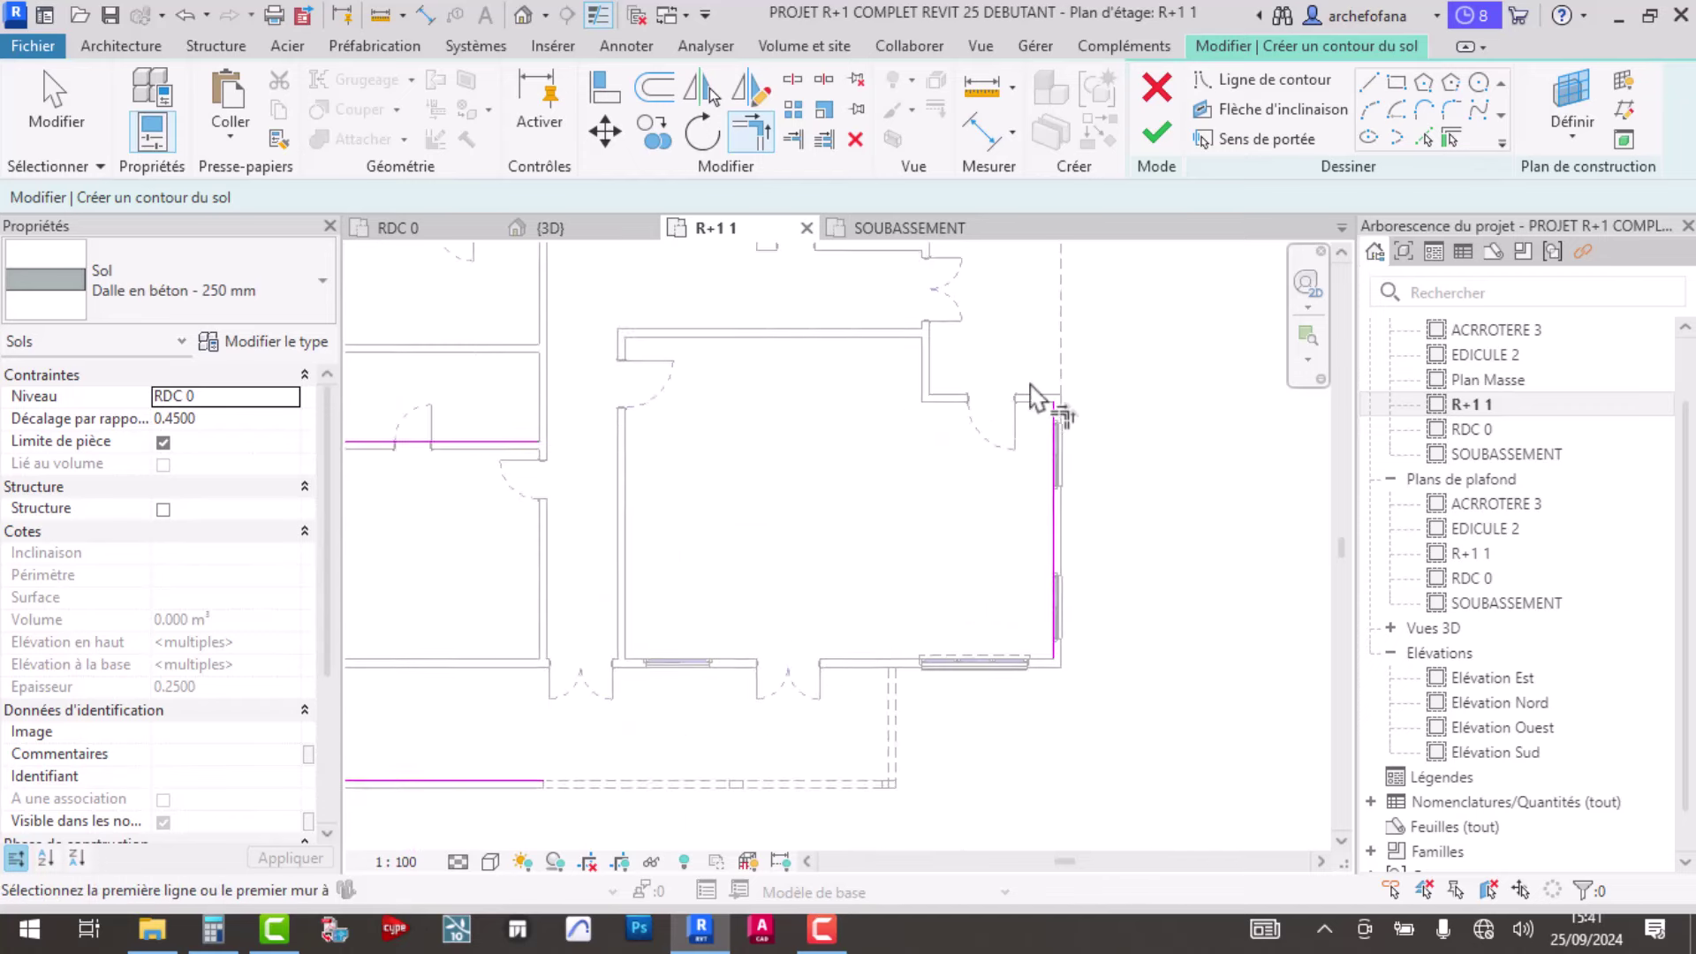
scroll(1040, 530, "up", 2)
scroll(1019, 379, "up", 1)
left_click(1015, 356)
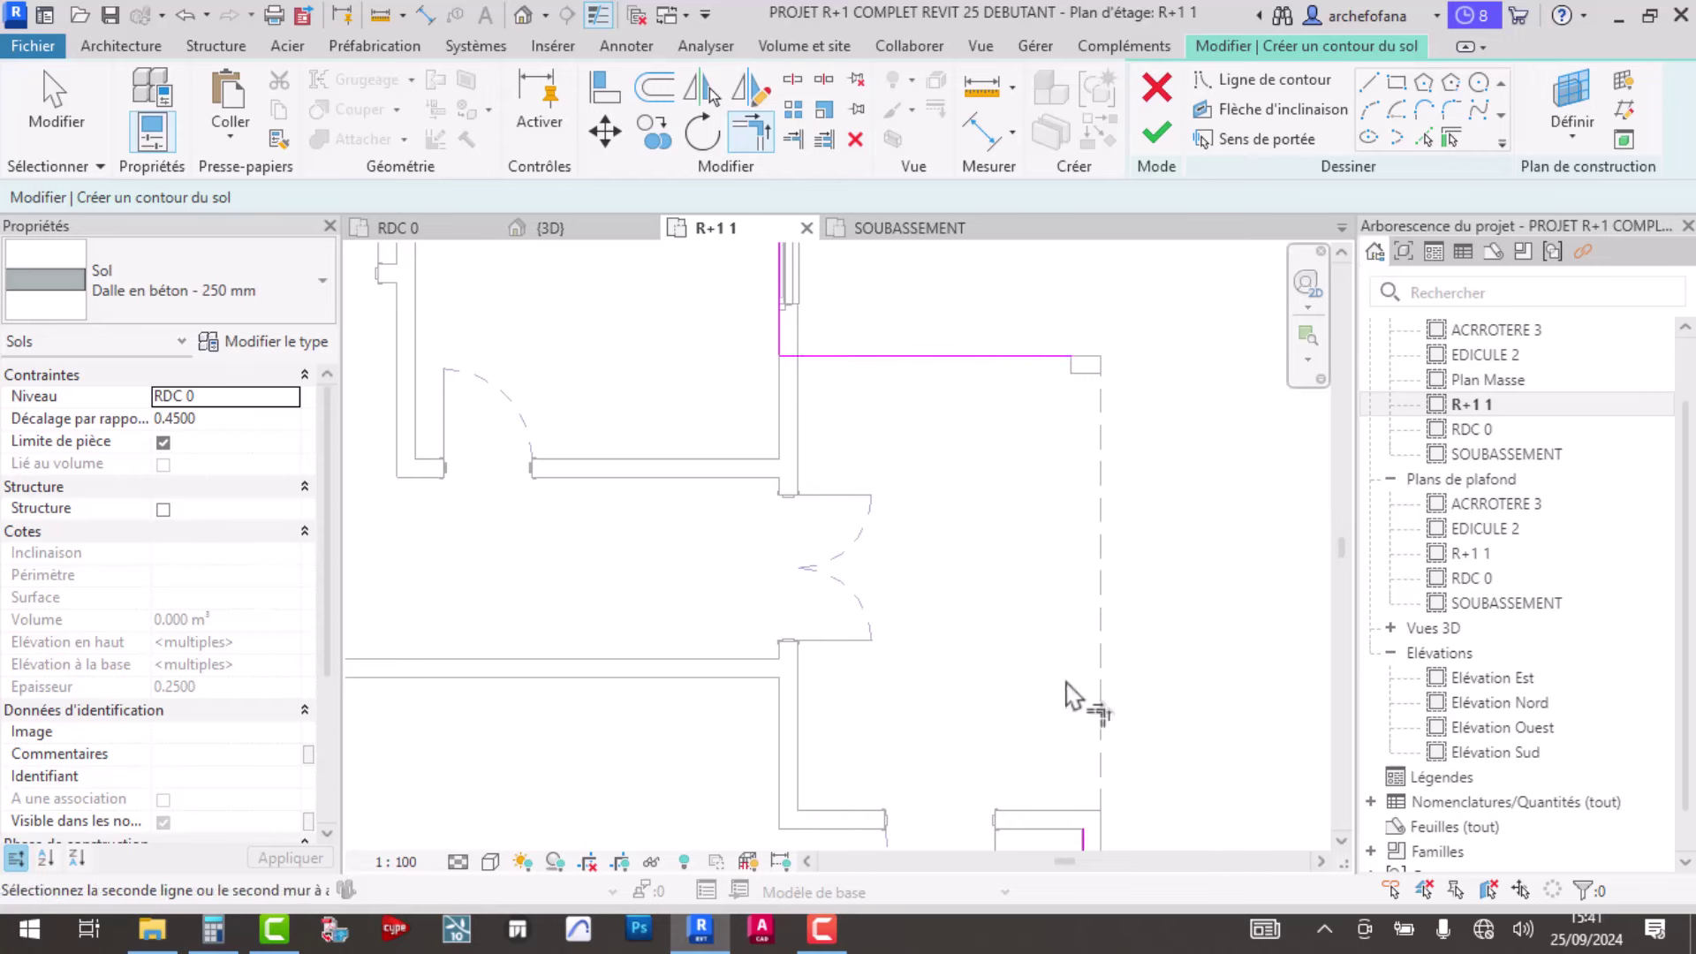
left_click(1085, 846)
scroll(1042, 466, "down", 2)
mouse_move(1041, 465)
middle_mouse_down()
mouse_move(1007, 439)
mouse_move(1060, 662)
middle_mouse_up()
scroll(1040, 669, "up", 3)
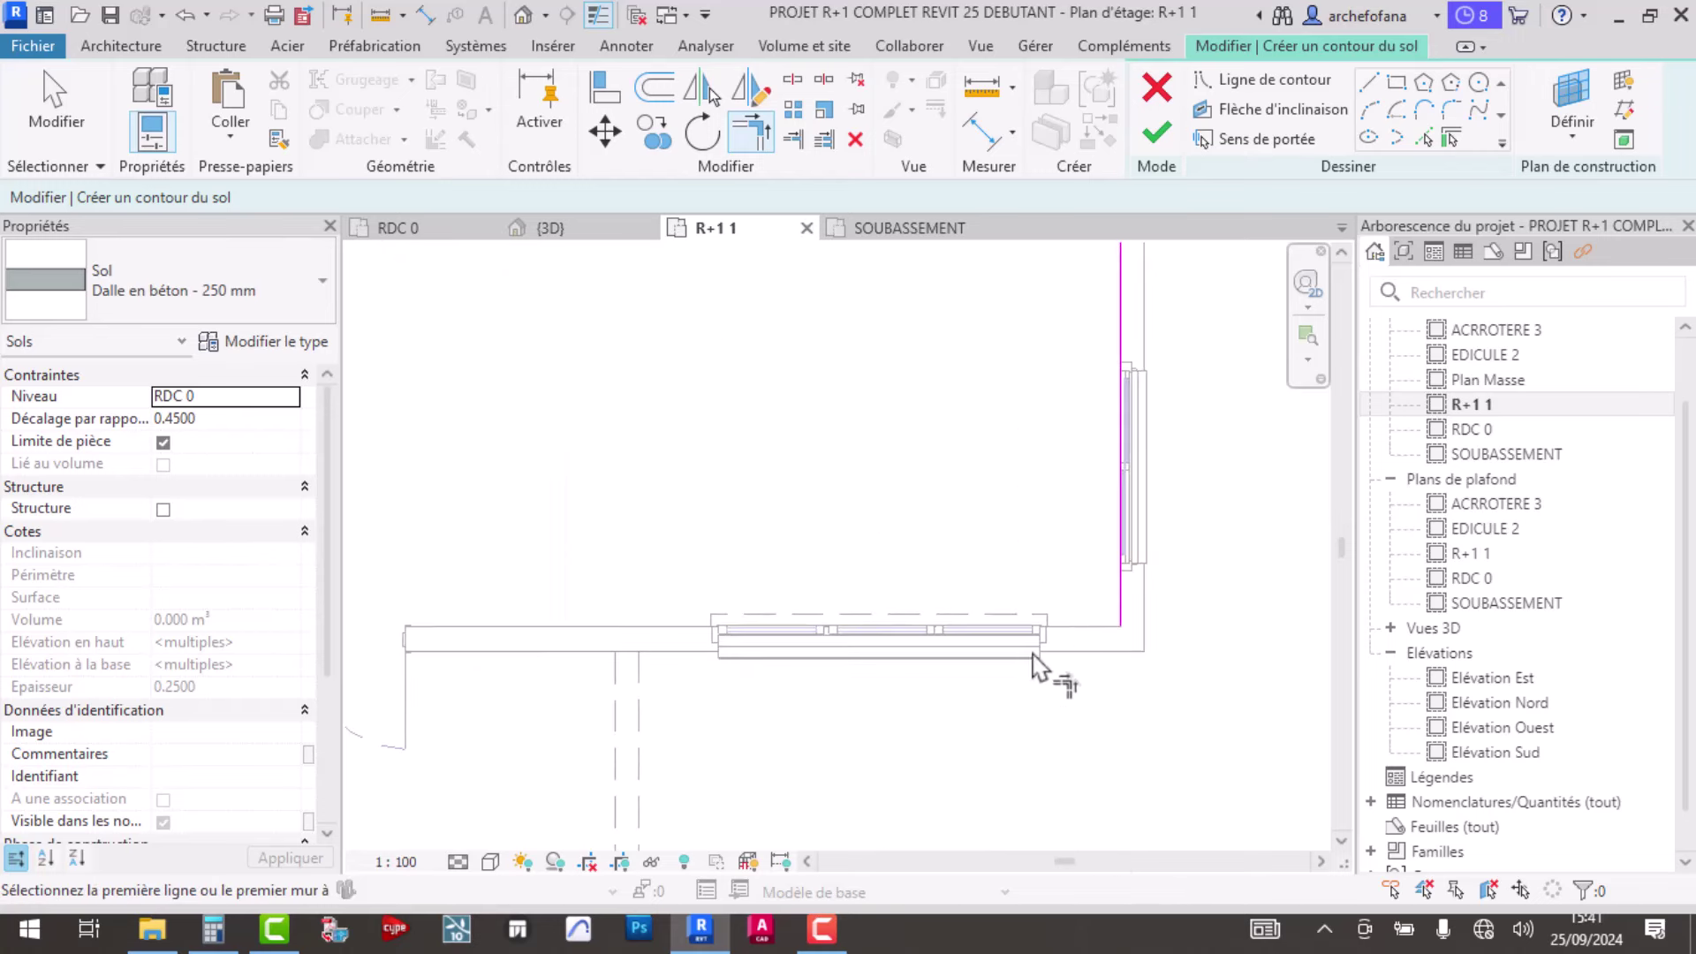
- Close the bottom corner of the sketch and review the whole floor outline
left_click(1120, 618)
scroll(971, 653, "down", 2)
scroll(795, 667, "down", 1)
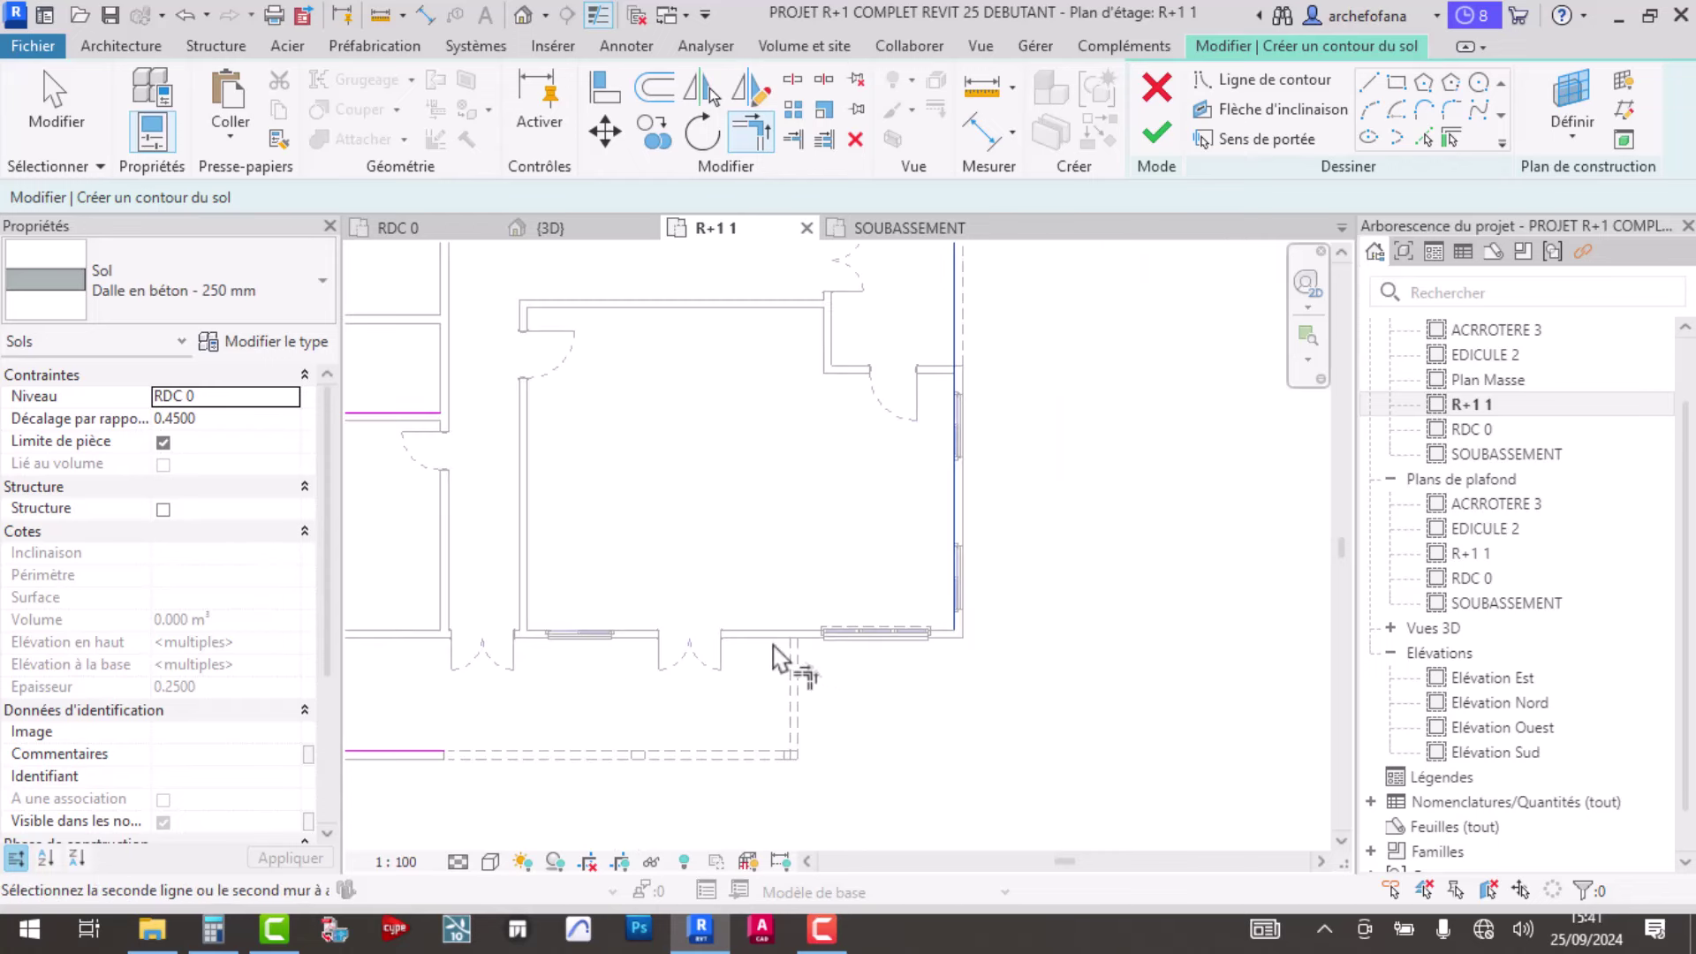
middle_click_drag(772, 658, 901, 606)
left_click(494, 645)
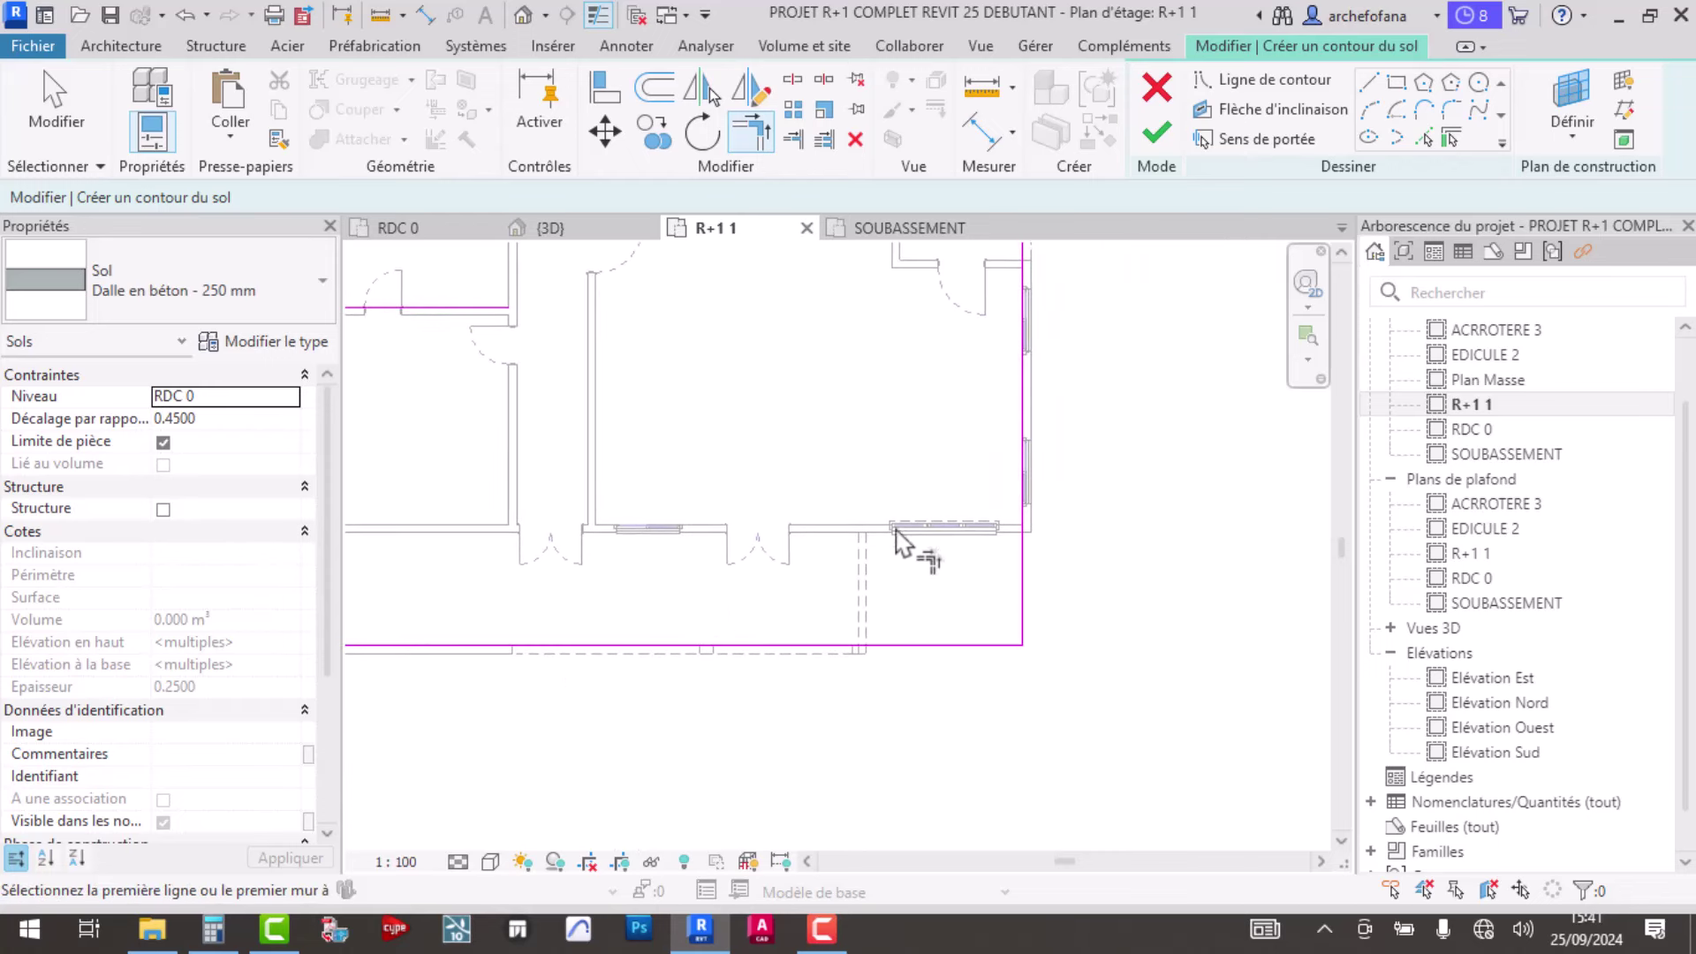
scroll(972, 530, "down", 2)
scroll(749, 644, "up", 3)
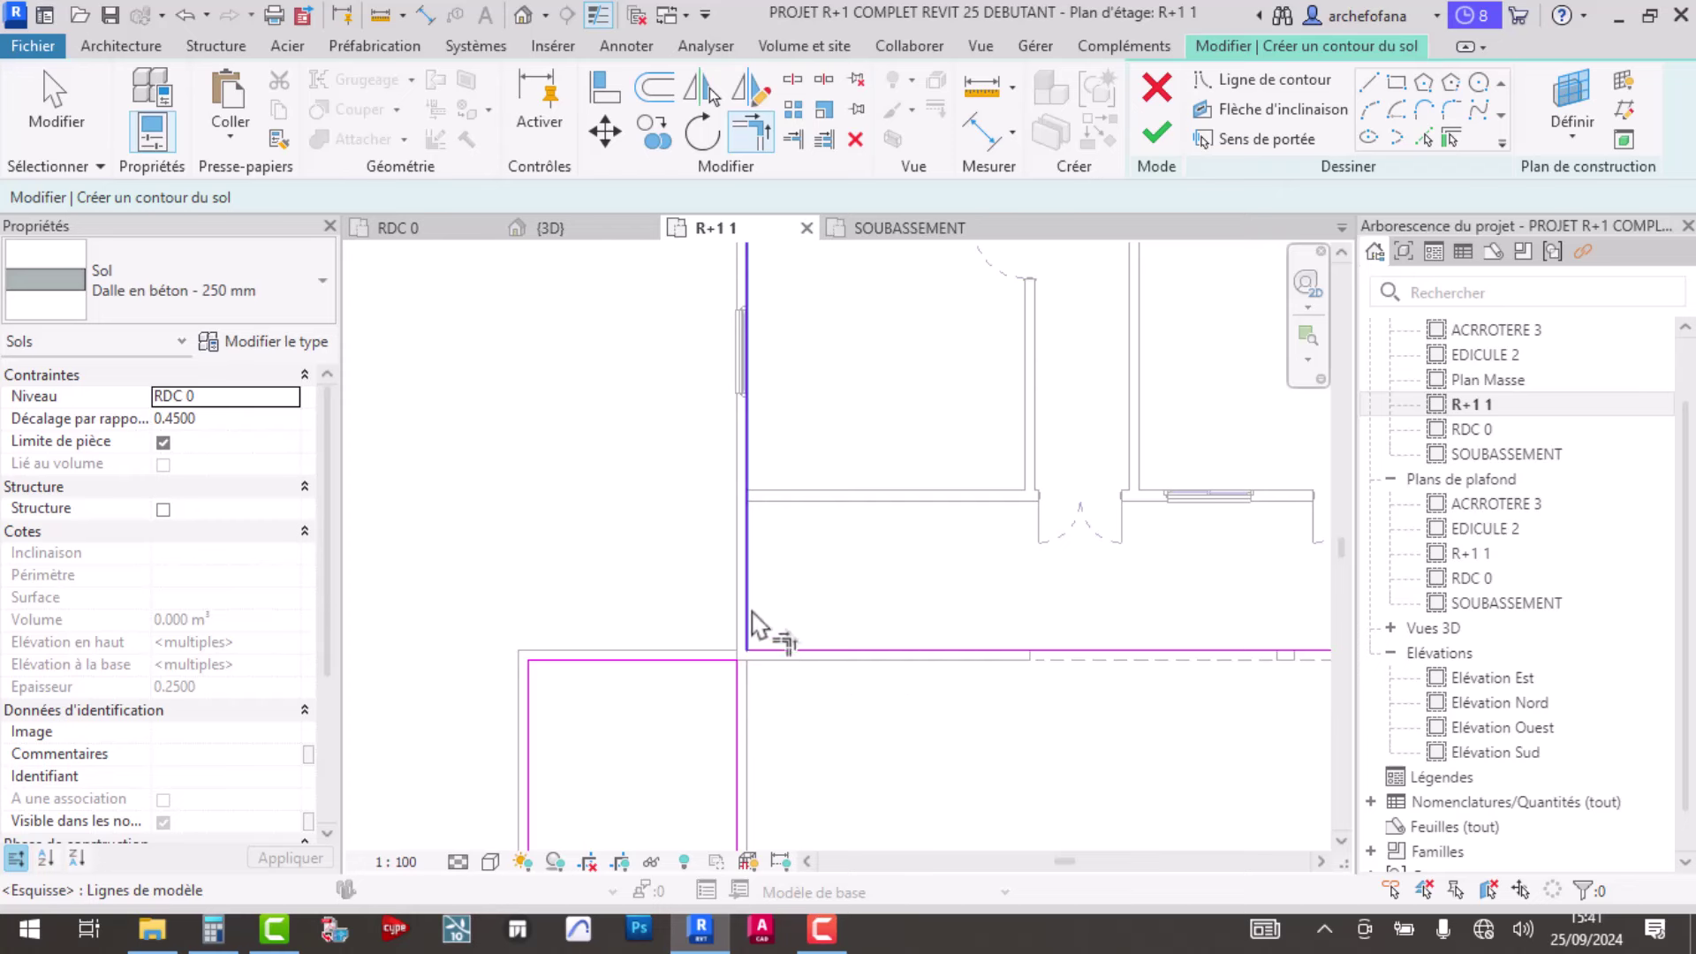
scroll(838, 618, "down", 3)
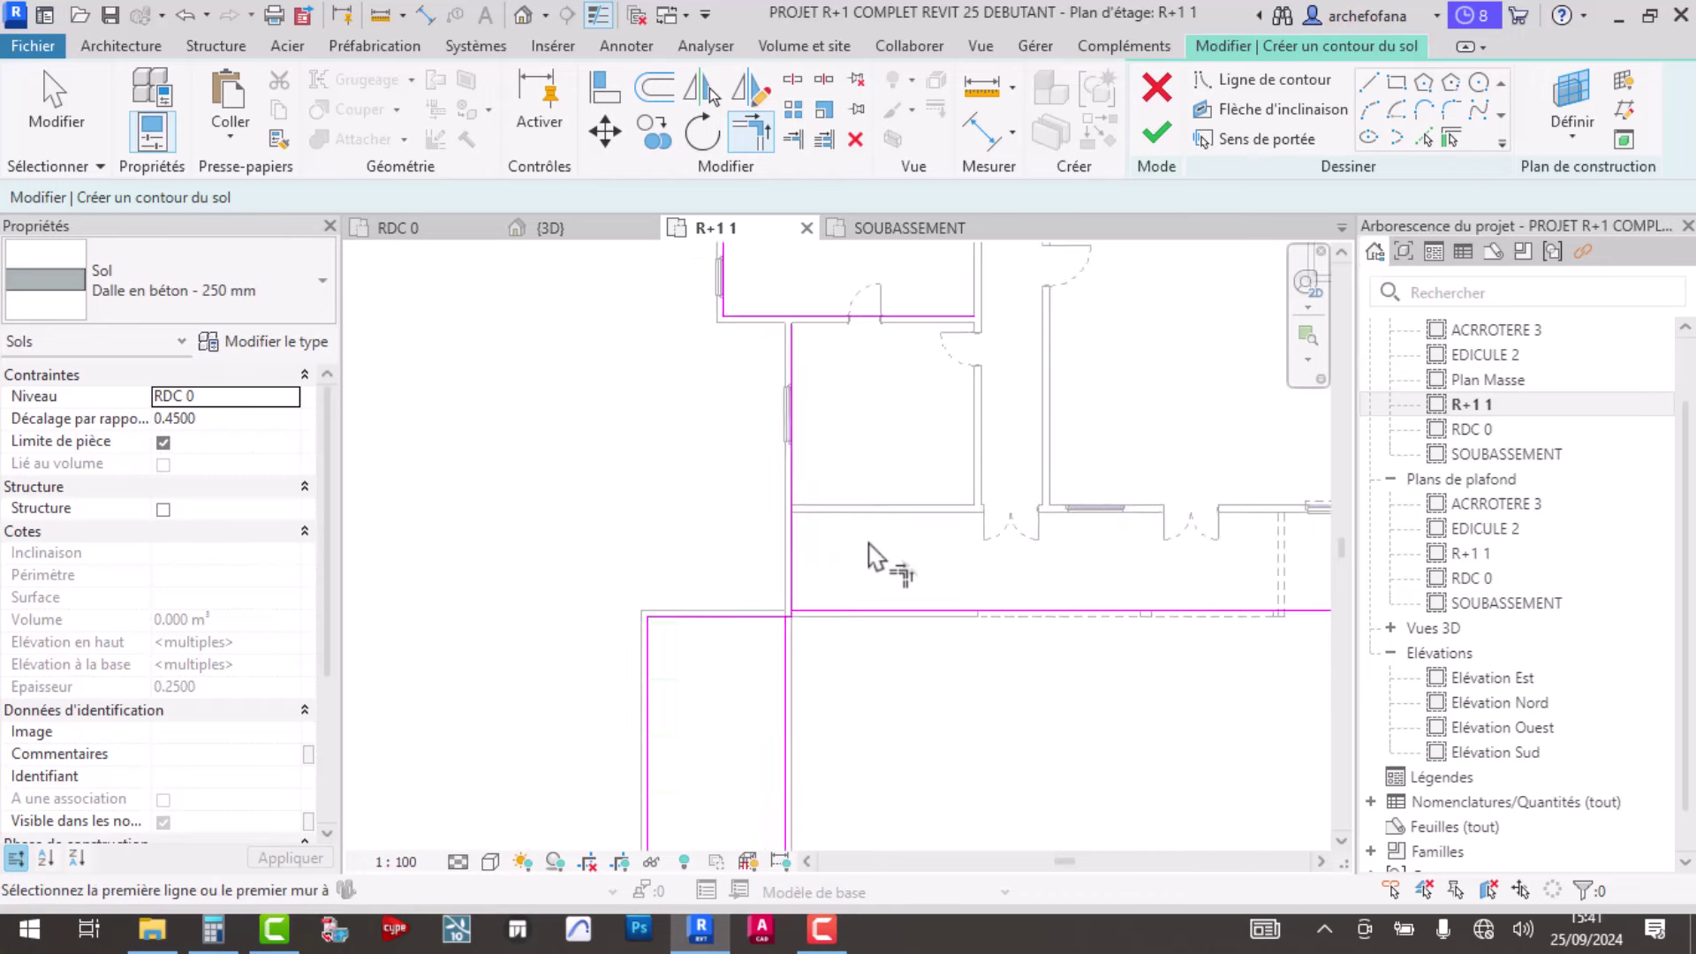
scroll(784, 559, "up", 3)
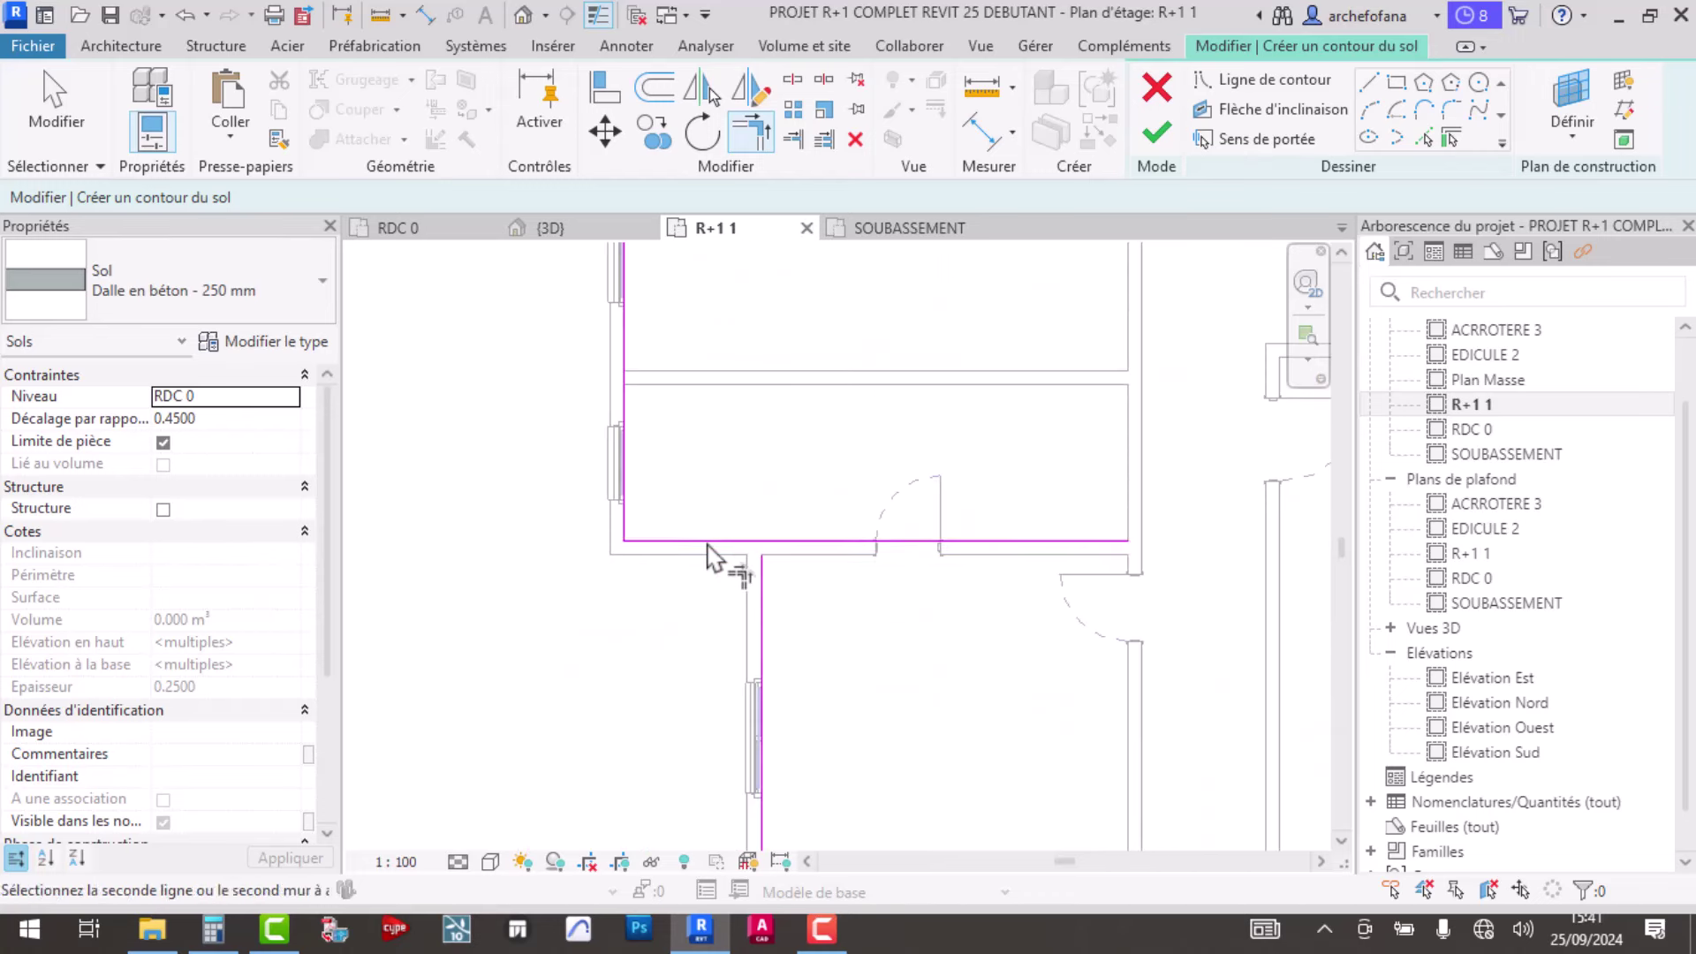
mouse_move(766, 624)
middle_mouse_down()
mouse_move(839, 473)
mouse_move(883, 661)
middle_mouse_up()
scroll(795, 609, "up", 3)
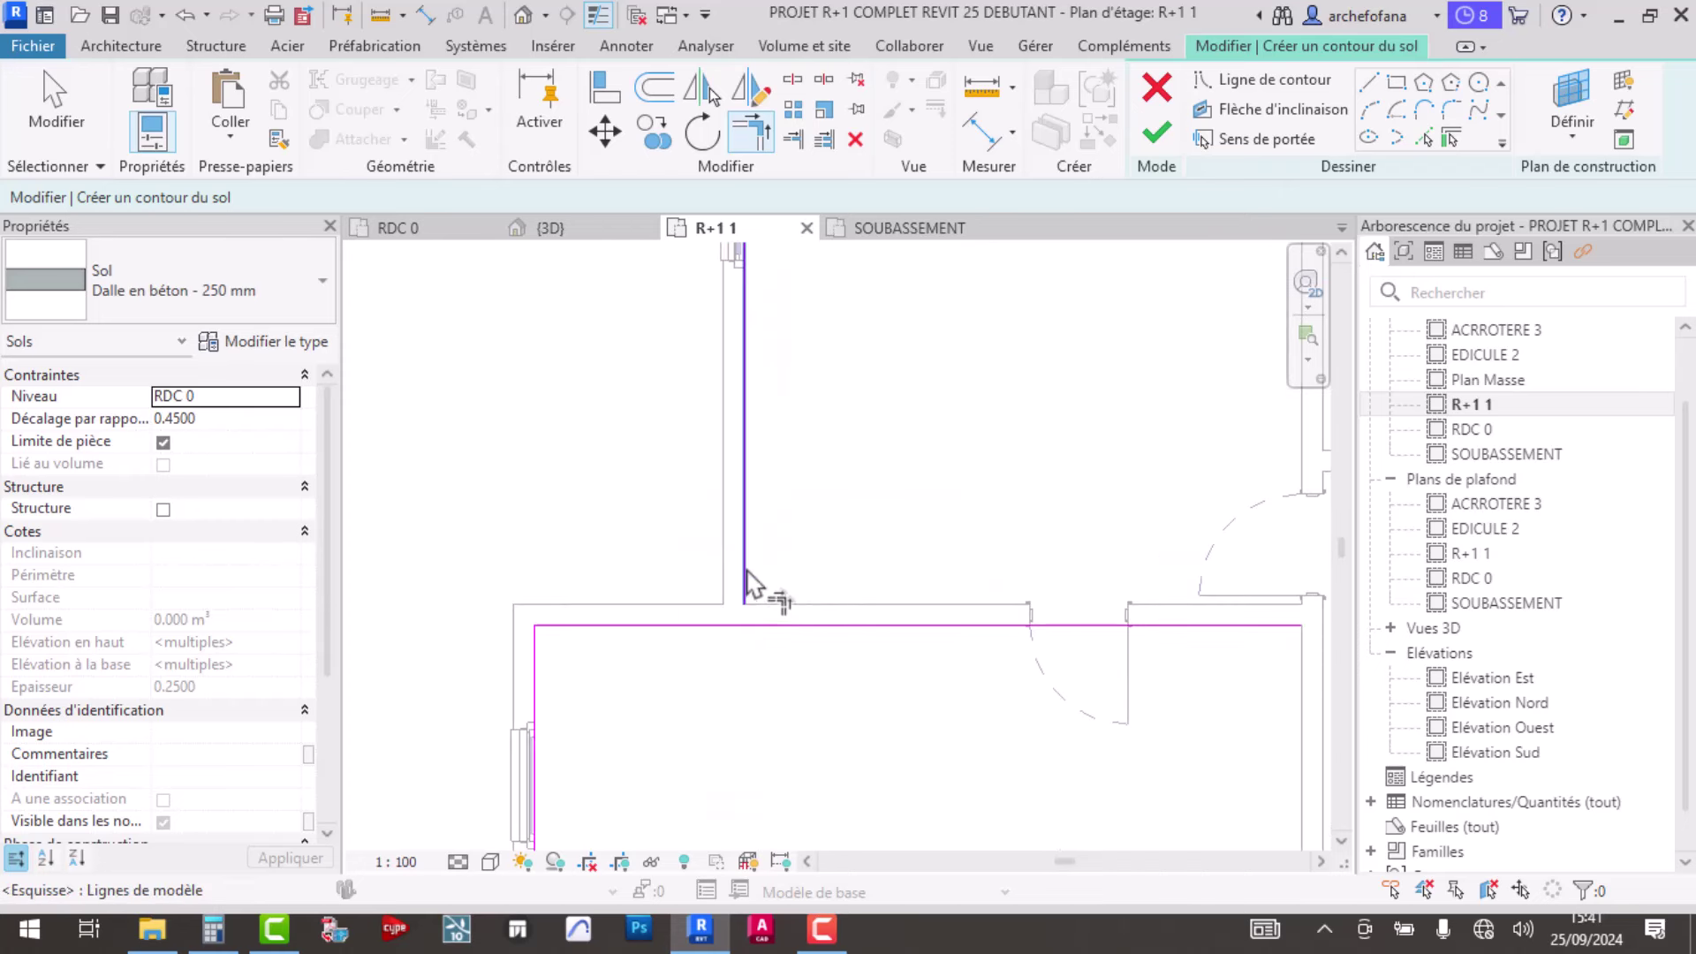
scroll(714, 637, "down", 4)
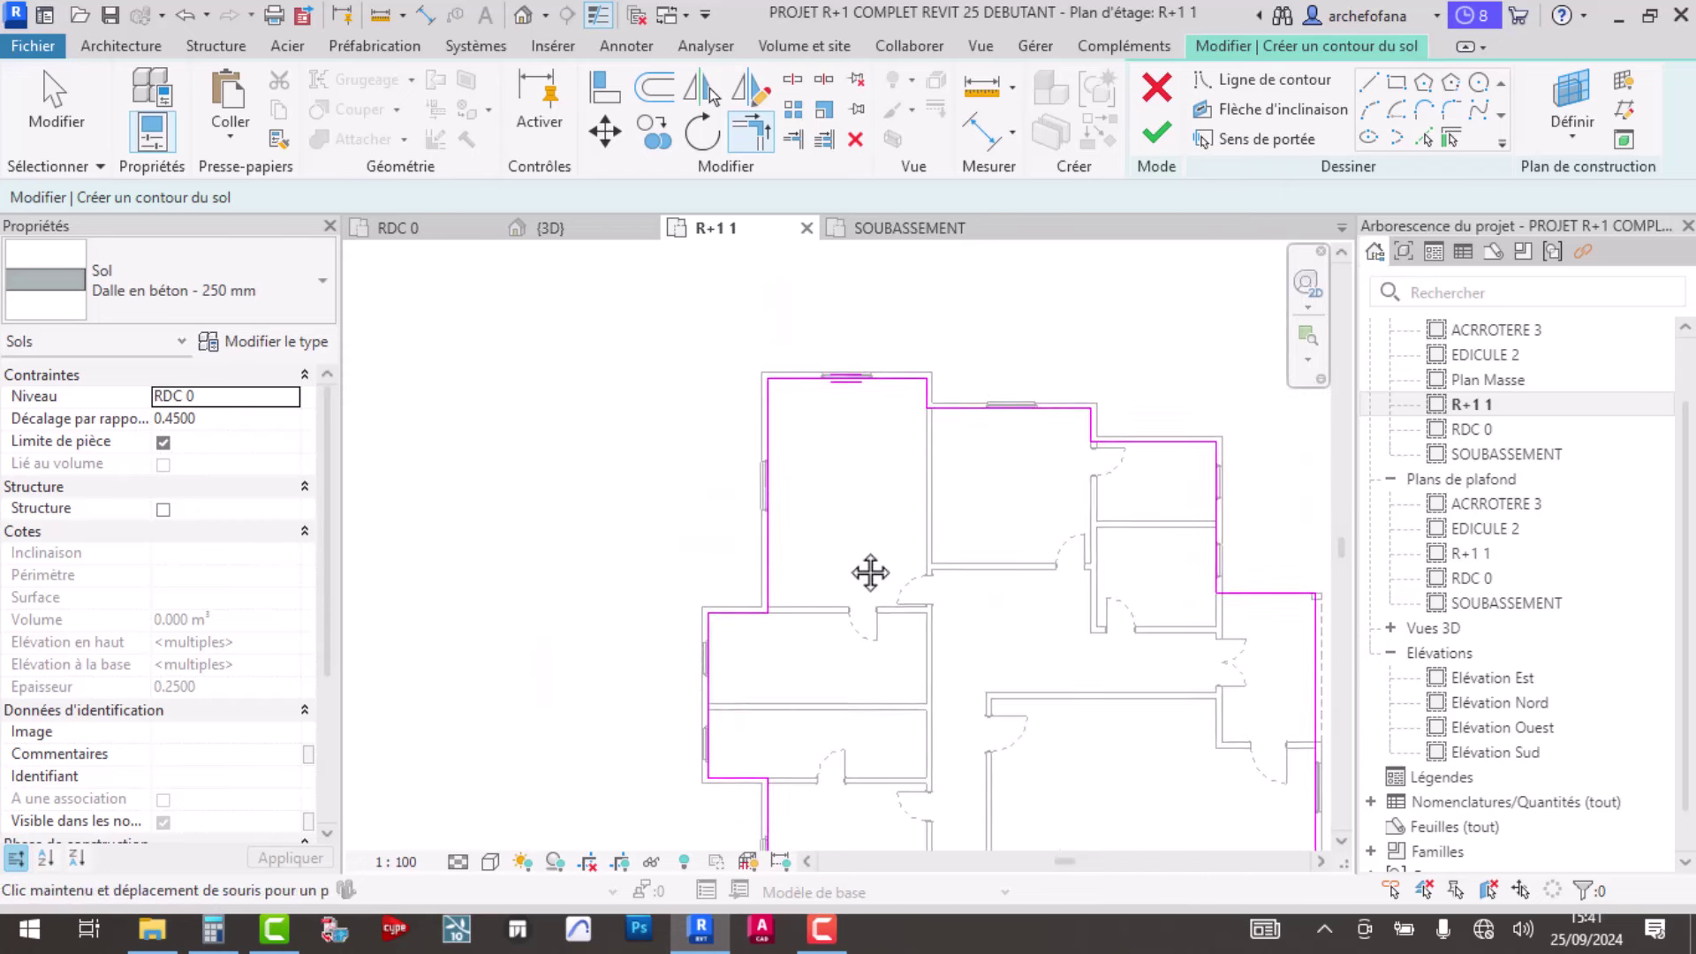
middle_click_drag(794, 605, 1054, 697)
scroll(966, 606, "up", 2)
scroll(977, 632, "up", 2)
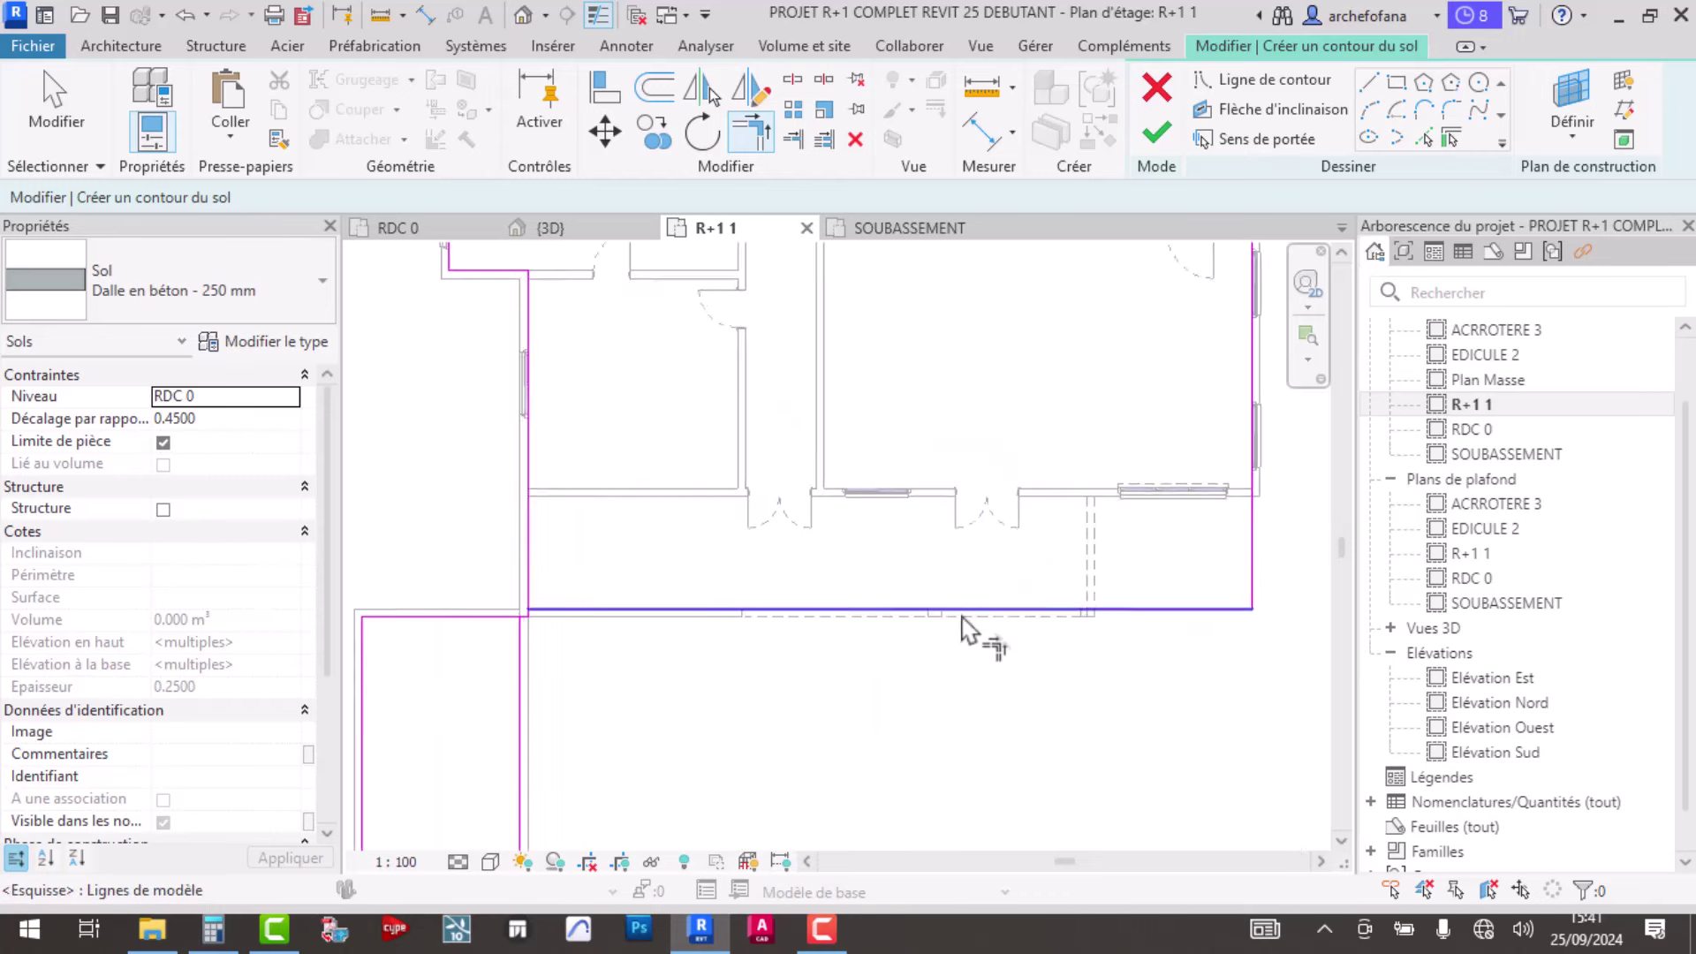
scroll(977, 633, "up", 2)
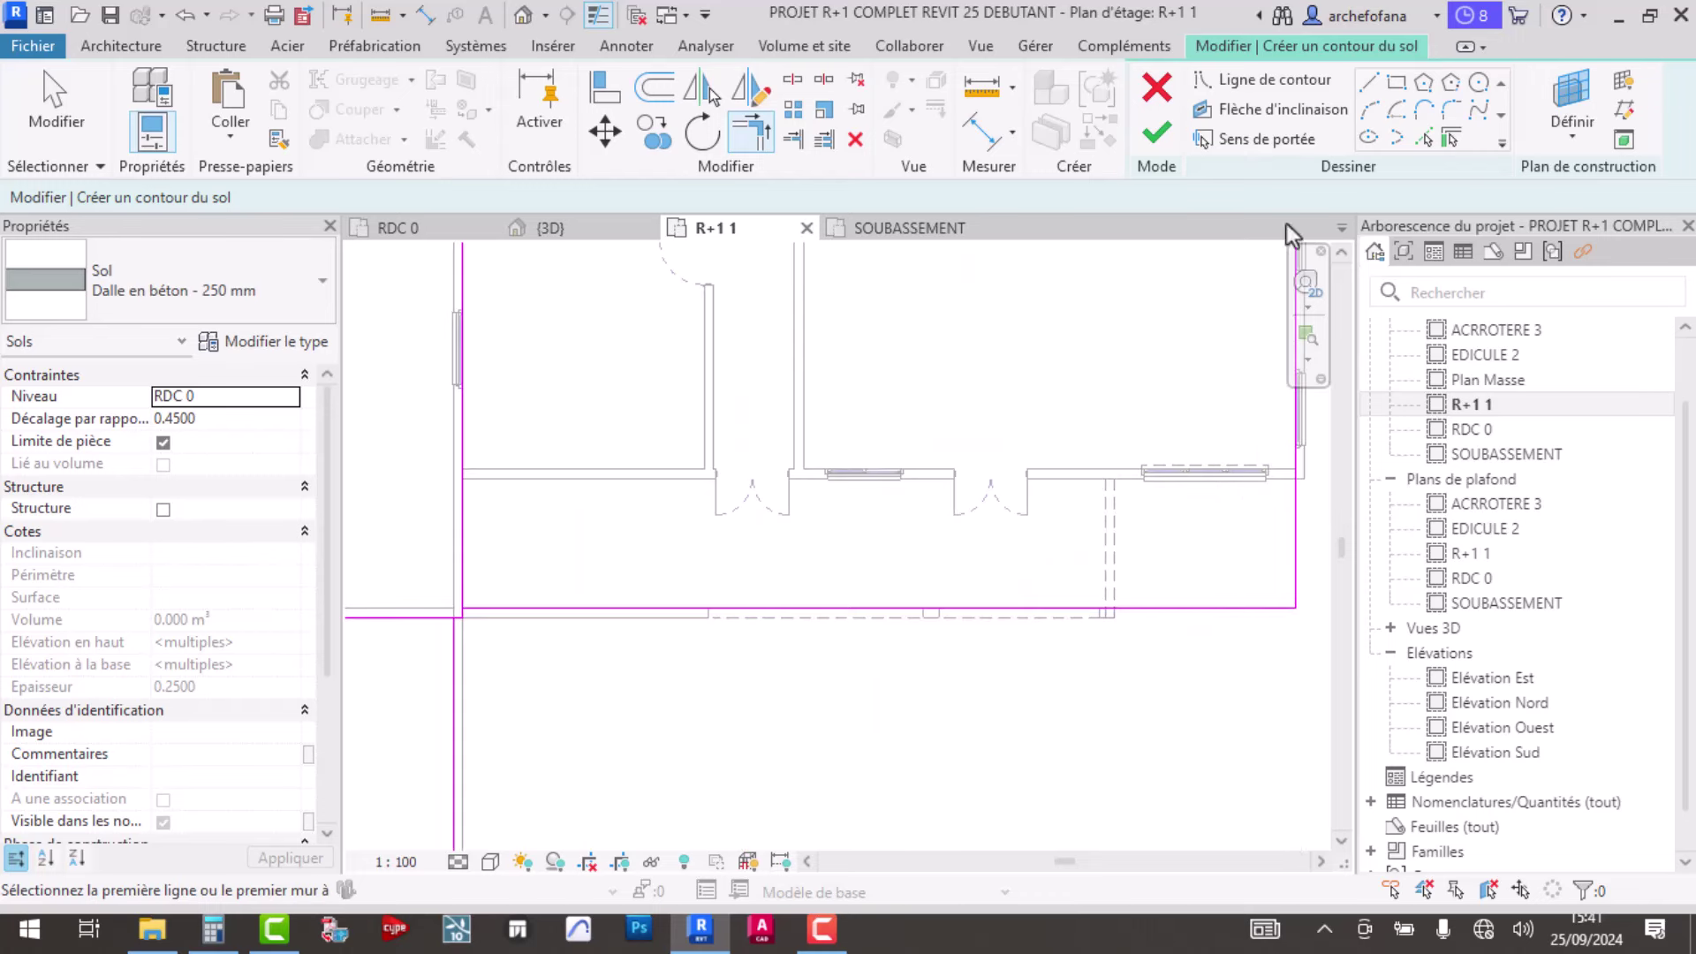
- Draw a vertical boundary line and a 13.95 horizontal line below the building
left_click(1370, 83)
scroll(439, 651, "up", 1)
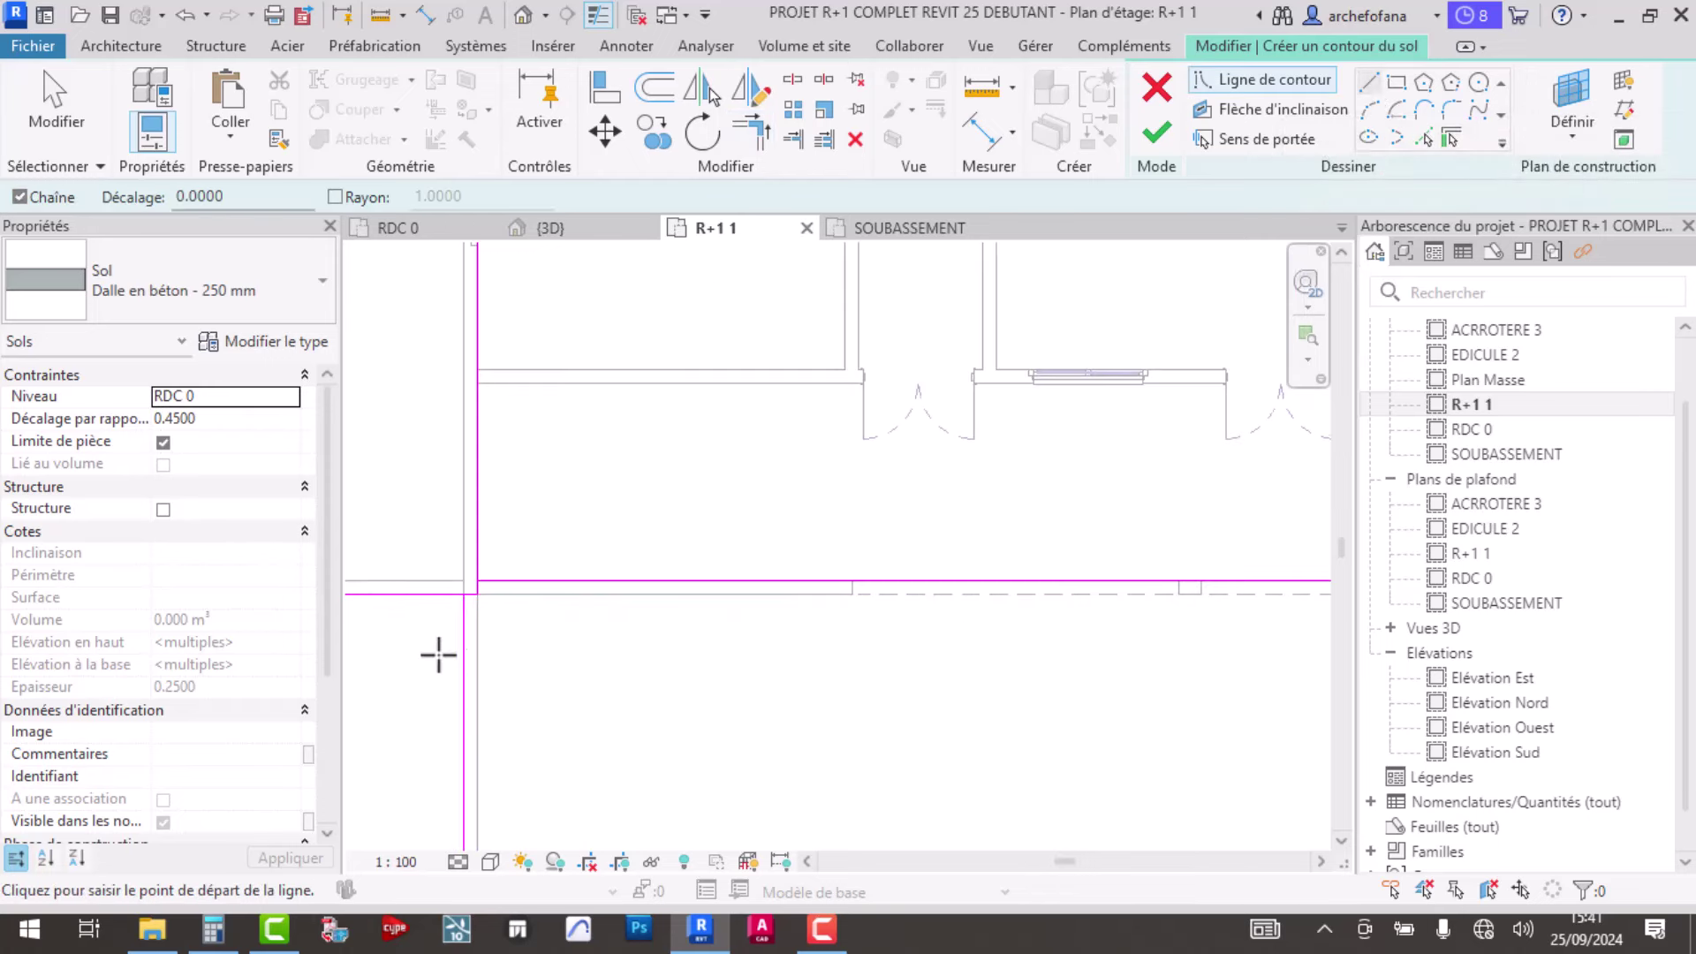
left_click(463, 594)
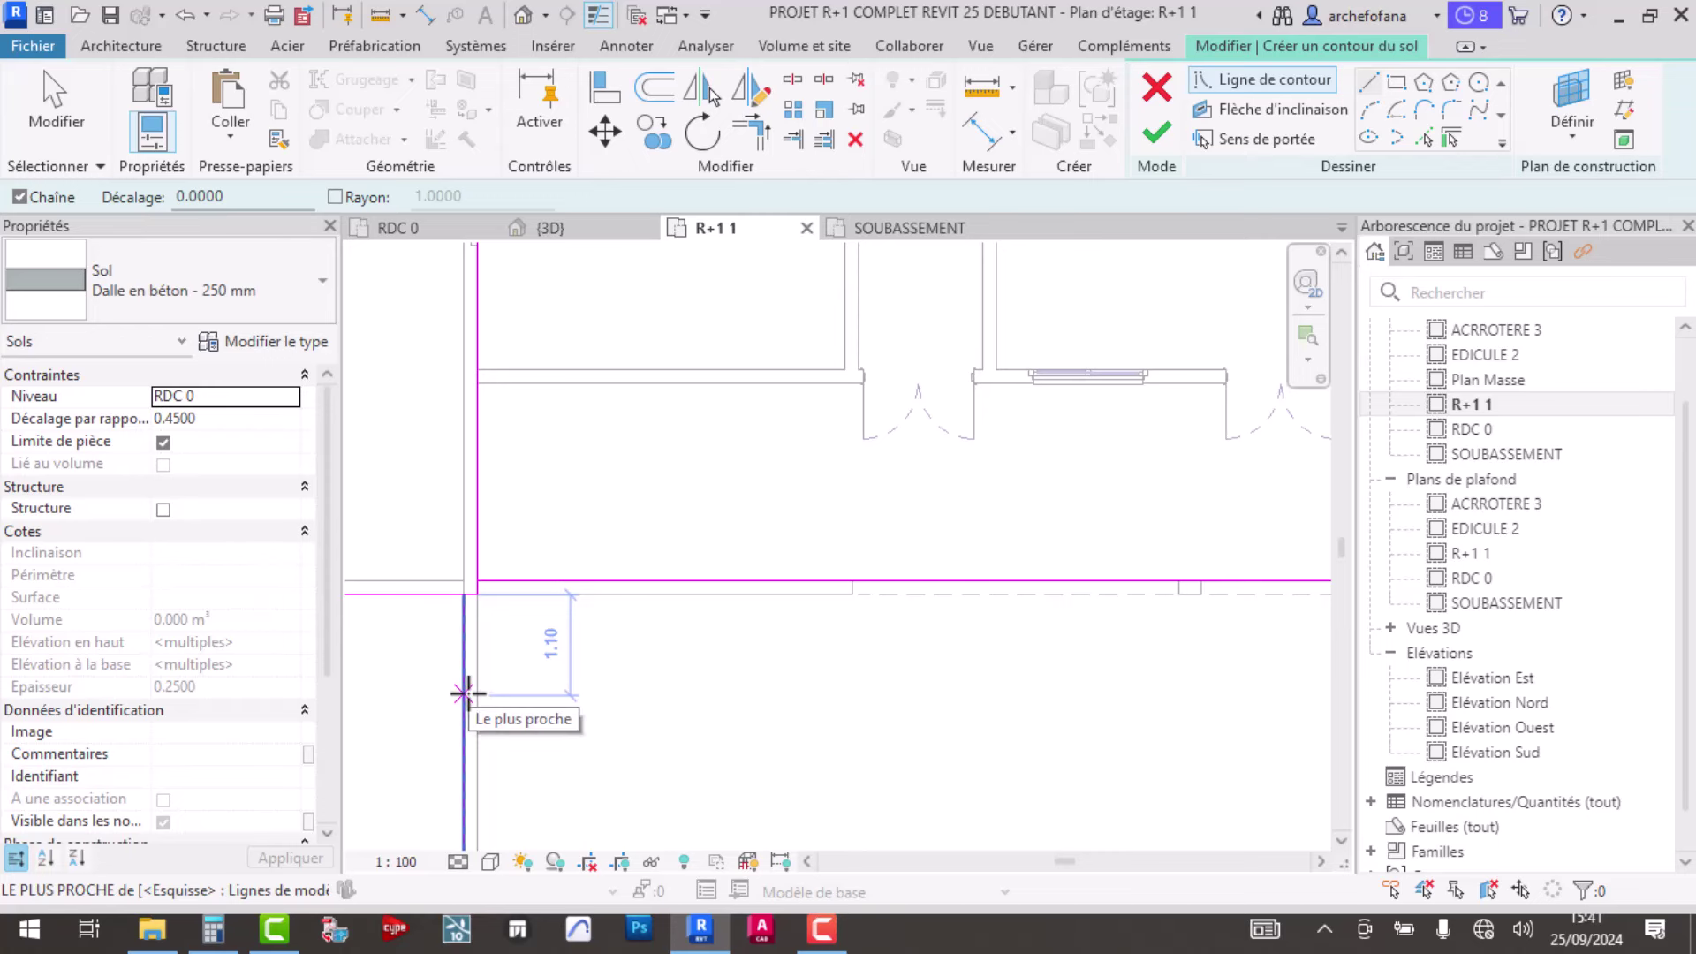
left_click(463, 693)
scroll(818, 718, "down", 2)
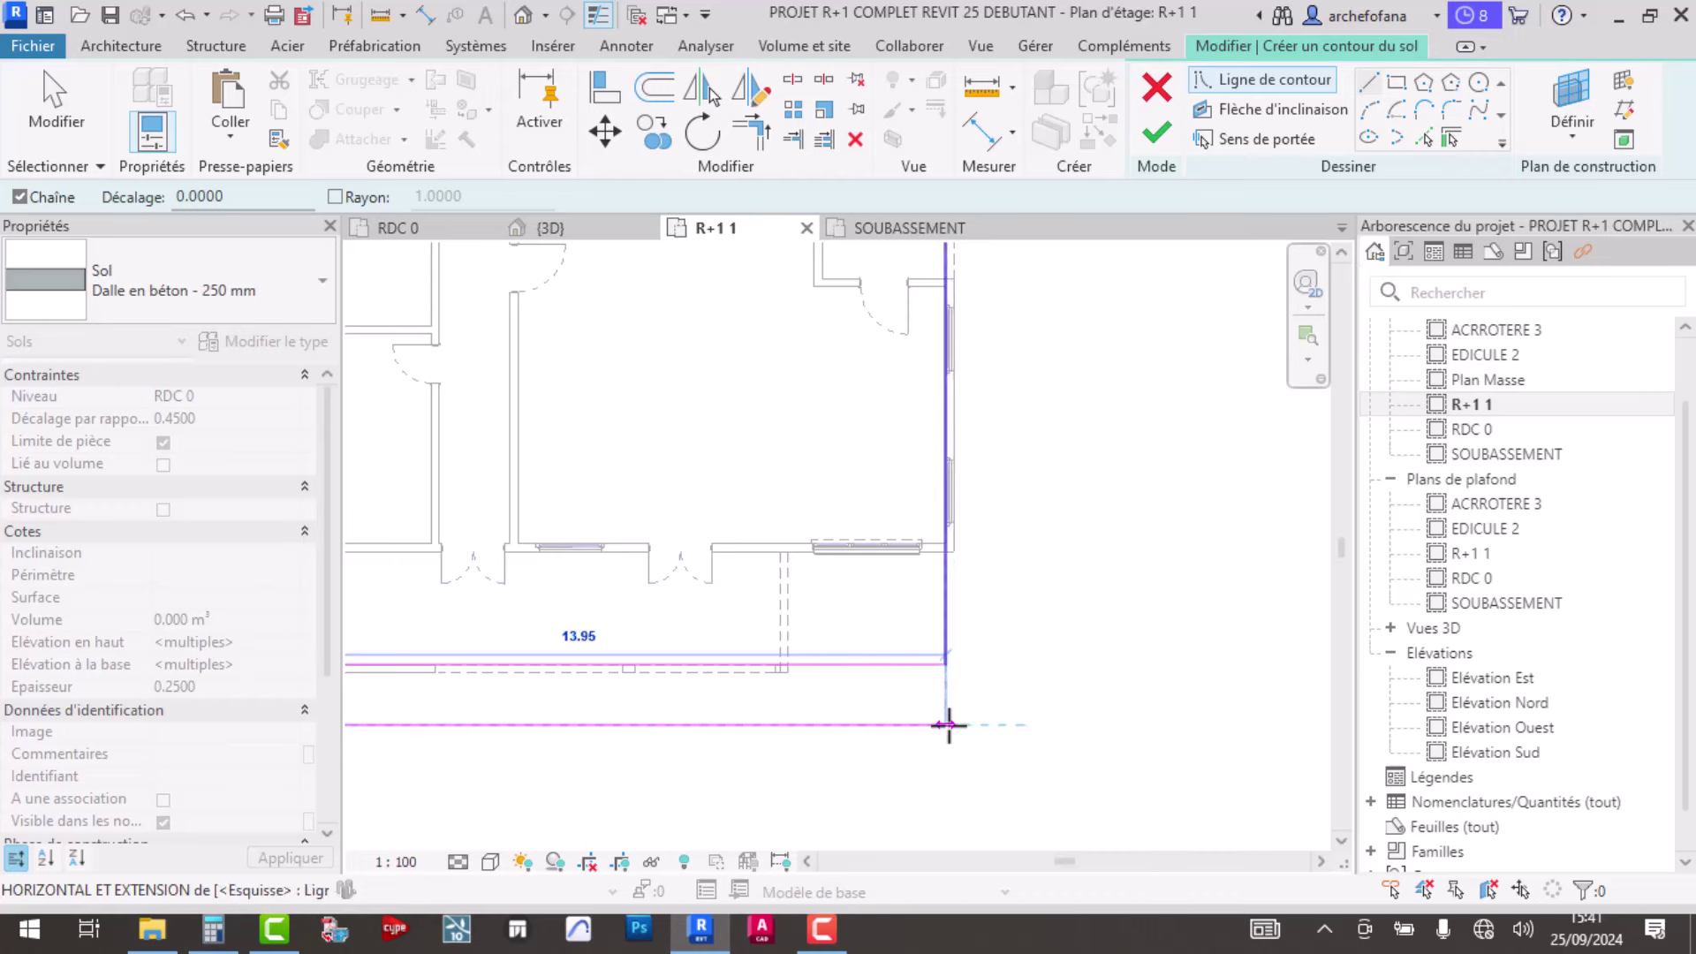
left_click(949, 725)
right_click(949, 724)
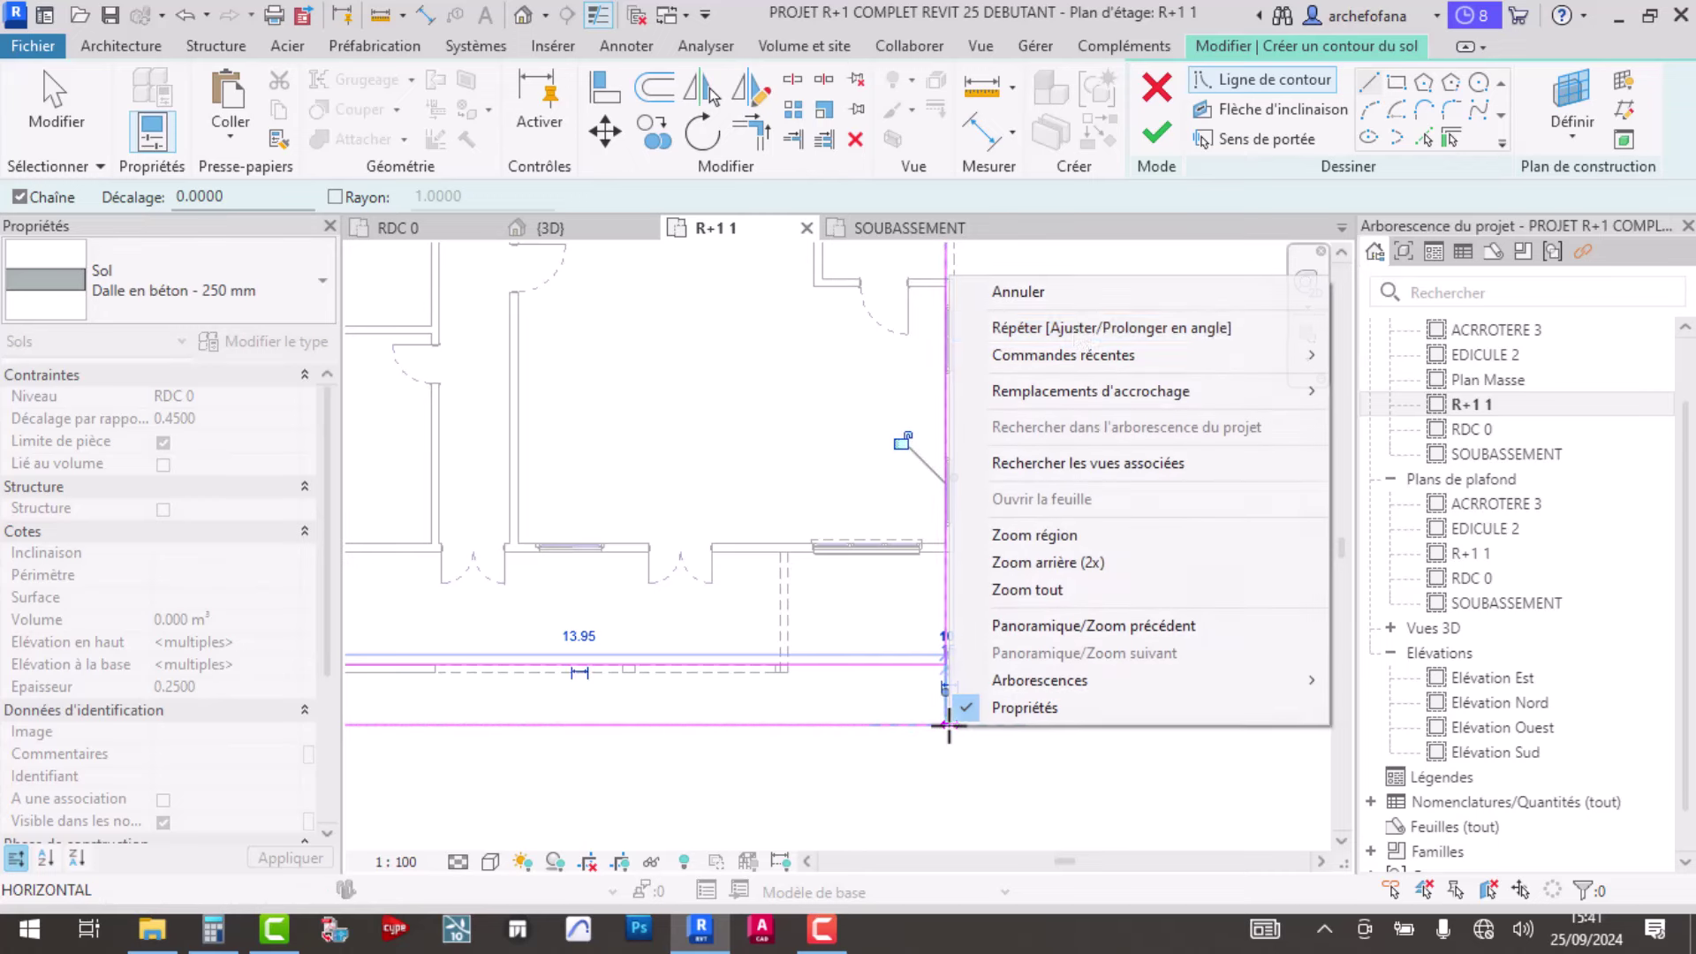
left_click(1072, 298)
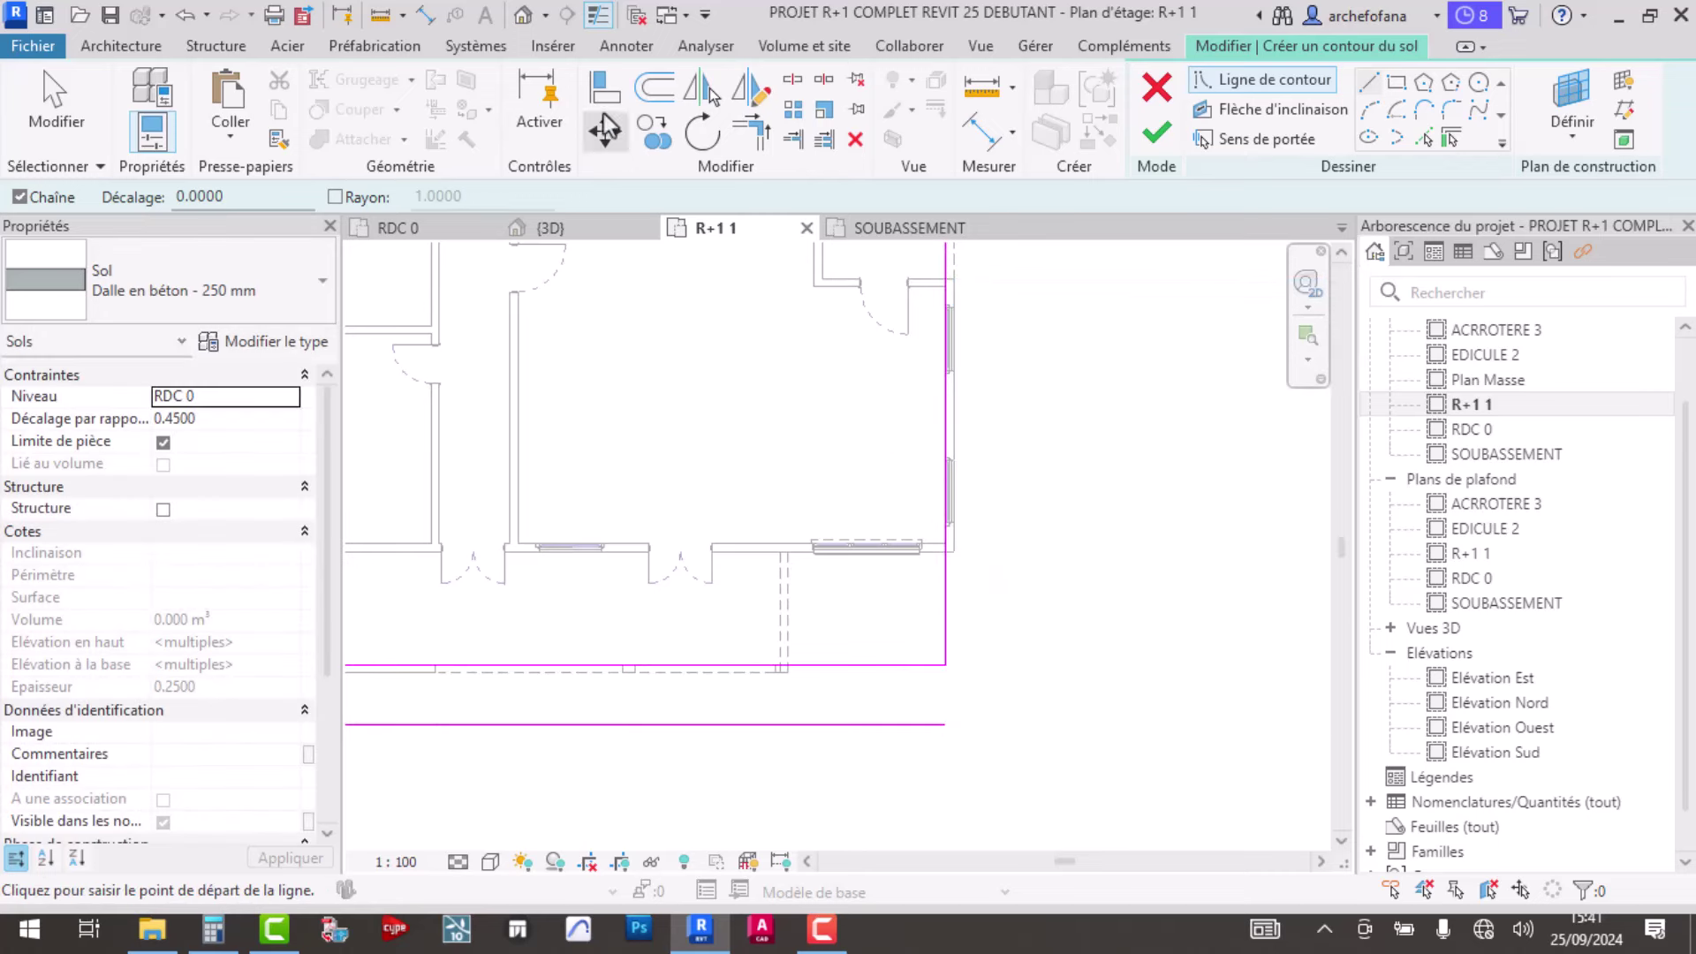
- Trim the new lines and adjacent sketch lines into closed corners
left_click(749, 133)
left_click(945, 627)
left_click(947, 724)
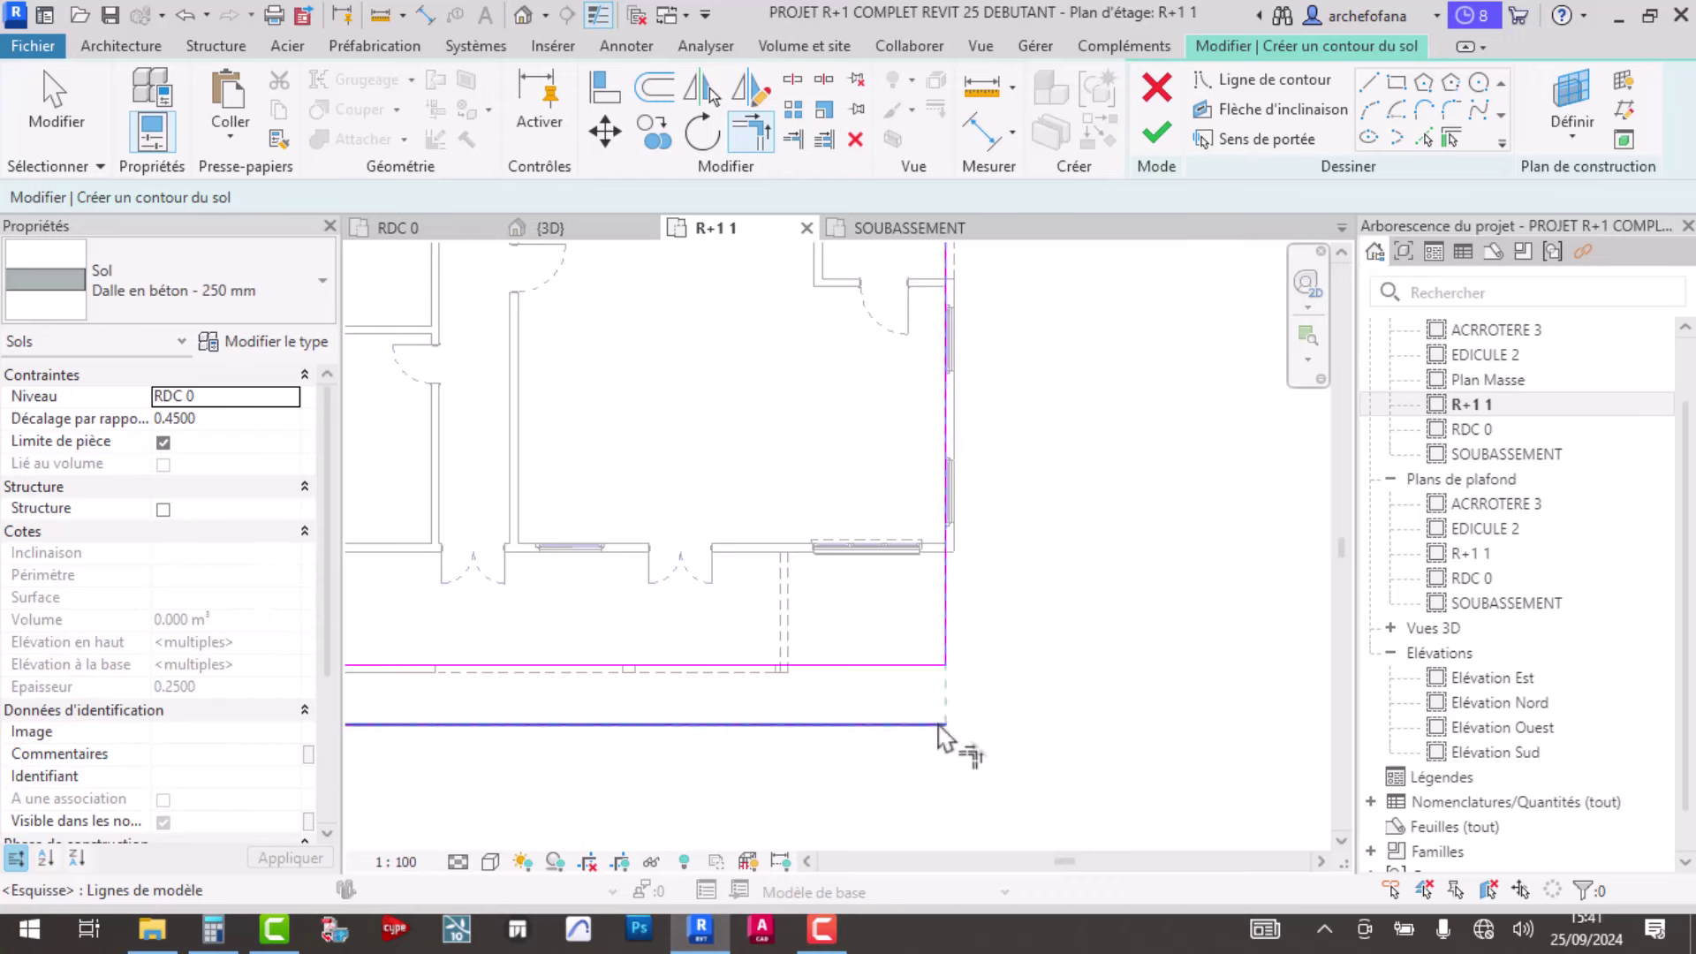
scroll(883, 707, "down", 3)
scroll(521, 693, "up", 3)
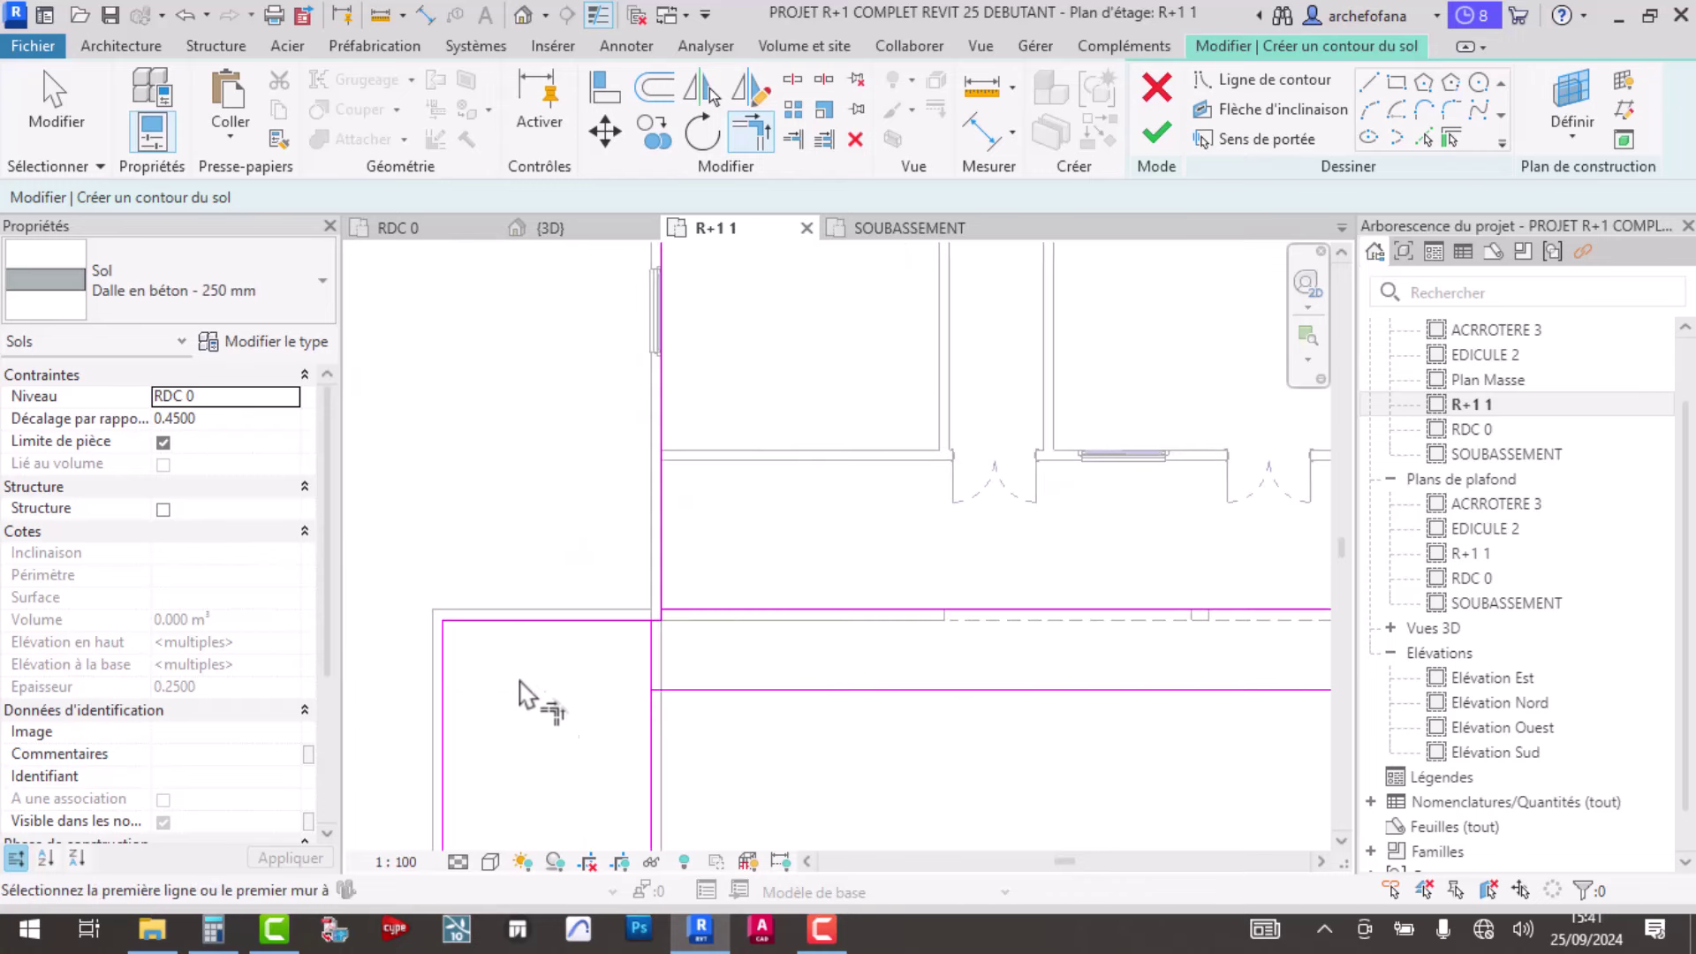
left_click(653, 760)
left_click(695, 689)
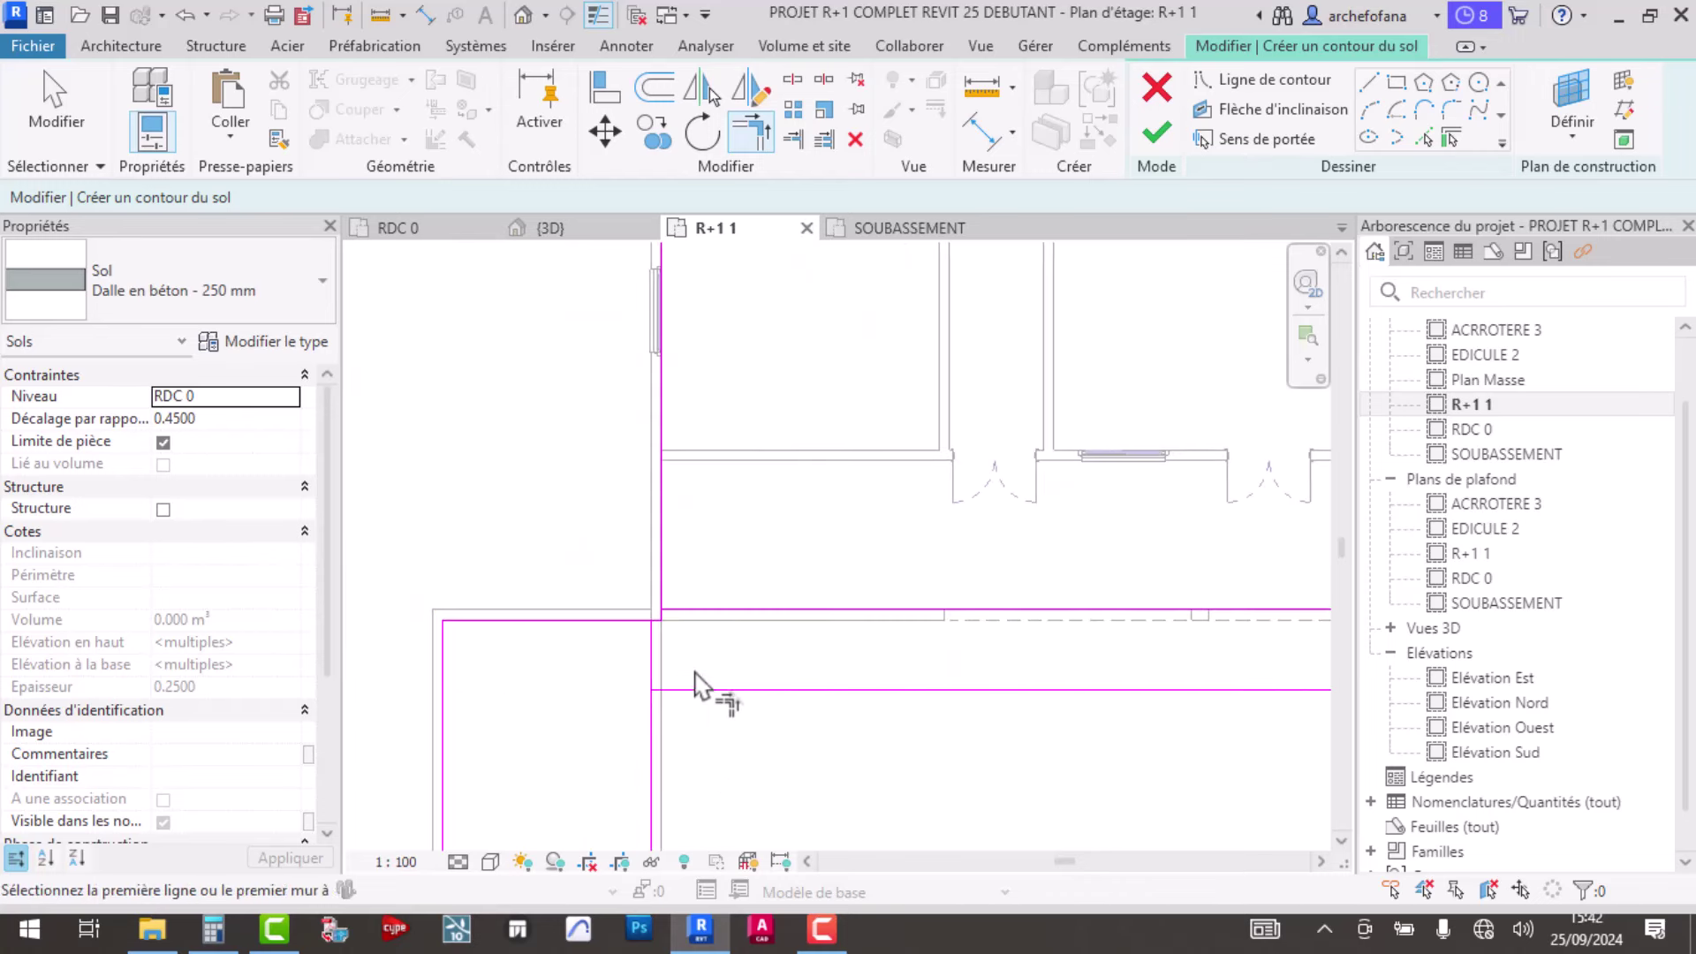
left_click(667, 578)
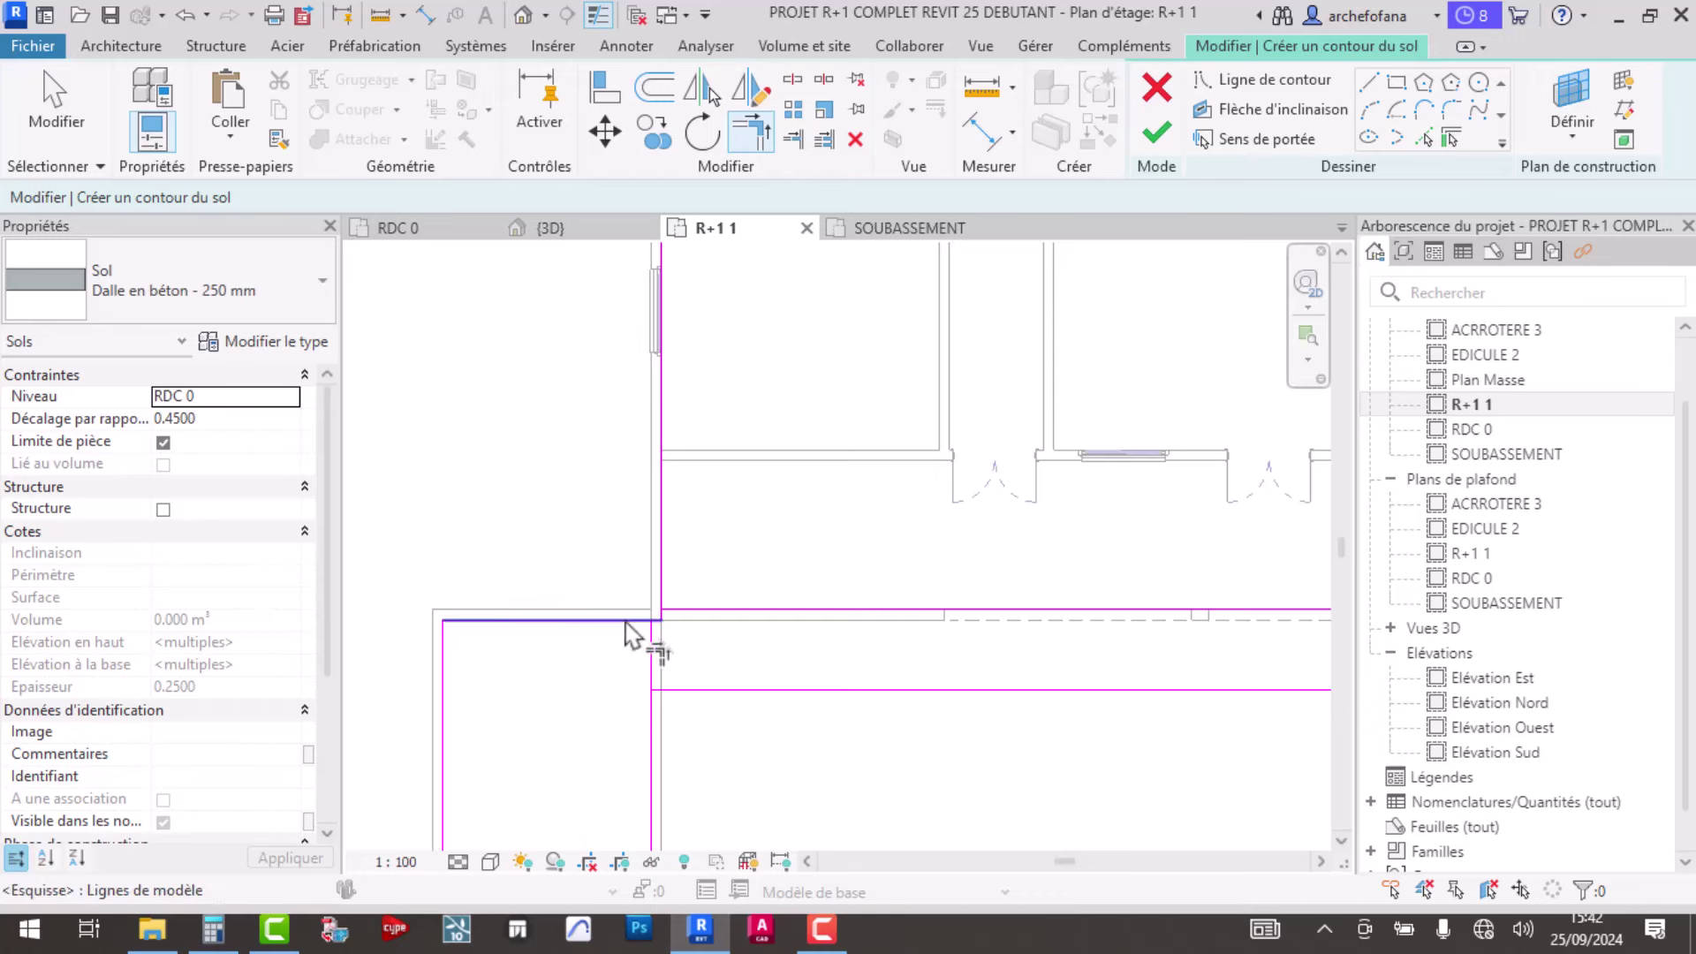
left_click(663, 574)
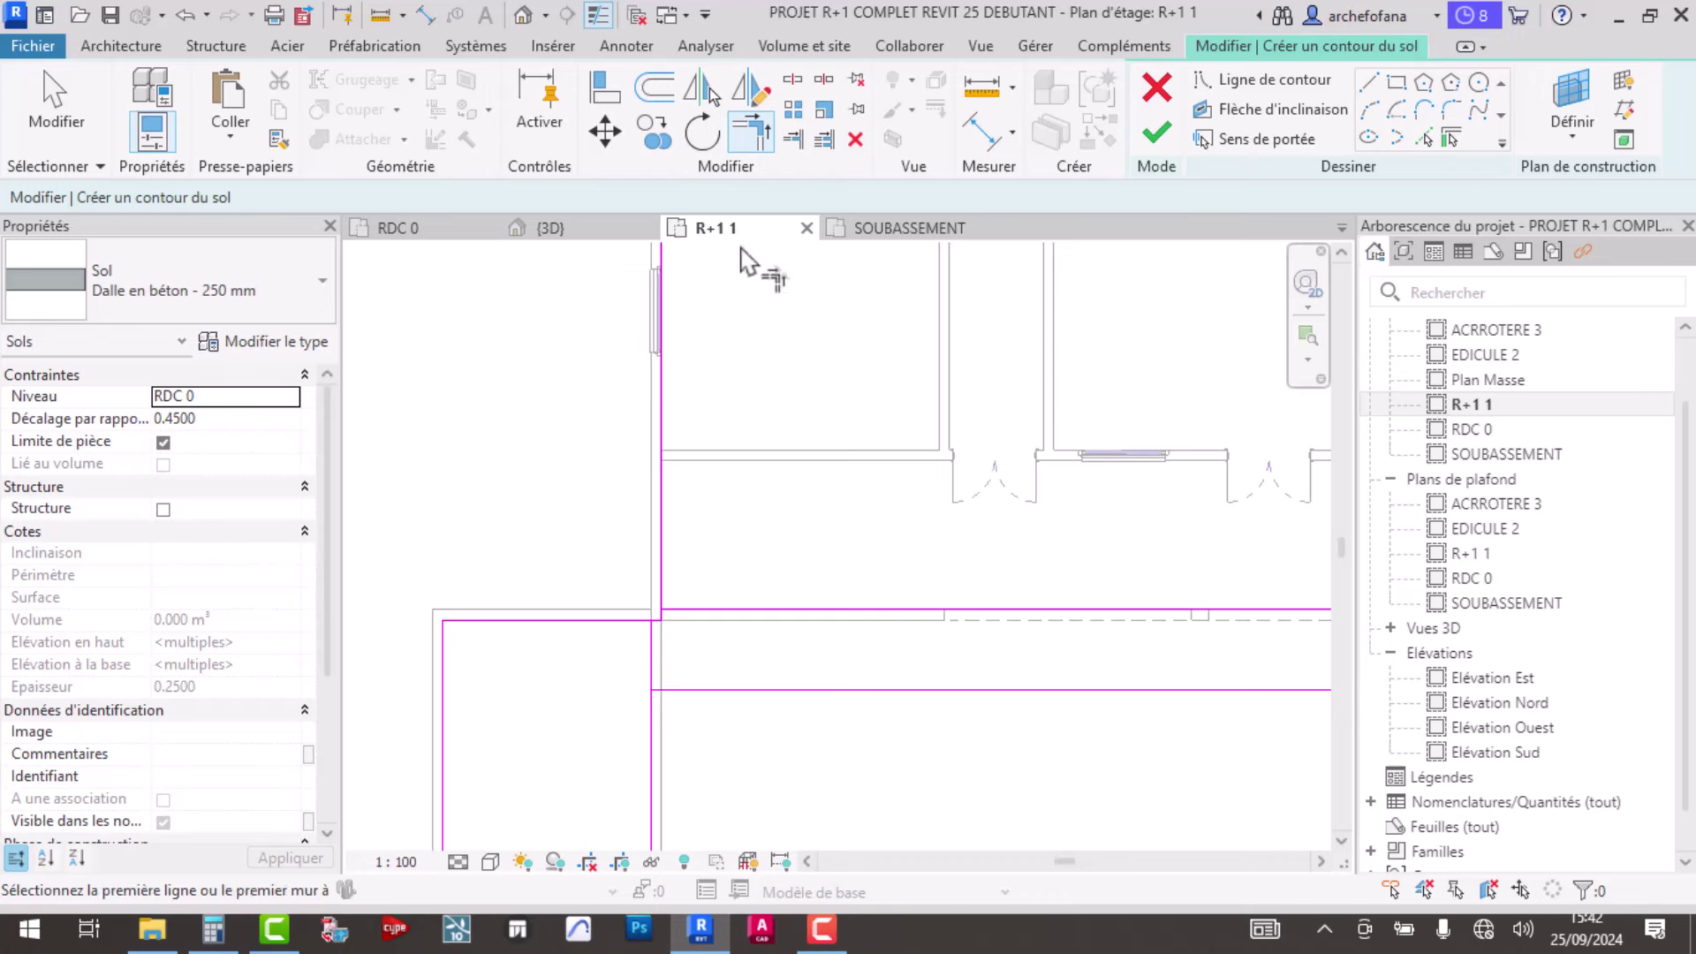
- Remove an unwanted sketch line and trim the remaining vertical and horizontal lines to a corner
left_click(855, 139)
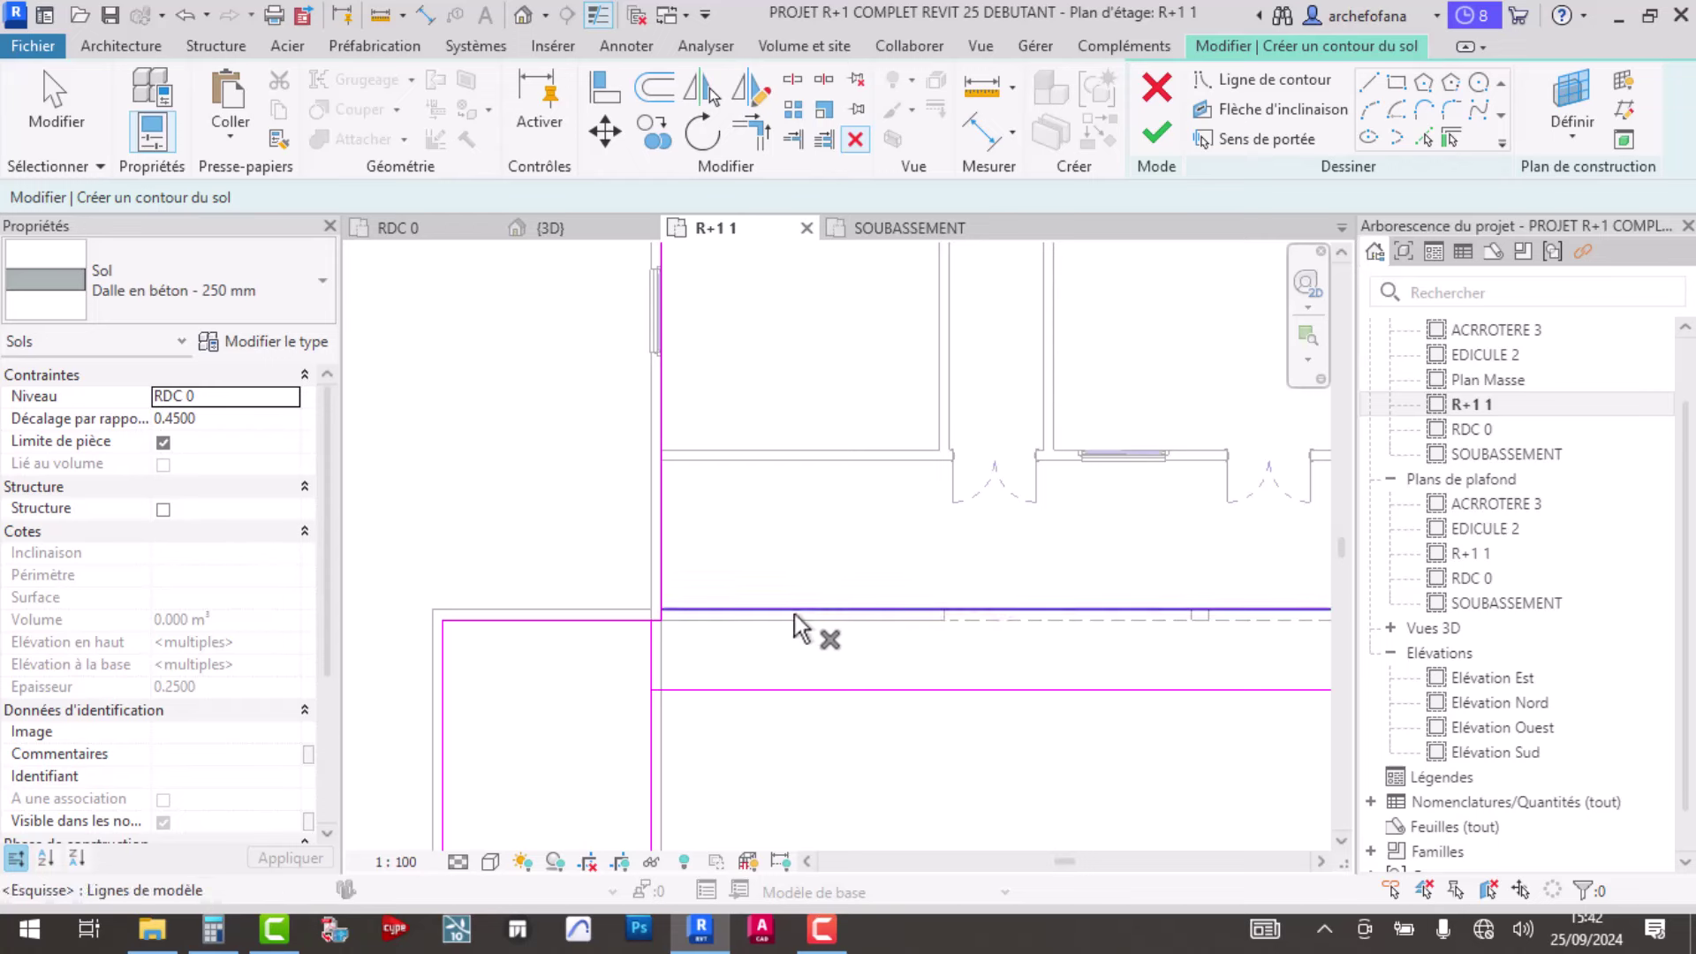
scroll(813, 530, "down", 2)
scroll(742, 530, "up", 3)
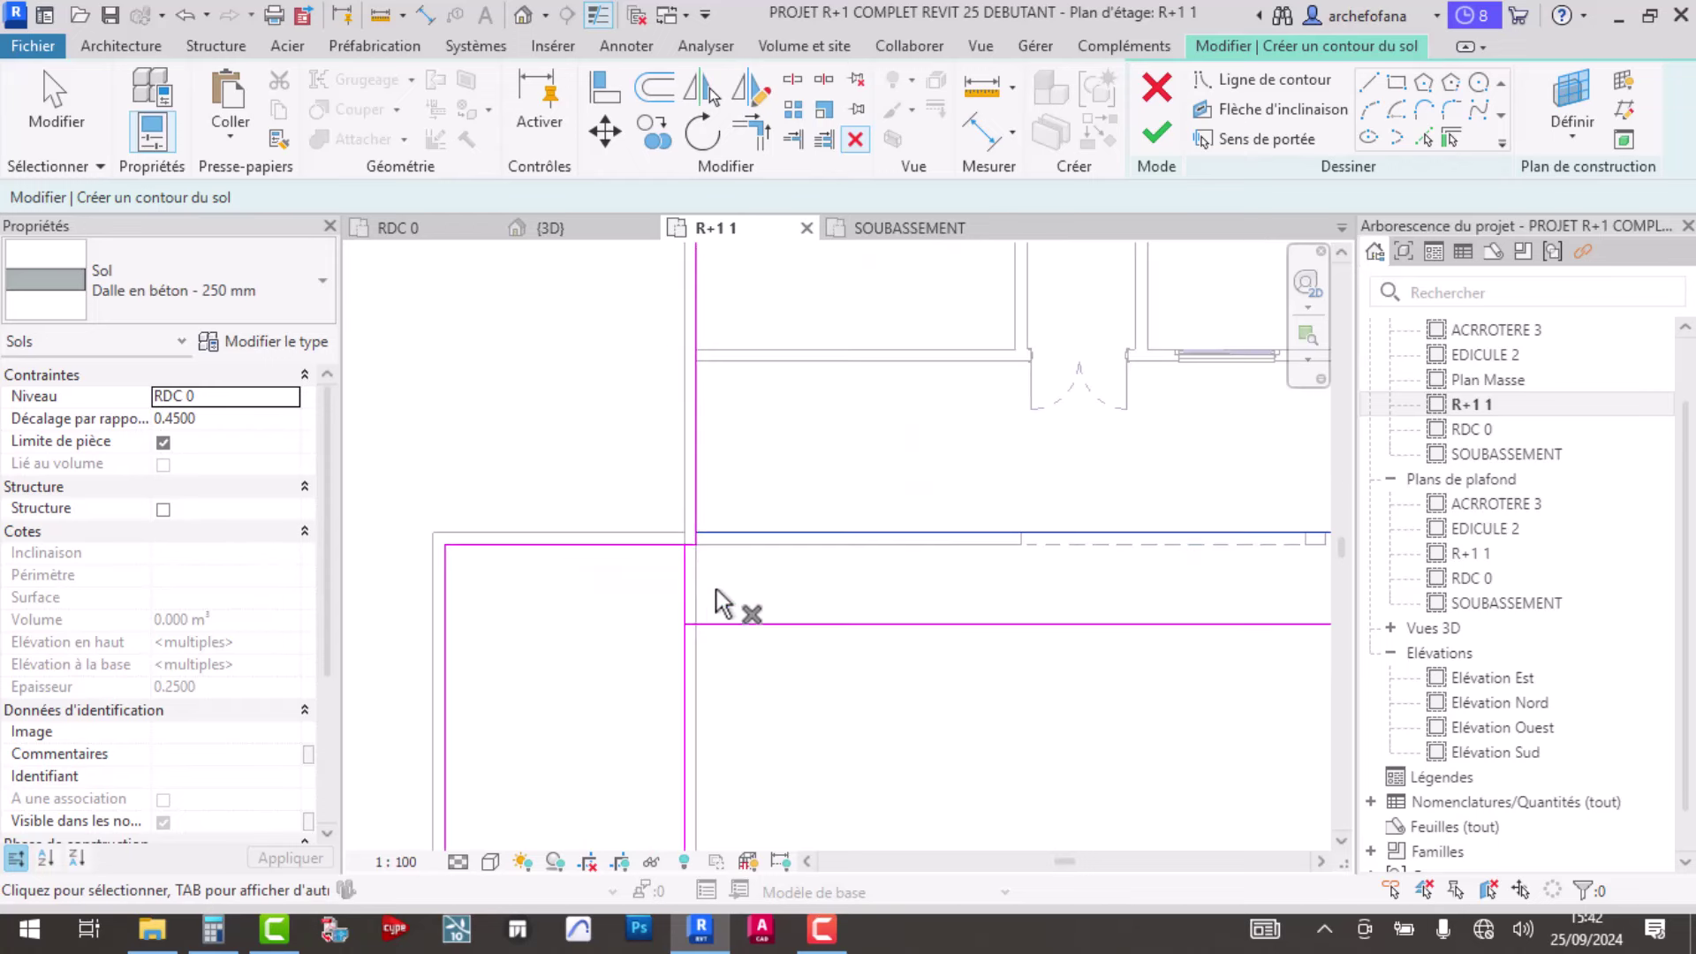
left_click(753, 132)
left_click(643, 547)
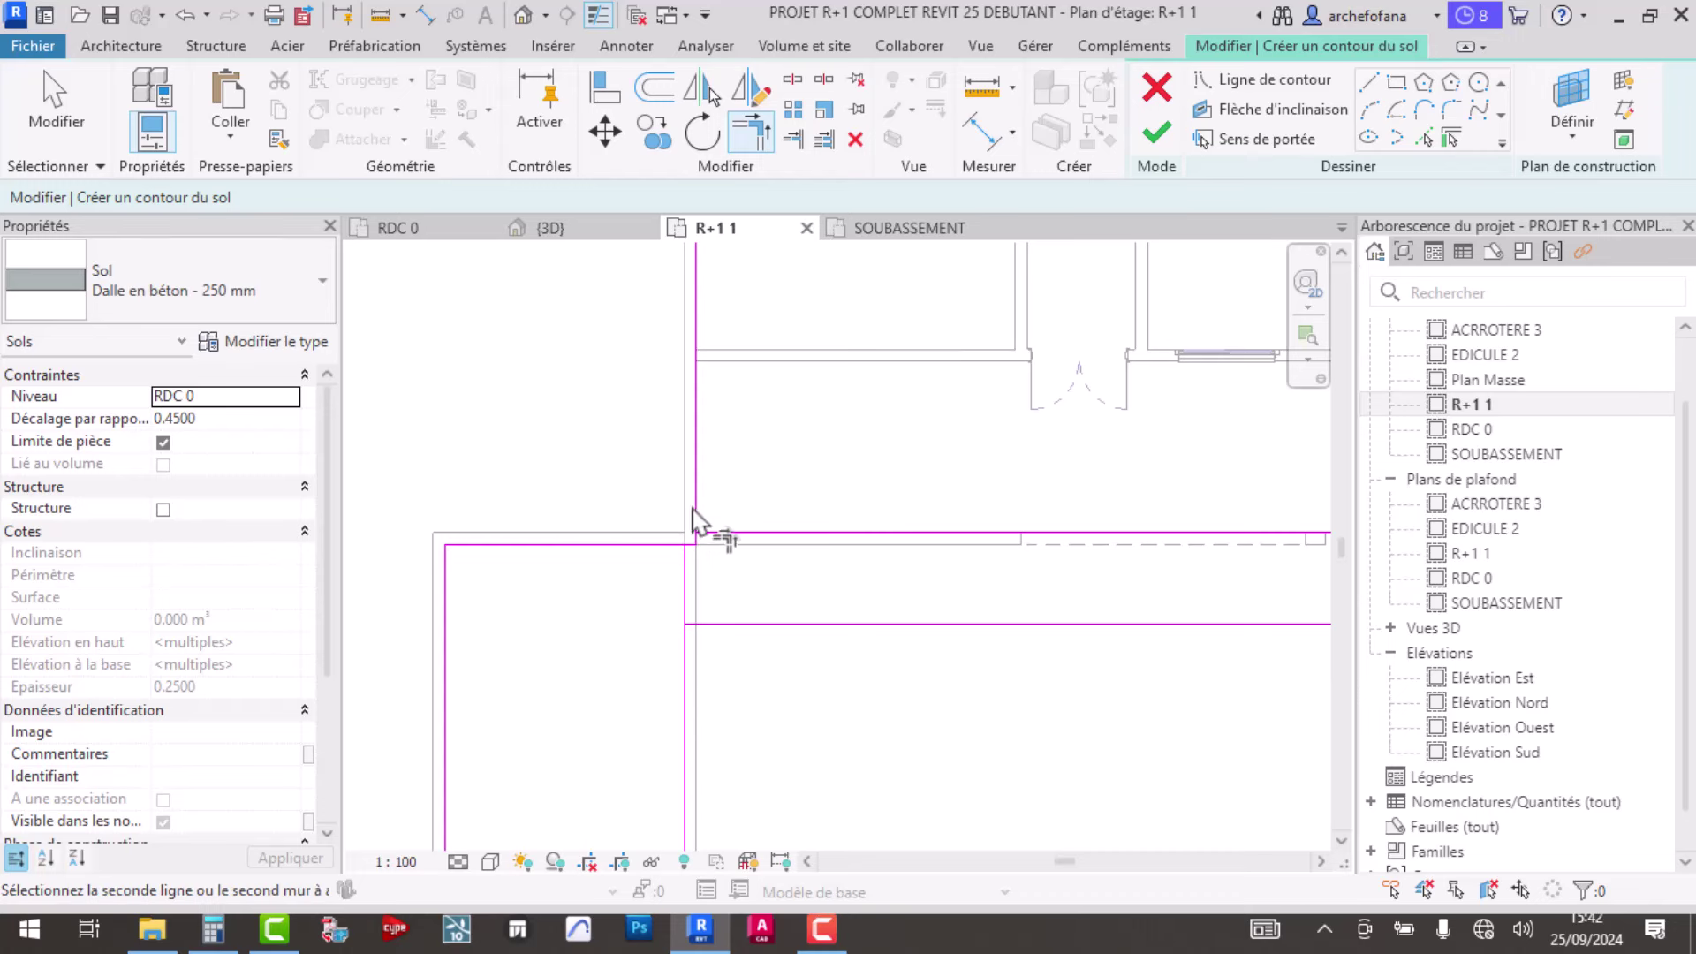
left_click(730, 624)
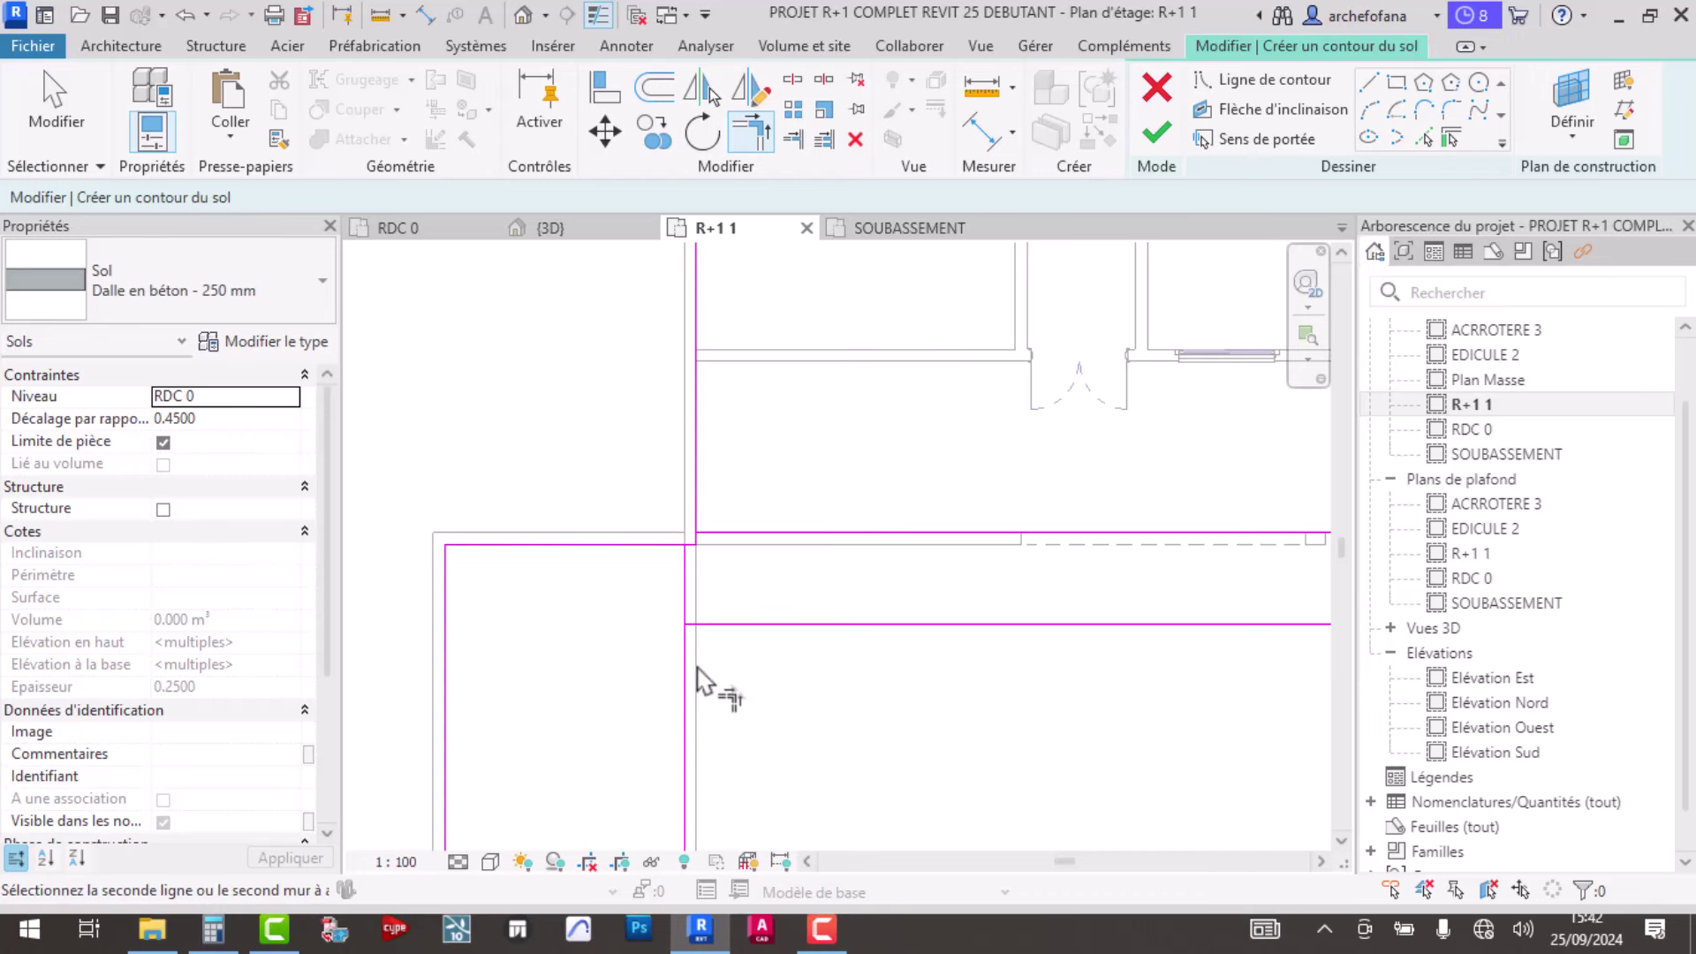
left_click(686, 685)
scroll(726, 539, "down", 1)
scroll(726, 539, "down", 2)
middle_click_drag(813, 586, 769, 730)
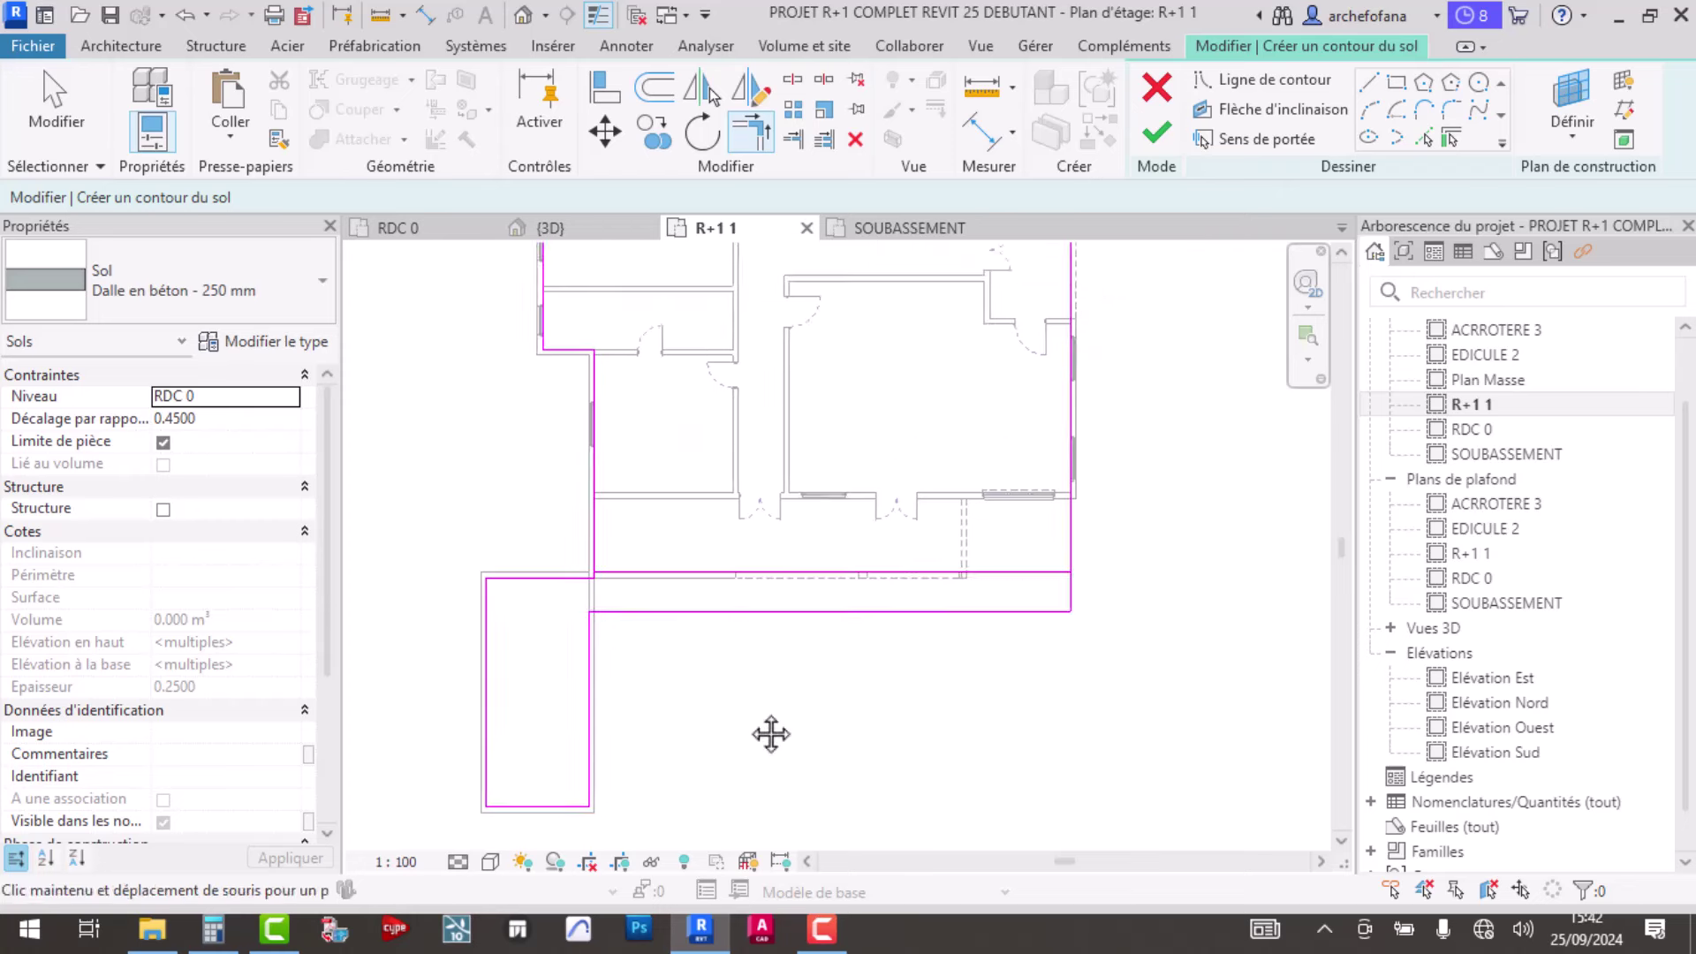
scroll(654, 616, "up", 1)
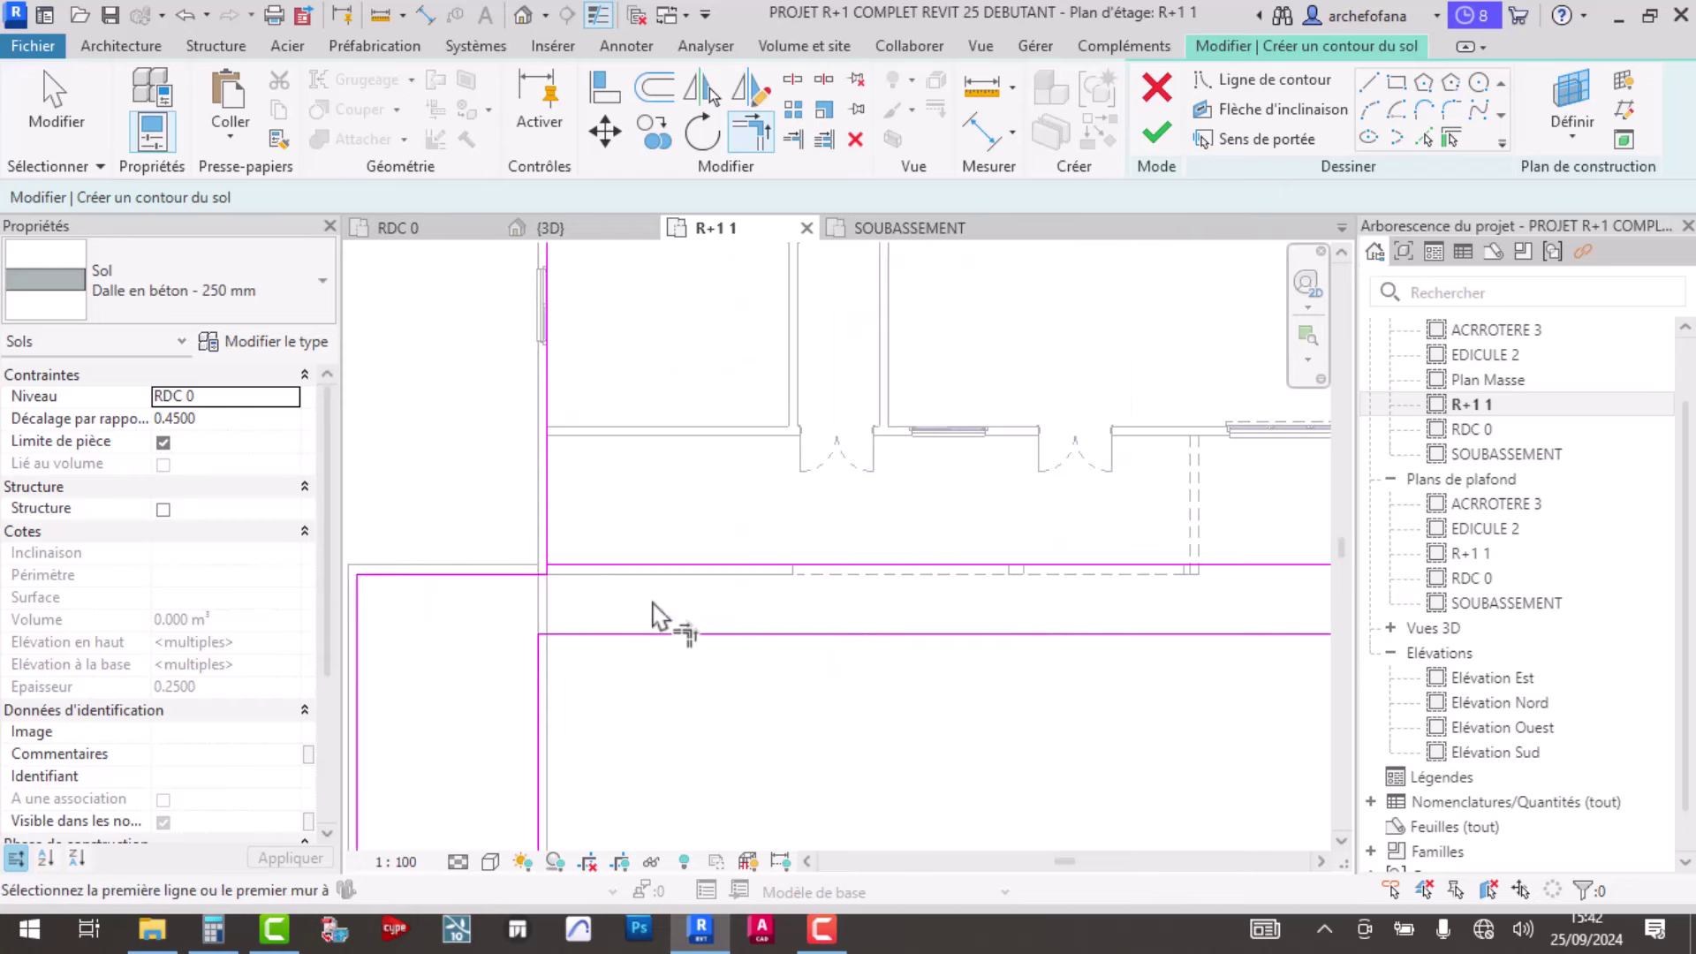
scroll(662, 617, "up", 1)
scroll(813, 624, "up", 1)
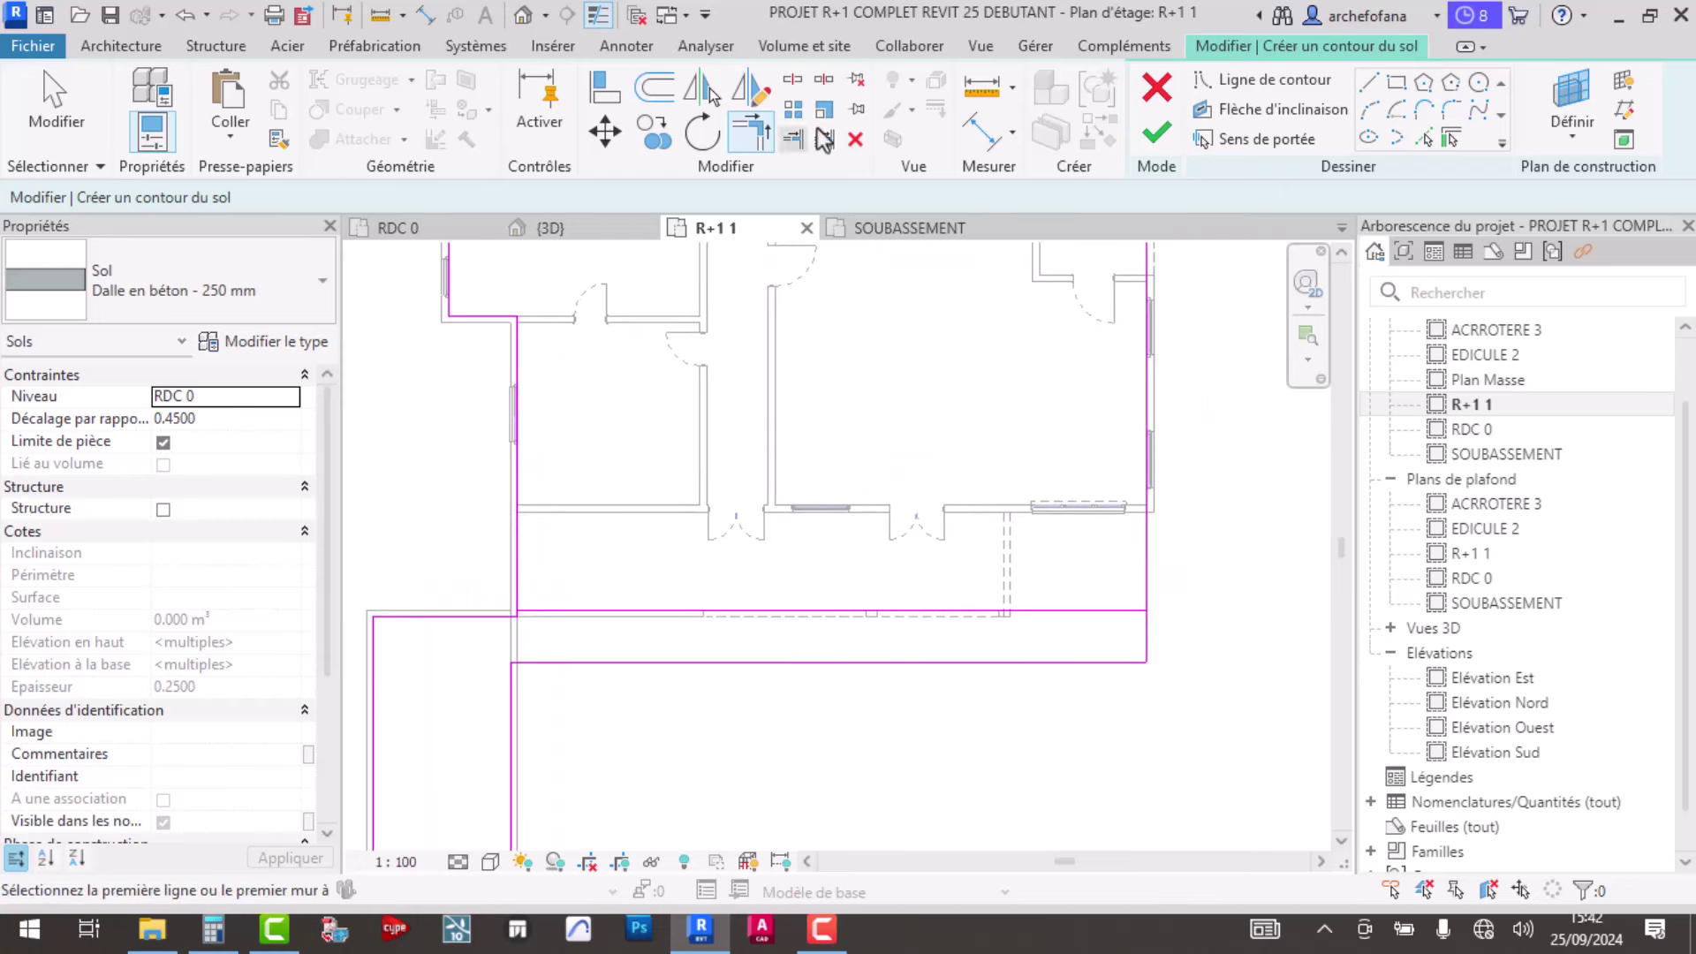
- Delete a stray sketch line, attempt to finish the floor, and dismiss the crossing-lines error
left_click(856, 138)
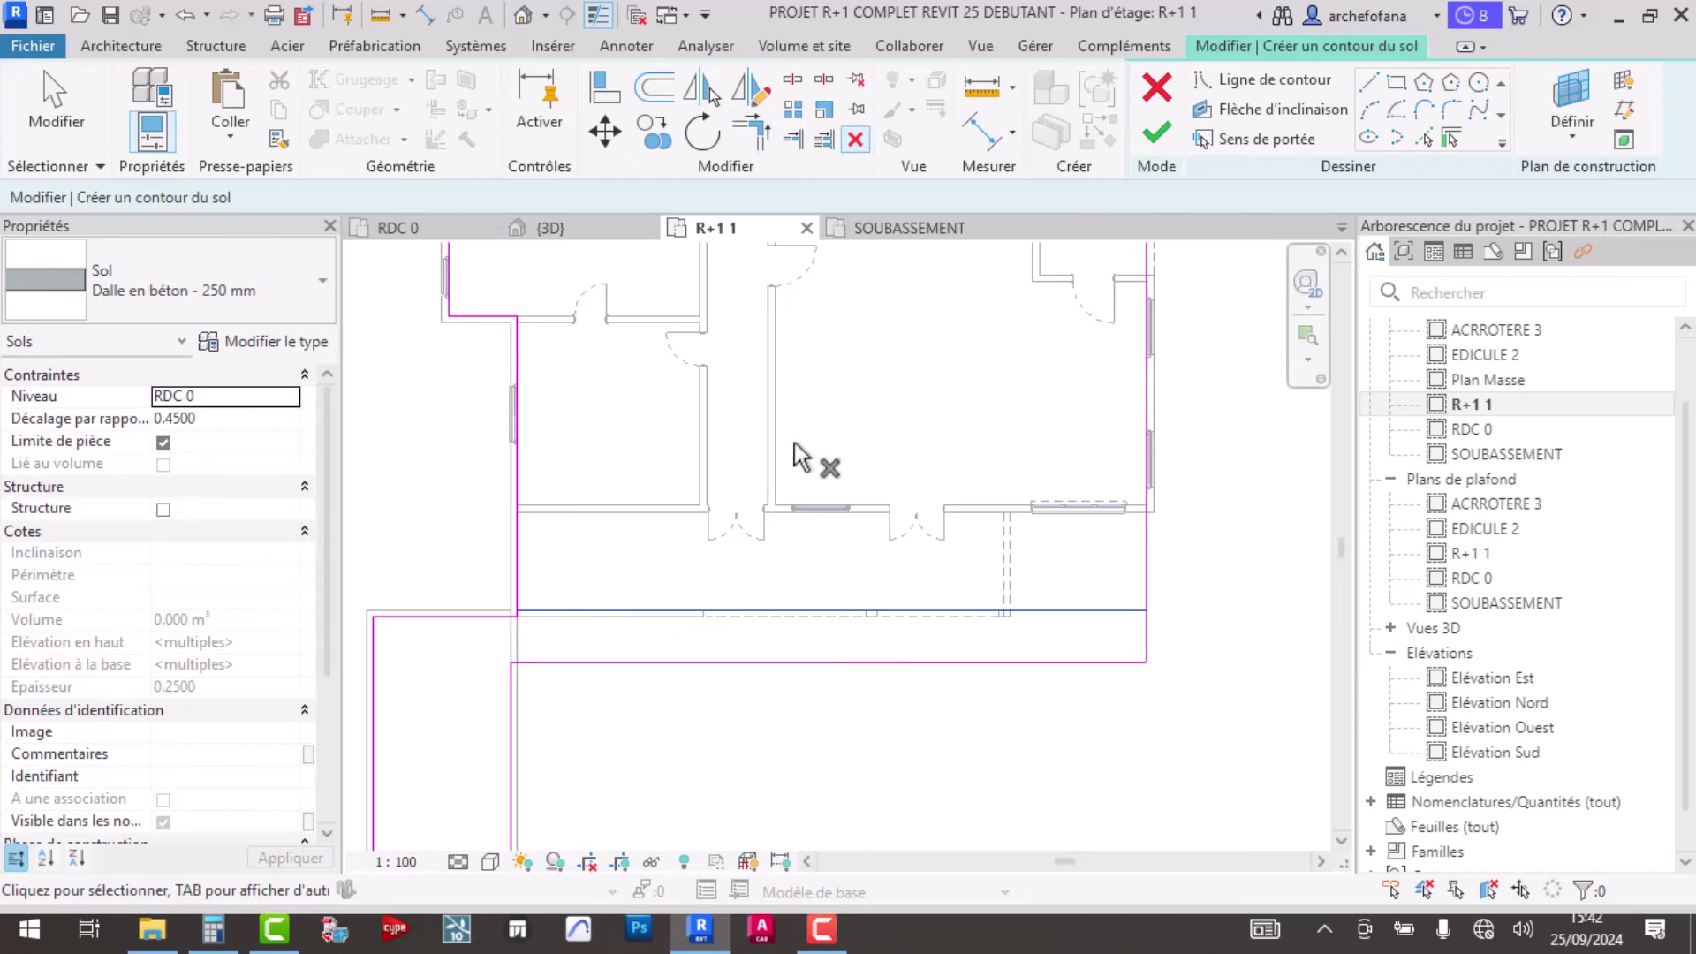
scroll(874, 570, "up", 2)
scroll(825, 481, "down", 2)
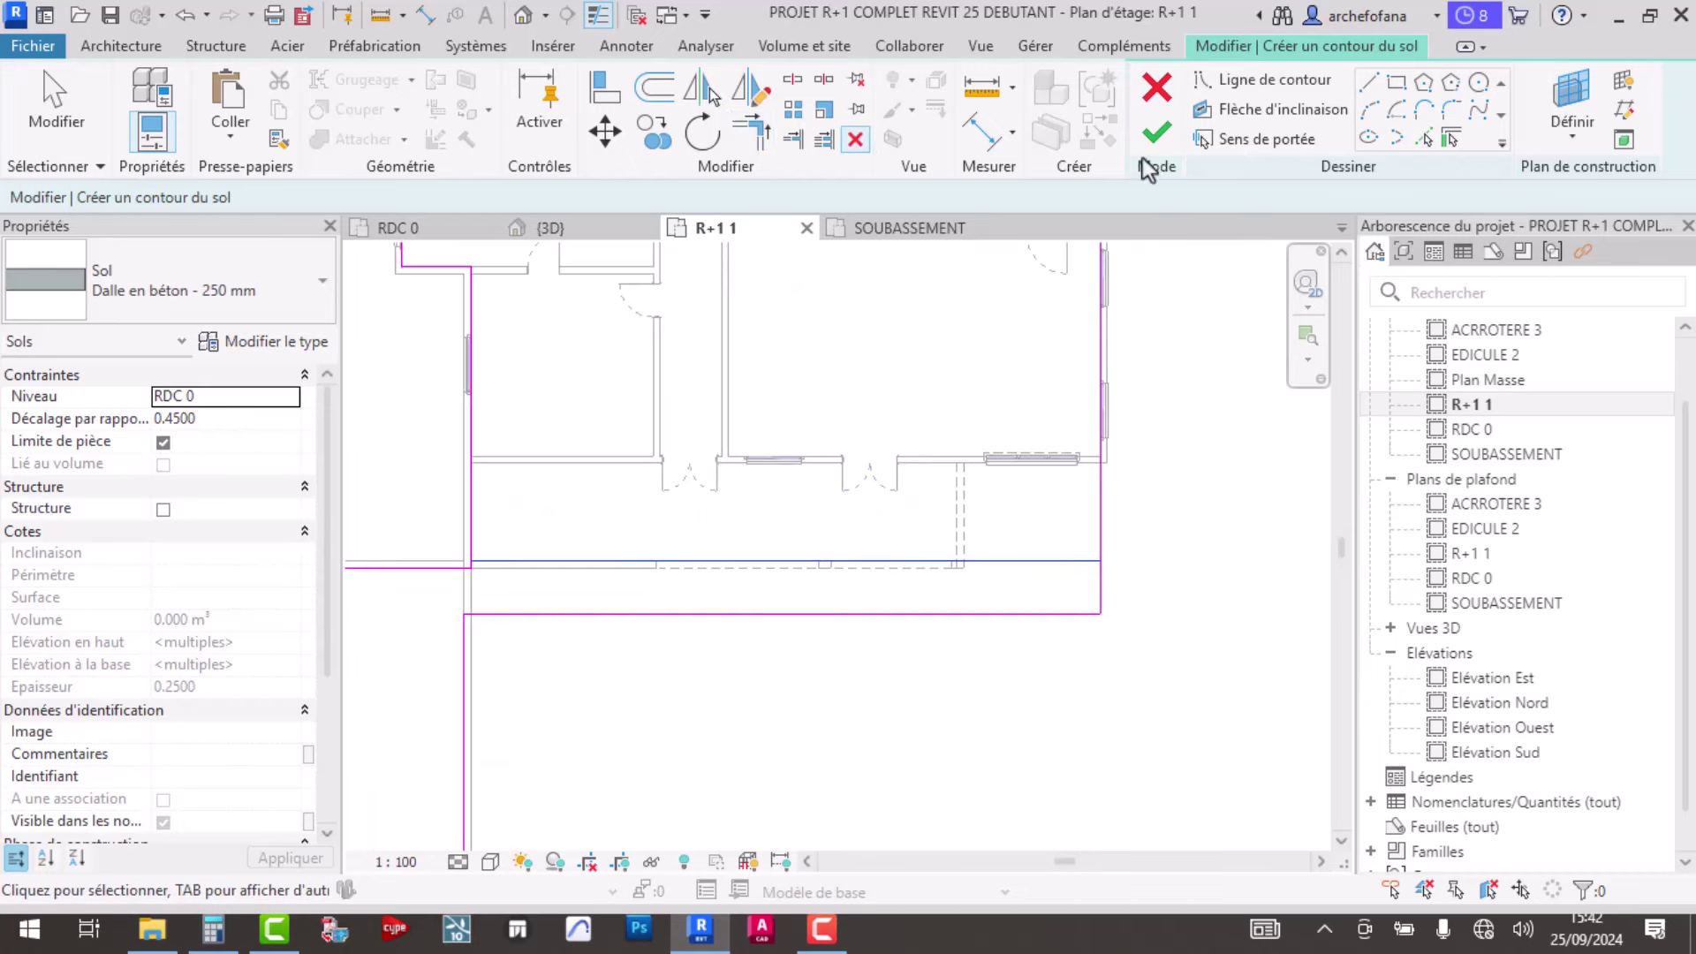
left_click(1156, 132)
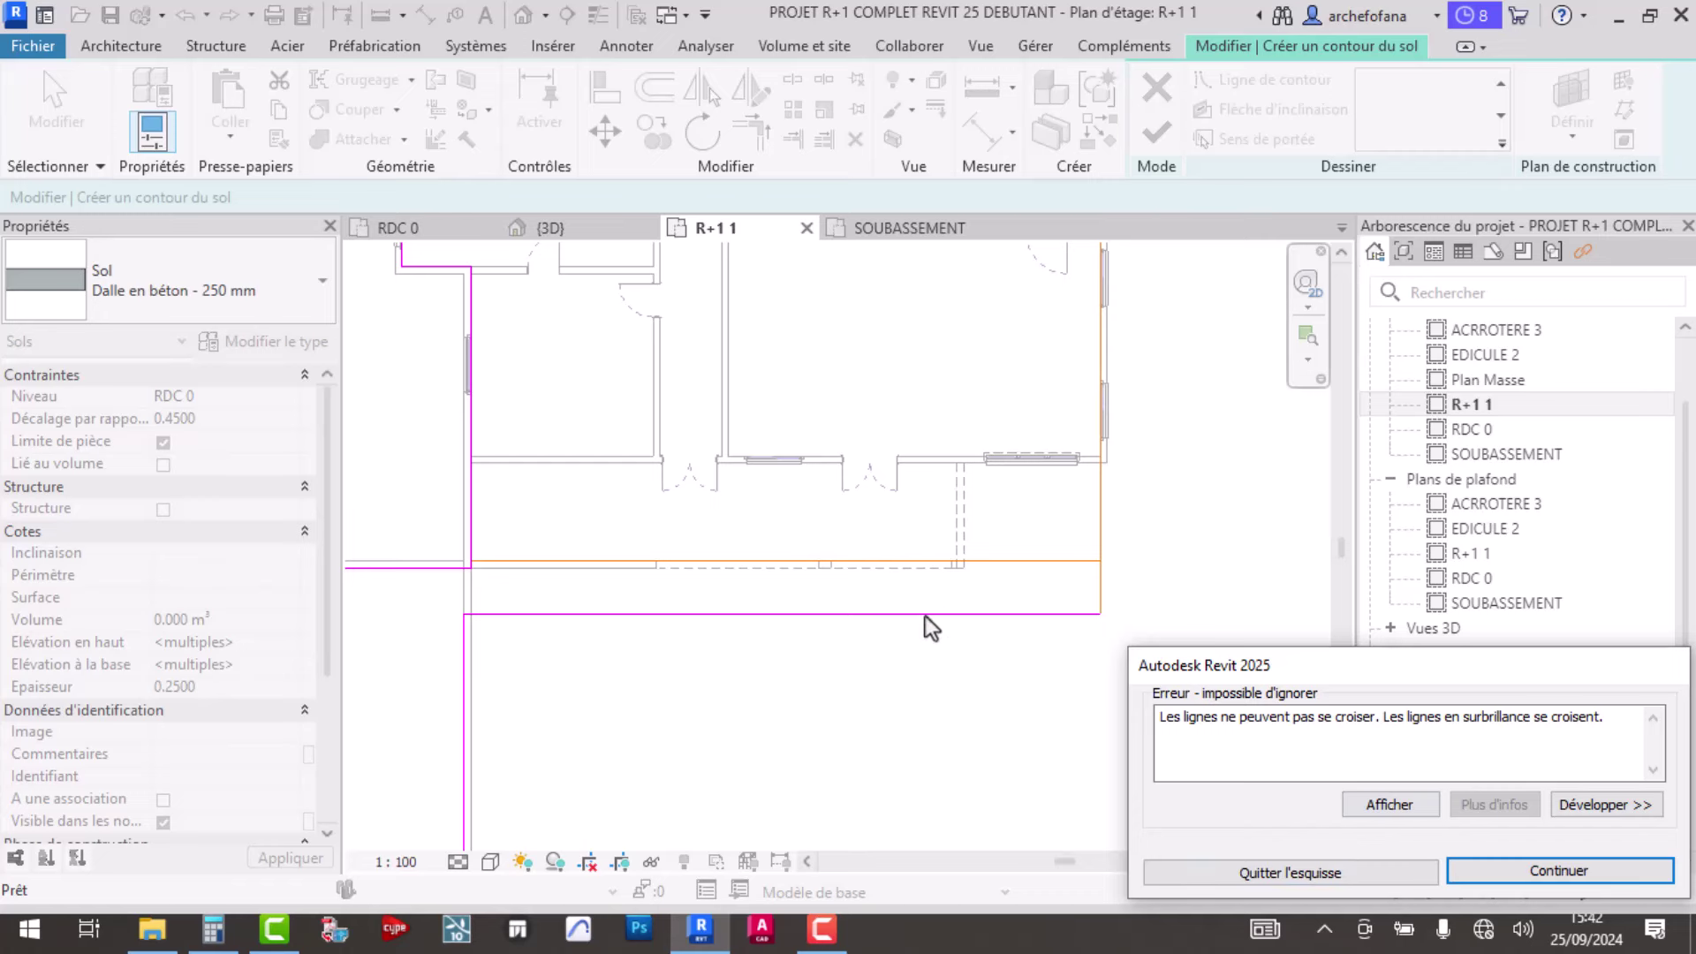
scroll(905, 616, "down", 1)
left_click(1512, 878)
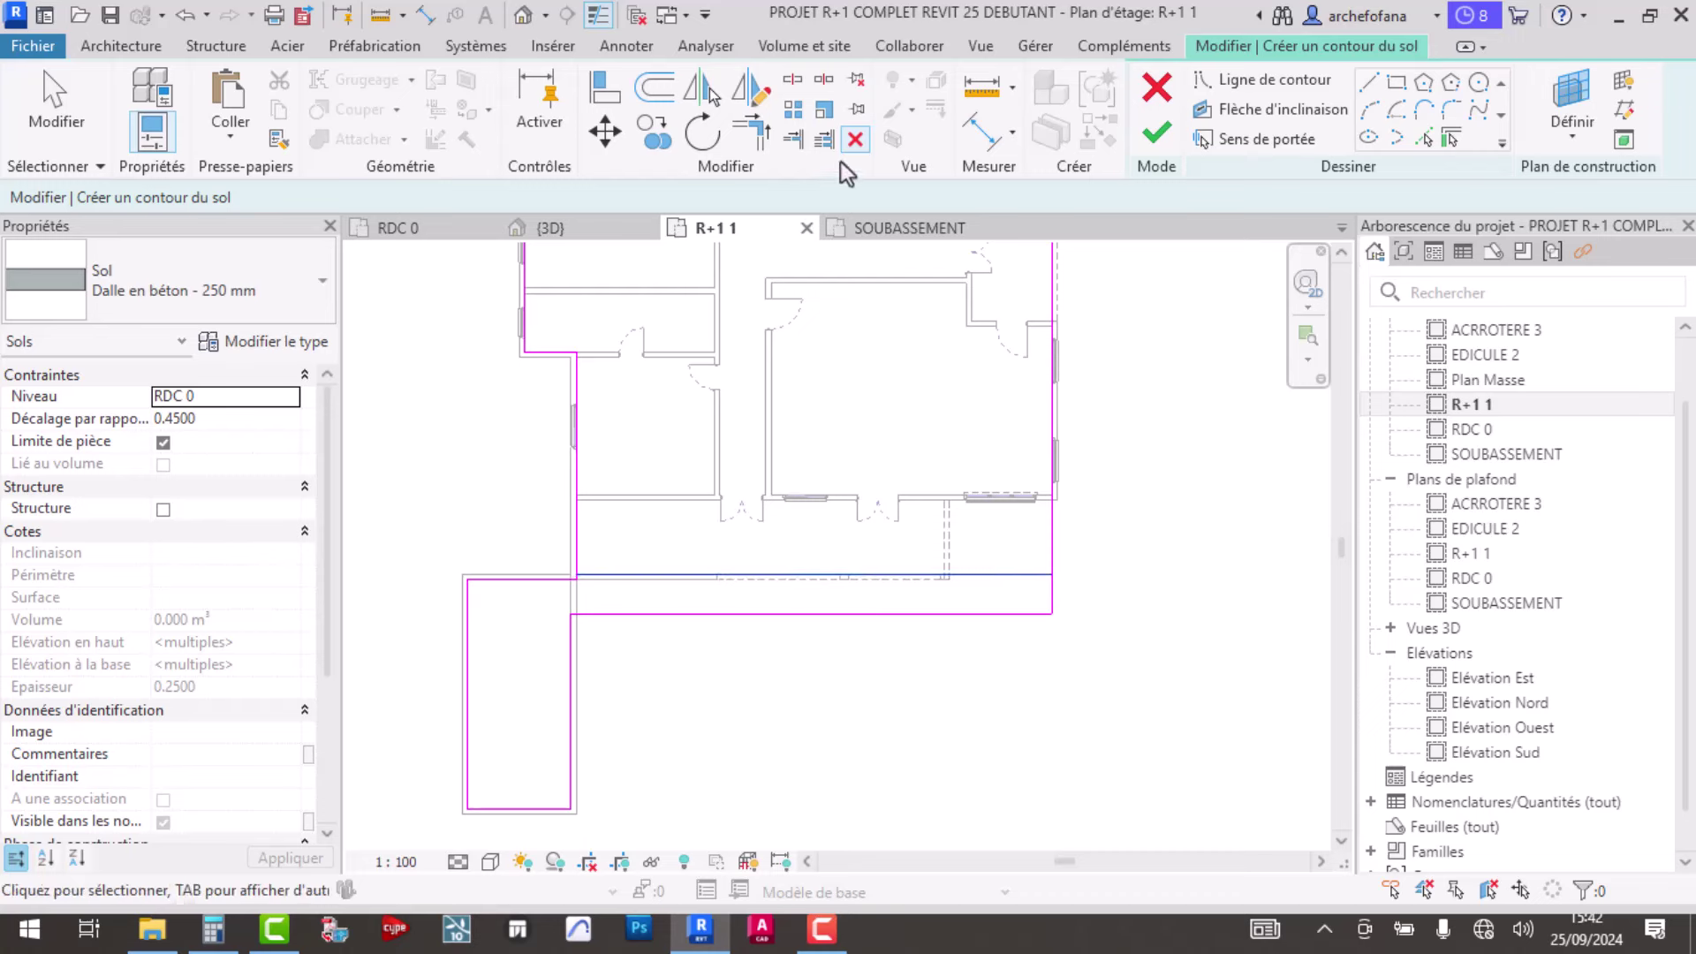
scroll(909, 546, "down", 2)
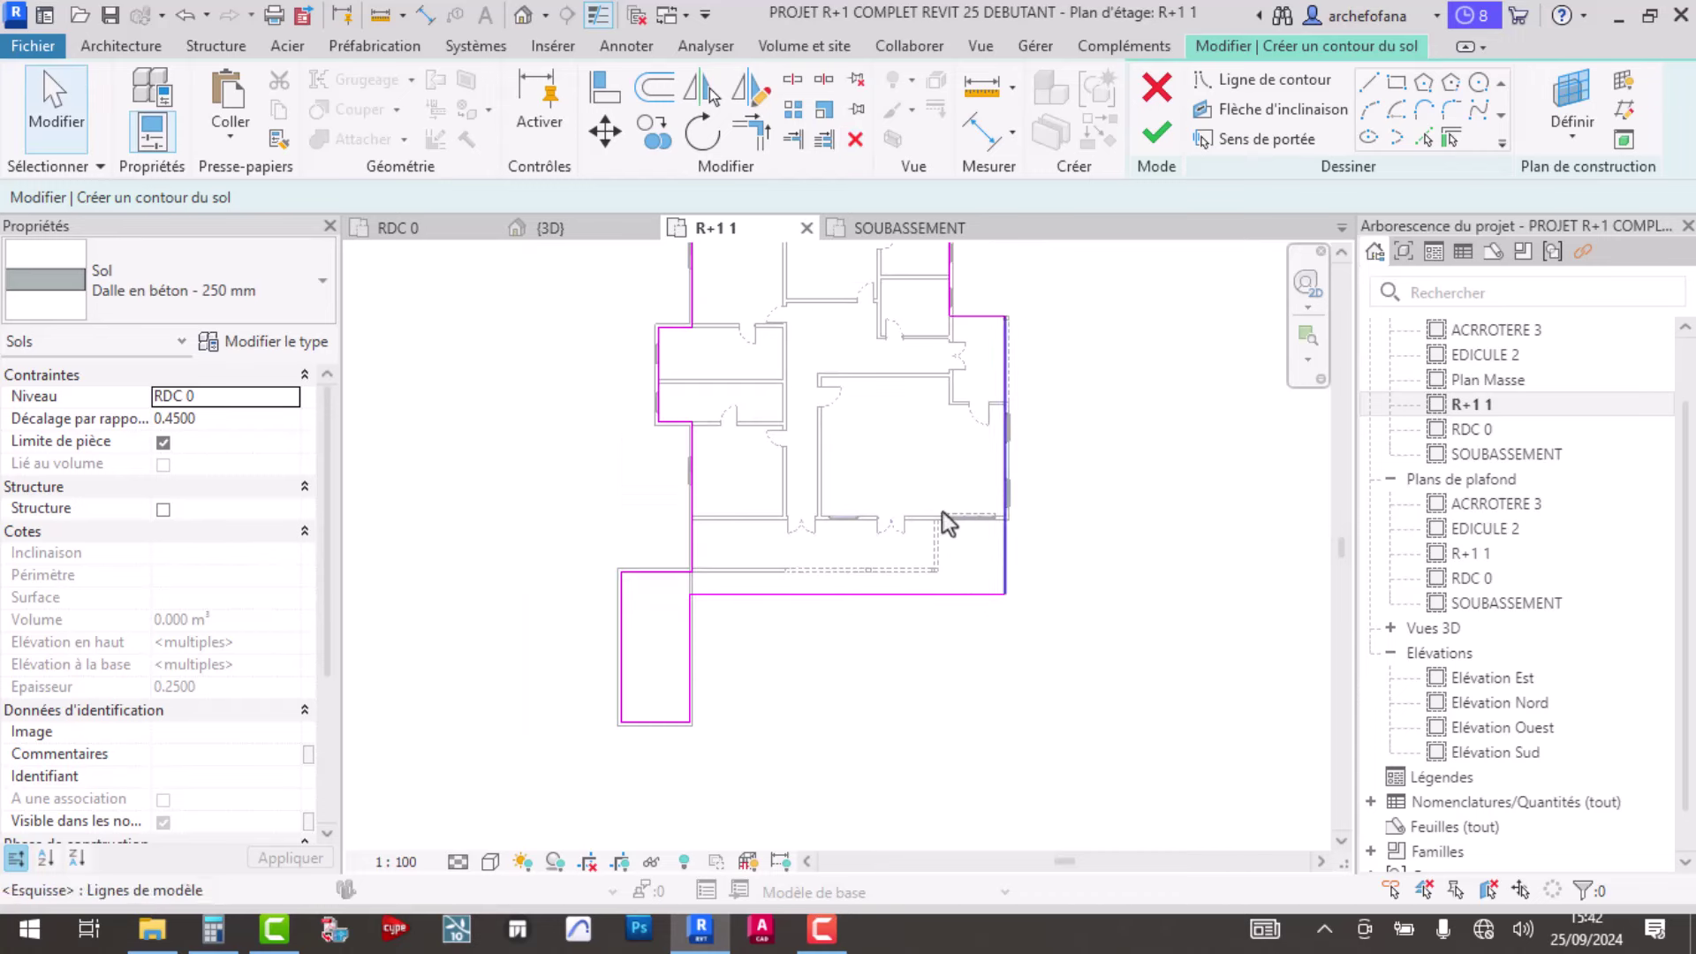
- Finish the floor sketch to create the R+1 1 concrete slab, then clear the plan selection
left_click(1155, 140)
middle_click_drag(798, 560, 814, 692)
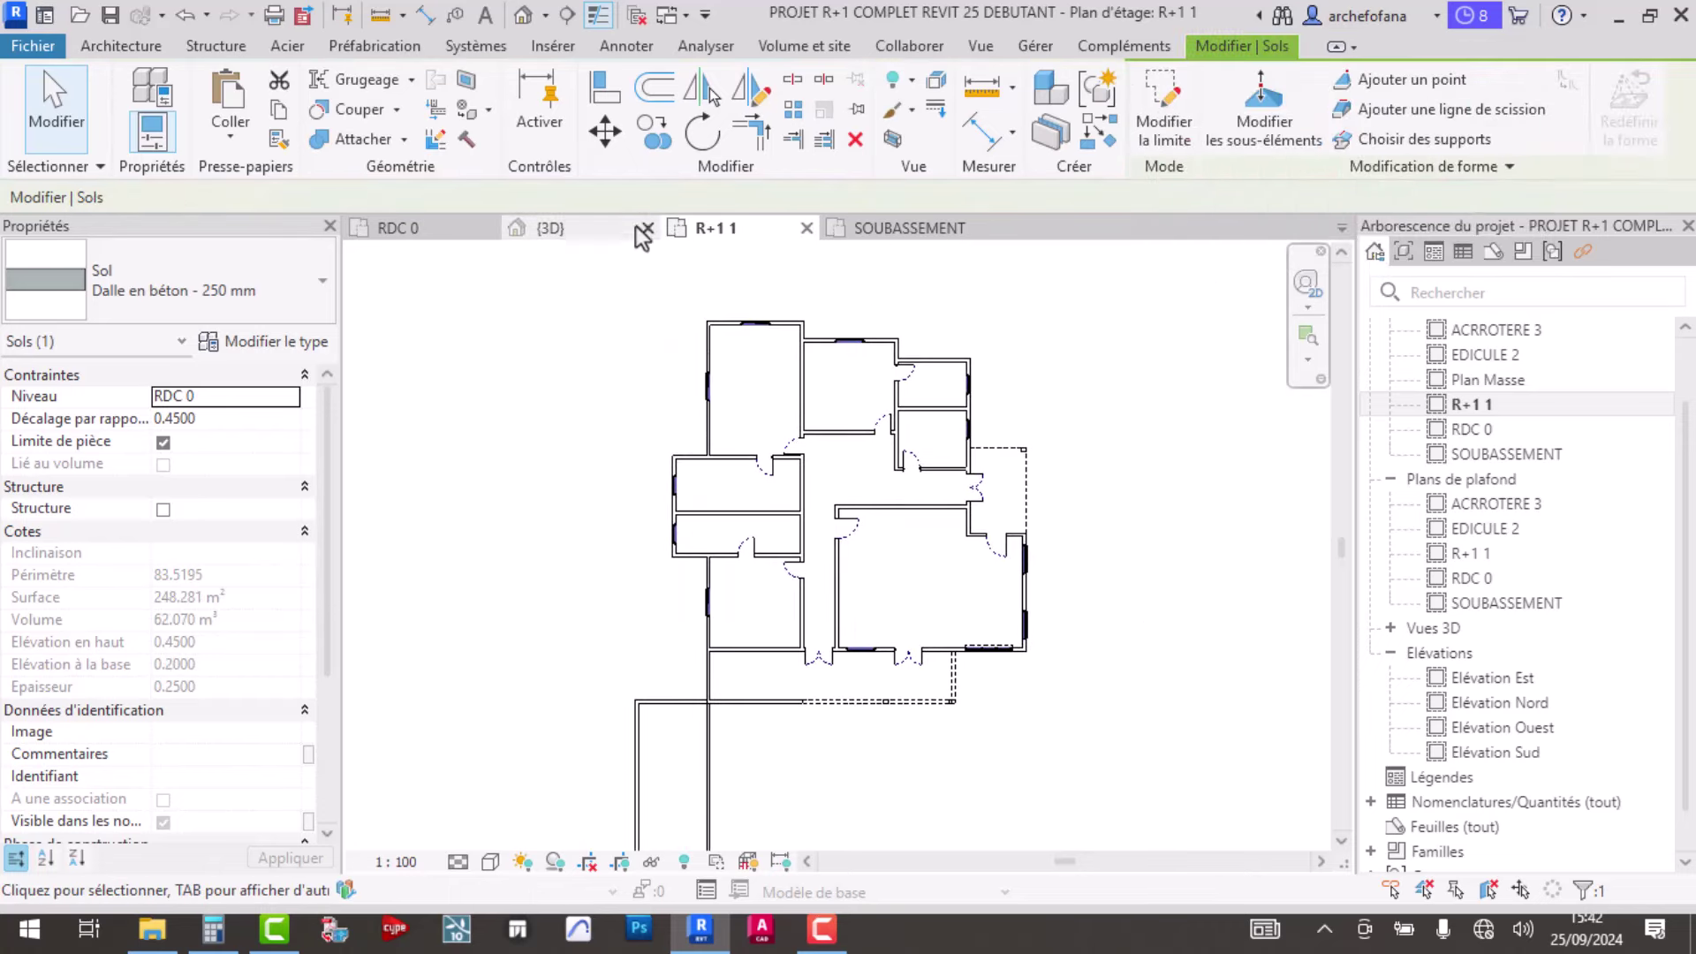
left_click_drag(761, 357, 761, 435)
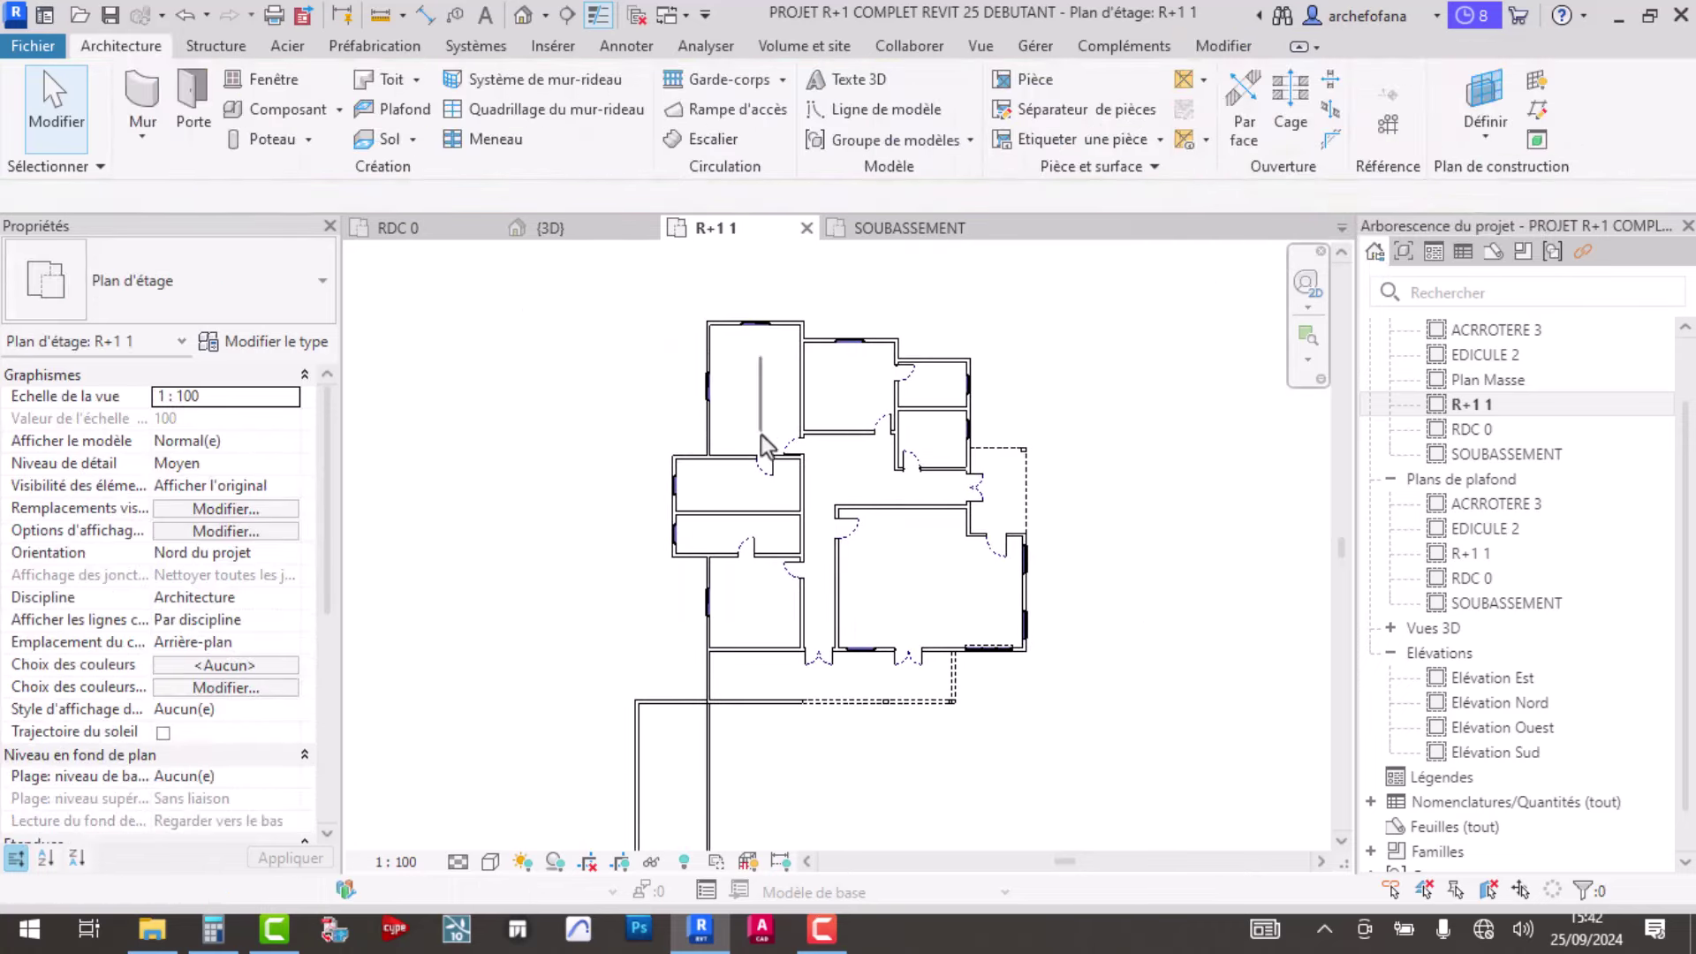
left_click_drag(619, 319, 1049, 709)
key("Escape")
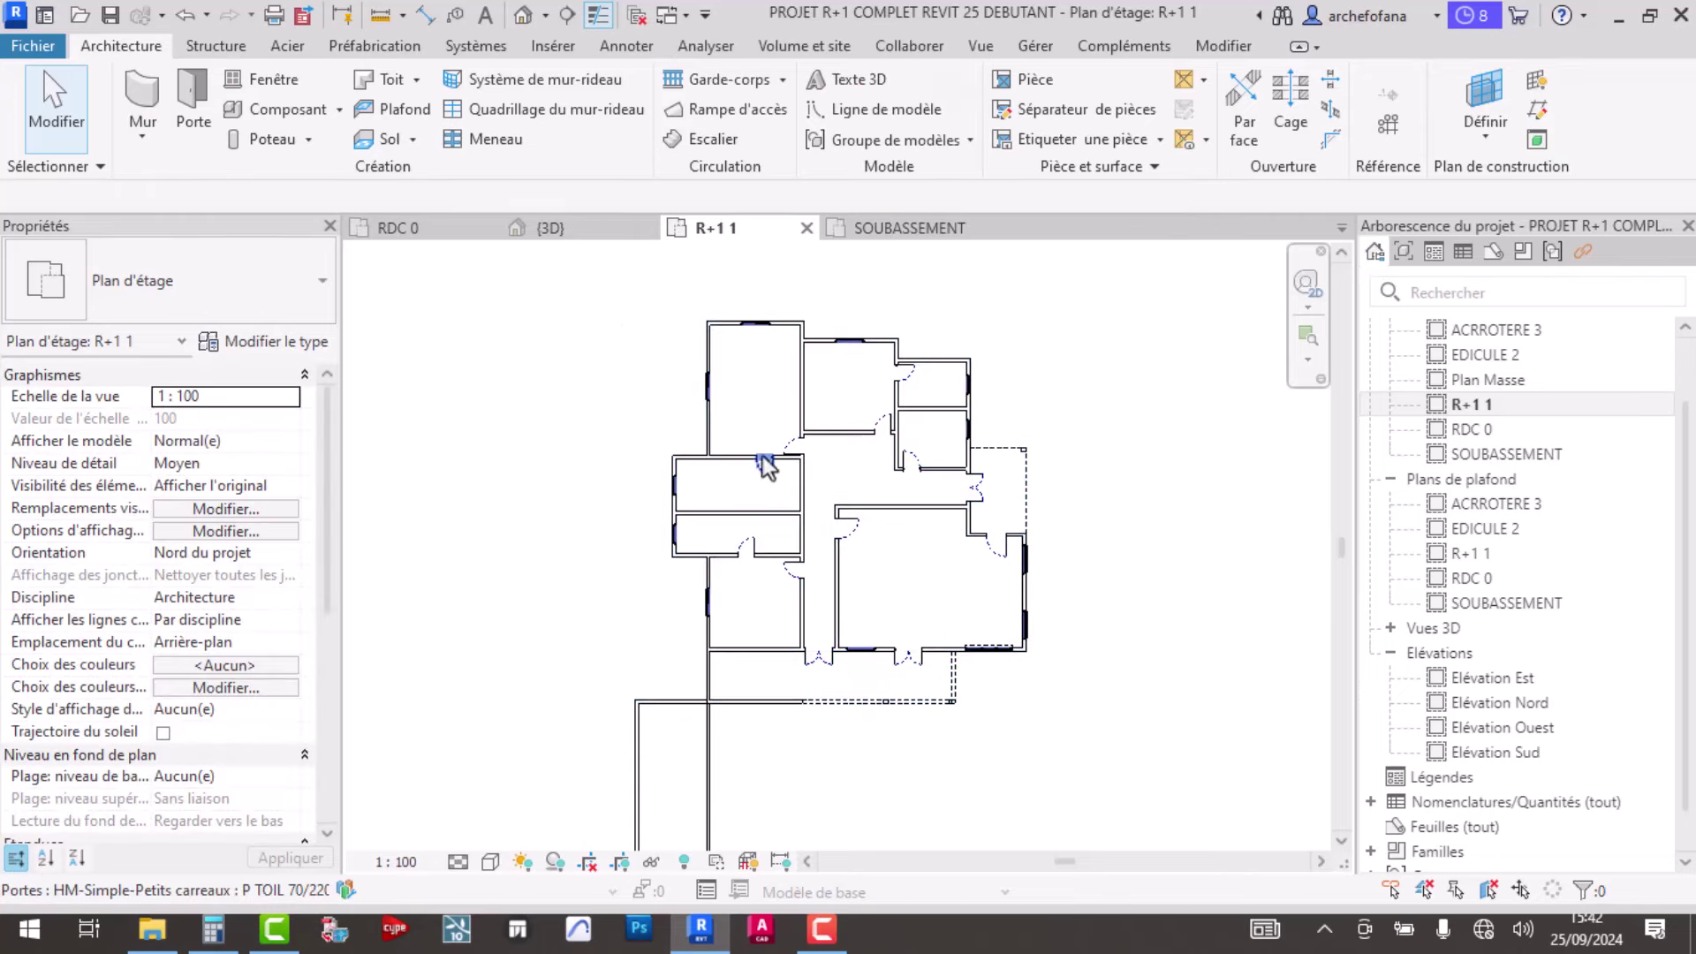
left_click_drag(588, 301, 1098, 788)
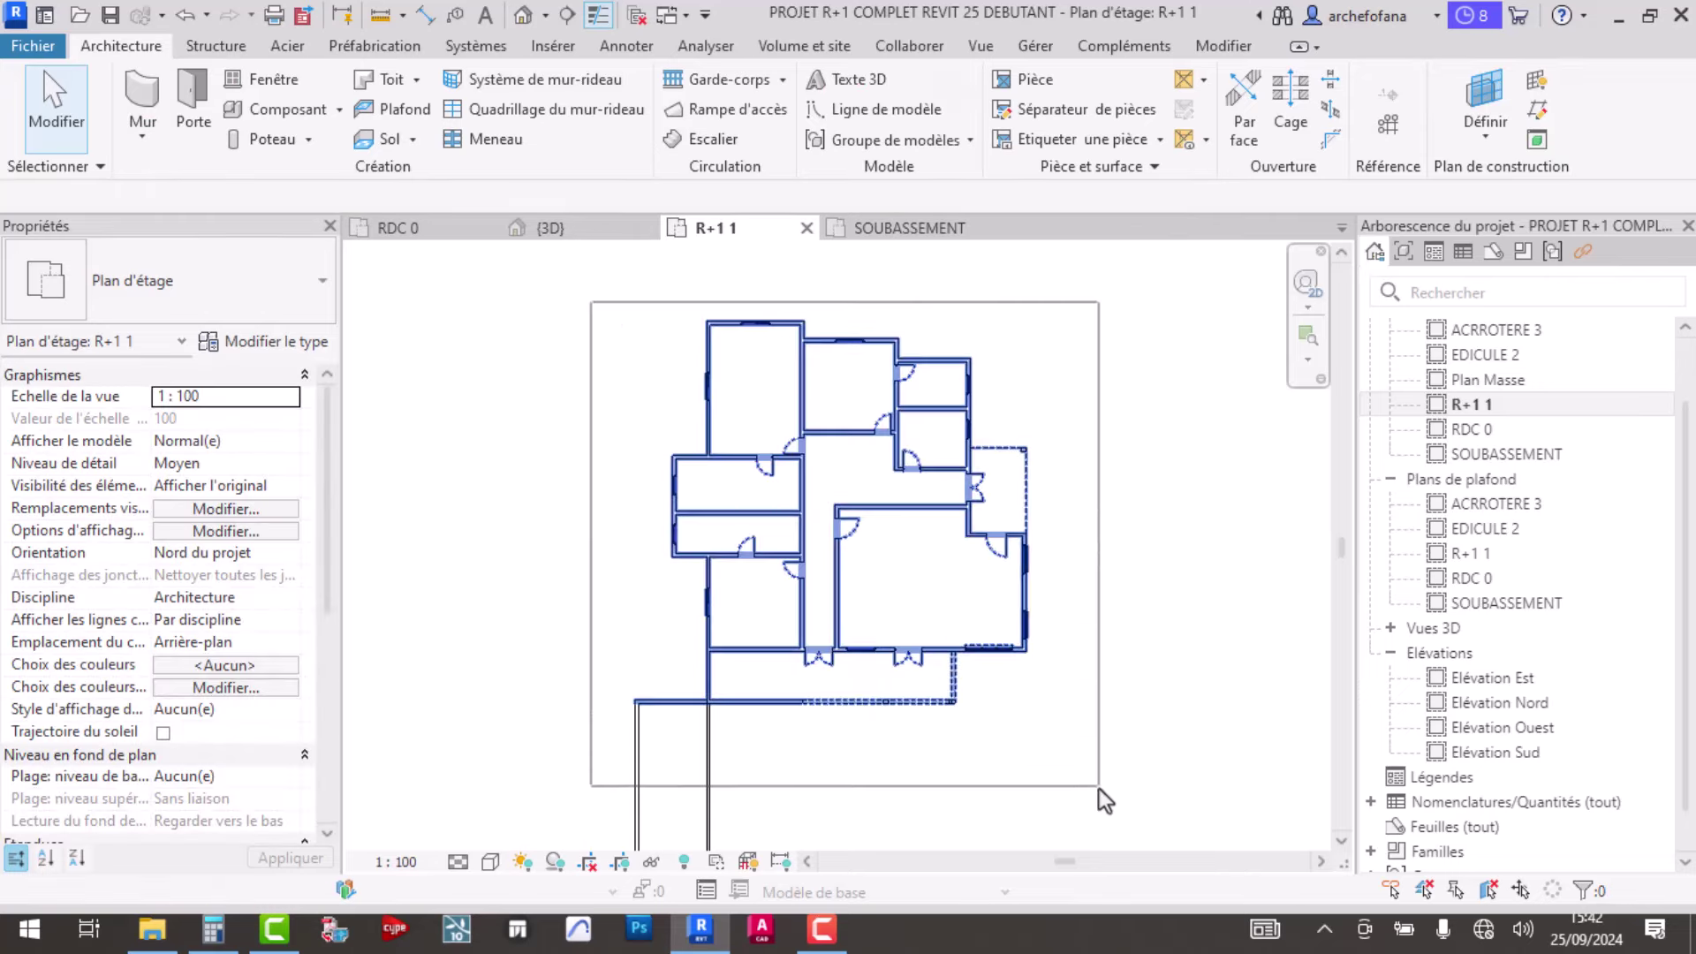
key("Escape")
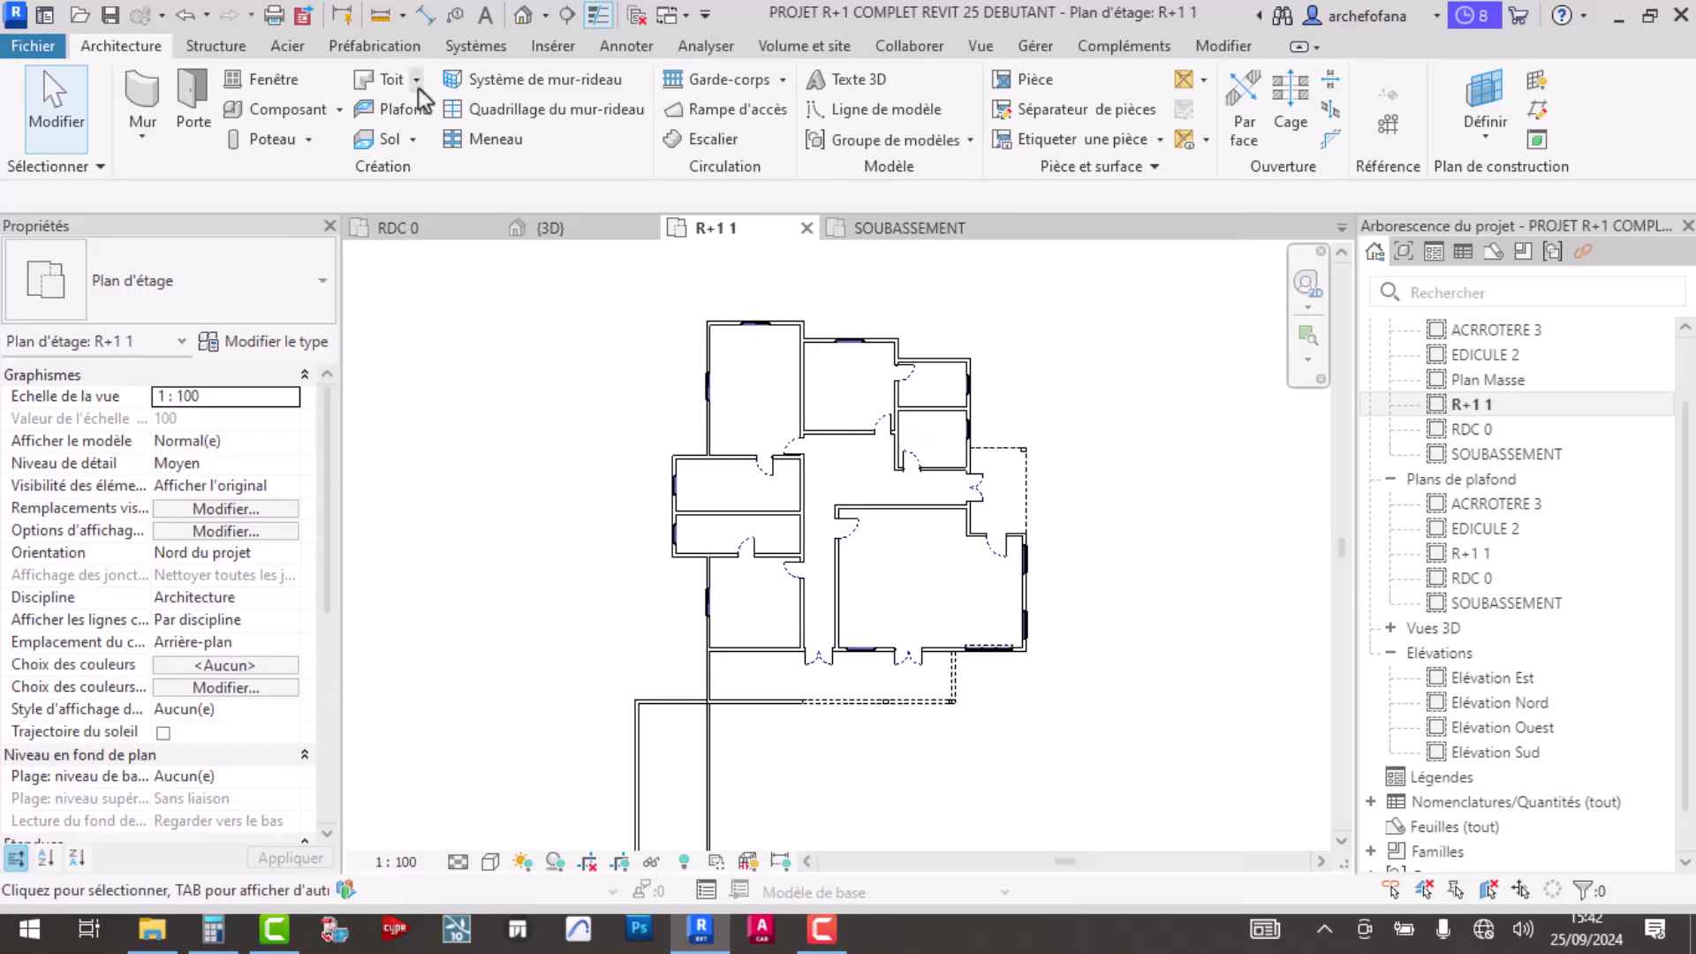
- Switch to the 3D view and orbit down to the building base
left_click(554, 235)
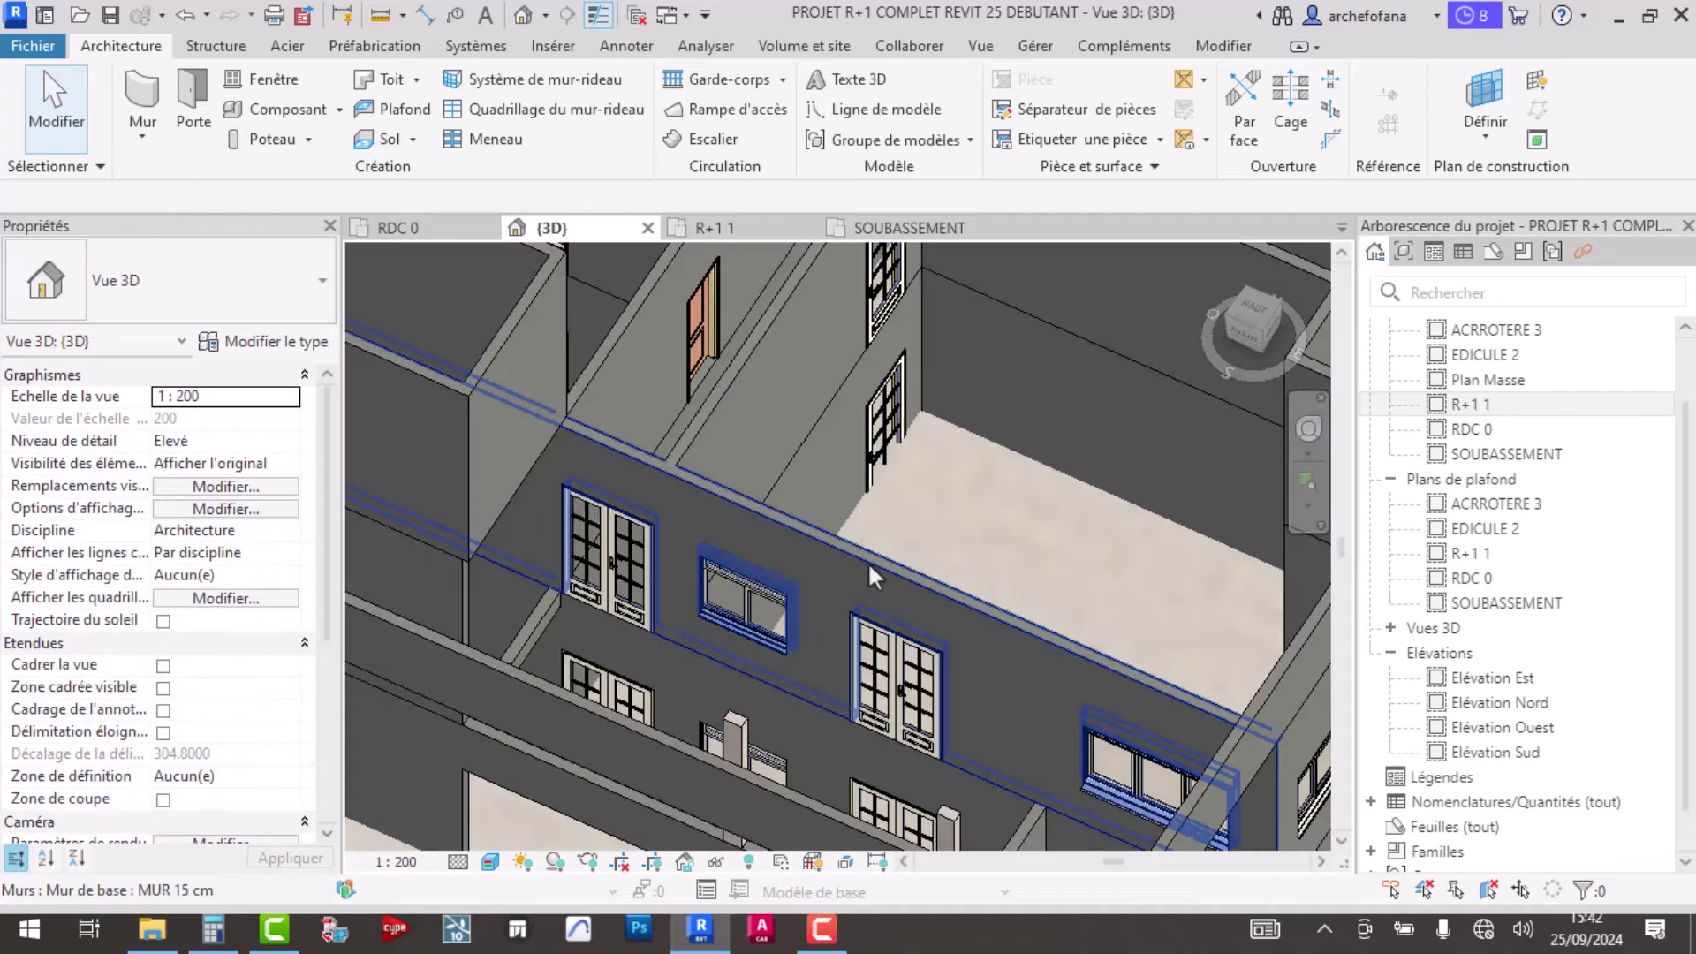
mouse_move(867, 560)
middle_mouse_down("shift")
mouse_move(849, 611)
mouse_move(757, 575)
mouse_move(686, 575)
mouse_move(806, 522)
mouse_move(791, 451)
mouse_move(786, 531)
middle_mouse_up("shift")
scroll(851, 493, "up", 2)
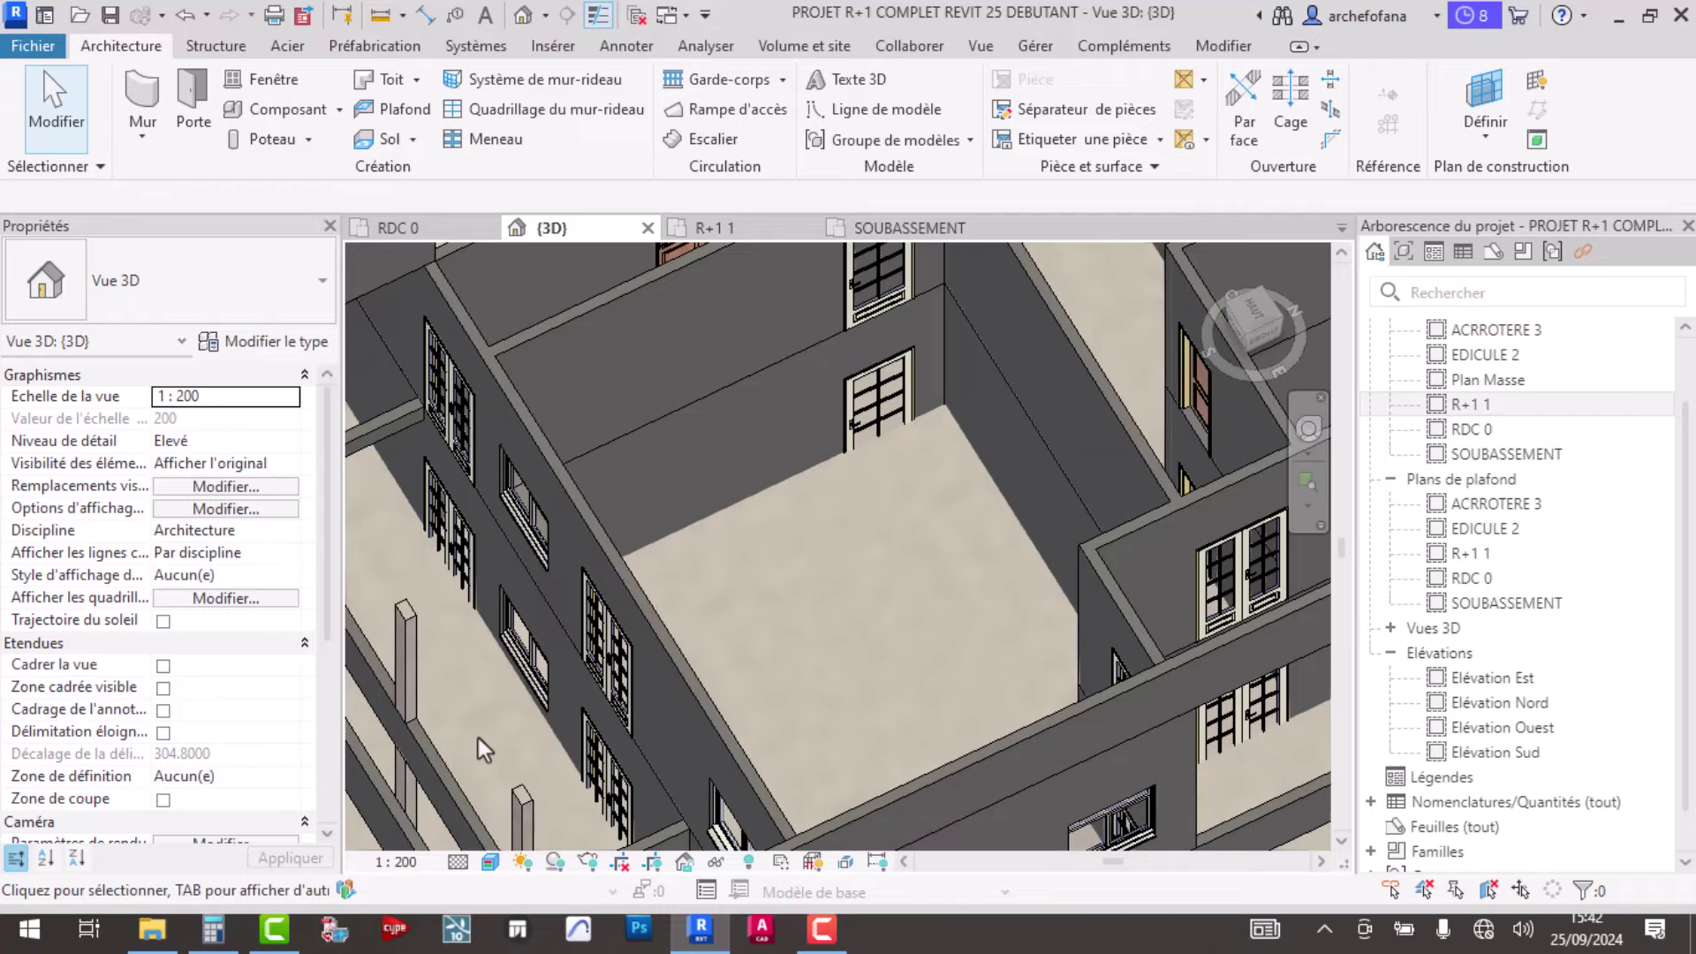
scroll(478, 739, "down", 3)
mouse_move(478, 739)
middle_mouse_down("shift")
mouse_move(714, 604)
mouse_move(788, 441)
mouse_move(768, 553)
mouse_move(813, 651)
mouse_move(812, 607)
middle_mouse_up("shift")
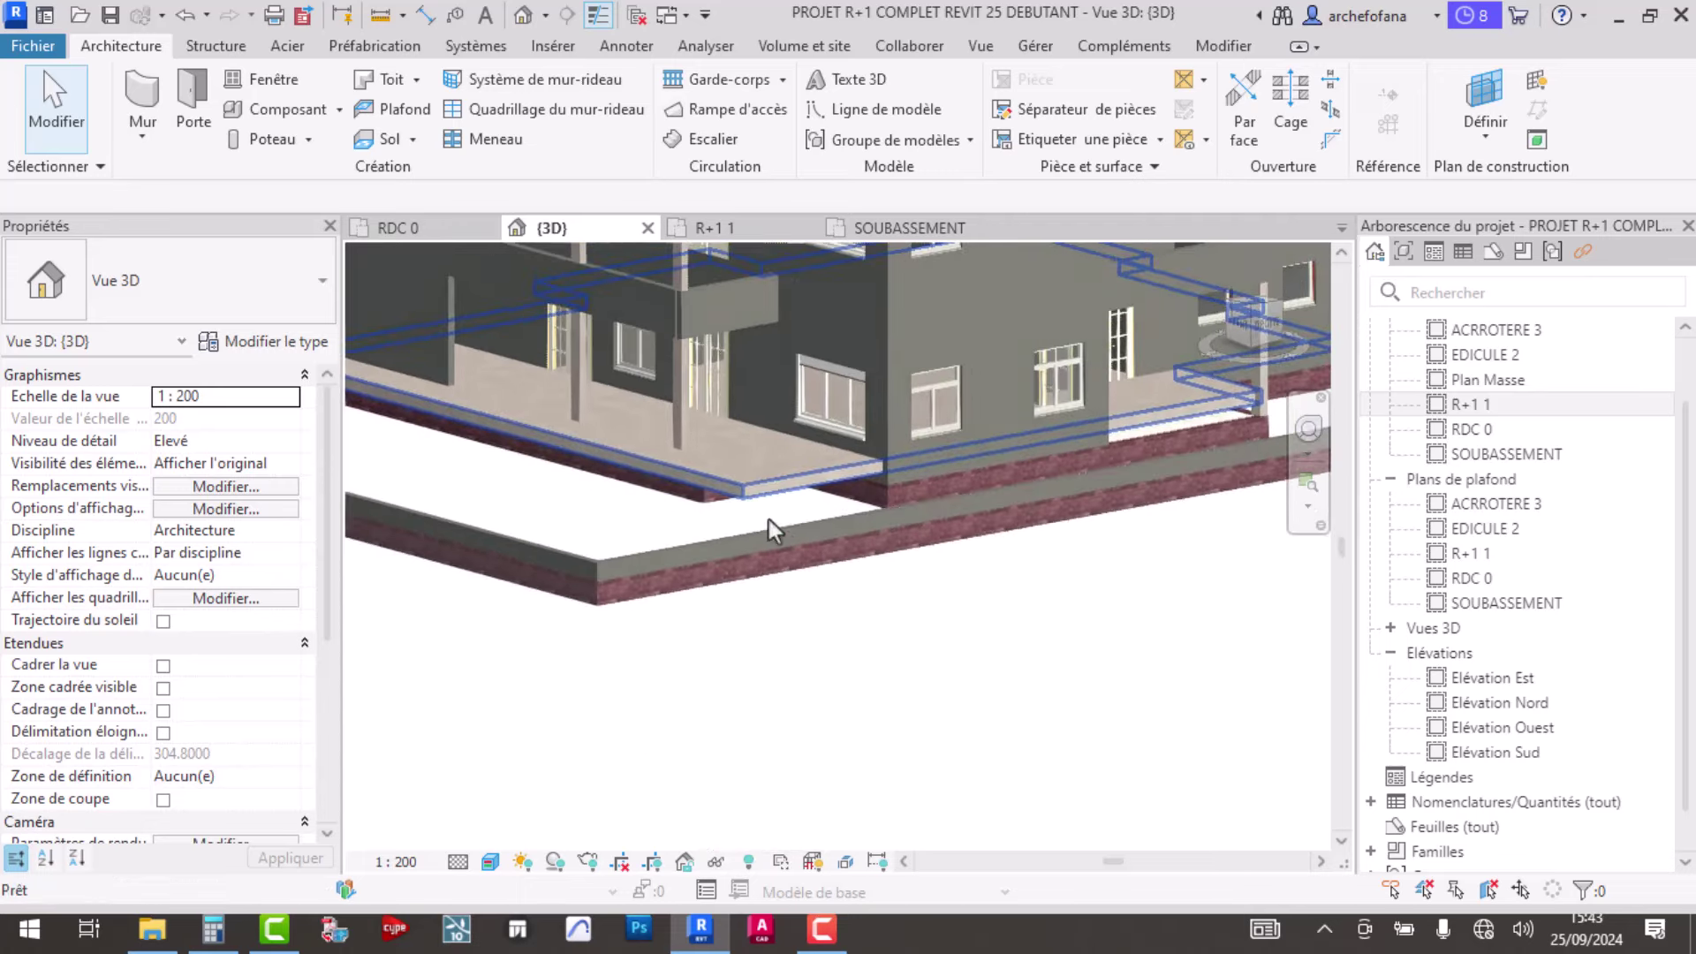
- Select the 250 mm concrete floor slab at RDC 0 in the 3D view
left_click(742, 507)
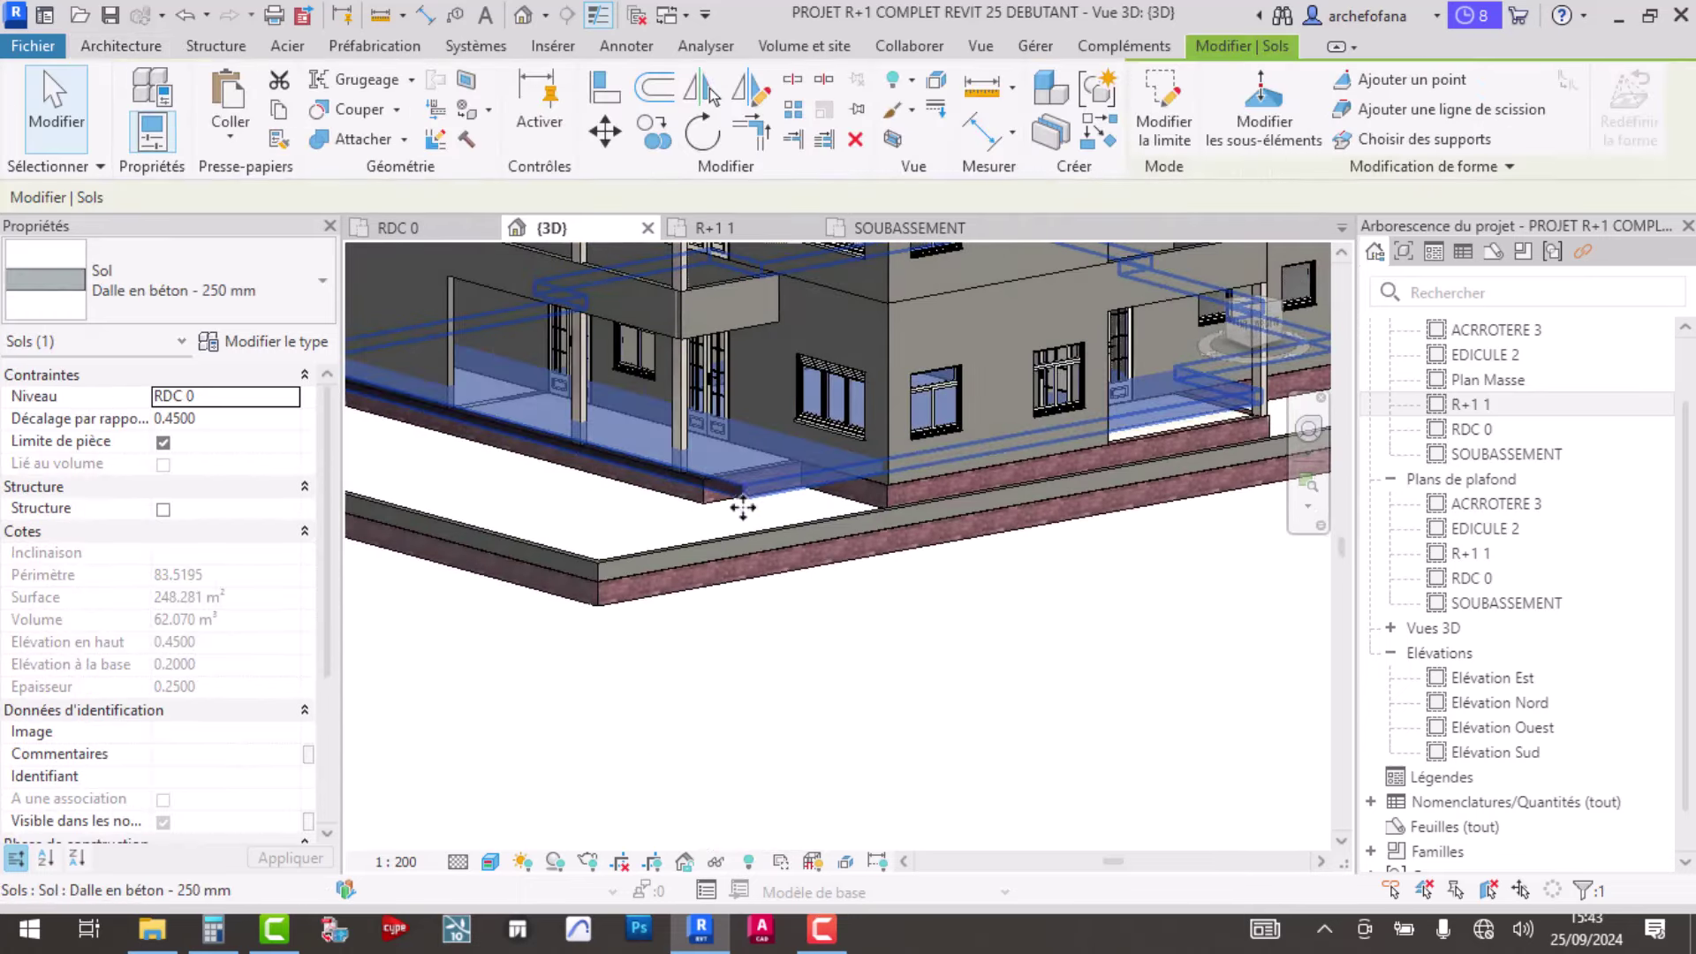
mouse_move(742, 507)
middle_mouse_down("shift")
mouse_move(673, 586)
mouse_move(701, 839)
mouse_move(719, 674)
mouse_move(741, 751)
mouse_move(754, 624)
mouse_move(805, 657)
mouse_move(830, 727)
mouse_move(814, 560)
mouse_move(837, 475)
mouse_move(775, 782)
middle_mouse_up("shift")
key("Escape")
scroll(825, 464, "up", 2)
scroll(825, 464, "down", 3)
left_click(734, 772)
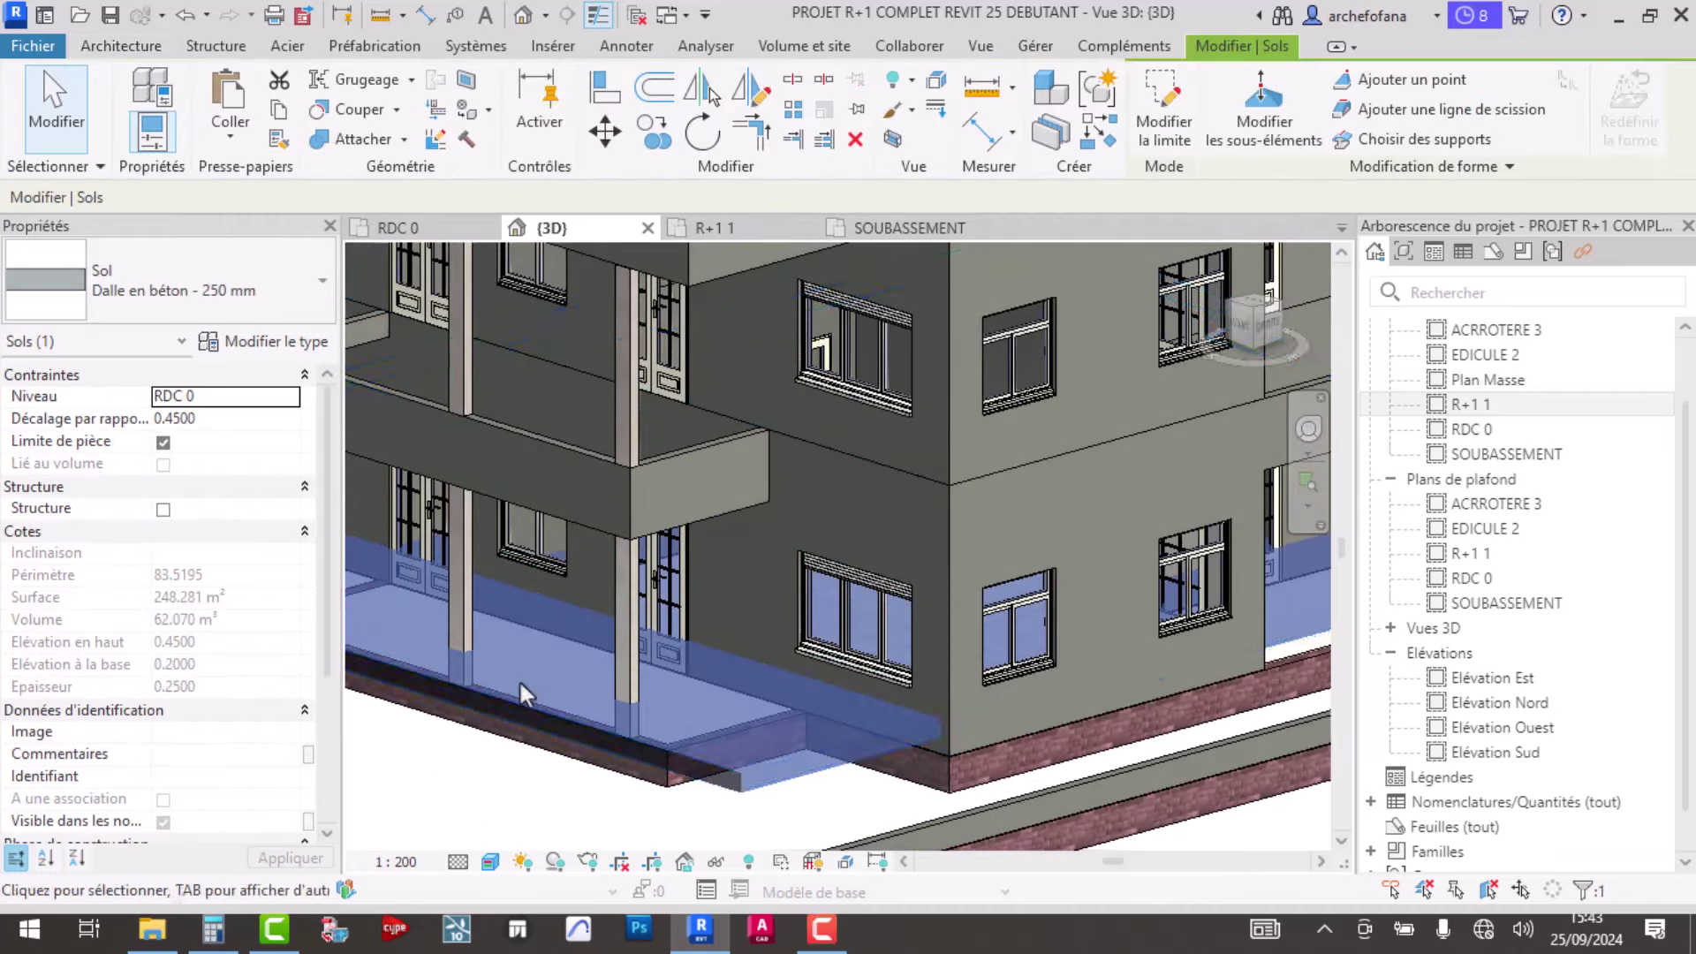
- Change the slab's offset from RDC 0 from 0.4500 to 3.4000 in Properties
left_click(196, 419)
left_click_drag(197, 418, 164, 431)
type("3.4000")
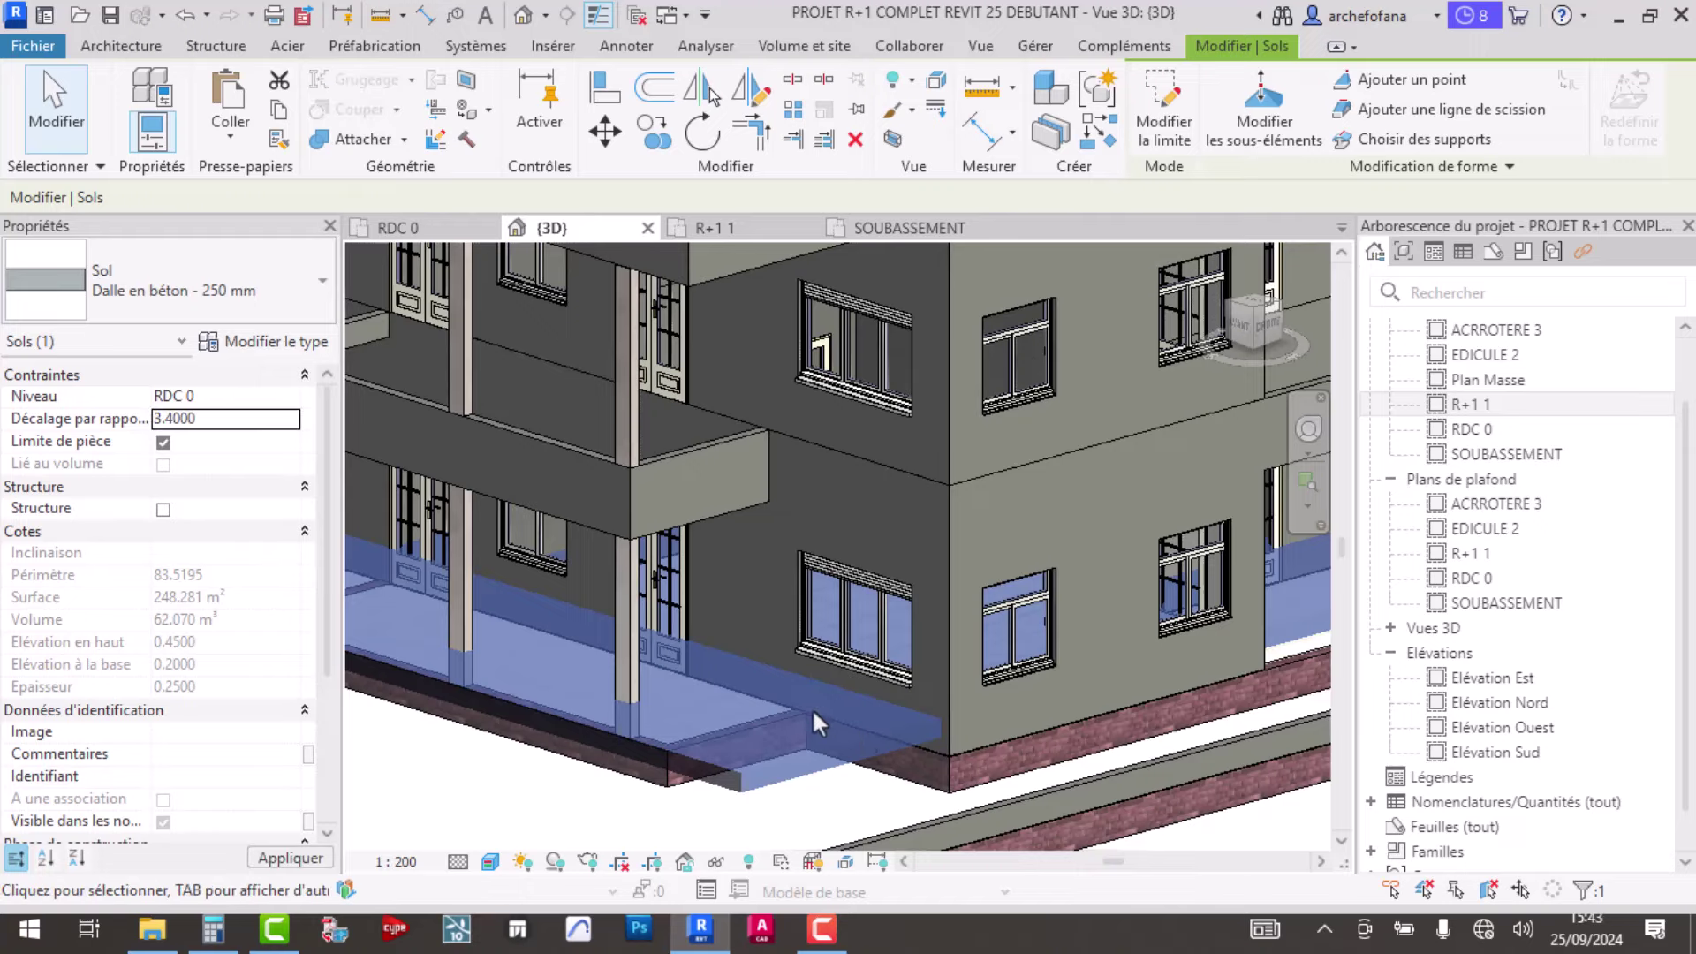
scroll(819, 708, "down", 2)
scroll(798, 650, "down", 2)
scroll(855, 634, "down", 1)
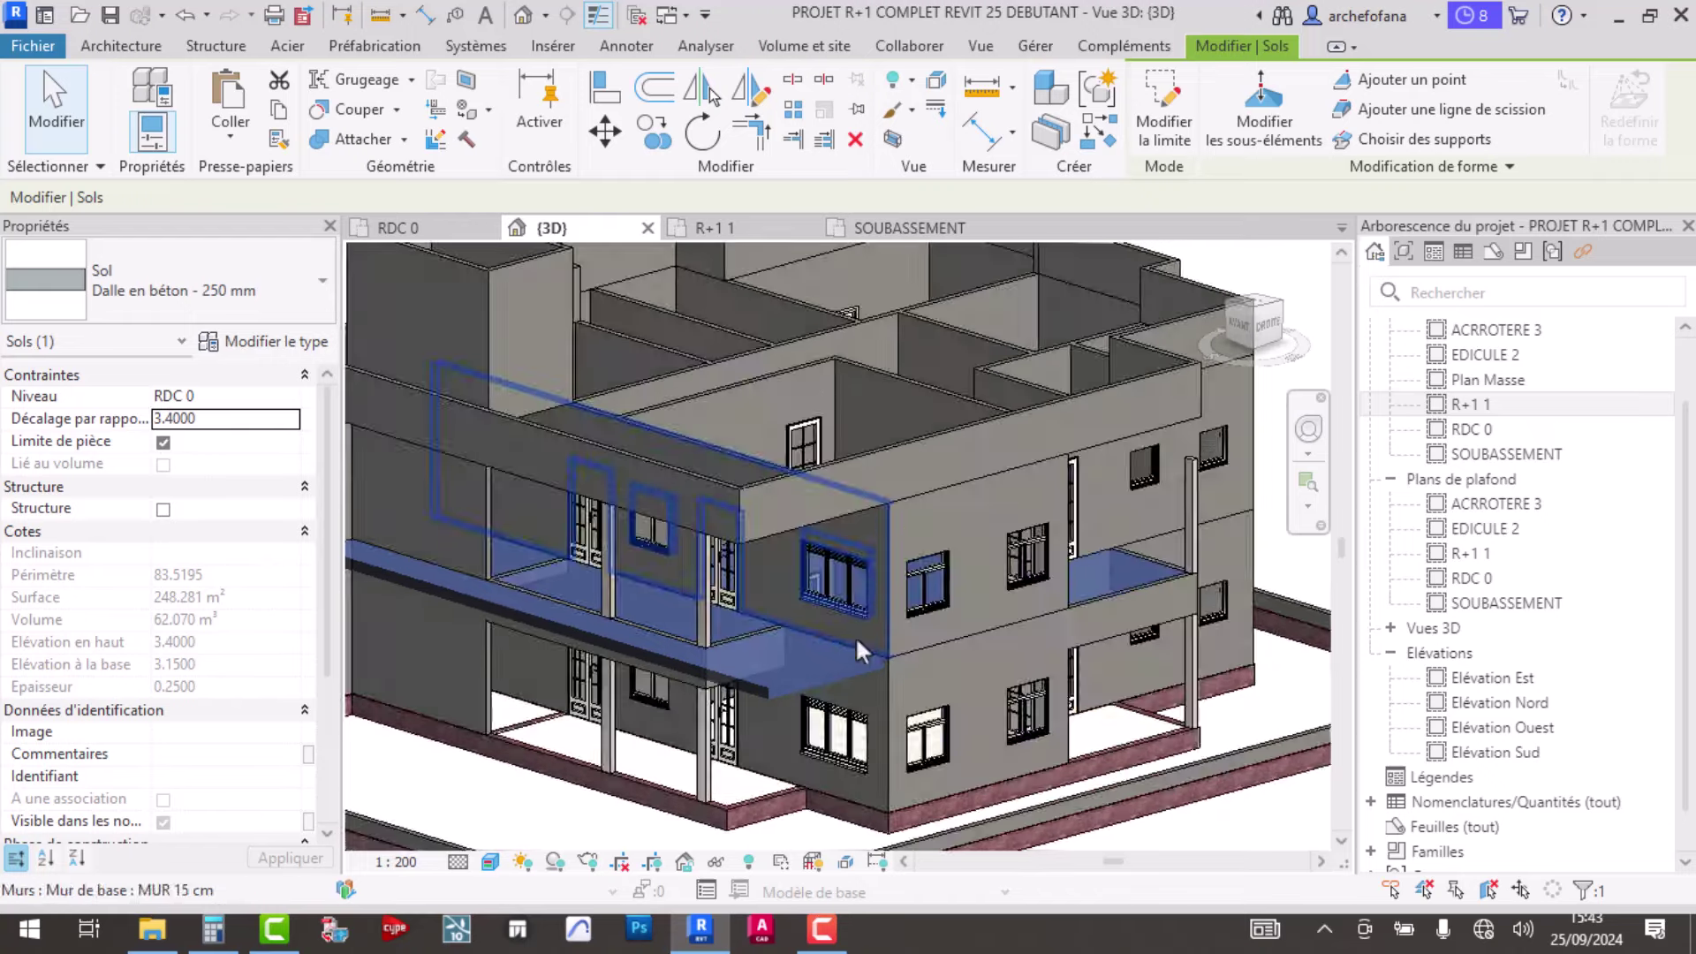
- Orbit to check the raised slab, then deselect it
middle_click_drag(855, 634, 854, 655, "shift")
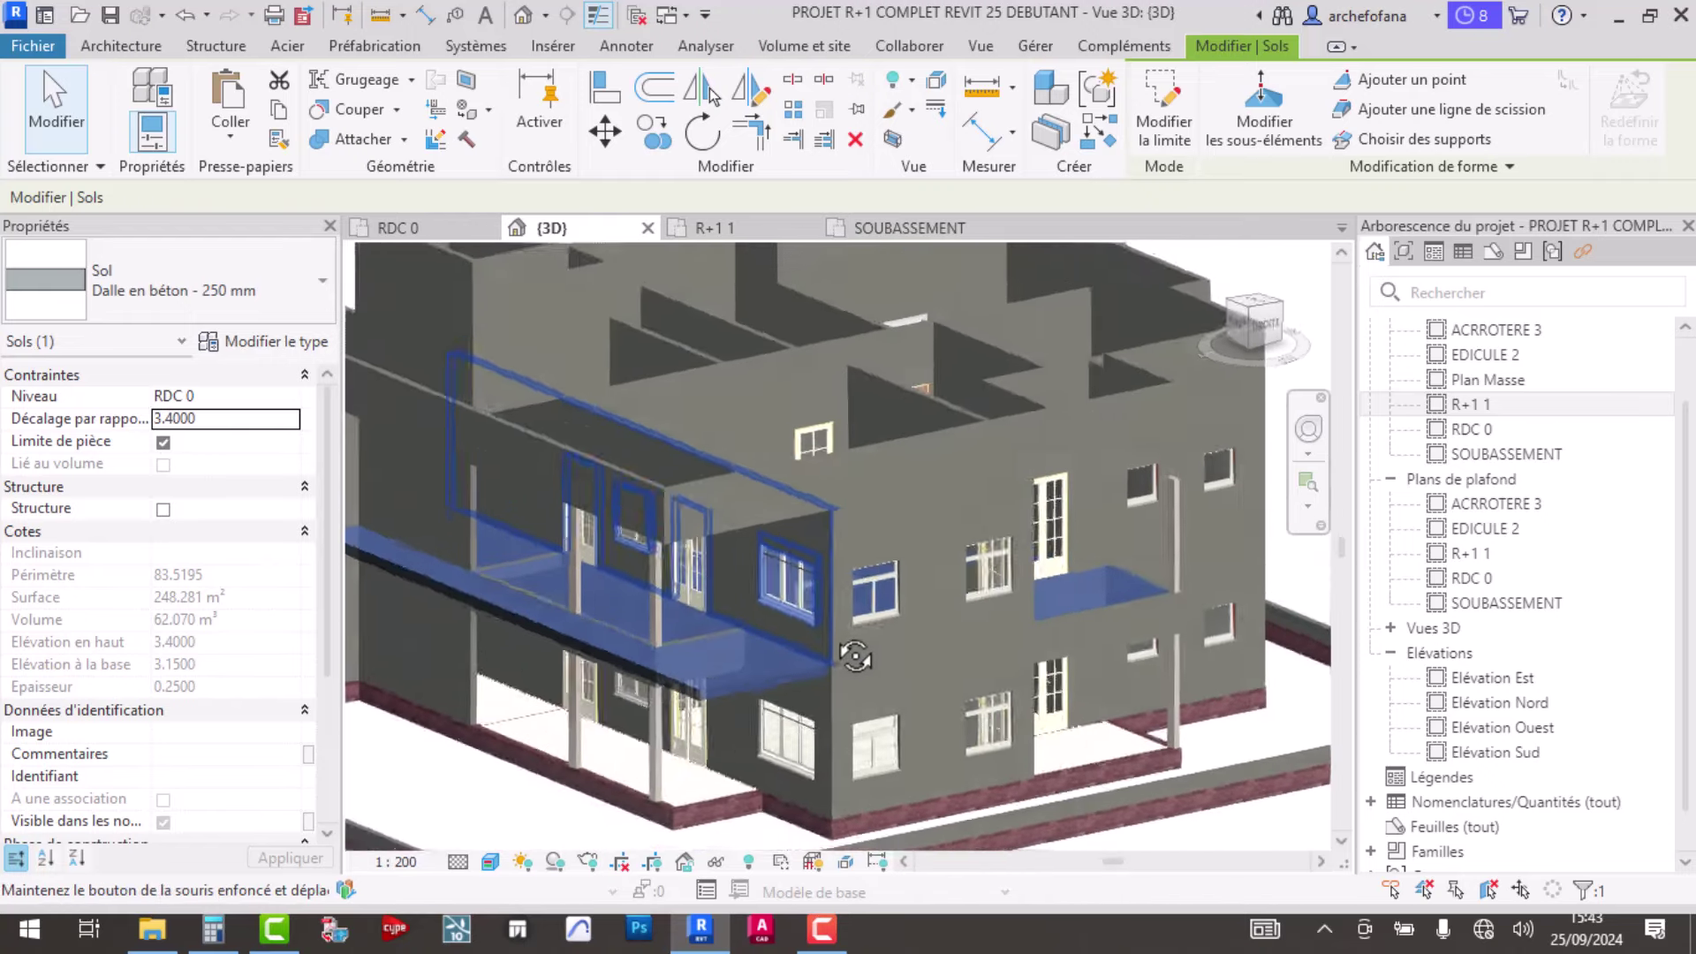
scroll(533, 517, "up", 3)
scroll(551, 512, "up", 2)
scroll(551, 512, "up", 2)
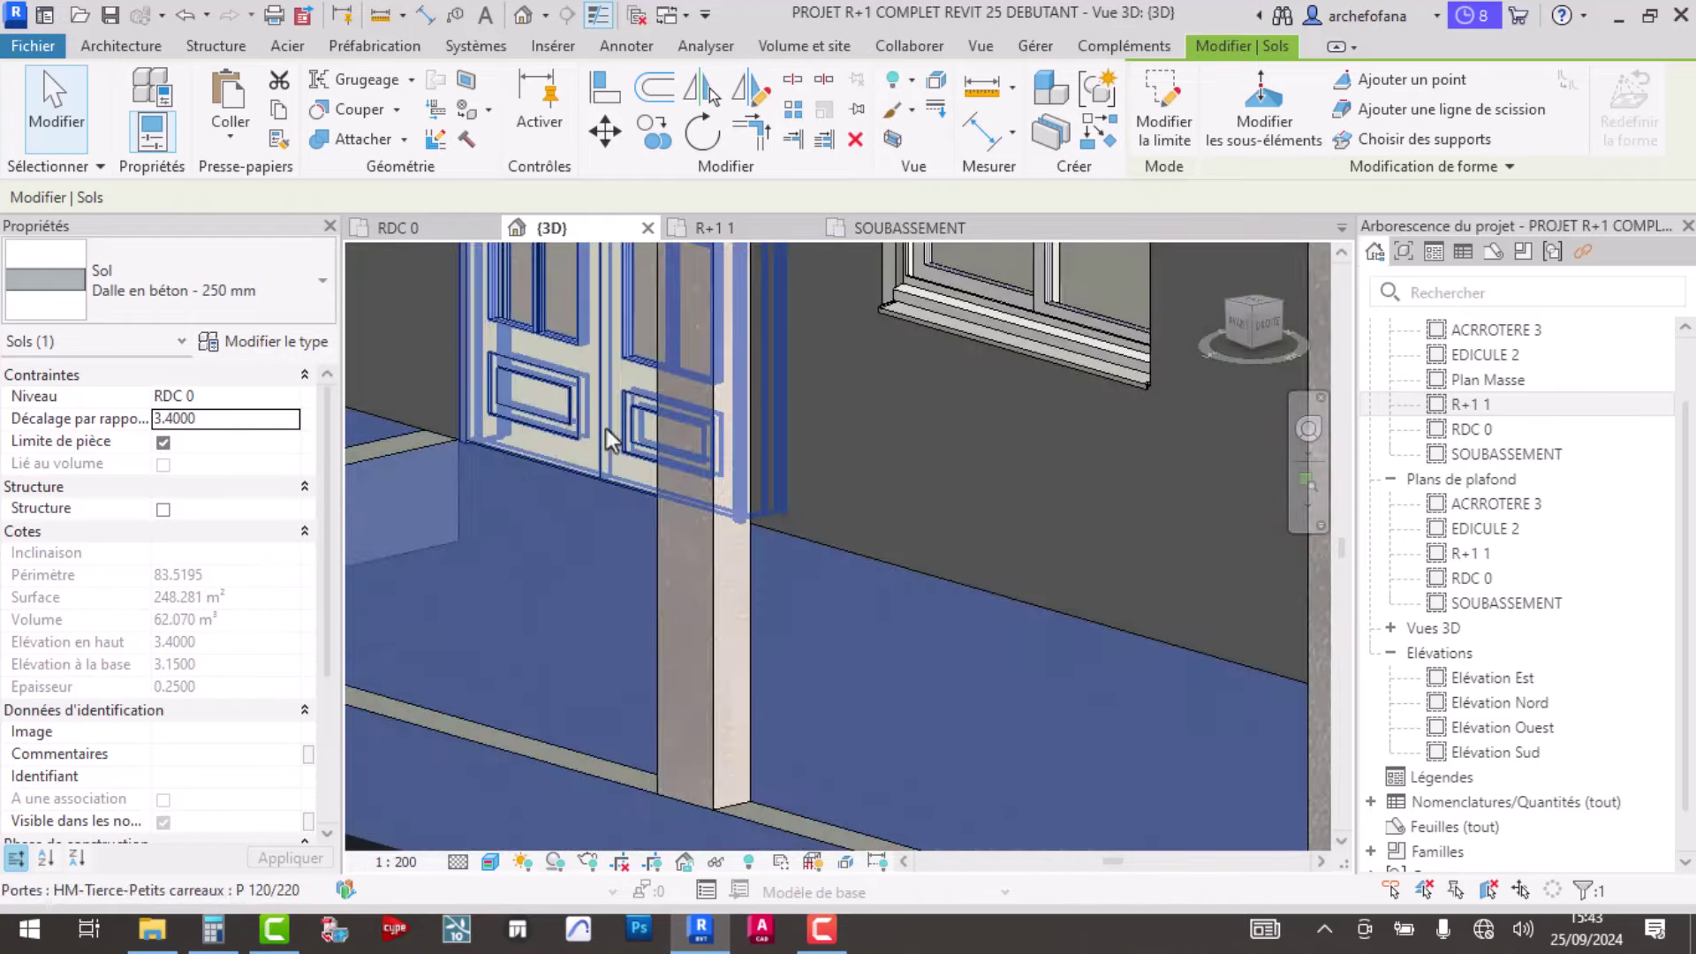
key("Escape")
scroll(820, 633, "down", 2)
scroll(839, 611, "down", 2)
- Open the RDC 0 floor plan and inspect its MAILLAGE floor
scroll(927, 690, "down", 2)
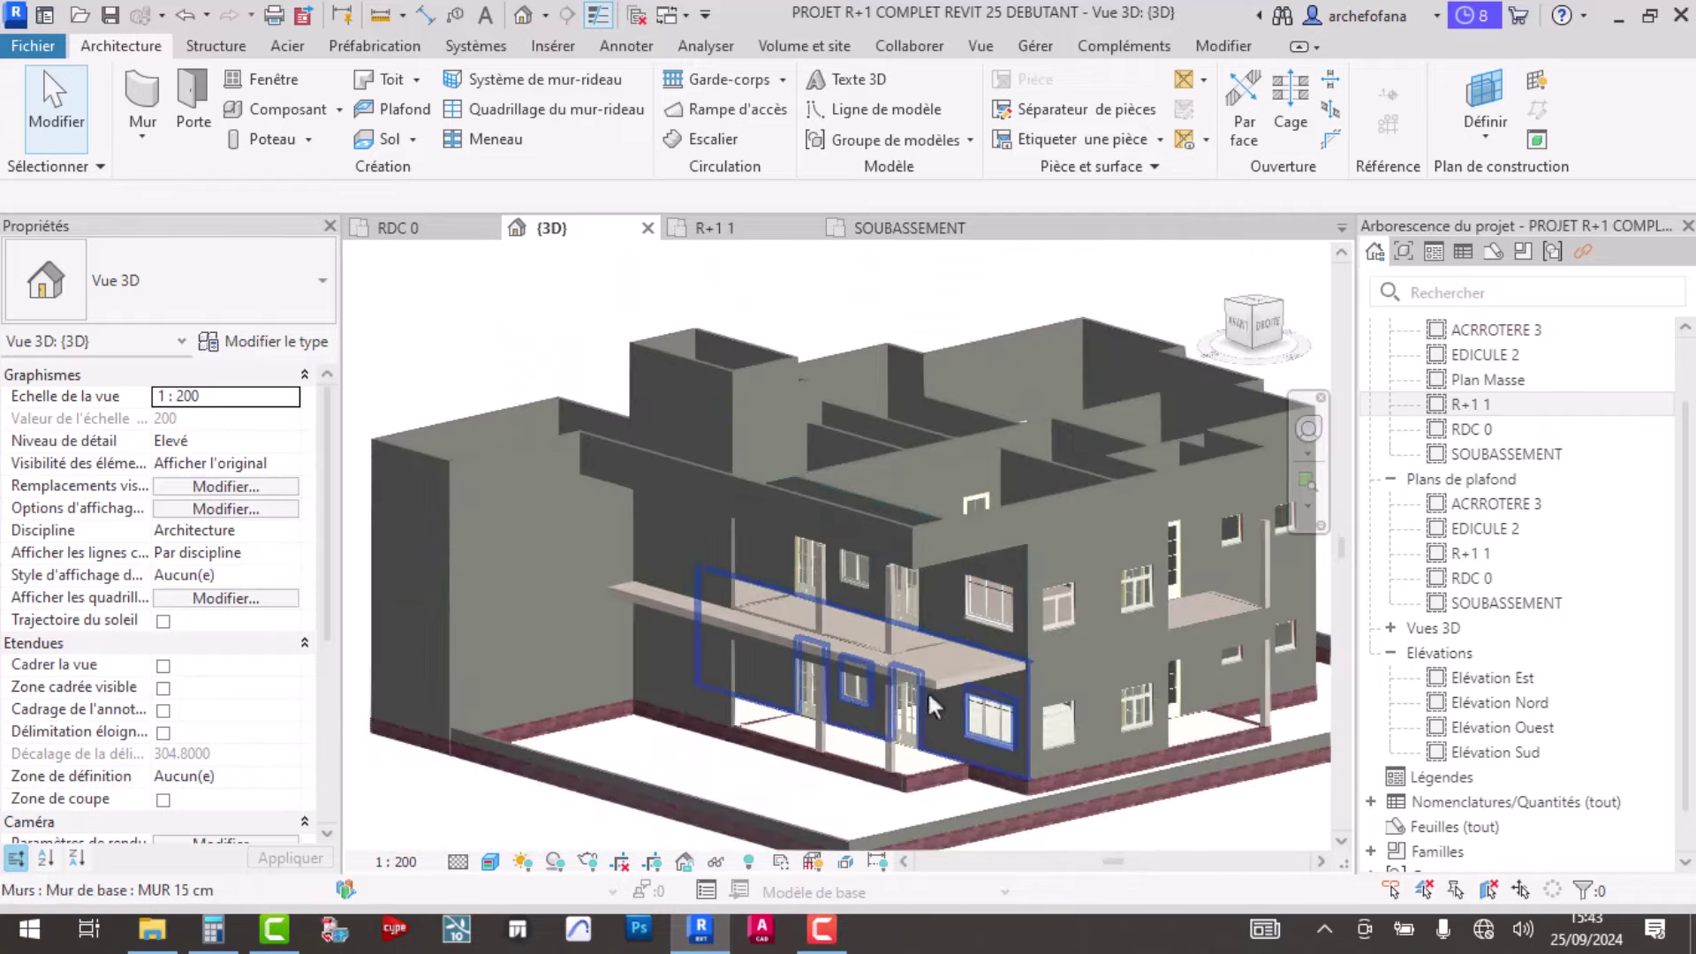
mouse_move(927, 691)
middle_mouse_down("shift")
mouse_move(1146, 700)
mouse_move(948, 659)
mouse_move(890, 825)
mouse_move(870, 803)
middle_mouse_up("shift")
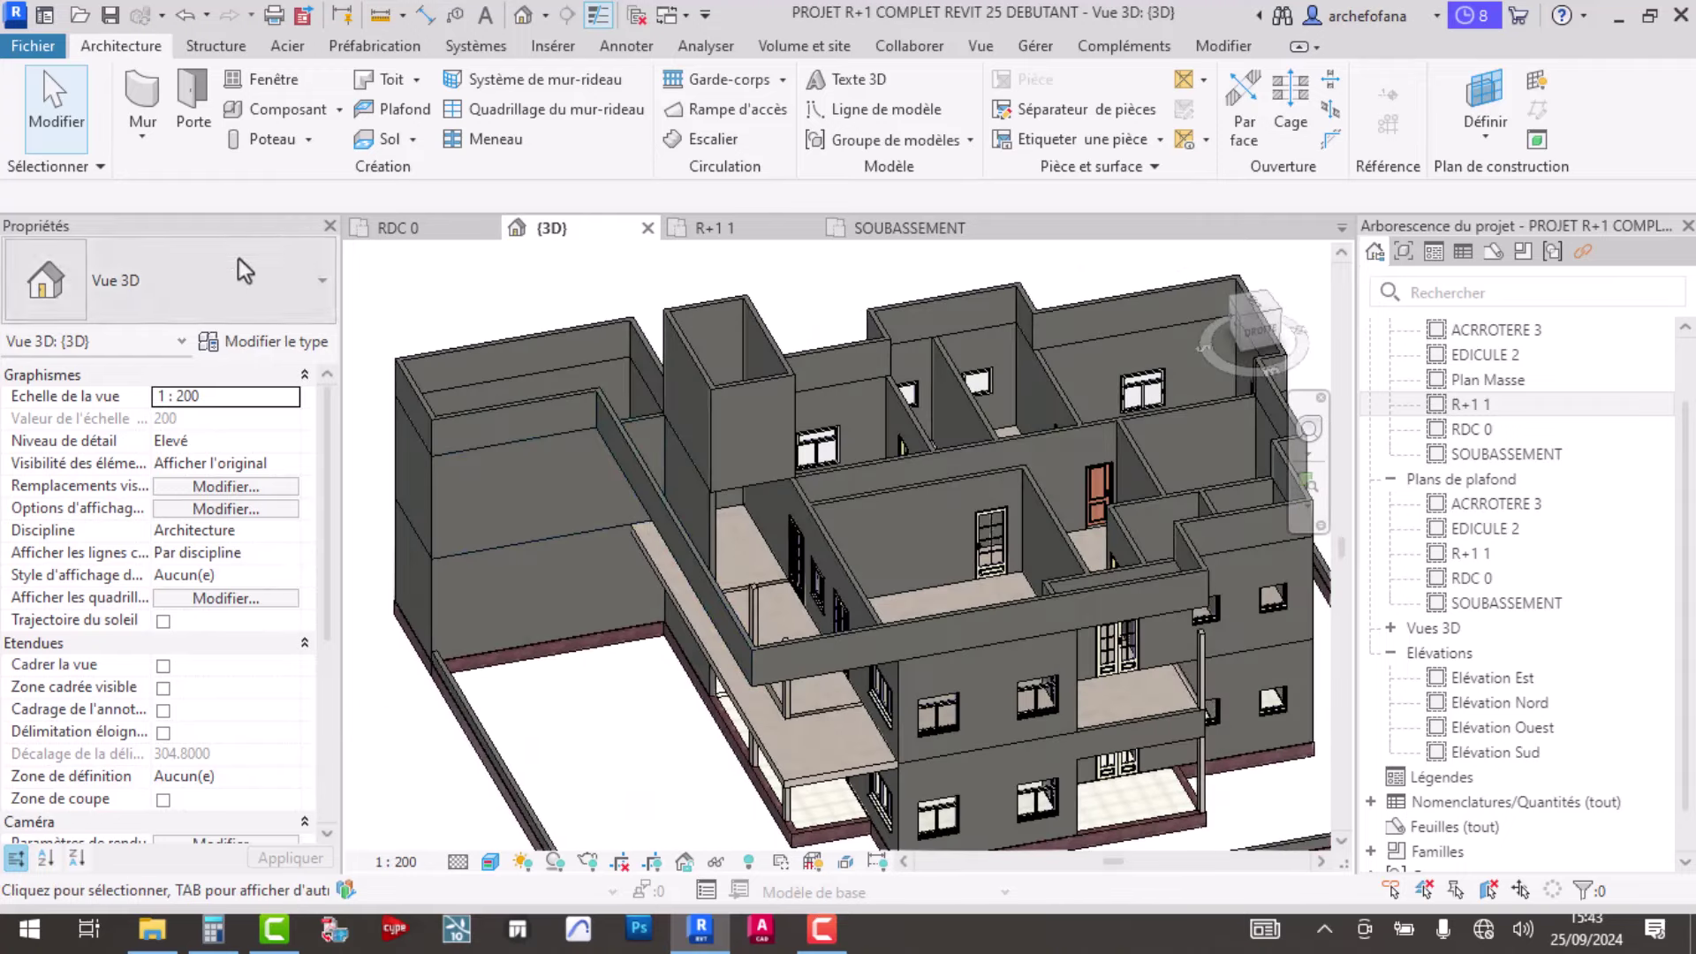
left_click(406, 230)
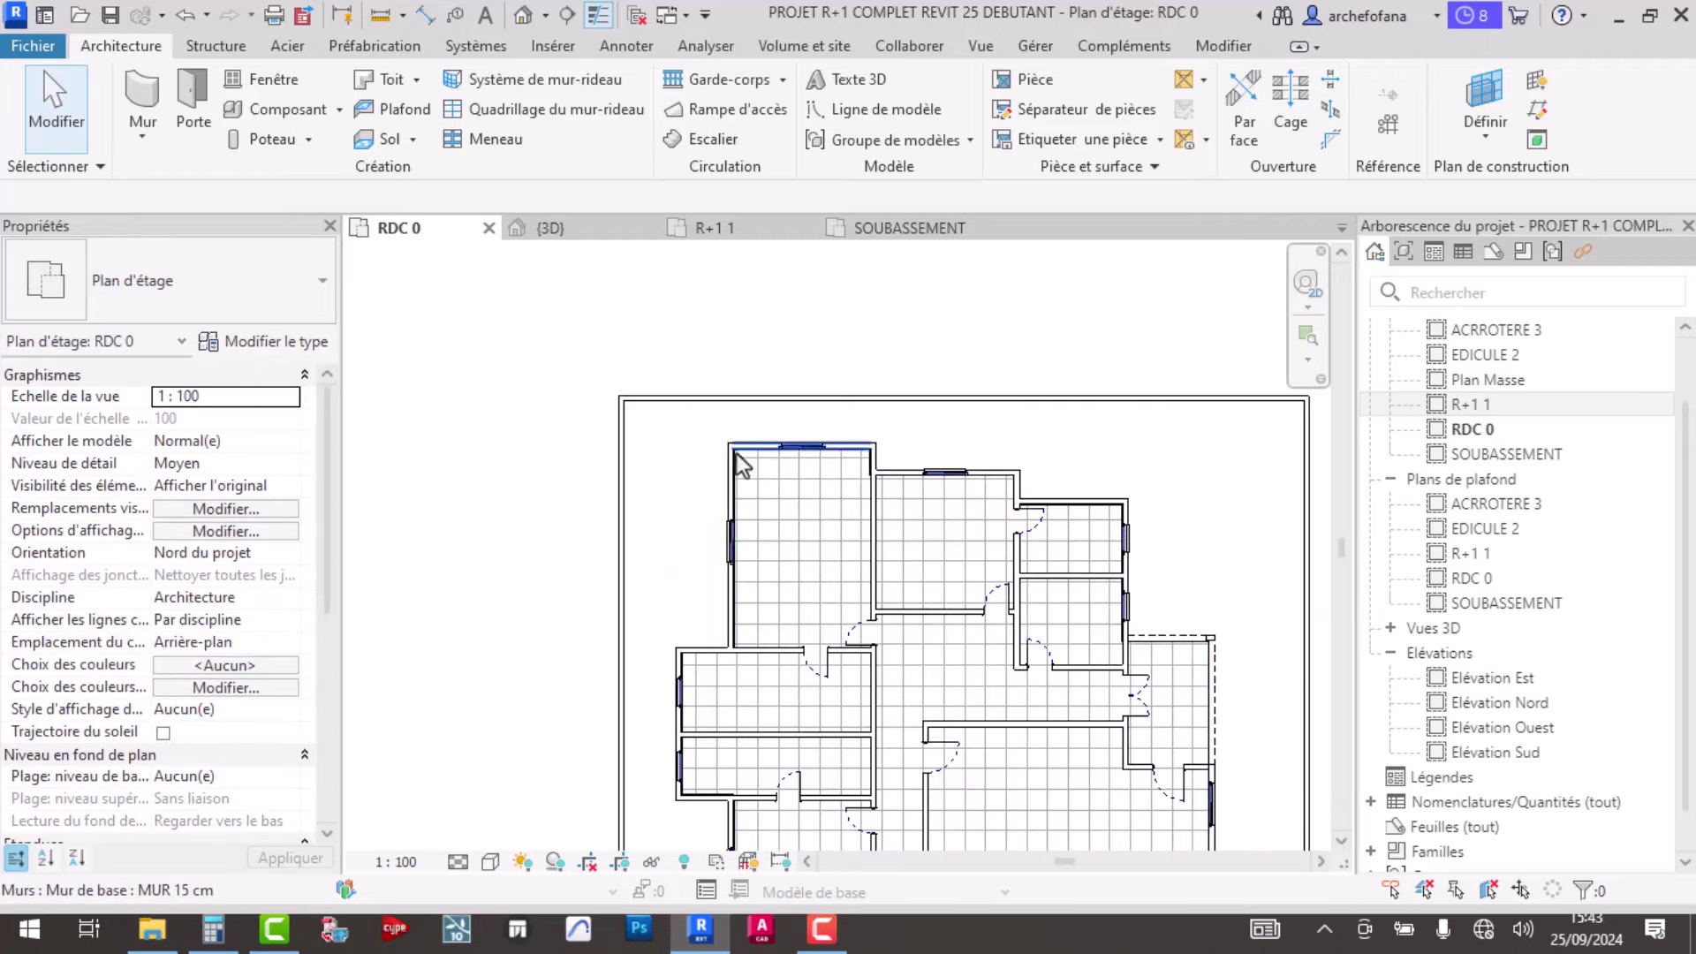
scroll(743, 456, "up", 2)
scroll(740, 448, "up", 2)
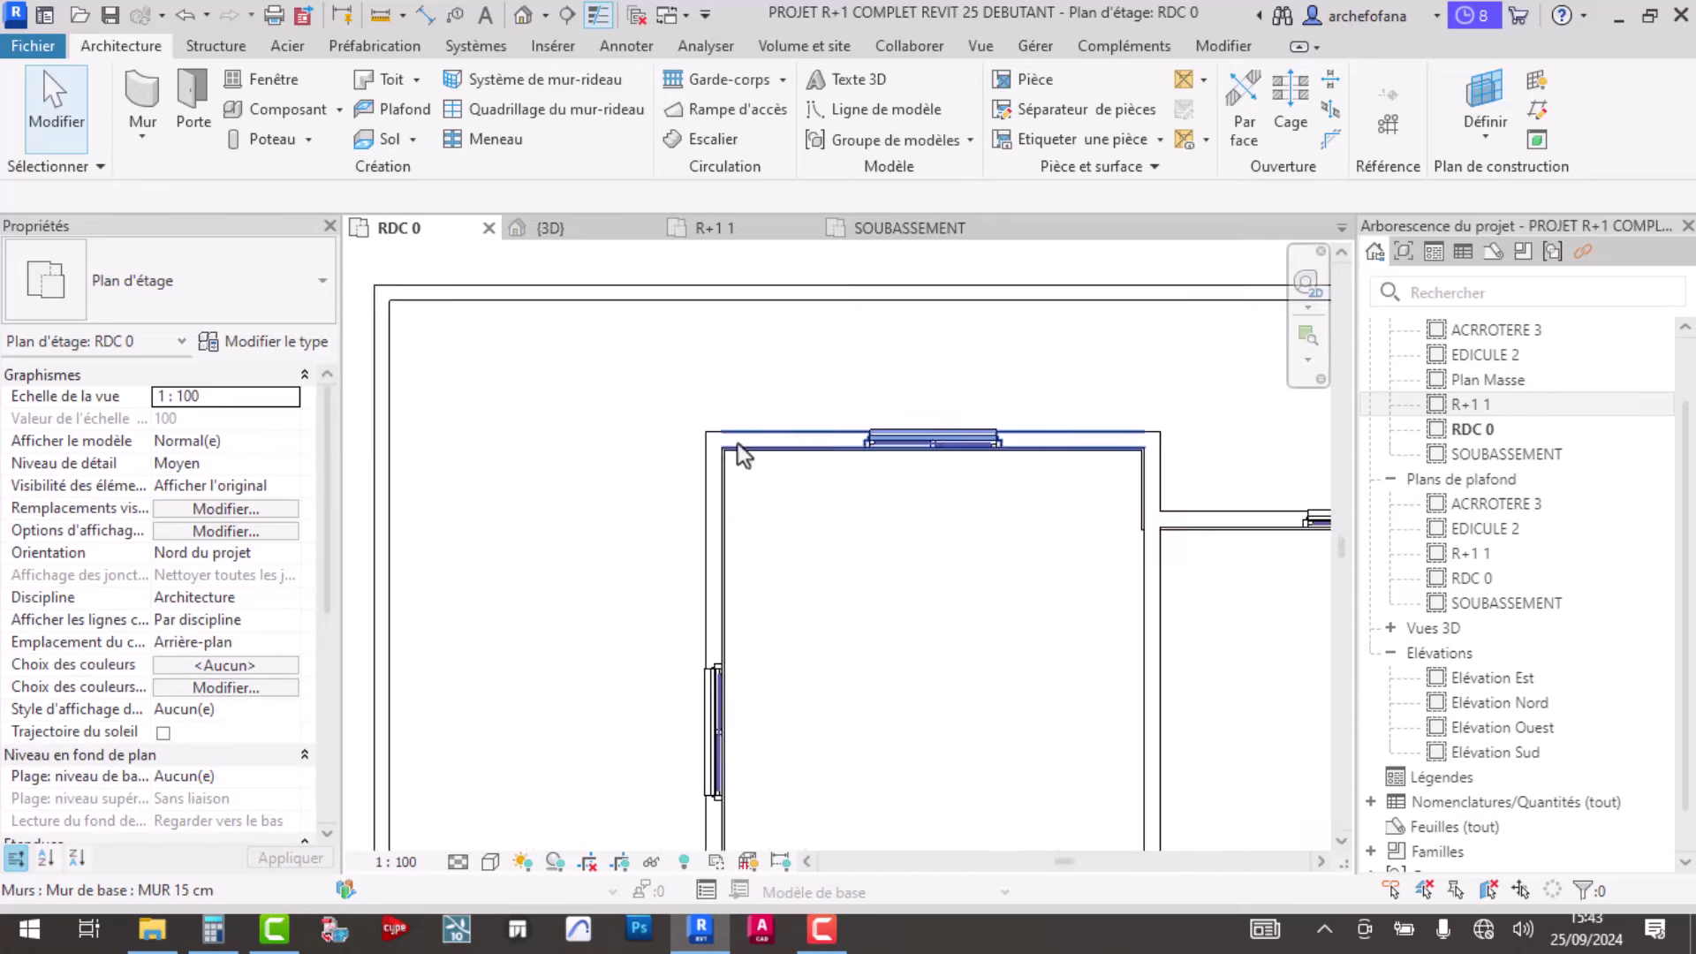
scroll(743, 442, "up", 2)
scroll(719, 471, "up", 2)
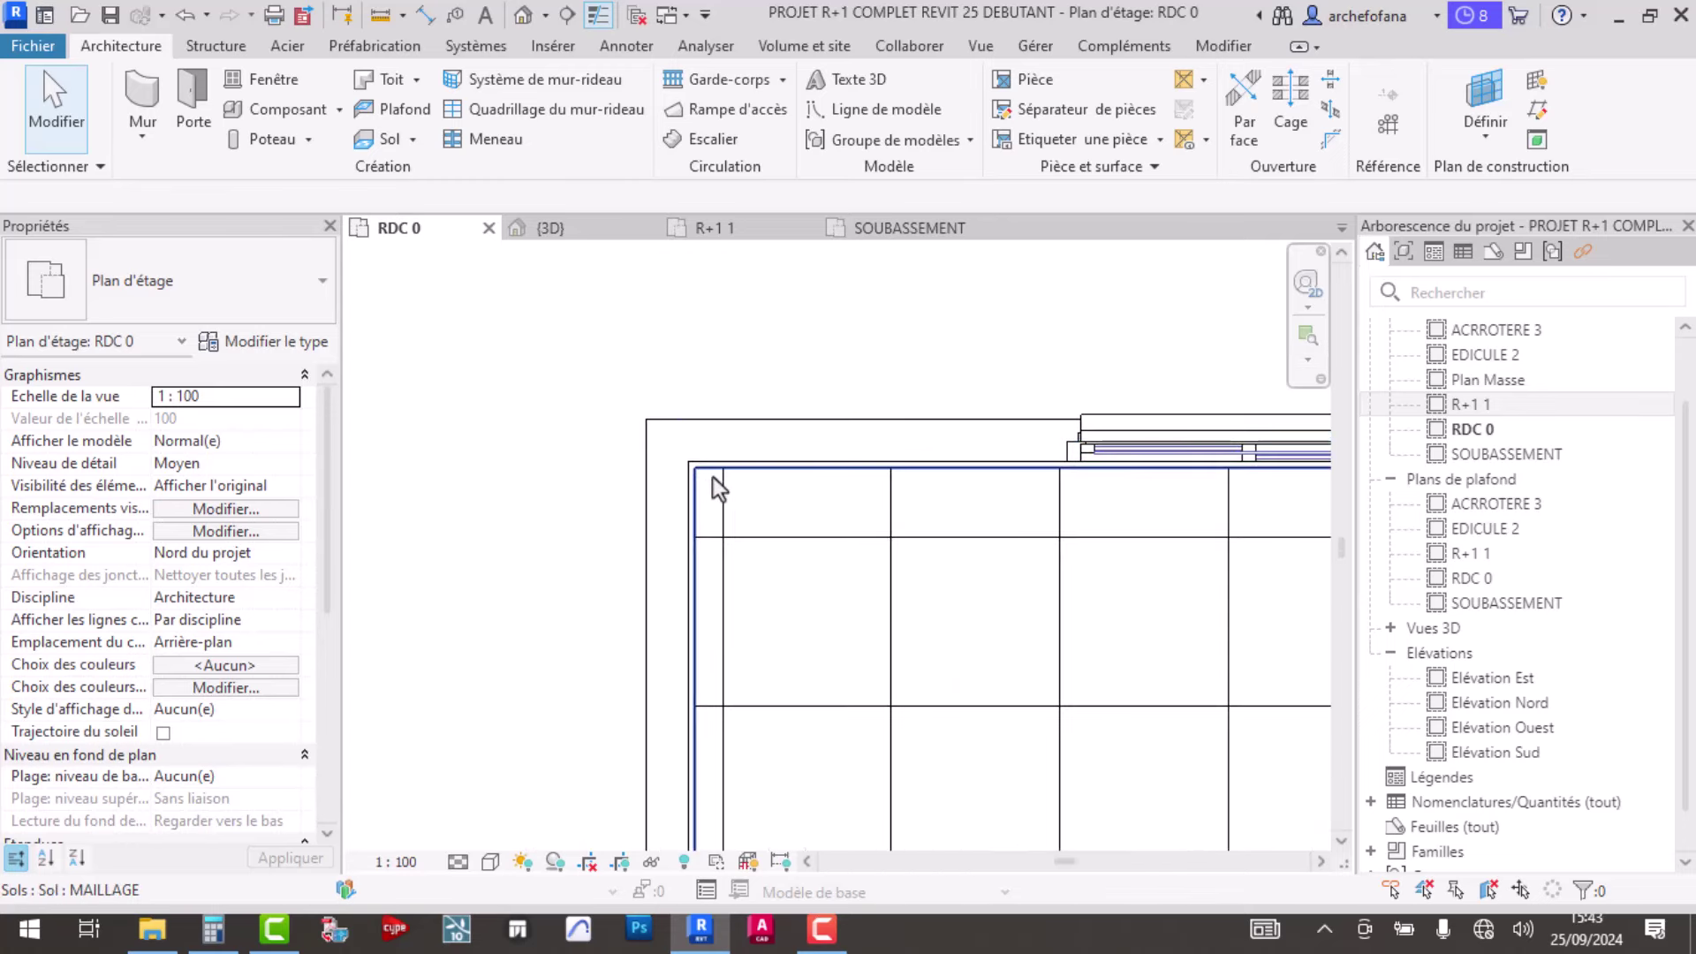
left_click(712, 478)
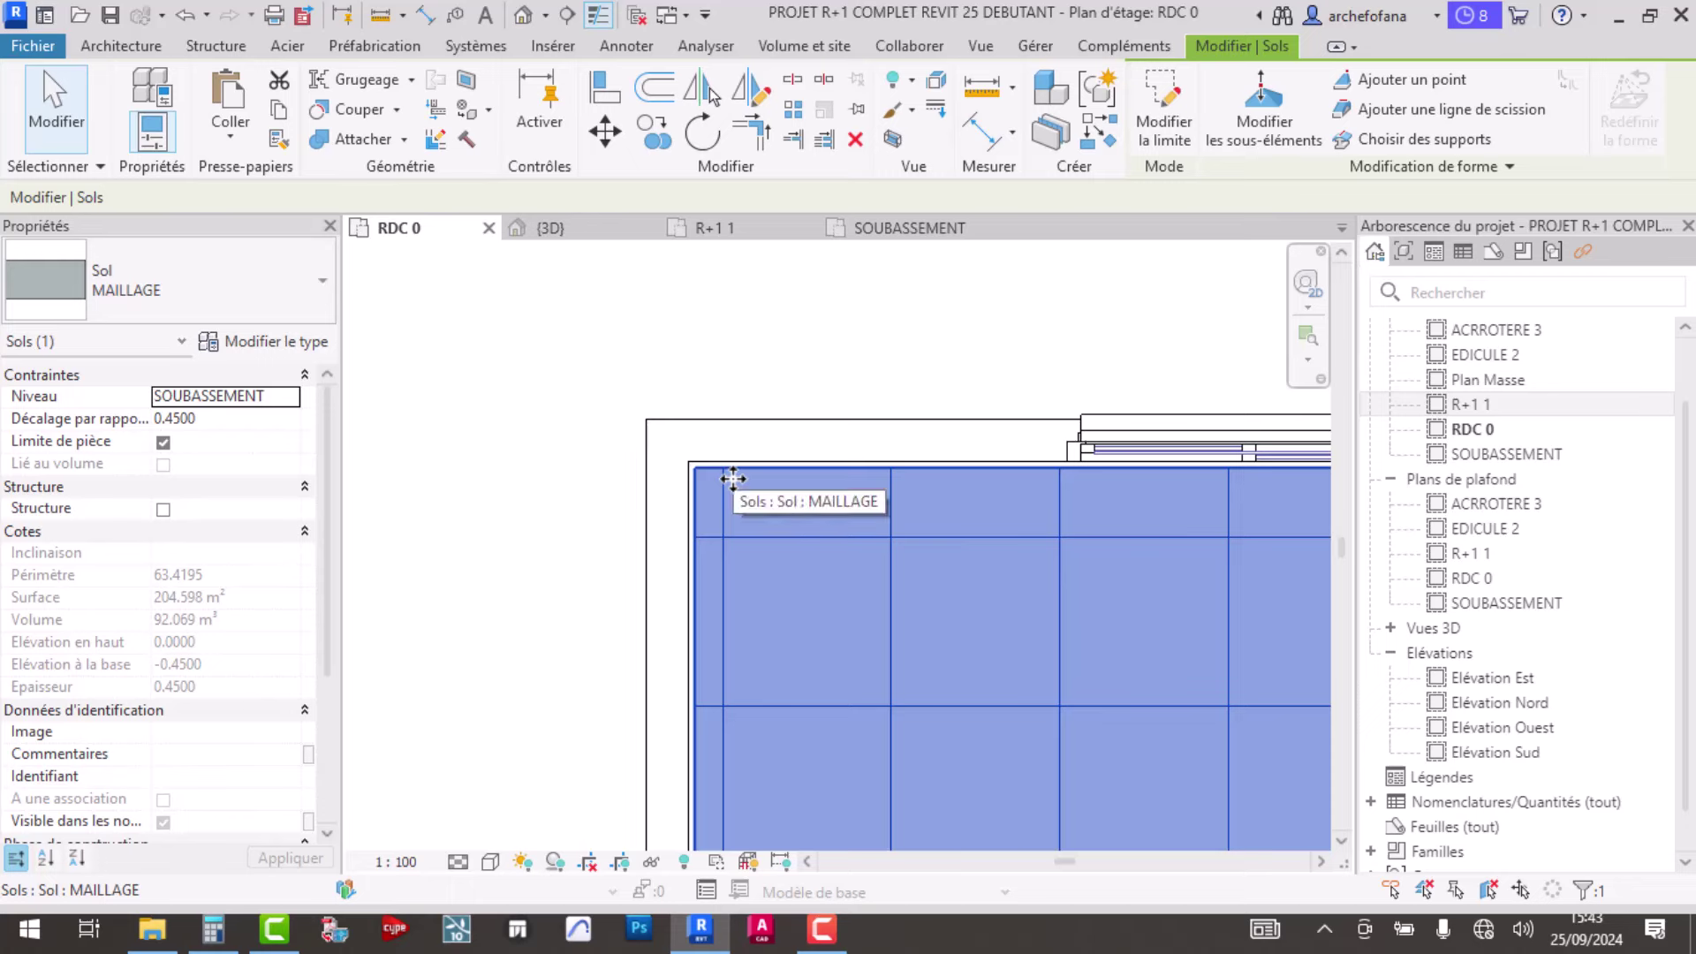
left_click(635, 415)
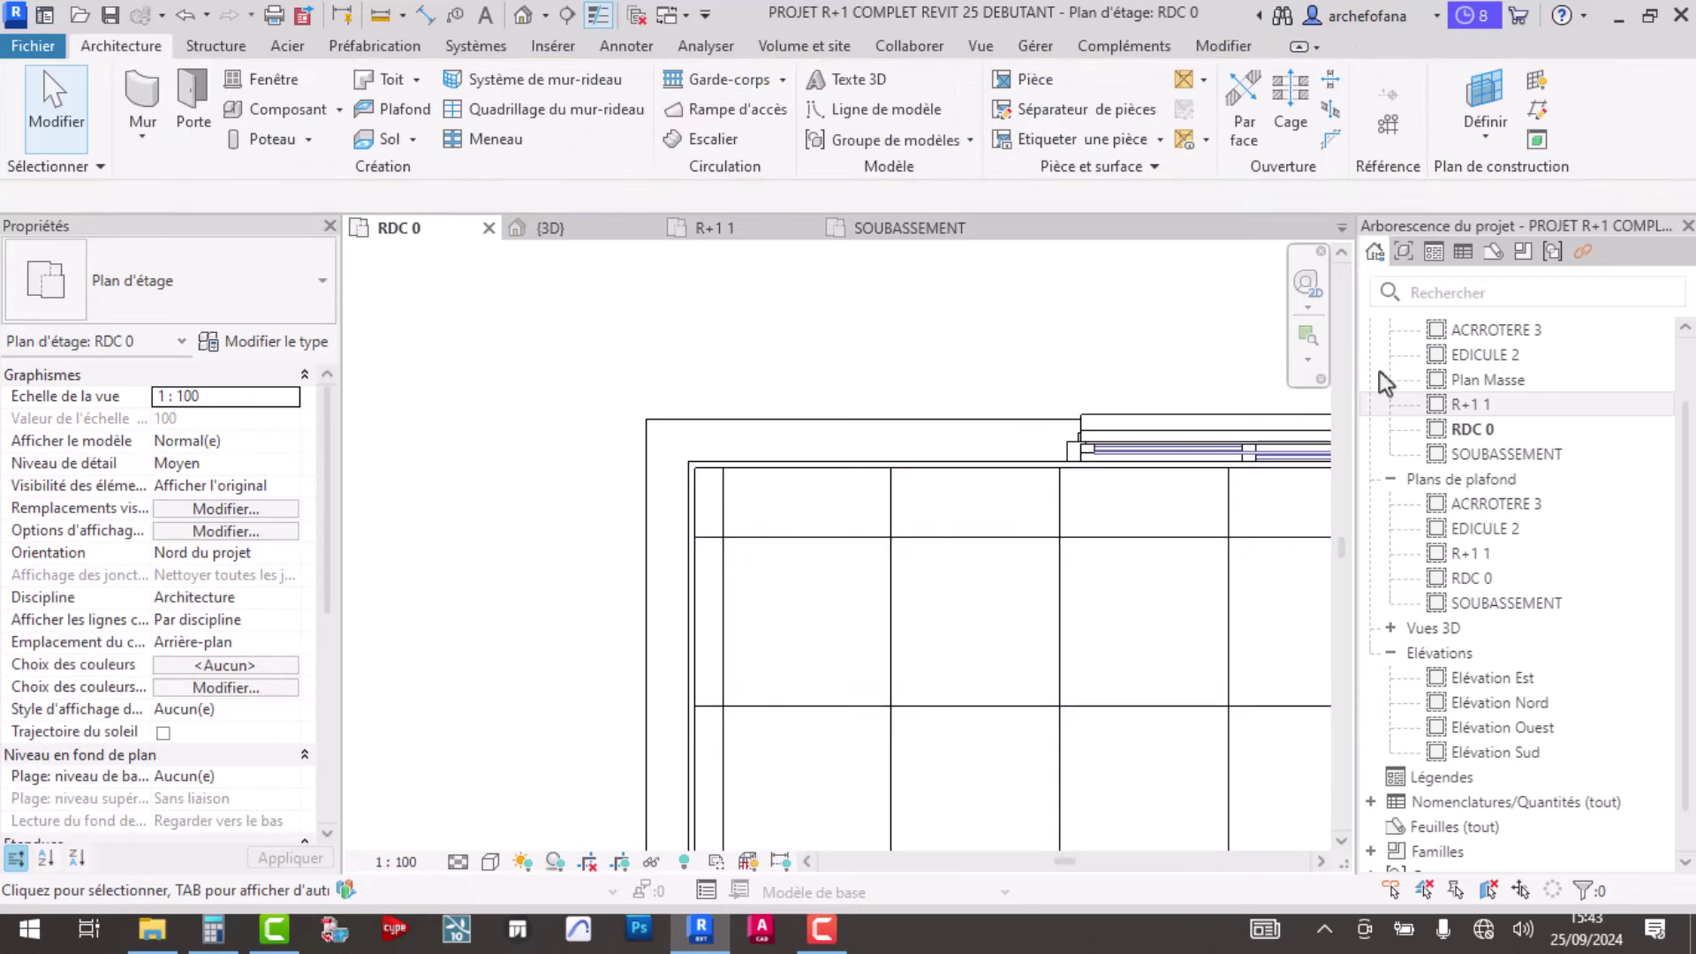
left_click(1493, 430)
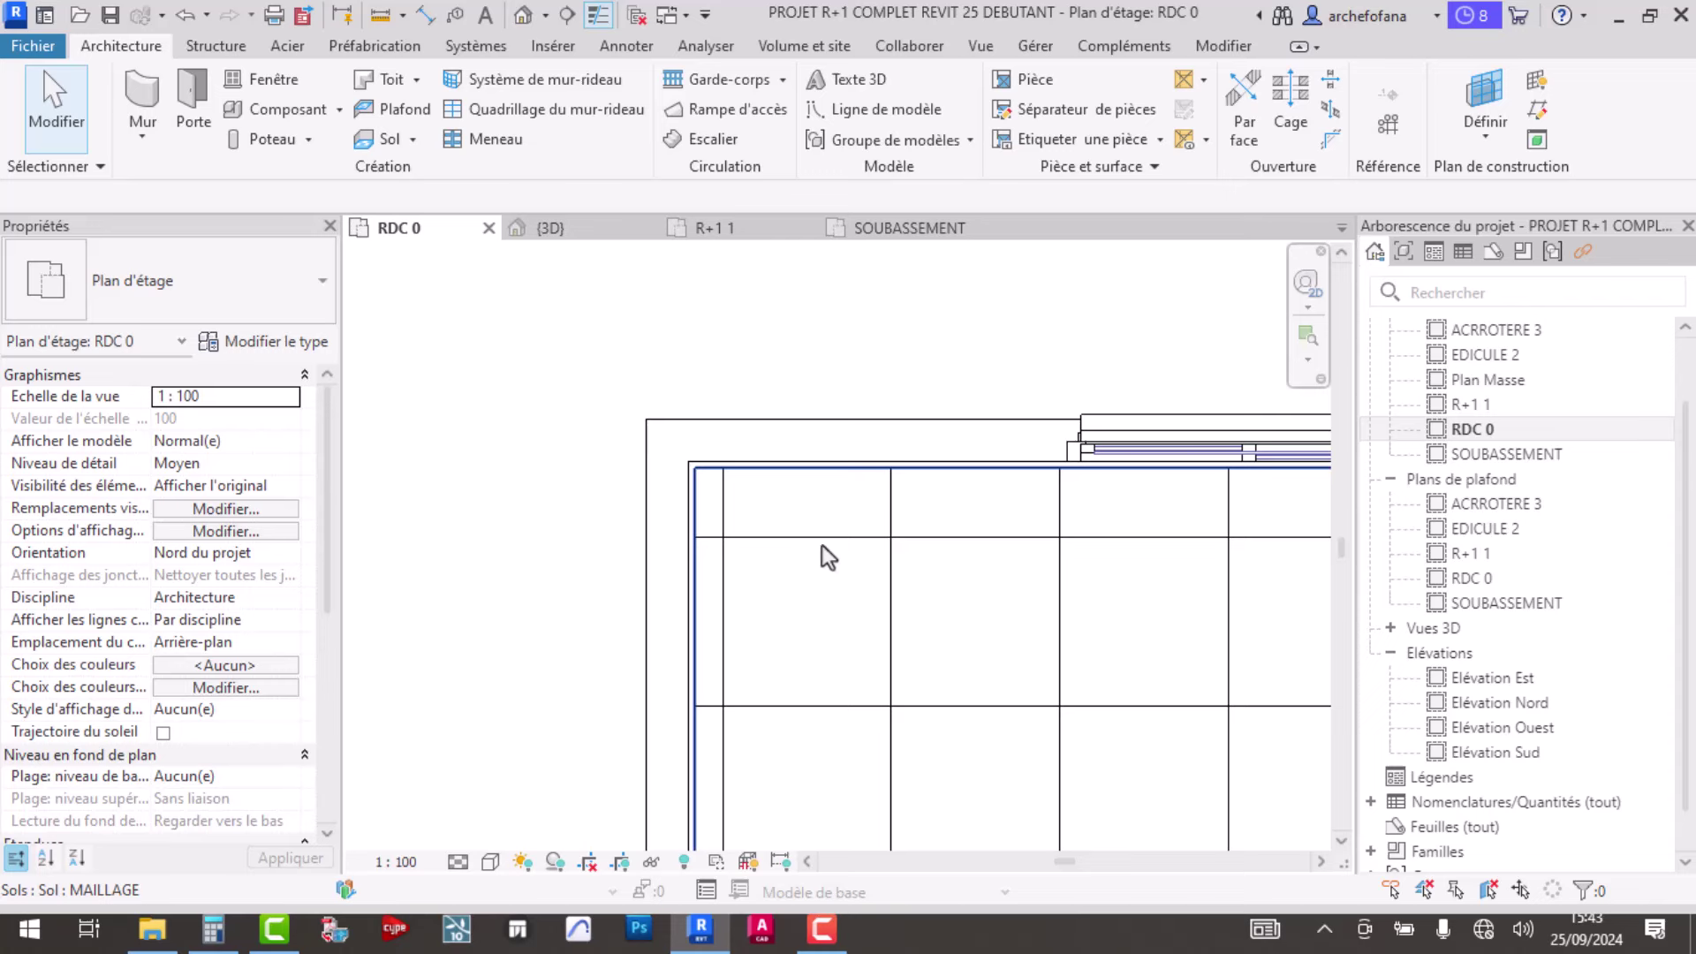
- Open the R+1 1 floor plan, then the EDICULE 2 plan, from the Project Browser
left_click(1492, 404)
double_click(1492, 405)
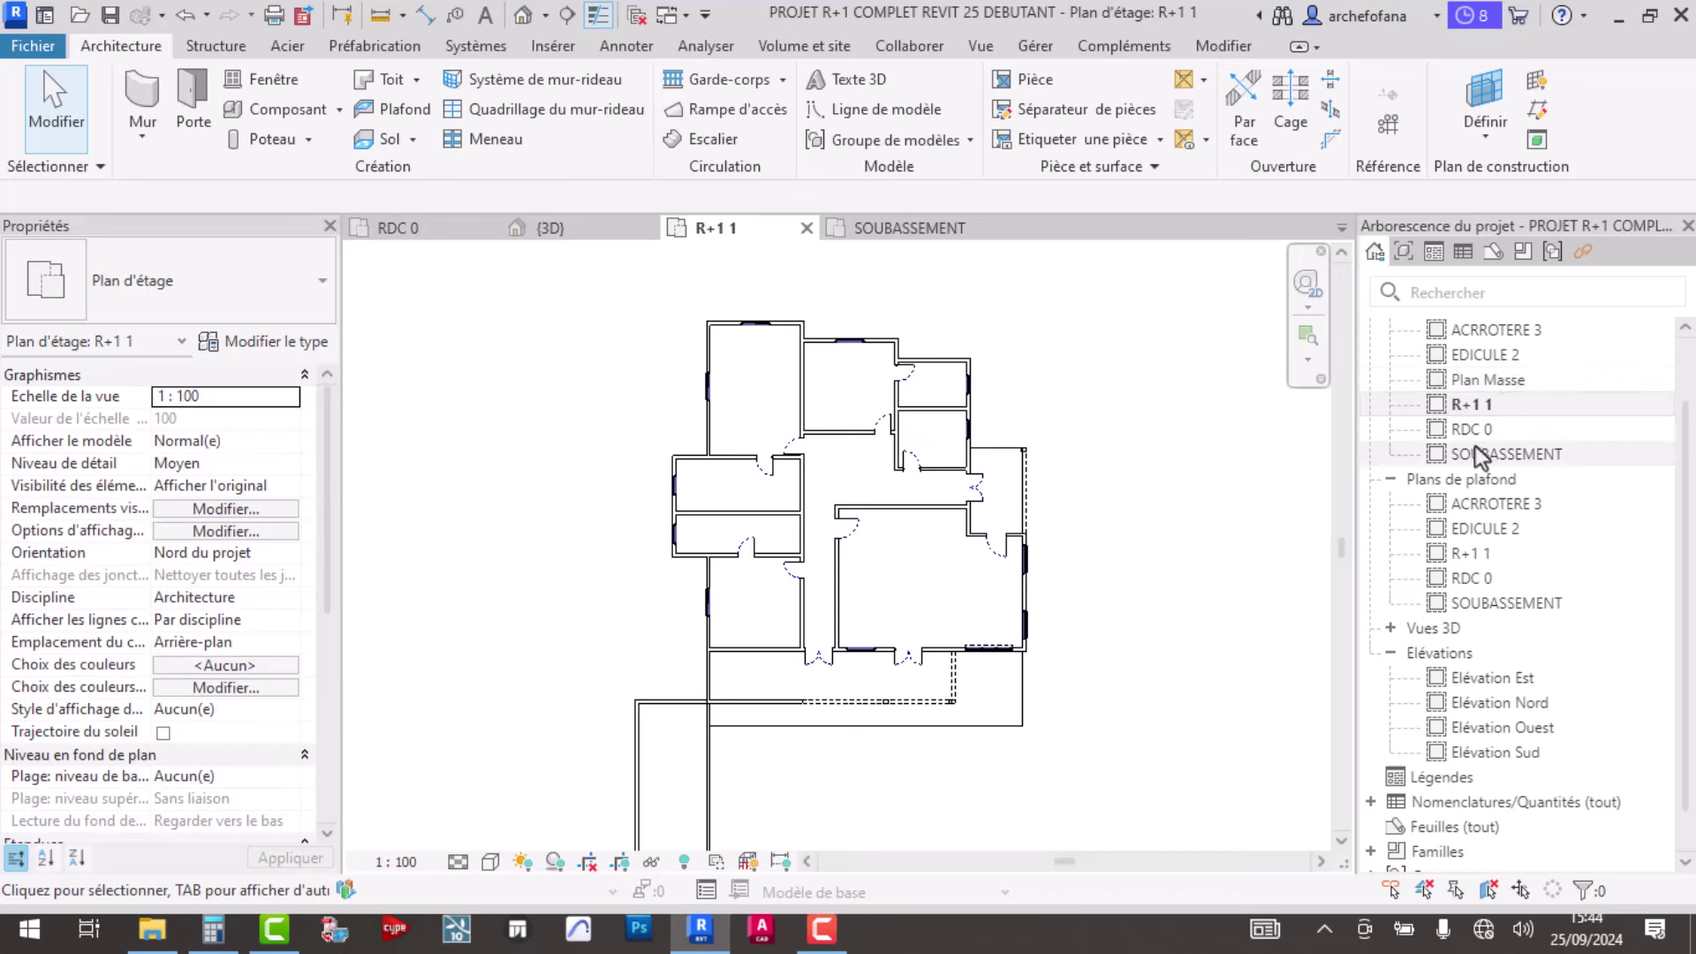
left_click(1408, 354)
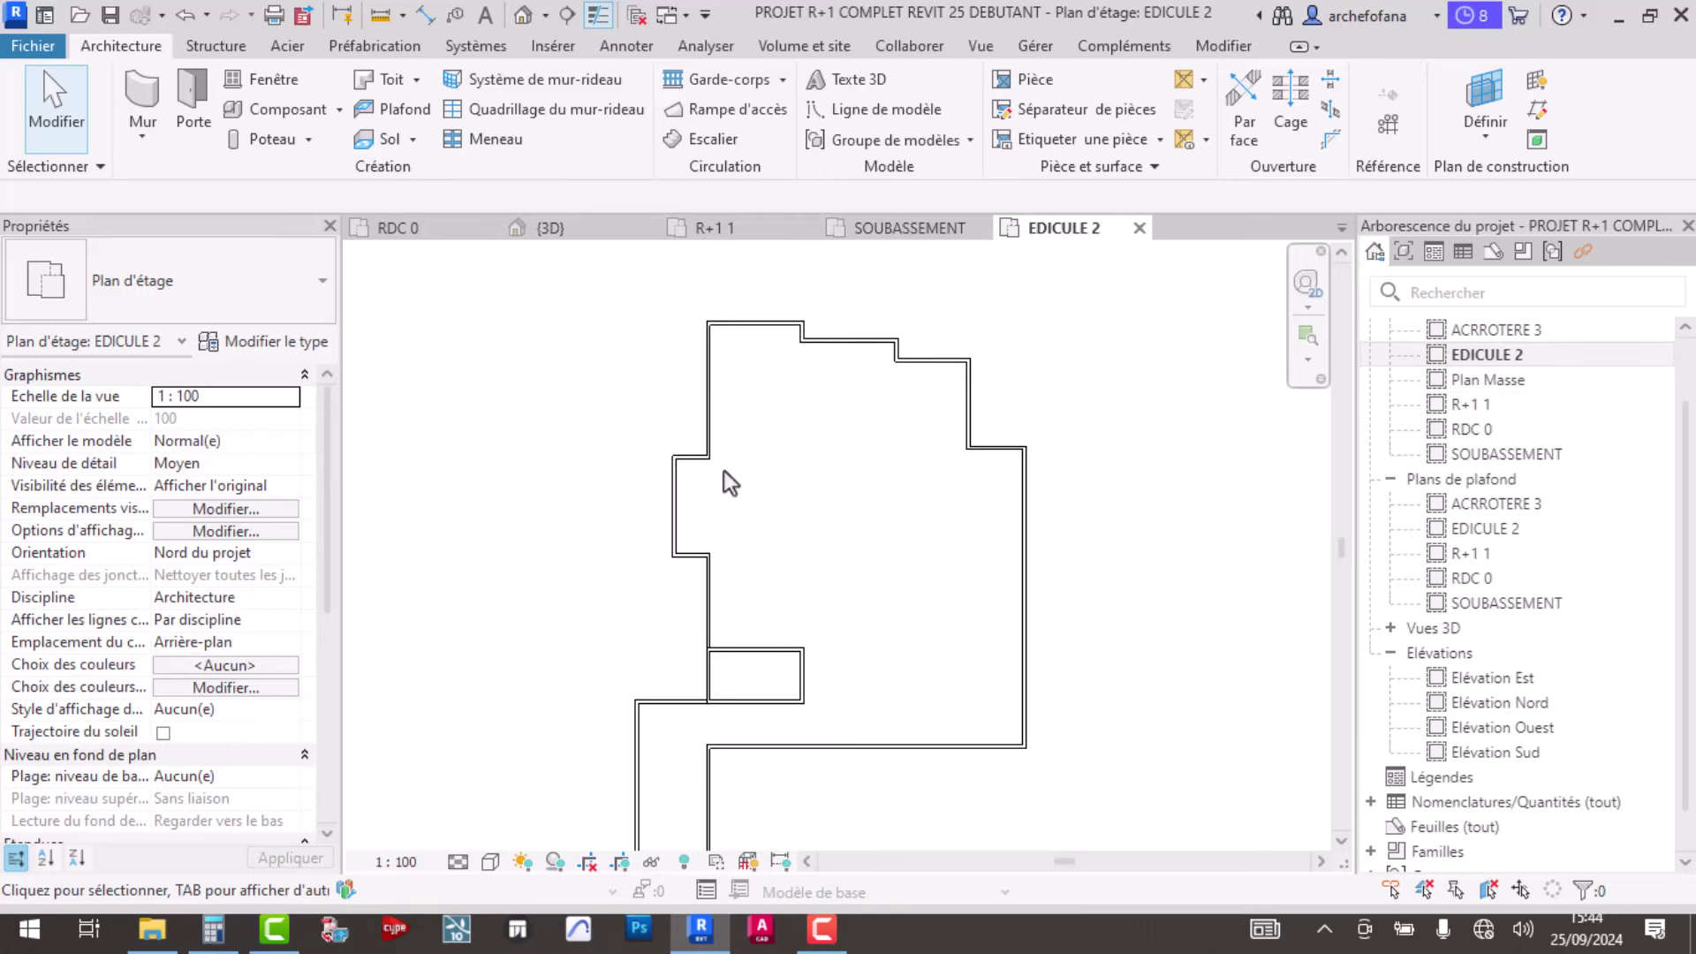
- Start an architectural floor on EDICULE 2 using the Pick Walls boundary method
scroll(755, 542, "down", 2)
scroll(792, 568, "up", 2)
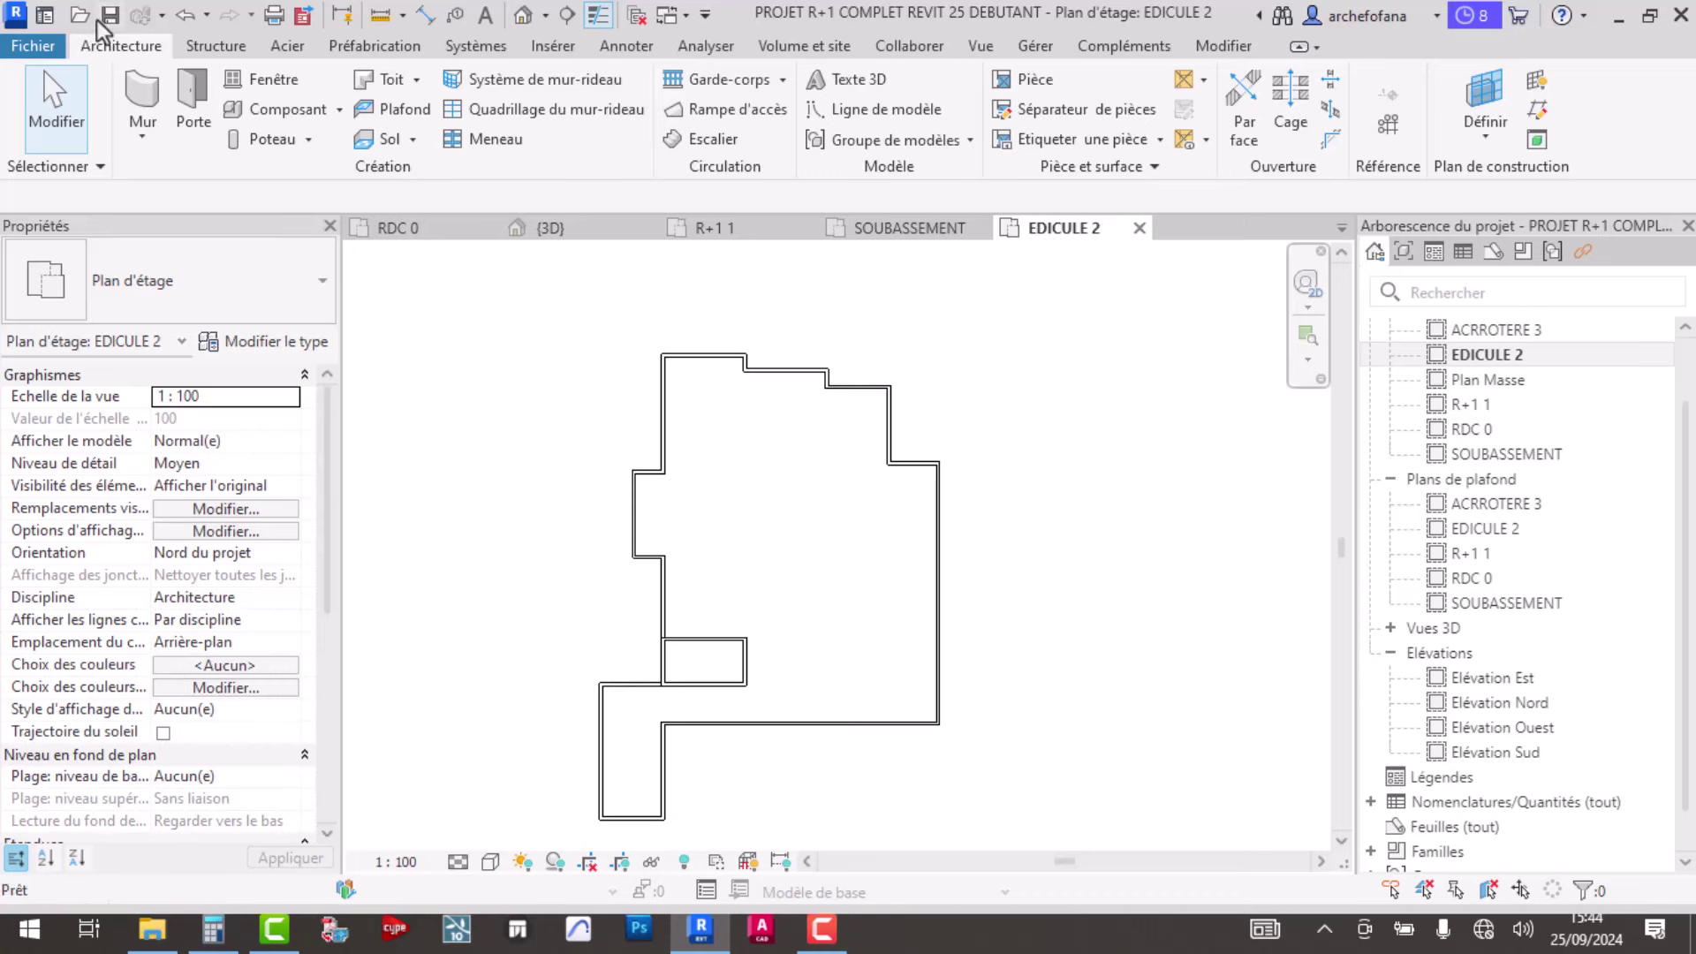
left_click(412, 145)
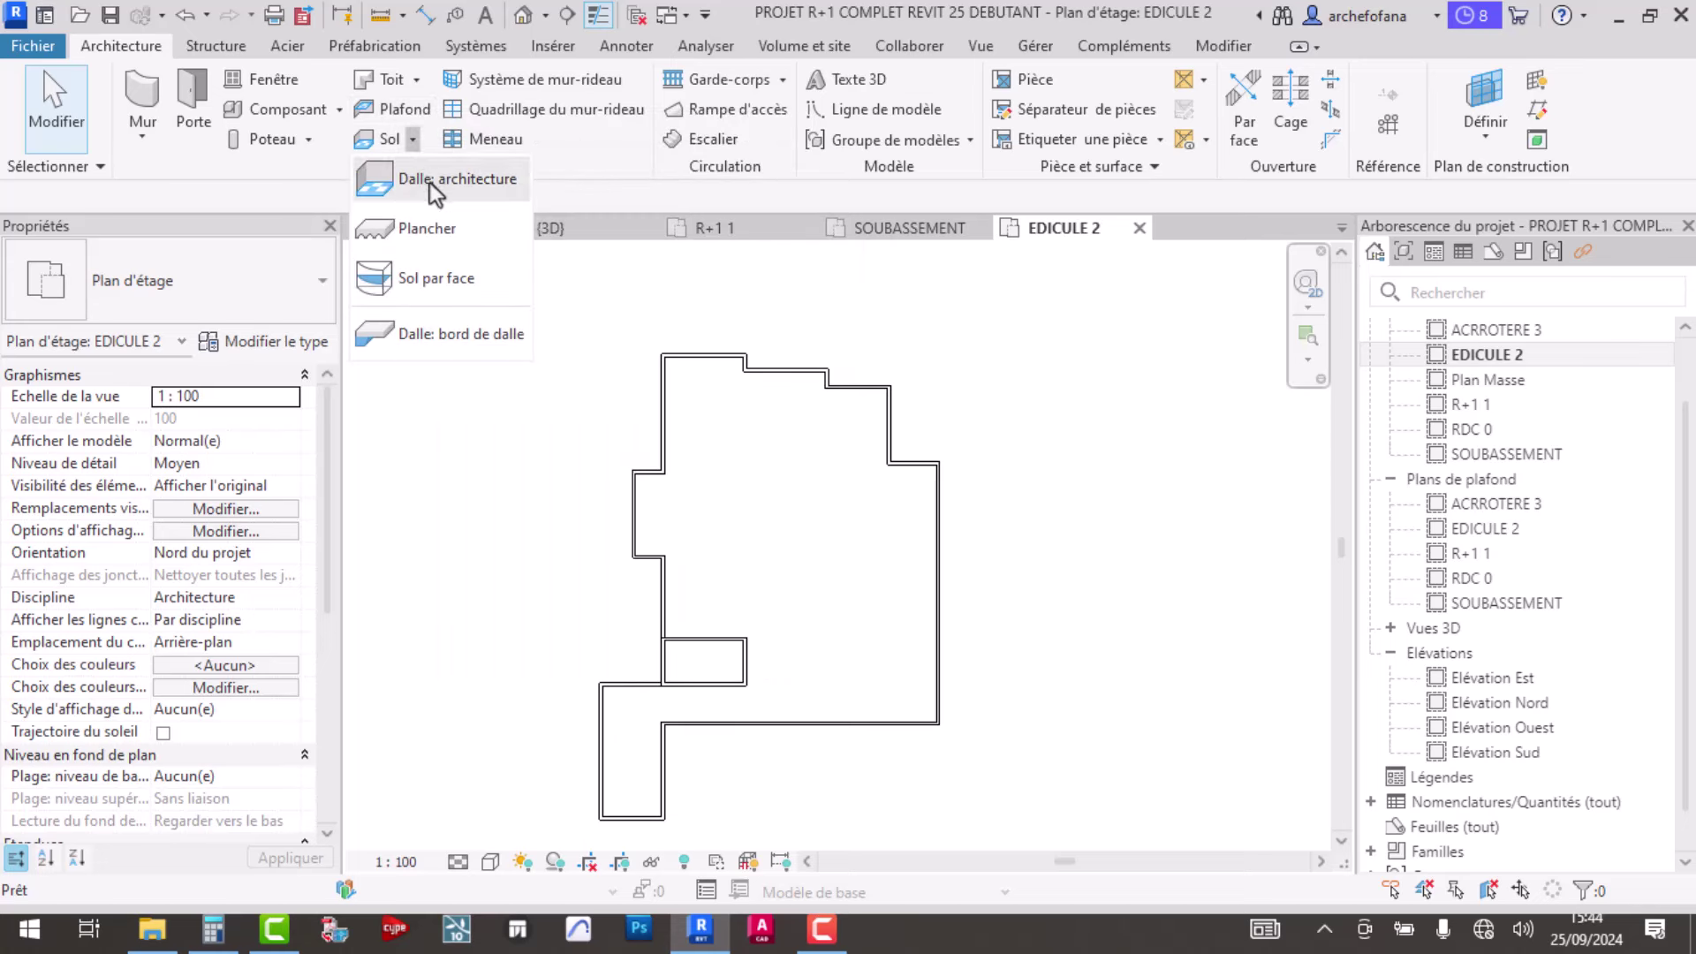
left_click(429, 182)
scroll(733, 380, "up", 2)
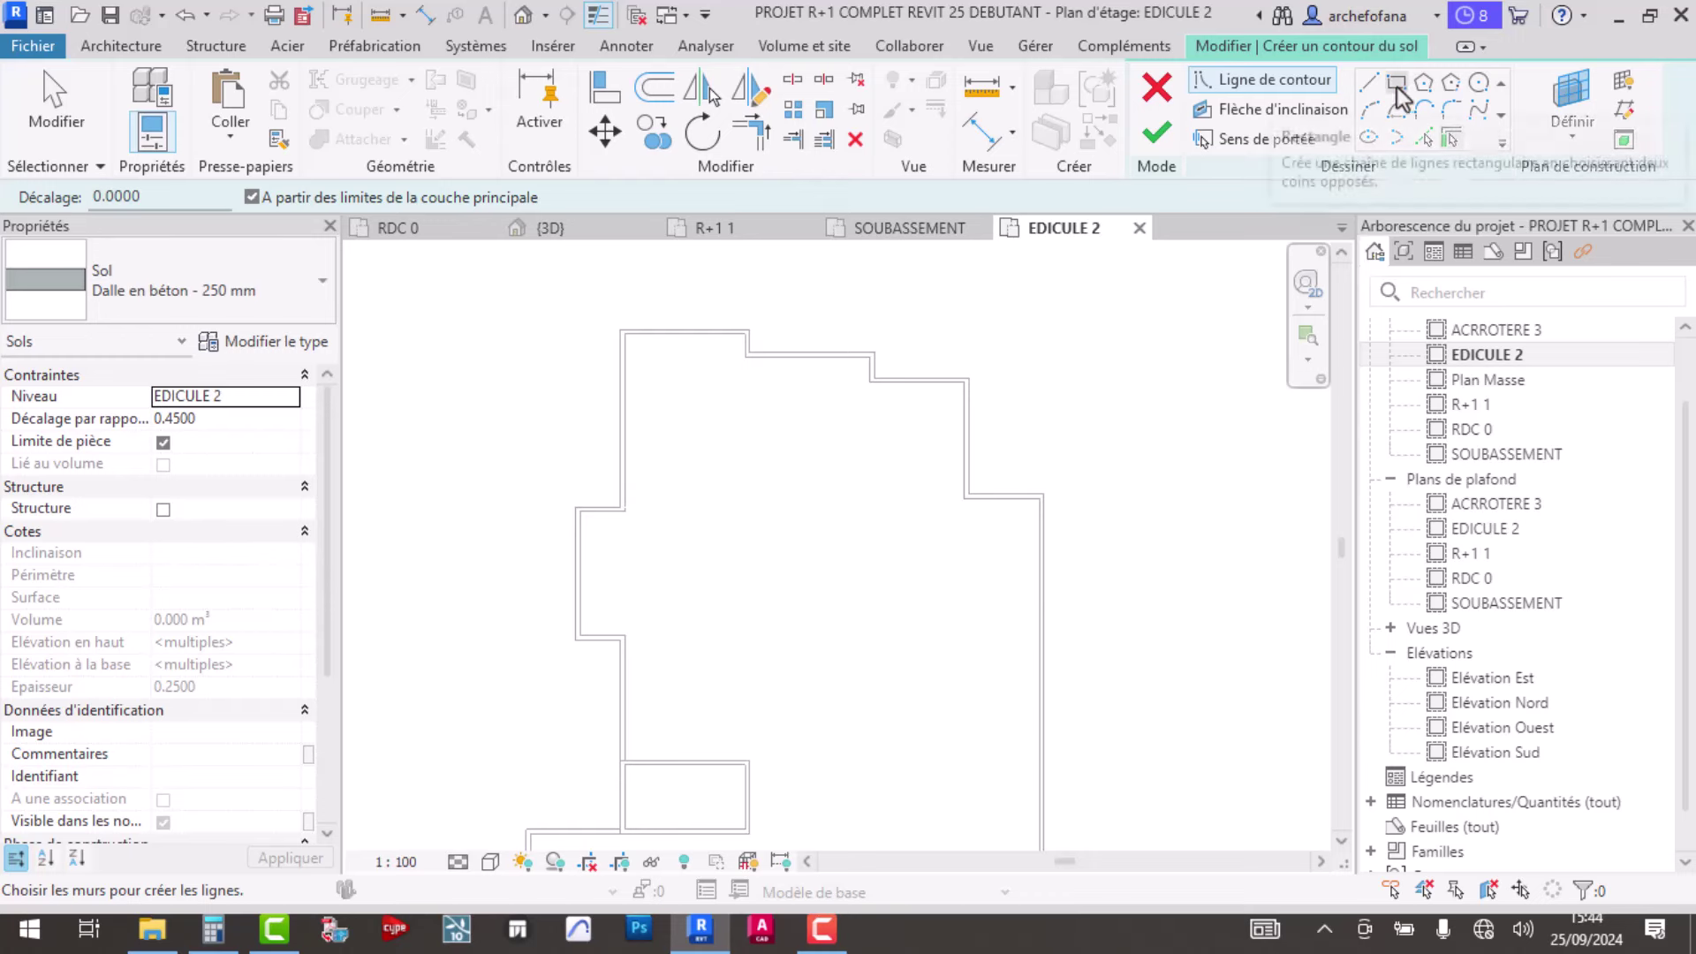
left_click(1430, 142)
- Trace the top, lower, right and vertical wall faces into the floor boundary
scroll(740, 349, "up", 3)
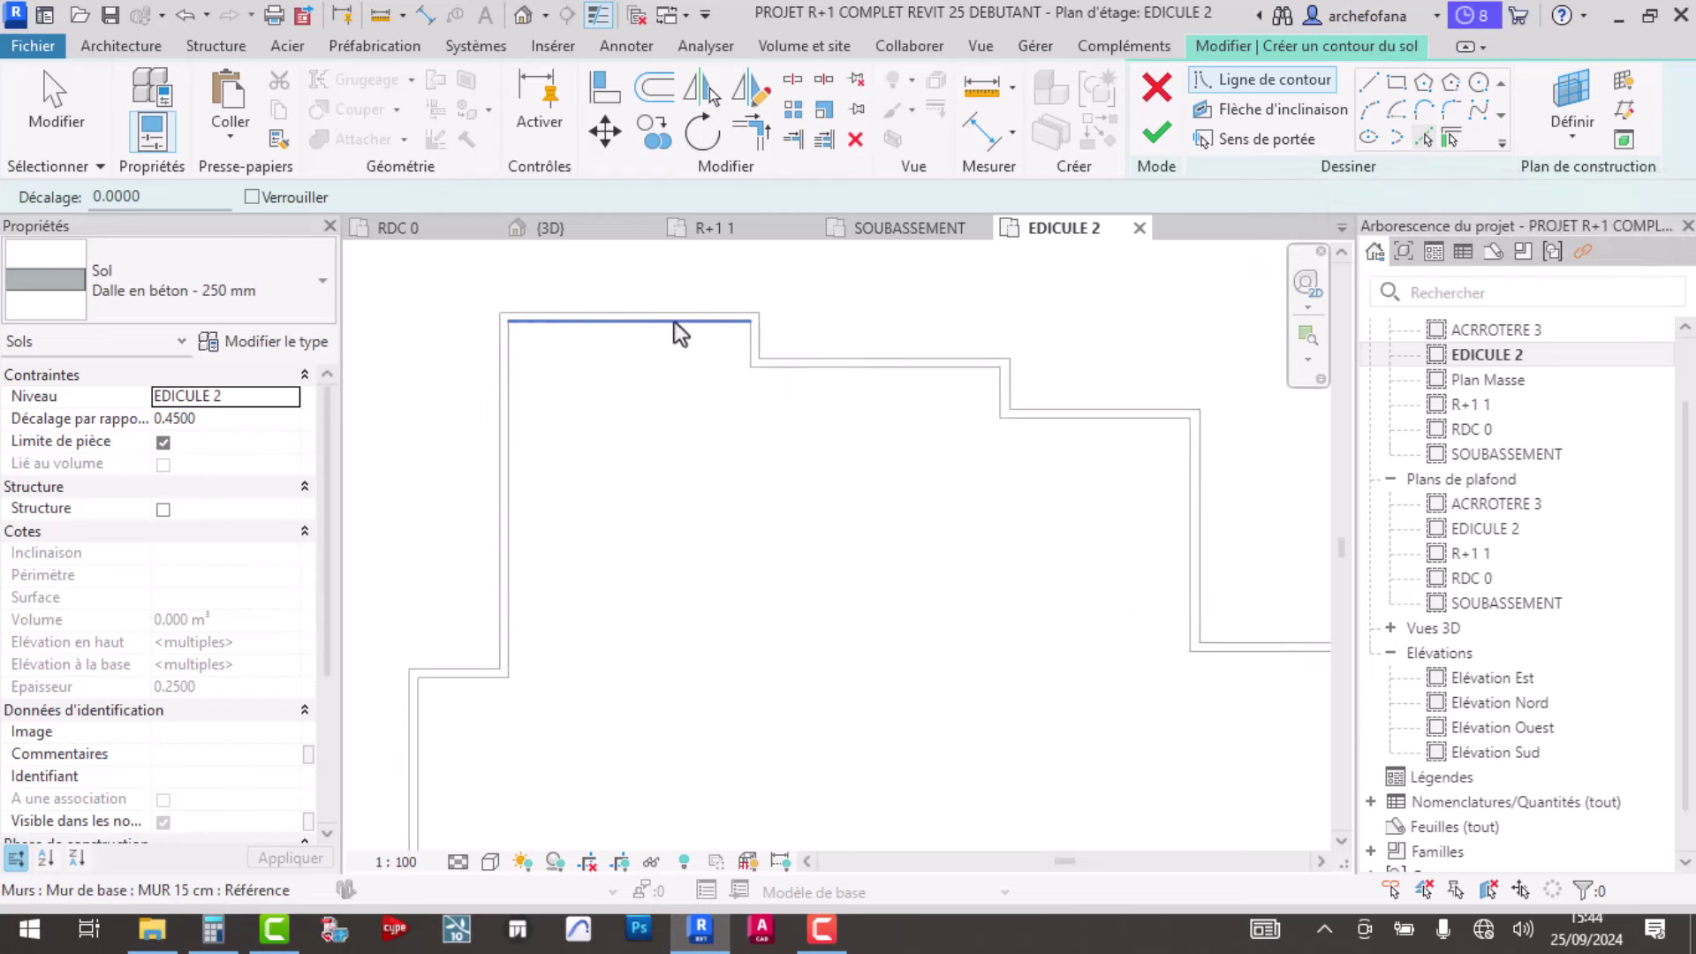
scroll(675, 322, "up", 3)
left_click(673, 326)
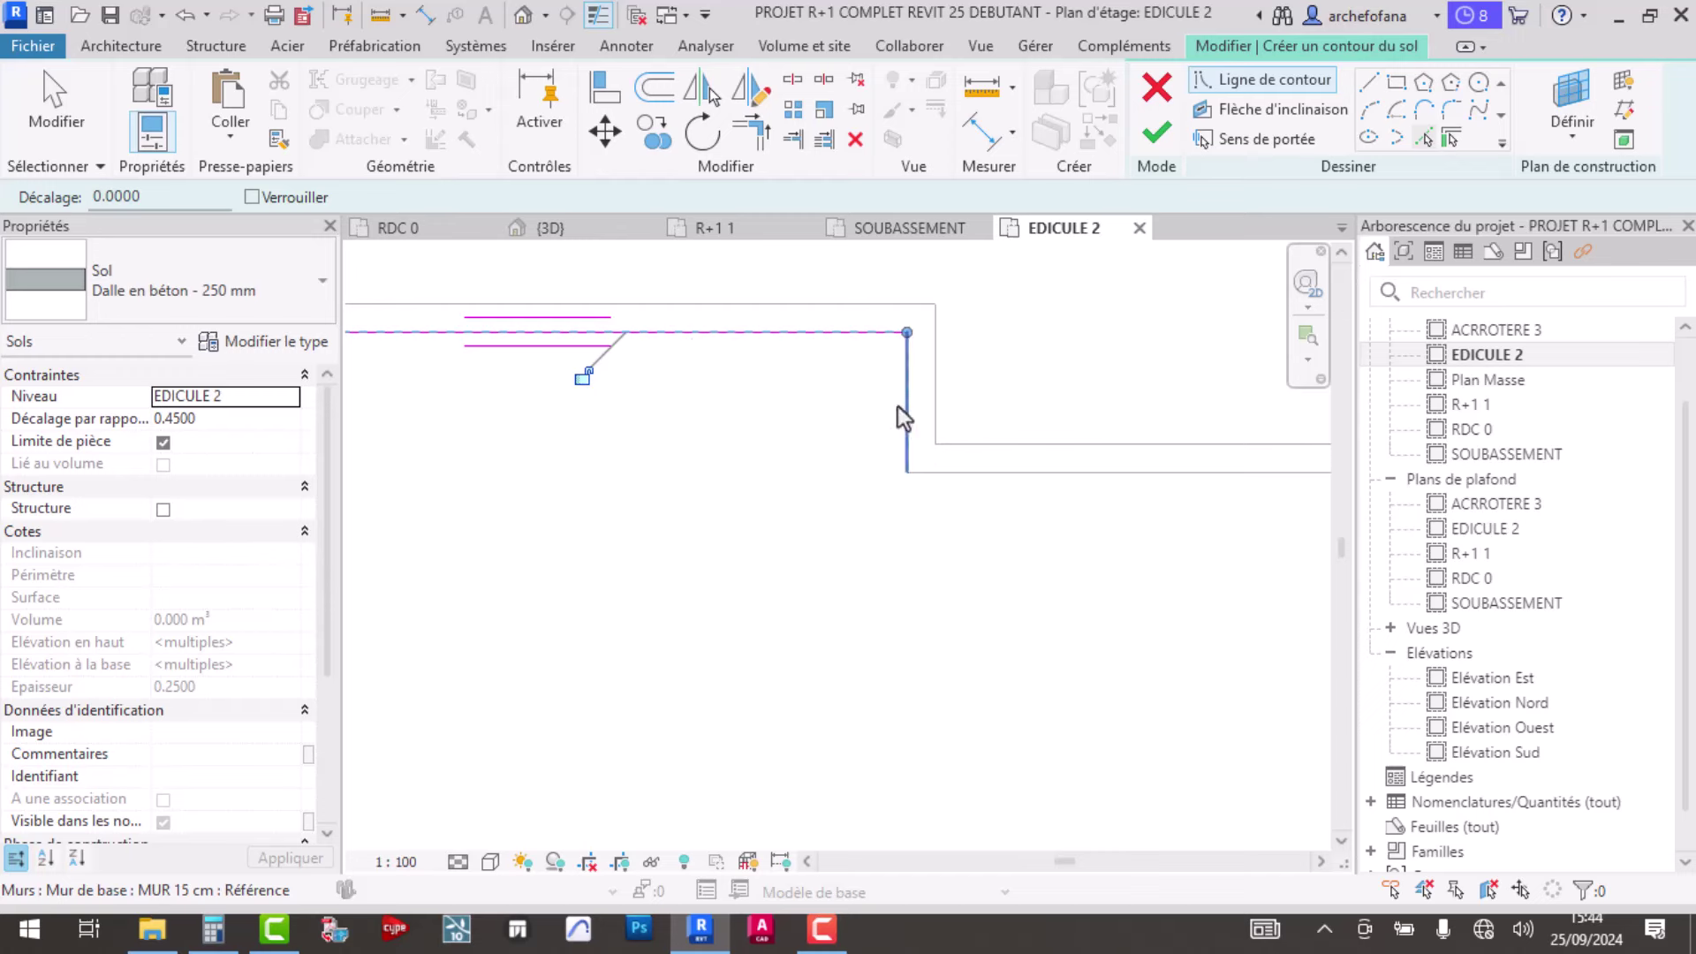
left_click(989, 473)
scroll(961, 494, "down", 2)
mouse_move(788, 608)
middle_mouse_down()
mouse_move(769, 576)
mouse_move(680, 558)
middle_mouse_up()
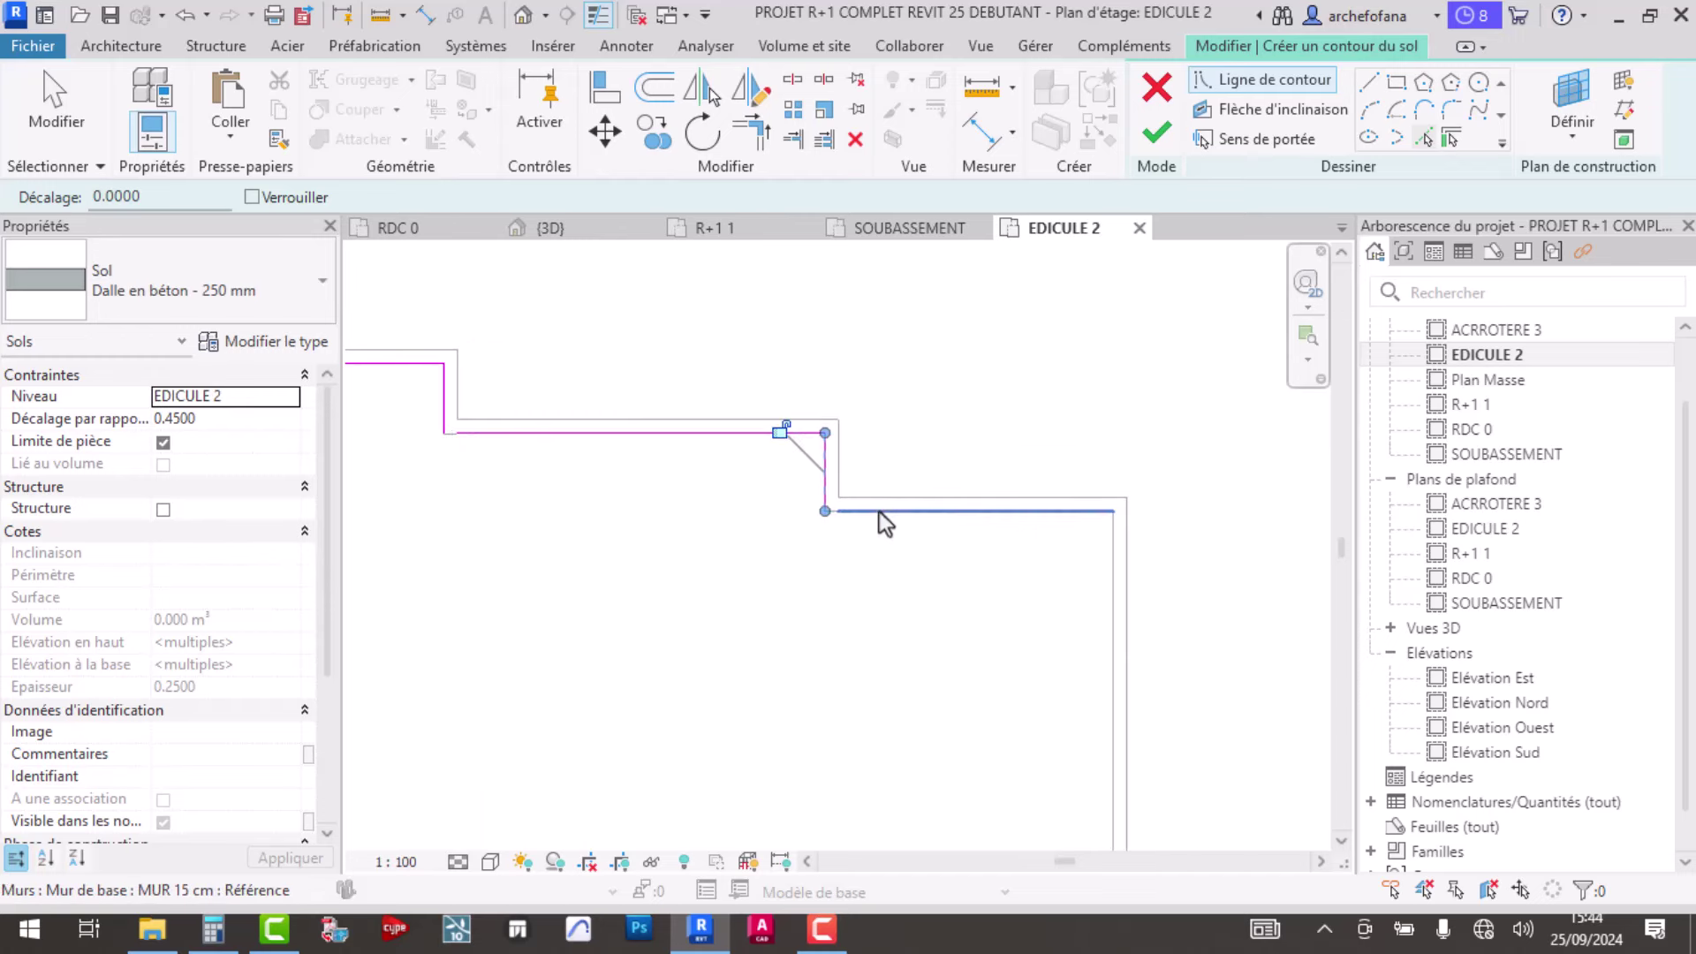
left_click(882, 518)
middle_click_drag(1086, 704, 1051, 469)
left_click(1112, 520)
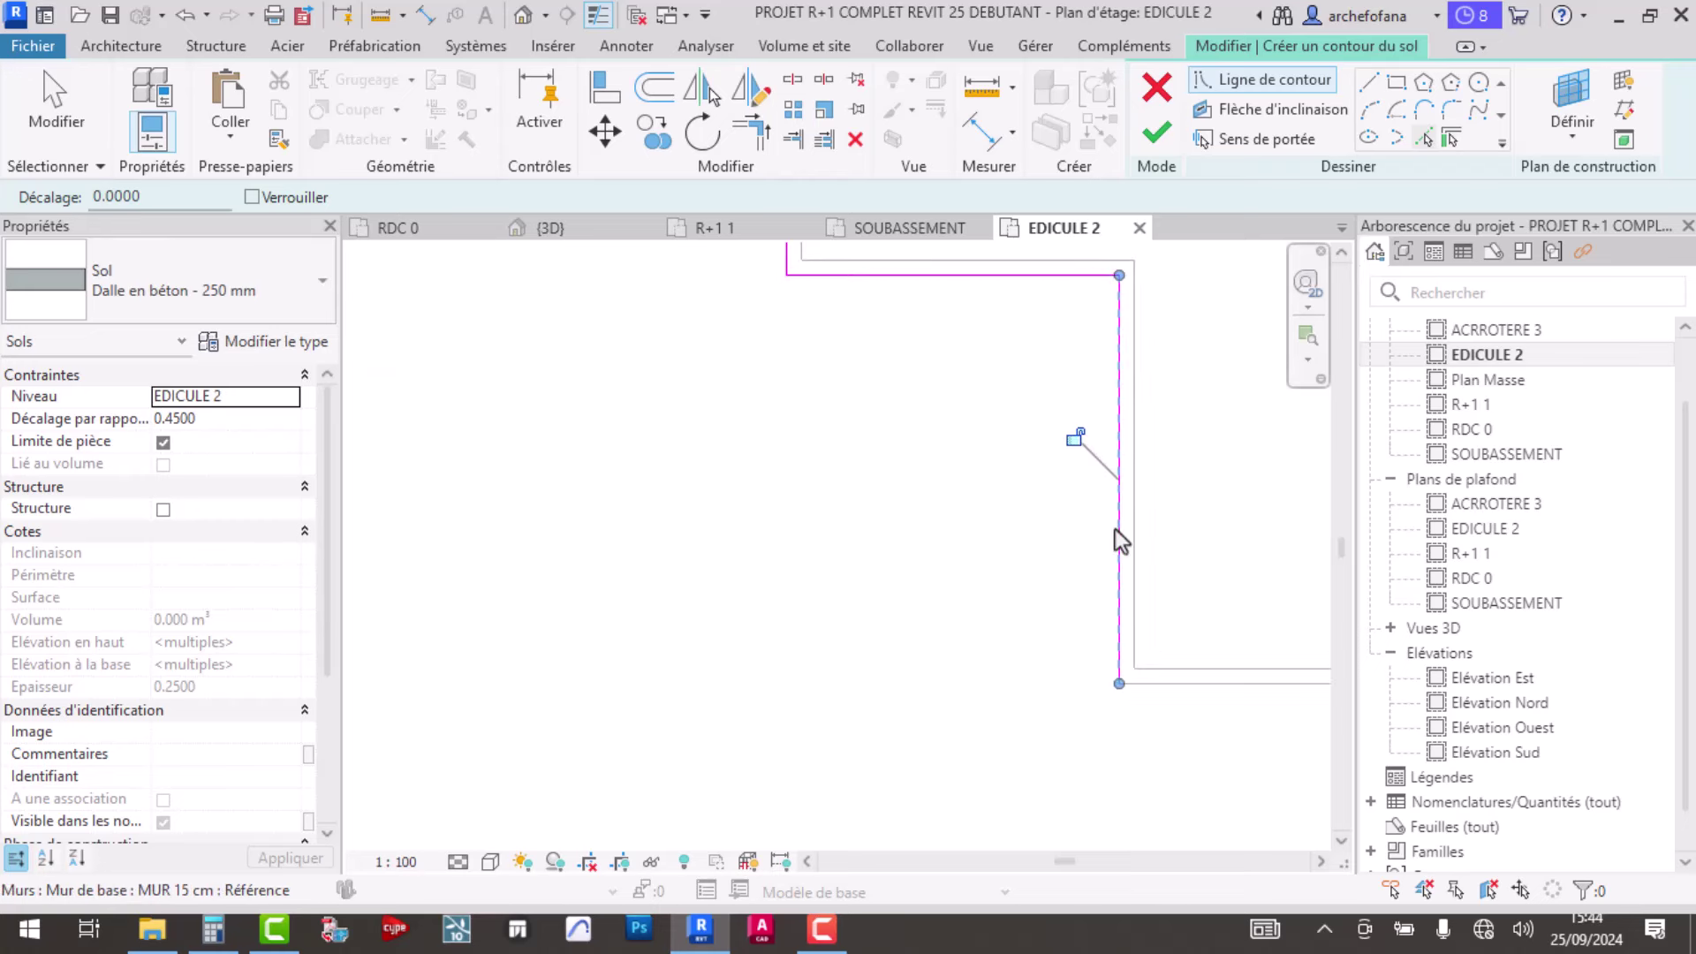
left_click(1166, 685)
middle_click_drag(1163, 688, 542, 496)
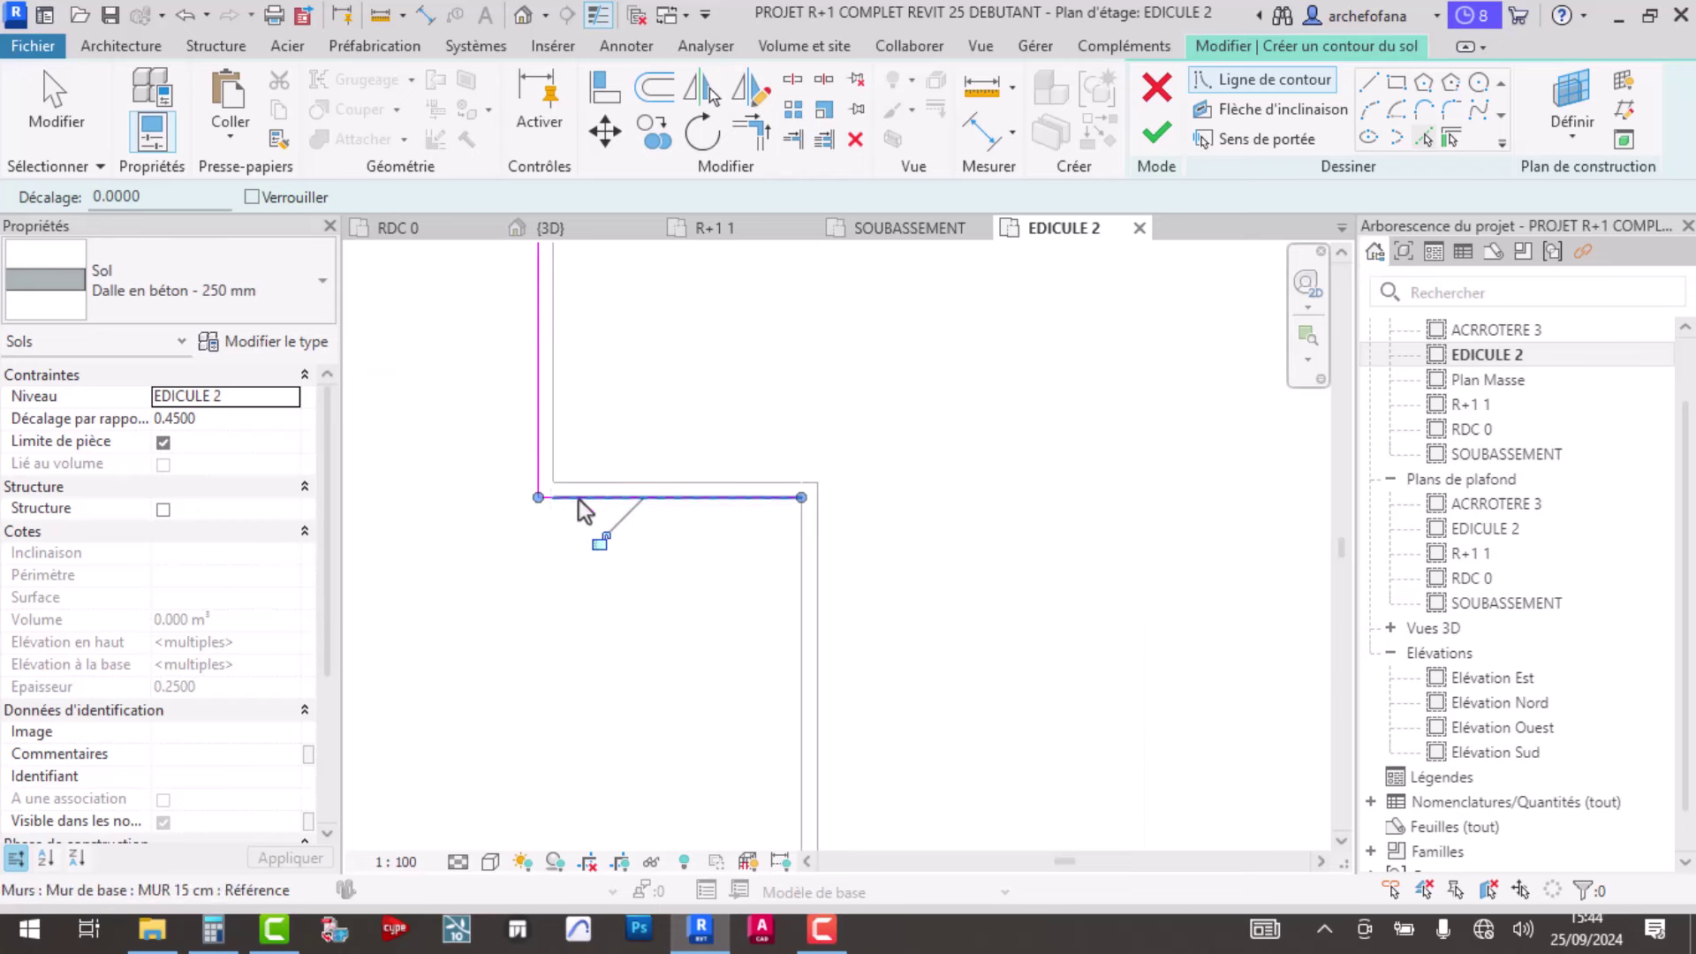
left_click(805, 658)
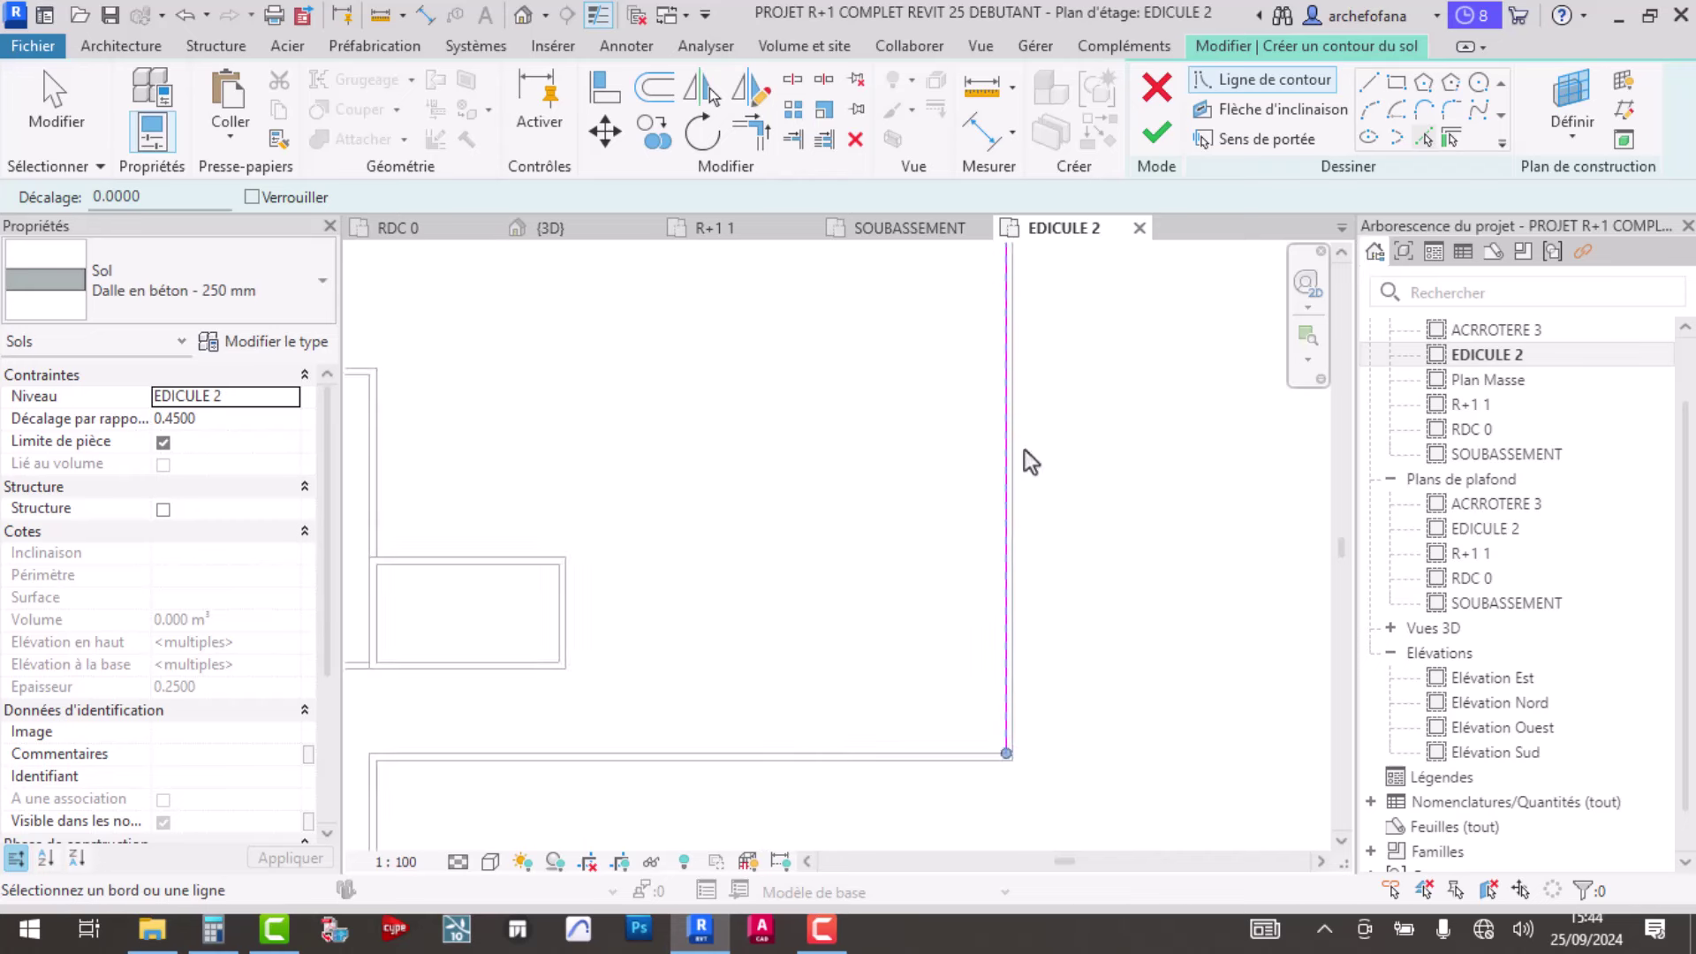
middle_click_drag(738, 524, 953, 750)
left_click(954, 750)
- Add the left, top, bottom and upper-box wall faces to the boundary
scroll(903, 627, "down", 2)
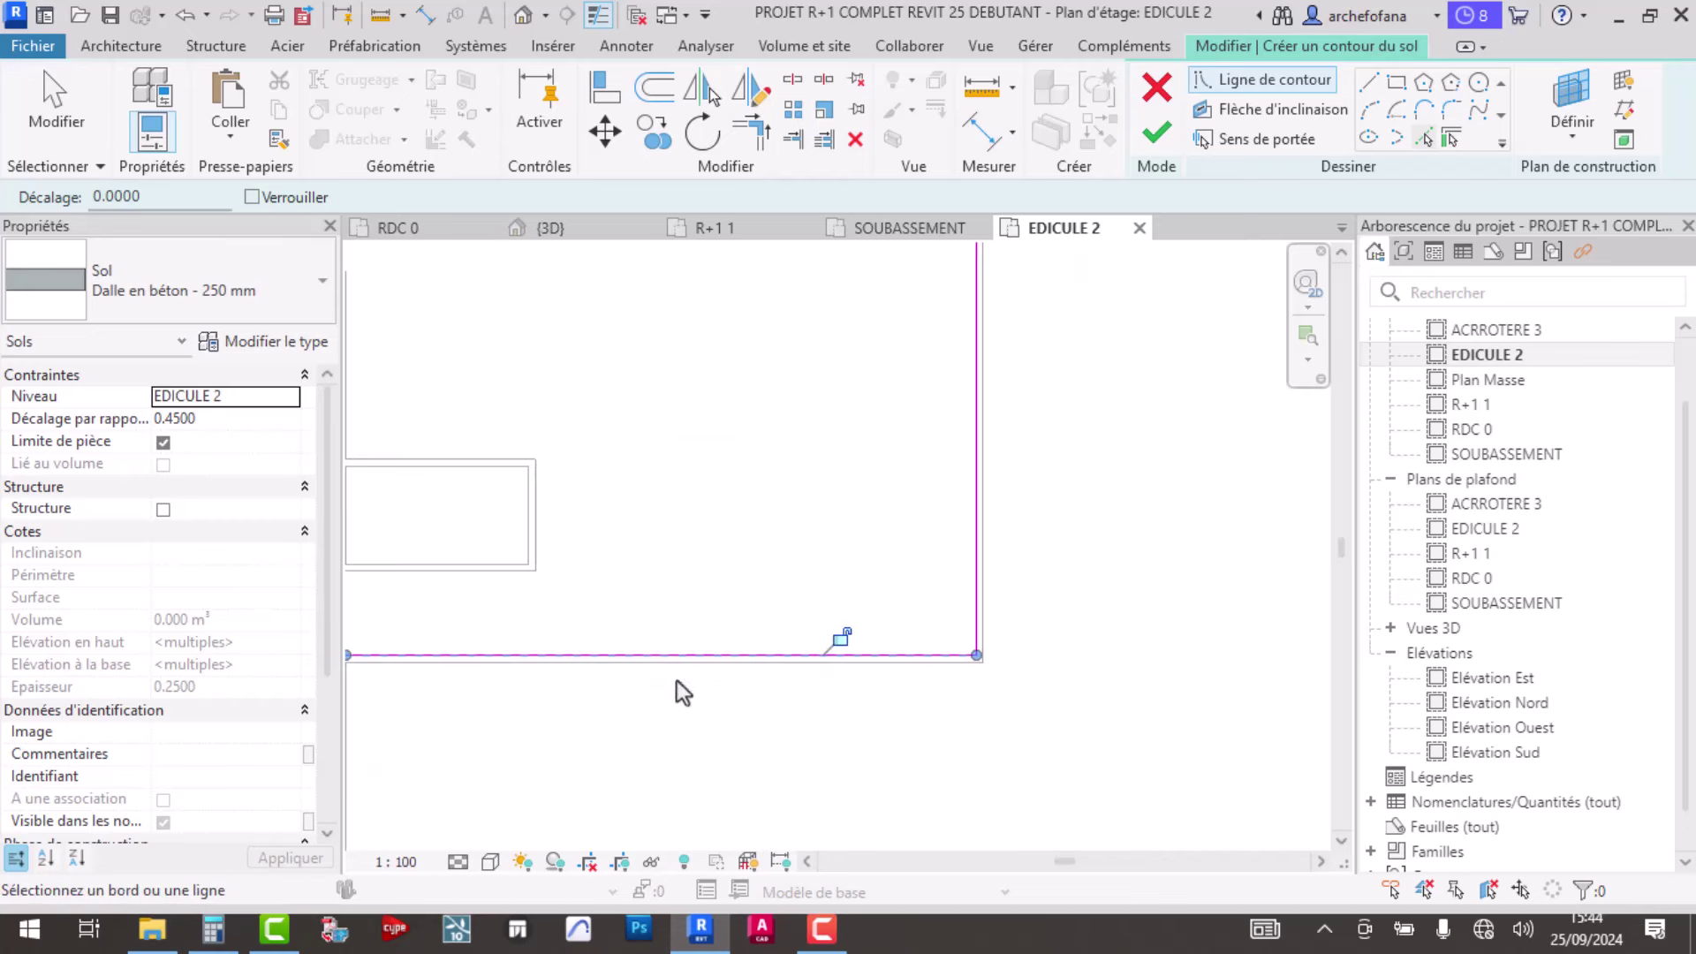
scroll(677, 680, "up", 3)
left_click(717, 628)
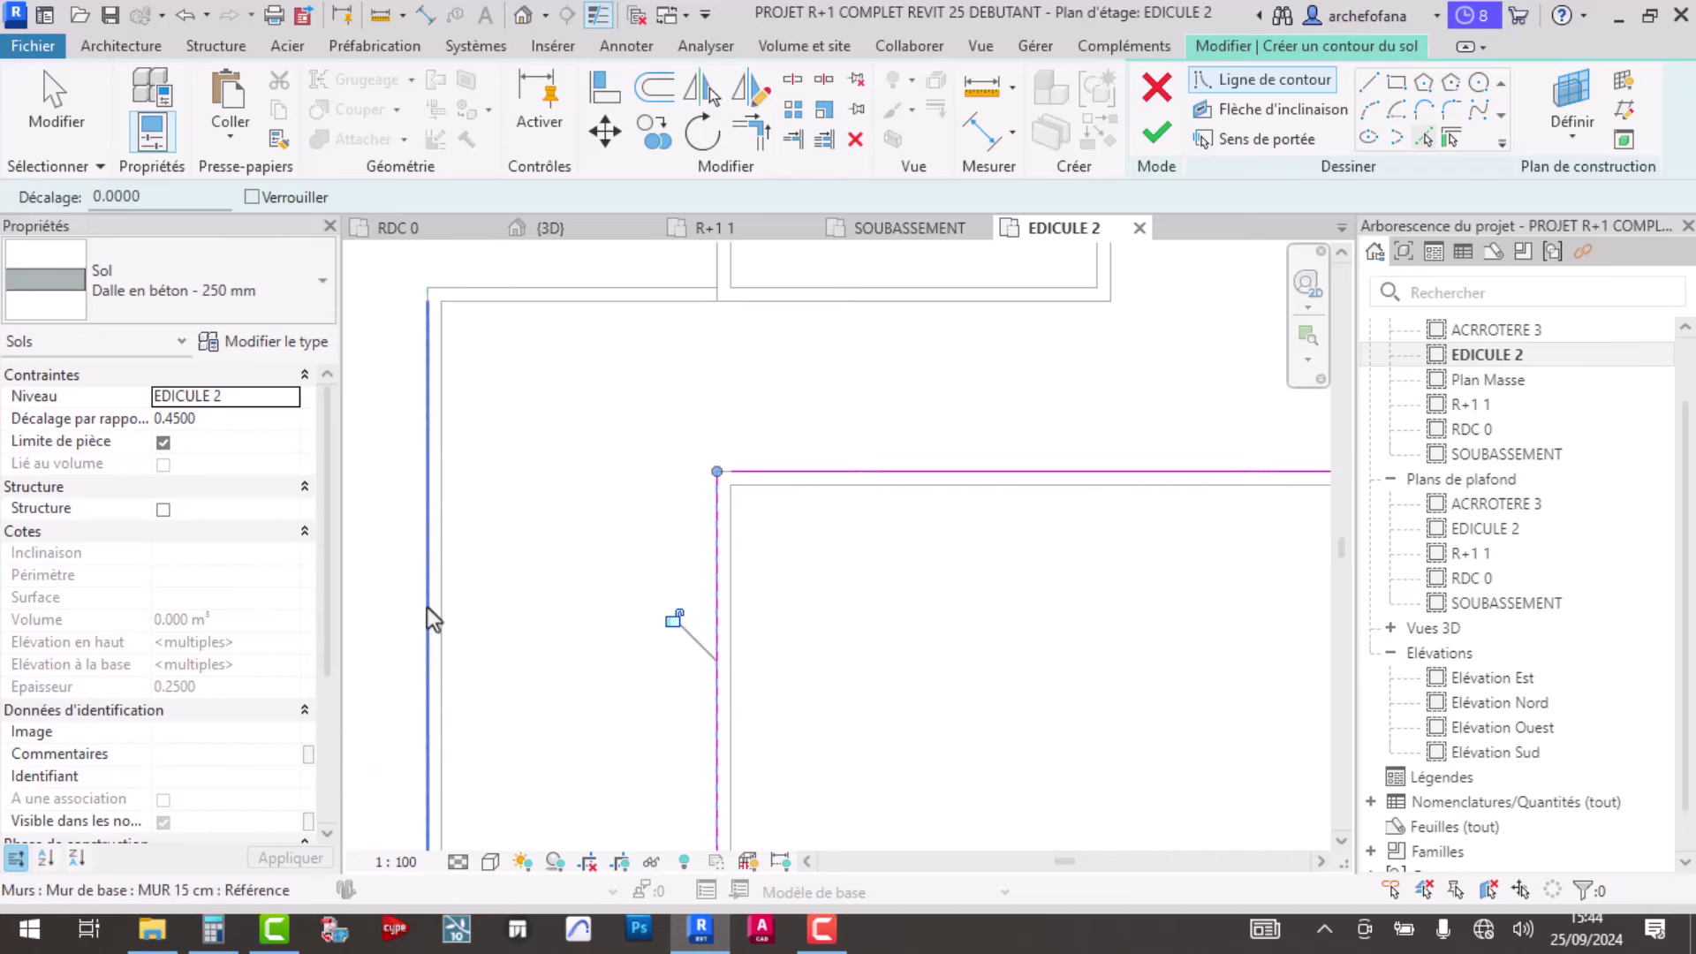
left_click(437, 627)
left_click(571, 304)
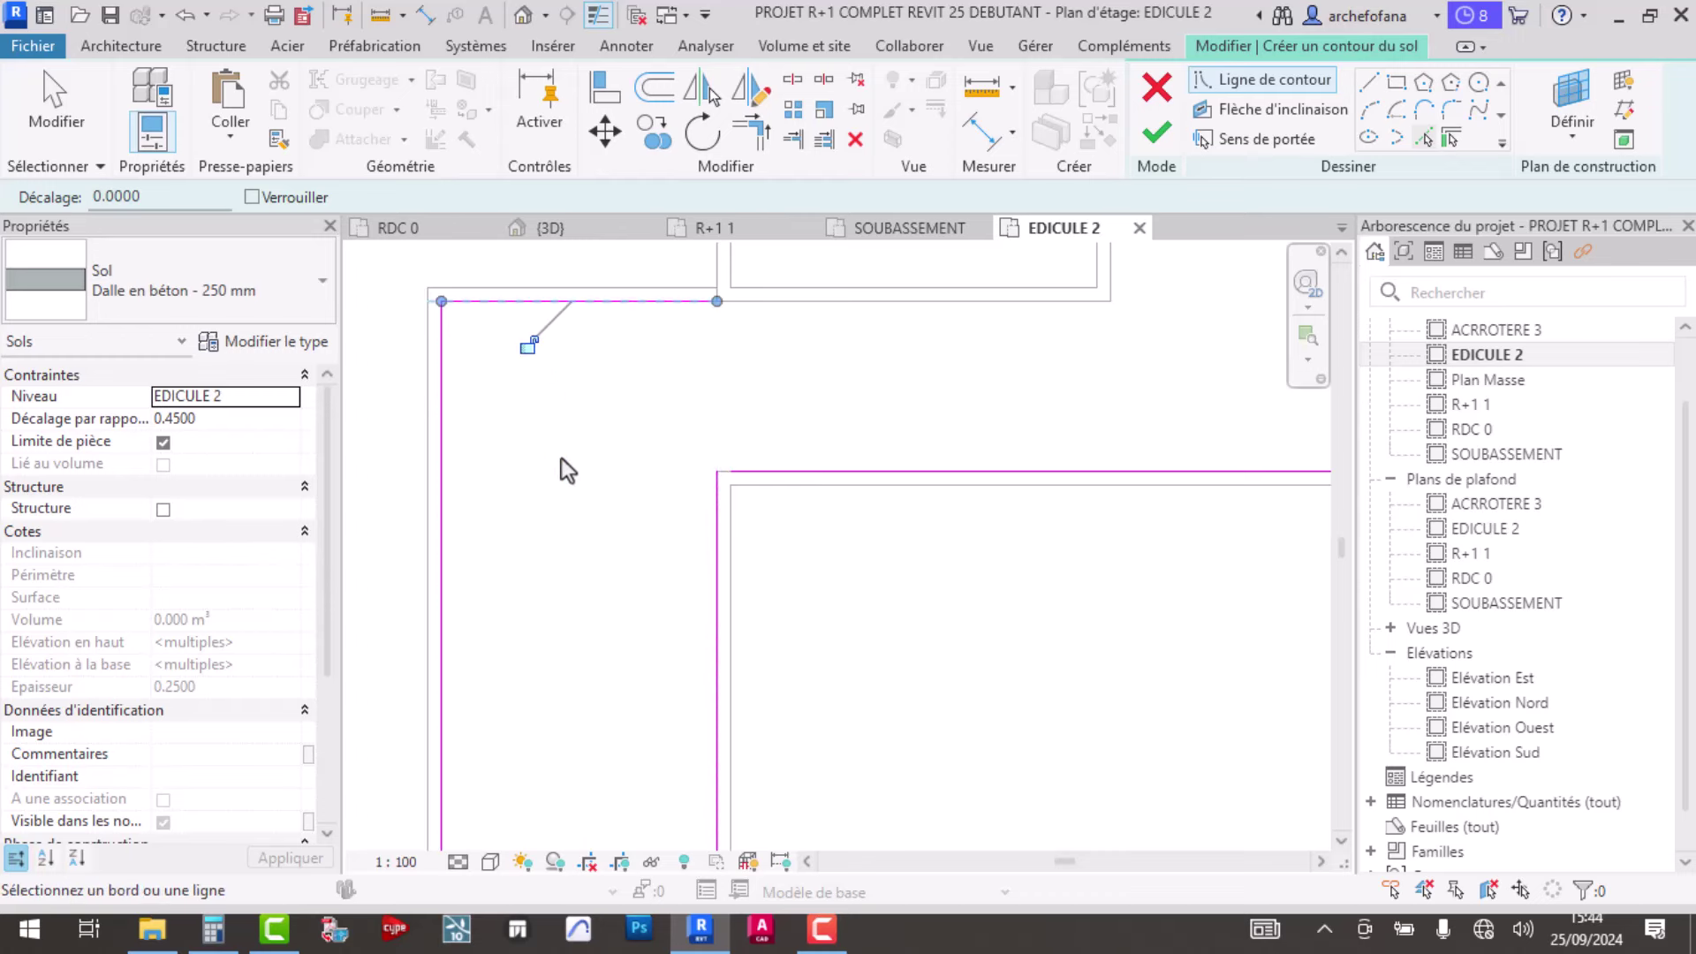
scroll(562, 458, "down", 2)
left_click(569, 723)
scroll(692, 408, "down", 2)
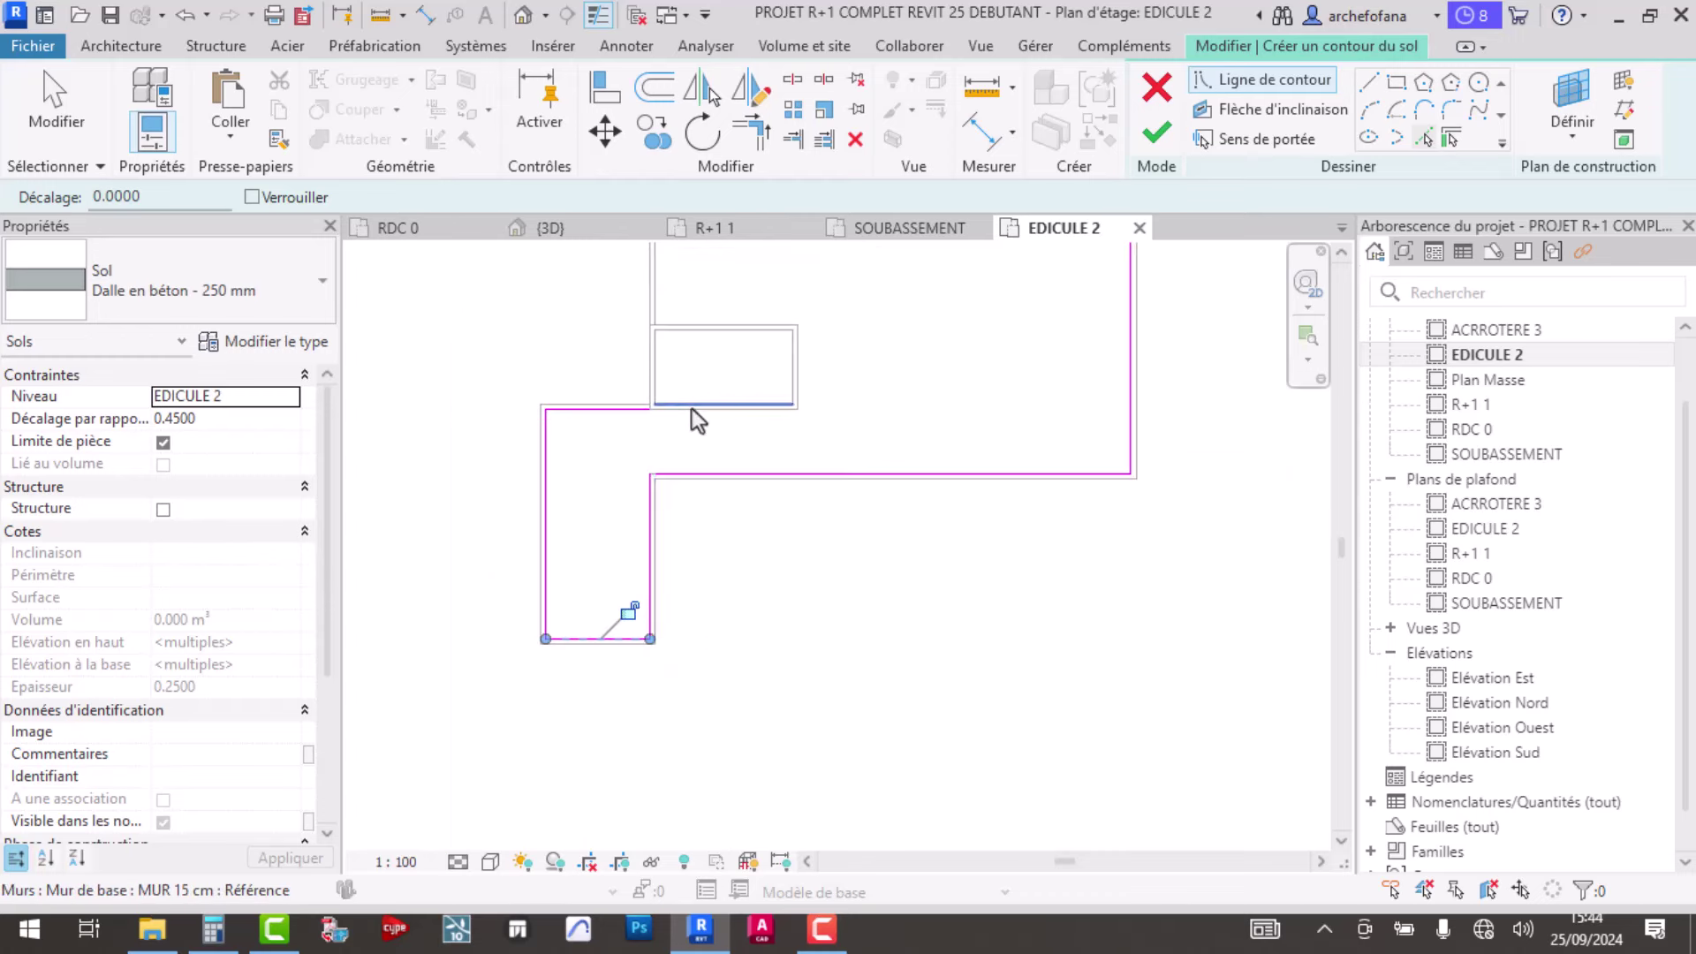
middle_click_drag(691, 408, 635, 612)
scroll(634, 531, "up", 3)
left_click(622, 473)
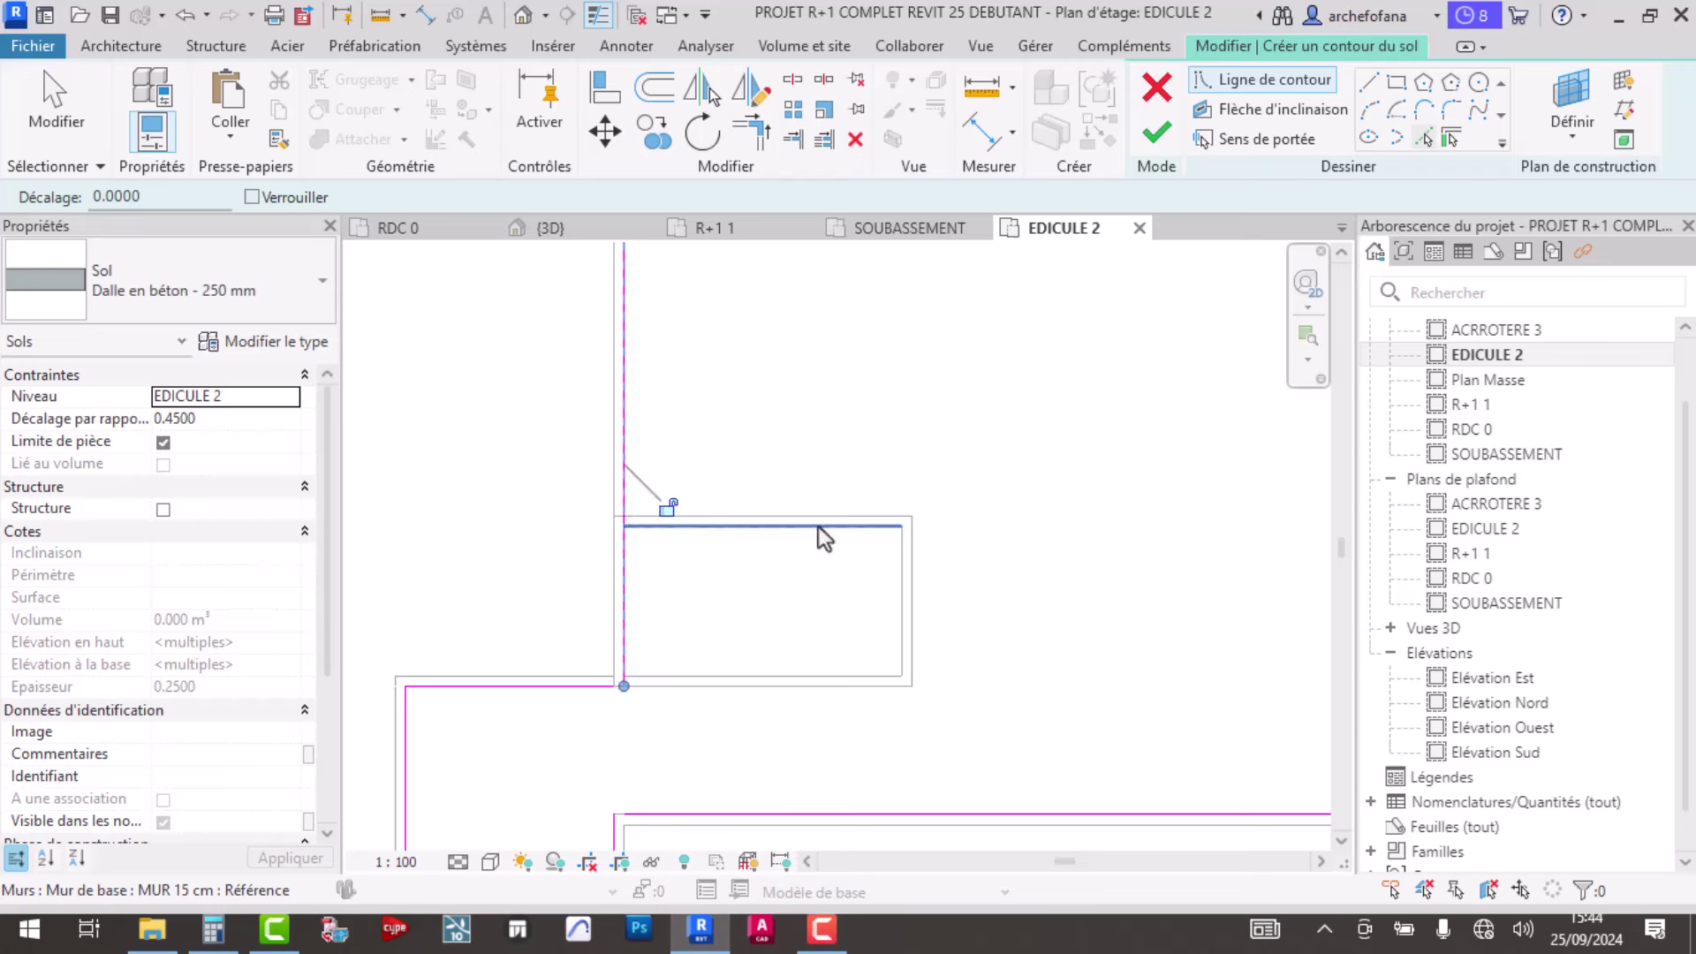
left_click(834, 514)
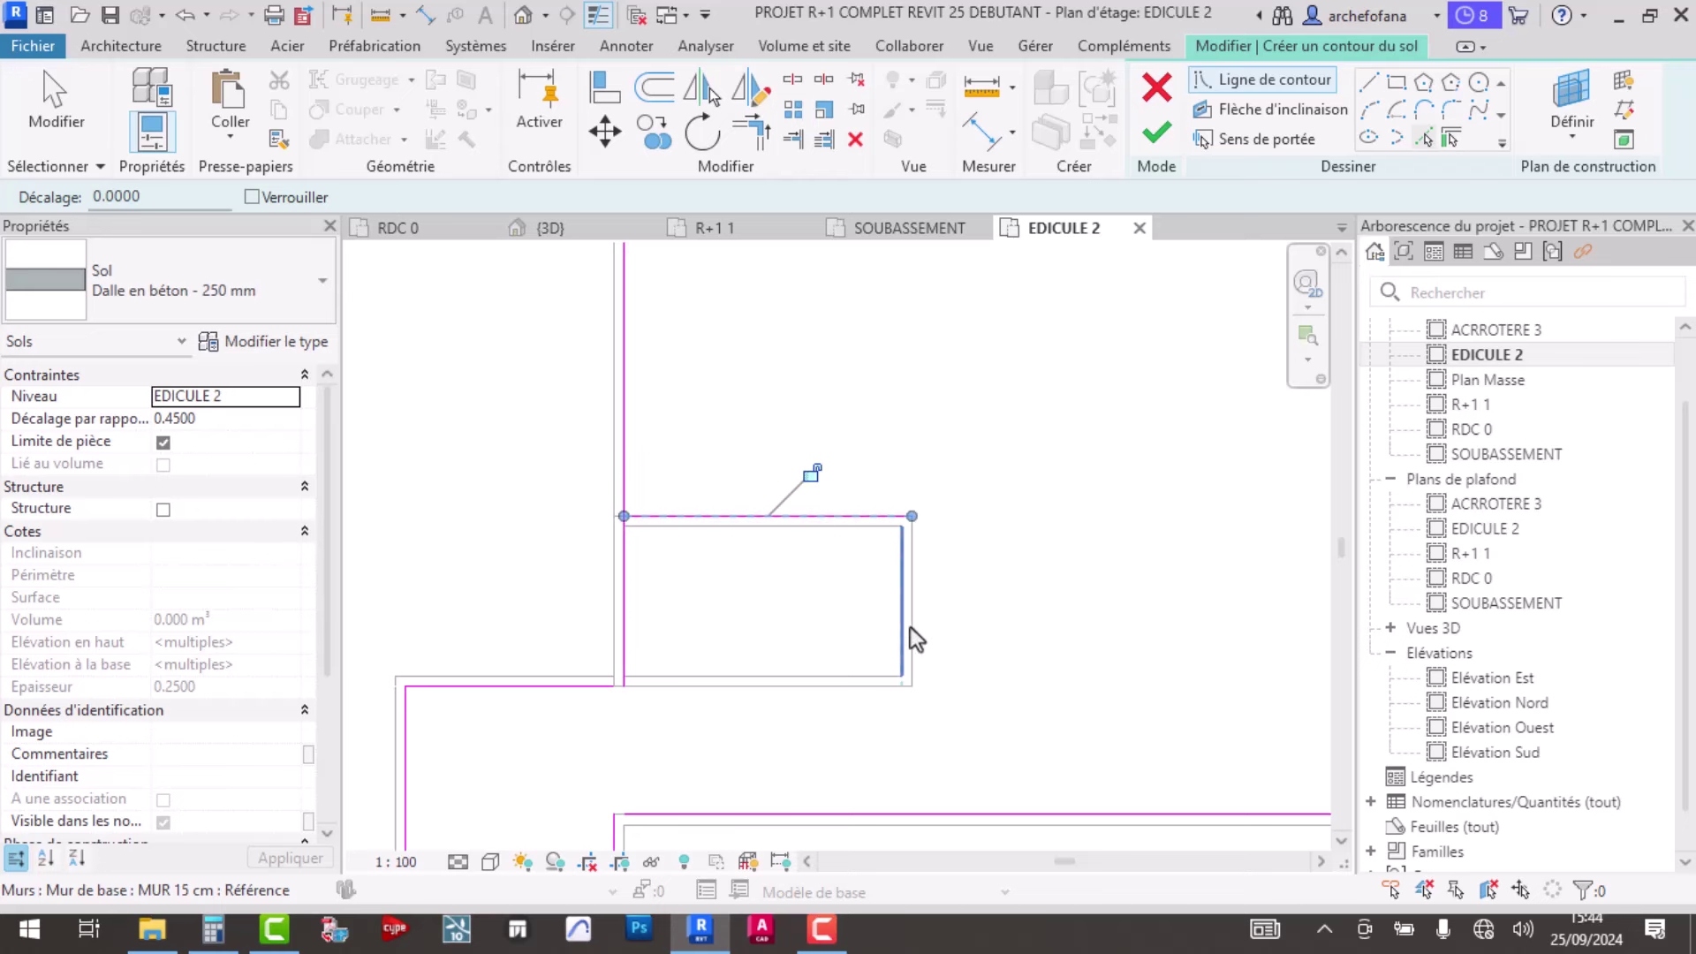
left_click(910, 627)
- Add the remaining top and vertical wall faces to complete the traced outline
scroll(839, 484, "down", 2)
middle_click_drag(839, 483, 703, 631)
scroll(681, 575, "up", 3)
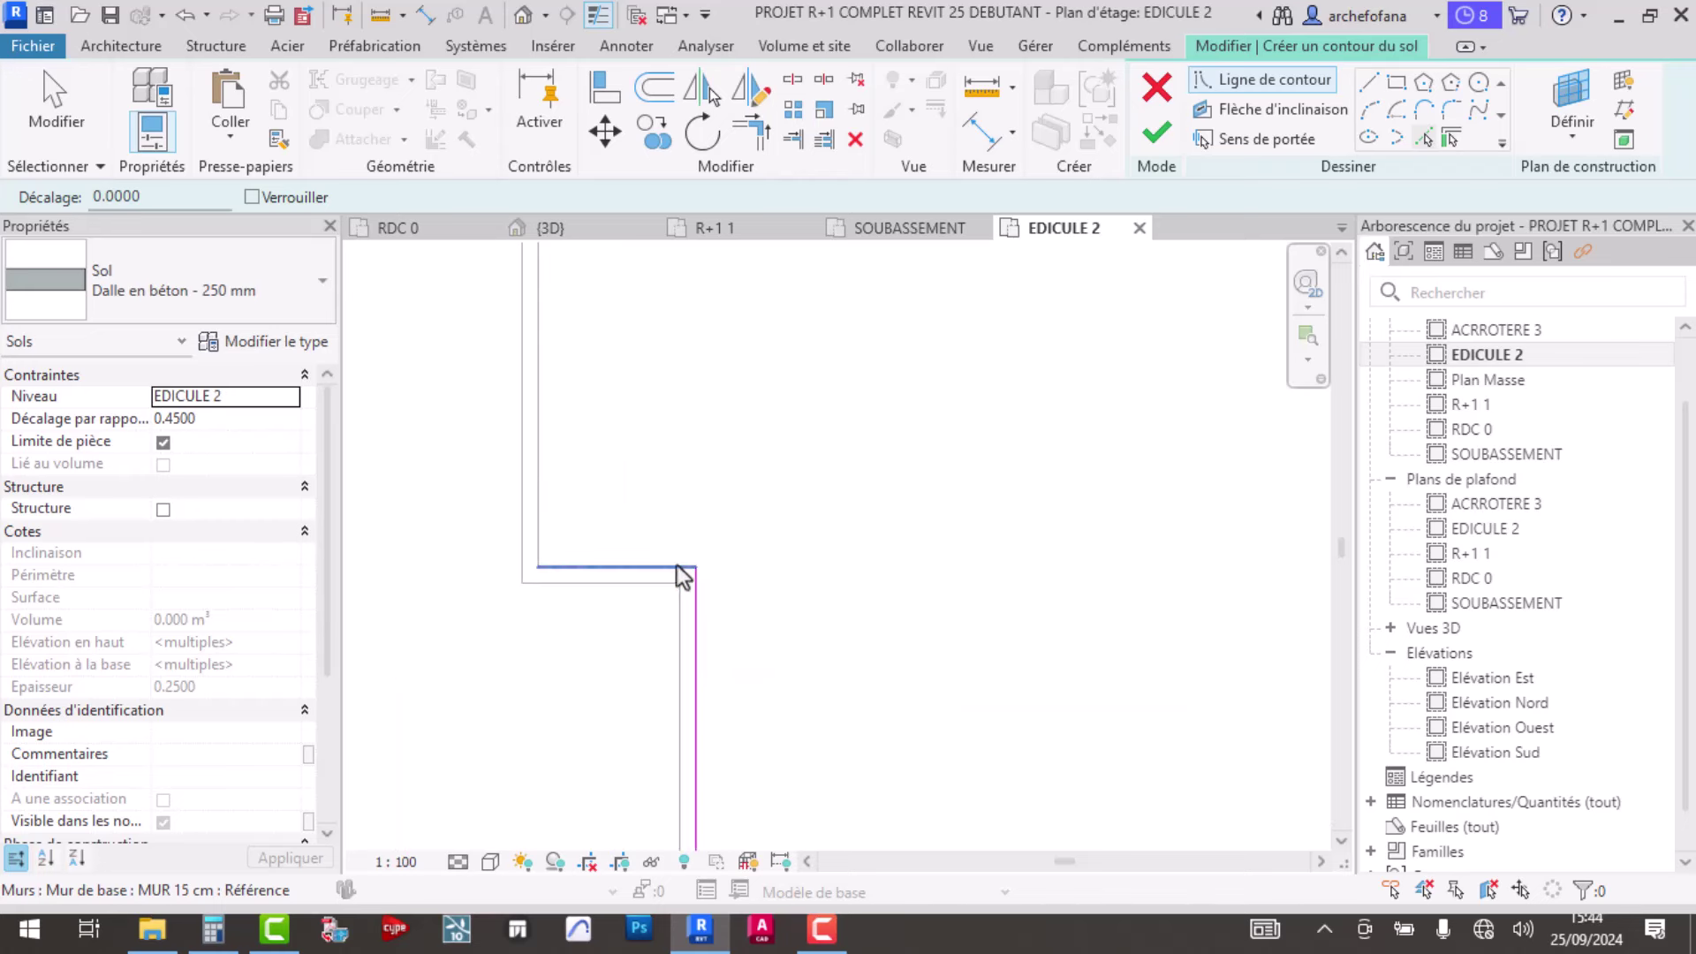
left_click(660, 566)
left_click(550, 487)
middle_click_drag(653, 353, 698, 658)
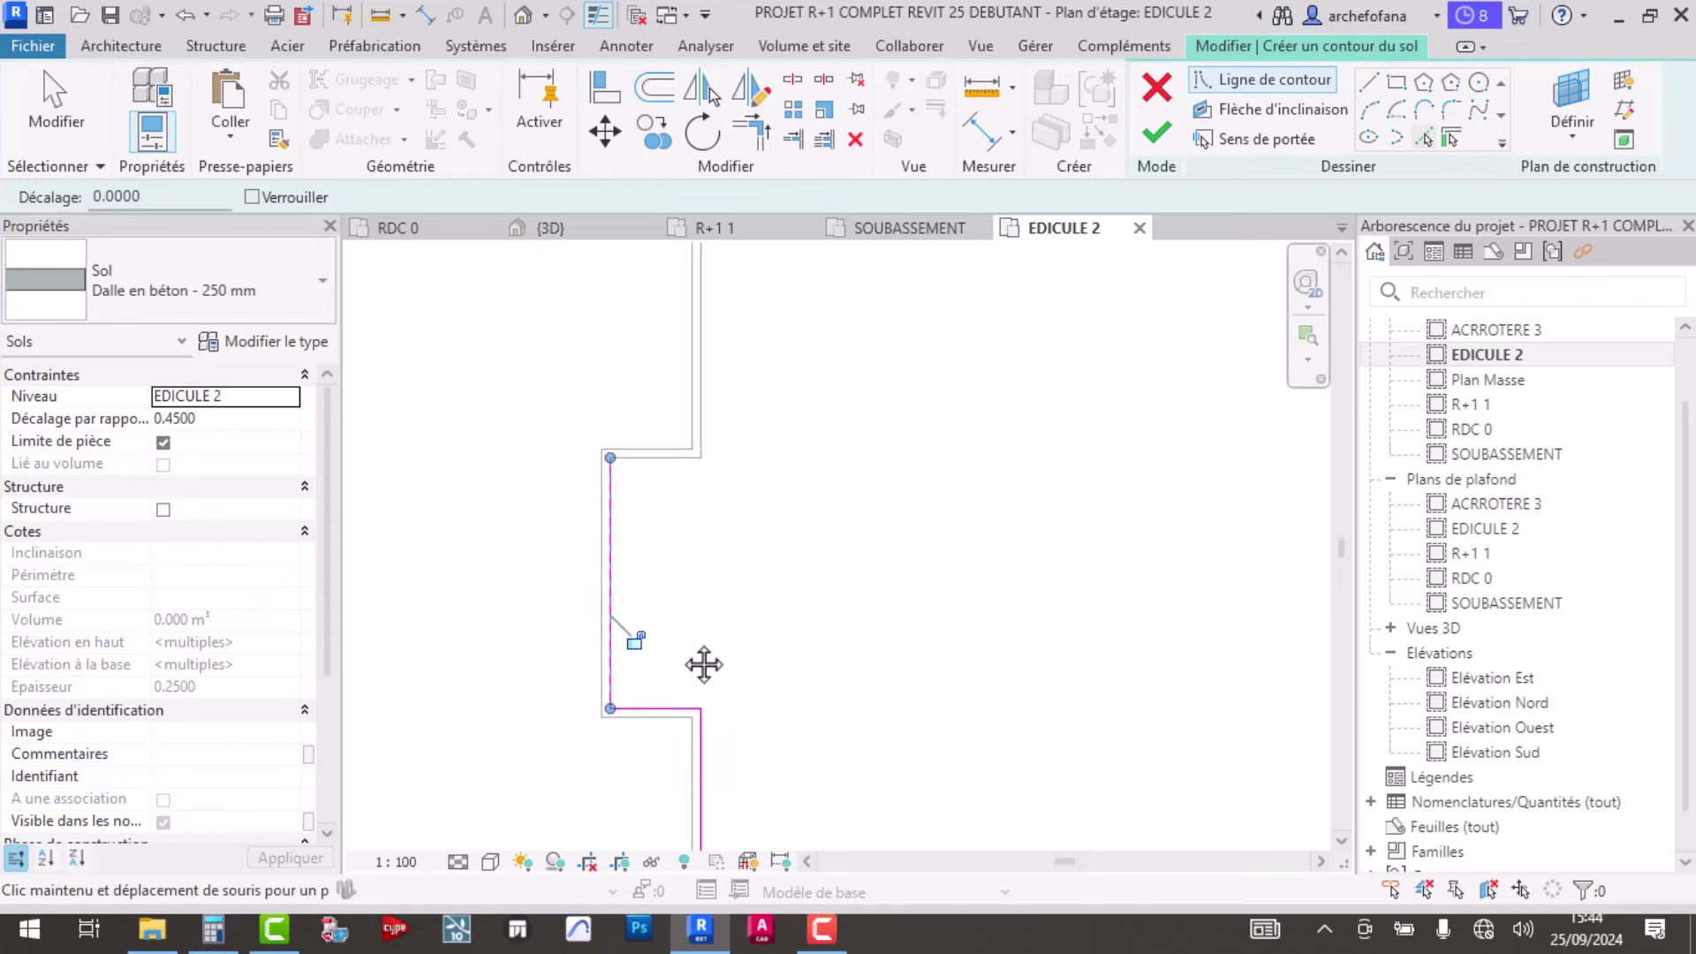
left_click(680, 543)
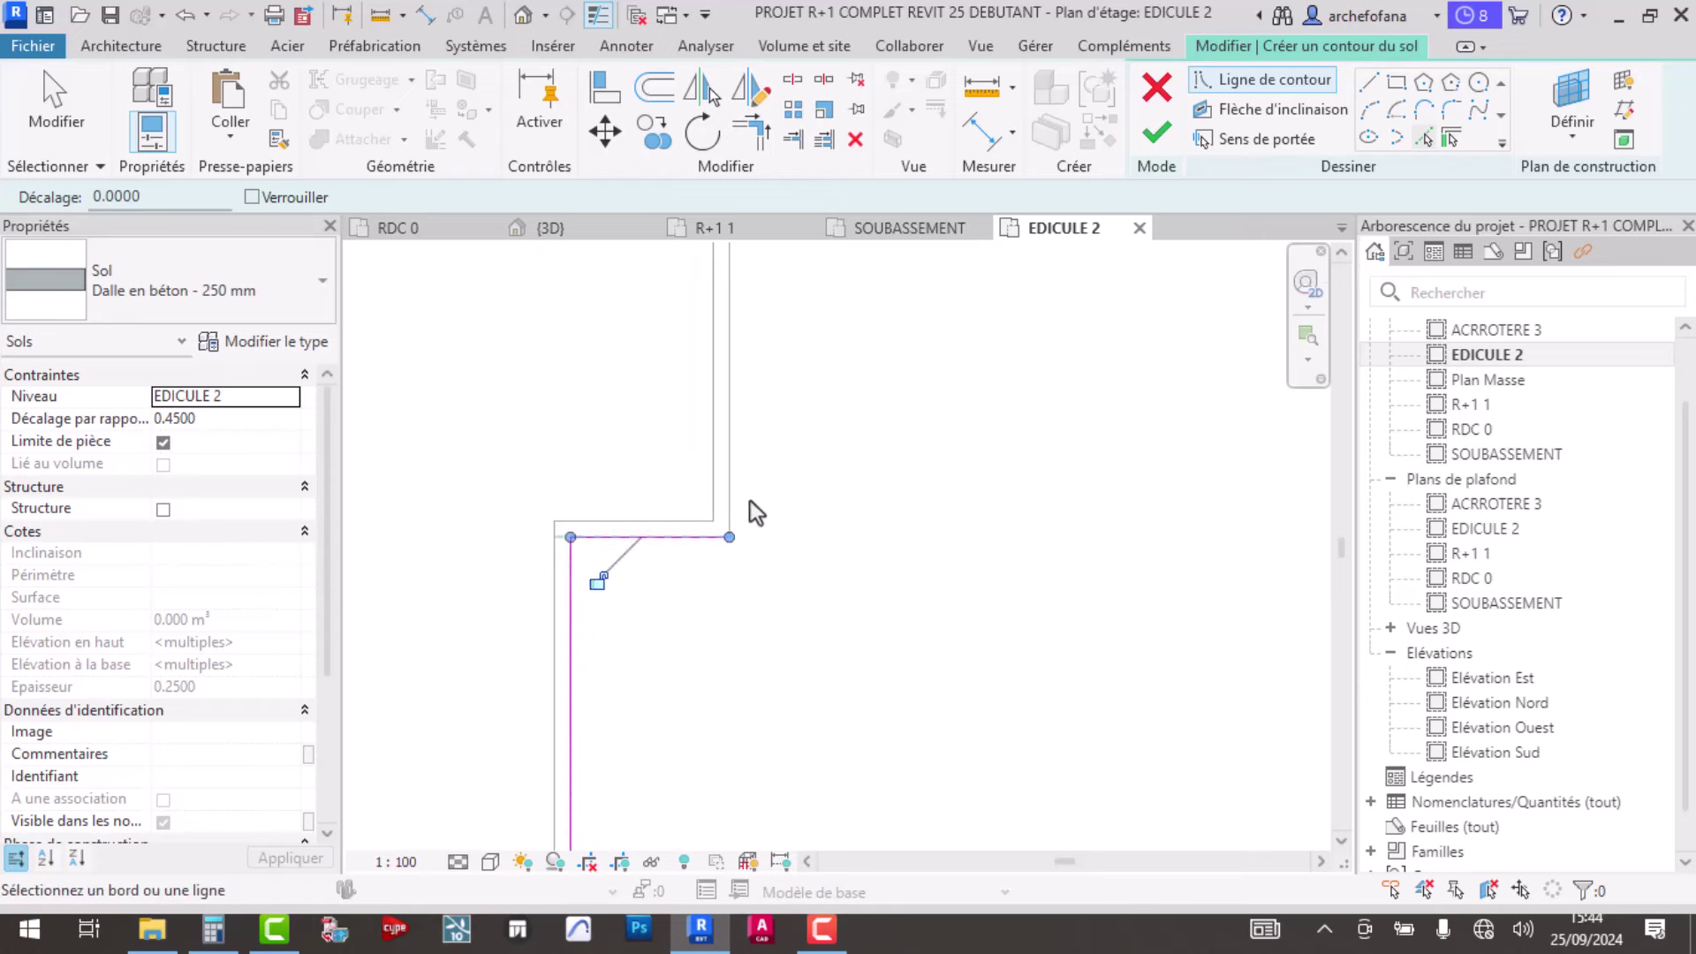
scroll(750, 499, "down", 2)
middle_click_drag(776, 447, 761, 593)
left_click(751, 579)
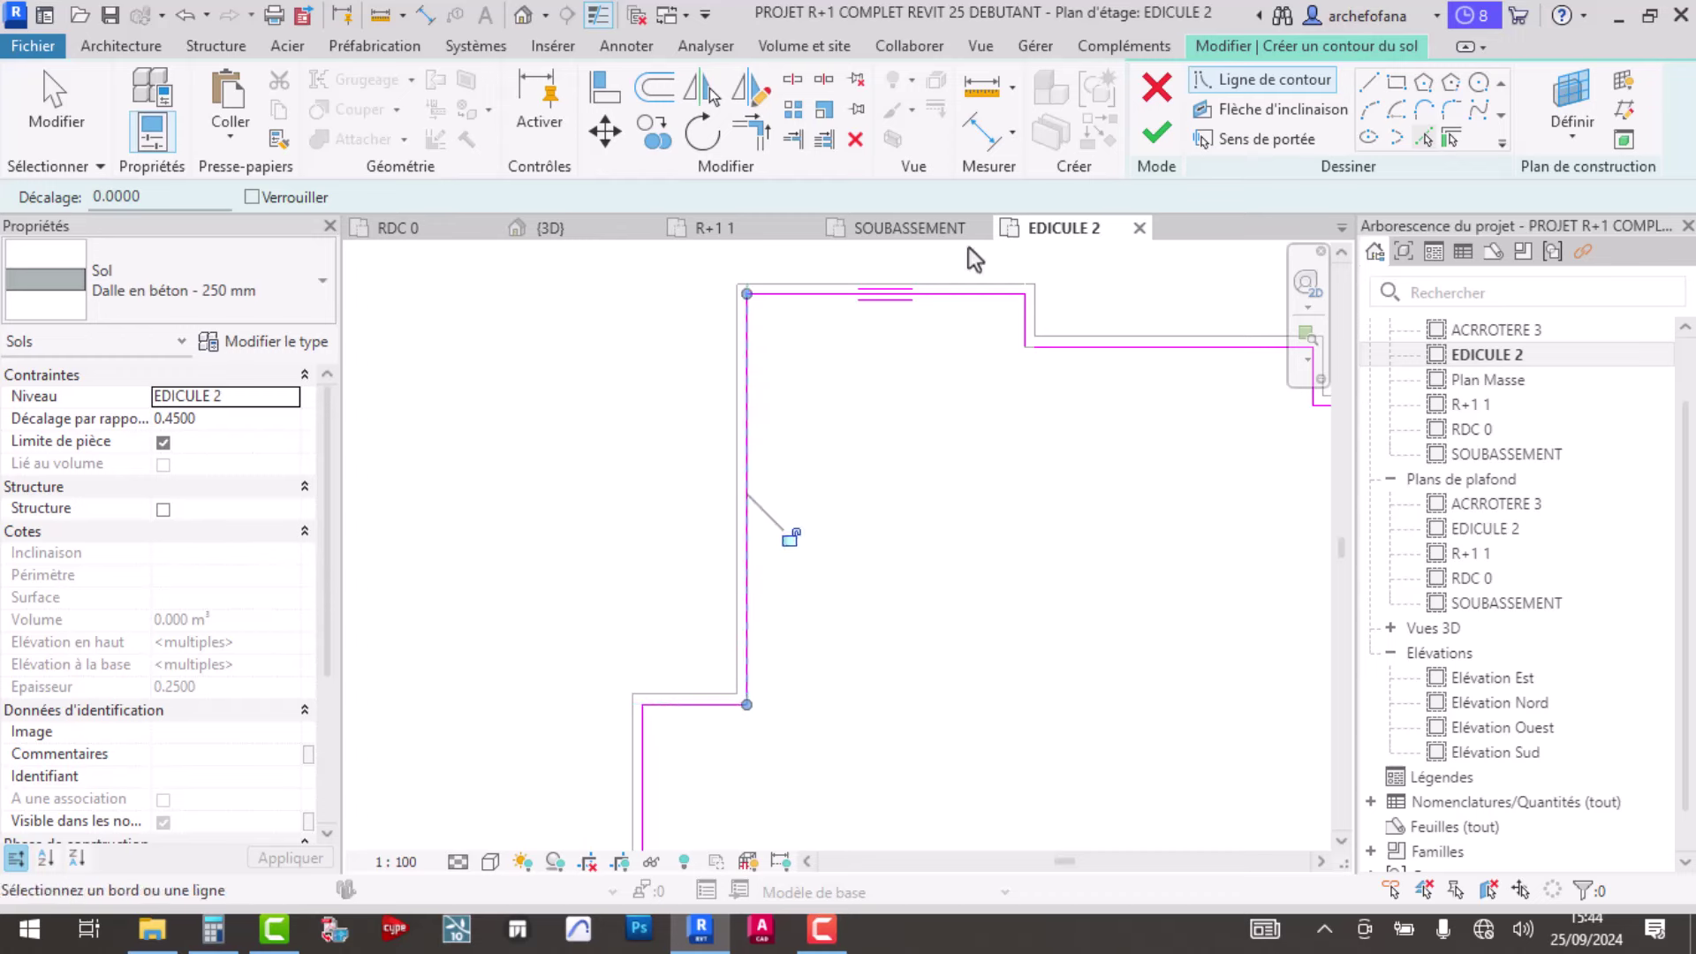
left_click(751, 132)
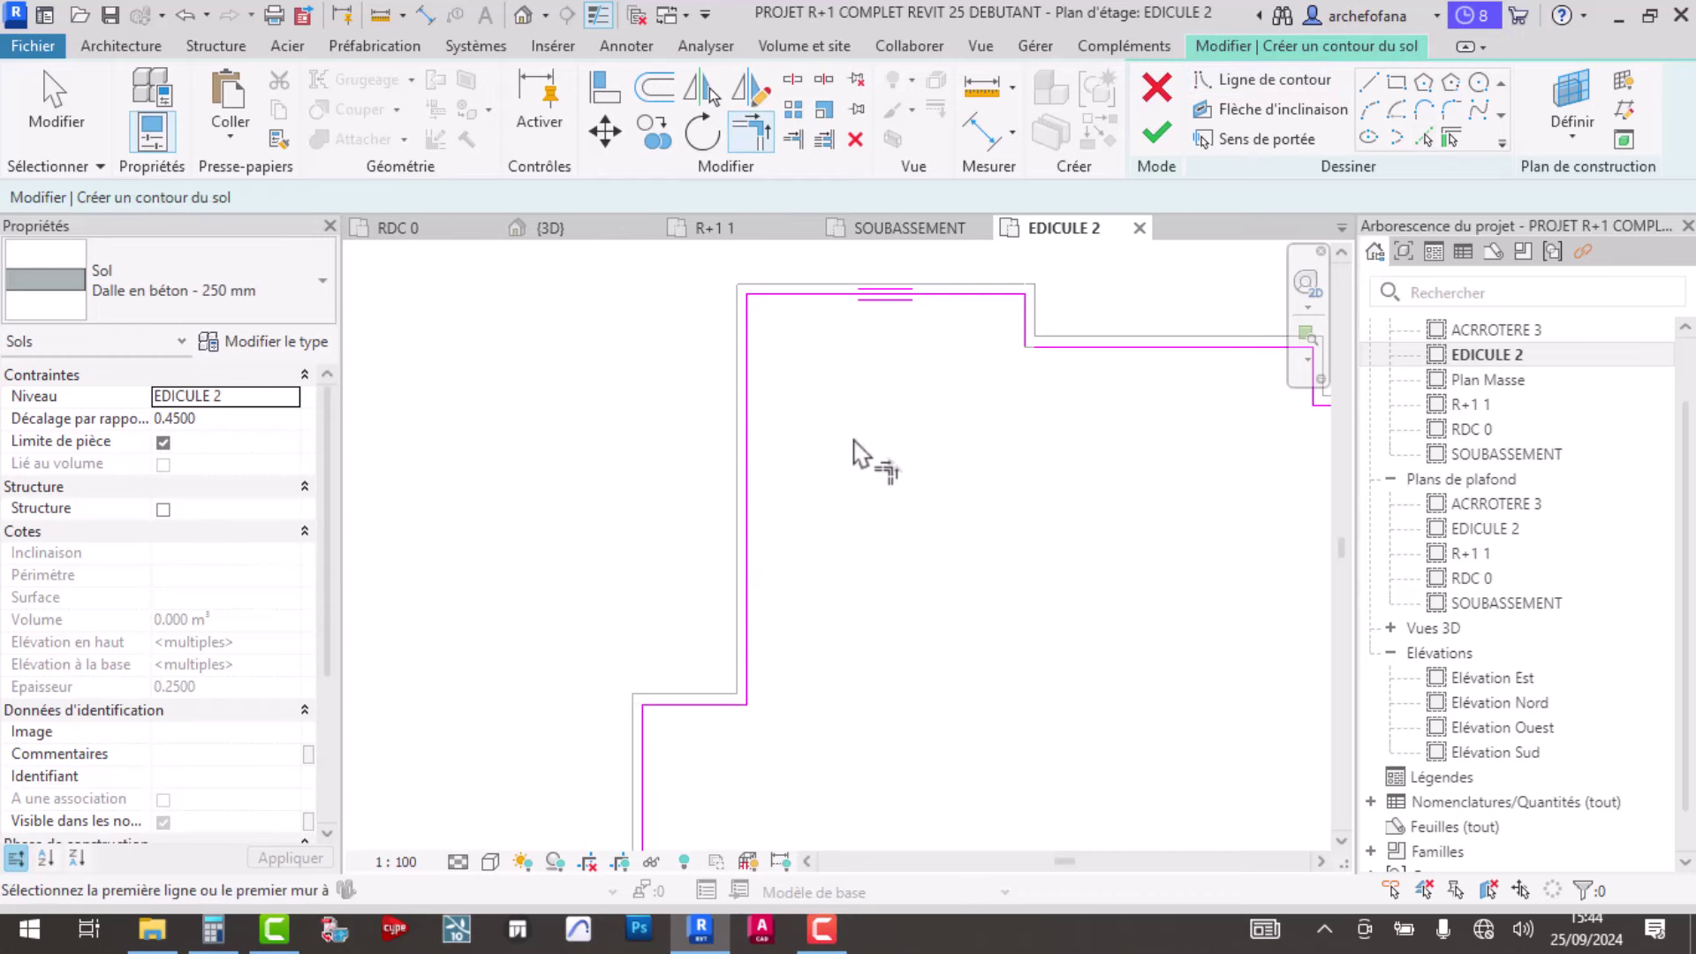
- Join the right and bottom-left sketch lines at the lower-left corner with Trim/Extend
scroll(971, 450, "down", 2)
scroll(971, 450, "down", 2)
scroll(908, 776, "up", 3)
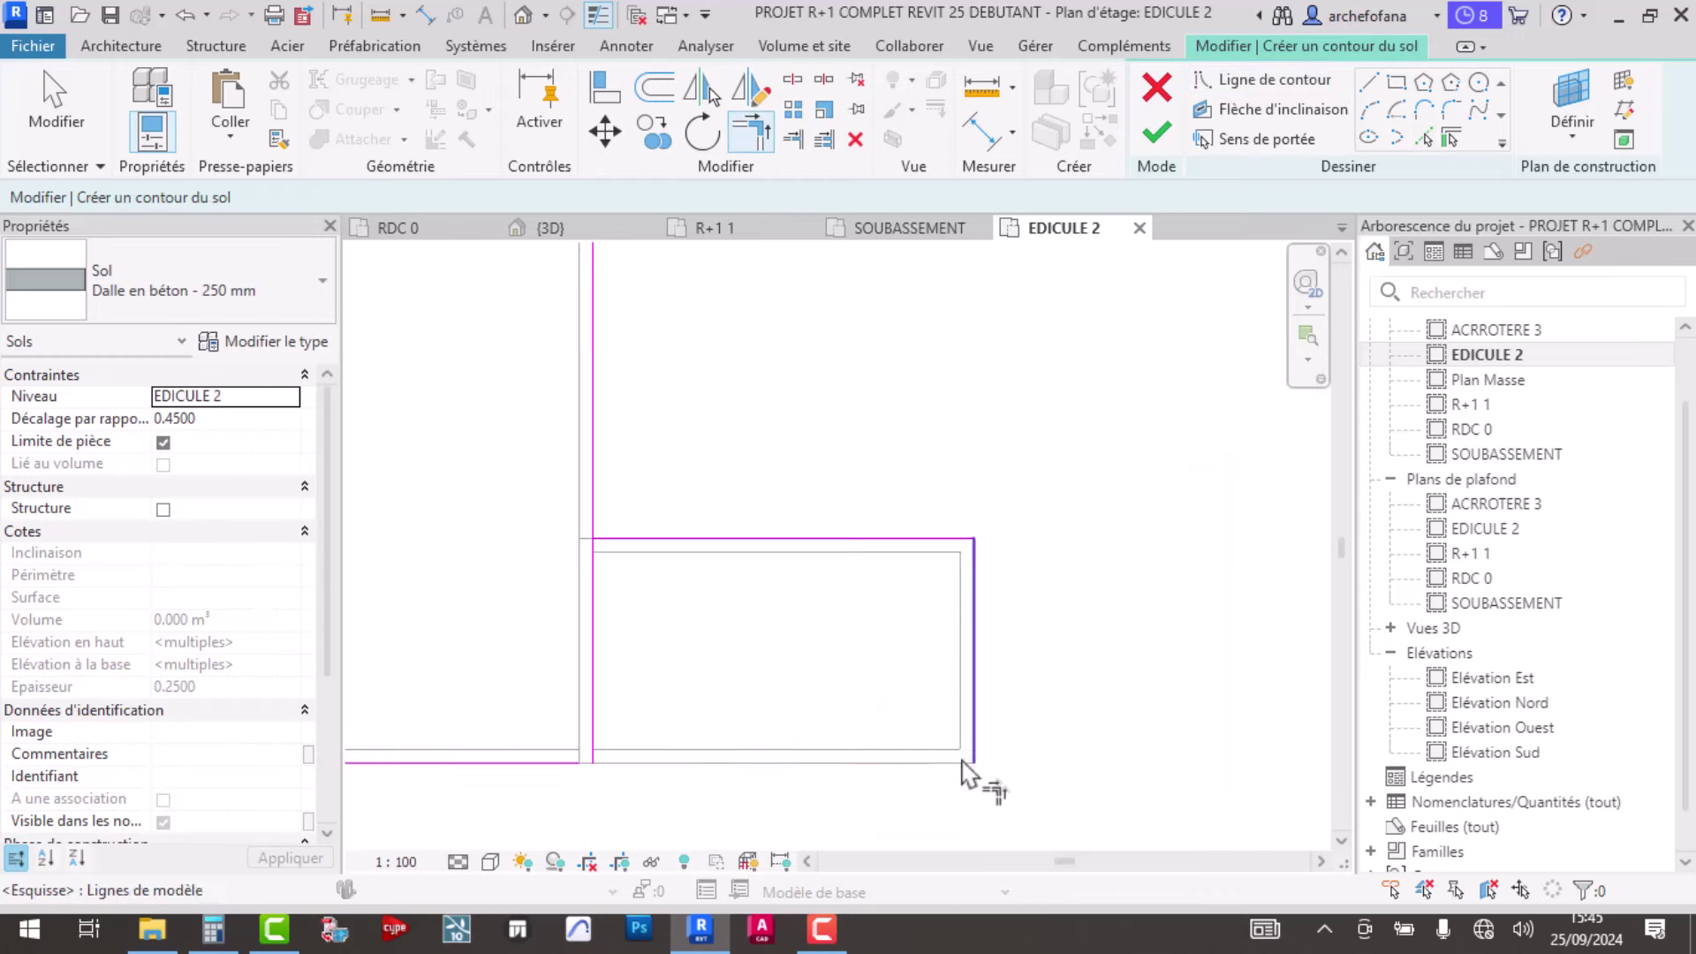
middle_click_drag(977, 776, 1013, 697)
left_click(938, 671)
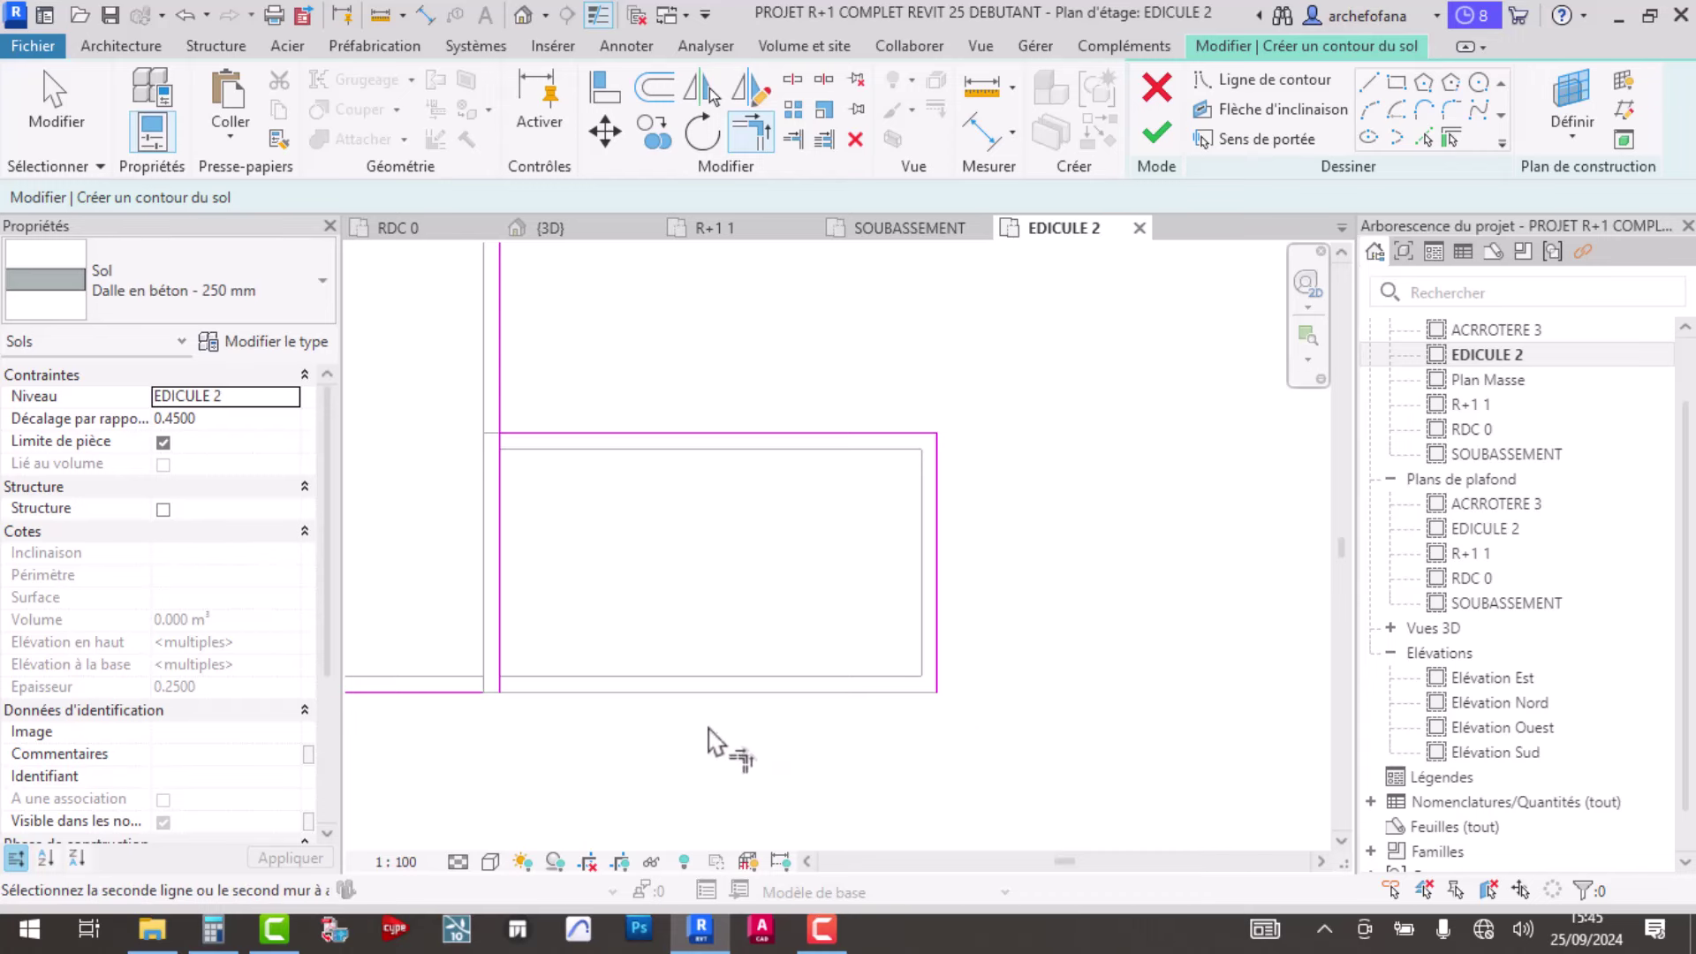
scroll(706, 737, "down", 2)
left_click(511, 709)
- Review the outline, attempt to finish, and continue past the open-loop error
scroll(1041, 595, "down", 1)
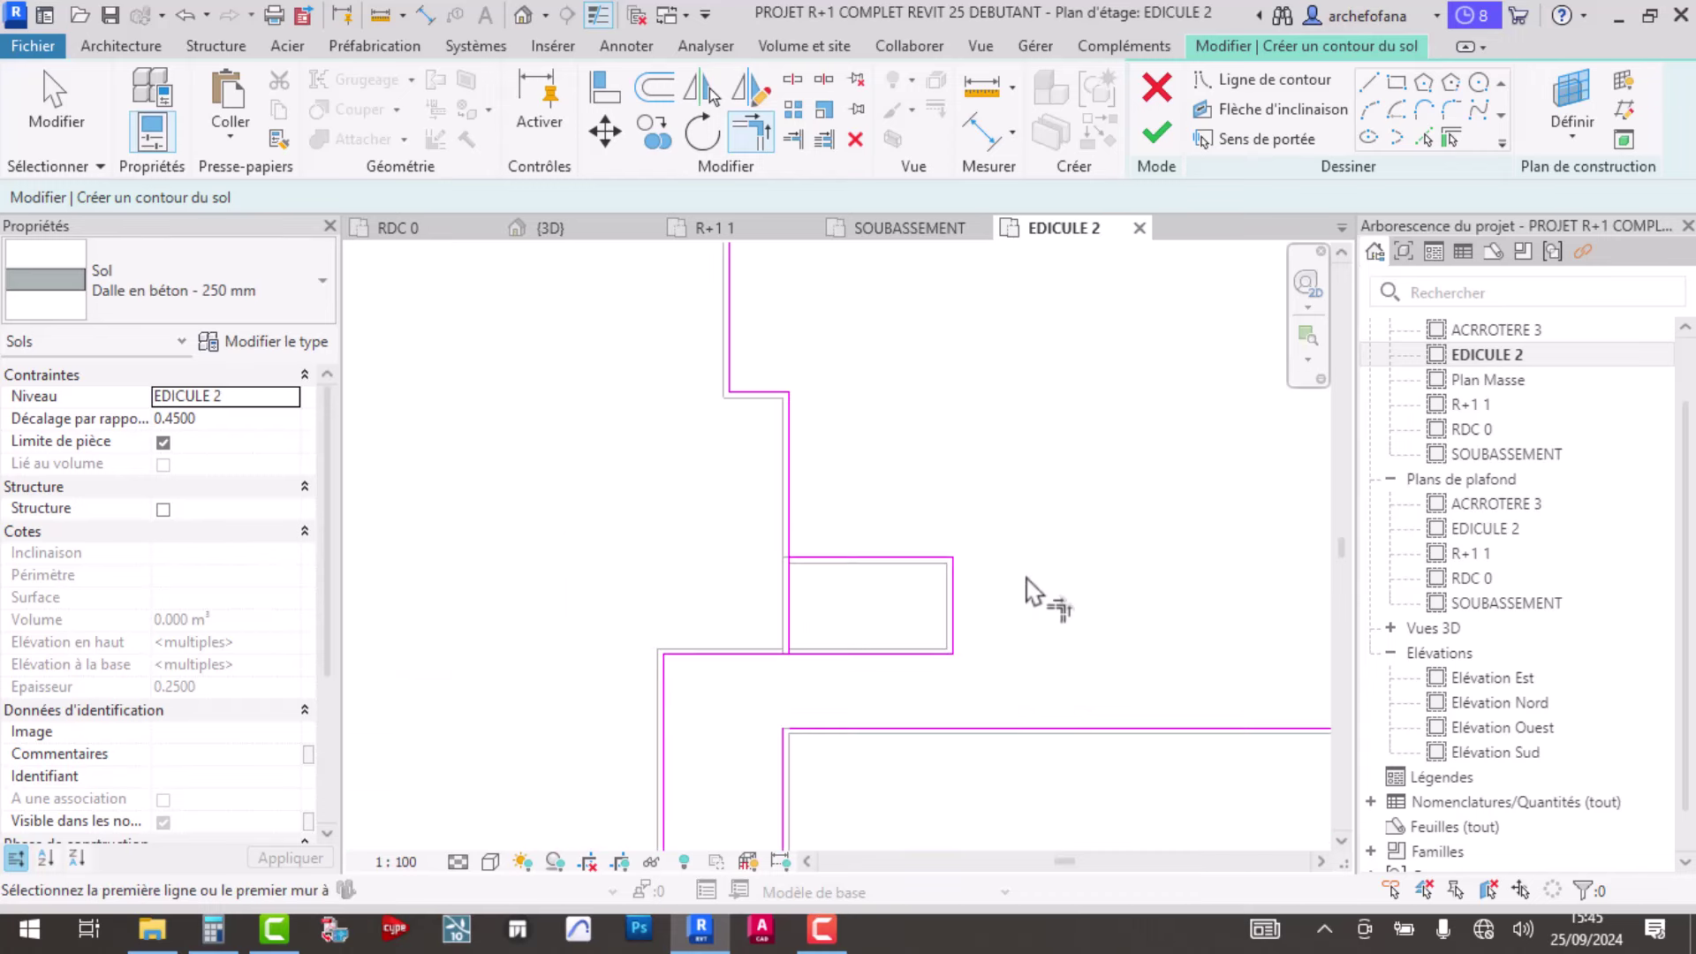
middle_click_drag(1041, 594, 1041, 745)
scroll(671, 516, "down", 1)
scroll(492, 522, "up", 2)
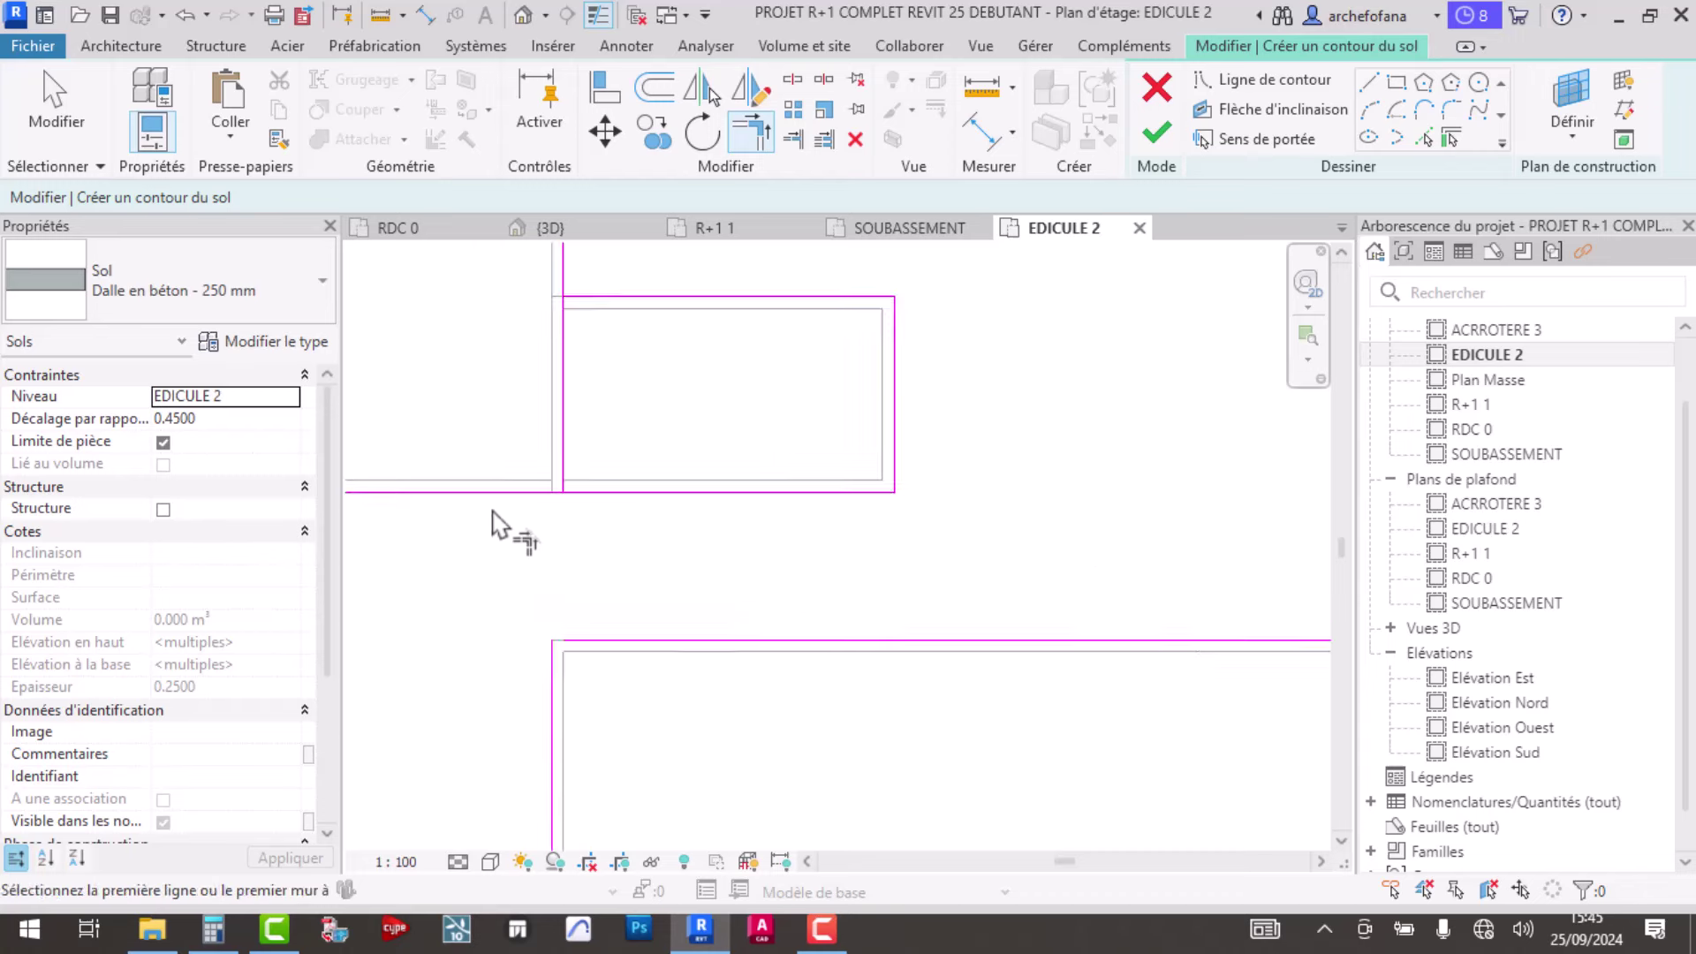
scroll(636, 561, "up", 1)
mouse_move(600, 481)
middle_mouse_down()
mouse_move(636, 561)
mouse_move(806, 458)
middle_mouse_up()
scroll(619, 662, "down", 2)
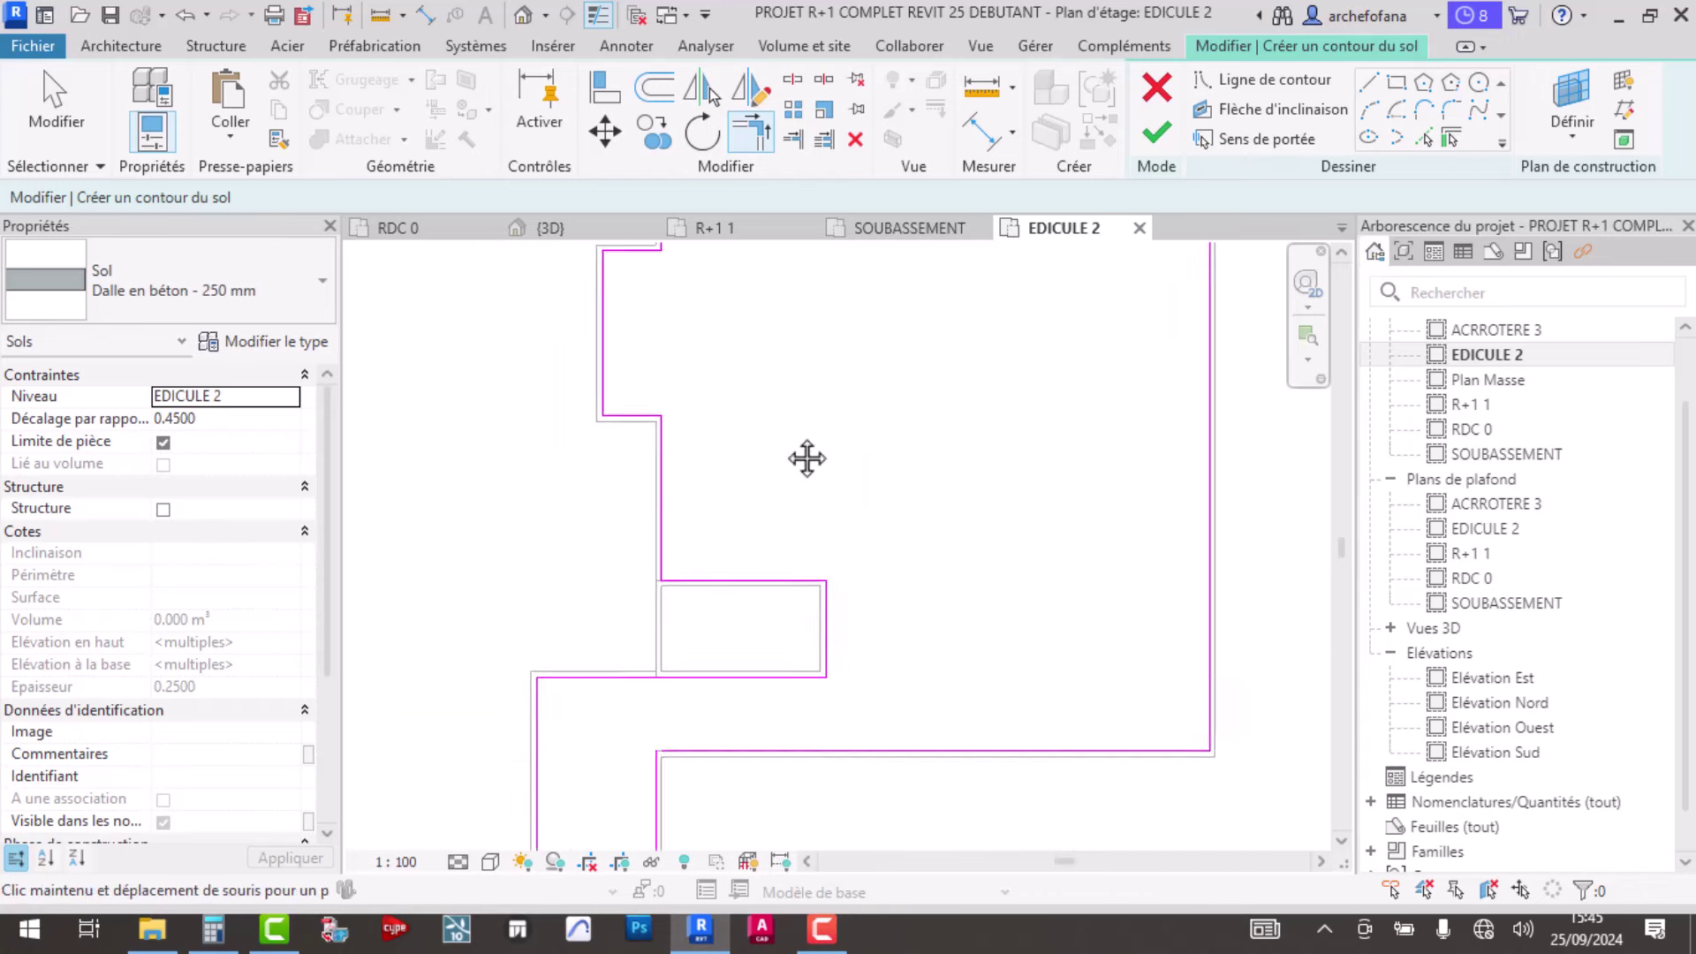
scroll(994, 428, "down", 1)
middle_click_drag(908, 674, 901, 503)
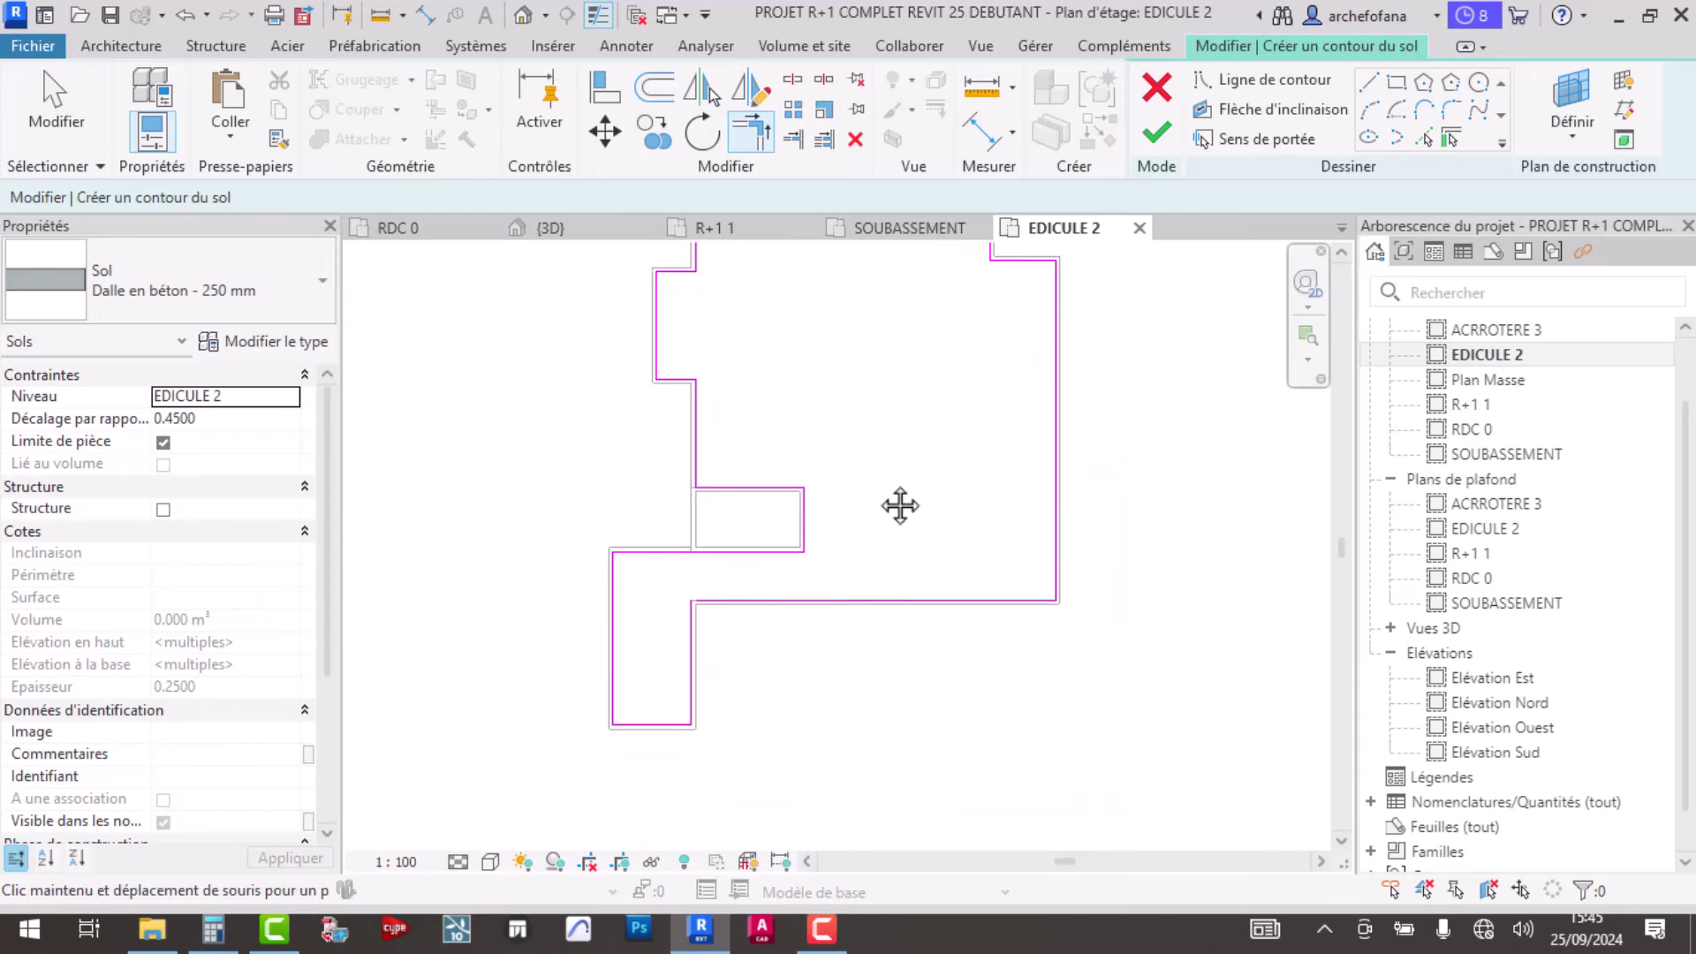
left_click(1156, 133)
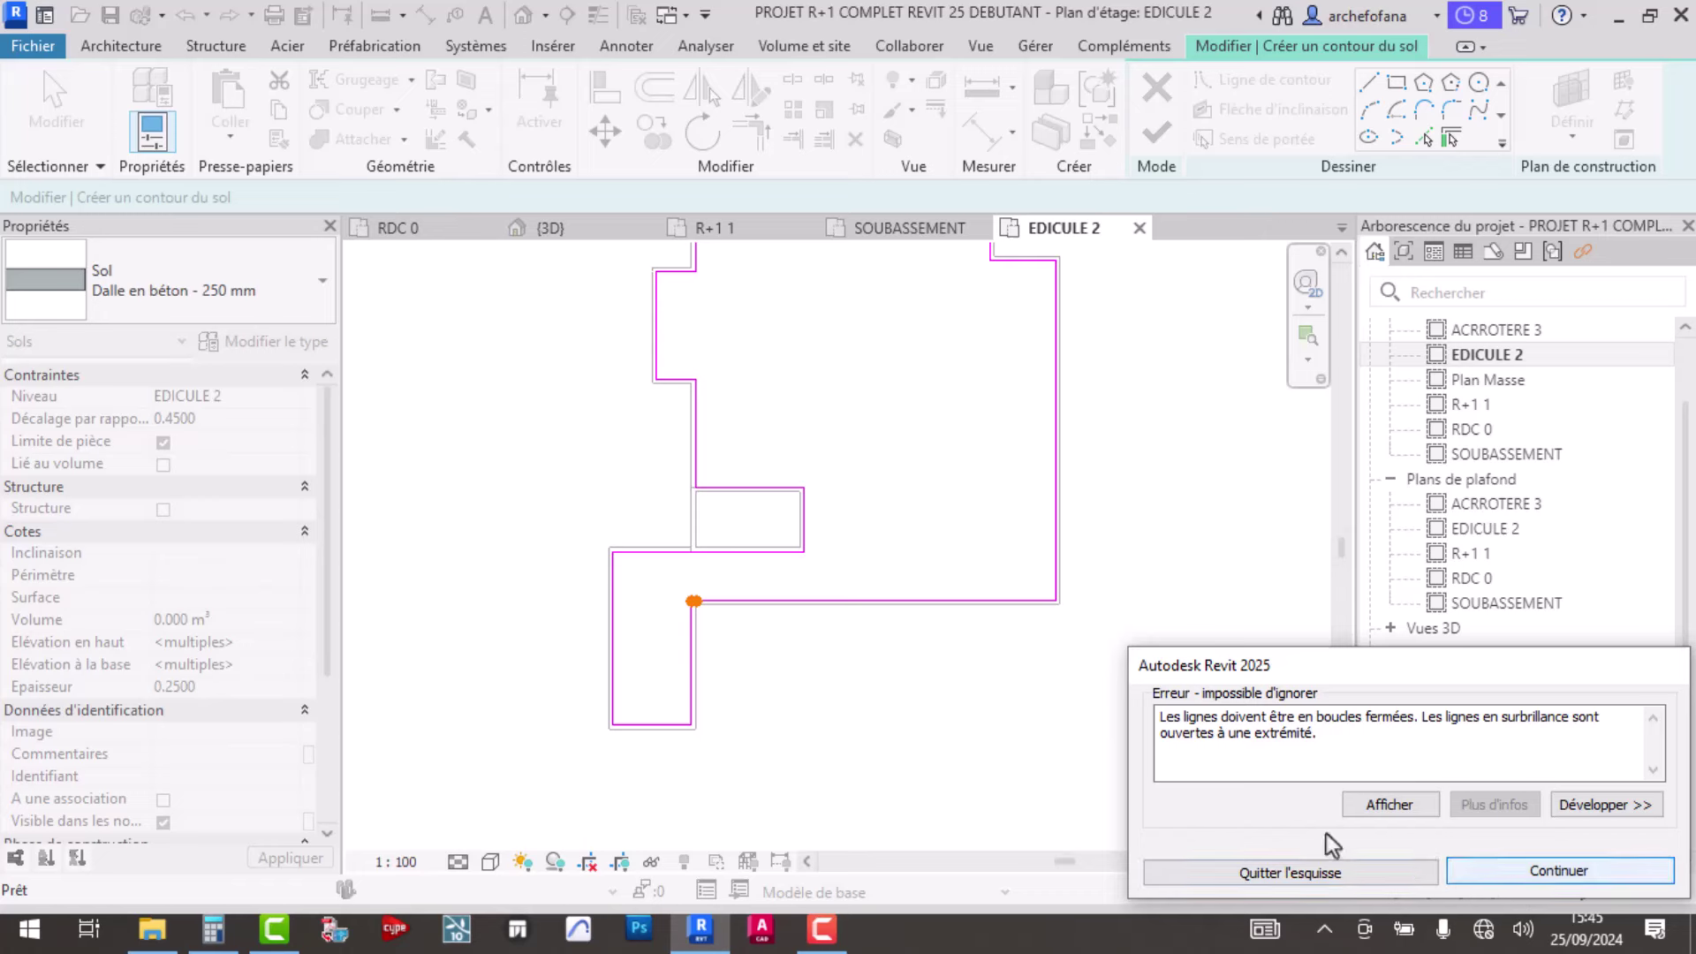
scroll(691, 609, "up", 5)
scroll(724, 579, "up", 5)
scroll(701, 601, "up", 4)
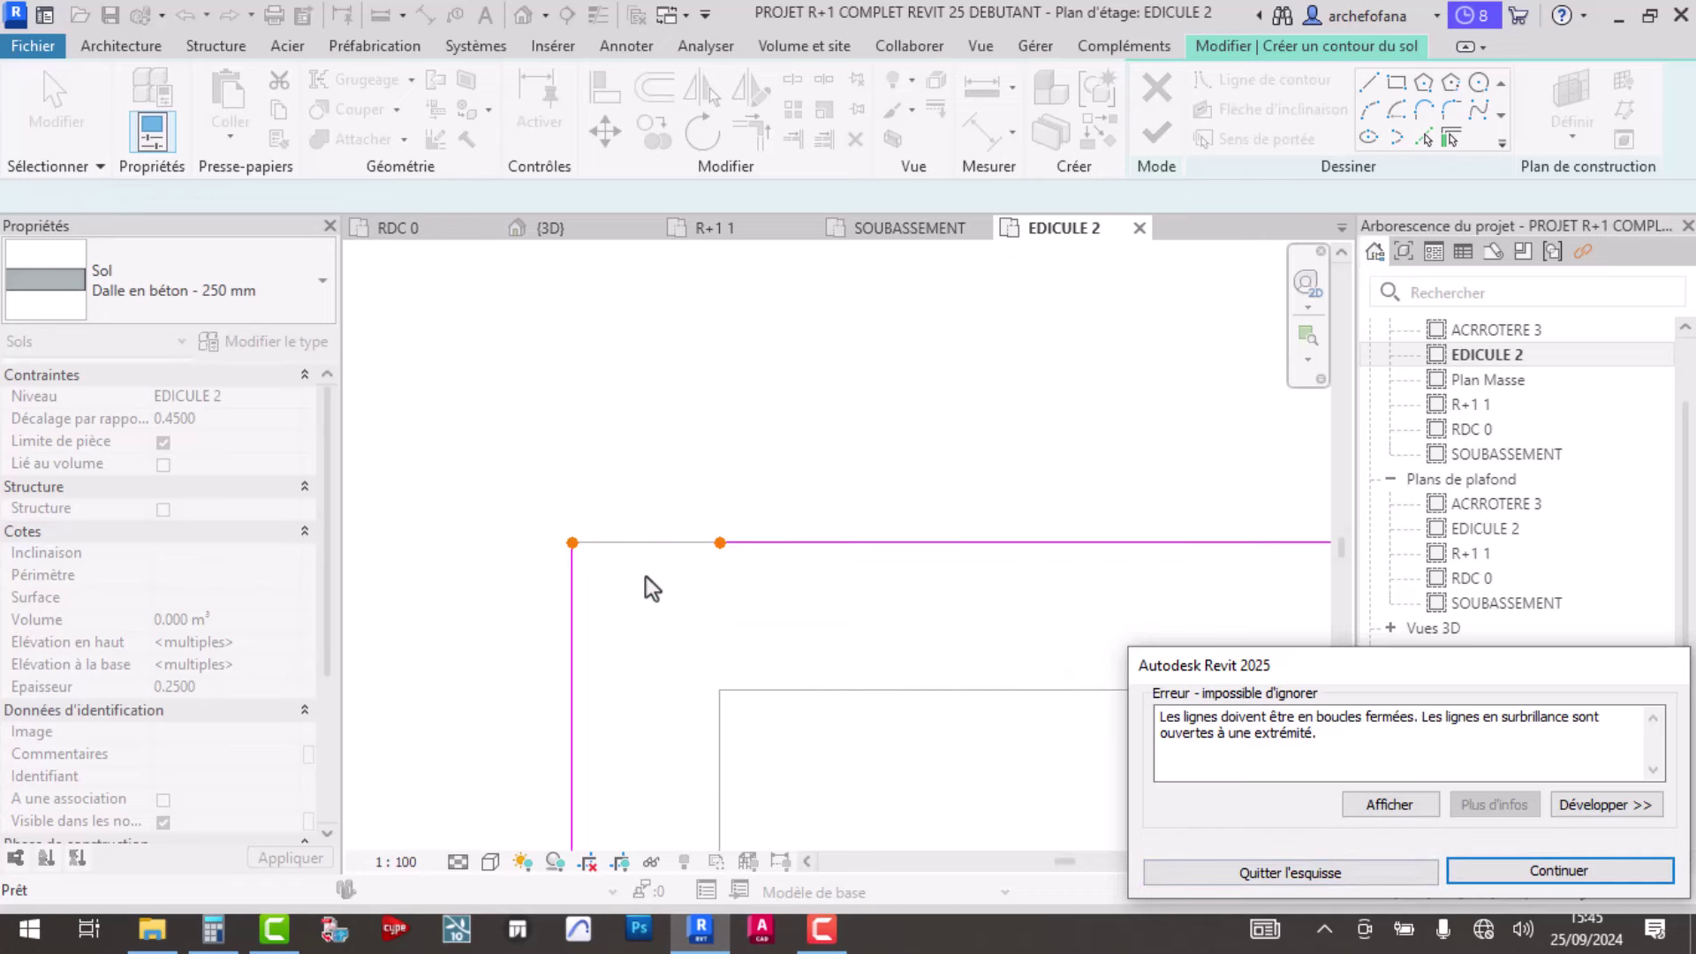
left_click(1533, 869)
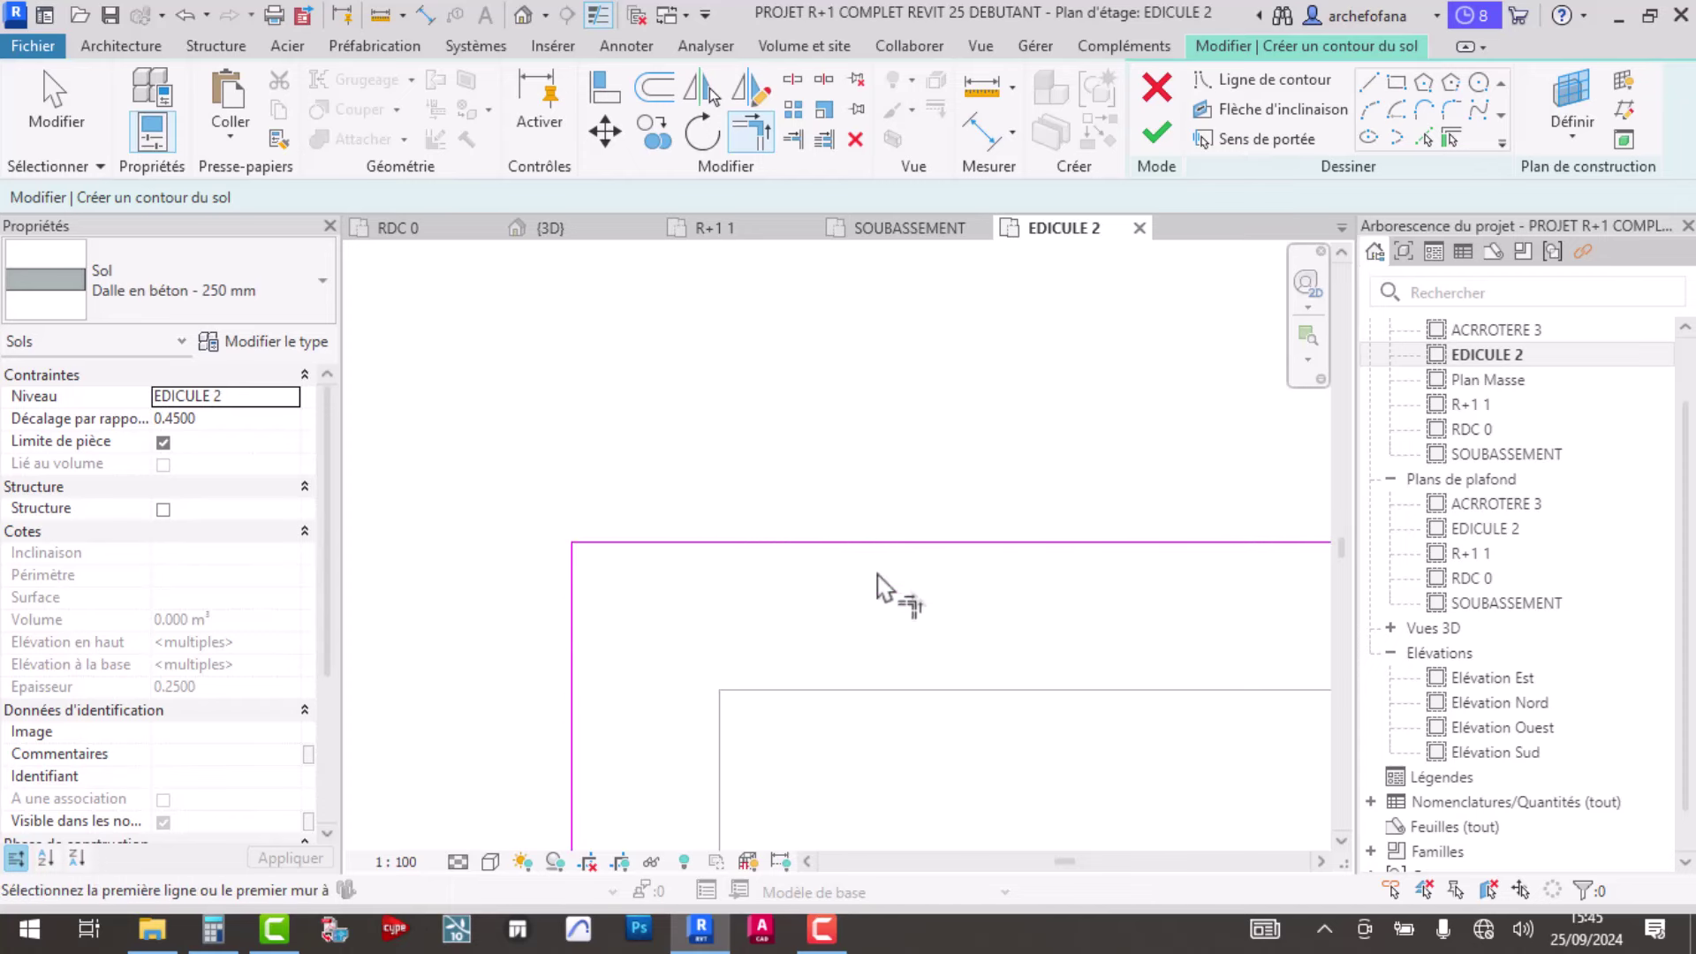
- Retry finishing the floor and dismiss the open-loop error again
left_click(1166, 130)
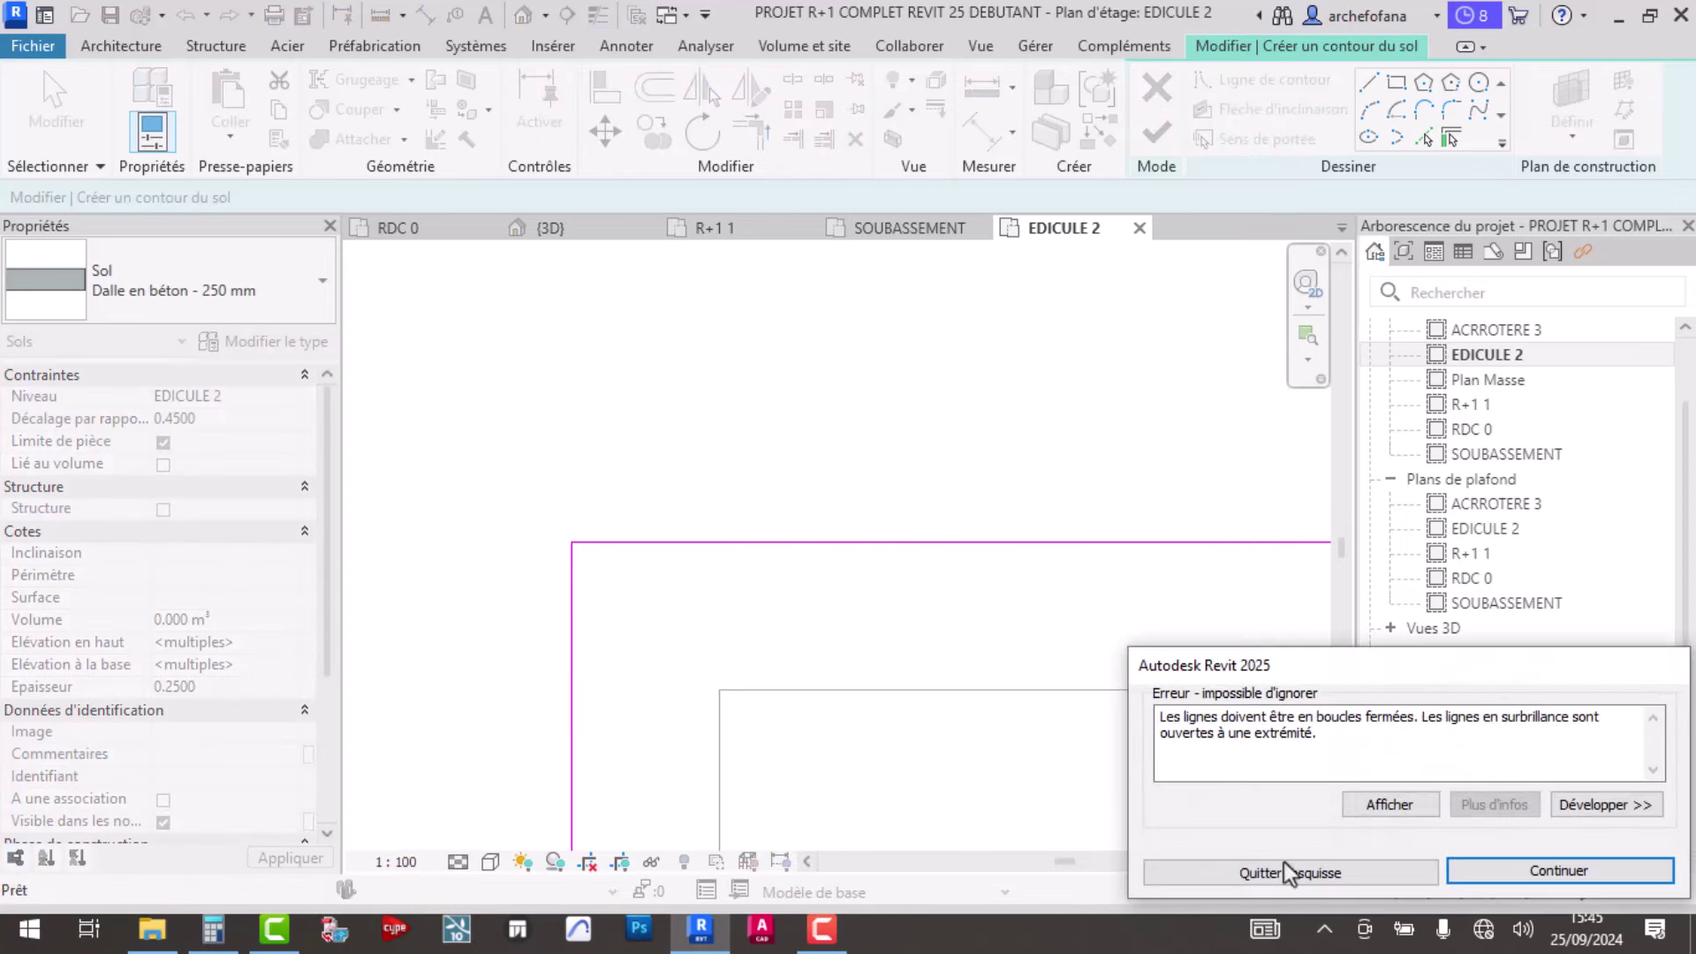
scroll(749, 631, "down", 3)
scroll(740, 551, "down", 2)
scroll(742, 553, "down", 3)
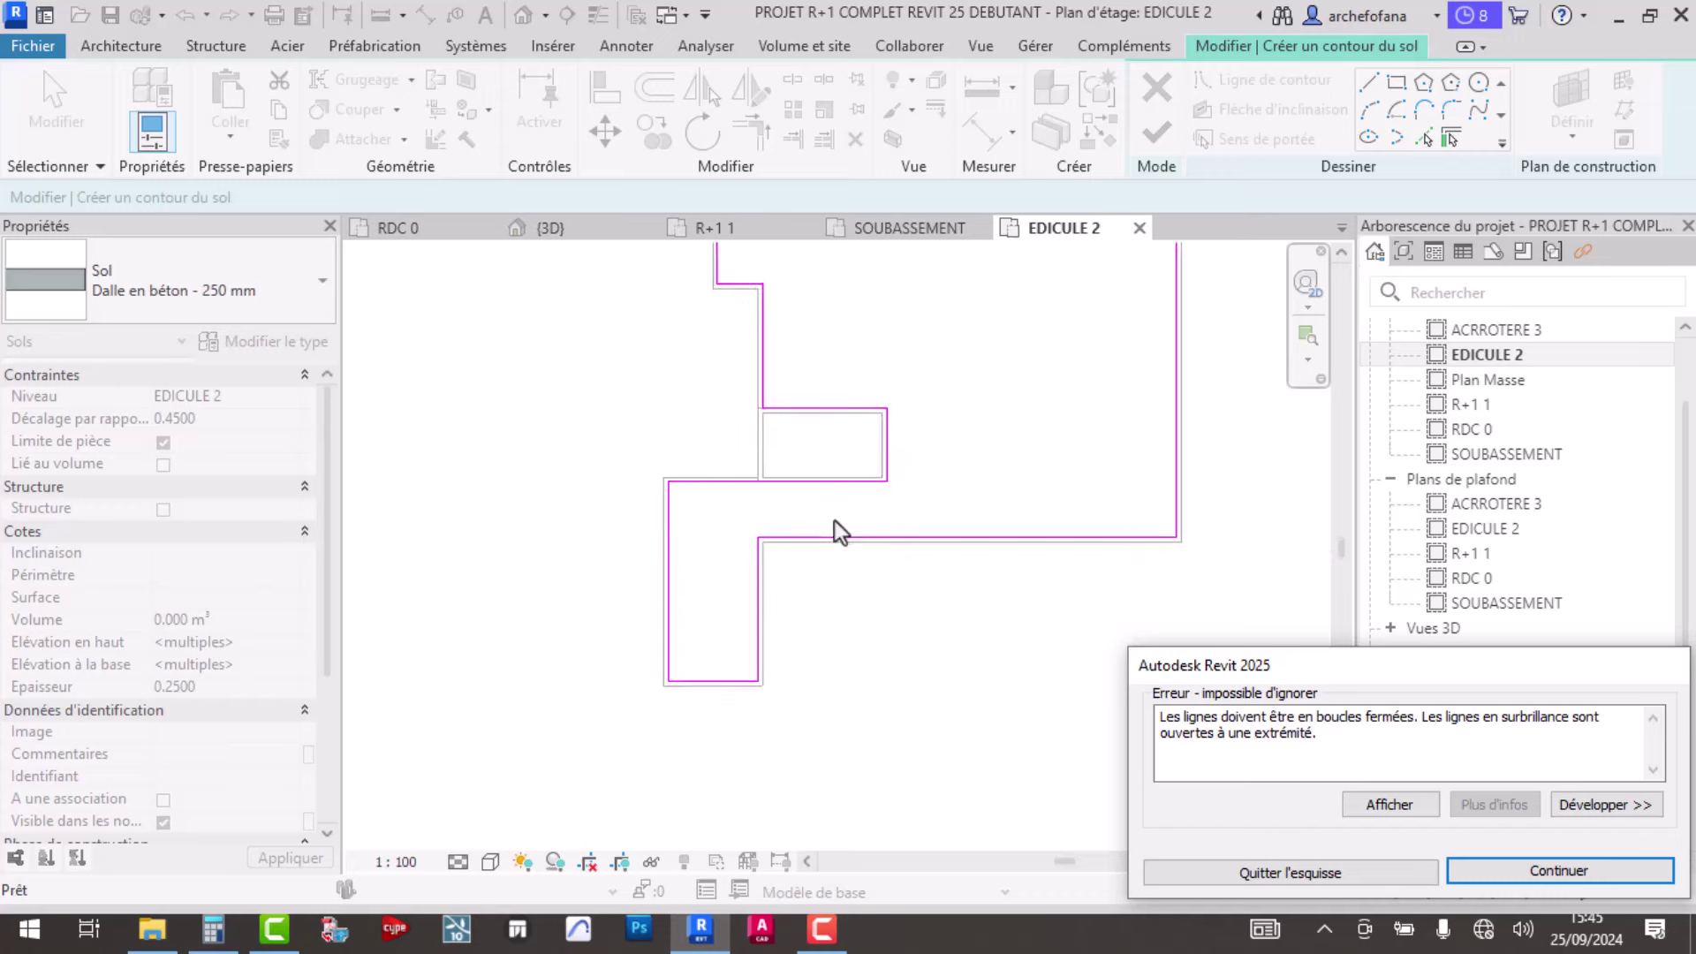
scroll(835, 491, "up", 1)
scroll(752, 331, "up", 2)
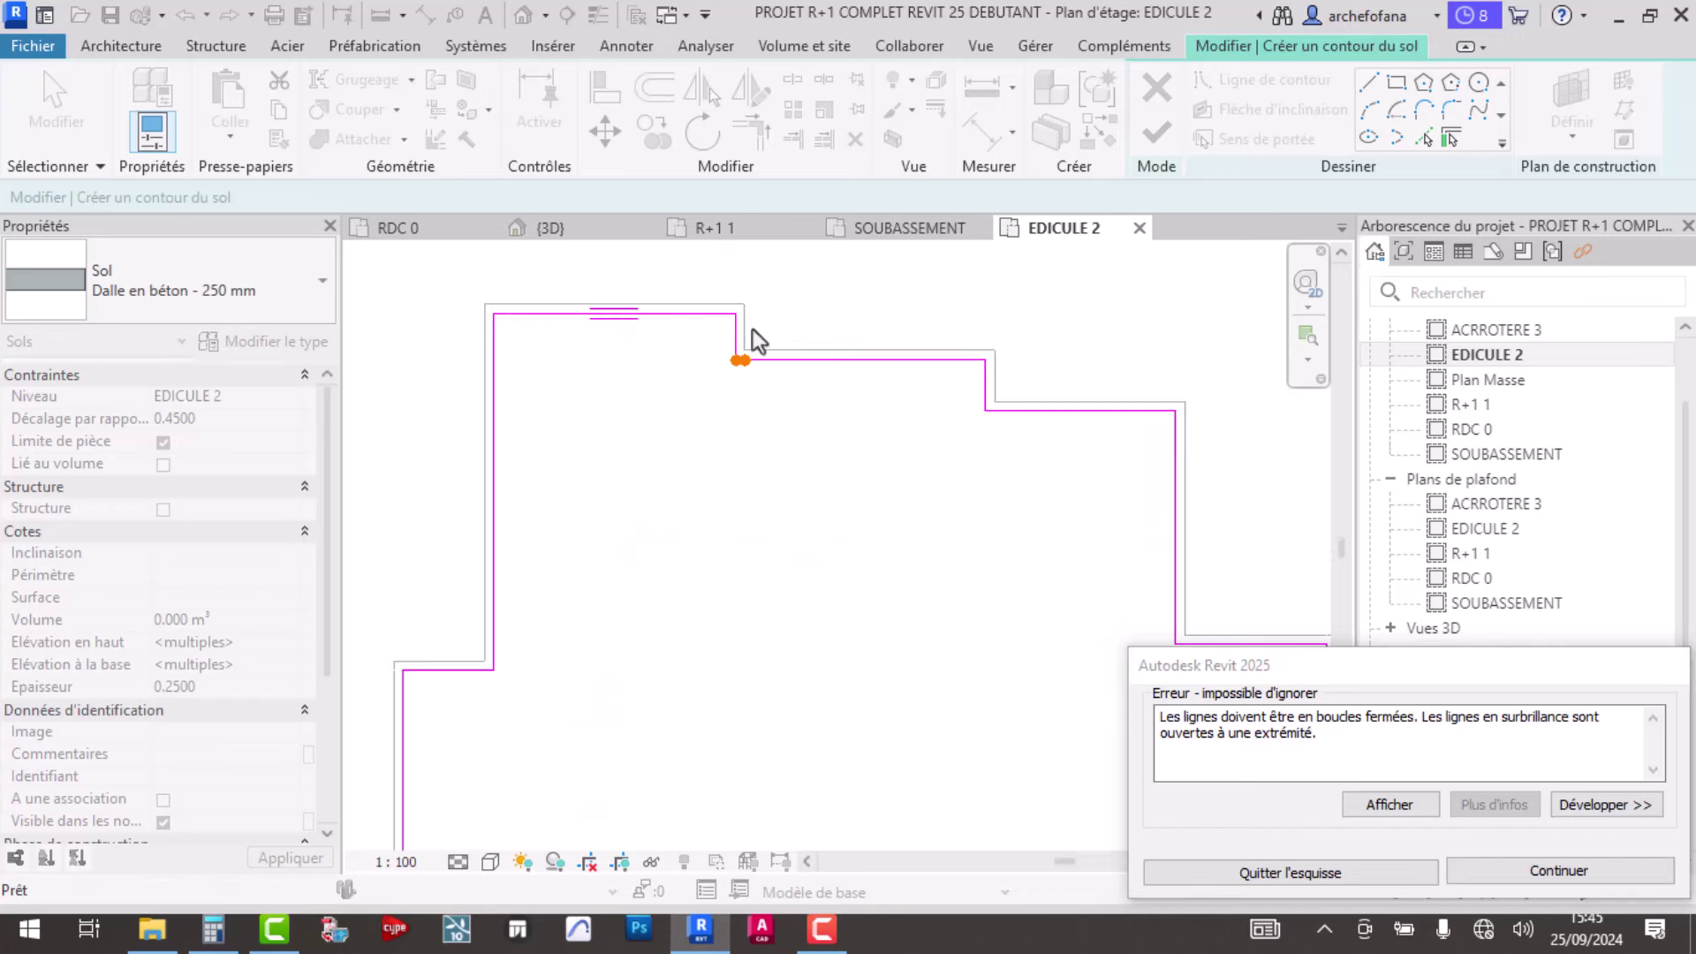
scroll(733, 380, "up", 2)
scroll(720, 429, "up", 1)
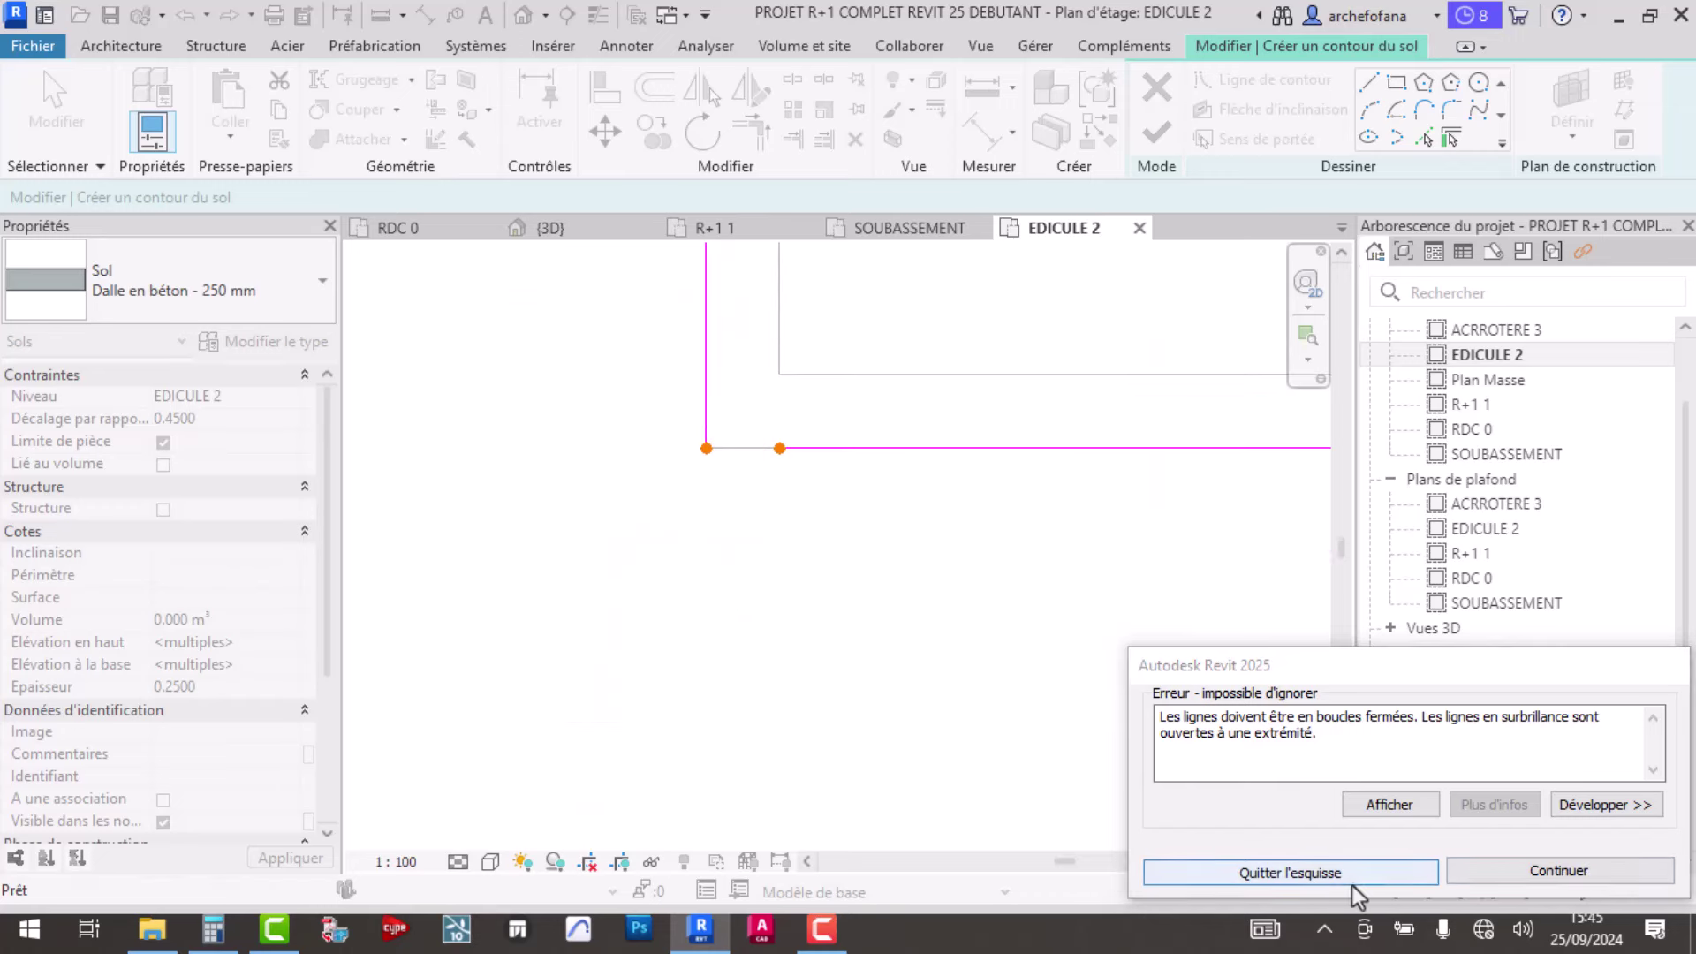
left_click(1536, 873)
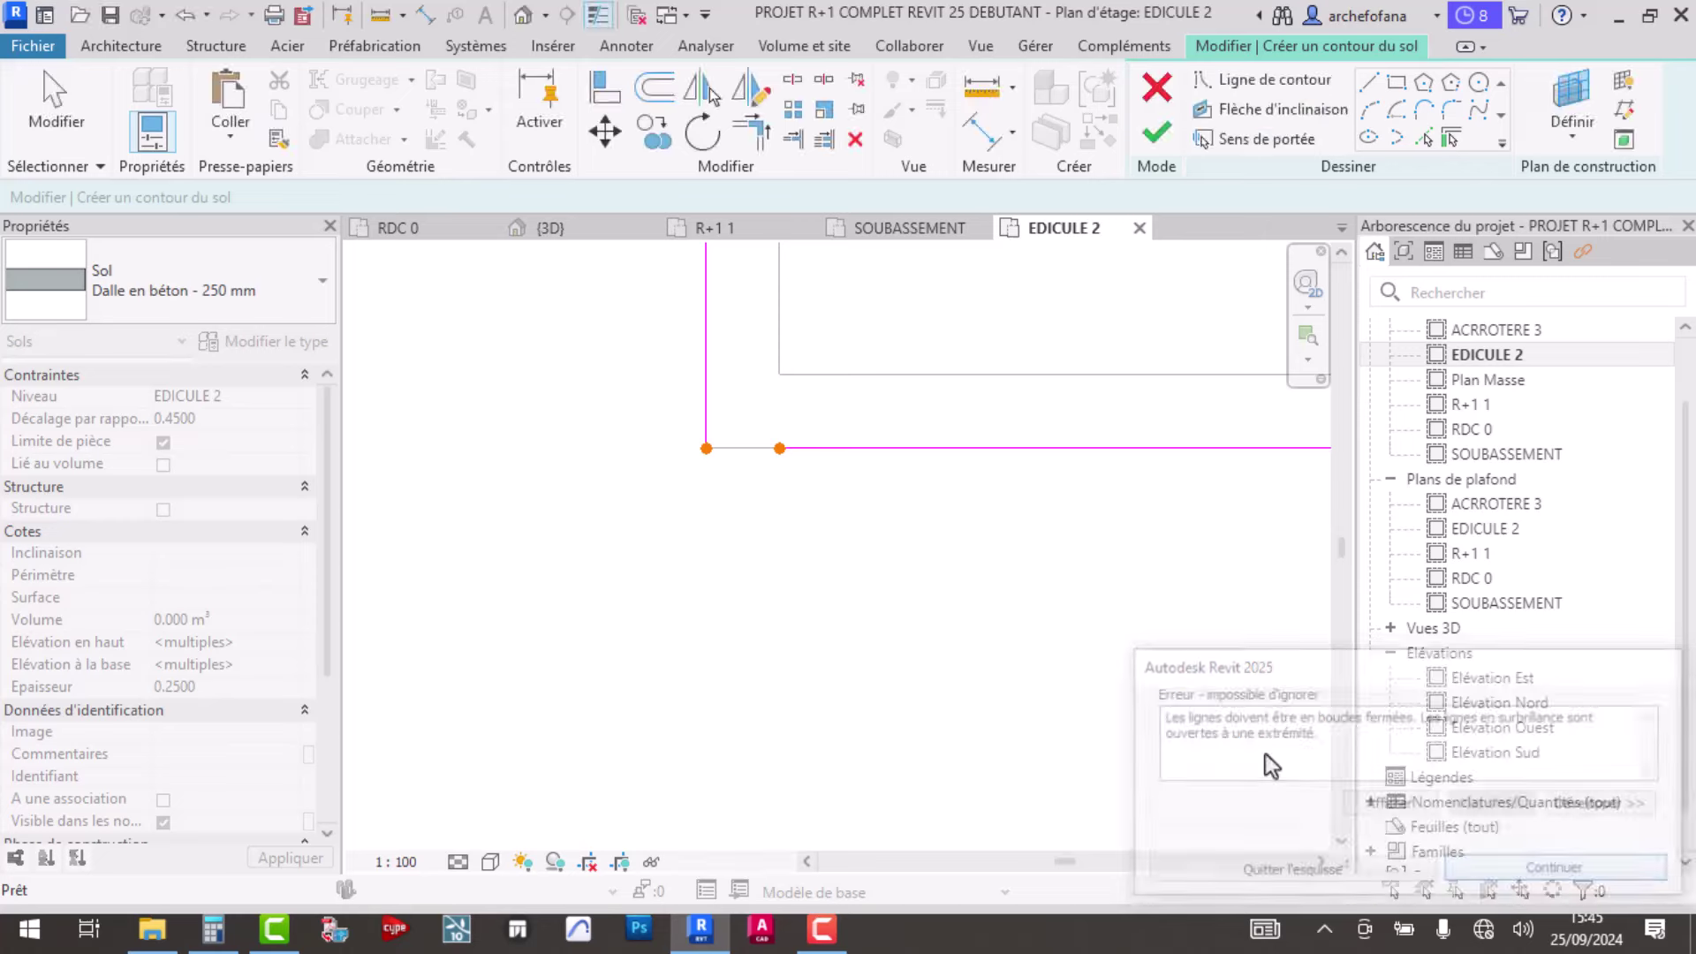
- Join the vertical and horizontal lines at the last open corner and create the 250 mm slab
left_click(706, 399)
left_click(823, 448)
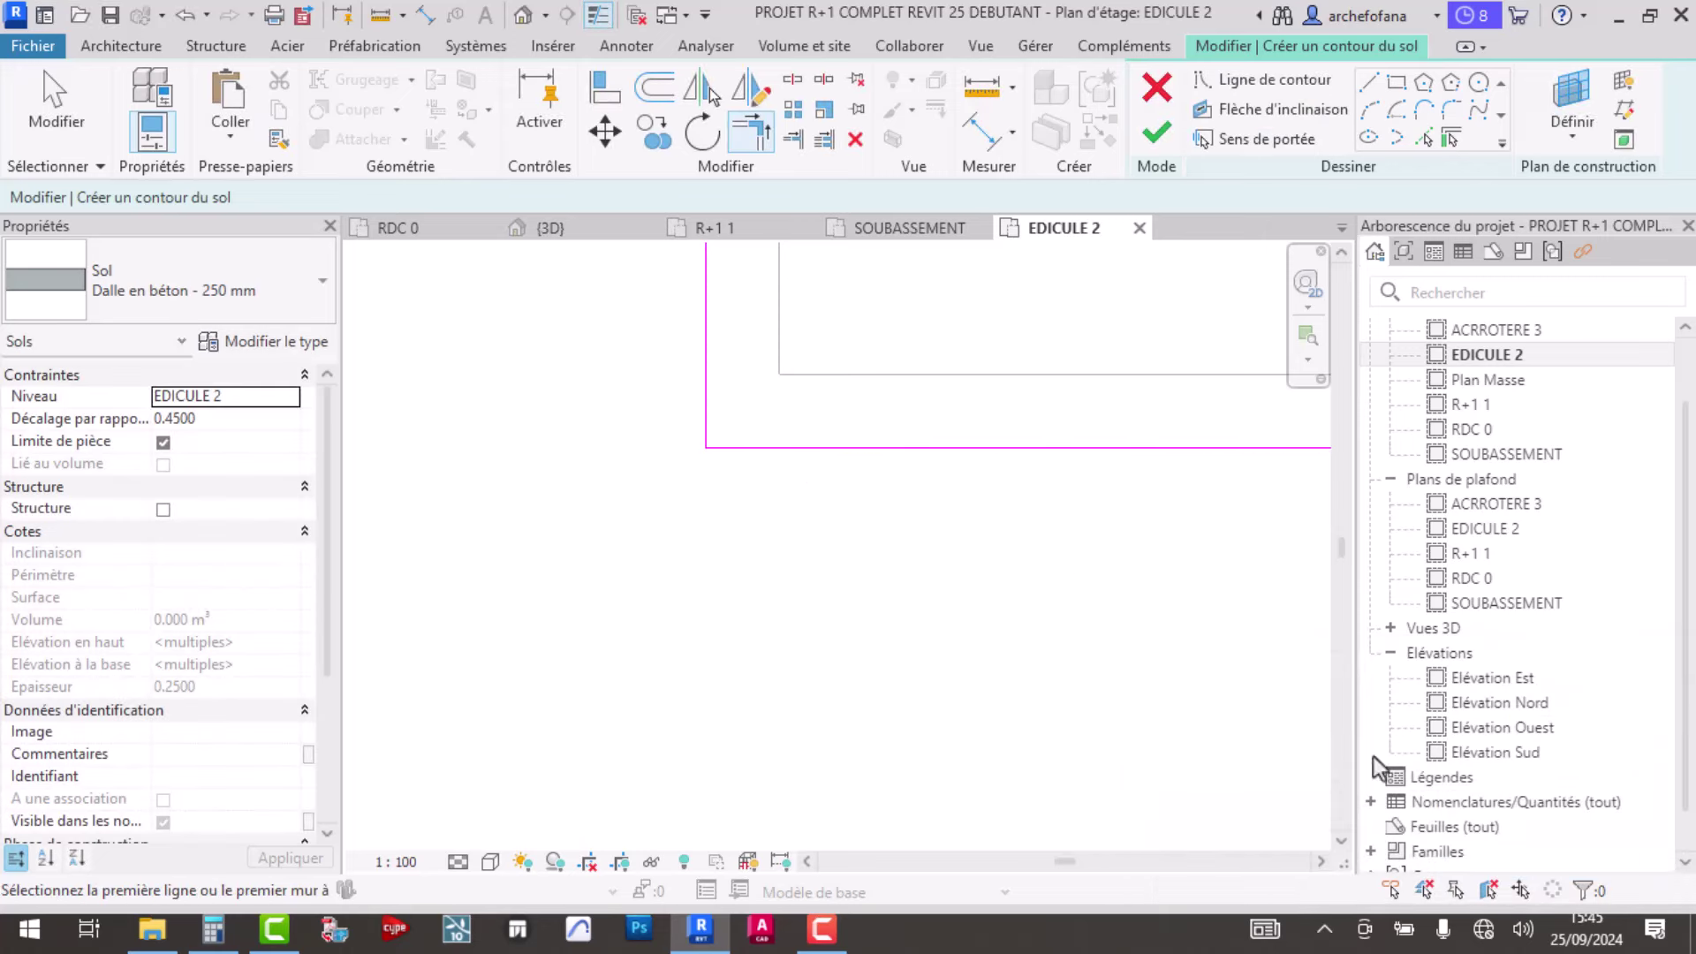
left_click(1156, 133)
scroll(770, 396, "down", 2)
- Reopen the EDICULE 2 floor boundary and finish it unchanged
scroll(770, 396, "down", 2)
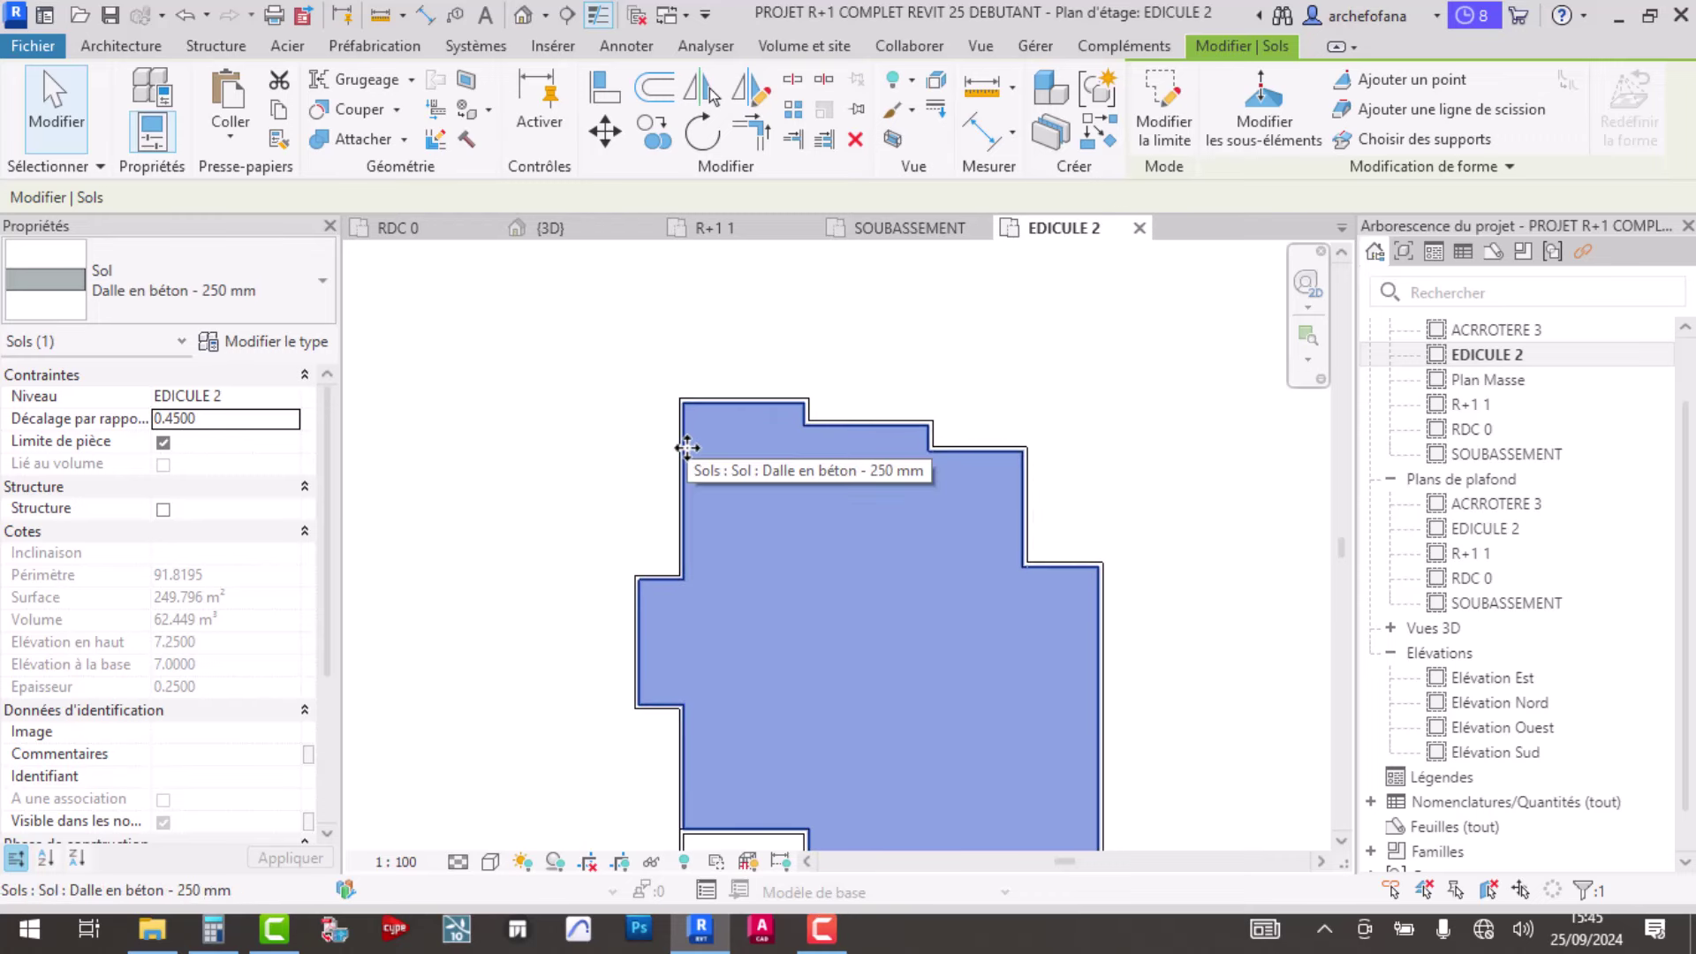
double_click(687, 448)
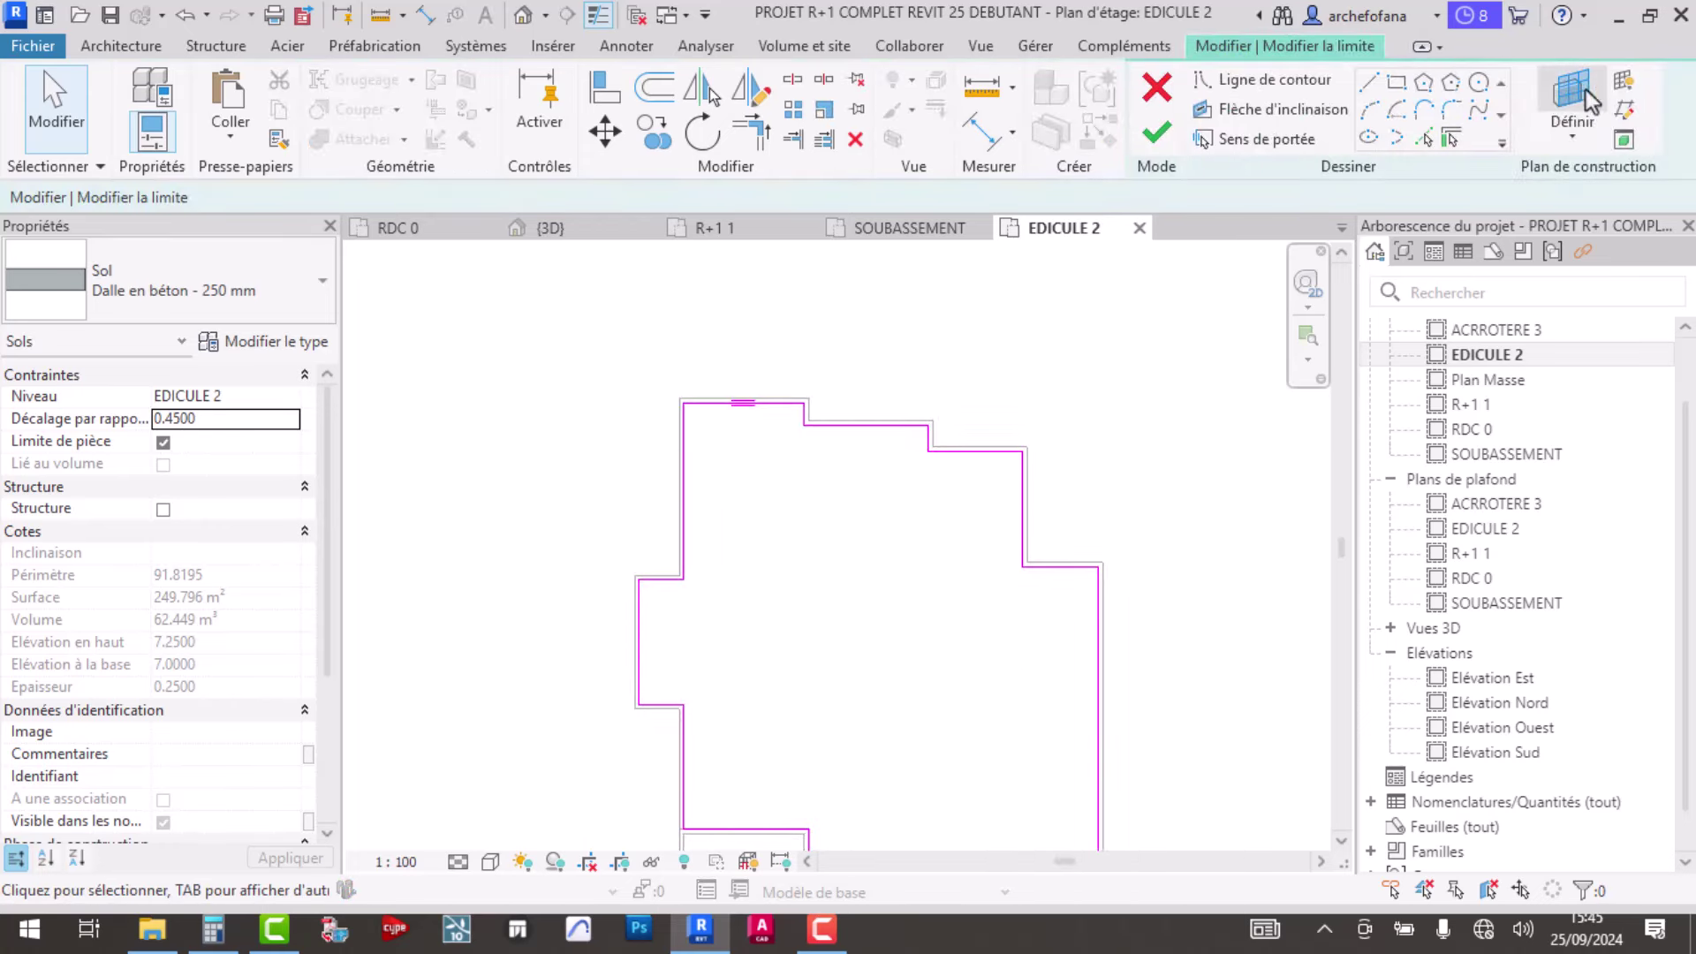
left_click(1156, 132)
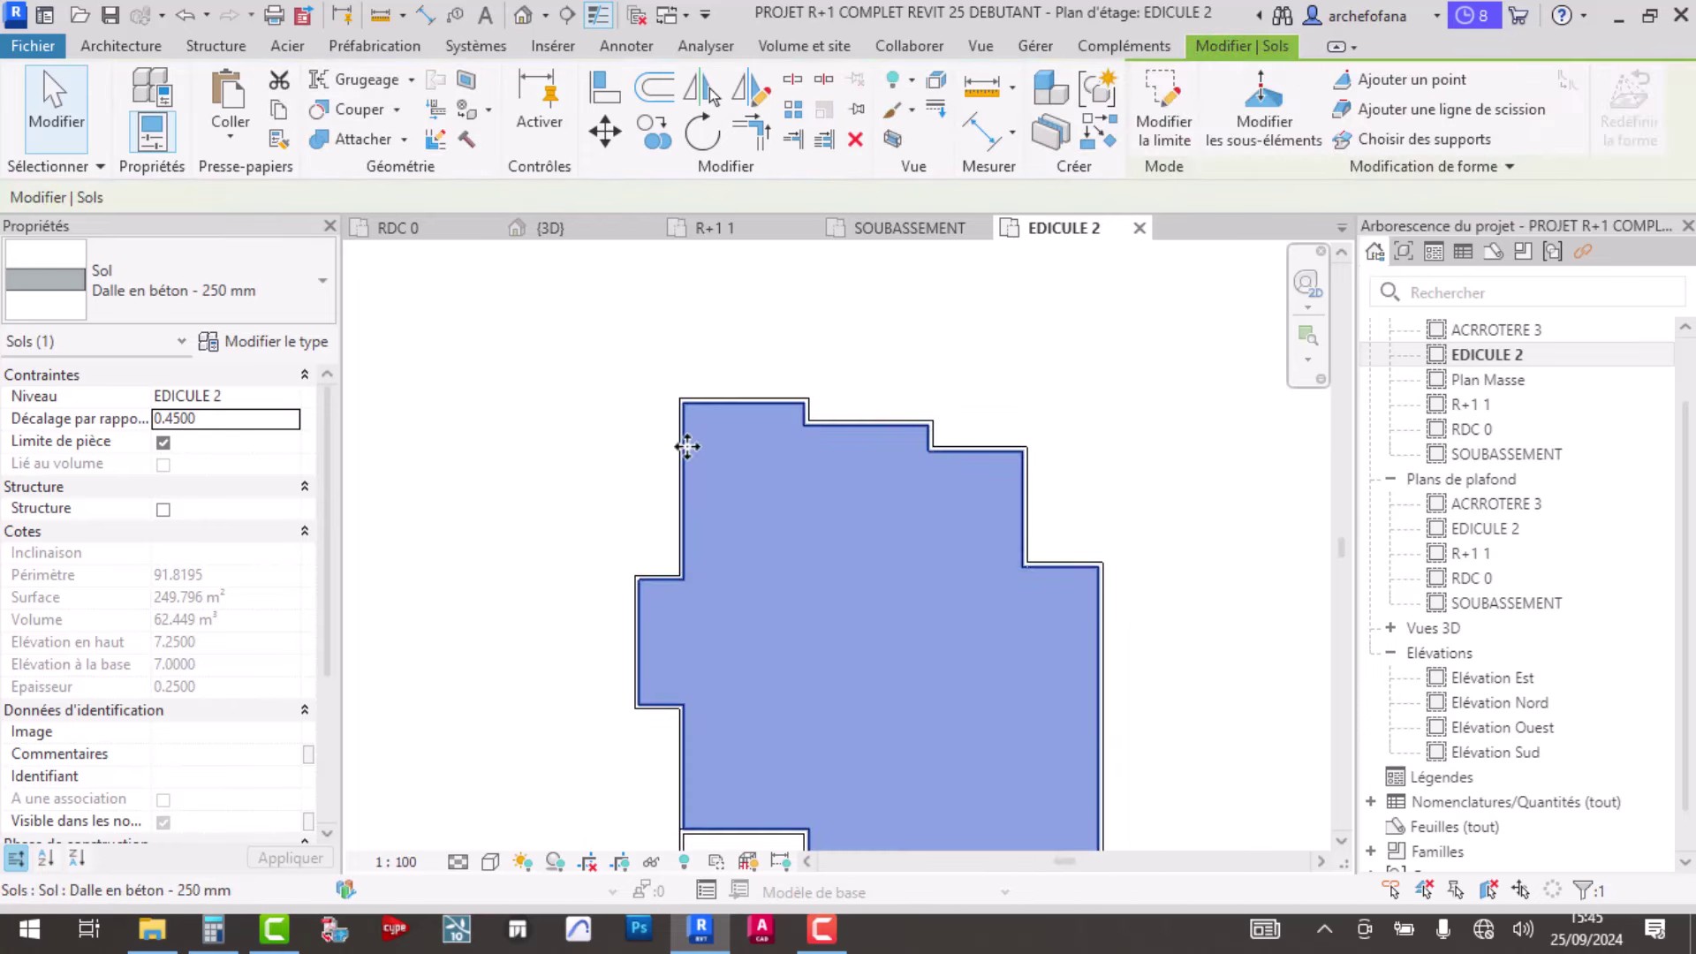
left_click(458, 381)
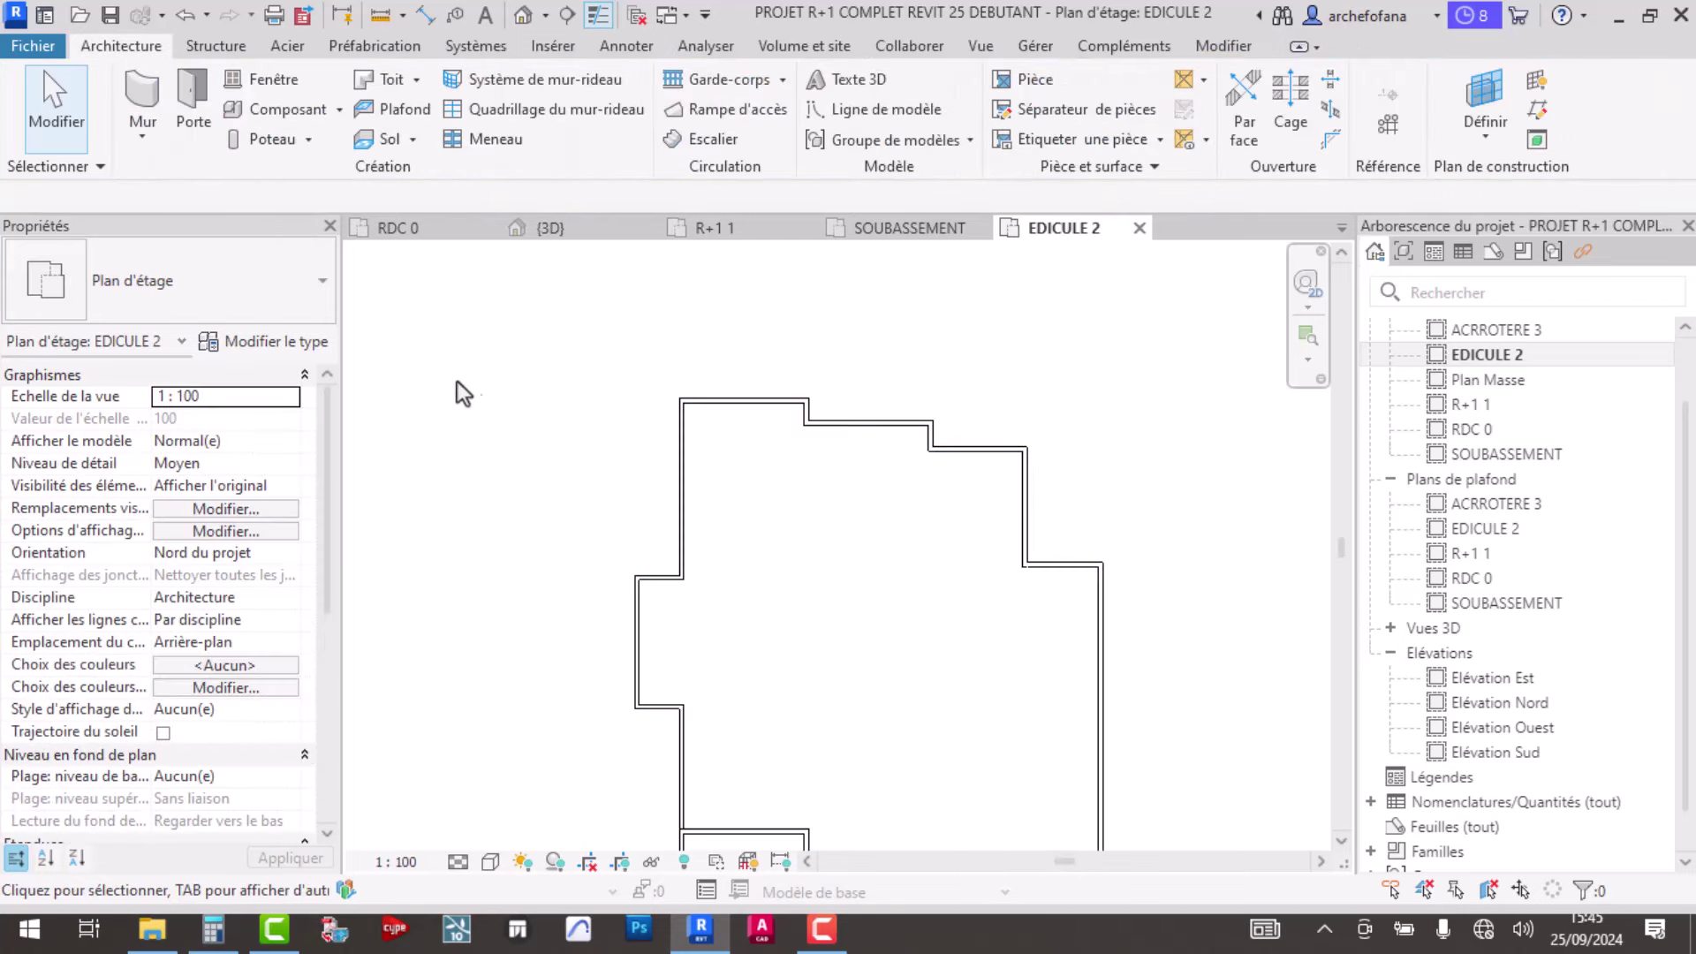
- Select the EDICULE 2 slab and set its height offset from level to 3.4000
key("Tab")
left_click(685, 459)
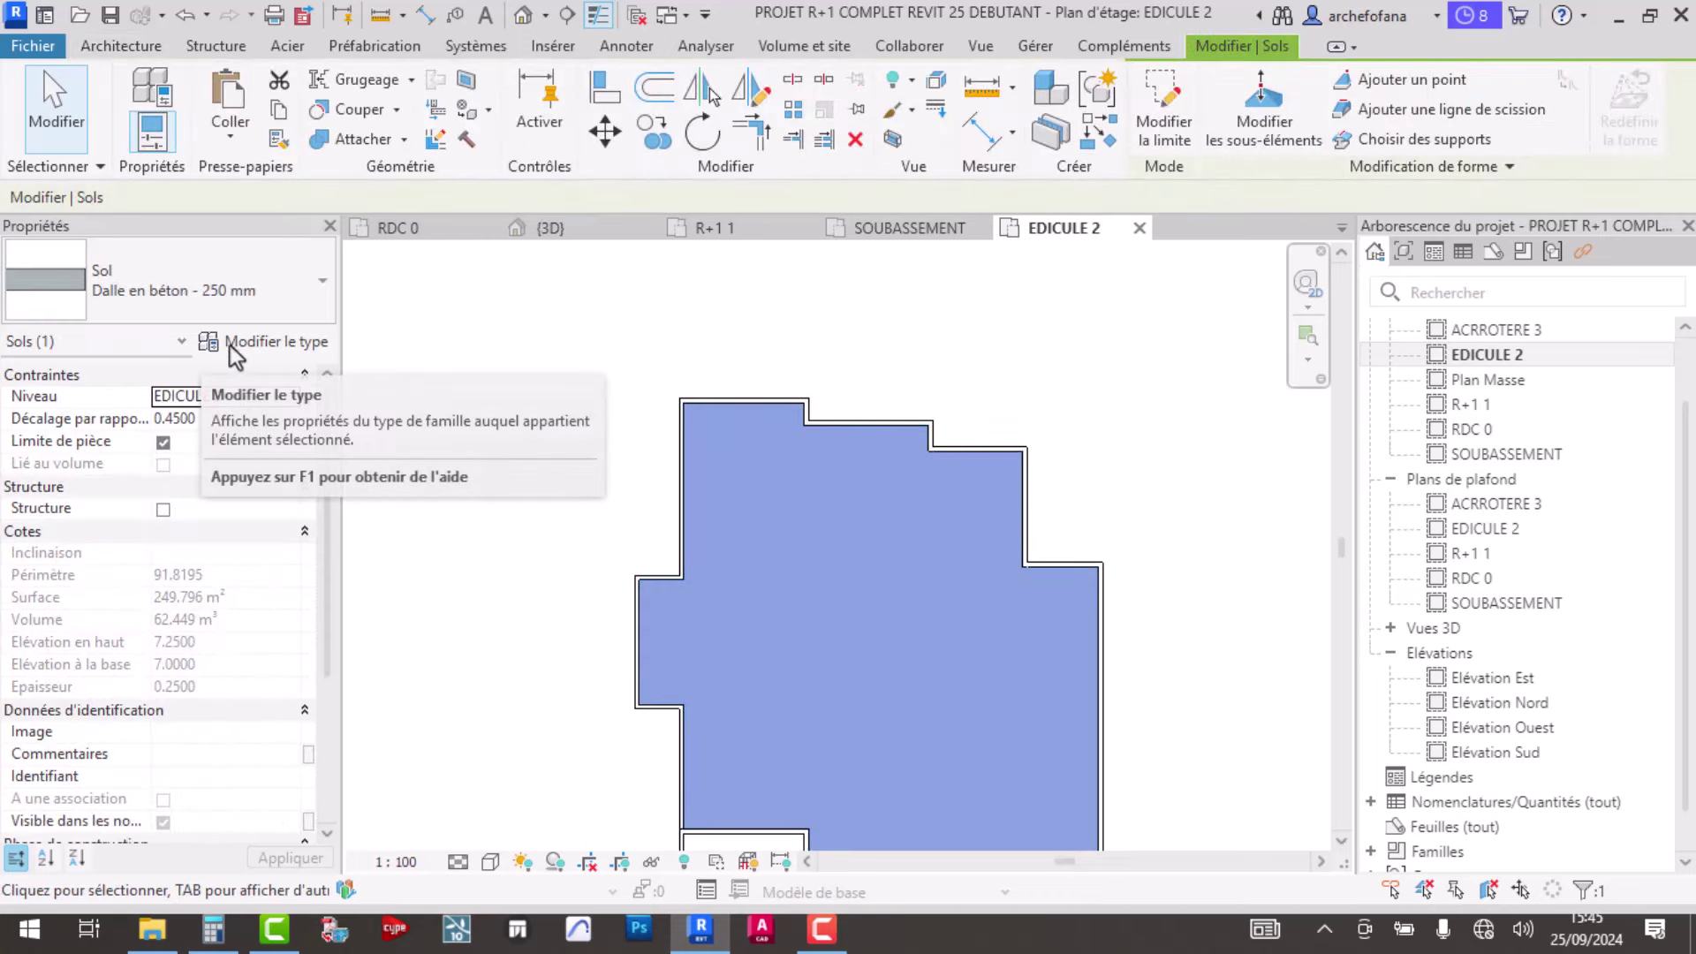
left_click_drag(197, 422, 187, 422)
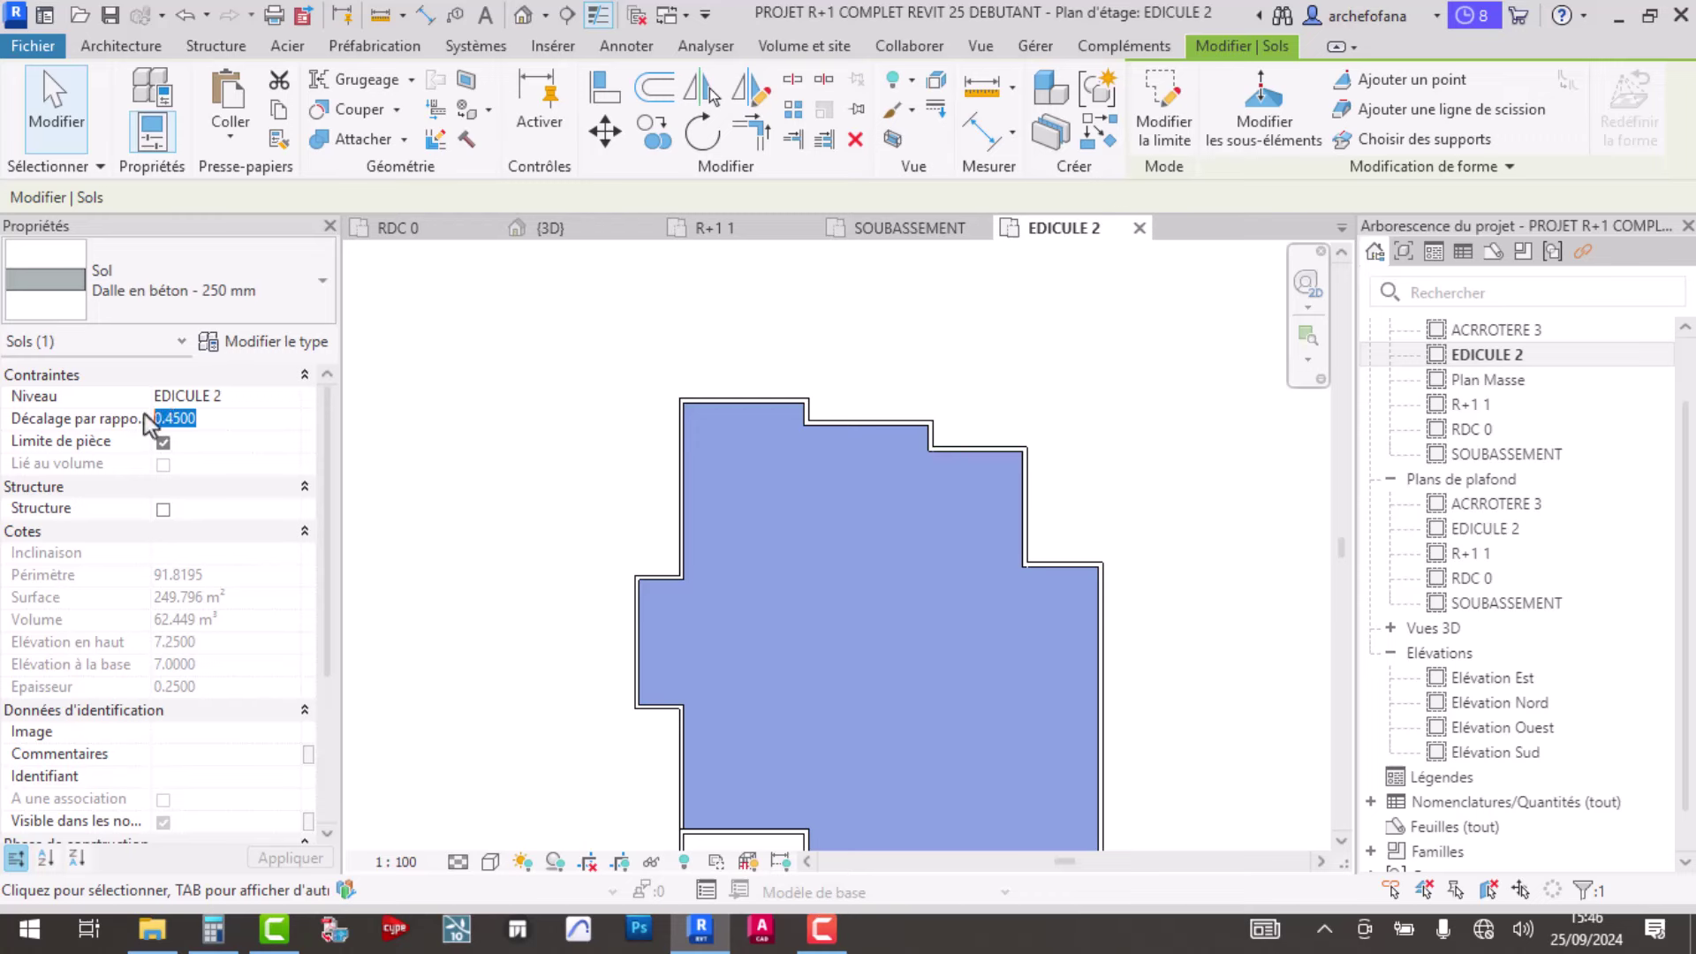
type("34")
key("Return")
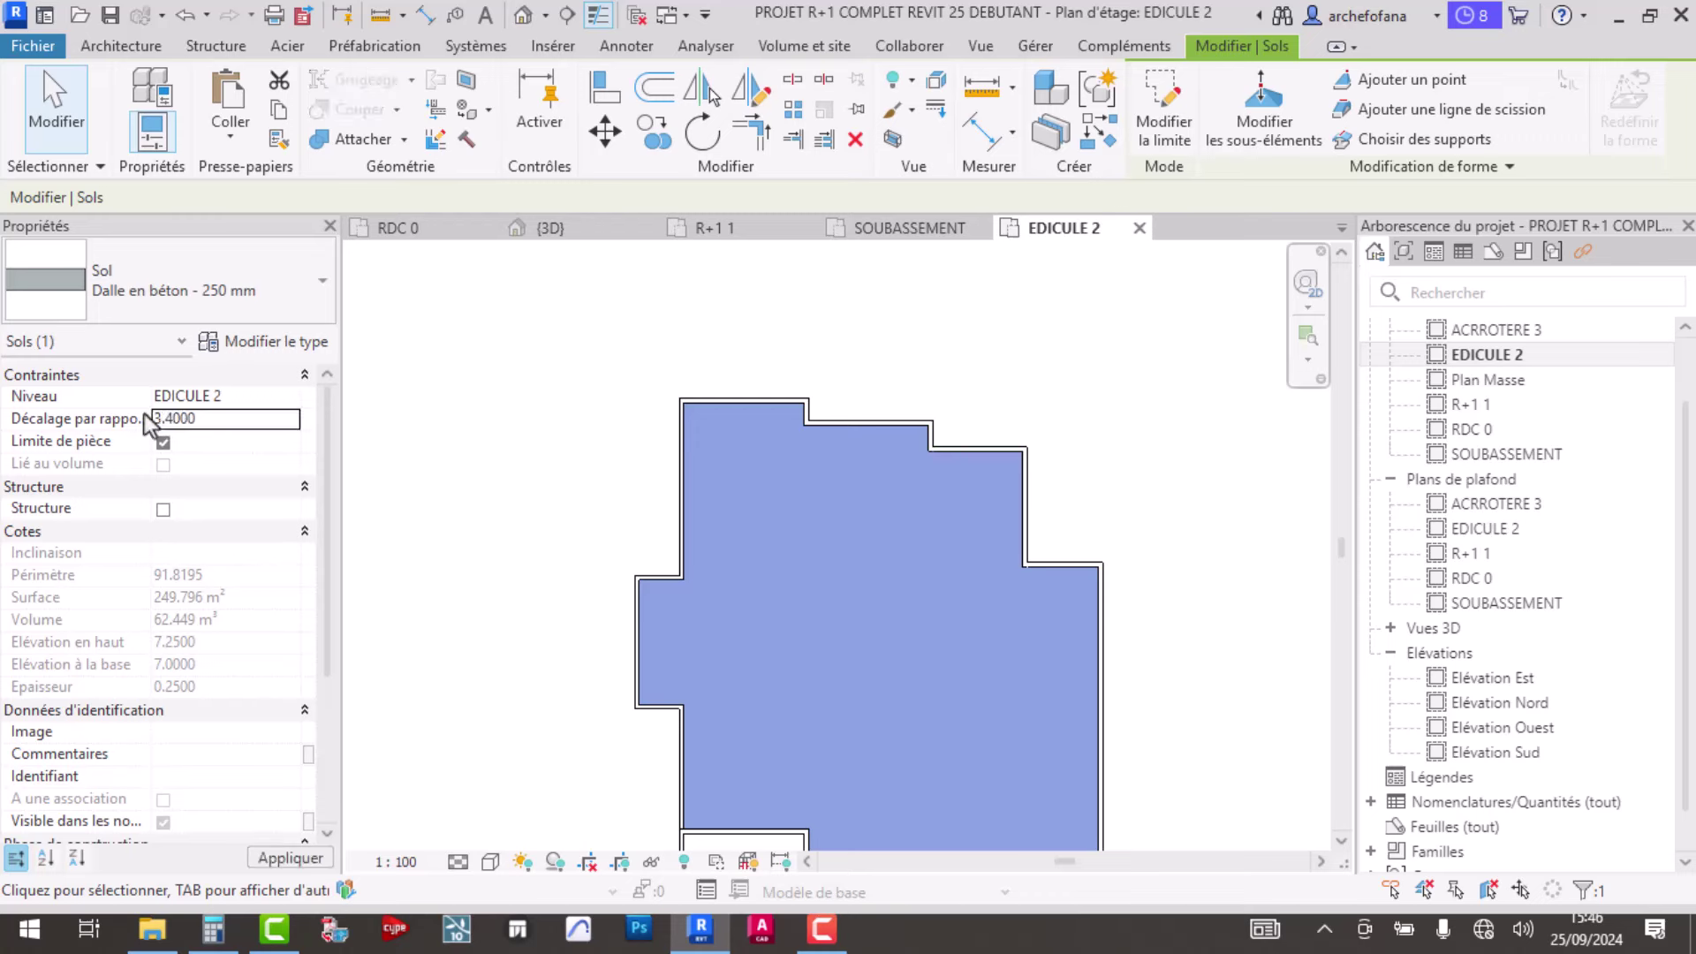
left_click(533, 363)
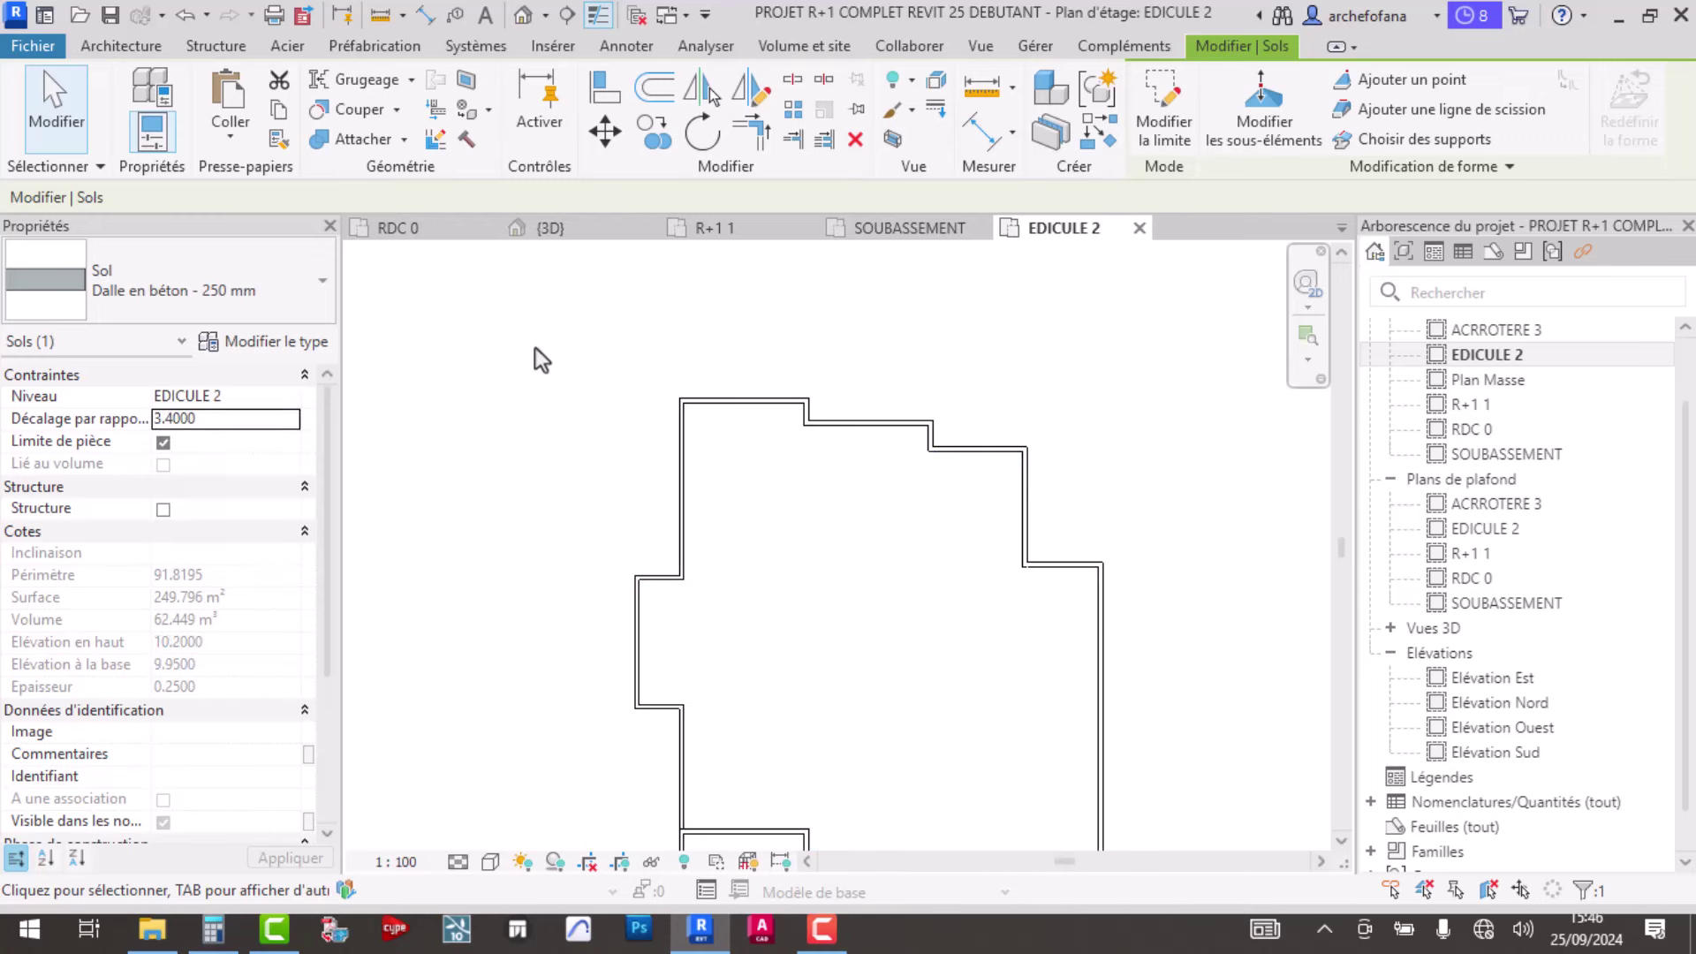
- In the 3D view, lower the top EDICULE 2 slab's level offset from 3.4000 to 0.4000
left_click(584, 229)
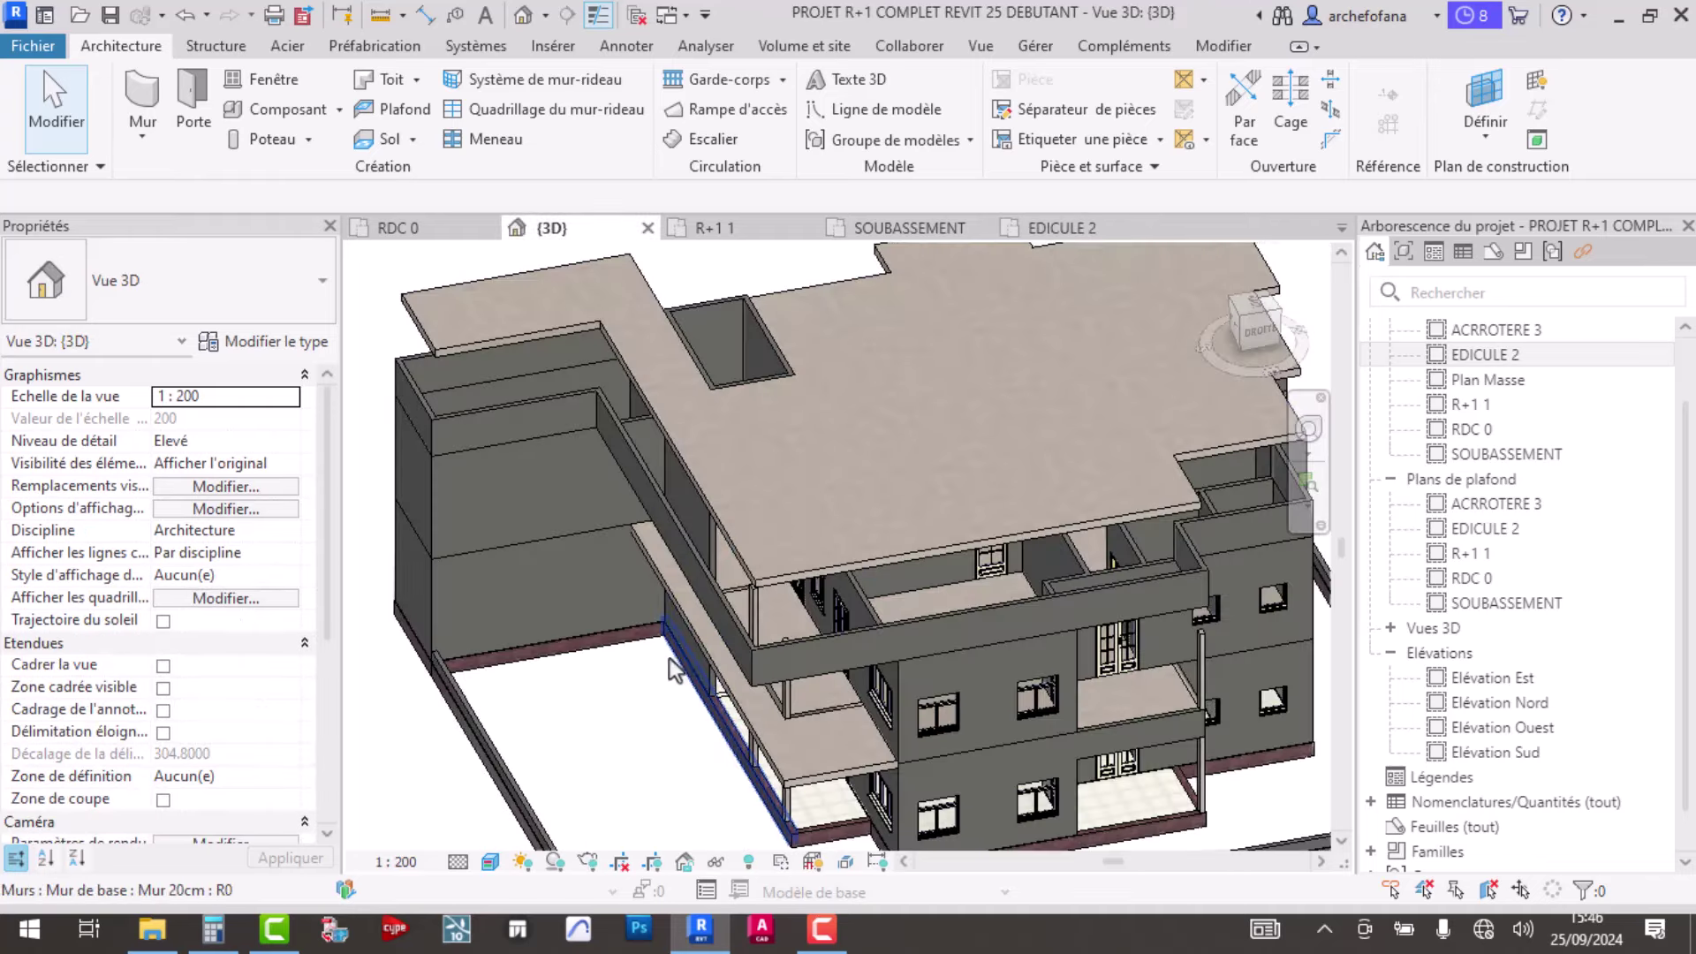
middle_click_drag(676, 671, 881, 465, "shift")
left_click(881, 465)
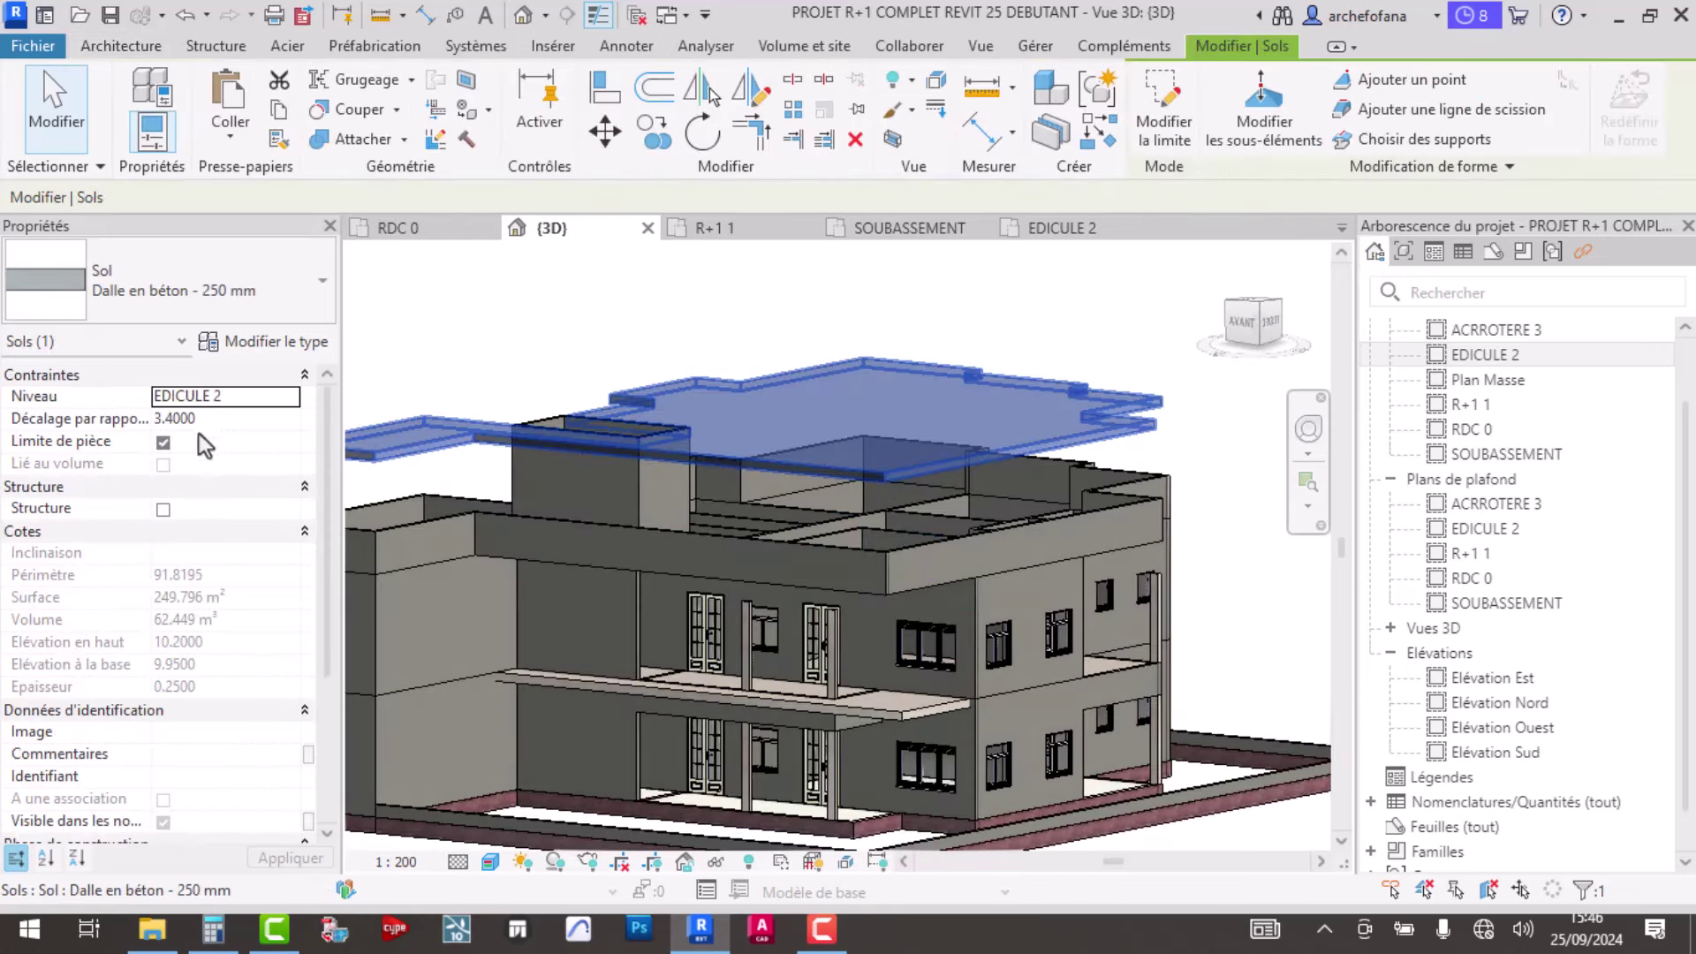
left_click(161, 418)
type("0.4000")
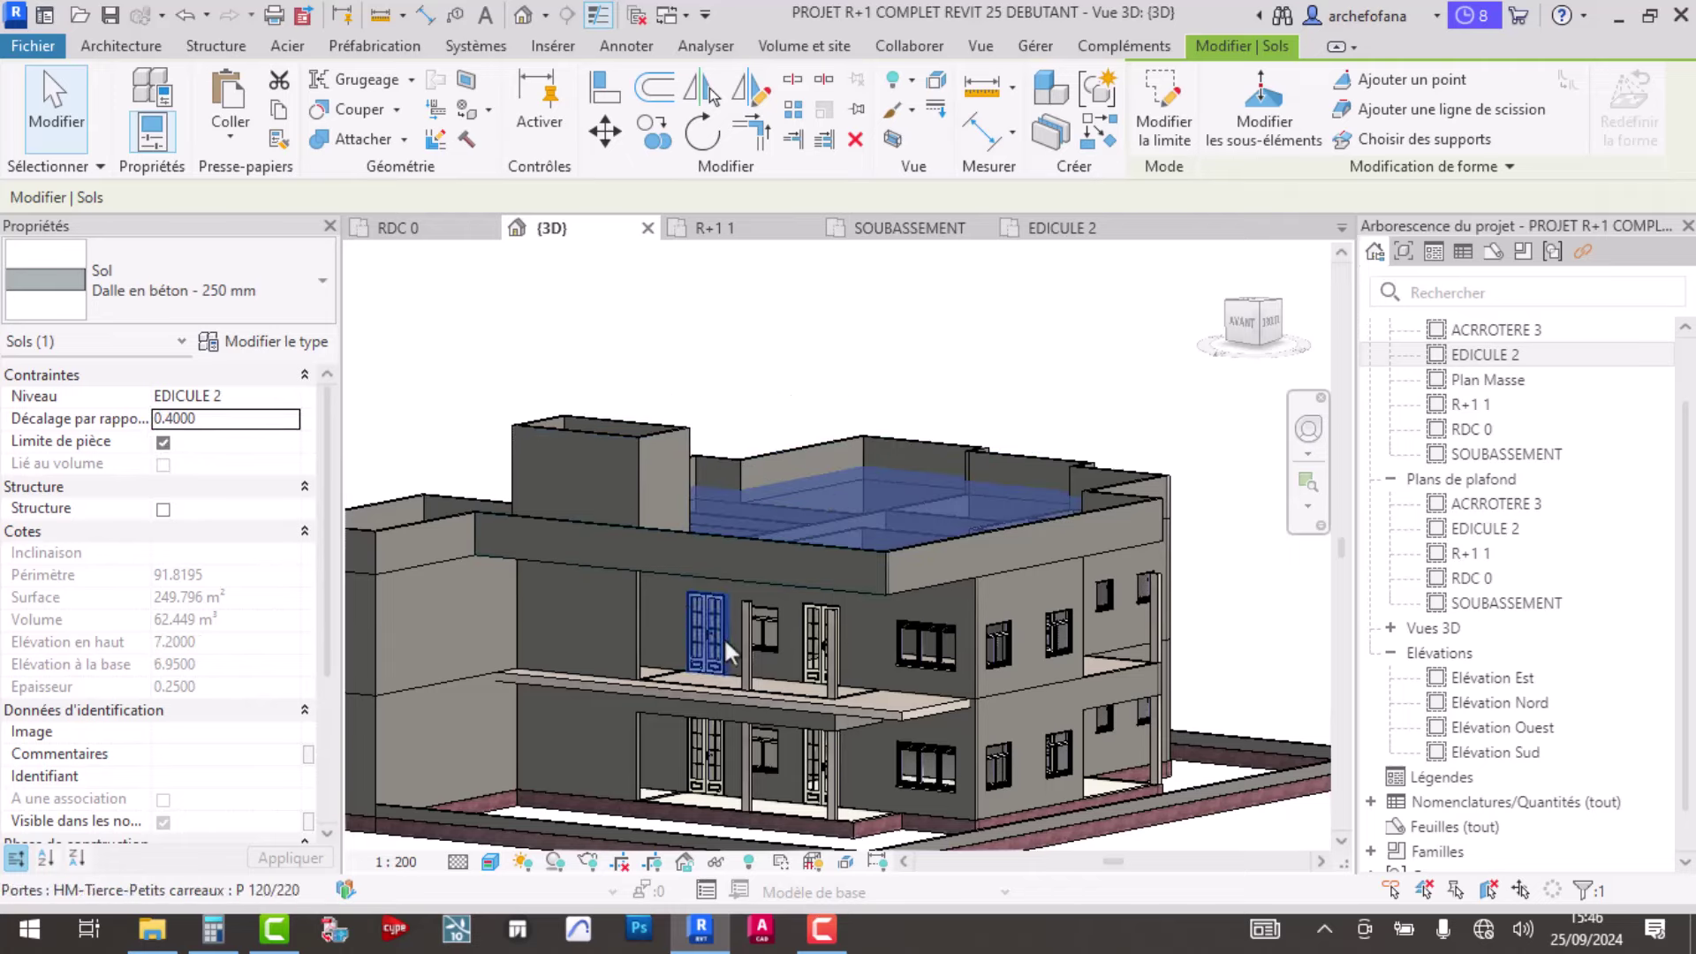
mouse_move(775, 659)
middle_mouse_down("shift")
mouse_move(786, 774)
mouse_move(784, 728)
mouse_move(955, 707)
mouse_move(862, 806)
middle_mouse_up("shift")
key("Escape")
- Orbit and zoom the 3D view to check the slab now sitting on the roof
scroll(920, 638, "up", 3)
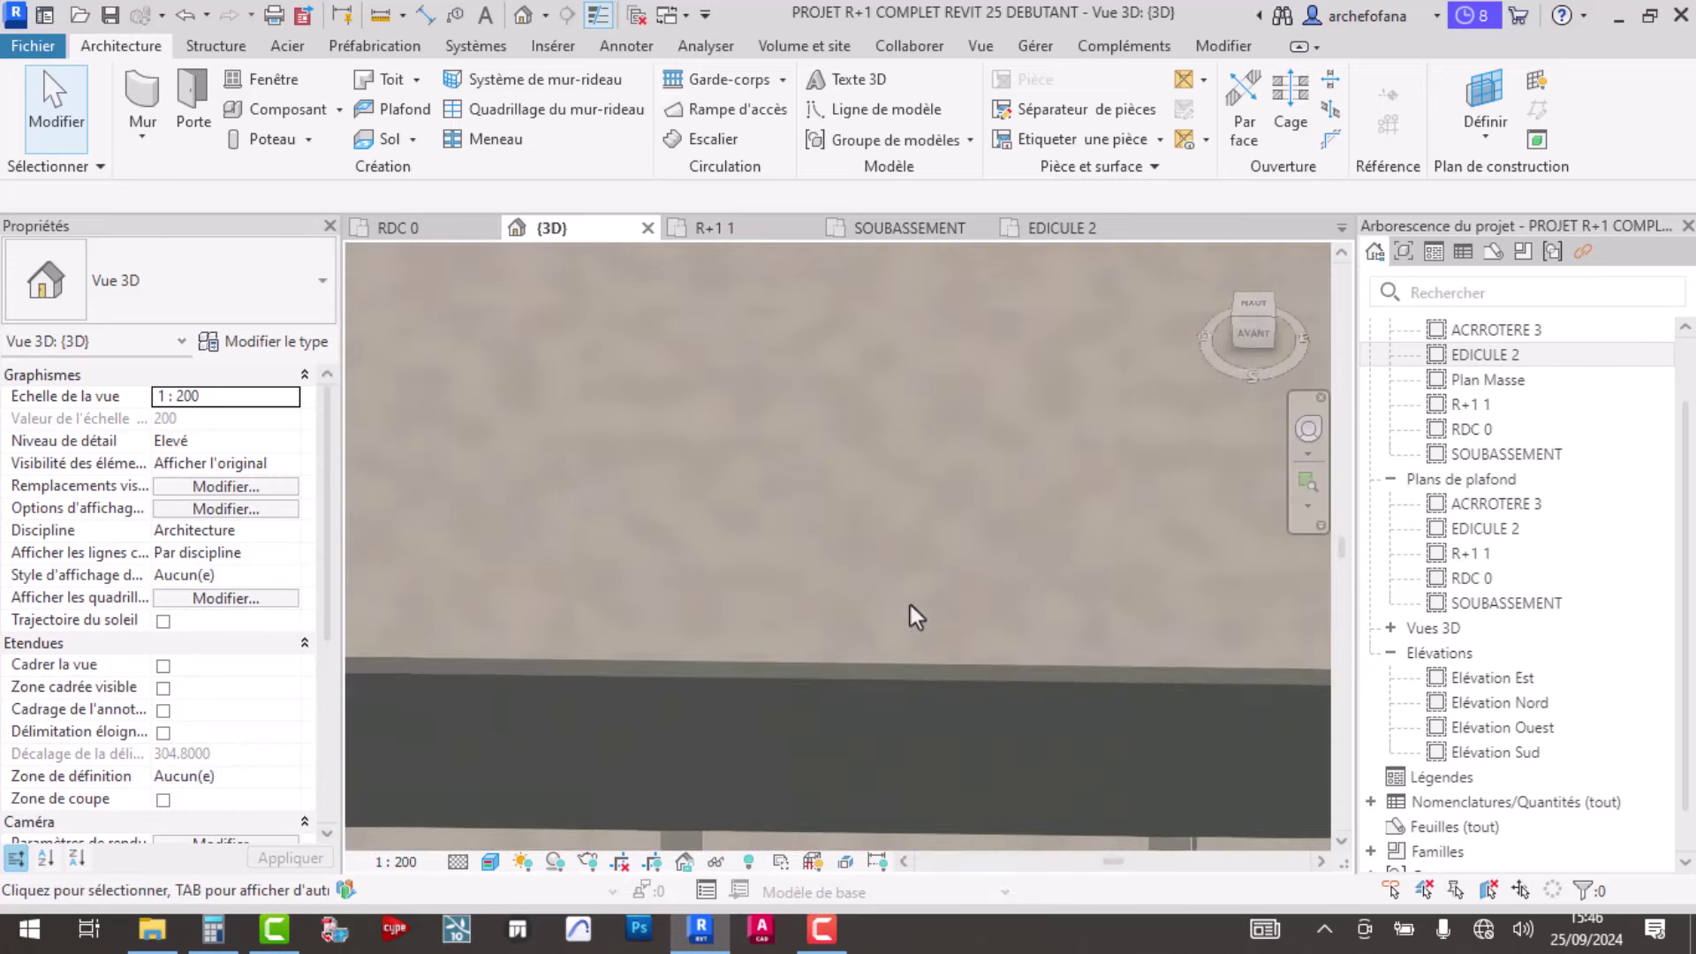
scroll(910, 606, "down", 3)
scroll(752, 535, "down", 3)
middle_click_drag(878, 650, 664, 521, "shift")
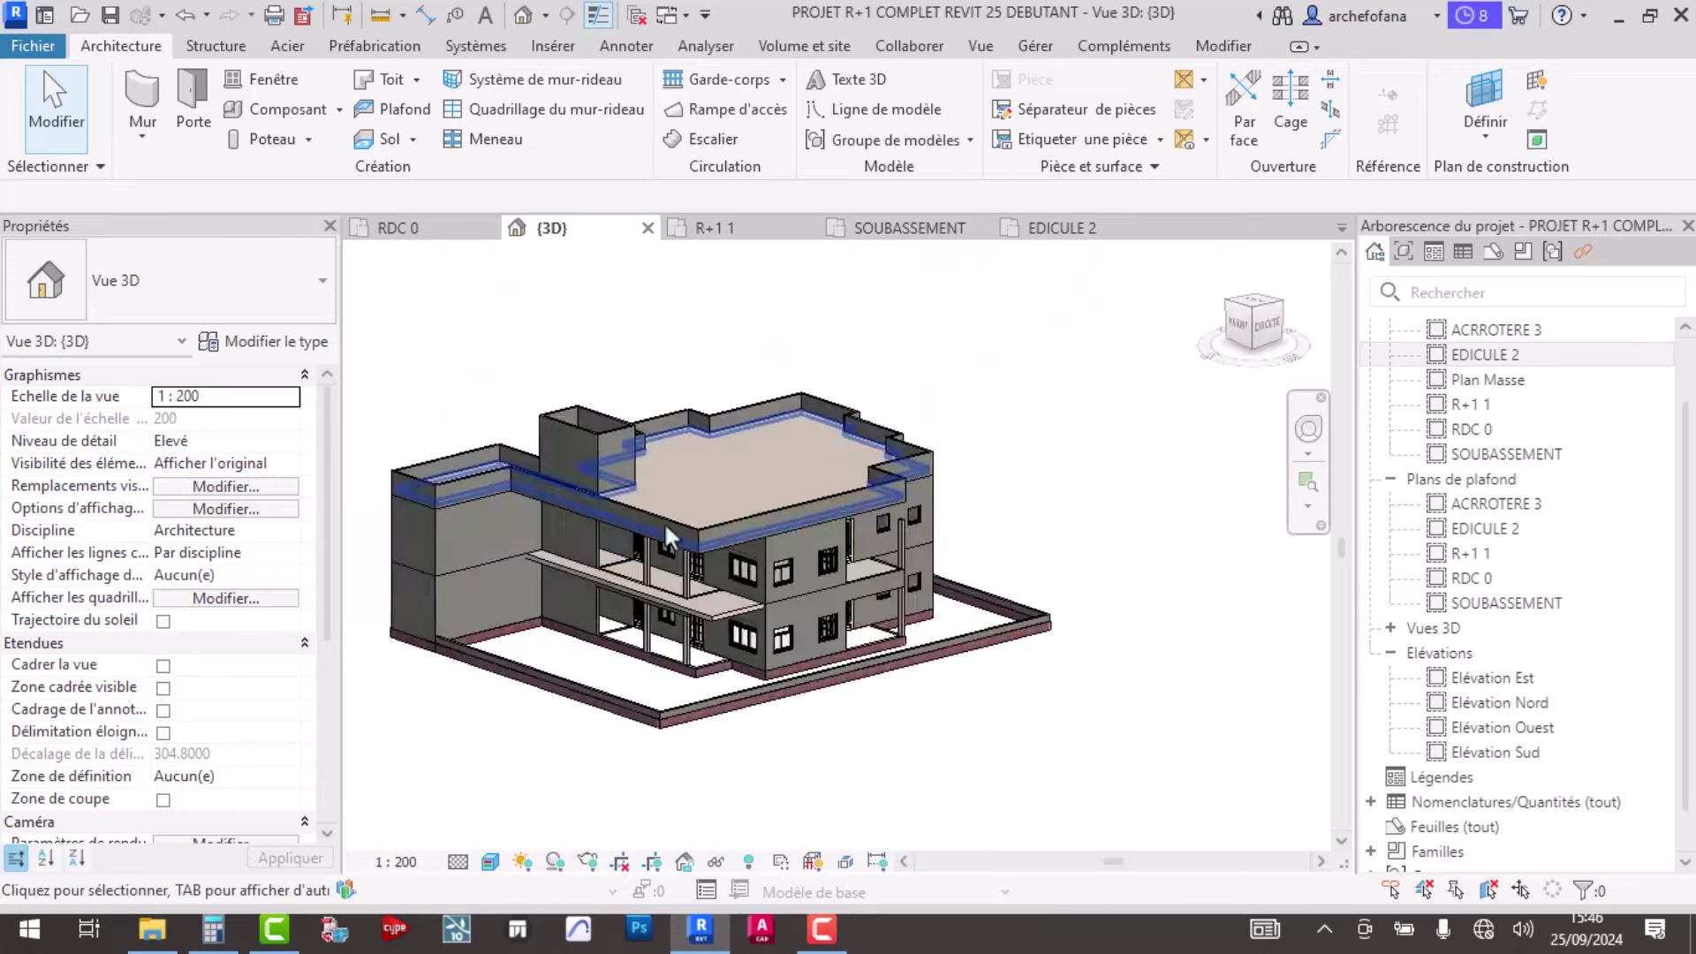
scroll(710, 616, "up", 5)
scroll(710, 616, "down", 5)
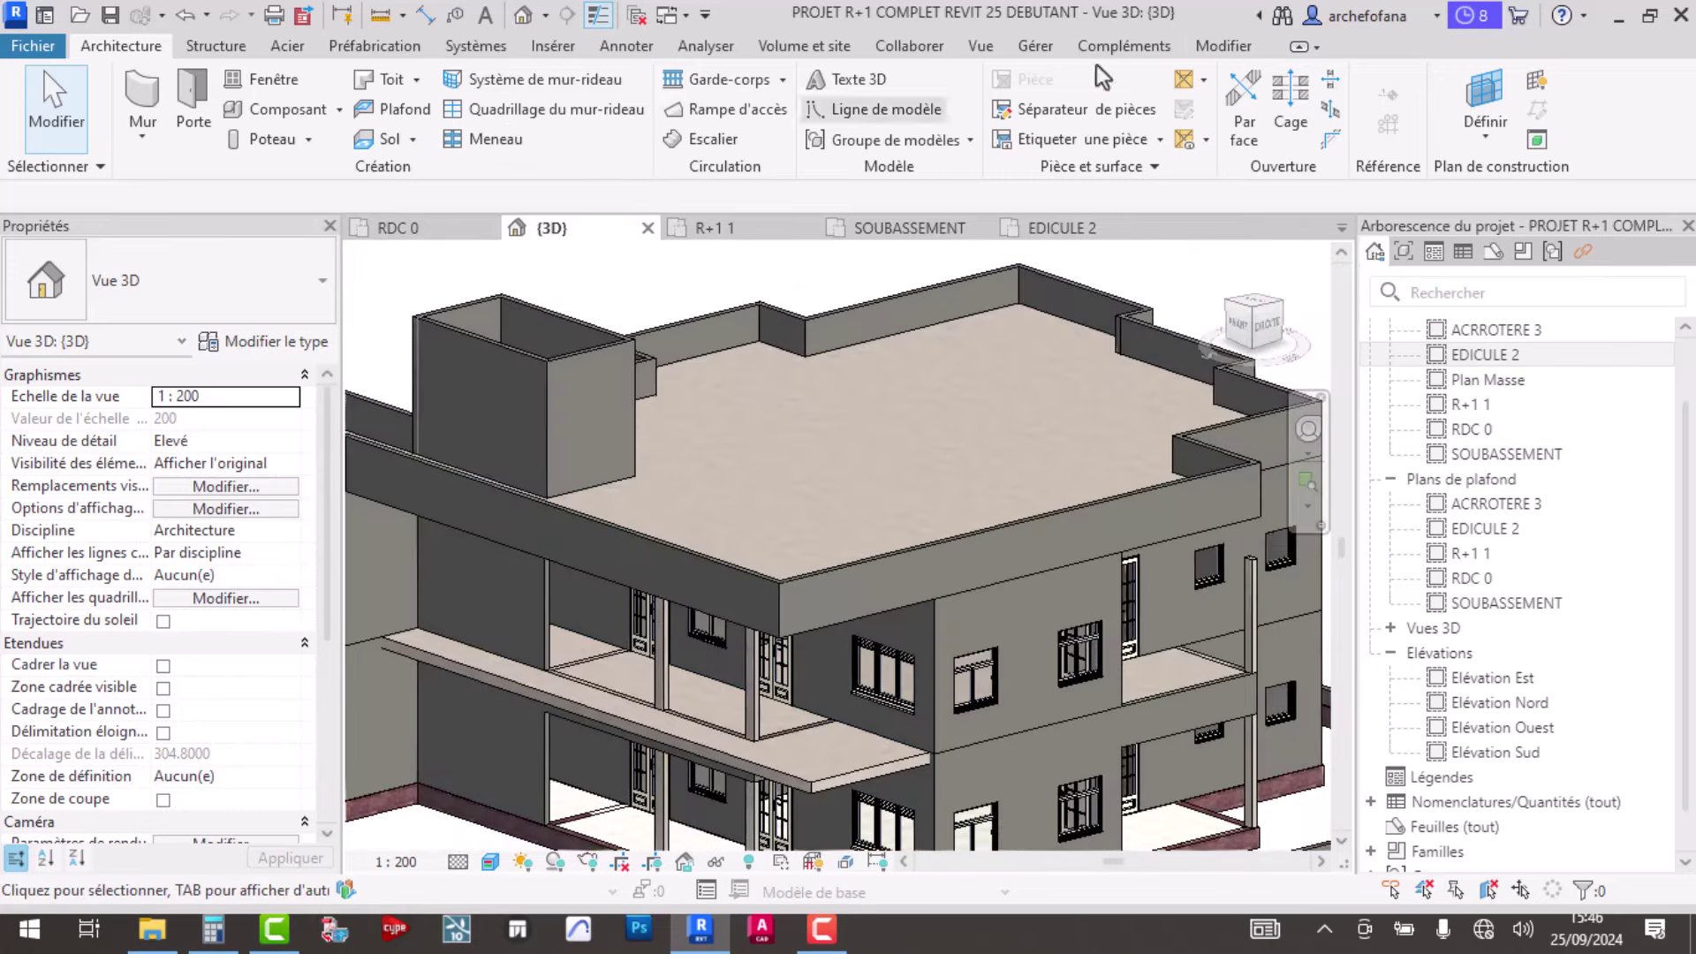
left_click(1223, 46)
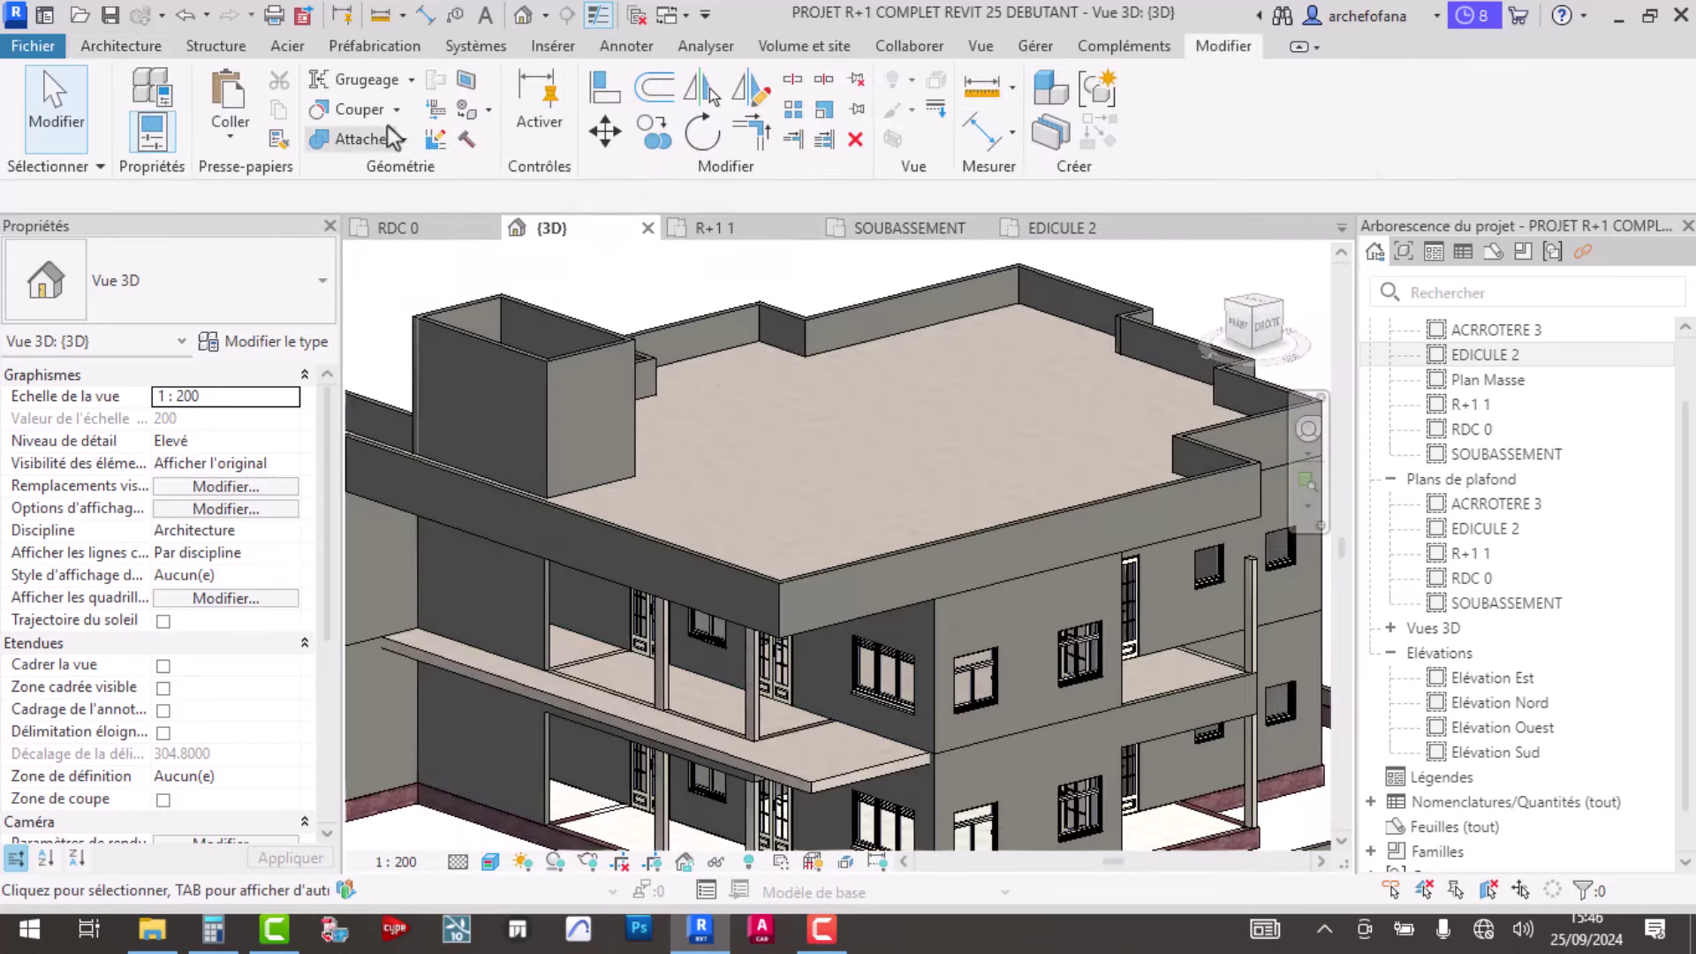
- Paint the balcony slab undersides with the Faux-plafond material
left_click(463, 114)
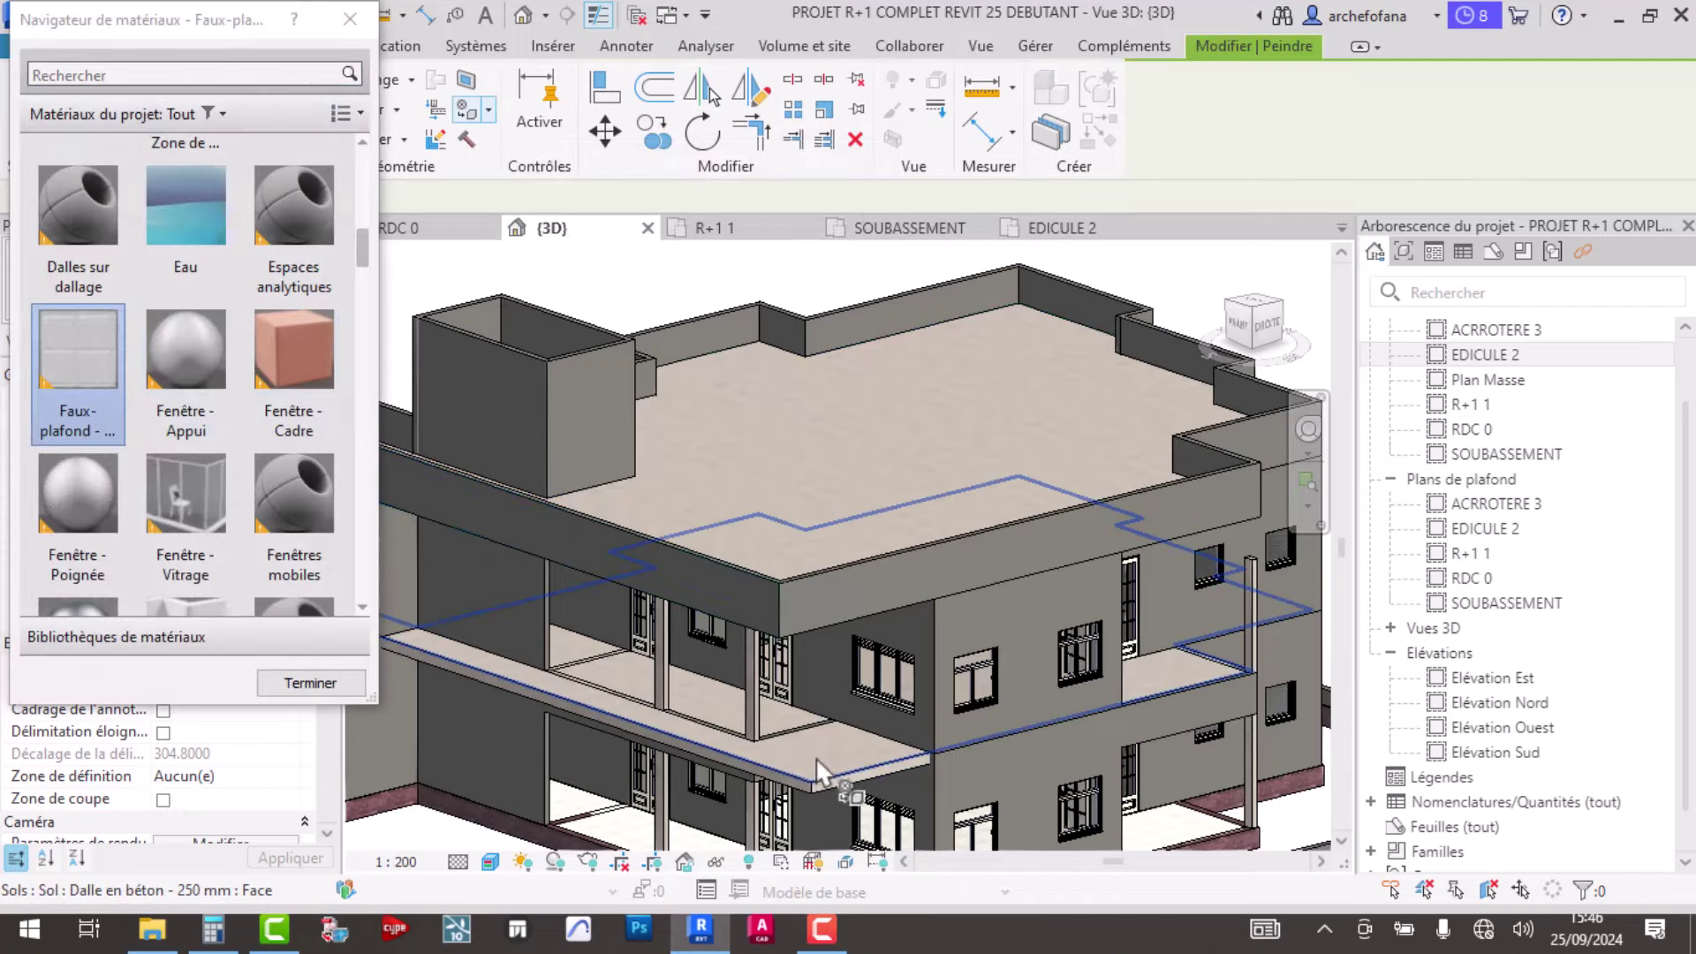
mouse_move(799, 767)
middle_mouse_down("shift")
mouse_move(803, 789)
mouse_move(618, 708)
middle_mouse_up("shift")
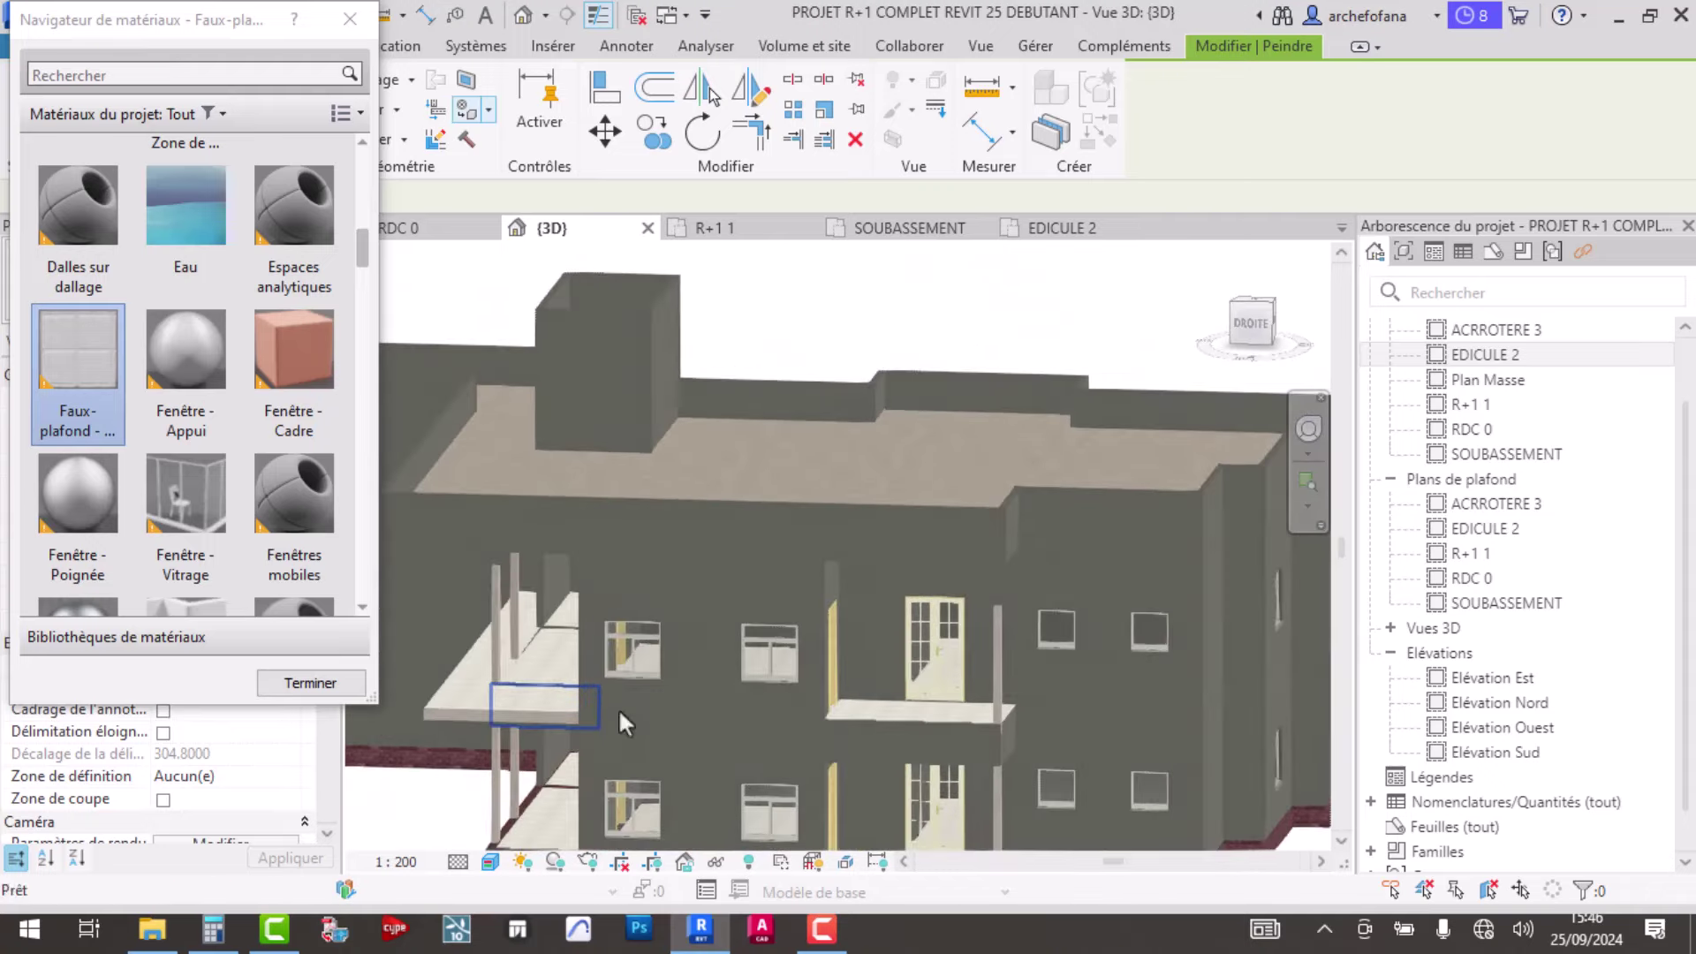
scroll(919, 742, "up", 3)
scroll(901, 757, "up", 4)
scroll(883, 590, "down", 5)
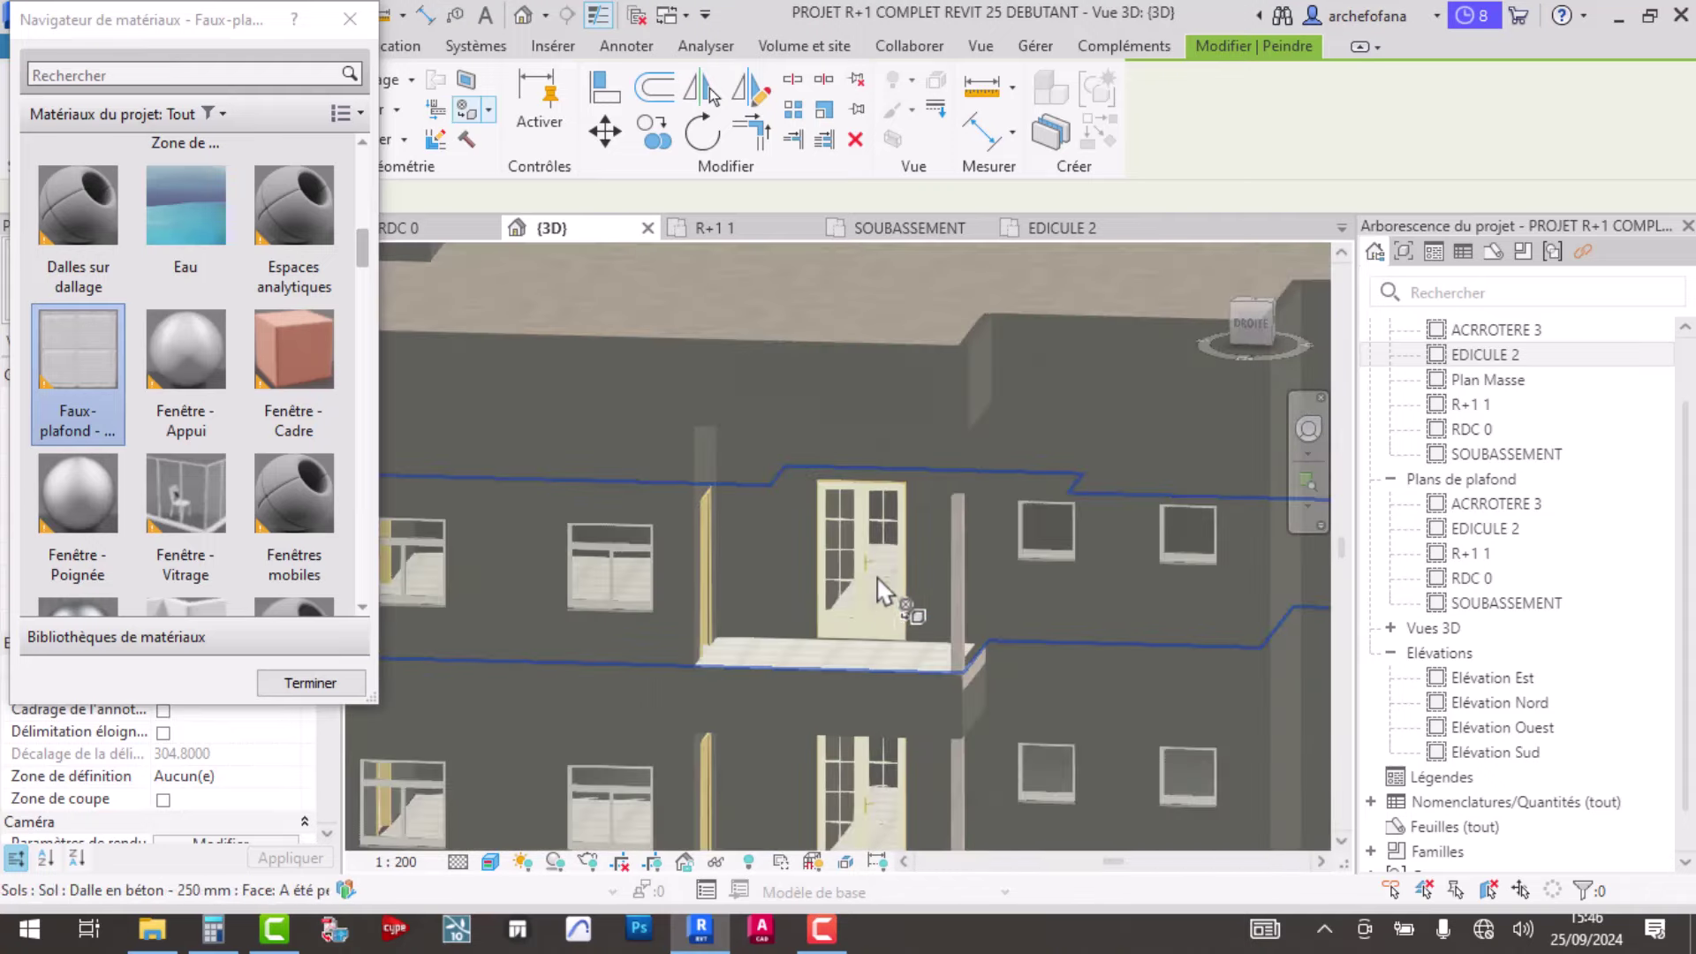
scroll(893, 687, "up", 2)
scroll(876, 654, "up", 1)
key("Escape")
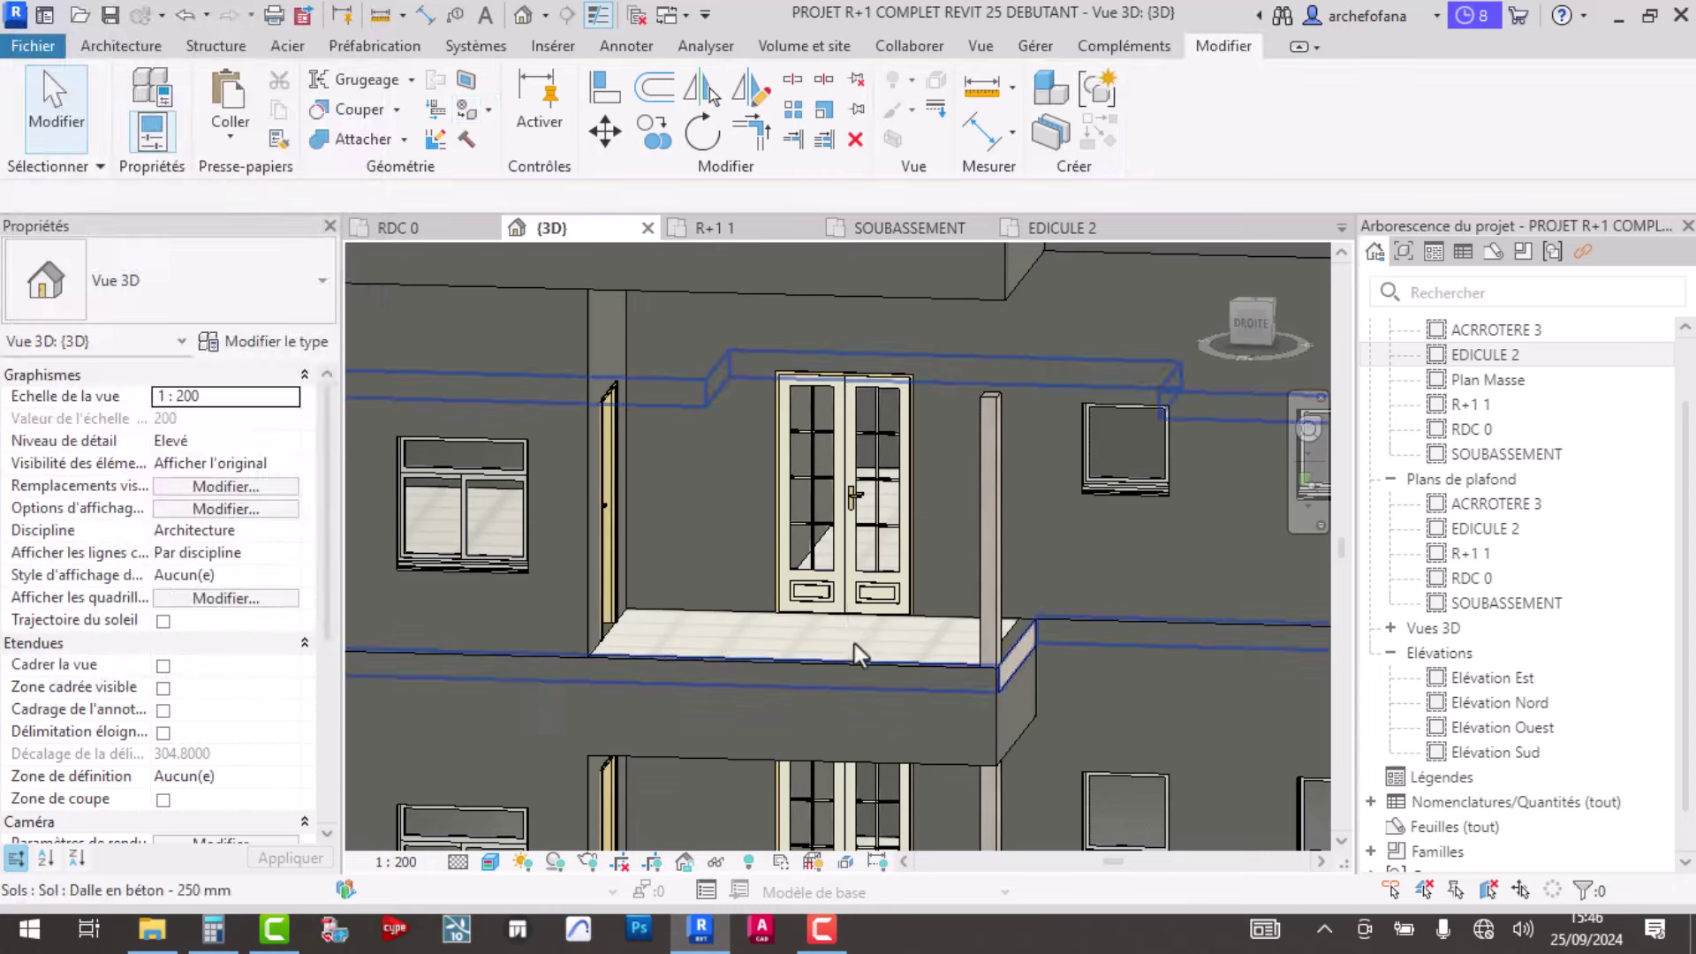
- Select and deselect the balcony slab, zooming in on the balcony area
scroll(851, 628, "down", 3)
left_click(852, 627)
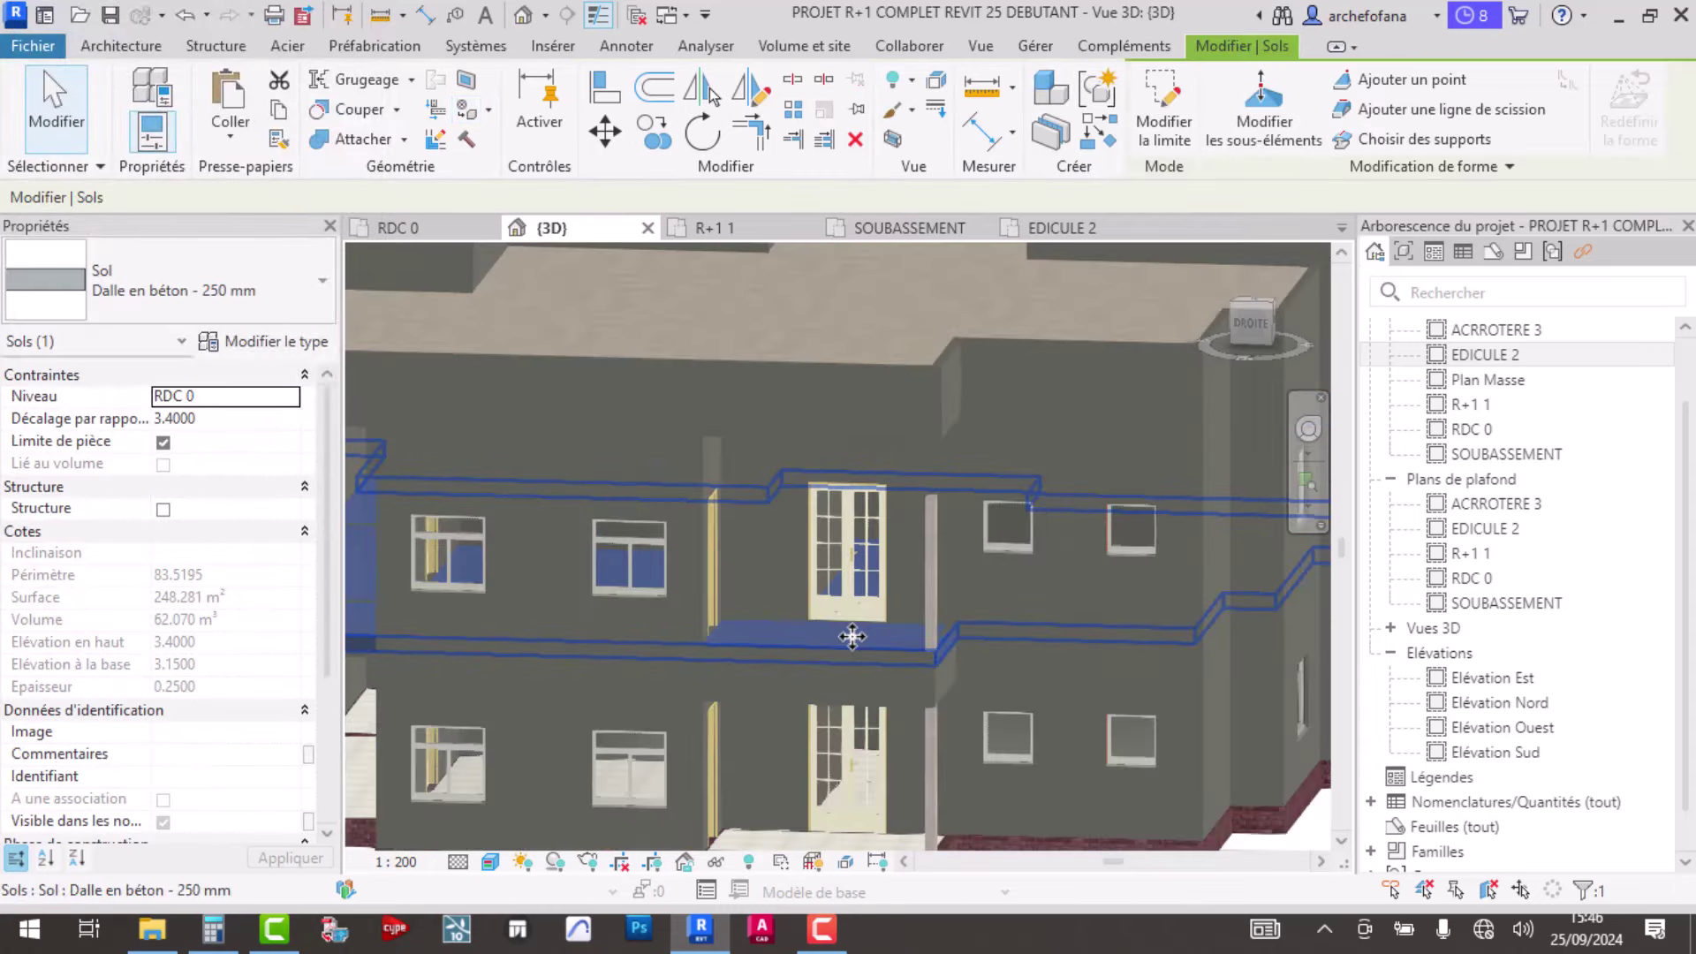
key("Escape")
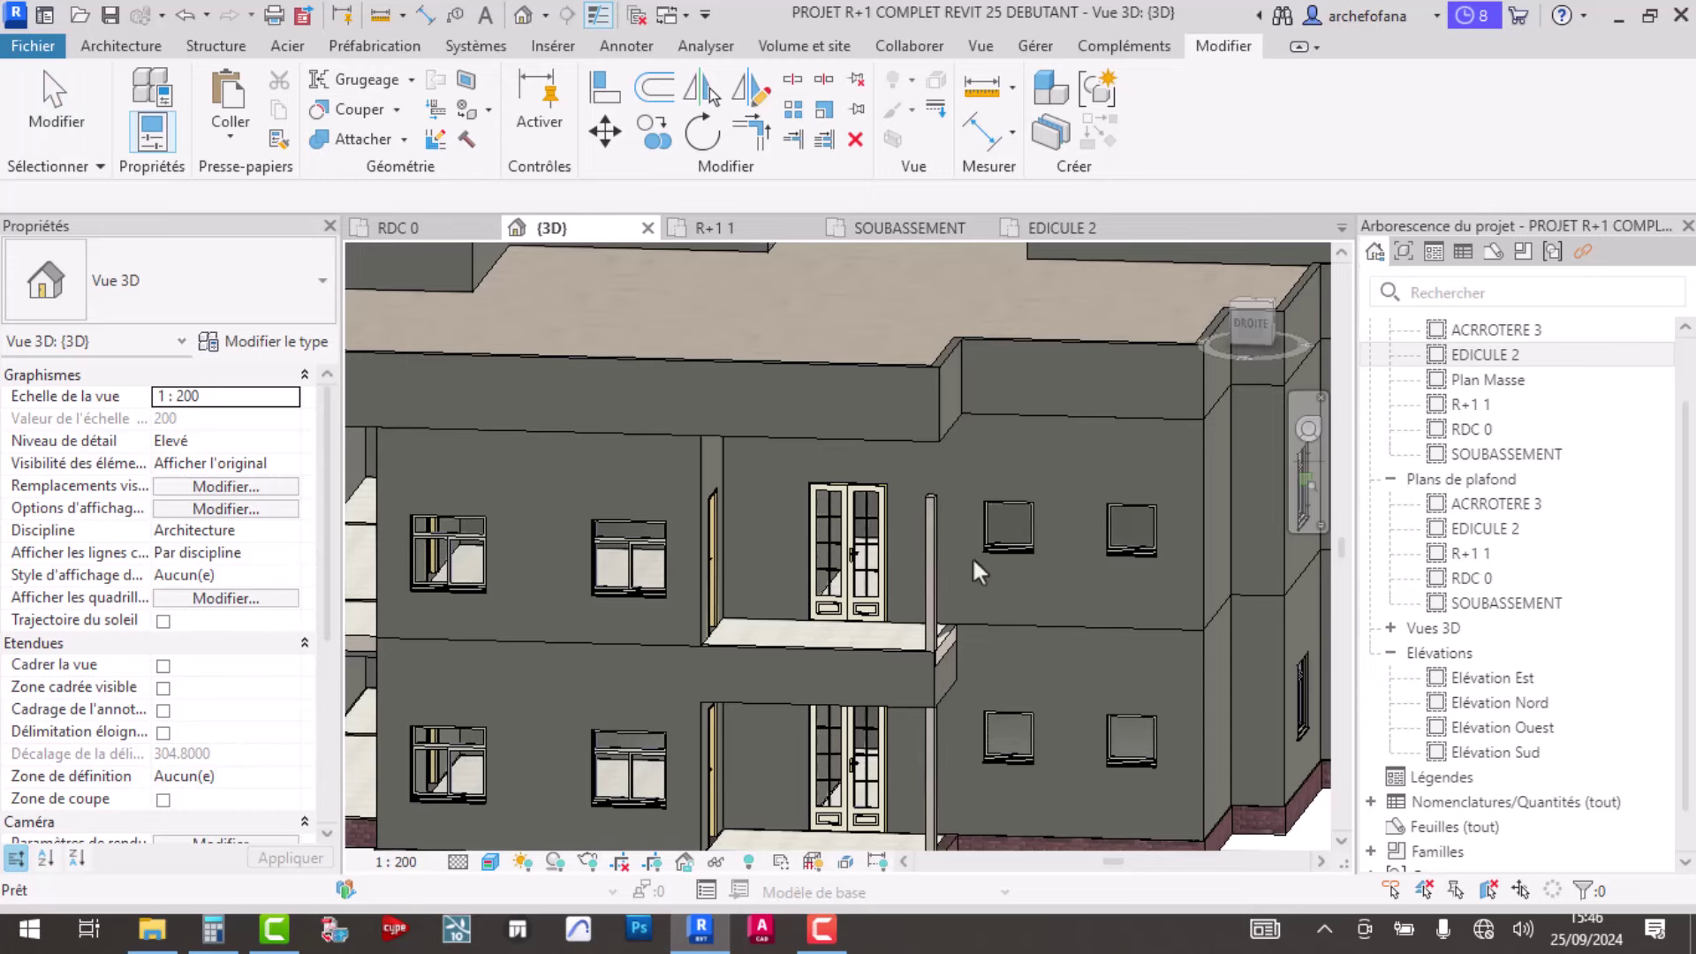
scroll(972, 555, "down", 5)
scroll(873, 576, "up", 2)
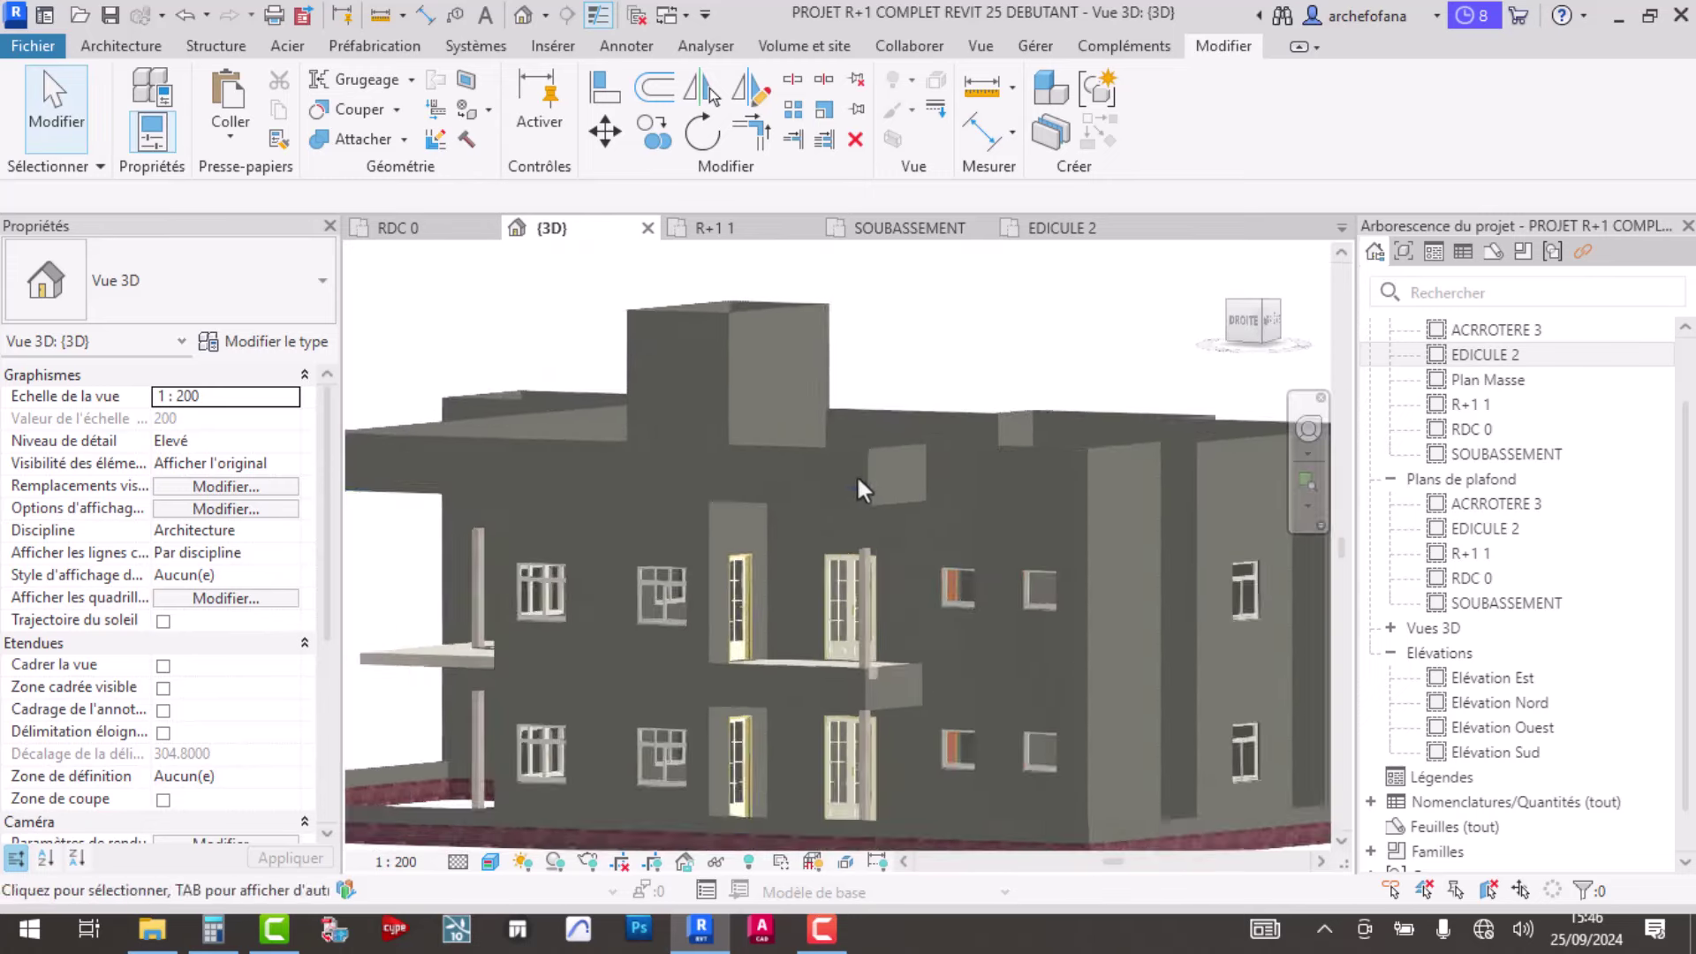
scroll(871, 576, "up", 2)
scroll(868, 574, "up", 1)
- Change the POTEAU DE 25 column's top offset from -0.9000 to 0 so it reaches EDICULE 2
left_click(867, 573)
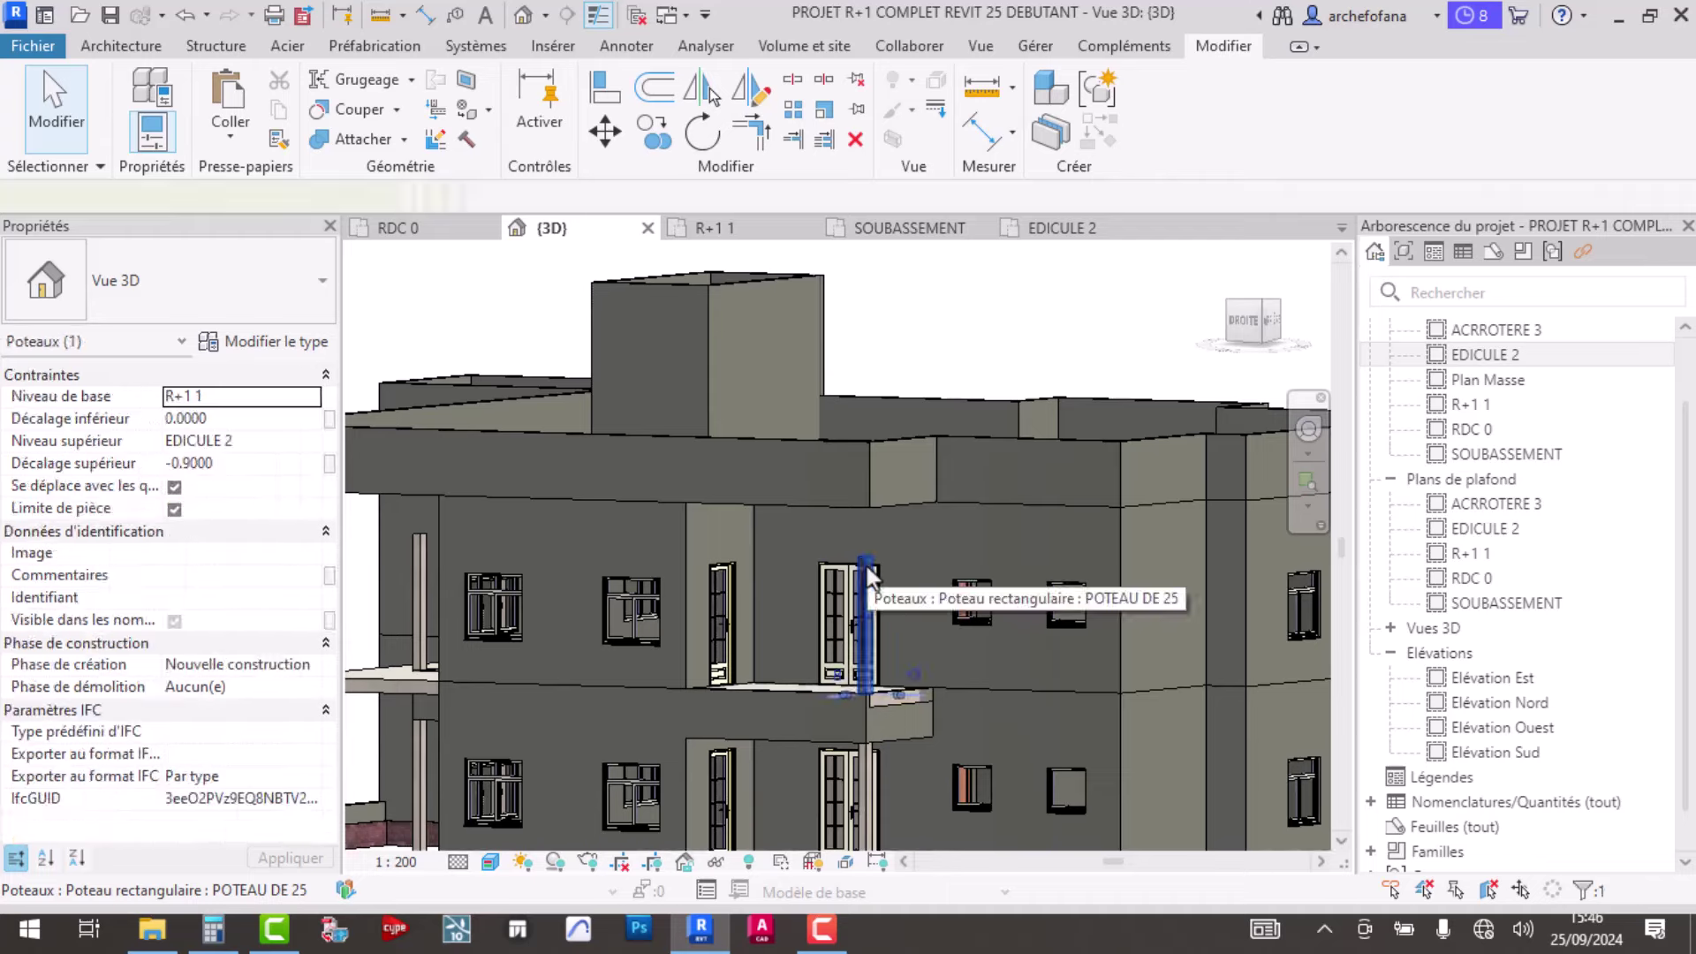
scroll(874, 557, "up", 2)
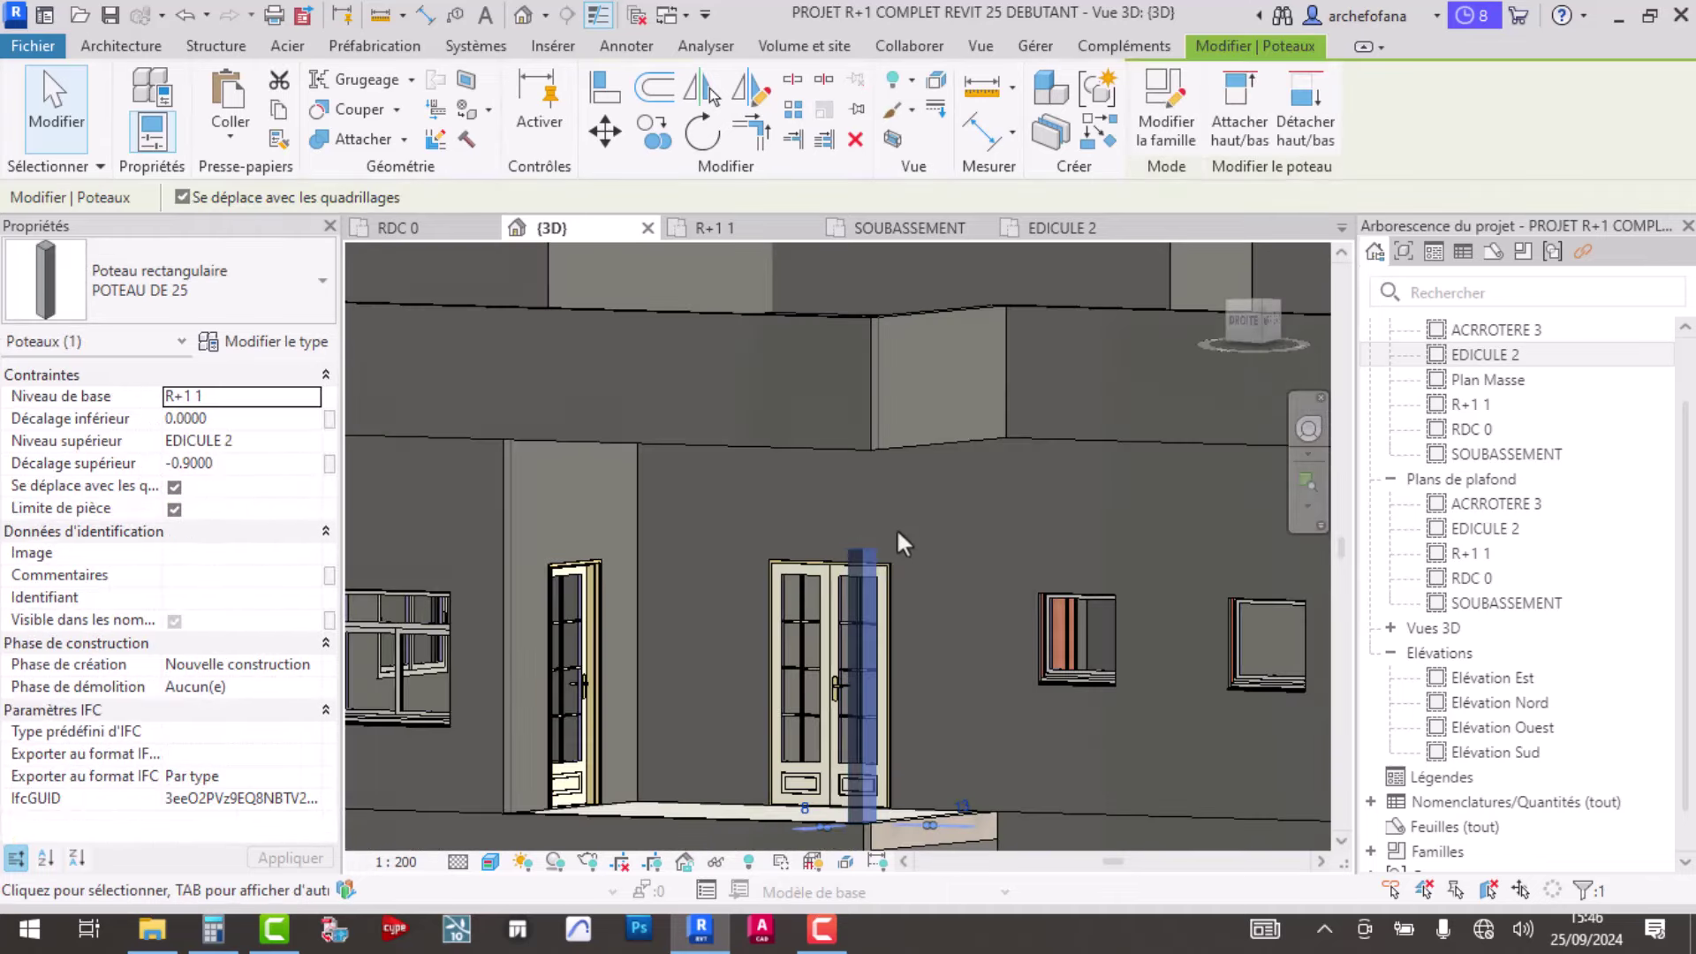
scroll(890, 530, "down", 2)
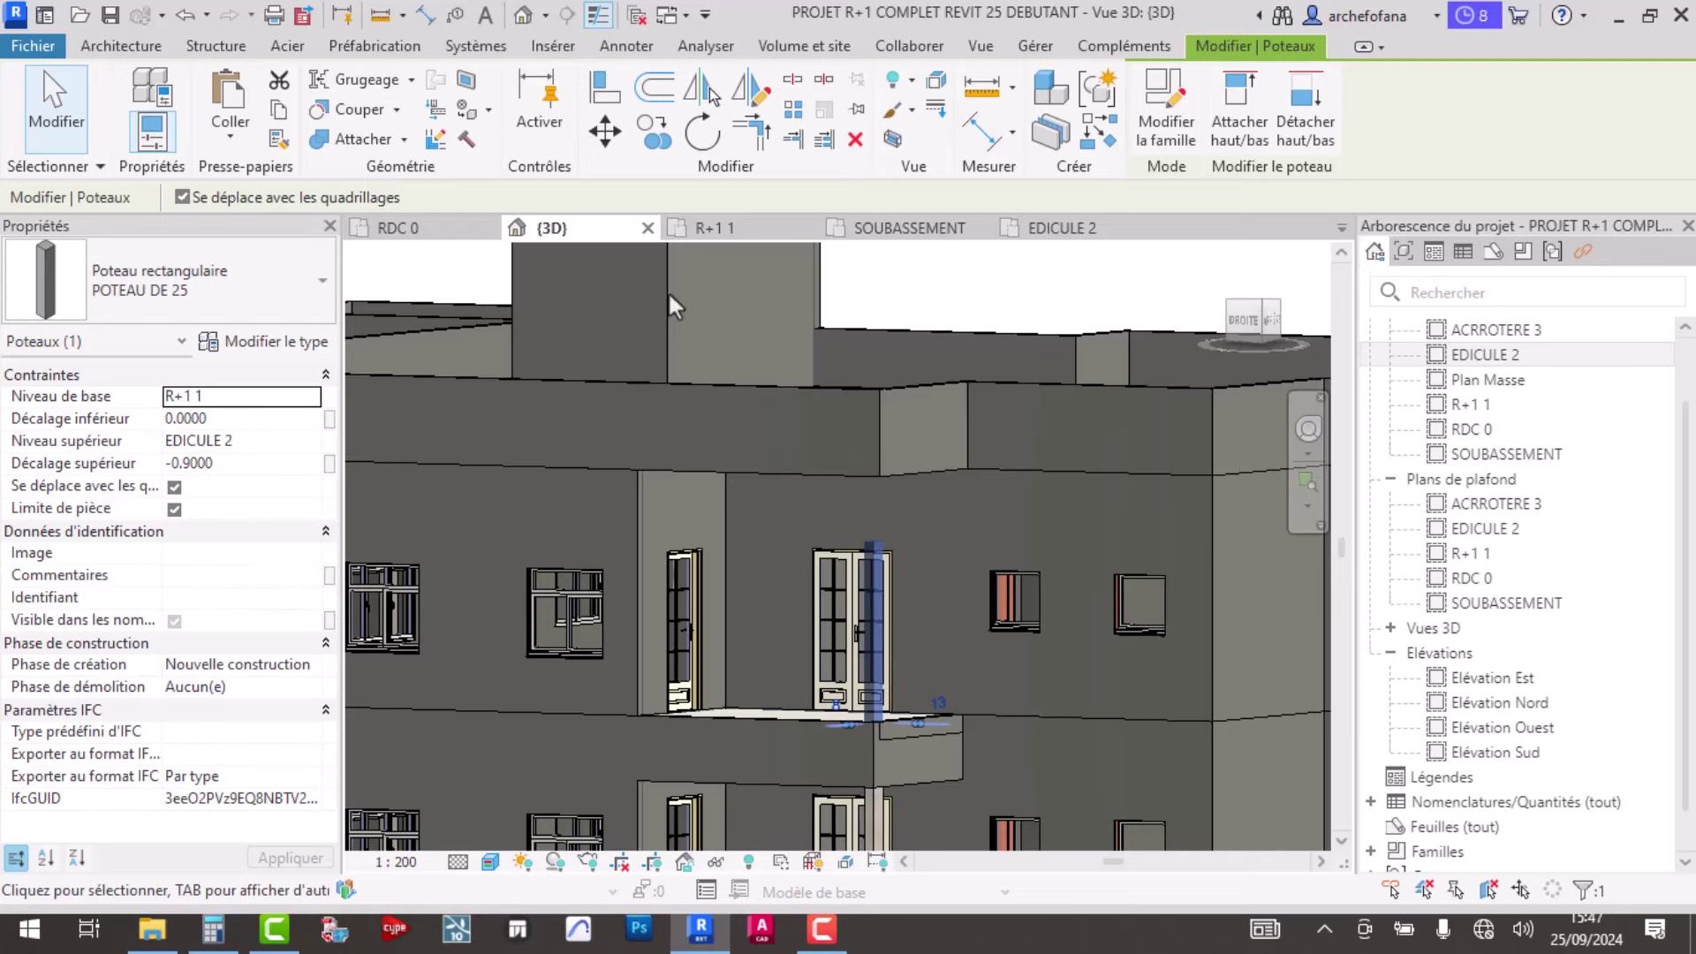
left_click(210, 464)
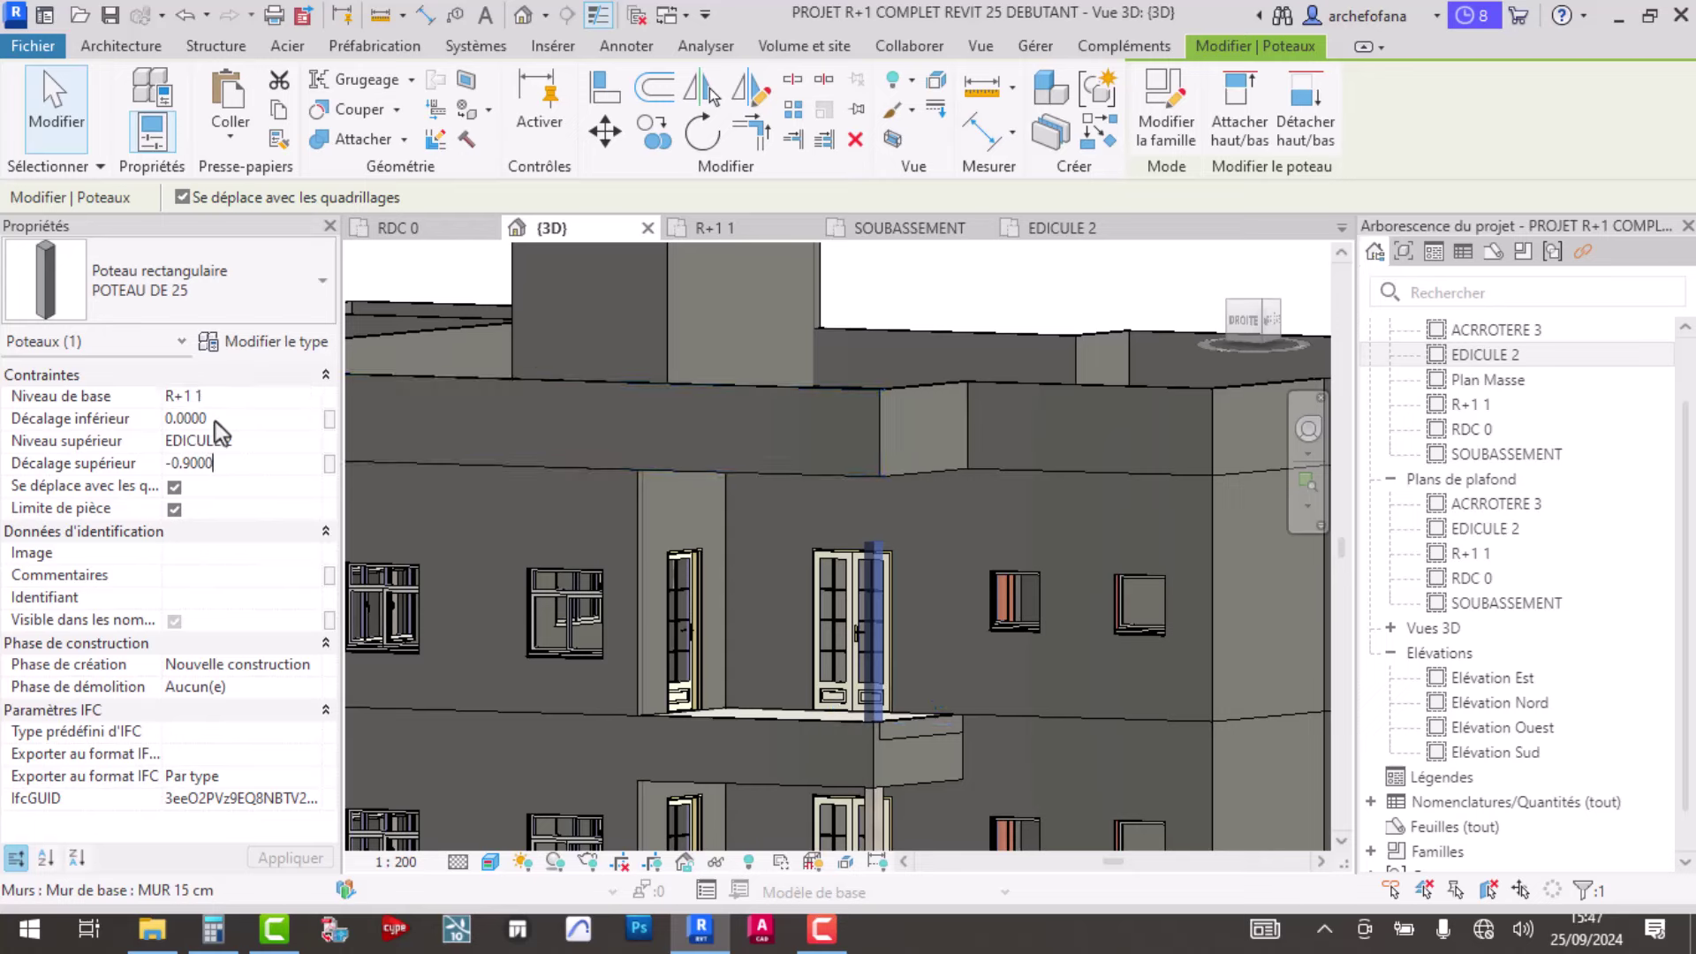
left_click(227, 466)
type("-")
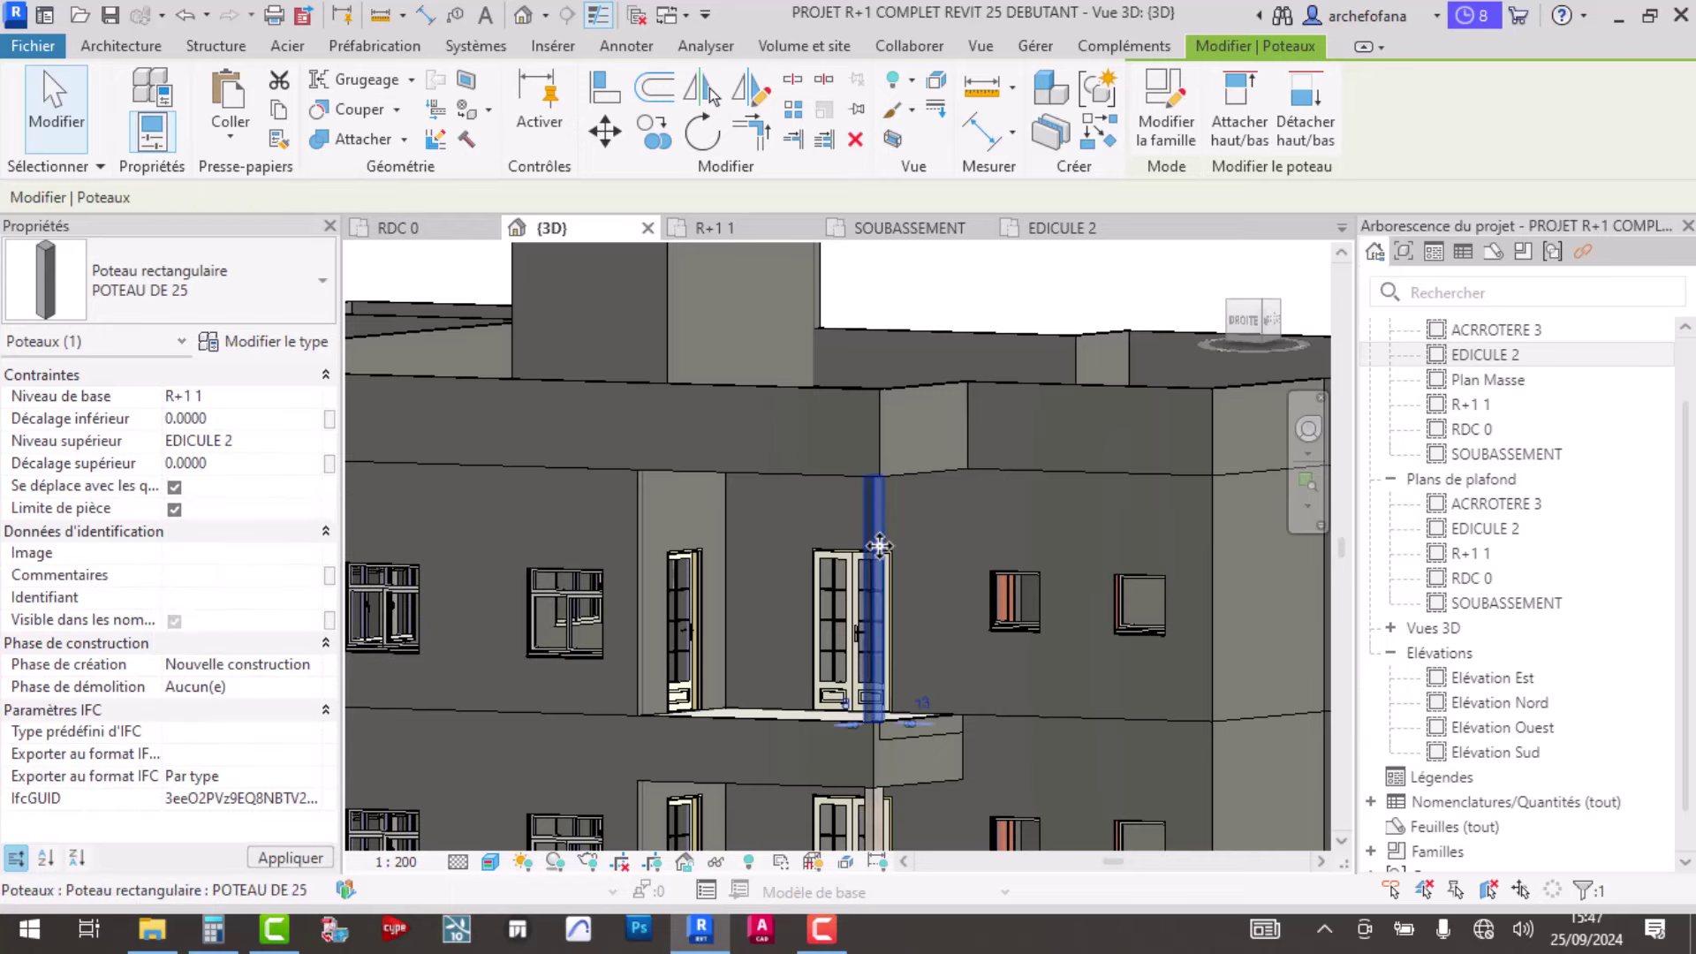
mouse_move(891, 497)
middle_mouse_down("shift")
mouse_move(833, 601)
mouse_move(1010, 521)
mouse_move(862, 636)
mouse_move(876, 618)
mouse_move(825, 636)
mouse_move(854, 691)
mouse_move(920, 487)
middle_mouse_up("shift")
scroll(1012, 529, "down", 10)
key("Escape")
scroll(920, 488, "up", 2)
- Start a new wall like the 15 cm parapet (Copier à l'identique) and open the R+1 1 plan
scroll(585, 463, "up", 3)
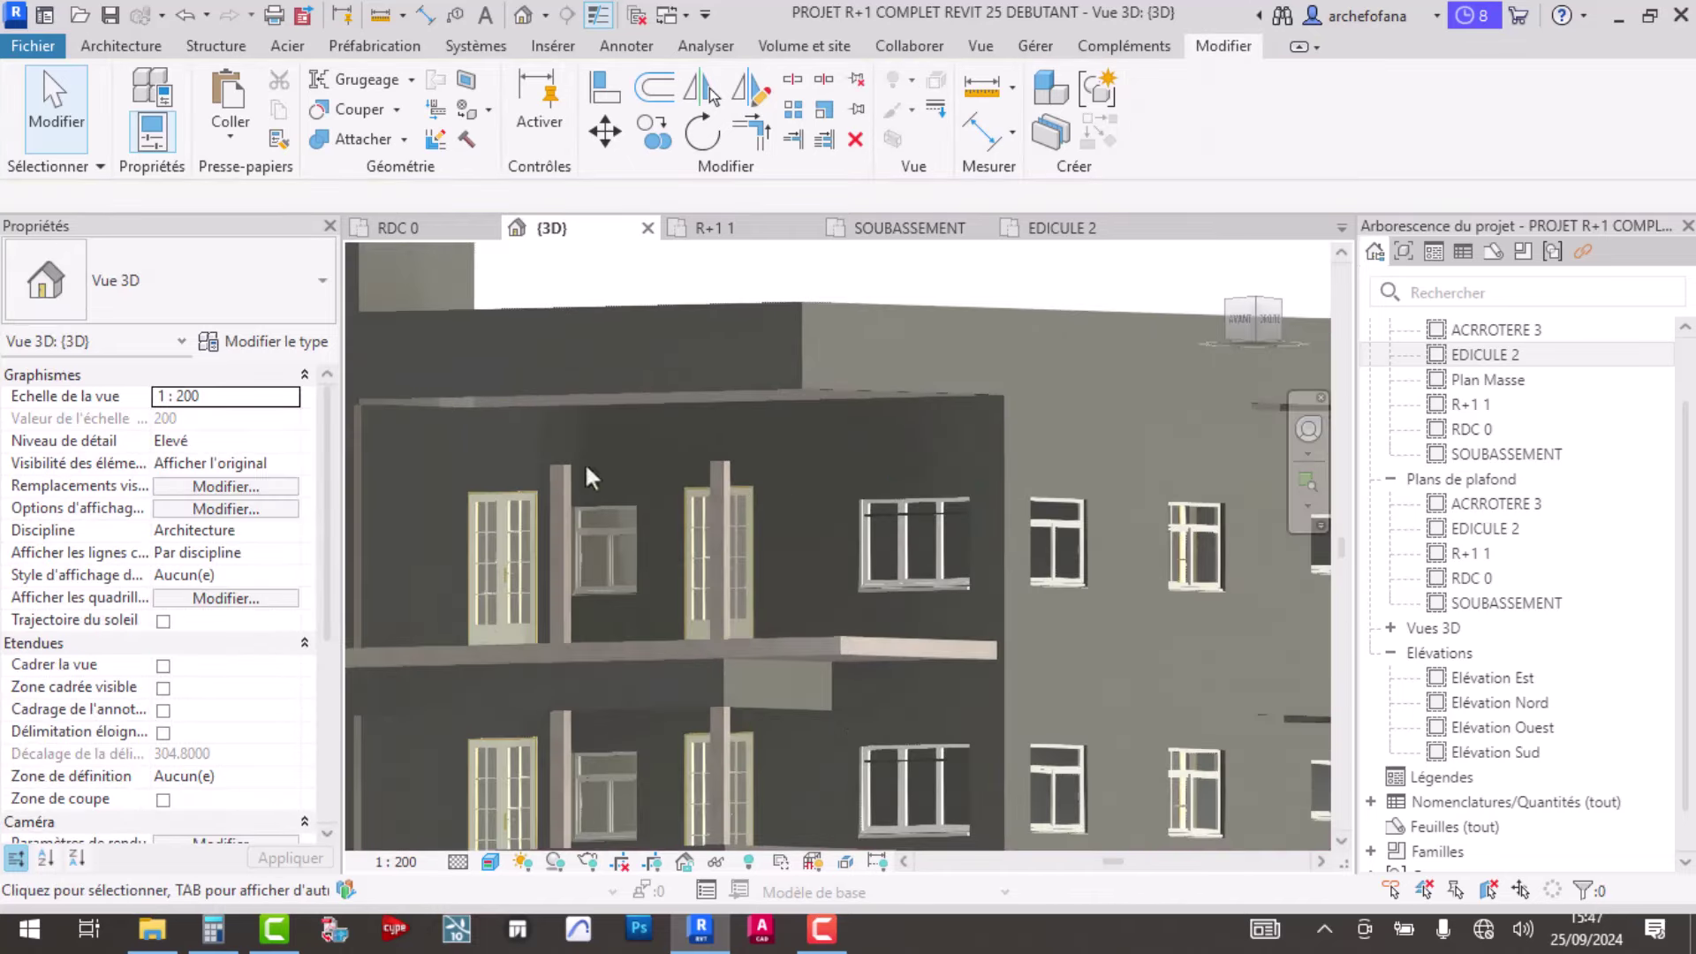
scroll(786, 515, "down", 5)
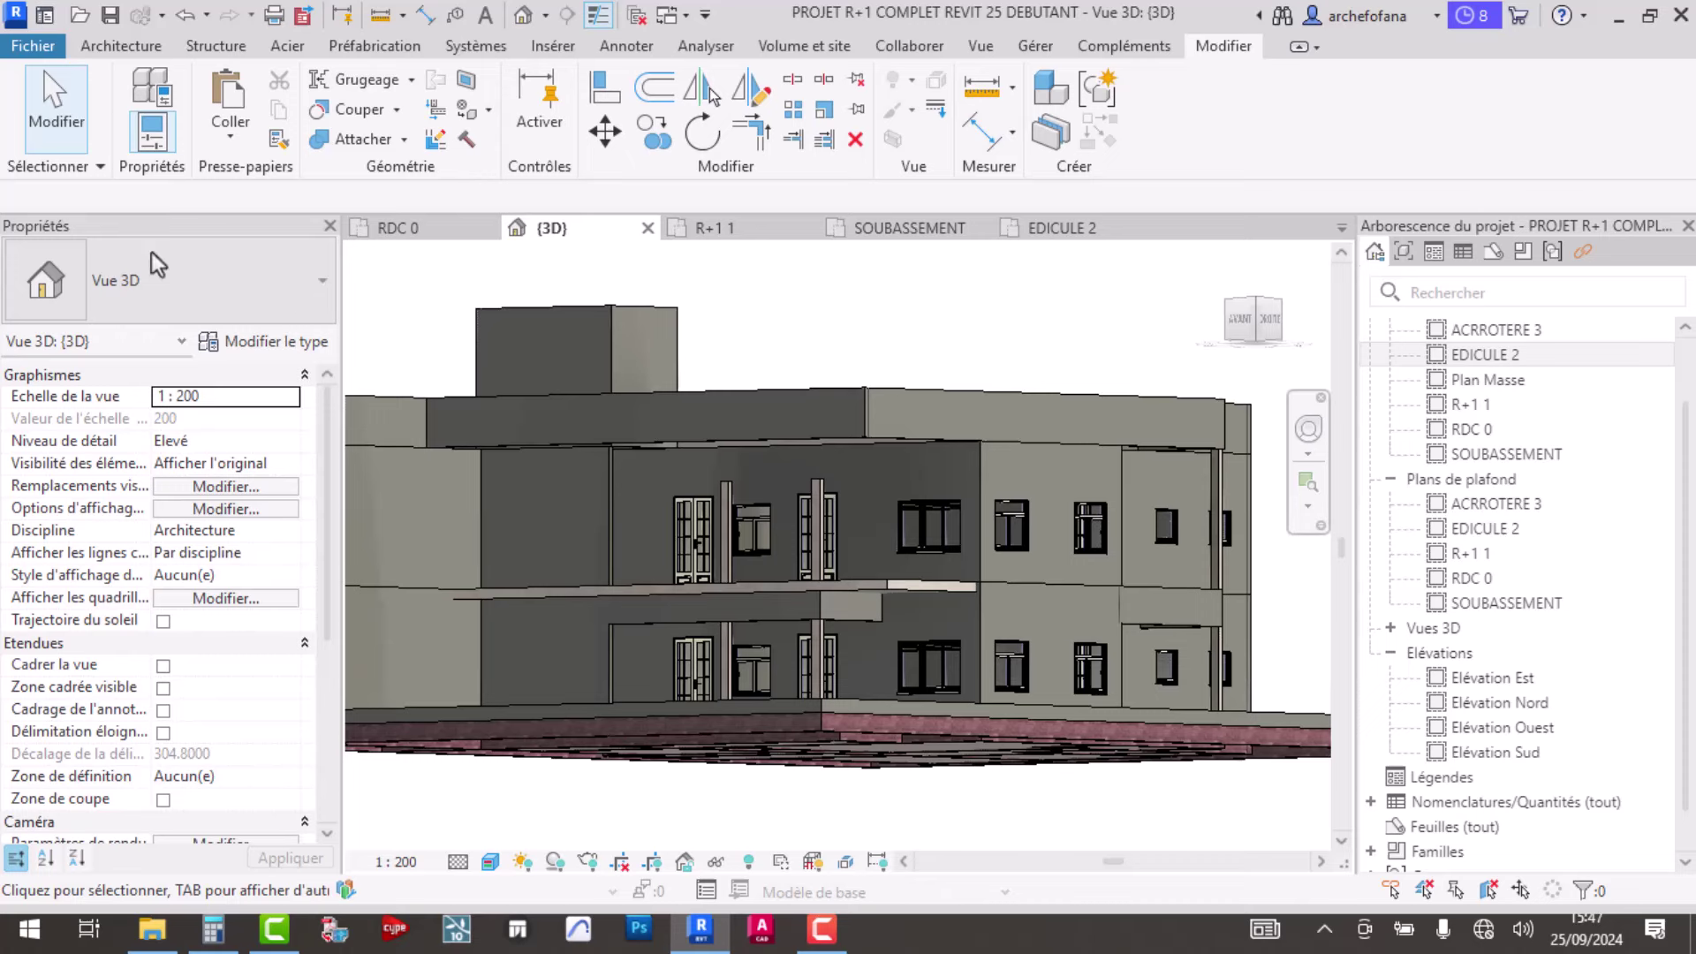
left_click(850, 612)
right_click(851, 614)
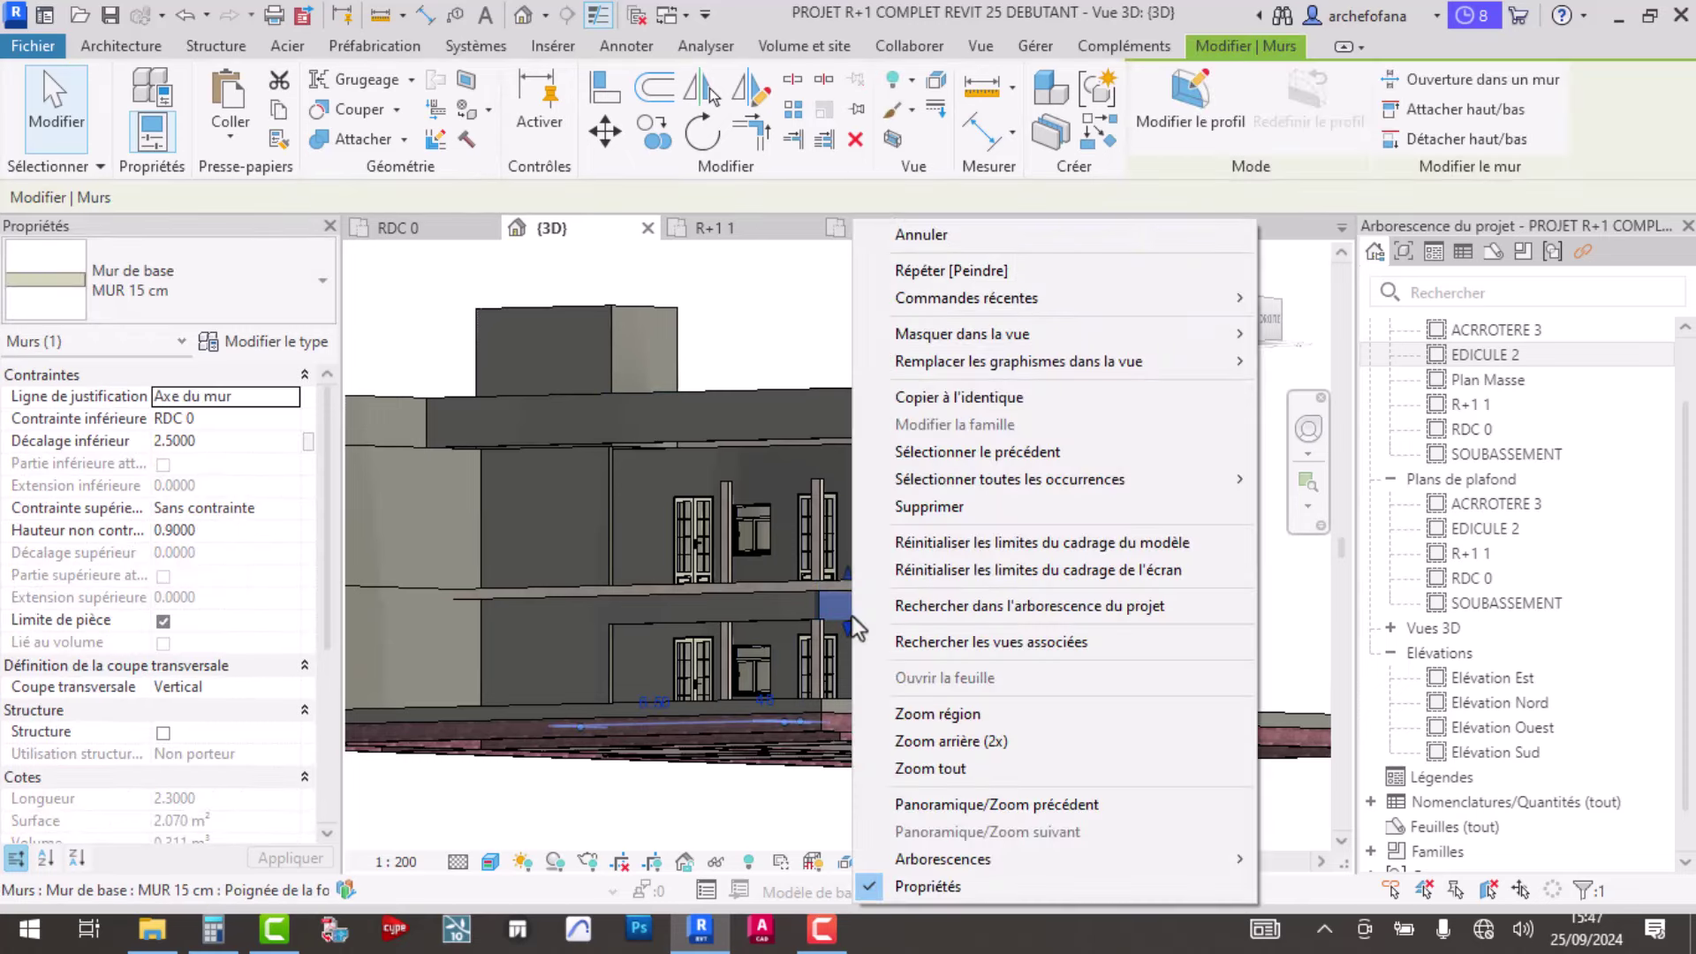
left_click(952, 397)
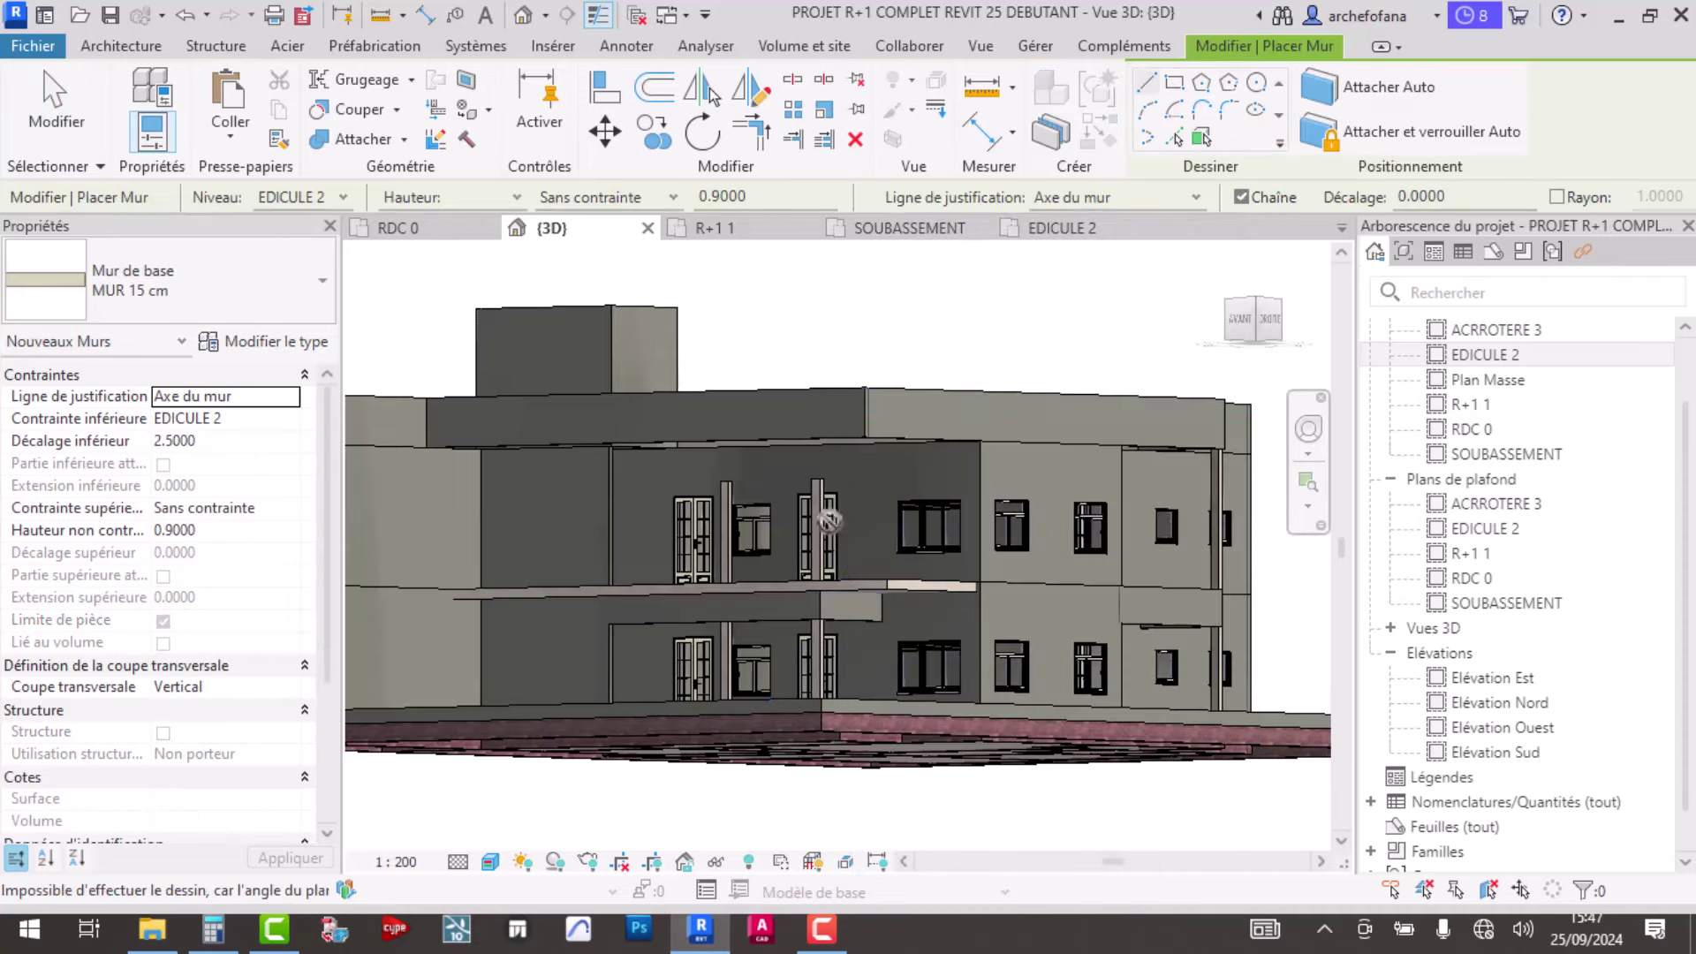
double_click(1487, 402)
- Shorten the lower-left vertical wall to 5.70
scroll(861, 707, "up", 5)
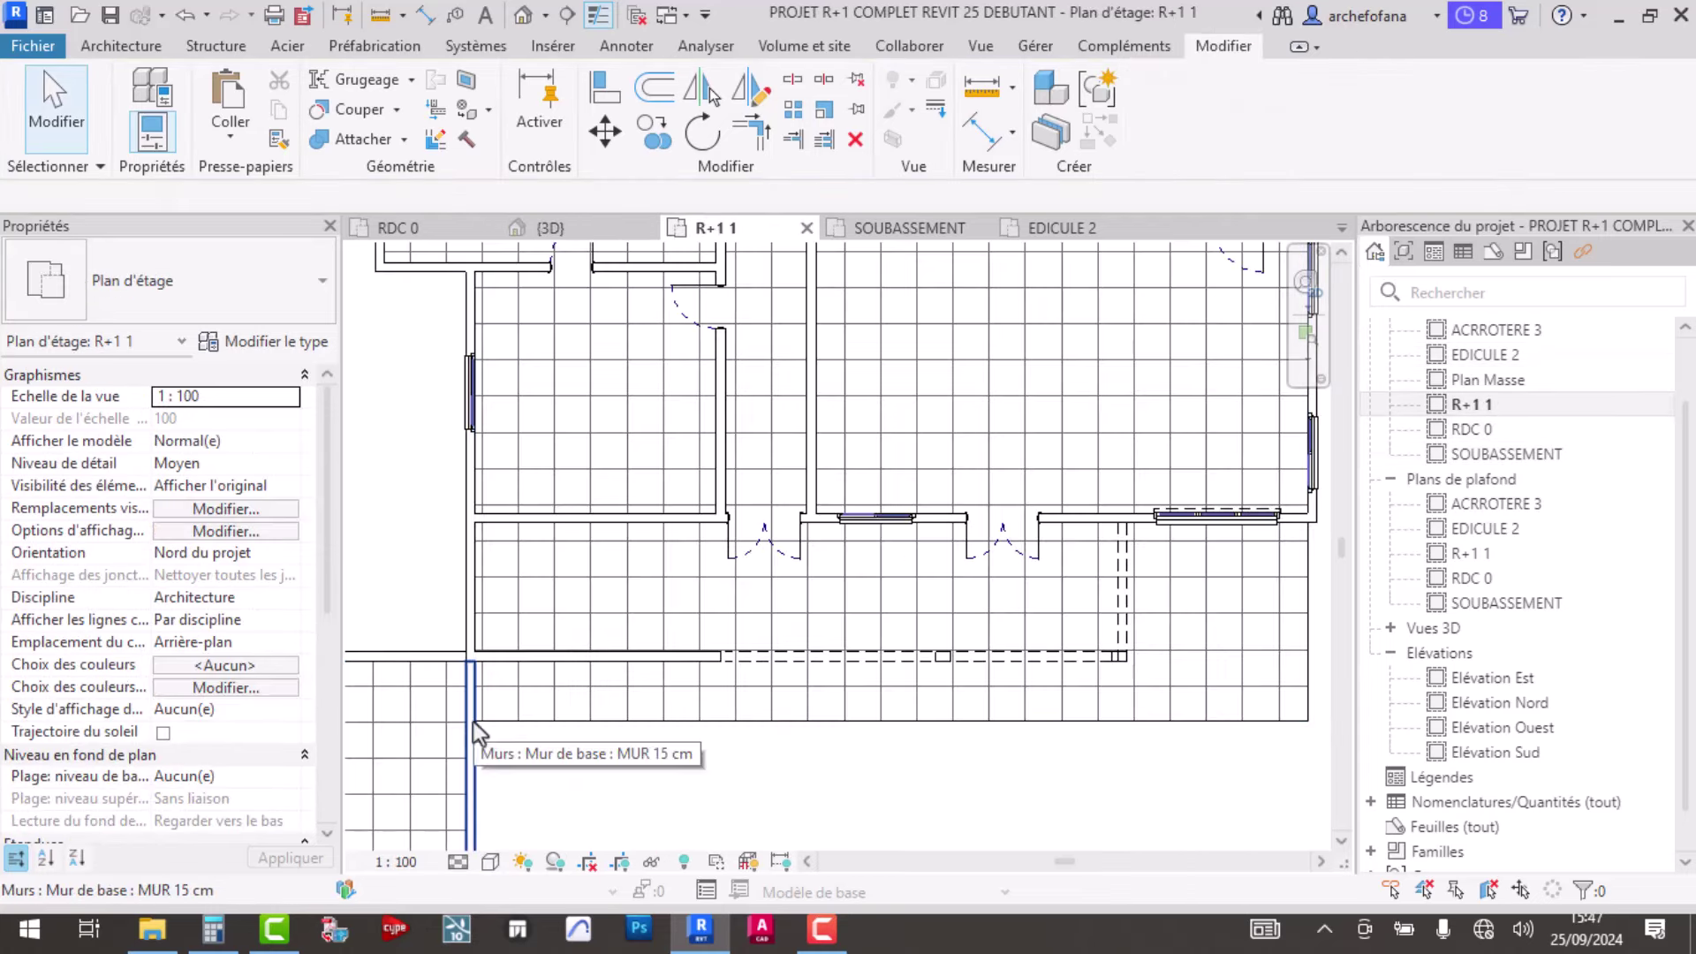
scroll(515, 744, "down", 3)
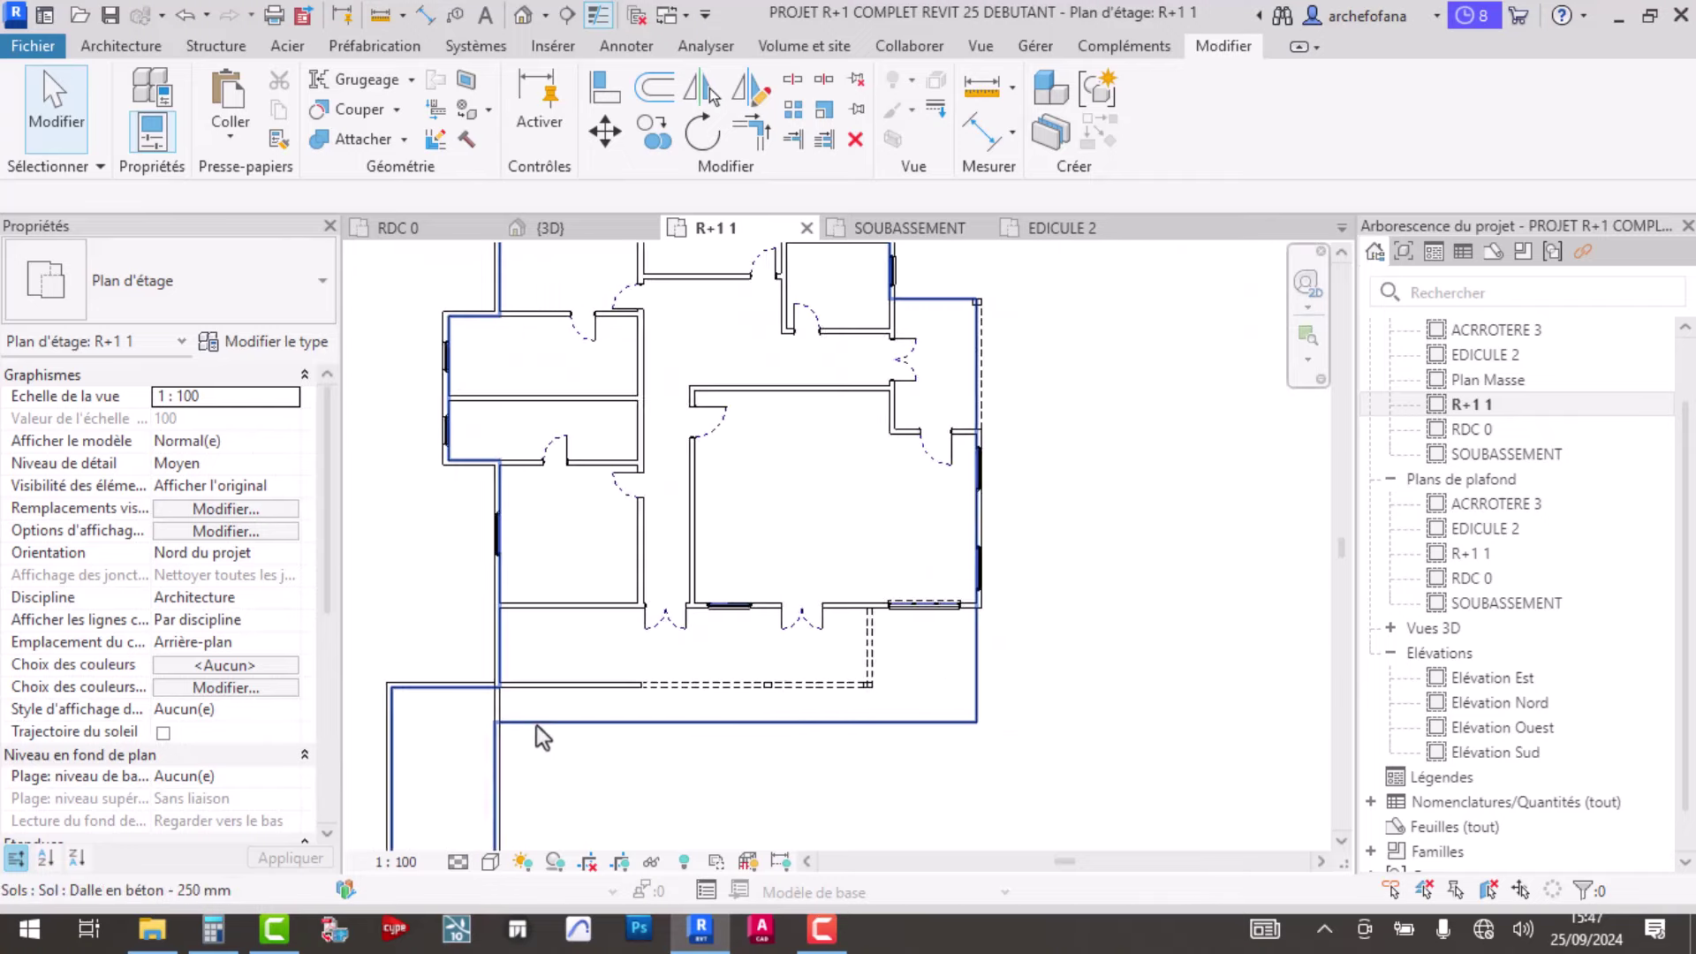
scroll(530, 729, "up", 3)
scroll(460, 664, "up", 2)
left_click(454, 664)
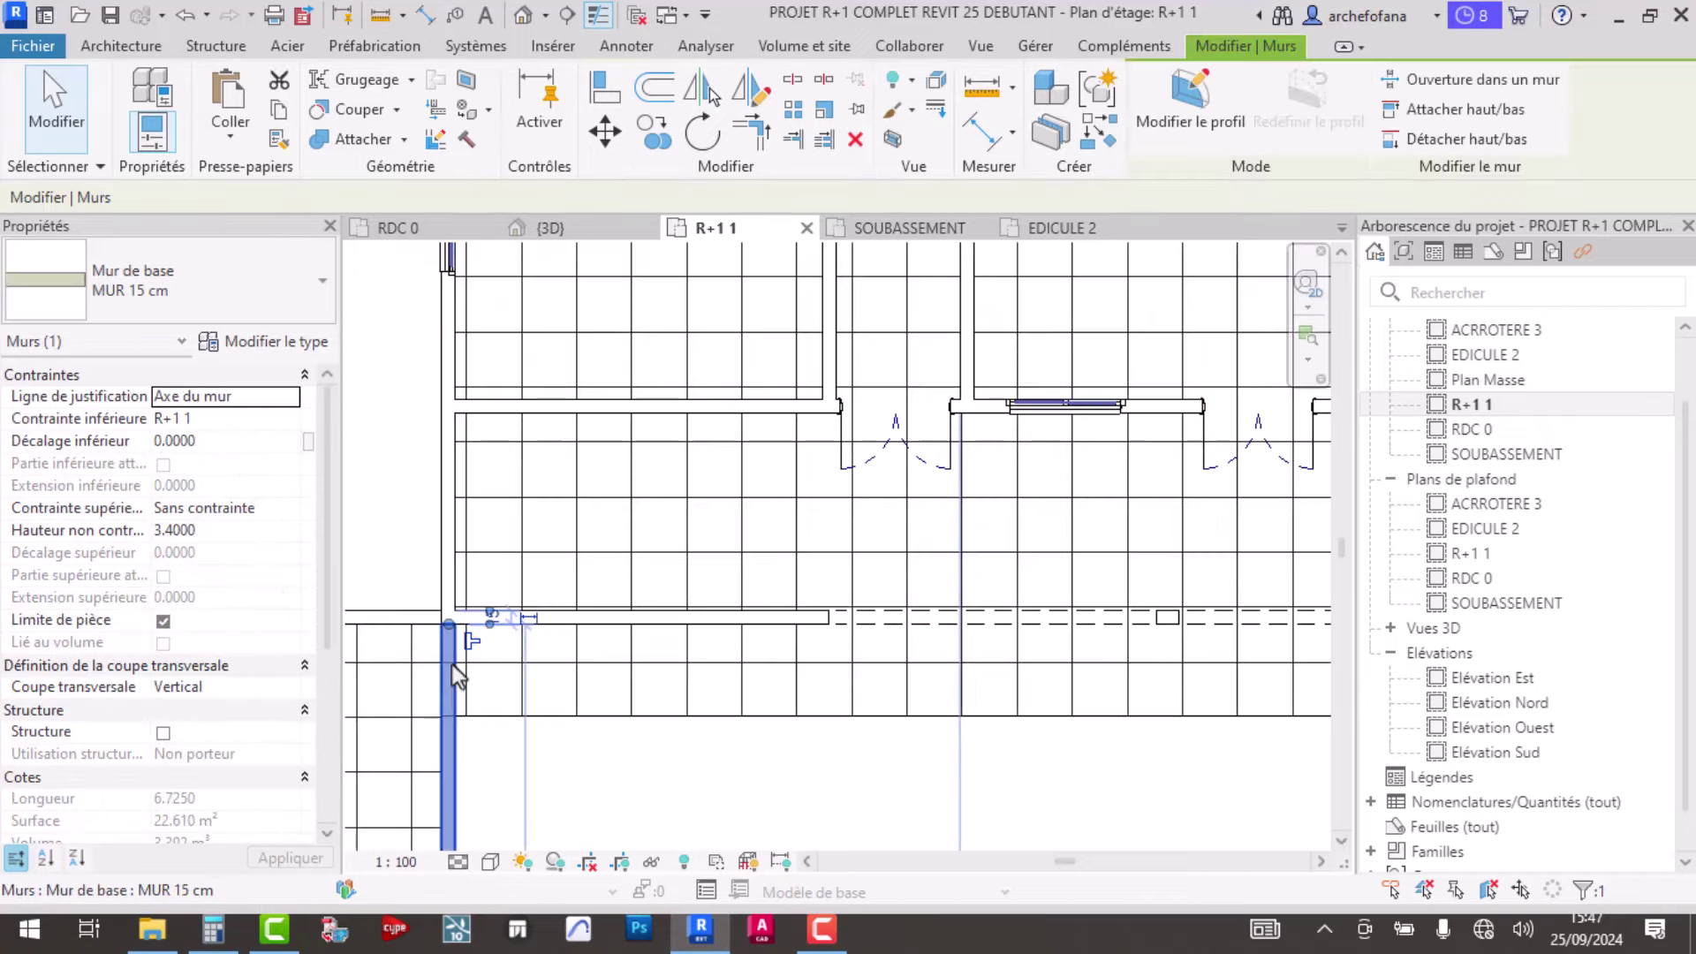
left_click_drag(448, 625, 449, 718)
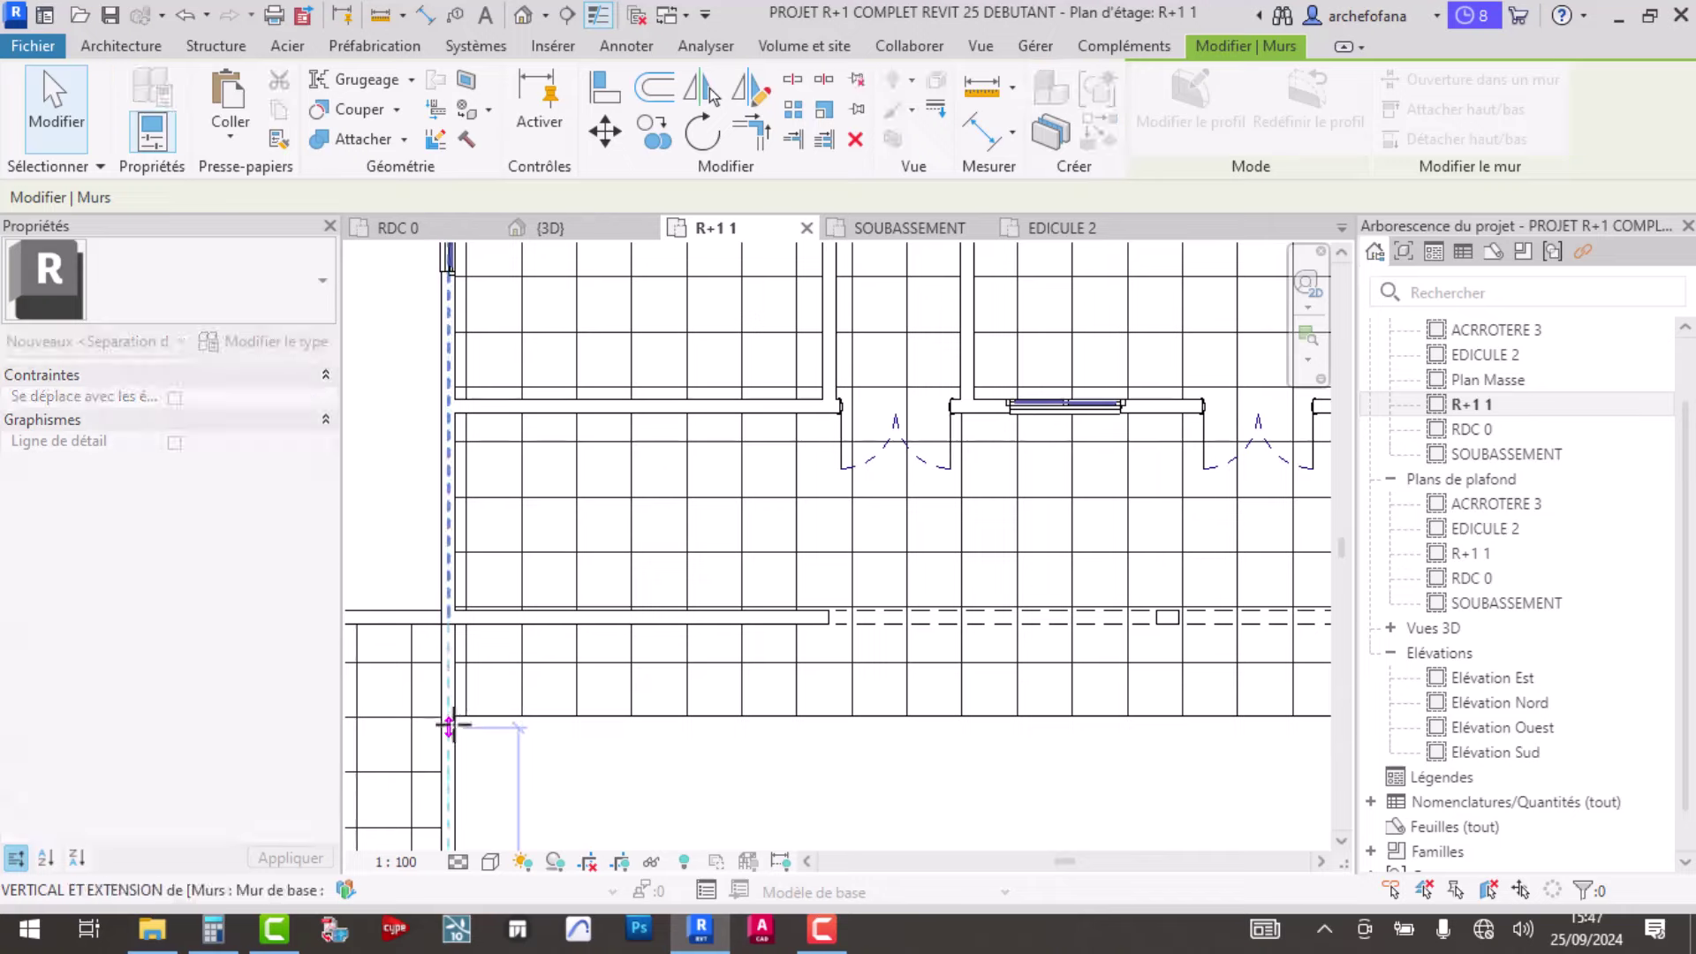
left_click(627, 765)
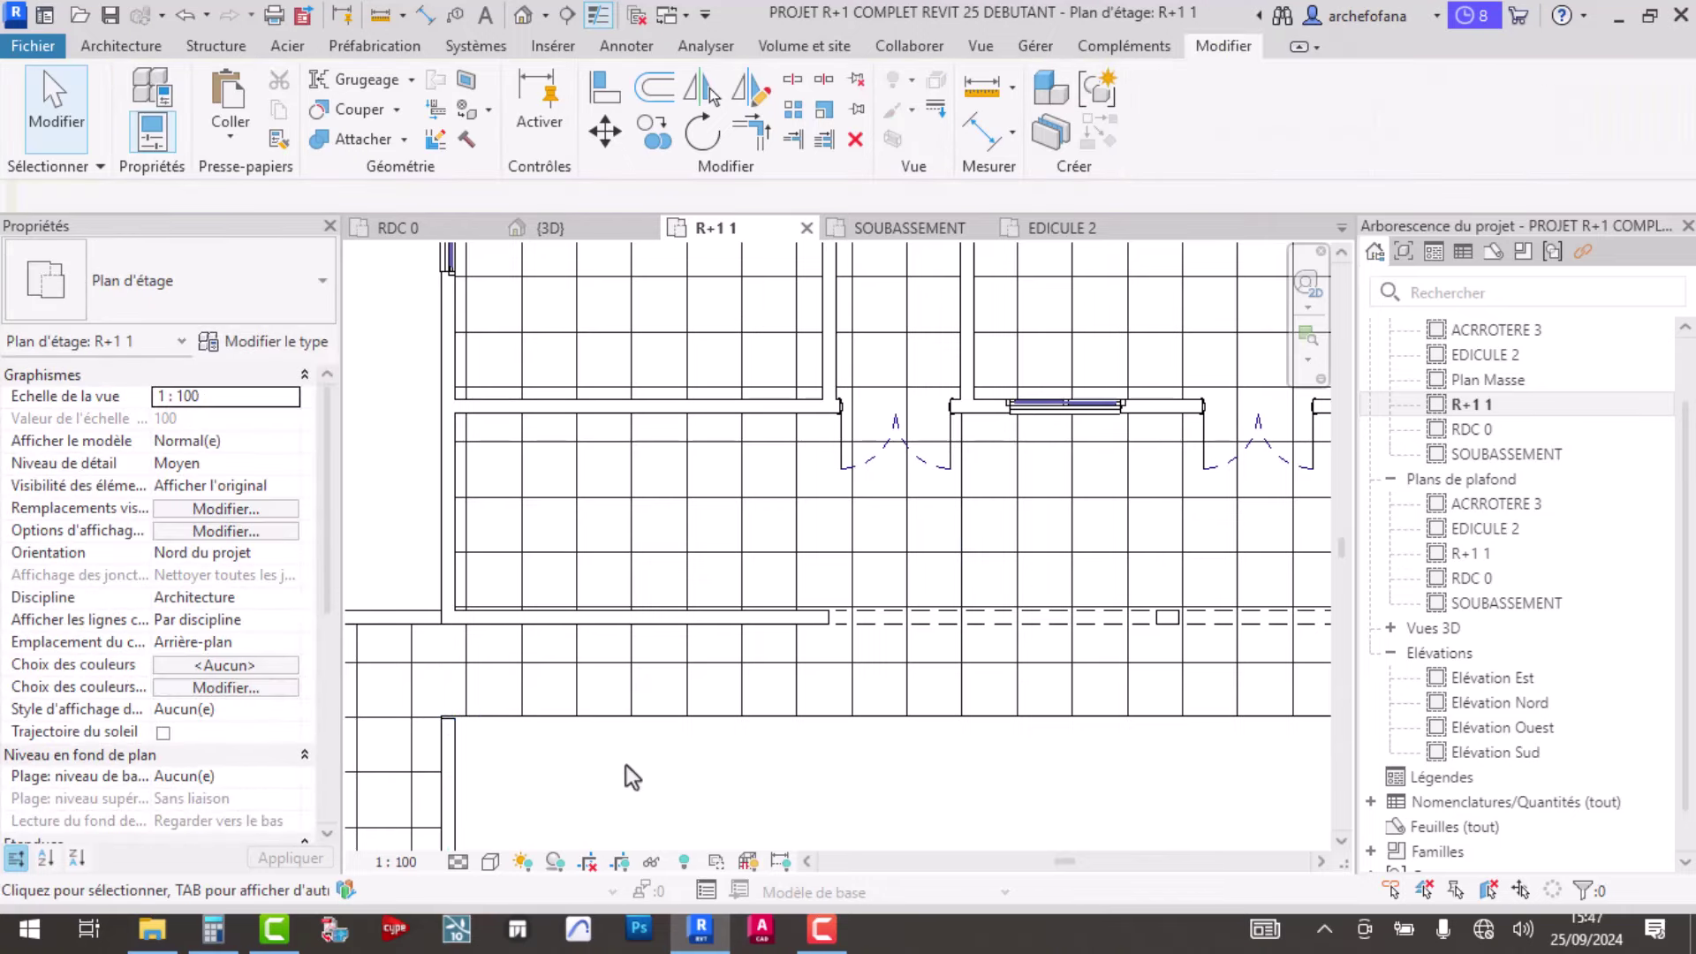
left_click(441, 764)
right_click(442, 765)
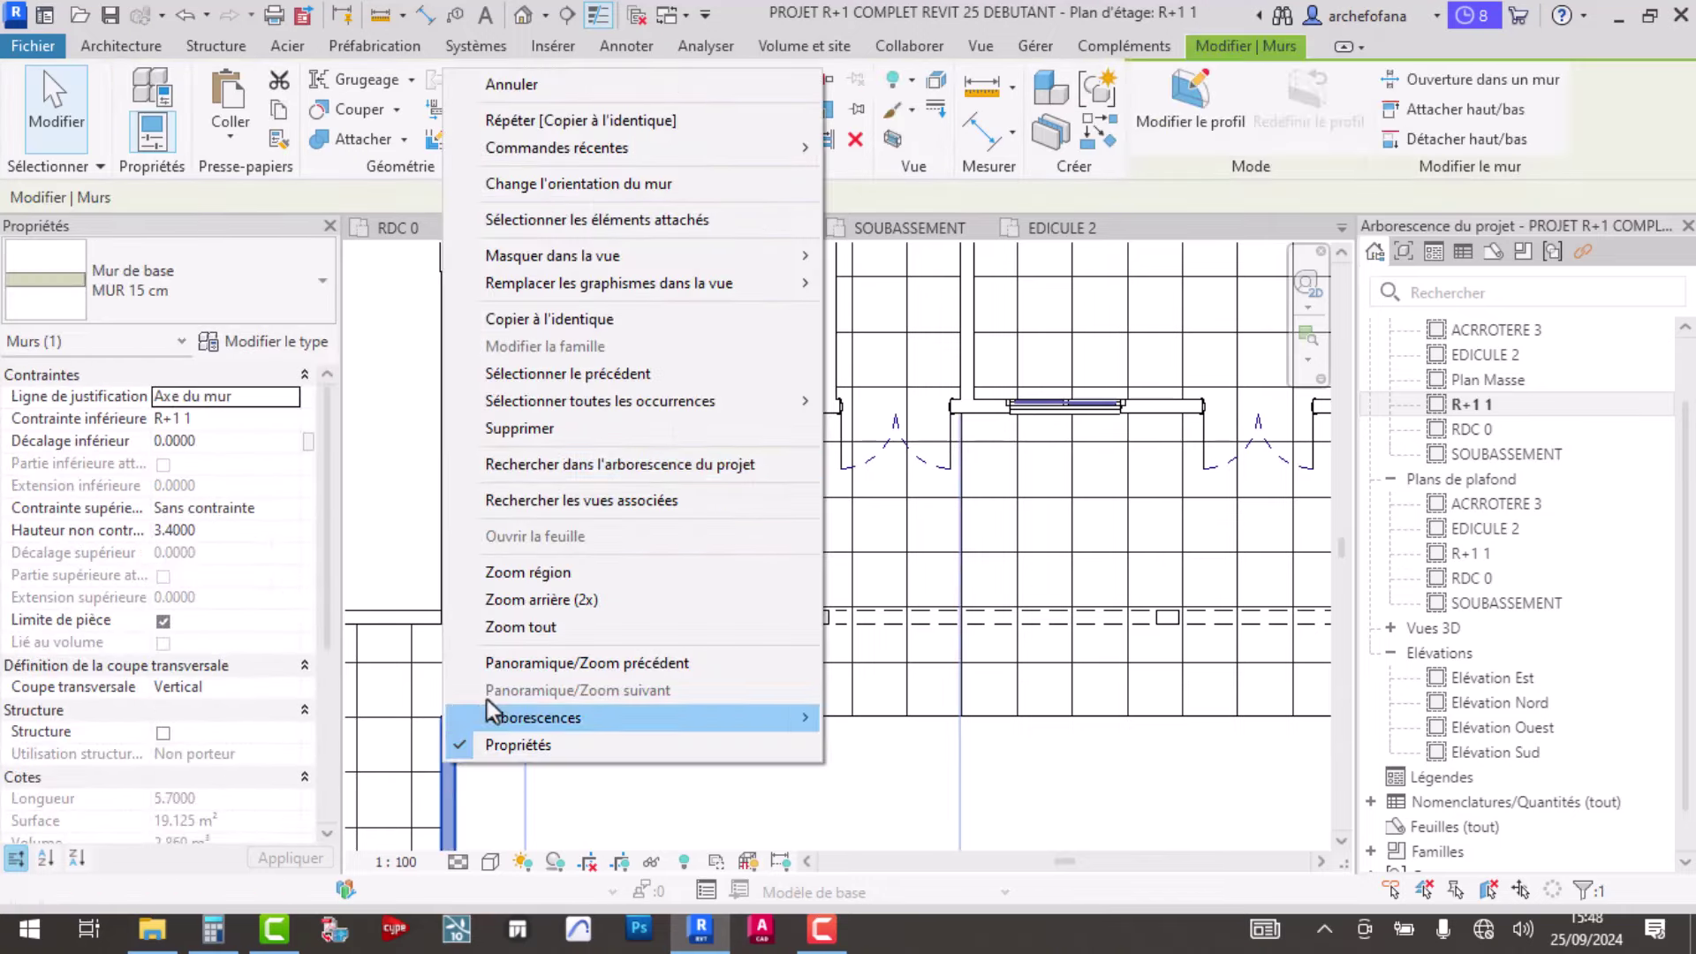
key("Escape")
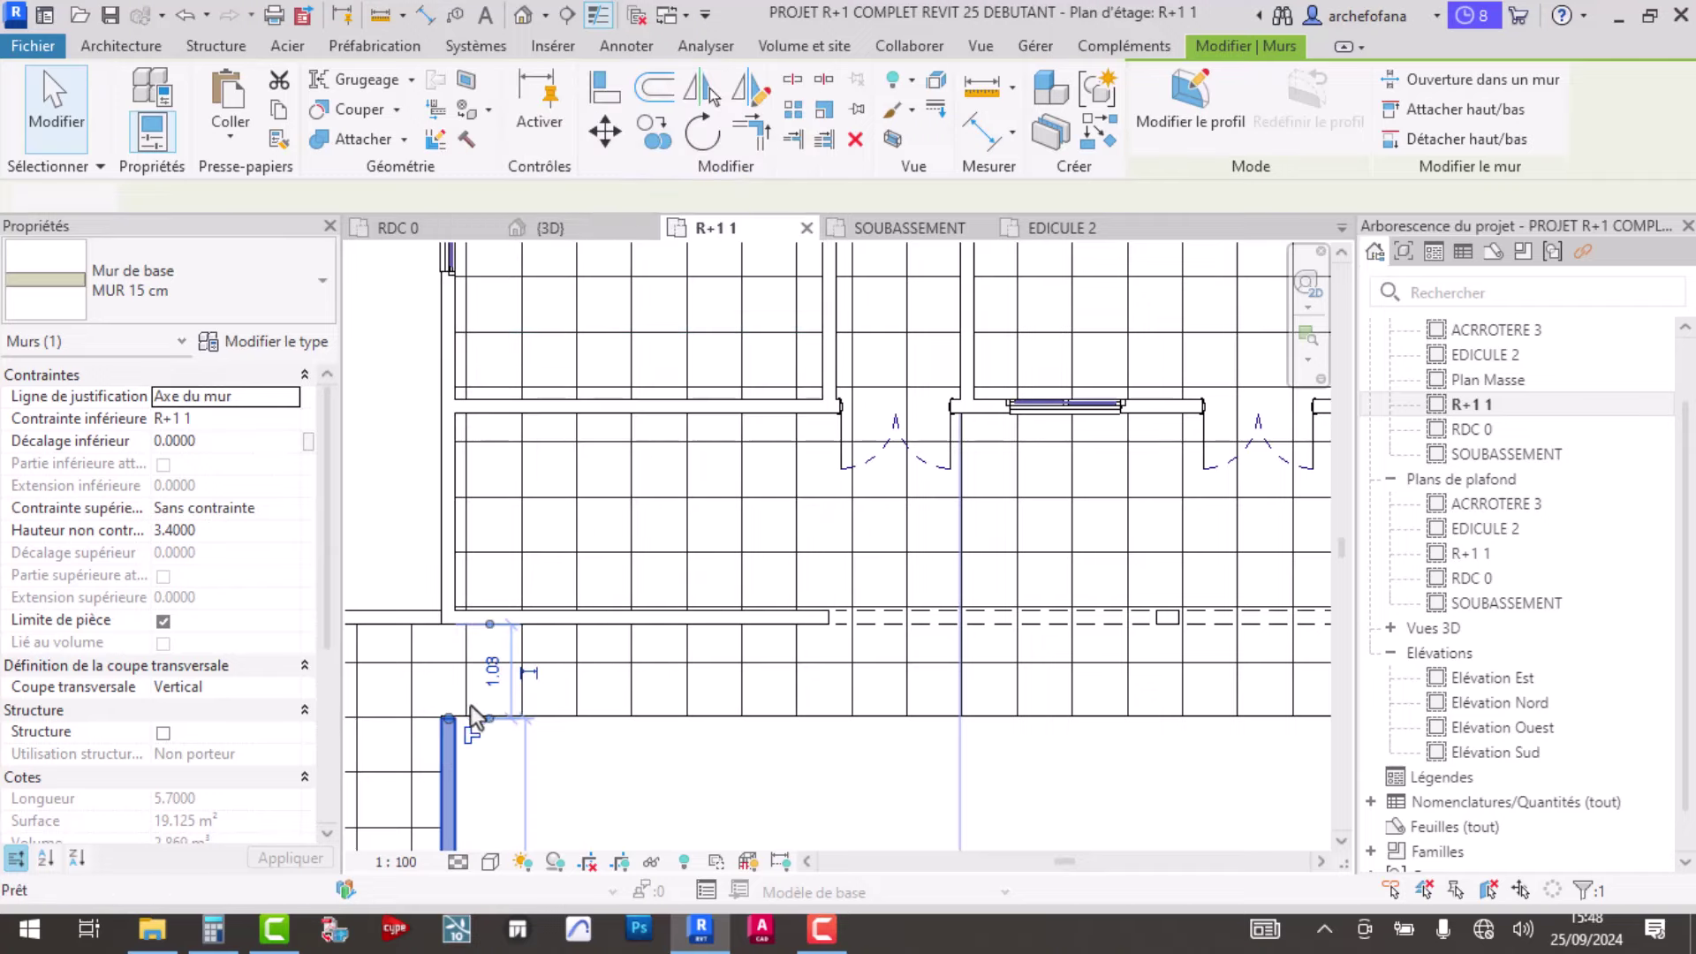
- Draw MUR 15 cm walls (WA) from that wall's end around the lower-right corner
key("w")
key("a")
left_click(447, 716)
scroll(477, 715, "down", 2)
middle_click_drag(863, 711, 453, 780)
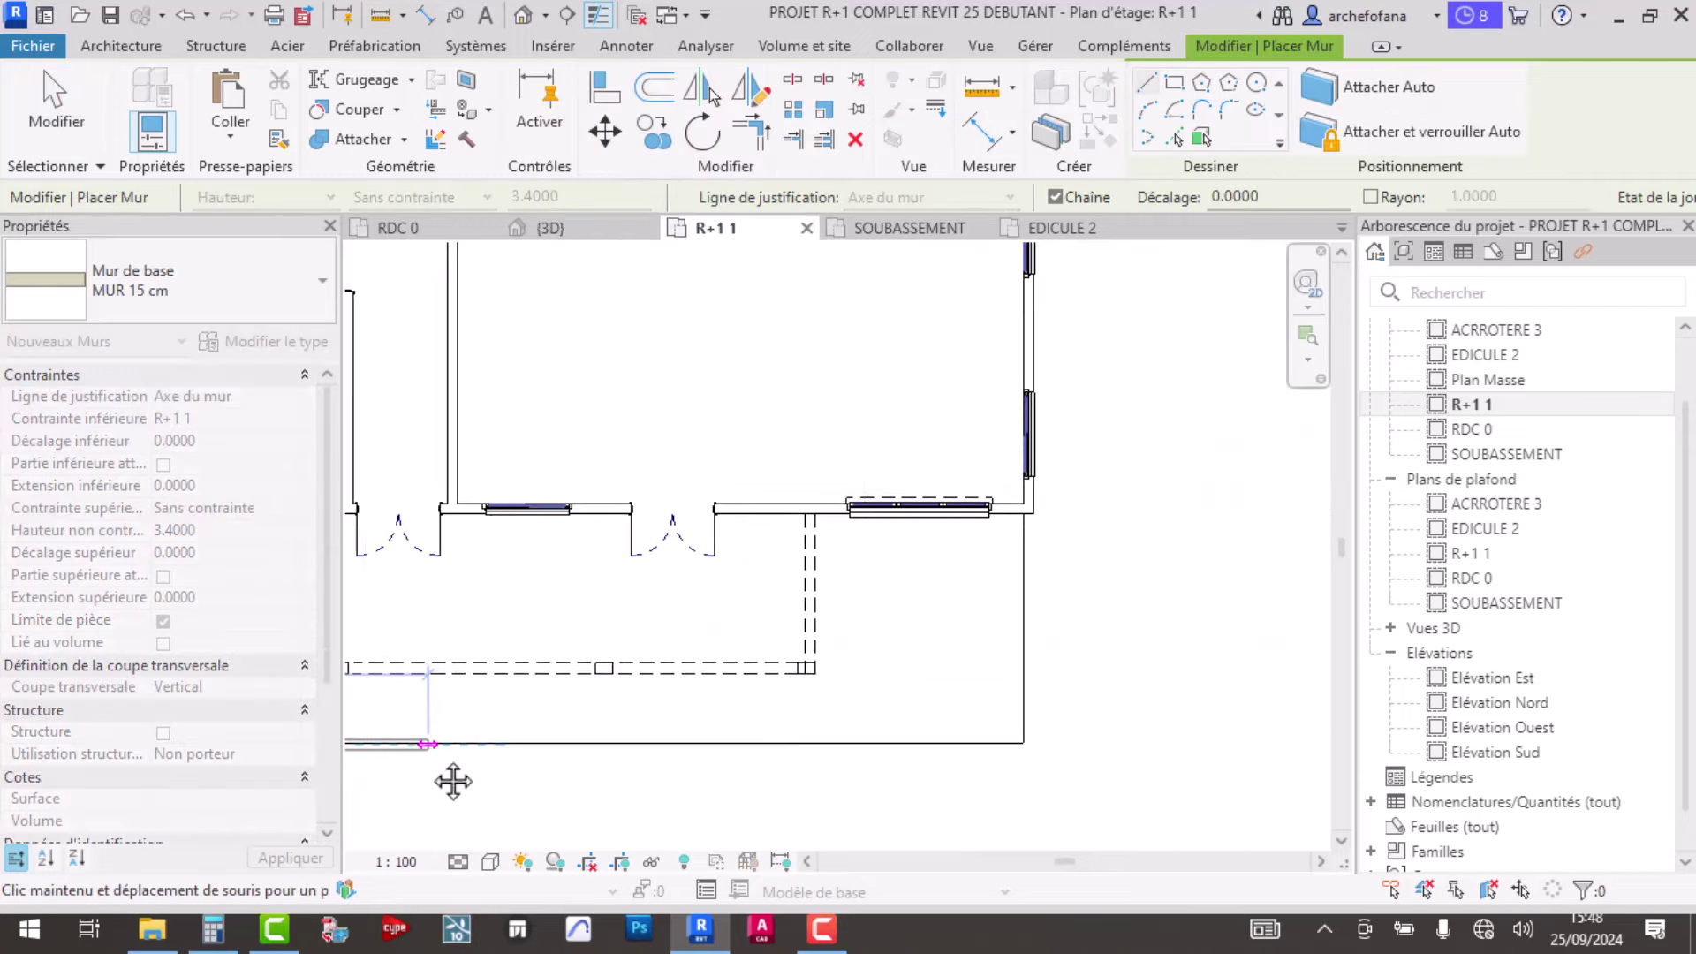
left_click(1024, 714)
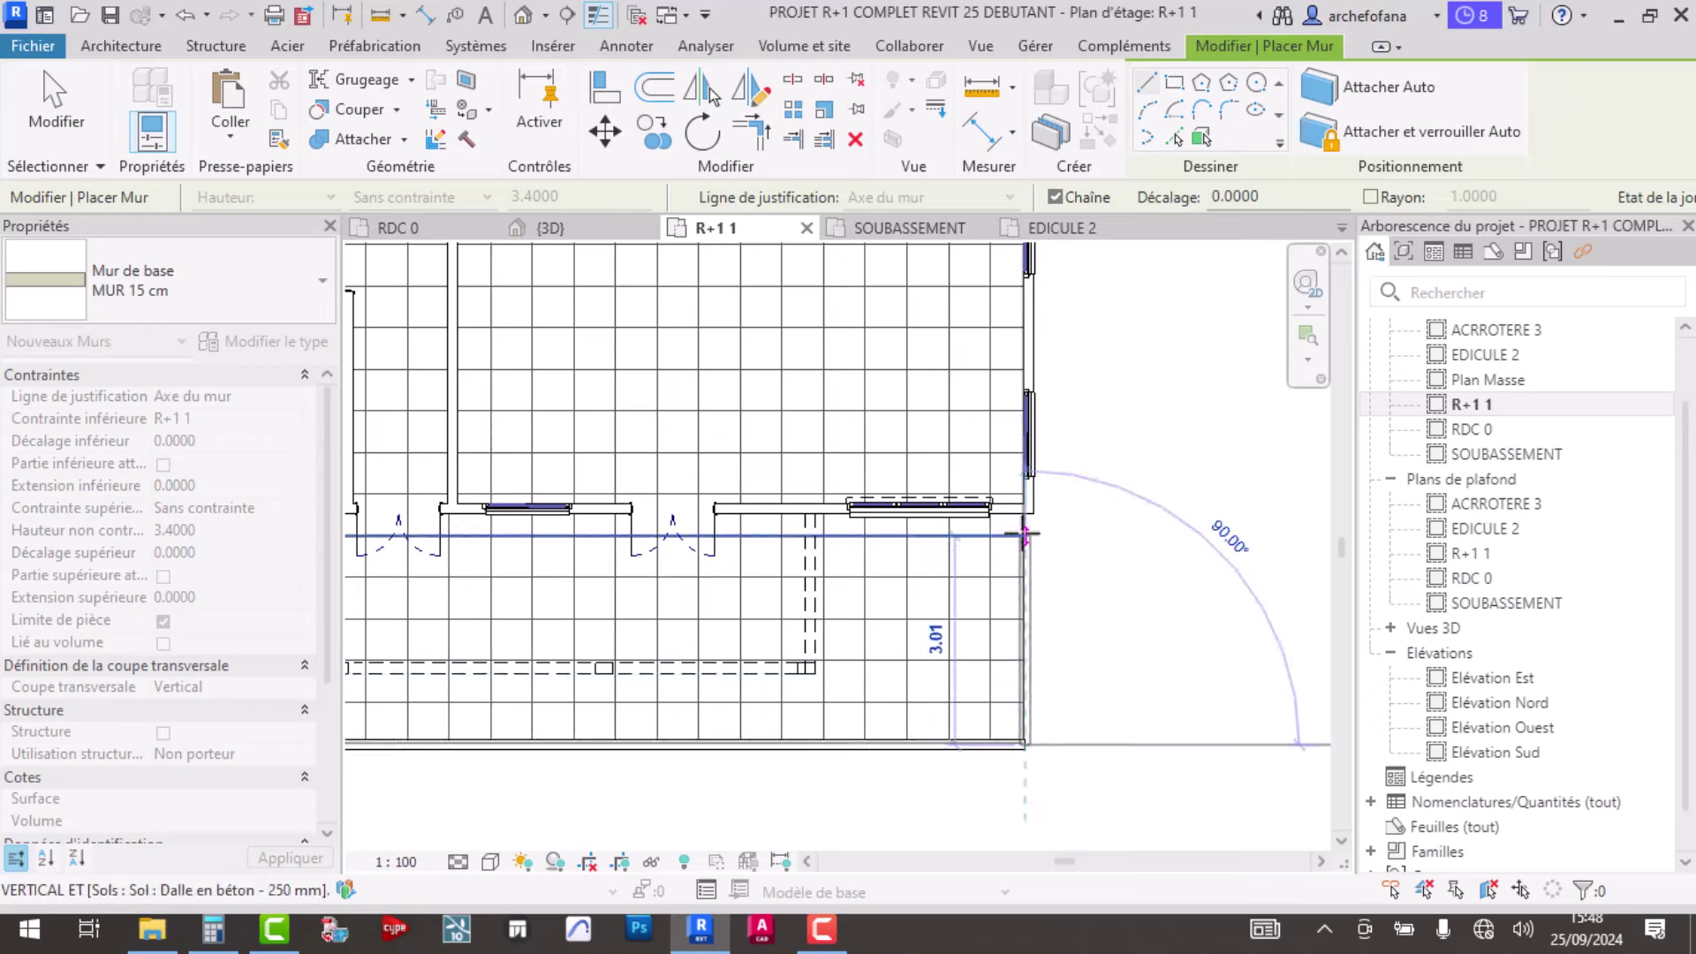
scroll(1026, 521, "up", 3)
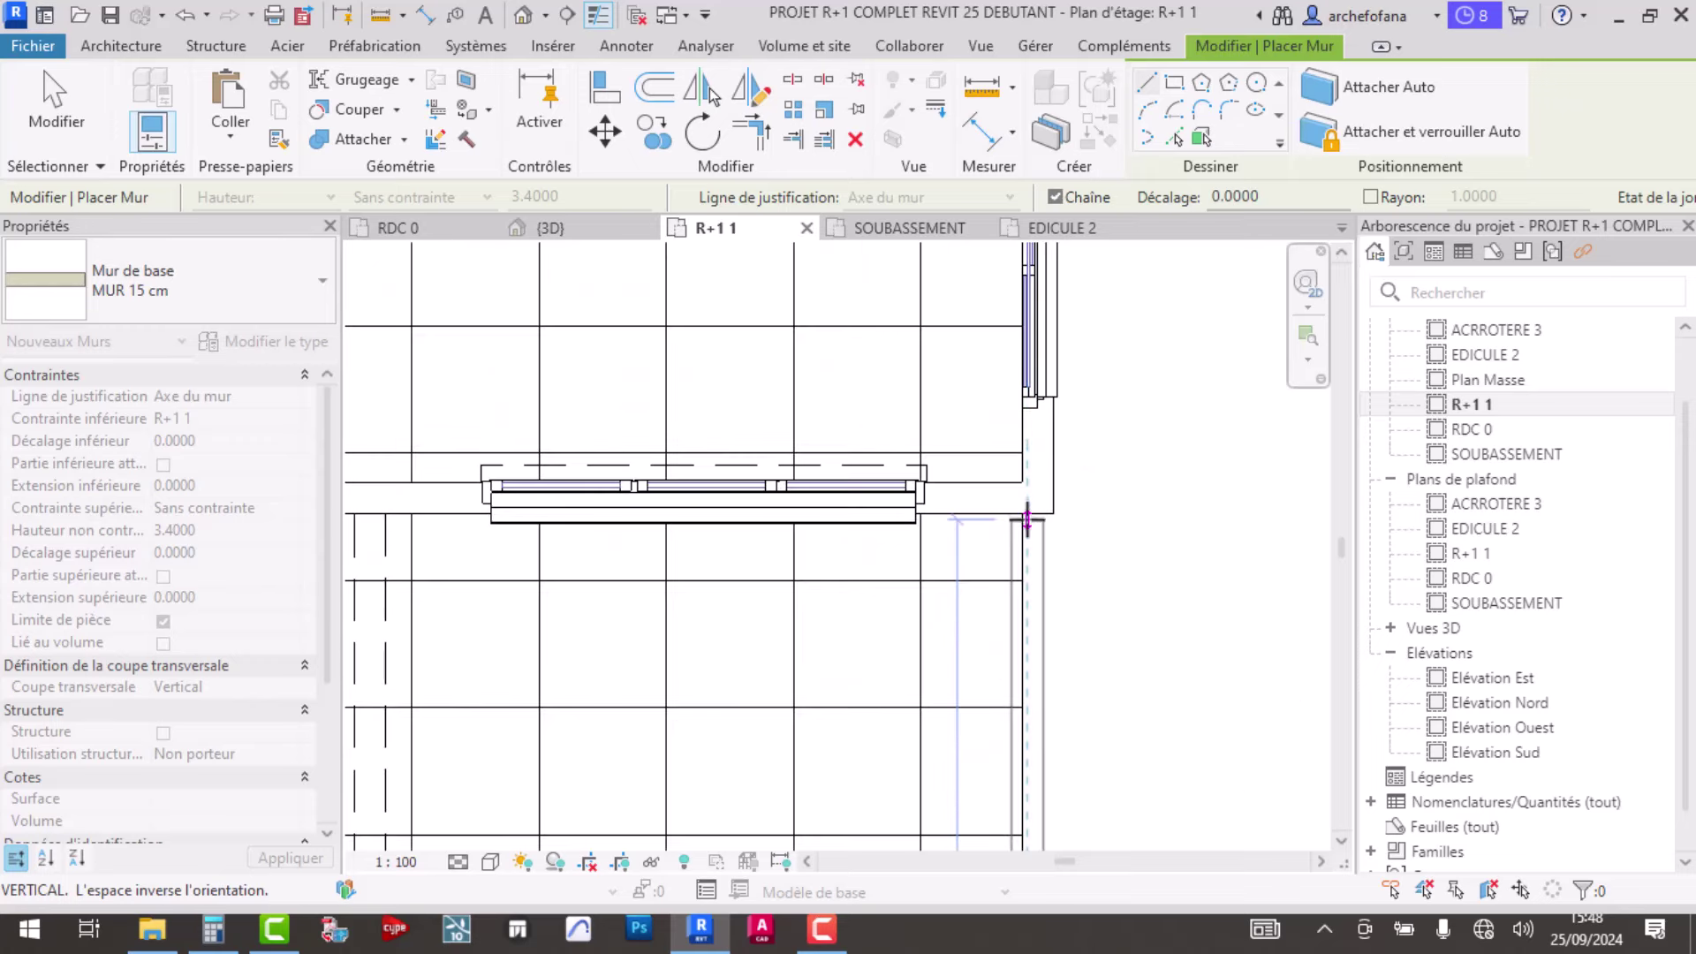
left_click(1027, 513)
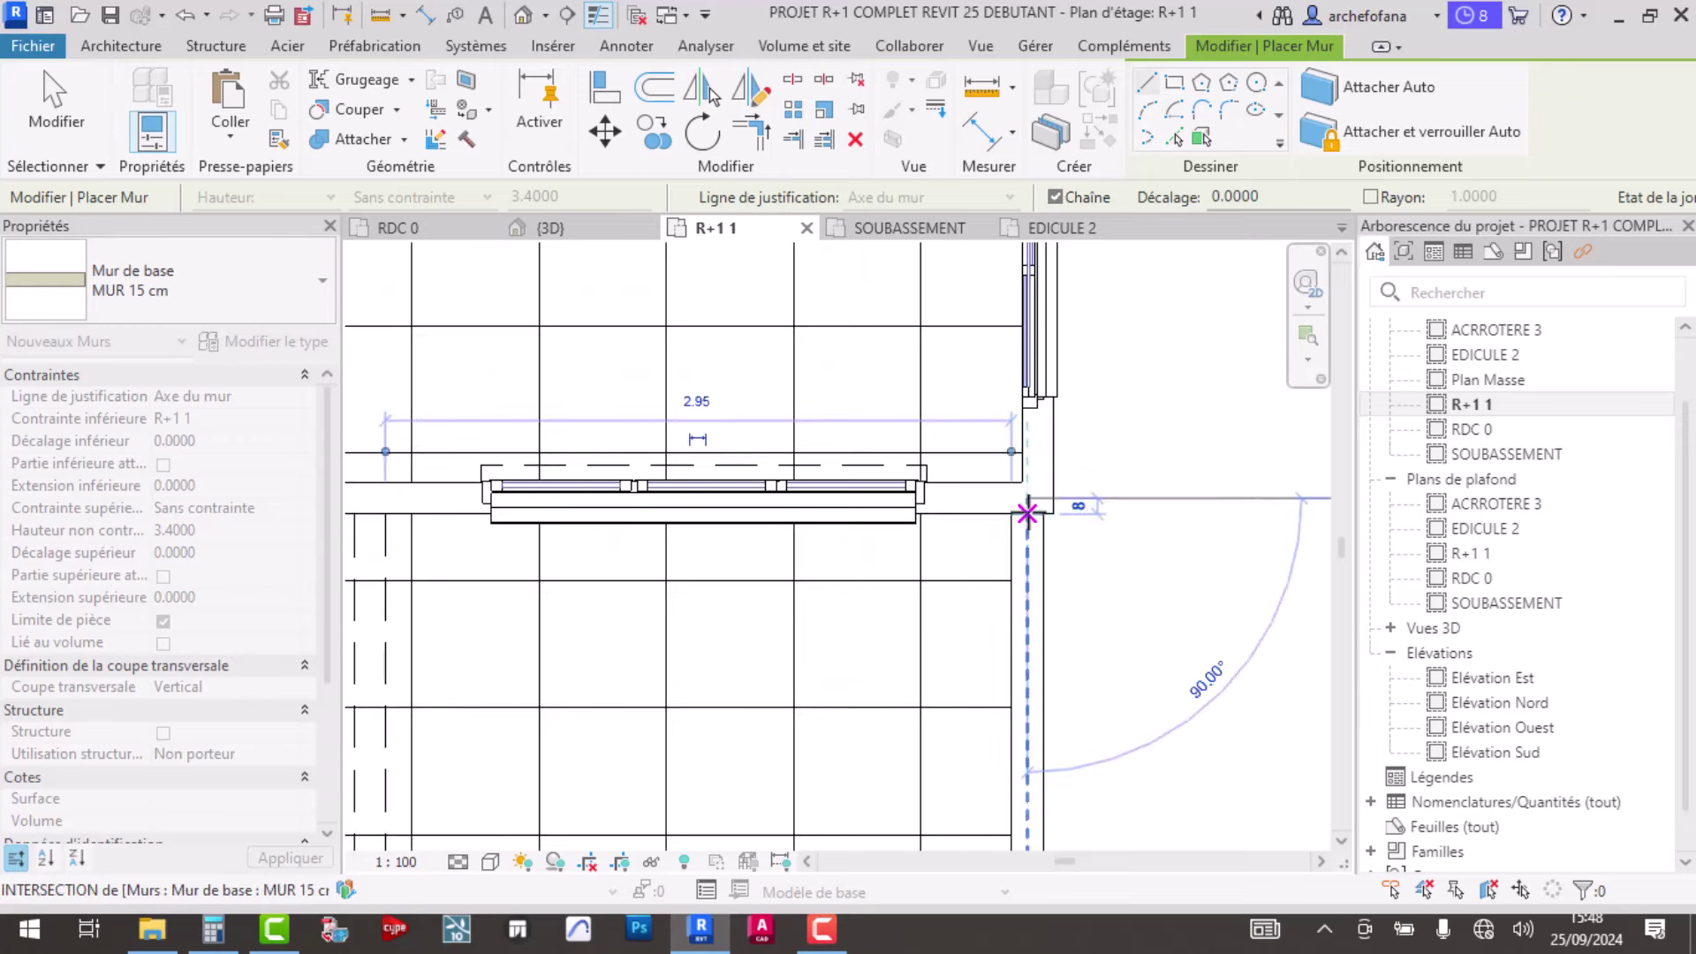
right_click(1029, 516)
left_click(1051, 460)
key("Escape")
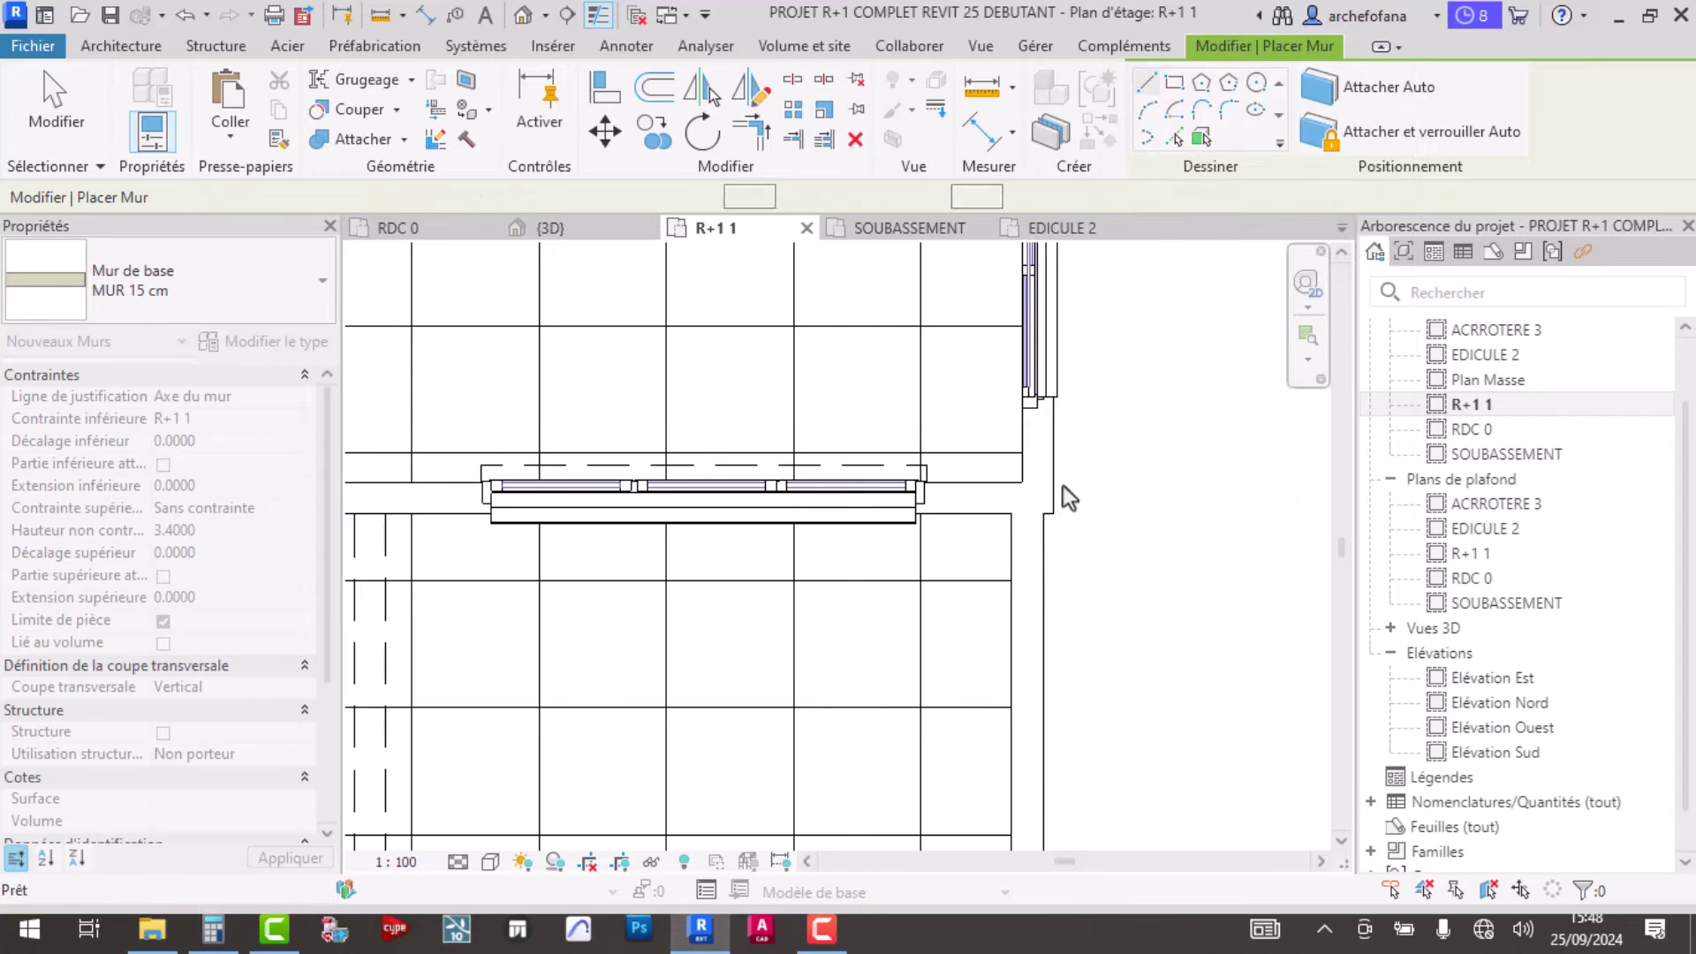
key("Escape")
- Move the new vertical wall to the picked end point and pull its top end down
left_click(1042, 537)
scroll(1042, 537, "up", 5)
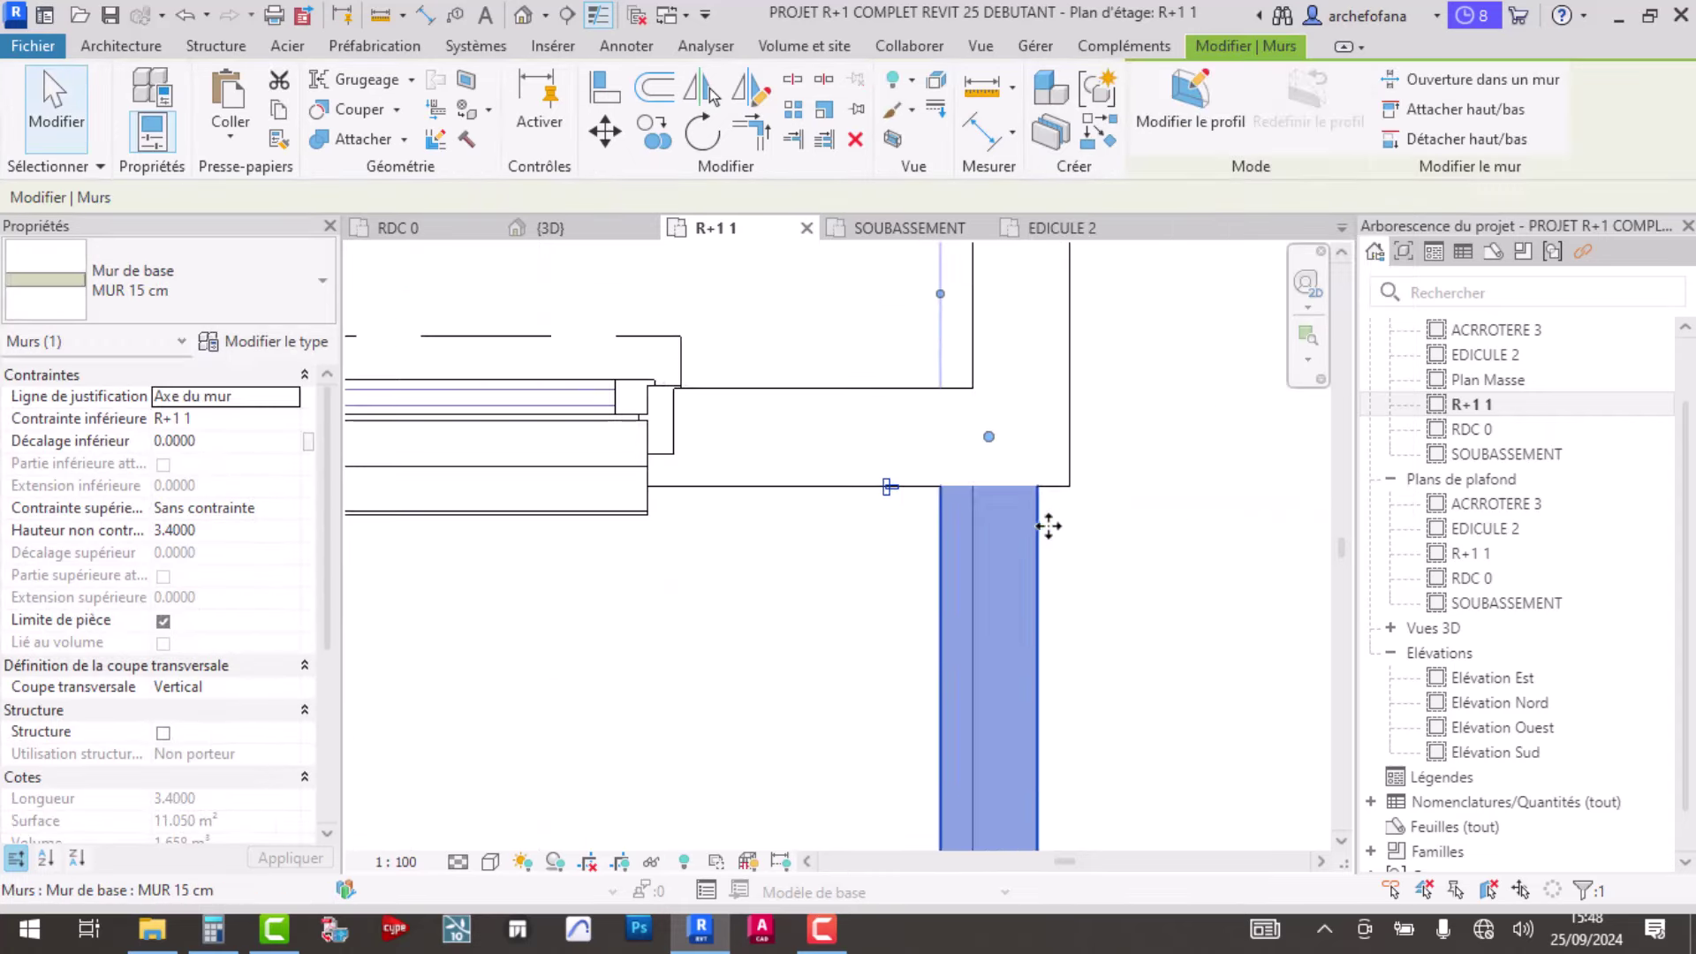
left_click(605, 131)
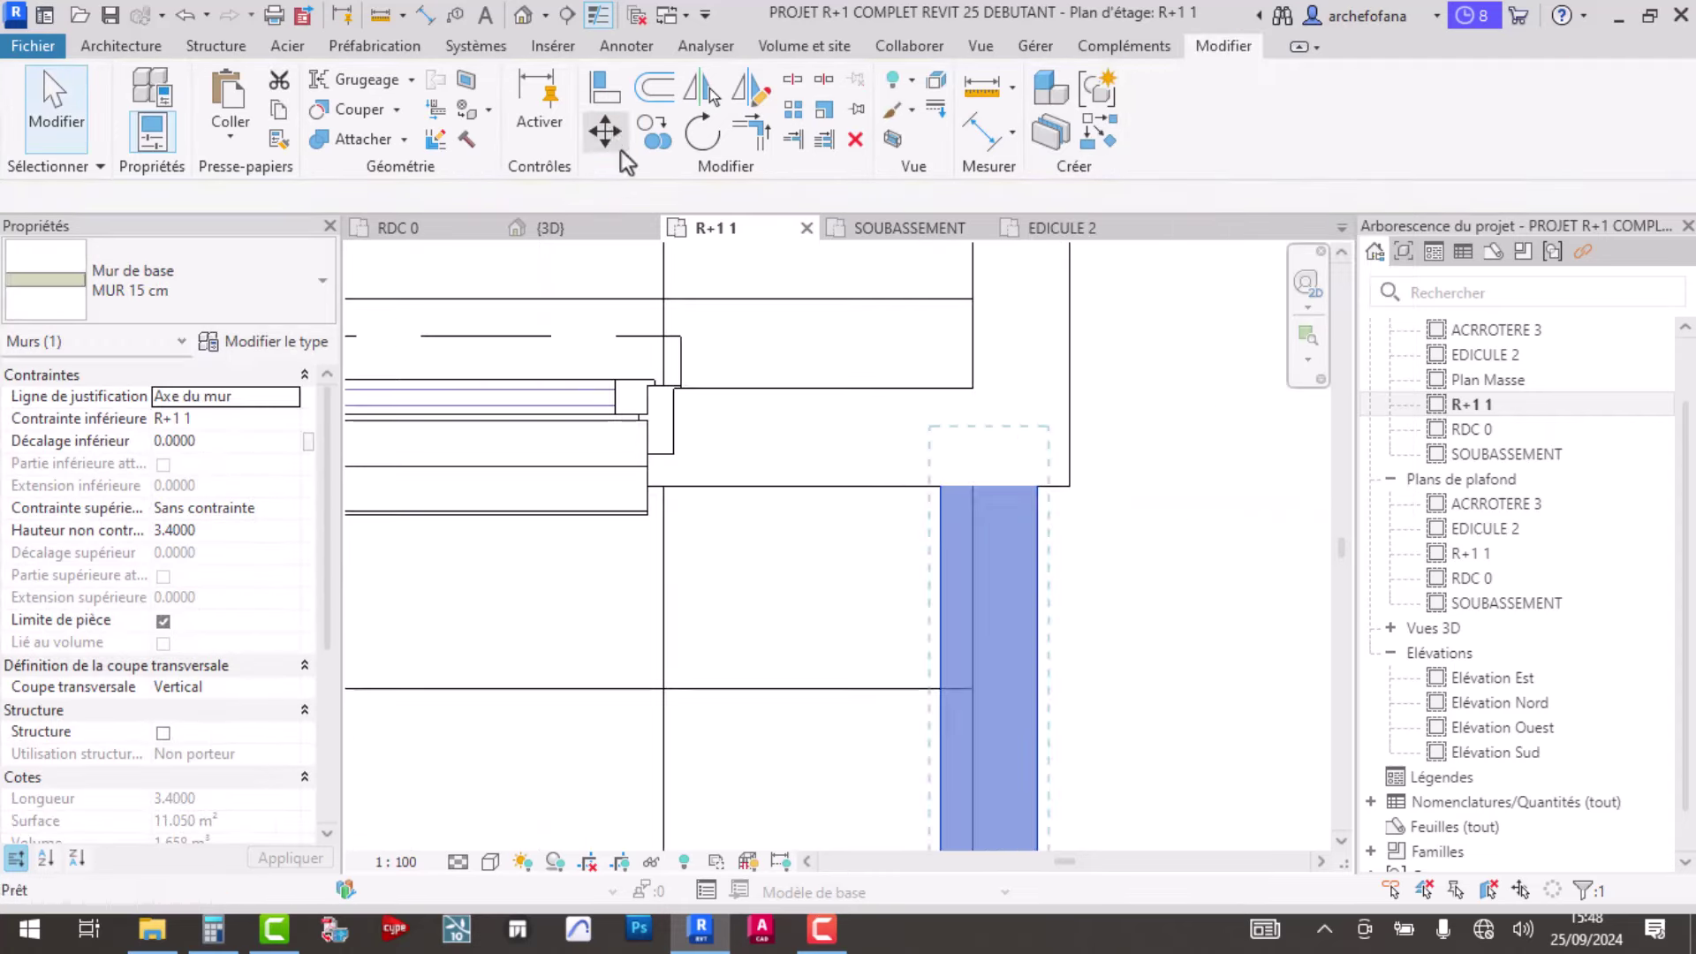
left_click(1056, 486)
left_click(1069, 485)
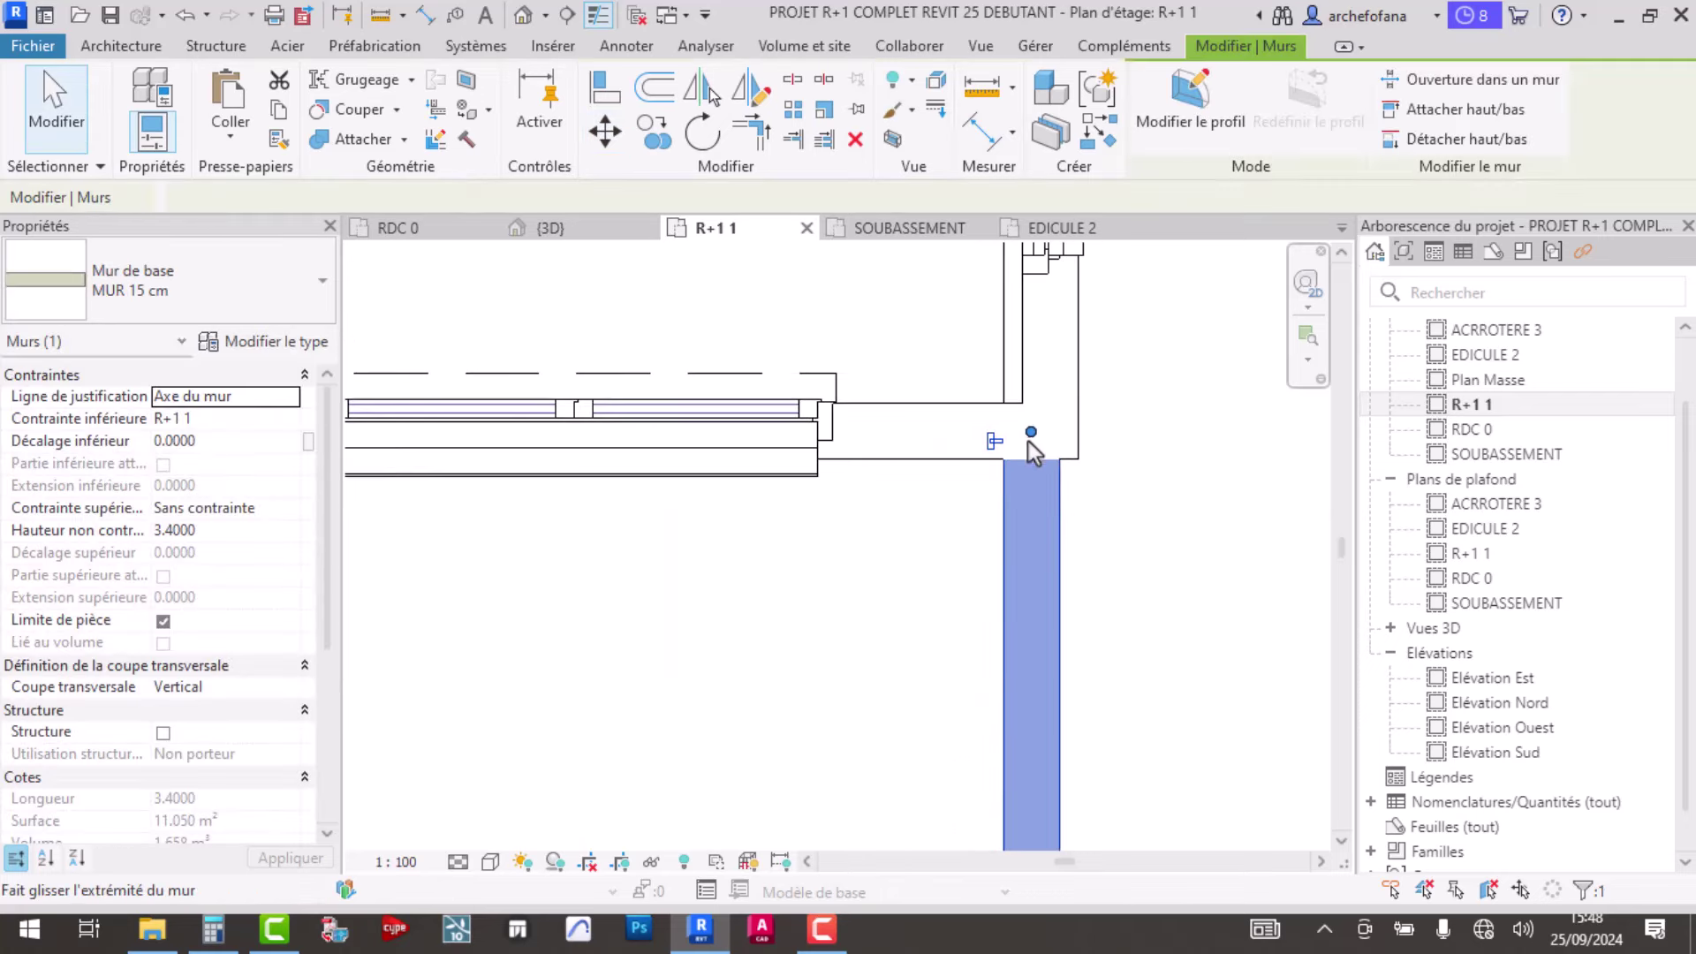
middle_click_drag(1089, 480, 891, 599)
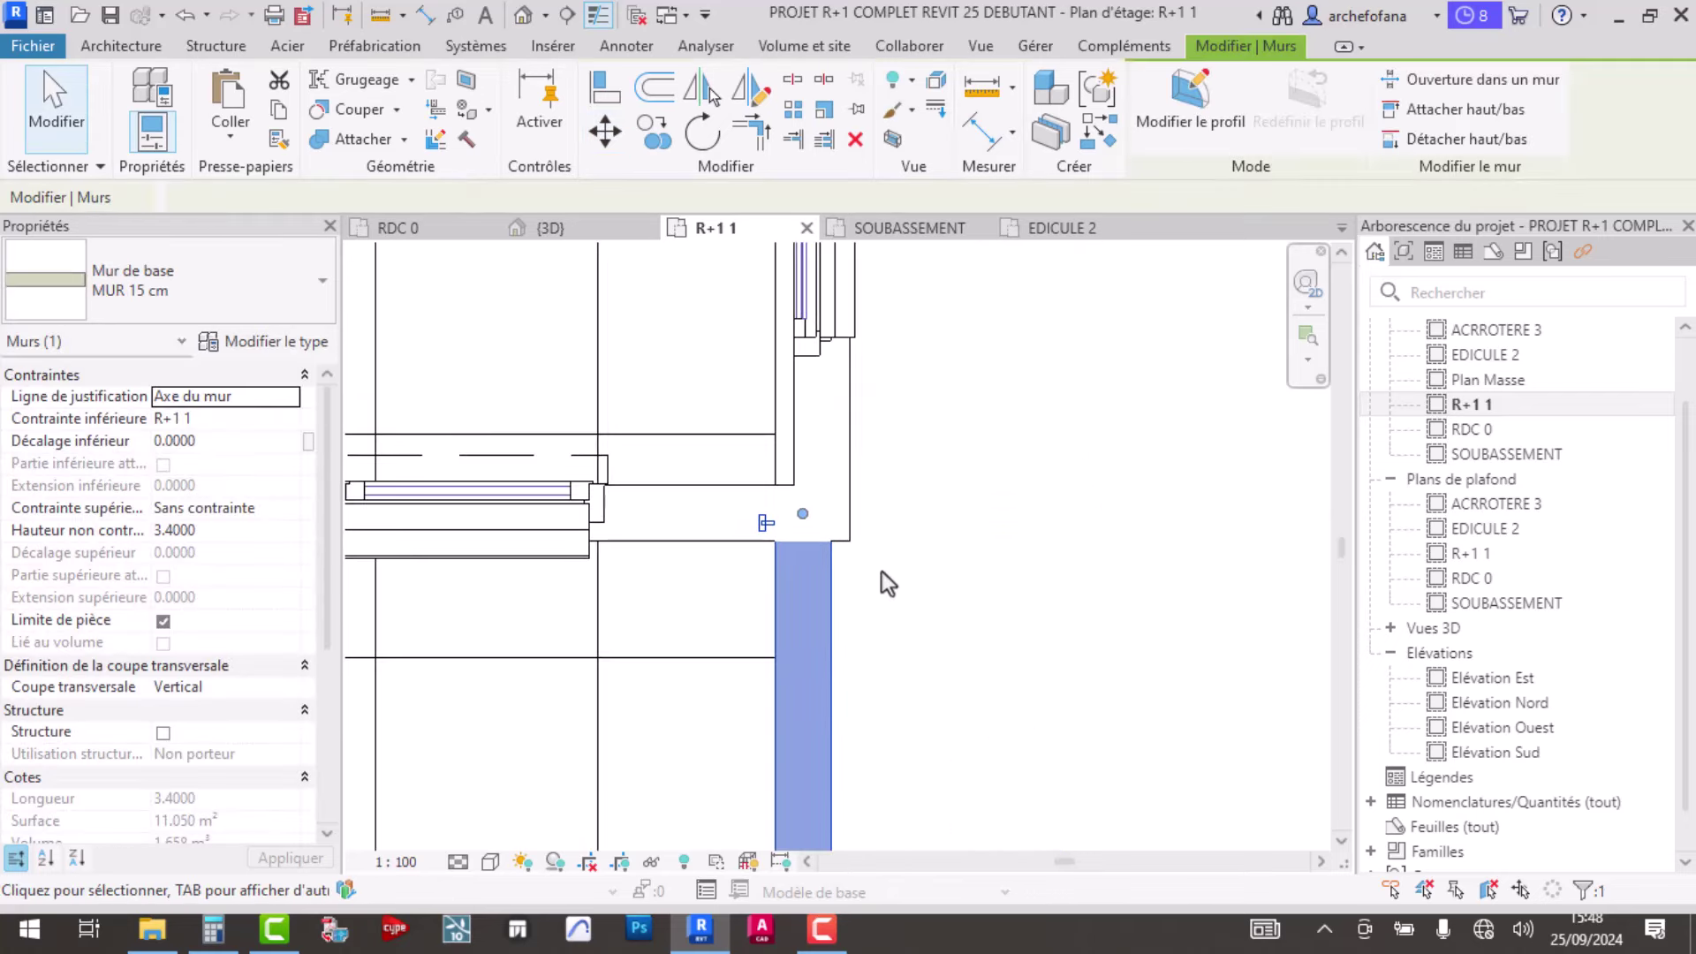
left_click(881, 571)
scroll(881, 570, "up", 2)
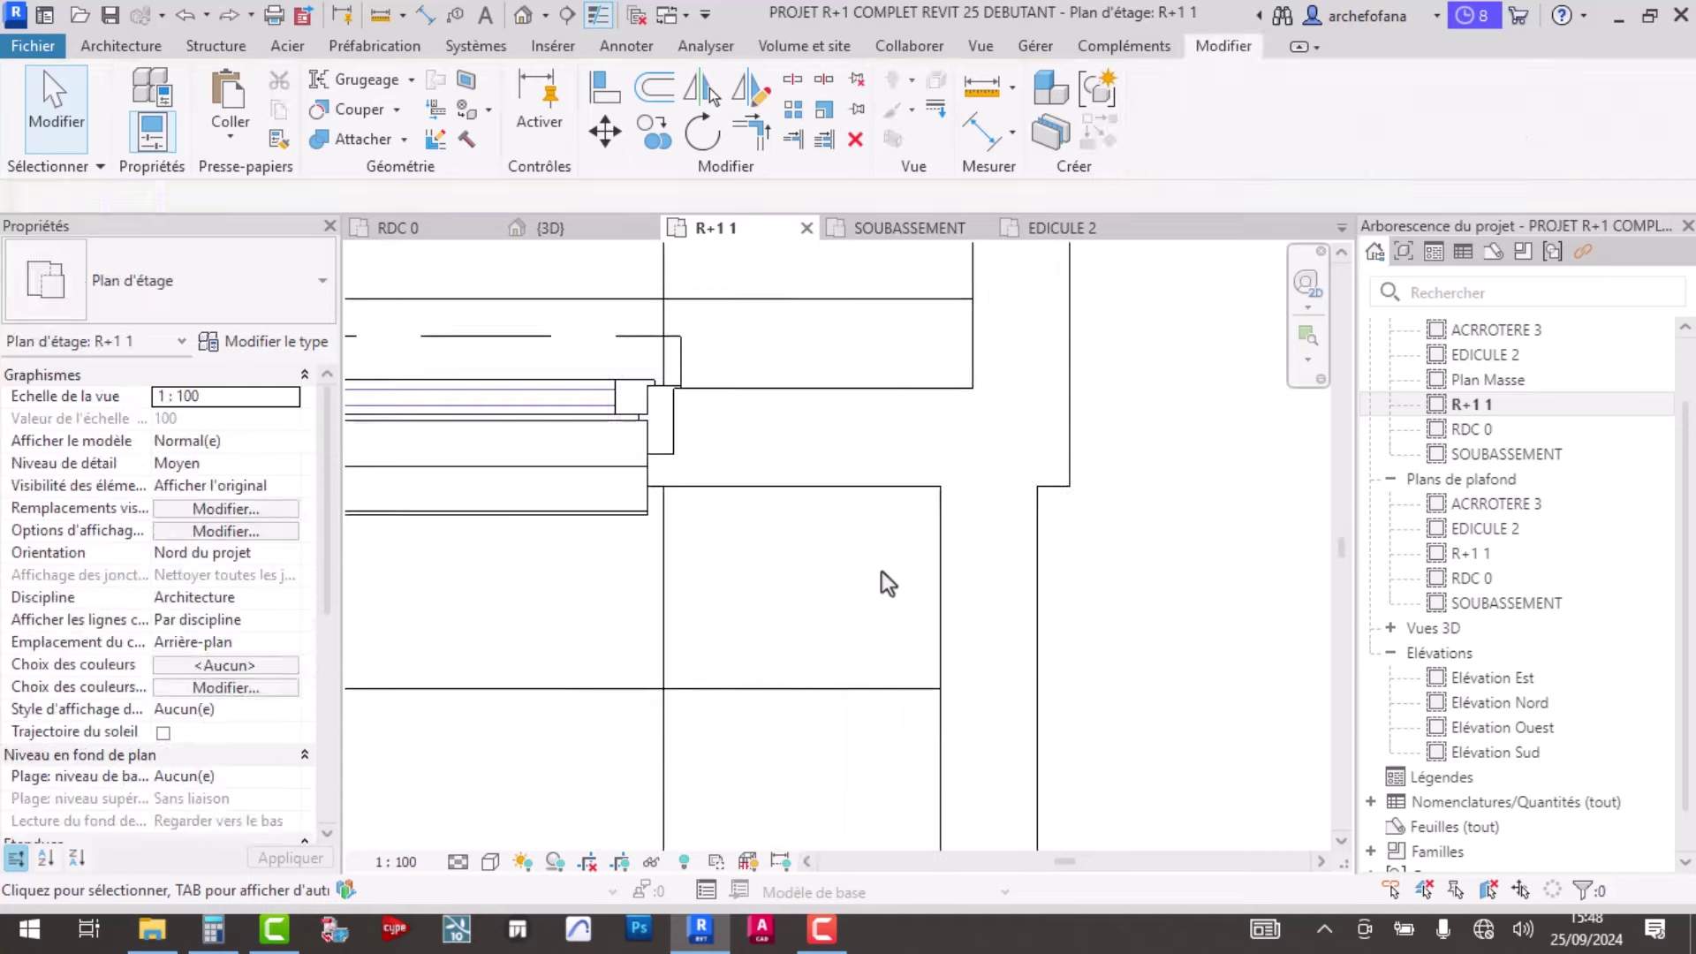
left_click(1038, 574)
left_click_drag(985, 434, 989, 605)
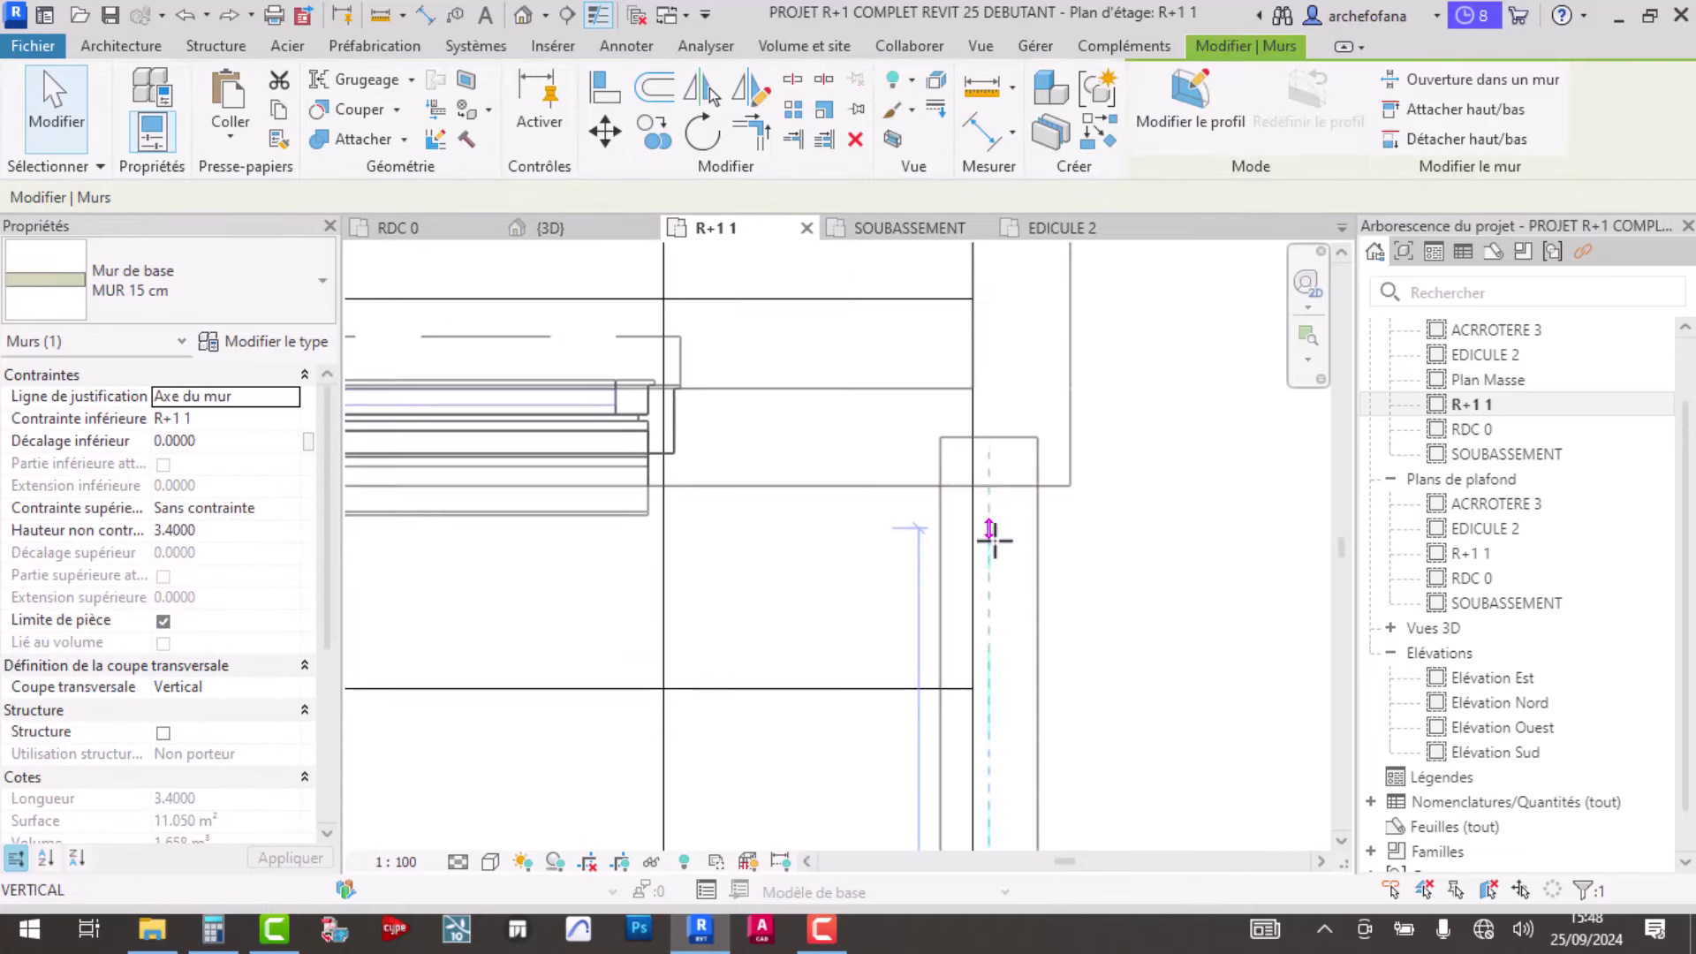
key("Escape")
- Move the vertical wall (MV) to line up under the wall above
left_click(1011, 631)
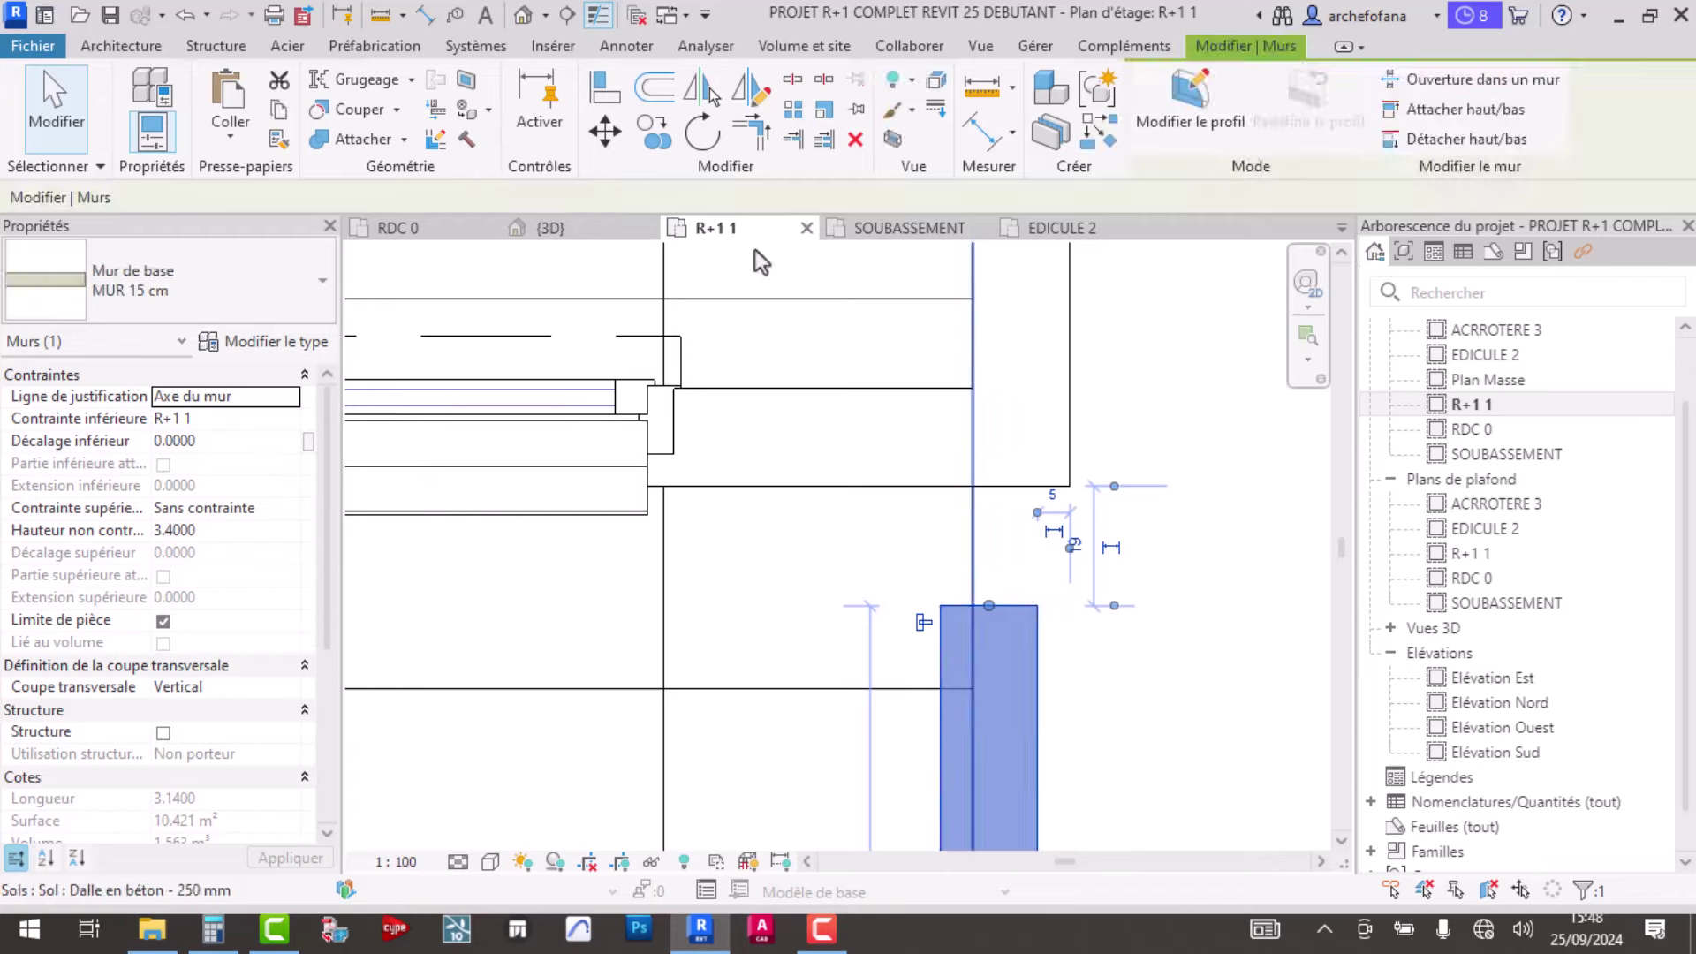
key("m")
key("v")
left_click(1038, 606)
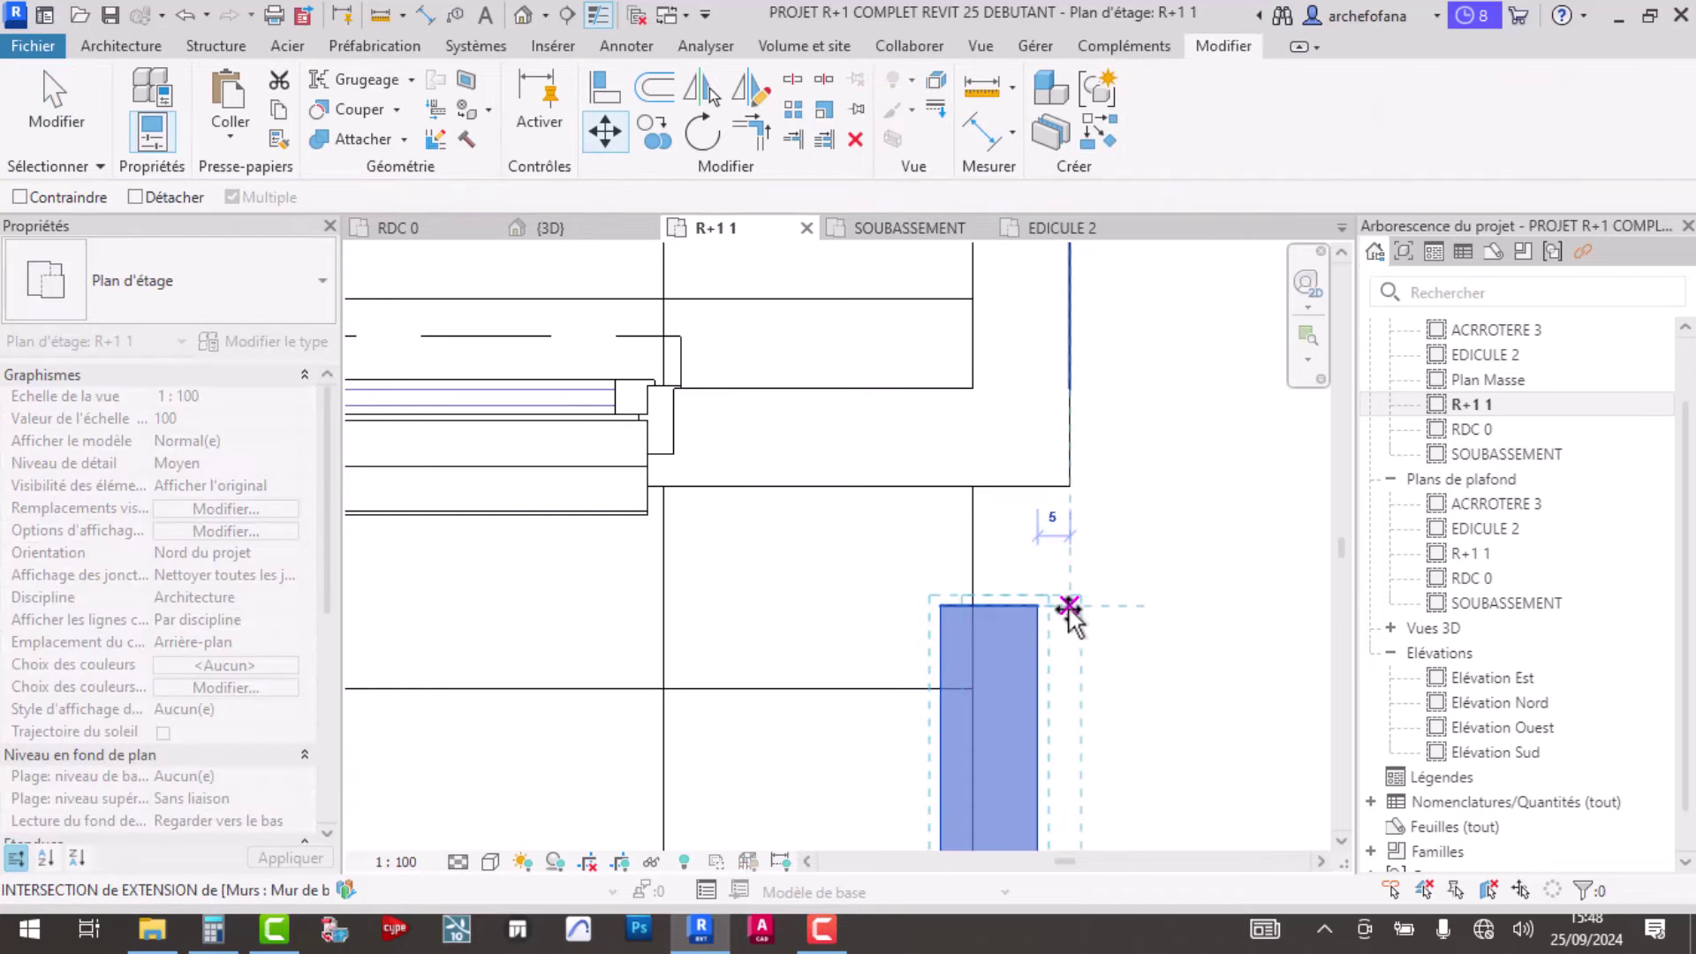
left_click(1068, 606)
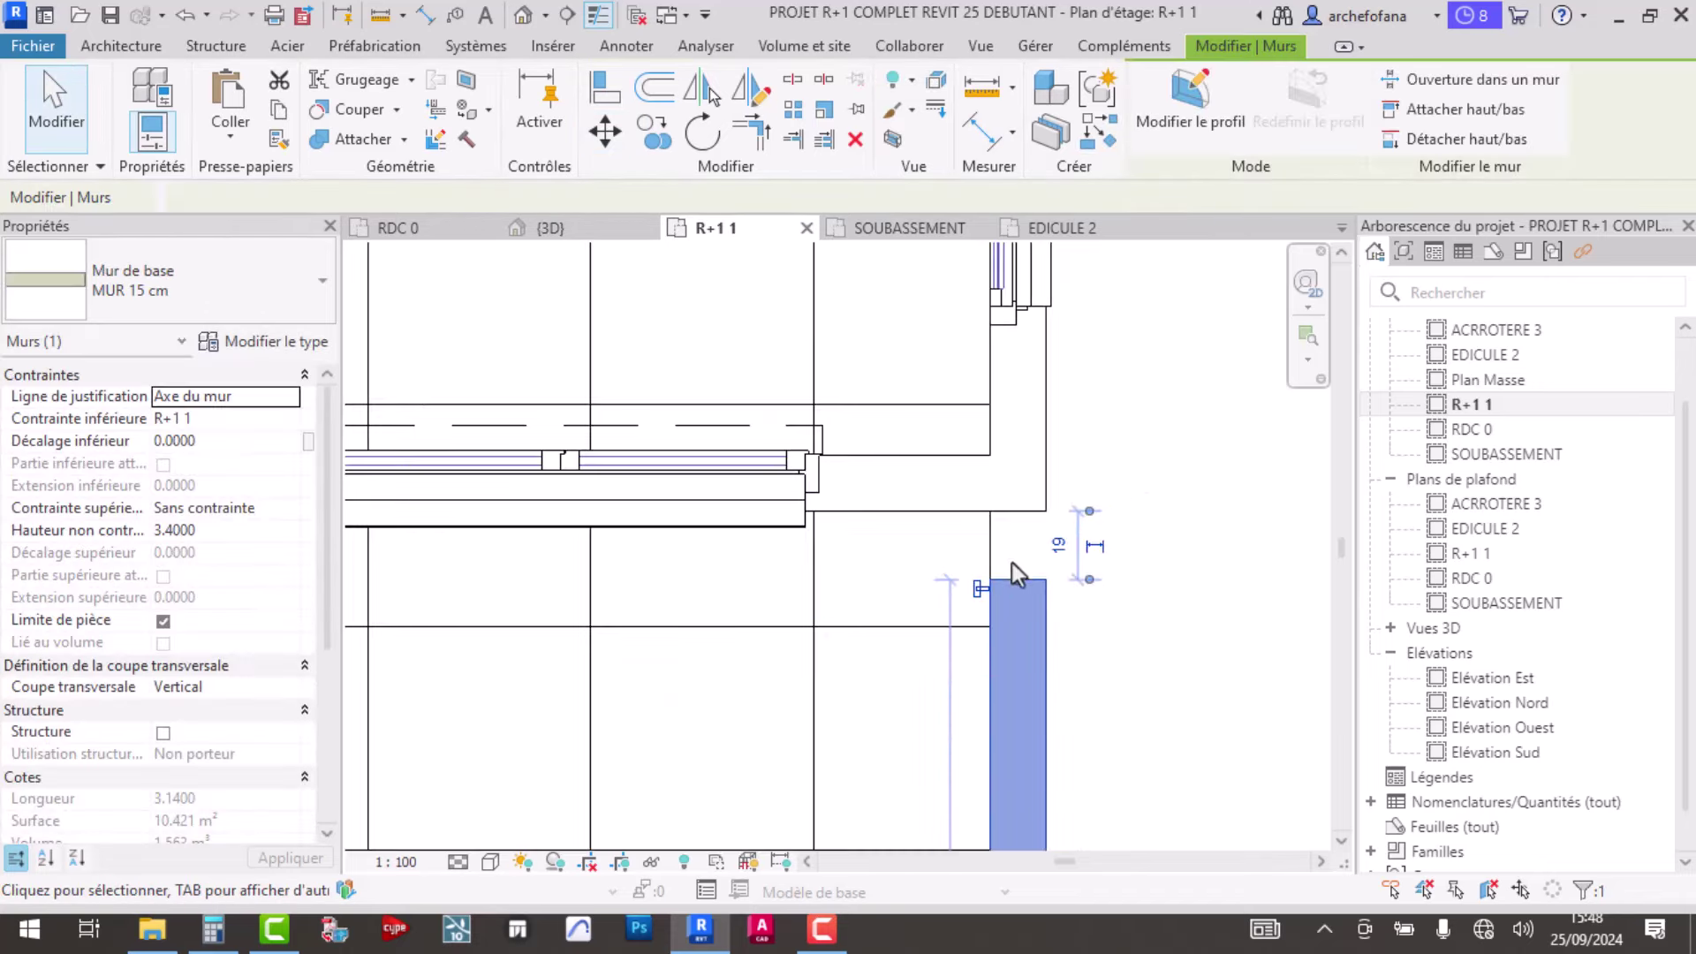
scroll(1136, 639, "down", 3)
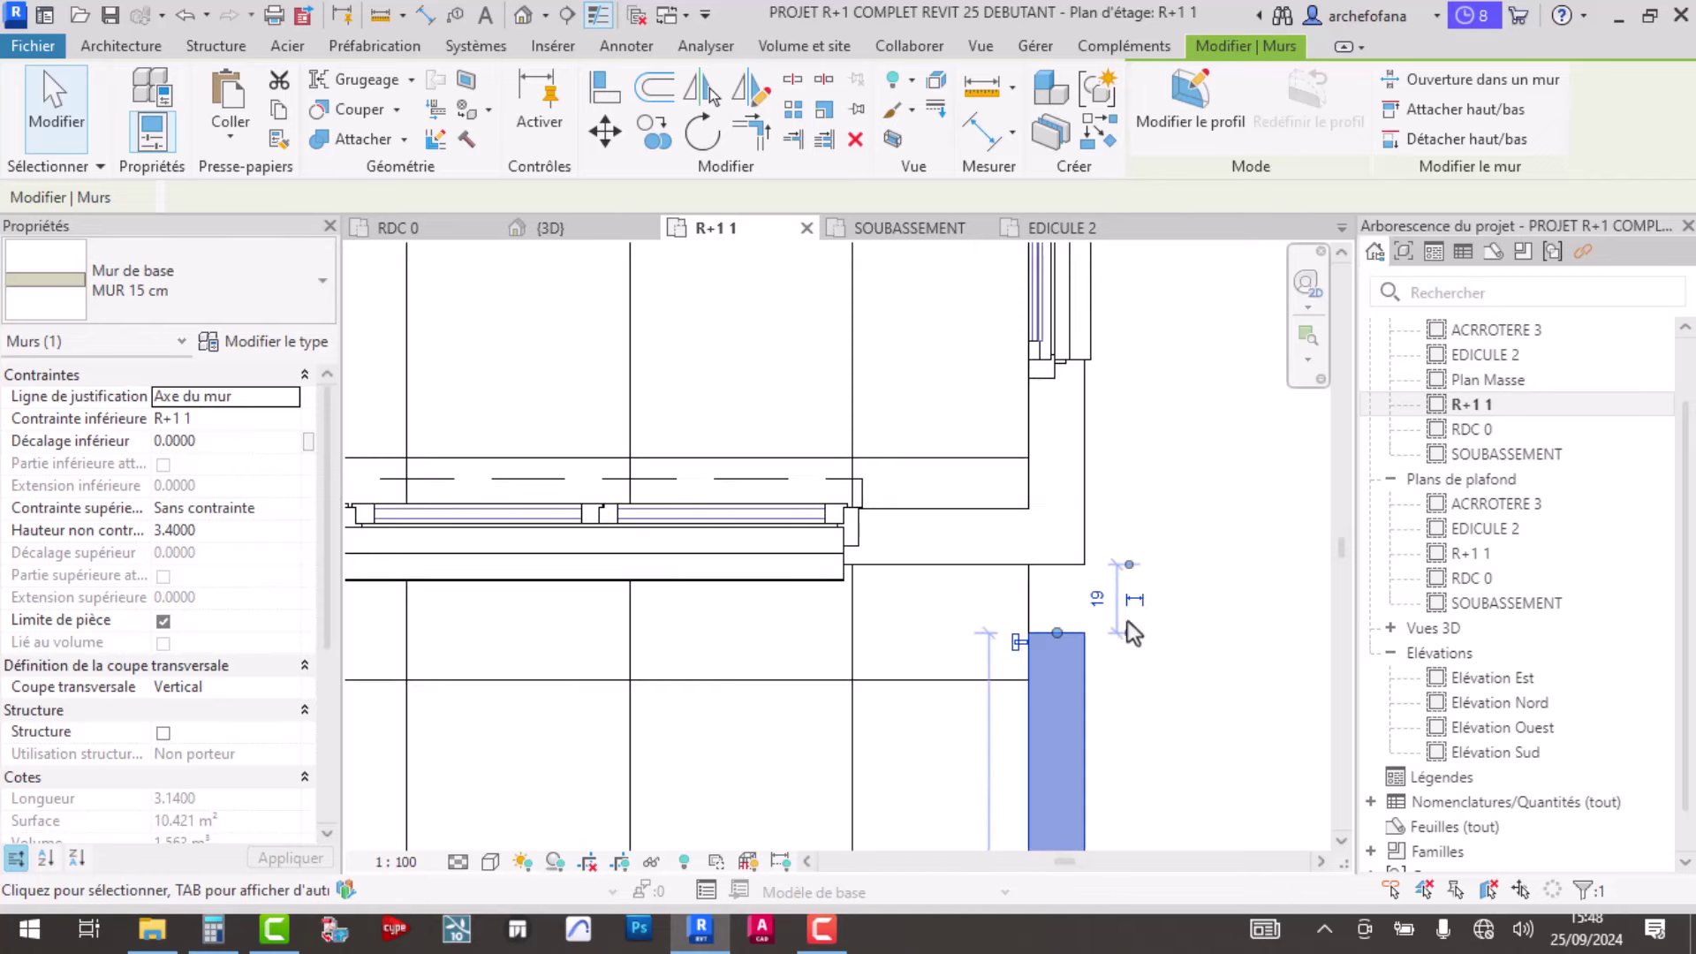
key("Escape")
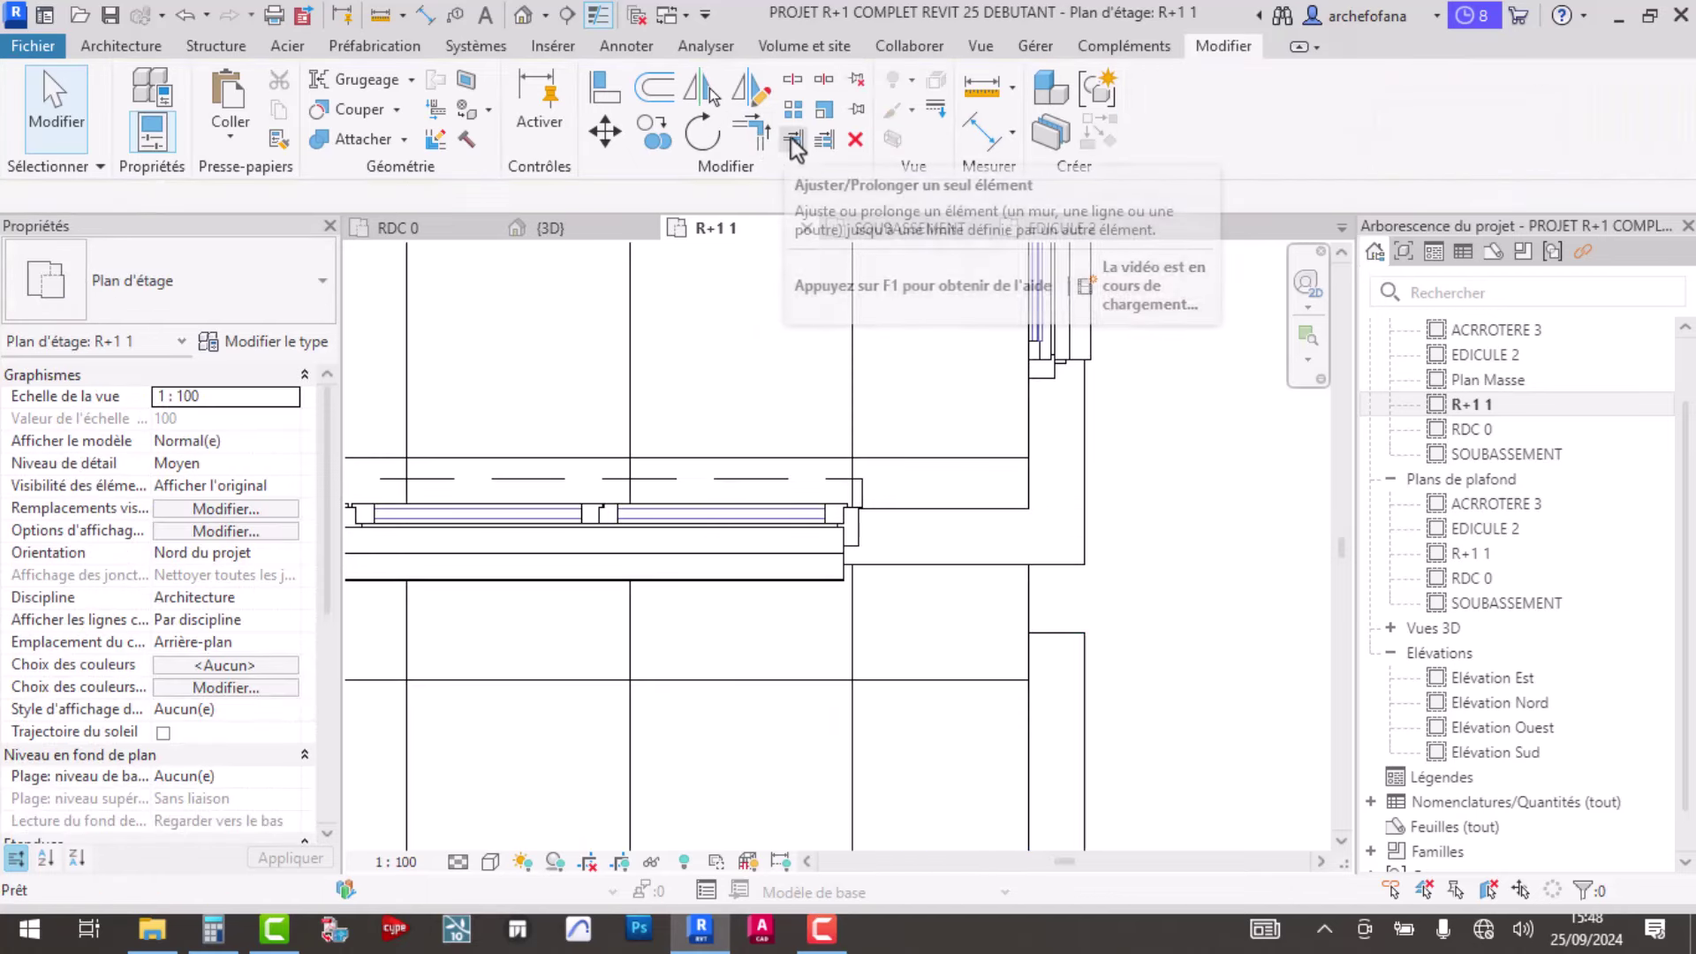
- Align the vertical wall's edge to the wall face above
left_click(795, 142)
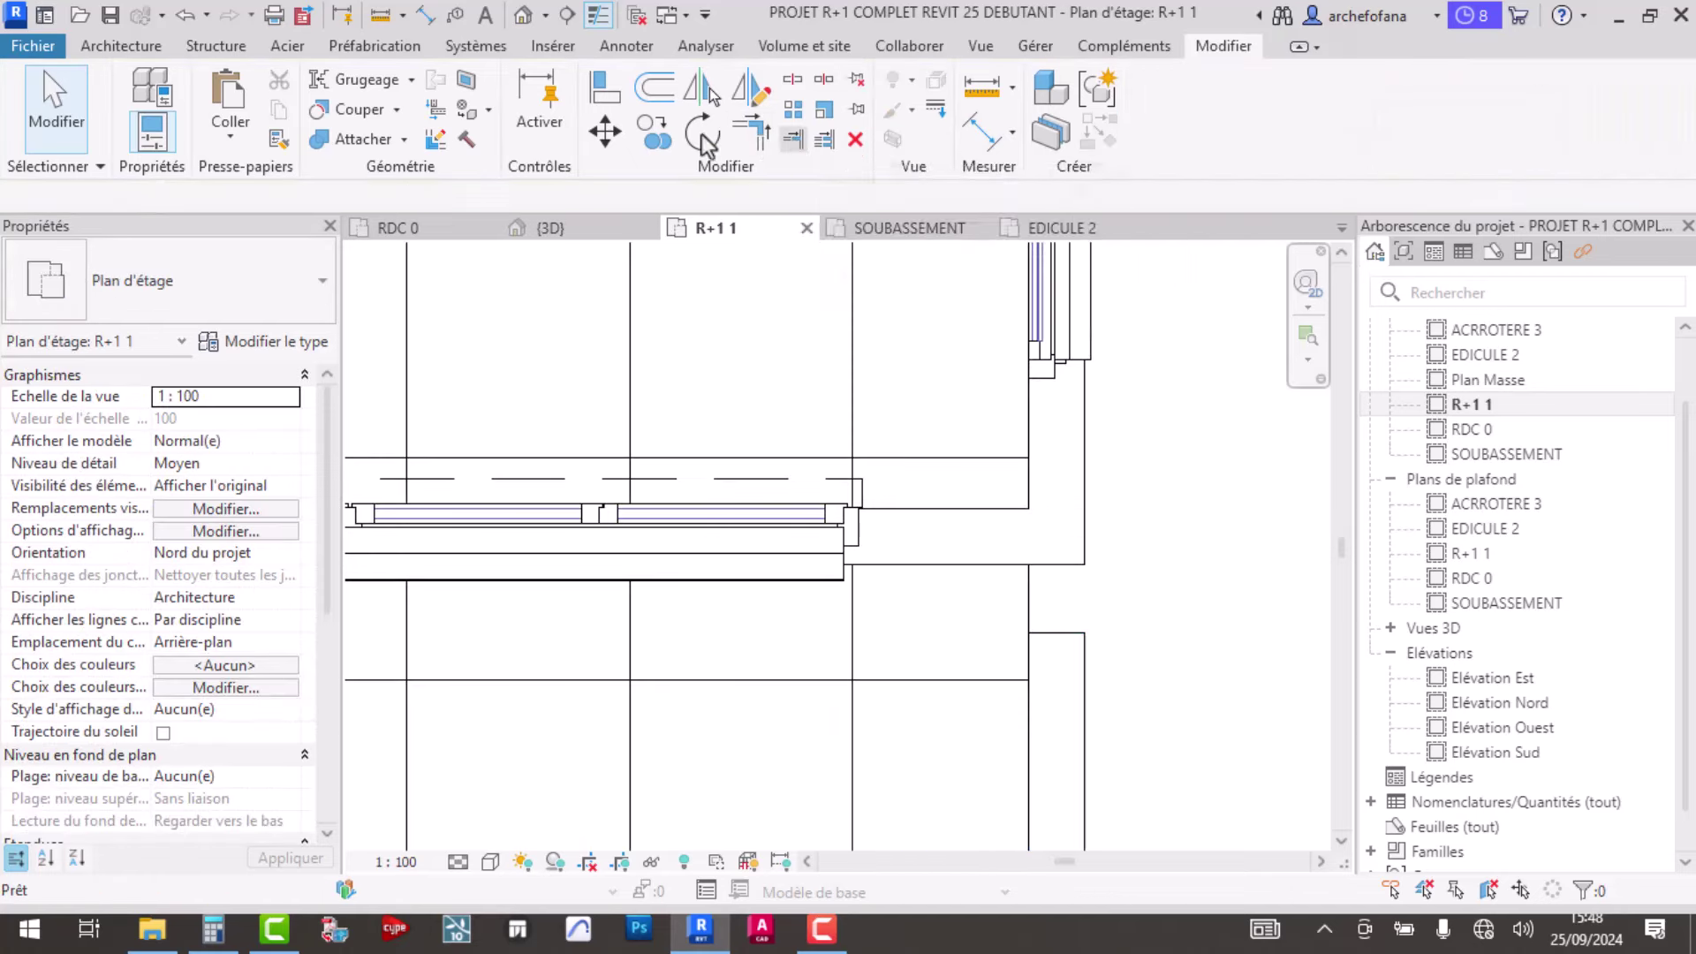
left_click(606, 97)
left_click(1053, 565)
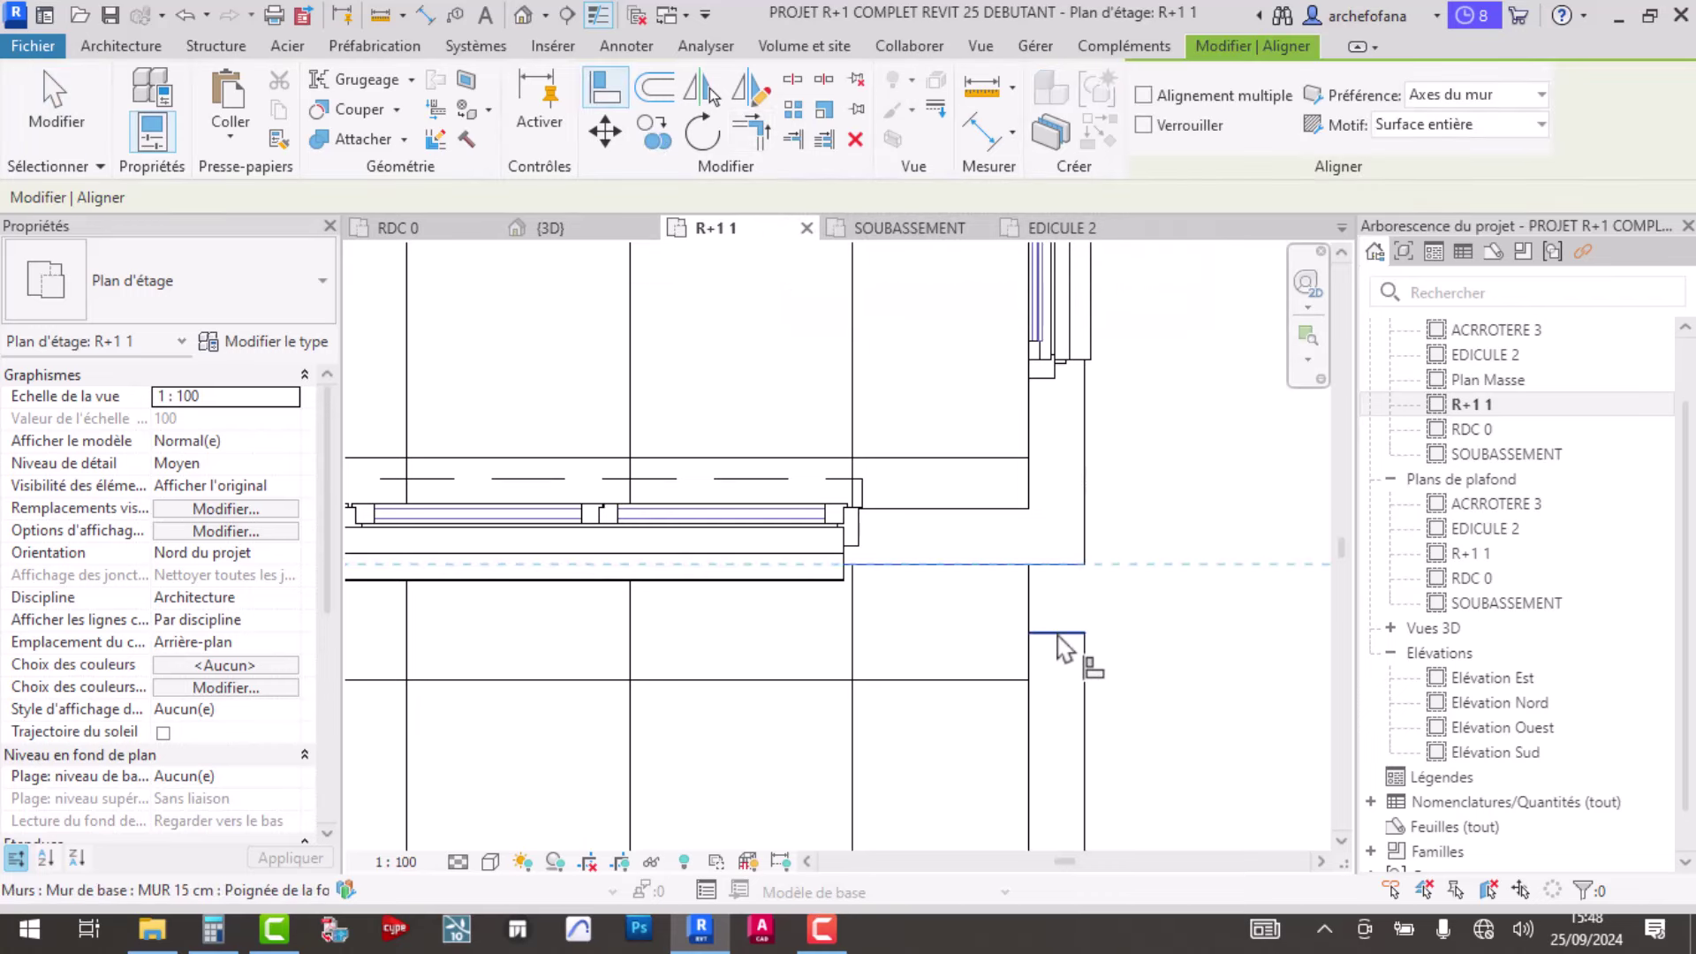
left_click(1059, 633)
key("Escape")
key("Escape")
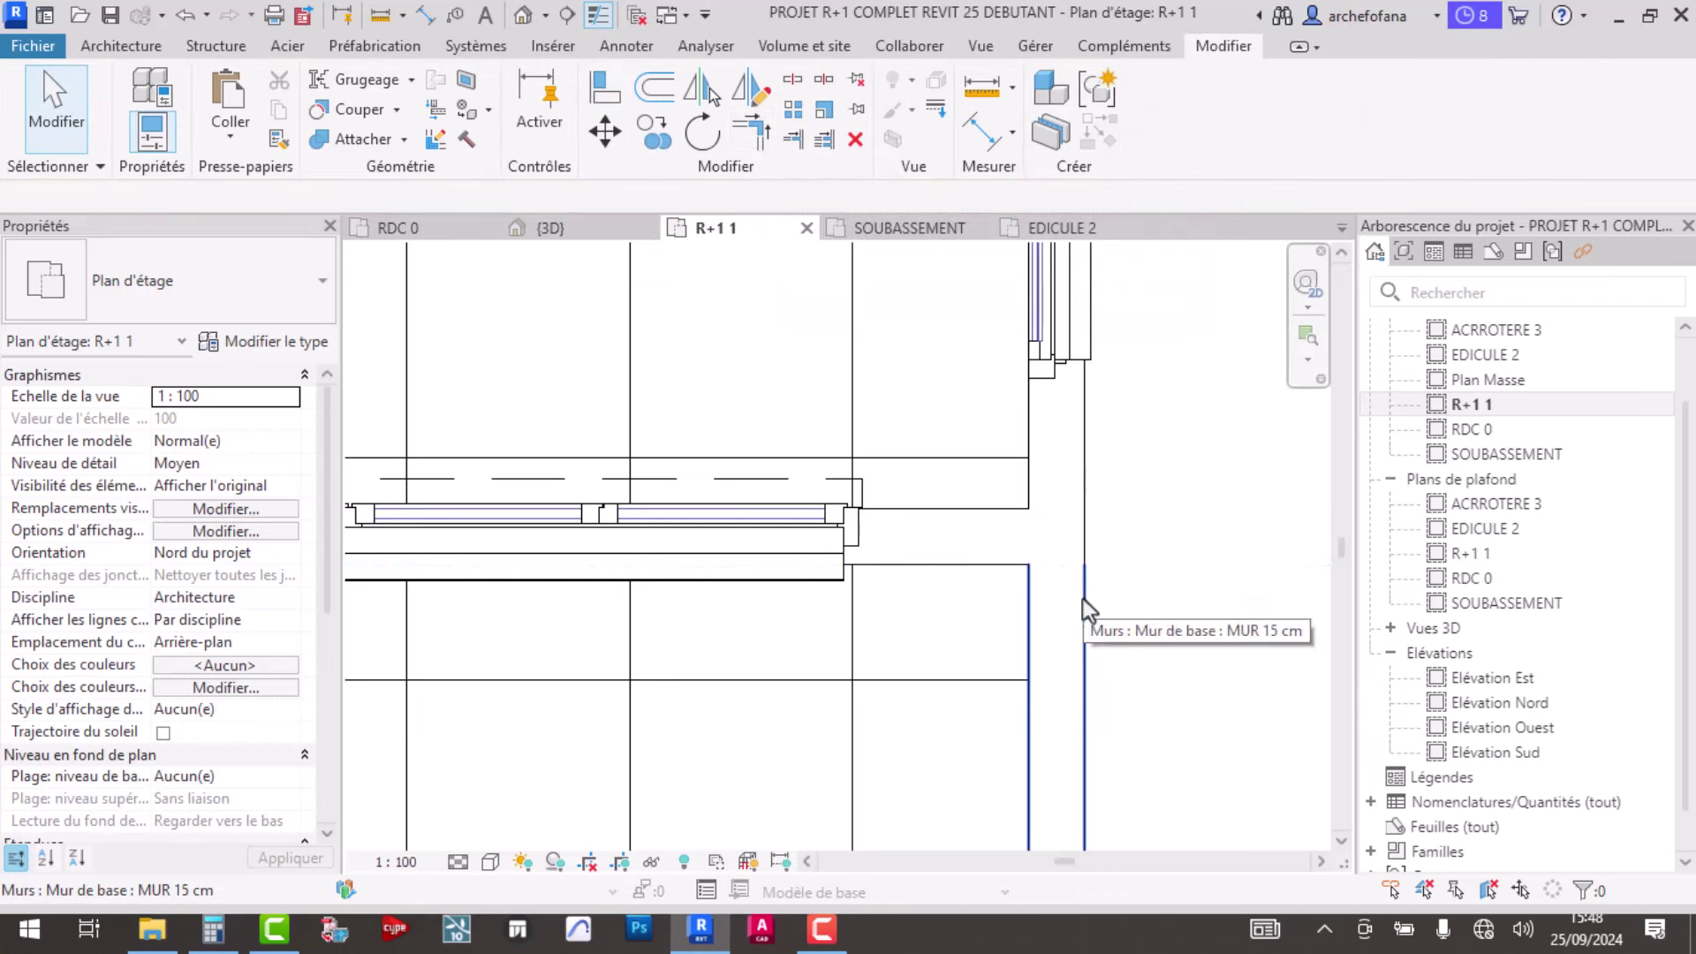
- Disallow the vertical wall's join with its neighbouring wall
left_click(1082, 599)
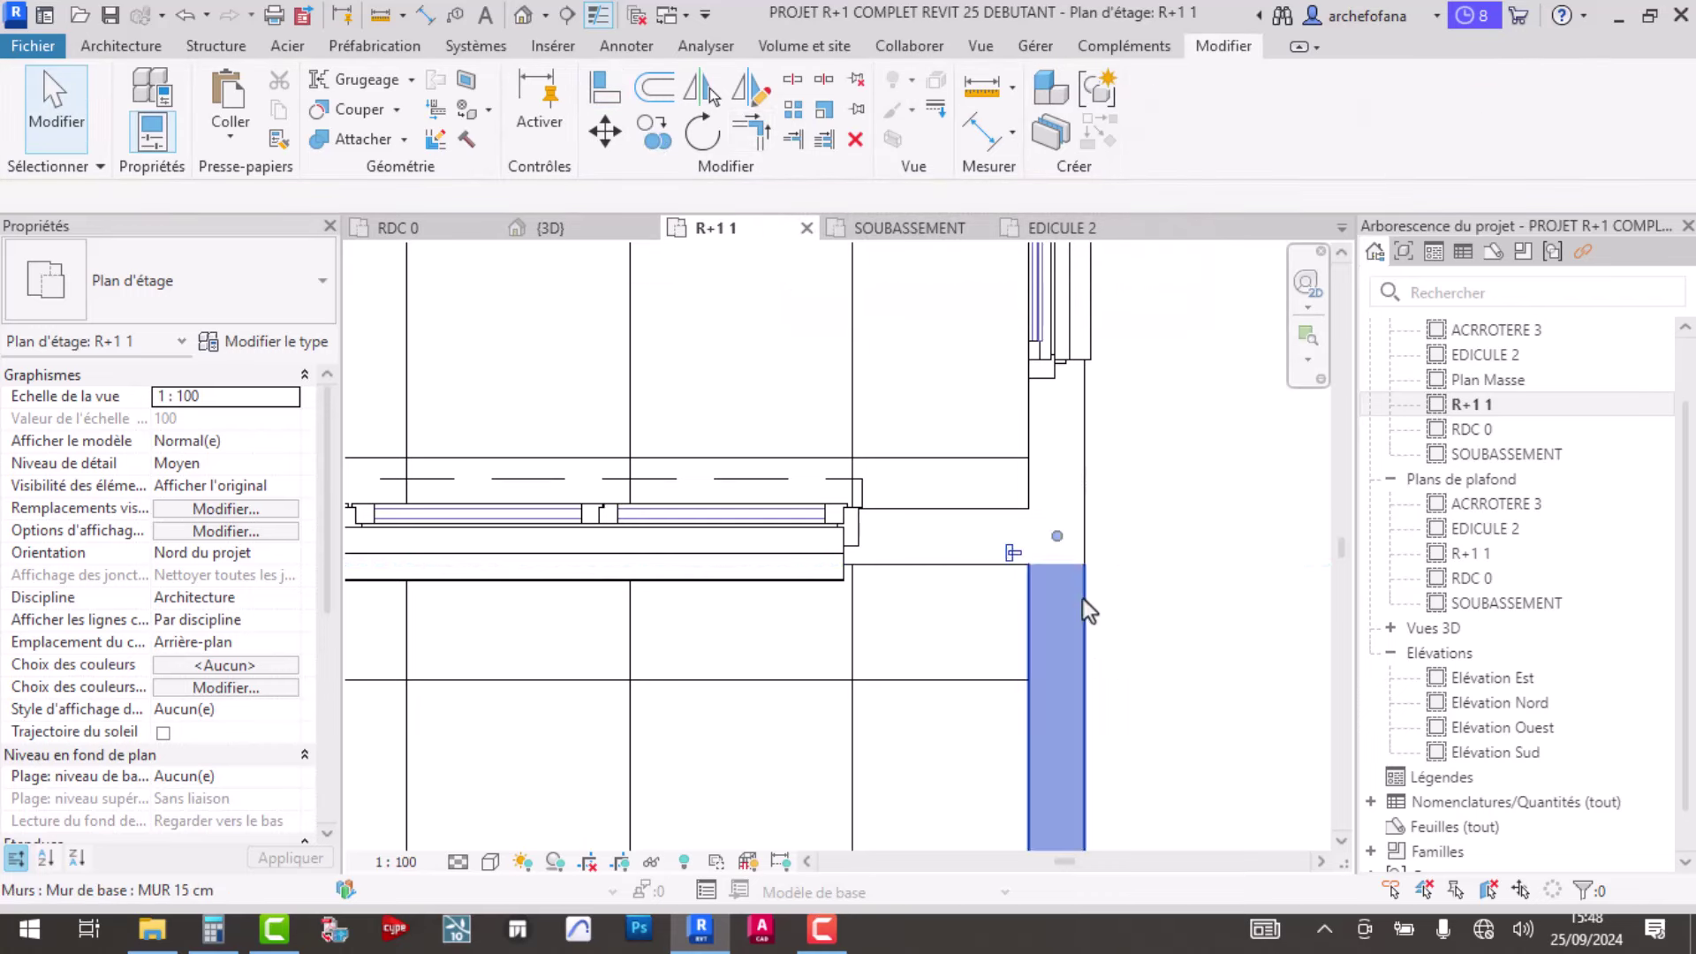
left_click(1014, 554)
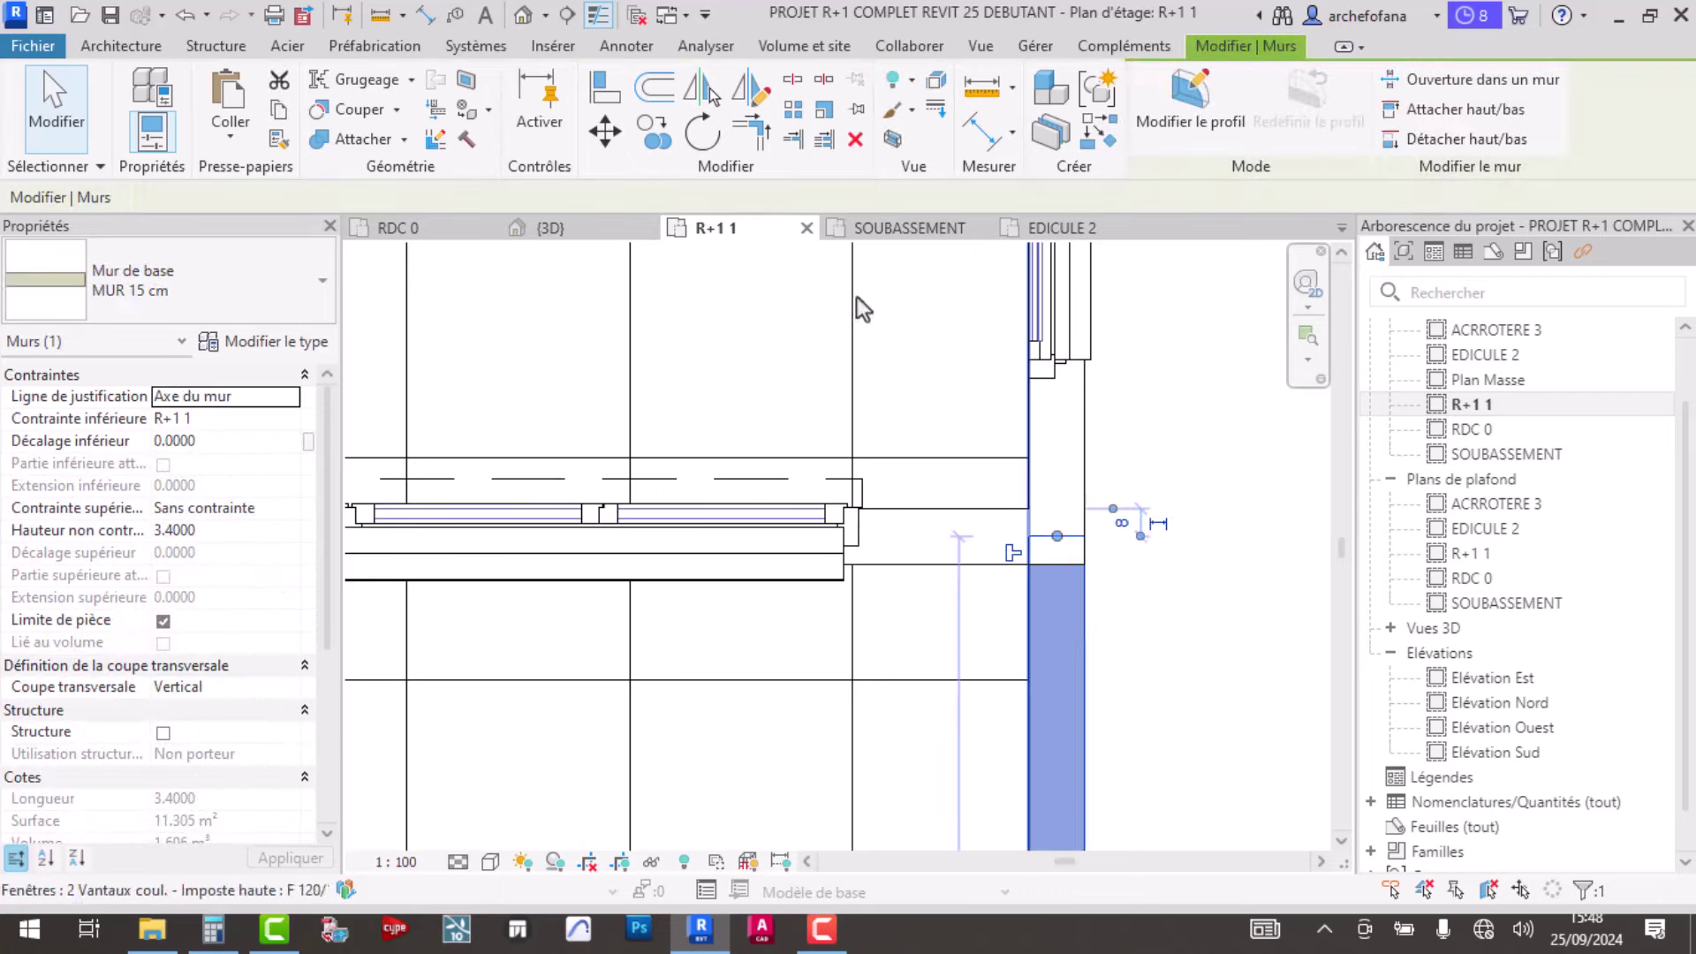
key("Escape")
left_click(605, 86)
left_click(1087, 528)
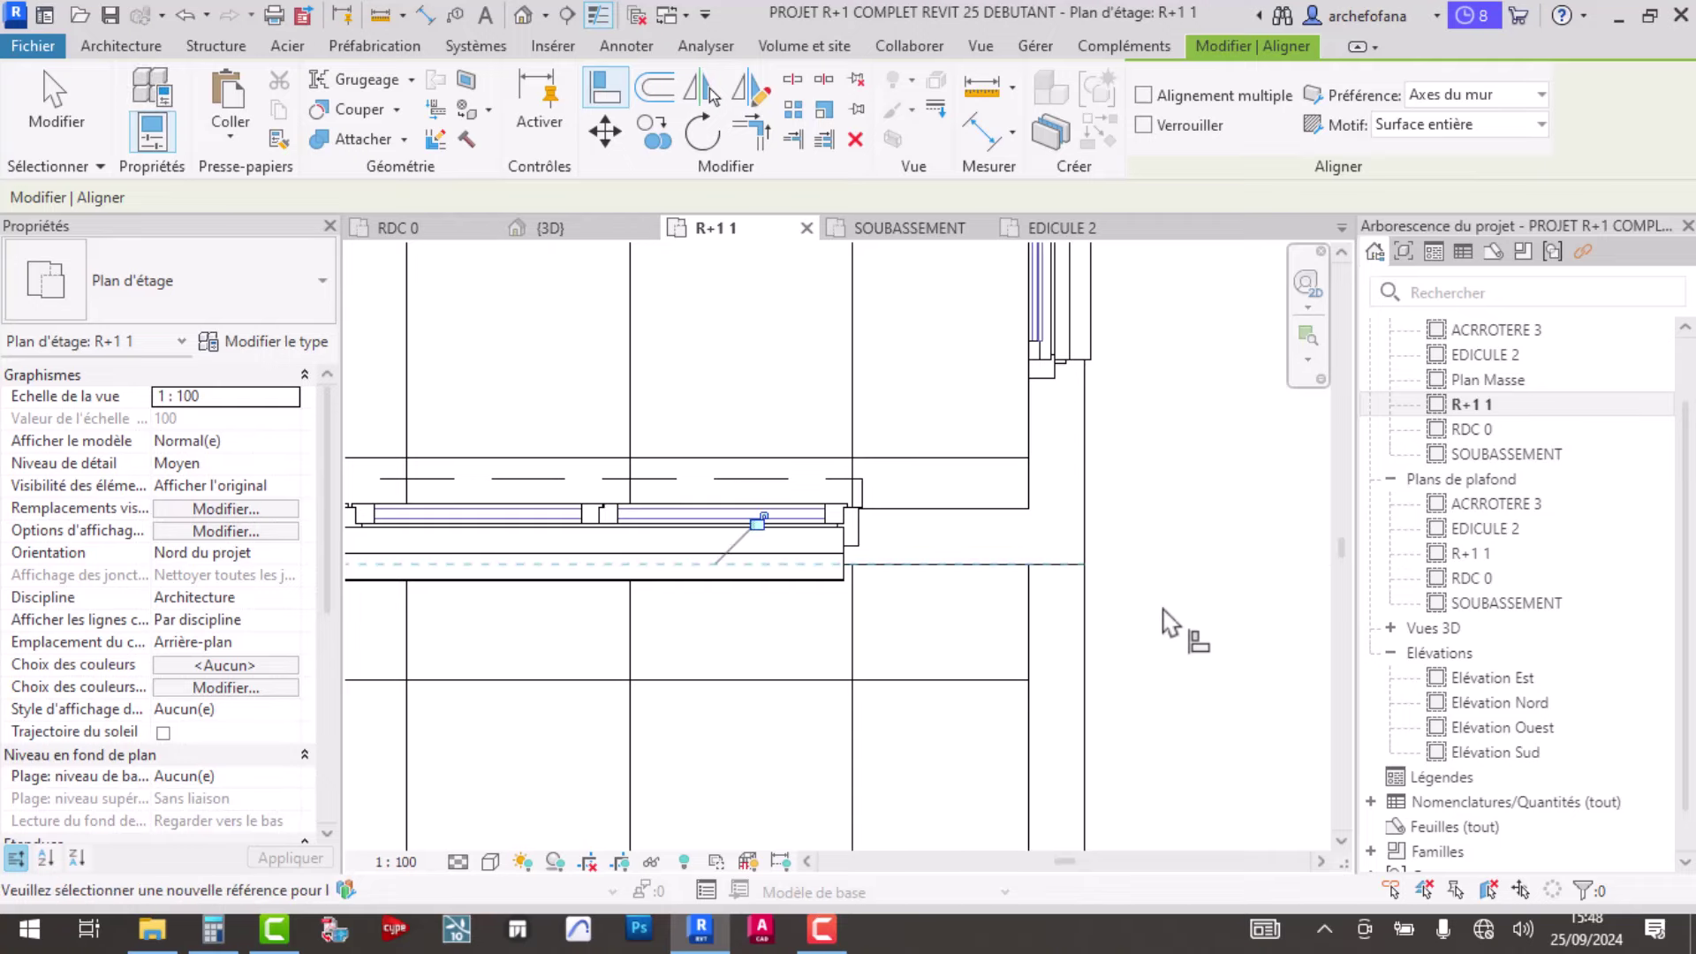
key("Escape")
scroll(1026, 610, "down", 3)
scroll(911, 573, "down", 2)
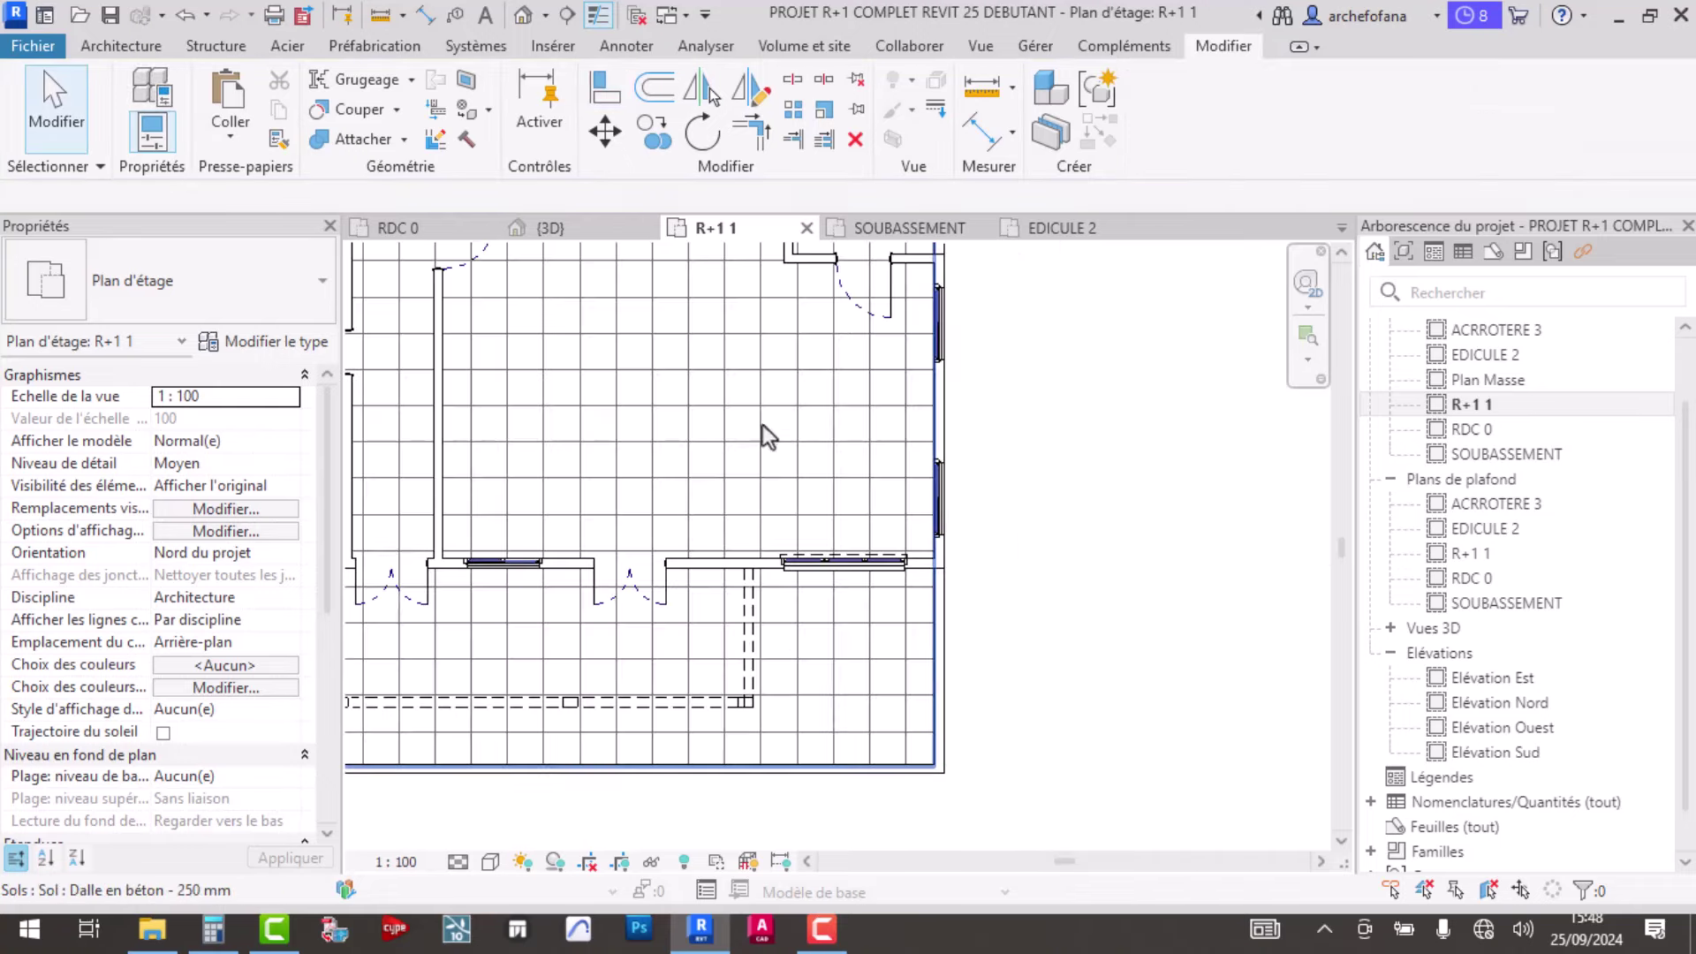
- Select the right-hand vertical wall and the bottom wall, viewing the whole floor
left_click(944, 733)
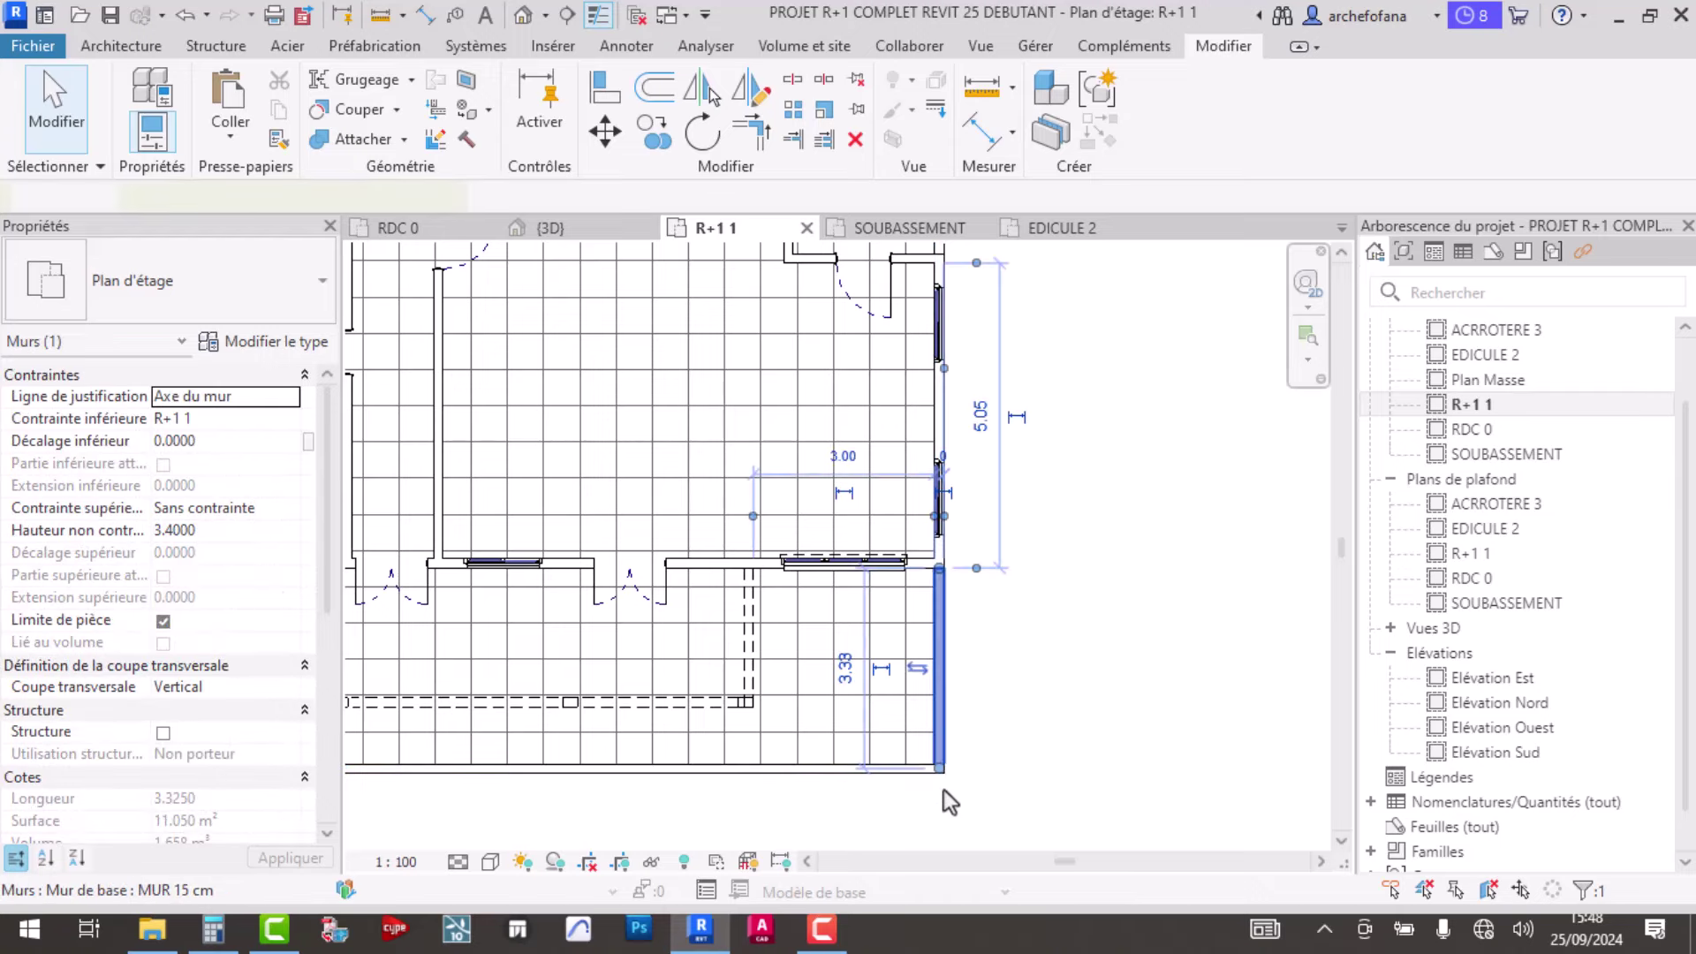
left_click(814, 772, "ctrl")
scroll(821, 742, "down", 2)
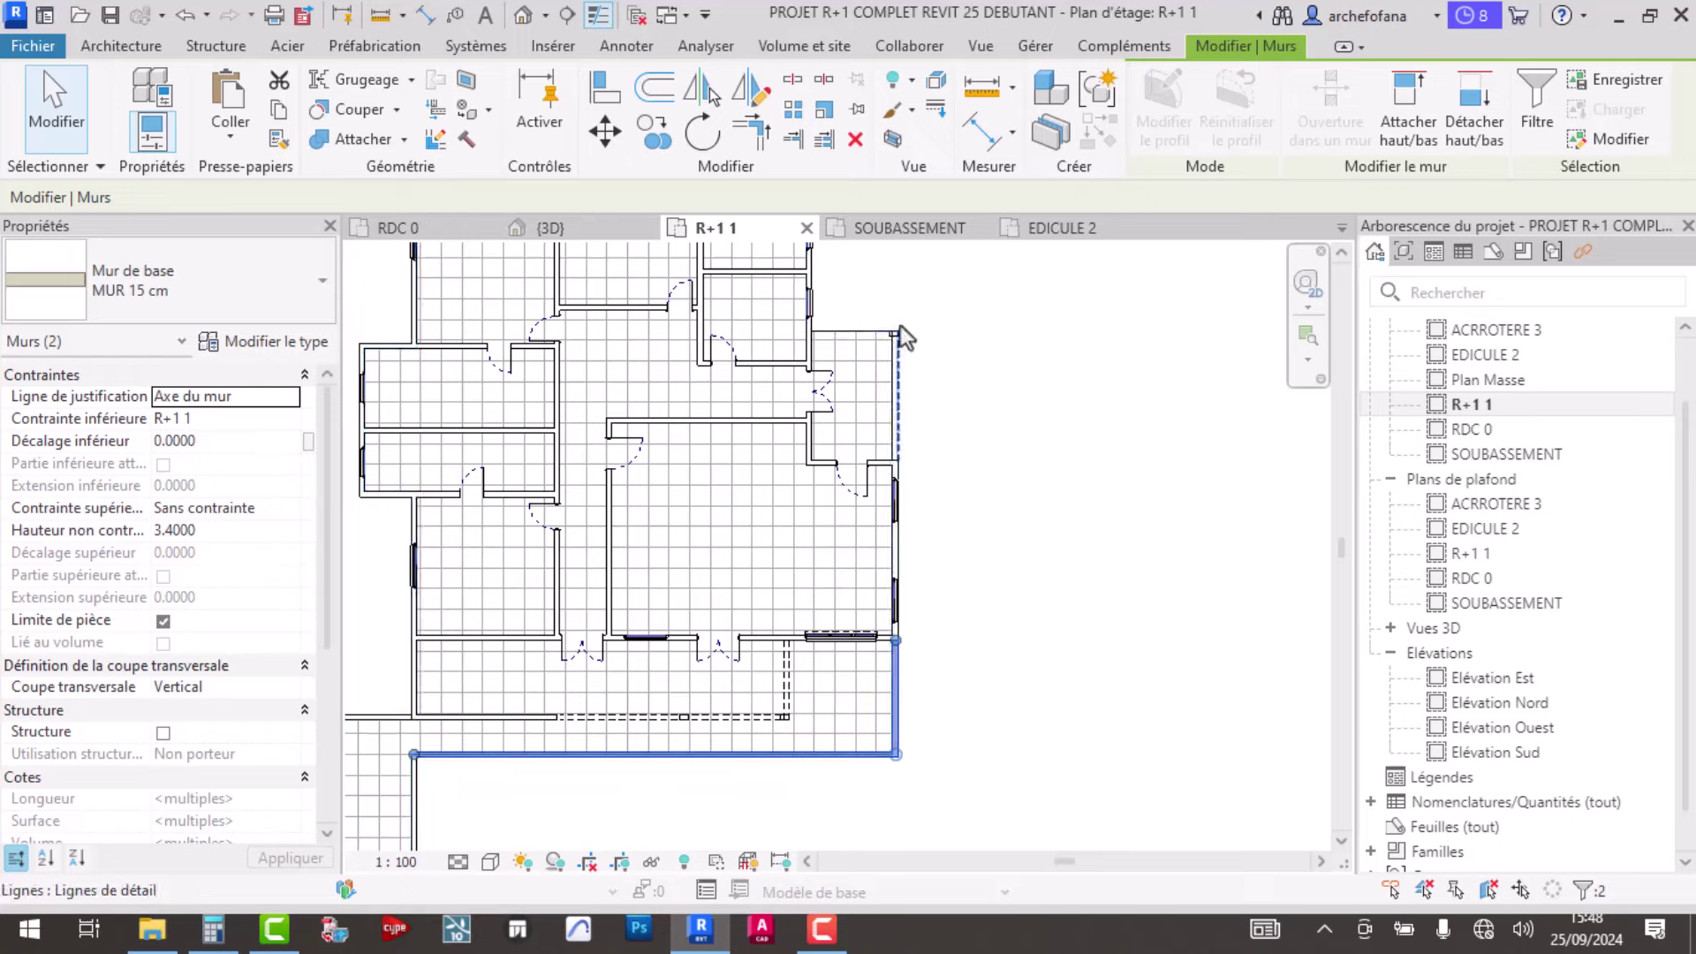
scroll(899, 325, "up", 2)
middle_click_drag(851, 481, 818, 459)
scroll(818, 459, "down", 2)
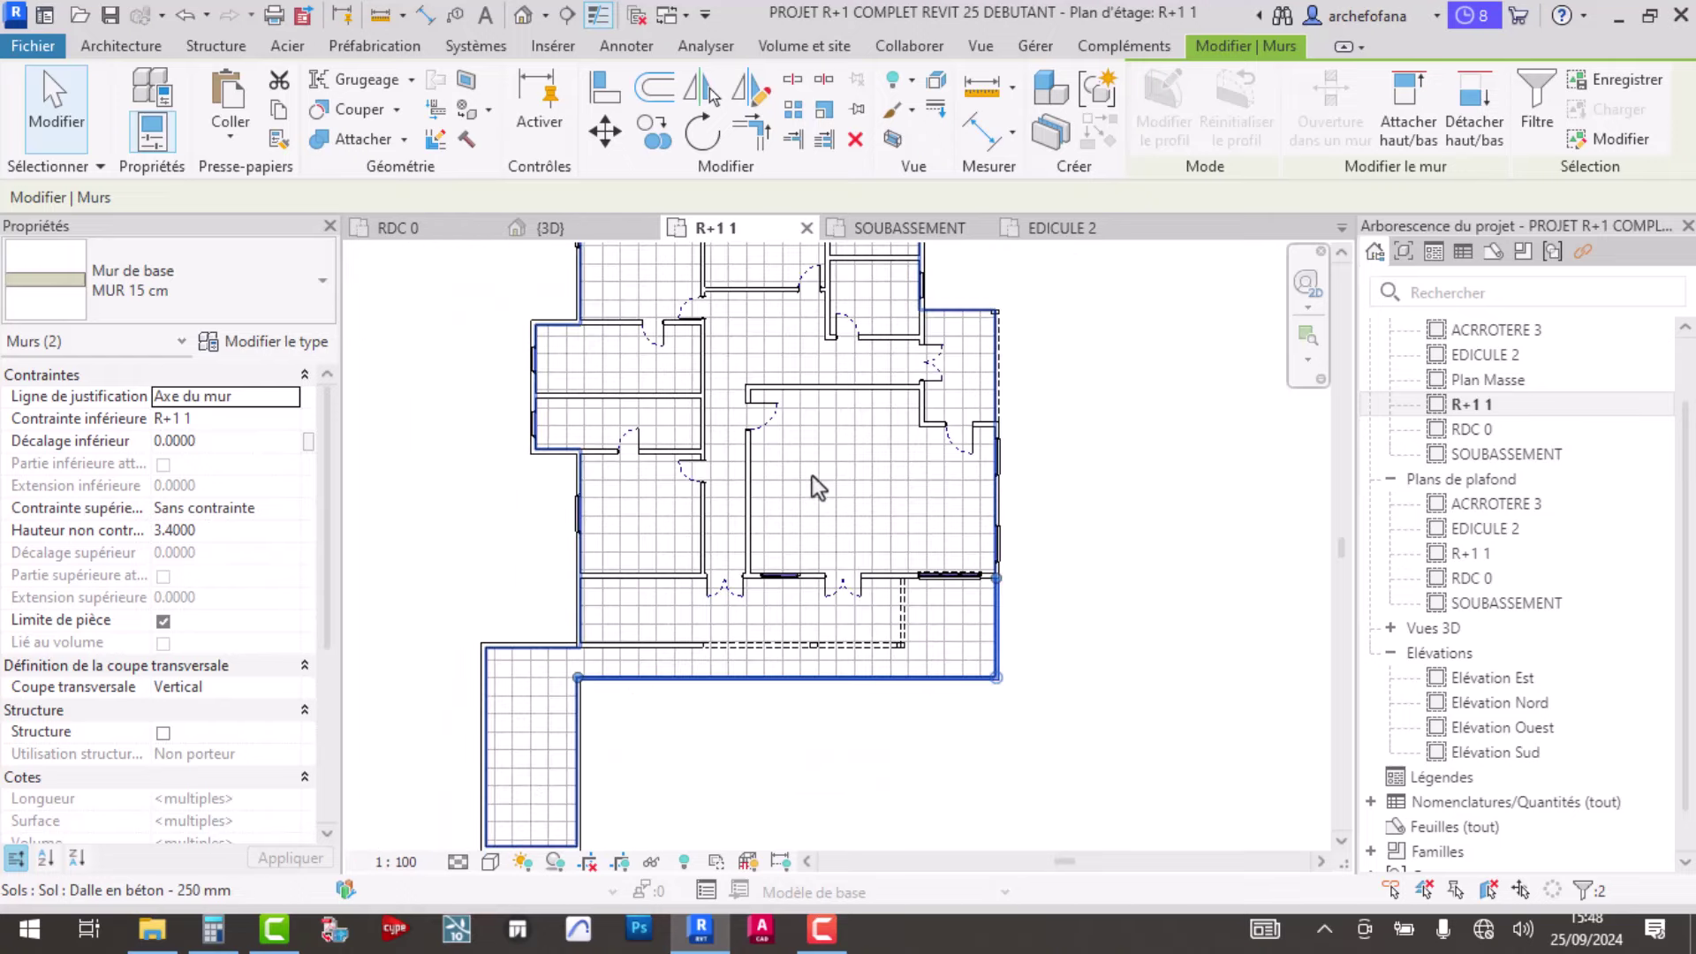
scroll(515, 809, "up", 2)
scroll(701, 598, "up", 3)
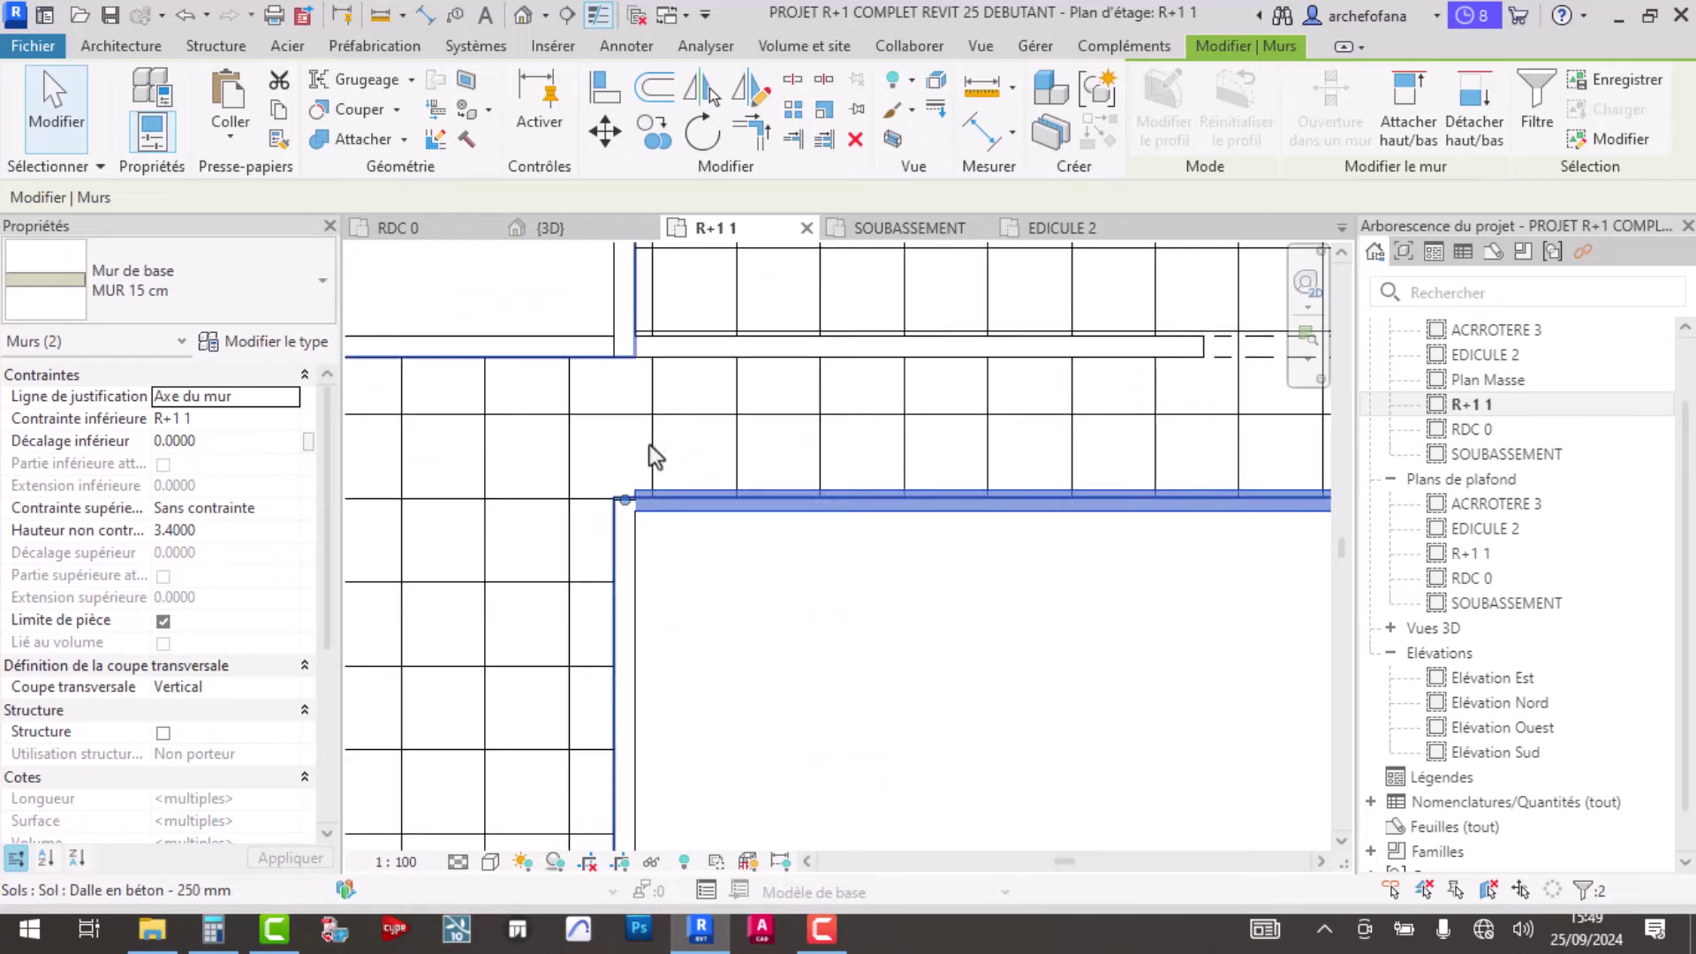
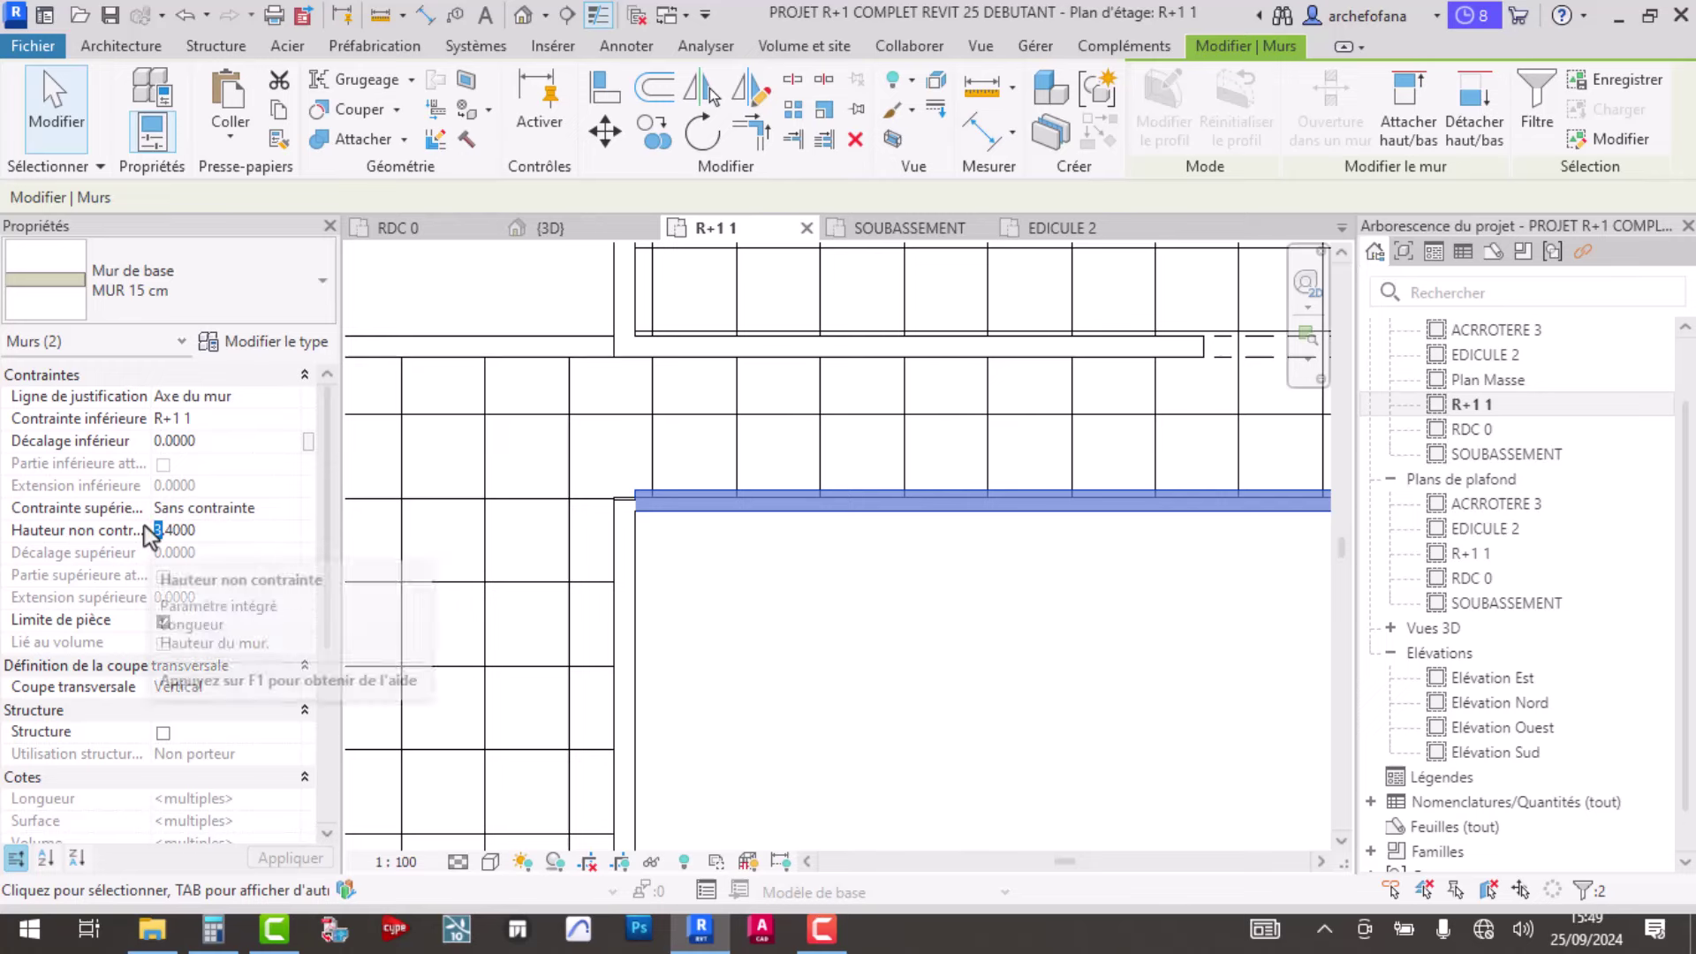
- Finish setting the balcony walls' unconnected height to 0.35 and deselect them
key("BackSpace")
type("0.35")
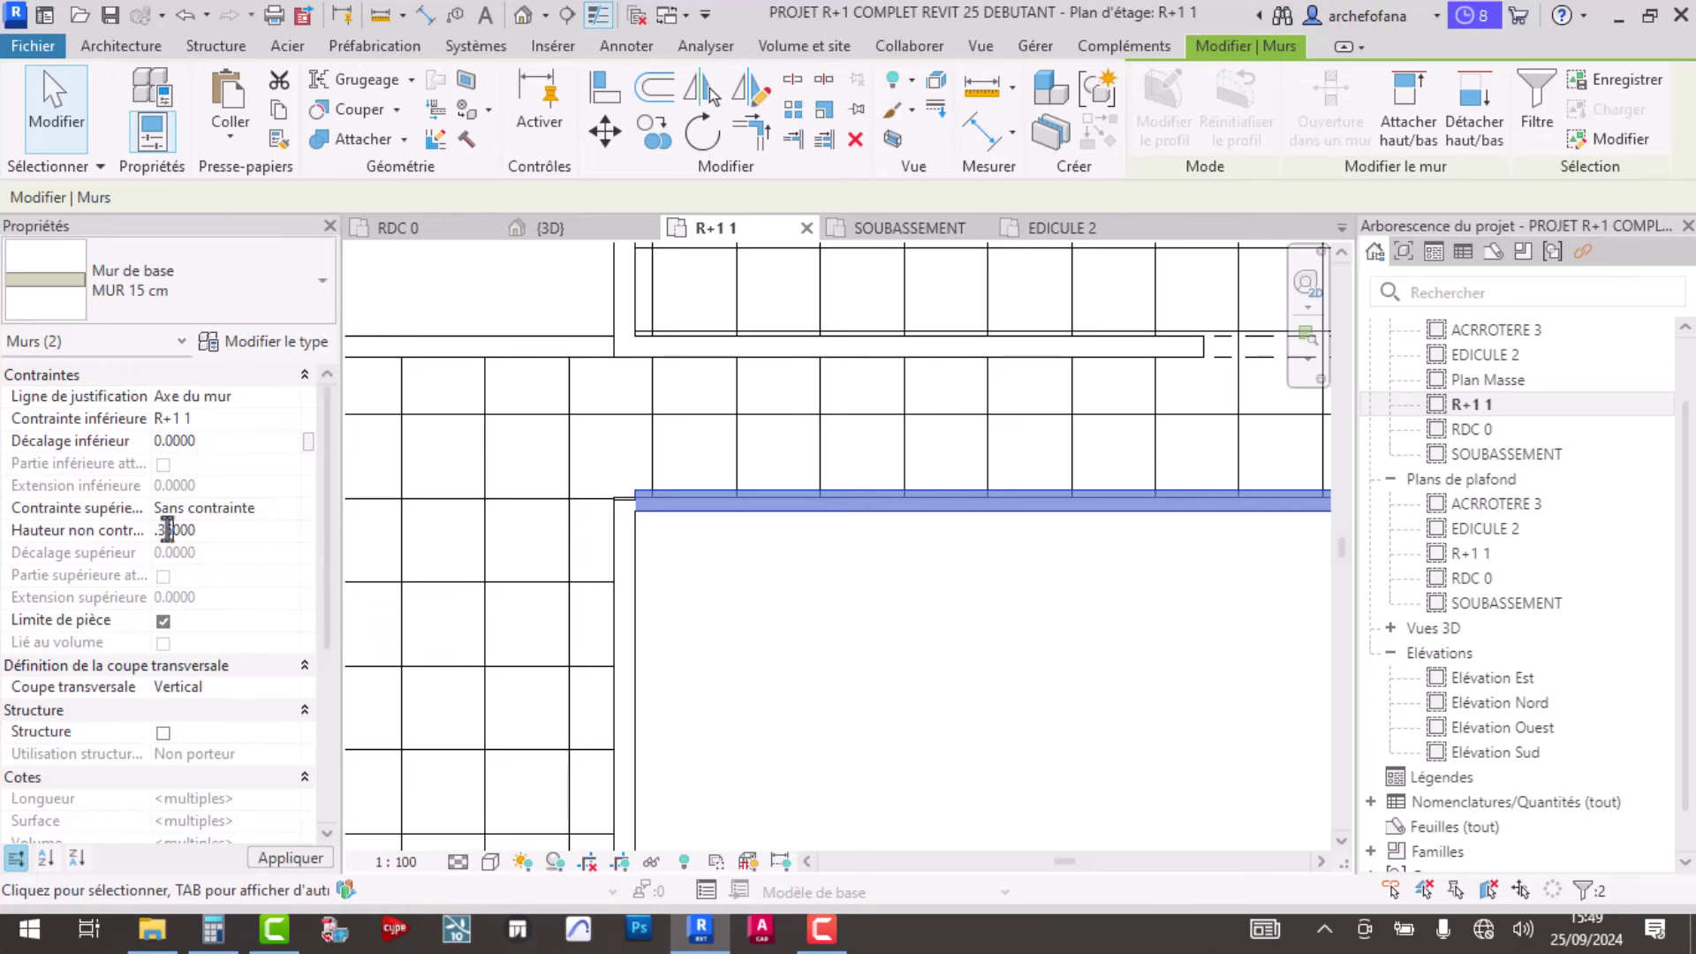
left_click(863, 715)
scroll(595, 552, "up", 2)
scroll(606, 490, "up", 1)
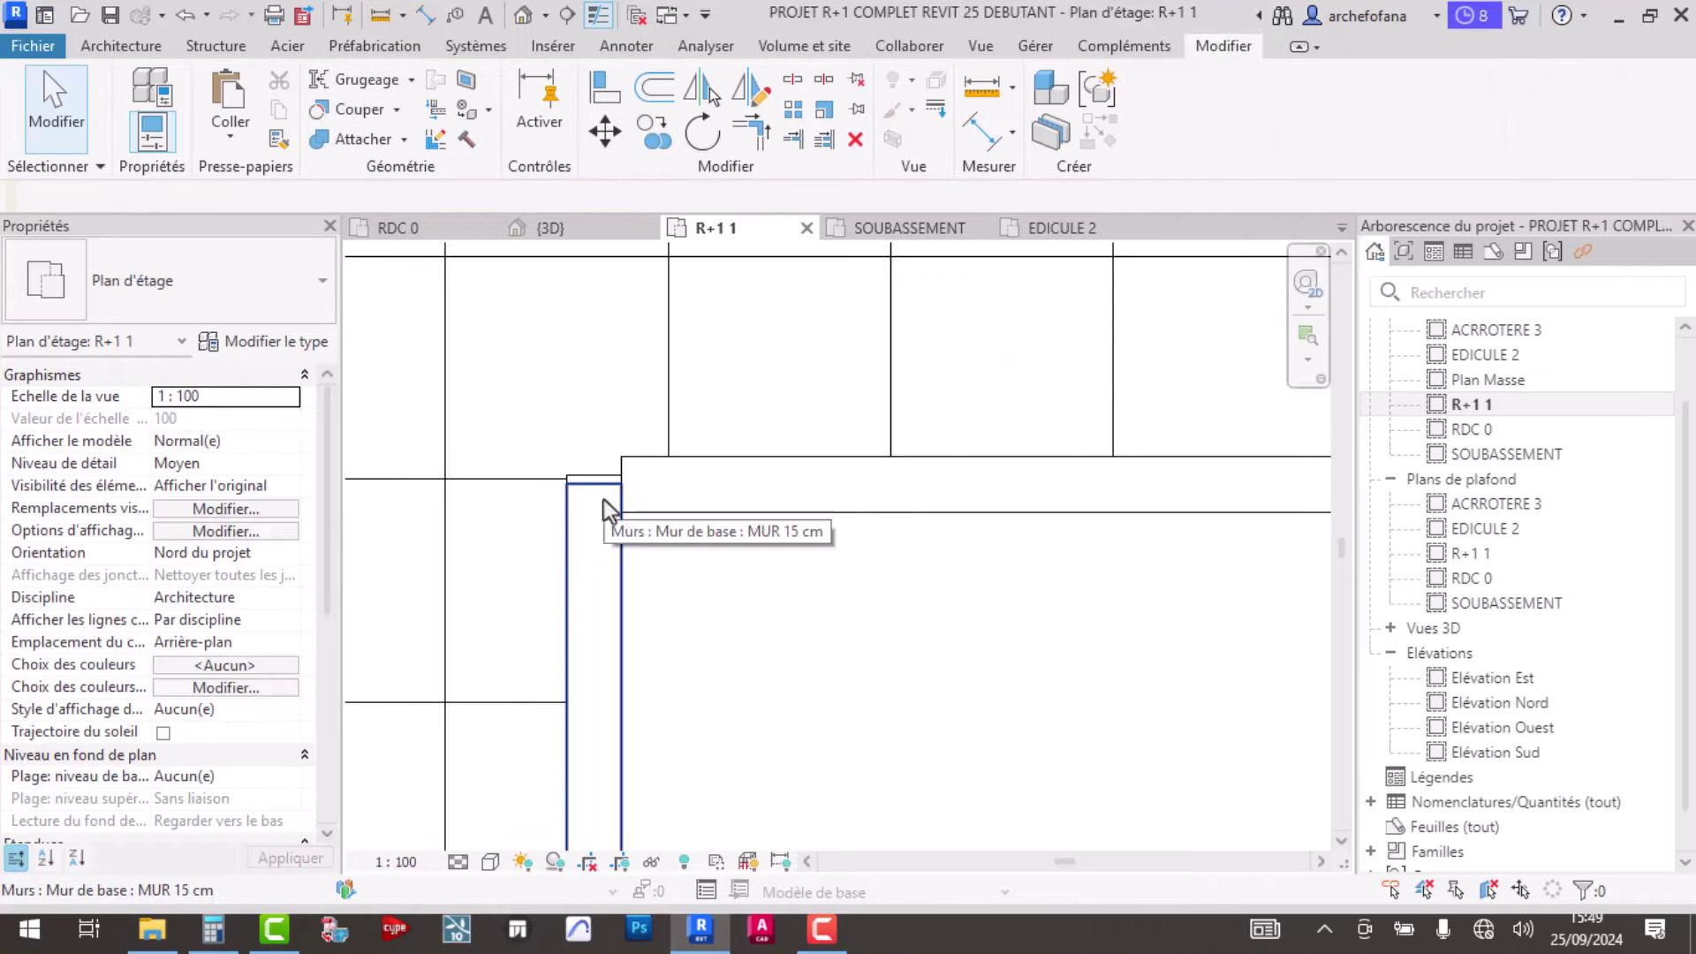
scroll(602, 500, "down", 1)
scroll(608, 523, "down", 2)
scroll(618, 532, "up", 2)
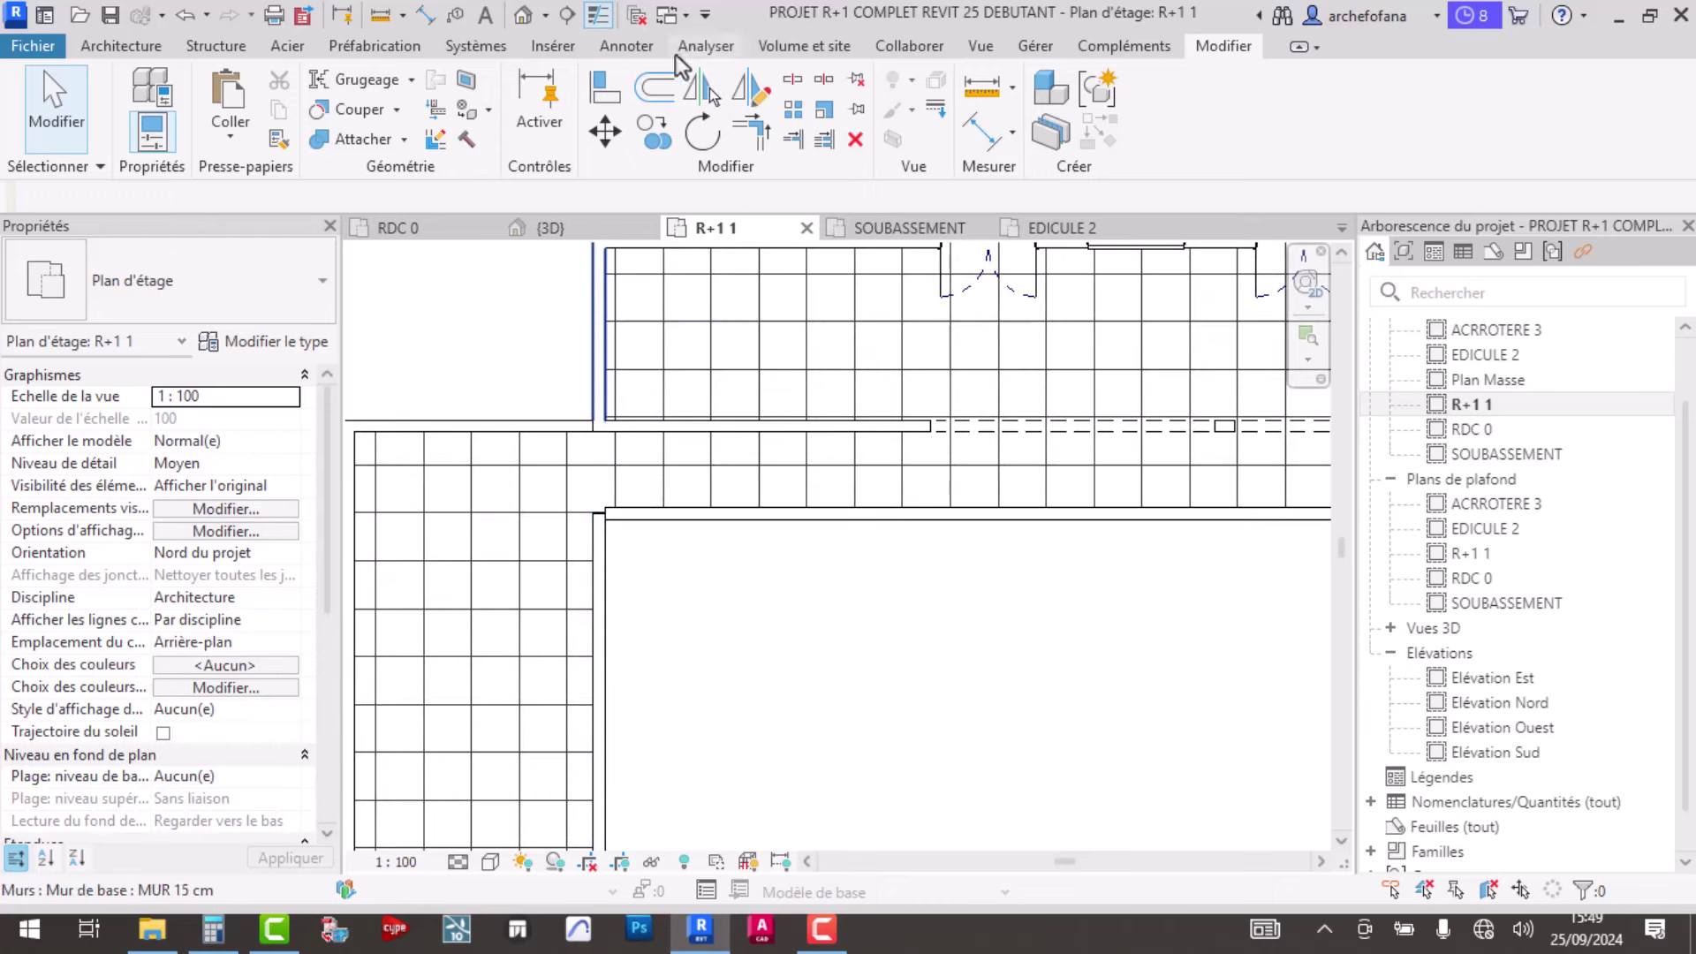
- Join the horizontal and vertical balcony walls at the corner with Trim/Extend to Corner
left_click(752, 134)
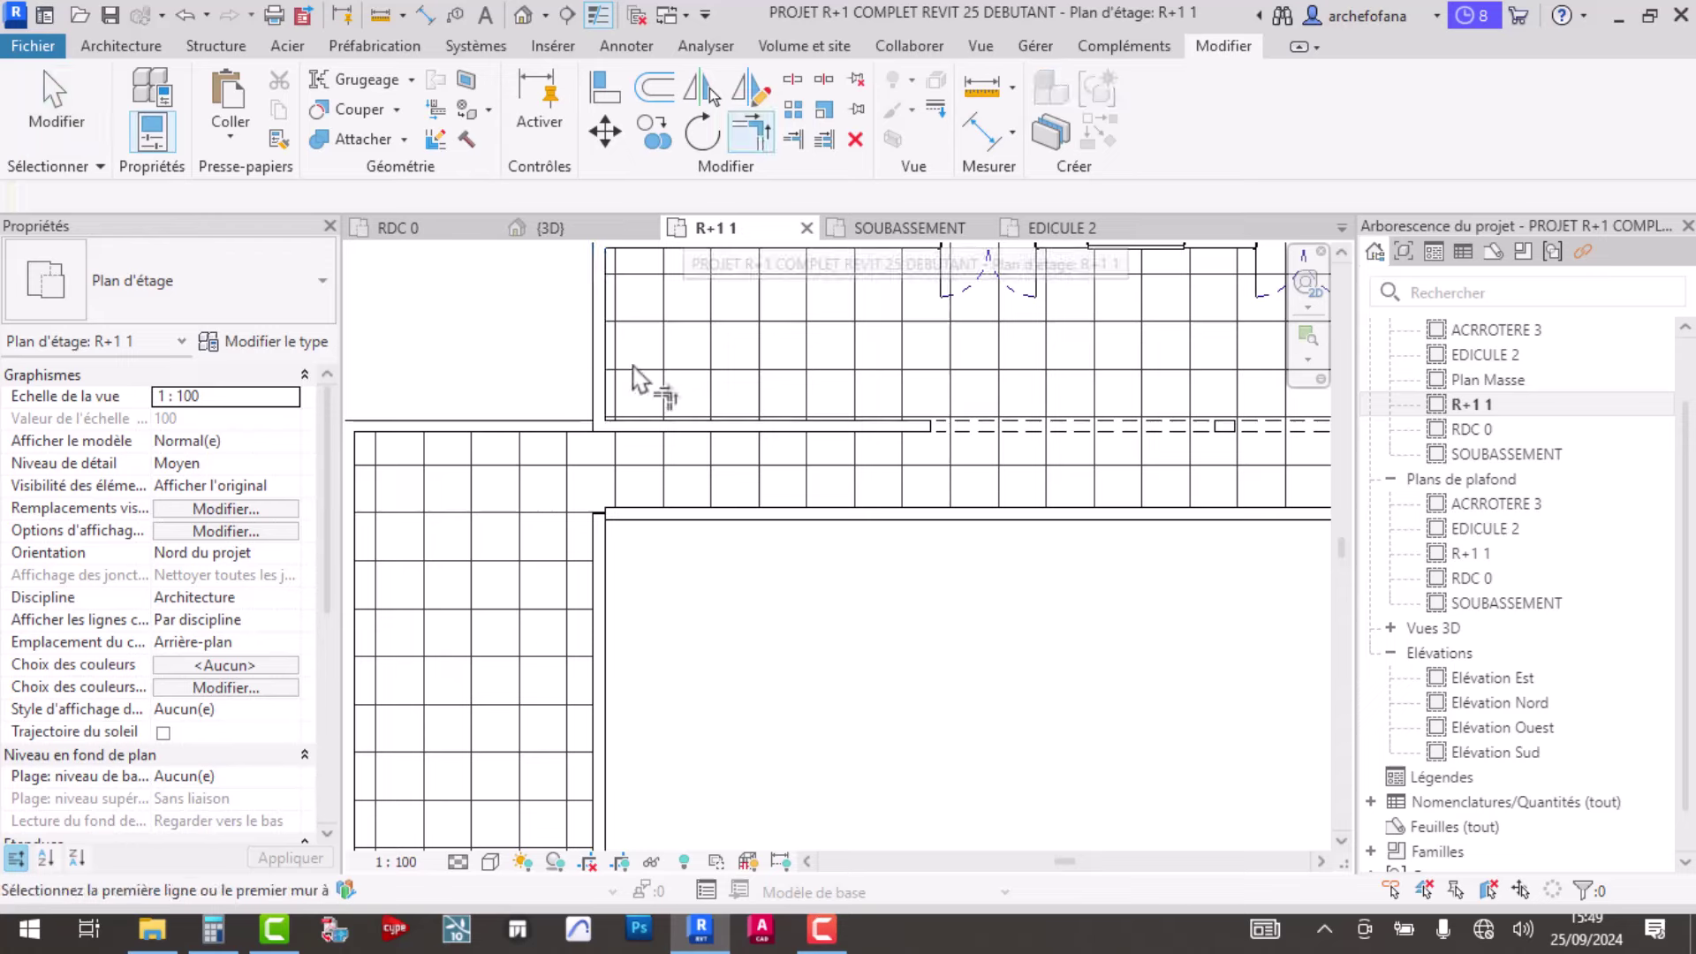
left_click(574, 428)
left_click(601, 556)
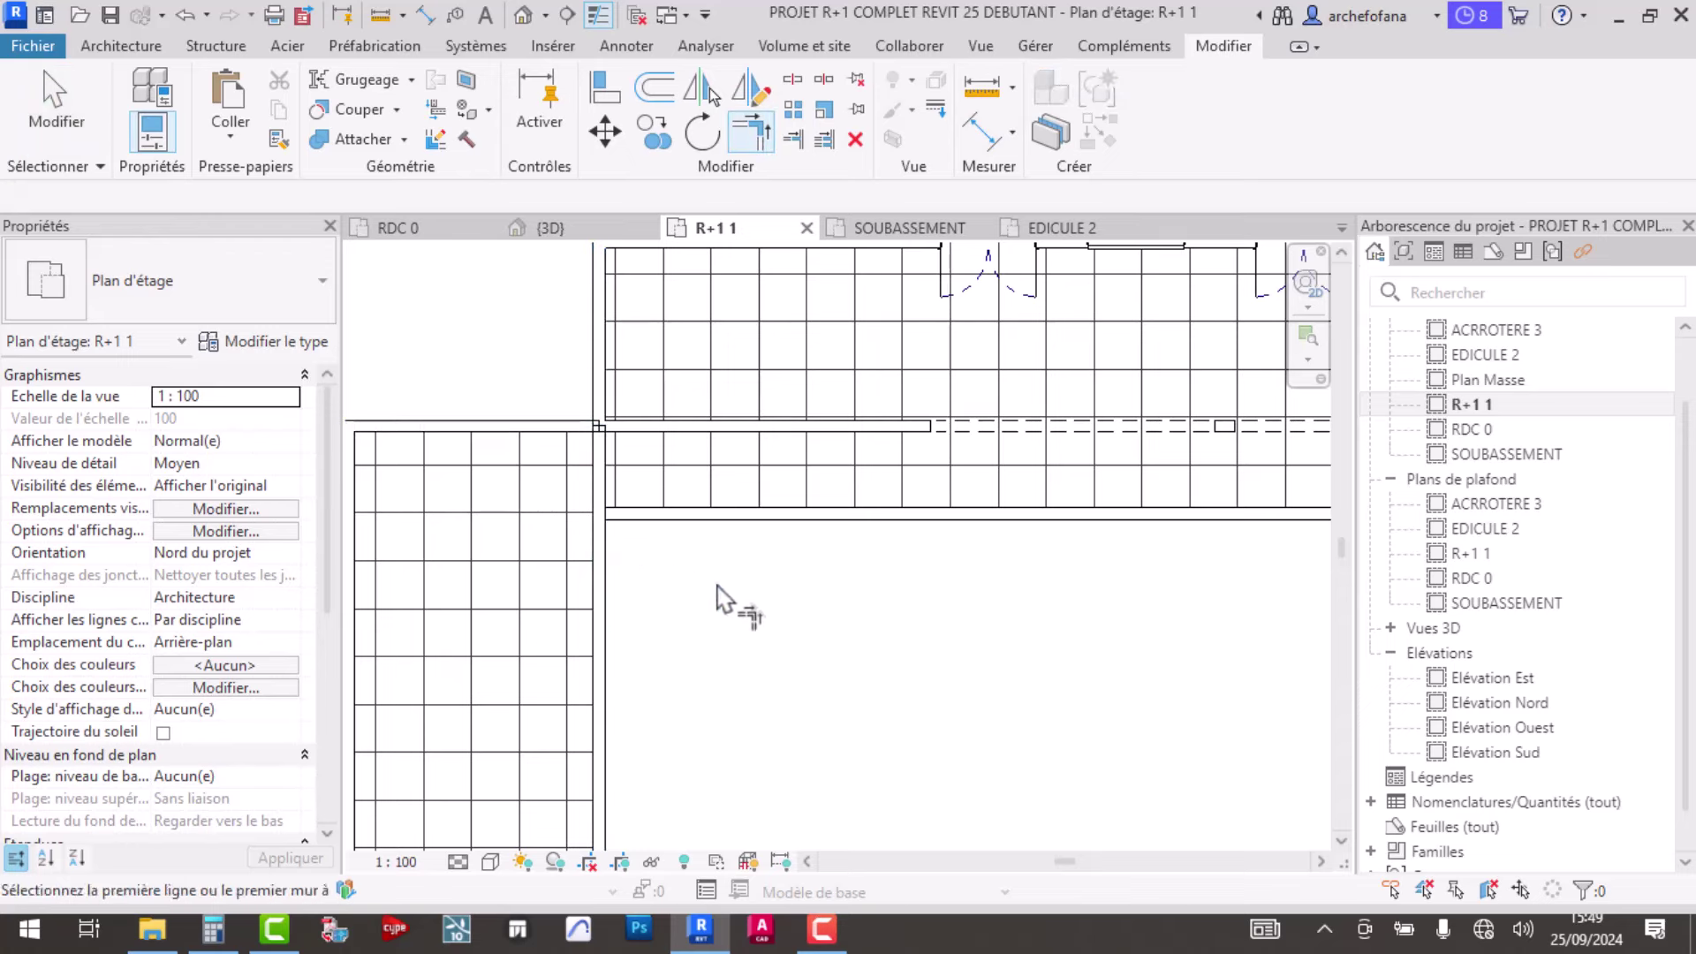
key("Escape")
scroll(616, 383, "up", 3)
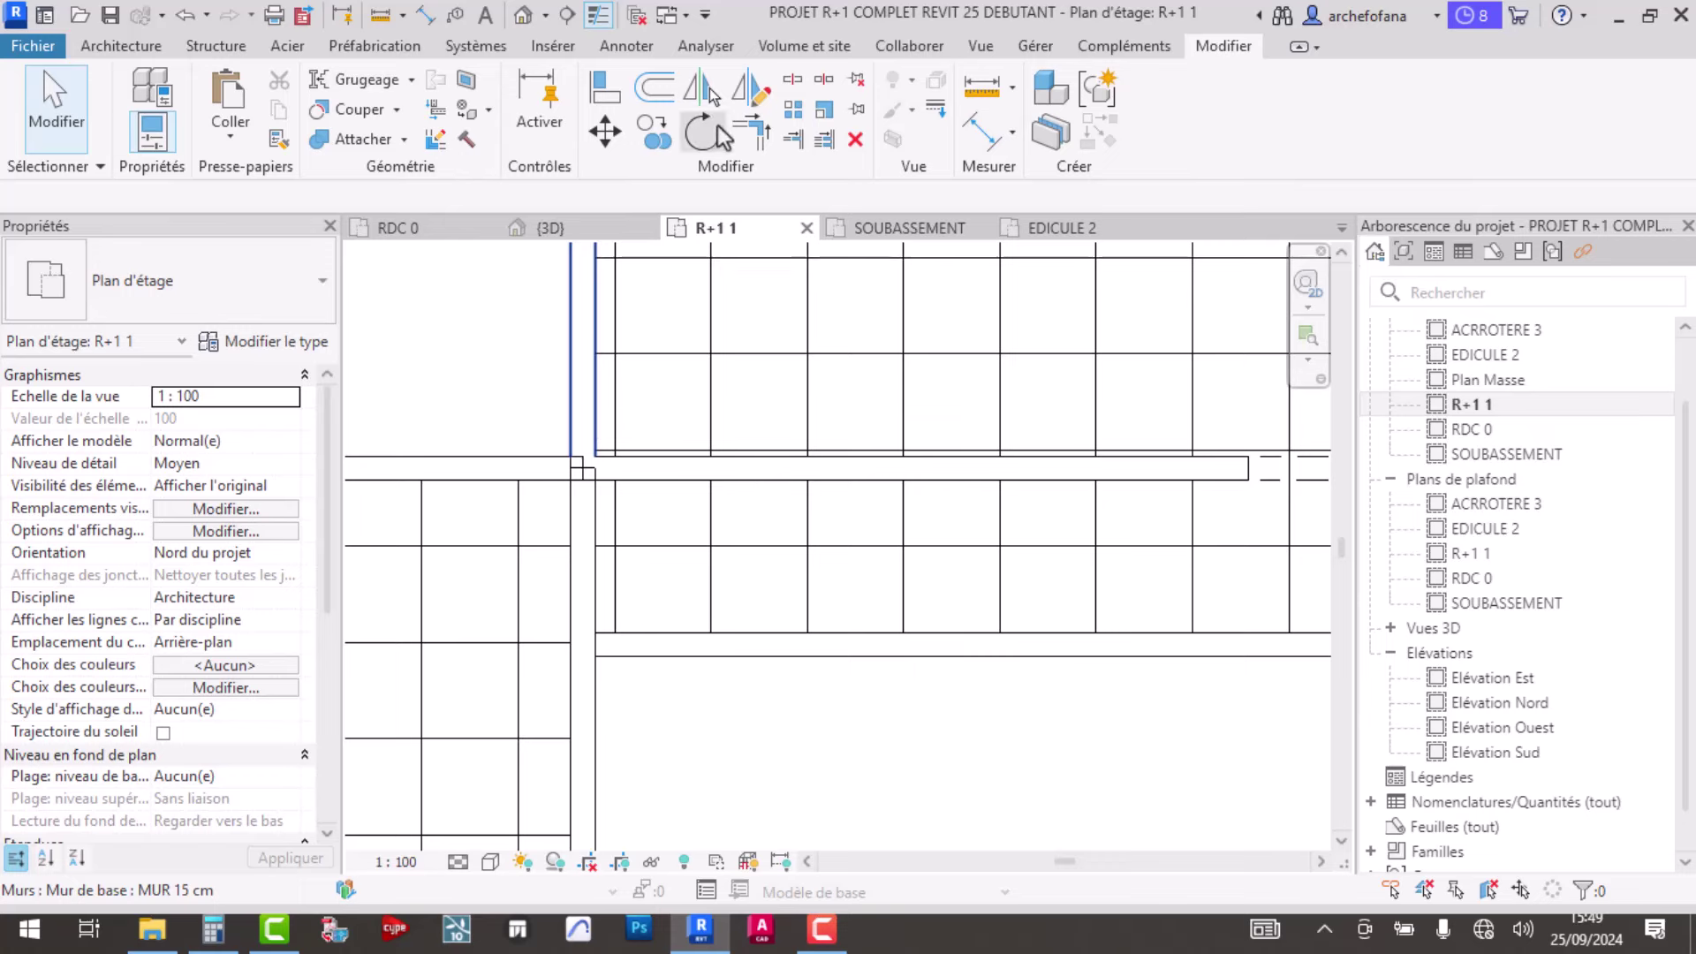
left_click(749, 131)
left_click(581, 415)
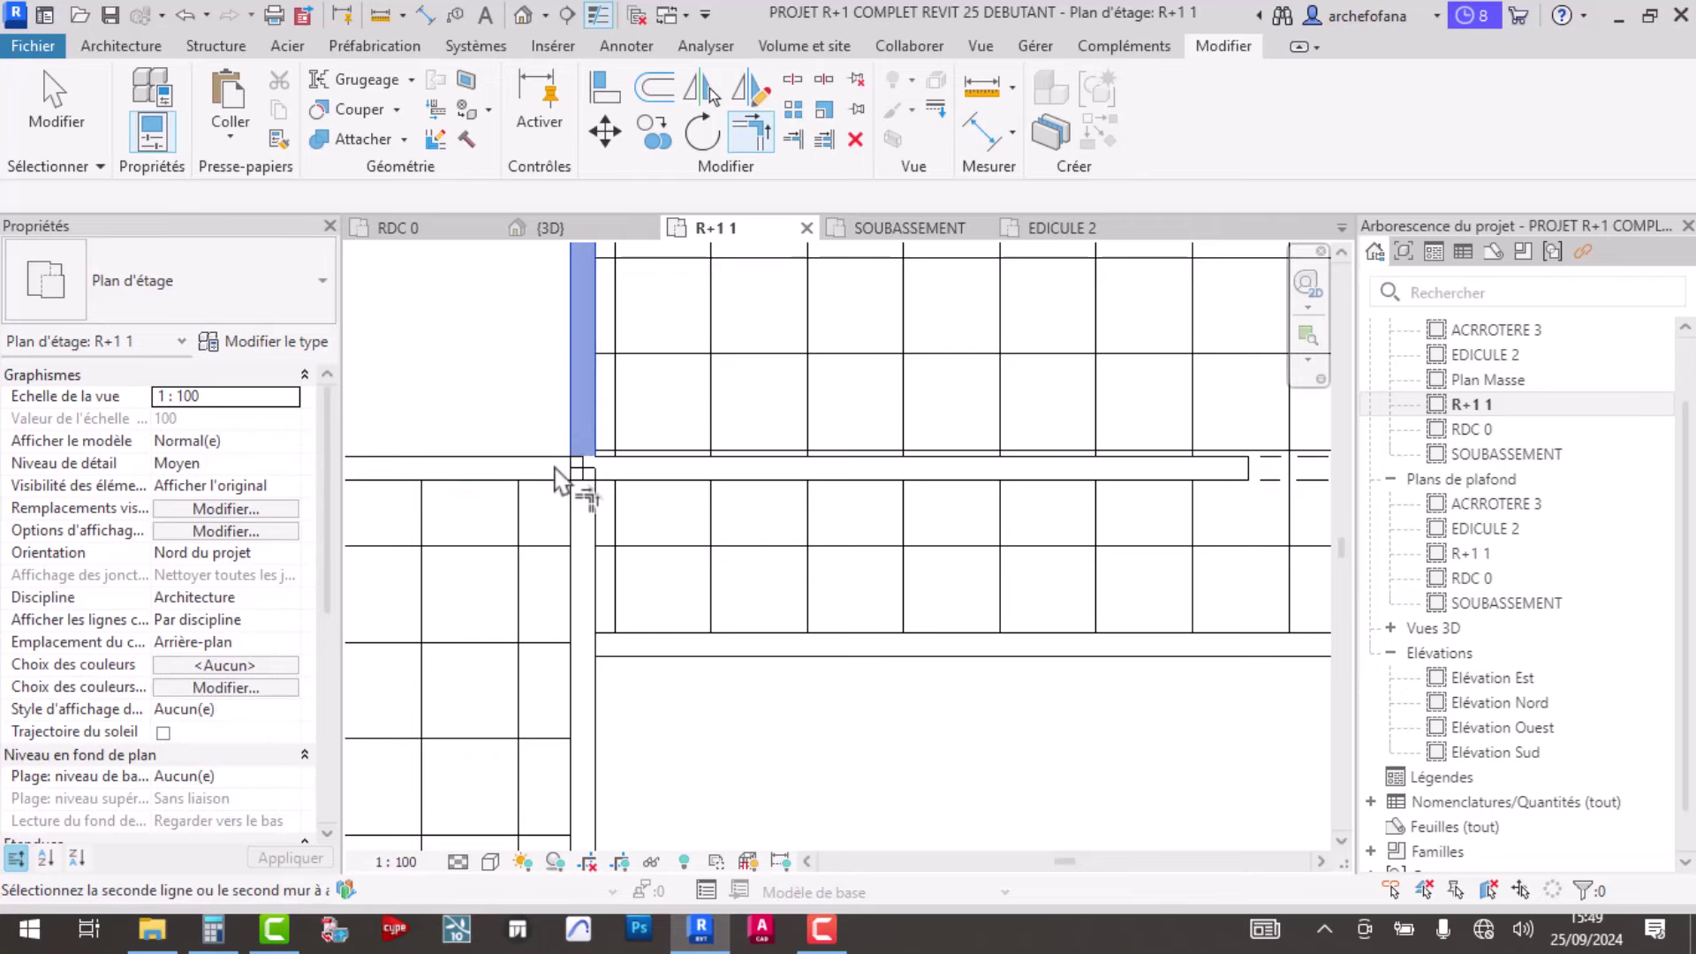
key("Escape")
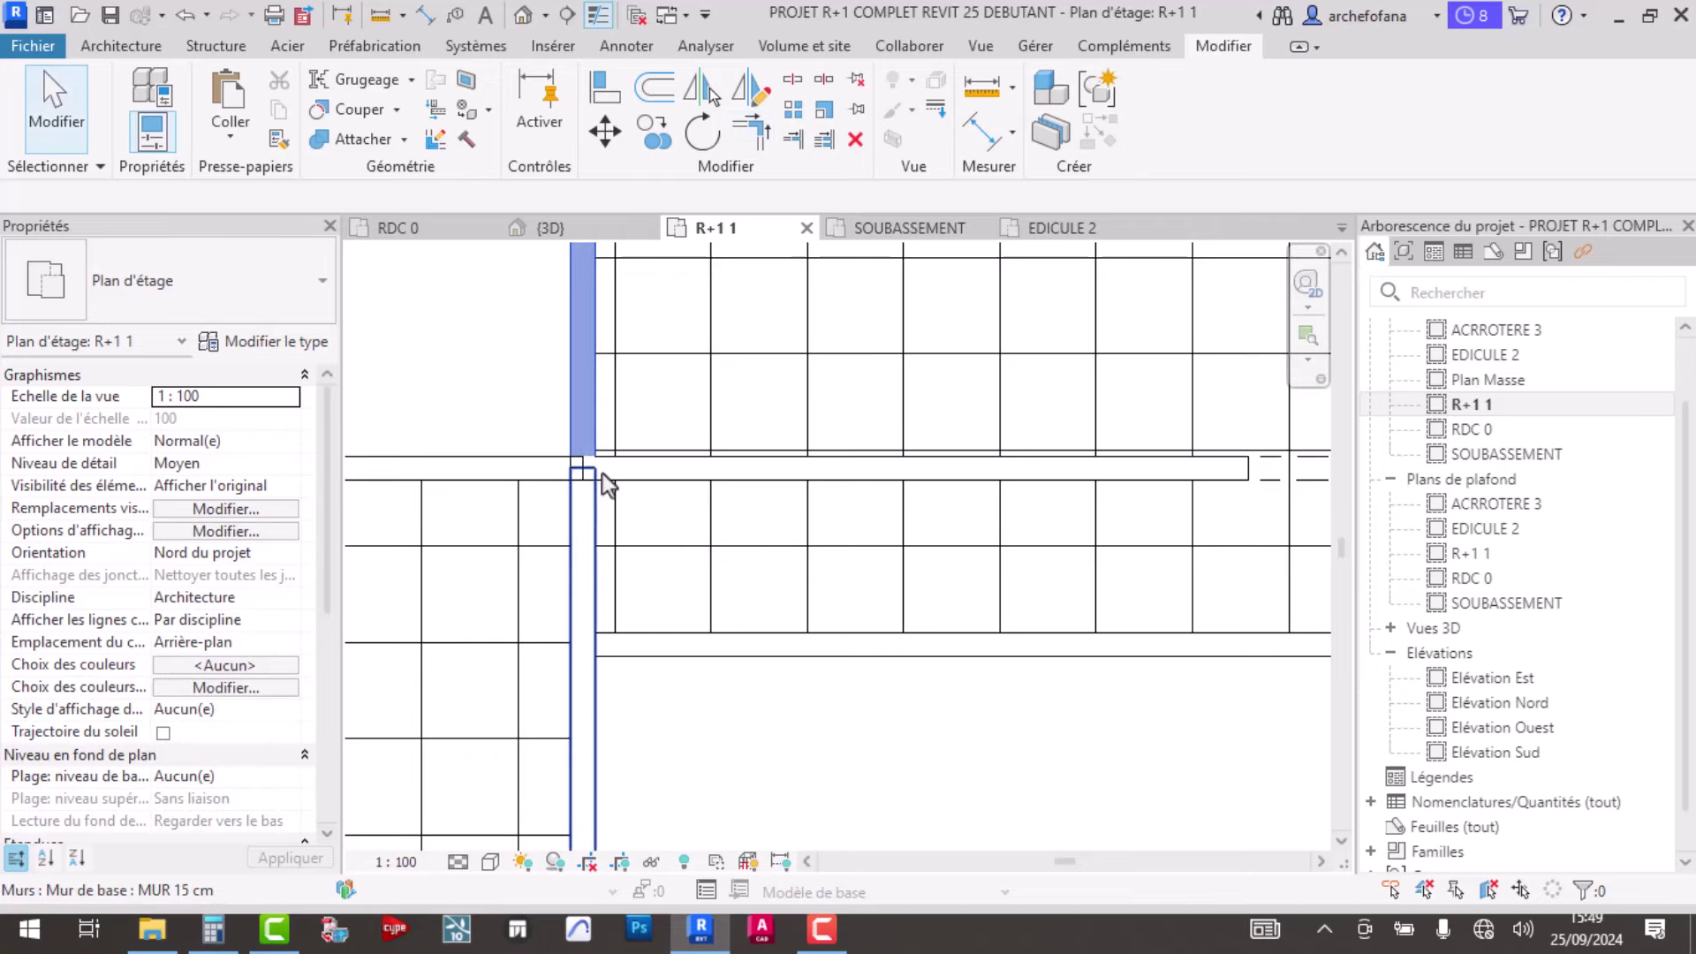
scroll(608, 484, "up", 2)
scroll(595, 453, "up", 1)
- Inspect the lower vertical and horizontal balcony walls, then pan the plan upward
left_click(586, 468)
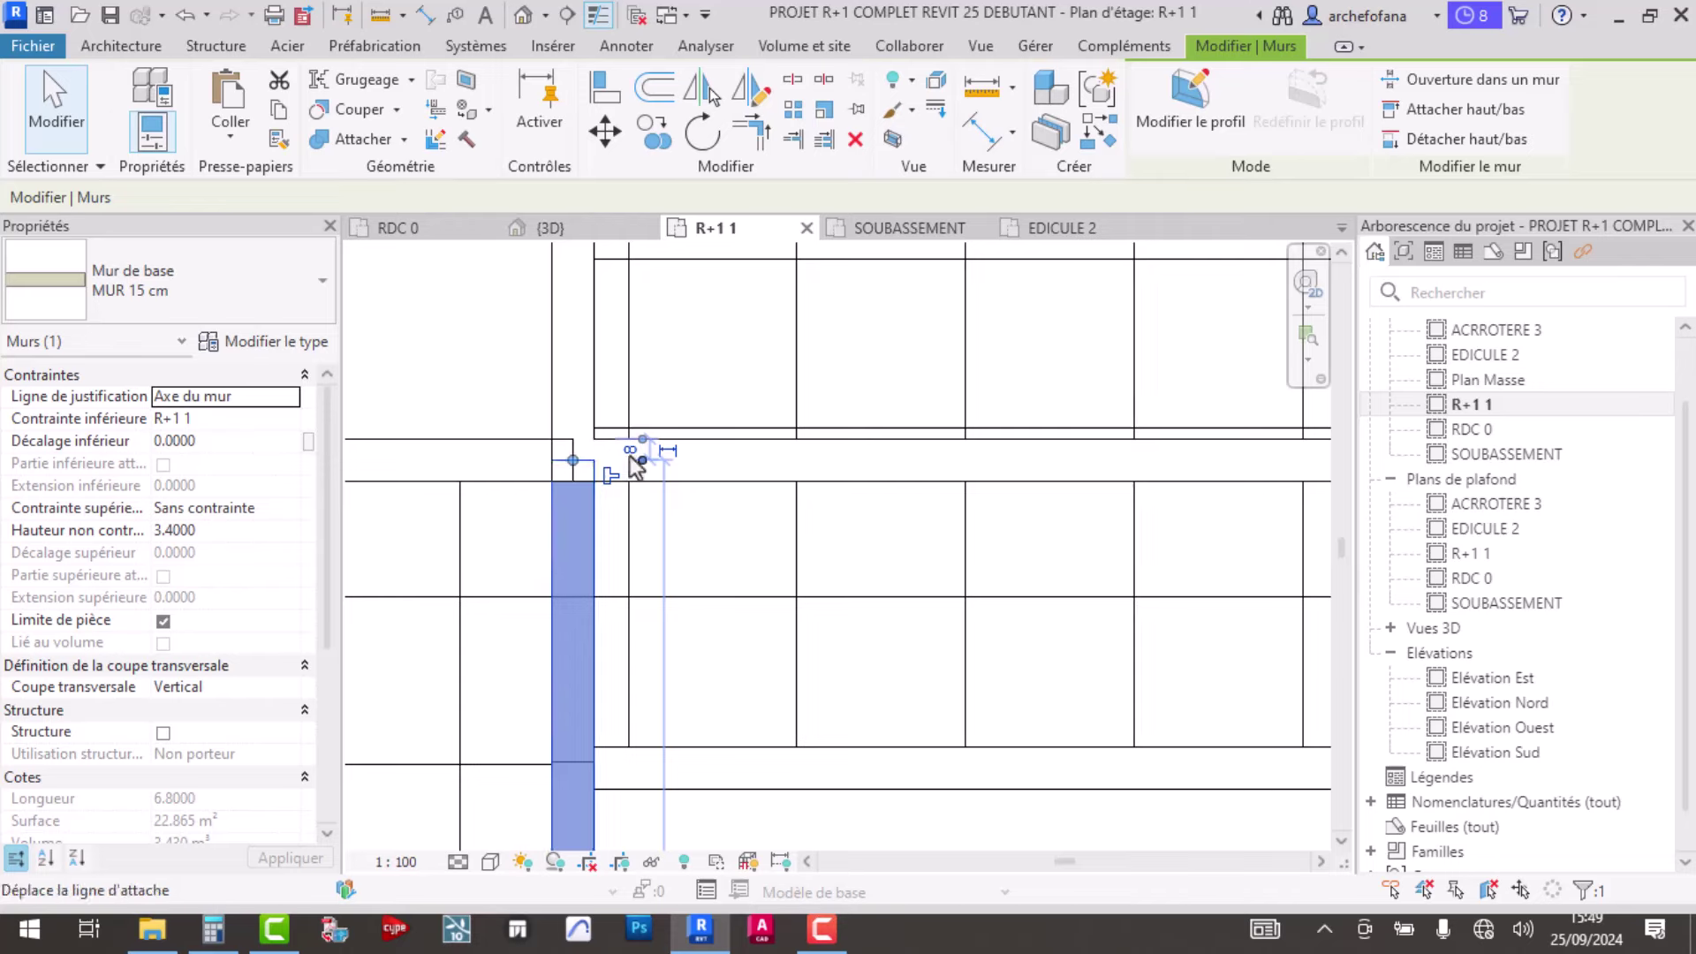
scroll(597, 521, "down", 2)
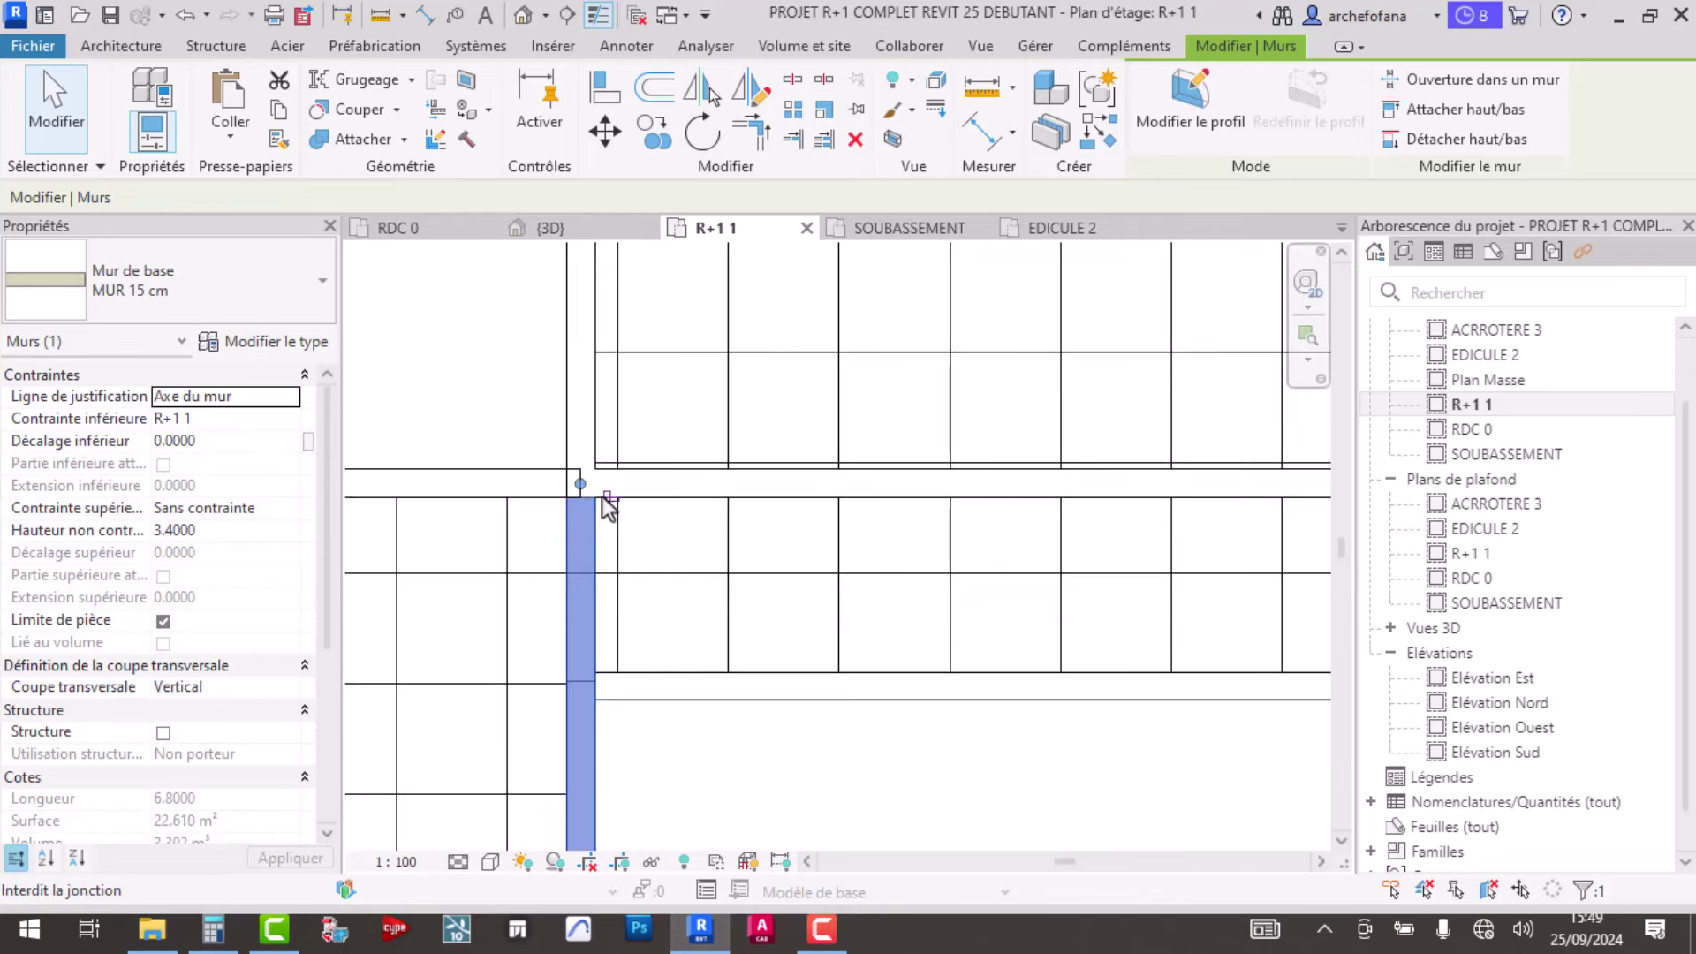
key("Escape")
left_click(542, 477)
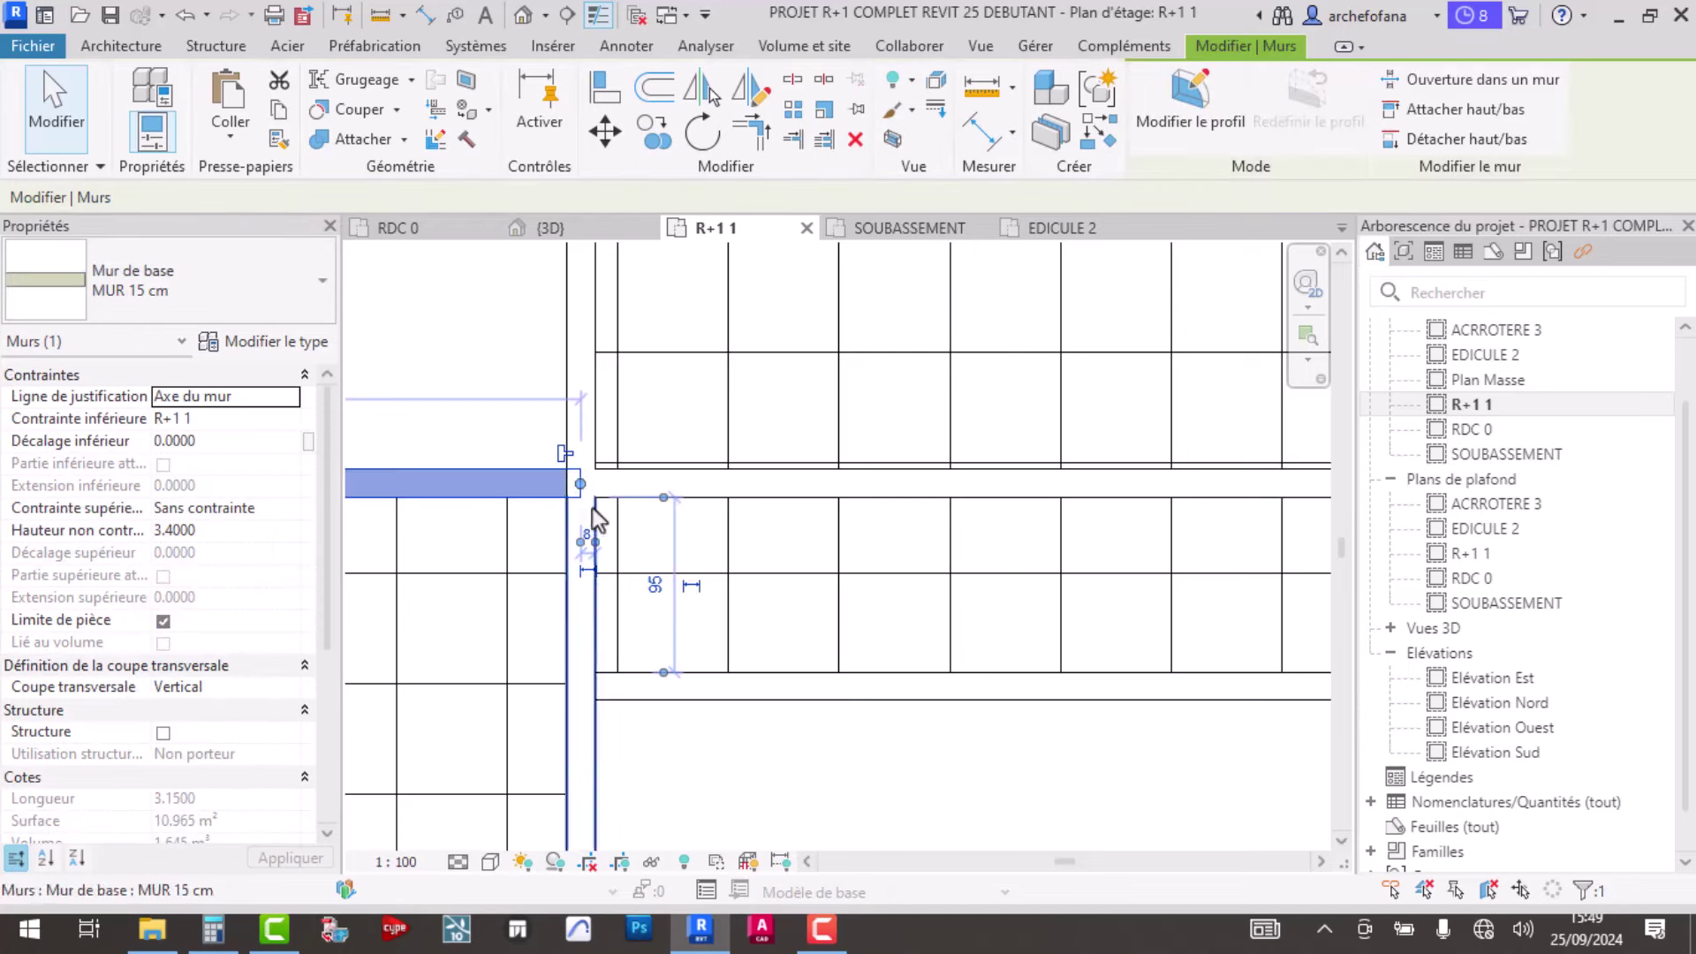
left_click(500, 441)
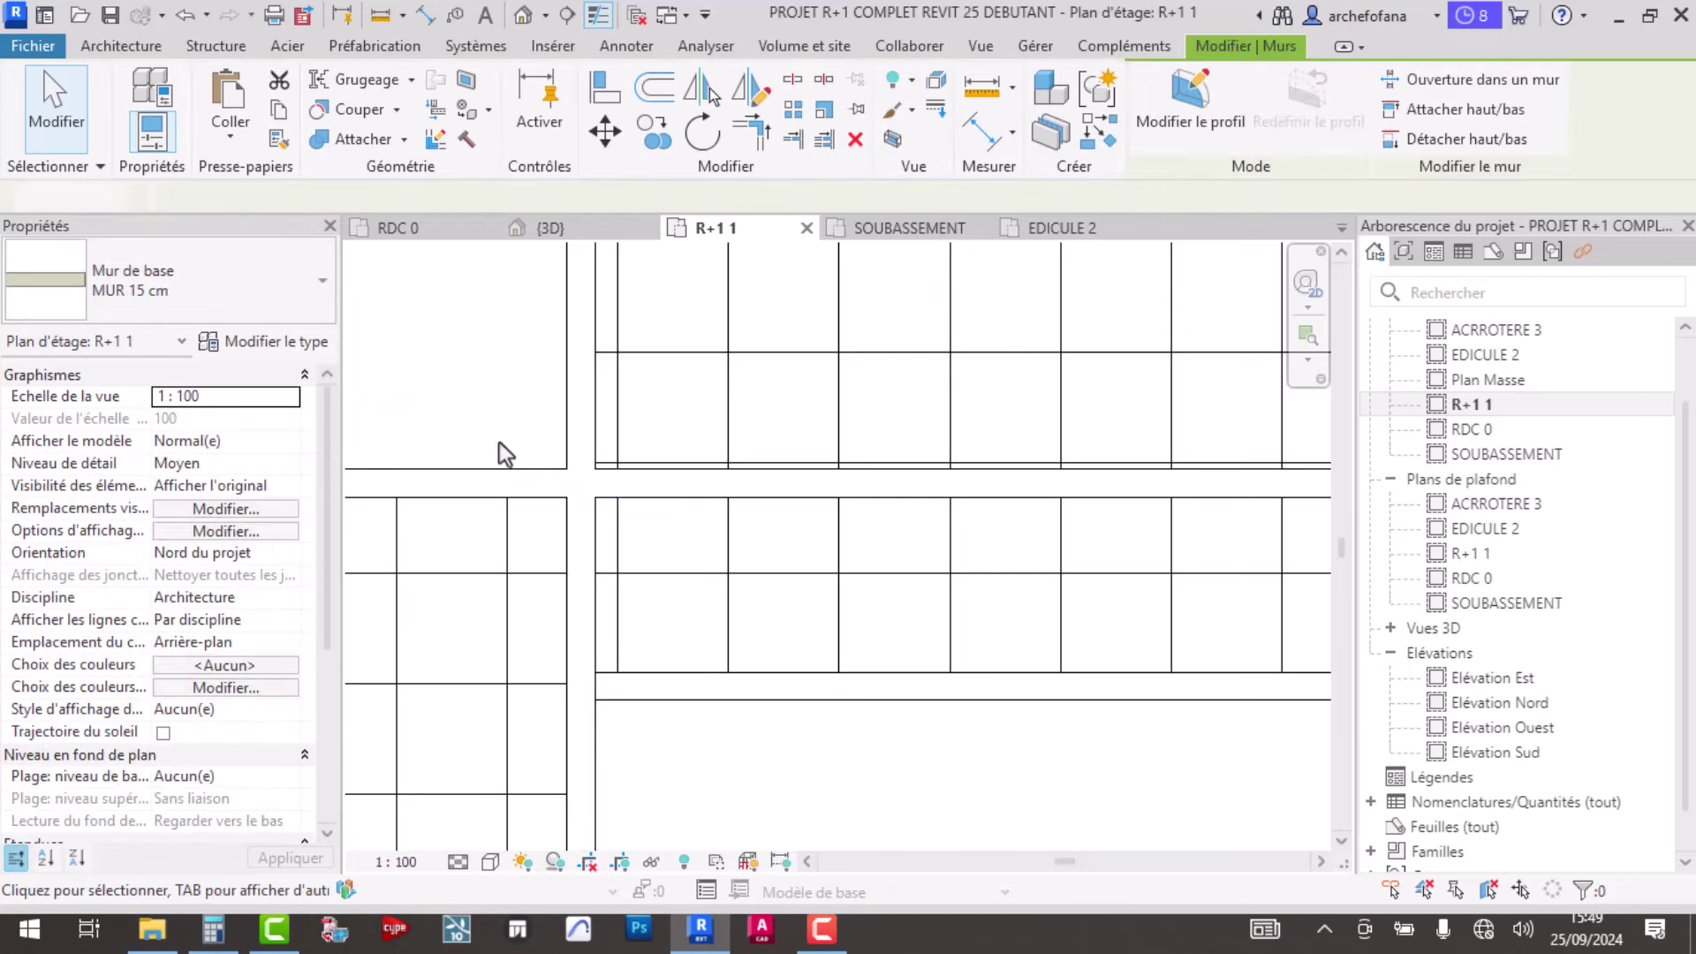
scroll(565, 440, "down", 2)
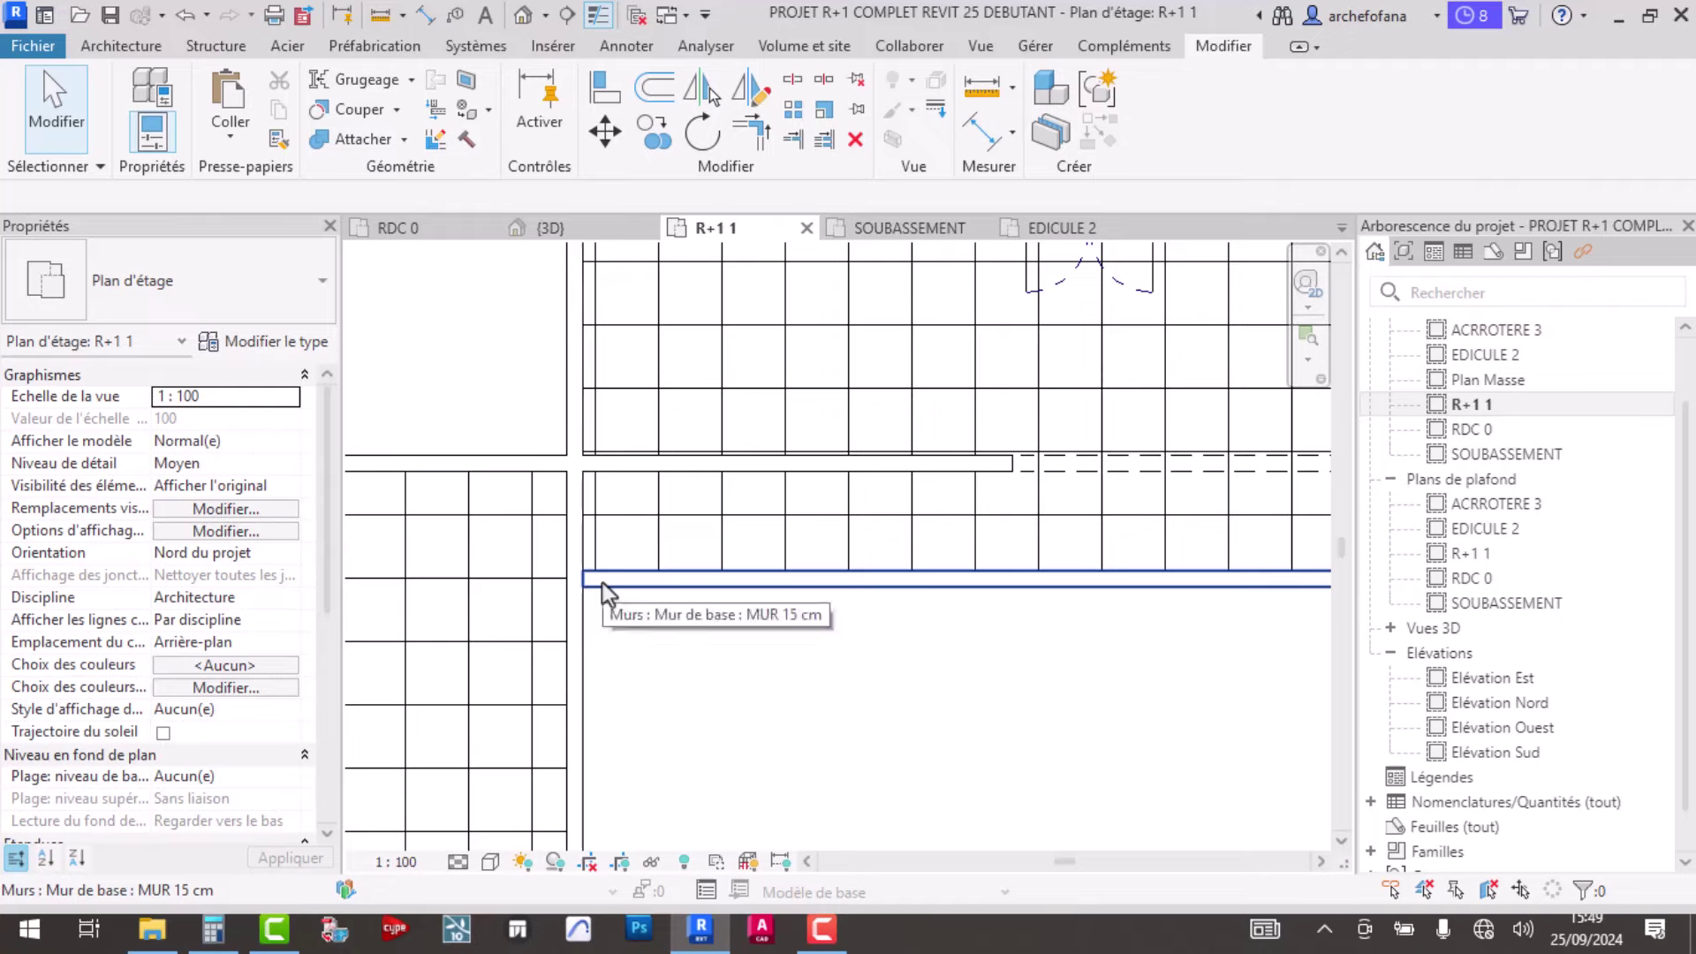
middle_click_drag(602, 581, 594, 243)
- Switch to the 3D view and orbit to face the front facade's first-floor balcony
left_click(592, 228)
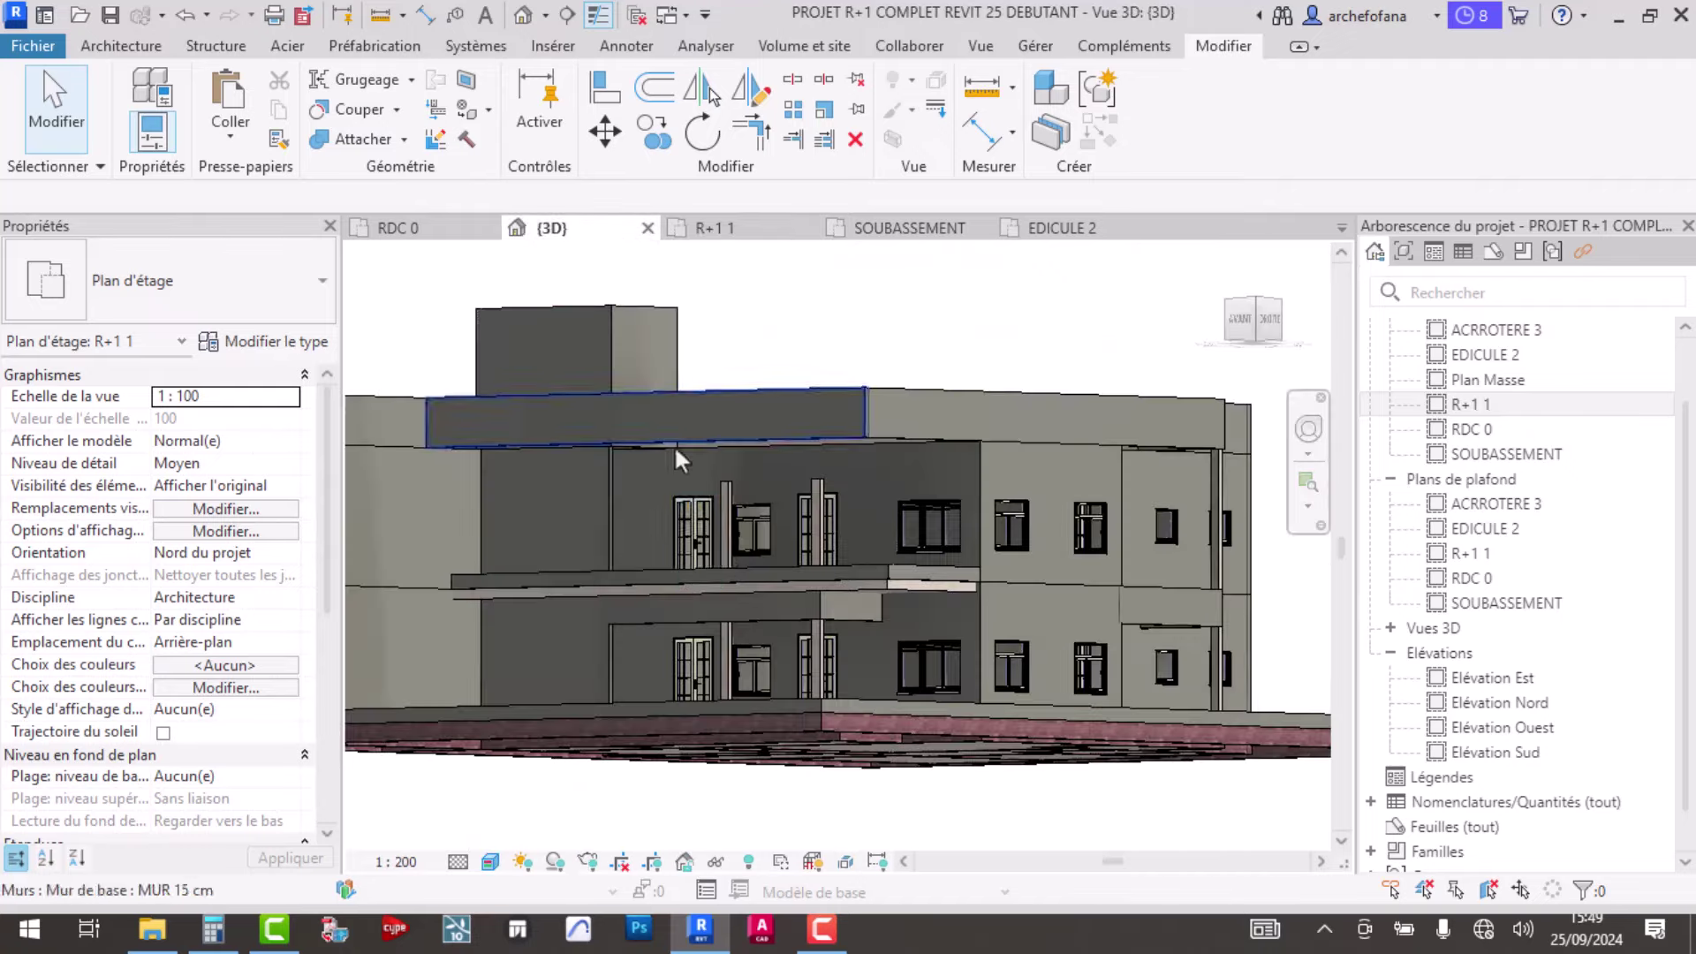
mouse_move(961, 649)
middle_mouse_down("shift")
mouse_move(784, 717)
mouse_move(952, 525)
mouse_move(699, 473)
mouse_move(813, 587)
middle_mouse_up("shift")
scroll(952, 524, "up", 2)
scroll(975, 558, "up", 2)
scroll(699, 474, "down", 5)
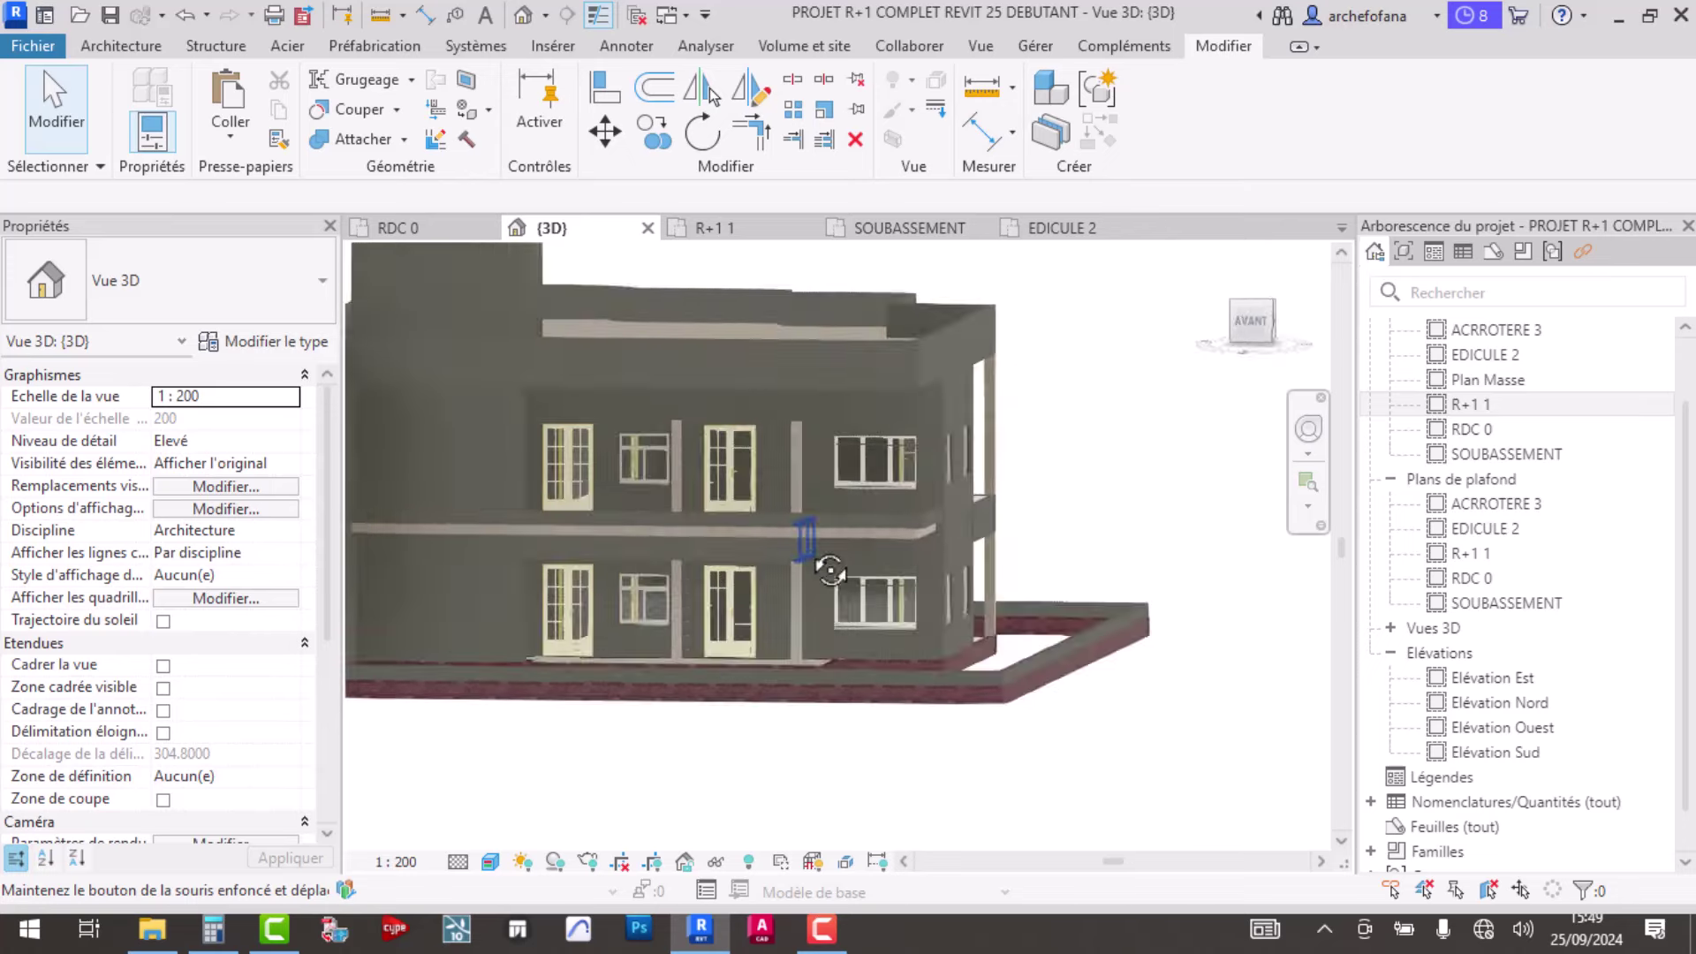
scroll(946, 569, "up", 3)
scroll(1021, 561, "up", 5)
scroll(1021, 562, "up", 1)
middle_click_drag(1026, 544, 956, 496, "shift")
scroll(956, 496, "down", 4)
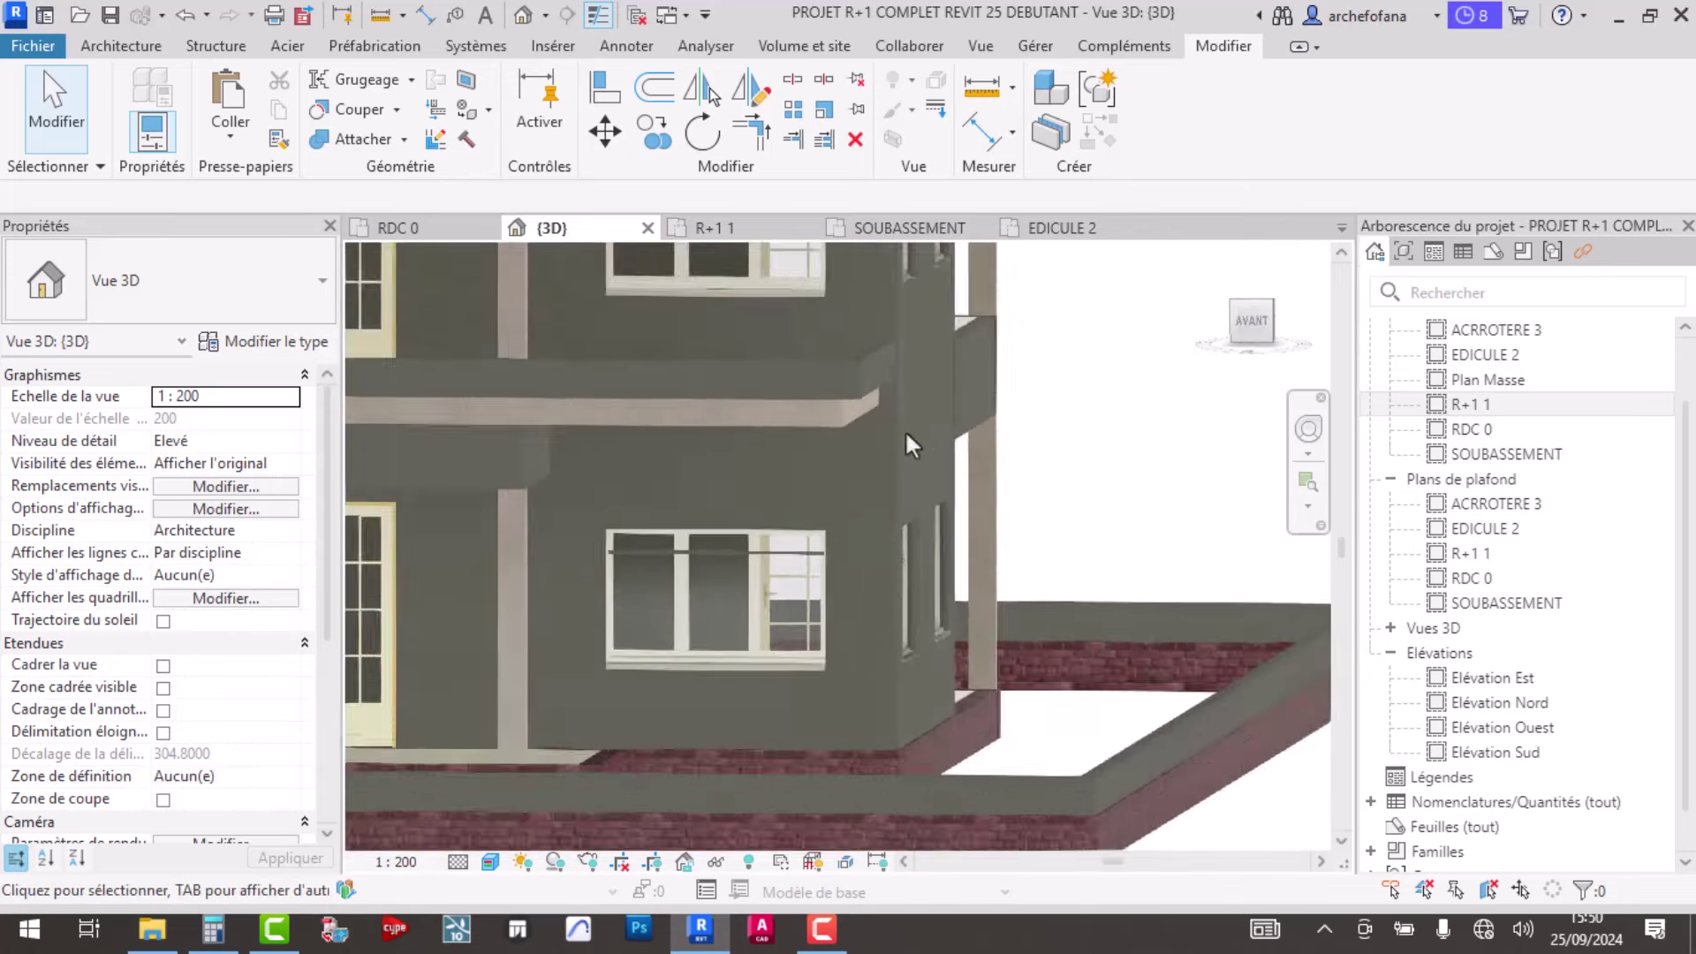
middle_click_drag(904, 429, 549, 494, "shift")
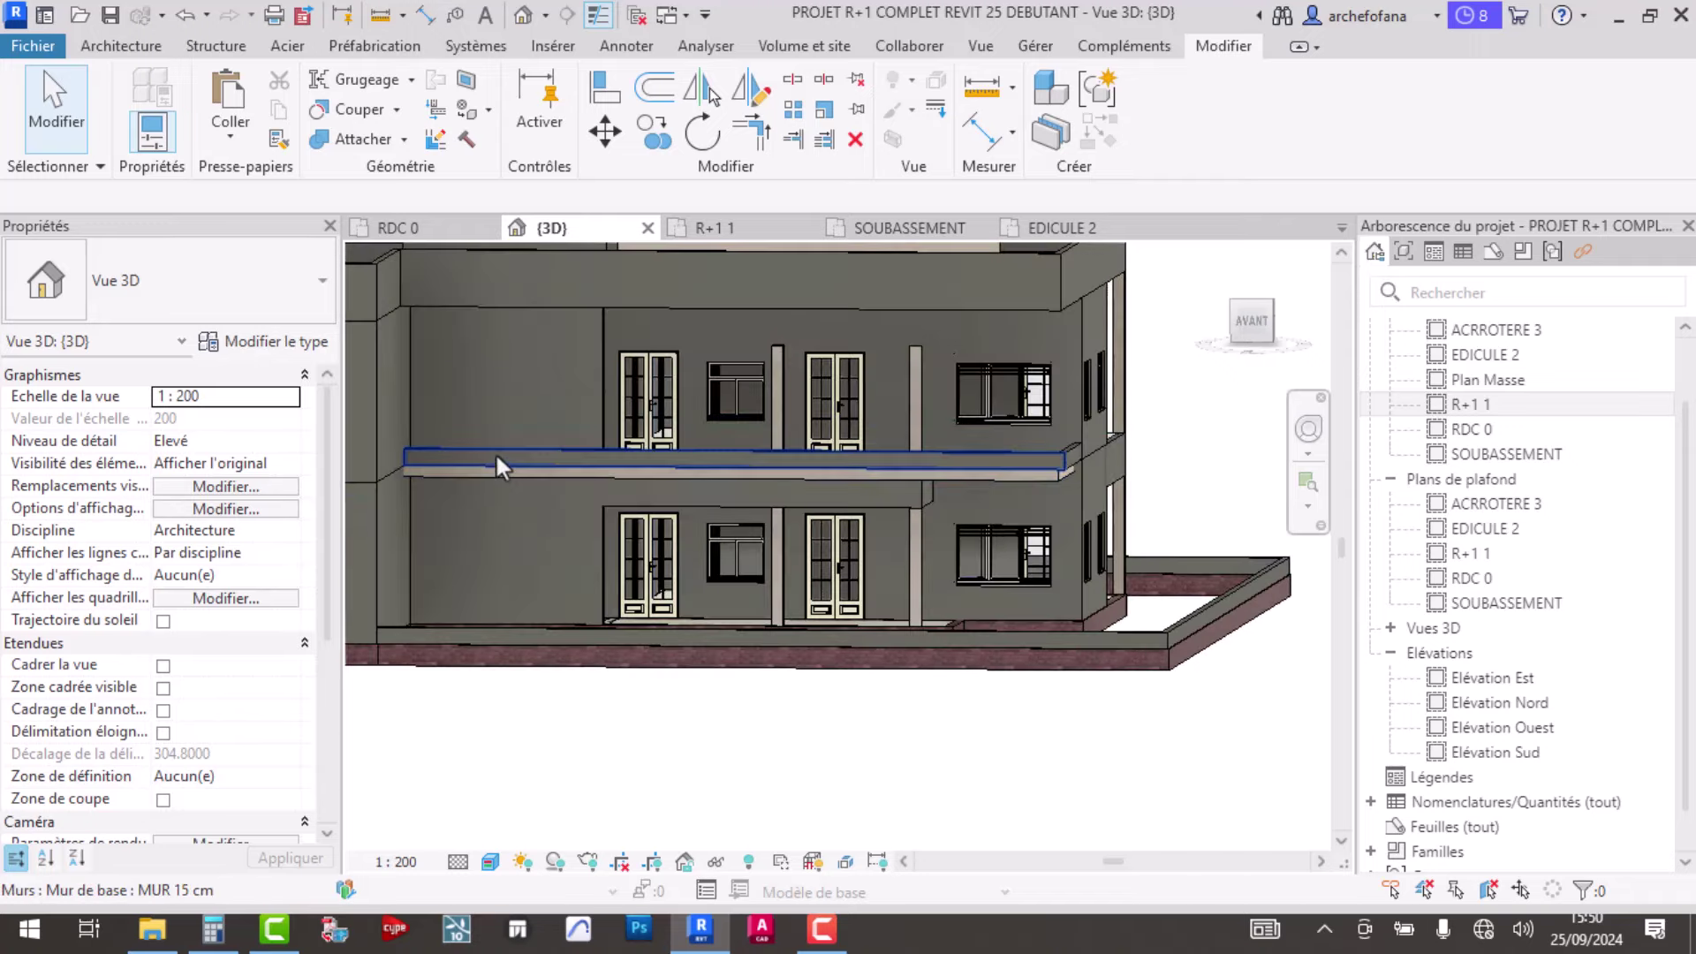
left_click(495, 452)
mouse_move(834, 480)
middle_mouse_down("shift")
mouse_move(1104, 523)
mouse_move(867, 476)
middle_mouse_up("shift")
scroll(747, 505, "up", 2)
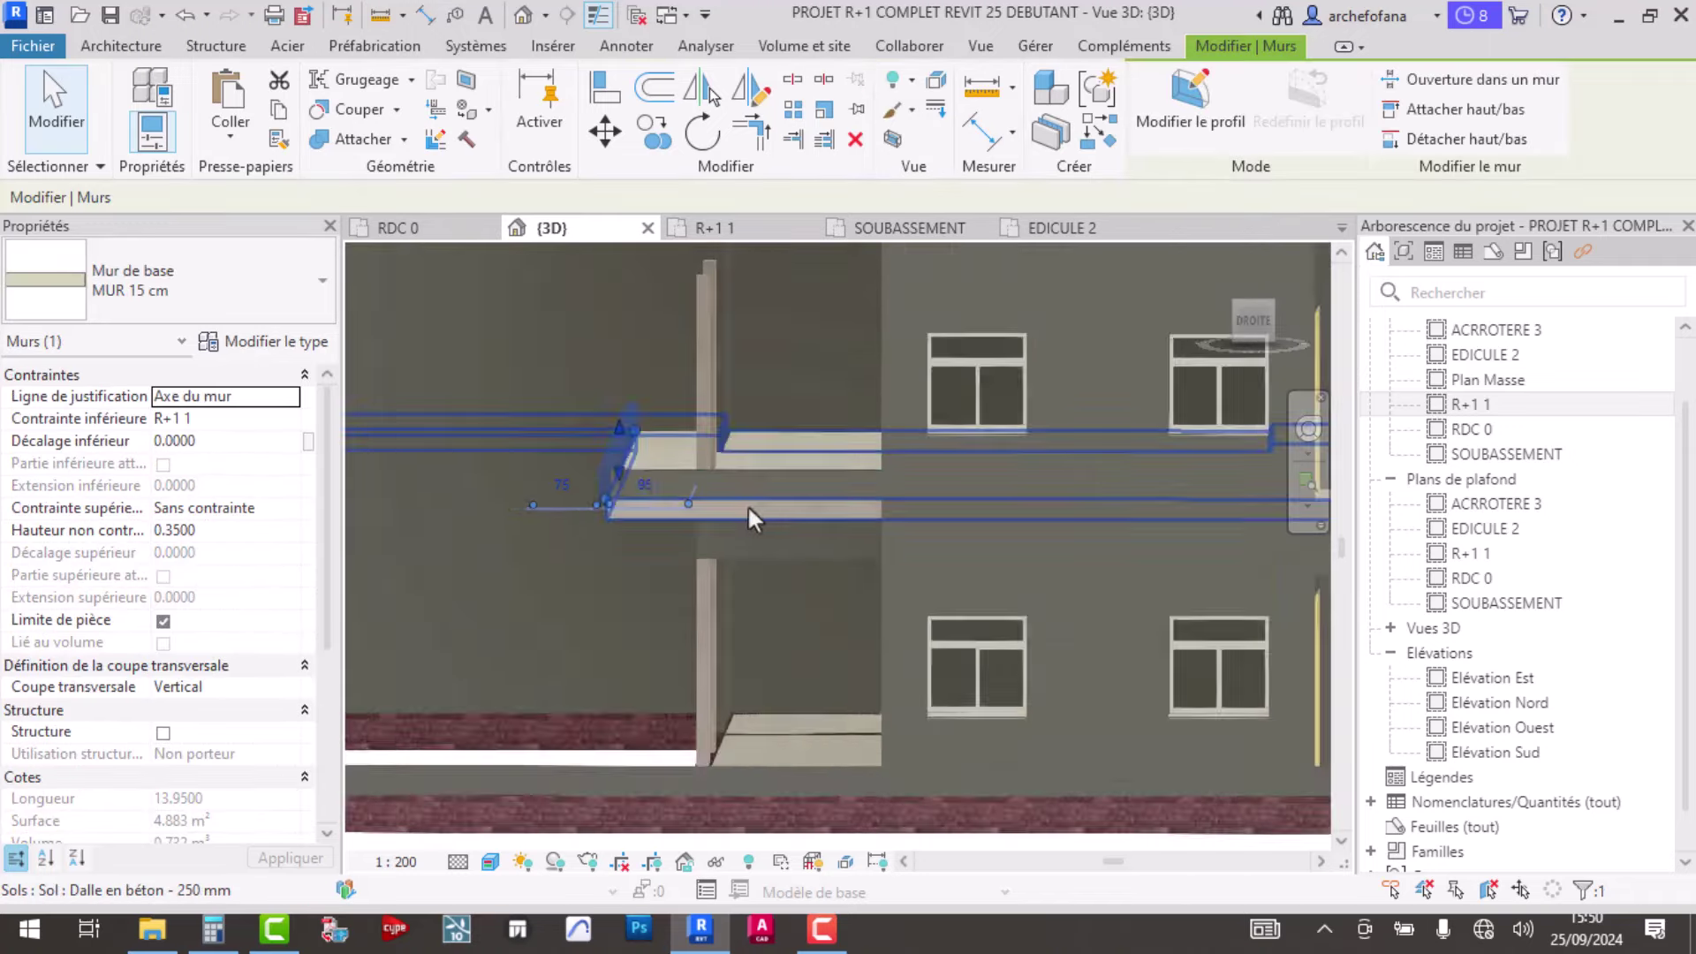
scroll(763, 479, "up", 2)
scroll(763, 479, "up", 1)
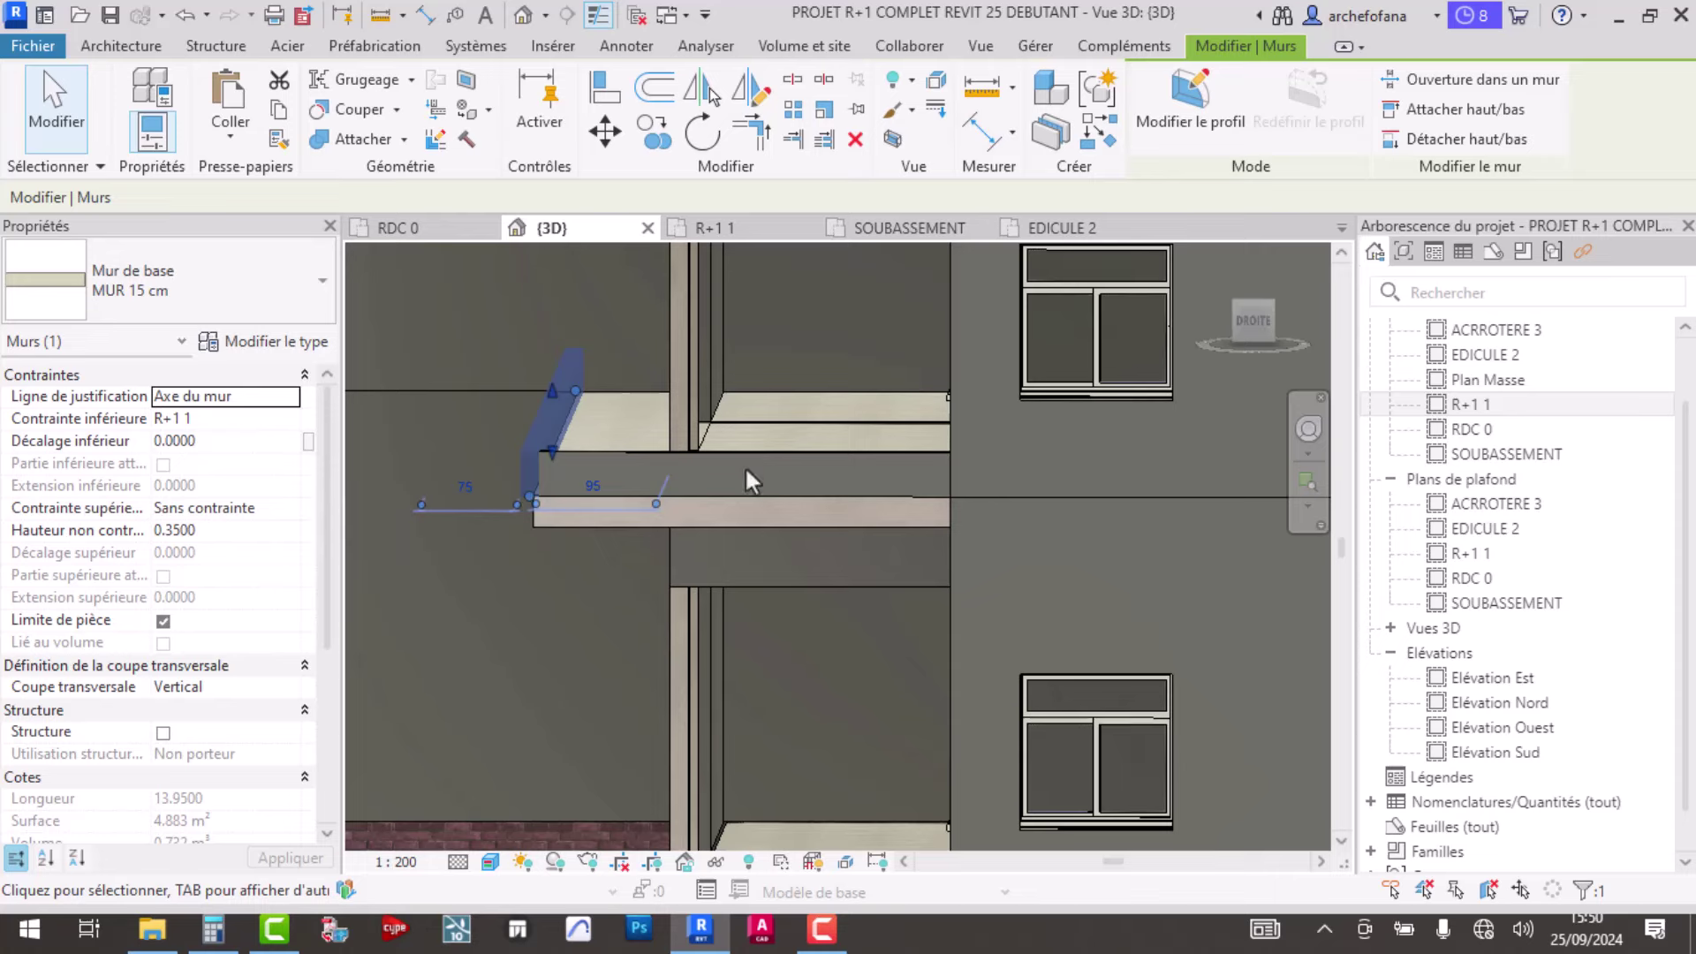
left_click(583, 525, "ctrl")
mouse_move(569, 528)
middle_mouse_down("shift")
mouse_move(1083, 500)
mouse_move(993, 499)
middle_mouse_up("shift")
scroll(993, 499, "down", 1)
scroll(882, 544, "down", 1)
scroll(1084, 539, "down", 1)
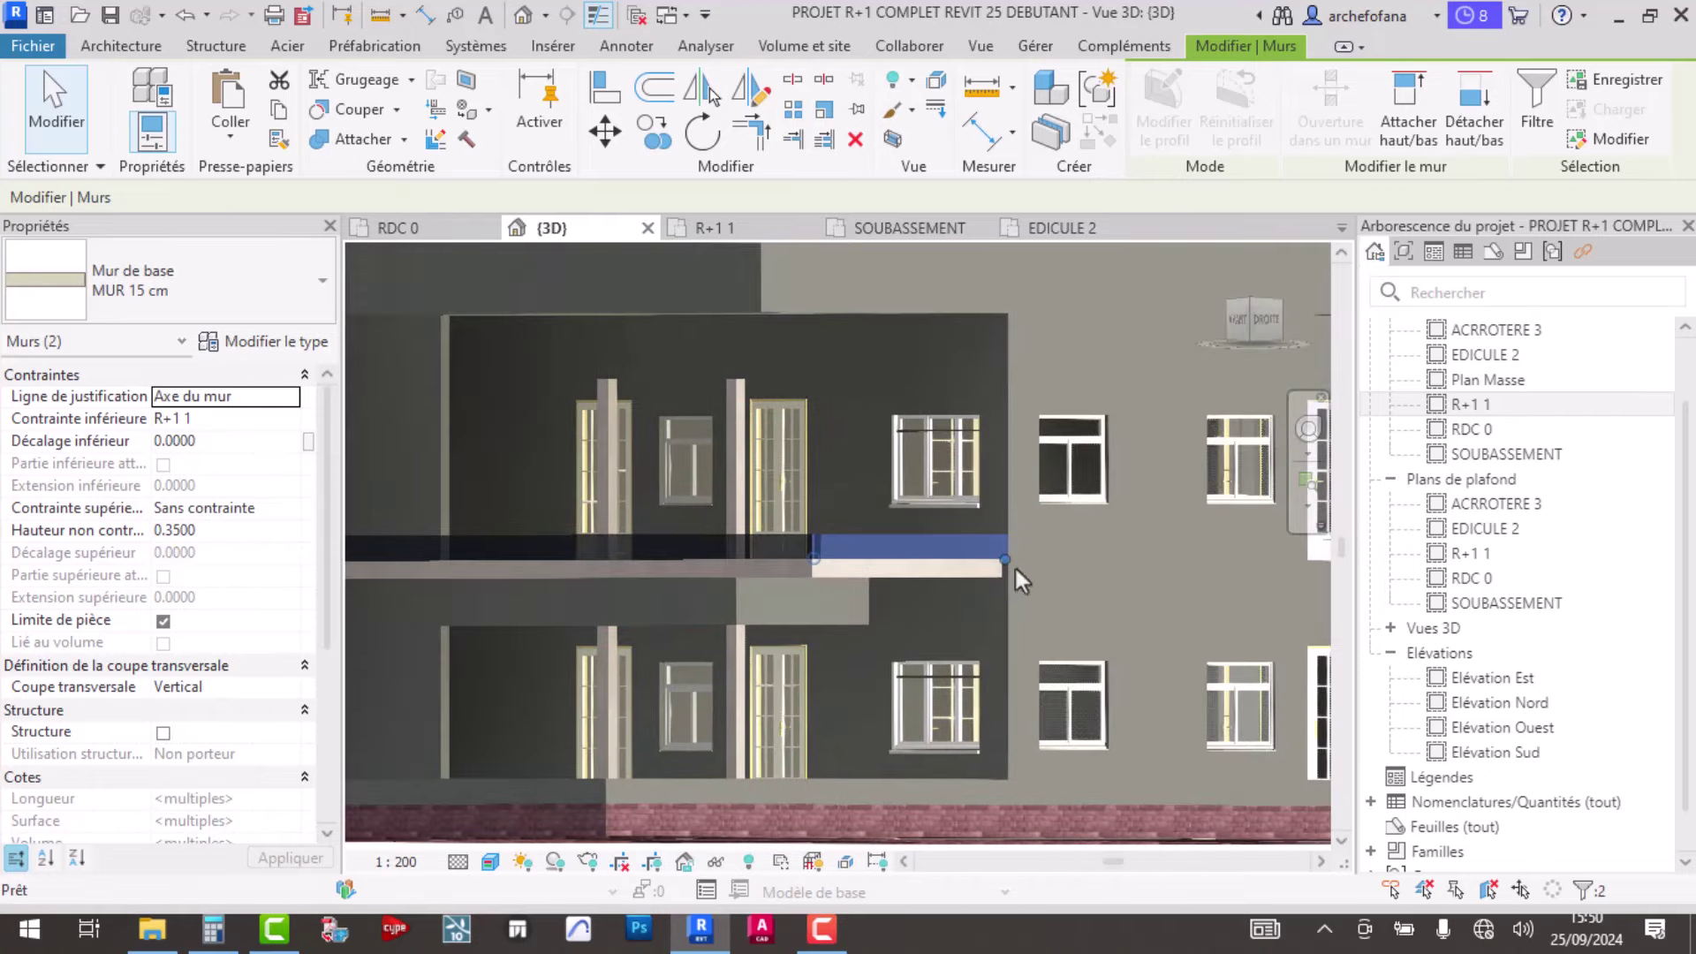
scroll(986, 570, "up", 1)
scroll(1006, 556, "up", 1)
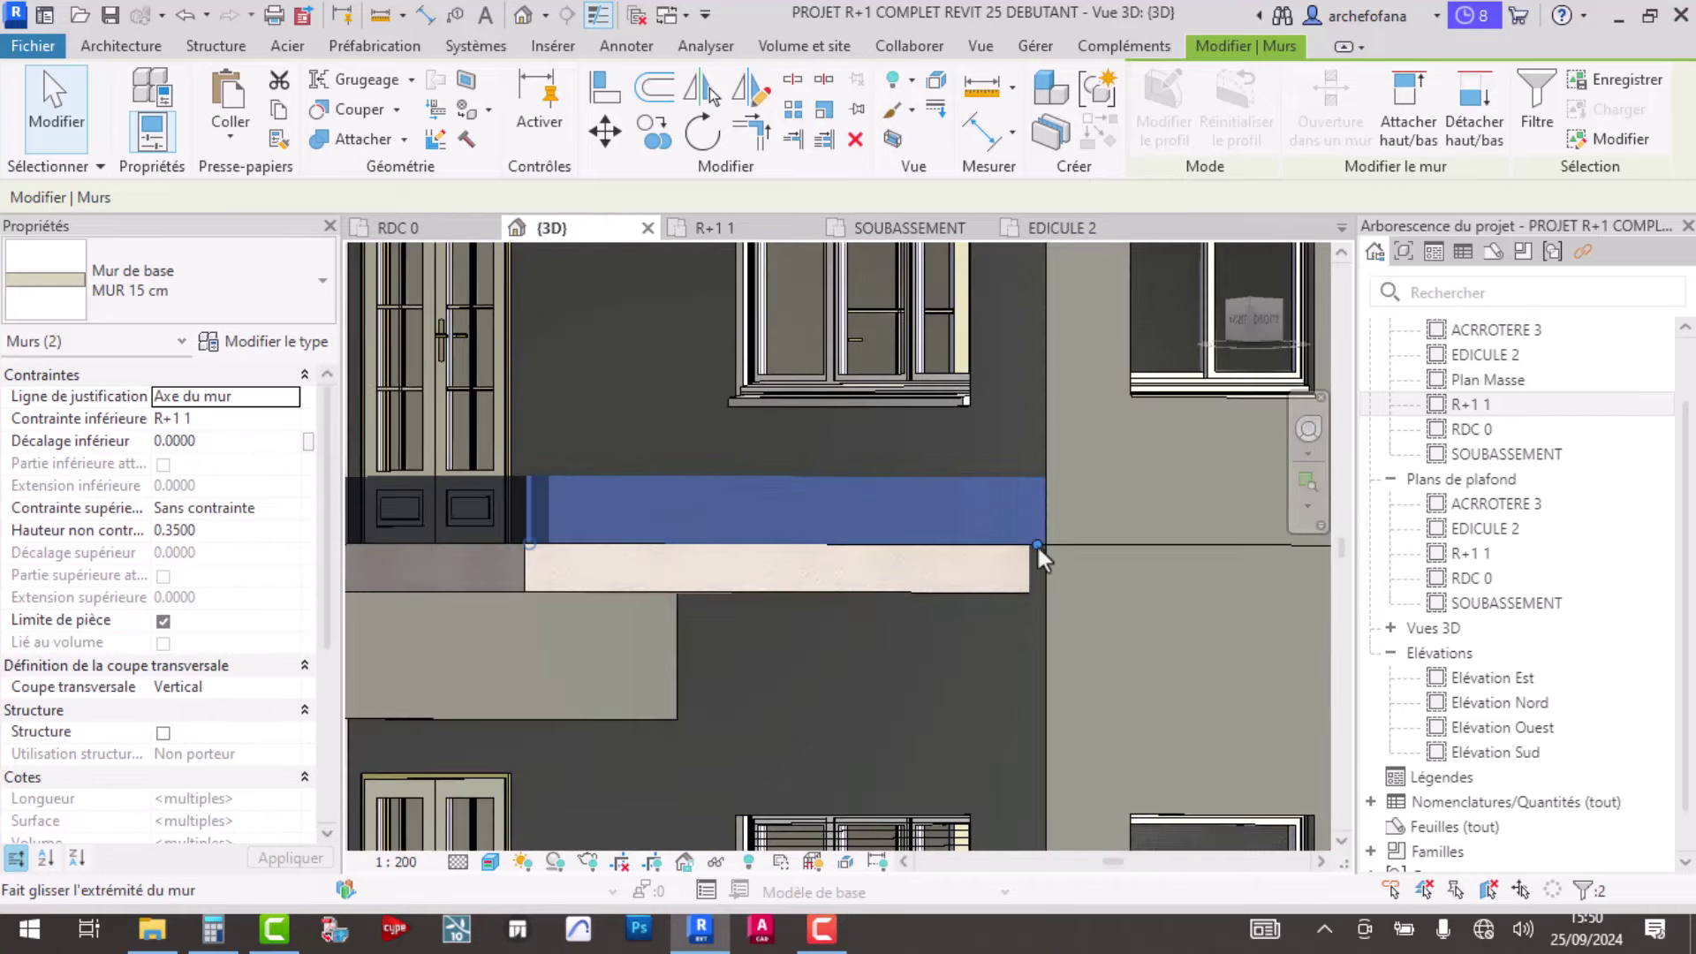
mouse_move(1036, 543)
left_mouse_down()
mouse_move(1039, 584)
mouse_move(1015, 411)
left_mouse_up()
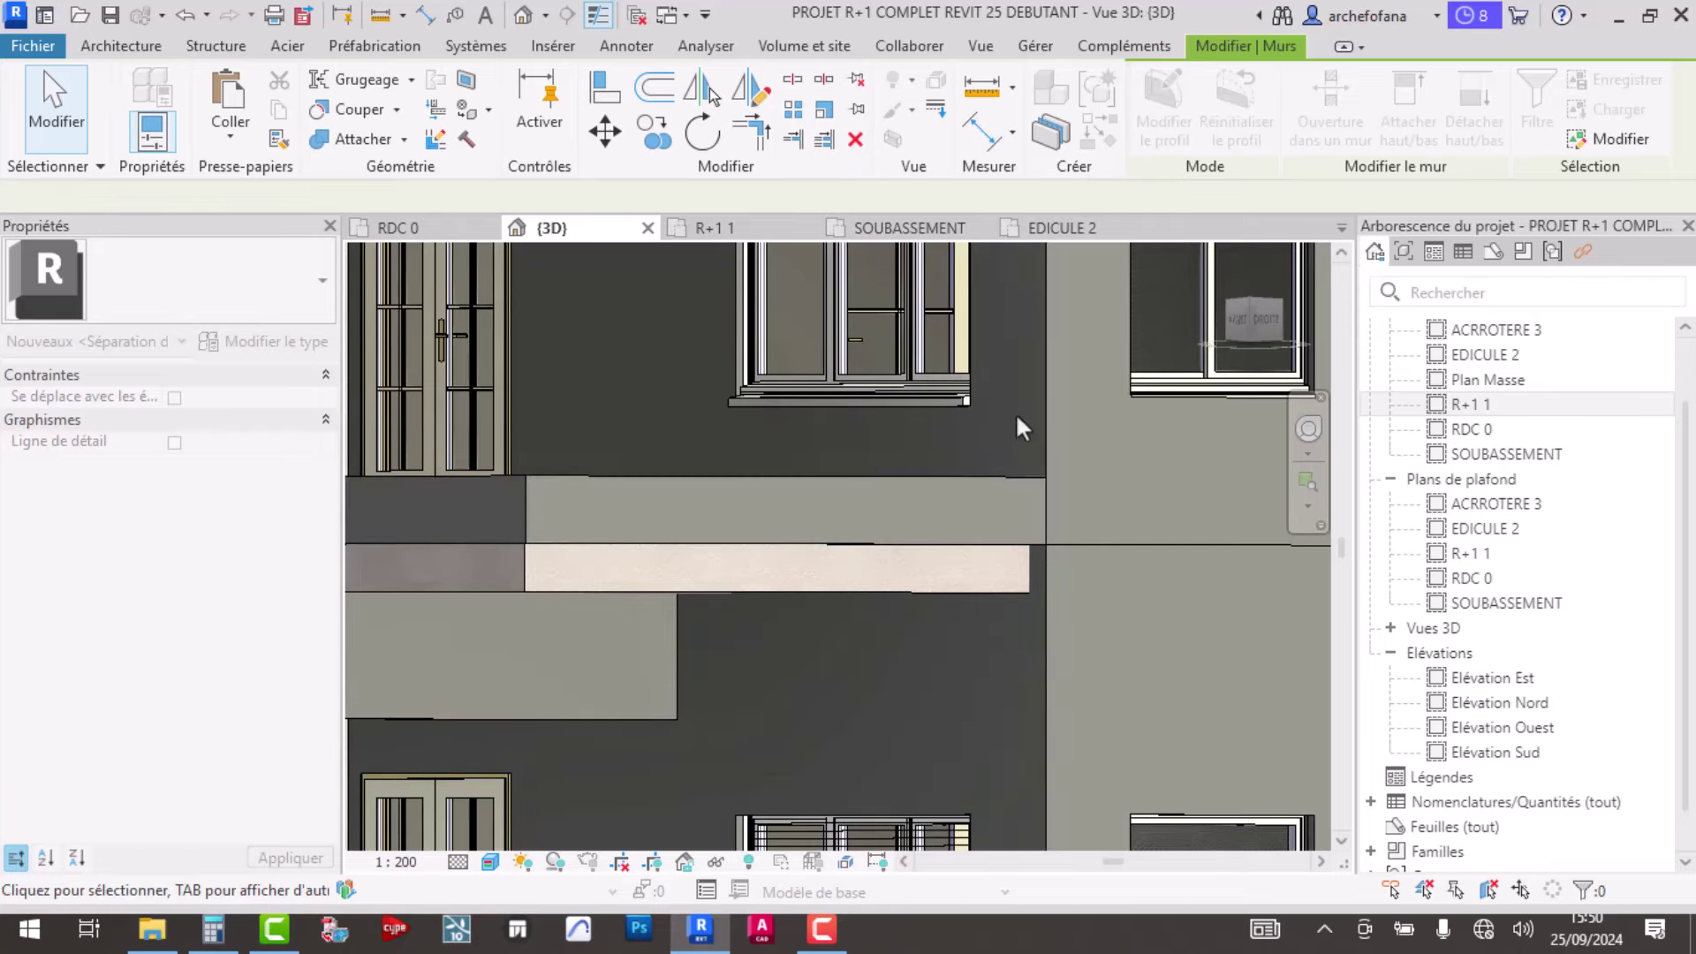
left_click(919, 484)
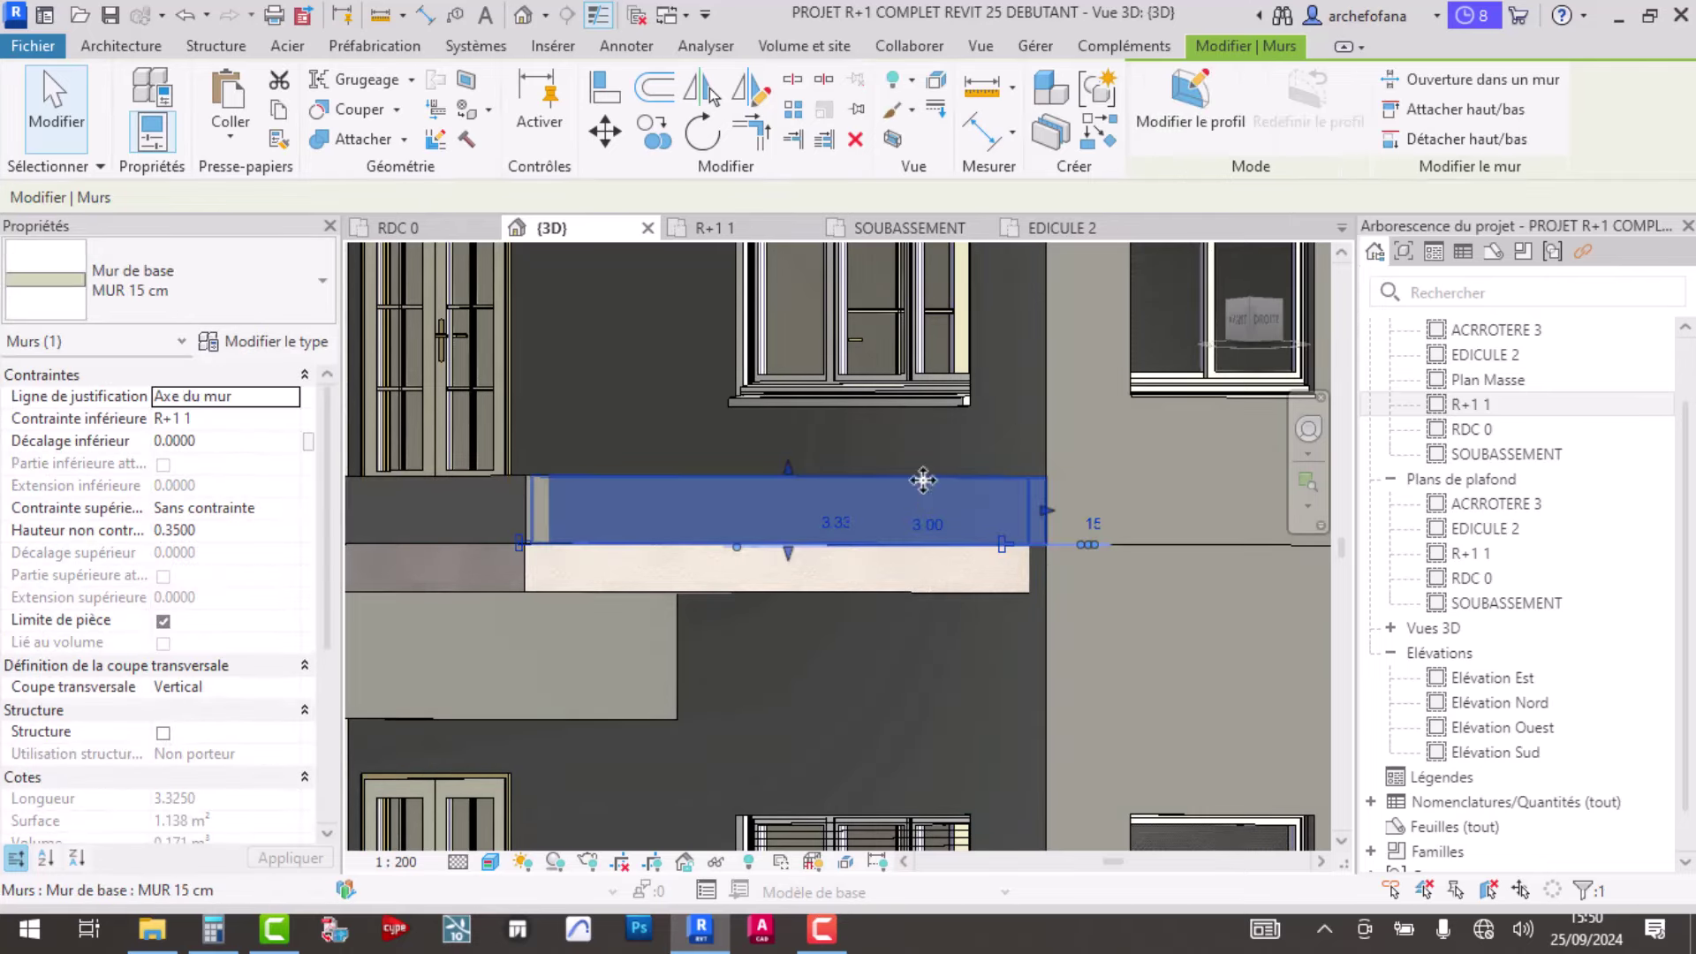
left_click(495, 473, "ctrl")
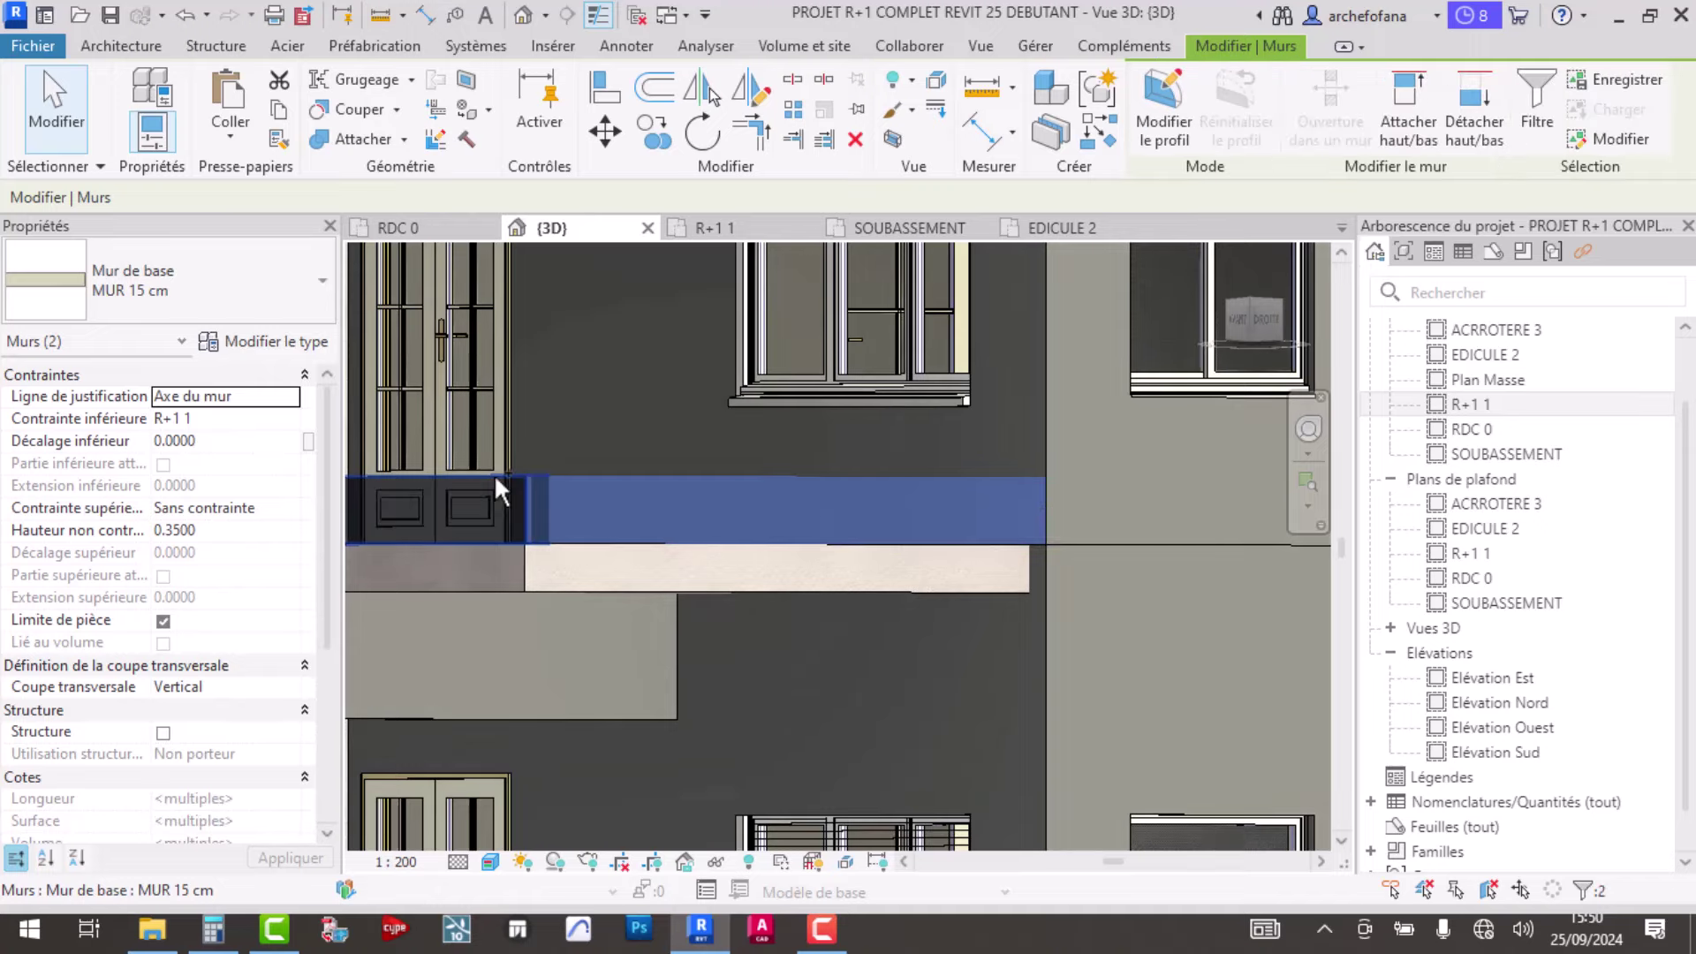
scroll(941, 512, "down", 5)
scroll(883, 565, "up", 3)
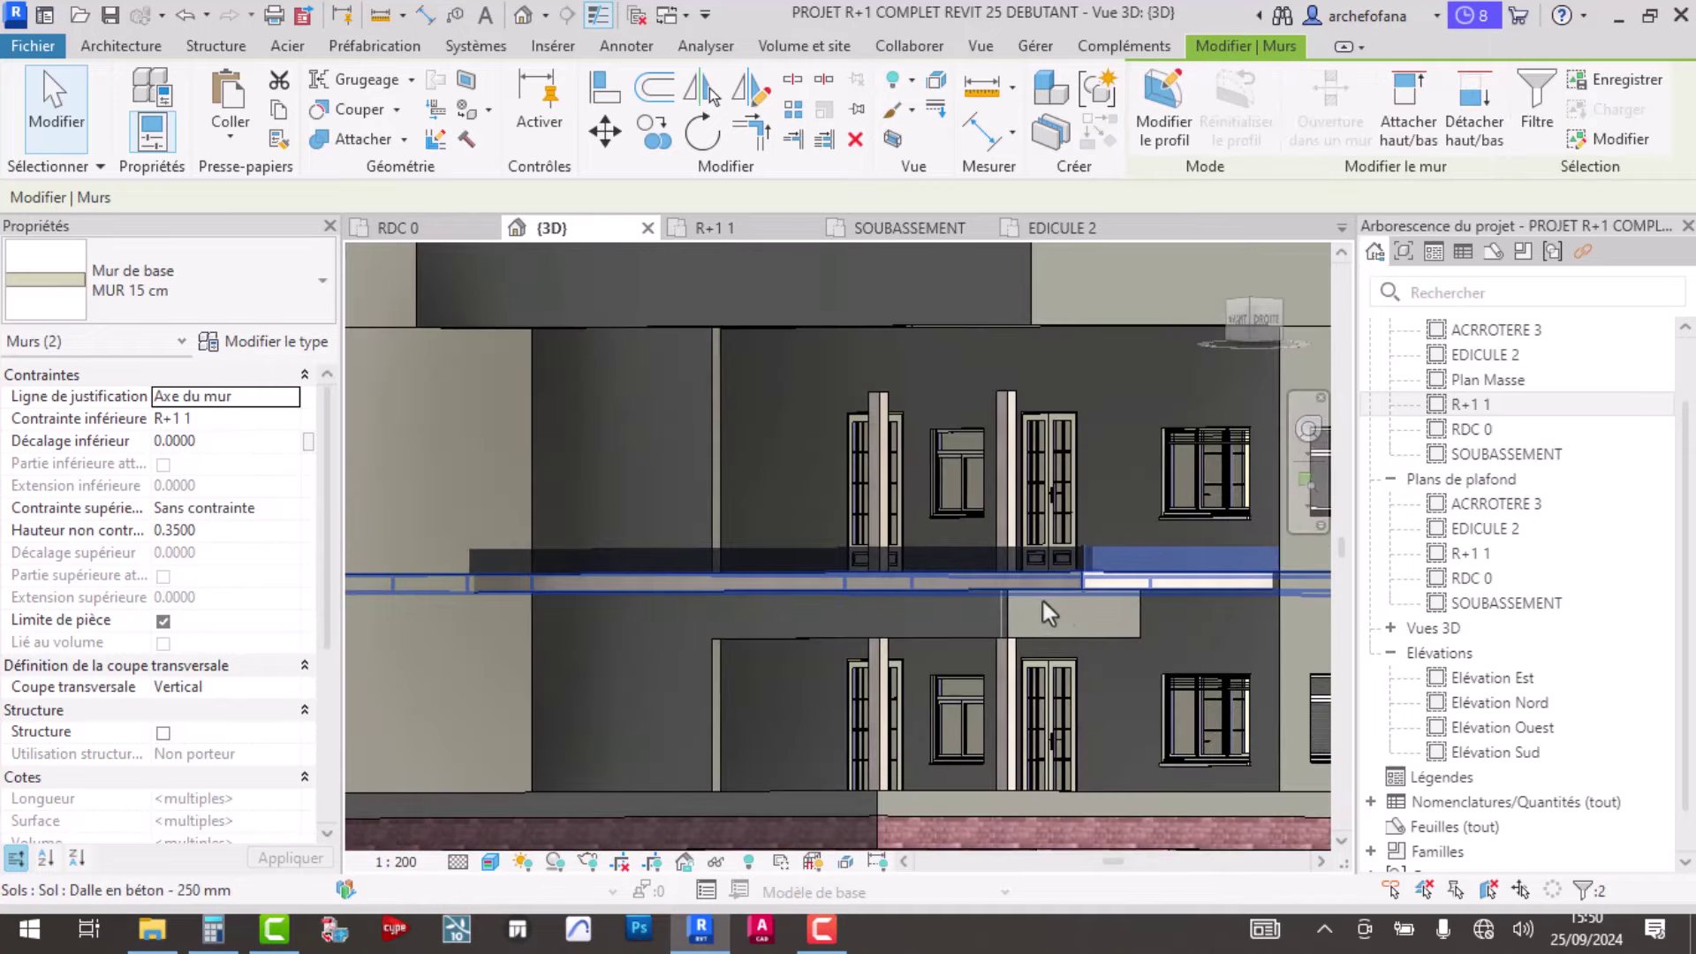
key("Escape")
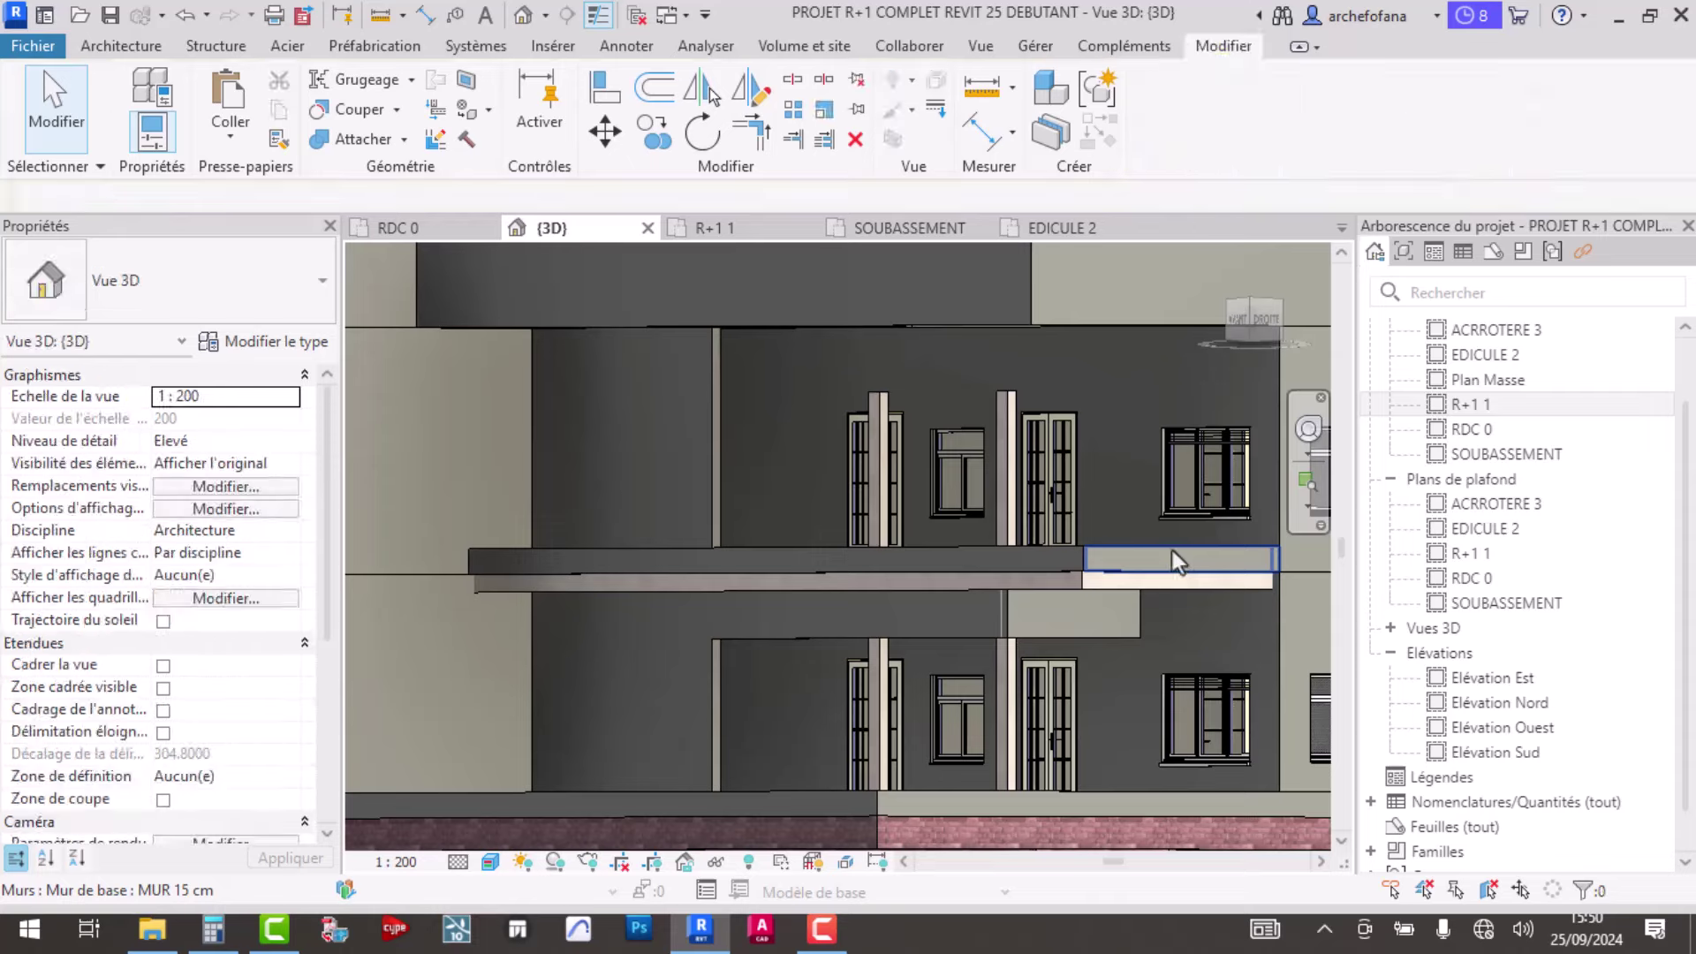
left_click(1174, 585)
scroll(1174, 585, "up", 2)
scroll(1003, 587, "up", 2)
scroll(1003, 586, "up", 3)
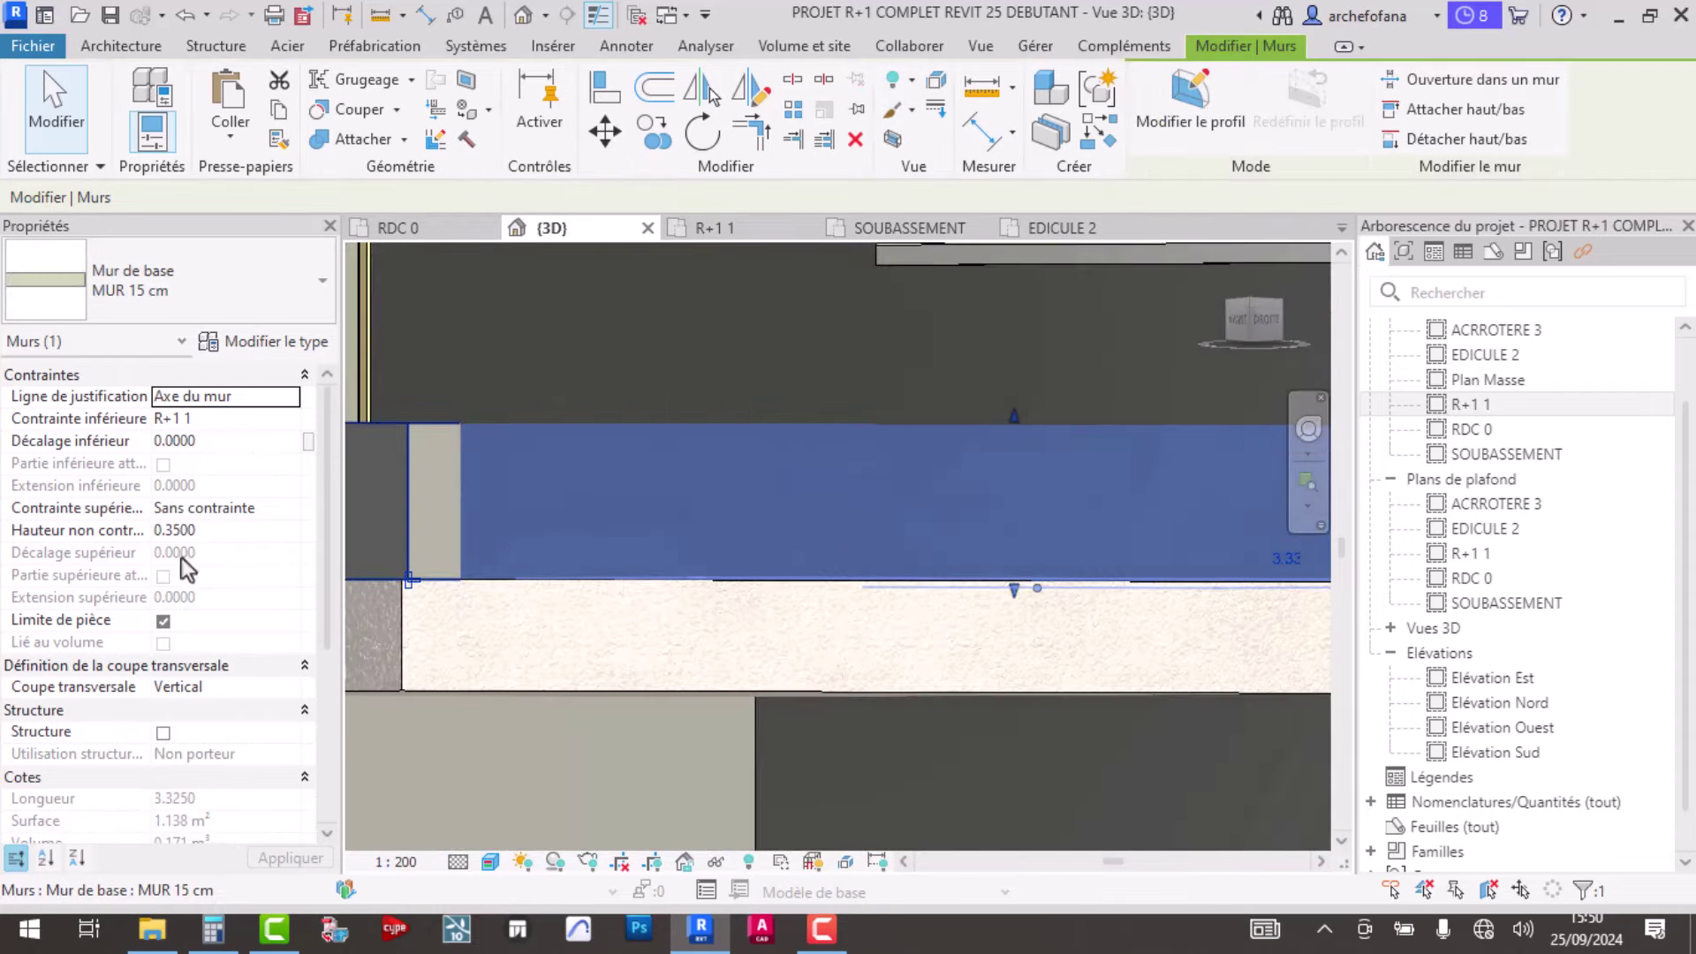
left_click(203, 443)
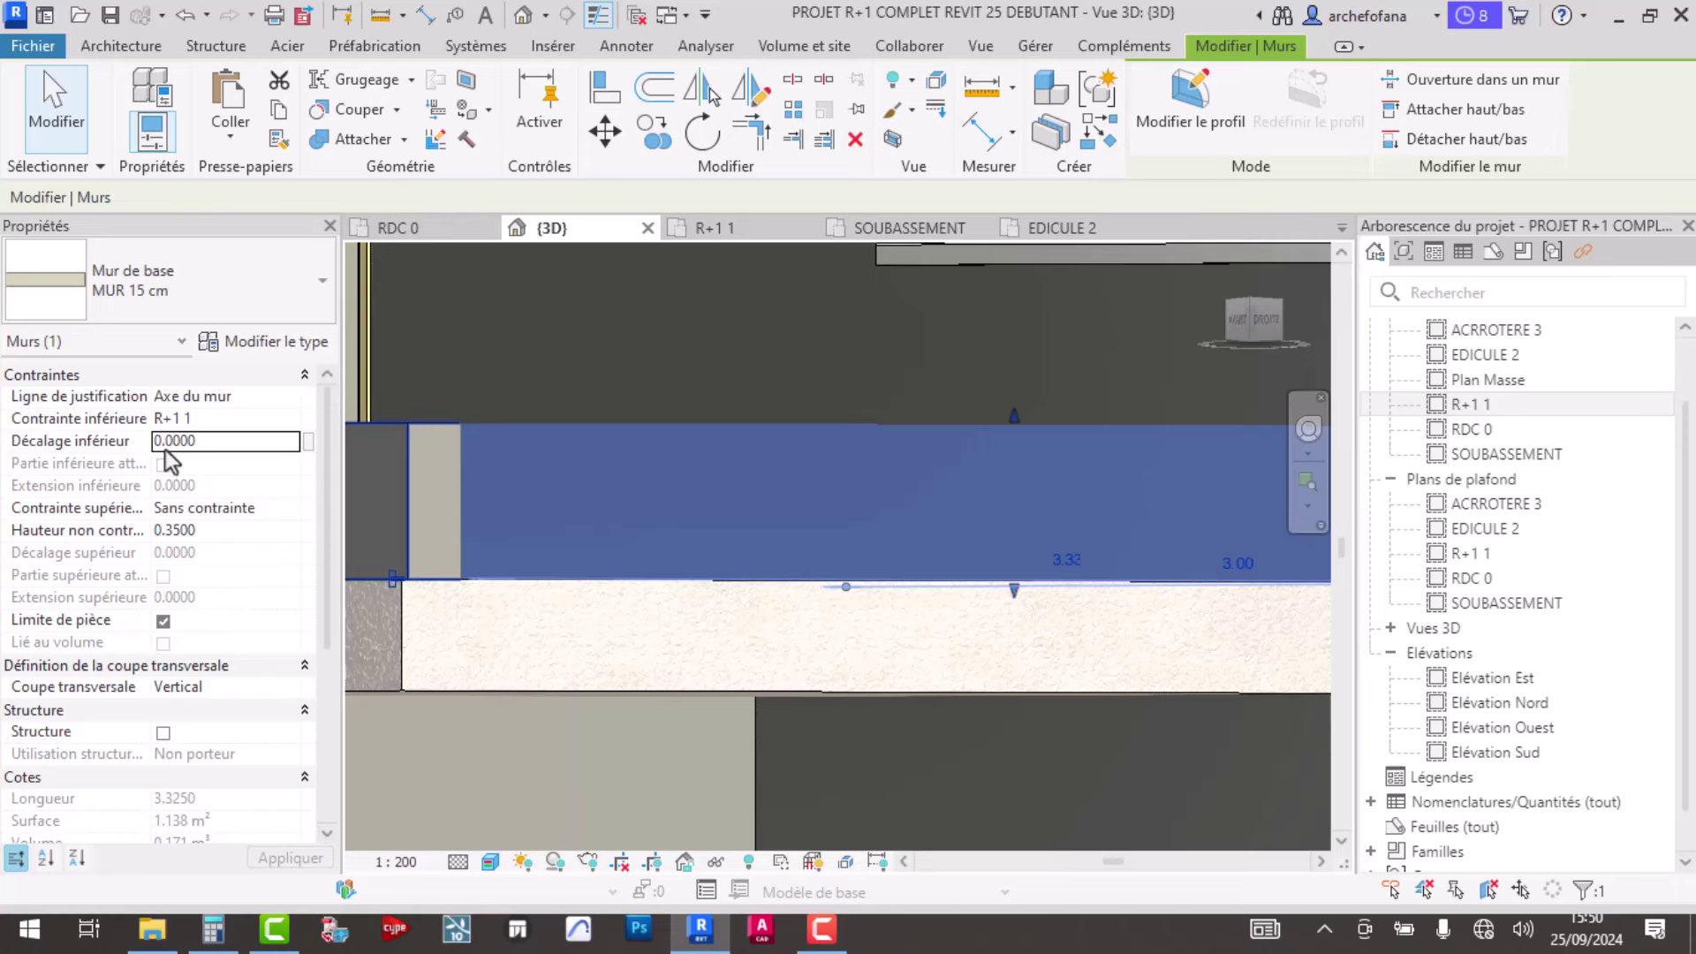
- Give the MUR 15 cm balcony wall a base offset of -0.25, then deselect it
key("Return")
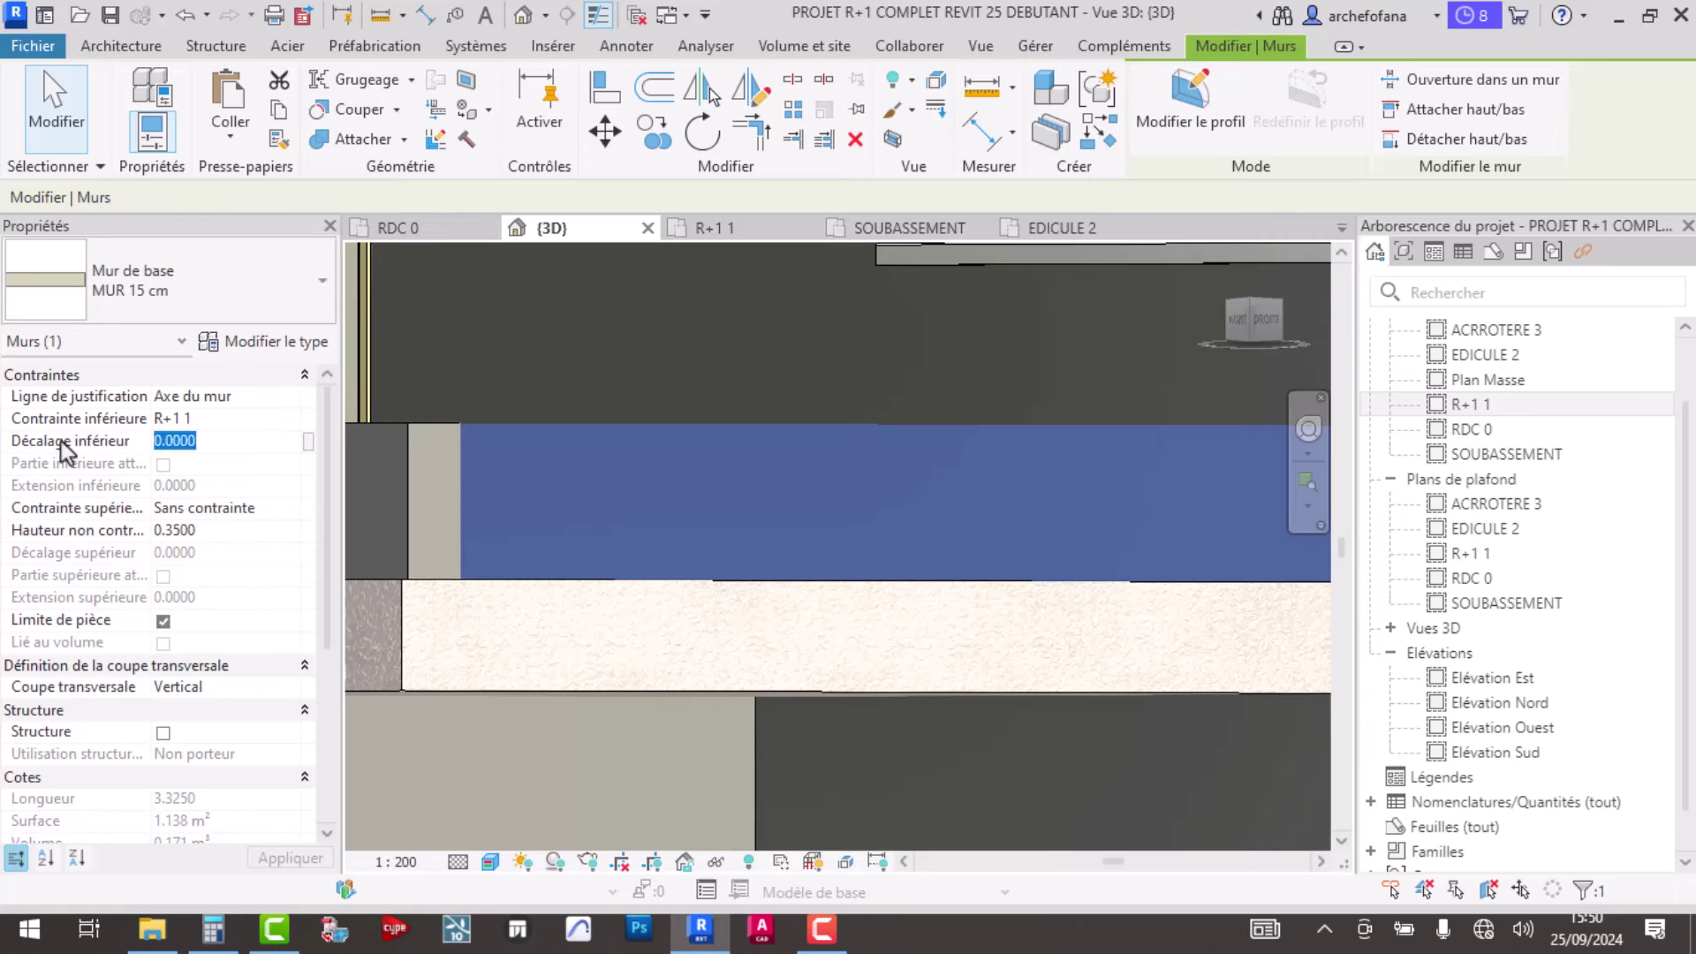
type("-")
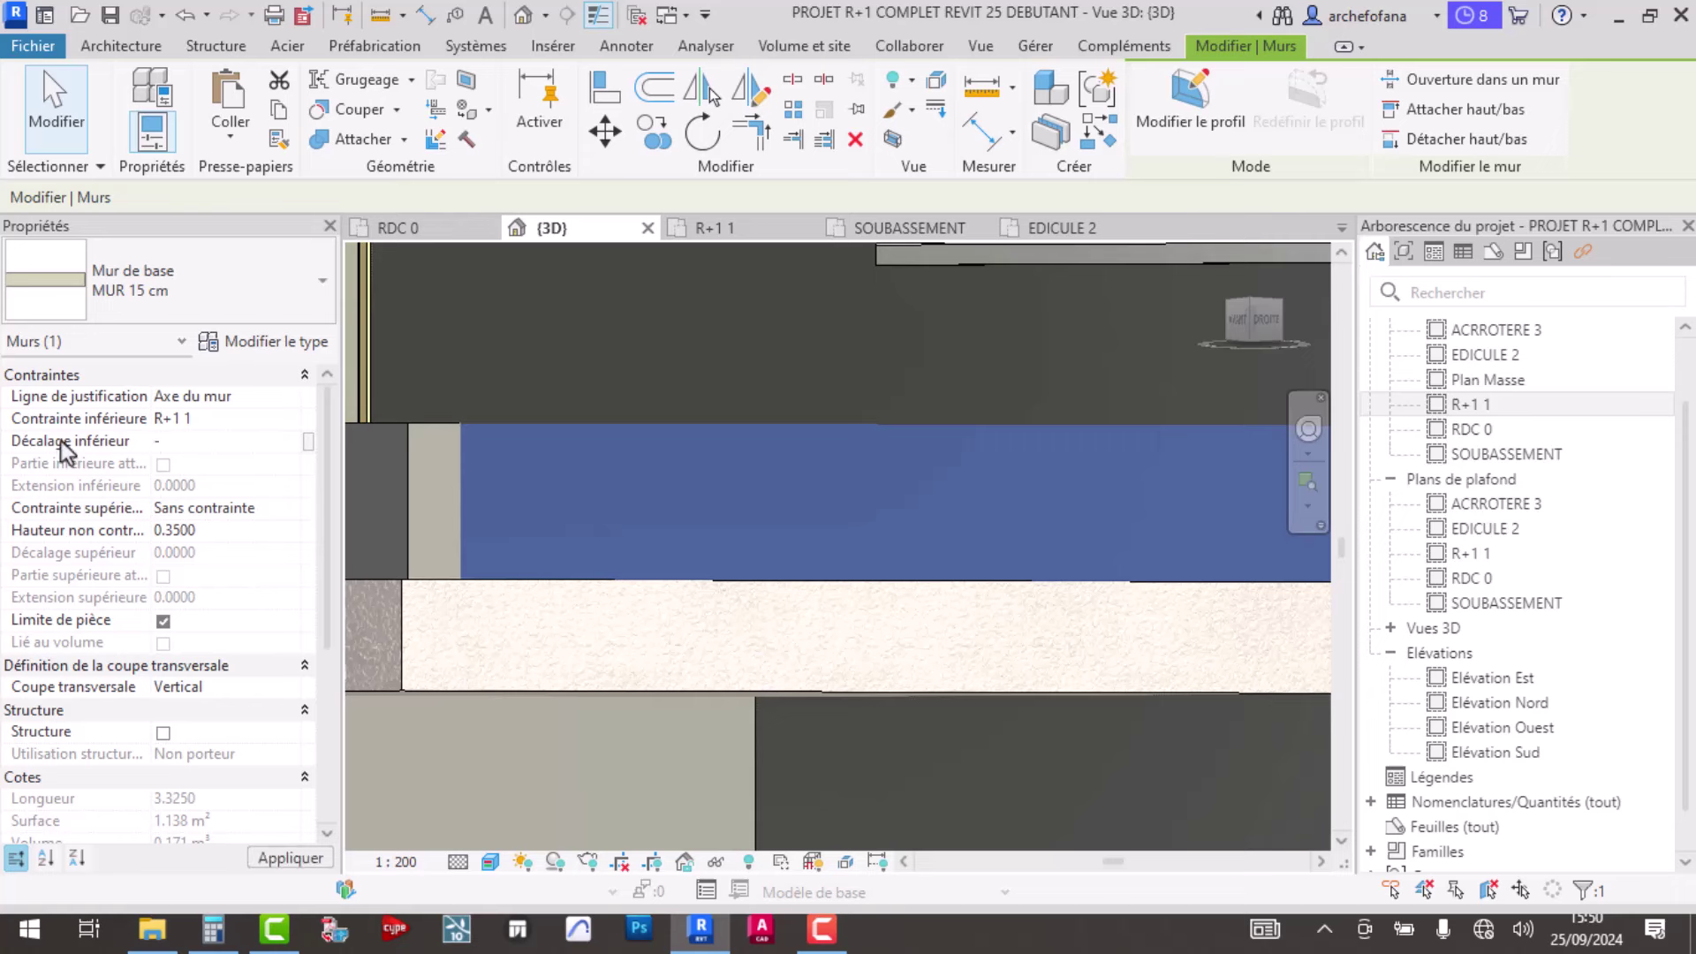
type("0.")
type("2")
key("Return")
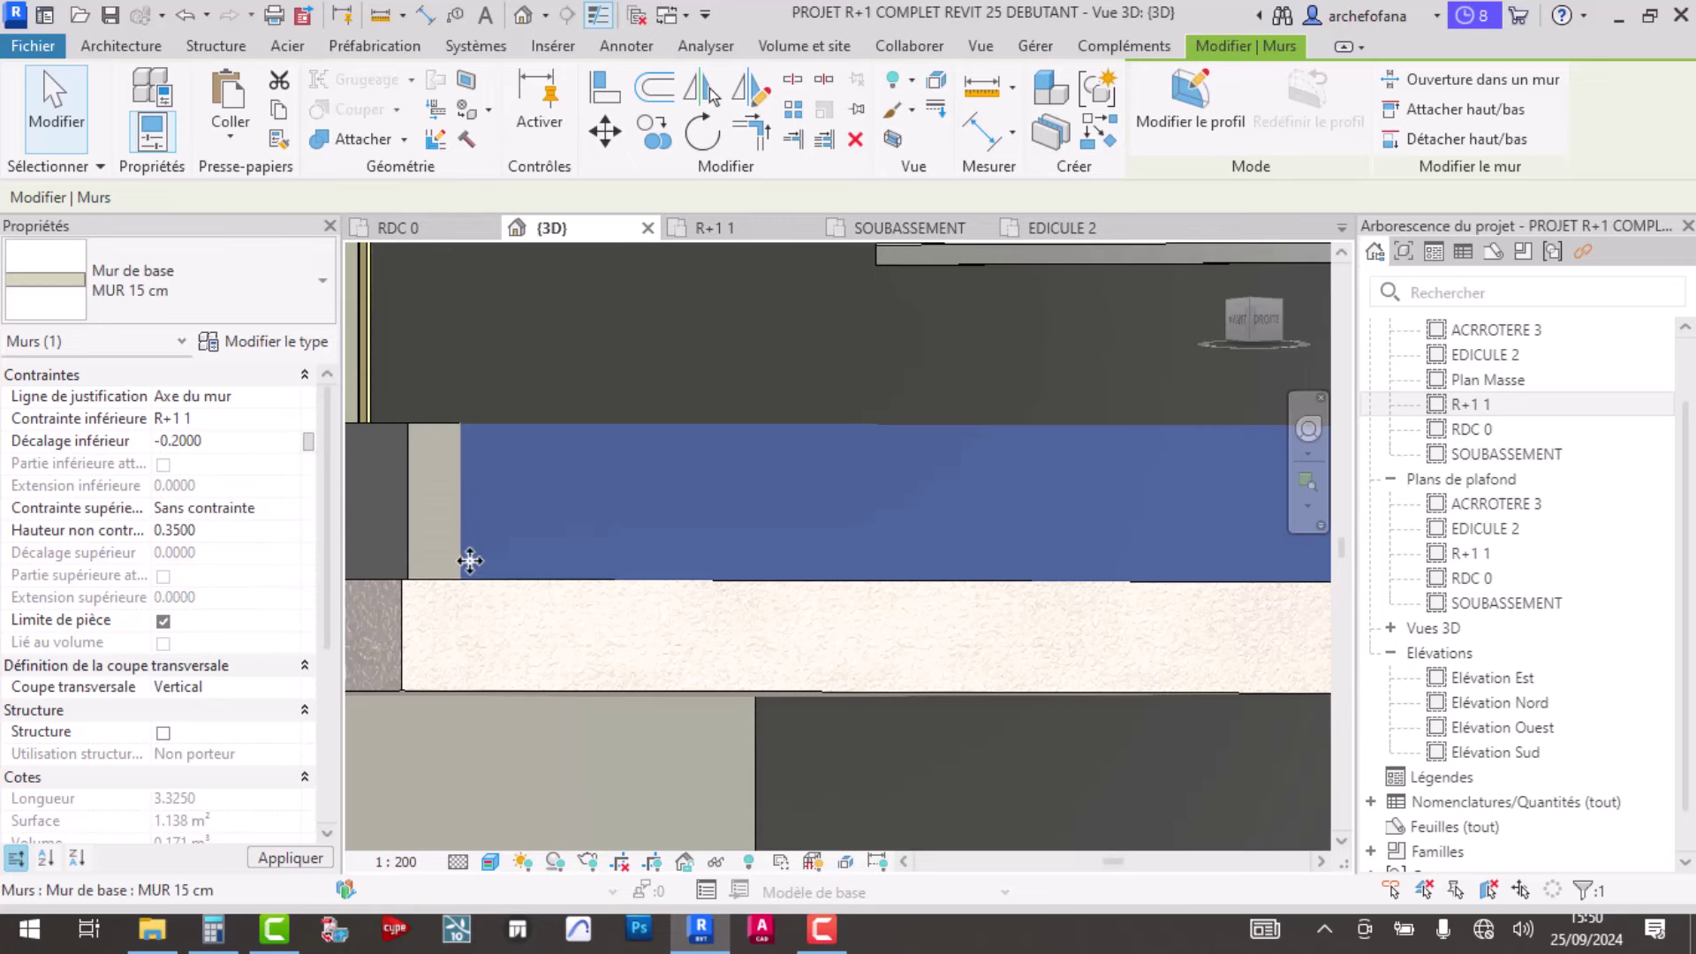
scroll(612, 657, "down", 5)
scroll(607, 618, "up", 2)
scroll(857, 590, "up", 2)
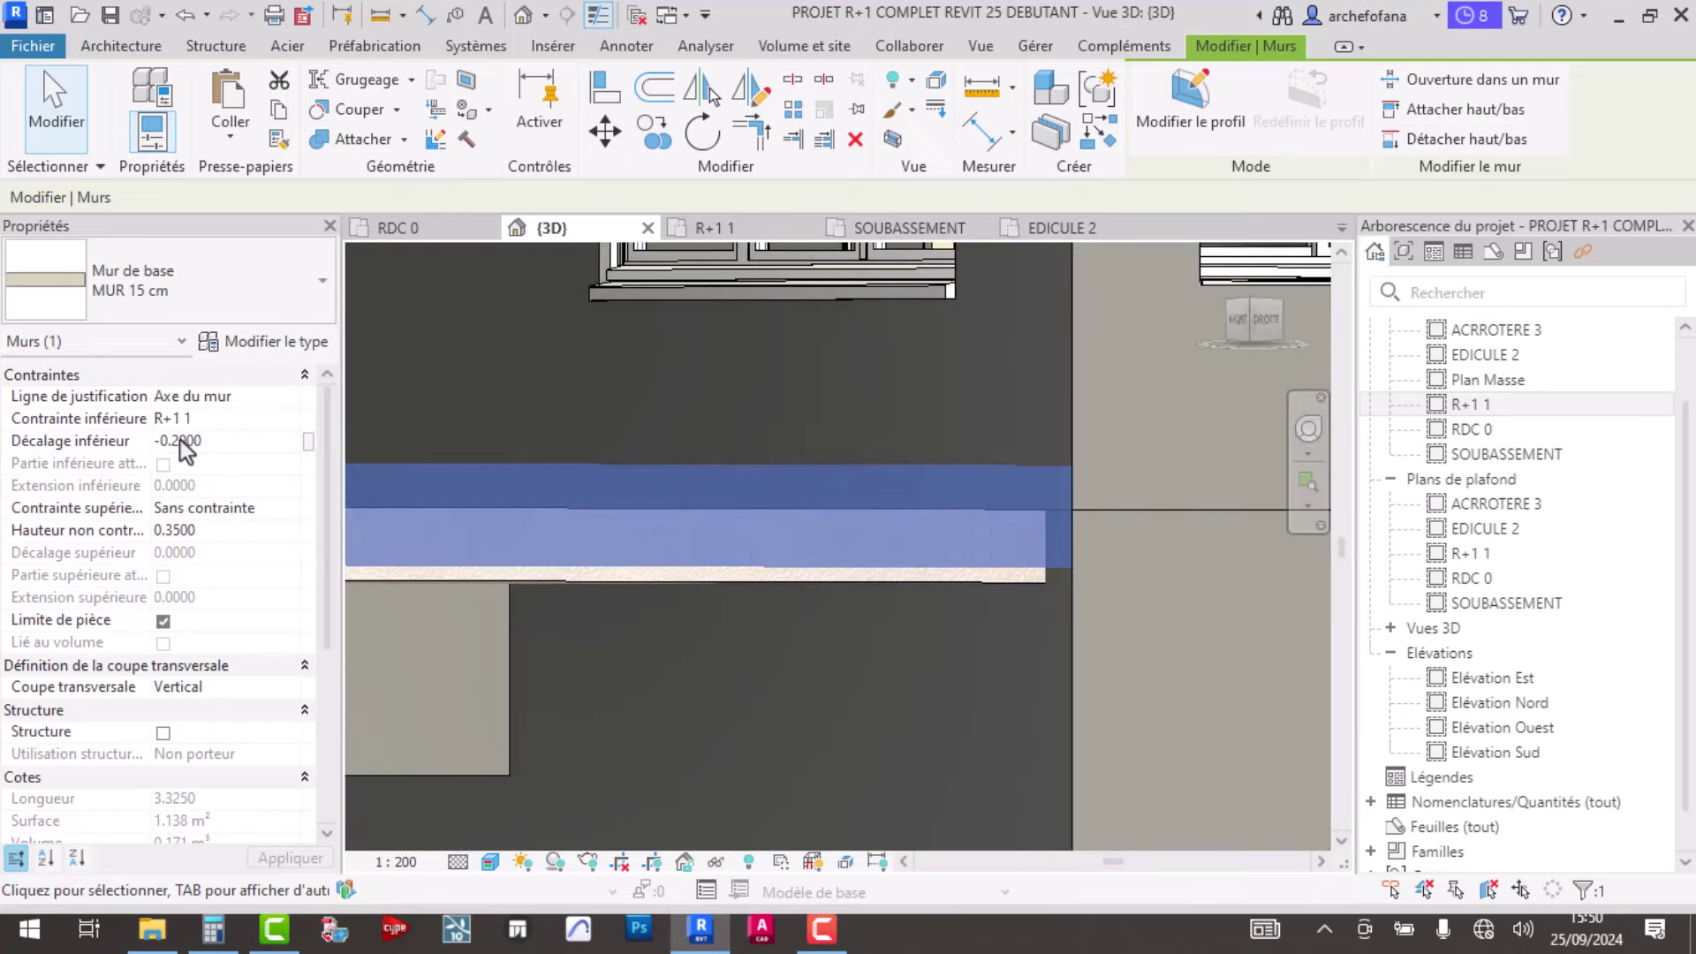
key("Return")
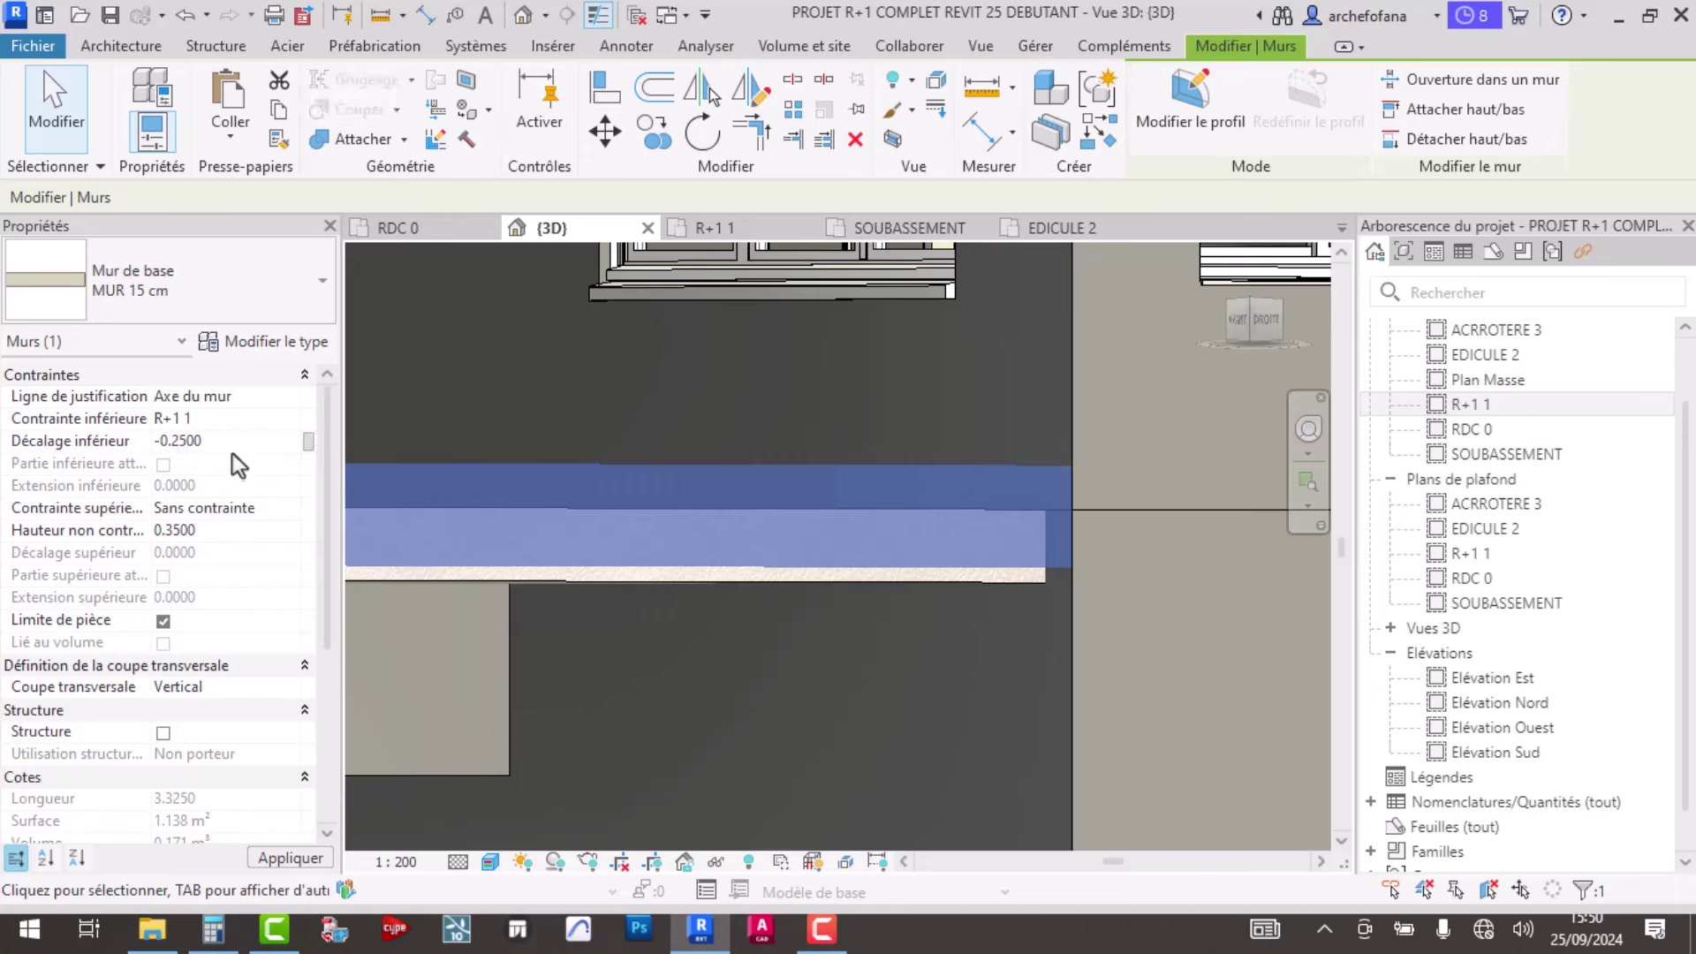
left_click(218, 417)
scroll(883, 601, "down", 3)
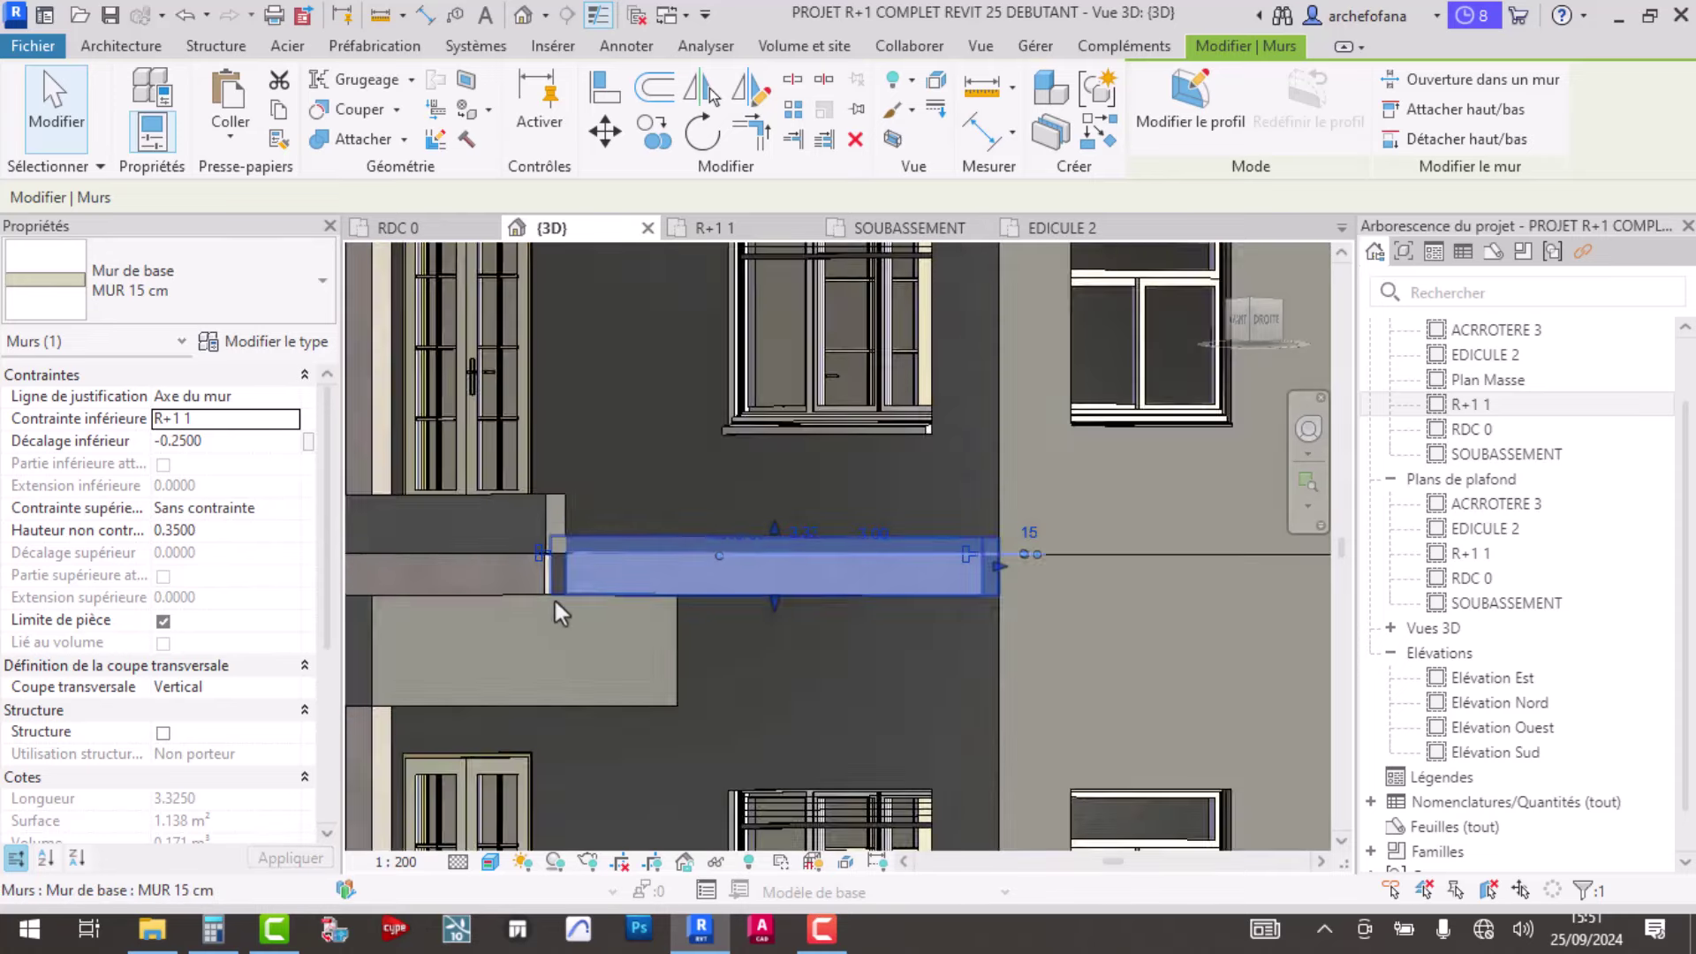
scroll(553, 597, "up", 2)
scroll(592, 530, "up", 2)
key("Escape")
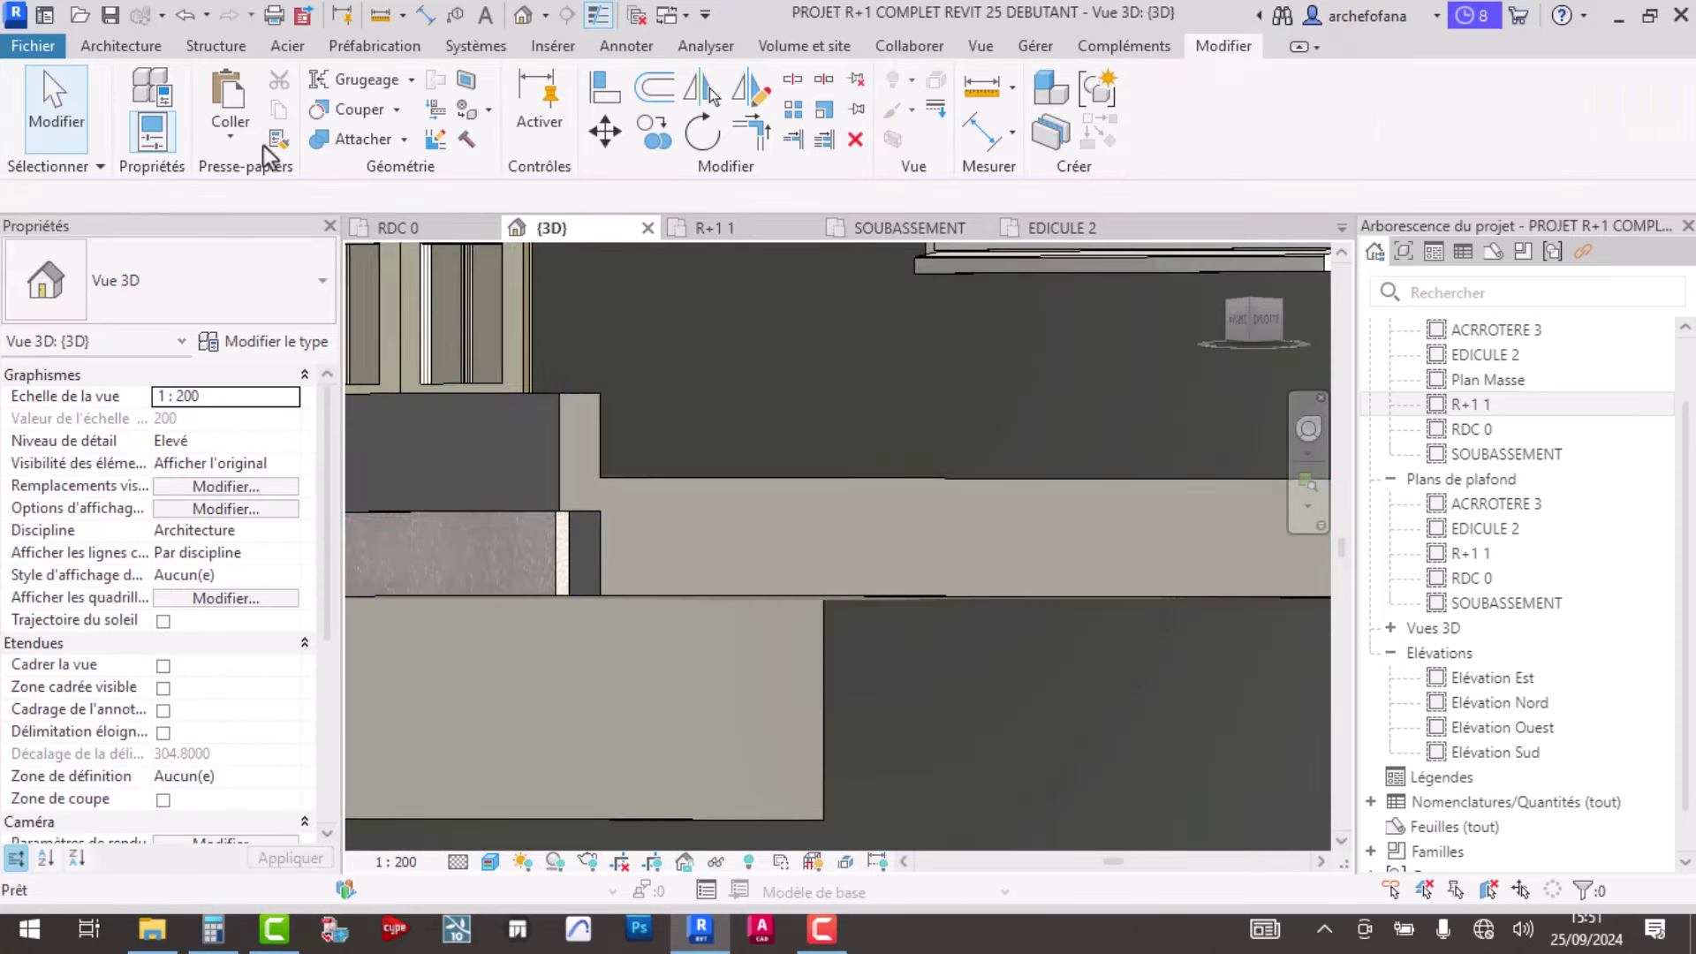
- Match the stone-textured wall band to the neighbouring dark grey wall type
left_click(278, 139)
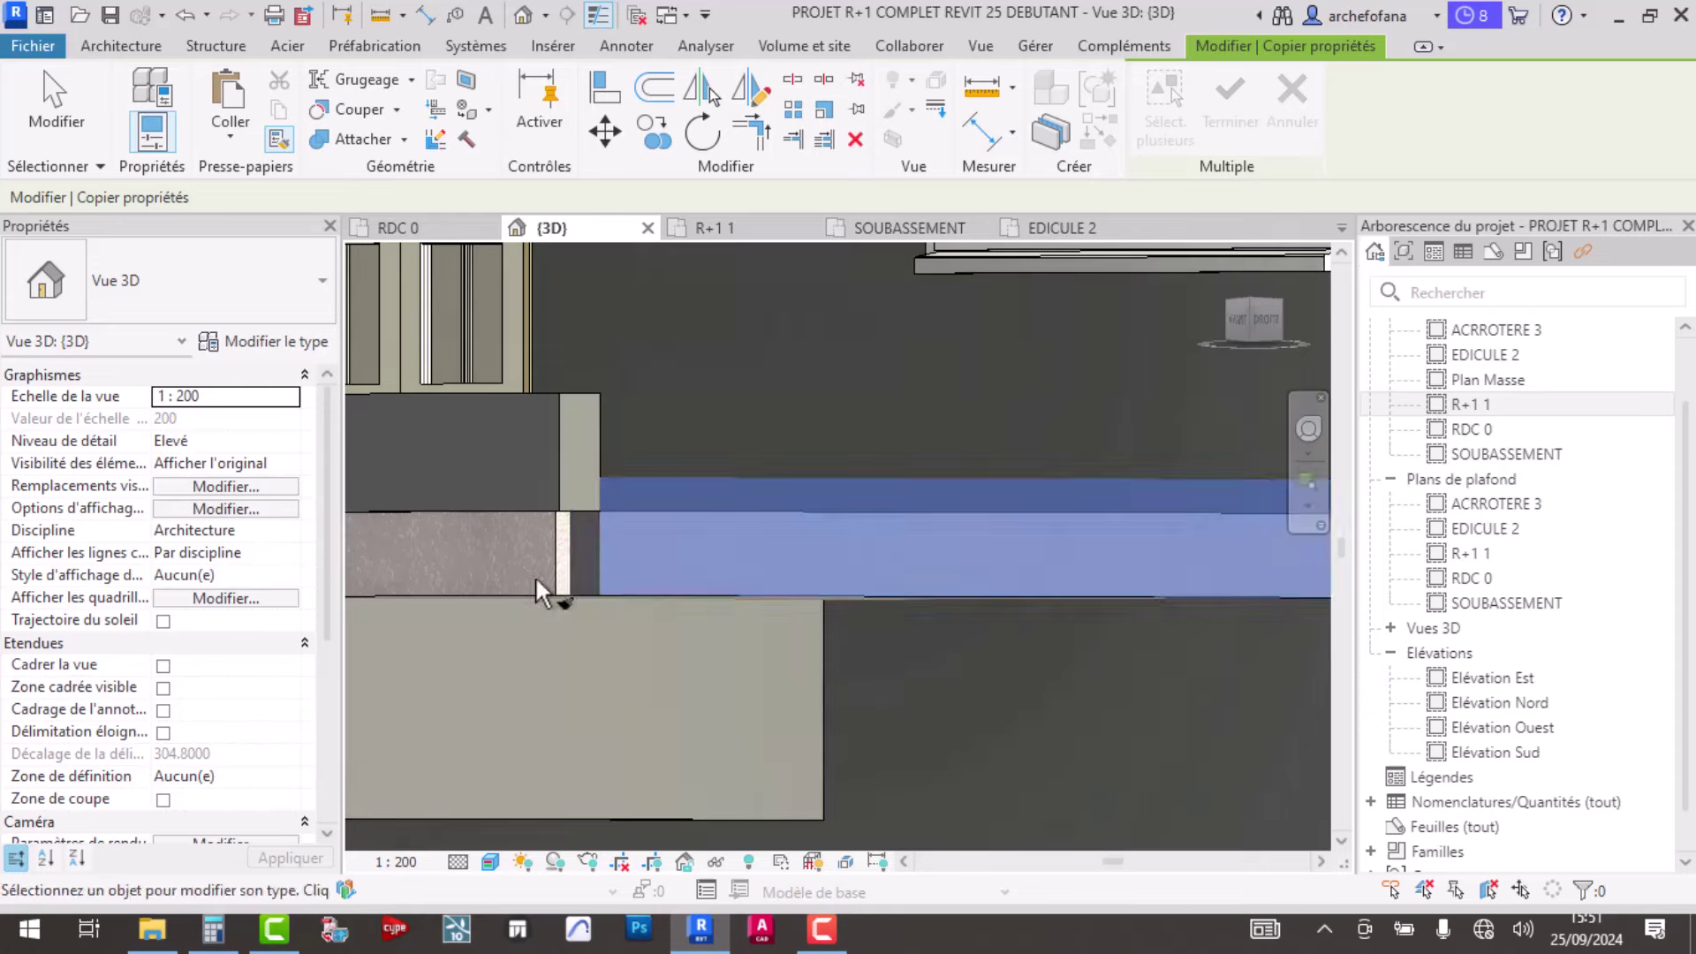
left_click(537, 514)
key("Escape")
scroll(676, 565, "down", 3)
scroll(658, 585, "down", 2)
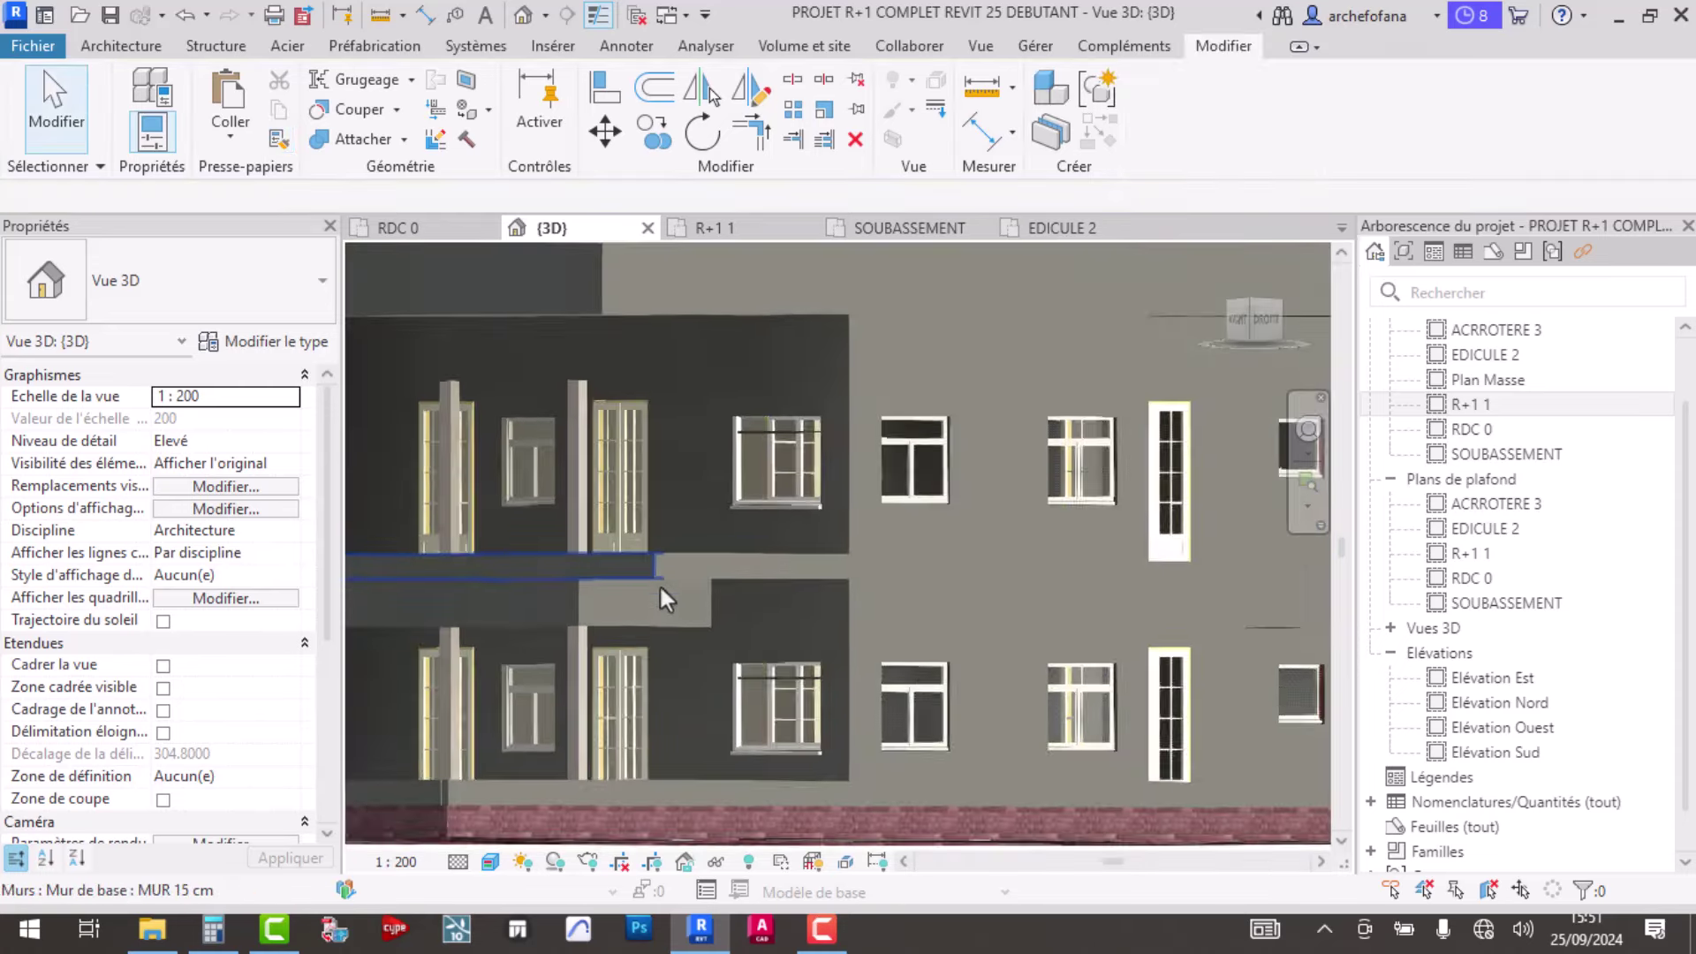
mouse_move(658, 585)
middle_mouse_down("shift")
mouse_move(702, 638)
mouse_move(592, 651)
mouse_move(530, 531)
middle_mouse_up("shift")
- Orbit the 3D model around the facade and roof to check the walls
scroll(530, 532, "up", 2)
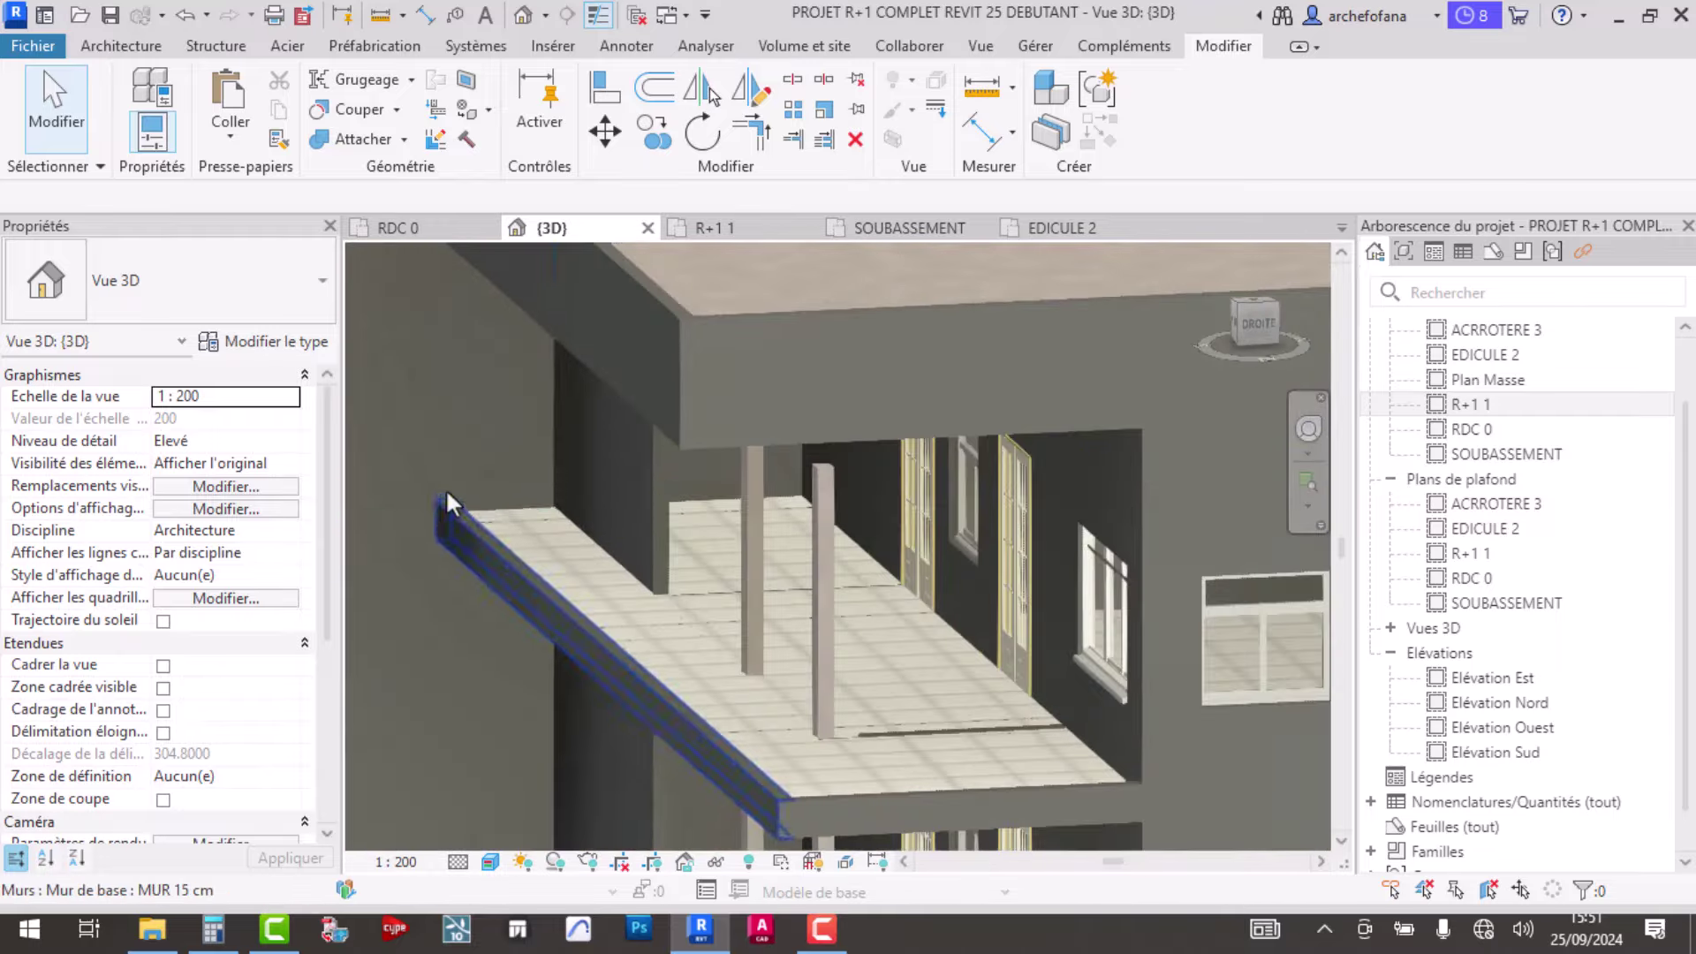
scroll(445, 487, "up", 2)
scroll(650, 528, "down", 5)
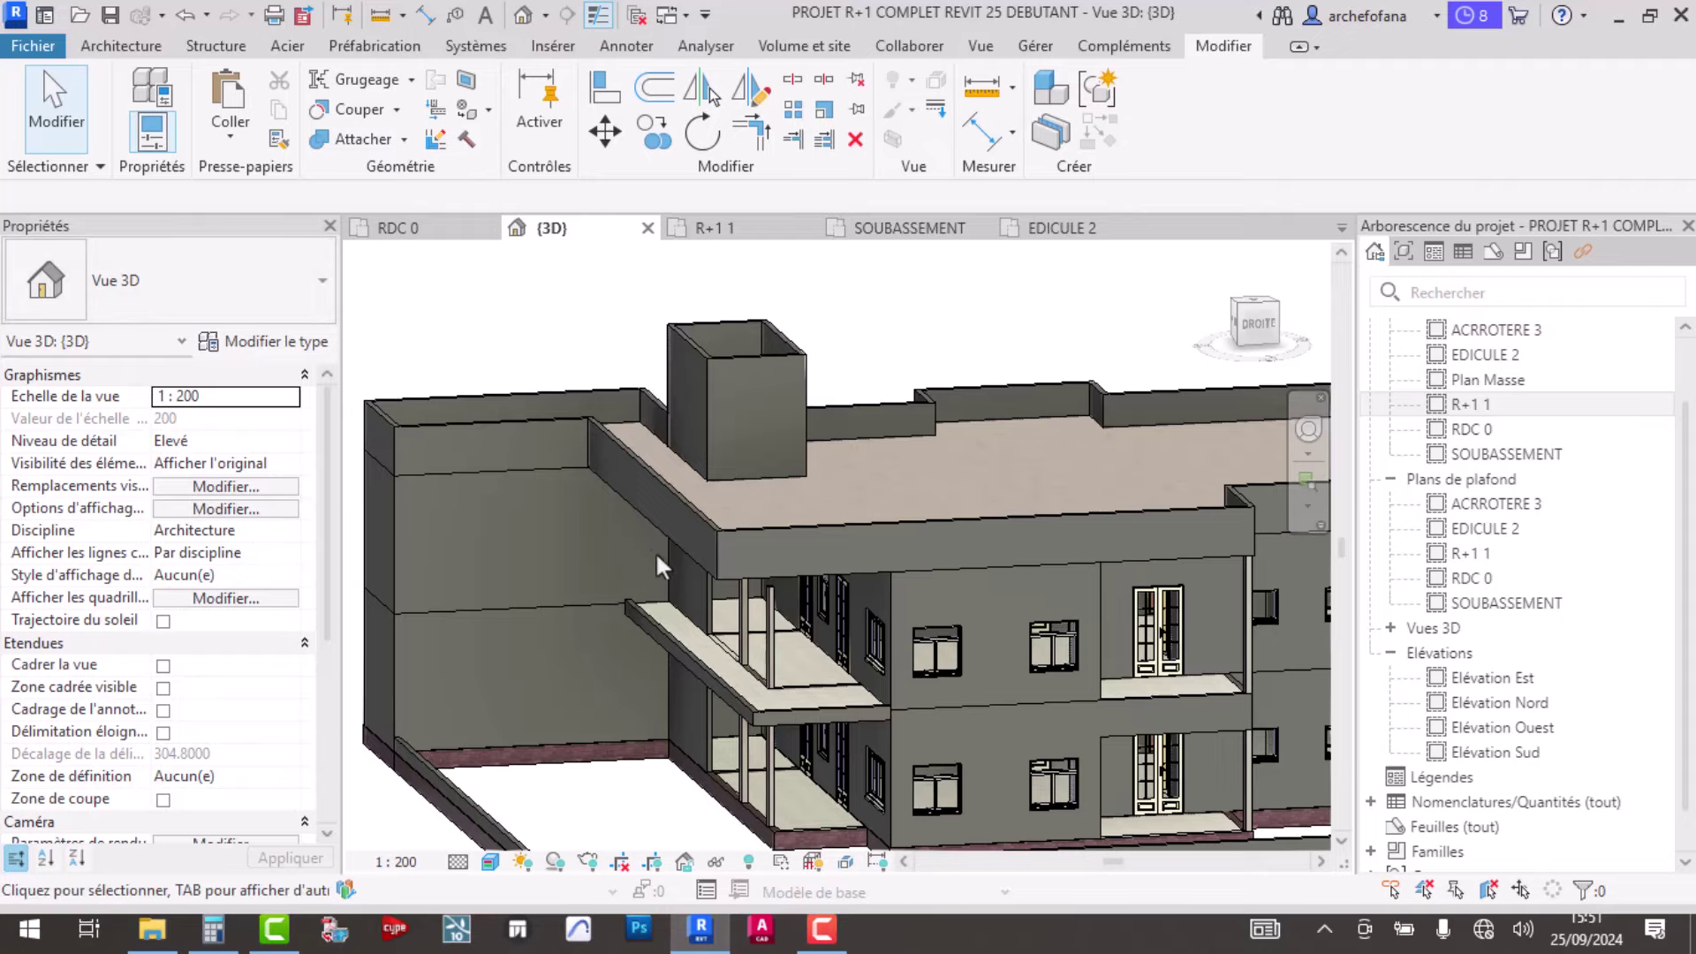
mouse_move(639, 536)
middle_mouse_down("shift")
mouse_move(647, 516)
mouse_move(760, 503)
mouse_move(1029, 598)
mouse_move(929, 678)
mouse_move(977, 624)
middle_mouse_up("shift")
mouse_move(882, 560)
middle_mouse_down("shift")
mouse_move(793, 602)
mouse_move(728, 588)
mouse_move(664, 638)
mouse_move(1036, 544)
mouse_move(896, 586)
mouse_move(559, 587)
middle_mouse_up("shift")
scroll(959, 632, "up", 3)
scroll(760, 638, "up", 5)
mouse_move(760, 638)
middle_mouse_down("shift")
mouse_move(757, 568)
mouse_move(1071, 685)
mouse_move(703, 599)
middle_mouse_up("shift")
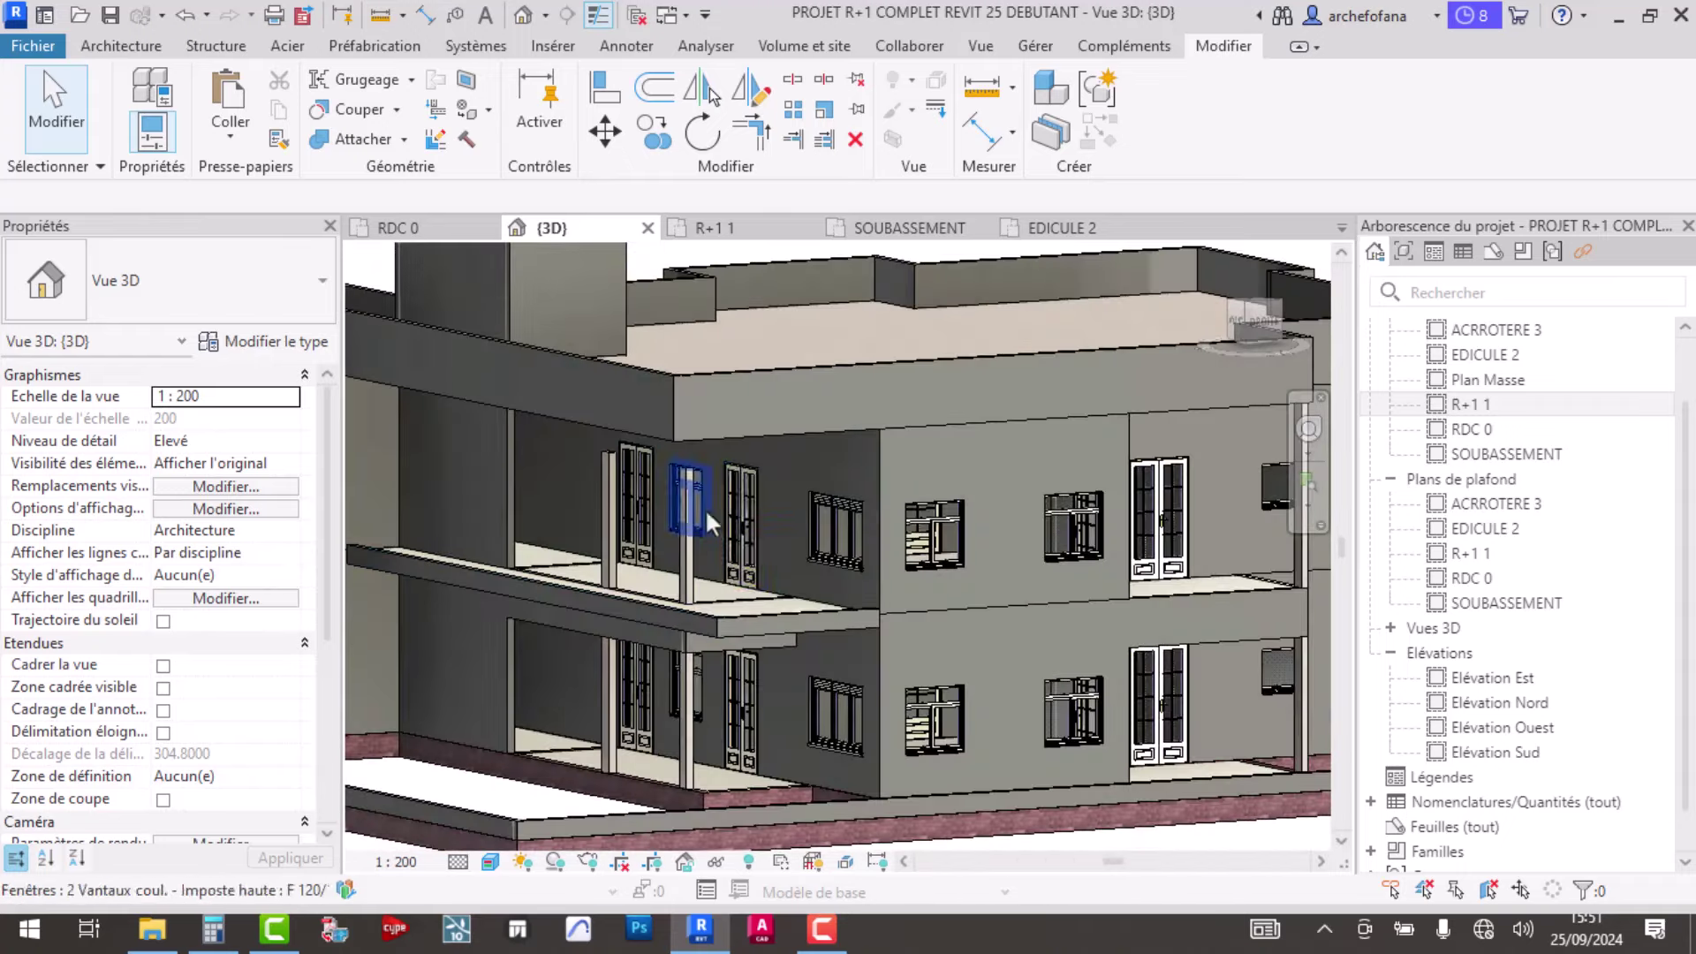
mouse_move(705, 507)
middle_mouse_down("shift")
mouse_move(939, 510)
mouse_move(935, 571)
mouse_move(880, 567)
mouse_move(965, 712)
mouse_move(998, 455)
middle_mouse_up("shift")
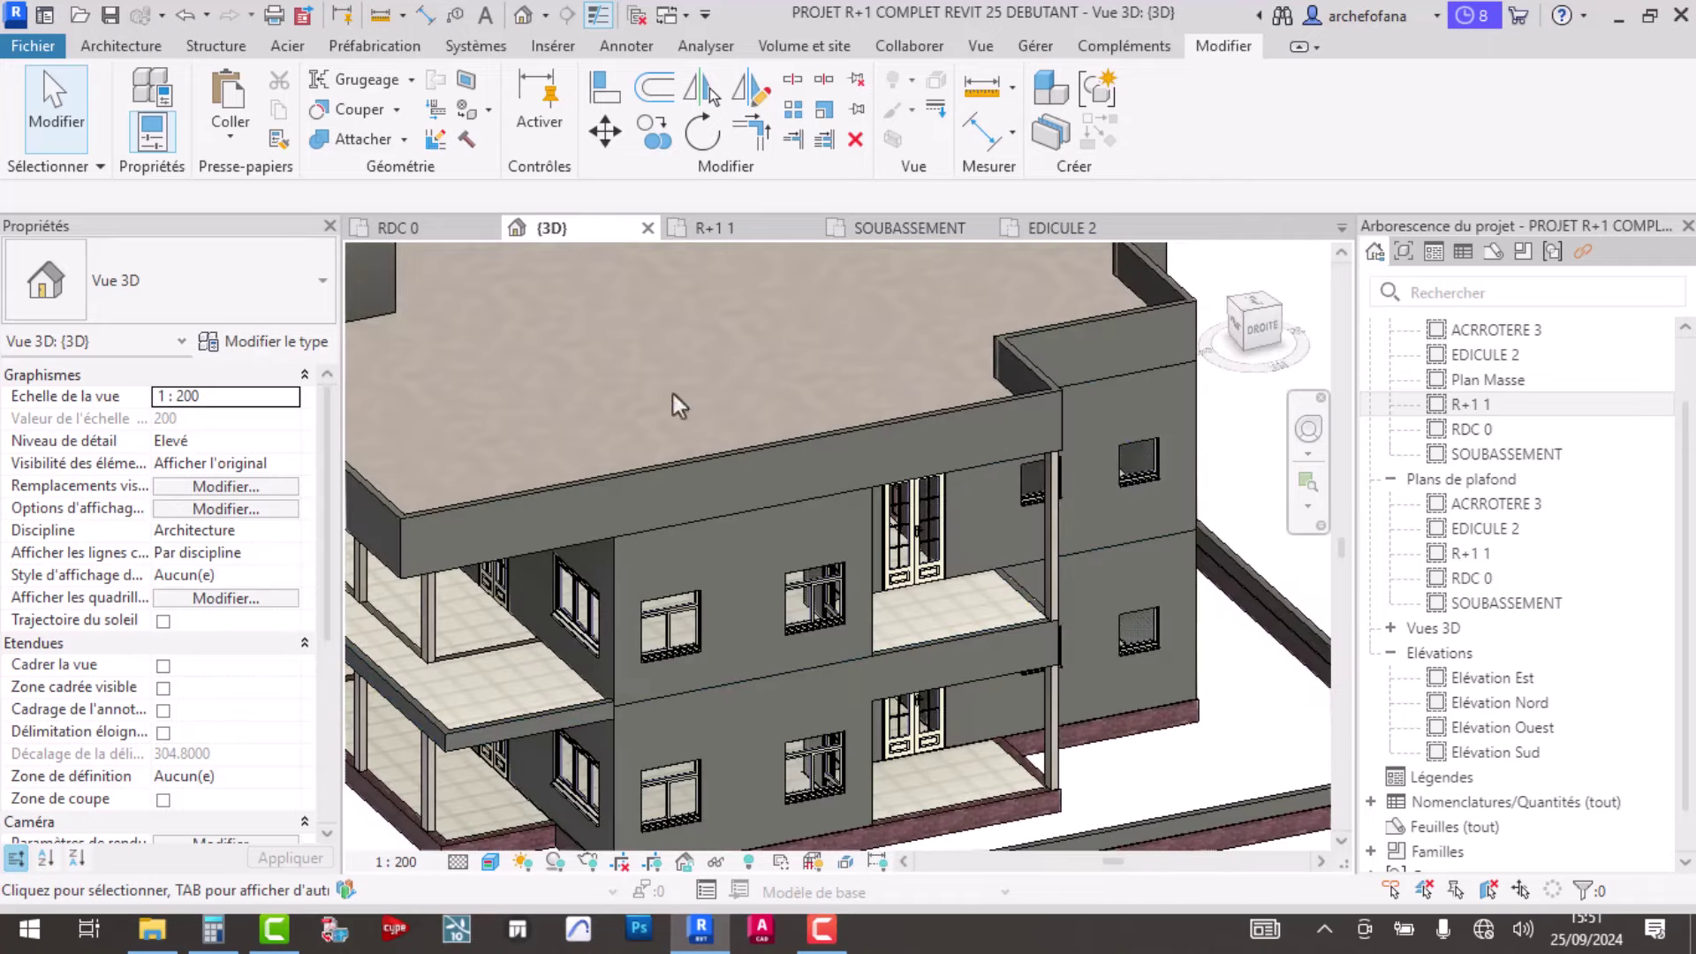
- Open the R+1 1 plan and use Create Similar on the balcony edge wall
left_click(451, 226)
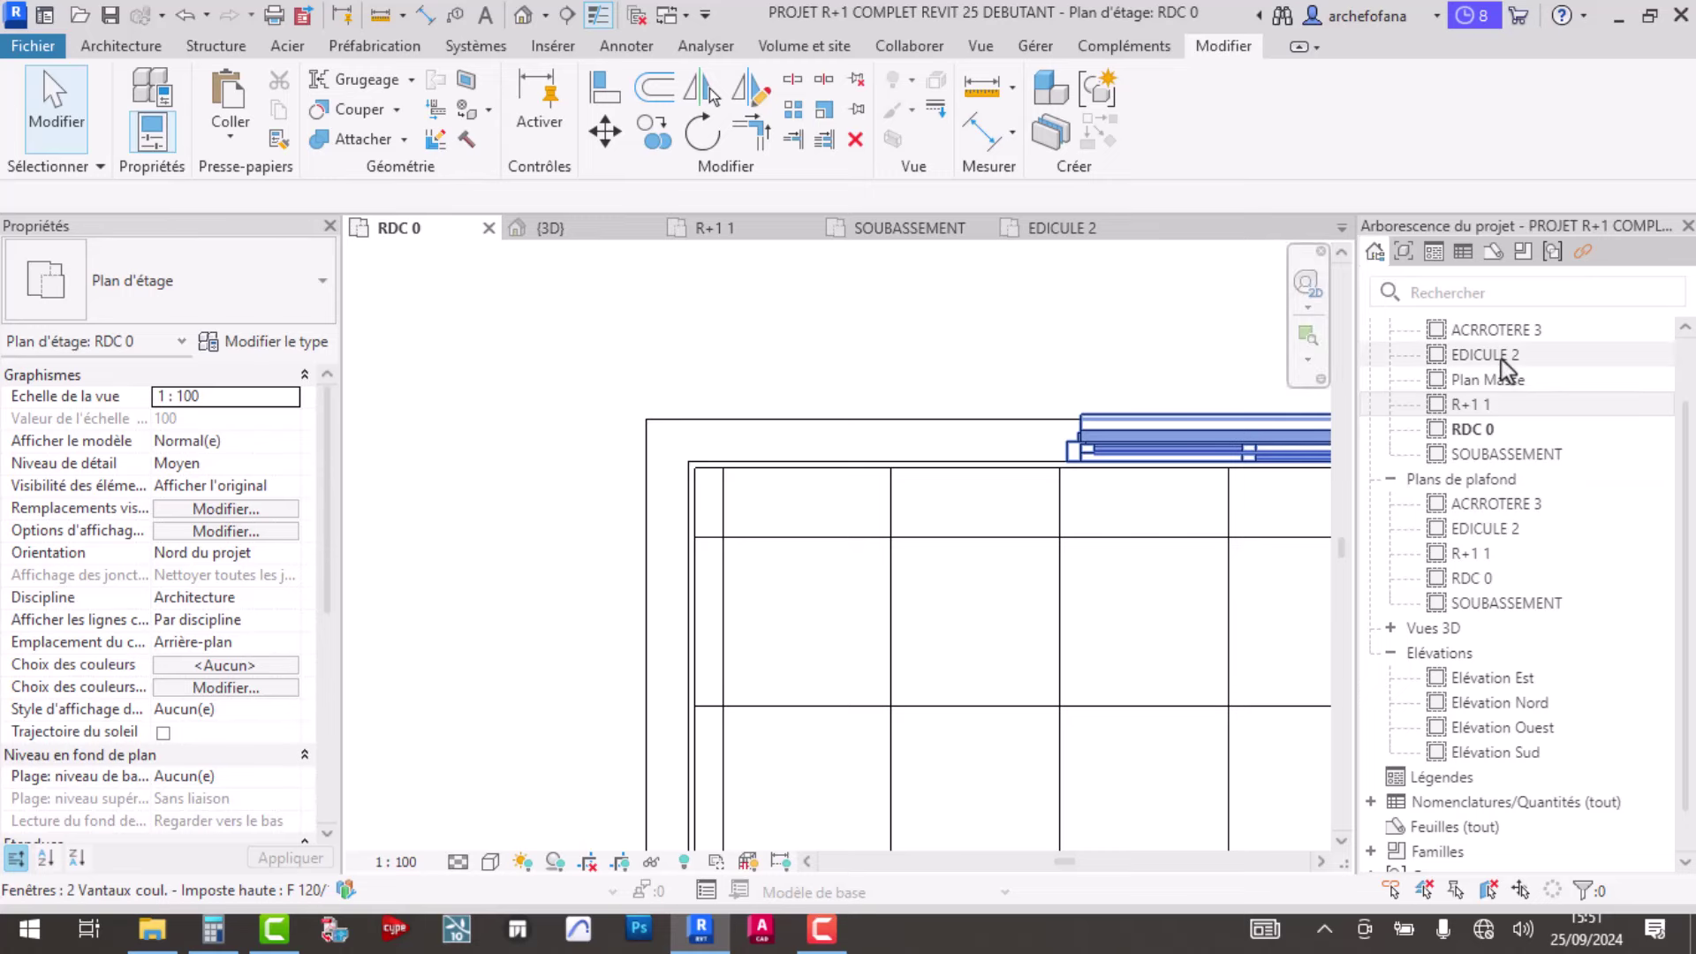
double_click(1501, 356)
double_click(1502, 404)
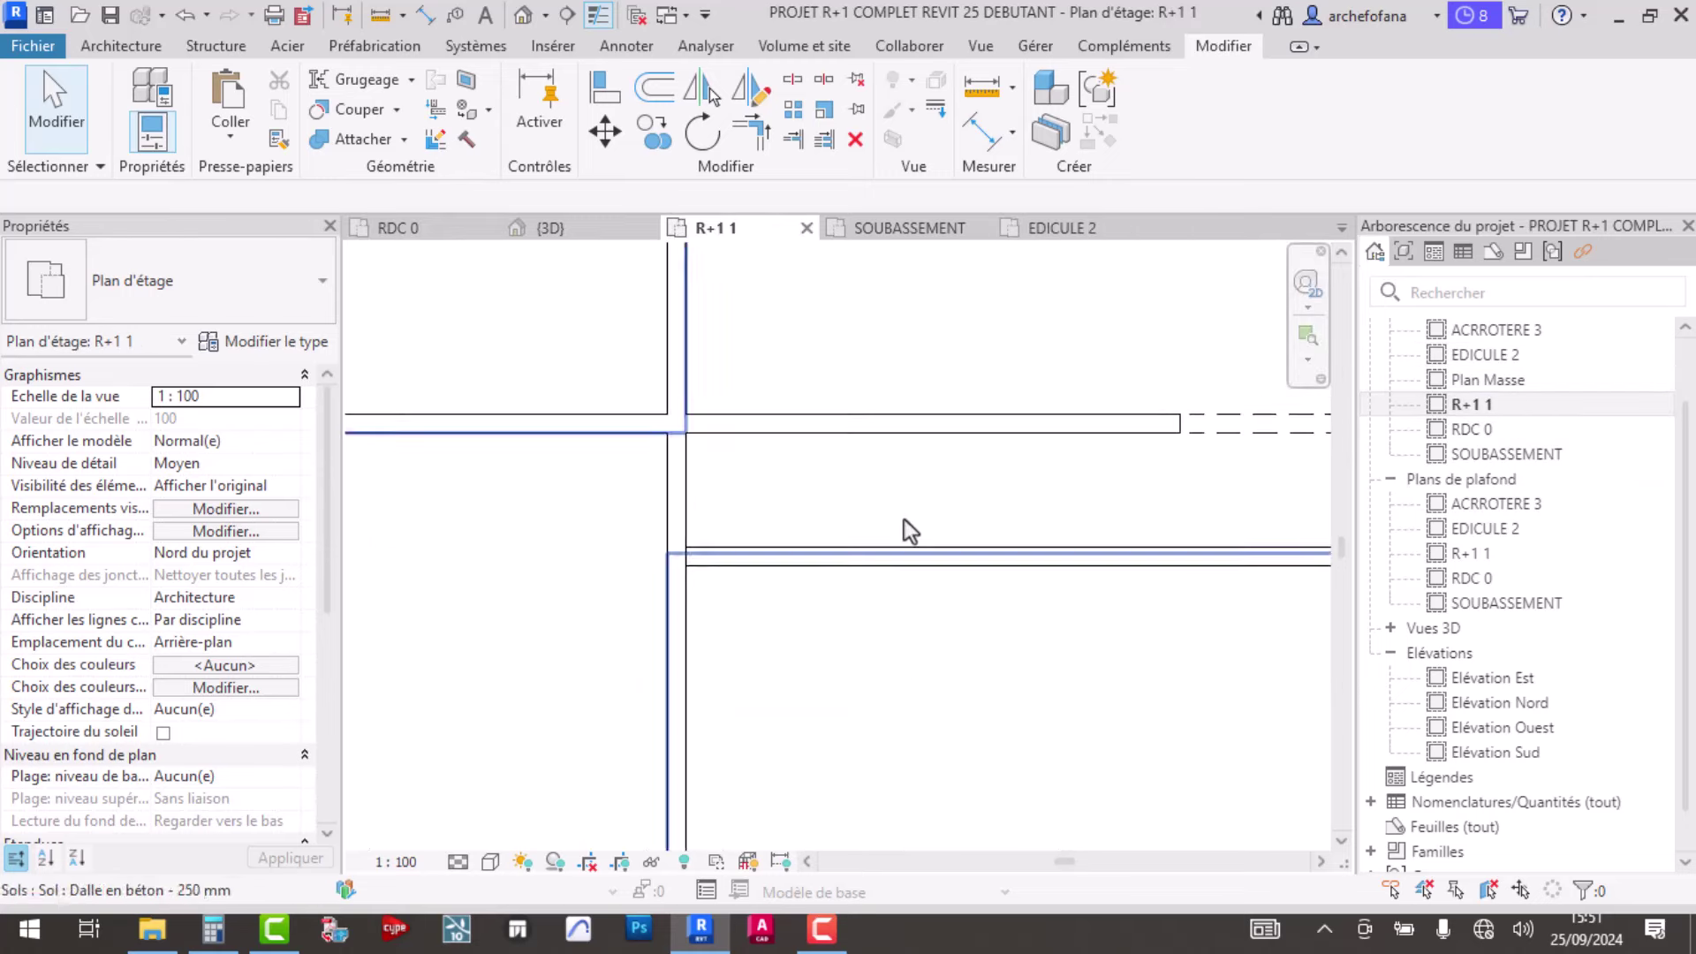
scroll(909, 526, "down", 3)
scroll(818, 636, "down", 1)
left_click(862, 602)
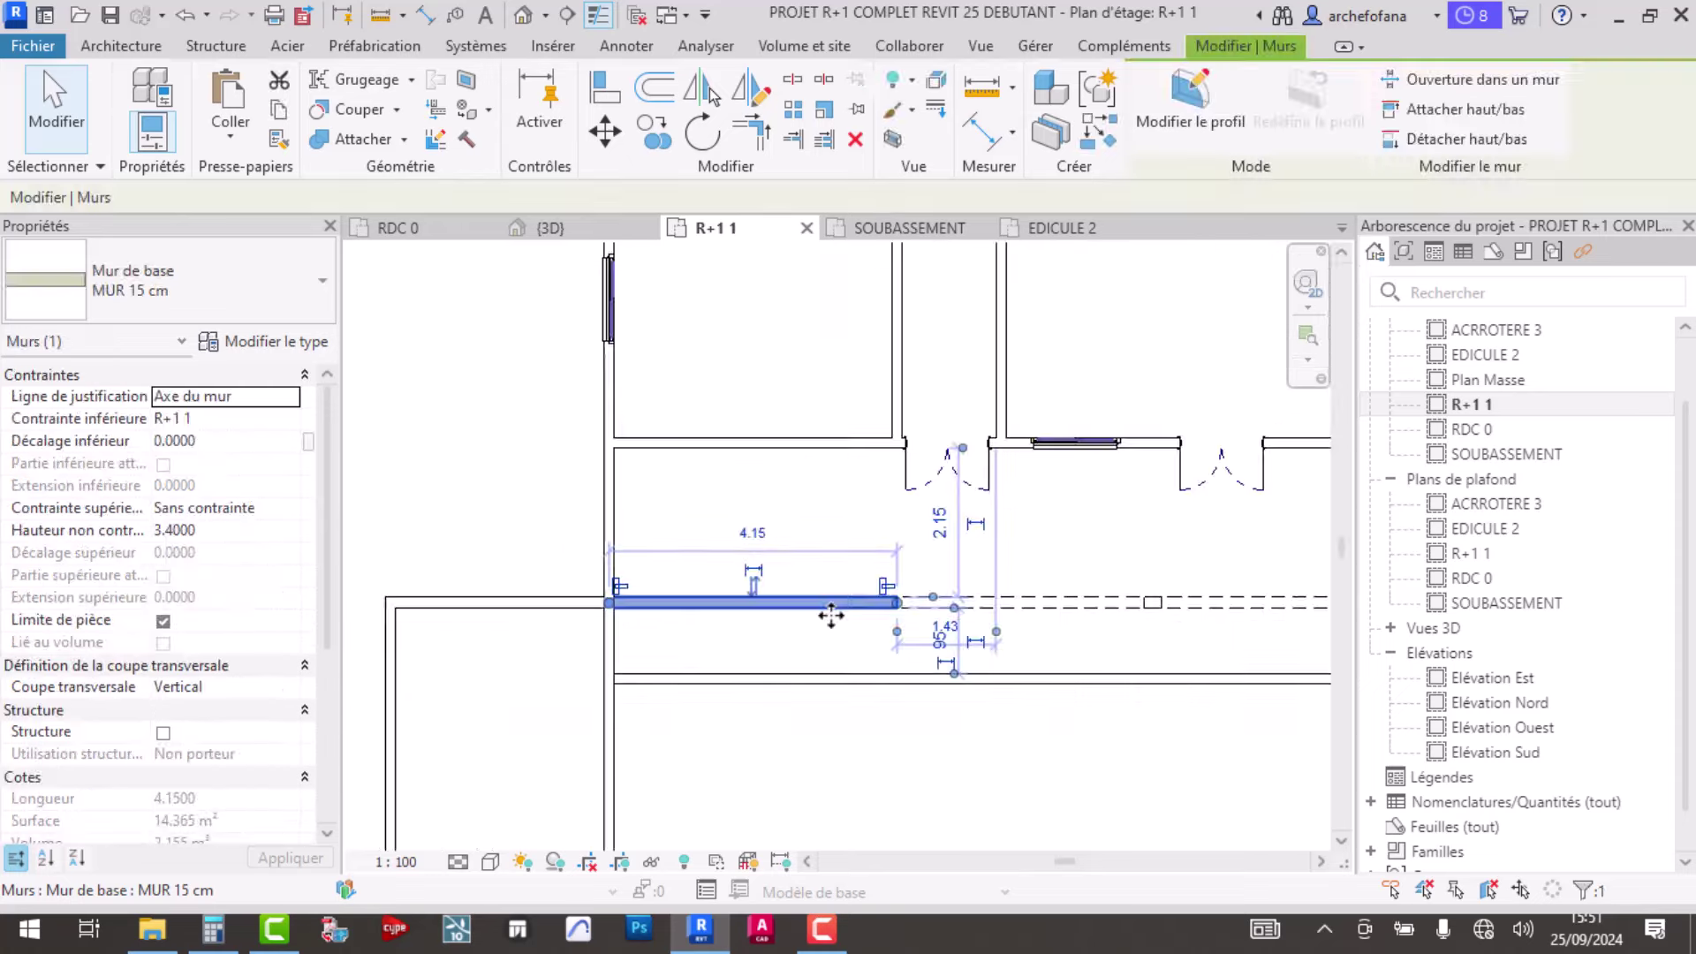
scroll(874, 618, "down", 3)
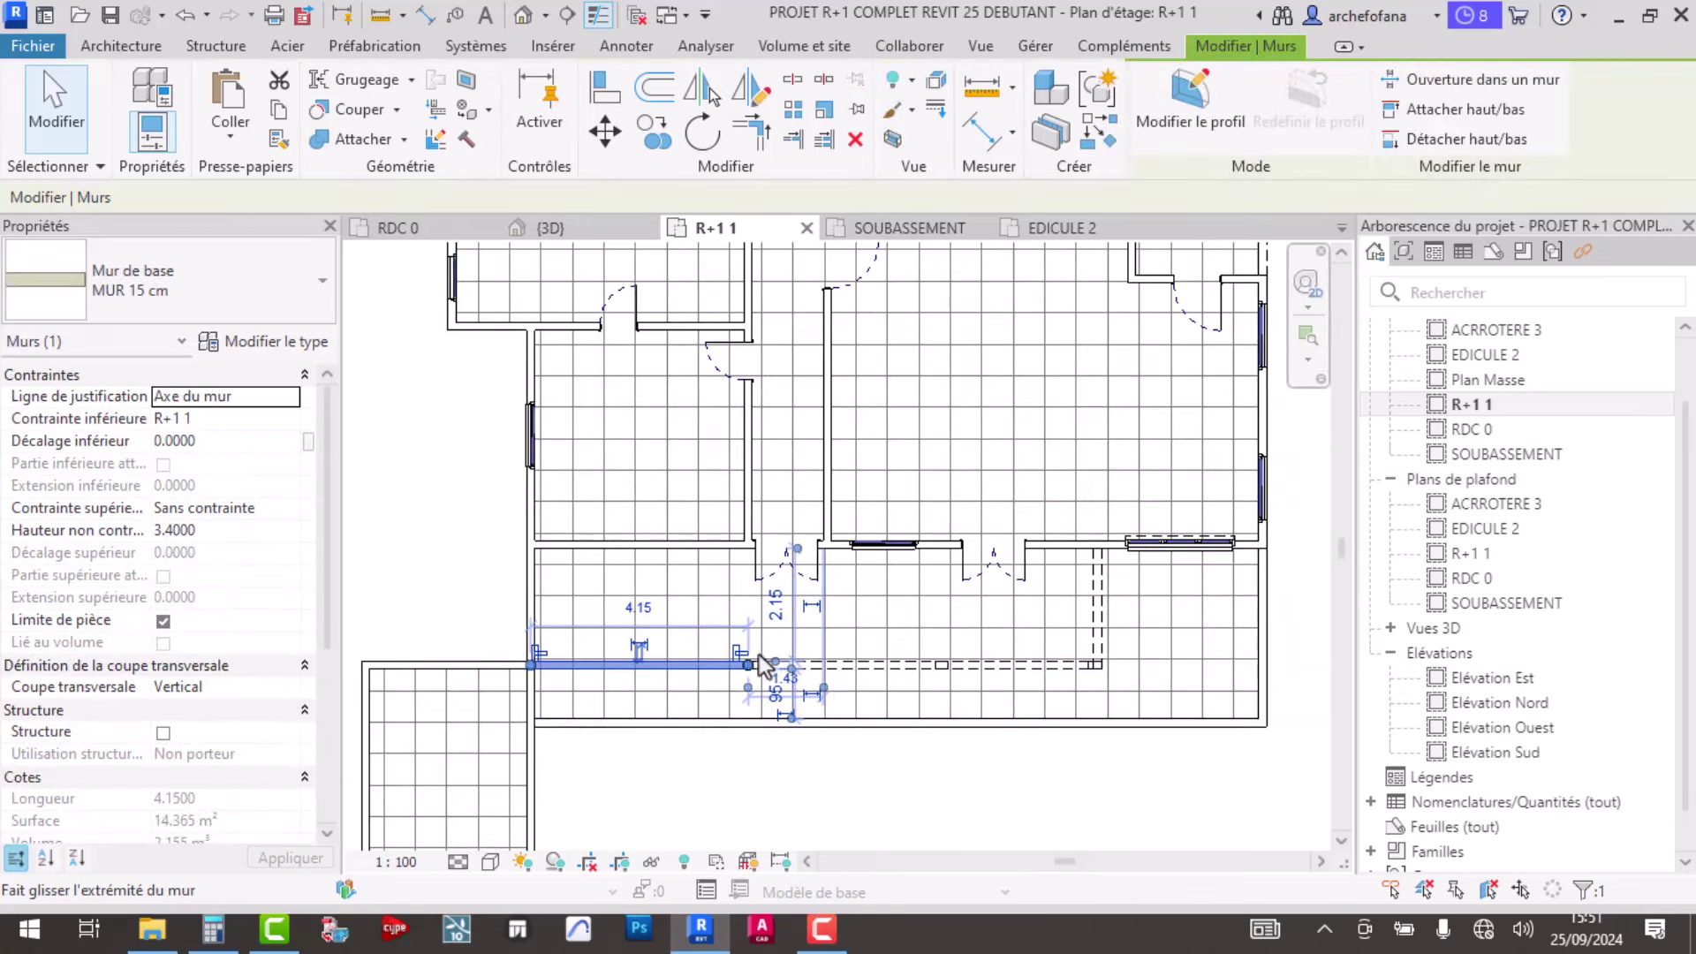
scroll(755, 658, "up", 2)
left_click(707, 690)
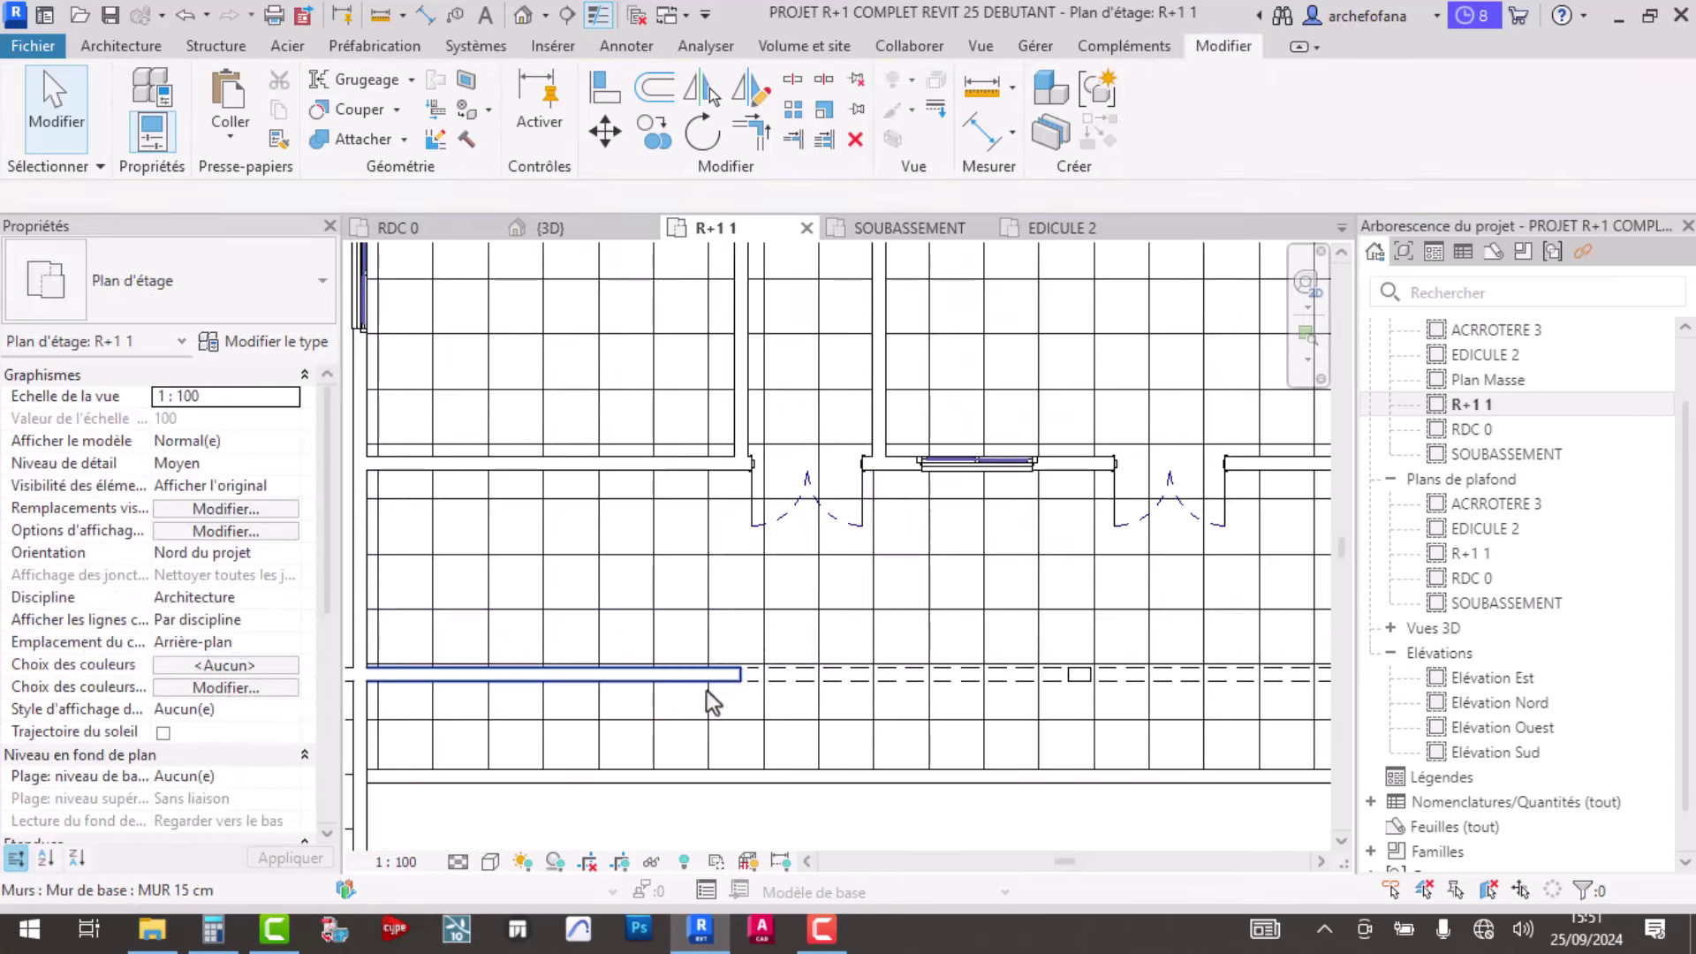
left_click(697, 678)
right_click(697, 679)
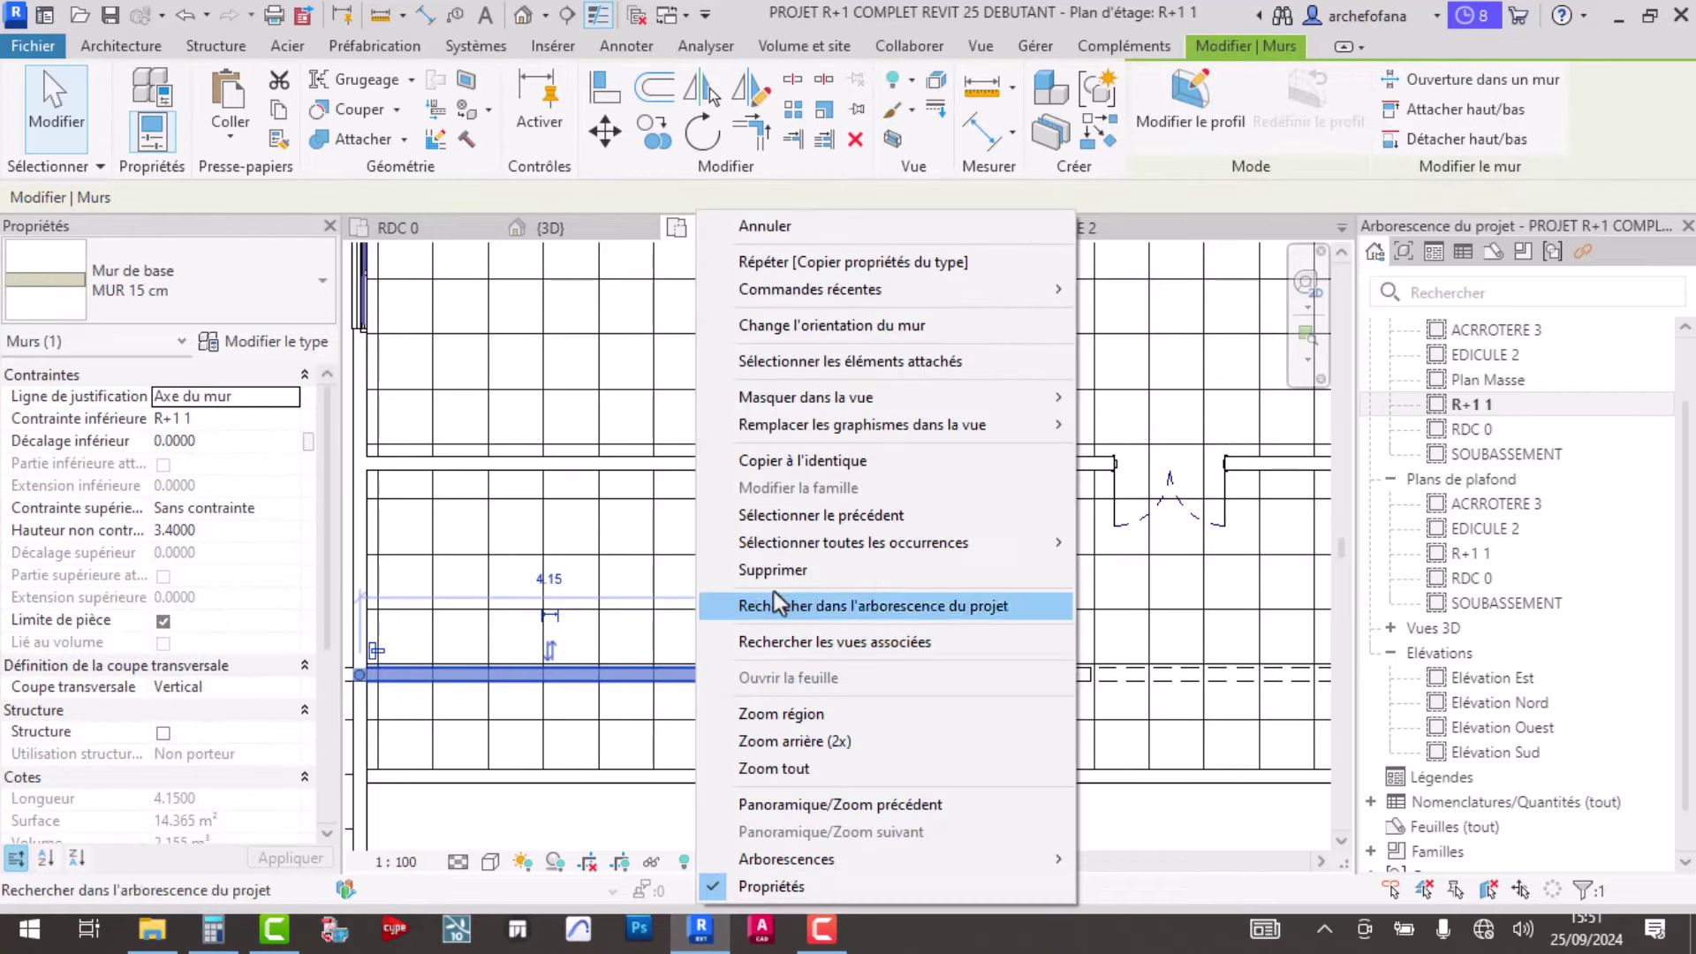
left_click(791, 460)
- Draw 15 cm walls along the balcony edge up to the column
left_click(742, 674)
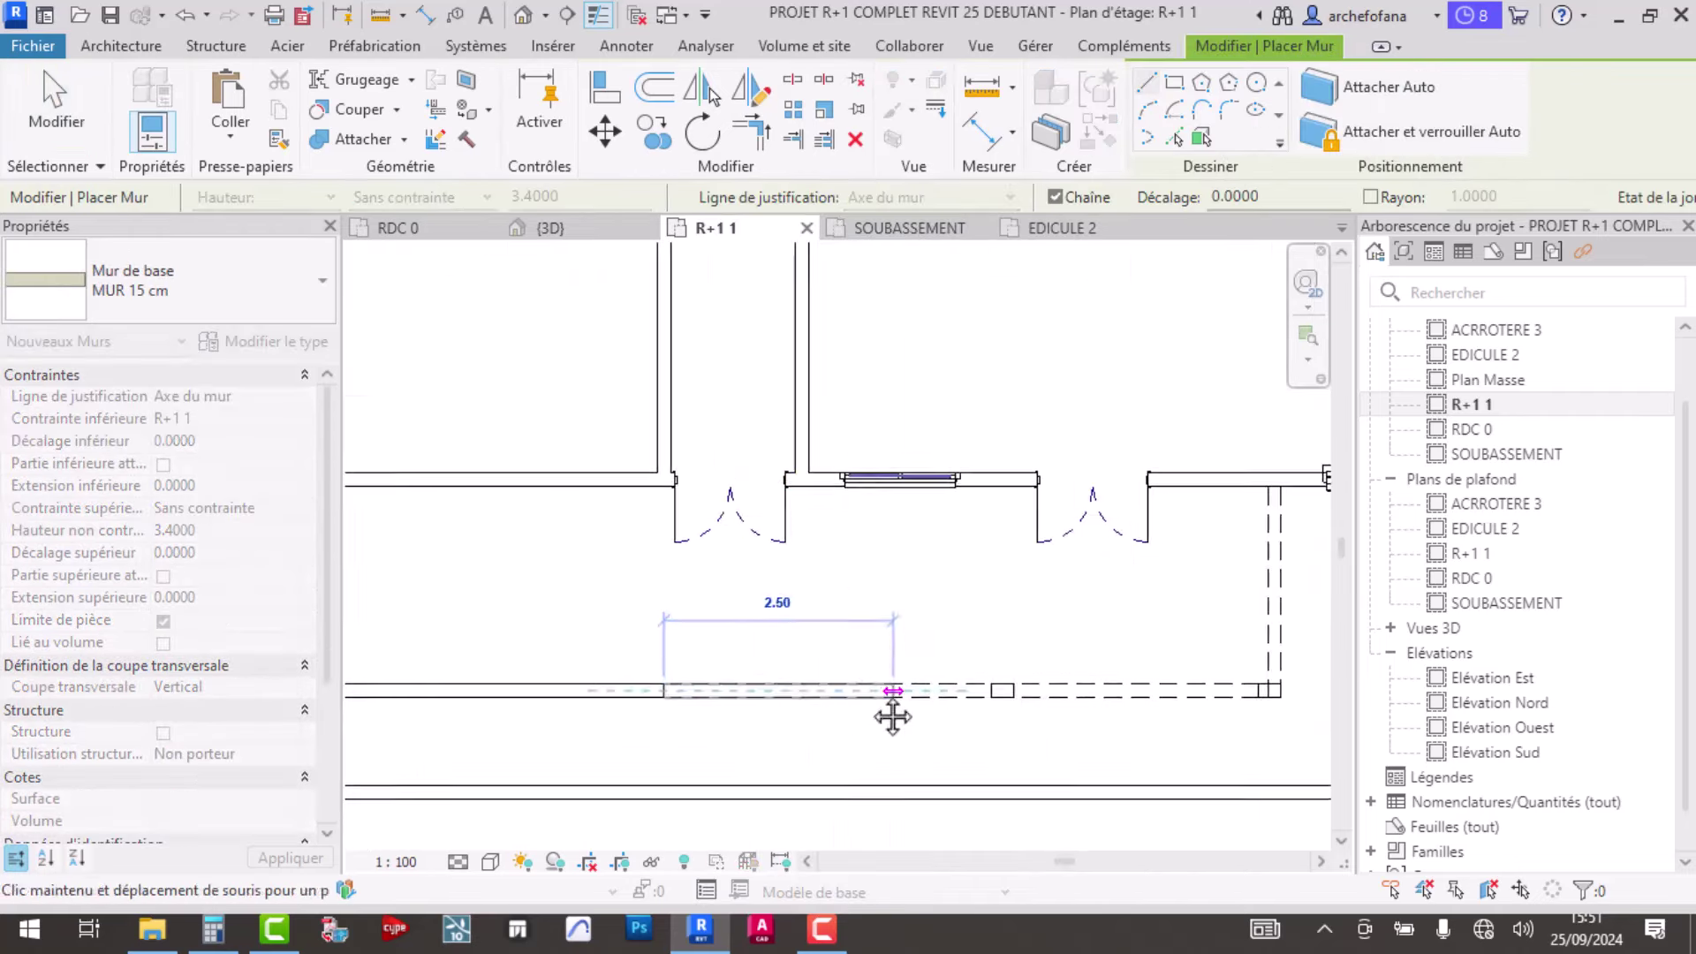
scroll(890, 707, "right", 3, "shift")
scroll(889, 685, "right", 3, "shift")
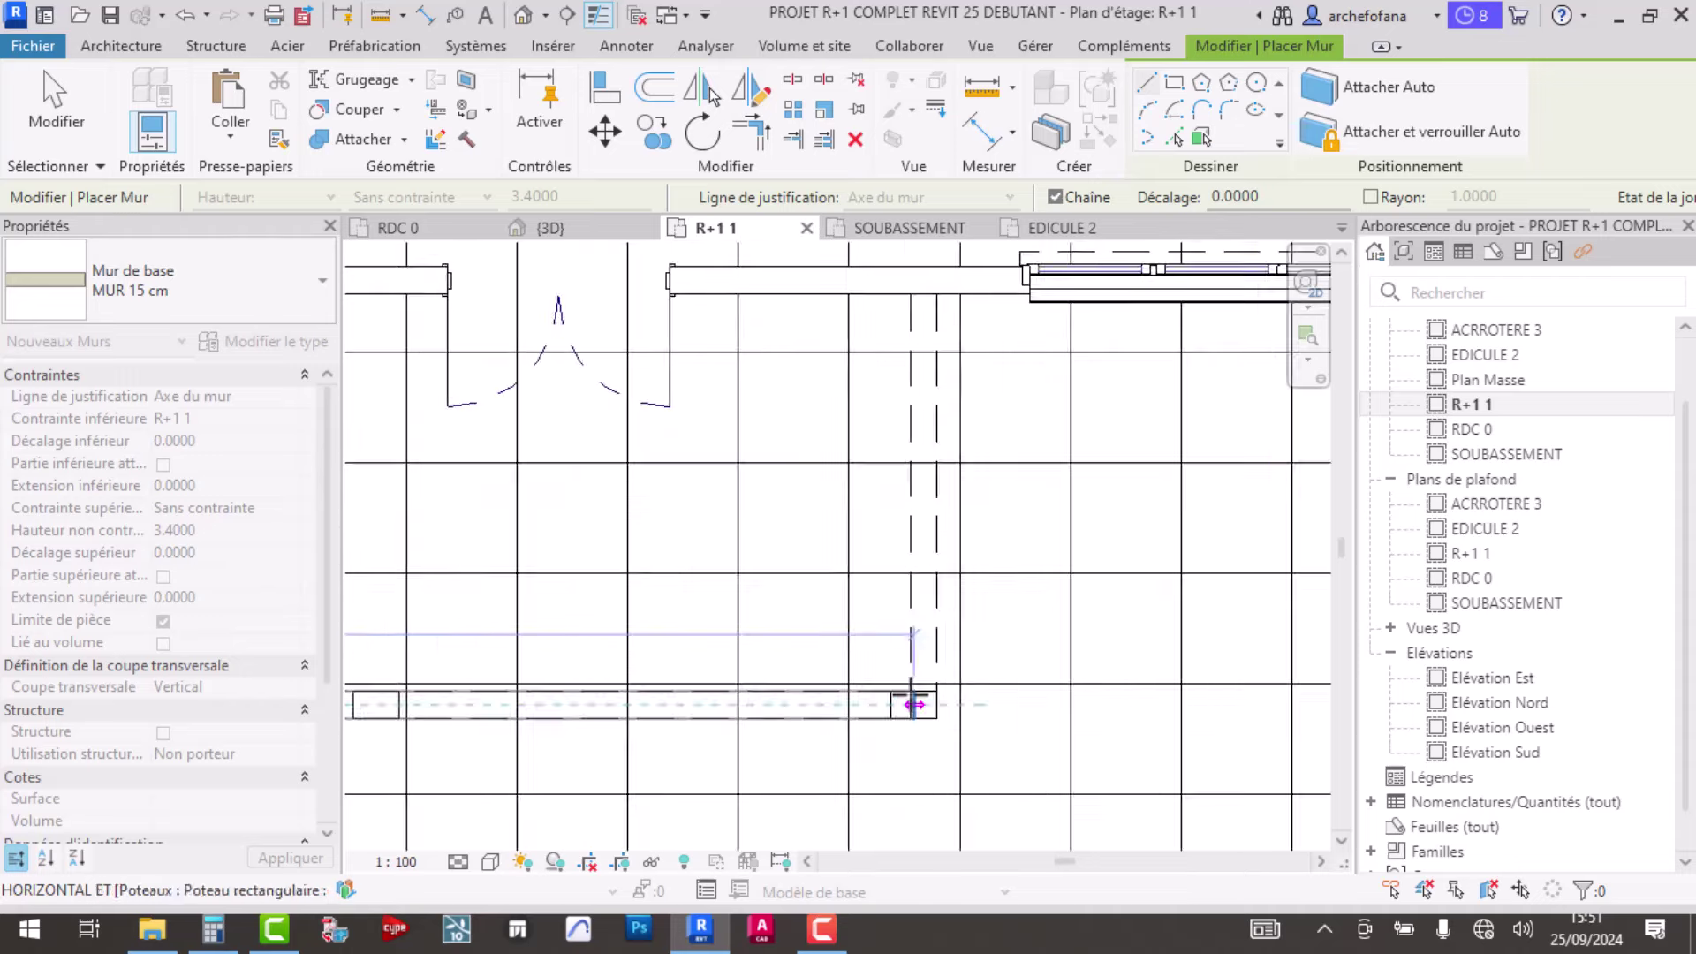
scroll(919, 711, "up", 2)
middle_click_drag(920, 714, 1088, 714)
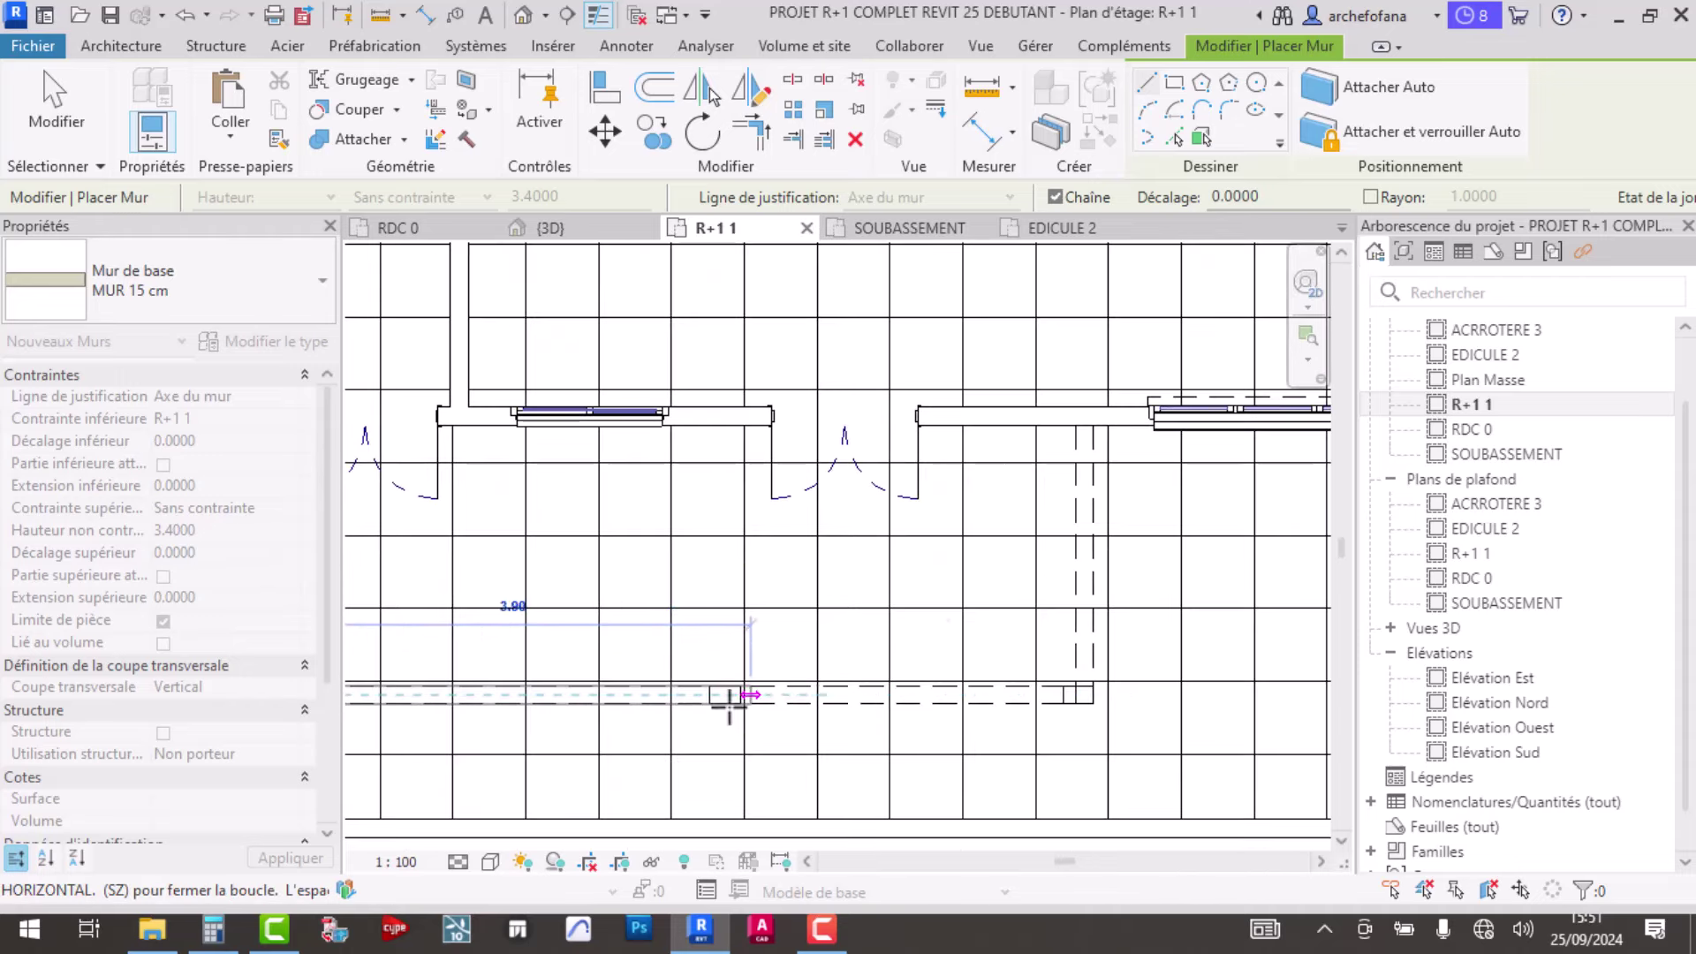
scroll(700, 681, "up", 3)
left_click(717, 670)
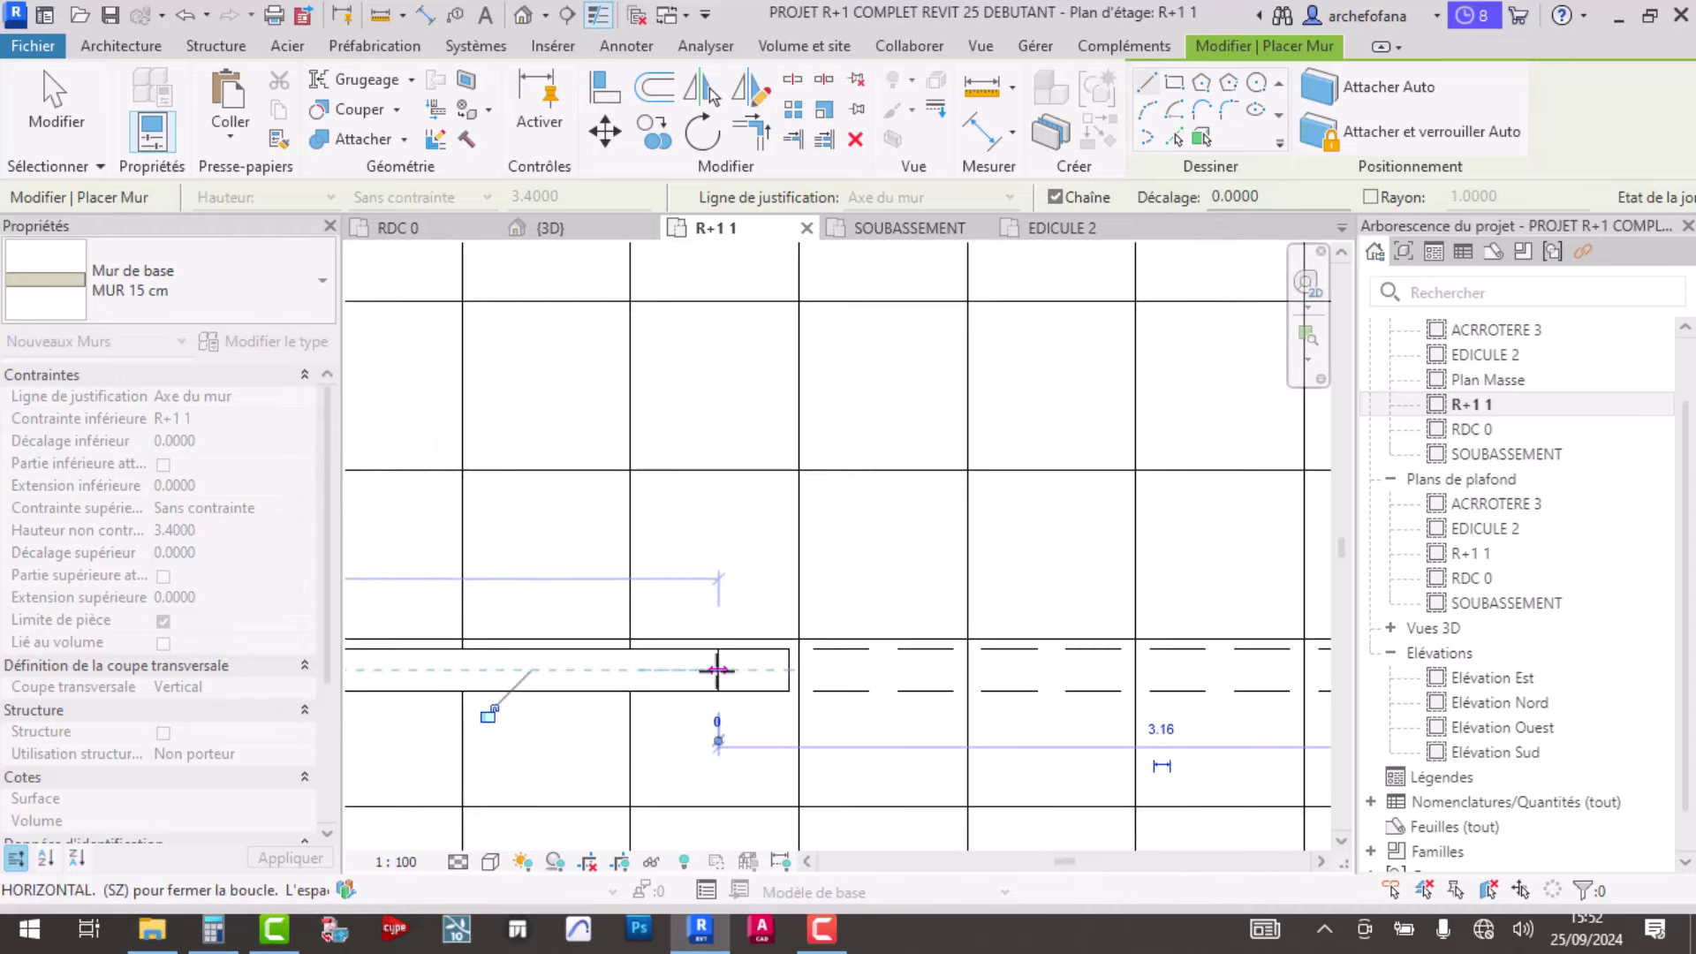
left_click(789, 669)
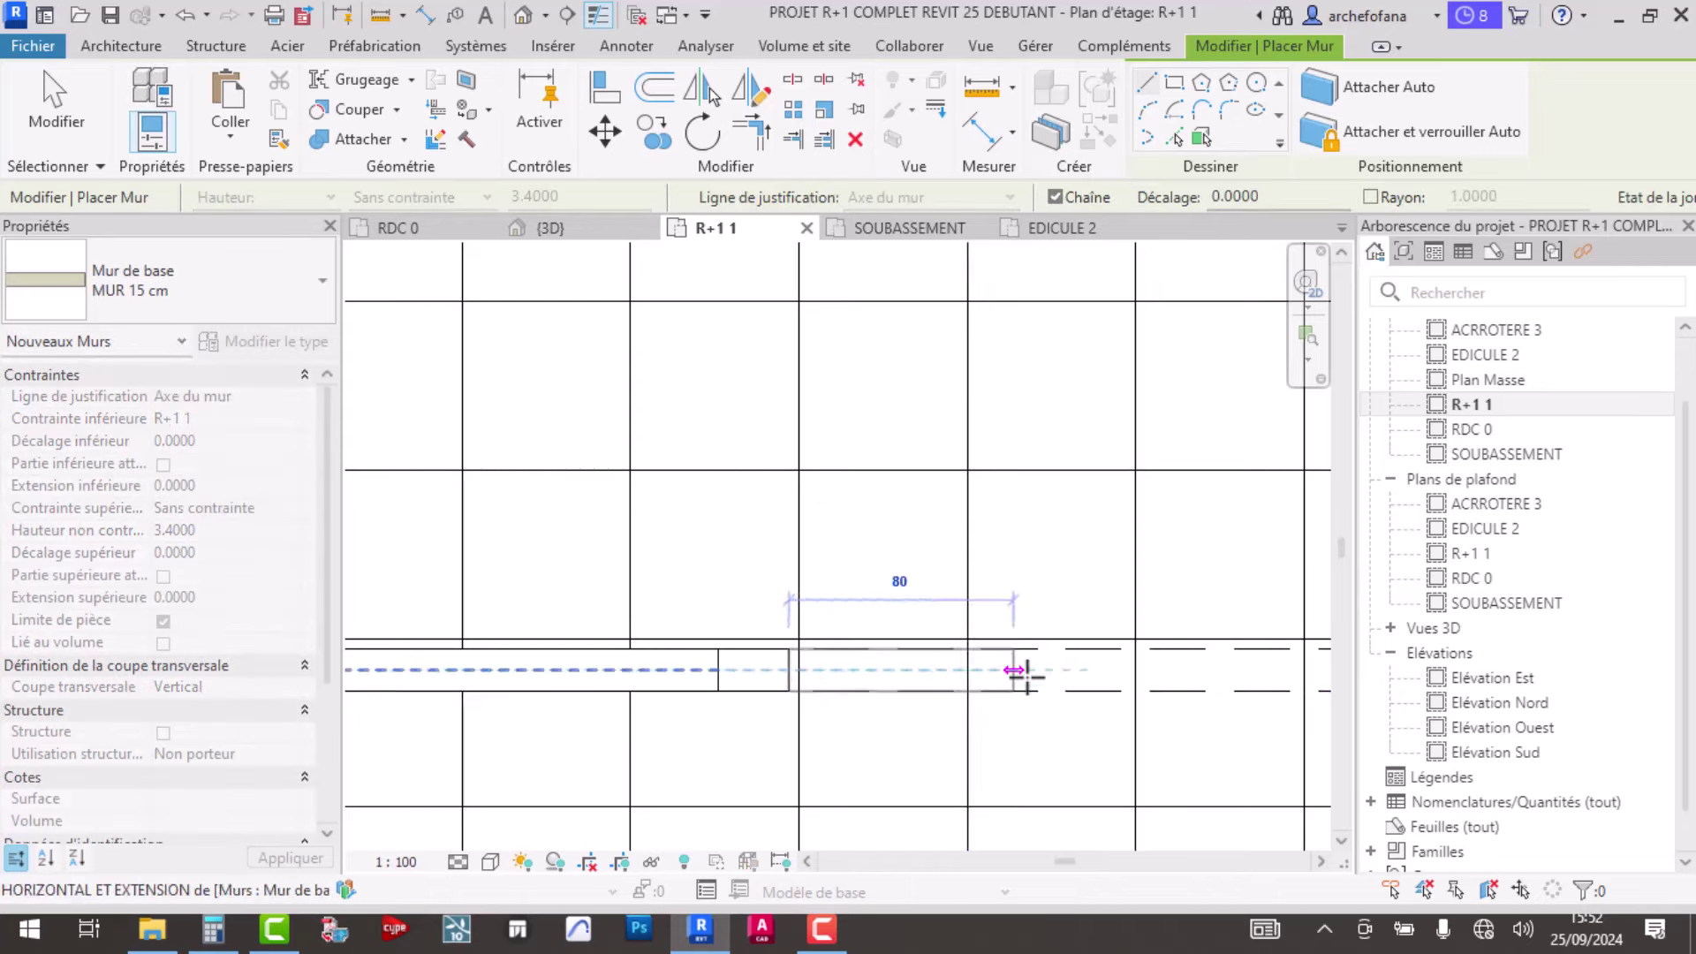
left_click(1028, 690)
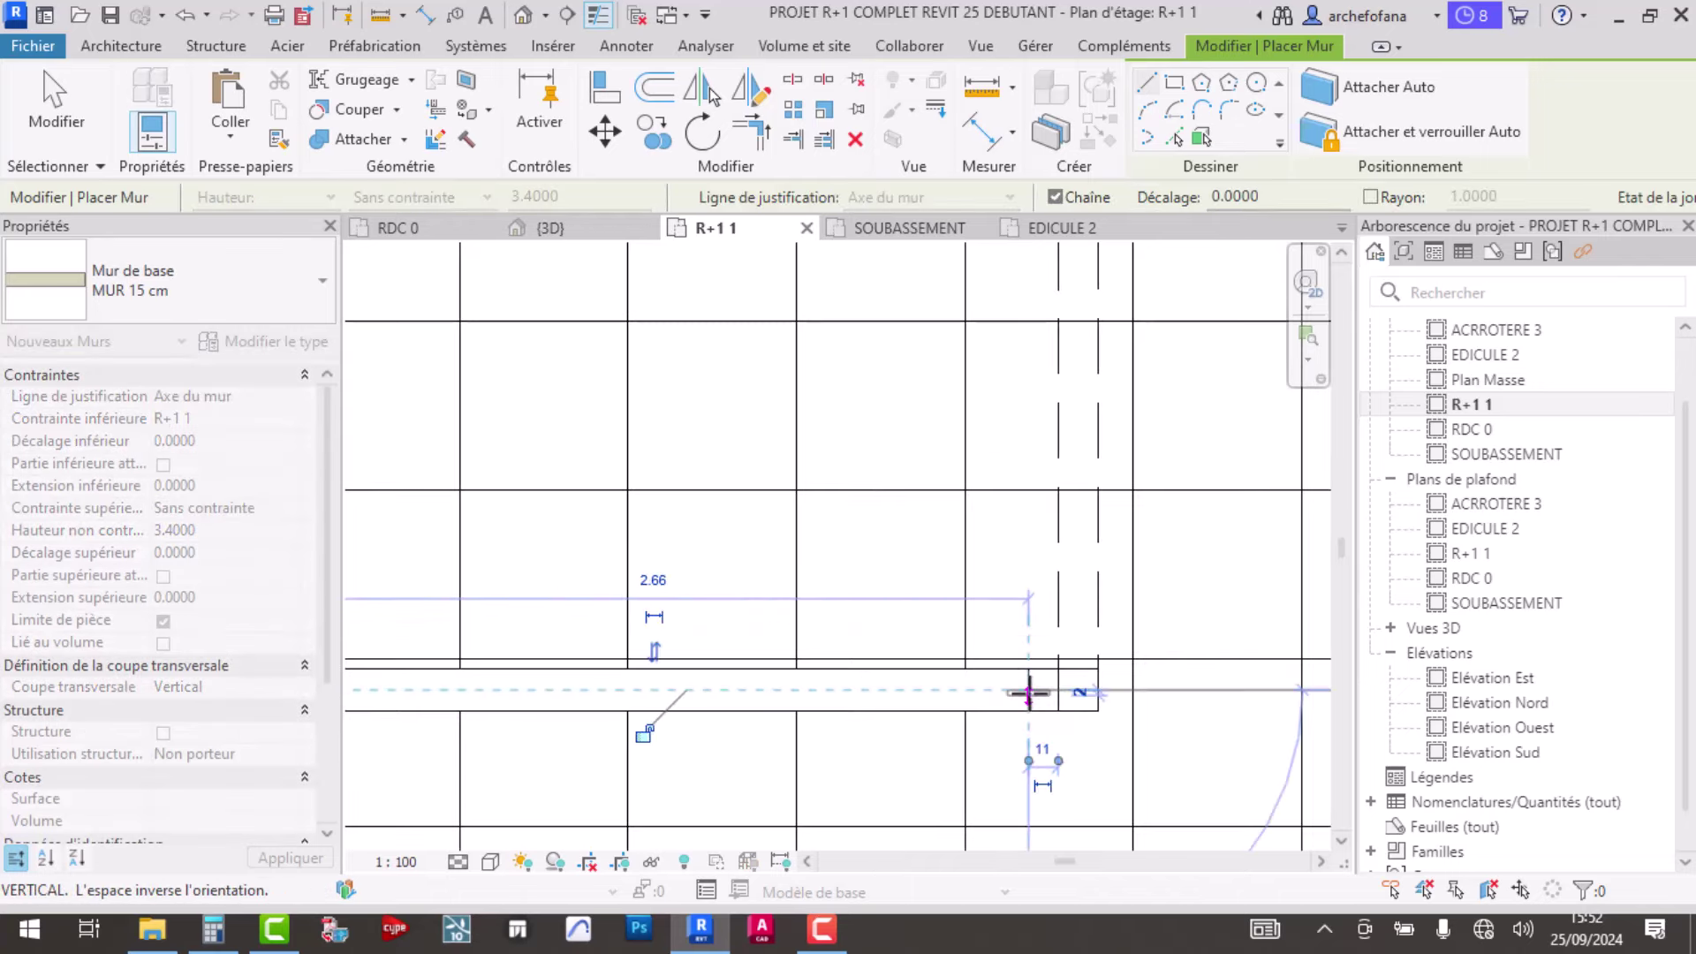
right_click(1034, 686)
key("Escape")
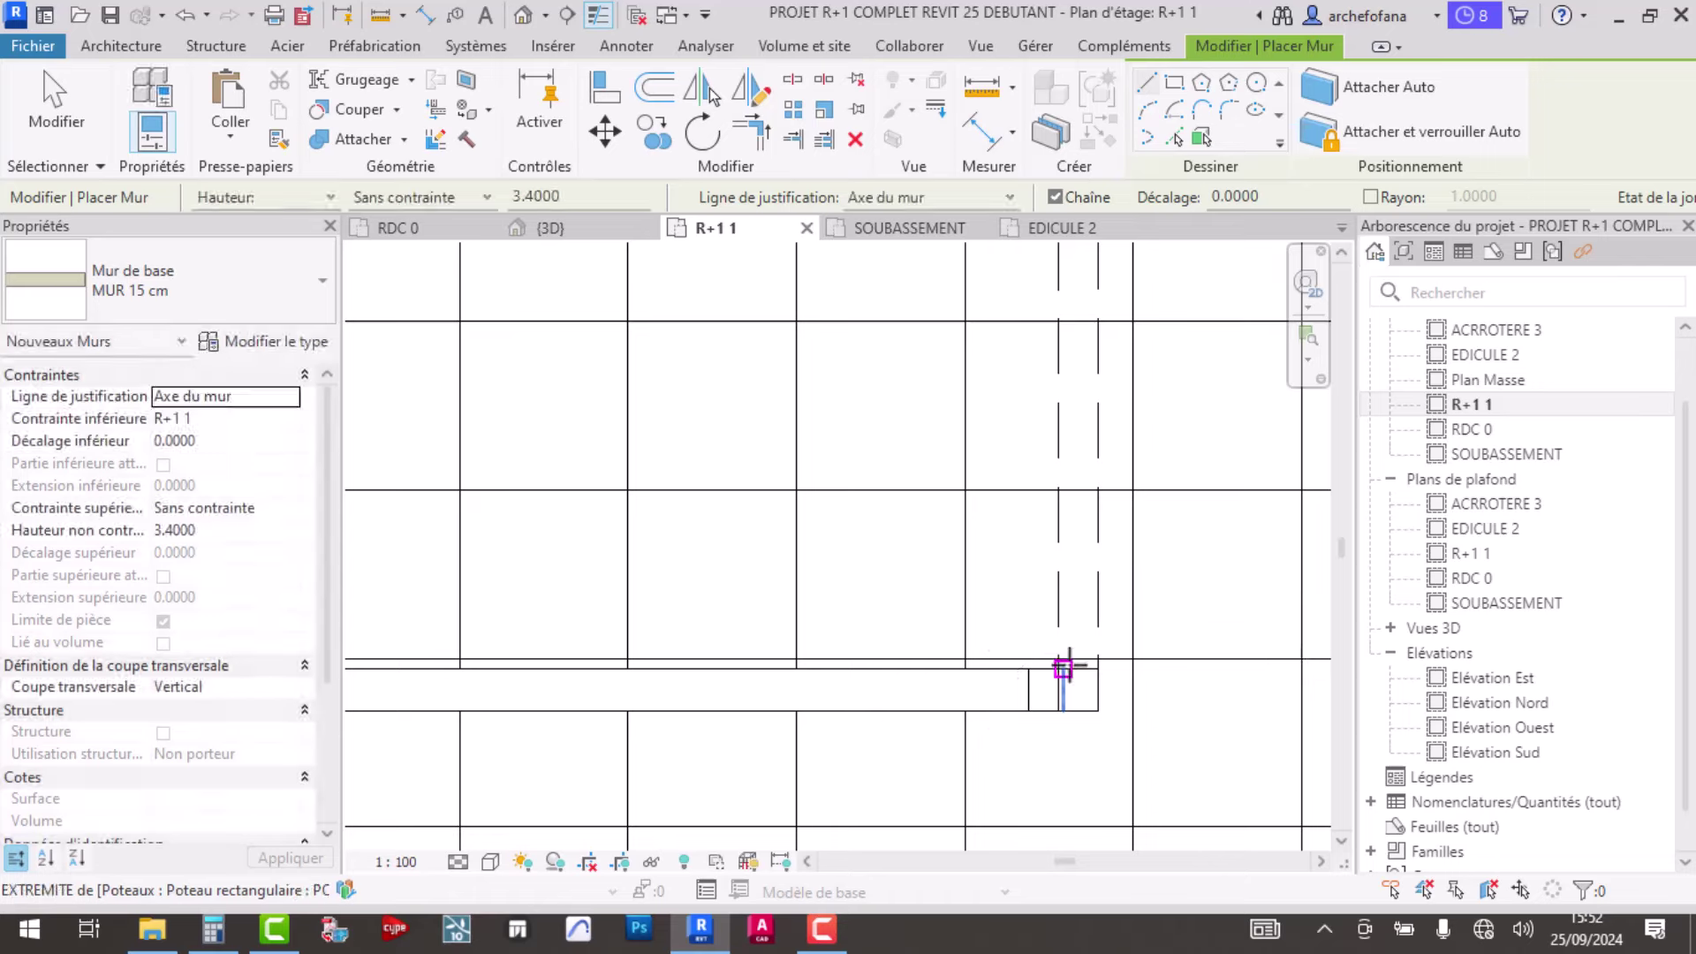
- Draw a vertical wall from the column to join the upper wall
left_click(1079, 669)
middle_click_drag(1079, 514, 1072, 783)
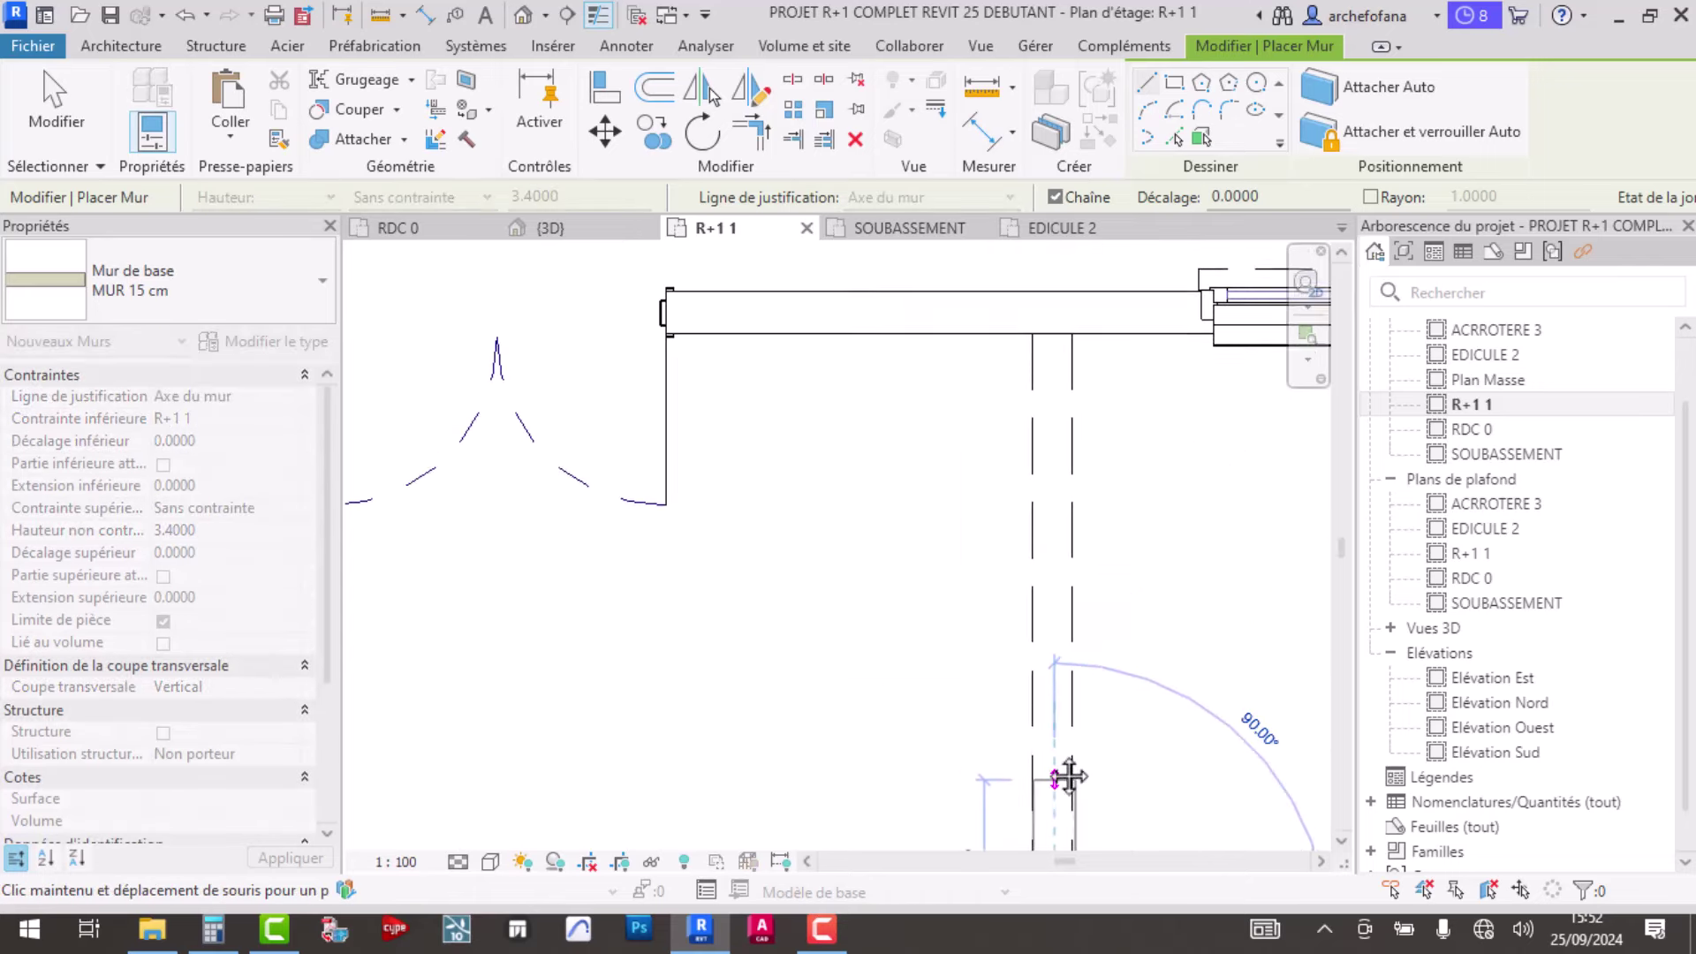
scroll(1036, 586, "up", 2)
left_click(1042, 530)
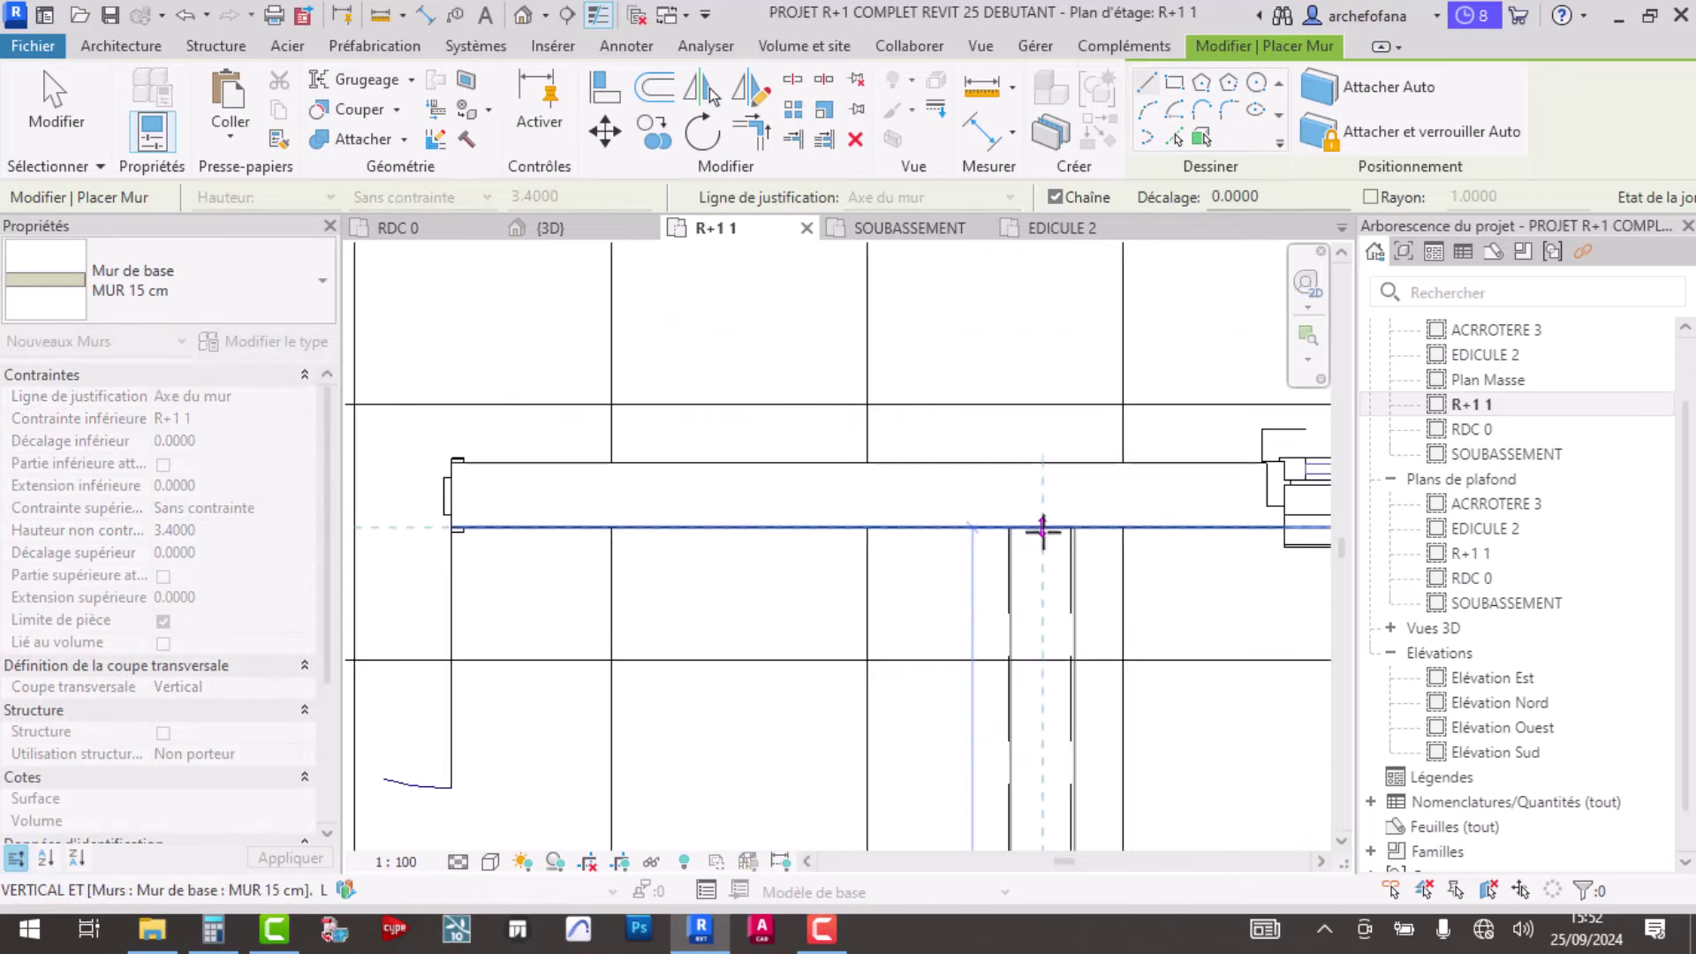
key("Escape")
scroll(901, 371, "down", 2)
key("Escape")
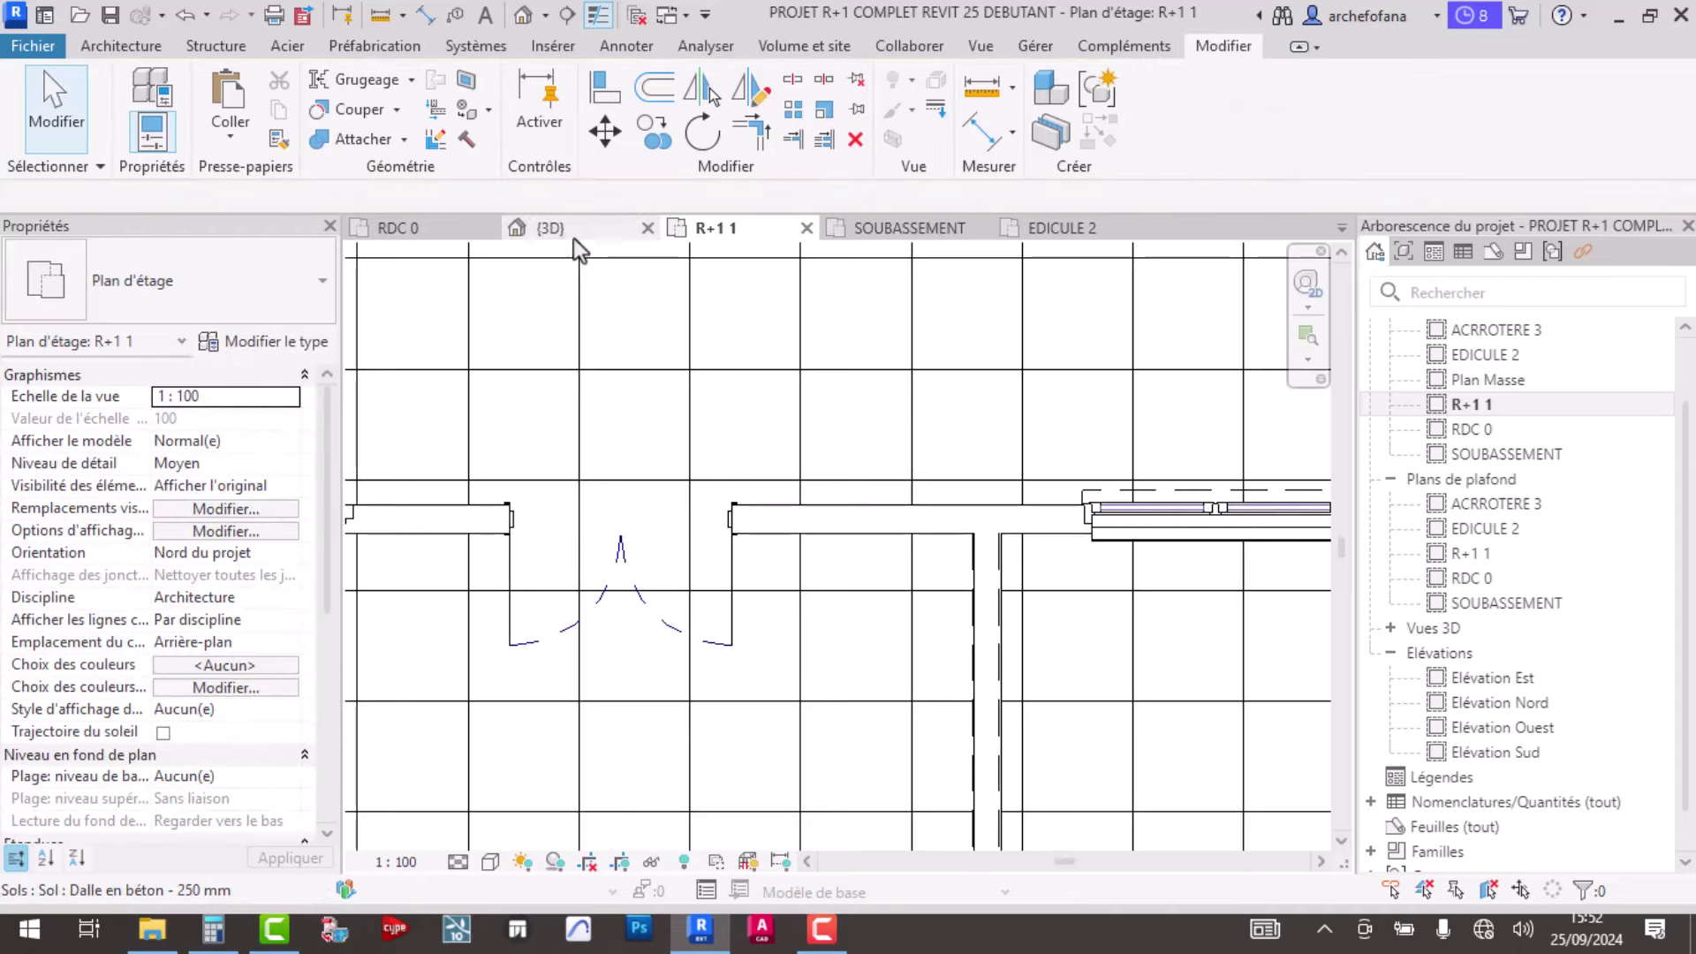
left_click(565, 229)
- Orbit to a front-right view and select the wall above the upper balcony door
scroll(985, 657, "down", 2)
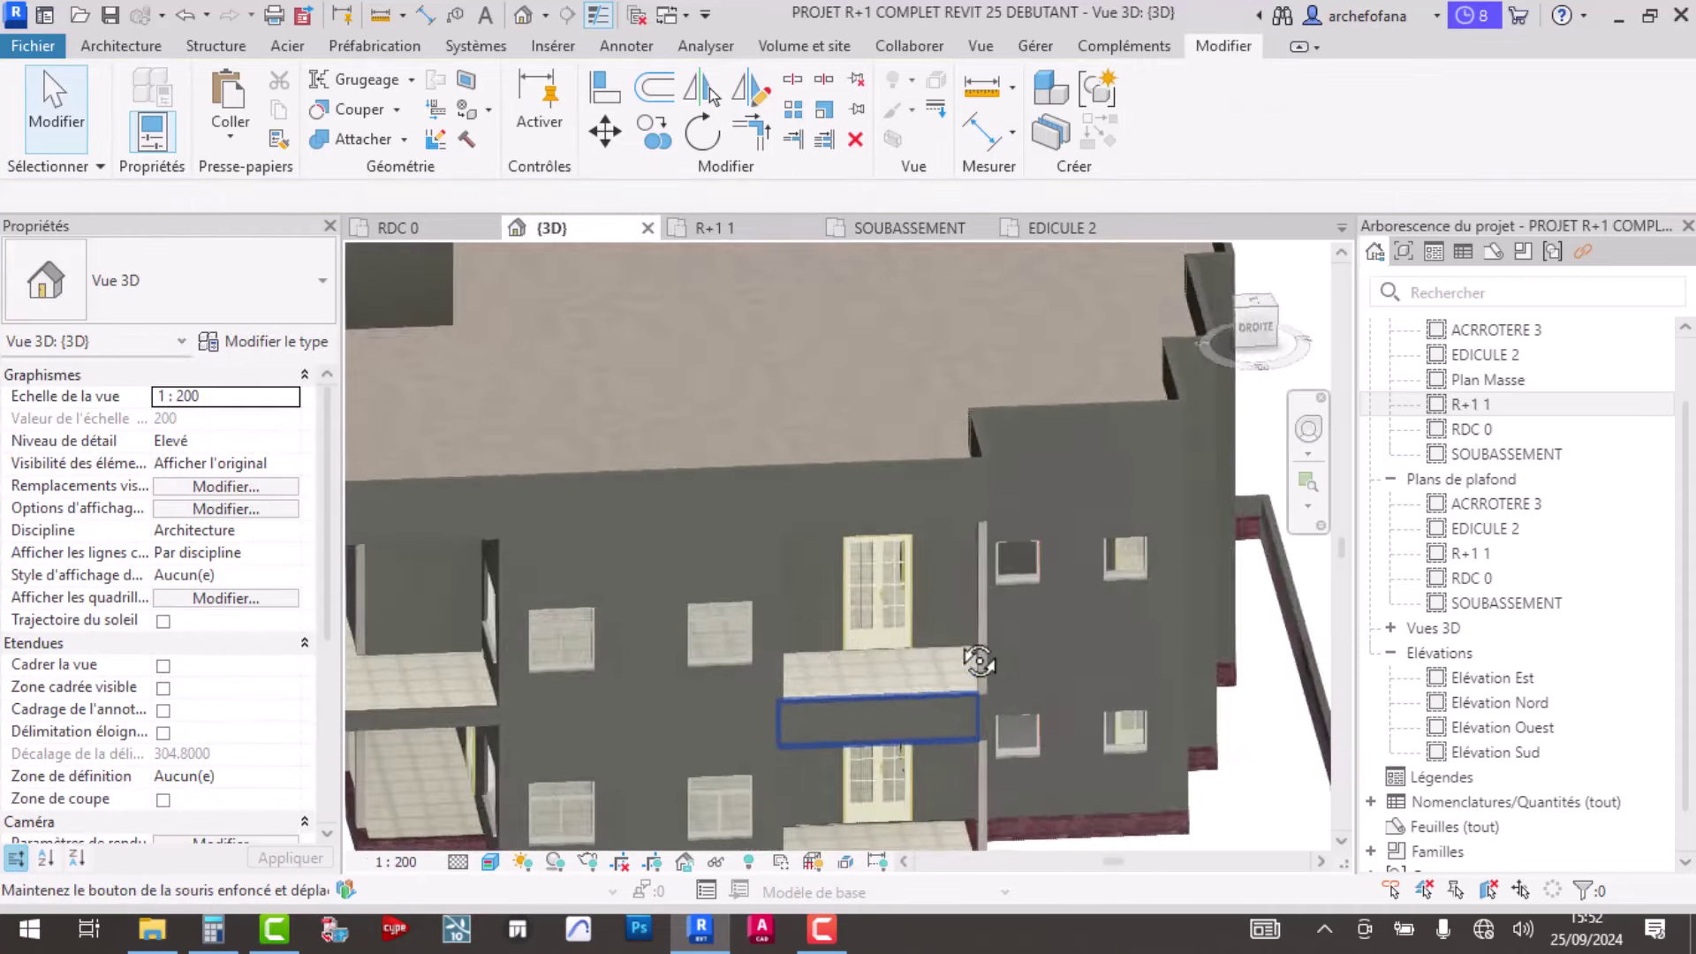
scroll(915, 604, "down", 3)
mouse_move(637, 616)
middle_mouse_down("shift")
mouse_move(983, 545)
mouse_move(541, 662)
mouse_move(781, 639)
middle_mouse_up("shift")
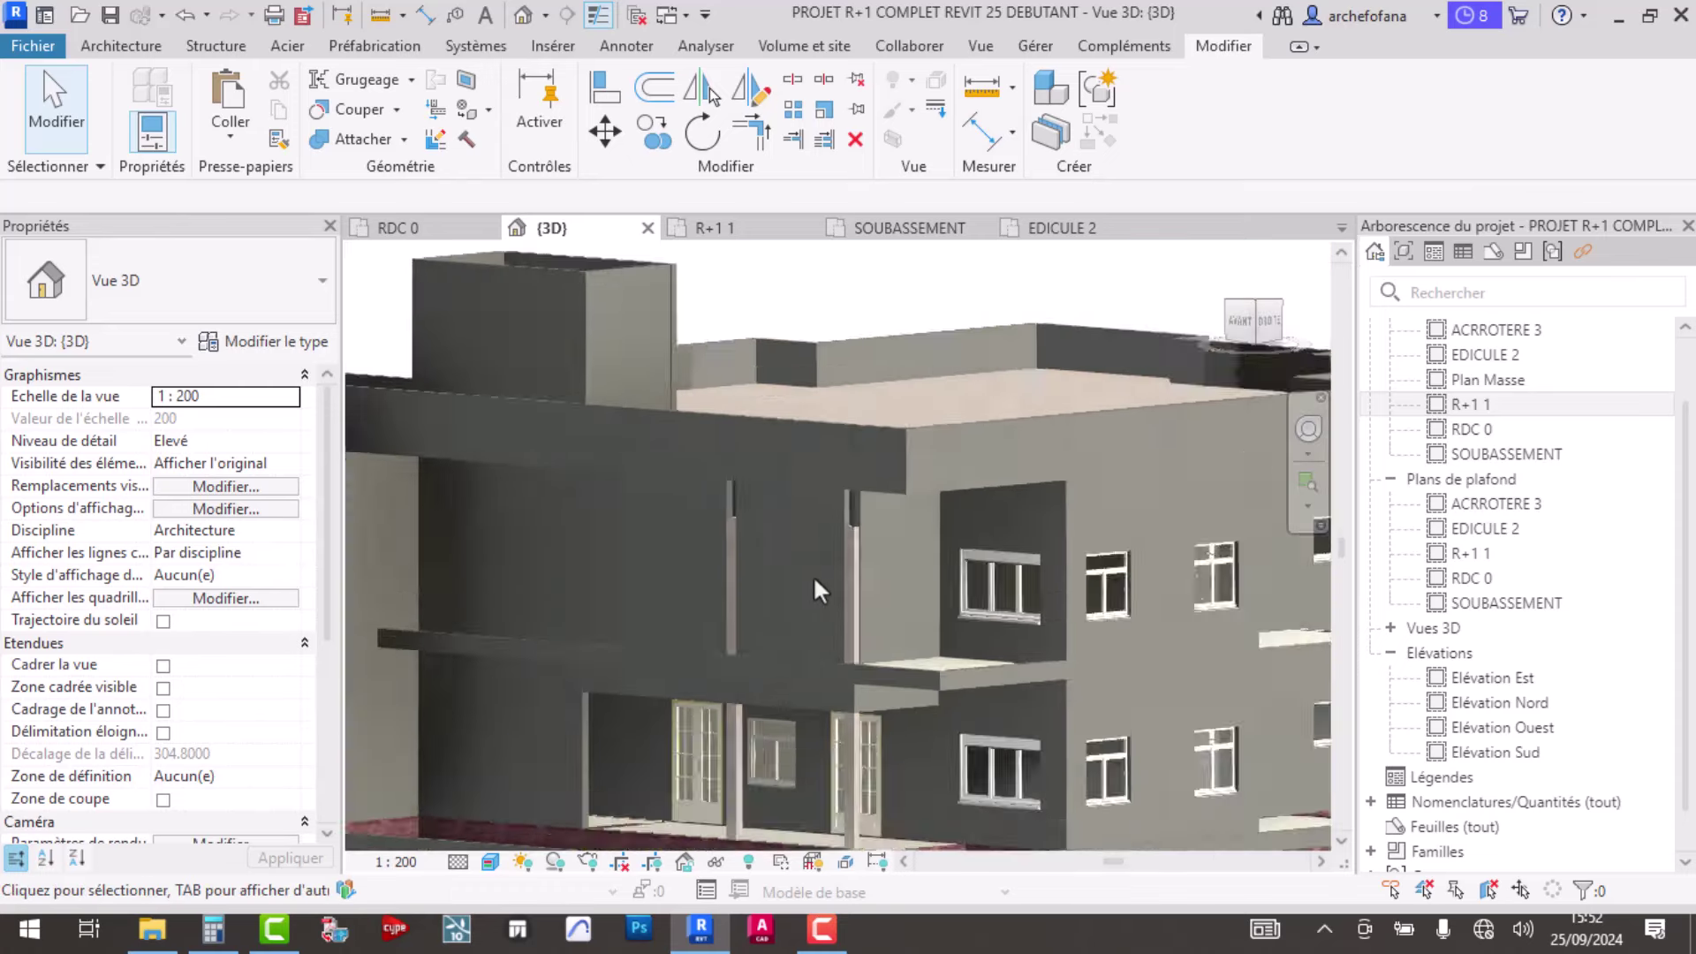
mouse_move(781, 640)
middle_mouse_down("shift")
mouse_move(1217, 568)
mouse_move(1148, 491)
middle_mouse_up("shift")
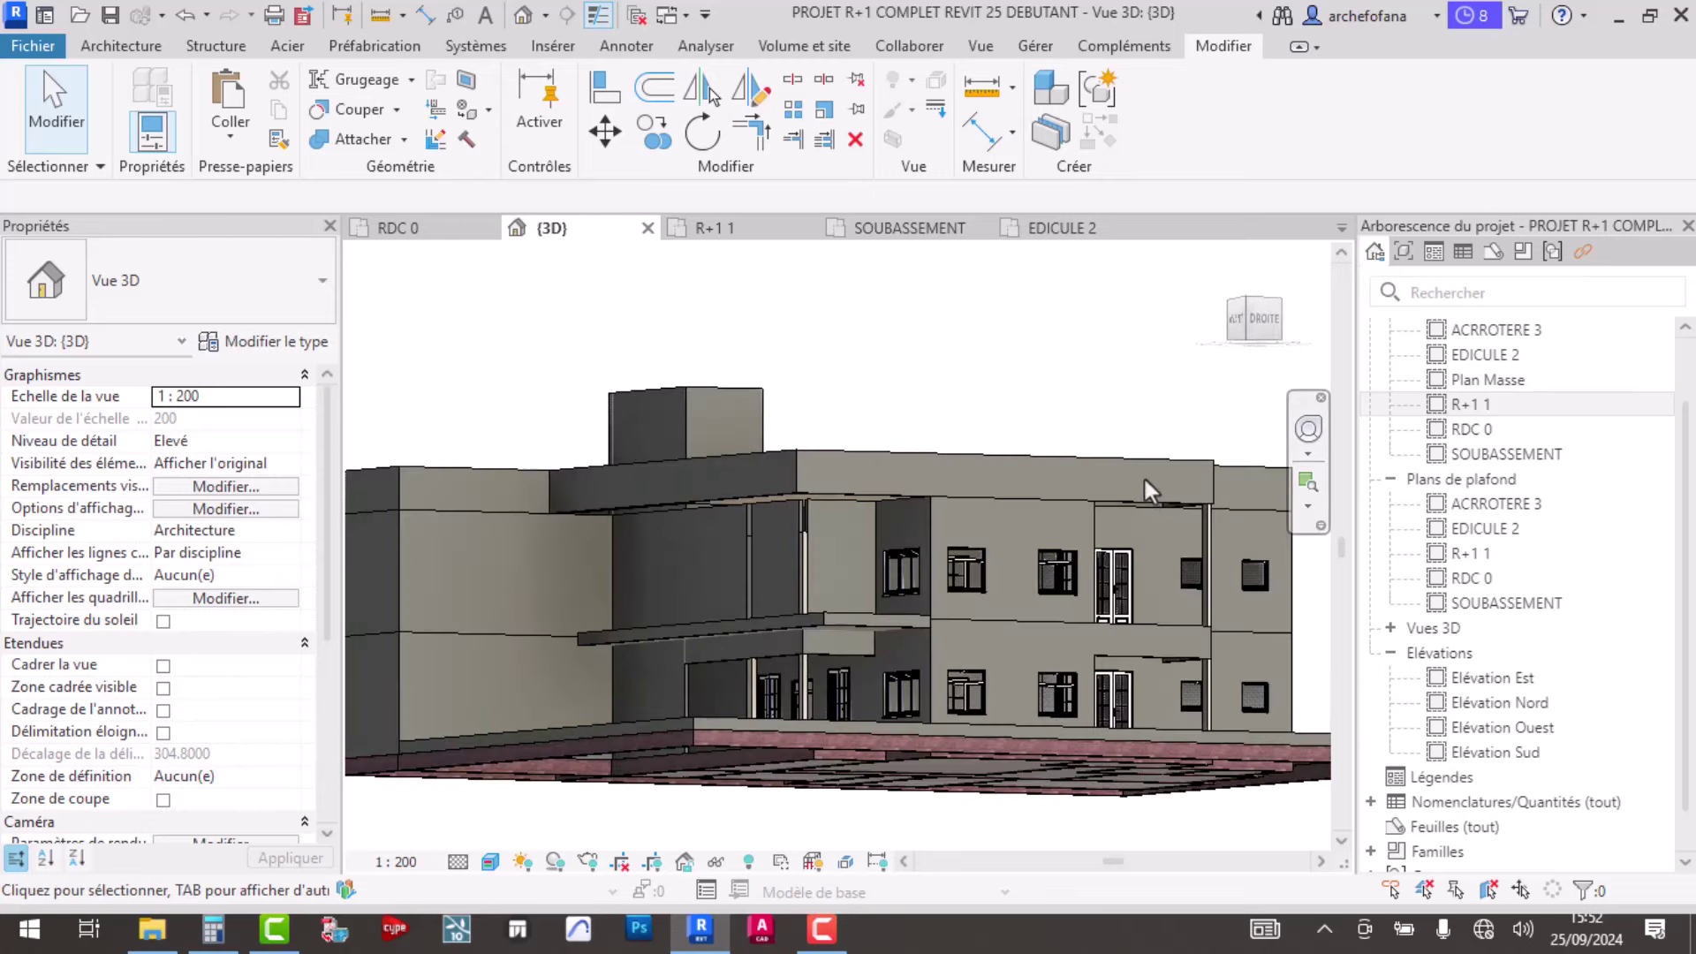
scroll(787, 570, "up", 2)
scroll(775, 627, "up", 2)
scroll(776, 650, "up", 2)
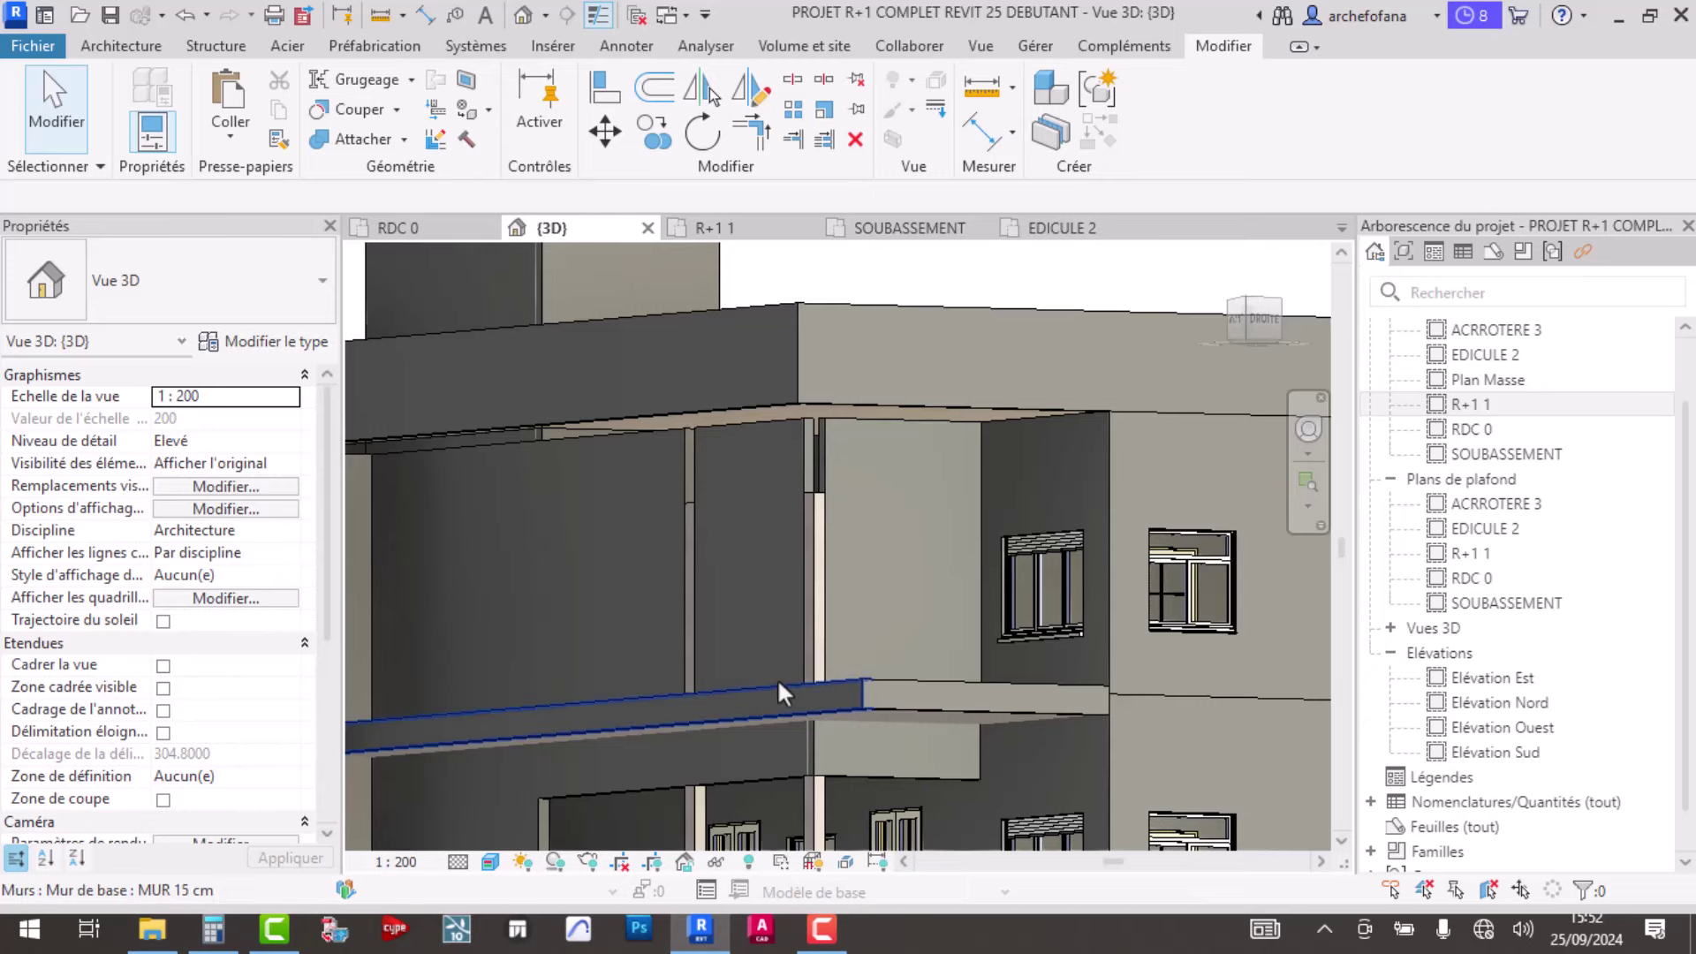
left_click(793, 438)
mouse_move(818, 586)
middle_mouse_down("shift")
mouse_move(881, 625)
mouse_move(730, 598)
mouse_move(856, 622)
mouse_move(826, 623)
mouse_move(739, 707)
middle_mouse_up("shift")
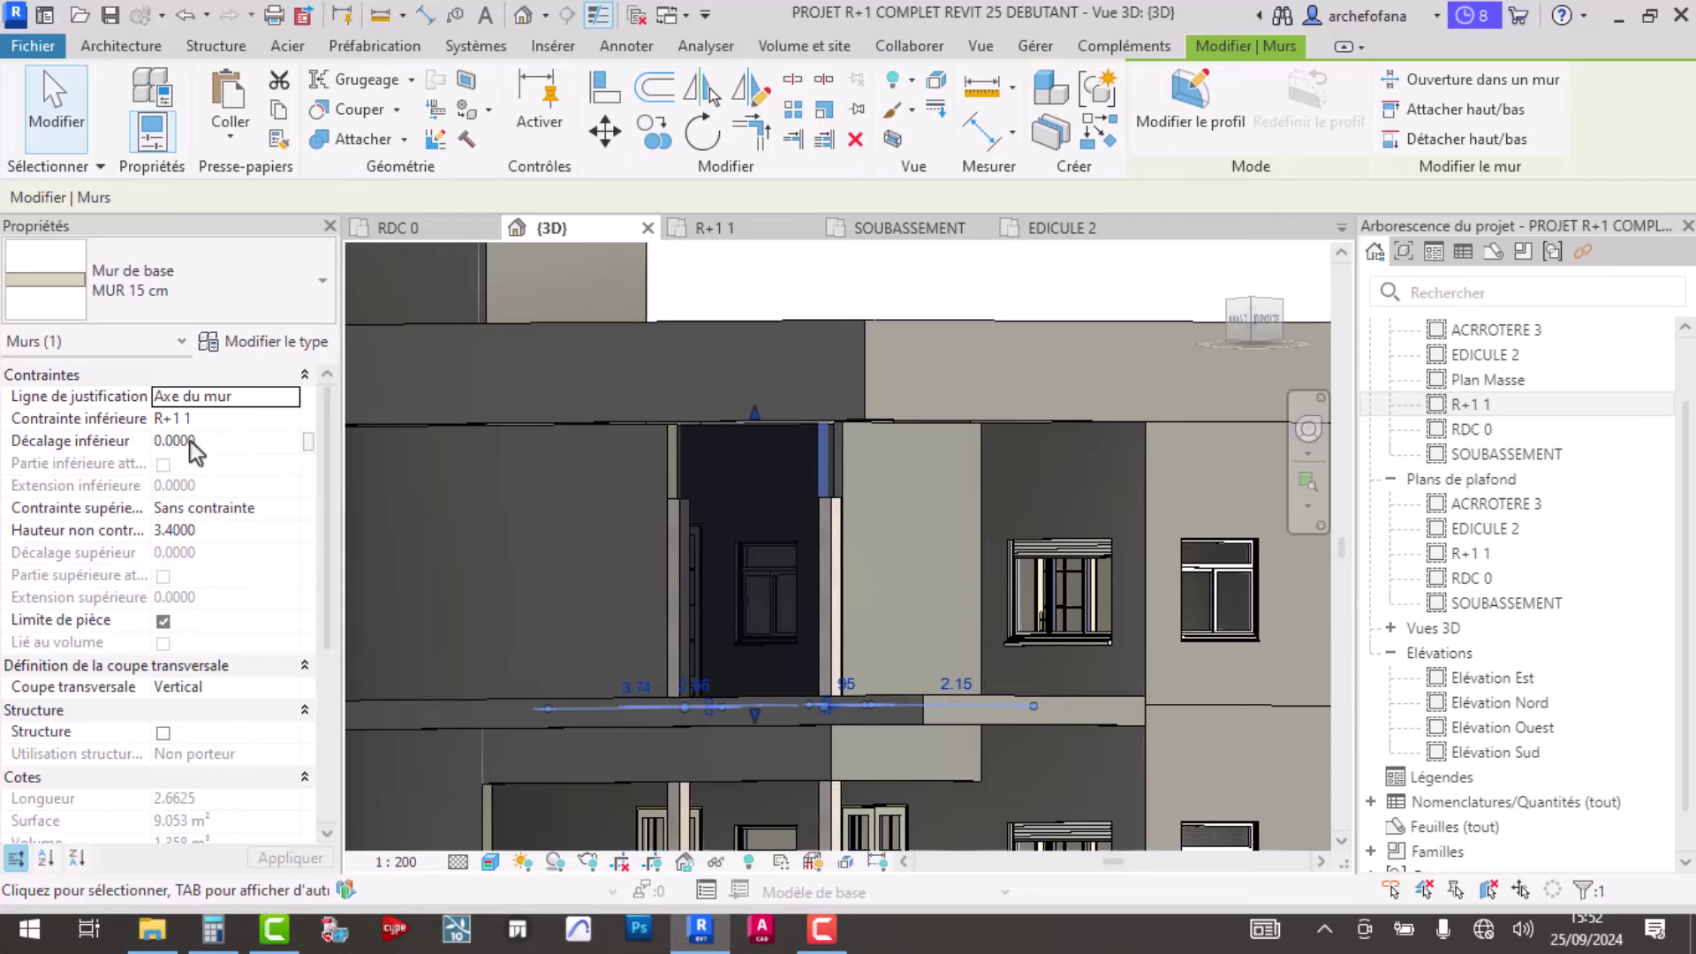
- Set the door-top wall's base offset to 2.5 and unconnected height to 0.9
left_click(198, 442)
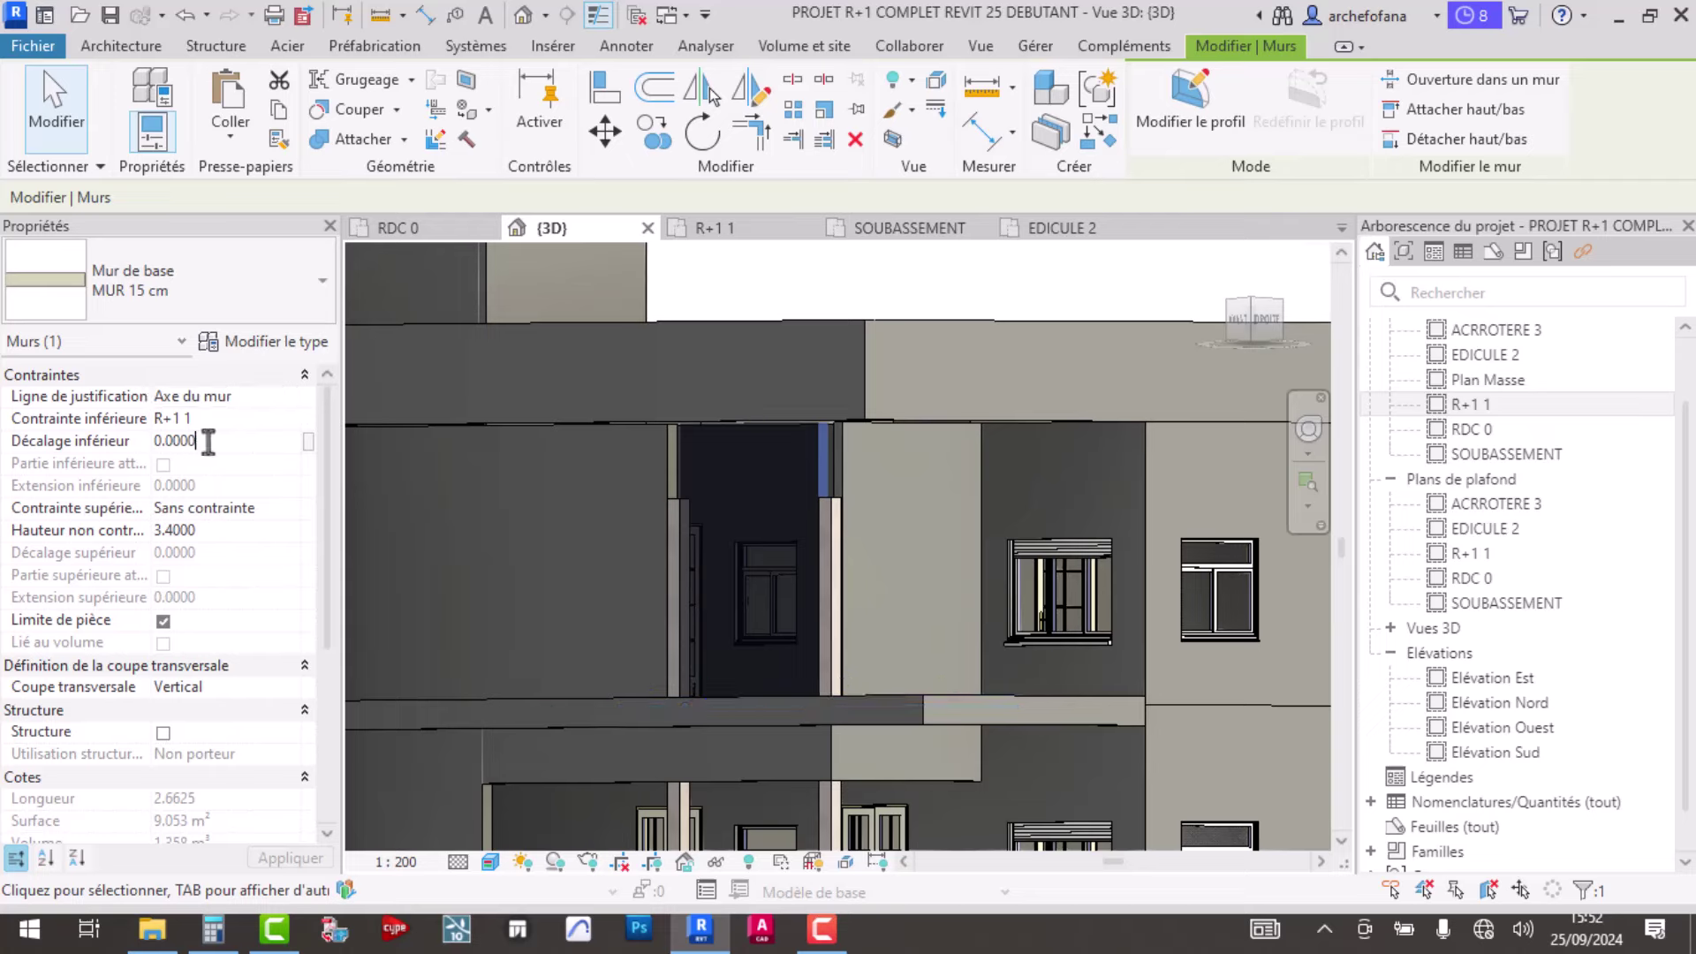
left_click_drag(196, 442, 167, 444)
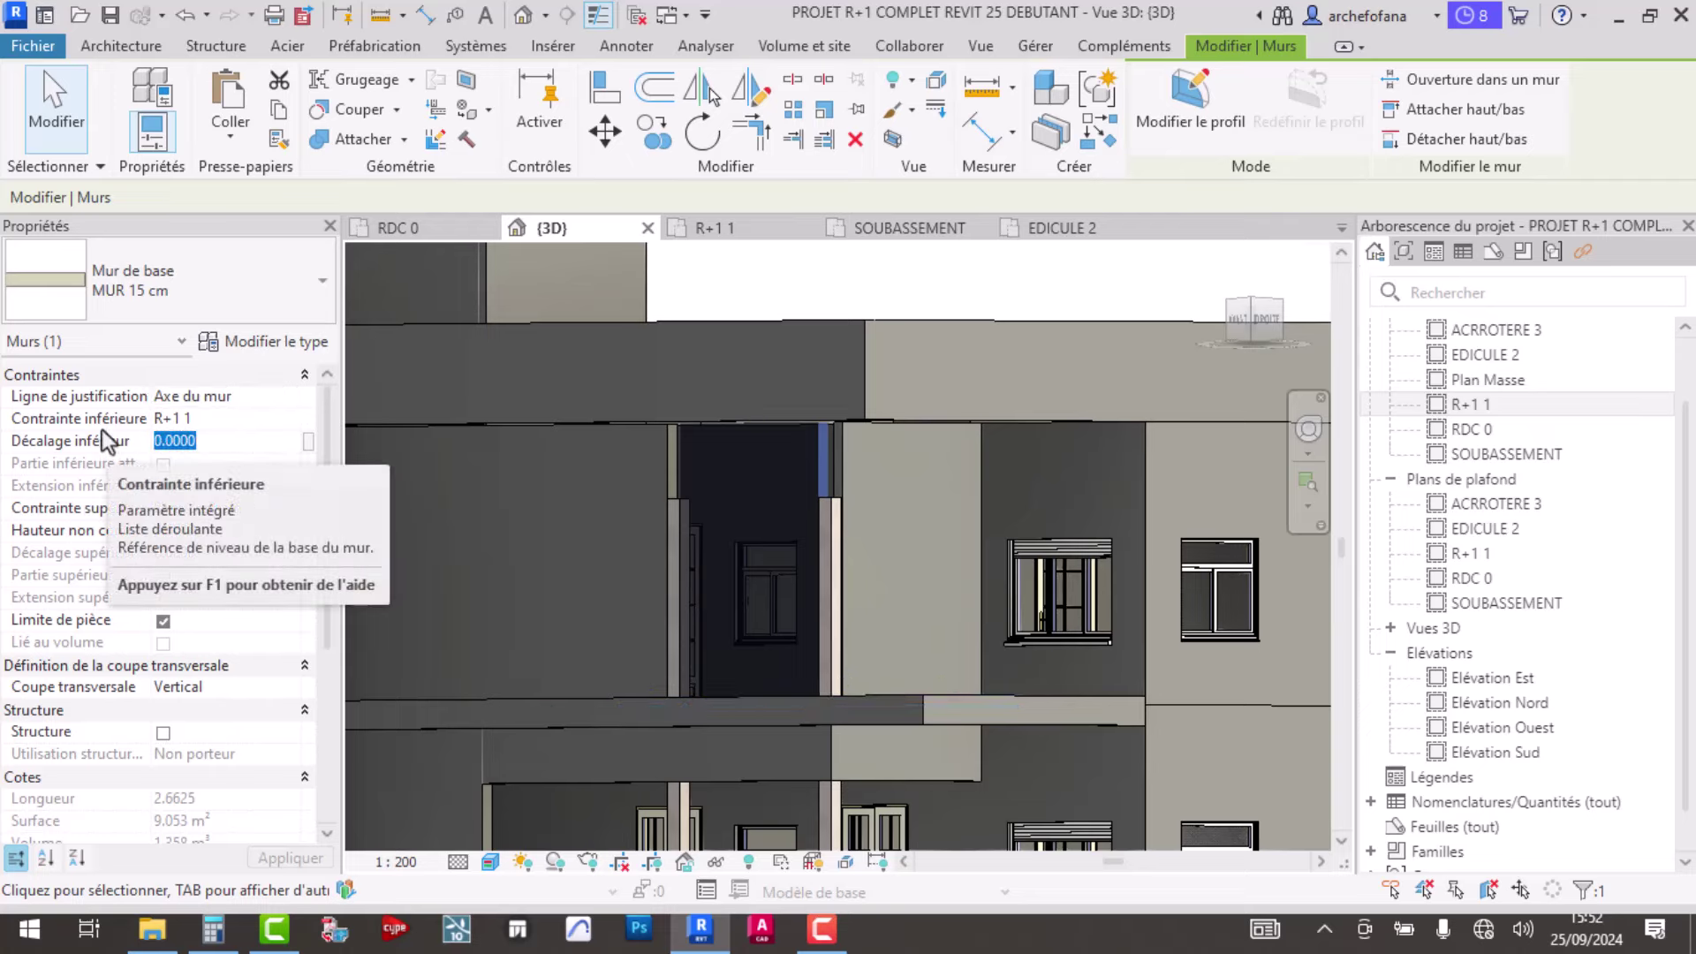
type("1")
key("Return")
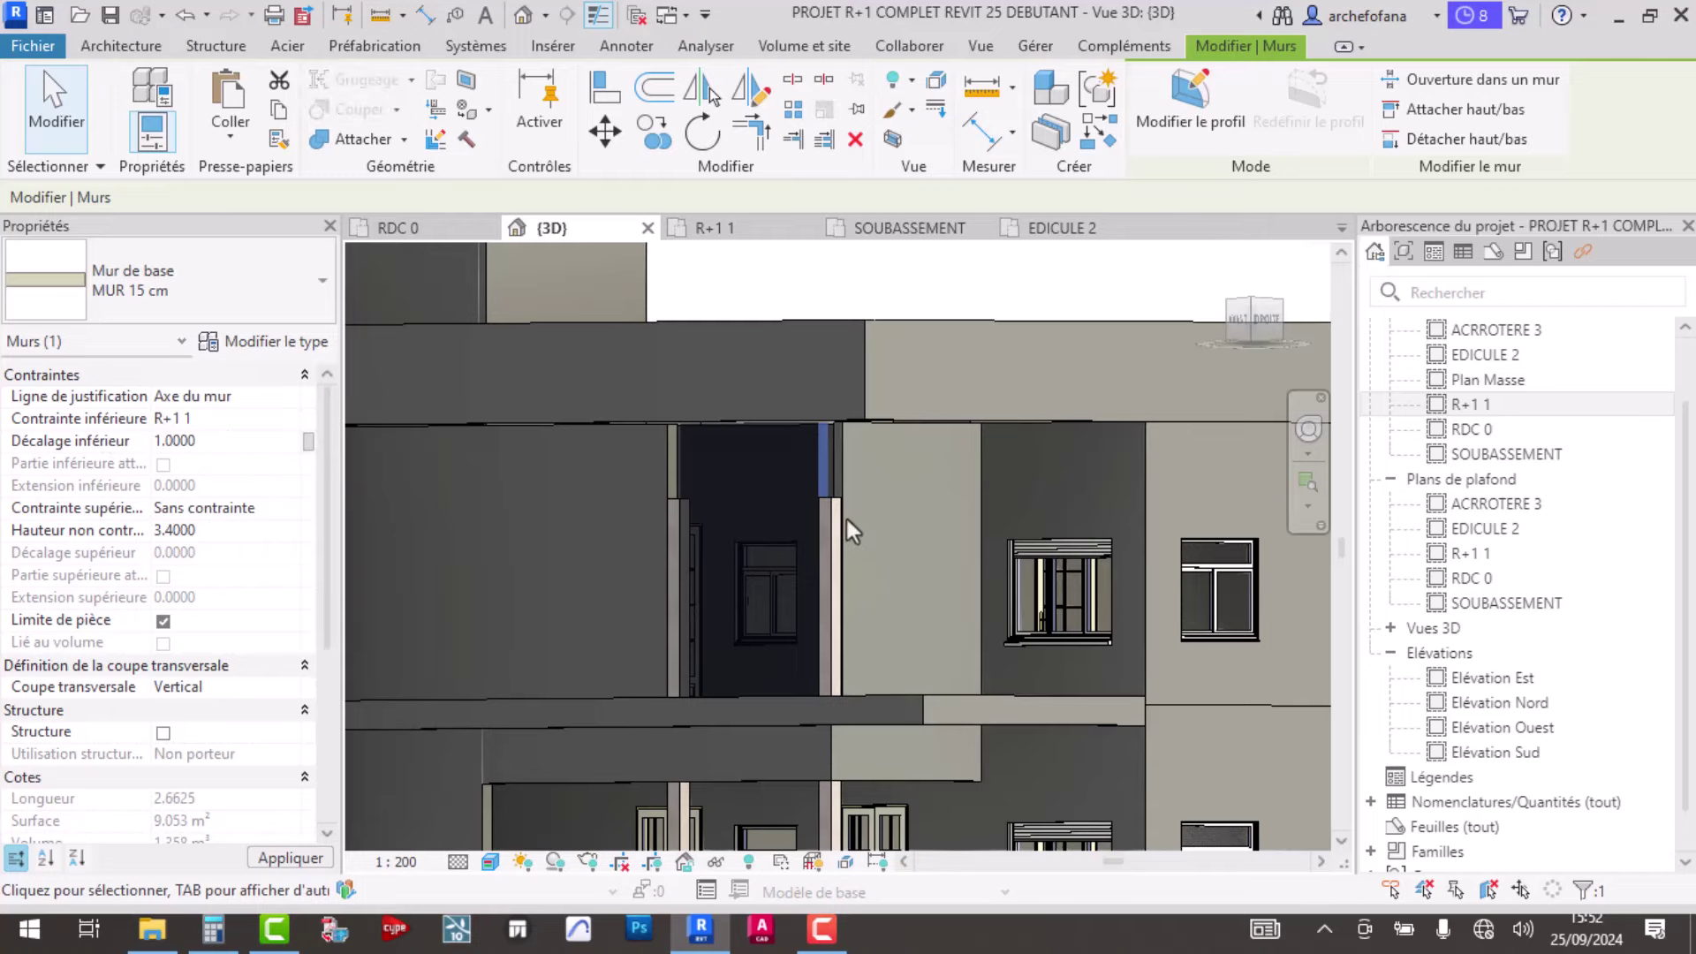
middle_click_drag(846, 520, 761, 582, "shift")
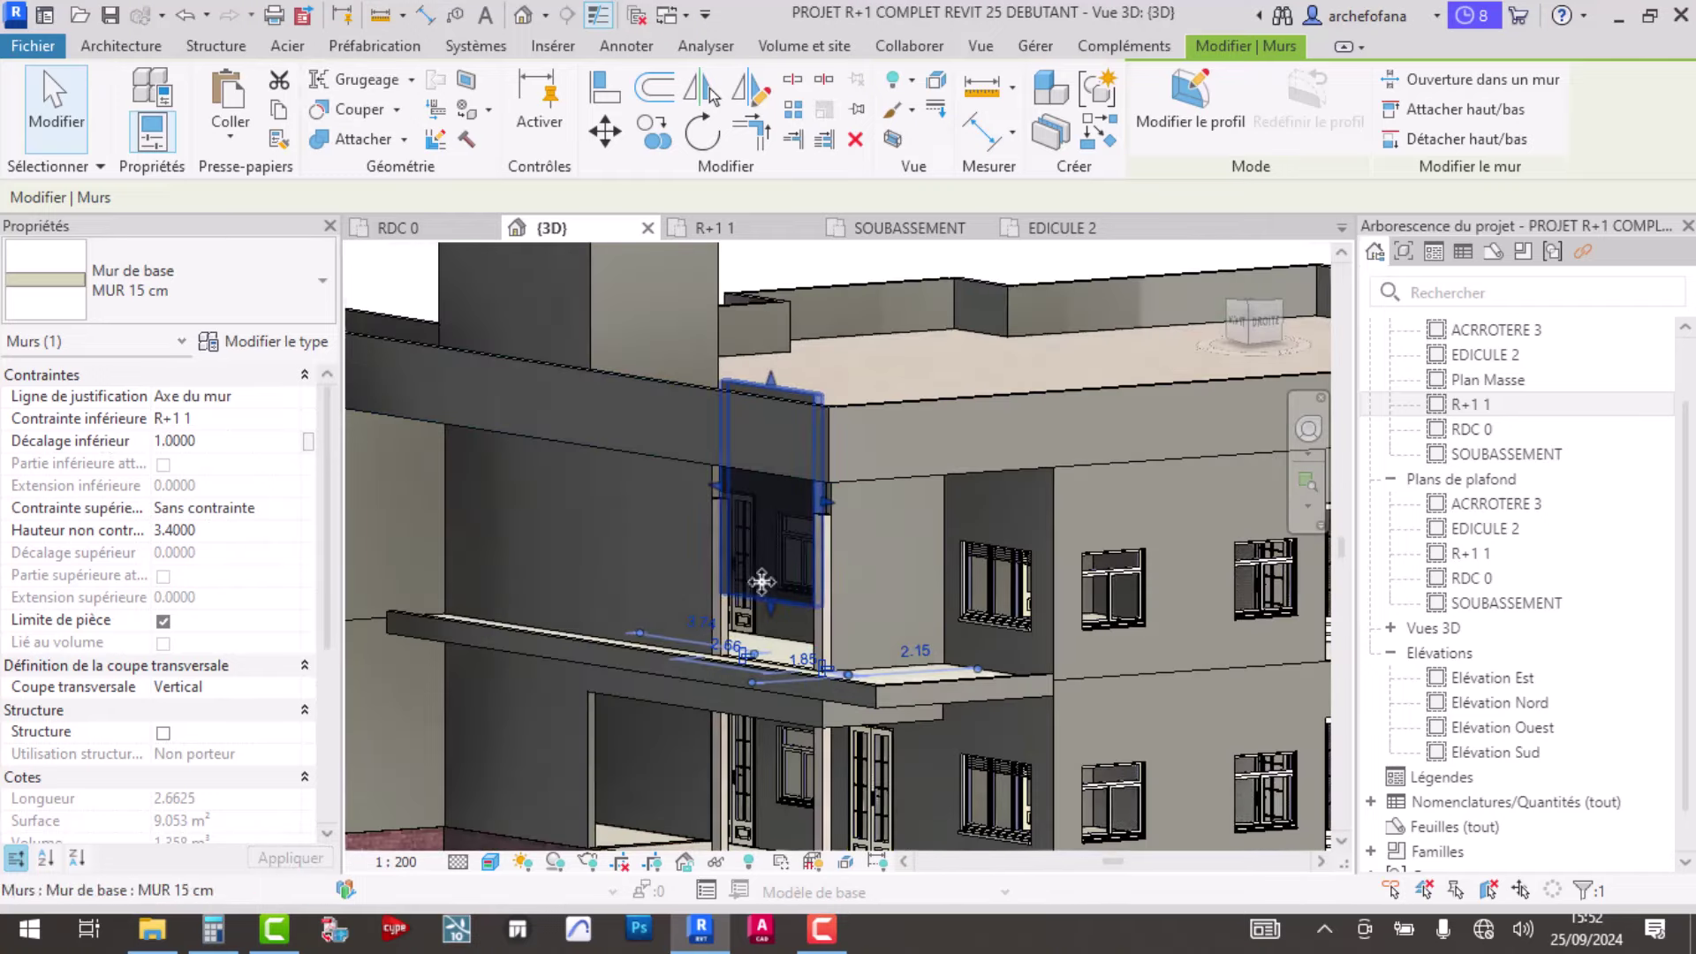
left_click(181, 442)
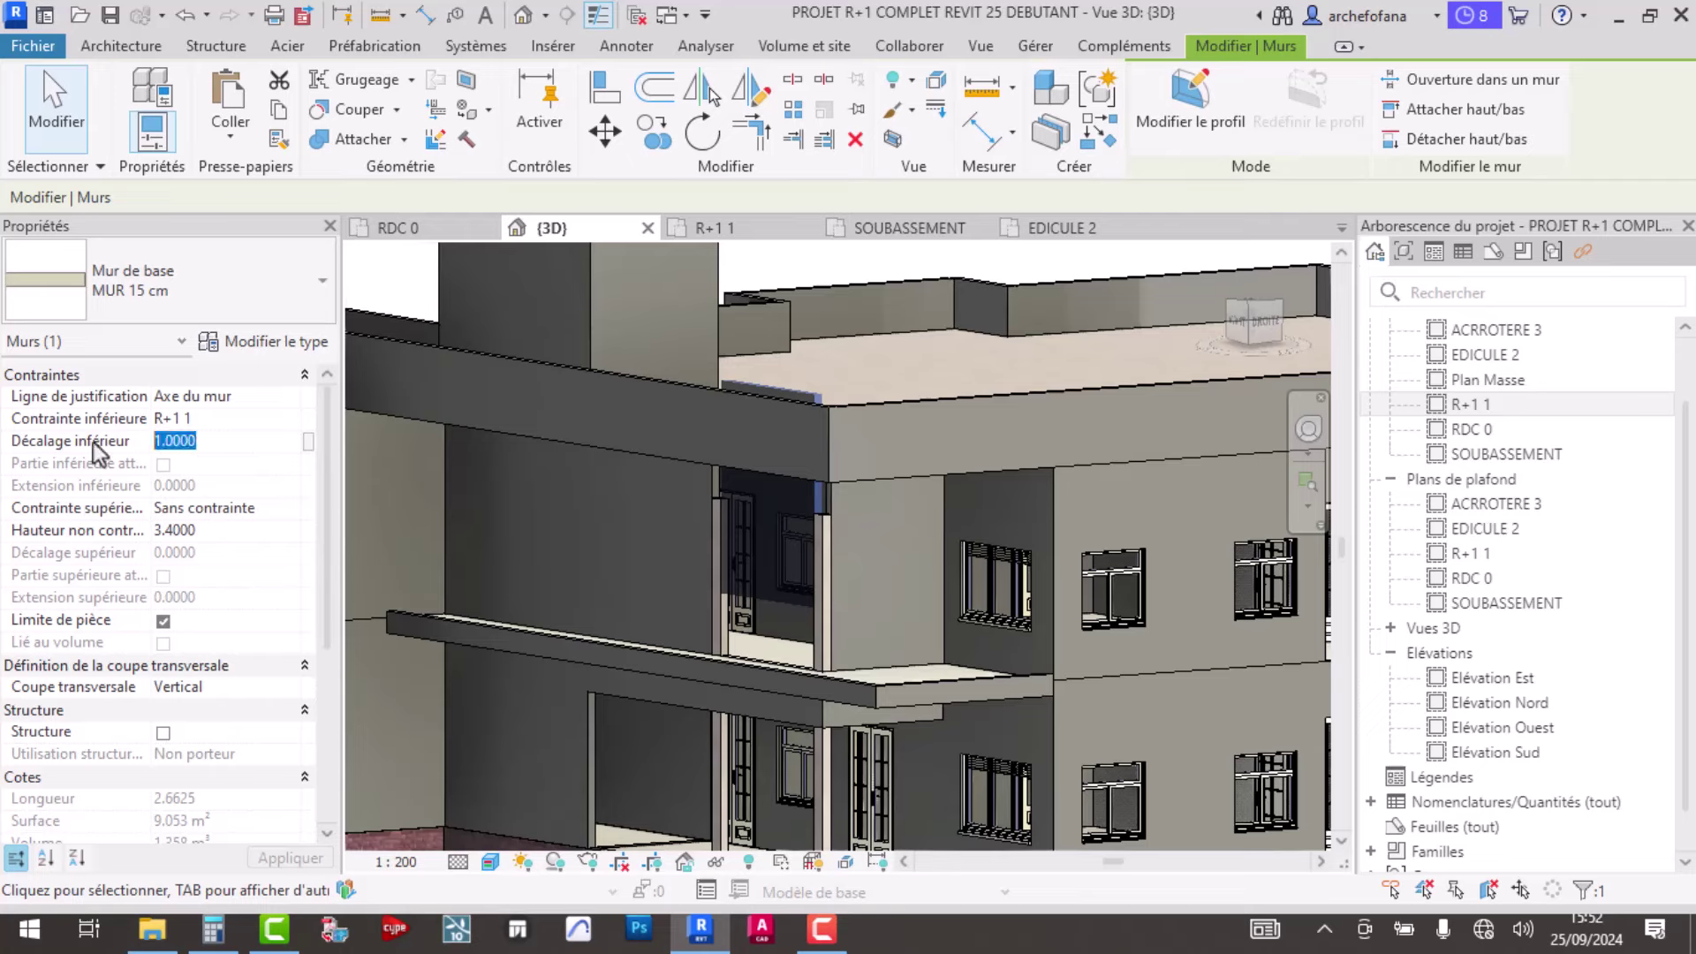
type("2.")
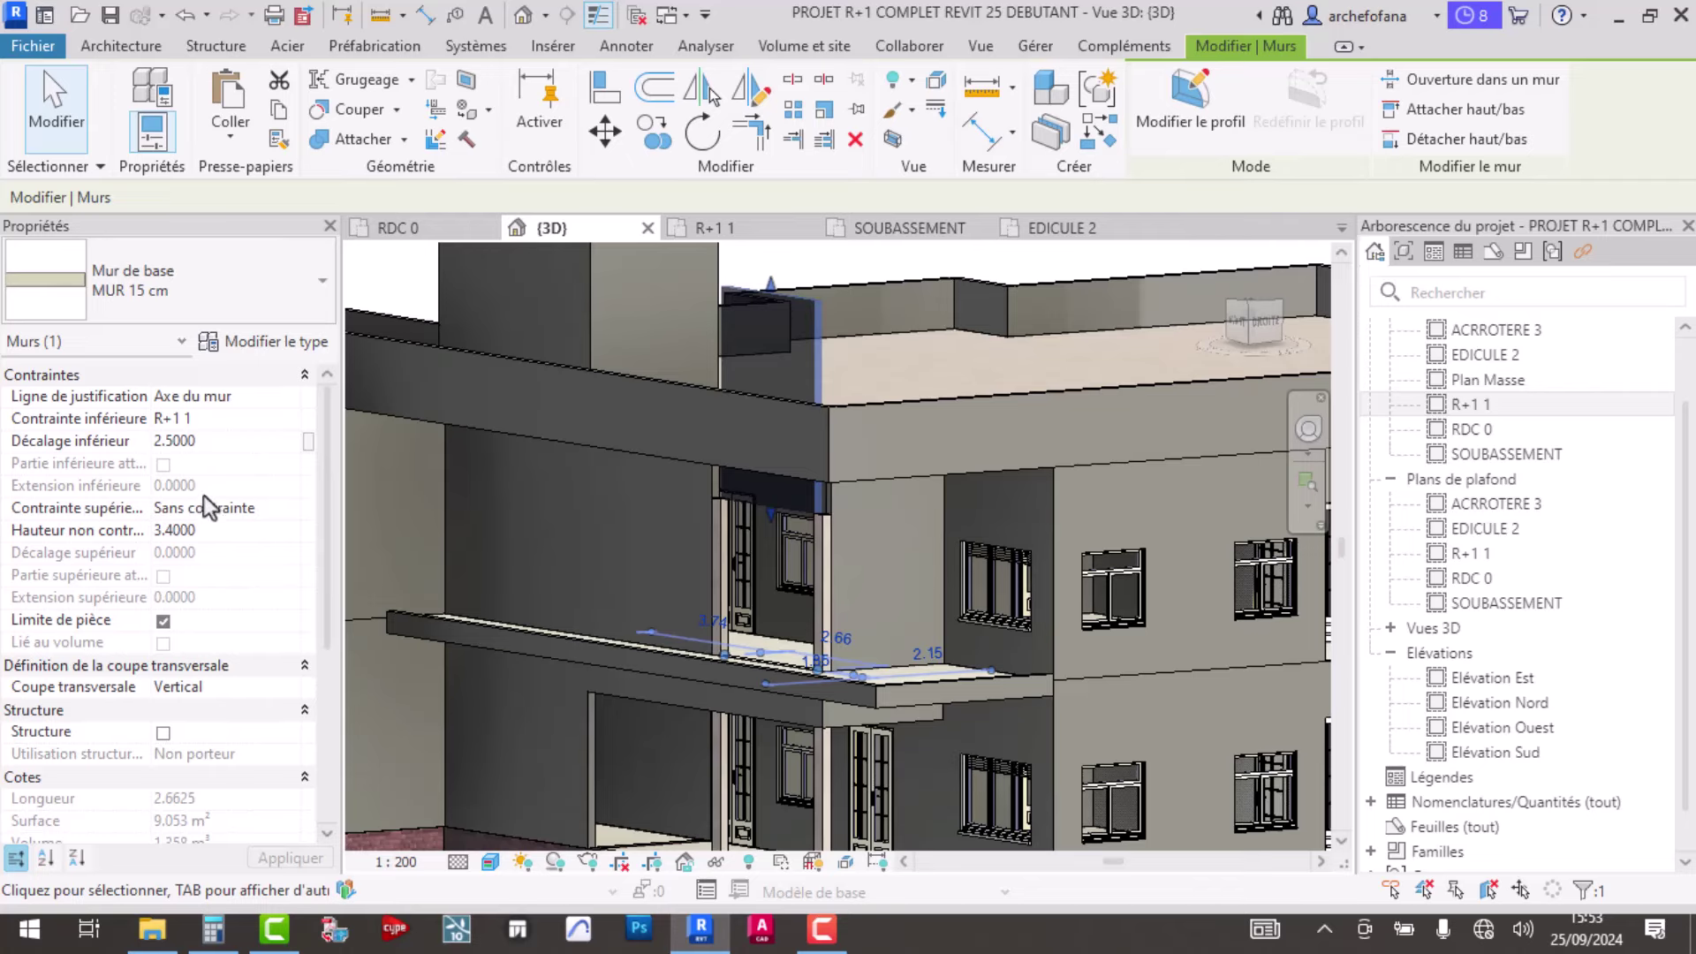
left_click(193, 527)
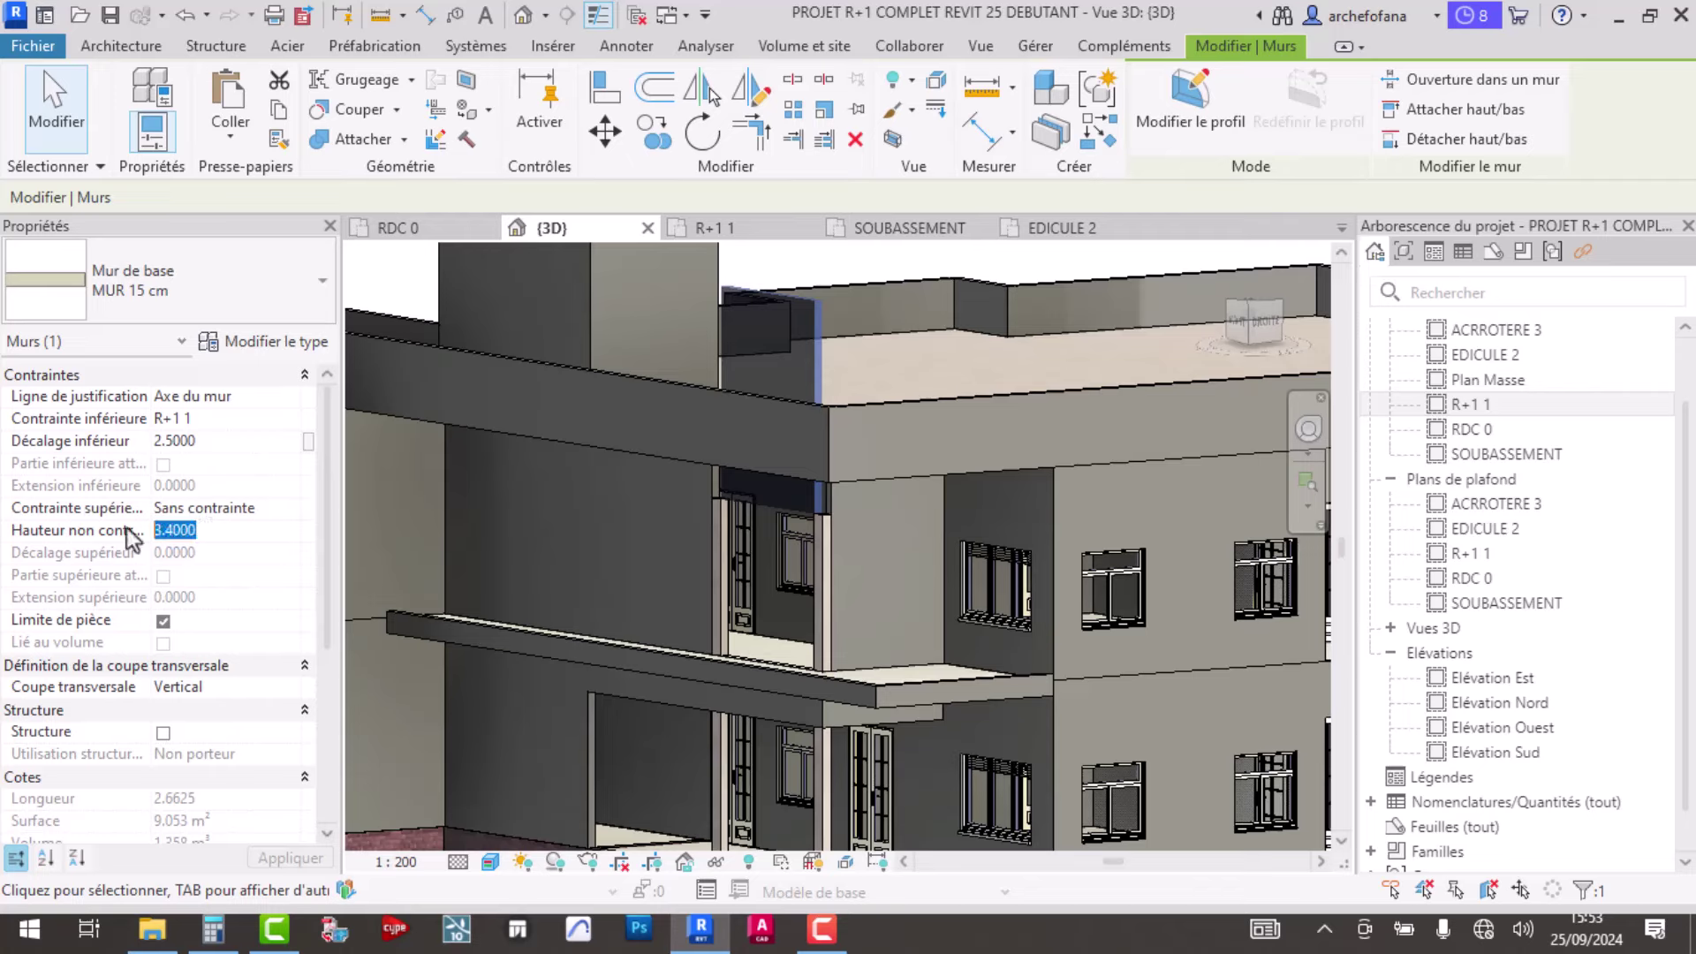
type("0")
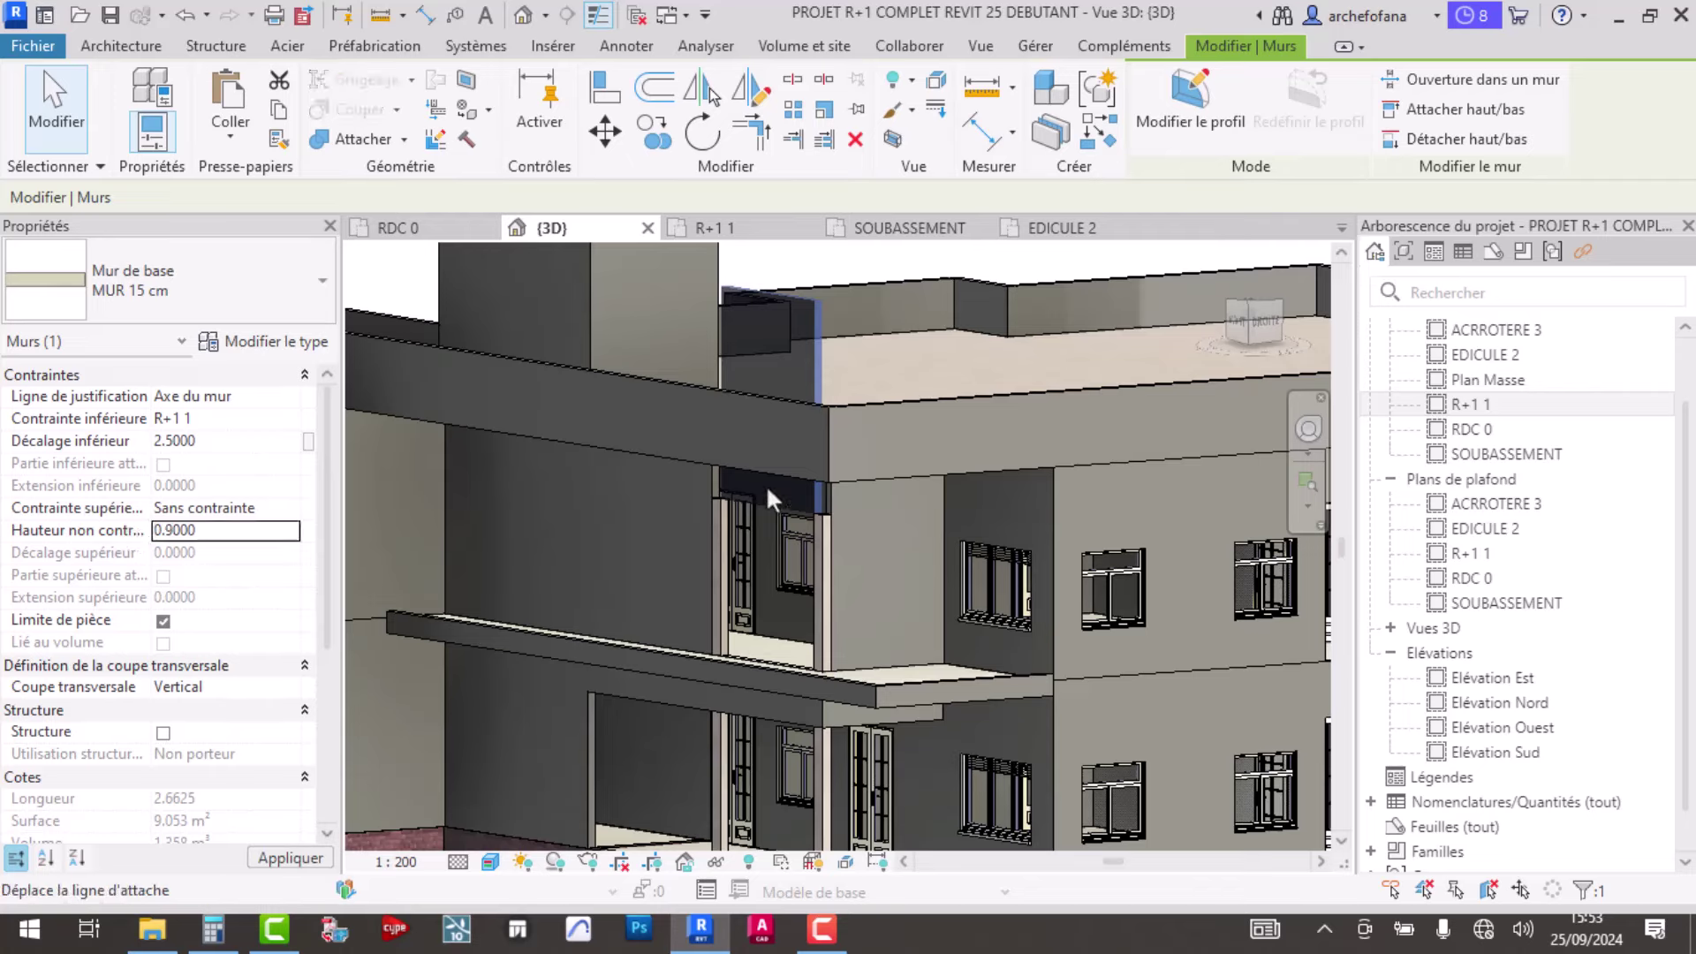
mouse_move(798, 426)
middle_mouse_down("shift")
mouse_move(904, 597)
mouse_move(807, 475)
middle_mouse_up("shift")
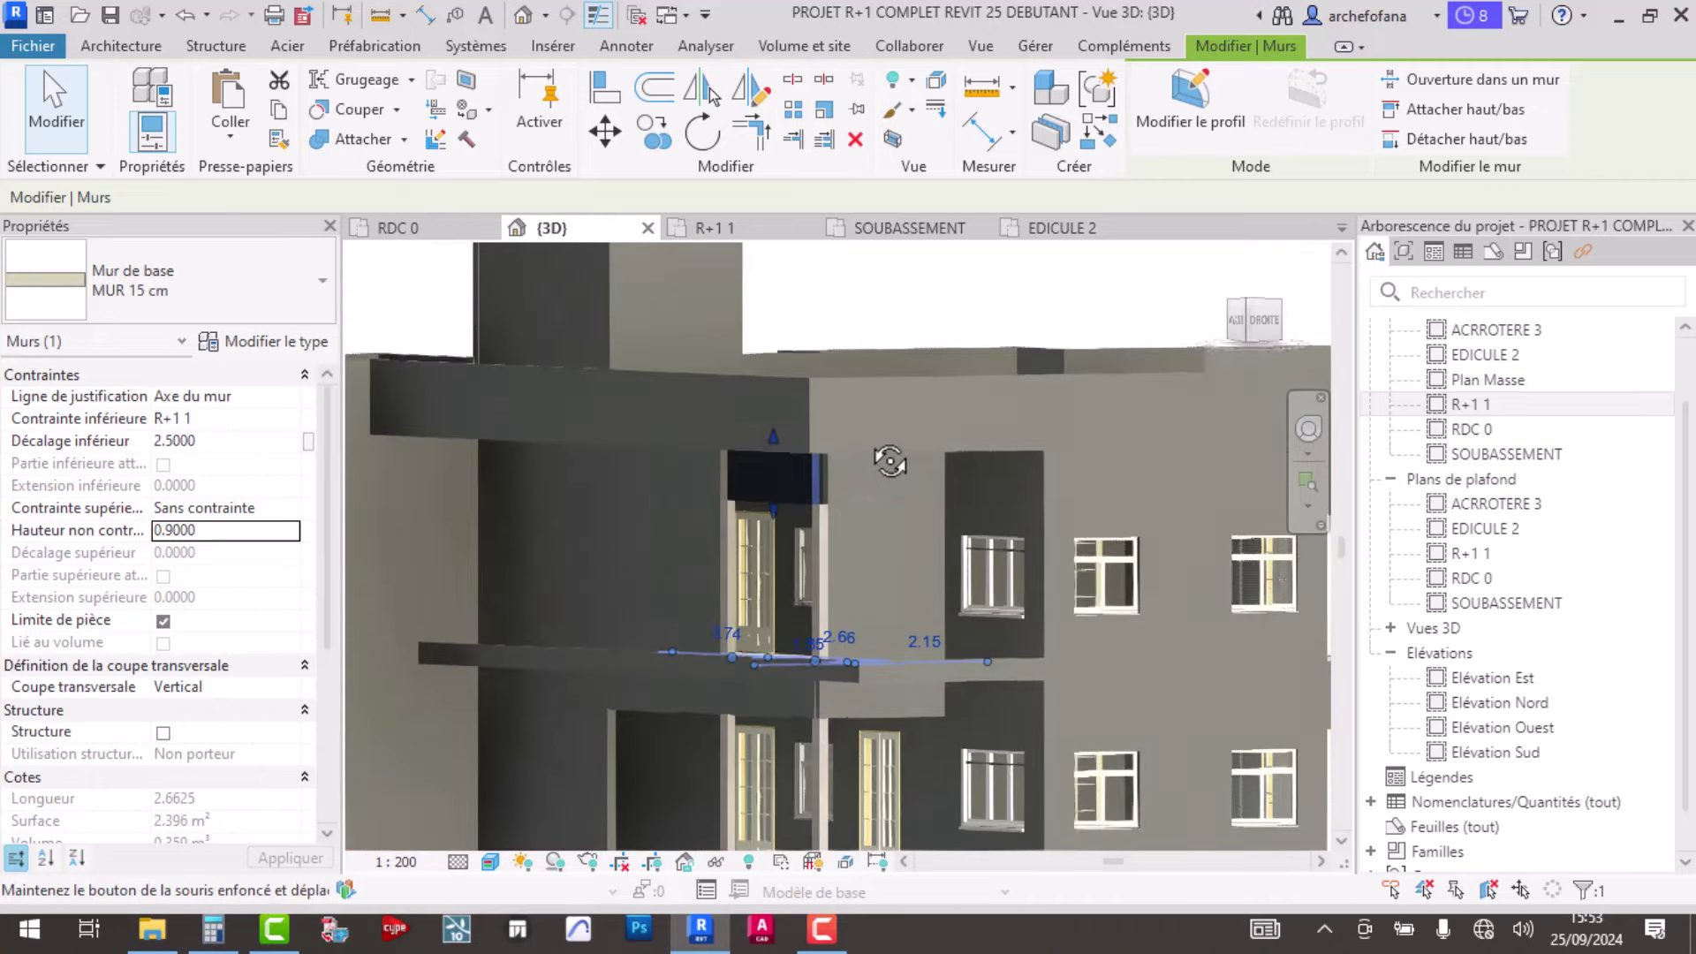
scroll(807, 475, "up", 3)
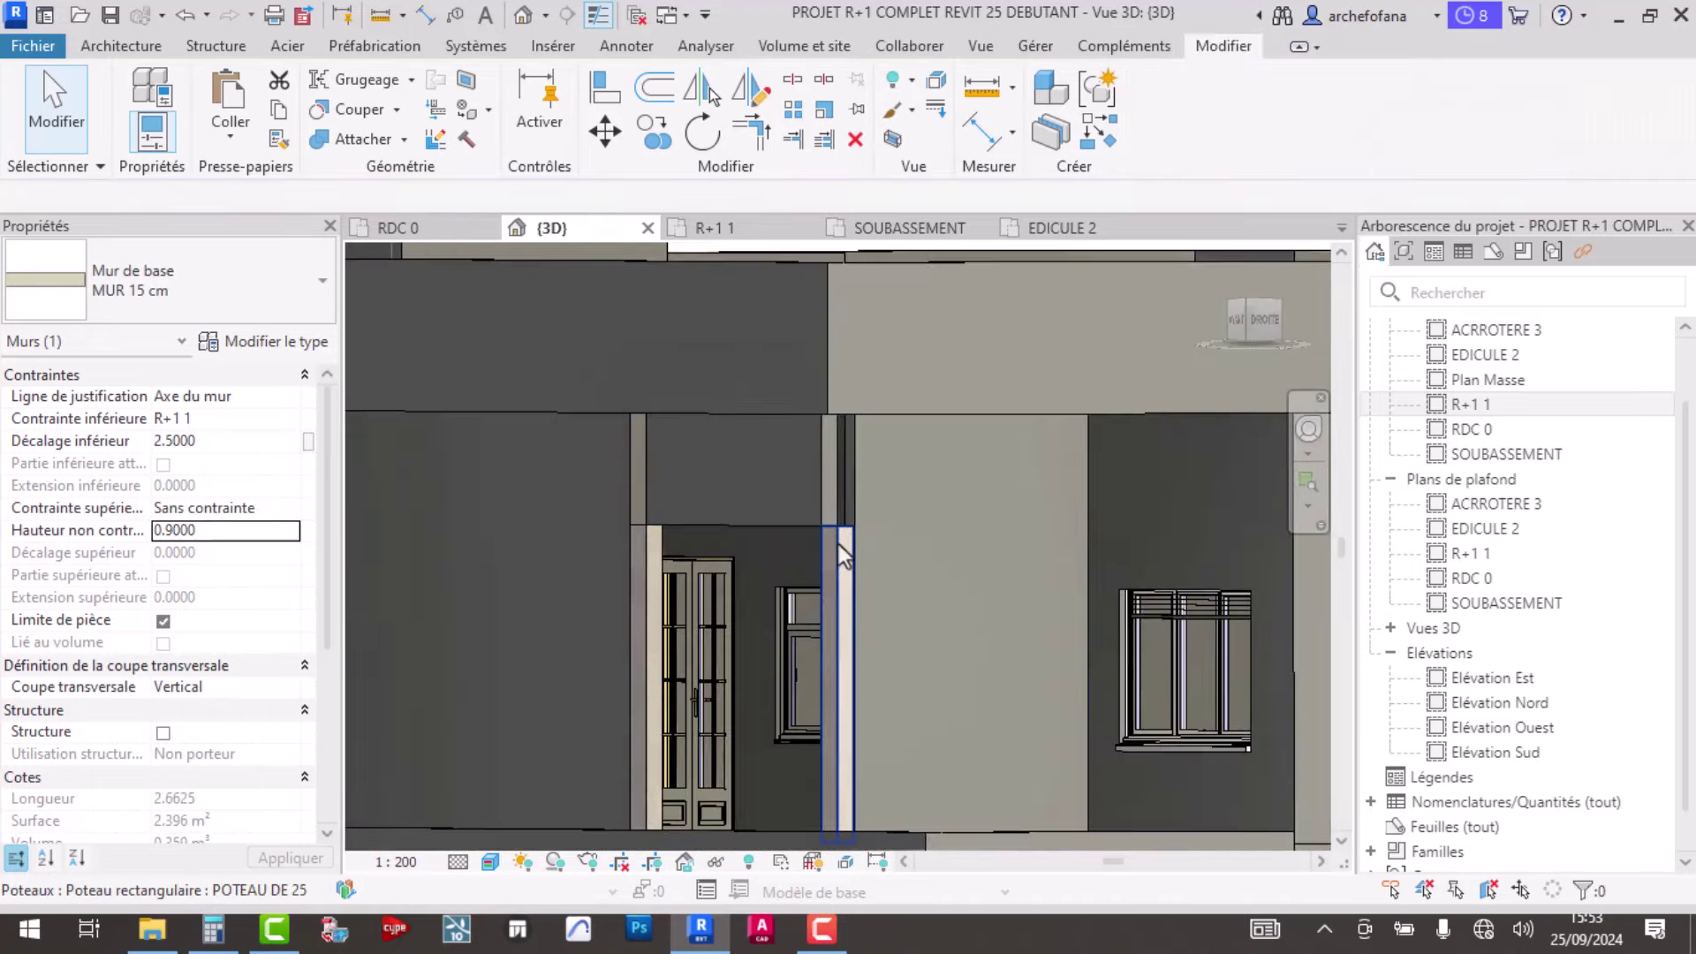
- Copy the lintel wall's MUR 15 cm type onto the walls to its right and left
key("Escape")
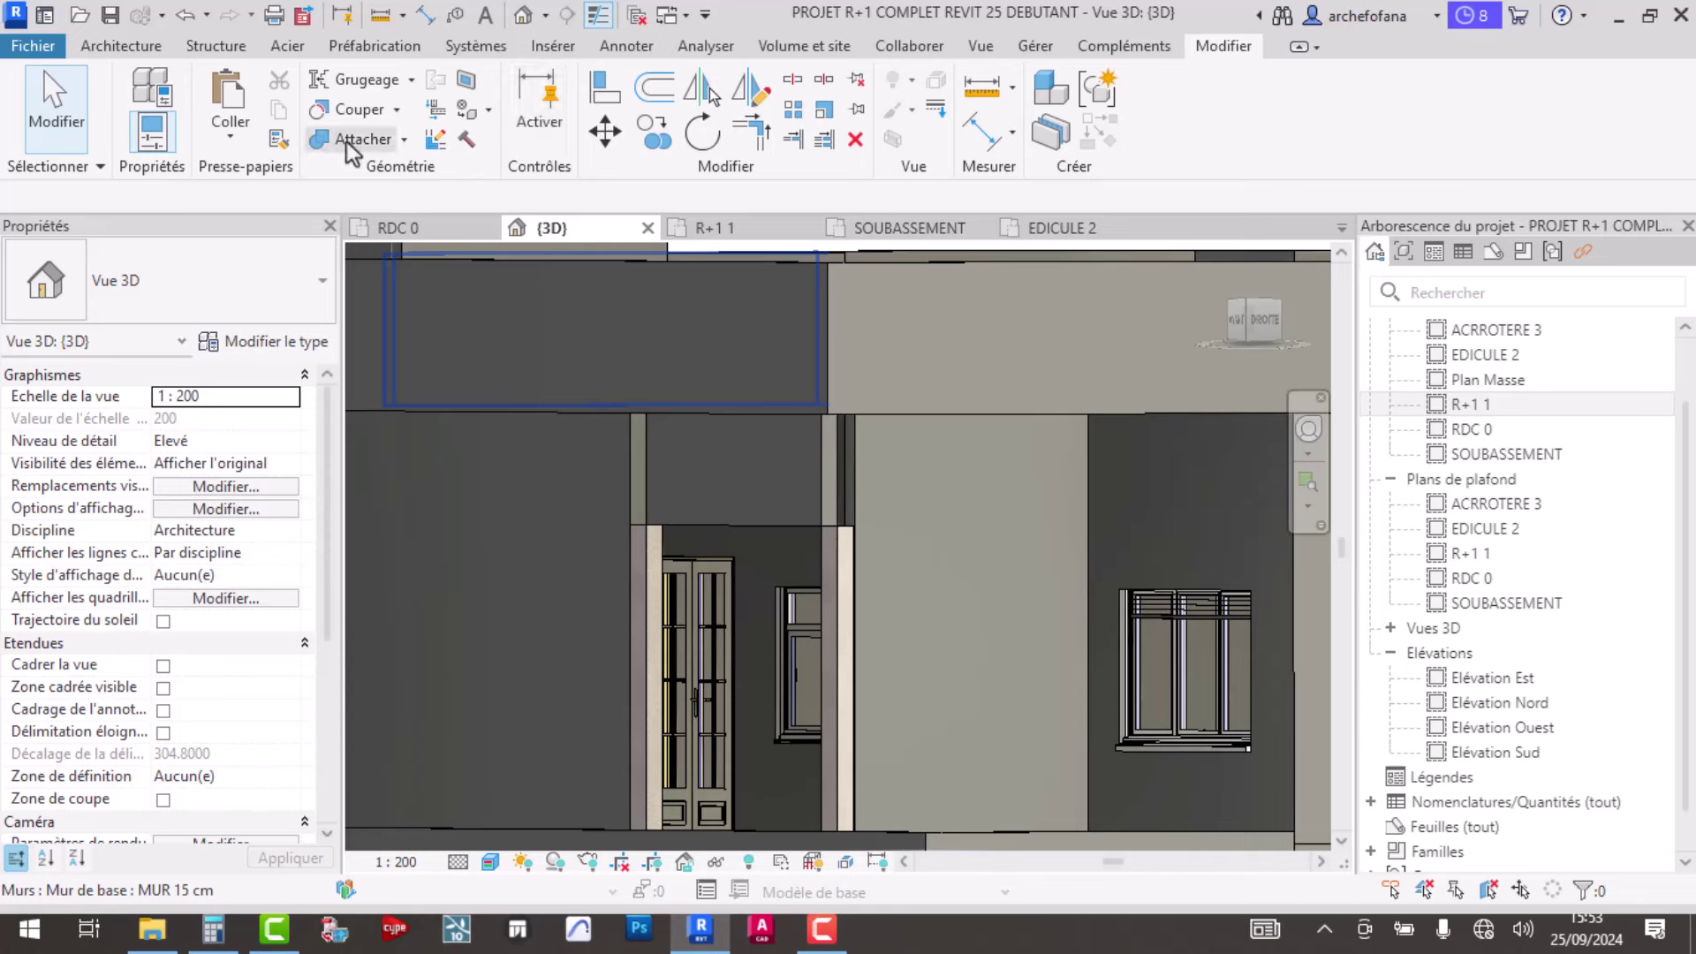
left_click(279, 139)
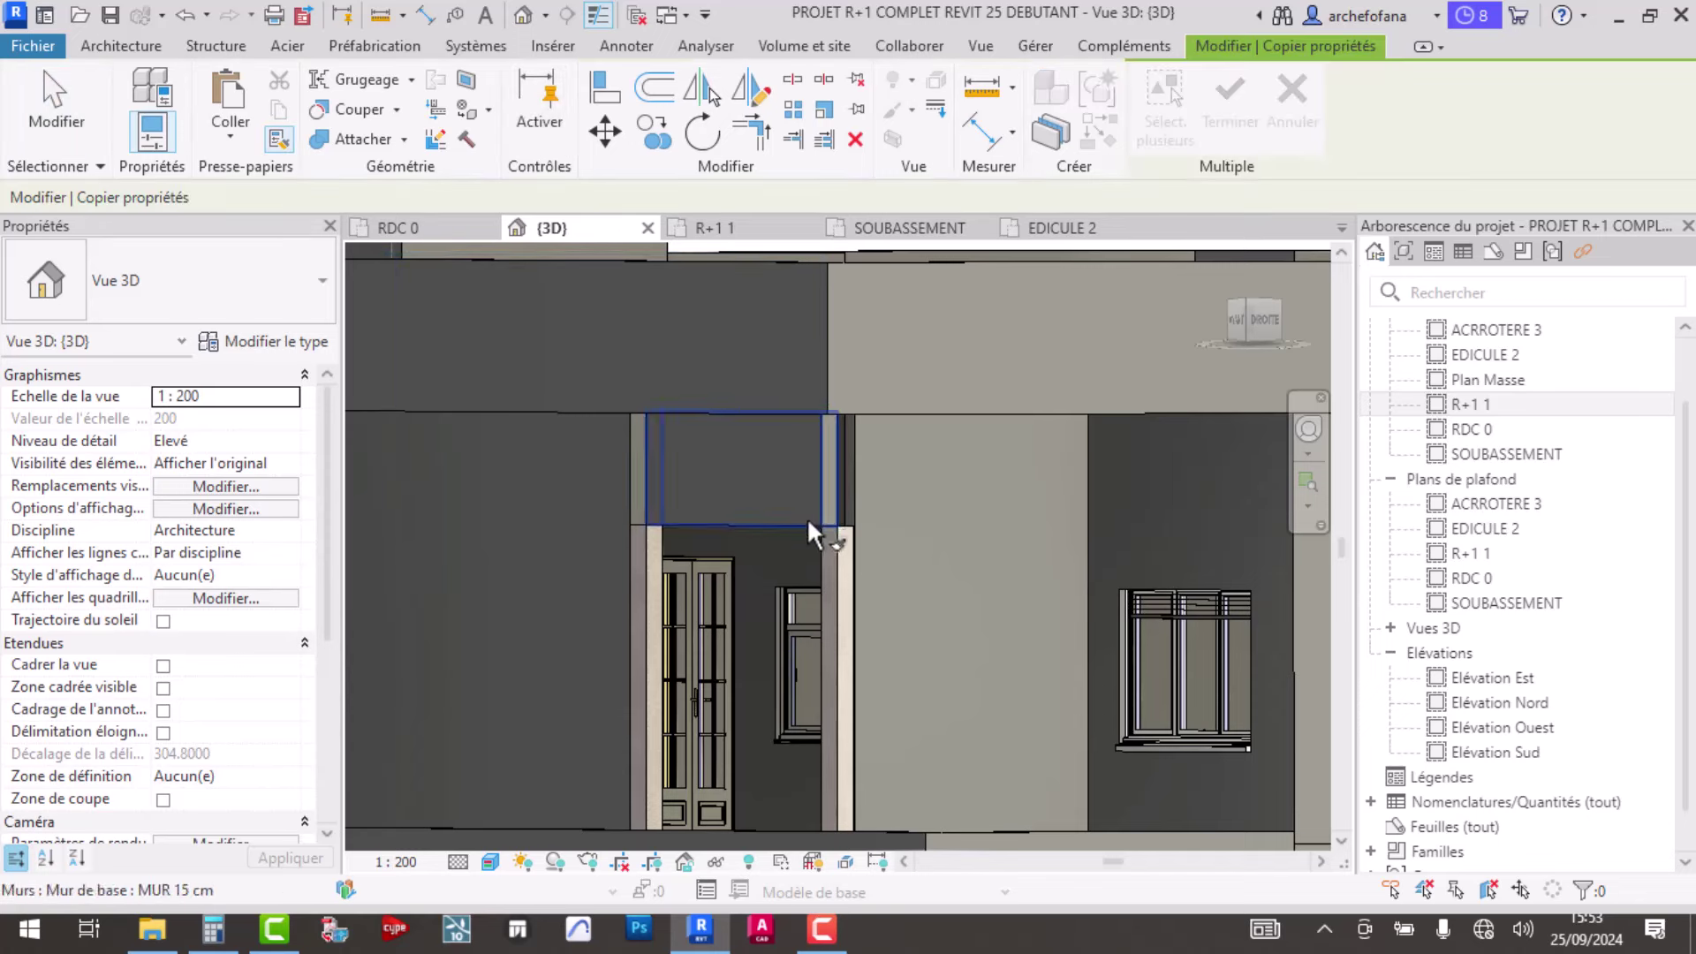
left_click(807, 516)
left_click(864, 569)
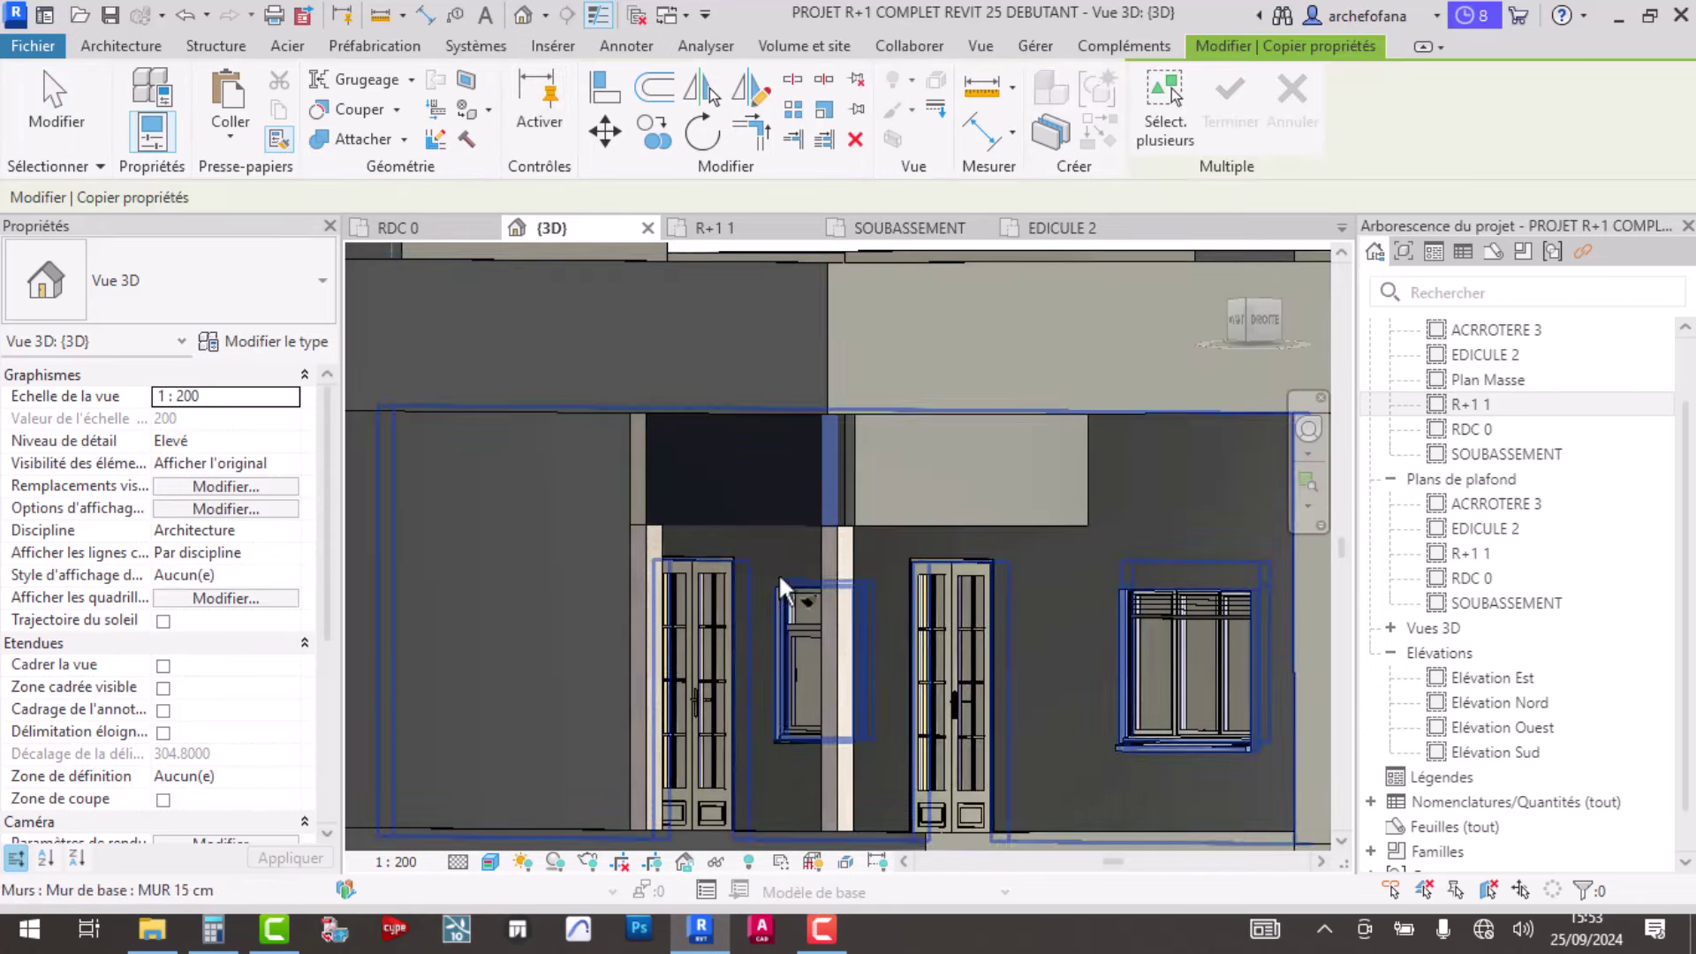
left_click(620, 548)
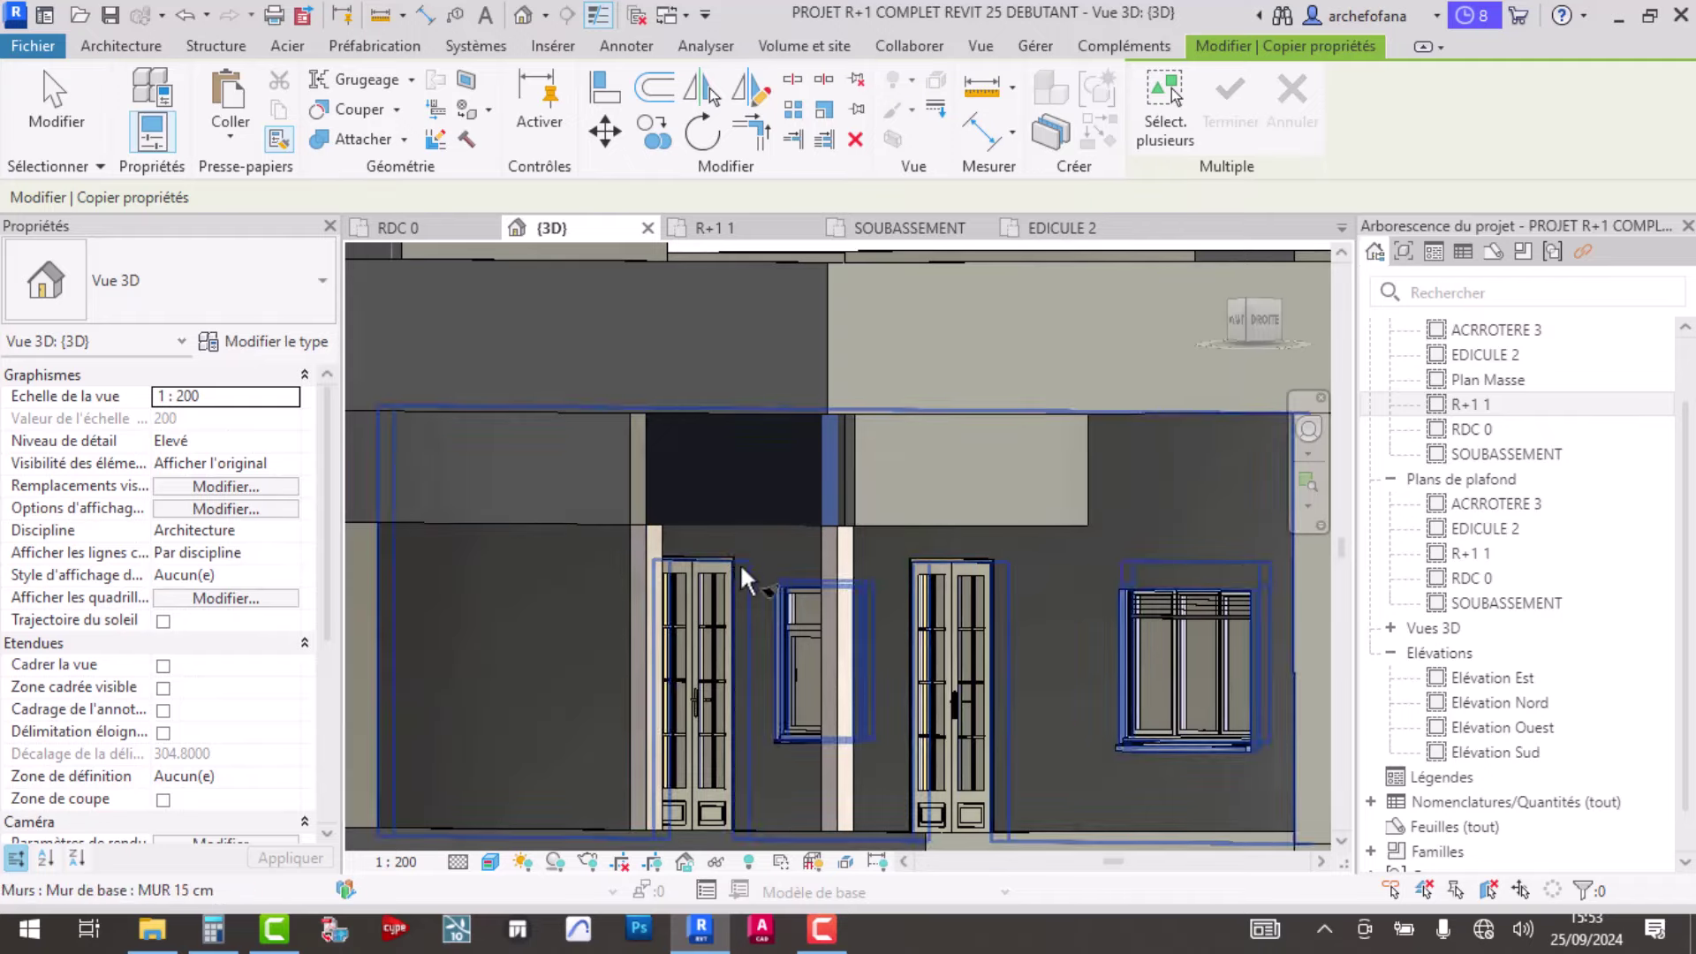
mouse_move(739, 563)
middle_mouse_down("shift")
mouse_move(927, 700)
mouse_move(776, 587)
middle_mouse_up("shift")
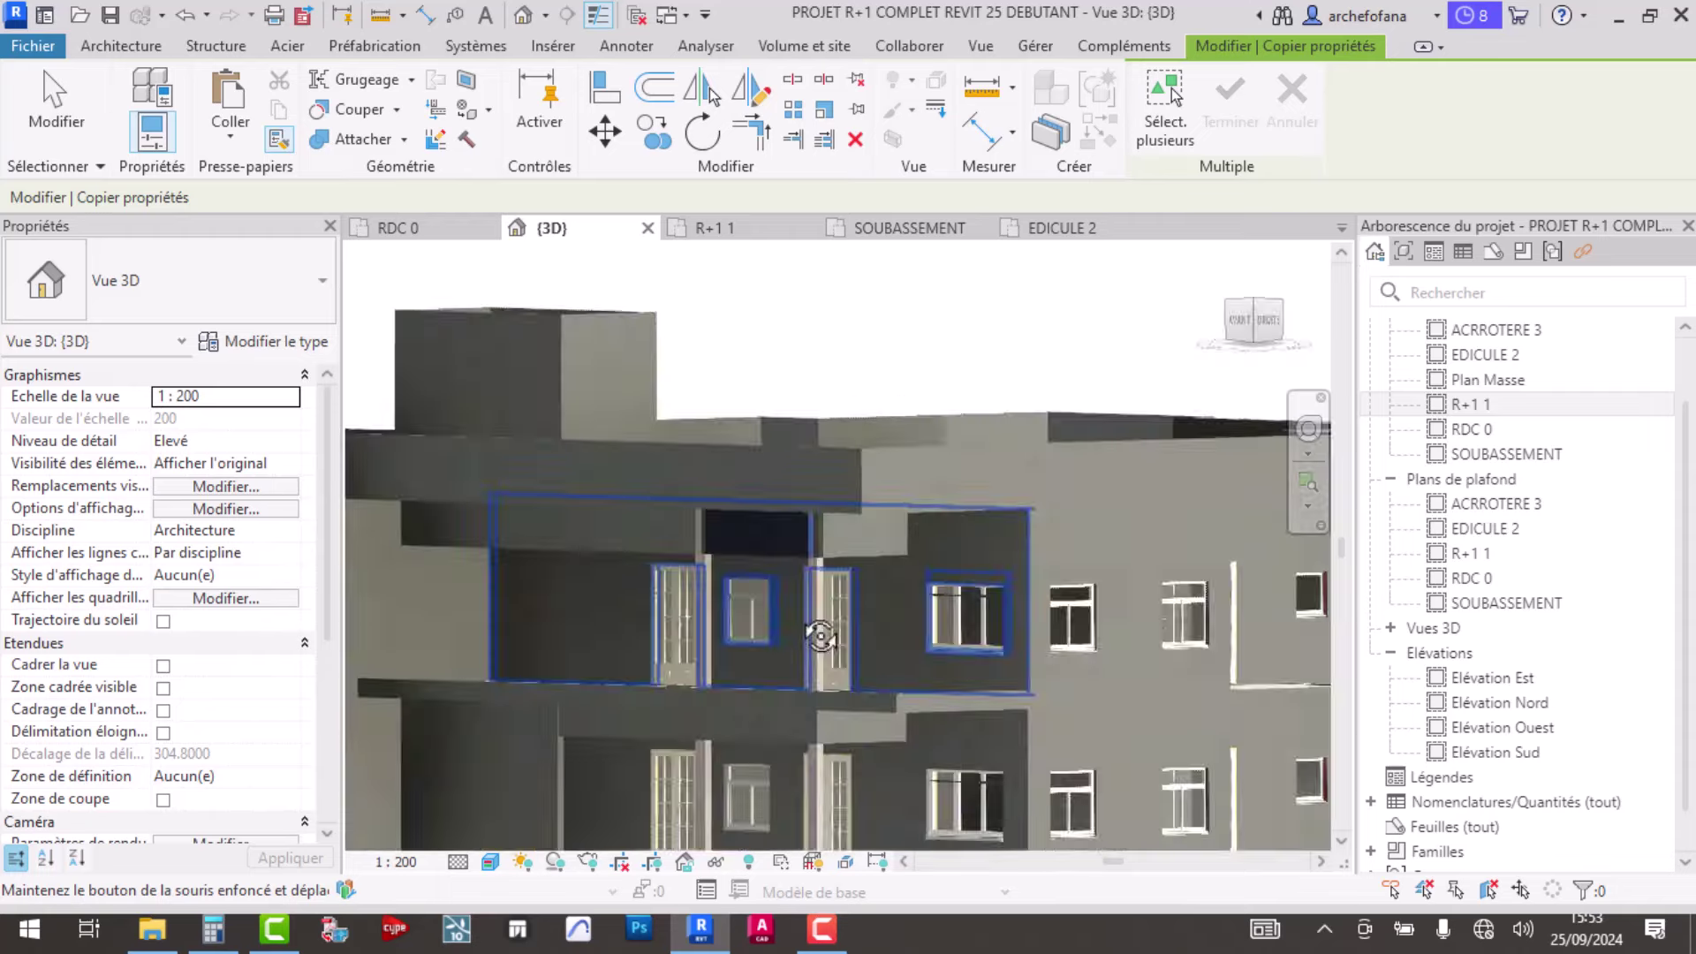
key("Escape")
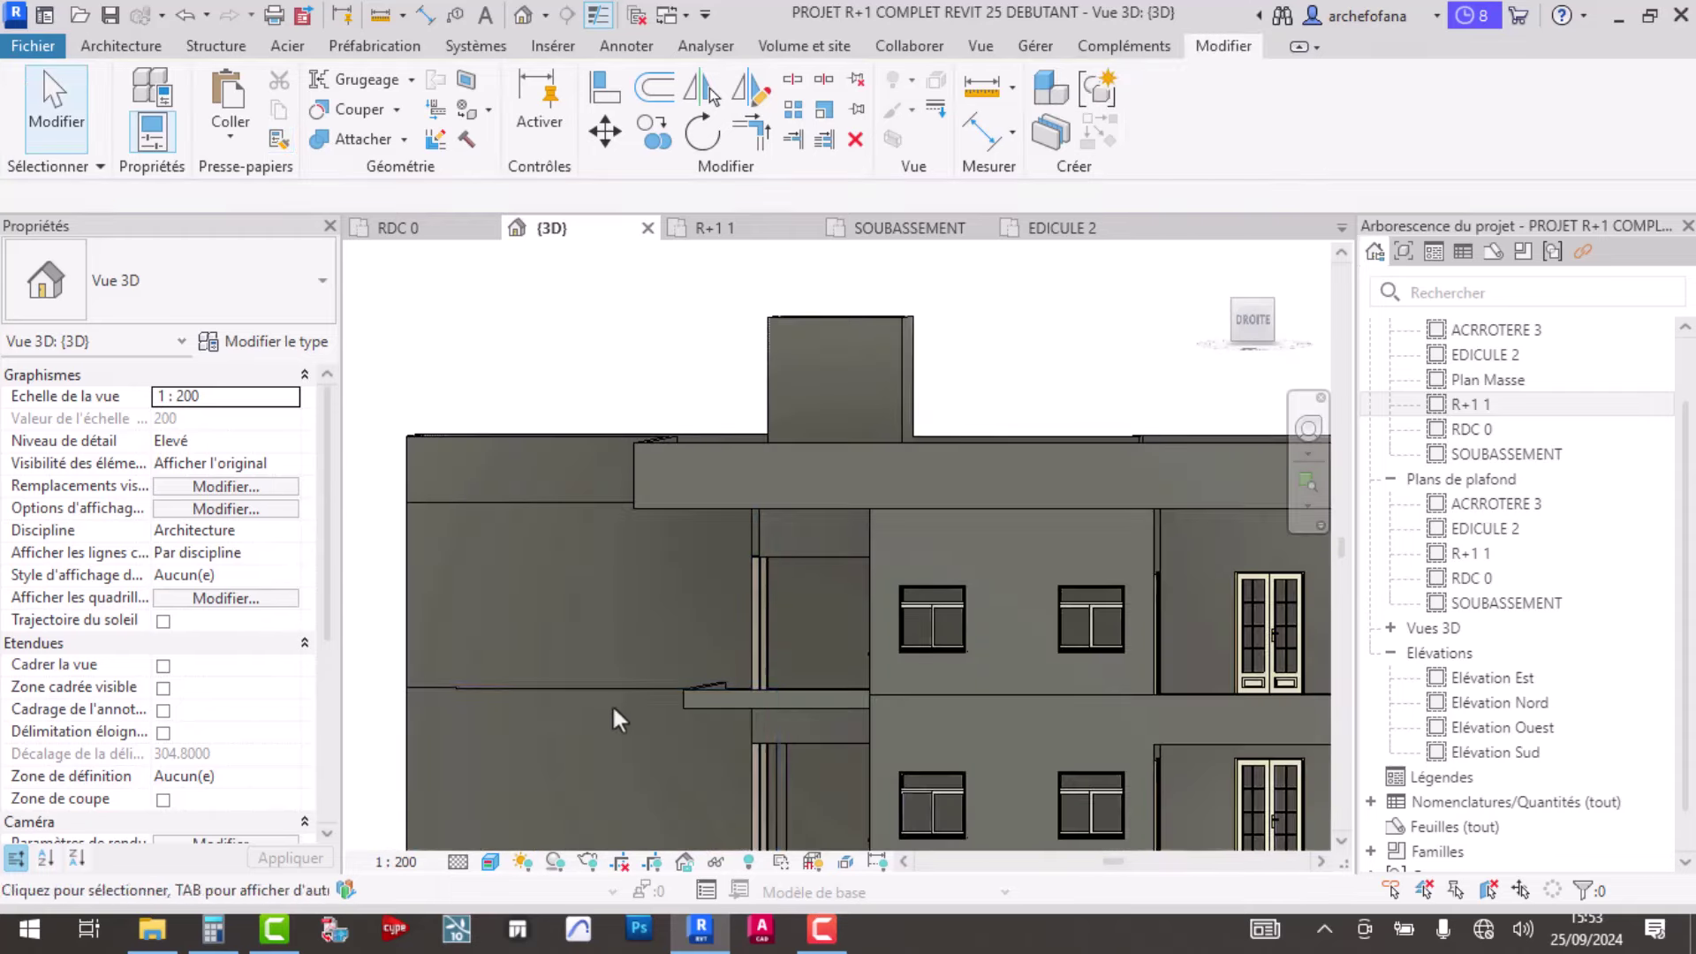
mouse_move(612, 702)
middle_mouse_down("shift")
mouse_move(972, 683)
mouse_move(901, 653)
mouse_move(862, 673)
mouse_move(828, 766)
mouse_move(871, 739)
middle_mouse_up("shift")
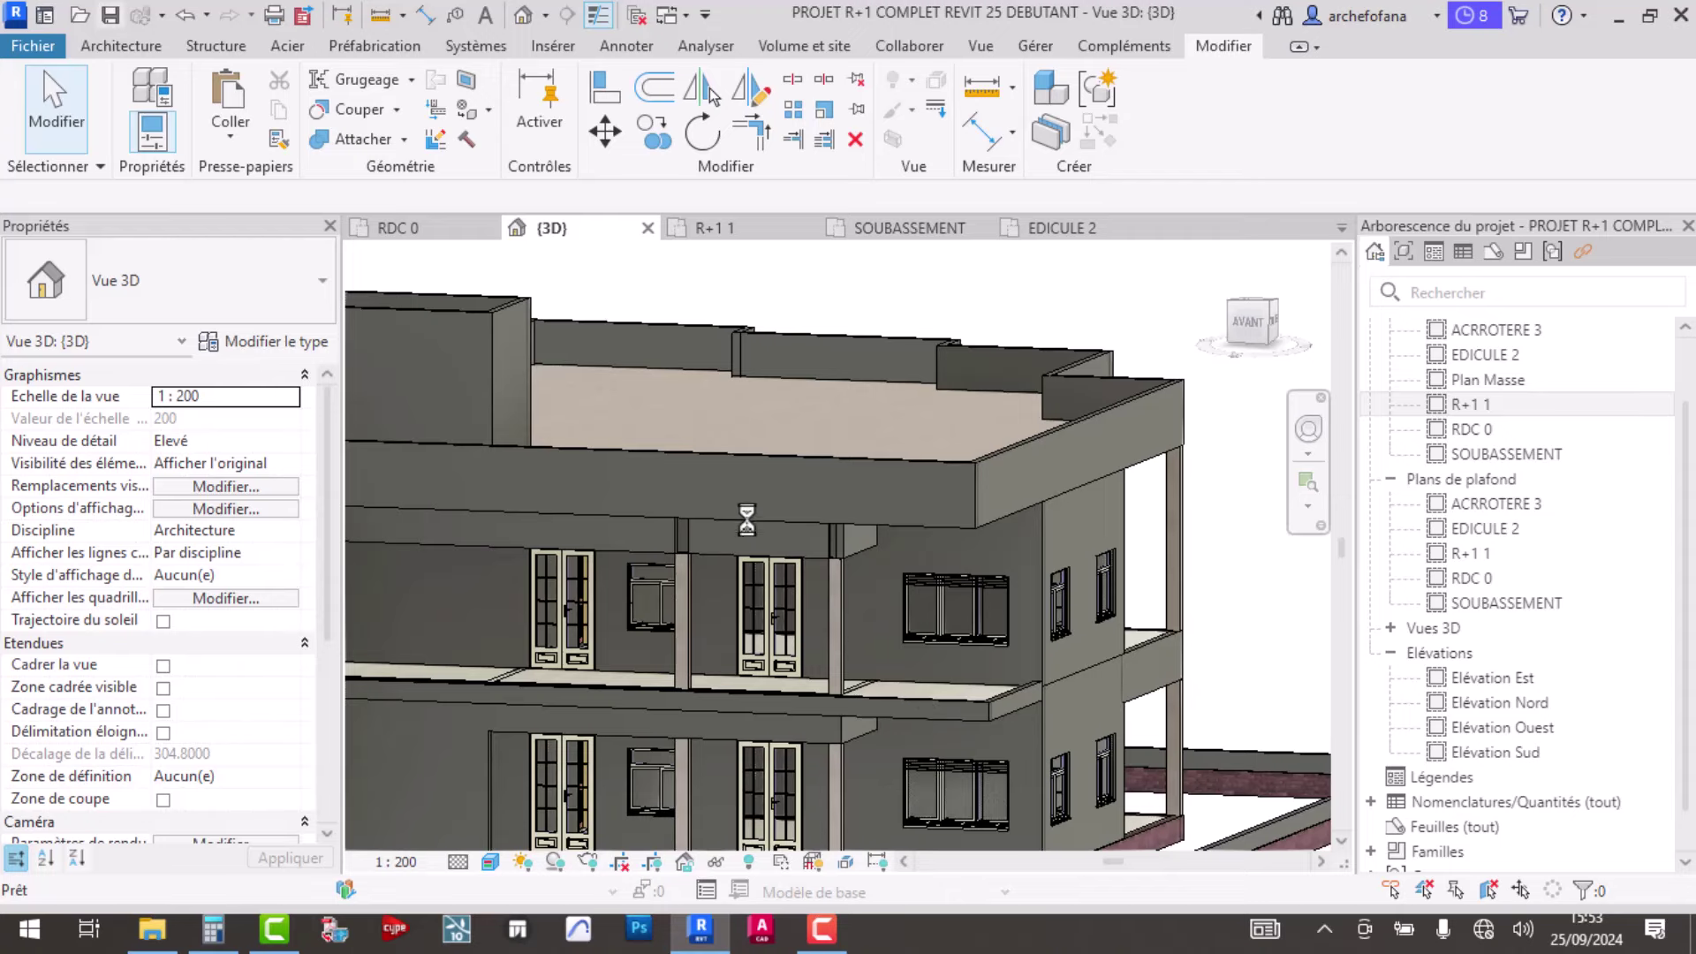
- Trim the right and left balcony walls so they meet at a corner
scroll(856, 544, "down", 3)
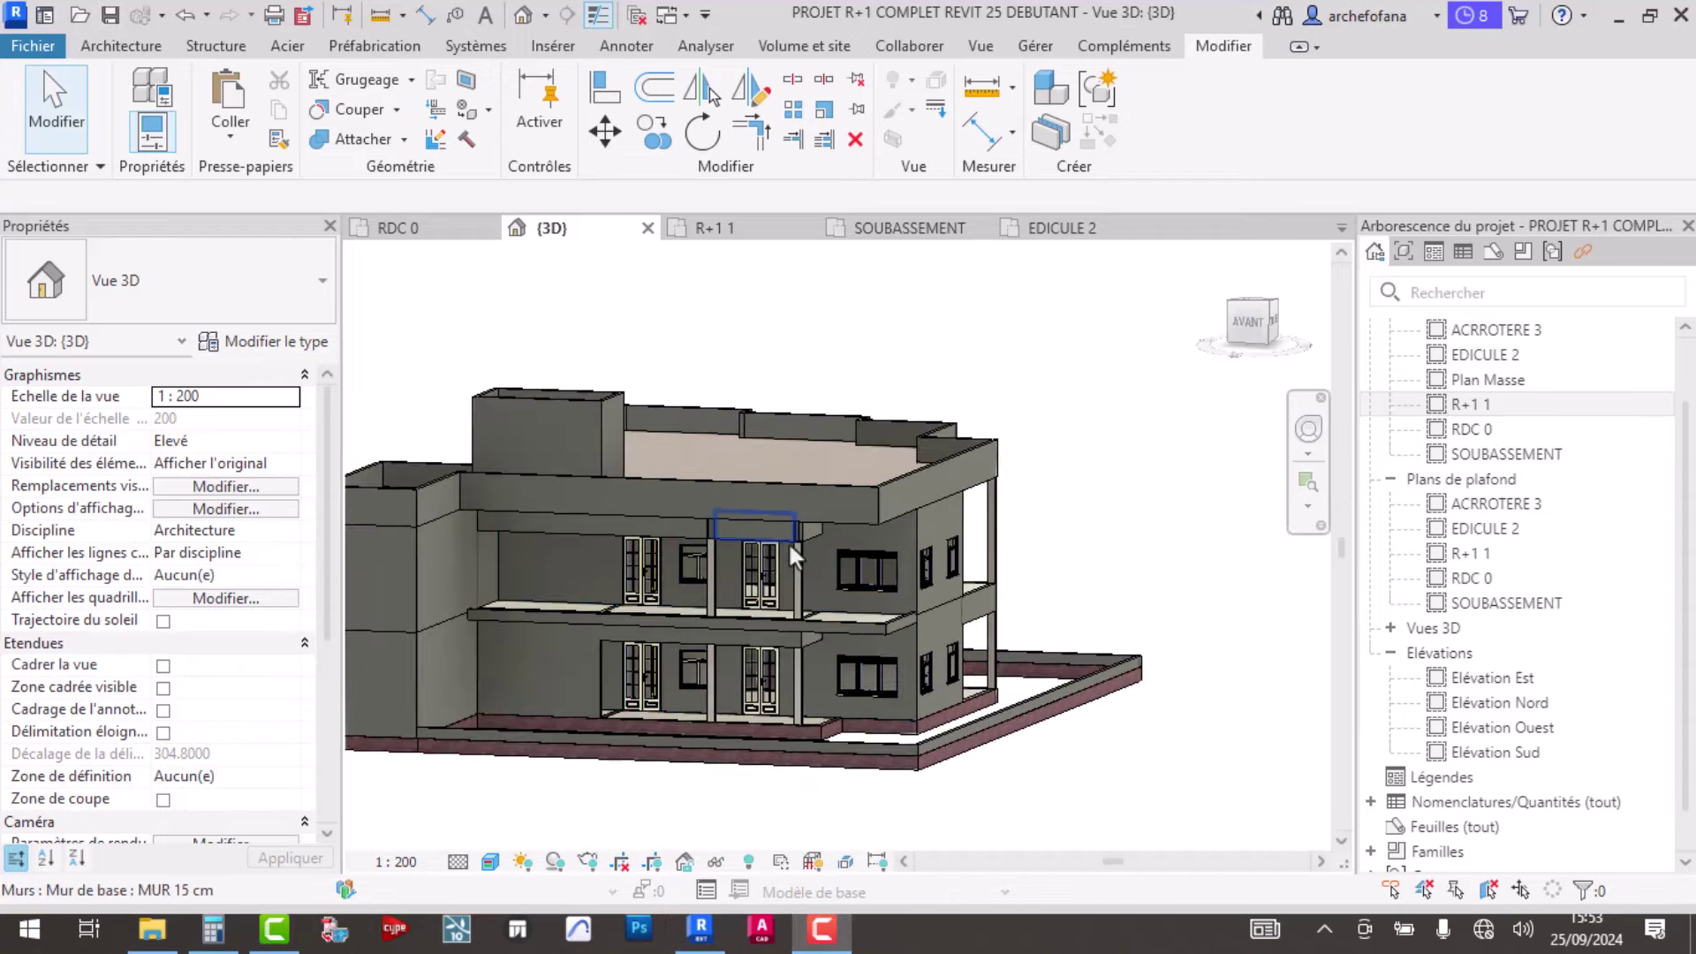
mouse_move(818, 486)
middle_mouse_down("shift")
mouse_move(989, 654)
mouse_move(893, 787)
mouse_move(957, 574)
mouse_move(780, 568)
mouse_move(872, 477)
middle_mouse_up("shift")
scroll(925, 741, "up", 4)
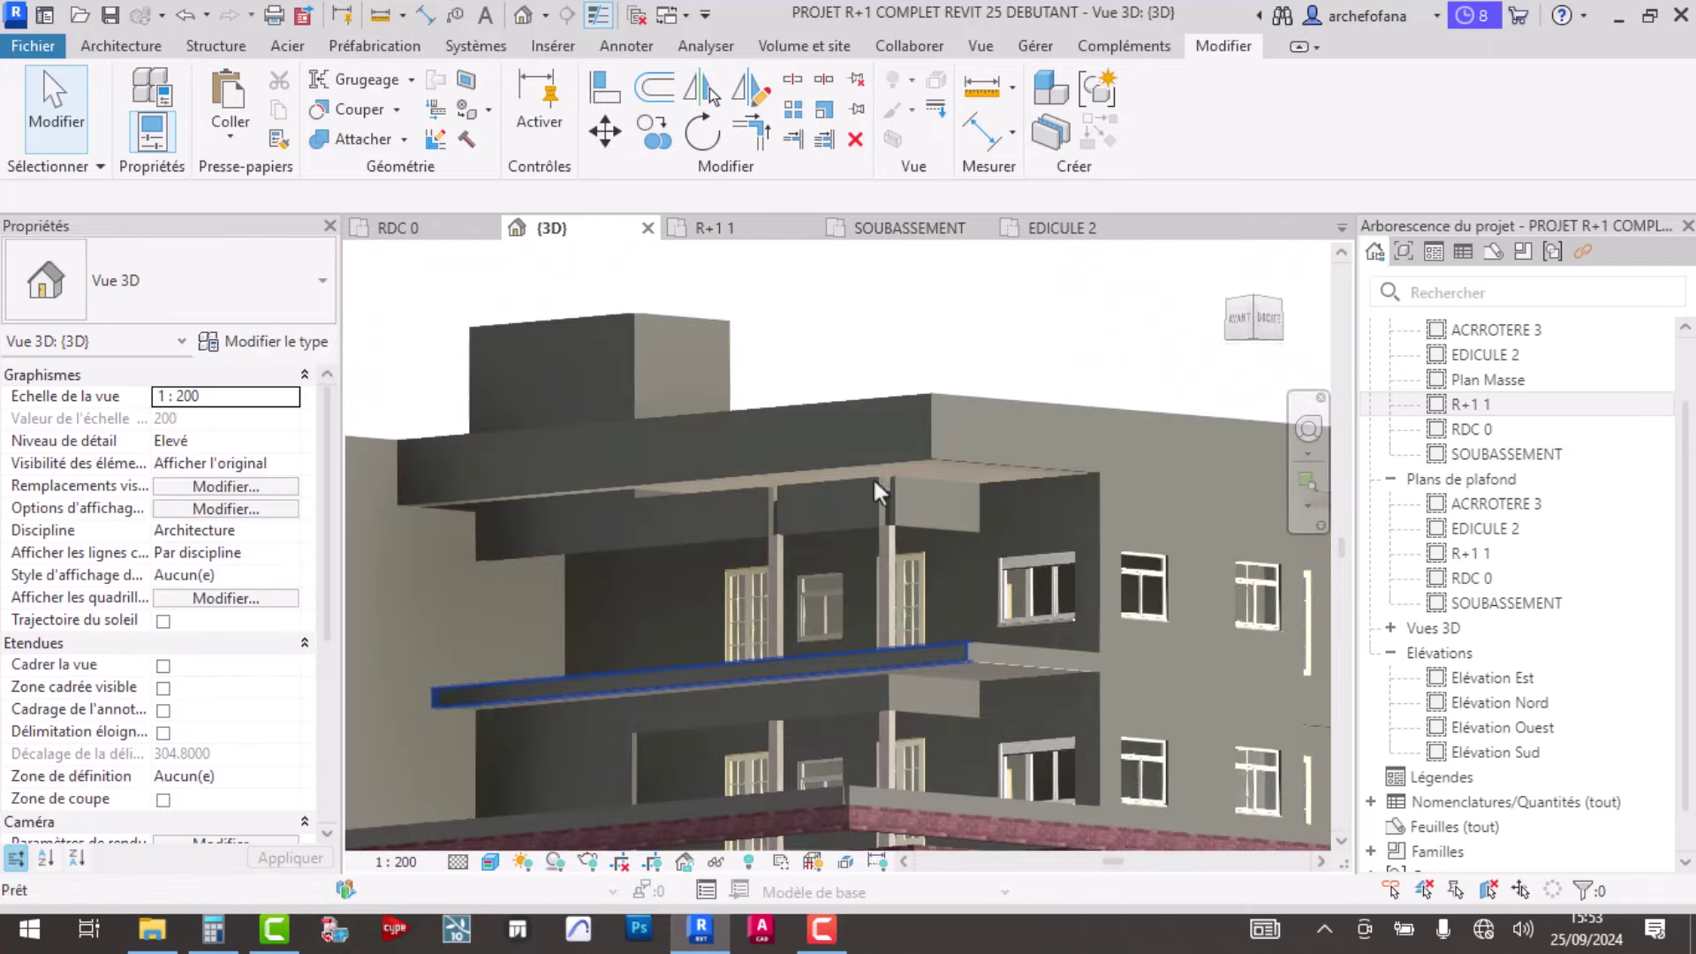
scroll(897, 500, "up", 3)
left_click(751, 132)
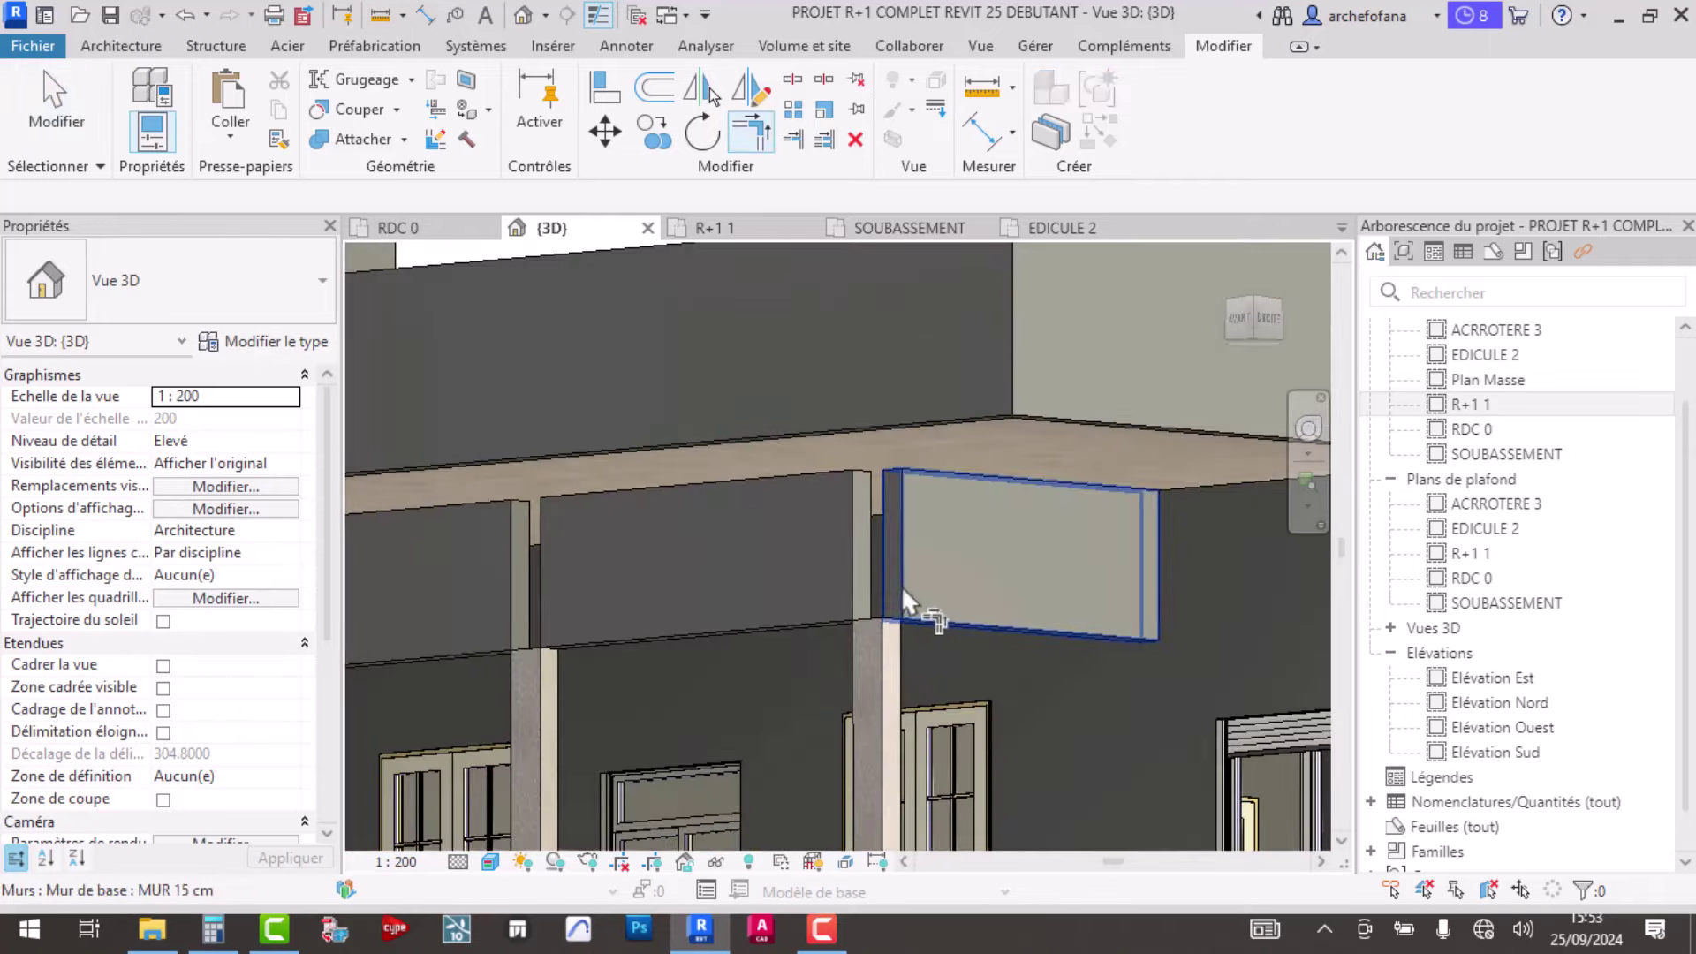
left_click(869, 575)
left_click(796, 581)
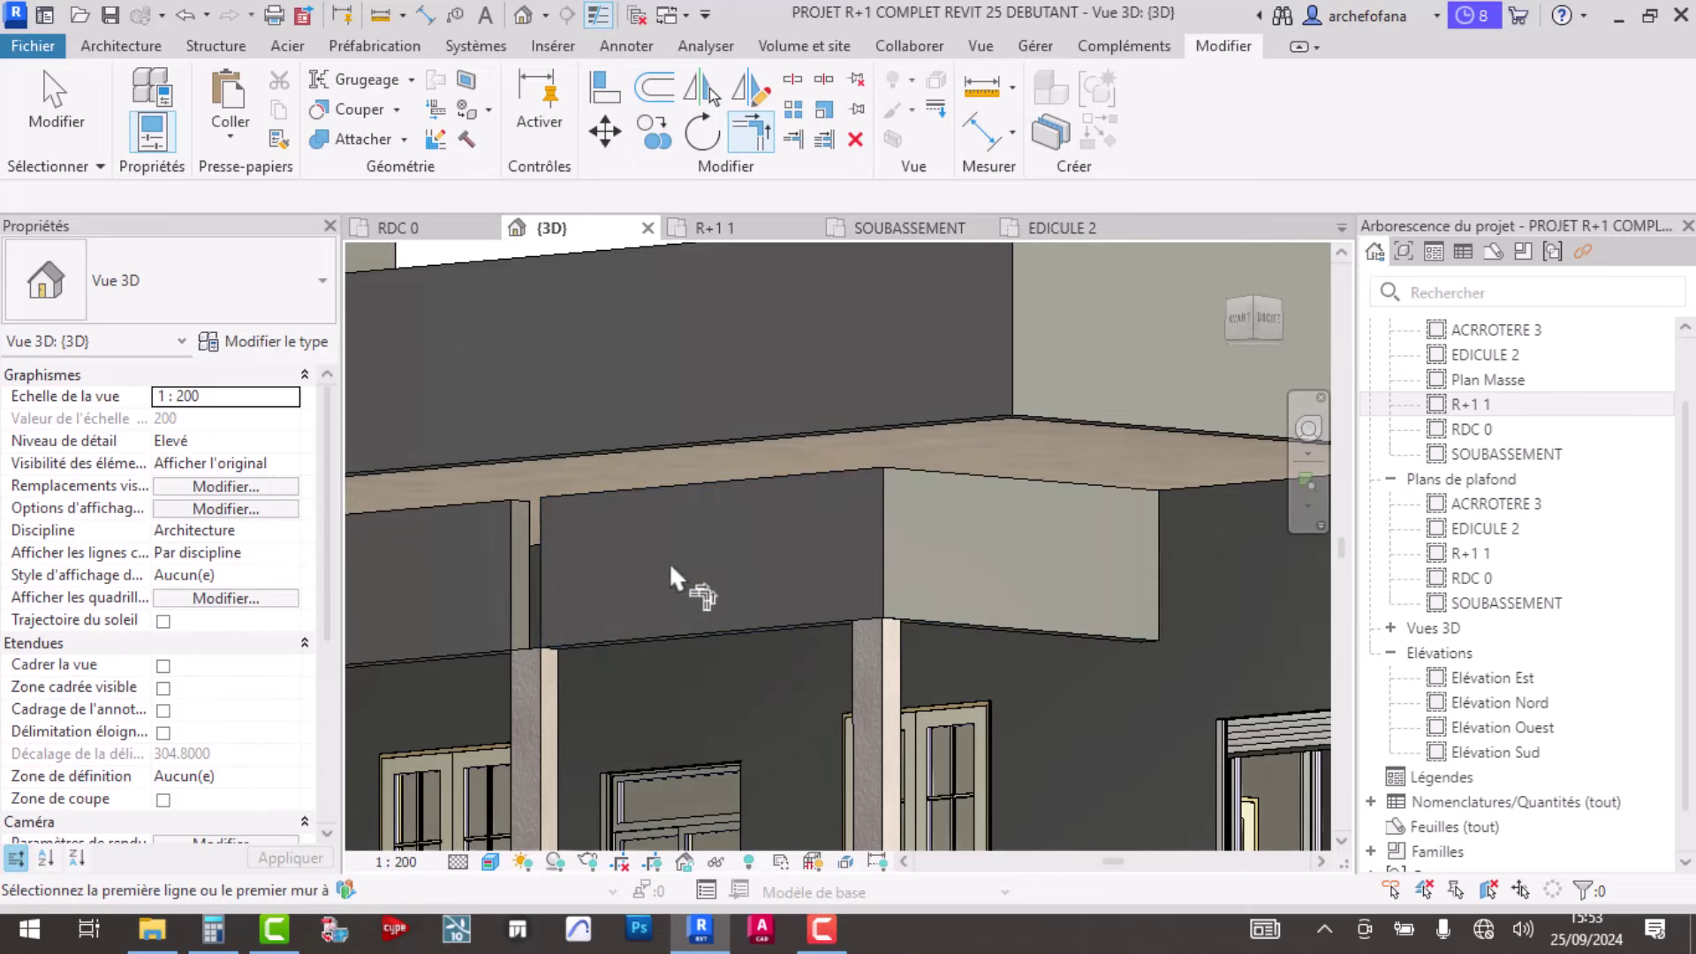
key("Escape")
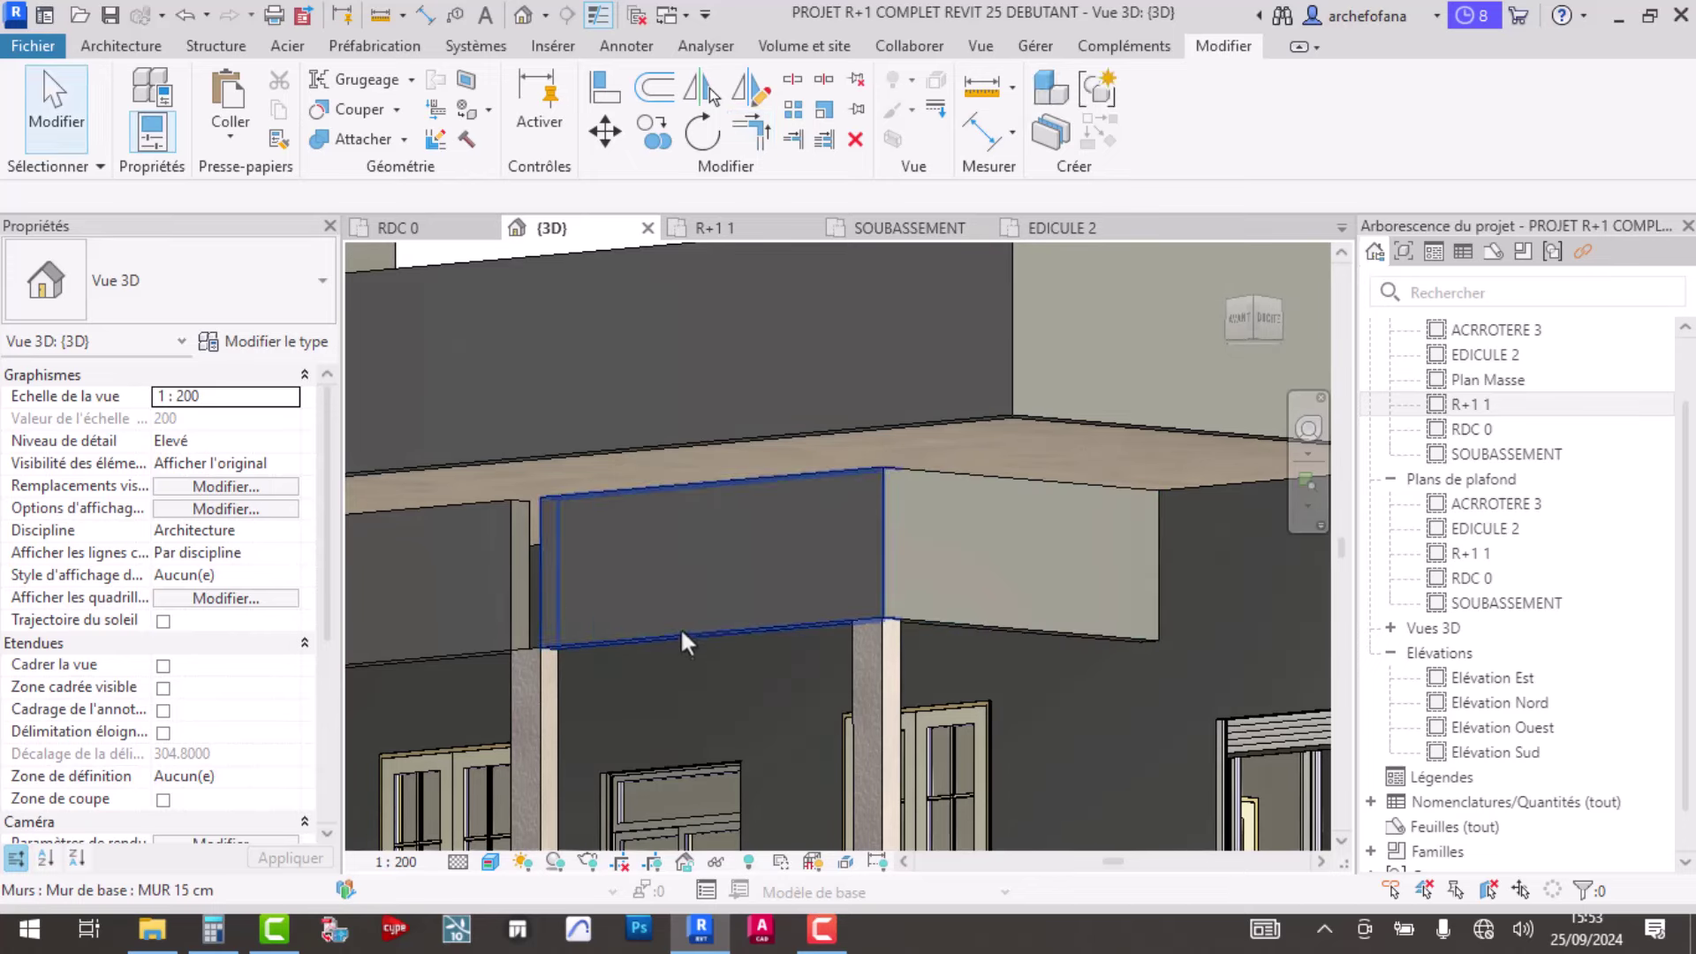
- Delete the middle balcony wall and align the wall panel to the reference face
left_click(684, 631)
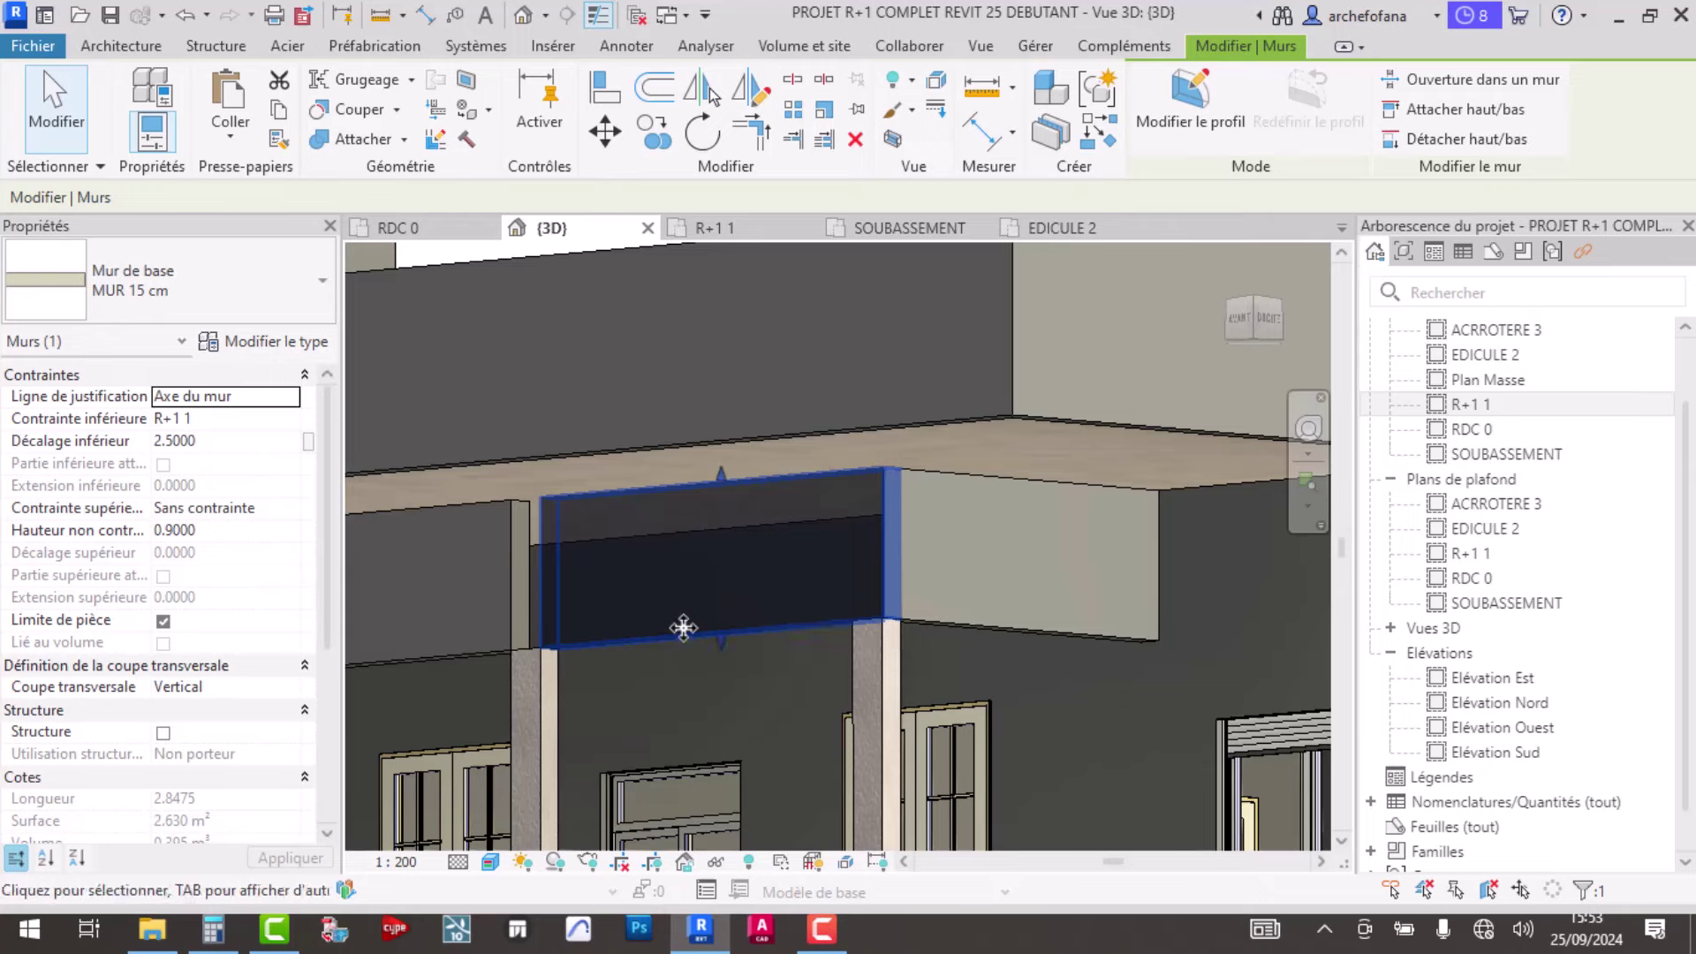
key("Delete")
left_click(759, 146)
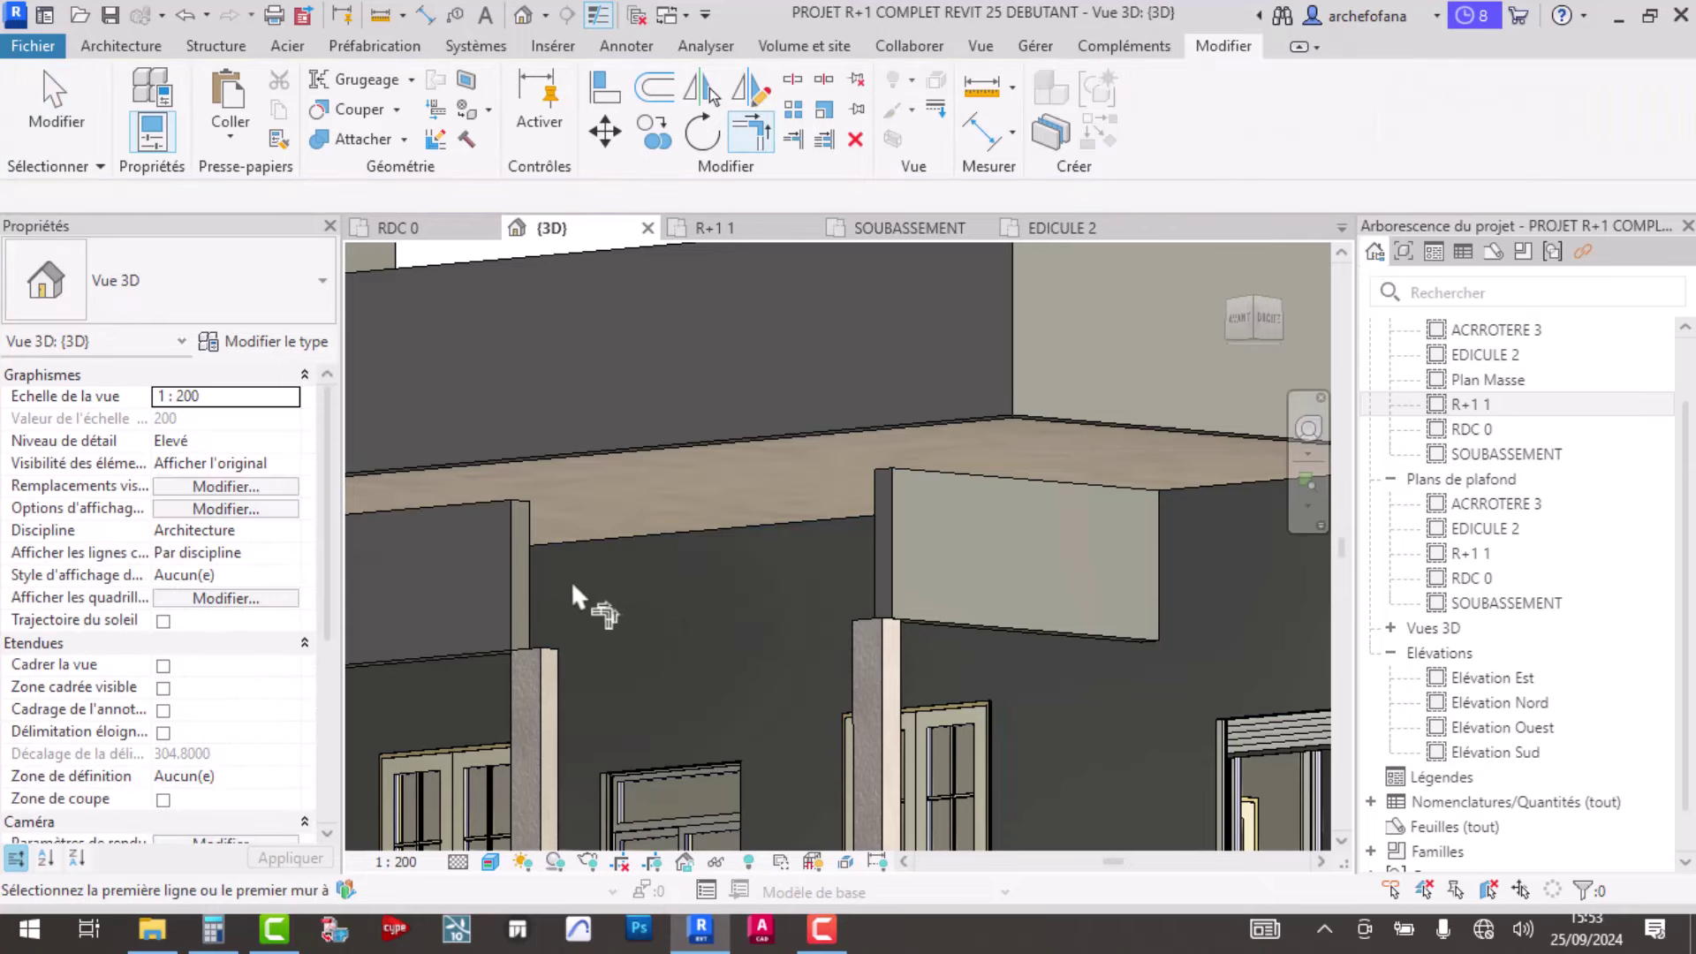
left_click(523, 578)
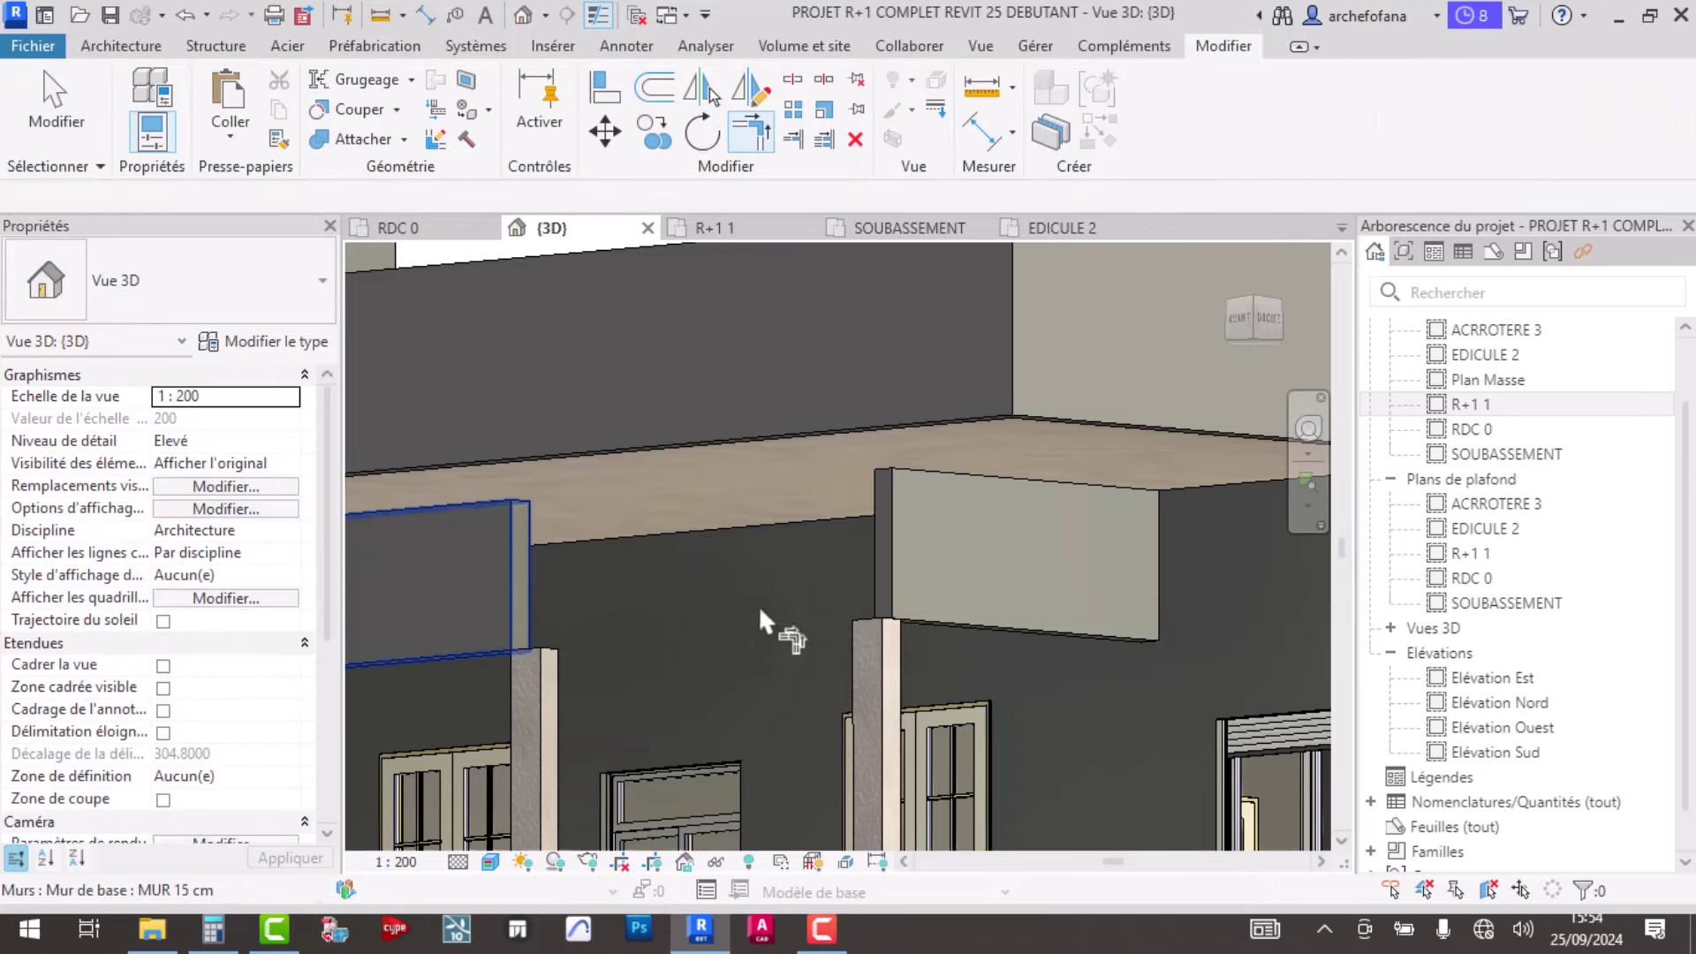
left_click(892, 581)
key("Escape")
scroll(940, 580, "down", 2)
- Orbit the 3D house view, then bring up the RDC 0 ground-floor plan
scroll(936, 587, "down", 3)
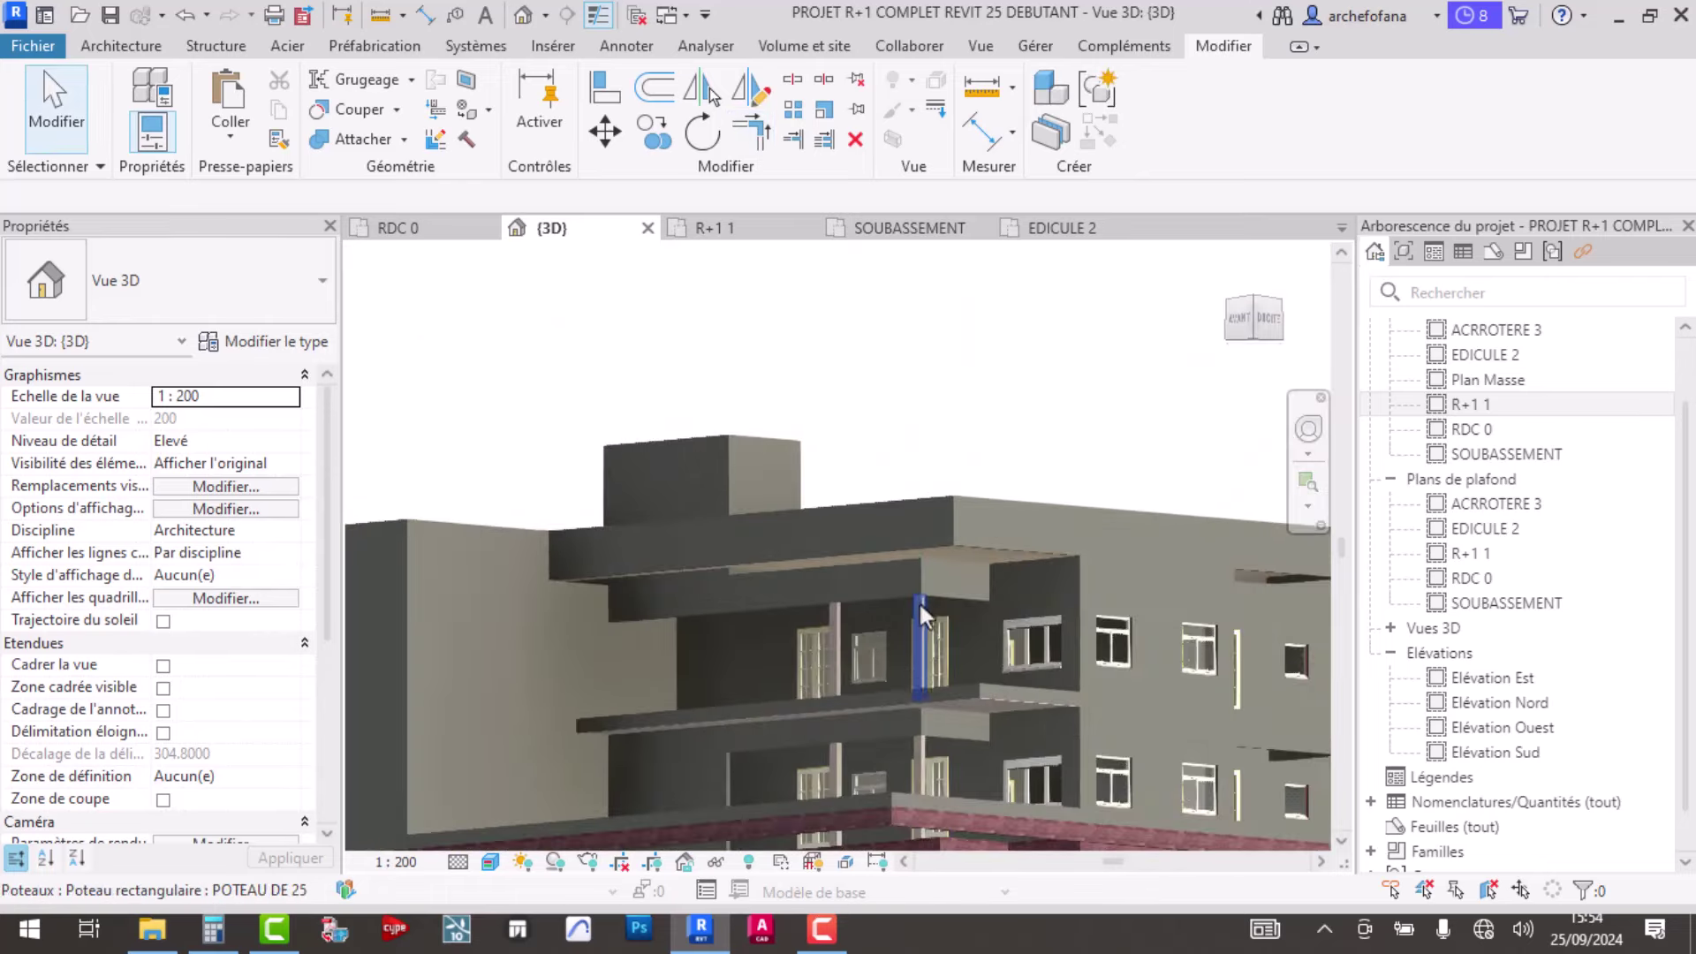
mouse_move(883, 697)
middle_mouse_down("shift")
mouse_move(813, 711)
mouse_move(731, 681)
mouse_move(792, 650)
mouse_move(1018, 689)
mouse_move(1174, 742)
mouse_move(1121, 810)
mouse_move(1060, 760)
middle_mouse_up("shift")
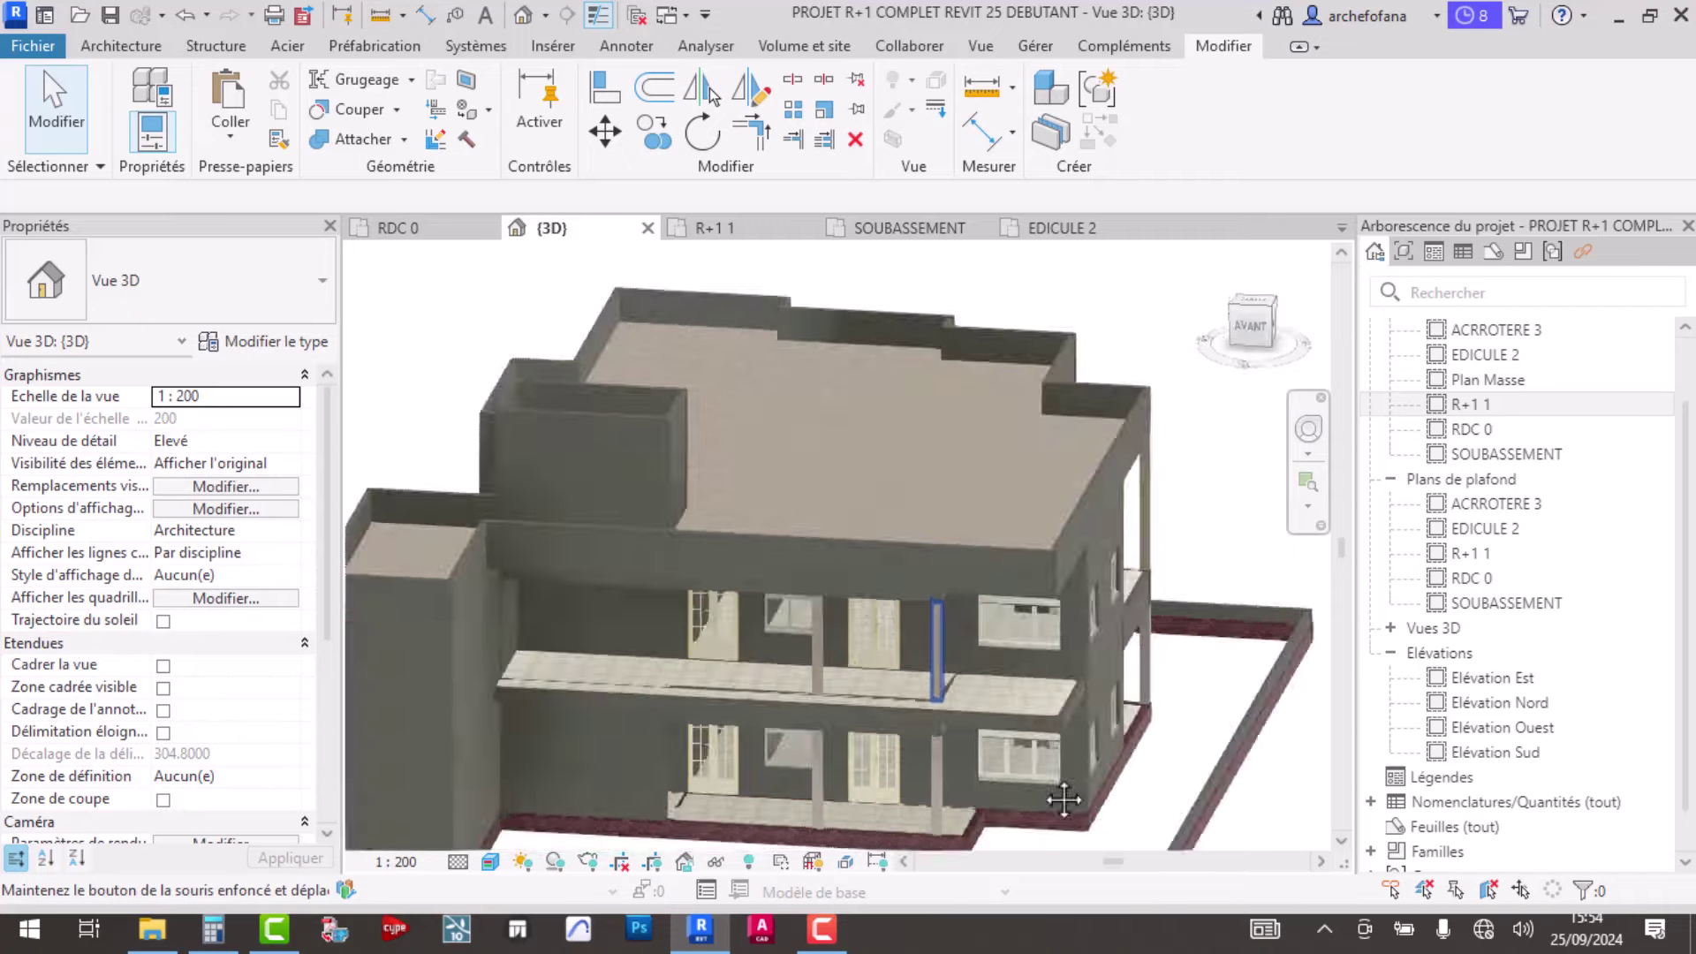
mouse_move(1025, 651)
middle_mouse_down("shift")
mouse_move(1047, 586)
mouse_move(973, 717)
middle_mouse_up("shift")
scroll(974, 717, "up", 2)
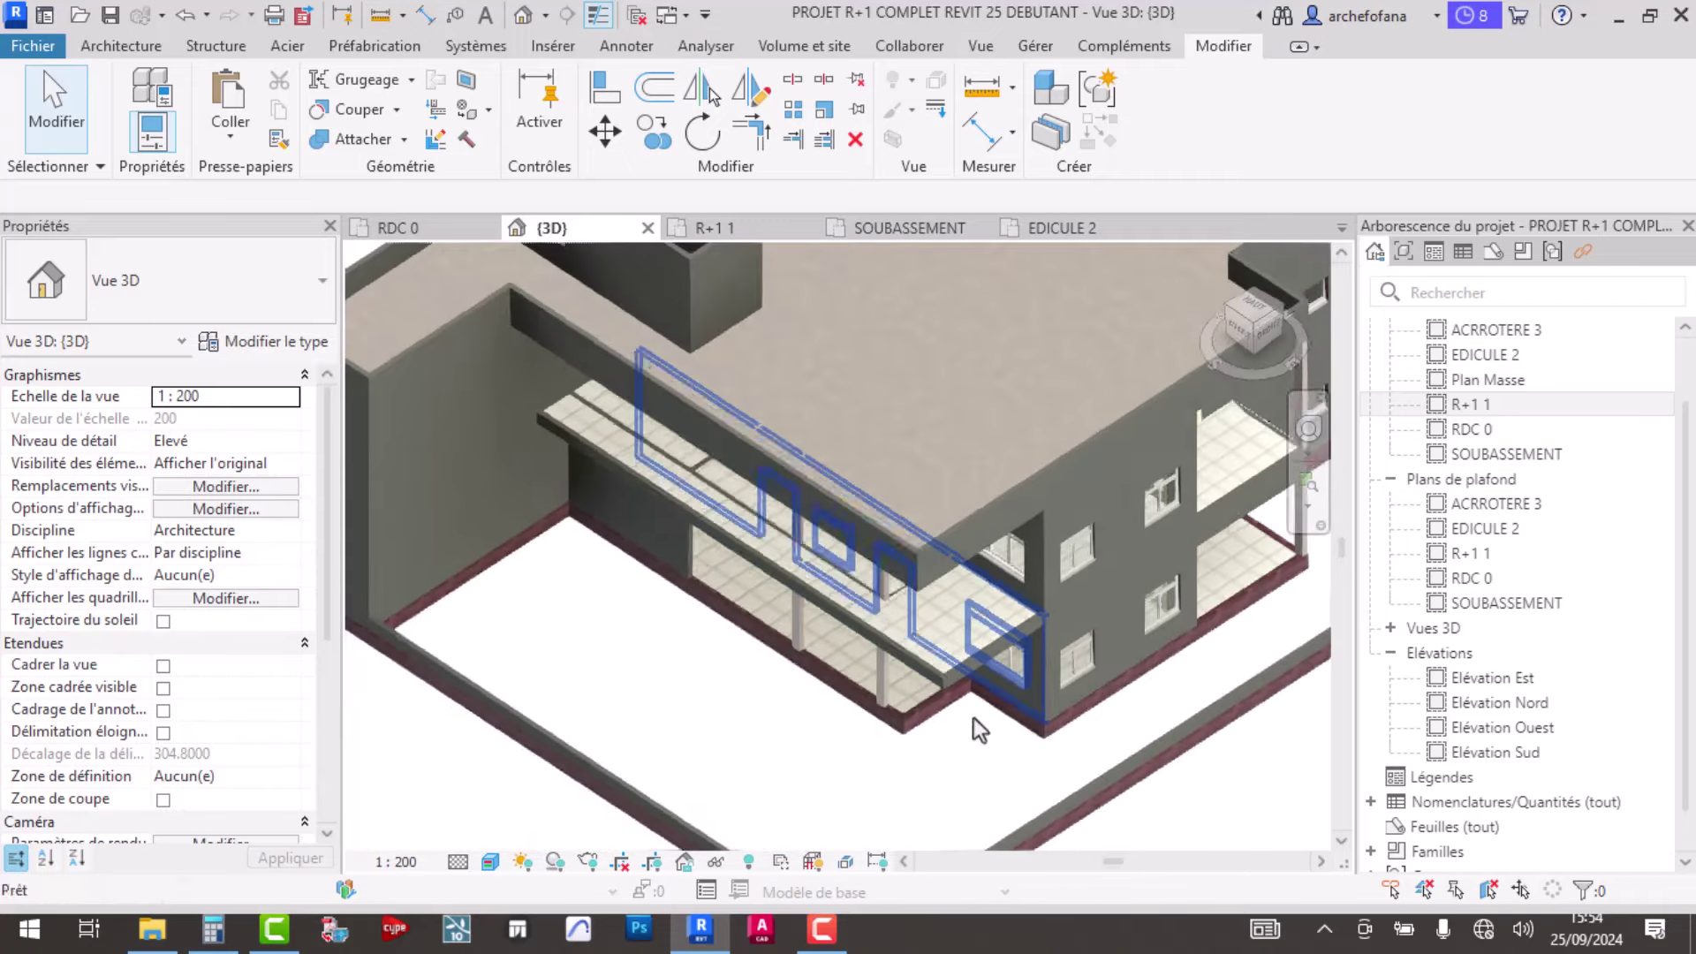
scroll(428, 346, "up", 2)
left_click(397, 228)
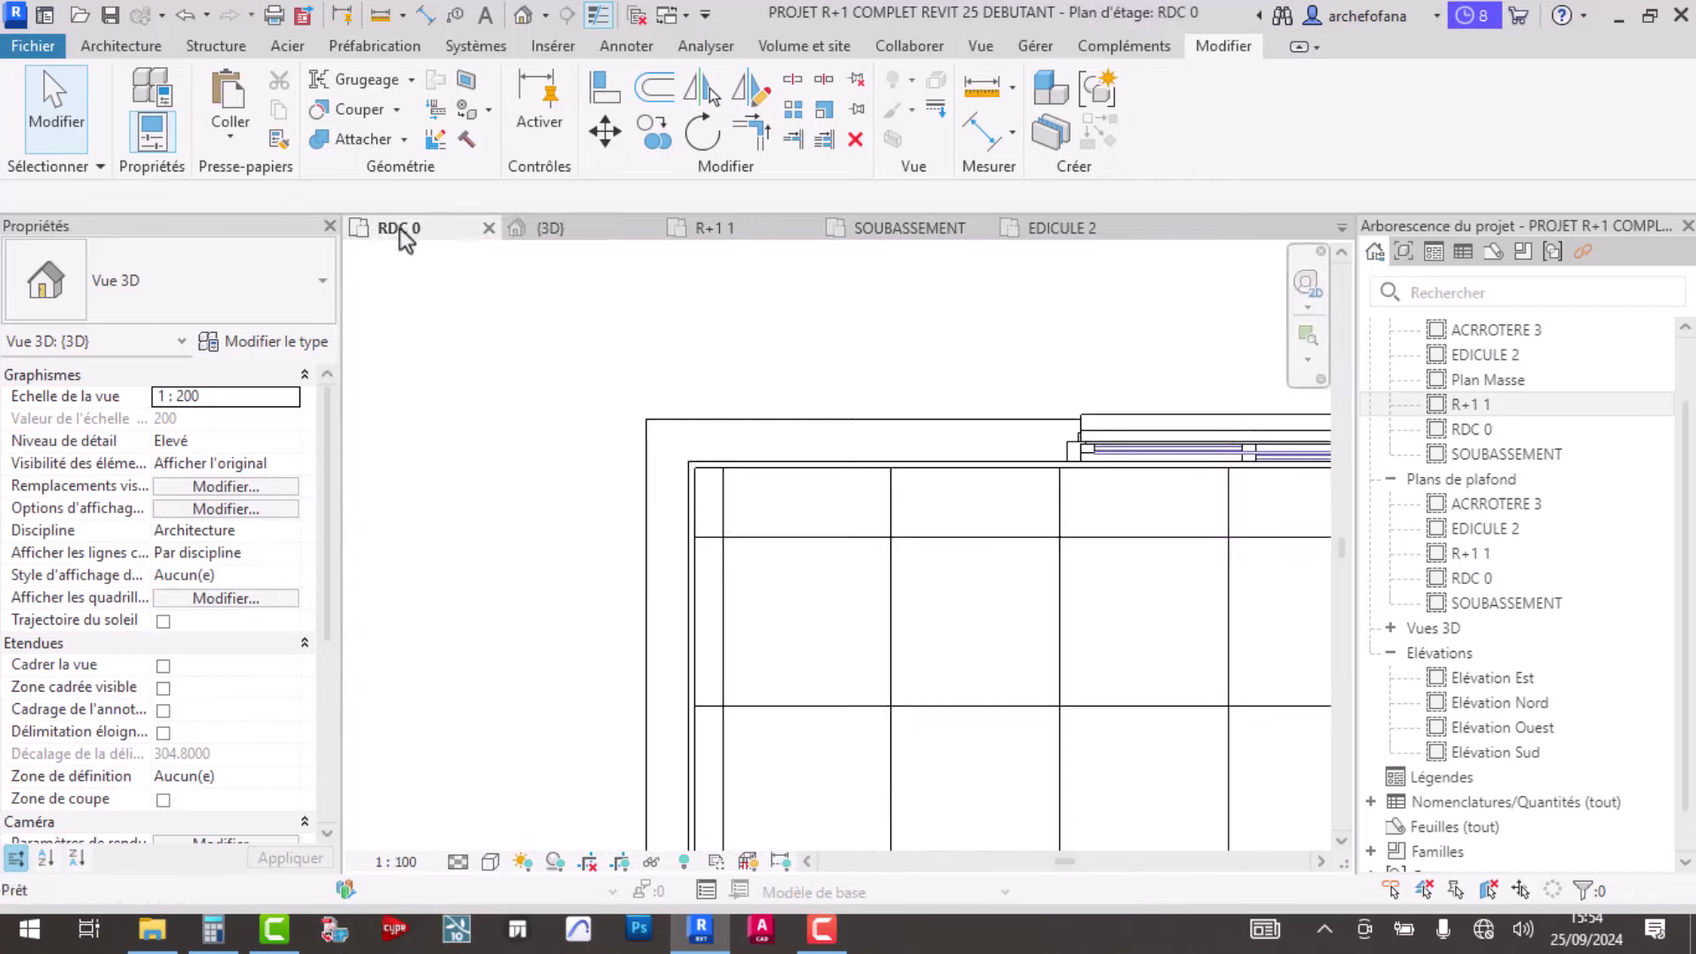
double_click(1492, 430)
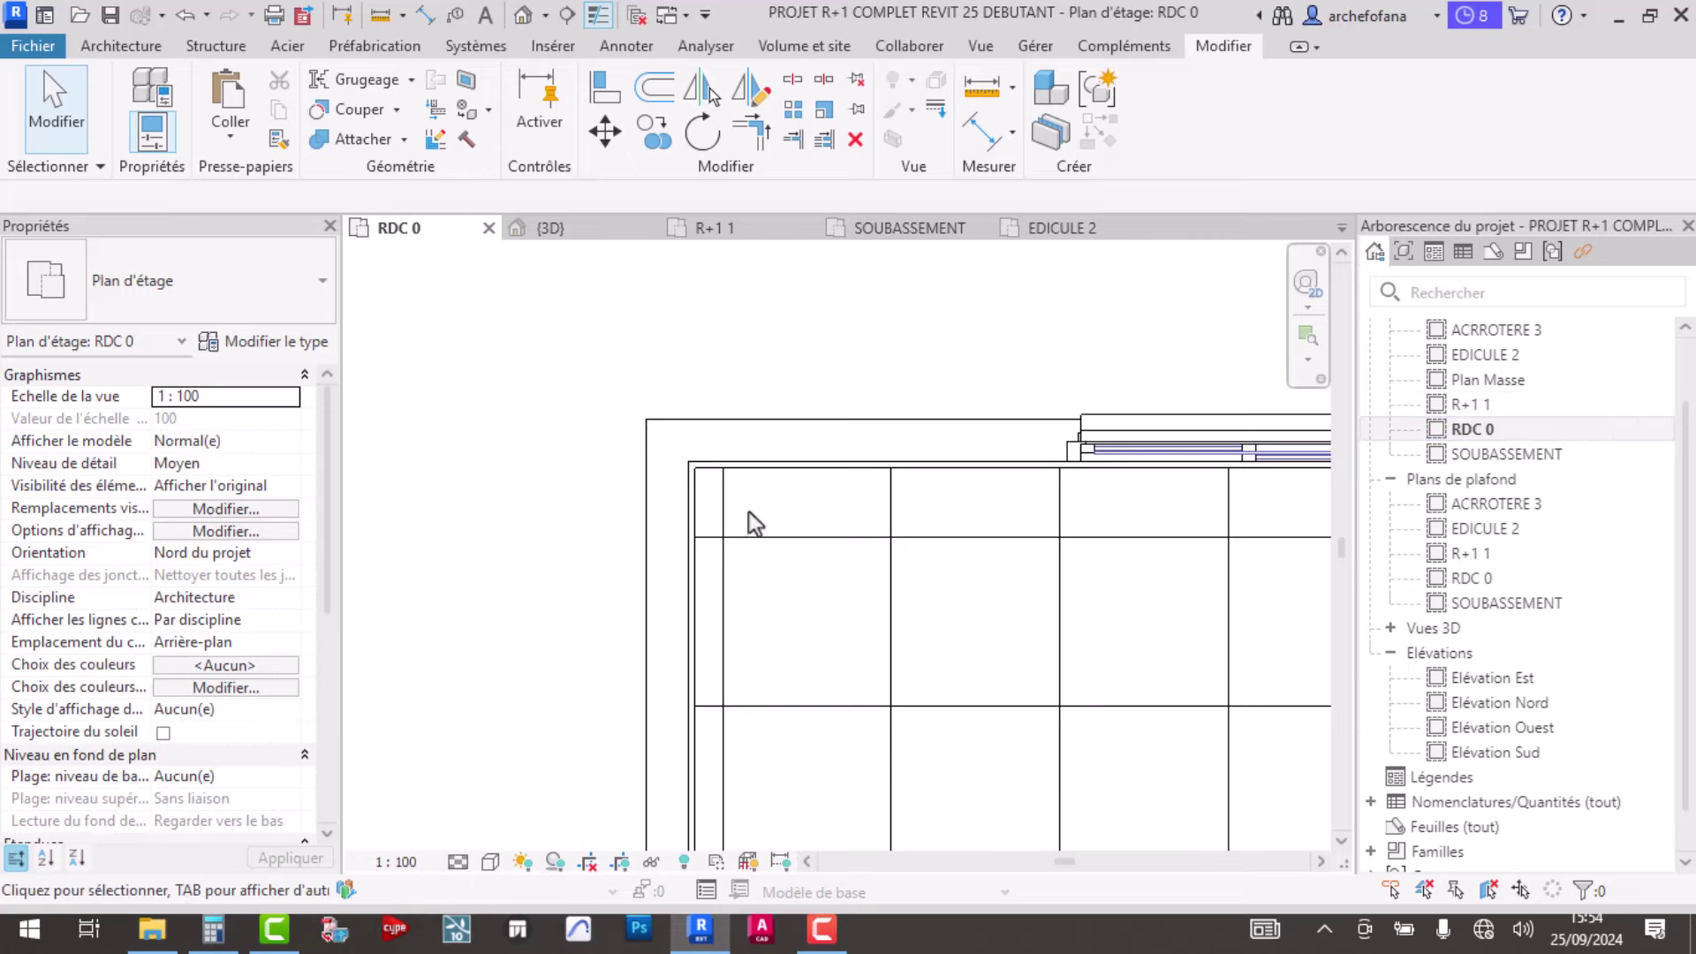
- Start a new in-place family from the Architecture tab's Component menu
scroll(696, 506, "down", 2)
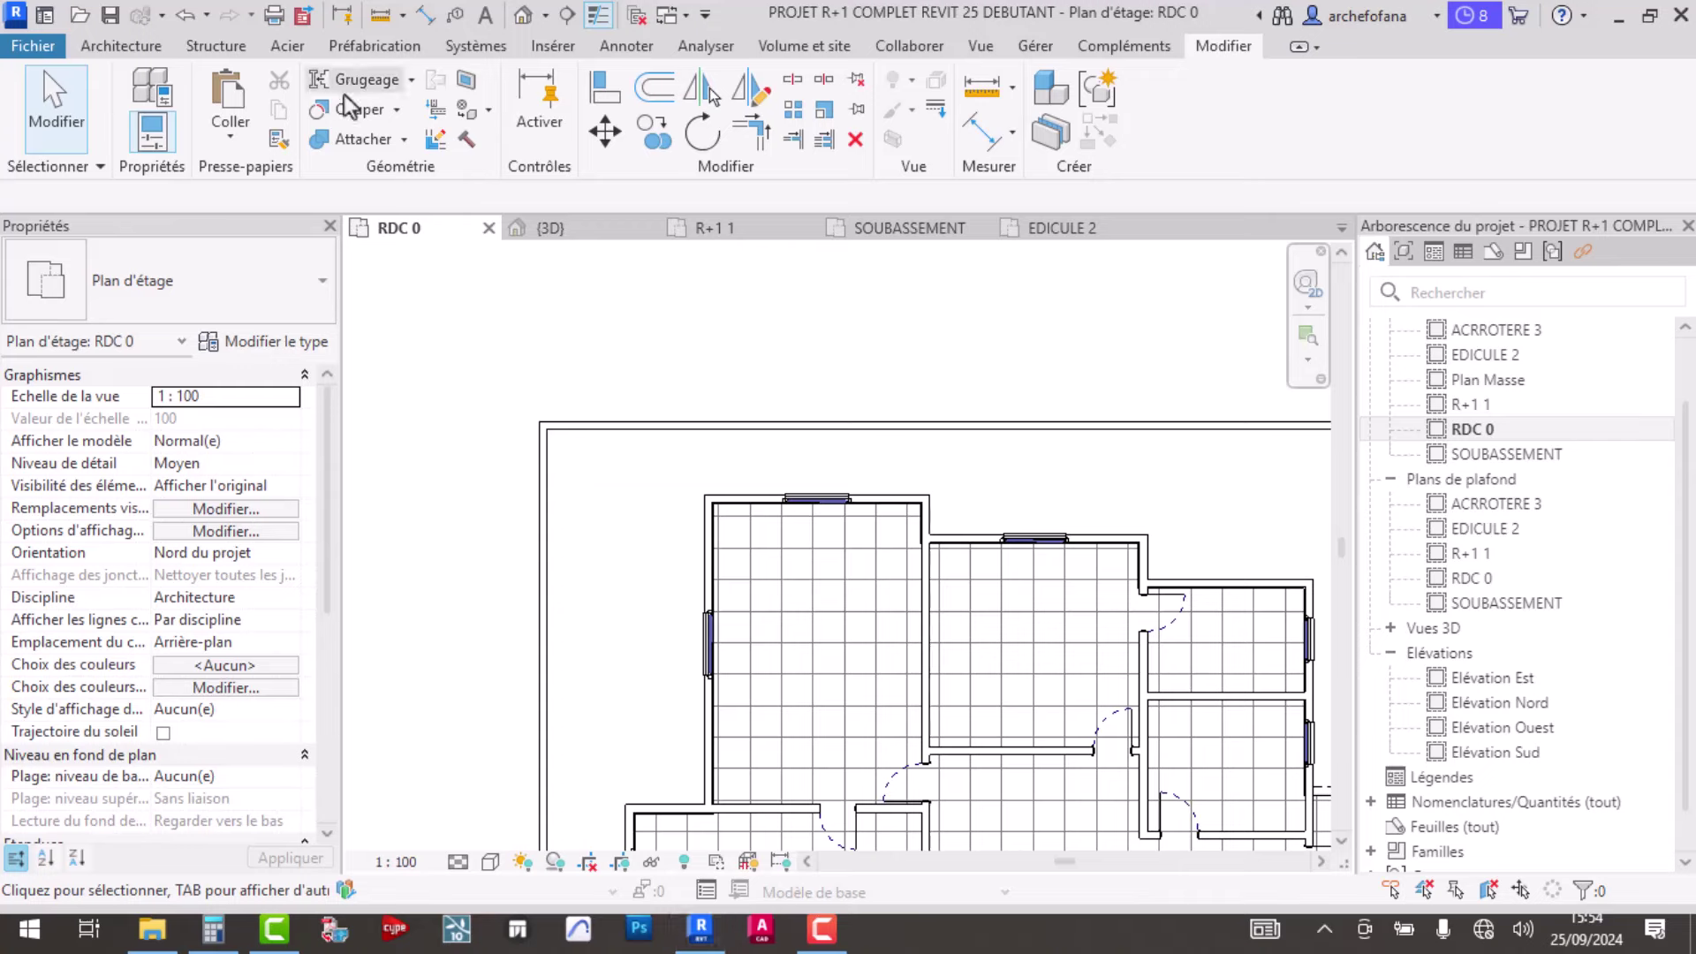
left_click(140, 51)
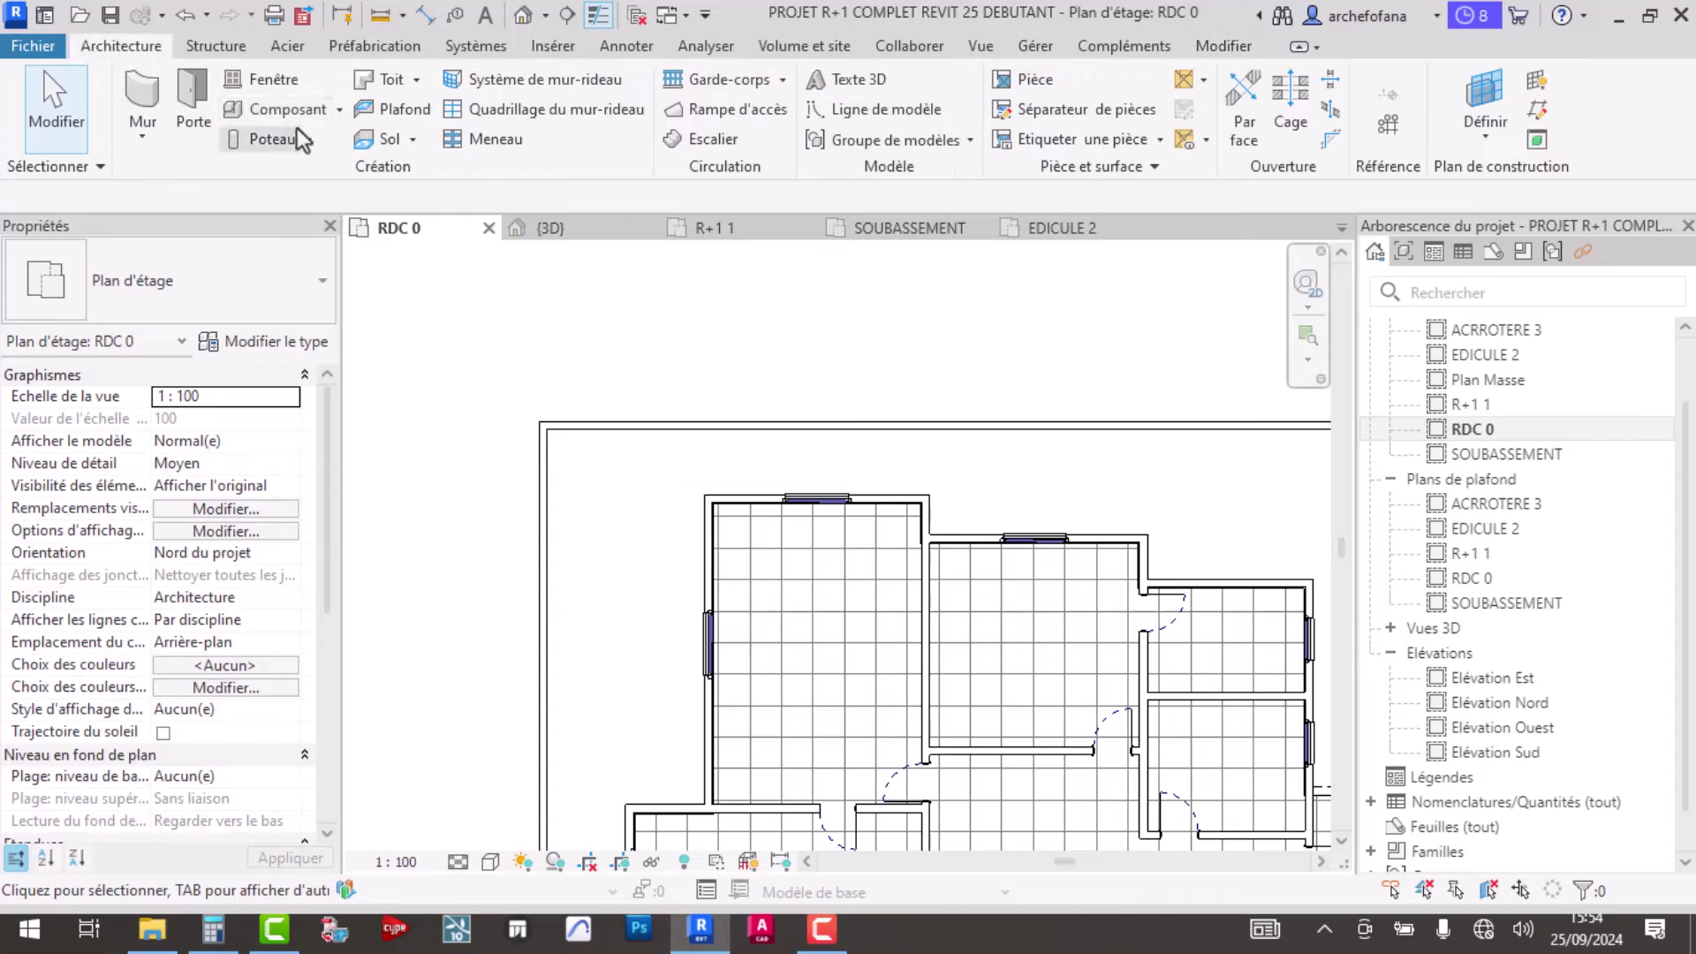
left_click(339, 111)
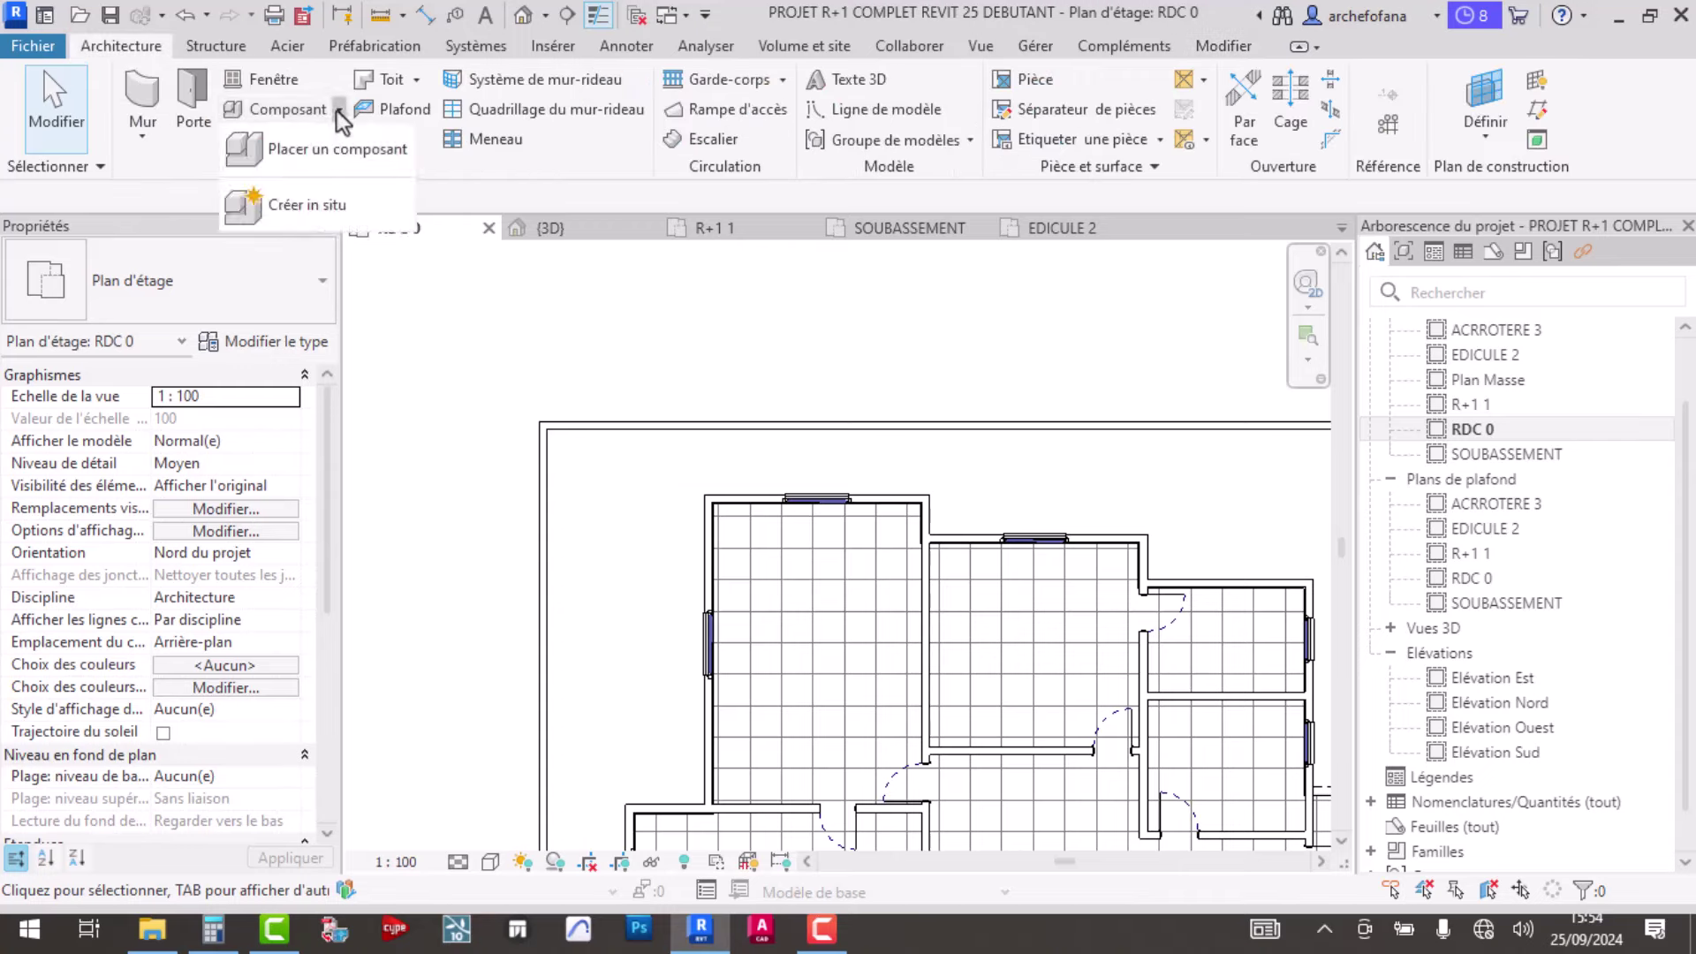
left_click(327, 214)
- Choose the Poteaux category and accept the default family name Poteaux 1
scroll(724, 364, "down", 1)
scroll(839, 309, "up", 2)
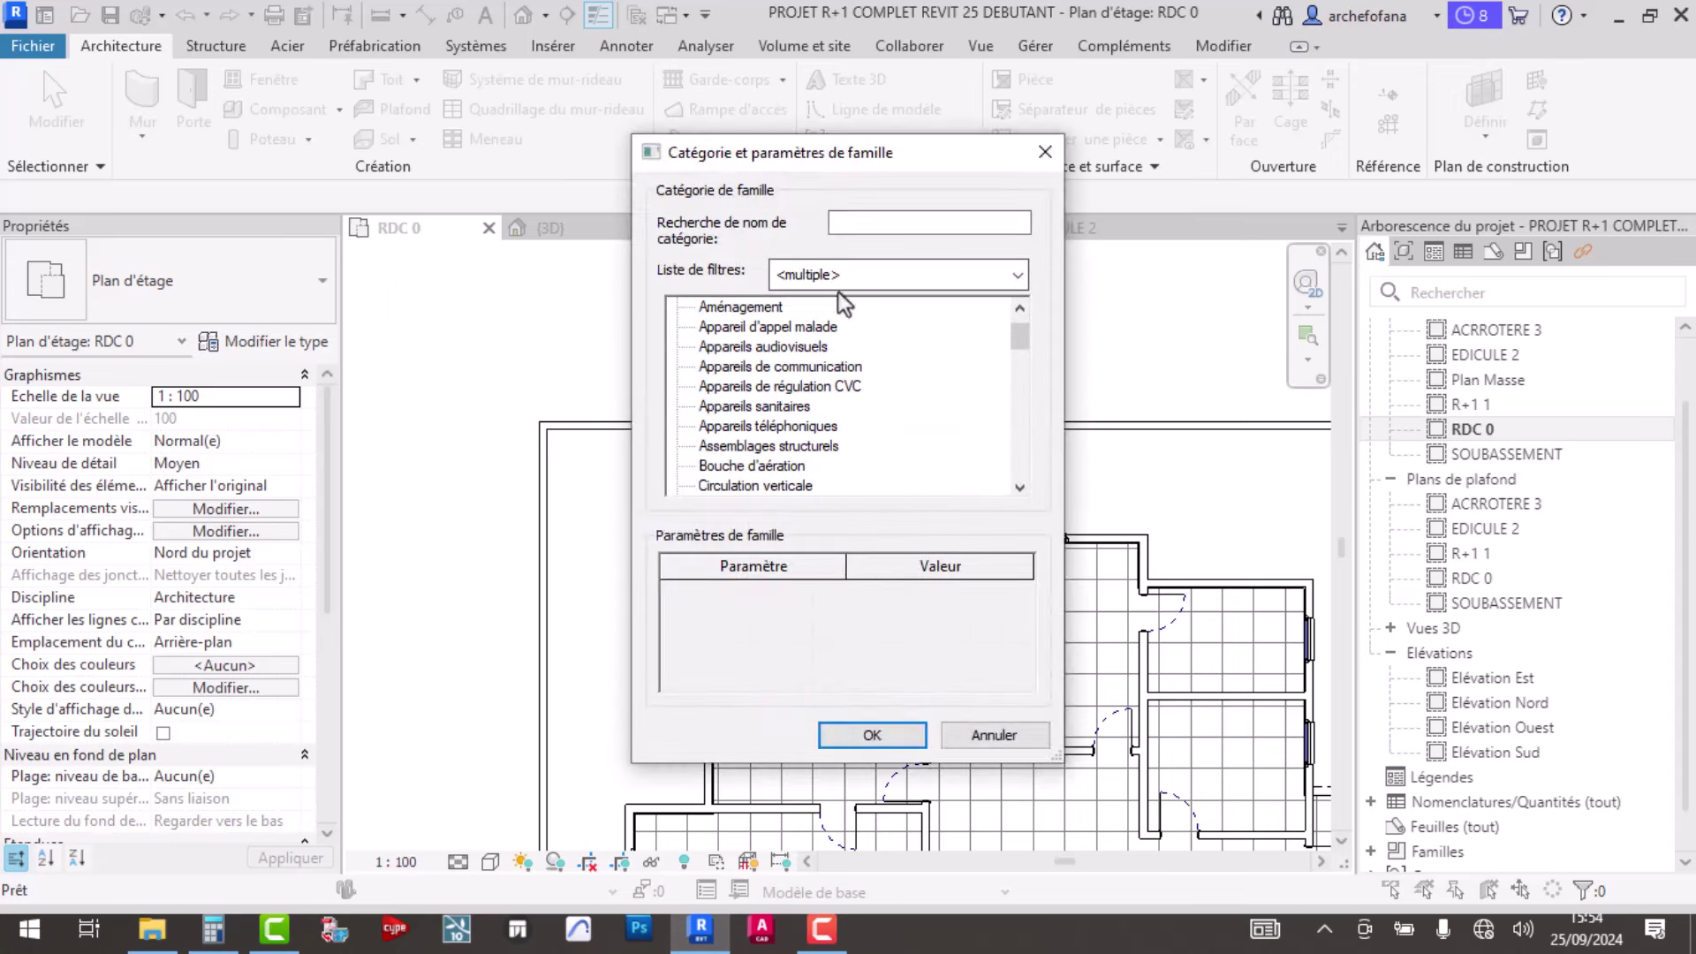
scroll(814, 385, "down", 2)
scroll(773, 426, "down", 2)
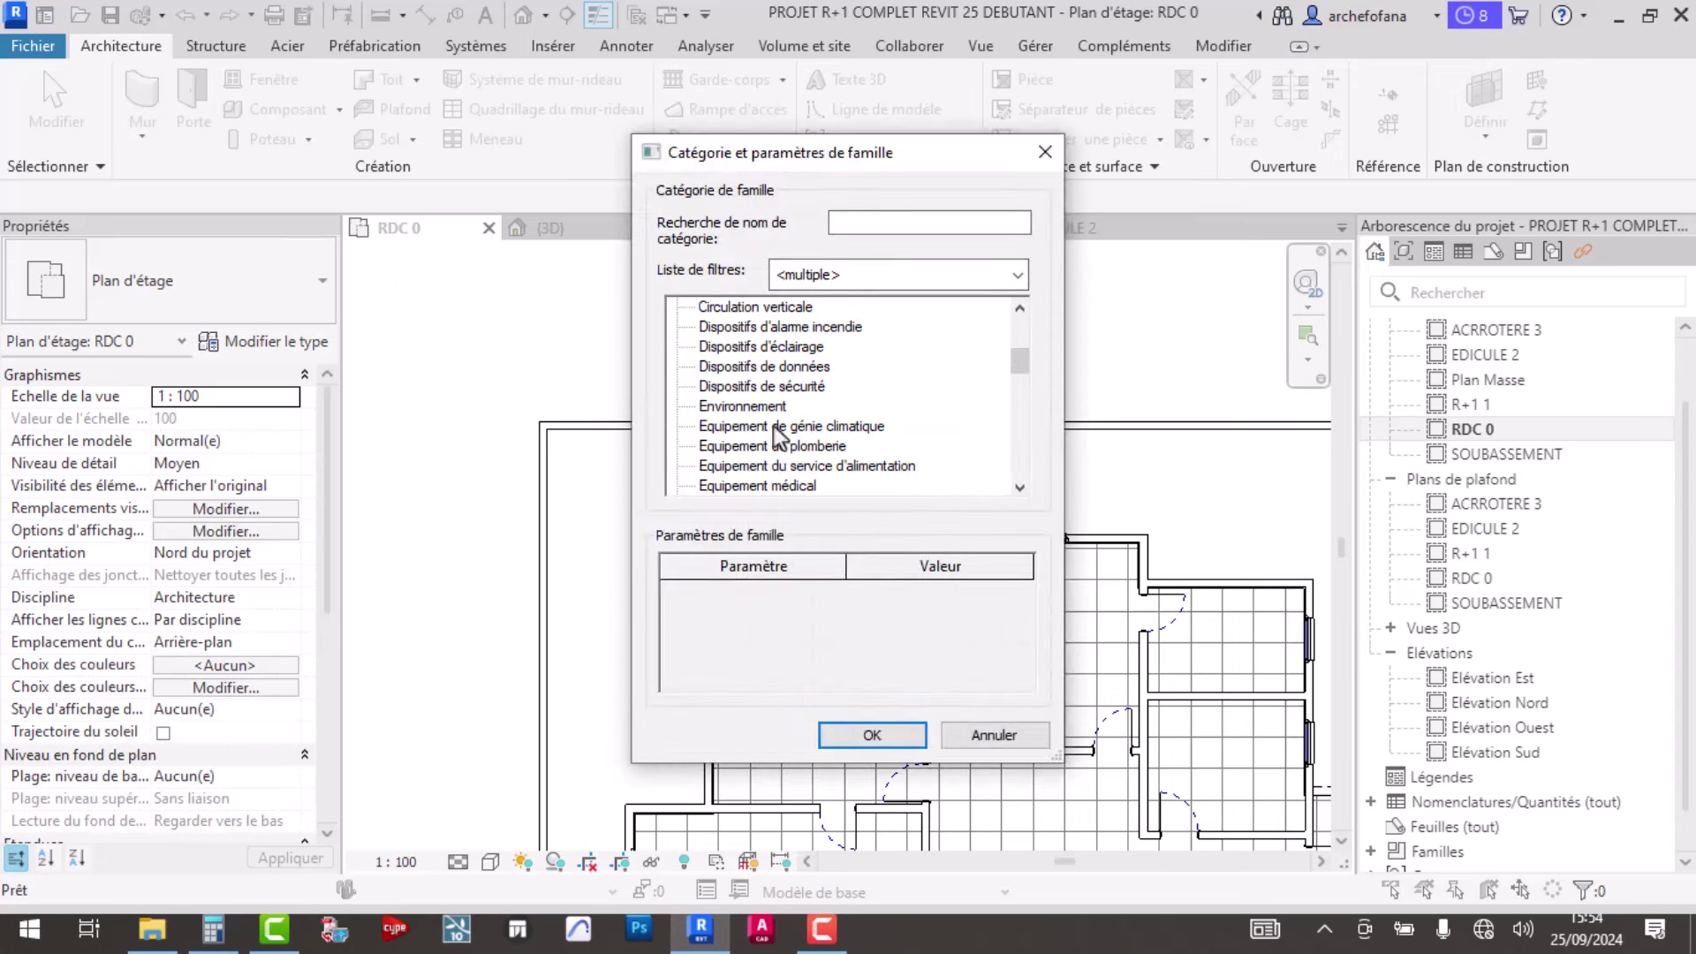
scroll(735, 412, "down", 1)
scroll(737, 415, "down", 1)
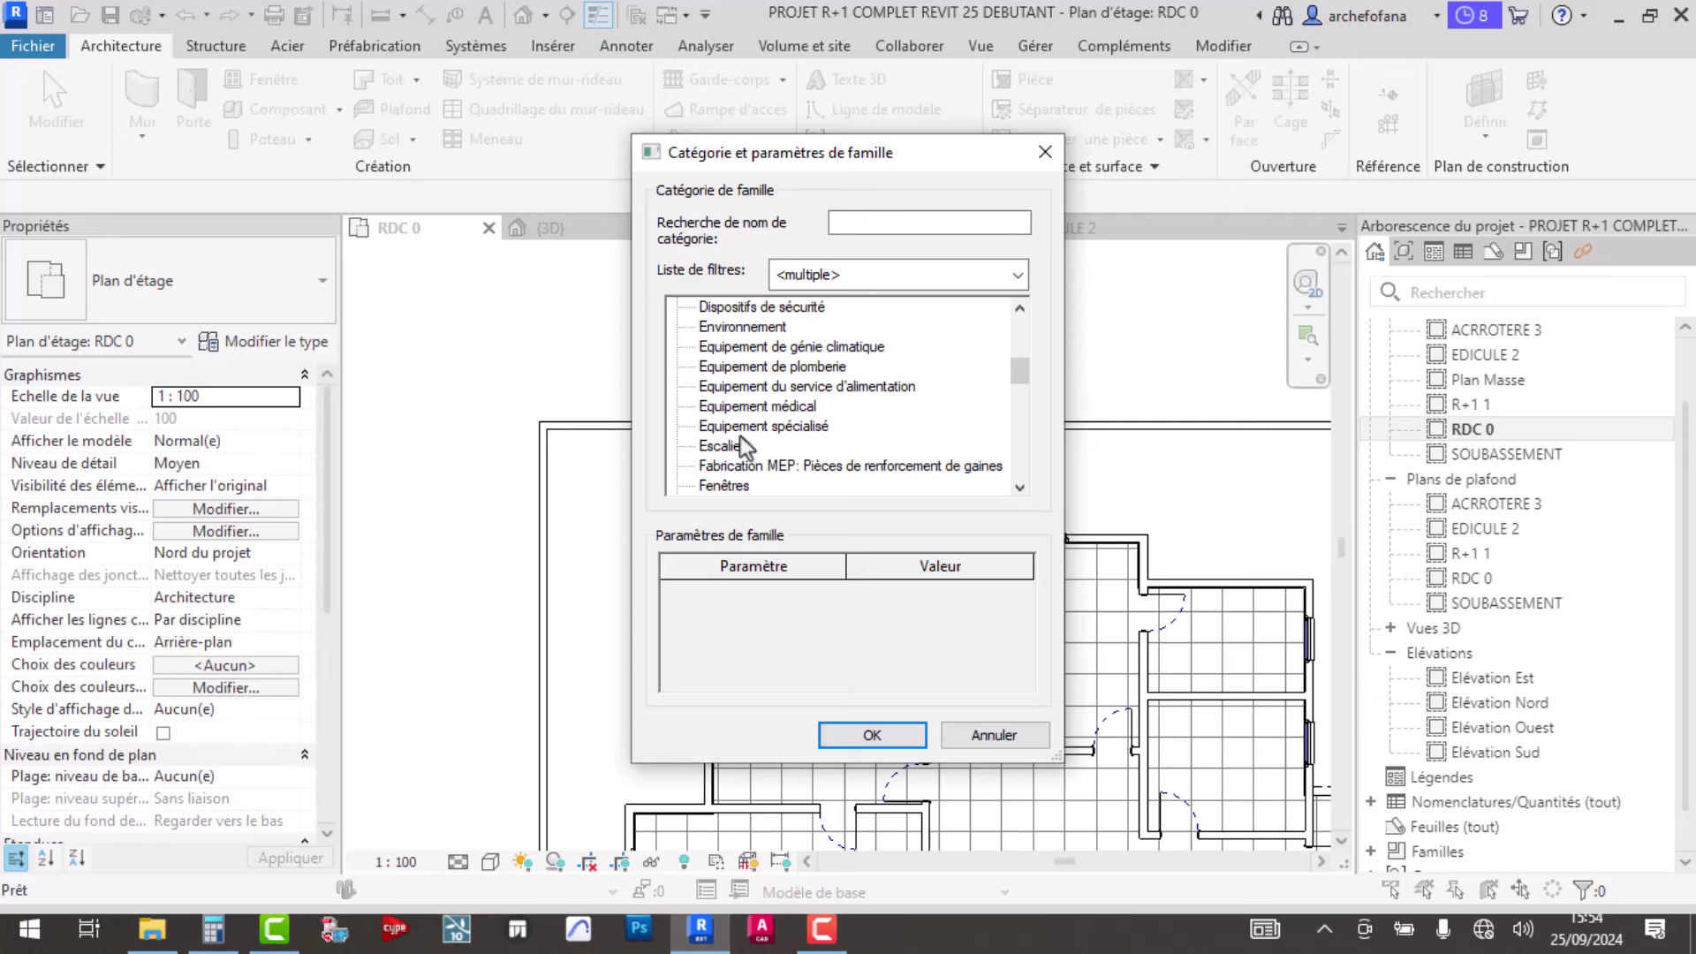
scroll(740, 436, "down", 1)
scroll(745, 456, "down", 2)
scroll(747, 455, "down", 1)
scroll(751, 454, "down", 2)
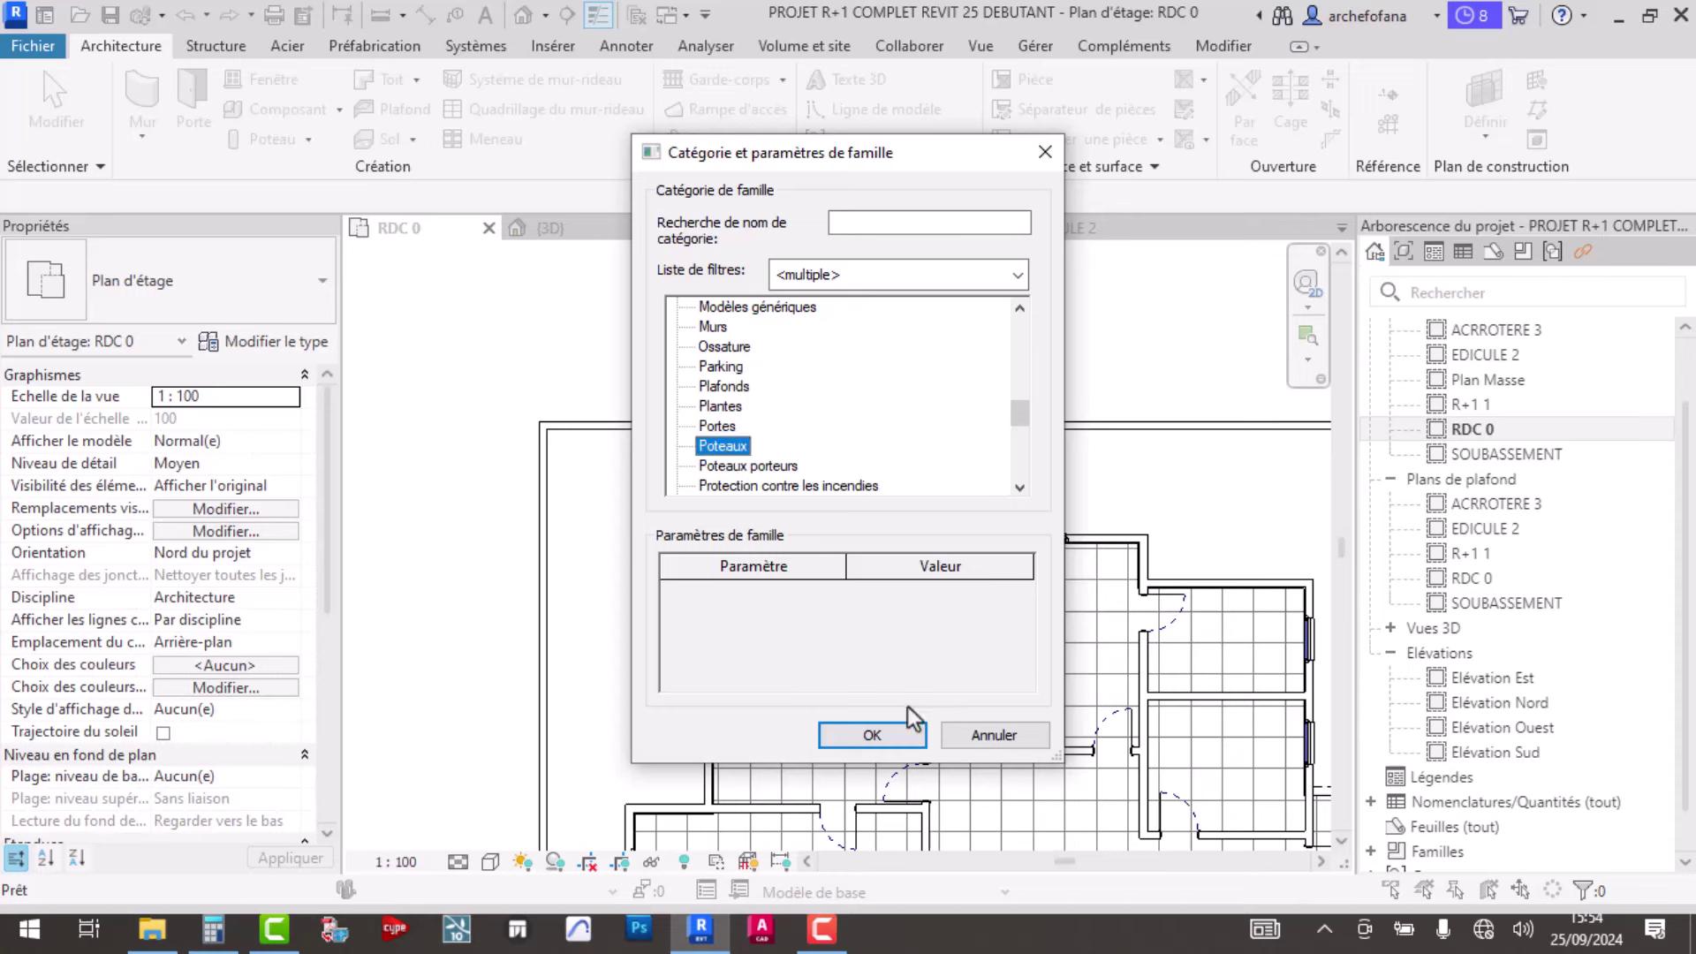
left_click(894, 736)
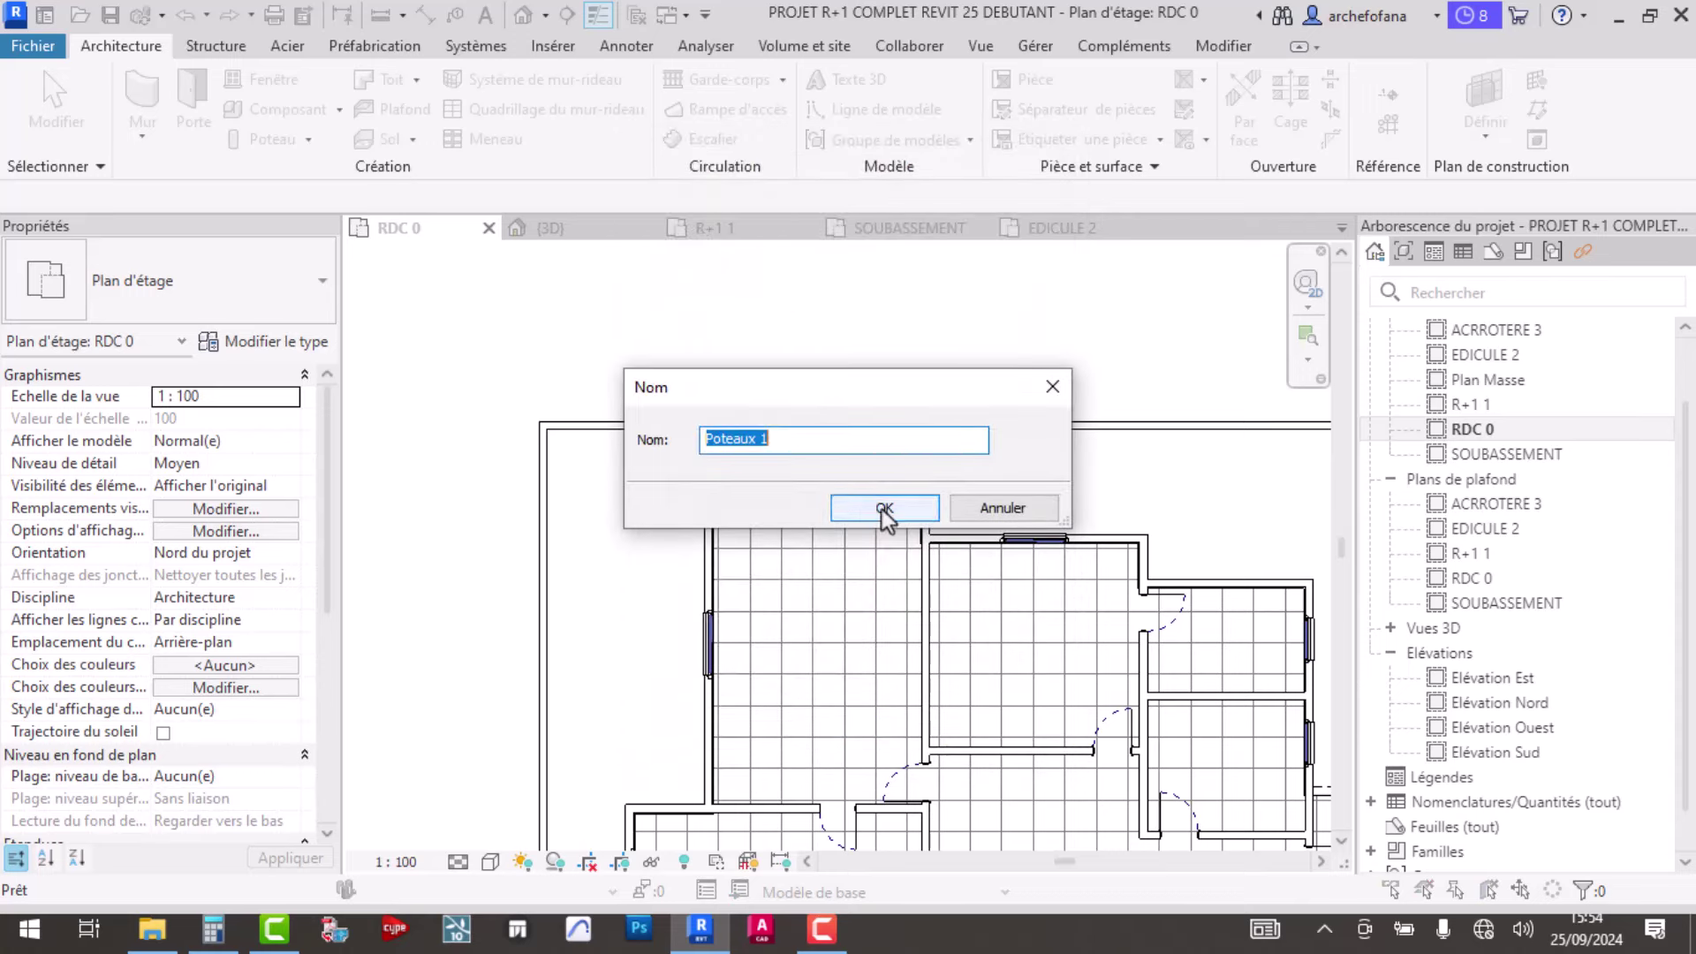
left_click(885, 512)
- Try finishing the empty family, then choose to keep it instead of deleting it
scroll(951, 564, "down", 2)
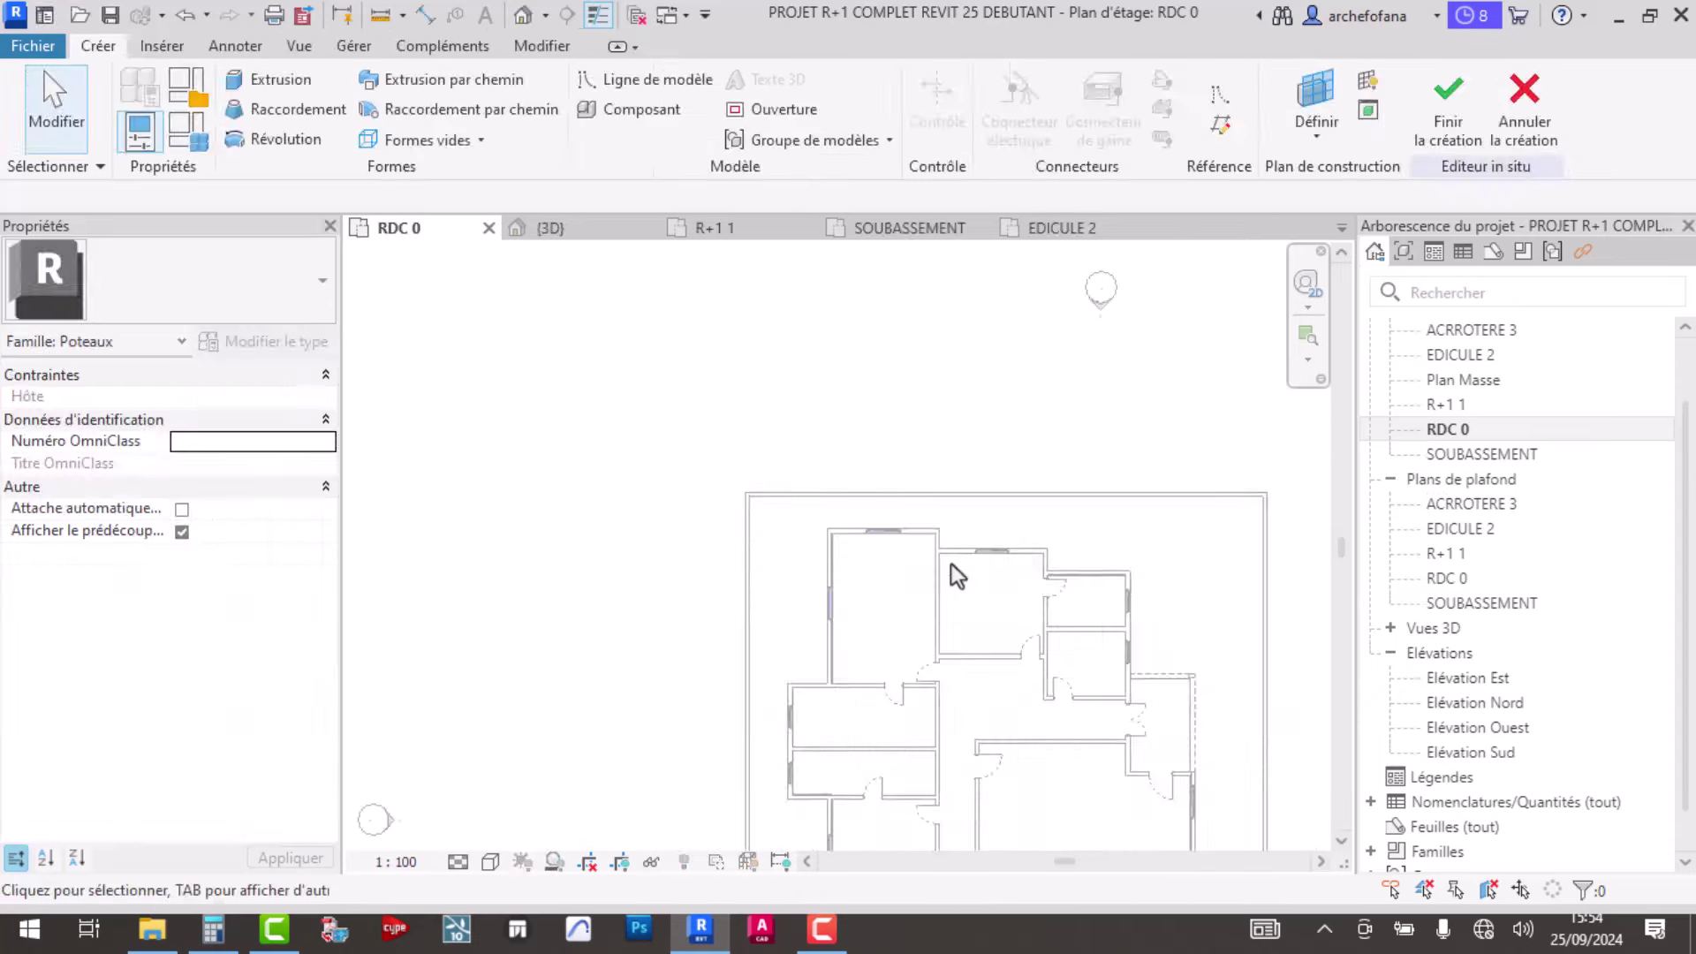
scroll(963, 583, "down", 2)
middle_click_drag(980, 606, 814, 401)
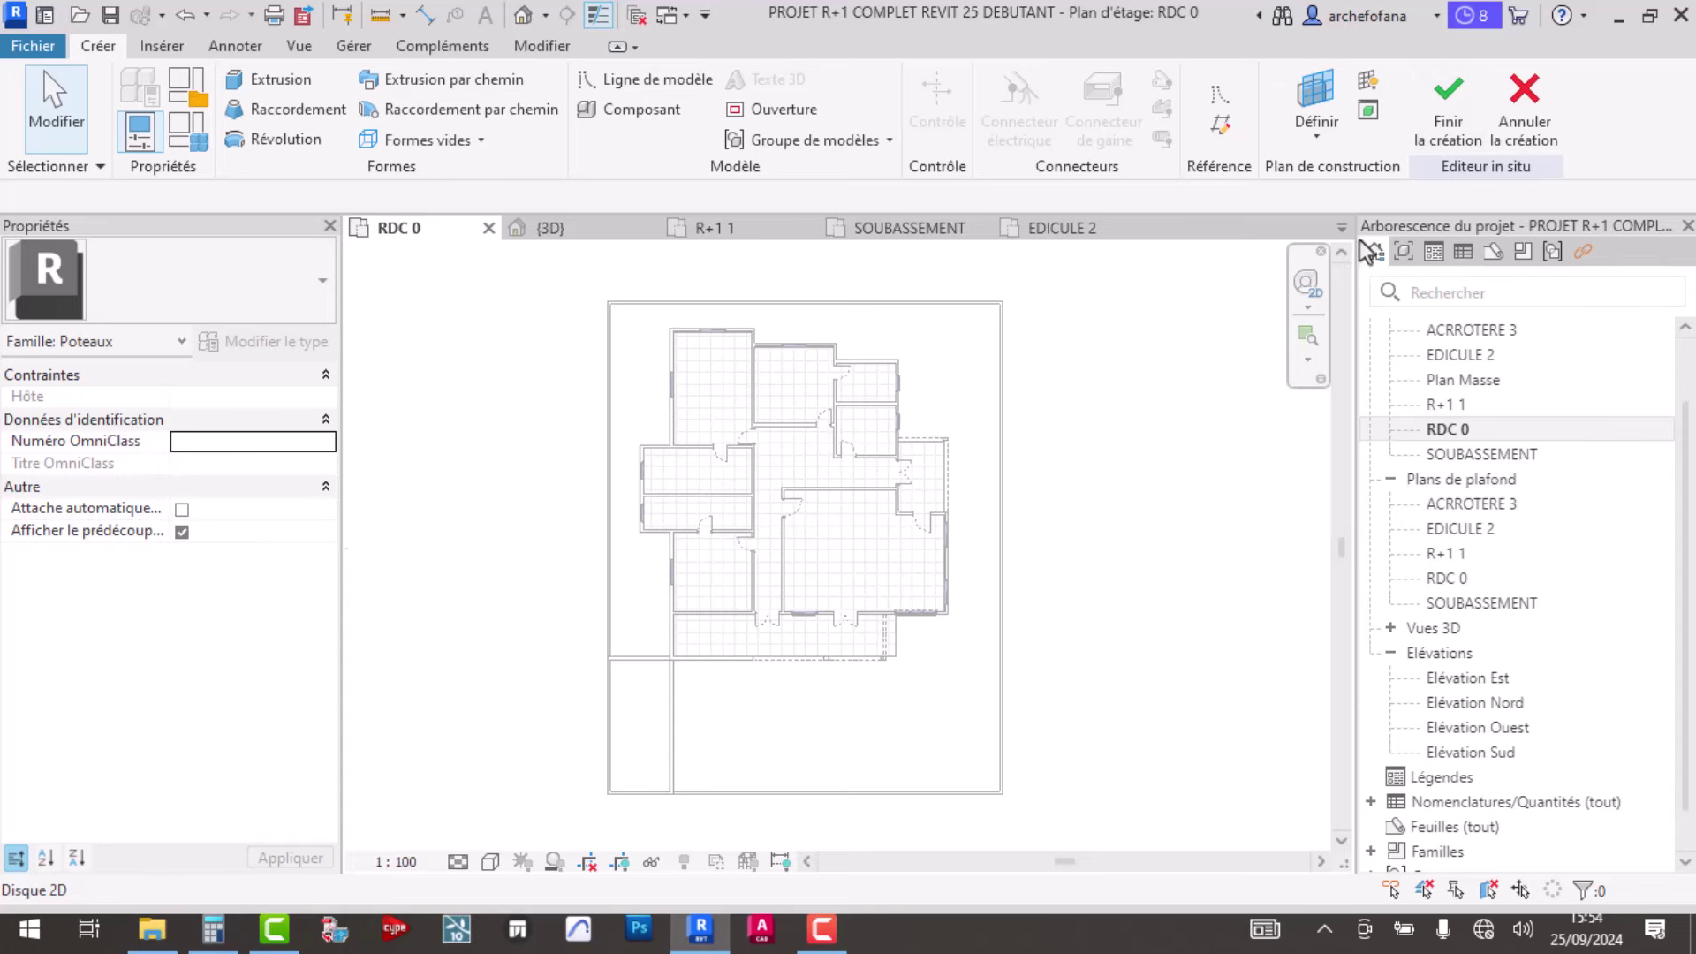
left_click(1449, 131)
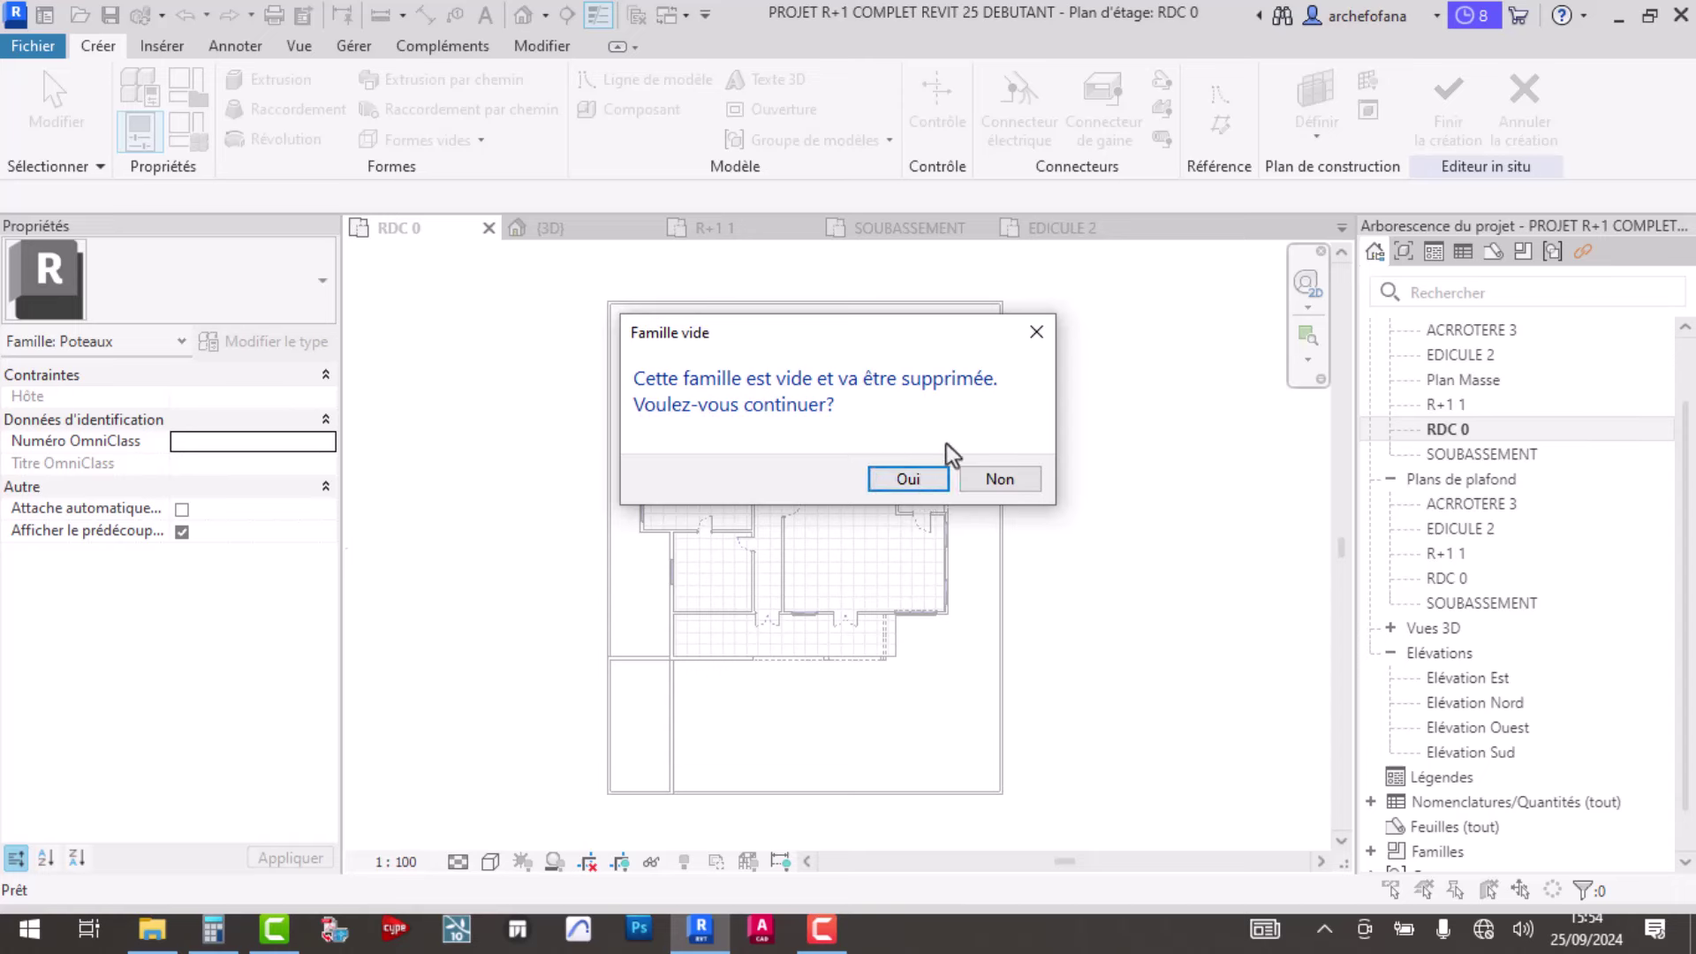
left_click(991, 479)
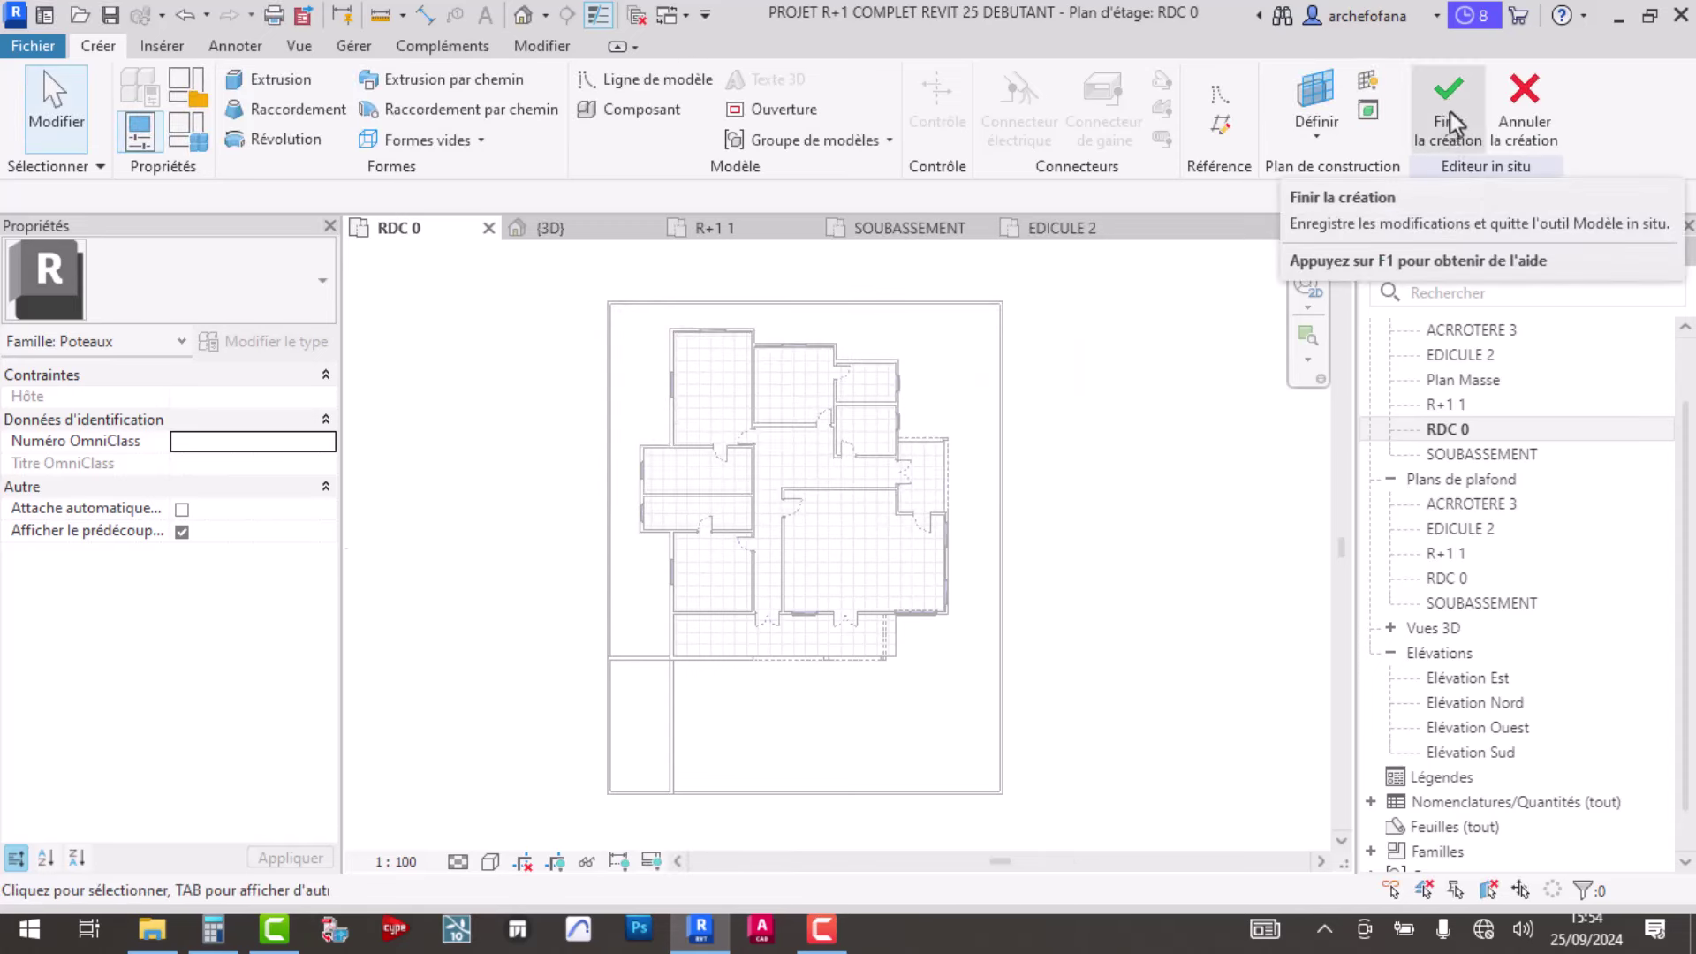
- Set level RDC 0 as the work plane and display its grid
left_click(1316, 92)
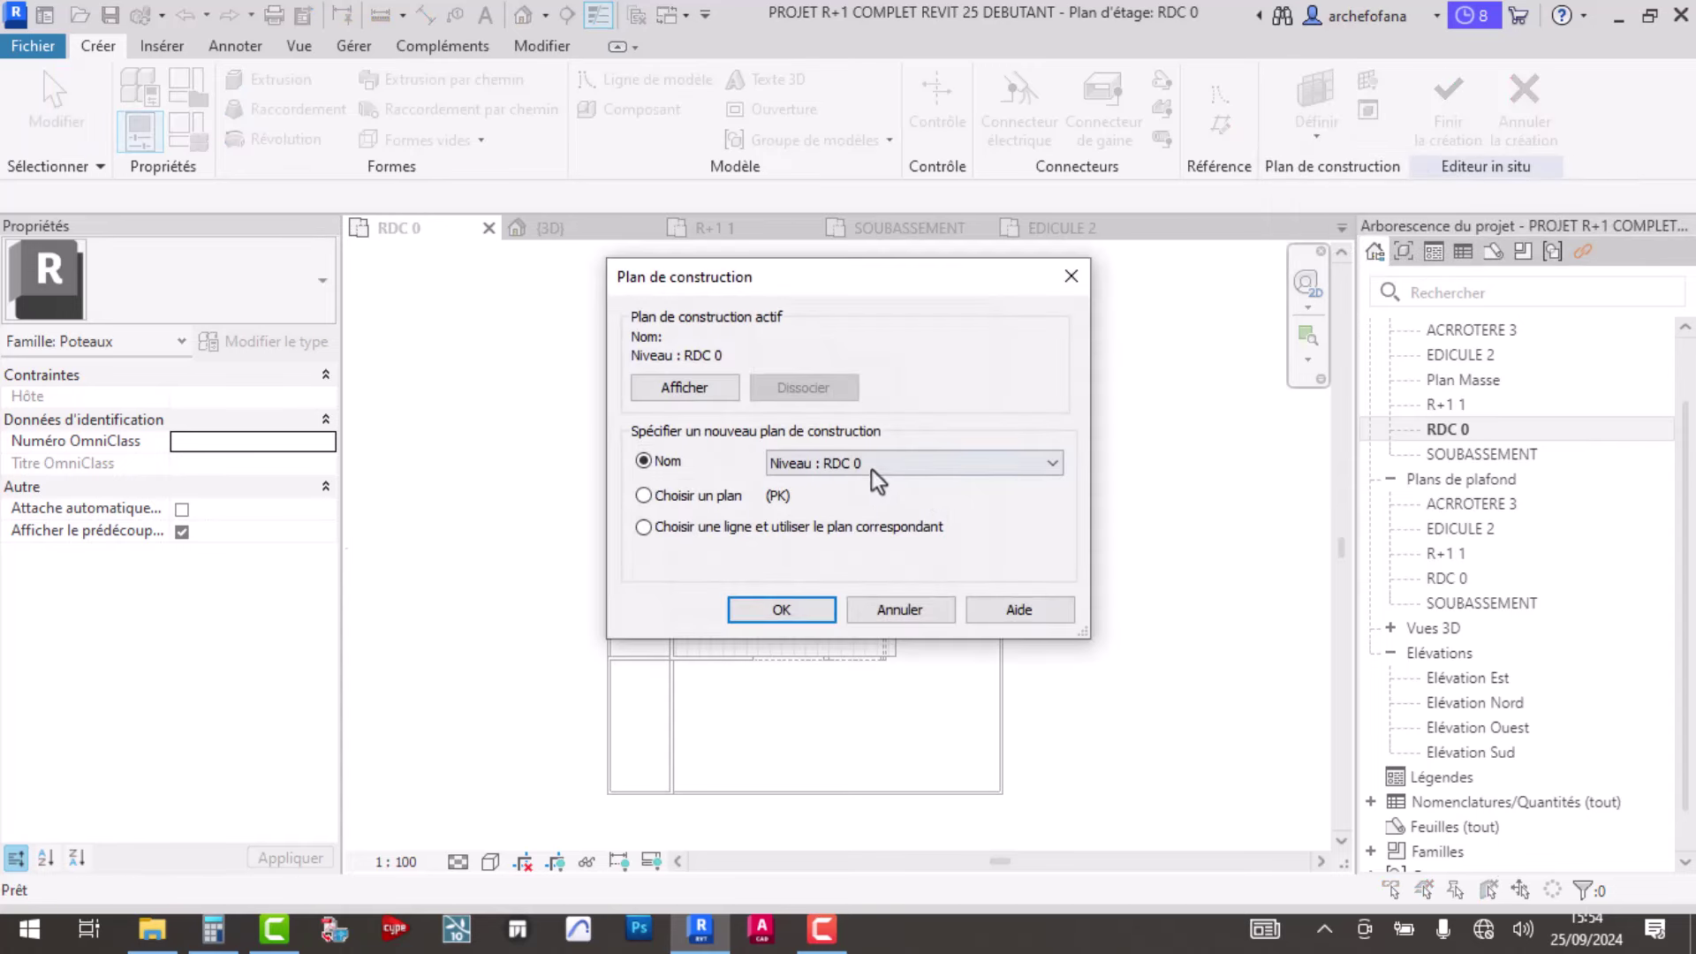
left_click(830, 615)
scroll(891, 654, "up", 2)
scroll(894, 653, "up", 2)
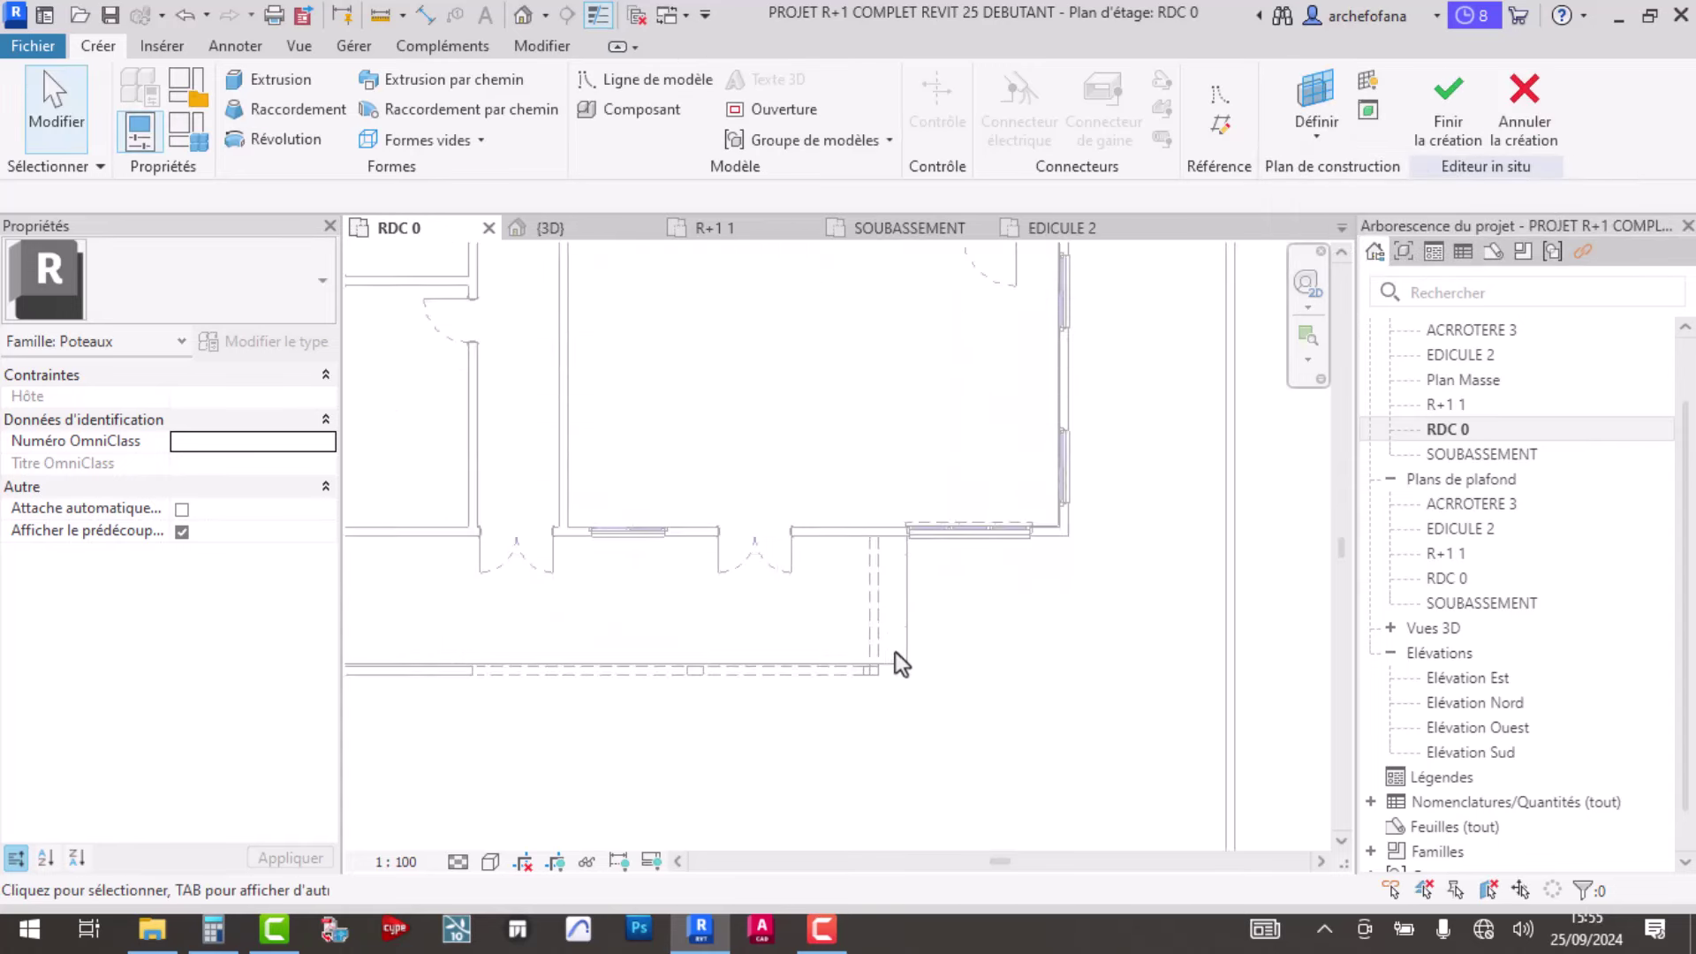
left_click(894, 652)
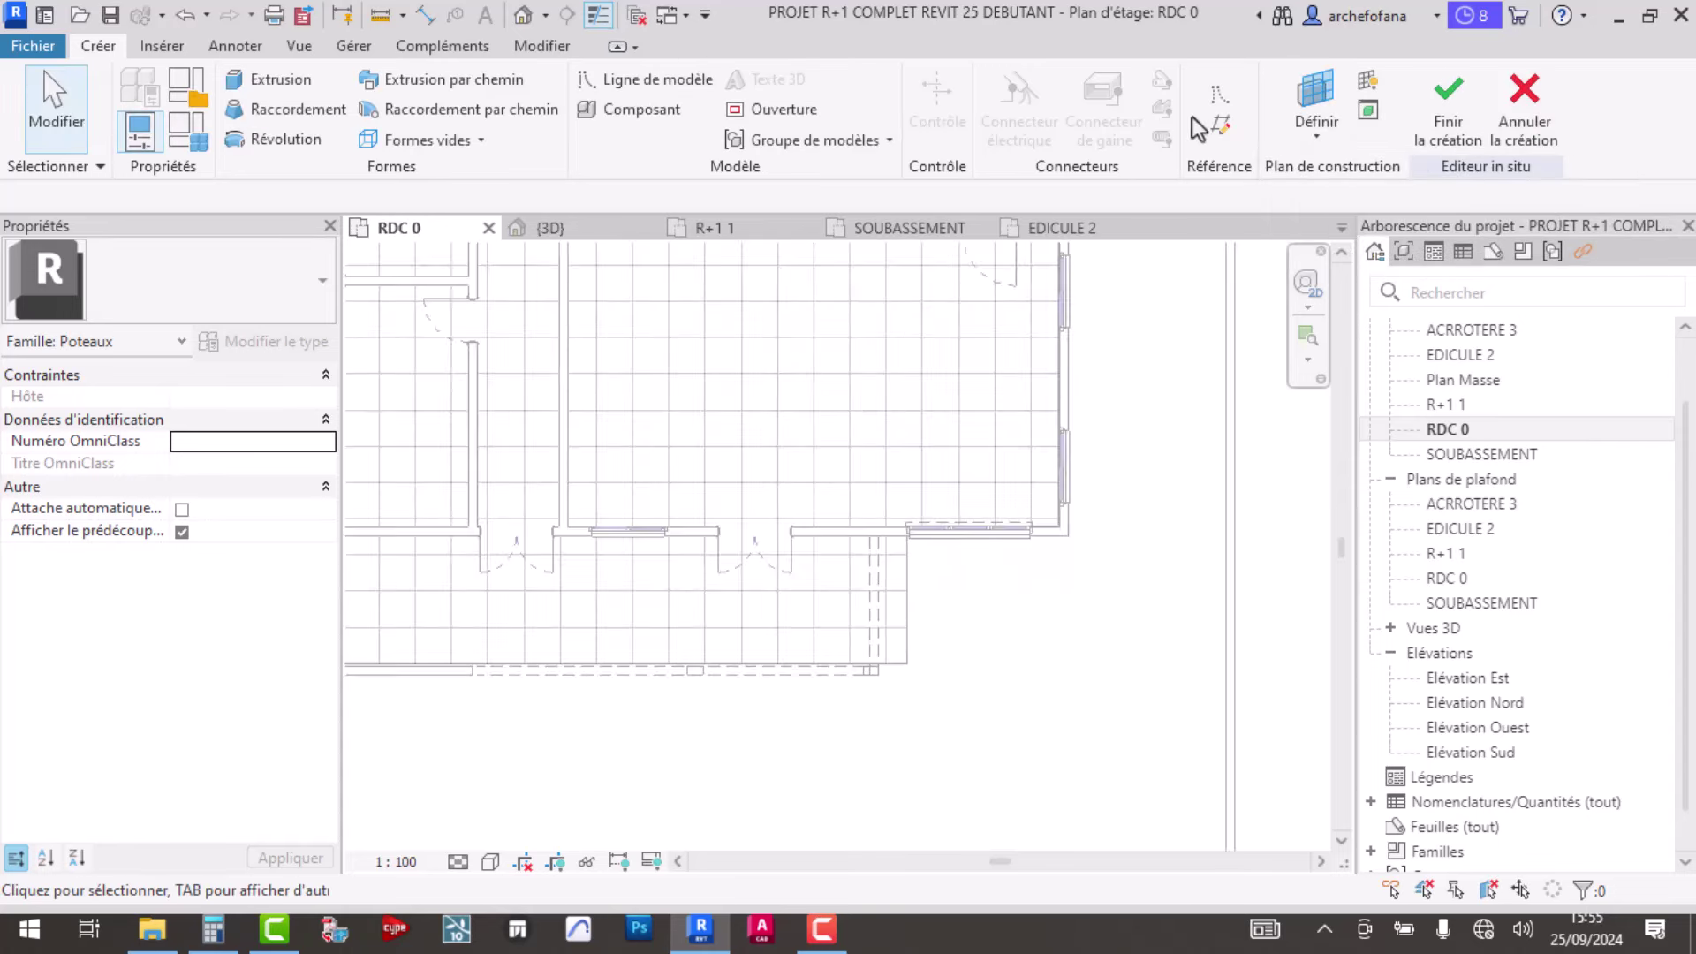
- Start an extrusion sketch and begin its outline at the wall corner
left_click(283, 81)
scroll(851, 655, "up", 2)
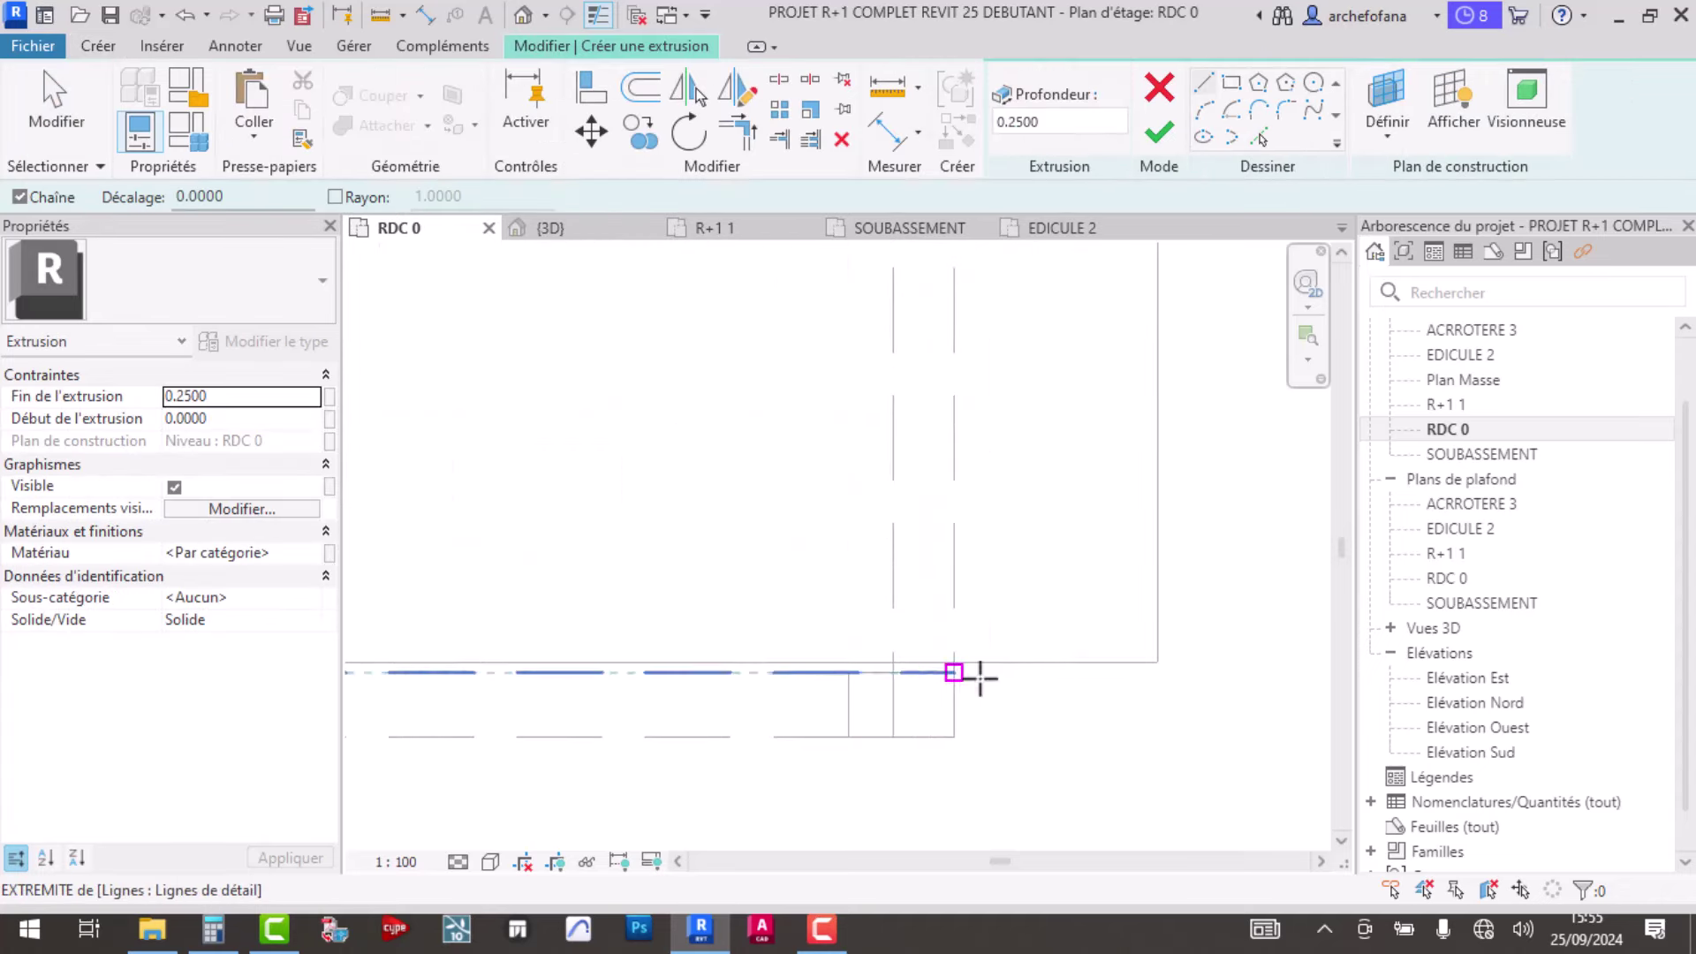
mouse_move(938, 659)
middle_mouse_down()
mouse_move(957, 503)
mouse_move(1057, 451)
middle_mouse_up()
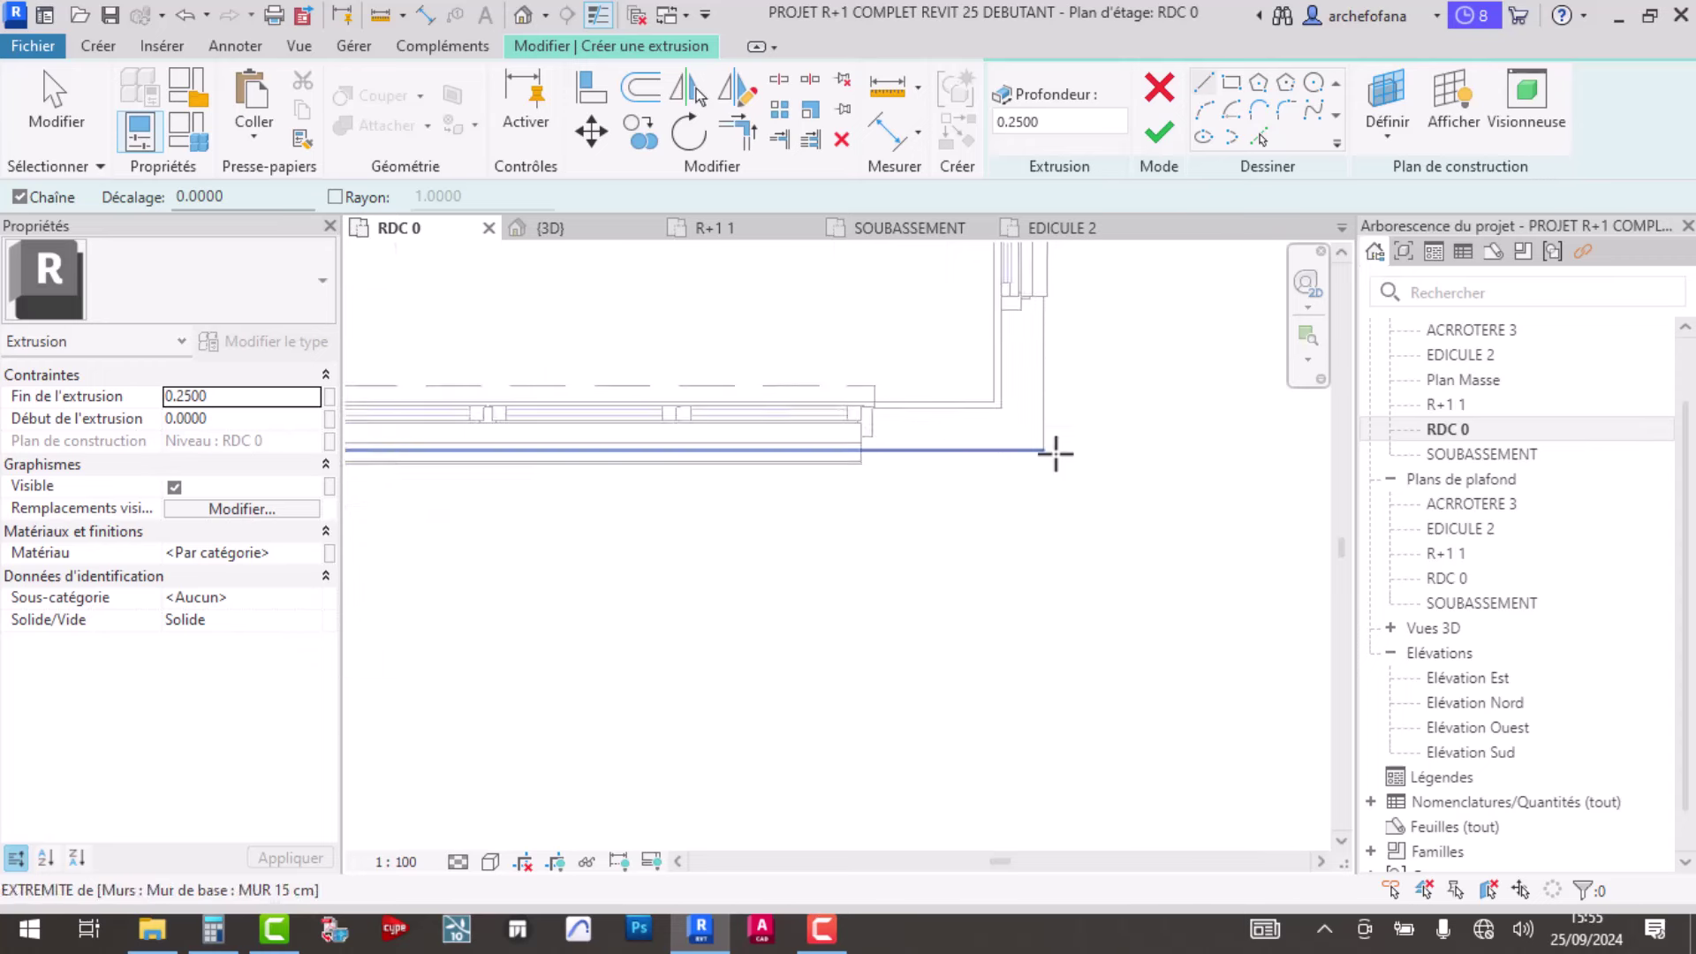
left_click(1042, 452)
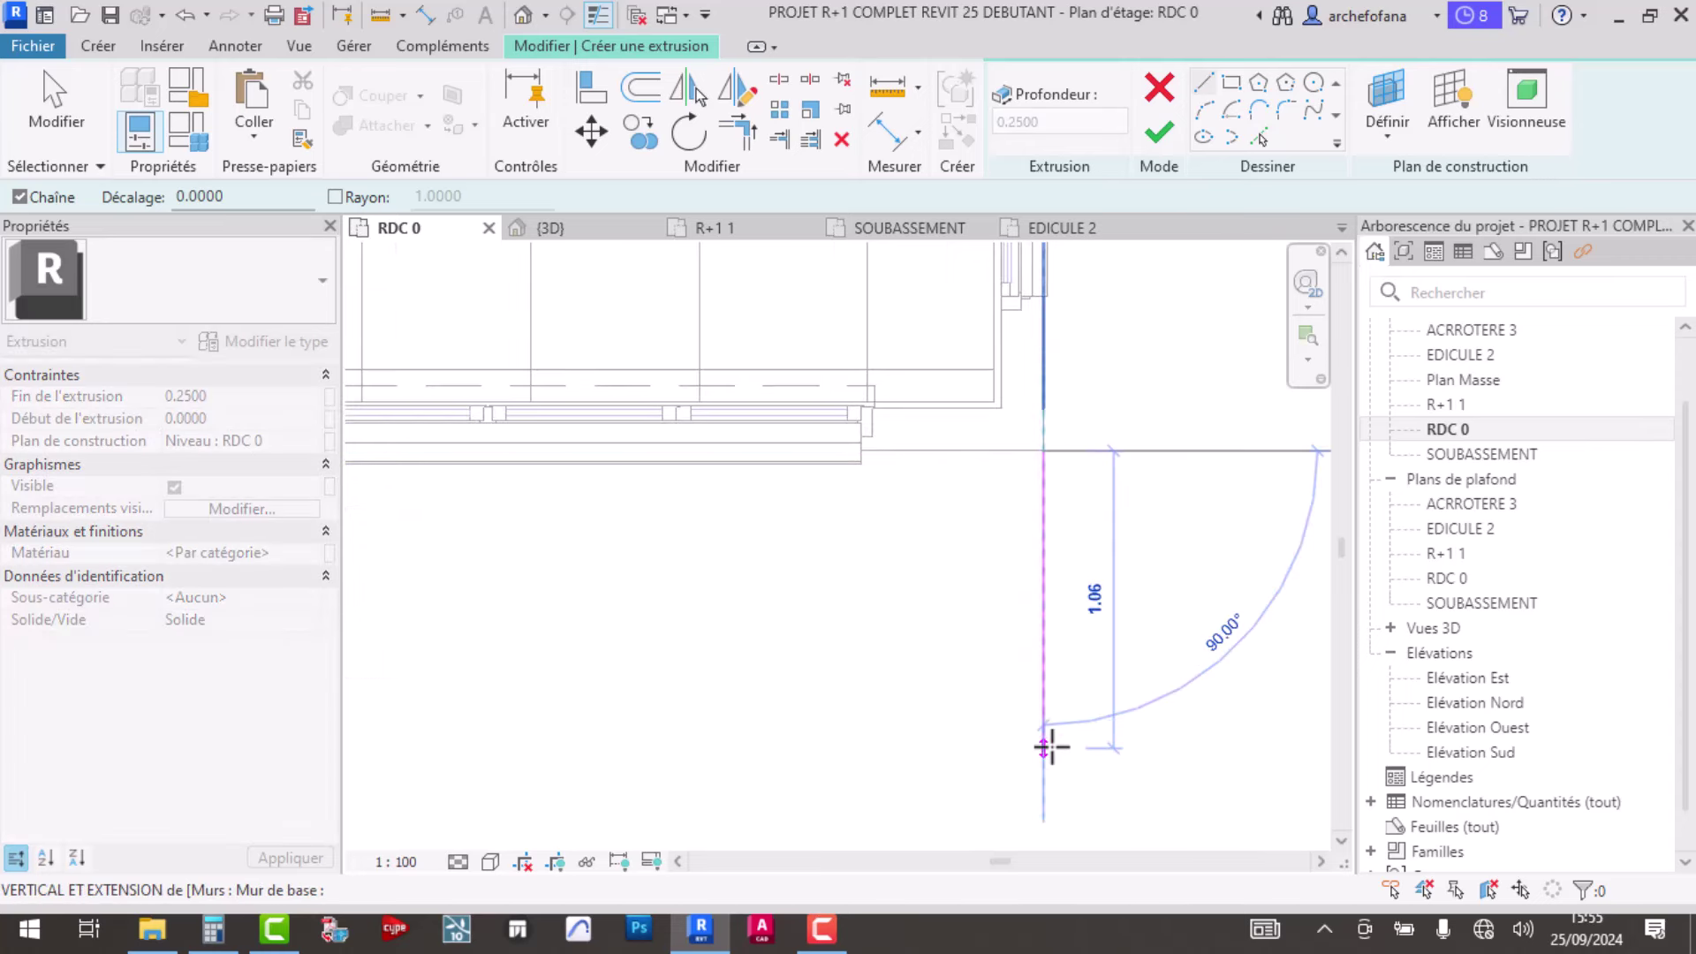
scroll(1045, 746, "down", 1)
scroll(1037, 731, "down", 1)
scroll(981, 706, "down", 1)
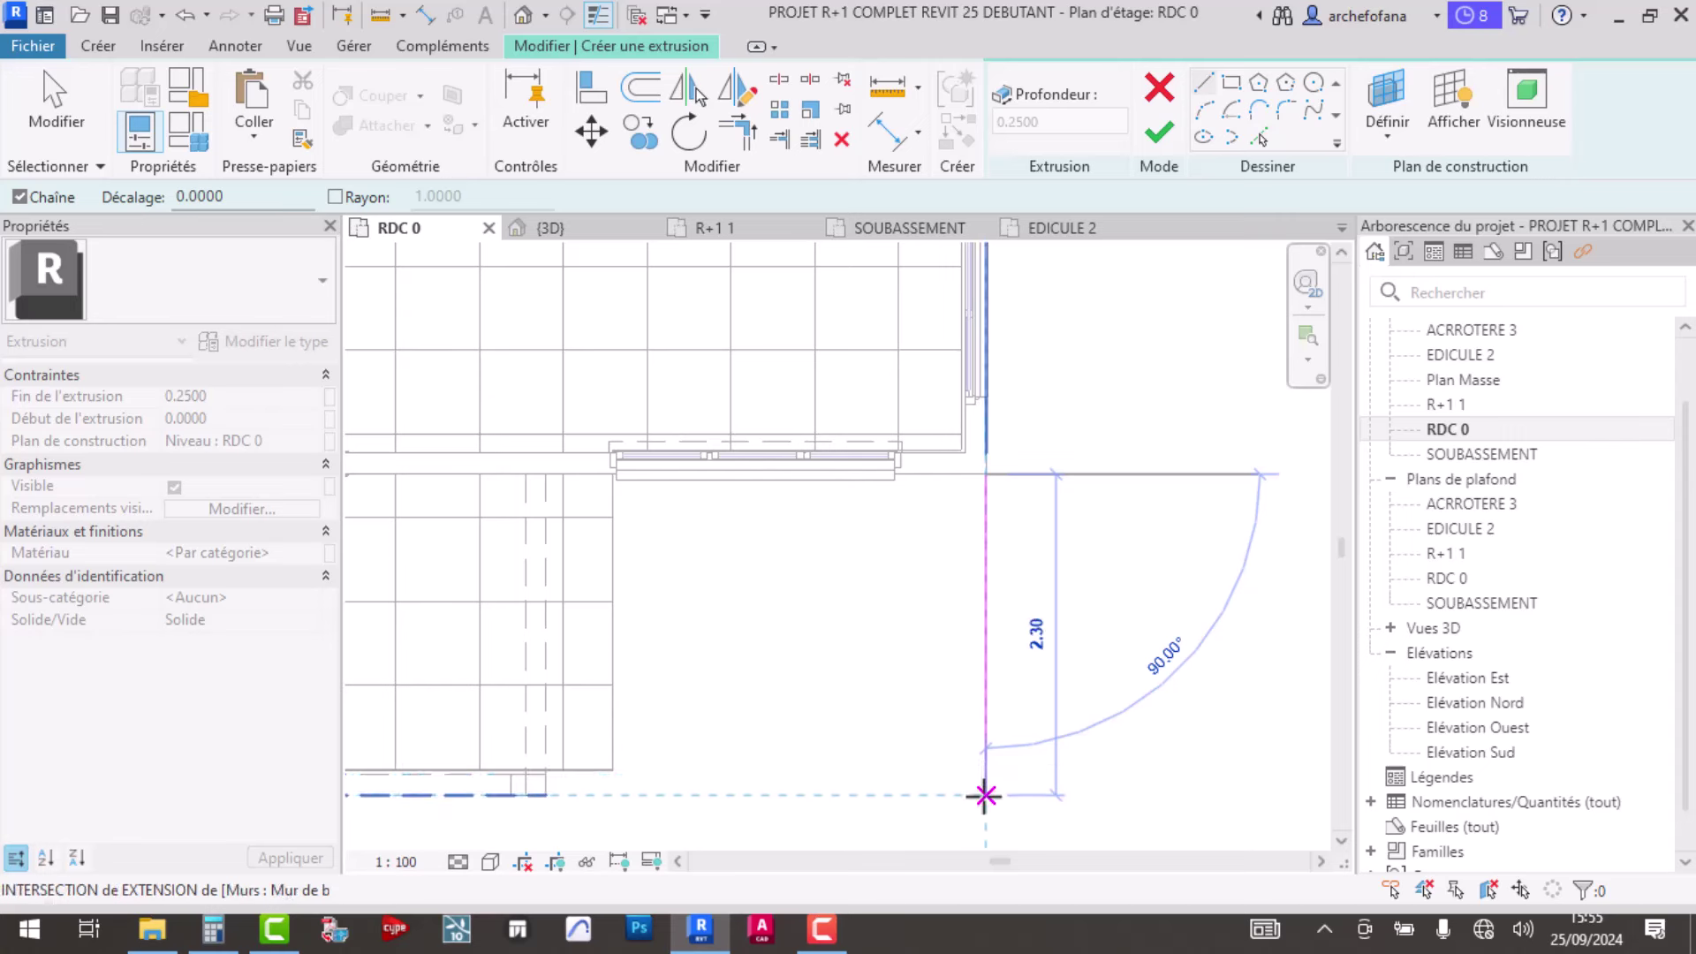
- Close the outline with 2.30, 0.40 and 1.40 edges and create the solid extrusion
left_click(985, 795)
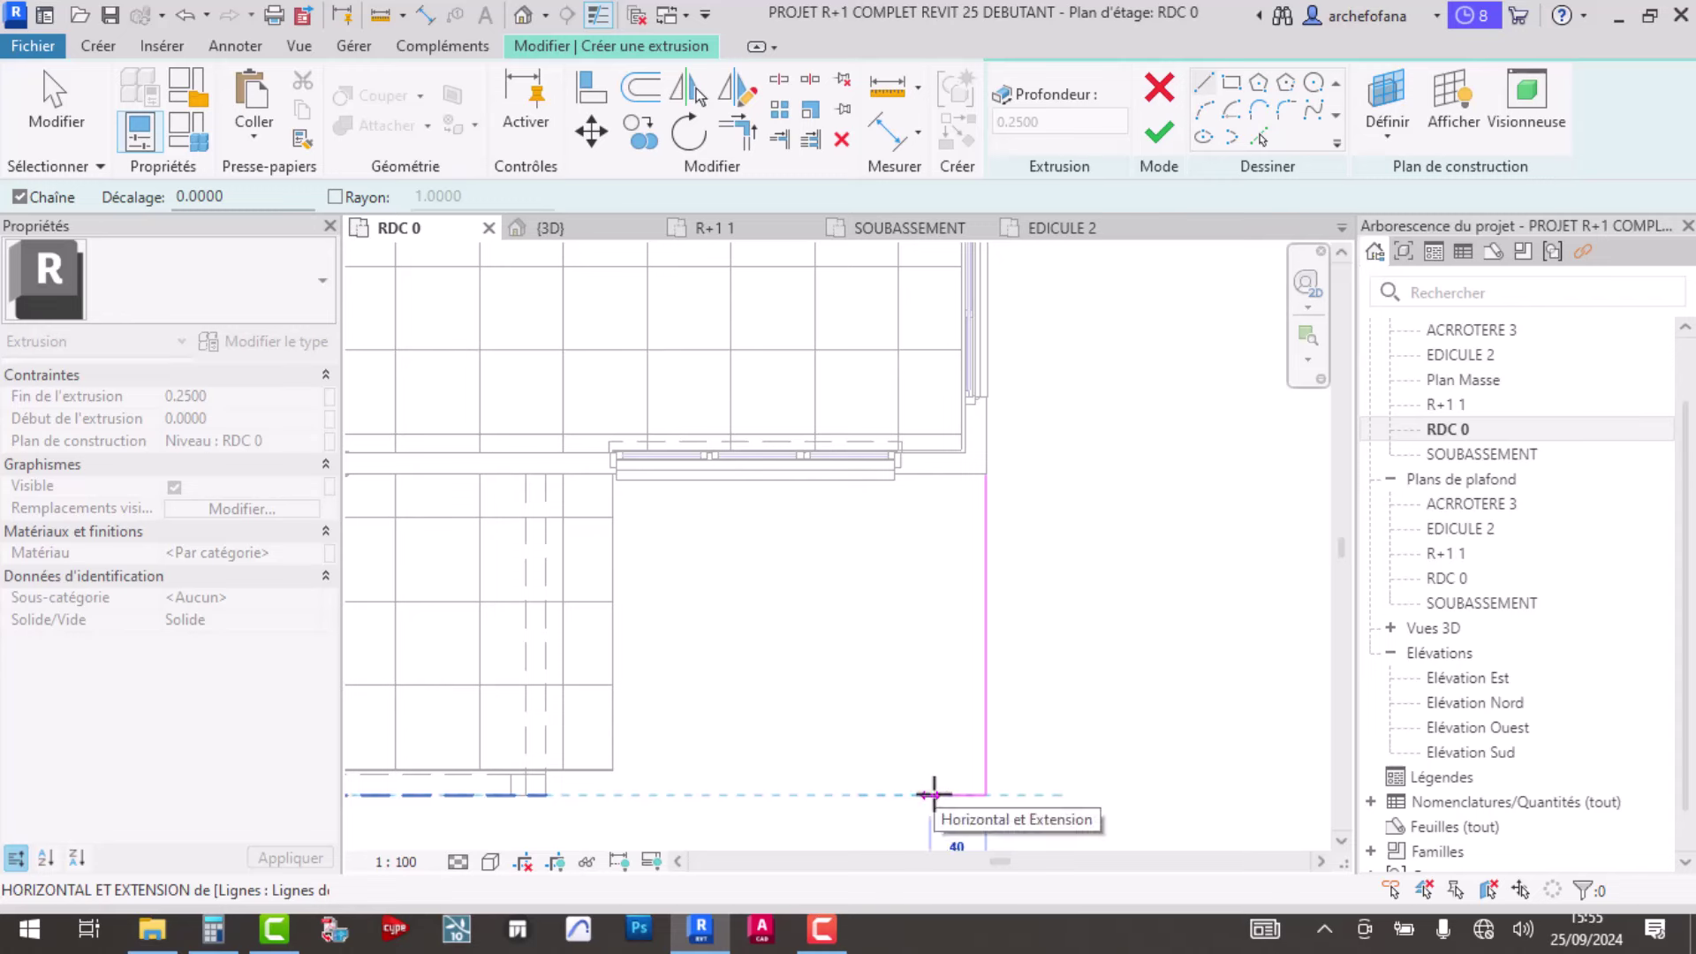
left_click(930, 795)
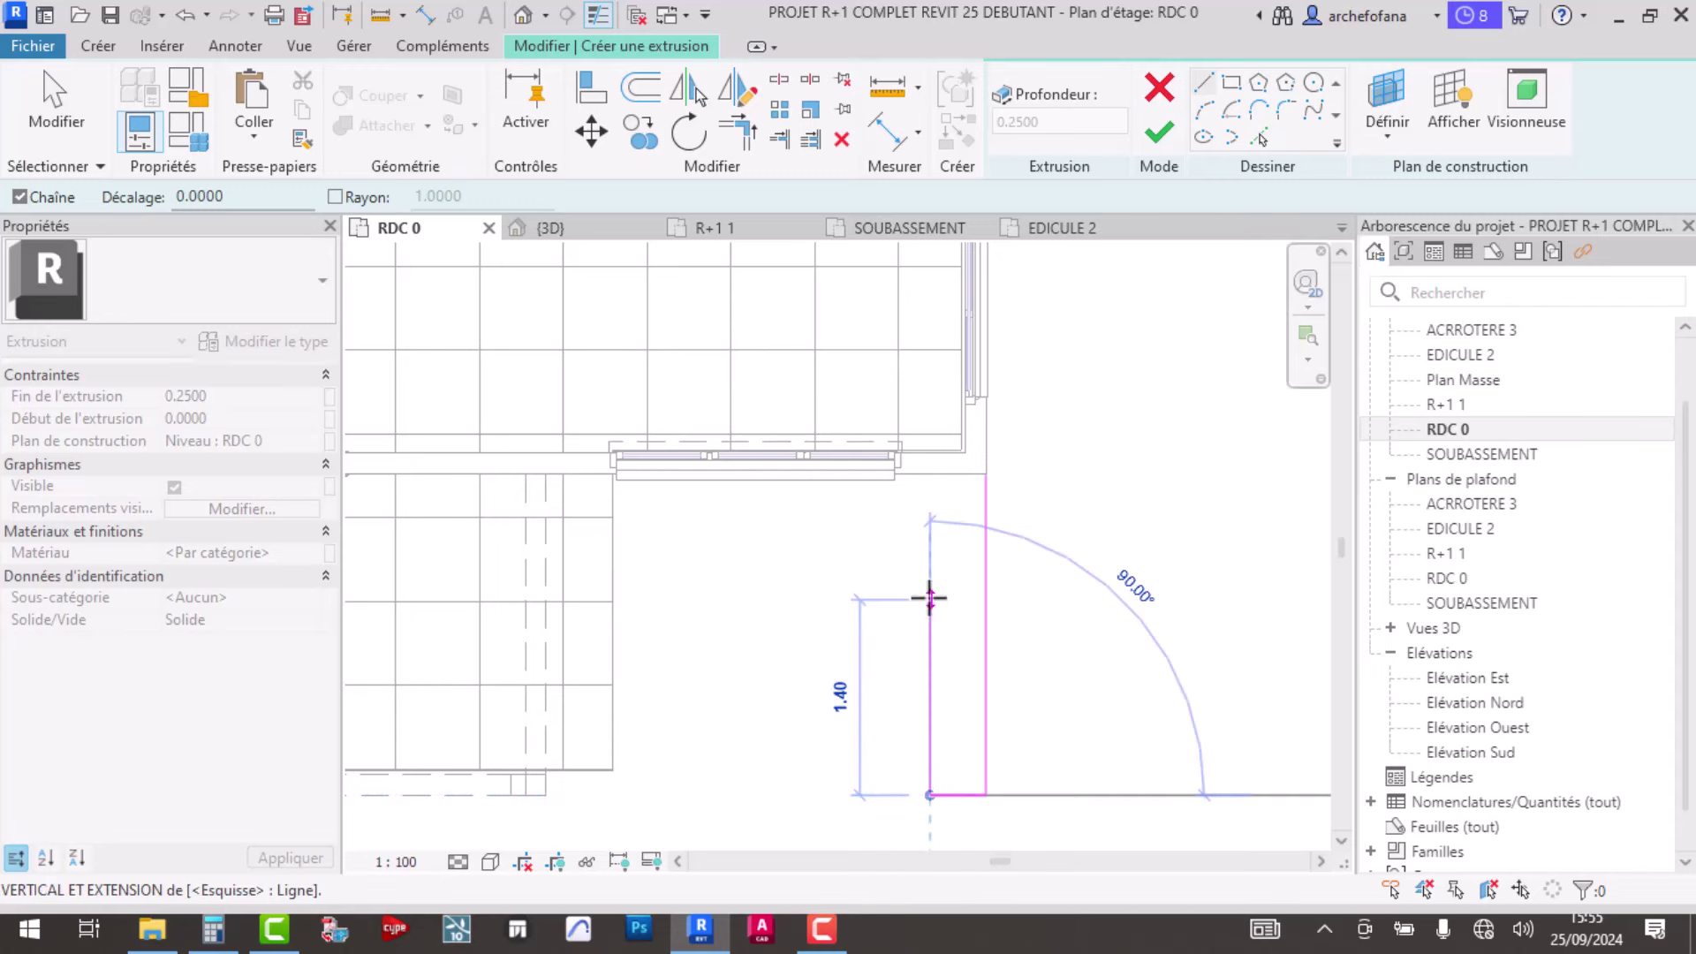
left_click(929, 599)
left_click(986, 599)
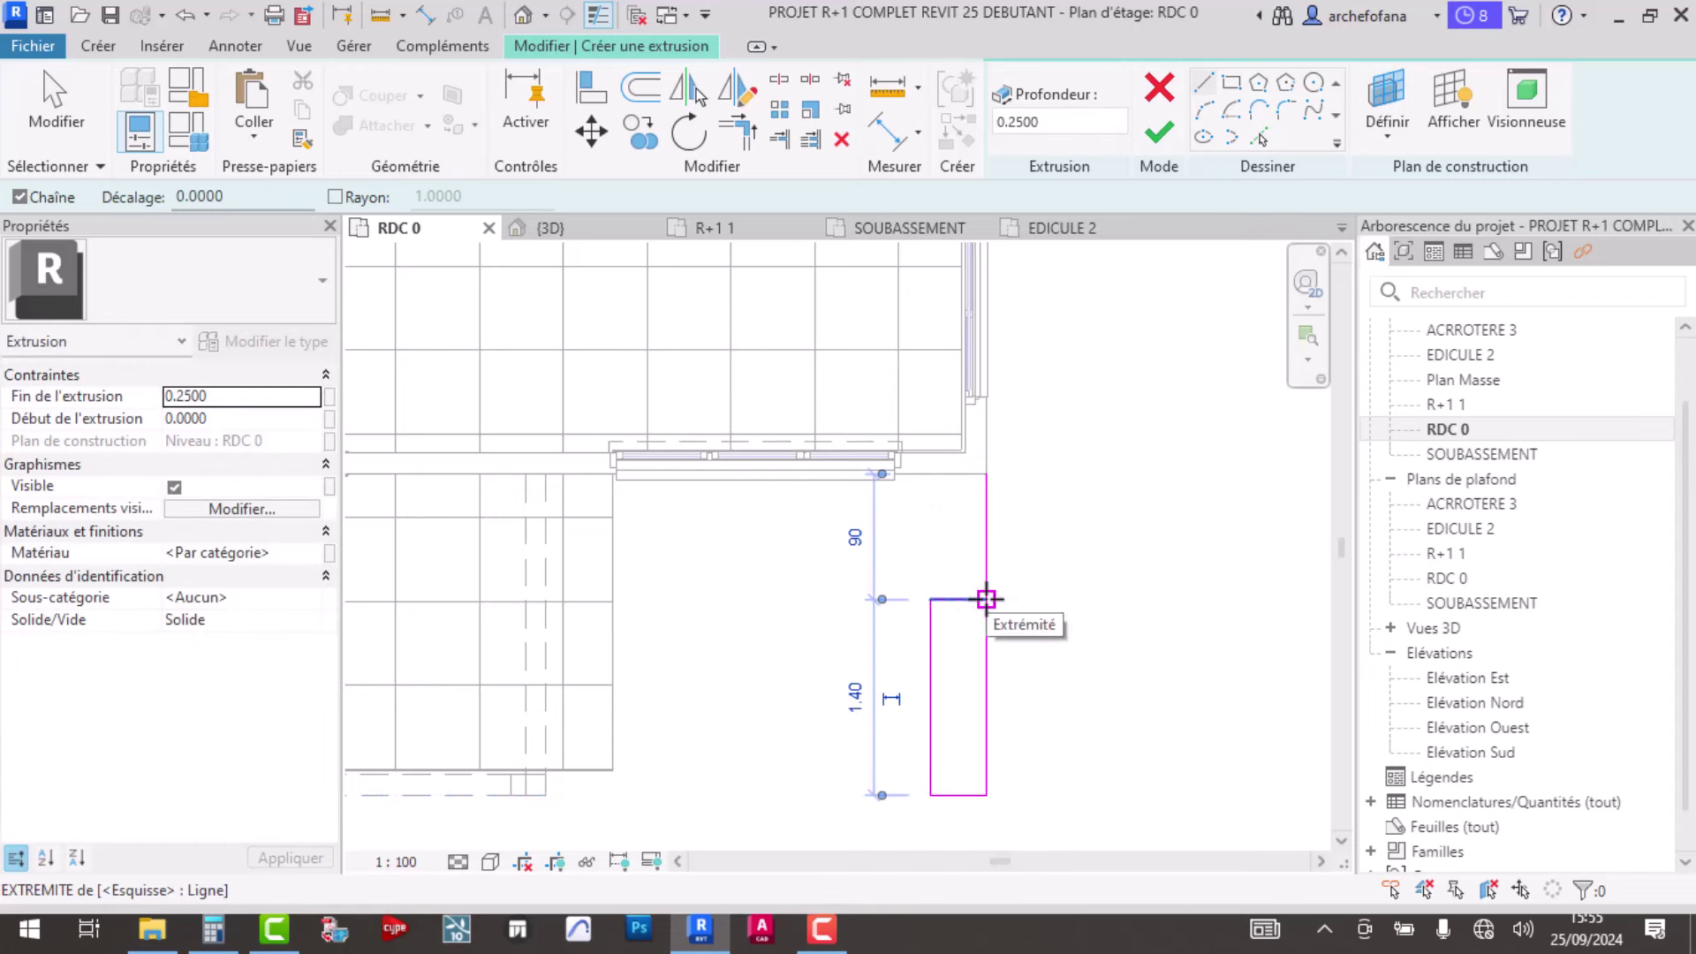
key("Escape")
key("Escape")
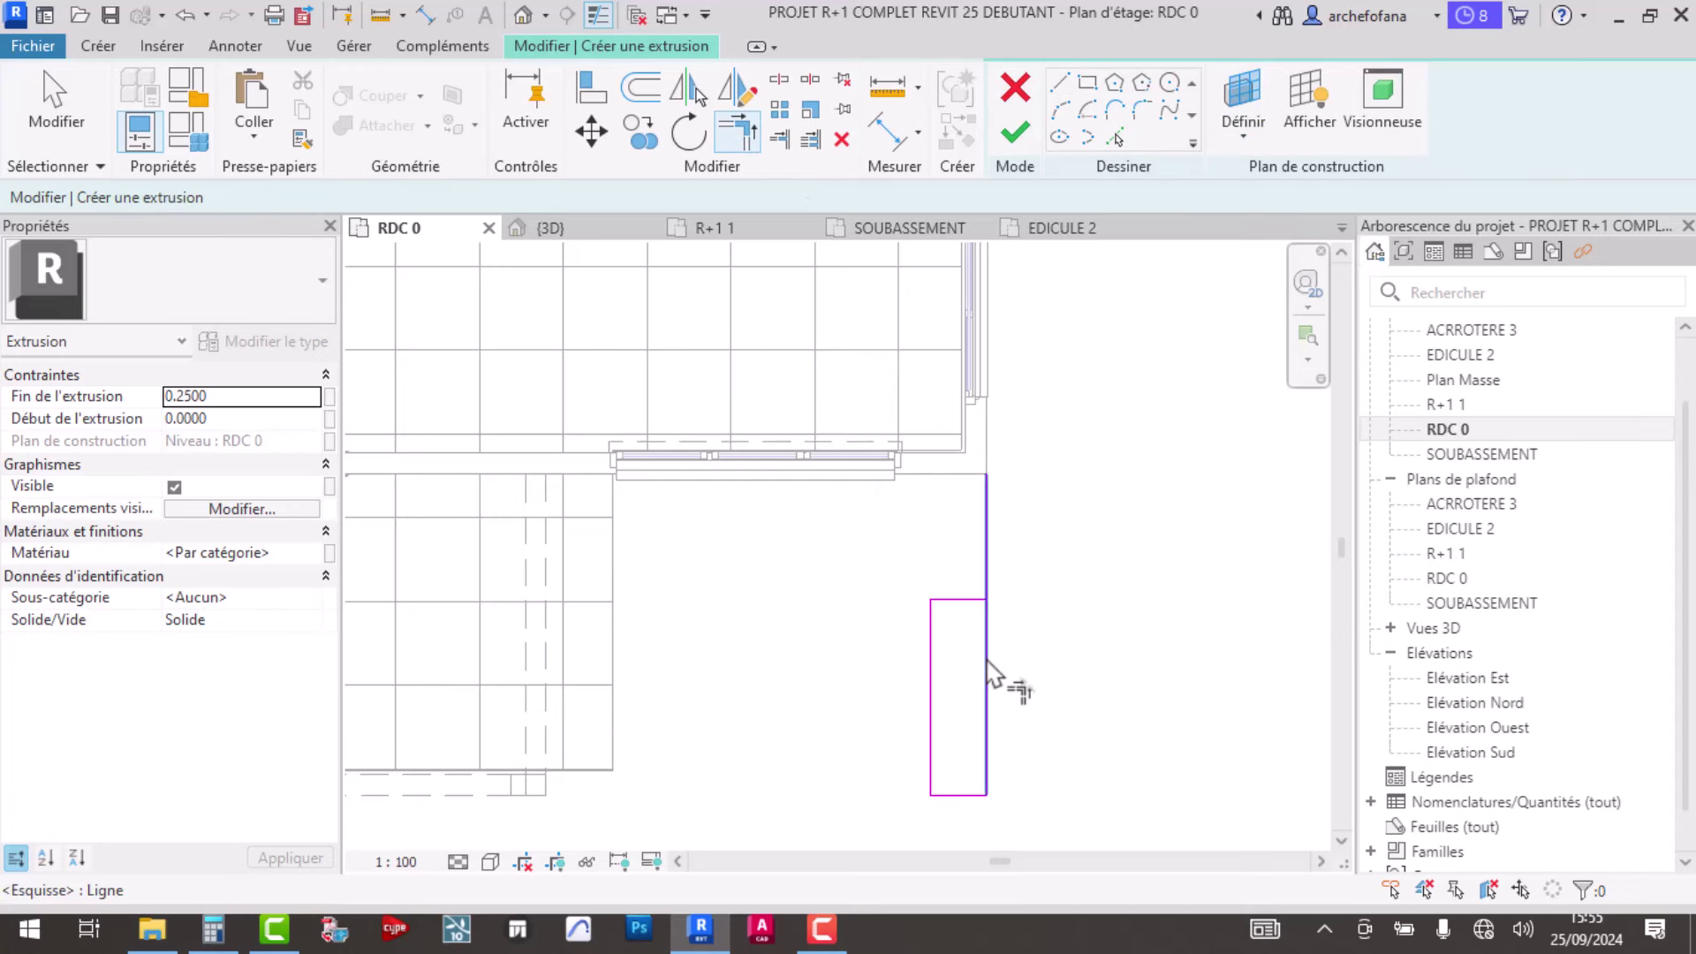
left_click(1024, 135)
mouse_move(1407, 106)
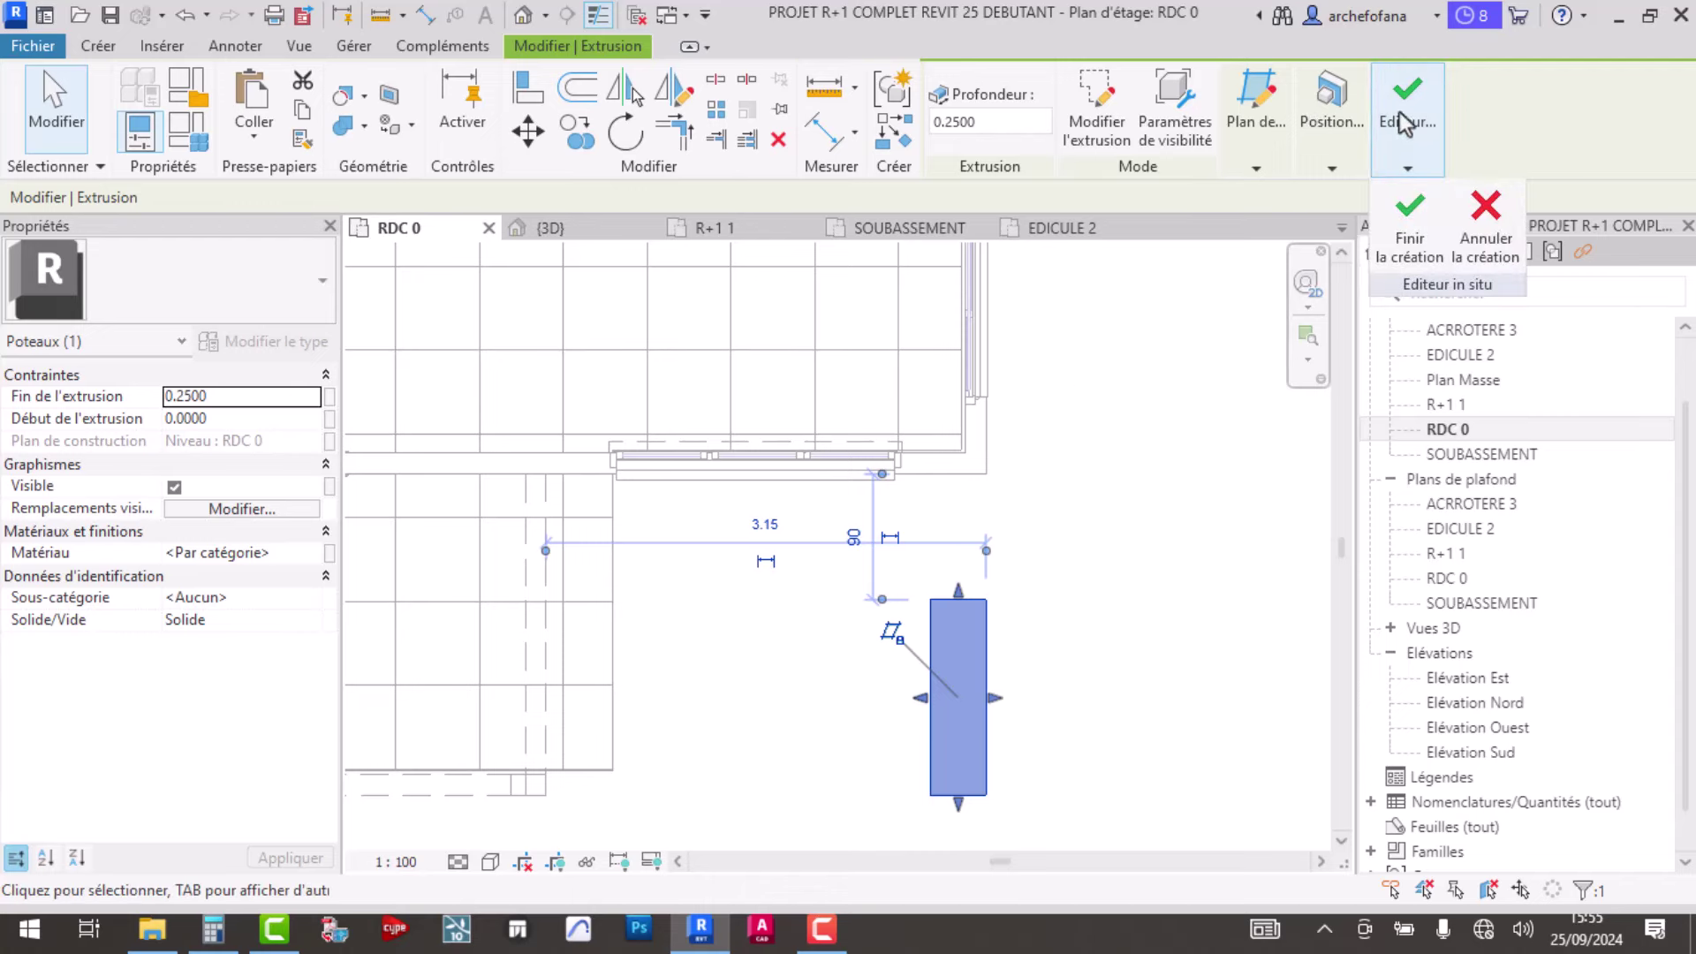
- Finish the Poteaux 1 in-place family and view the column in 3D
left_click(1410, 248)
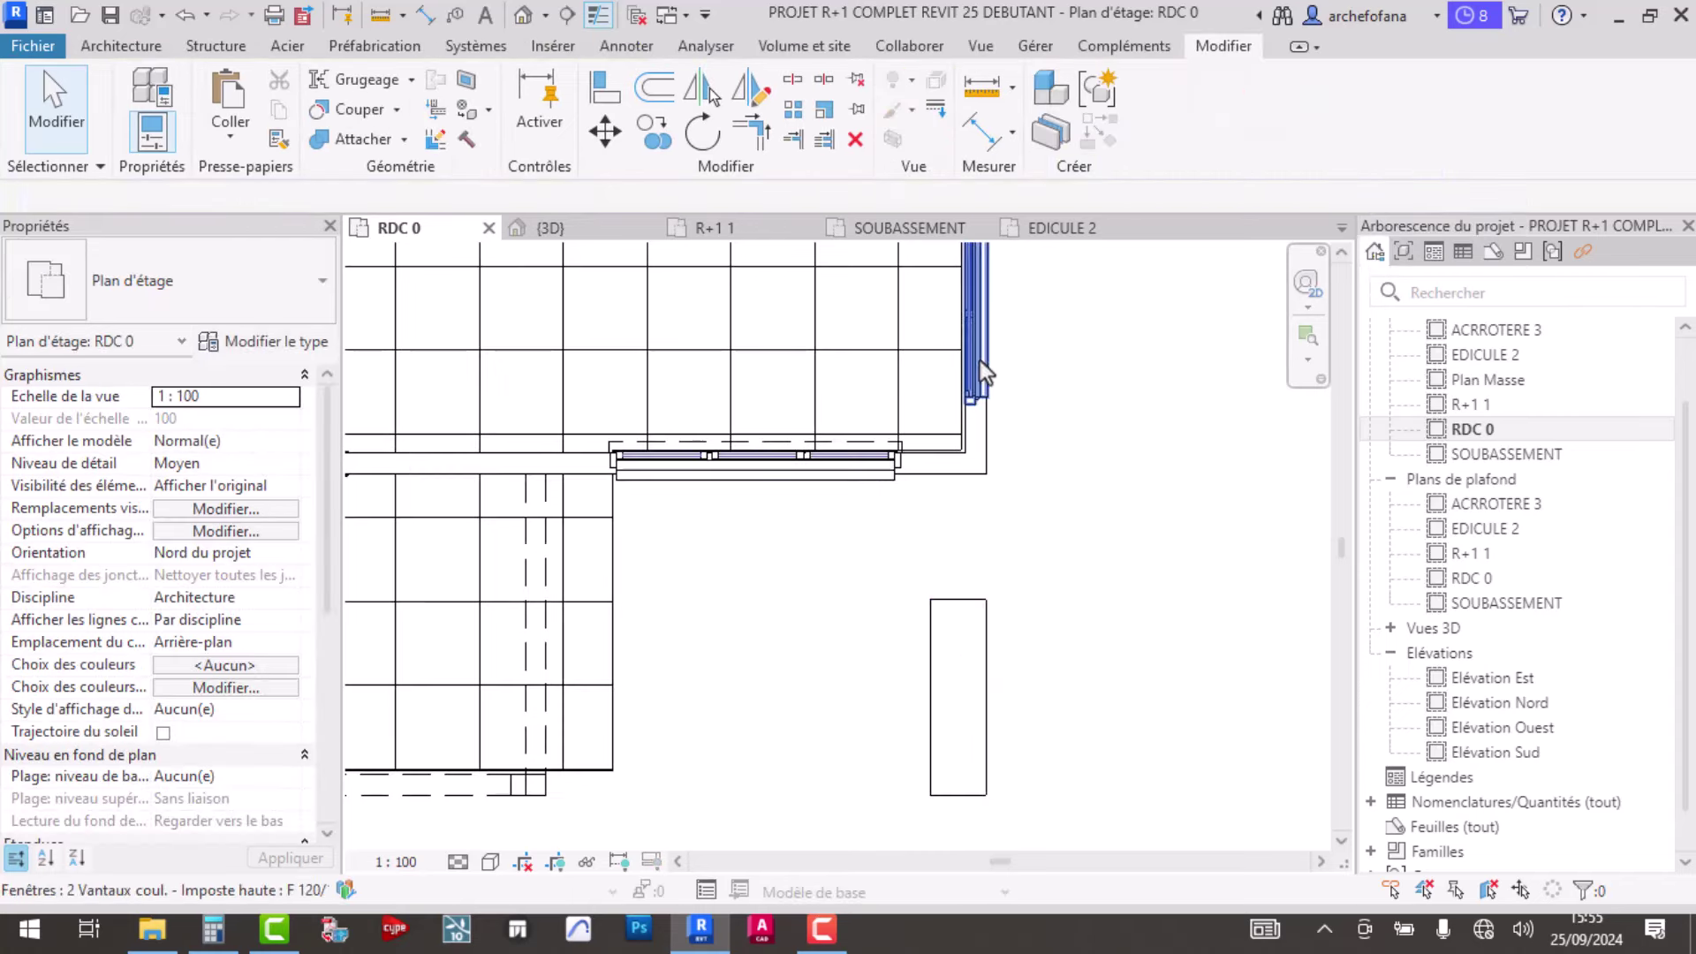
left_click(982, 770)
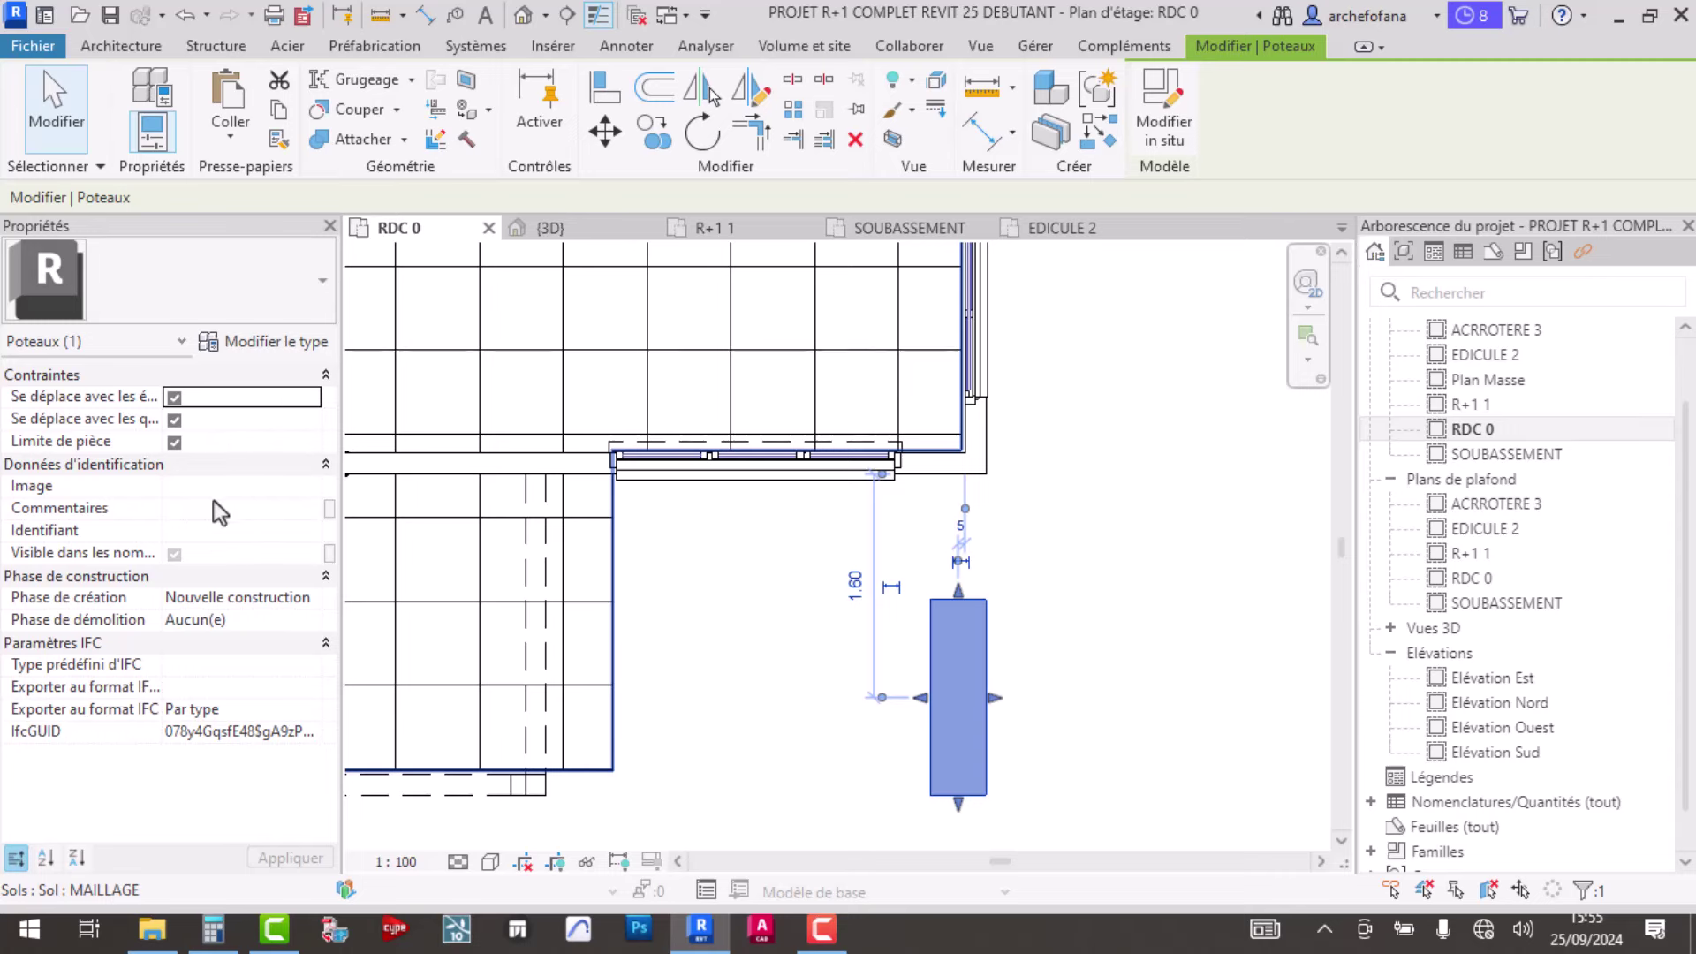
left_click(551, 230)
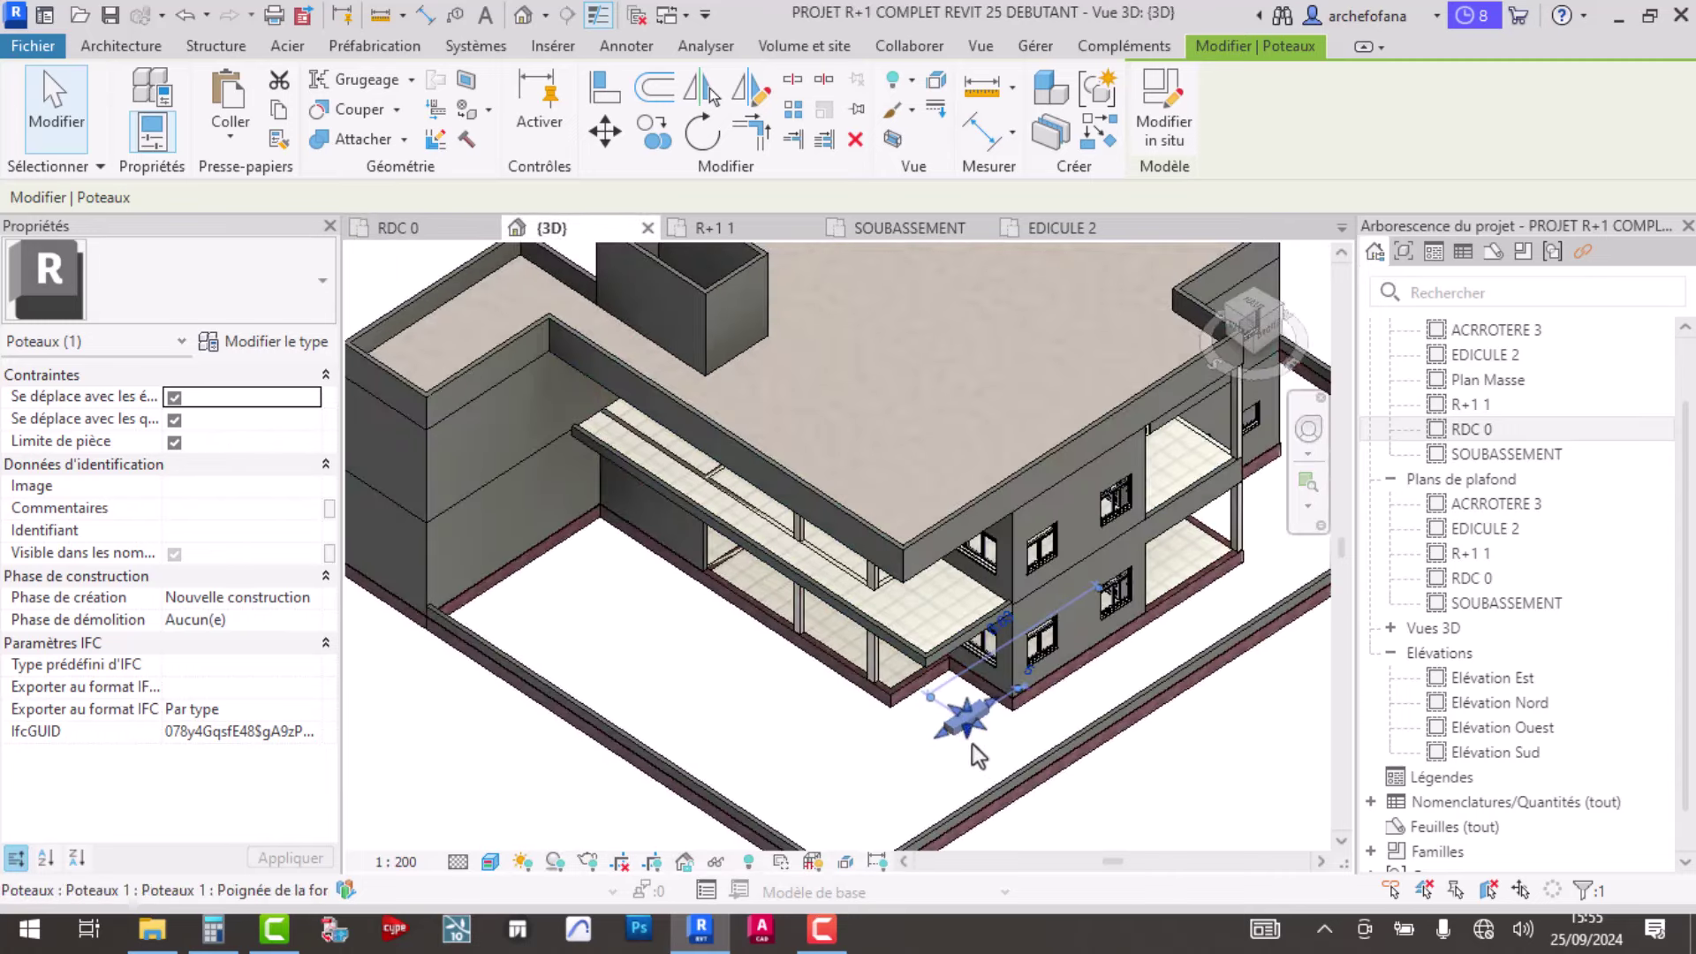
left_click(956, 753)
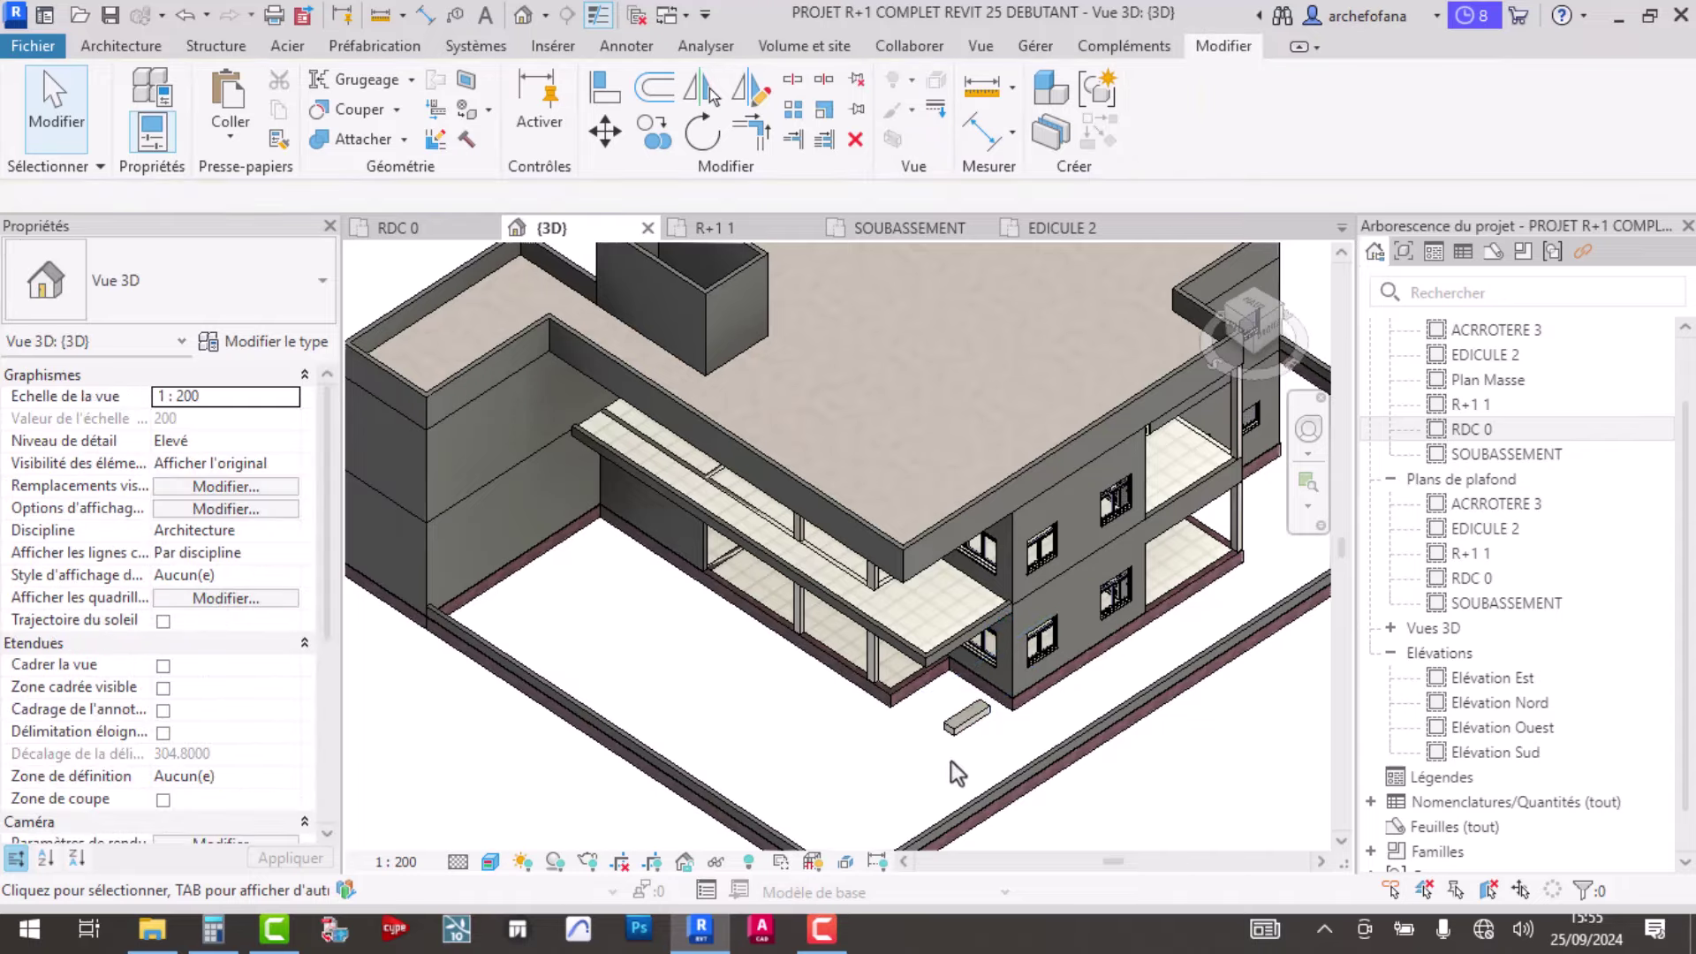
- Stretch the column upward against the building's front corner
mouse_move(903, 744)
middle_mouse_down("shift")
mouse_move(800, 552)
mouse_move(976, 740)
middle_mouse_up("shift")
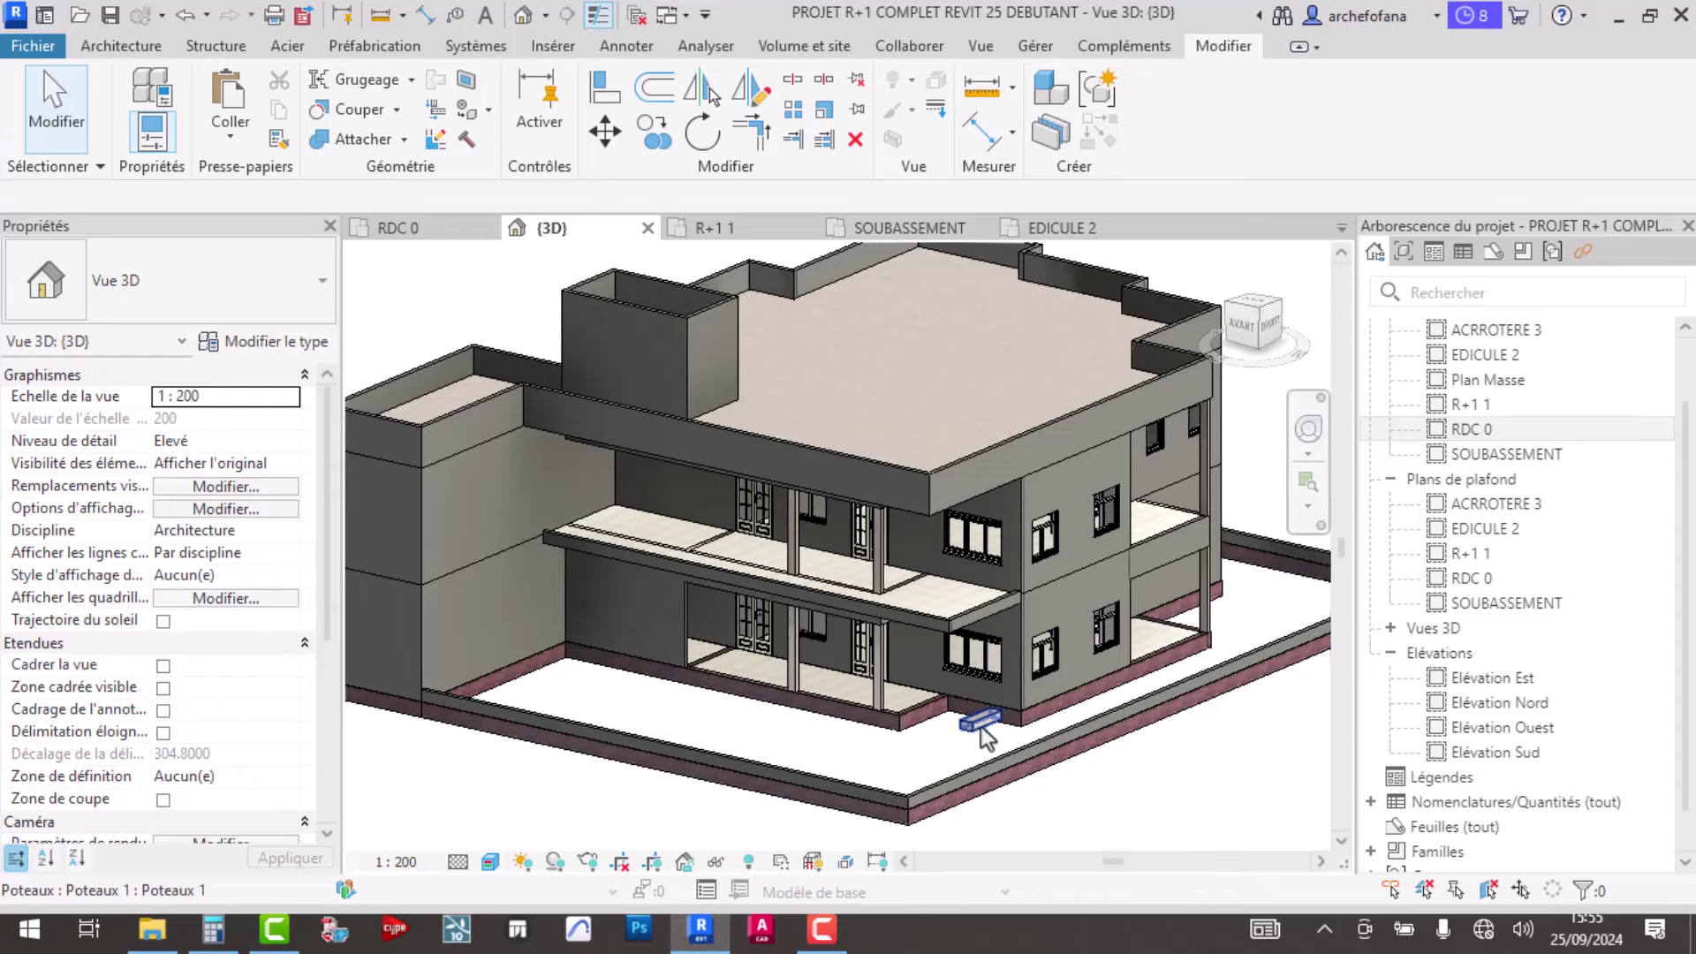
left_click(976, 737)
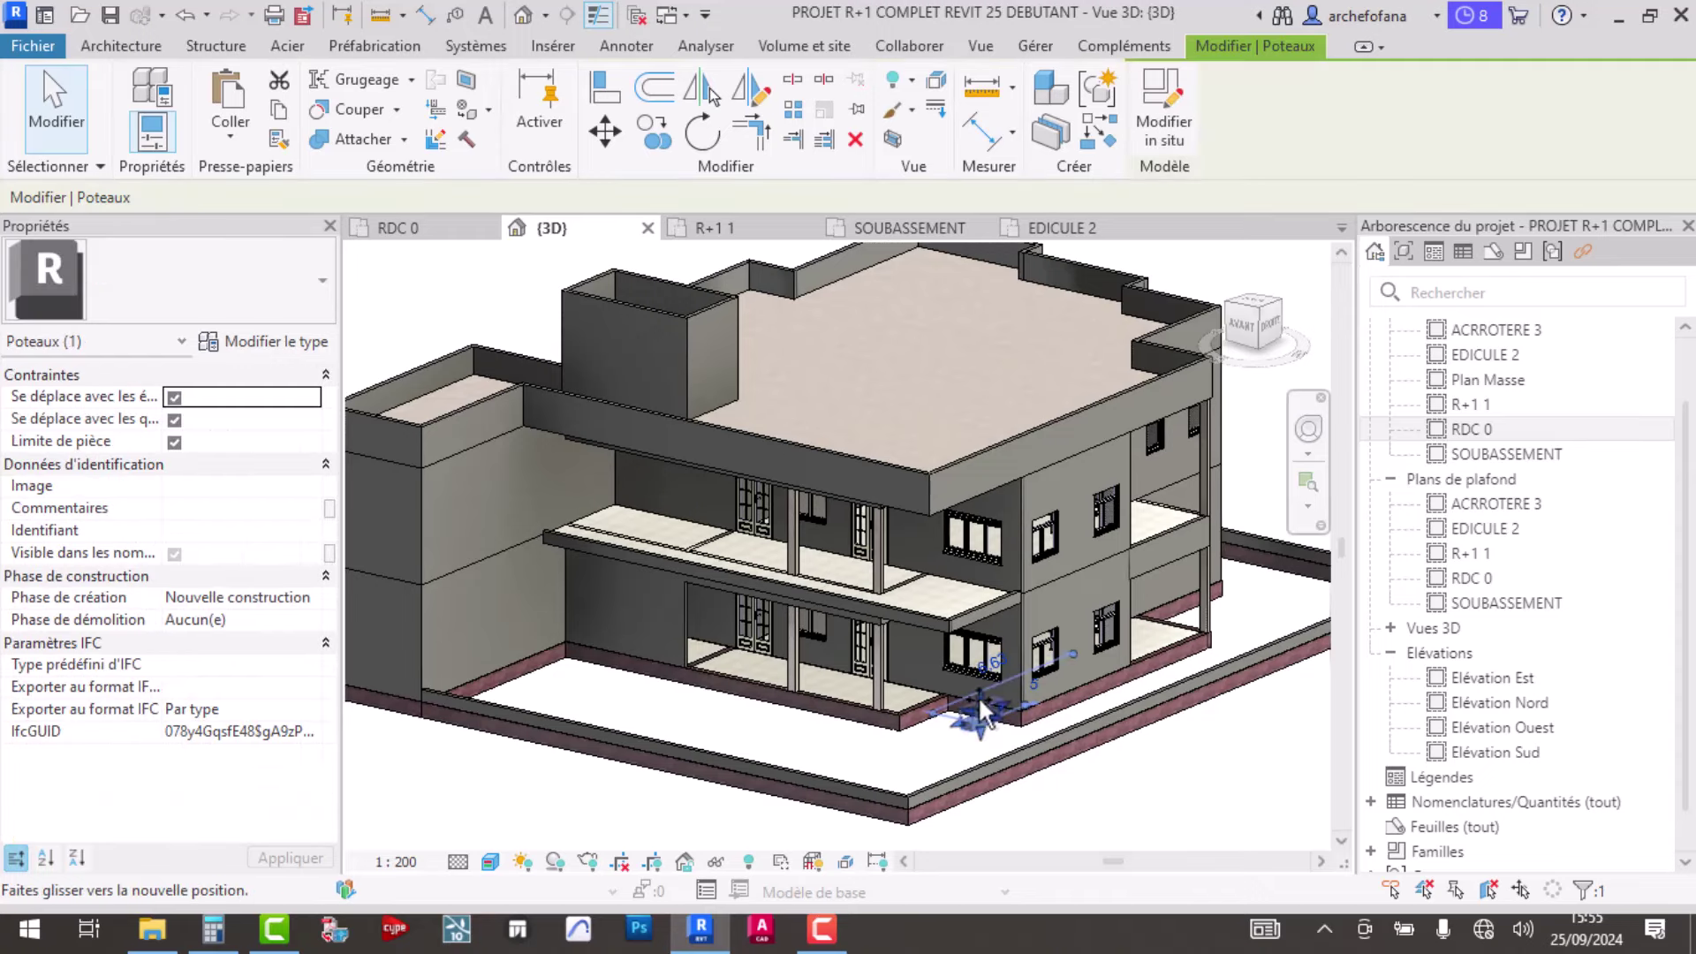
mouse_move(976, 733)
left_mouse_down()
mouse_move(949, 523)
mouse_move(1004, 541)
left_mouse_up()
scroll(1001, 540, "up", 3)
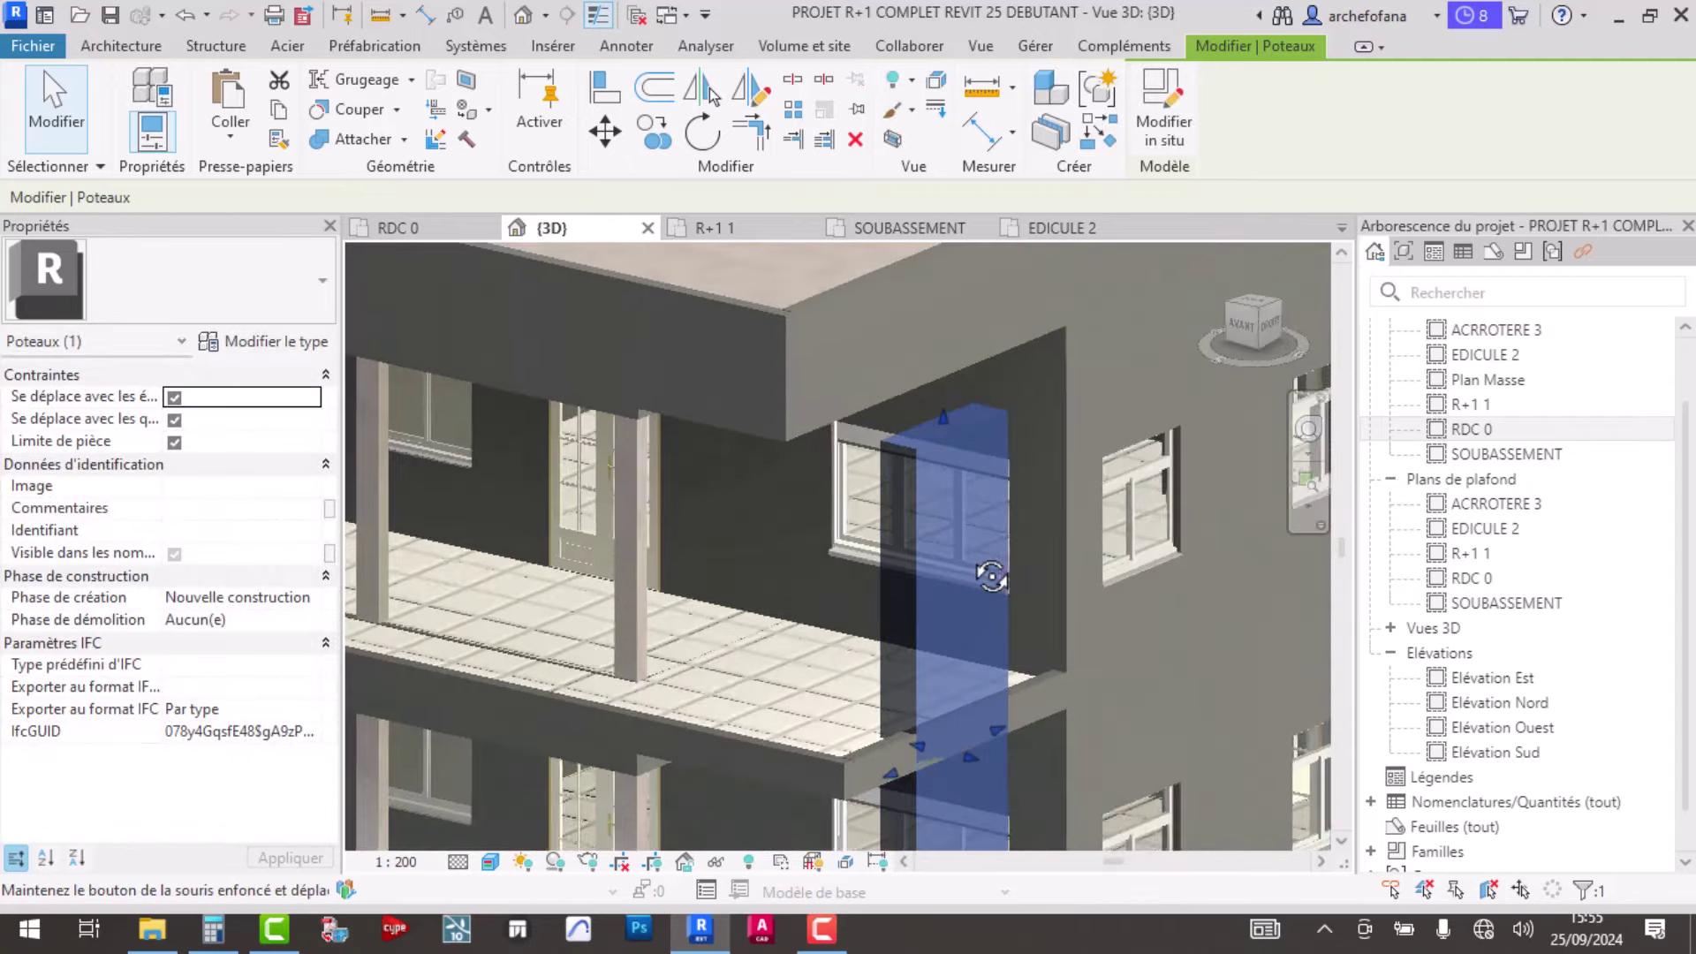
mouse_move(984, 575)
middle_mouse_down("shift")
mouse_move(768, 522)
mouse_move(807, 492)
mouse_move(1132, 500)
mouse_move(988, 492)
middle_mouse_up("shift")
- In the RDC 0 plan, stop the column from moving with nearby elements
key("Escape")
scroll(946, 474, "down", 10)
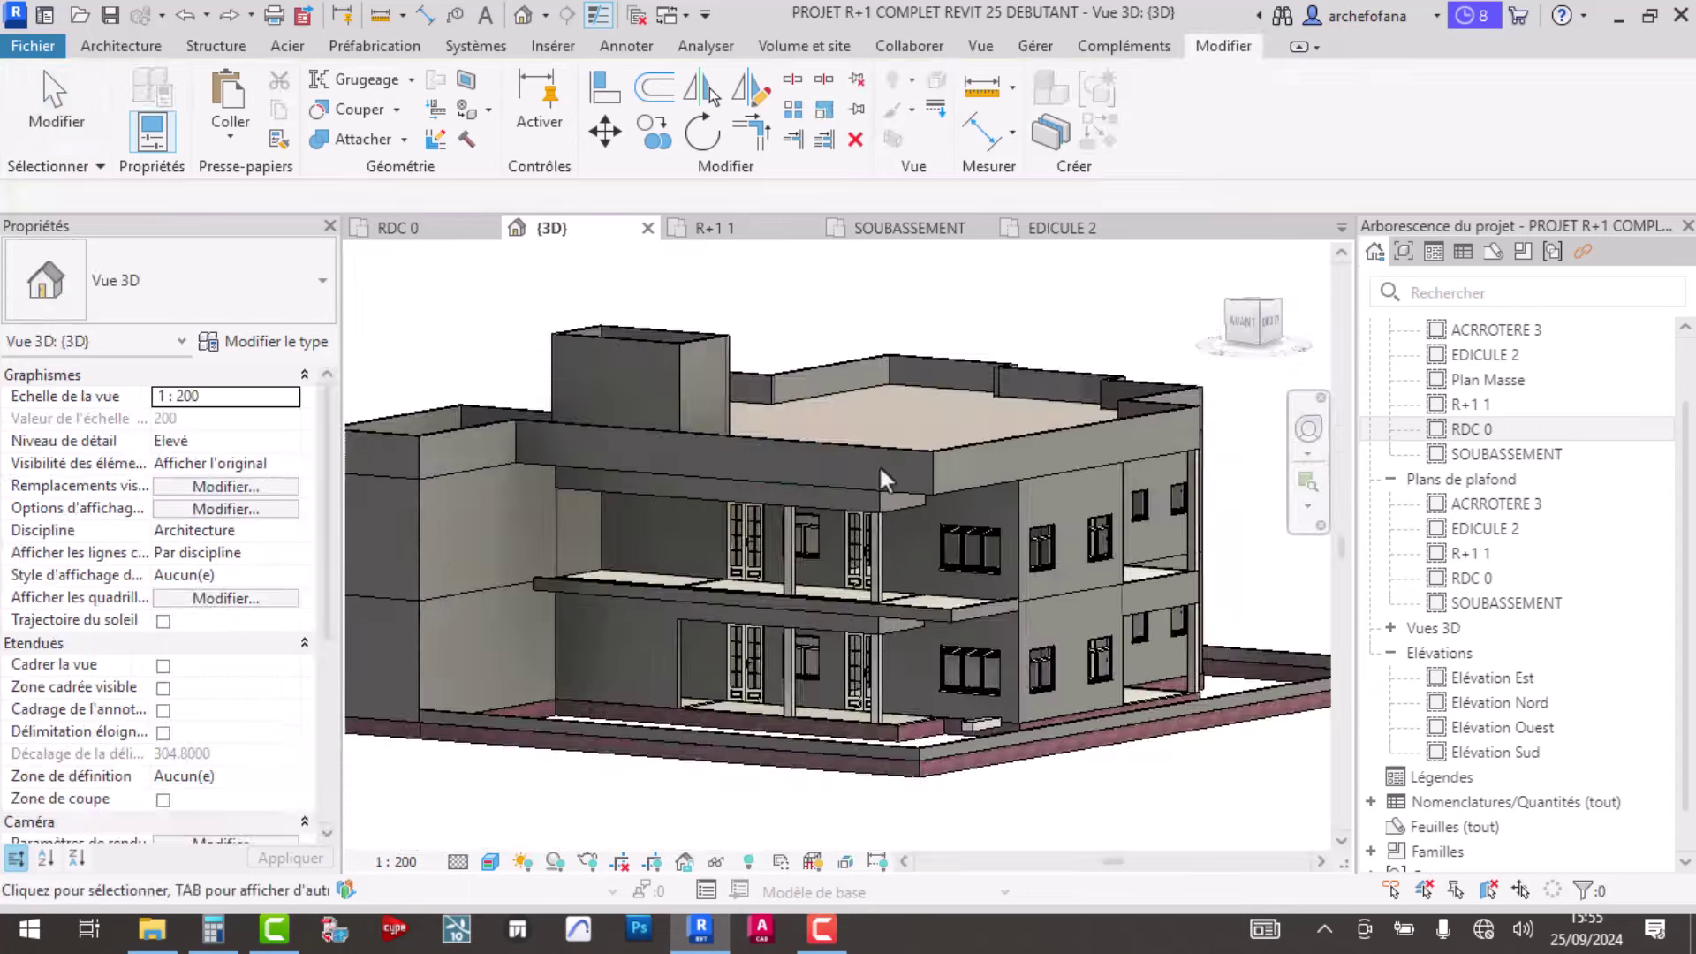
left_click(974, 719)
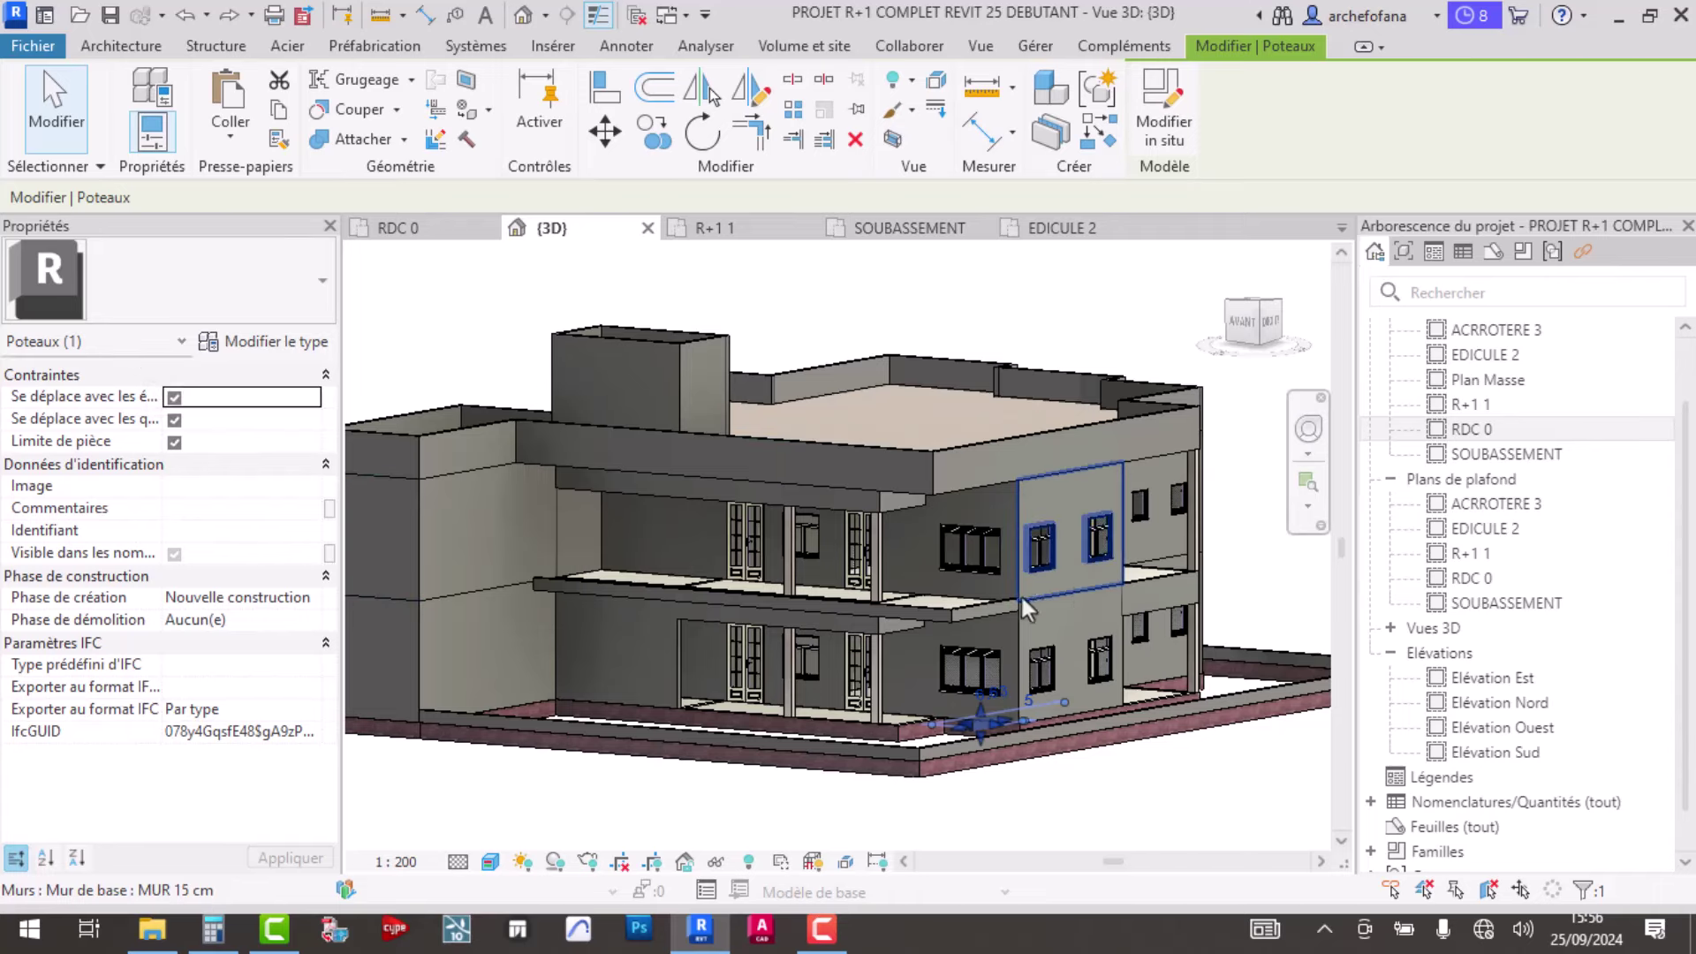
left_click(398, 228)
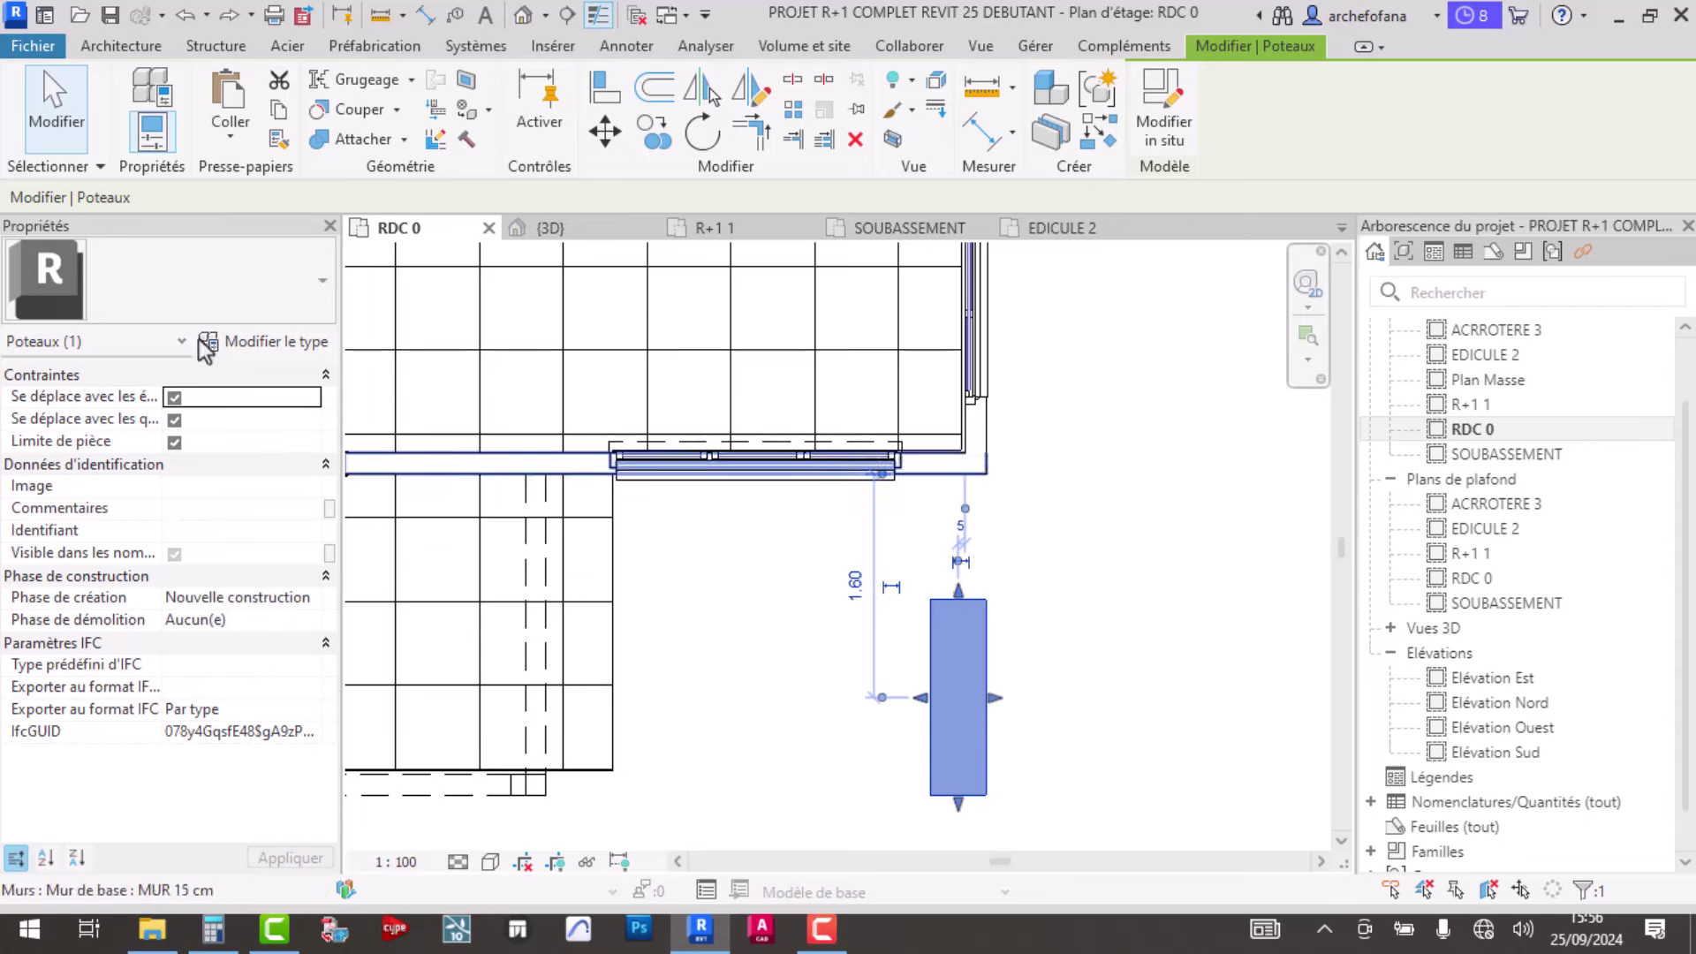
key("Escape")
left_click(936, 604)
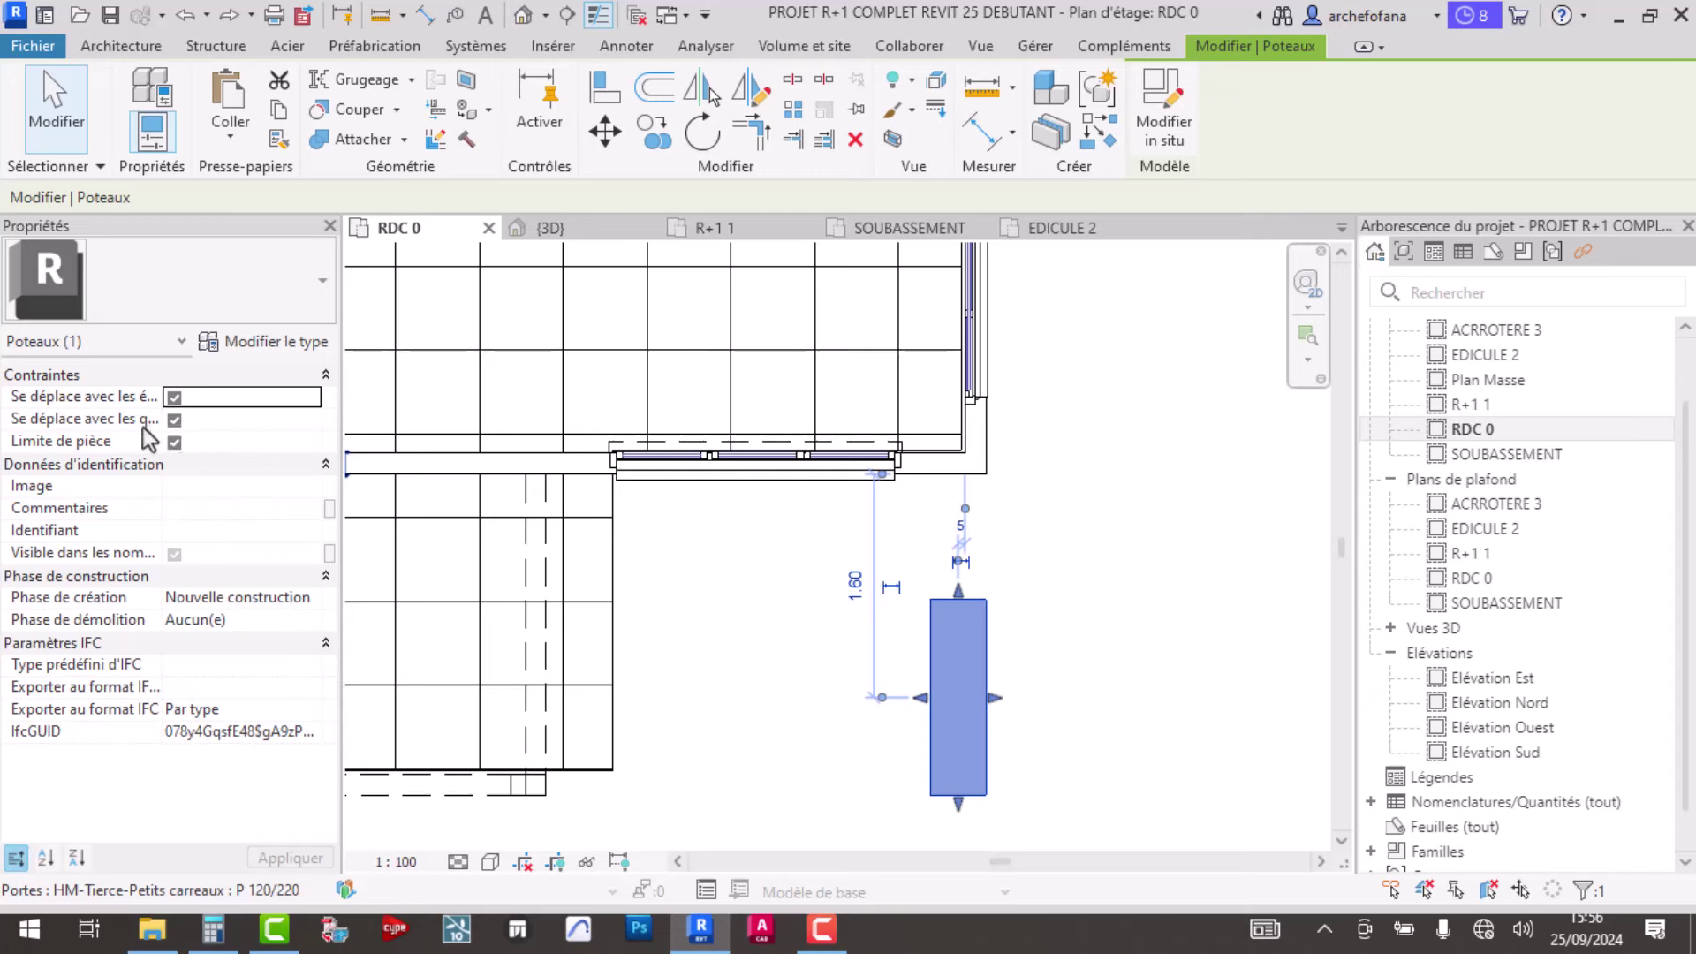
left_click(246, 393)
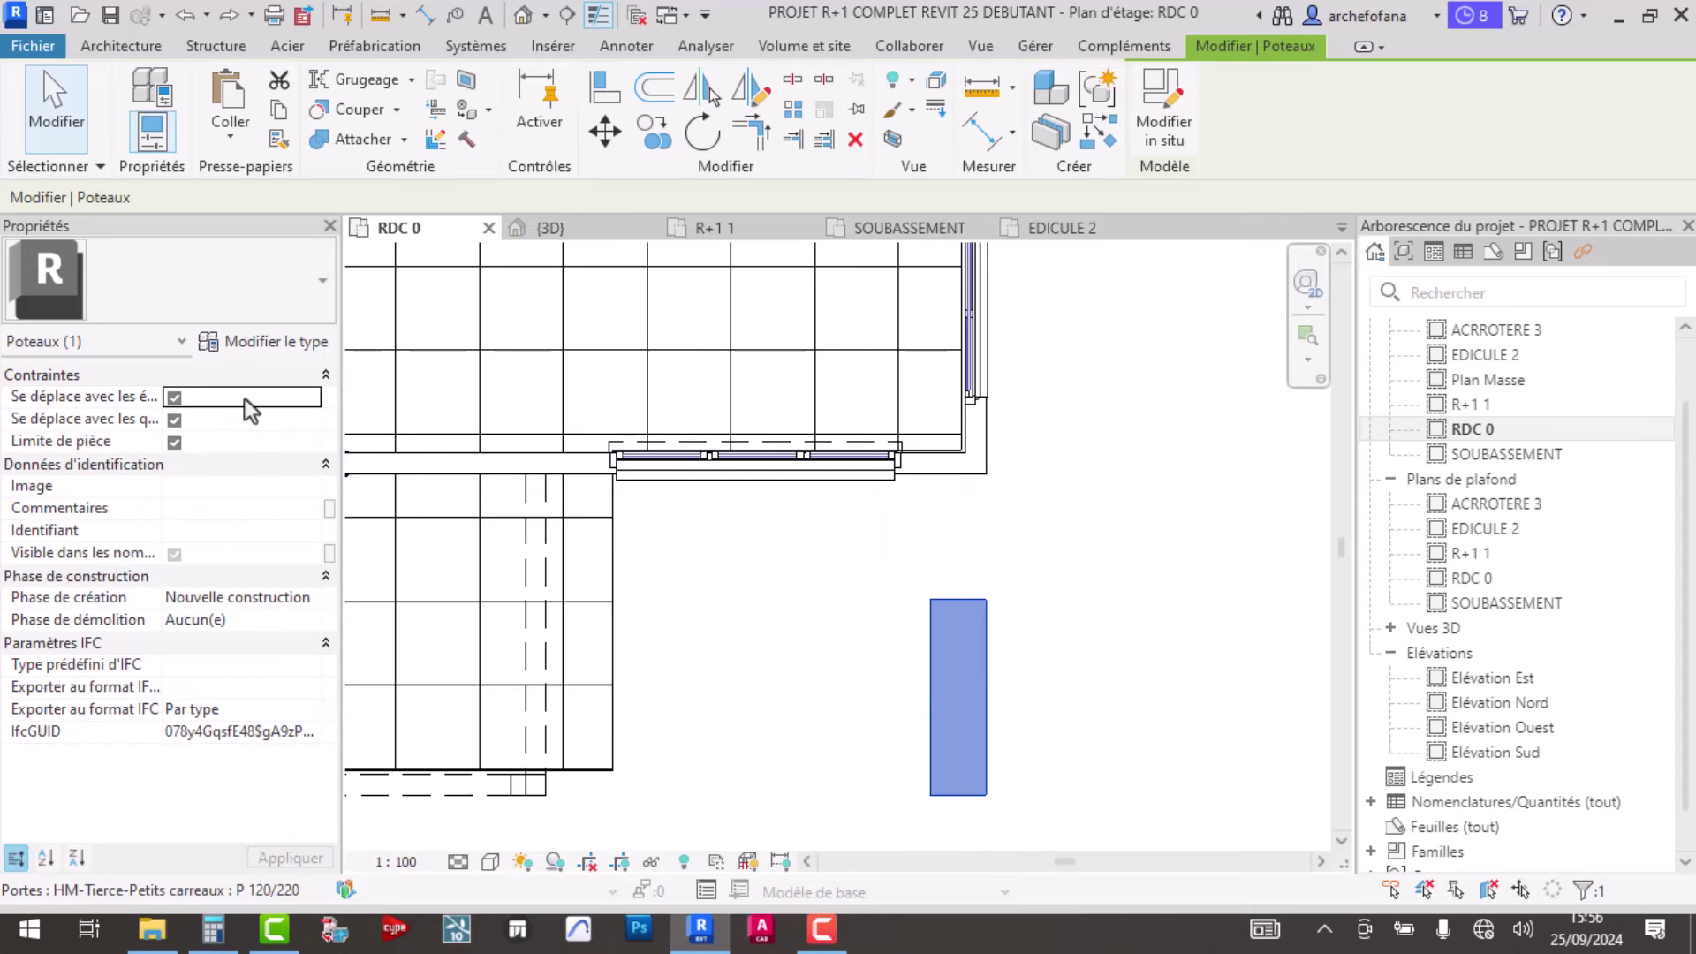
left_click(174, 397)
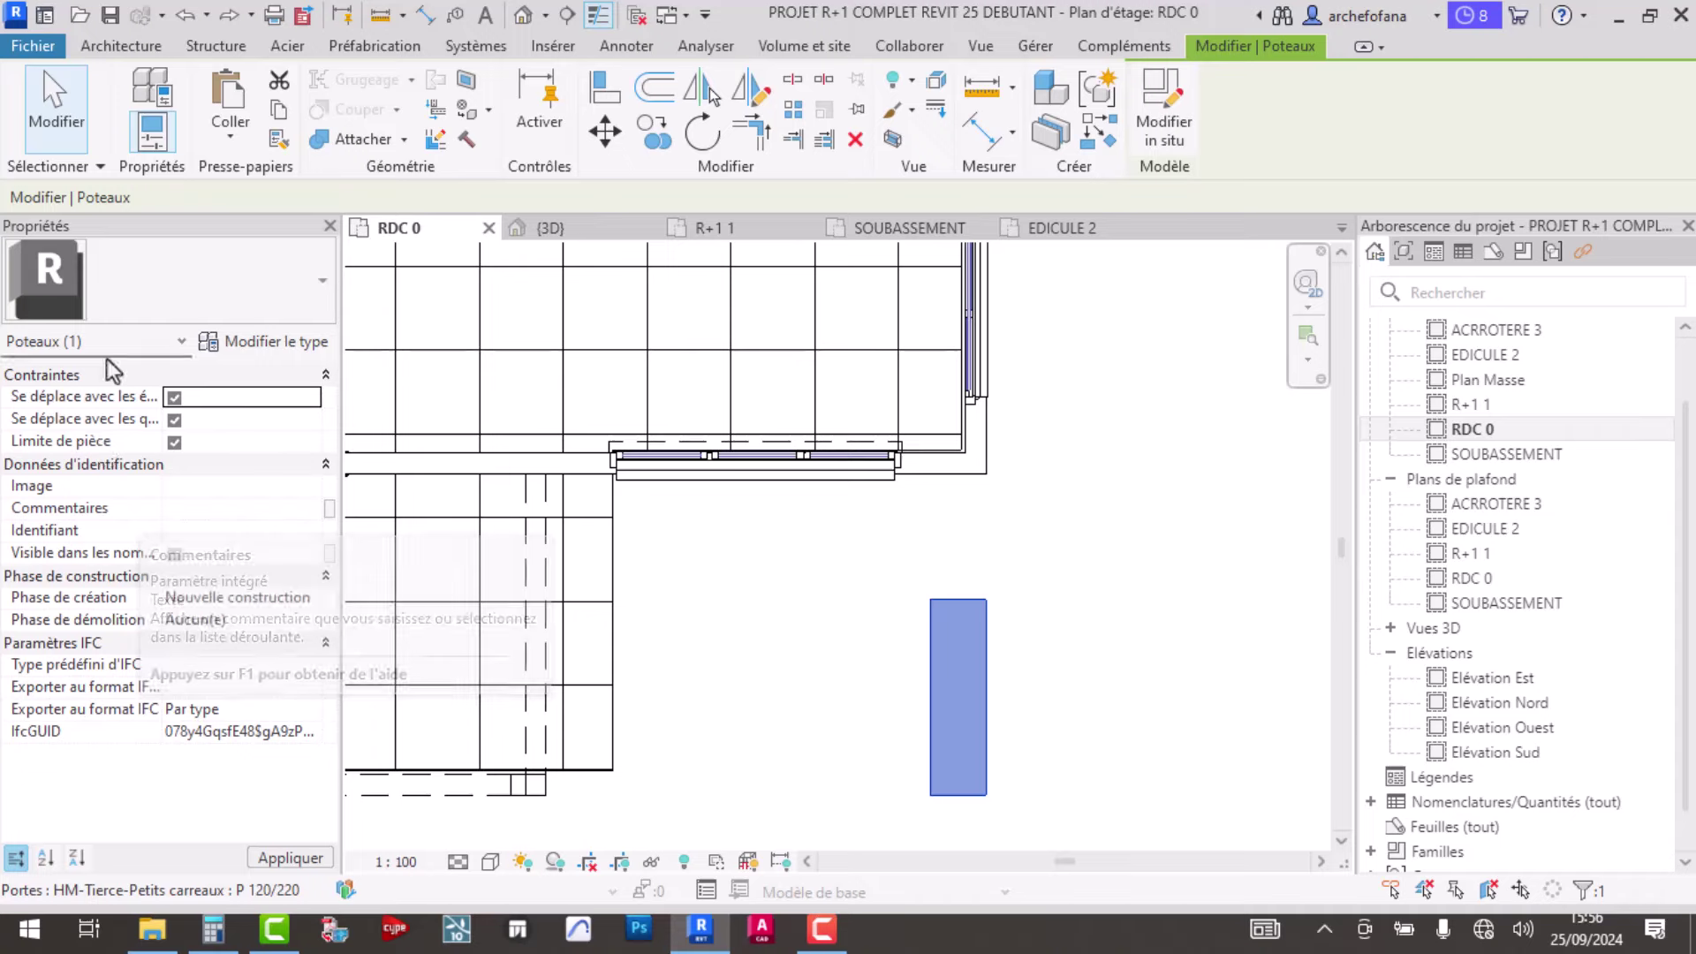
left_click(1093, 580)
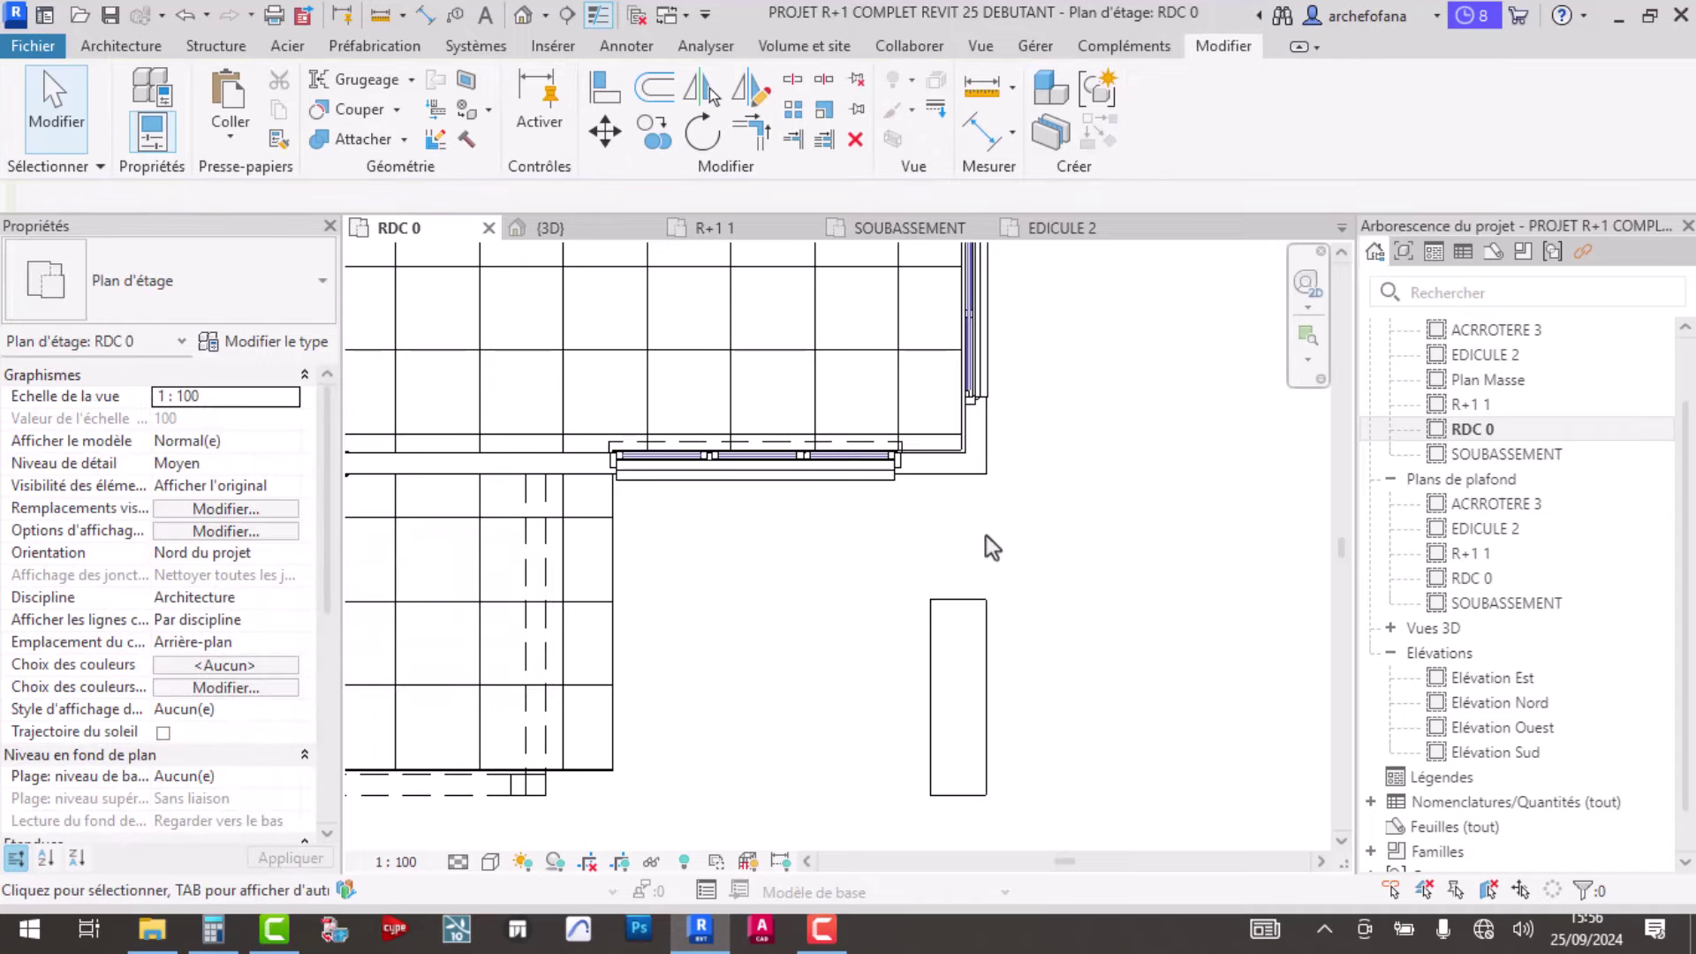
- In 3D, adjust the column's top so it sits just under the roof edge
left_click(569, 226)
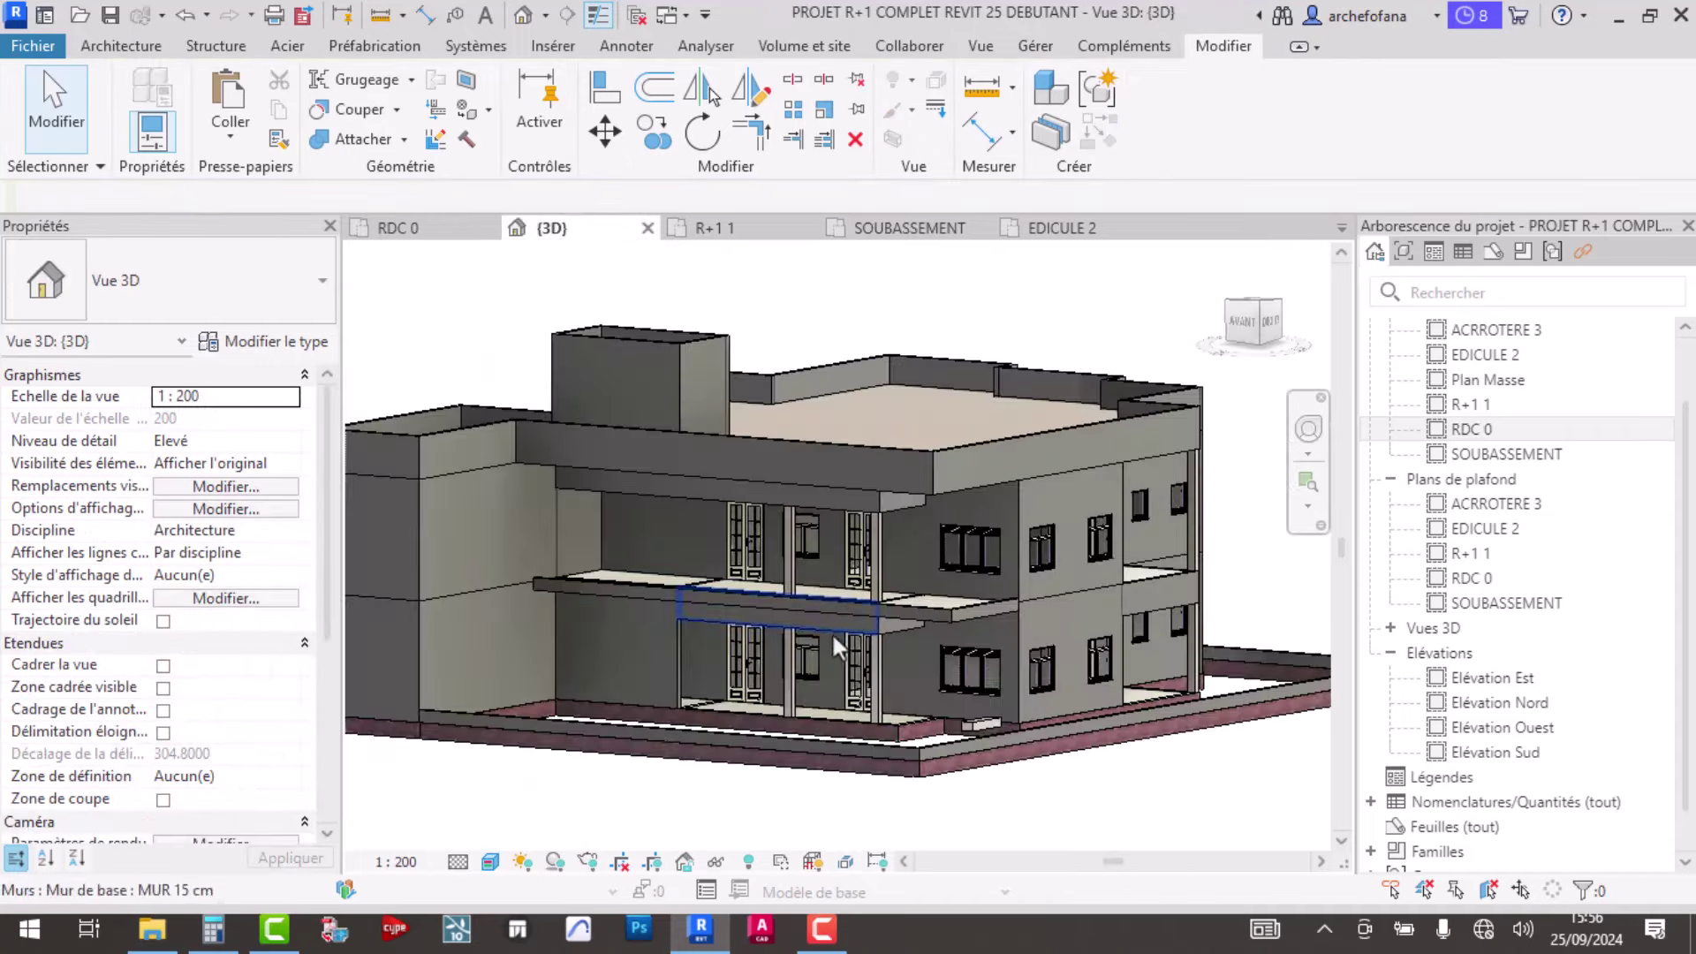
left_click(964, 719)
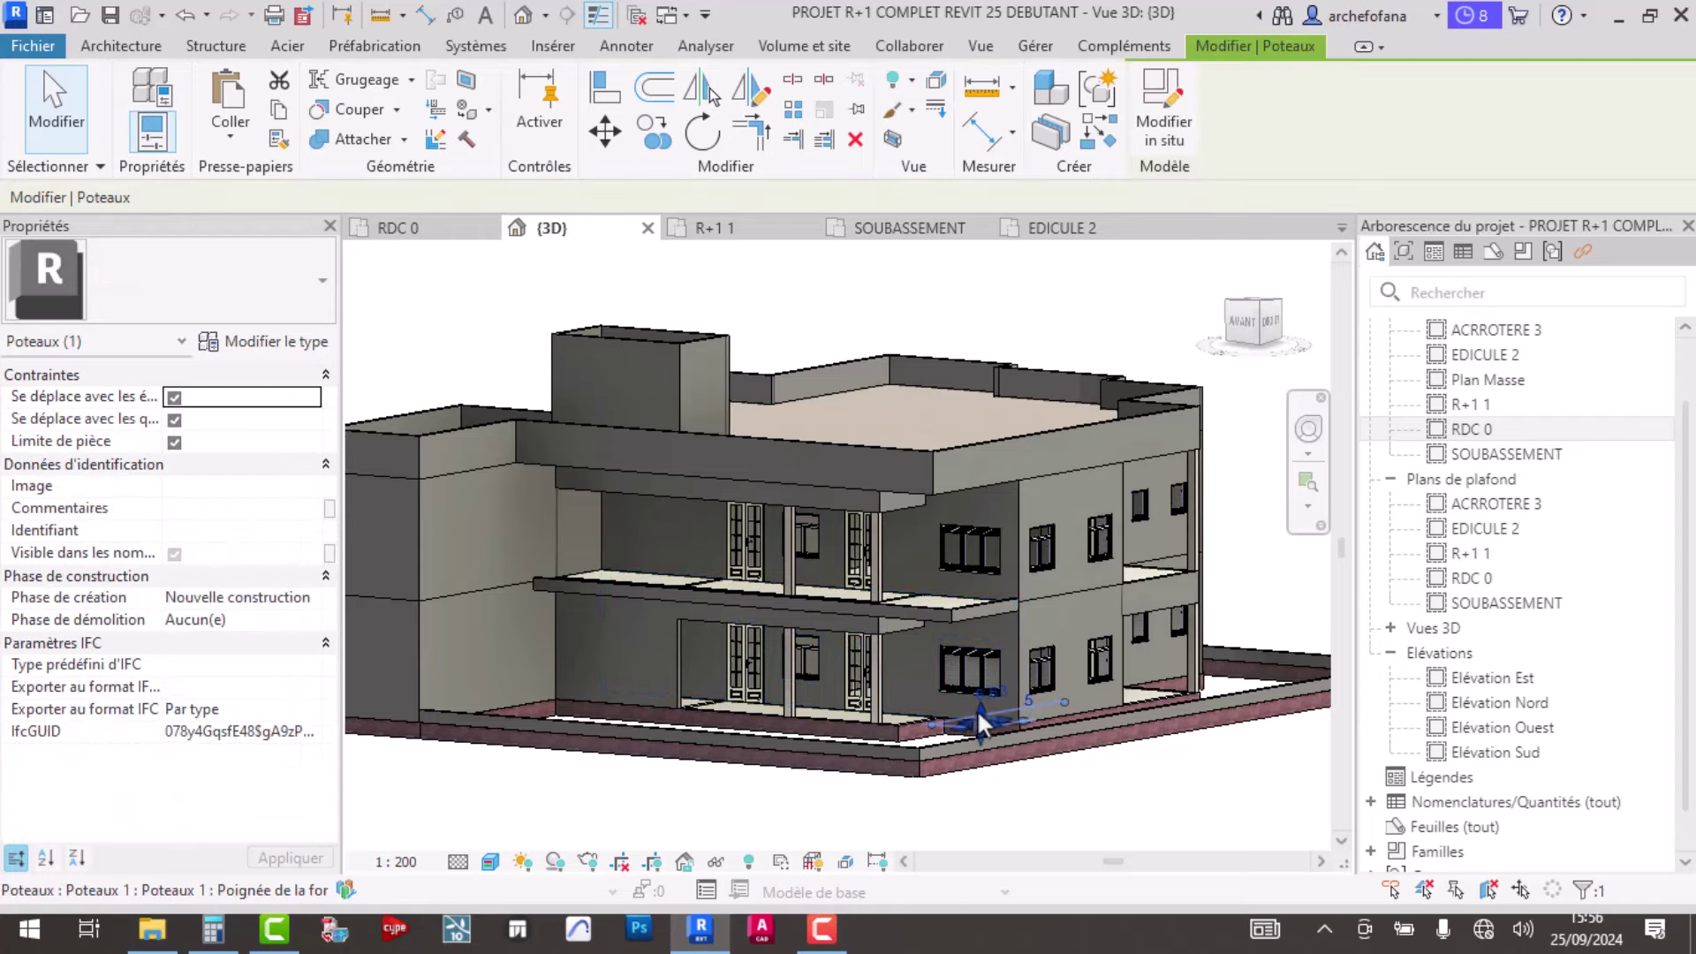
mouse_move(990, 556)
left_mouse_down()
mouse_move(984, 449)
mouse_move(930, 448)
left_mouse_up()
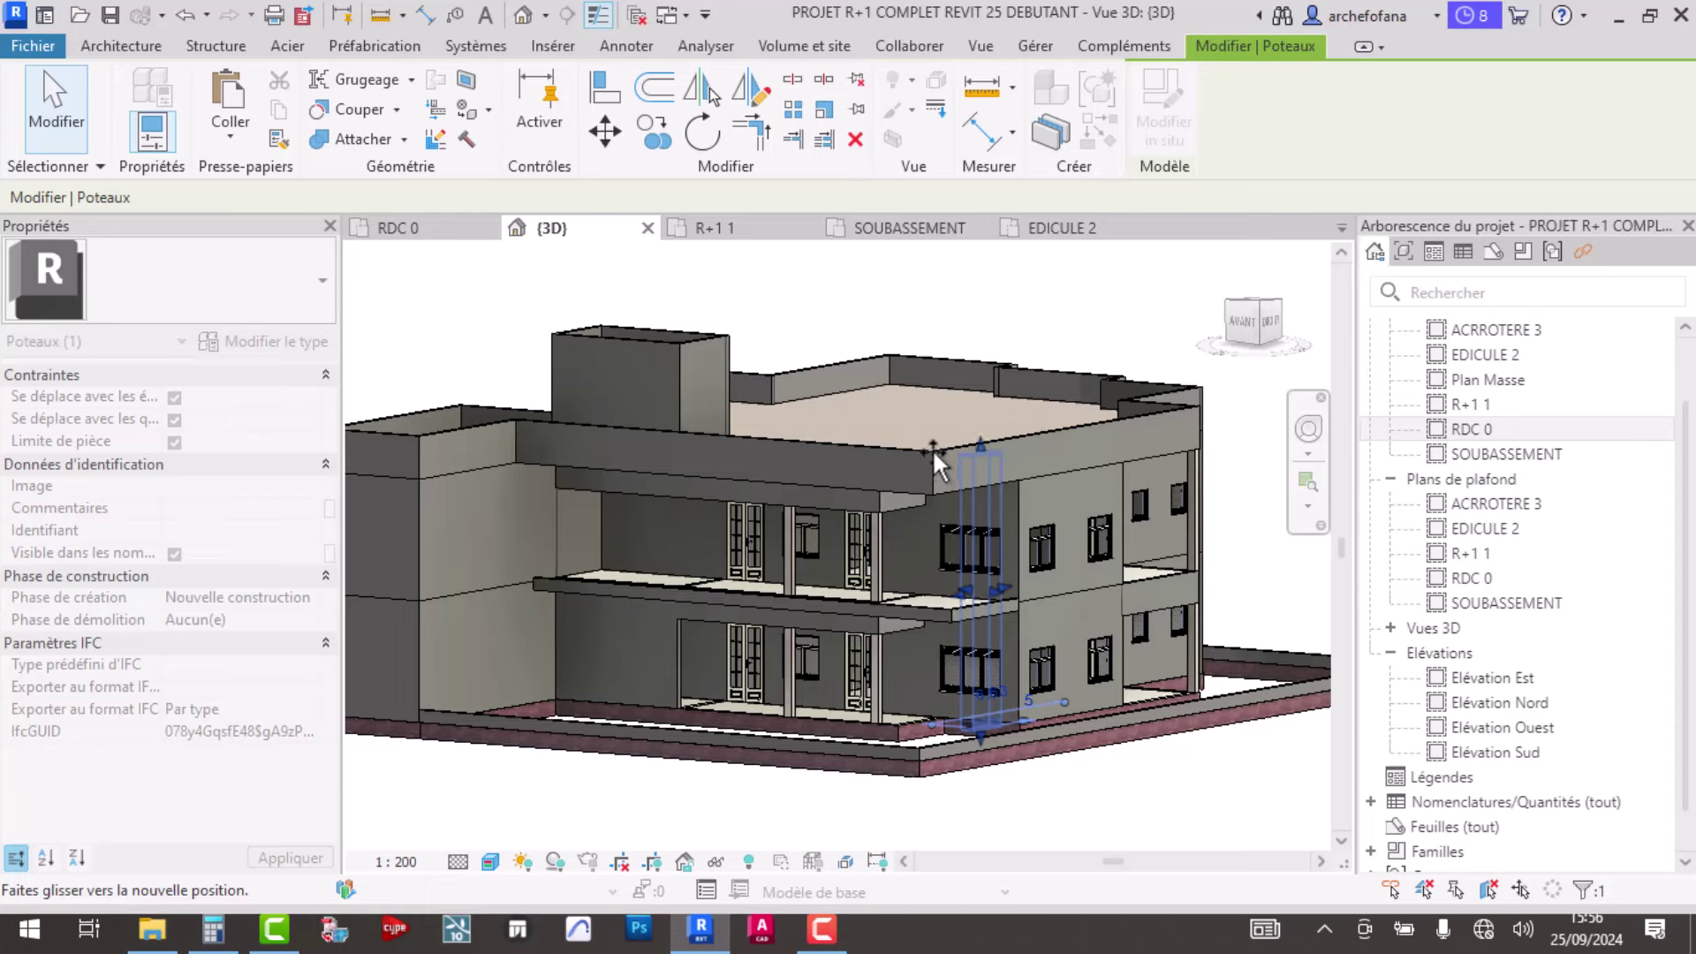
scroll(929, 450, "up", 4)
scroll(929, 450, "up", 3)
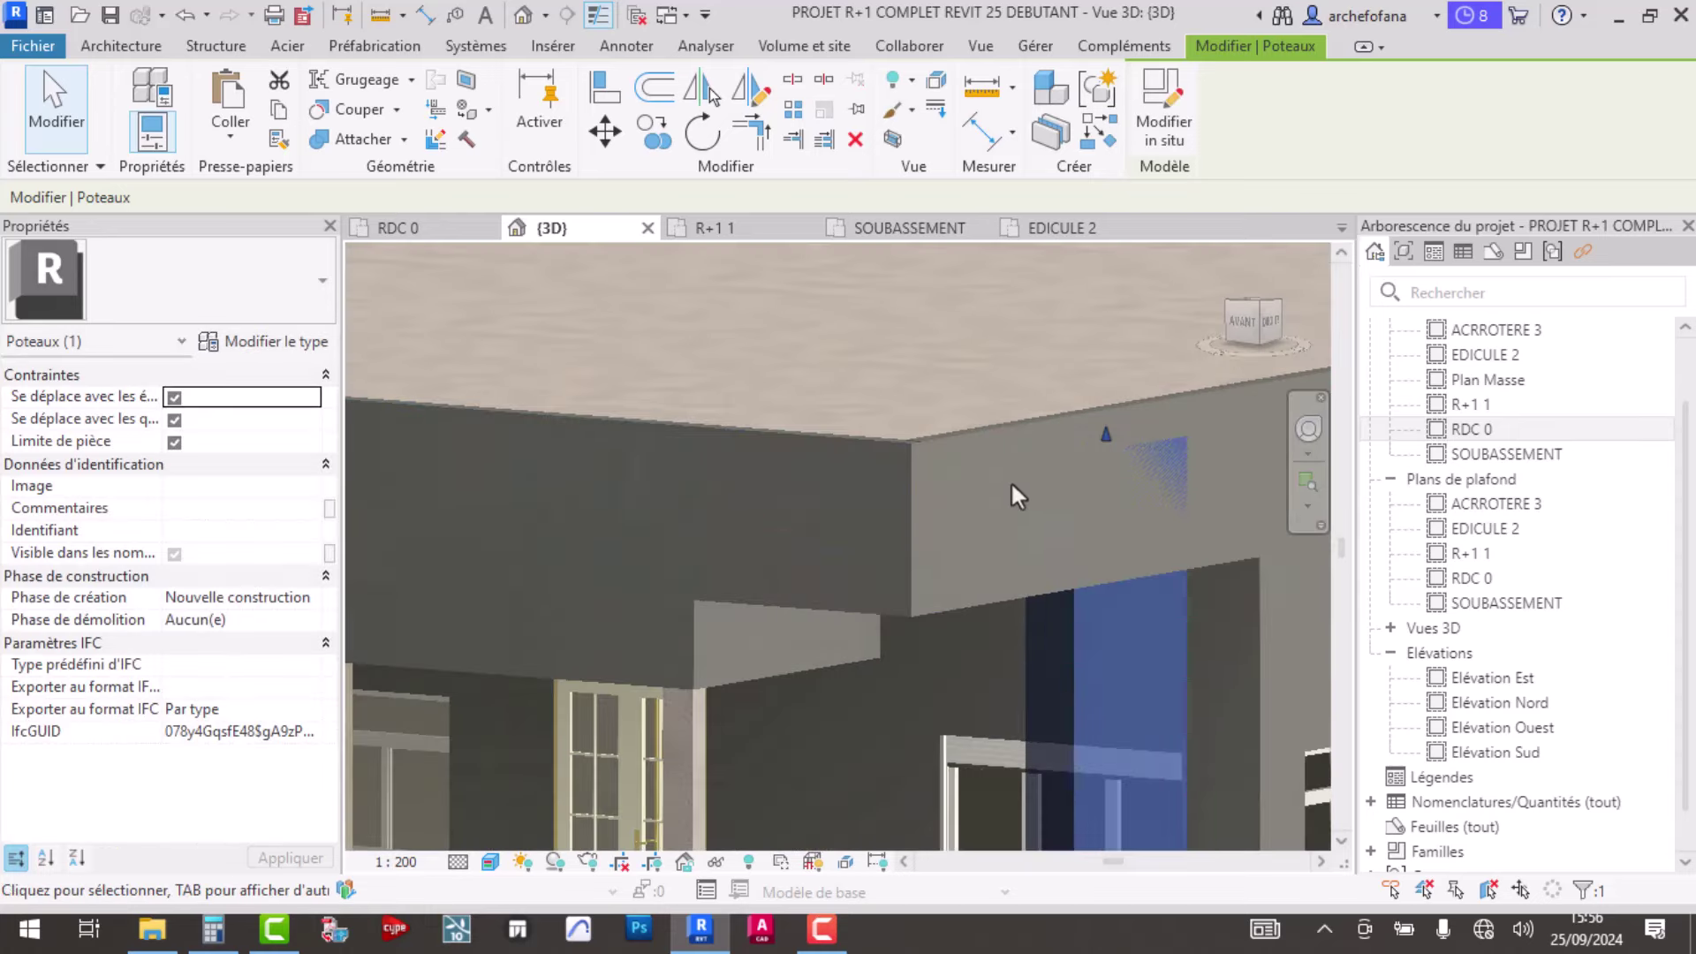
left_click_drag(1105, 434, 1094, 575)
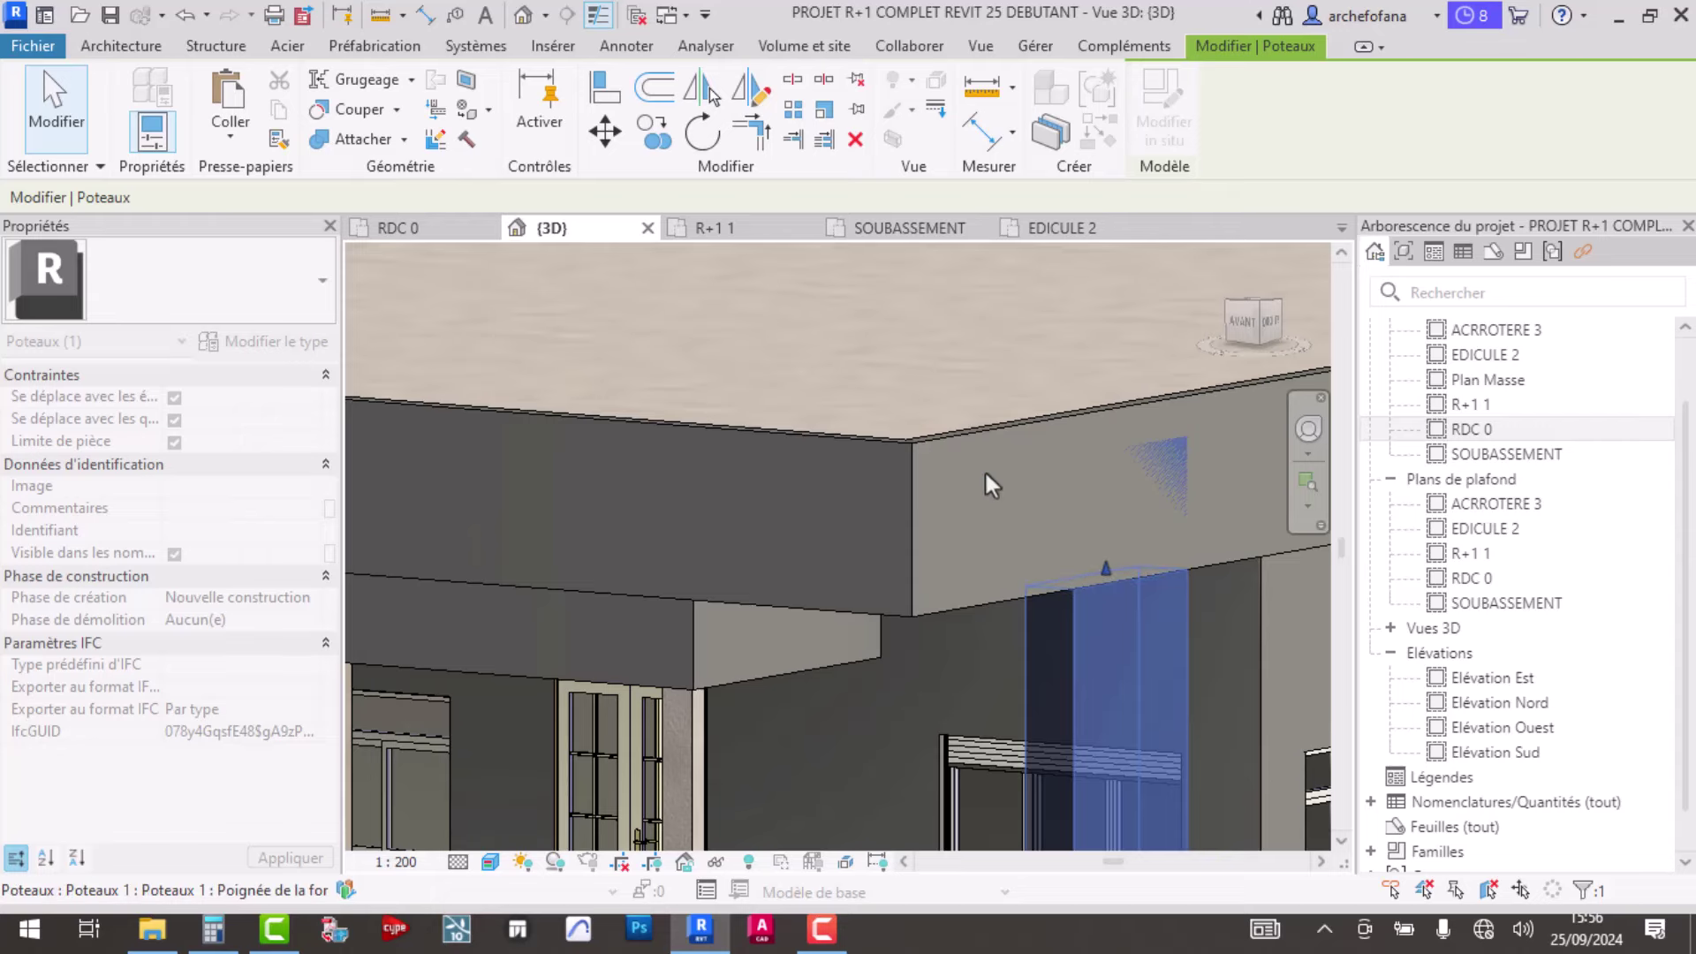
scroll(983, 469, "down", 5)
scroll(913, 444, "down", 2)
mouse_move(925, 521)
middle_mouse_down("shift")
mouse_move(1031, 651)
mouse_move(786, 506)
mouse_move(919, 521)
mouse_move(1014, 560)
mouse_move(977, 662)
mouse_move(908, 660)
mouse_move(794, 613)
mouse_move(681, 665)
mouse_move(606, 576)
mouse_move(802, 537)
mouse_move(809, 557)
middle_mouse_up("shift")
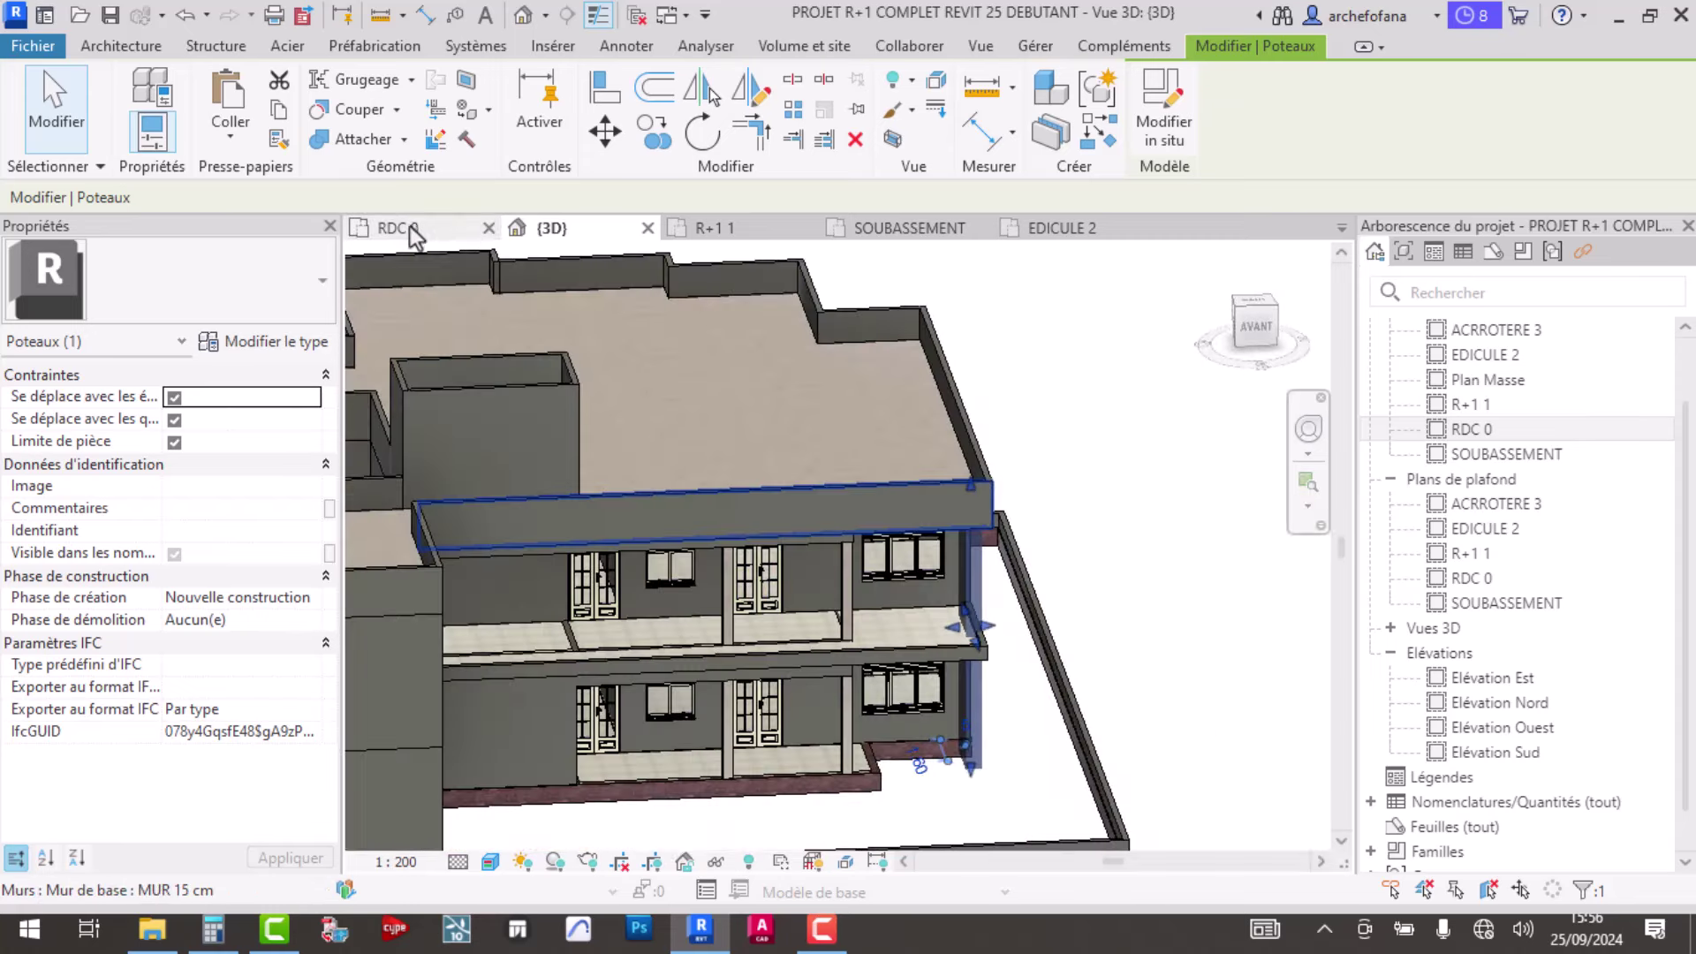
- Extend the column's bottom end further down in the RDC 0 plan
left_click(411, 232)
scroll(966, 565, "down", 3)
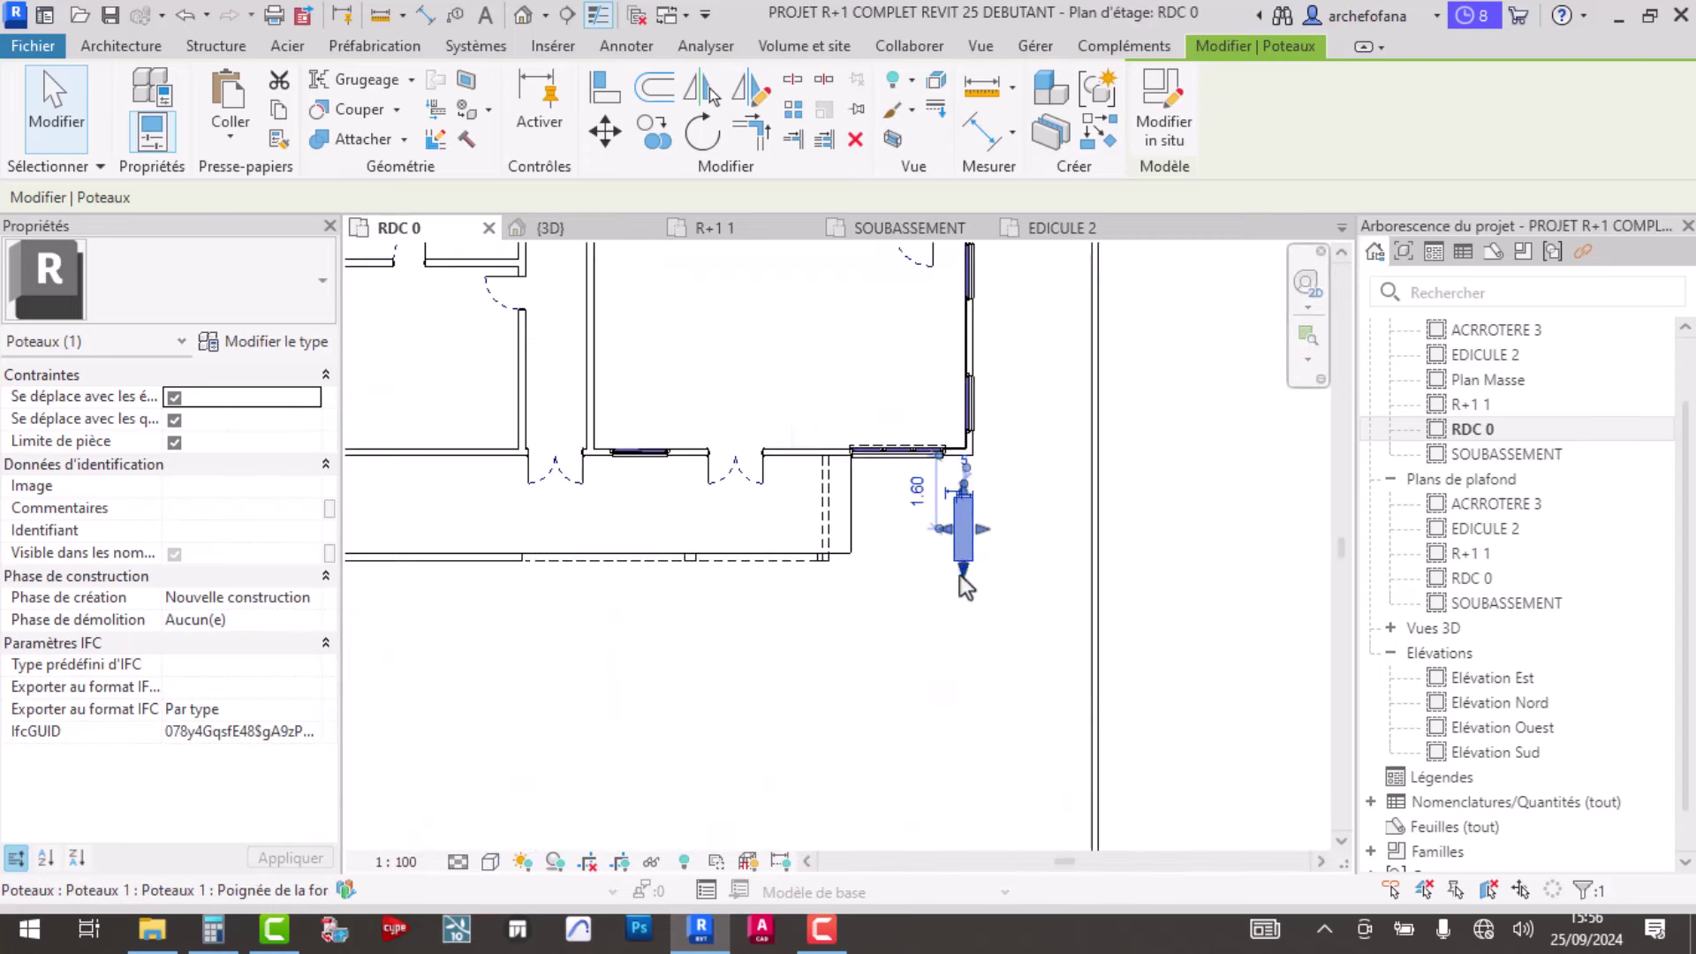
scroll(972, 576, "up", 2)
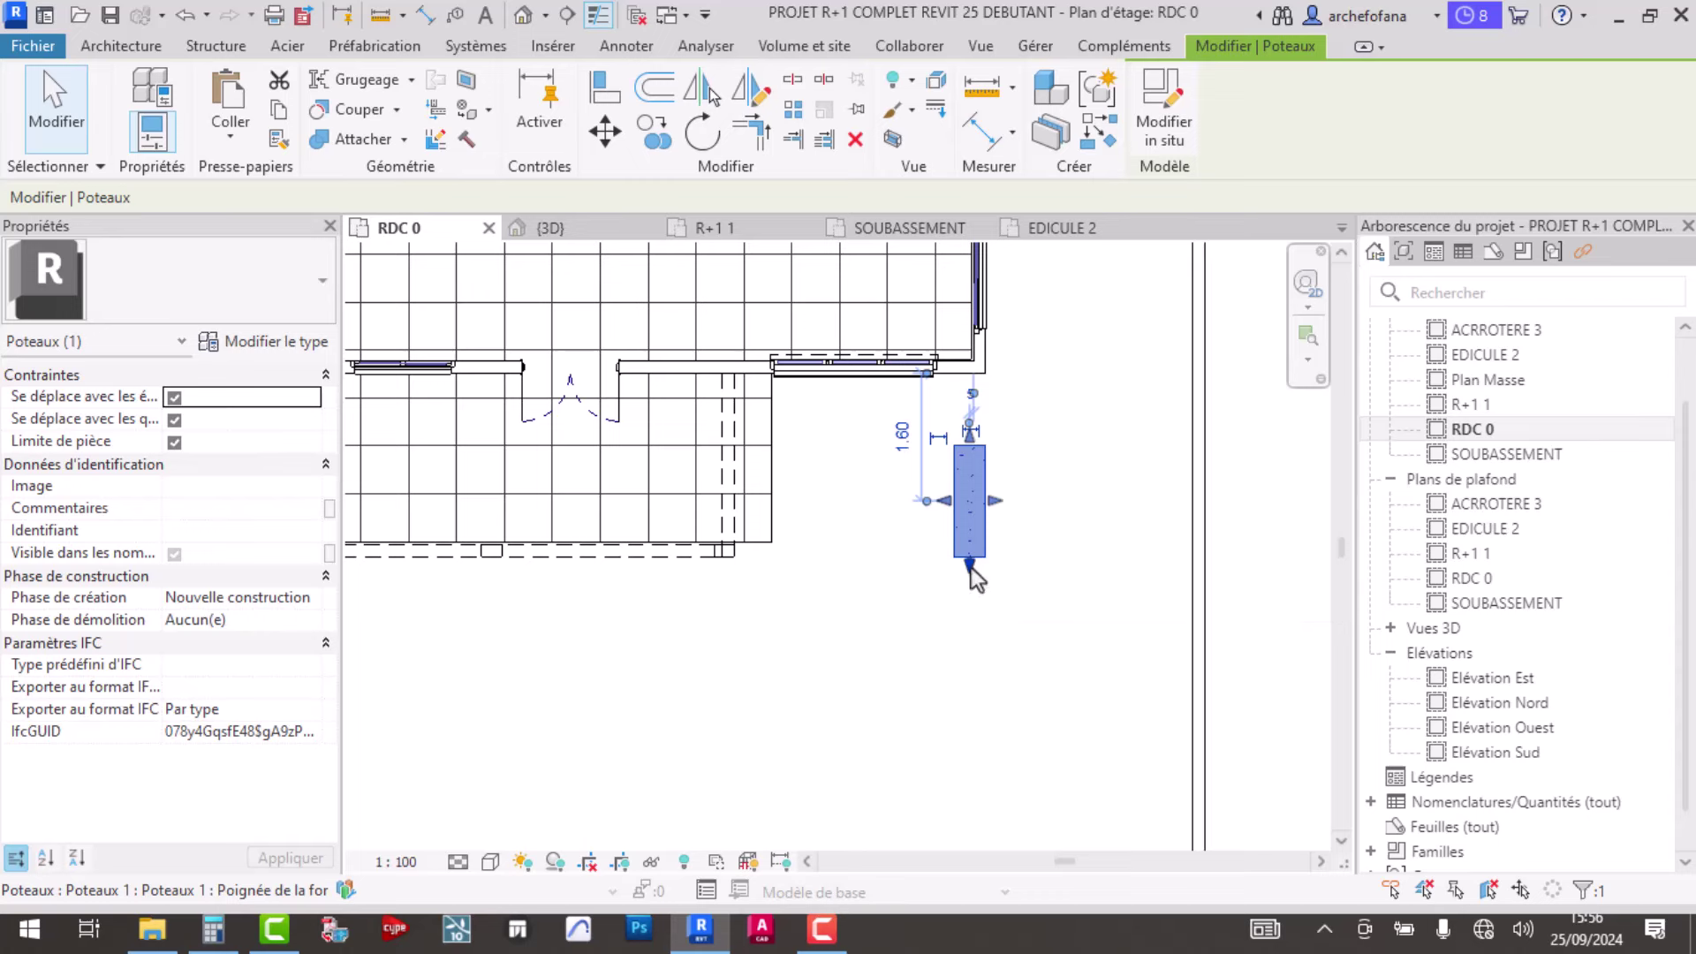
mouse_move(972, 576)
left_mouse_down()
mouse_move(969, 634)
mouse_move(969, 558)
left_mouse_up()
key("Escape")
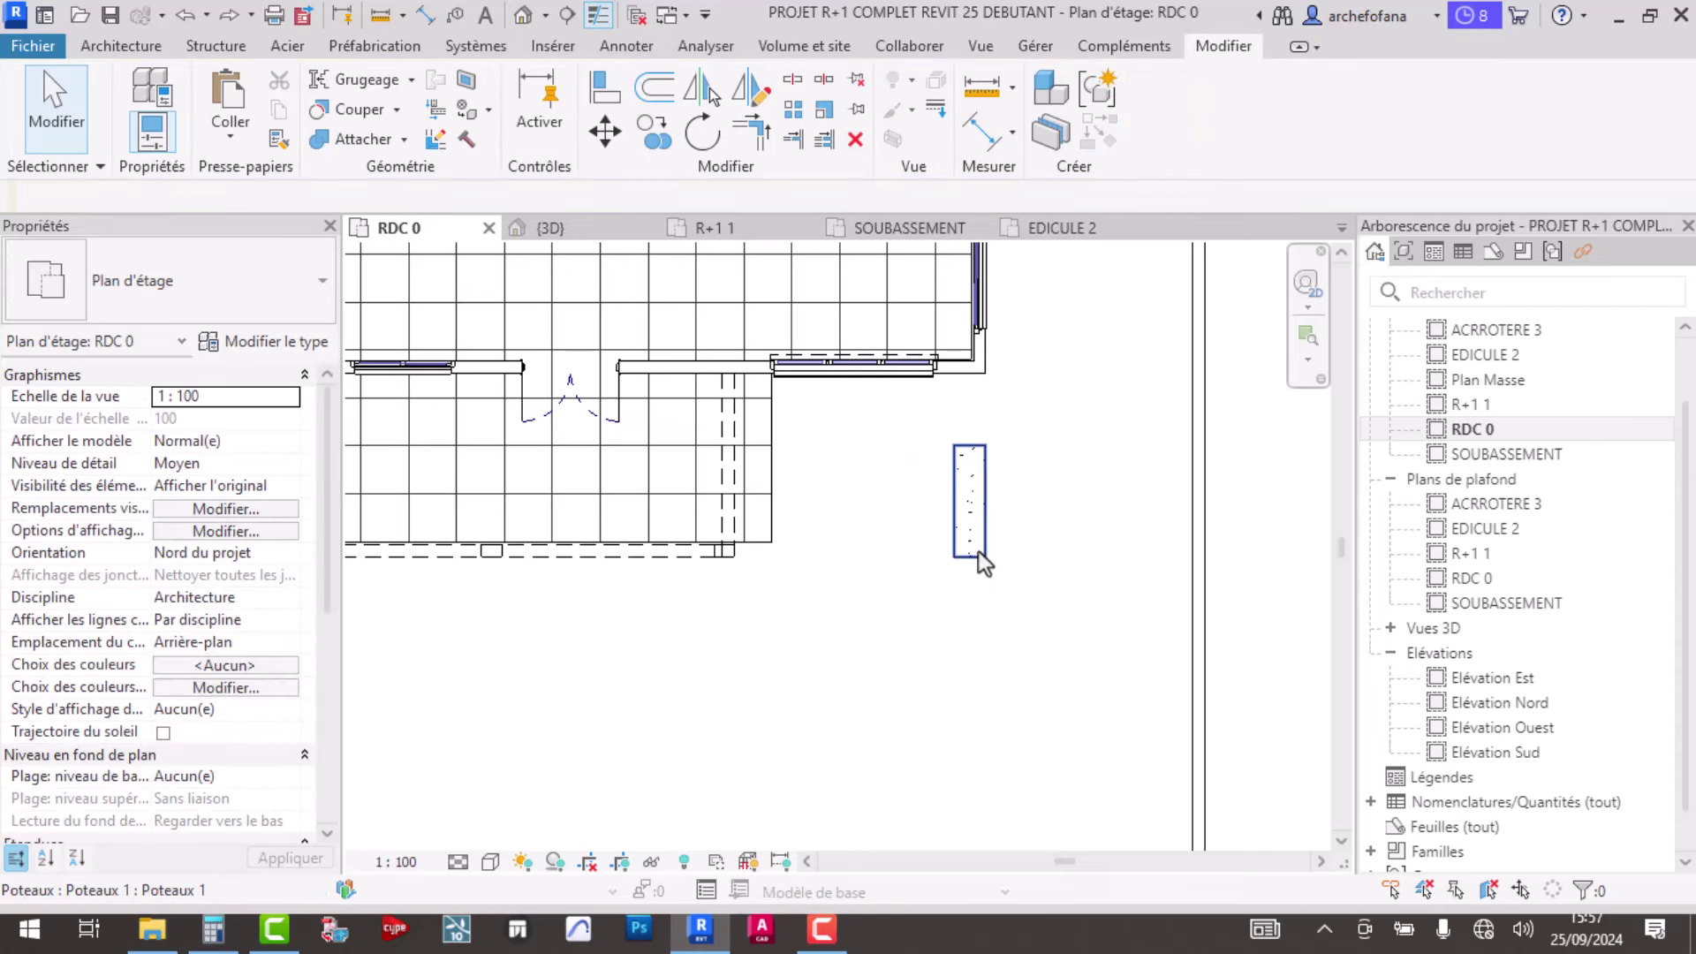
left_click(977, 555)
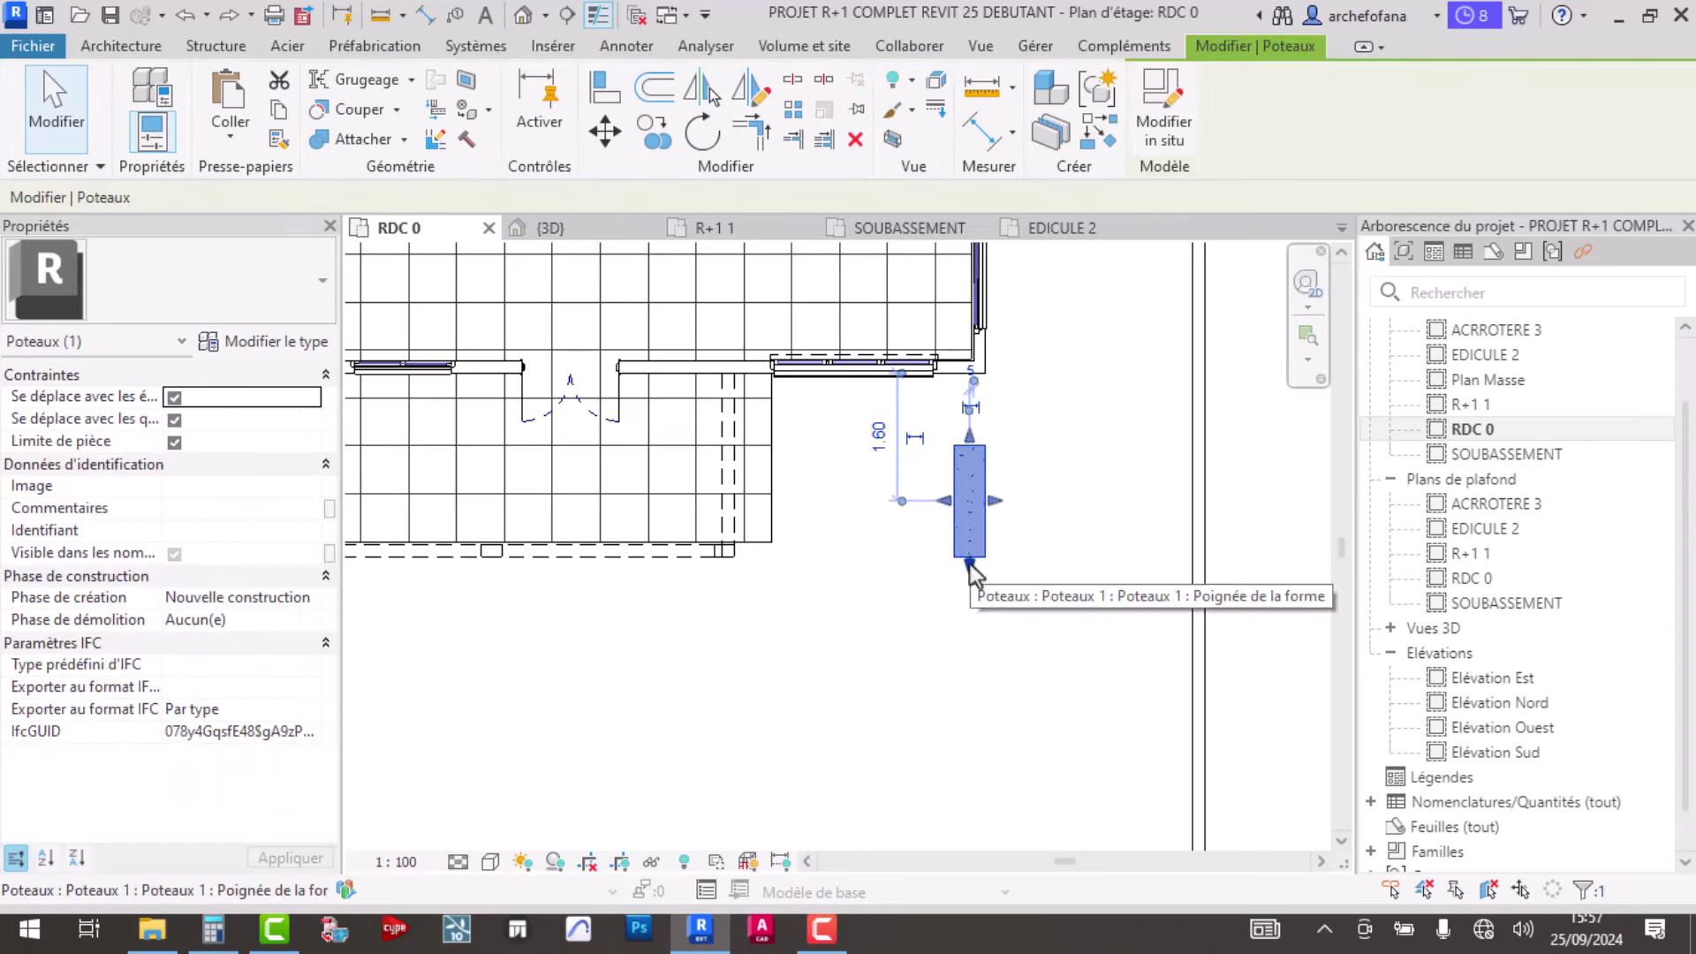
left_click_drag(970, 563, 972, 618)
- Snap the column's side to the wall edge and narrow it to a slim pier
left_click(579, 232)
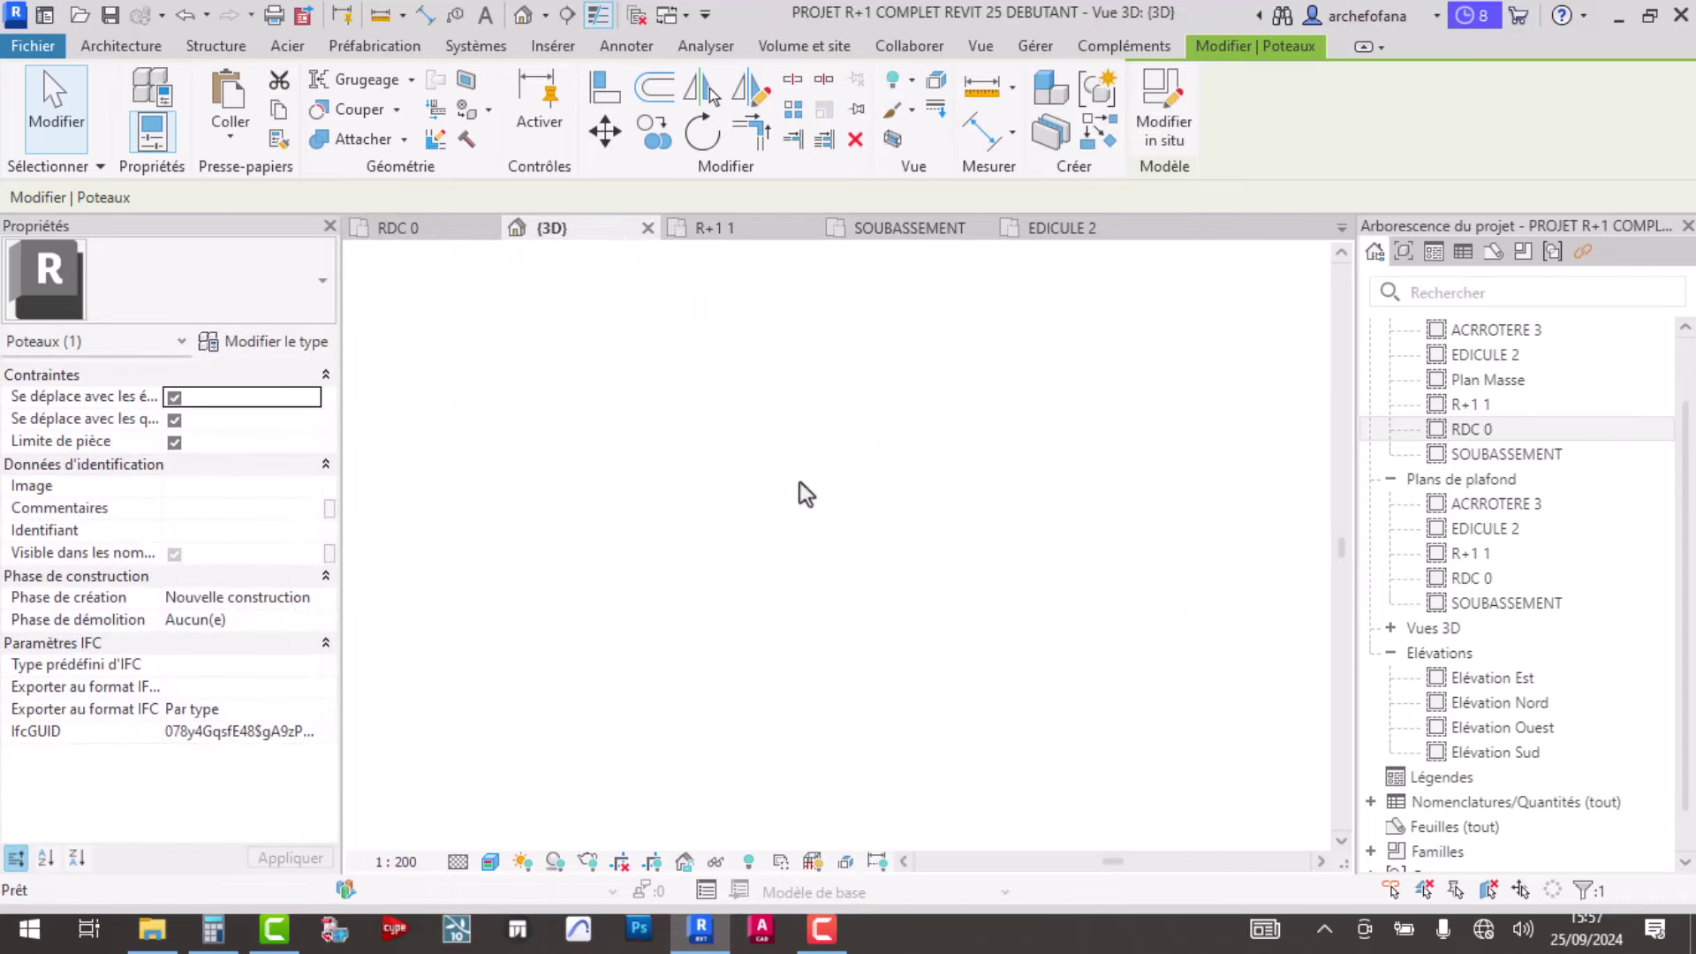
mouse_move(799, 479)
middle_mouse_down("shift")
mouse_move(673, 593)
mouse_move(938, 529)
middle_mouse_up("shift")
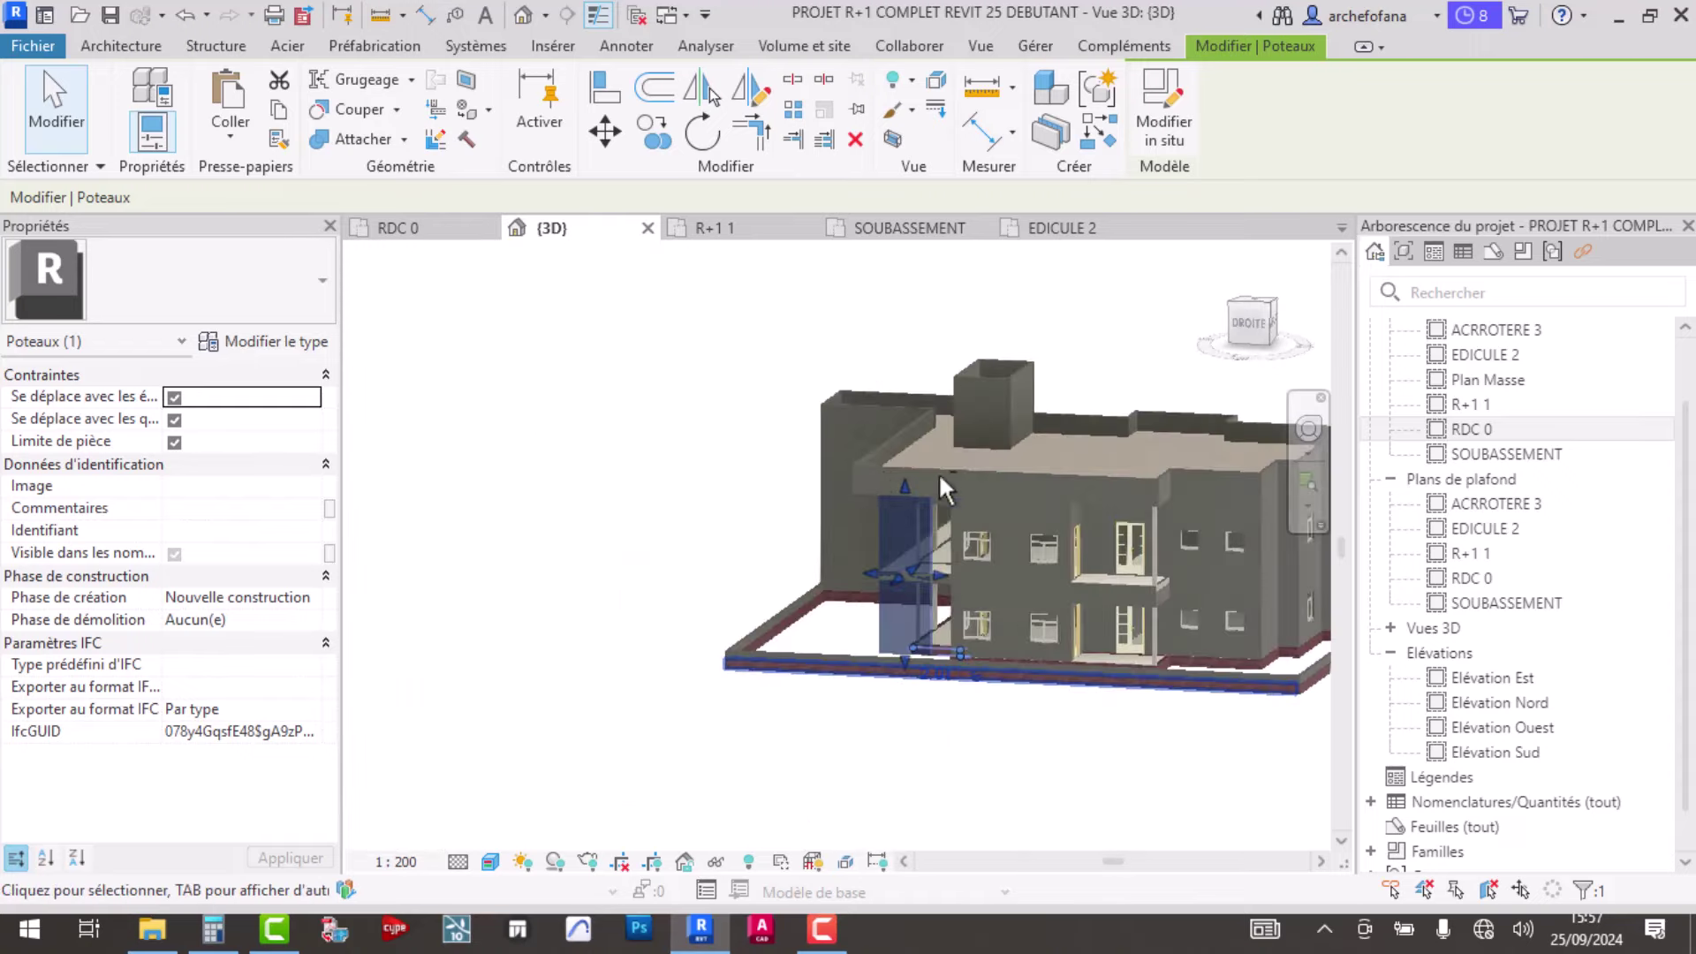
scroll(938, 530, "up", 3)
scroll(892, 587, "up", 2)
scroll(1020, 592, "up", 2)
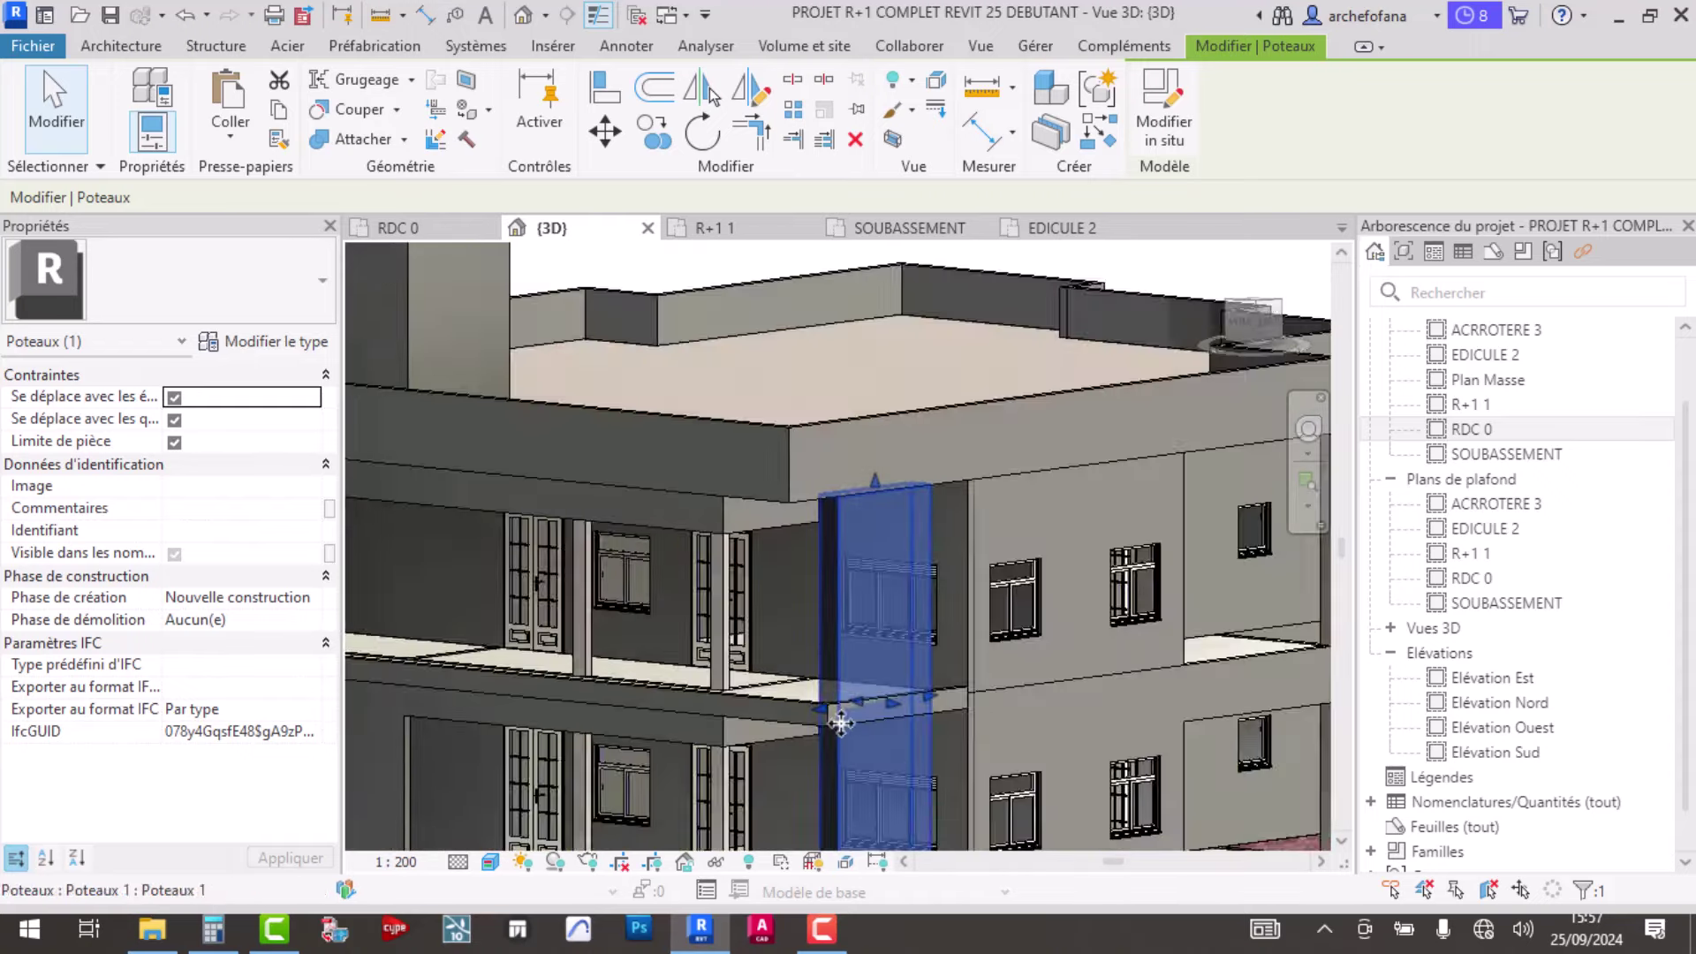
middle_click_drag(1020, 592, 713, 781, "shift")
scroll(714, 782, "up", 3)
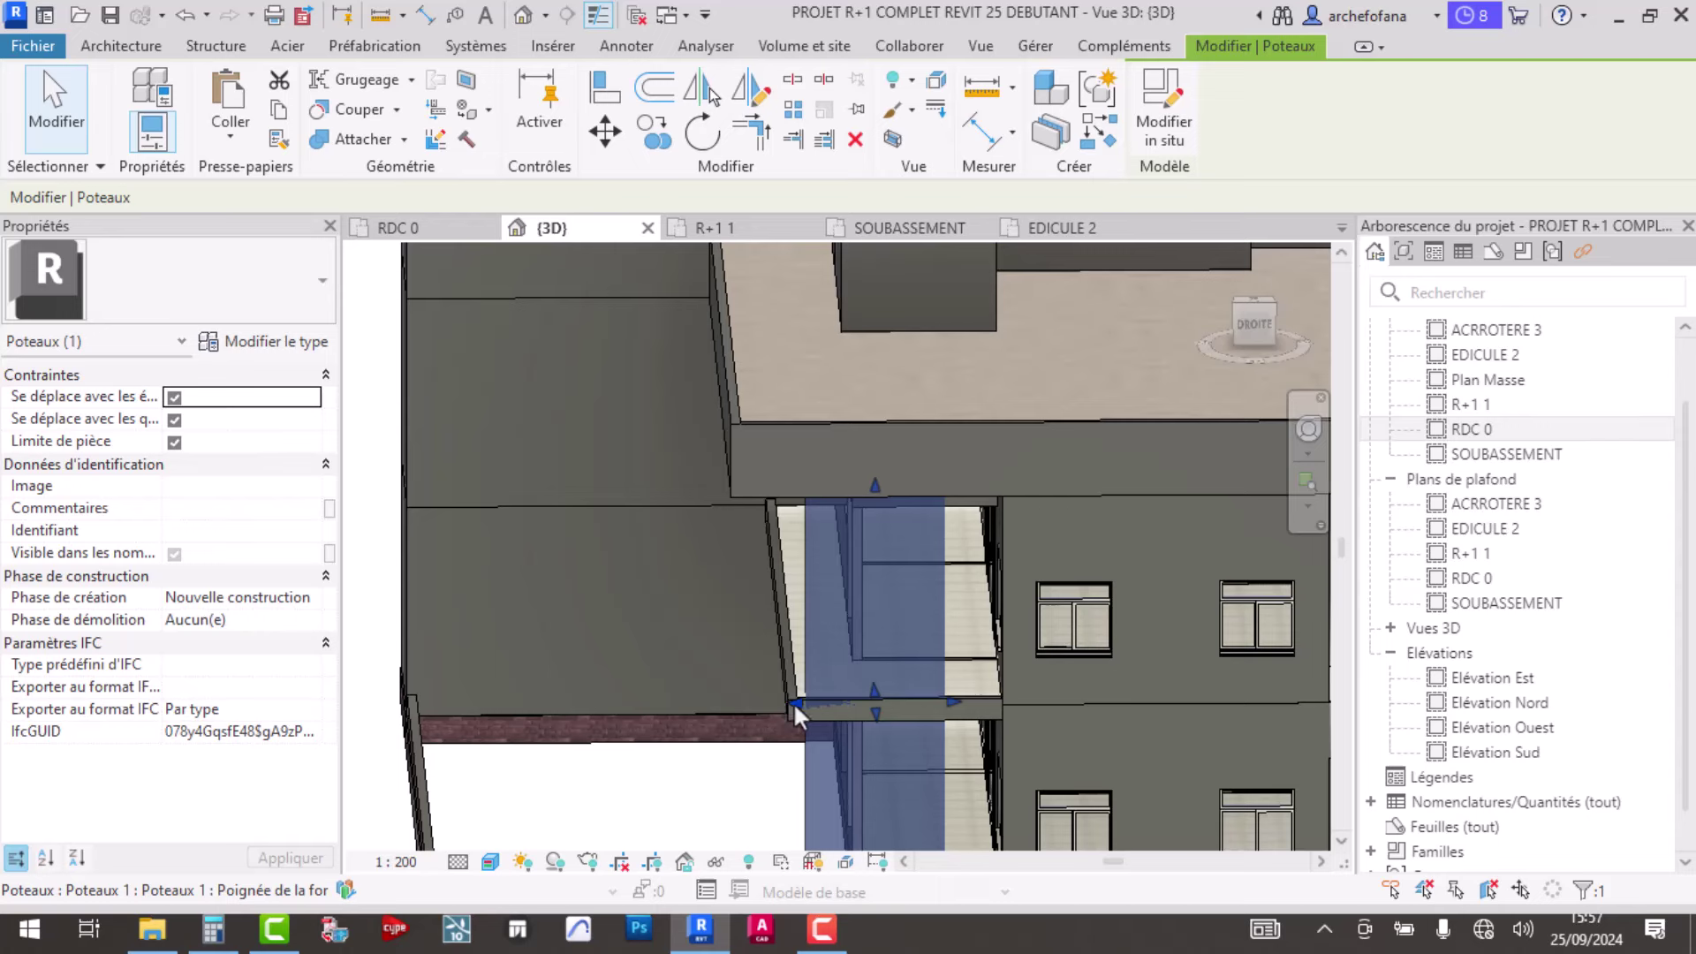
left_click_drag(793, 701, 733, 511)
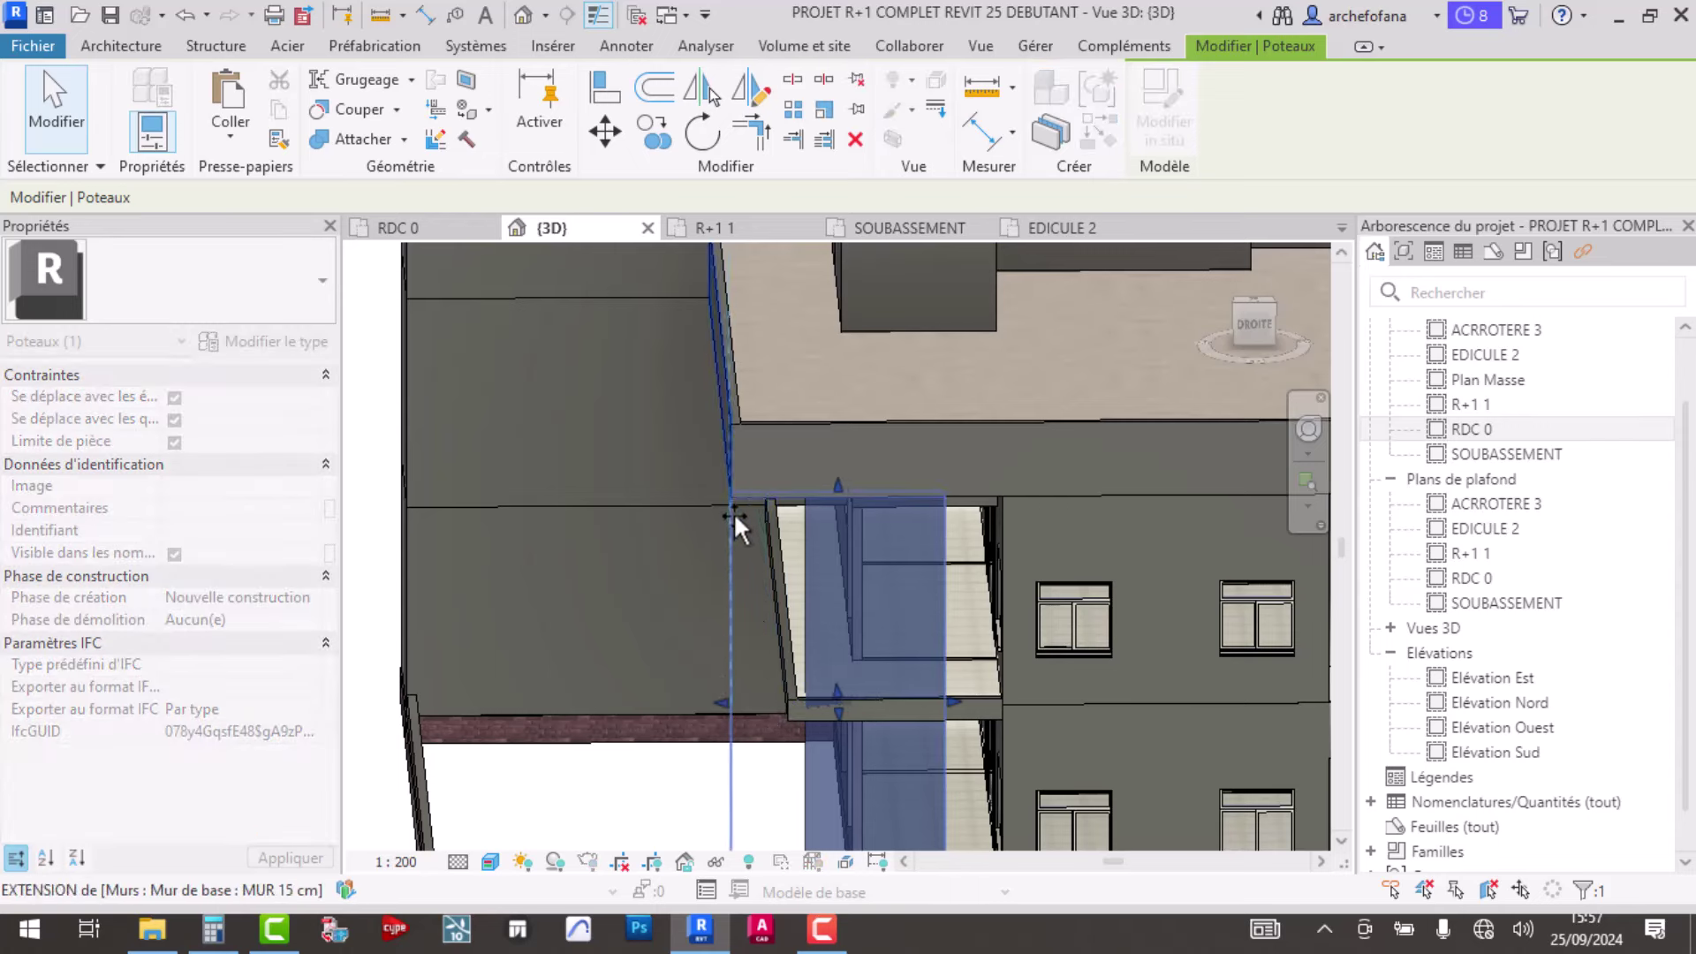
left_click_drag(733, 511, 733, 510)
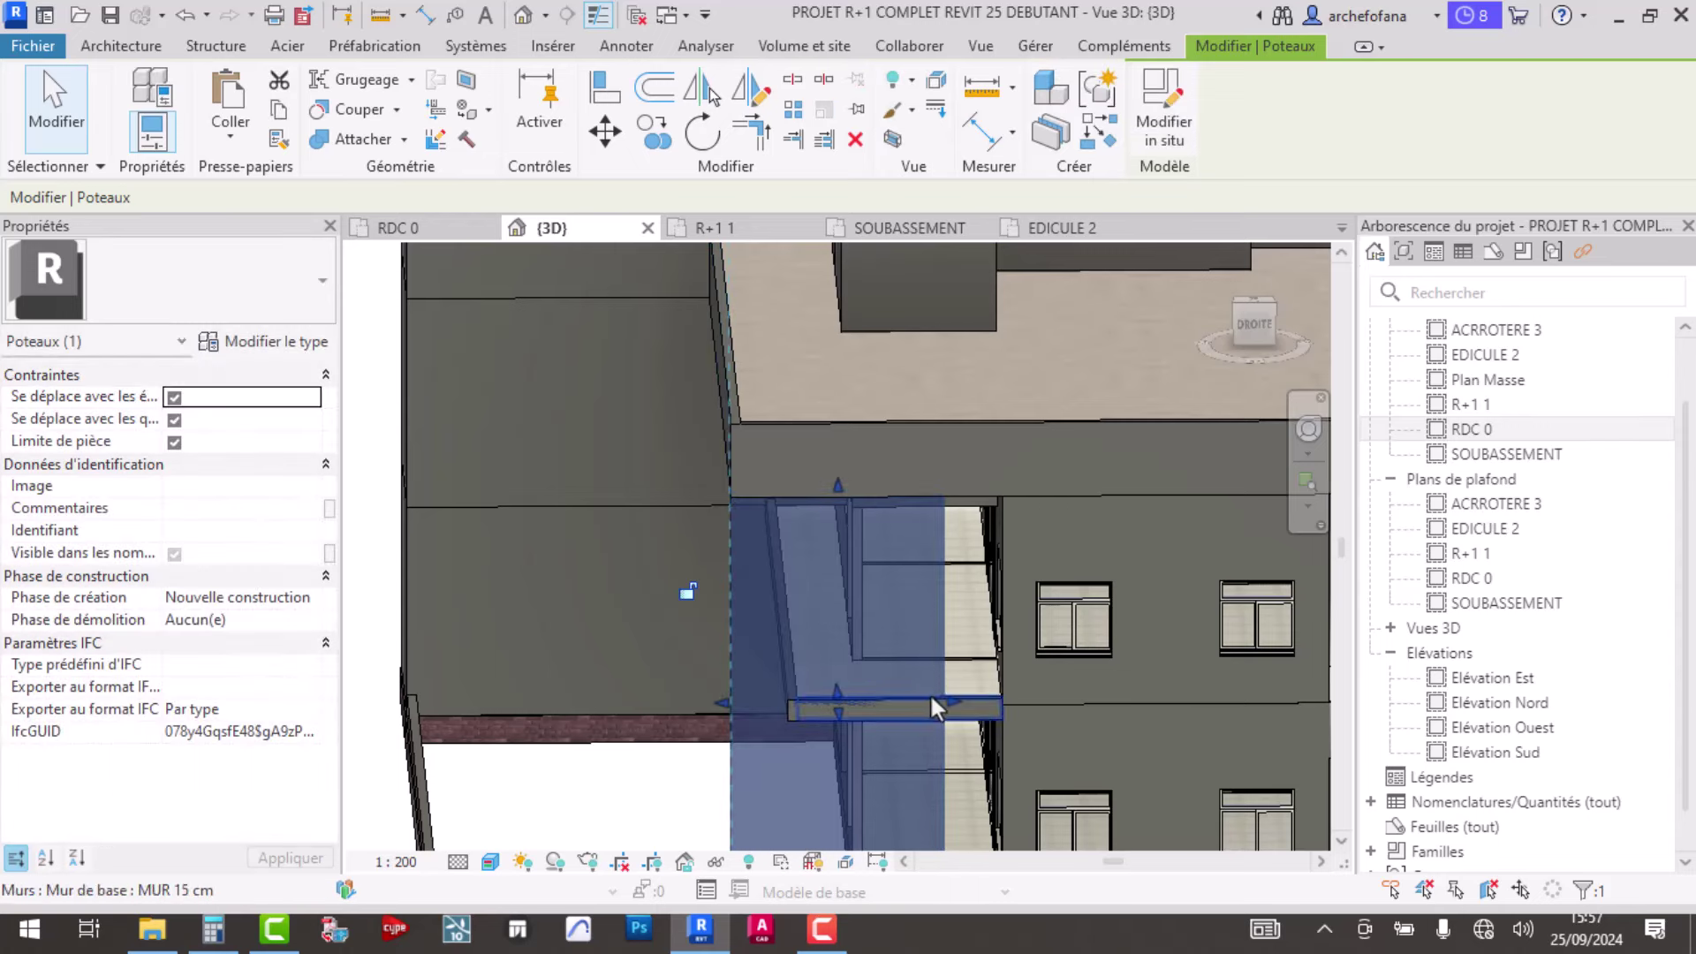
mouse_move(951, 703)
left_mouse_down()
mouse_move(849, 699)
mouse_move(850, 681)
left_mouse_up()
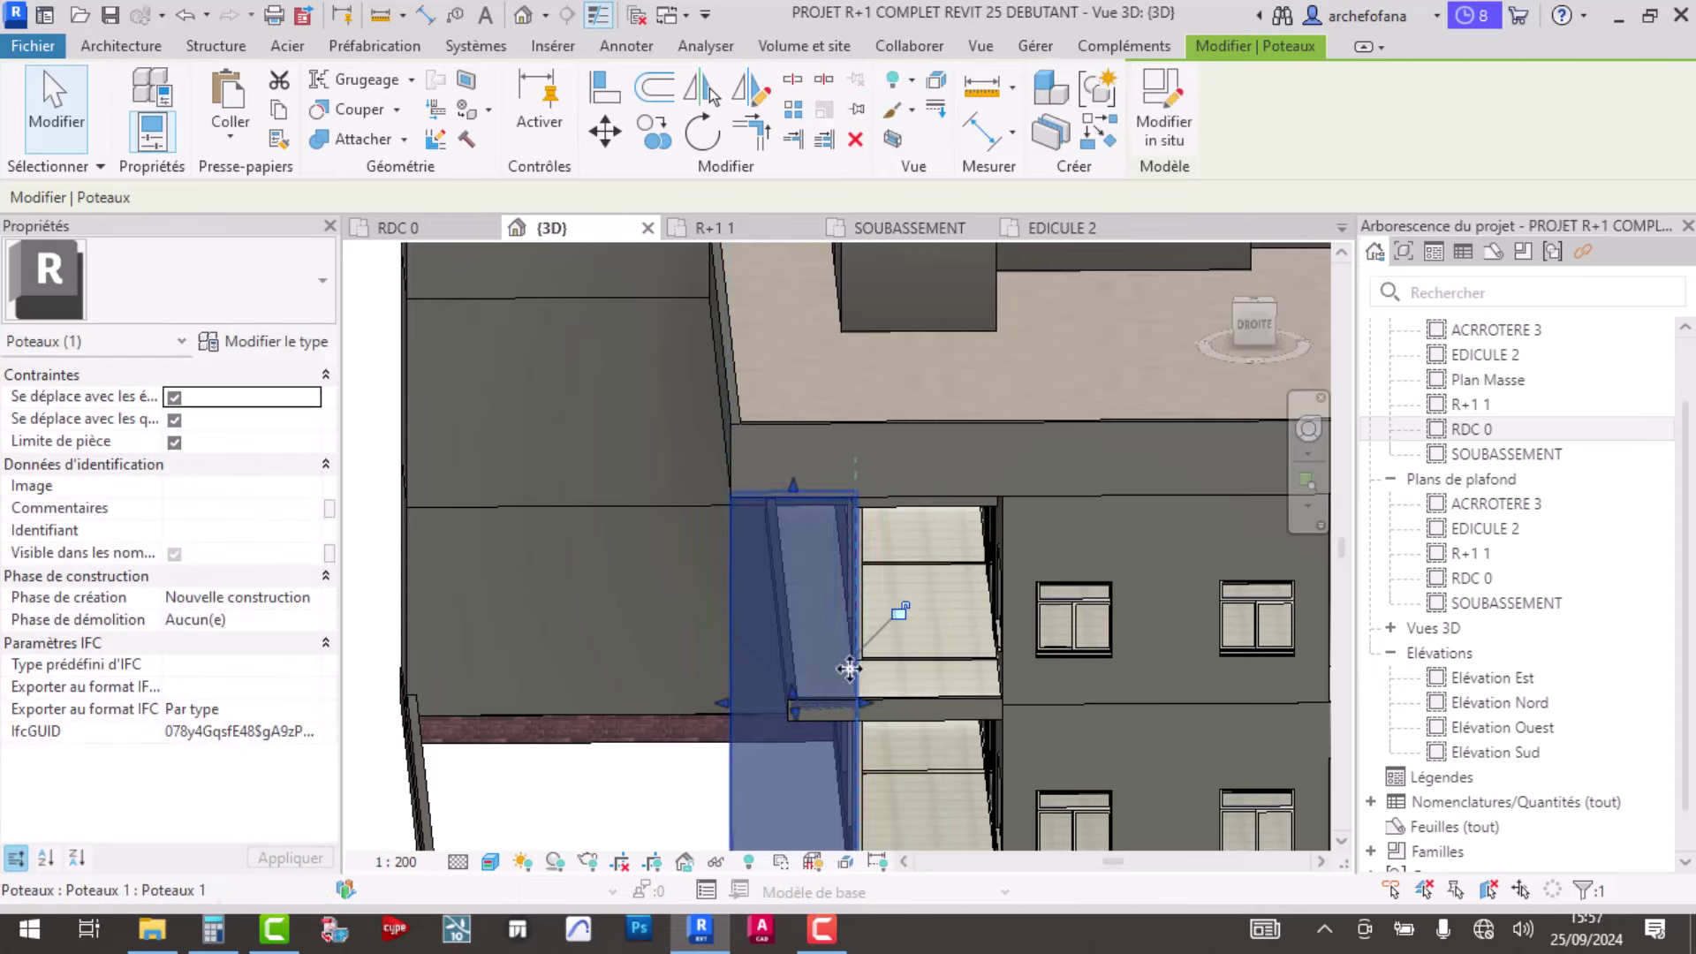
left_click(651, 804)
scroll(642, 661, "down", 5)
middle_click_drag(666, 701, 953, 784, "shift")
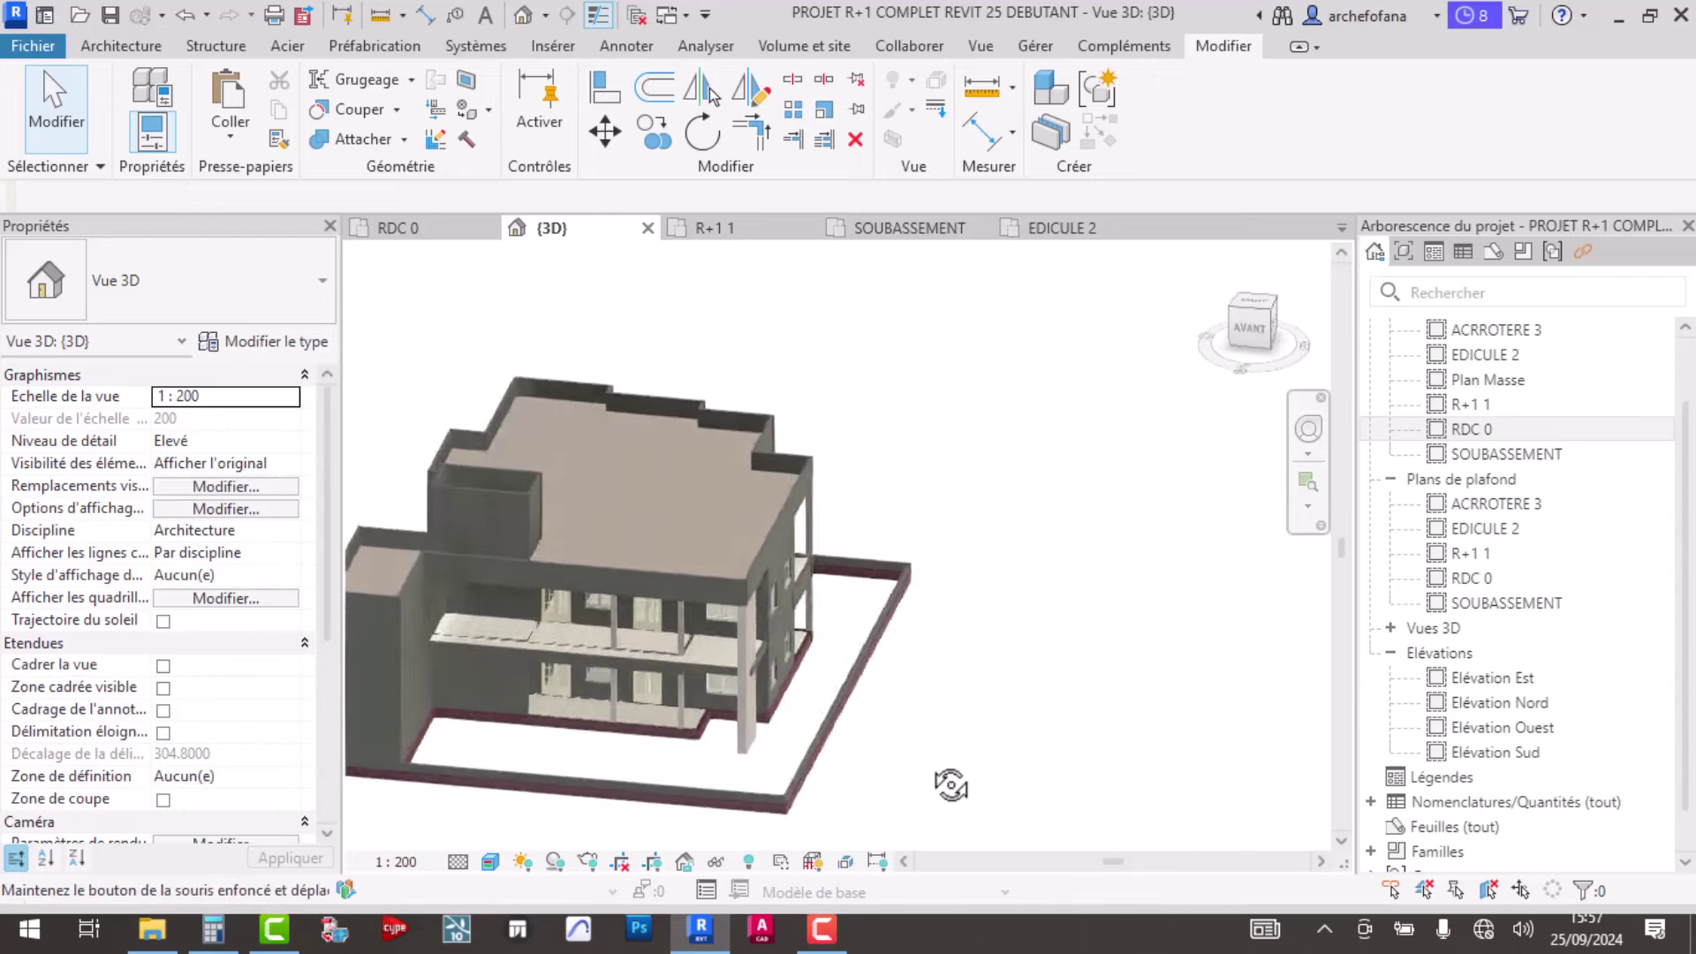
- Pull the low MUR 15 cm wall's end back to the column, shortening it from 3.33 to 2.30
scroll(750, 670, "up", 1)
scroll(771, 687, "up", 3)
scroll(771, 686, "up", 2)
mouse_move(845, 597)
middle_mouse_down("shift")
mouse_move(797, 596)
mouse_move(840, 617)
mouse_move(579, 602)
mouse_move(807, 620)
middle_mouse_up("shift")
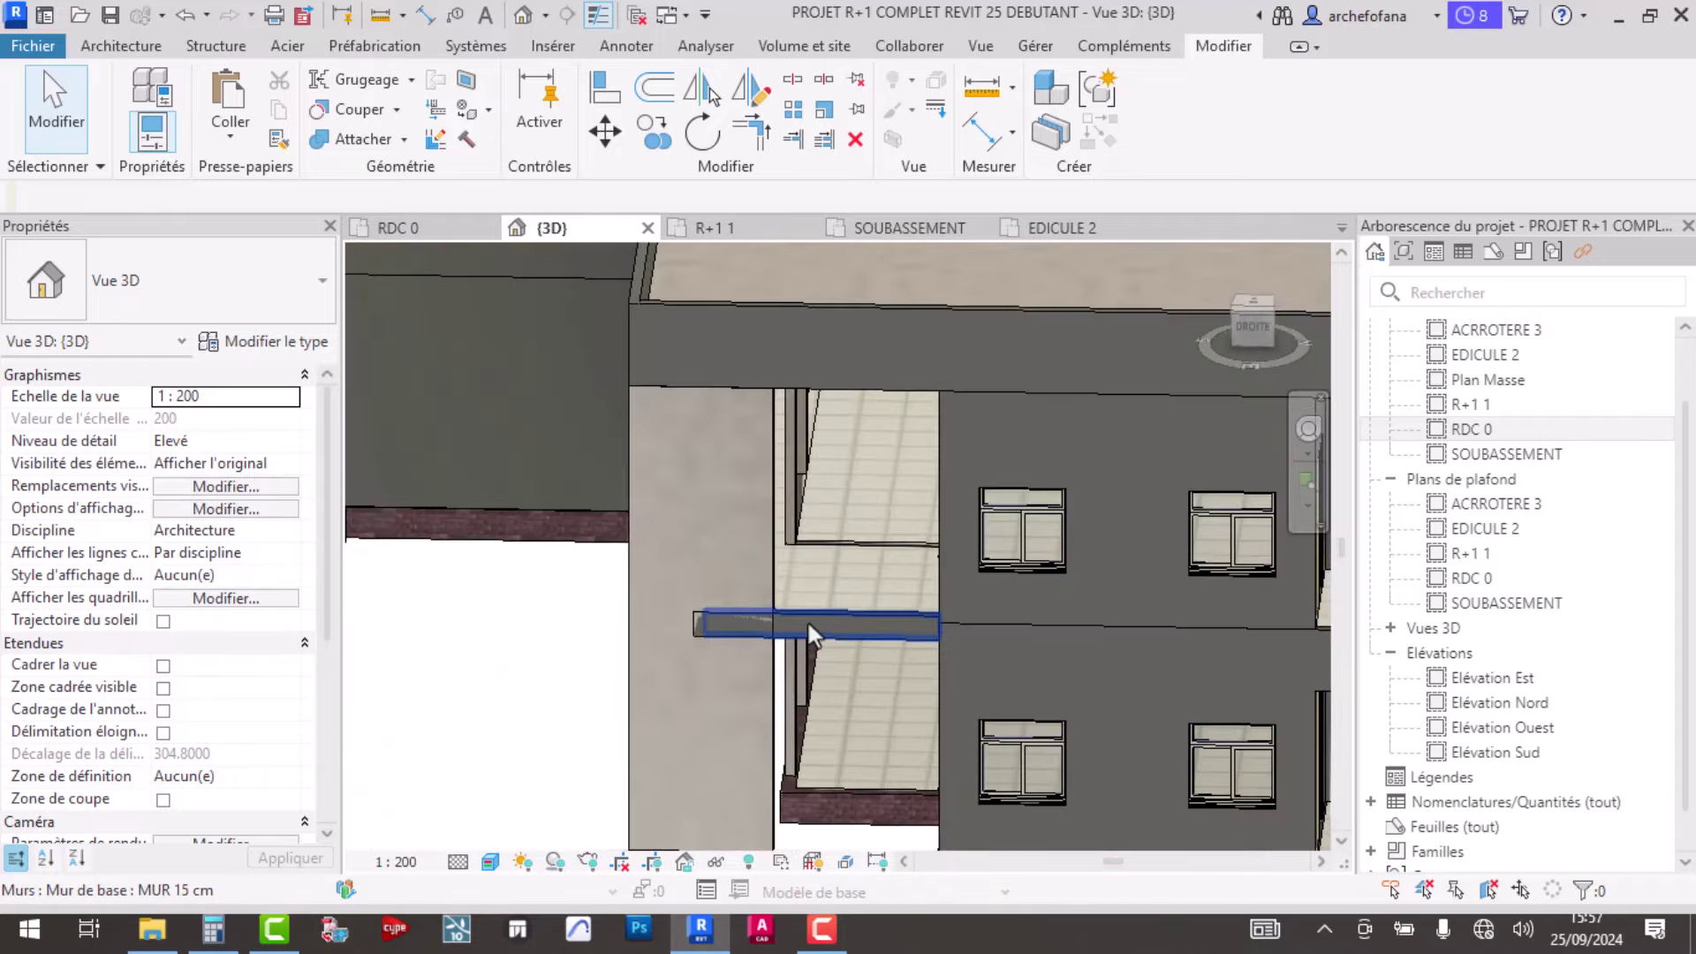
left_click(807, 620)
scroll(738, 637, "up", 2)
scroll(629, 618, "up", 1)
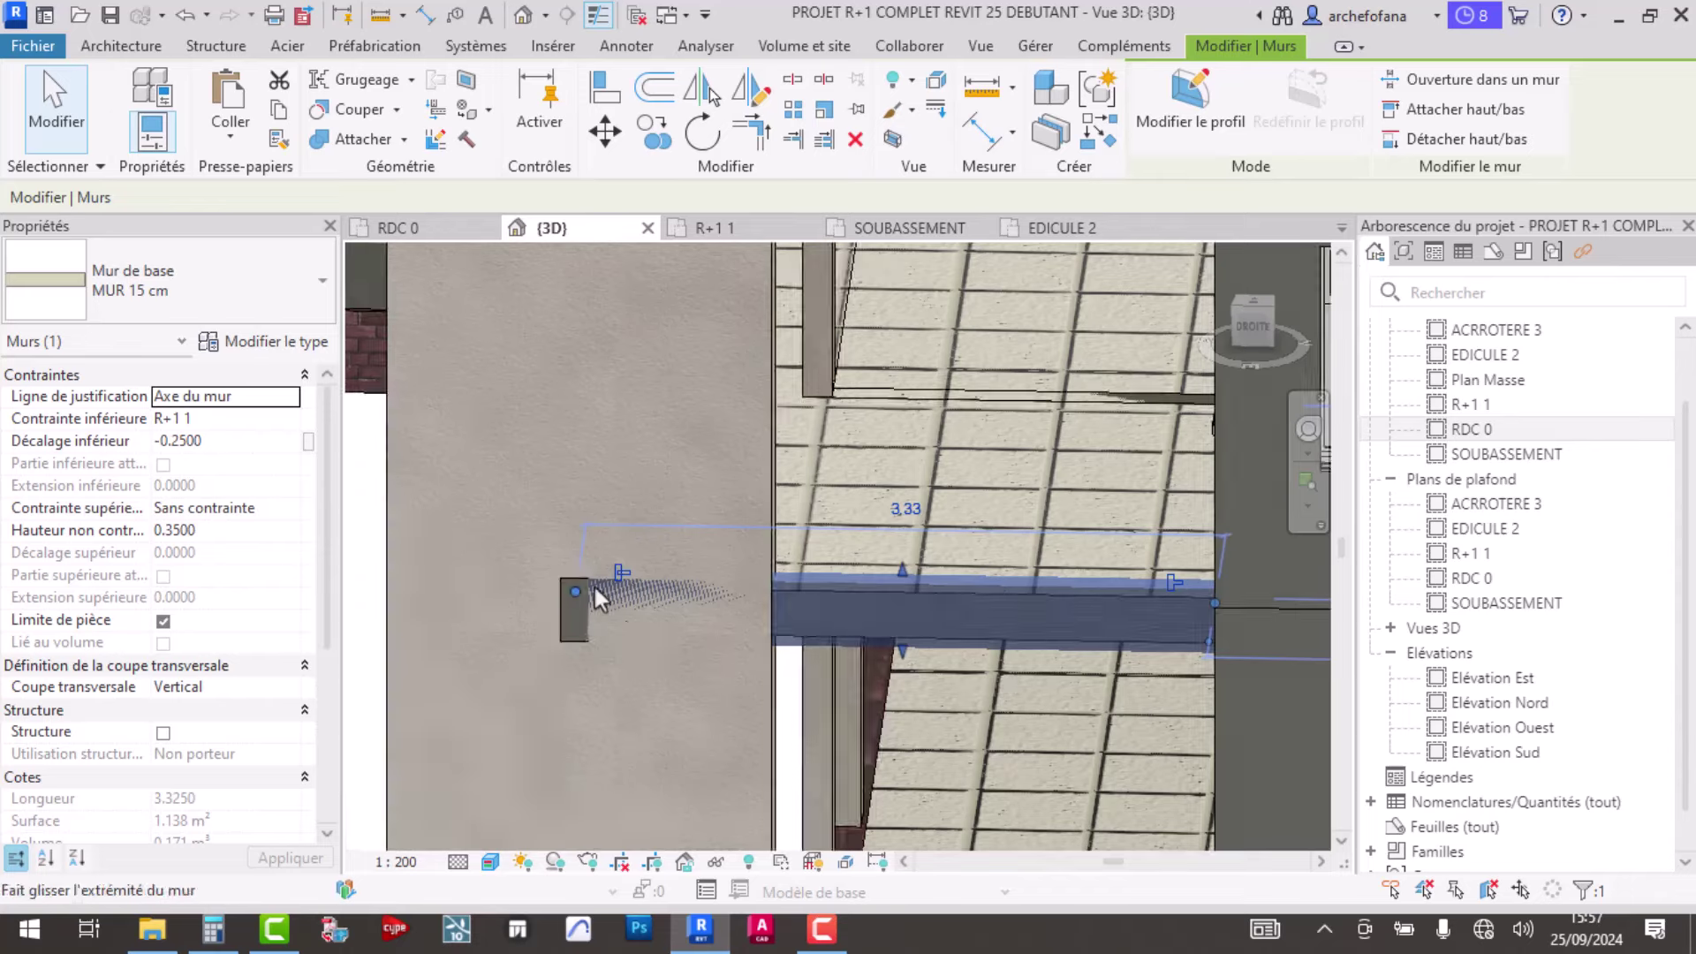
left_click_drag(575, 591, 772, 597)
scroll(756, 602, "down", 1)
scroll(619, 618, "down", 2)
scroll(569, 650, "down", 1)
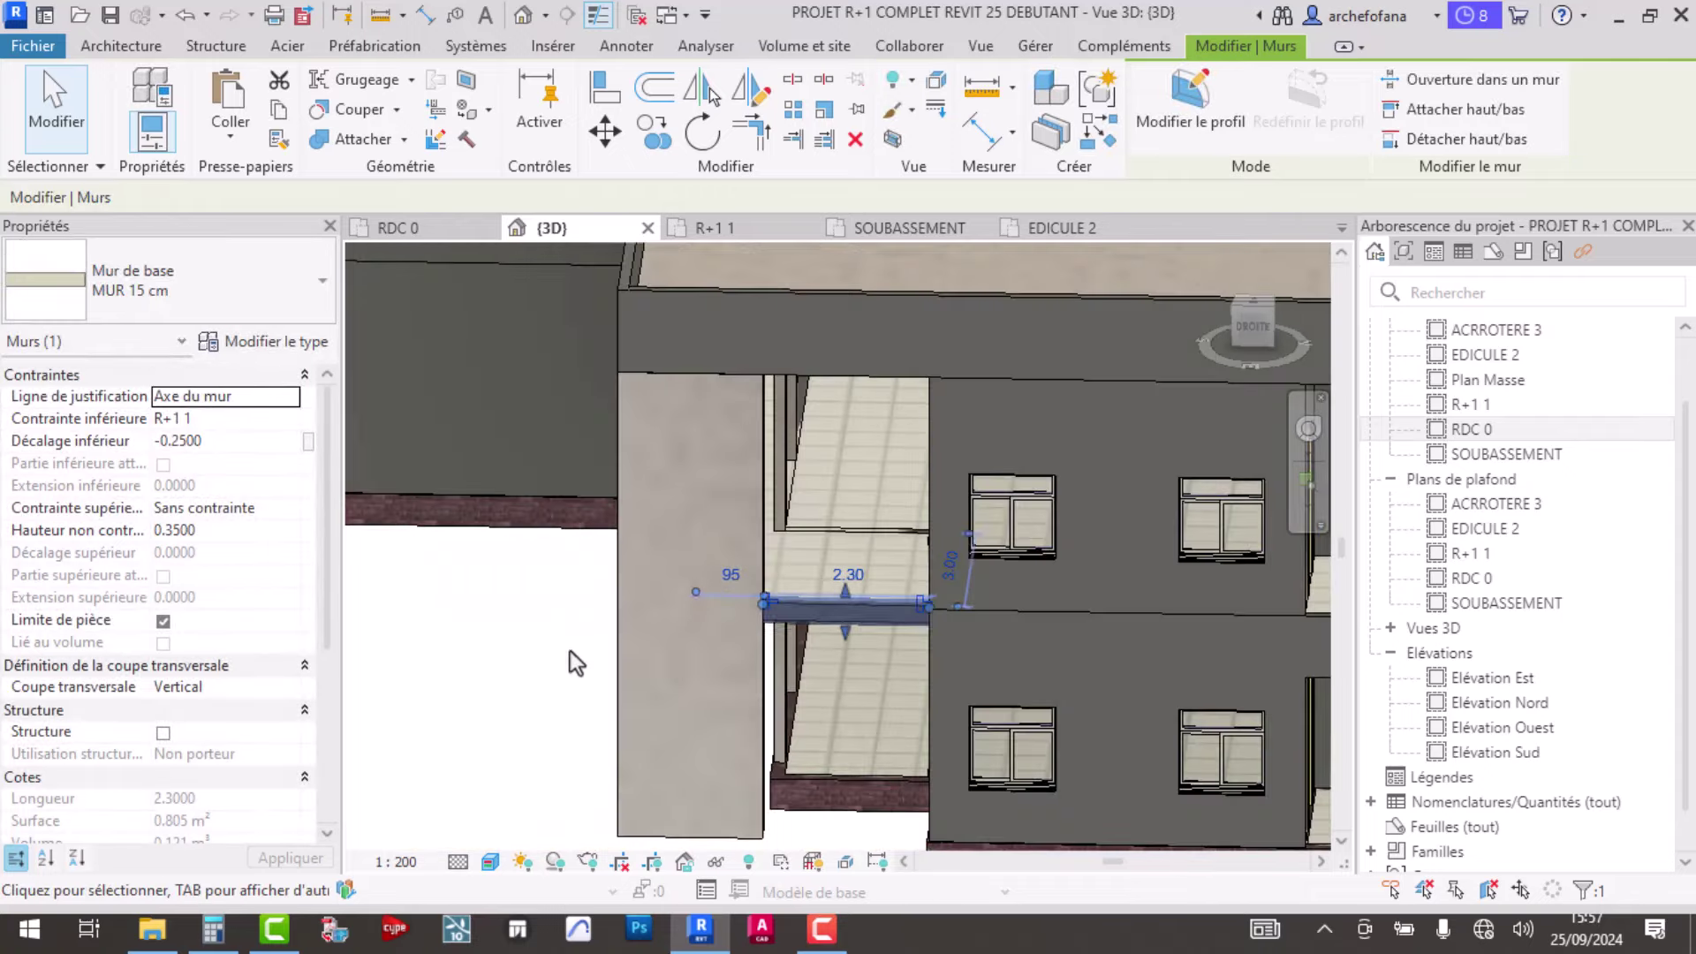
left_click(567, 655)
mouse_move(559, 678)
middle_mouse_down("shift")
mouse_move(1014, 665)
mouse_move(820, 615)
middle_mouse_up("shift")
scroll(819, 615, "down", 2)
- Stretch the slim corner column's top up to roof level and orbit to check it
scroll(945, 560, "down", 2)
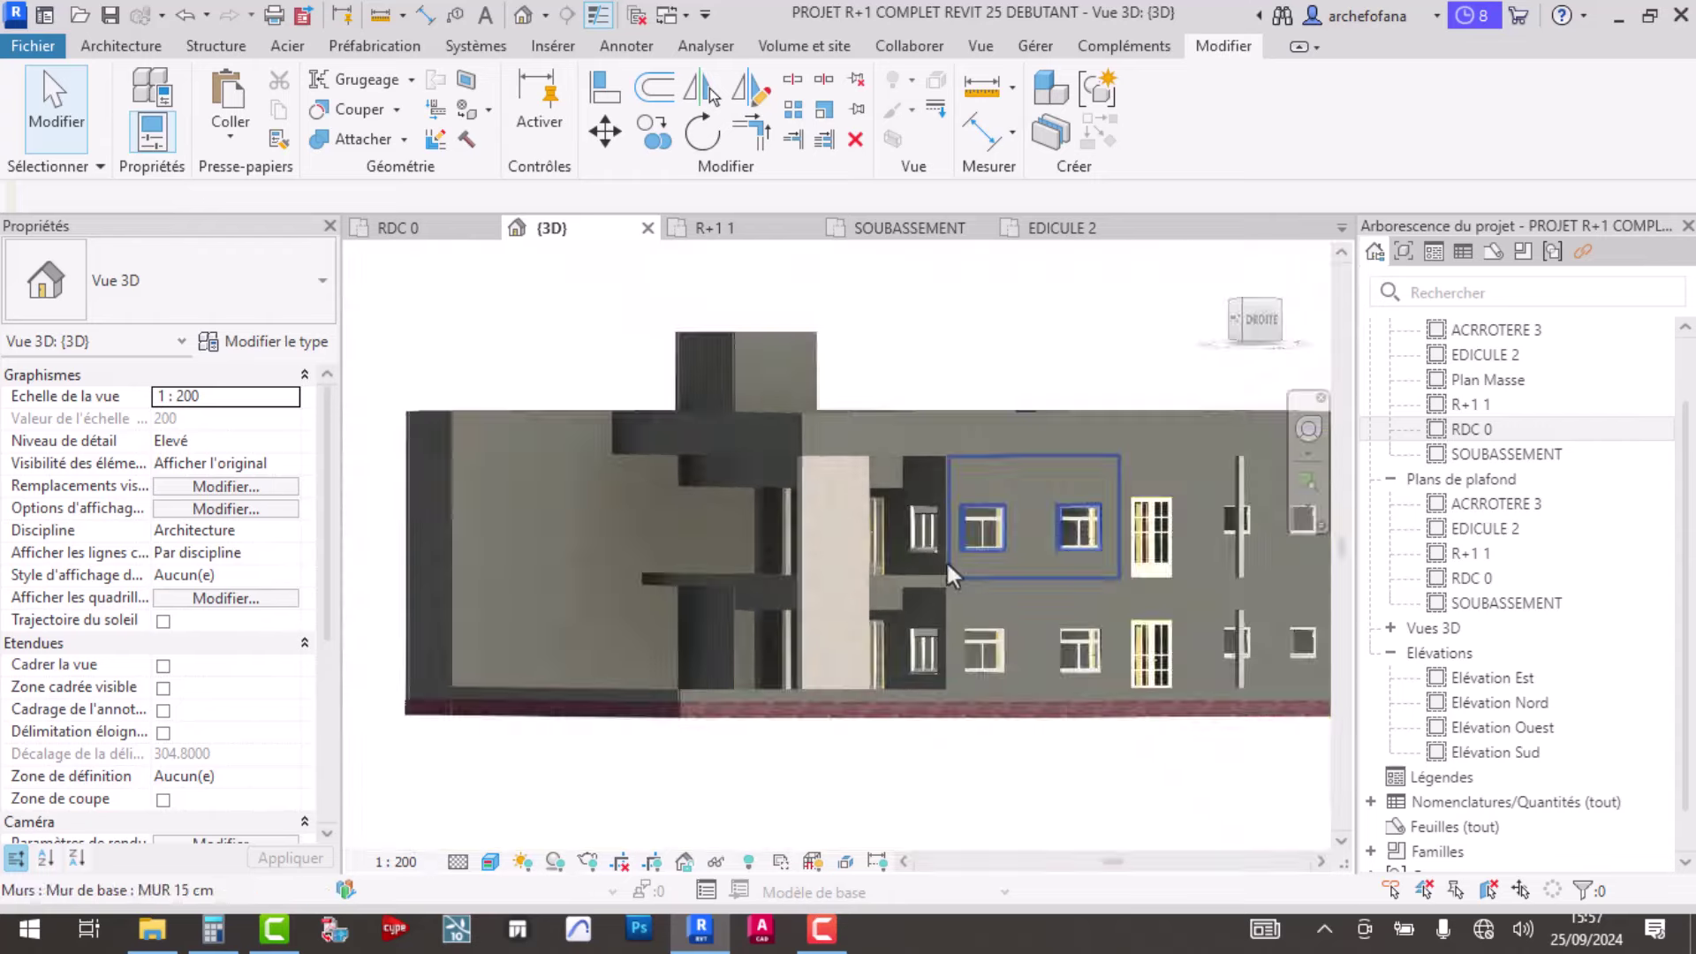
scroll(799, 578, "down", 2)
mouse_move(978, 622)
middle_mouse_down("shift")
mouse_move(1022, 677)
mouse_move(1015, 617)
middle_mouse_up("shift")
middle_click_drag(893, 535, 875, 535, "shift")
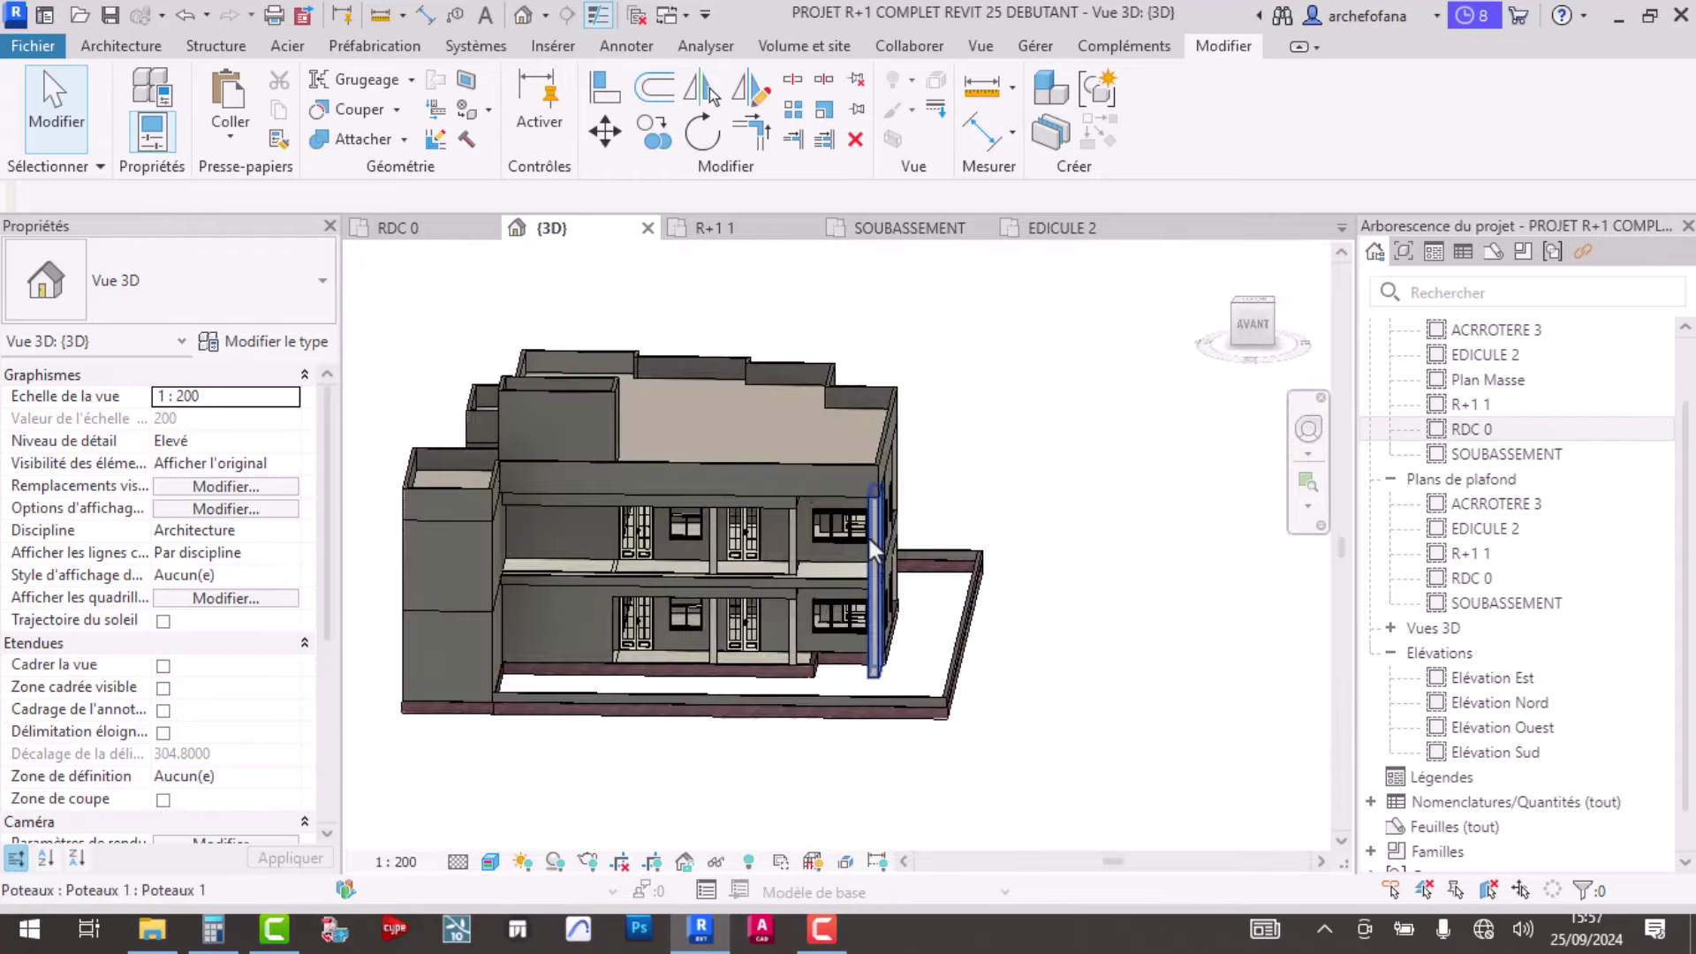
left_click(867, 531)
mouse_move(872, 504)
left_mouse_down()
mouse_move(871, 329)
mouse_move(876, 366)
left_mouse_up()
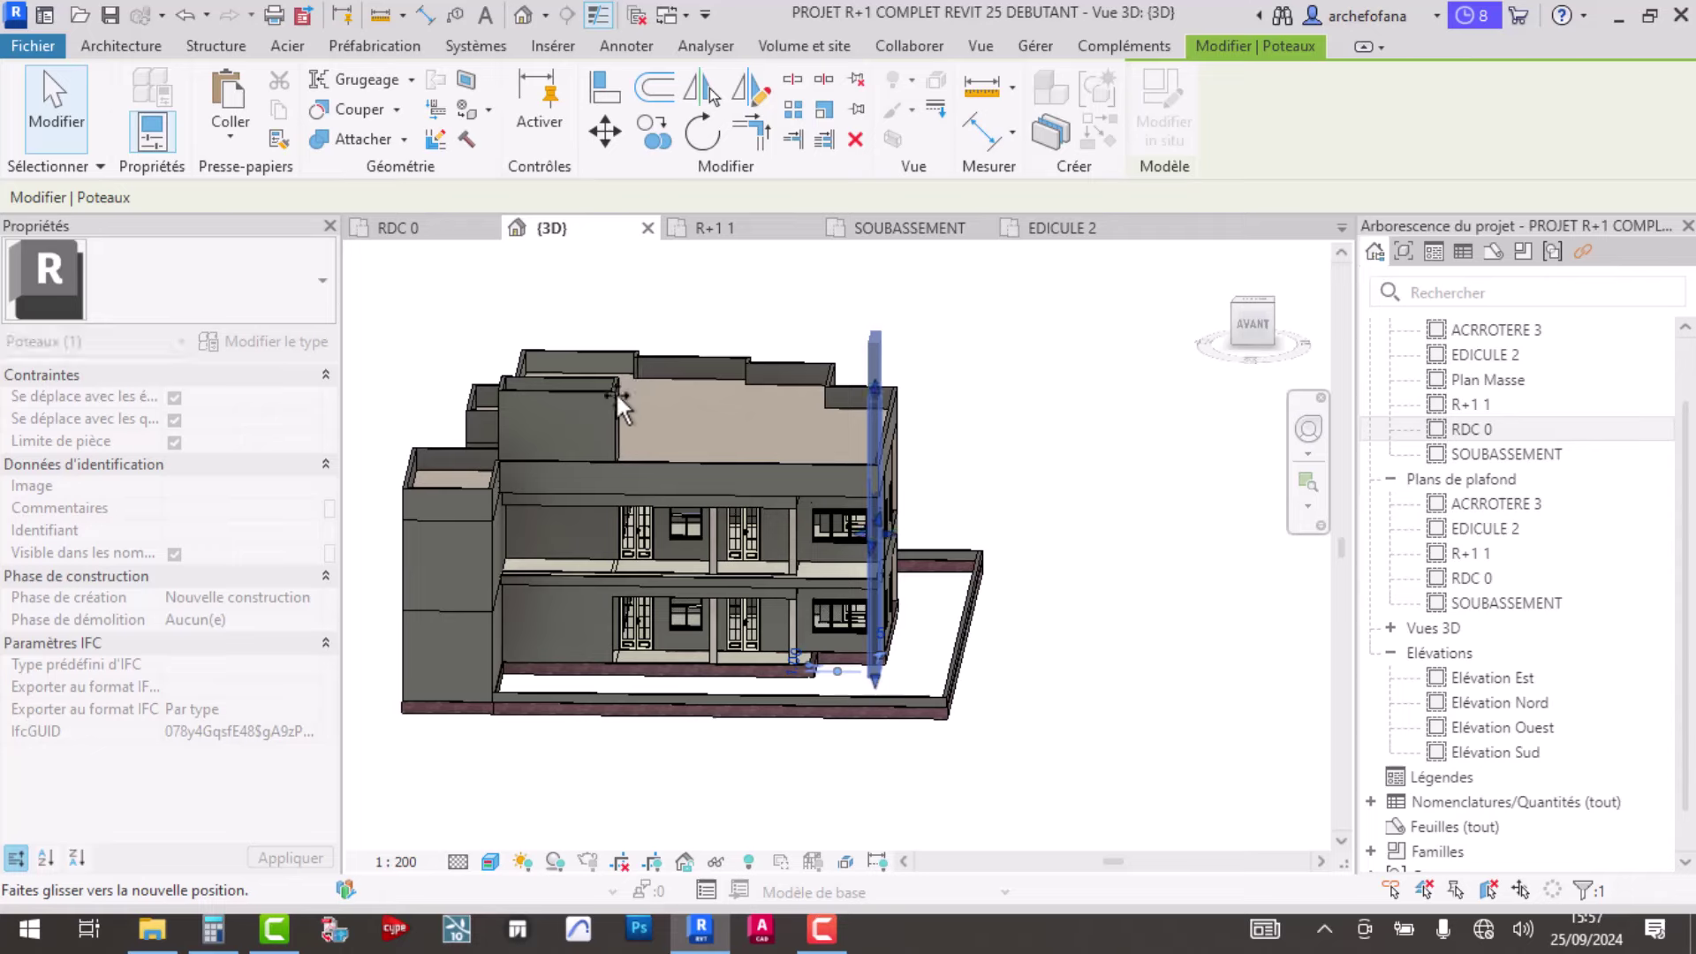
left_click_drag(616, 390, 944, 532)
mouse_move(943, 532)
middle_mouse_down("shift")
mouse_move(912, 495)
mouse_move(681, 484)
mouse_move(1033, 568)
mouse_move(1000, 651)
mouse_move(655, 572)
mouse_move(718, 495)
middle_mouse_up("shift")
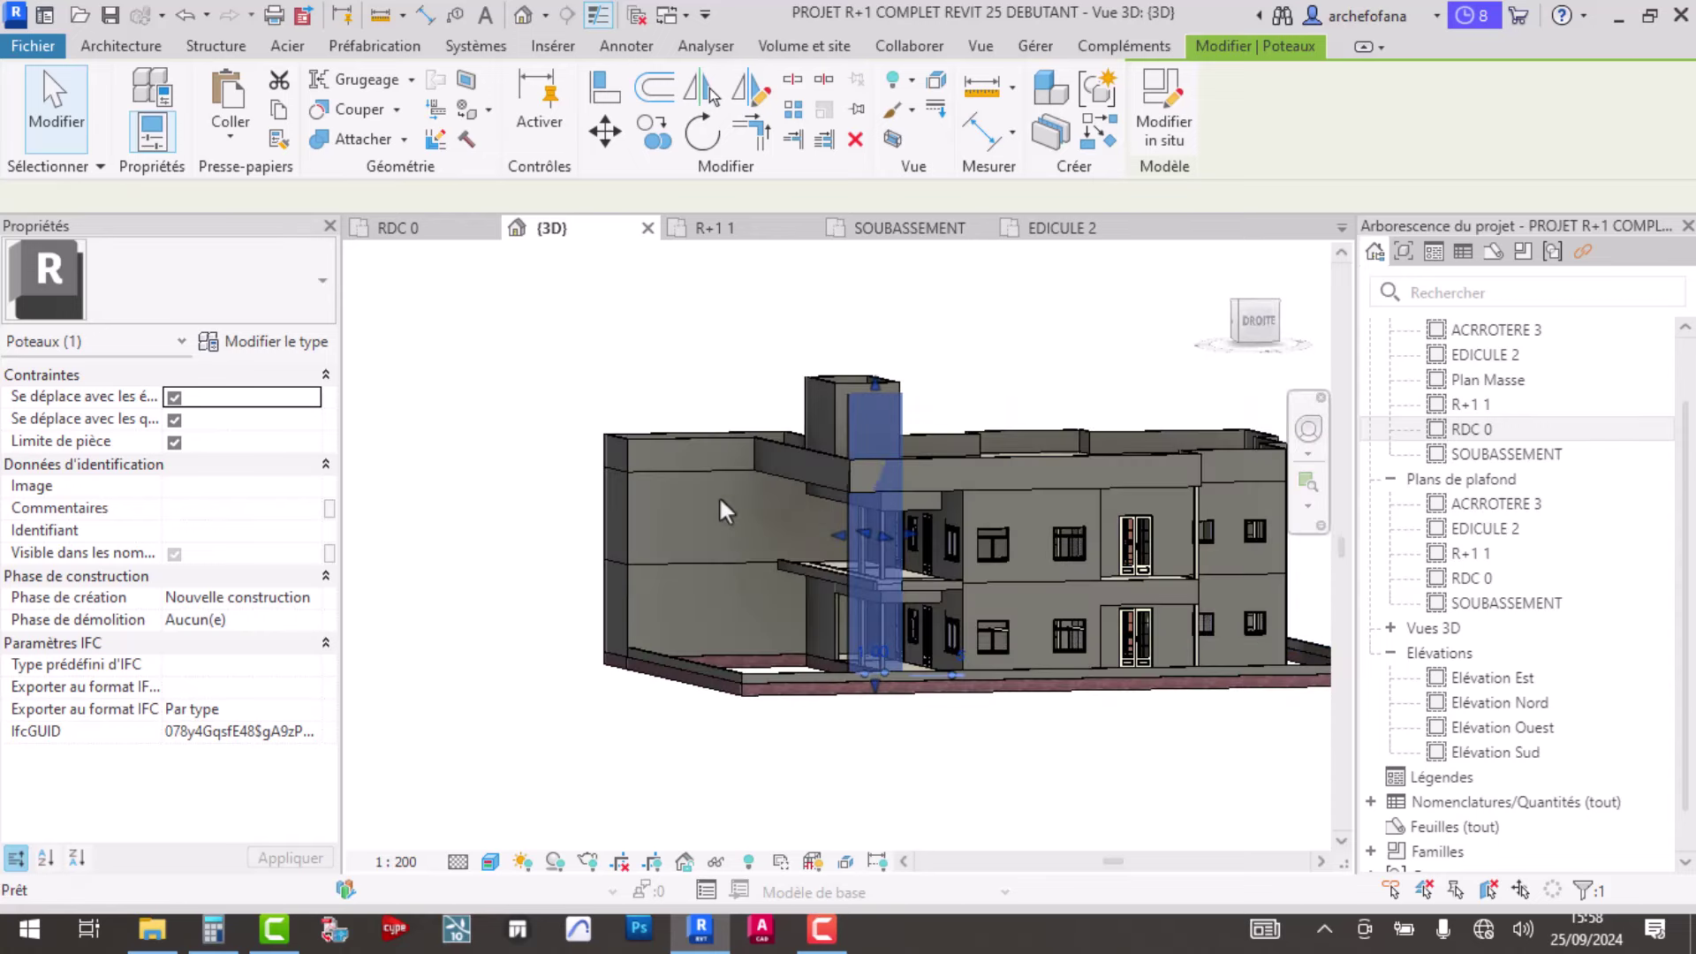
key("Escape")
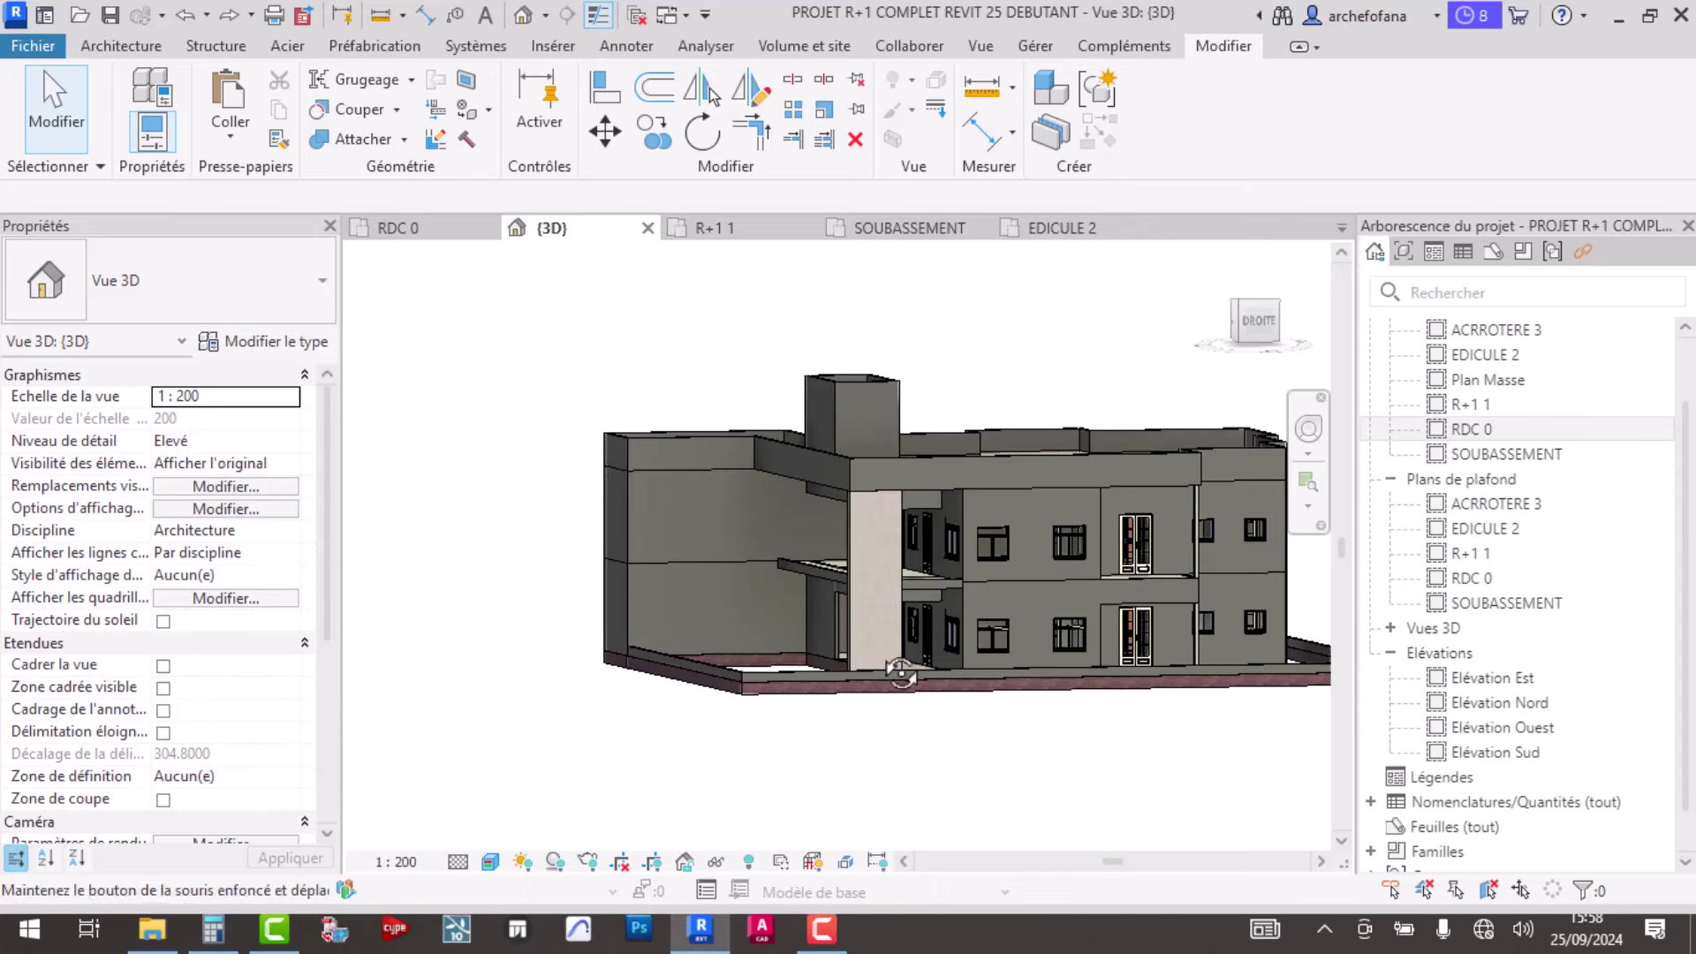
mouse_move(901, 673)
middle_mouse_down("shift")
mouse_move(871, 690)
mouse_move(1068, 776)
mouse_move(1067, 747)
mouse_move(989, 724)
middle_mouse_up("shift")
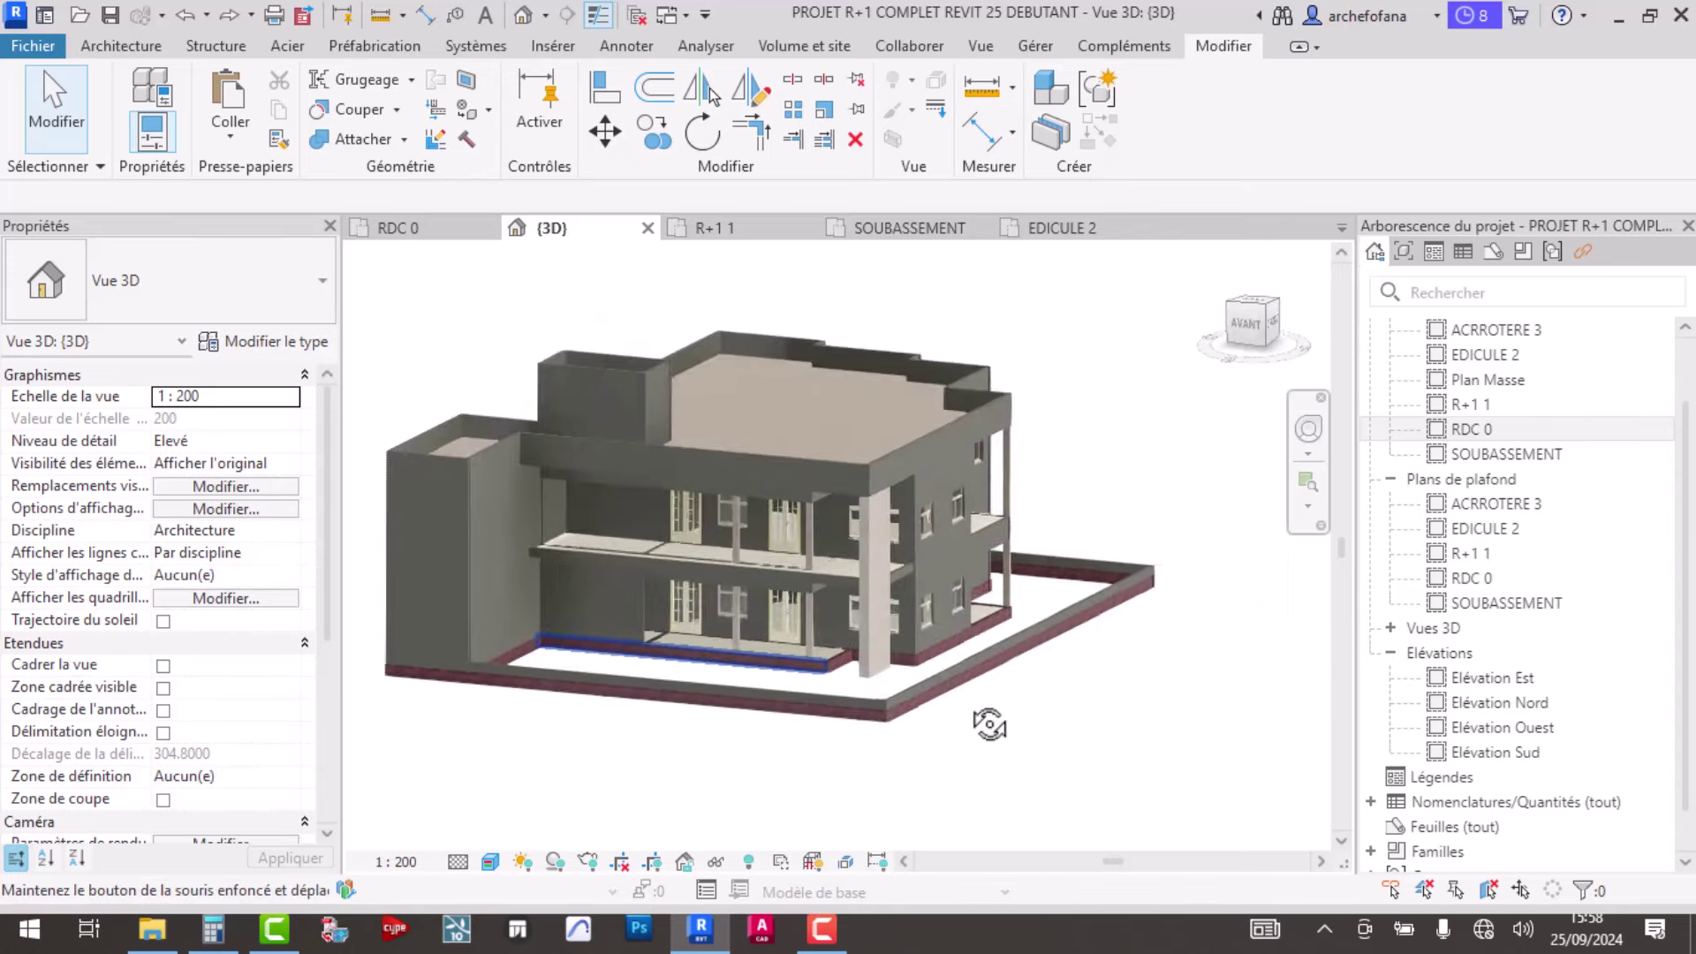
- Open the R+1 1 plan, start a railing sketch and pan to the balcony
left_click(391, 231)
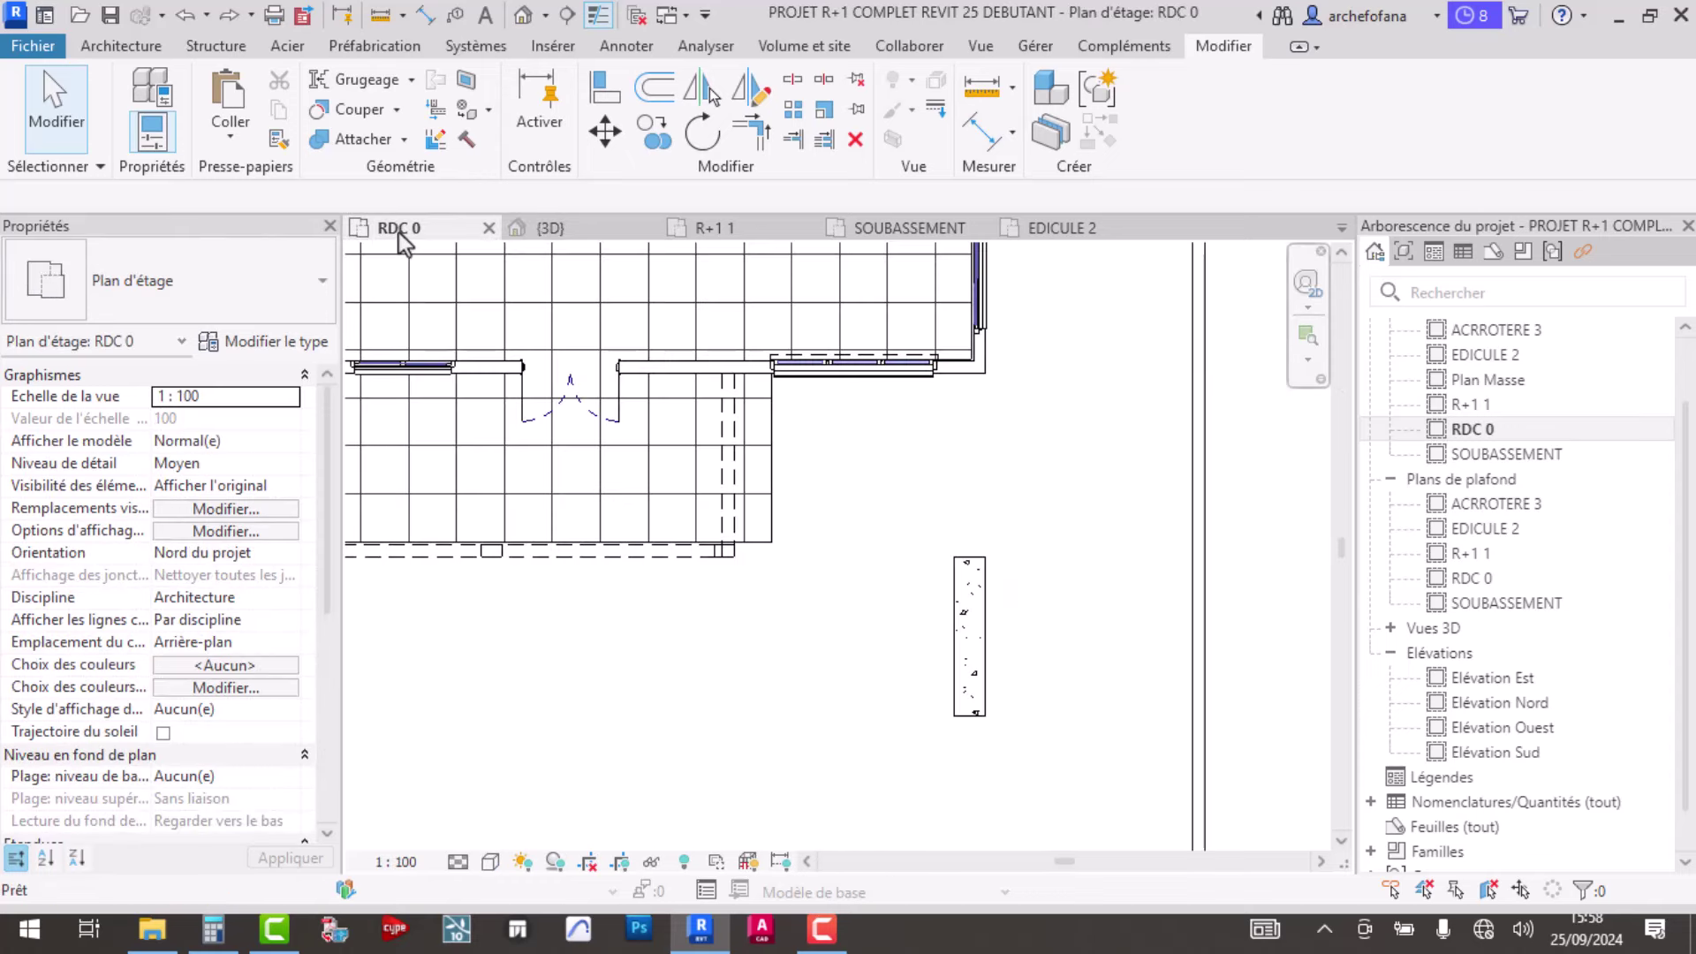
double_click(1492, 409)
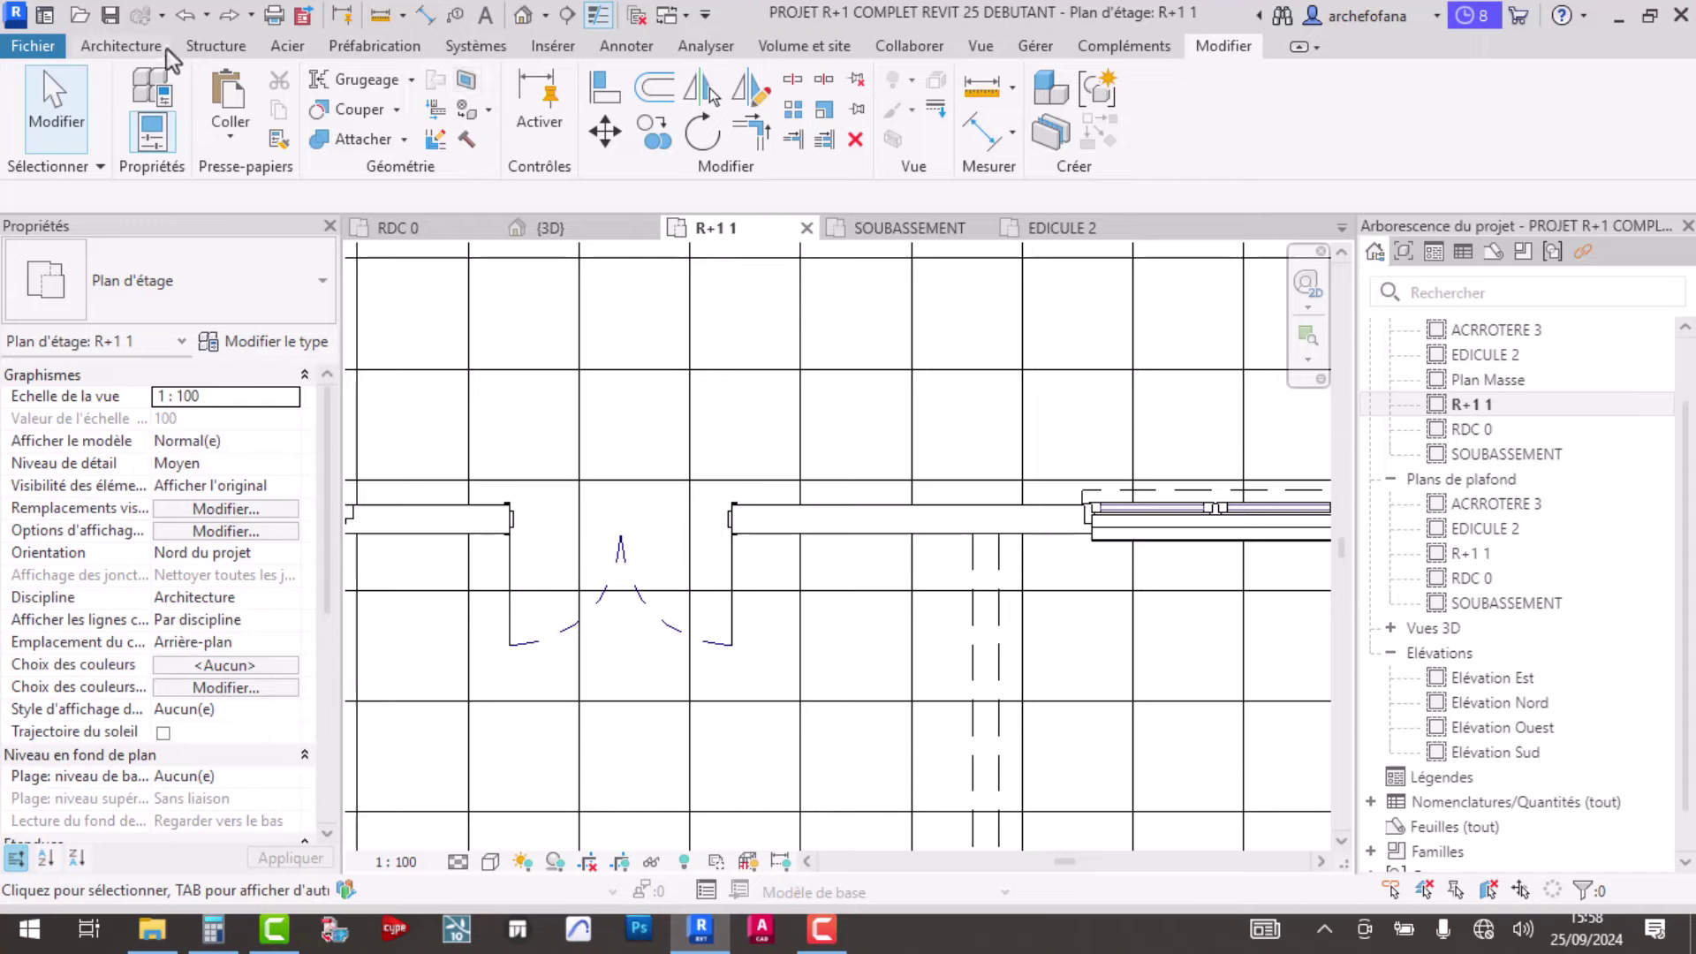
left_click(124, 47)
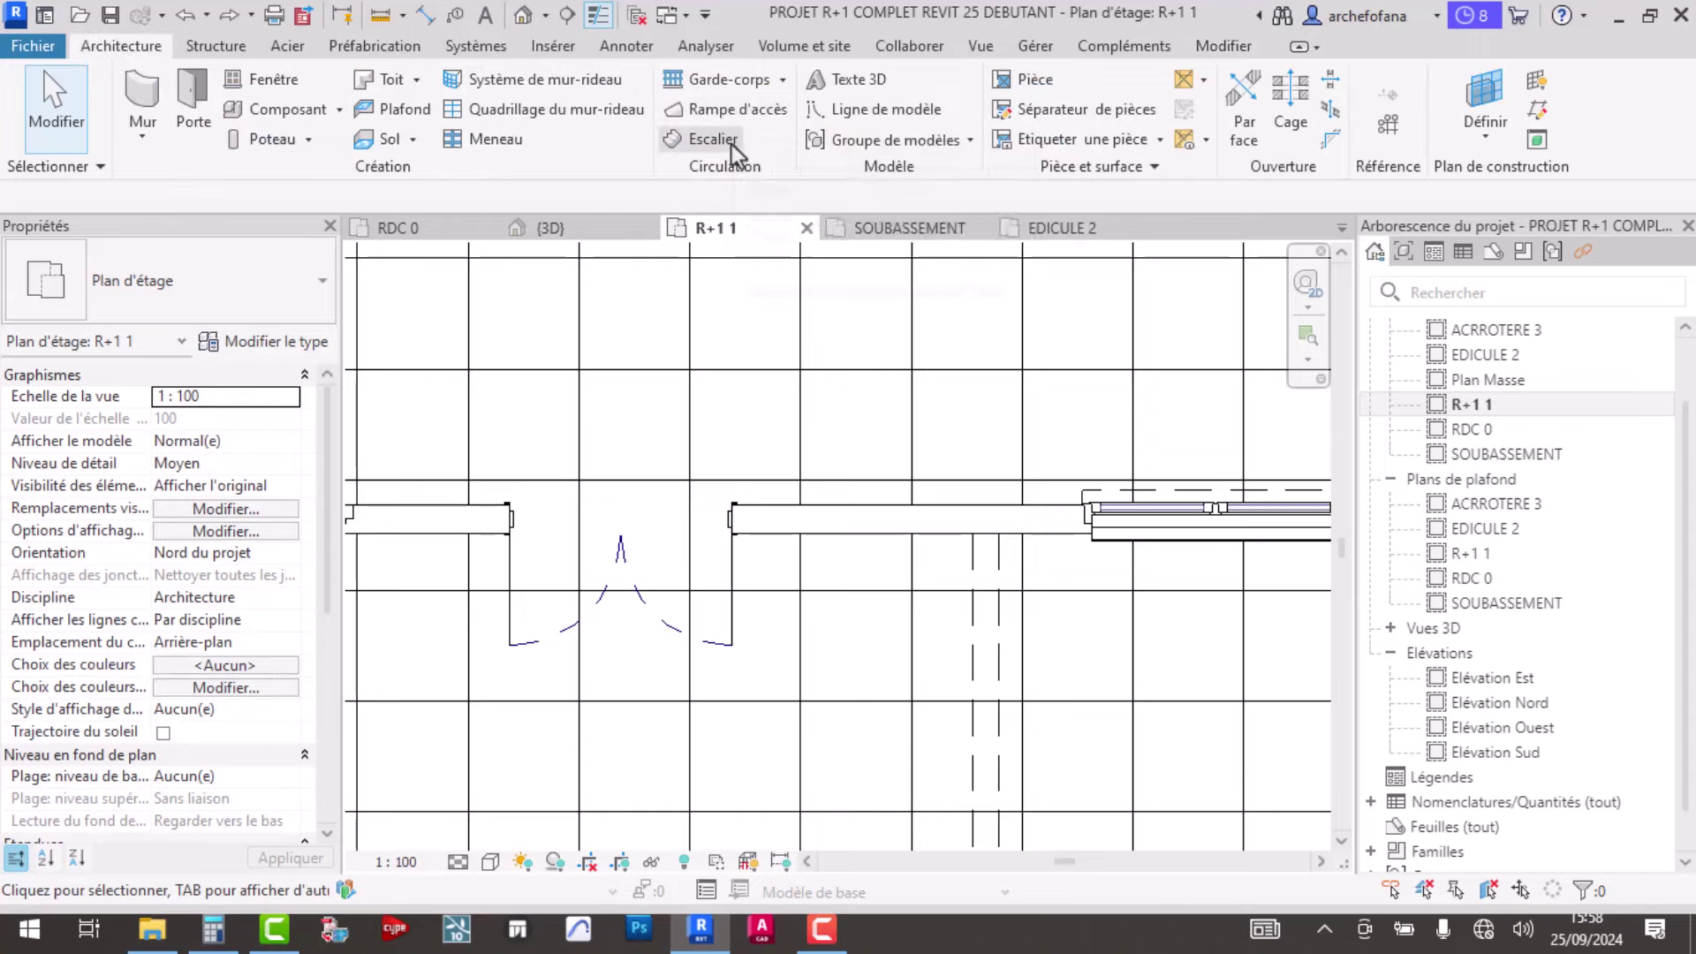
left_click(706, 76)
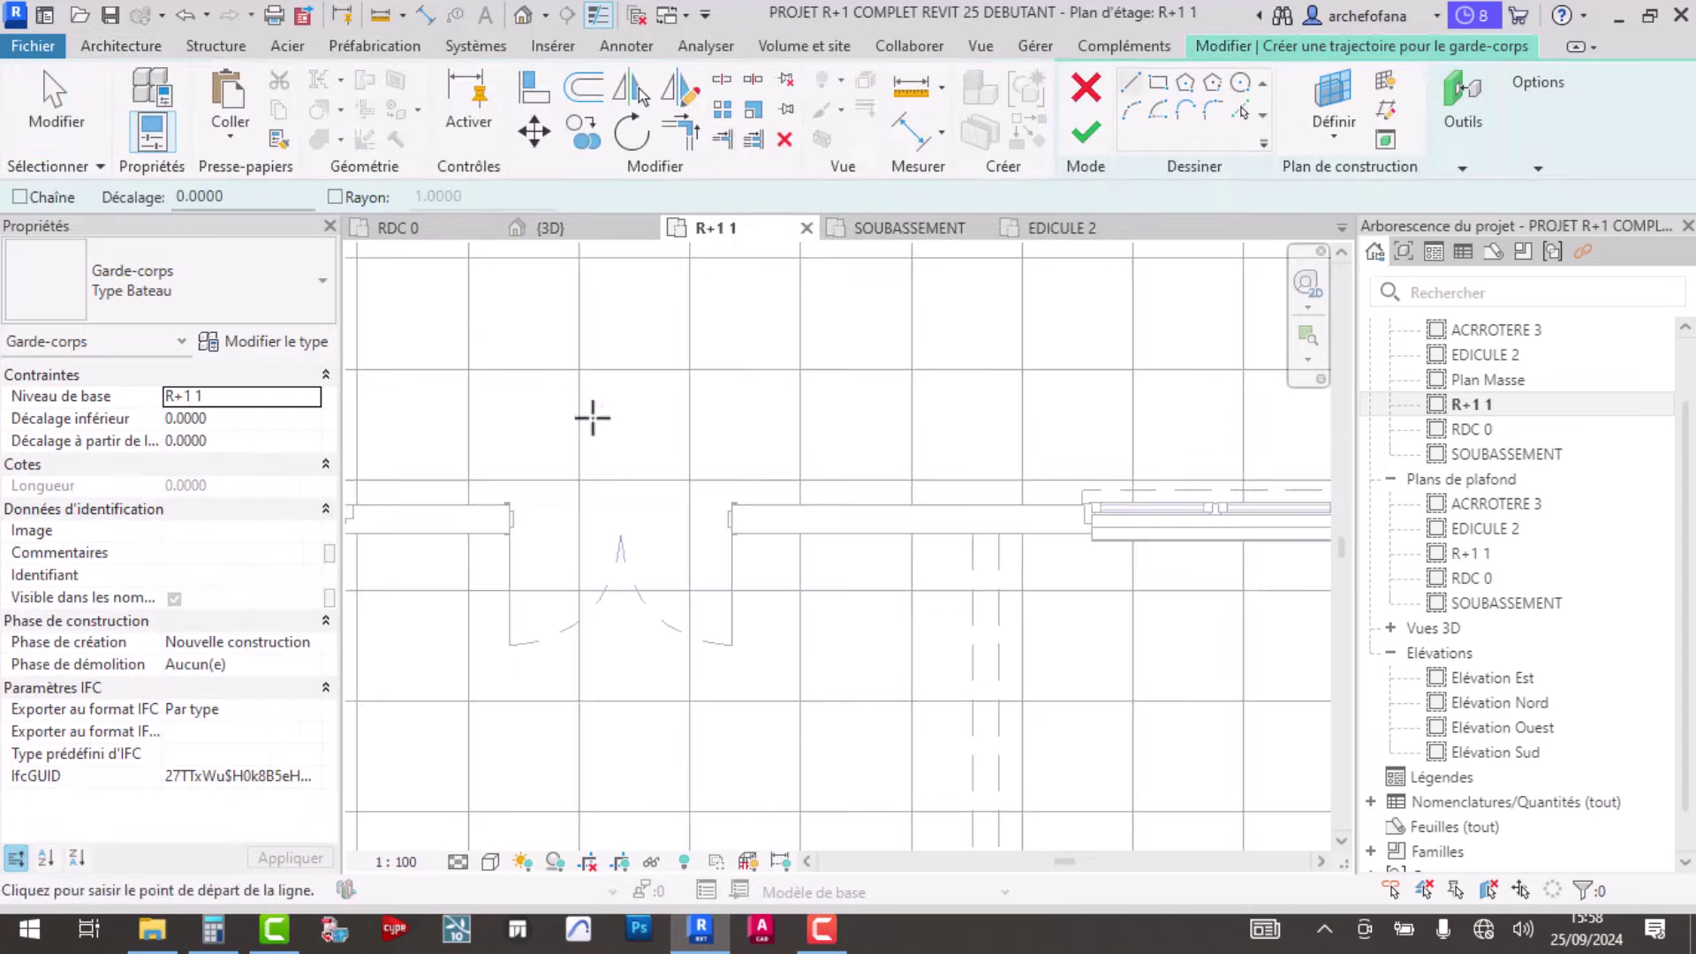
scroll(872, 528, "down", 3)
scroll(871, 527, "down", 2)
mouse_move(871, 625)
middle_mouse_down()
mouse_move(977, 518)
mouse_move(850, 539)
middle_mouse_up()
scroll(662, 674, "up", 2)
scroll(605, 666, "up", 2)
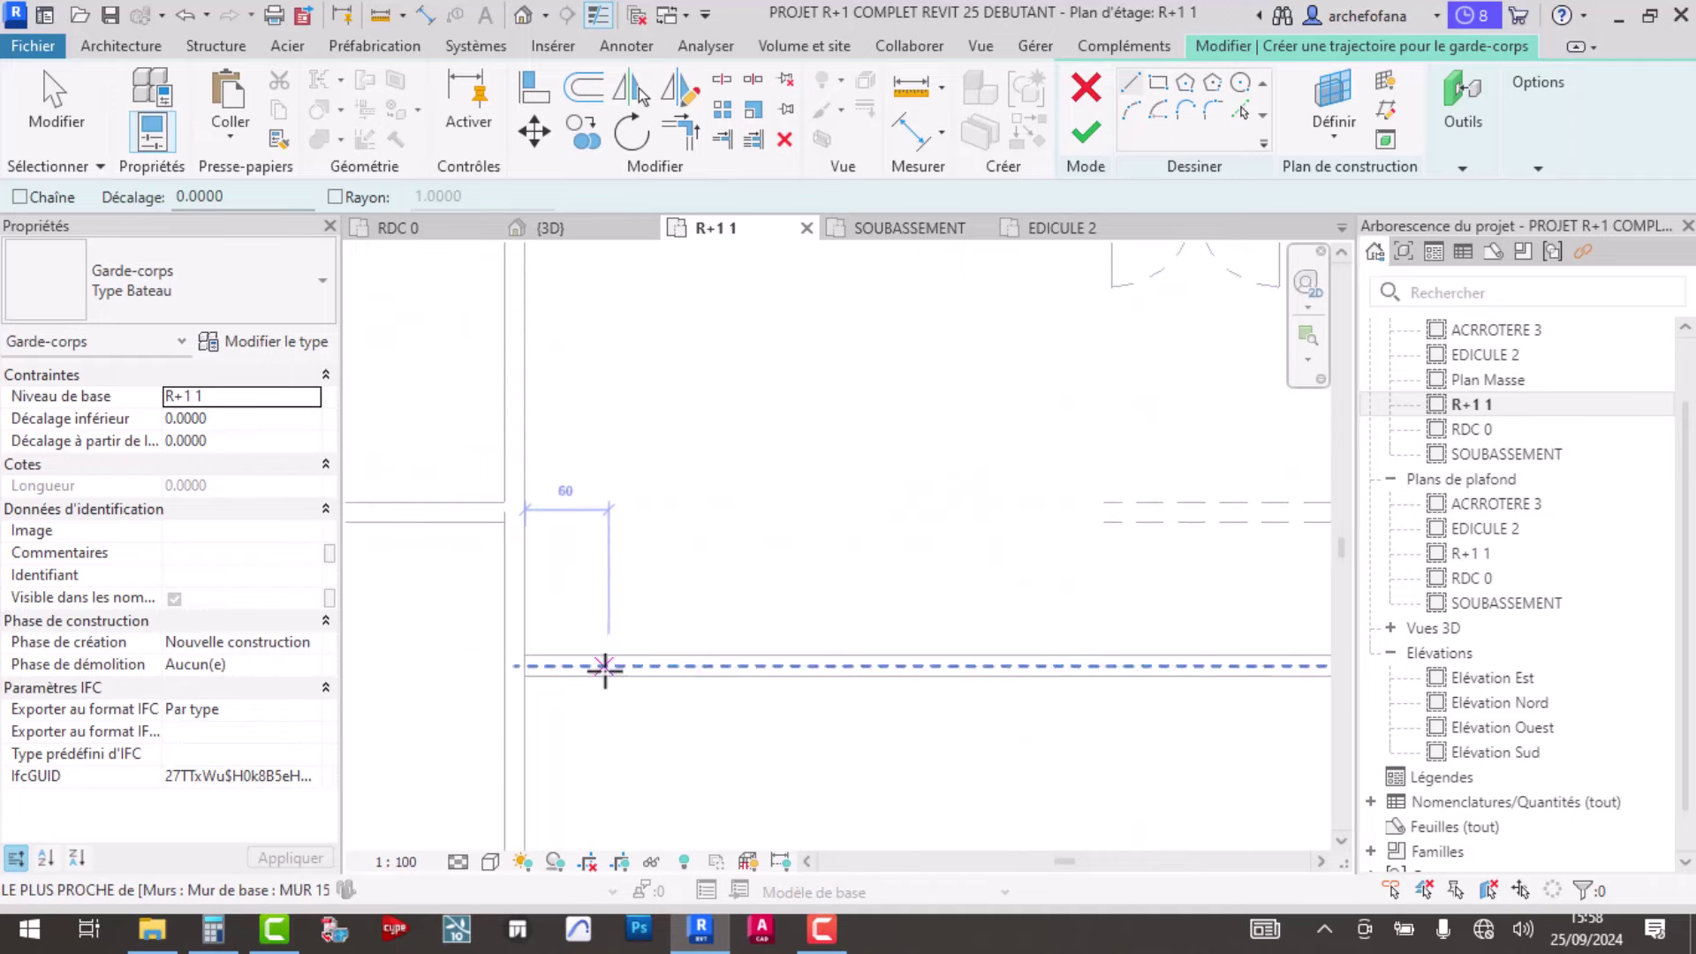
scroll(541, 674, "up", 2)
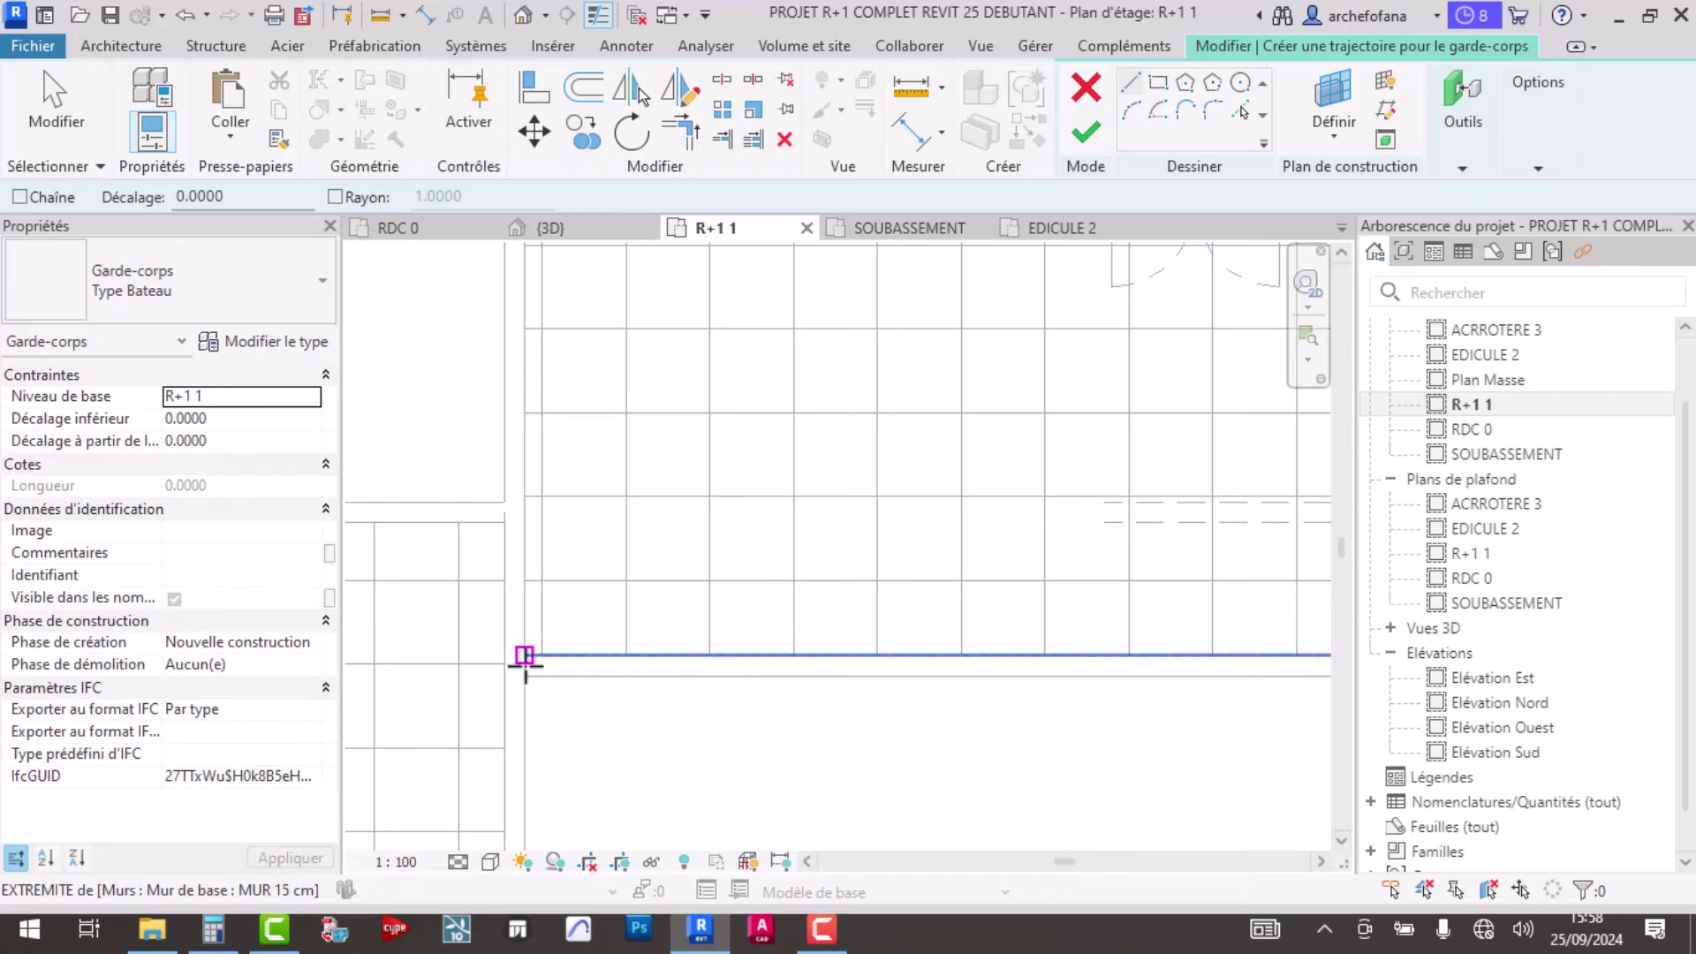
- Sketch the Bateau railing along the balcony edge wall up to the column and finish it
left_click(526, 658)
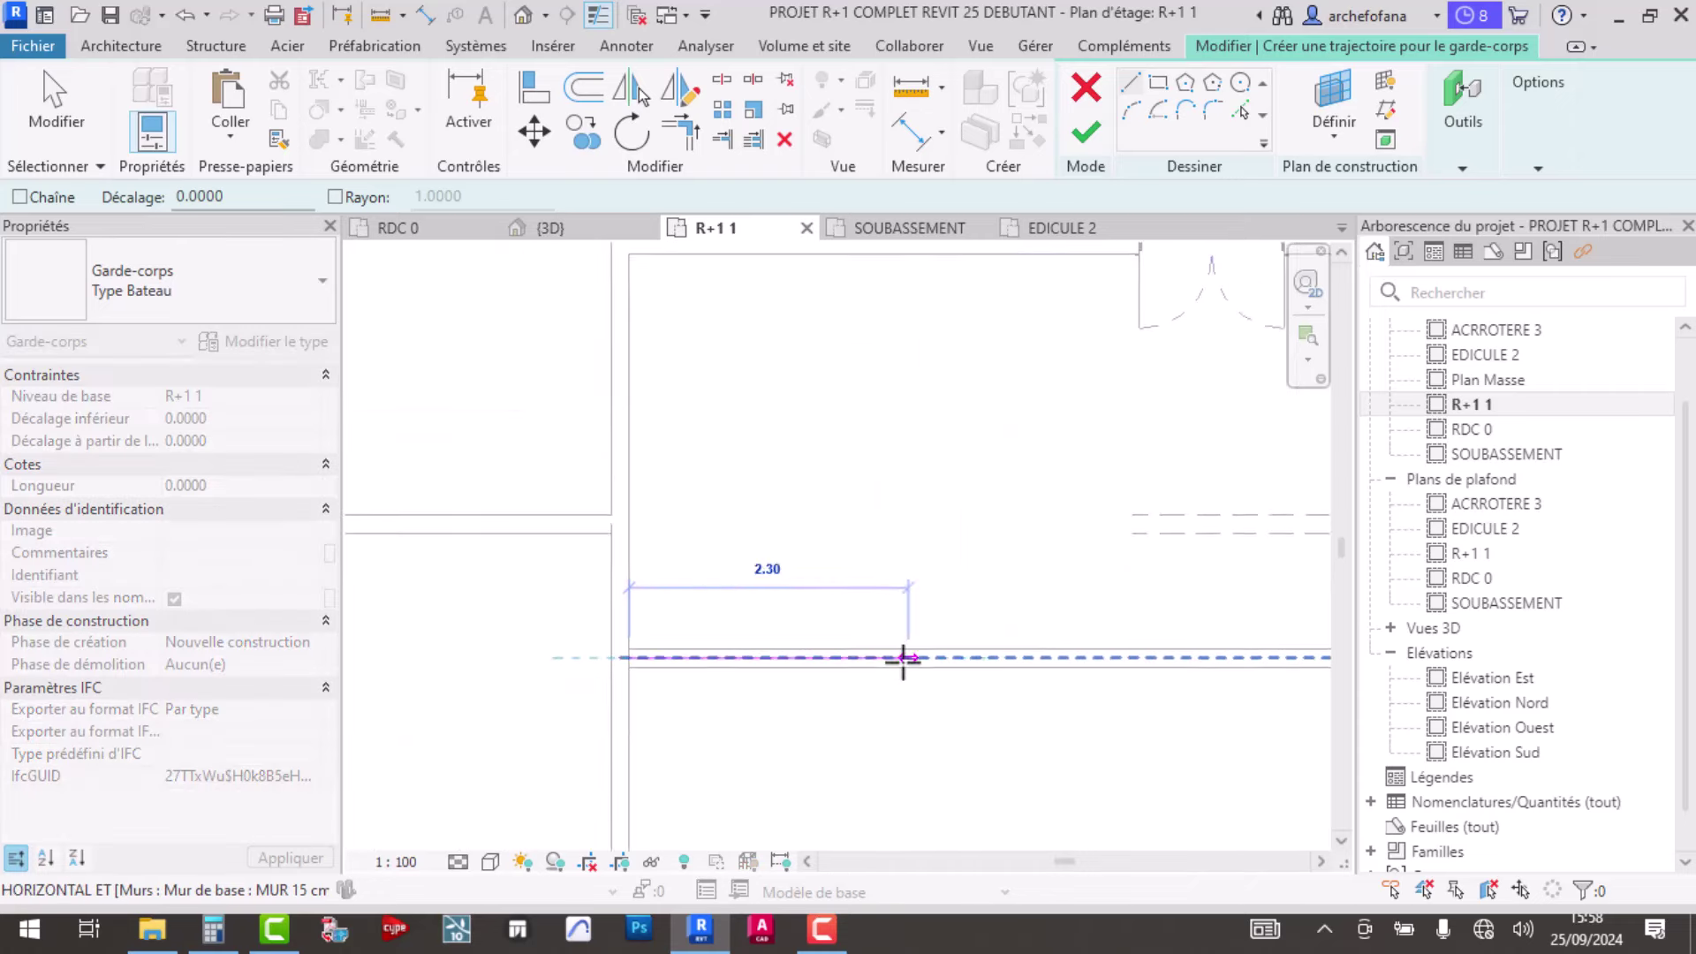
scroll(902, 658, "down", 2)
scroll(972, 666, "down", 2)
scroll(972, 666, "down", 1)
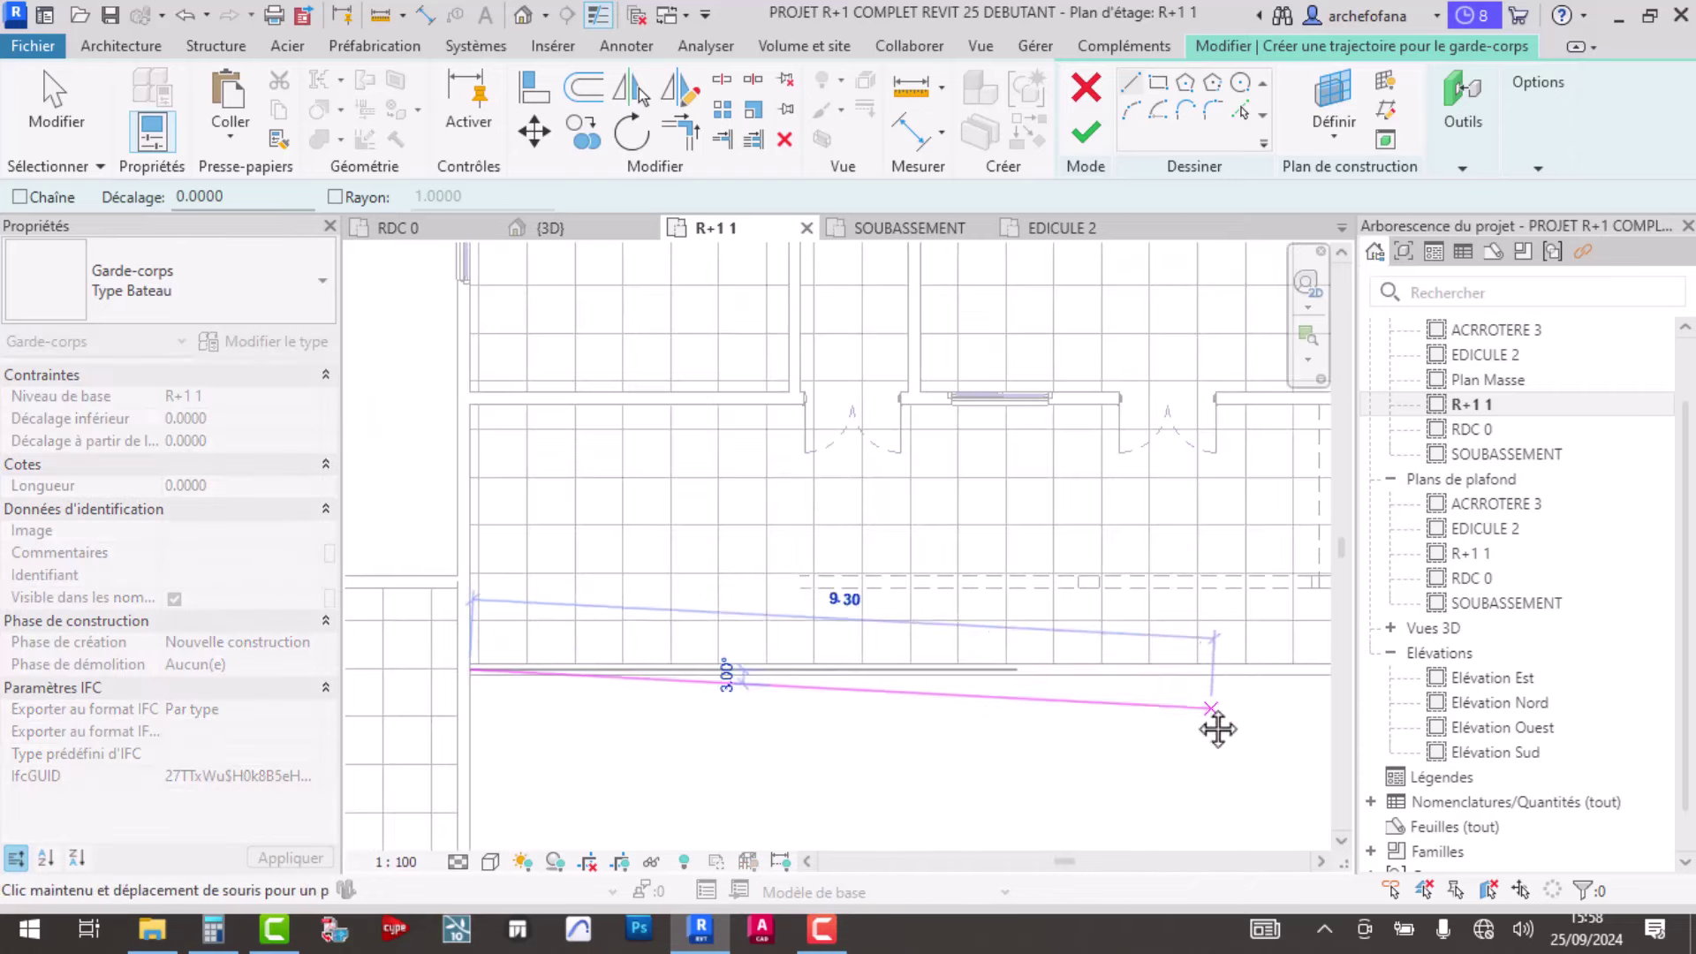
middle_click_drag(1217, 728, 863, 635)
scroll(1131, 623, "up", 2)
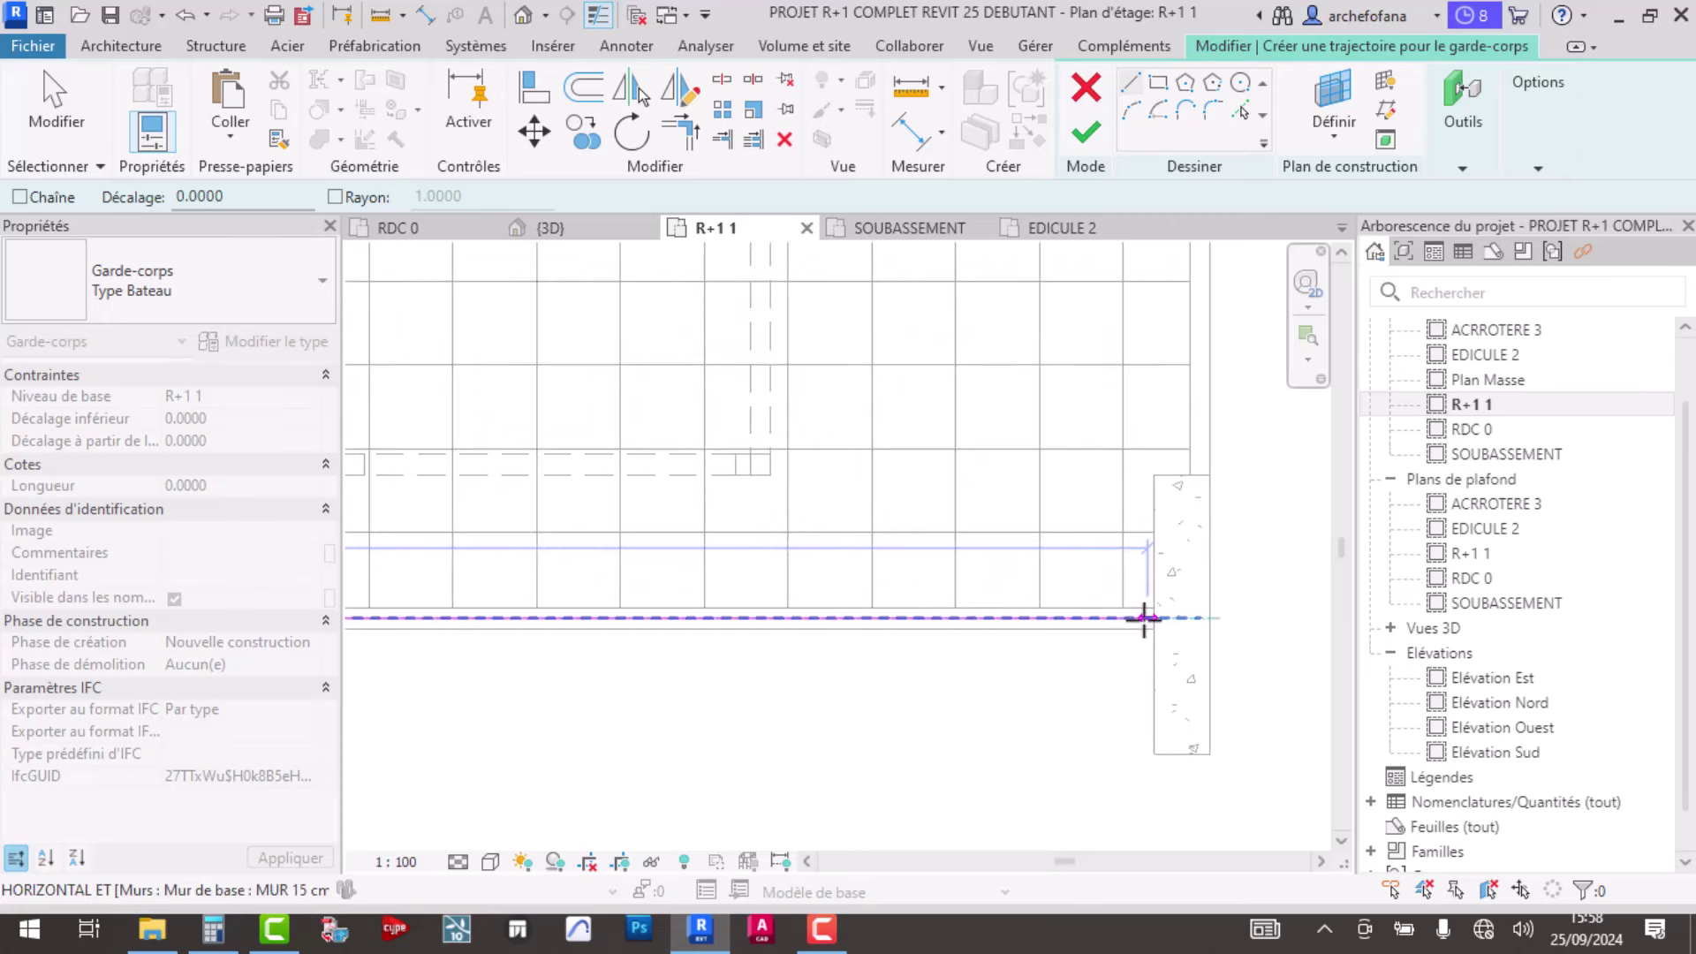
left_click(1152, 618)
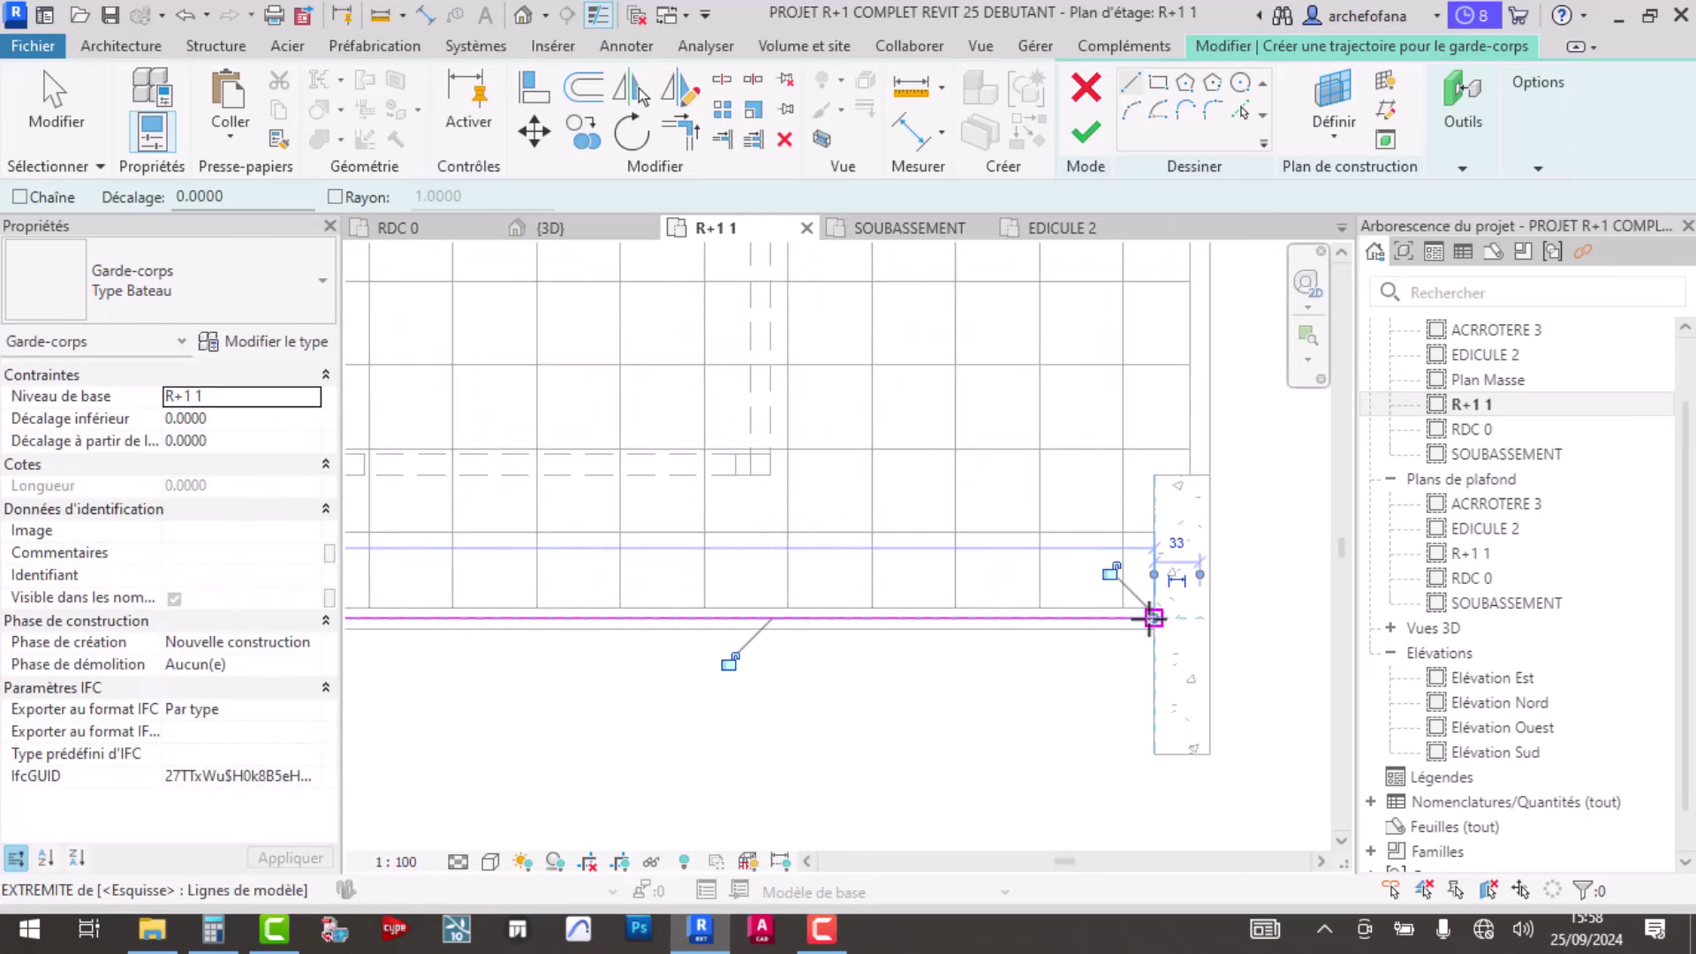
left_click(1085, 132)
key("Escape")
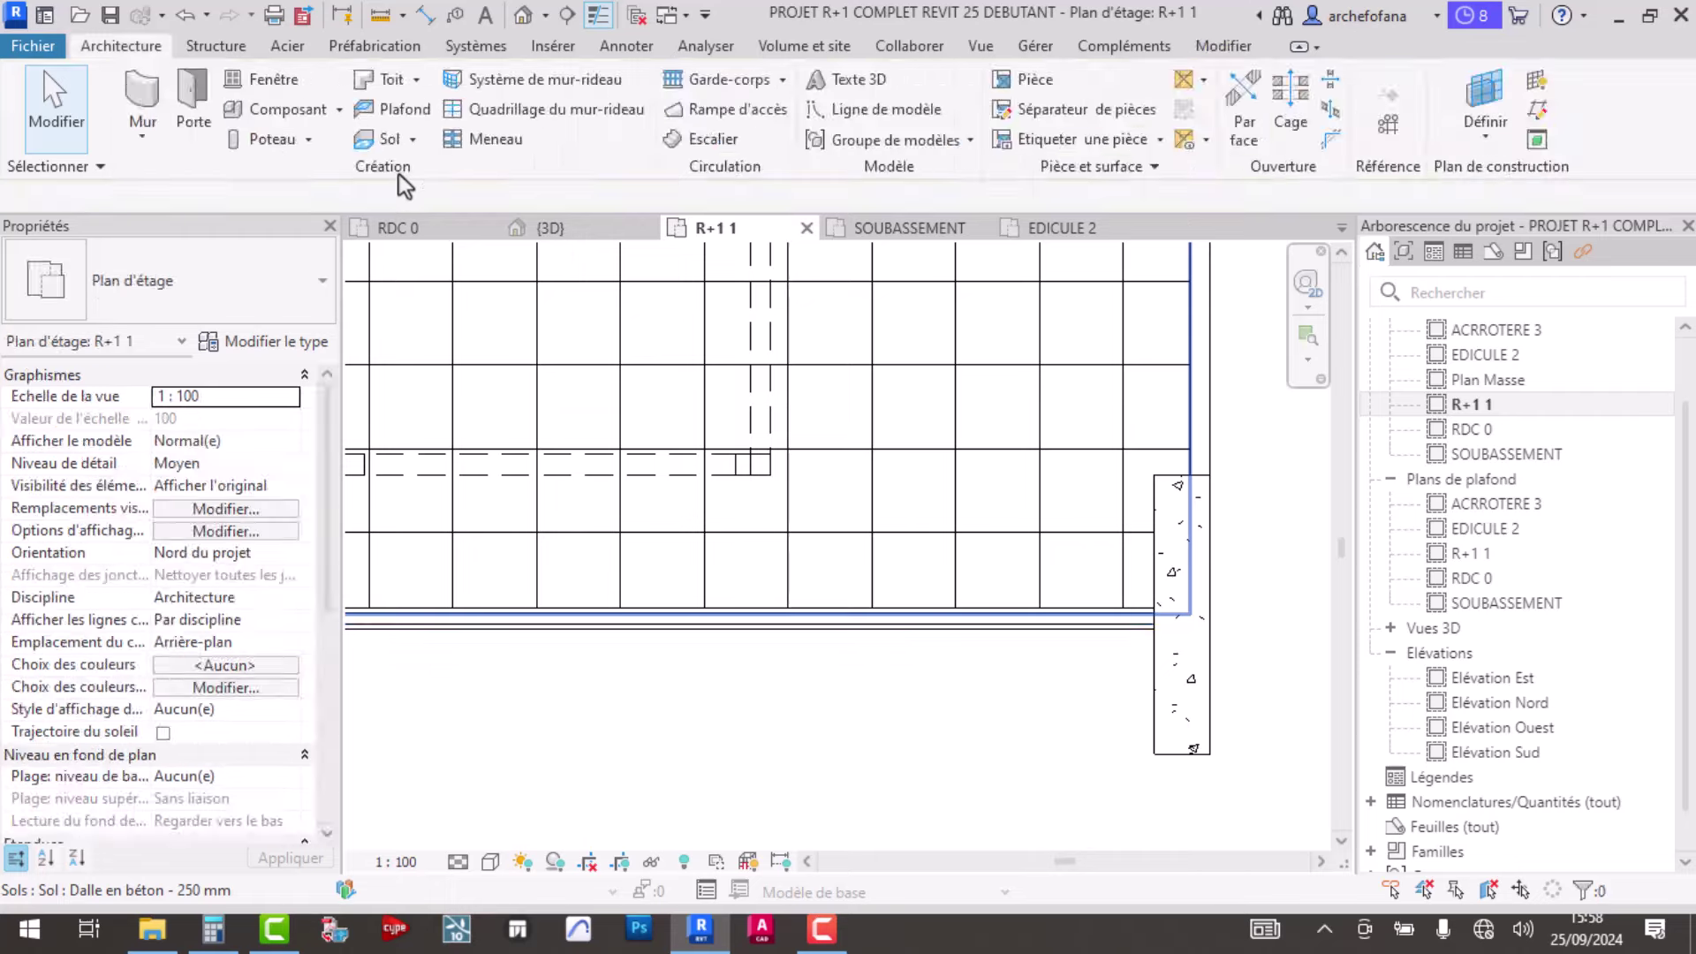
left_click(552, 227)
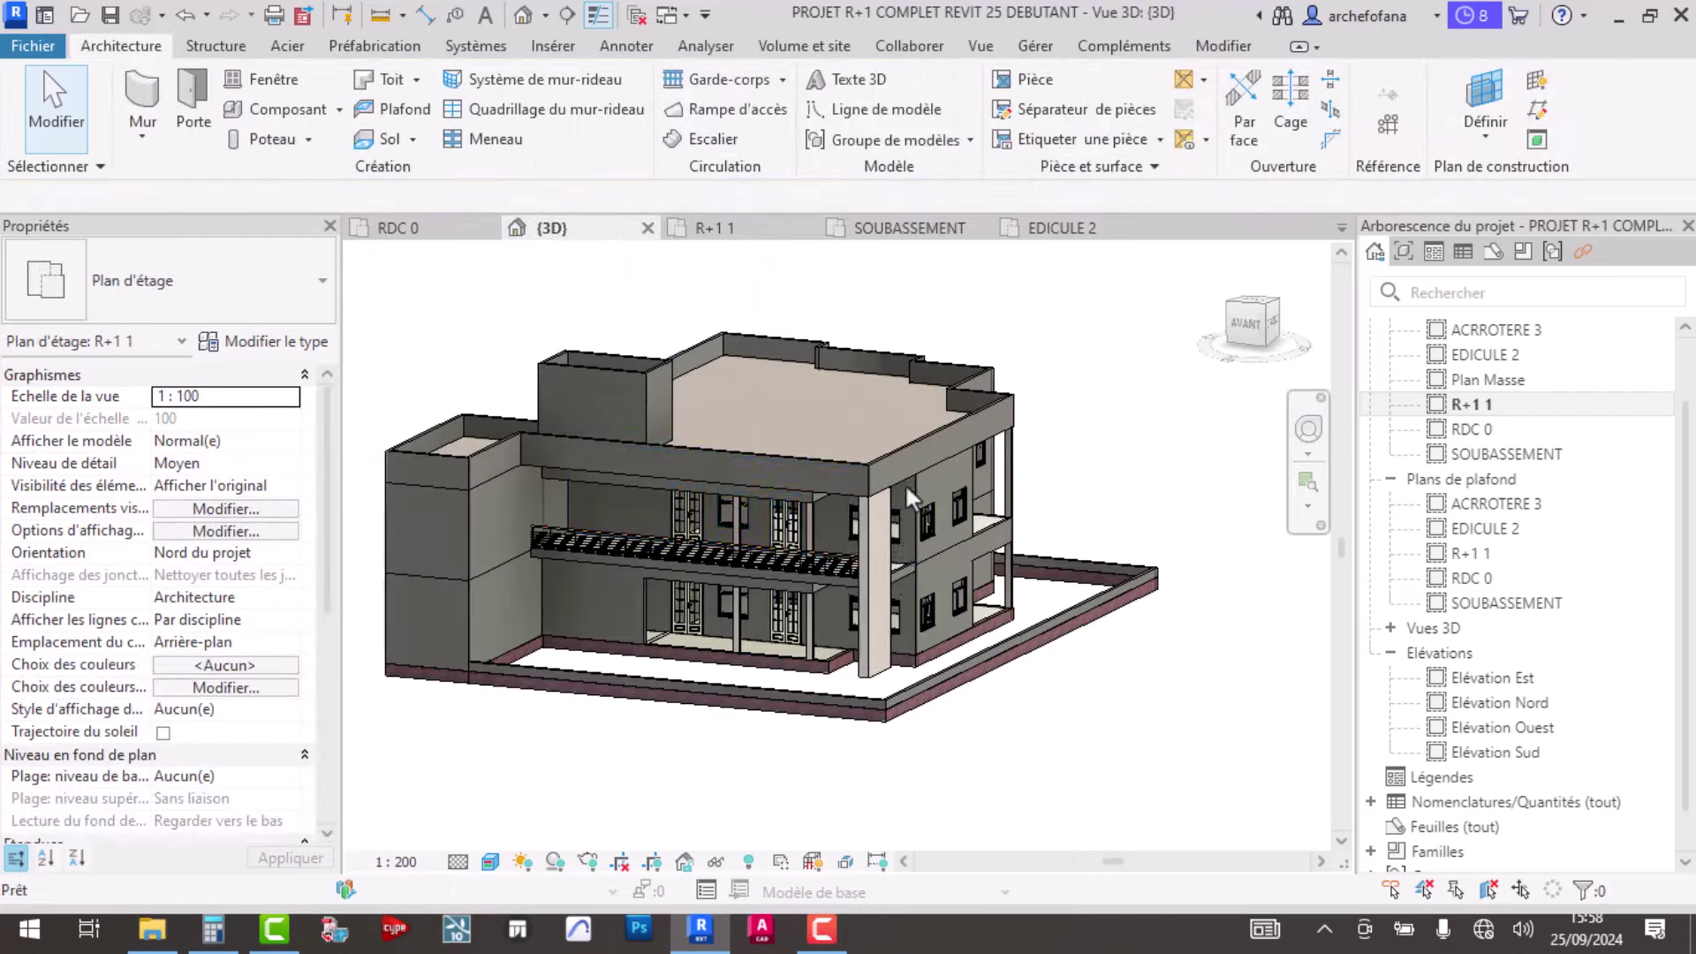
scroll(857, 596, "up", 5)
scroll(856, 596, "up", 3)
scroll(855, 560, "up", 2)
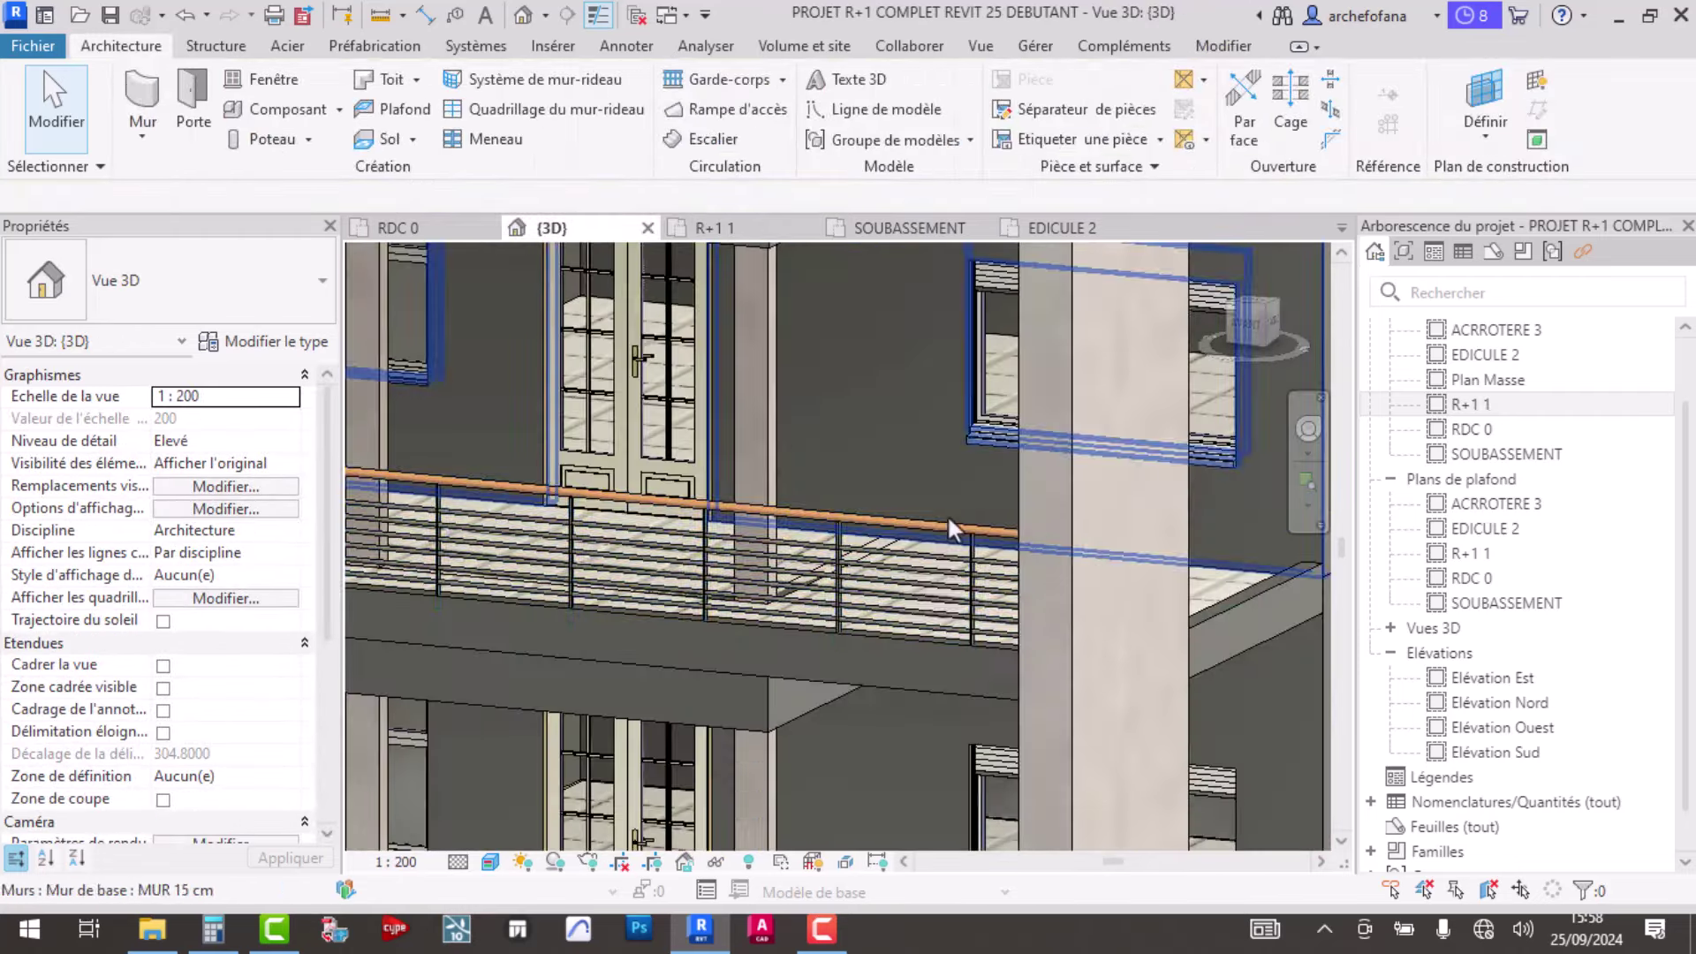
left_click(946, 527)
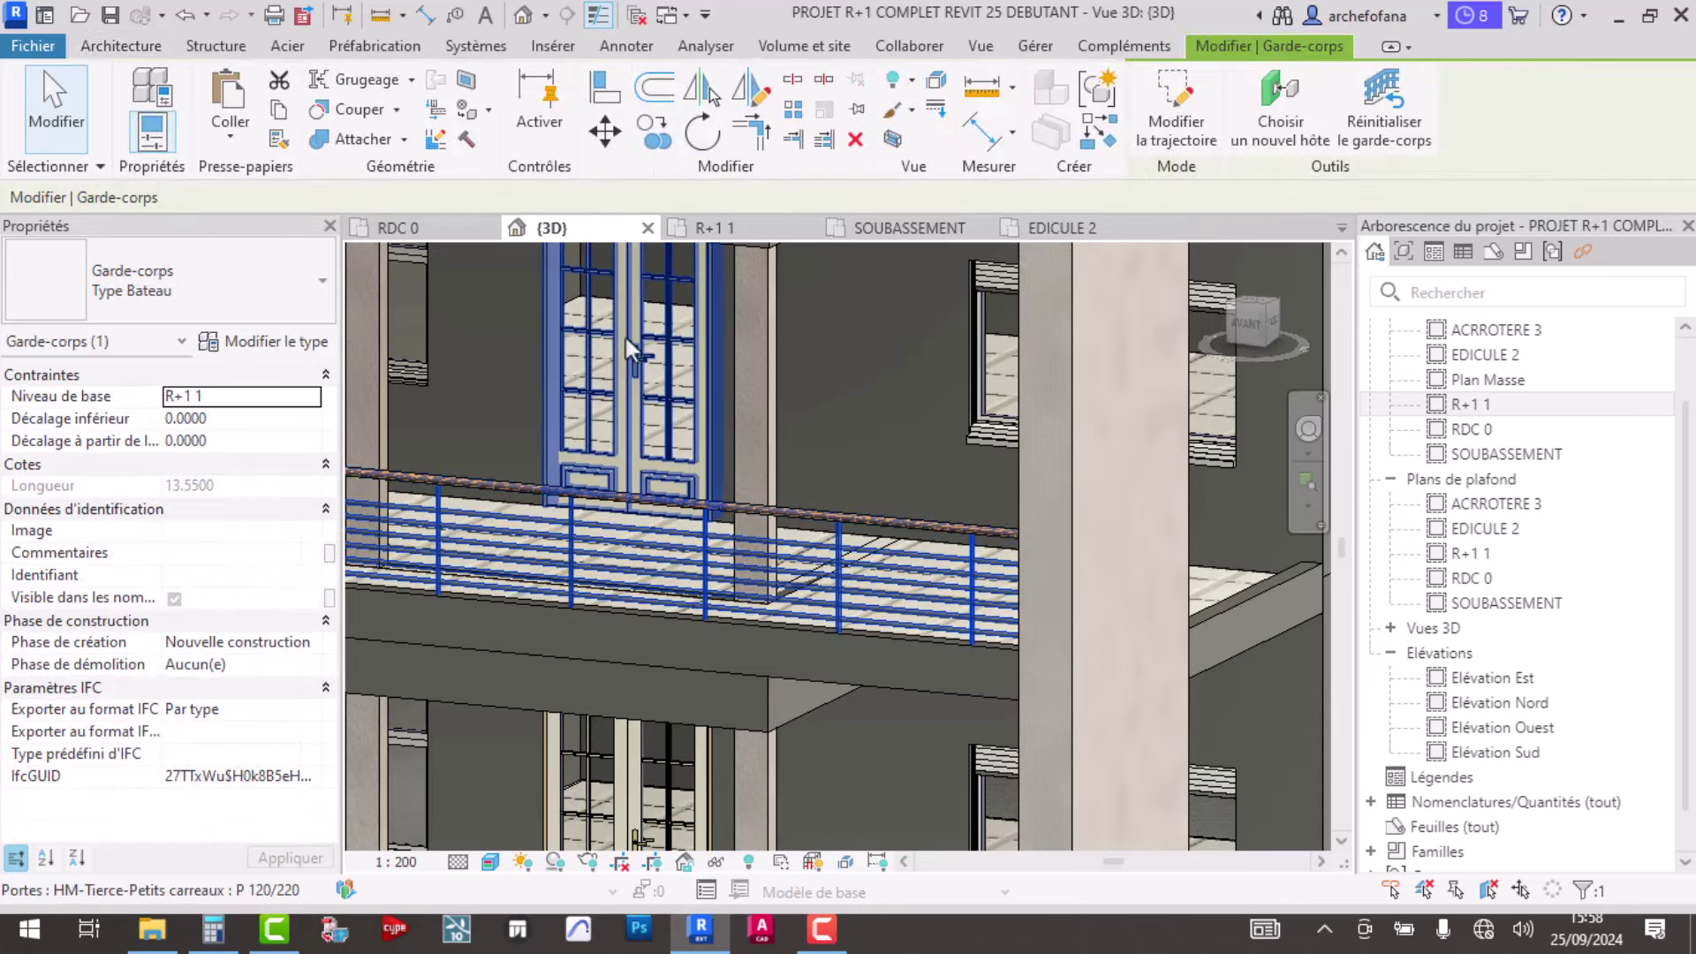
left_click(184, 420)
type("0.2000")
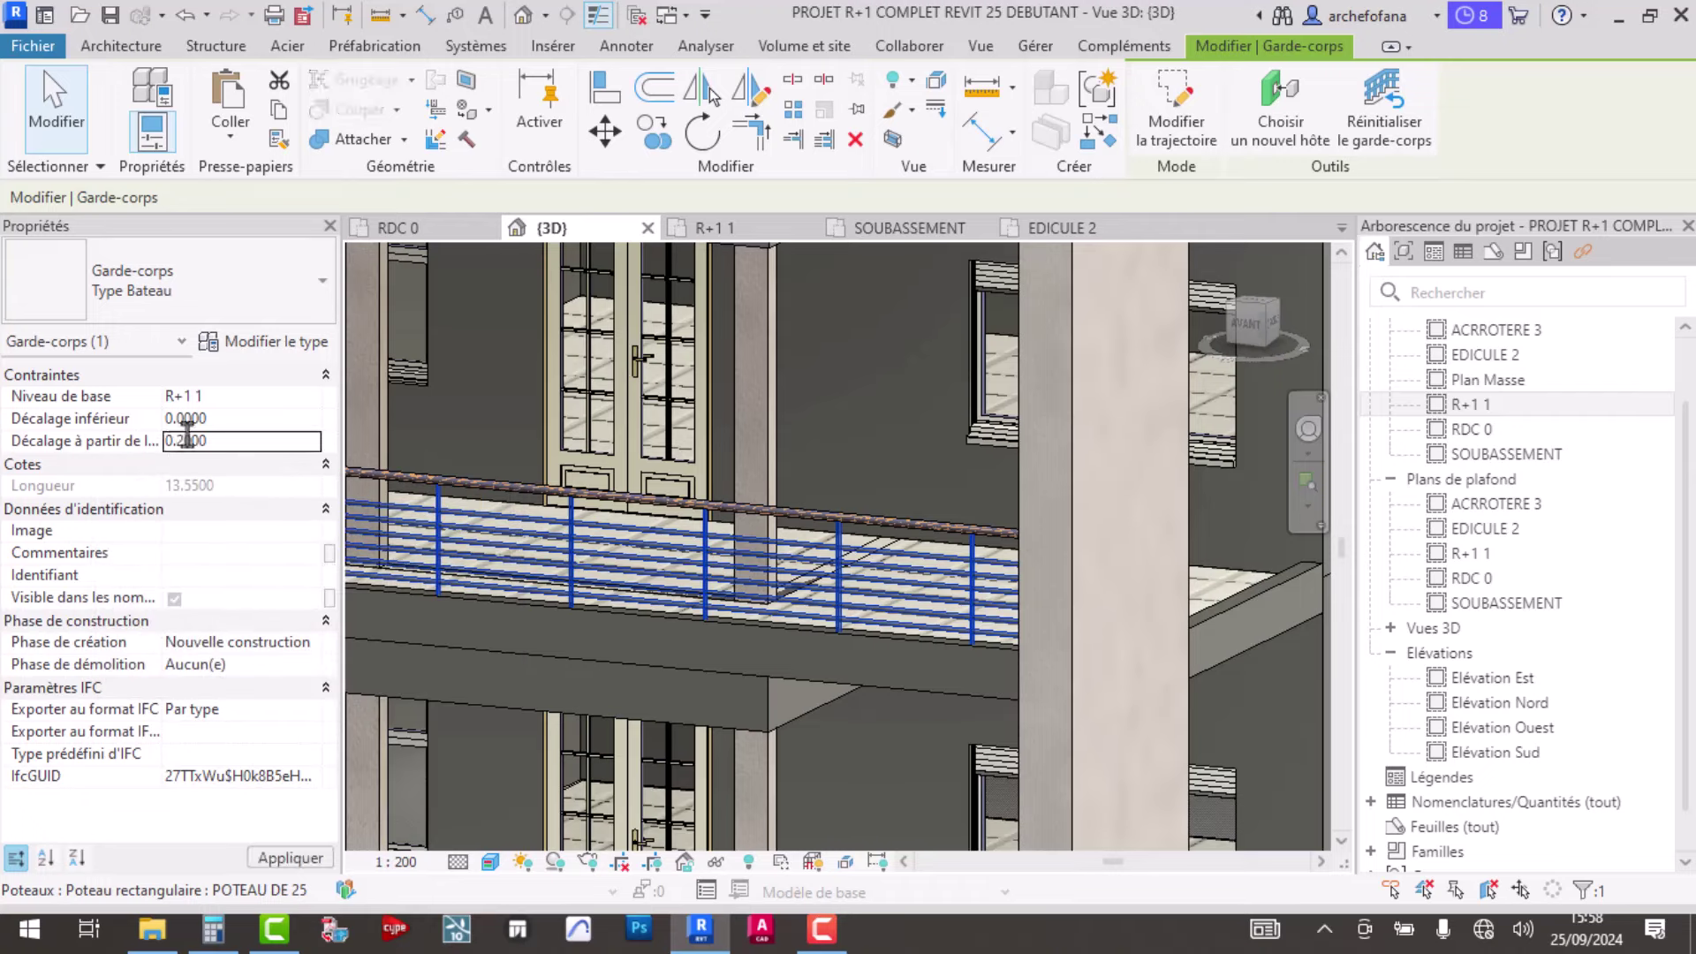
scroll(821, 651, "up", 2)
scroll(844, 645, "up", 1)
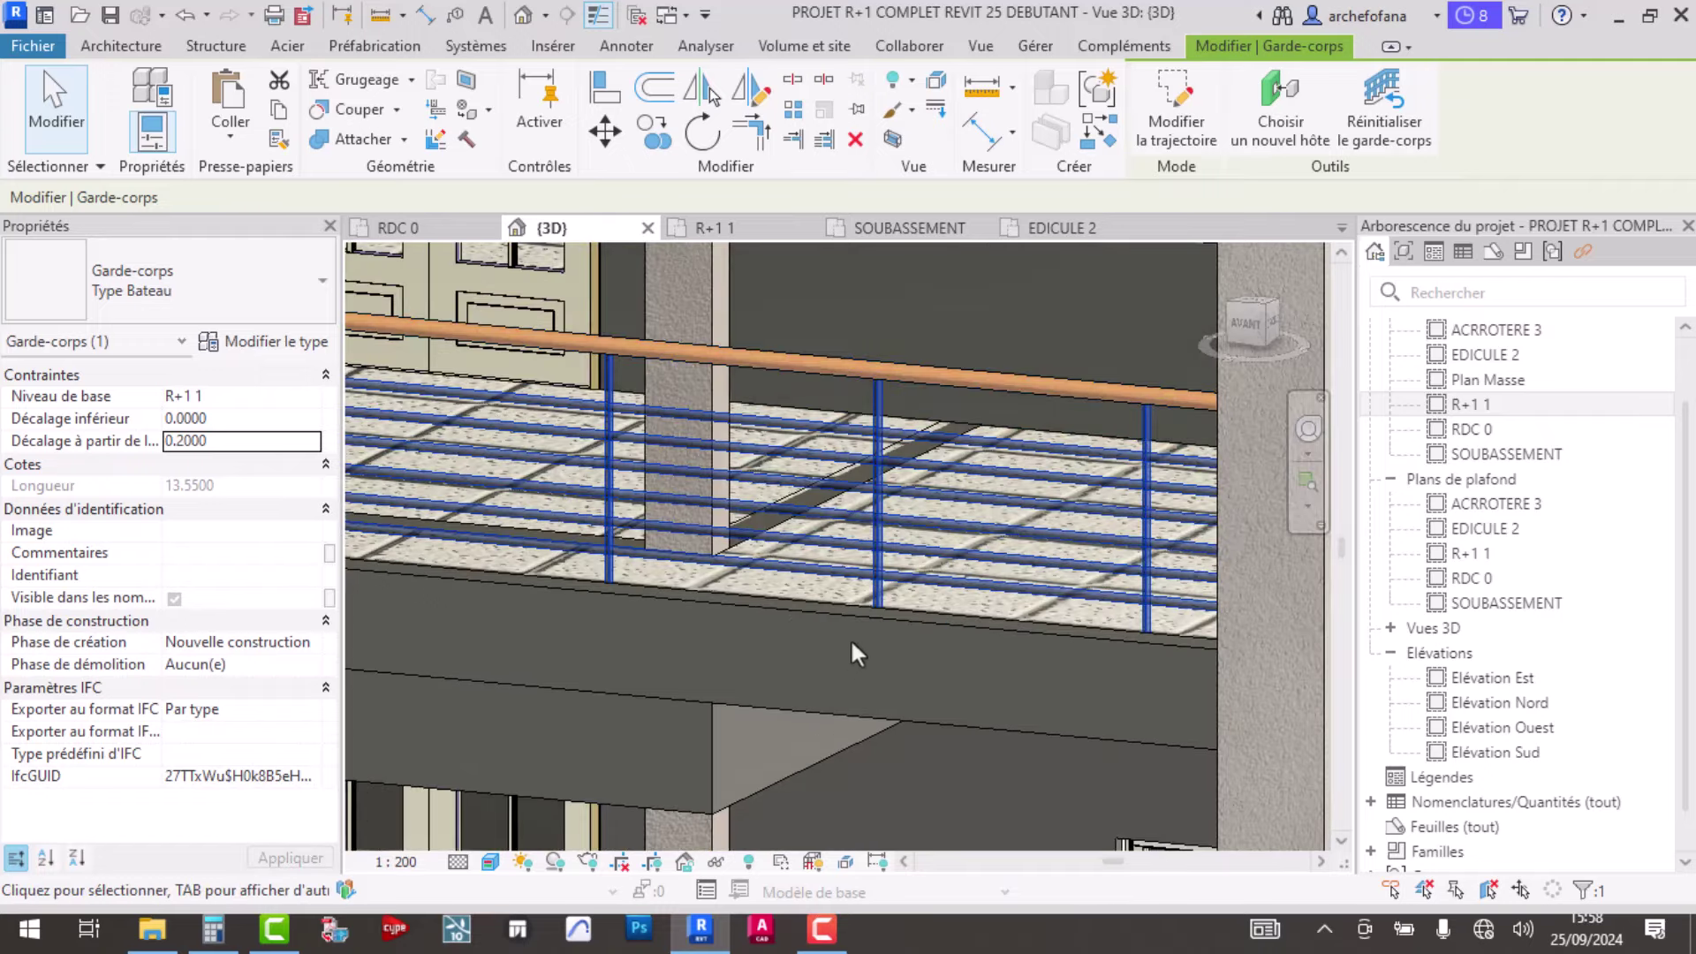
key("Escape")
left_click(878, 574)
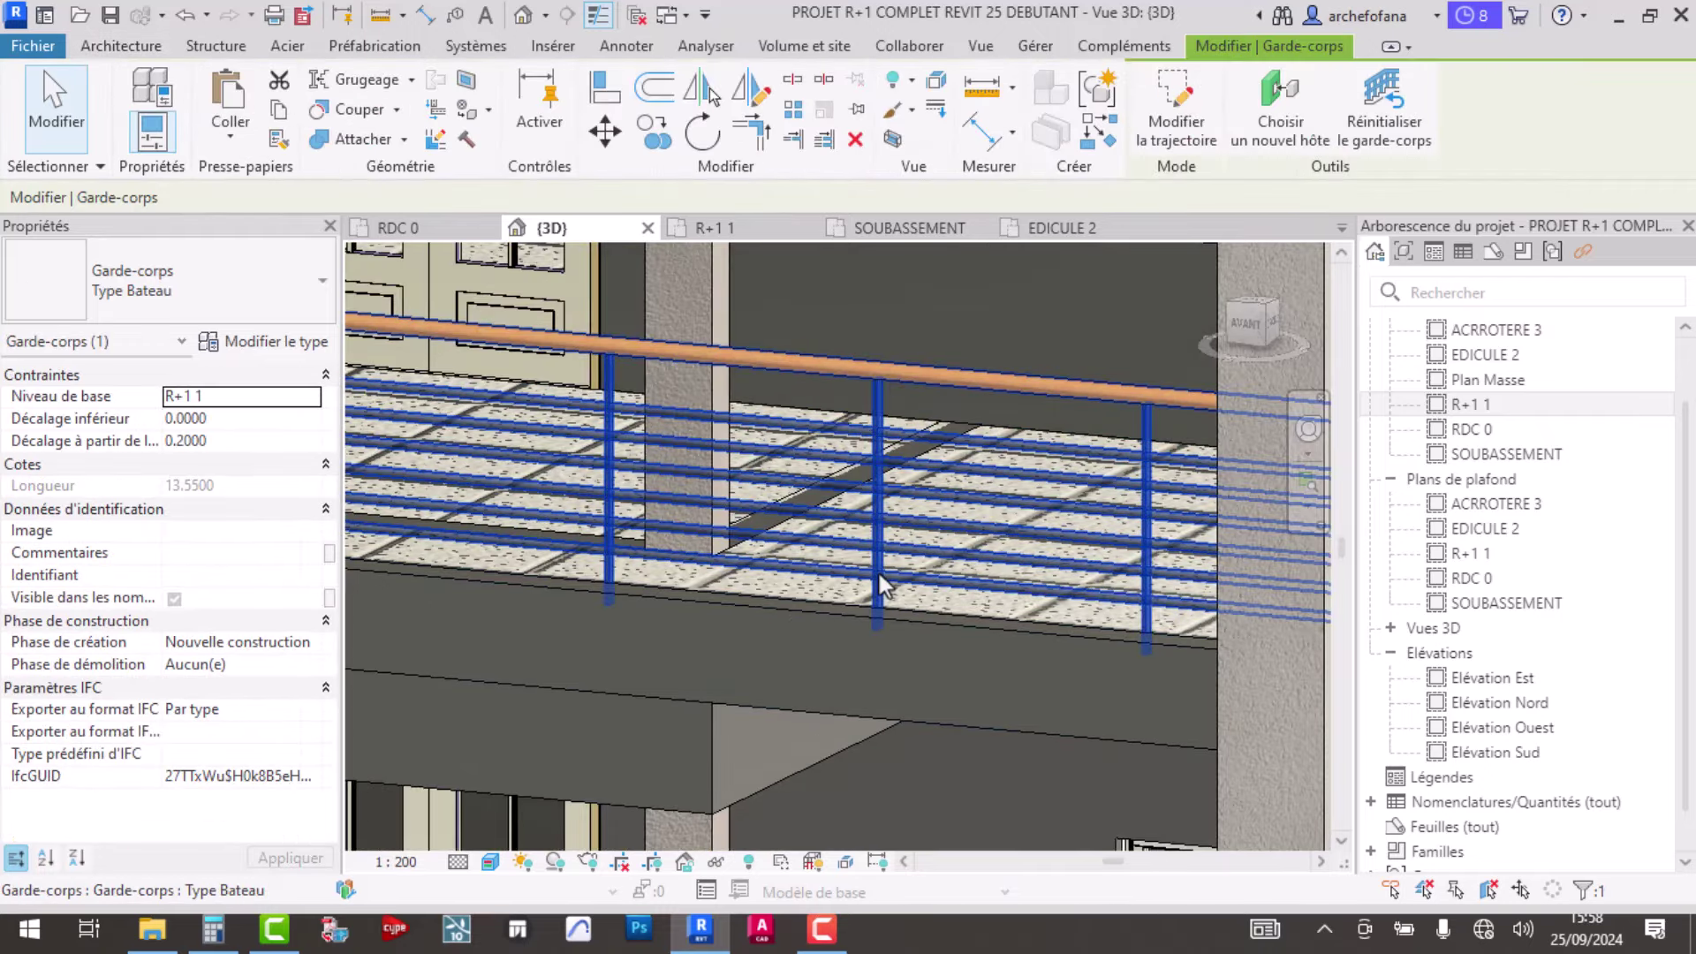
key("Escape")
scroll(901, 477, "down", 3)
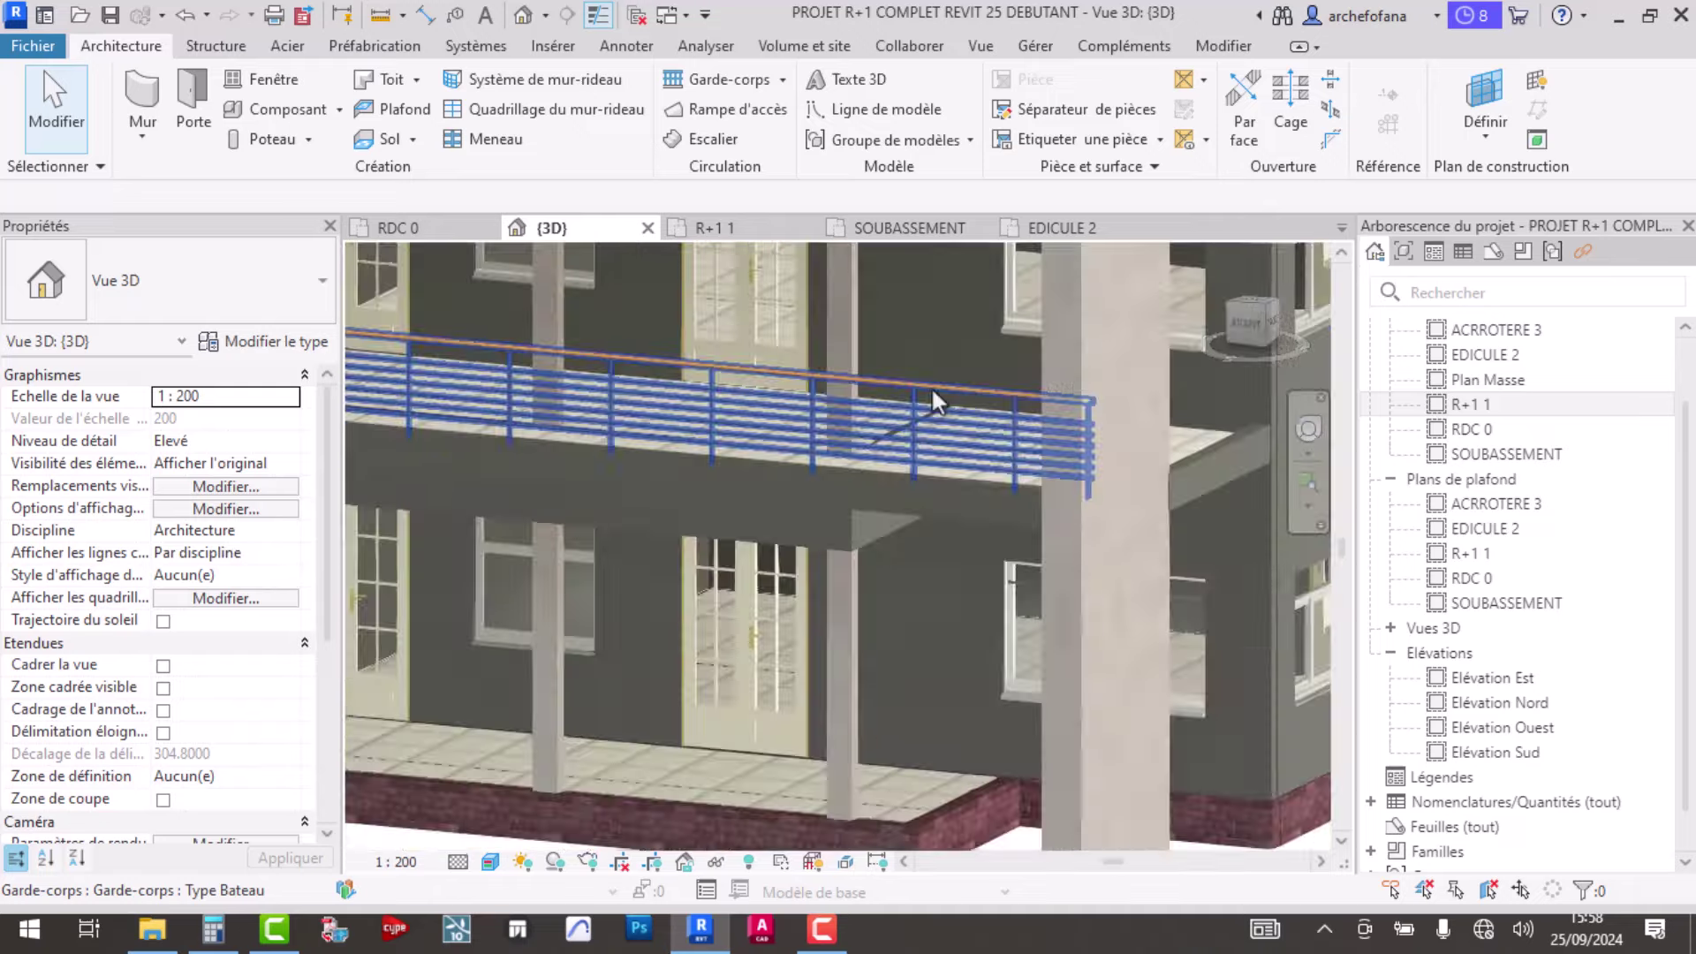
middle_click_drag(985, 607, 828, 562, "shift")
scroll(829, 561, "down", 5)
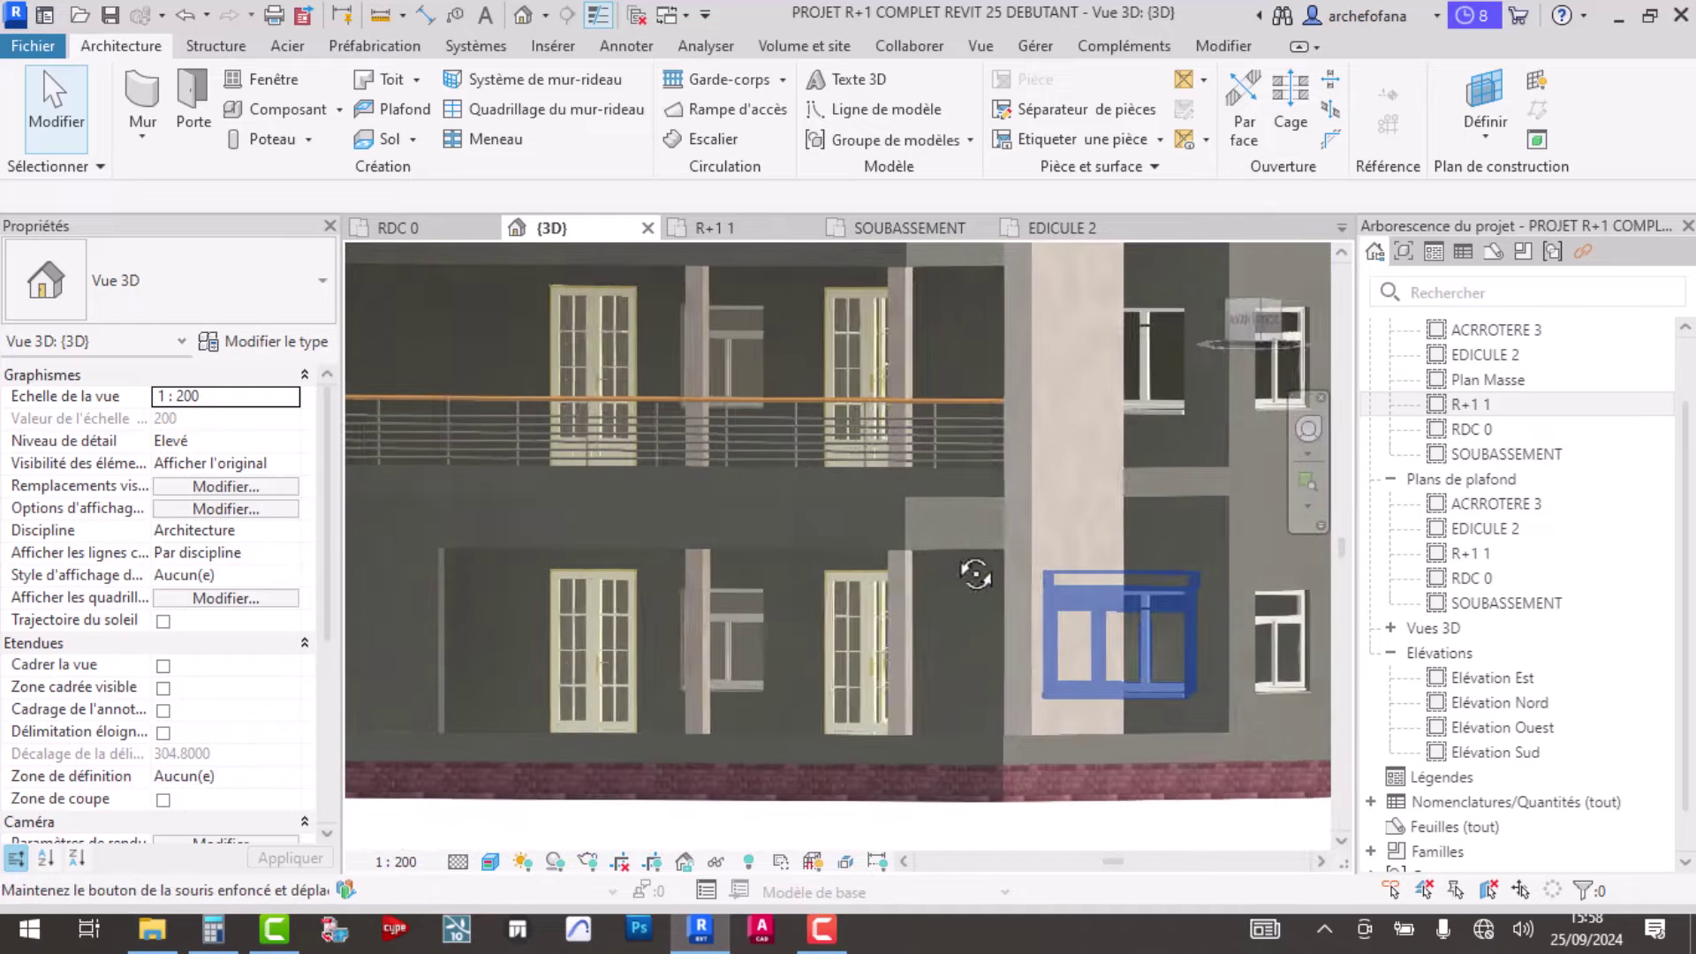
scroll(690, 650, "up", 2)
scroll(660, 656, "up", 3)
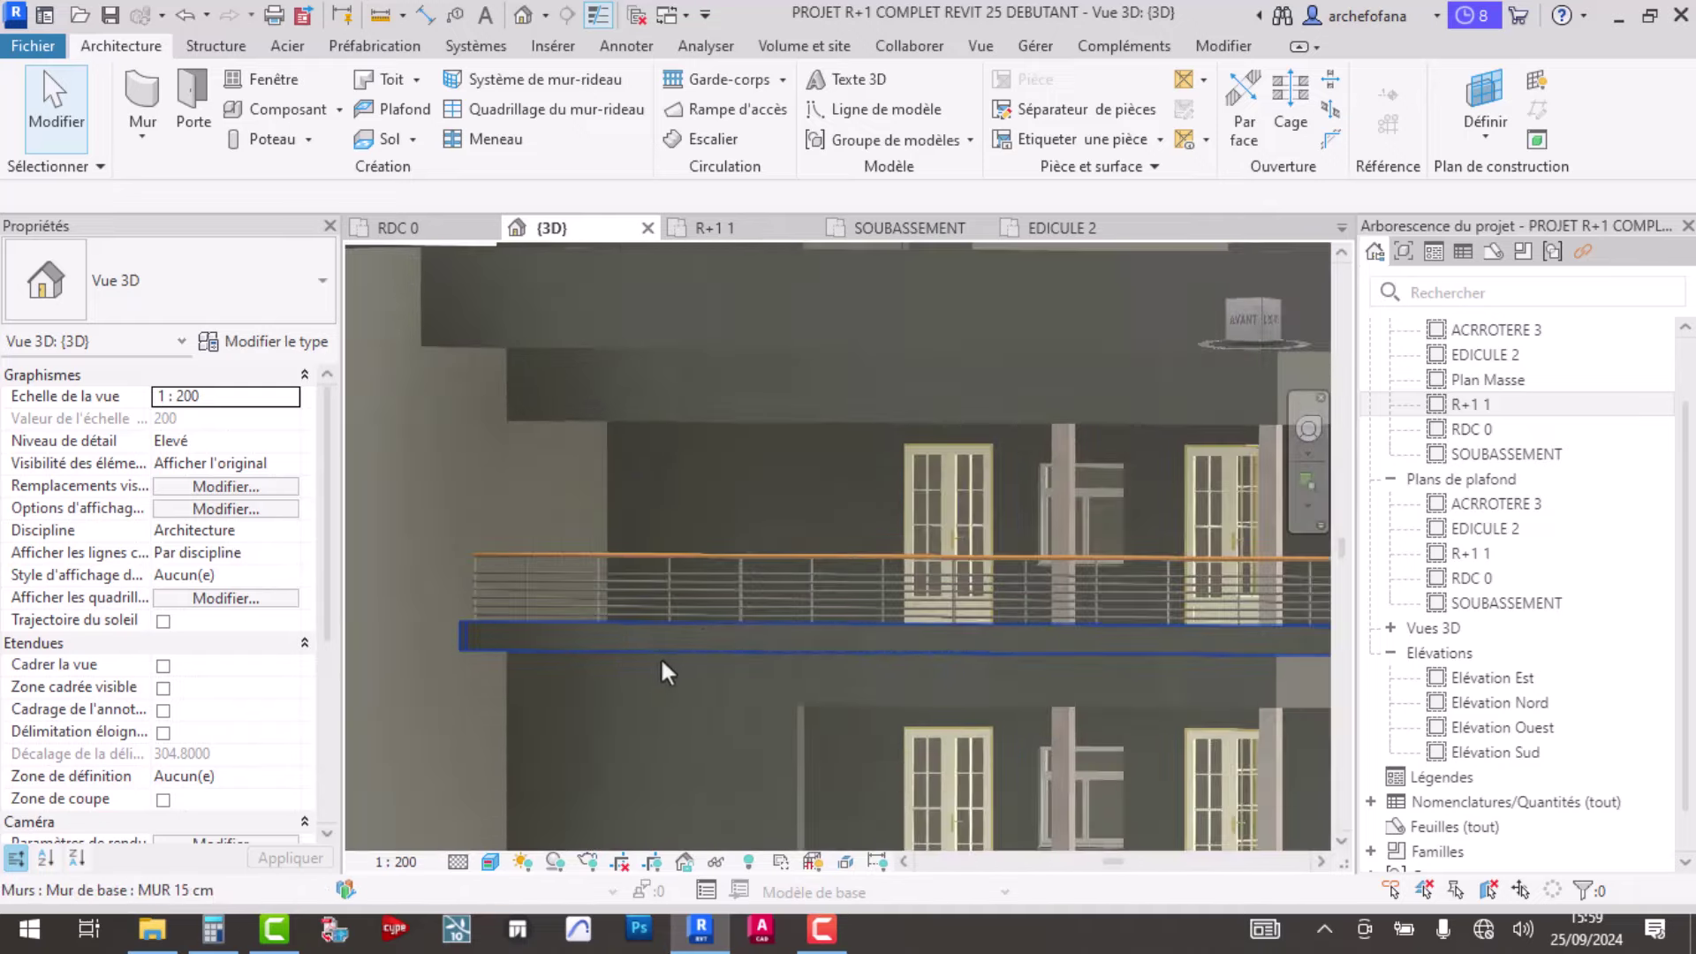
mouse_move(662, 684)
middle_mouse_down("shift")
mouse_move(742, 714)
mouse_move(816, 654)
middle_mouse_up("shift")
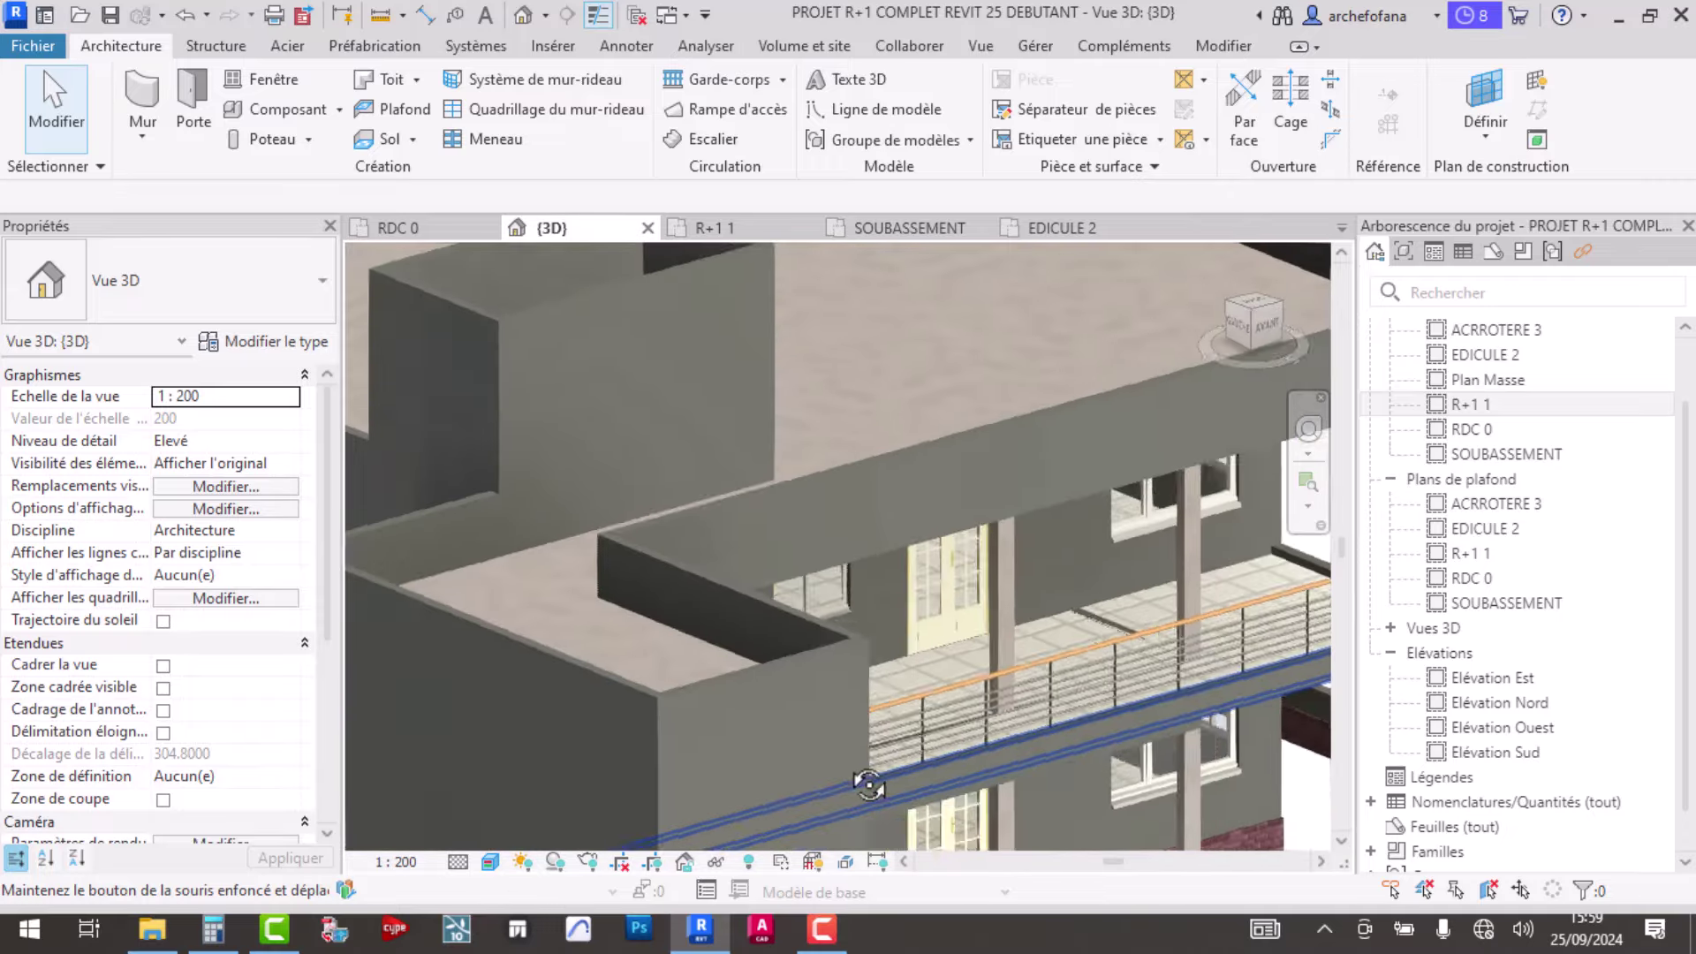
scroll(820, 658, "down", 4)
scroll(601, 668, "up", 2)
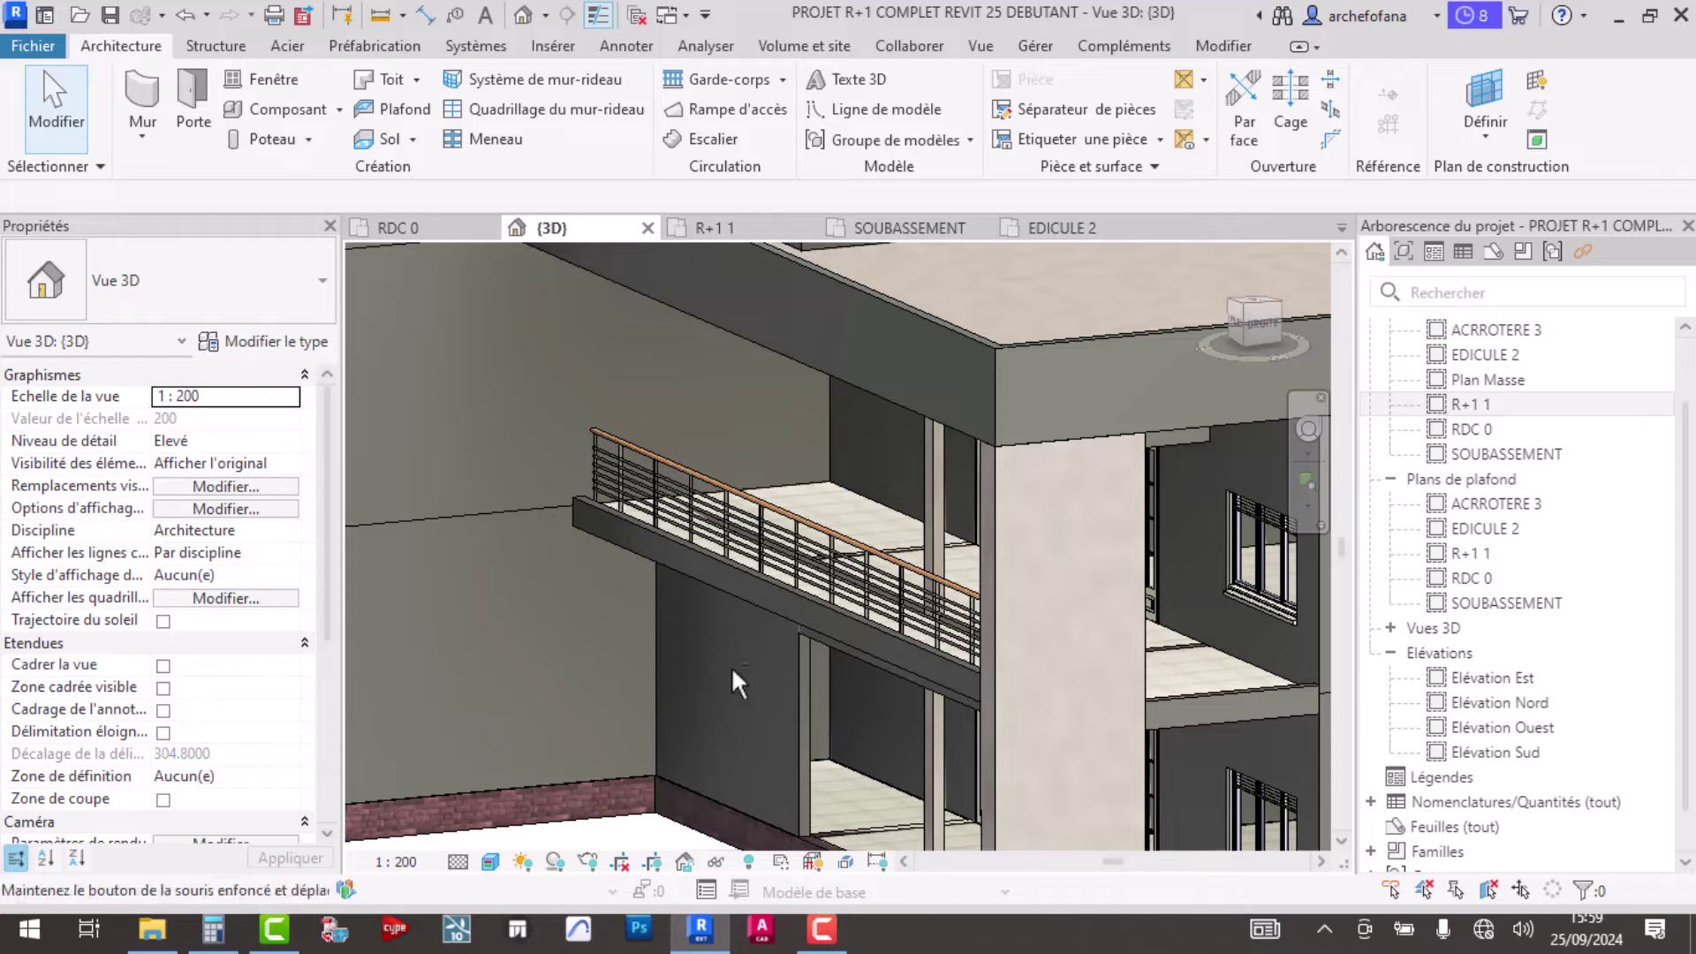
mouse_move(732, 674)
middle_mouse_down("shift")
mouse_move(1035, 637)
mouse_move(757, 689)
middle_mouse_up("shift")
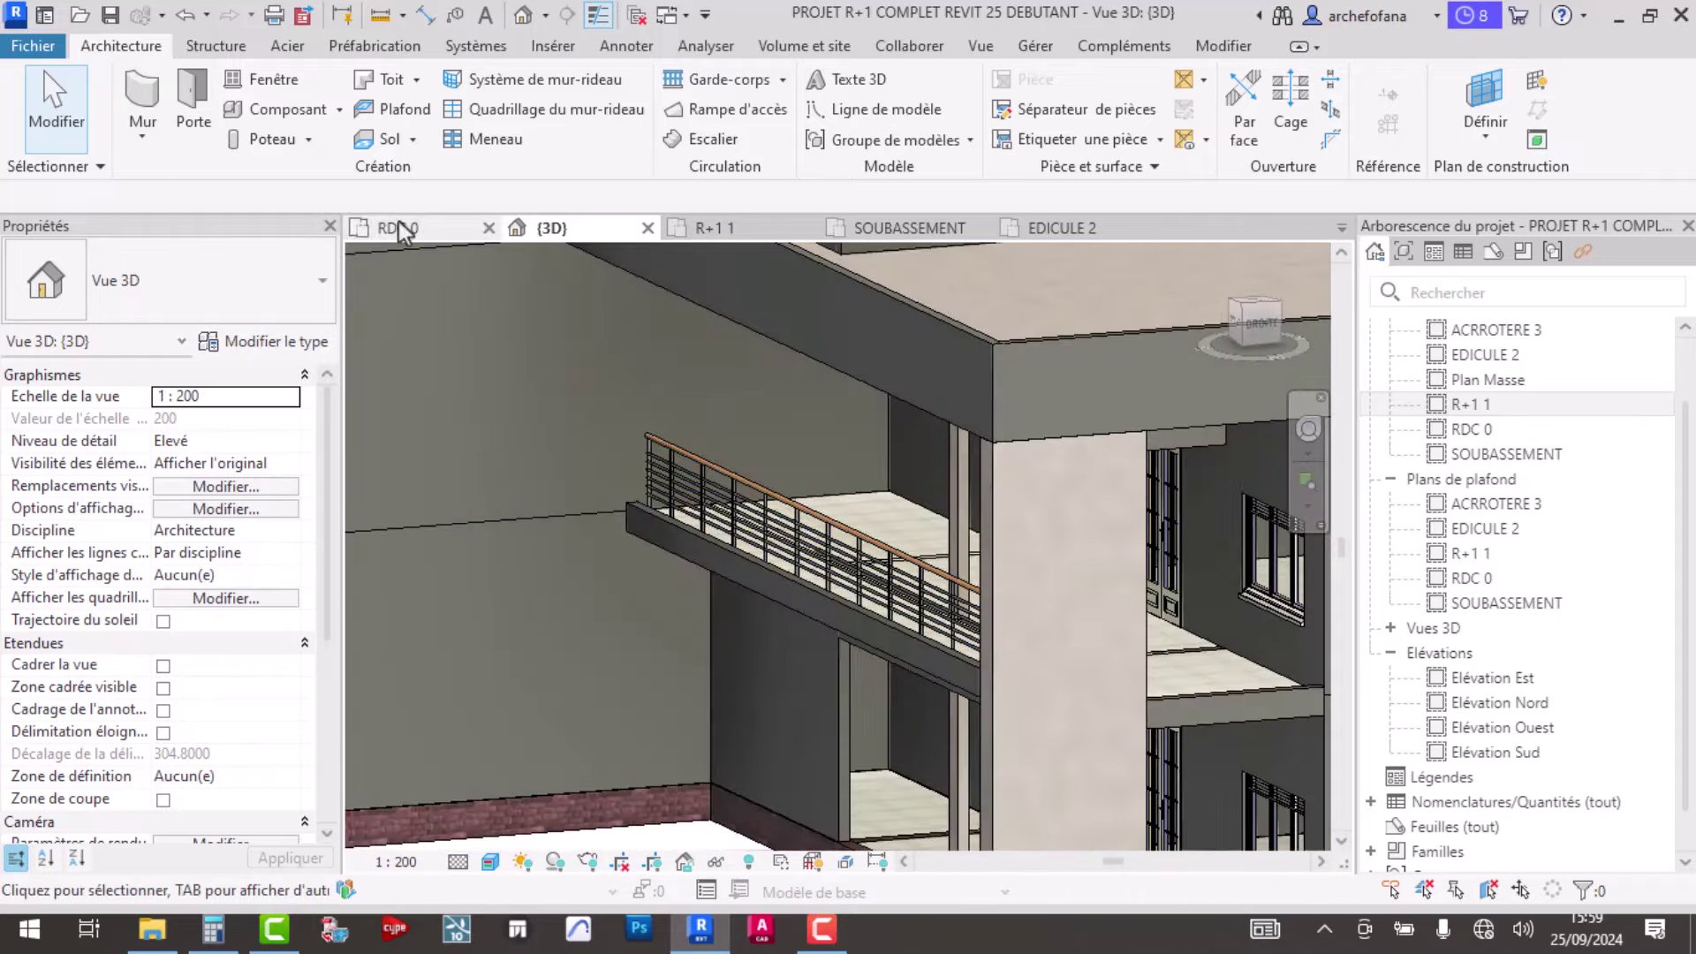
- On the RDC 0 plan, sketch a 2.30 railing path from the column to the wall corner
left_click(402, 231)
scroll(654, 567, "up", 2)
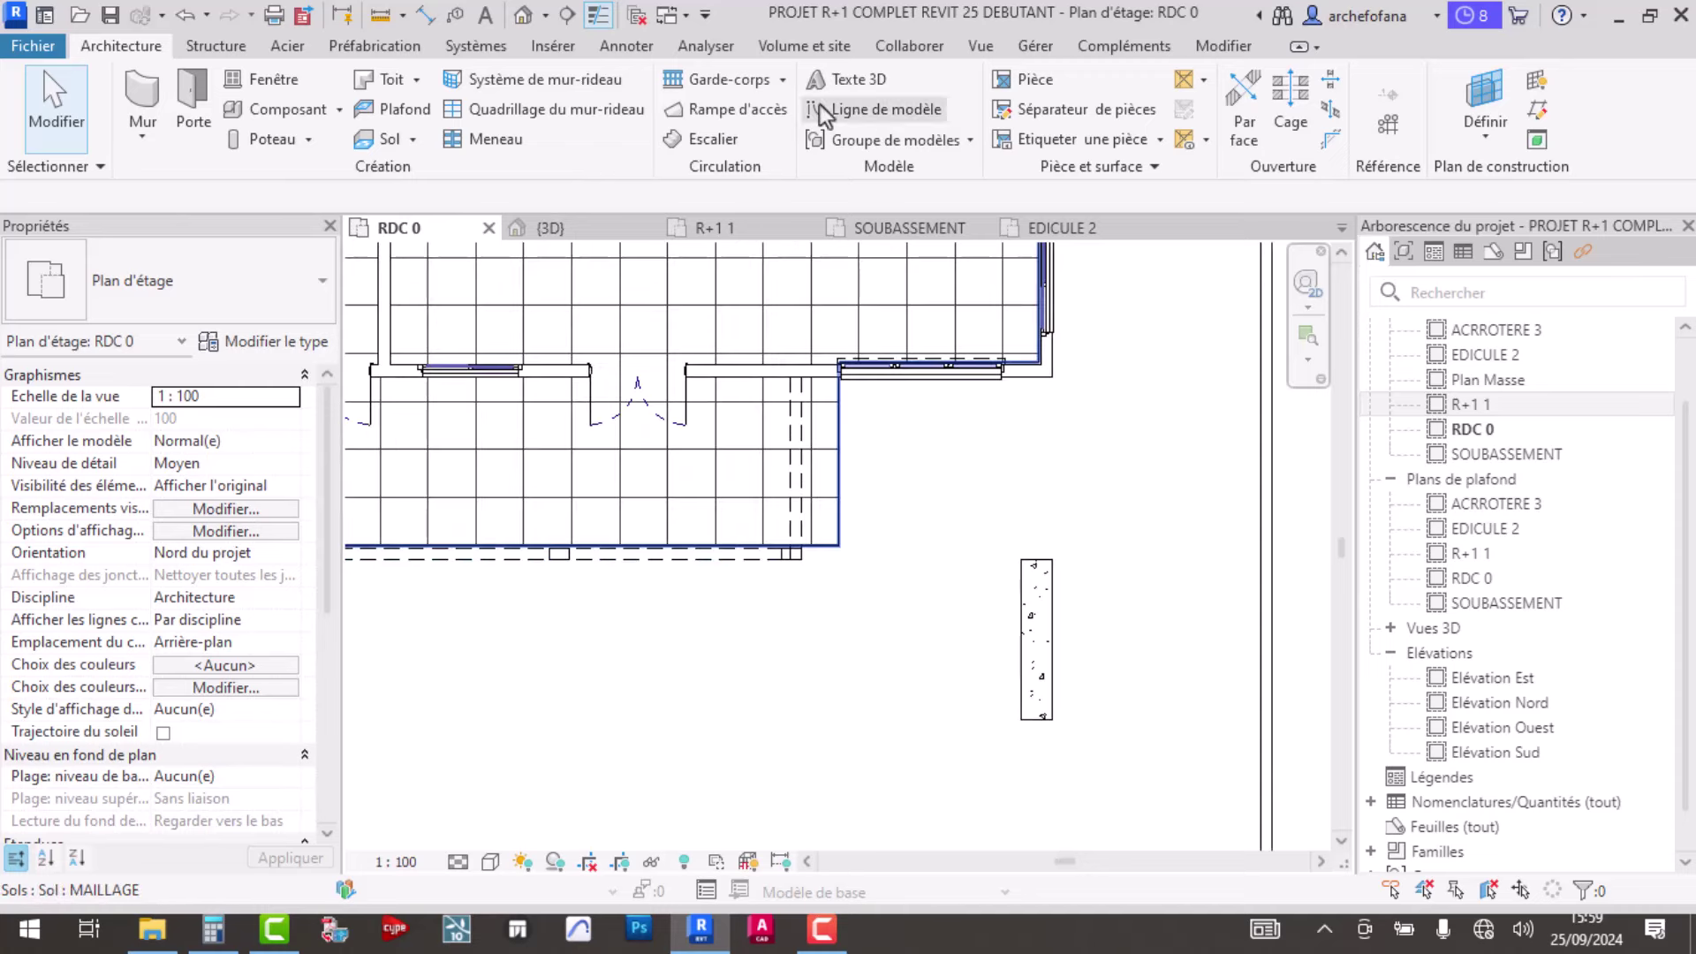
left_click(738, 82)
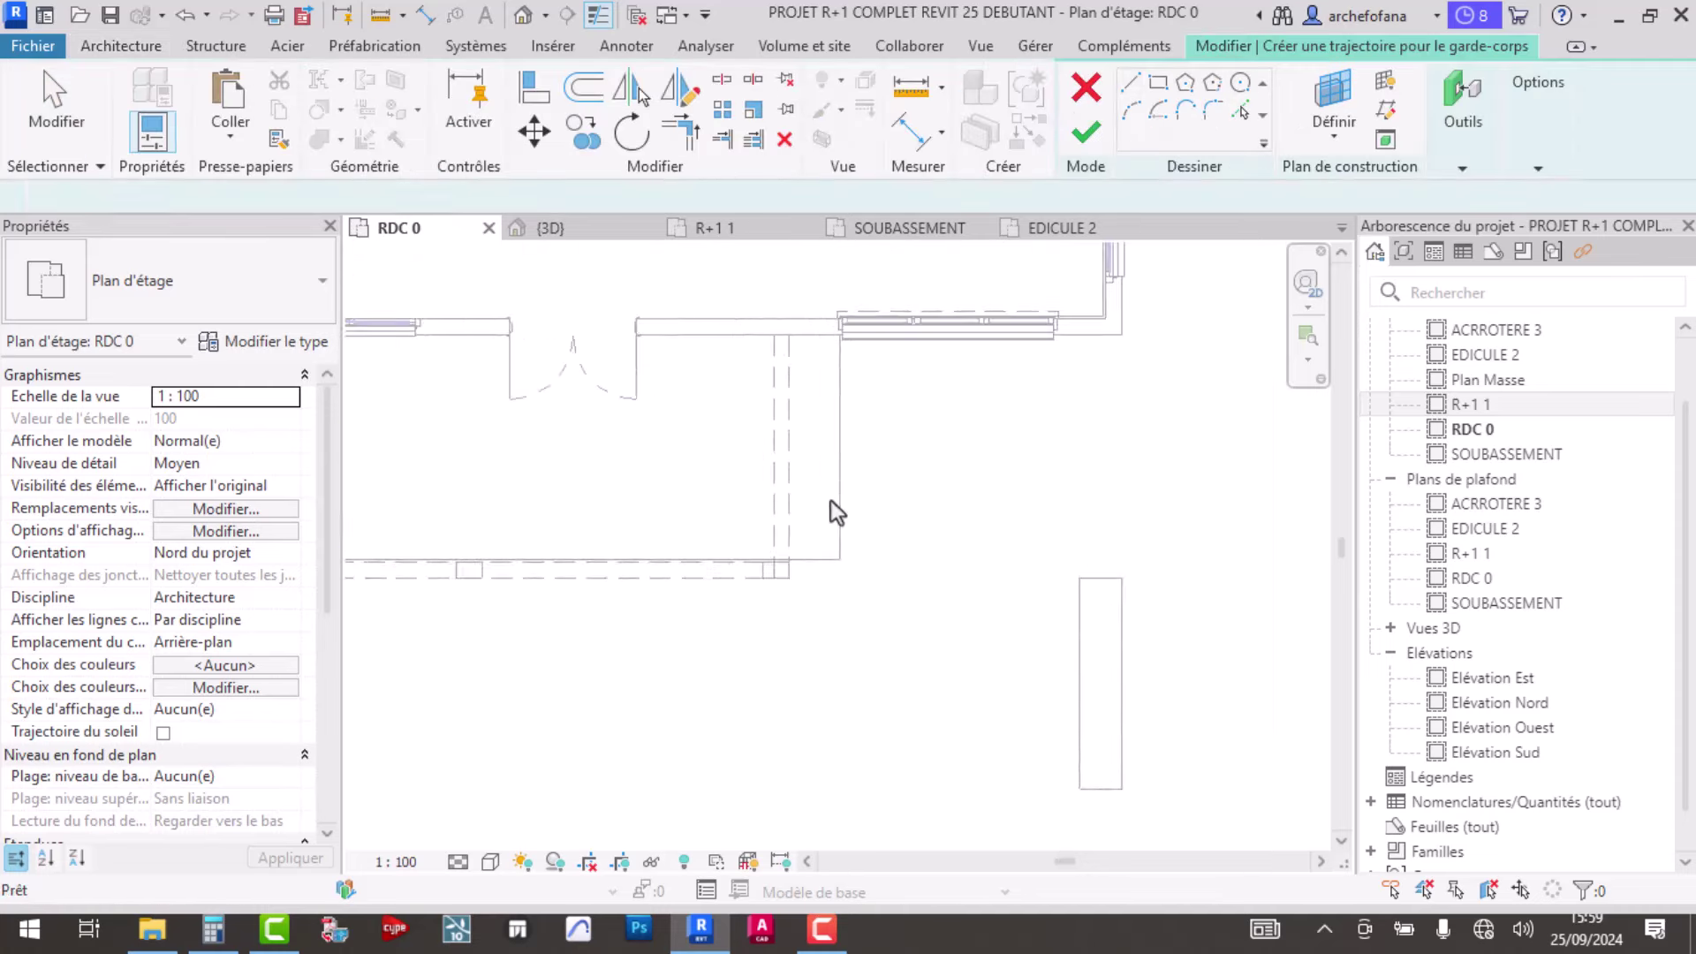
scroll(1000, 512, "down", 1)
scroll(1015, 548, "up", 4)
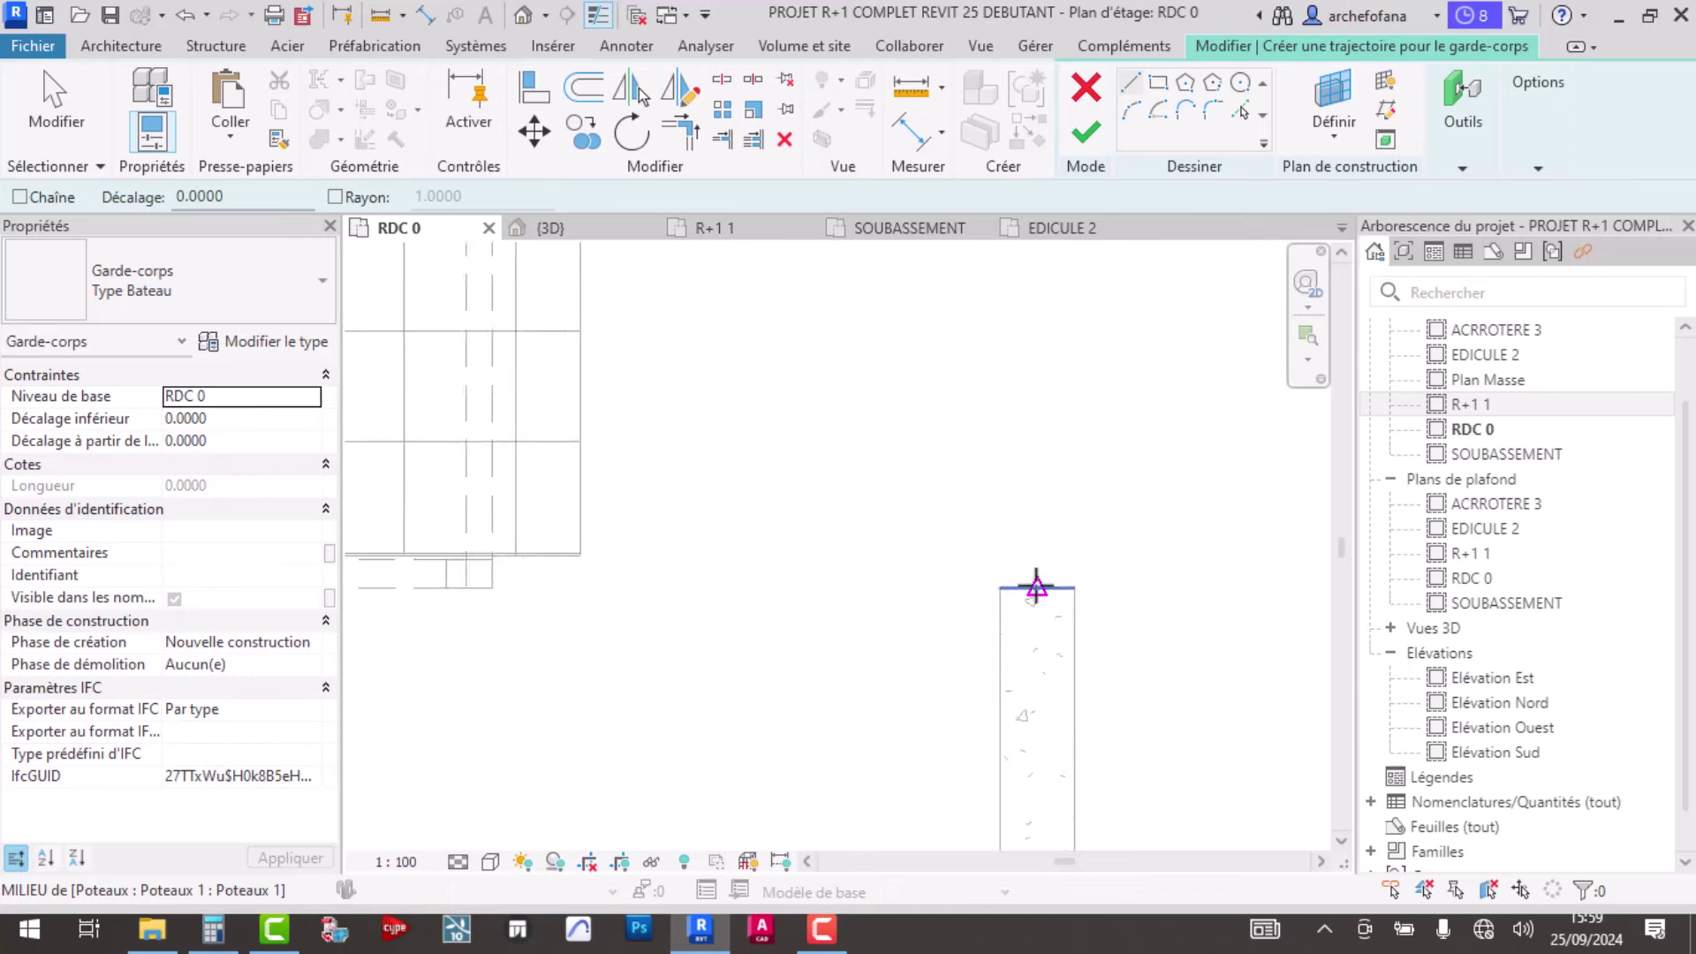
left_click(1035, 622)
mouse_move(1038, 519)
middle_mouse_down()
mouse_move(1022, 636)
mouse_move(1029, 575)
middle_mouse_up()
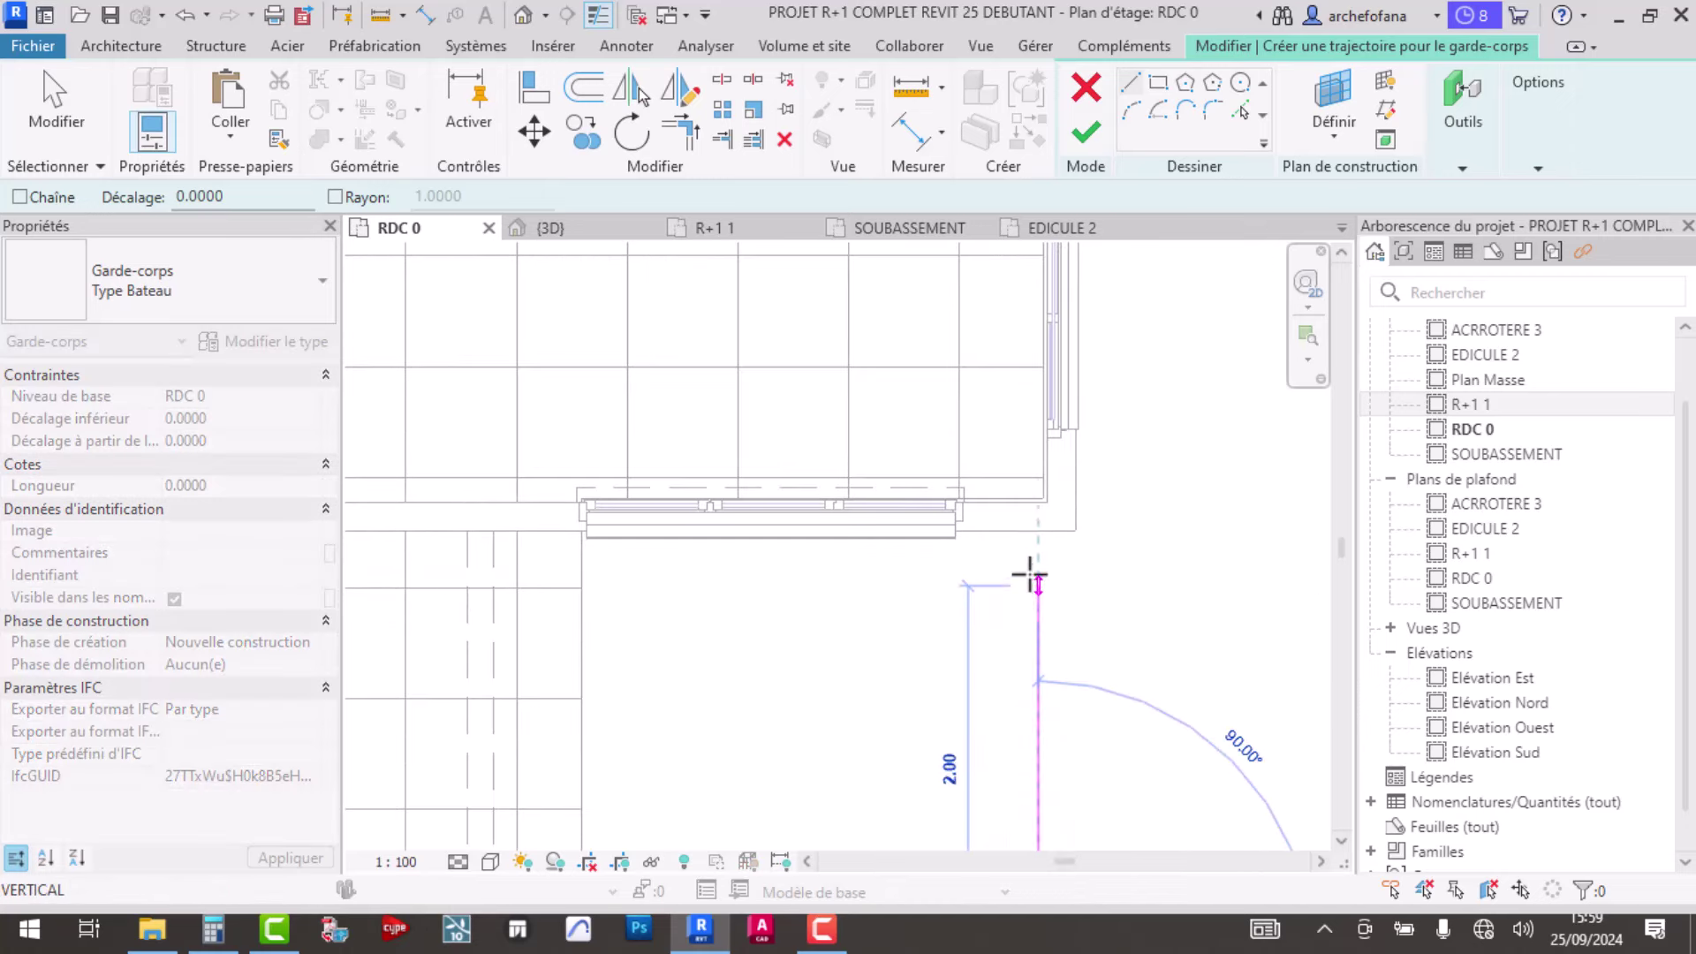
left_click(1036, 530)
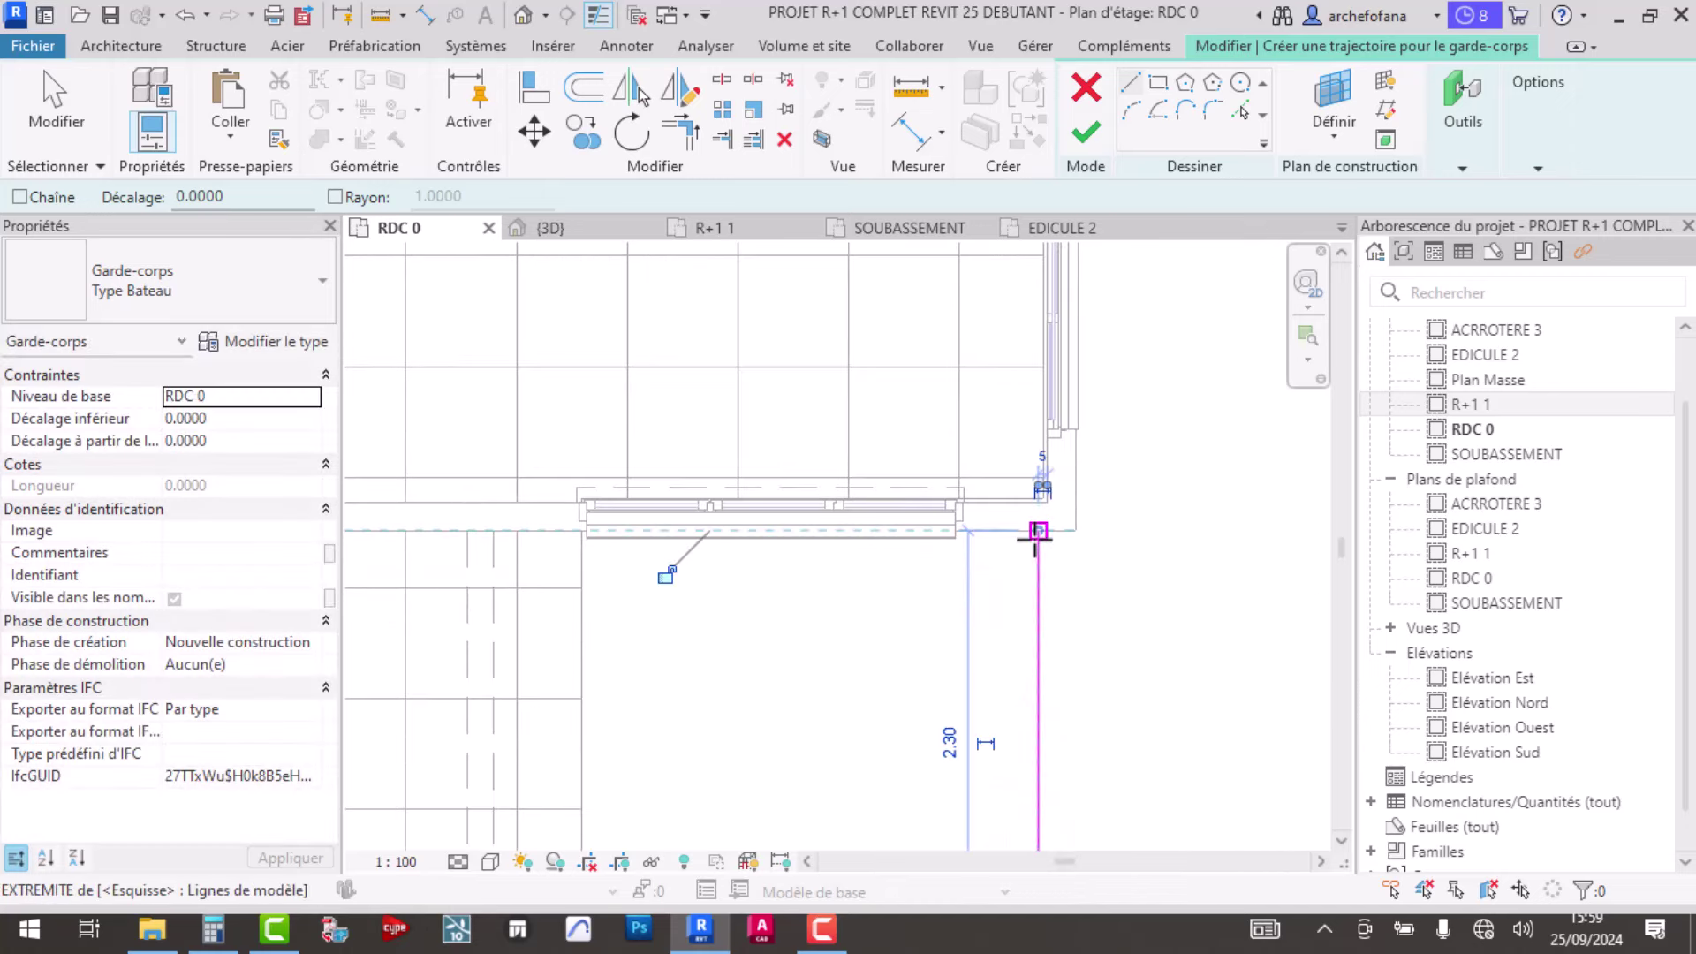
left_click(1073, 139)
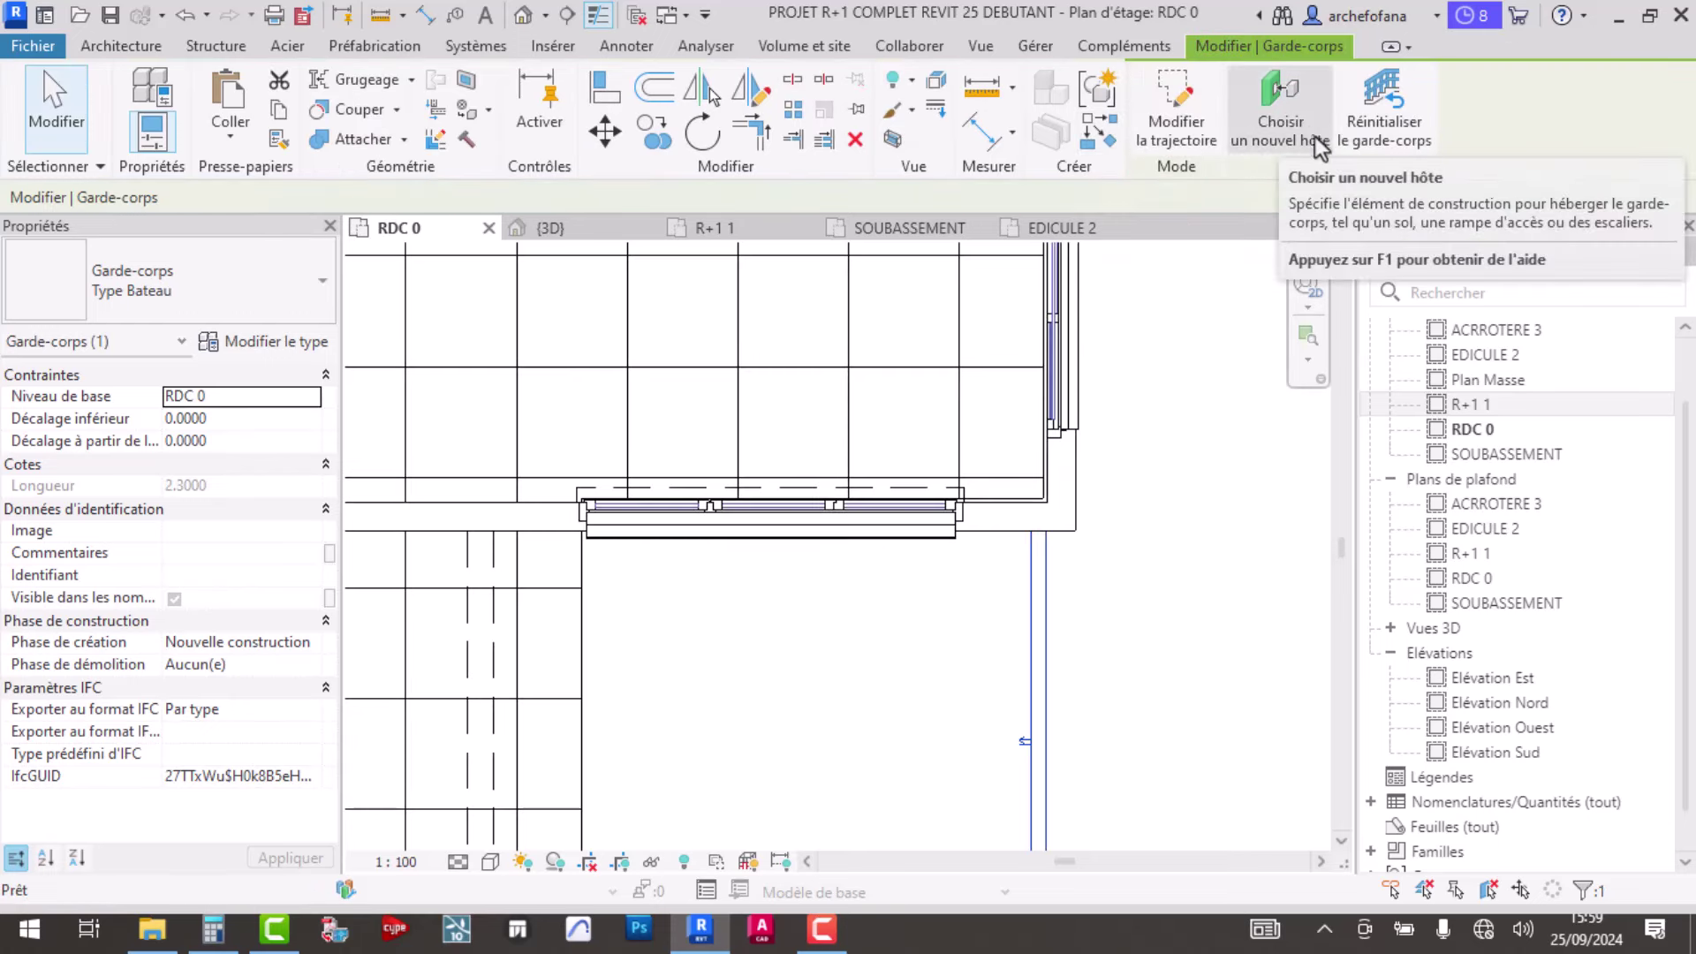
- Check the new Bateau railing in the 3D view, then return to the RDC 0 plan
left_click(1375, 130)
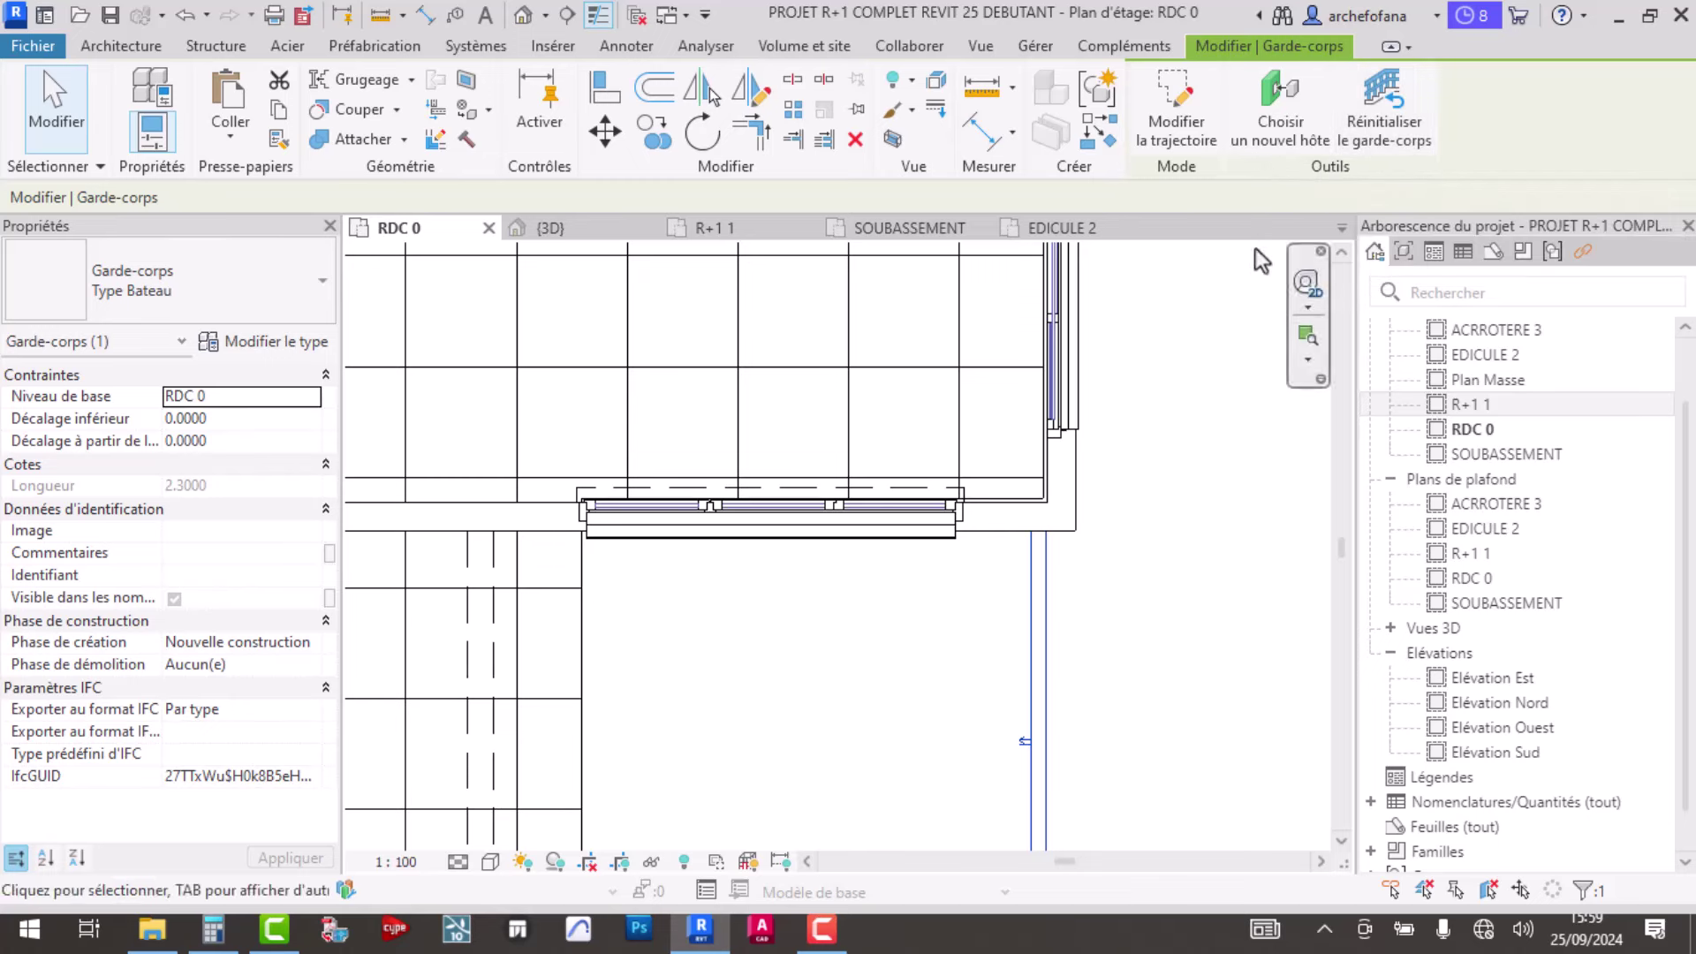
left_click(1105, 647)
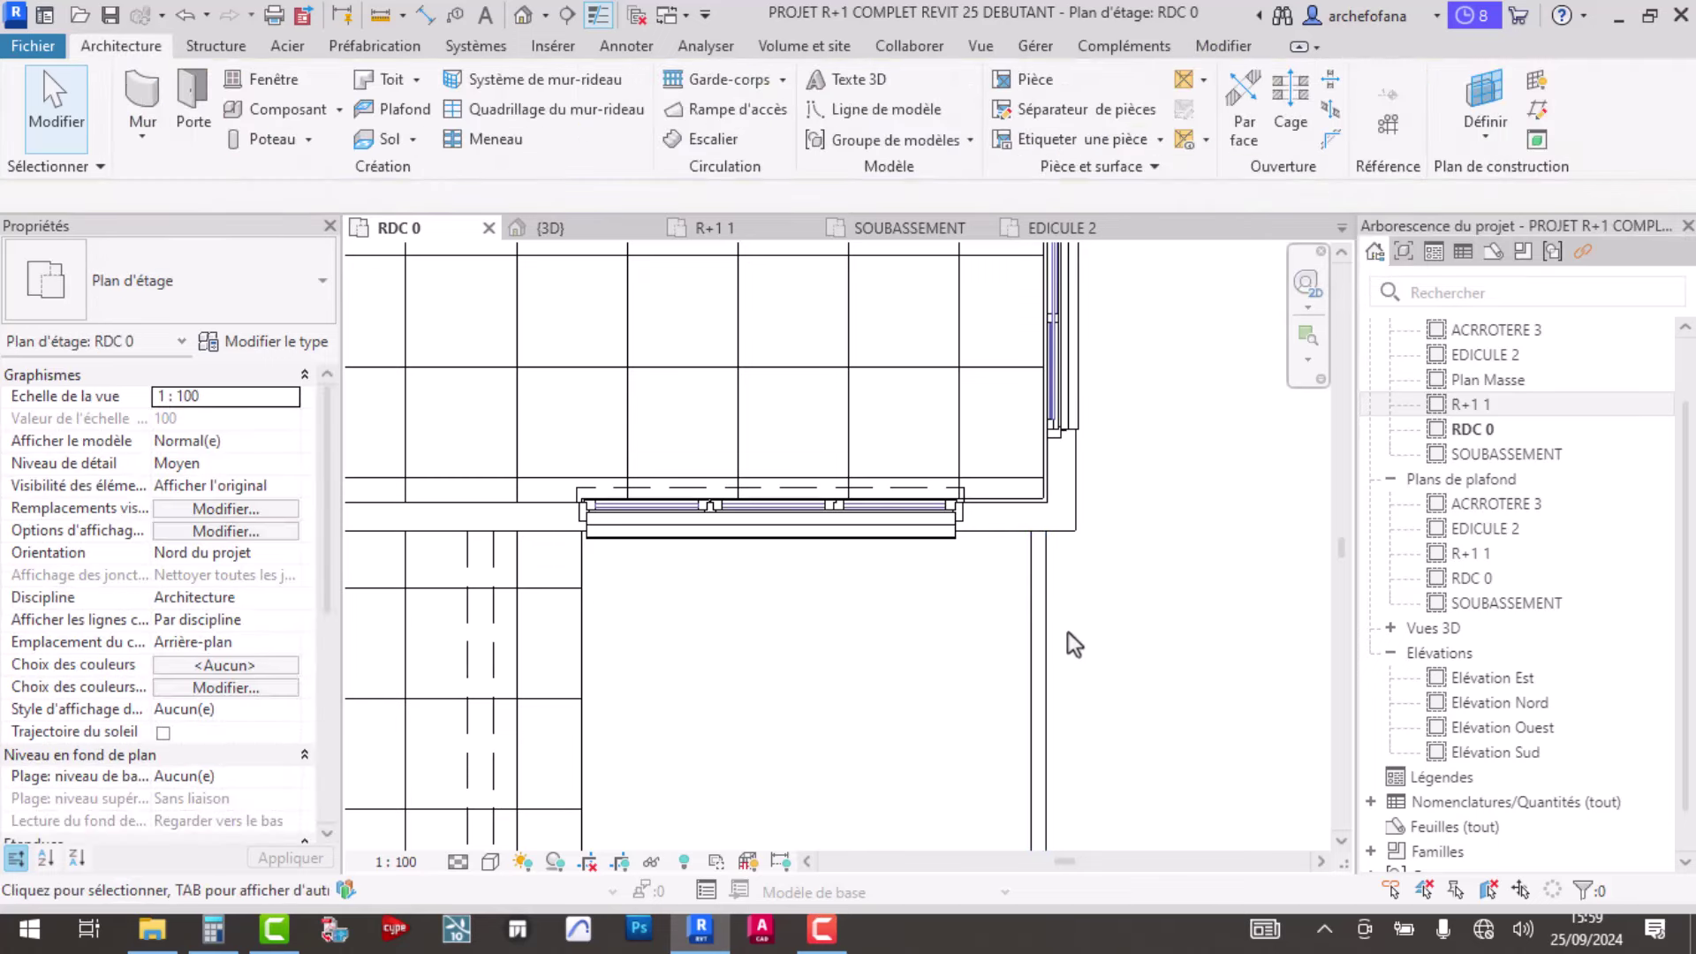
left_click(574, 229)
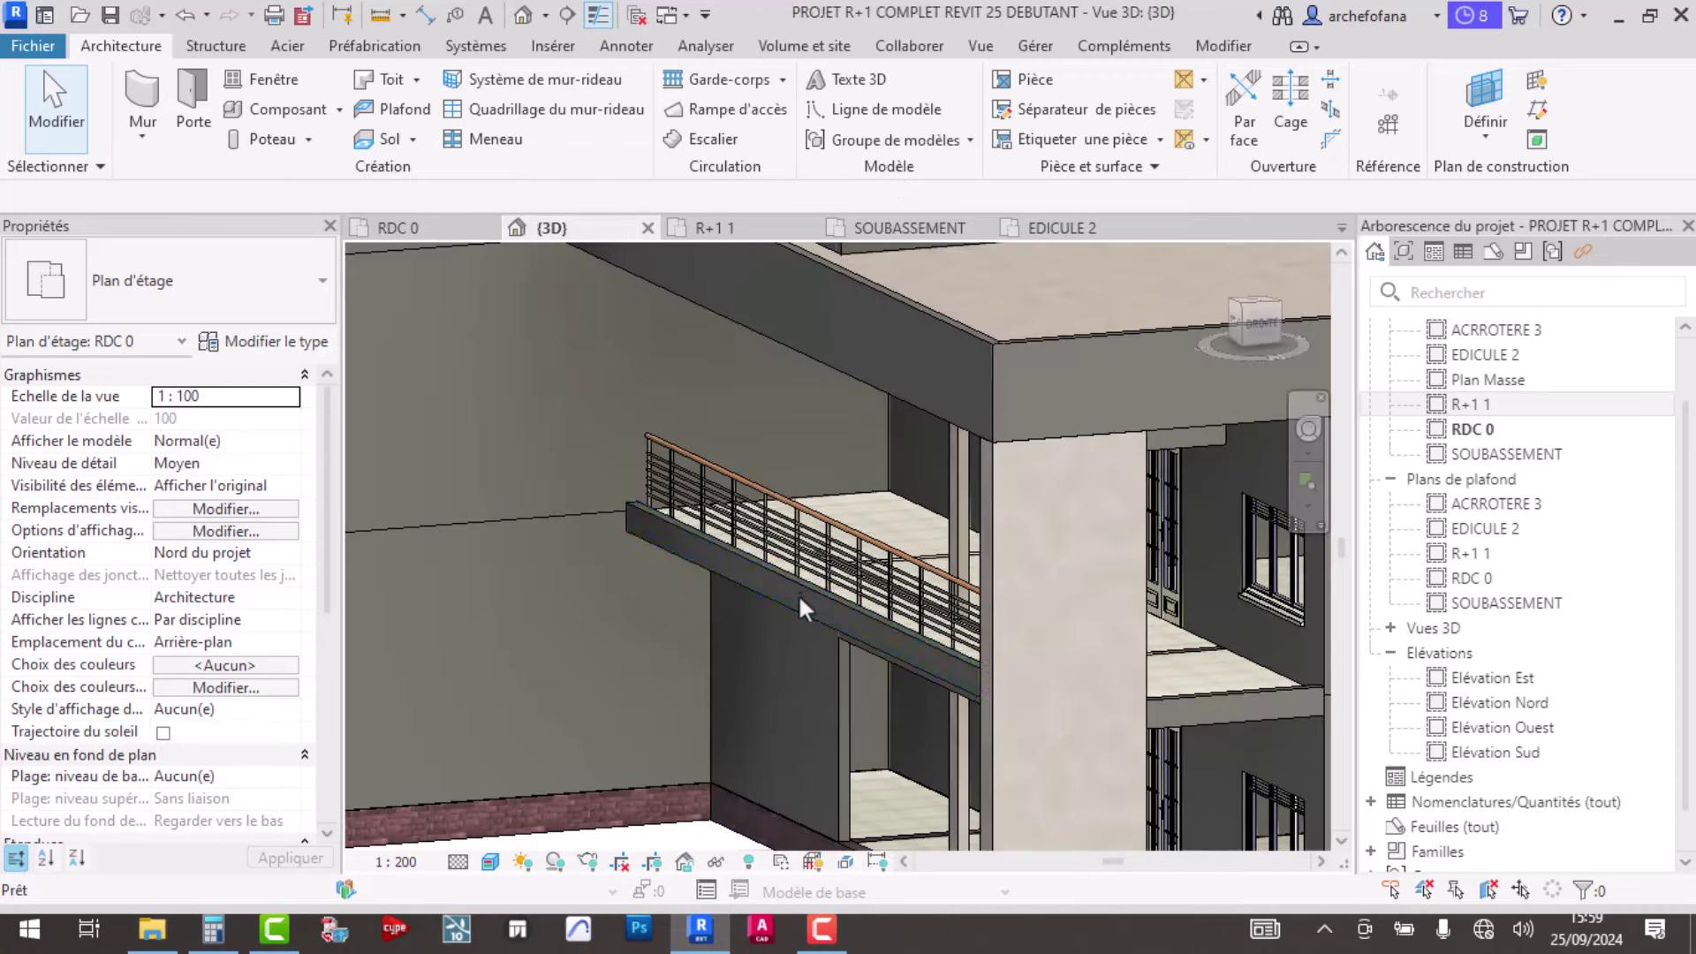
scroll(971, 649, "down", 2)
scroll(760, 485, "up", 3)
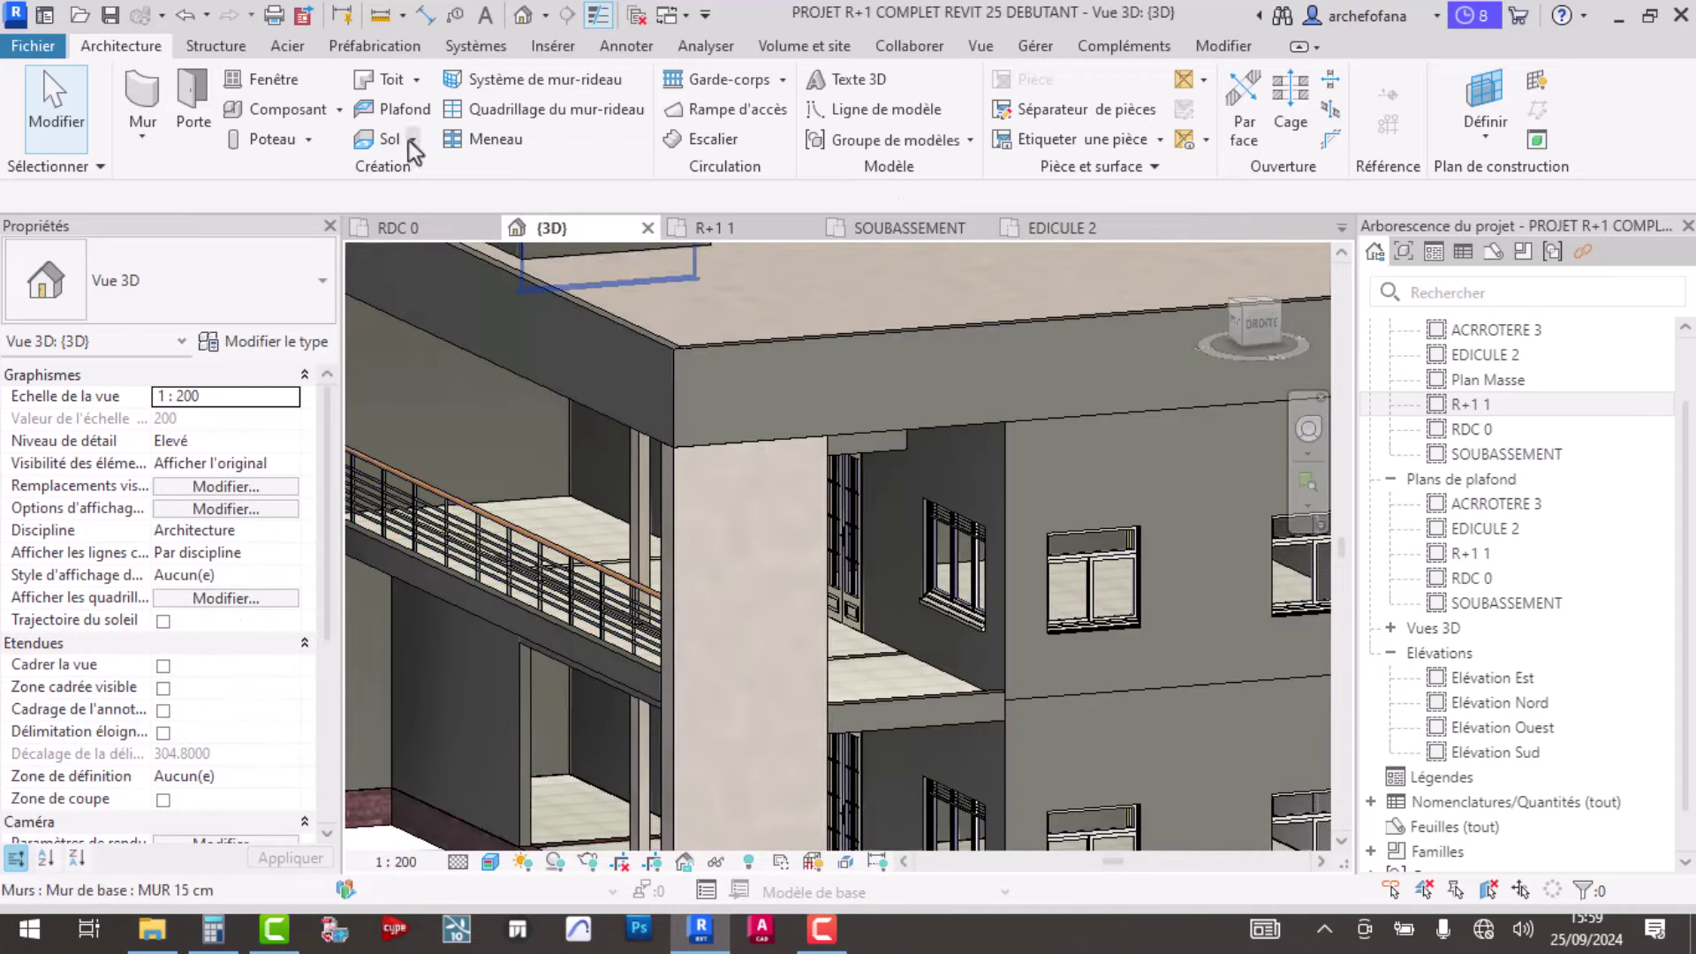
left_click(399, 229)
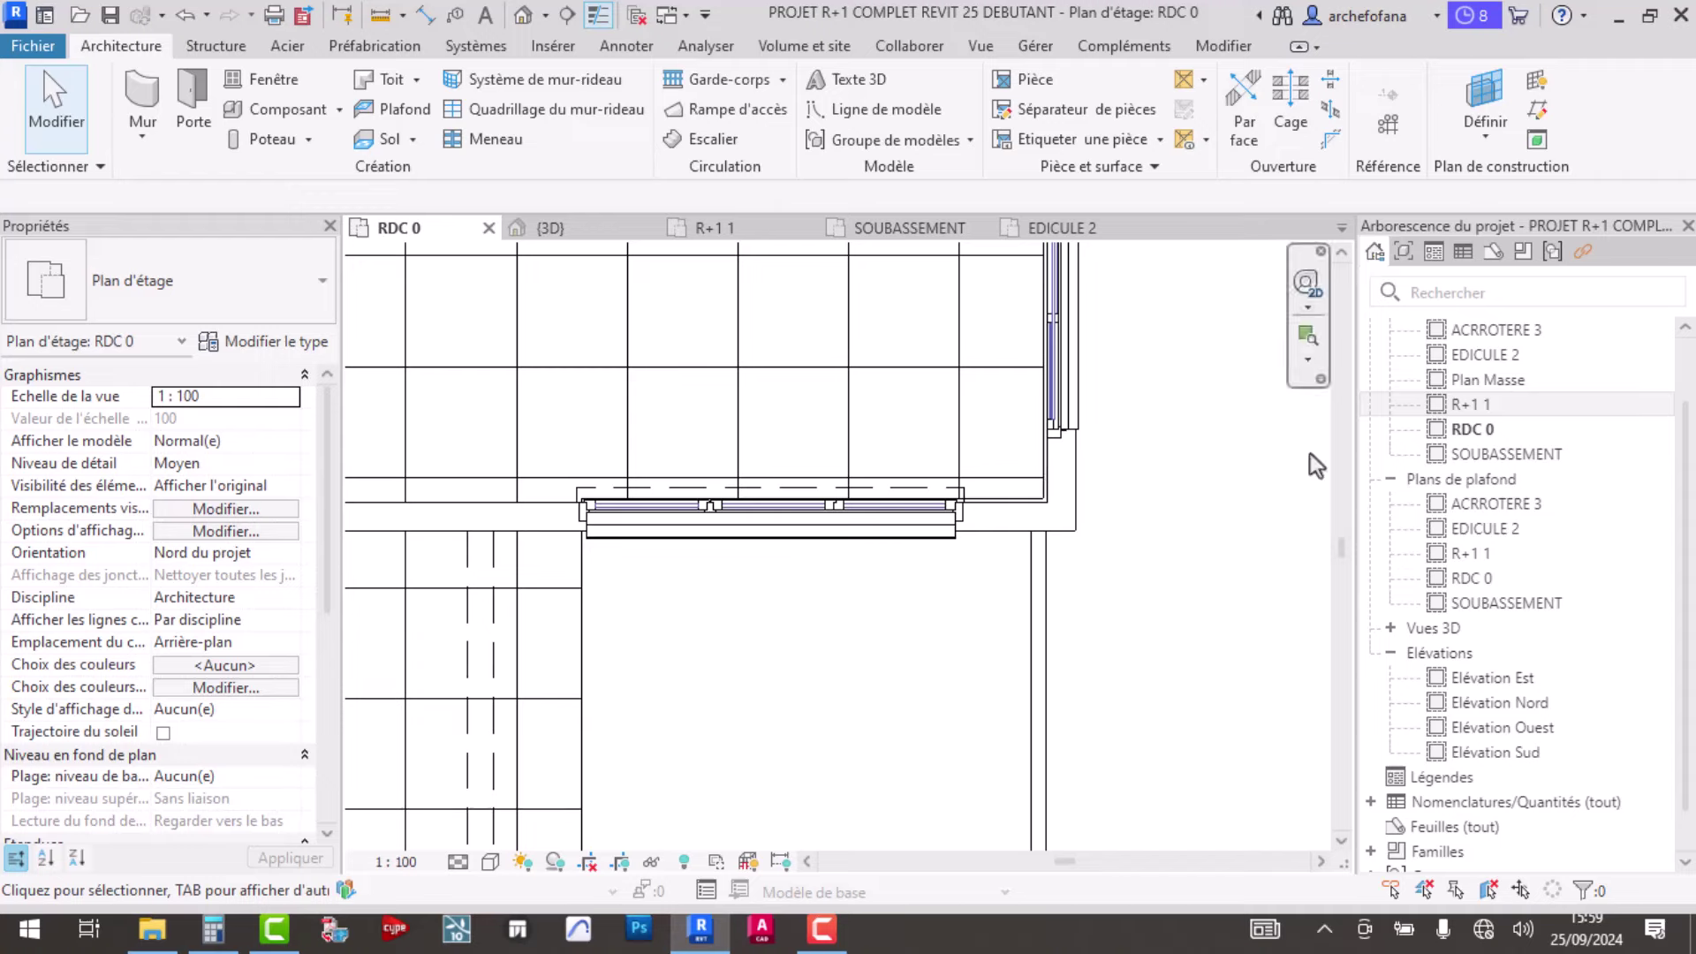
- Open the R+1 1 floor plan and select the wall along the balcony edge
double_click(1465, 404)
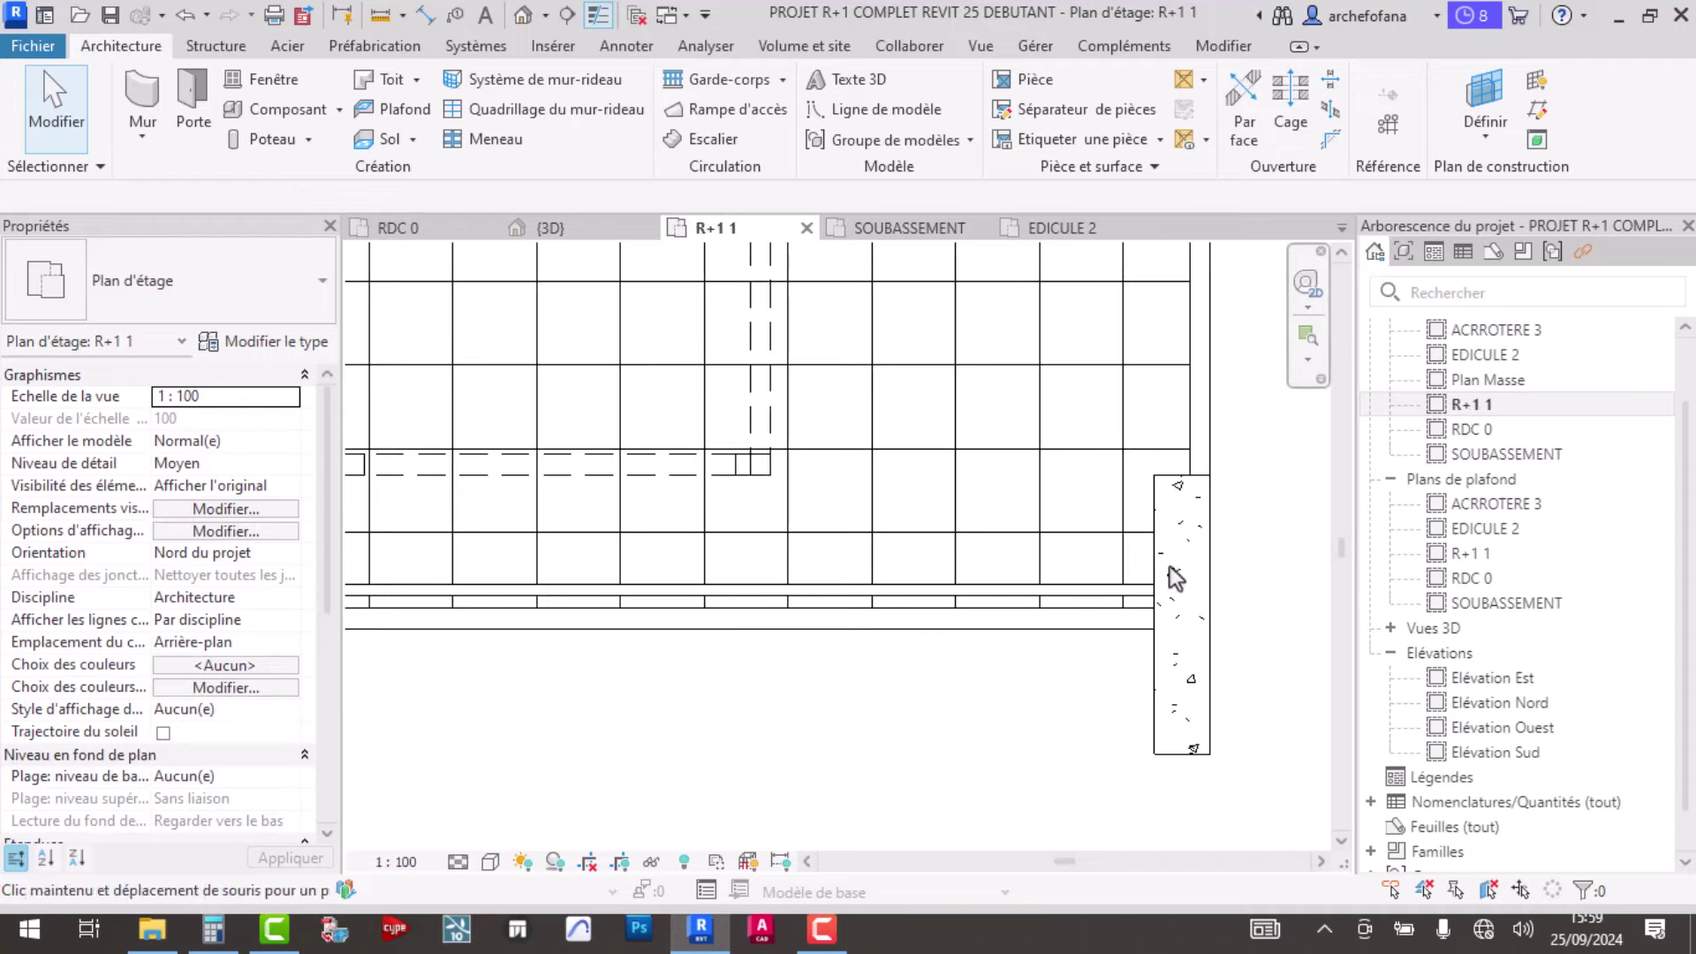
scroll(1174, 578, "down", 2)
middle_click_drag(1175, 579, 1042, 404)
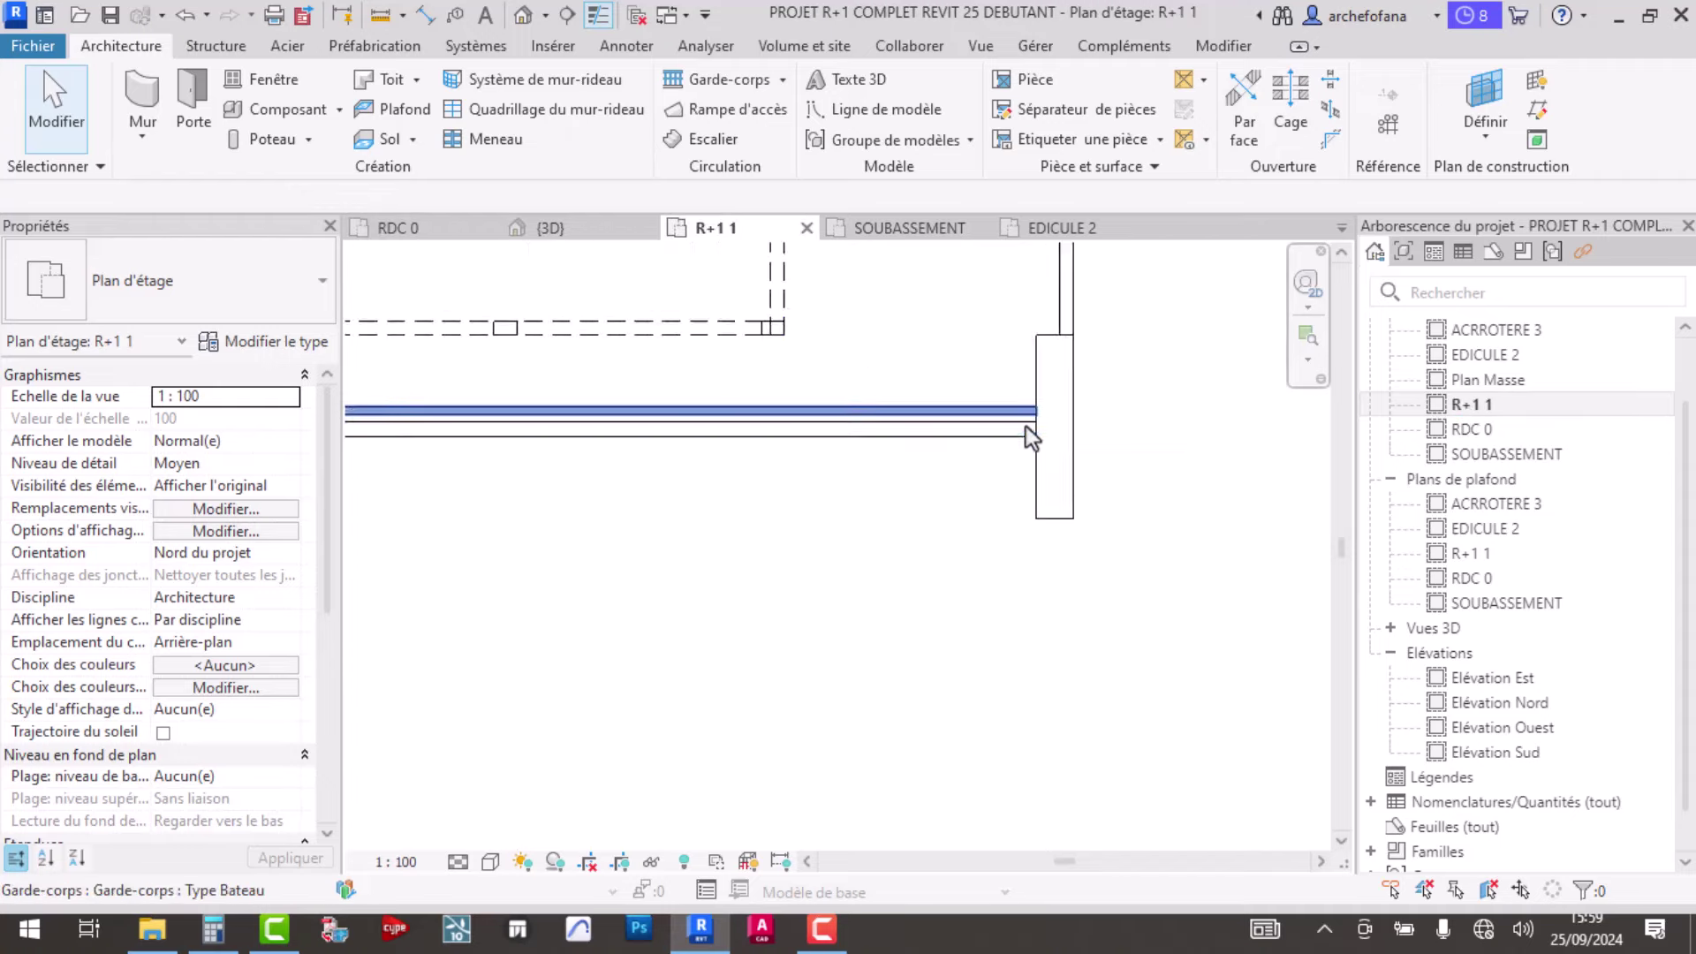
scroll(1025, 426, "up", 2)
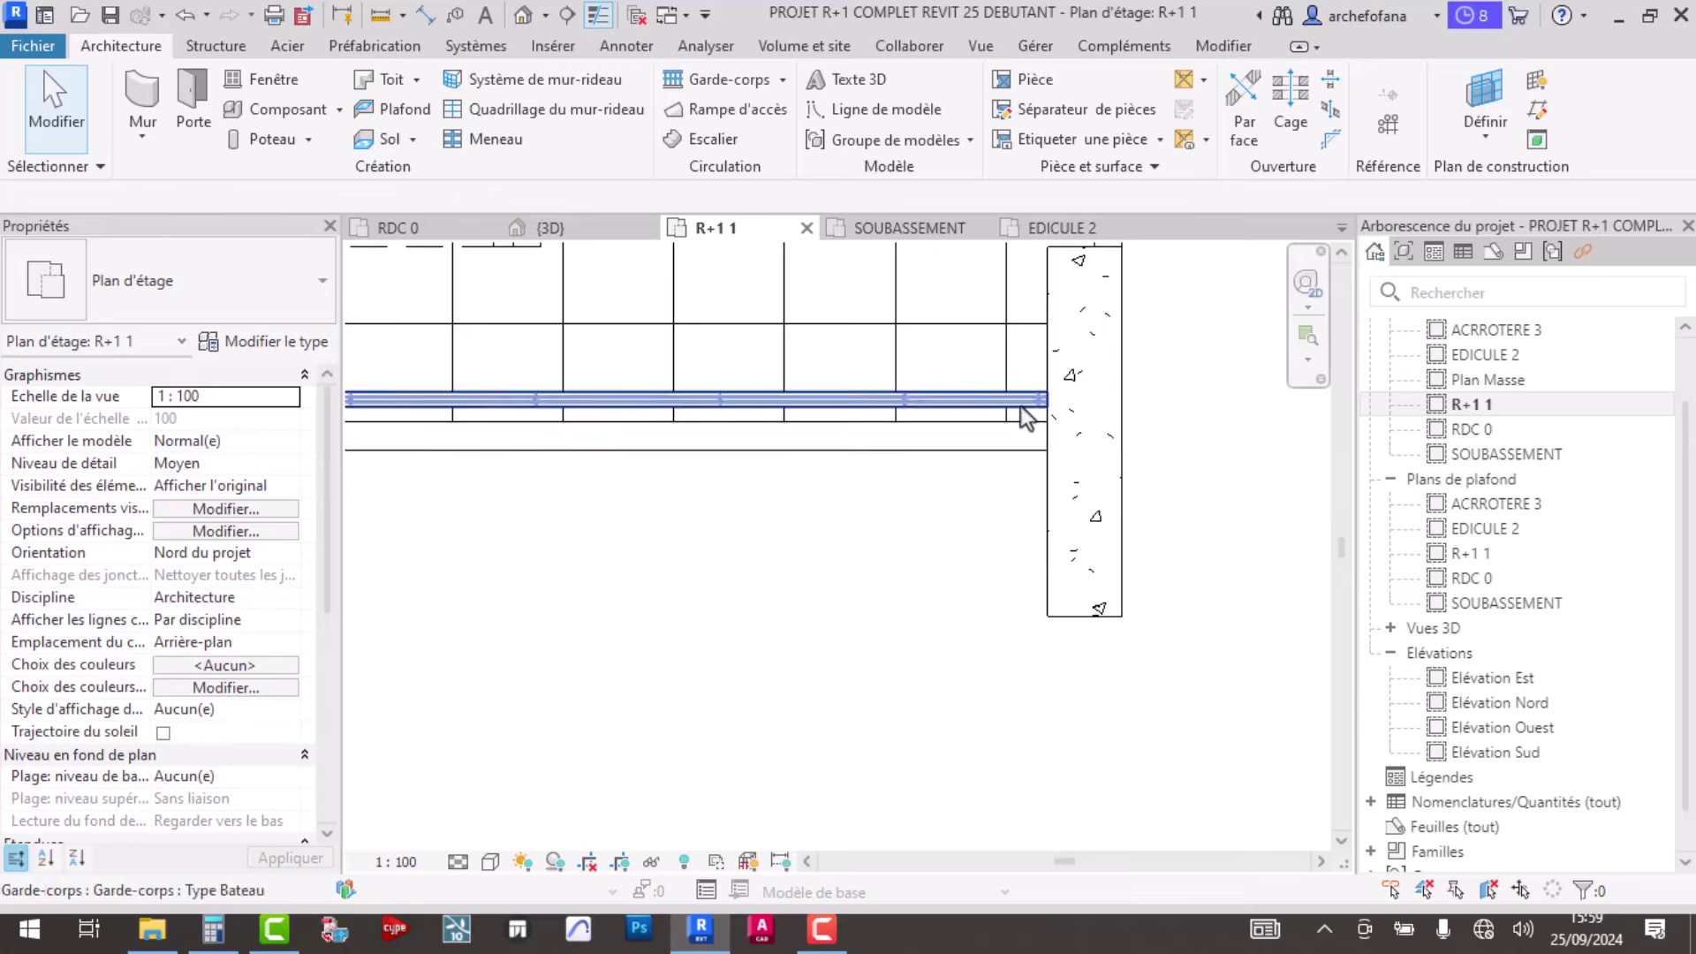
left_click(1019, 442)
right_click(1019, 441)
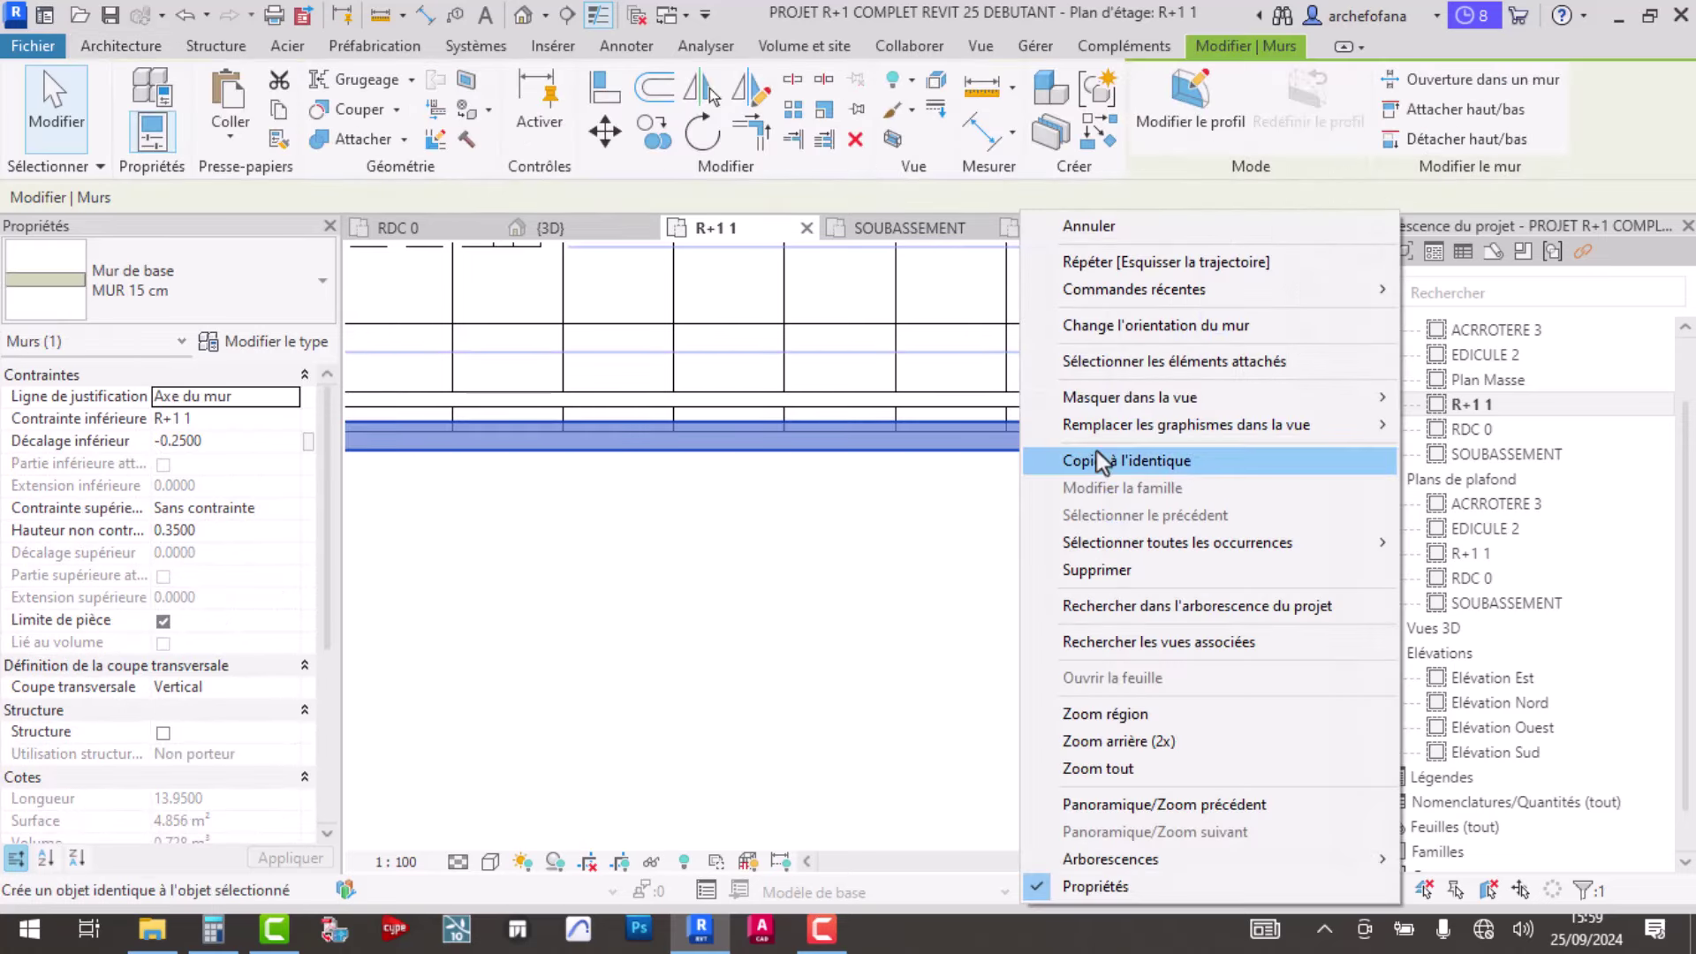
left_click(949, 516)
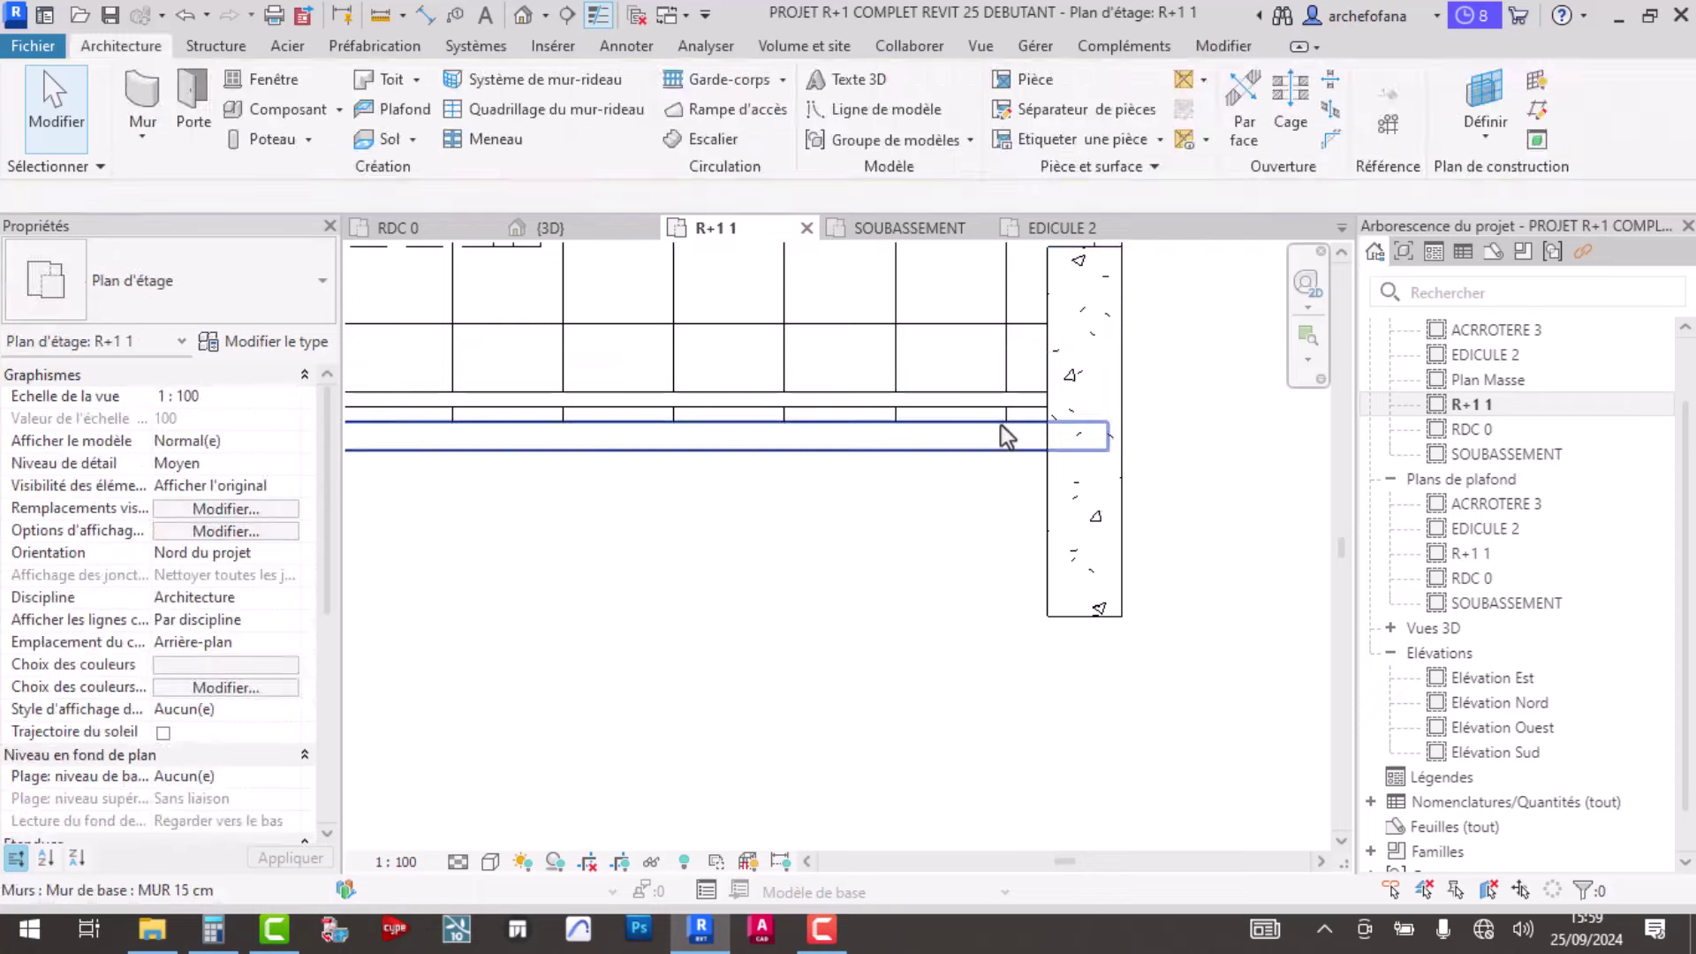
- Create a similar railing on R+1 1 from the column to the wall corner
left_click(1007, 401)
right_click(1006, 401)
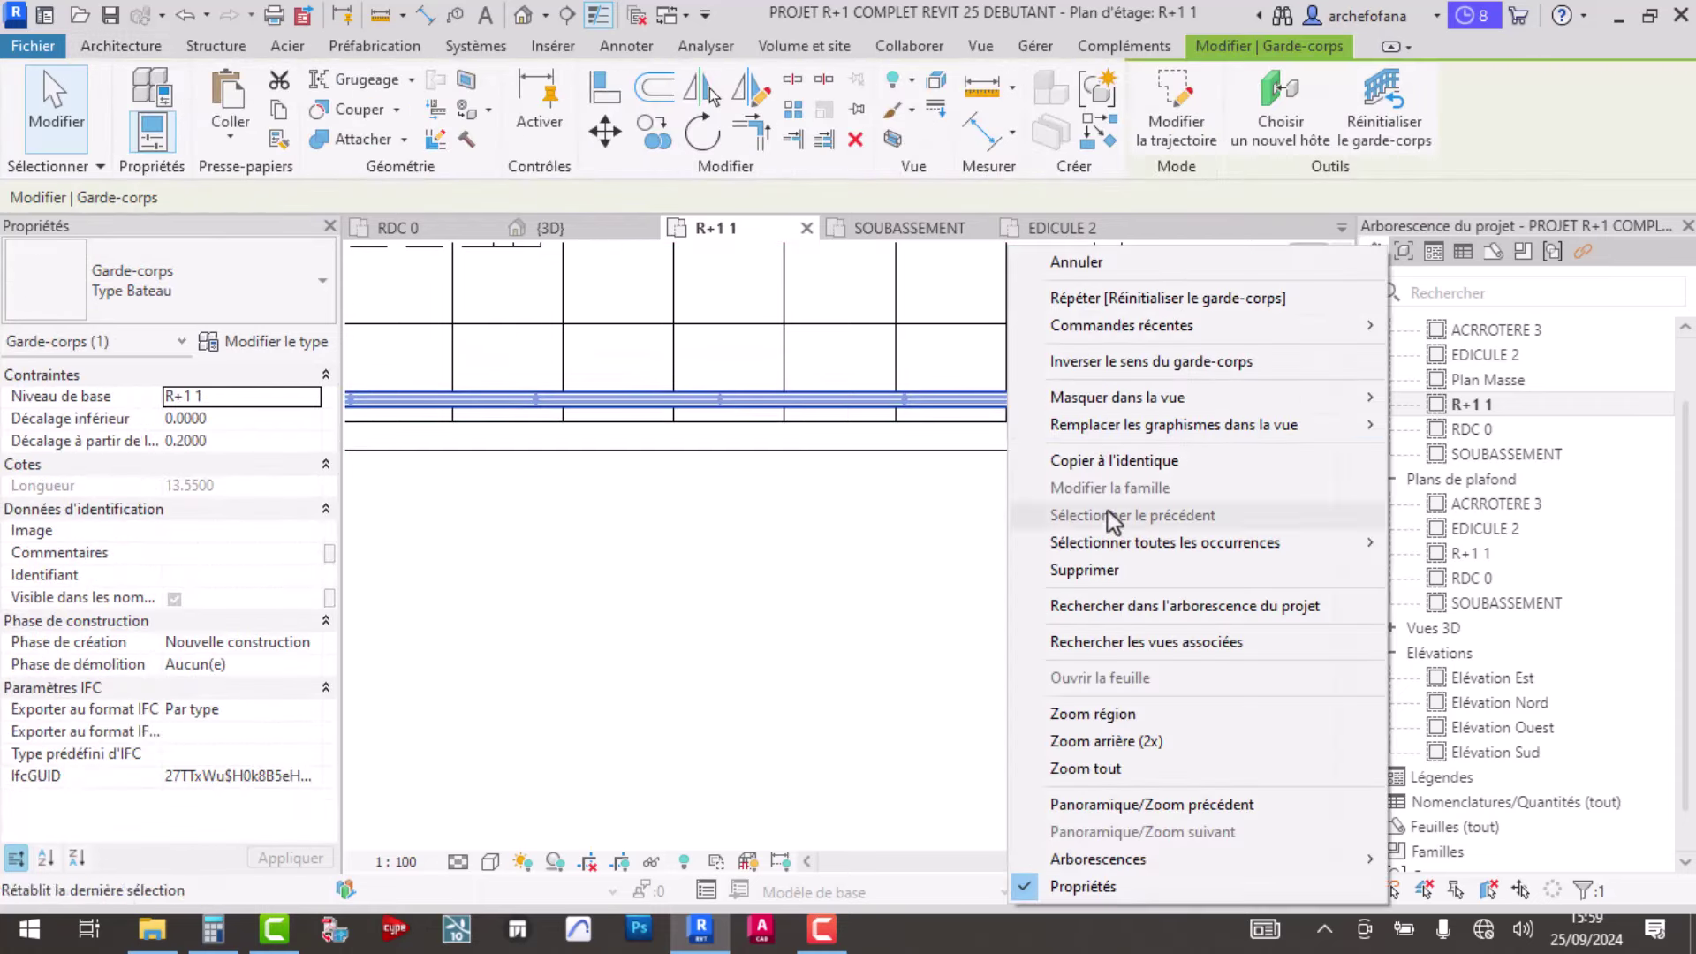
left_click(1088, 460)
middle_click_drag(1088, 460, 1010, 594)
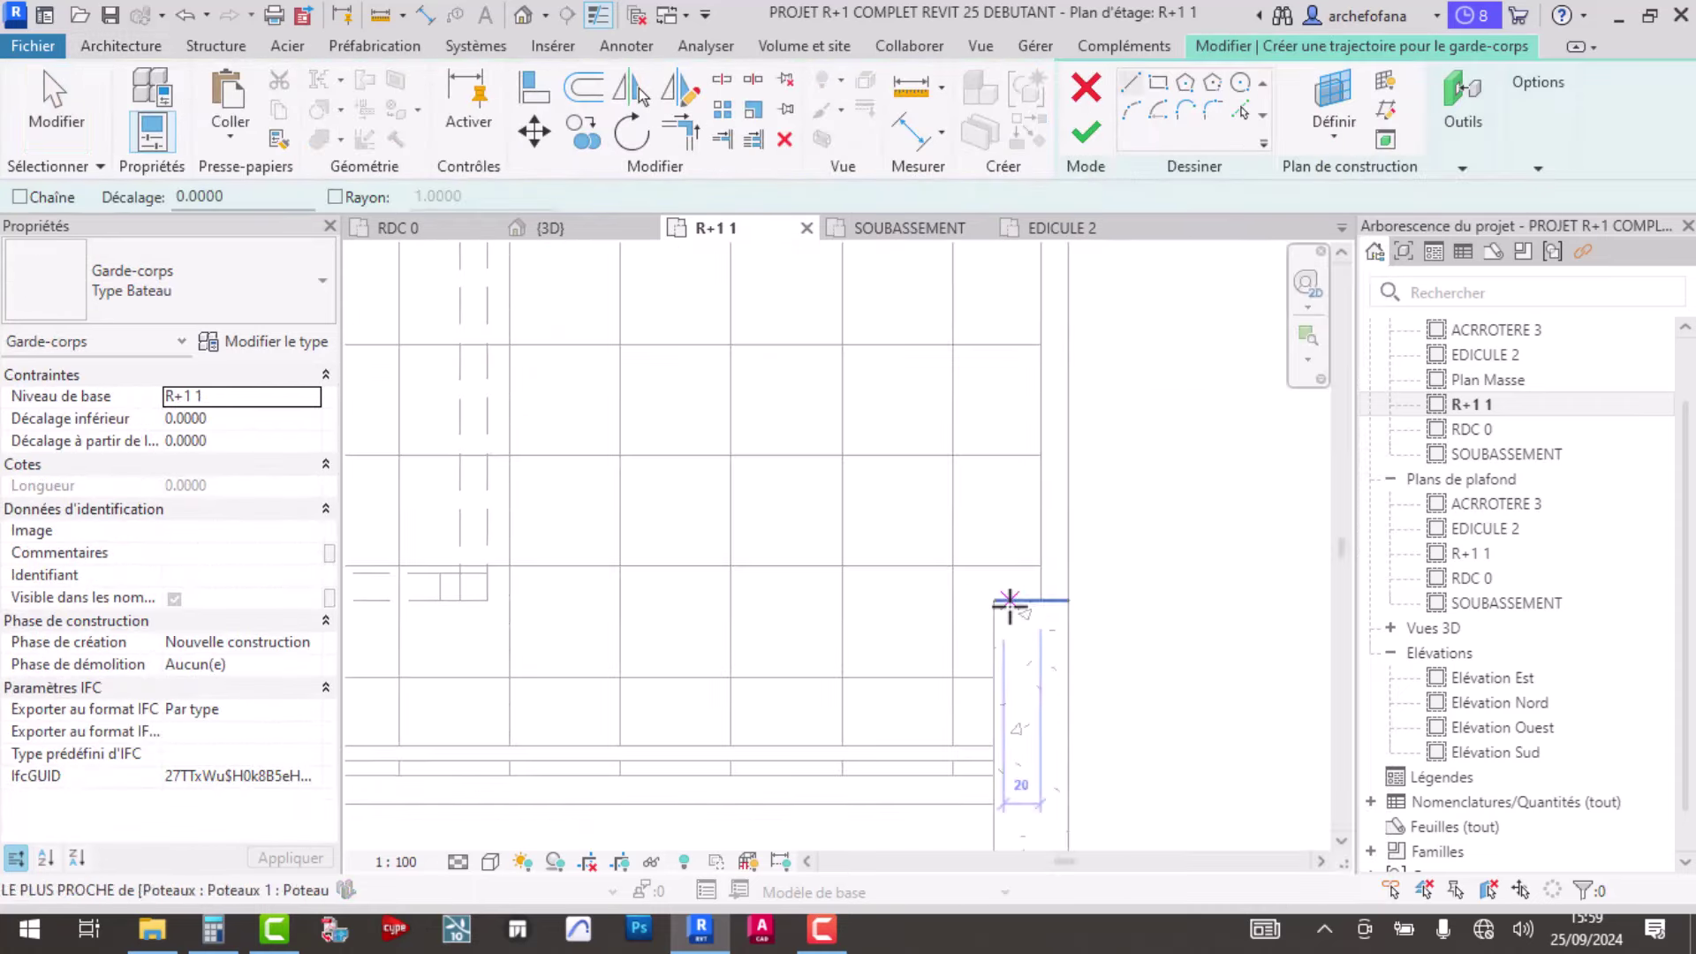
left_click(1028, 601)
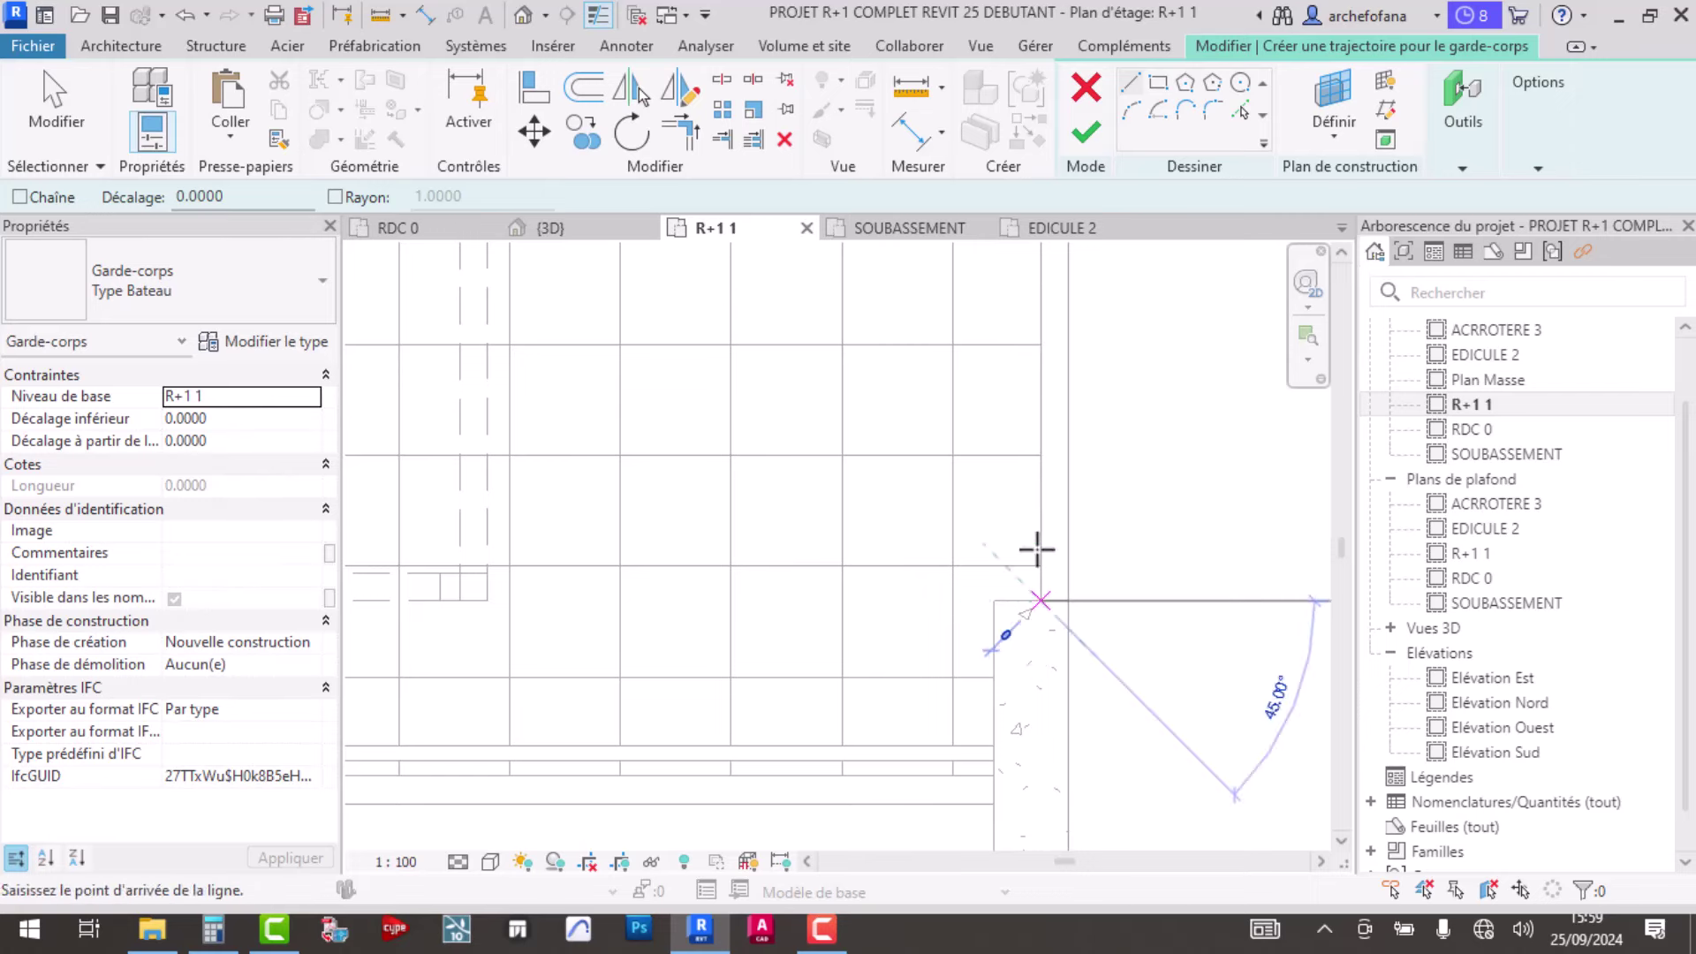
middle_click_drag(1030, 545, 1033, 720)
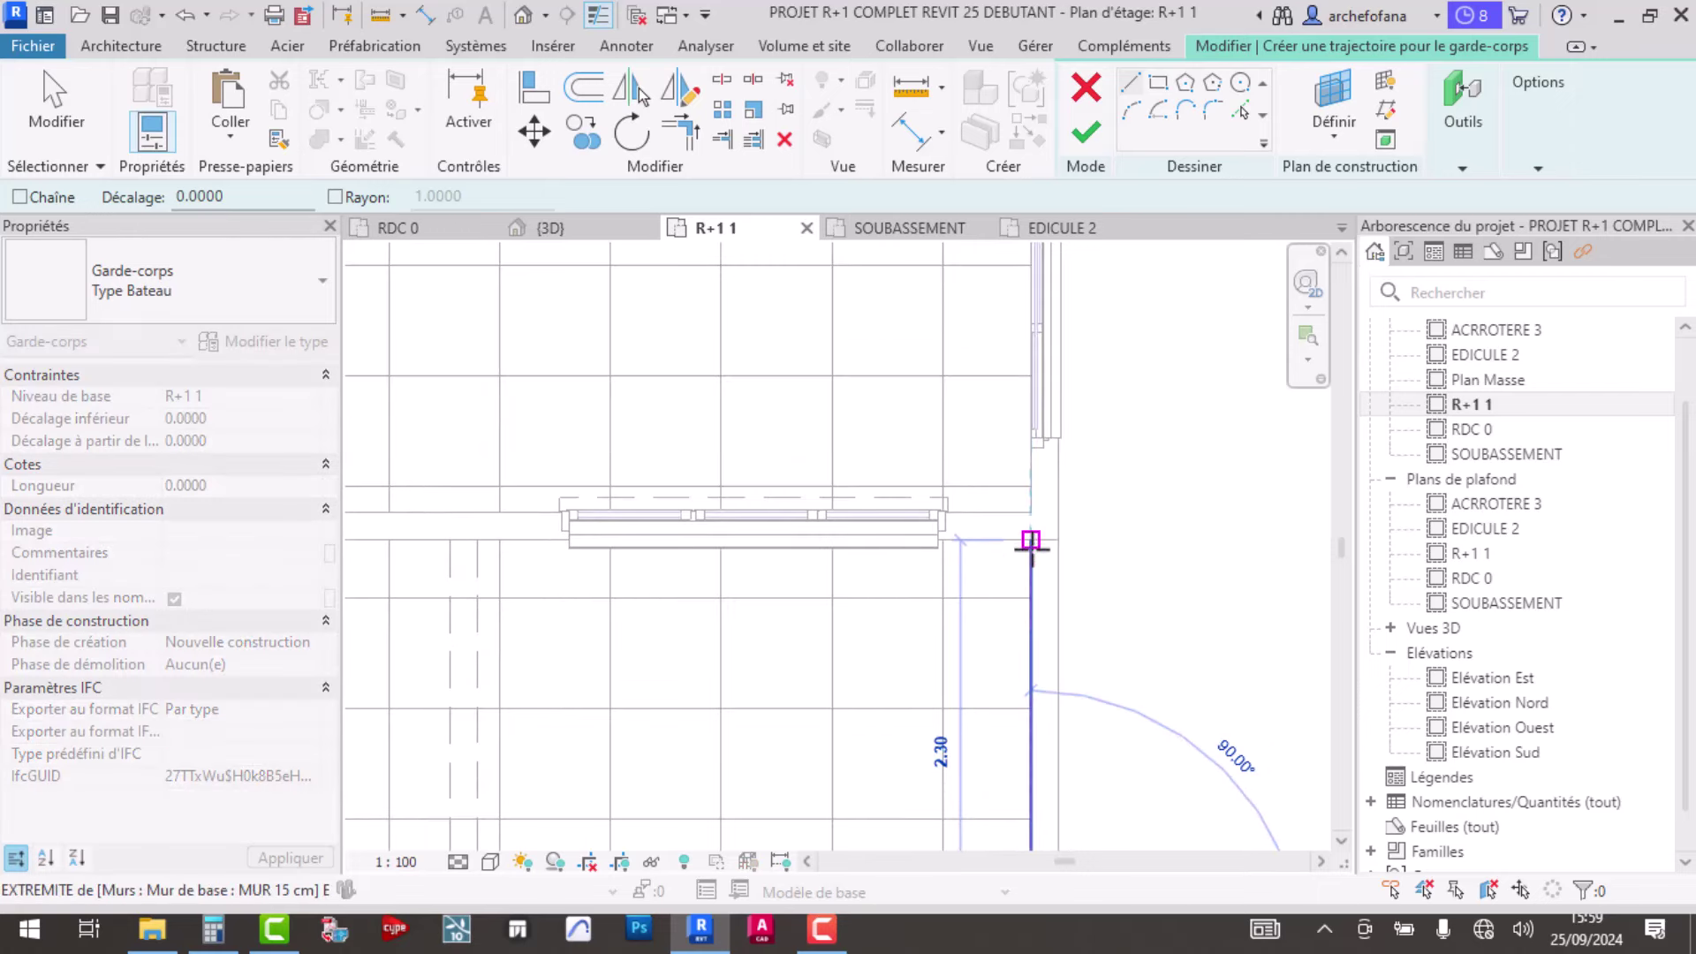
left_click(1031, 540)
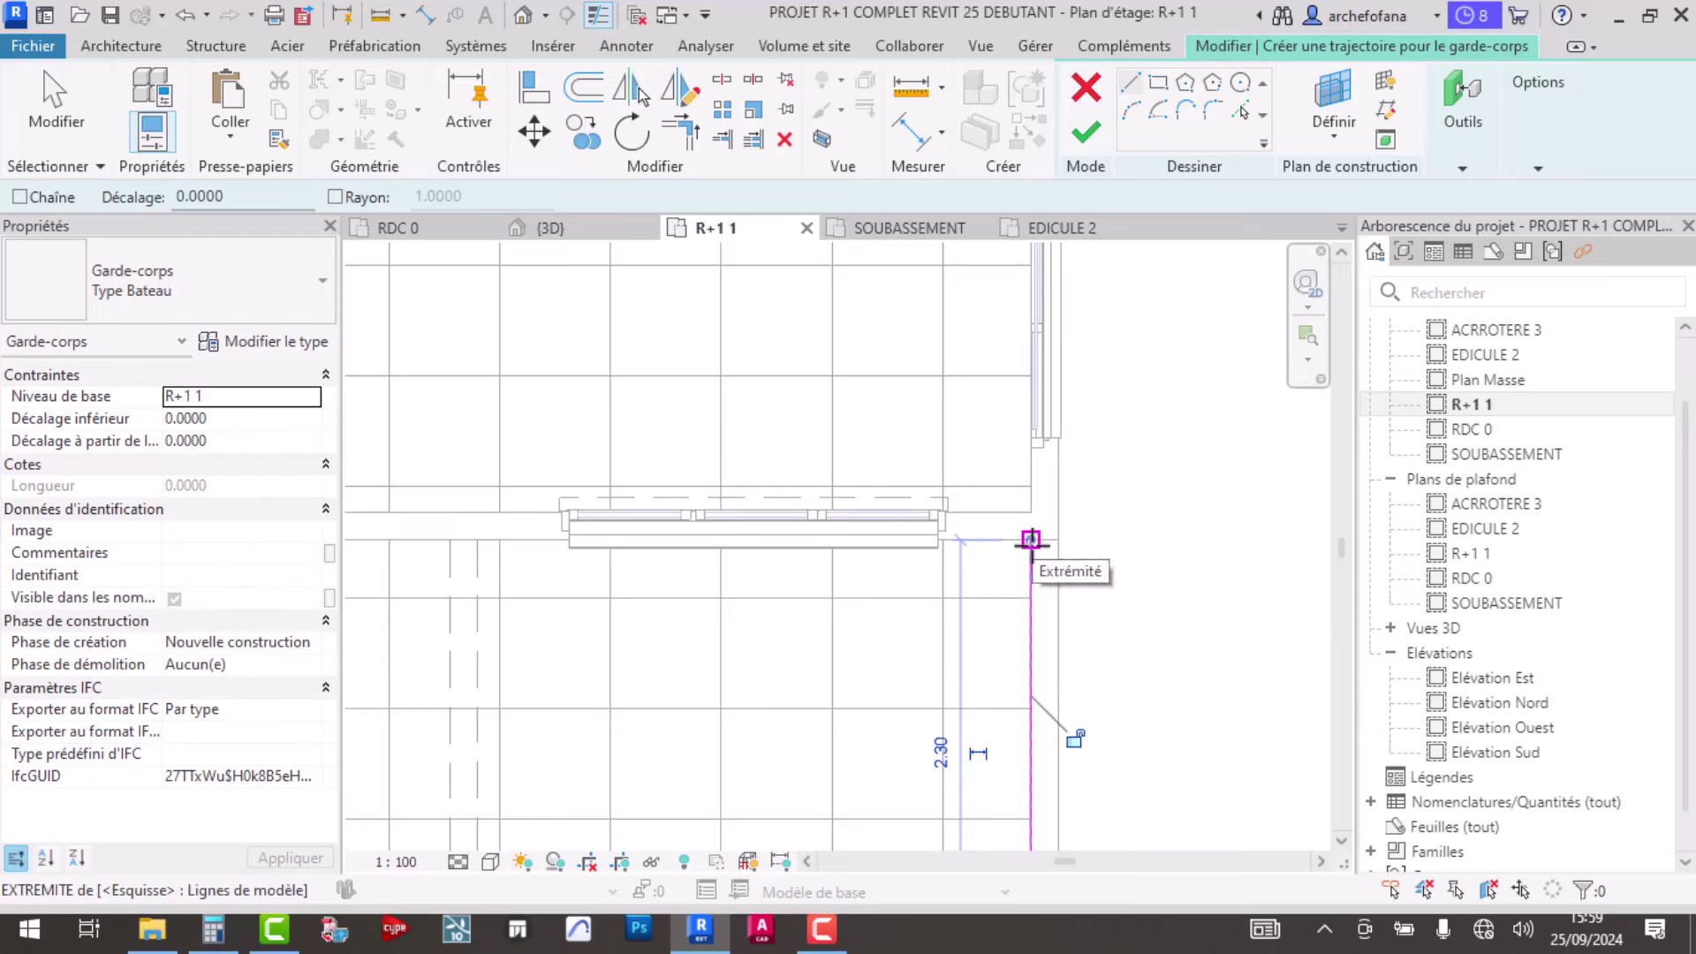
left_click(1093, 142)
- Move the short upper-floor railing so it lines up with the wall end
left_click(1051, 570)
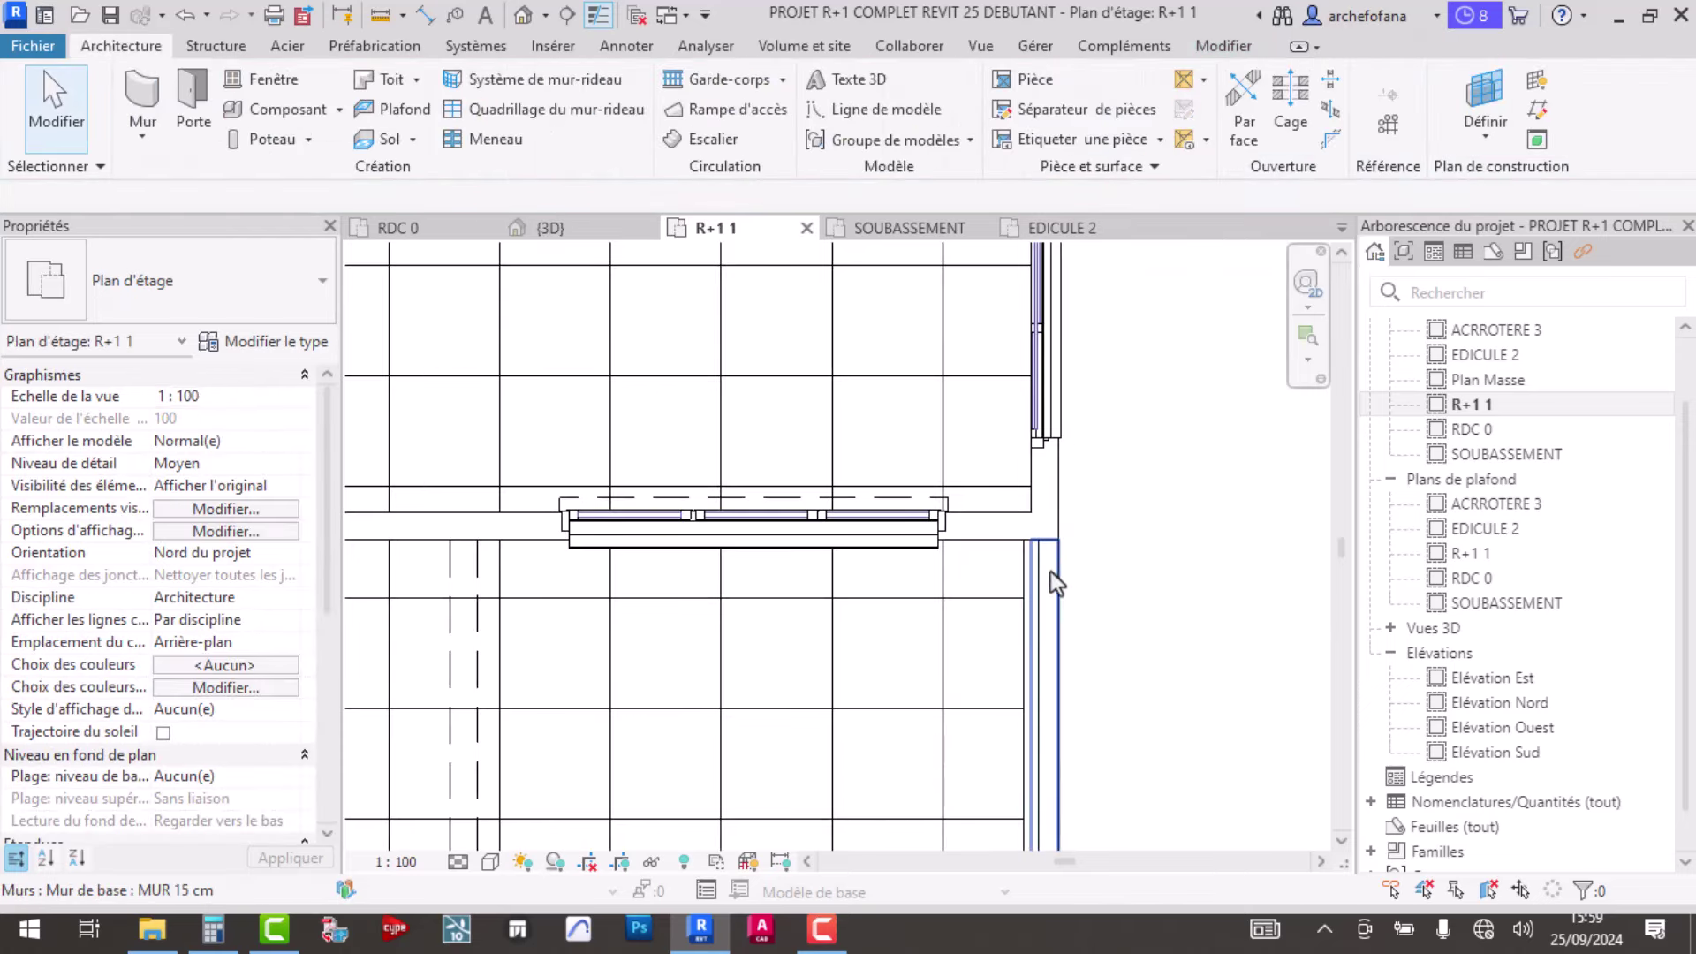
left_click(1037, 570)
scroll(1036, 568, "up", 3)
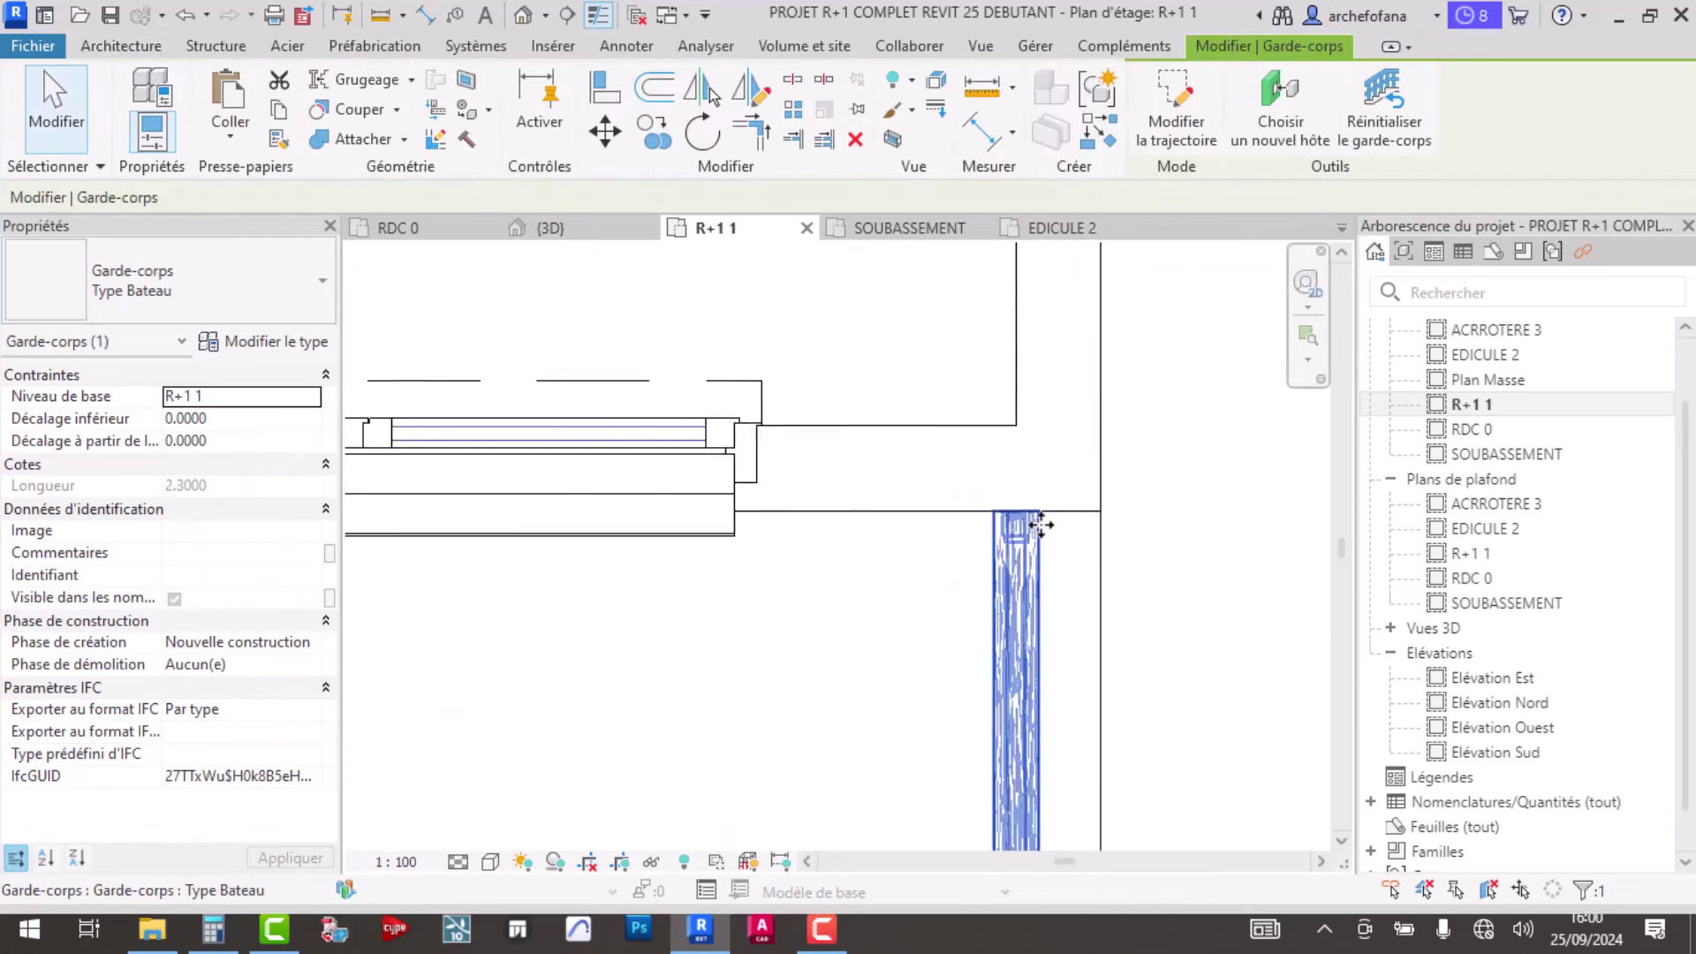
scroll(1036, 568, "up", 2)
left_click(606, 141)
scroll(991, 492, "up", 2)
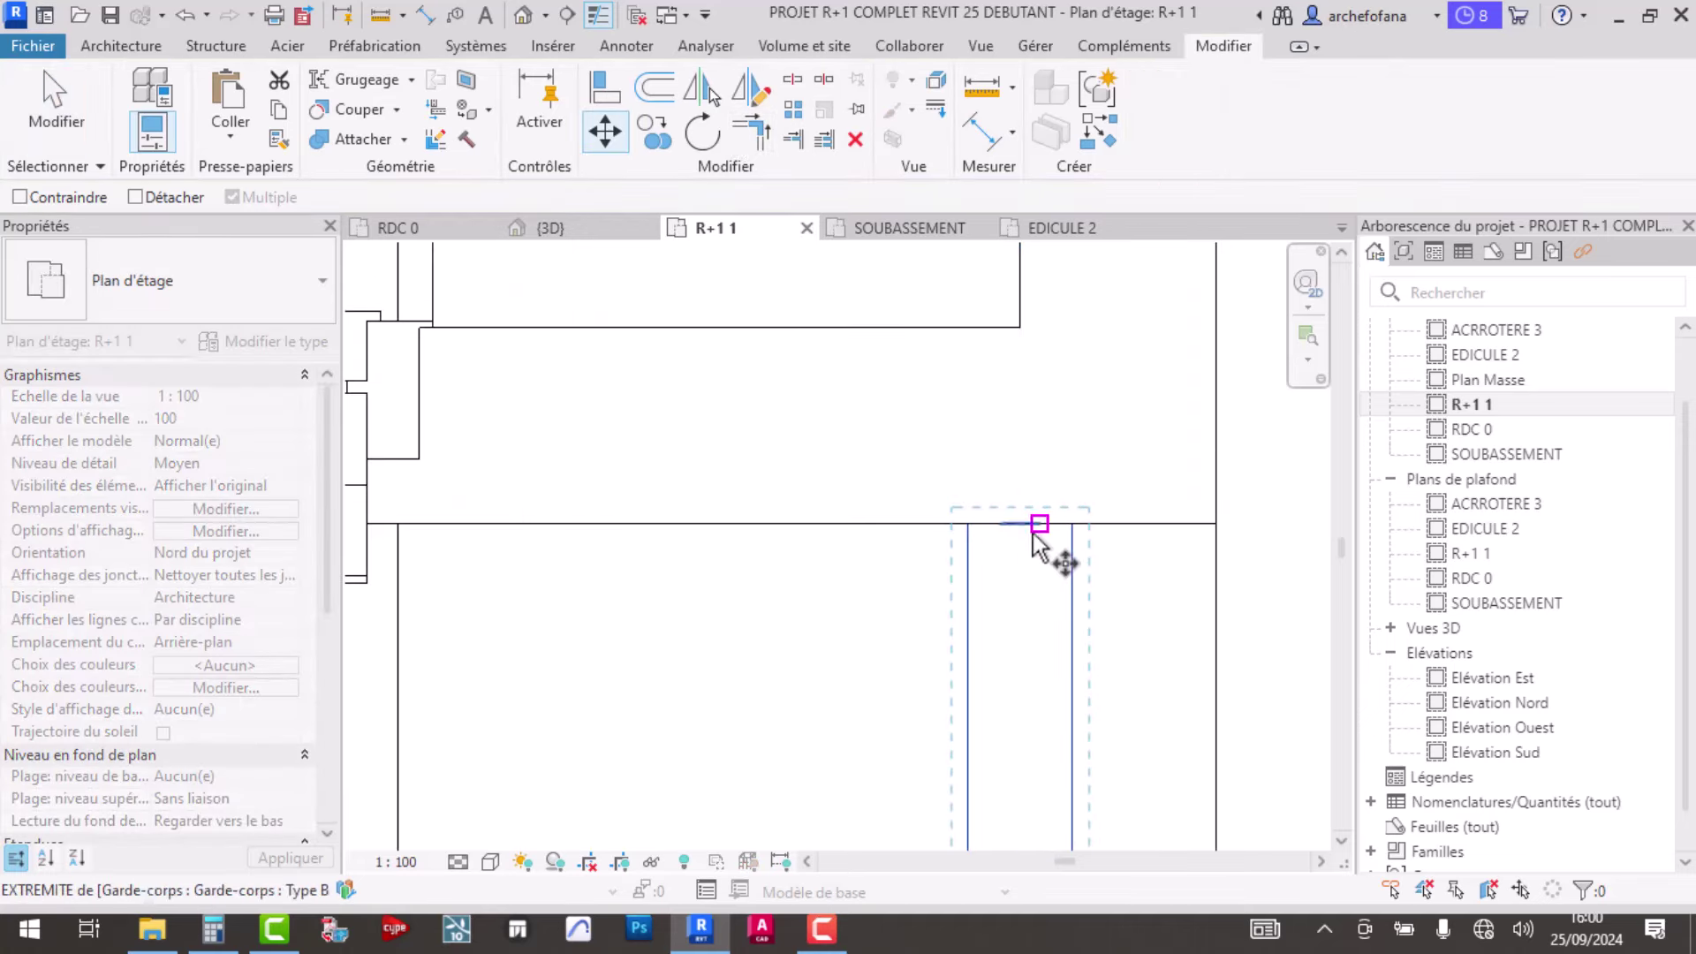
left_click(1020, 523)
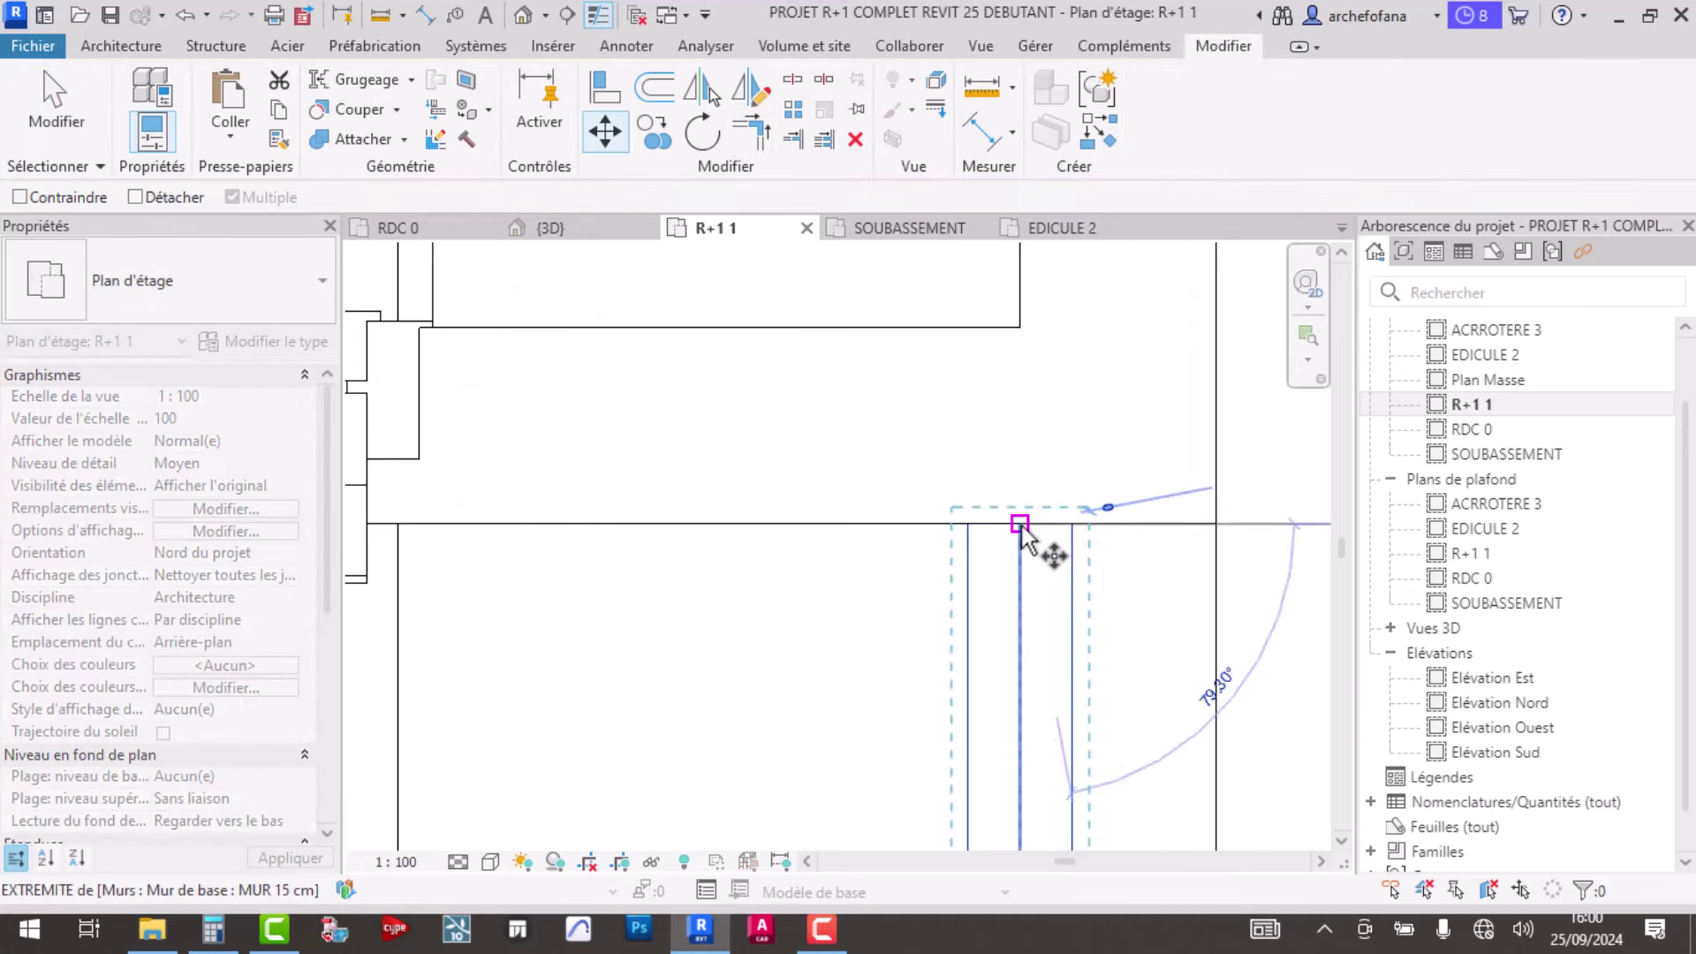
left_click(1153, 525)
key("Escape")
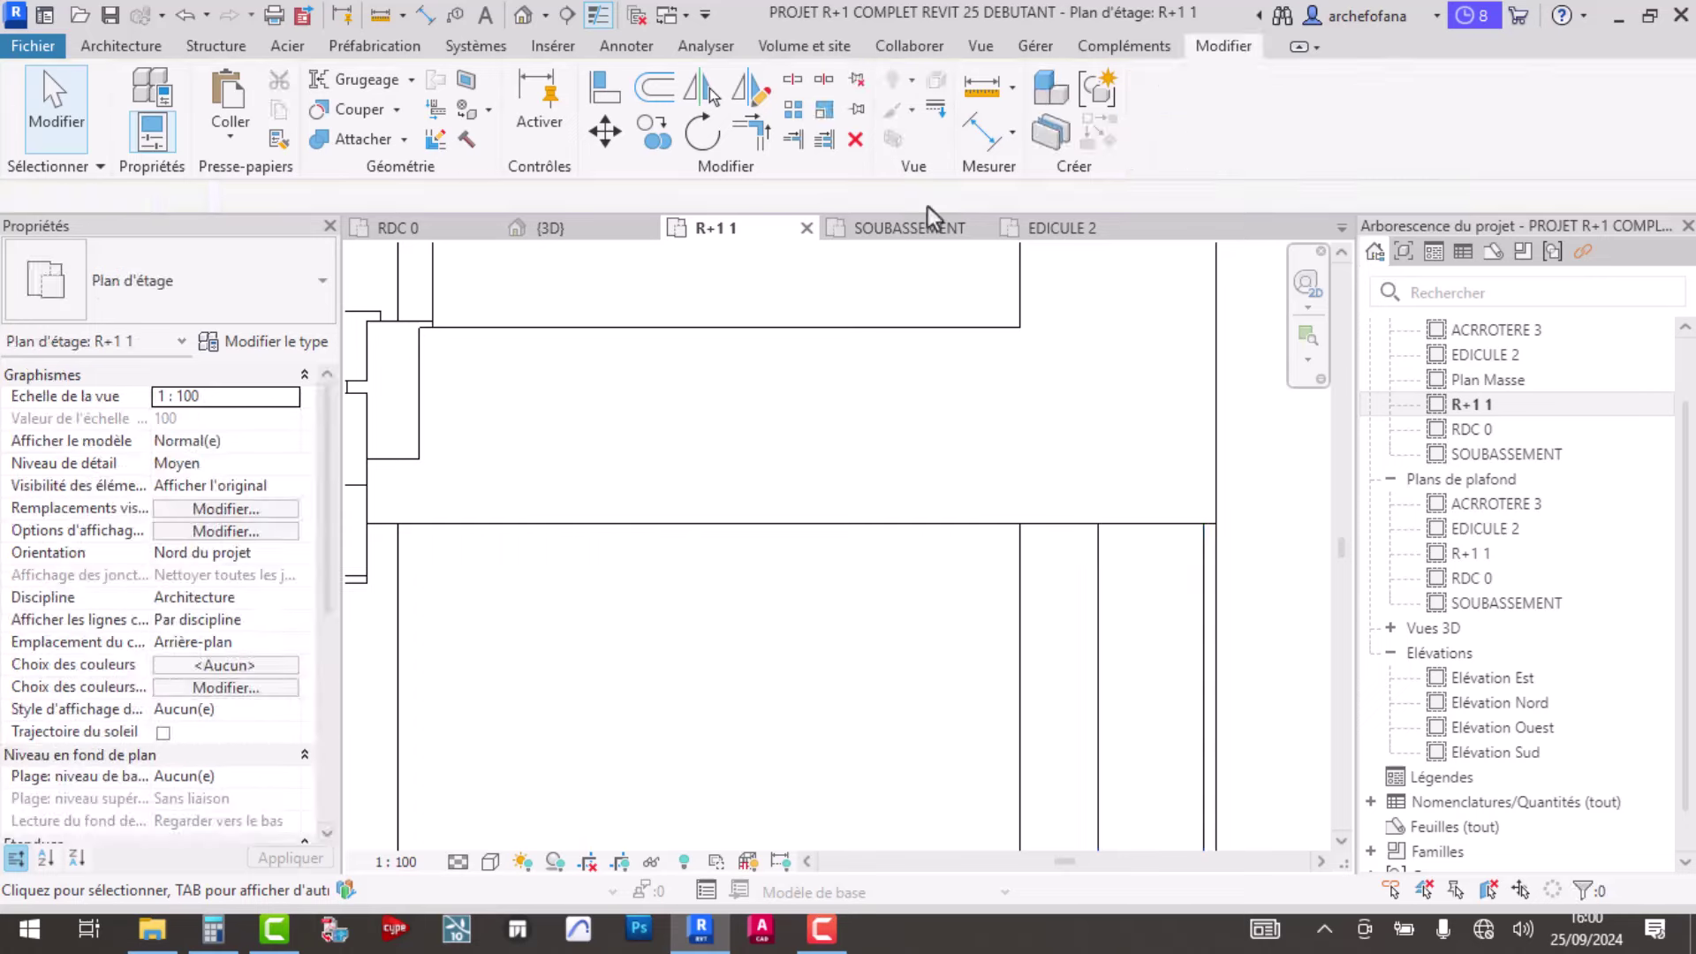
- In the 3D view, orbit around the house and select the 13.55 upper balcony railing
left_click(600, 227)
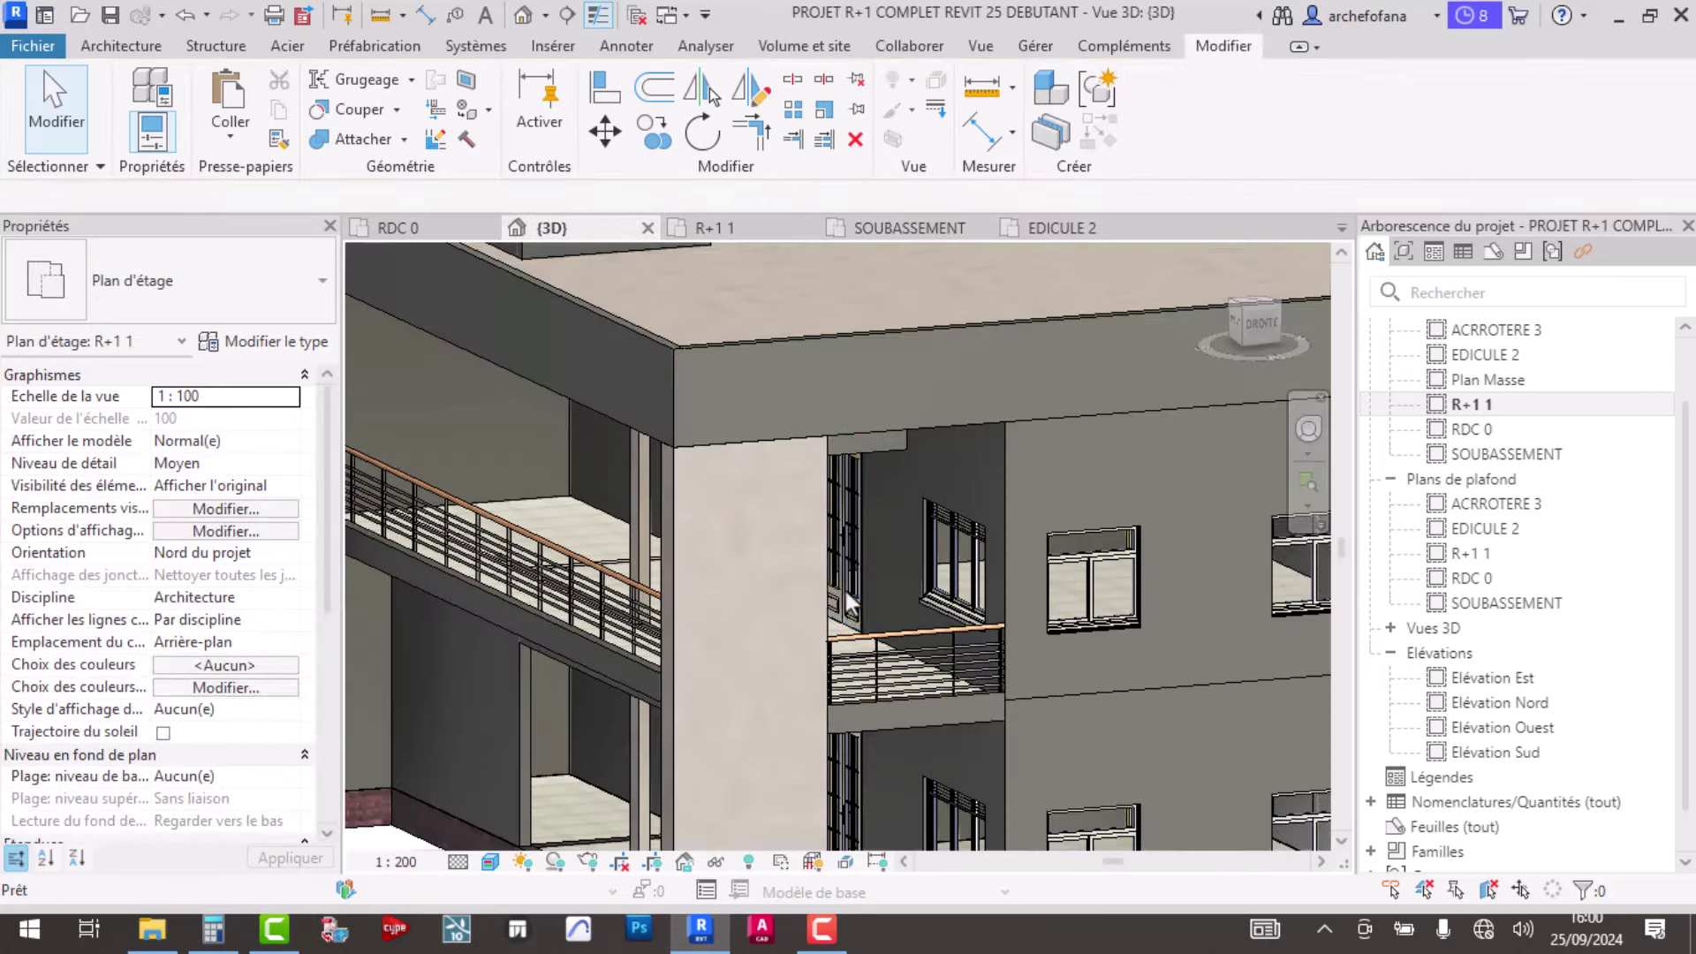
scroll(782, 704, "down", 3)
scroll(845, 611, "down", 2)
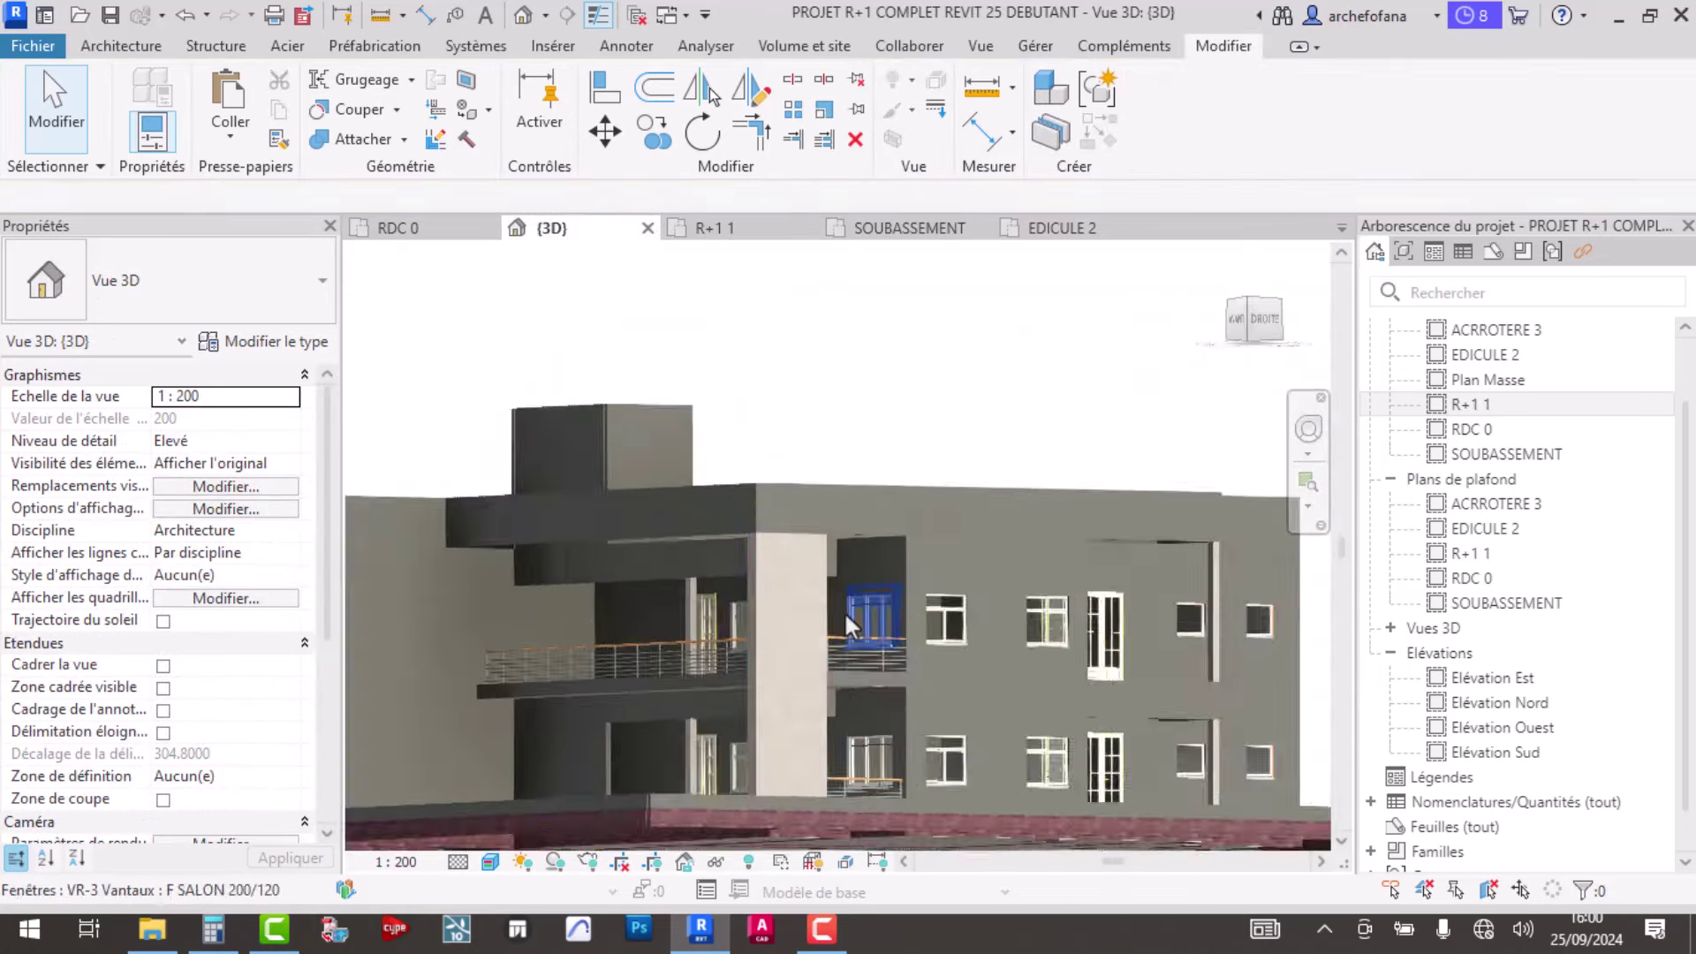
middle_click_drag(844, 612, 795, 638, "shift")
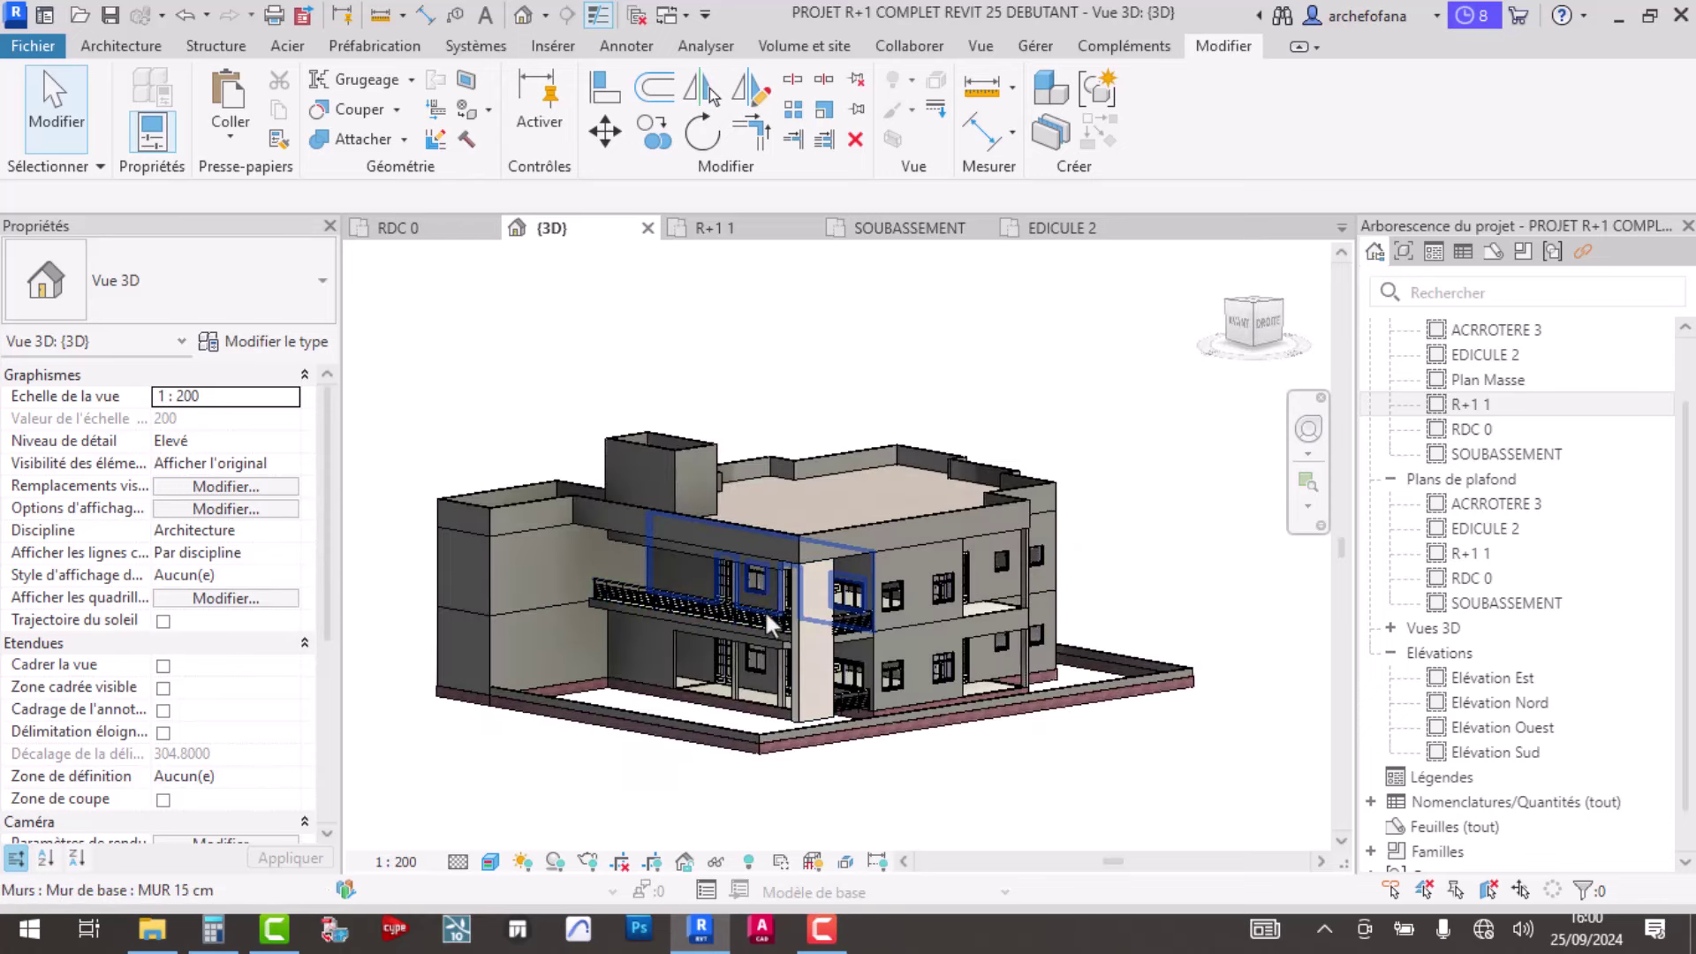
left_click(764, 610)
key("Escape")
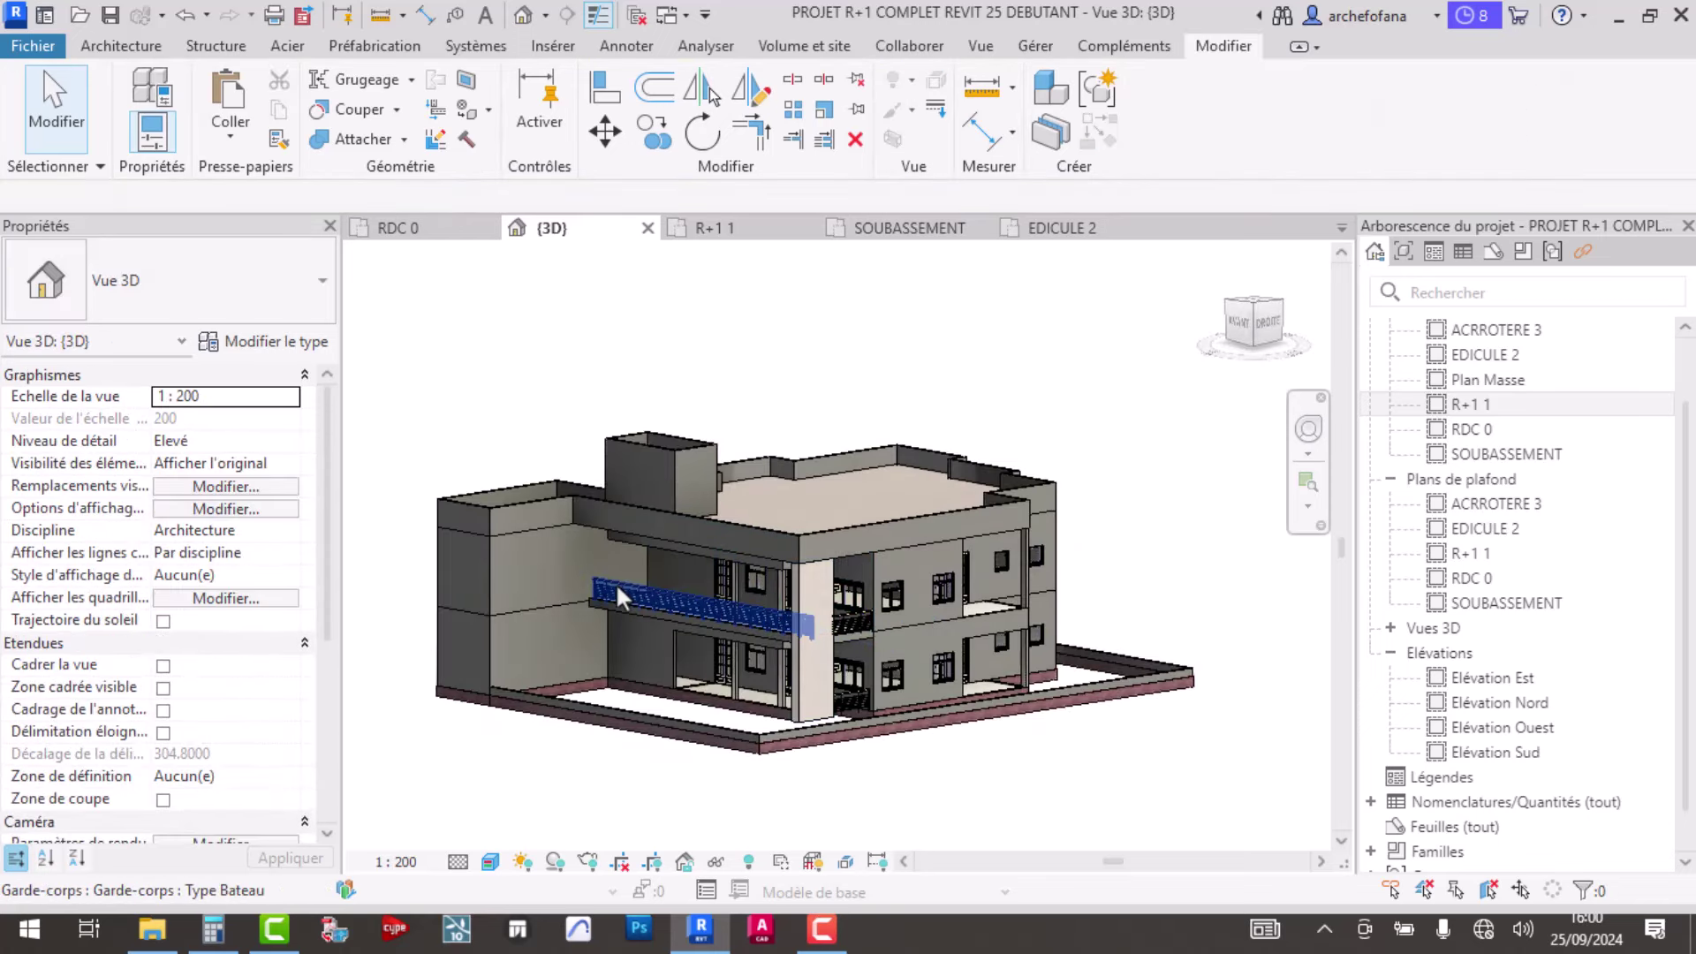
left_click(617, 584)
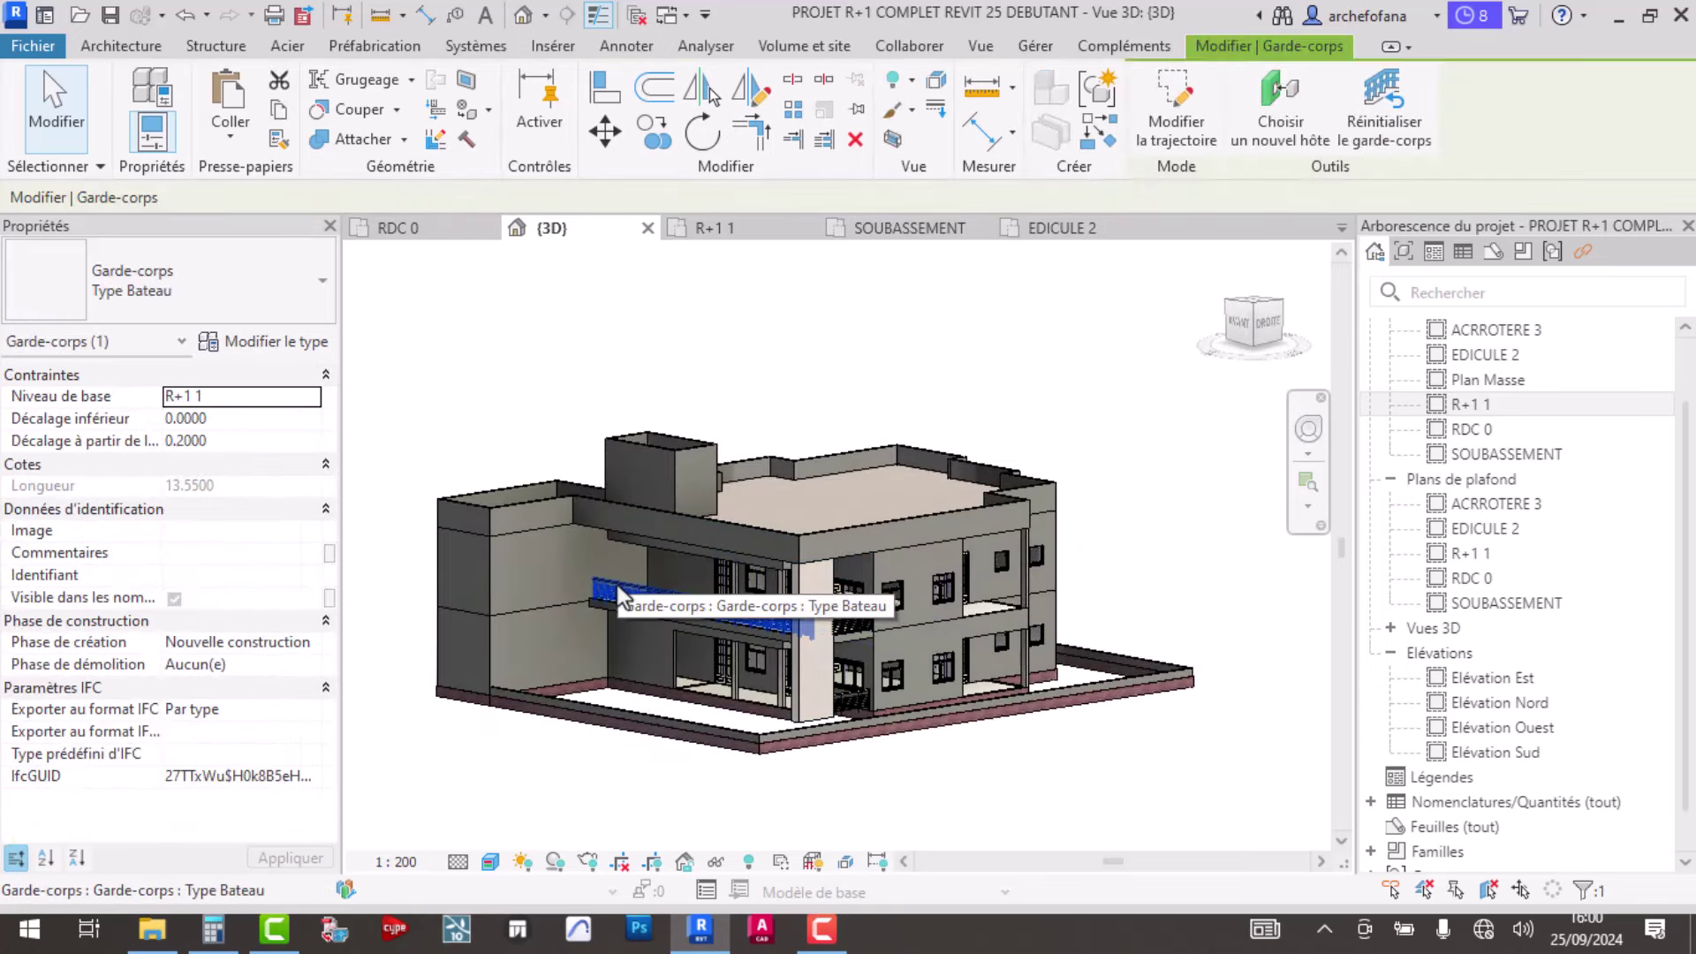
- Duplicate the Type Bateau railing type as 'GARDE EN VERRE' and review its type properties
left_click(270, 344)
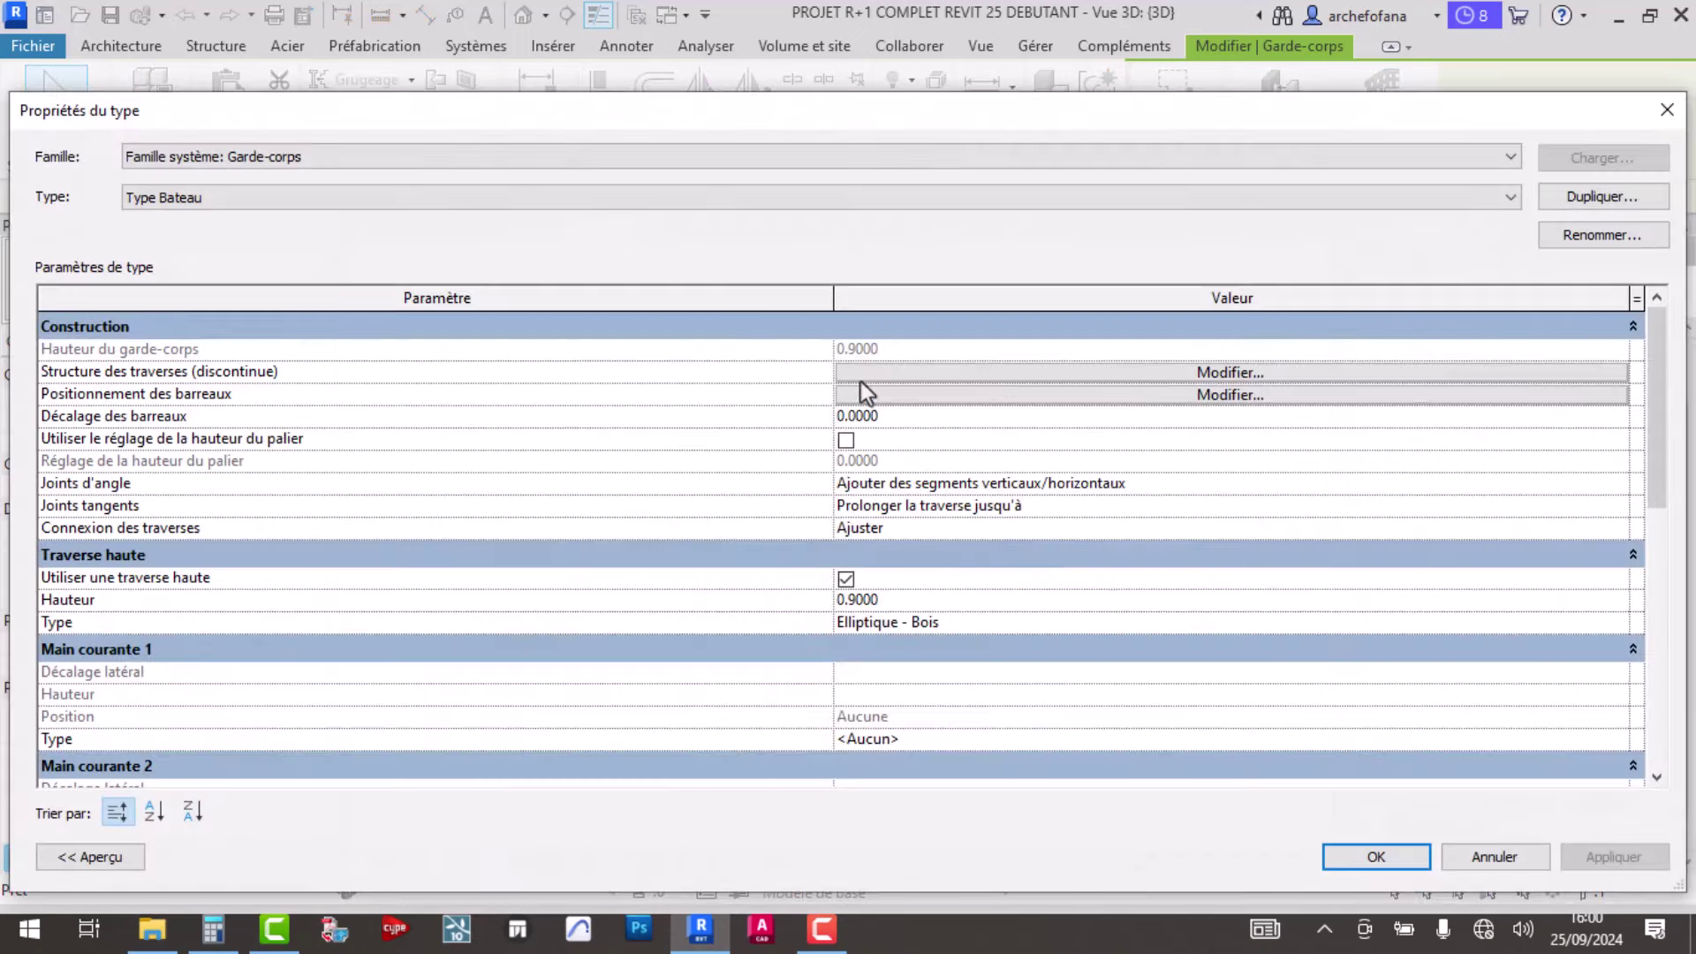
left_click(1583, 199)
type("GARDE EN VERRE")
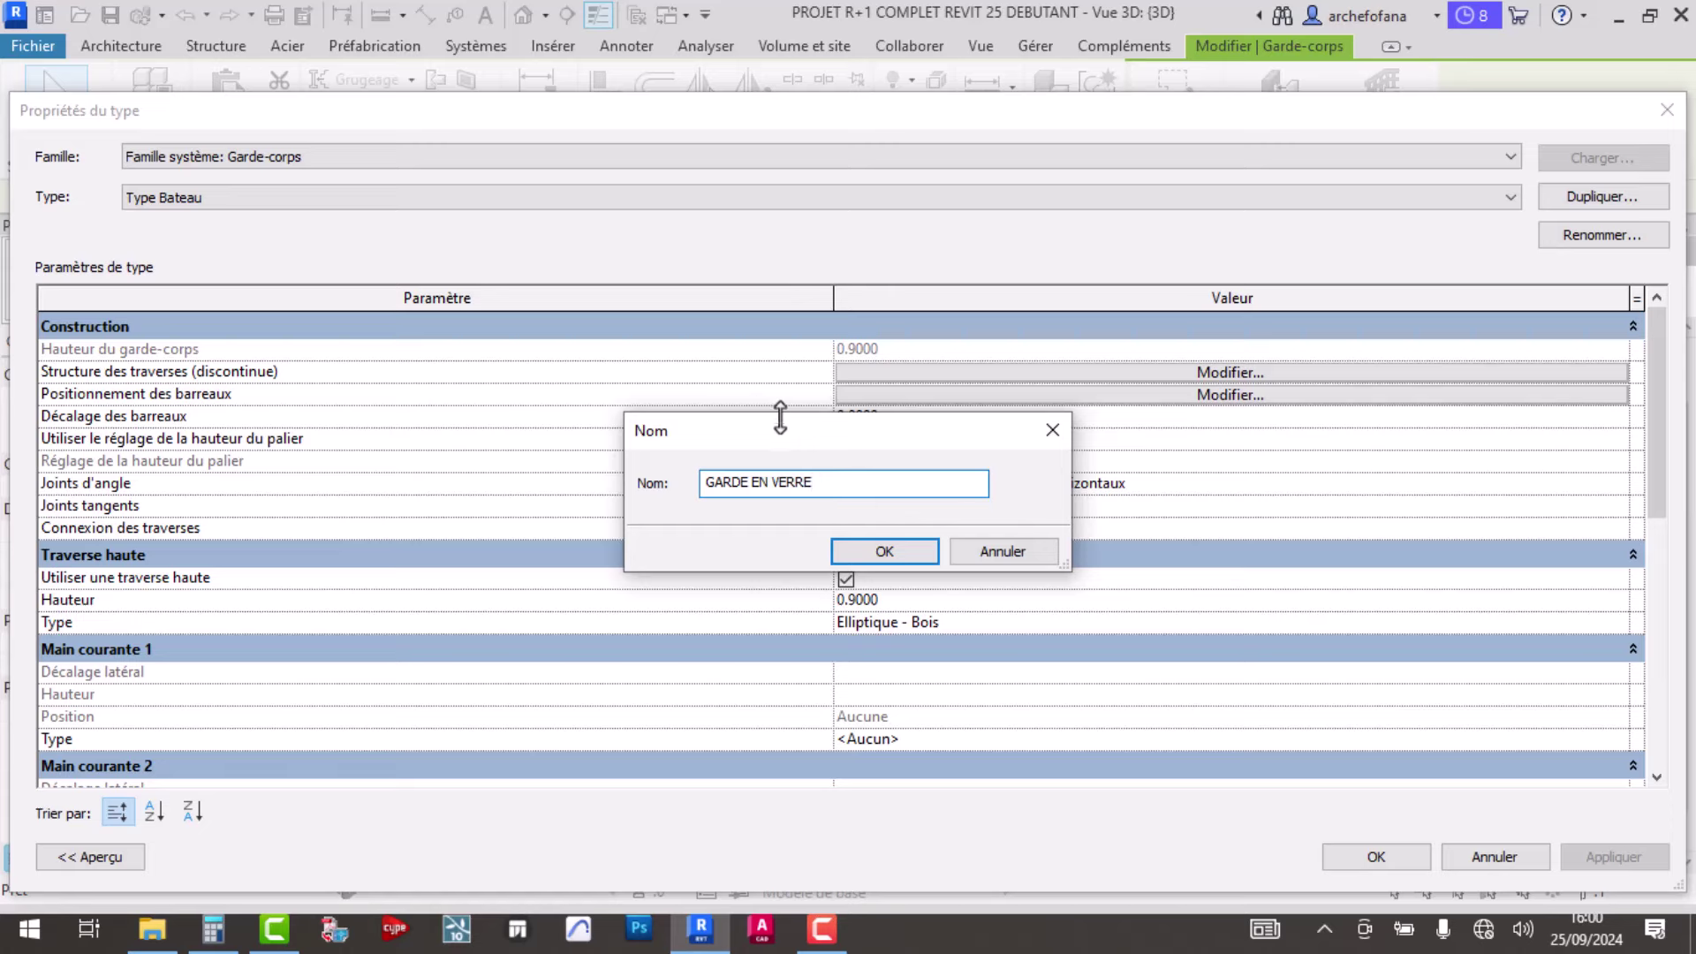
left_click(879, 554)
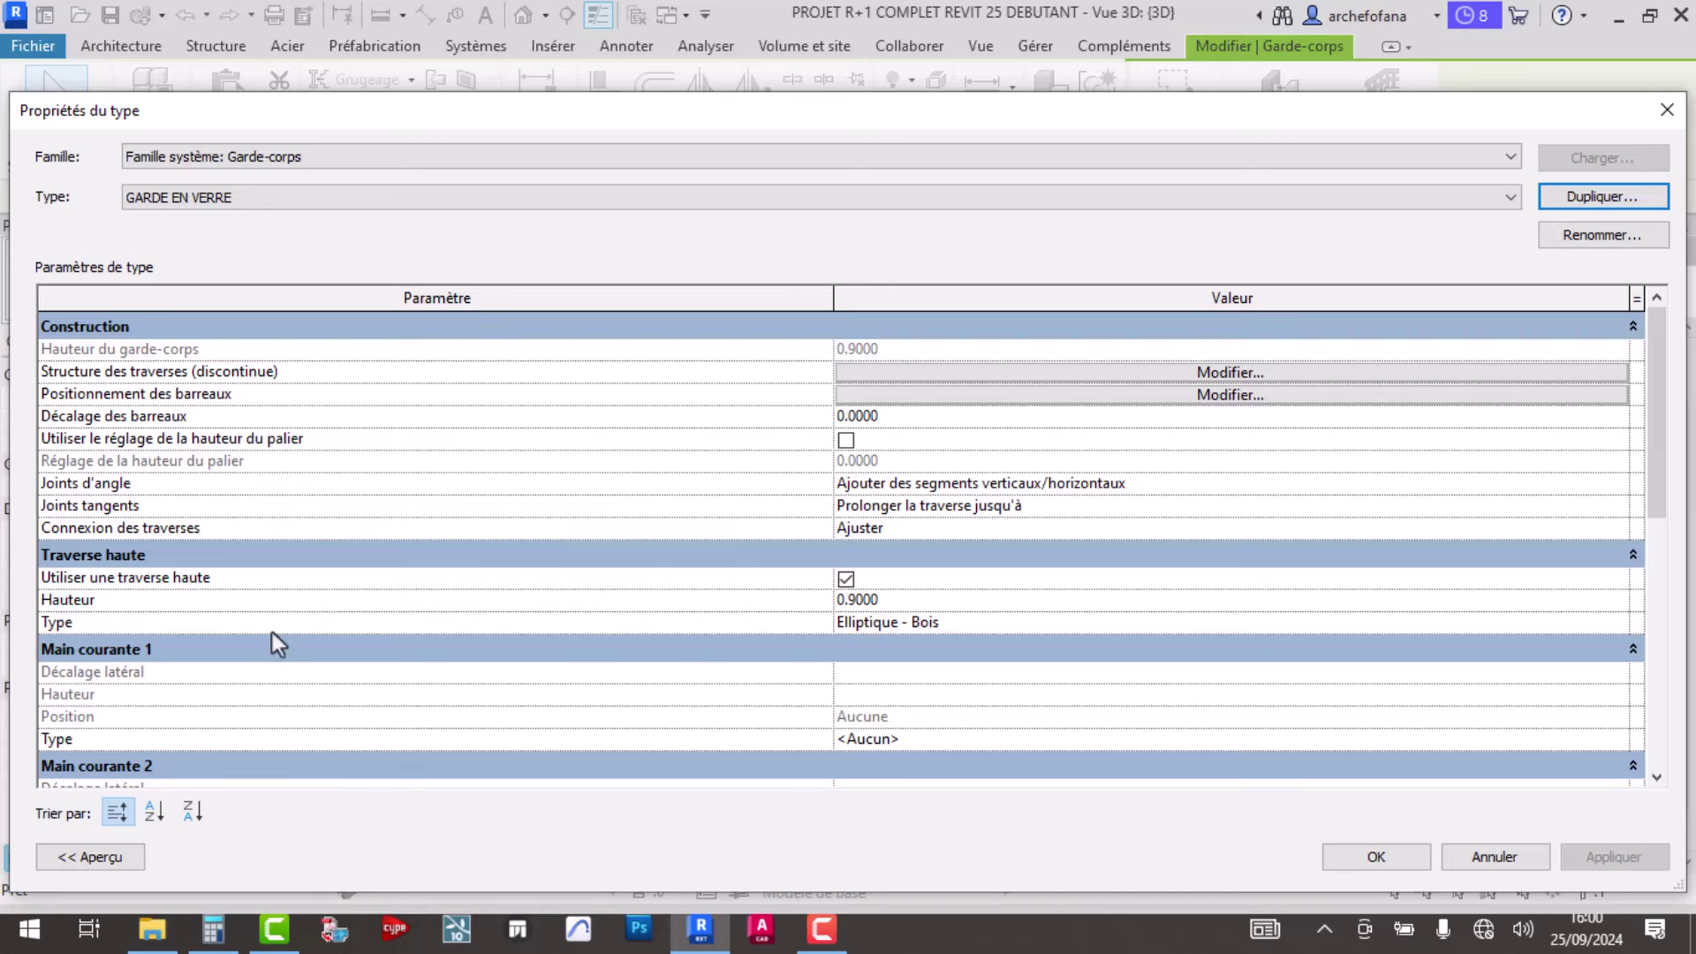
scroll(882, 680, "down", 2)
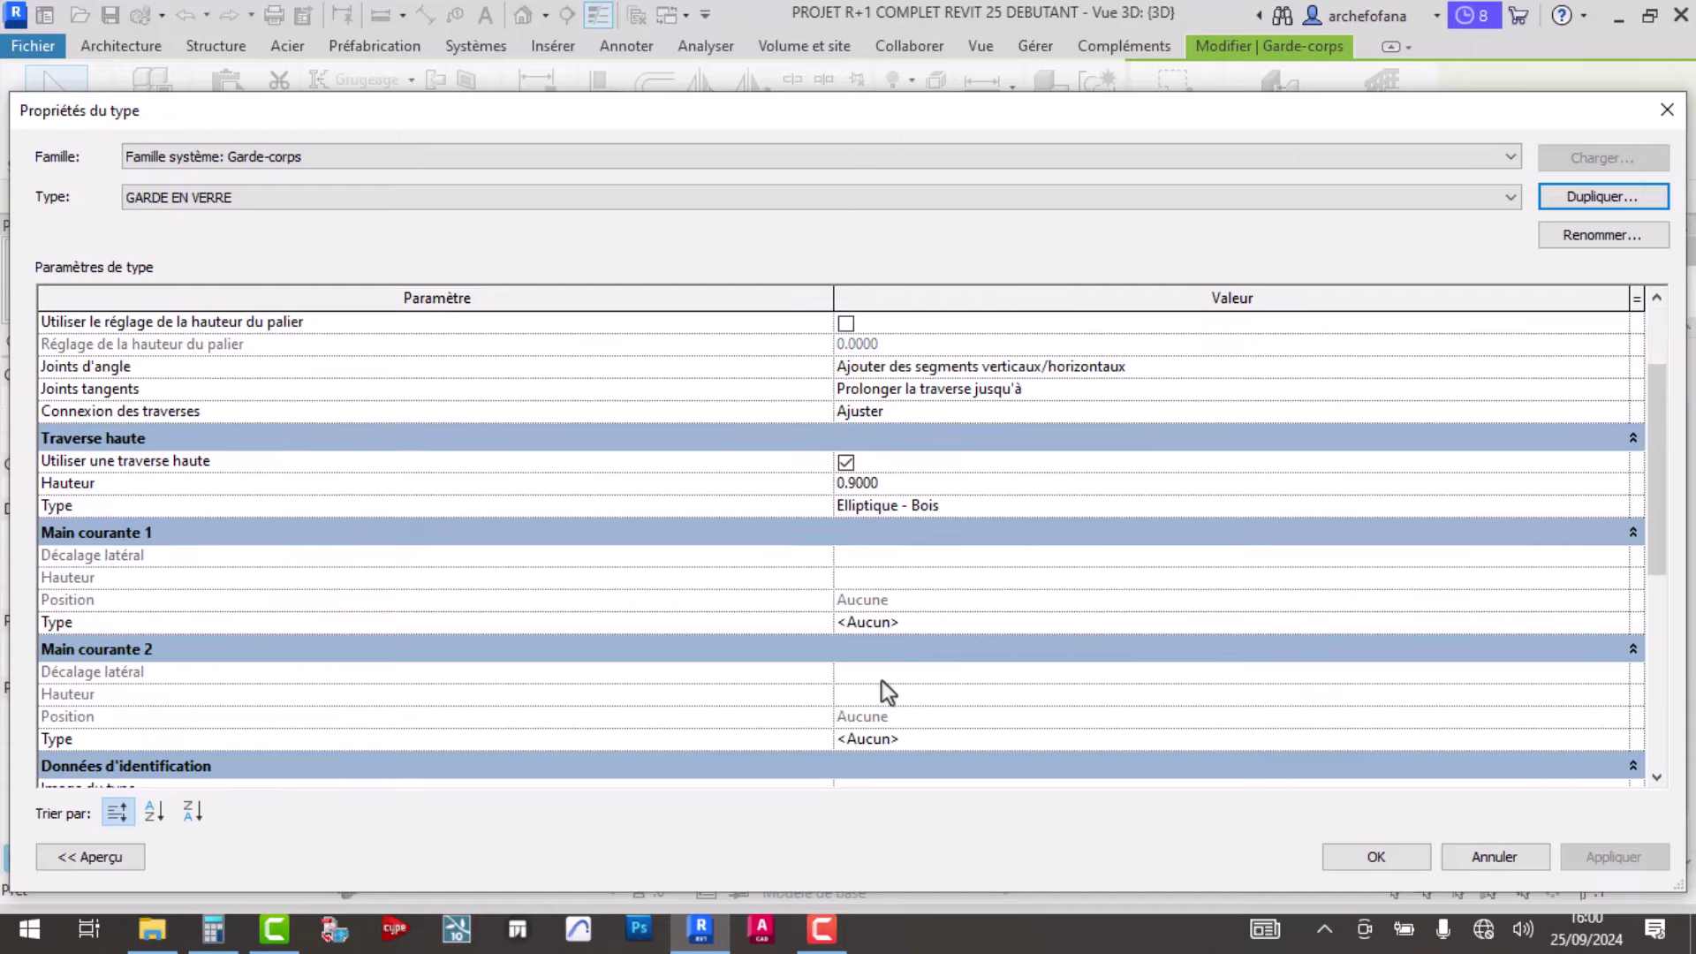
scroll(883, 680, "down", 2)
scroll(883, 680, "down", 3)
scroll(881, 680, "down", 1)
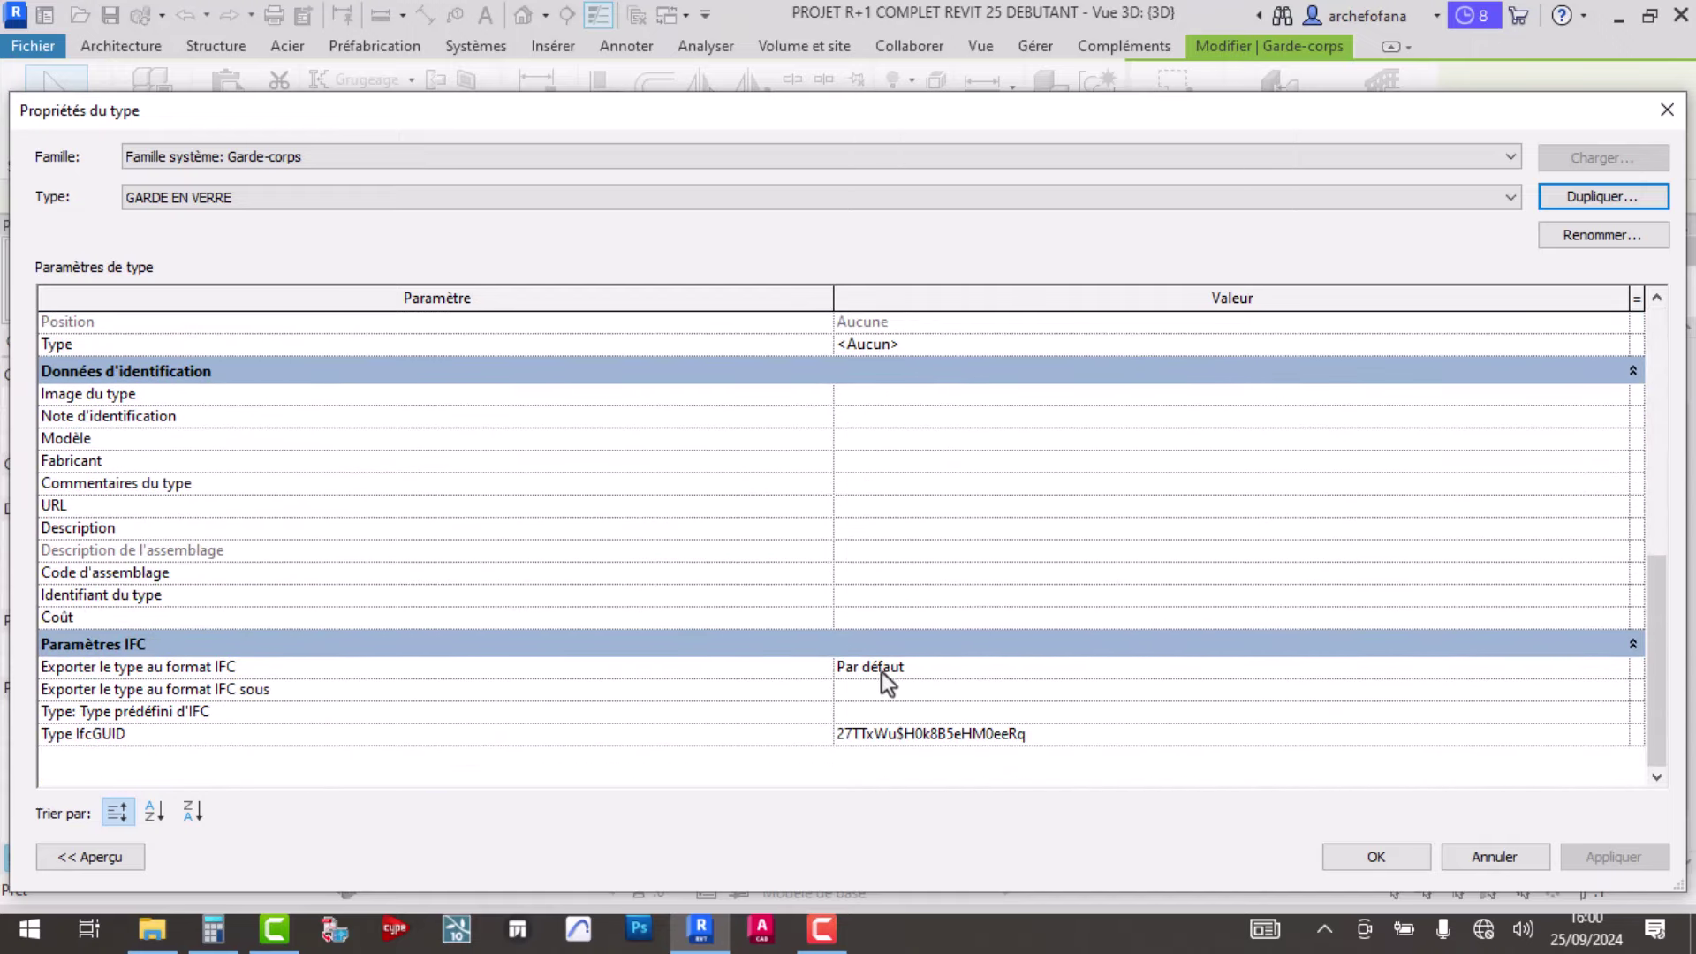
scroll(879, 673, "up", 1)
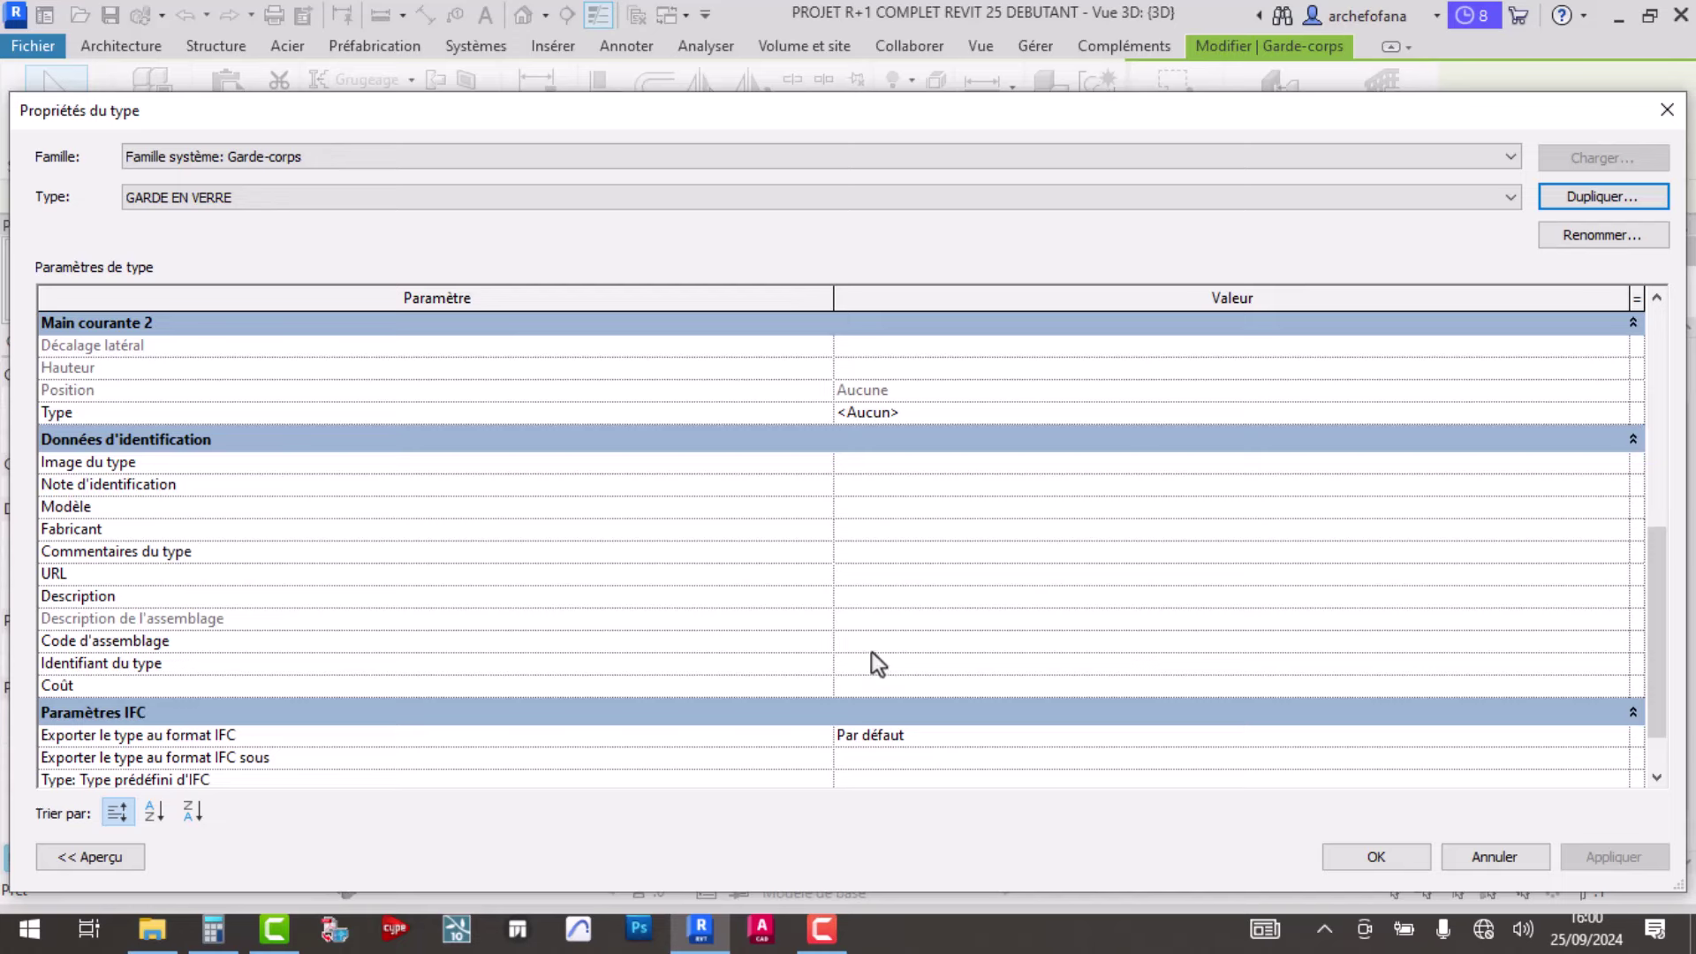
scroll(871, 652, "up", 3)
scroll(870, 647, "up", 3)
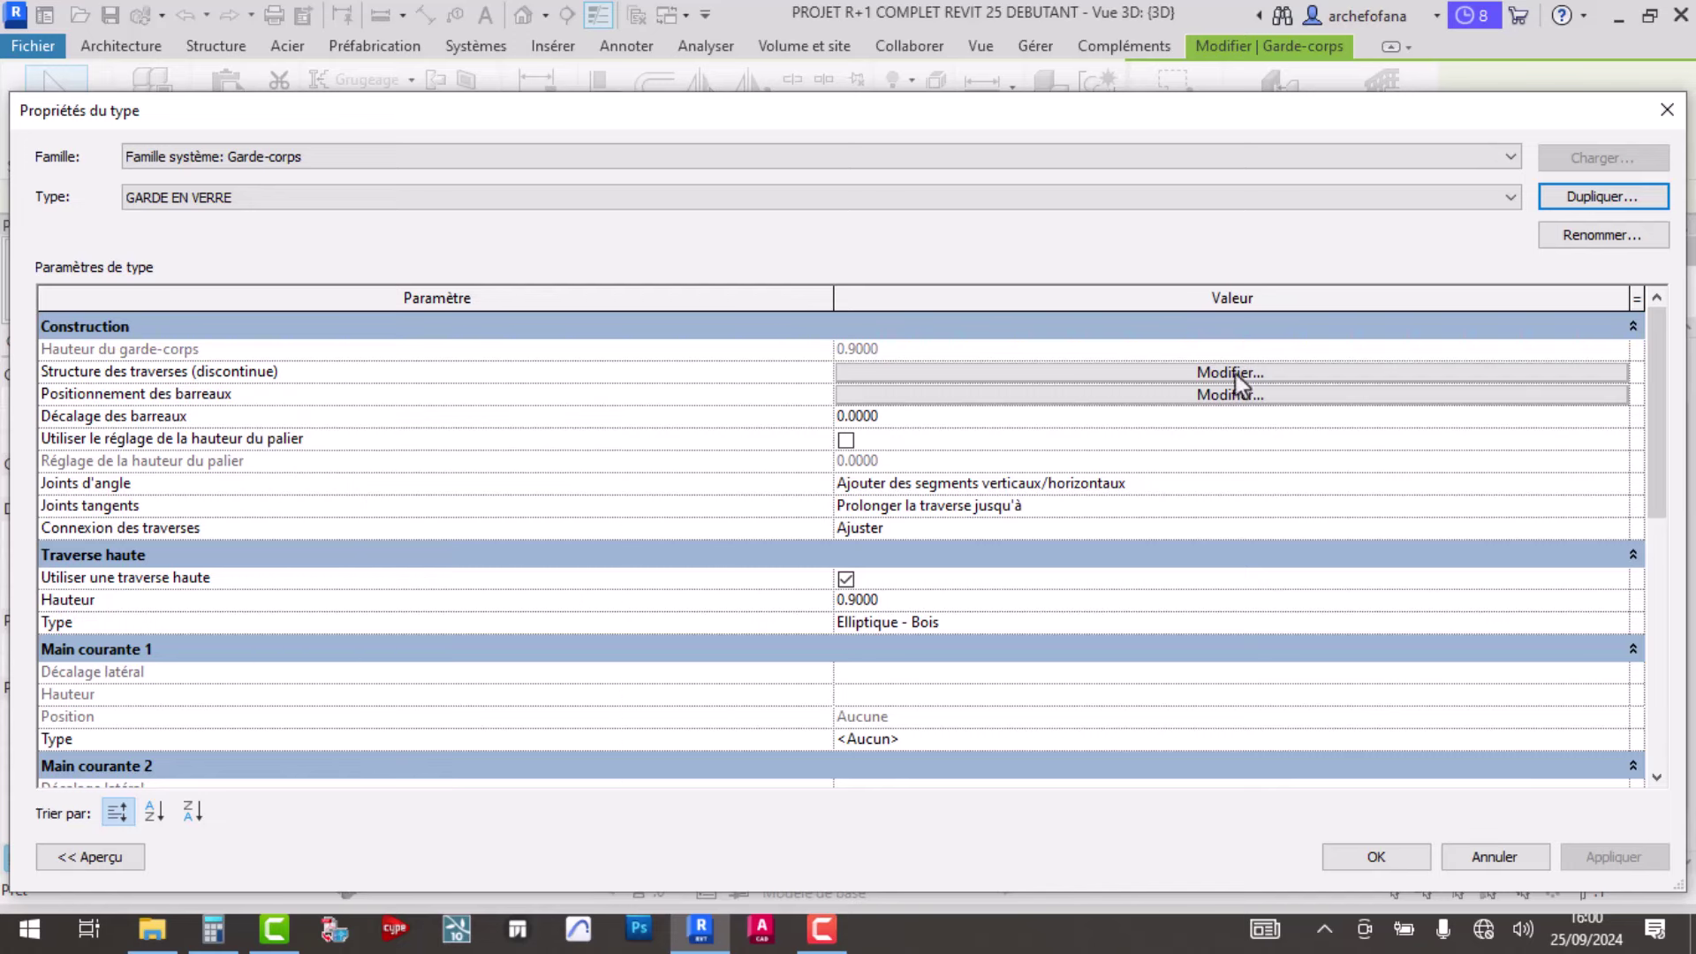
- Check the Structure des traverses without changes, then apply the GARDE EN VERRE type properties
left_click(1227, 372)
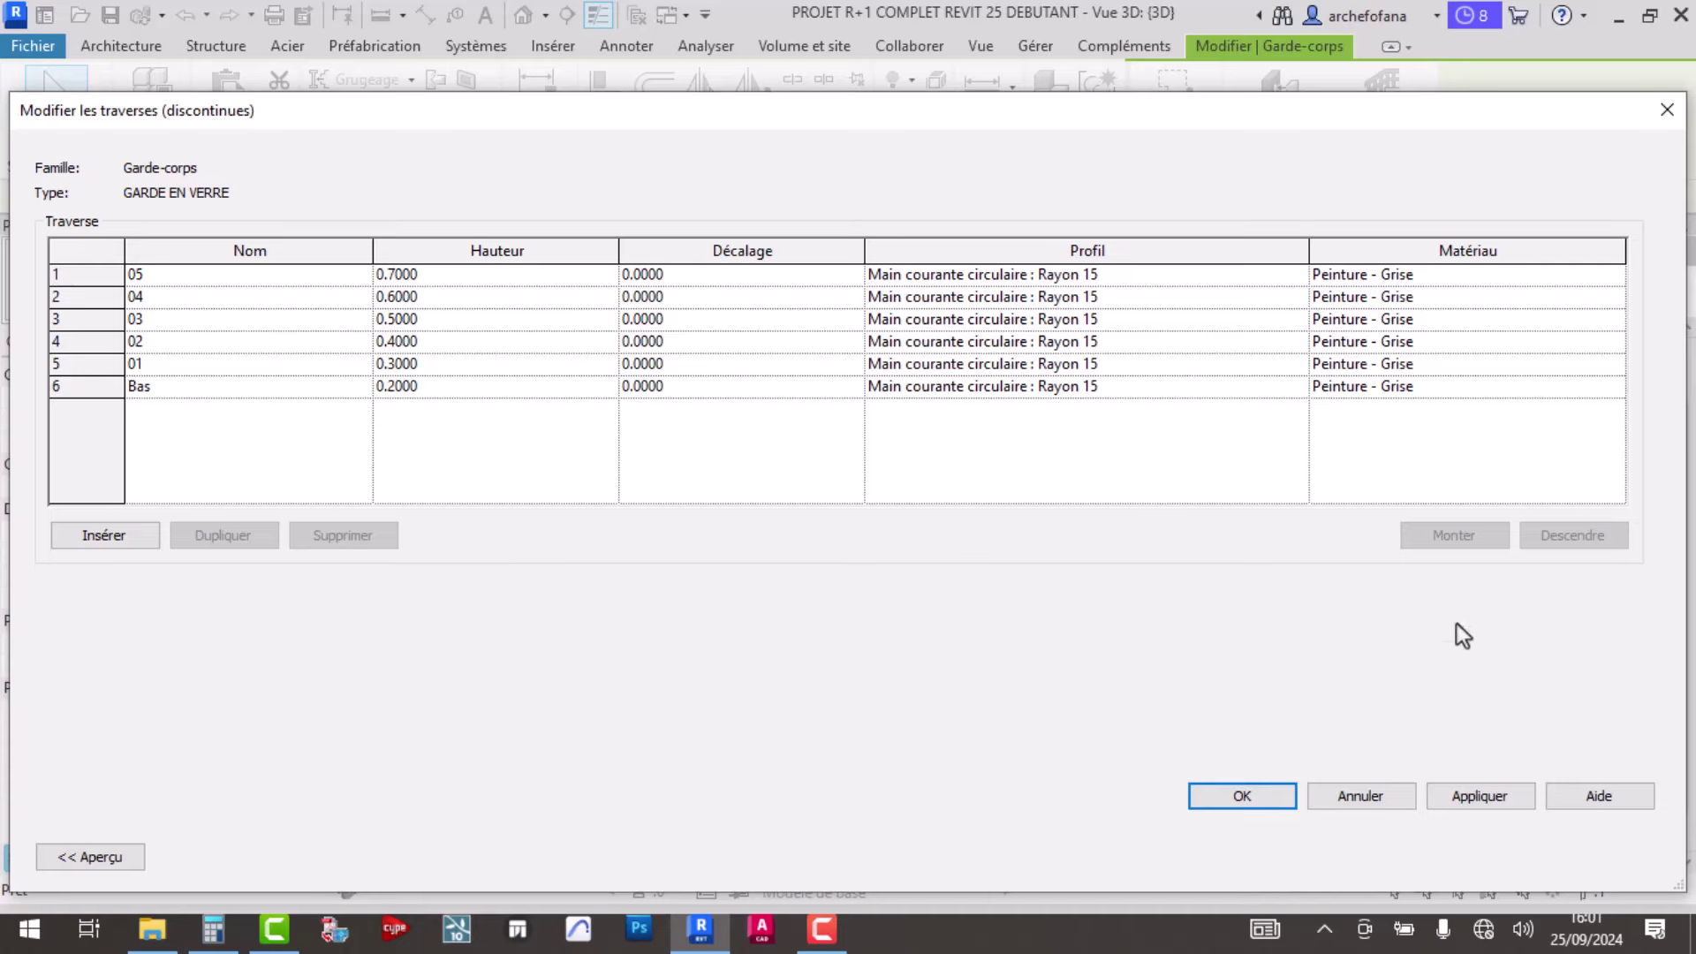
left_click(1364, 790)
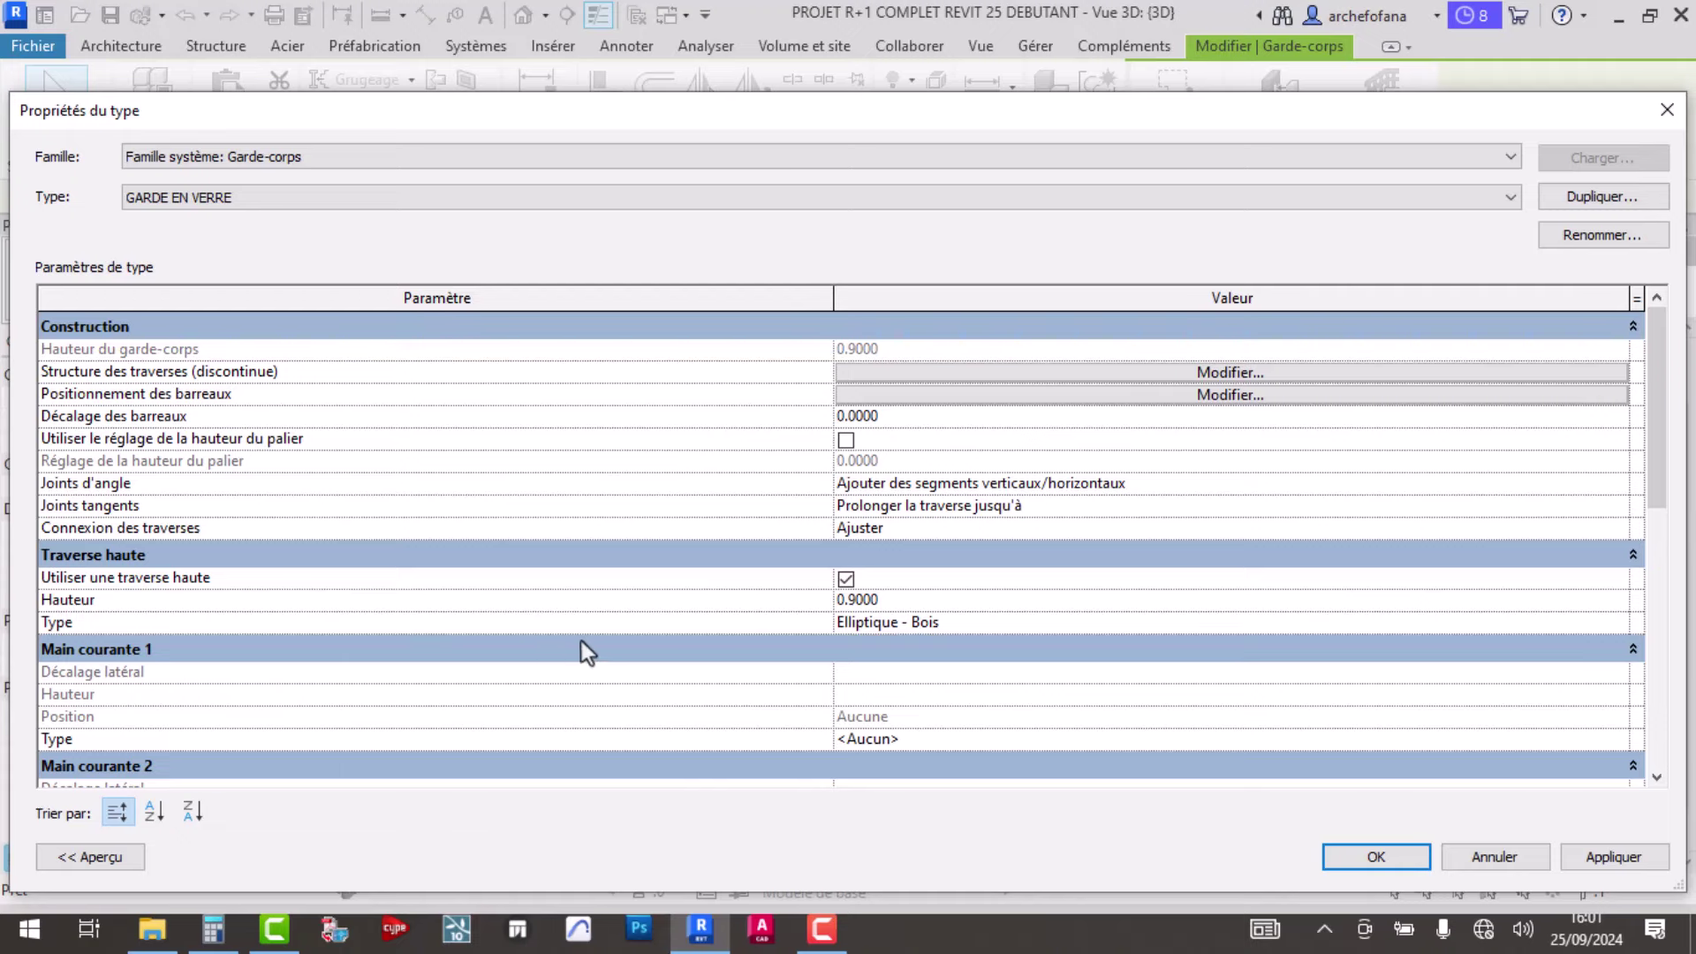
scroll(581, 639, "down", 2)
scroll(888, 601, "down", 3)
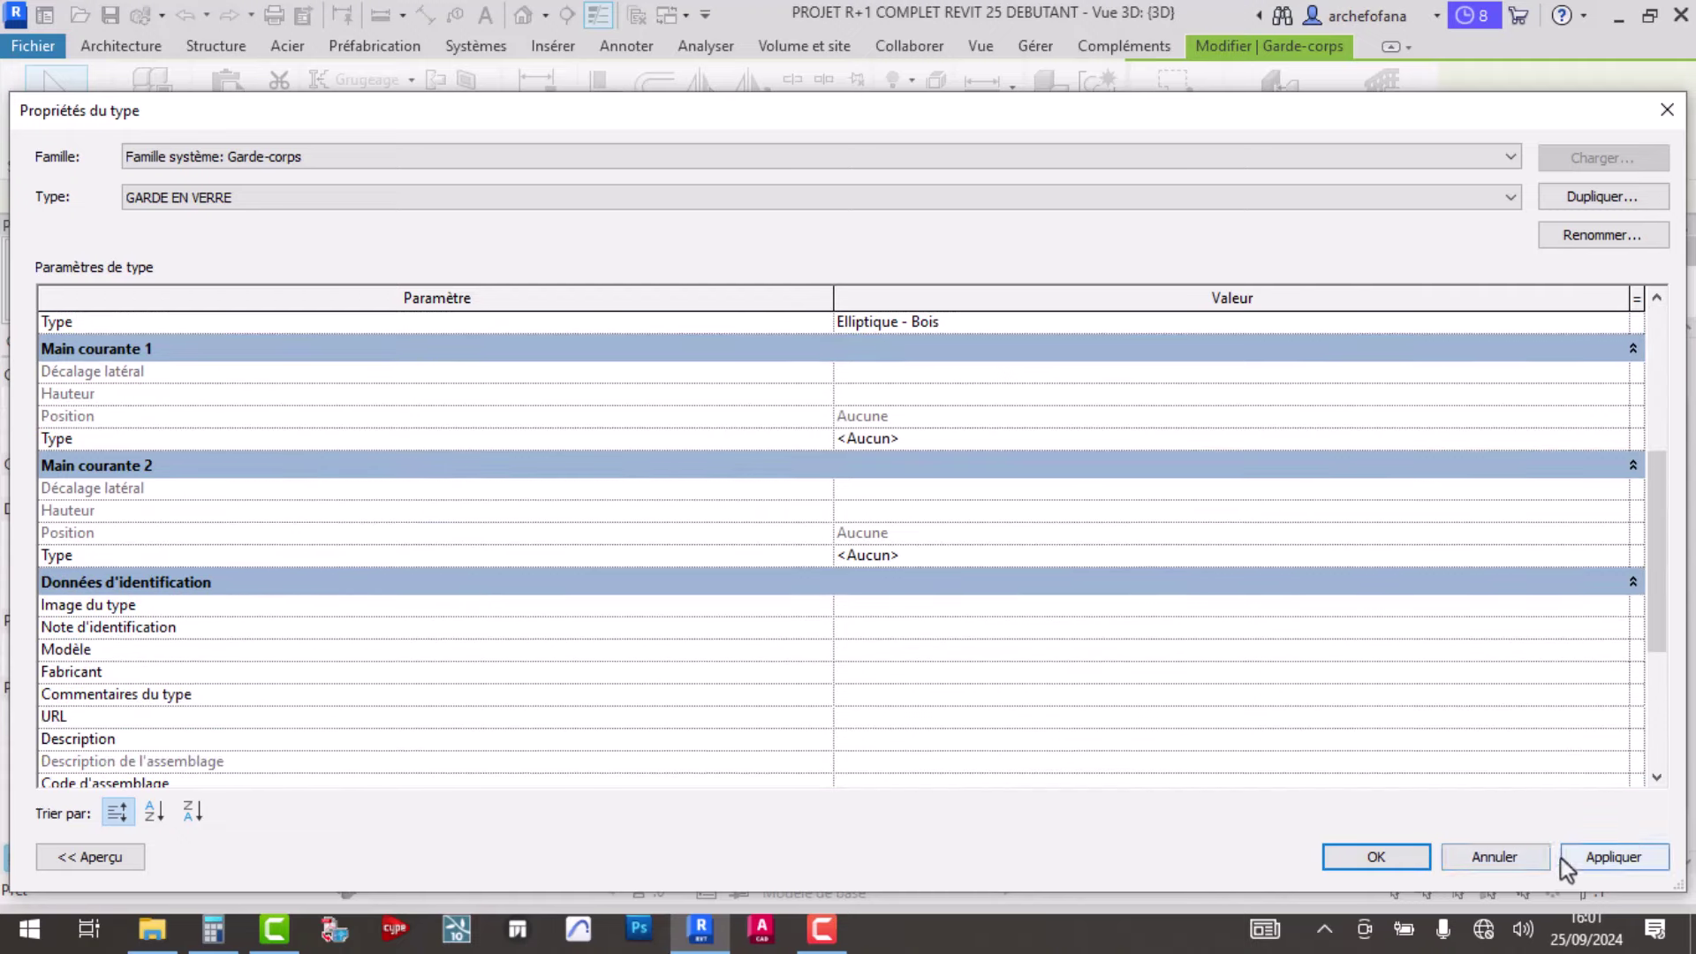
left_click(1383, 855)
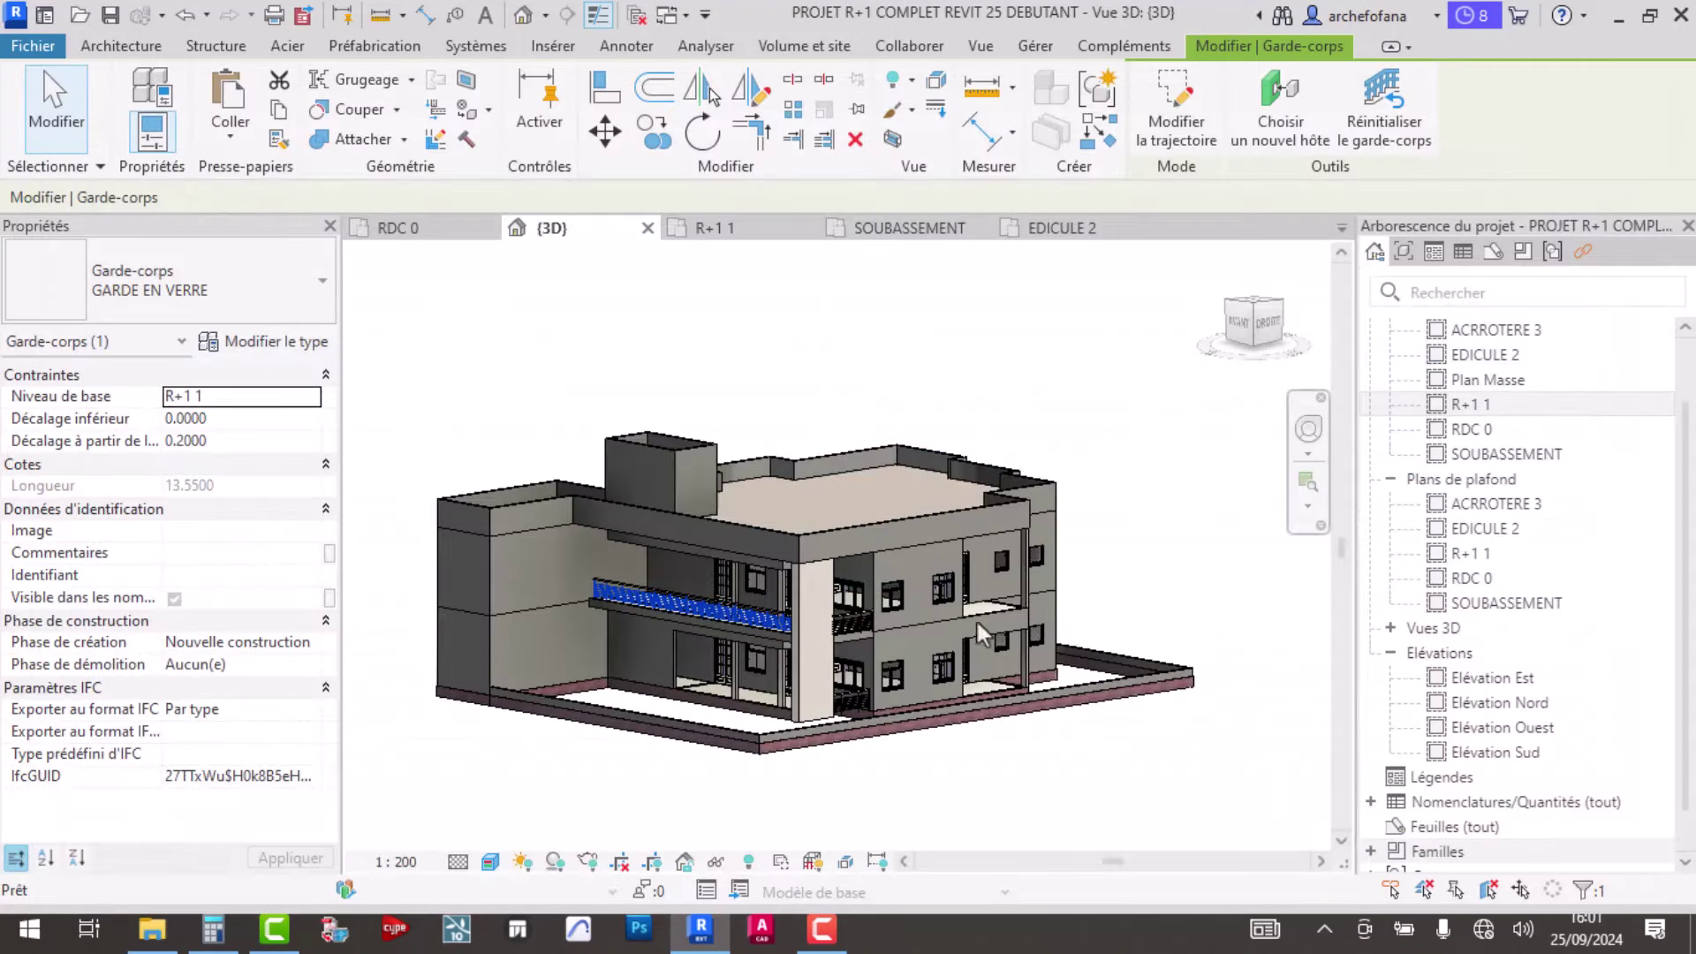
scroll(937, 597, "up", 2)
scroll(937, 597, "up", 4)
scroll(937, 597, "up", 2)
scroll(937, 597, "down", 2)
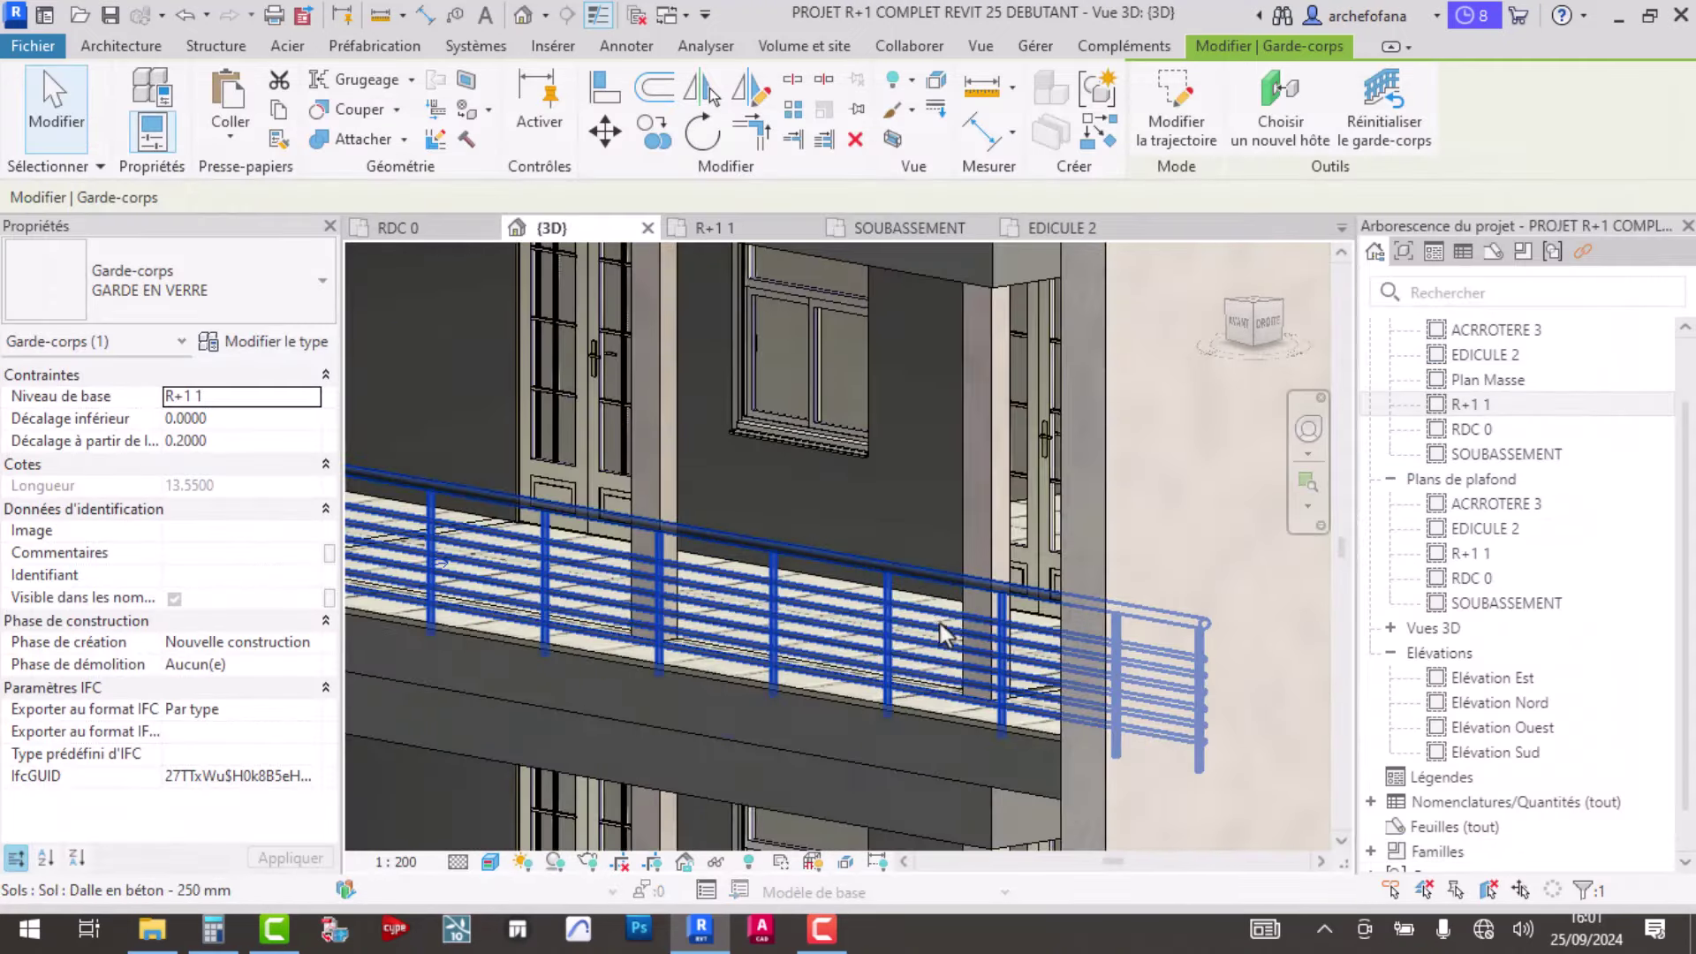
key("Escape")
scroll(931, 610, "down", 3)
scroll(927, 623, "down", 4)
mouse_move(925, 631)
middle_mouse_down("shift")
mouse_move(745, 613)
mouse_move(855, 624)
mouse_move(905, 684)
middle_mouse_up("shift")
scroll(905, 685, "up", 3)
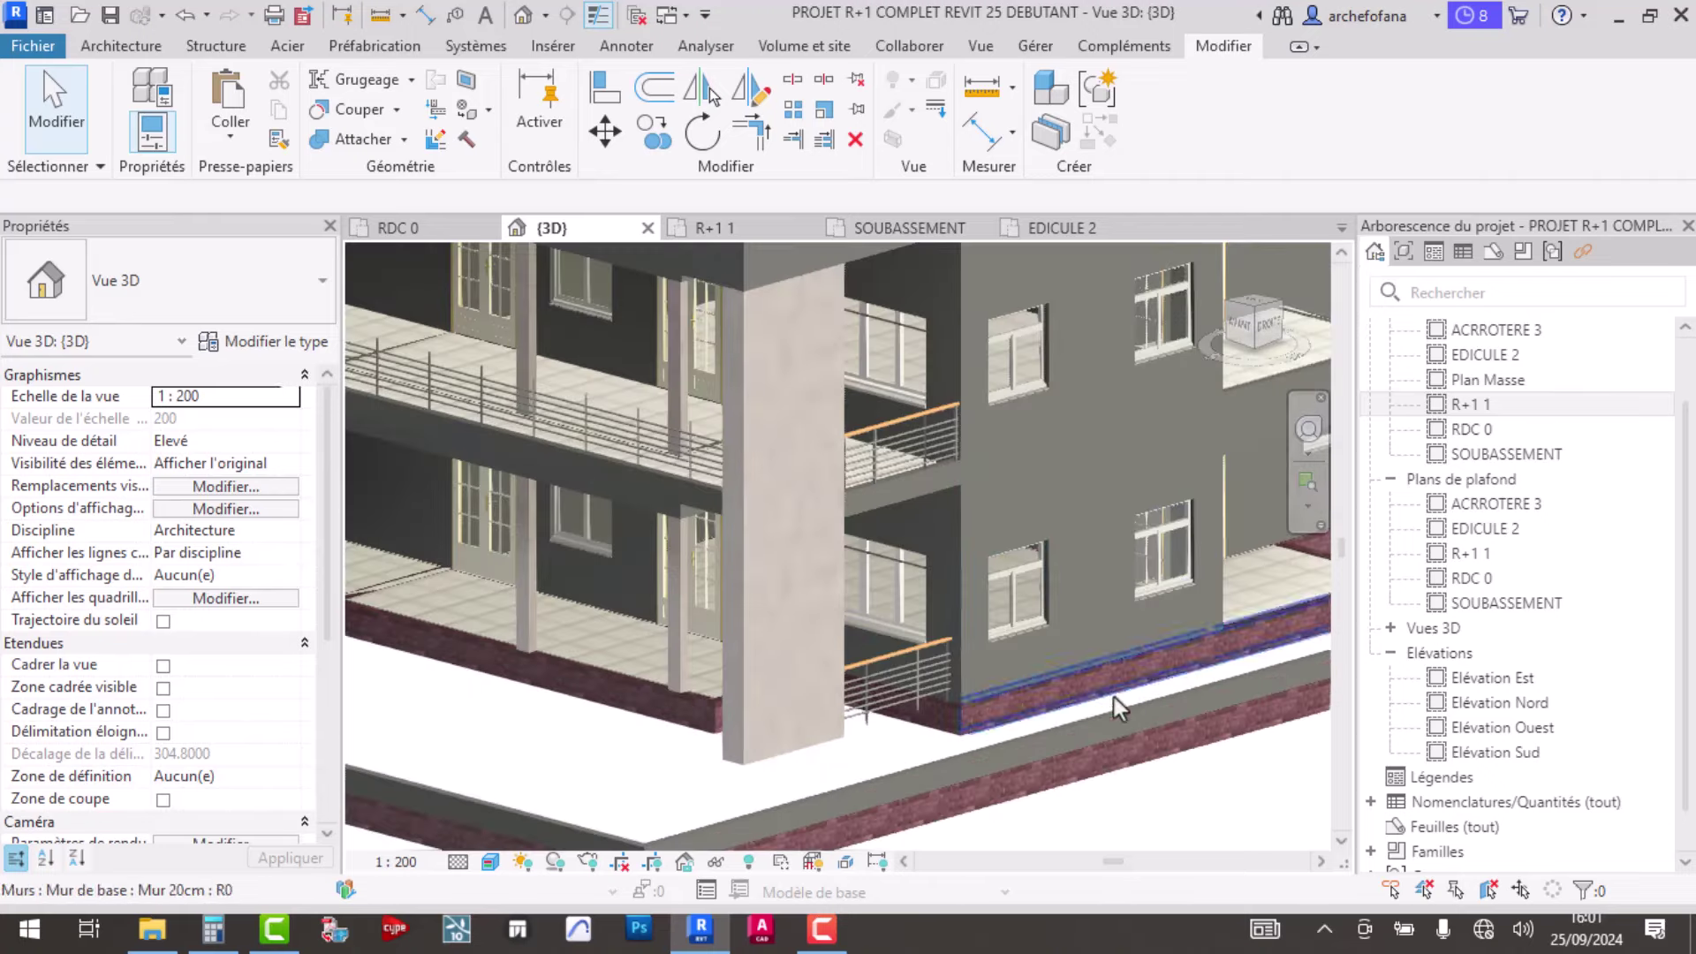
scroll(900, 676, "up", 1)
left_click(899, 671)
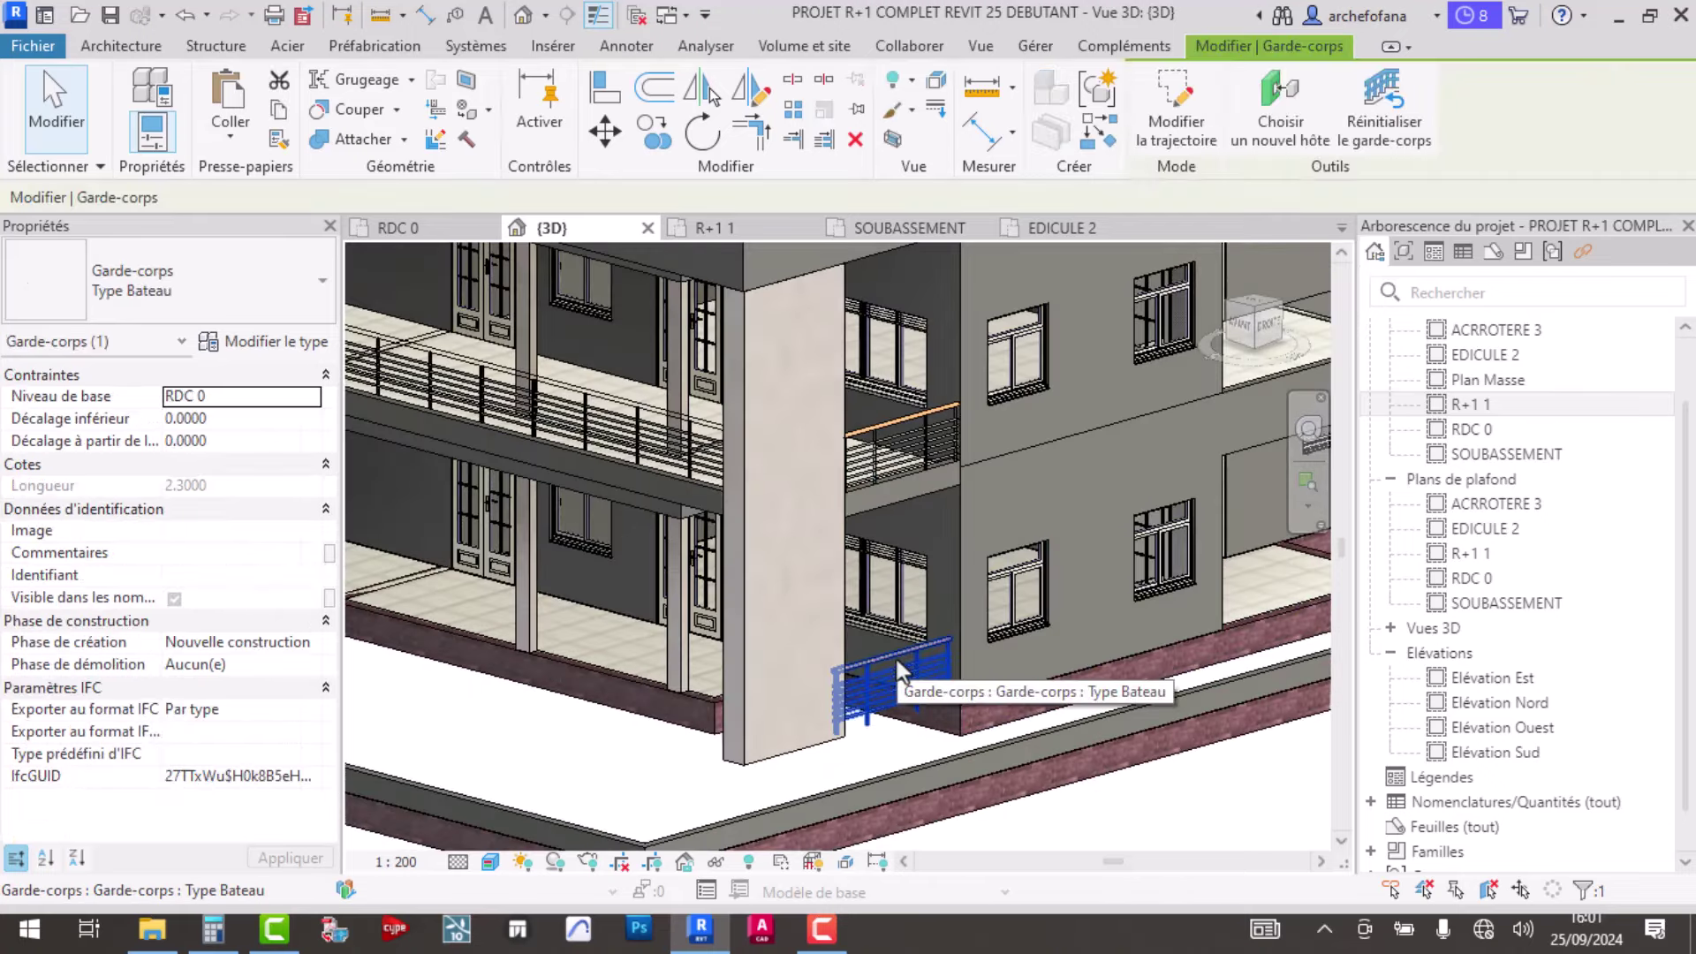
key("Escape")
scroll(899, 671, "down", 2)
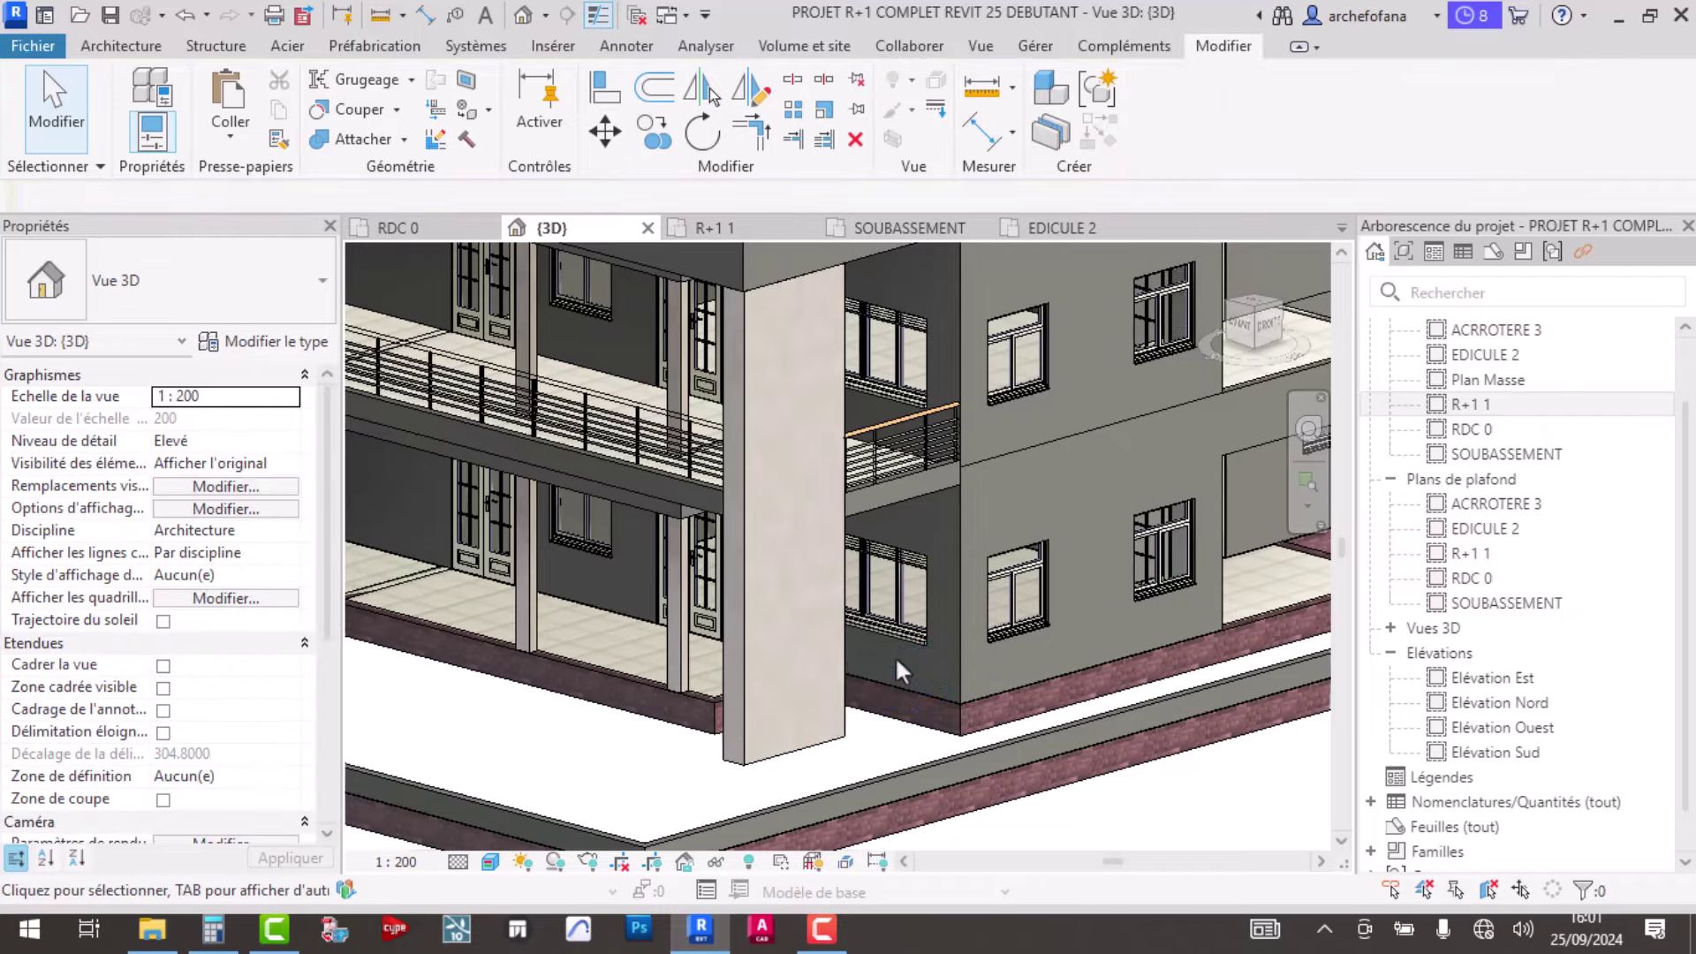
mouse_move(899, 671)
middle_mouse_down("shift")
mouse_move(845, 655)
mouse_move(967, 565)
mouse_move(1045, 541)
mouse_move(935, 685)
mouse_move(861, 576)
mouse_move(773, 528)
middle_mouse_up("shift")
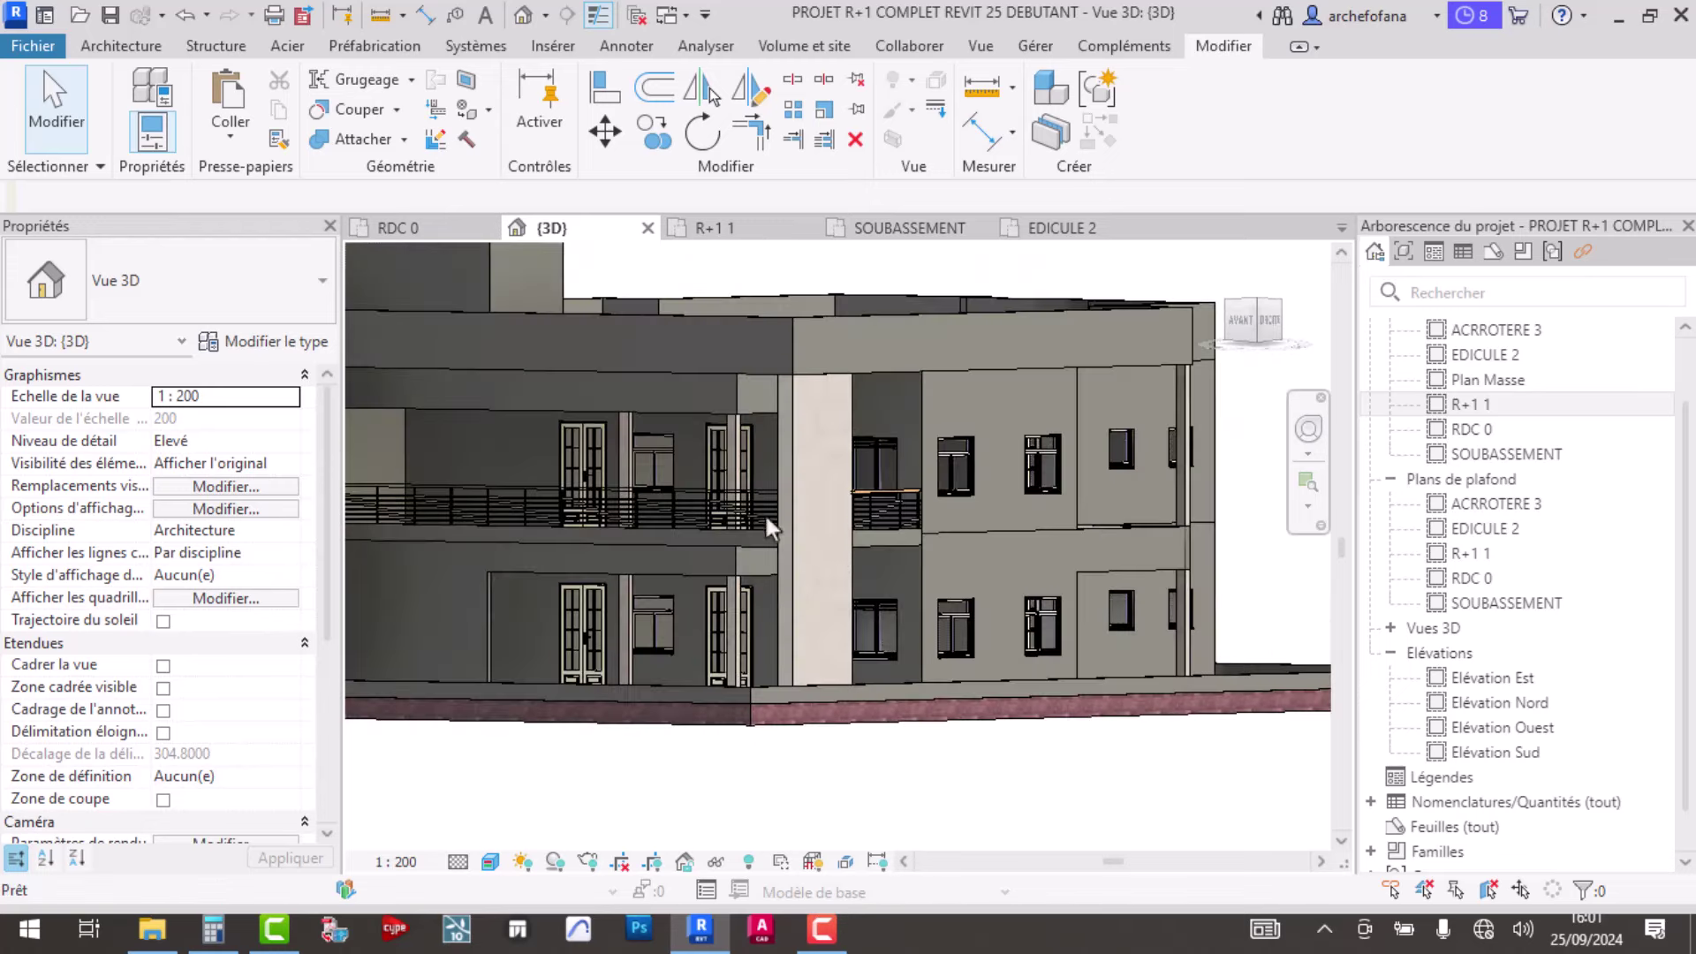
scroll(781, 495, "down", 3)
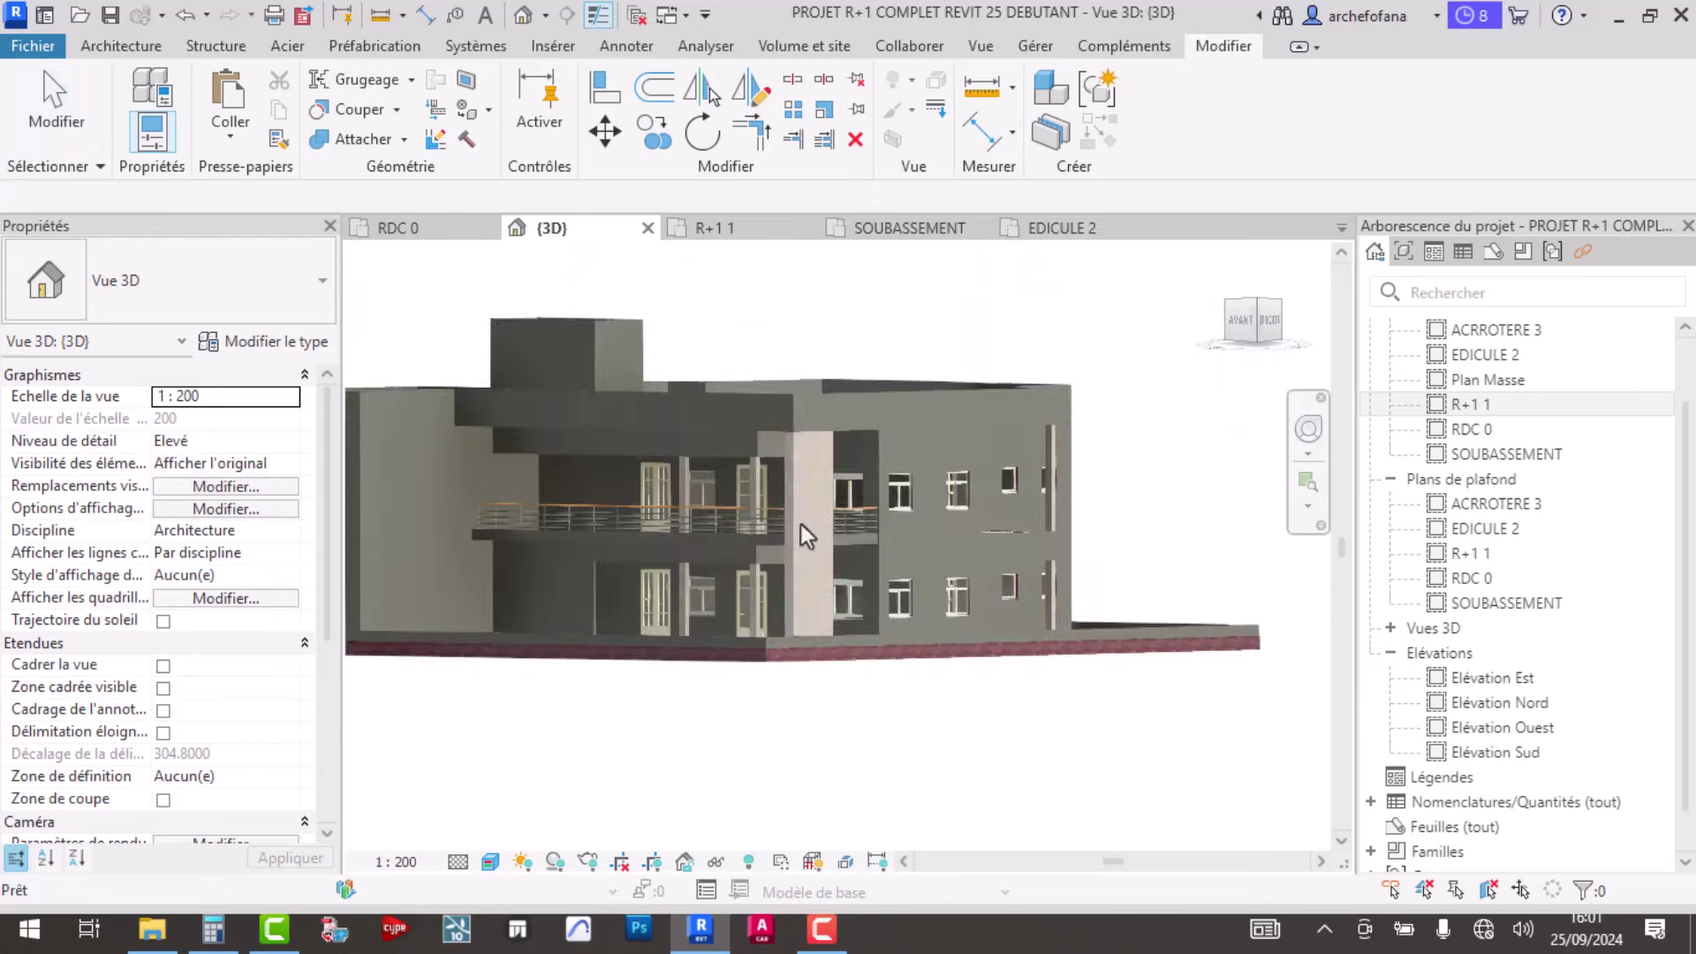
mouse_move(841, 623)
middle_mouse_down("shift")
mouse_move(853, 670)
mouse_move(813, 574)
middle_mouse_up("shift")
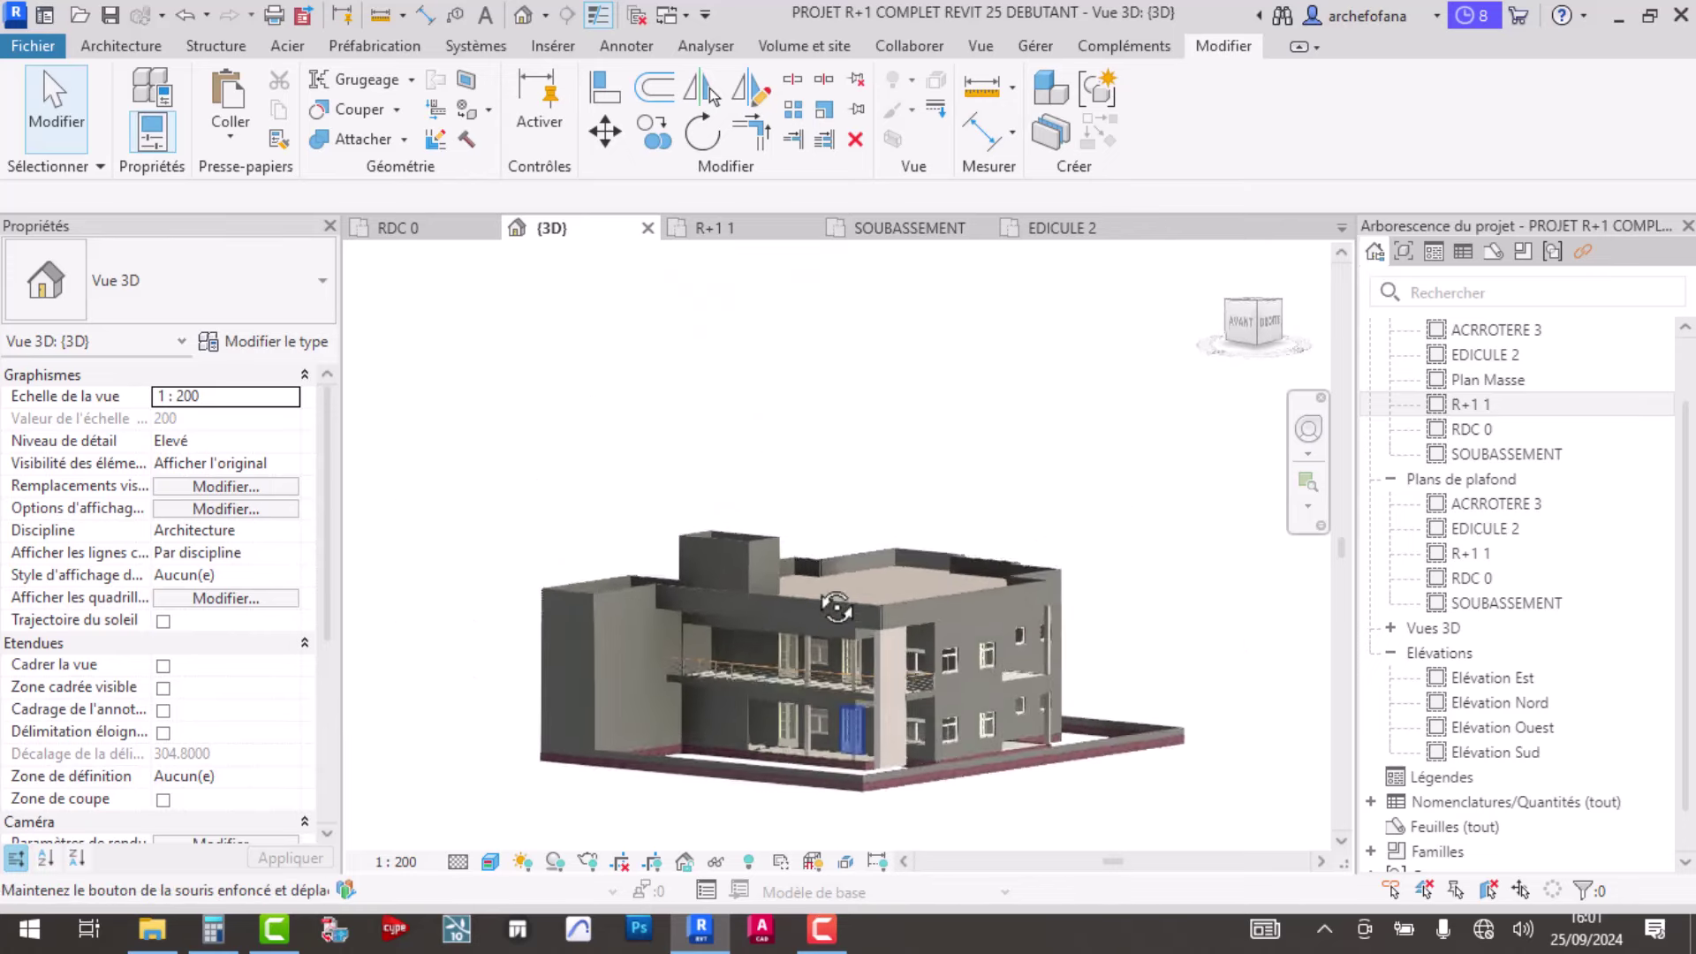